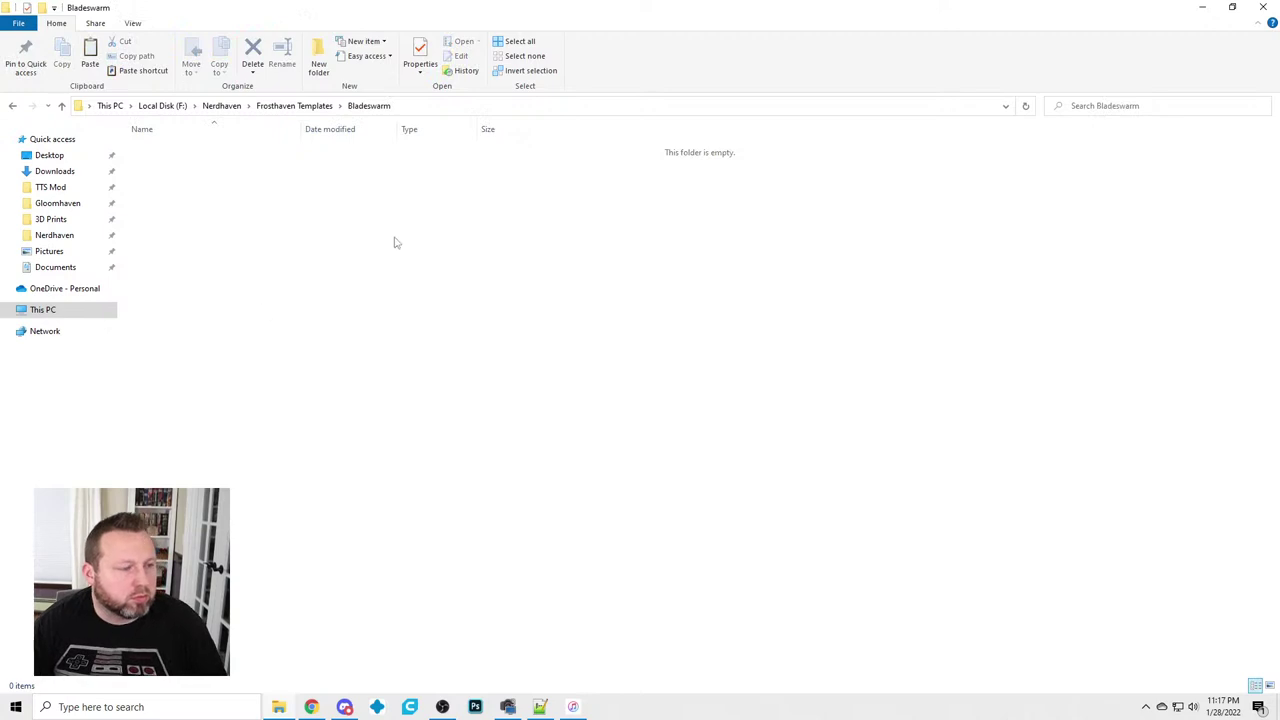
Paste the three Photoshop templates into the Bladeswarm folder and rename the ability card back template as bladeswarm card back.psd
left_click(360, 270)
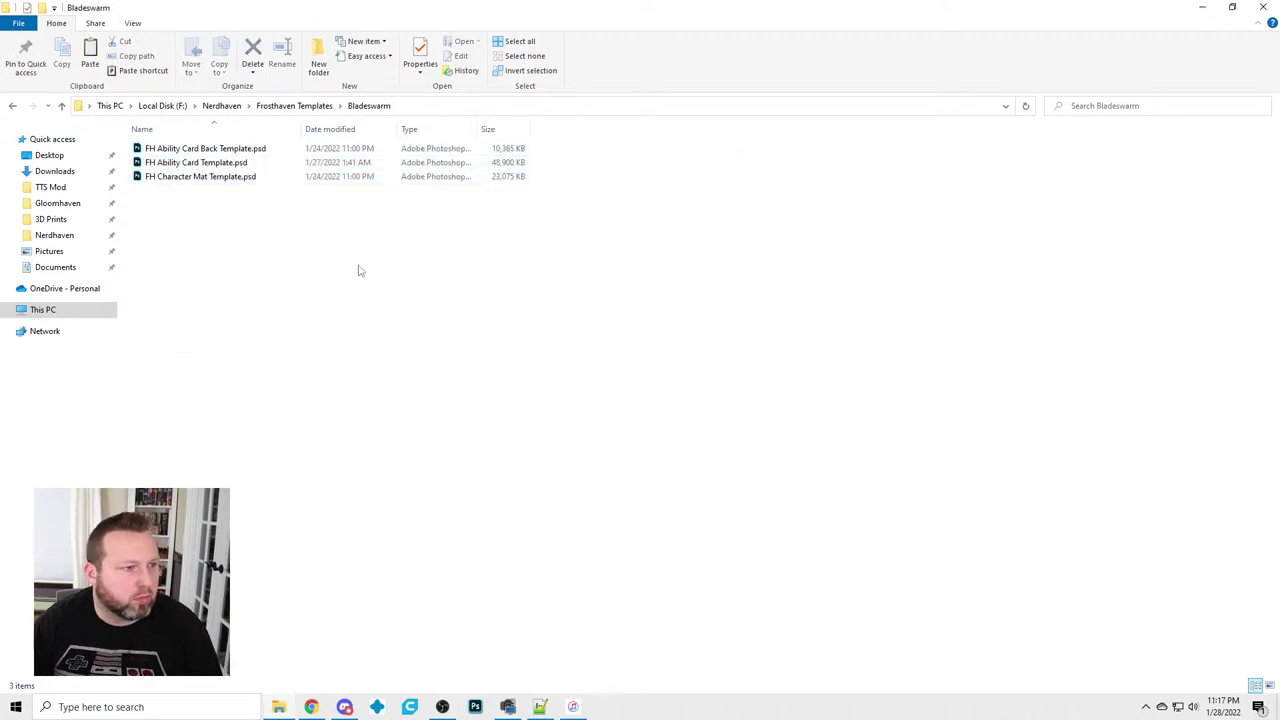
left_click(177, 149)
left_click(185, 150)
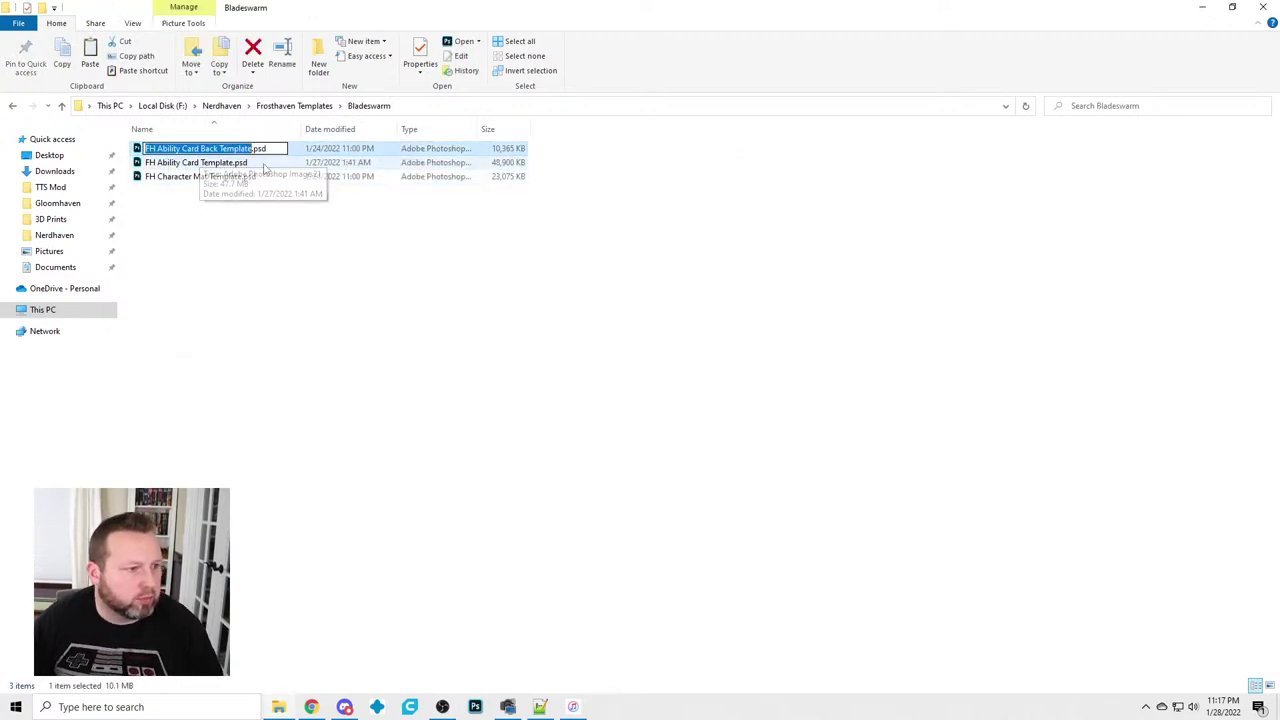
type("bladw")
key("BackSpace")
type("eswarm")
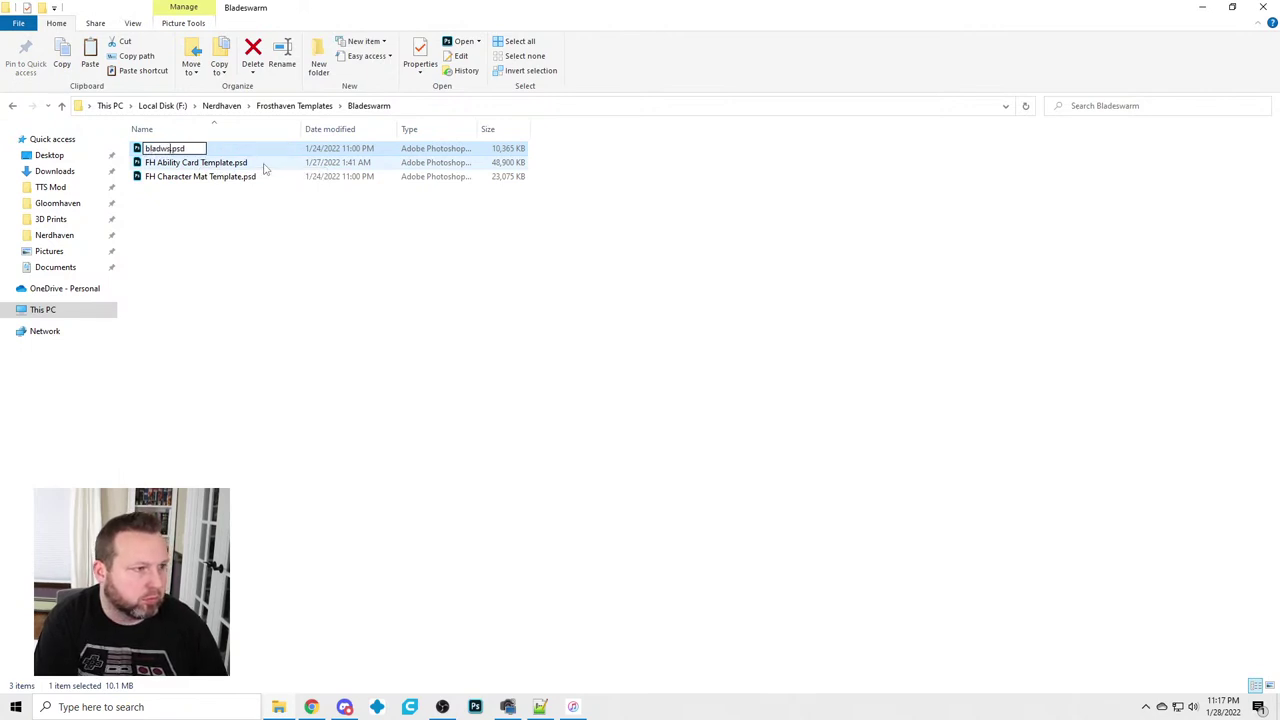
type(" back")
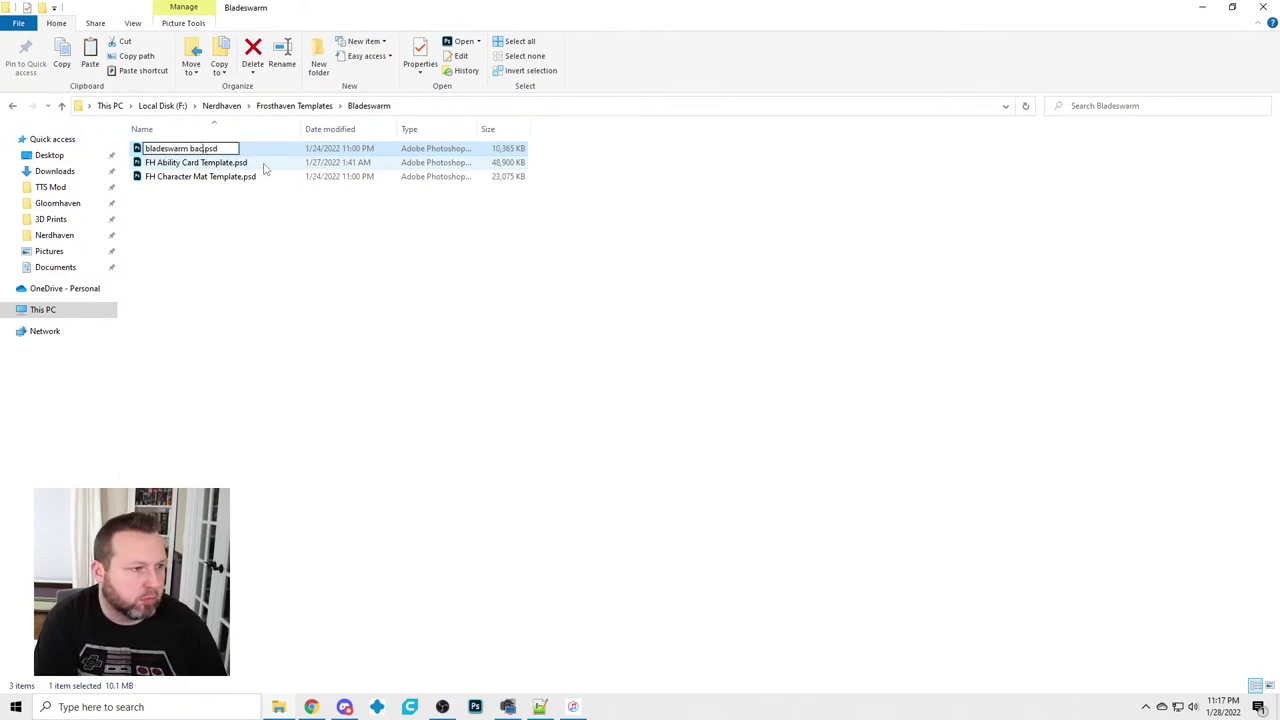
type("card")
key("Return")
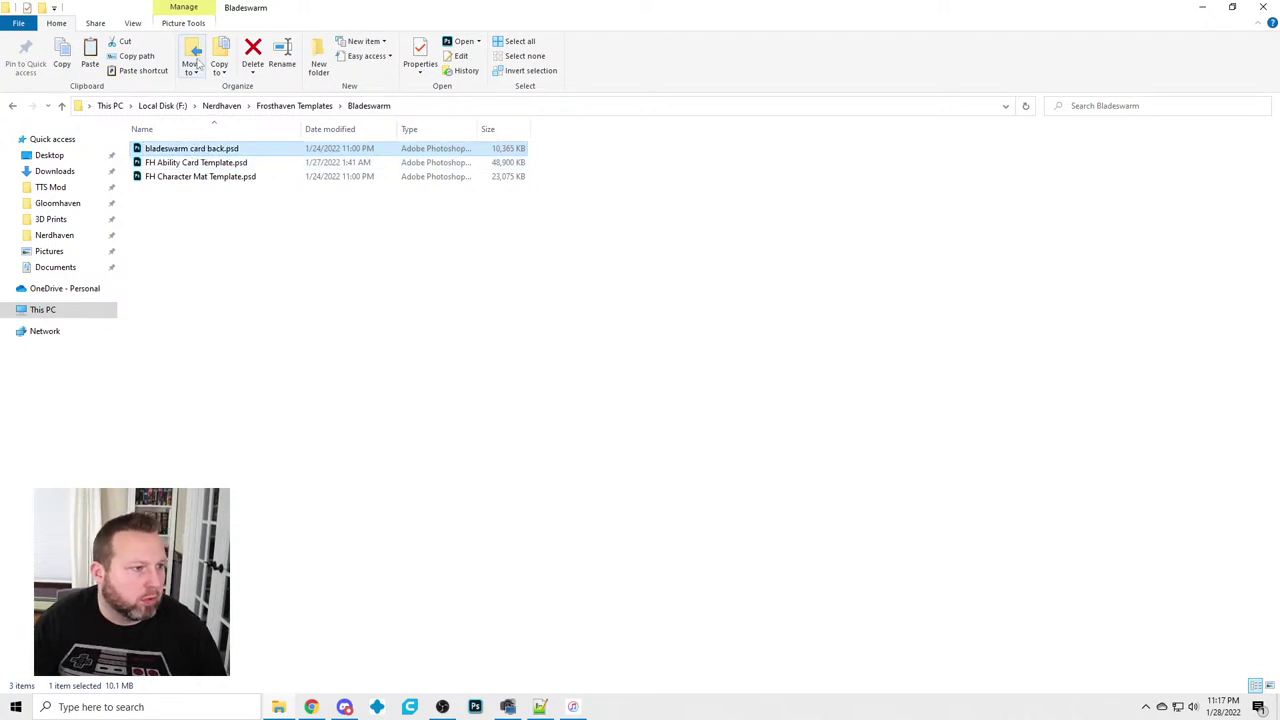
Show the folder's files as large icons and rename the ability card template as bladeswarm cards.psd
left_click(132, 22)
left_click(223, 42)
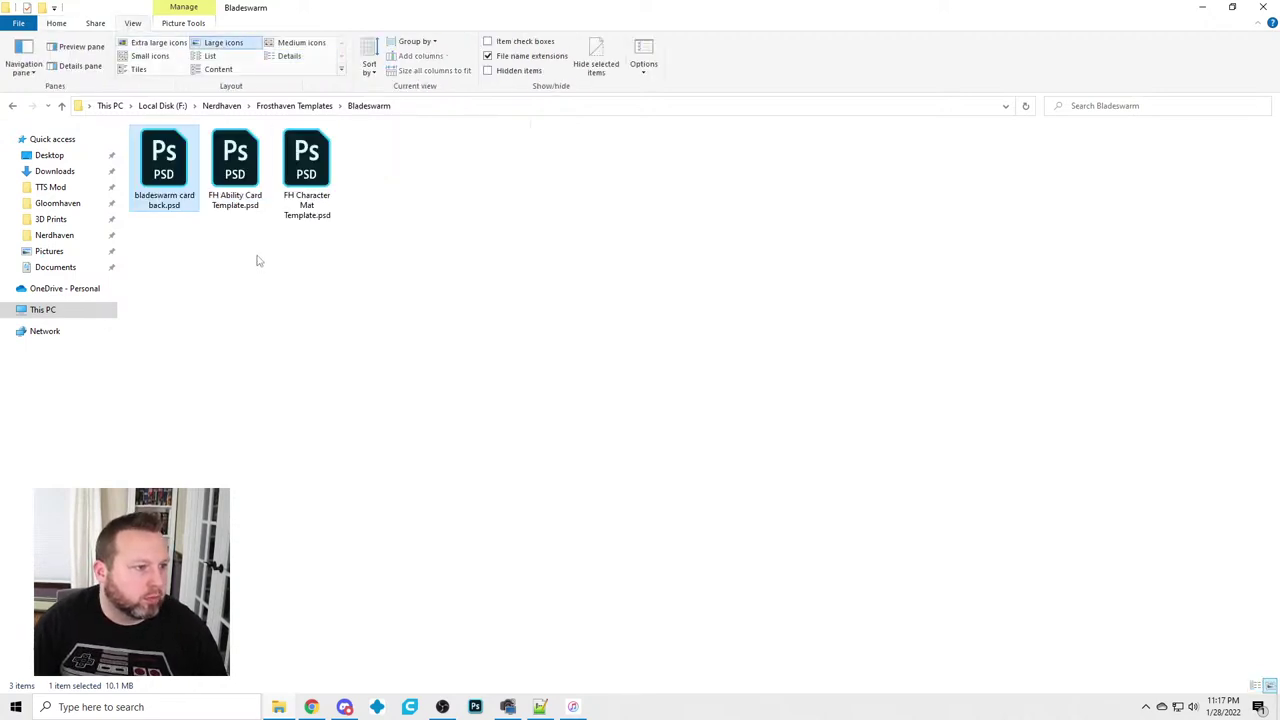
left_click(235, 199)
left_click(233, 203)
type("bladeswarm card")
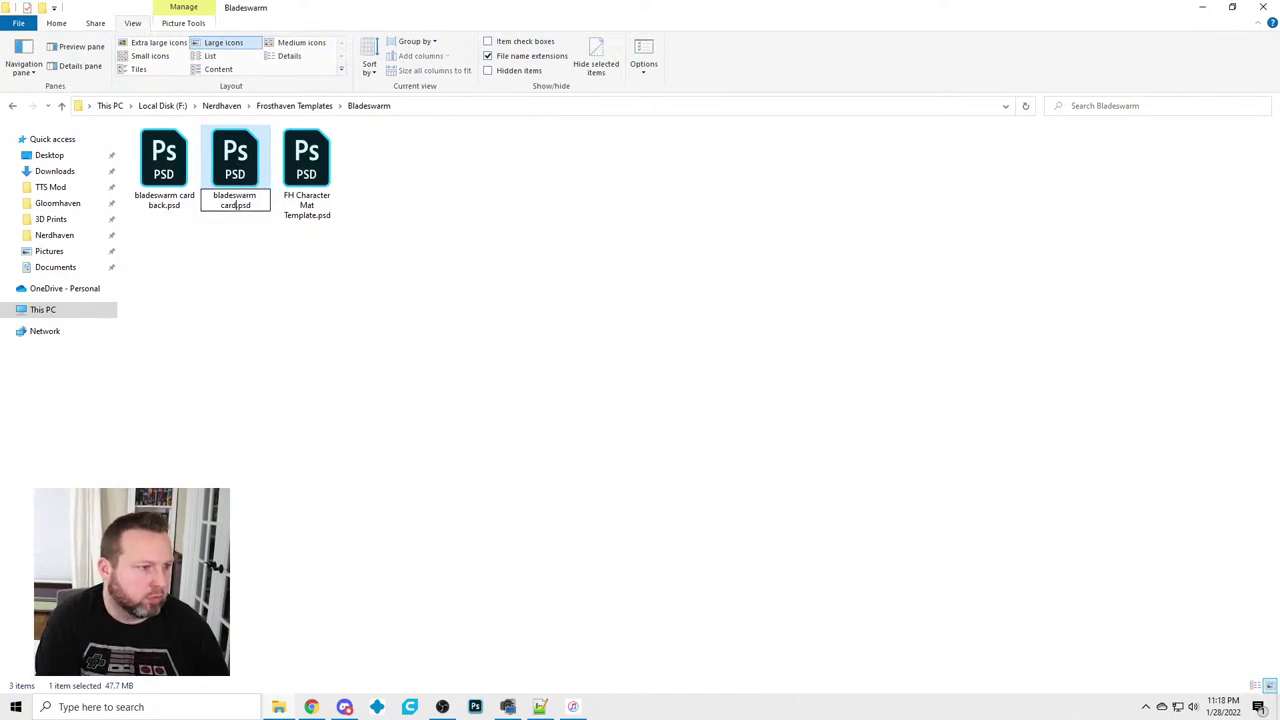
type("s")
key("Return")
Rename the character mat template as bladeswarm mat.psd
left_click(298, 210)
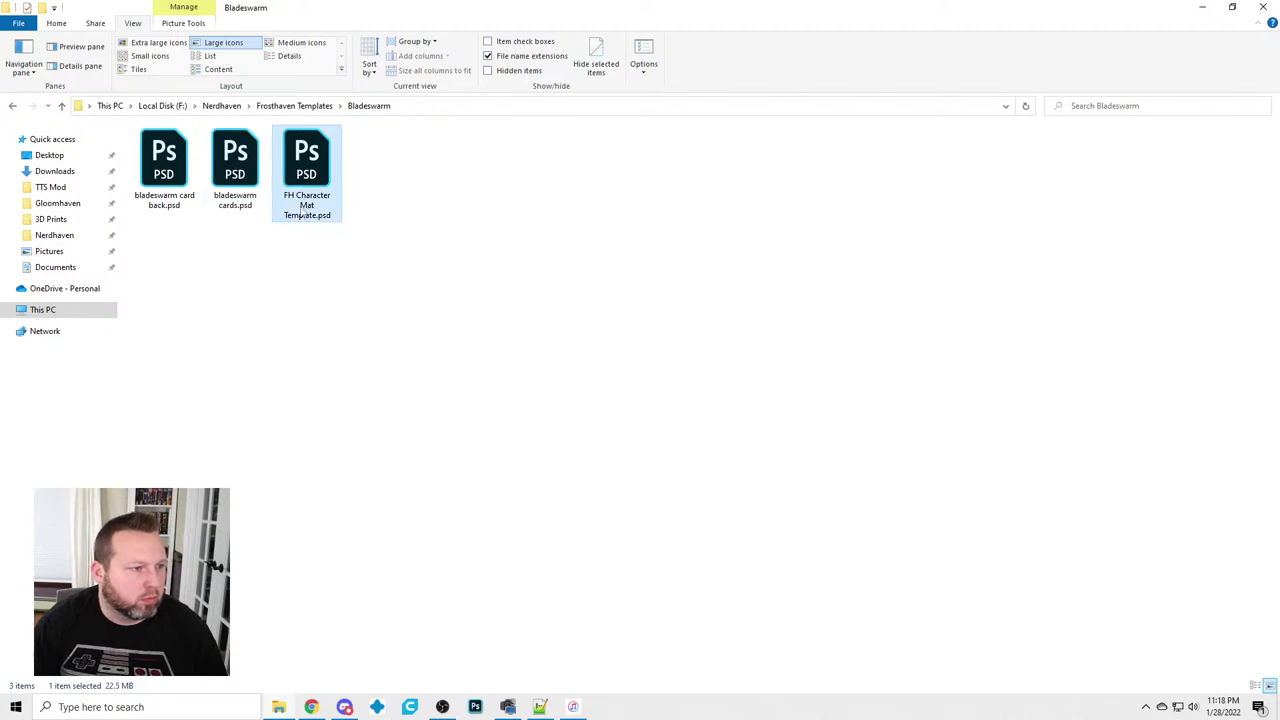
key("F2")
type("bladeswarm m")
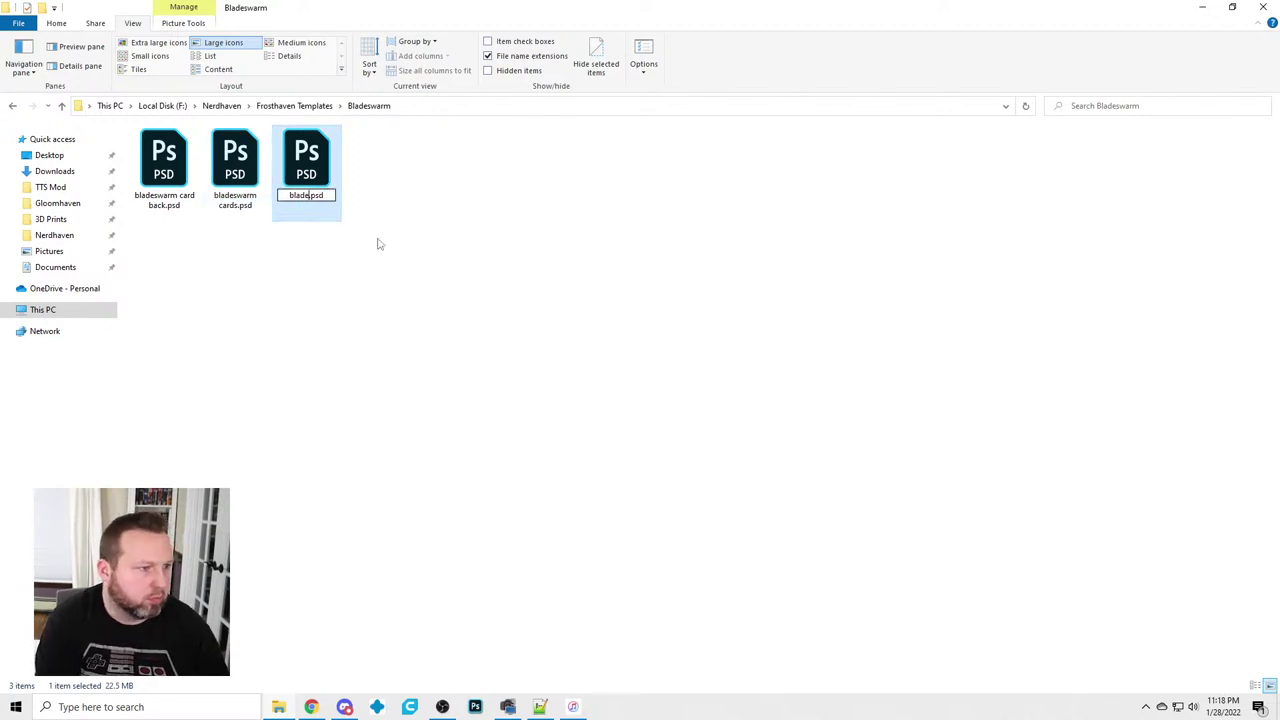
type("at")
key("Return")
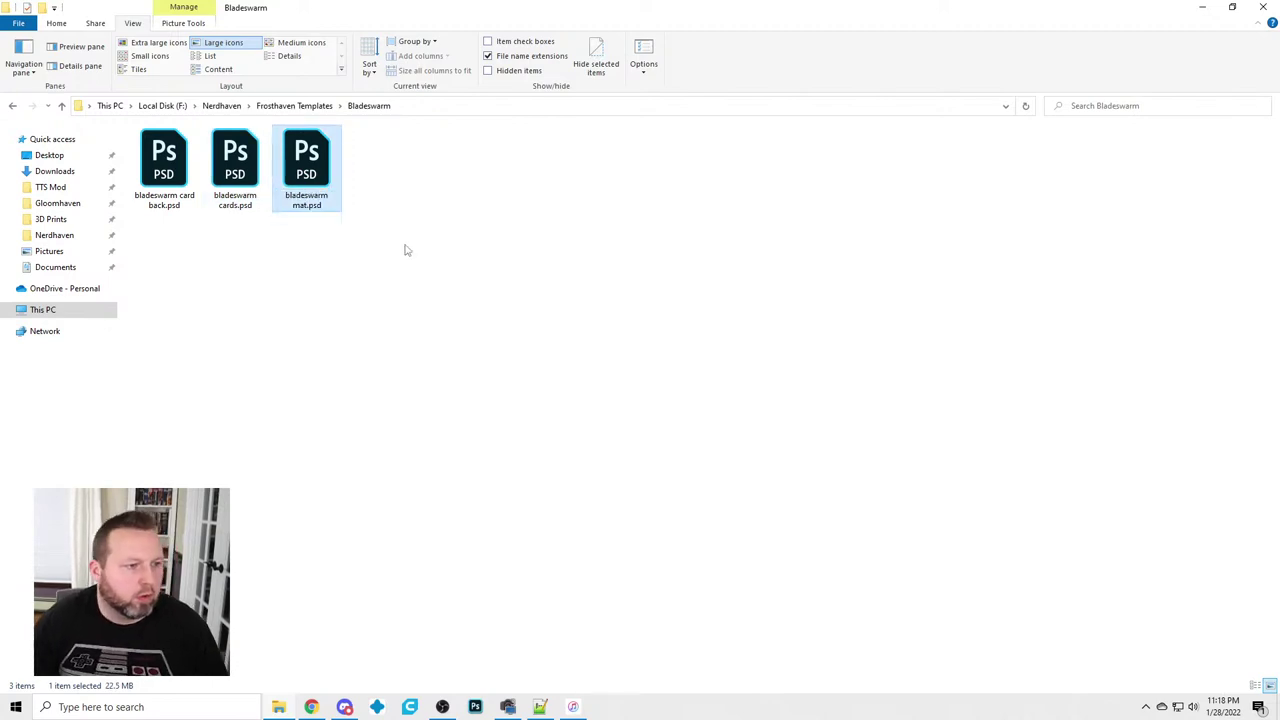
left_click(558, 286)
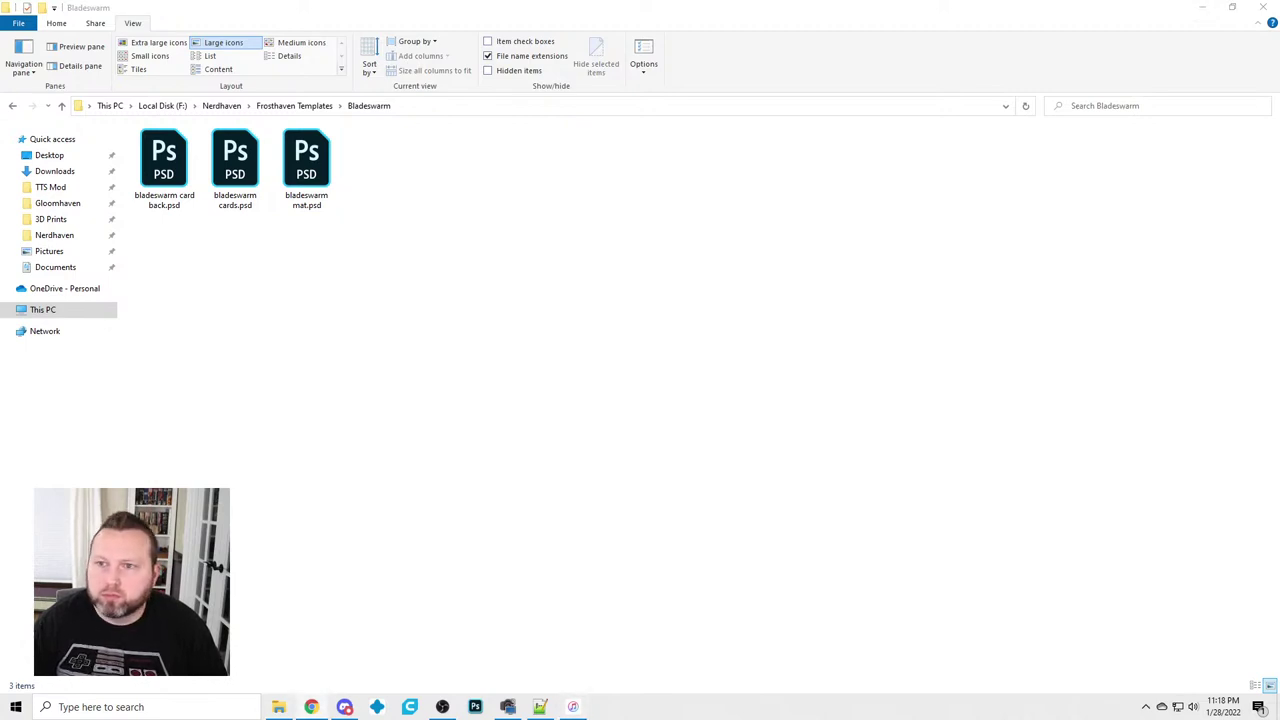
Switch to Chrome, open the Bladeswarm file linked on the Cephalofair page and look through its first card pages
key("alt+Tab")
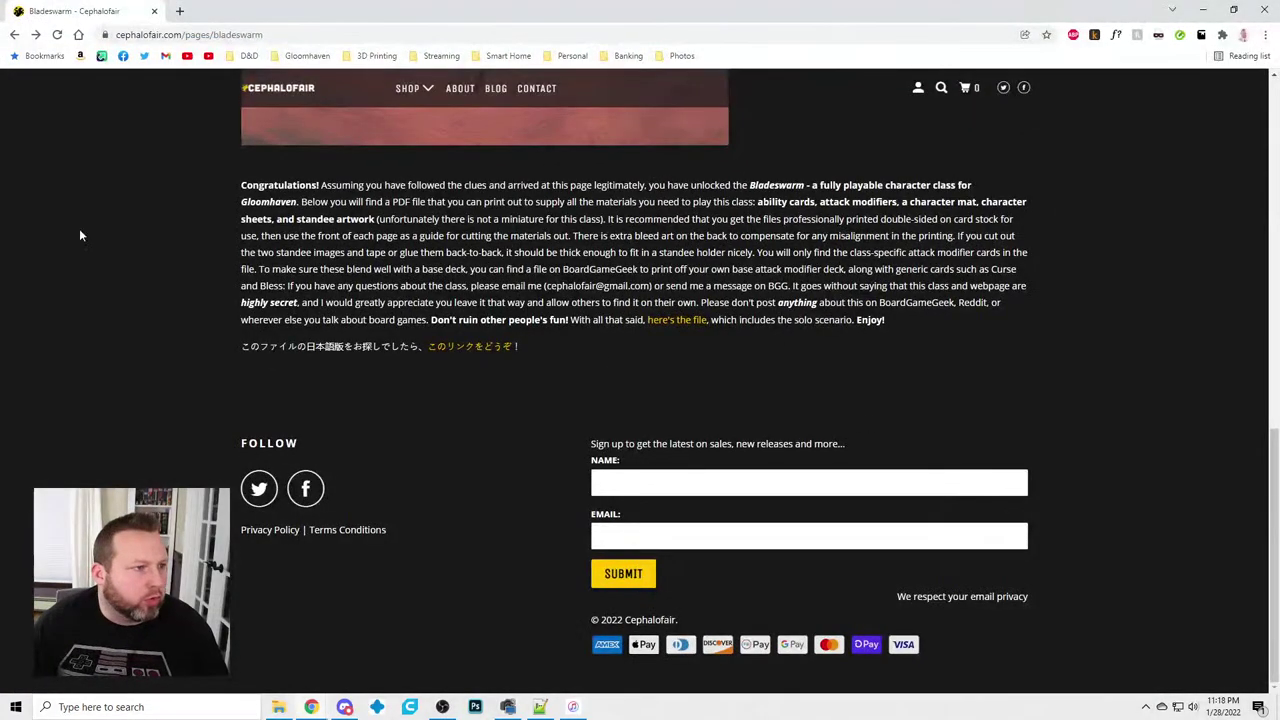
left_click(667, 322)
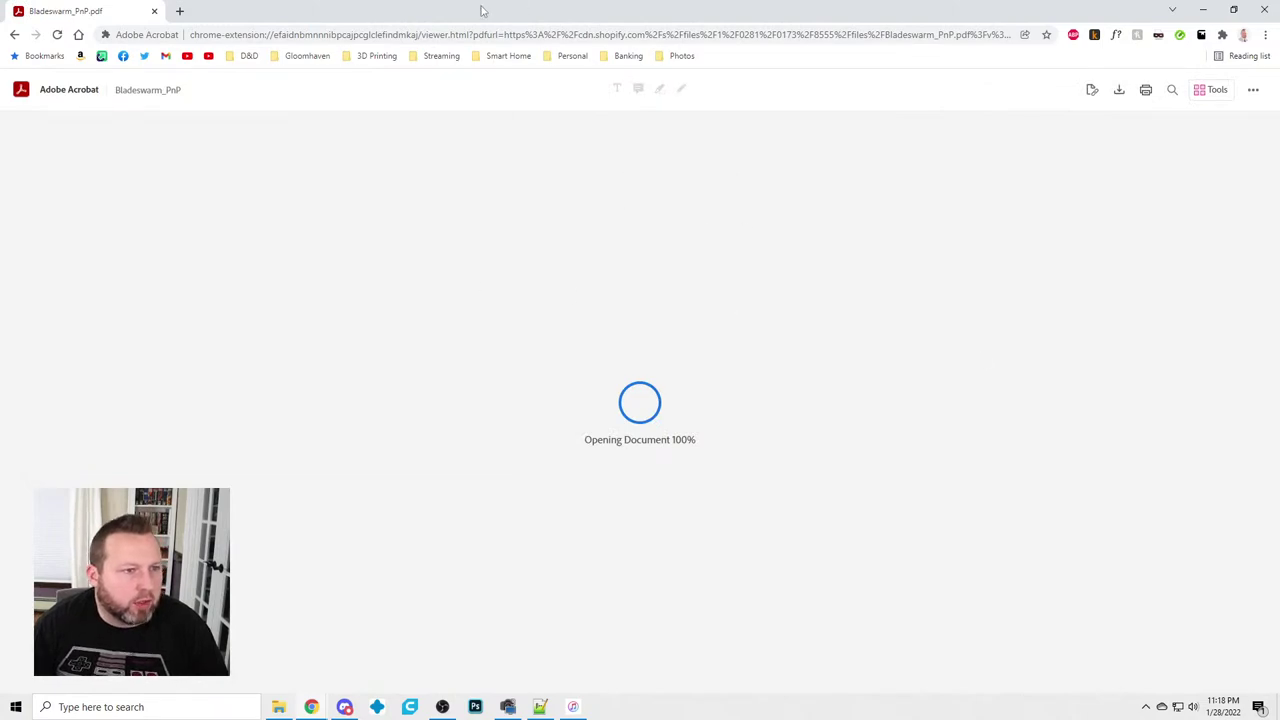
scroll(586, 441, "down", 3)
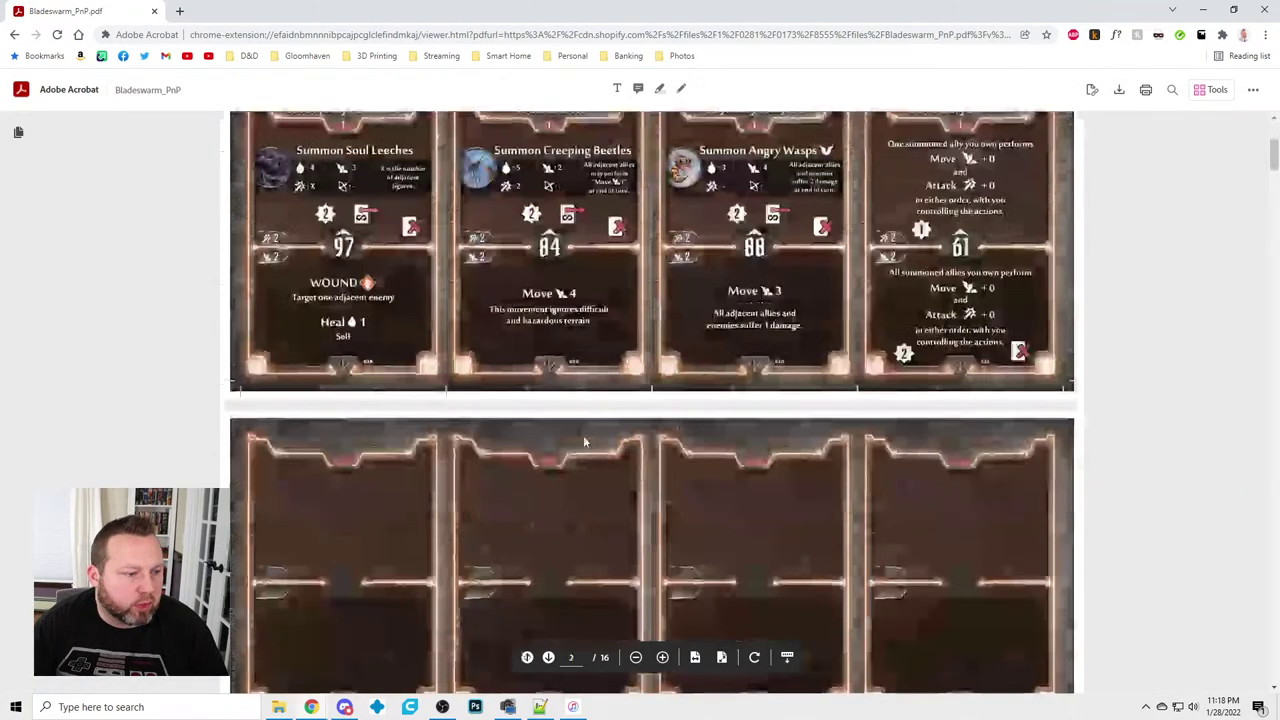
scroll(586, 441, "down", 3)
scroll(641, 437, "up", 6)
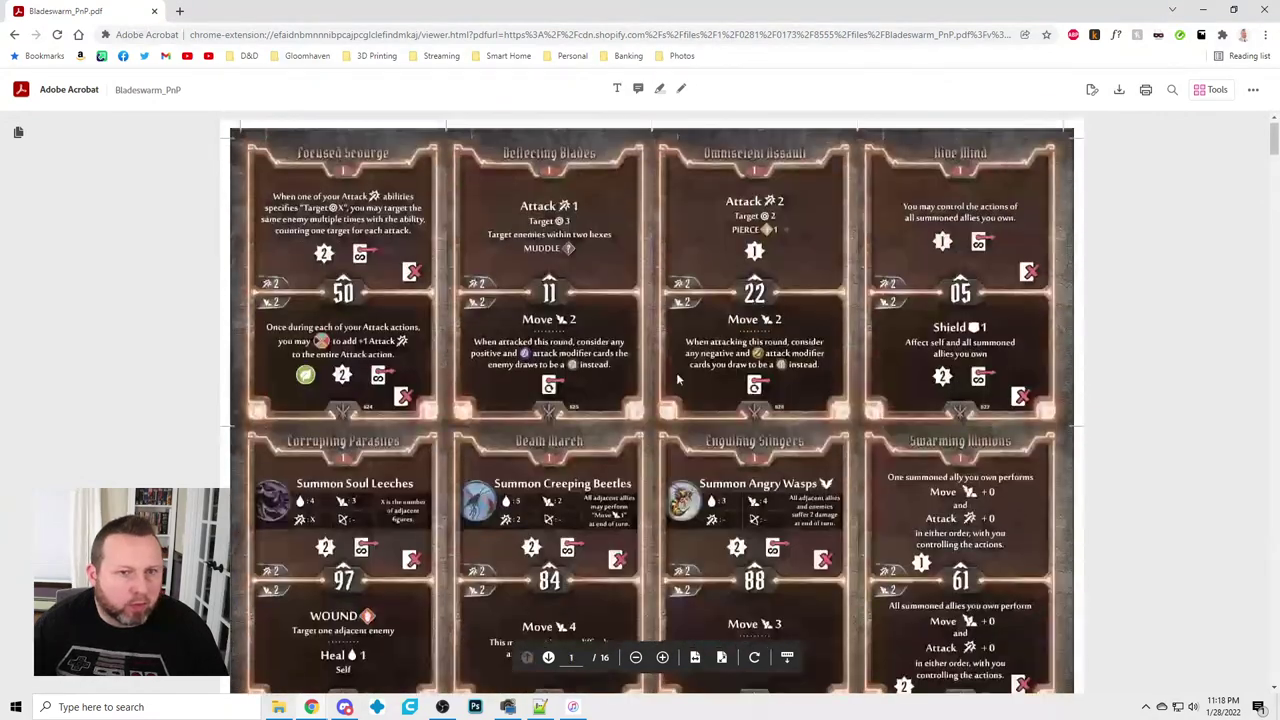
Download Bladeswarm_PnP.pdf and transfer it into the Bladeswarm folder under Frosthaven Templates
left_click(1119, 89)
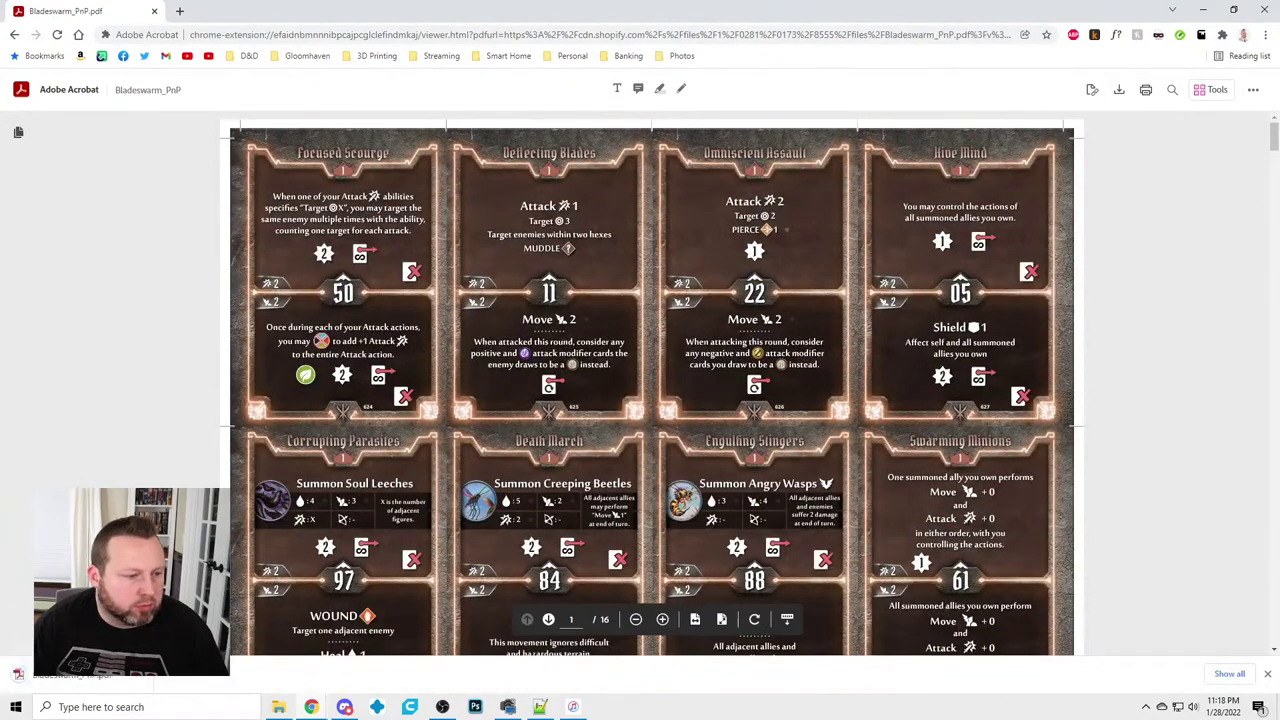
left_click(142, 679)
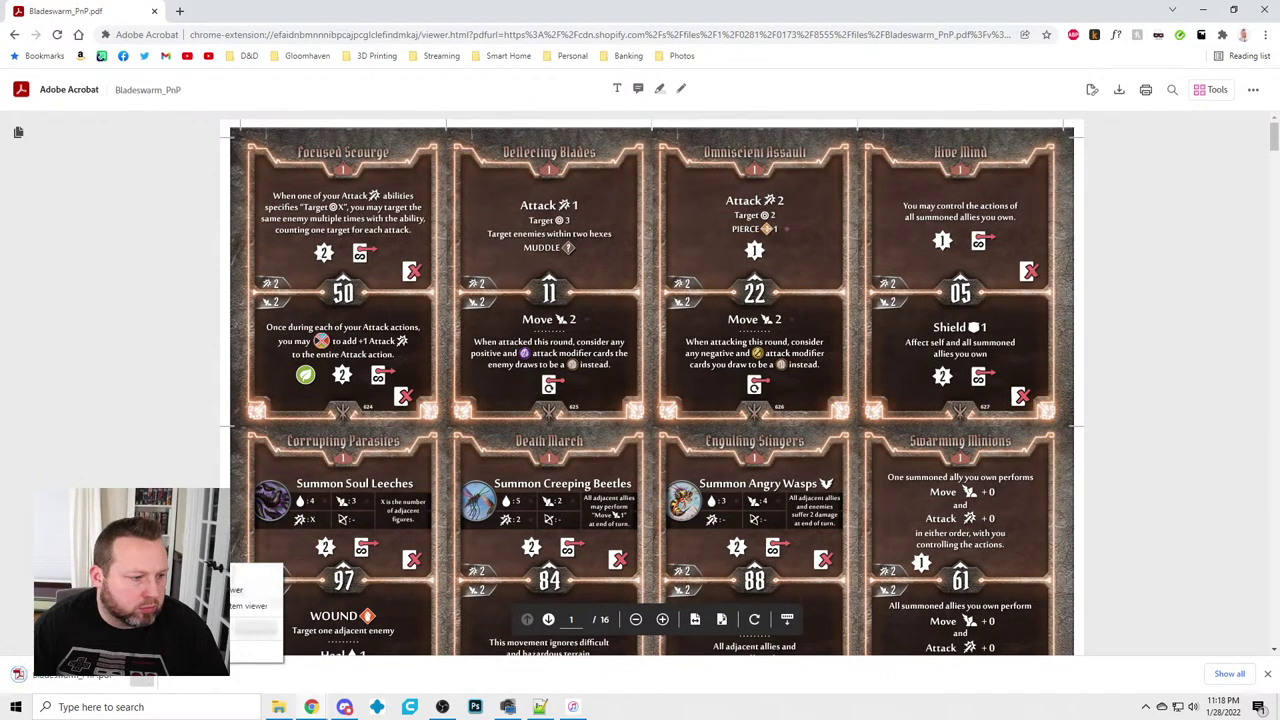
left_click(250, 628)
left_click_drag(742, 125, 1279, 130)
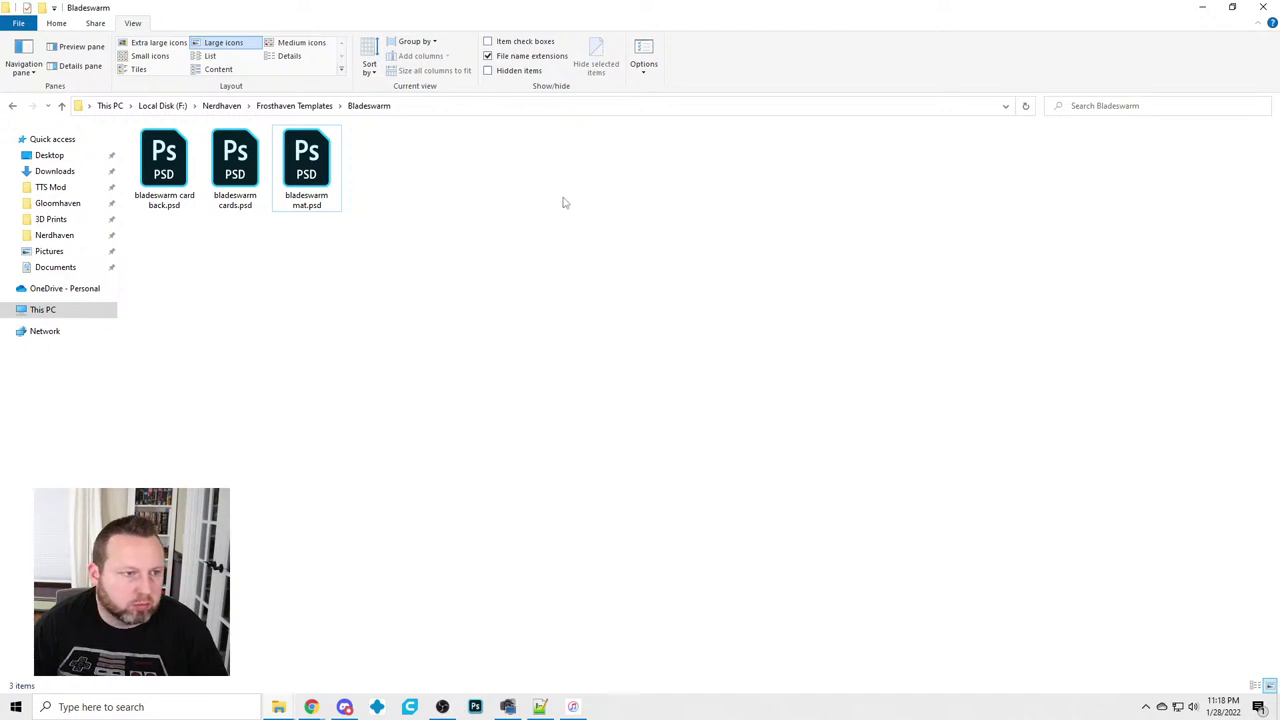
right_click(563, 203)
left_click(626, 306)
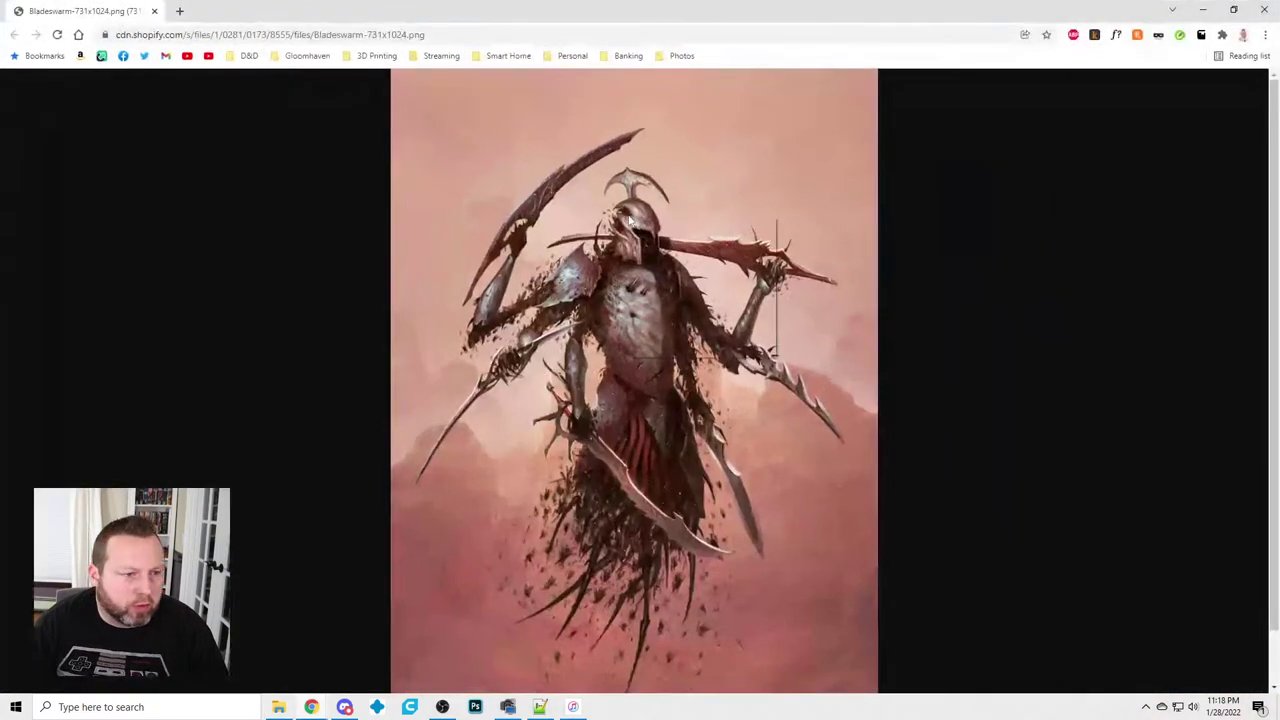
Save the Bladeswarm character artwork from the browser into the Frosthaven Templates\Bladeswarm folder and close its page
right_click(629, 216)
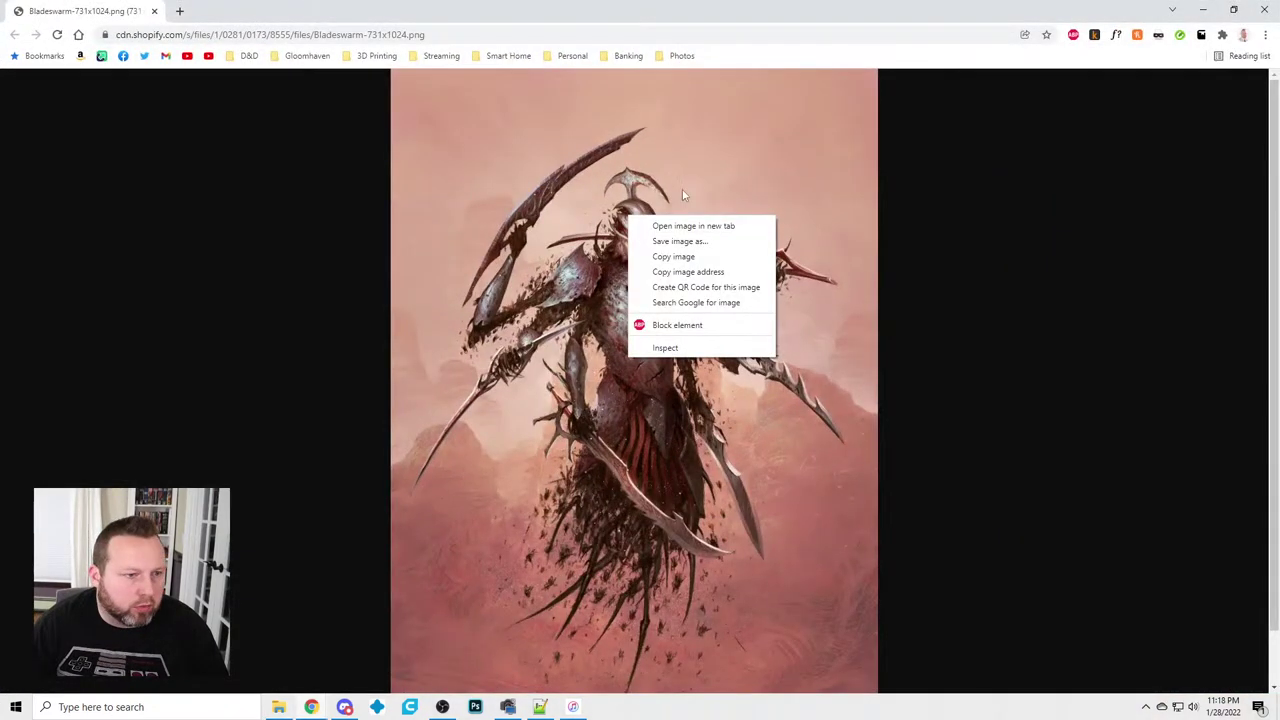
left_click(680, 241)
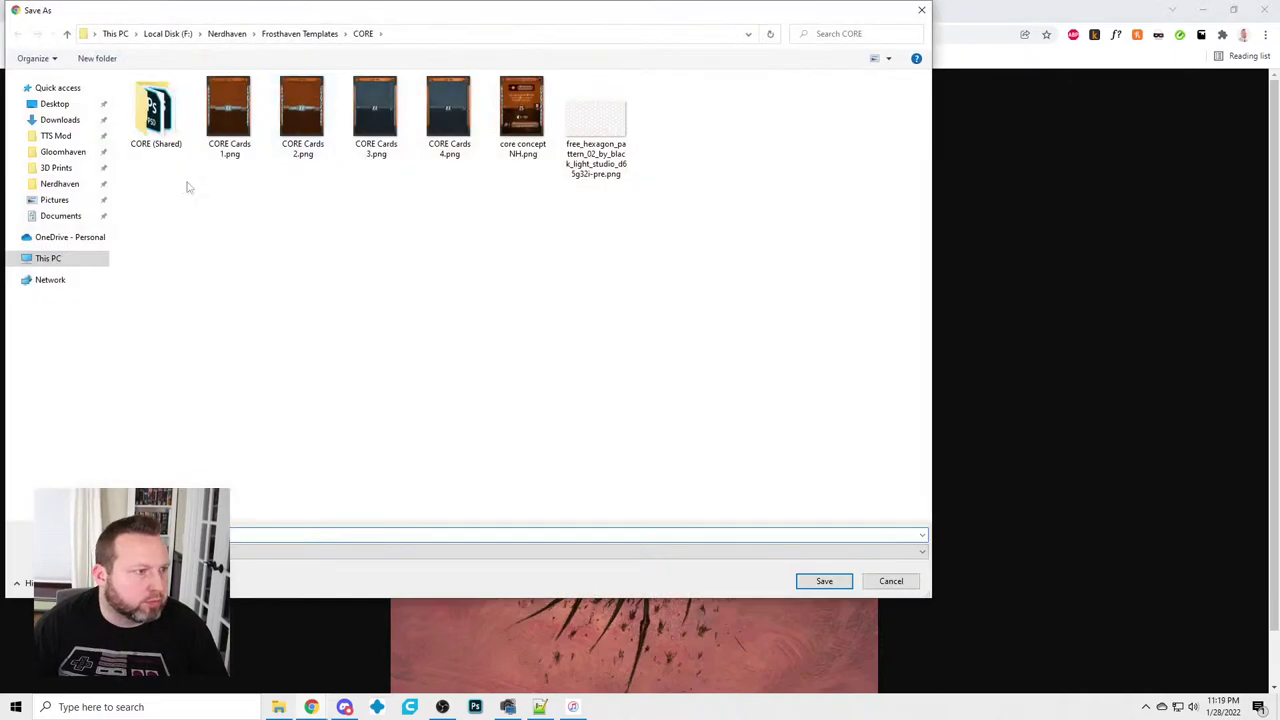
left_click(299, 33)
double_click(160, 126)
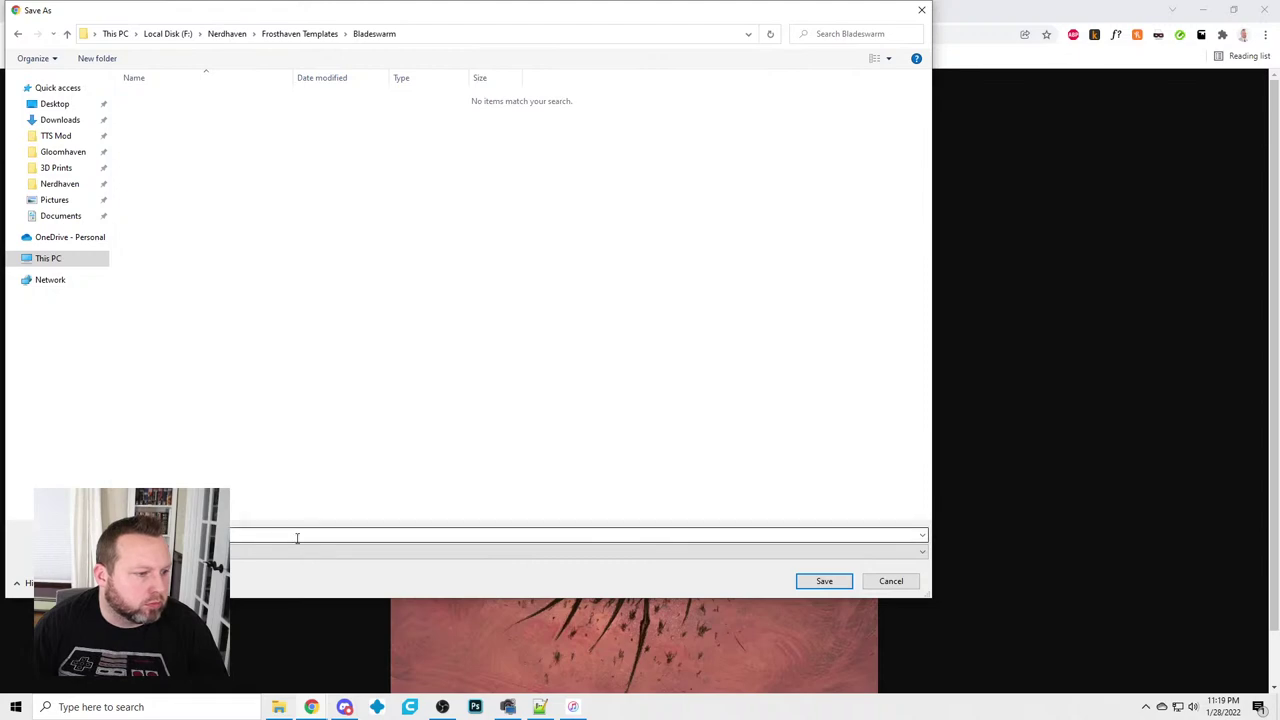
left_click(824, 581)
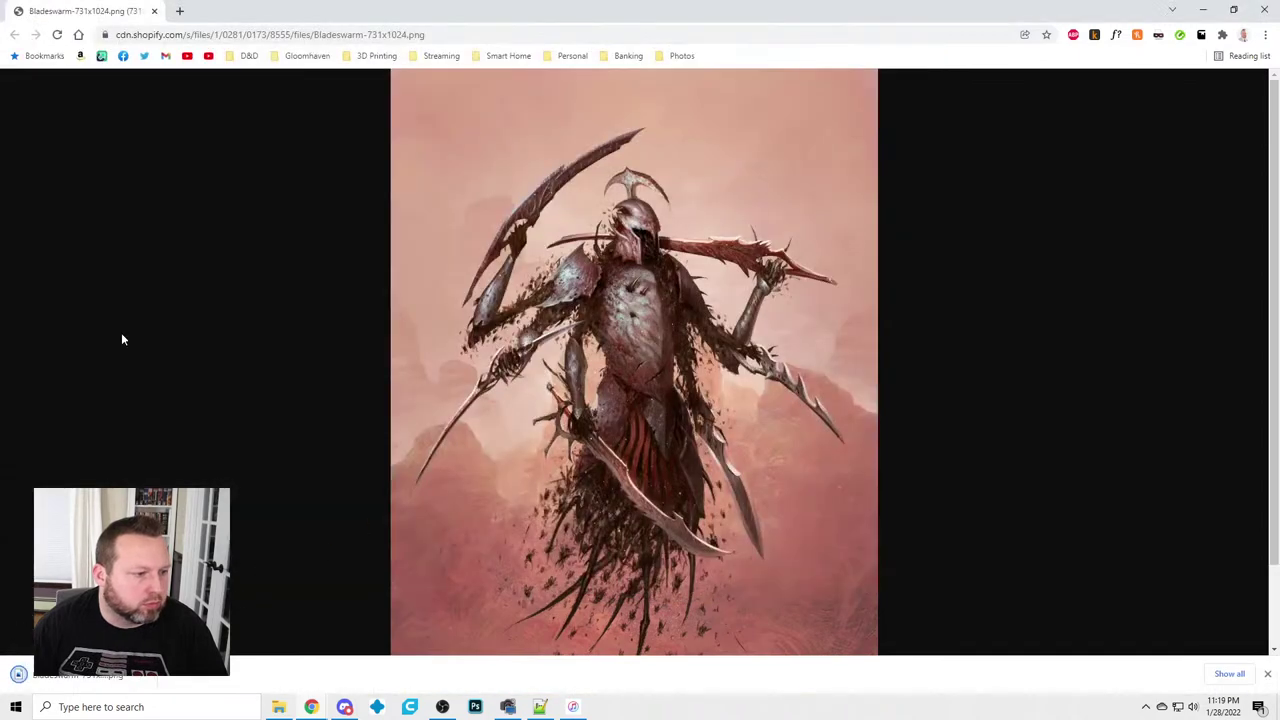
left_click(155, 12)
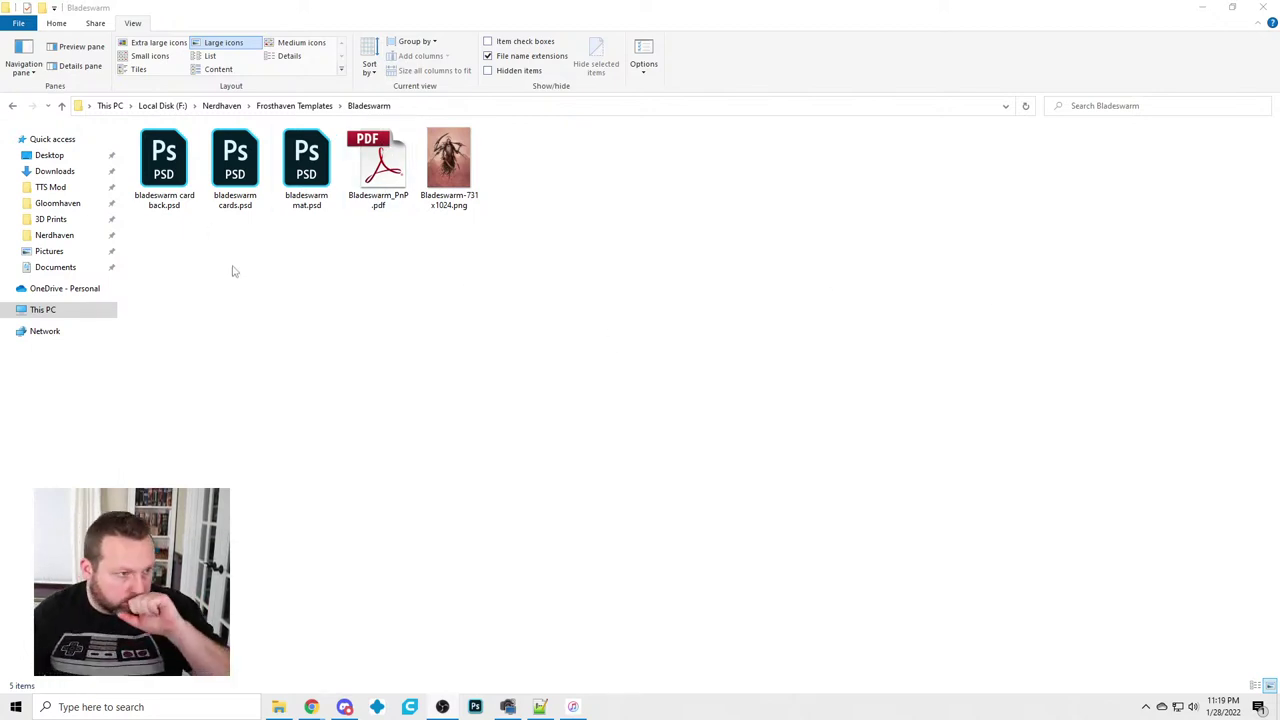
Open bladeswarm mat.psd in Photoshop and hide the Levels 1 adjustment layer
double_click(307, 162)
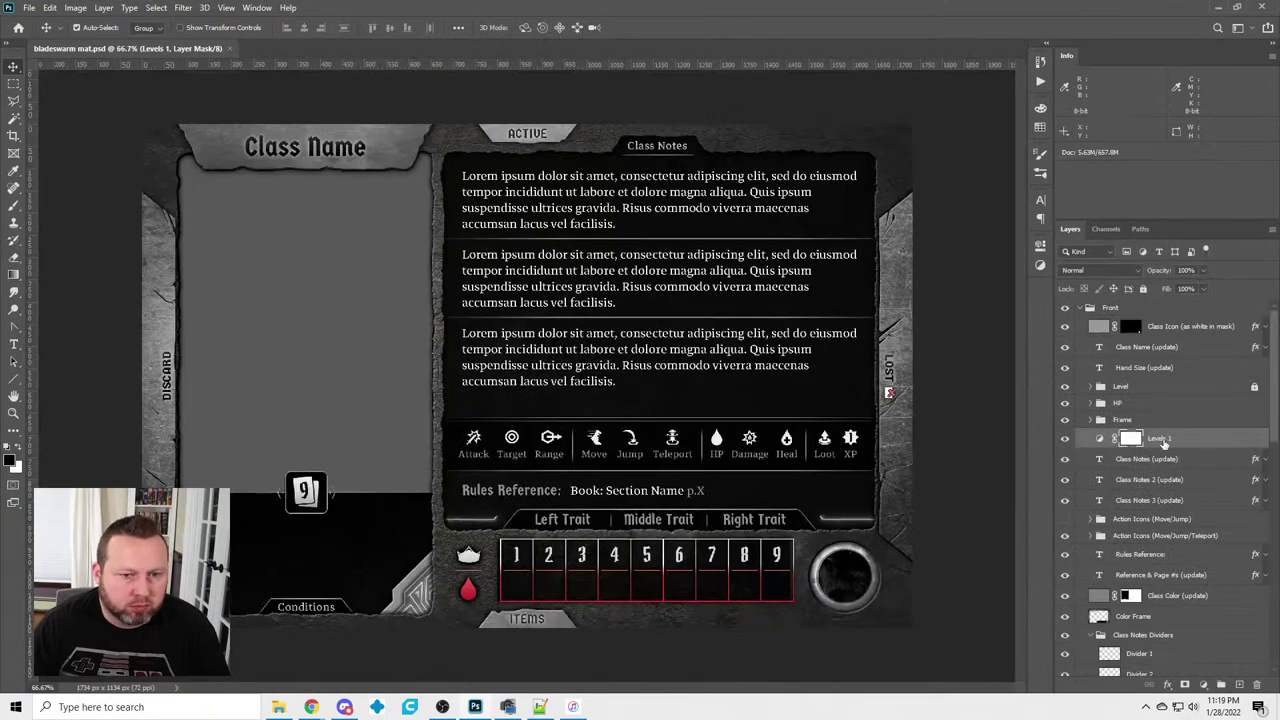
left_click(1066, 440)
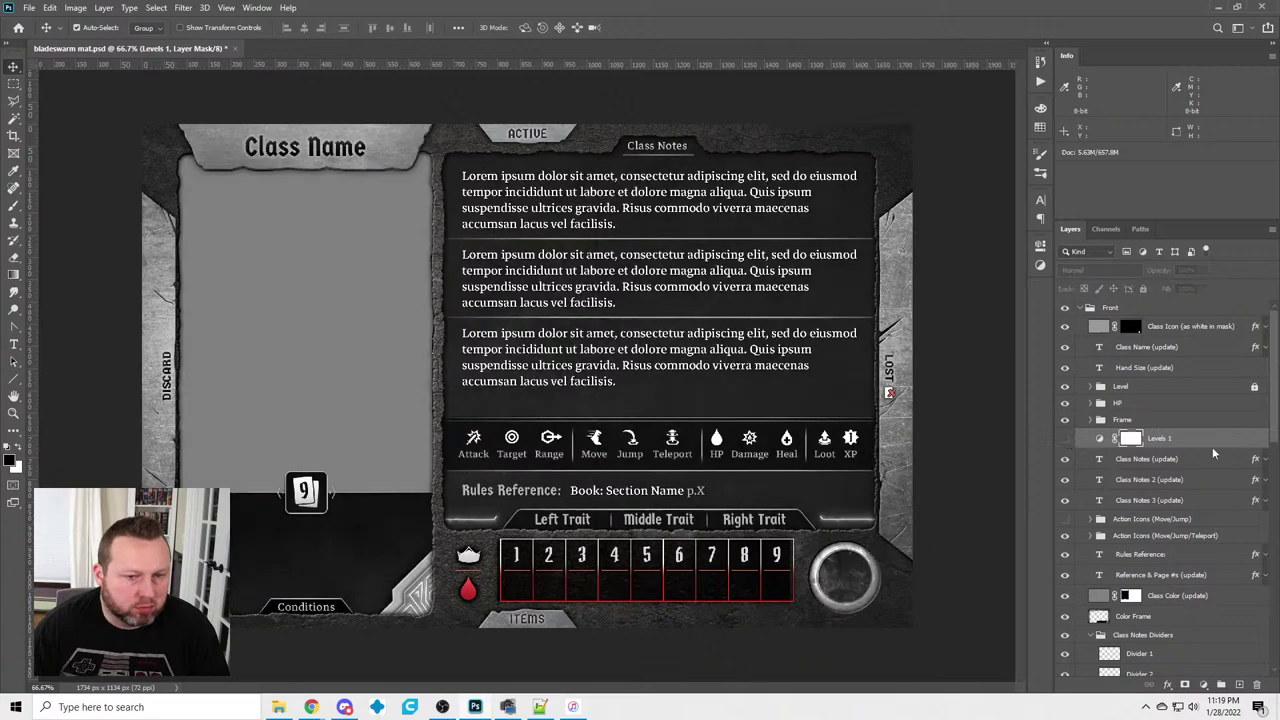
left_click(1176, 447)
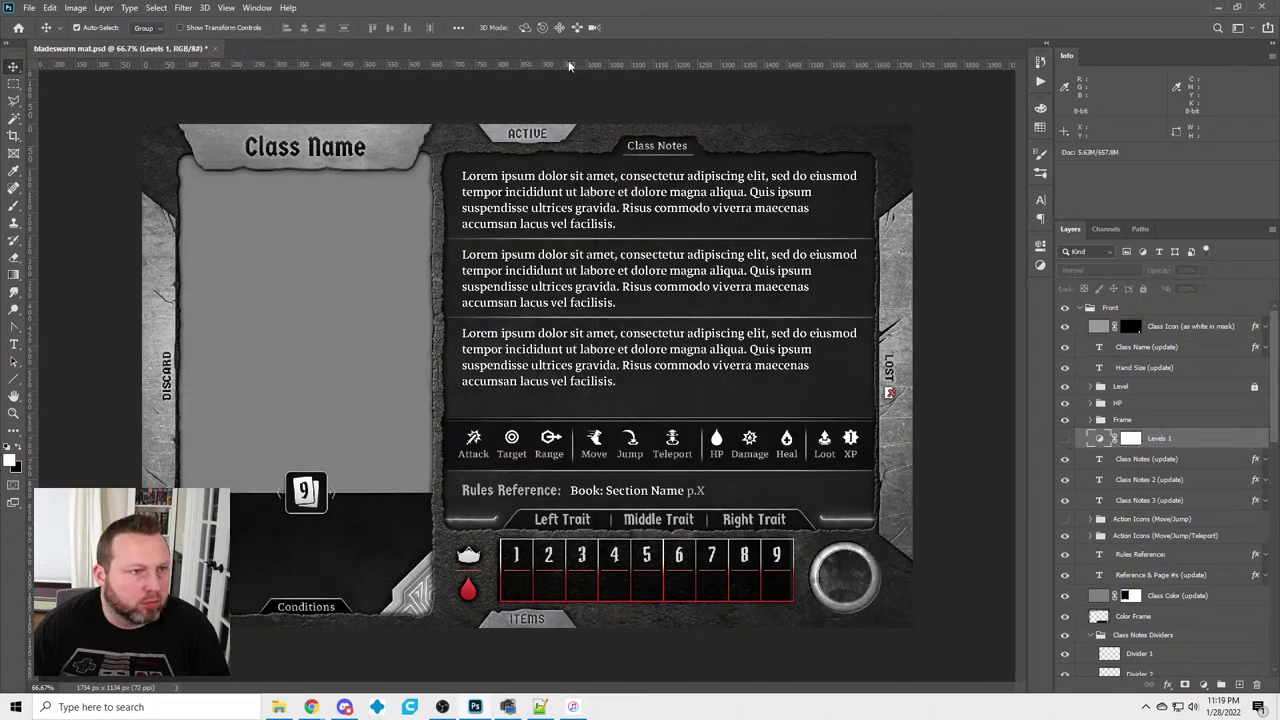
Restore the Photoshop window from full screen and place it so the Bladeswarm folder's files stay reachable above it
double_click(1105, 10)
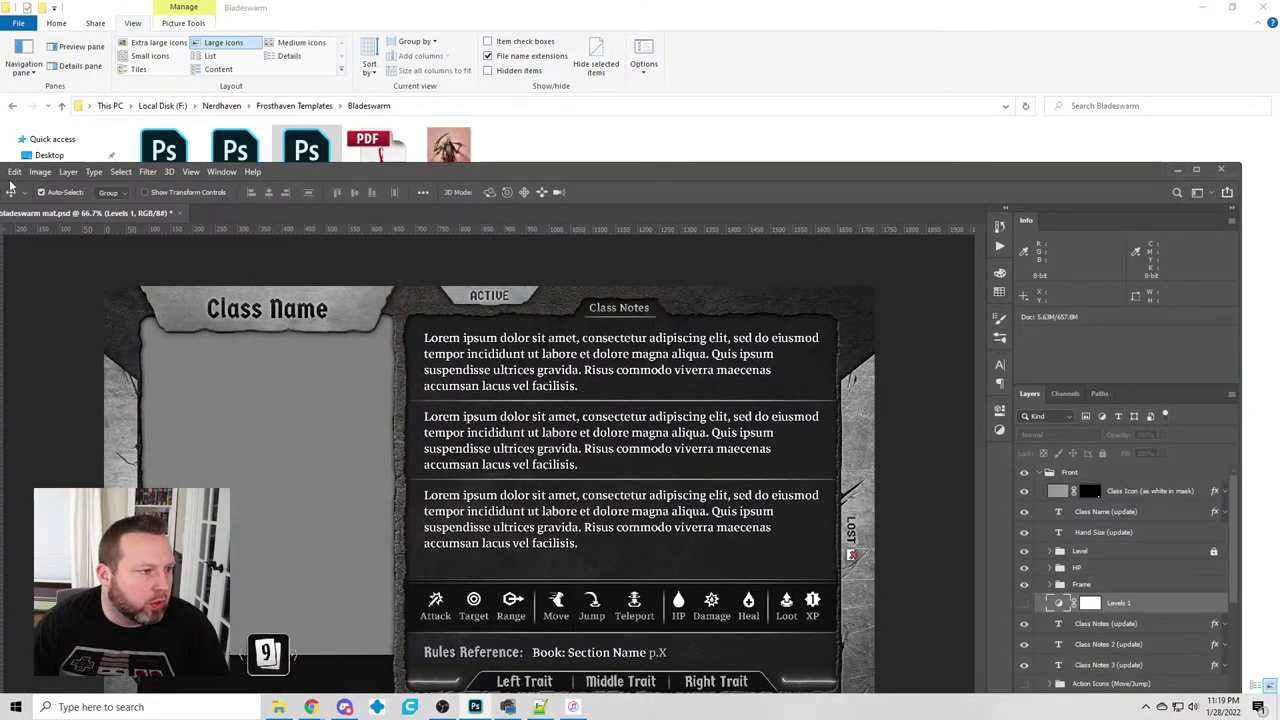
left_click_drag(349, 176, 446, 171)
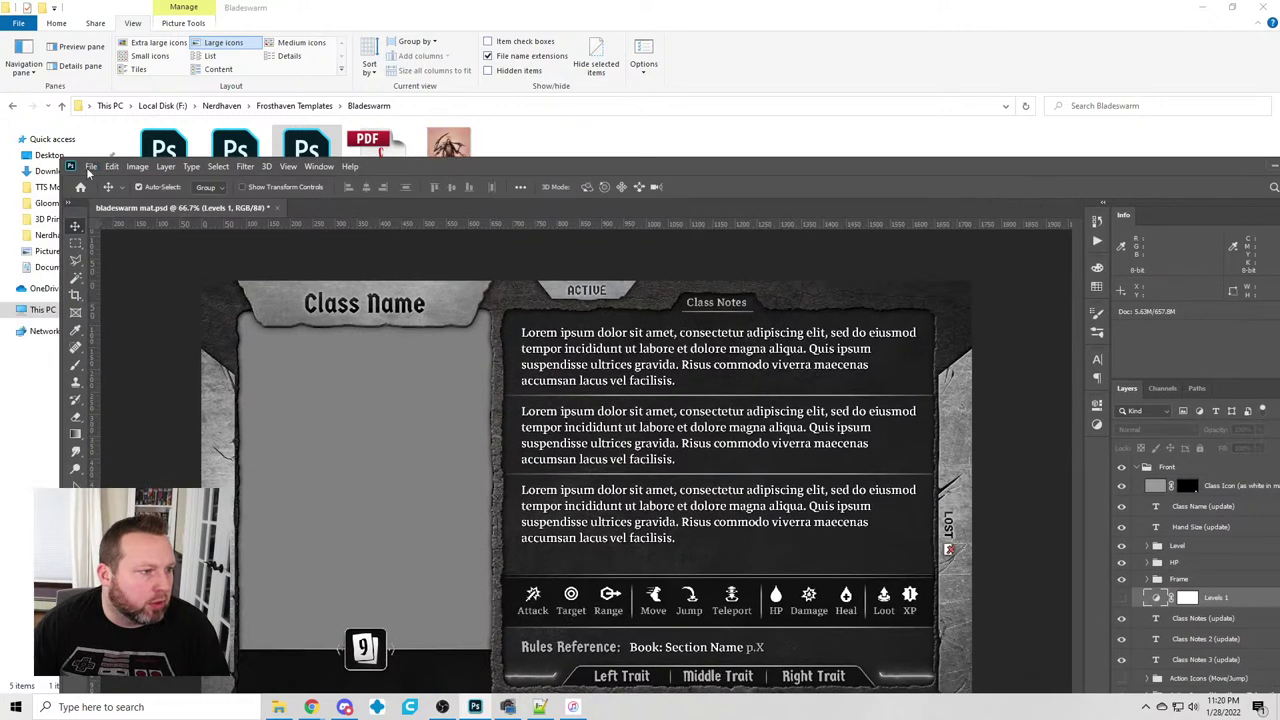
left_click_drag(453, 173, 421, 219)
Create a new transparent RGB document of 1134 x 1734 px at 72 ppi
left_click(58, 213)
left_click(70, 227)
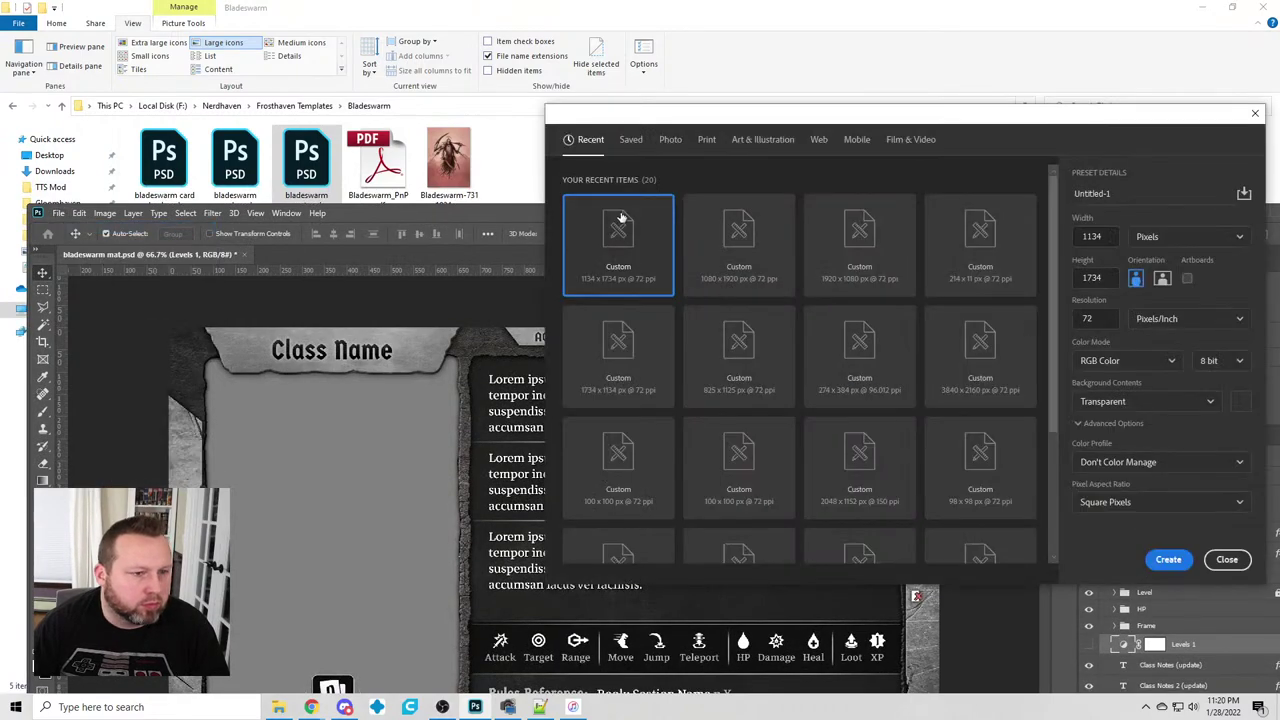
left_click(1166, 560)
Place image 11 from the Bladeswarm_PnP PDF into the new document as a smart object and enlarge it to about 1533%
left_click_drag(450, 158, 534, 420)
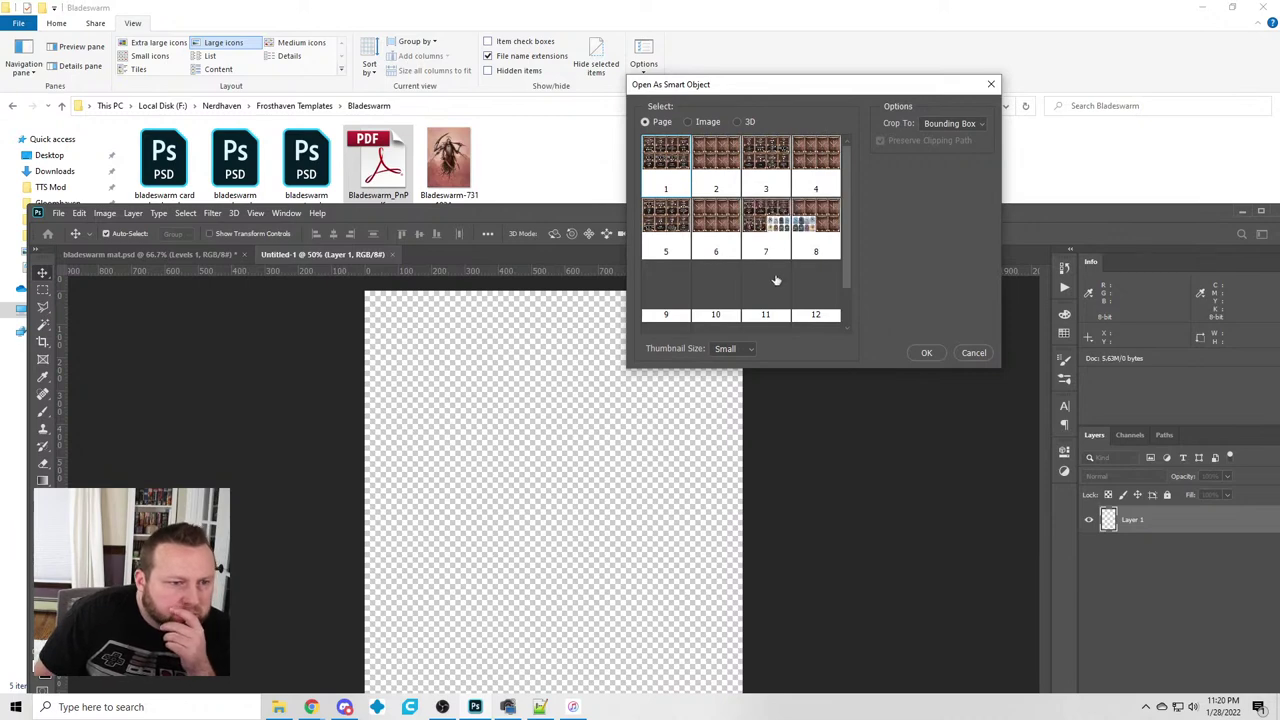
left_click(708, 121)
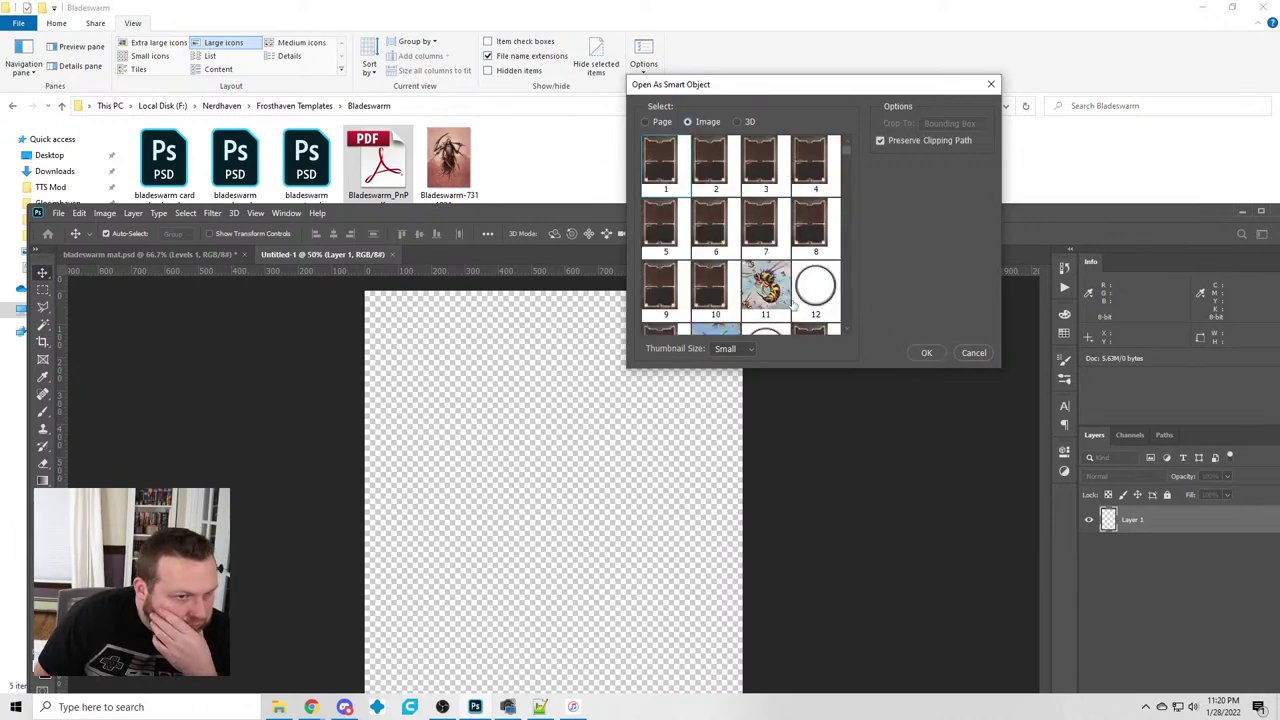
left_click(768, 292)
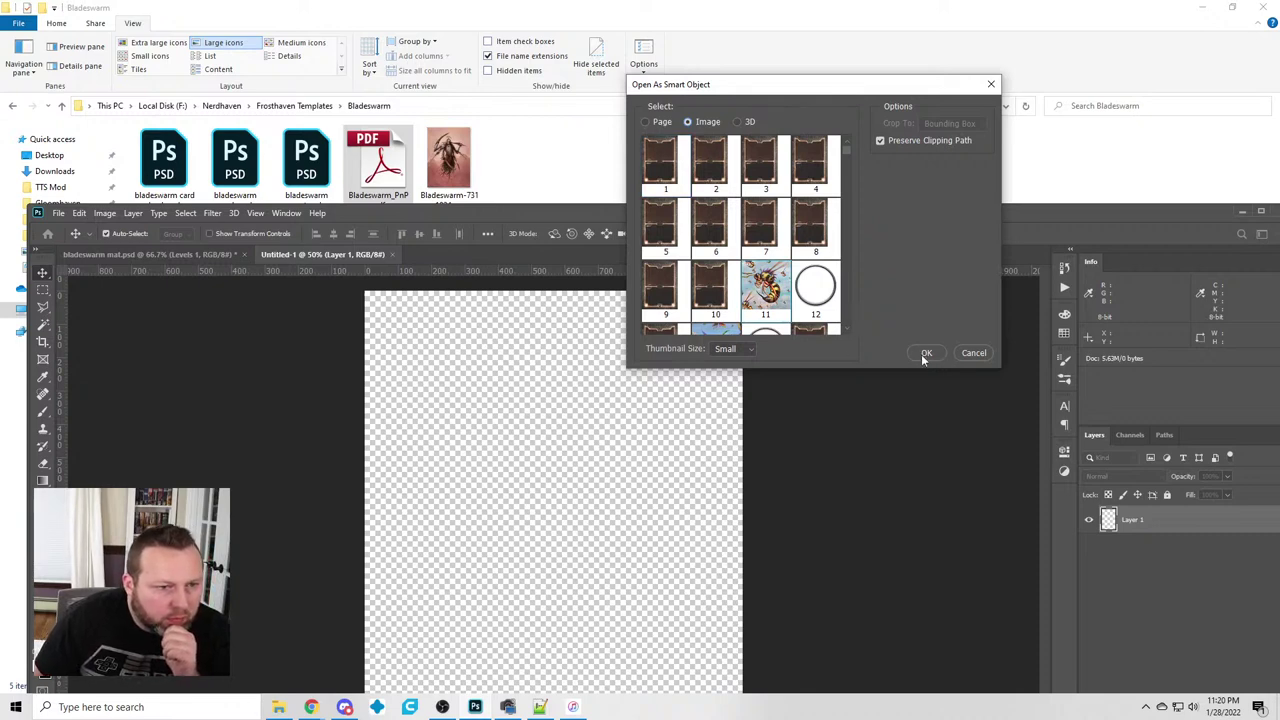
left_click(921, 354)
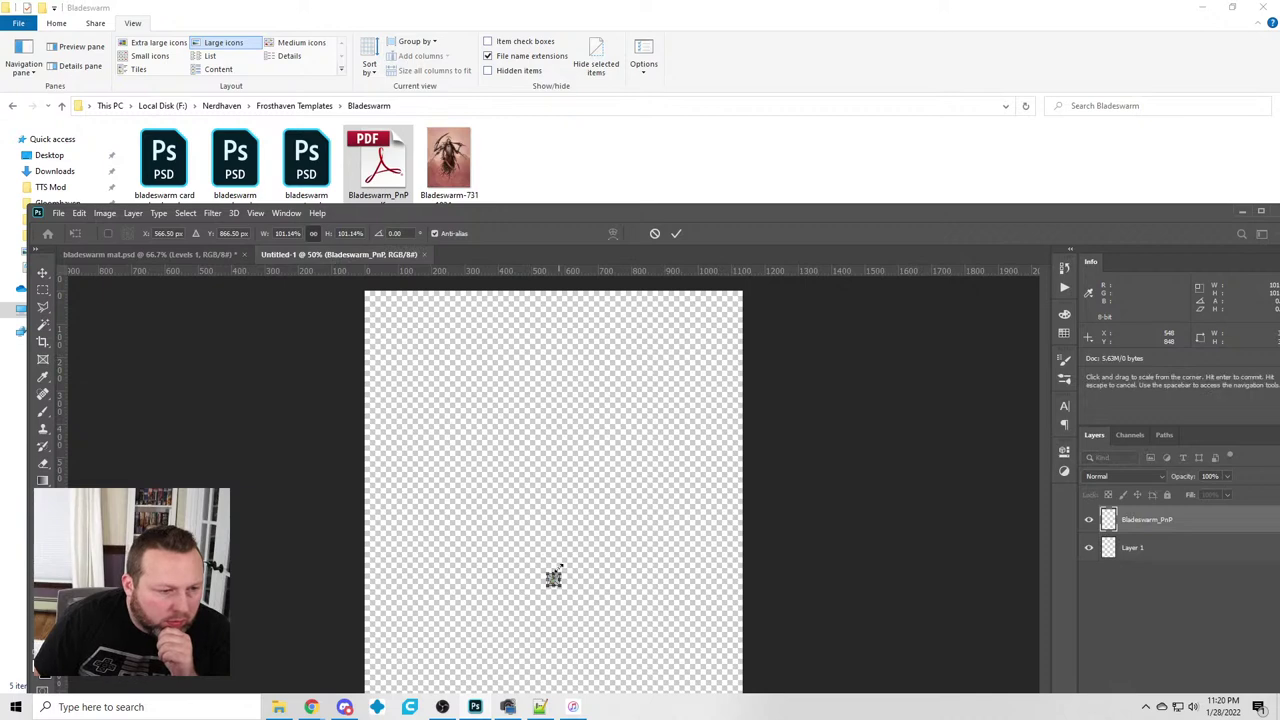
left_click_drag(558, 569, 736, 398)
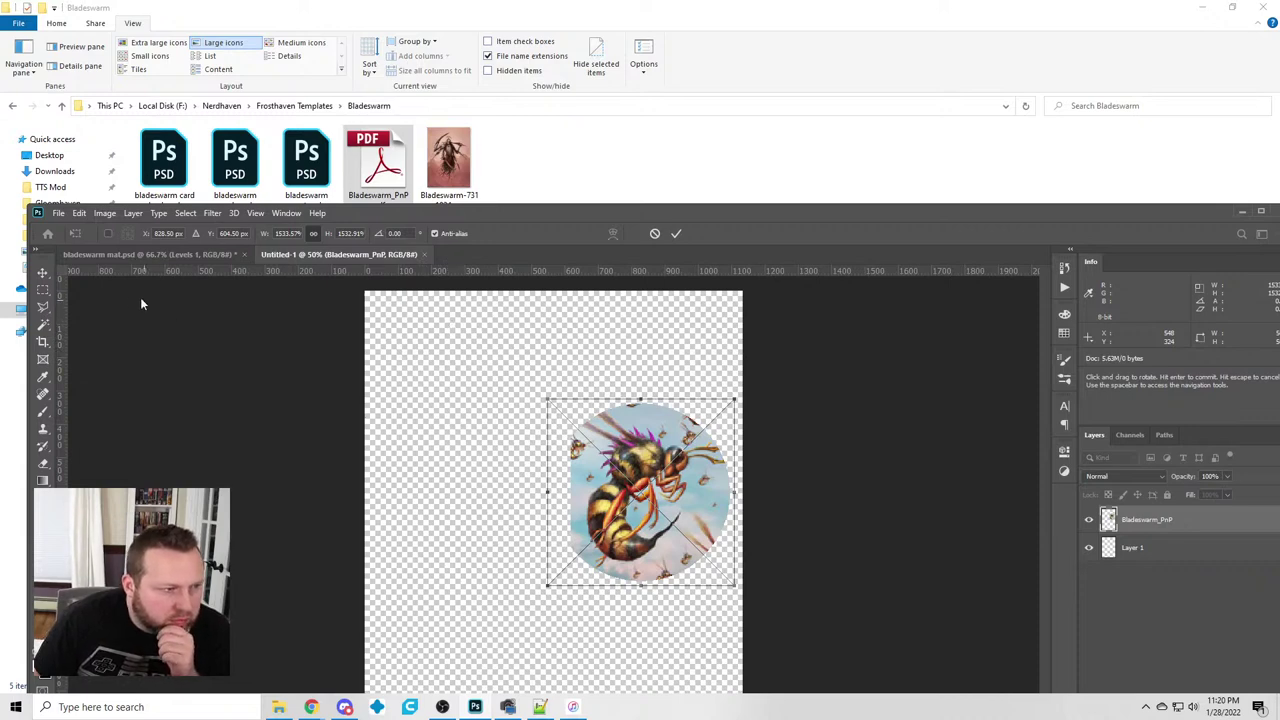
left_click(42, 292)
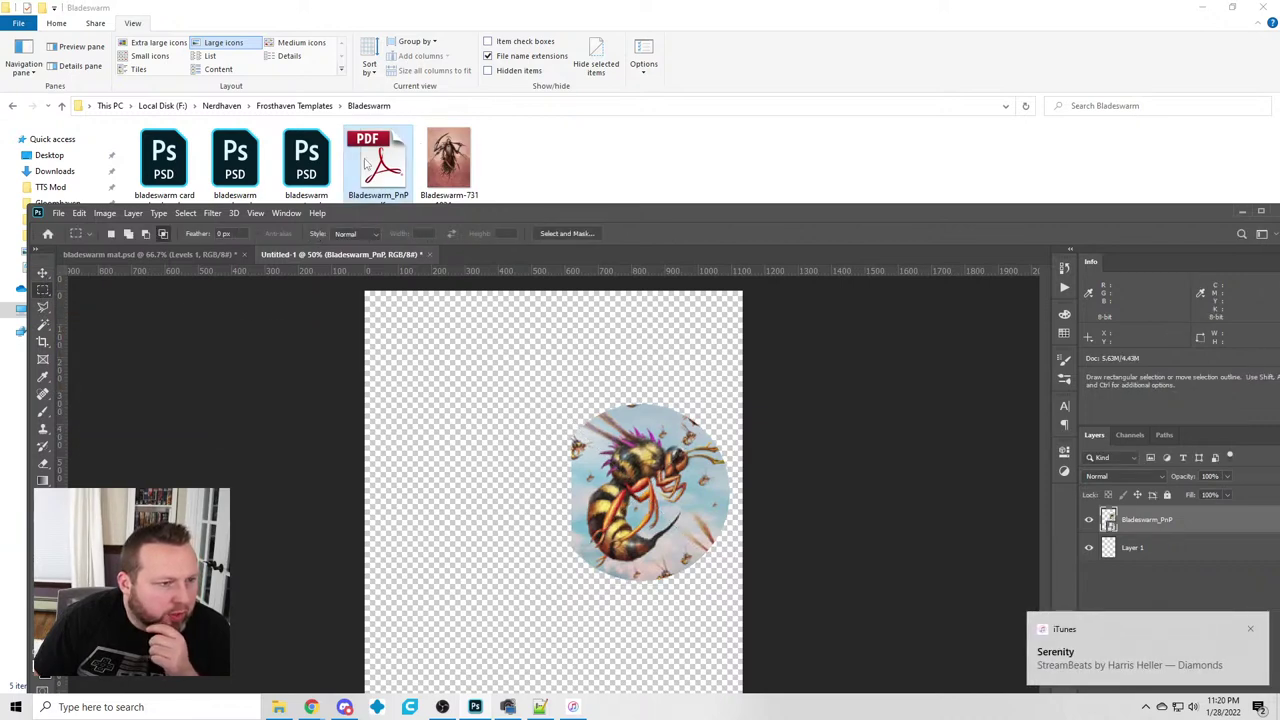
Place image 129, the wasp swarm against the sky, from the Bladeswarm_PnP PDF and enlarge it to about 737%
left_click_drag(378, 170, 444, 491)
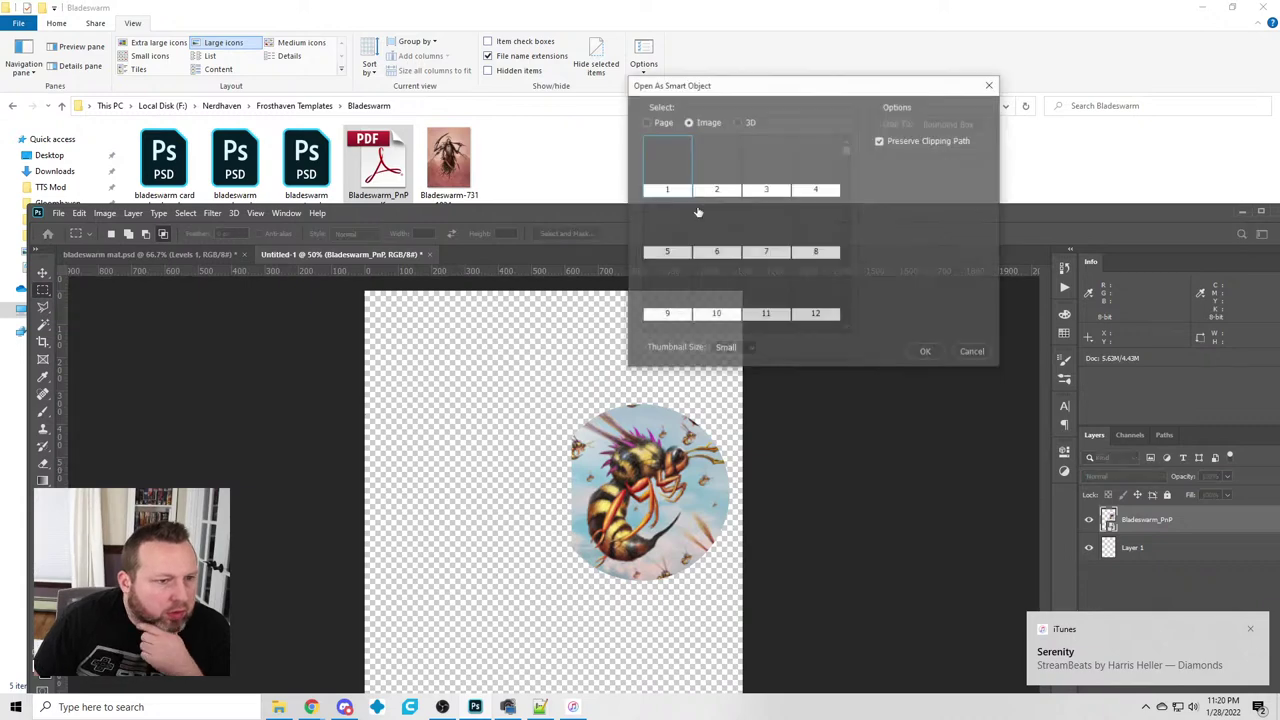
scroll(775, 283, "down", 2)
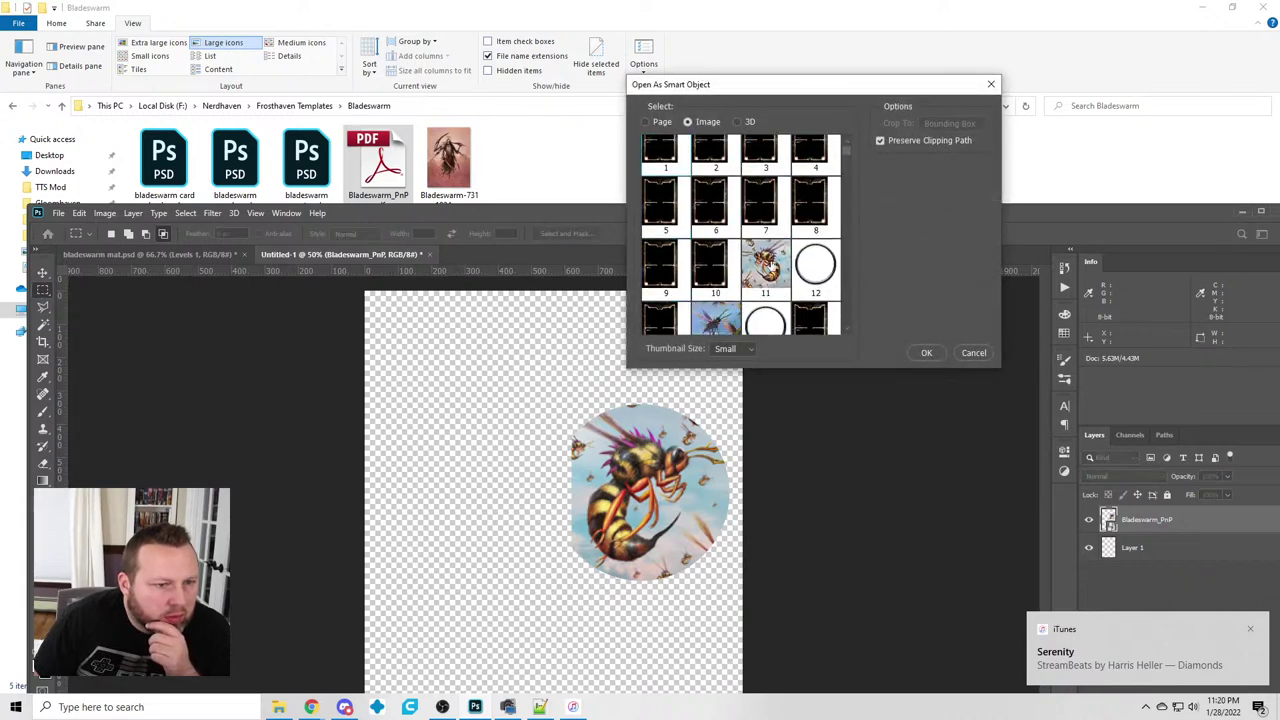
scroll(775, 283, "down", 2)
scroll(848, 160, "down", 2)
scroll(848, 176, "down", 8)
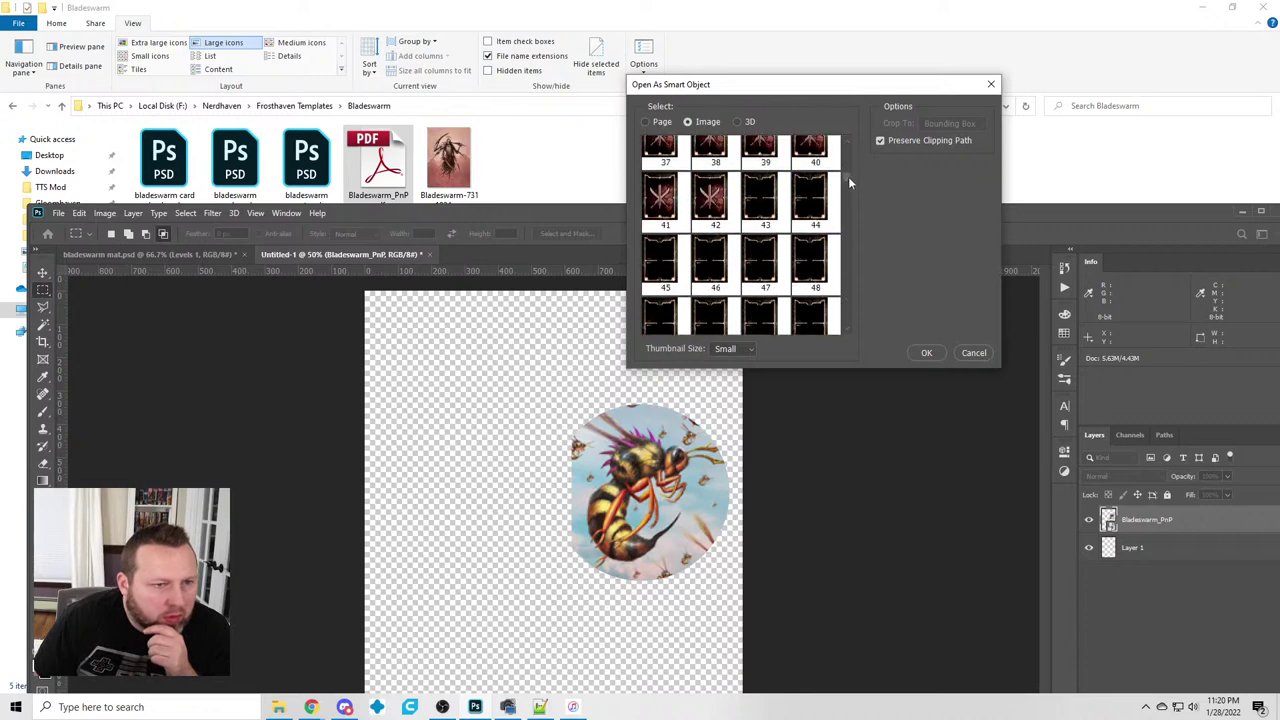
left_click_drag(849, 169, 852, 235)
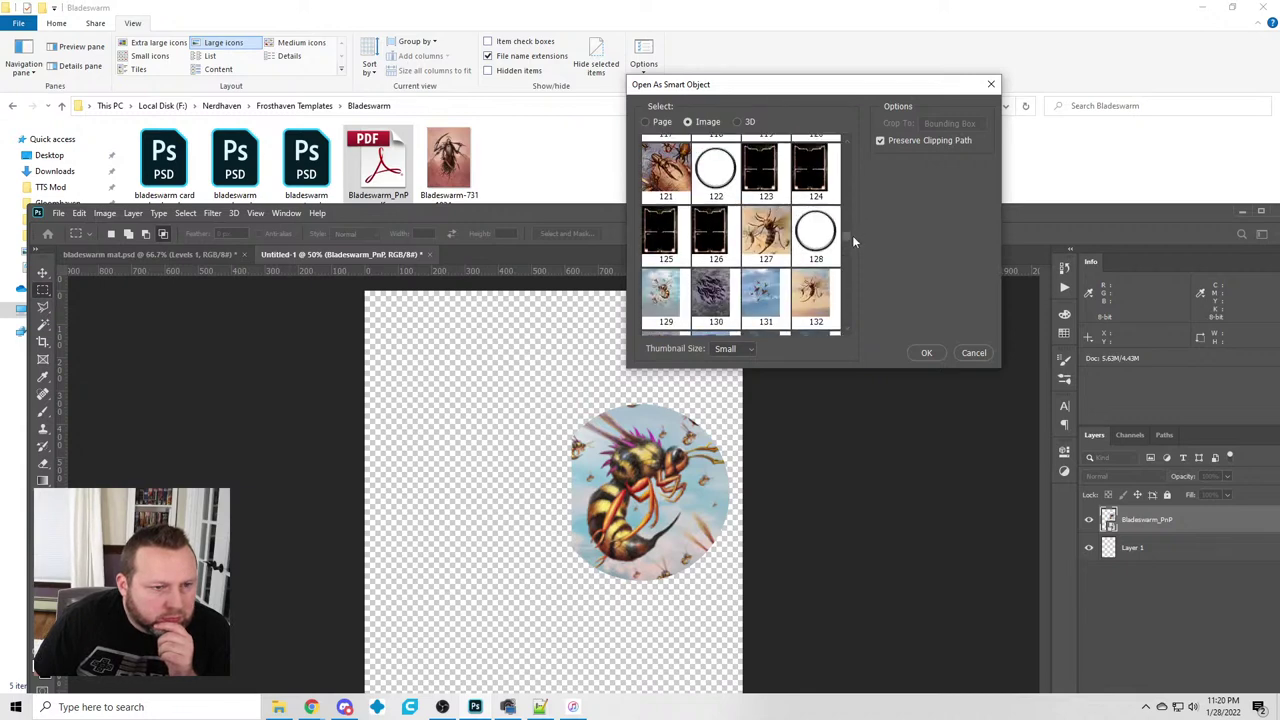
double_click(655, 278)
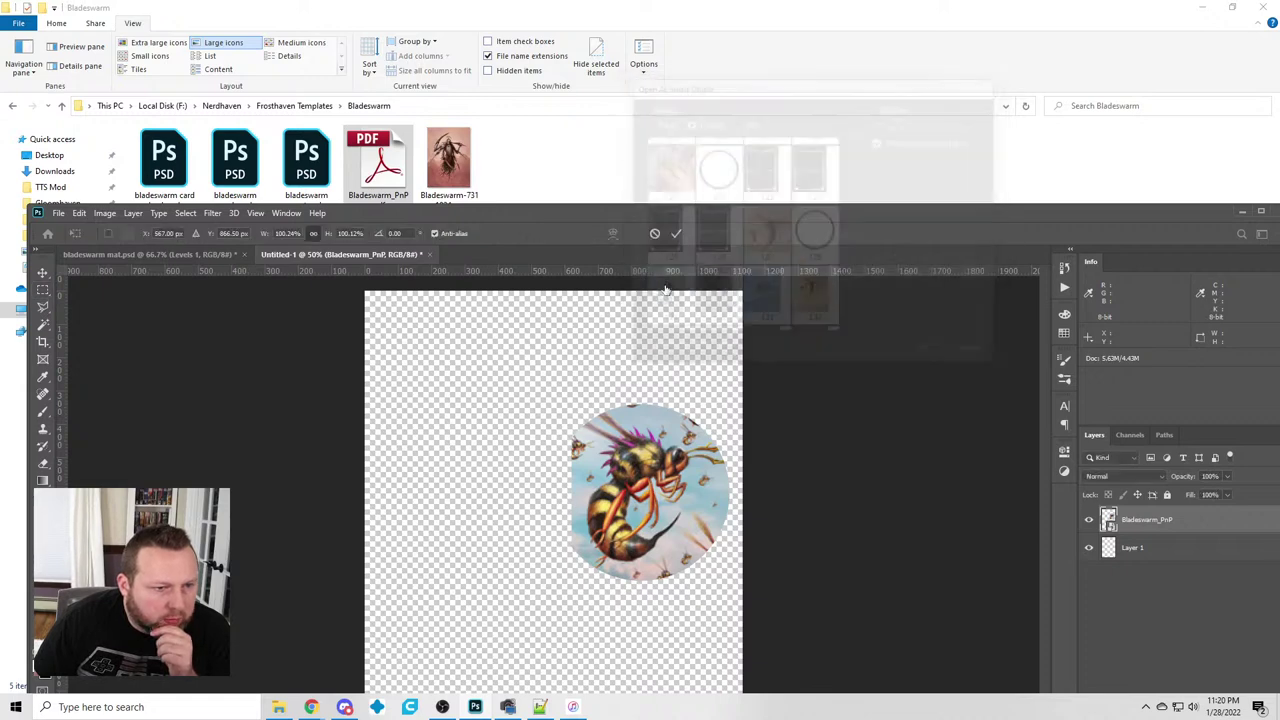
left_click_drag(569, 562, 726, 298)
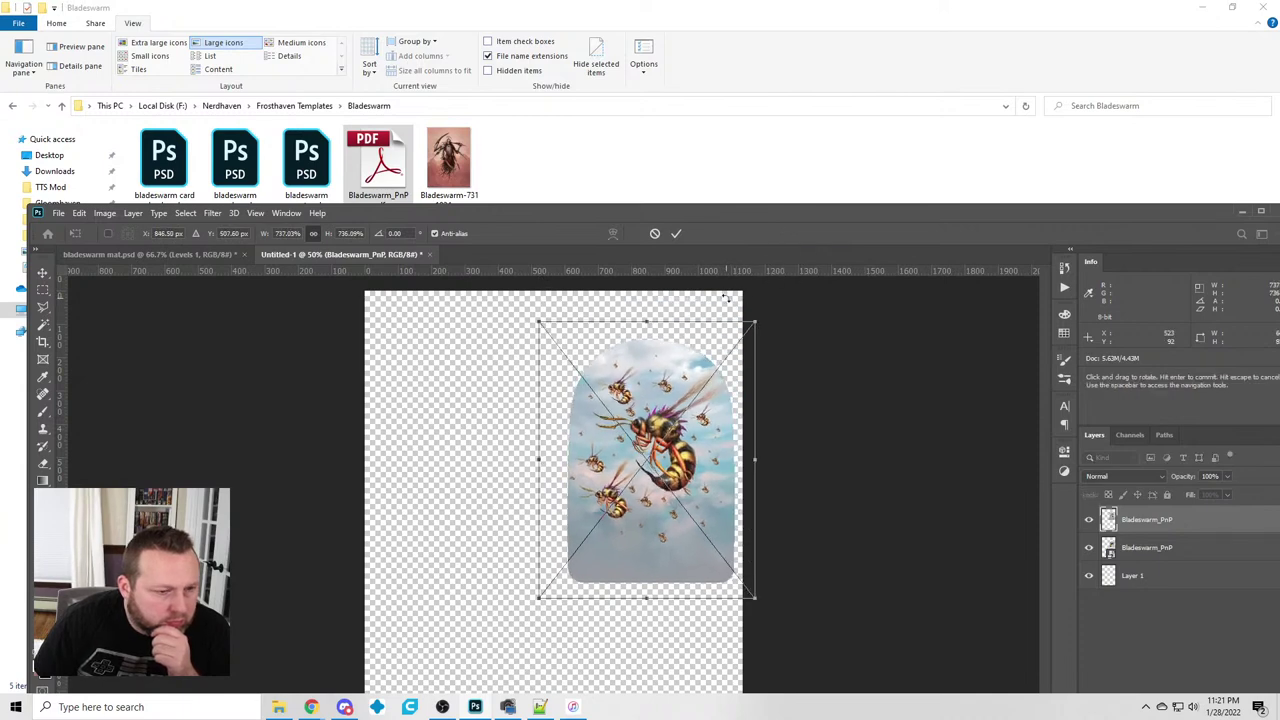
left_click(44, 290)
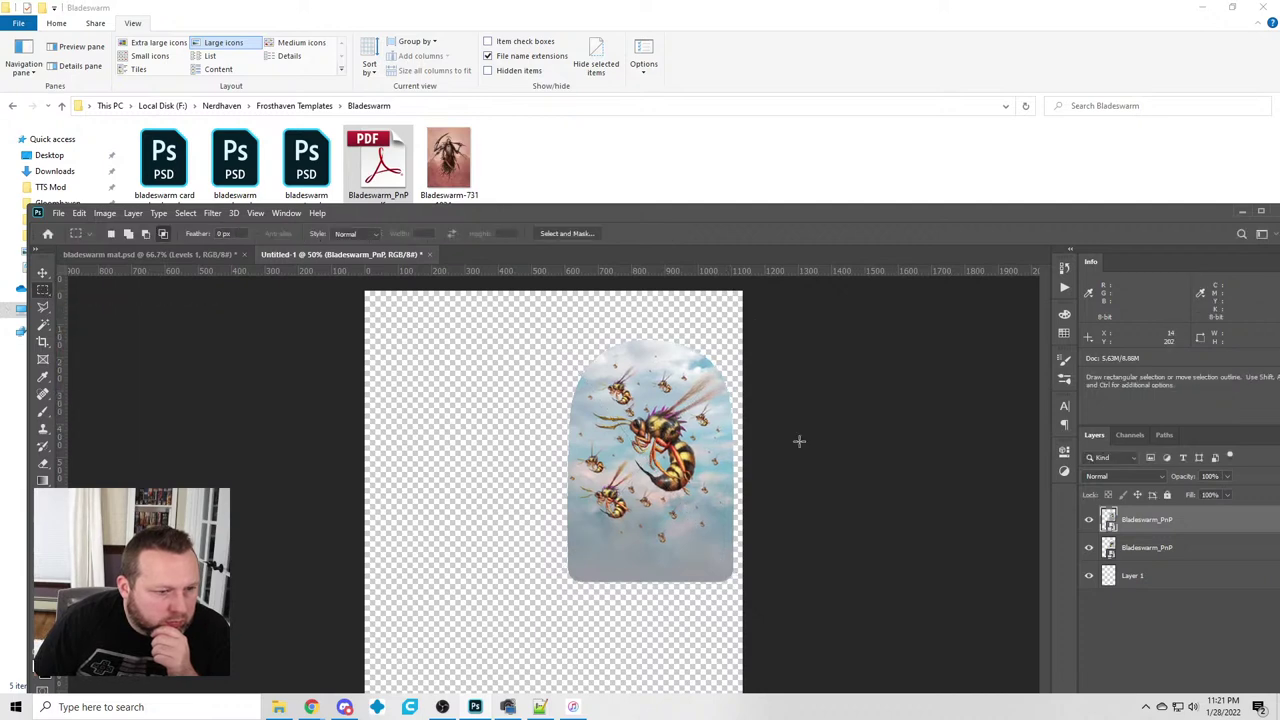
Delete the first placed wasp artwork layer from the untitled document
left_click_drag(1133, 548, 523, 289)
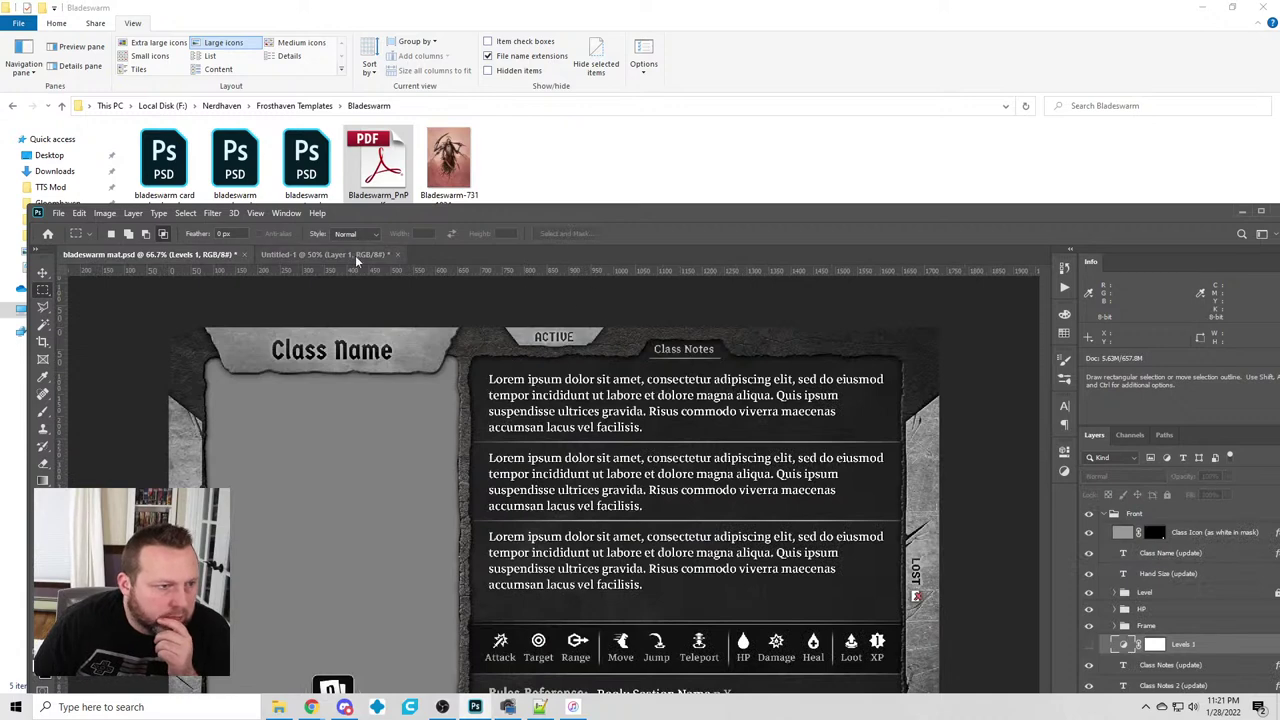
left_click(320, 256)
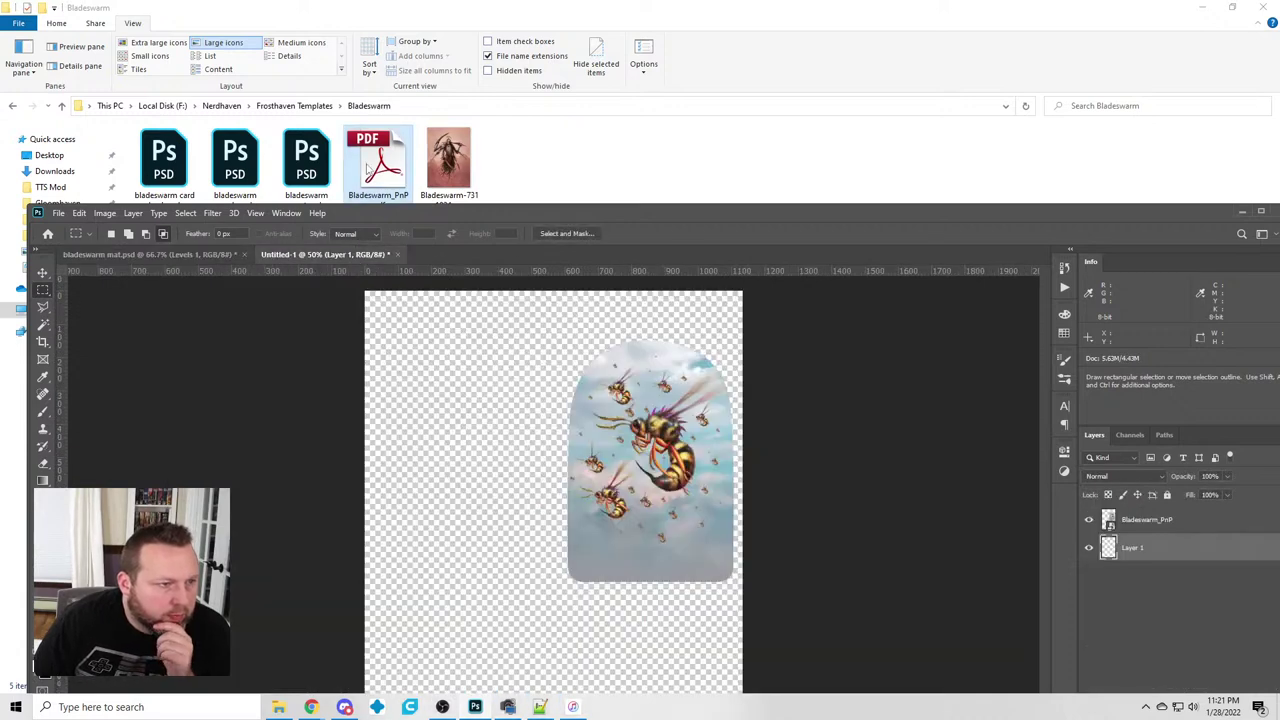
Place image 130, the dark purple swarm artwork, from the Bladeswarm_PnP PDF into the untitled document at its default size
left_click_drag(847, 150, 851, 328)
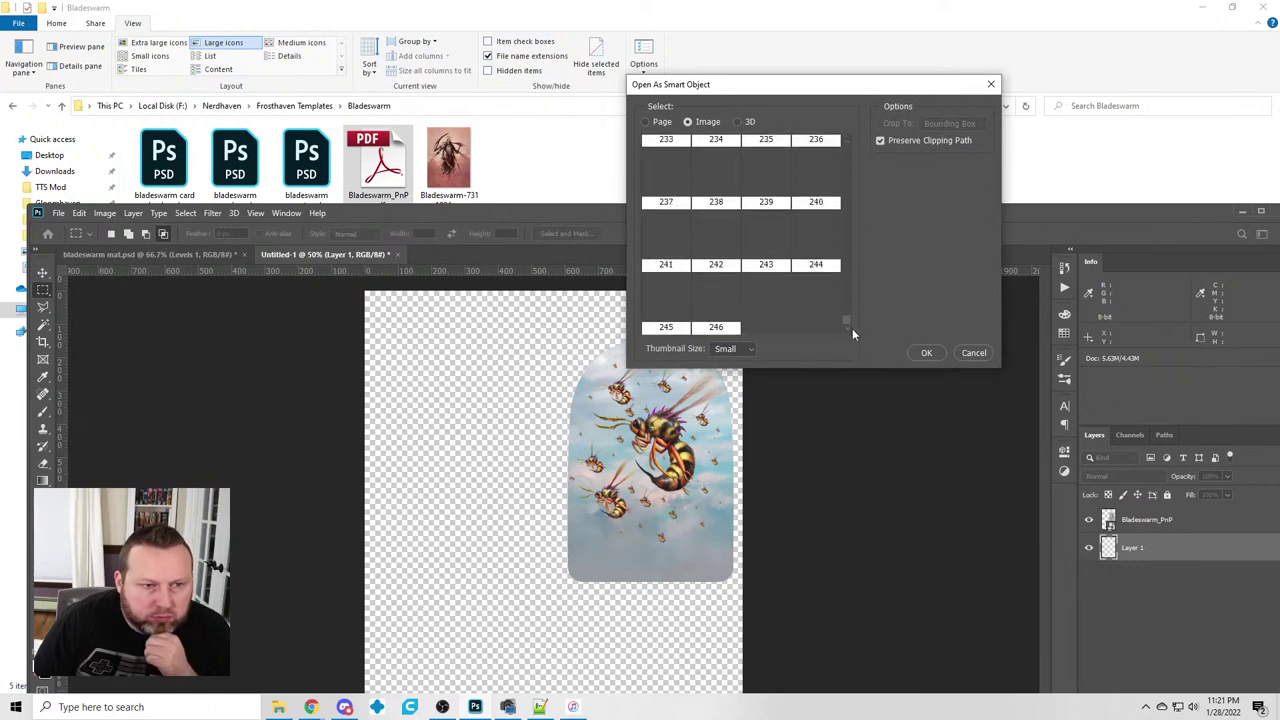
left_click_drag(852, 328, 851, 235)
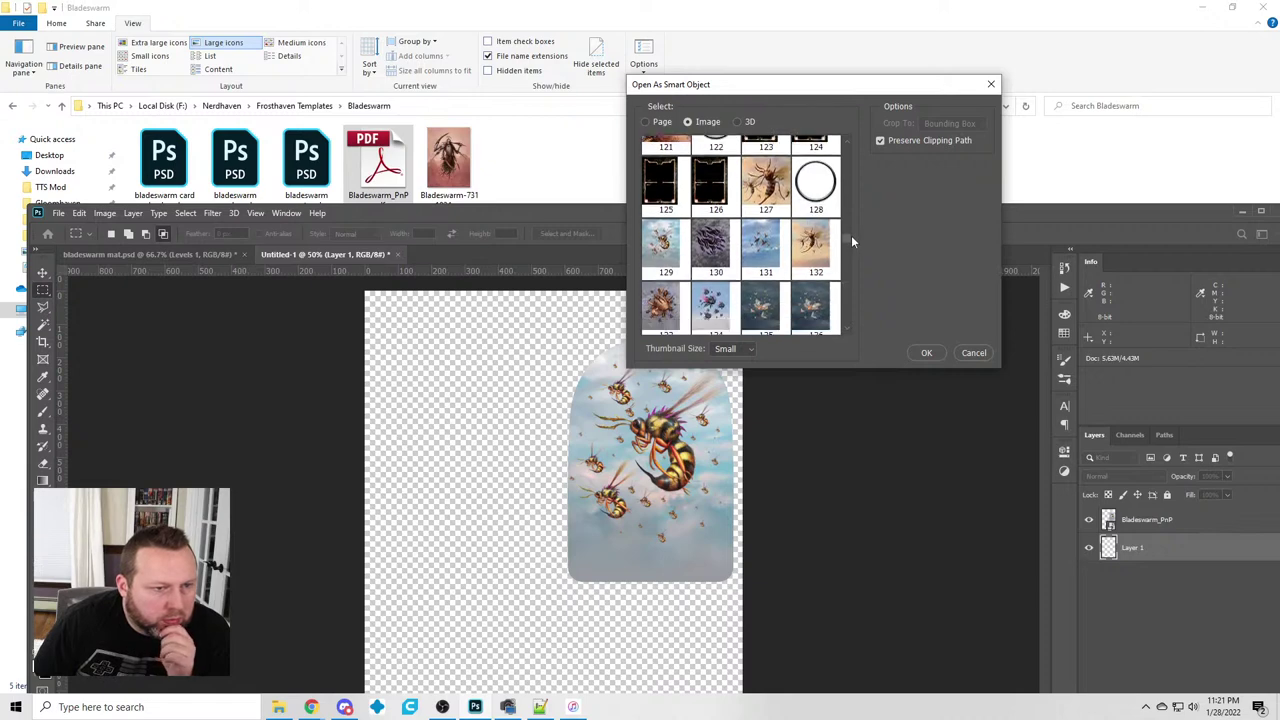
double_click(716, 249)
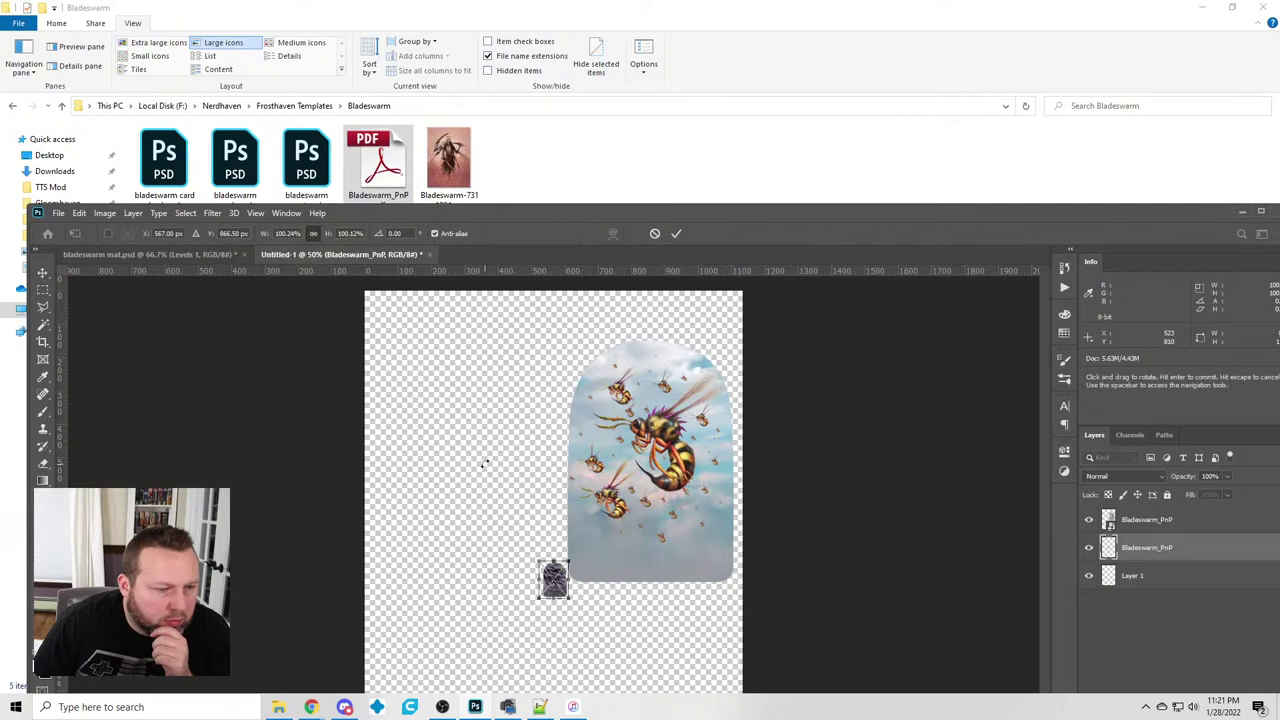
left_click(43, 289)
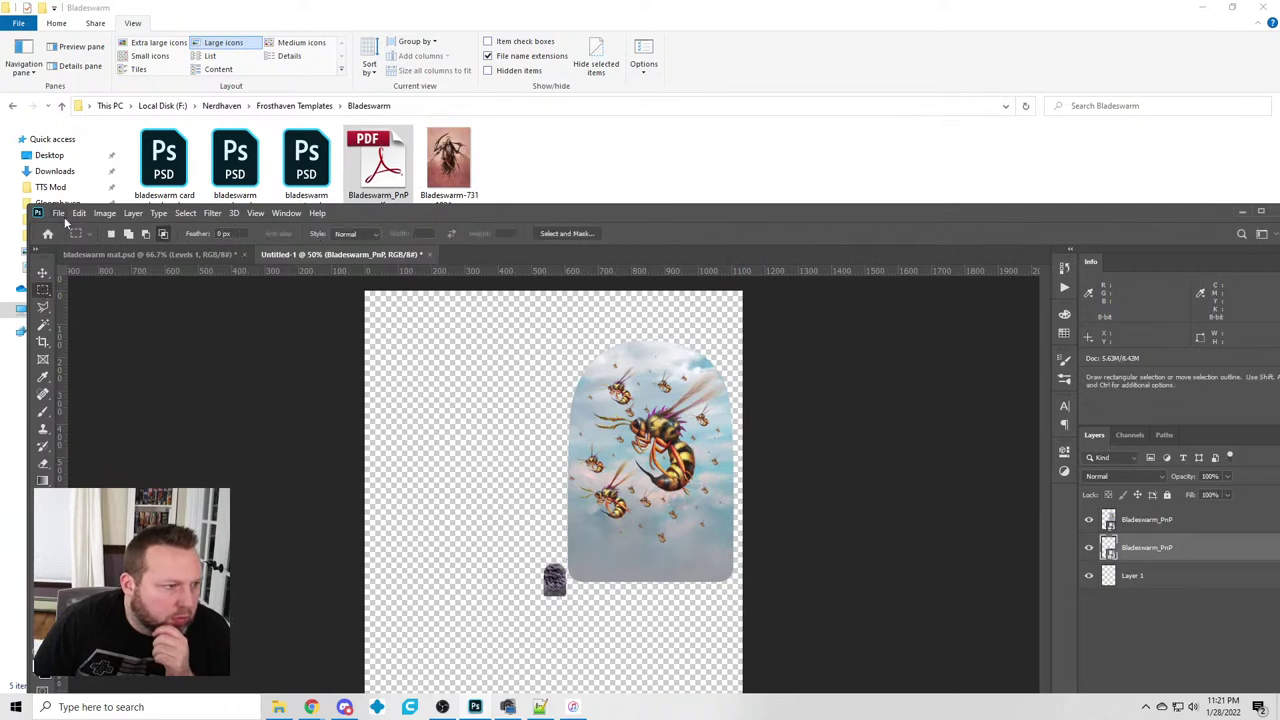
Place image 131, the blue sky artwork, from the Bladeswarm_PnP PDF at its default size
left_click_drag(478, 468, 480, 470)
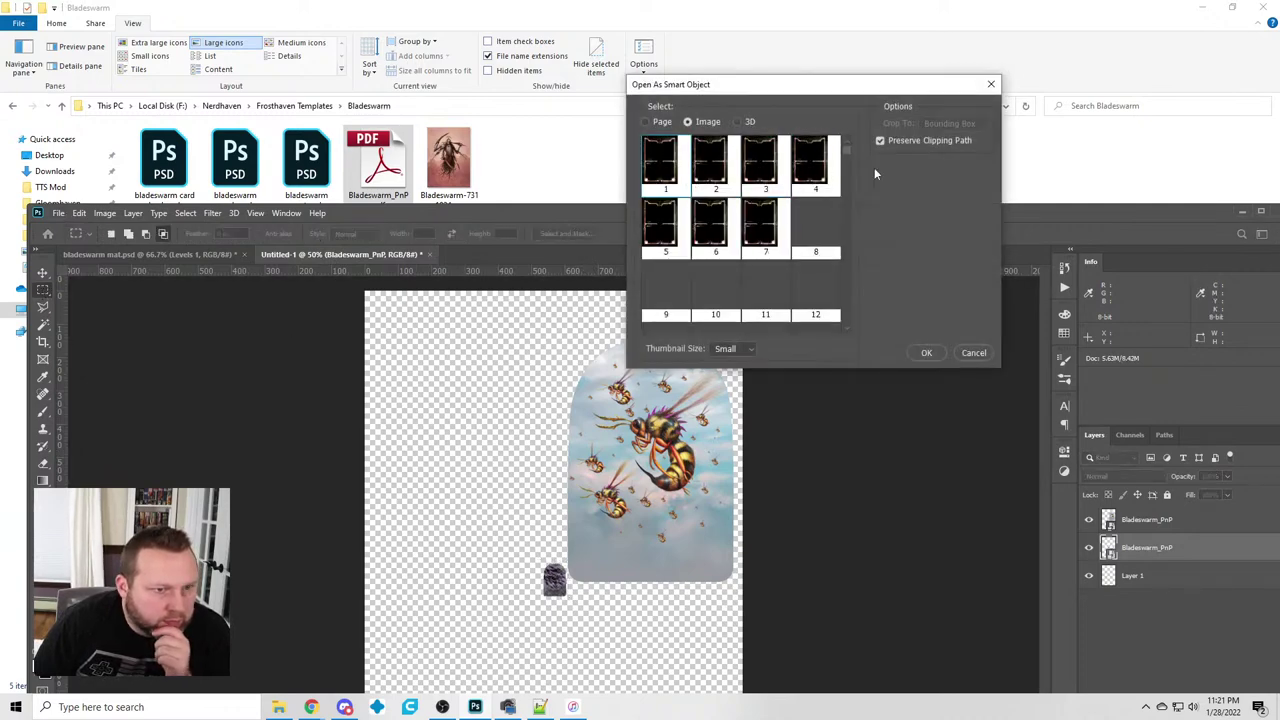
left_click_drag(848, 151, 836, 236)
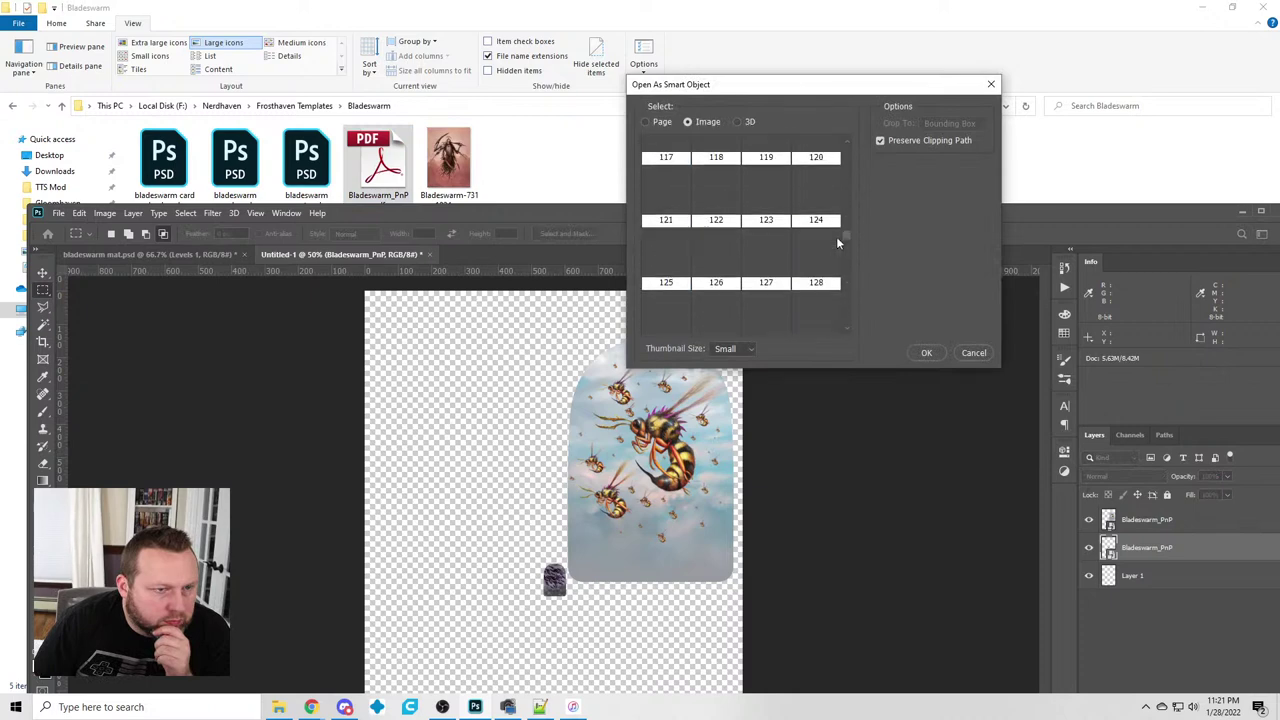
double_click(758, 242)
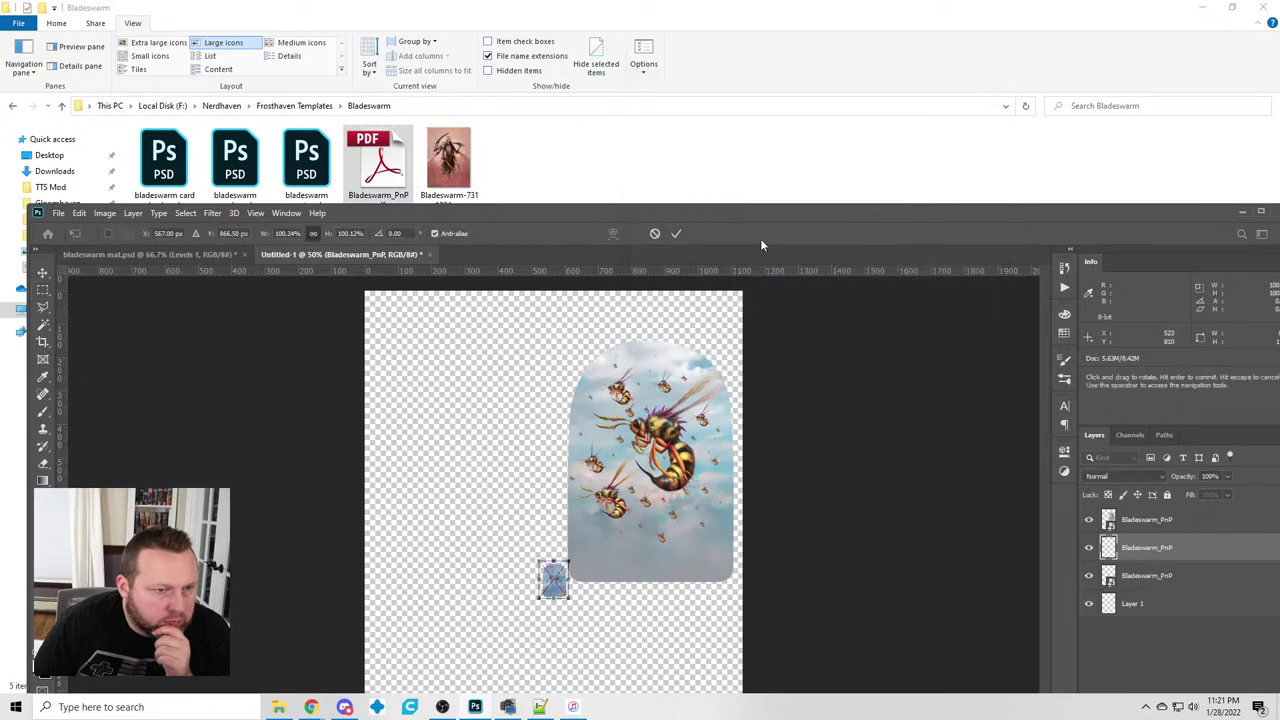
key("Return")
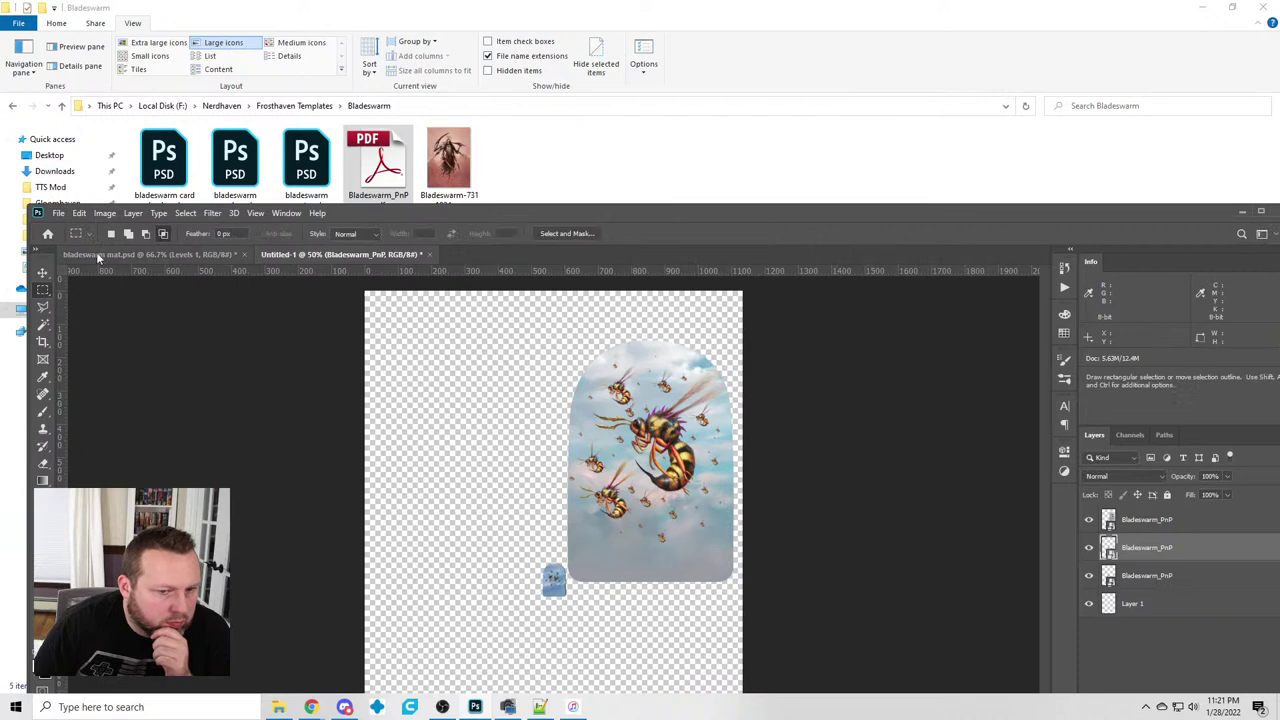
Place image 132, the sand-coloured insect artwork, from the Bladeswarm_PnP PDF at its default size
left_click_drag(348, 158, 420, 420)
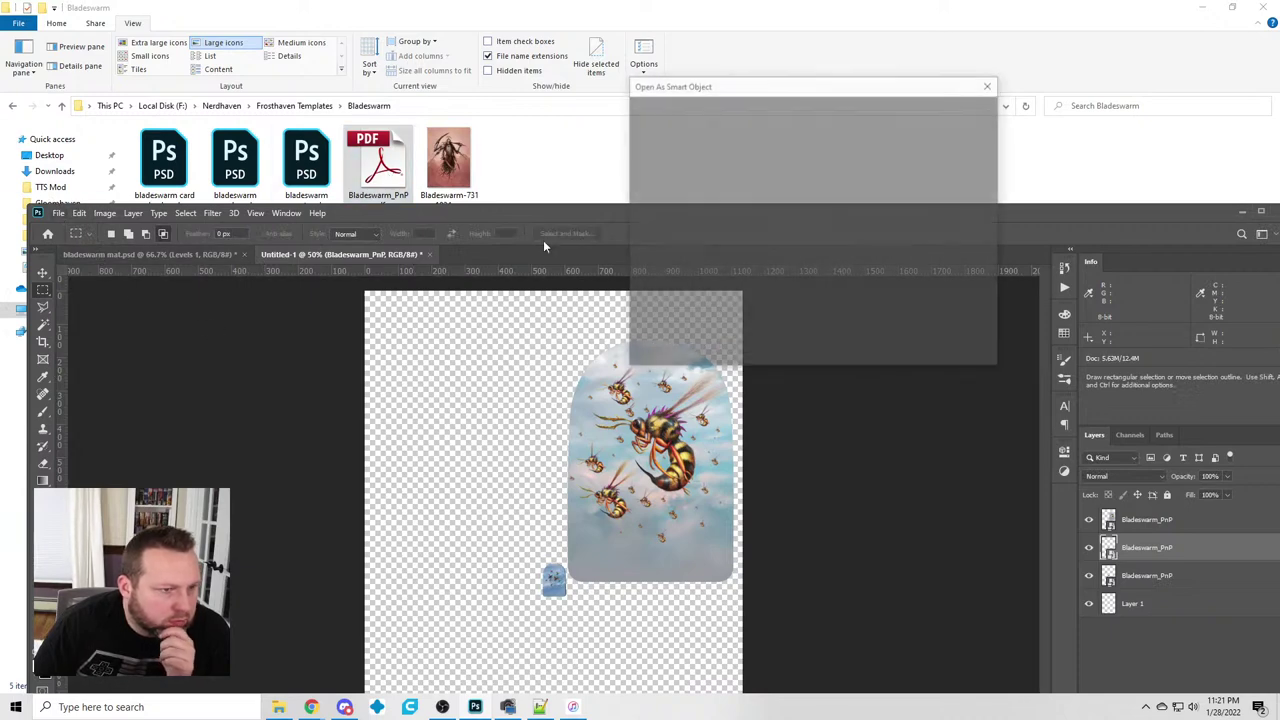
left_click_drag(844, 152, 849, 243)
double_click(813, 214)
key("Return")
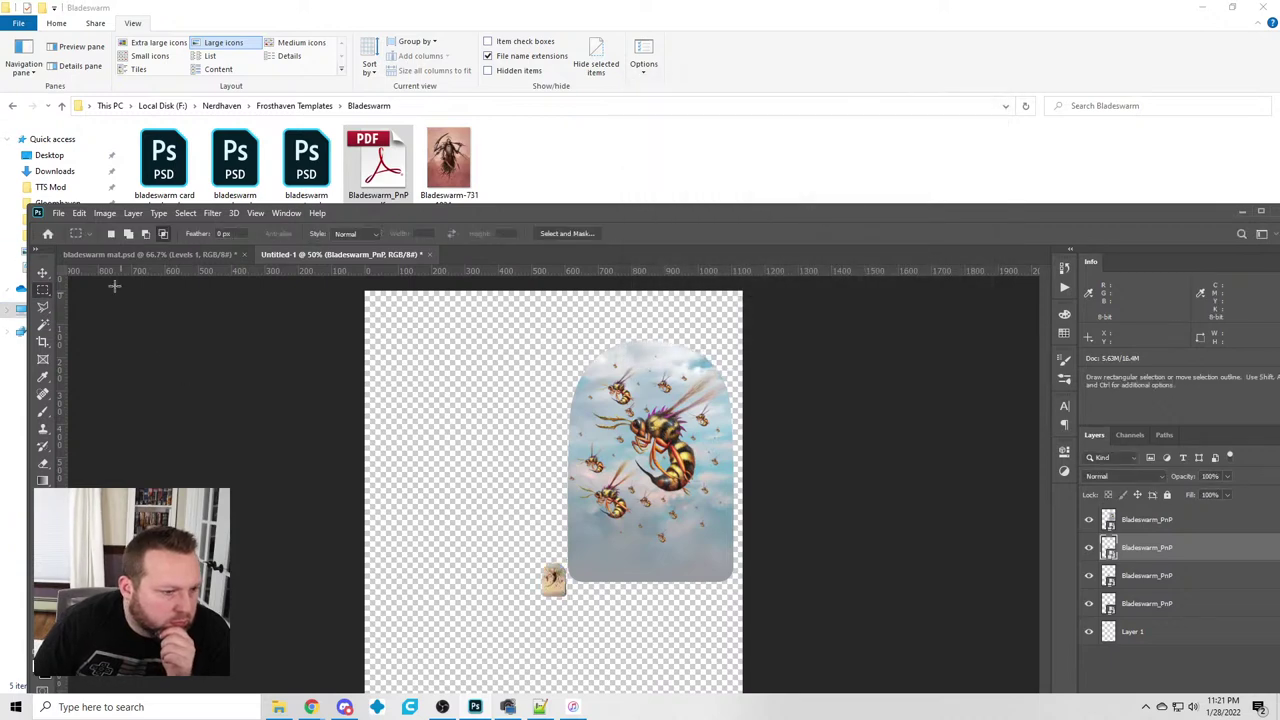
Place image 133, the brown insect artwork, from the Bladeswarm_PnP PDF at its default size
left_click(58, 213)
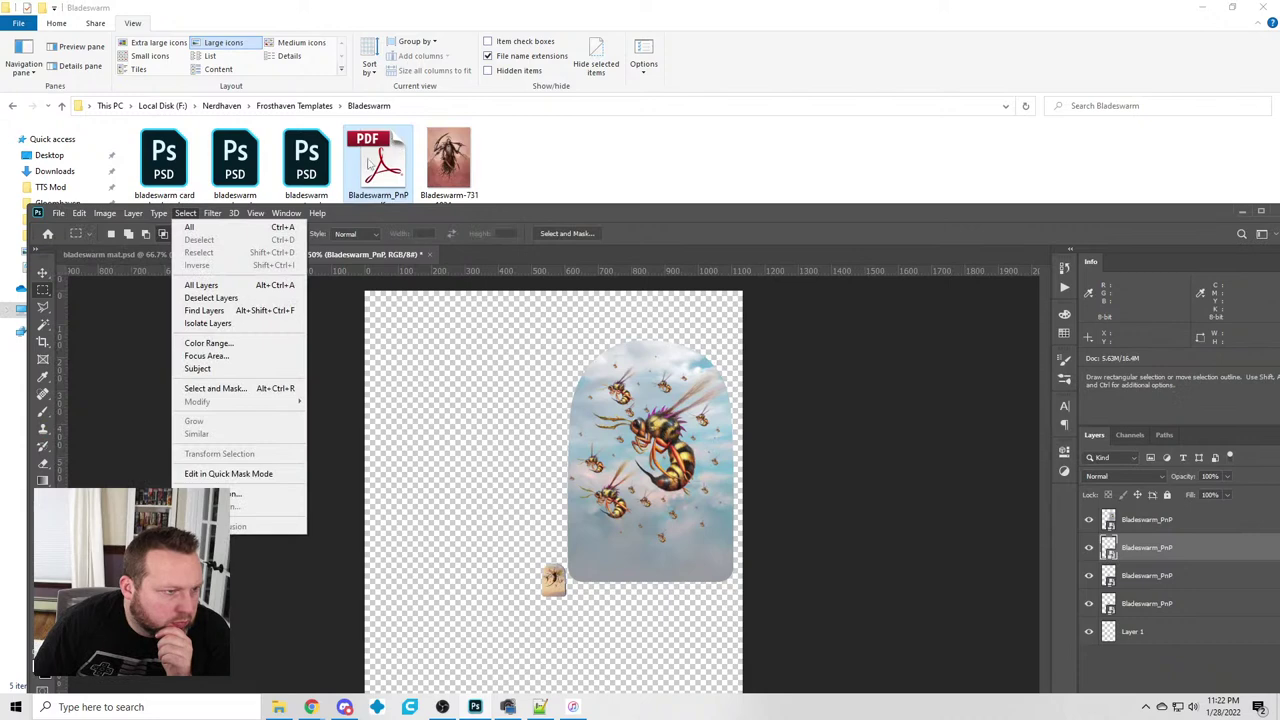
key("Escape")
key("ctrl+shift+s")
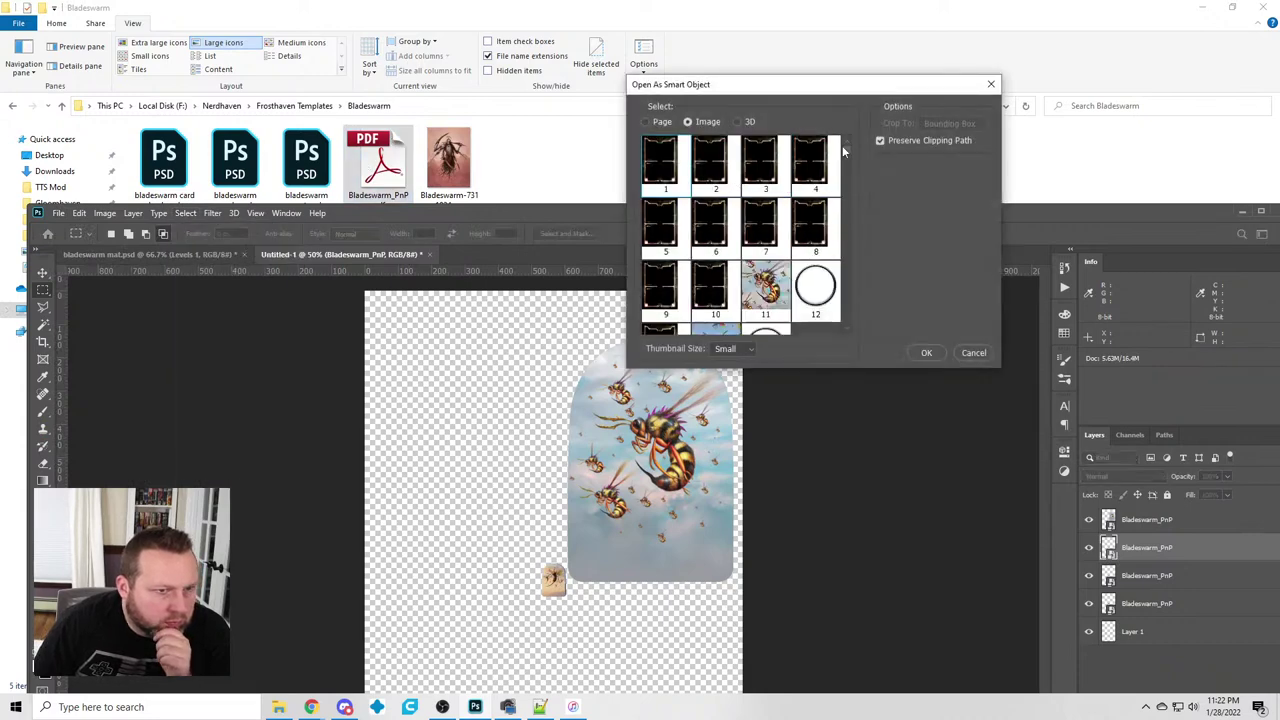
left_click_drag(848, 181, 841, 247)
double_click(645, 258)
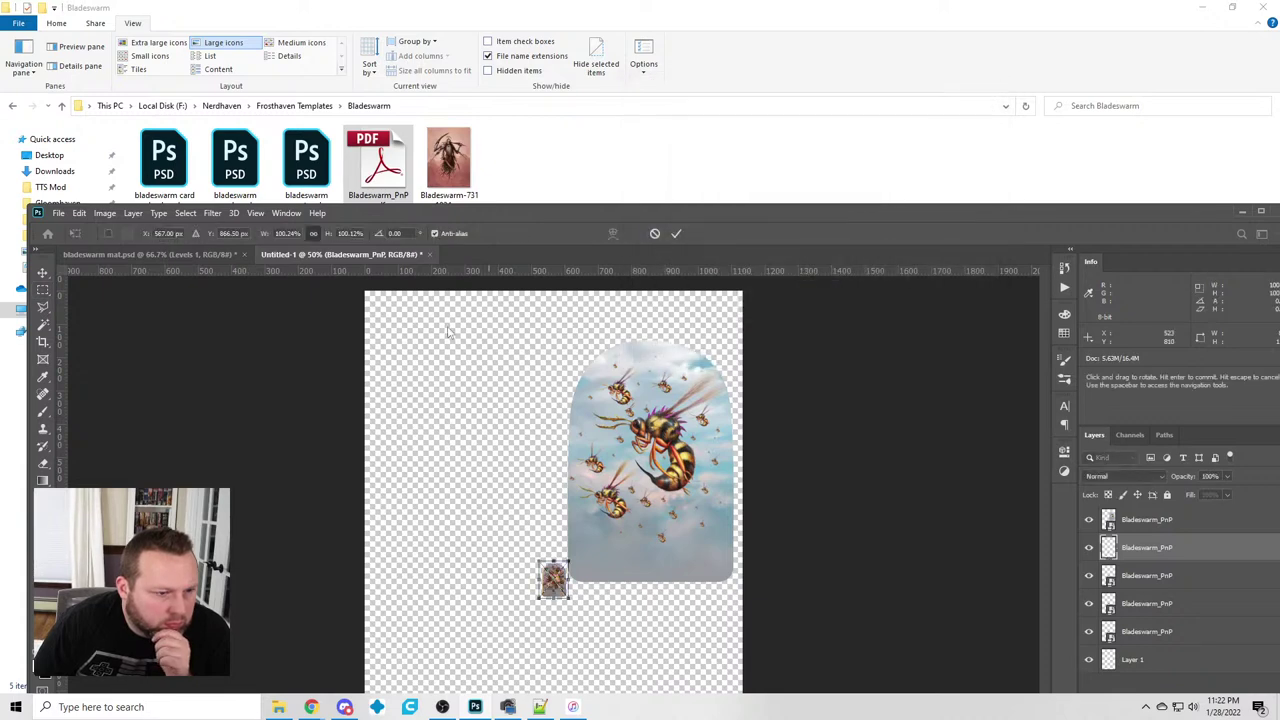
key("Return")
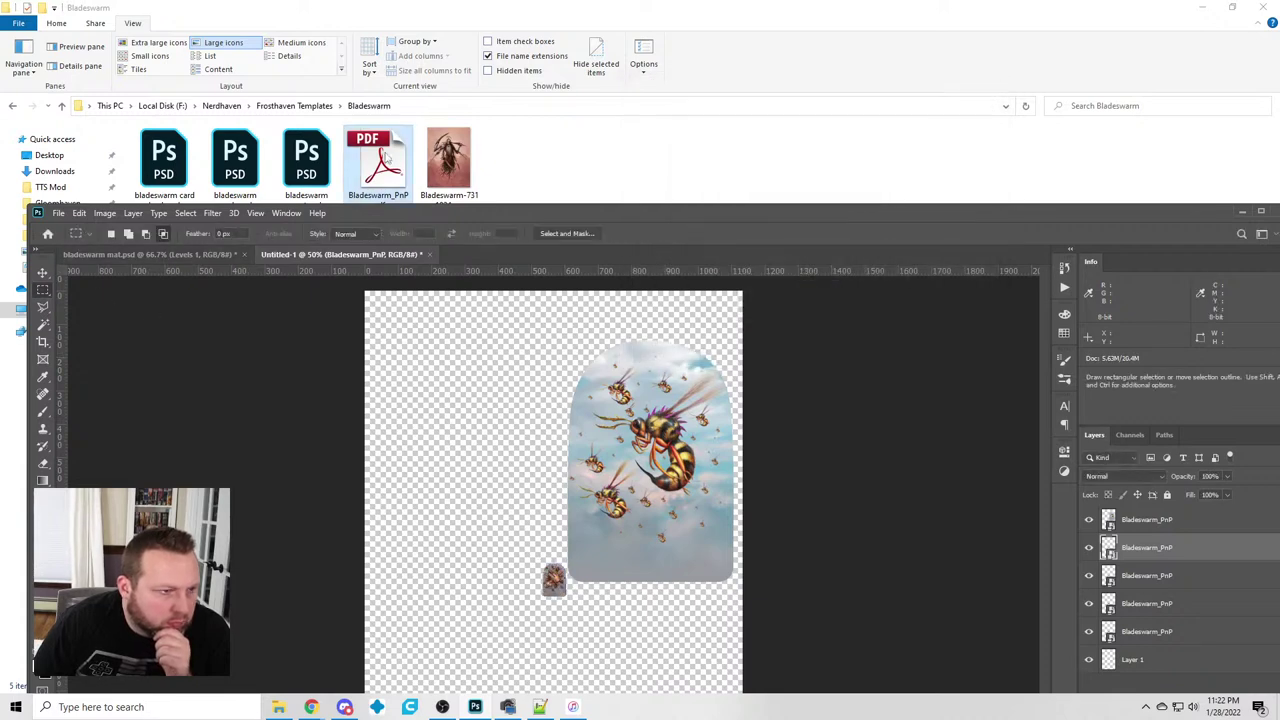
Place image 134, the blue and purple swarm artwork, from the Bladeswarm_PnP PDF at its default size
left_click_drag(381, 178, 462, 497)
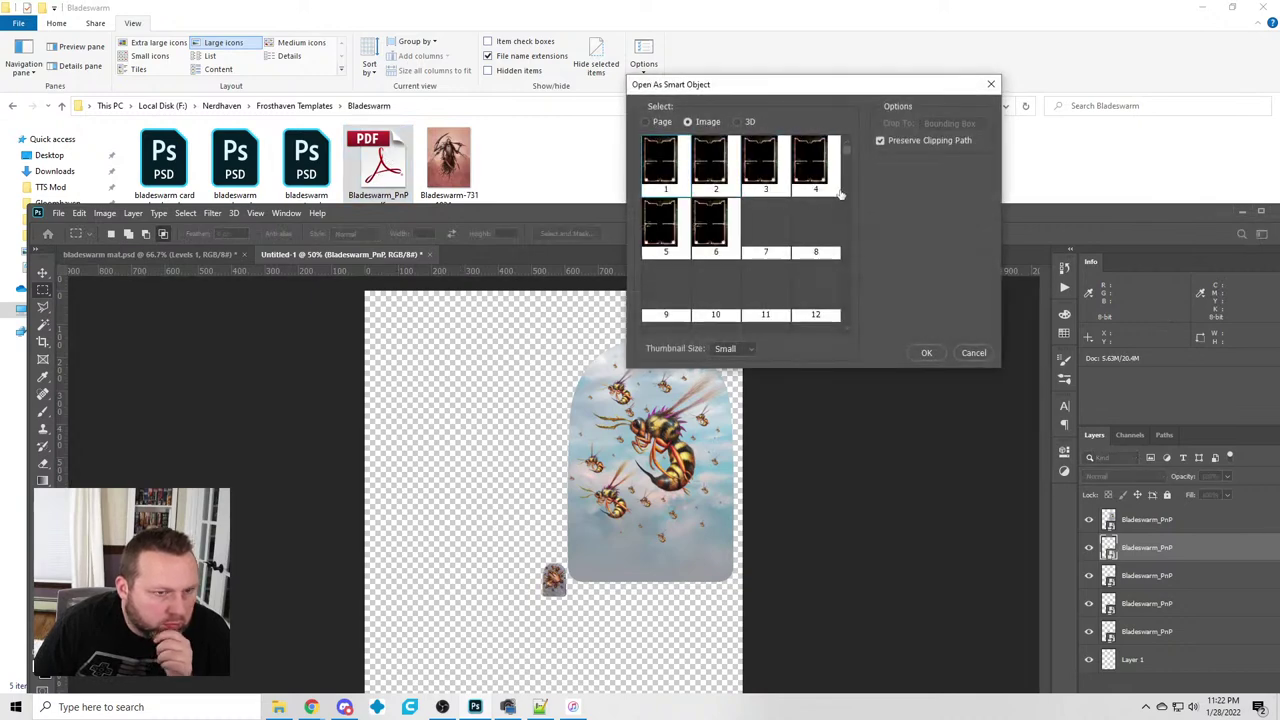
left_click_drag(845, 153, 852, 245)
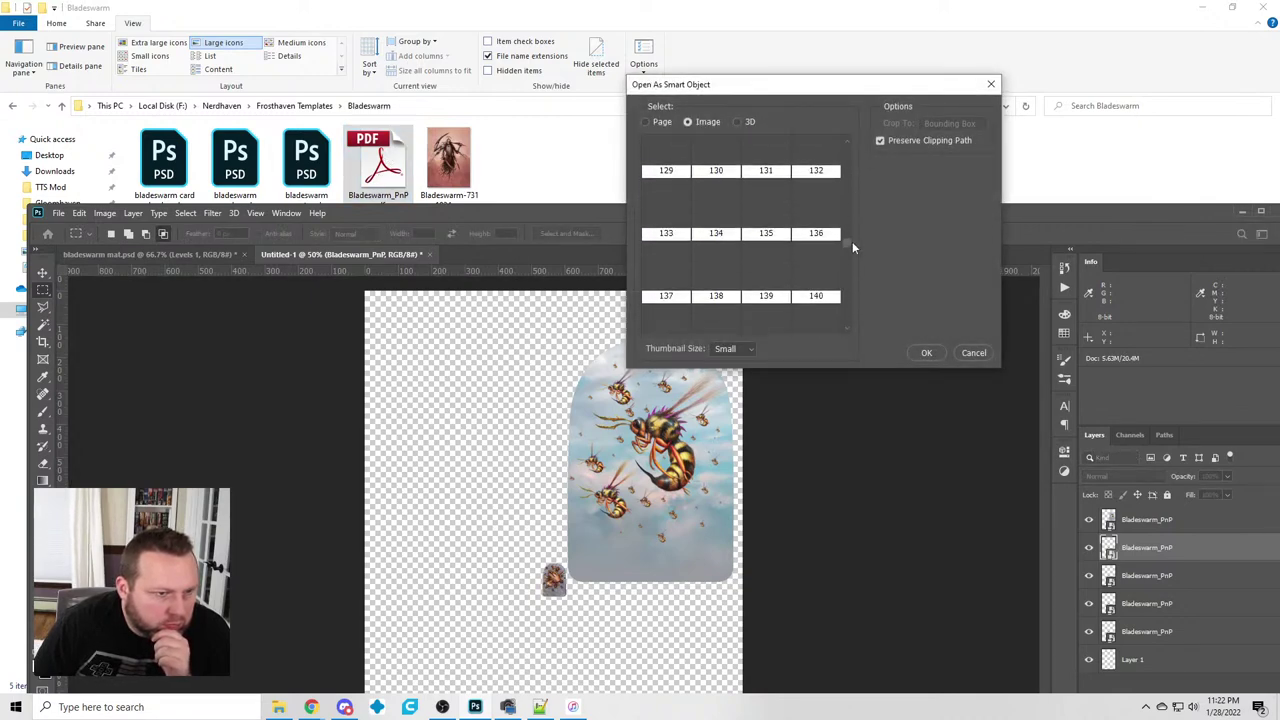
left_click(710, 208)
double_click(710, 208)
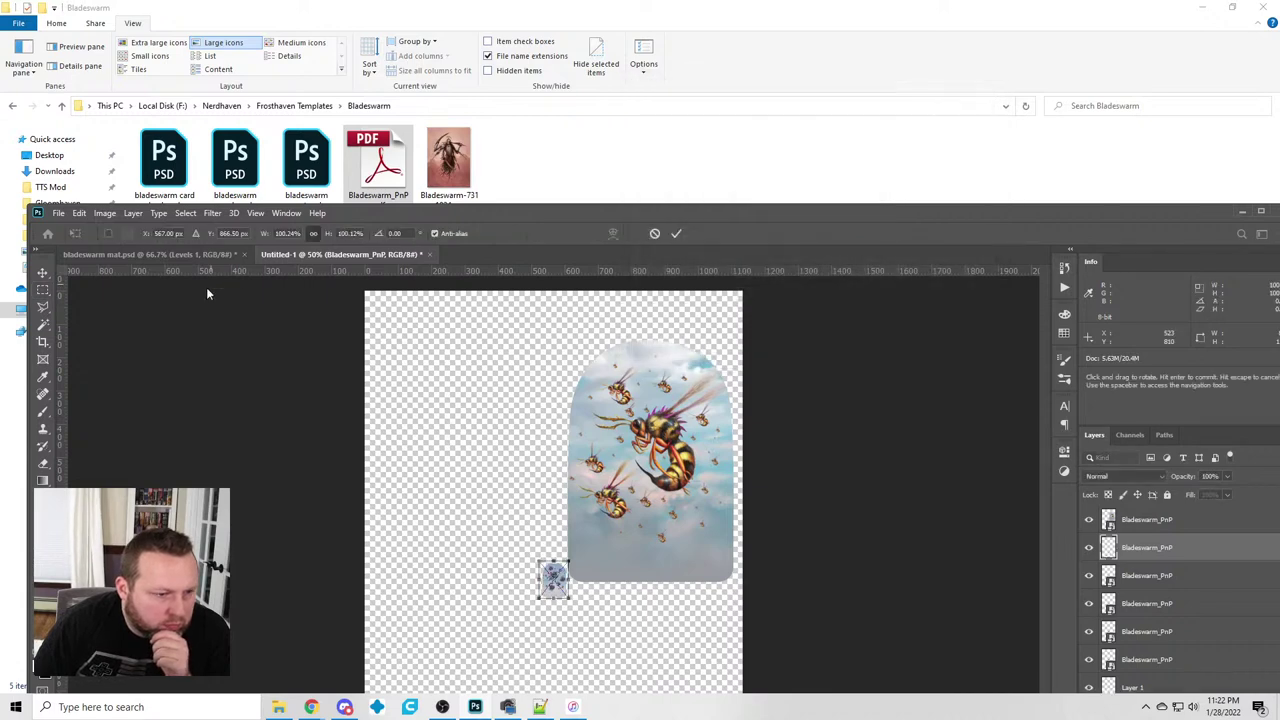
key("Return")
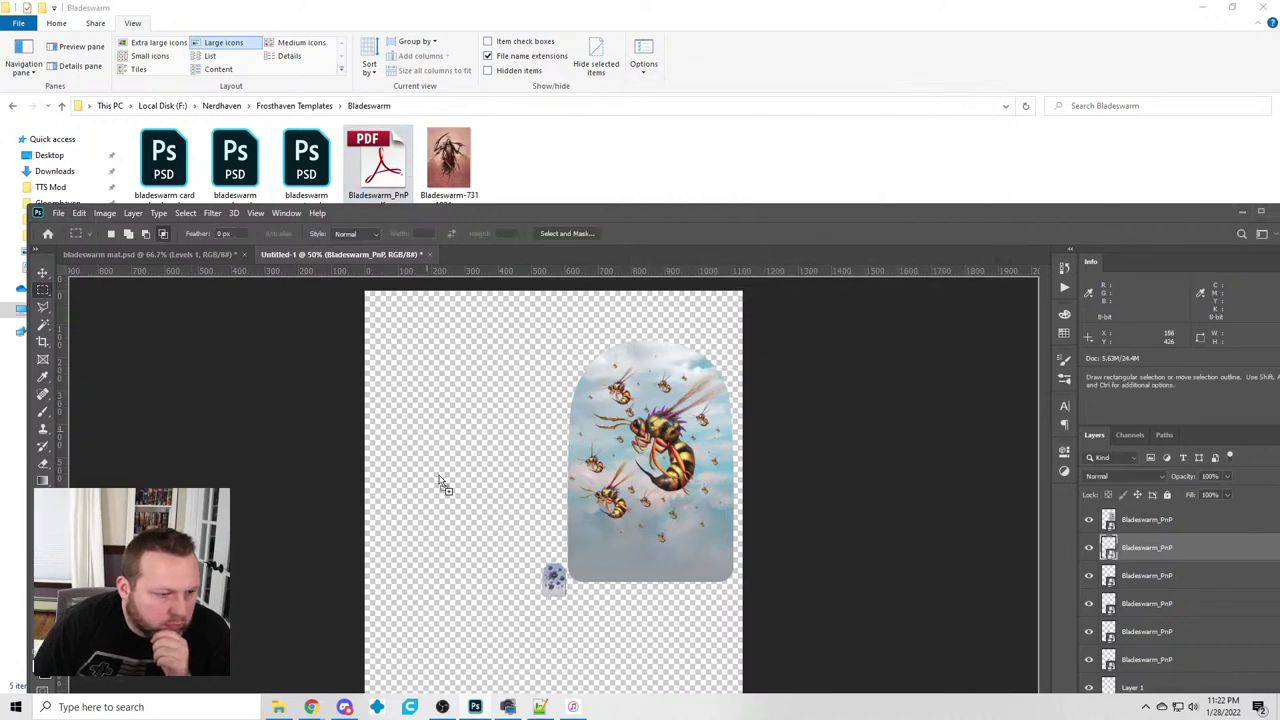
Place image 135, the dark teal artwork, from the Bladeswarm_PnP PDF at its default size
left_click_drag(640, 207, 645, 245)
left_click_drag(845, 146, 846, 245)
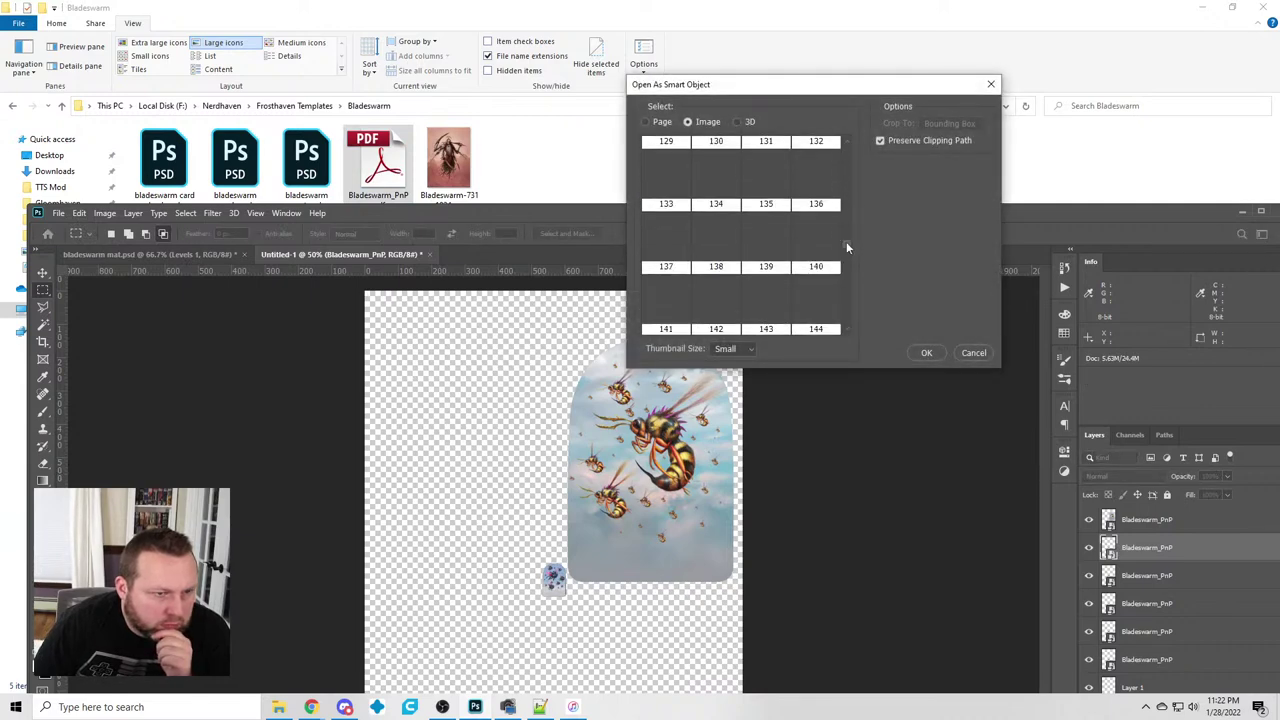
double_click(762, 178)
key("Return")
Bring the Bladeswarm_PnP PDF into the document again and examine its embedded images from 125 to 216 for further usable artwork
left_click_drag(378, 160, 655, 280)
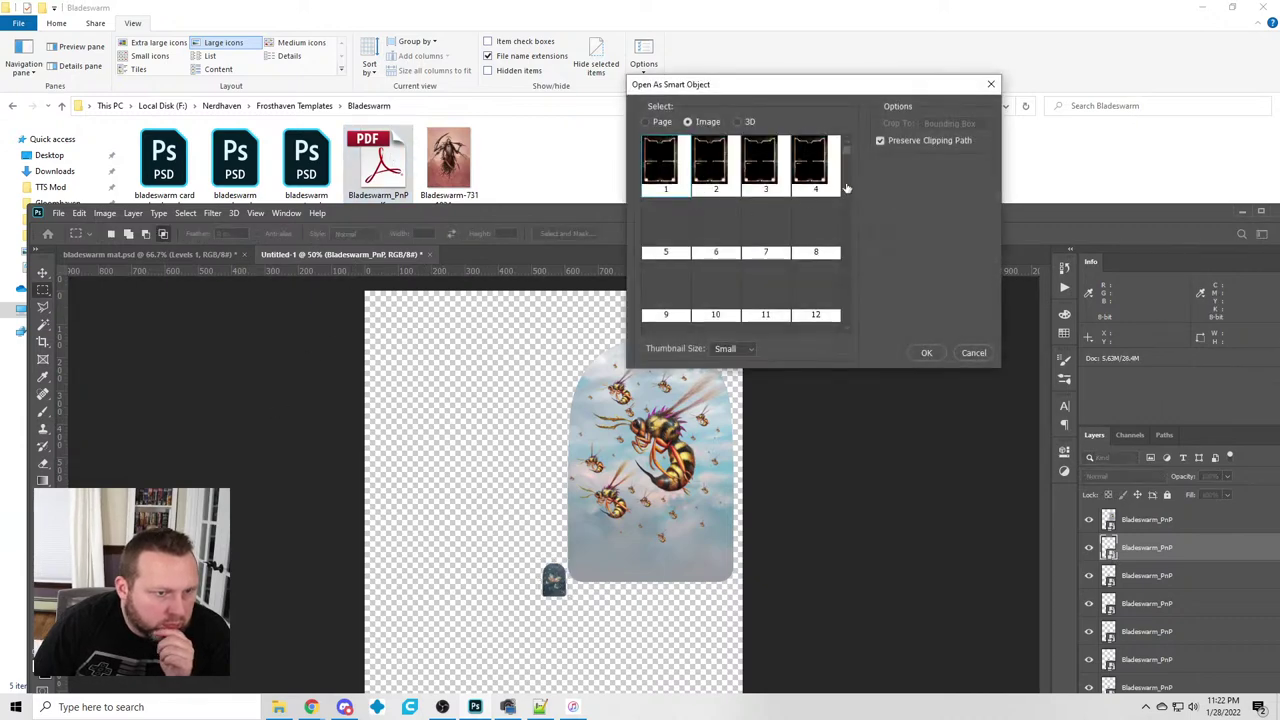
left_click_drag(846, 150, 846, 246)
left_click(807, 150)
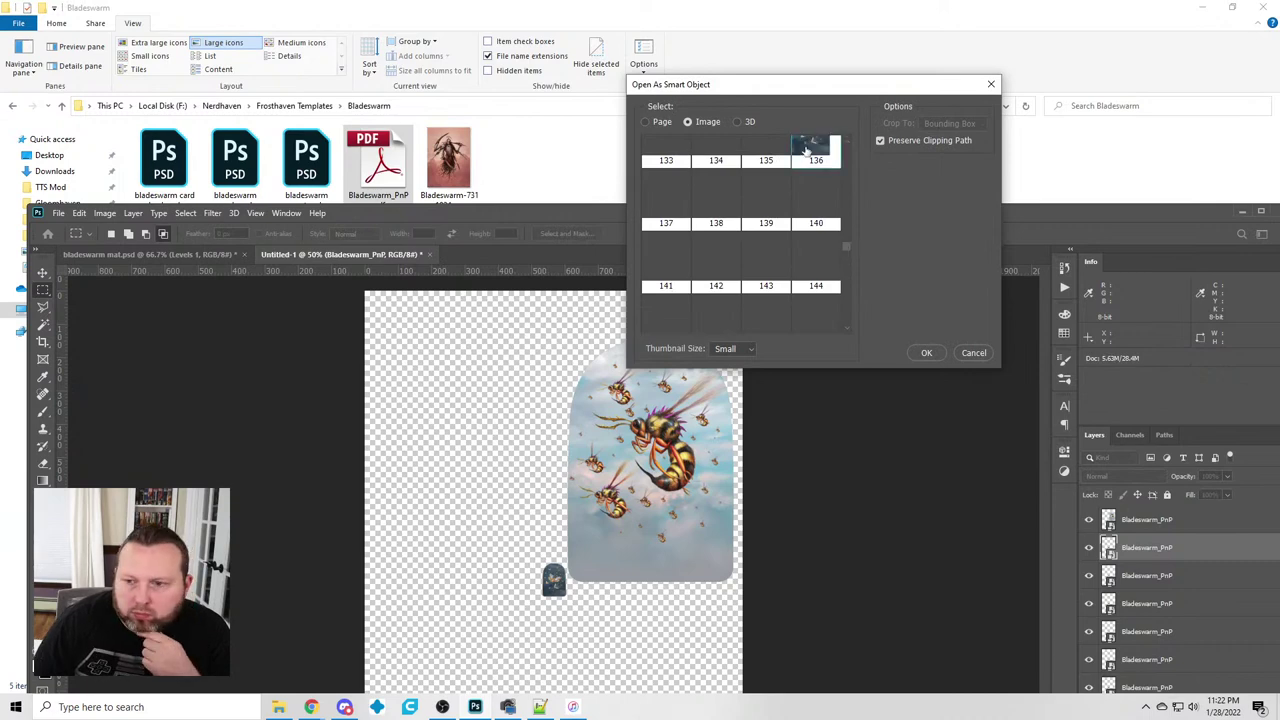
scroll(779, 206, "up", 1)
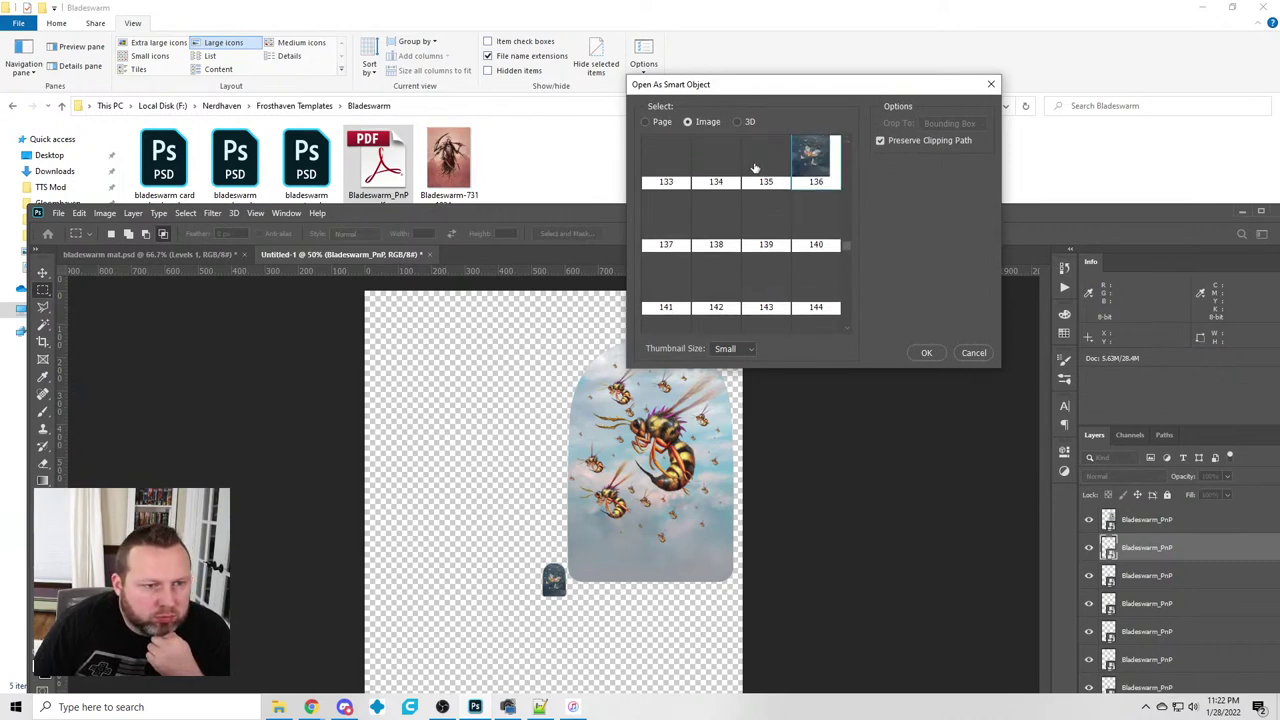
left_click(755, 168)
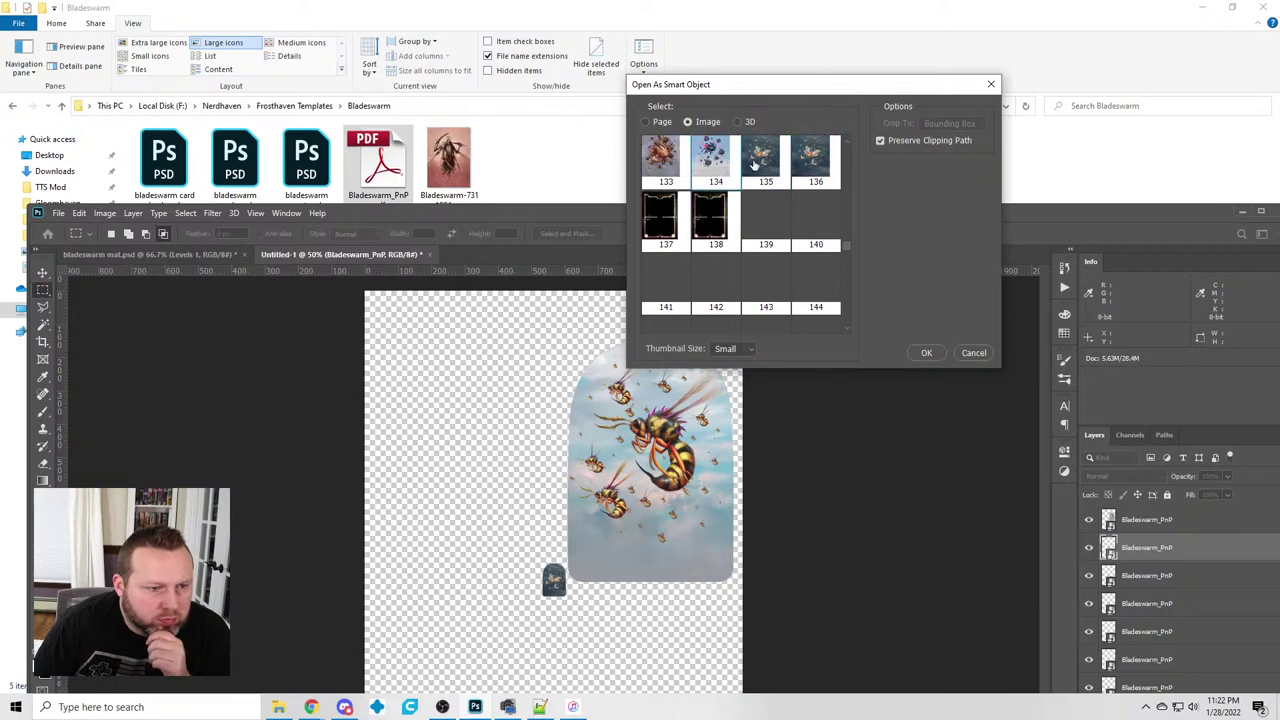
scroll(743, 235, "up", 4)
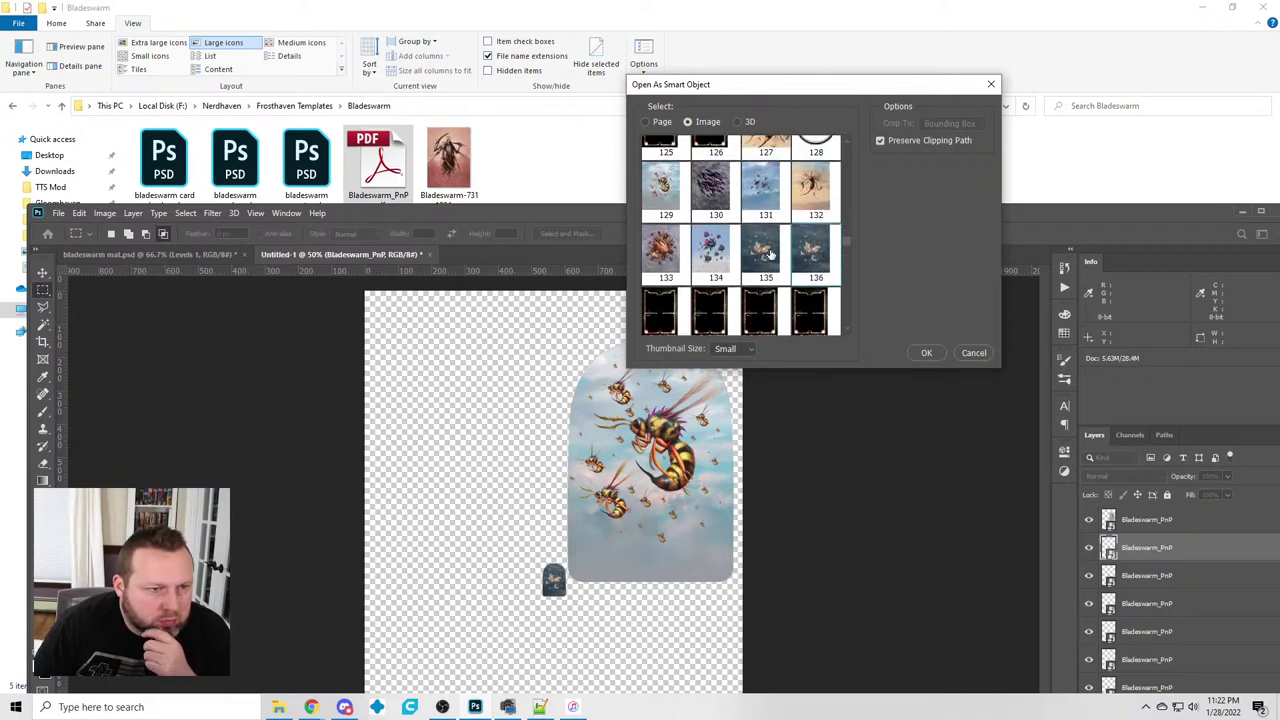
scroll(760, 250, "up", 1)
scroll(780, 253, "down", 5)
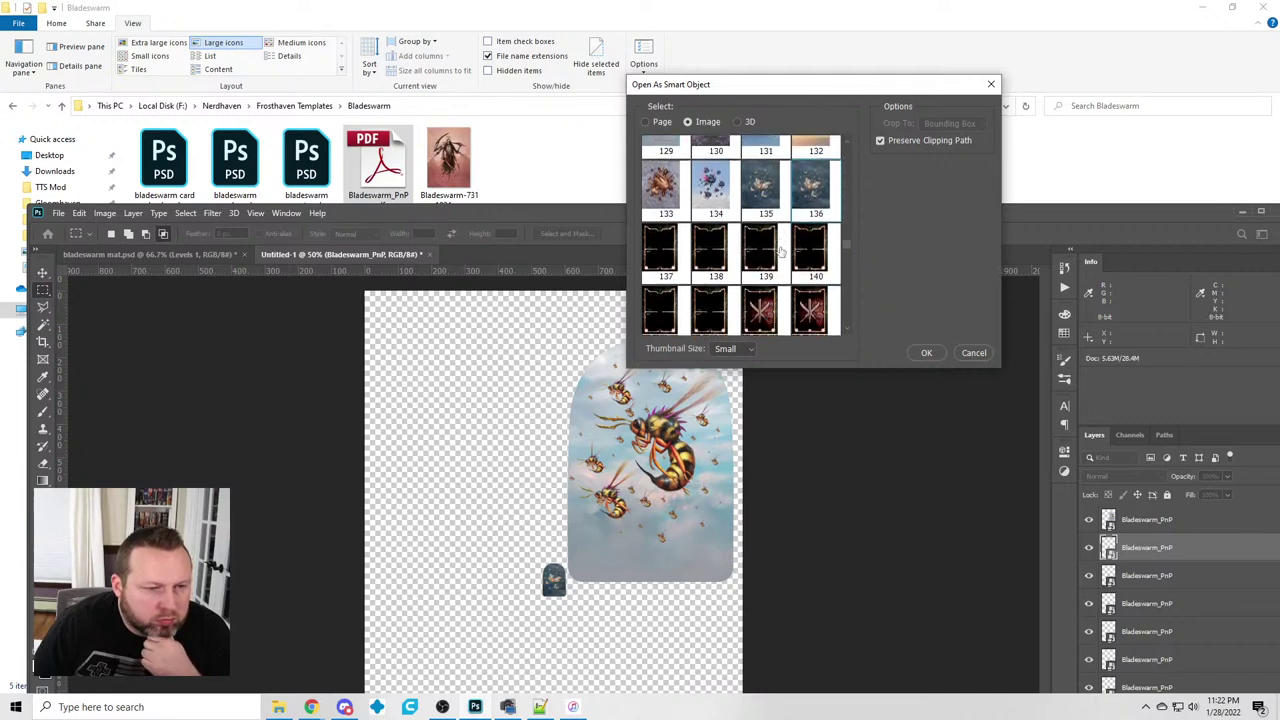
scroll(838, 242, "down", 2)
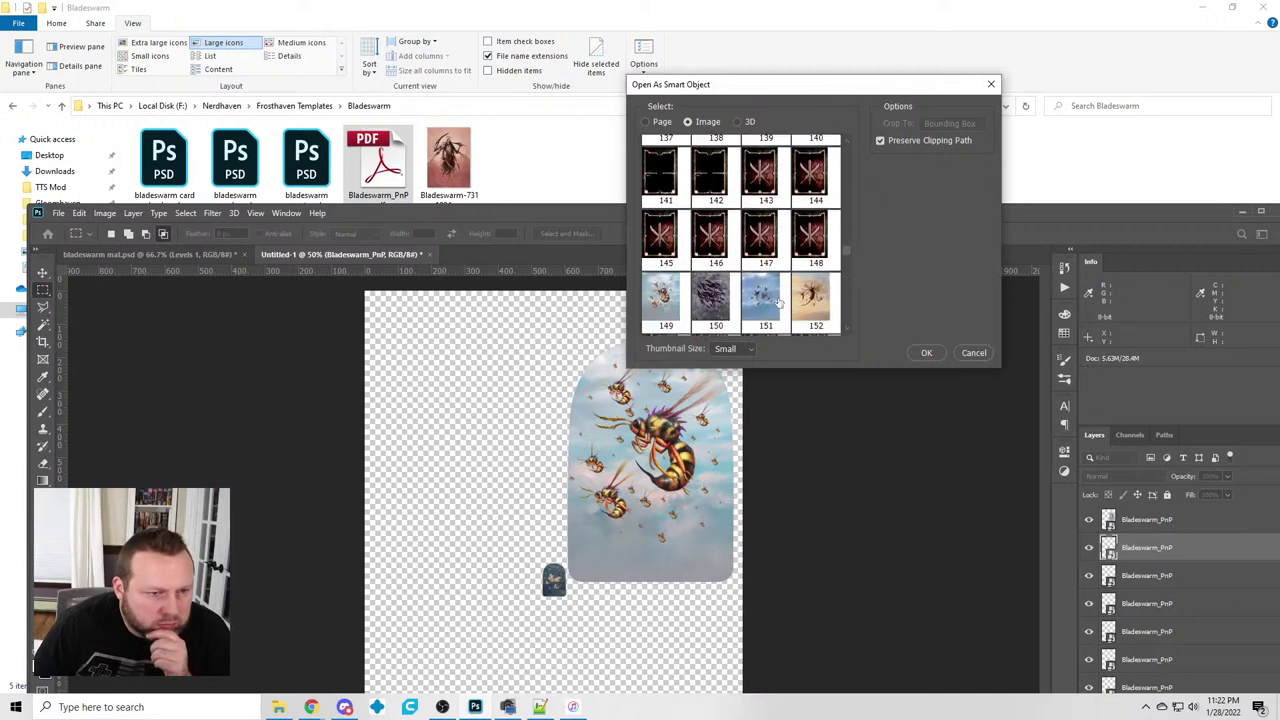
scroll(766, 303, "down", 5)
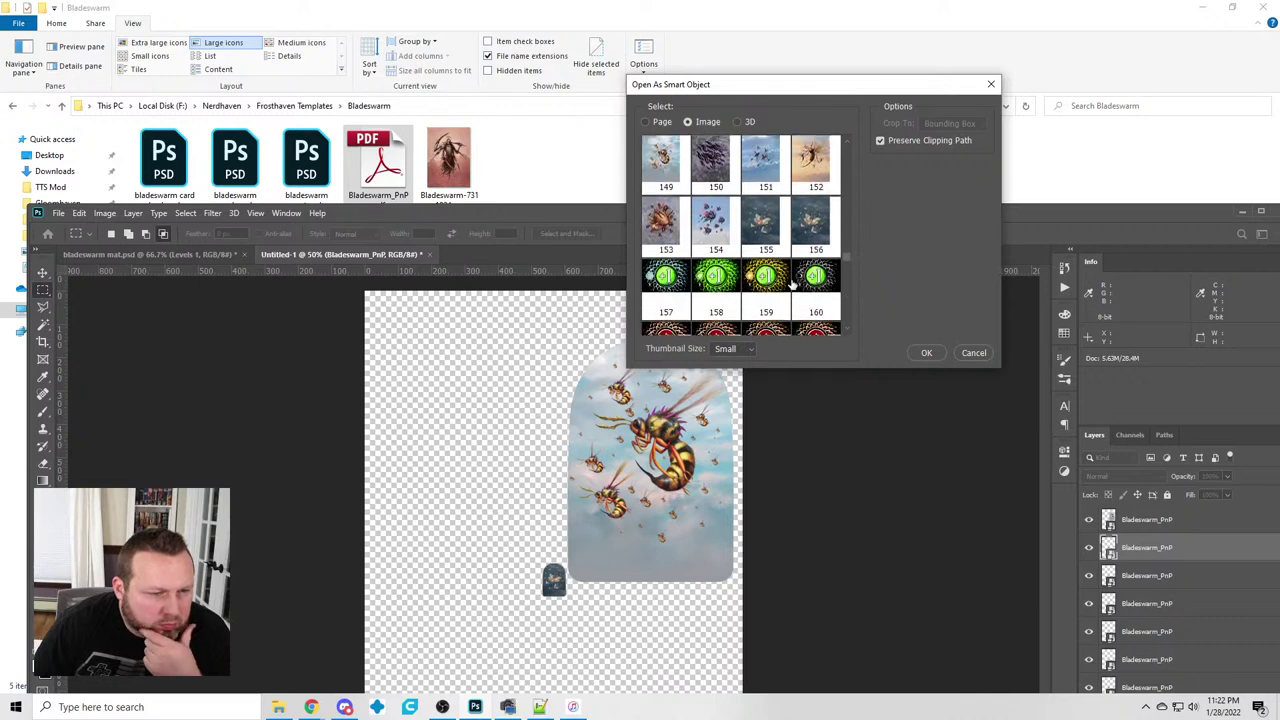
scroll(849, 270, "down", 3)
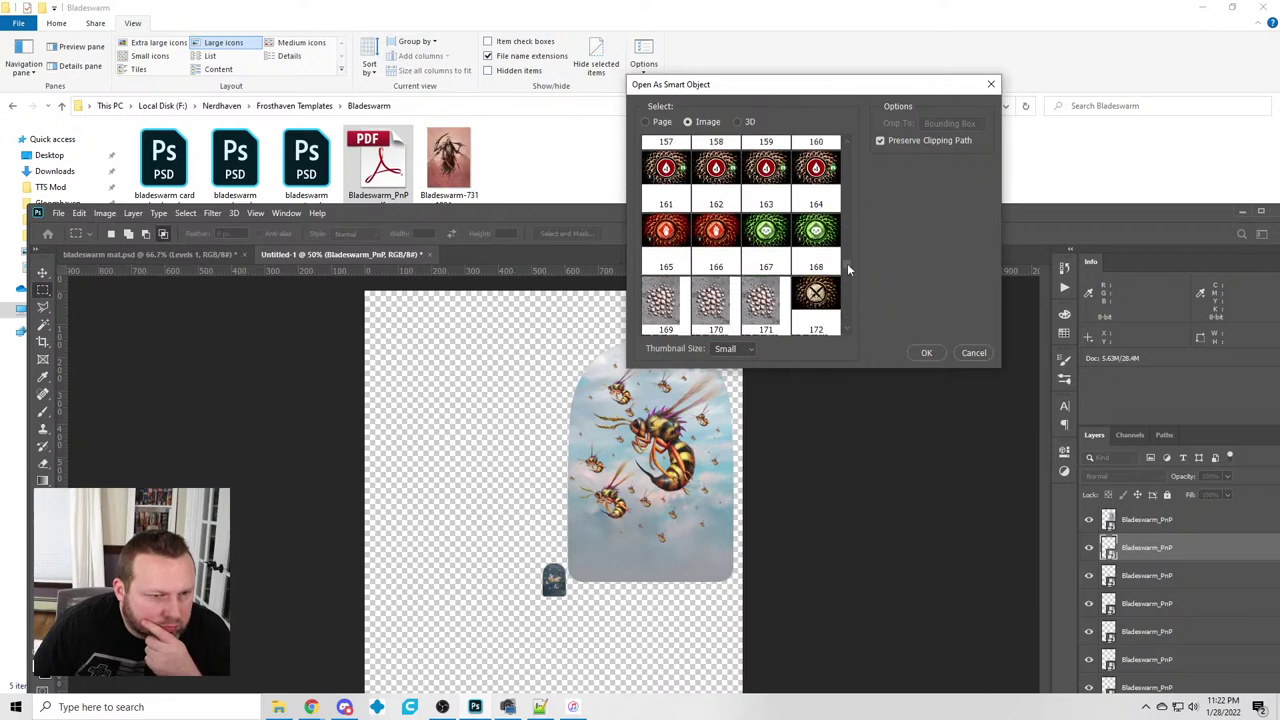
left_click_drag(848, 270, 842, 285)
scroll(842, 285, "down", 3)
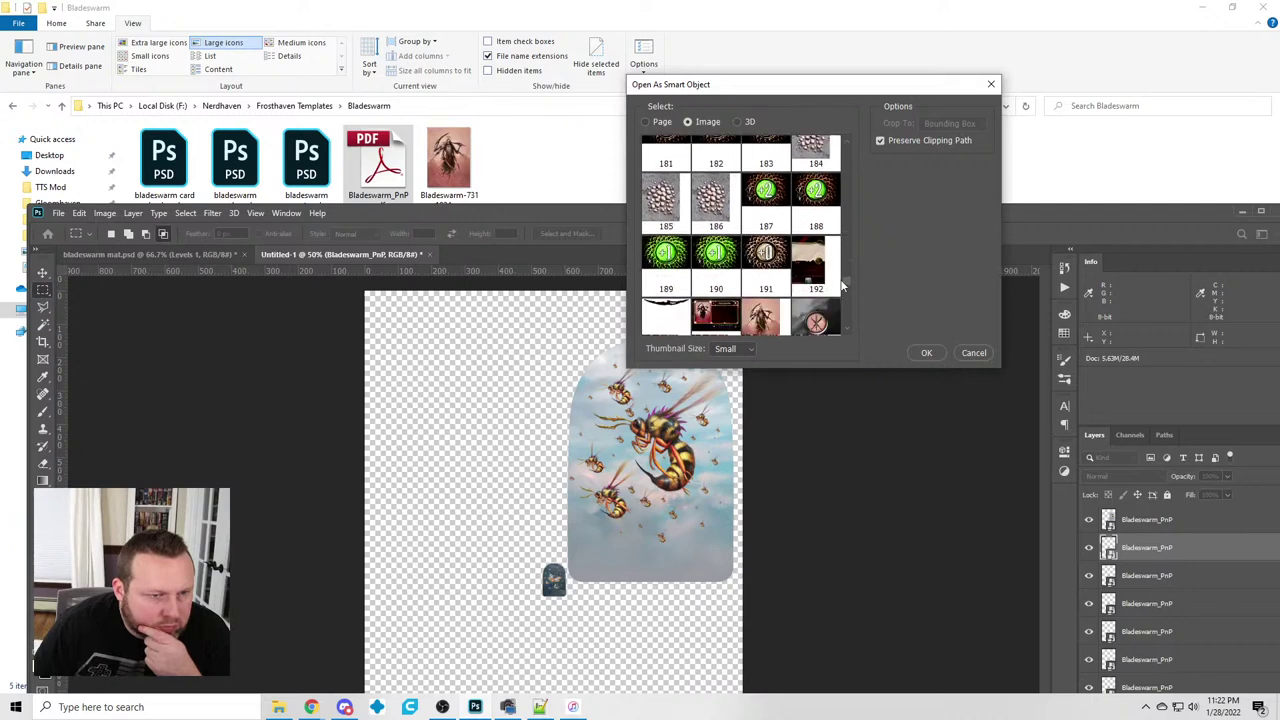
scroll(842, 287, "down", 1)
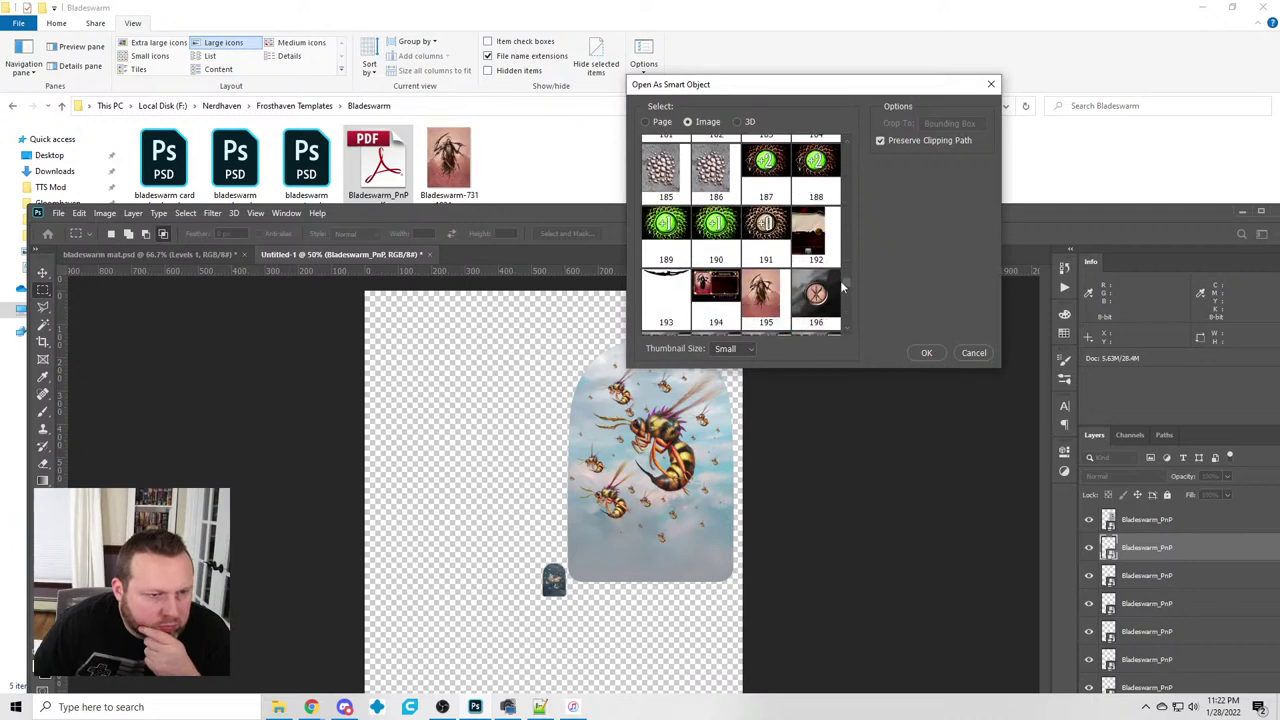
scroll(844, 285, "down", 2)
left_click_drag(844, 285, 847, 302)
scroll(845, 302, "up", 1)
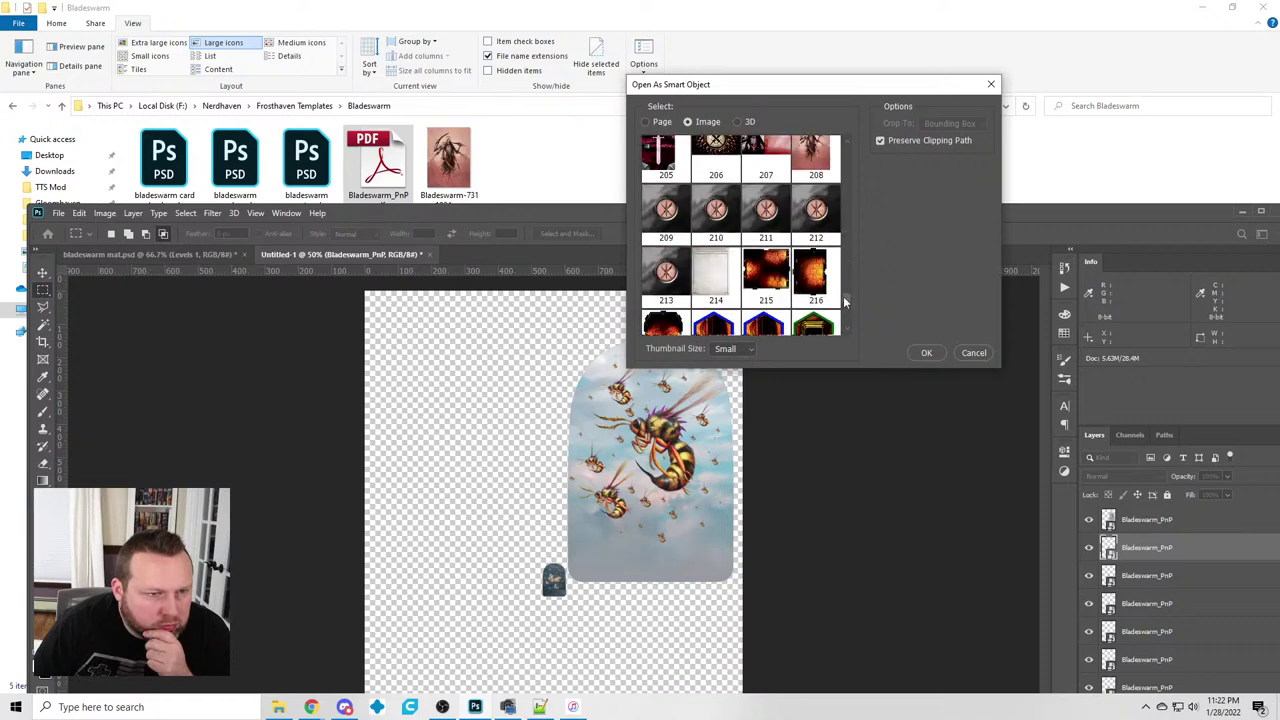
scroll(843, 300, "up", 1)
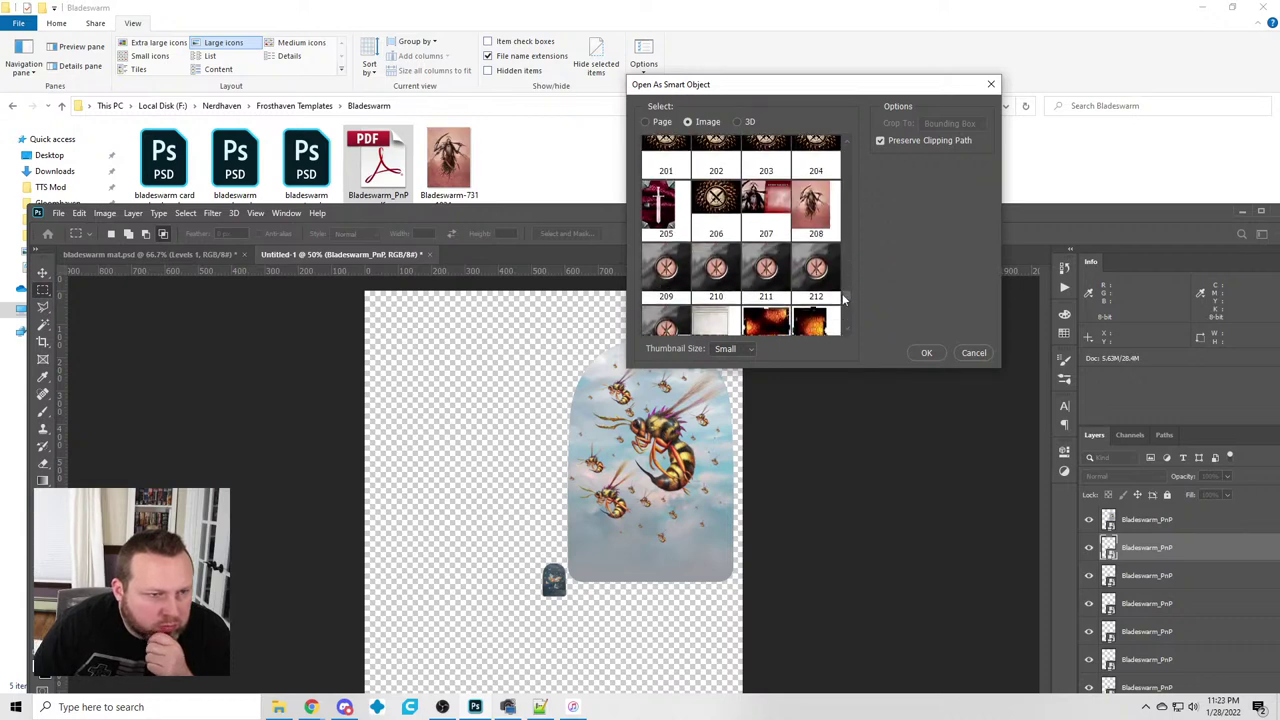
scroll(843, 300, "down", 3)
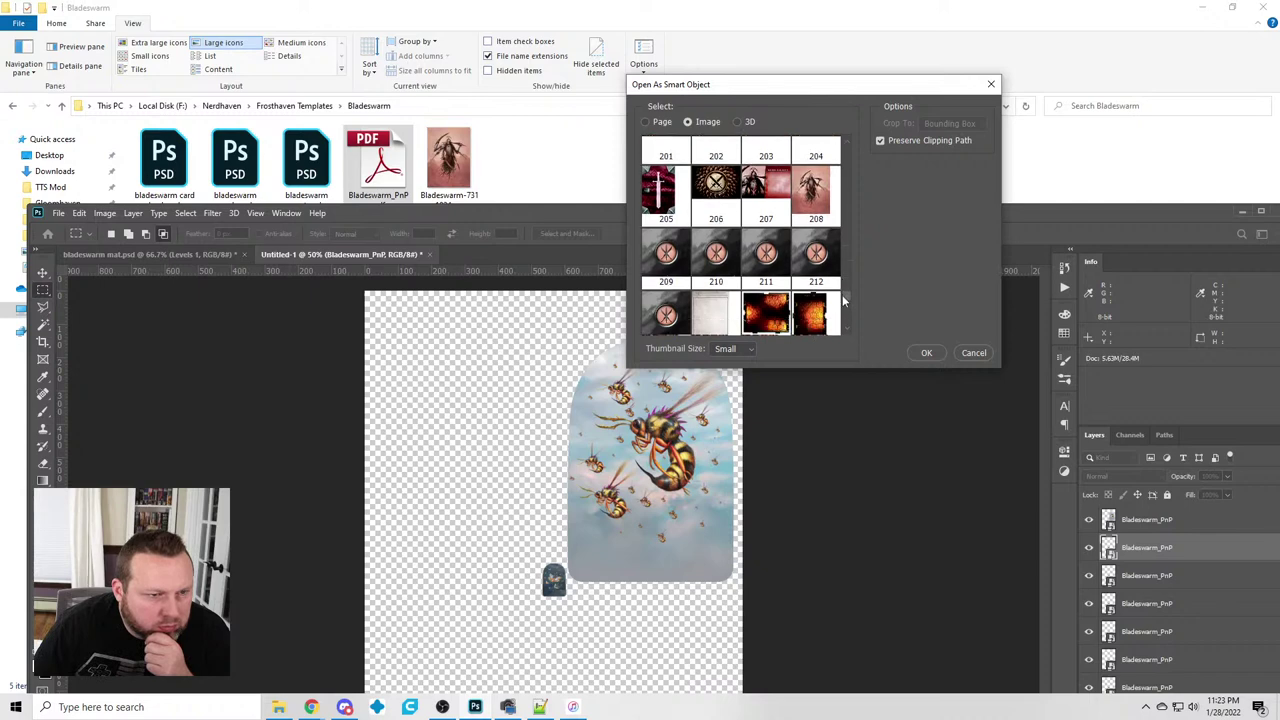
Place image 35, the card back with crossed swords, from the PDF and scale it up to about 342% beside the wasp artwork
left_click_drag(843, 307, 835, 127)
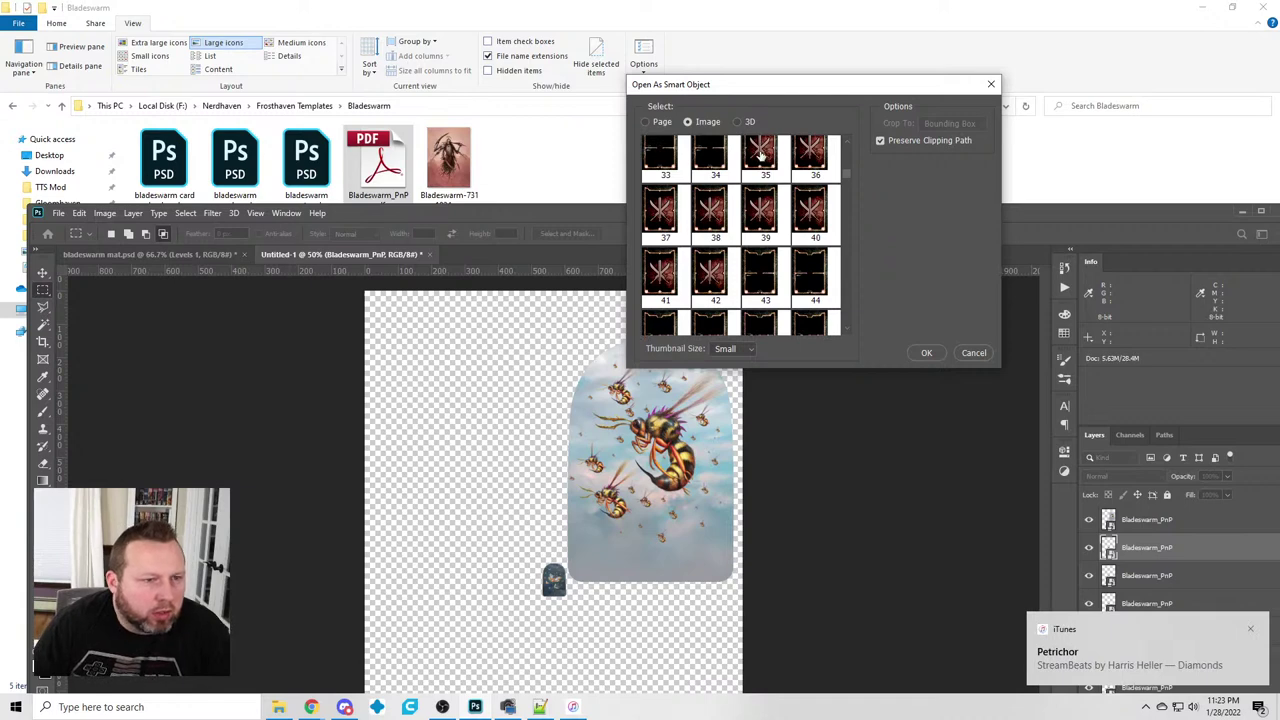
scroll(846, 165, "up", 1)
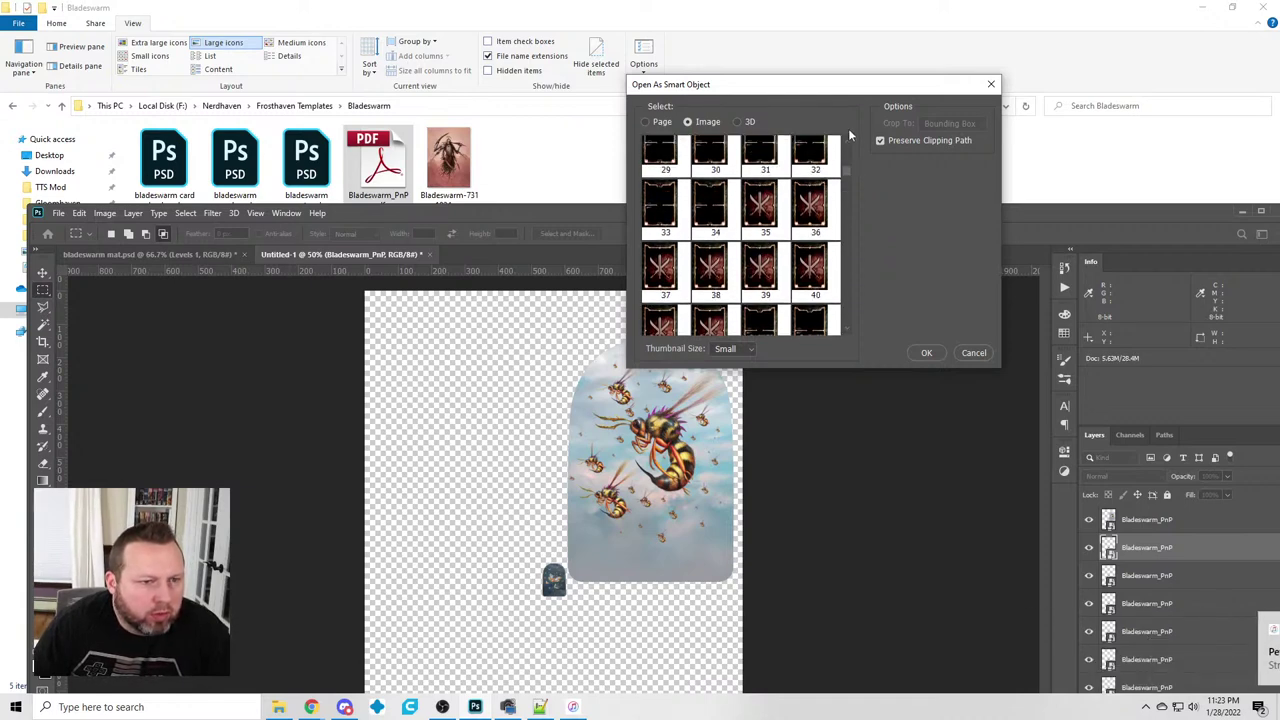
double_click(759, 200)
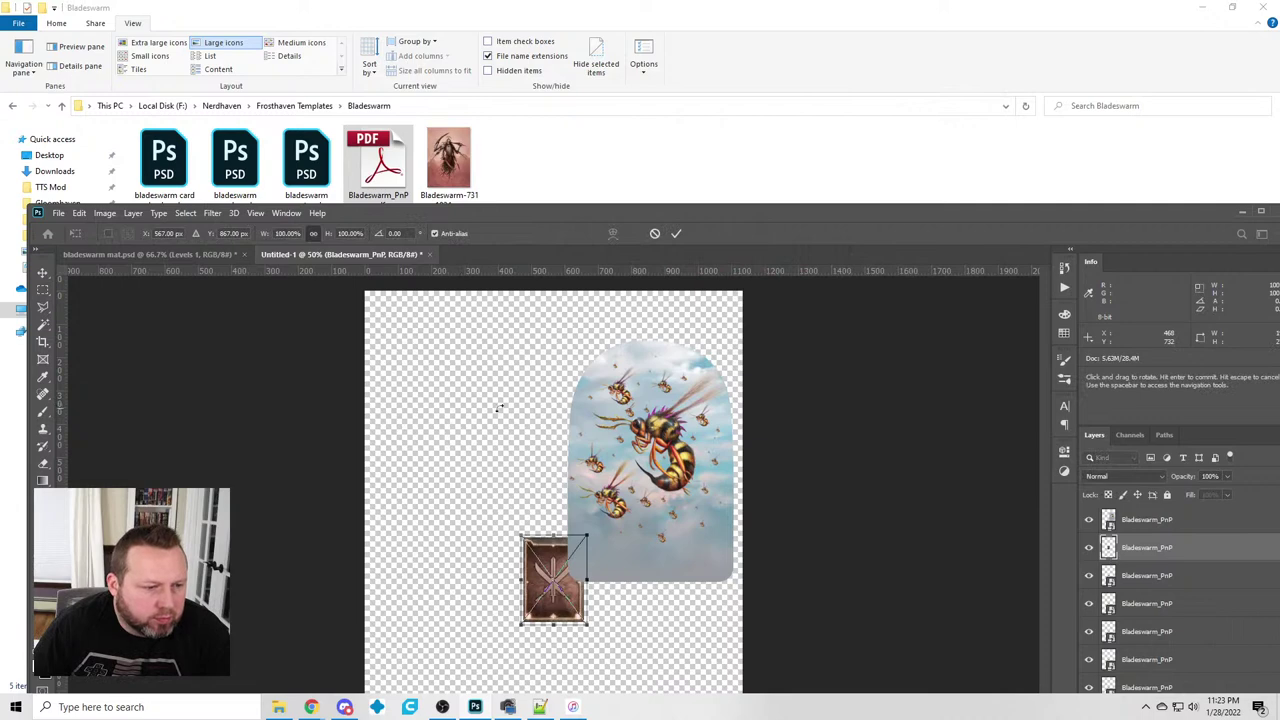
left_click_drag(520, 535, 385, 298)
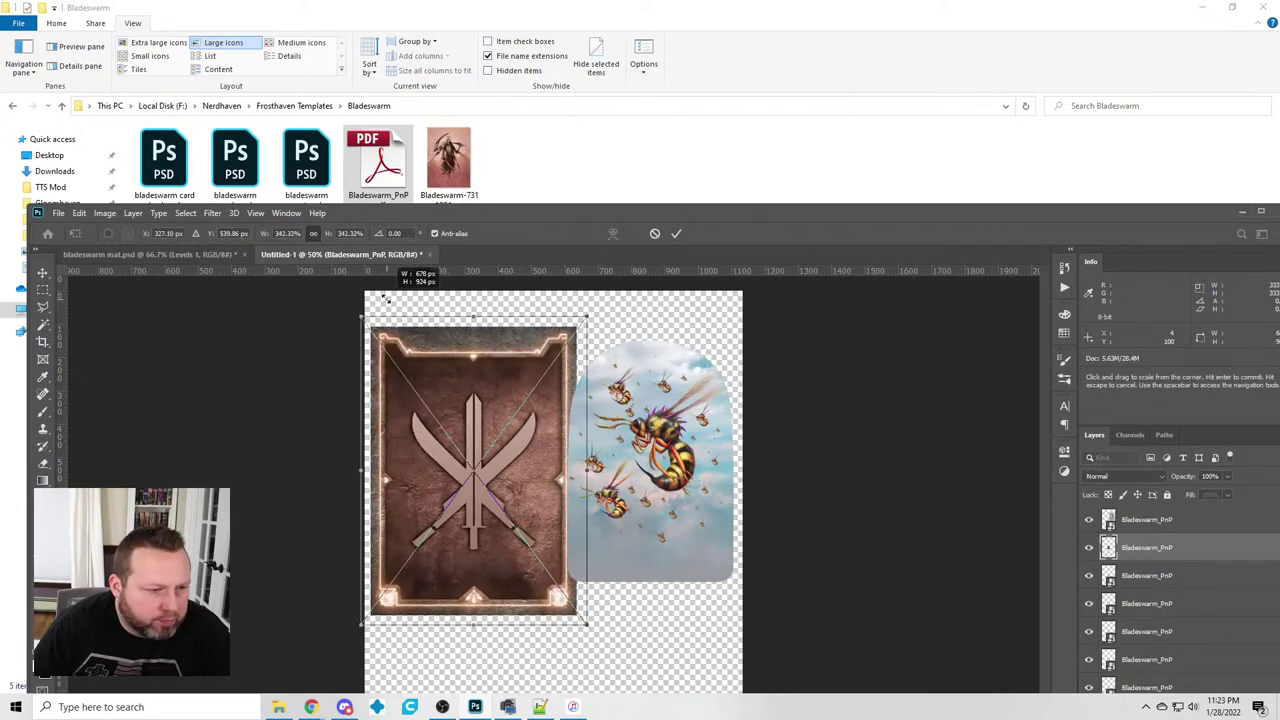
left_click(43, 289)
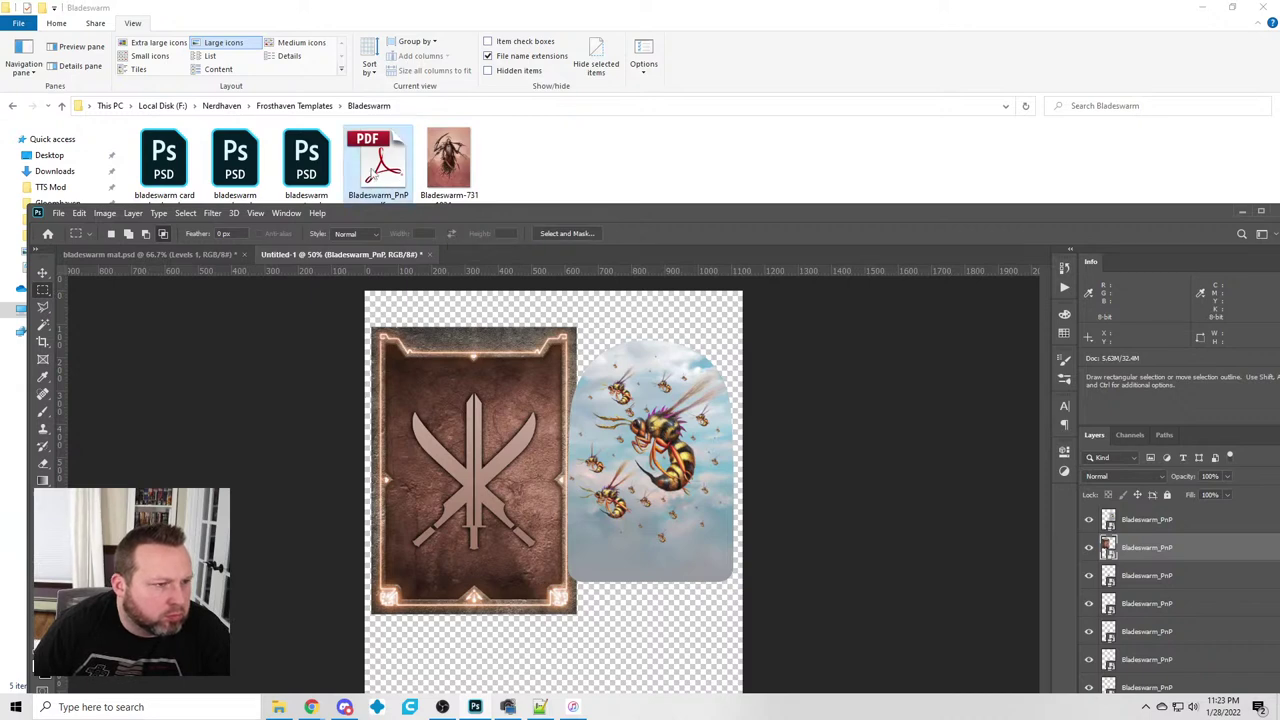
Place page 1 of the Bladeswarm_PnP PDF, cropped to its bounding box, and enlarge it to about 307%
left_click_drag(532, 302, 532, 305)
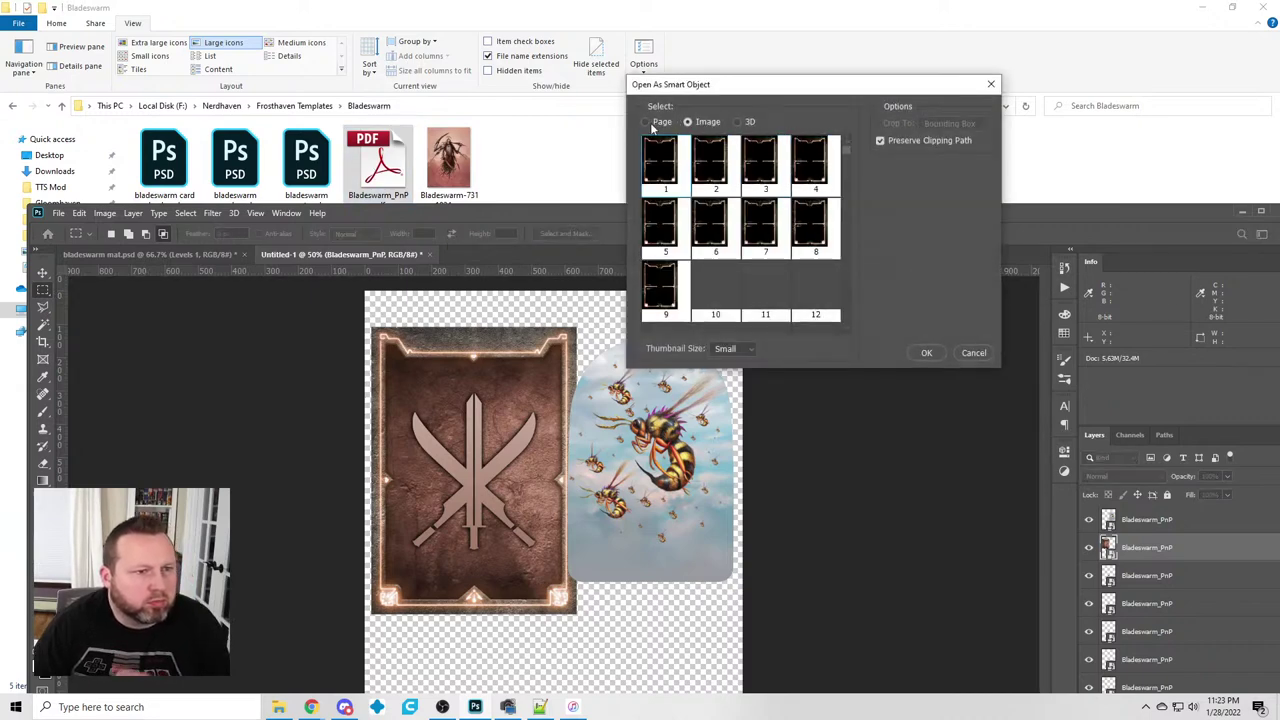
left_click(646, 123)
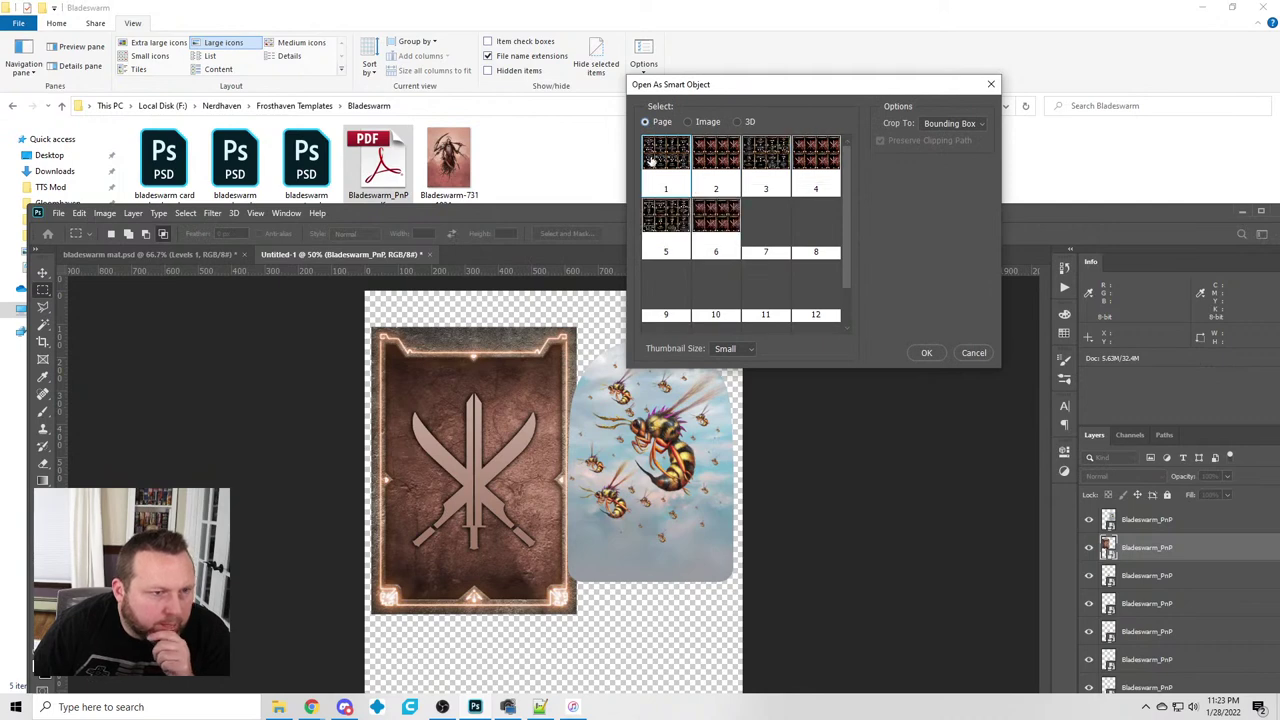
left_click(922, 353)
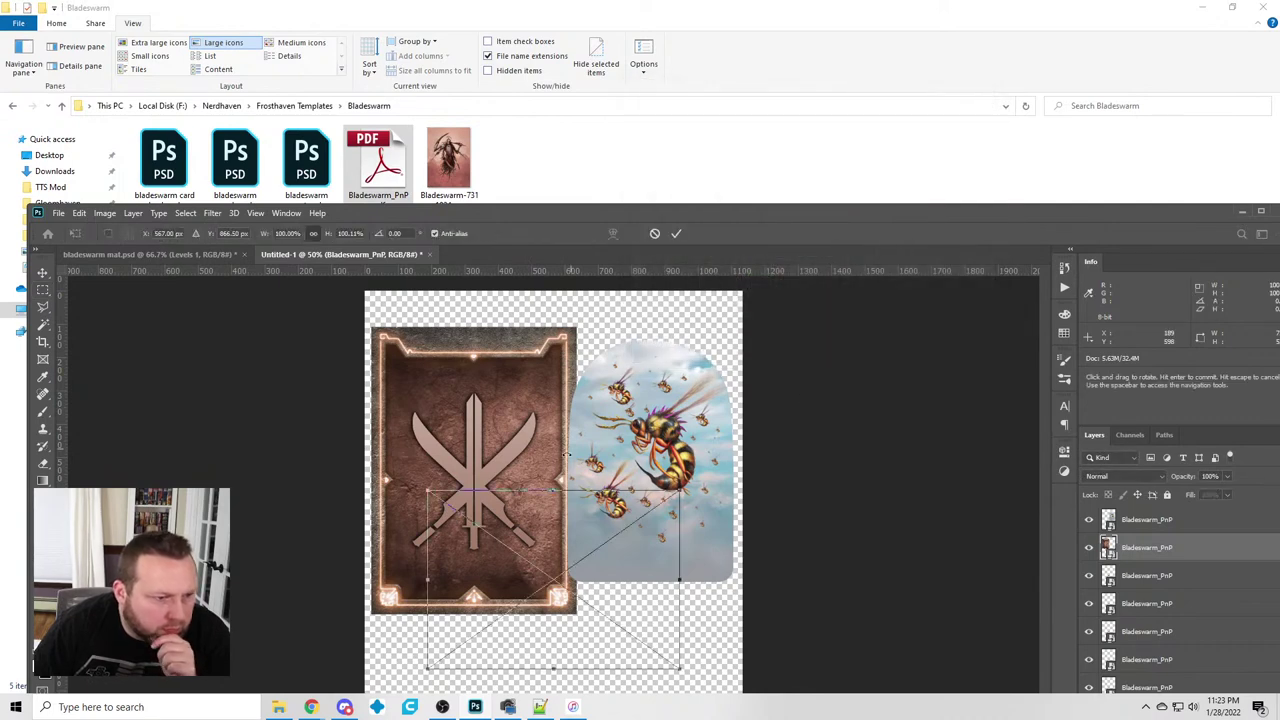
left_click_drag(680, 492, 1250, 20)
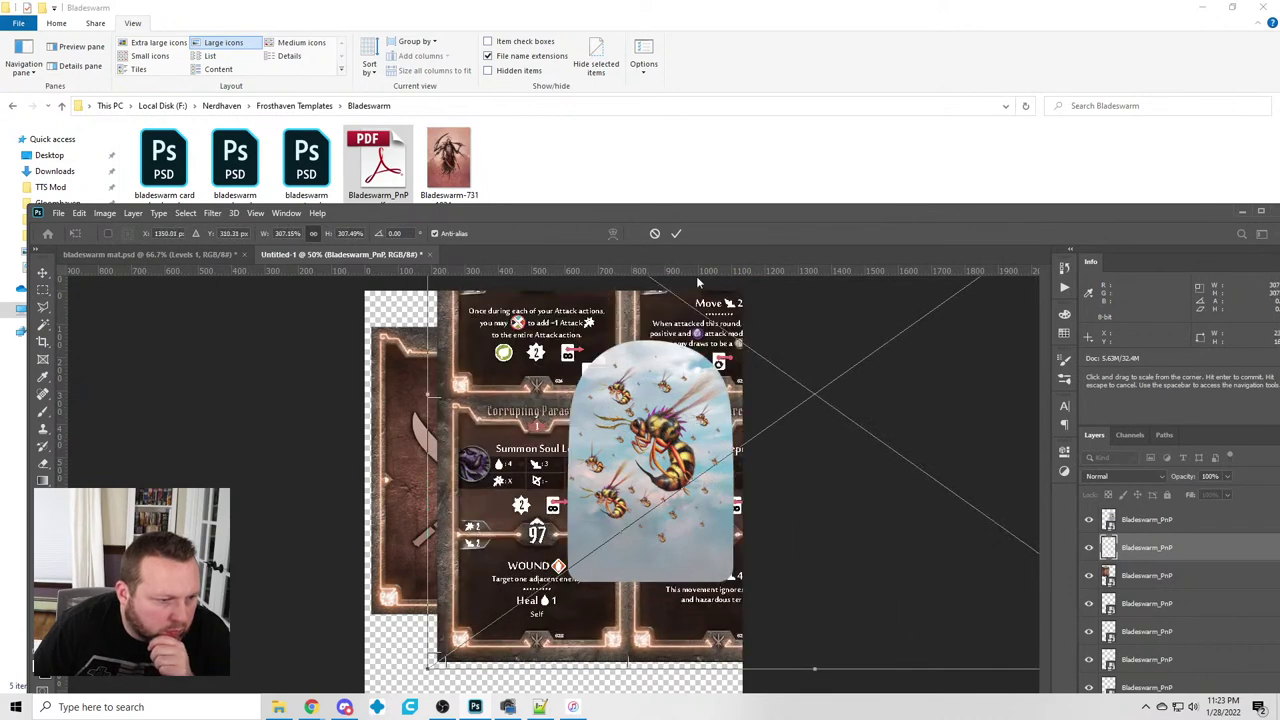
key("Return")
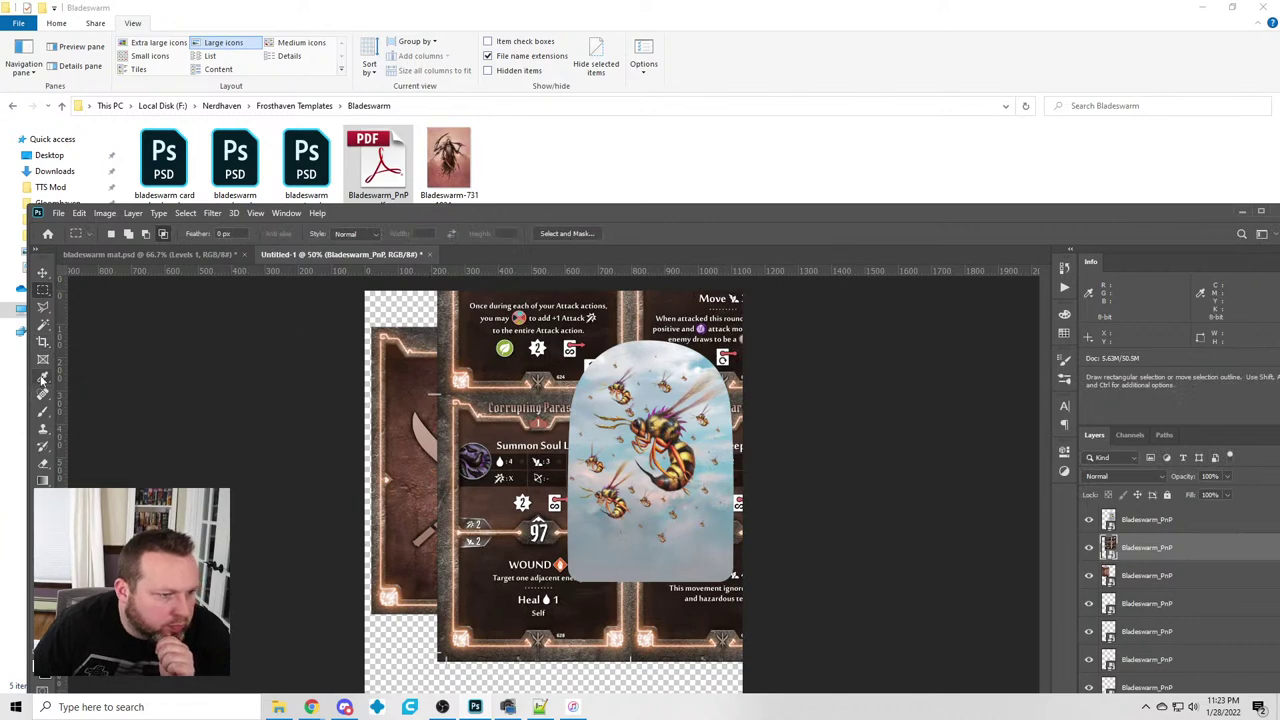
Sample the reddish-brown class colour from the level badge beneath the Corrupting Parasites card title and check it in the colour picker
left_click(44, 379)
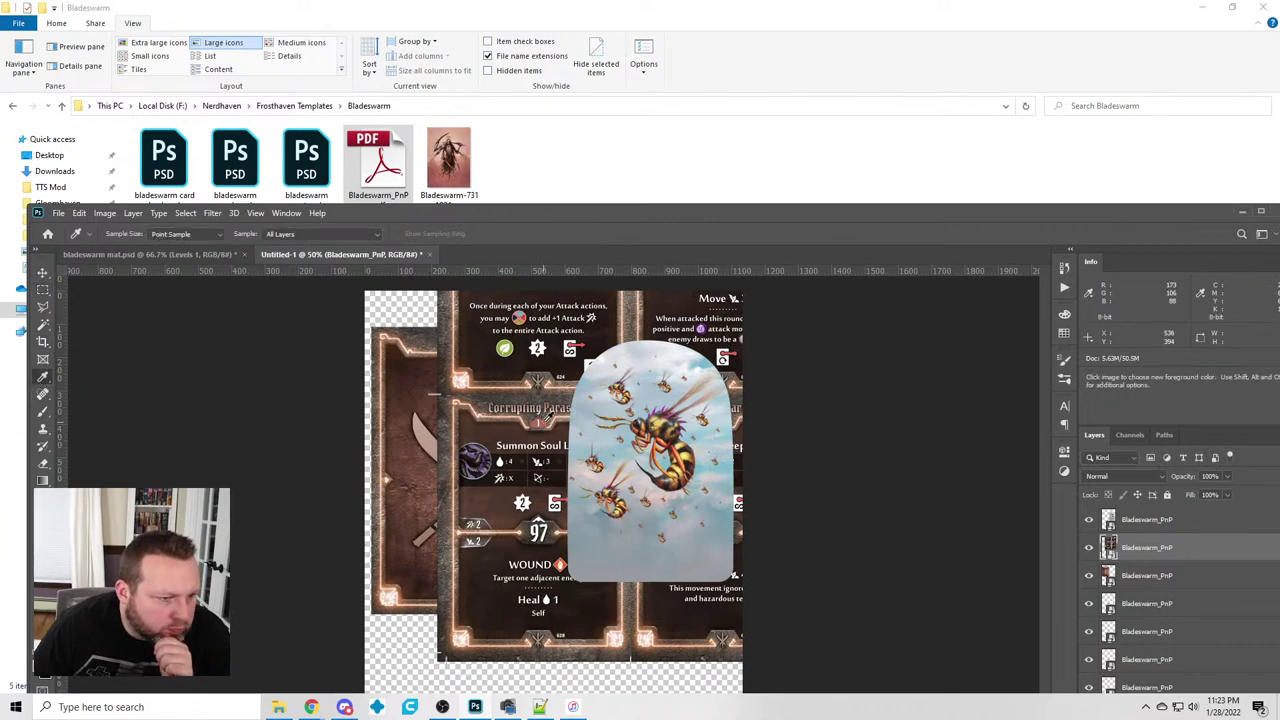
left_click(1064, 334)
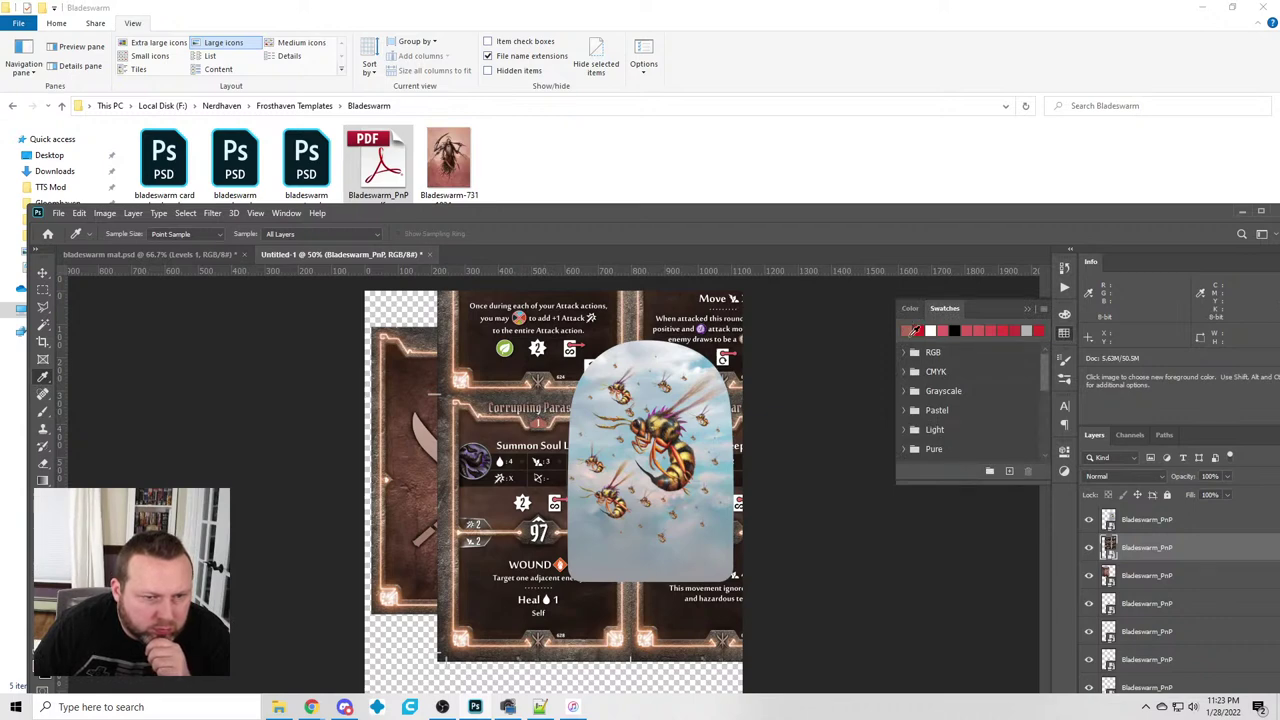
left_click(1065, 314)
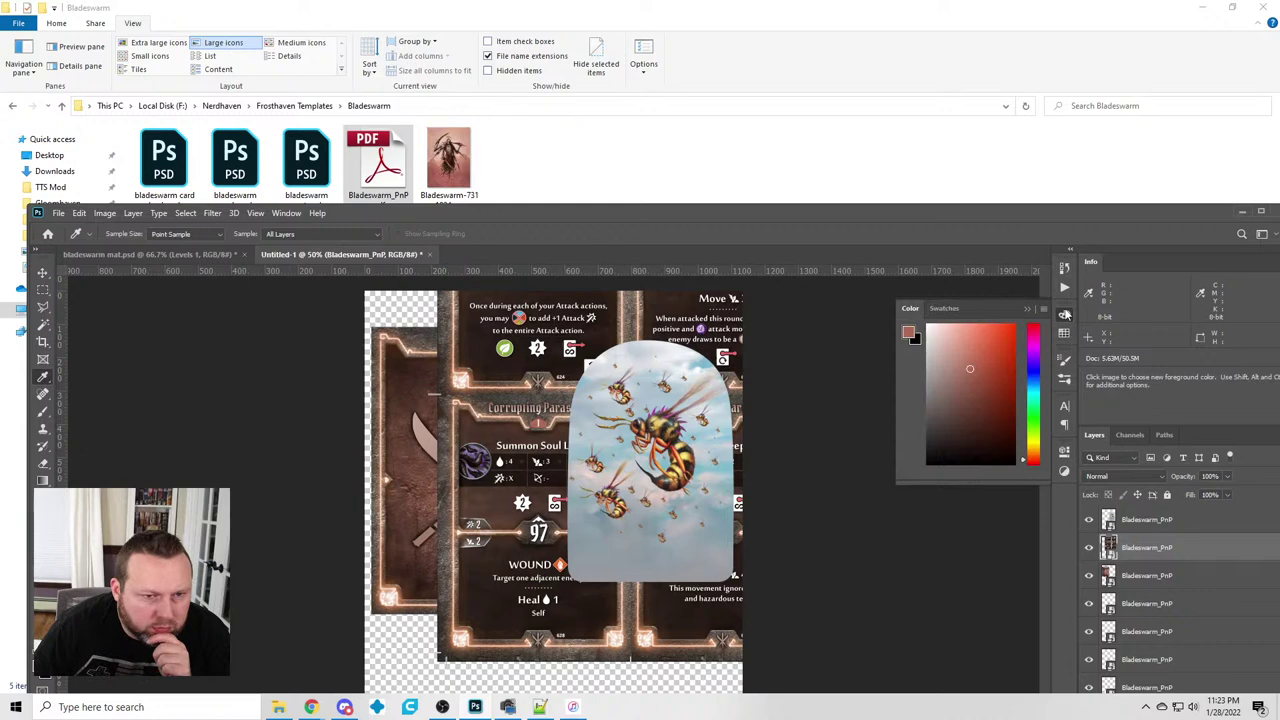
Save the sampled colour as a swatch named Bladeswarm and move it into the Gloomhaven Classes group
left_click(945, 309)
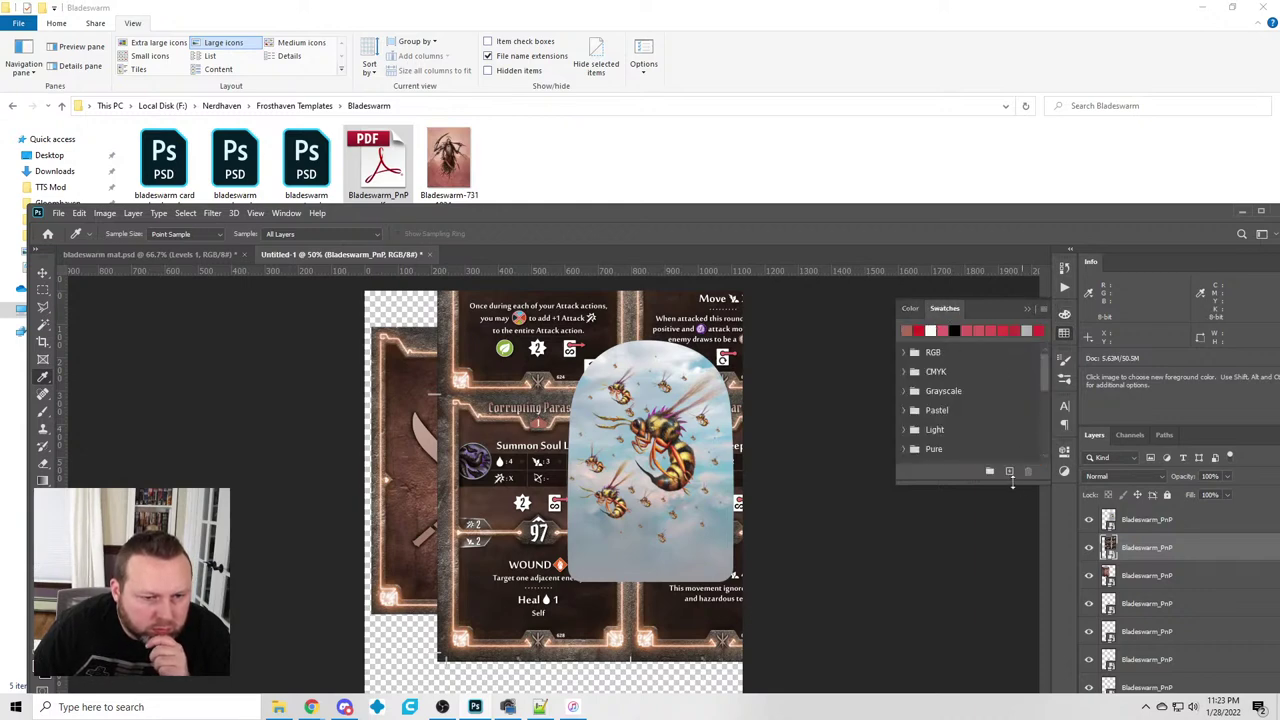
left_click_drag(1048, 366, 1064, 470)
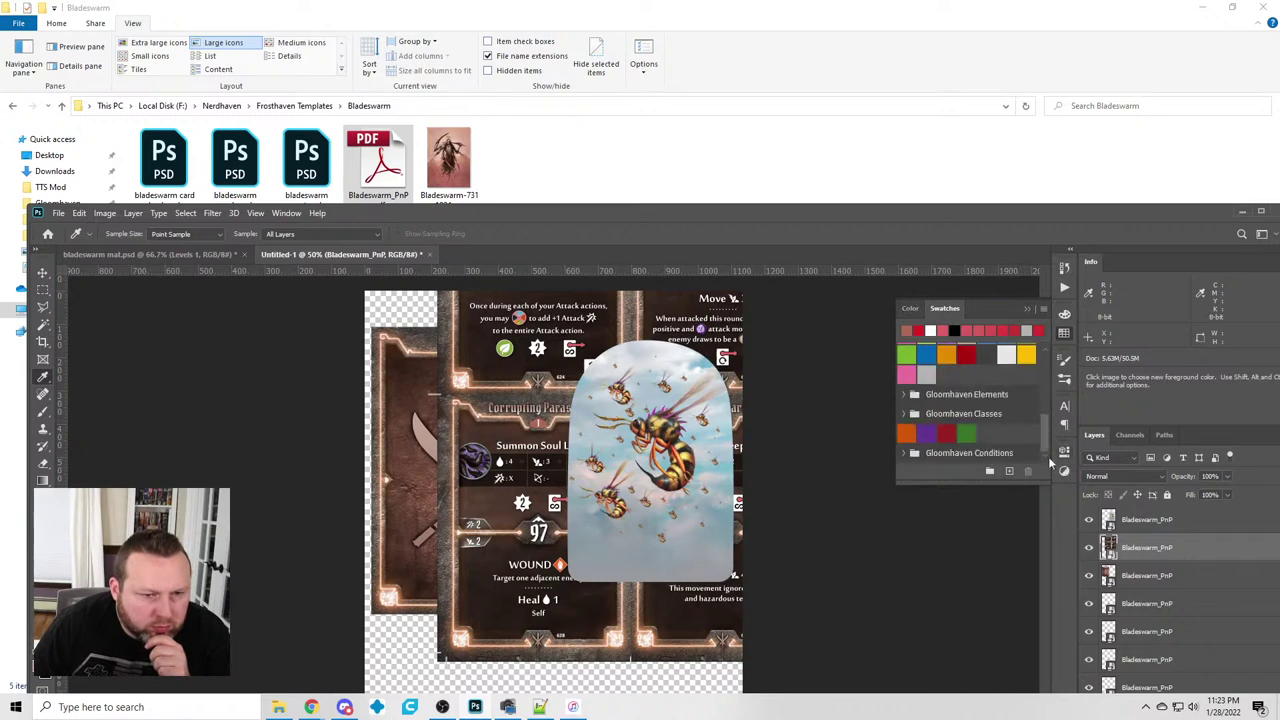
left_click(907, 414)
left_click_drag(1044, 409, 1050, 455)
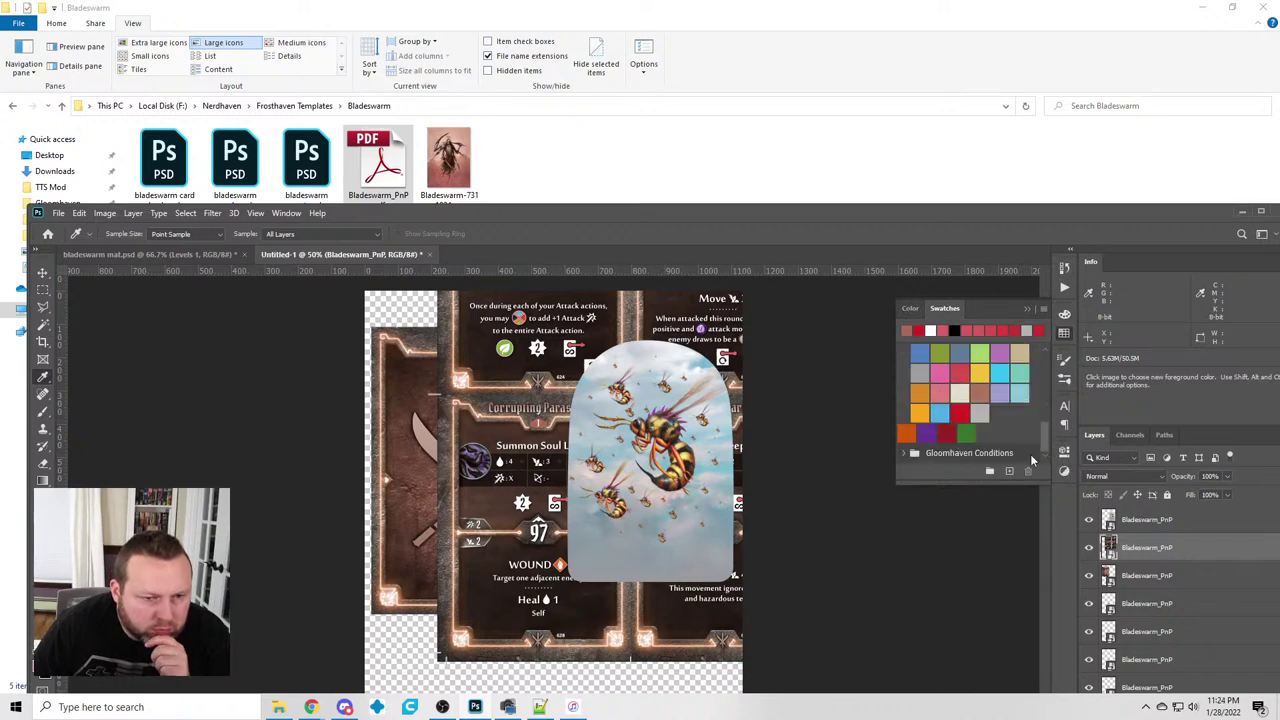
left_click(999, 474)
type("Bladeswarm")
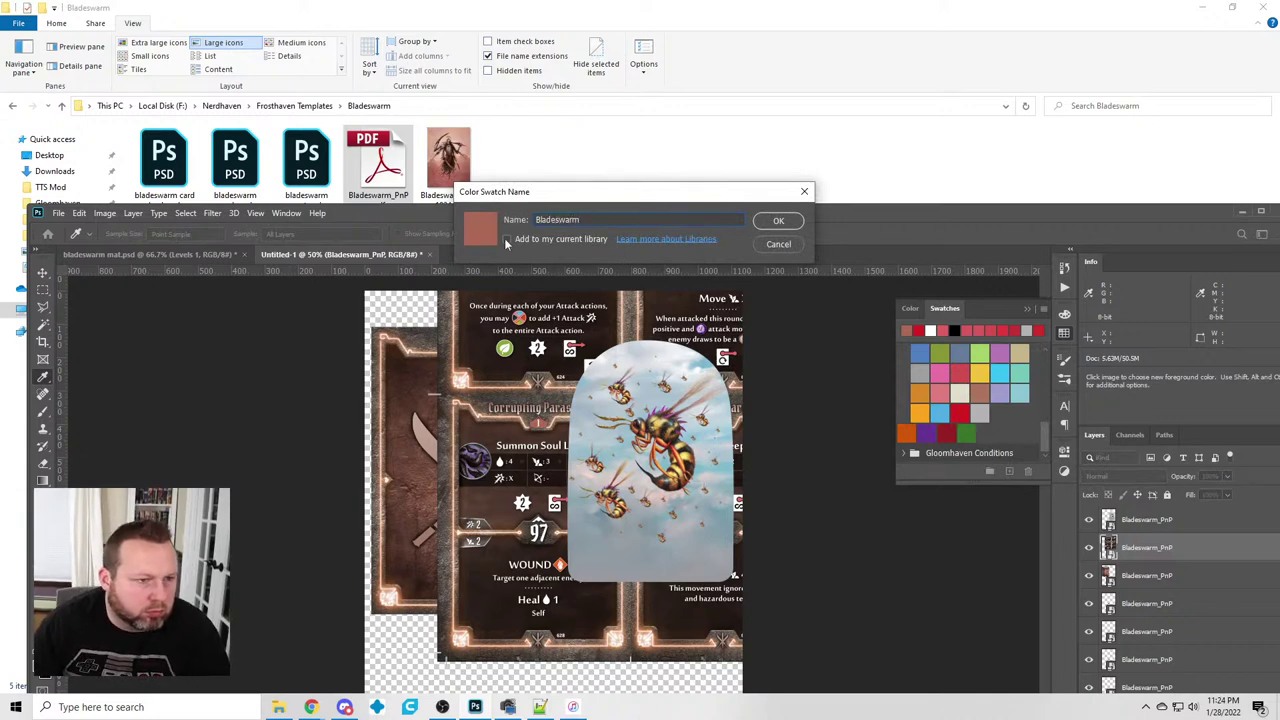
left_click(780, 221)
left_click_drag(911, 449, 1011, 394)
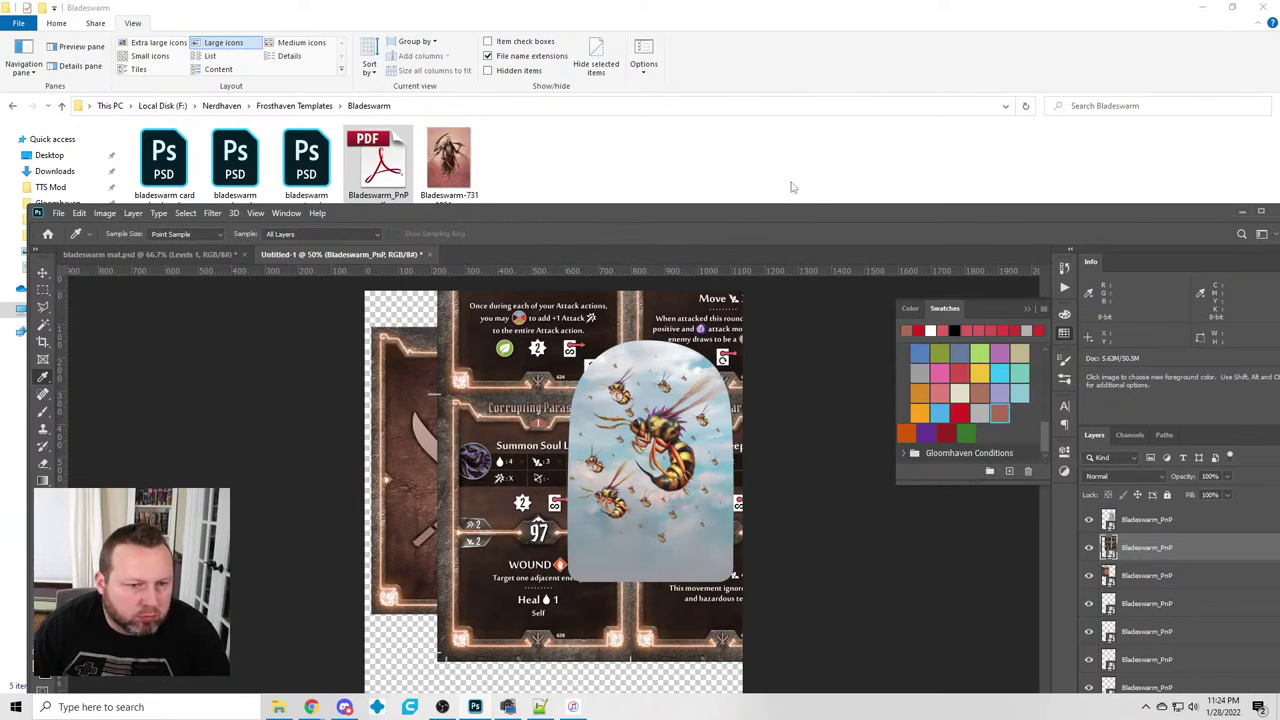
Return to the Rectangular Marquee tool, collapse the swatches and switch to the bladeswarm mat.psd document
left_click(42, 289)
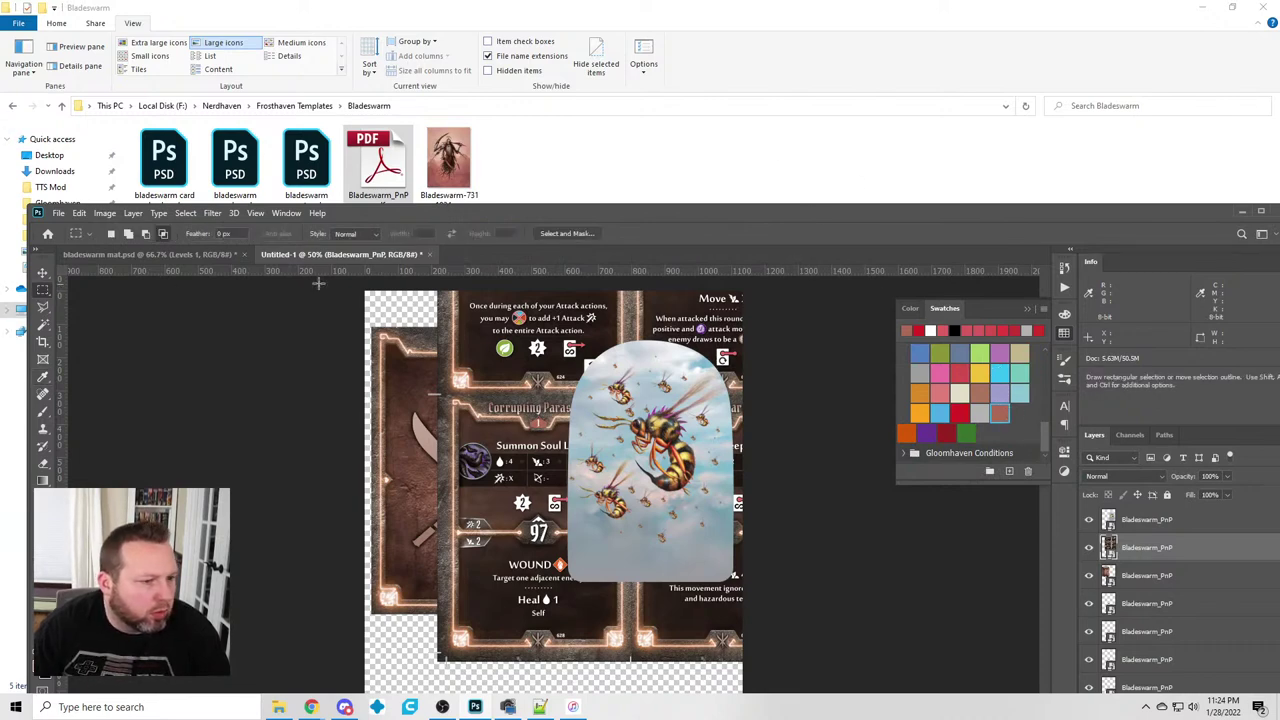
left_click(1065, 335)
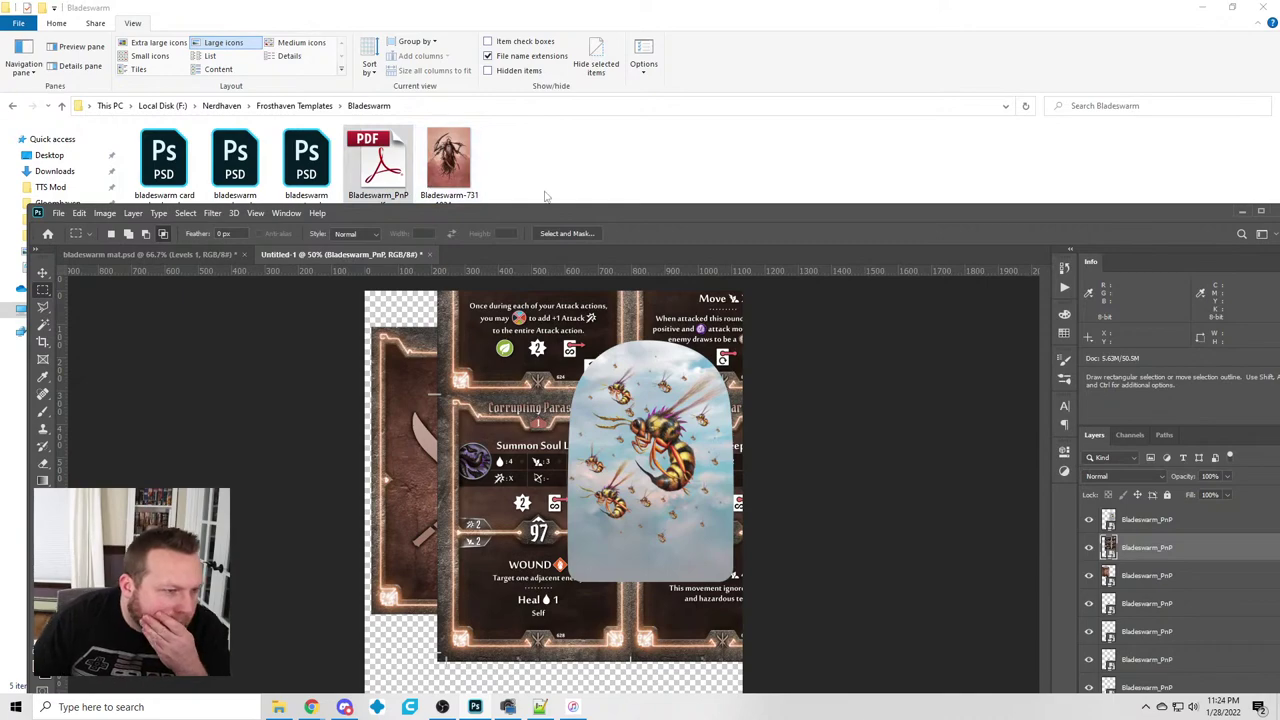
left_click(164, 255)
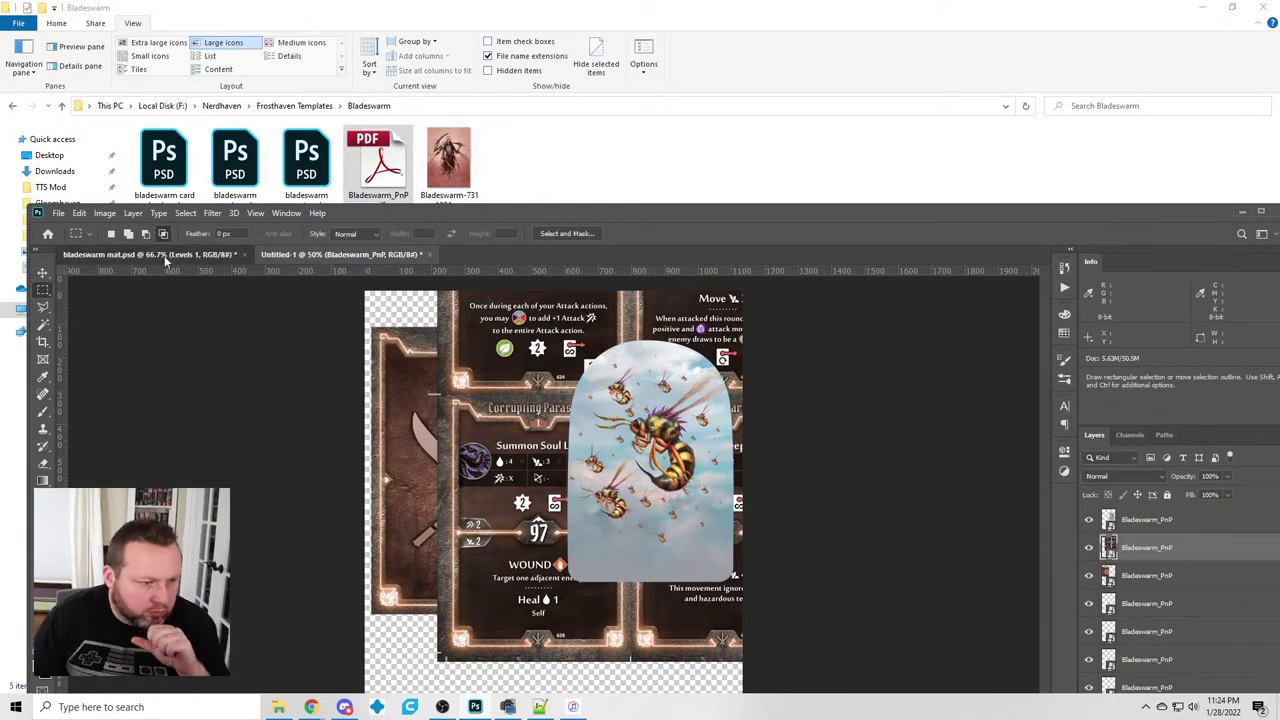
Fill the layer mask of the Class Icon (as white in mask) layer with black
double_click(755, 211)
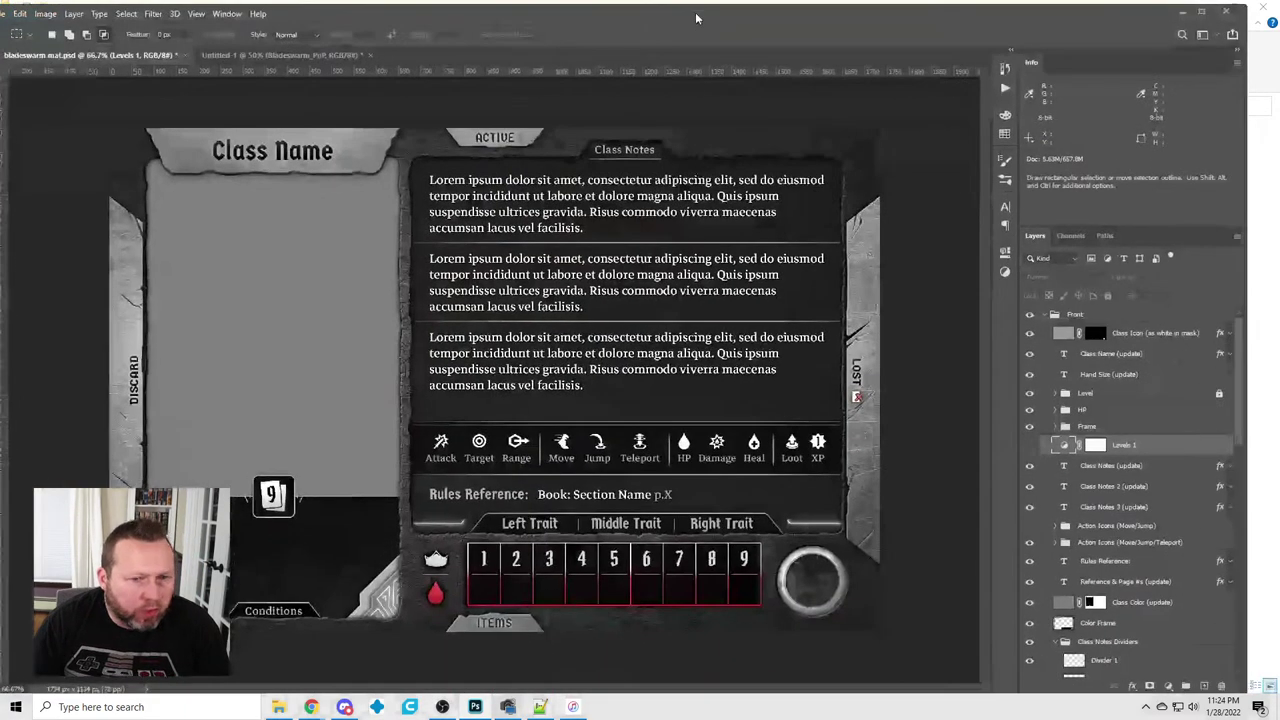
left_click(1063, 335)
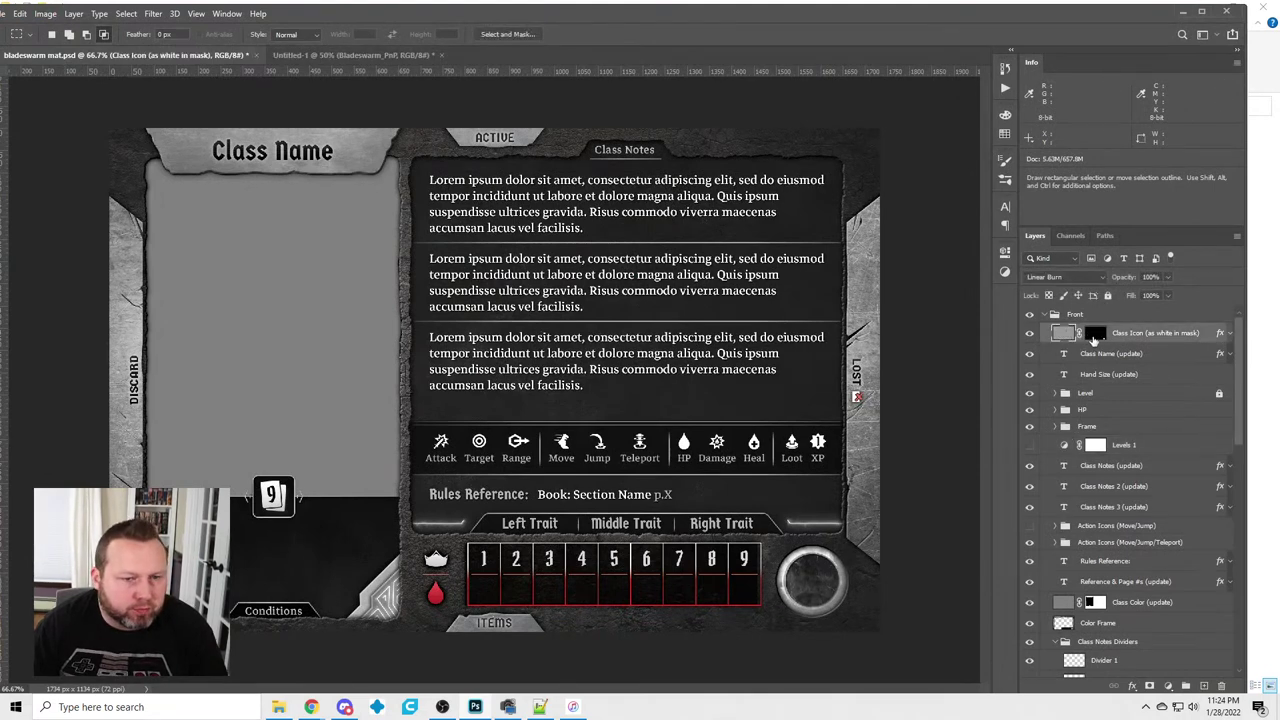
left_click(1095, 334)
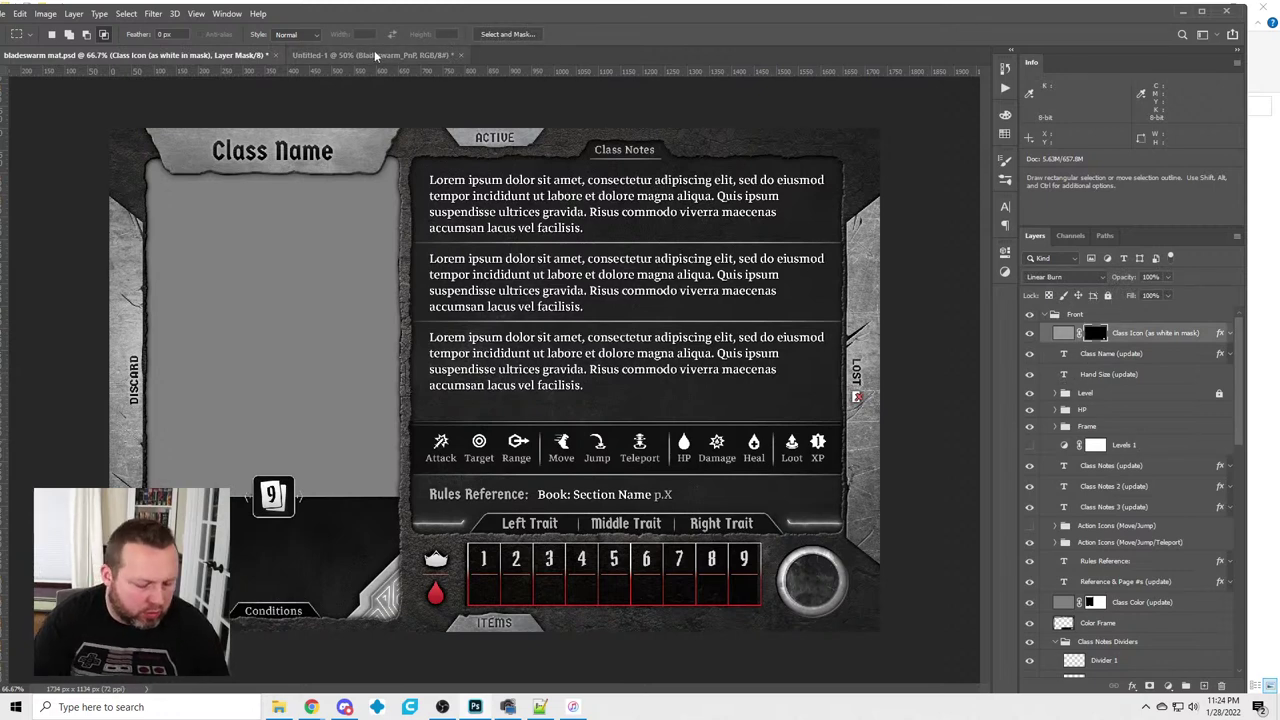
key("shift+F5")
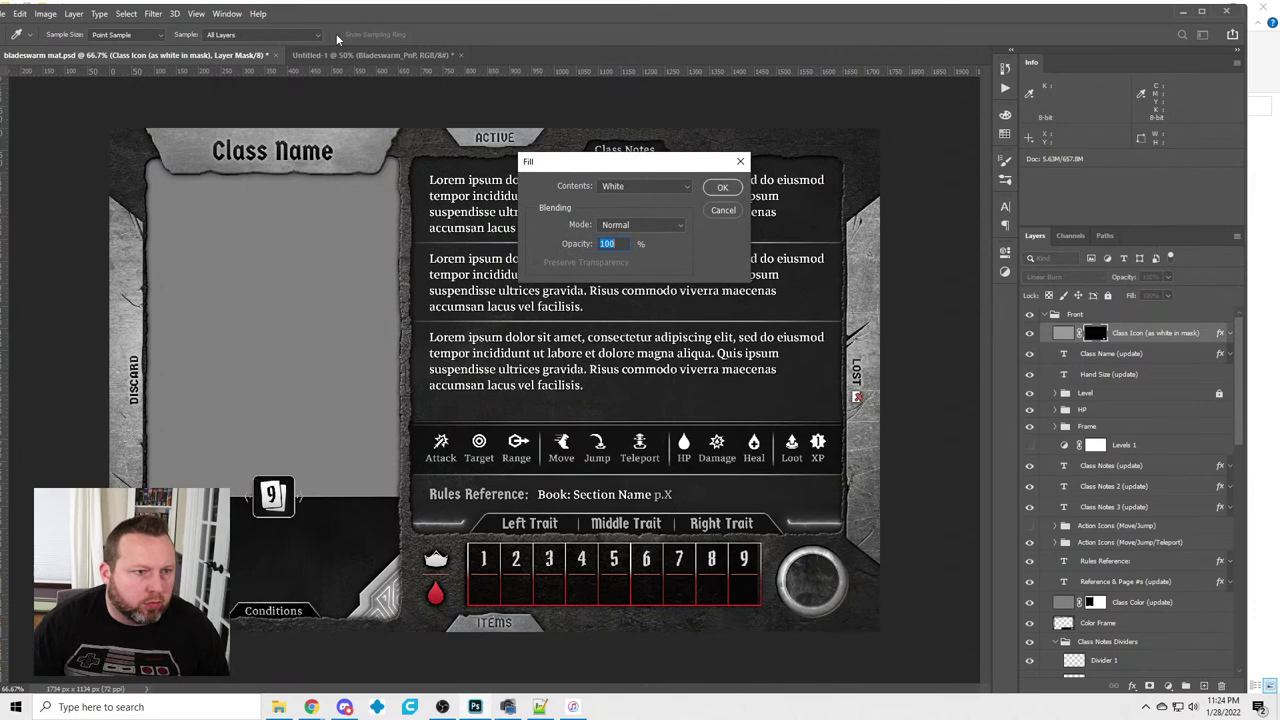
left_click(625, 186)
left_click(609, 289)
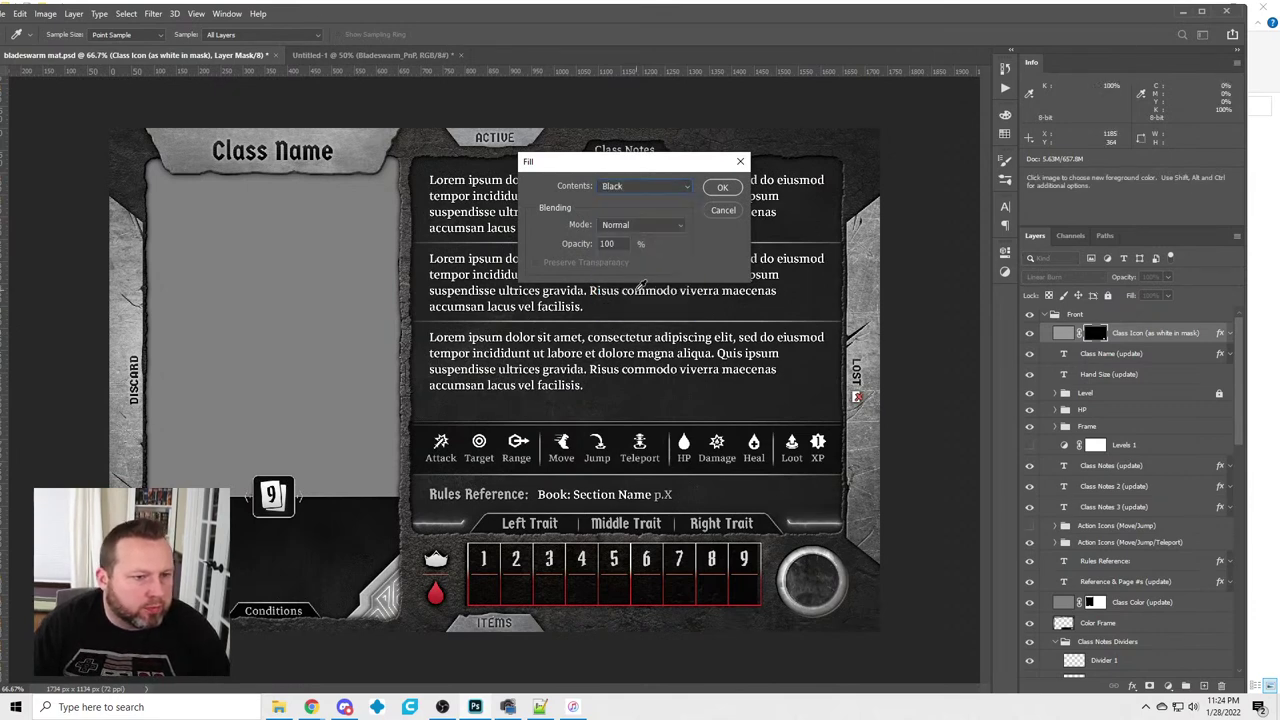
key("Return")
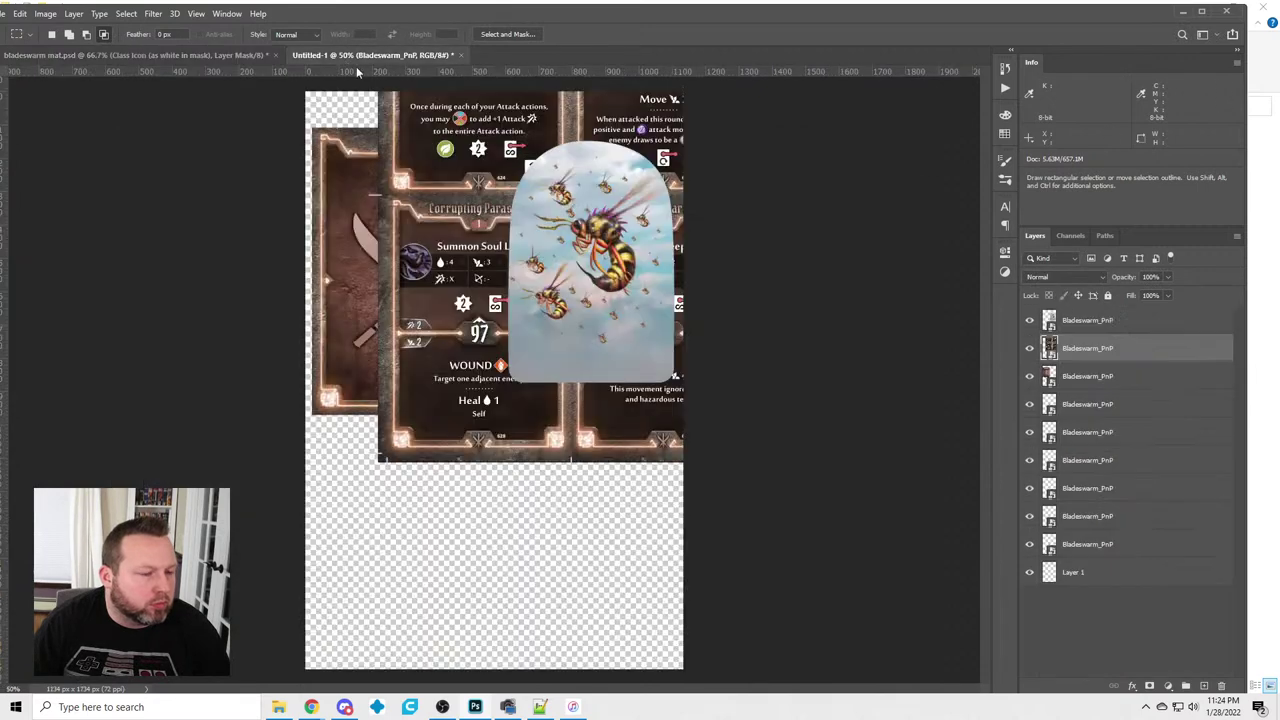
Hide the two topmost layers in Untitled-1 and copy the crossed-swords card back layer into bladeswarm mat.psd
left_click(370, 55)
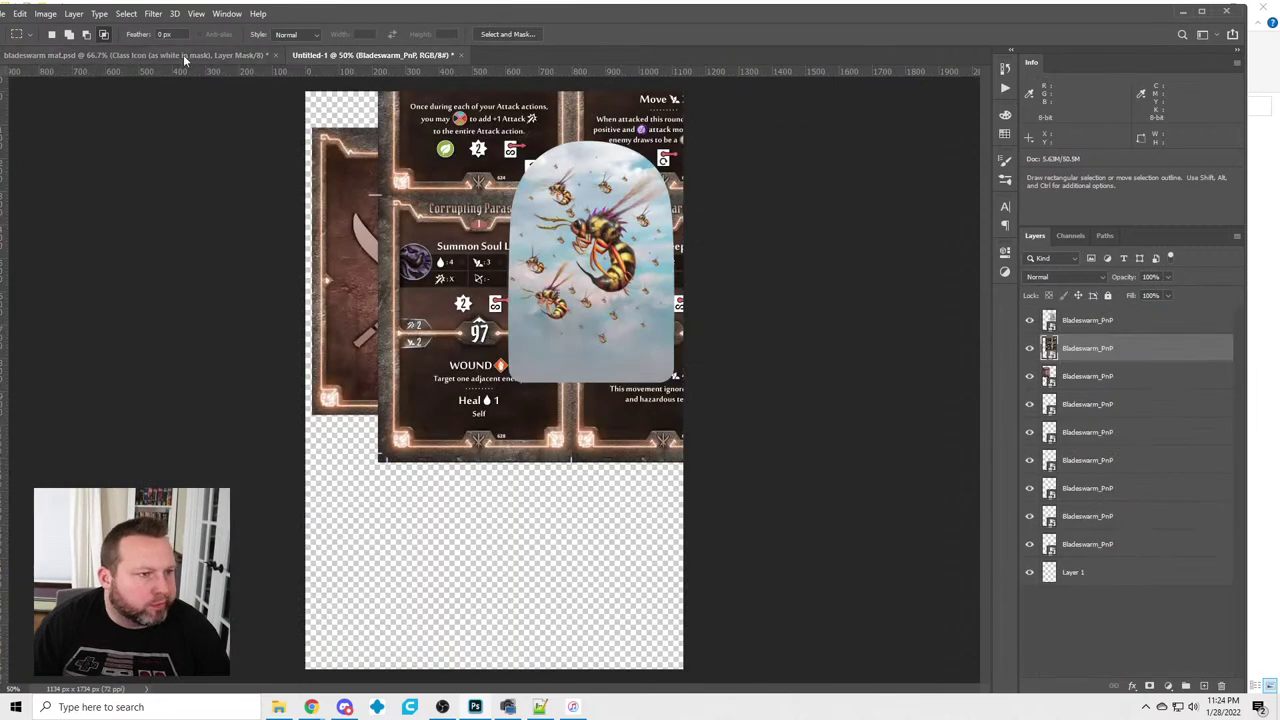
left_click(1030, 320)
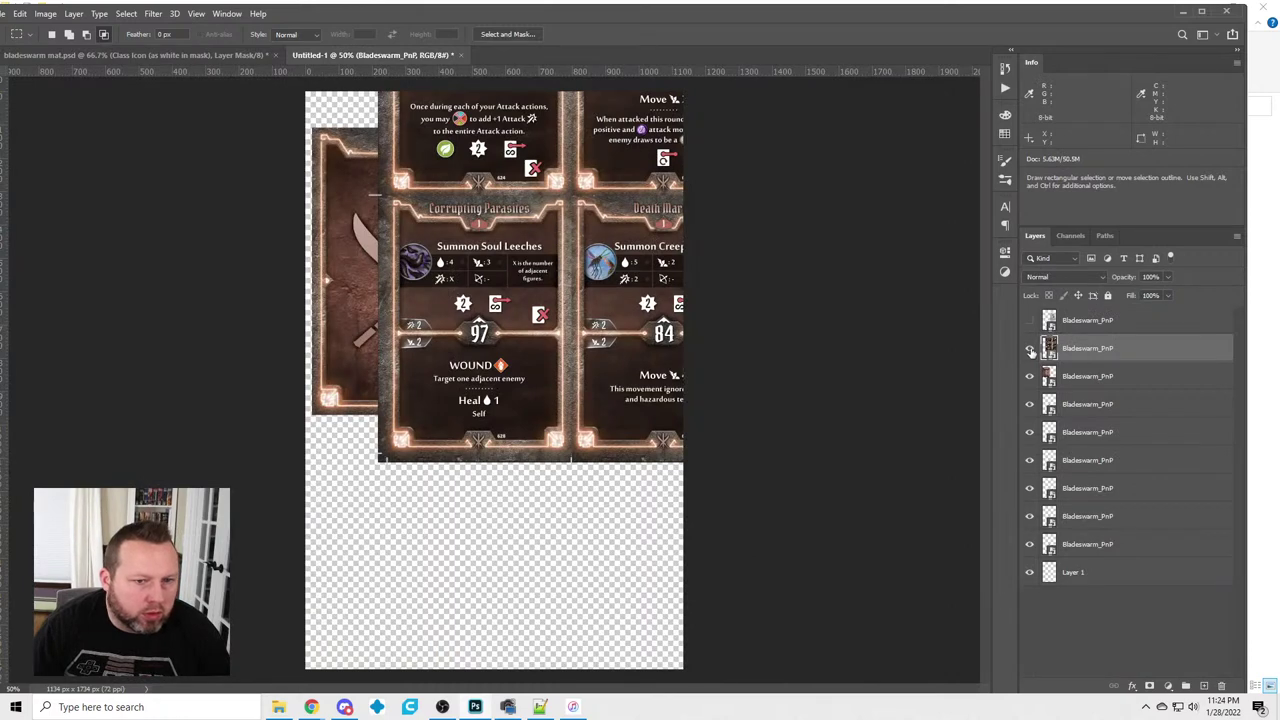
left_click(1030, 348)
double_click(325, 14)
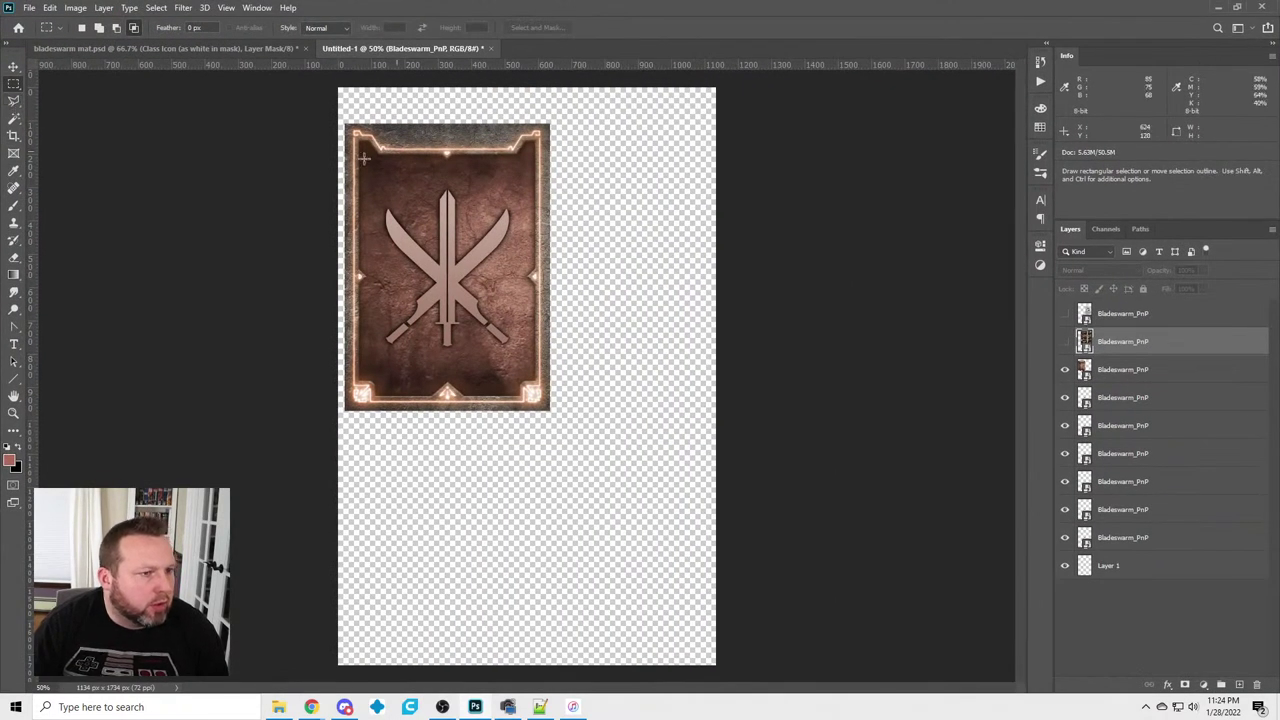
left_click(1137, 374)
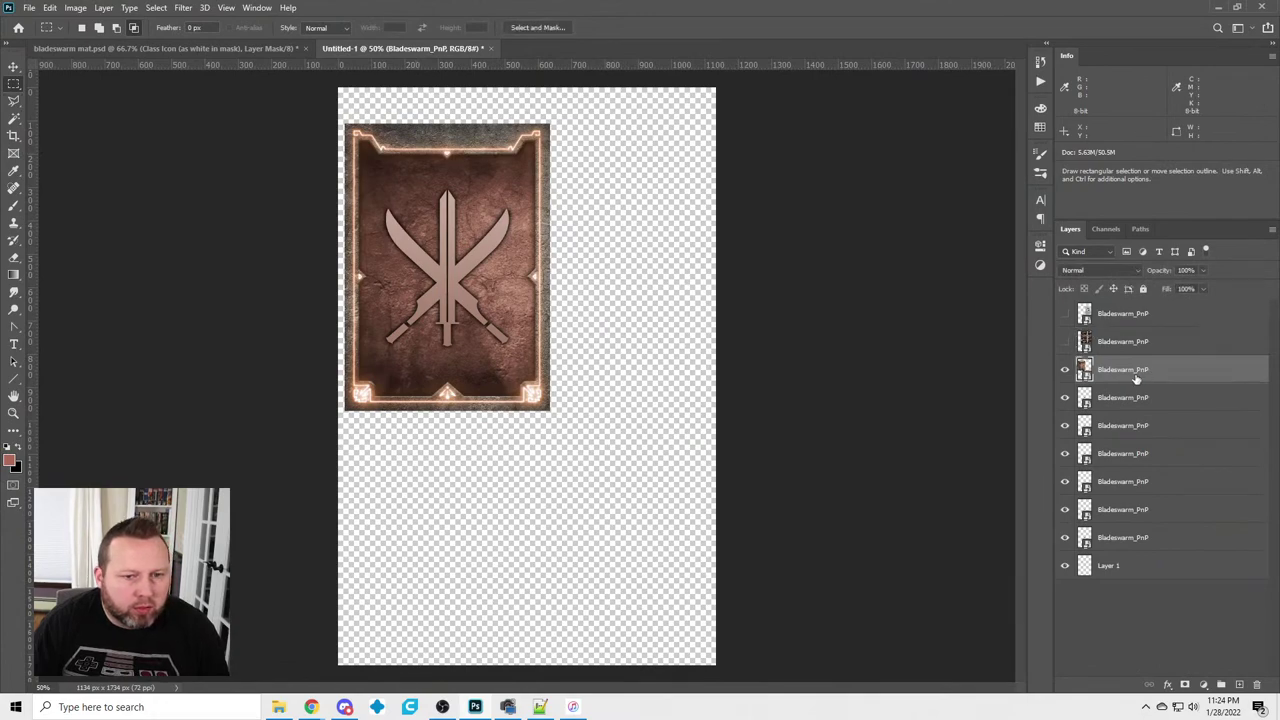
left_click(229, 48)
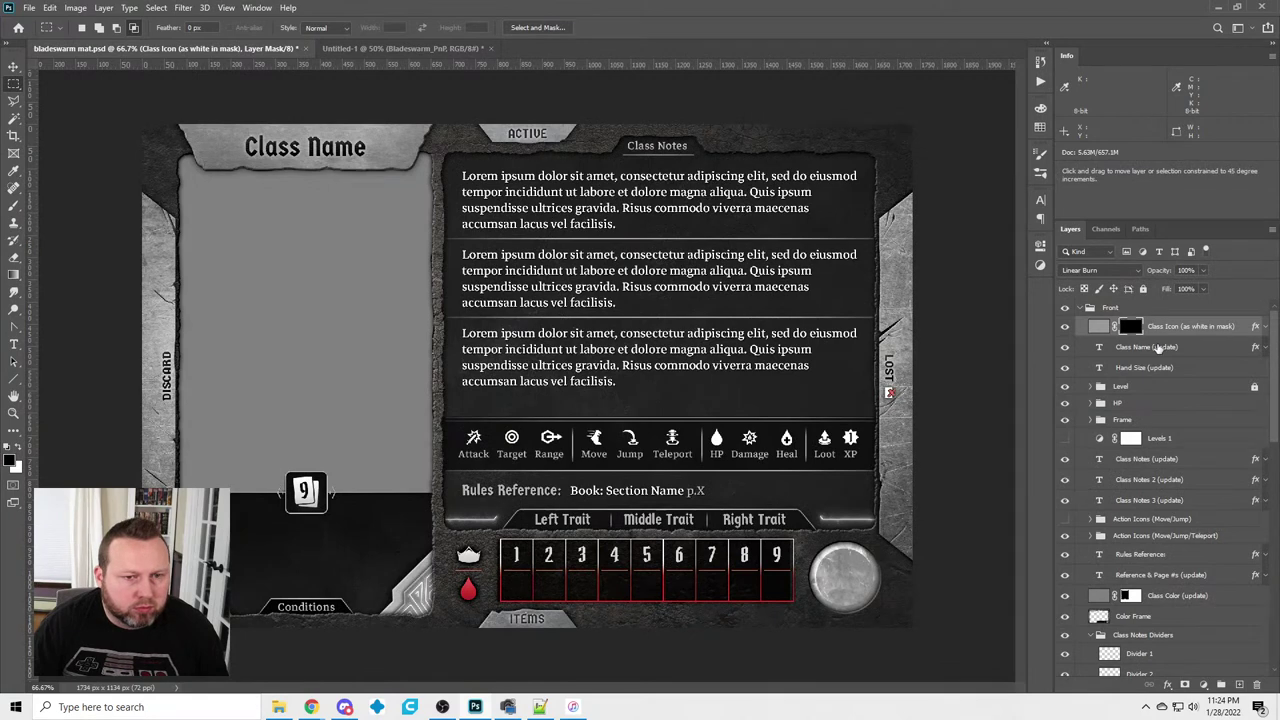
key("ctrl+v")
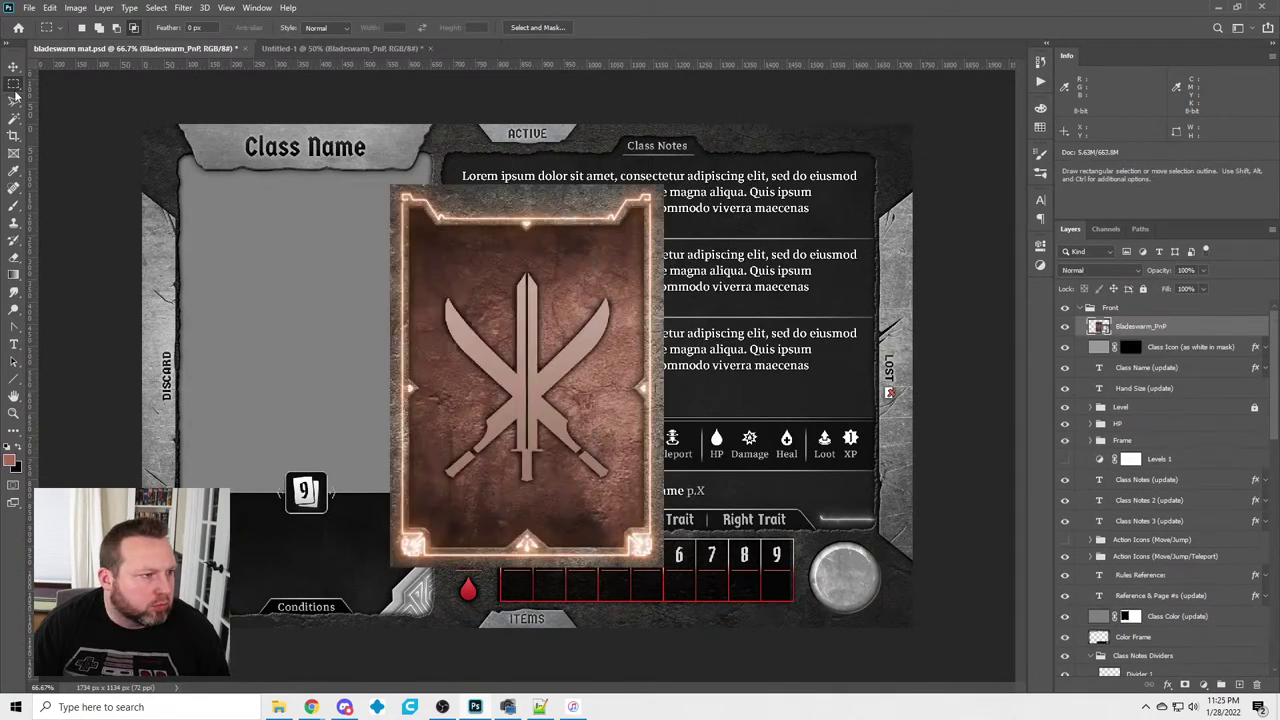
Select the whole crossed-swords emblem with the Magic Wand and fill it with black on a new layer
left_click(14, 118)
left_click(502, 380)
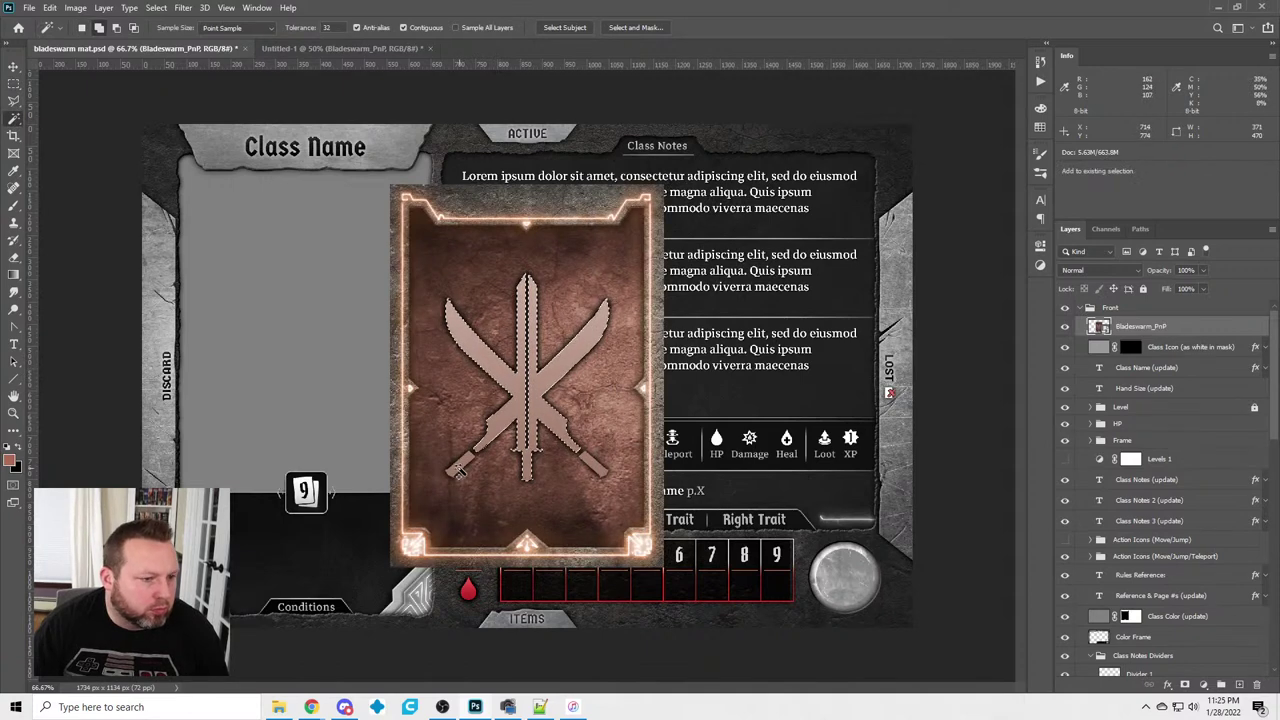
left_click(602, 450, "shift")
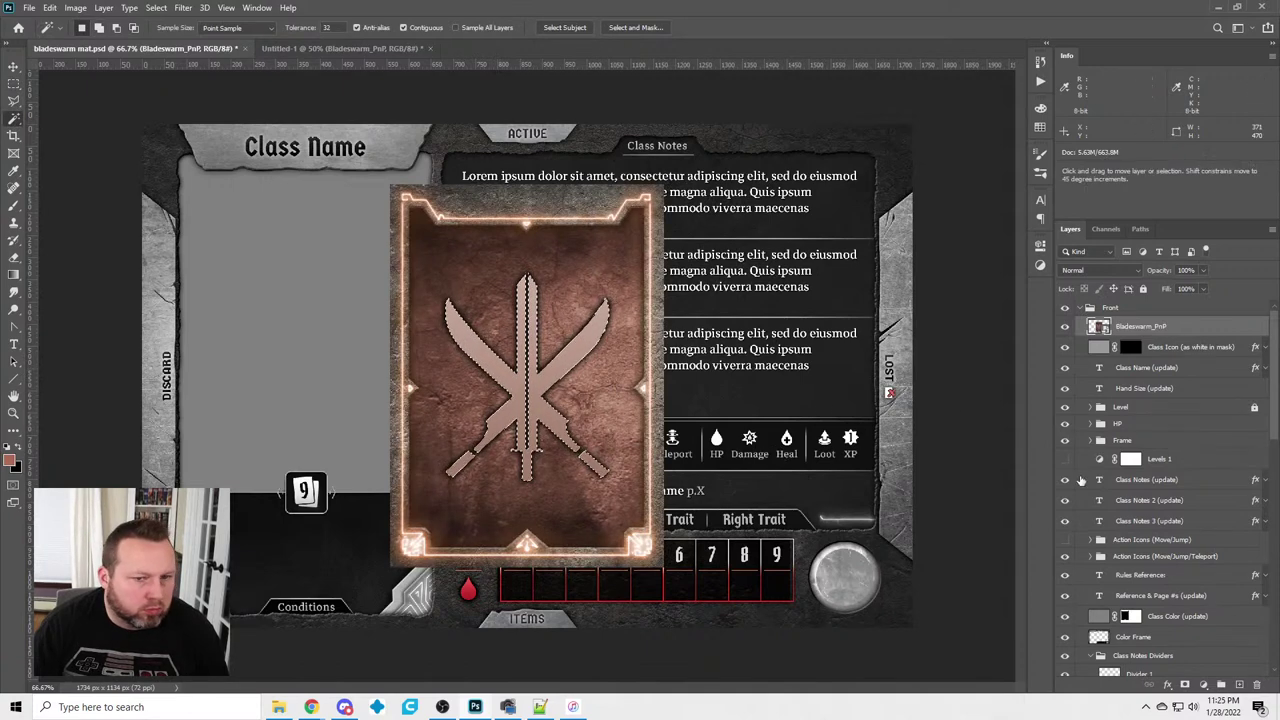
left_click(1238, 684)
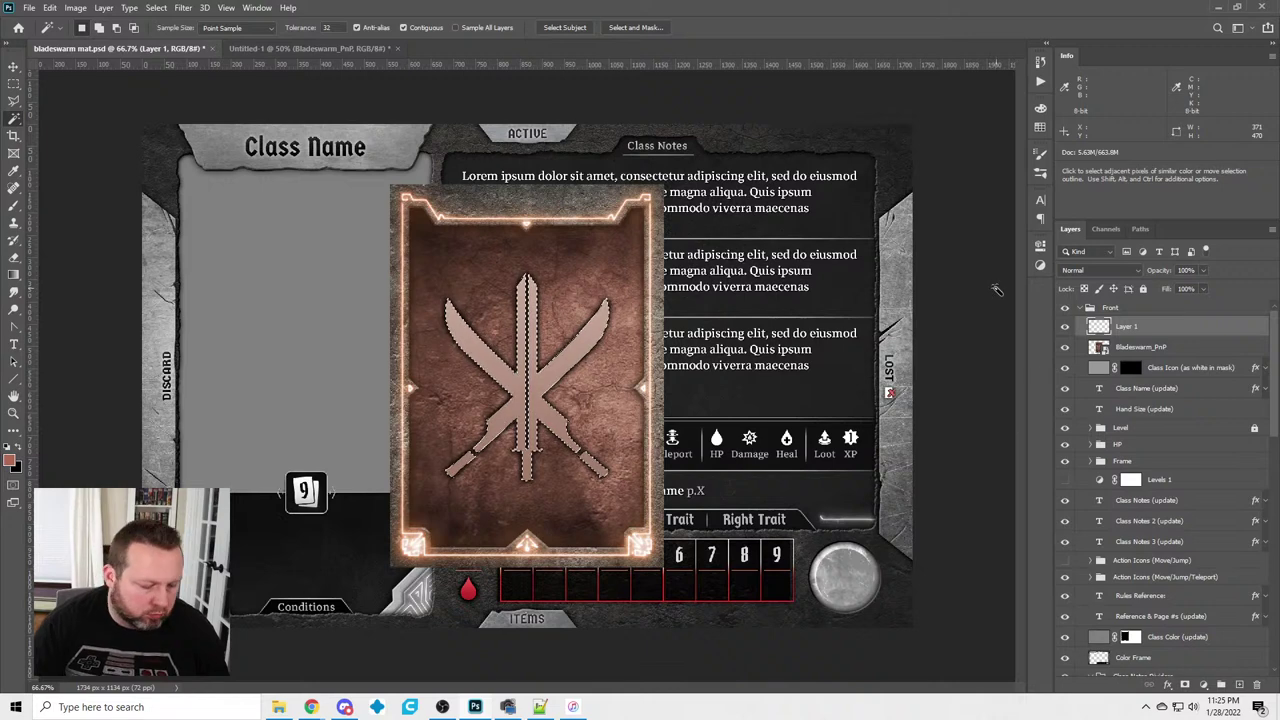
key("shift+F5")
key("Return")
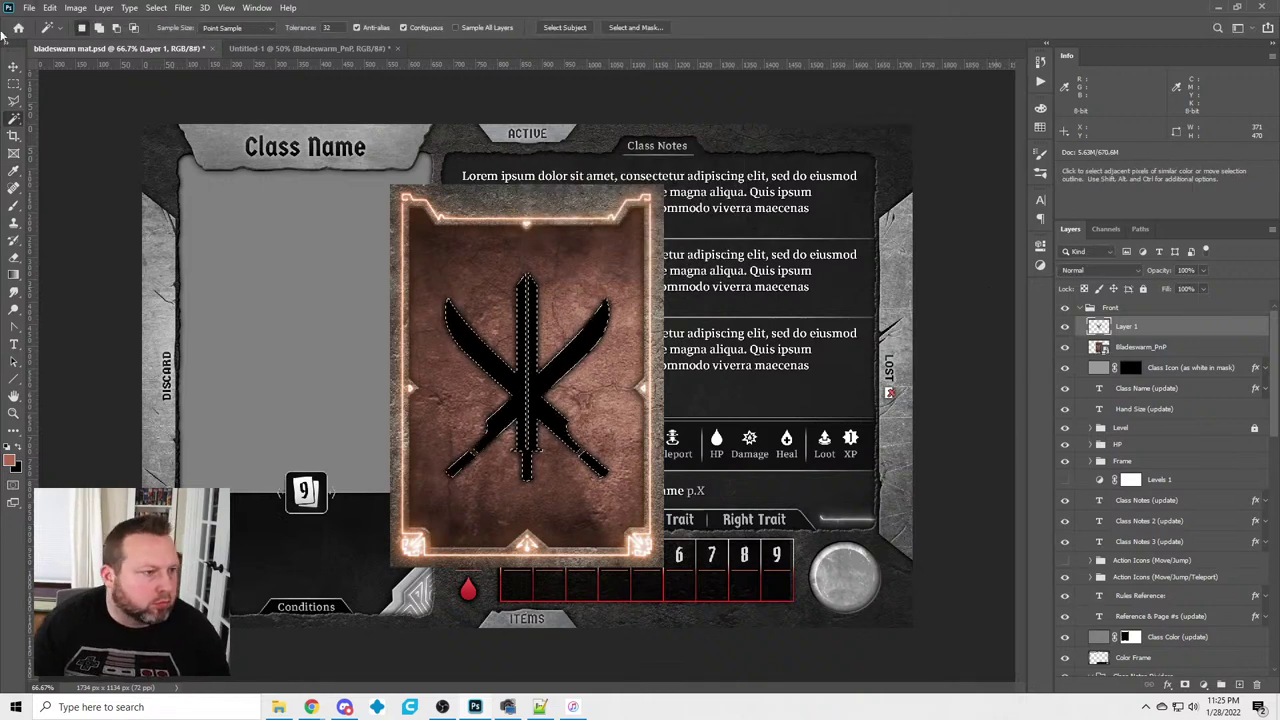
Clear the selection and delete the Bladeswarm_PnP card back layer from the mat
left_click(14, 85)
left_click(1145, 347)
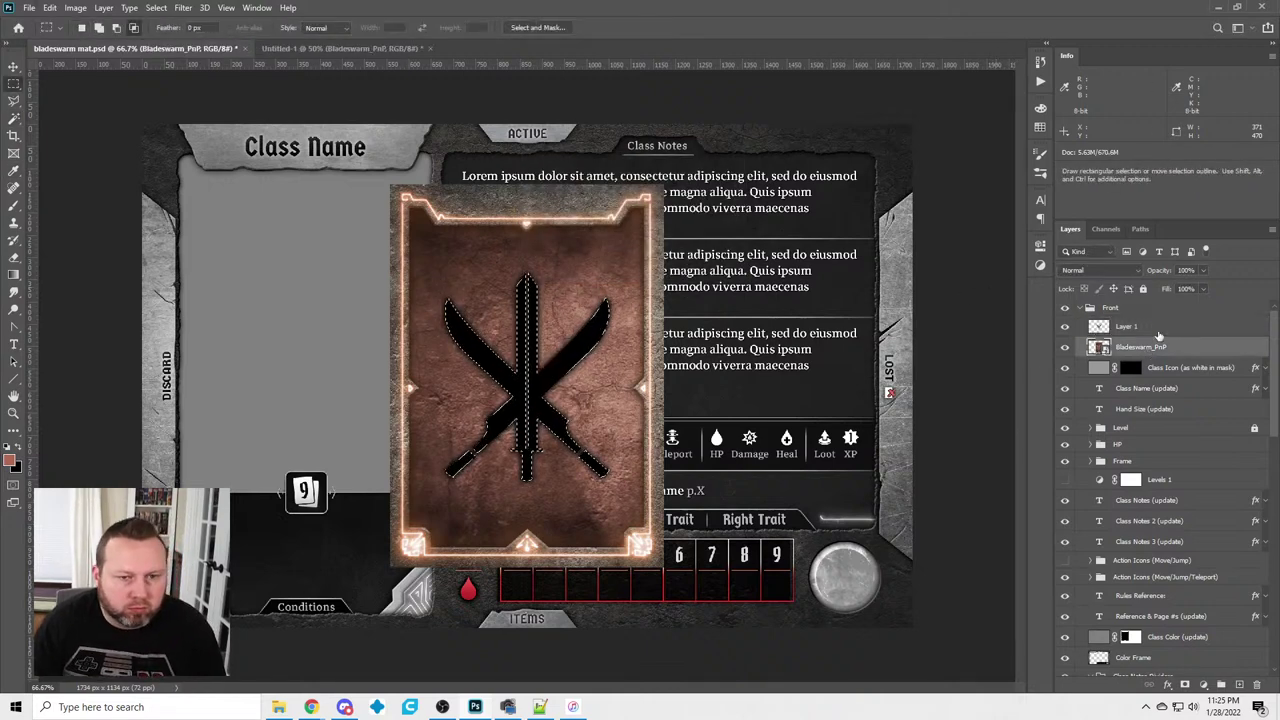
key("Delete")
left_click(622, 262)
left_click(91, 120)
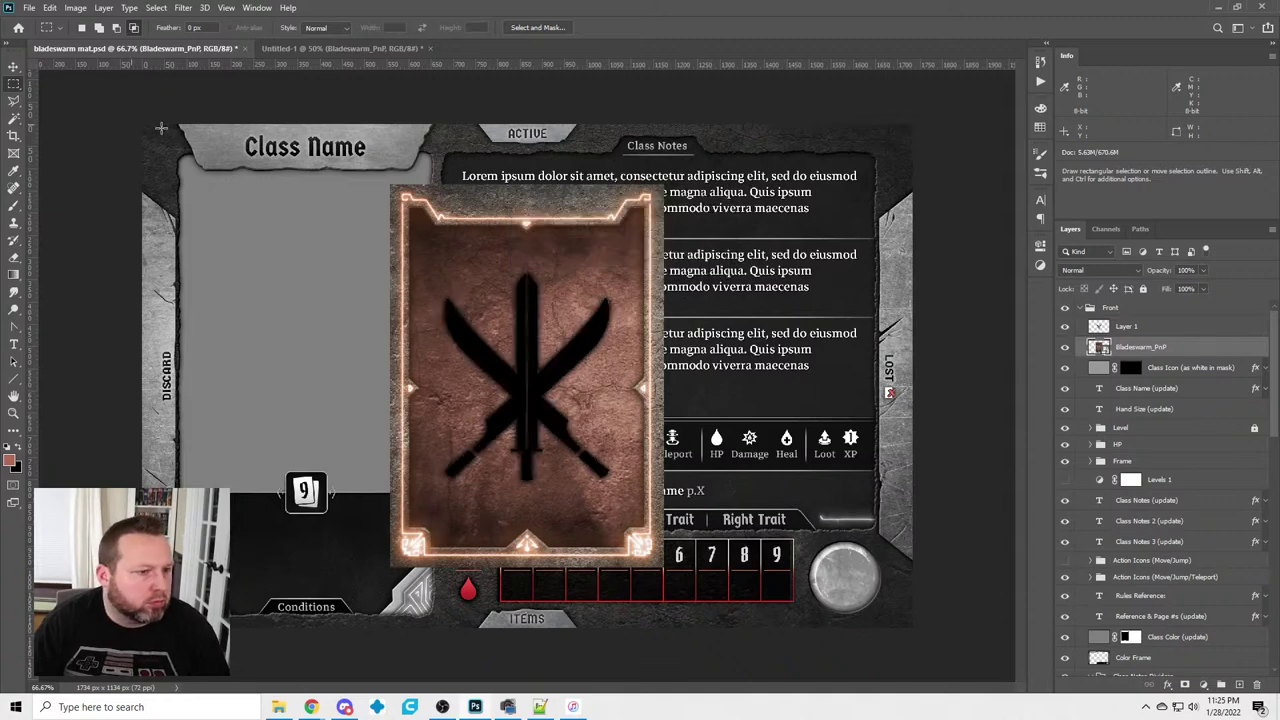
left_click_drag(1155, 361, 1150, 636)
Convert the black swords layer to a smart object and scale it to about 19% inside the round class badge
right_click(1155, 330)
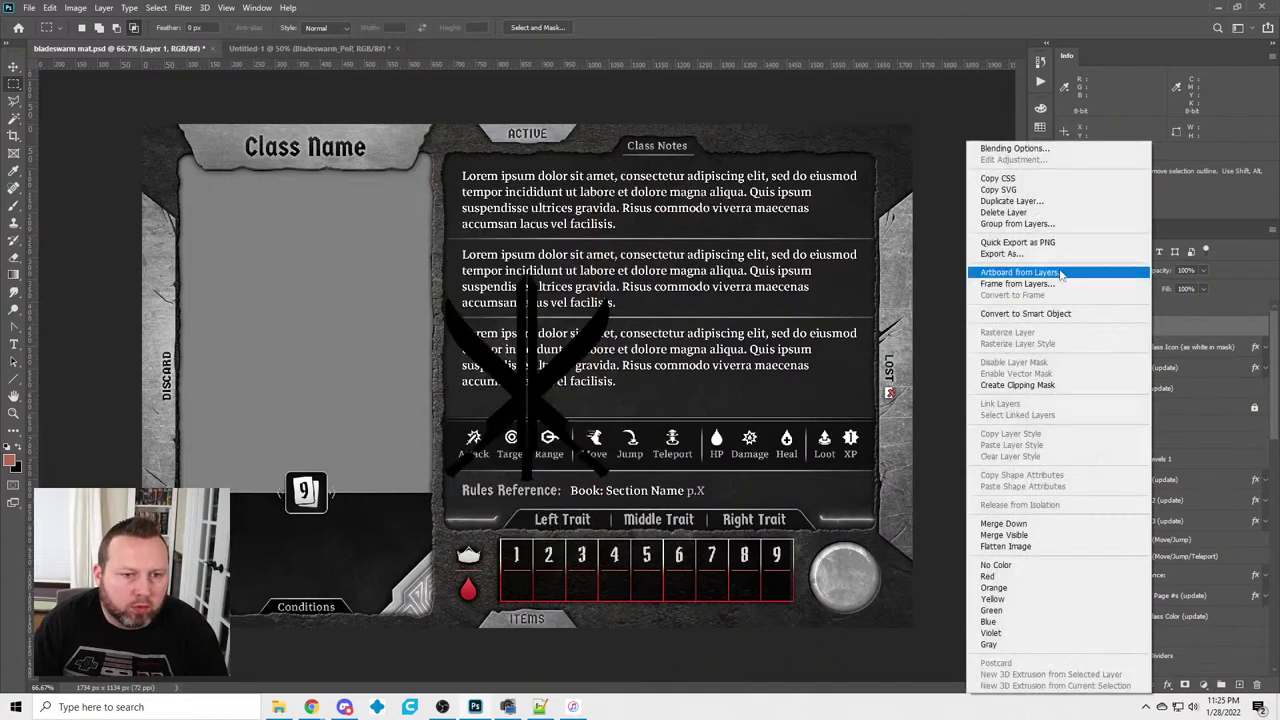
left_click(1044, 316)
left_click(50, 8)
left_click(100, 298)
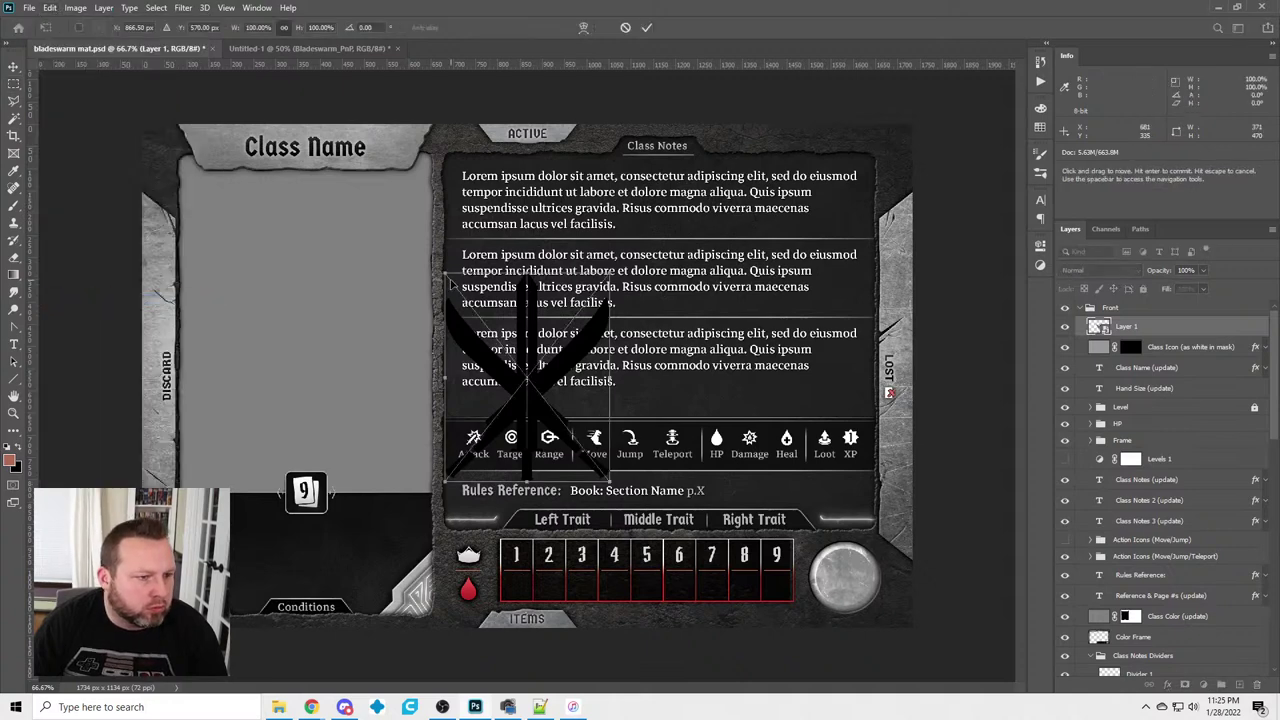
left_click_drag(445, 275, 720, 515)
left_click_drag(812, 546, 845, 574)
left_click_drag(881, 624, 862, 592)
left_click_drag(819, 545, 828, 553)
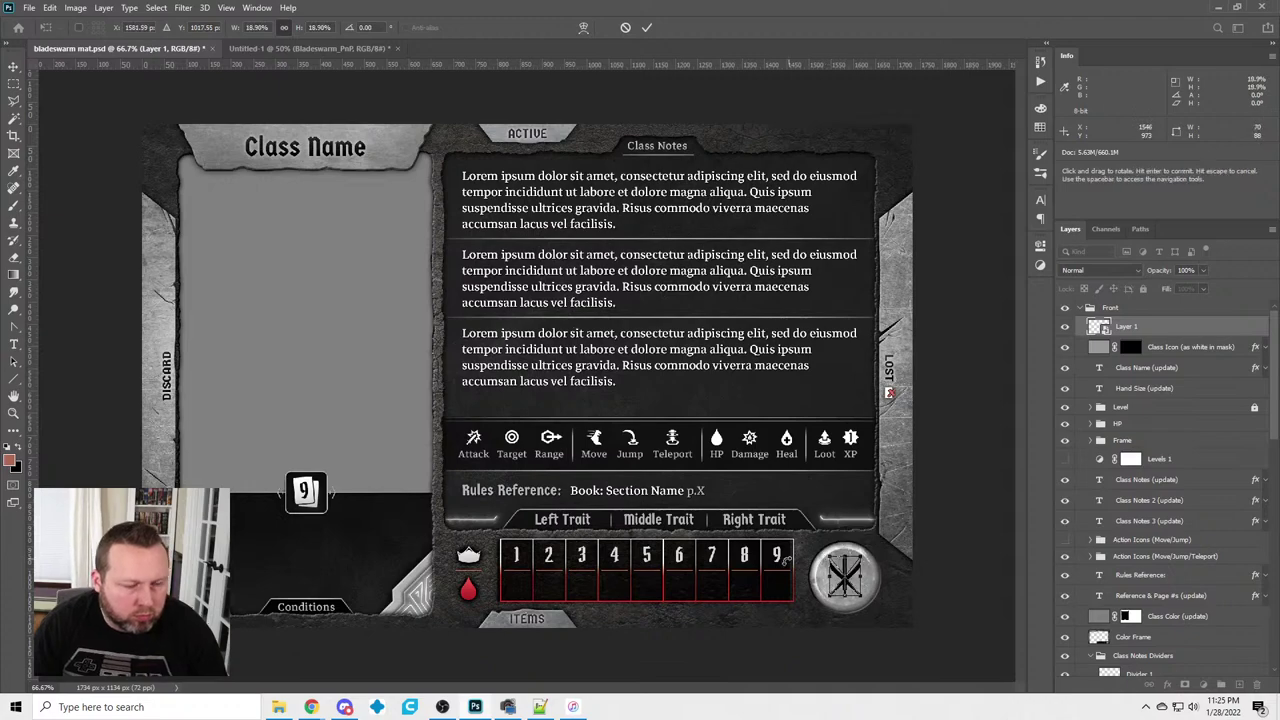
Enlarge the swords icon to about 21% within the round badge and apply the transform
scroll(757, 571, "up", 5)
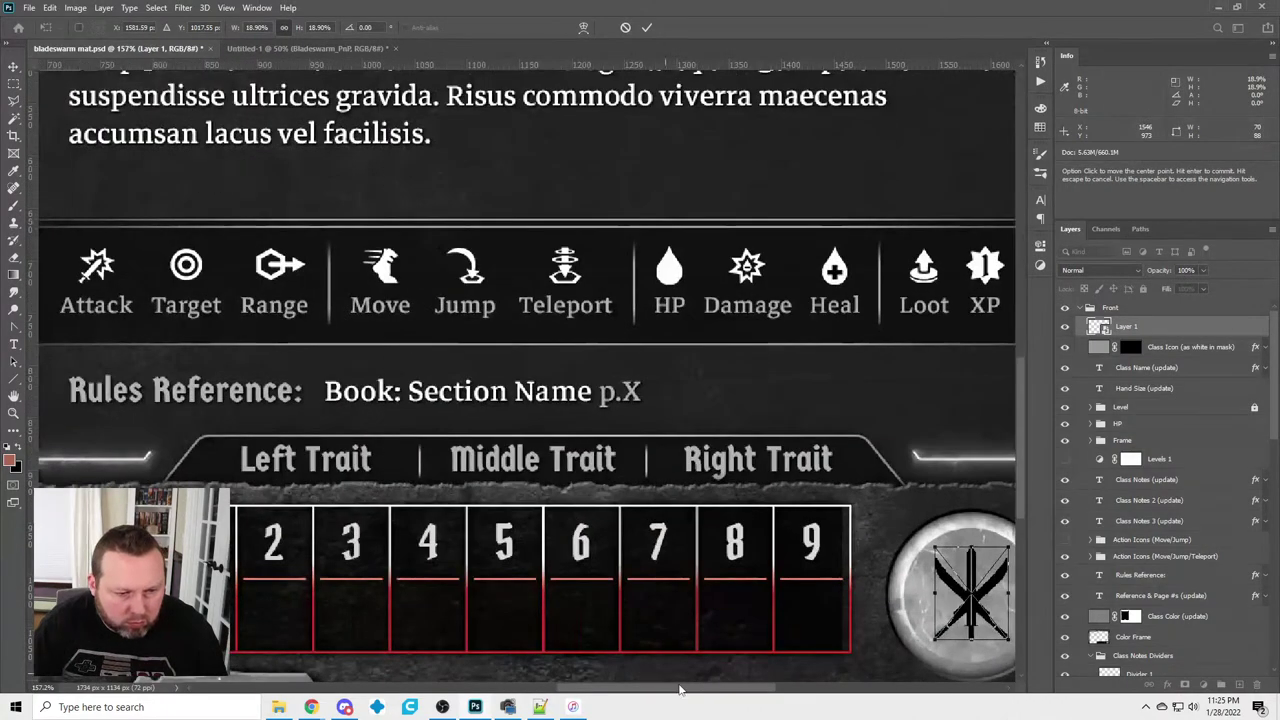
left_click_drag(683, 690, 746, 690)
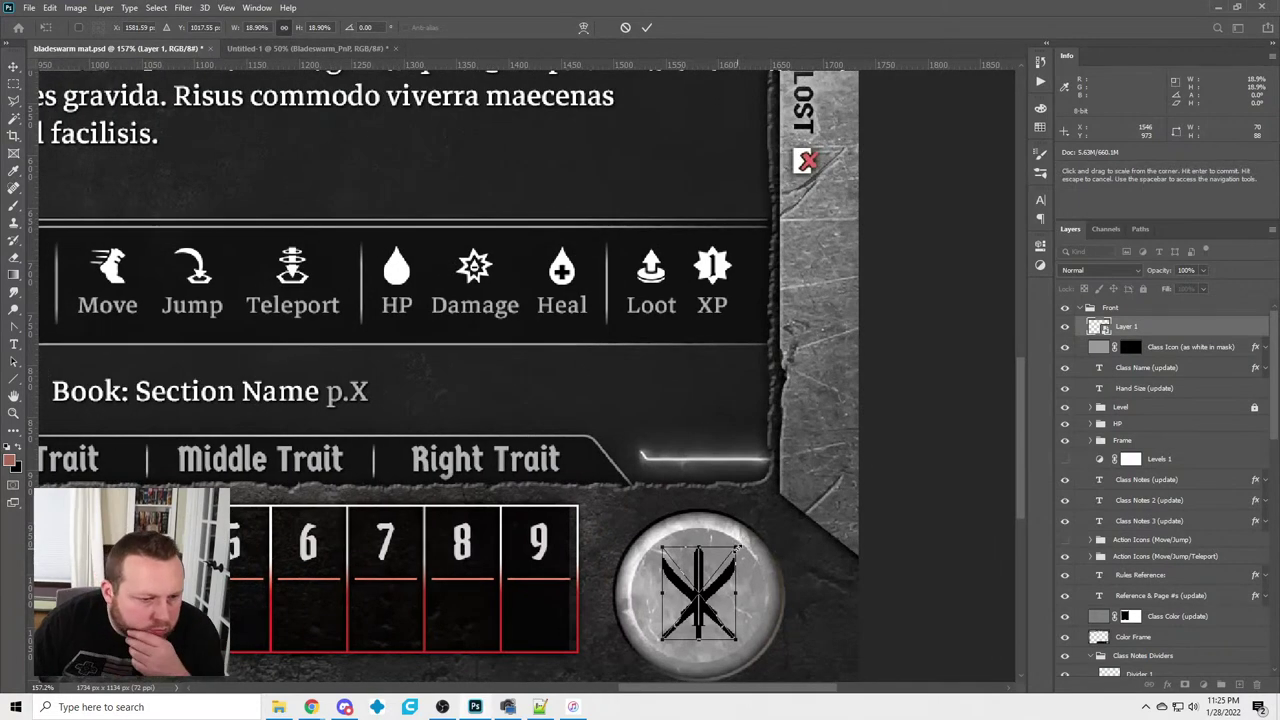
left_click_drag(747, 543, 743, 536)
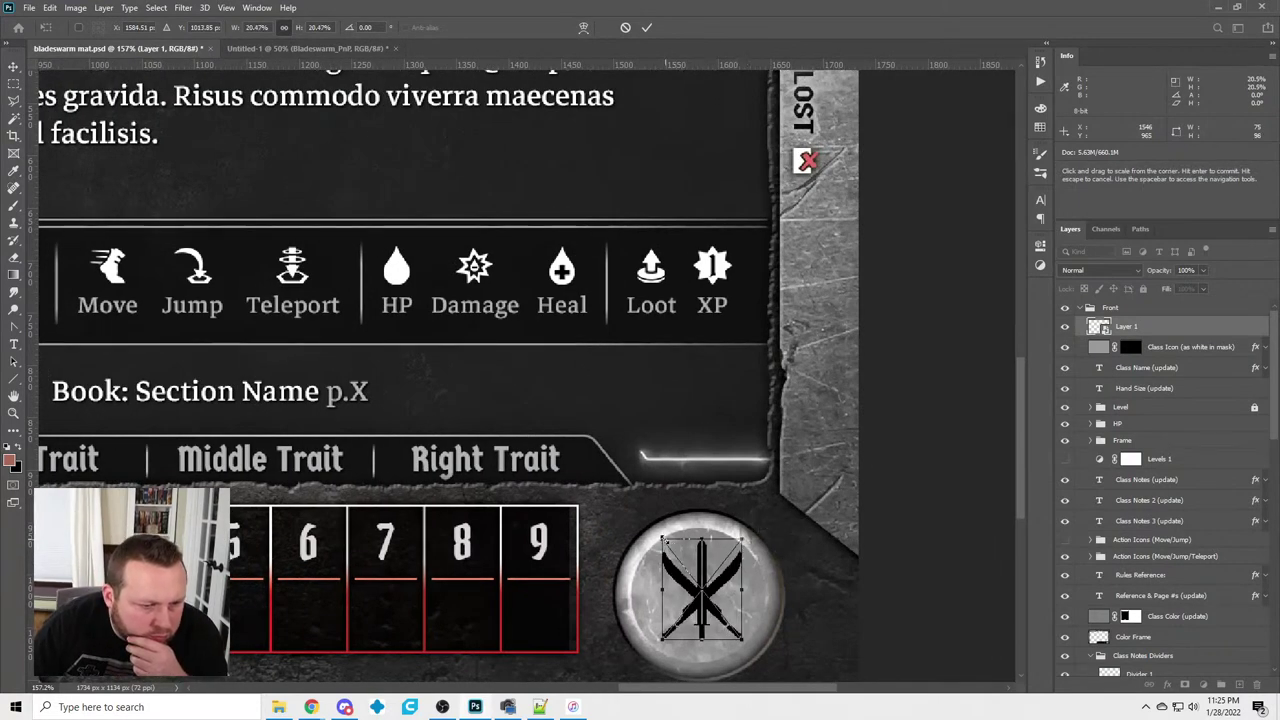
left_click_drag(660, 539, 655, 540)
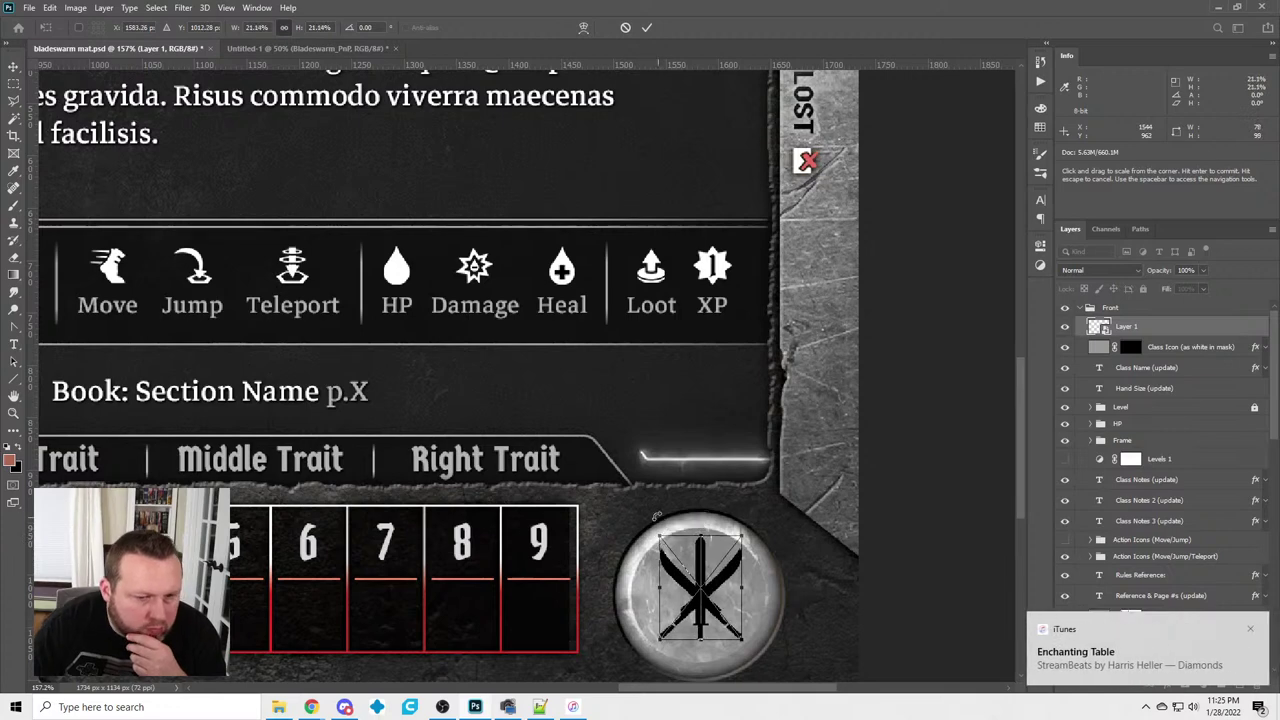
left_click(14, 86)
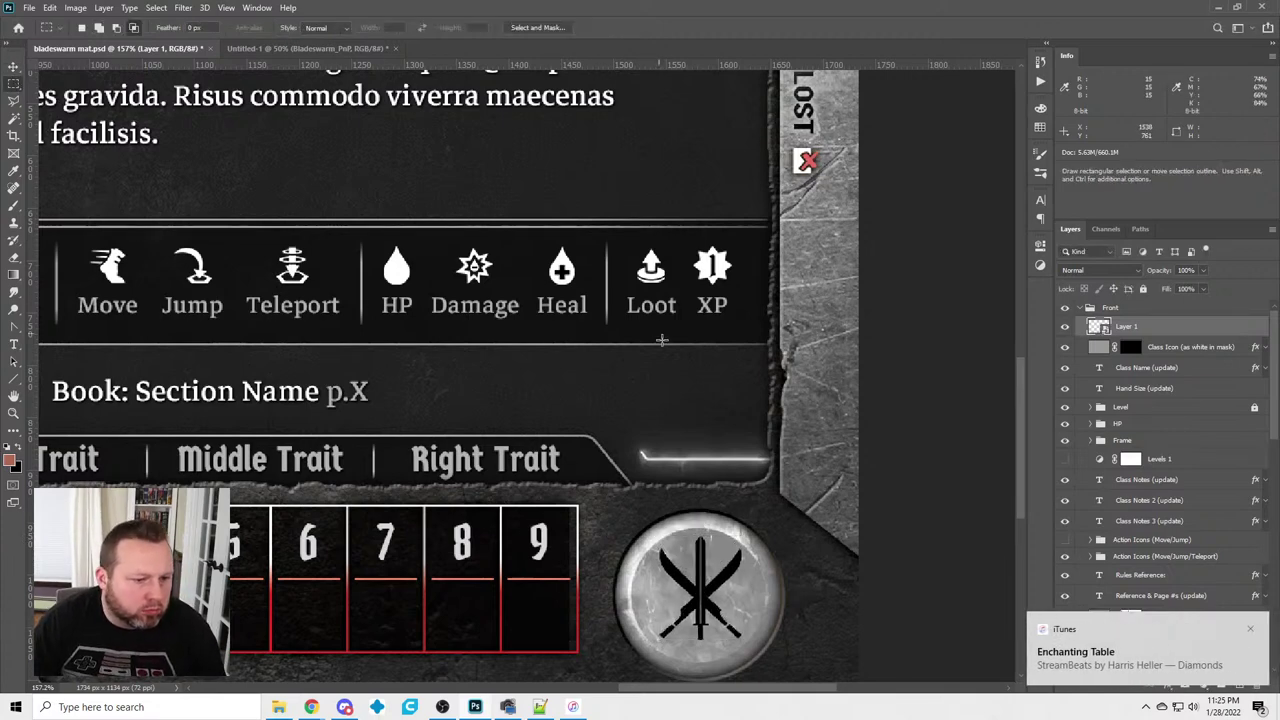
Draw an elliptical selection of about 129 × 127 px around the badge's inner disc, centre the swords icon in it and deselect
right_click(14, 88)
left_click(42, 104)
left_click_drag(599, 519, 735, 580)
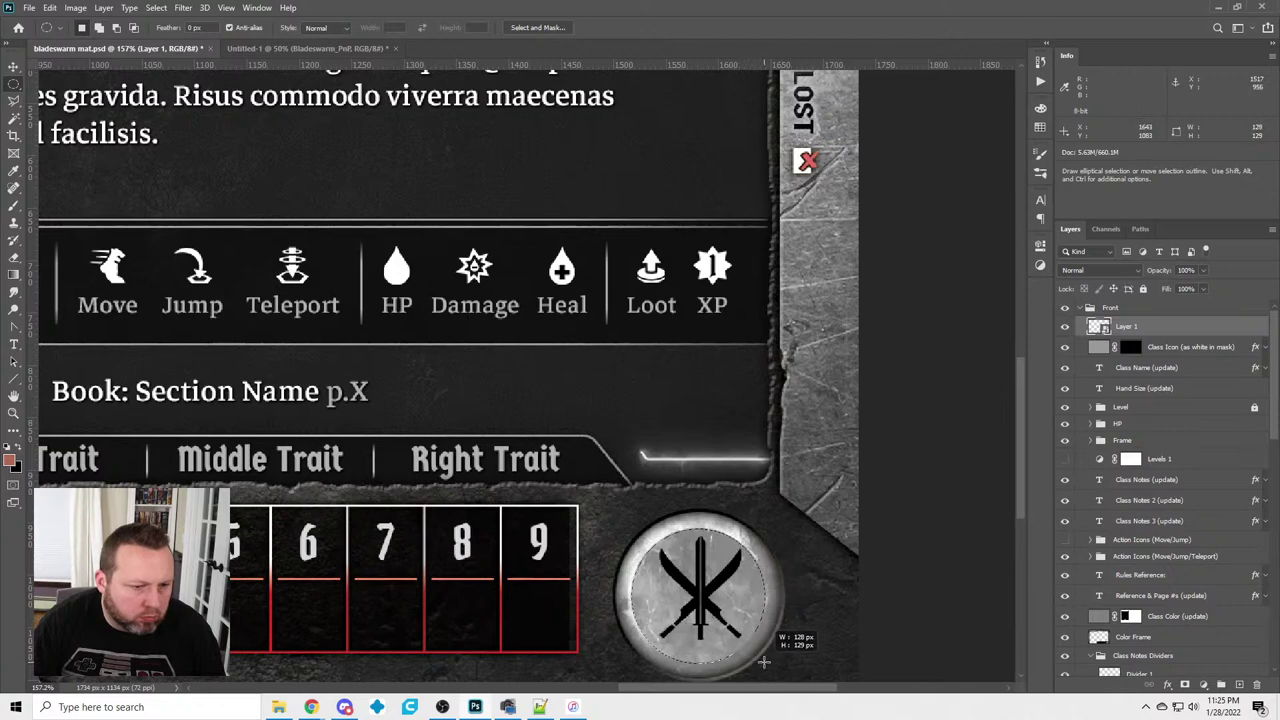
left_click_drag(763, 660, 763, 660)
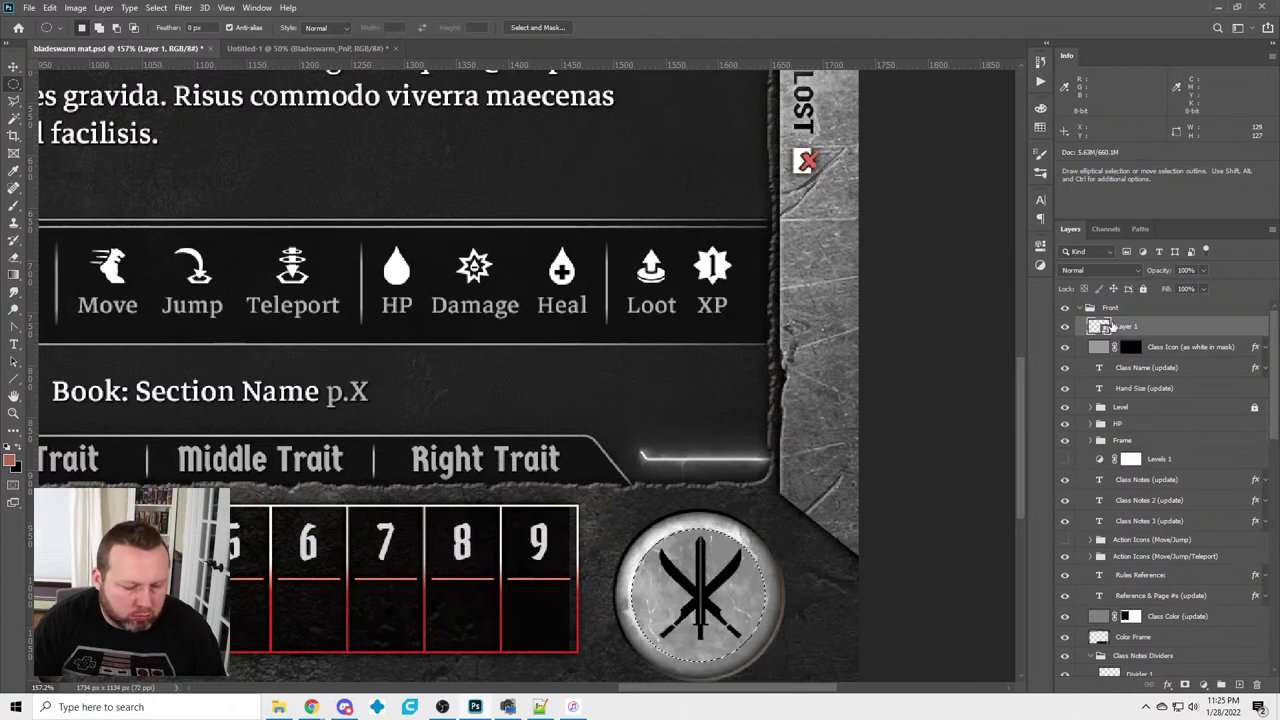
left_click(14, 67)
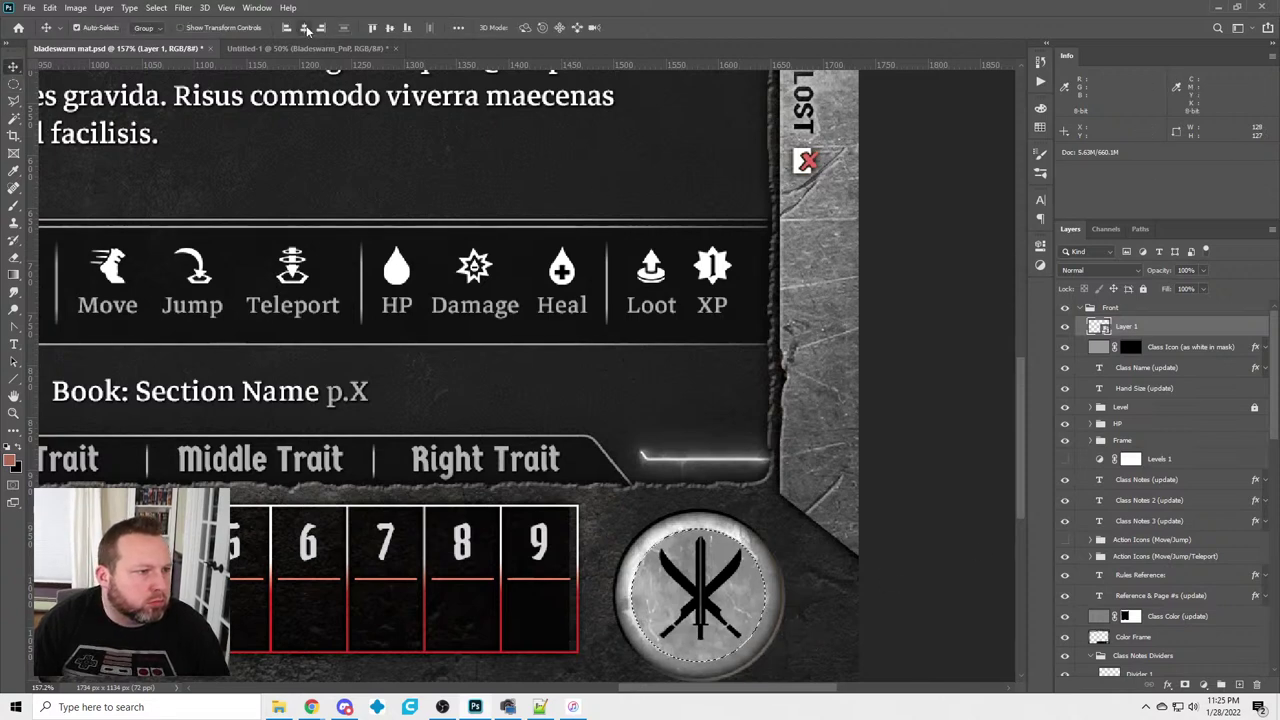
left_click(14, 84)
key("v")
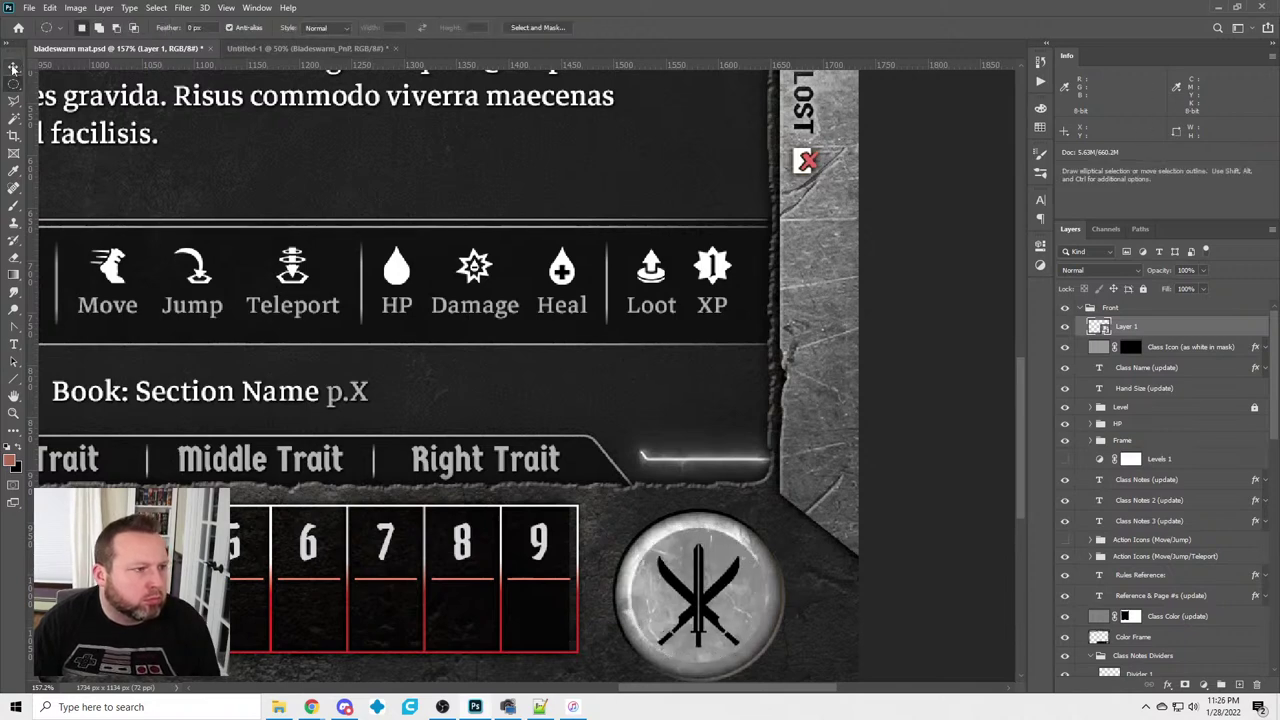
key("ctrl+d")
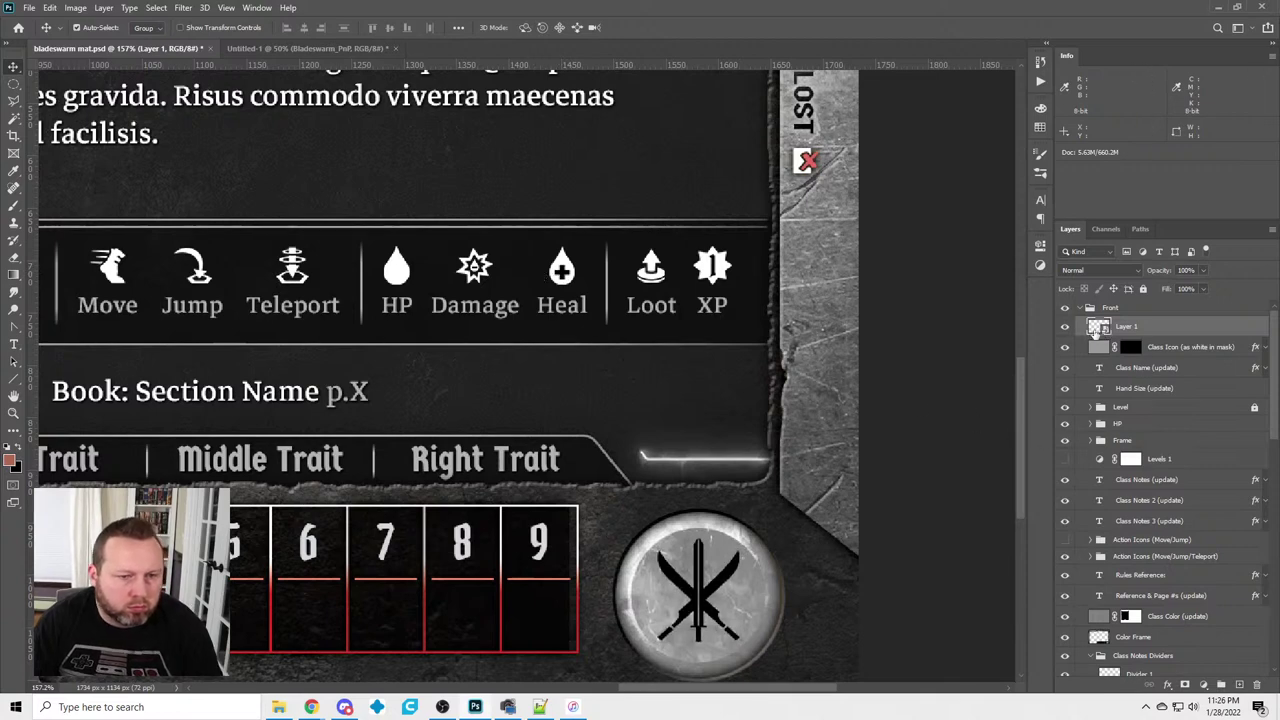
Load the swords' outline as a selection and fill it on the mask of the Class Icon (as white in mask) layer
left_click(1131, 347)
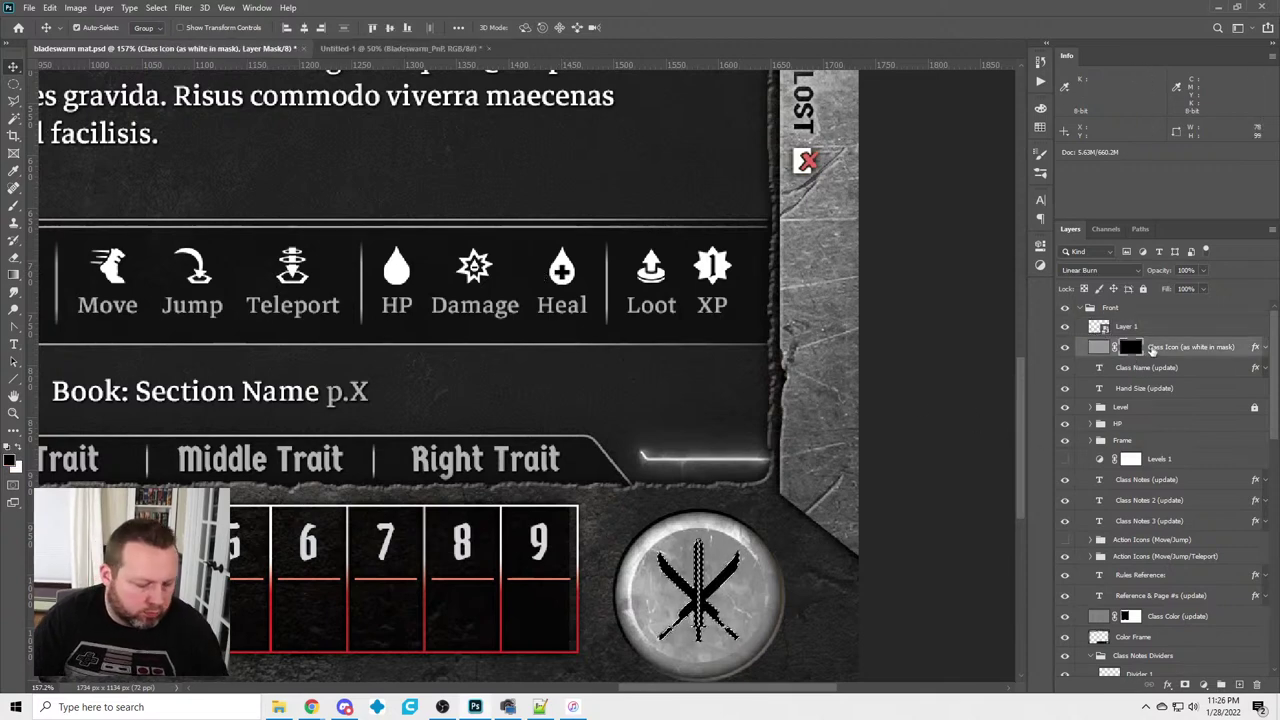
key("i")
left_click(615, 187)
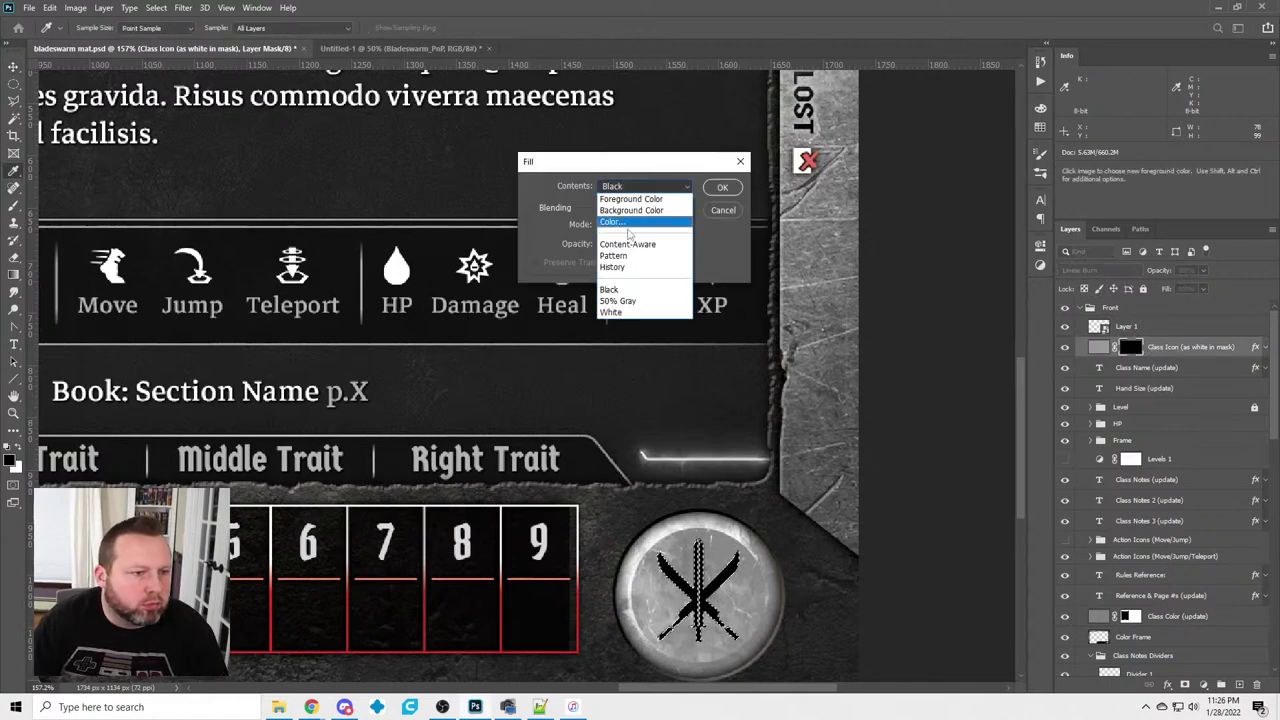
left_click(627, 301)
left_click(722, 187)
Clear the selection and rename the black swords layer, Layer 1, as class icon
left_click(13, 66)
left_click(13, 84)
left_click(1120, 331)
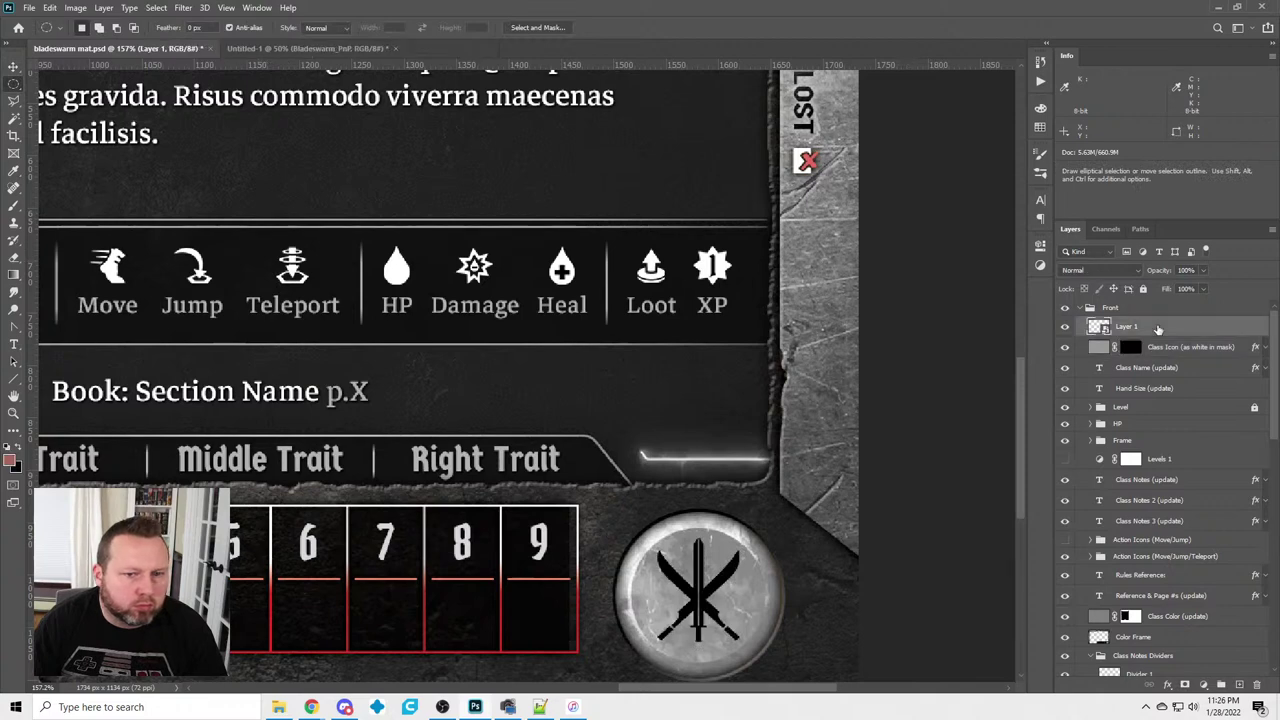
double_click(1127, 327)
type("class icon")
key("Return")
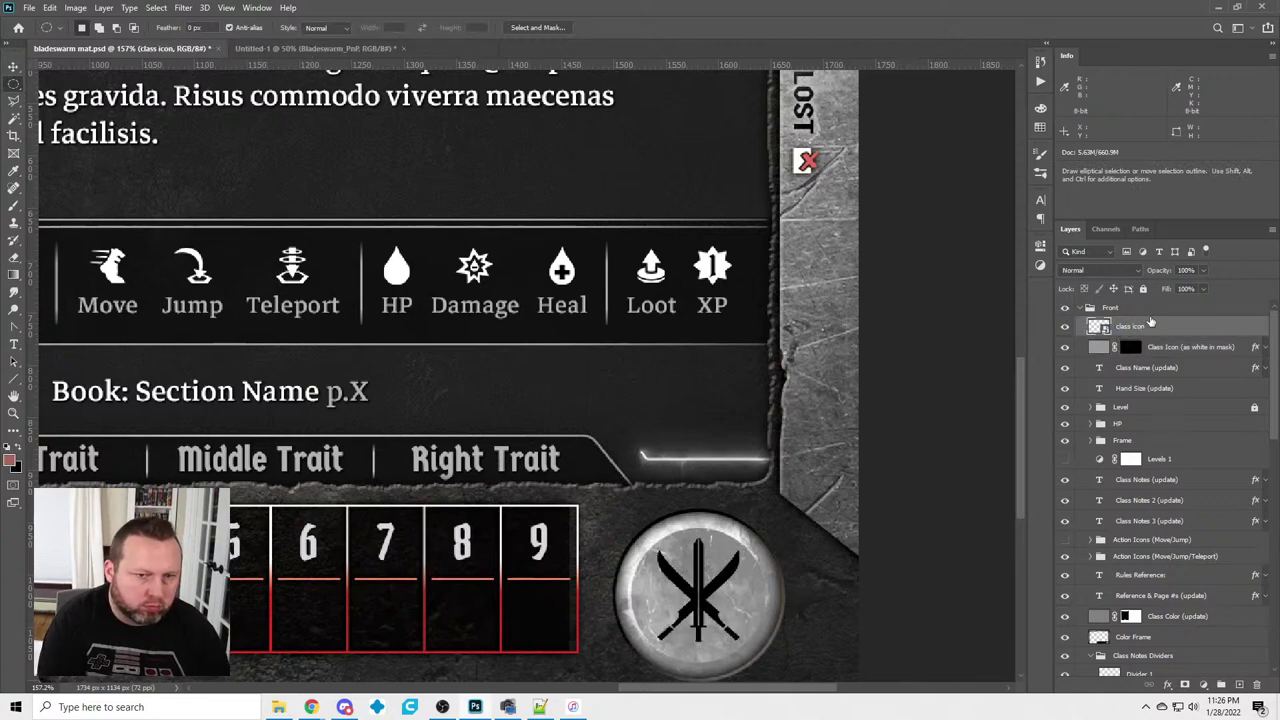
Hide the black class icon layer and fill the Class Color (update) layer with the muted brownish-red Bladeswarm swatch at 100% opacity
left_click(1065, 328)
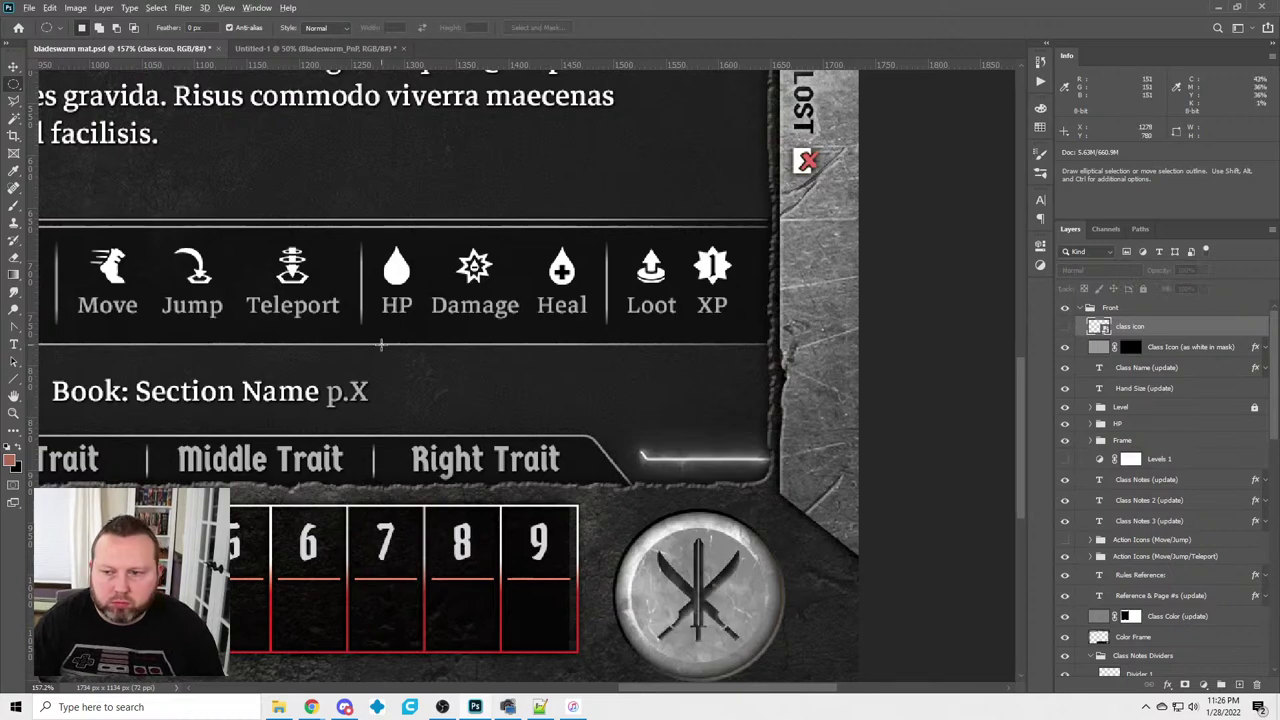
scroll(380, 345, "down", 6)
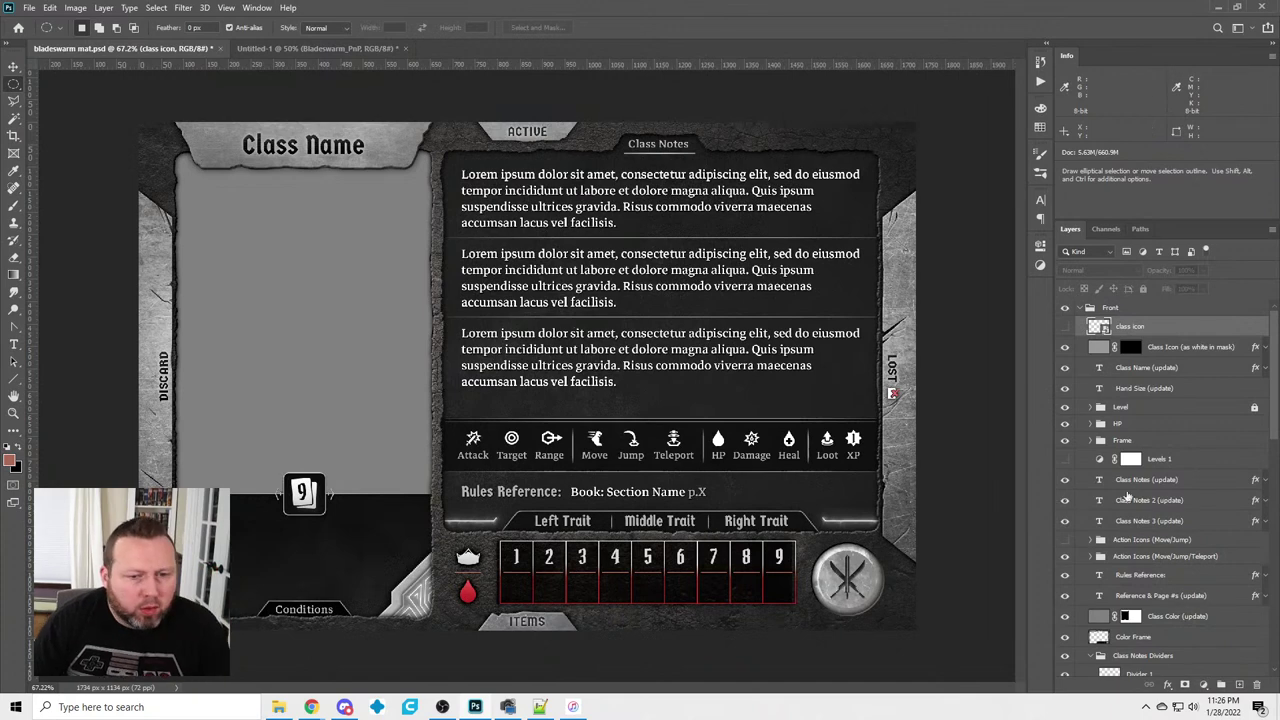
left_click(1097, 618)
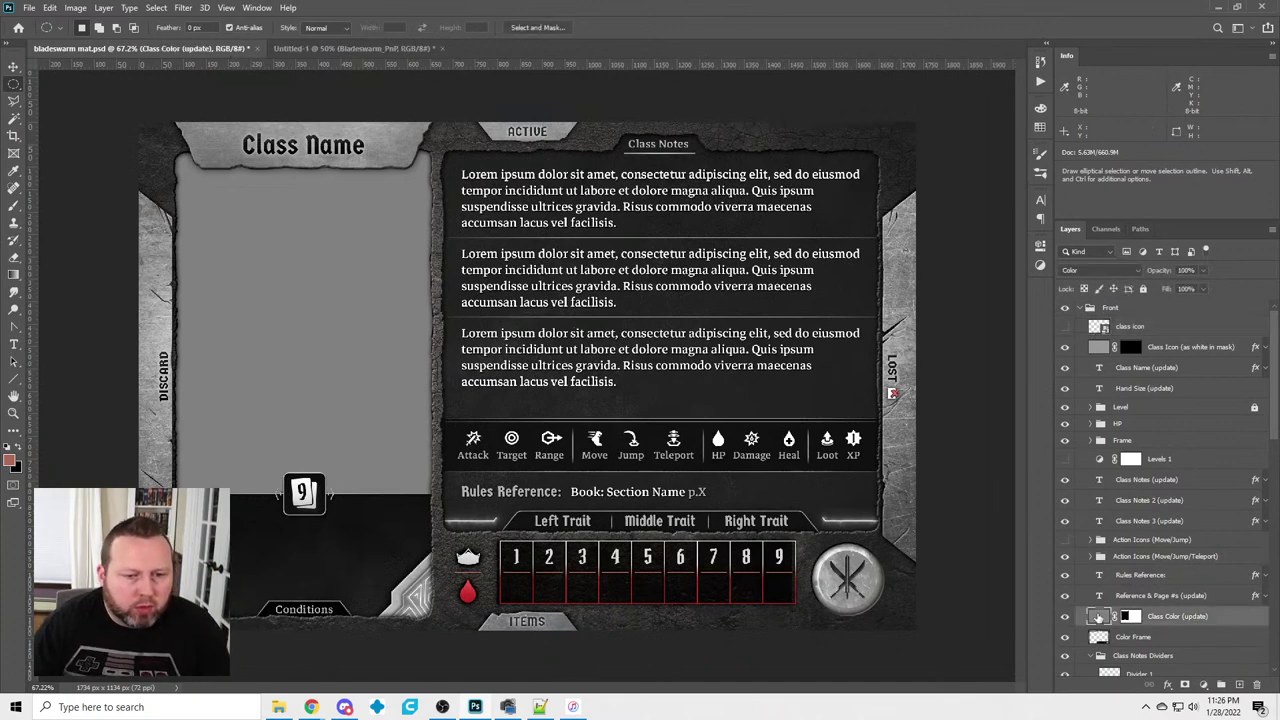
key("shift+BackSpace")
left_click(645, 186)
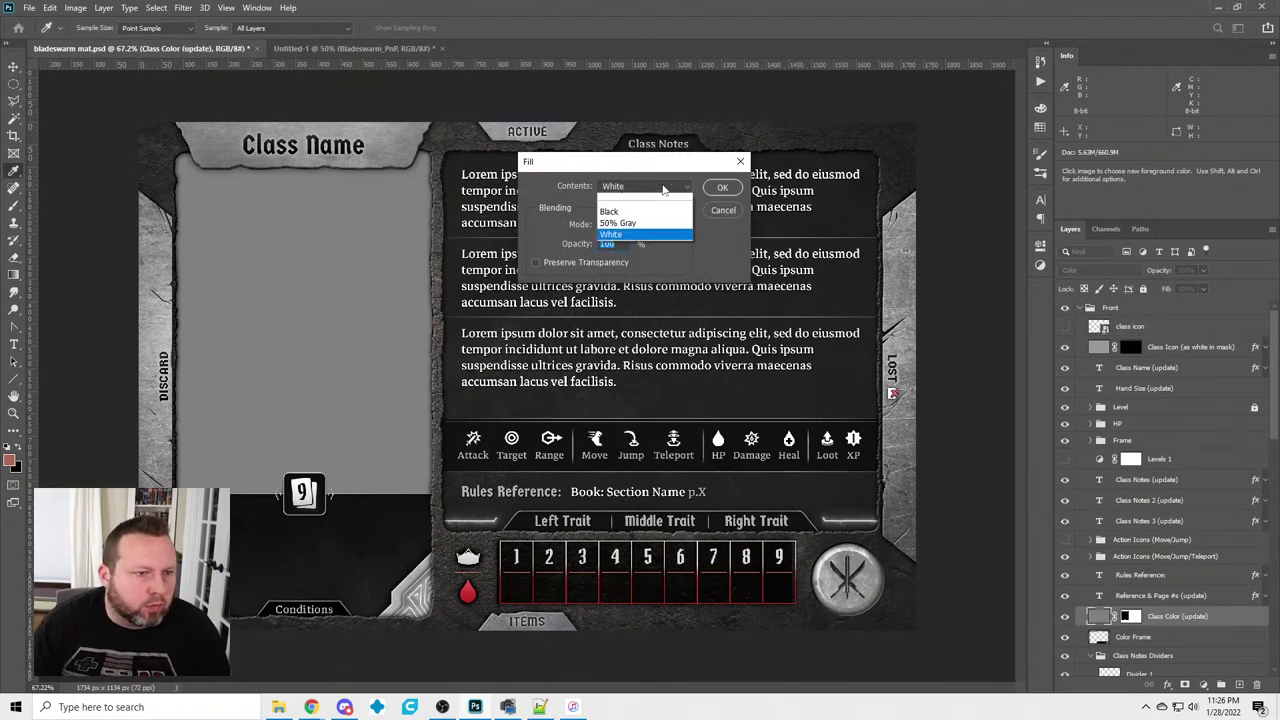
left_click(612, 222)
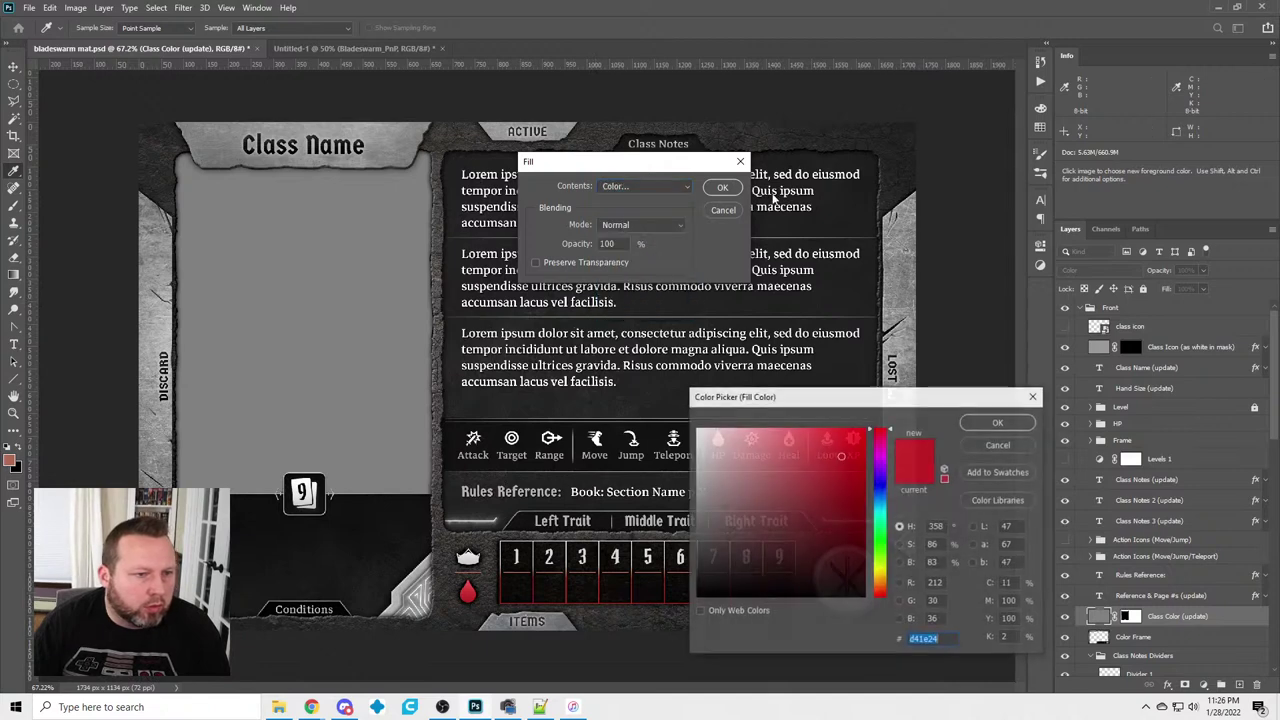
left_click(1040, 128)
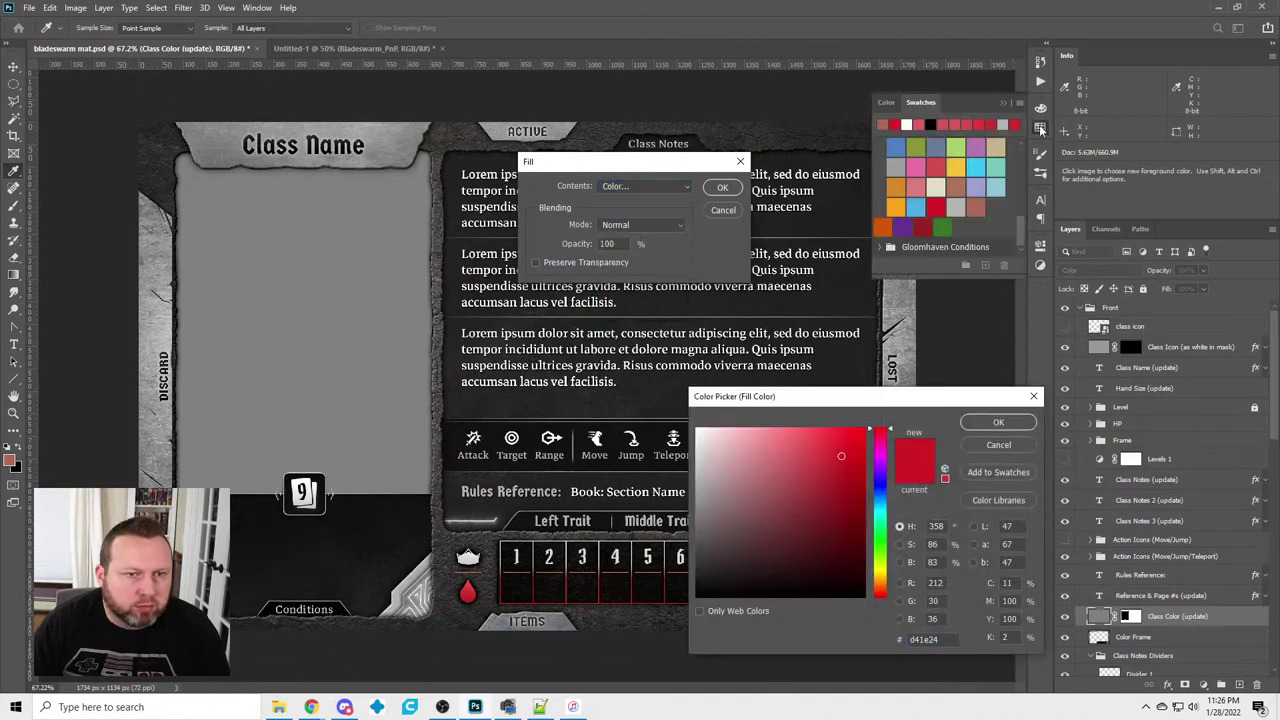
left_click(975, 205)
left_click(998, 422)
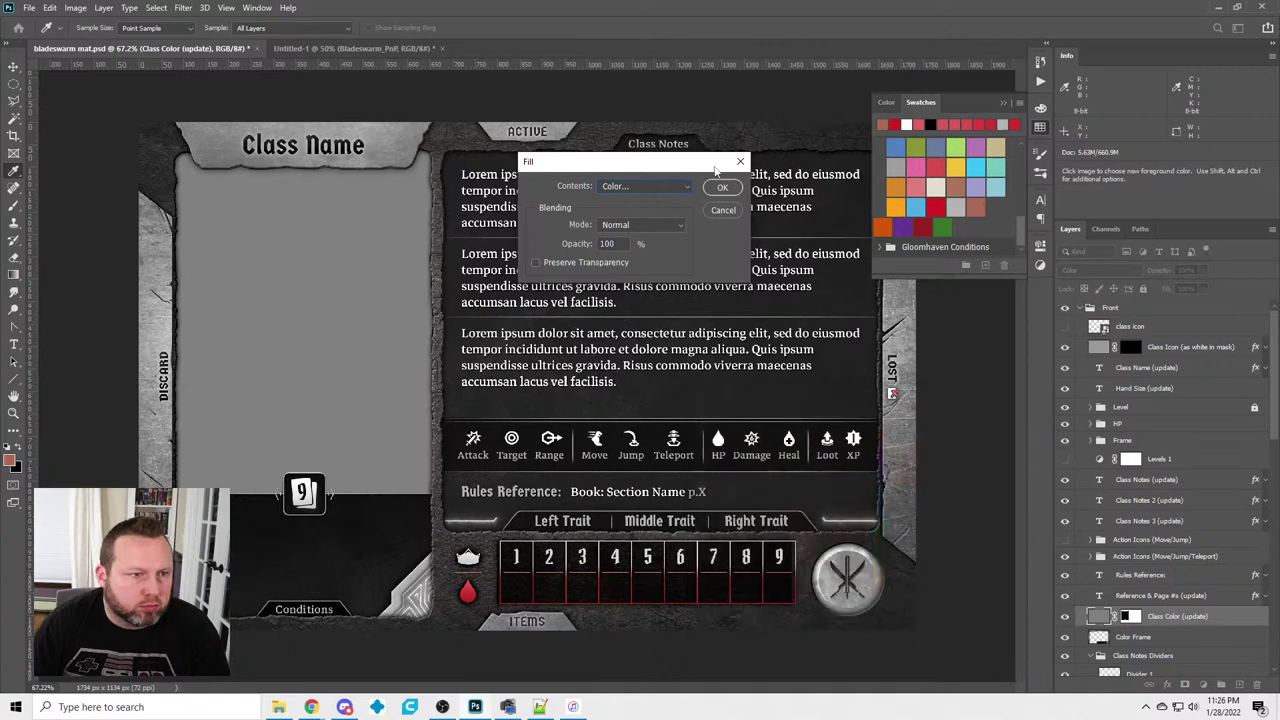
left_click(719, 189)
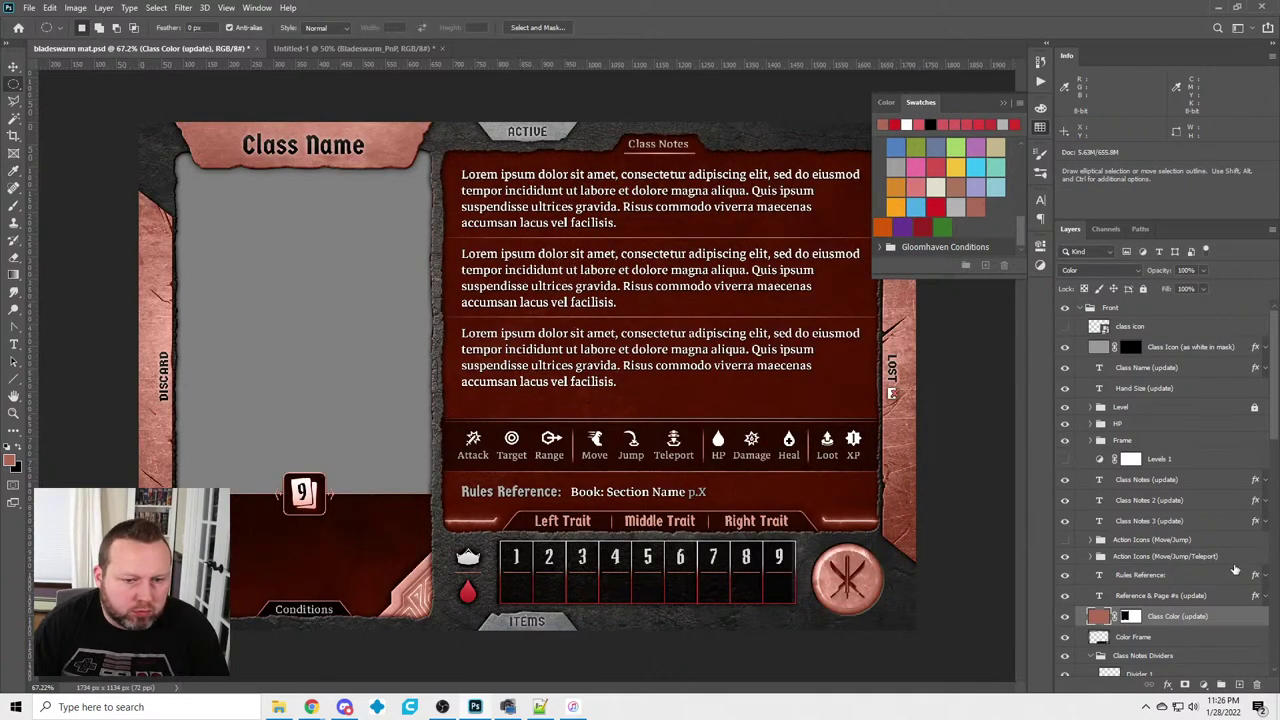
scroll(1168, 548, "down", 2)
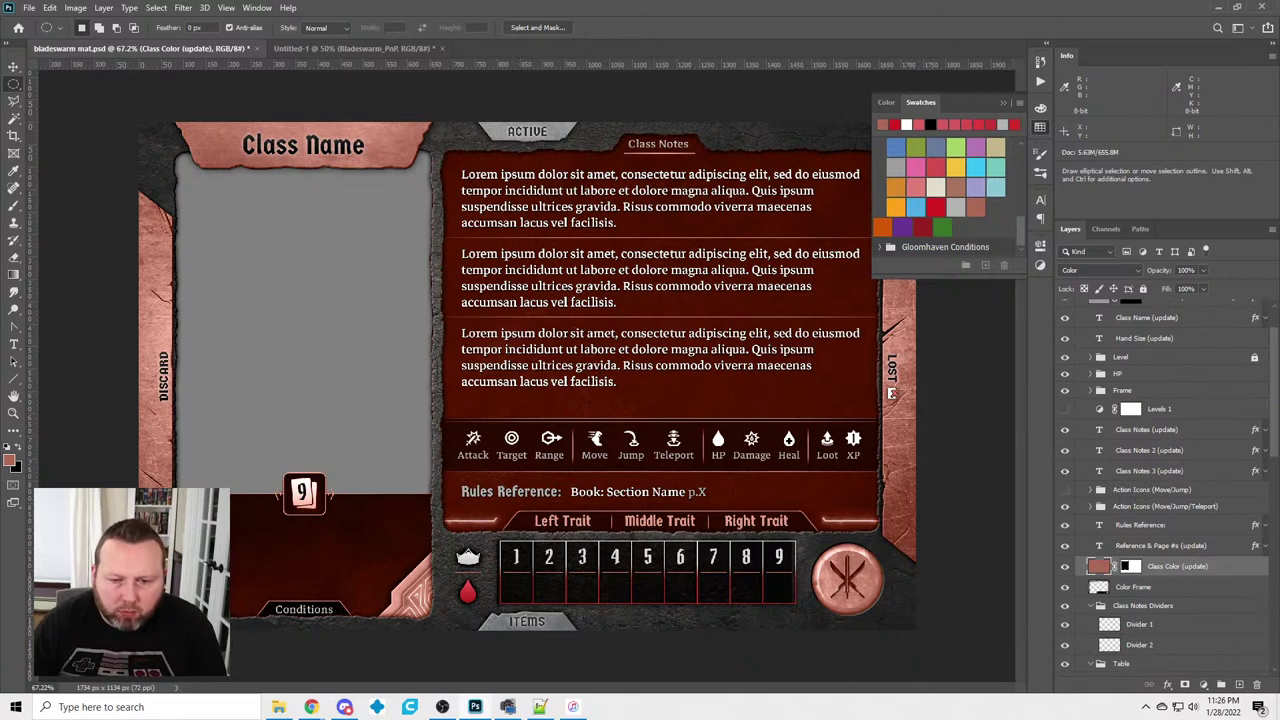
Open Bladeswarm_PnP.pdf, read the three class traits on the character mat on page 11, and return to the Photoshop mat
key("alt+Tab")
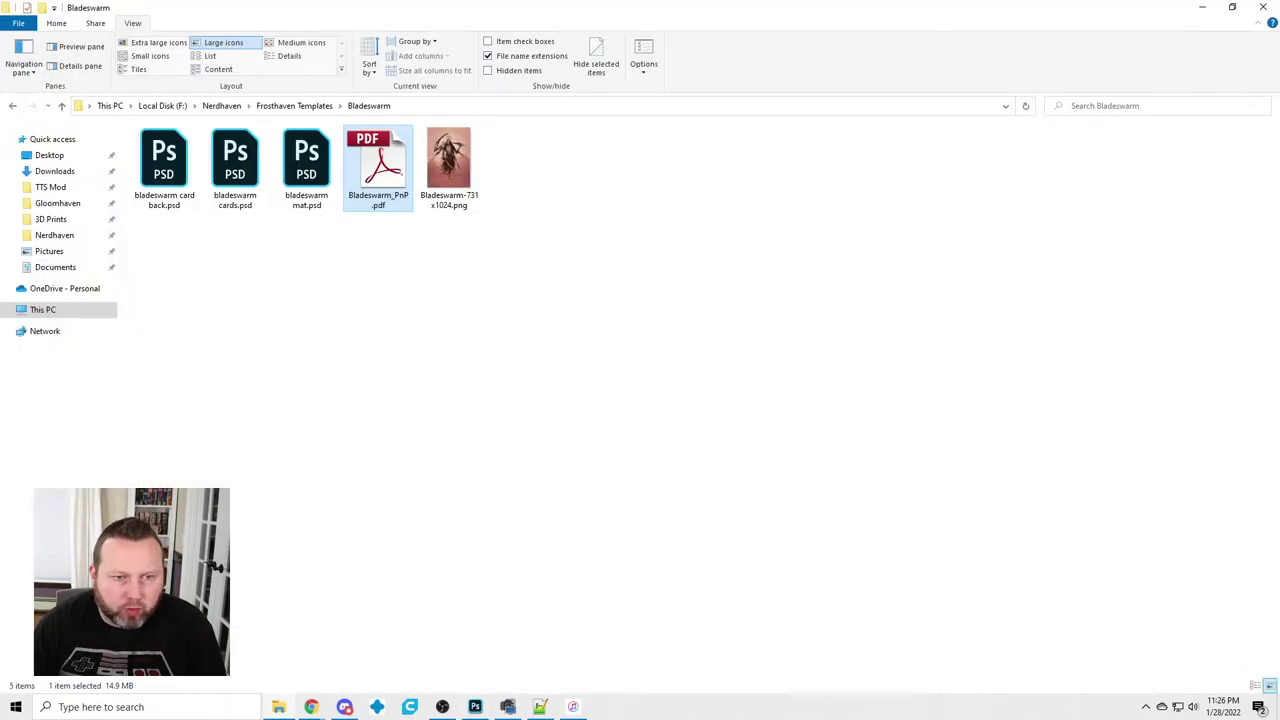
double_click(386, 175)
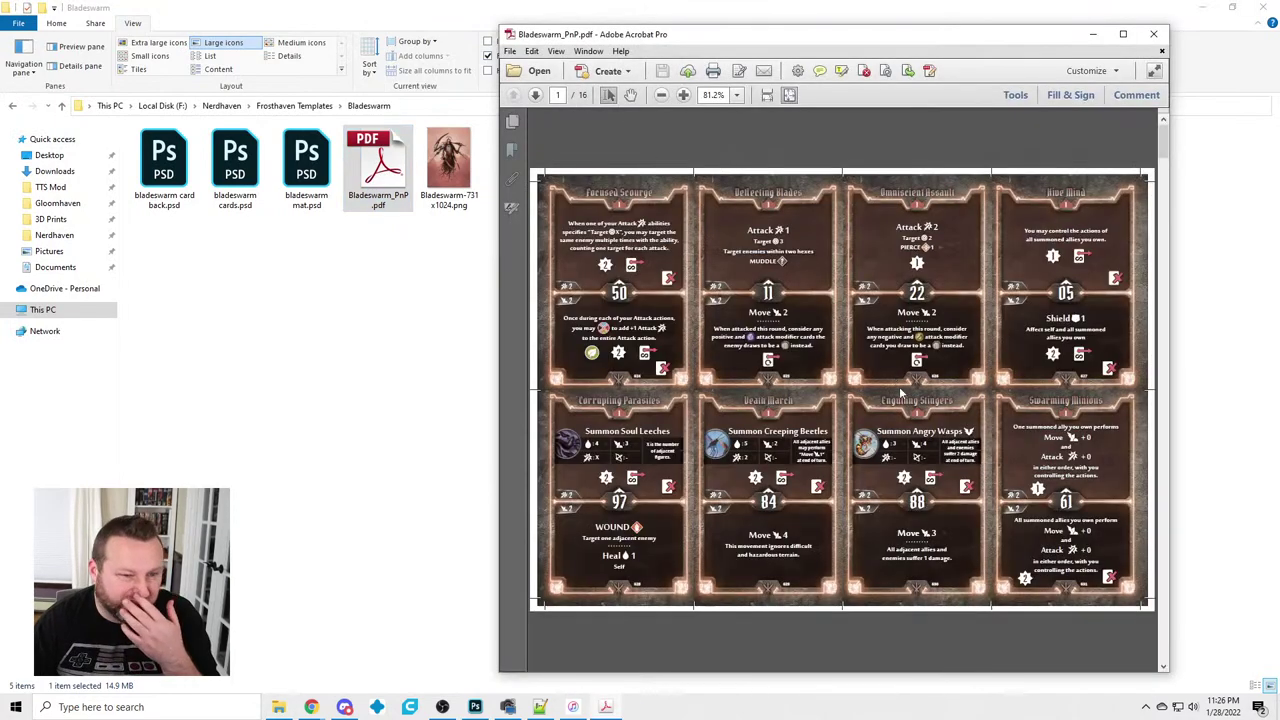
scroll(890, 380, "down", 6)
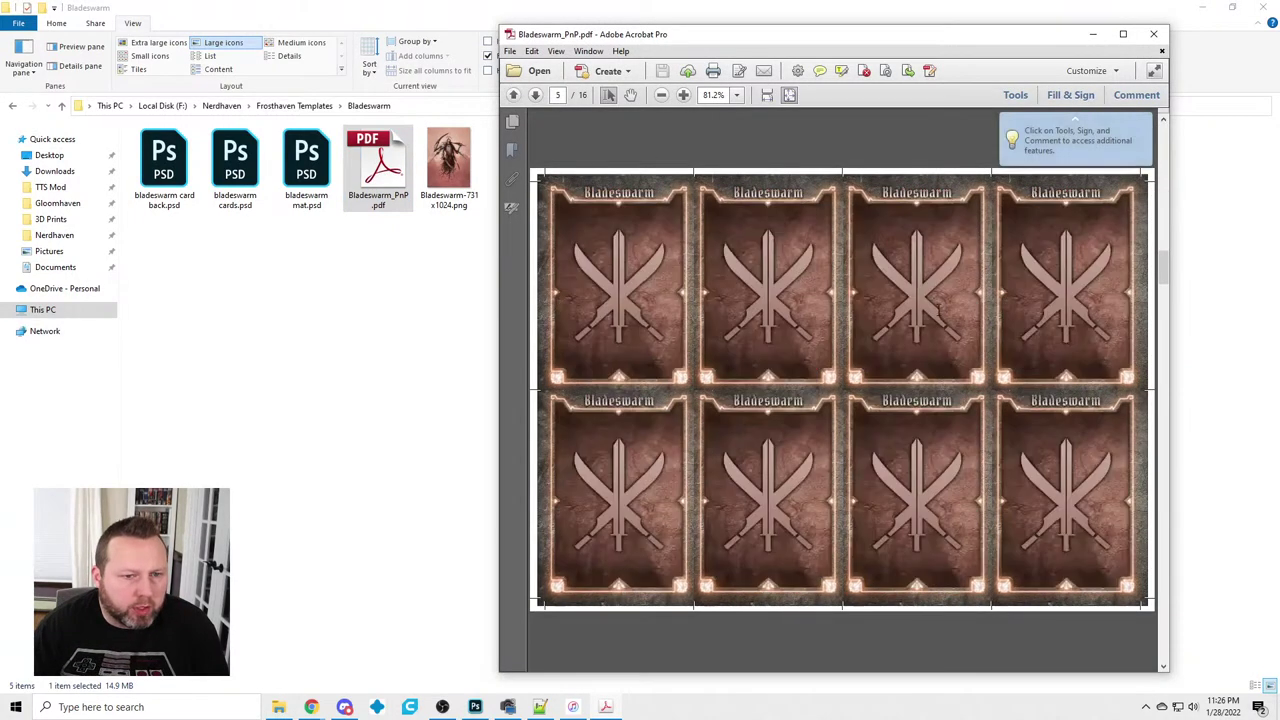
scroll(938, 320, "down", 5)
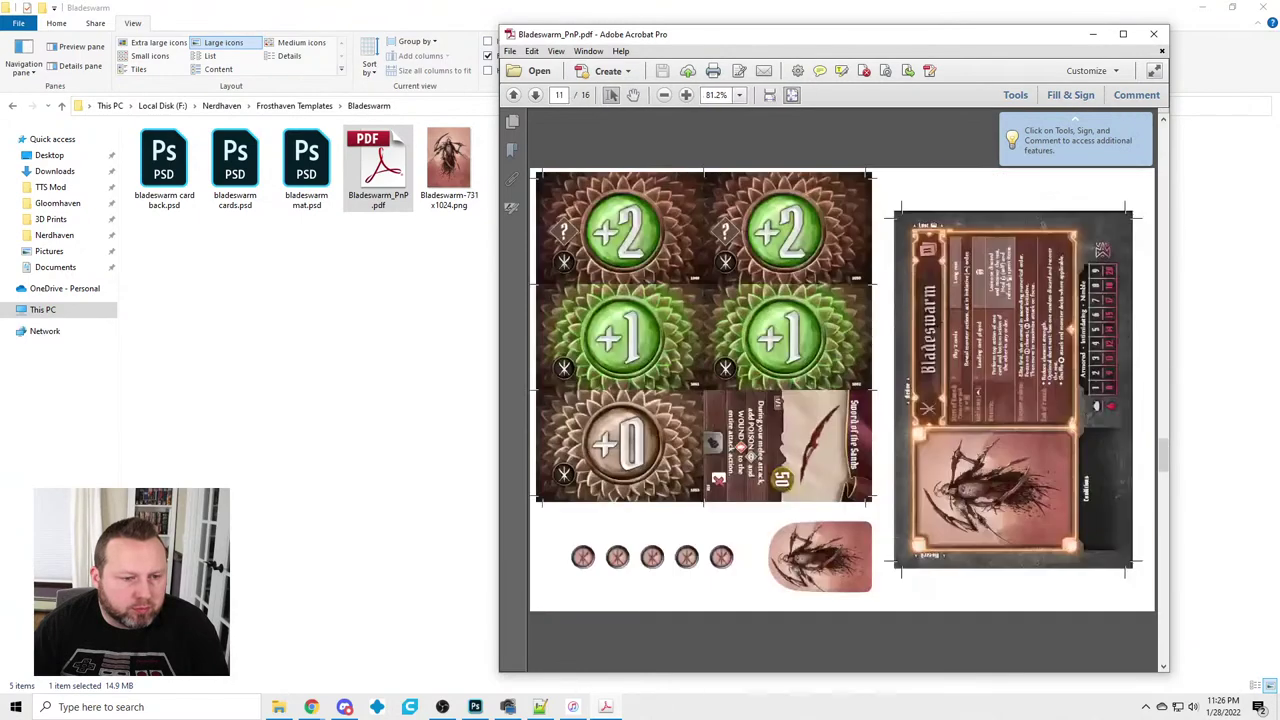
scroll(843, 383, "up", 1)
left_click_drag(980, 44, 546, 30)
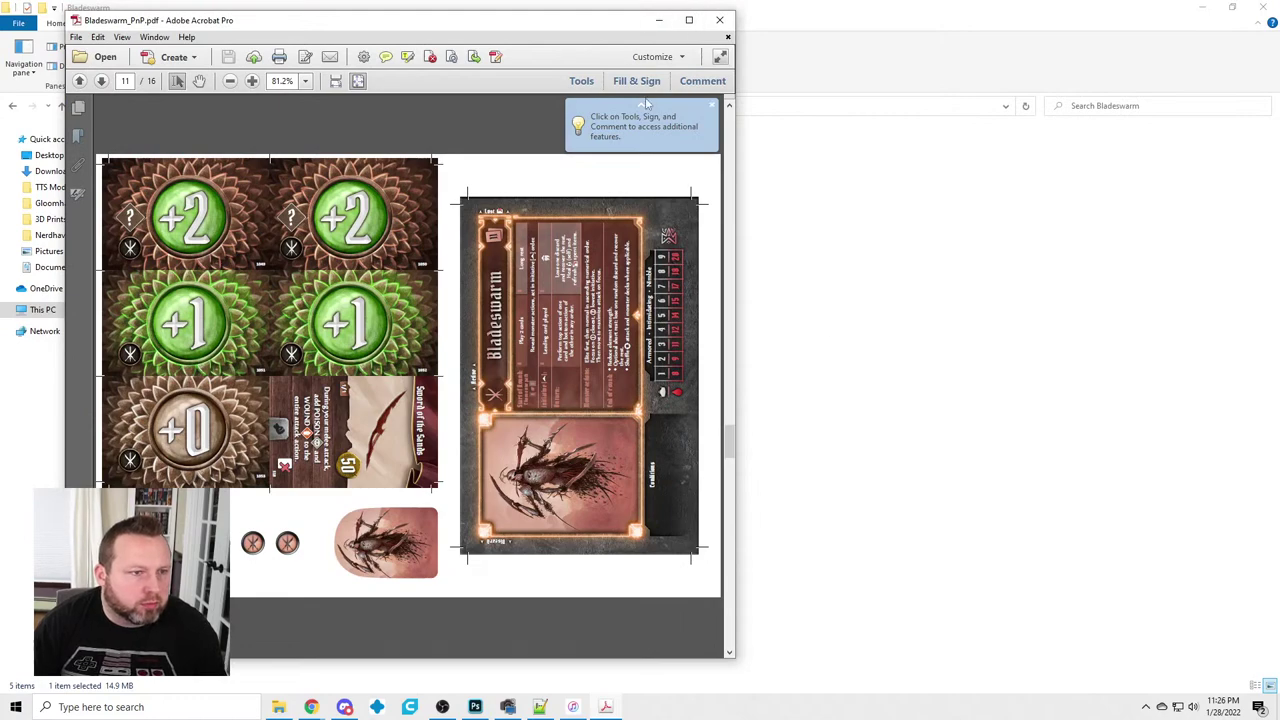
left_click(714, 108)
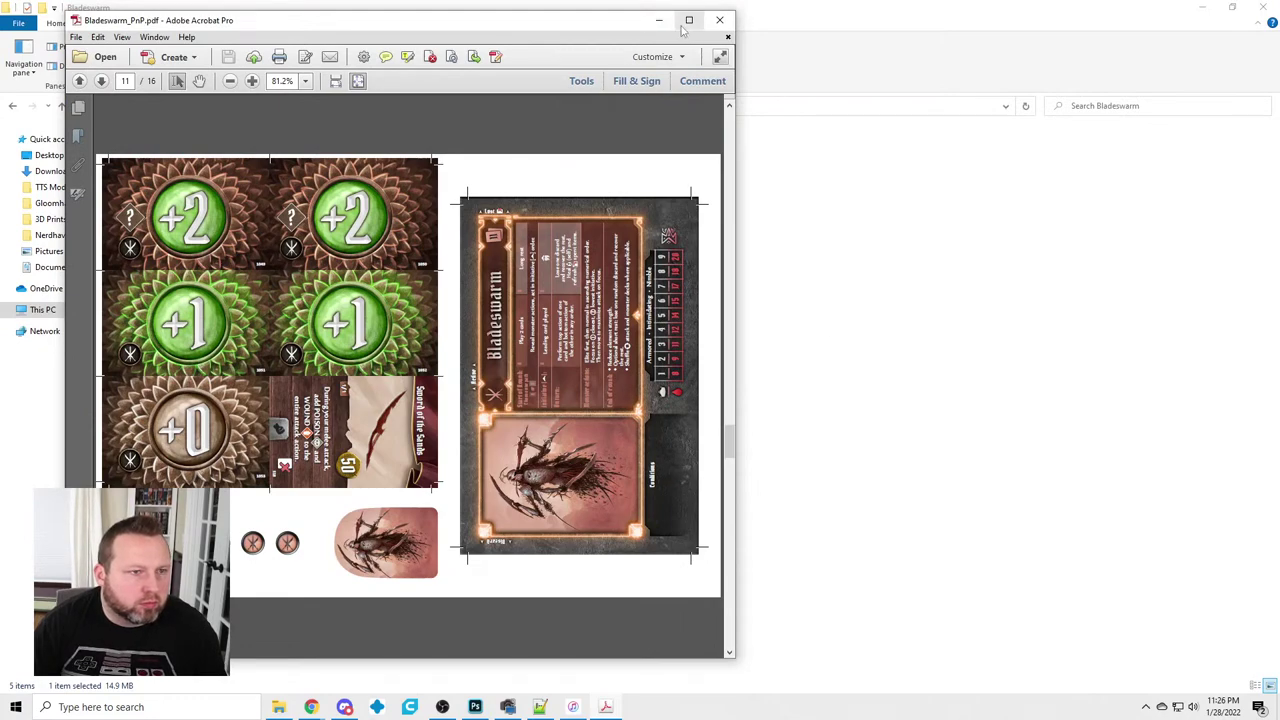
left_click(689, 20)
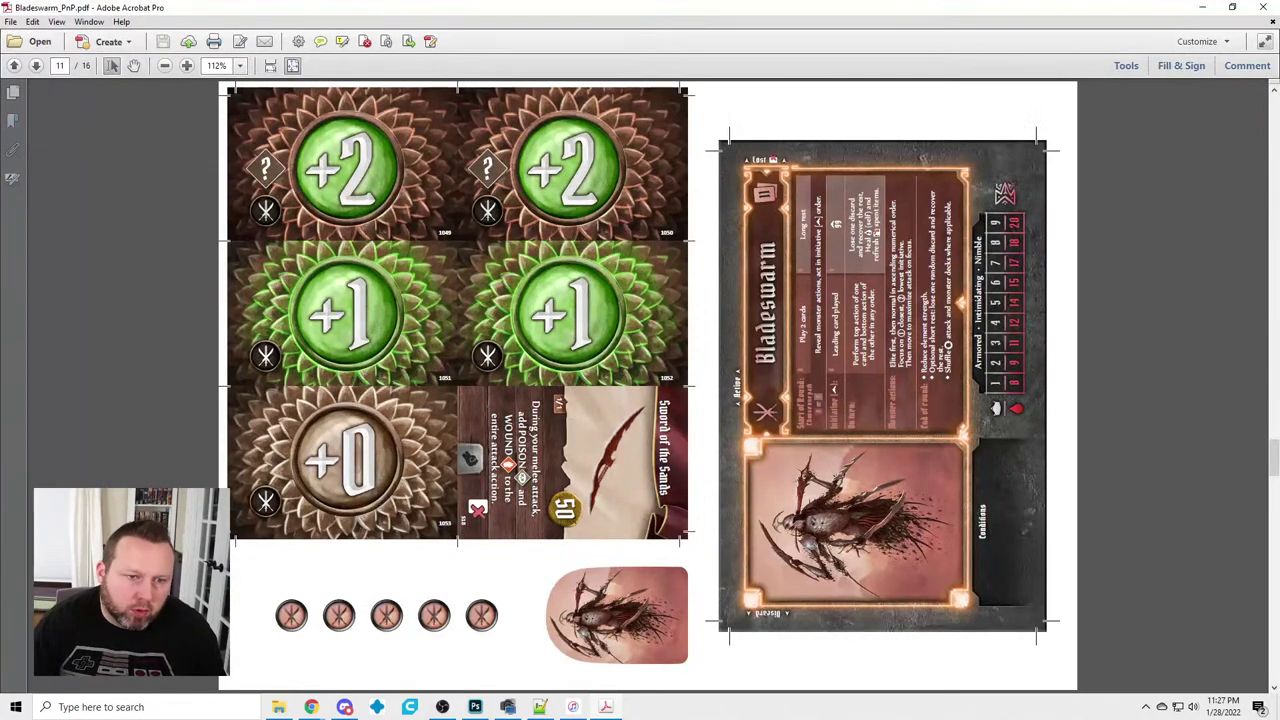
left_click(1201, 8)
left_click(1204, 8)
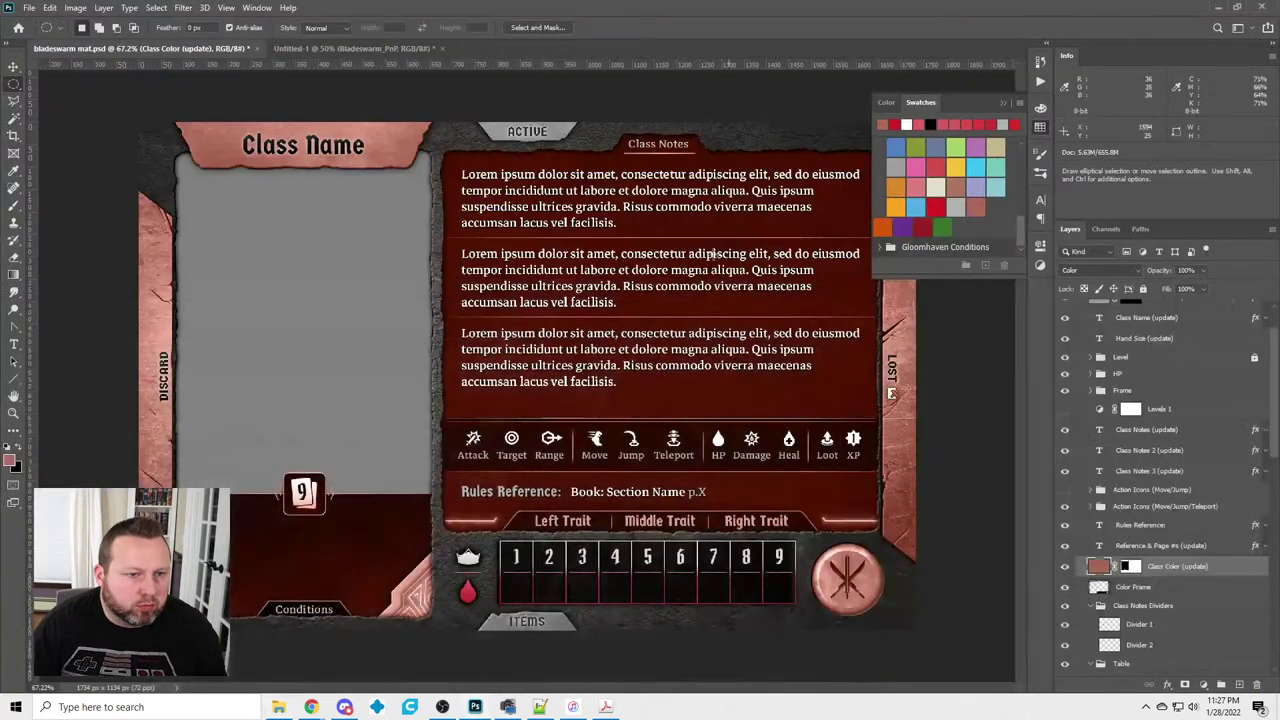
Replace the Left Trait text above the level table with Armored
left_click(14, 345)
left_click(548, 521)
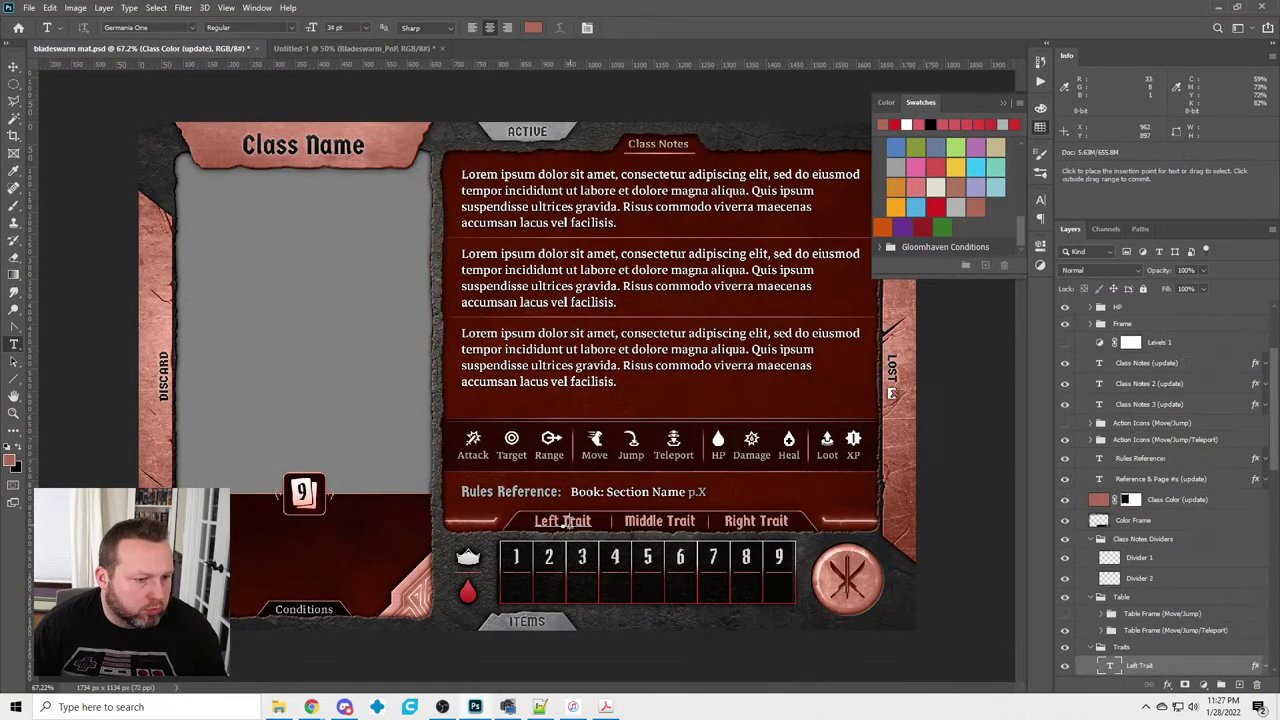
key("ctrl+a")
type("Armored")
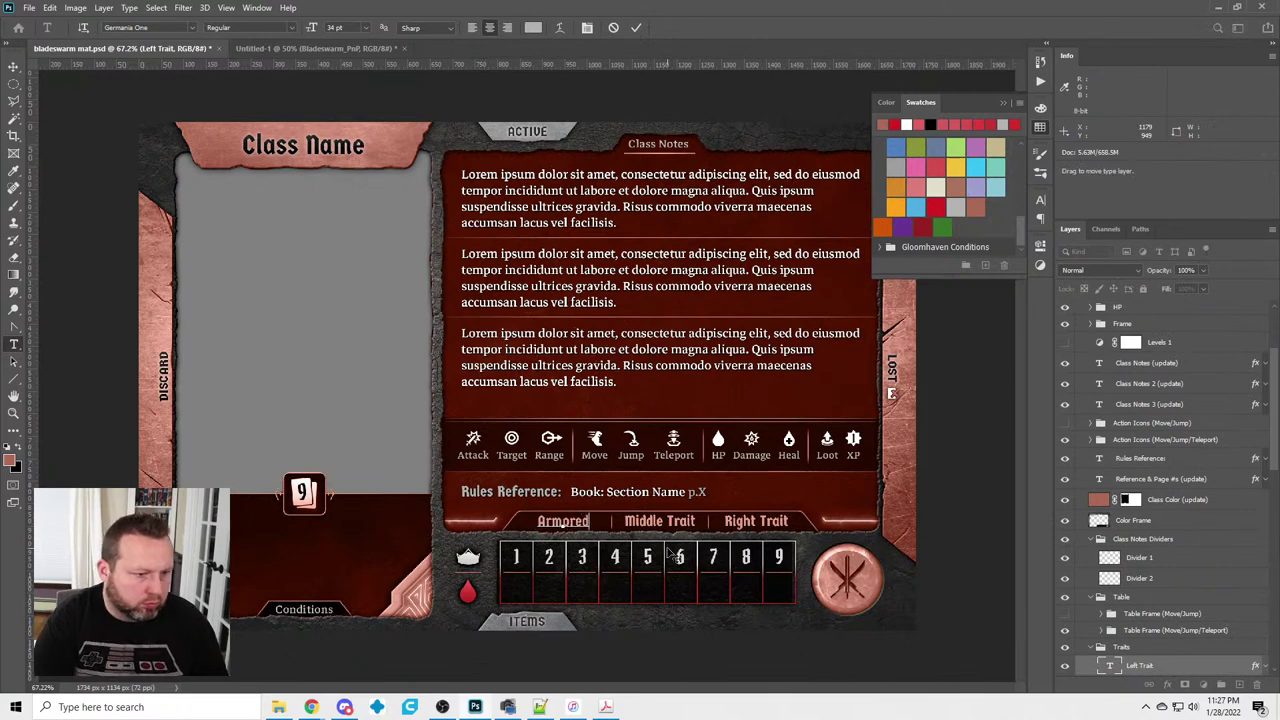
Replace the Middle Trait text with Intimidating
left_click(710, 522)
left_click(642, 522)
key("ctrl+a")
type("Intimidating")
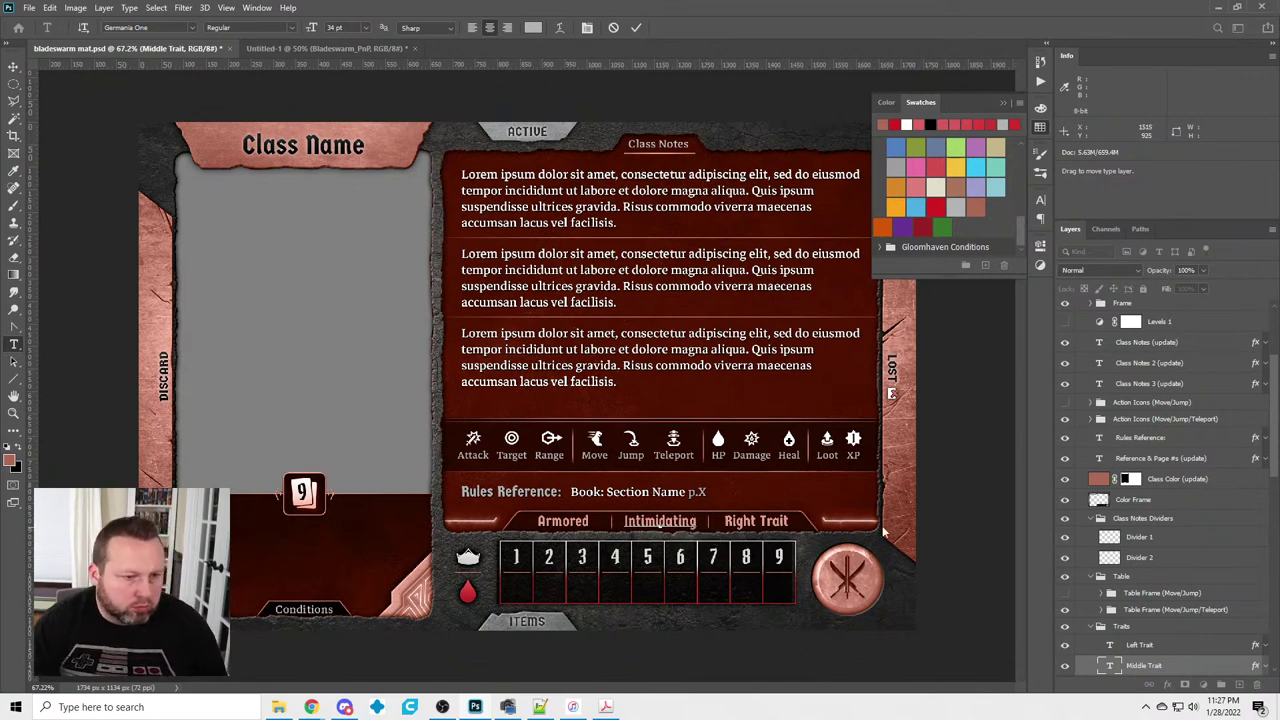
Replace the Right Trait text with Nimble and commit the text edit
left_click(742, 518)
left_click(756, 521)
key("ctrl+a")
key("BackSpace")
type("Nimble")
left_click(990, 456)
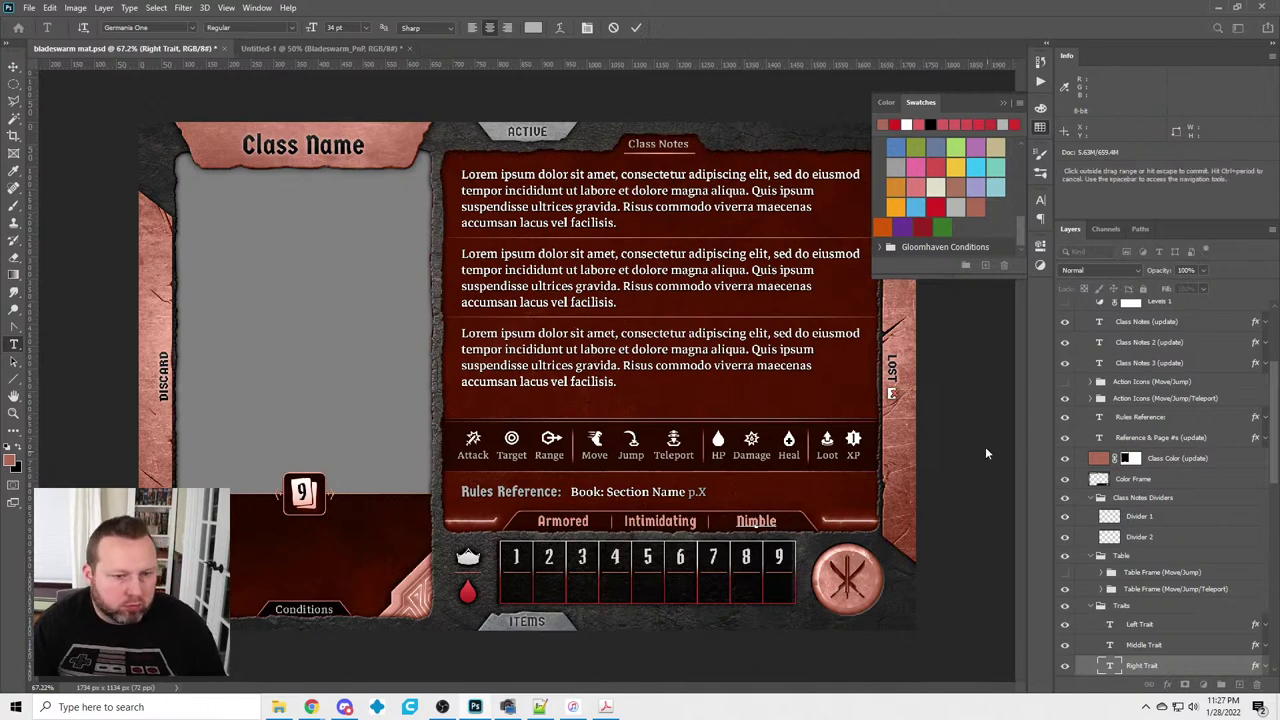
Sample the salmon-pink tint of the traits row as the foreground colour
scroll(708, 540, "up", 3)
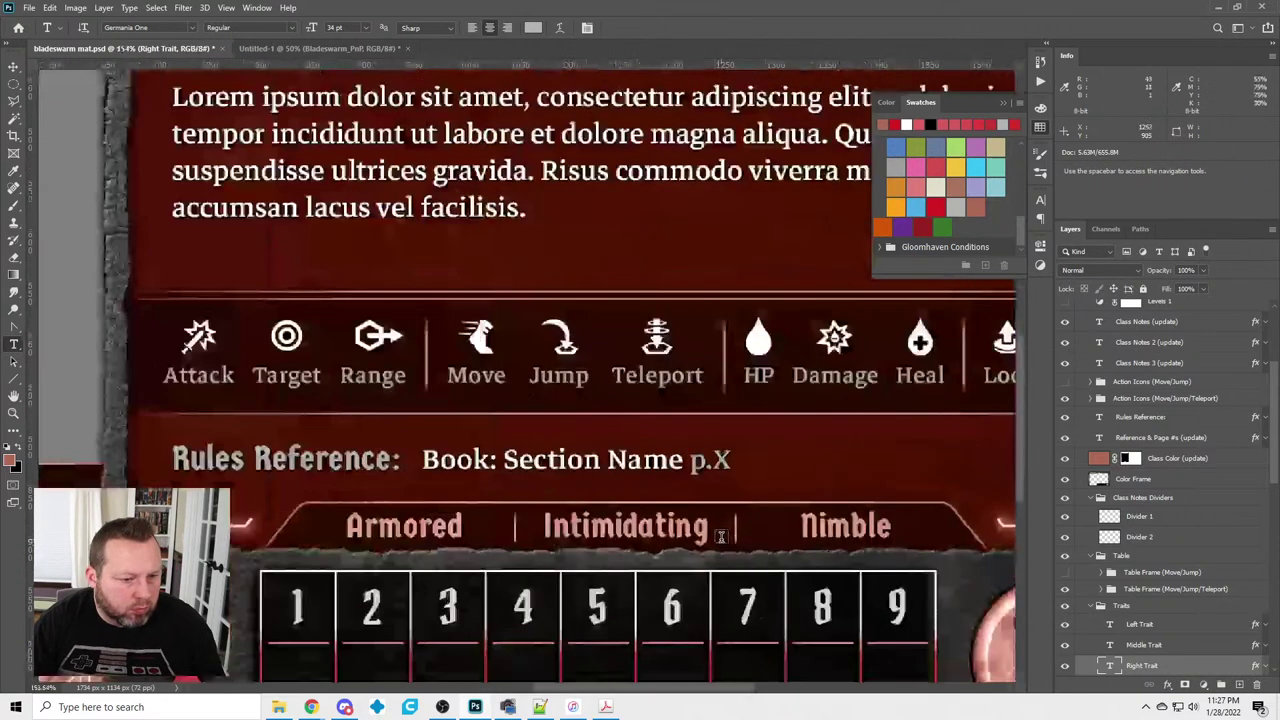
scroll(718, 536, "up", 1)
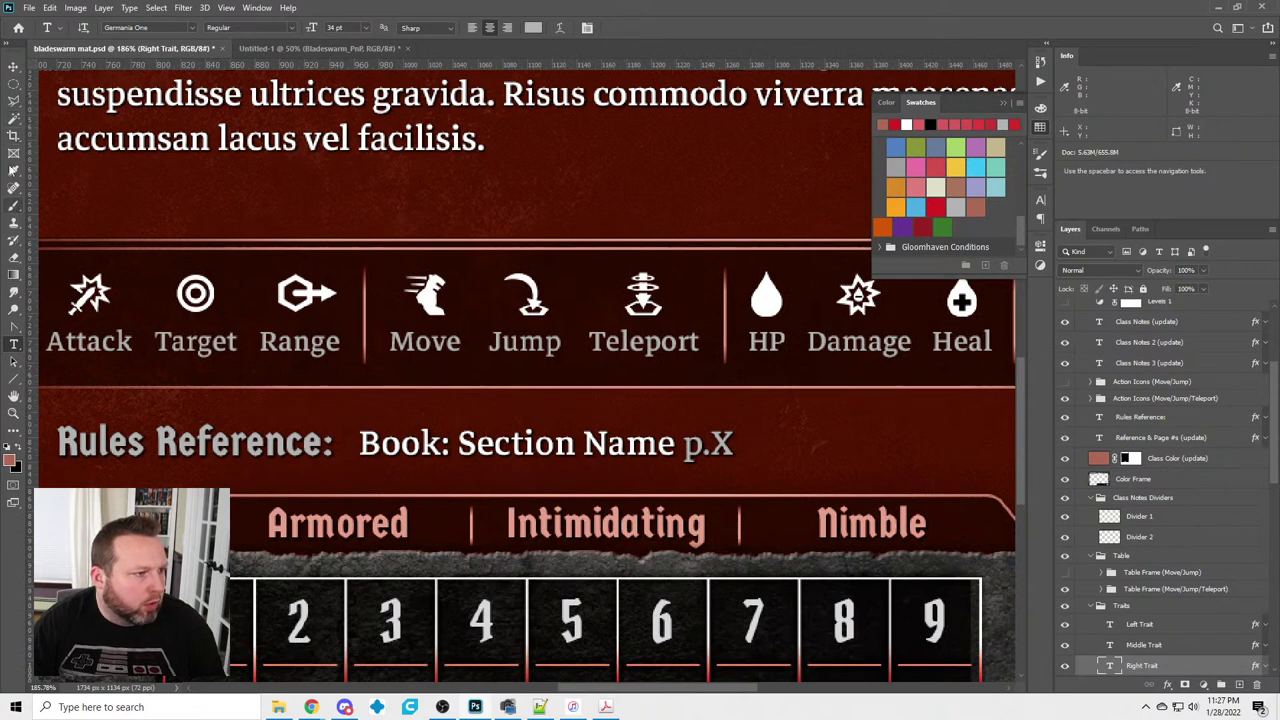
left_click(14, 173)
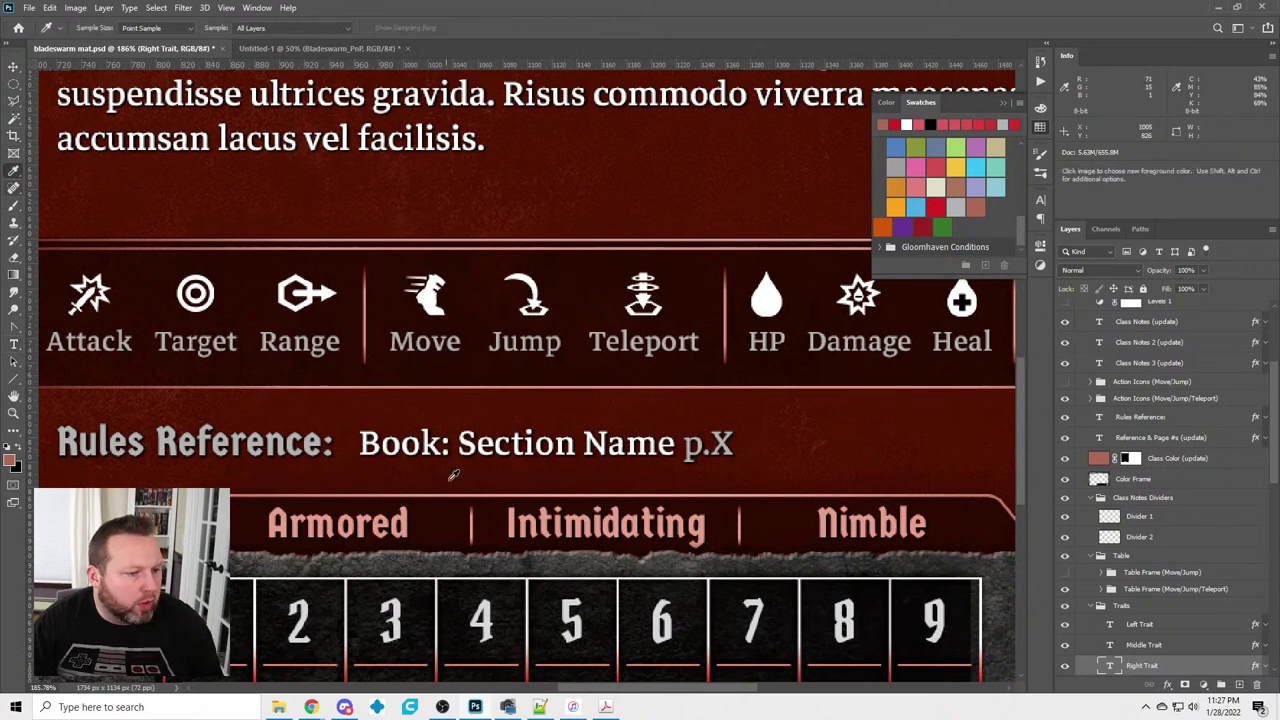
left_click(513, 514)
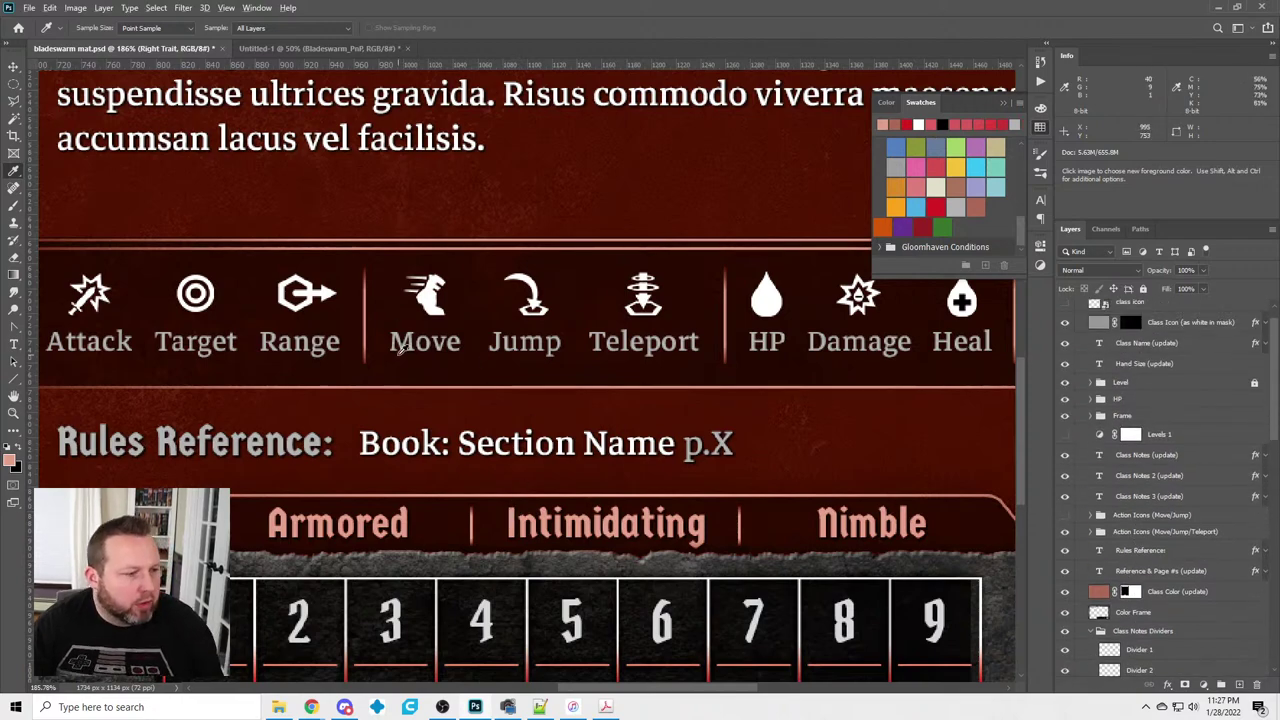
scroll(400, 345, "down", 5)
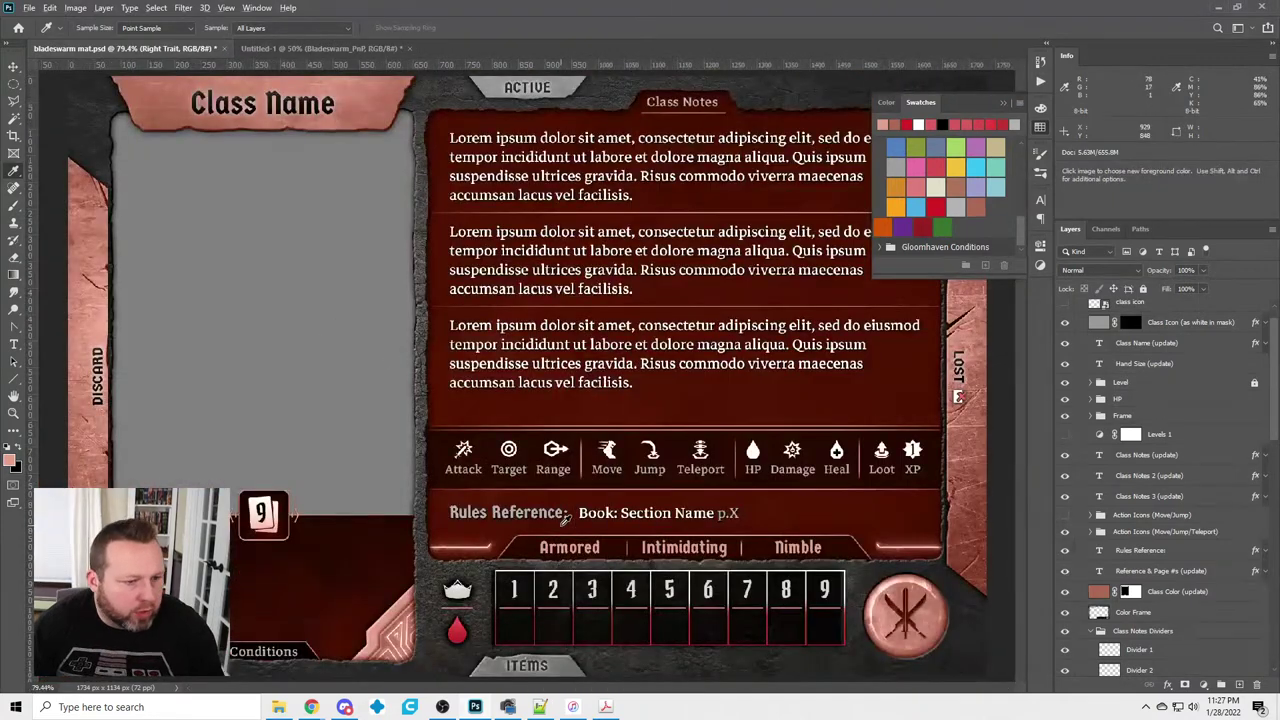
scroll(566, 514, "up", 3)
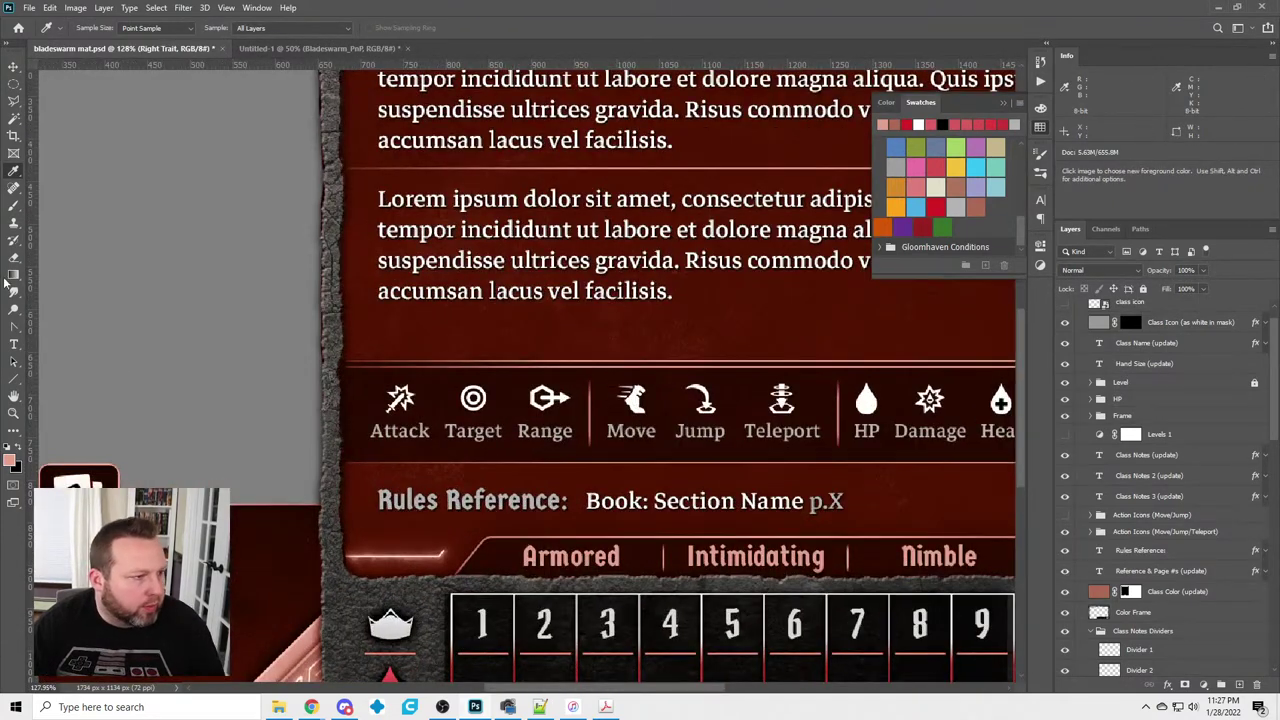
Recolour the Rules Reference: heading text with the salmon pink sampled from the Armored trait
left_click(14, 344)
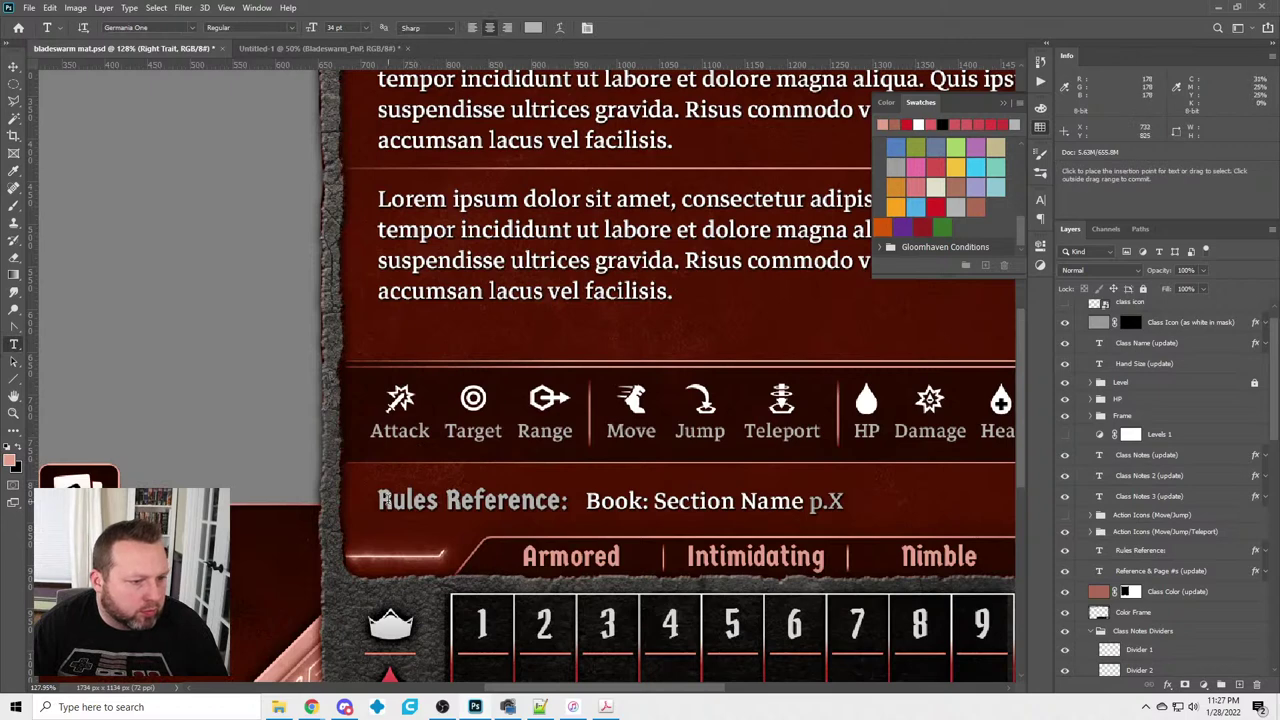
left_click_drag(381, 502, 535, 503)
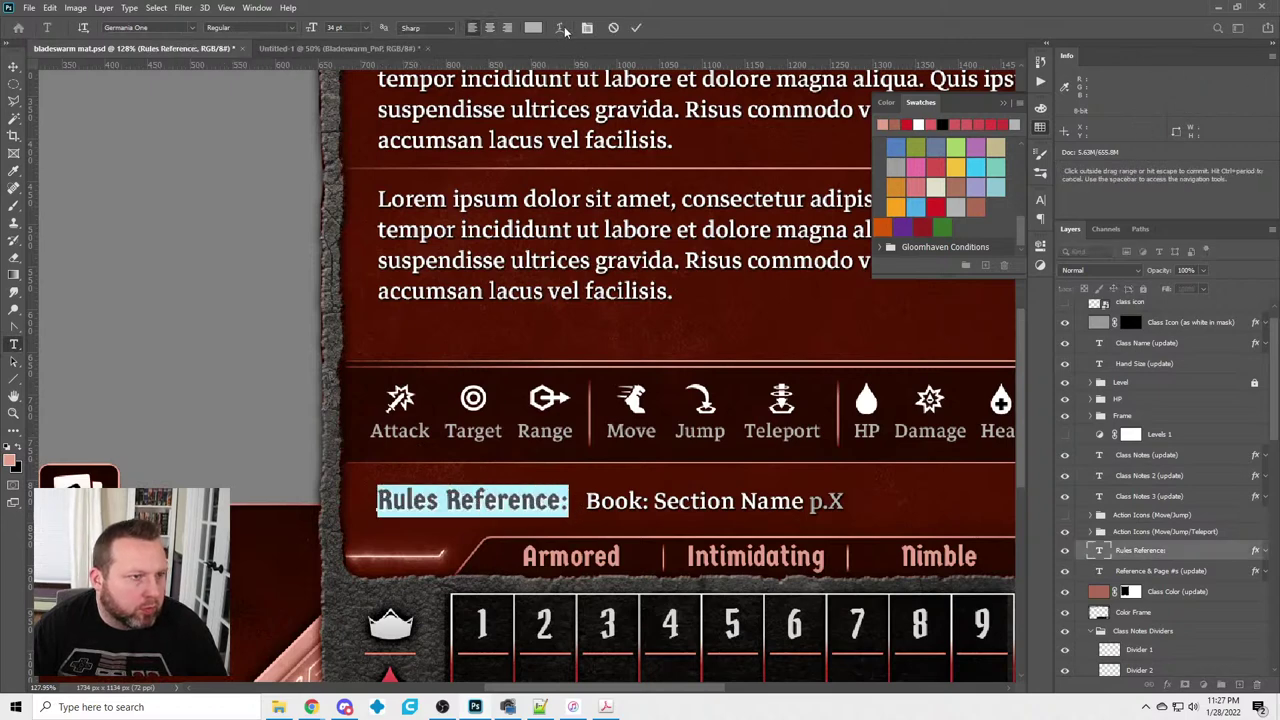
left_click(533, 27)
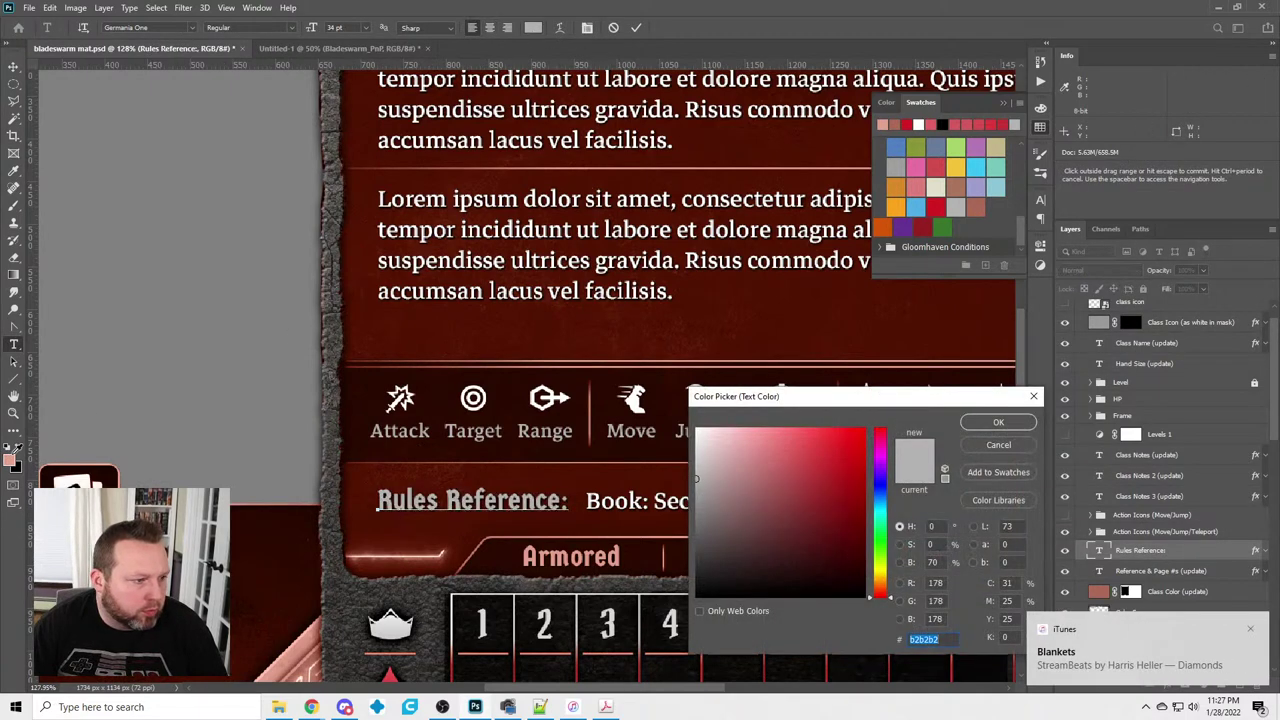
left_click(590, 557)
left_click(997, 422)
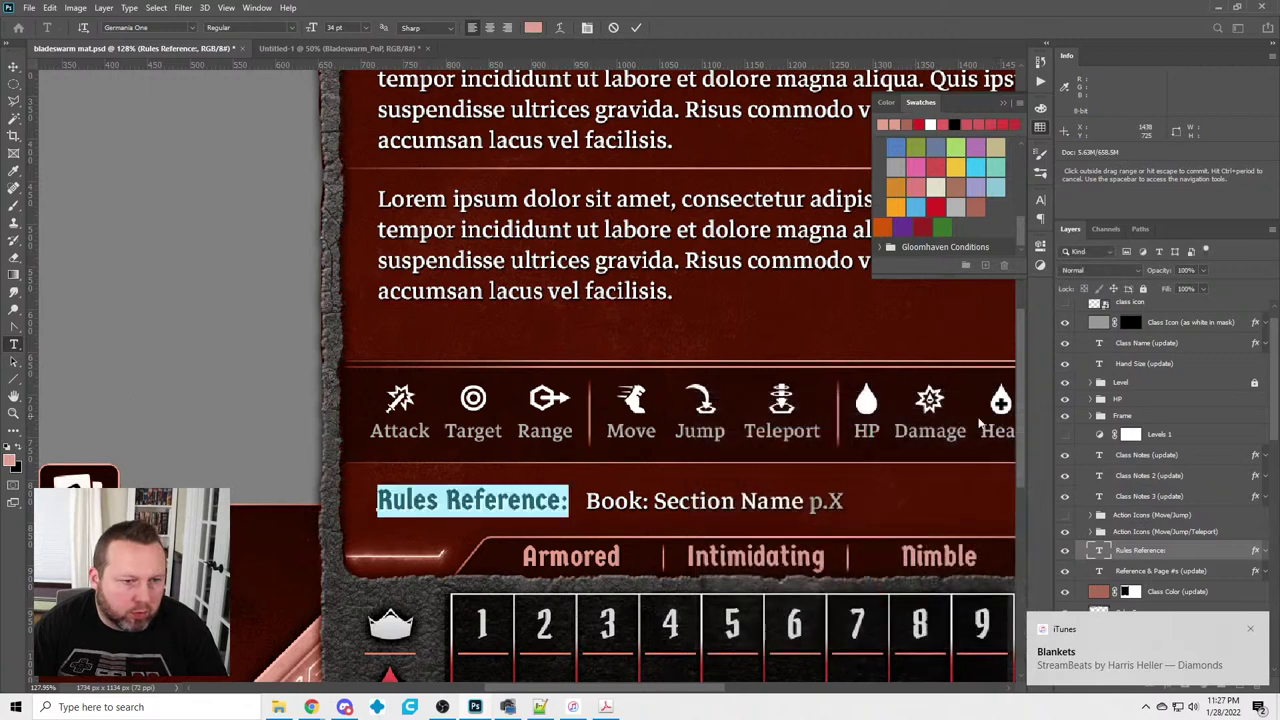
Recolour the page number p.X in the Reference & Page #s (update) text salmon pink and finish the text edit
left_click_drag(808, 501, 845, 501)
left_click(534, 28)
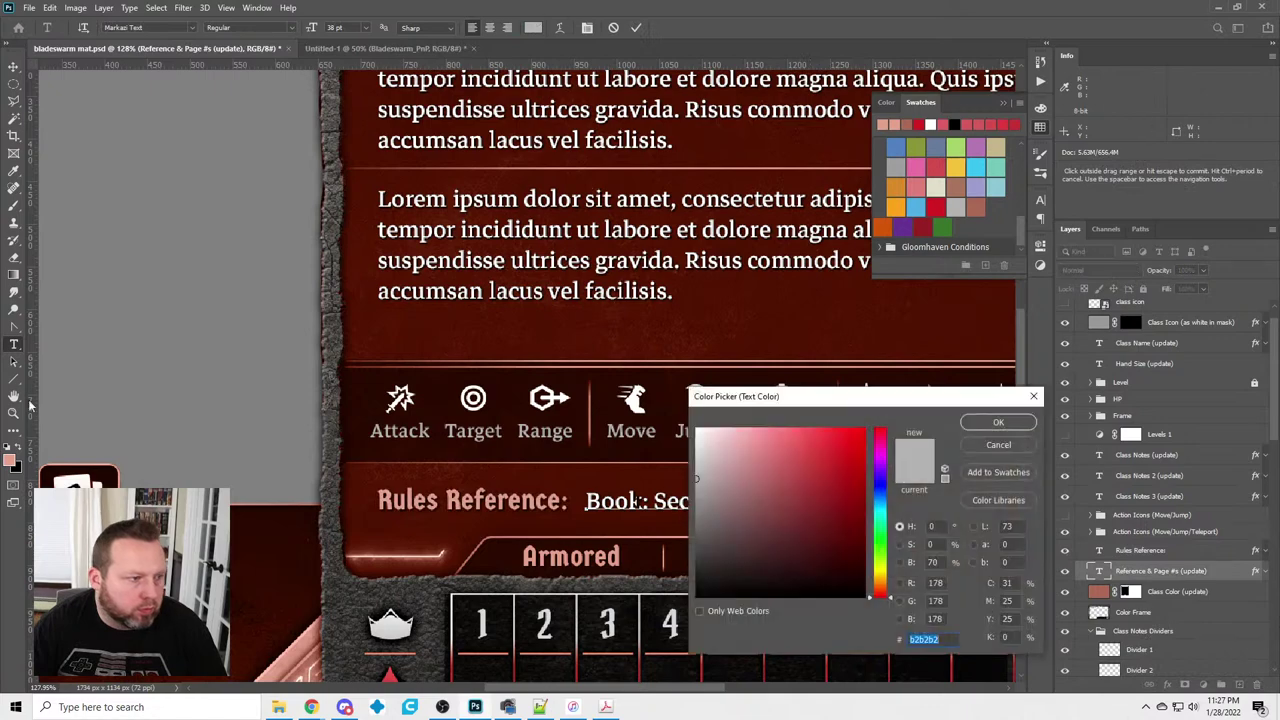
left_click(758, 446)
left_click(998, 421)
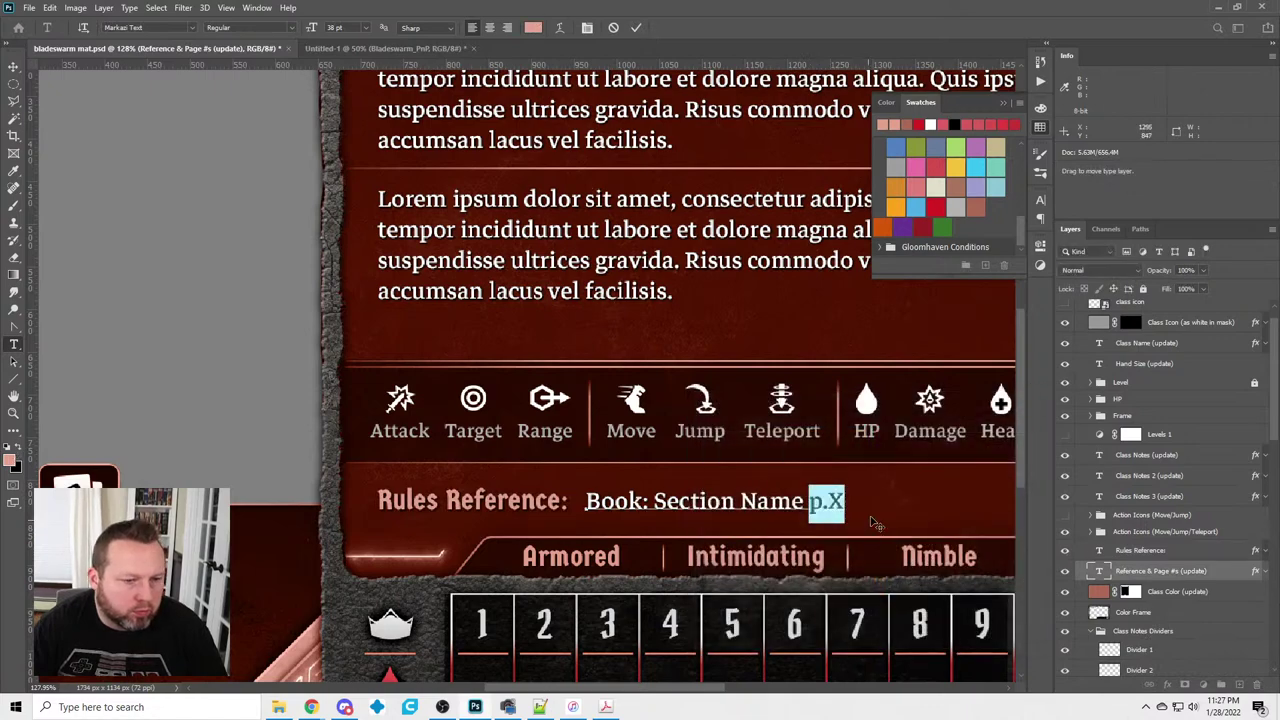
left_click(14, 83)
left_click(13, 66)
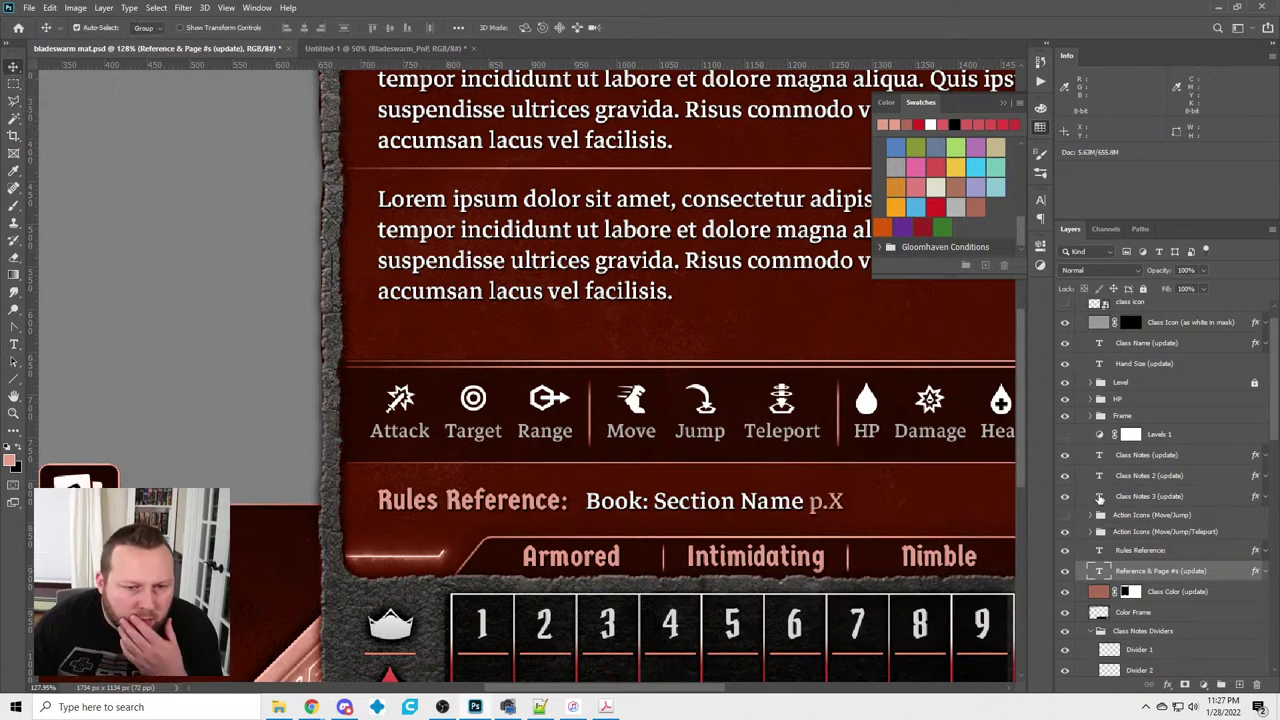
scroll(1165, 528, "down", 4)
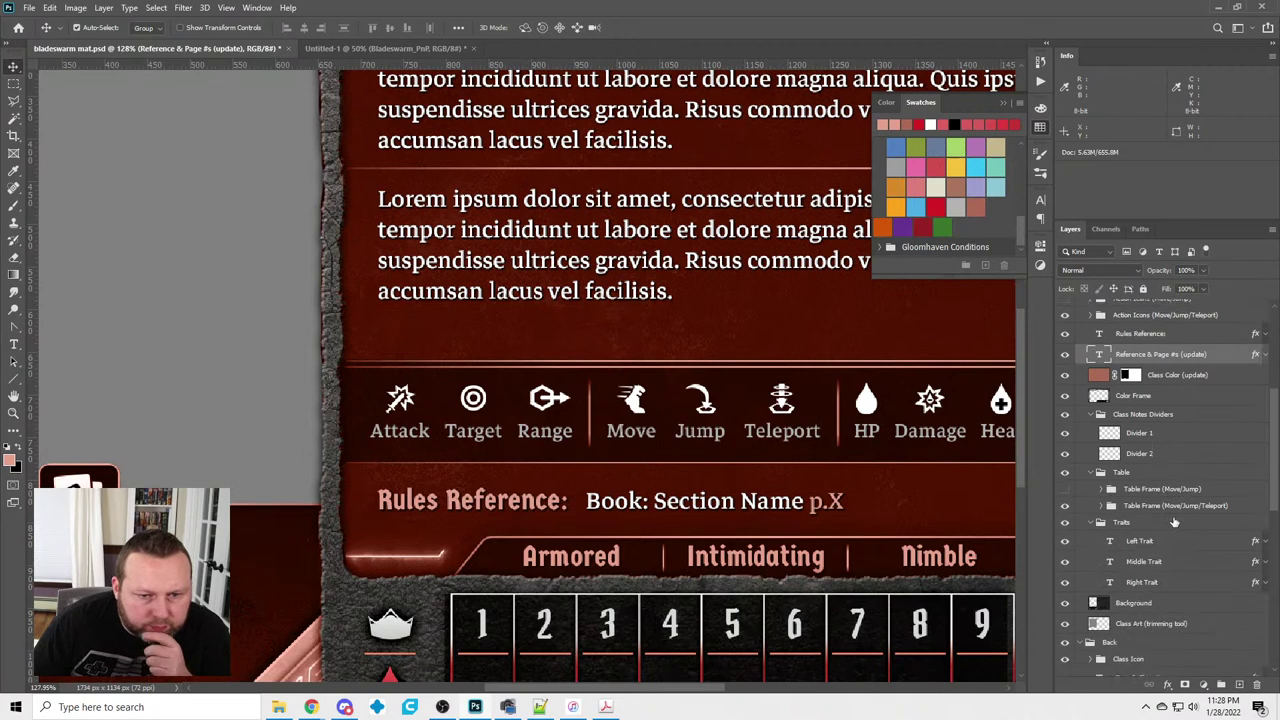
Swap the visible Move/Jump/Teleport action icons and table frame for the Action Icons (Move/Jump) and Table Frame (Move/Jump) groups
scroll(1172, 521, "up", 1)
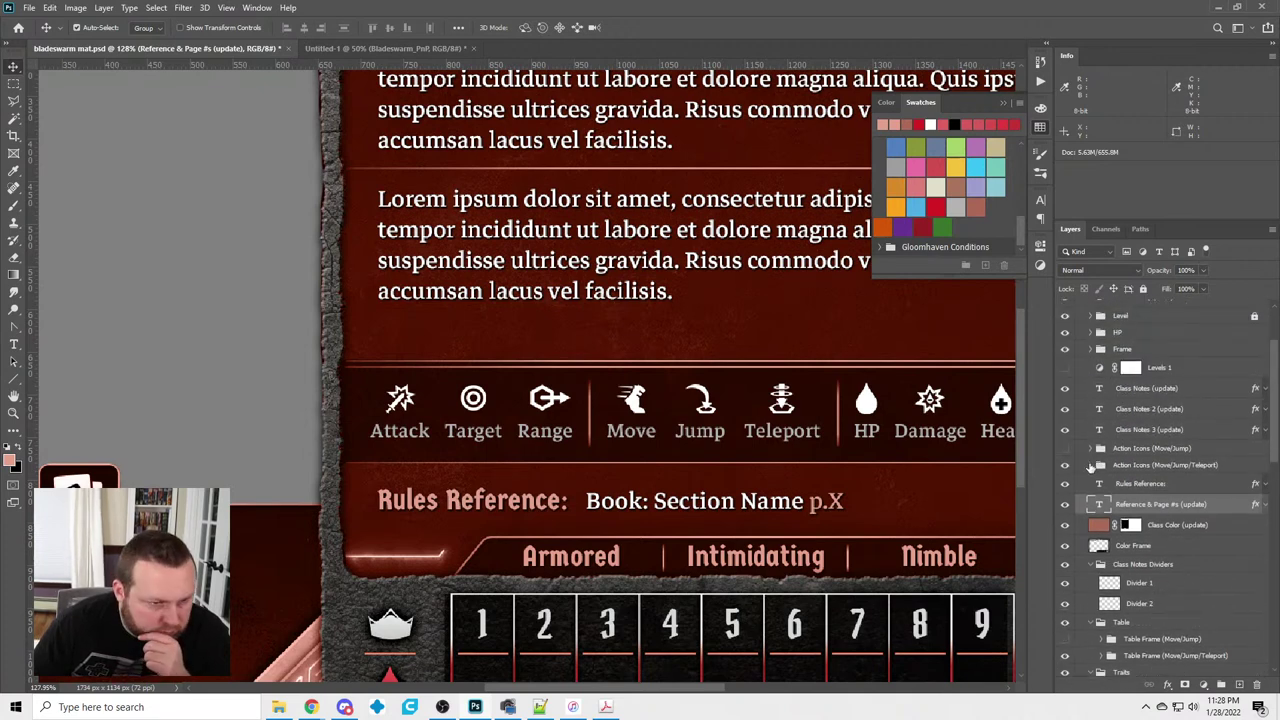
left_click(1065, 466)
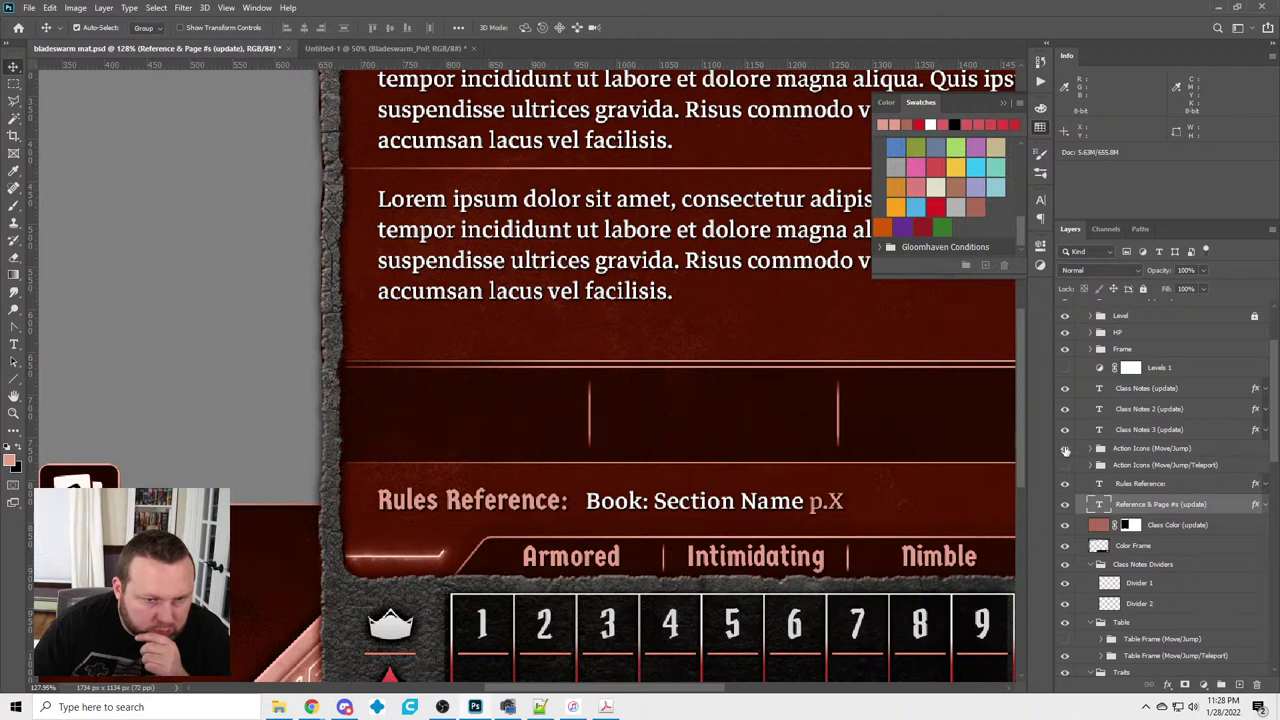
left_click(1065, 449)
scroll(1106, 600, "down", 3)
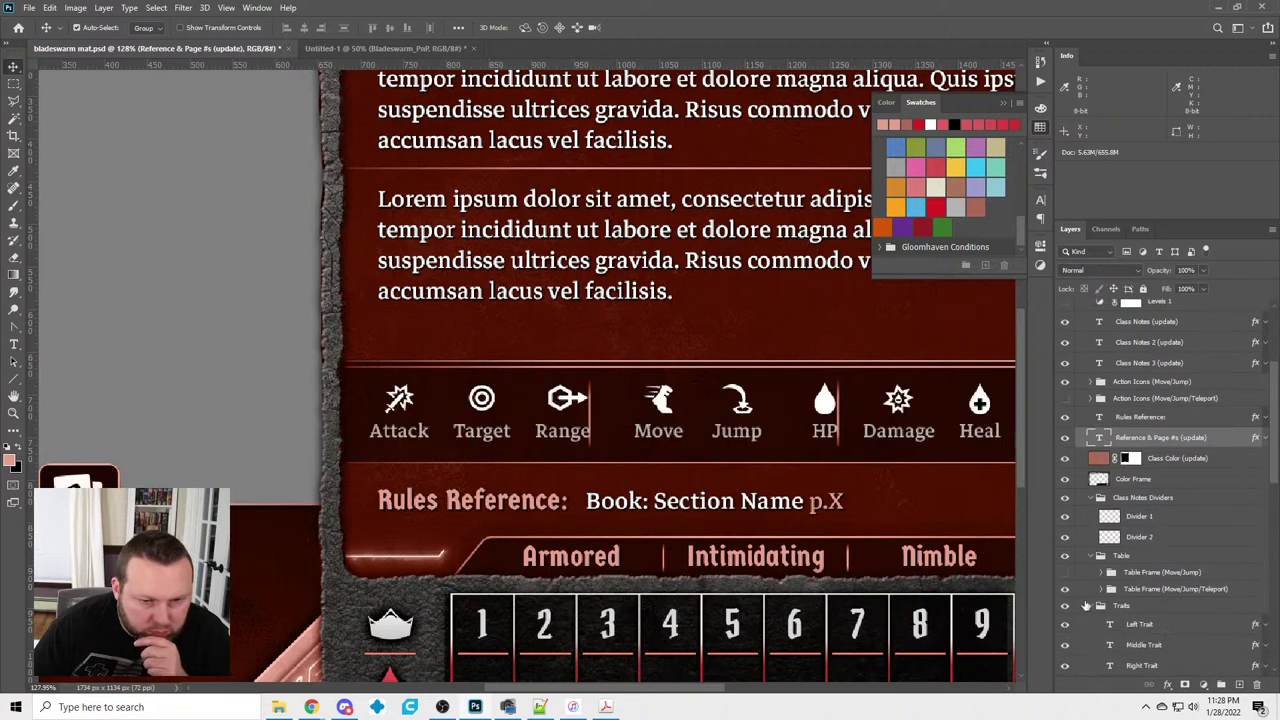
left_click(1065, 572)
left_click(1065, 589)
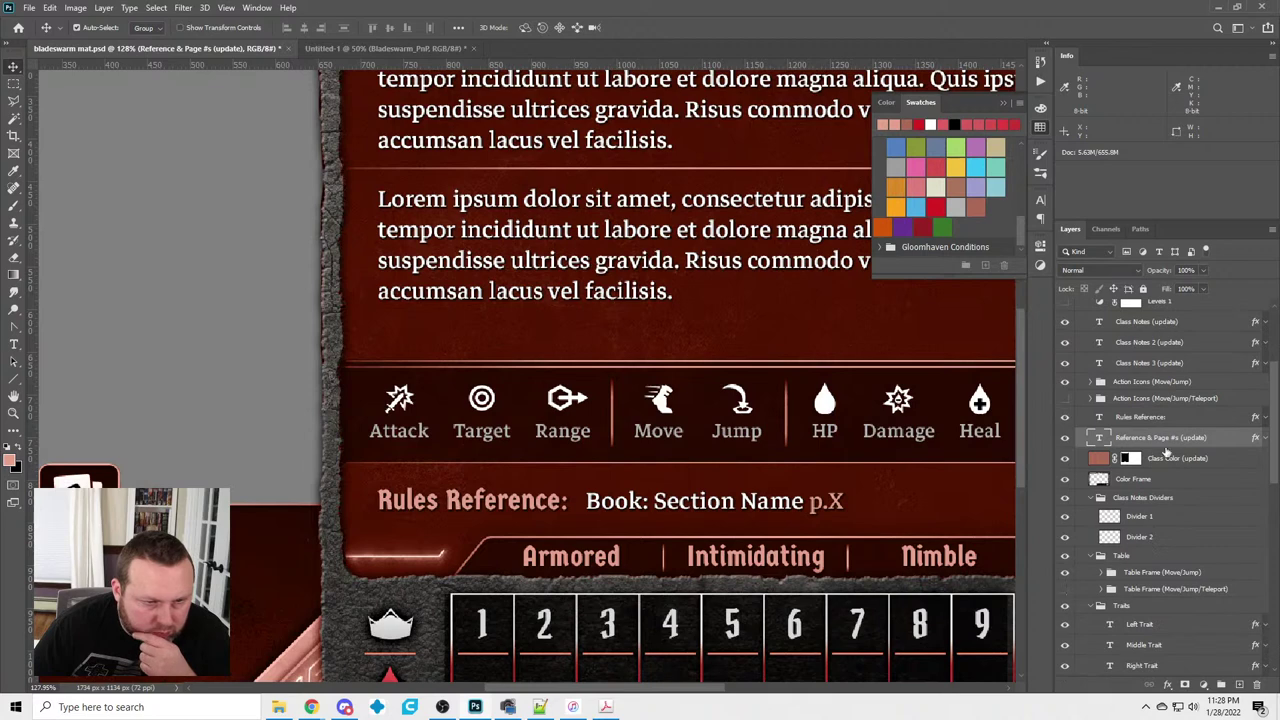
Recolour the action labels from Attack Text through Loot Text in Action Icons (Move/Jump) with the salmon-pink foreground colour e3a08e
left_click(1100, 382)
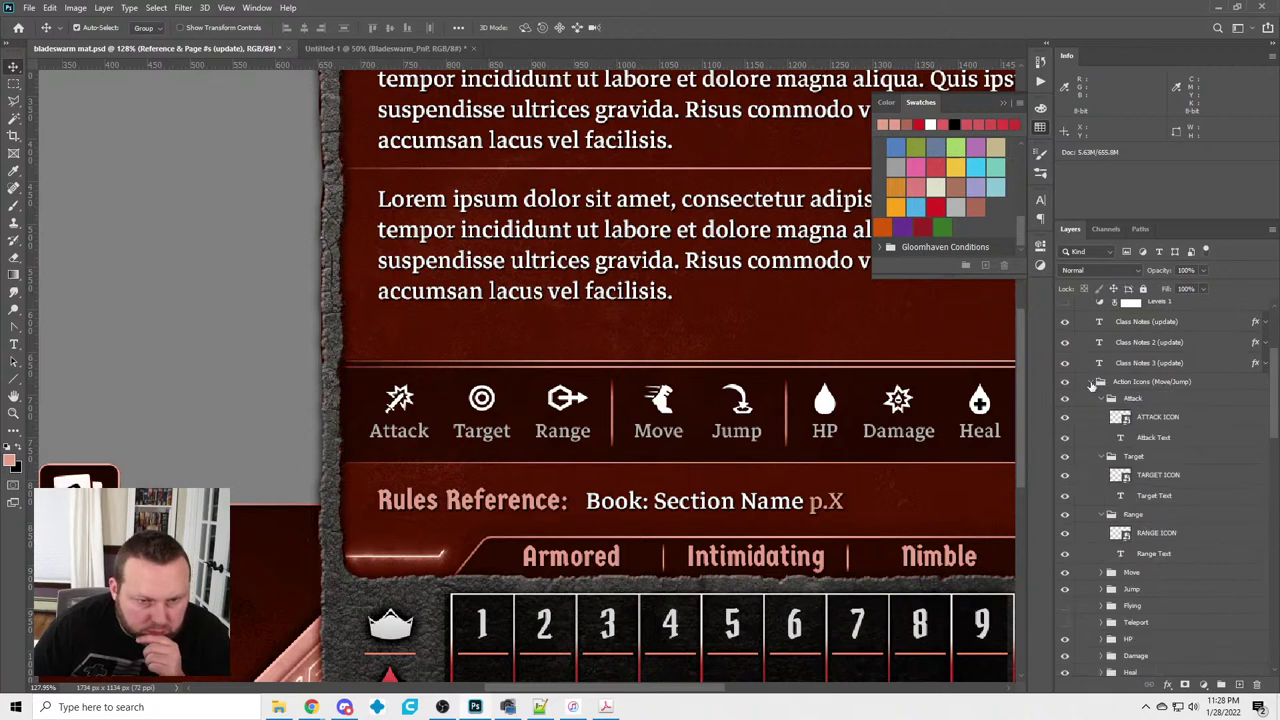
left_click(1153, 440)
scroll(1130, 480, "down", 8)
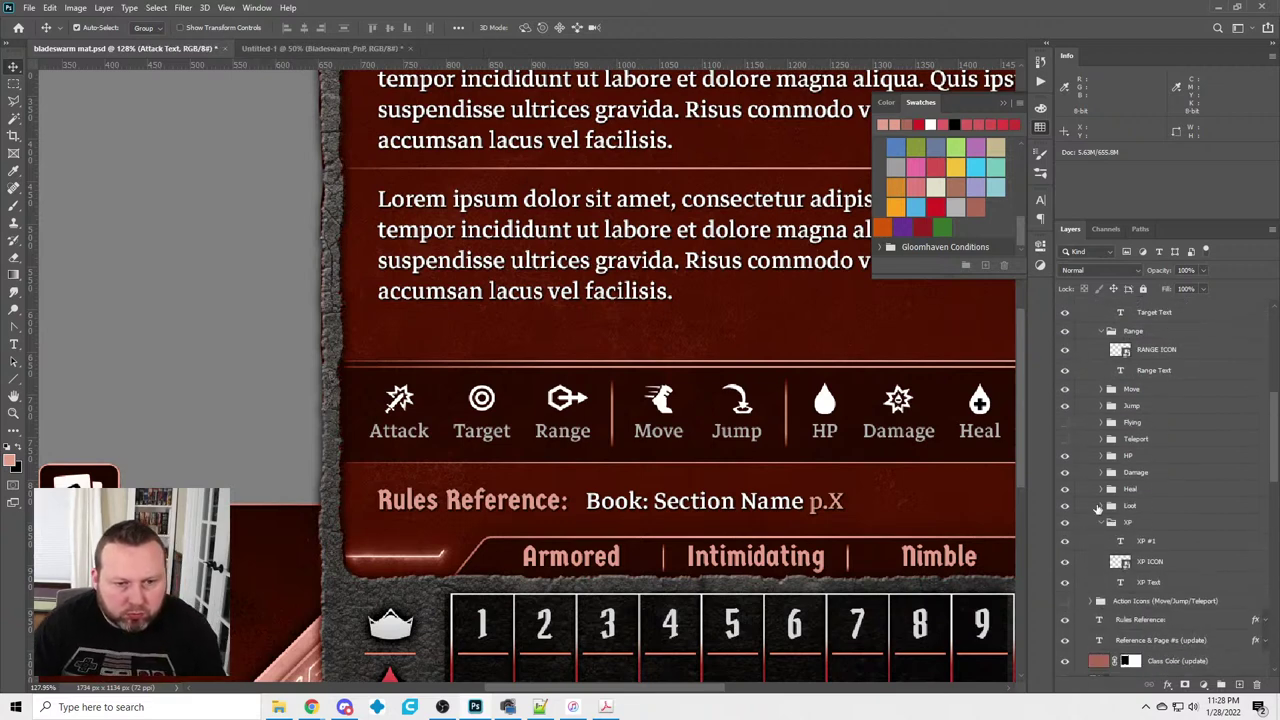
left_click(1100, 506)
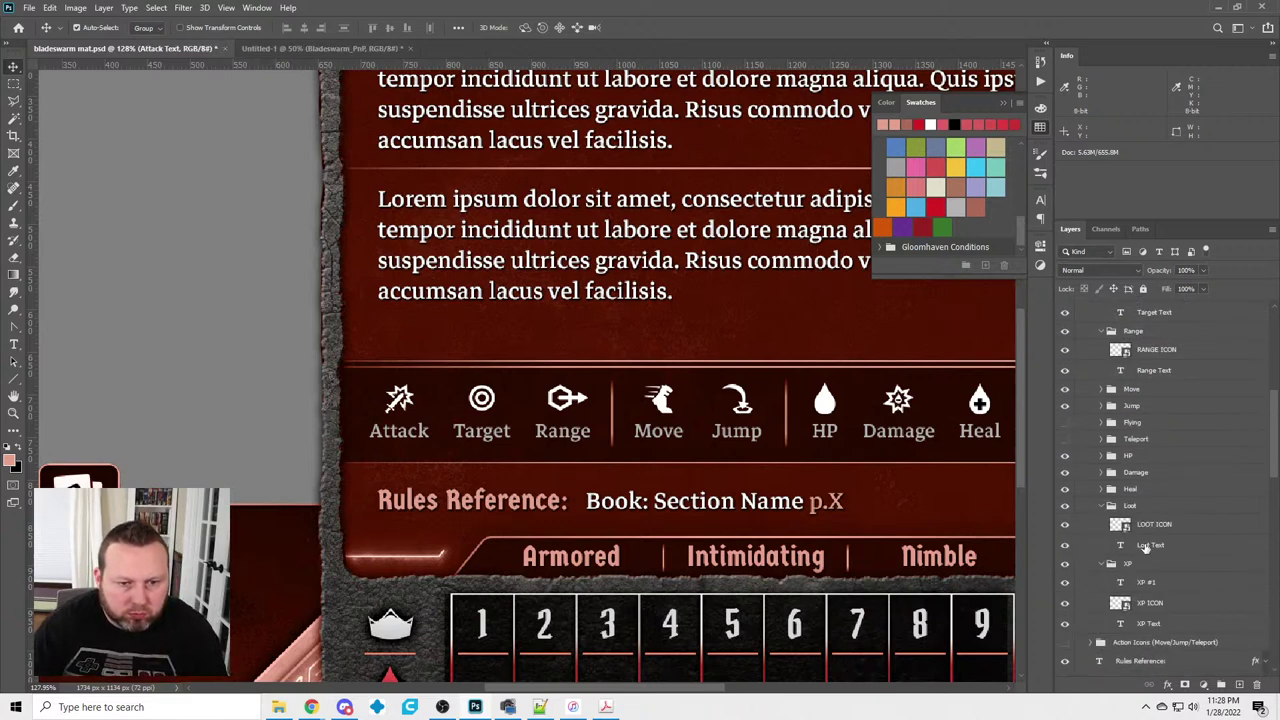
left_click(1145, 547, "shift")
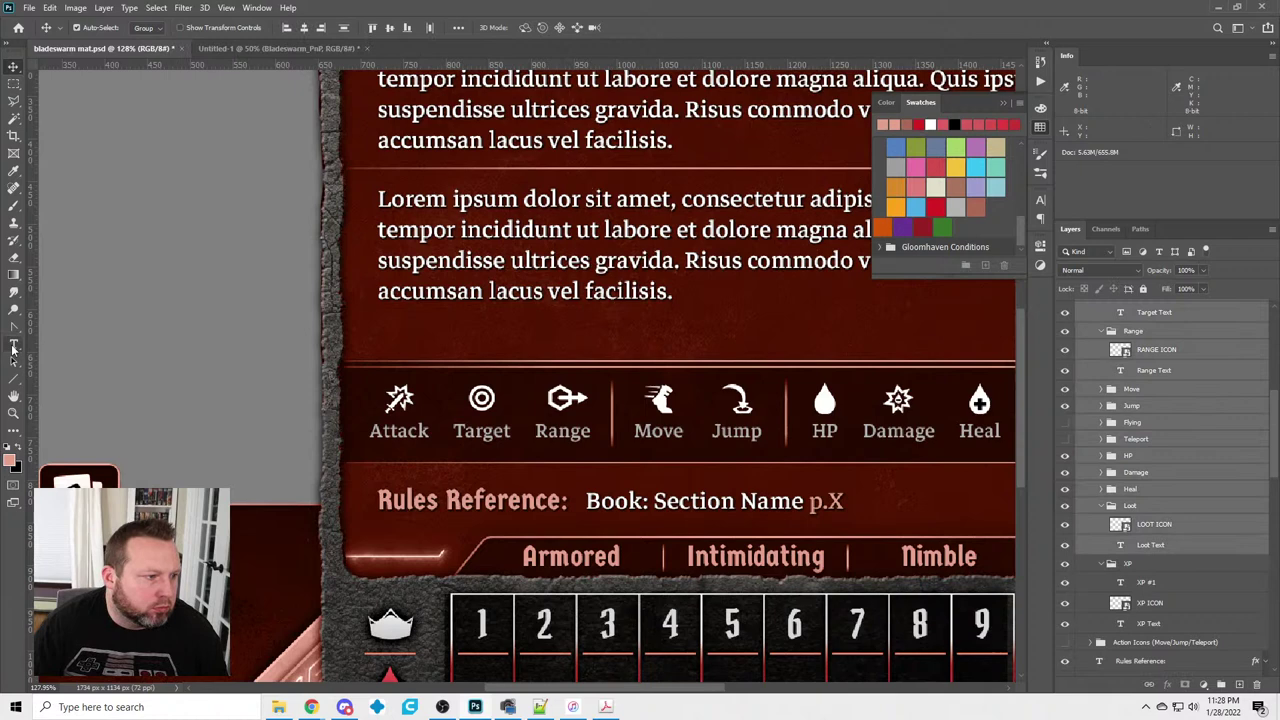
left_click(14, 346)
left_click(533, 28)
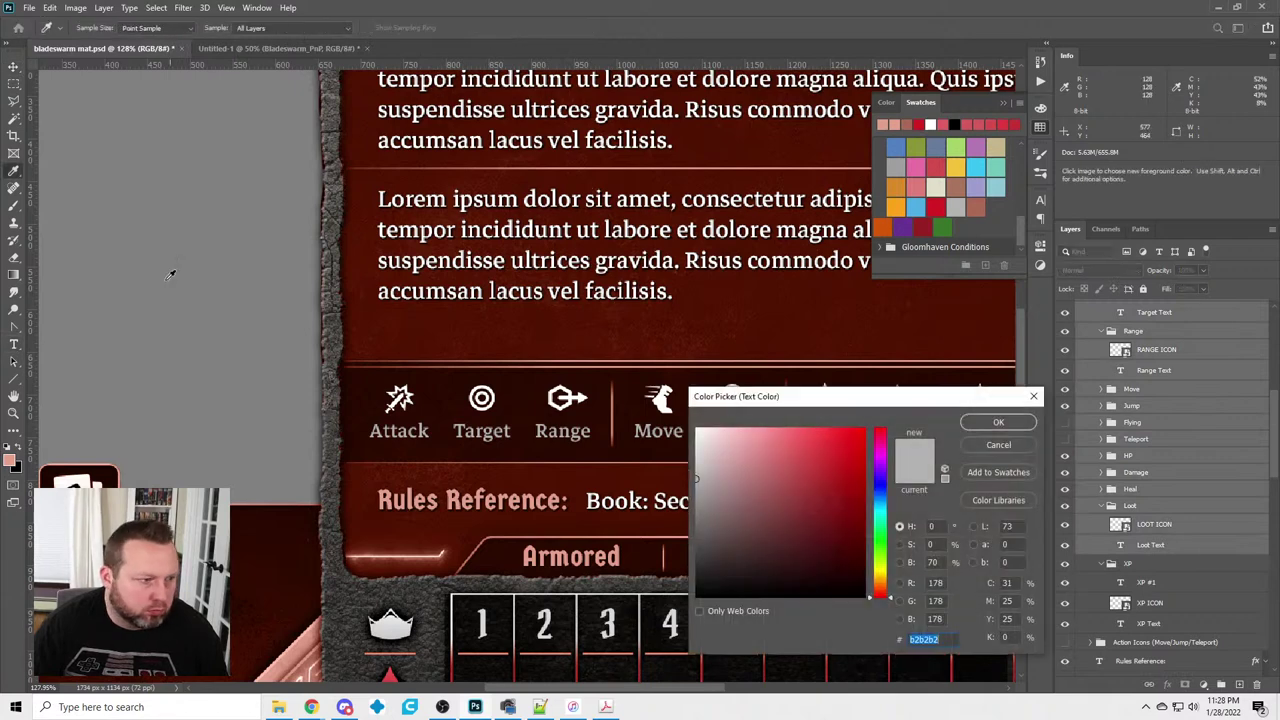
left_click(14, 452)
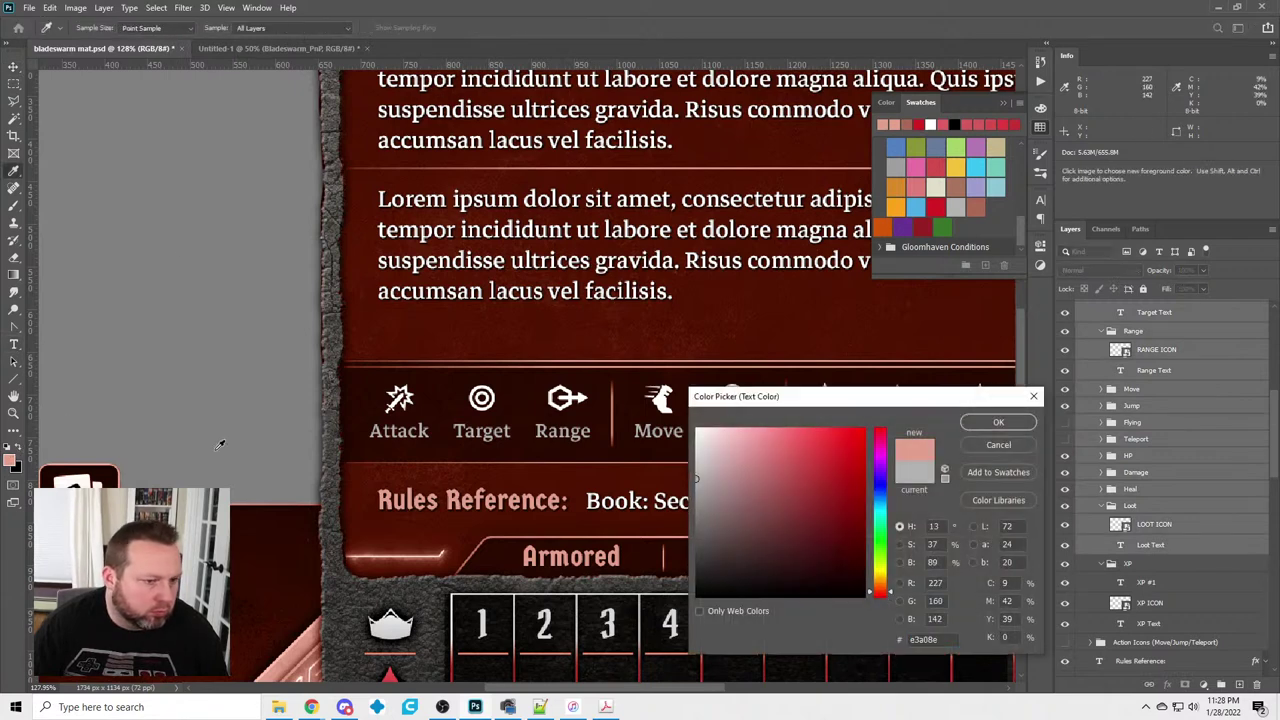
left_click(998, 423)
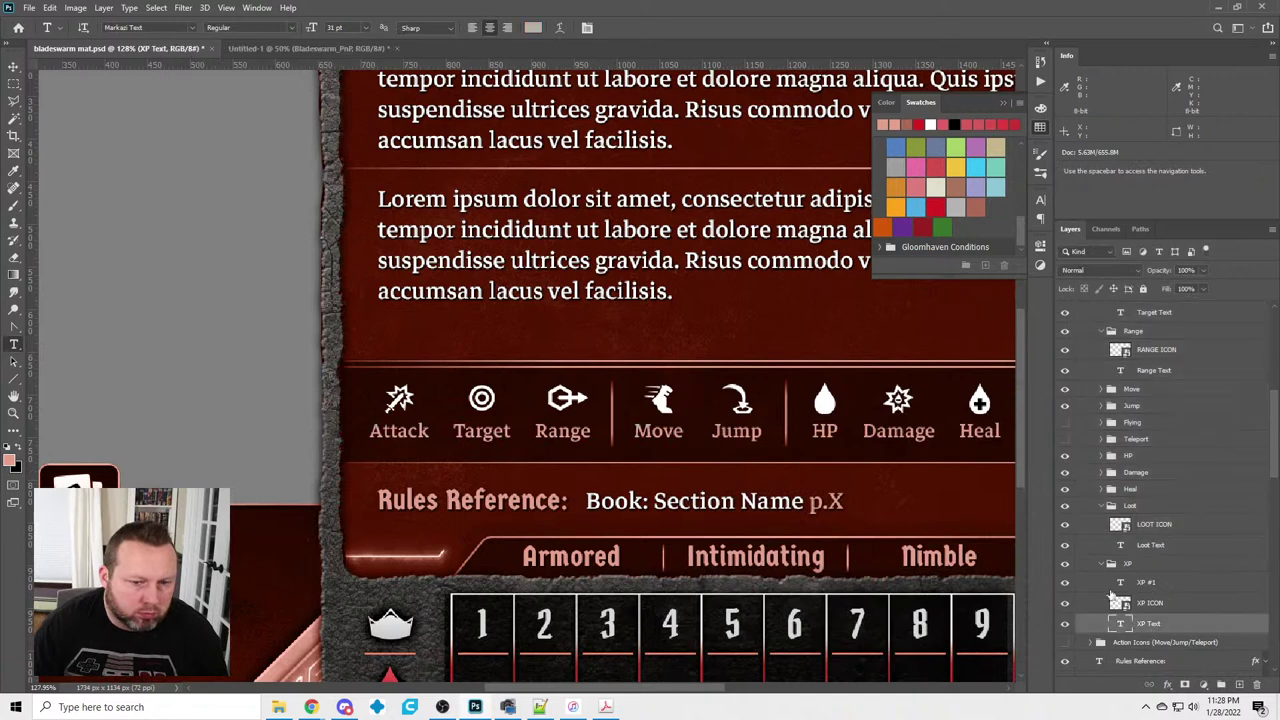
Recolour the XP Text label with the same salmon-pink foreground colour
left_click(533, 28)
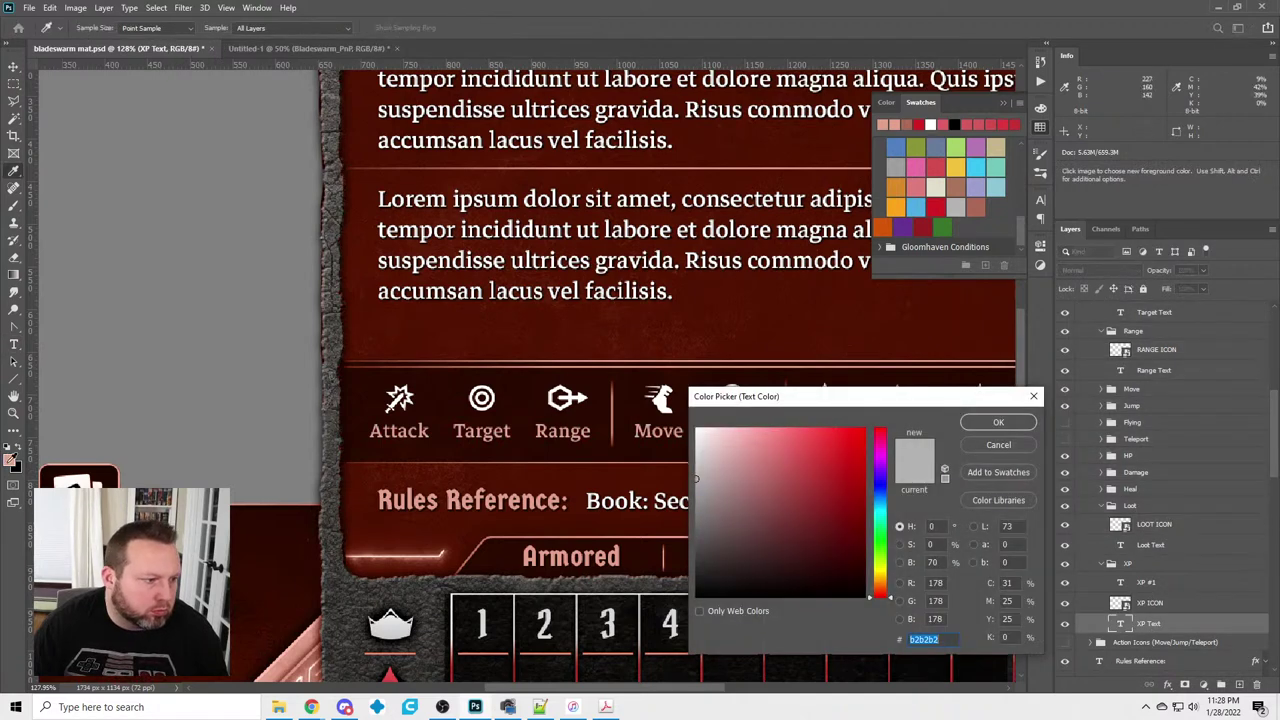
left_click(10, 459)
left_click(997, 423)
key("m")
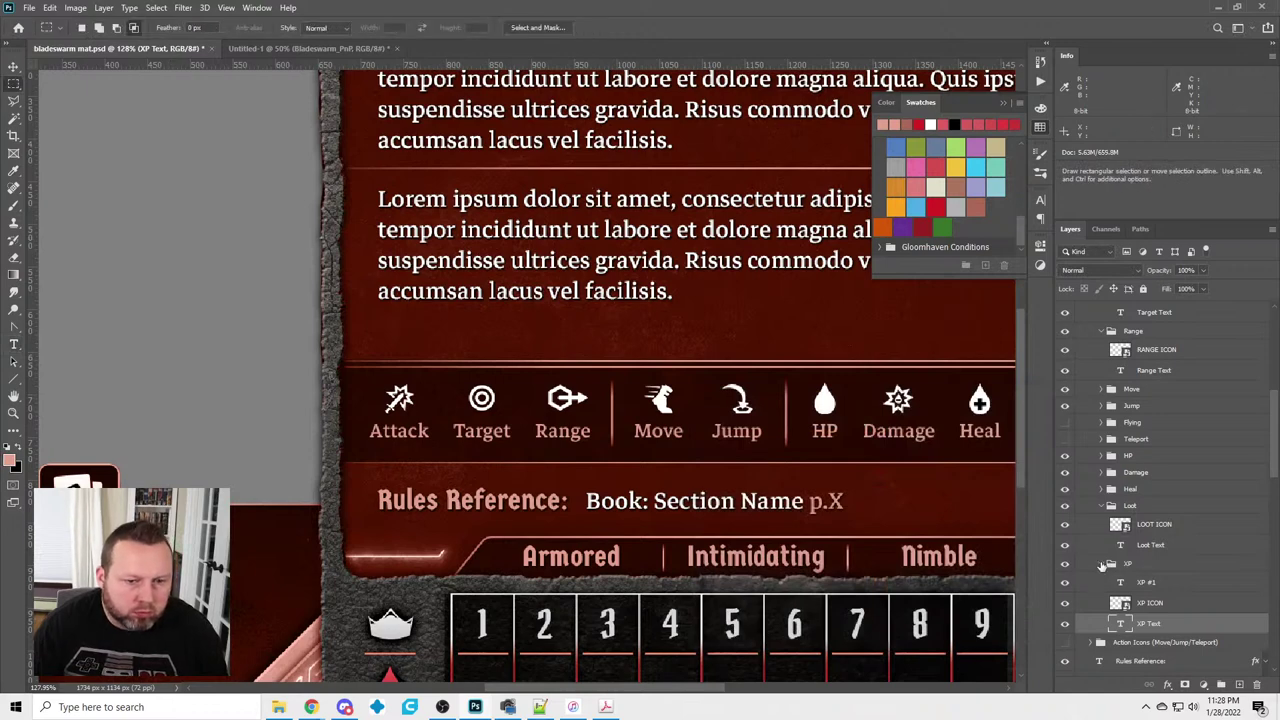
Collapse the XP, Loot, Range, Target and Attack subgroups inside Action Icons (Move/Jump)
left_click(1102, 565)
left_click(1100, 507)
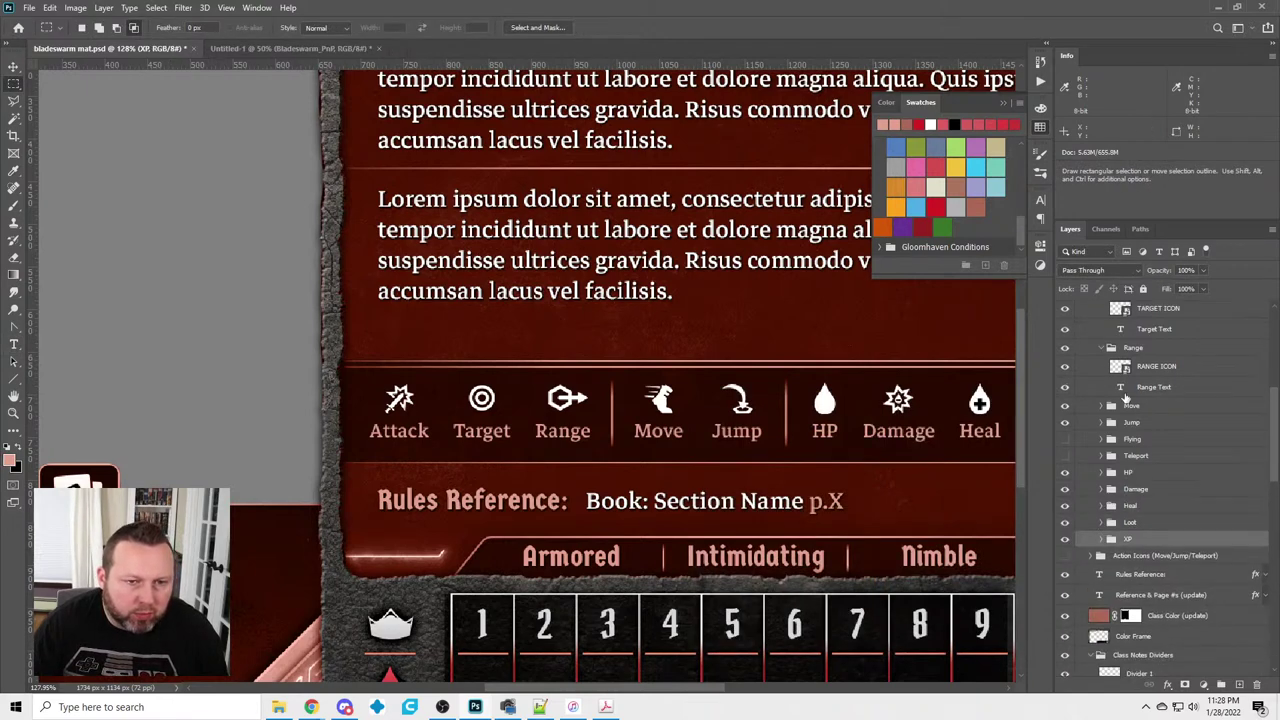
left_click(1101, 381)
scroll(1112, 348, "up", 2)
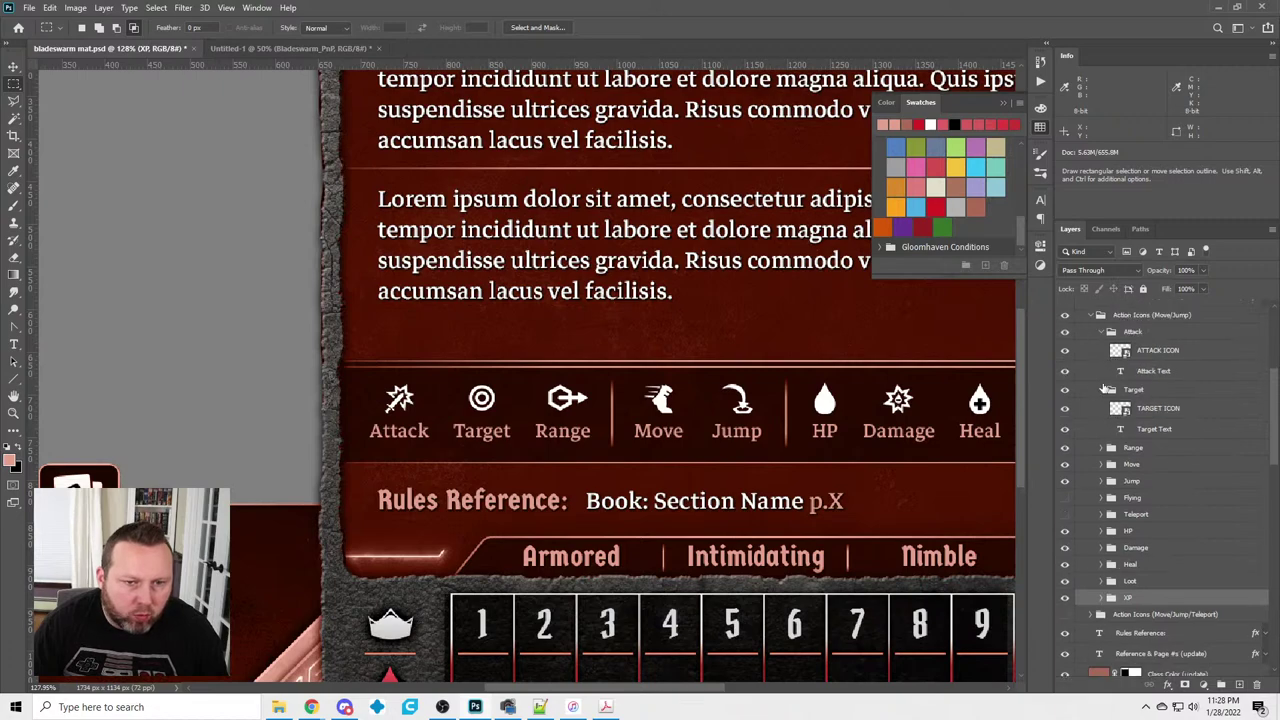
left_click(1102, 390)
left_click(1103, 332)
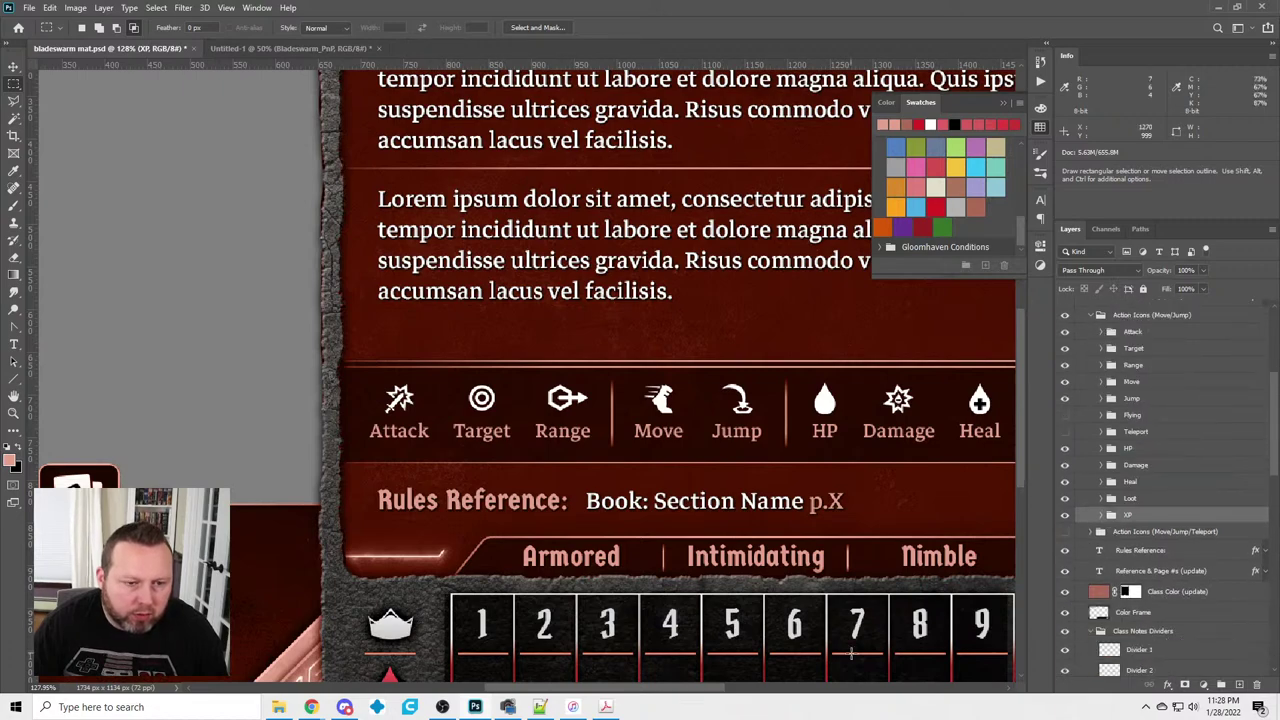
Hide the swatches covering the mat and replace the Class Name title text with Bladeswarm
left_click_drag(668, 690, 828, 697)
scroll(576, 490, "down", 5)
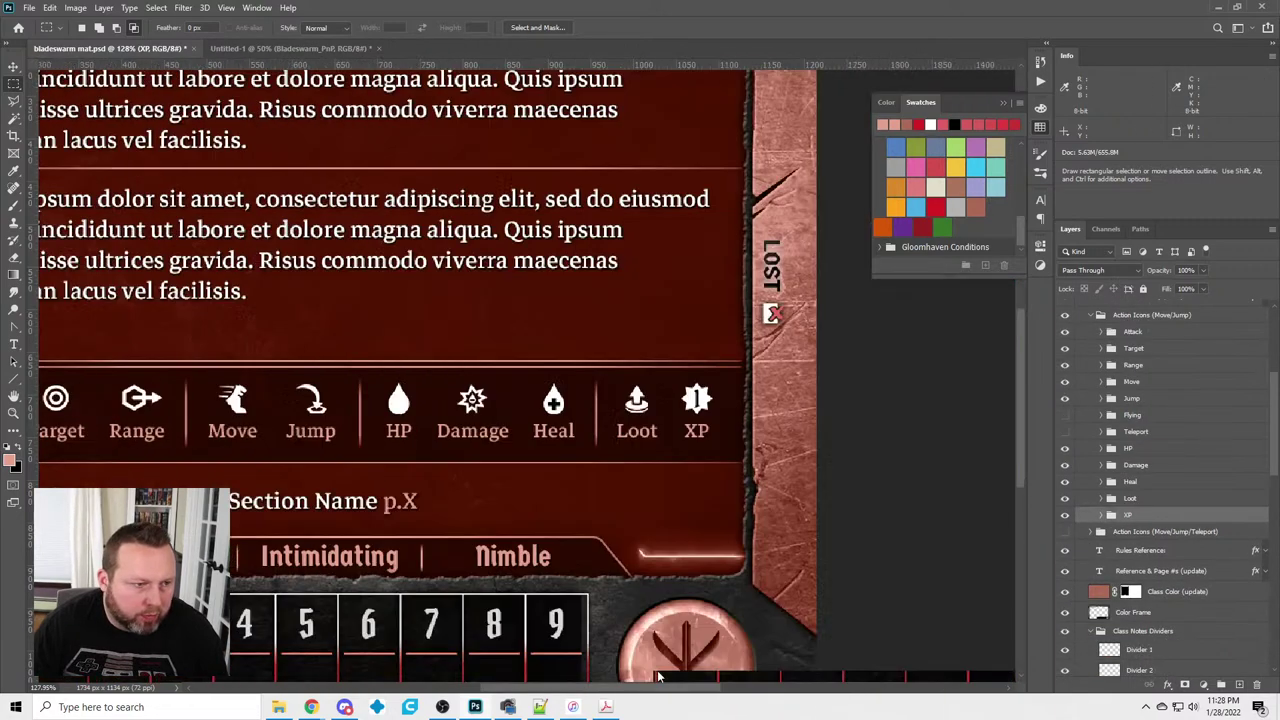
scroll(583, 452, "up", 5)
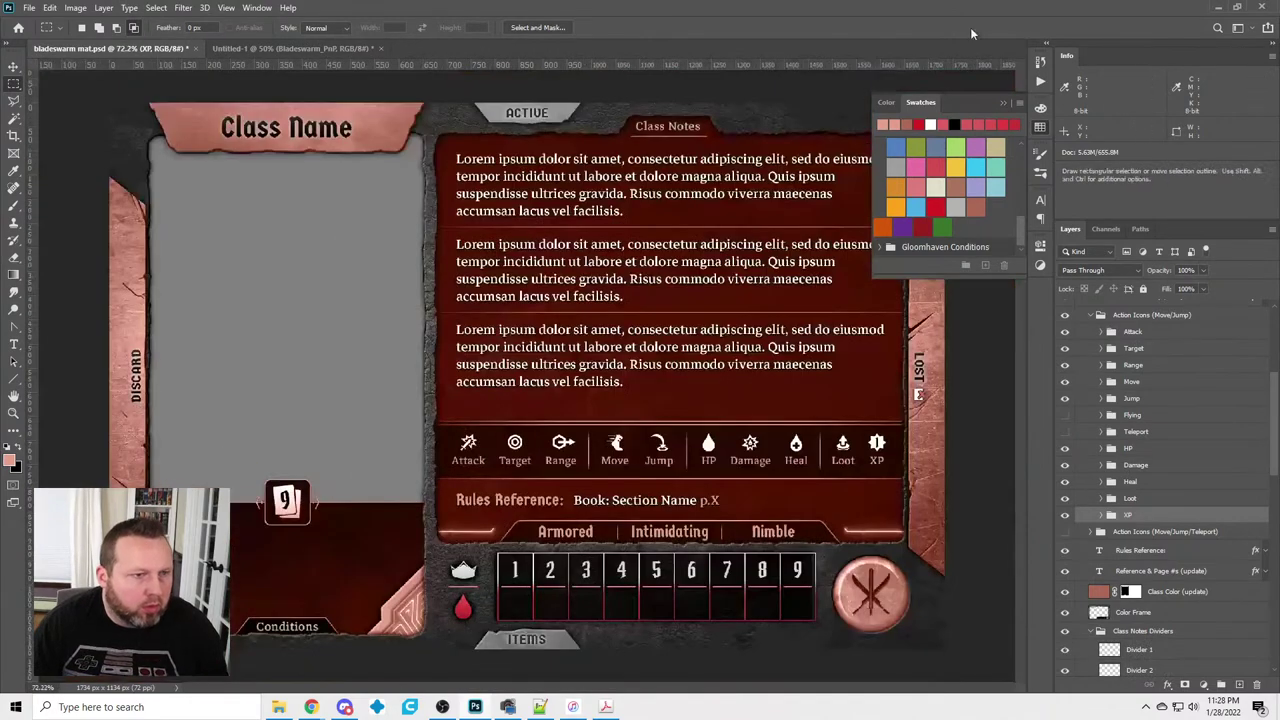
left_click(1040, 127)
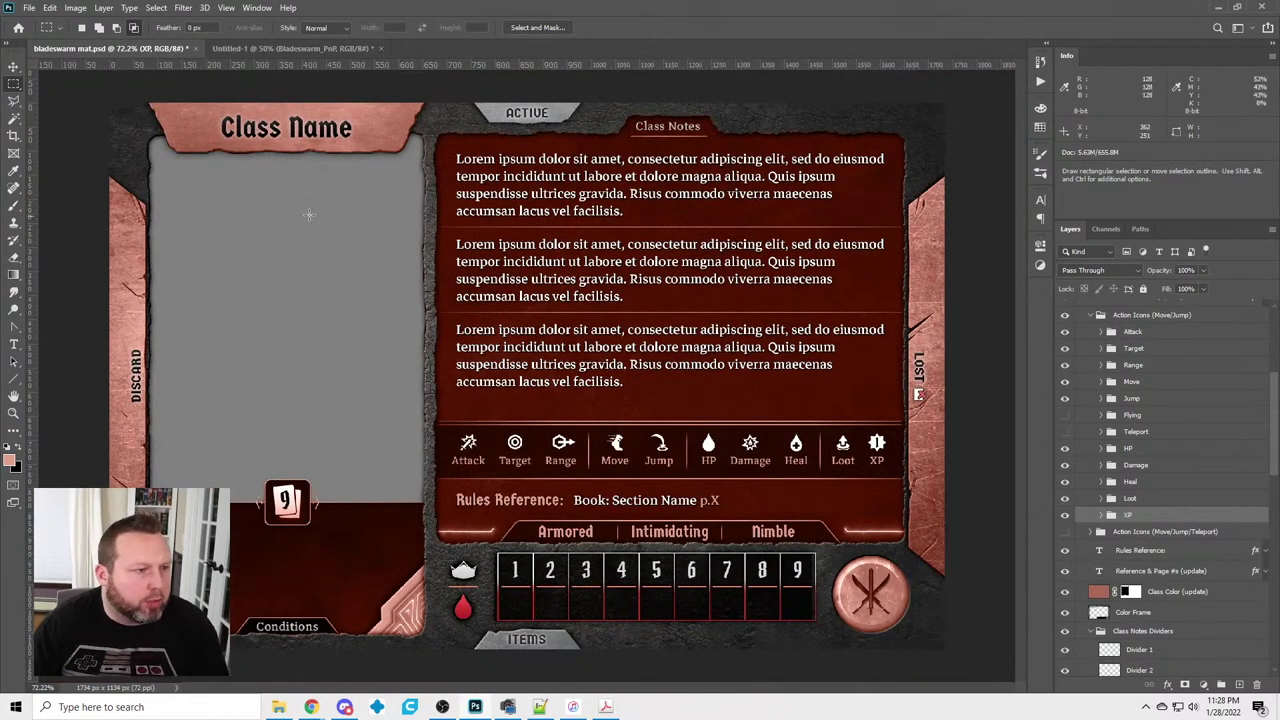
left_click(14, 343)
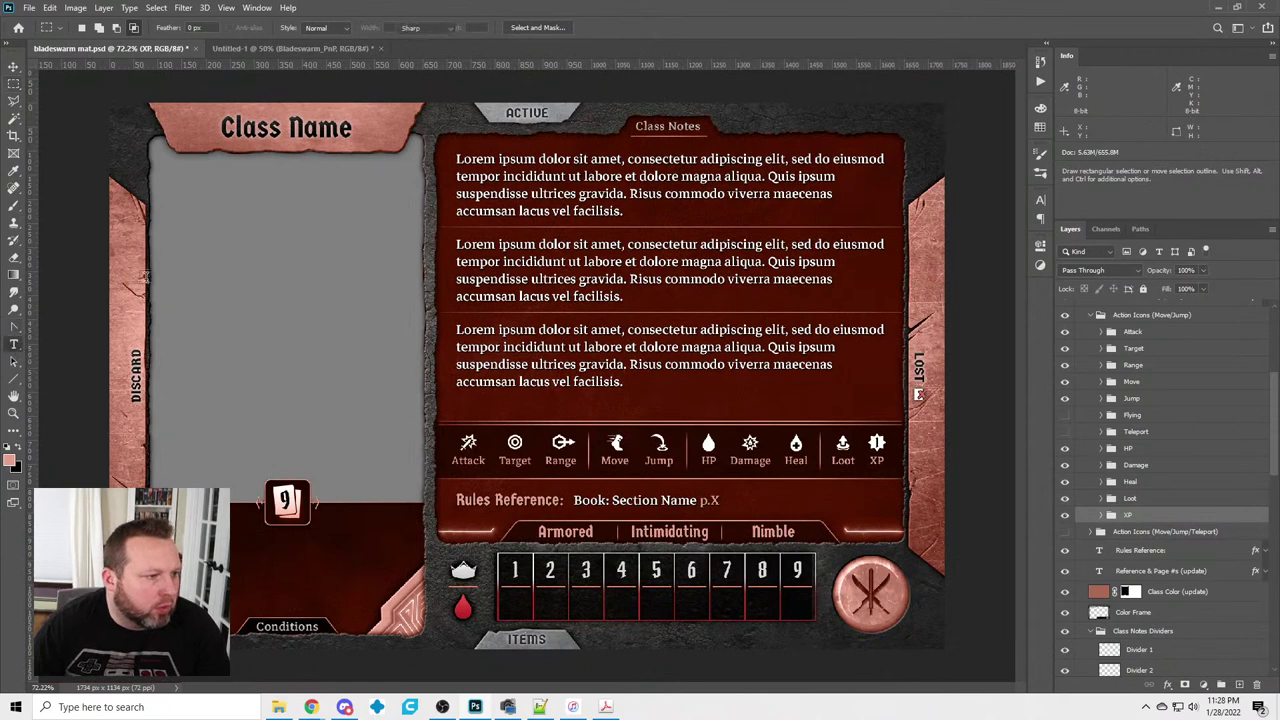
left_click_drag(218, 127, 396, 152)
type("Bladeswarm")
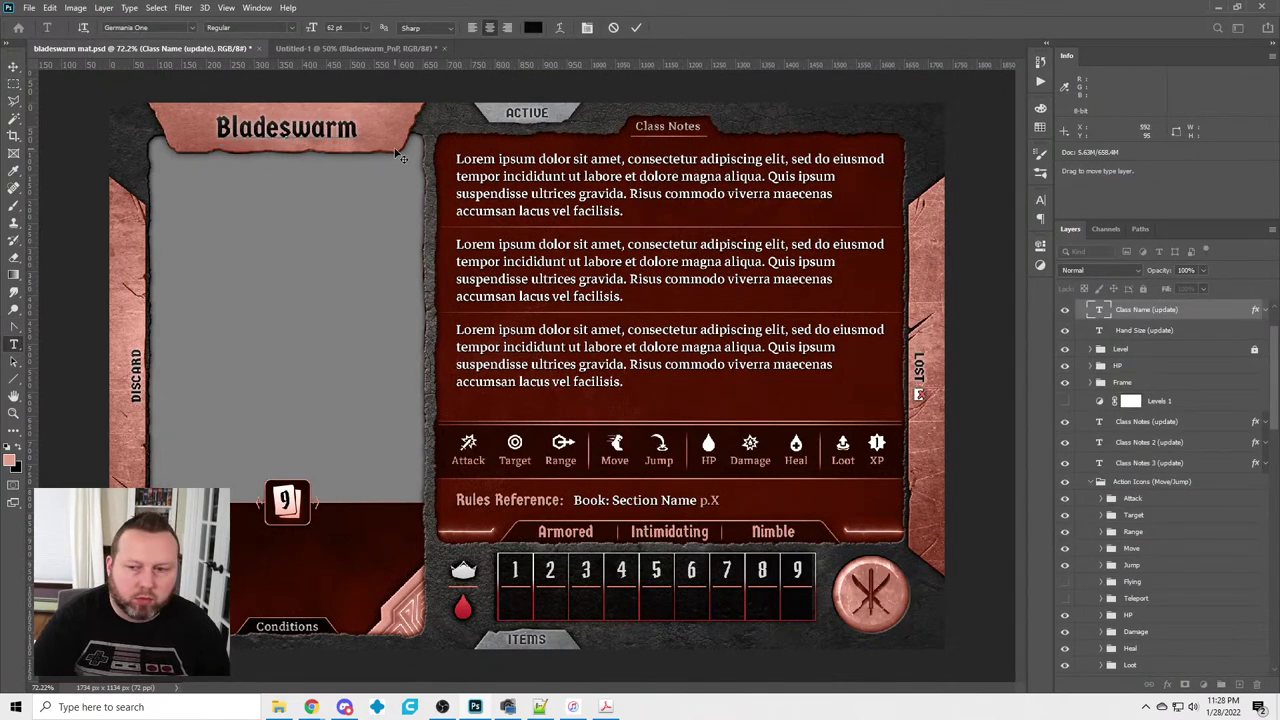
left_click(14, 85)
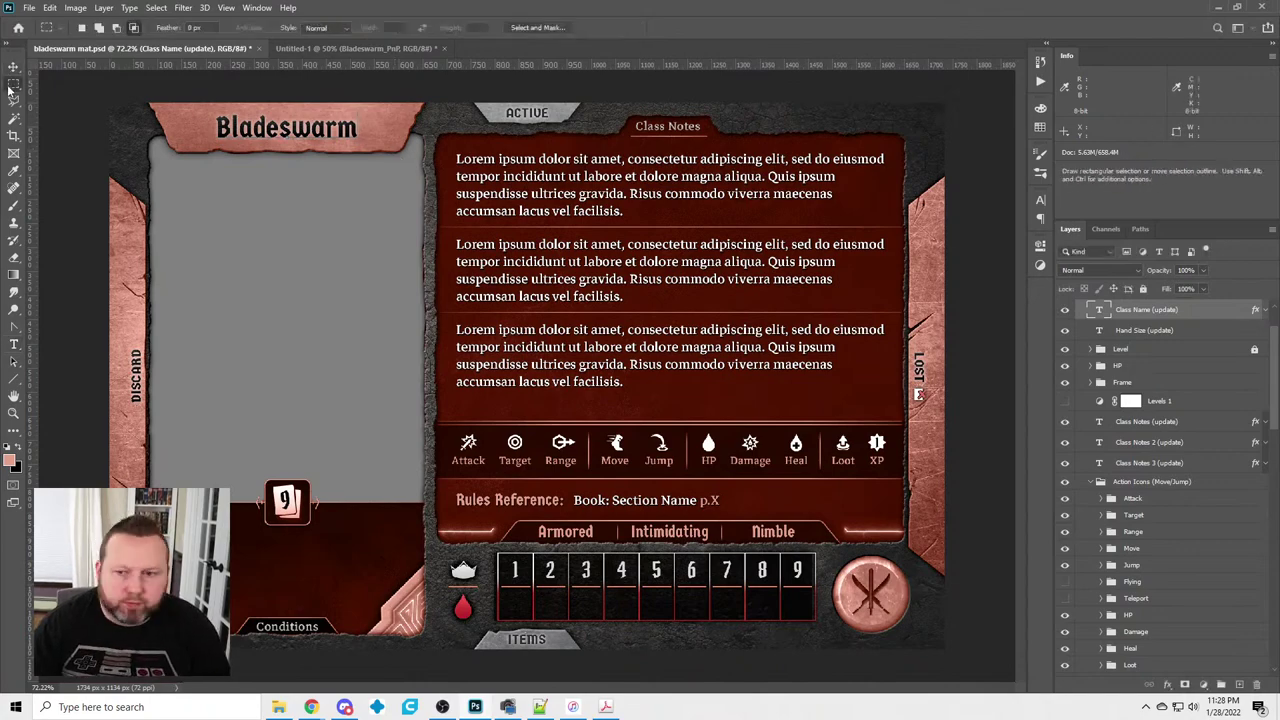
Shrink the Bladeswarm folder window in File Explorer, then collapse the mat's Back group and select the Class Art (trimming tool) layer
left_click(279, 707)
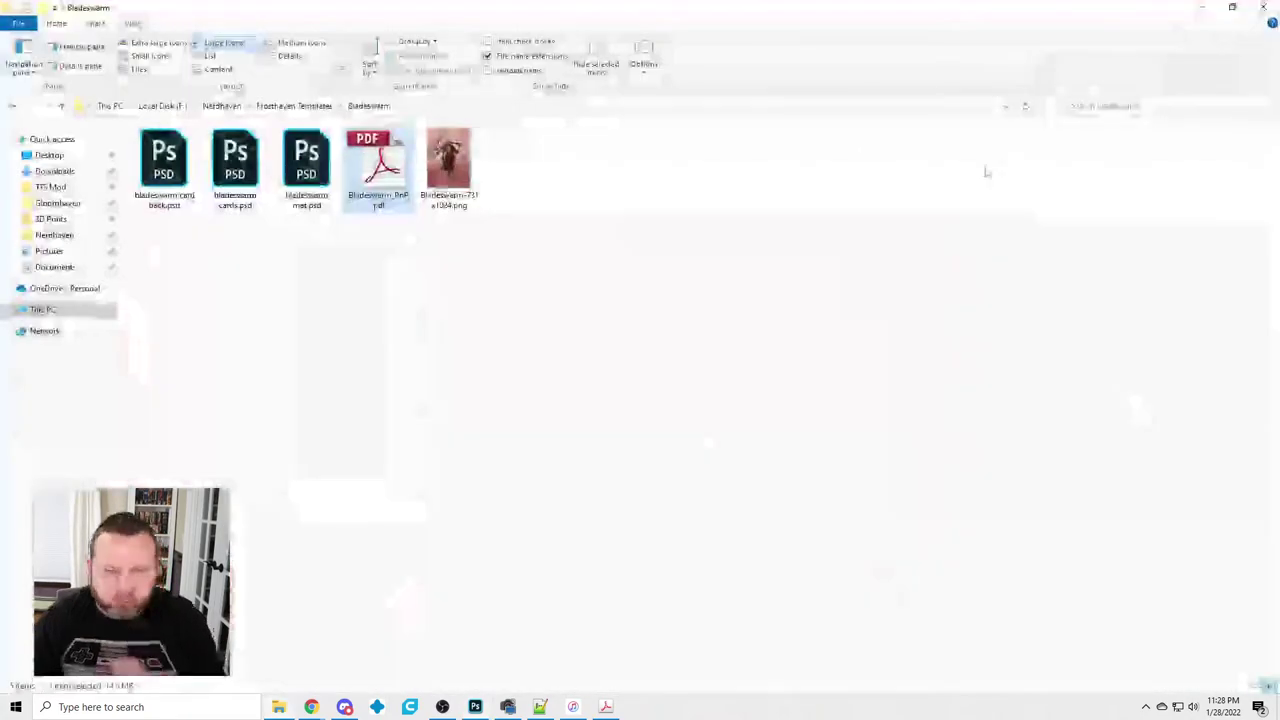
left_click_drag(548, 28, 444, 360)
left_click(1276, 421)
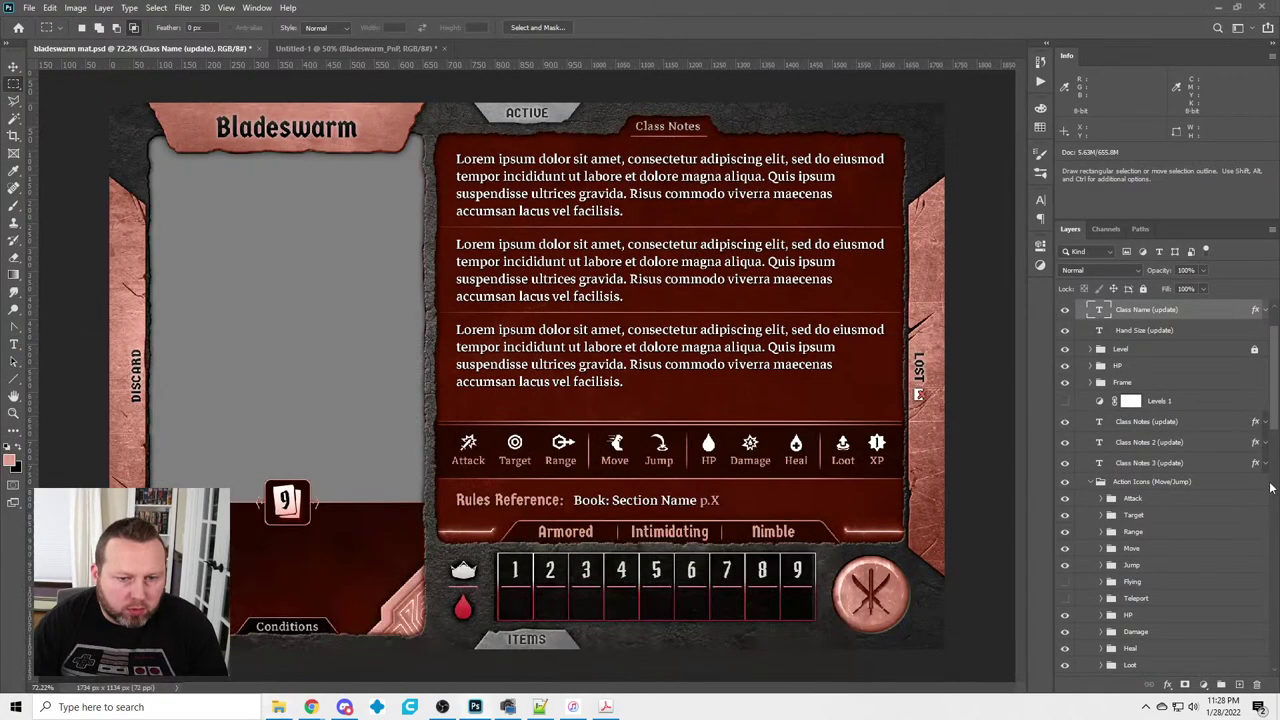
mouse_move(1274, 381)
left_mouse_down()
mouse_move(1278, 617)
mouse_move(1262, 398)
mouse_move(1276, 516)
left_mouse_up()
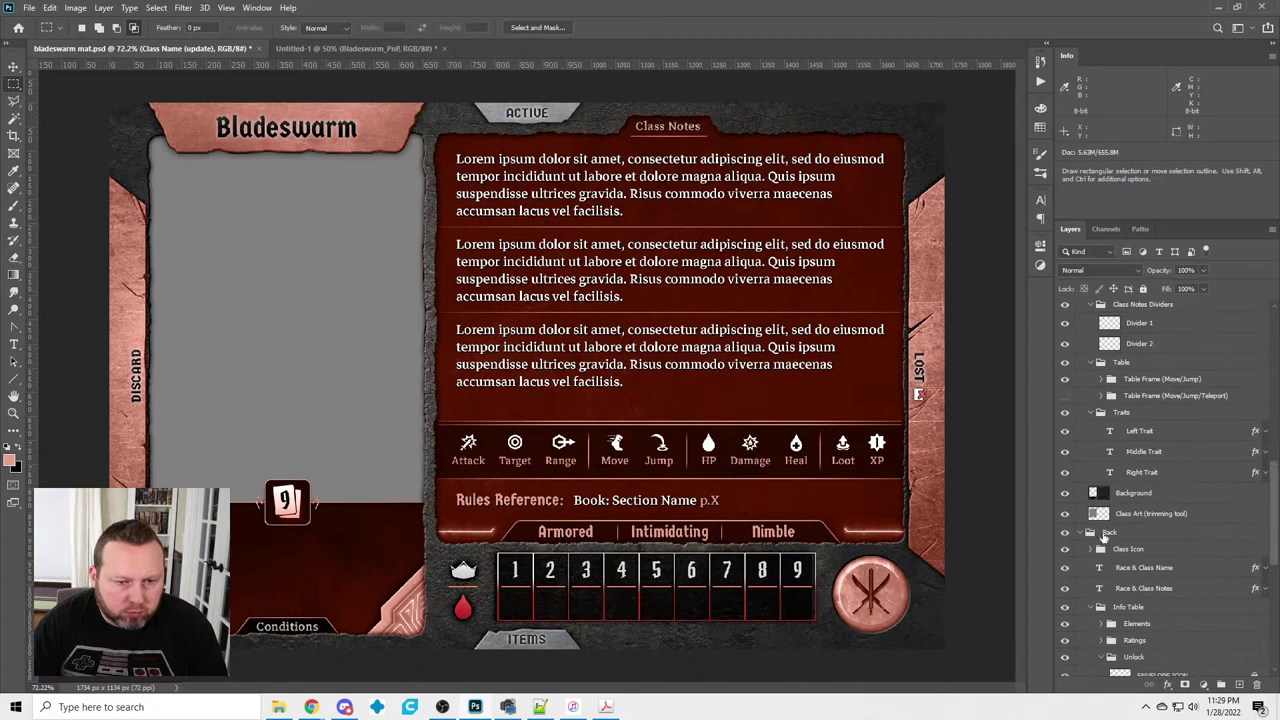
left_click(1082, 533)
left_click(1129, 628)
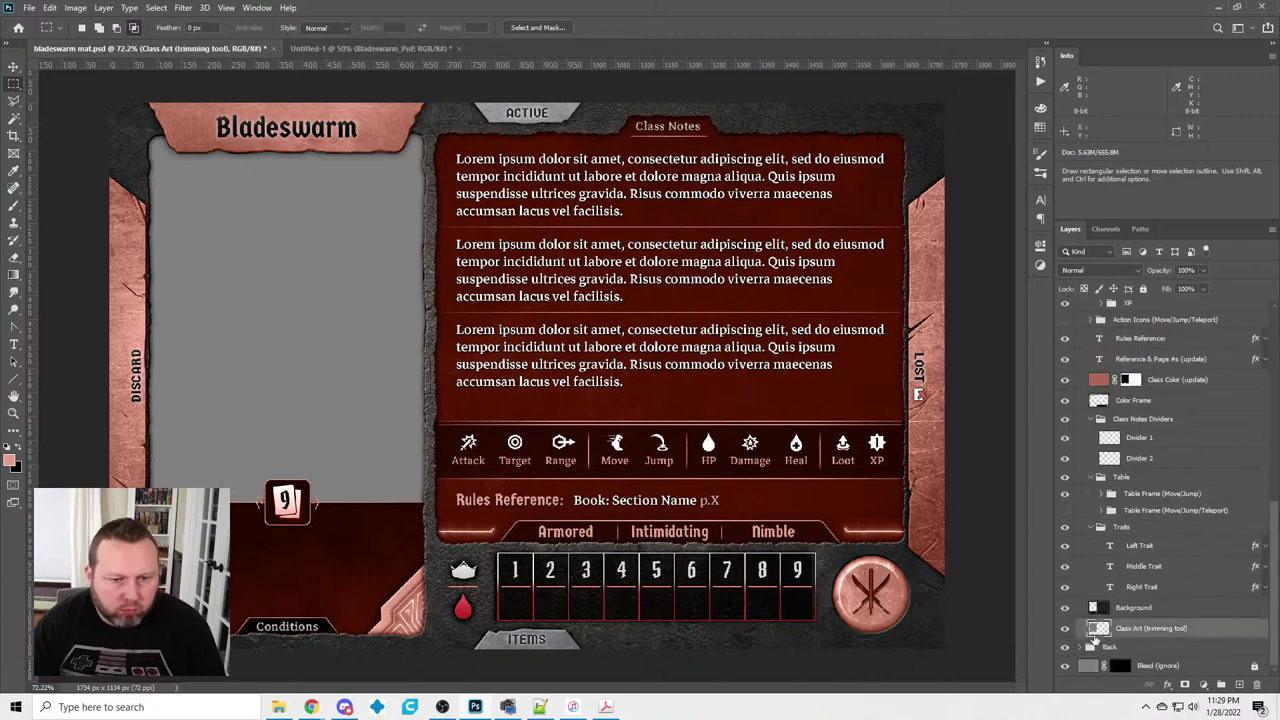
Place Bladeswarm-731x1024.png from the folder above Class Art (trimming tool) and scale it to fill the portrait area below the title
left_click(279, 707)
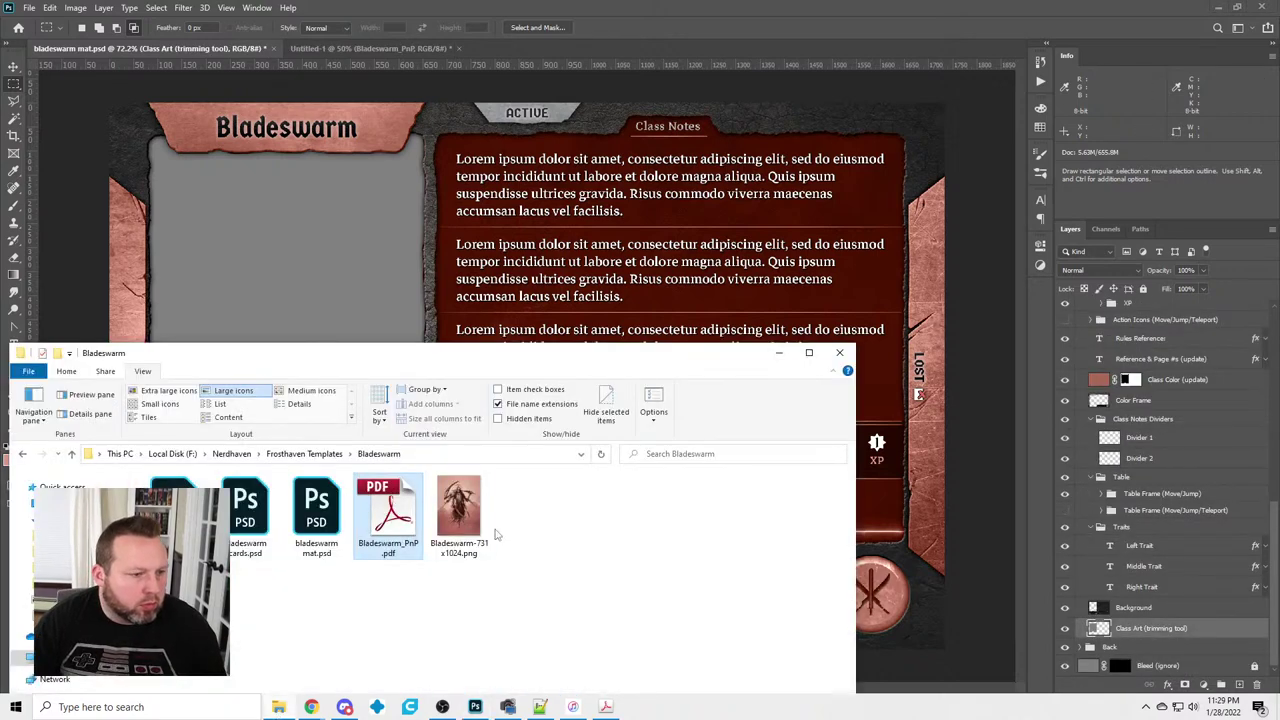
left_click_drag(460, 510, 536, 345)
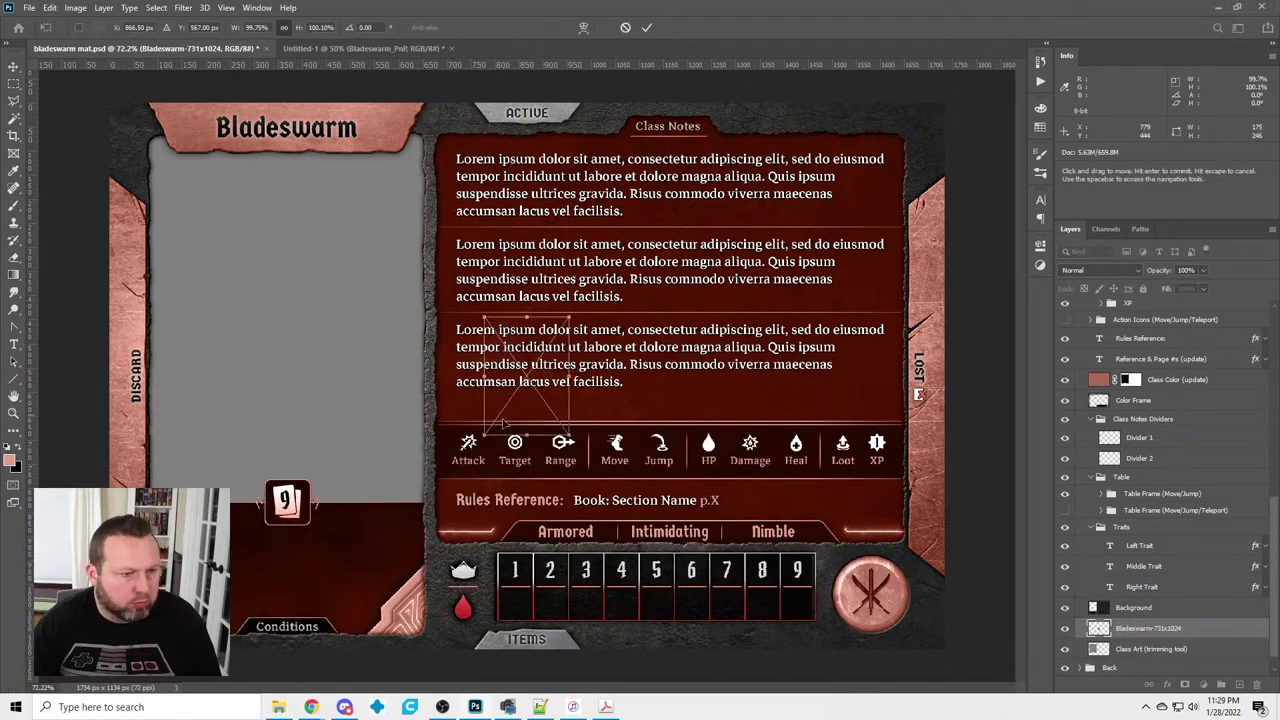
left_click_drag(505, 423, 163, 236)
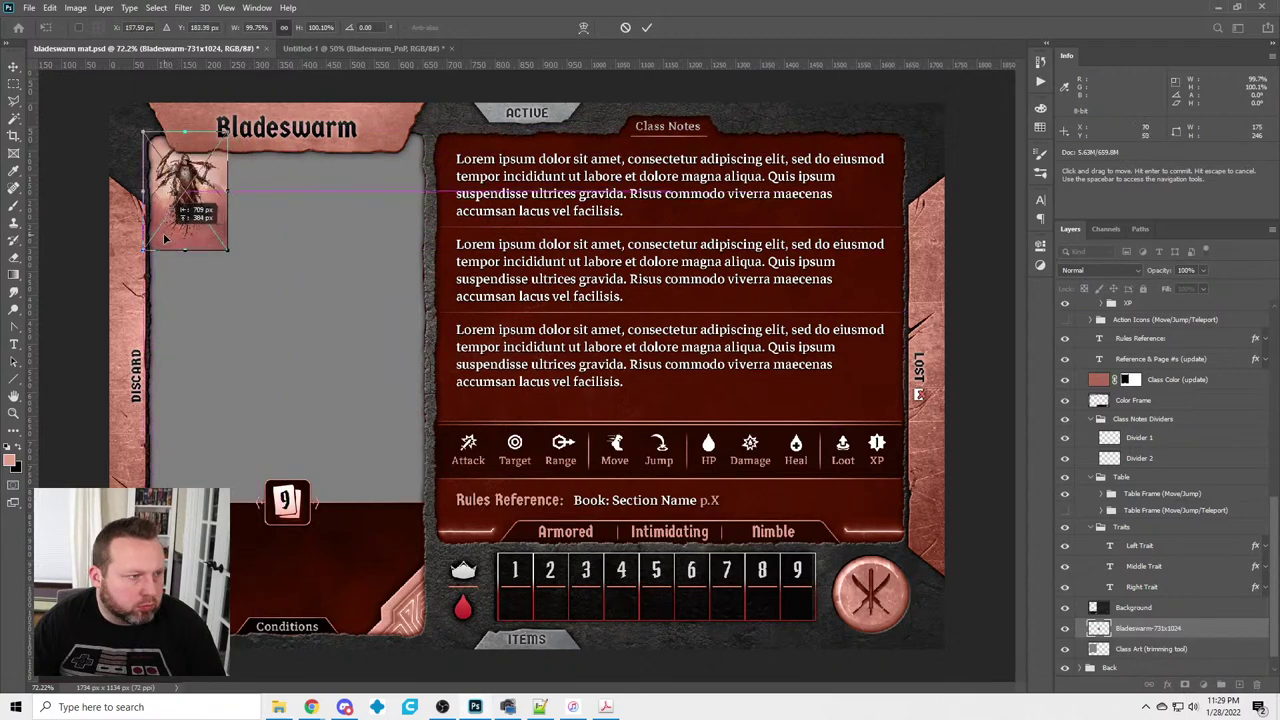
left_click_drag(228, 250, 428, 533)
left_click(14, 83)
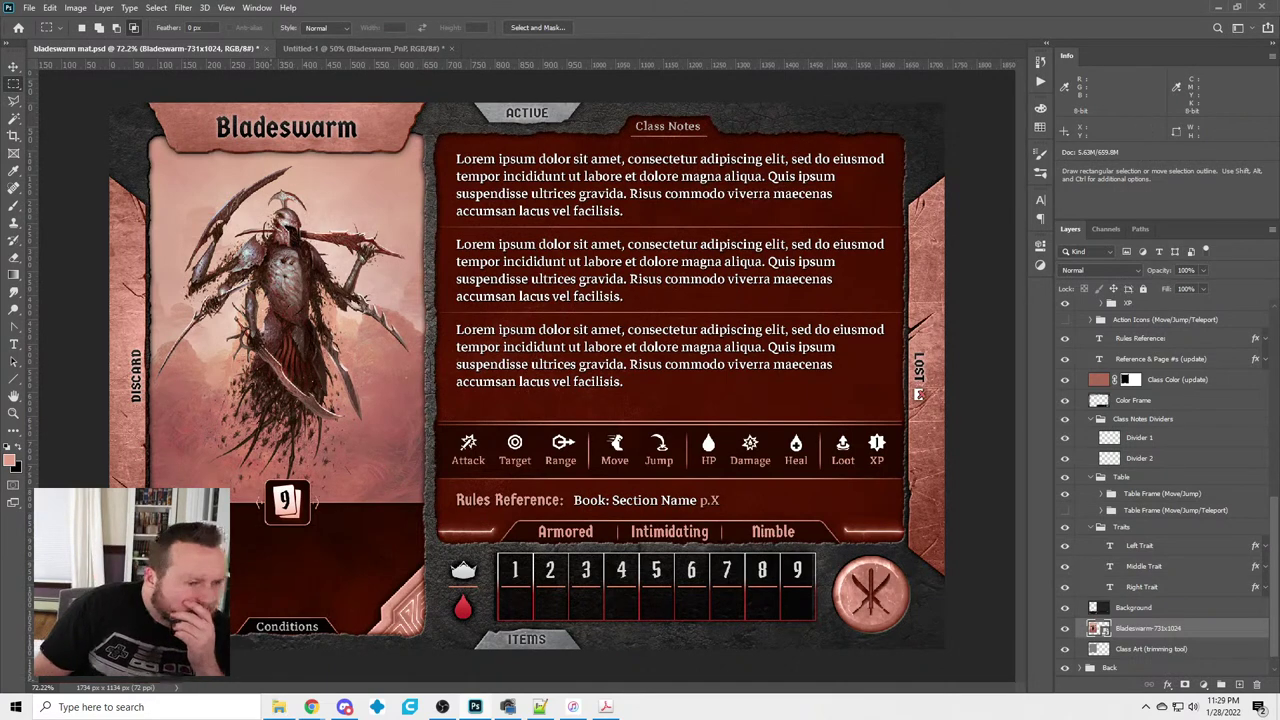
Create a new blank transparent document of 1134 x 1734 px
mouse_move(282, 714)
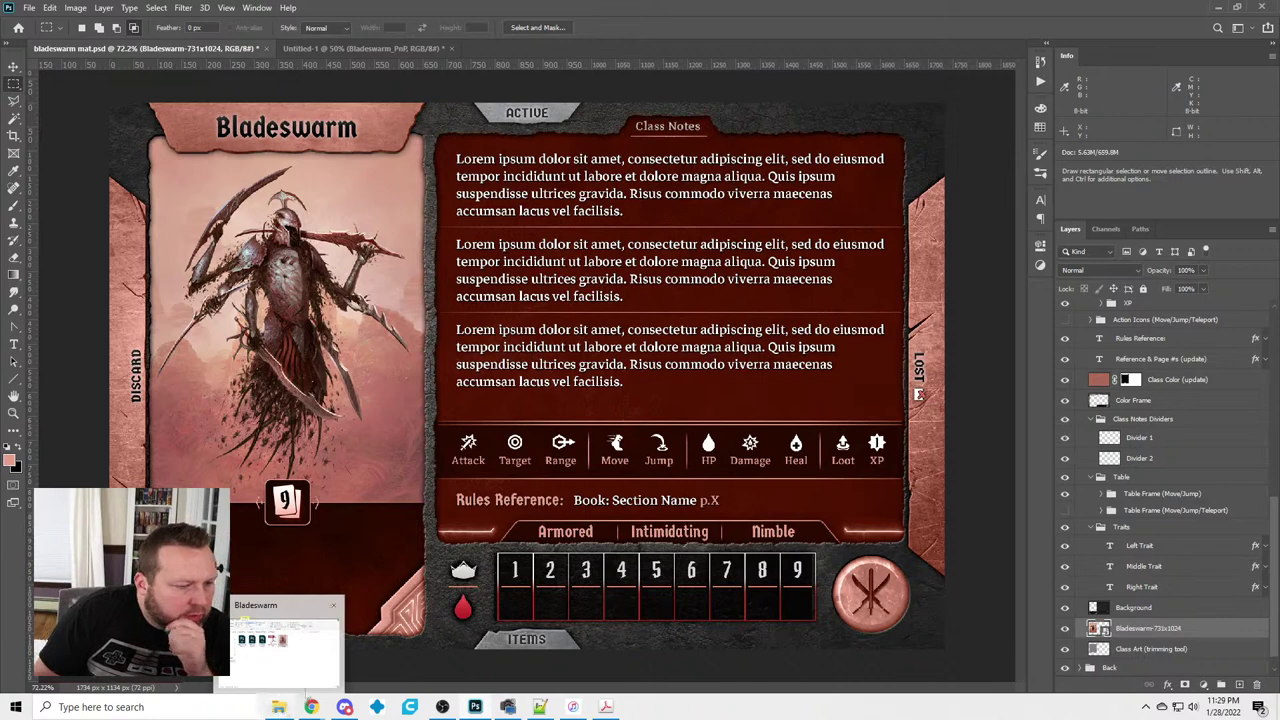
mouse_move(309, 659)
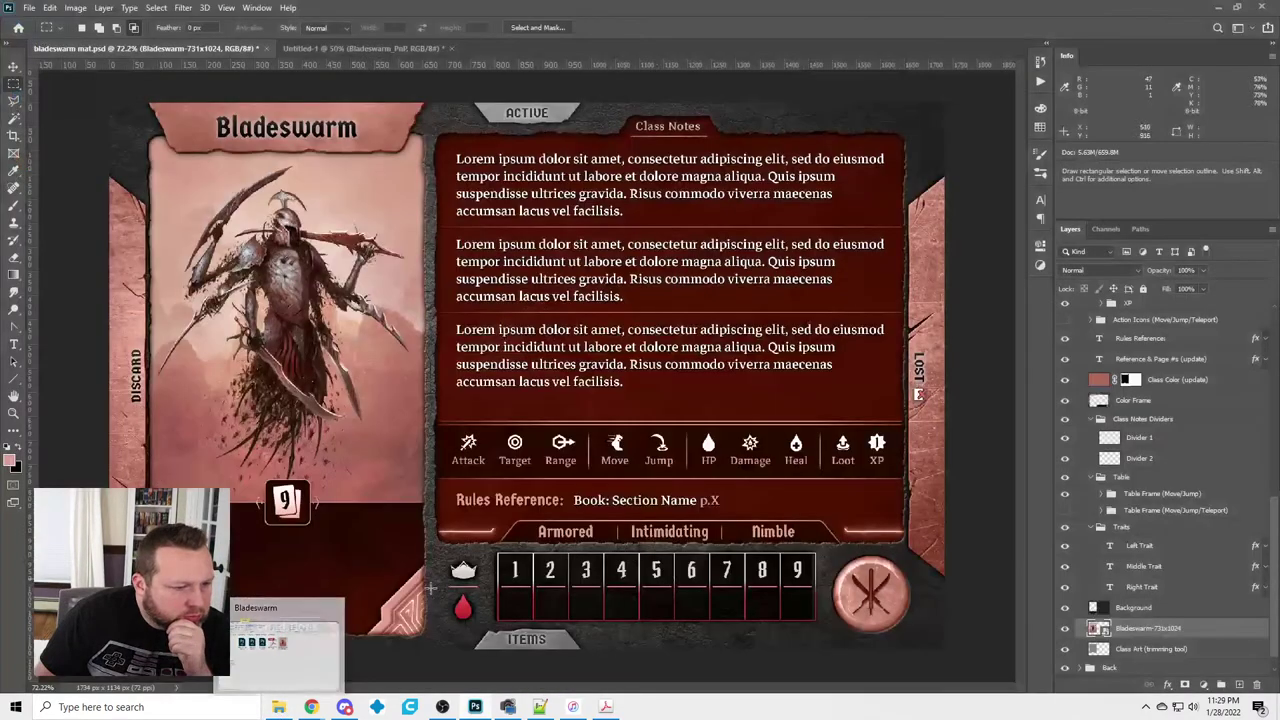
left_click(22, 8)
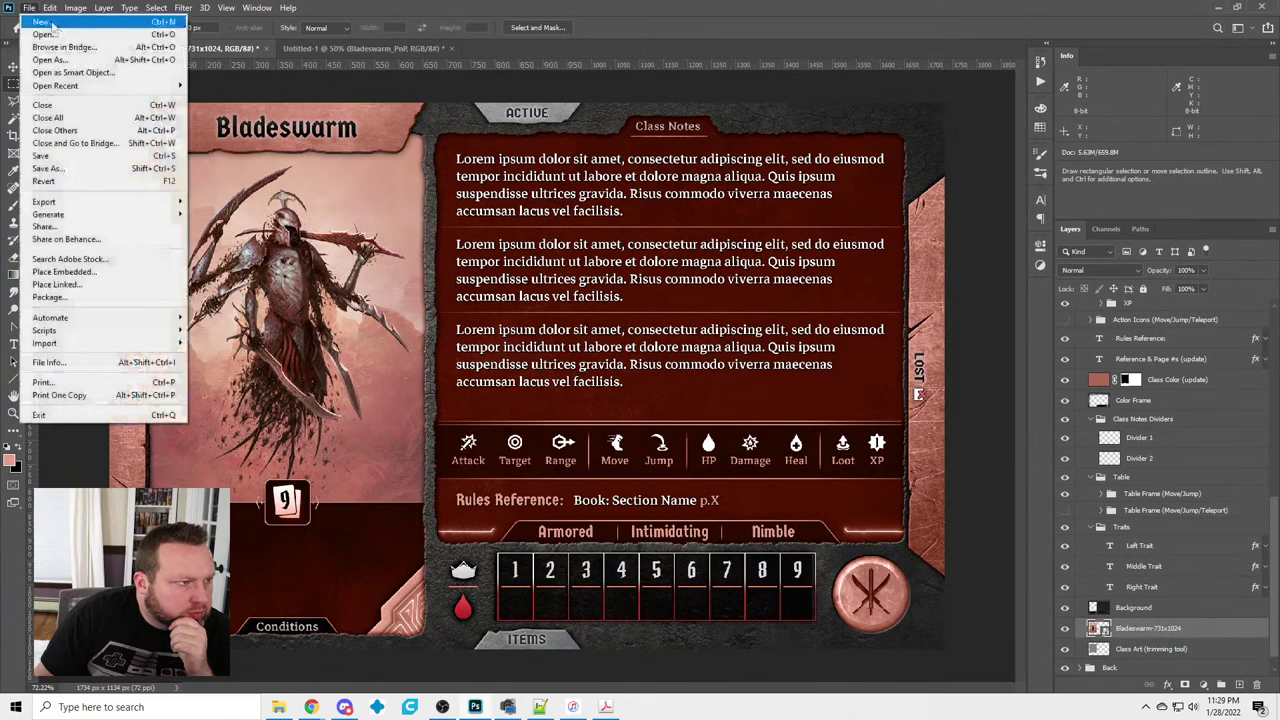
left_click(55, 25)
double_click(745, 235)
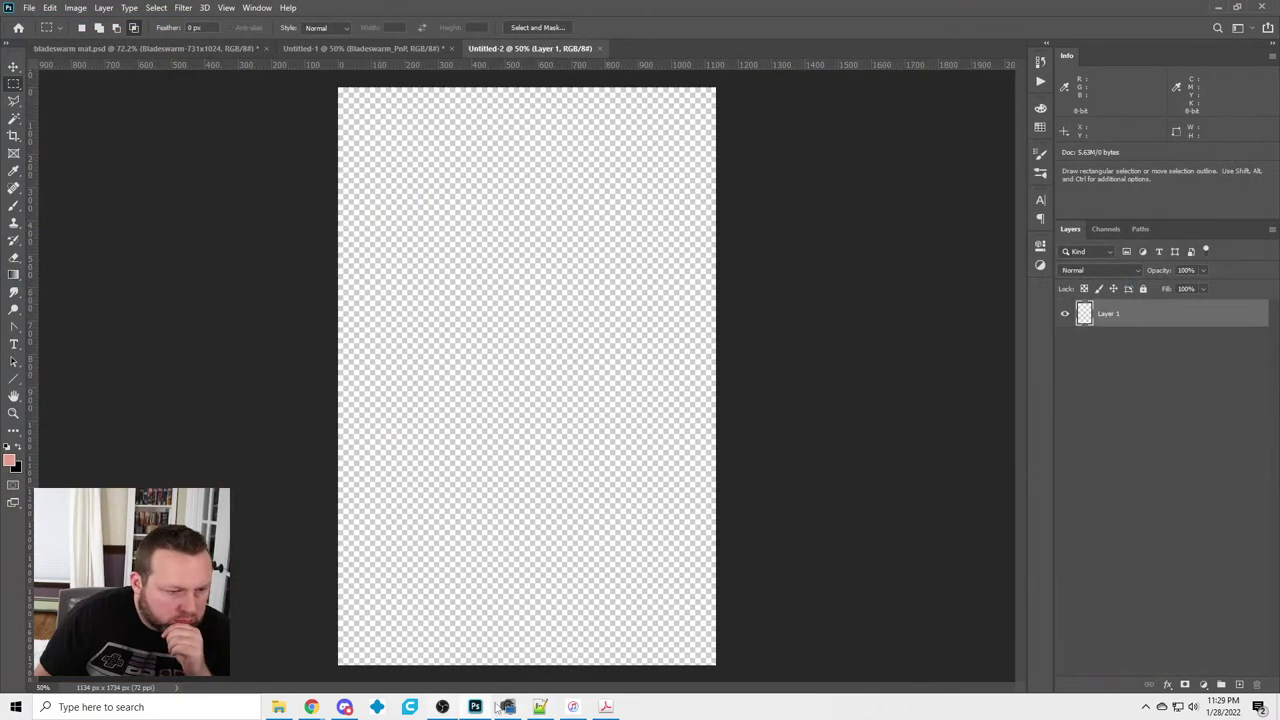
Switch to Acrobat and look through the card pages of Bladeswarm_PnP.pdf
left_click(606, 707)
scroll(780, 518, "down", 5)
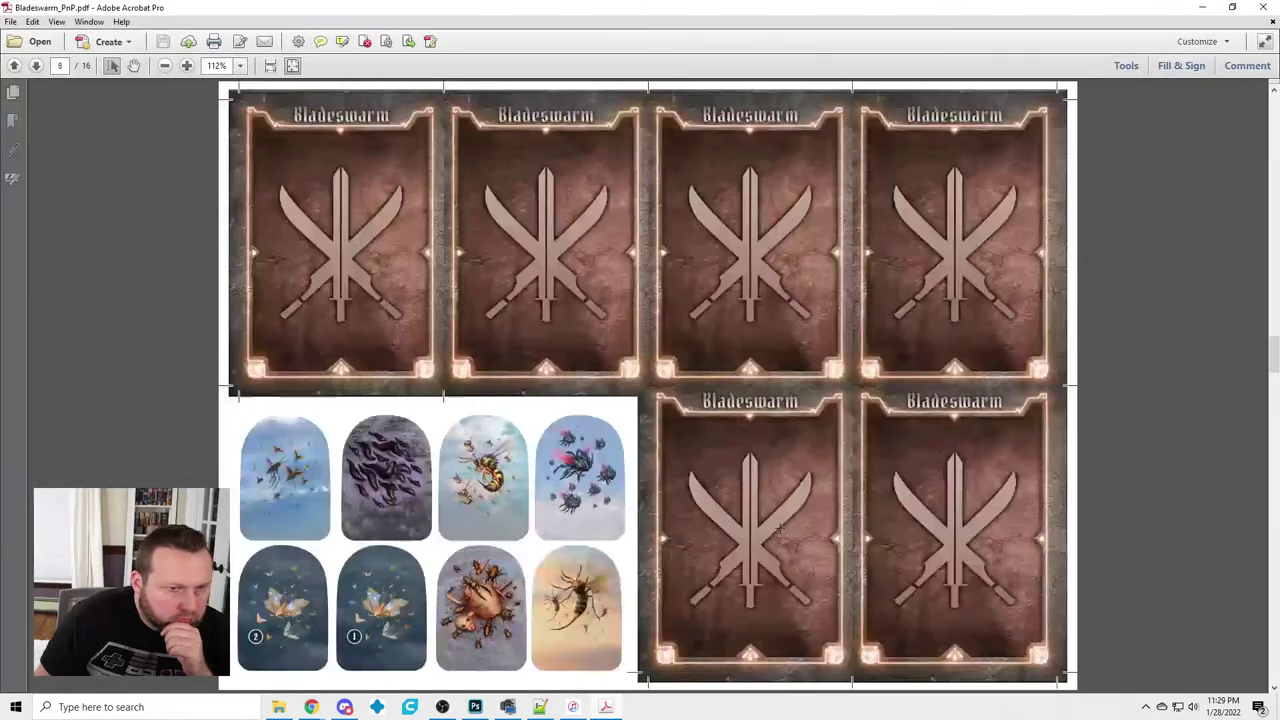
scroll(780, 519, "up", 5)
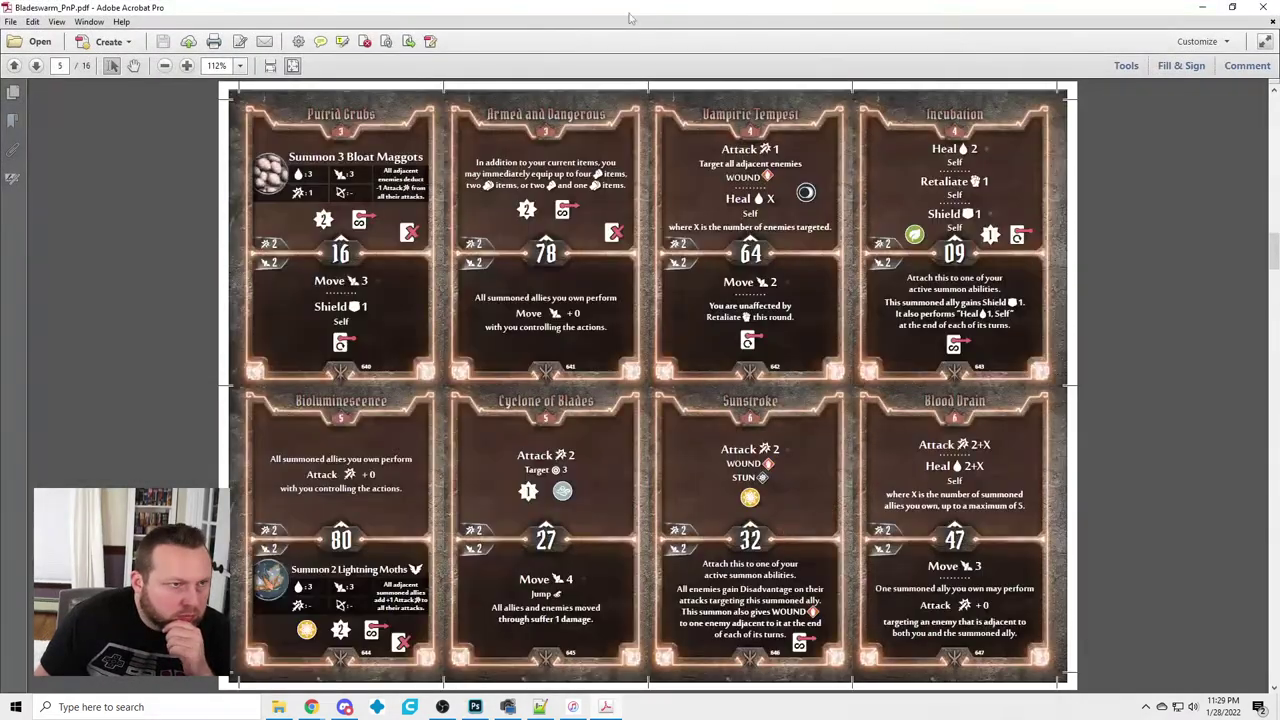
left_click(1202, 8)
Bring Bladeswarm_PnP.pdf from the Bladeswarm folder into the blank document and look through its embedded images for the character artwork
left_click(279, 707)
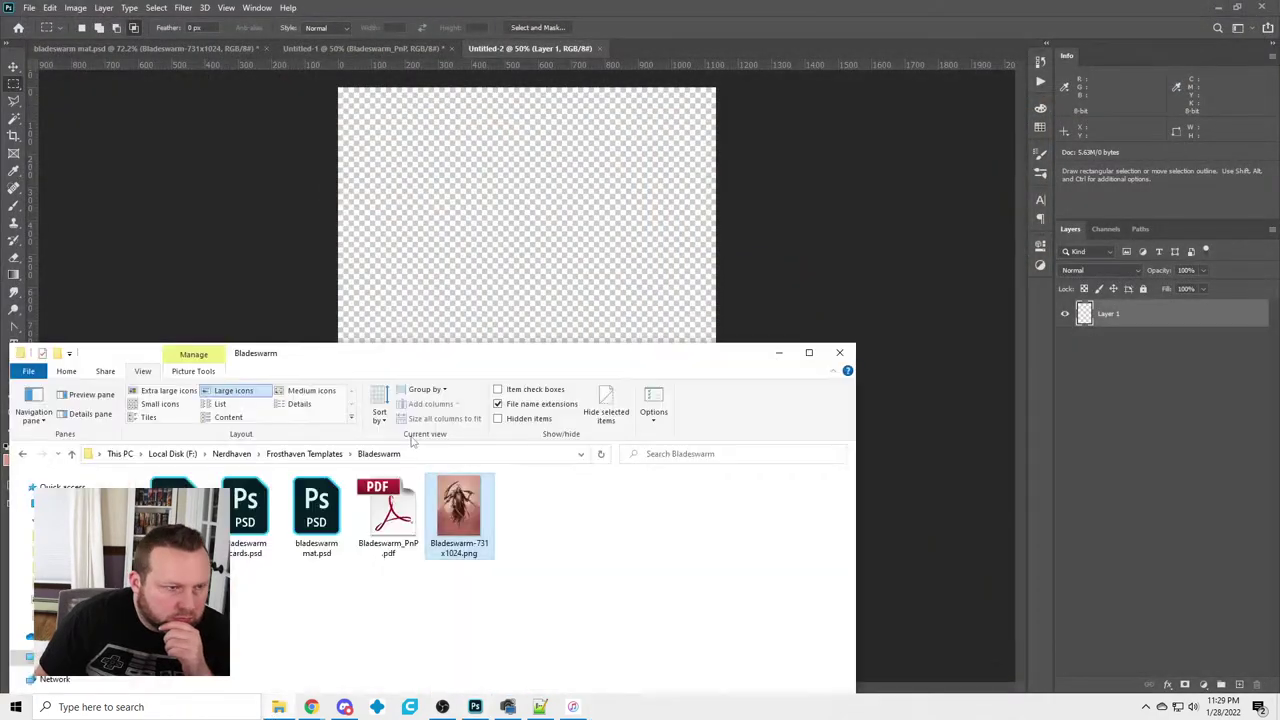
left_click_drag(457, 510, 503, 257)
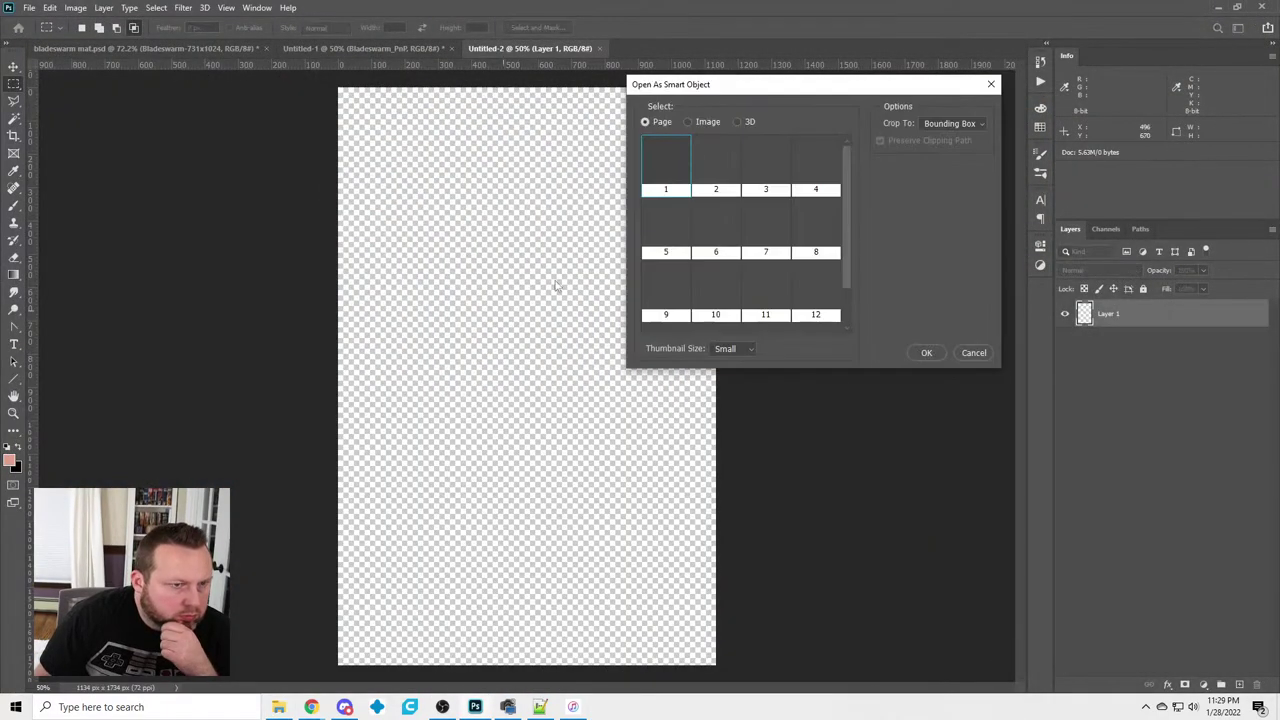
left_click(689, 122)
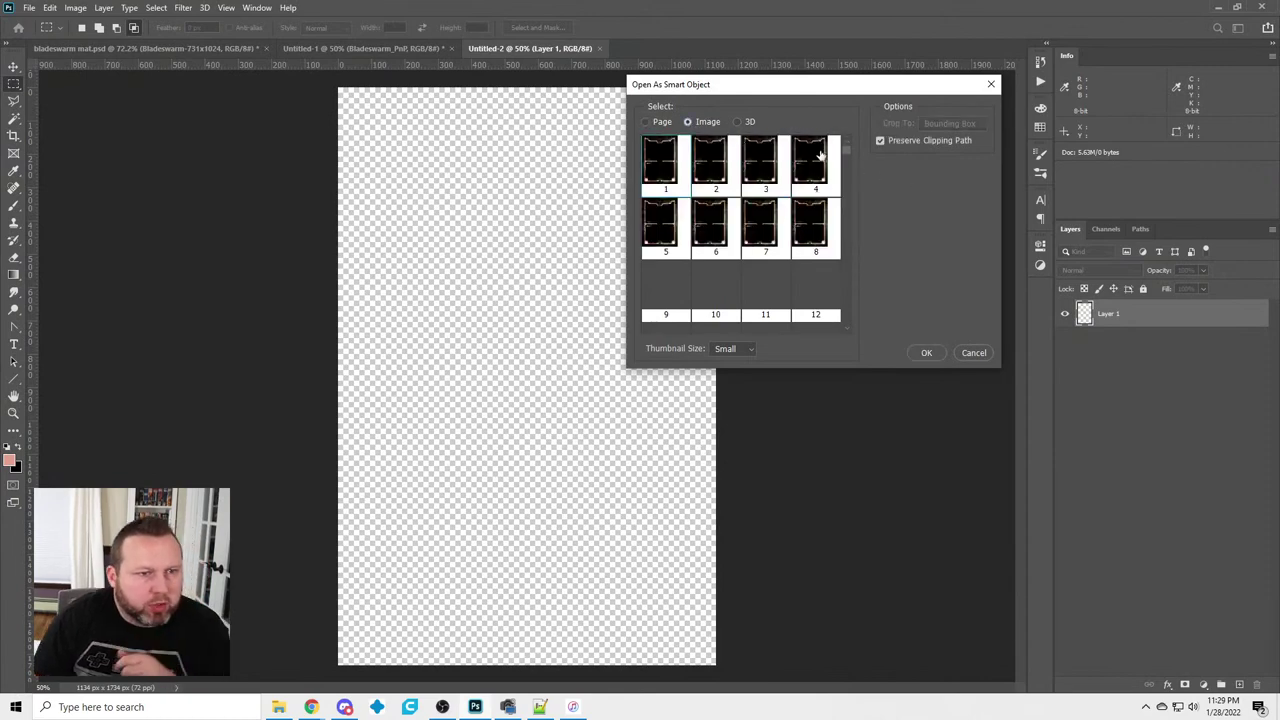
scroll(808, 224, "down", 3)
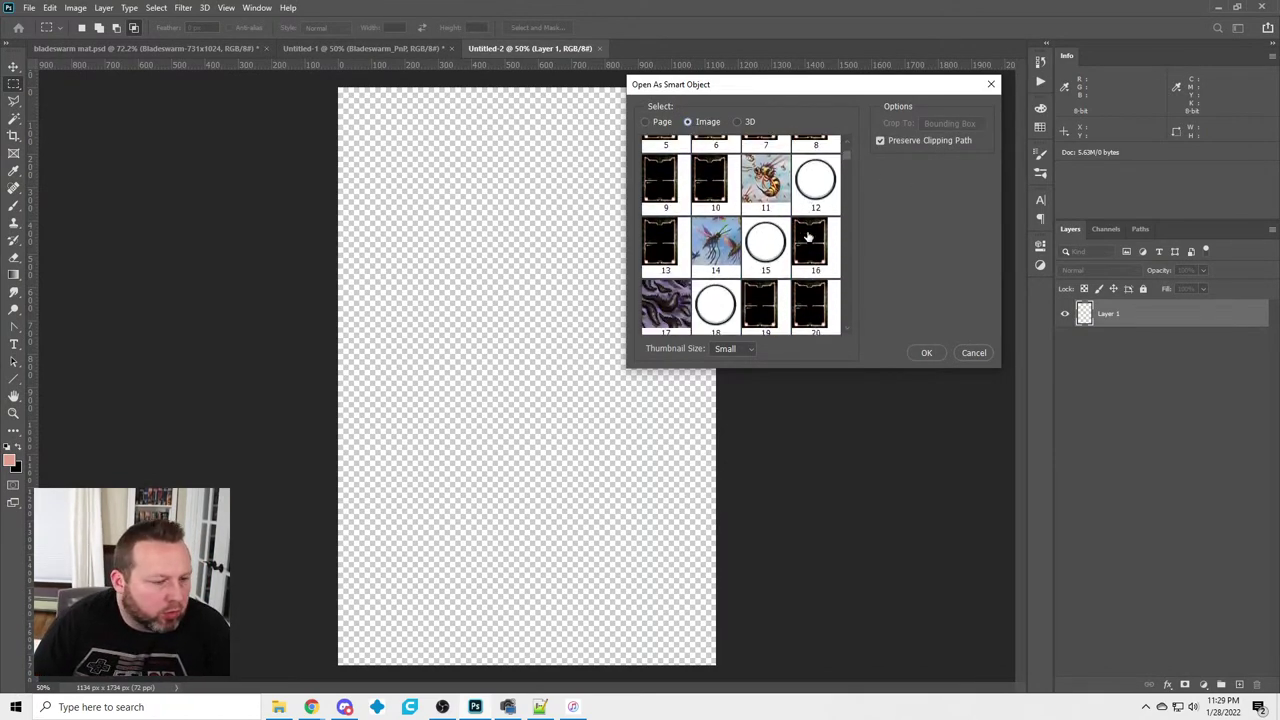
scroll(808, 236, "down", 4)
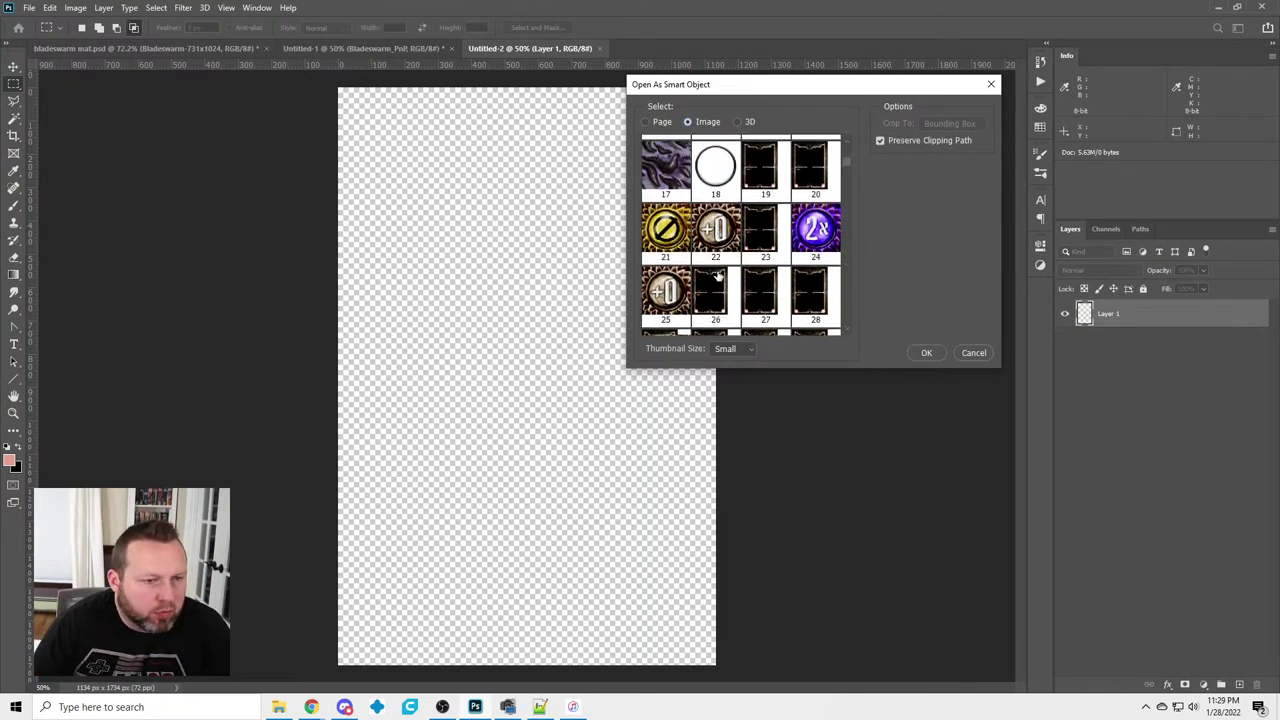
scroll(717, 270, "down", 4)
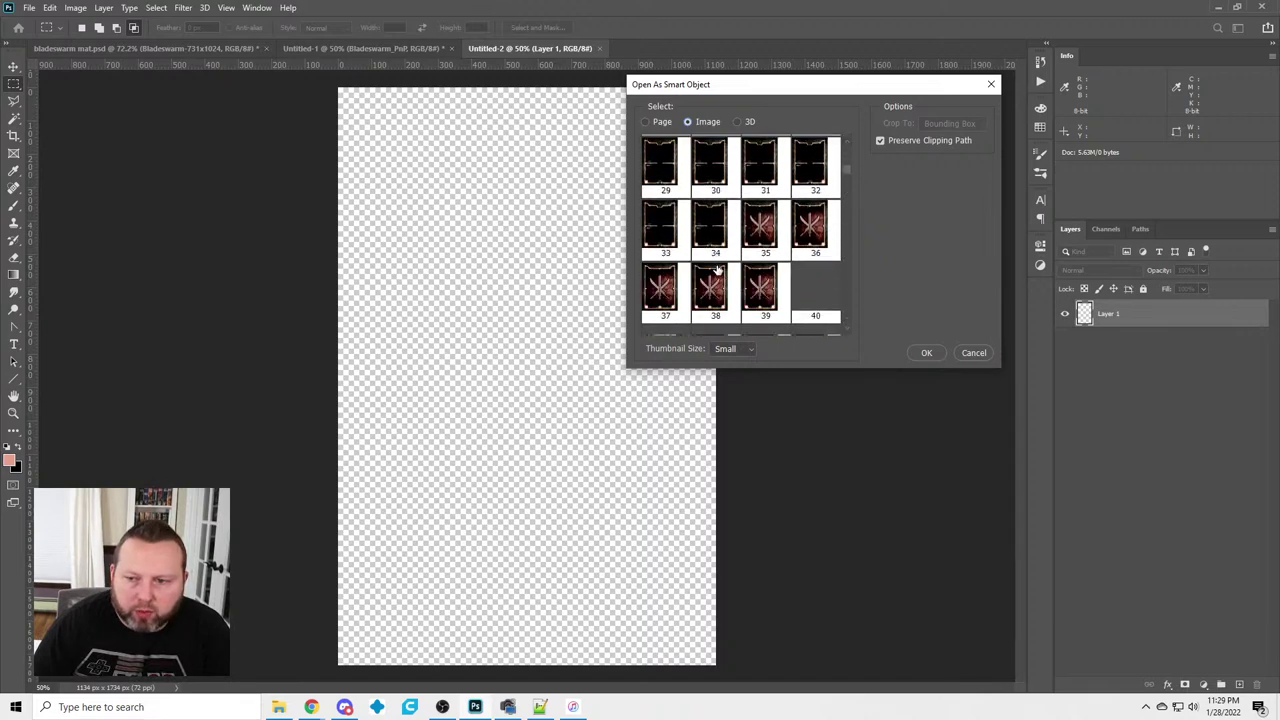
scroll(717, 258, "down", 3)
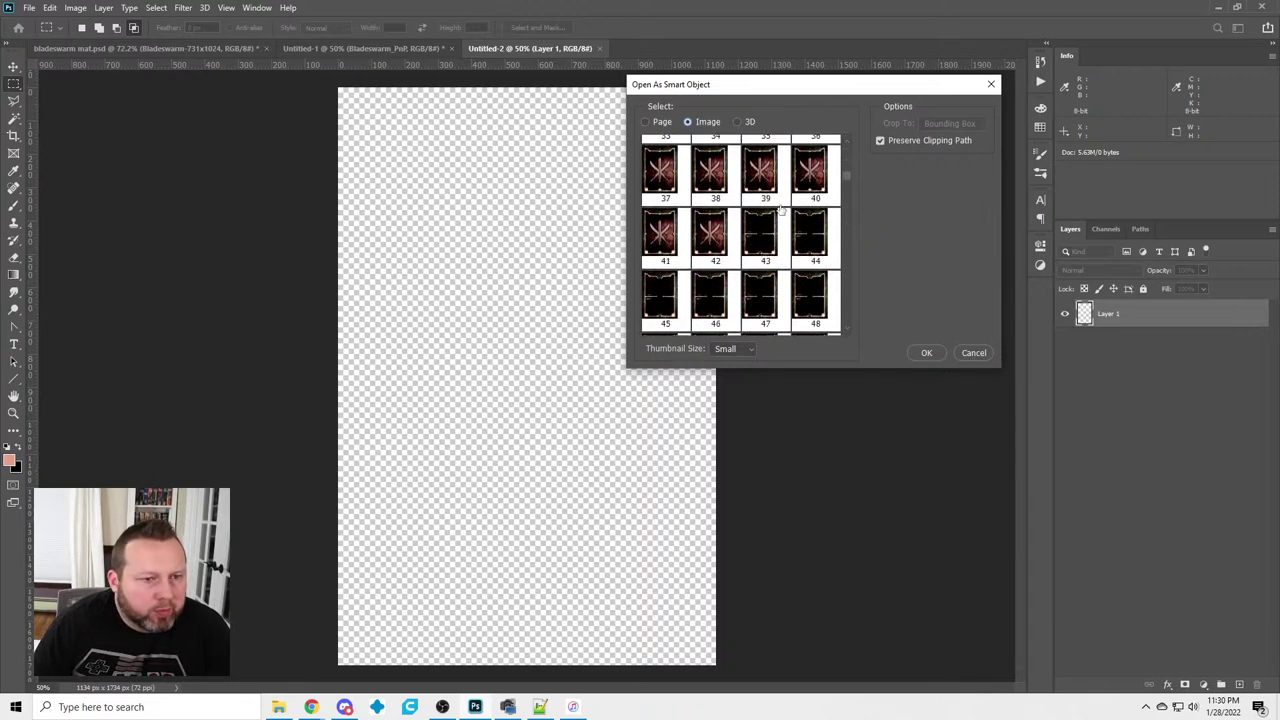
scroll(780, 208, "down", 8)
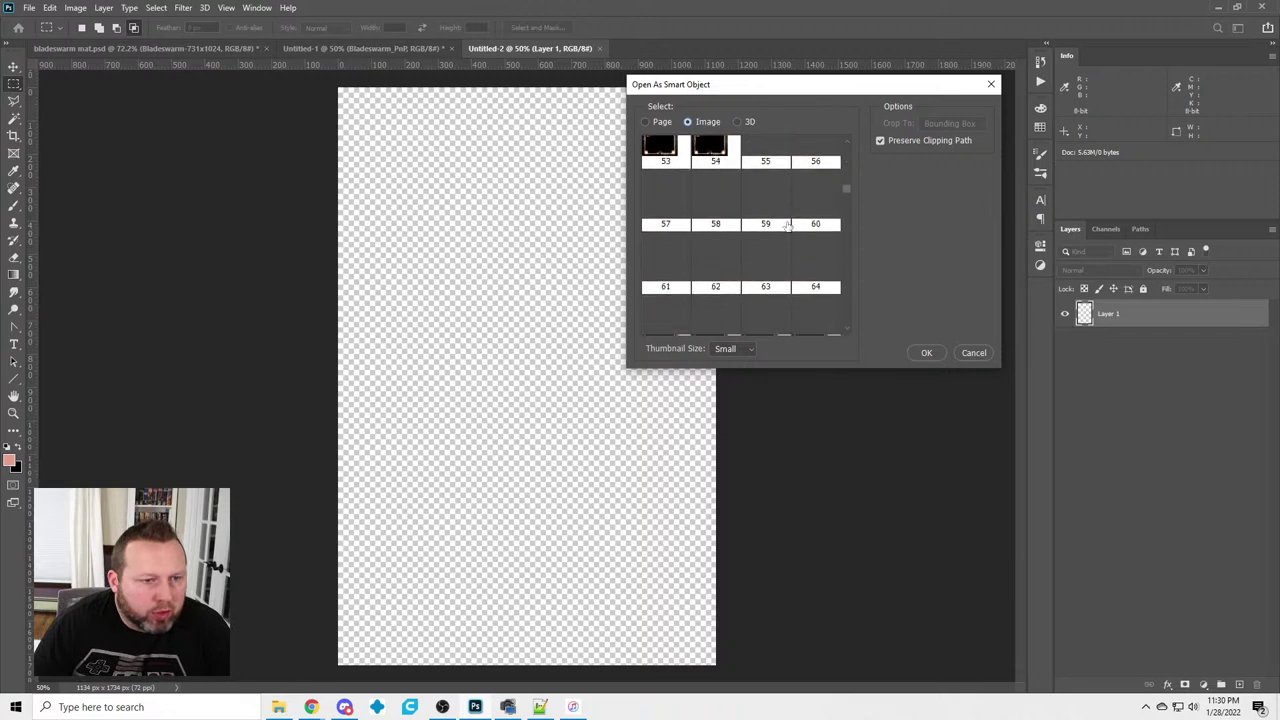
scroll(787, 228, "down", 3)
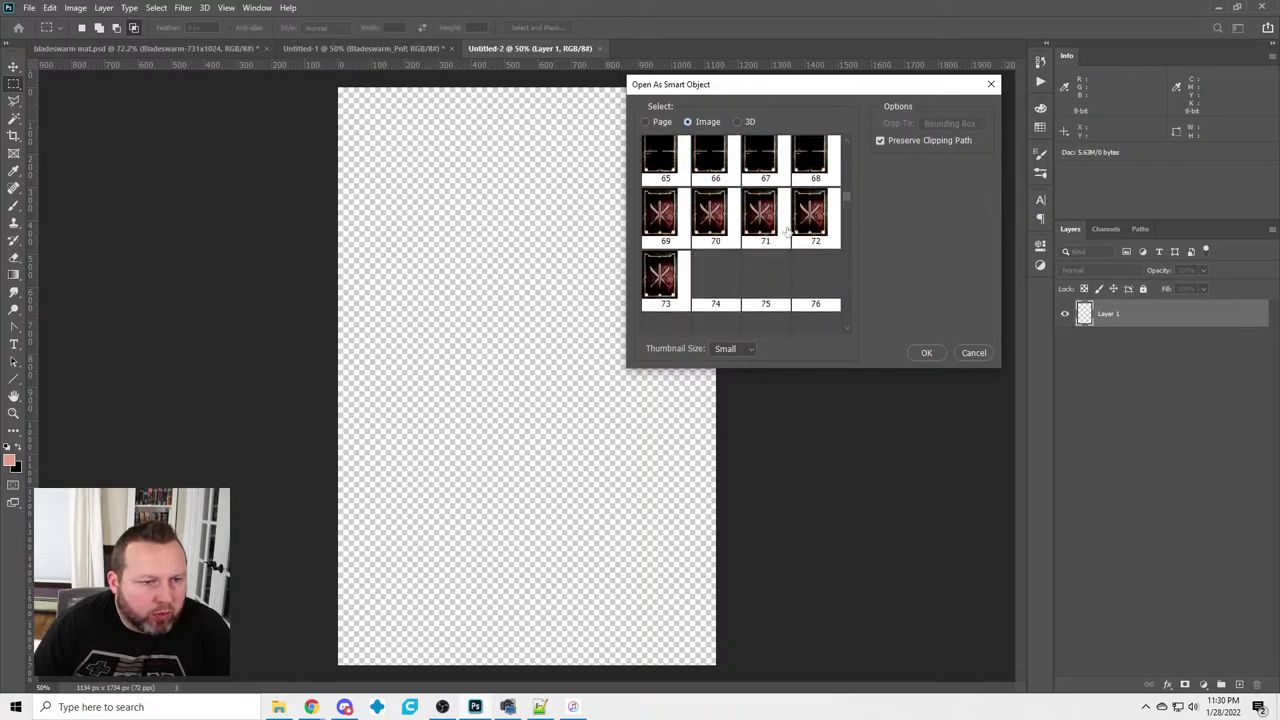
scroll(787, 230, "down", 3)
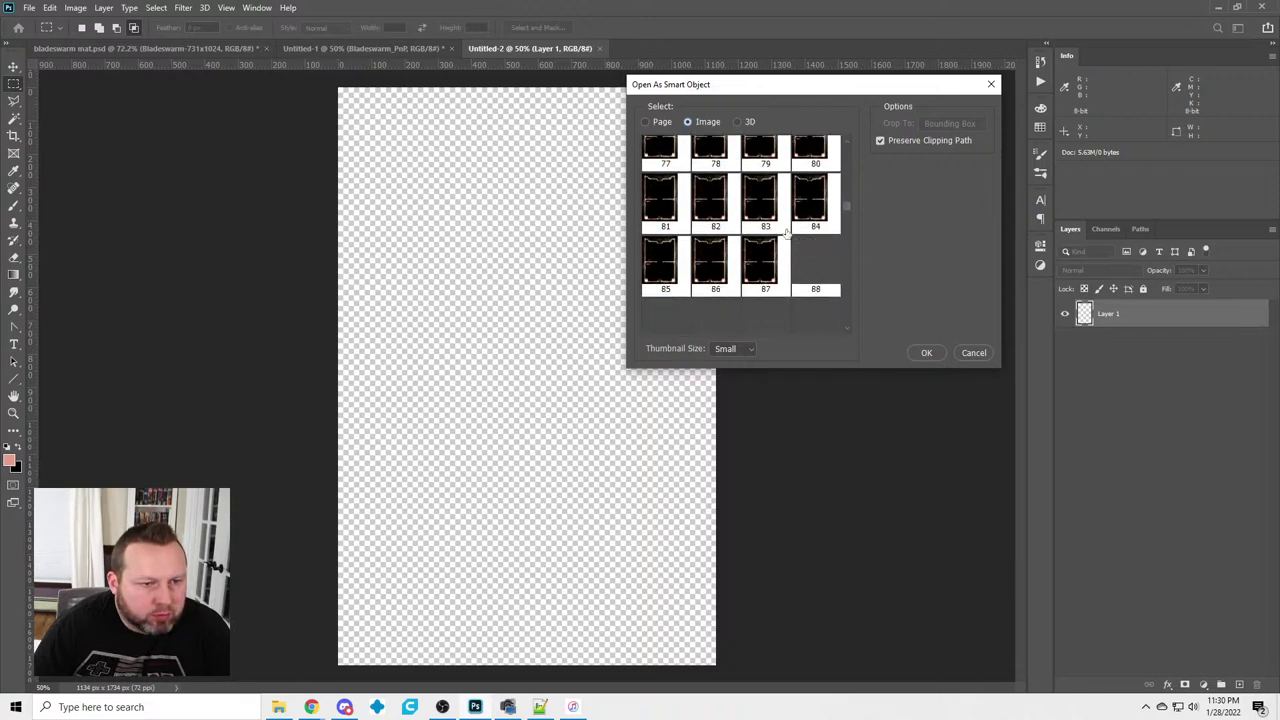
scroll(787, 232, "down", 3)
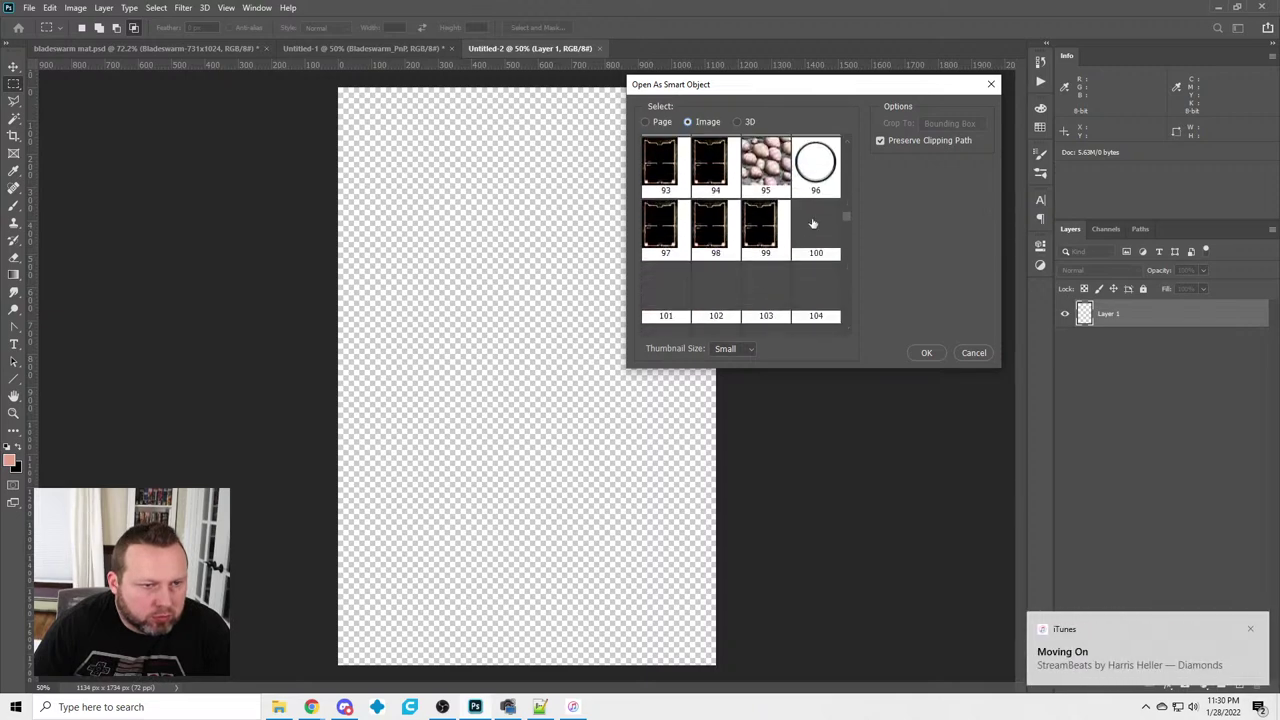
left_click_drag(846, 210, 846, 244)
scroll(801, 288, "down", 2)
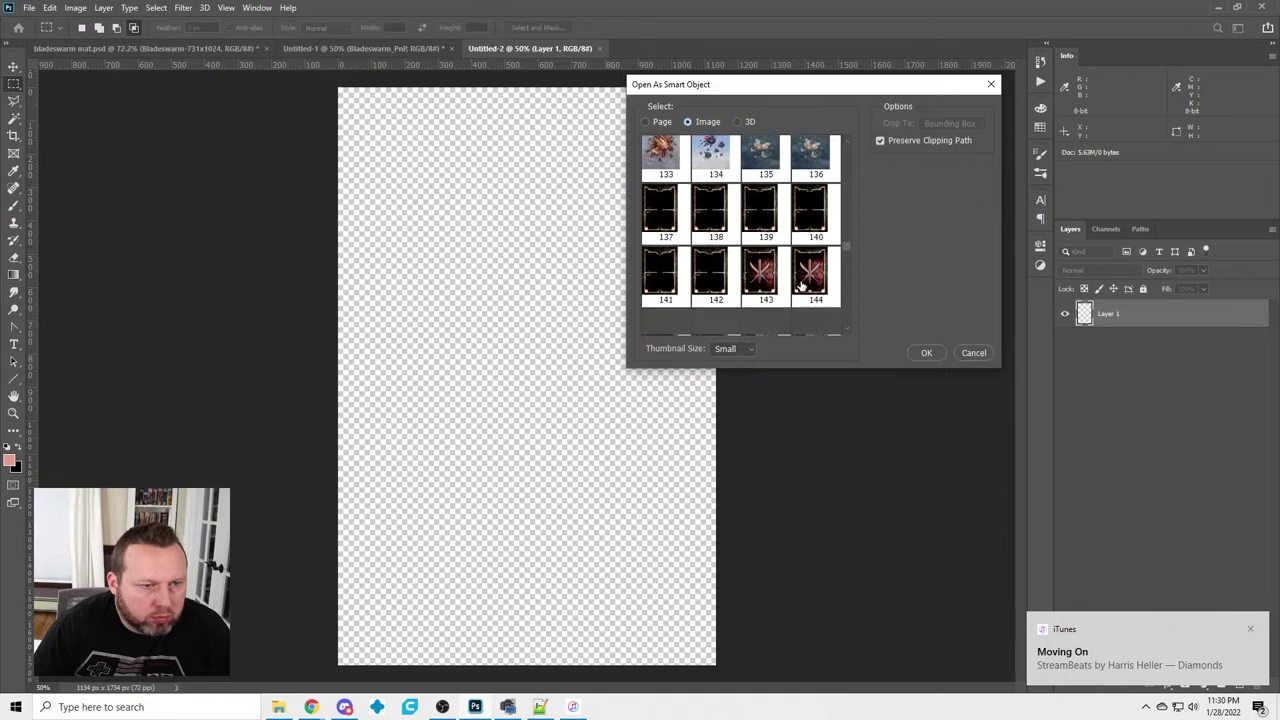
scroll(801, 288, "down", 3)
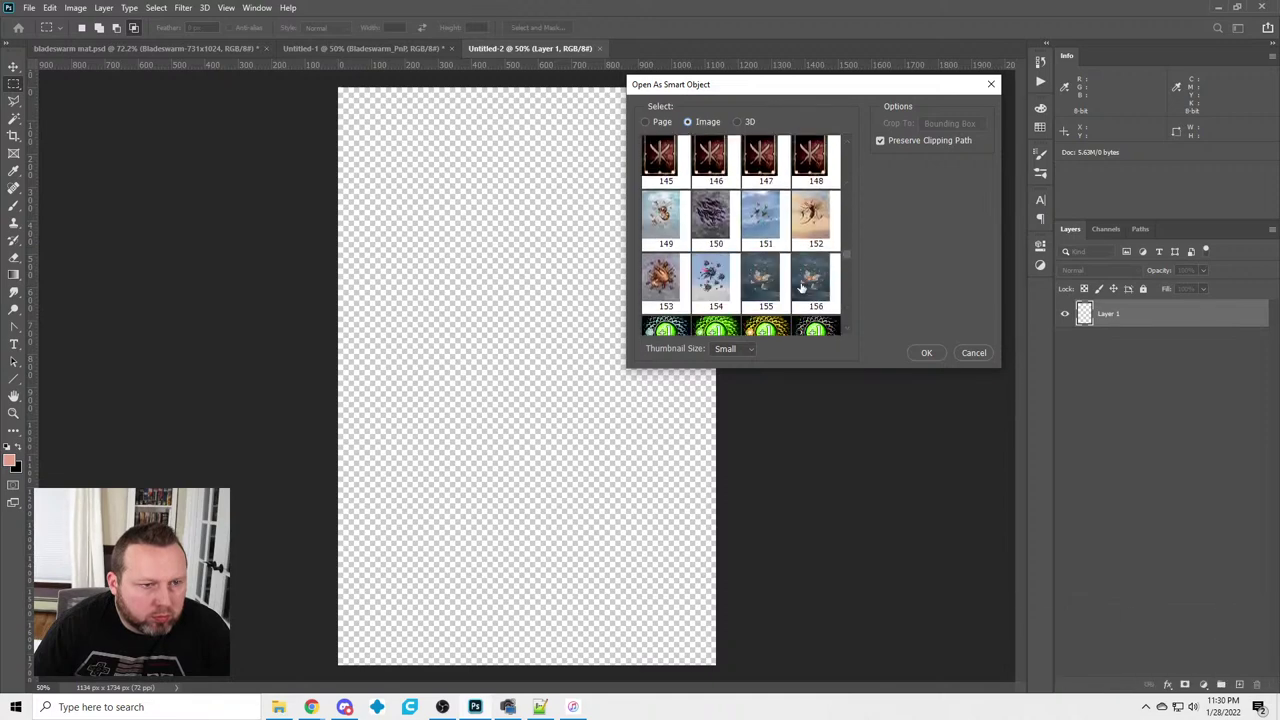
scroll(801, 288, "down", 6)
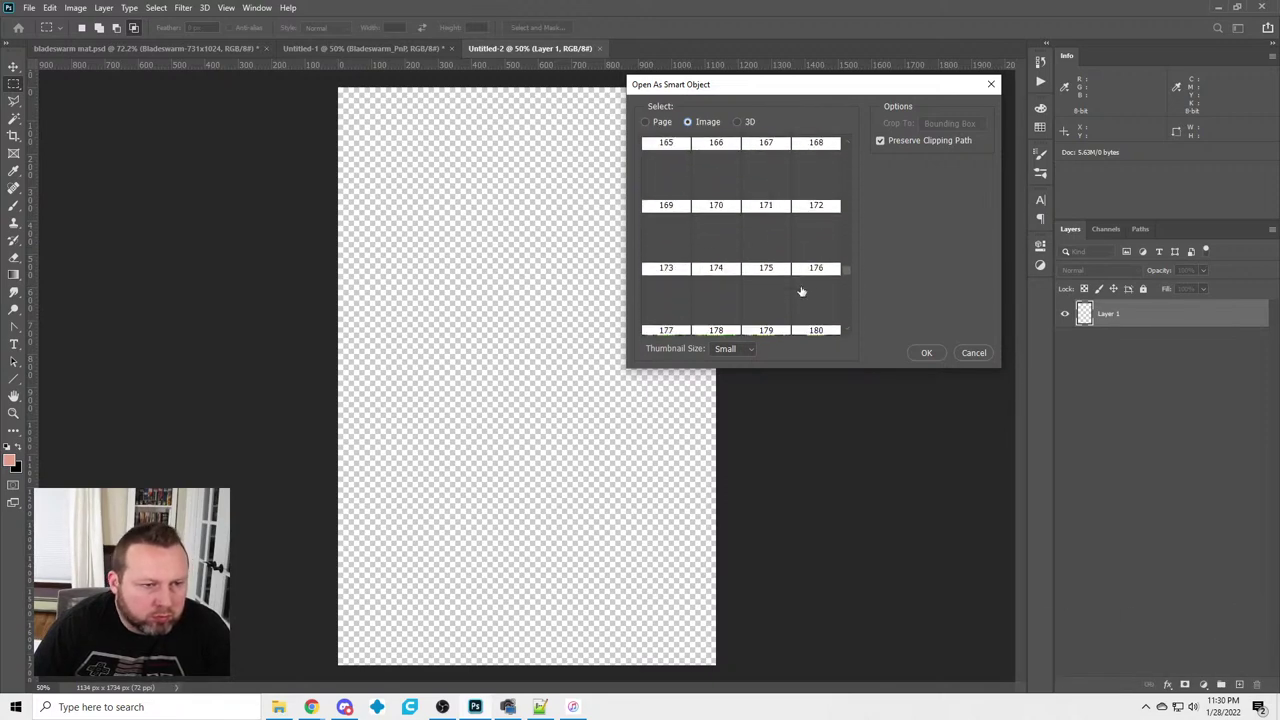
scroll(801, 289, "down", 3)
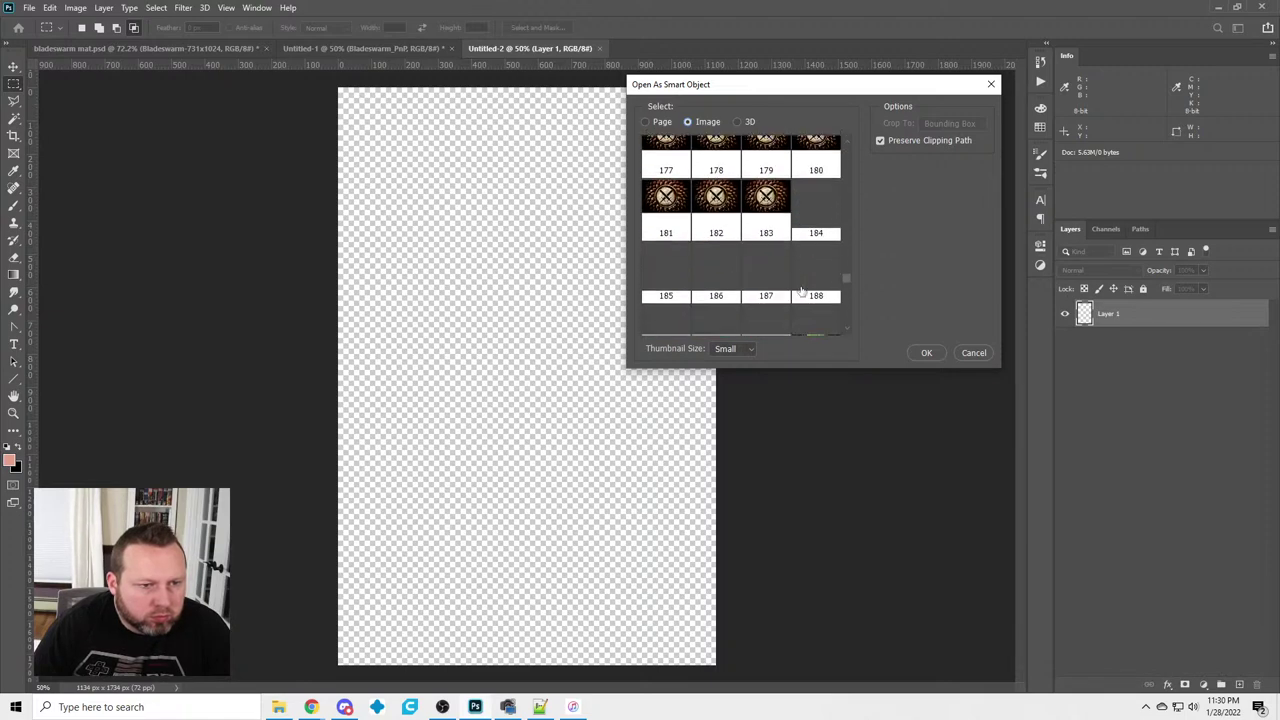
scroll(801, 291, "down", 2)
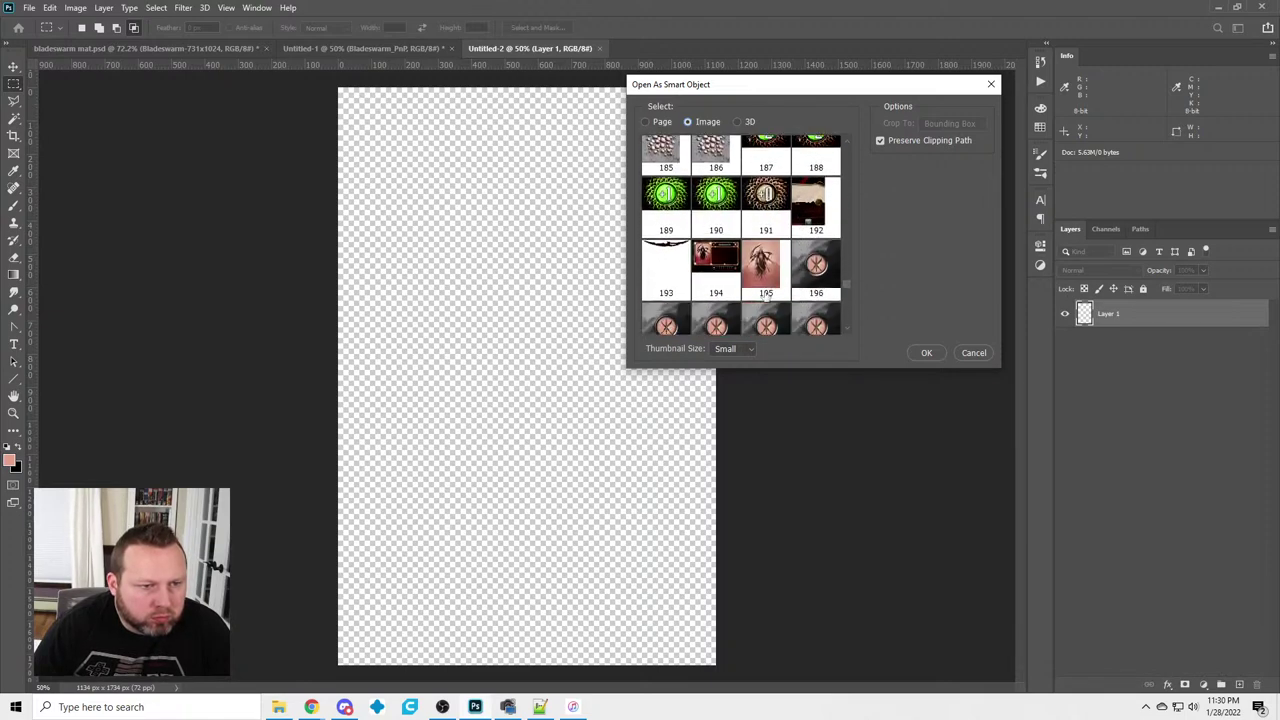
scroll(790, 292, "down", 2)
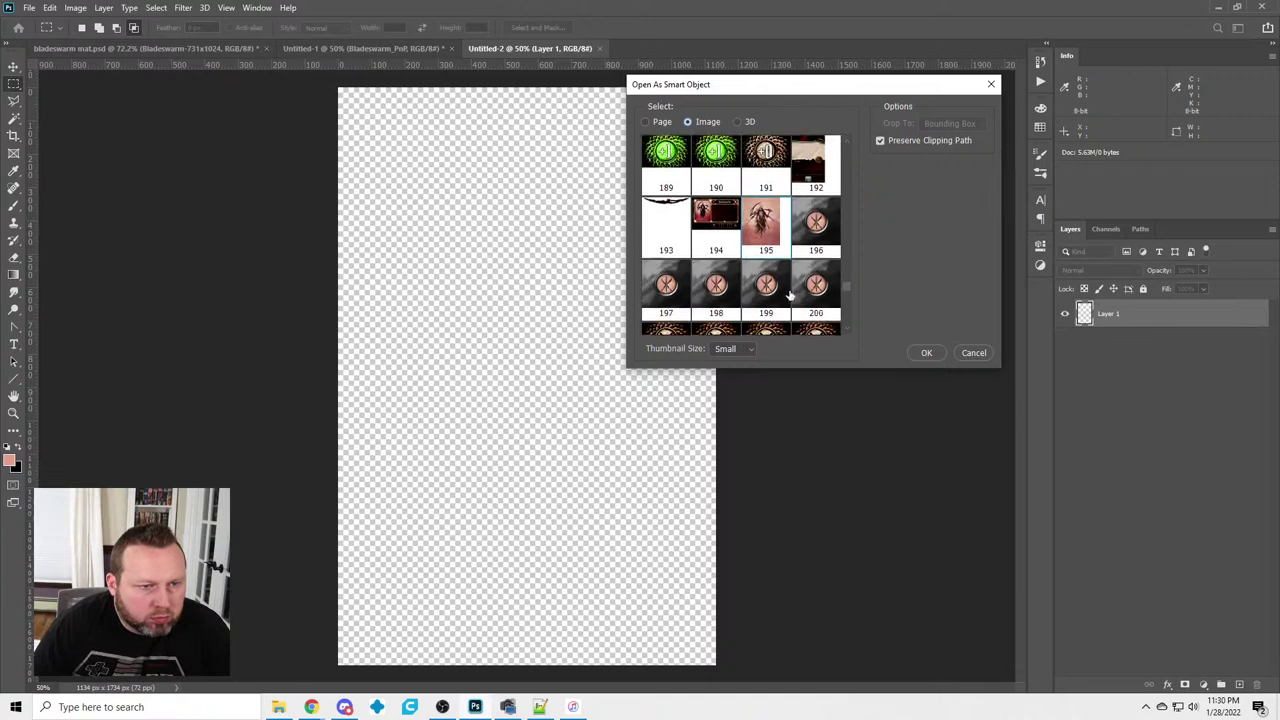
scroll(790, 291, "down", 2)
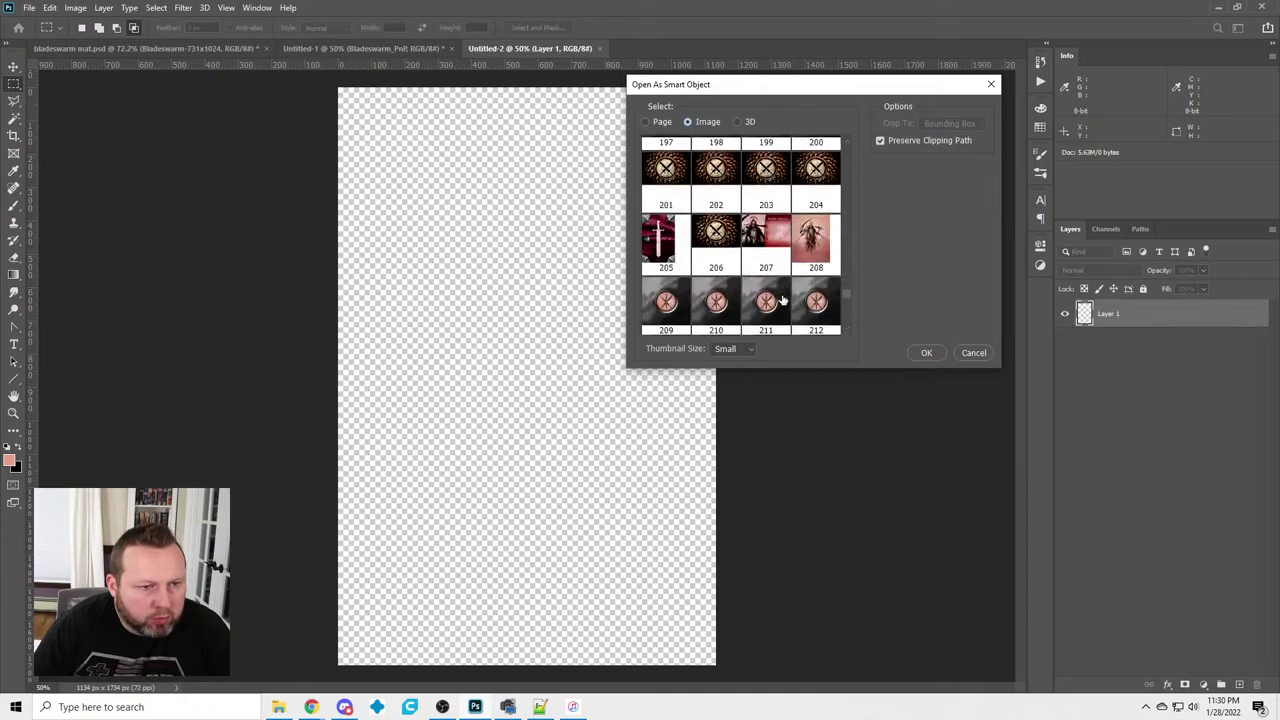
Try to place an embedded character artwork image from the PDF into the blank document
left_click(800, 237)
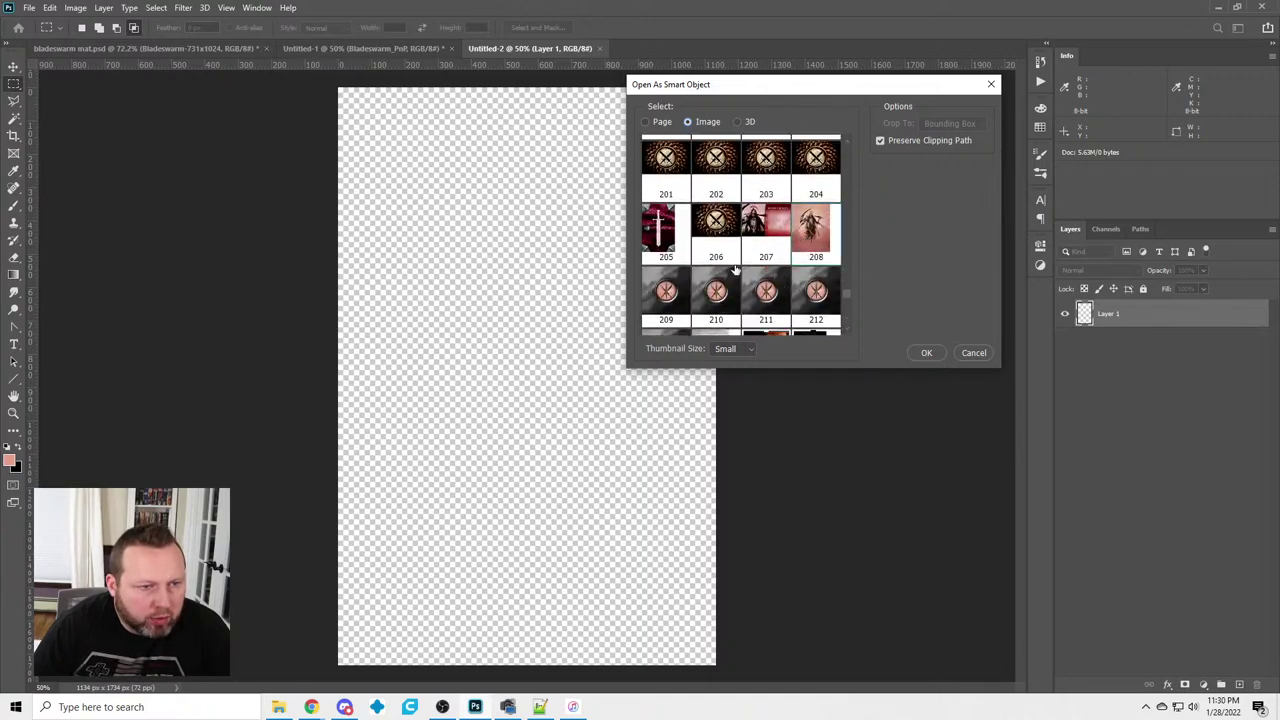
scroll(735, 270, "down", 1)
scroll(735, 268, "up", 2)
double_click(808, 290)
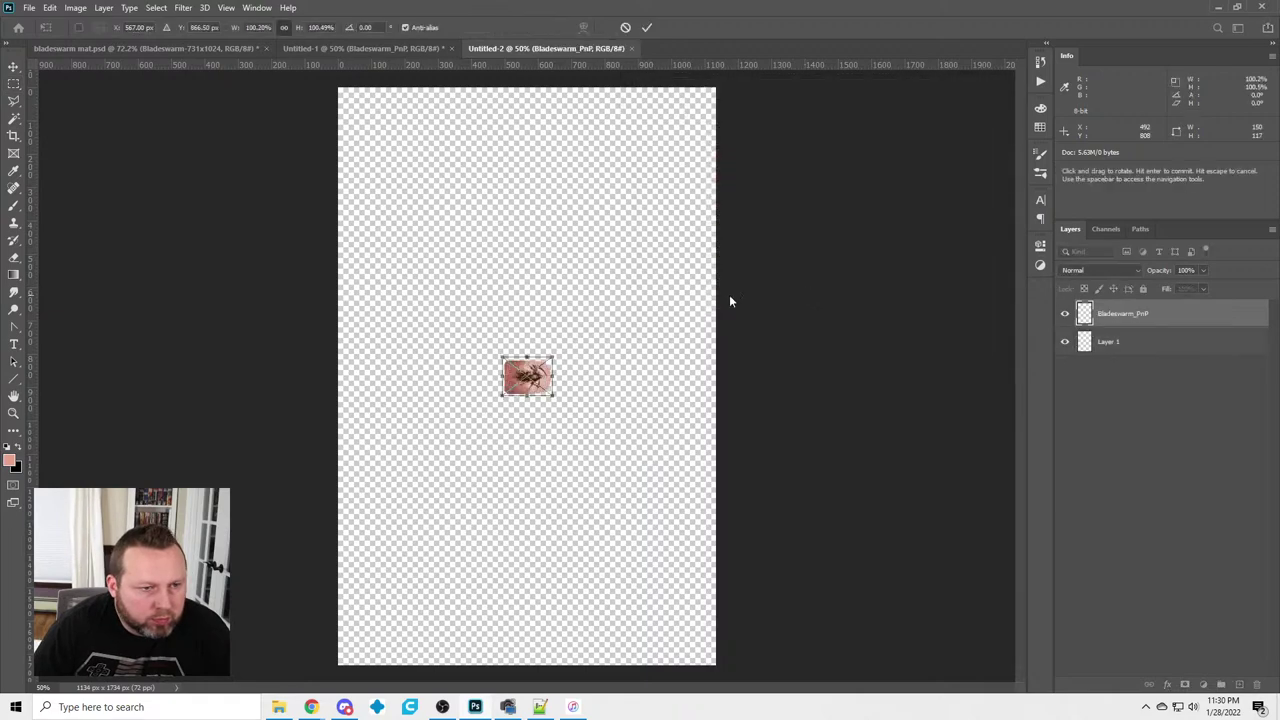
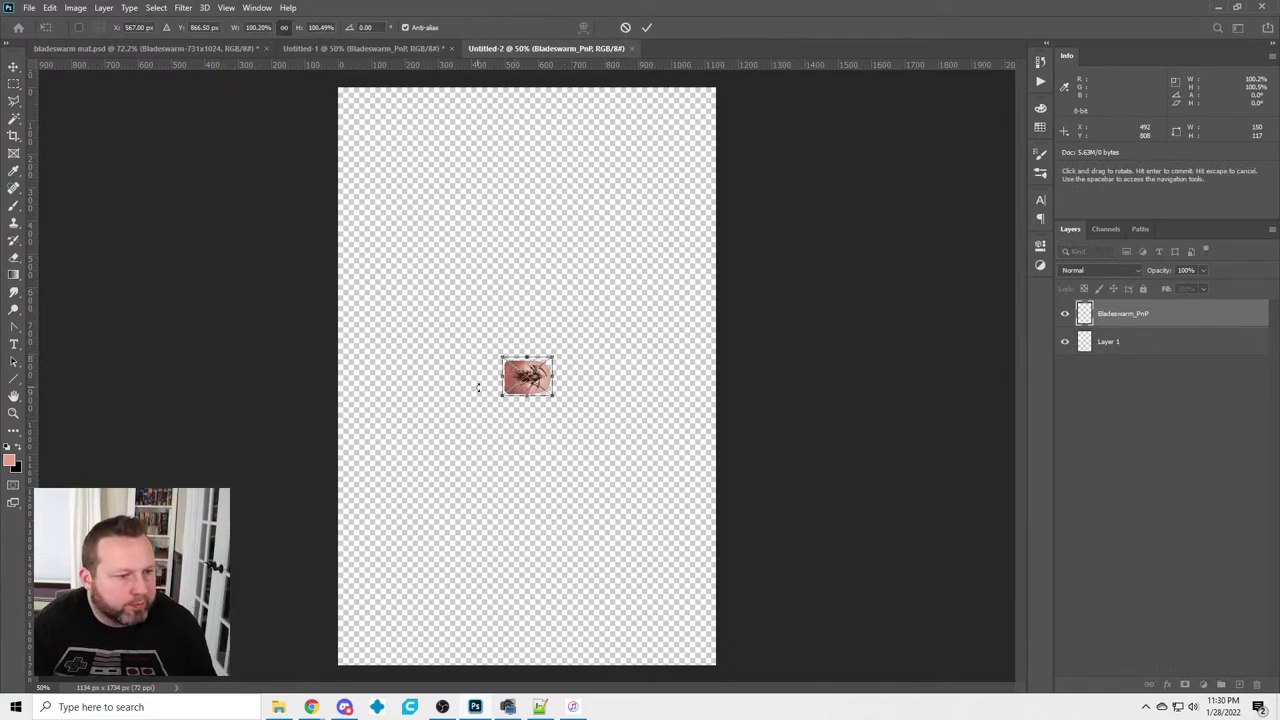
key("Escape")
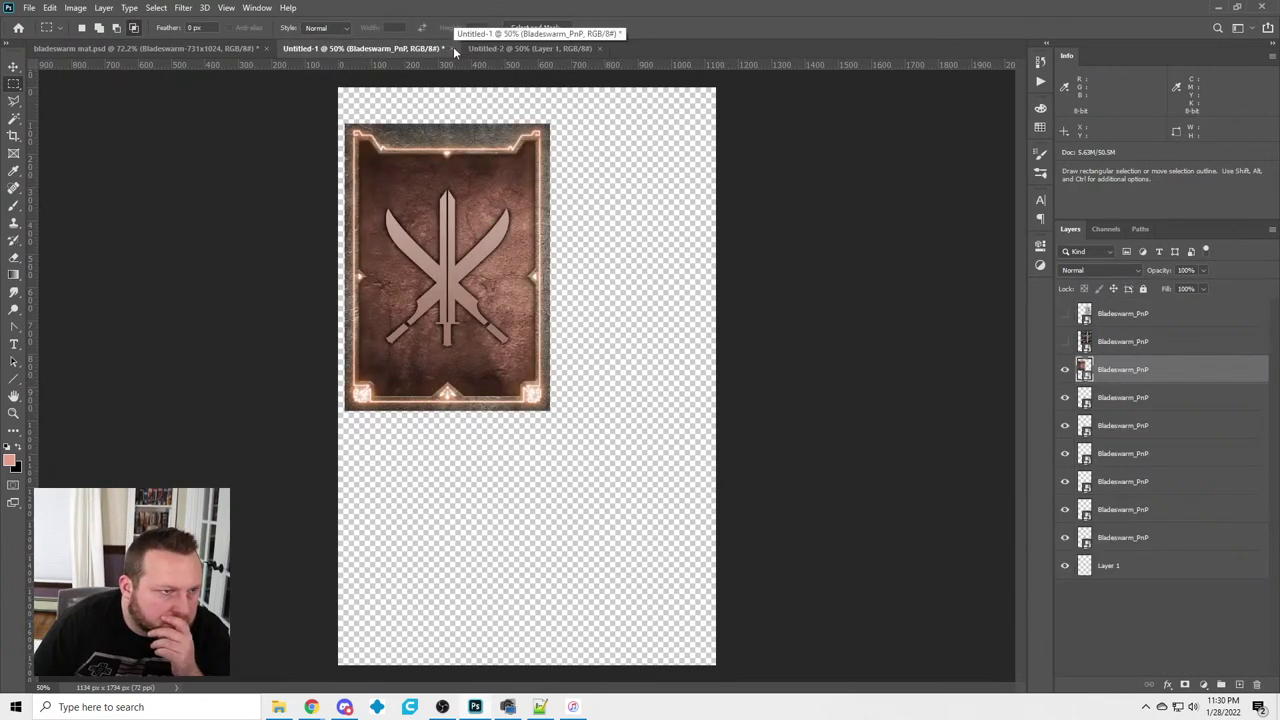
Hide the card-back layer in Untitled-1 to view what lies beneath, and check the bladeswarm mat document
left_click(1064, 370)
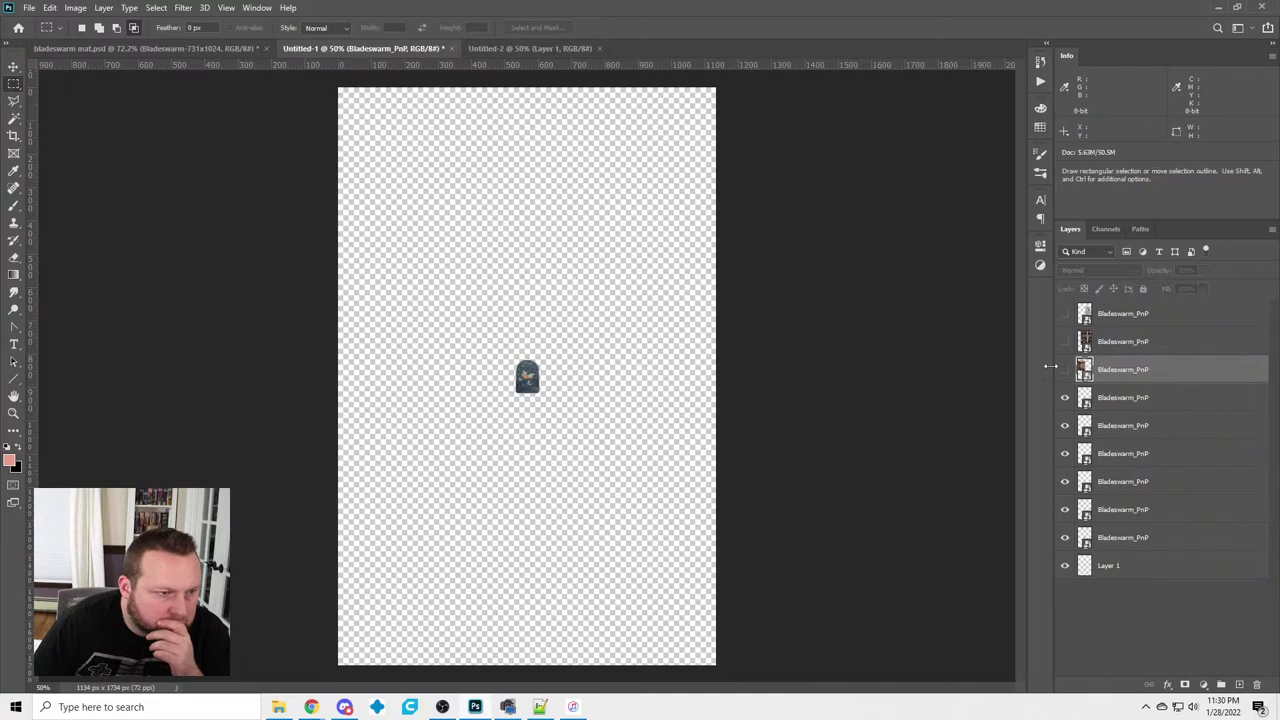
left_click(150, 48)
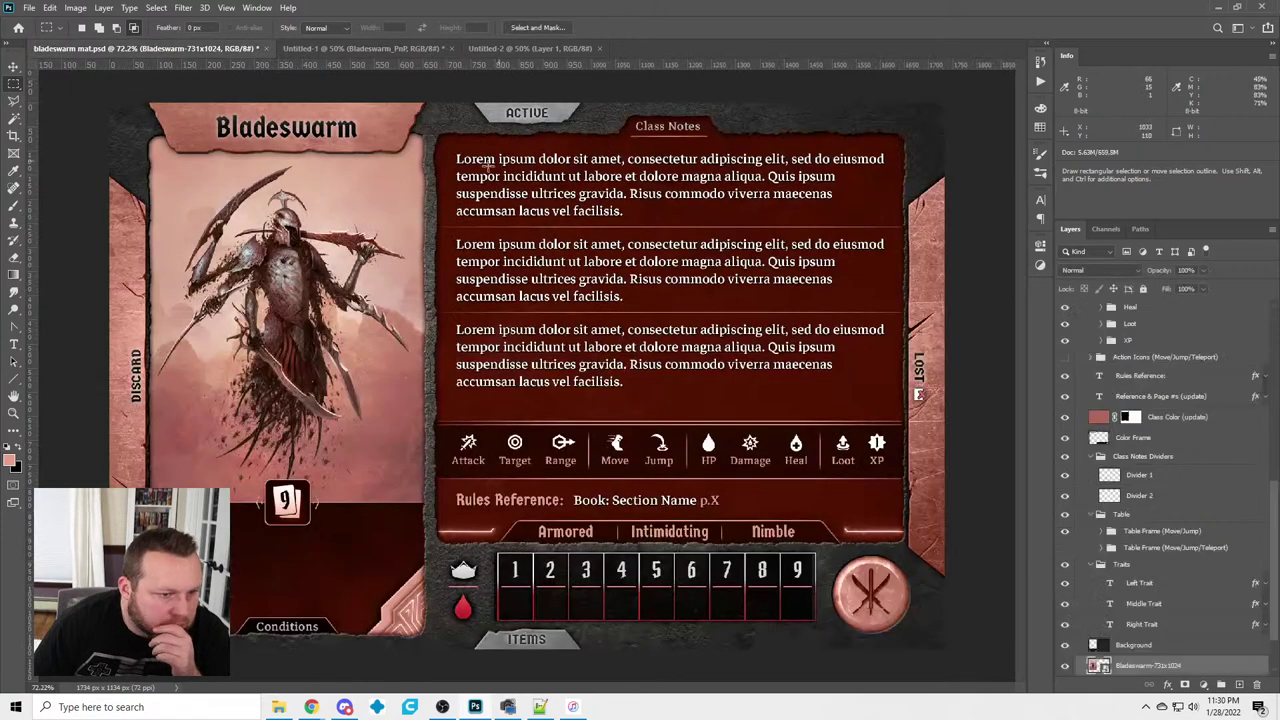
left_click(325, 49)
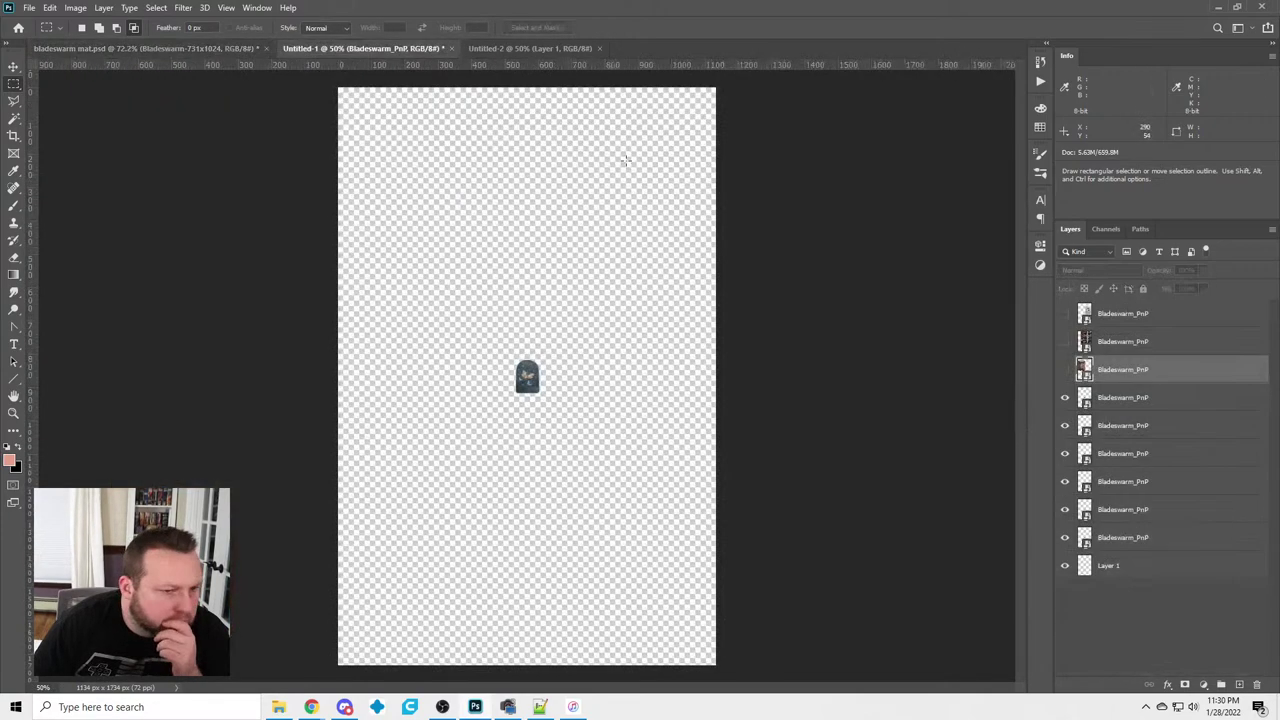
Delete the card-back layer, the ability card sheet layer and the empty Layer 1 from Untitled-1
left_click(1065, 370)
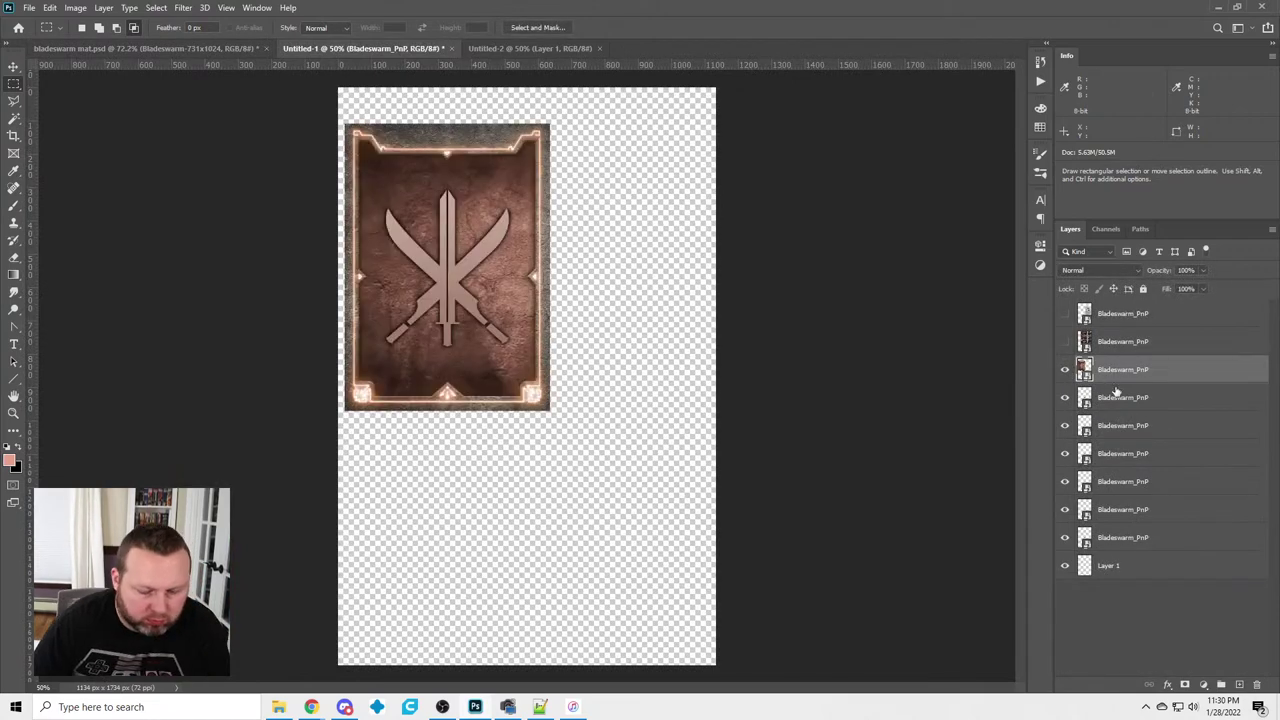
key("Delete")
left_click(1065, 341)
left_click(1137, 343)
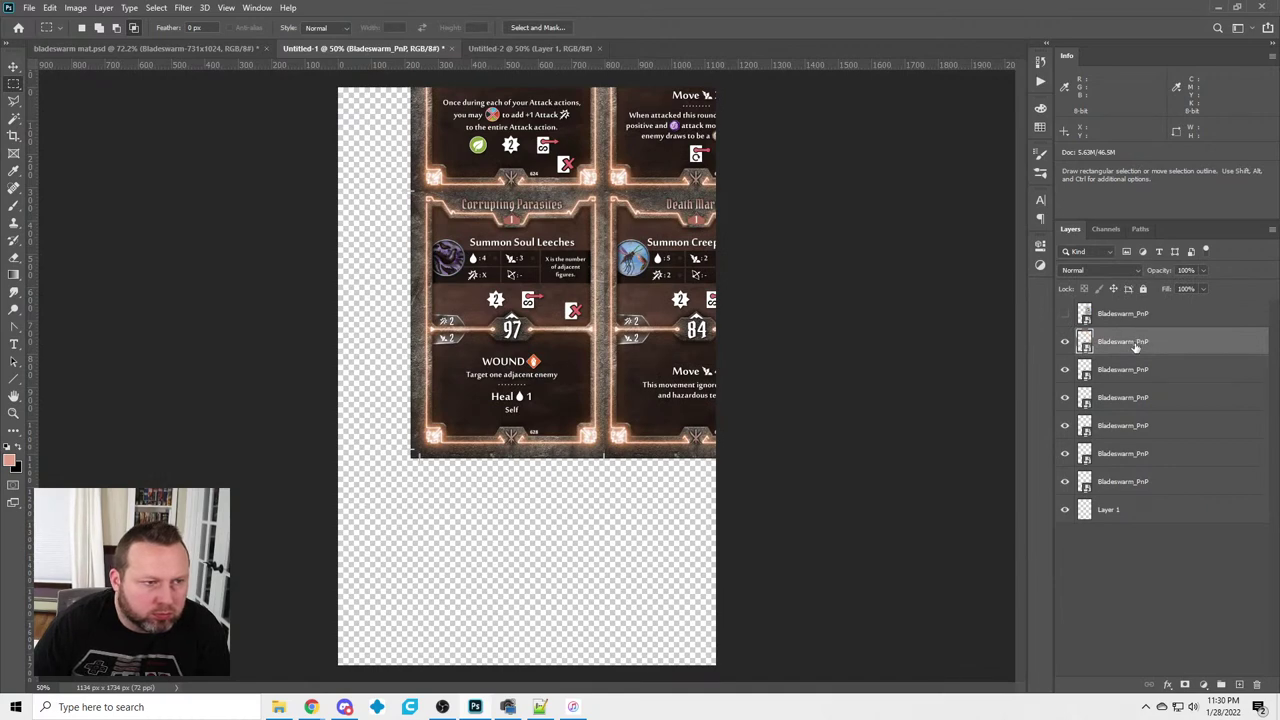
key("Delete")
left_click(1065, 314)
left_click(1065, 314)
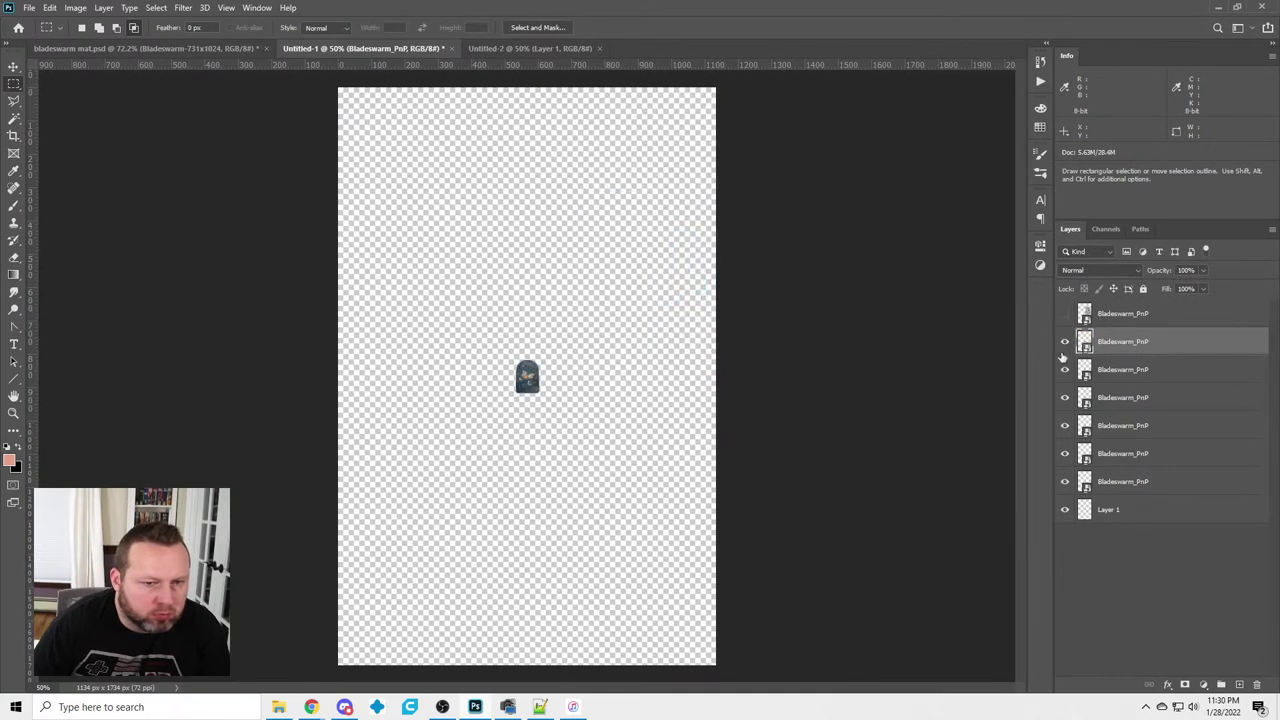
left_click(1137, 510)
key("Delete")
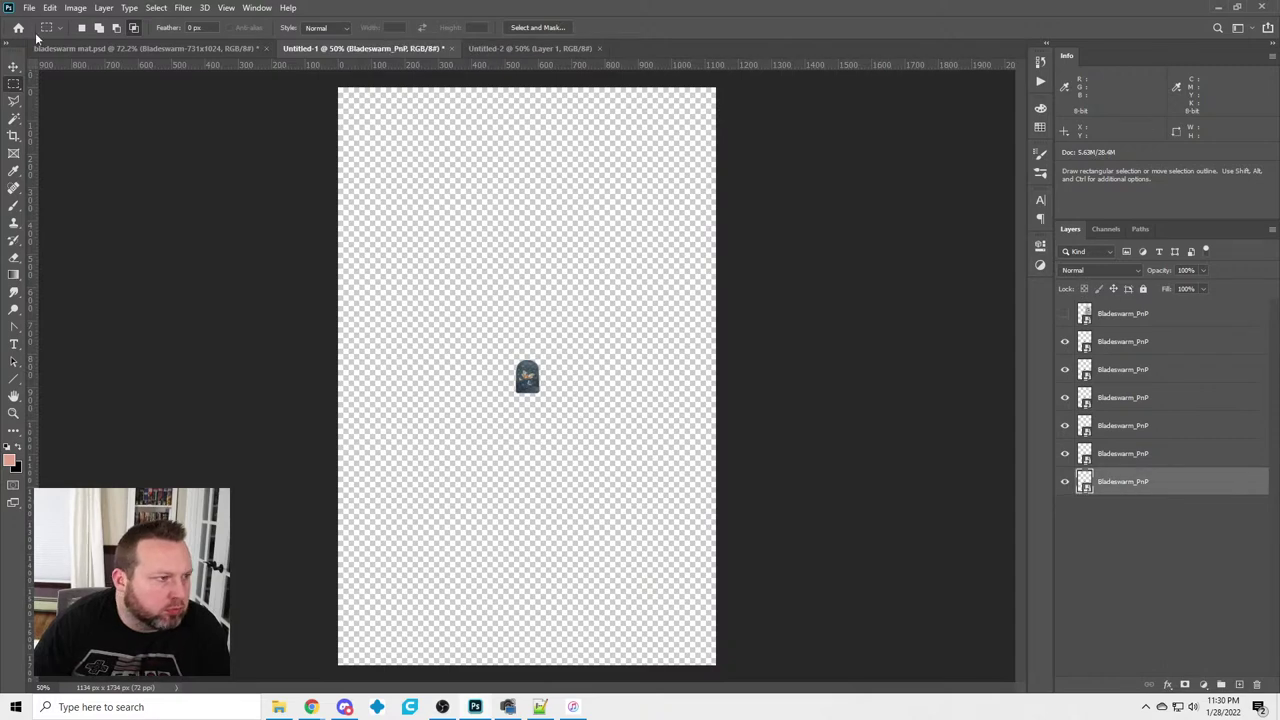
Close the empty Untitled-2 document and return to bladeswarm mat.psd to inspect the portrait artwork up close
left_click(494, 48)
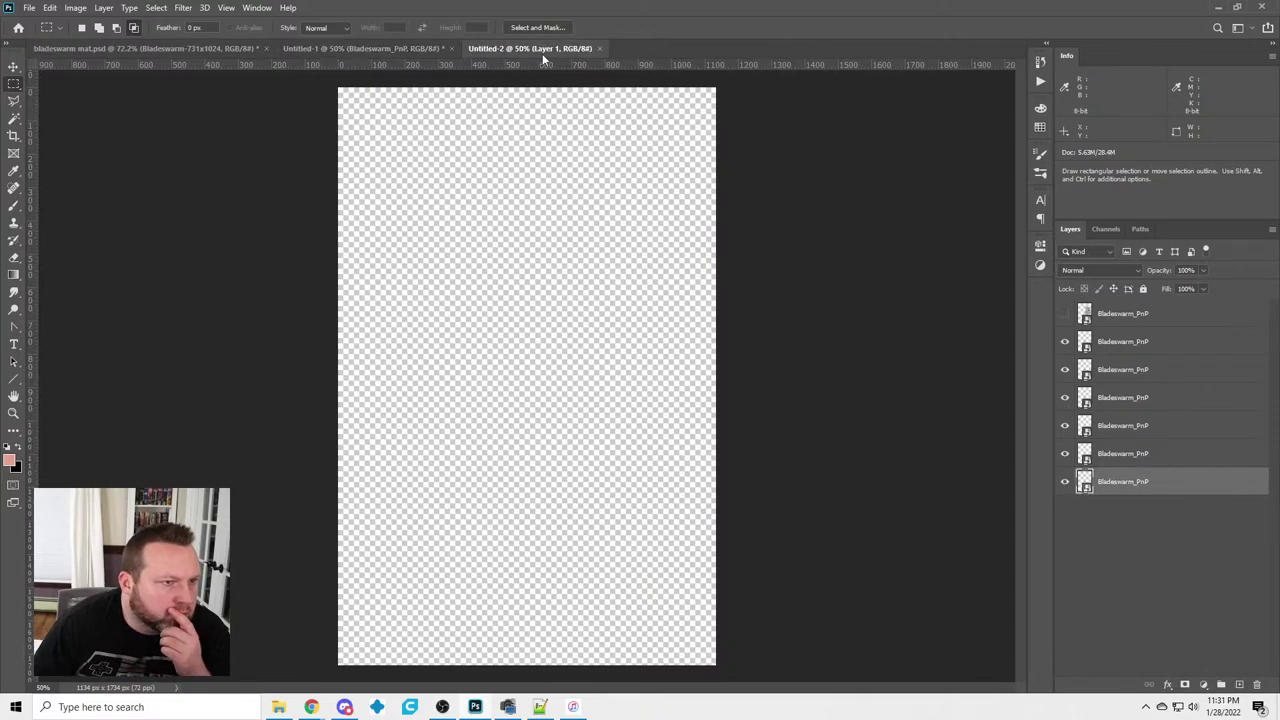
left_click(599, 48)
left_click(145, 48)
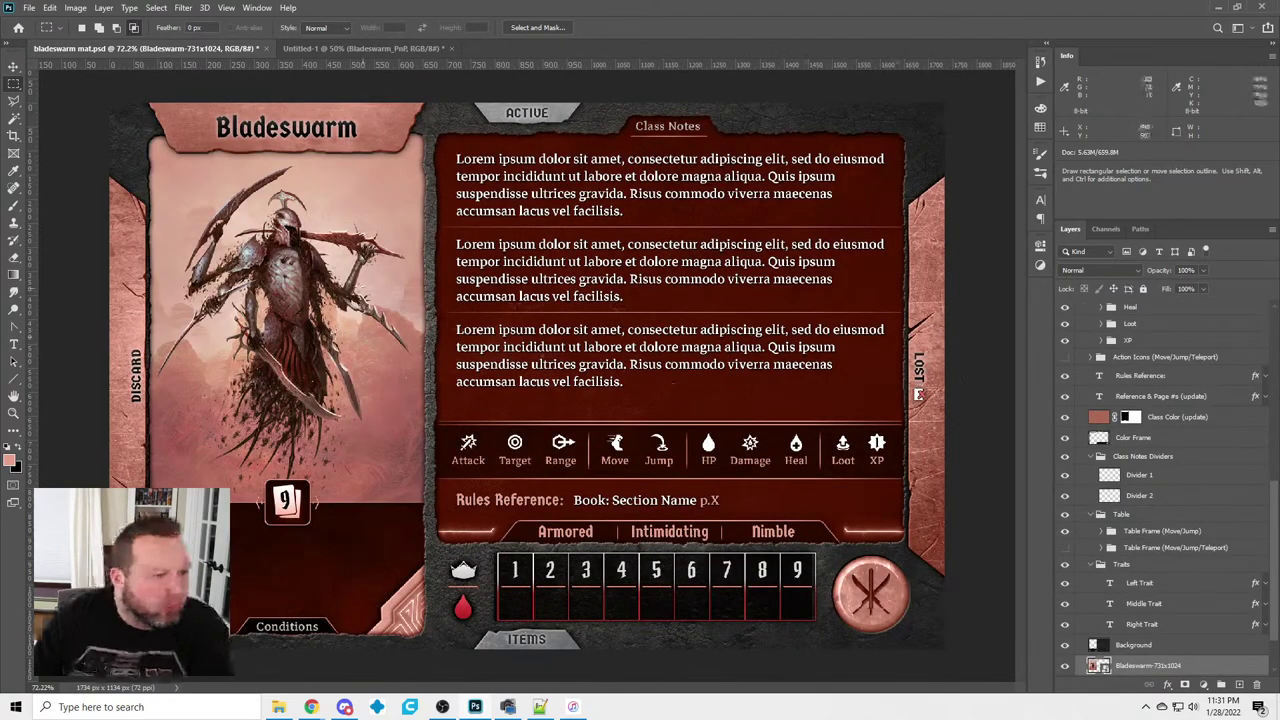
scroll(350, 285, "up", 4)
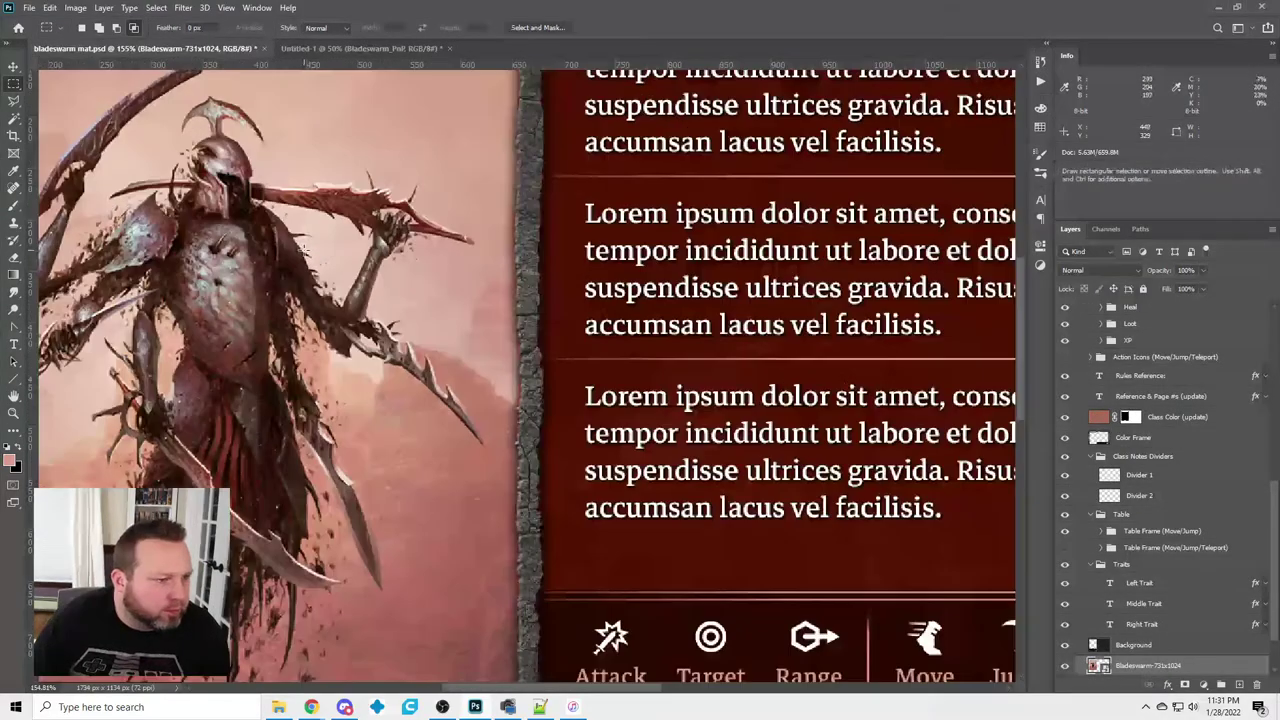
scroll(398, 380, "down", 3)
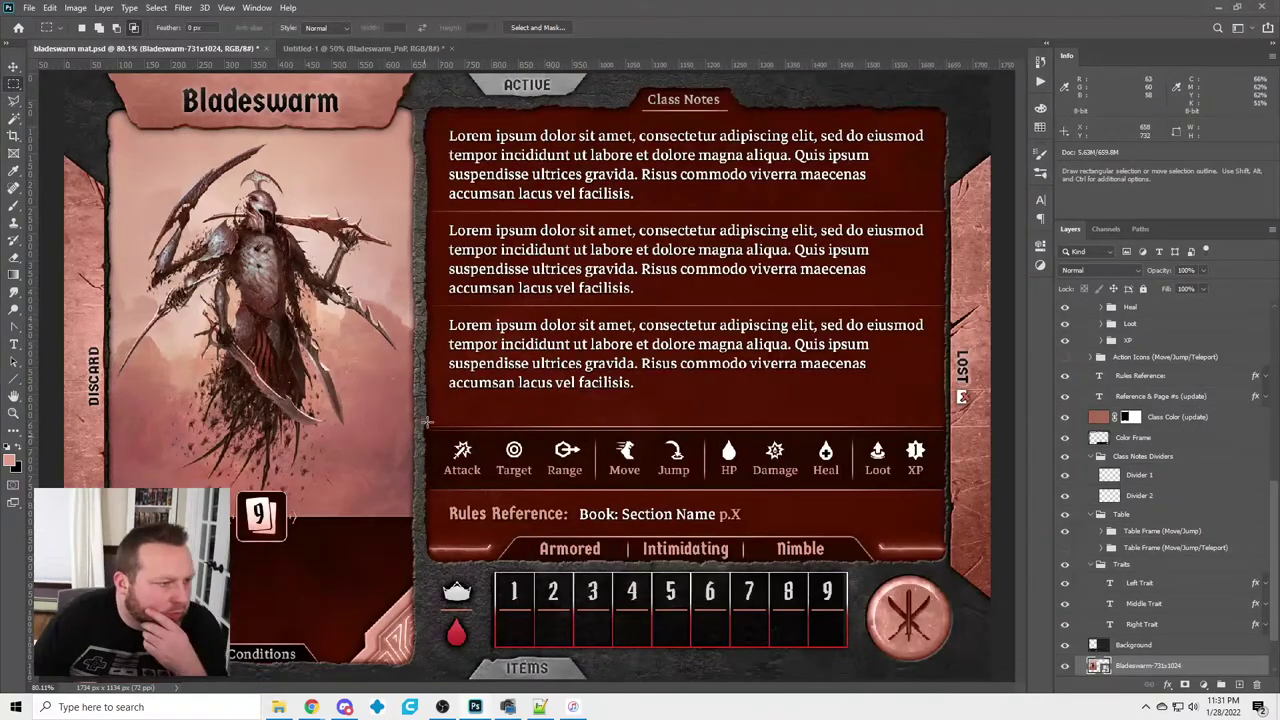
Free-transform the placed Bladeswarm portrait artwork to a scale of about 337.26% within its frame
left_click(50, 7)
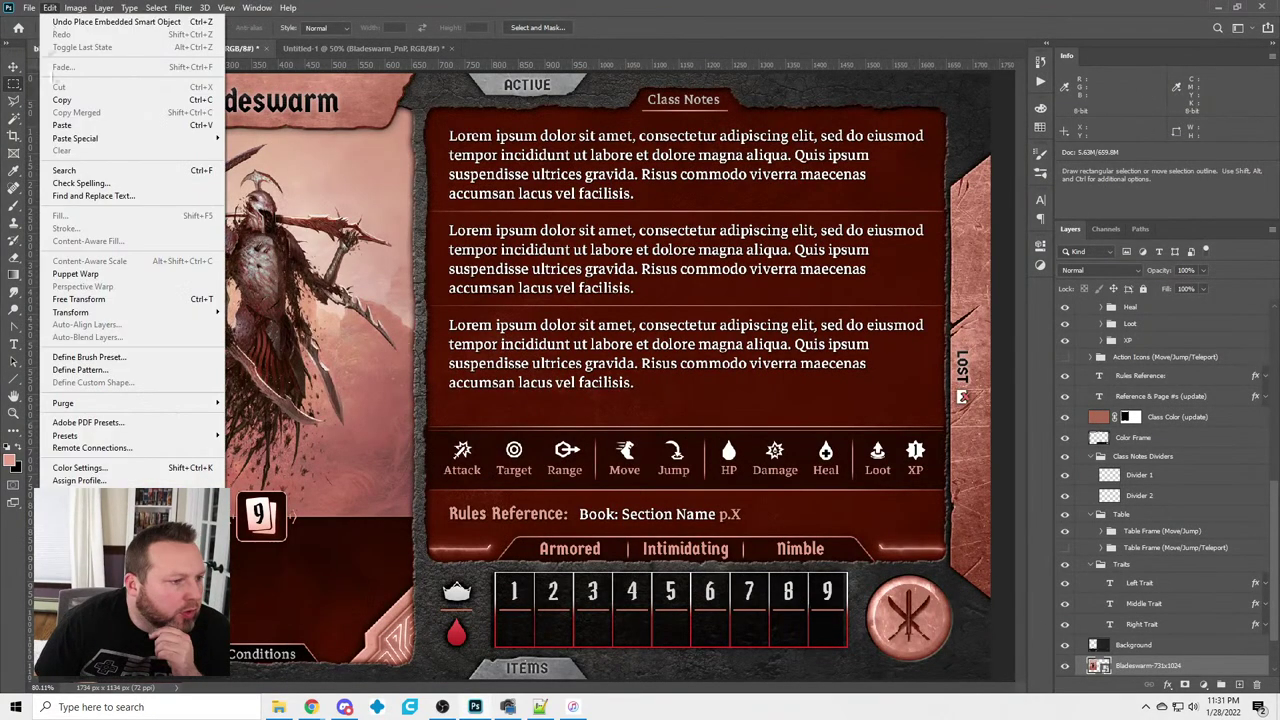
left_click(80, 290)
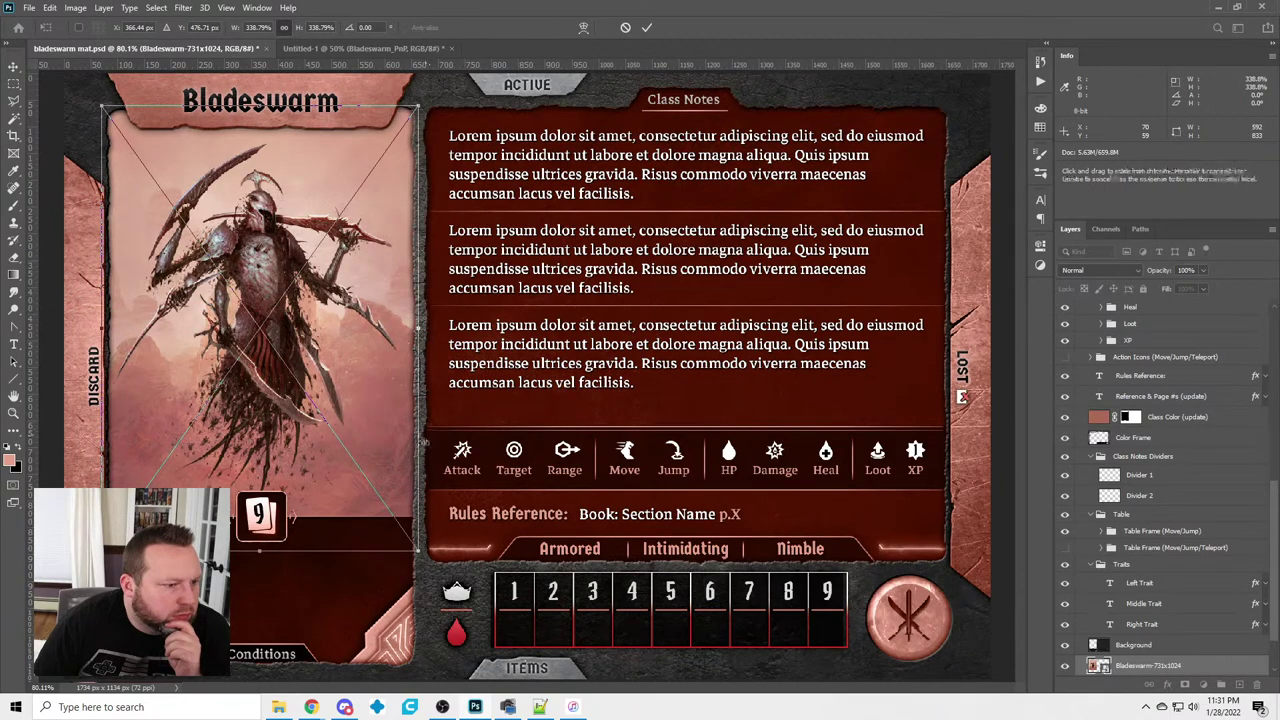
left_click_drag(413, 548, 410, 545)
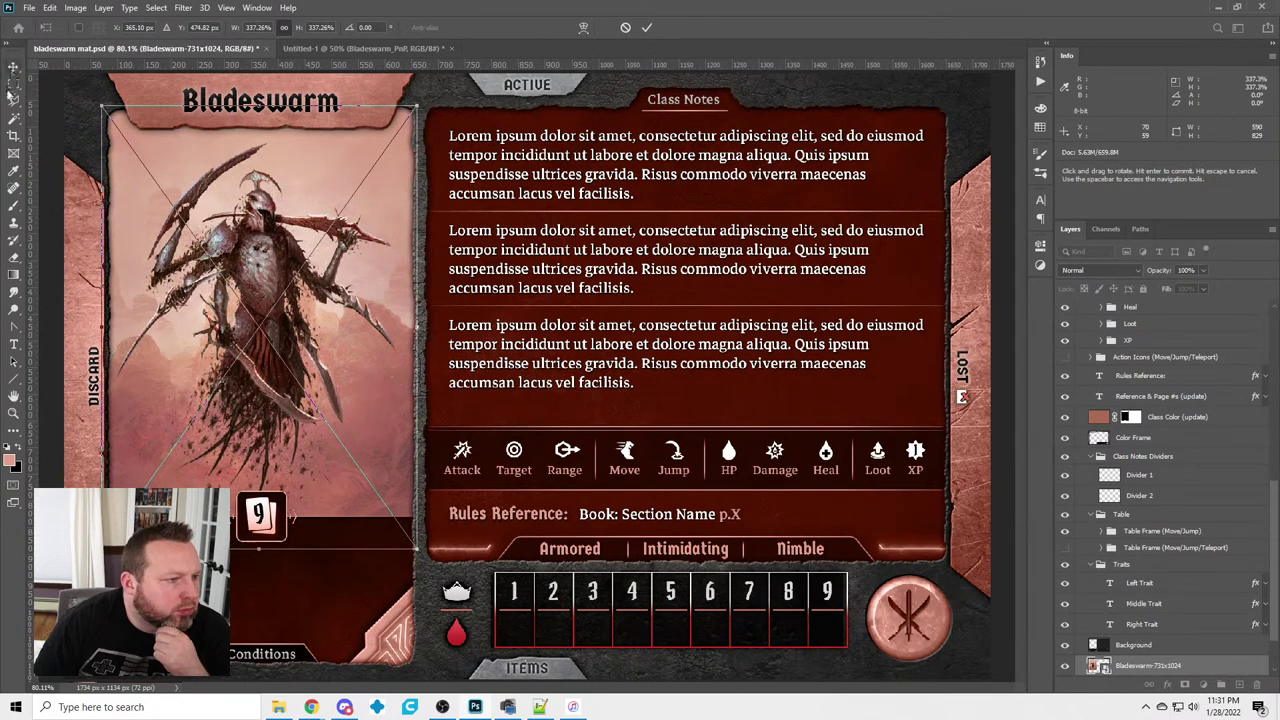
left_click(13, 85)
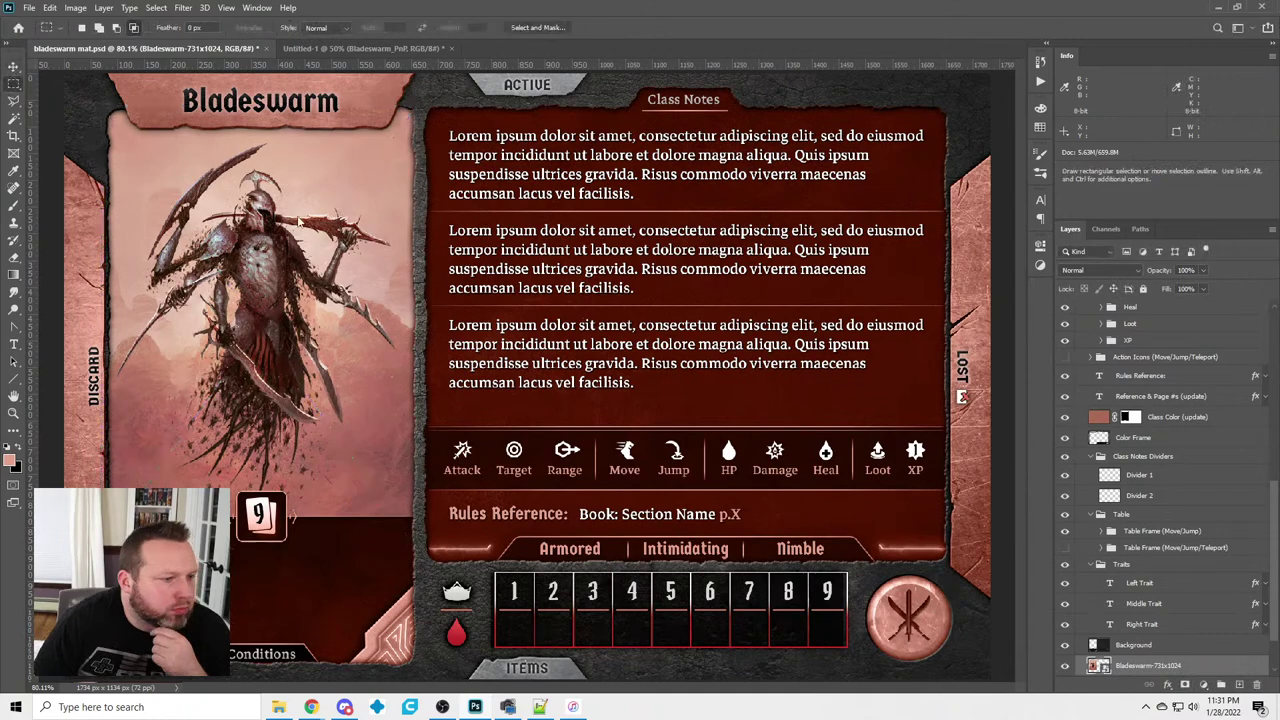
Mask the Bladeswarm artwork layer to the shape of the Class Art (trimming tool) layer
scroll(1095, 655, "down", 3)
left_click(1100, 629, "ctrl")
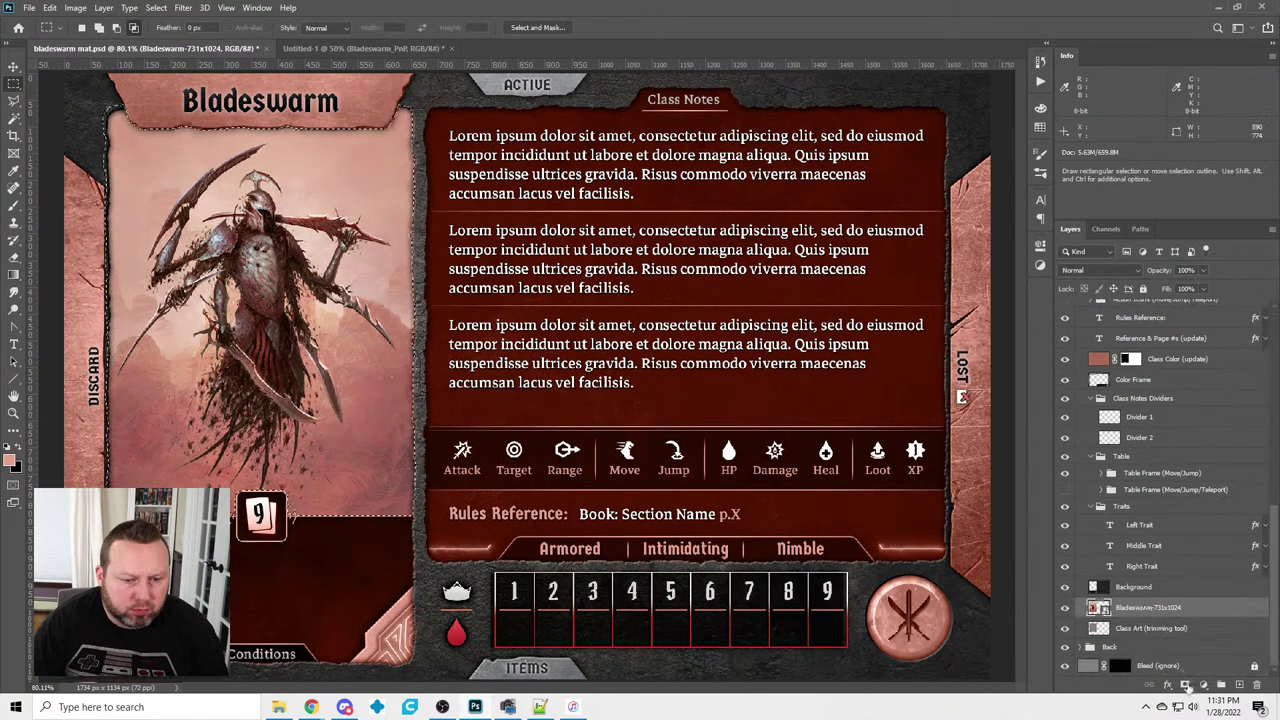
left_click(1203, 685)
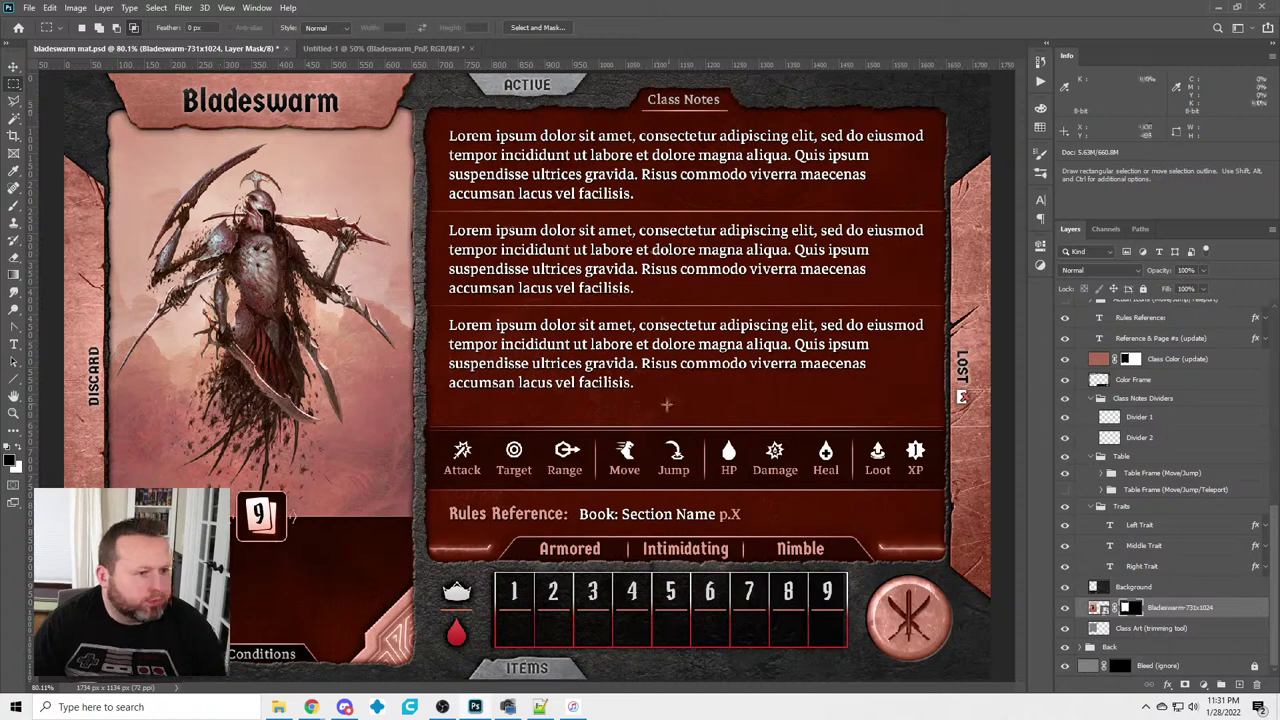
scroll(603, 450, "down", 2)
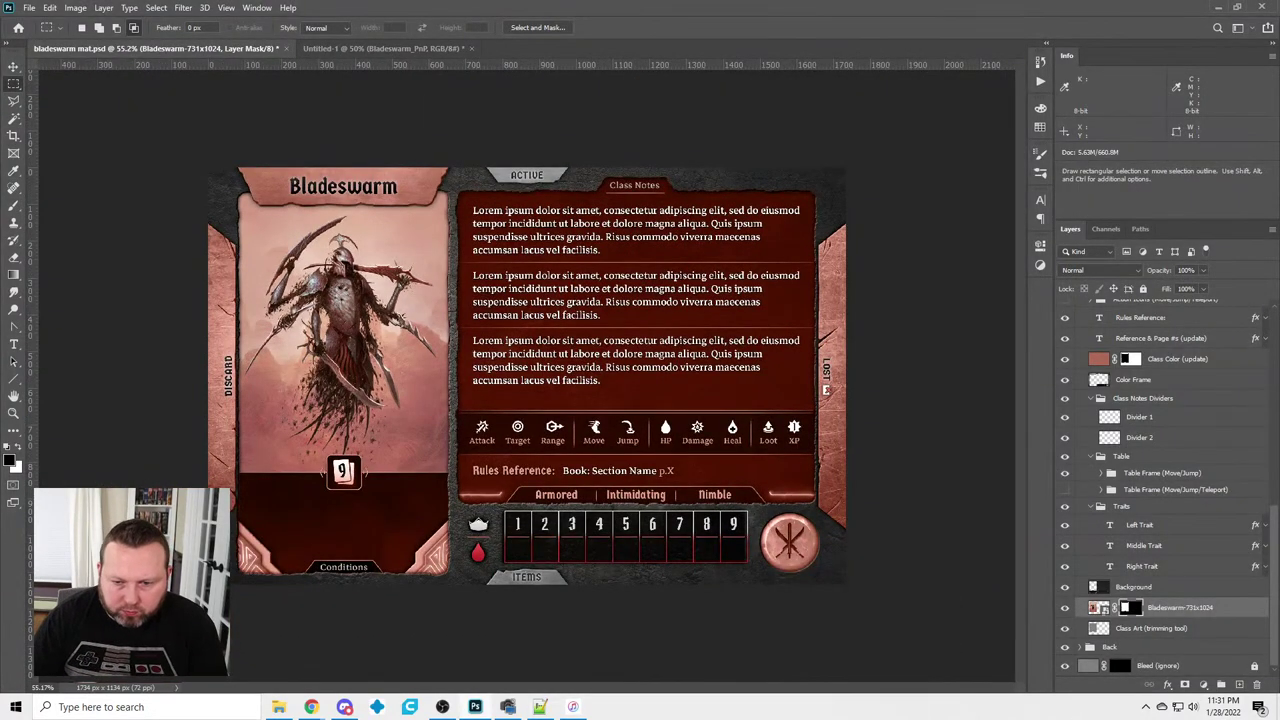
Open Bladeswarm_PnP.pdf in Acrobat and check the character mat on page 11 for the class's hit points
left_click(278, 707)
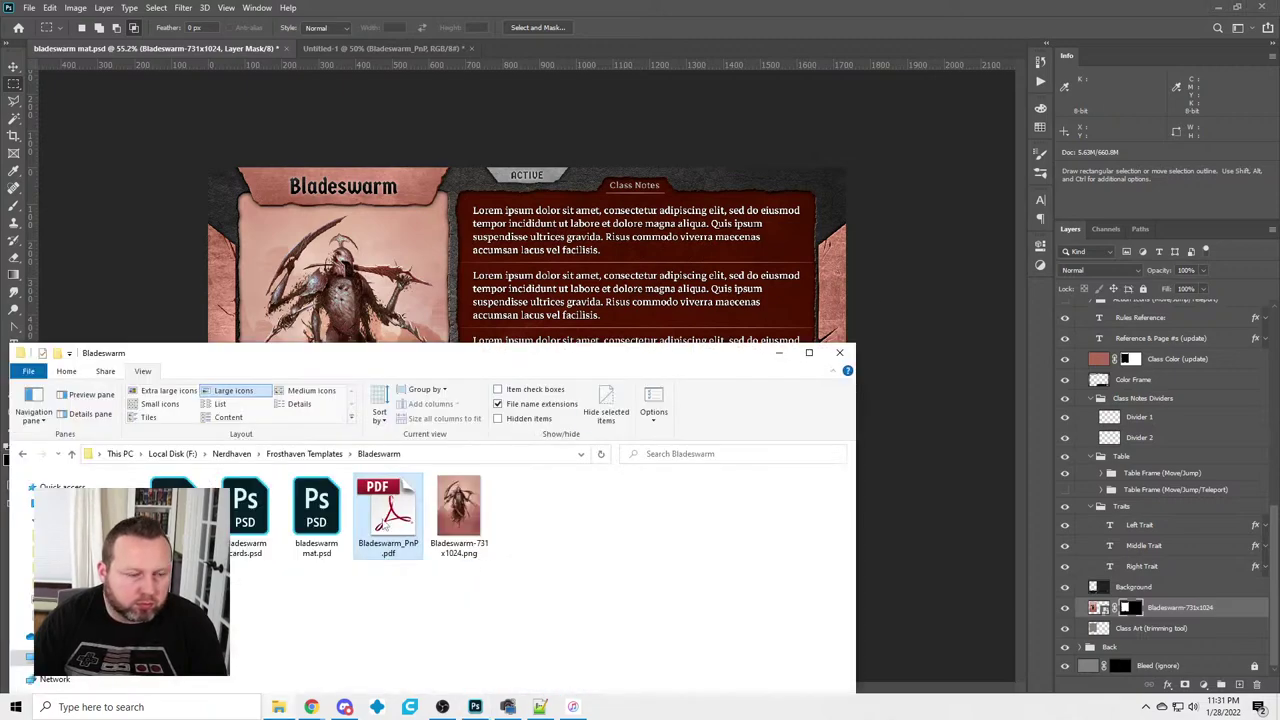
double_click(385, 510)
left_click_drag(1272, 110, 1271, 458)
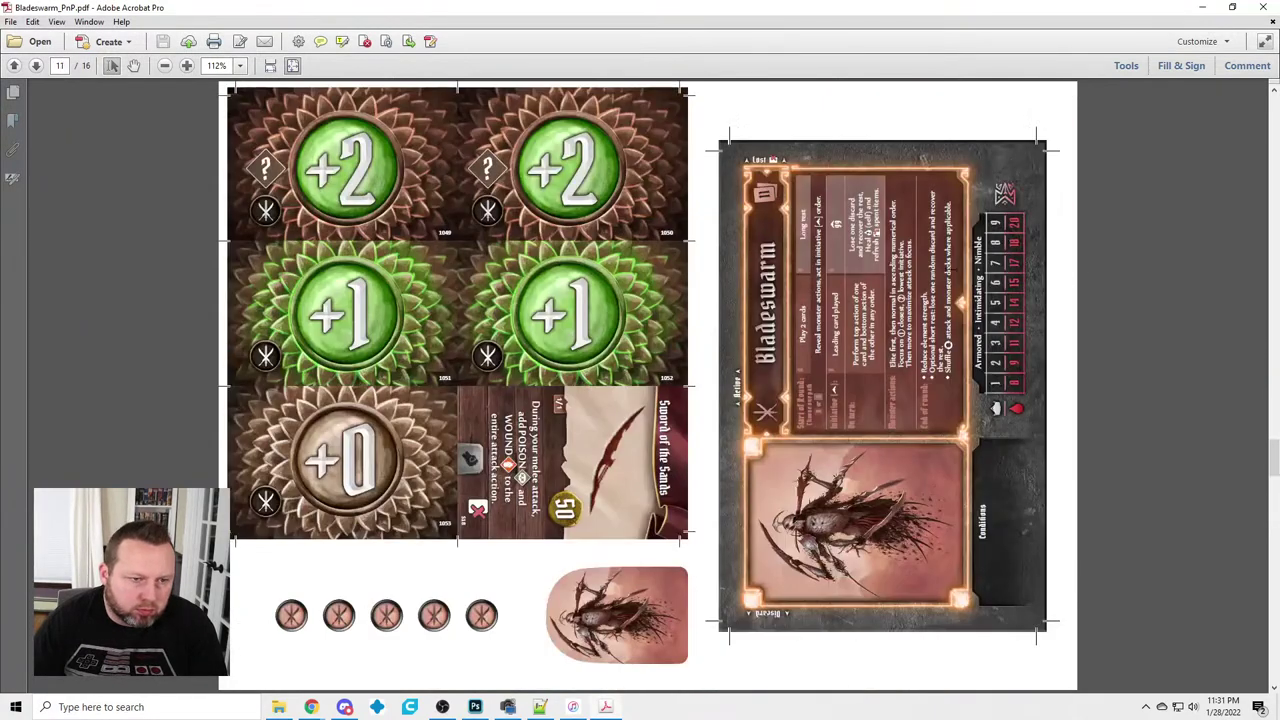
left_click(1202, 7)
Show the Starting HP 8 set inside the HP group of the mat front
scroll(1125, 472, "up", 5)
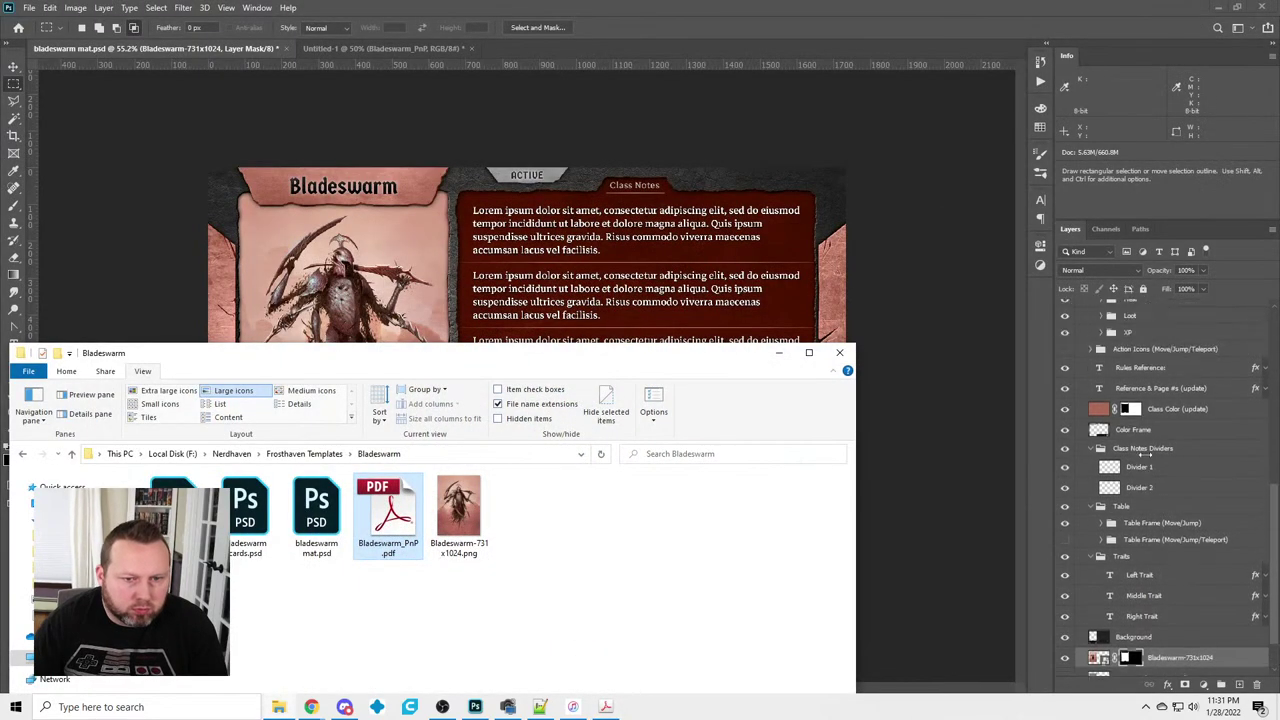
left_click(1093, 420)
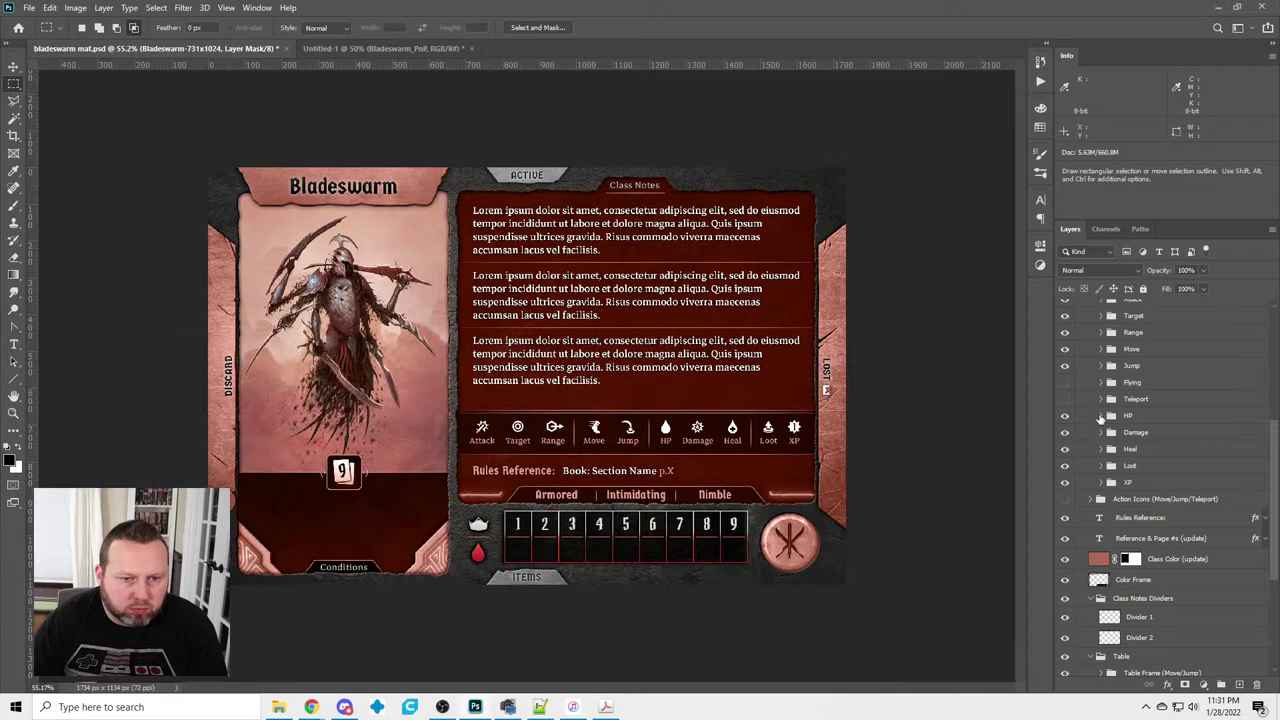
left_click(1101, 415)
left_click(1101, 415)
scroll(1095, 418, "up", 6)
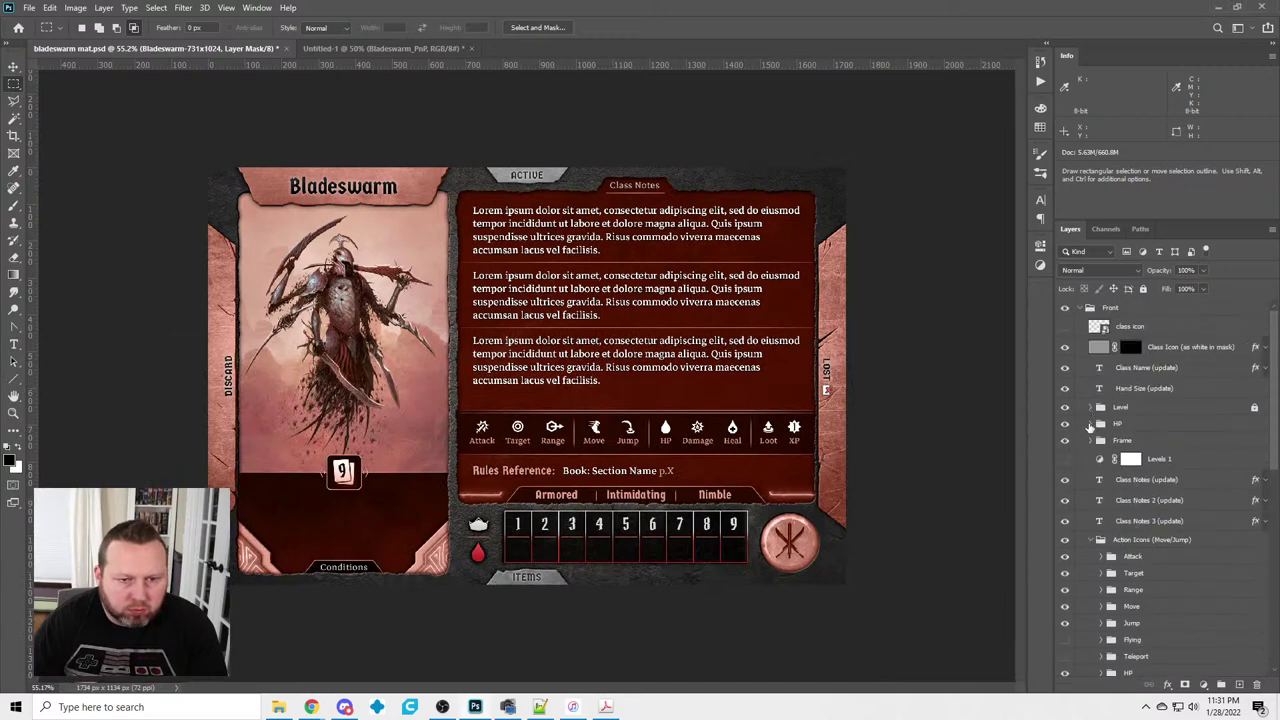
left_click(1090, 423)
left_click(1064, 457)
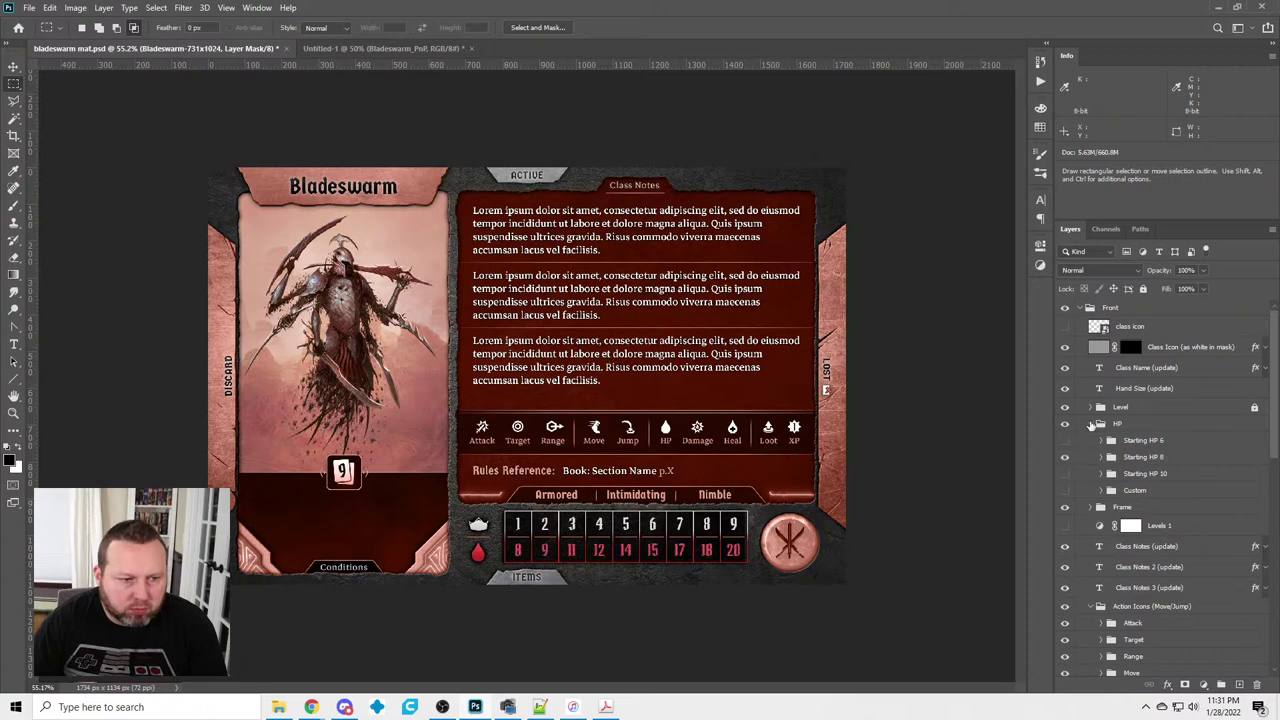
left_click(1091, 424)
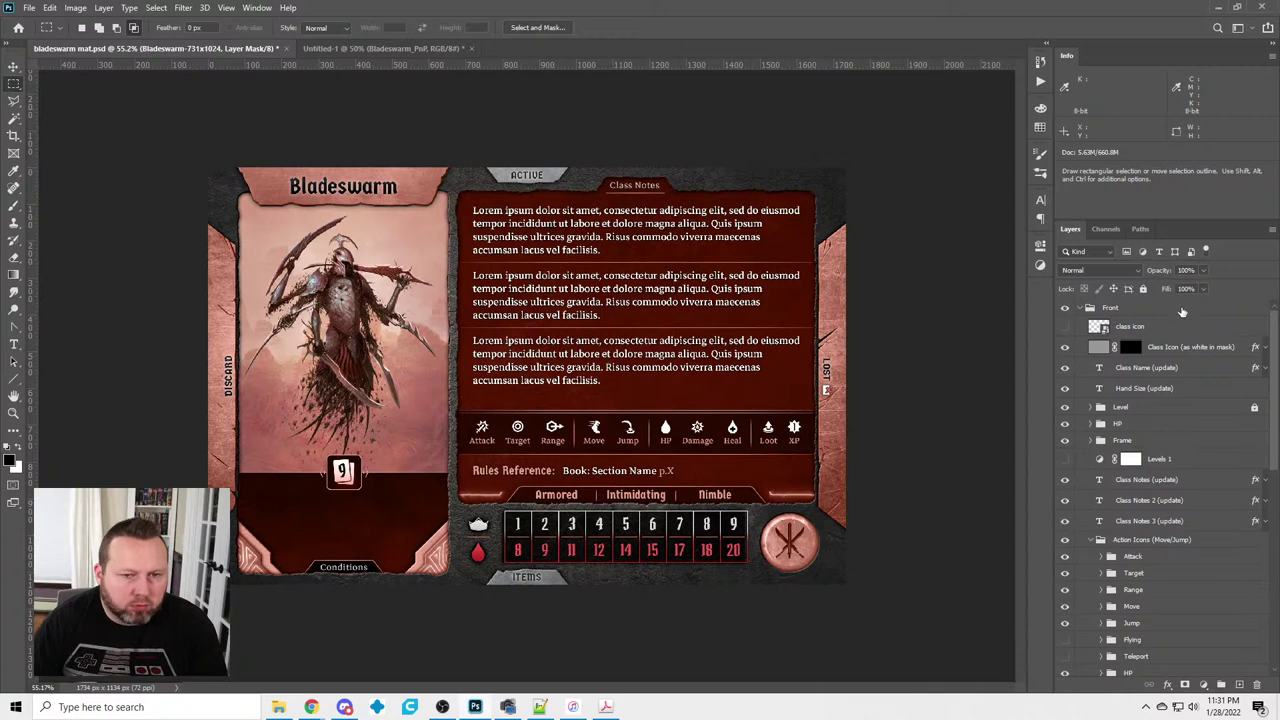
Collapse the Front group and save the document as bladeswarm mat - front.psd
left_click(1079, 309)
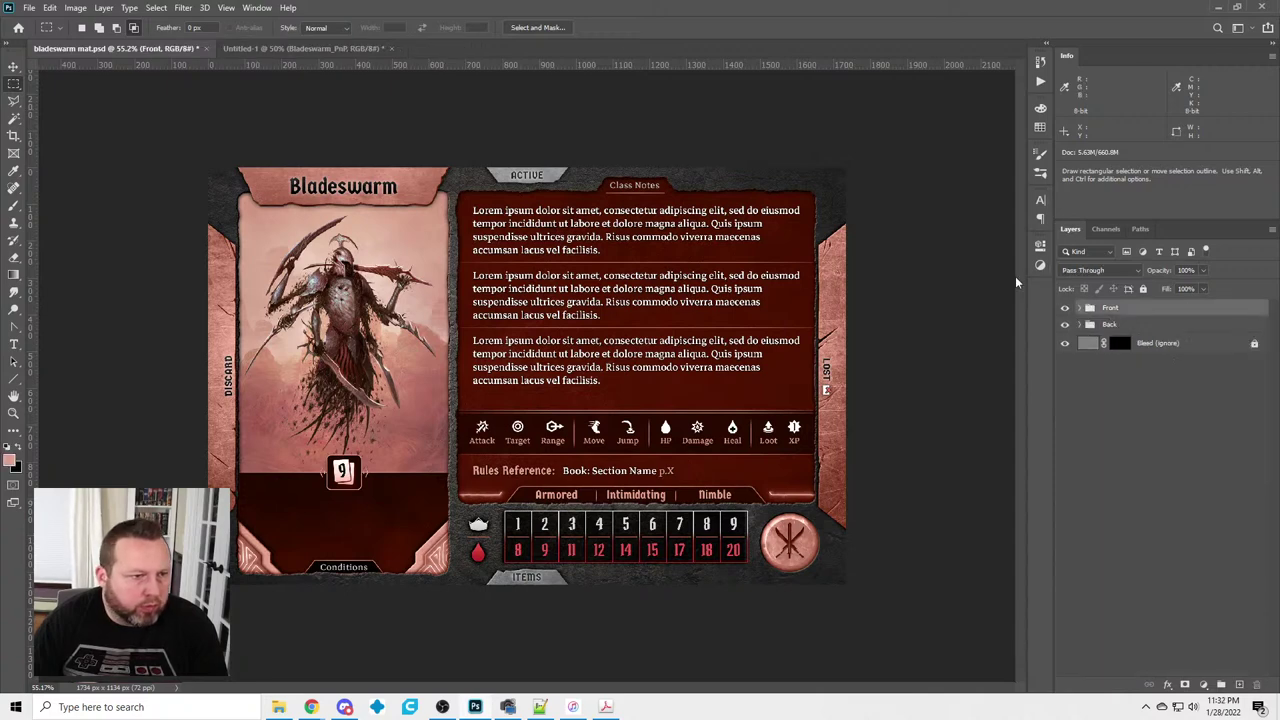
left_click(29, 7)
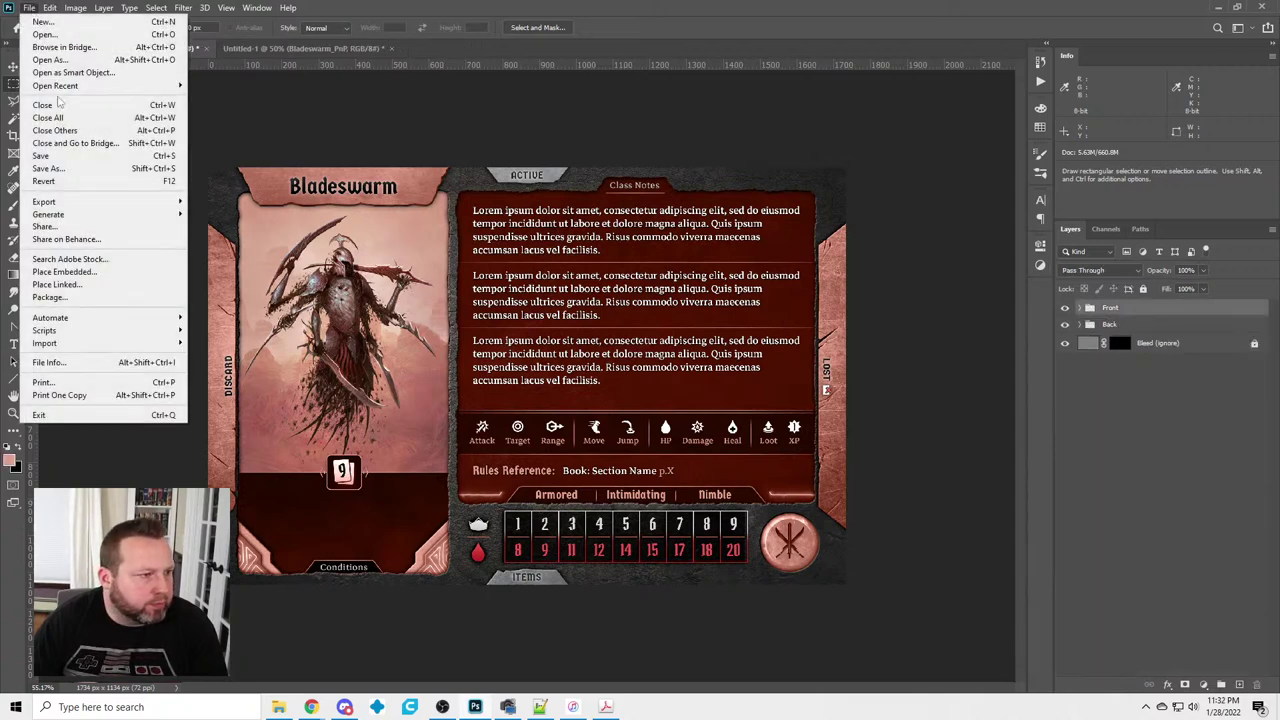
left_click(55, 170)
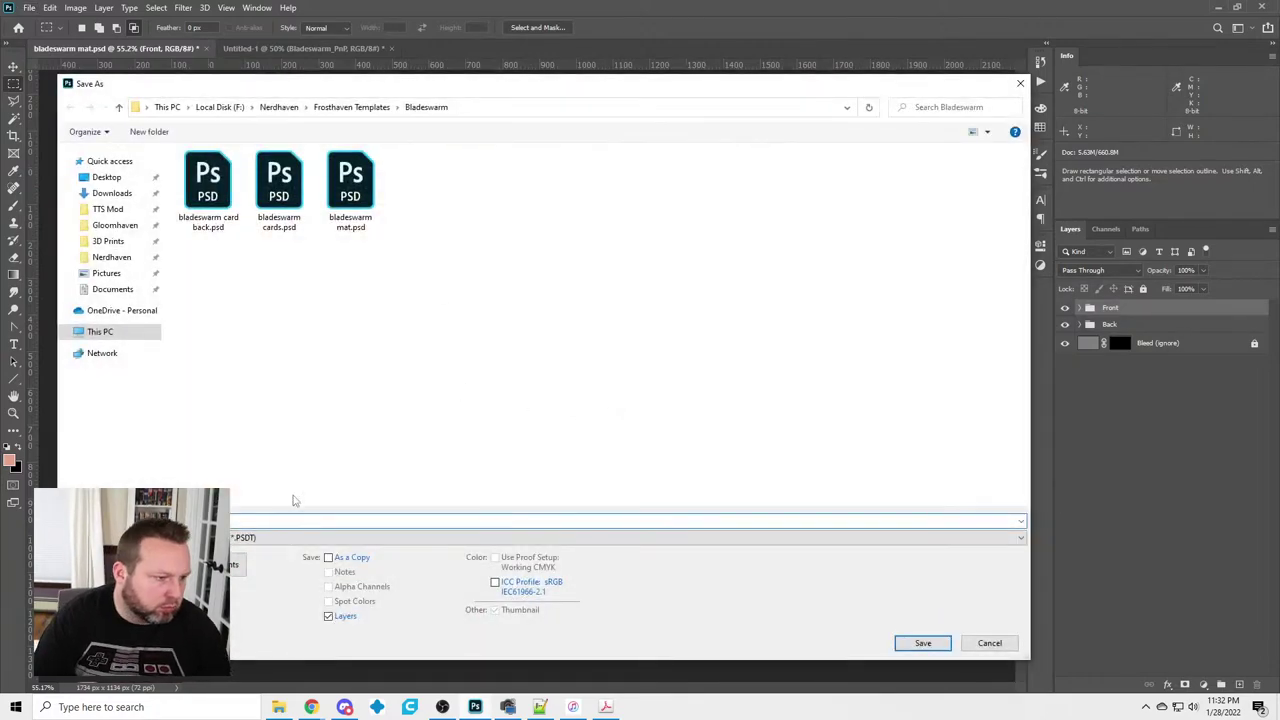
key("Return")
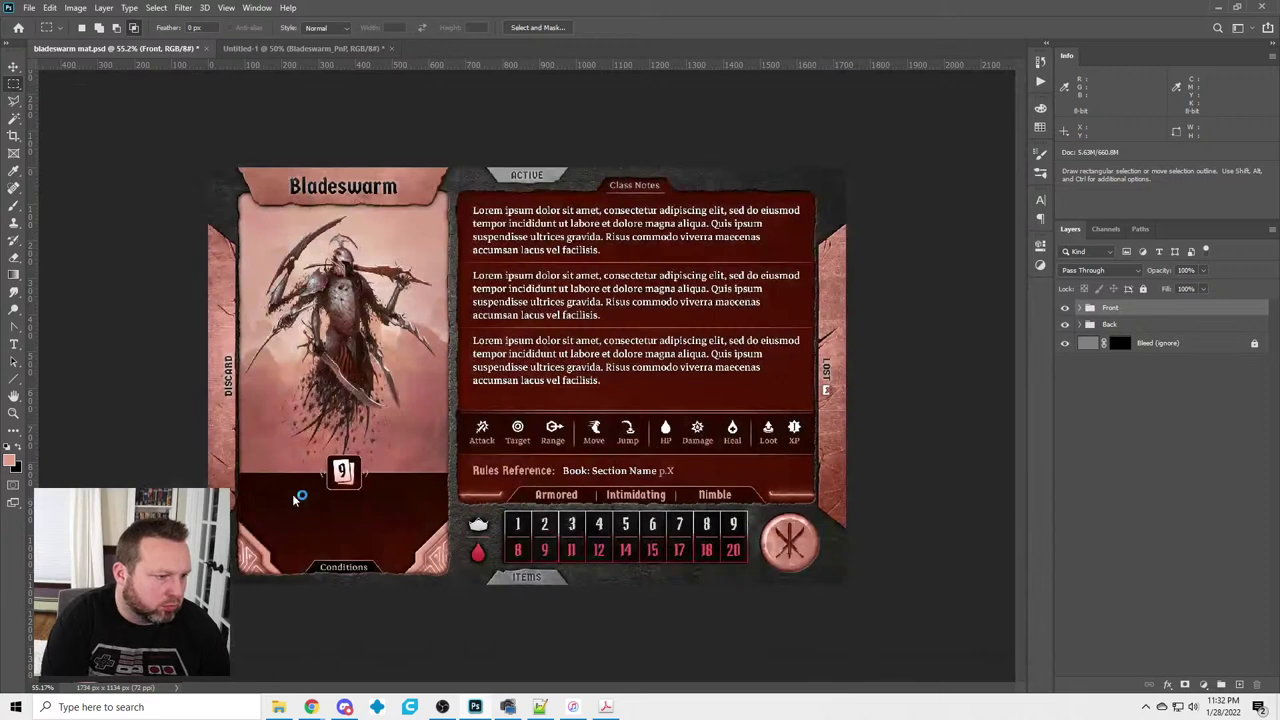
Save the document again as bladeswarm mat.psd, replacing the existing file
left_click(29, 7)
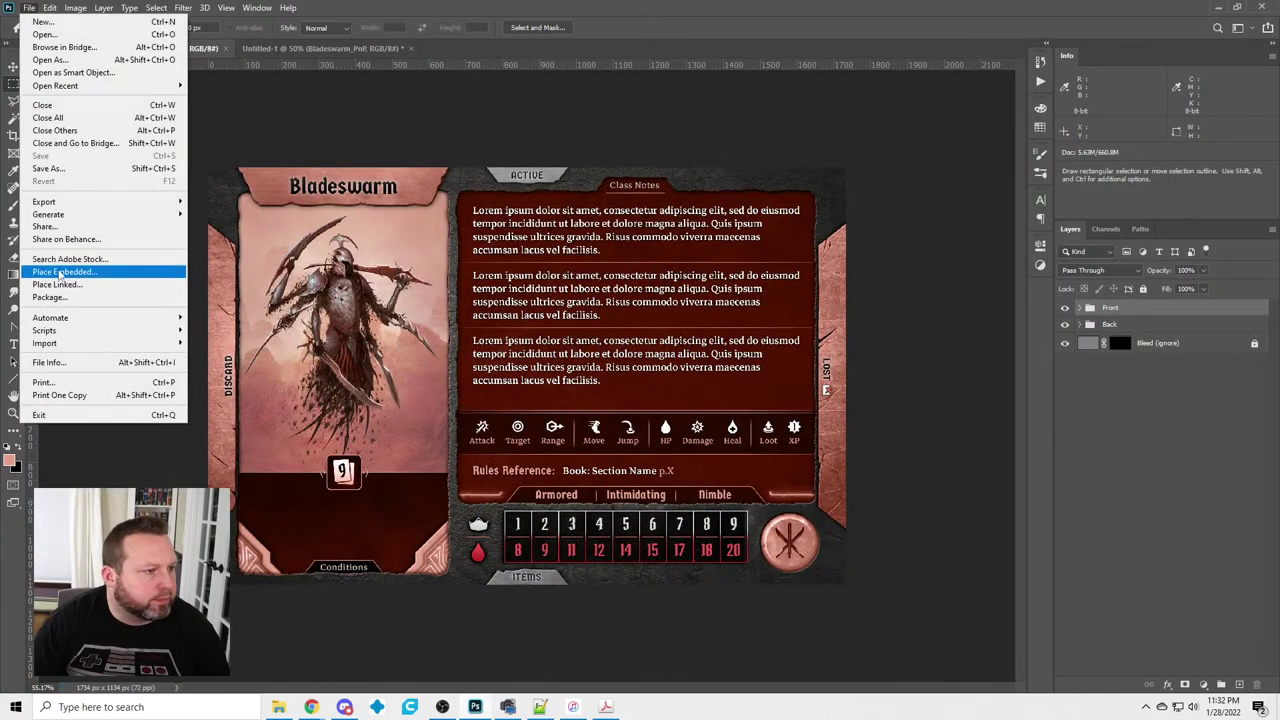
left_click(68, 169)
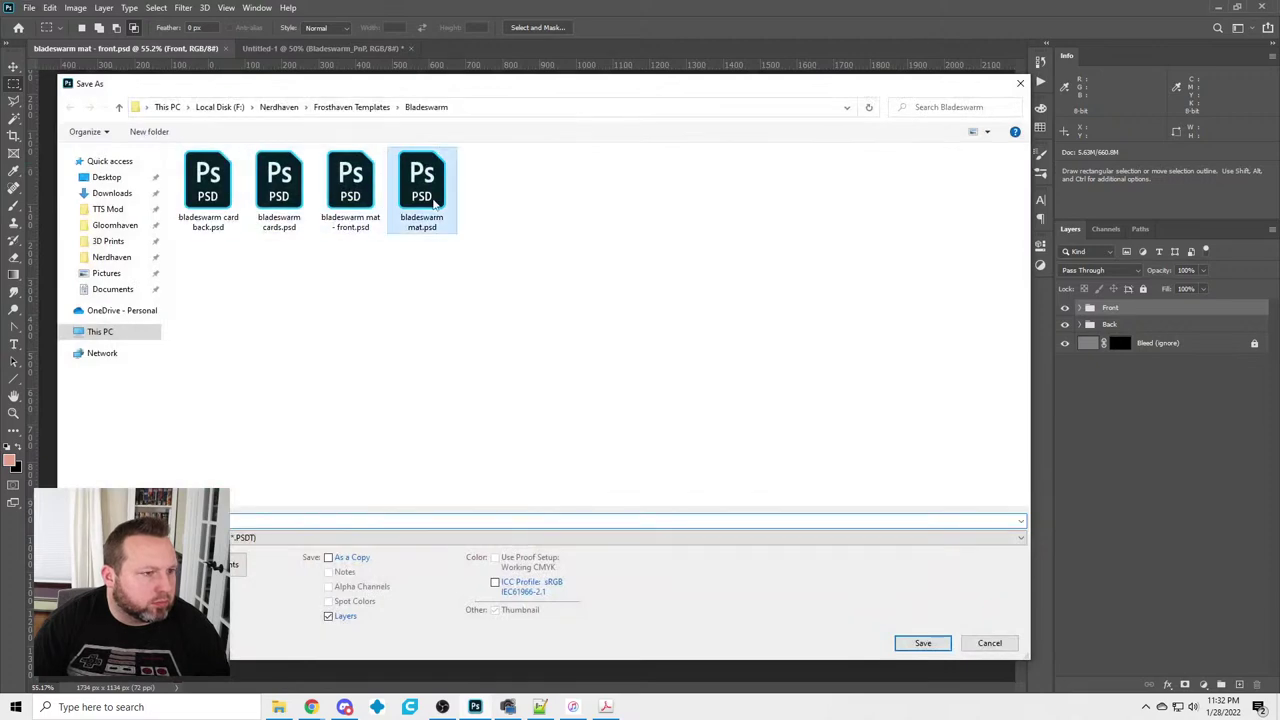
double_click(435, 203)
left_click(669, 354)
left_click(29, 7)
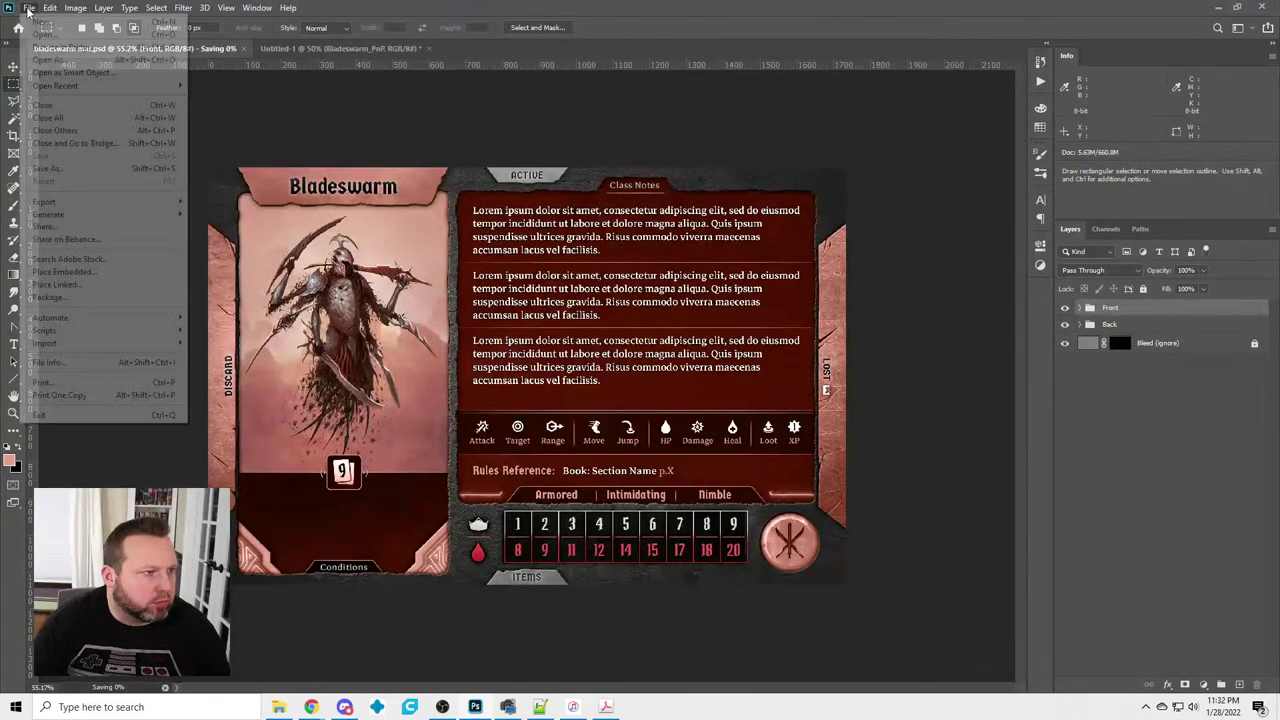
left_click(268, 128)
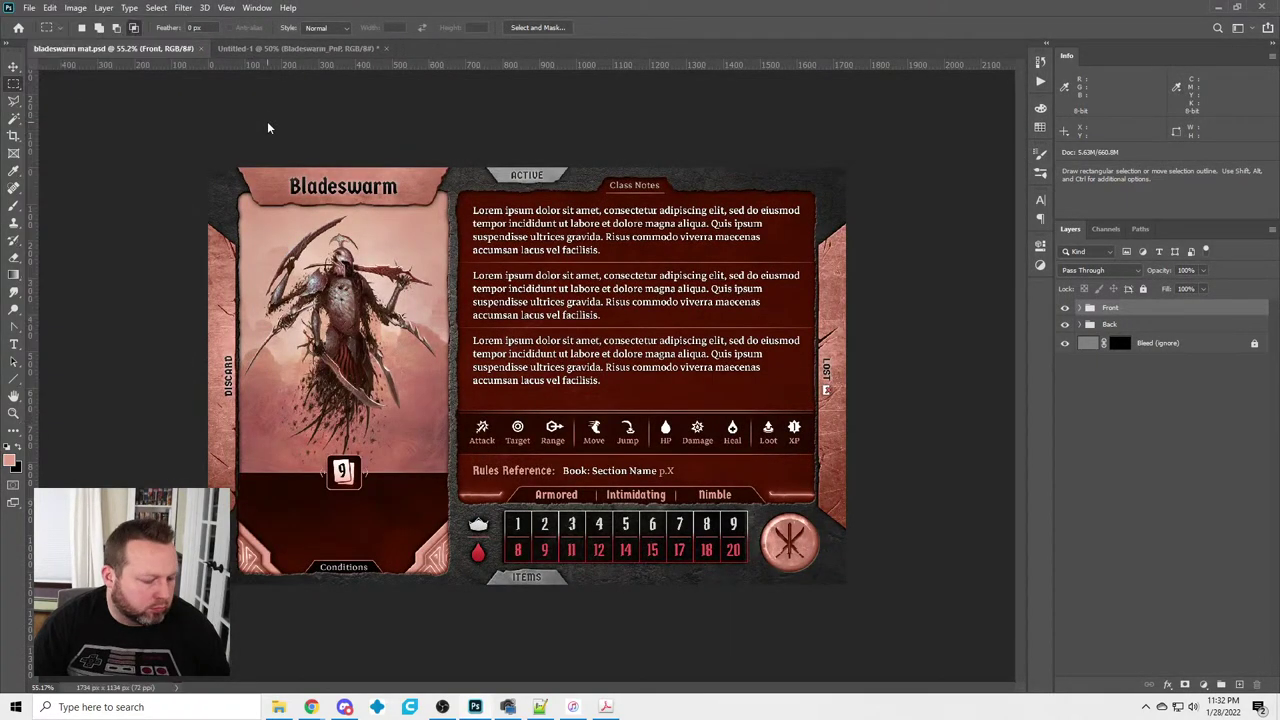
Export the mat front as bladeswarm mat - front.png in the Bladeswarm folder and check the file there
key("ctrl+shift+s")
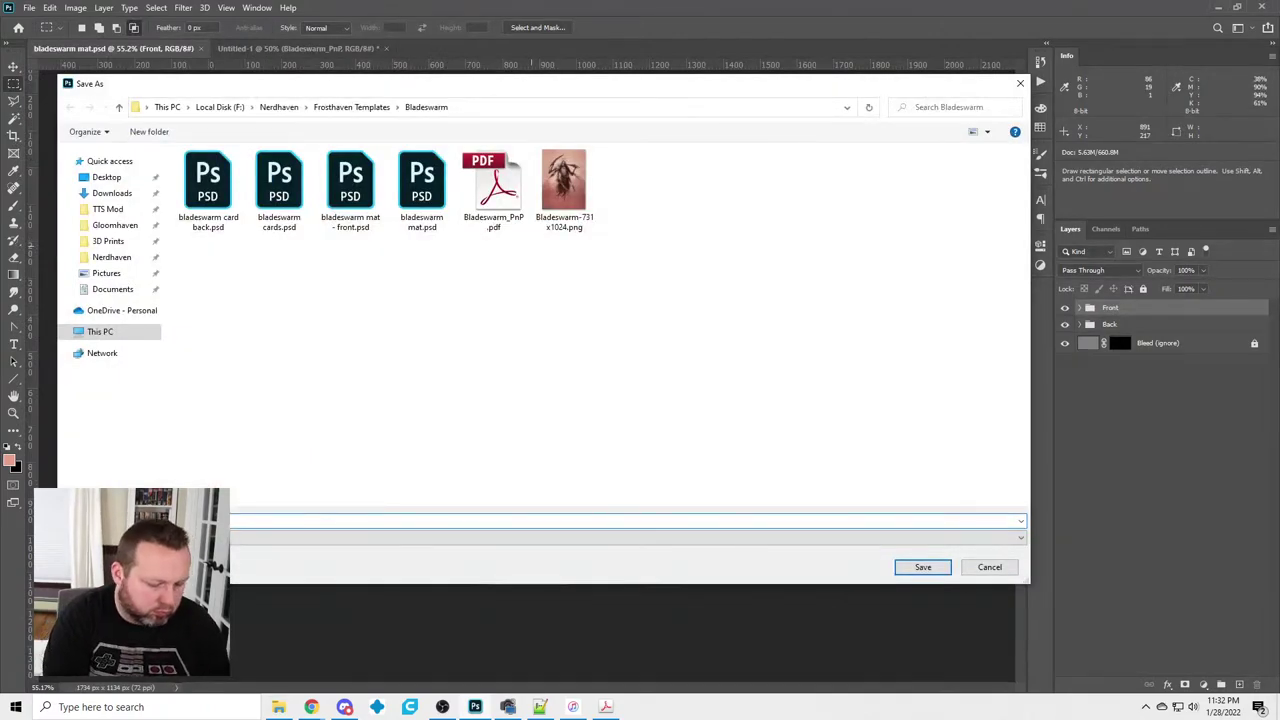
key("Escape")
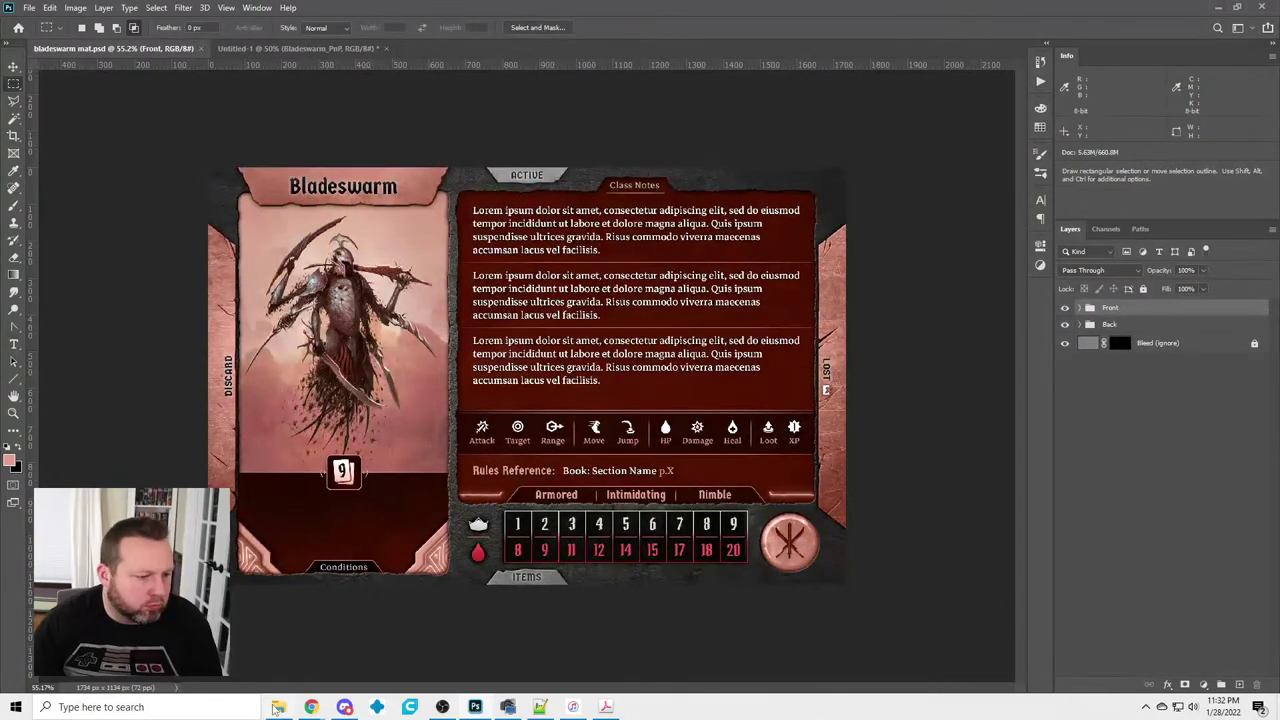
left_click(278, 707)
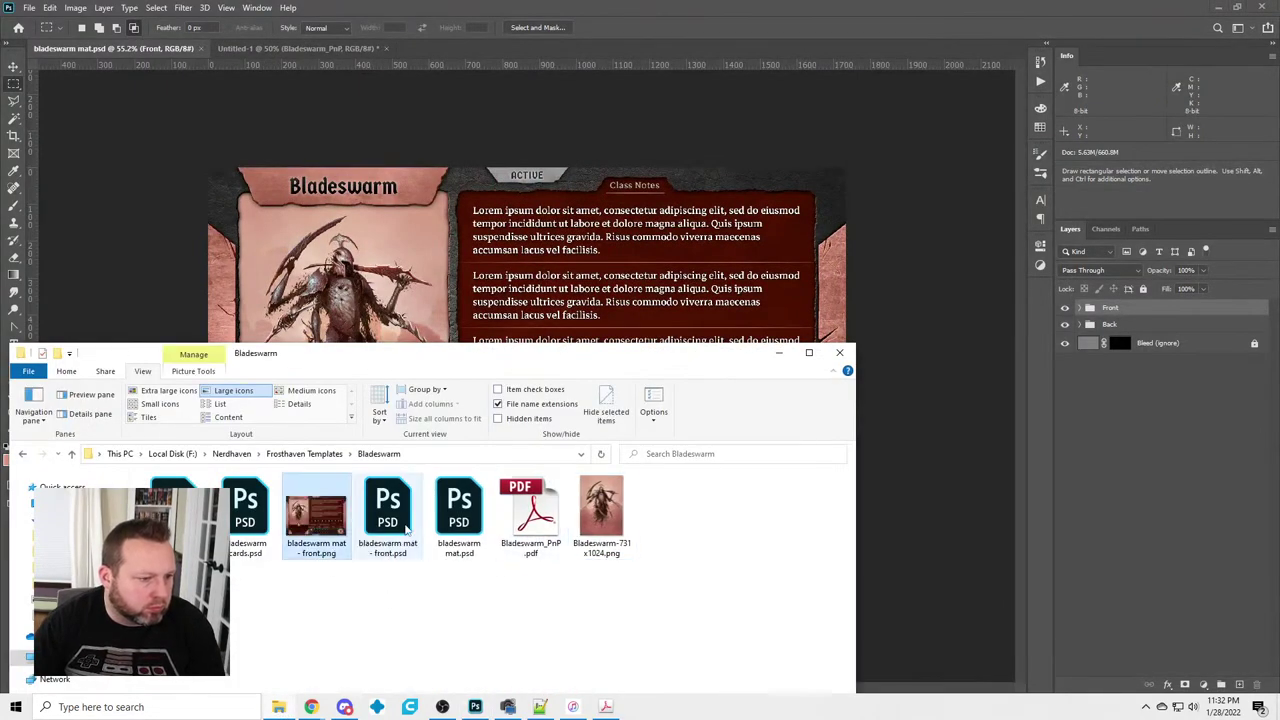
left_click(678, 6)
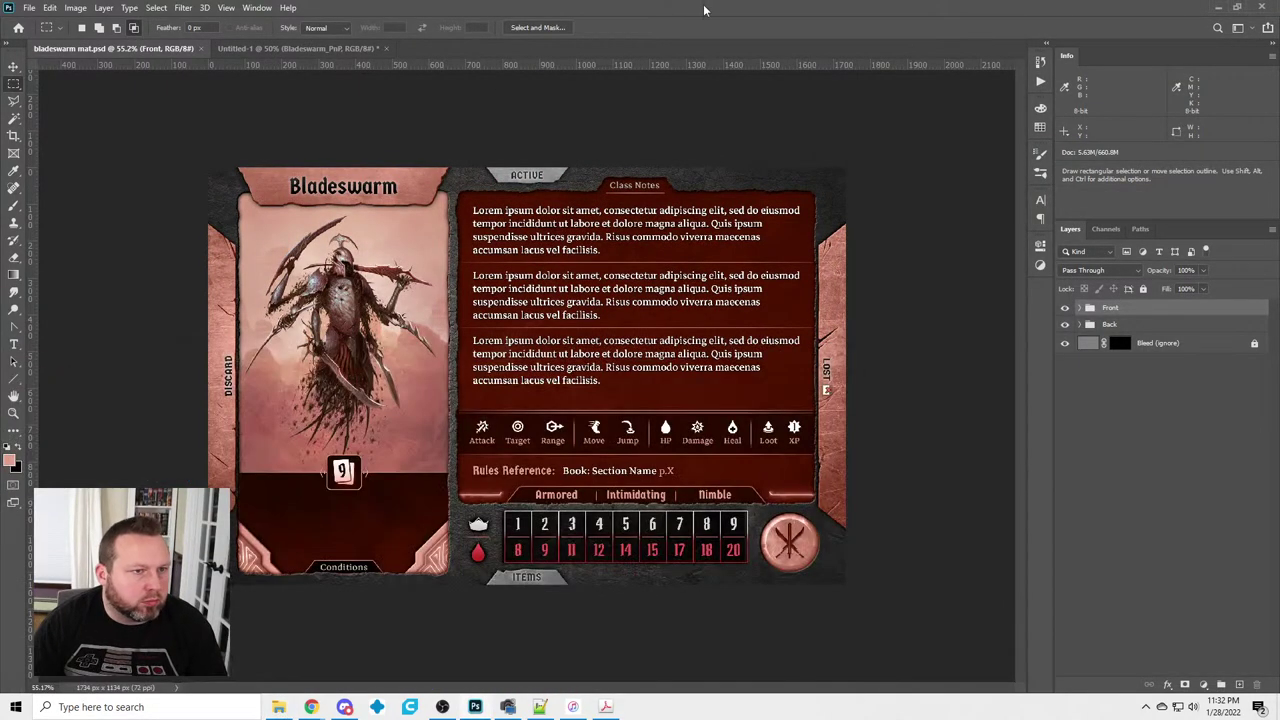
Hide the Front group, then expand and show the Back group with its Class color layer selected
left_click(1065, 308)
left_click(1065, 325)
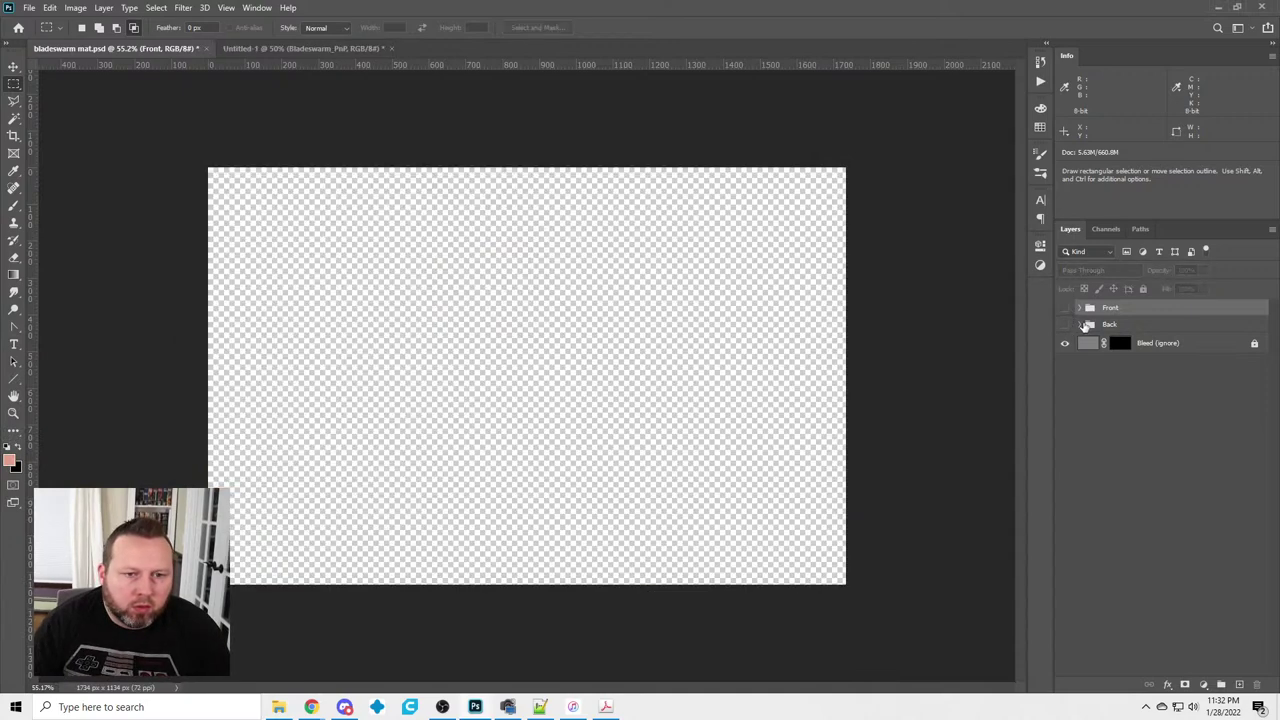
left_click(1079, 325)
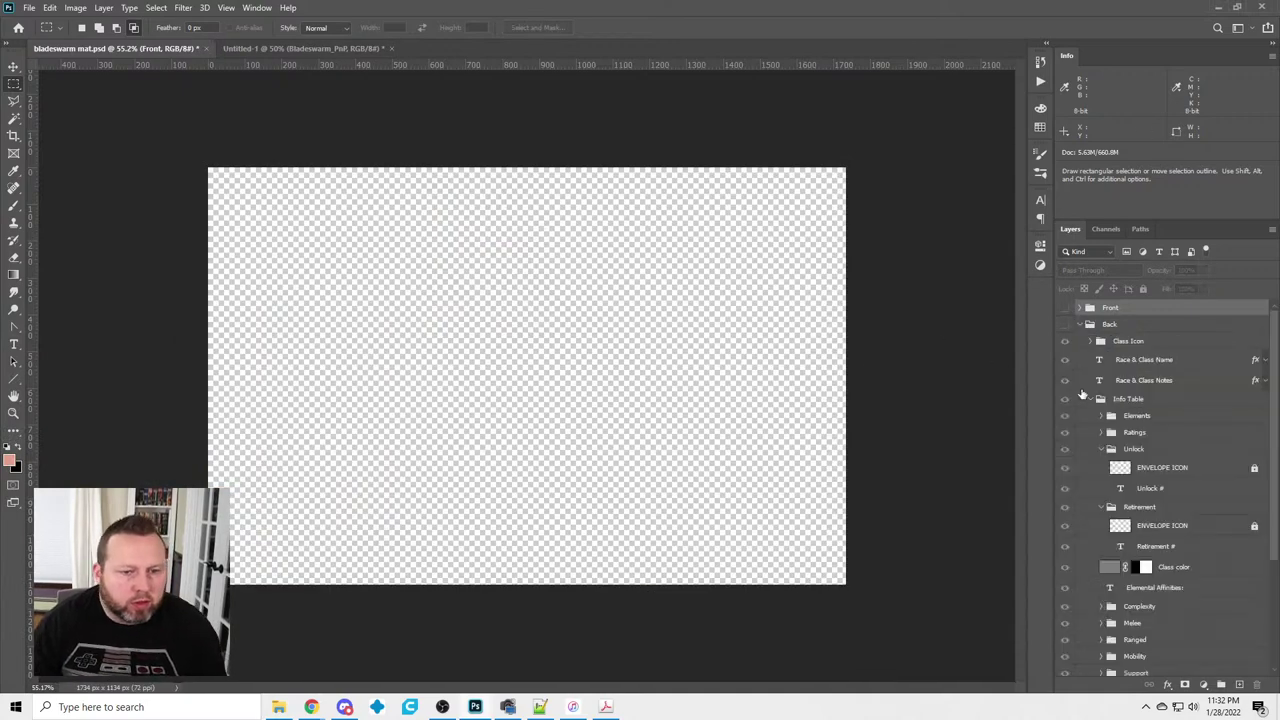
scroll(1212, 440, "down", 1)
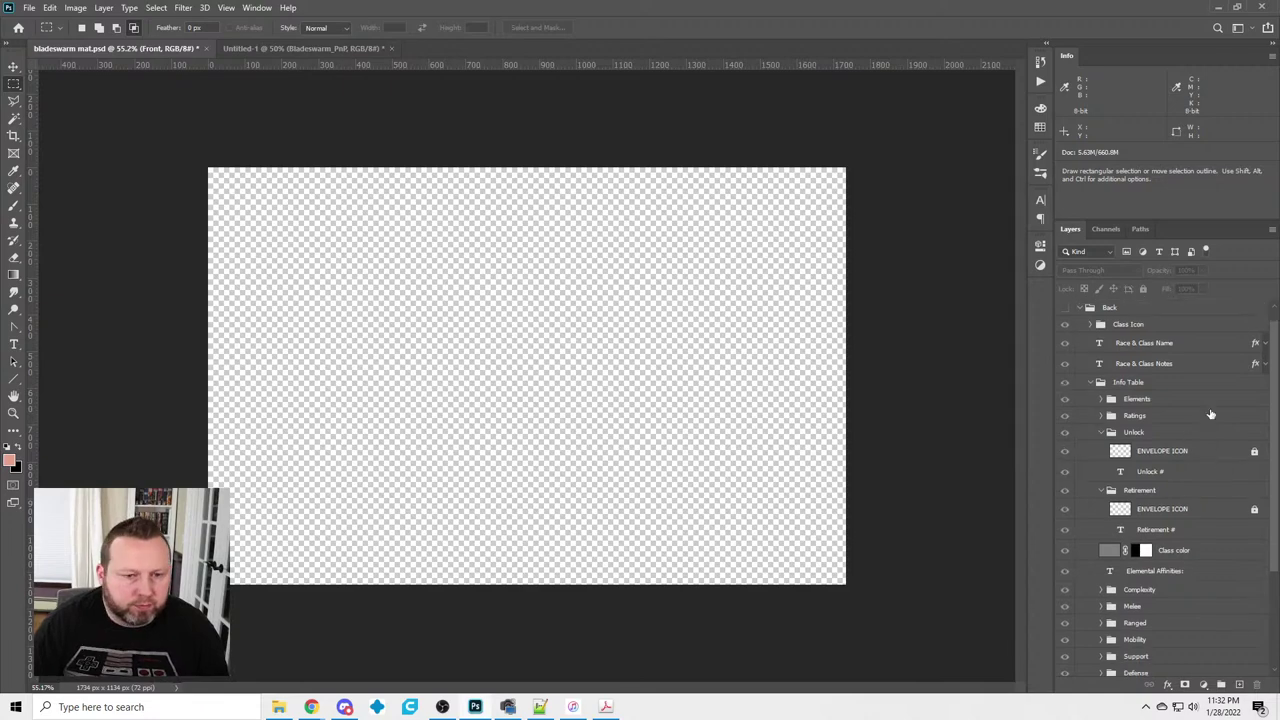
left_click(1106, 556)
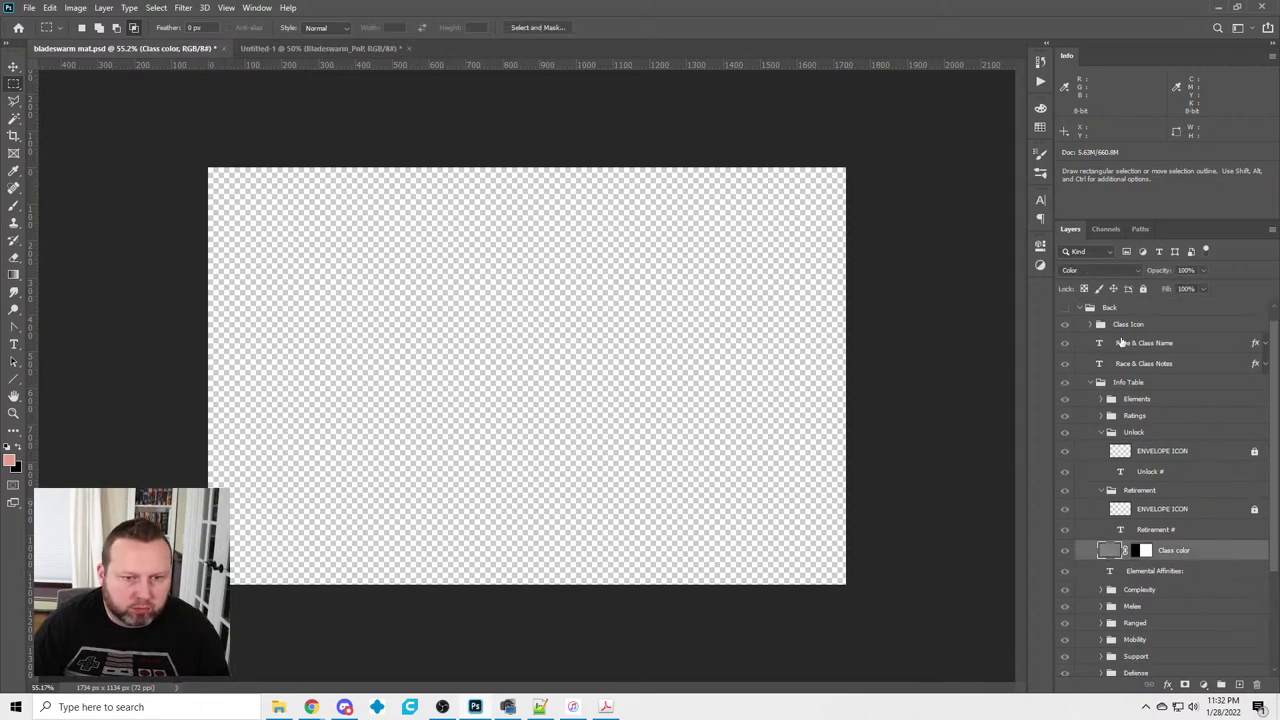
left_click(1064, 307)
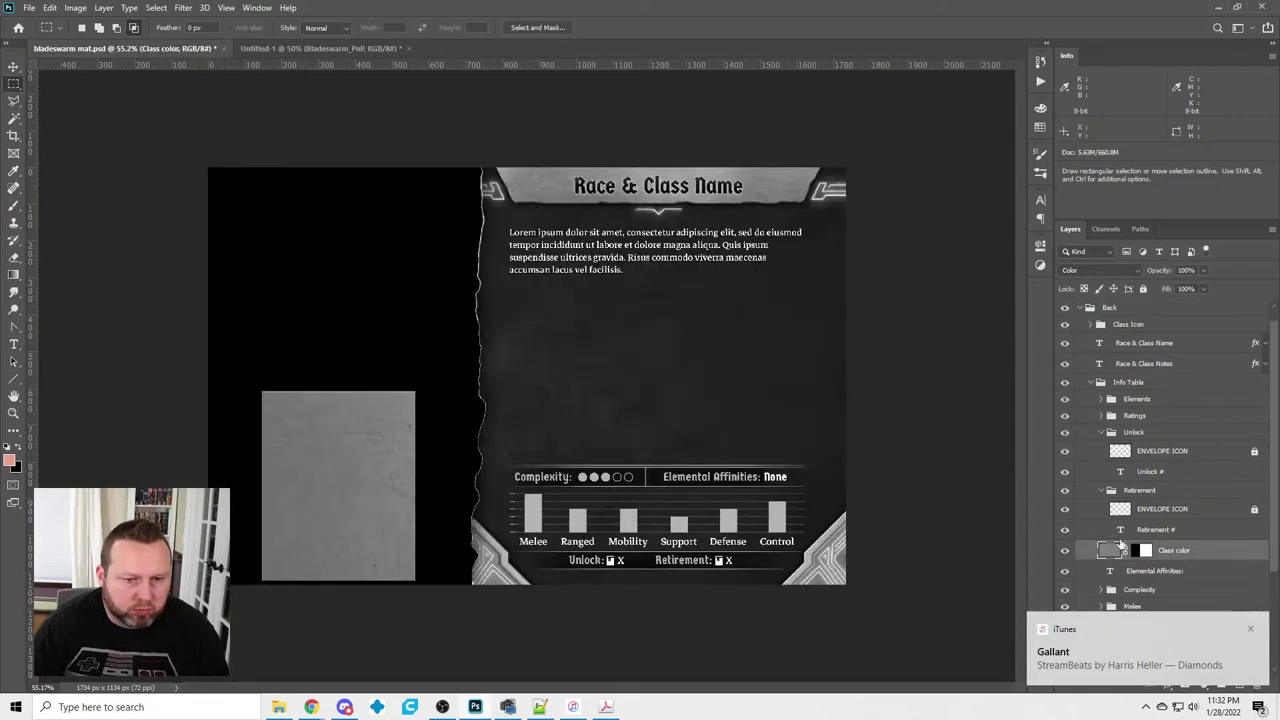
Fill the Back group's Class color layer with the class colour ad6a58
key("i")
key("shift+F5")
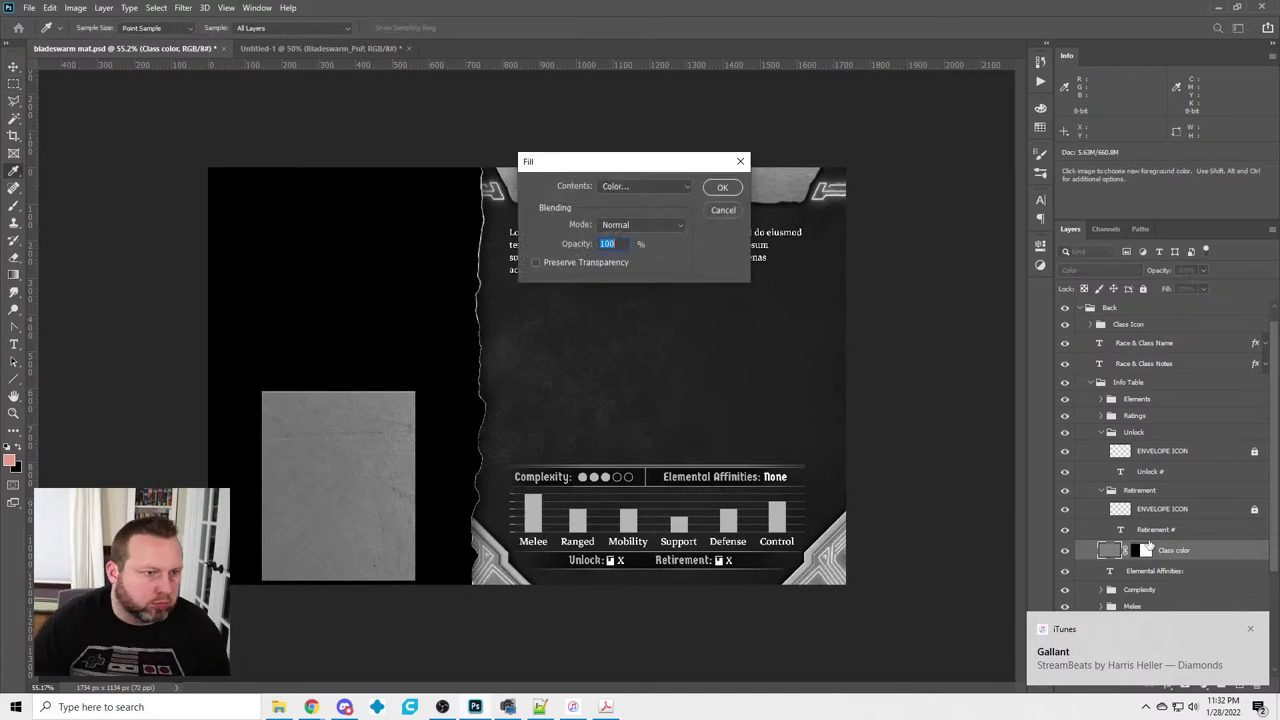
left_click(676, 191)
left_click(617, 224)
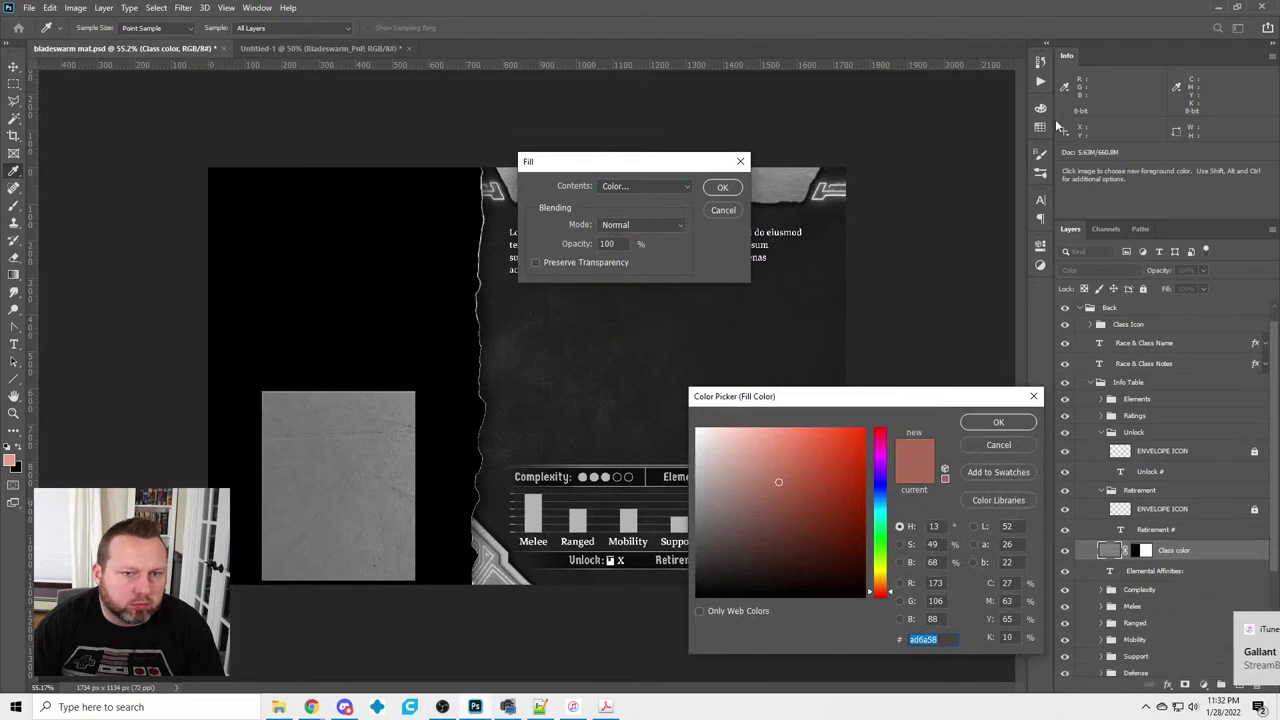
left_click(1040, 127)
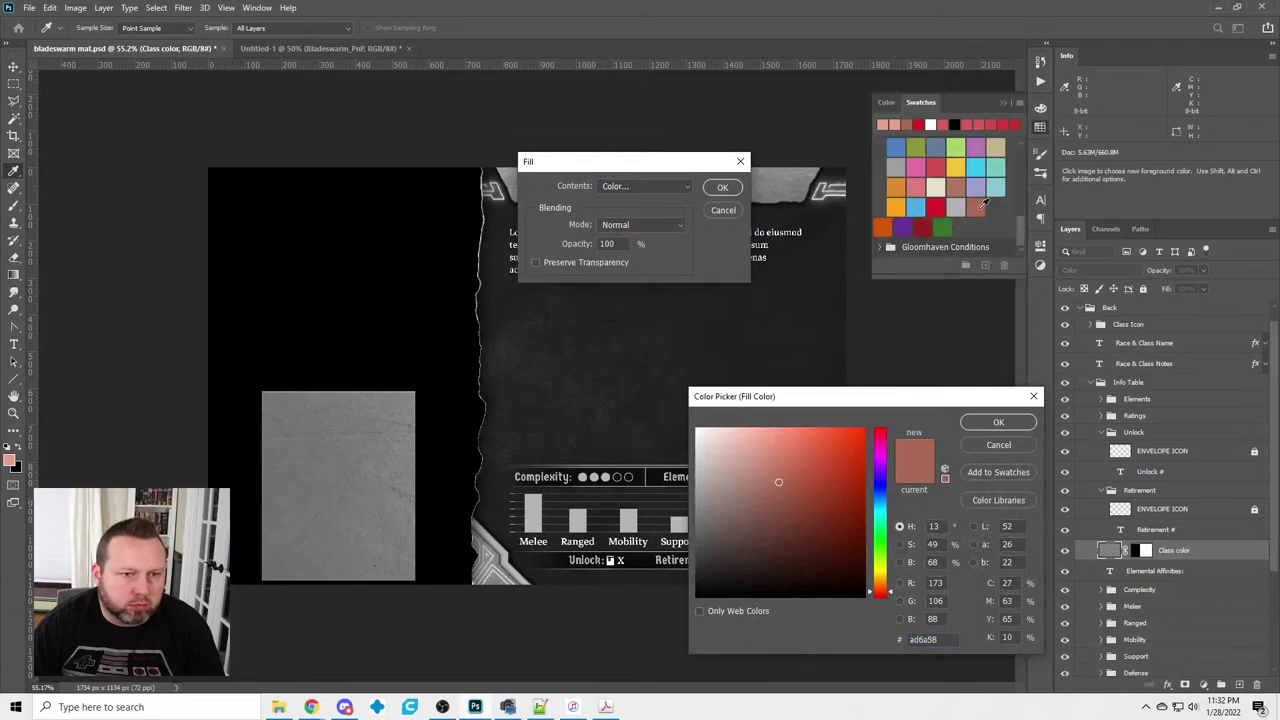
left_click(1001, 429)
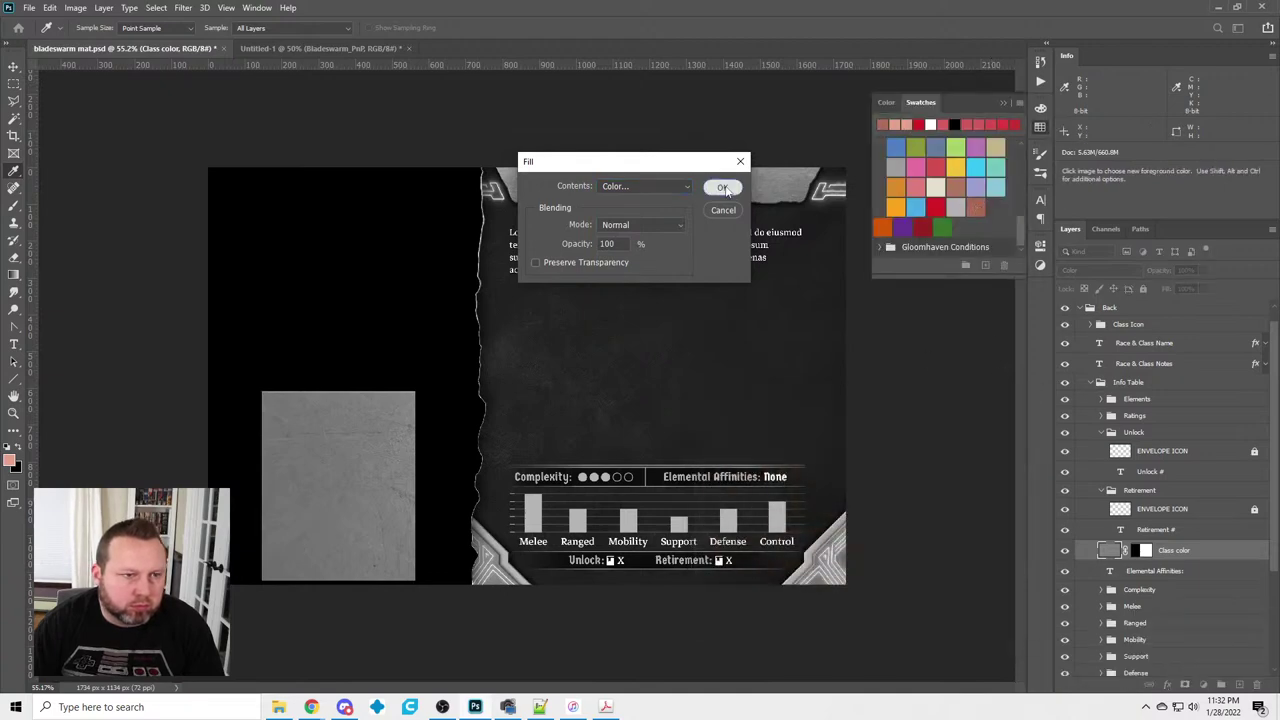
left_click(722, 187)
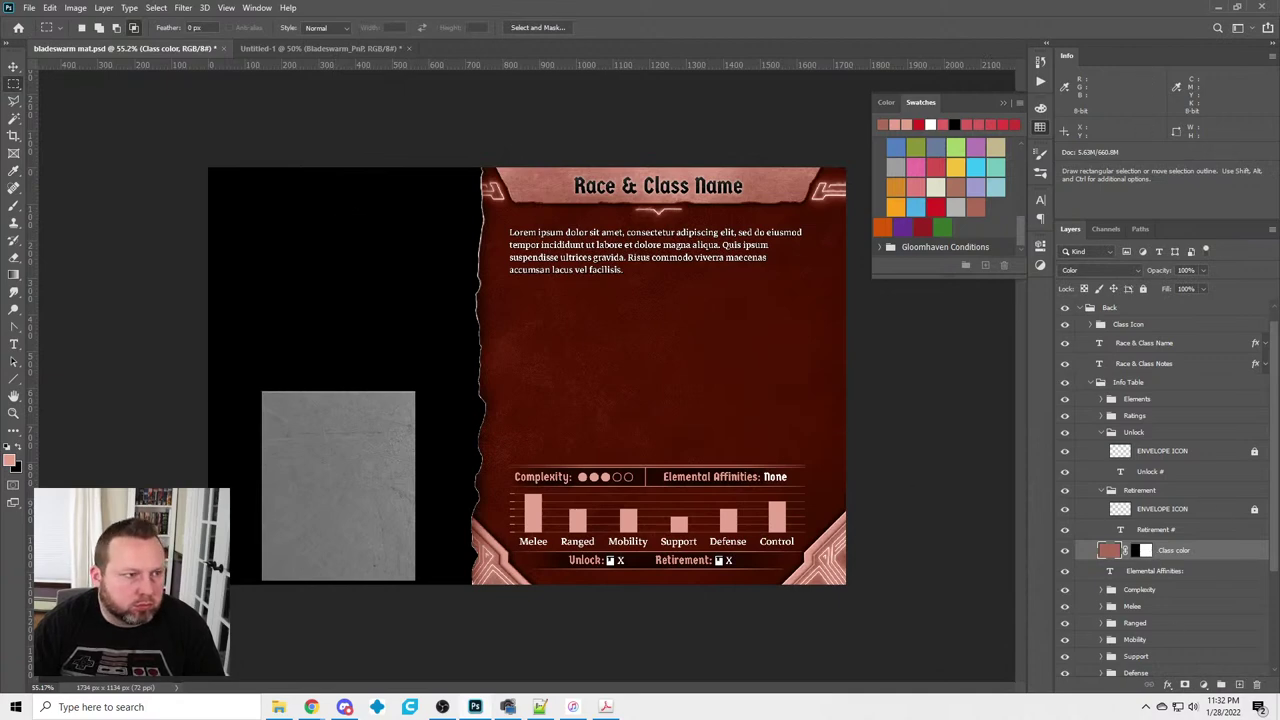
left_click(290, 48)
left_click(170, 48)
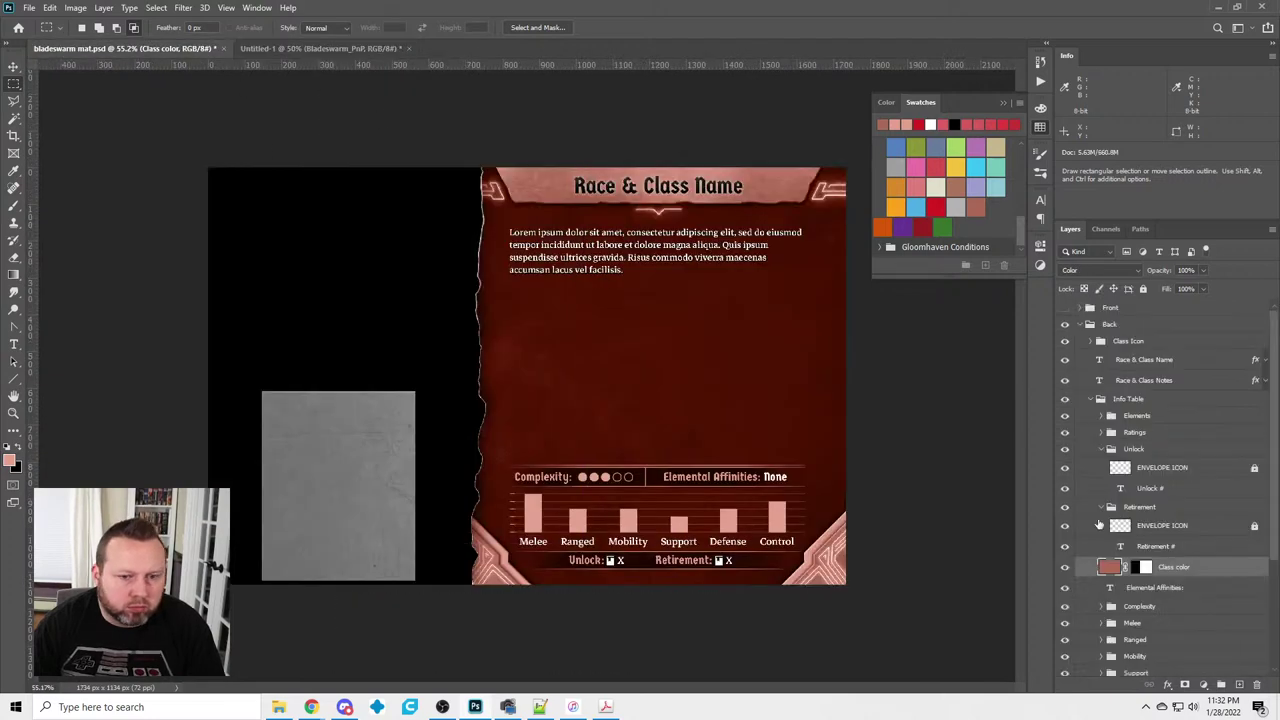
Copy the class icon layer from the Front group into the Back group's Class Icon group and make it visible
left_click(1080, 308)
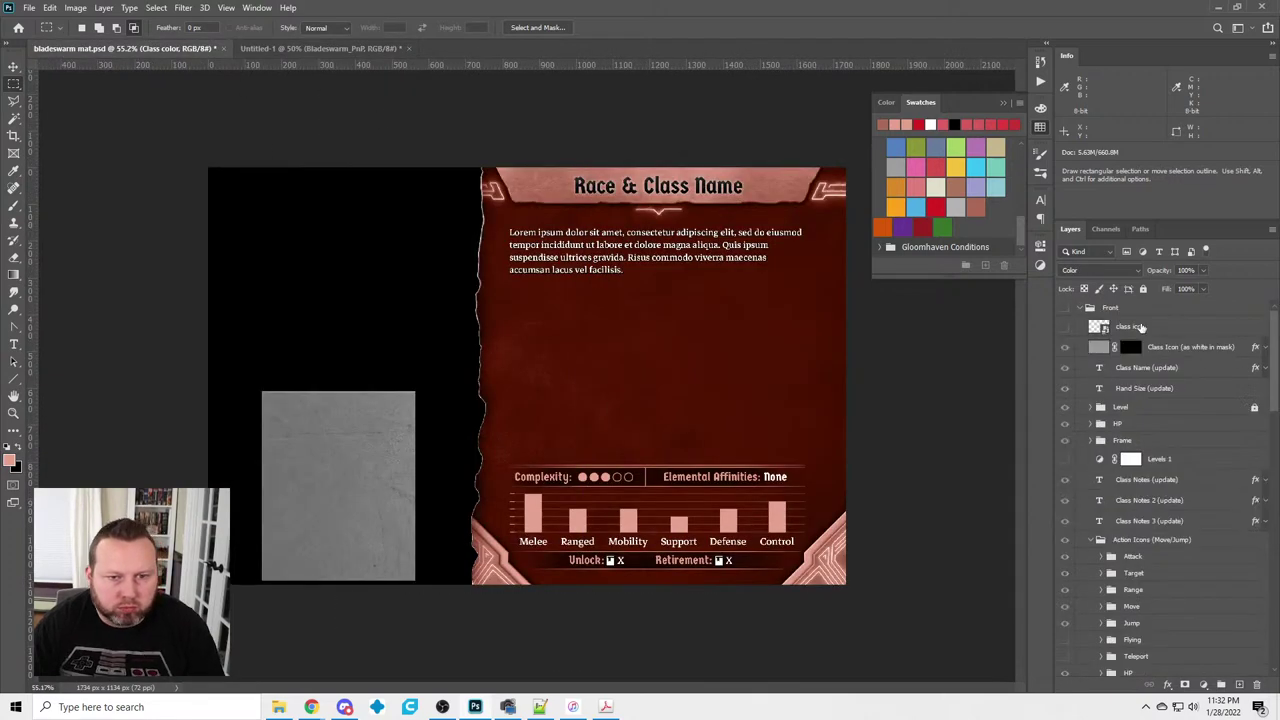
left_click(1079, 309)
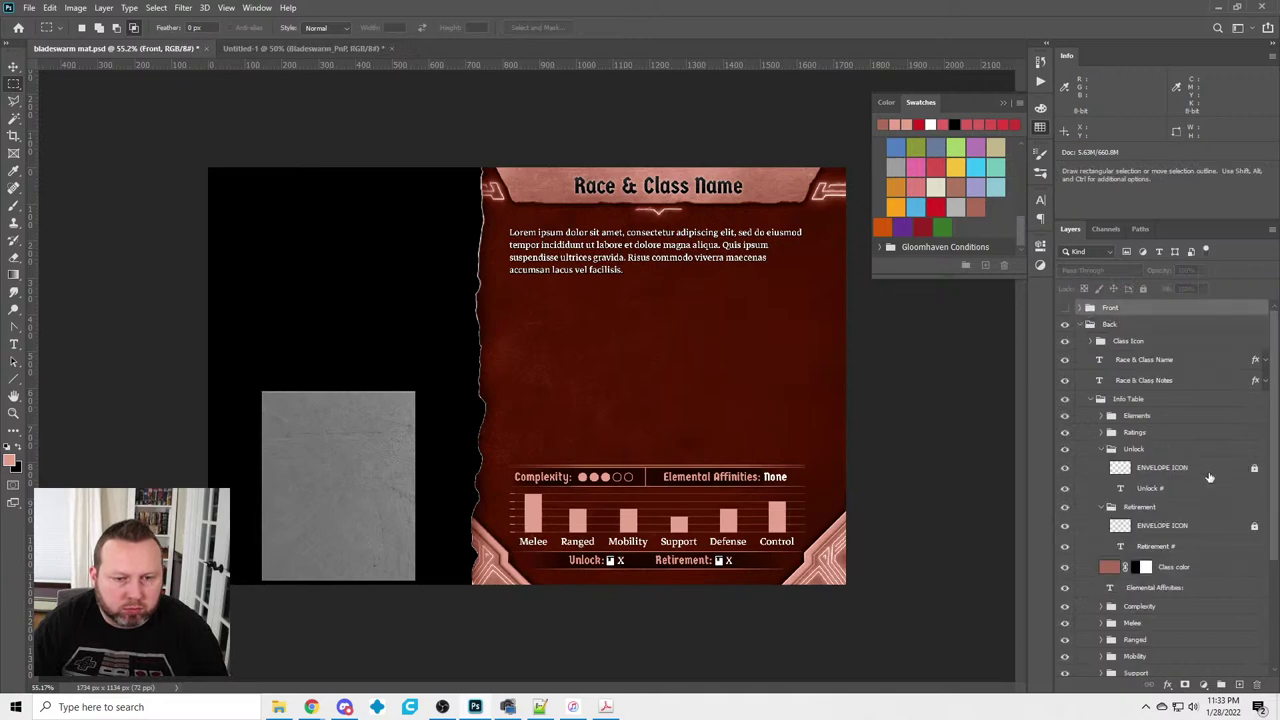
scroll(1180, 523, "down", 5)
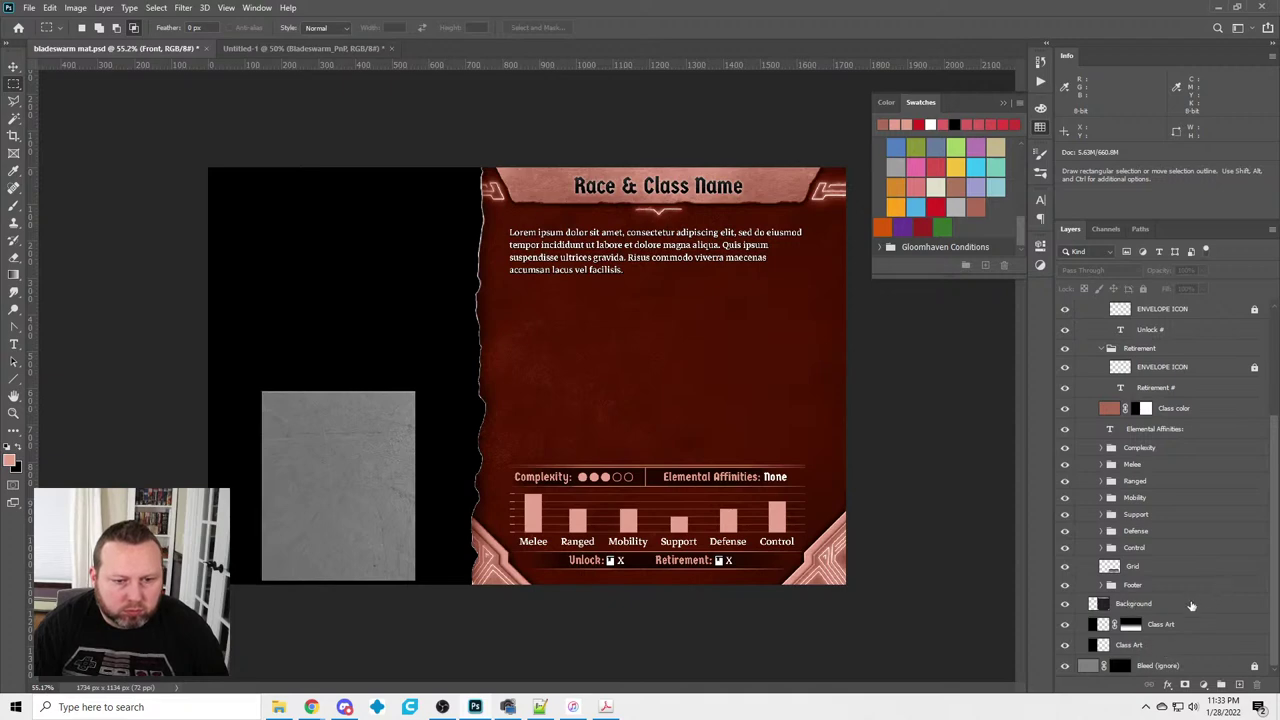
scroll(1200, 604, "up", 5)
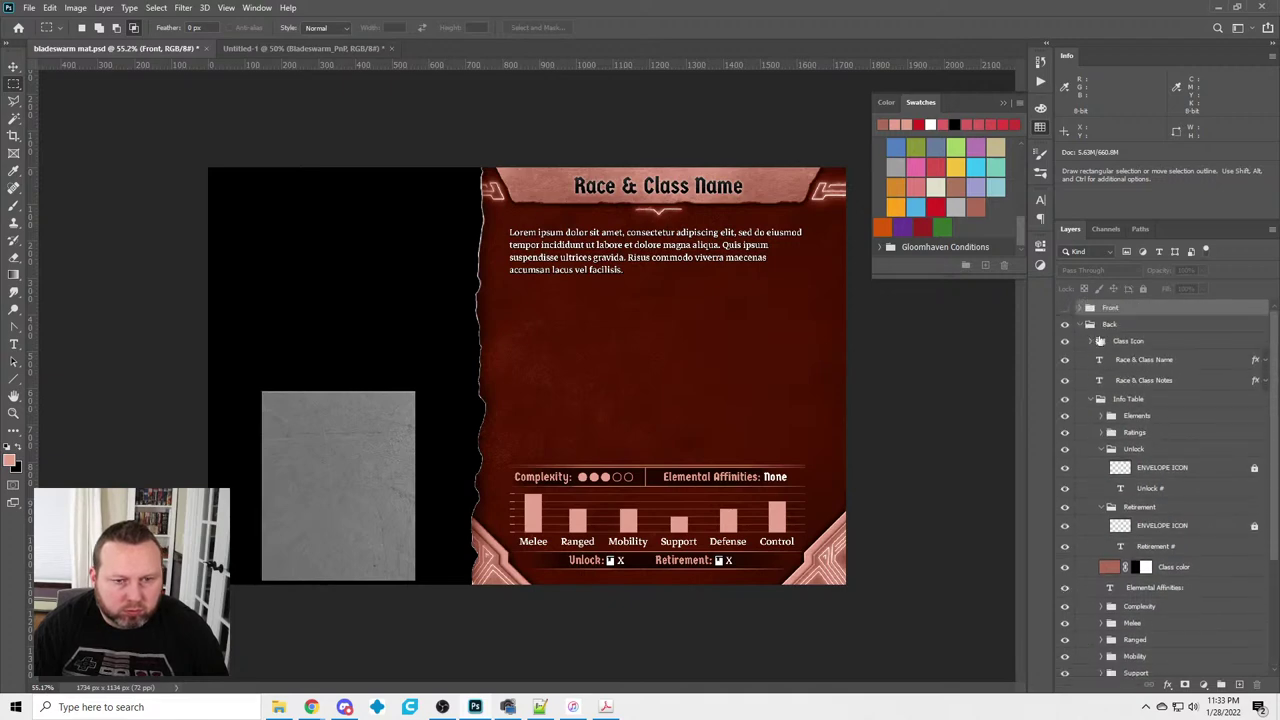
left_click(1092, 341)
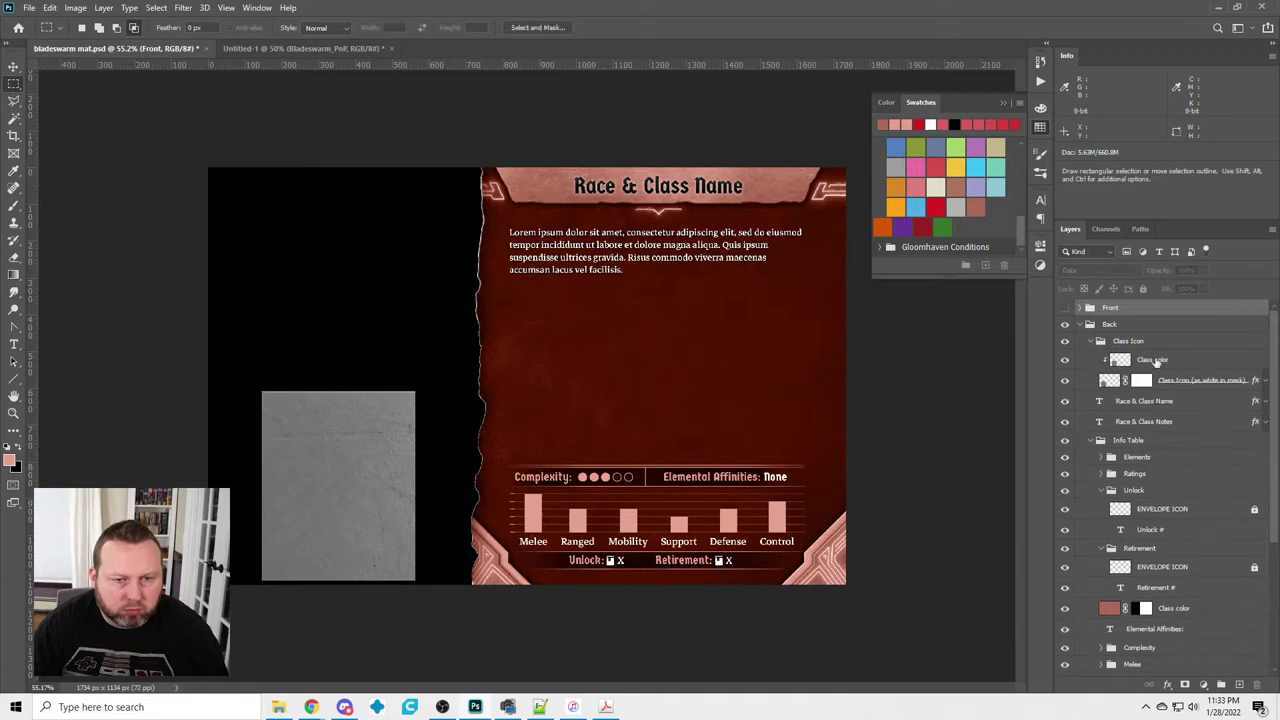
left_click(1155, 362)
left_click(1117, 382)
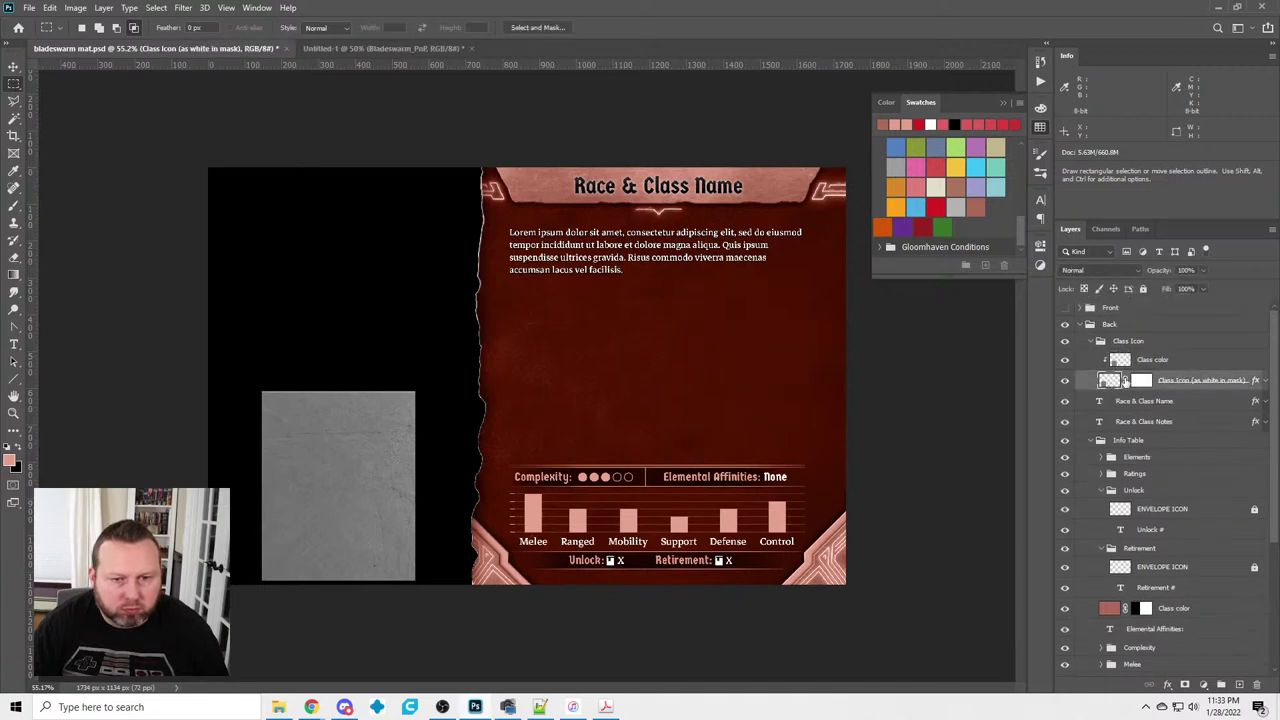
left_click(1267, 381)
left_click(1267, 381)
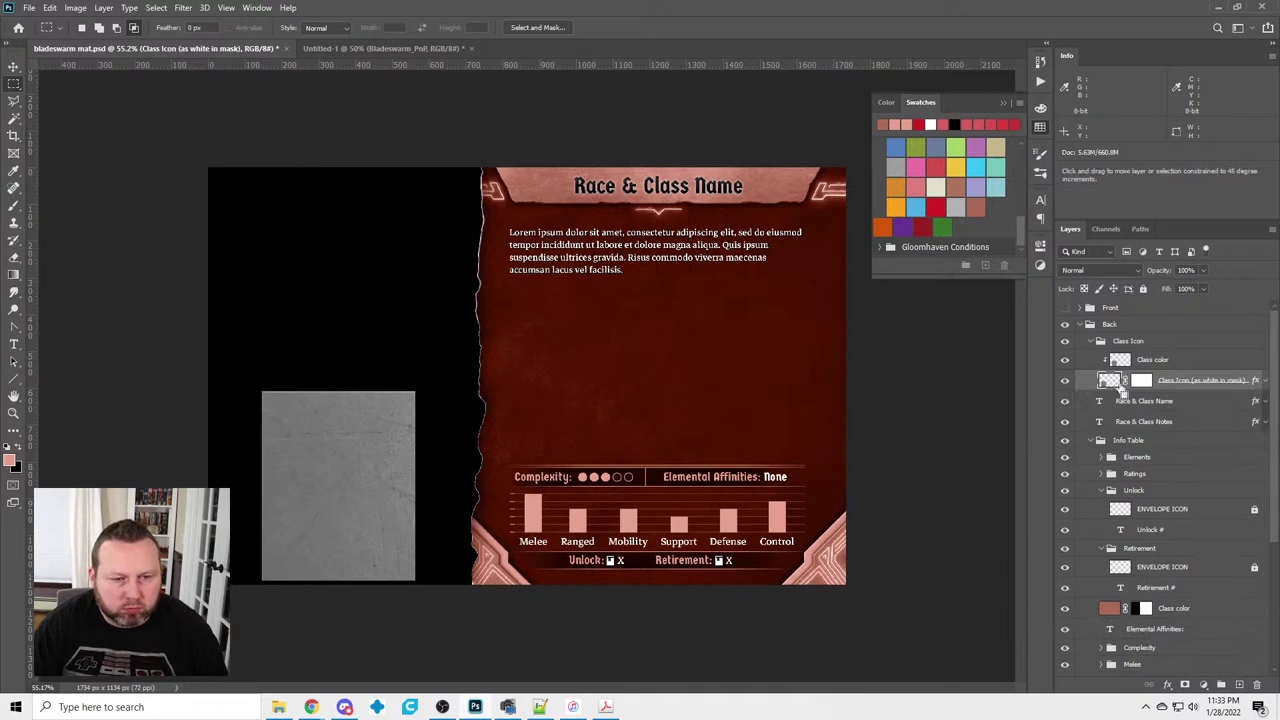
key("ctrl+j")
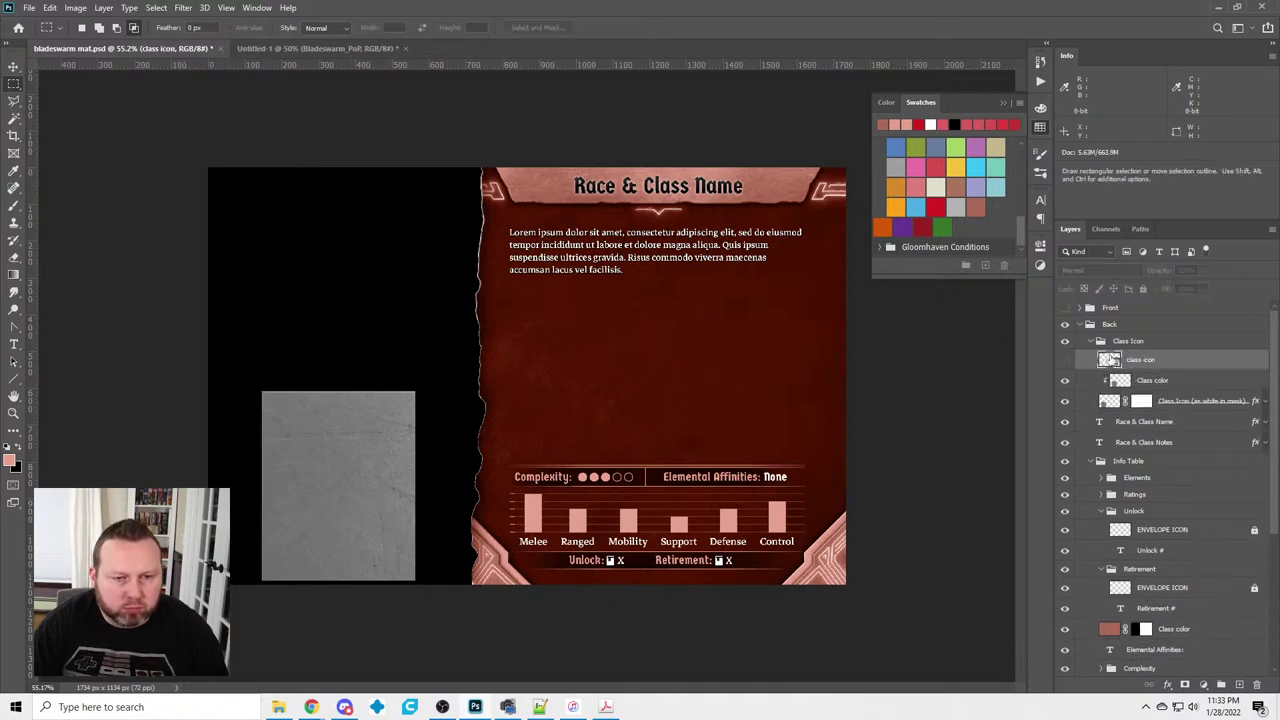
left_click(1064, 362)
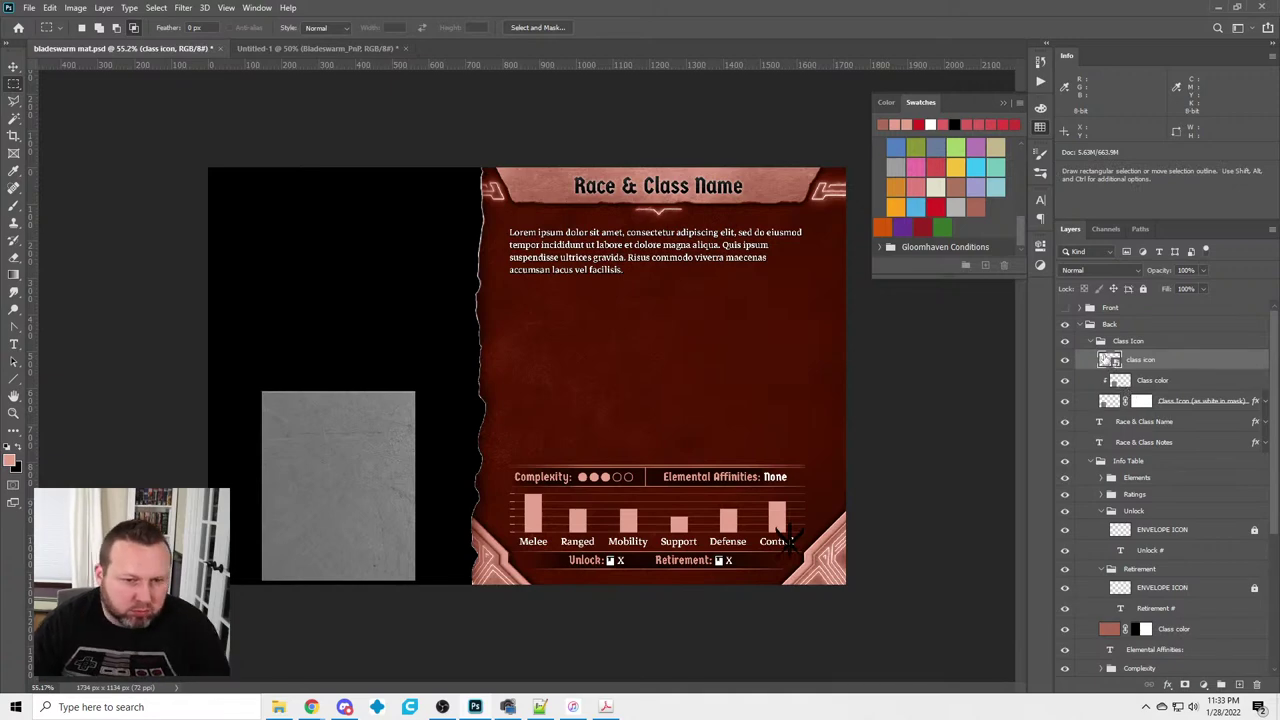
key("v")
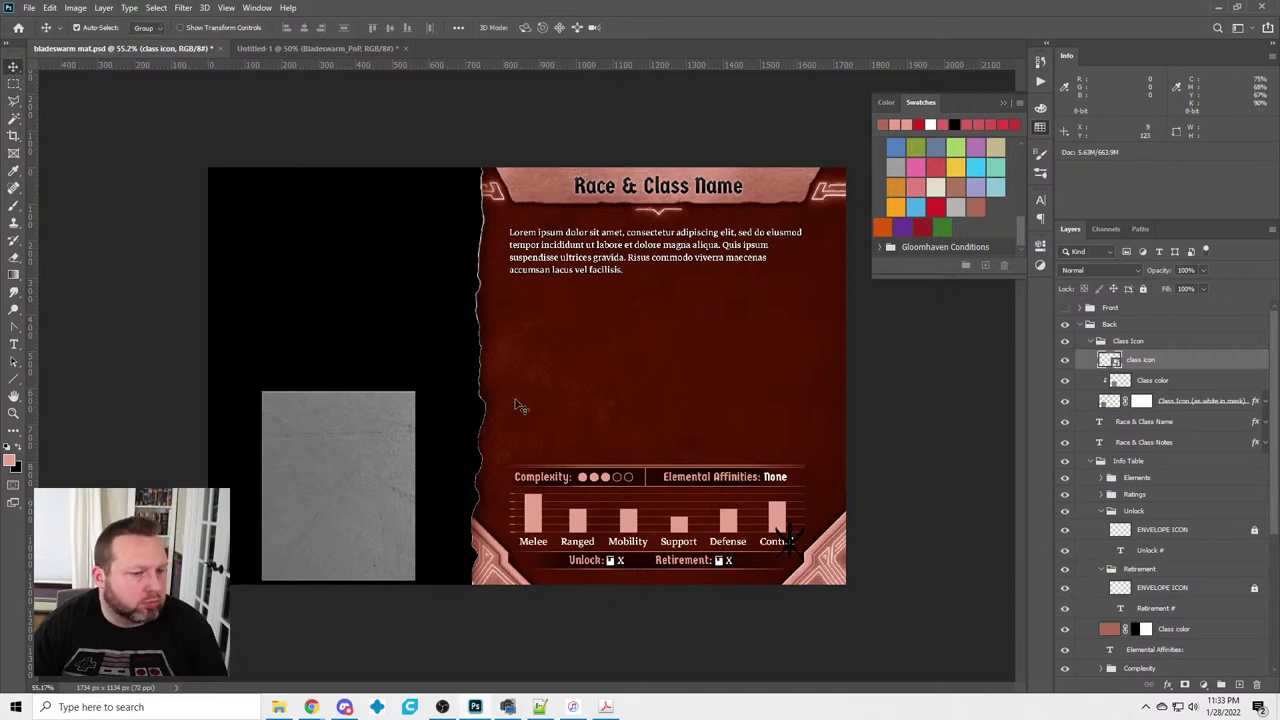
left_click(790, 535)
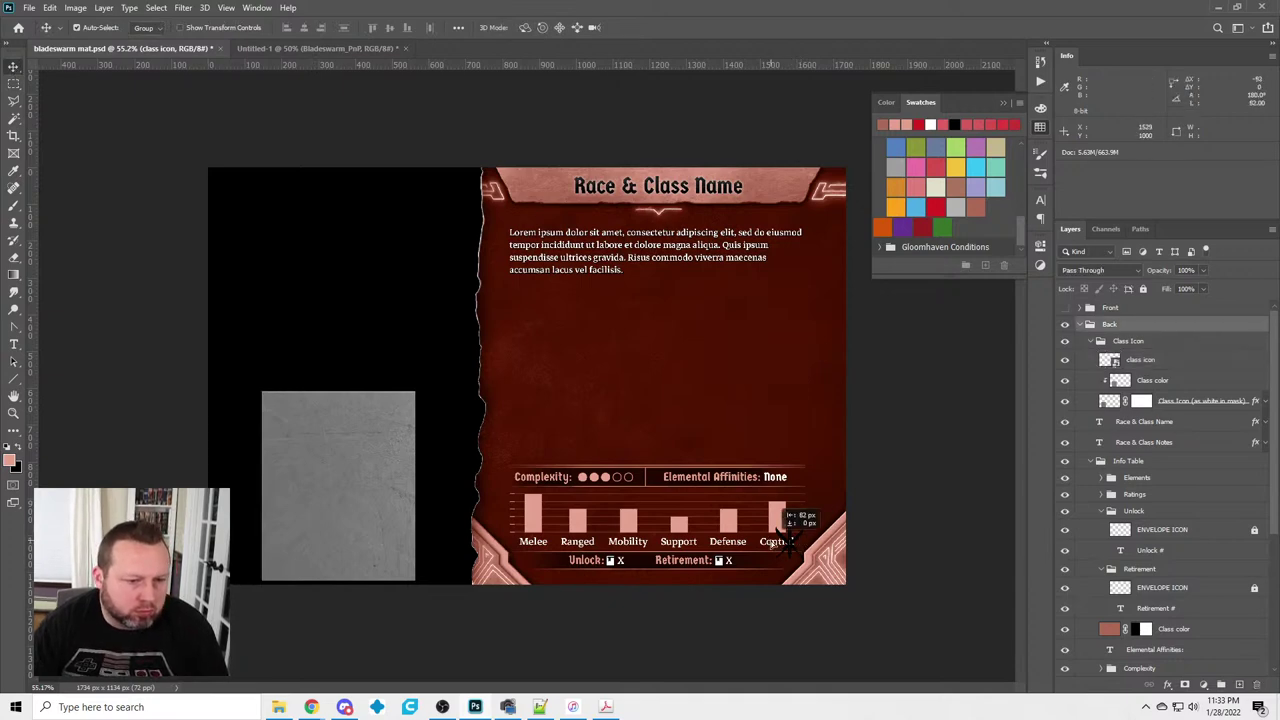
key("Return")
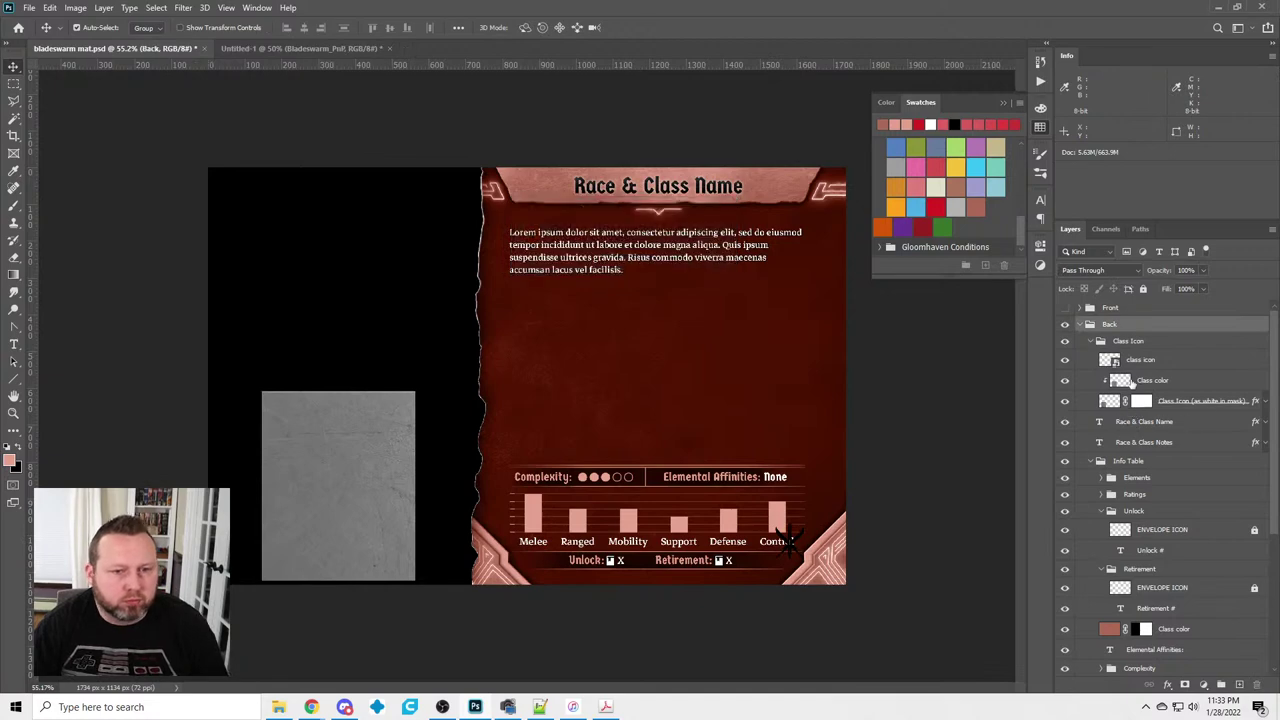
Align the copied class icon horizontally and vertically to the centre of the grey panel, using the Class color layer's outline, and deselect
left_click(1124, 364)
left_click(1120, 383, "ctrl")
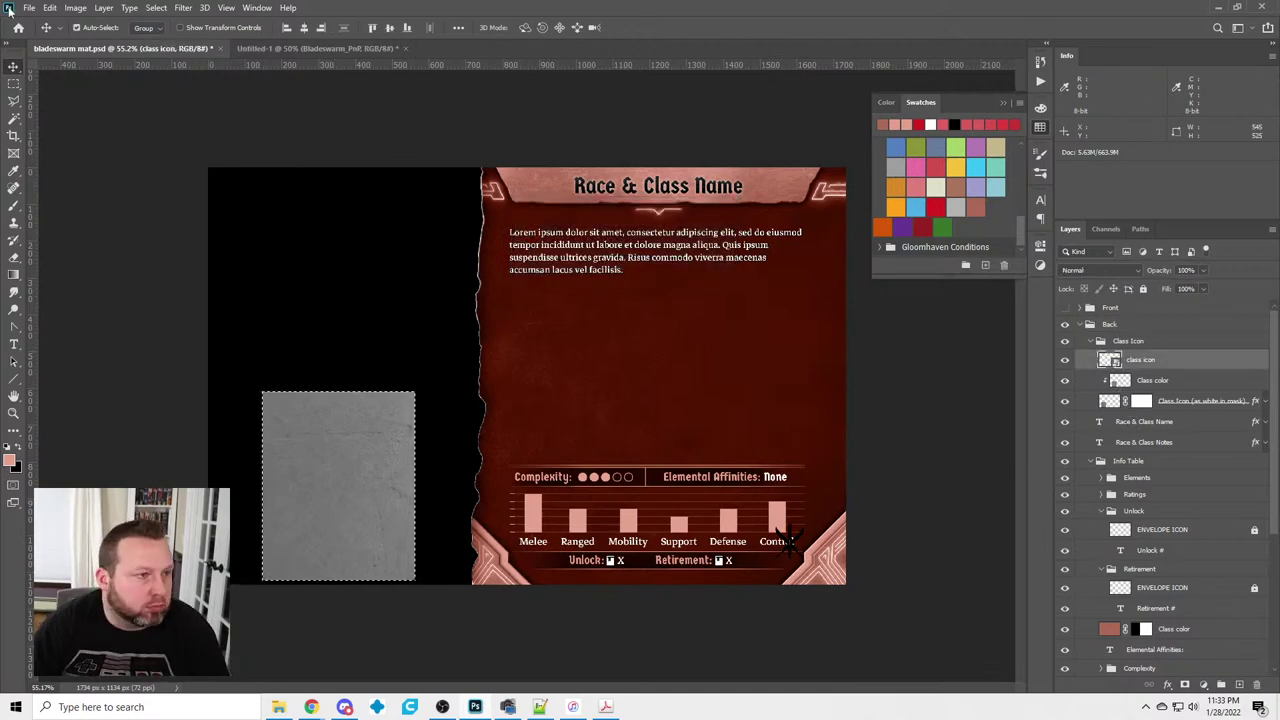
left_click(305, 27)
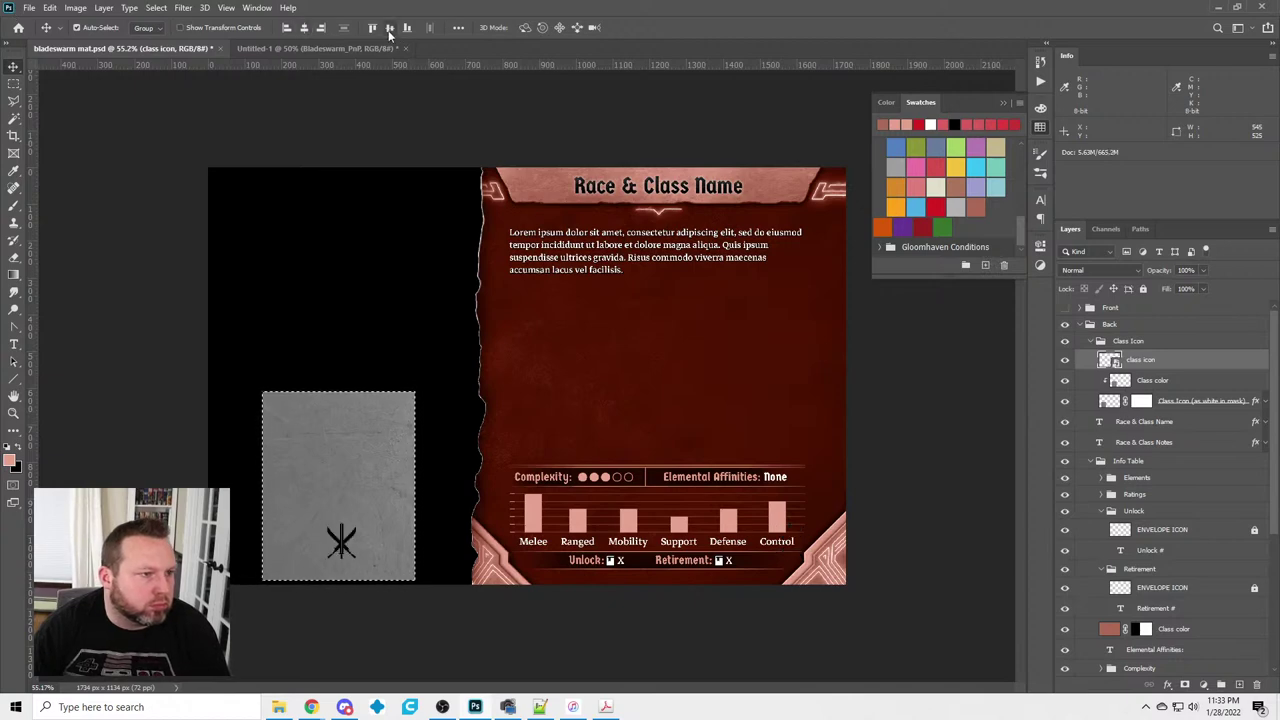
left_click(389, 27)
left_click(49, 8)
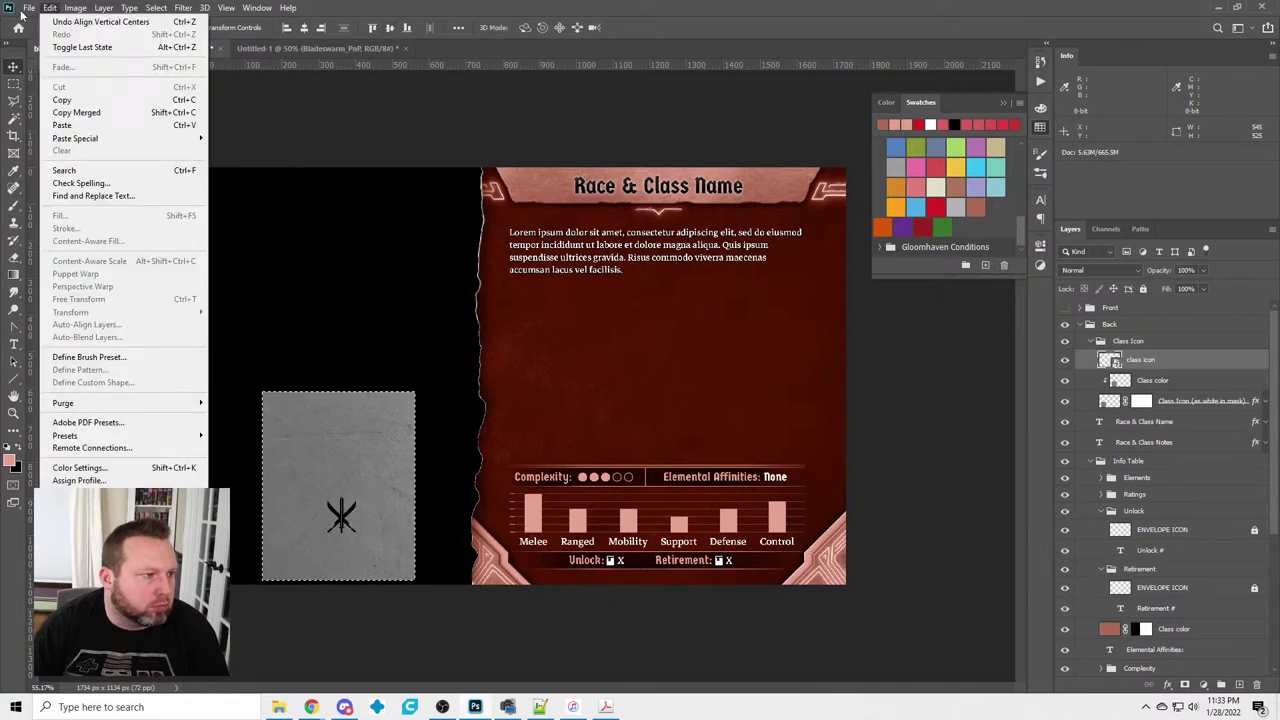
left_click(10, 78)
left_click(14, 84)
left_click(86, 130)
left_click(13, 66)
Scale up the class icon on the grey panel with Free Transform to about 195 by 247 px
left_click(49, 8)
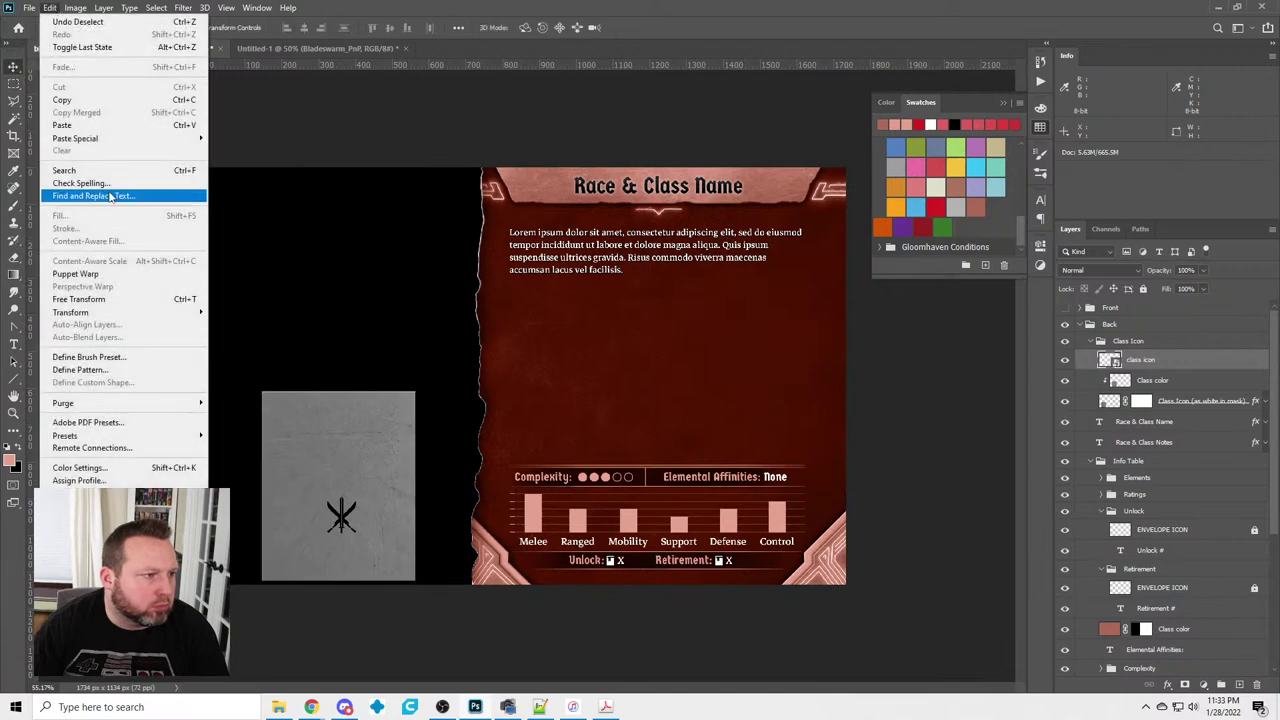
left_click(78, 299)
left_click_drag(357, 496, 382, 464)
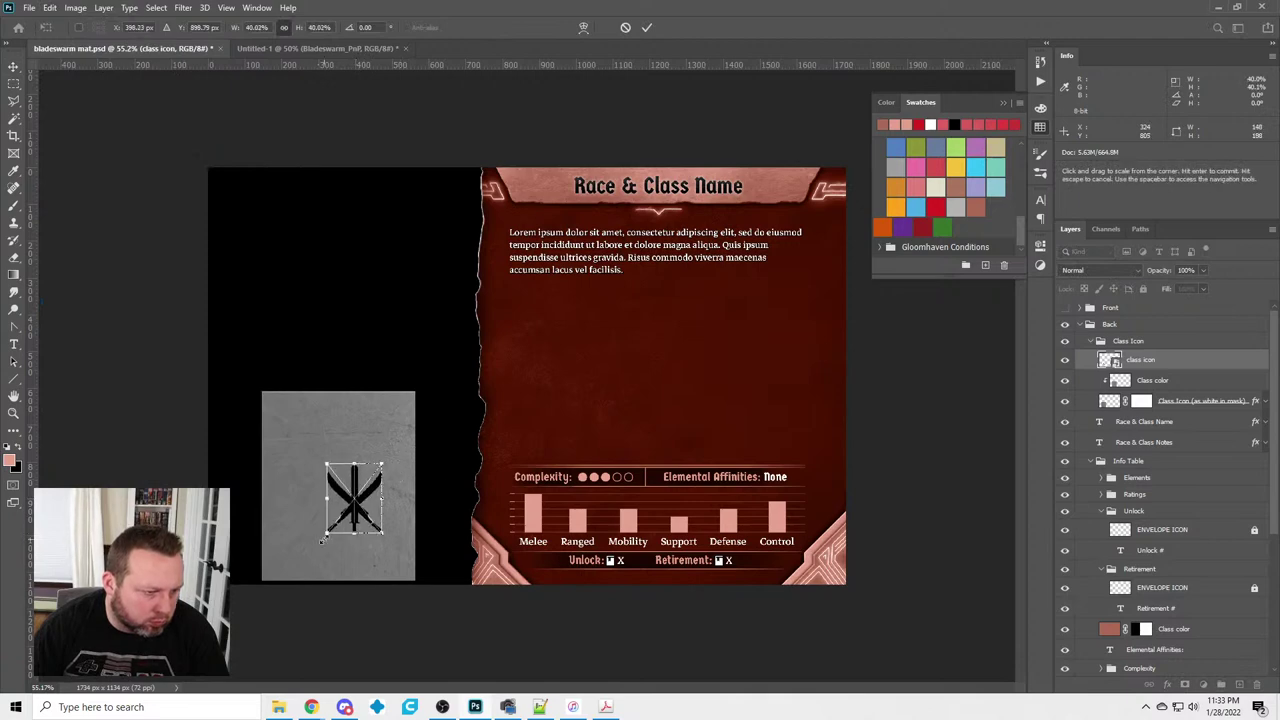
left_click_drag(324, 536, 305, 550)
left_click_drag(380, 465, 385, 461)
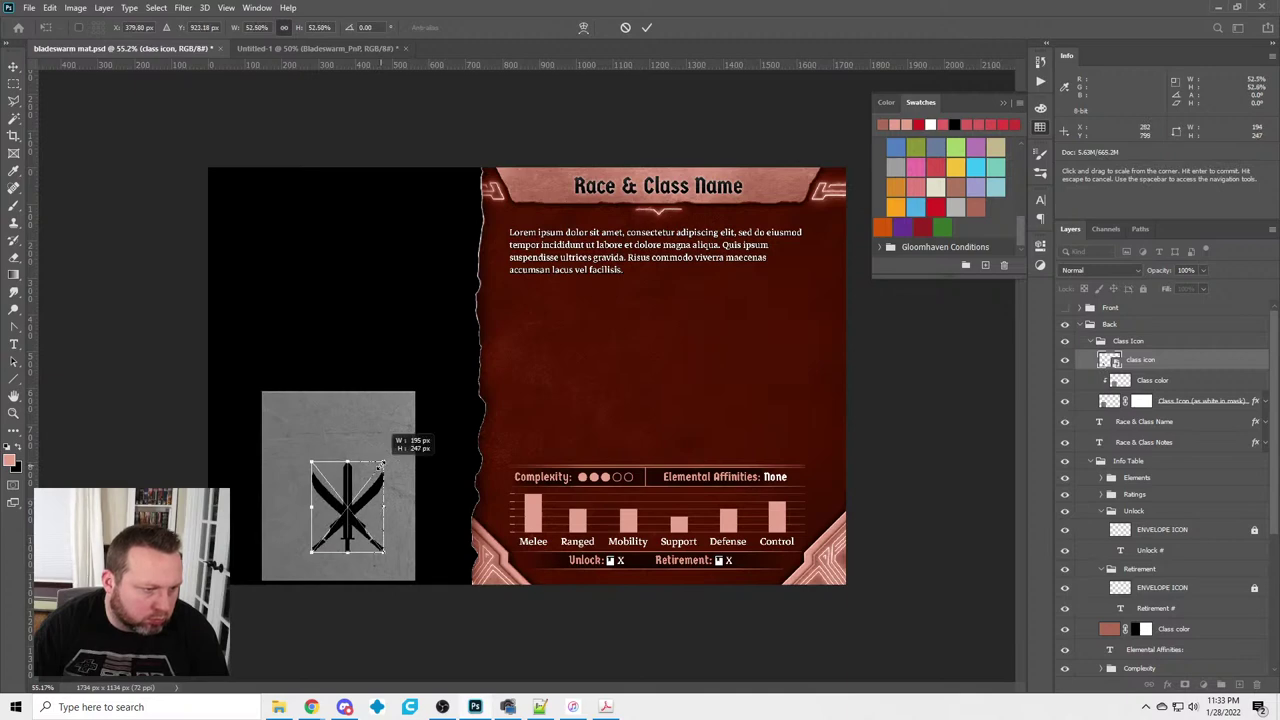
left_click(13, 84)
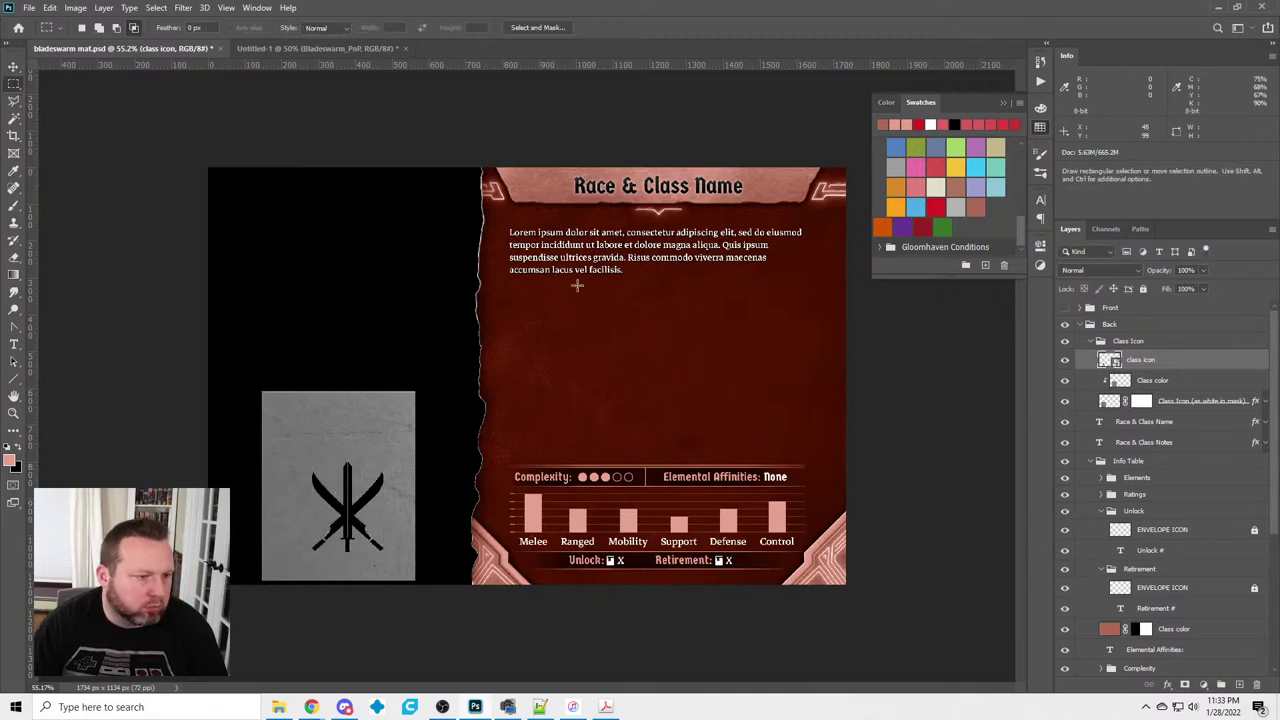
Centre the enlarged class icon horizontally on the grey panel again and clear the selection
left_click(1120, 381, "ctrl")
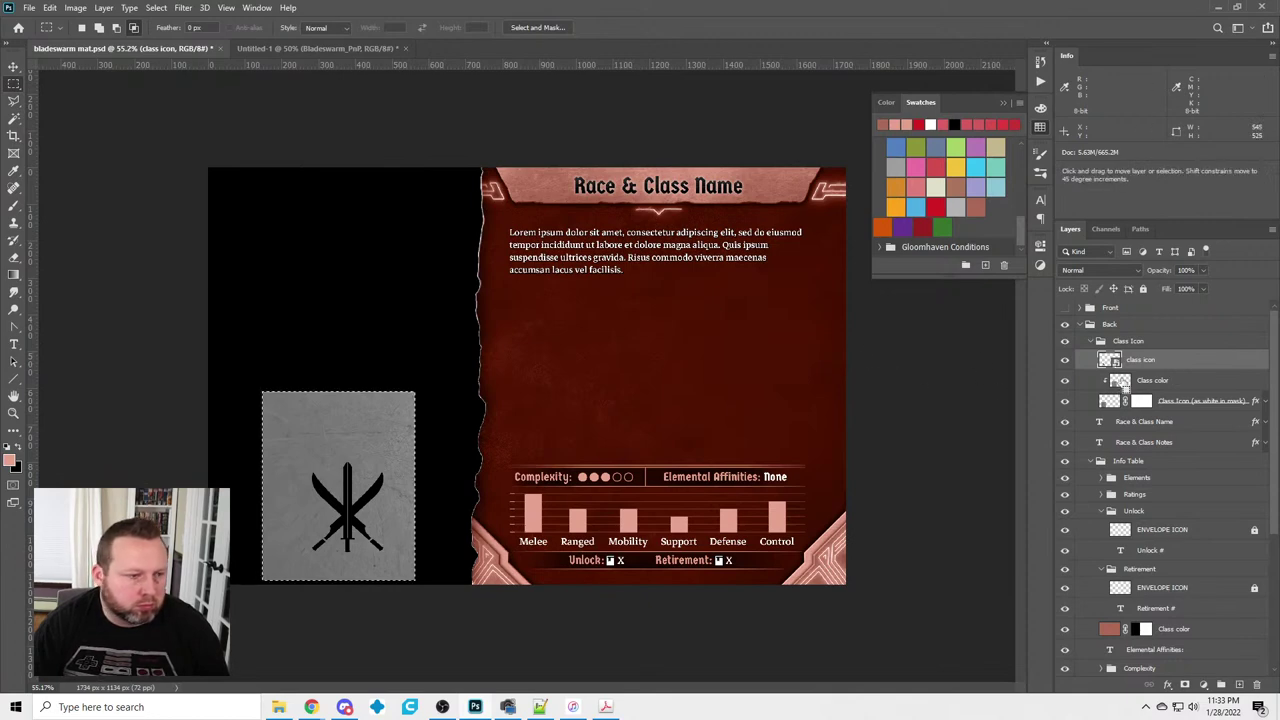
key("v")
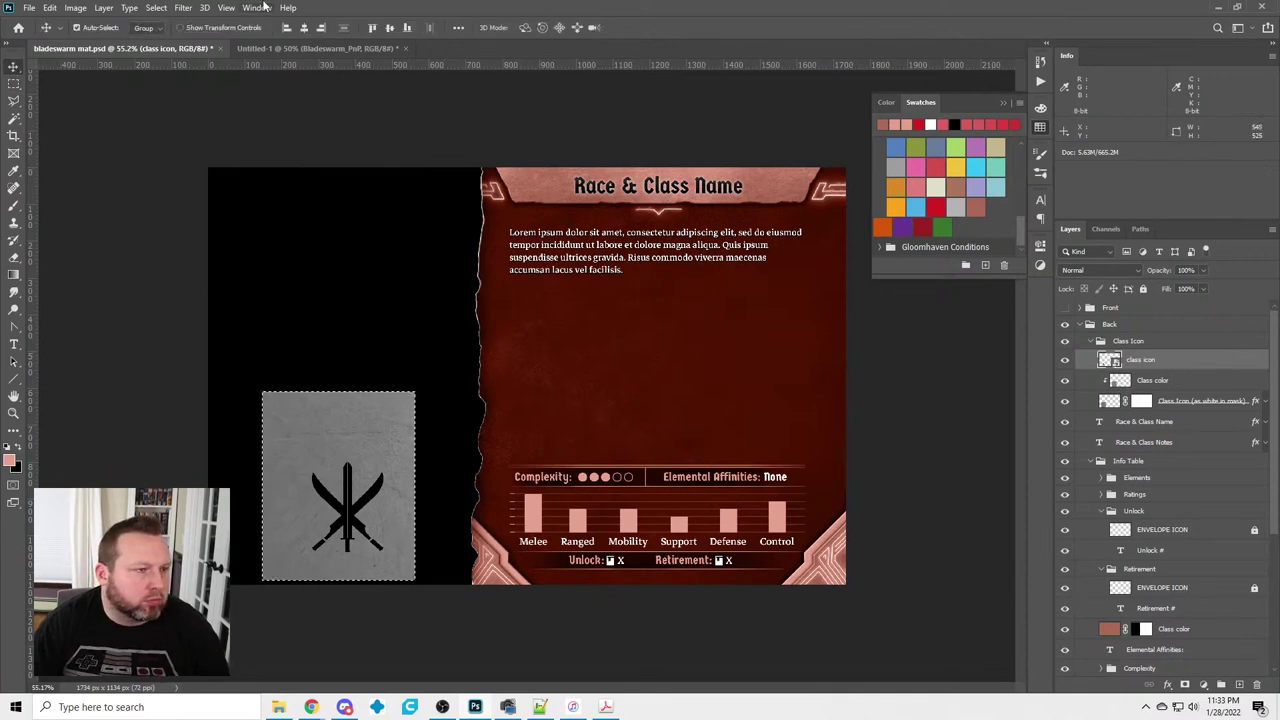
key("shift+Left")
left_click(13, 84)
left_click(450, 162)
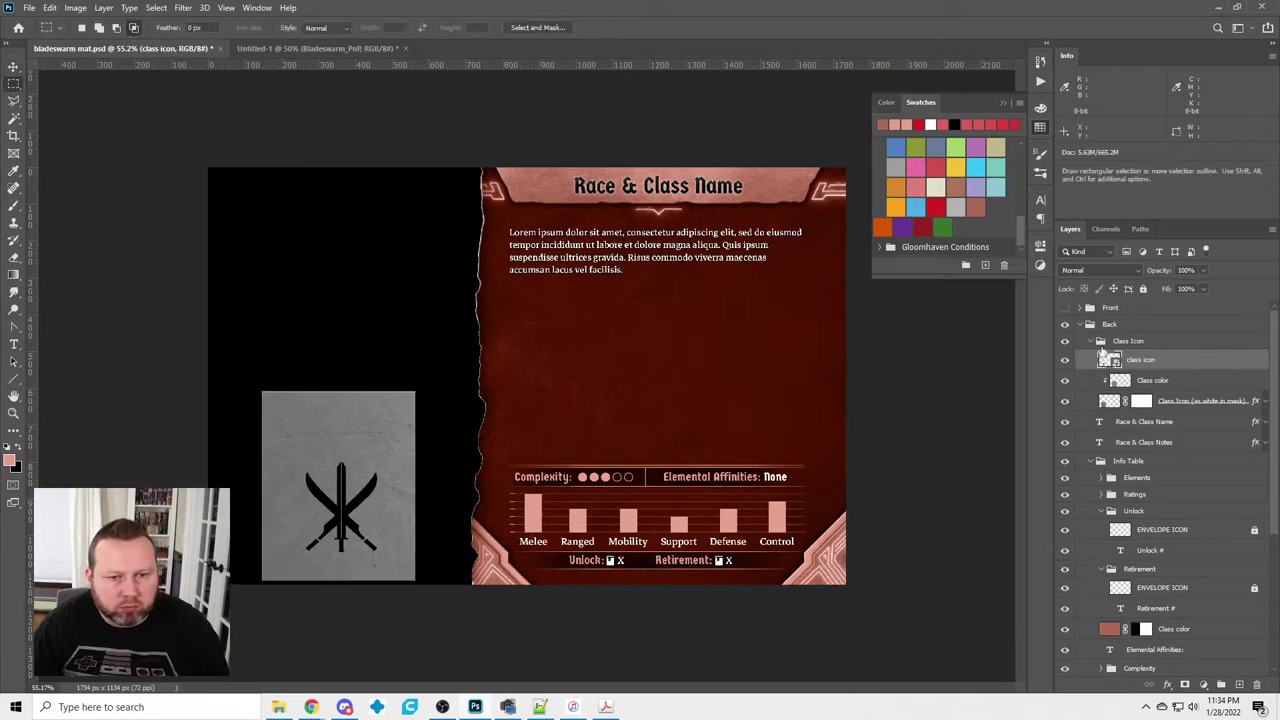
Fill the Class Icon (as white in mask) layer's mask with black everywhere outside the class icon's shape, and hide the black class icon layer
left_click(1108, 362, "ctrl")
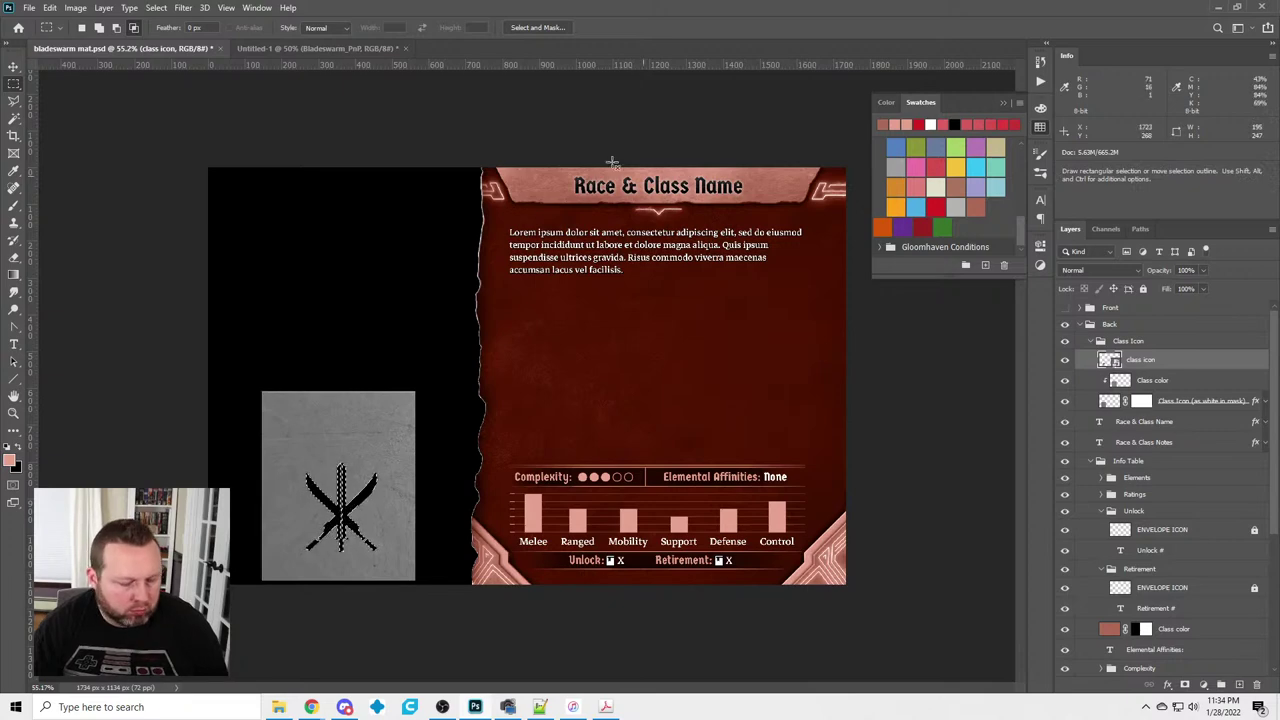
left_click(156, 8)
left_click(175, 47)
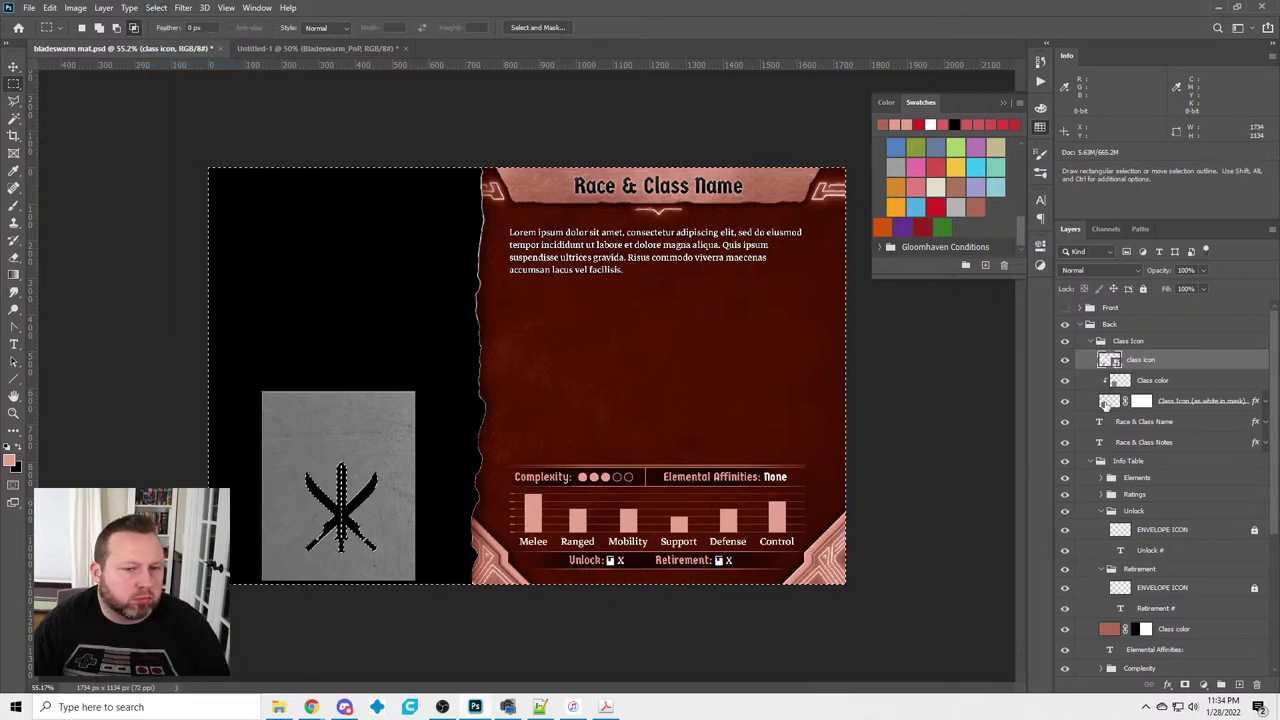
left_click(1140, 401)
key("i")
key("shift+F5")
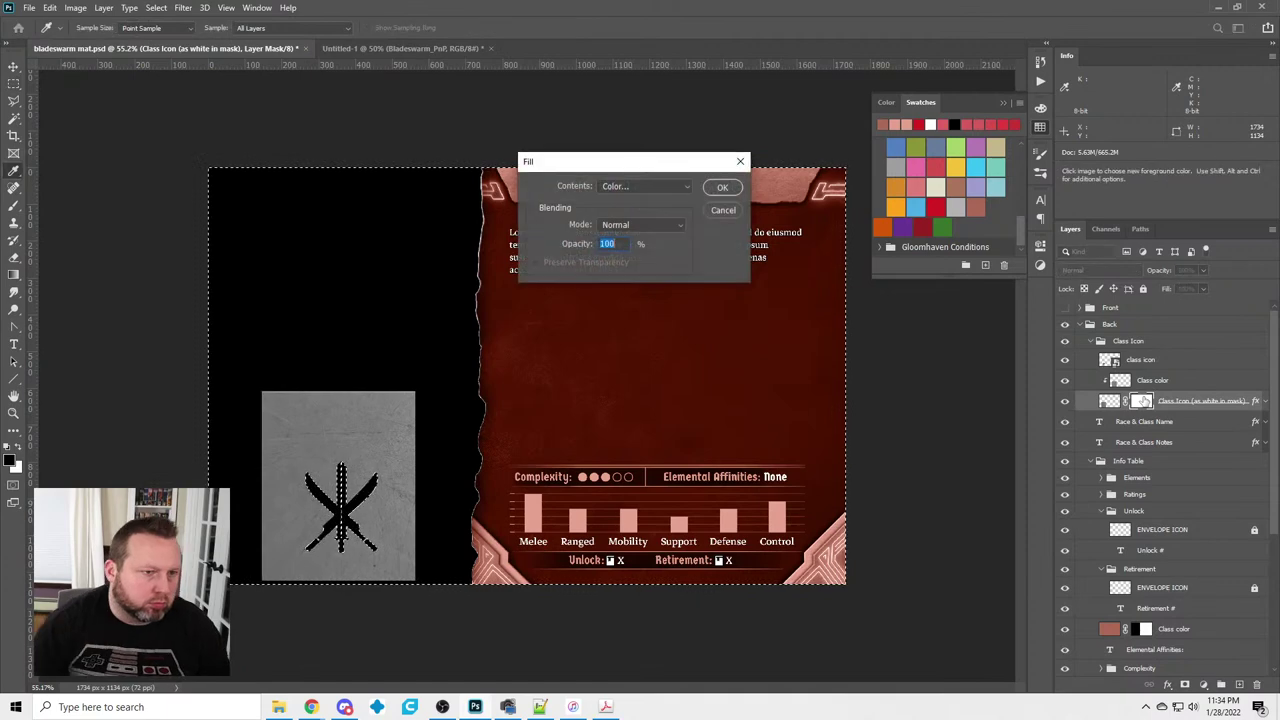
left_click(645, 186)
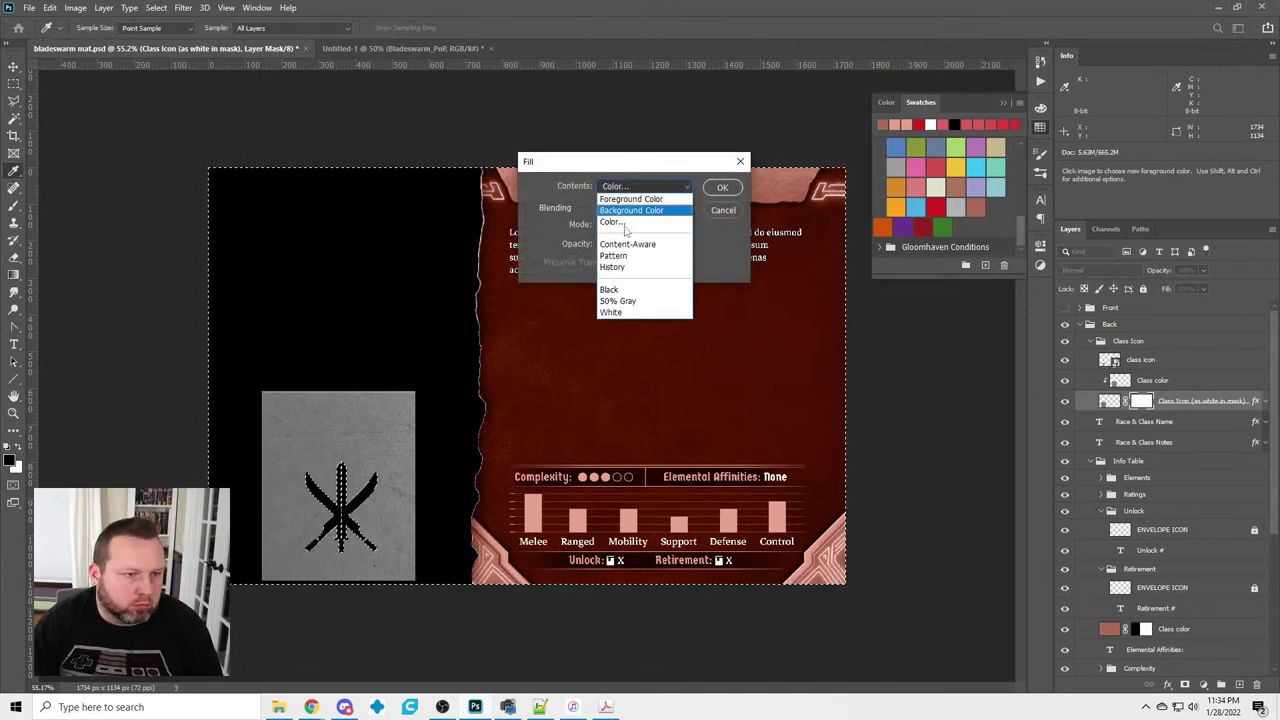
left_click(625, 291)
left_click(720, 189)
left_click(15, 85)
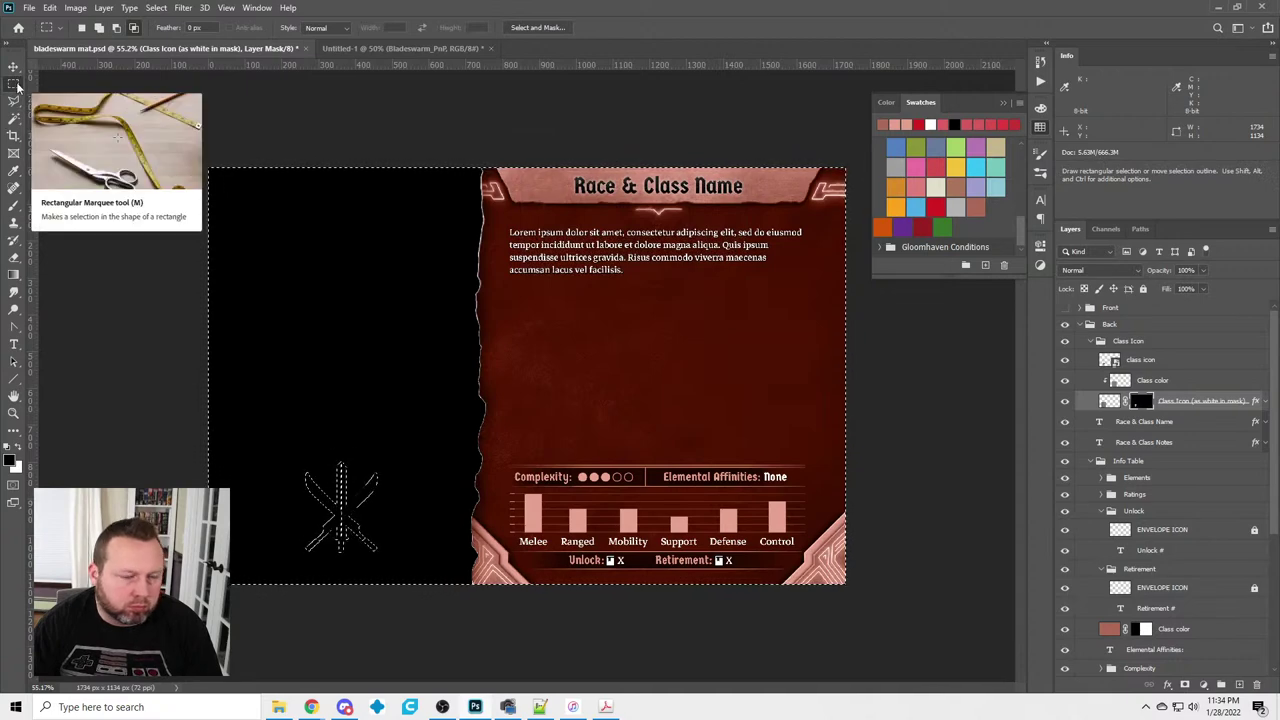
left_click(1065, 359)
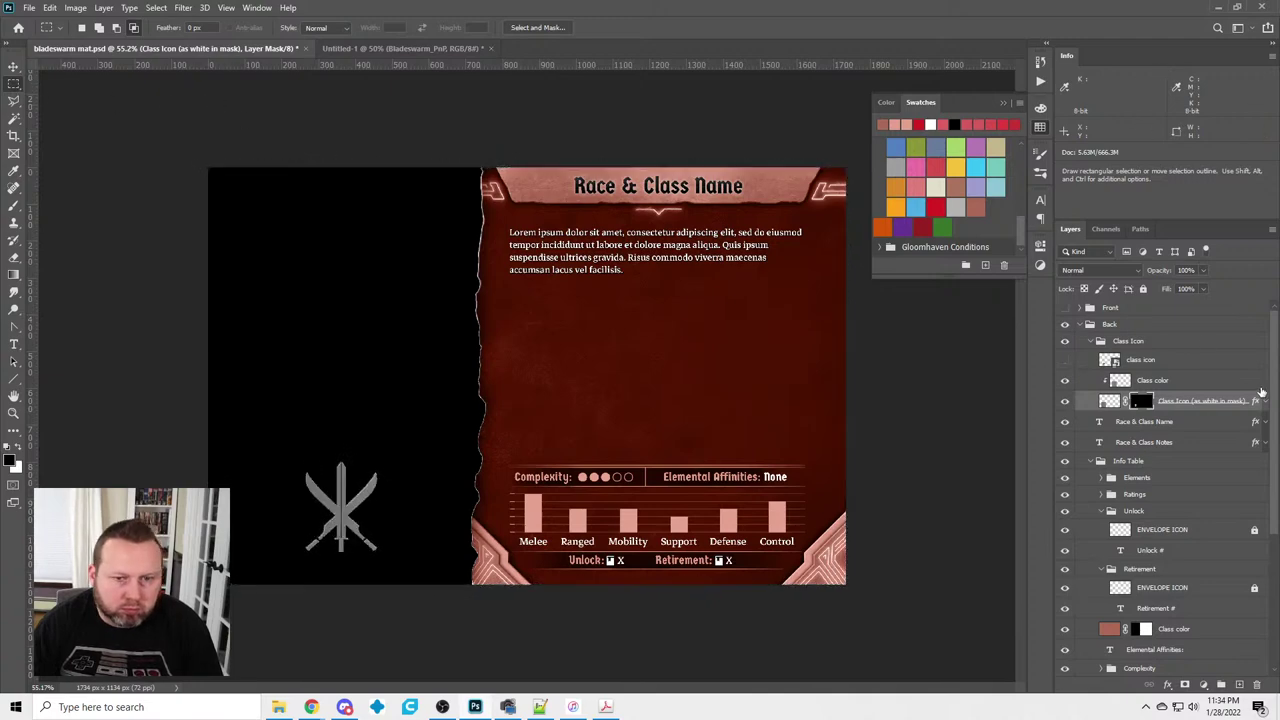
Give the Class Icon (as white in mask) layer a Color Overlay of #ad6a58 and remove the Class color layer clipped to it
left_click(1265, 401)
left_click(1135, 421)
key("space")
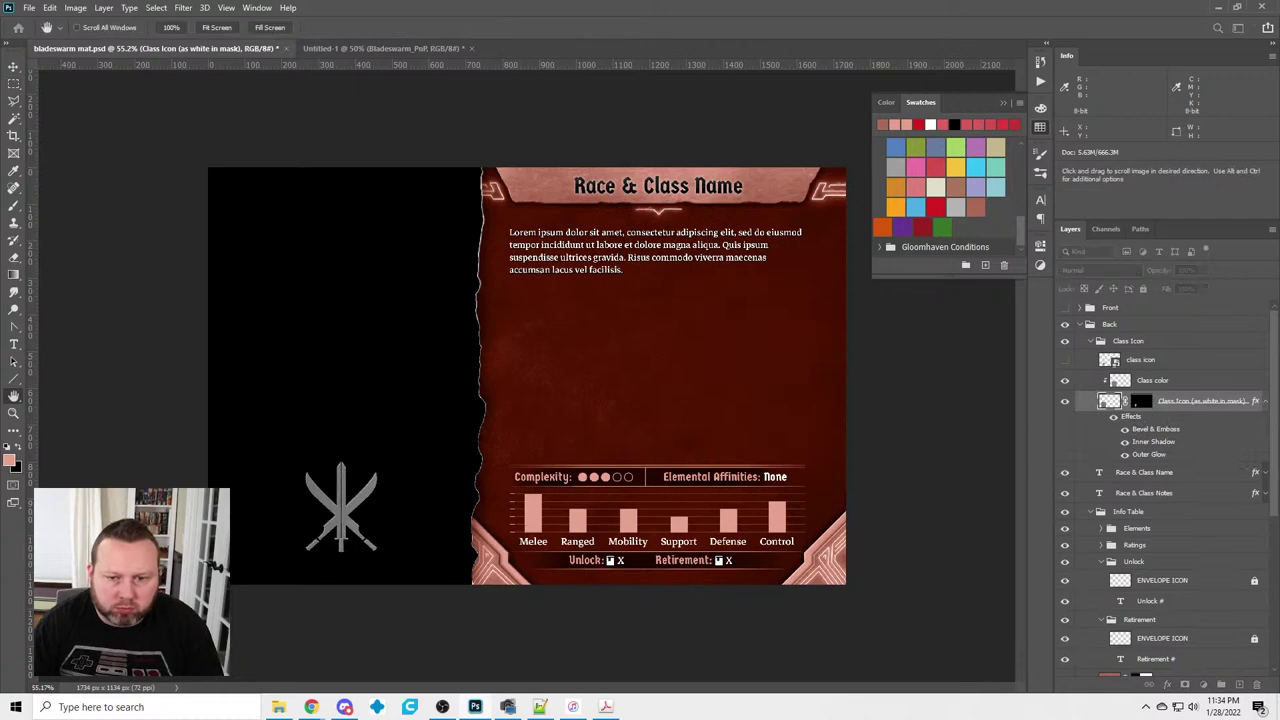
key("ctrl+z")
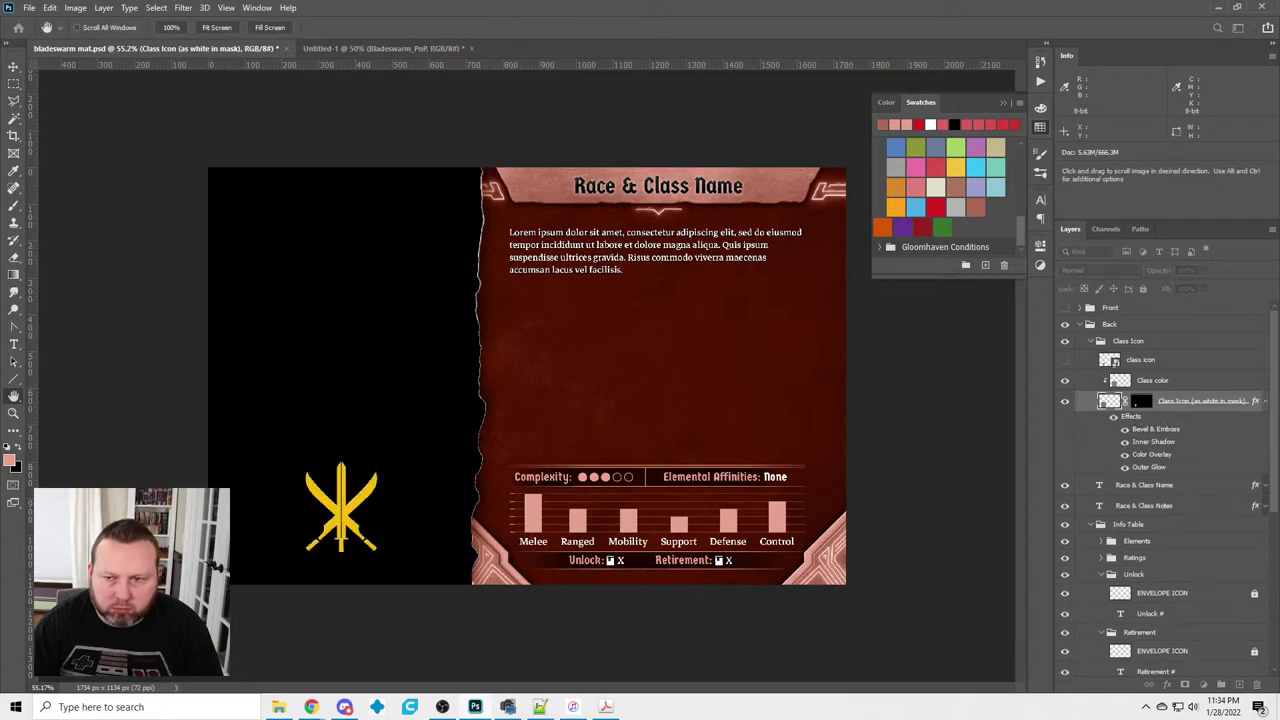
key("ctrl+z")
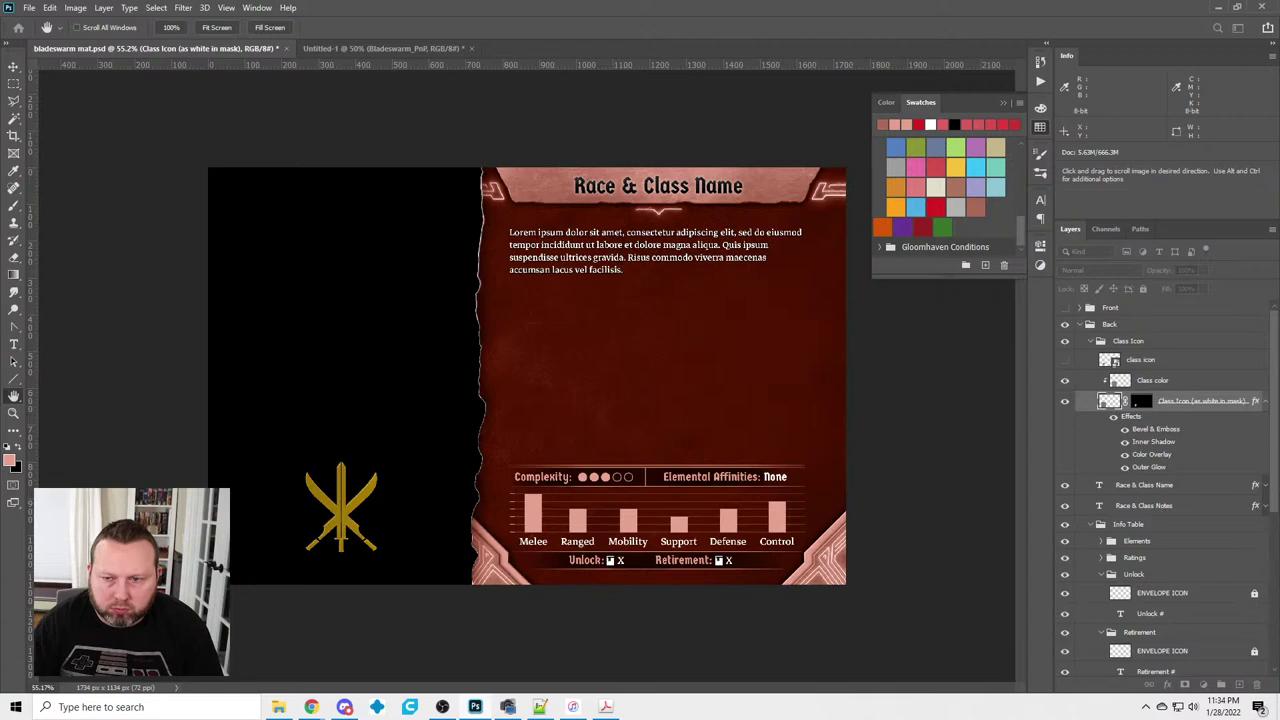
left_click(975, 207)
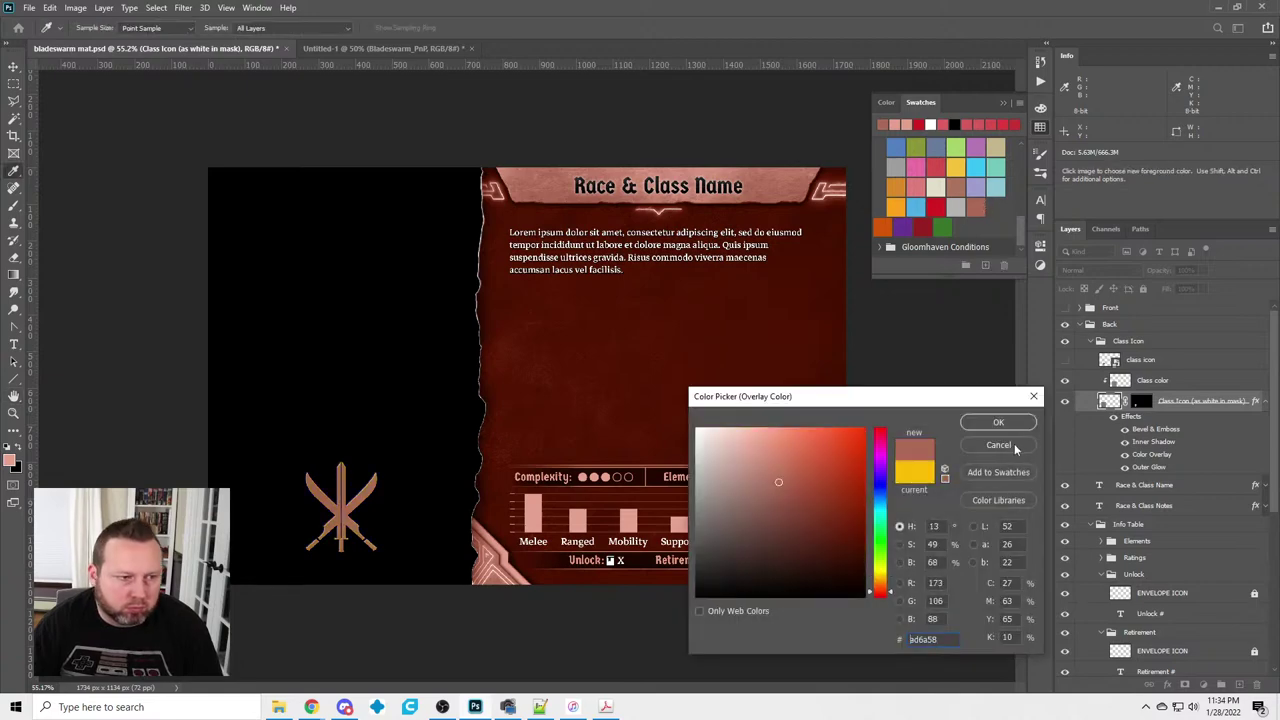
left_click(998, 423)
key("m")
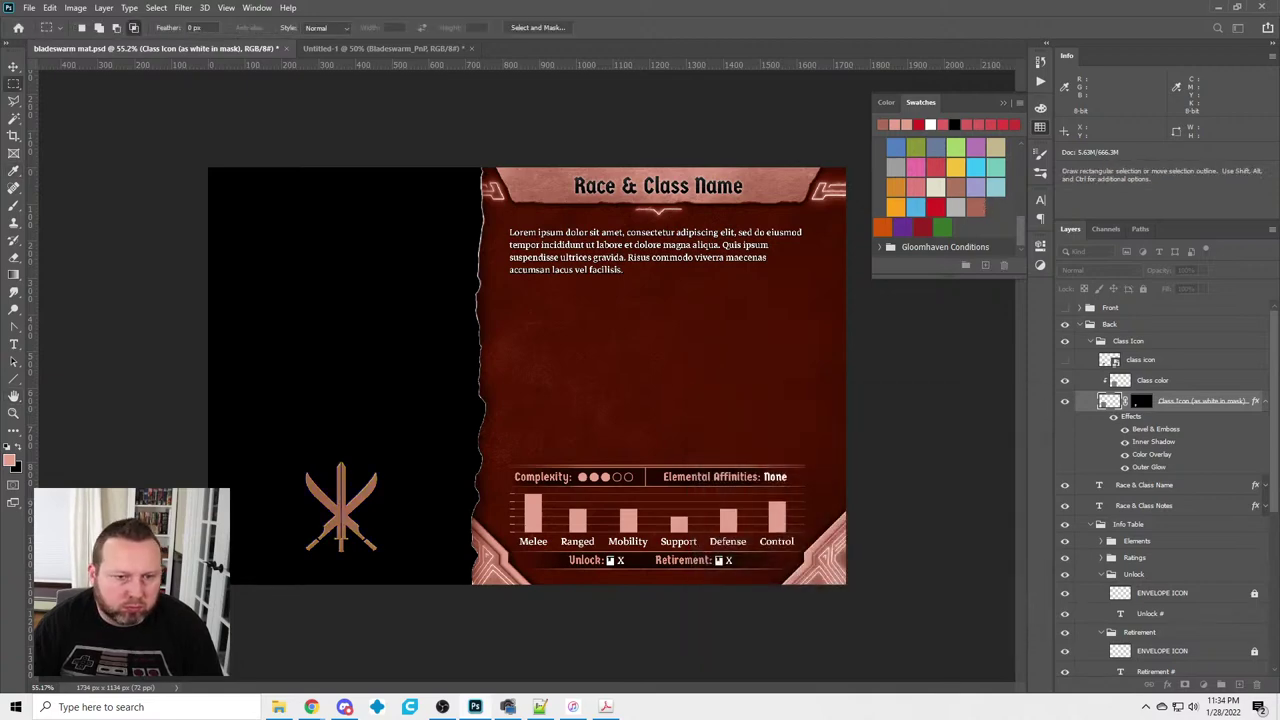
key("ctrl+e")
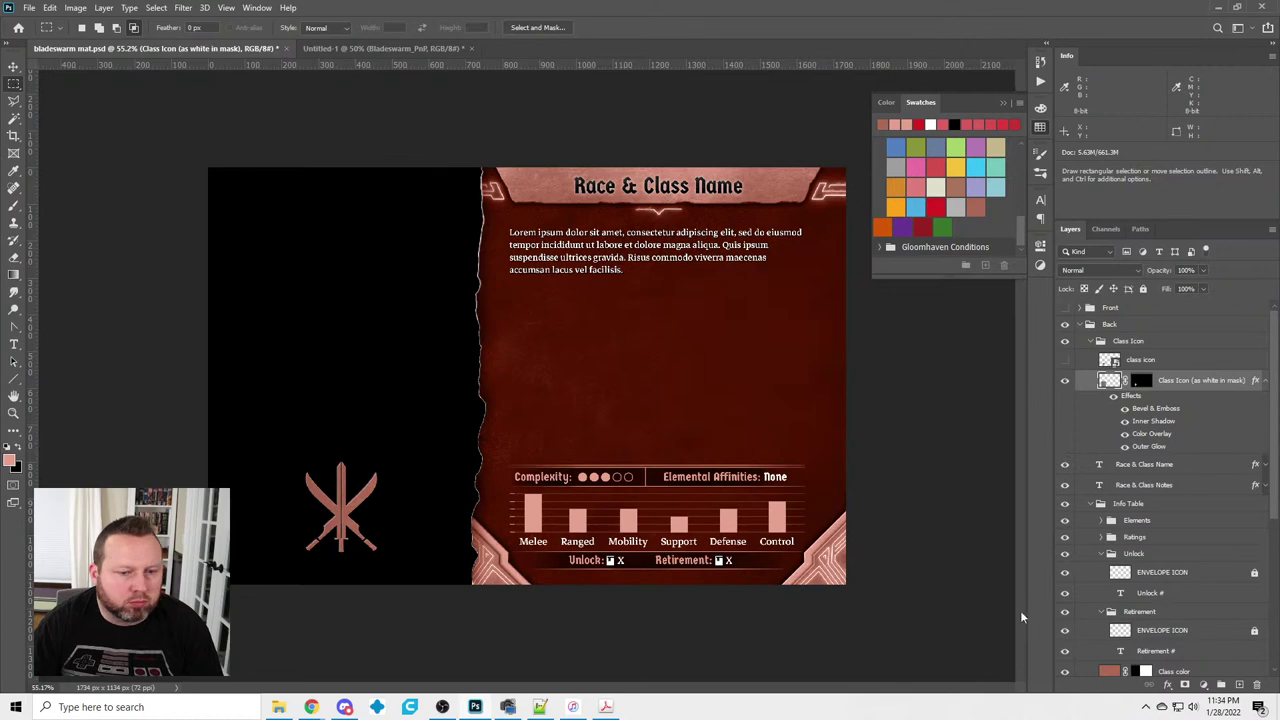
Place Bladeswarm-731x1024.png from the Bladeswarm folder directly above the lowest Class Art layer of the Back group
key("alt+Tab")
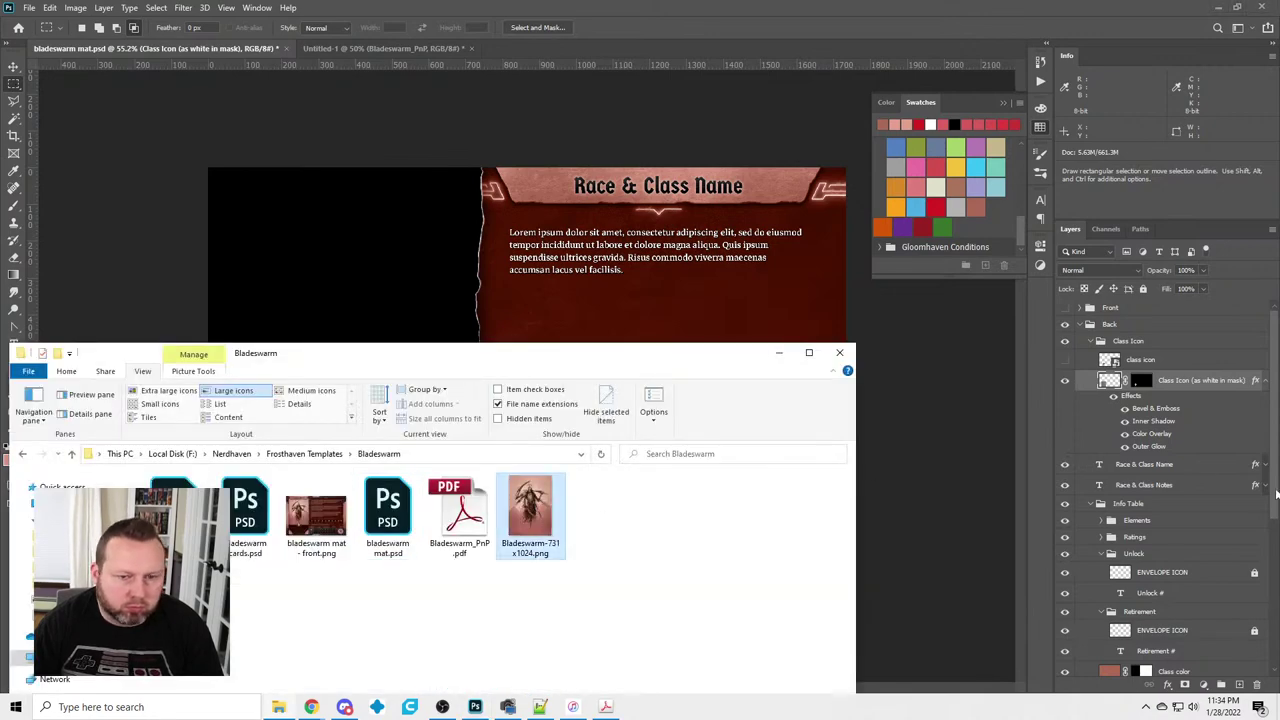
key("alt+Tab")
scroll(1275, 497, "down", 5)
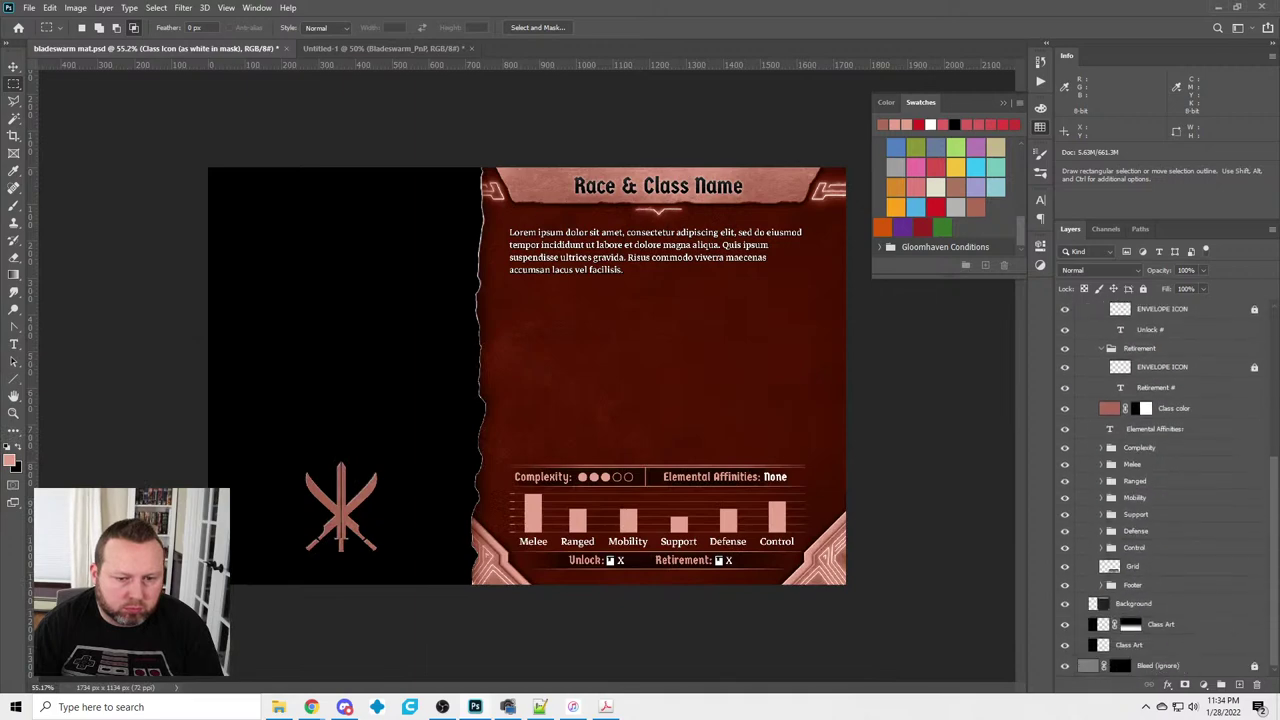
left_click(1098, 645)
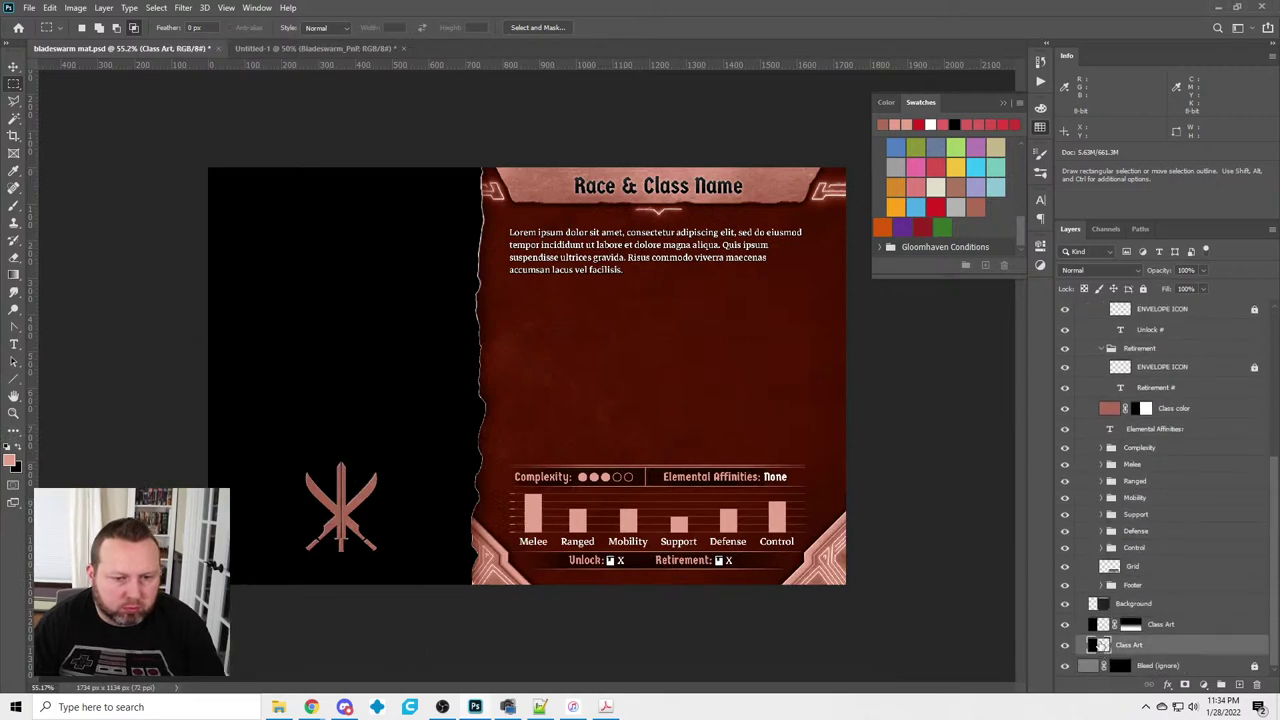
key("alt+Tab")
left_click_drag(508, 505, 280, 251)
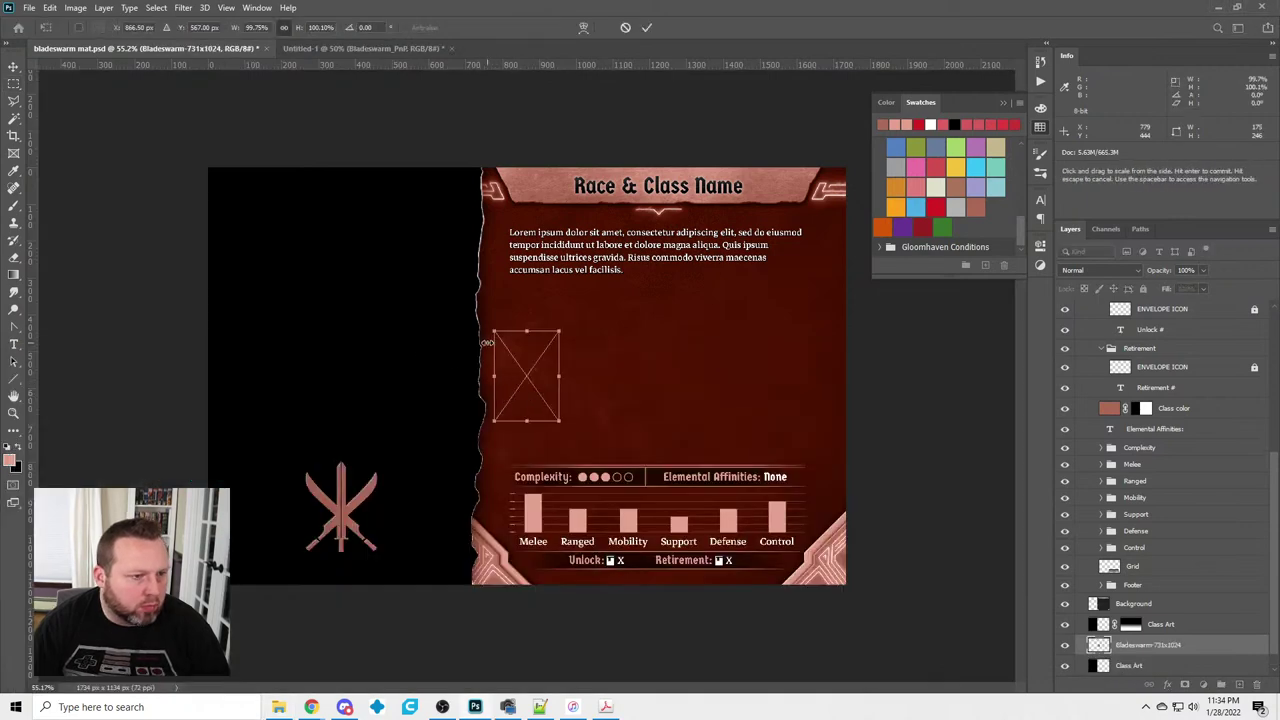
Enlarge the placed Bladeswarm artwork to about 856% and position it so the figure fills the black art area beside the torn edge
left_click_drag(493, 330, 13, 15)
left_click_drag(570, 440, 720, 640)
left_click_drag(232, 386, 290, 590)
left_click_drag(166, 278, 241, 346)
left_click_drag(344, 321, 207, 118)
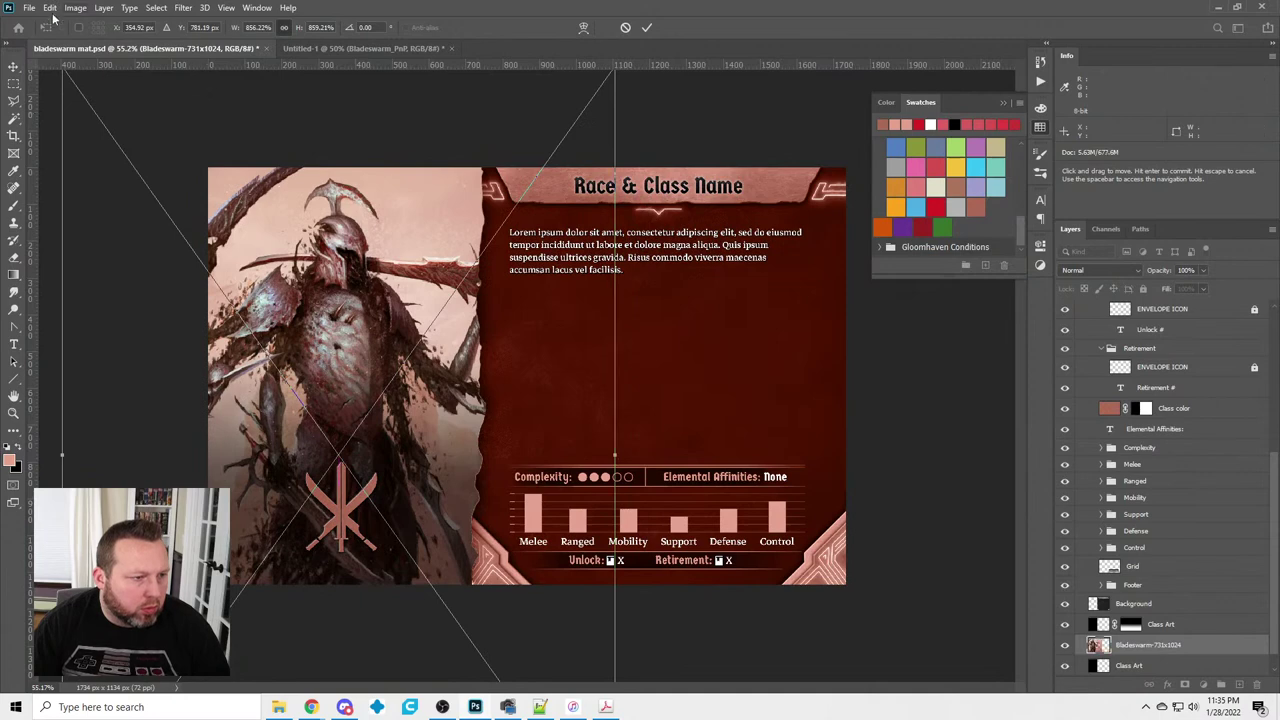
left_click(14, 84)
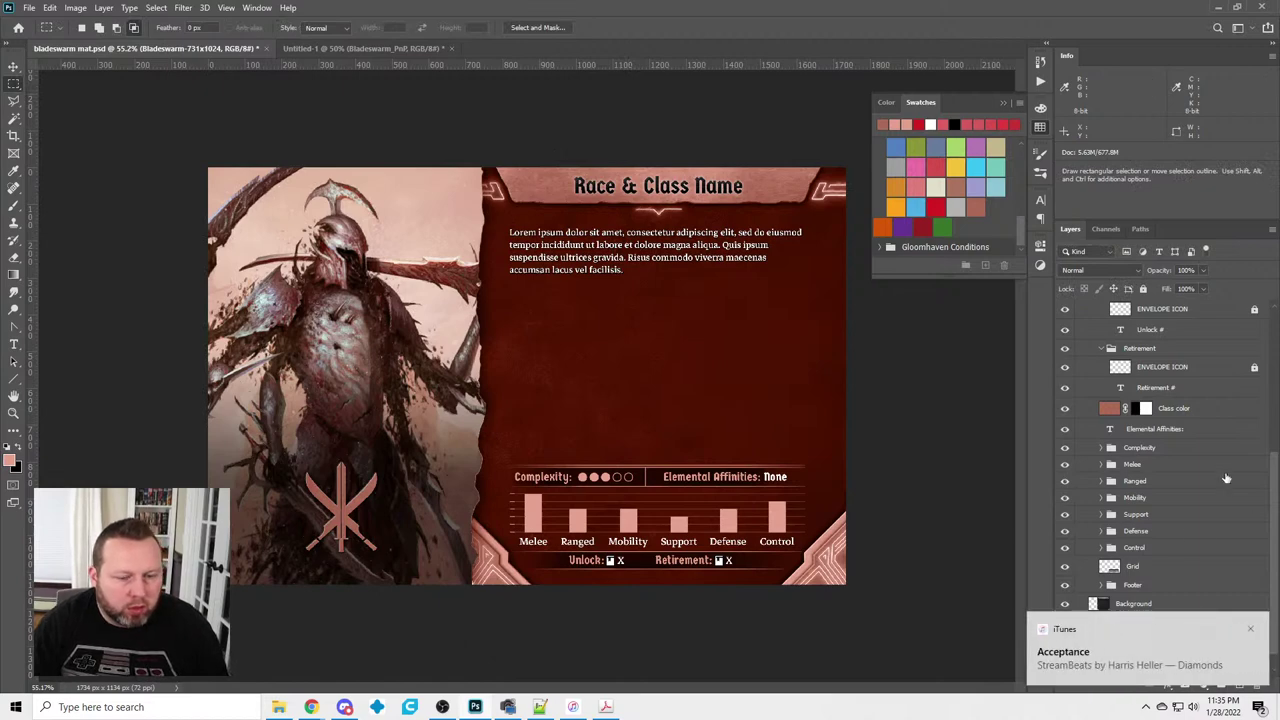
Mask the Bladeswarm-731x1024 layer to the outline of the Class Art shape and put the swatches away
scroll(1160, 480, "down", 1)
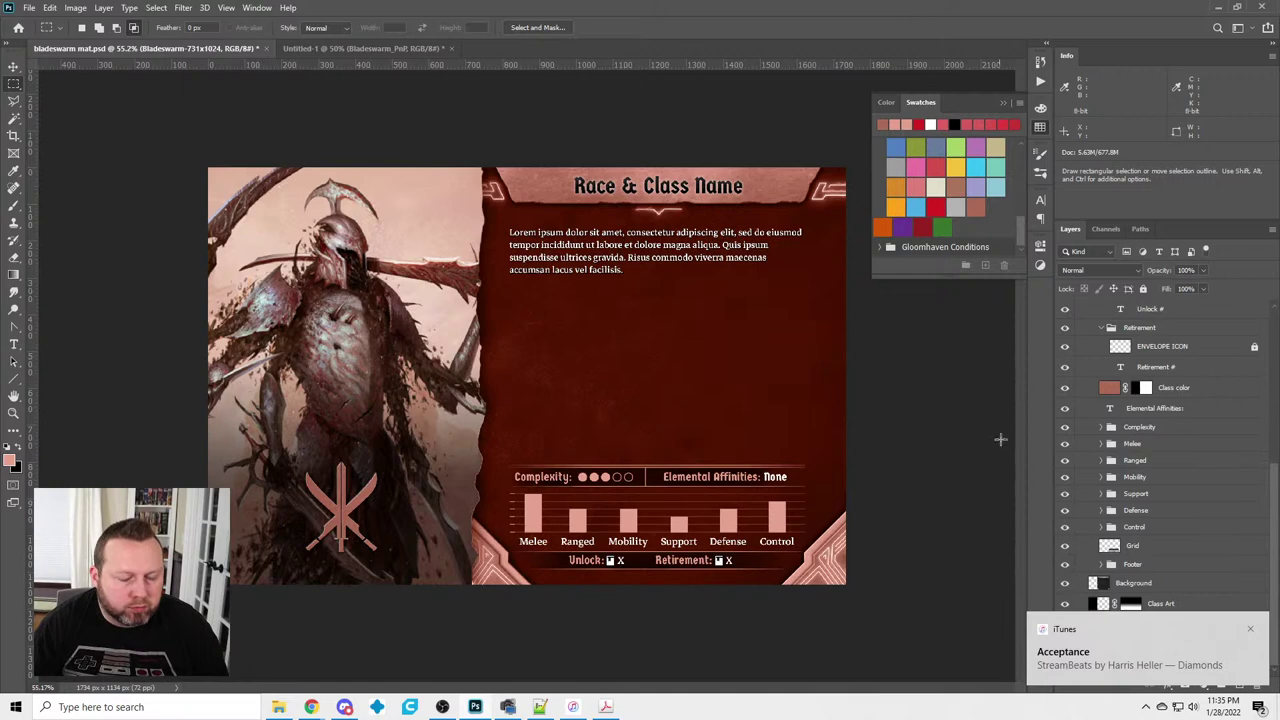
left_click(1250, 629)
left_click(1096, 625, "ctrl")
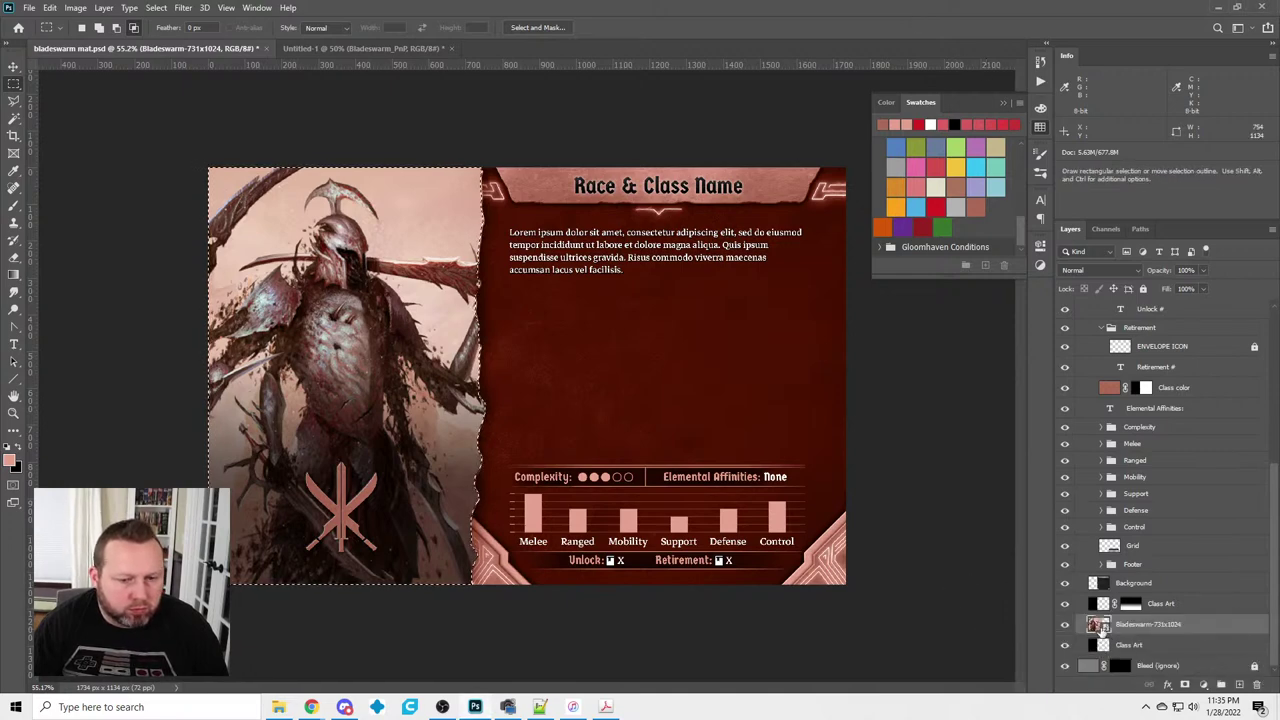
left_click(1185, 684)
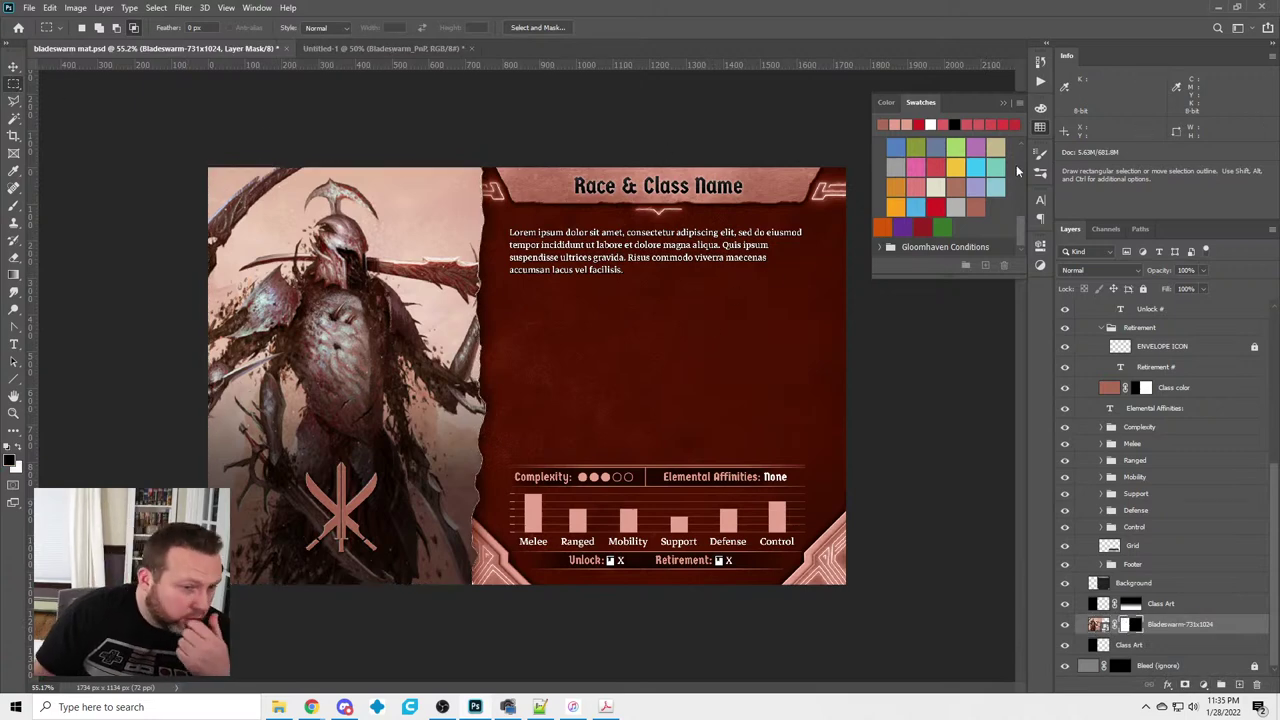
left_click(1040, 127)
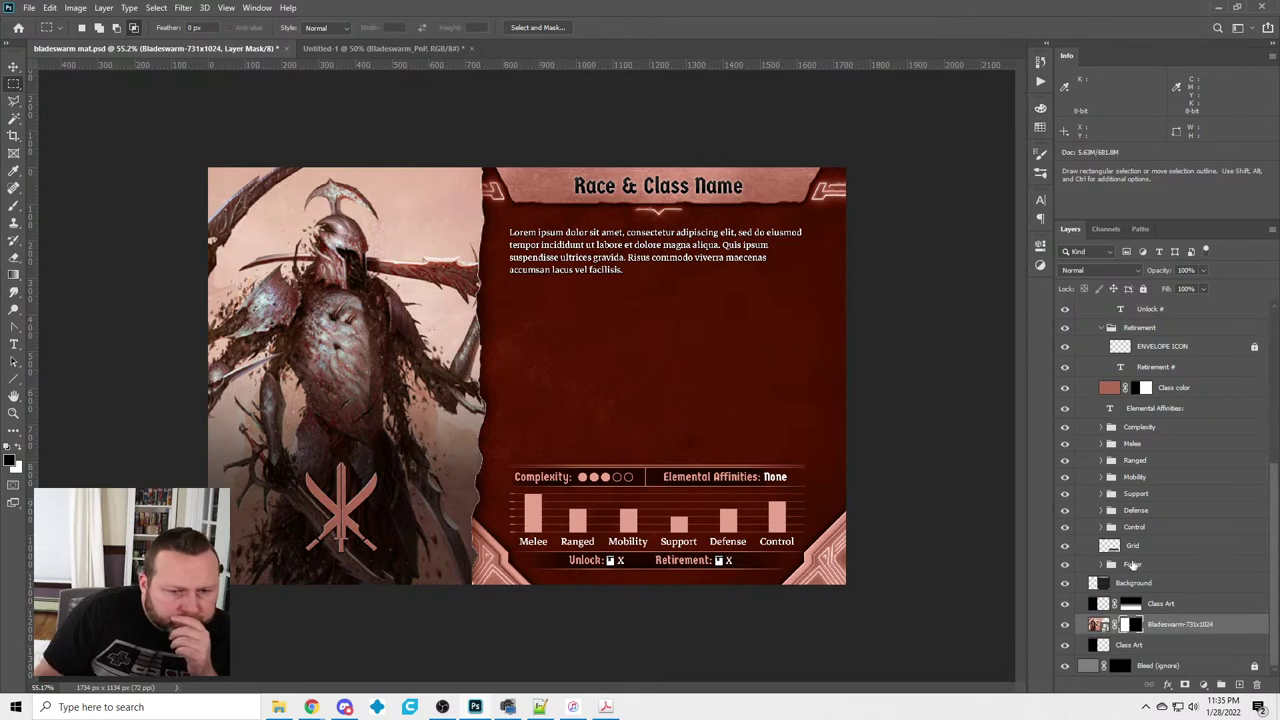
Hide the Footer, Retirement and Unlock groups of the info table and collapse the latter two
left_click(1065, 565)
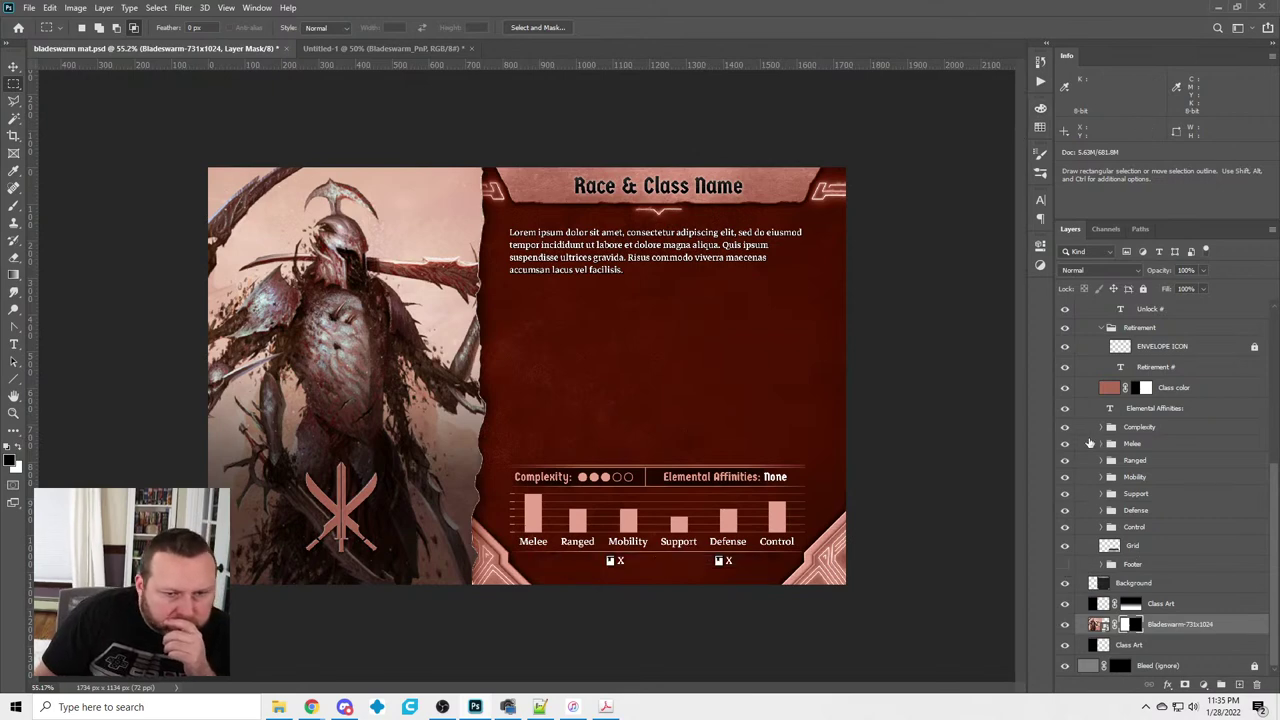
scroll(1088, 448, "up", 3)
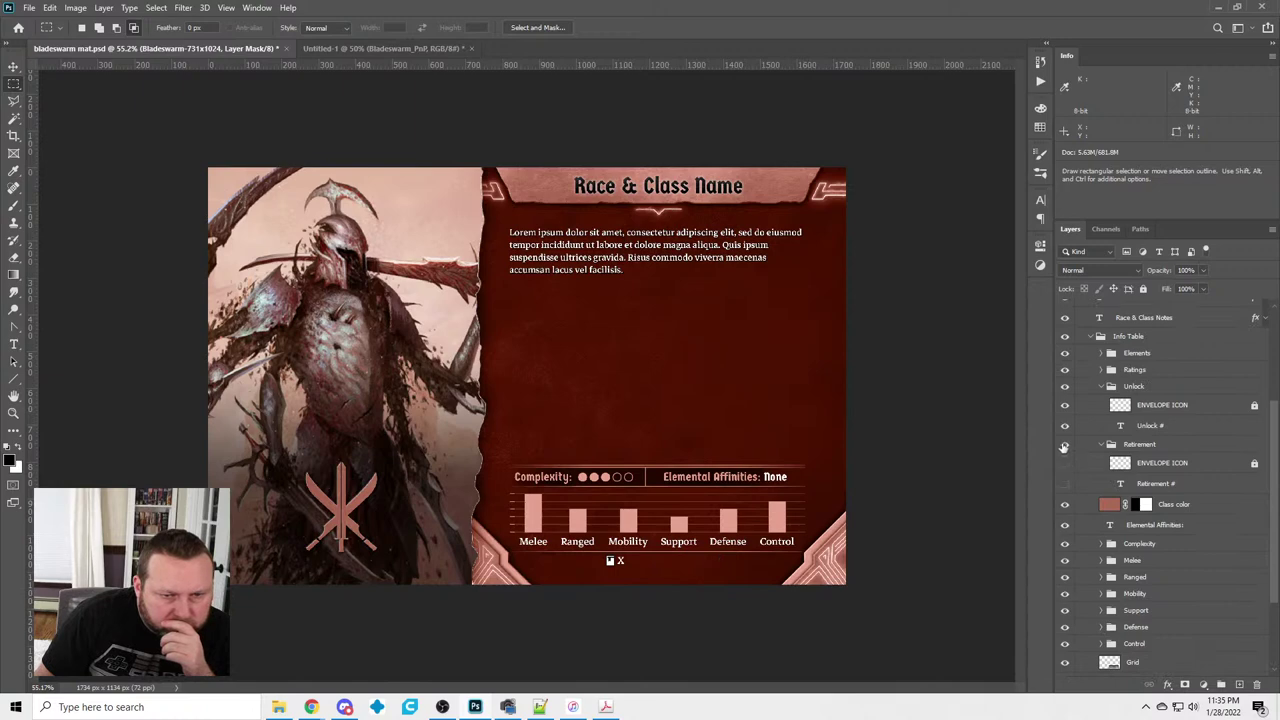
left_click(1065, 484)
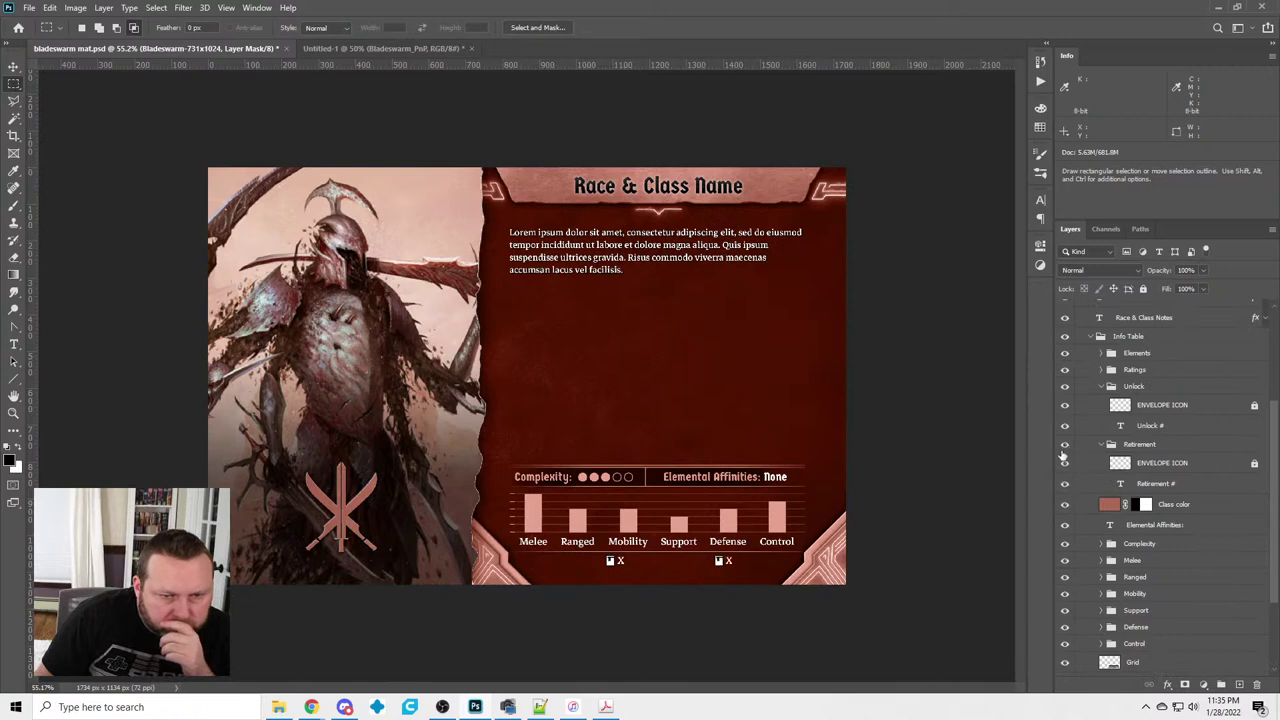
left_click(1065, 444)
left_click(1065, 387)
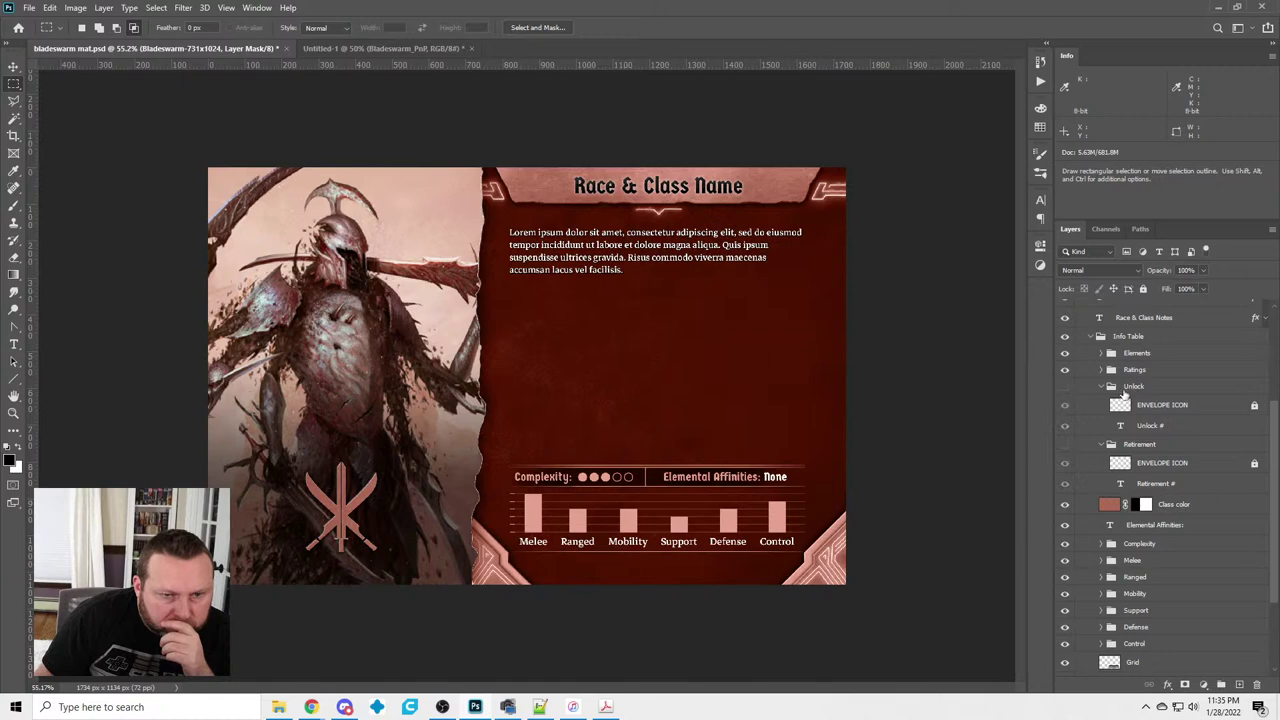
left_click(1102, 387)
left_click(1101, 403)
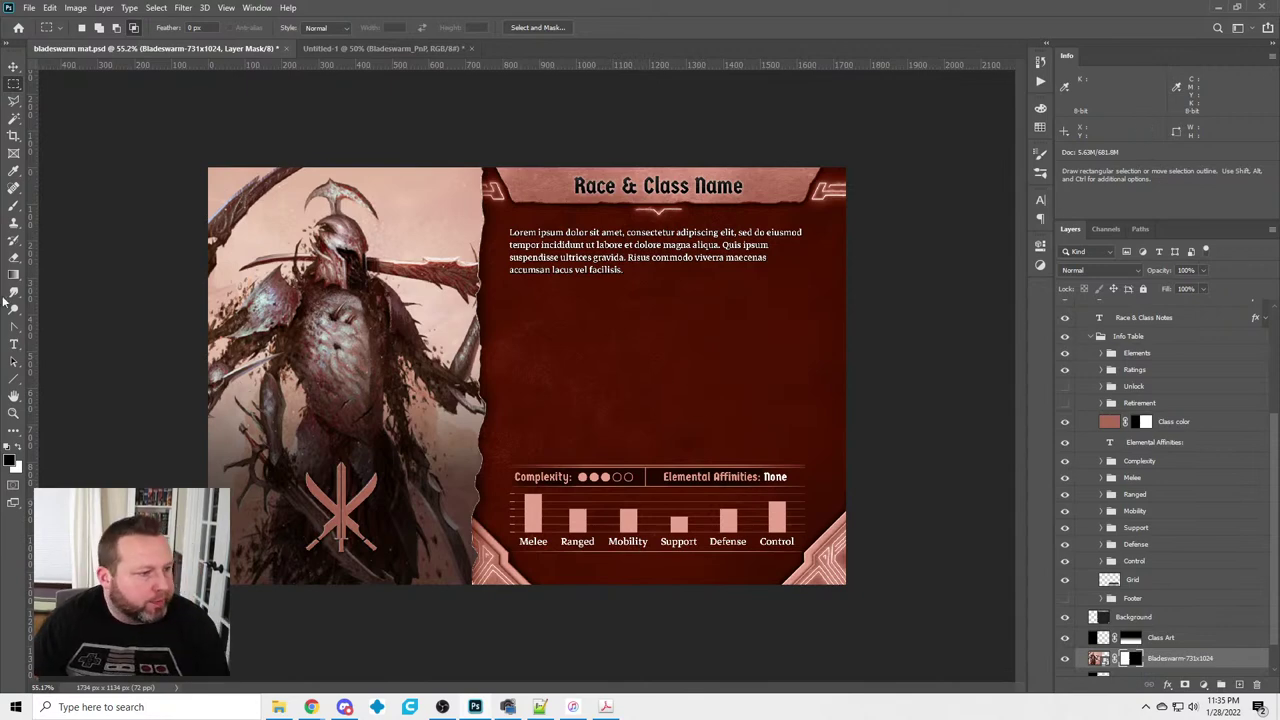
Look up the class name in Bladeswarm_PnP.pdf and replace the Race & Class Name title with "Harrower Bladeswarm"
left_click(14, 344)
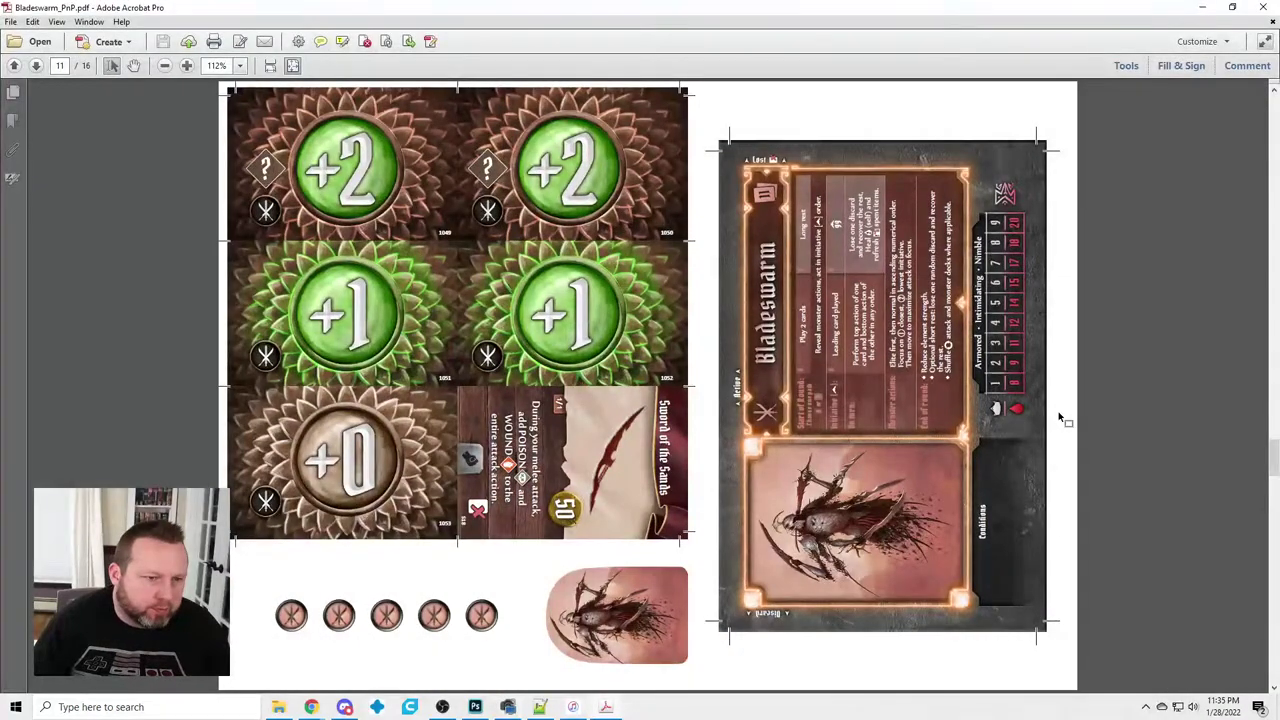
scroll(1055, 418, "up", 2)
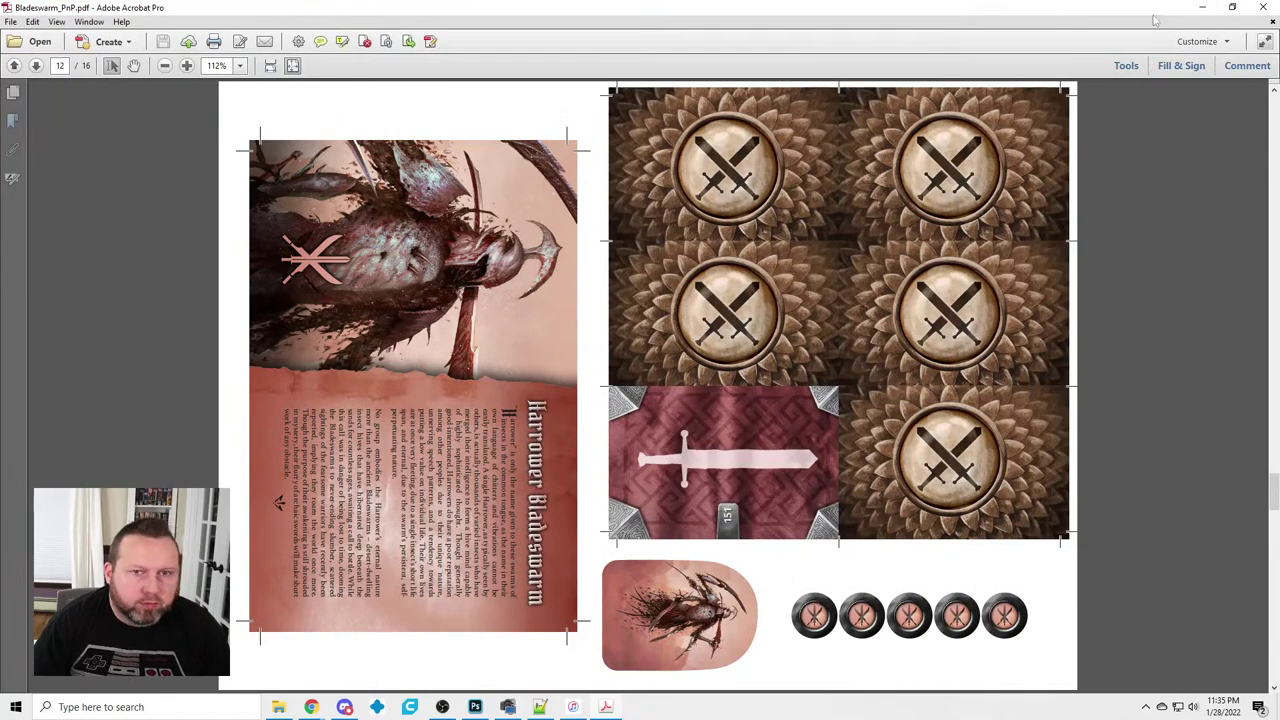
left_click(1202, 7)
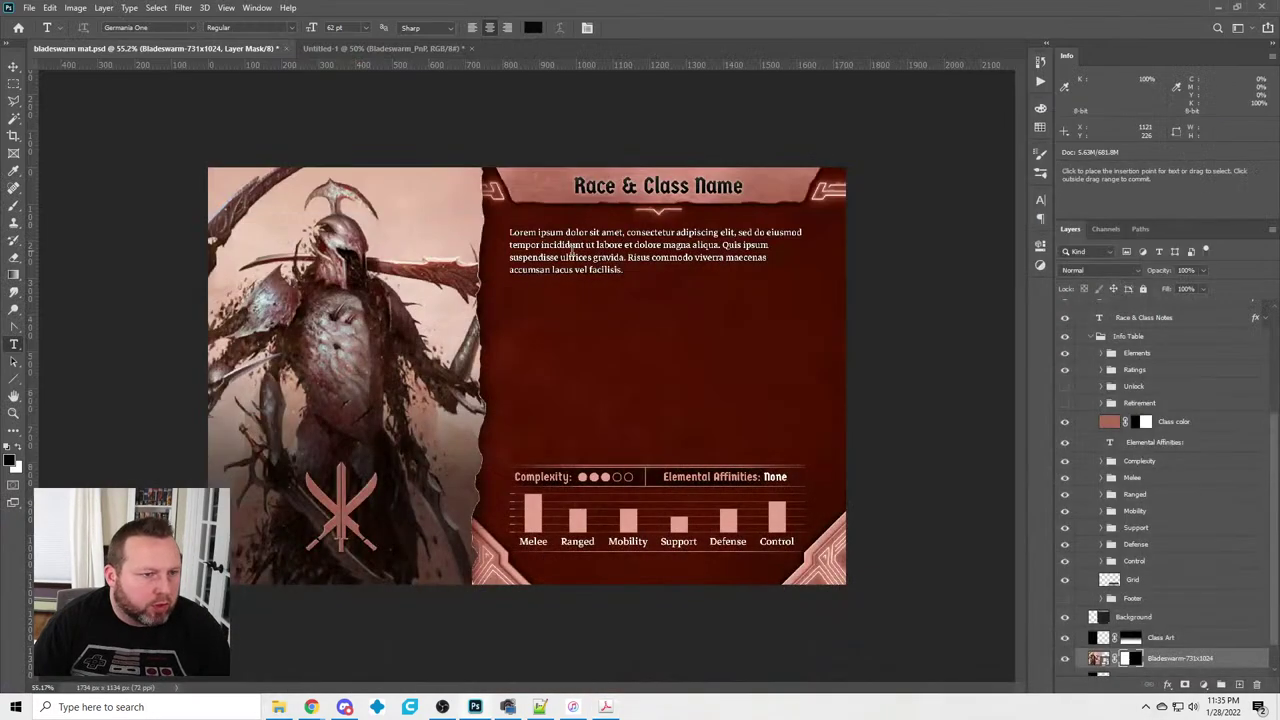
left_click(698, 212)
key("ctrl+a")
type("Harrower Bladeswarm")
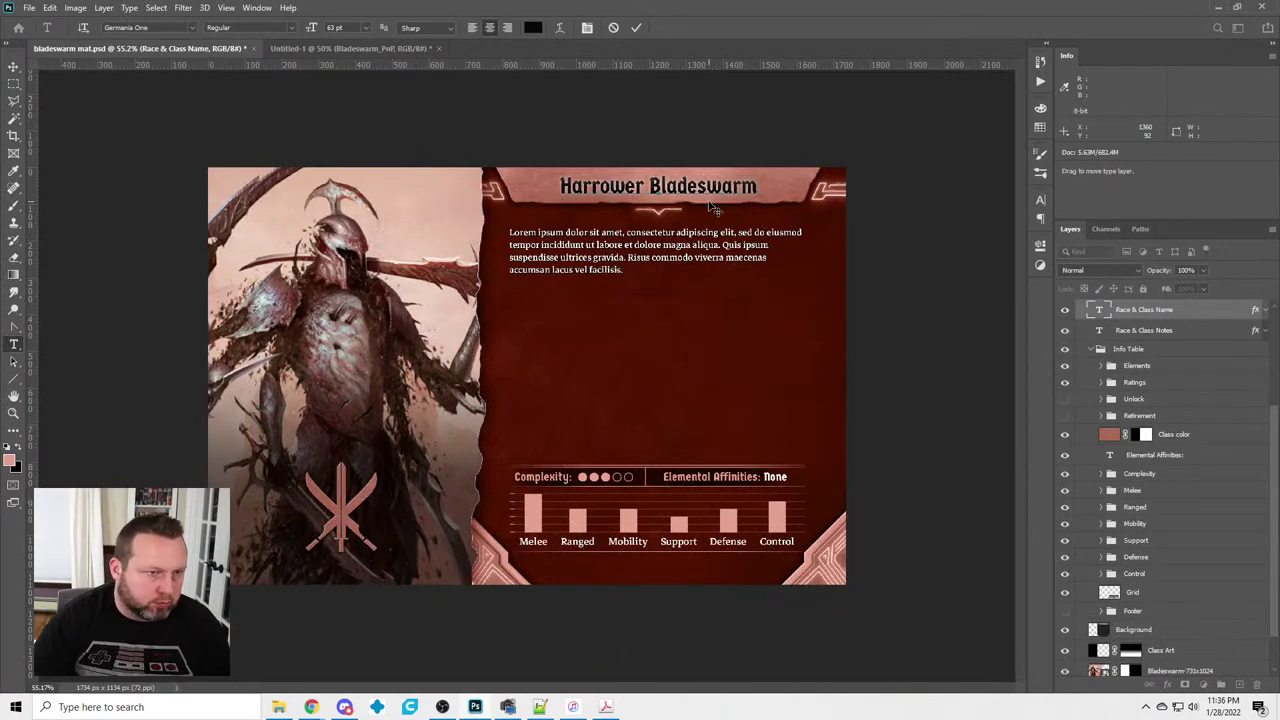
left_click(14, 83)
Save bladeswarm mat.psd and save a PNG copy of the back as "bladeswarm mat - back.png" in the Bladeswarm folder
left_click(30, 9)
left_click(391, 7)
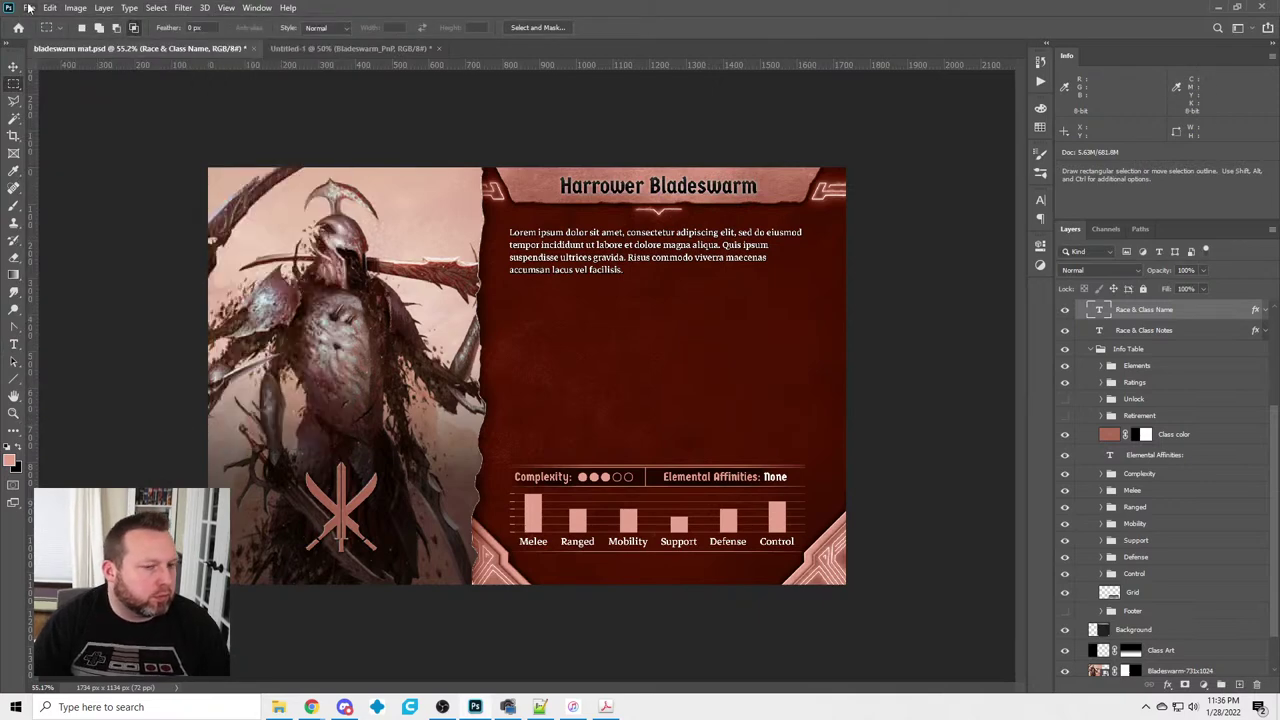
scroll(1274, 503, "up", 5)
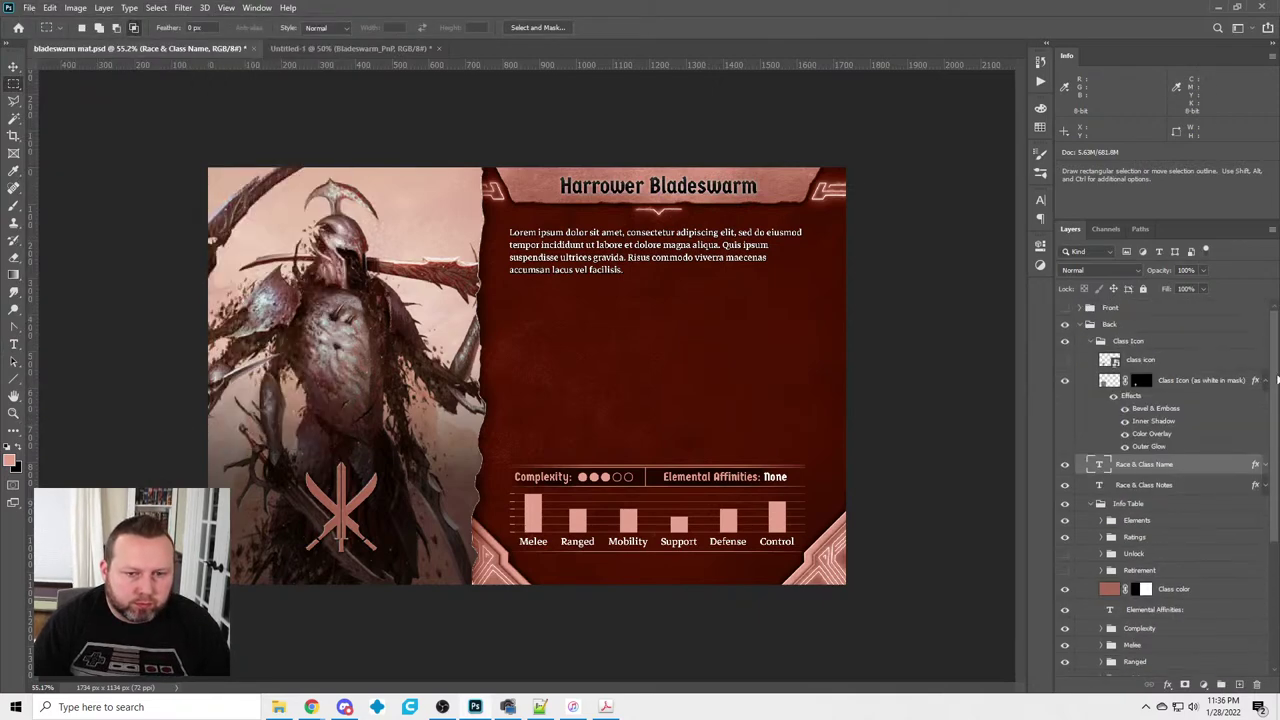
left_click(1080, 325)
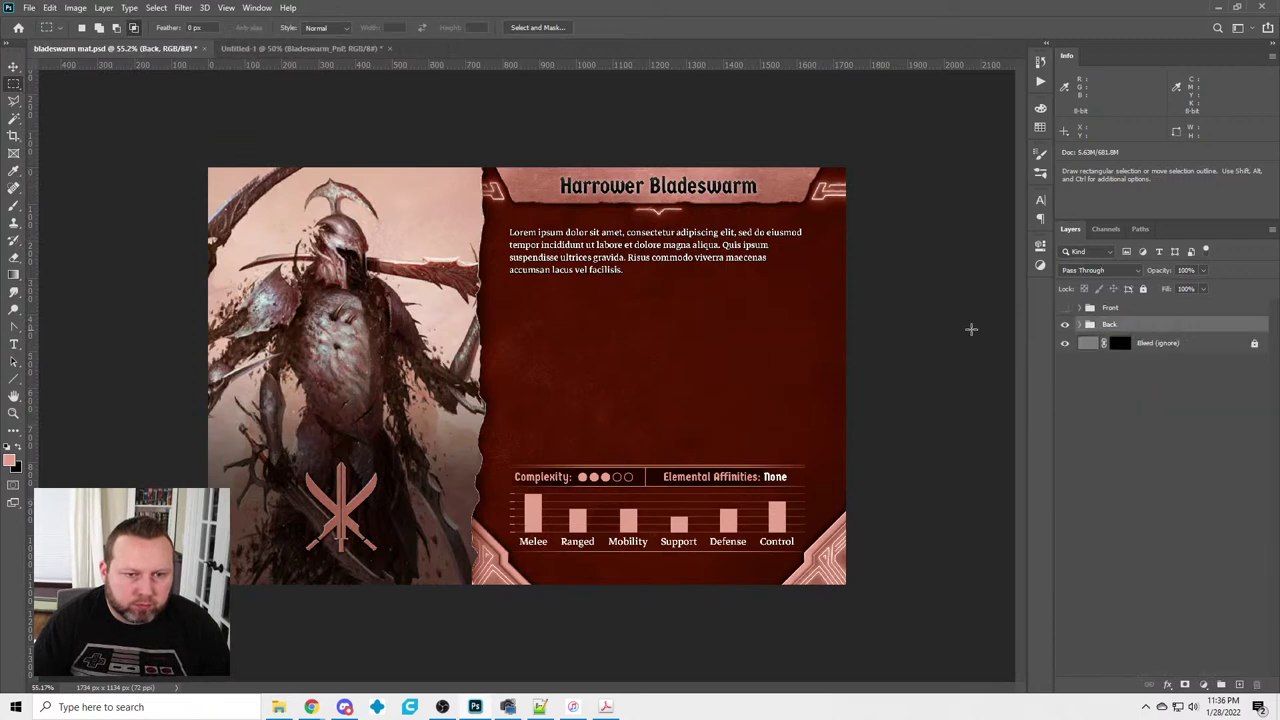
left_click(30, 8)
left_click(75, 159)
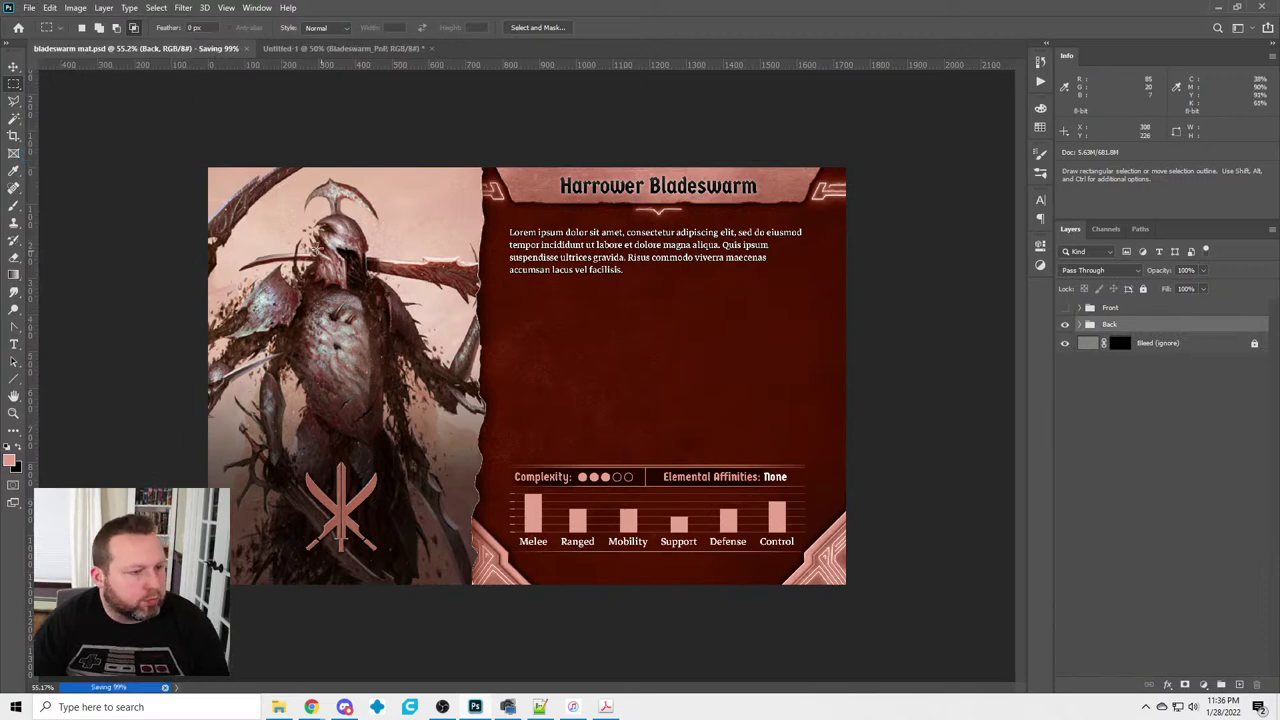
key("ctrl+shift+s")
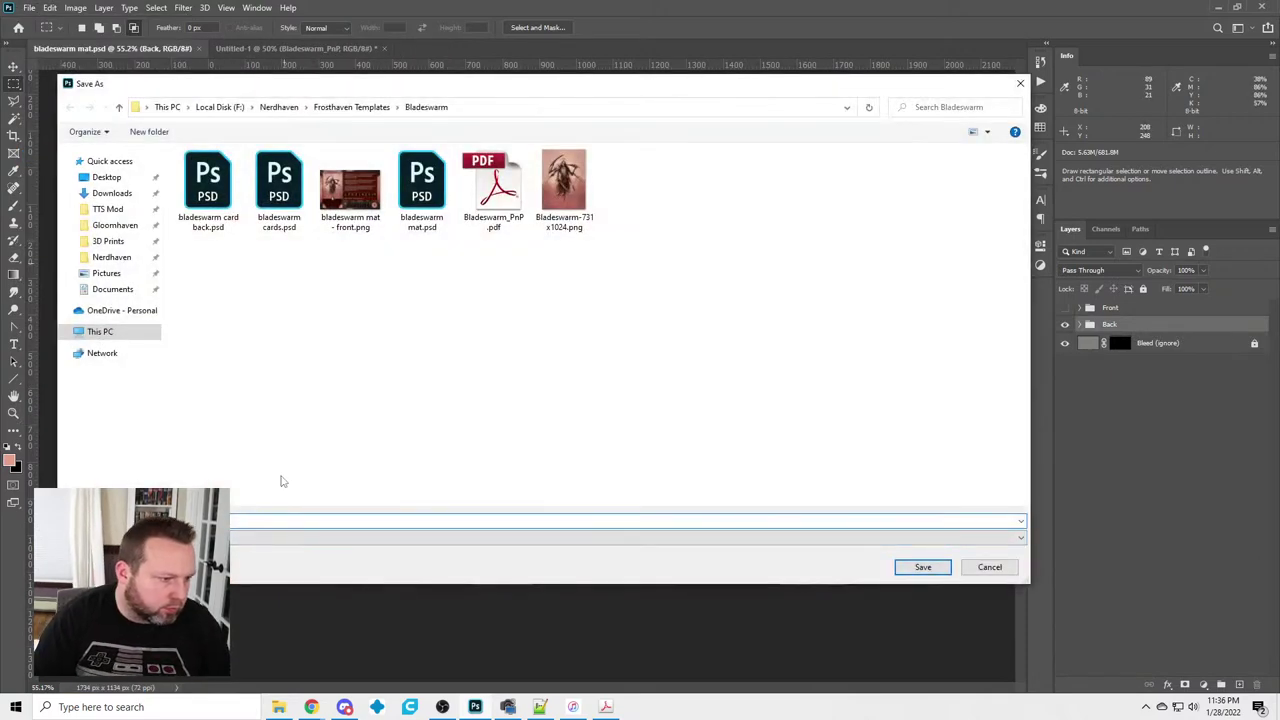
key("Return")
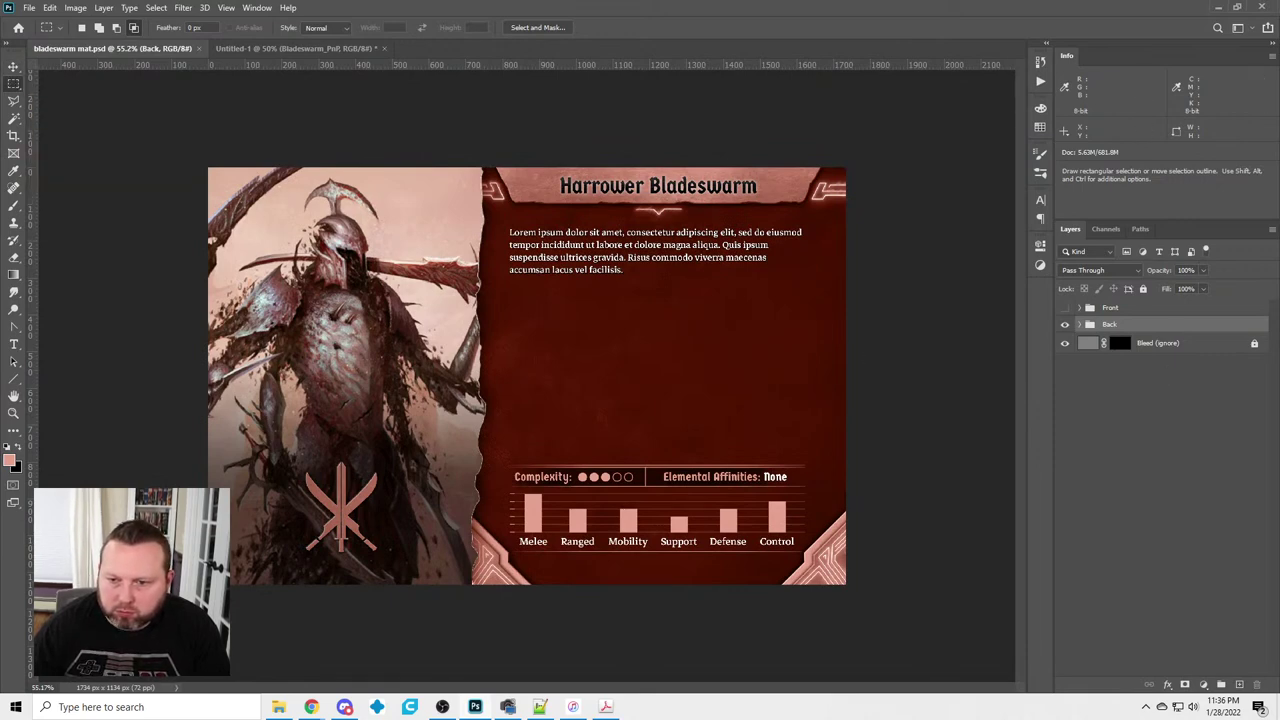
Close bladeswarm mat.psd and reopen it from the Bladeswarm folder as a separate document
left_click(225, 48)
left_click(153, 48)
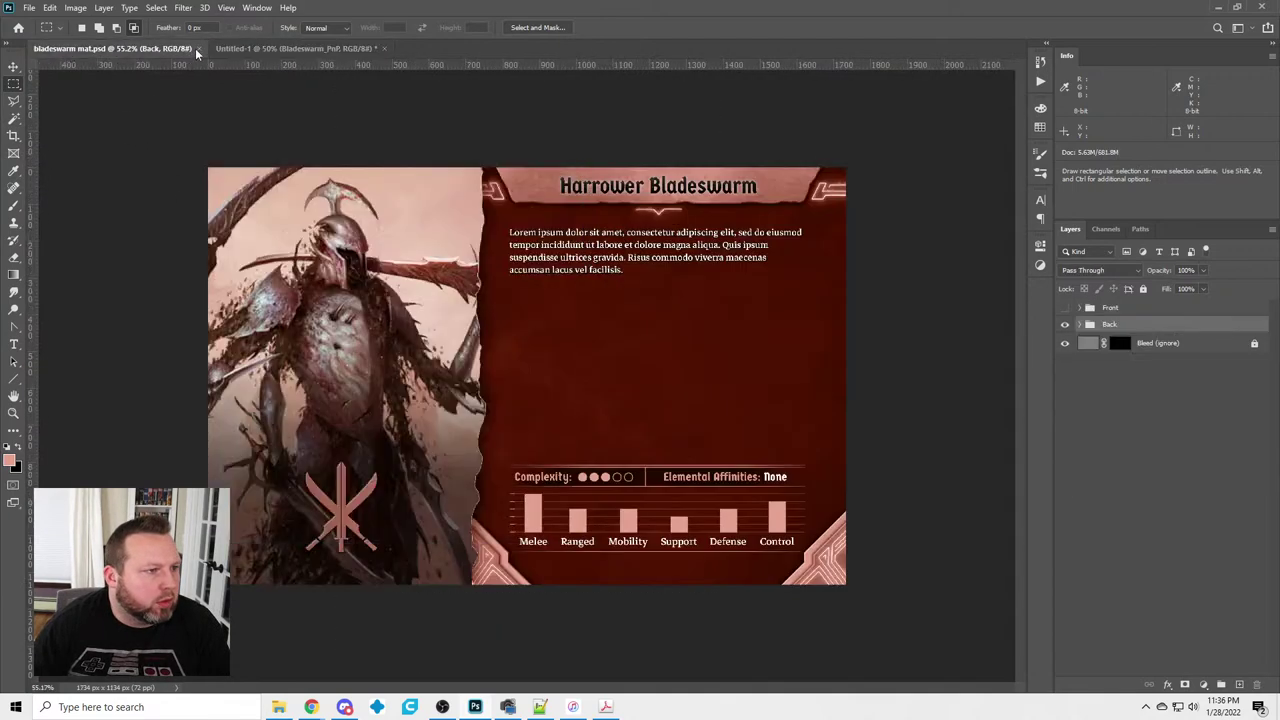
left_click(199, 48)
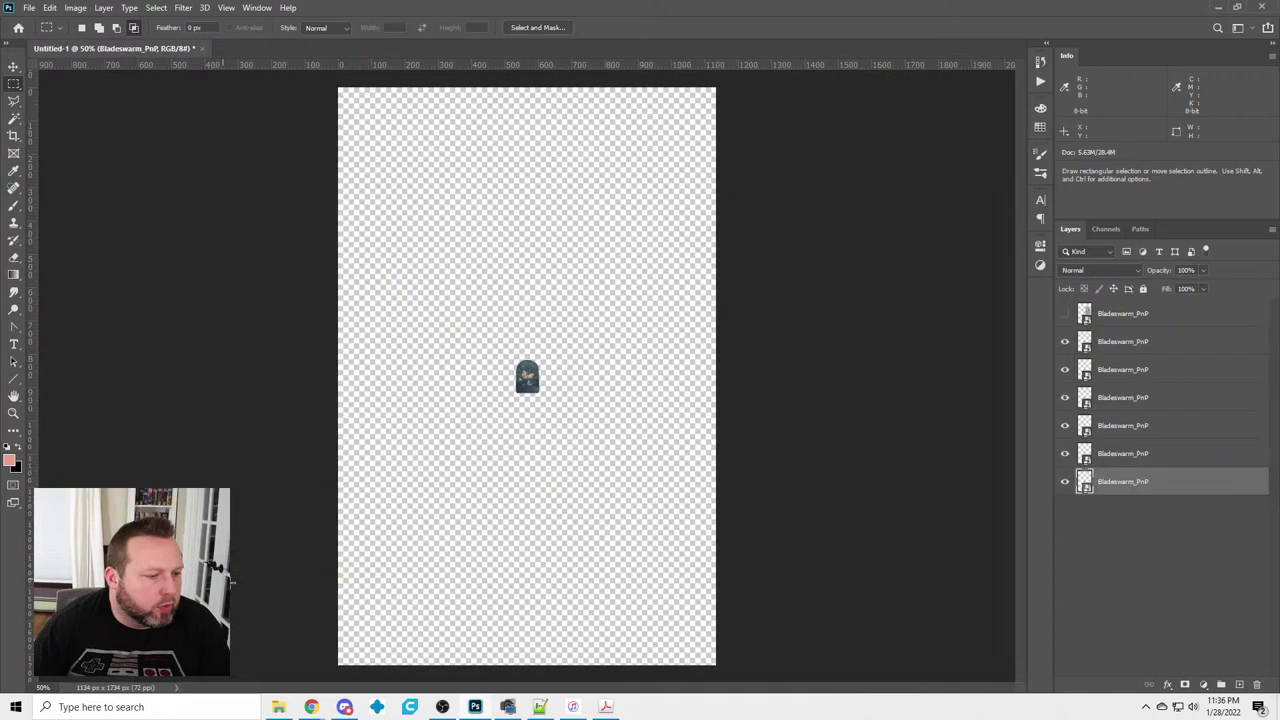
left_click(279, 706)
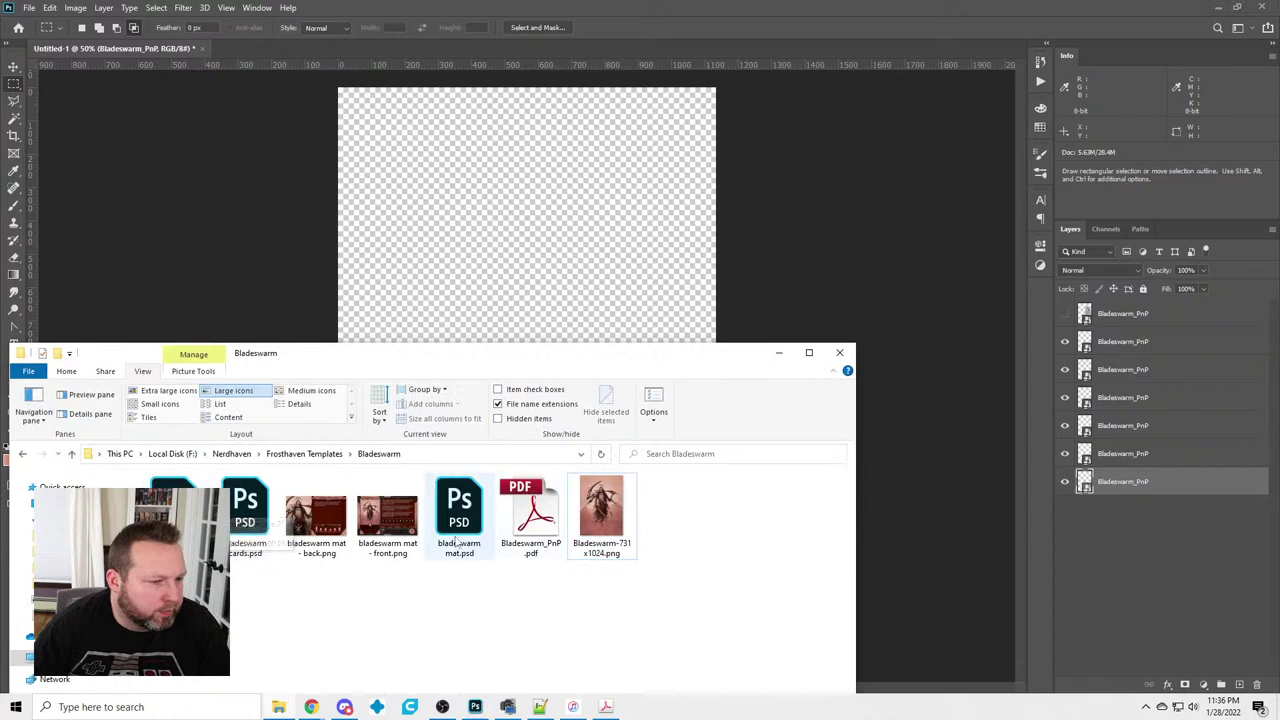
left_click_drag(459, 515, 465, 538)
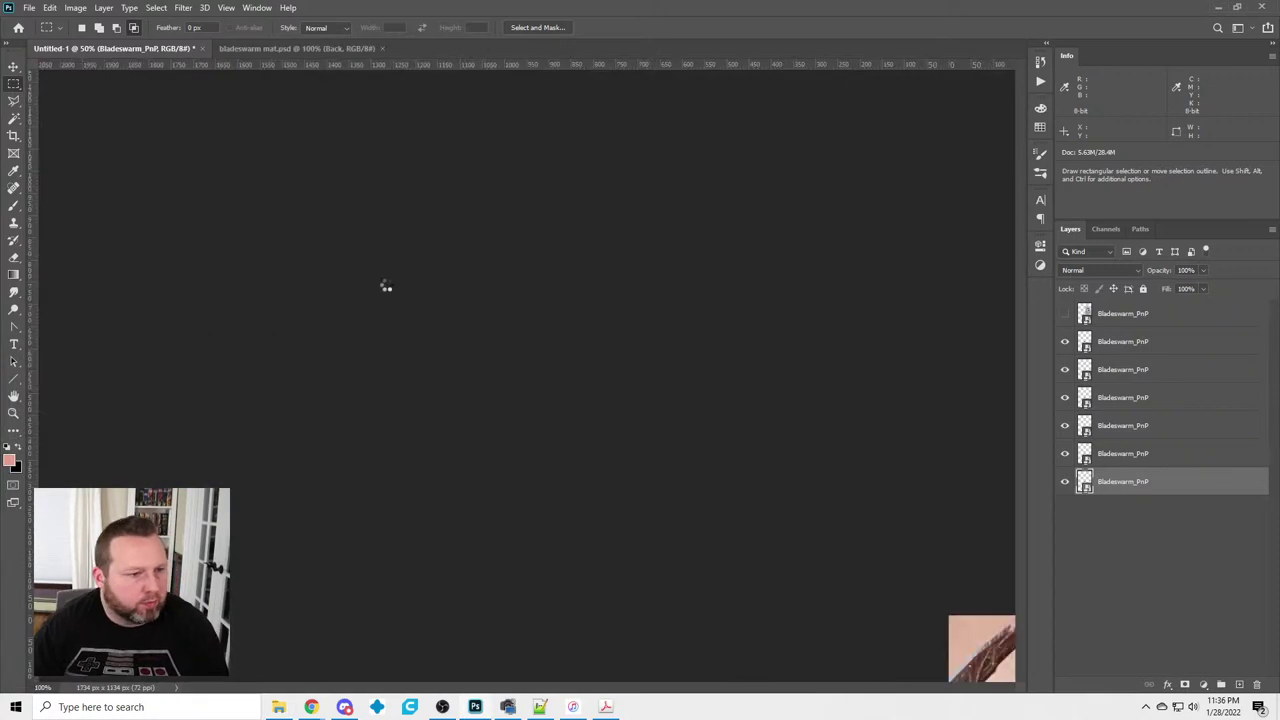
Open bladeswarm card back.psd from the Bladeswarm folder and hide its Levels 1 adjustment layer
key("alt+Tab")
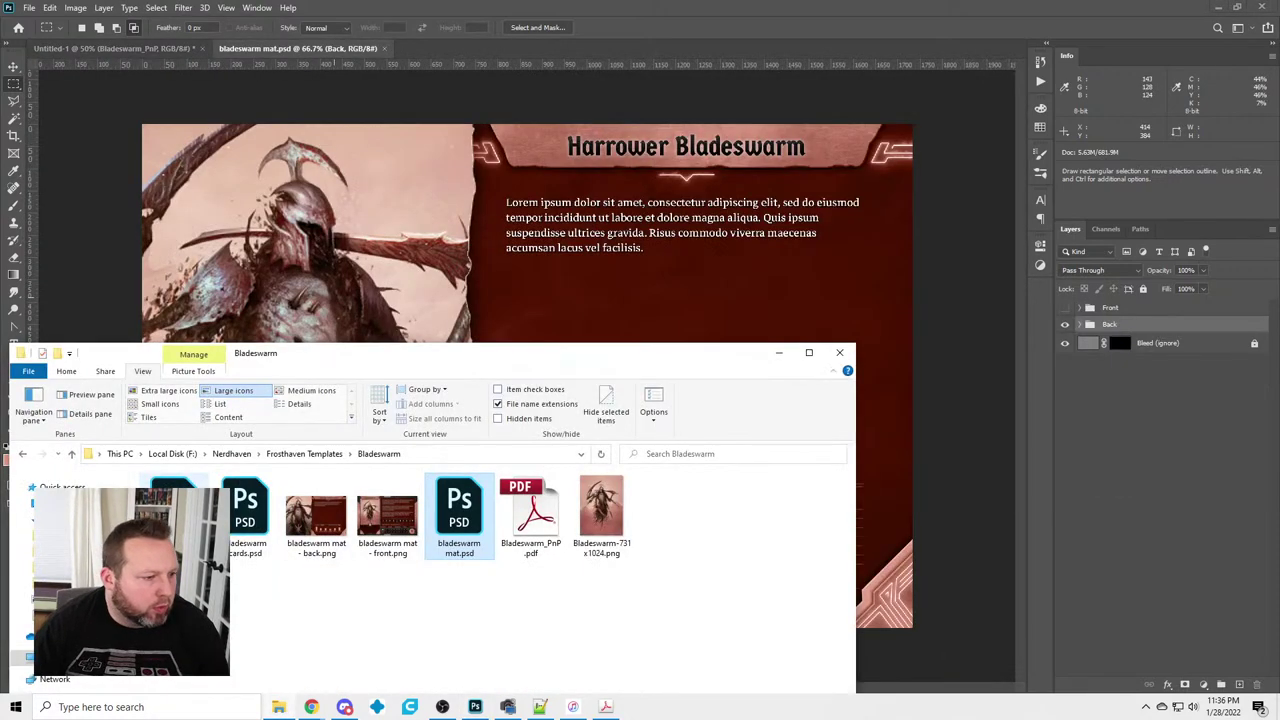
double_click(245, 505)
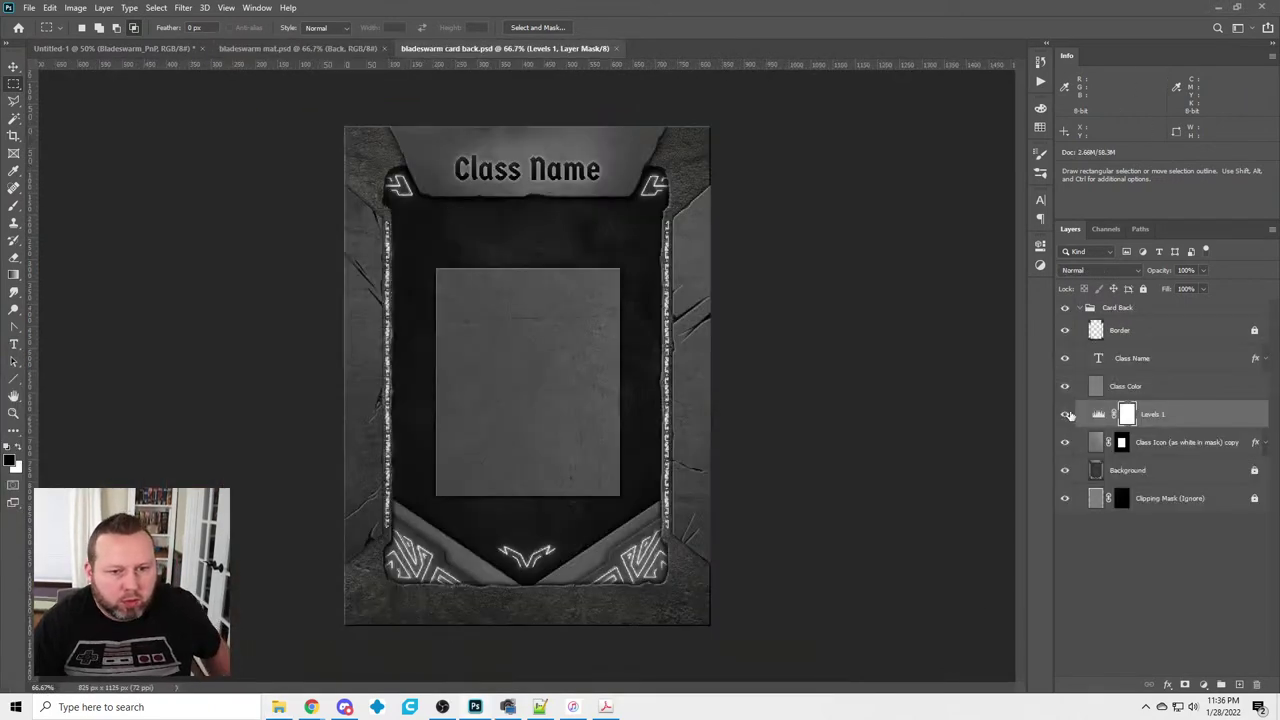
left_click(1065, 414)
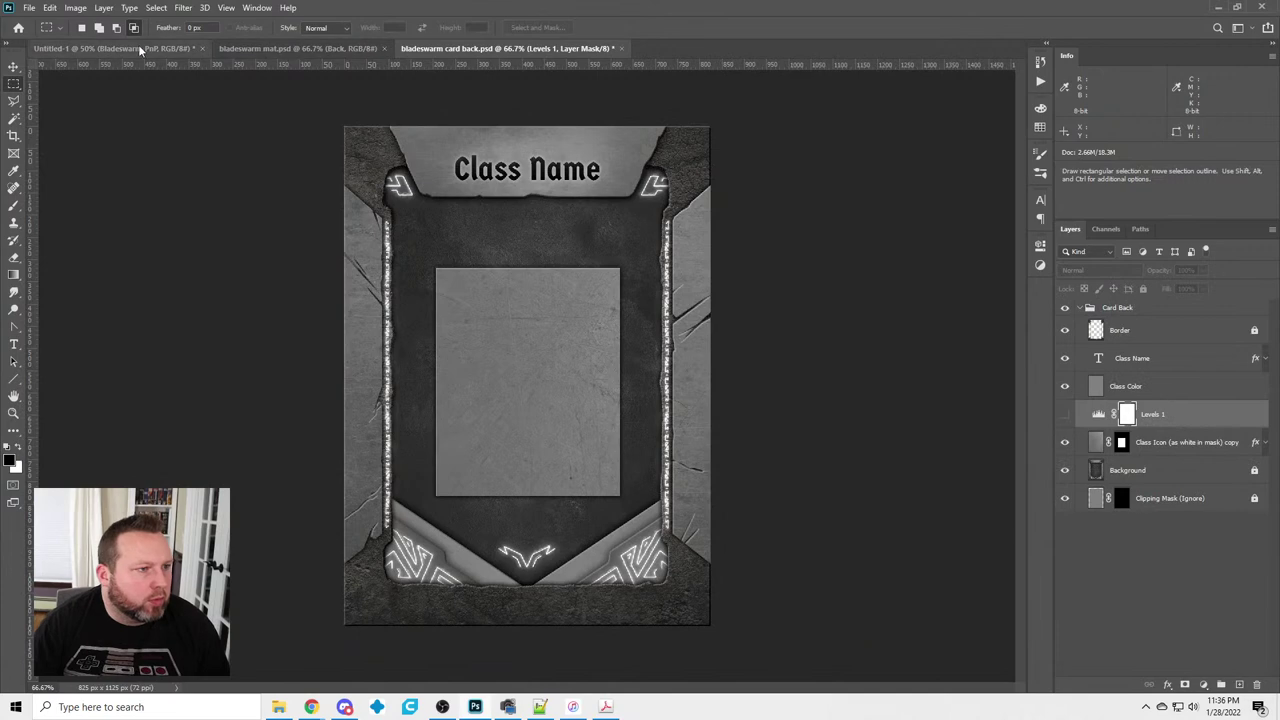
Select the class icon layer in the Back group of bladeswarm mat.psd and return to bladeswarm card back.psd
left_click(297, 49)
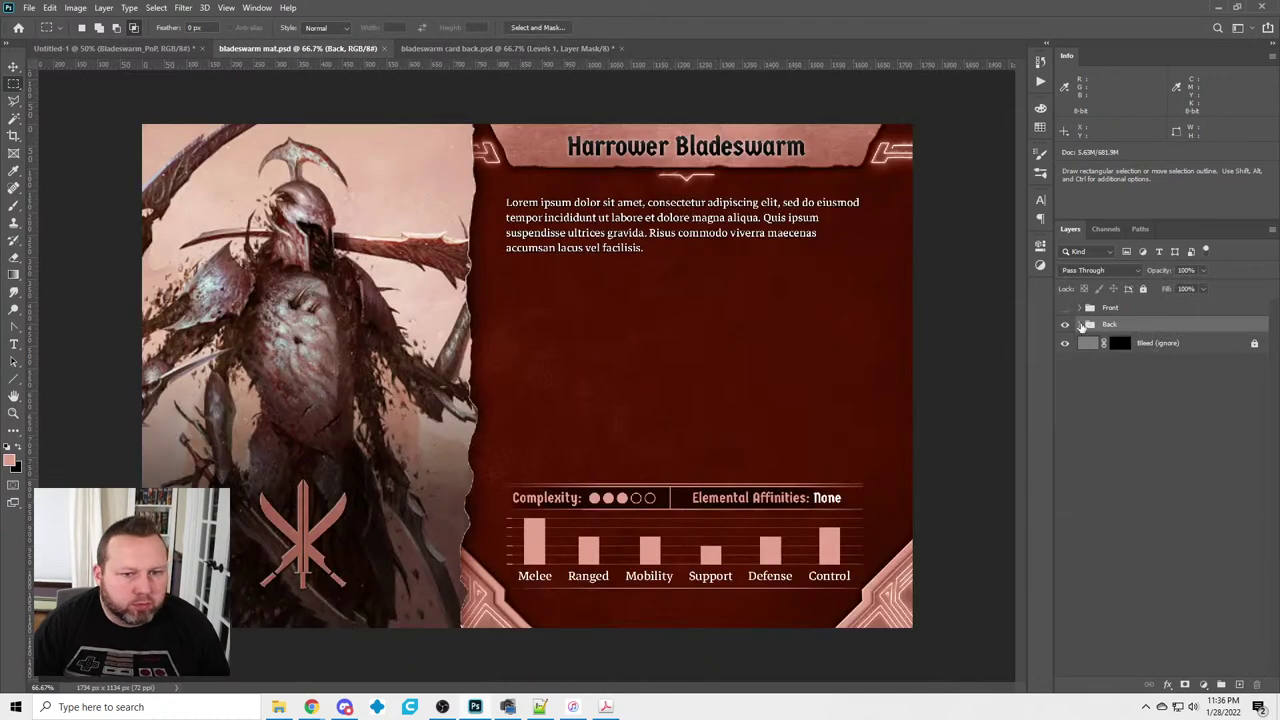
left_click(1081, 325)
left_click(1141, 365)
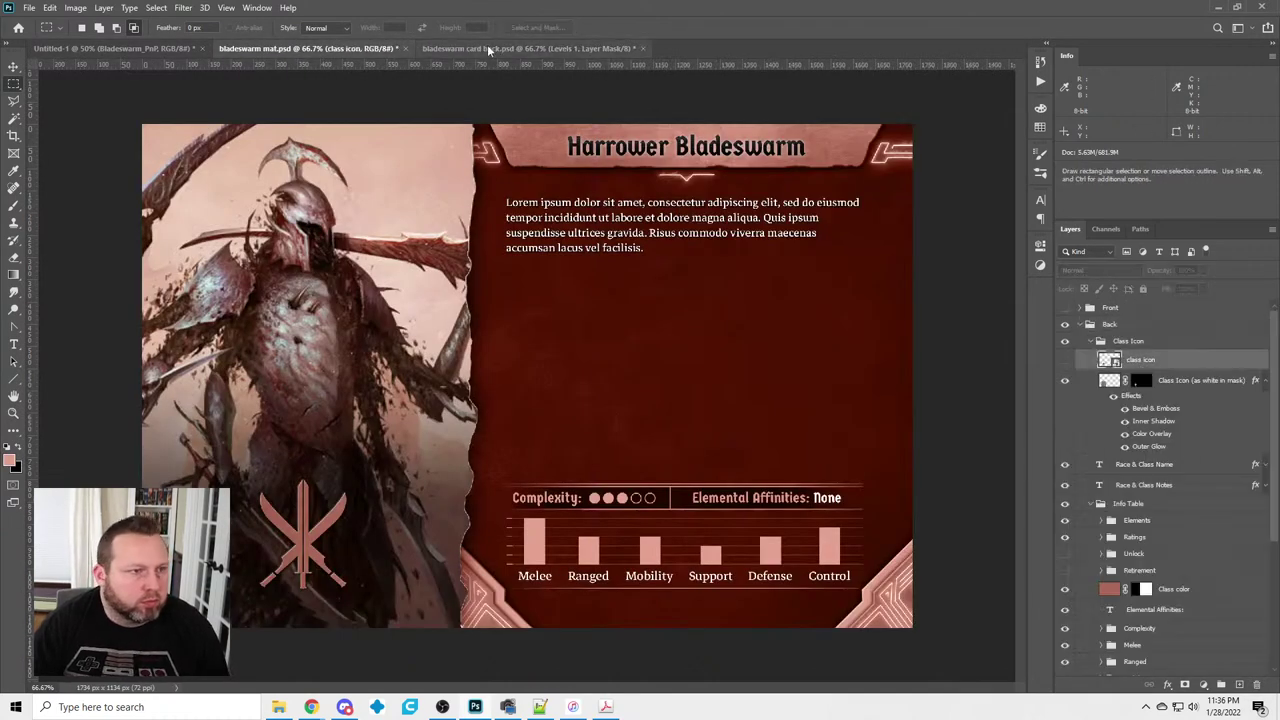
left_click(520, 48)
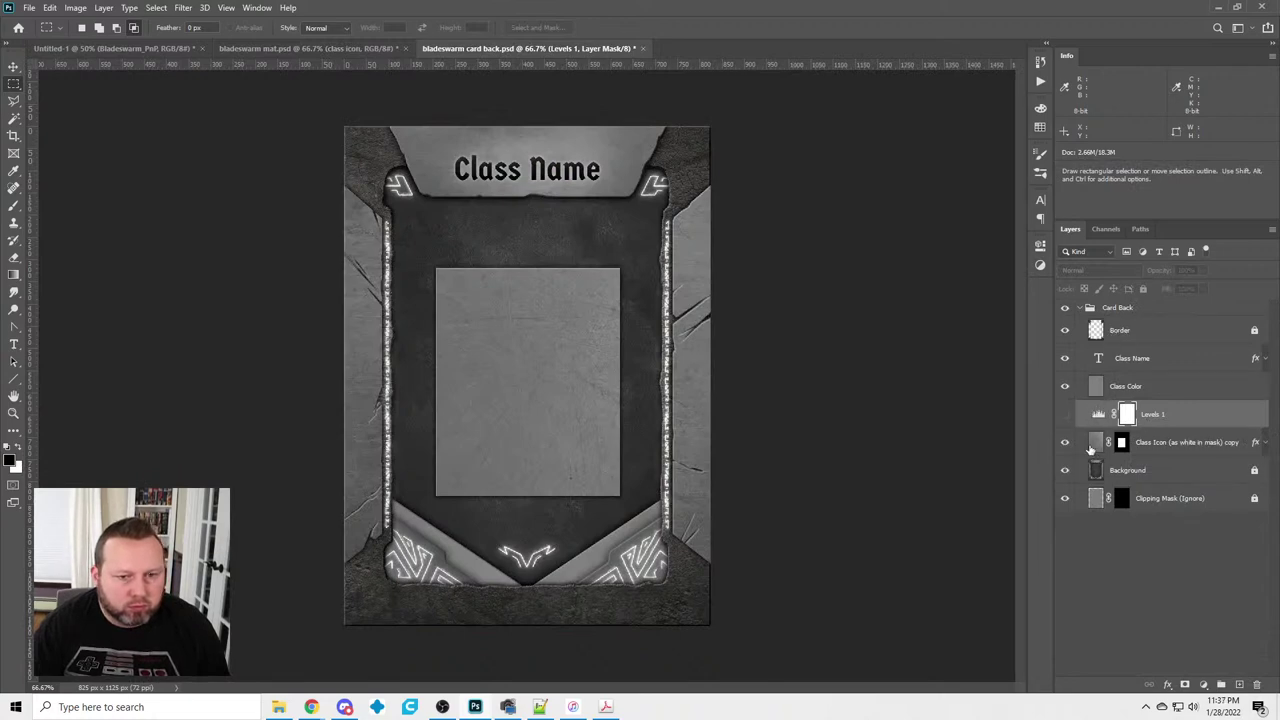
Paste the class icon above the Class Icon mask layer, make it visible, and centre it on the grey rectangle
left_click_drag(1092, 448, 1095, 445)
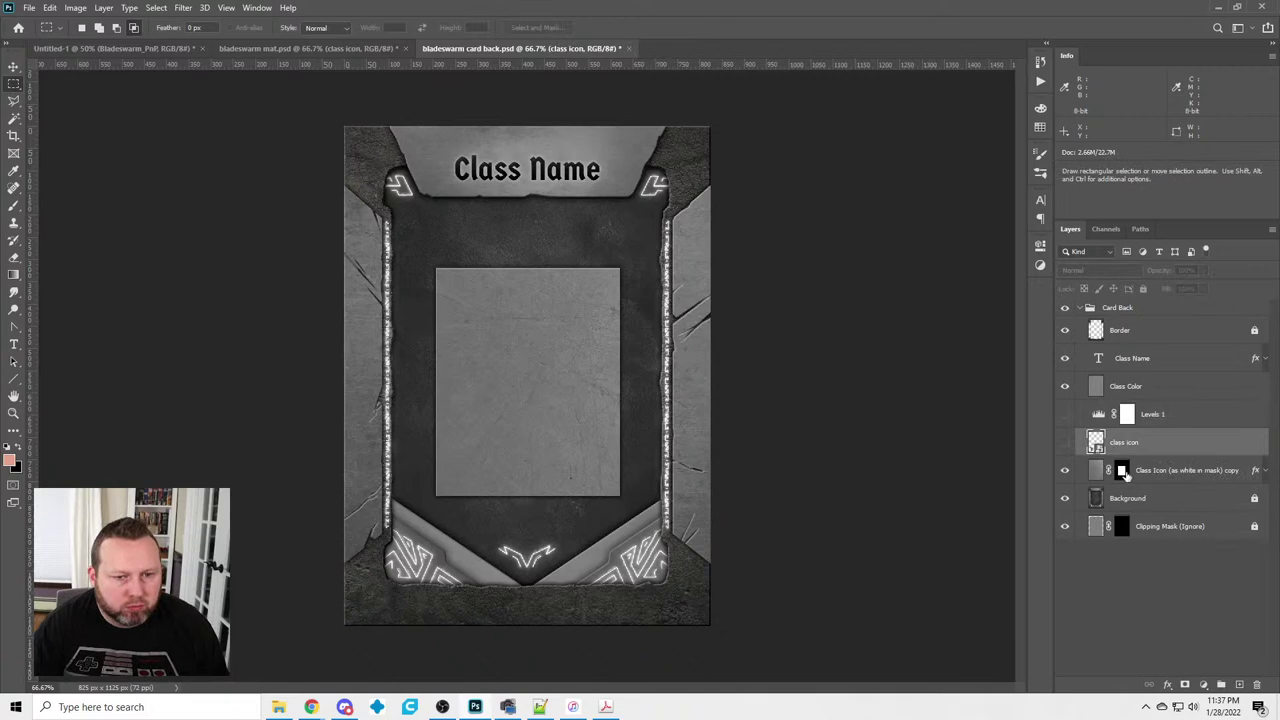
left_click(1066, 442)
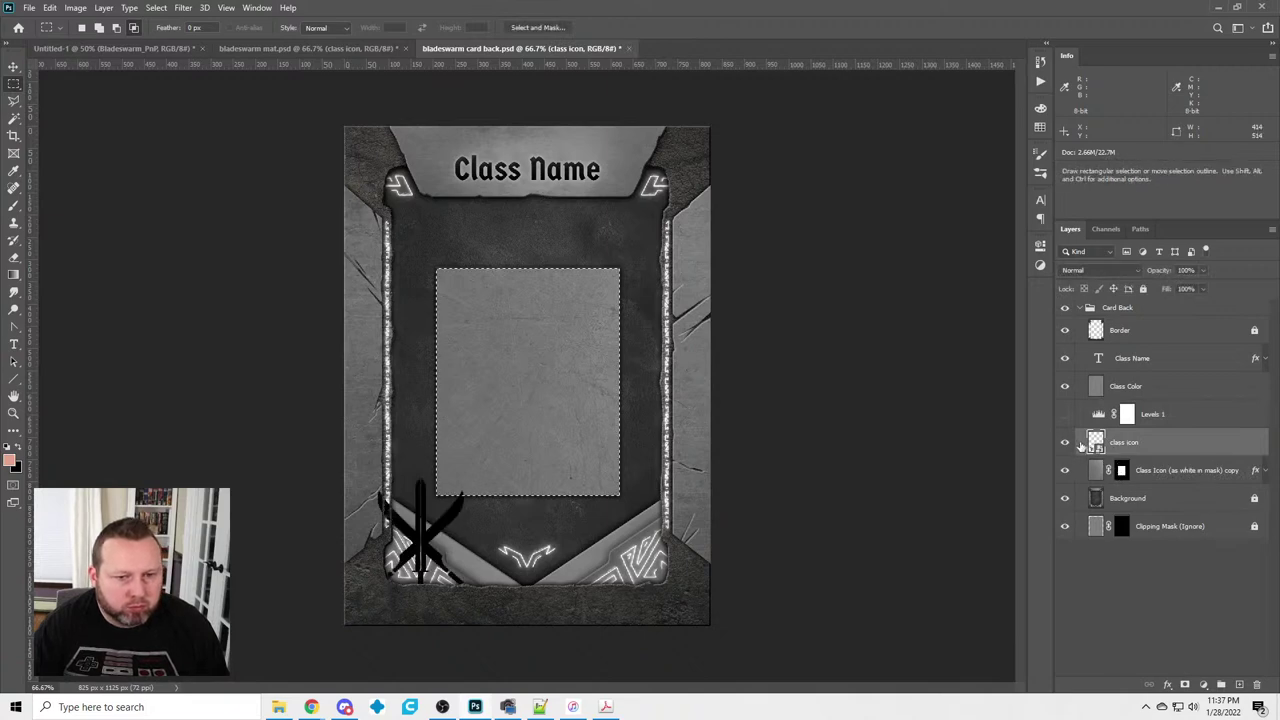
left_click(1121, 470, "ctrl")
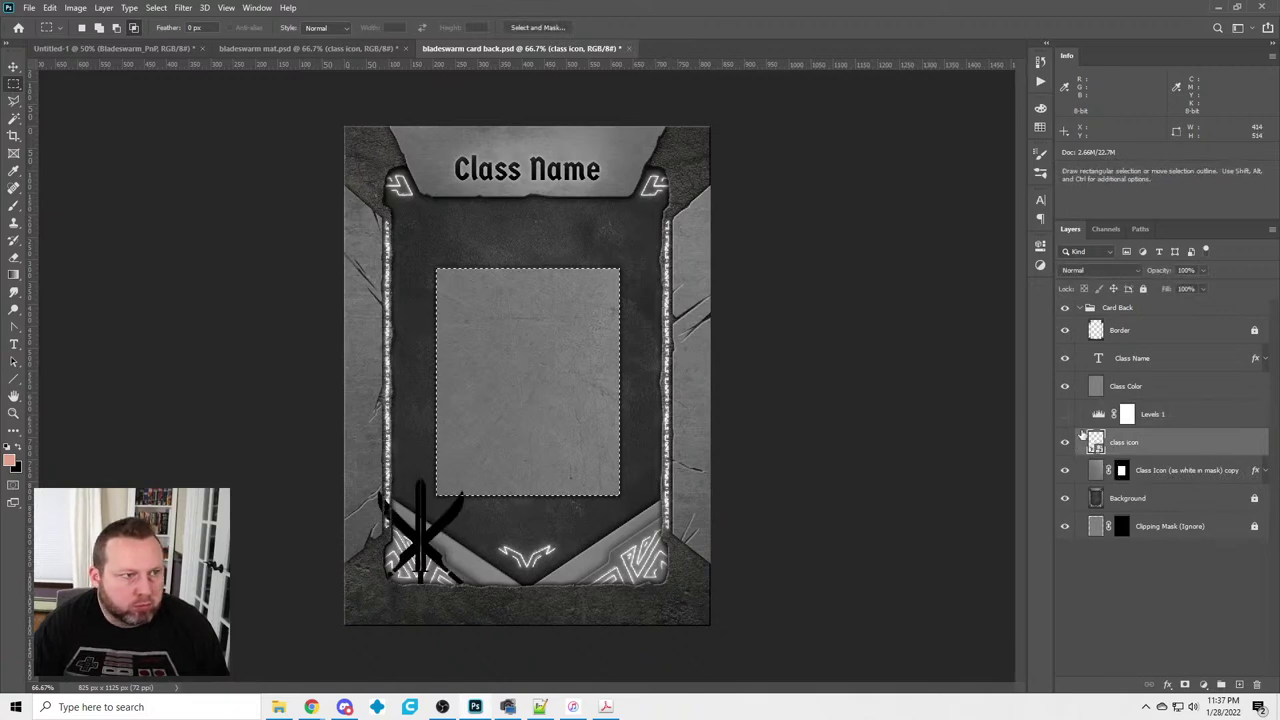
left_click(16, 66)
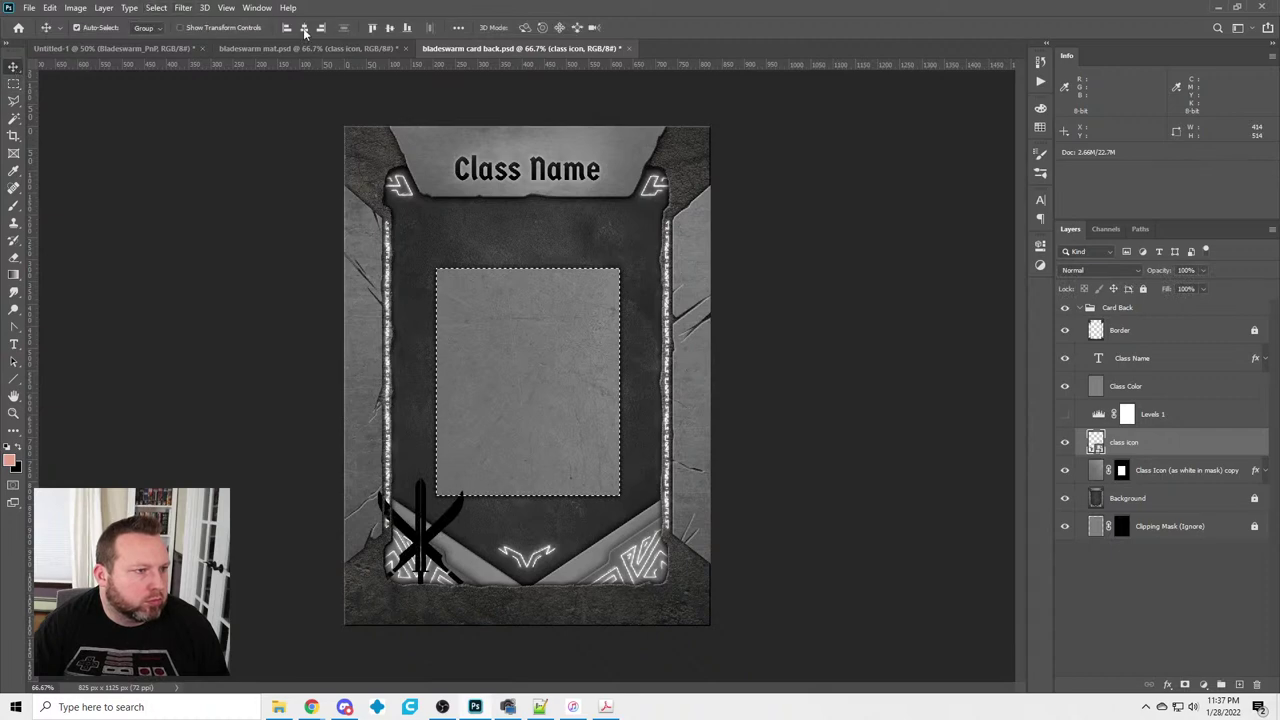
left_click(305, 30)
left_click(391, 30)
left_click(14, 84)
key("ctrl+d")
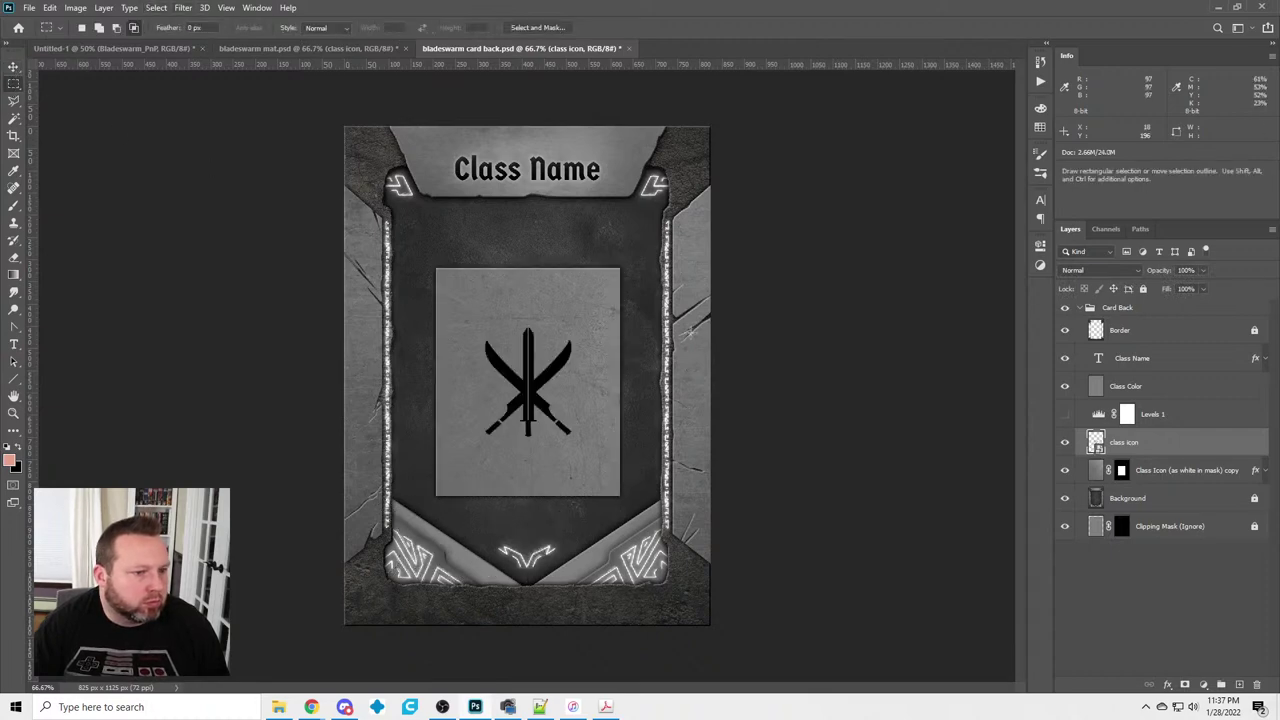
Scale the class icon up proportionally to about 319 × 405 px so it nearly fills the grey rectangle
left_click(49, 8)
left_click(117, 299)
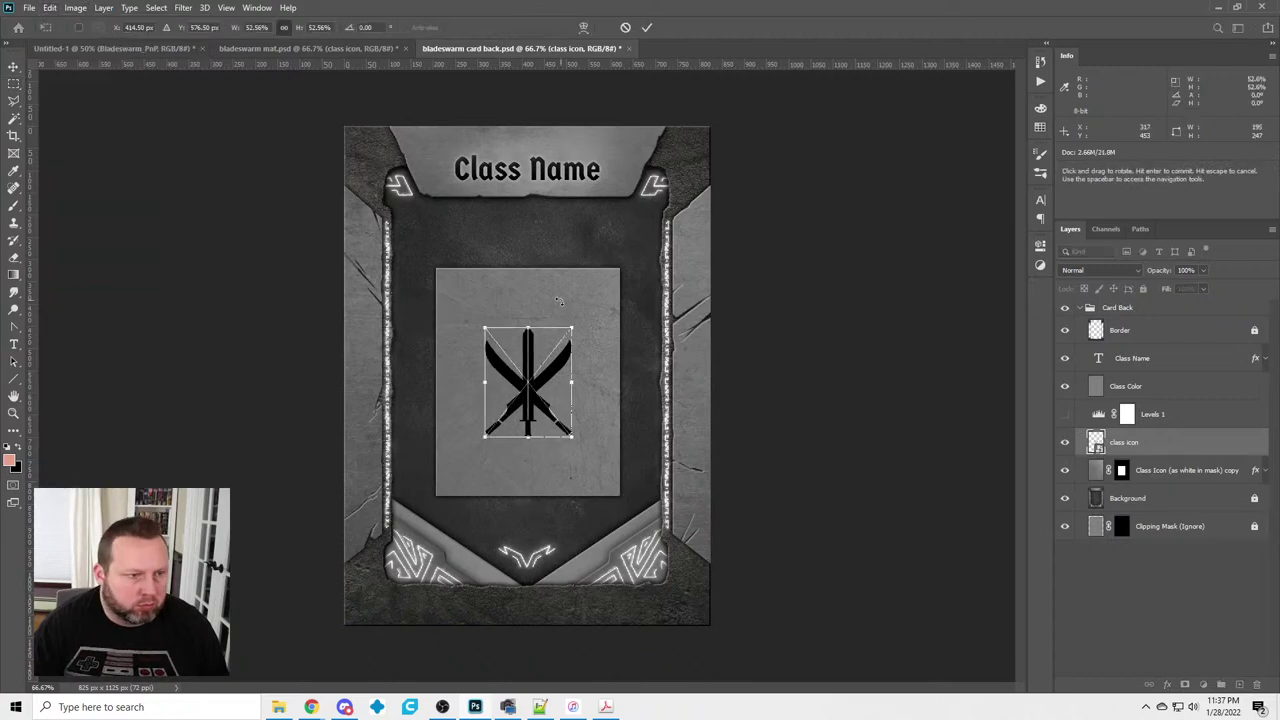
left_click_drag(572, 327, 602, 288)
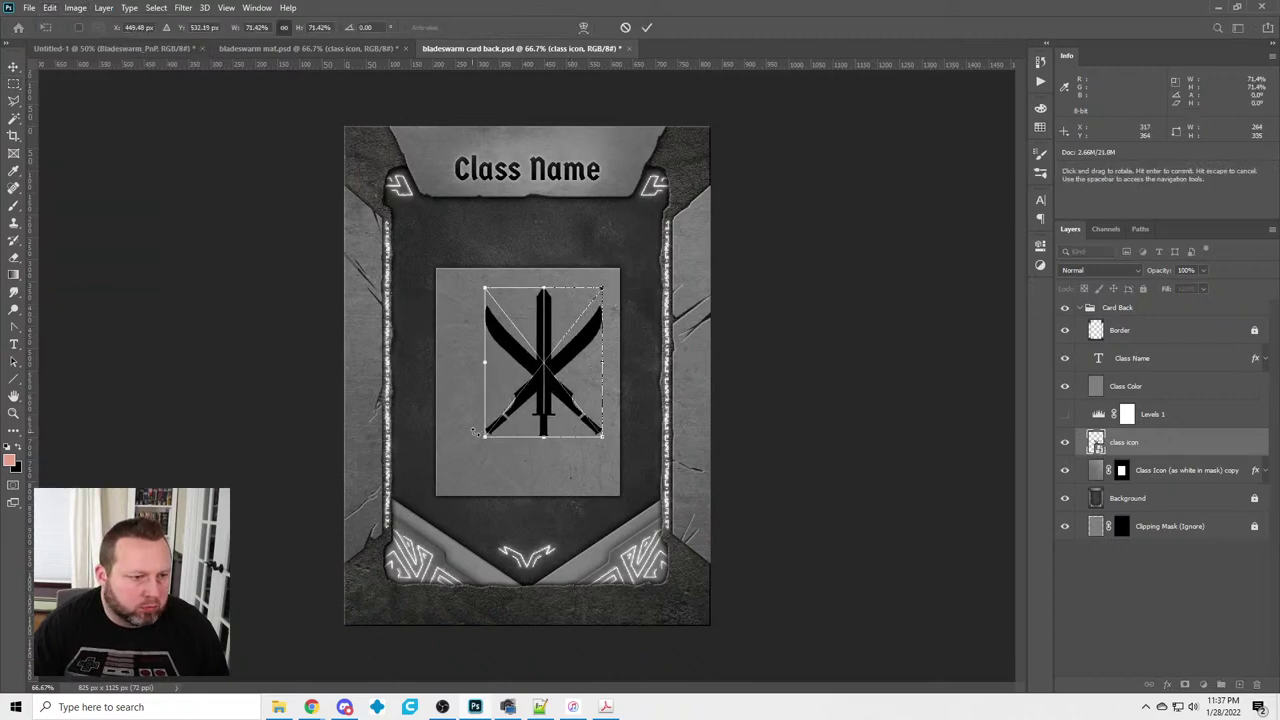
left_click_drag(484, 436, 450, 460)
key("Return")
key("m")
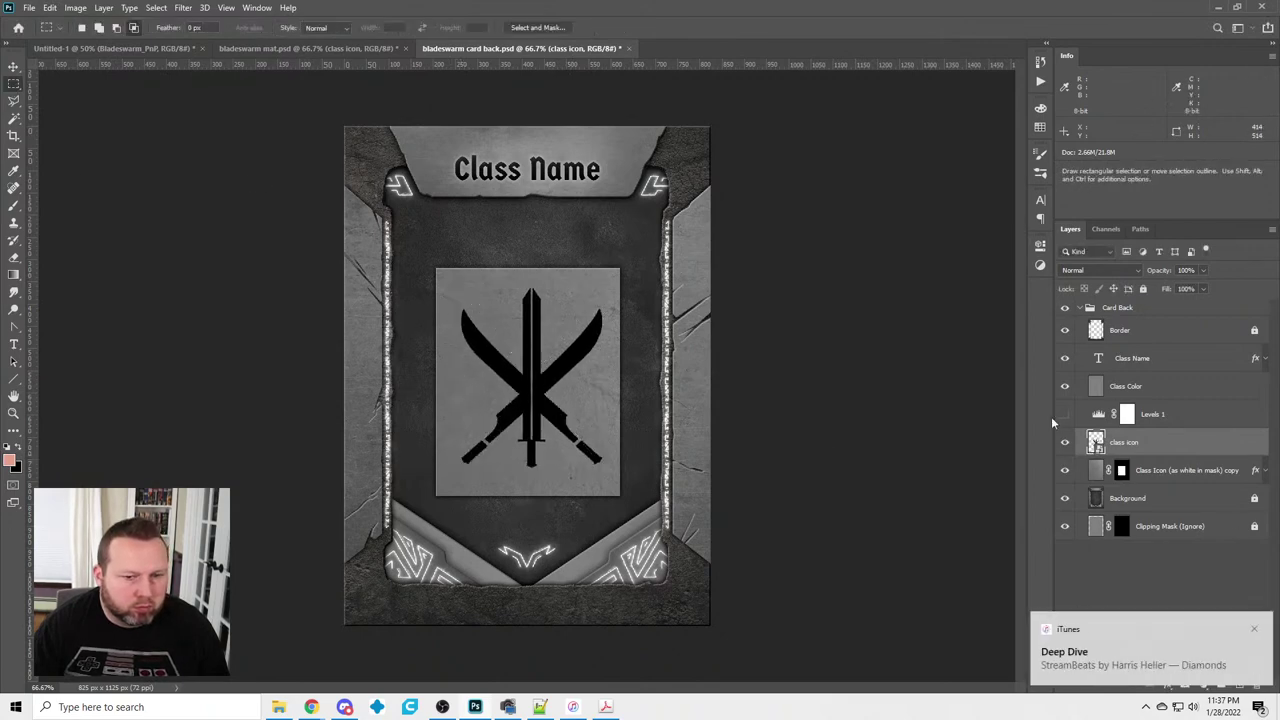
Centre the enlarged class icon horizontally and vertically within the Class Icon mask area, and deselect
left_click(1121, 470, "ctrl")
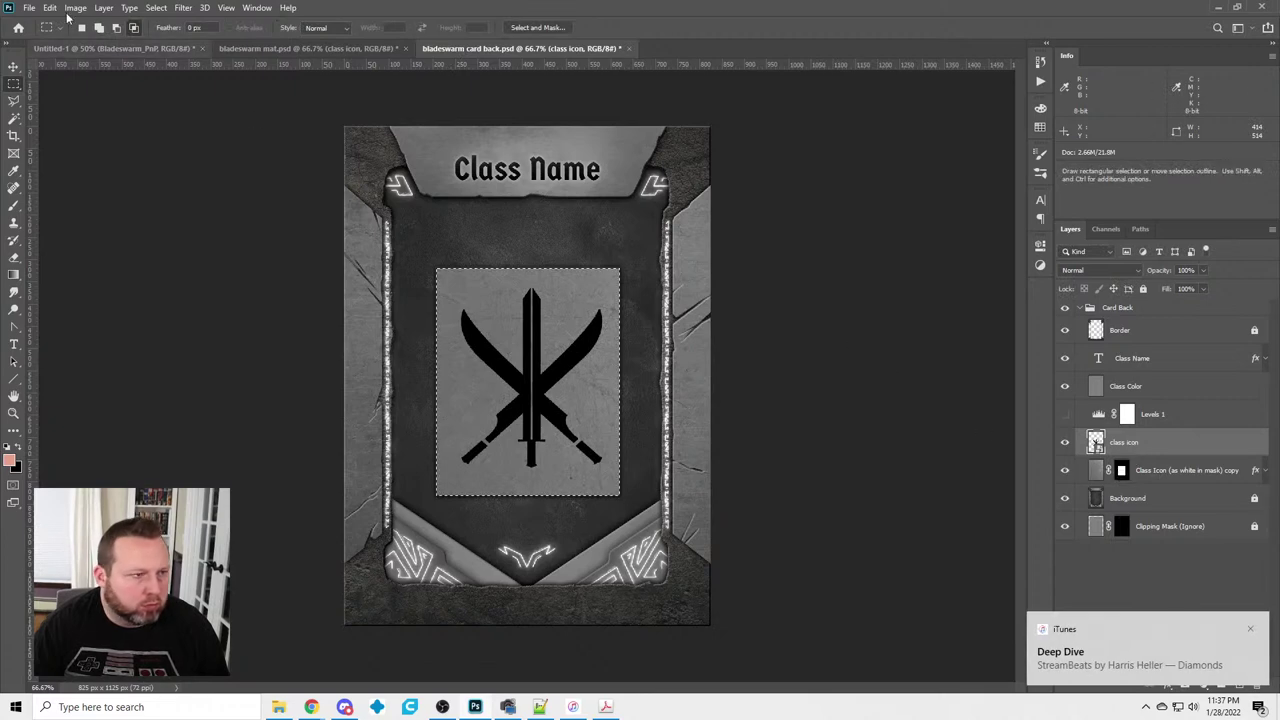
left_click(18, 68)
left_click(304, 28)
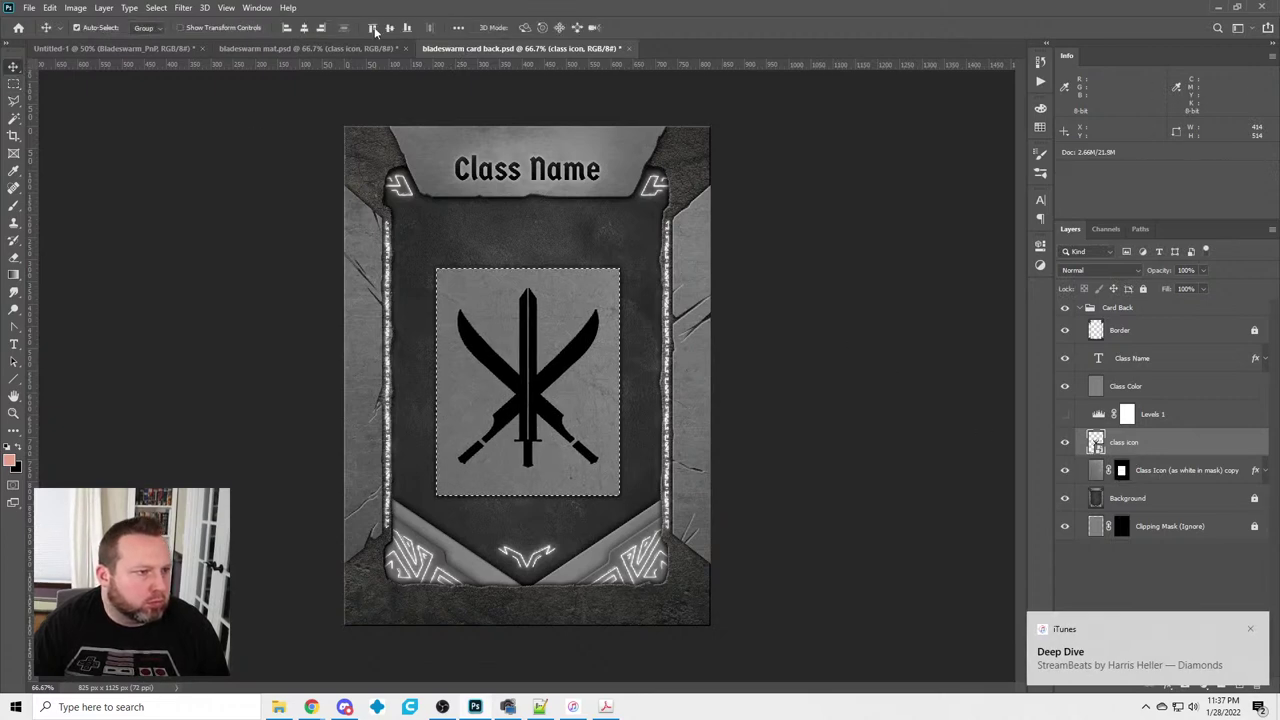
left_click(391, 28)
left_click(14, 86)
key("ctrl+d")
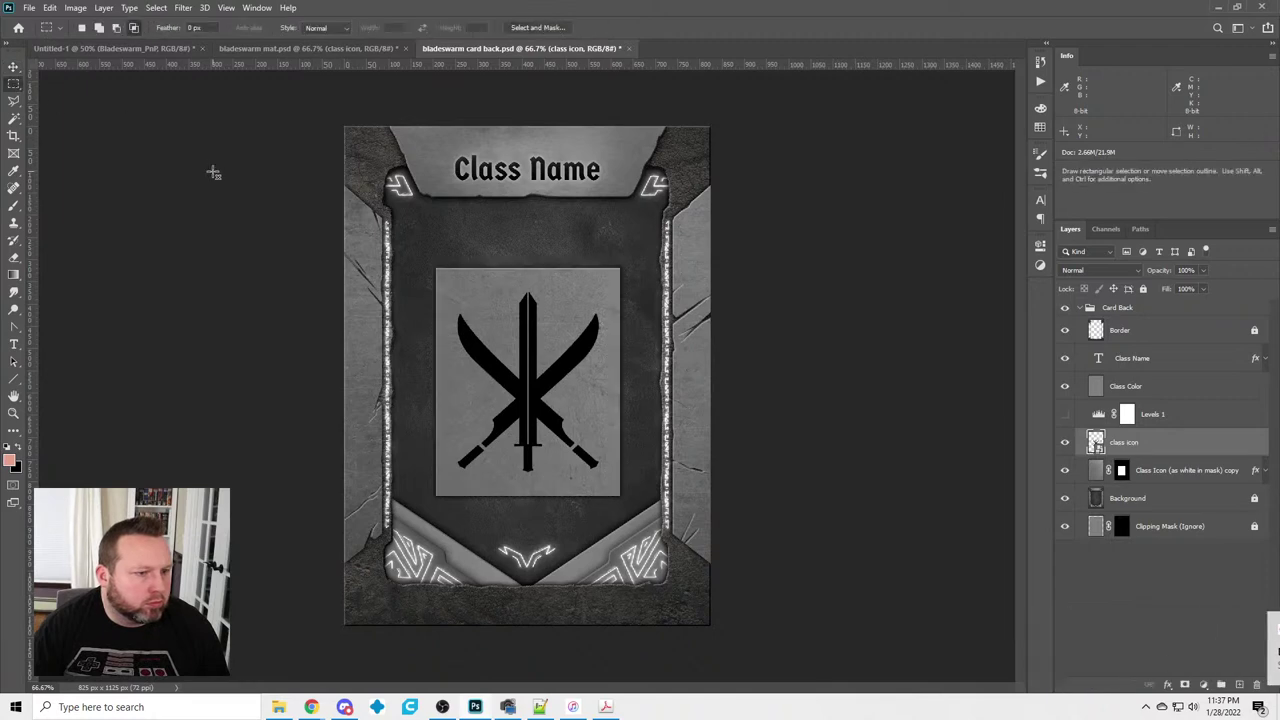
Fill everything outside the swords shape with black in the Class Icon layer's mask, and hide the class icon layer
left_click(1096, 442, "ctrl")
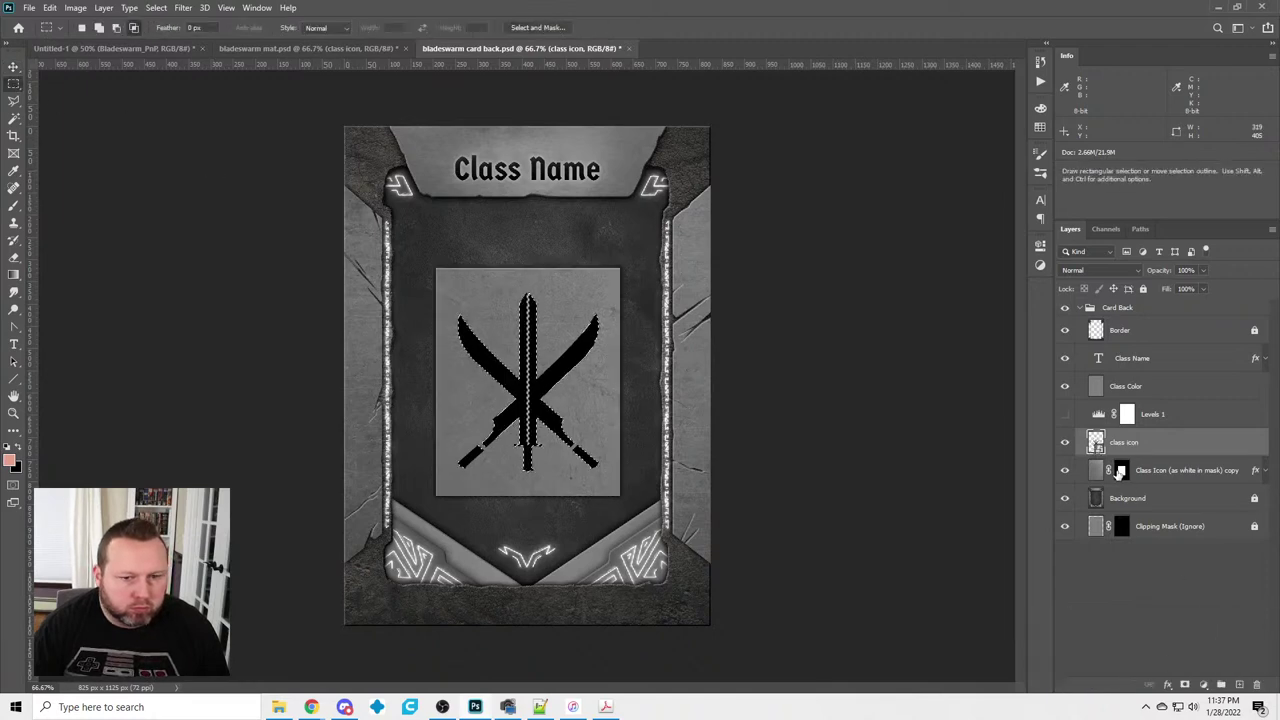
left_click(165, 8)
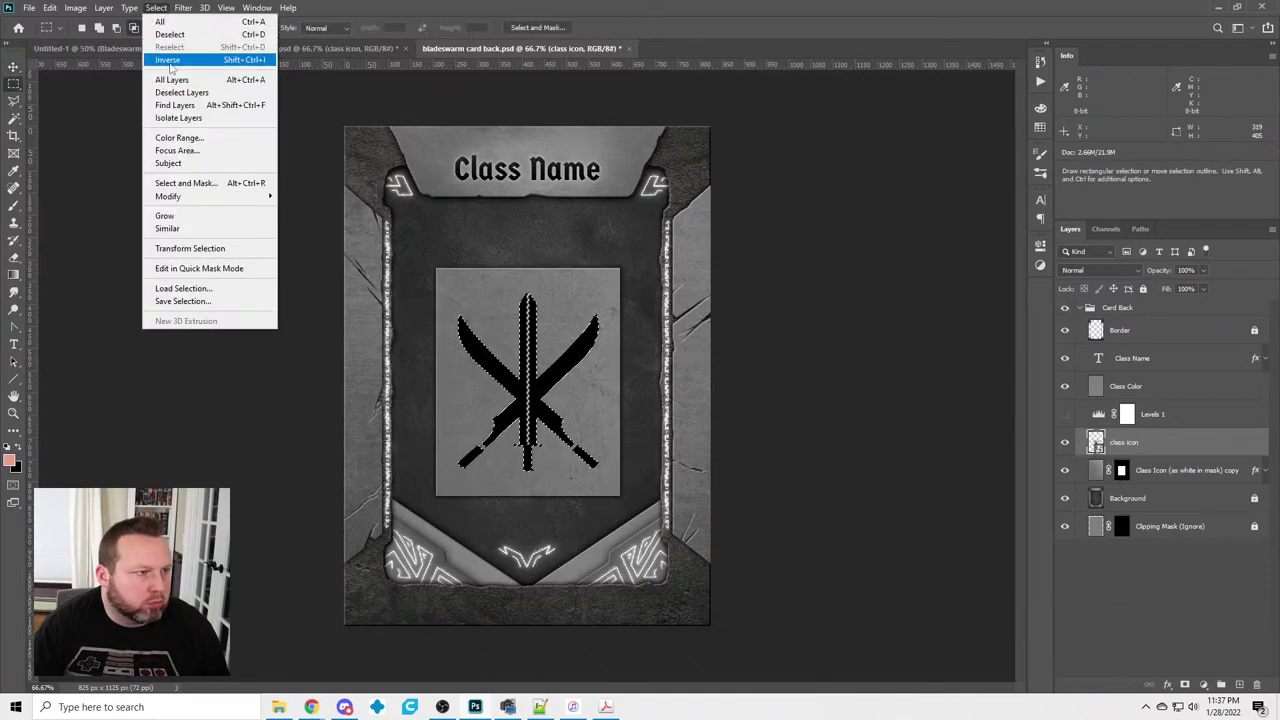
left_click(175, 46)
left_click(1122, 470)
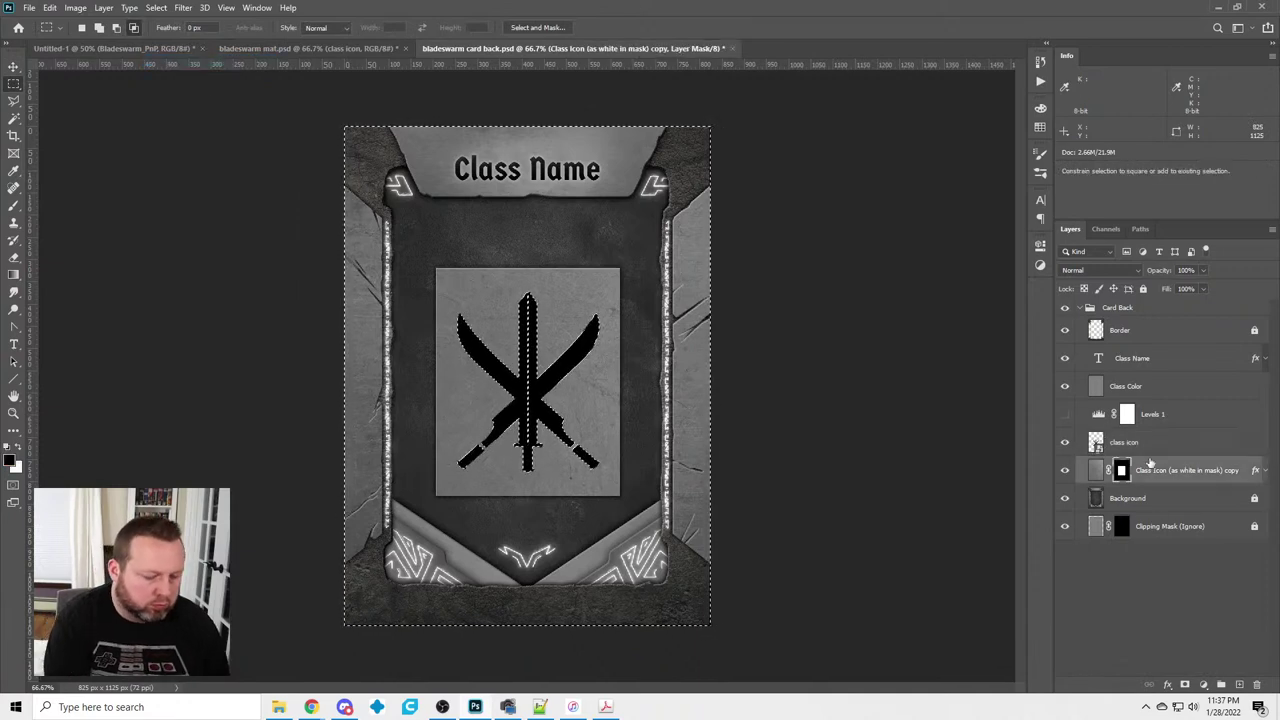
key("shift+F5")
key("Return")
left_click(182, 157)
left_click(1065, 443)
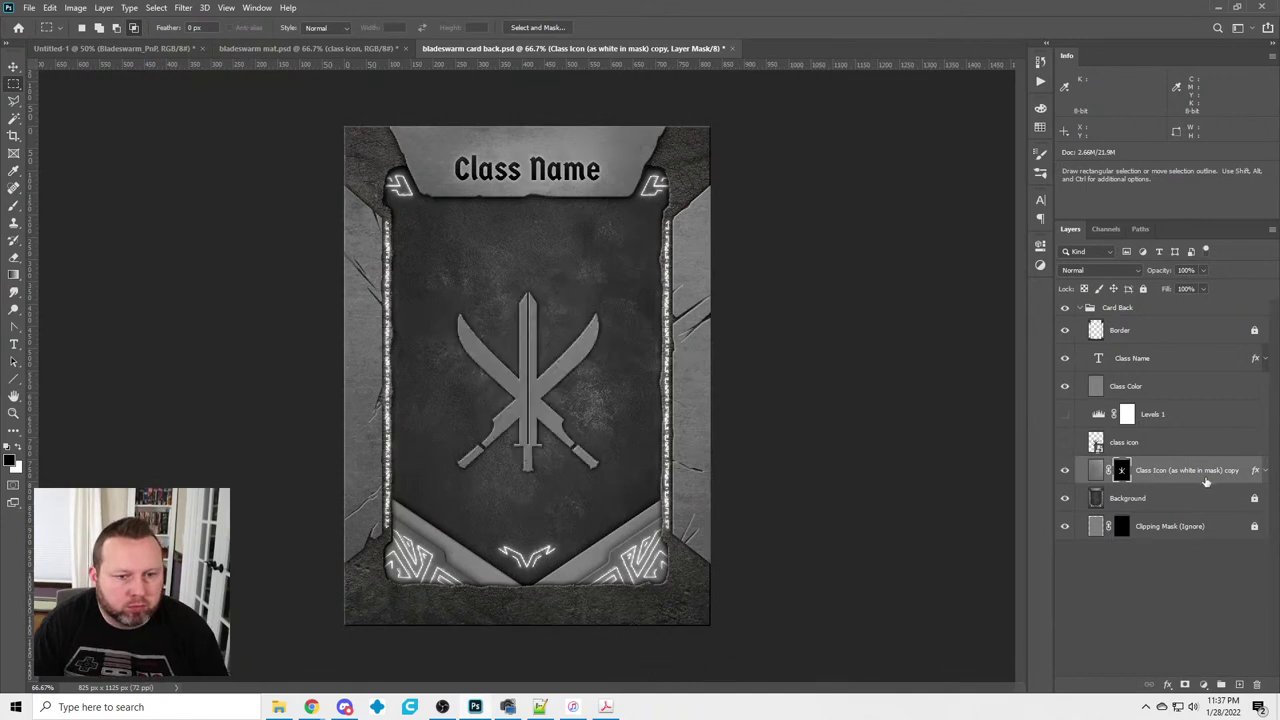
Fill the Class Color layer with a custom red colour using the Fill command
left_click(1097, 388)
key("i")
key("shift+F5")
left_click(676, 187)
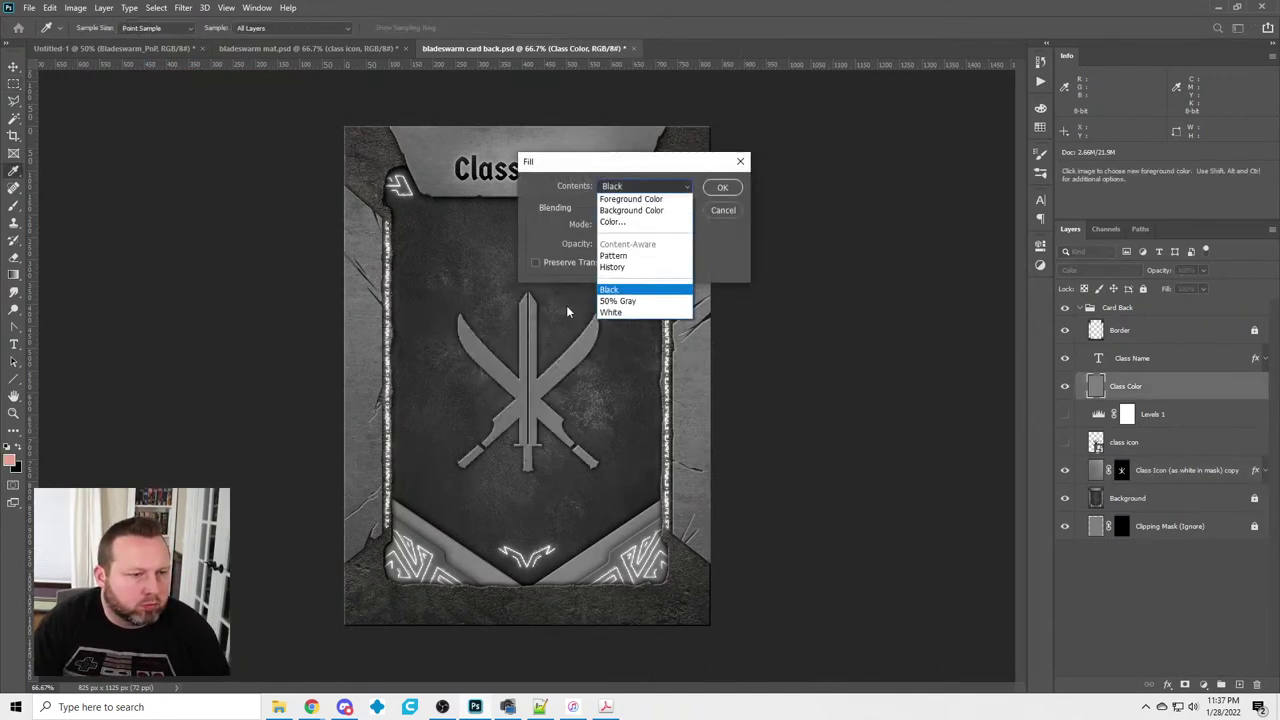
left_click(613, 221)
left_click(1000, 423)
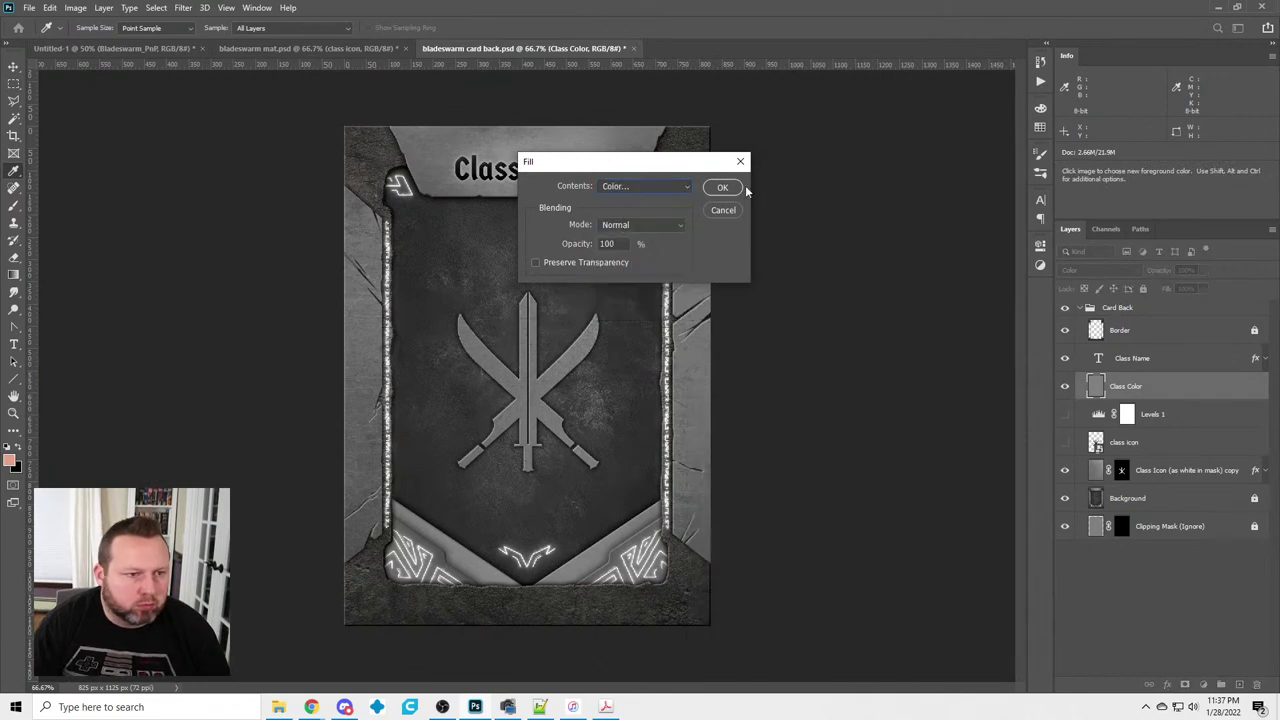
left_click(724, 188)
left_click(16, 80)
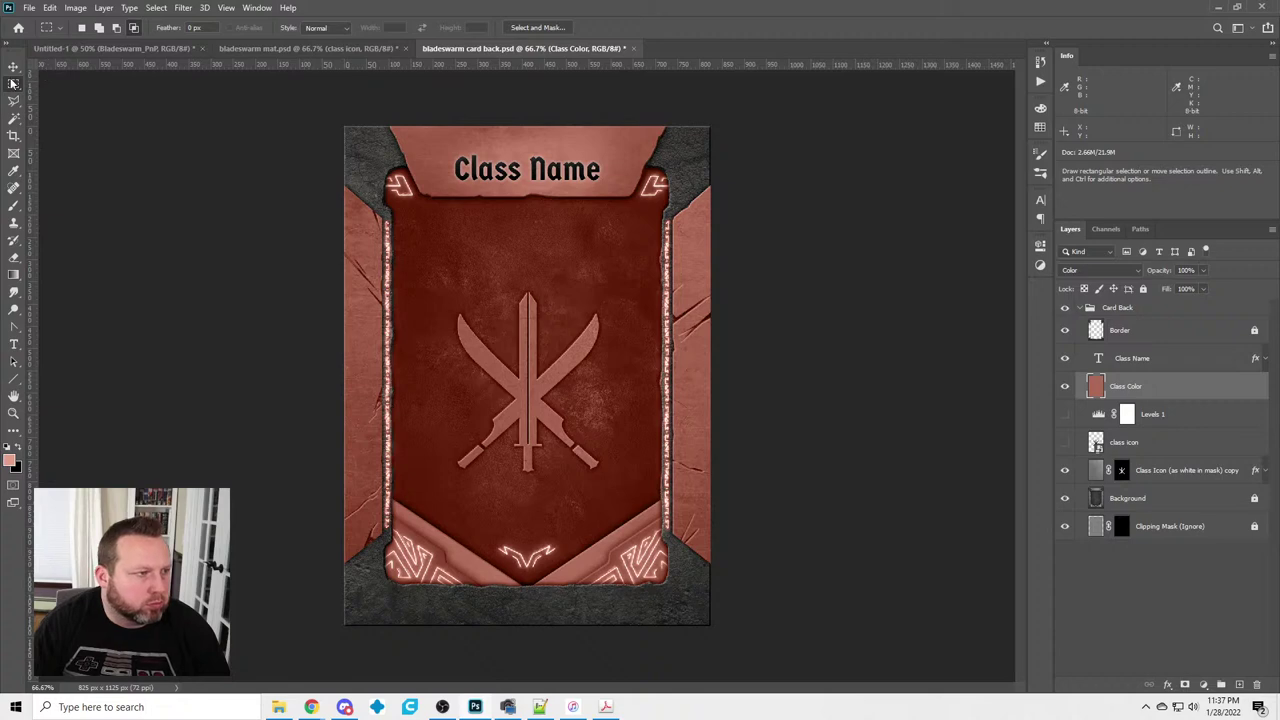
Replace the card back's Class Name text with "Bladeswarm"
left_click(14, 343)
left_click(495, 172)
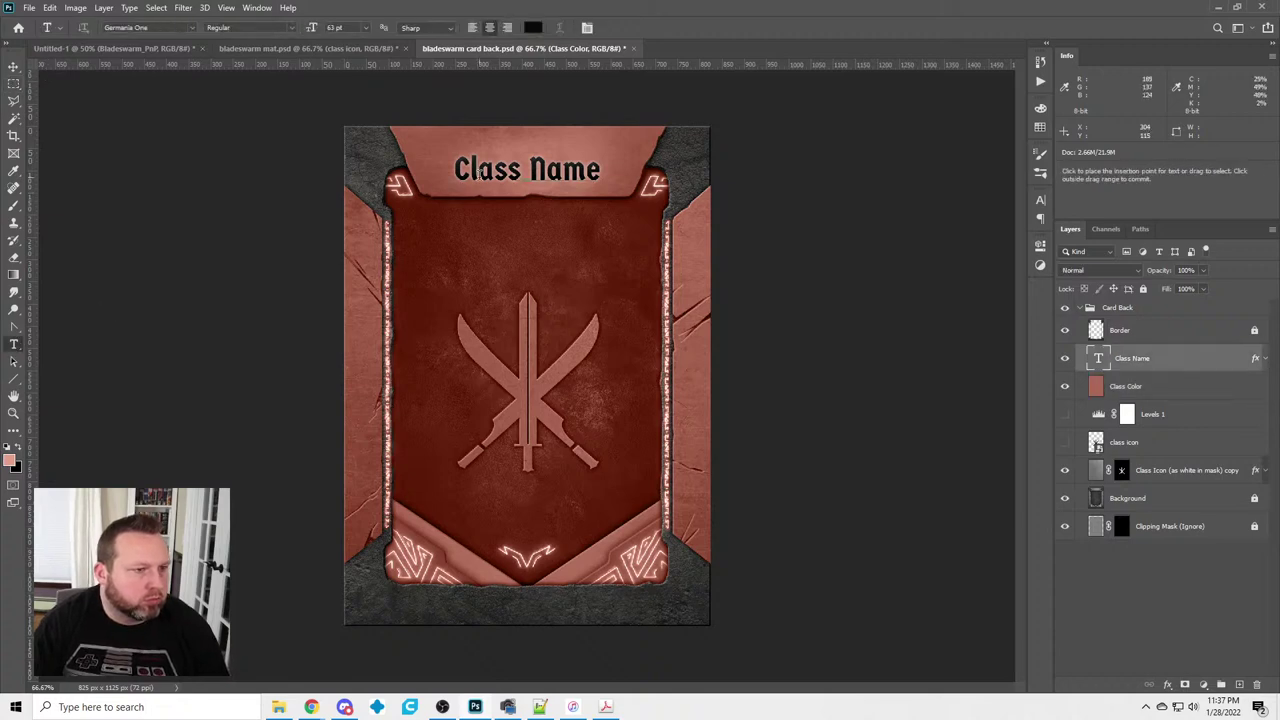
key("ctrl+a")
type("Bladeswarm")
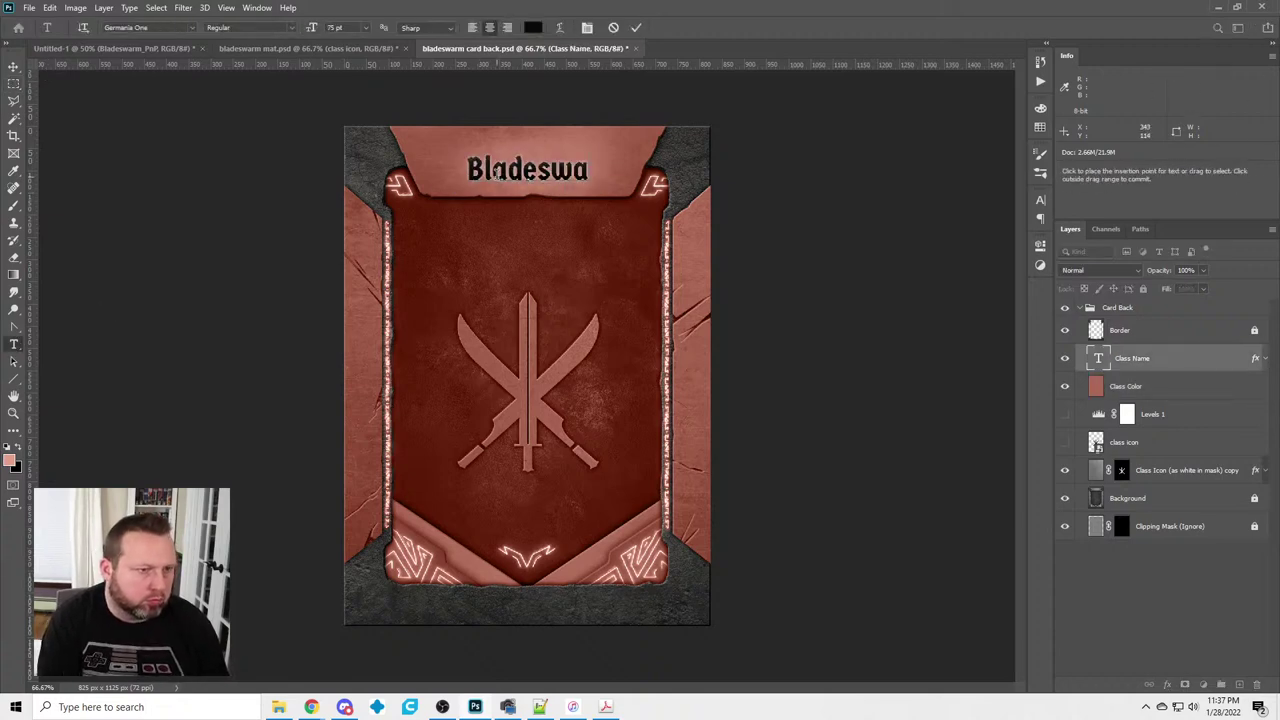
left_click(14, 84)
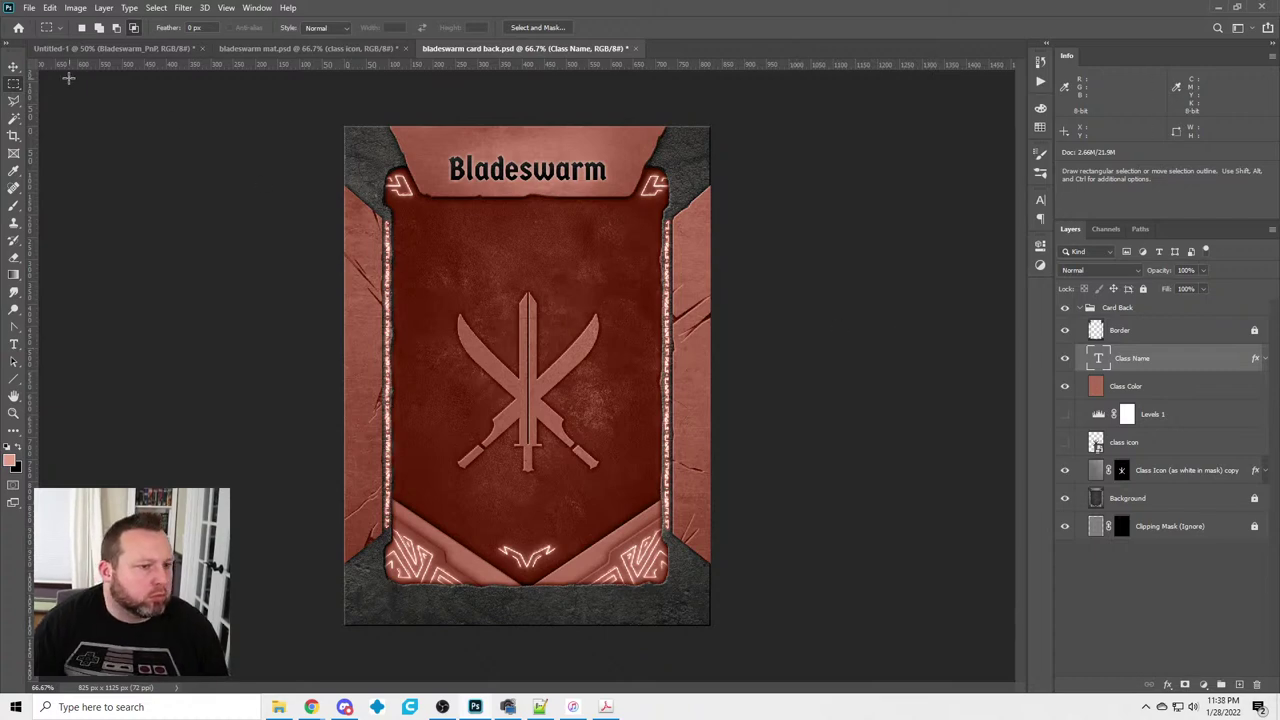
Save the card back in the Bladeswarm folder and close its document
left_click(30, 8)
left_click(47, 168)
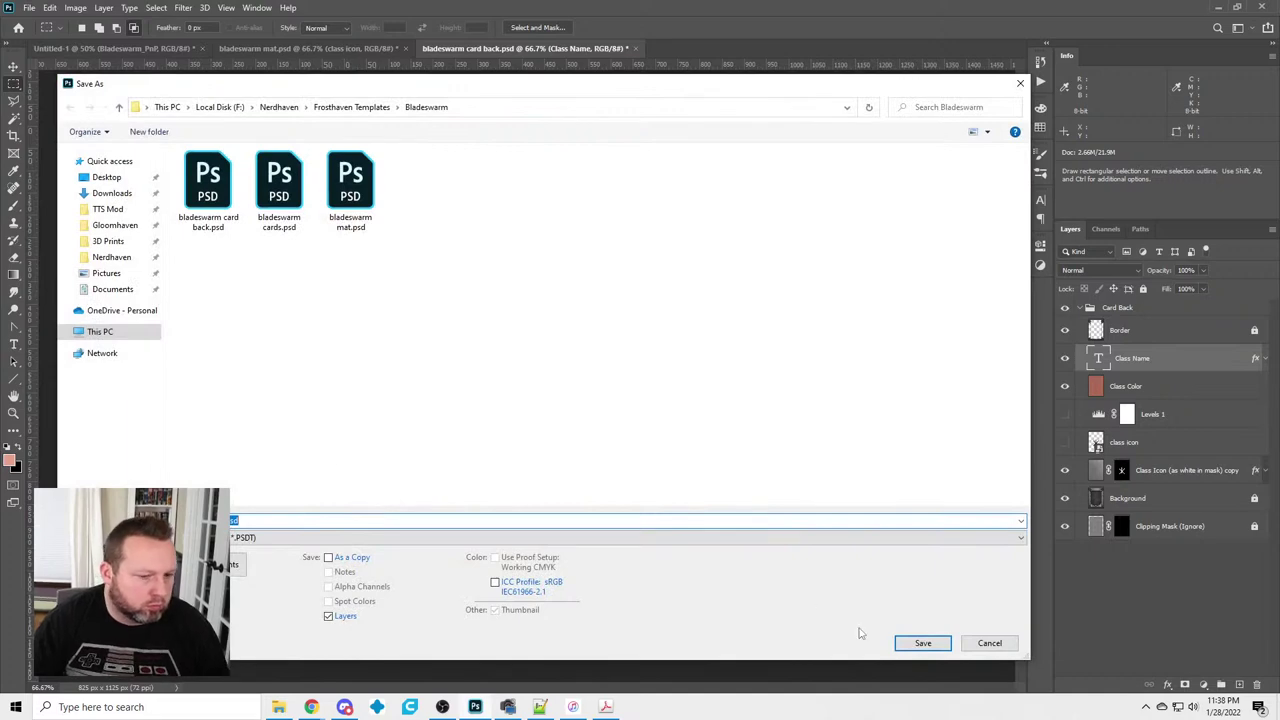
left_click(922, 643)
left_click(670, 356)
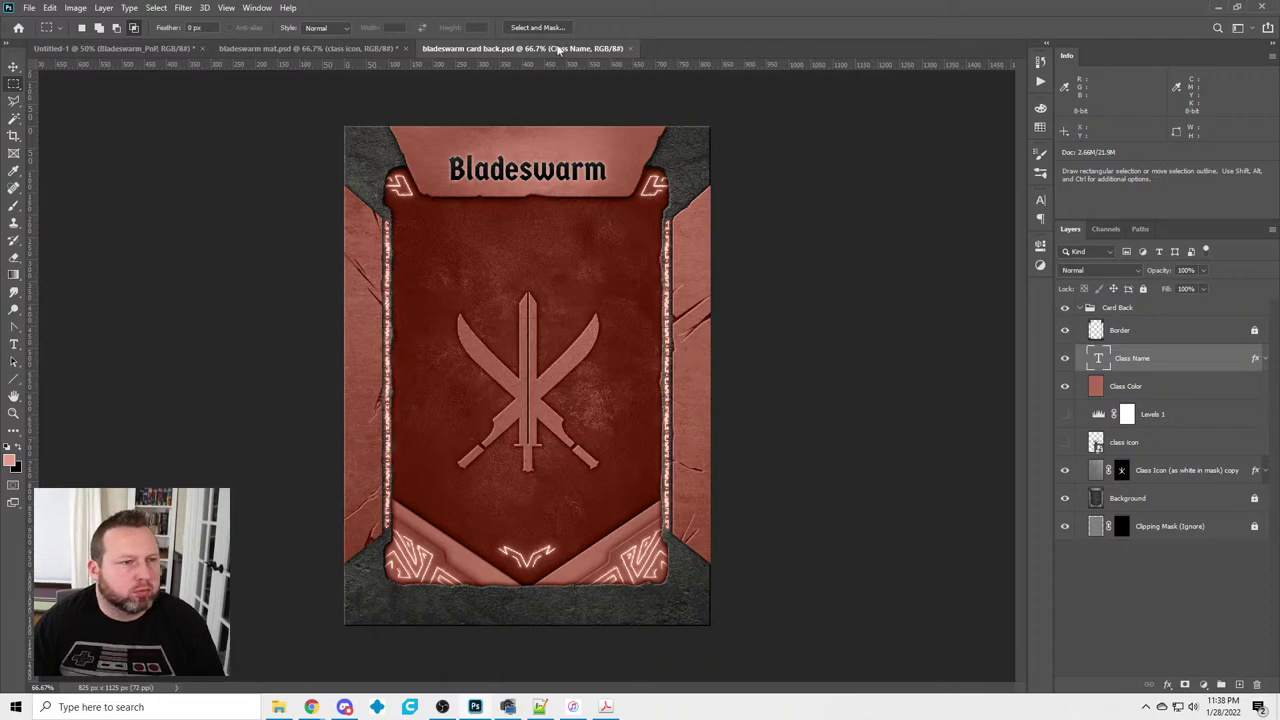
left_click(631, 49)
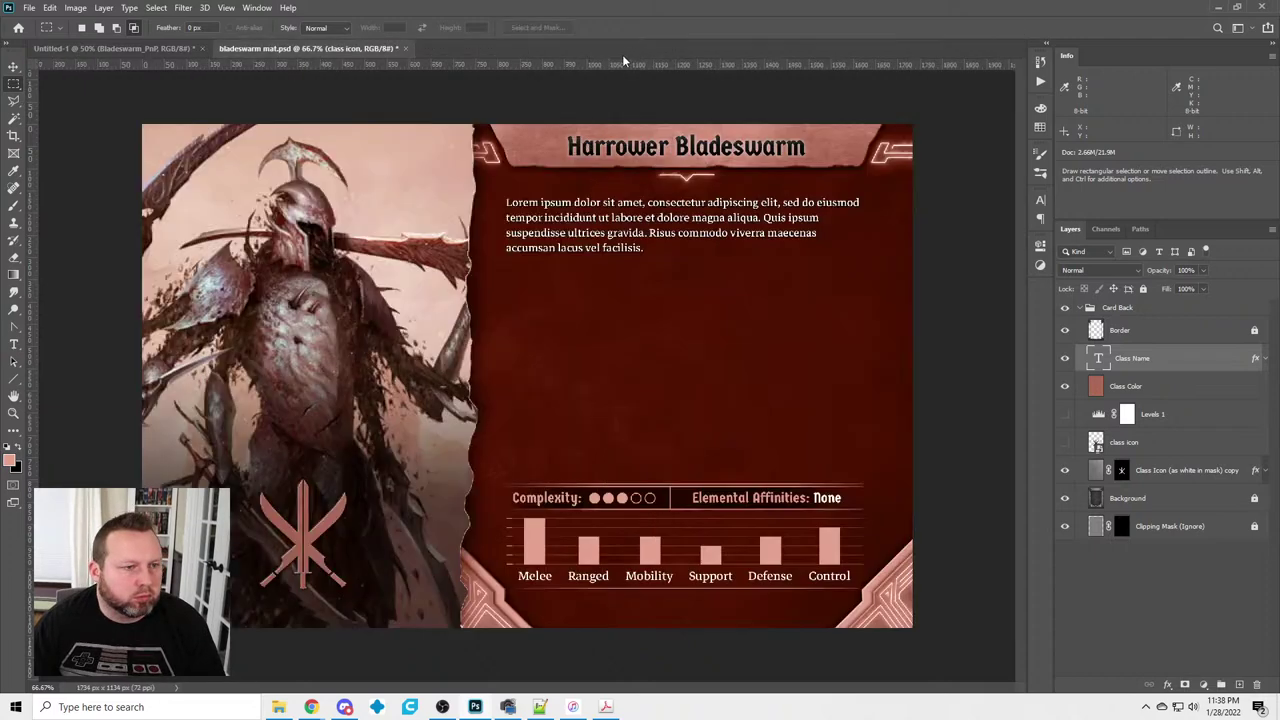
Keep the mat document open and open bladeswarm cards.psd from the Bladeswarm folder in File Explorer
left_click(405, 49)
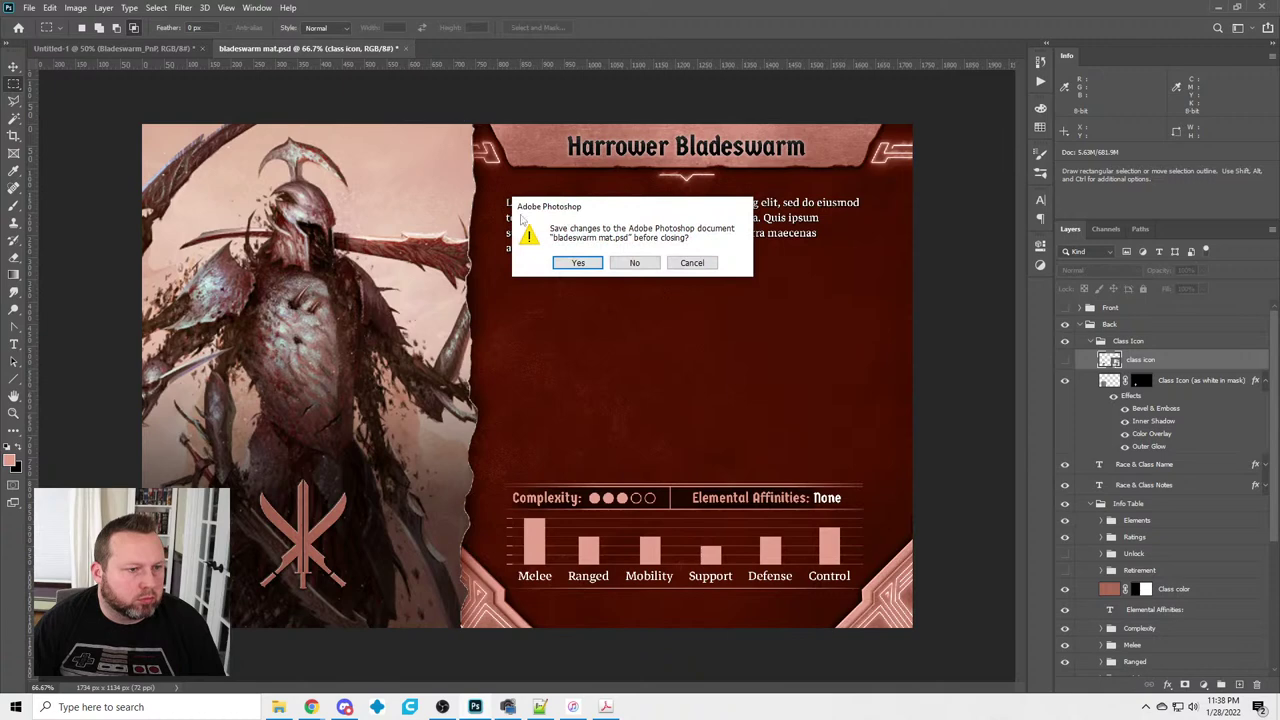
left_click(713, 266)
left_click(279, 707)
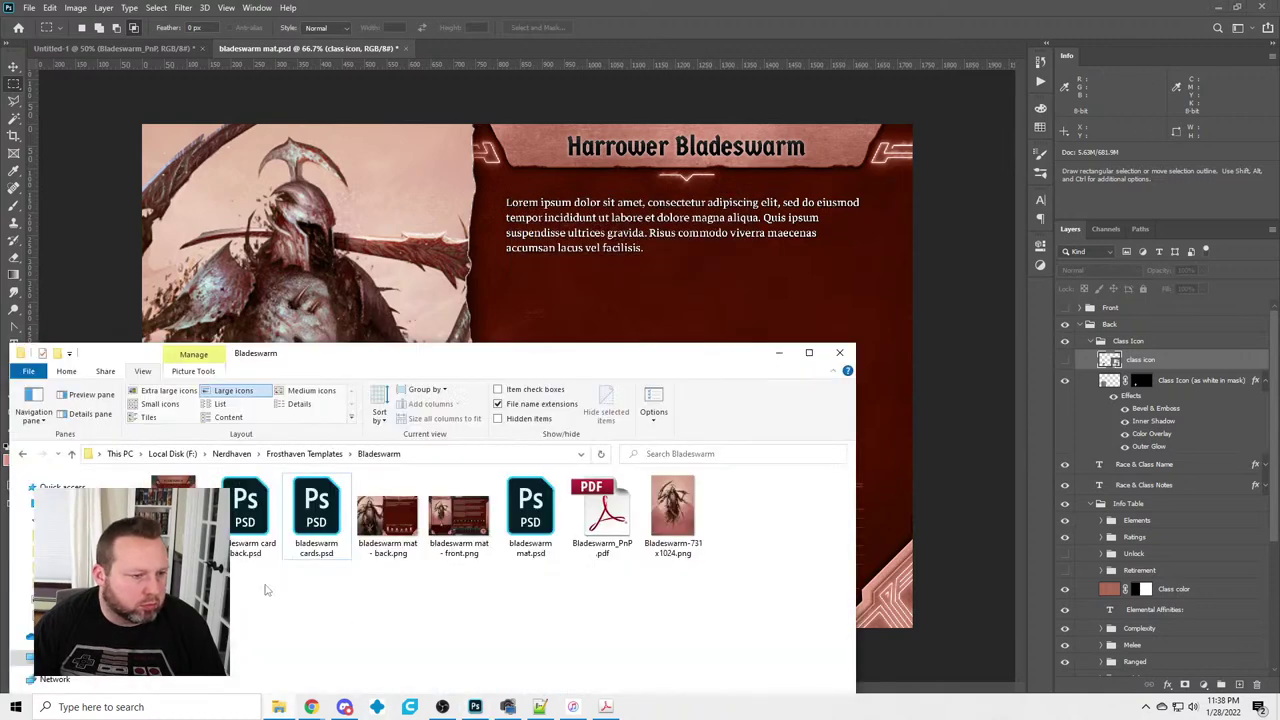
double_click(312, 527)
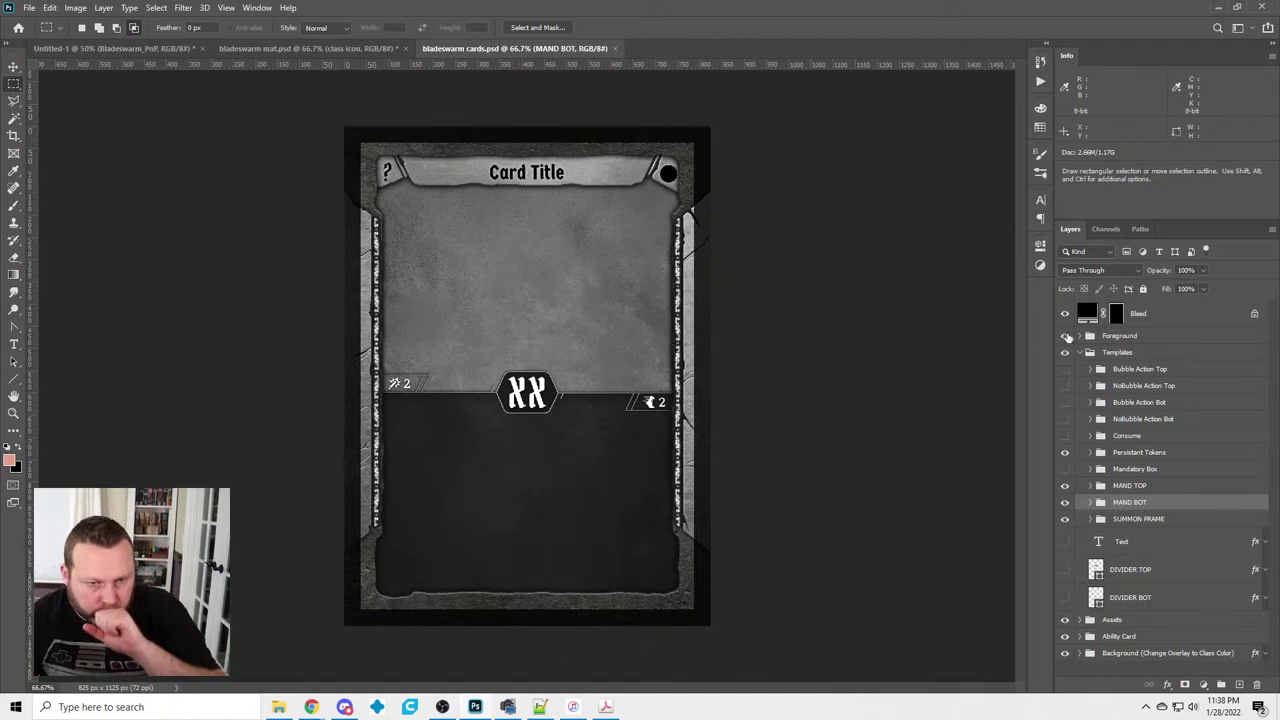
Paste the class icon above the Class Icon layer in the Foreground group and make it visible
left_click(1080, 336)
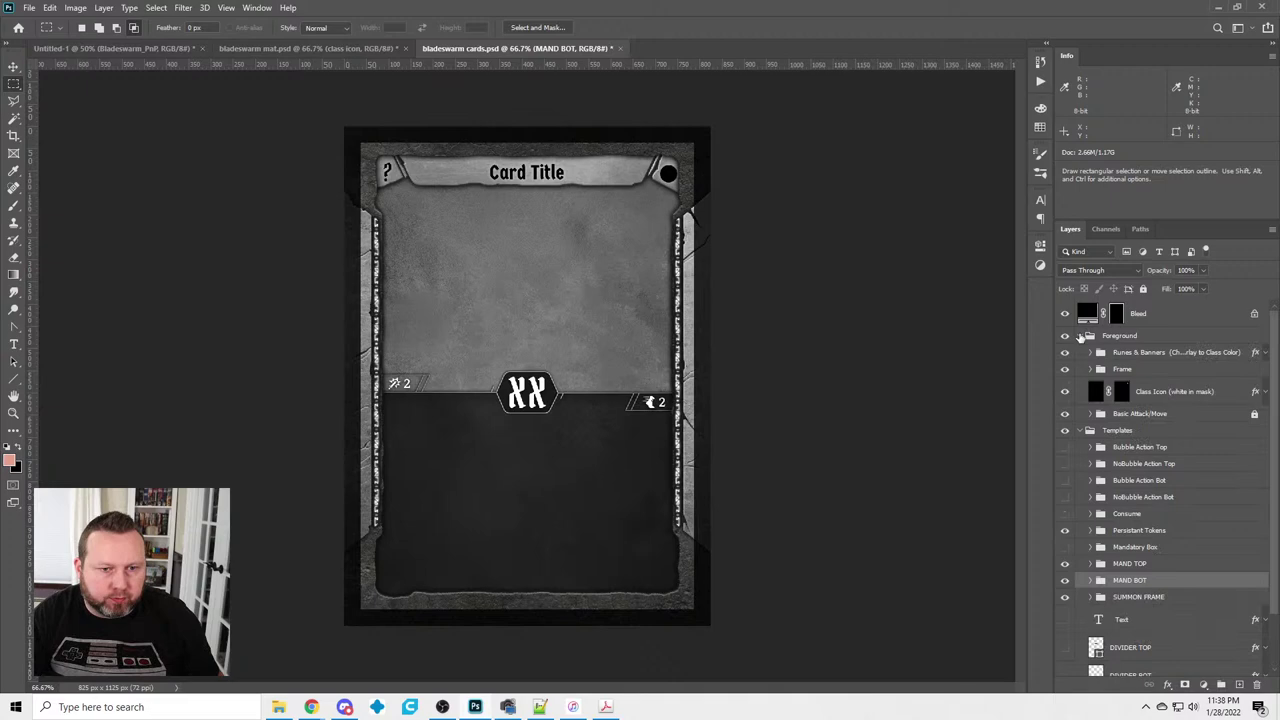
left_click(1097, 392)
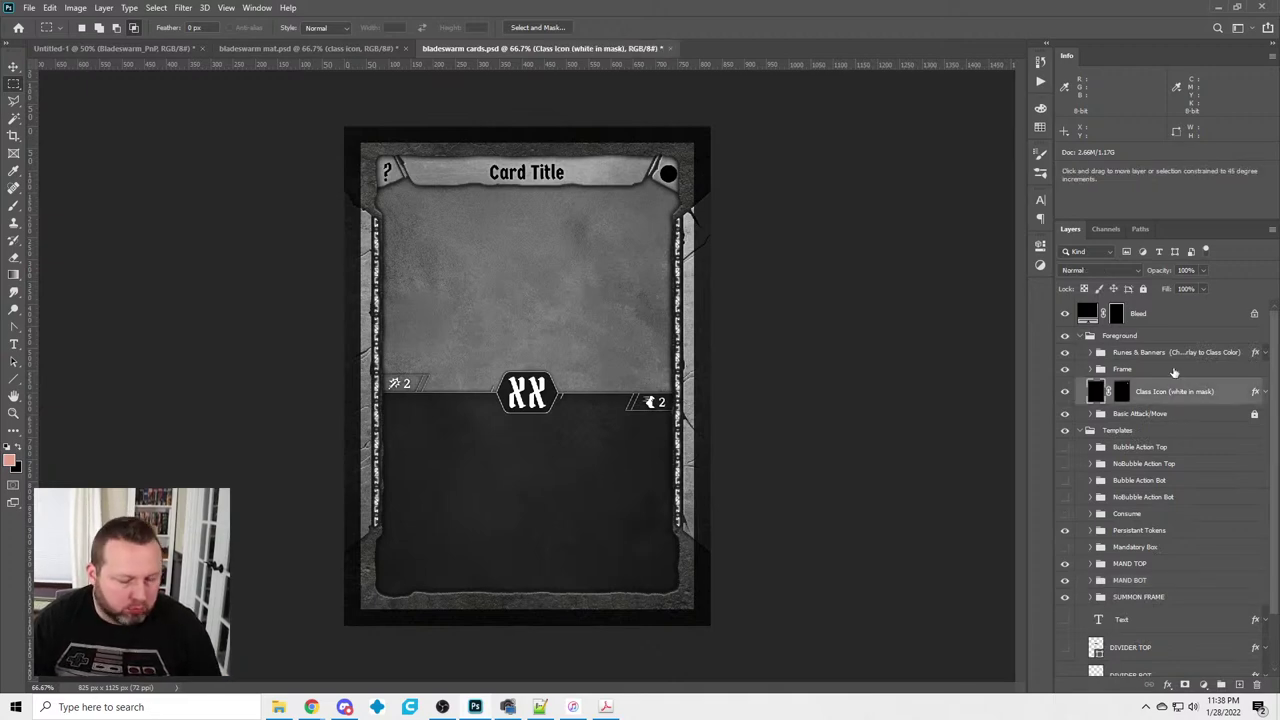
key("ctrl+v")
left_click(1065, 392)
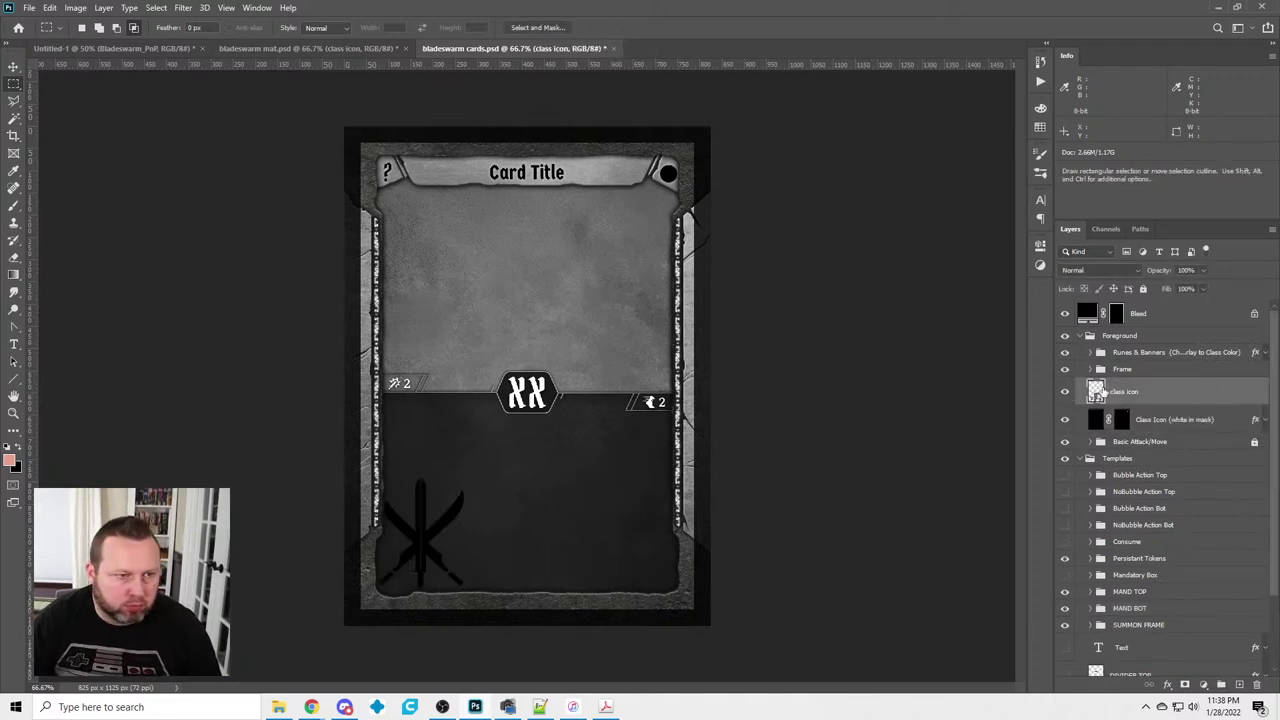
Centre the pasted class icon on the black circle beside the card title, and deselect
left_click(14, 66)
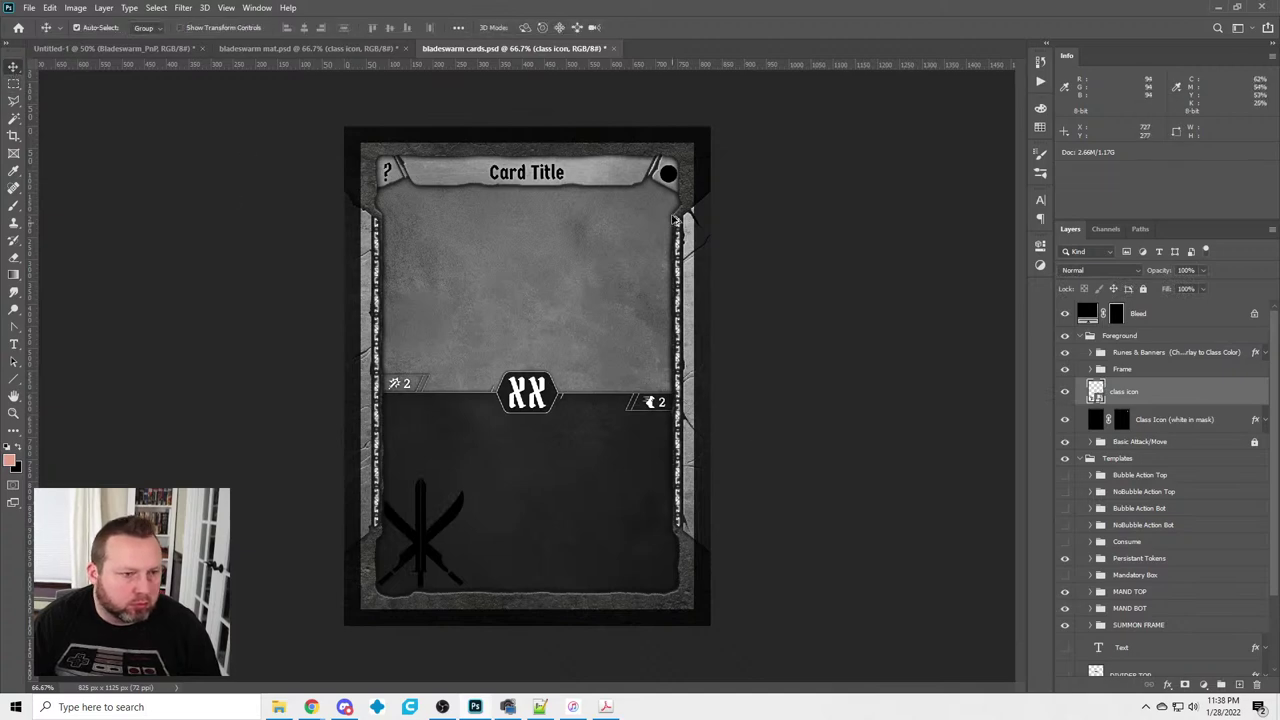
scroll(690, 200, "up", 4)
scroll(760, 193, "up", 2)
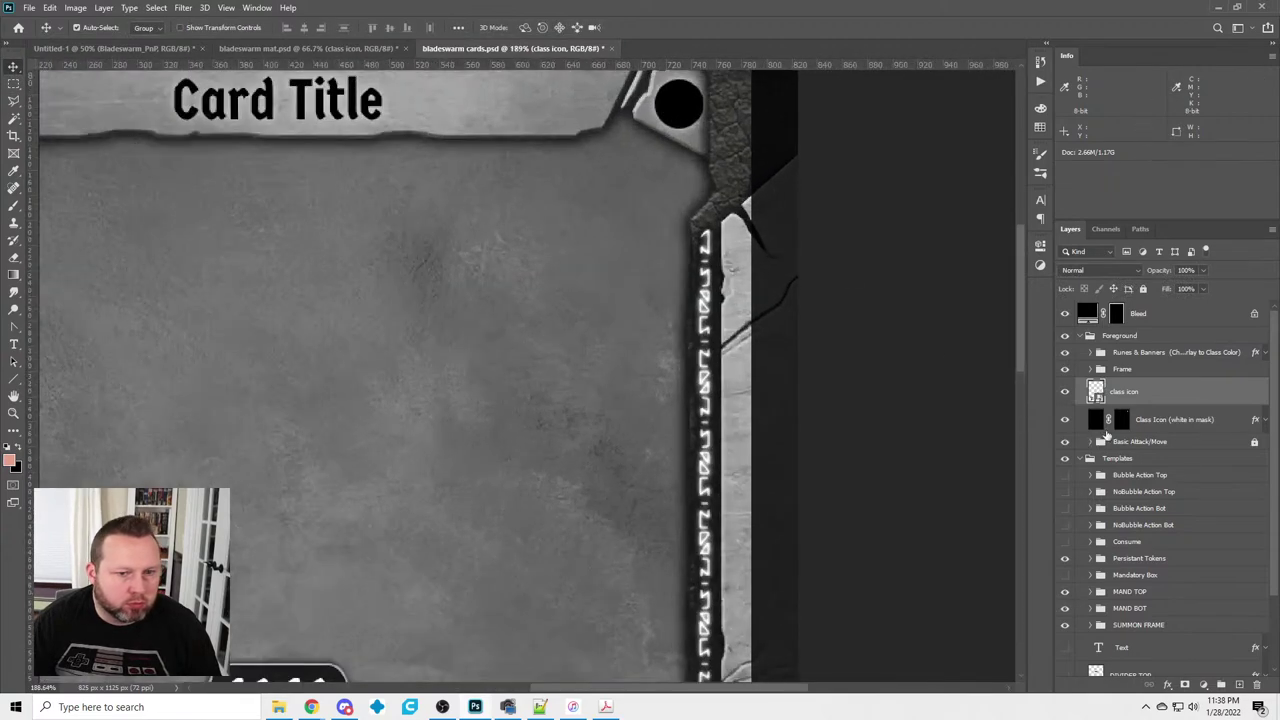
scroll(830, 130, "up", 3)
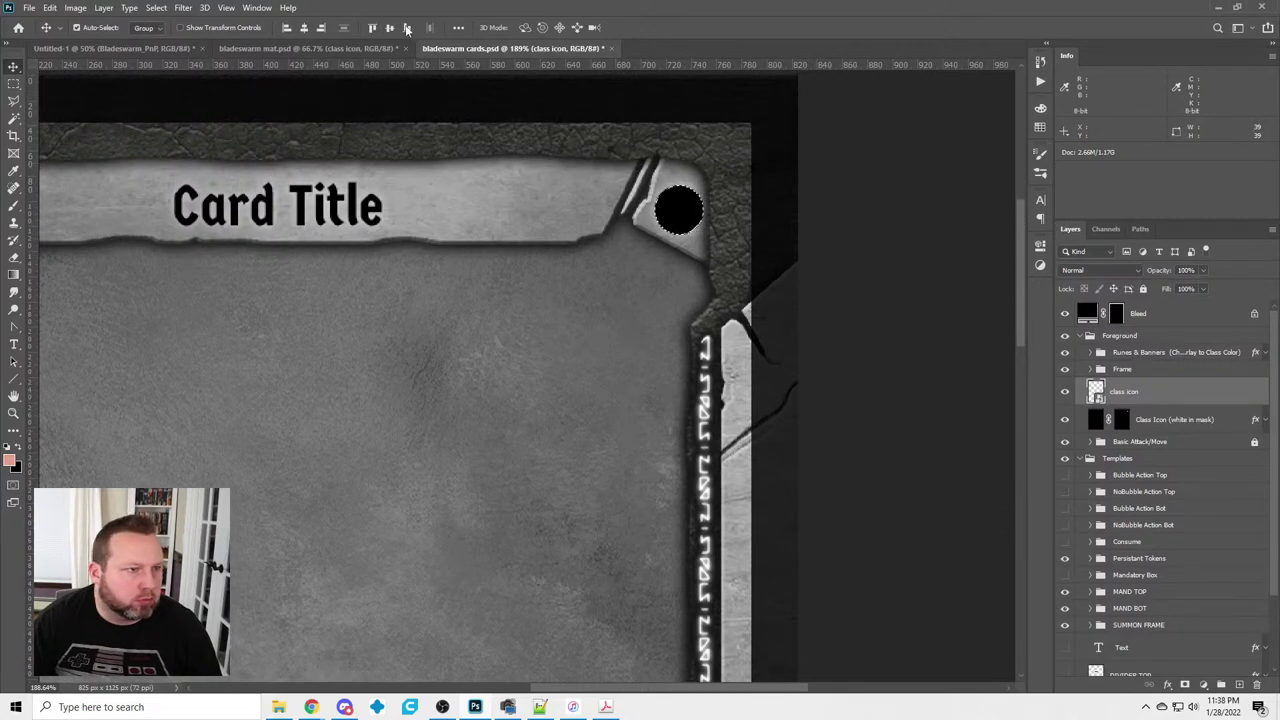
left_click(372, 28)
left_click(13, 85)
left_click(136, 164)
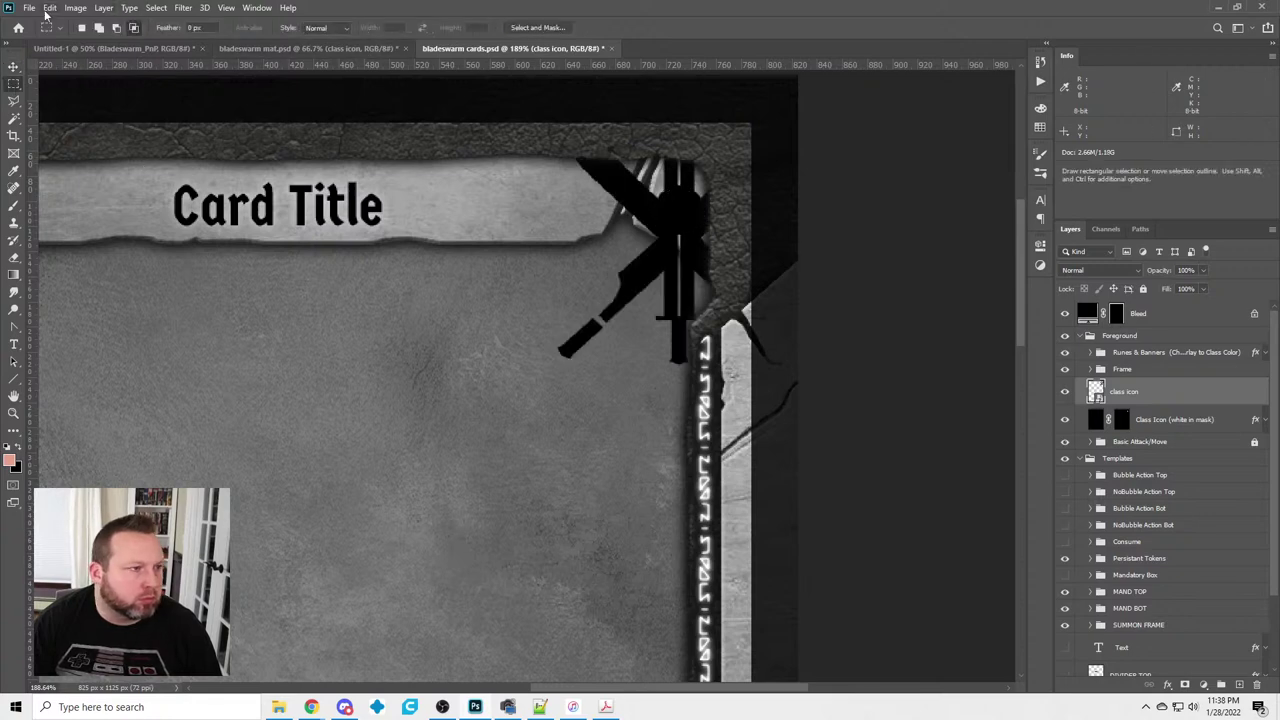
Scale the class icon down to 8.94% and nudge it into place over the black circle beside the card title
left_click(49, 8)
left_click(85, 301)
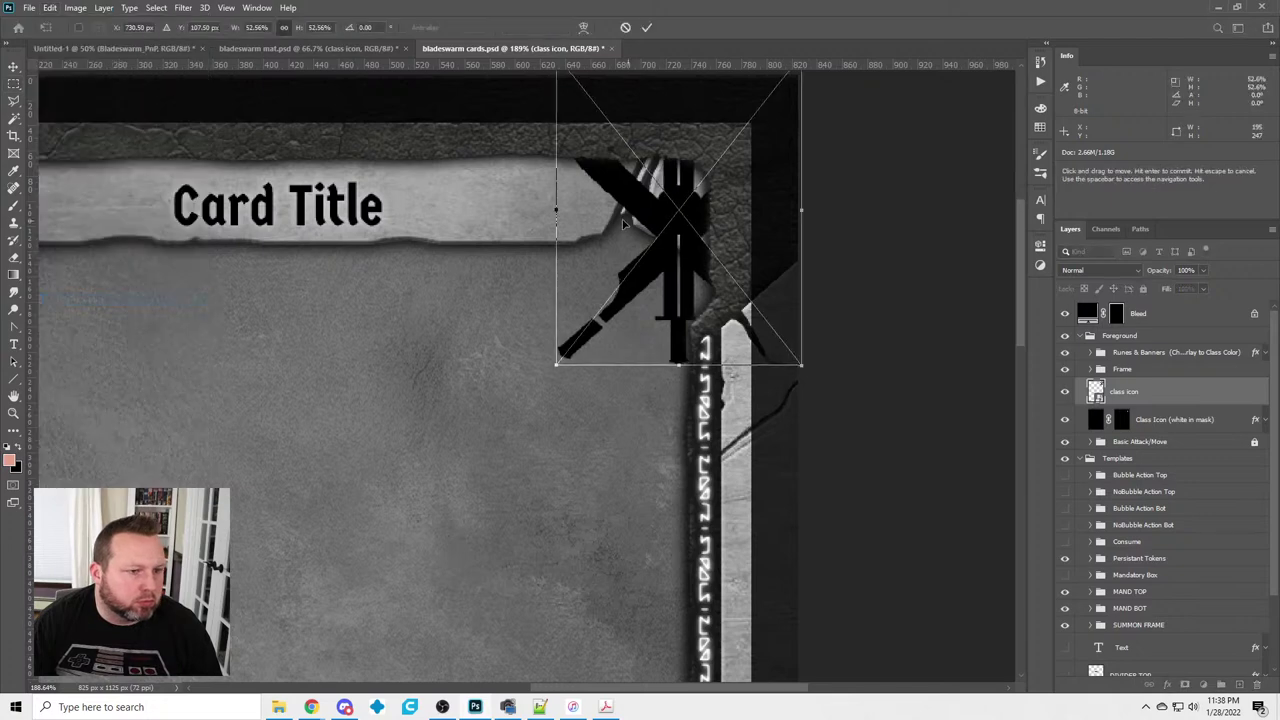
left_click_drag(632, 215, 557, 308)
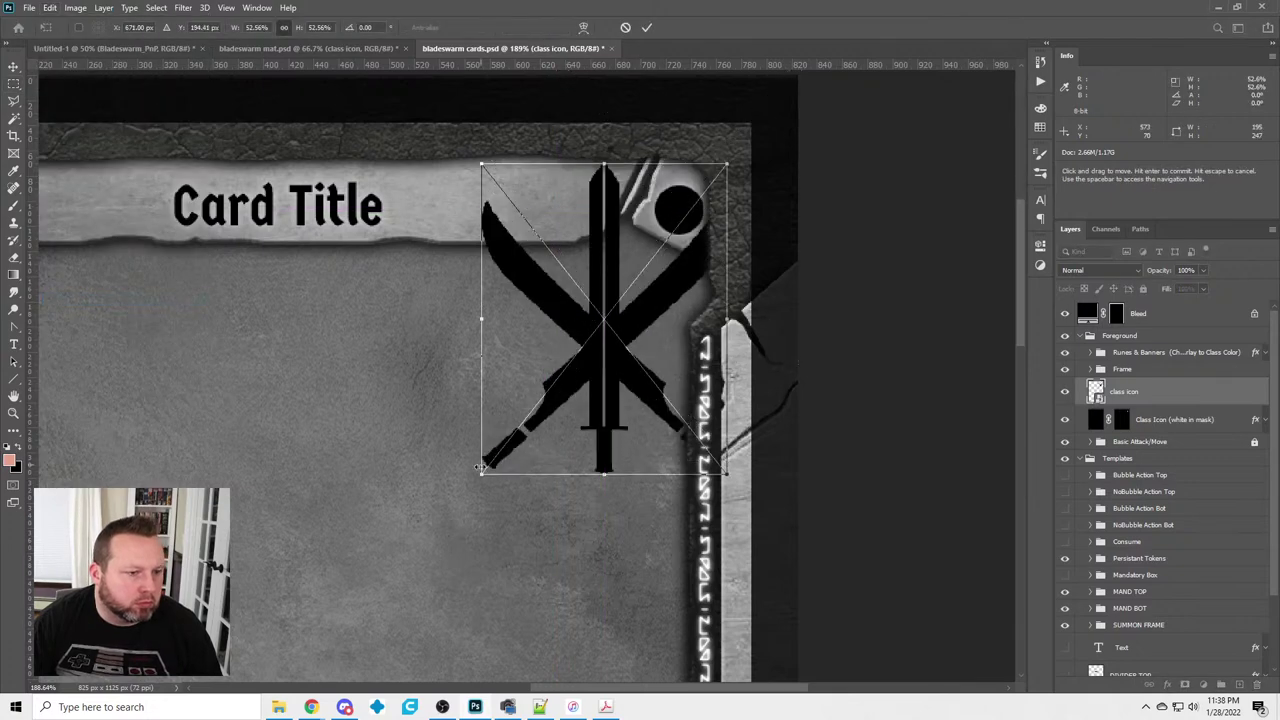
left_click_drag(480, 476, 681, 200)
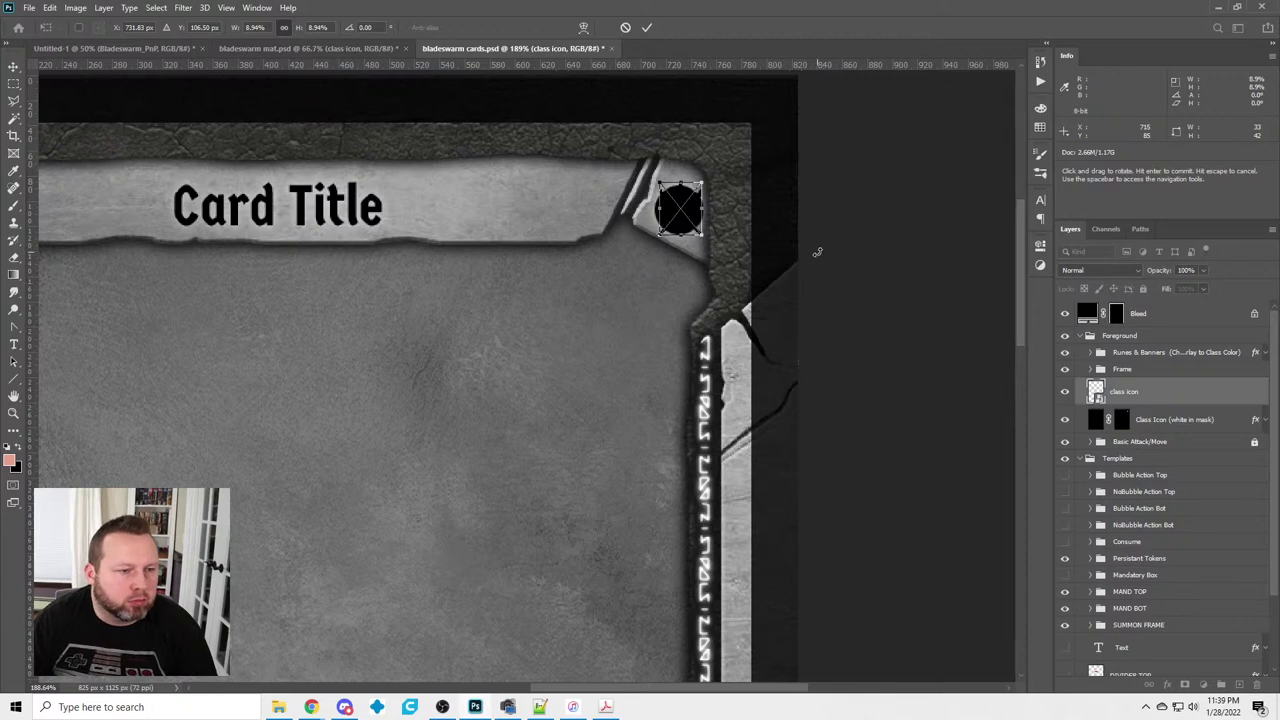
key("Up")
key("Up")
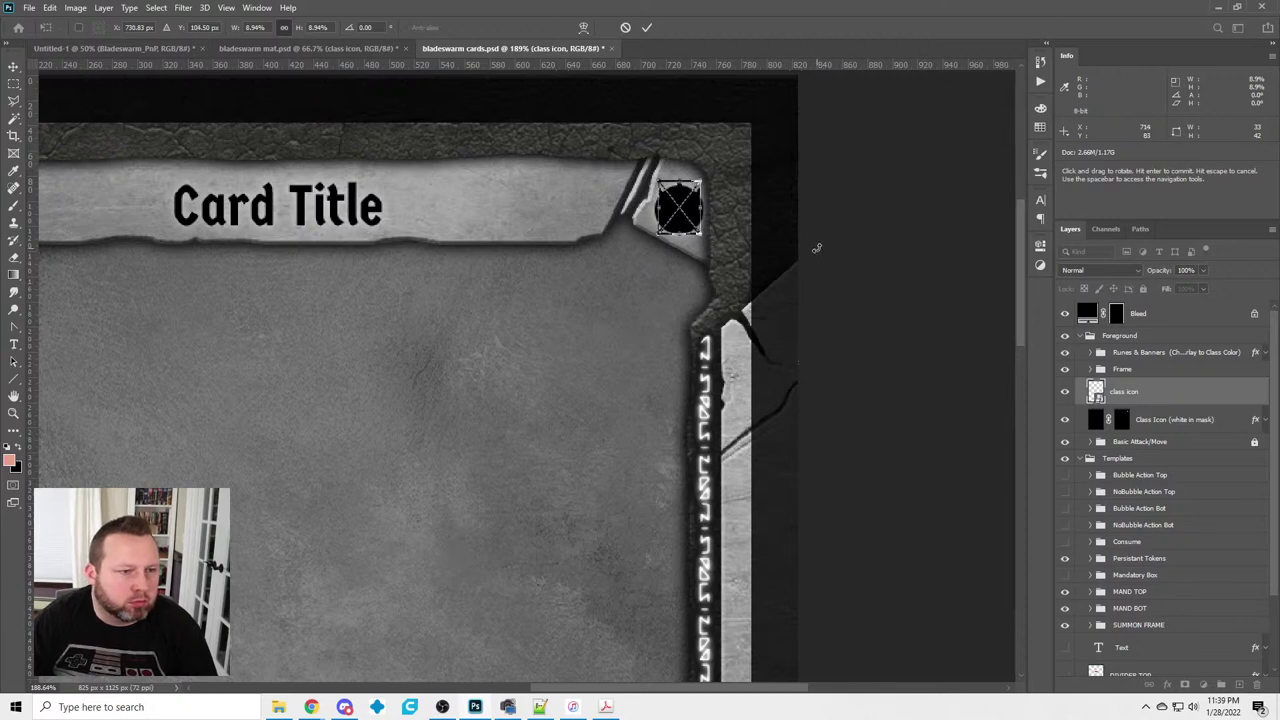
key("Left")
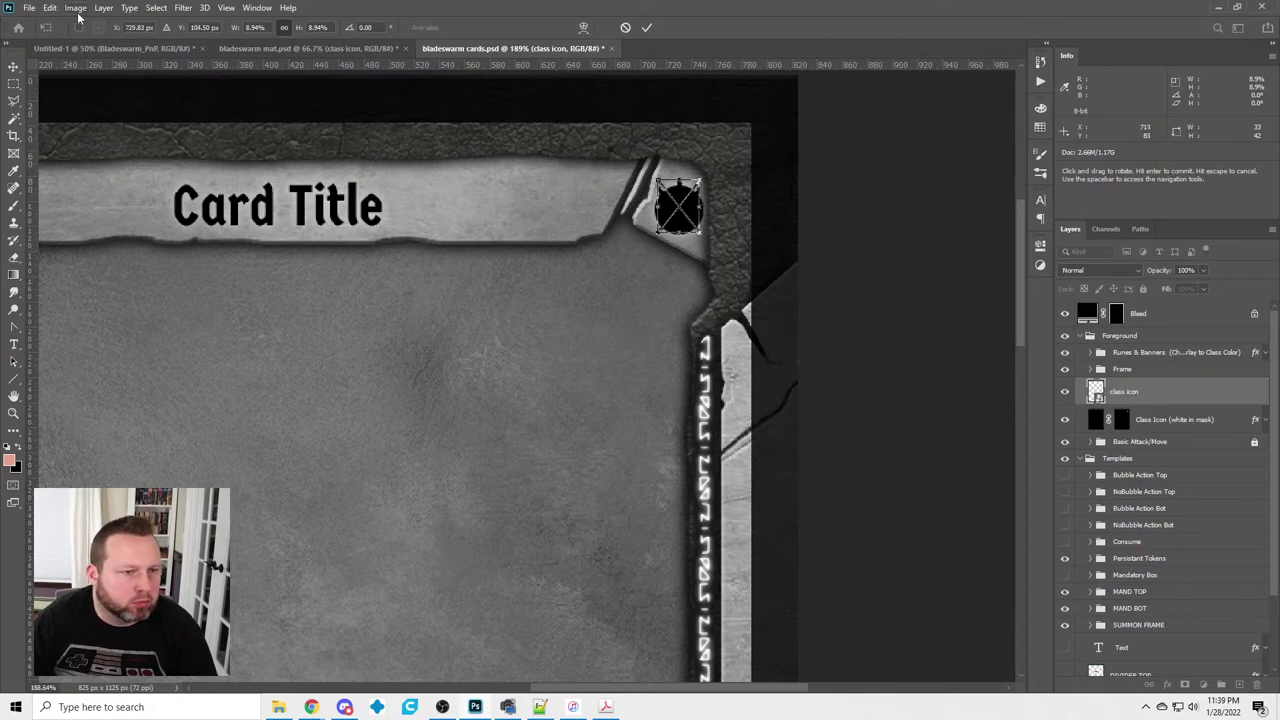
left_click(13, 83)
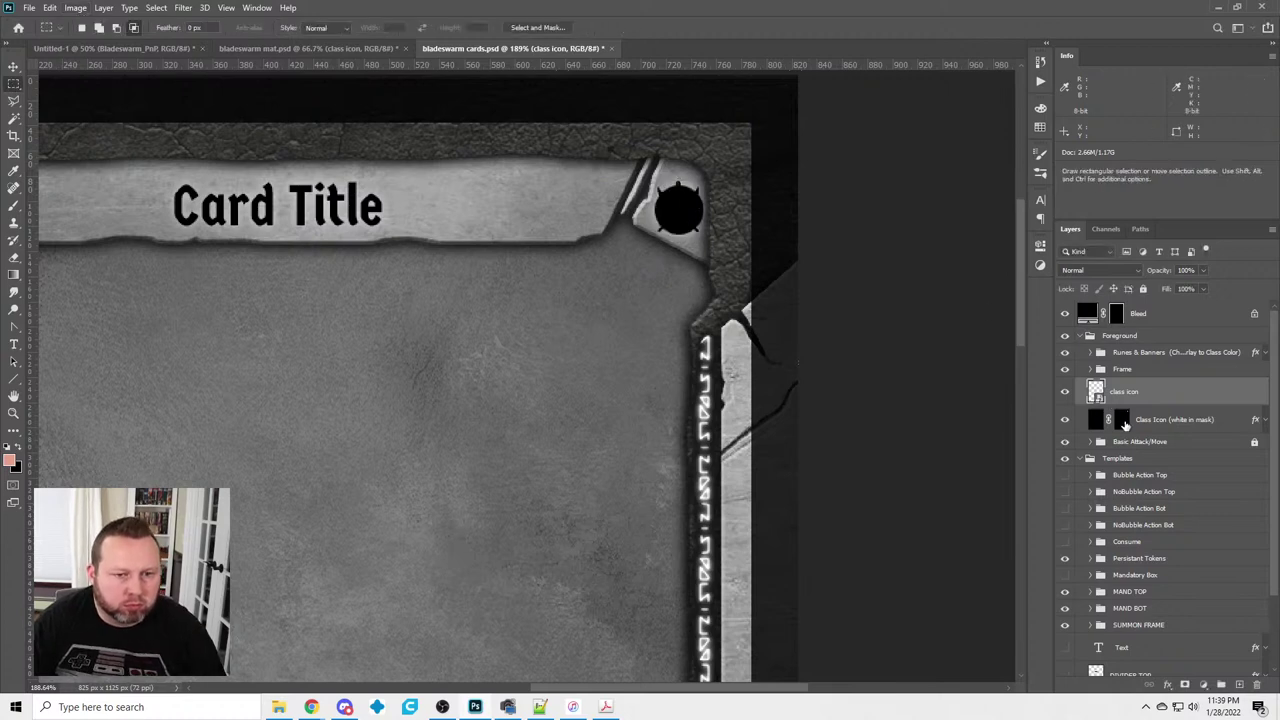
Fill the mask of the Class Icon (white in mask) layer with black to clear the placeholder circle
left_click(1122, 420)
key("i")
key("shift+F5")
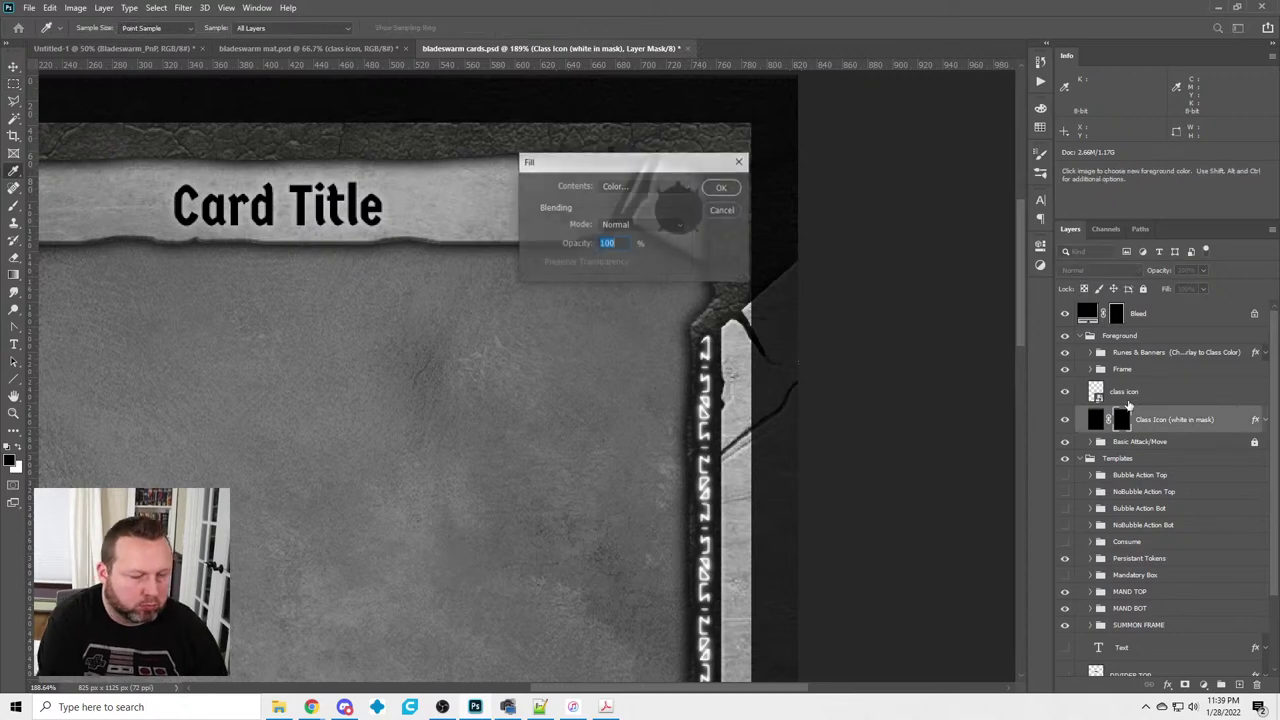
left_click(660, 188)
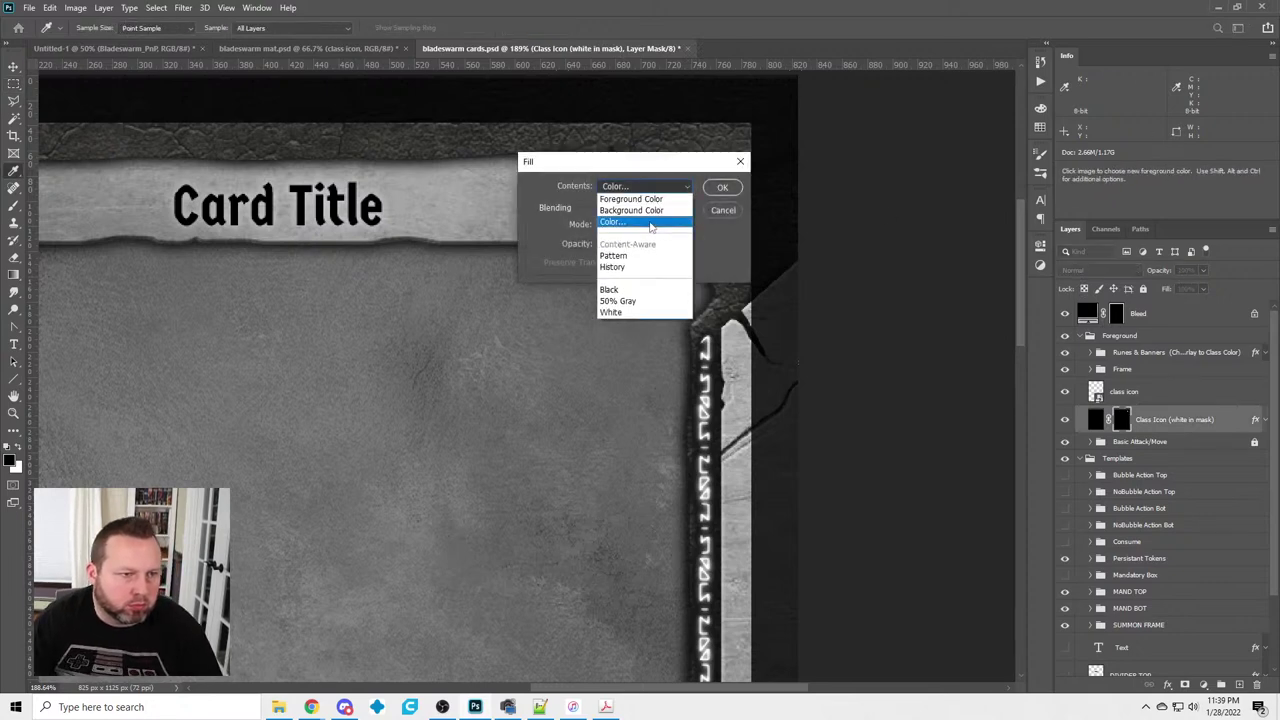
left_click(655, 290)
left_click(722, 187)
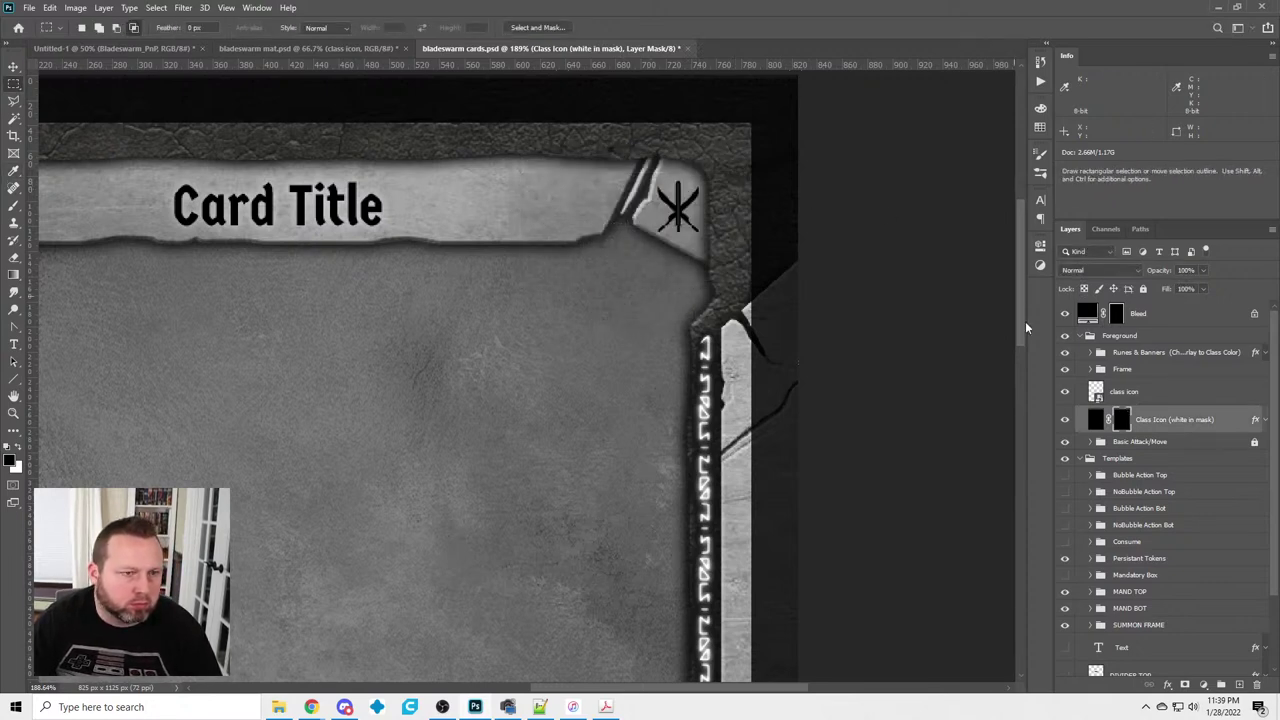
Fill the class icon's outline with white in the Class Icon mask, deselect, and hide the pasted class icon layer
left_click(1096, 392, "ctrl")
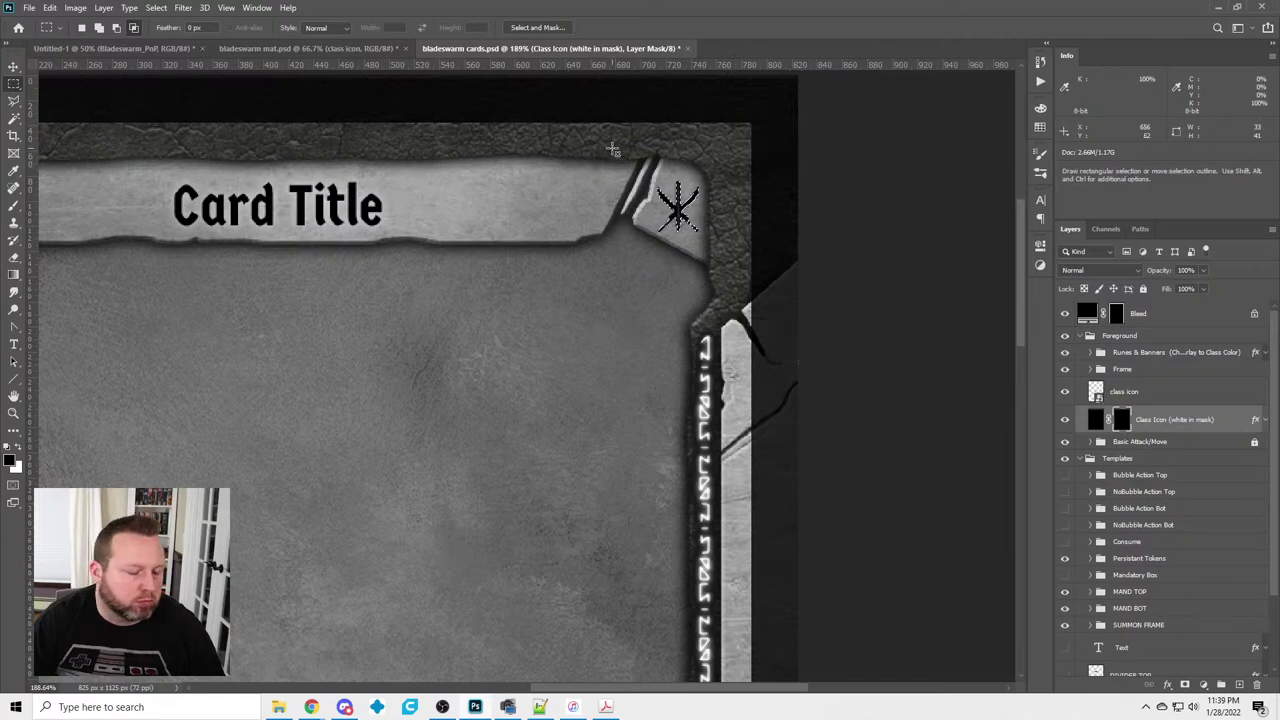
key("shift+F5")
left_click(625, 188)
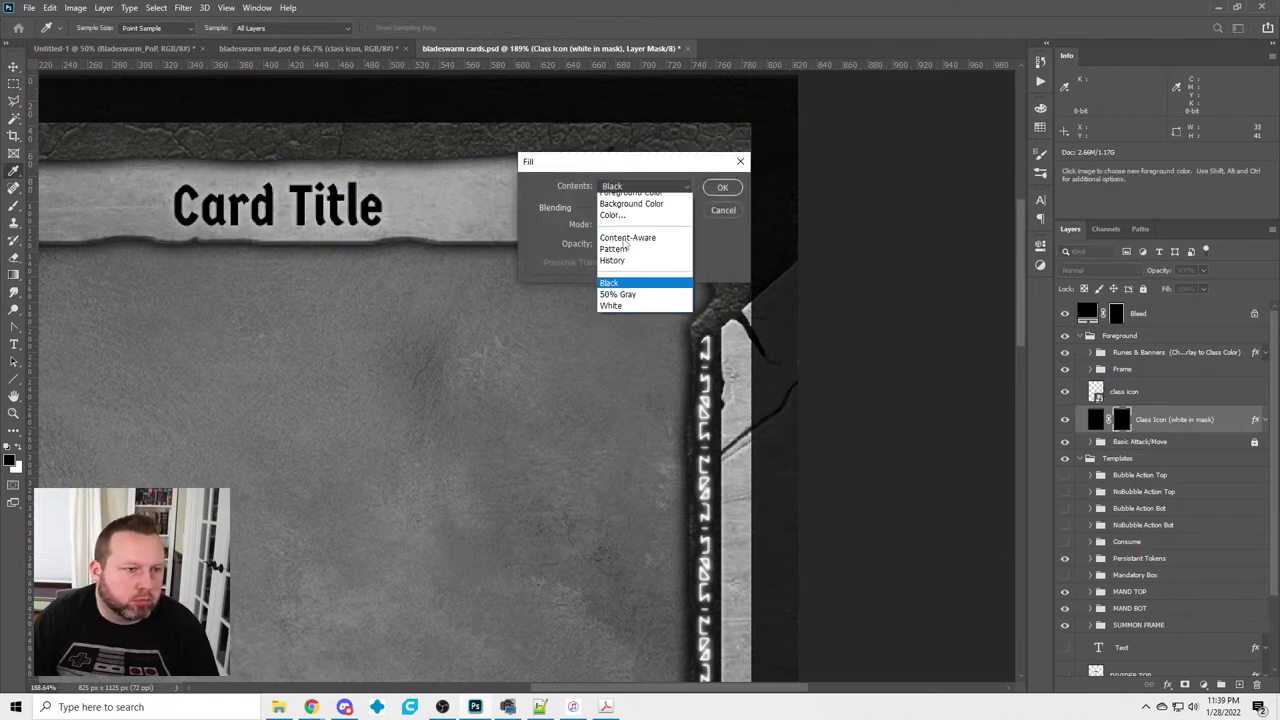
left_click(619, 313)
left_click(722, 187)
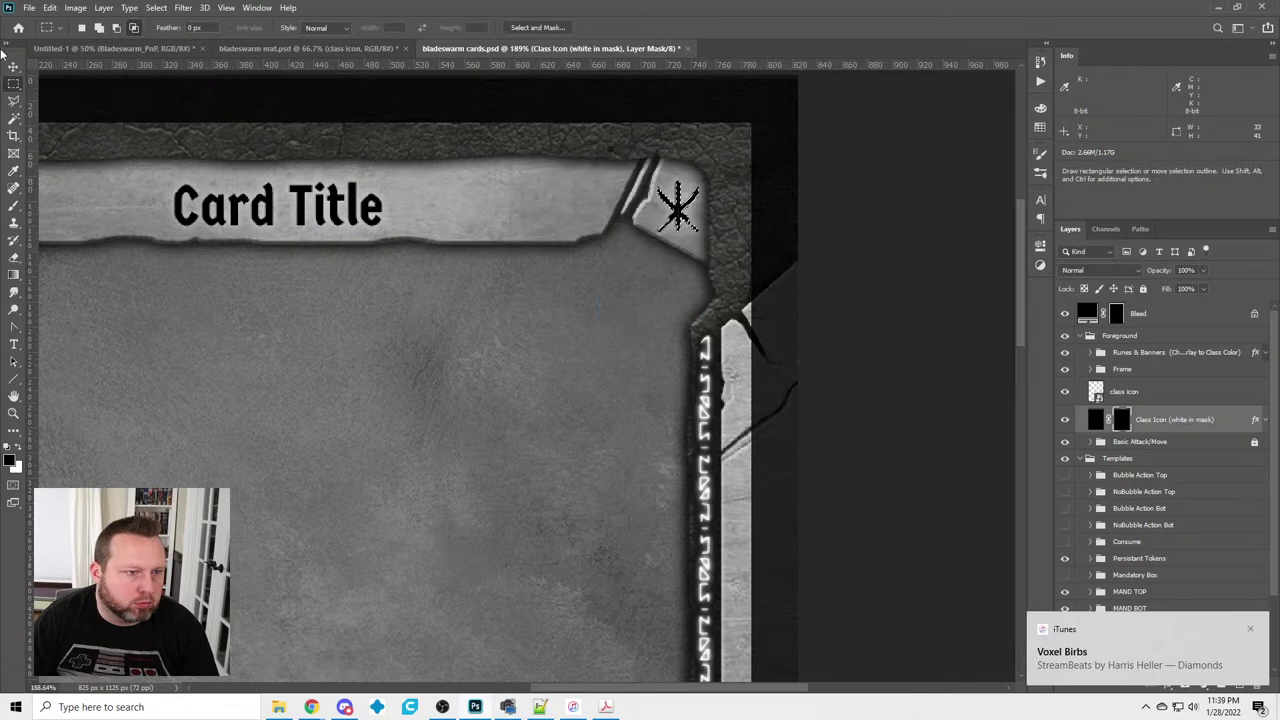
key("ctrl+d")
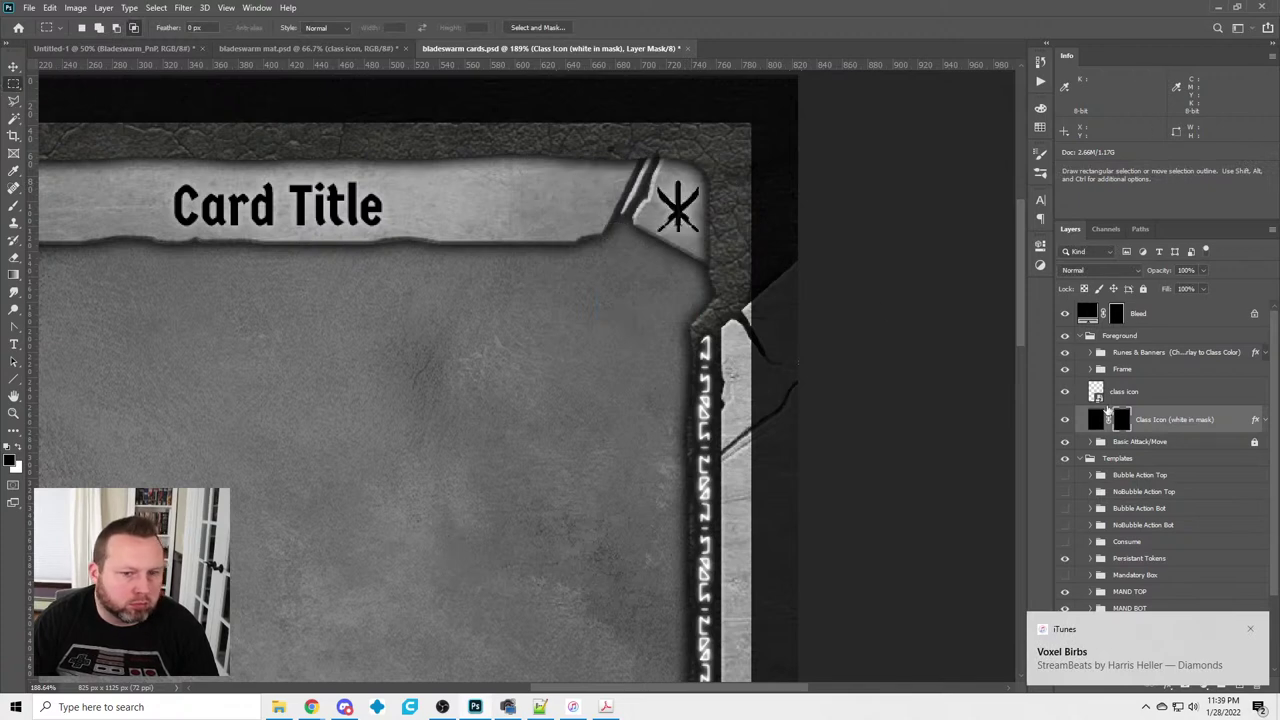
left_click(1065, 395)
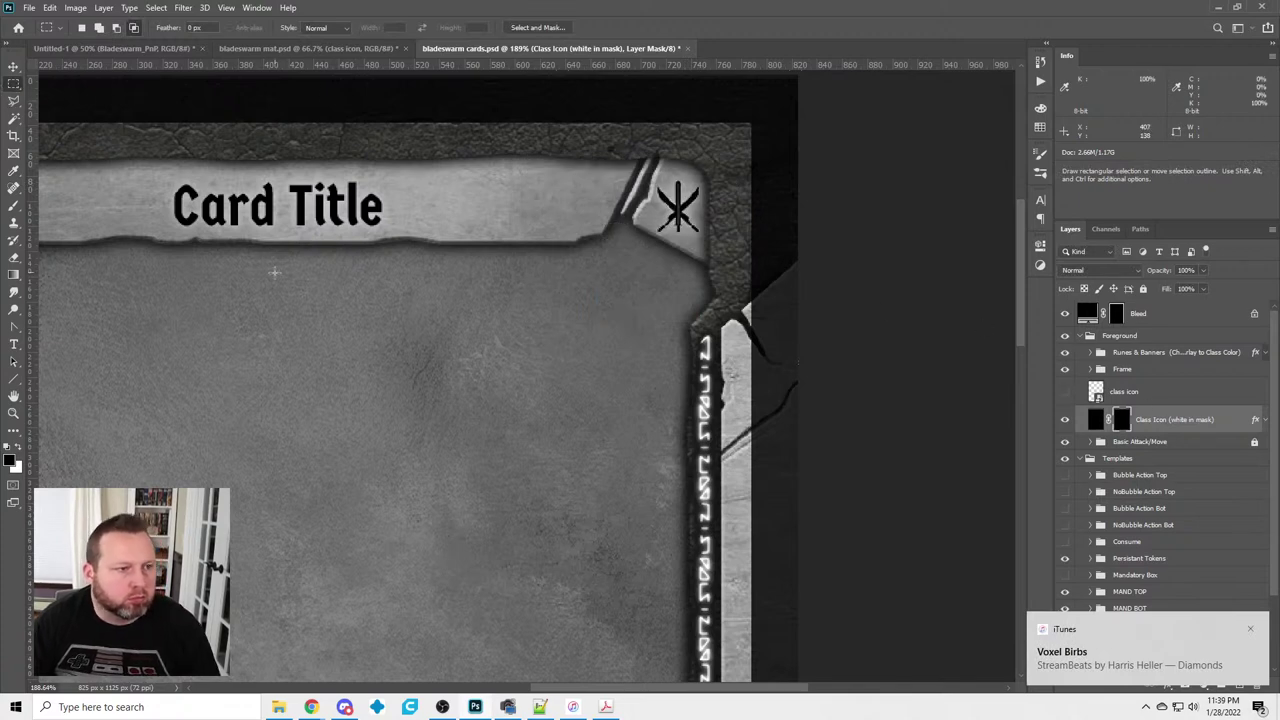
Change the level text beside the card title to 1 and collapse the Title / Level / Initiative group
scroll(271, 268, "down", 3)
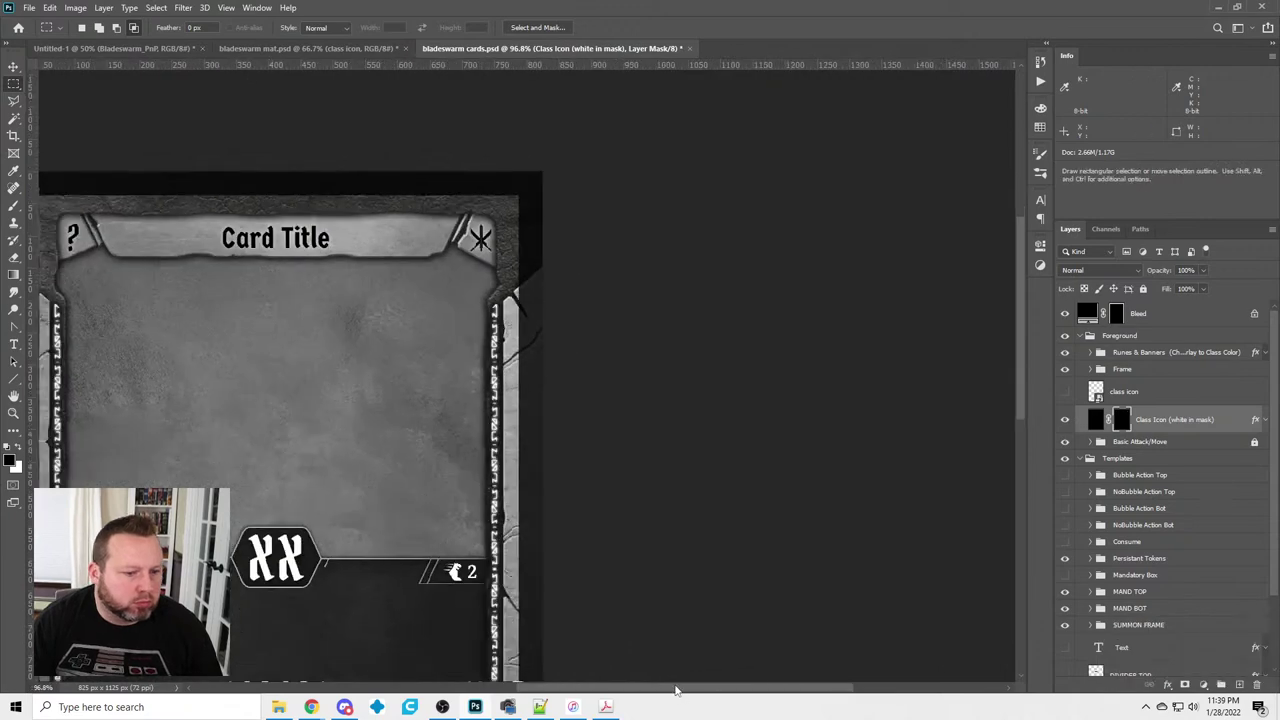
left_click_drag(675, 690, 617, 690)
left_click(14, 344)
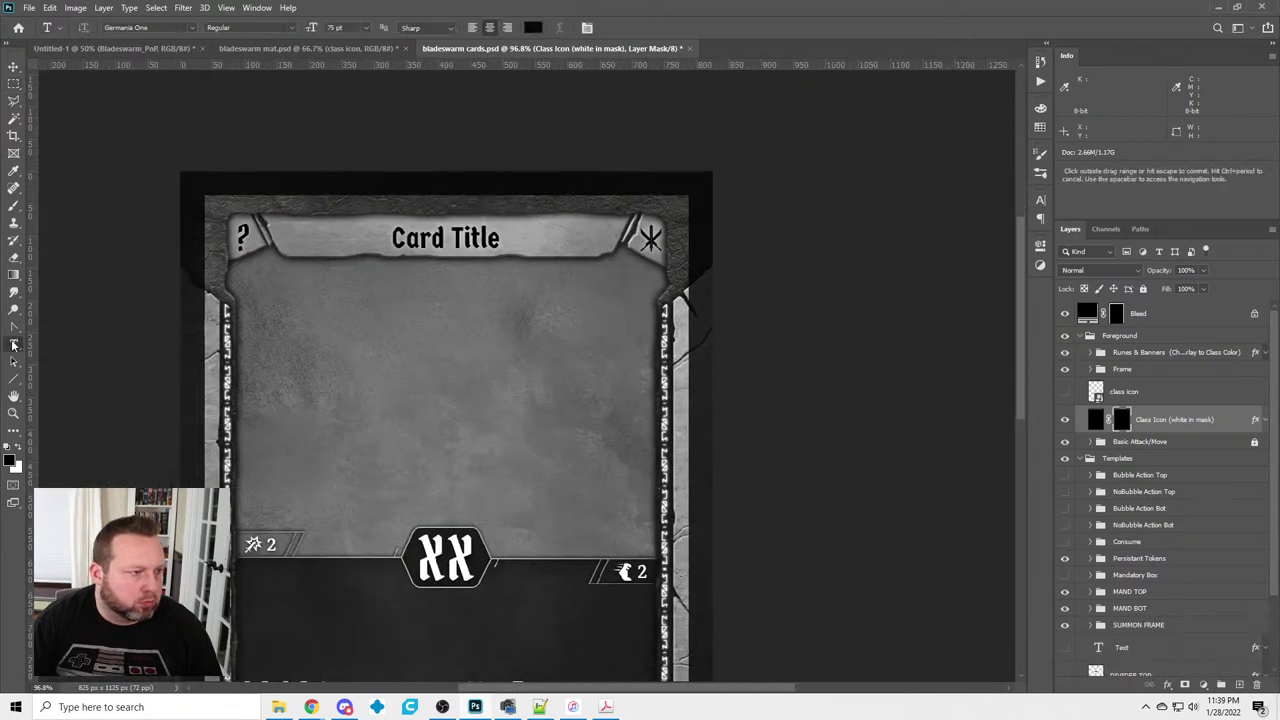
double_click(242, 236)
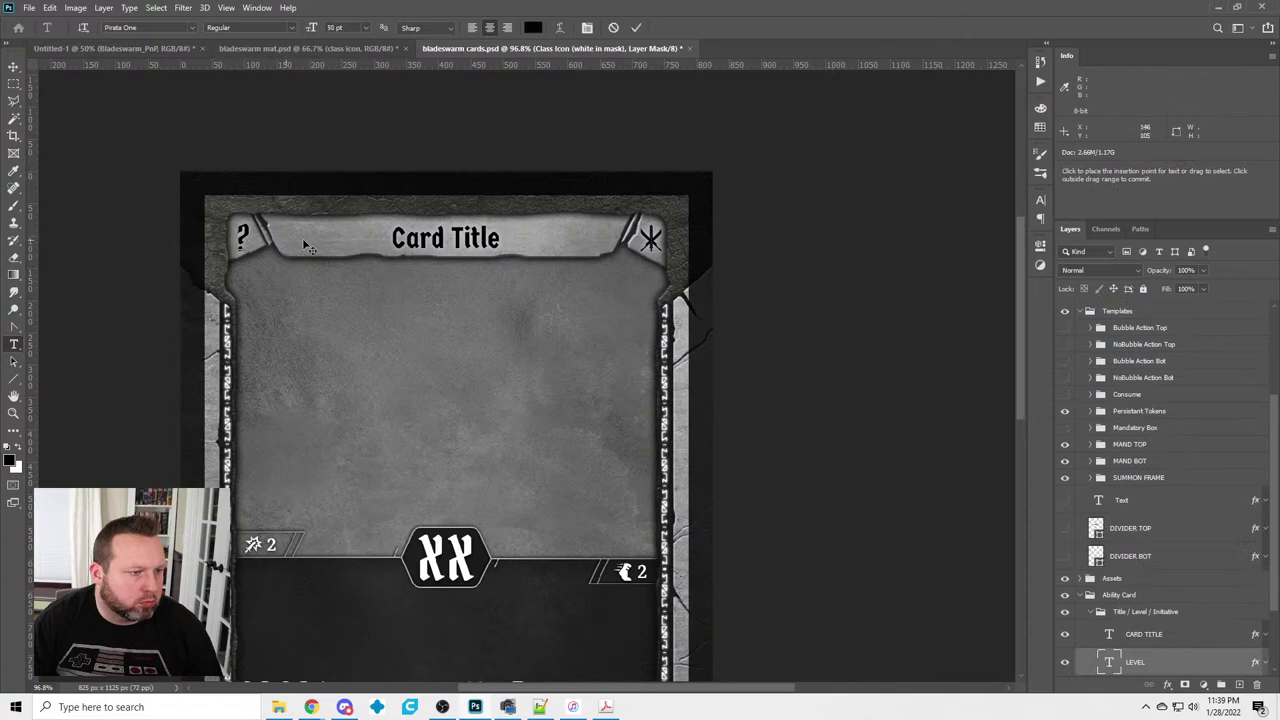
type("1")
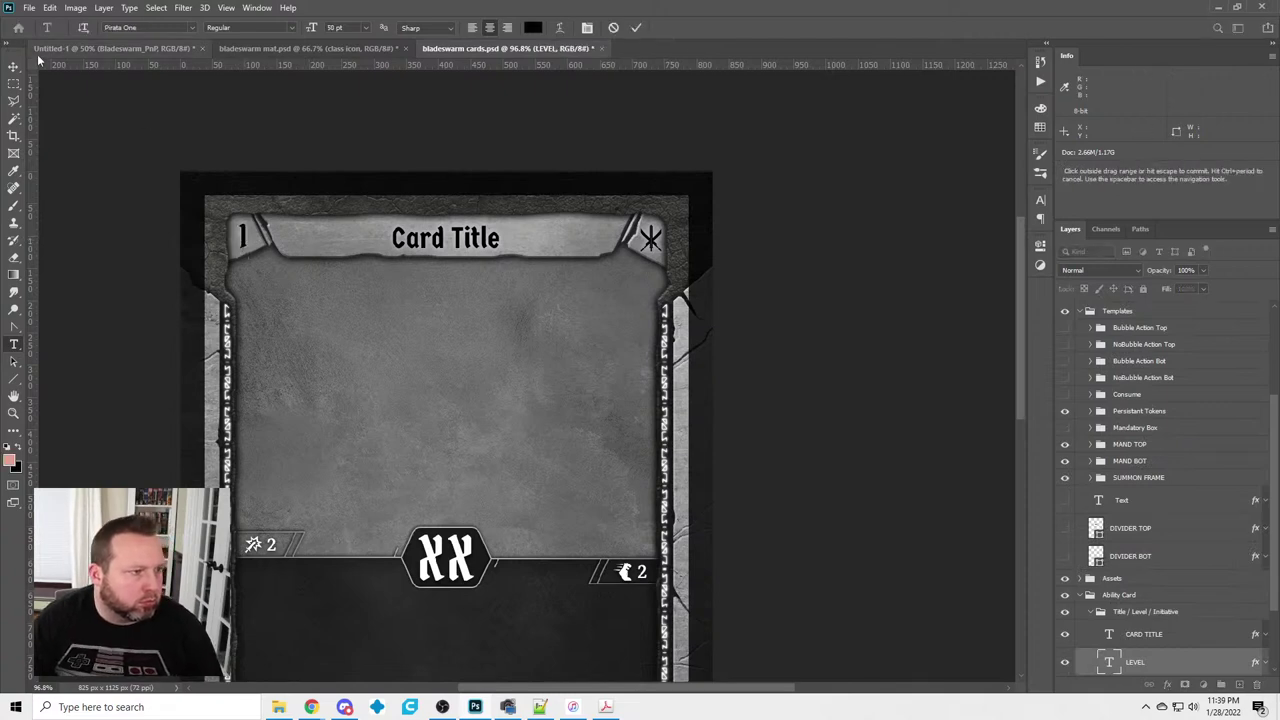
left_click(15, 85)
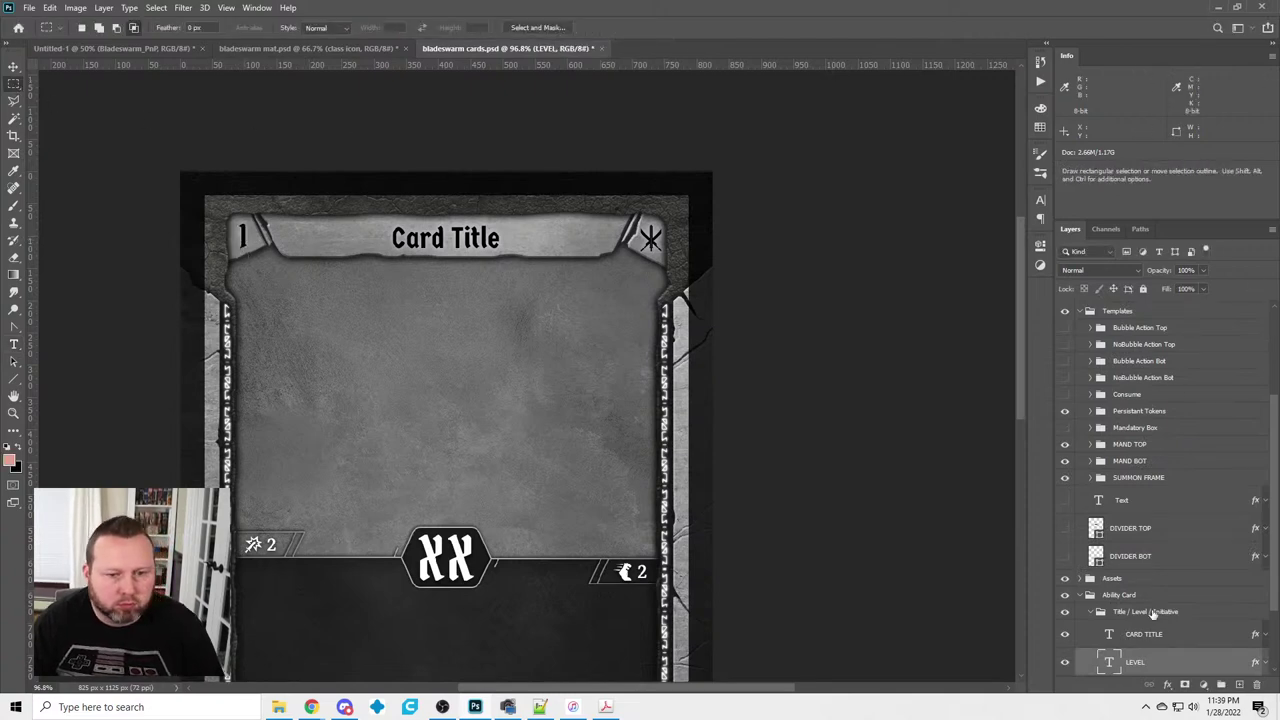
left_click(1085, 612)
Set the Color Overlay of the Runes & Banners group to the reddish-brown class colour swatch
scroll(1099, 423, "up", 3)
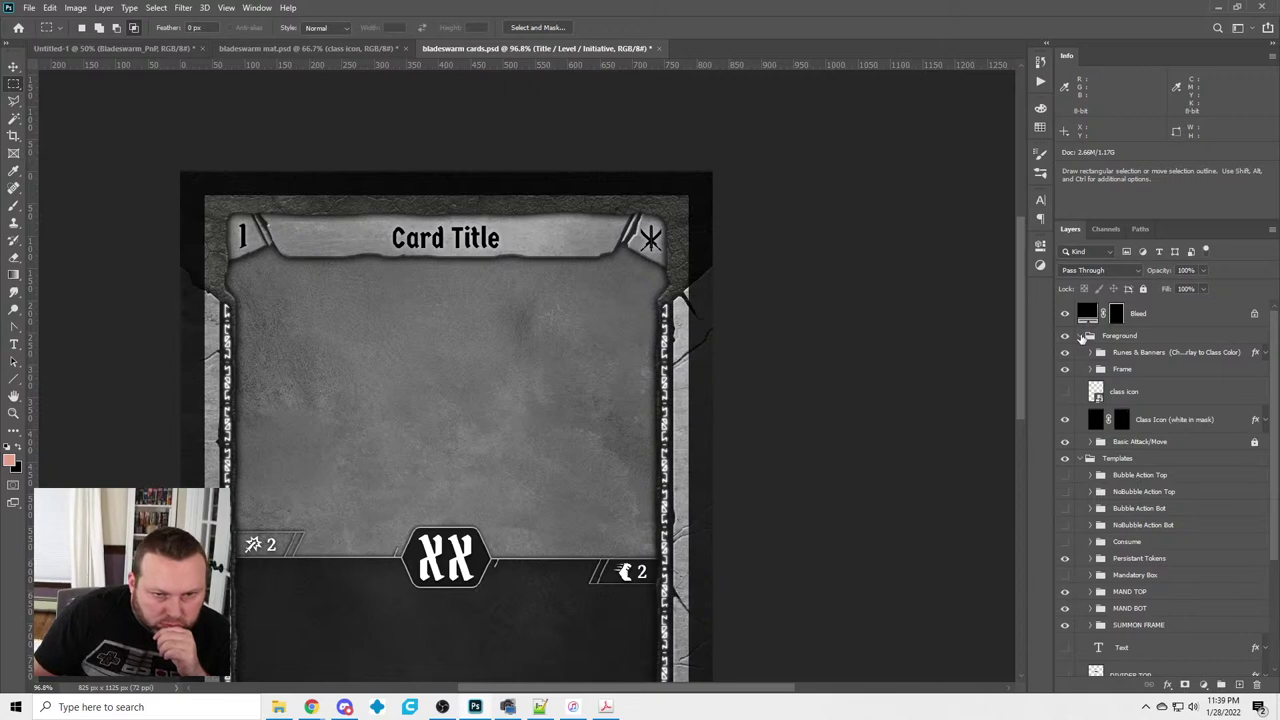
left_click(1265, 353)
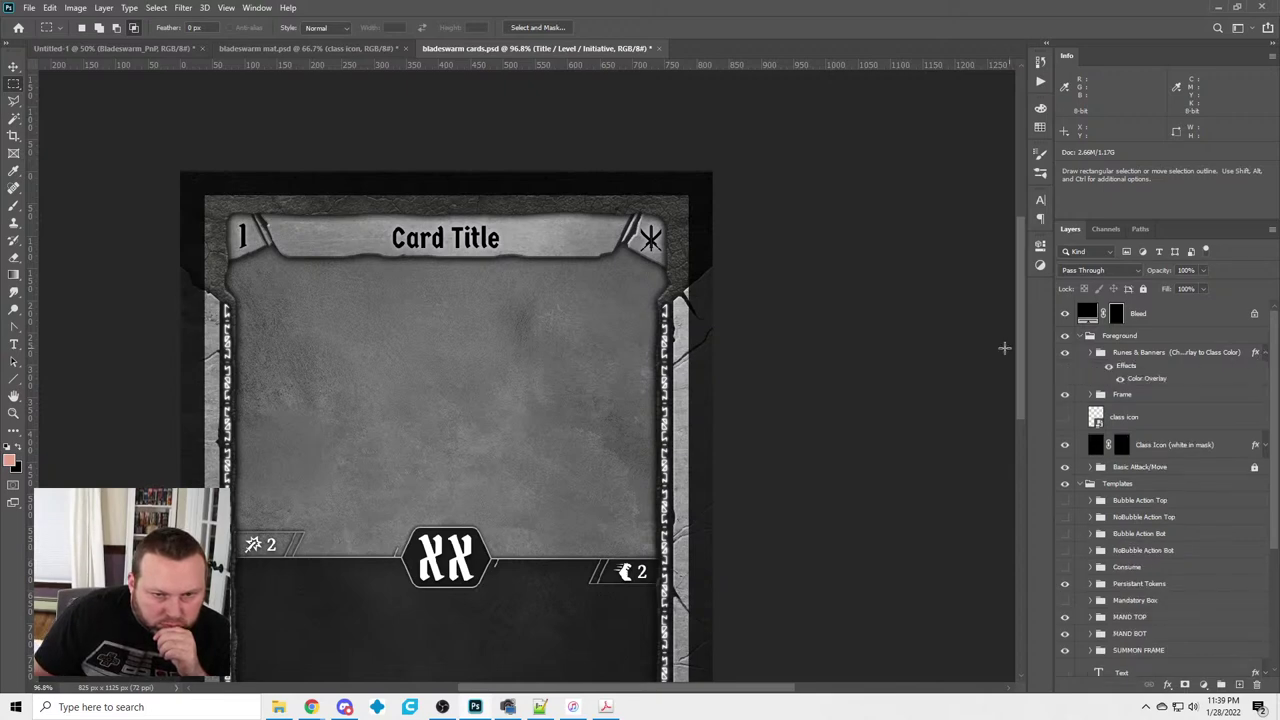
left_click(1159, 382)
key("space")
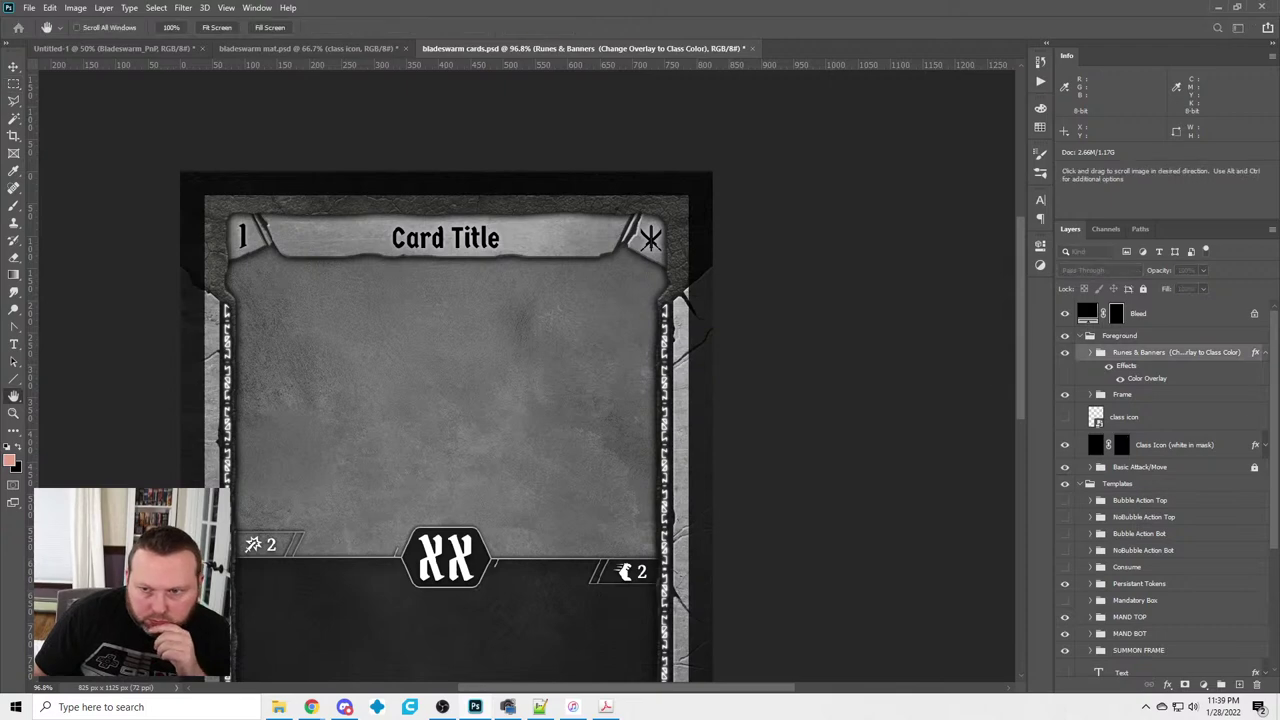
key("F2")
left_click(1040, 128)
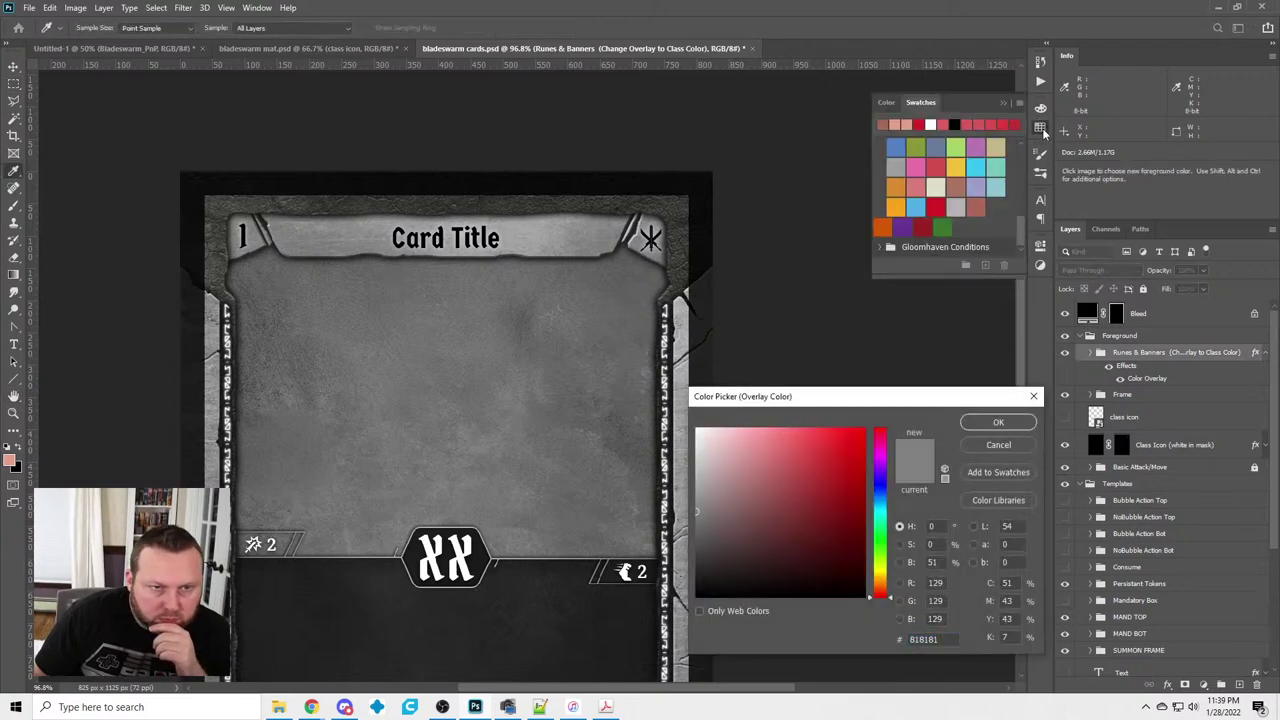
left_click(986, 202)
left_click(1008, 423)
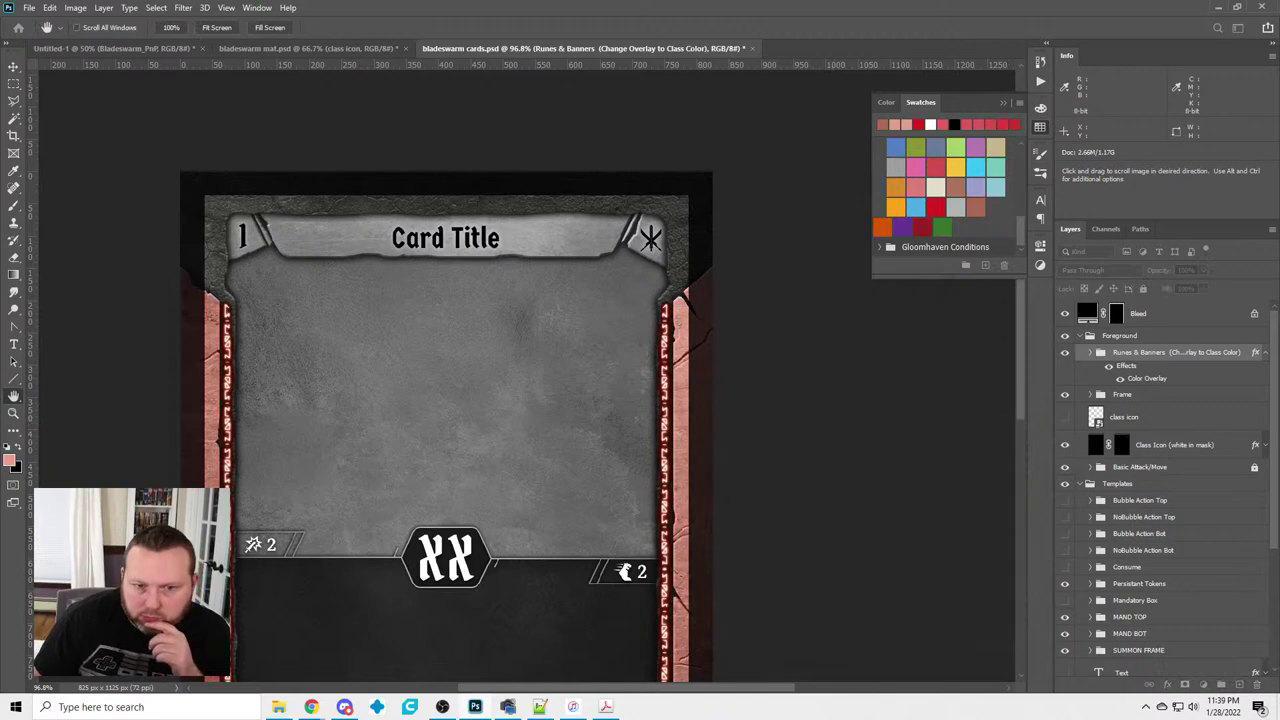
key("m")
Set the Color Overlay of the Background group to the same reddish-brown class colour swatch
left_click_drag(1276, 368, 1266, 549)
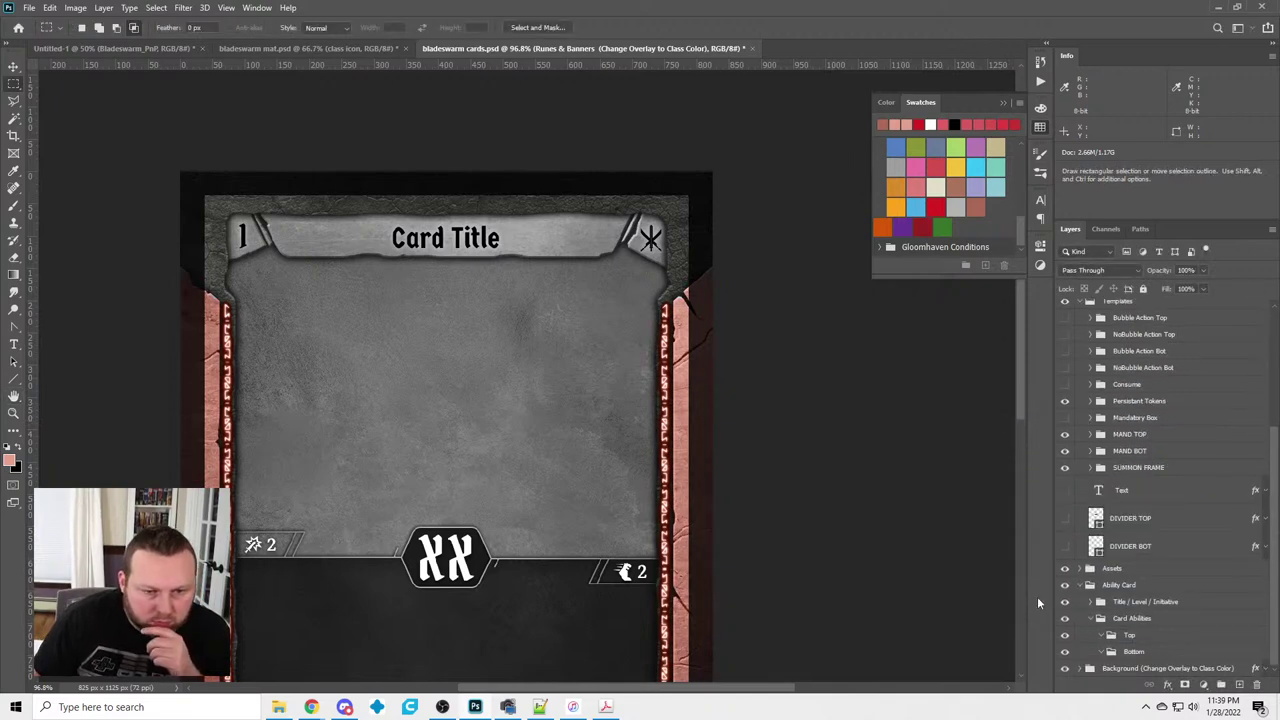
left_click(1080, 668)
left_click(1266, 590)
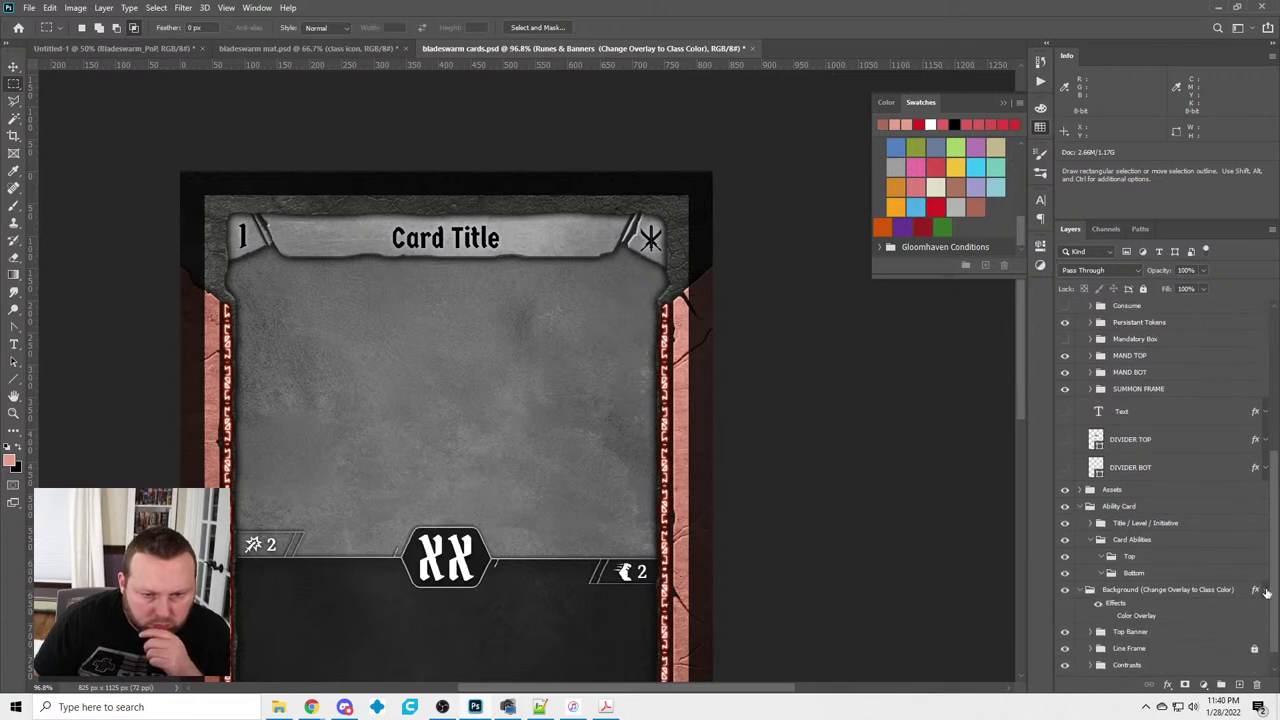
left_click(1136, 617)
key("space")
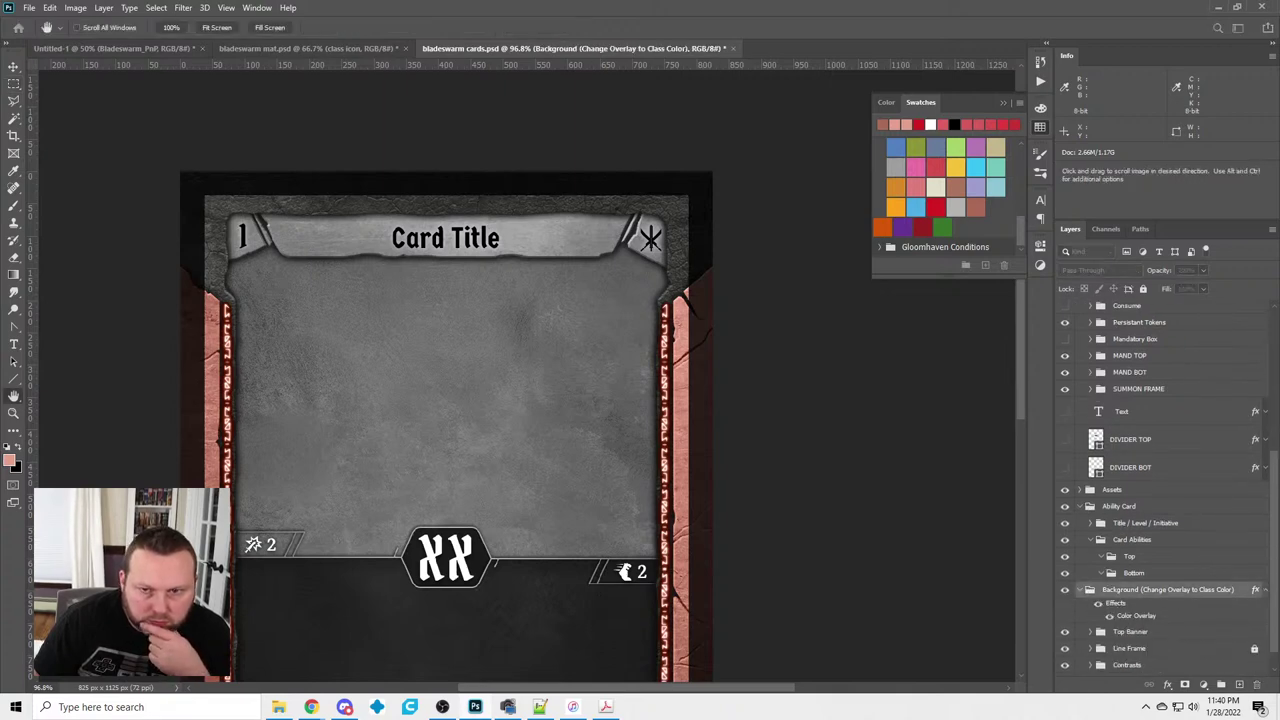
double_click(1136, 615)
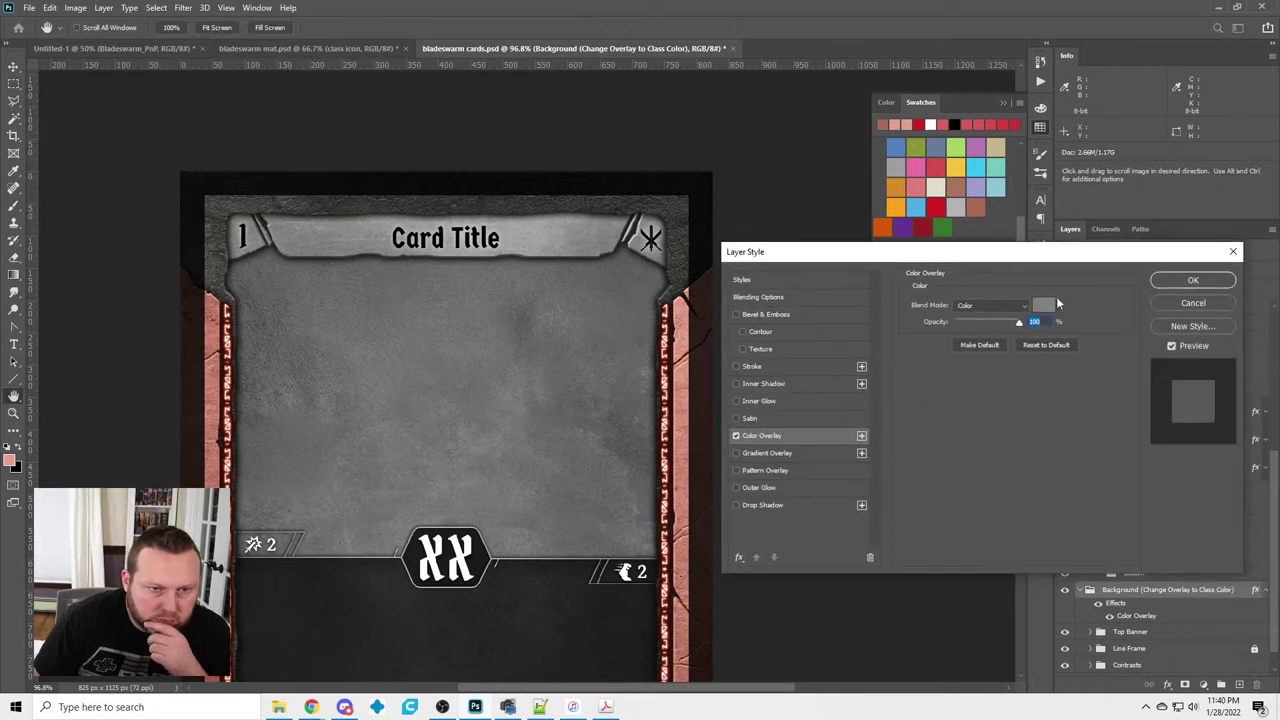
left_click(1043, 305)
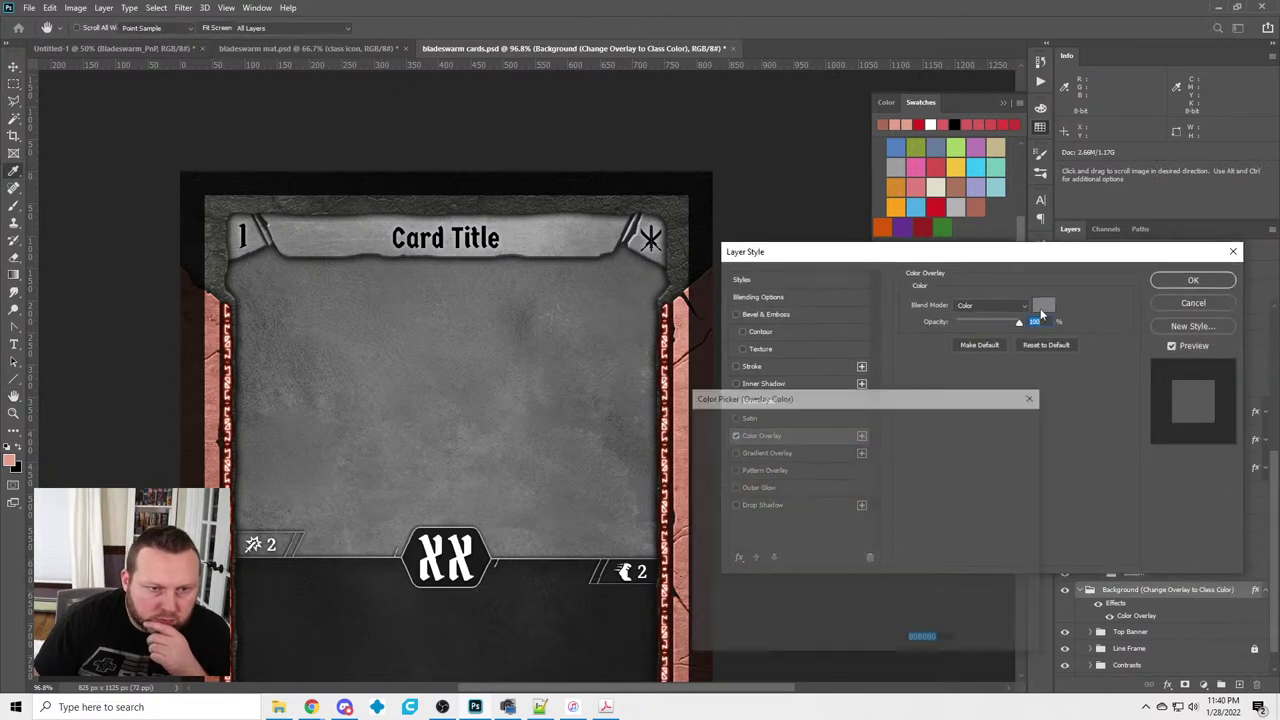
left_click(976, 207)
left_click(996, 423)
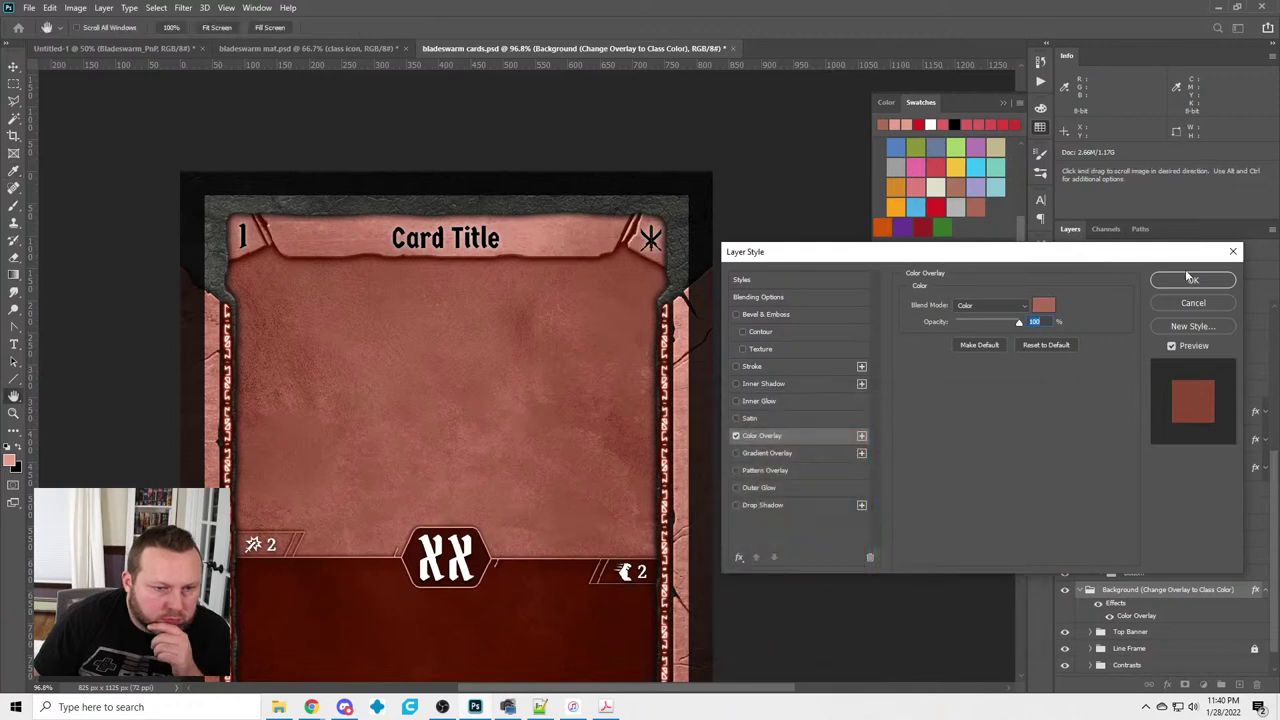
left_click(1204, 286)
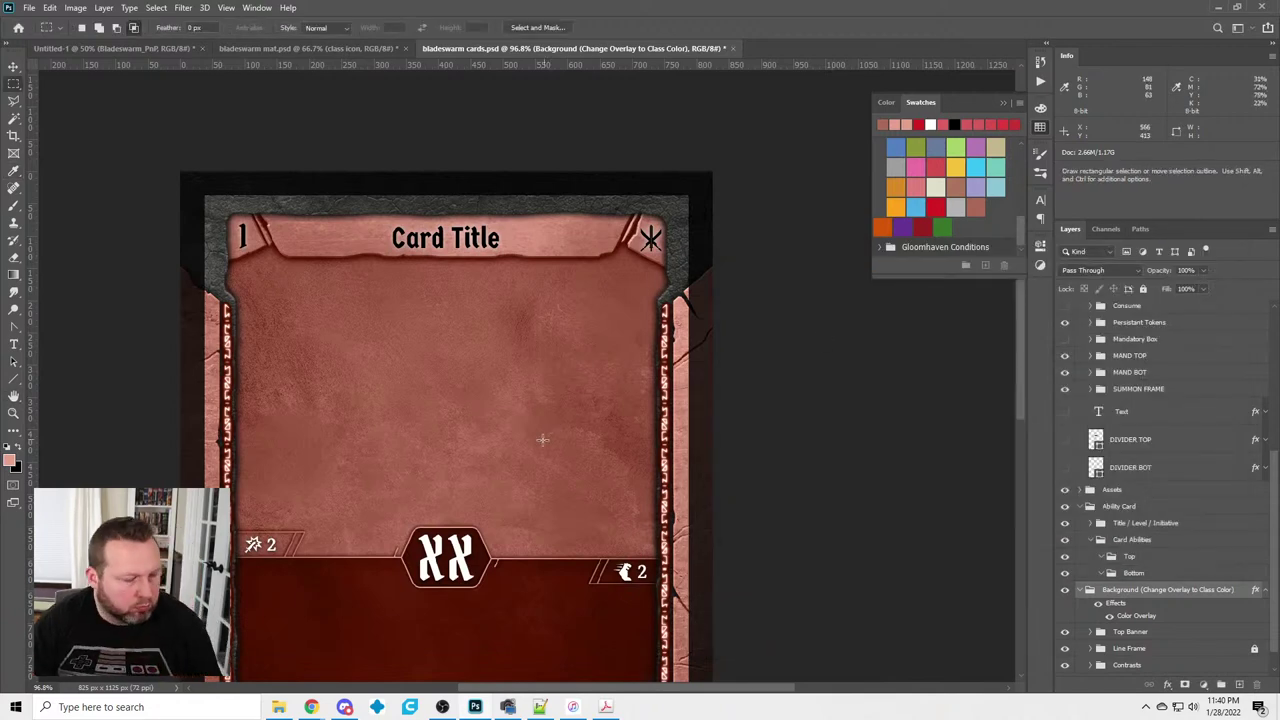
Collapse the Background group's effects and the Card Abilities group, and close the colour swatches
key("ctrl+0")
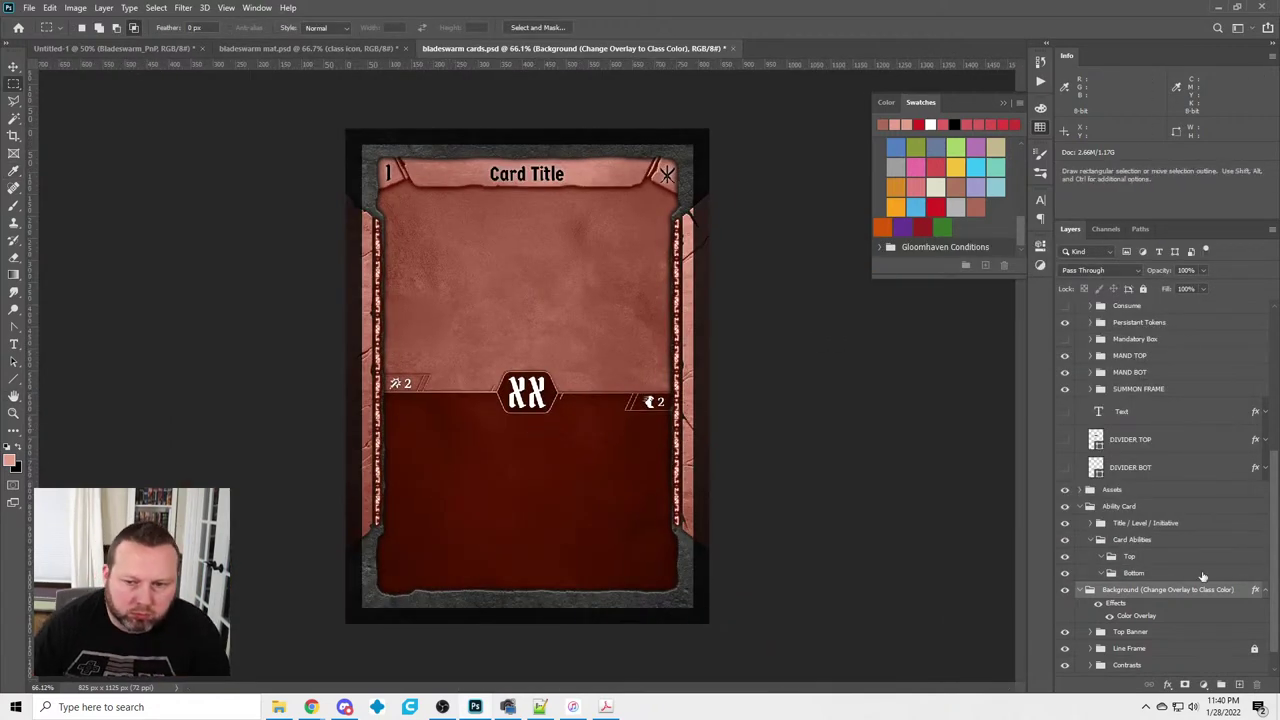
left_click(1263, 591)
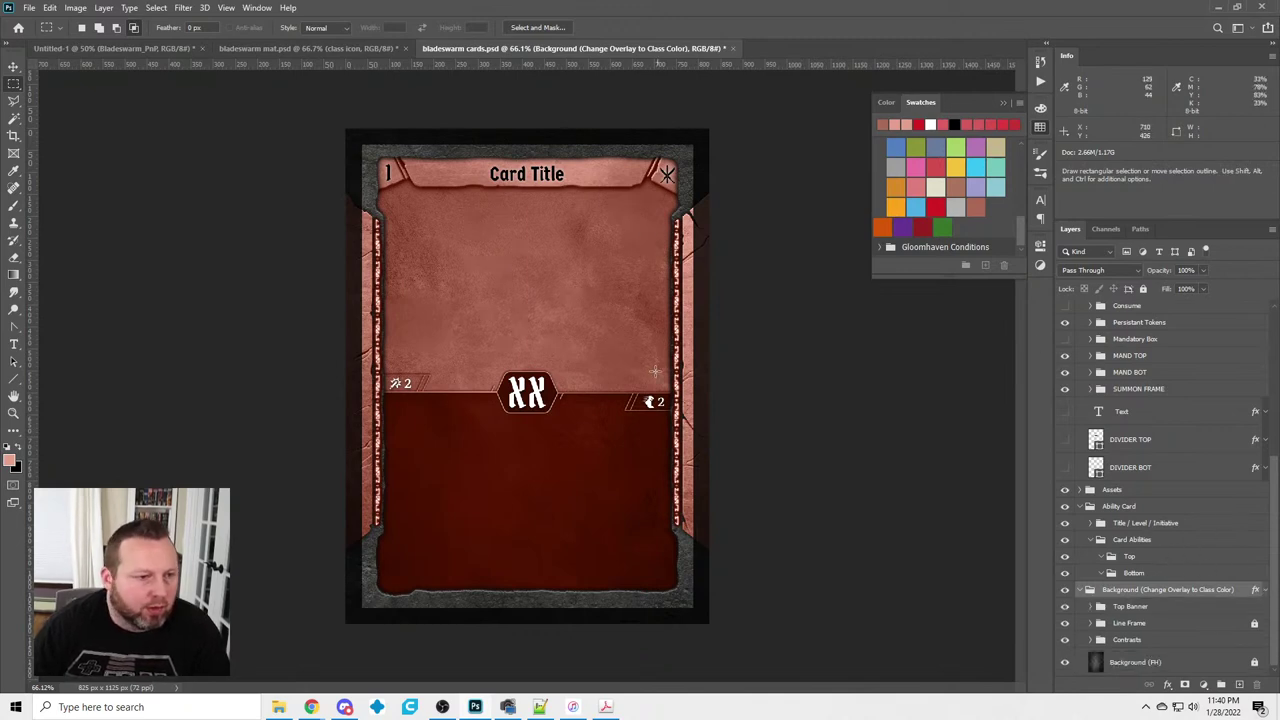
left_click(1040, 127)
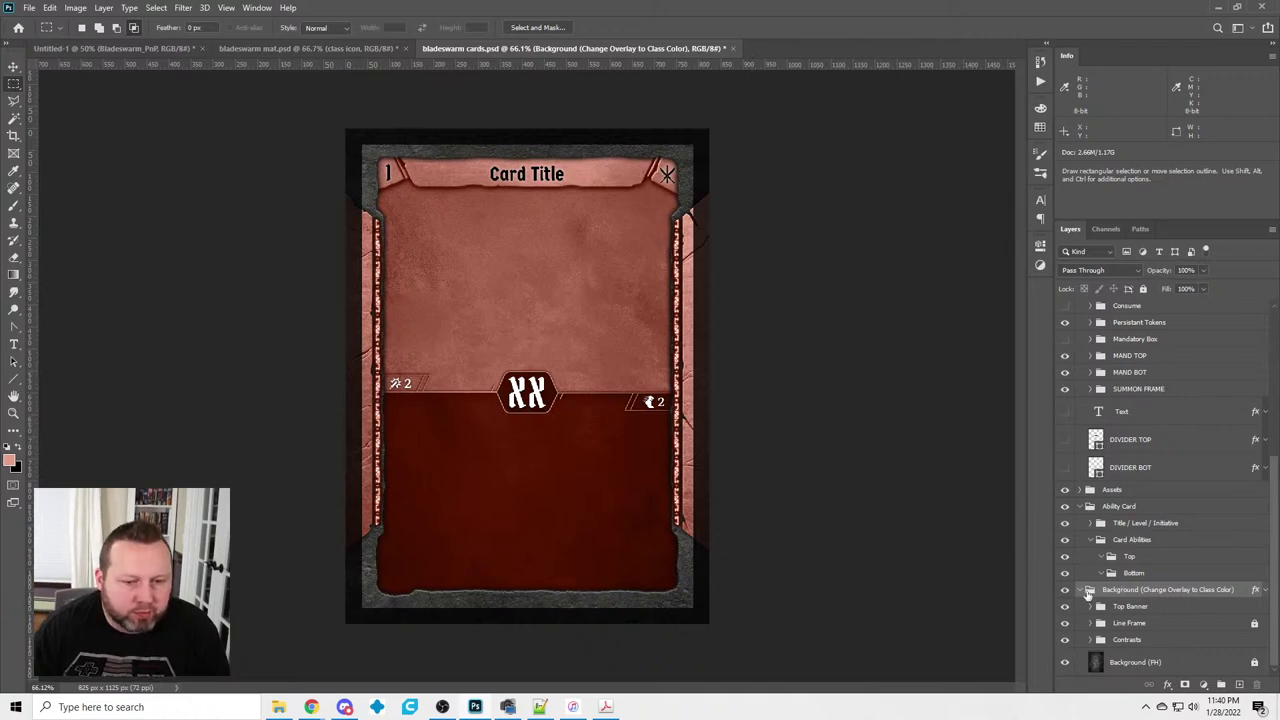
left_click(1091, 540)
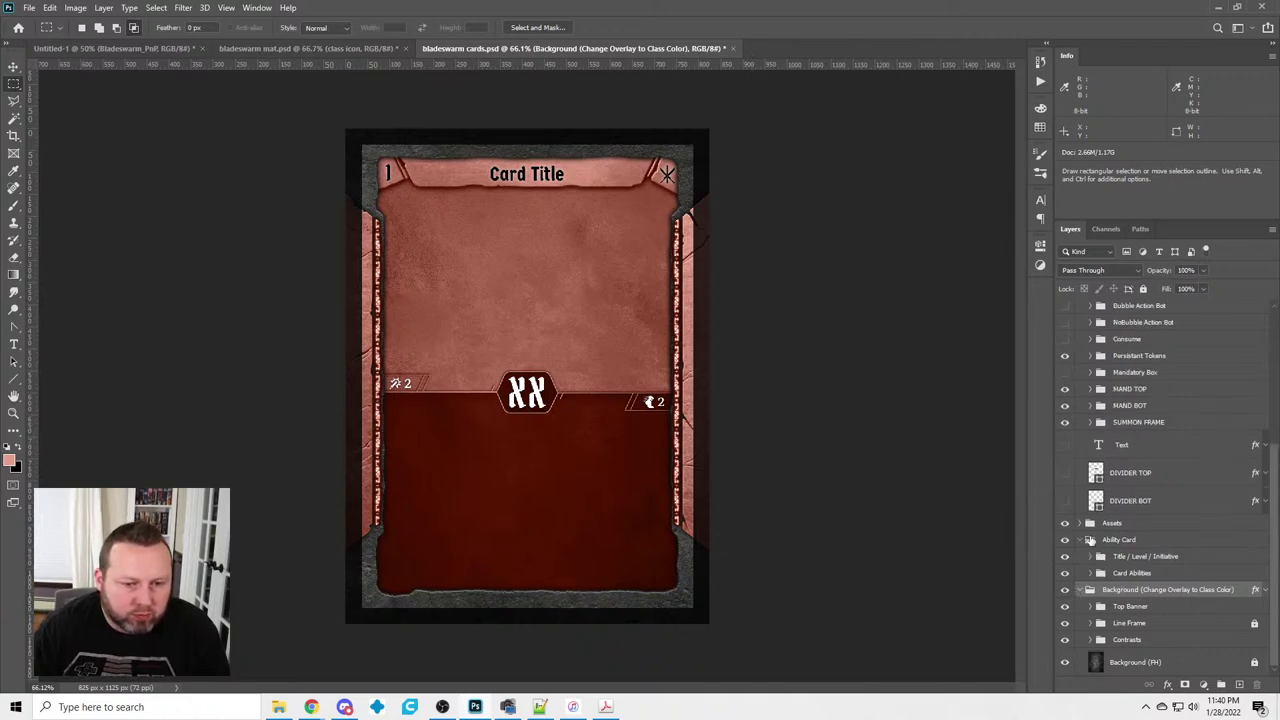
Collapse the Background, Templates and Ability Card groups, and select the Ability Card group
left_click(1080, 590)
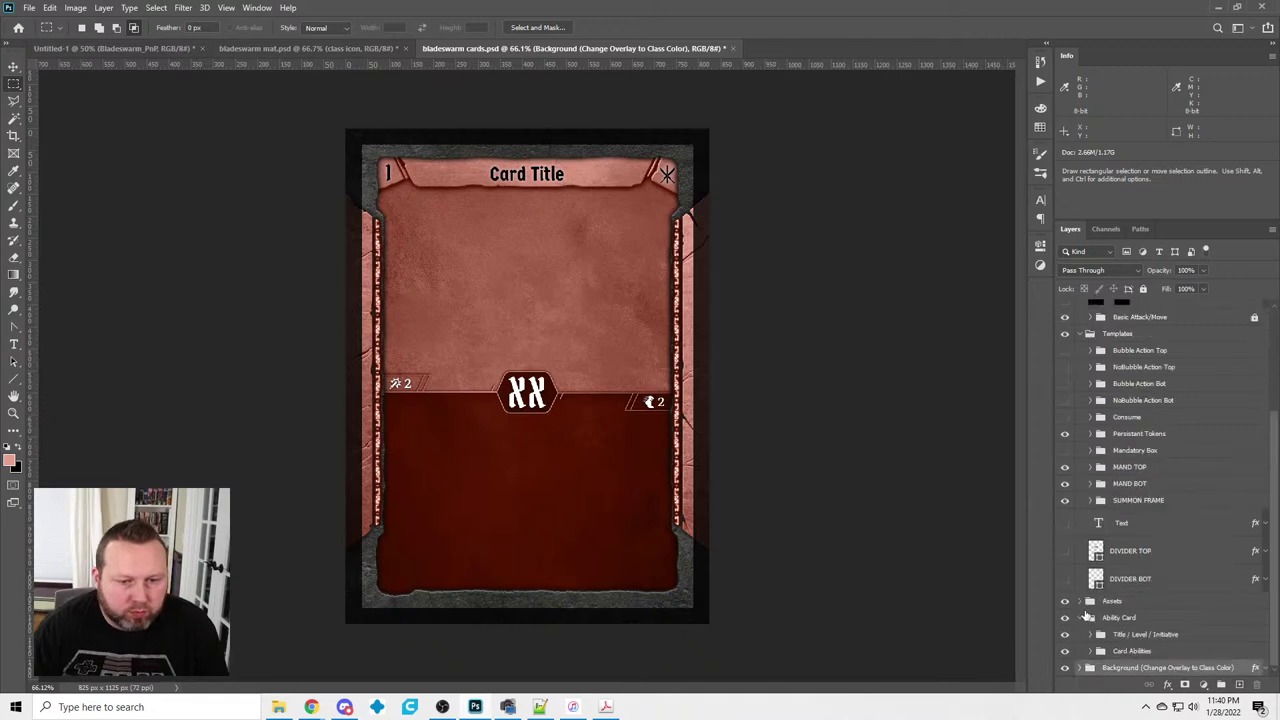
left_click(1089, 617)
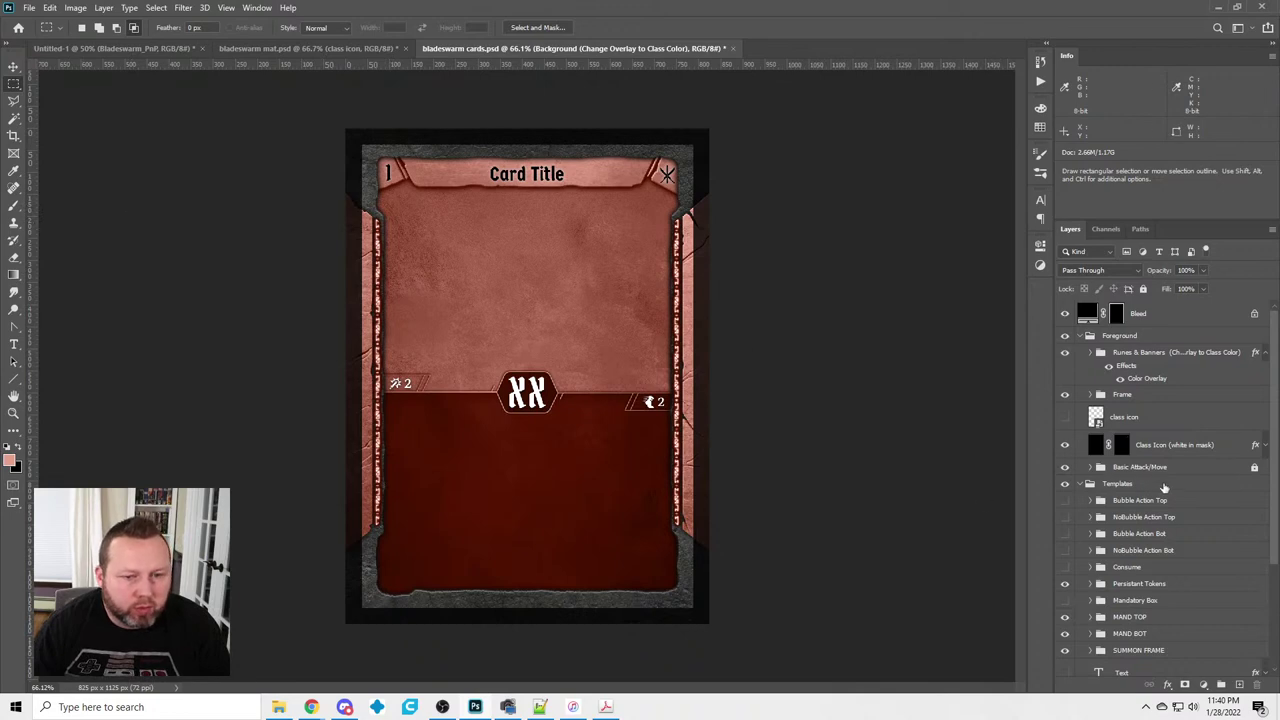
scroll(1060, 450, "down", 3)
scroll(1060, 450, "up", 3)
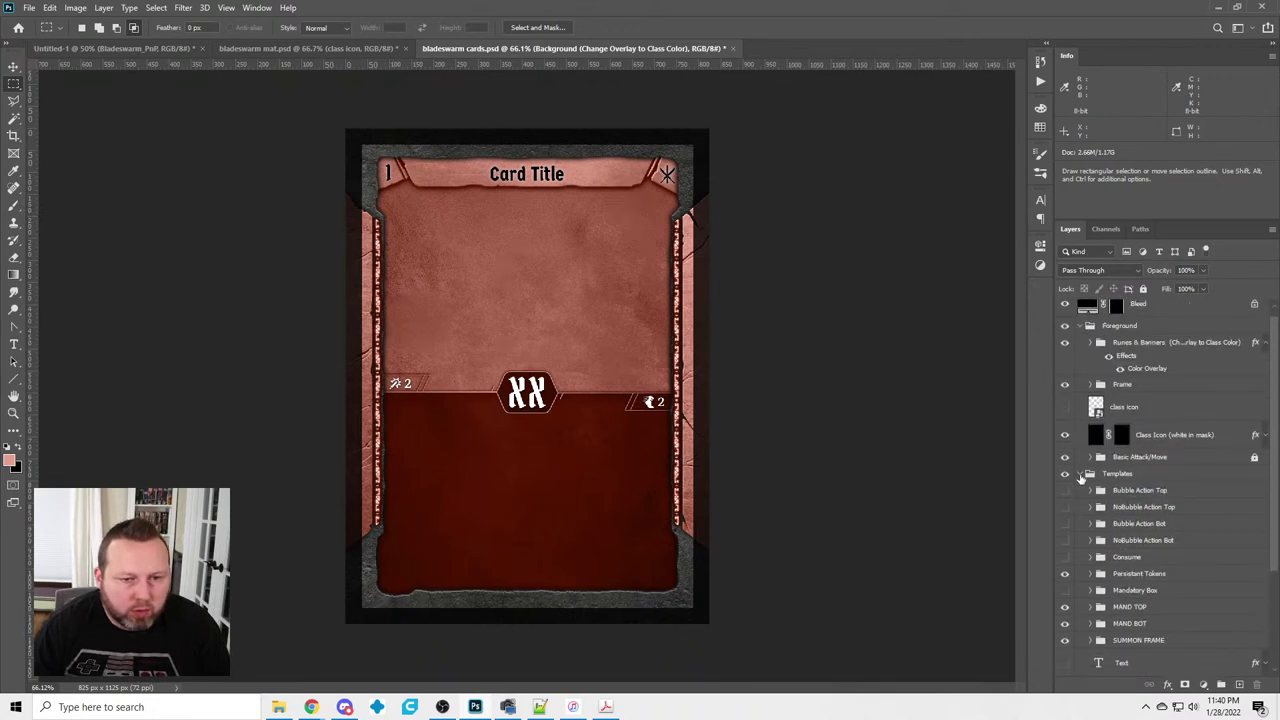
left_click(1090, 473)
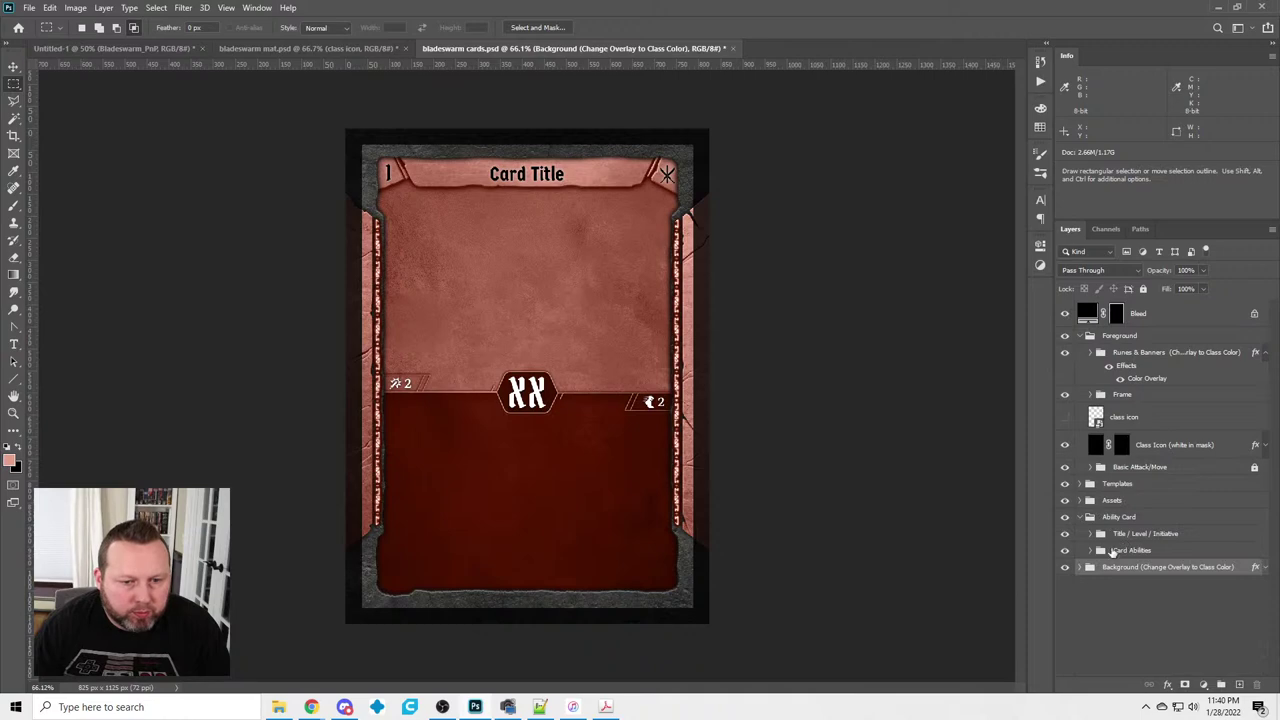
left_click(1089, 517)
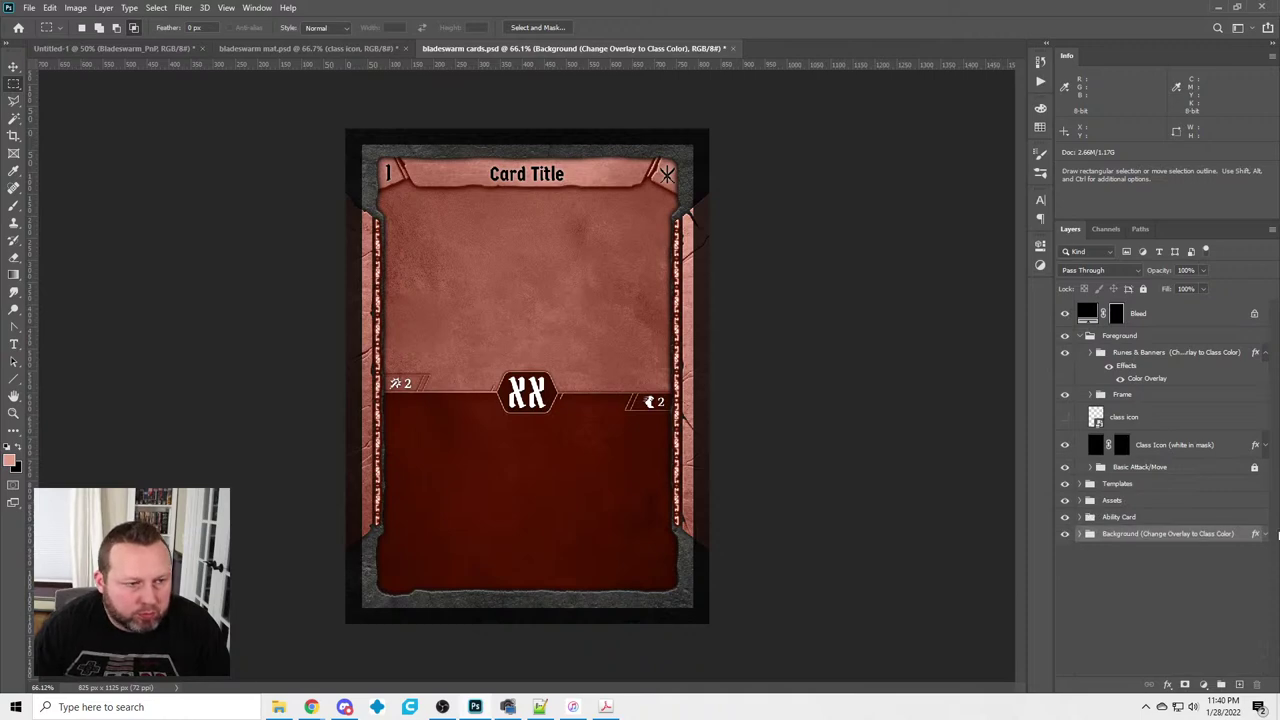
left_click(1128, 517)
Open Bladeswarm_PnP.pdf from the Bladeswarm folder as a card reference, move it off this screen and minimise the folder window
key("alt+Tab")
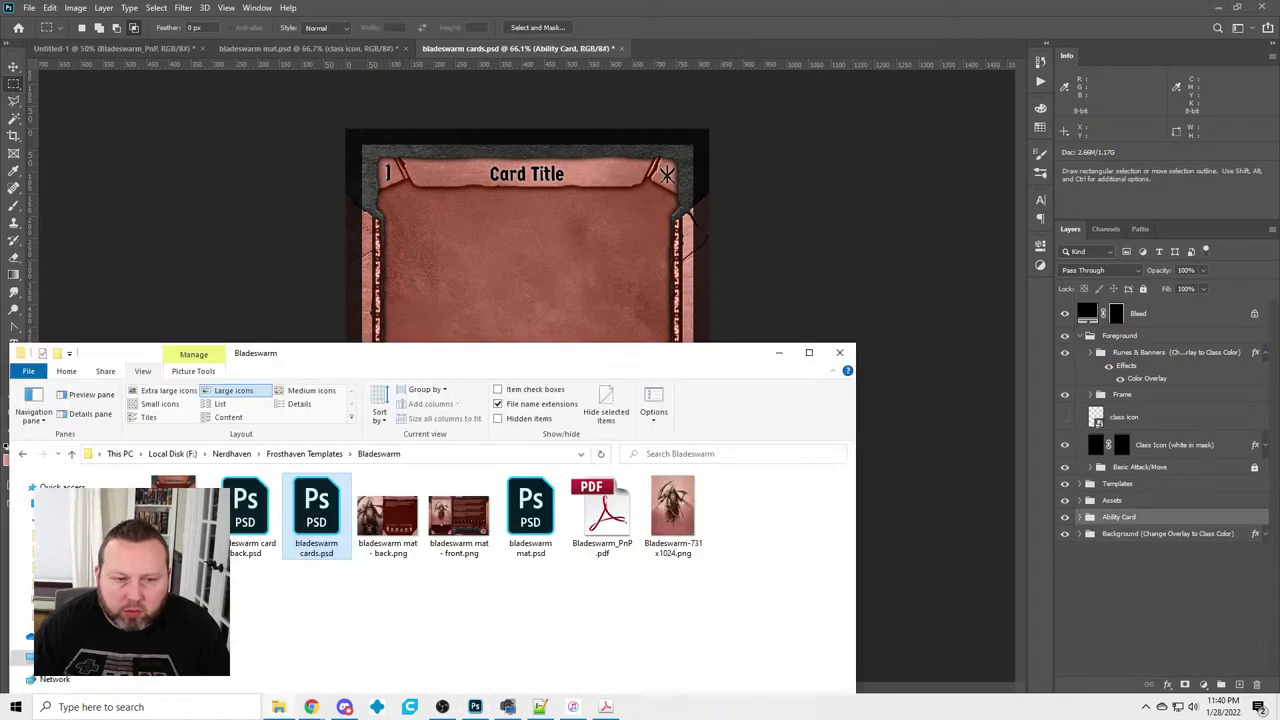
double_click(603, 512)
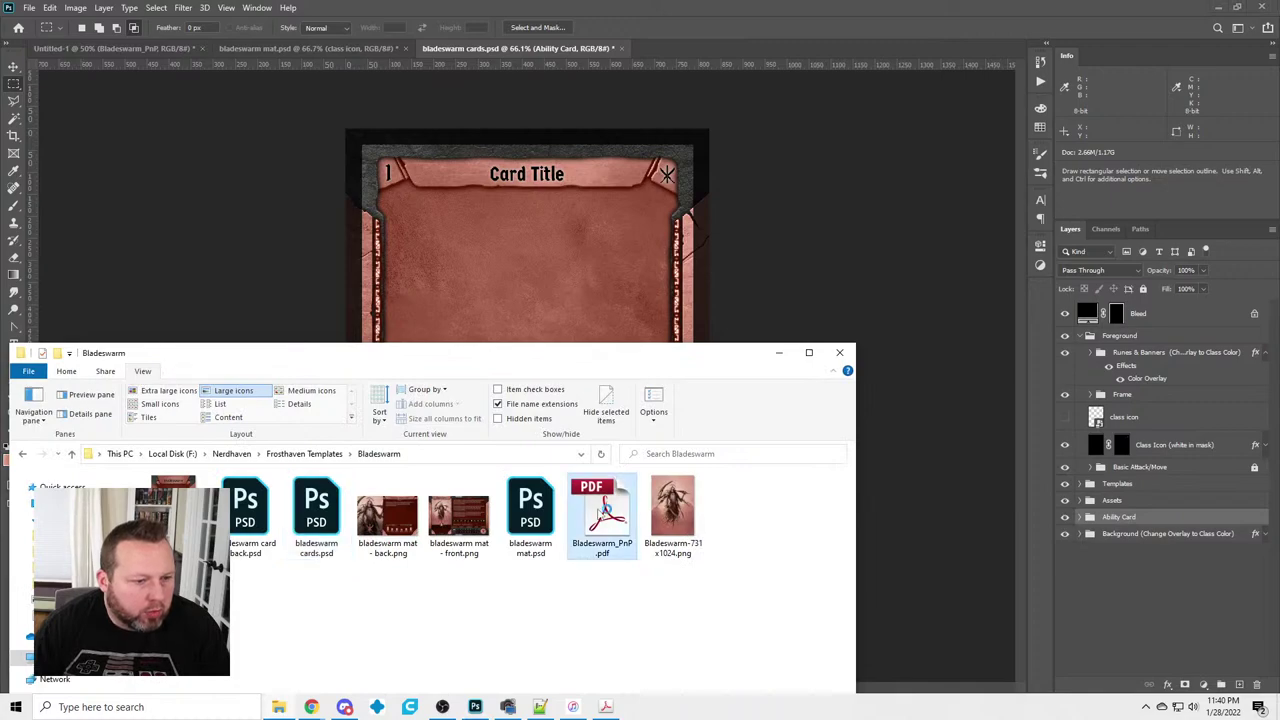
left_click_drag(1274, 492, 1265, 85)
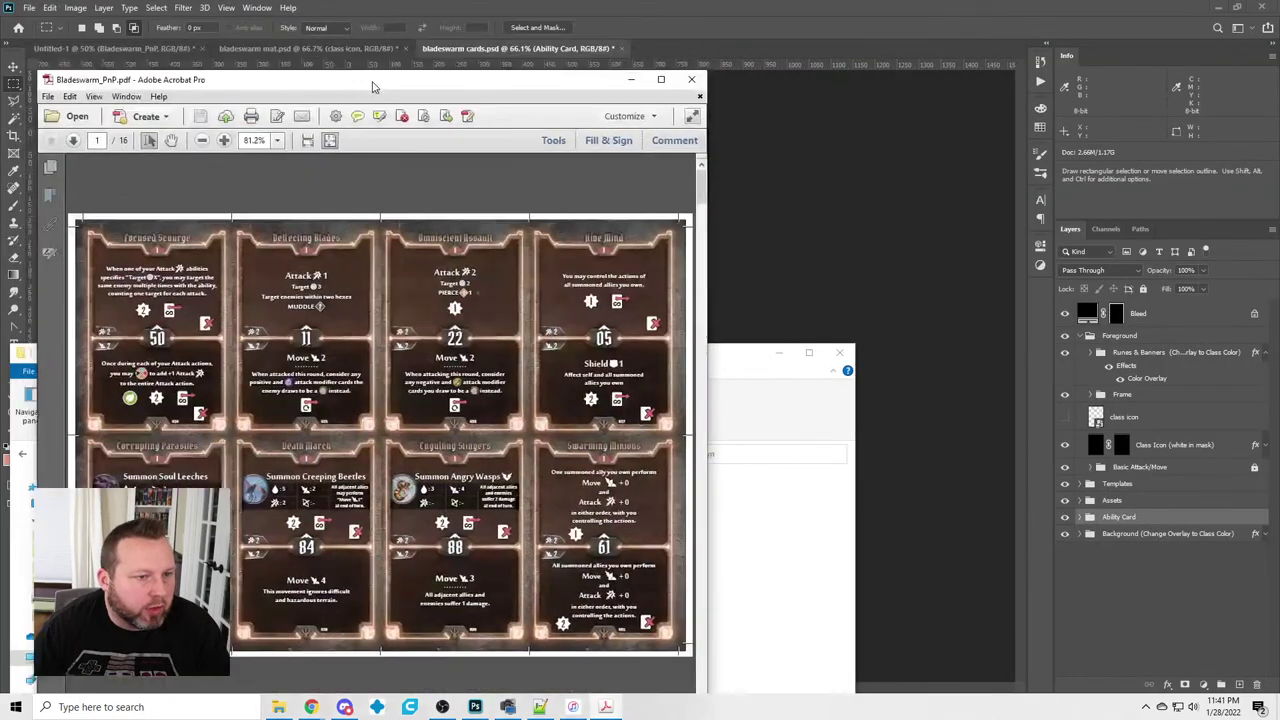
left_click(780, 400)
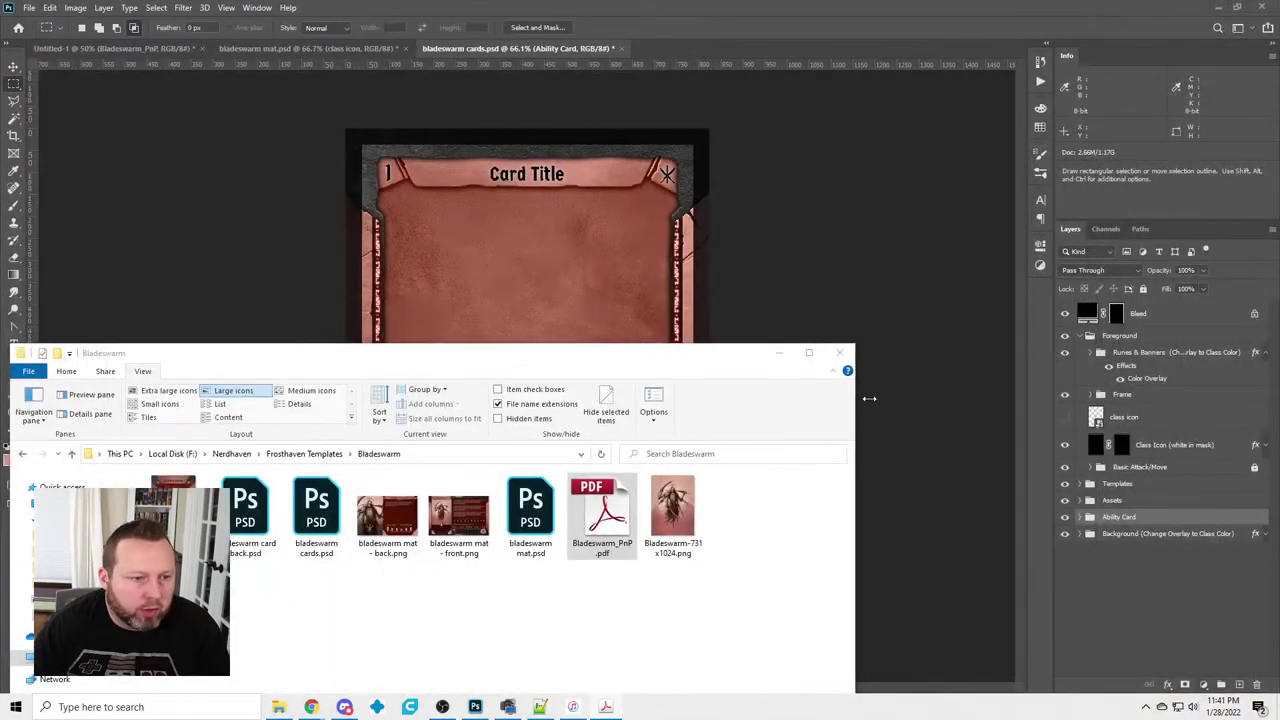
left_click(779, 352)
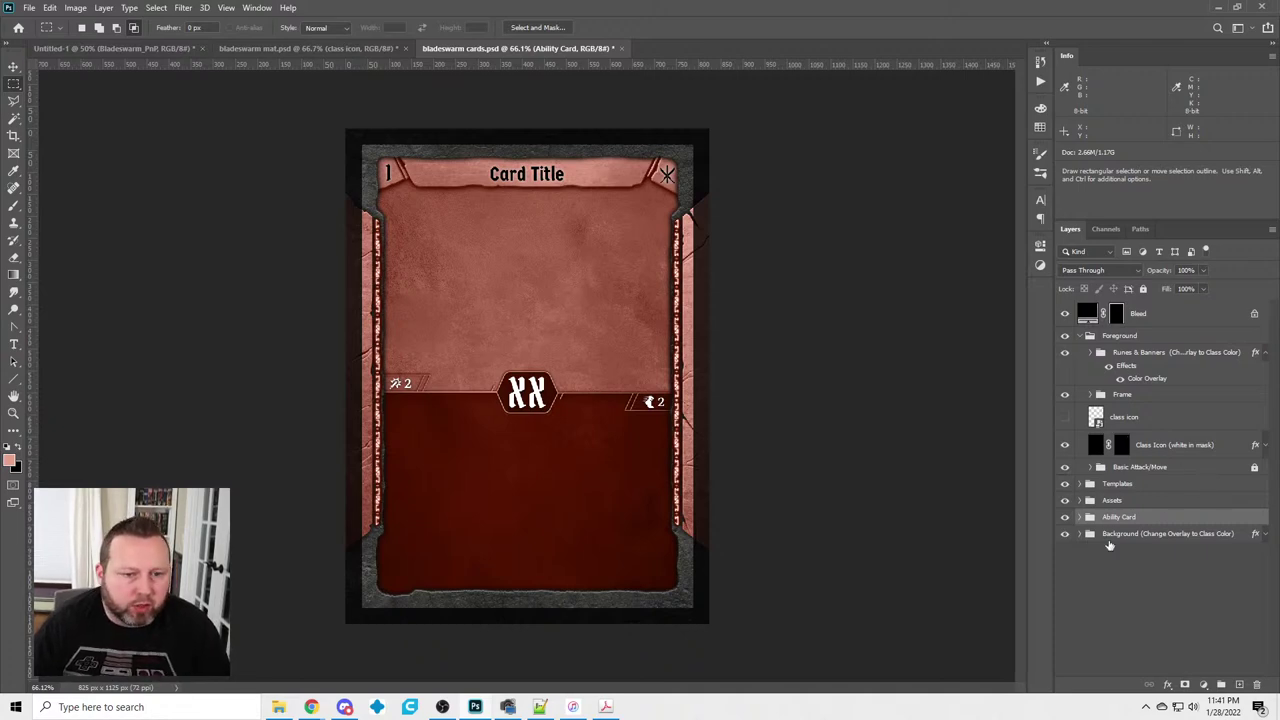
Duplicate the Ability Card group eight times
key("ctrl")
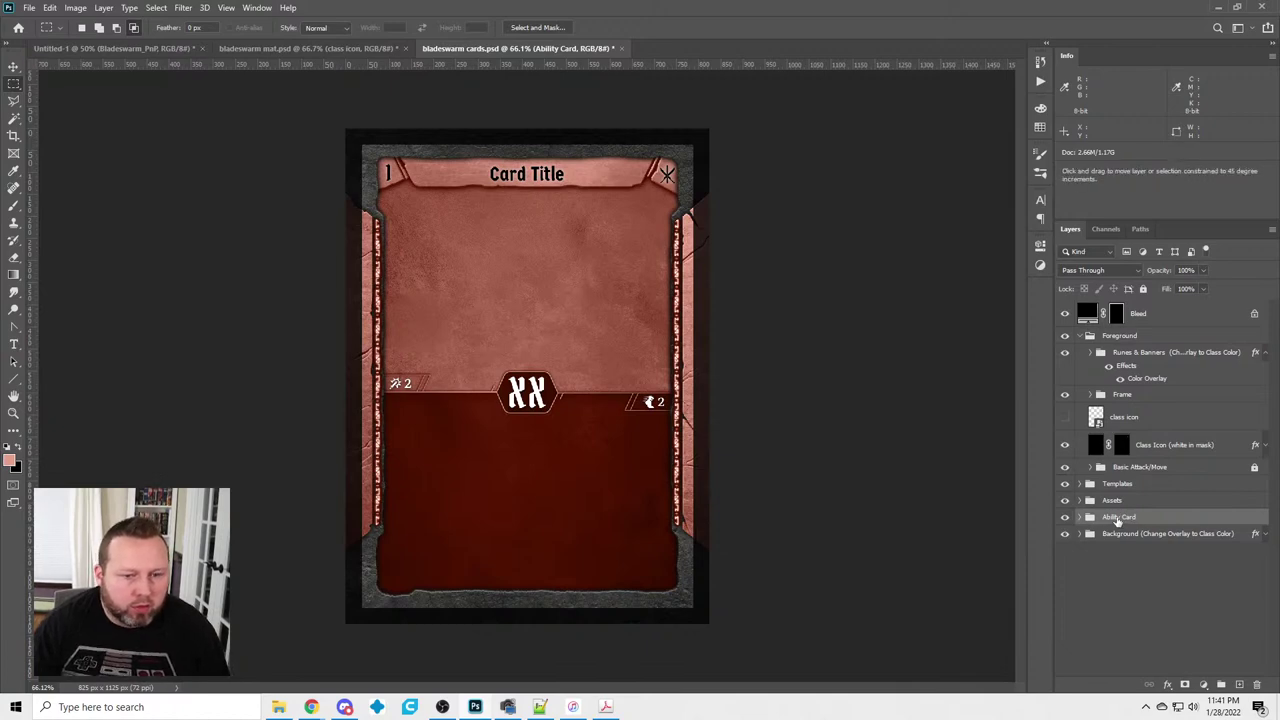
key("ctrl+j")
key("ctrl+j")
key("ctrl+j")
key("ctrl+j")
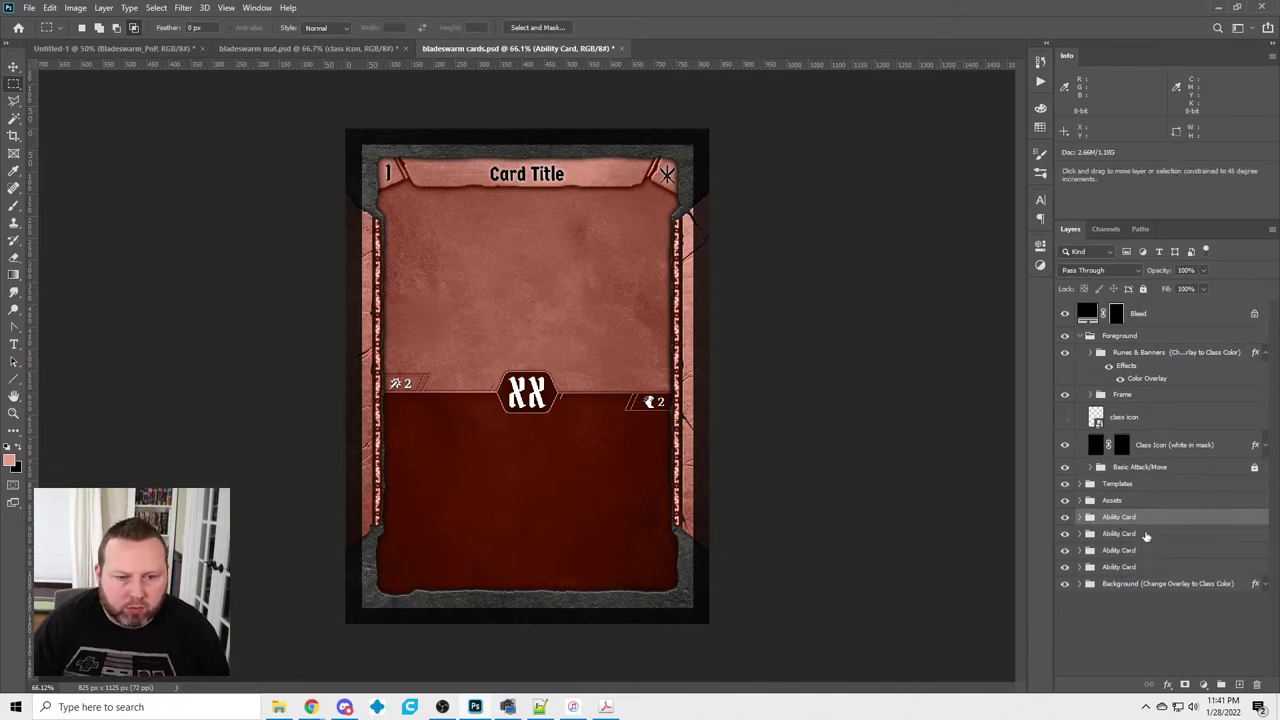
key("ctrl+j")
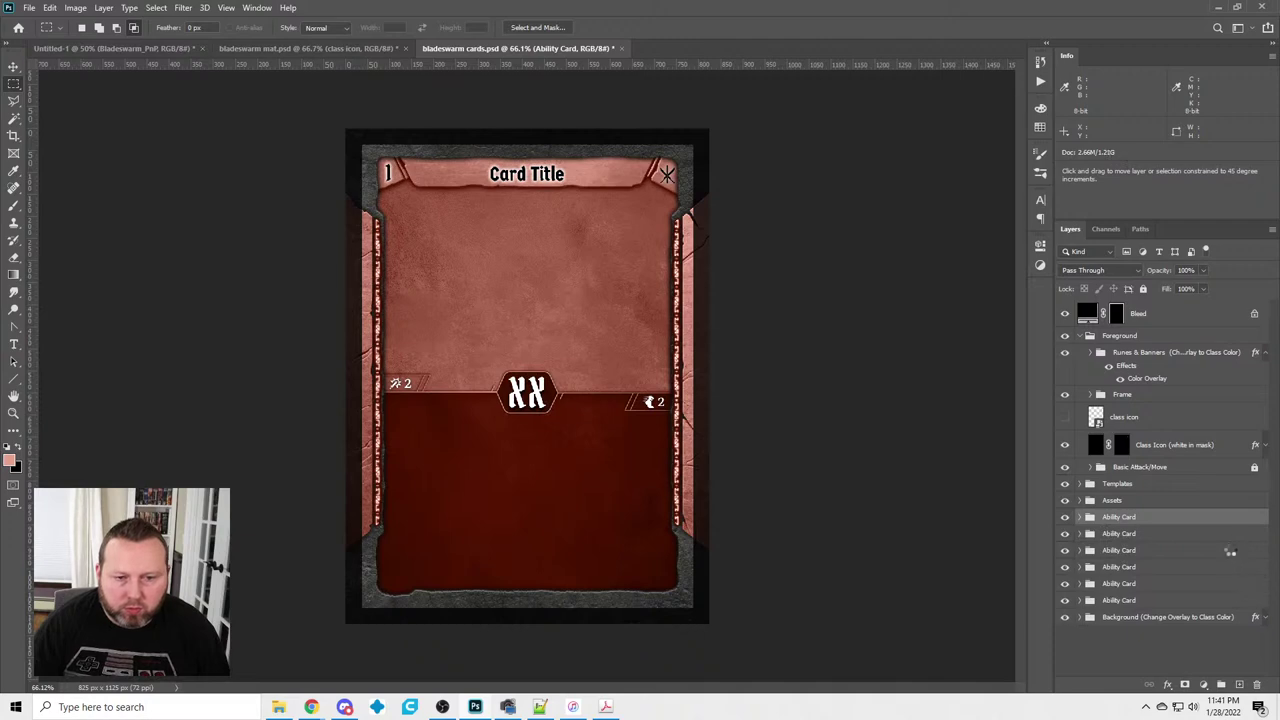
key("ctrl+j")
key("ctrl+j")
key("ctrl+j")
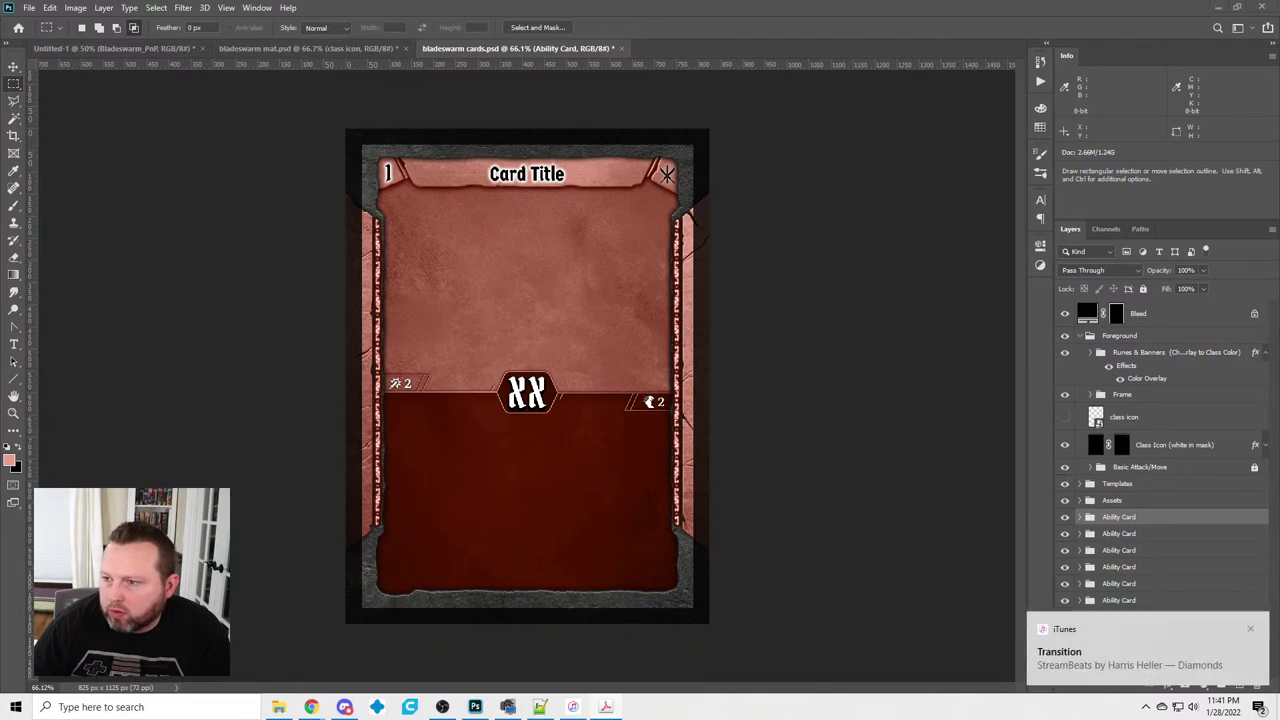
In bladeswarm mat.psd, show the Front group instead of Back and set the hand size text to 11
left_click(256, 47)
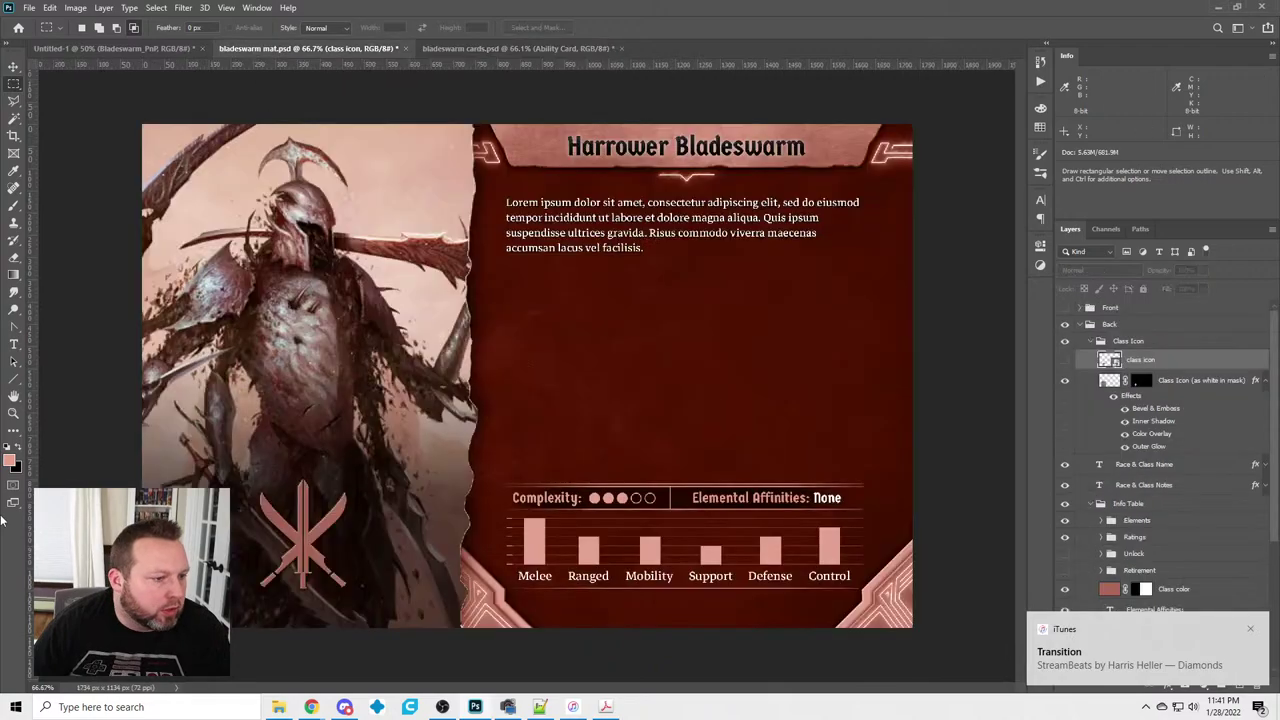
left_click(1064, 324)
left_click(1064, 308)
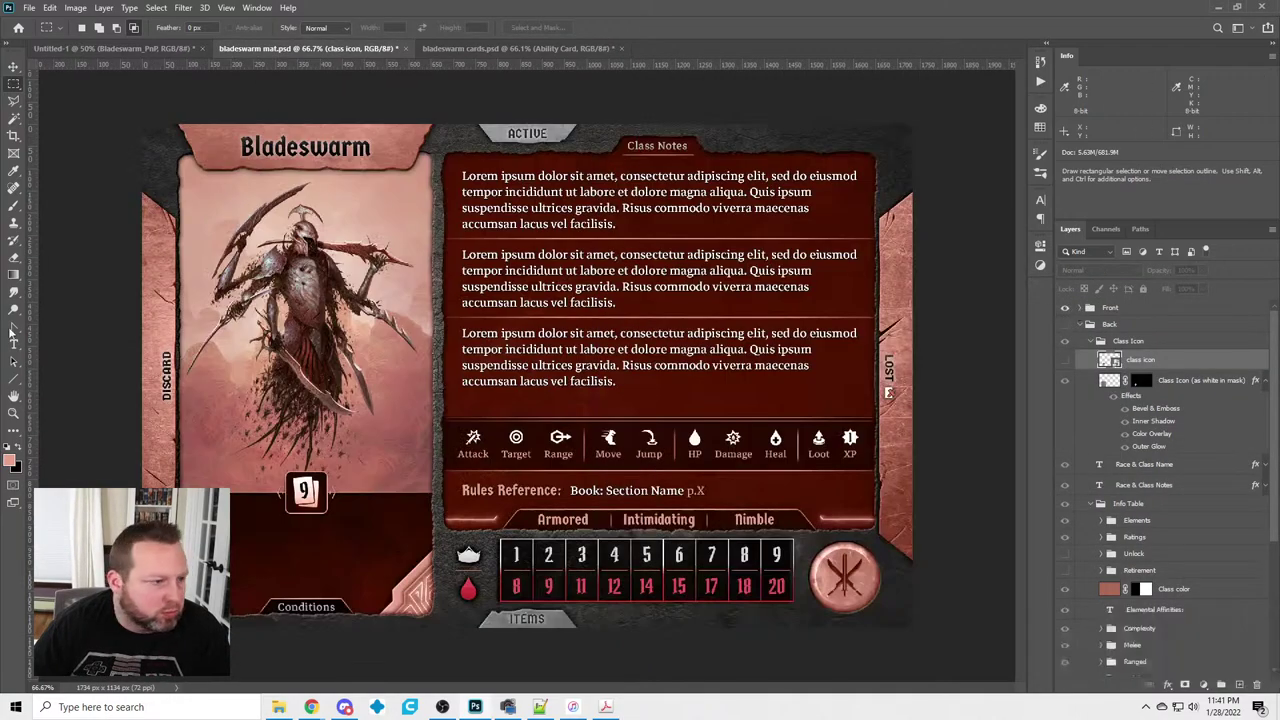
left_click(14, 343)
left_click(306, 490)
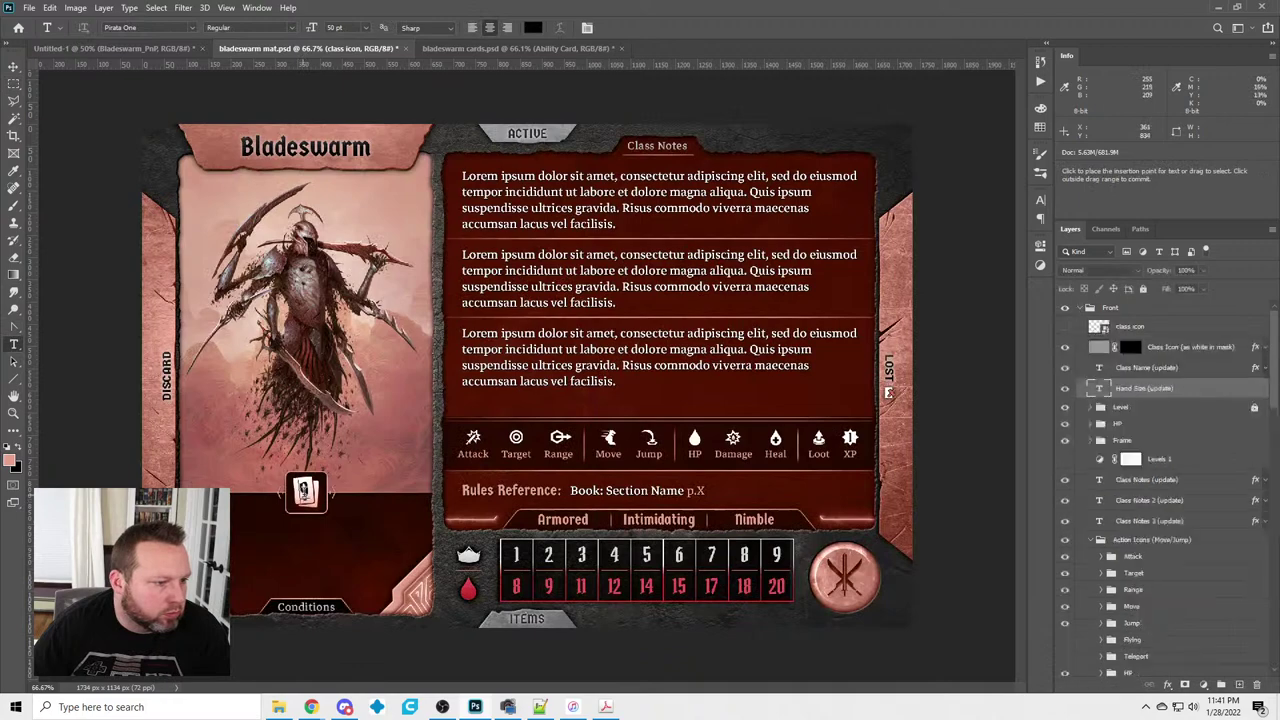
left_click(14, 84)
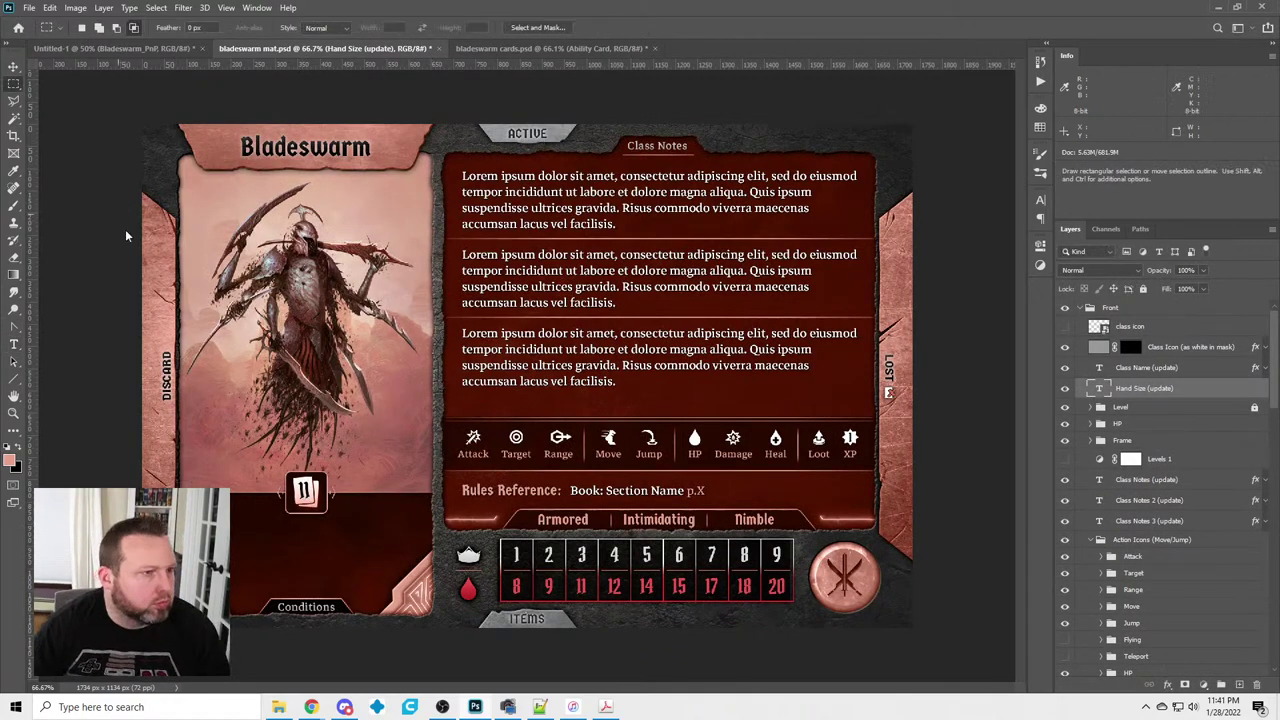
Save the mat front as a PNG, replacing the existing bladeswarm mat - front.png
key("ctrl+shift+s")
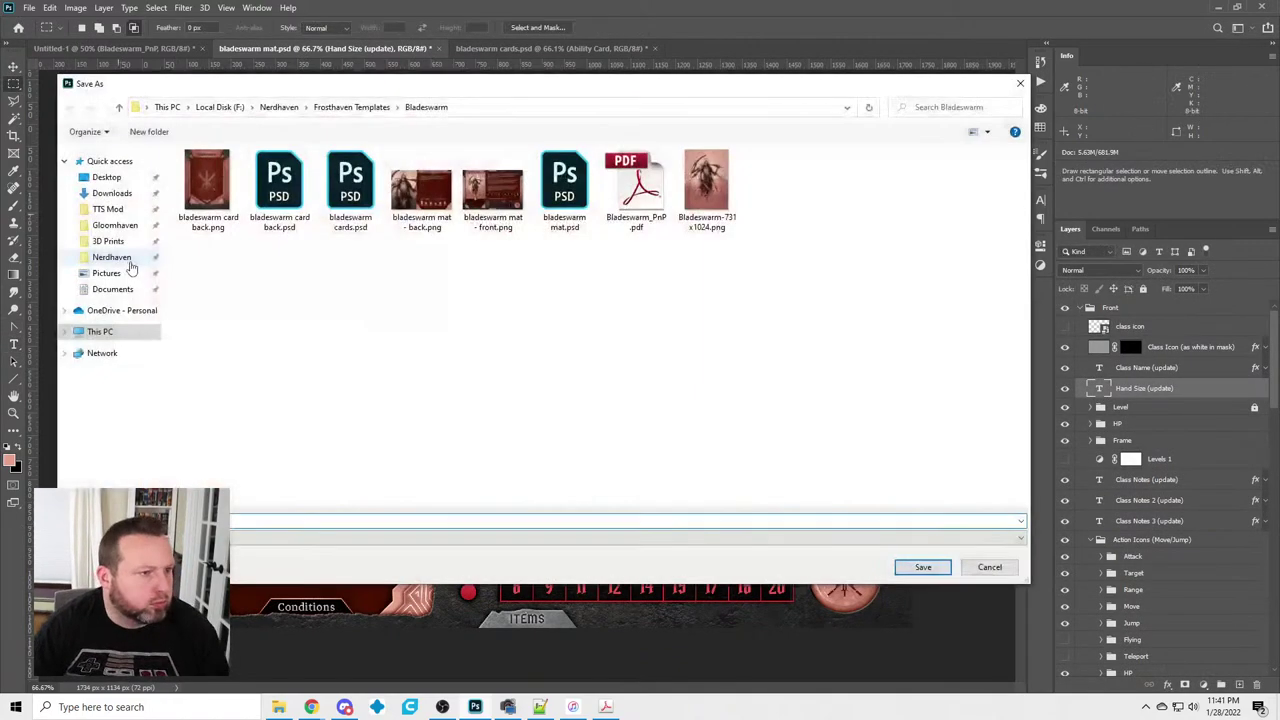
double_click(477, 187)
left_click(665, 352)
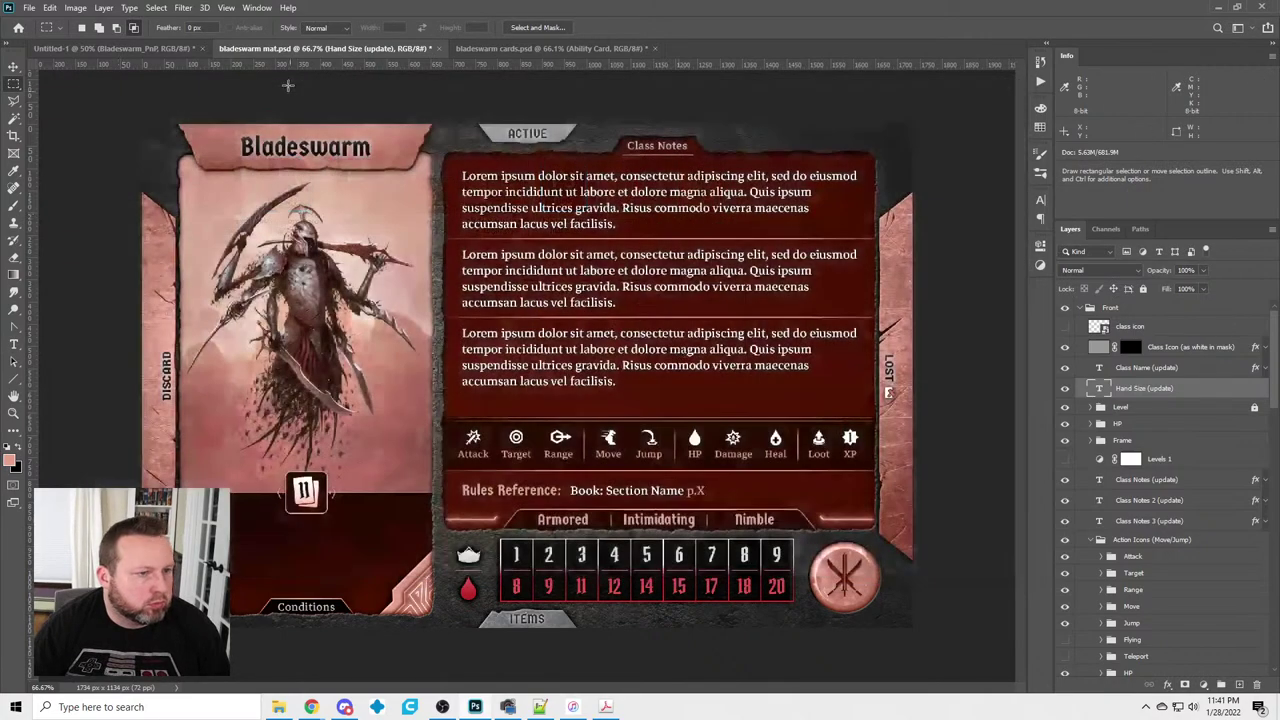
Return to bladeswarm cards.psd and hide every Ability Card group except the topmost one
left_click(152, 49)
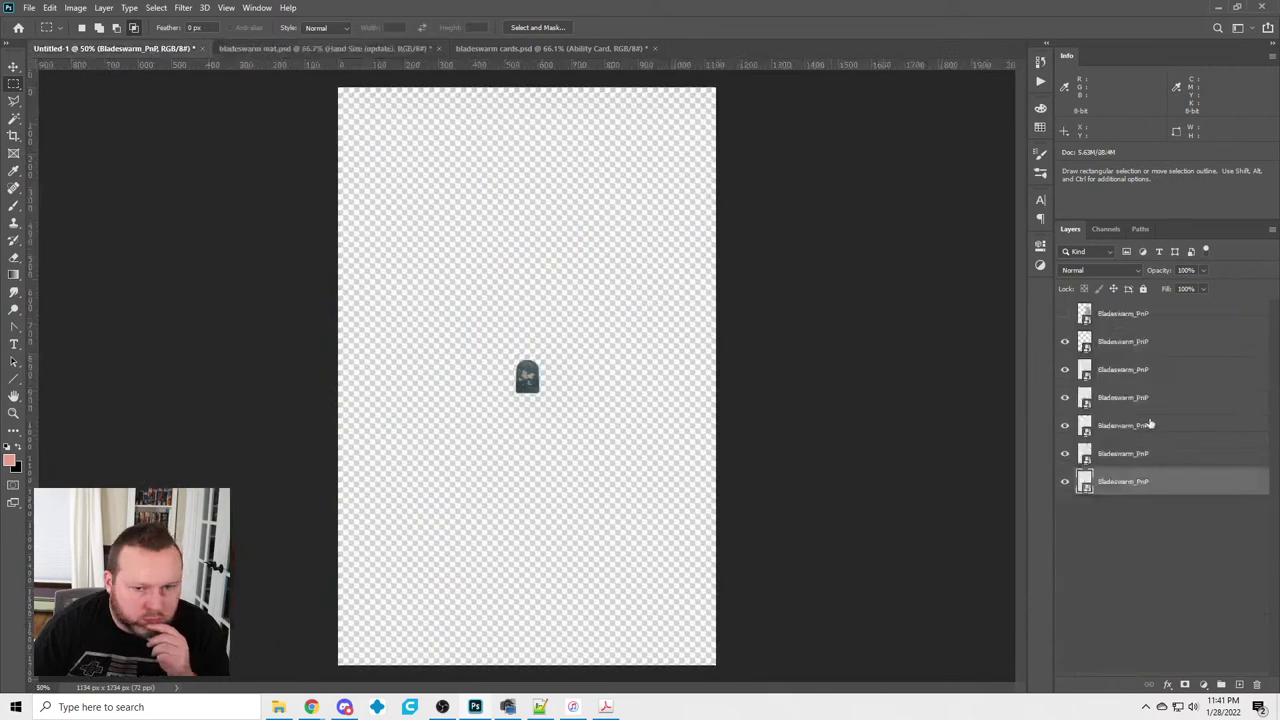
left_click(516, 49)
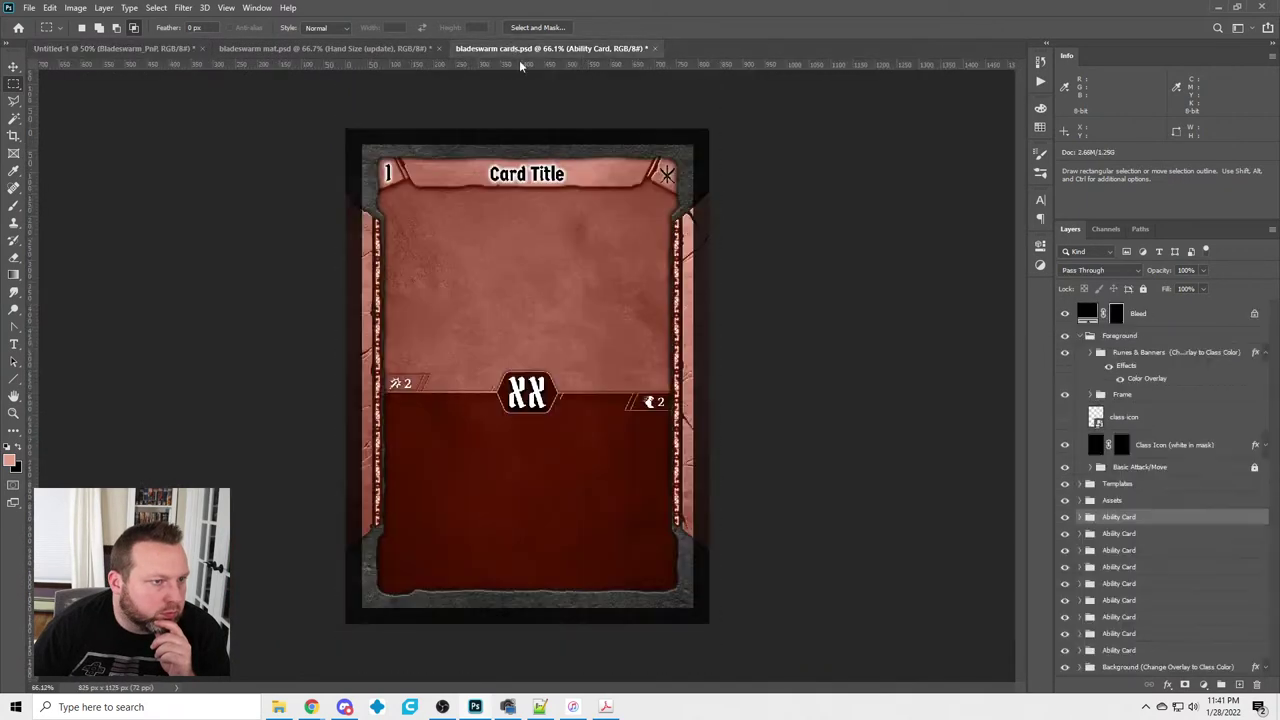
left_click(1128, 651)
left_click(1113, 518)
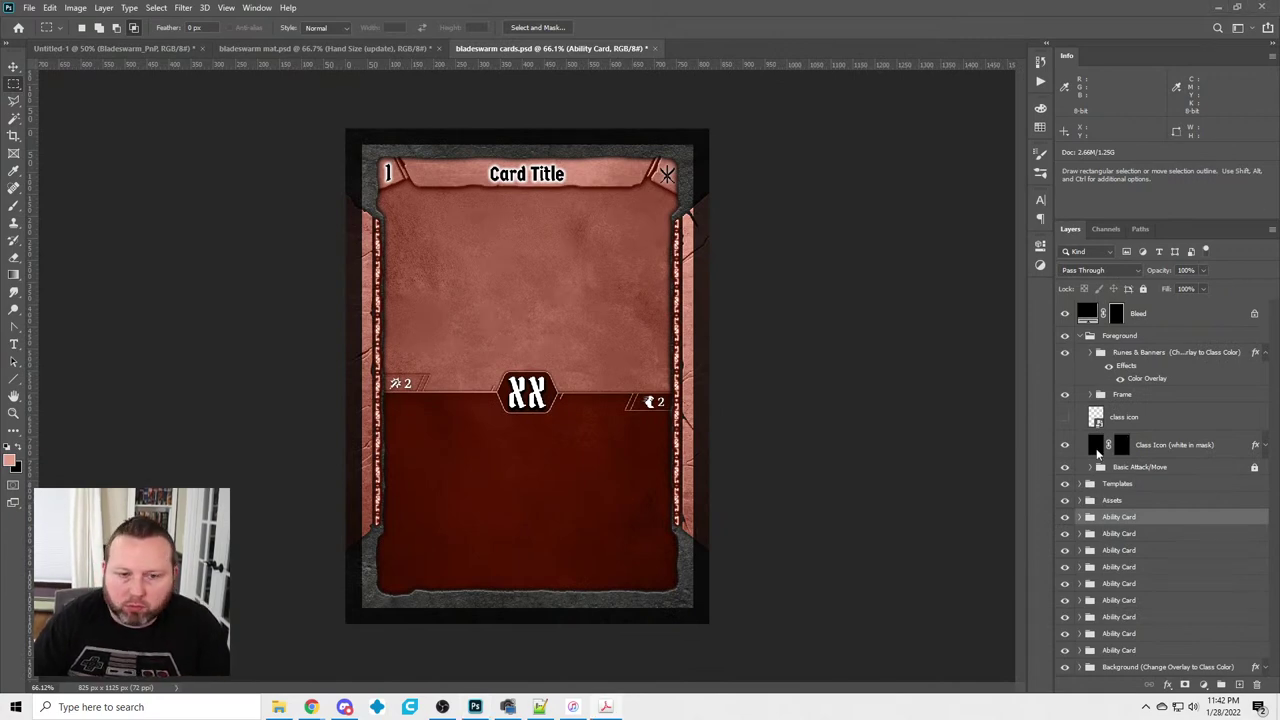
left_click(1065, 534)
left_click(1065, 551)
left_click(1065, 567)
left_click(1065, 584)
left_click(1065, 601)
left_click(1065, 617)
left_click(1065, 634)
left_click(1065, 650)
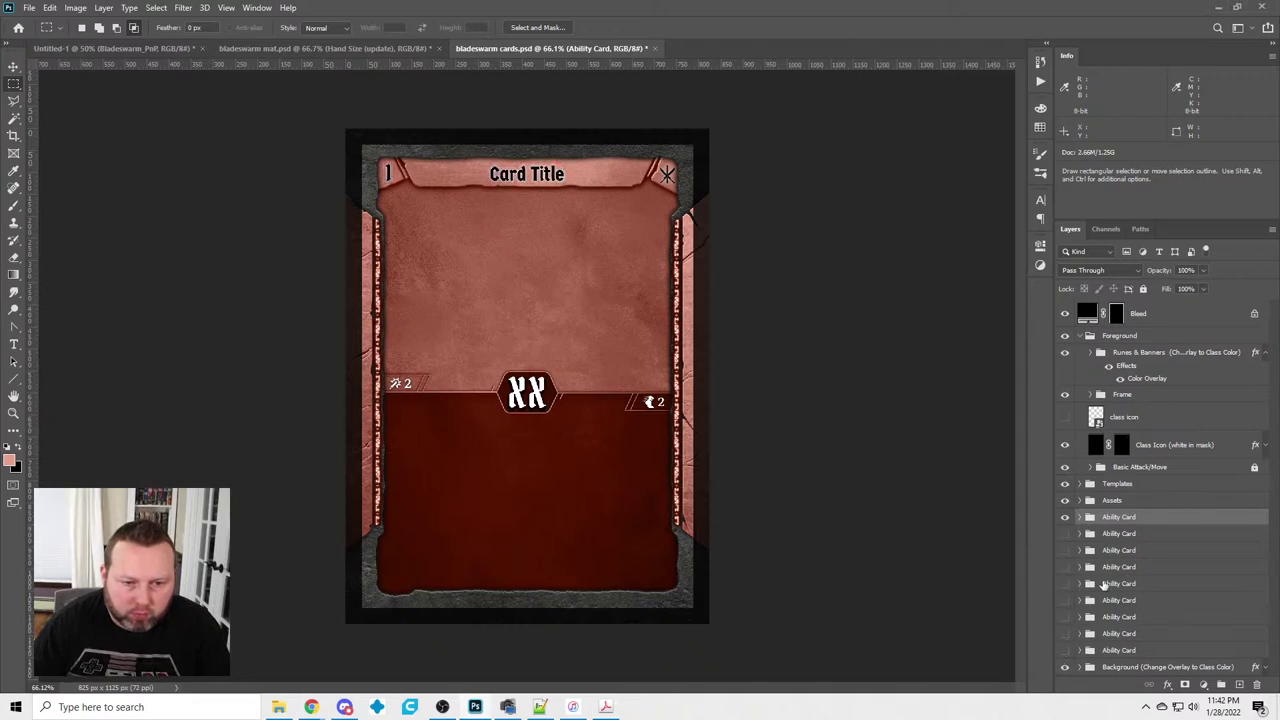
Rename the topmost Ability Card group as Focused Scourge
double_click(1112, 518)
type("Focused Scources")
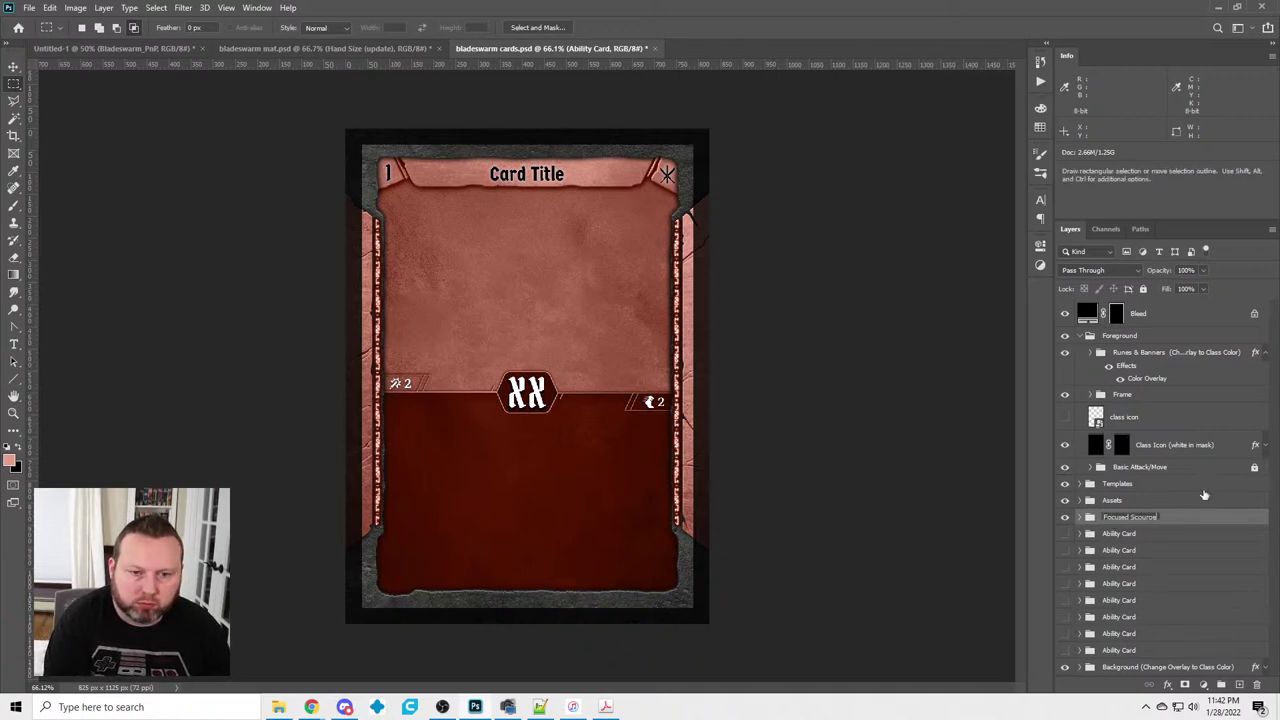
key("Return")
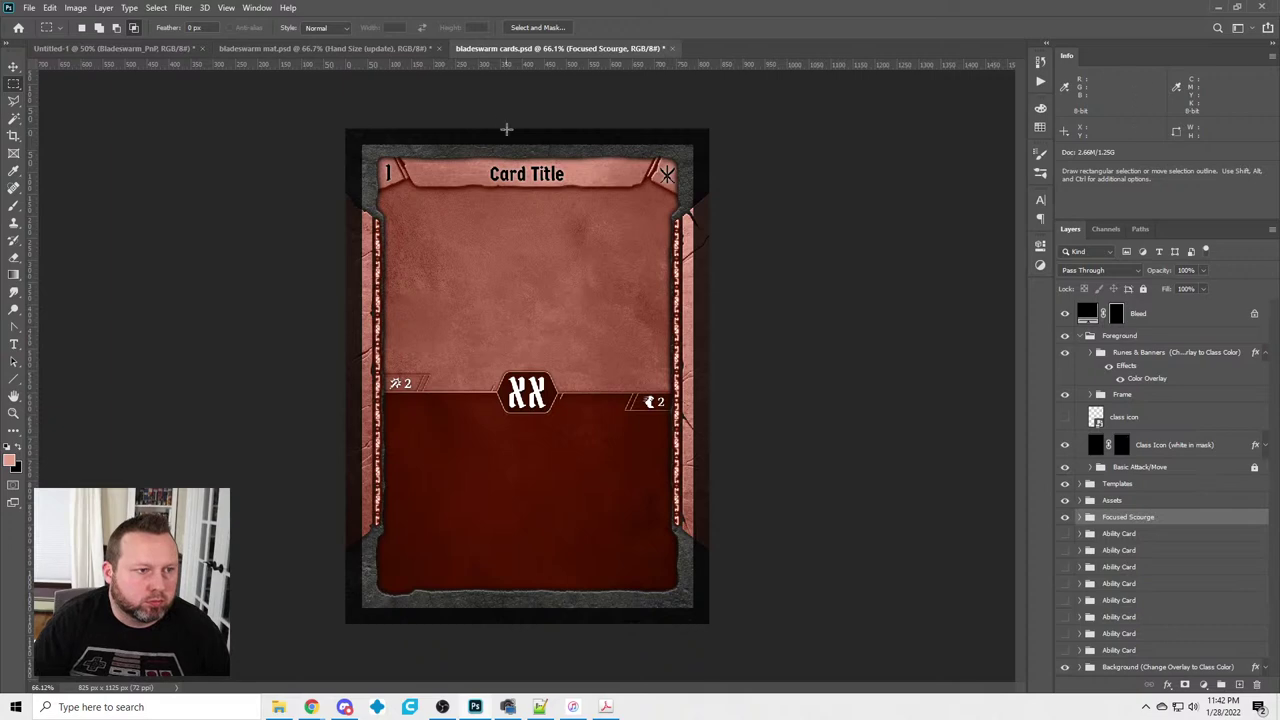
Set the card title to Focused Scourge and the initiative to 50, and collapse the Title / Level / Initiative group
left_click(13, 345)
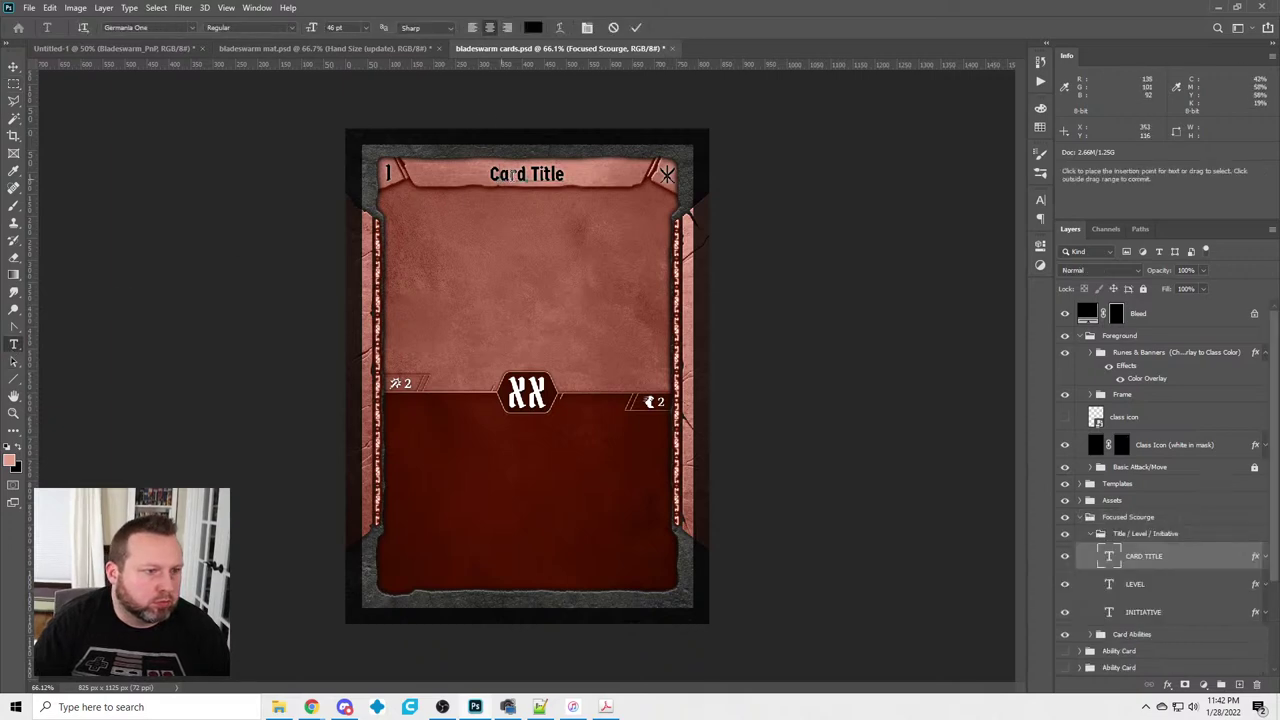
left_click(524, 393)
key("ctrl+a")
type("50")
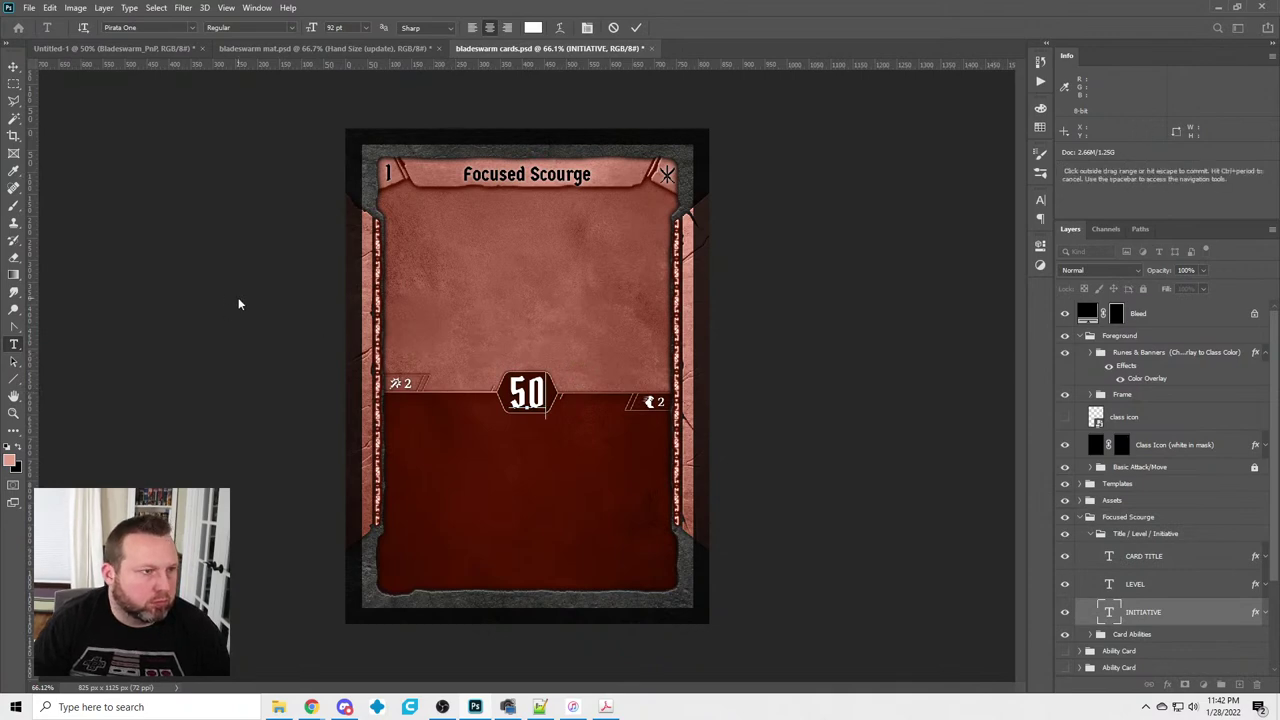
key("Escape")
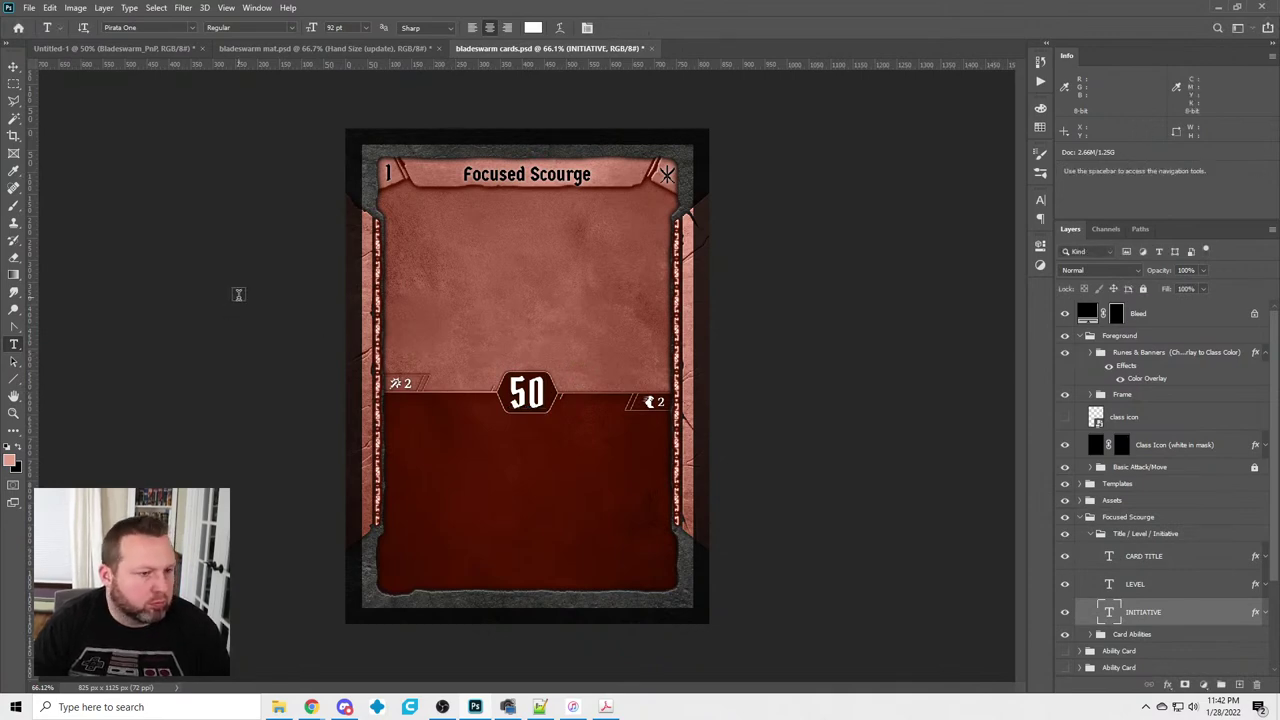
left_click(1096, 537)
left_click(1096, 536)
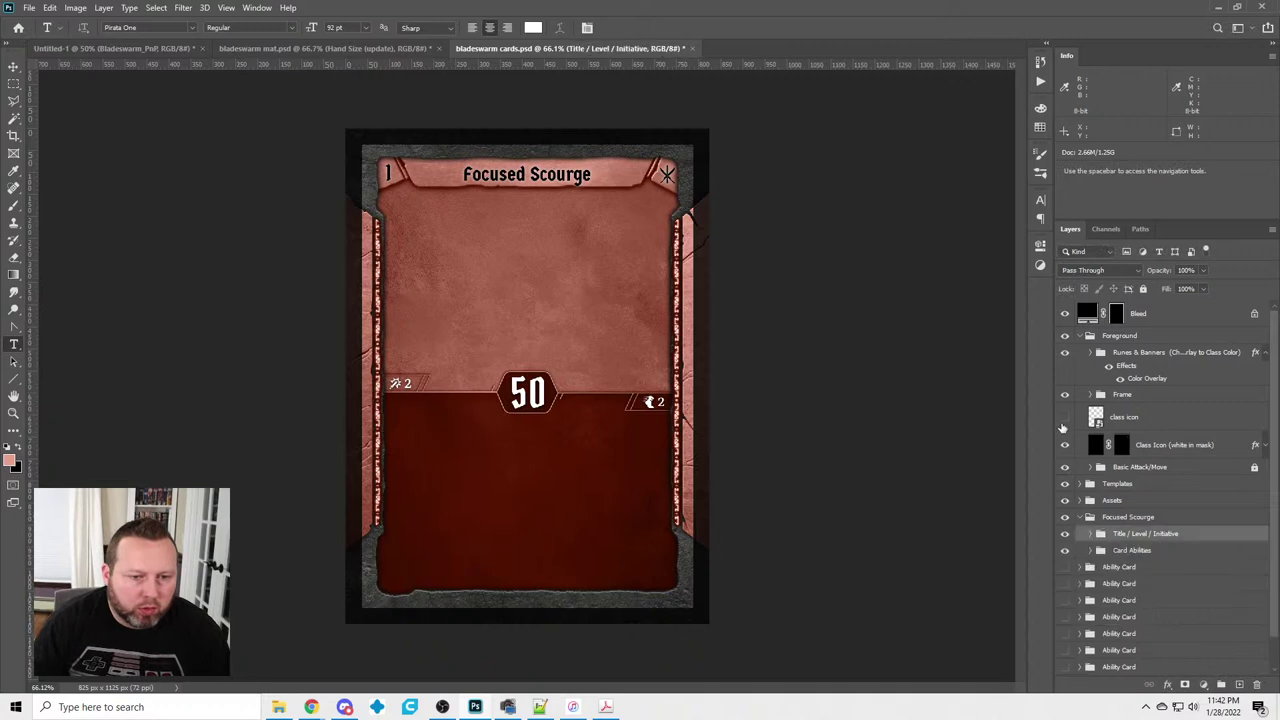
left_click(1041, 84)
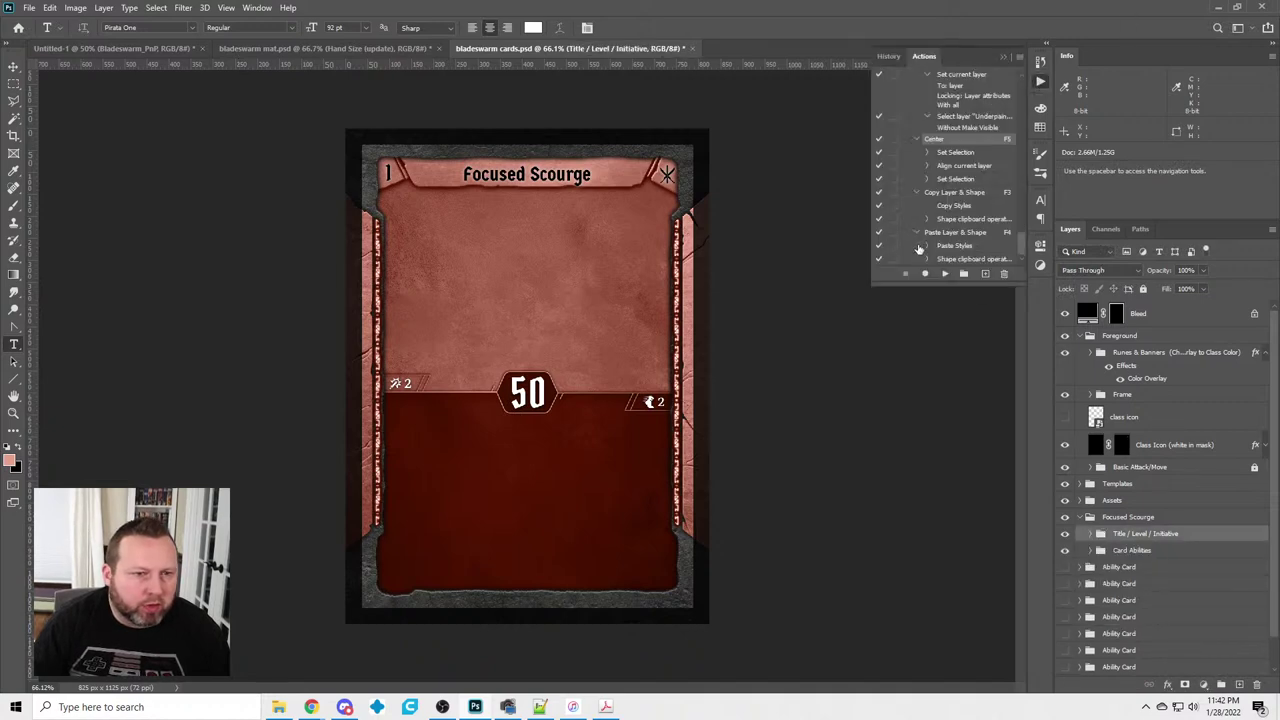
left_click(1043, 86)
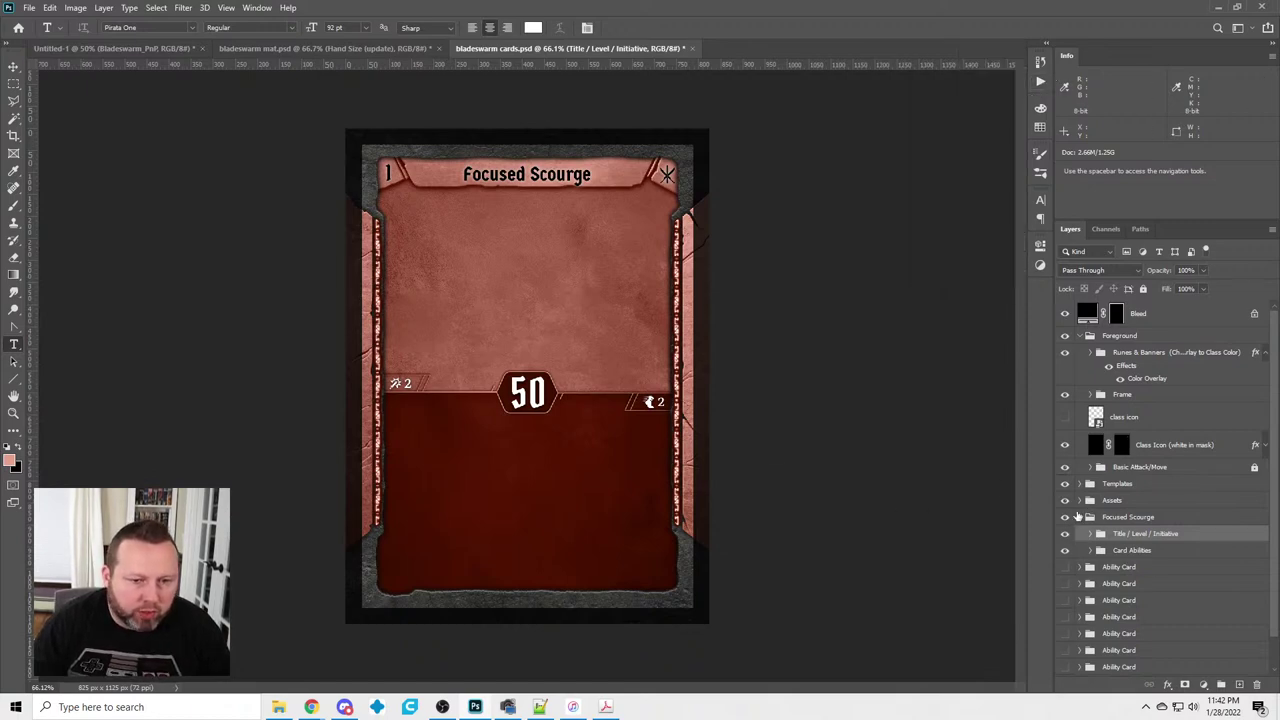
Collapse and hide the Focused Scourge group, and show the Ability Card group directly below it
left_click(1090, 517)
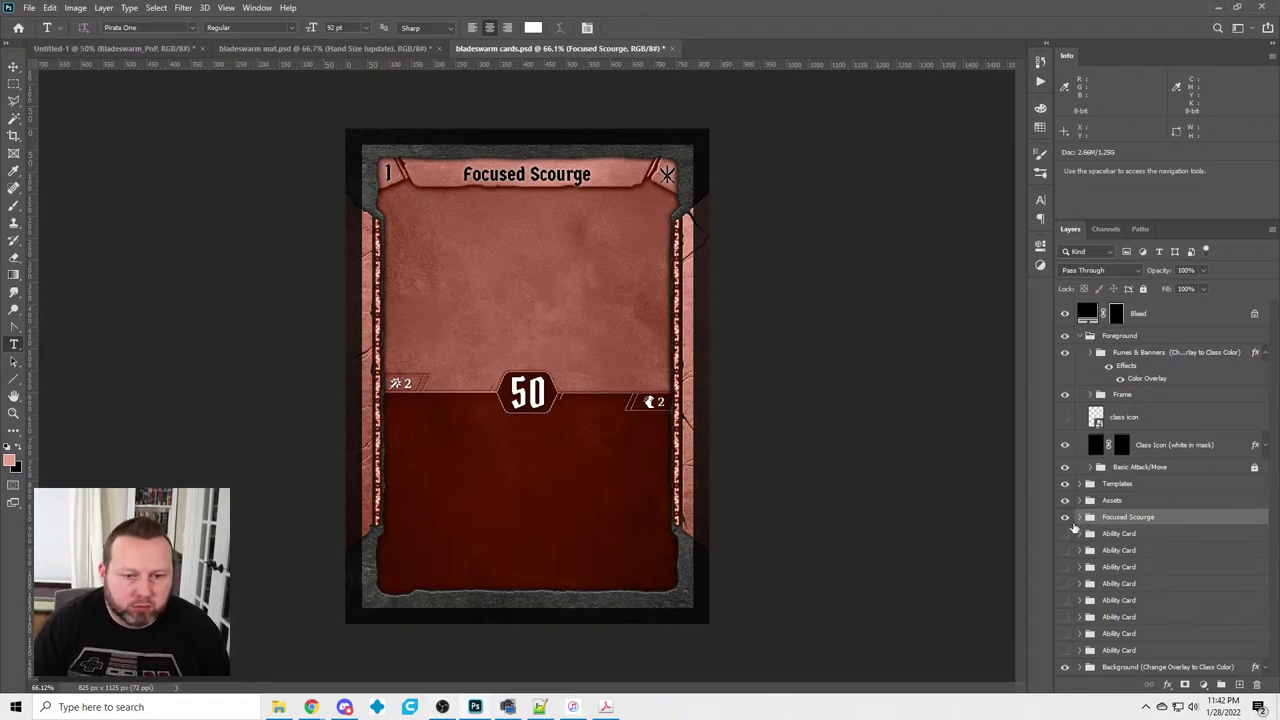
left_click(1064, 519)
left_click(1064, 533)
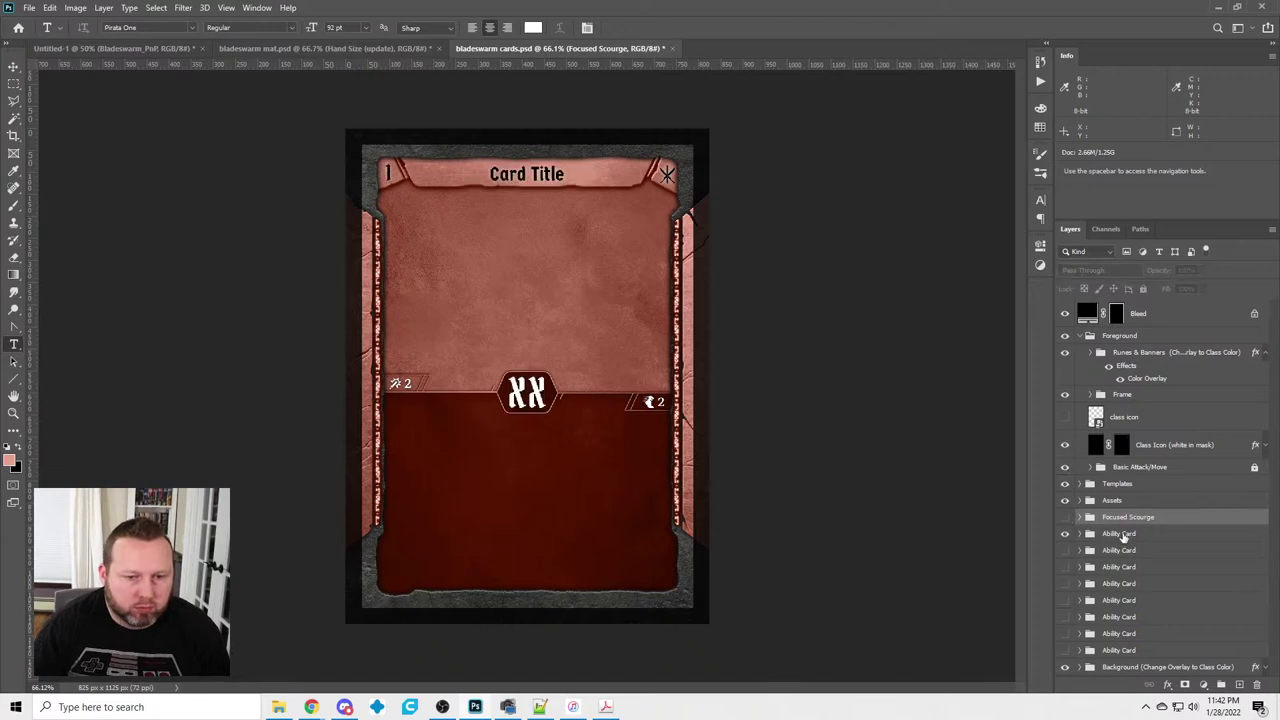
Rename the visible Ability Card group below Focused Scourge as Deflecting Blades
double_click(1124, 534)
type("D")
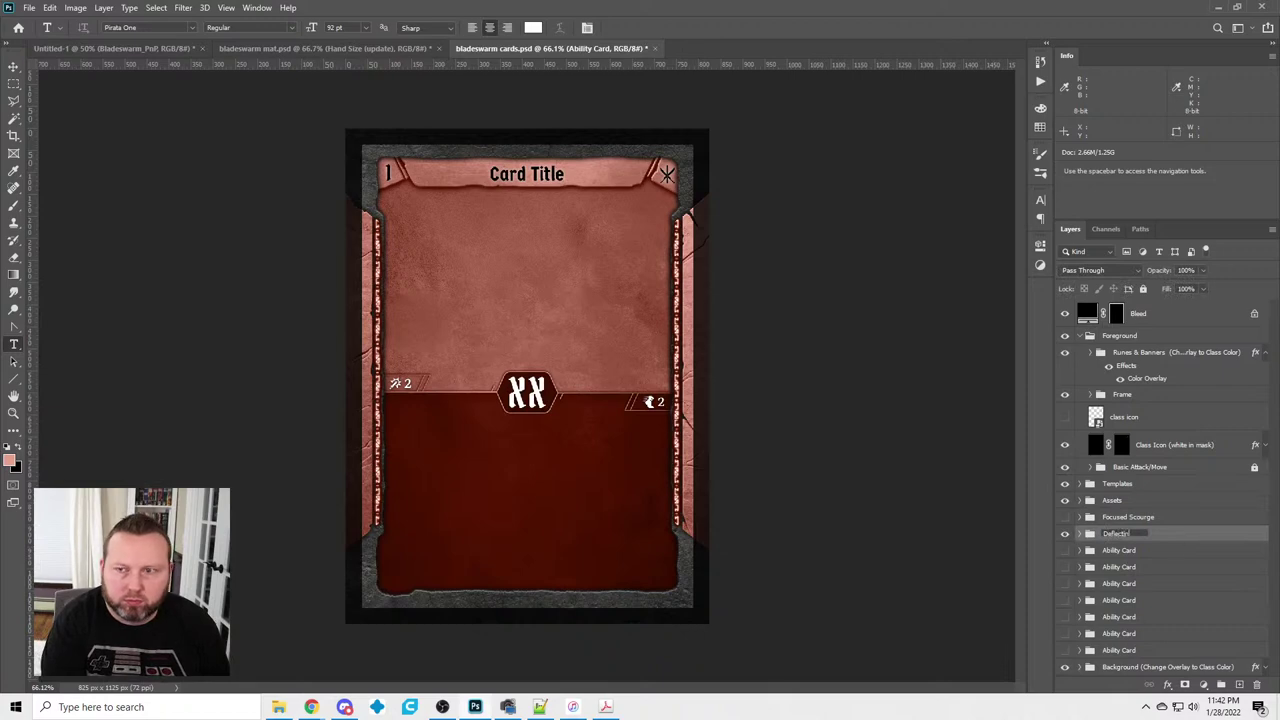
type("eflecting Blades")
key("Return")
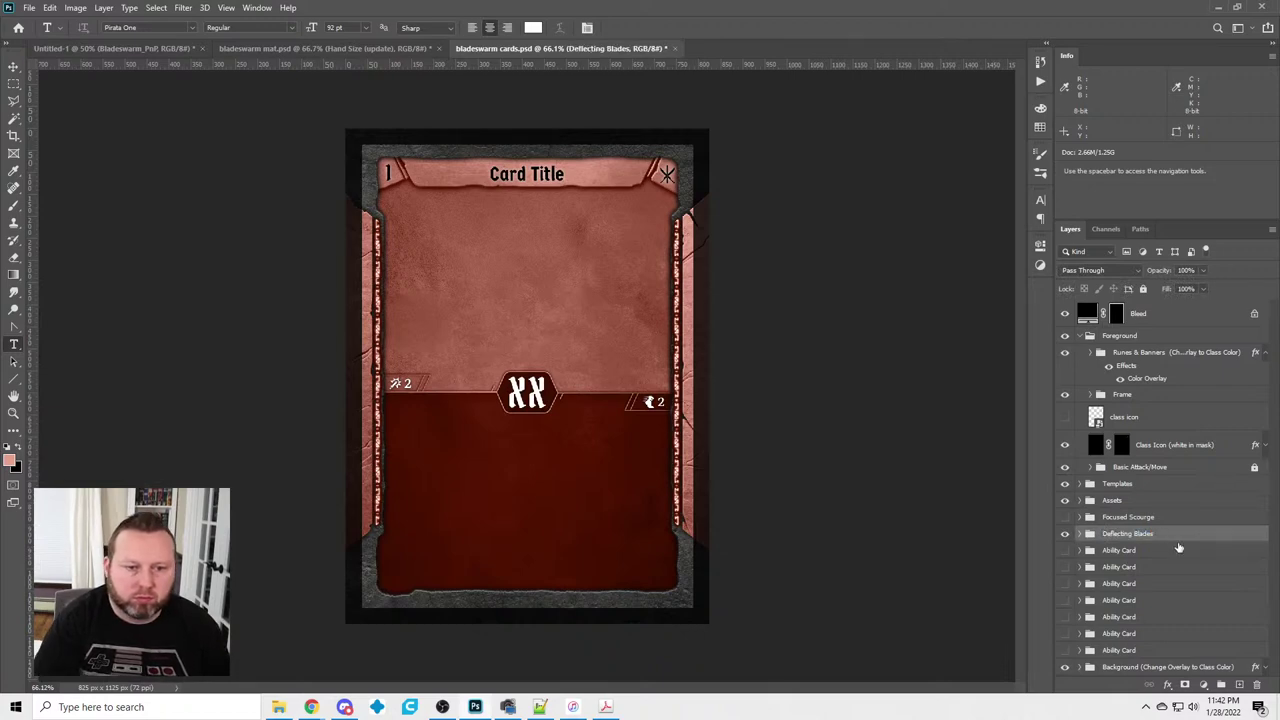
Set the card title to Deflecting Blades and the initiative to 11
triple_click(527, 174)
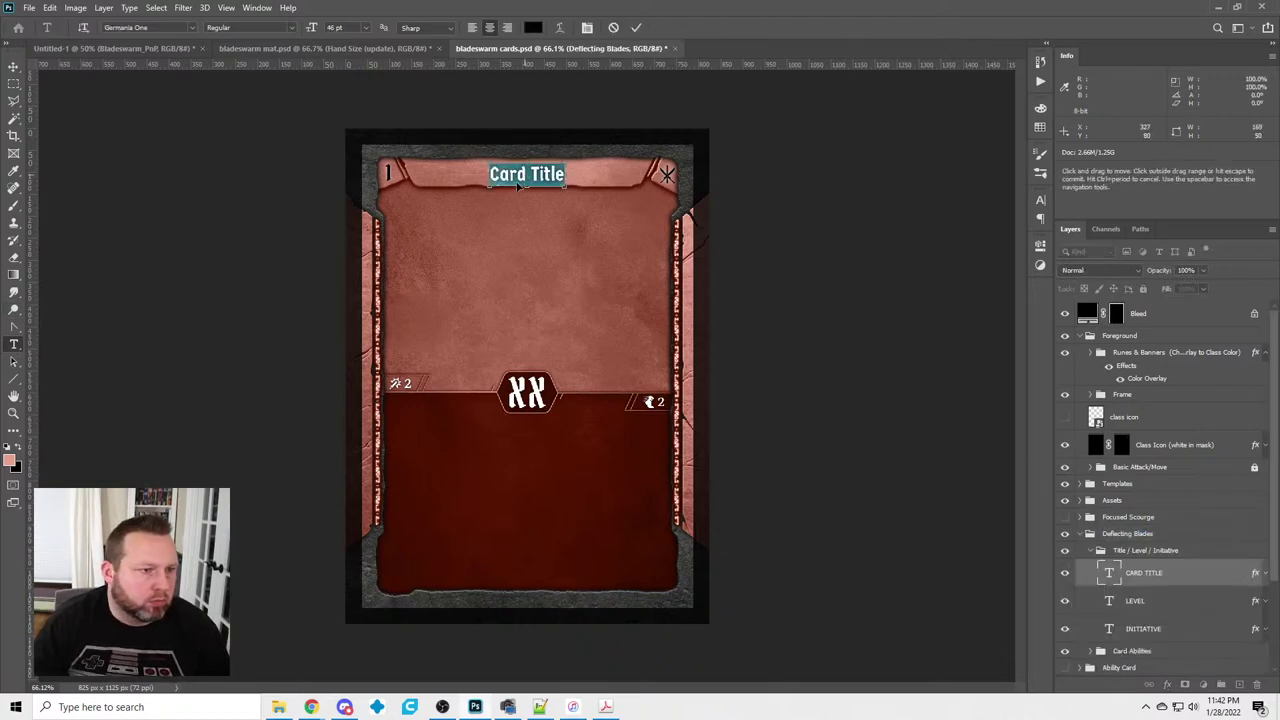
type("Deflecting Blades")
left_click(535, 395)
key("ctrl+a")
type("11")
key("Escape")
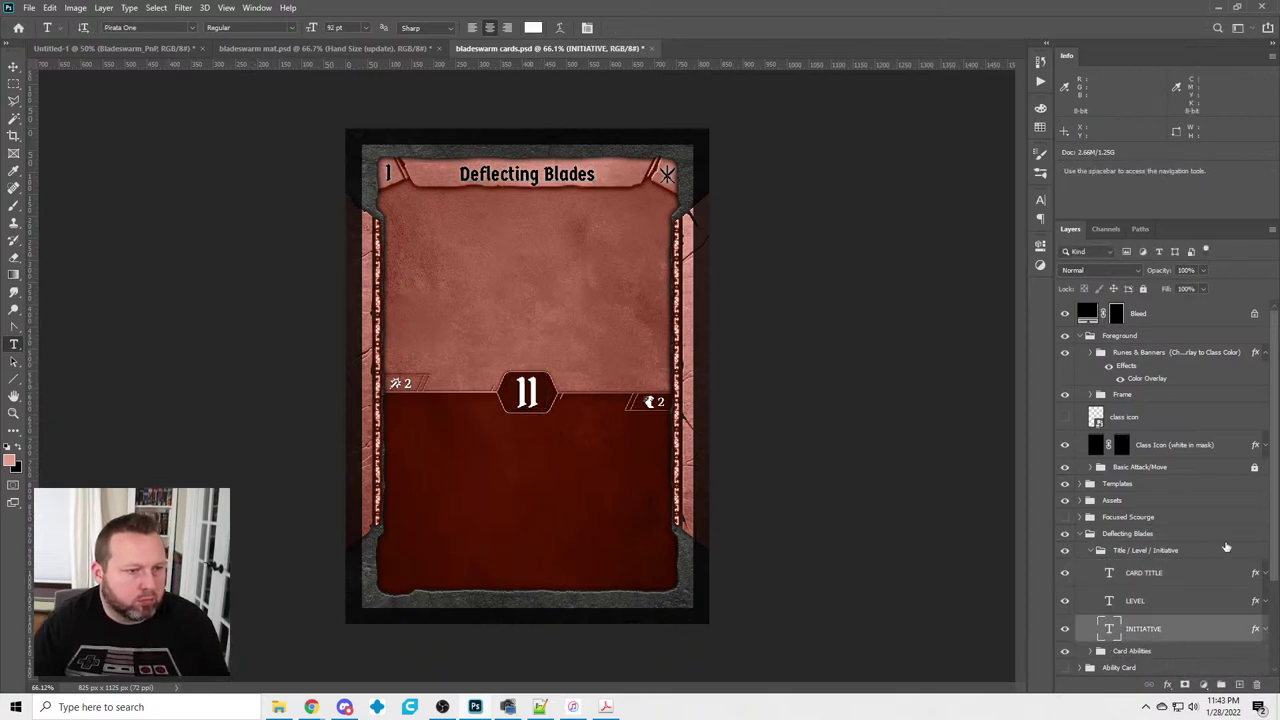
Collapse and hide the Deflecting Blades group, and show the Ability Card group directly below it
left_click(1084, 535)
left_click(1065, 534)
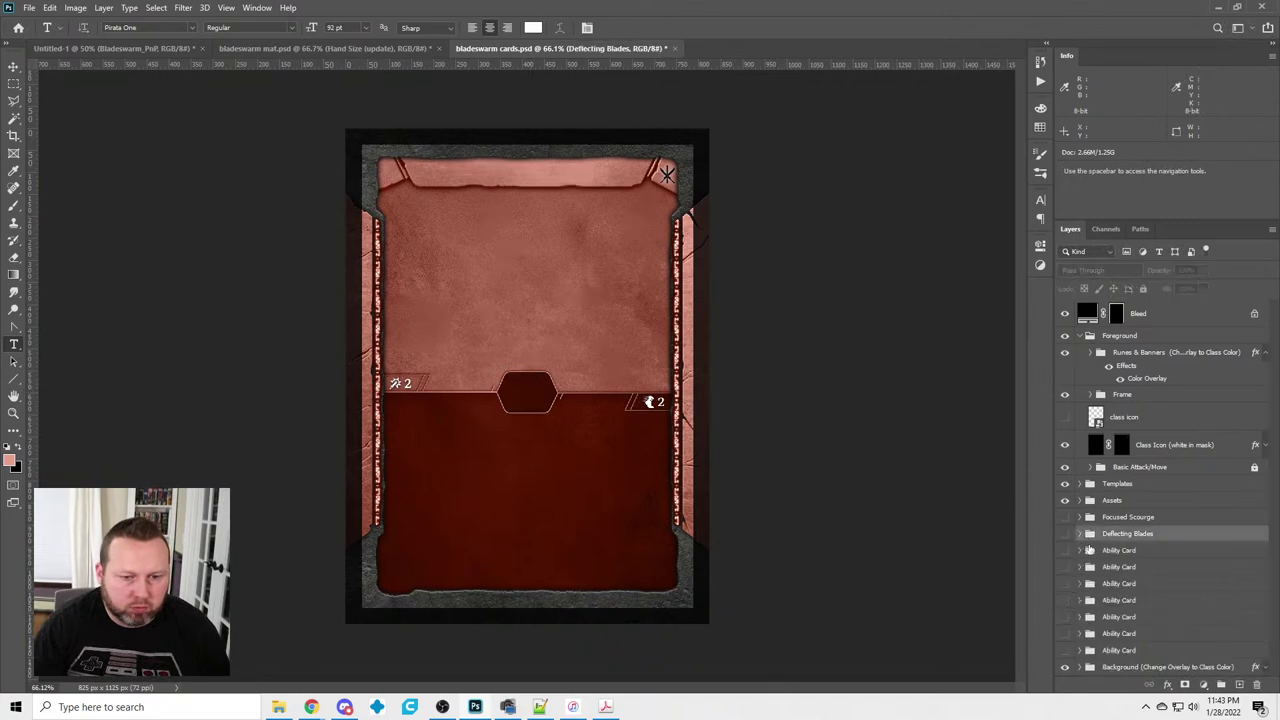
left_click(1066, 551)
Rename the Ability Card group below Deflecting Blades as Omnicient Assault
double_click(1122, 550)
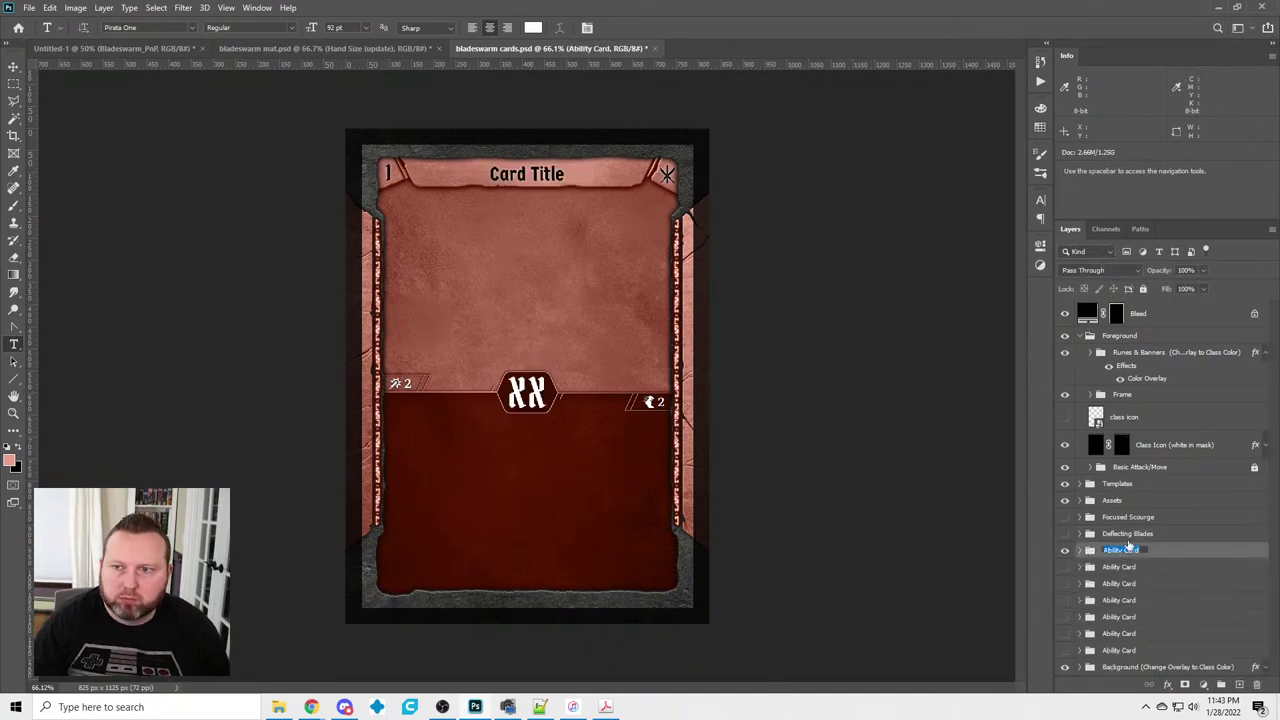
type("G")
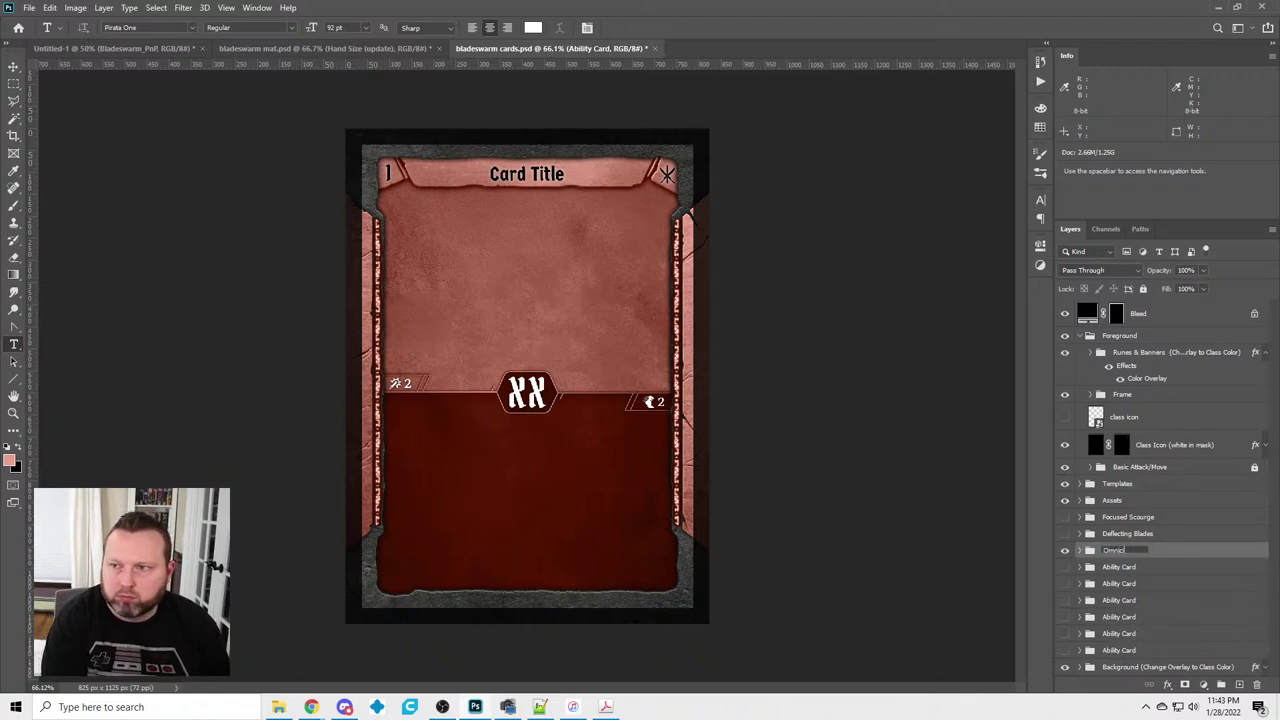
type("mniscient Assault")
key("Return")
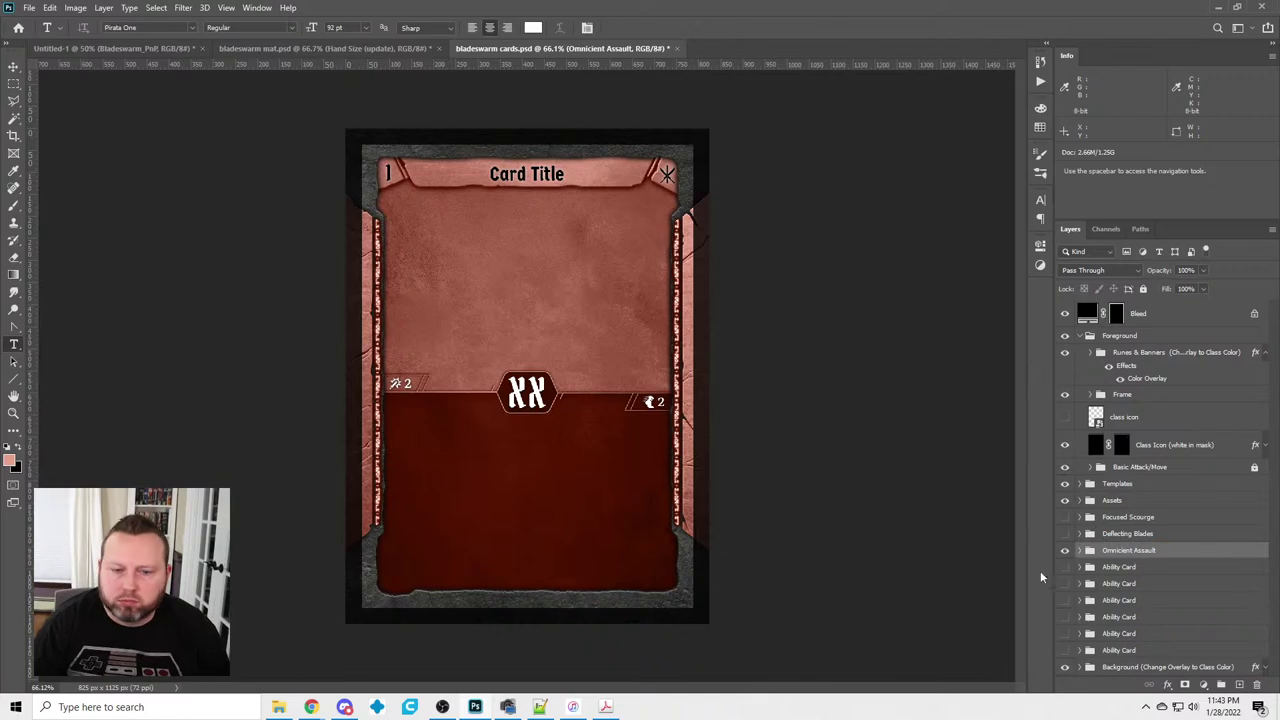
Set the card title to Omnicient Assault and the initiative to 22
triple_click(527, 174)
type("Omnicient Assault")
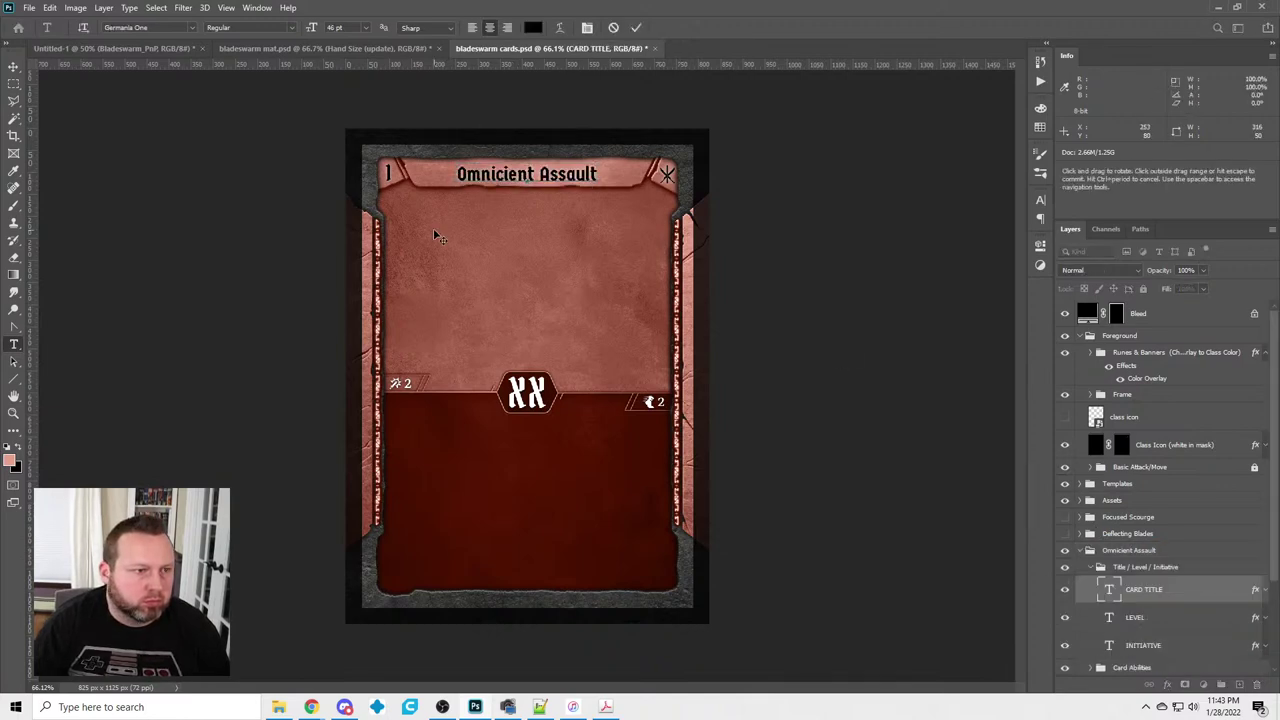
double_click(540, 390)
type("22")
key("ctrl+Return")
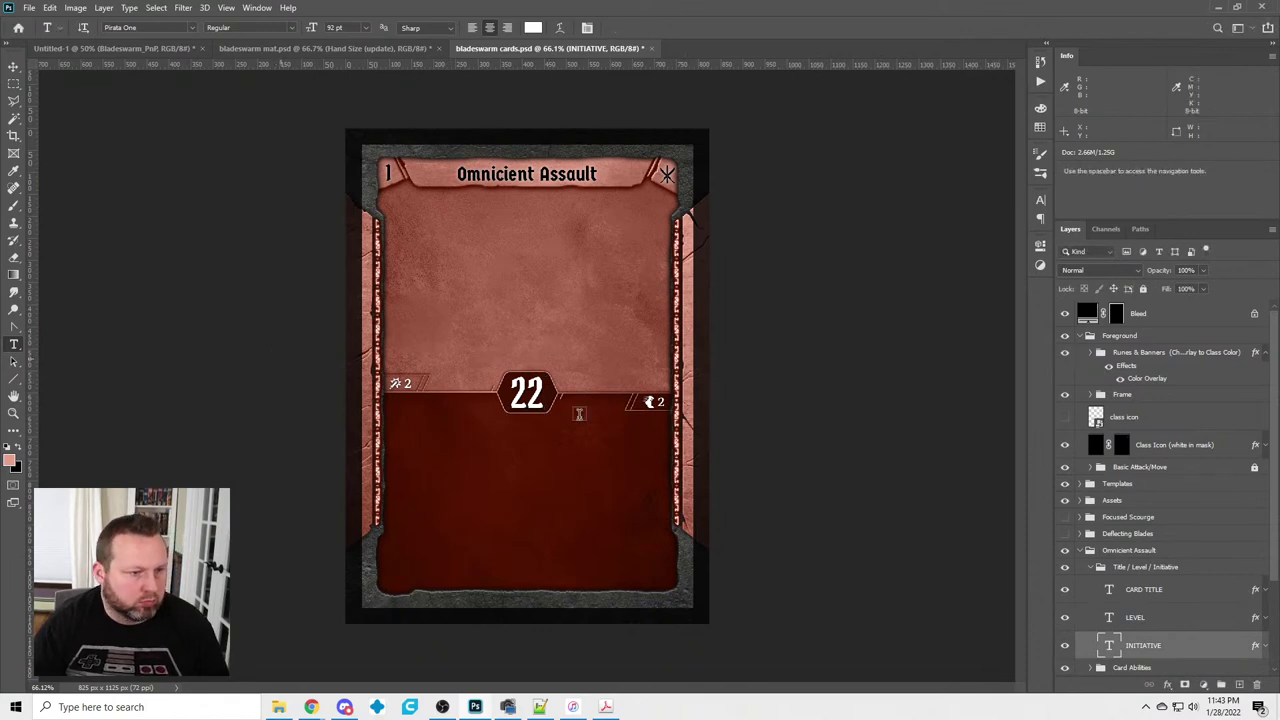
Collapse and hide the Omnicient Assault group, and show the Ability Card group directly below it
left_click(1100, 567)
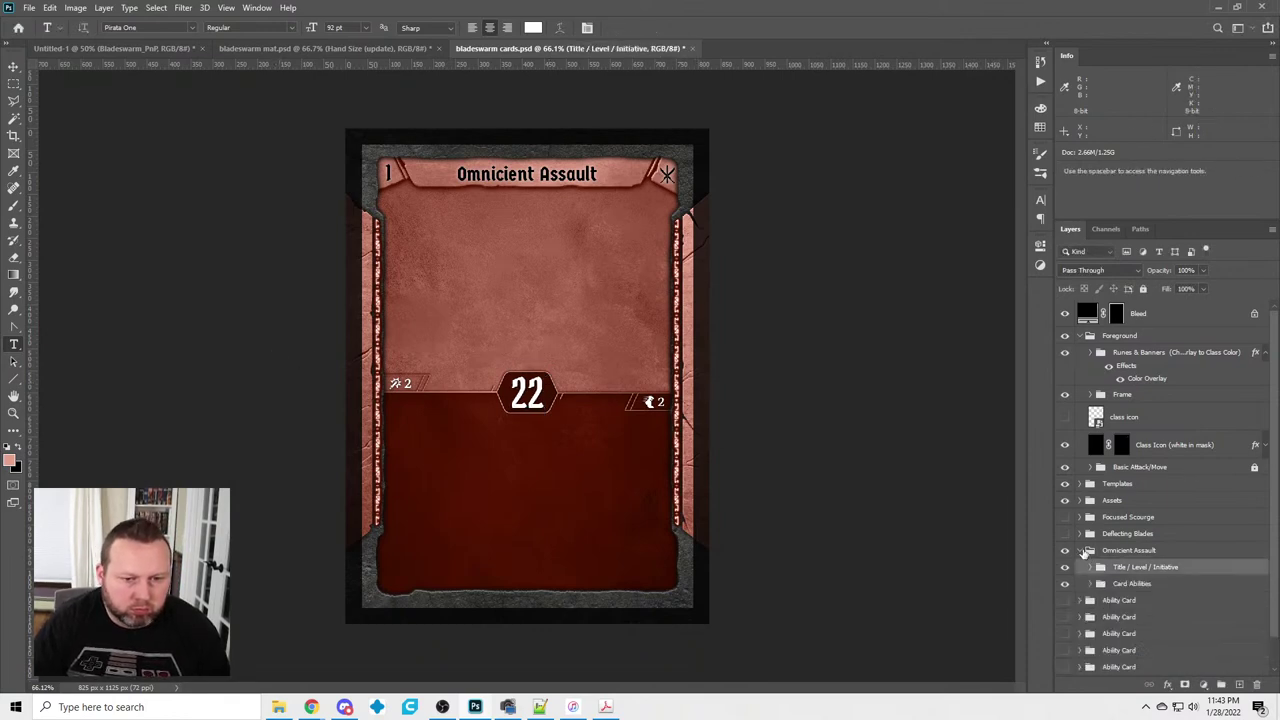
left_click(1087, 551)
left_click(1065, 550)
left_click(1065, 567)
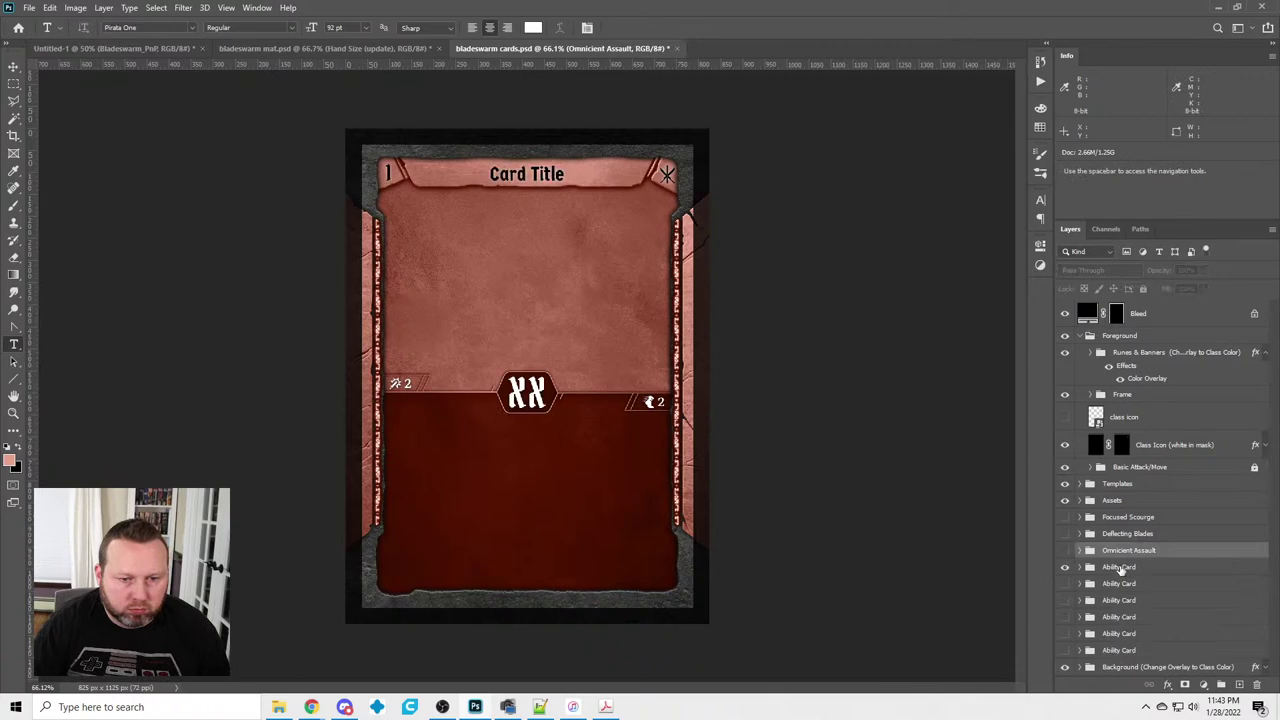
Rename the Ability Card group below Omnicient Assault as Hive Mind
double_click(1120, 567)
type("Hive Mind")
key("Return")
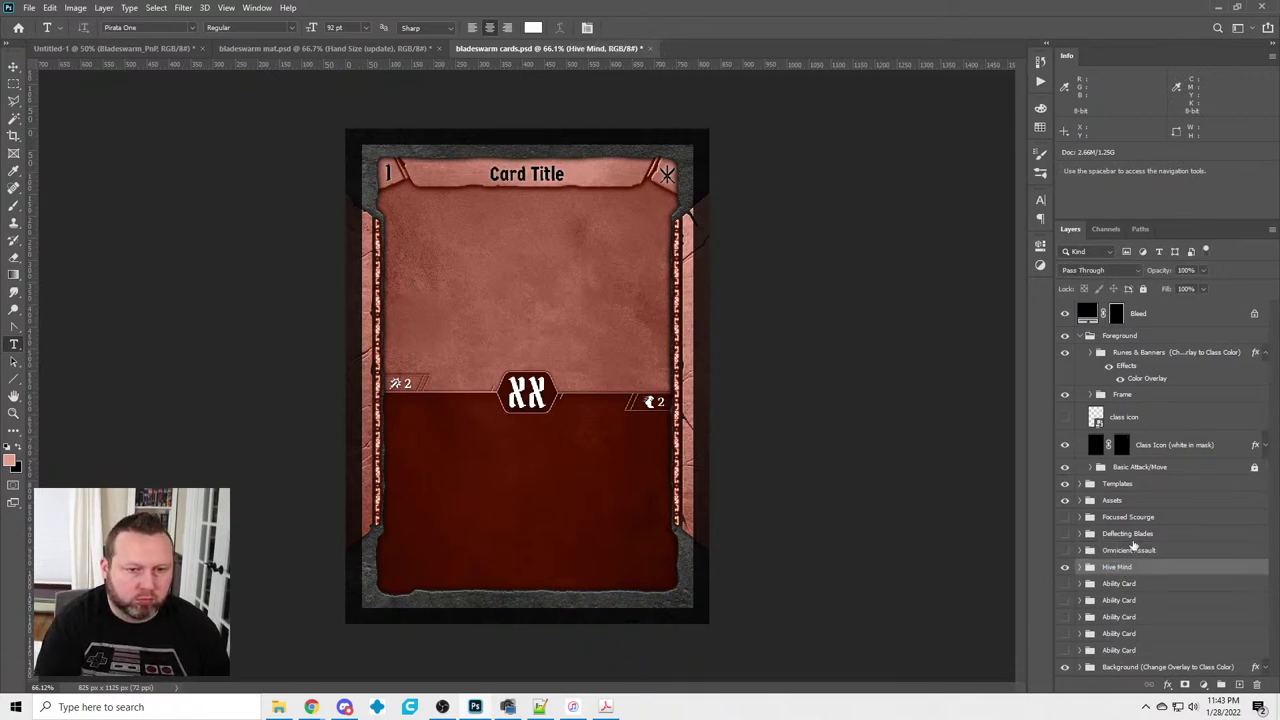
Set the card title to Hive Mind and the initiative to 05
triple_click(528, 176)
type("Hive Mind")
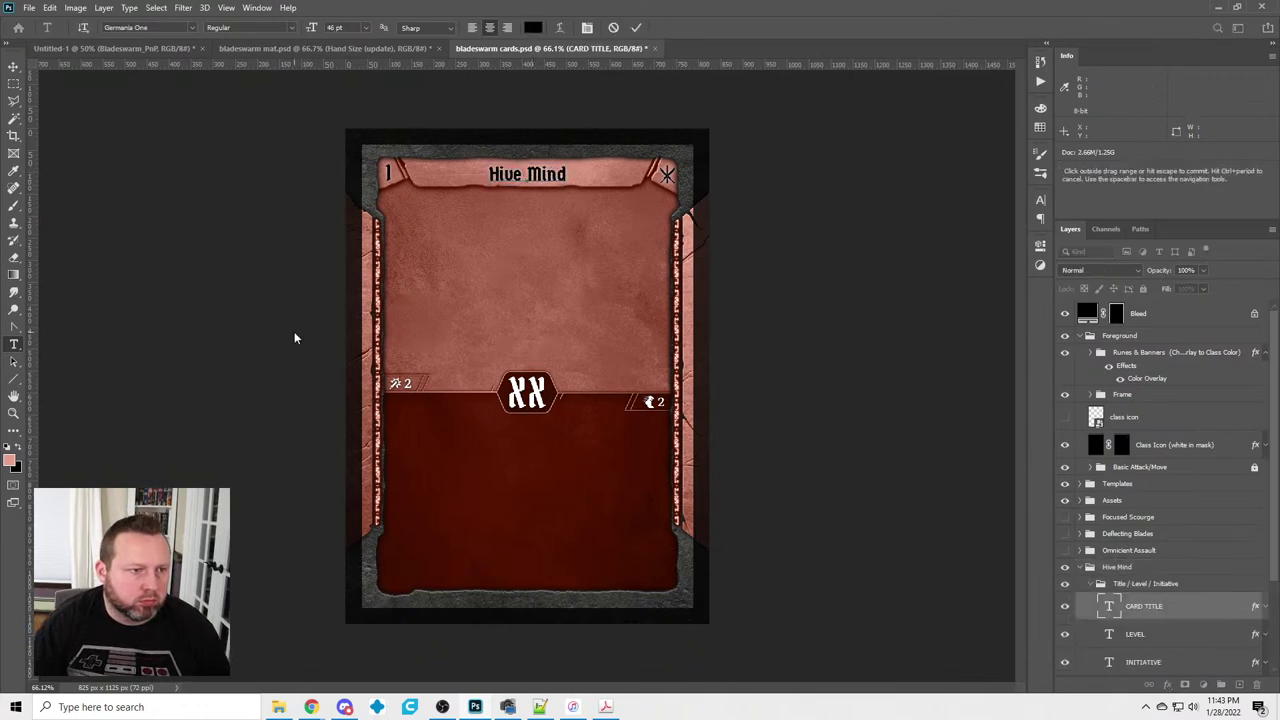
left_click(528, 393)
double_click(528, 395)
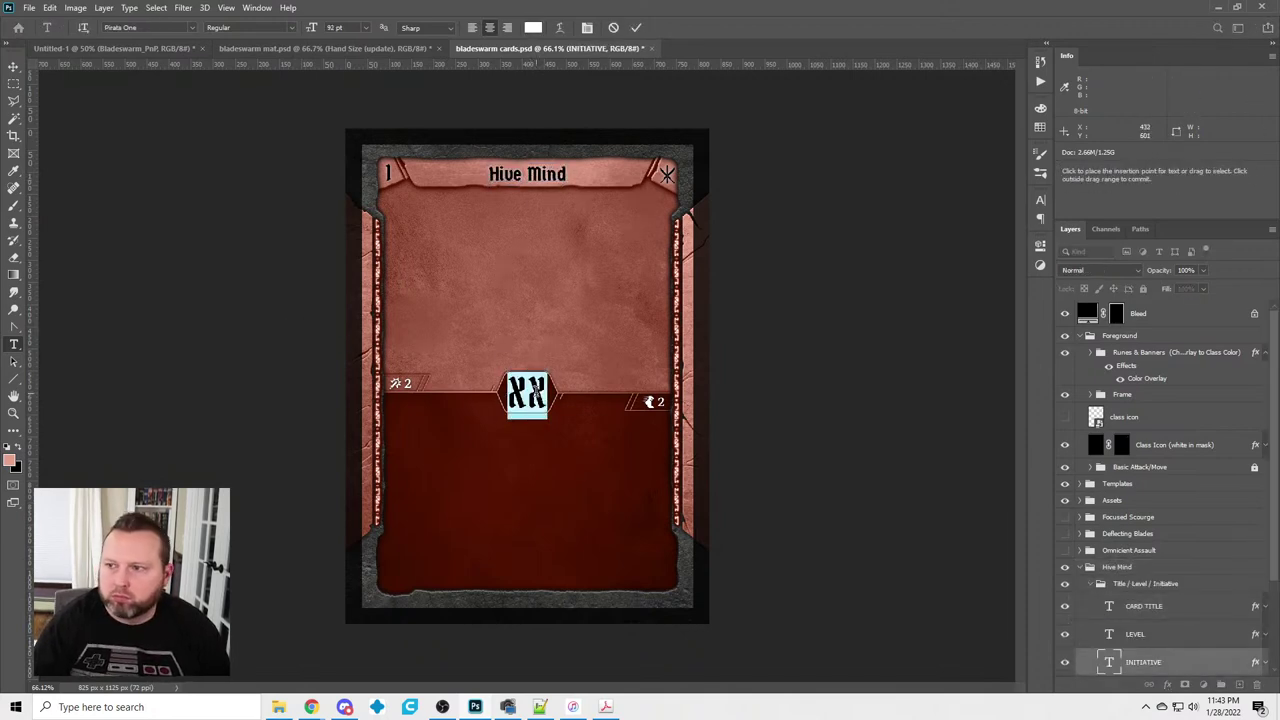
type("05")
left_click(279, 342)
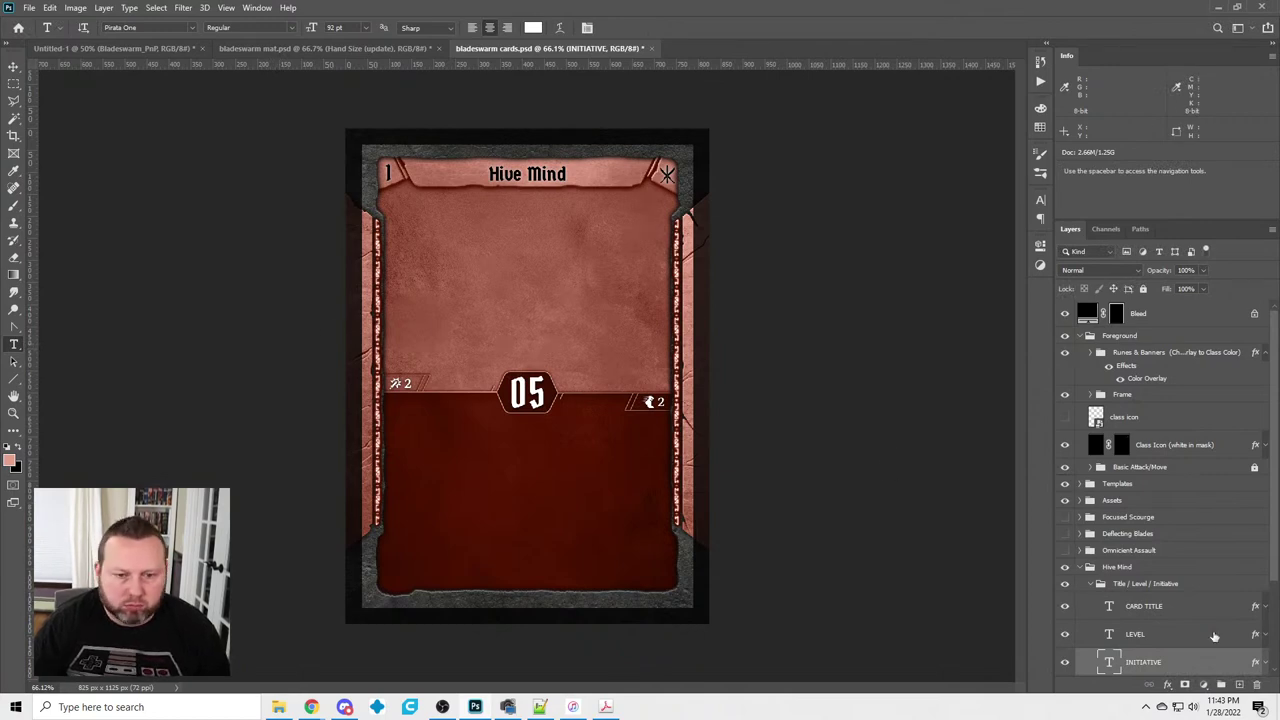
Collapse and hide the Hive Mind group, and show the Ability Card group directly below it
left_click(1080, 567)
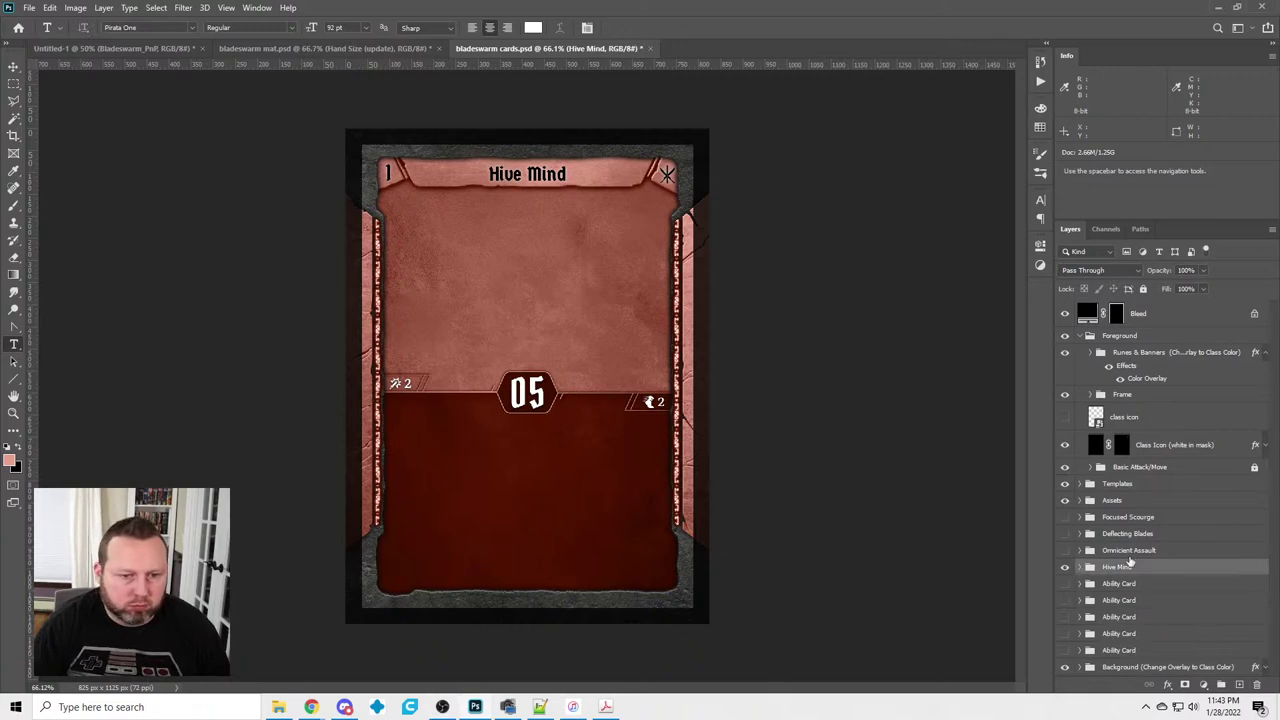
left_click(985, 488)
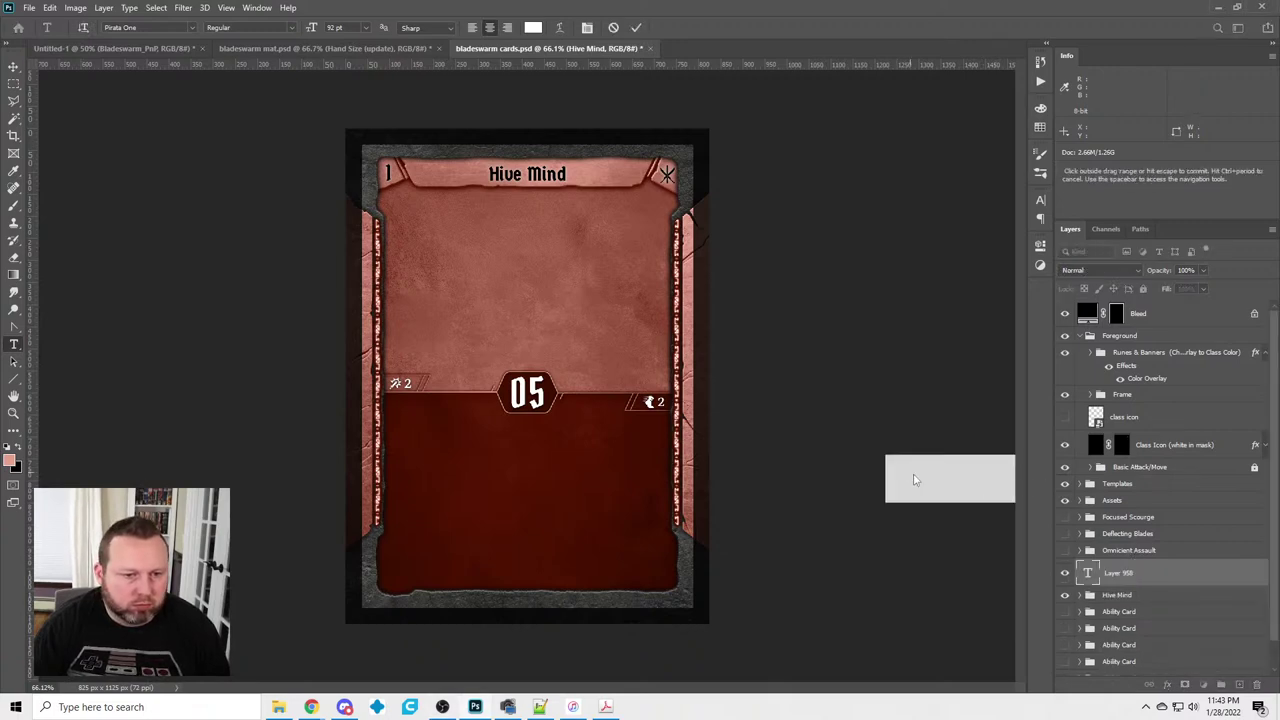
key("Escape")
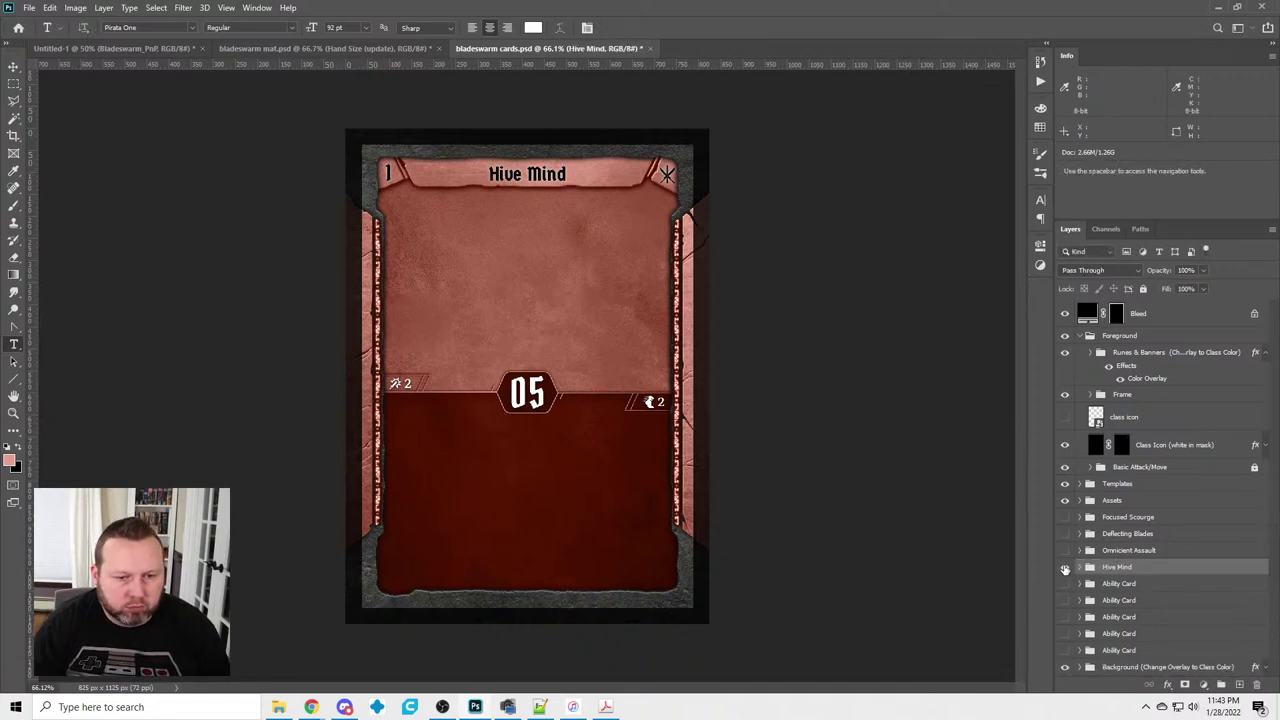
left_click(1064, 567)
left_click(1114, 585)
left_click(1064, 584)
Rename the Ability Card group below Hive Mind as Corrupting Parasites
double_click(1120, 584)
type("Corrupting Para")
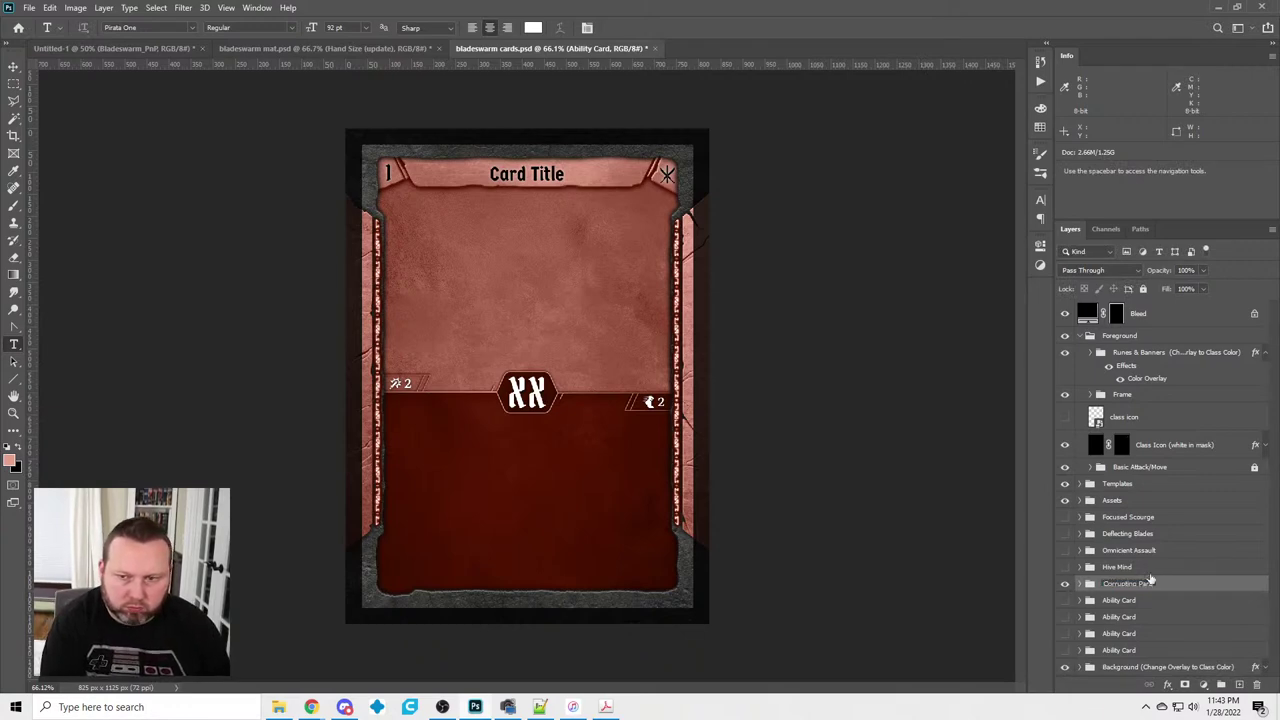
type("sites")
key("Return")
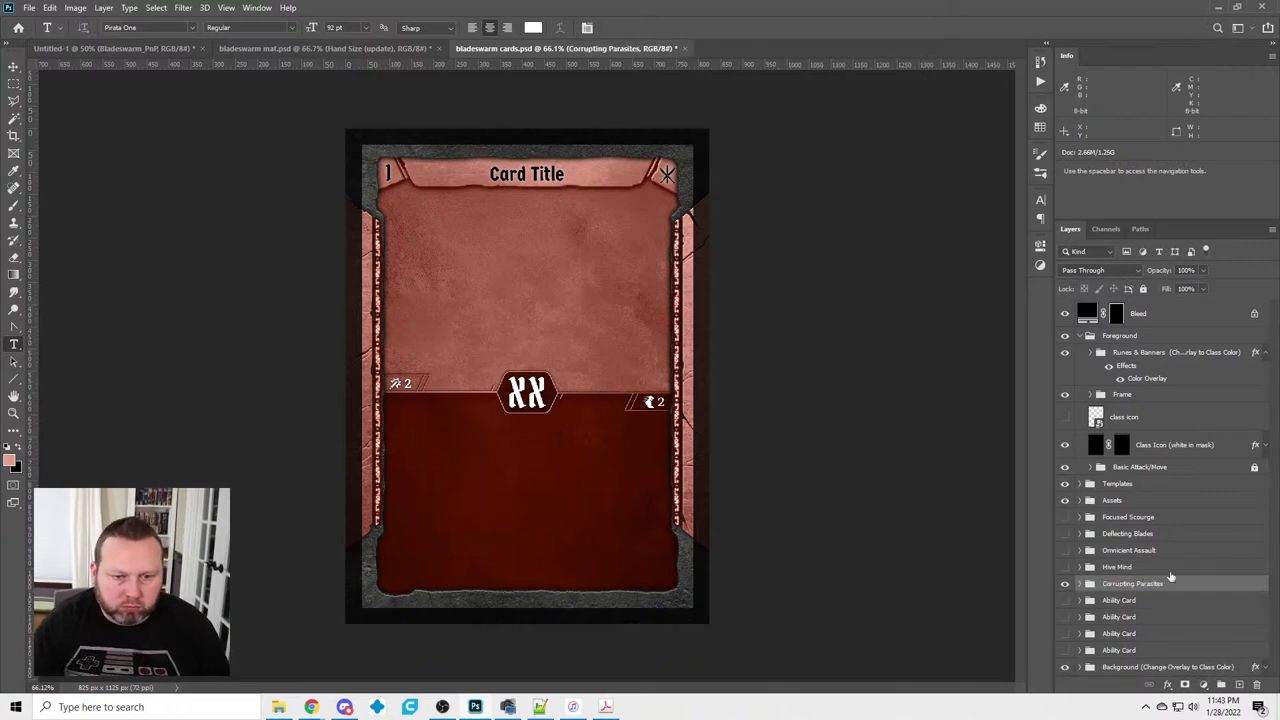
Copy the group name Corrupting Parasites into the card title and set the initiative to 97
double_click(1130, 586)
key("ctrl+c")
left_click(527, 174)
key("ctrl+a")
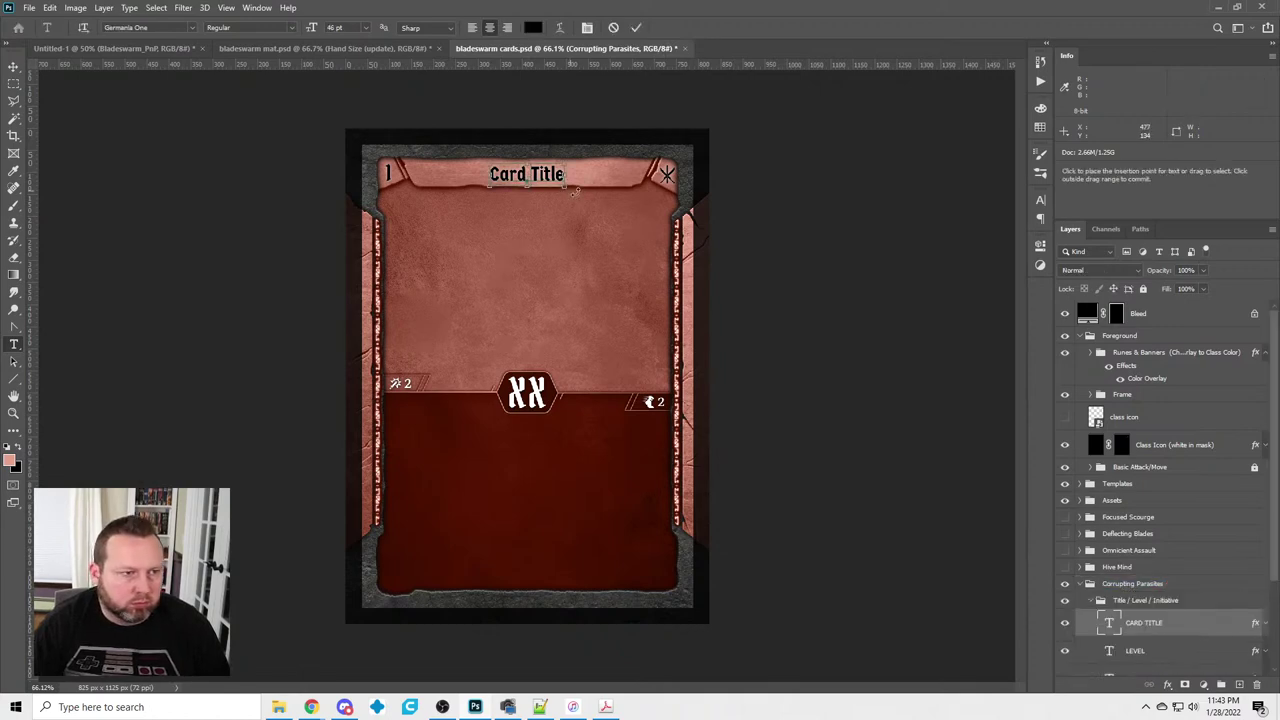
key("ctrl+v")
left_click_drag(506, 392, 555, 400)
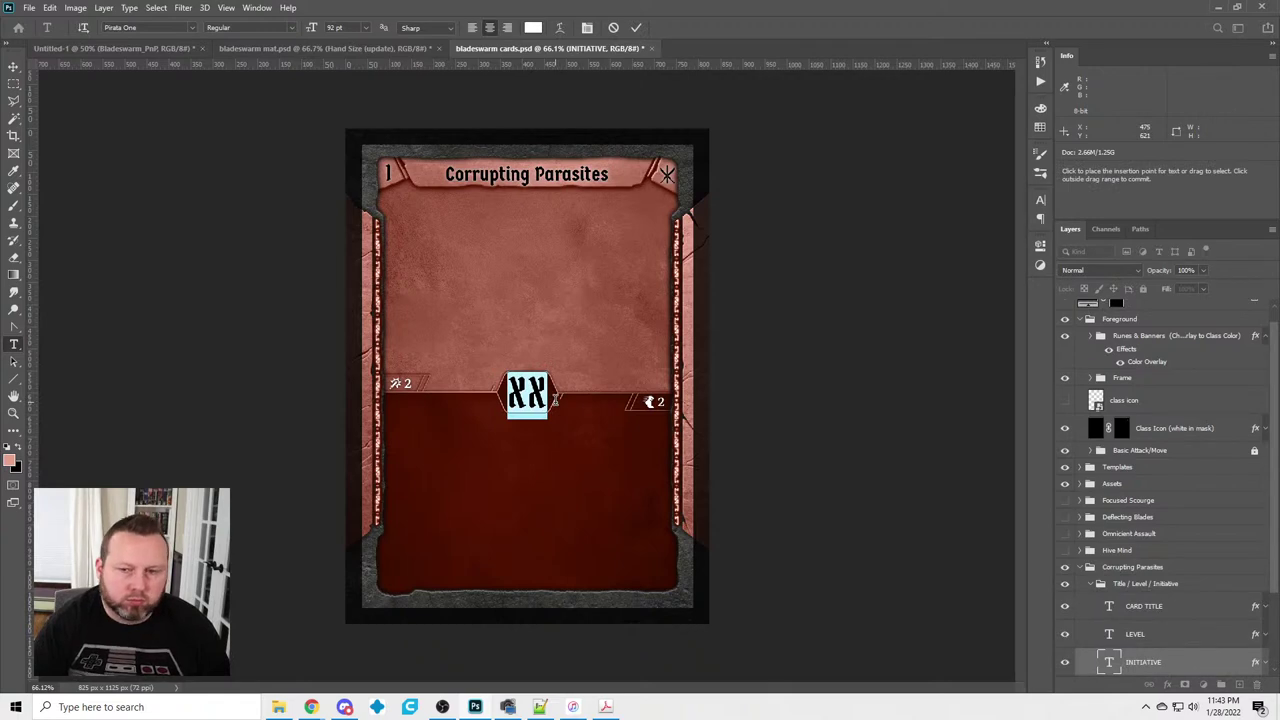
type("97")
key("ctrl+Return")
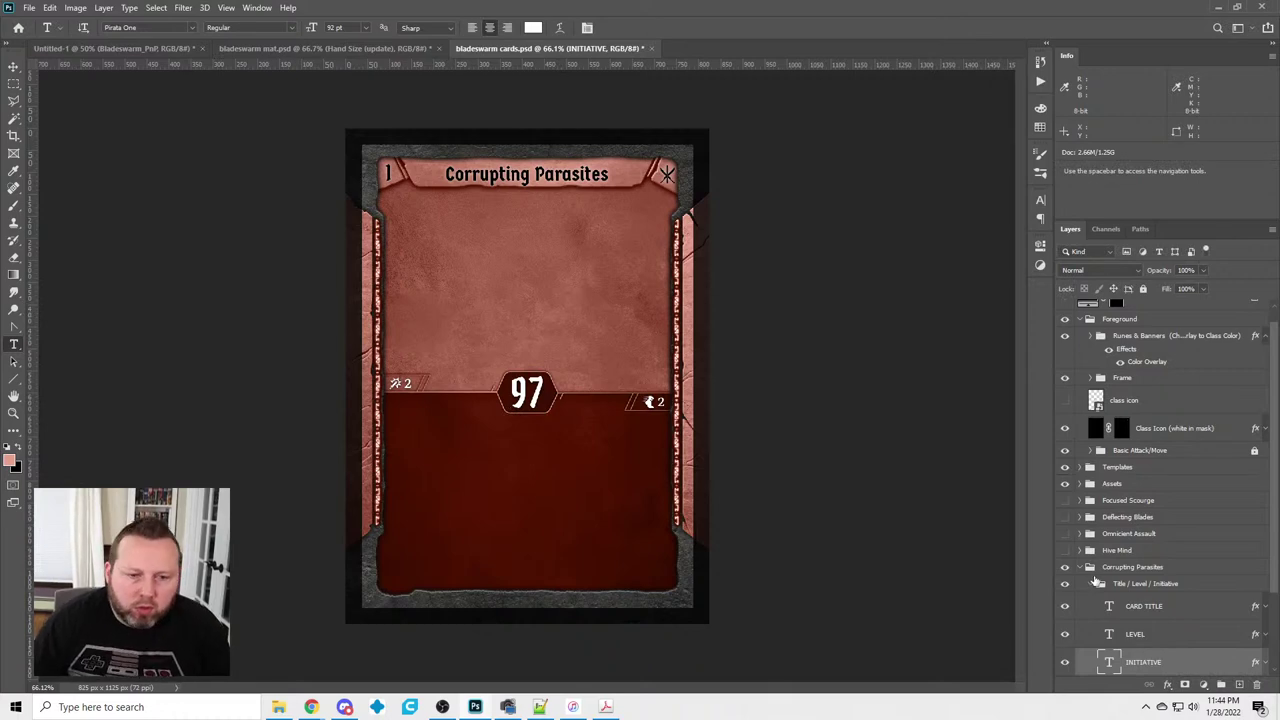
Collapse the Title / Level / Initiative group and the Corrupting Parasites group, and dismiss the iTunes notification
left_click(1094, 584)
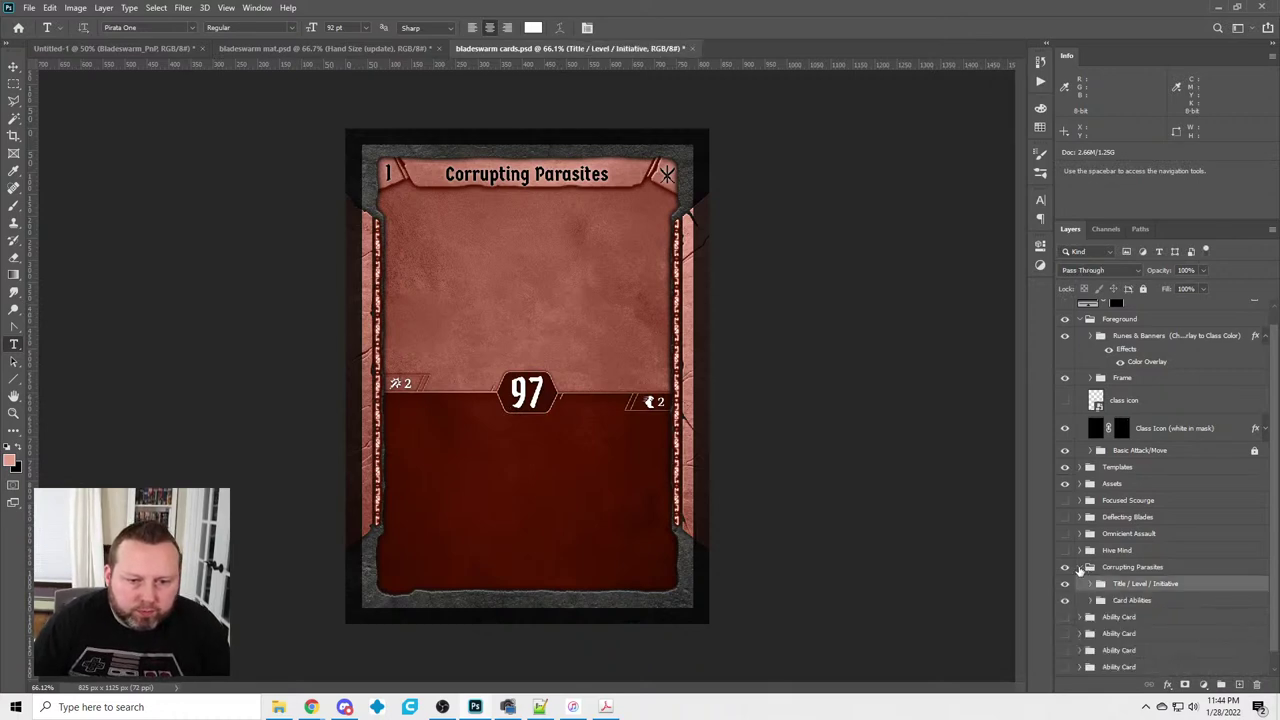
left_click(1080, 567)
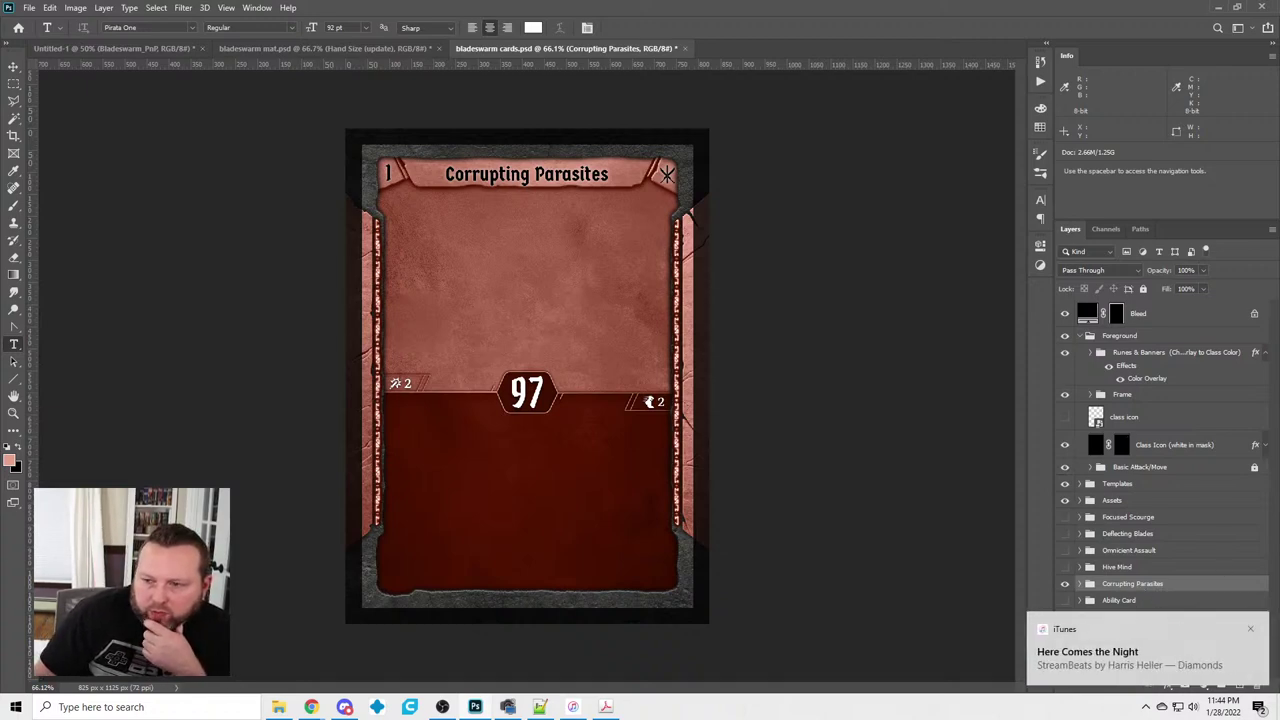
left_click(1250, 629)
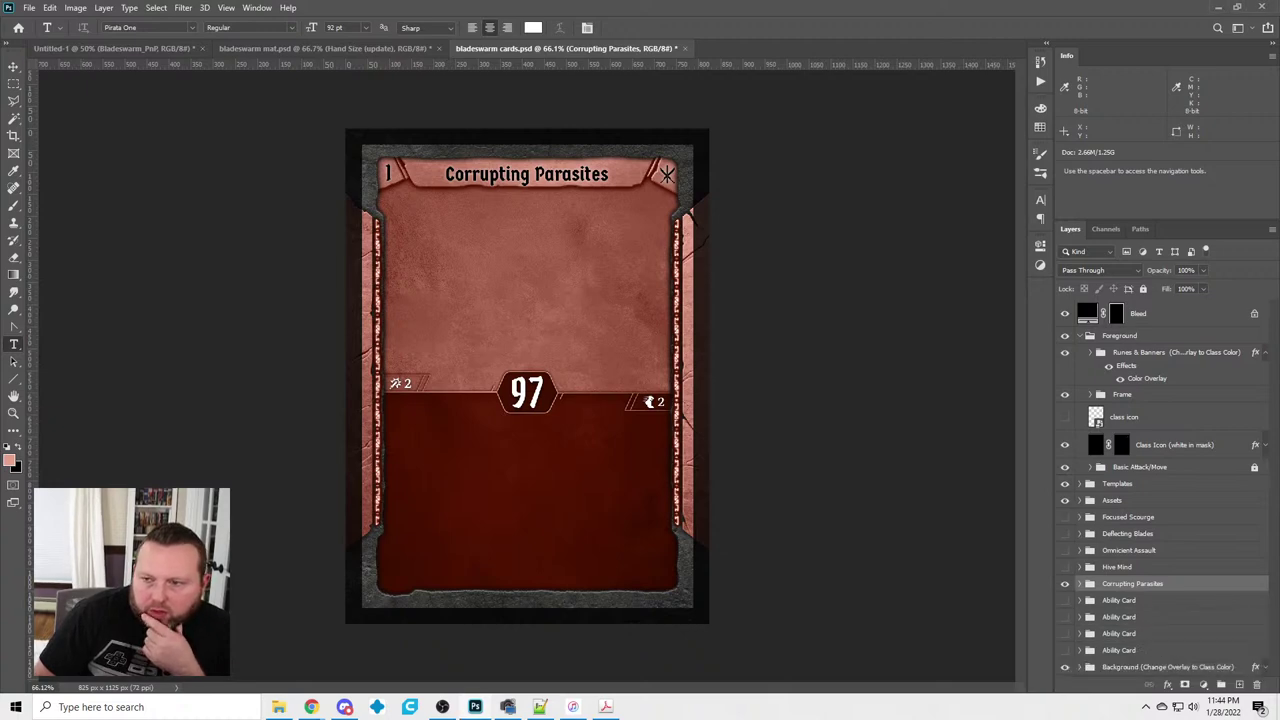
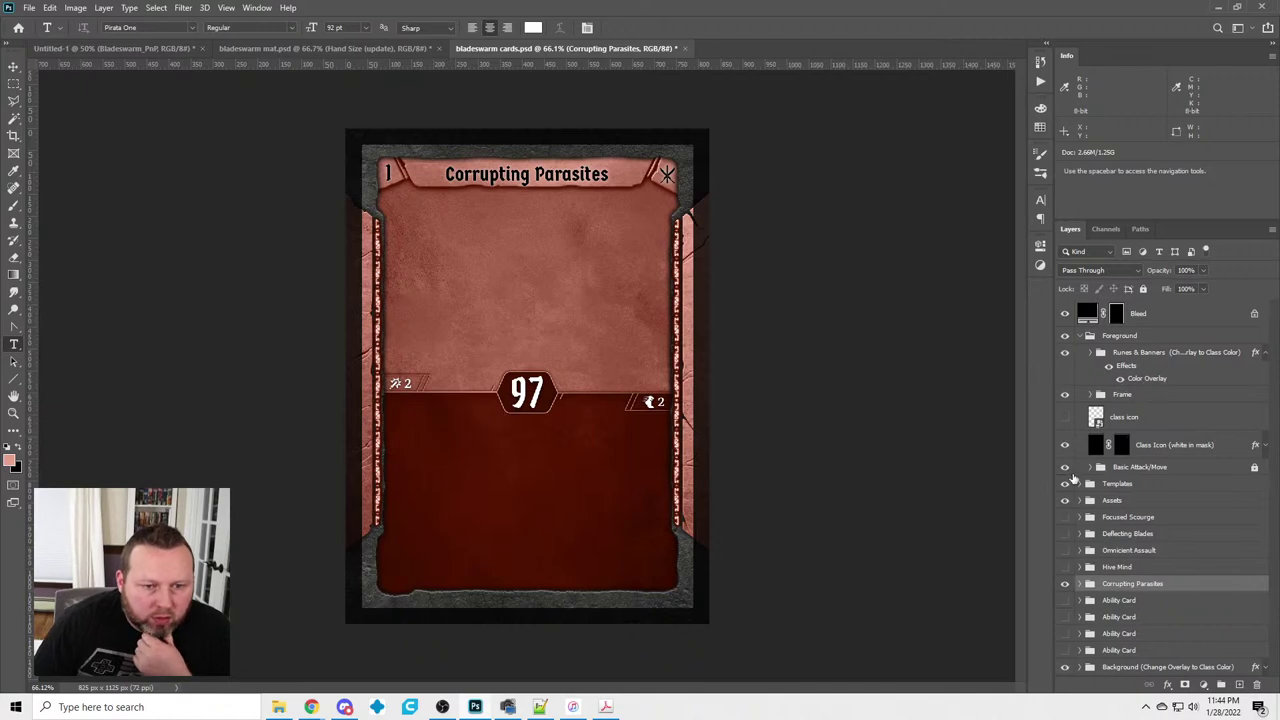
Expand the TOP group of SUMMON FRAME inside Templates and show its Big Attribute Box
left_click(1090, 484)
scroll(1090, 474, "down", 2)
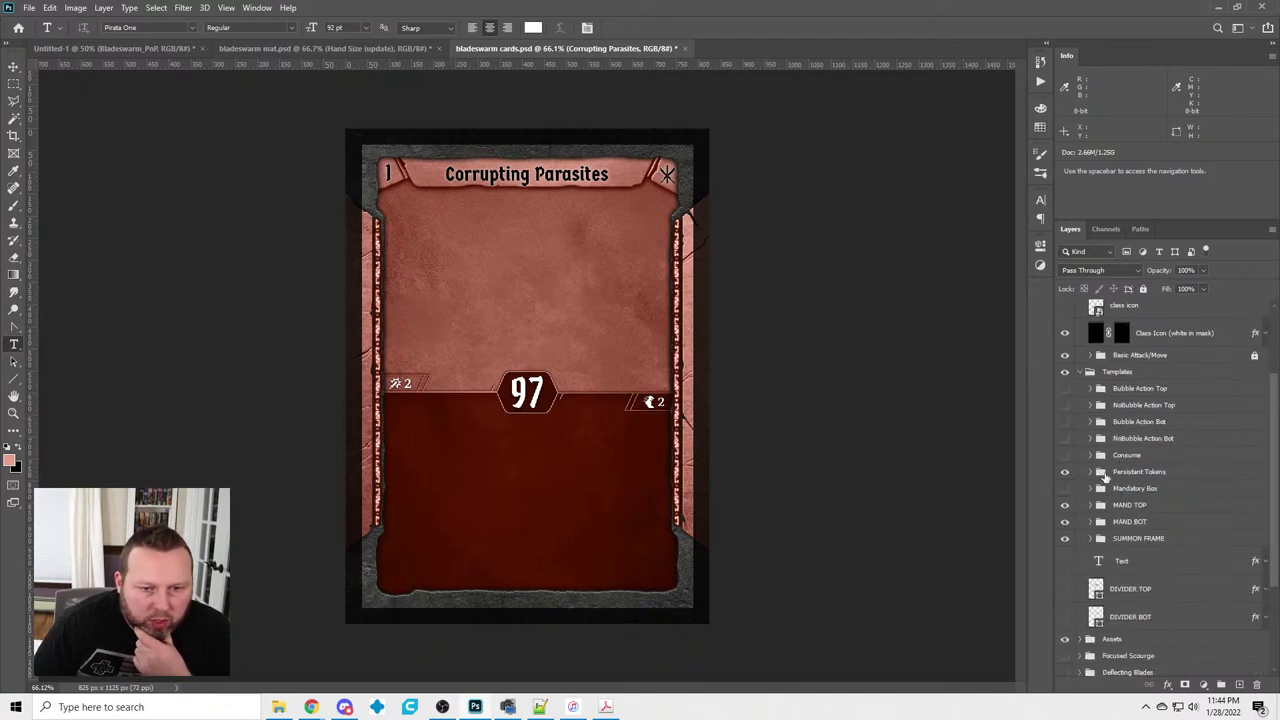
left_click(1091, 541)
scroll(1100, 430, "down", 2)
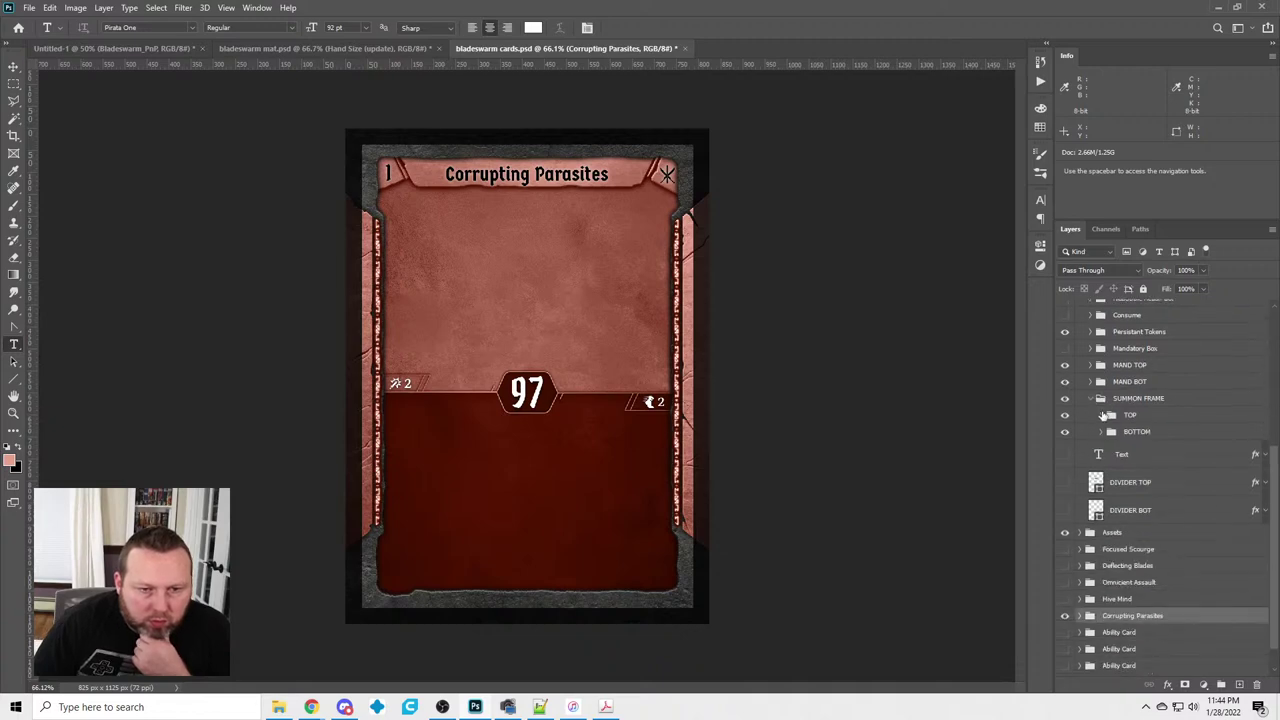
left_click(1102, 416)
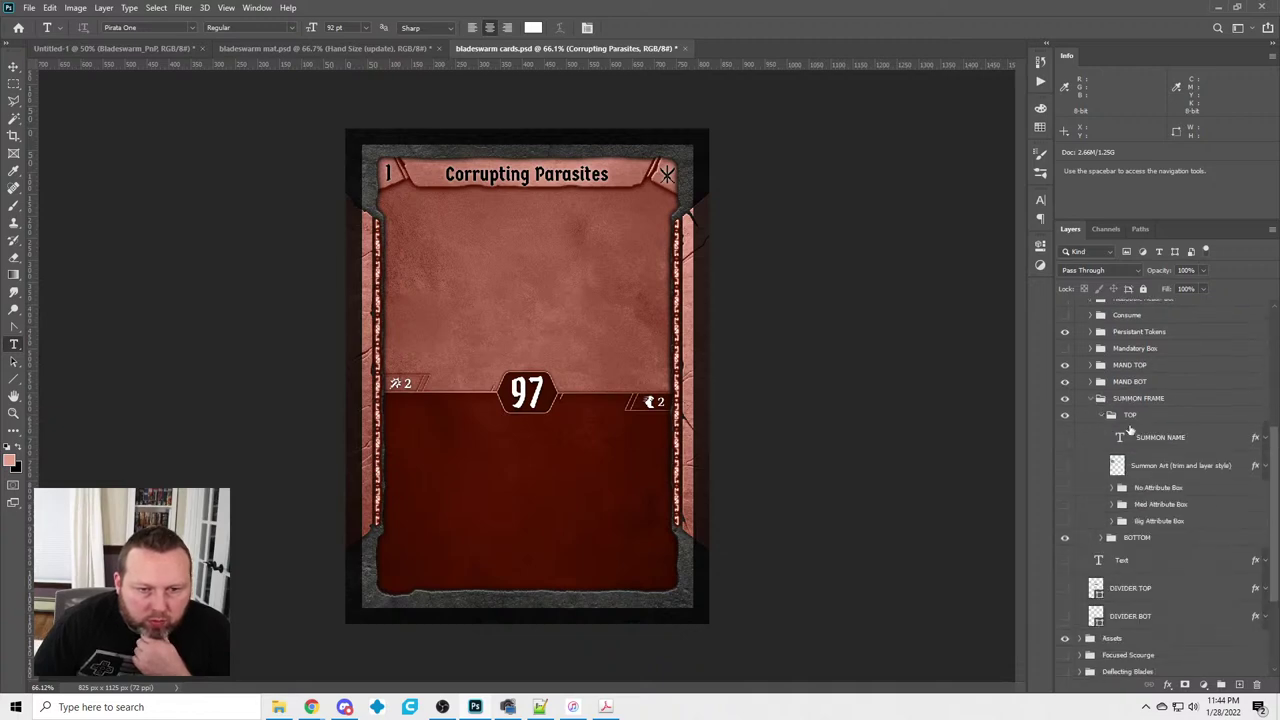
left_click(1065, 521)
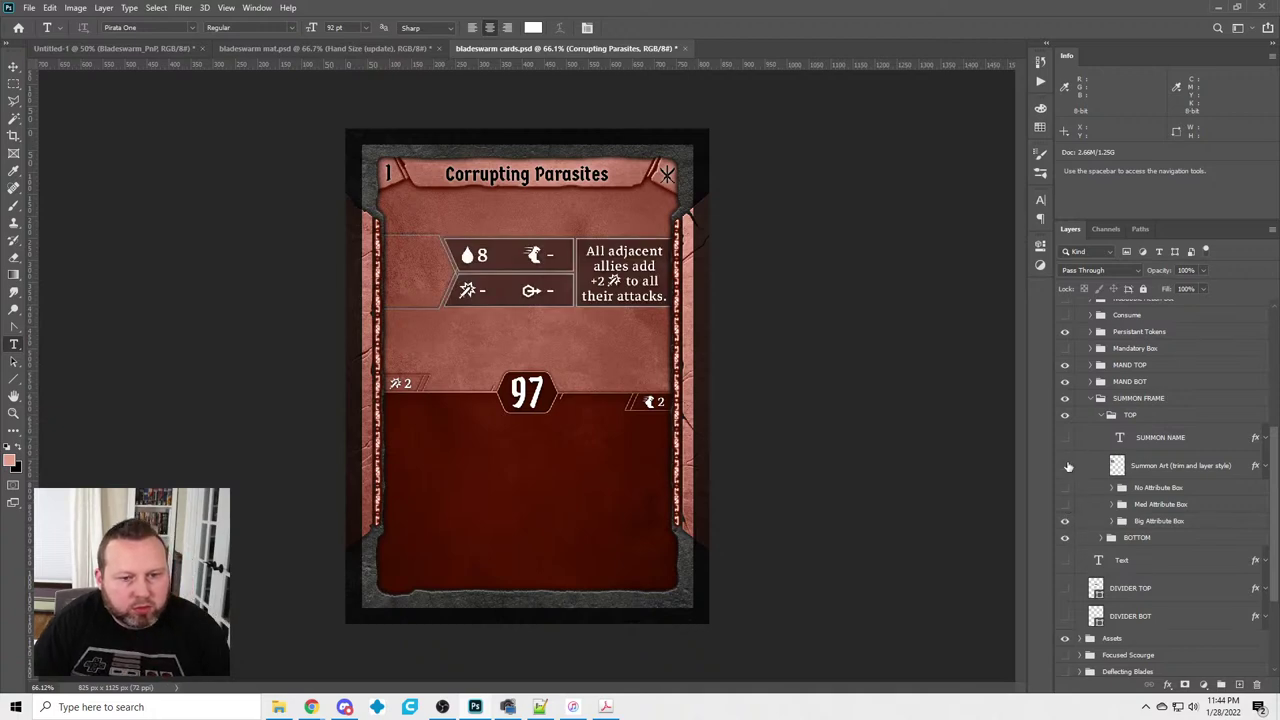
Change the colour overlay of the Big Attribute Box FRAME layer in the top summon frame template to the reddish-brown swatch
left_click(1091, 418)
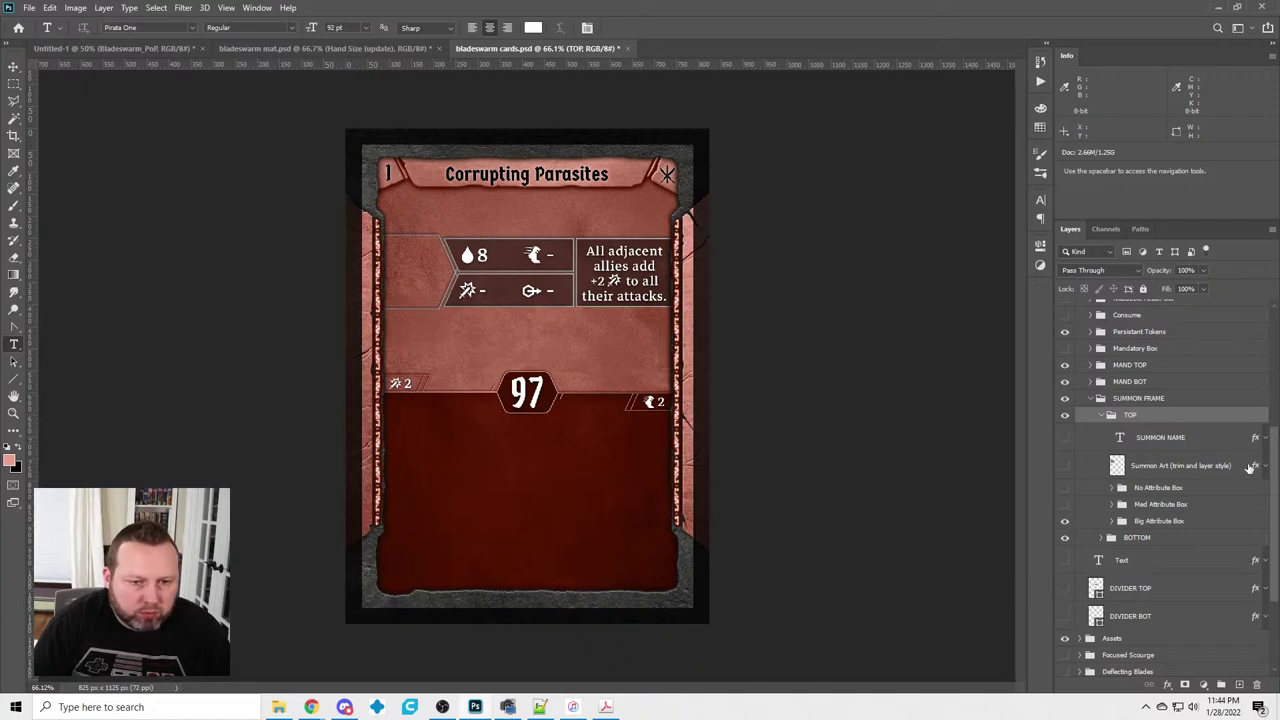
left_click(1111, 521)
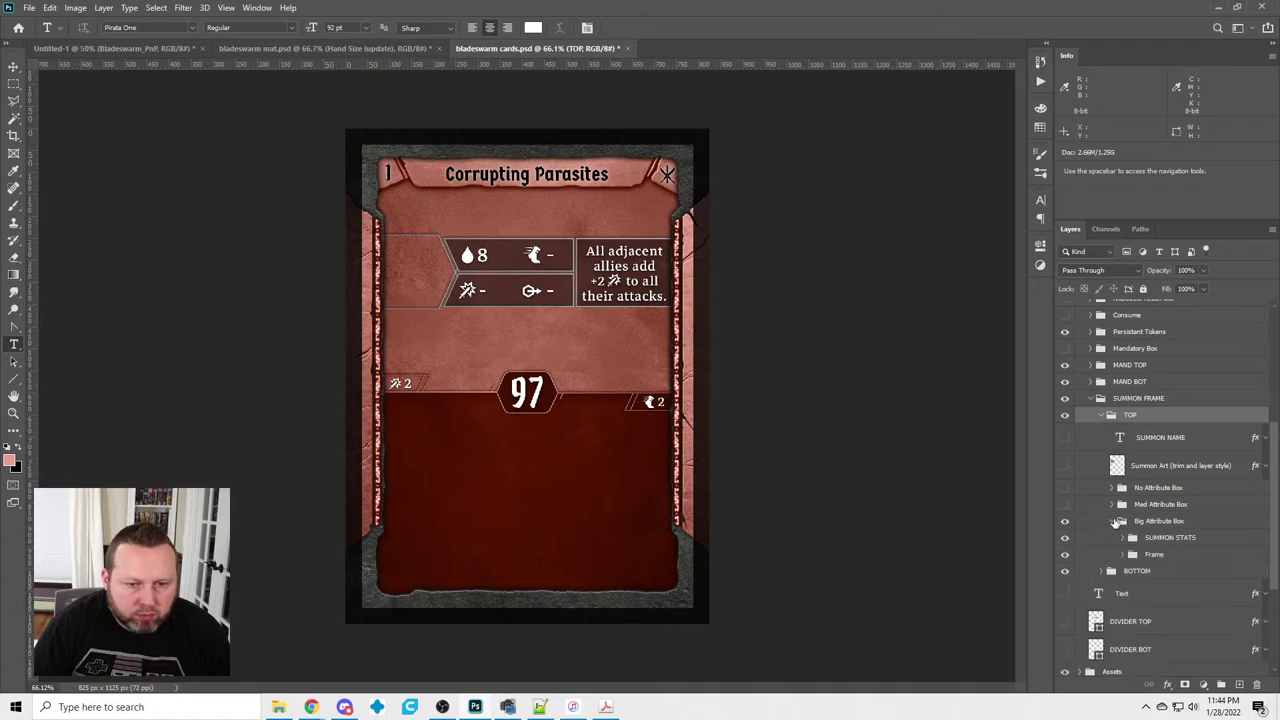
left_click(1123, 556)
scroll(1180, 450, "down", 4)
double_click(1202, 418)
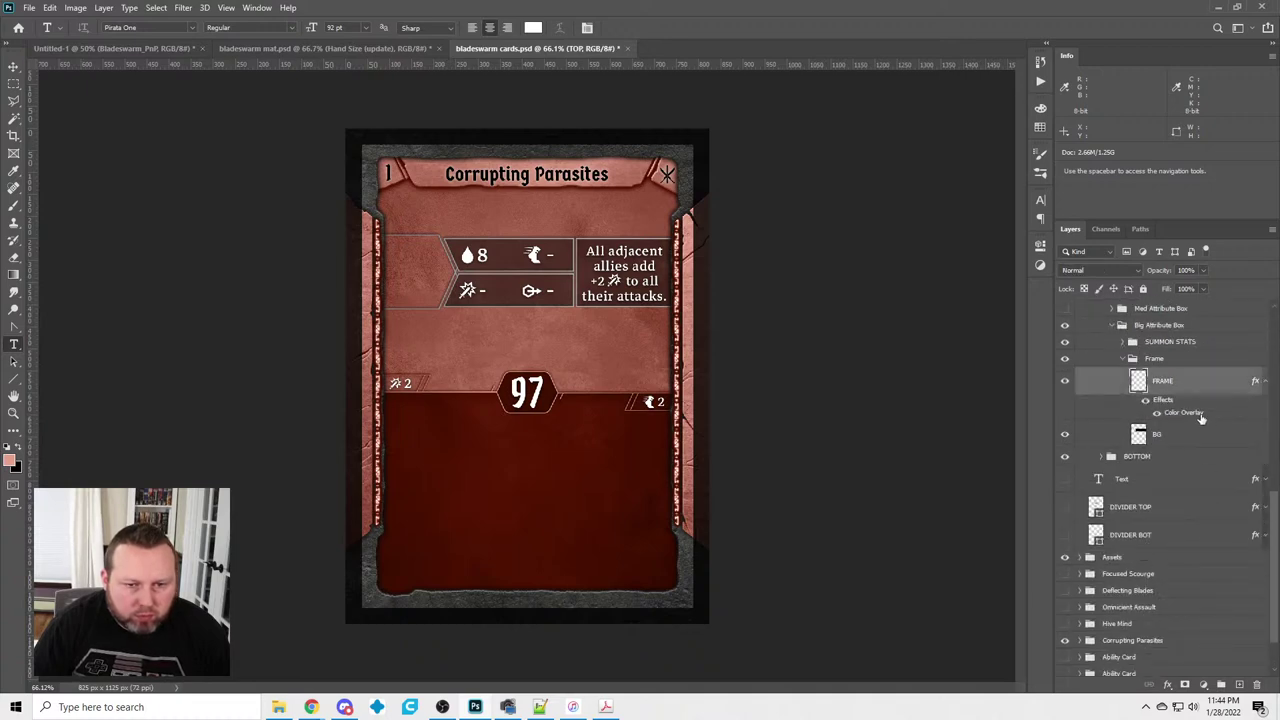
left_click(1043, 305)
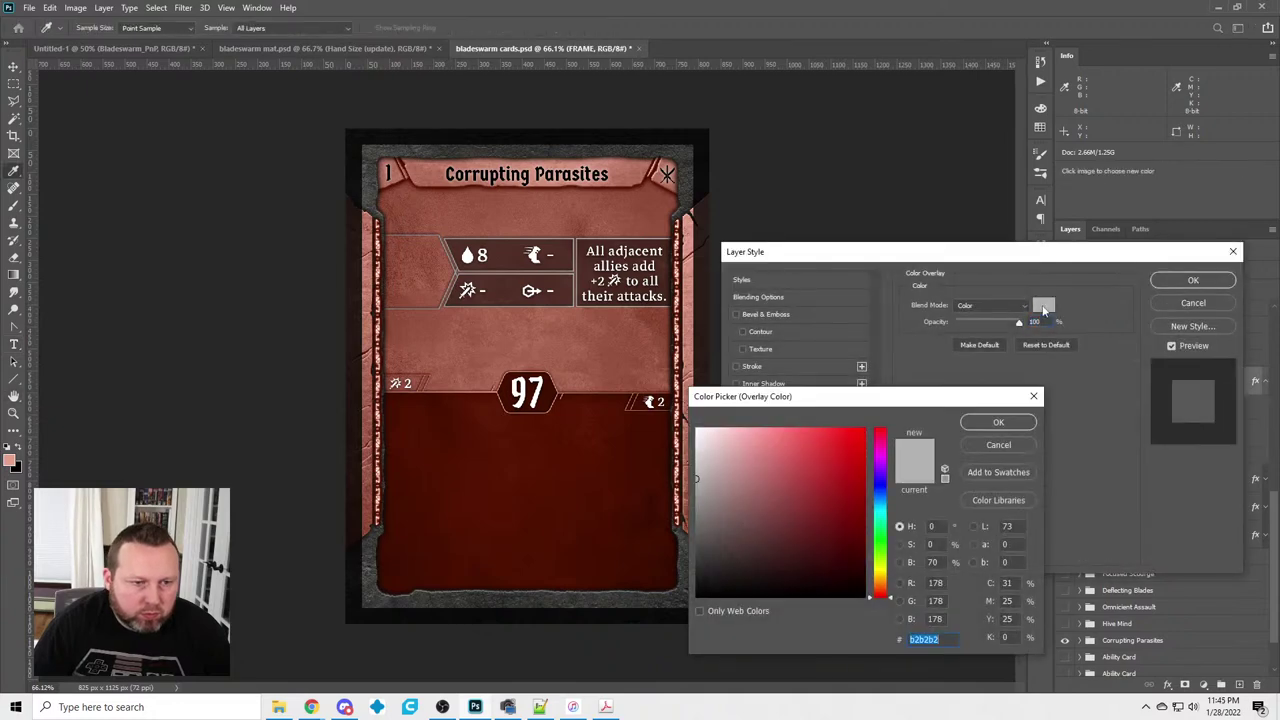
left_click(1040, 126)
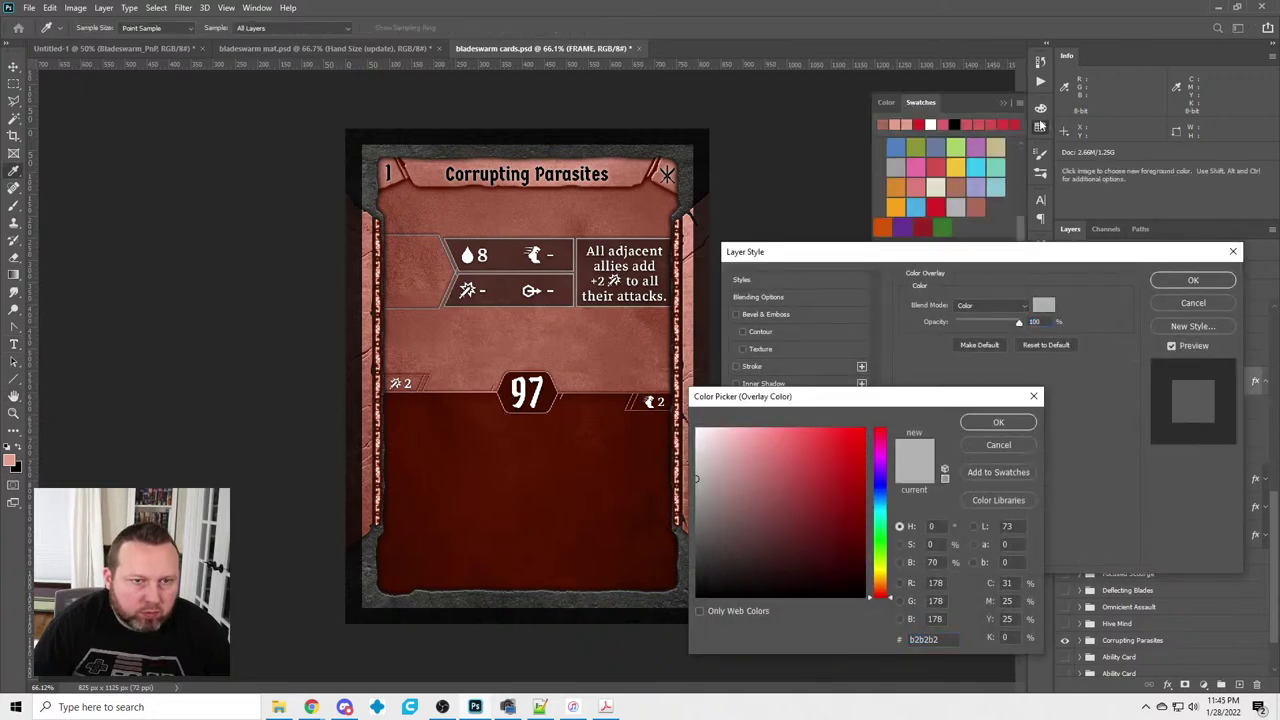
left_click(970, 208)
left_click(997, 422)
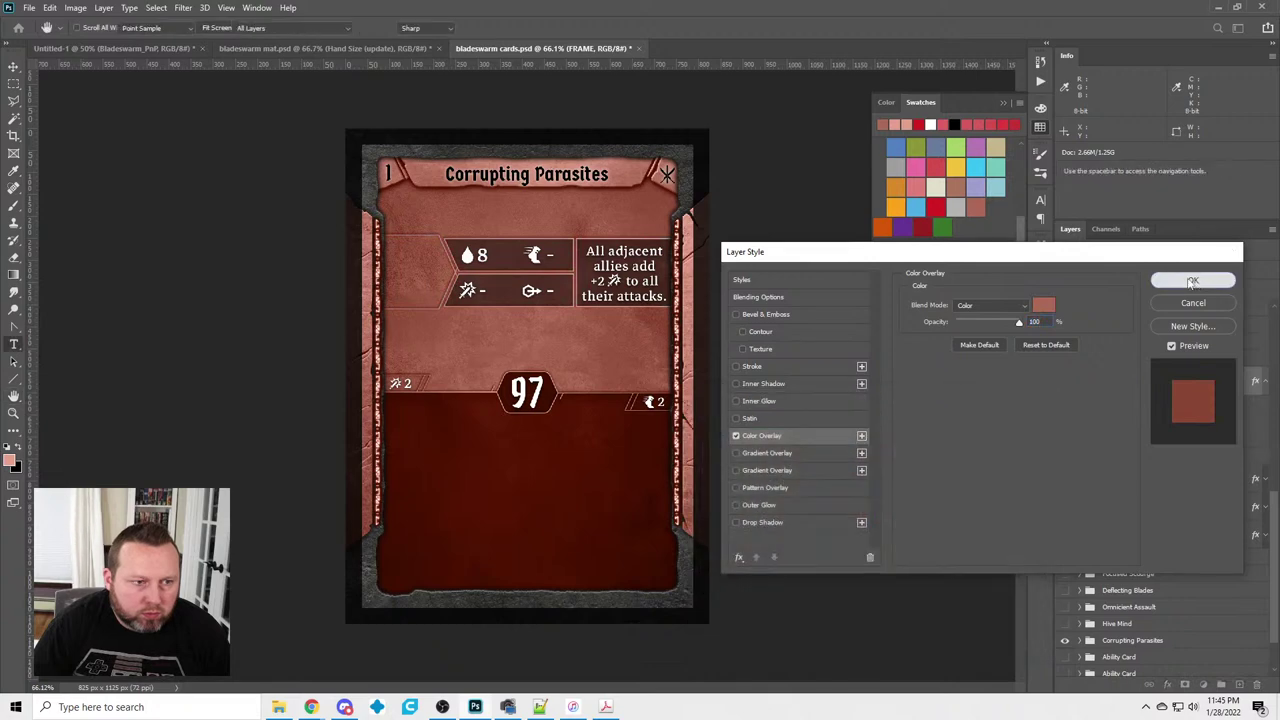
left_click(1193, 280)
Expand the Med Attribute Box frame group and copy the layer style of the Big Attribute Box FRAME layer
left_click(1128, 360)
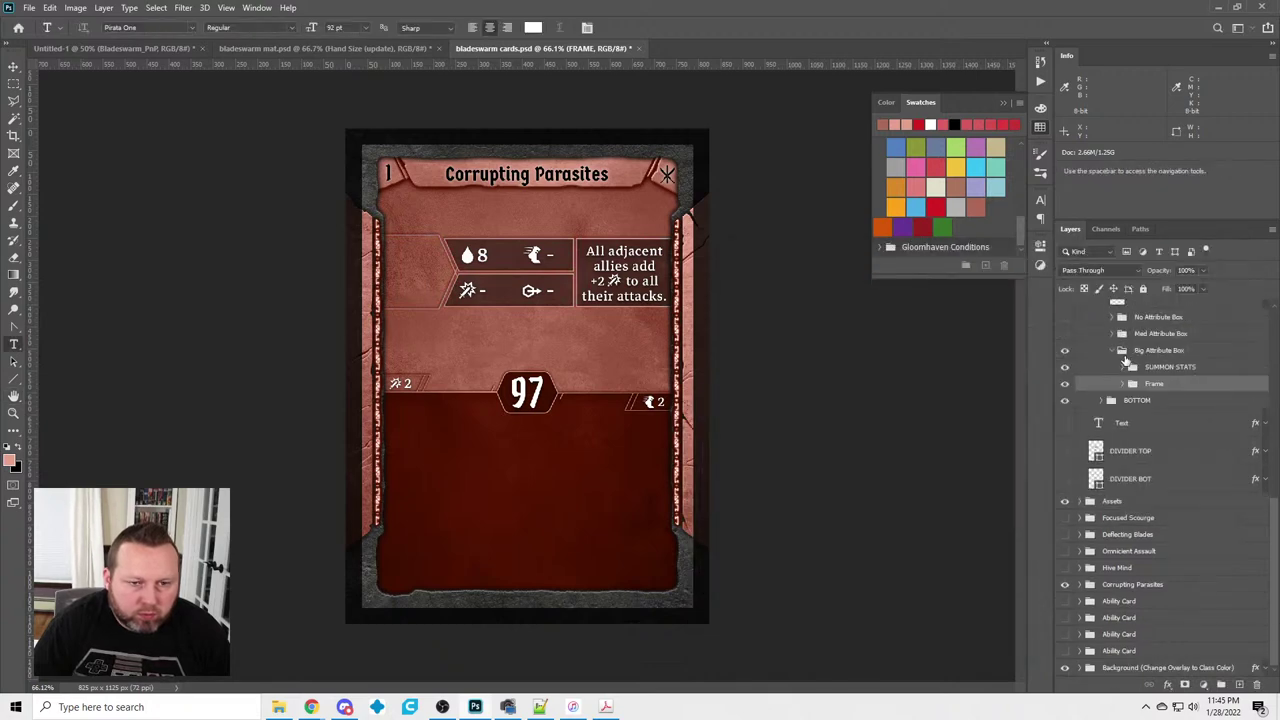
left_click(1112, 336)
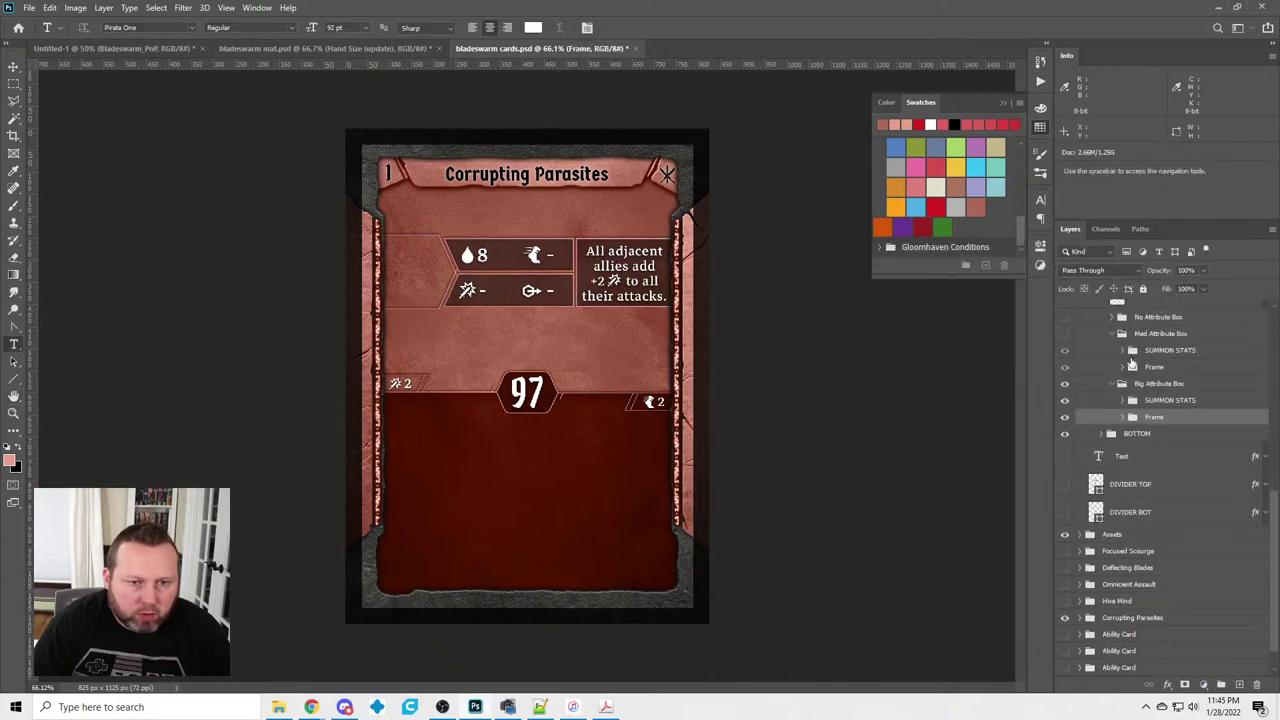
left_click(1133, 367)
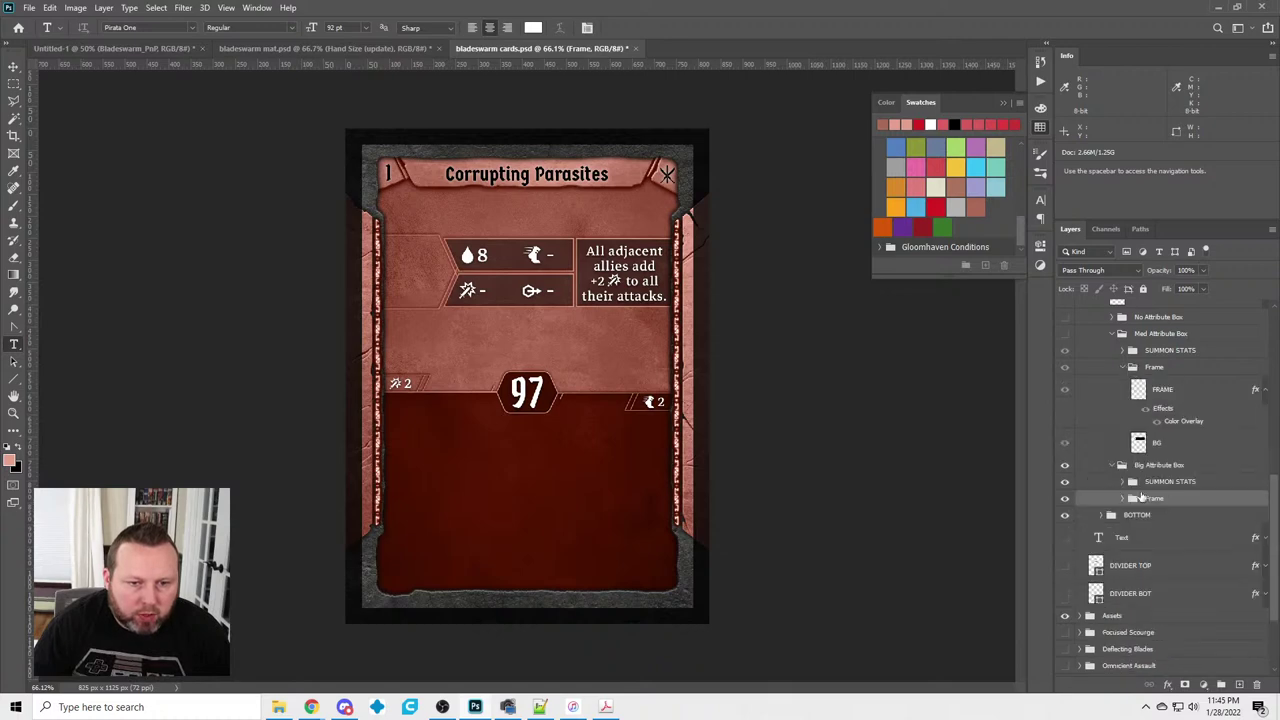
left_click(1122, 499)
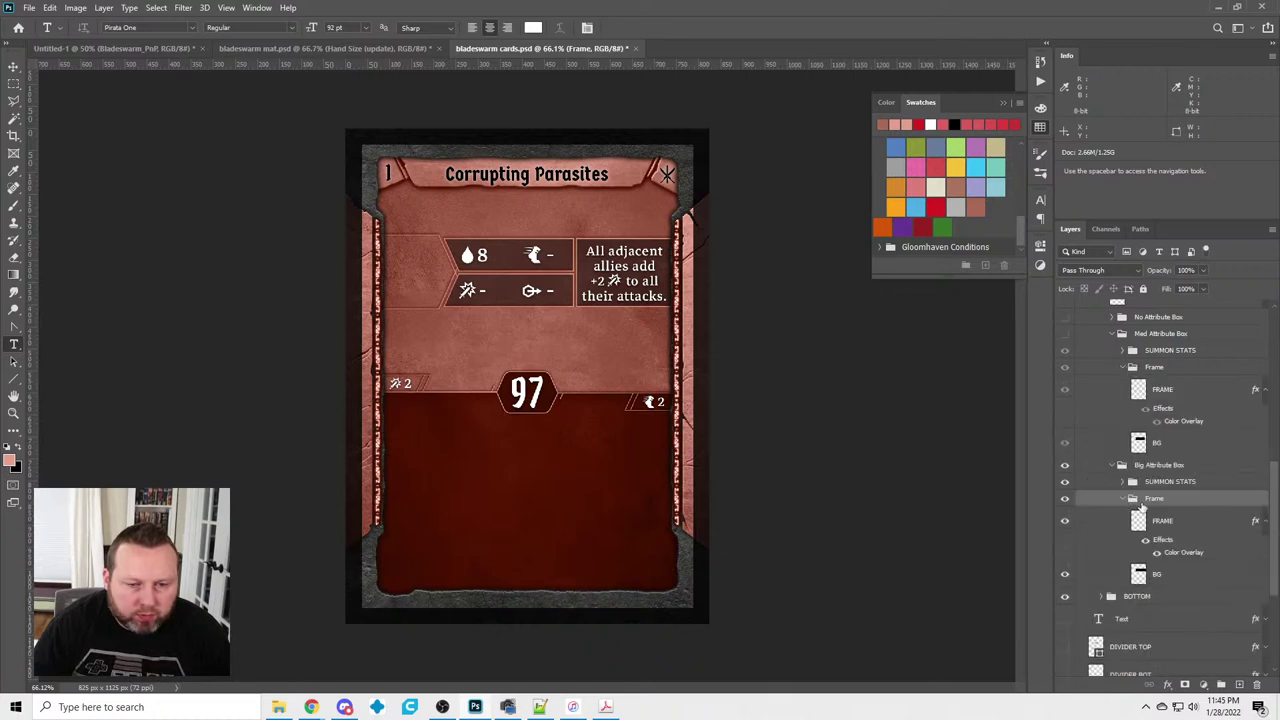
left_click(1266, 524)
right_click(1180, 518)
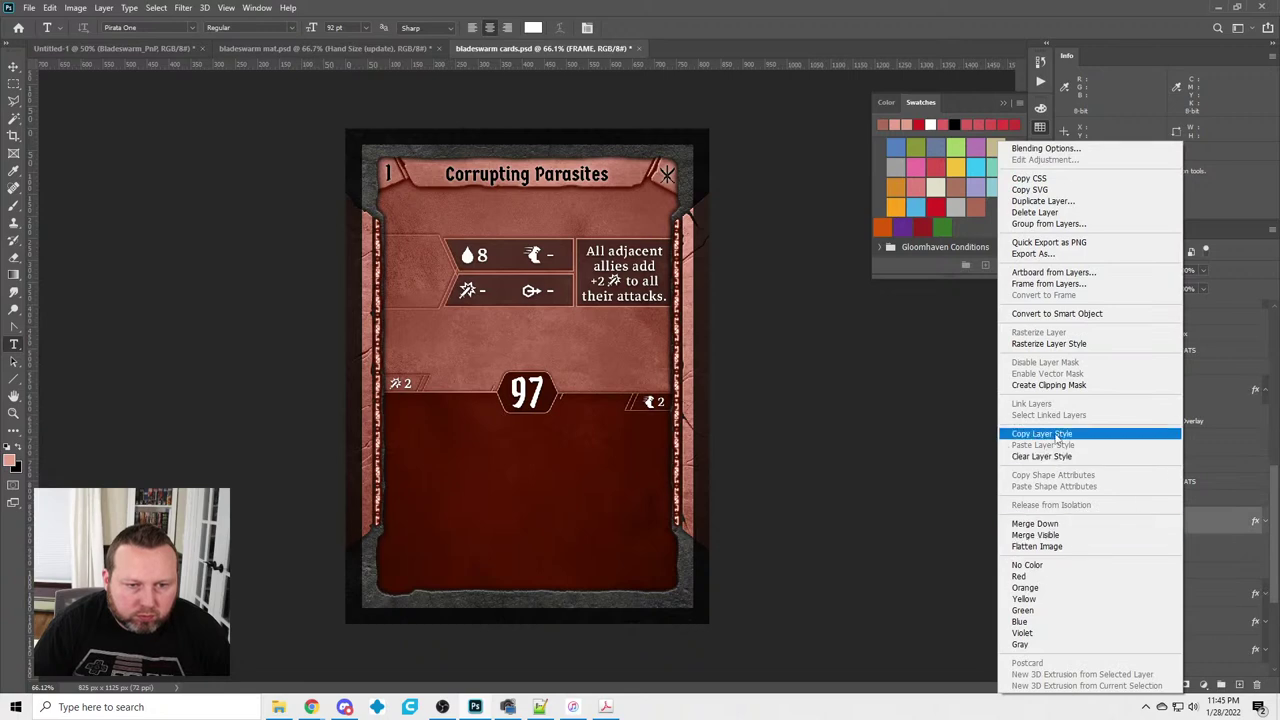
left_click(1140, 434)
Show the Med Attribute Box, paste the copied layer style onto its FRAME layer, and hide the box again
right_click(1176, 385)
left_click(1185, 386)
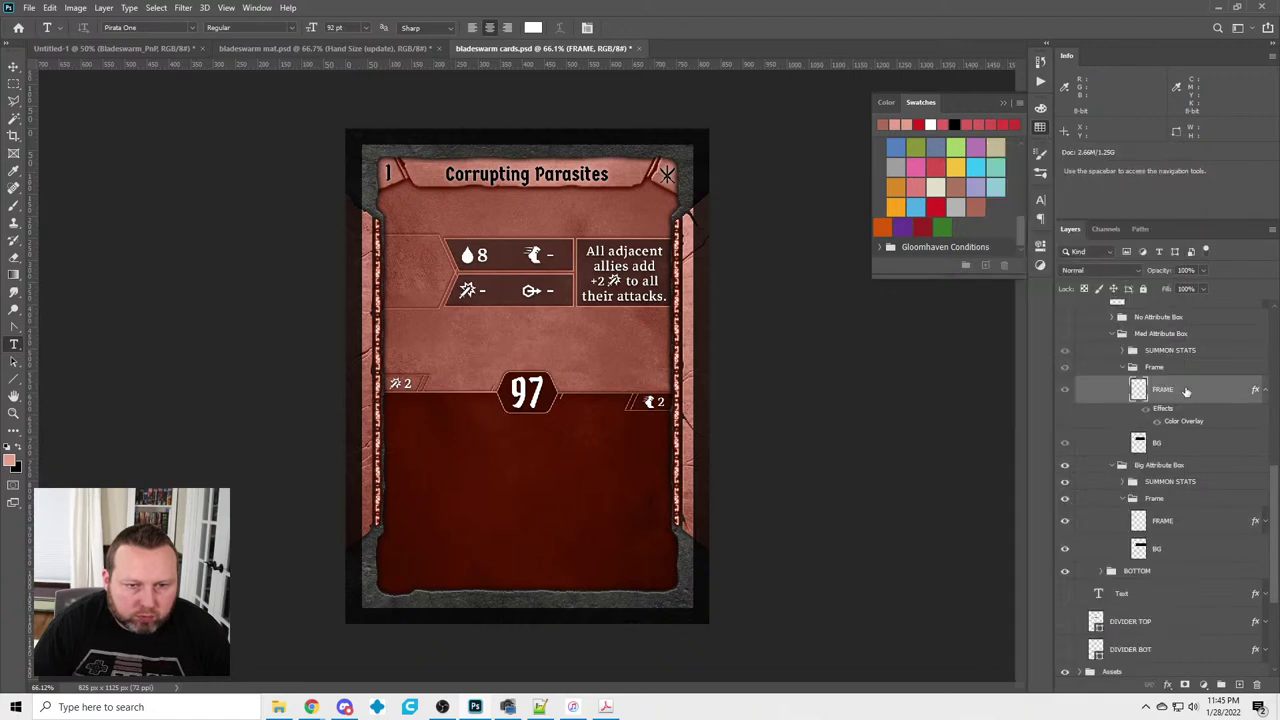
left_click(1065, 333)
right_click(1175, 388)
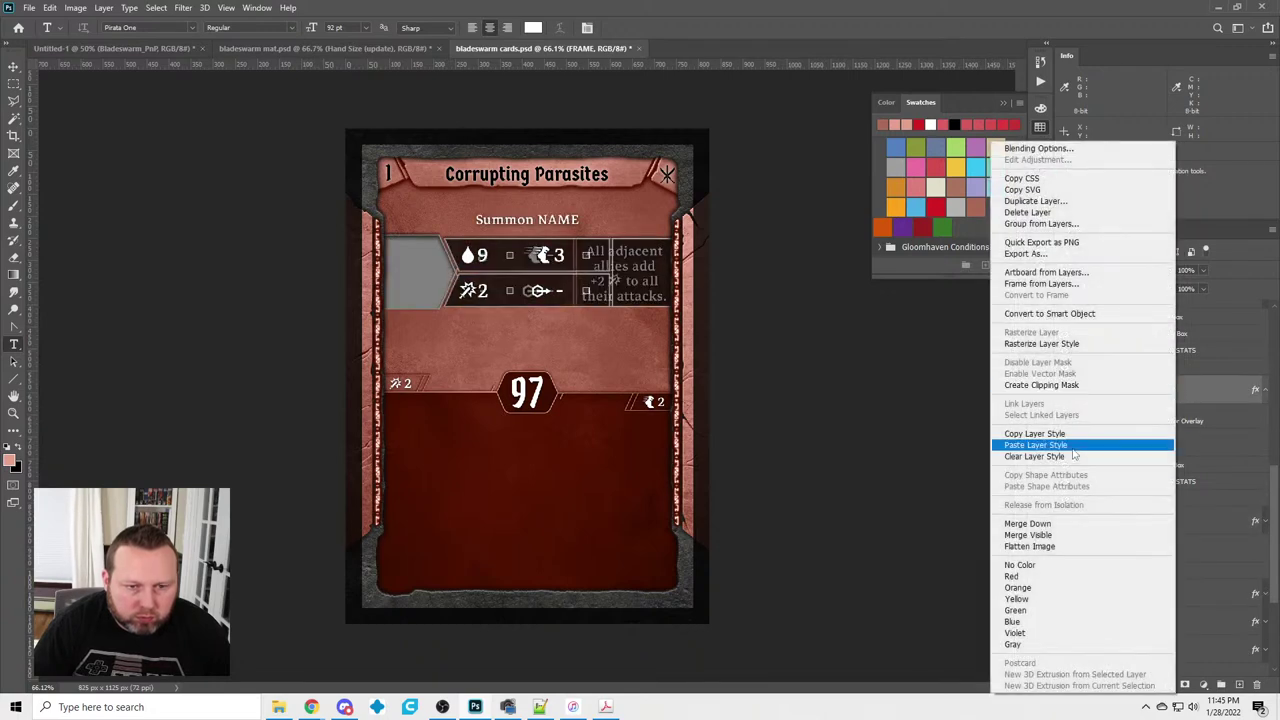
left_click(1070, 447)
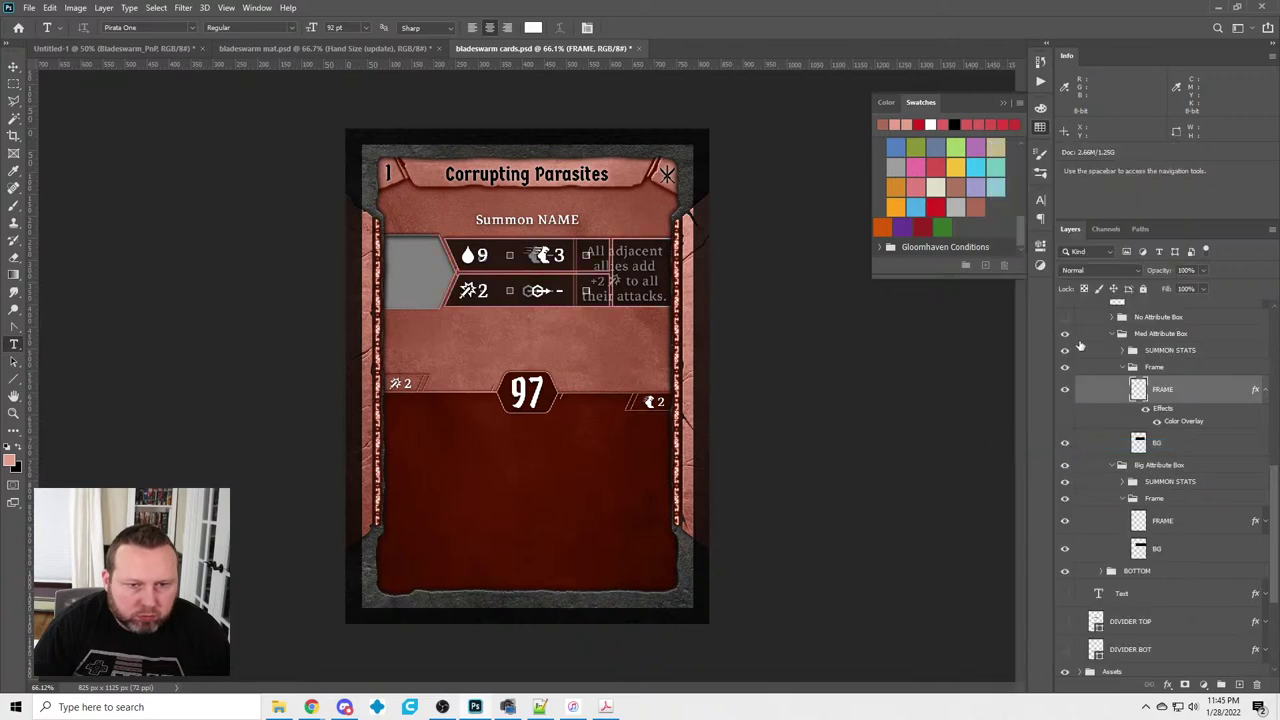
left_click(1122, 367)
left_click(1065, 333)
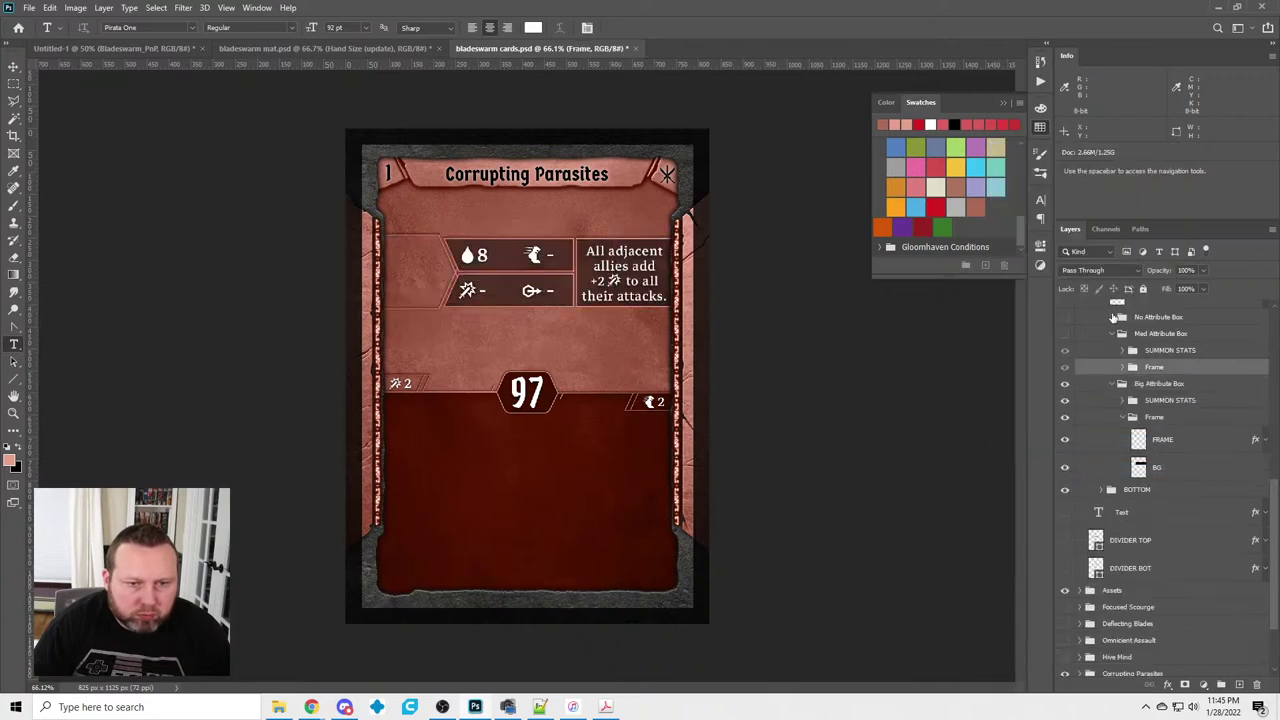
Paste the copied layer style onto the FRAME layer of the No Attribute Box, then hide that box and collapse both smaller box groups
left_click(1118, 318)
left_click(1065, 317)
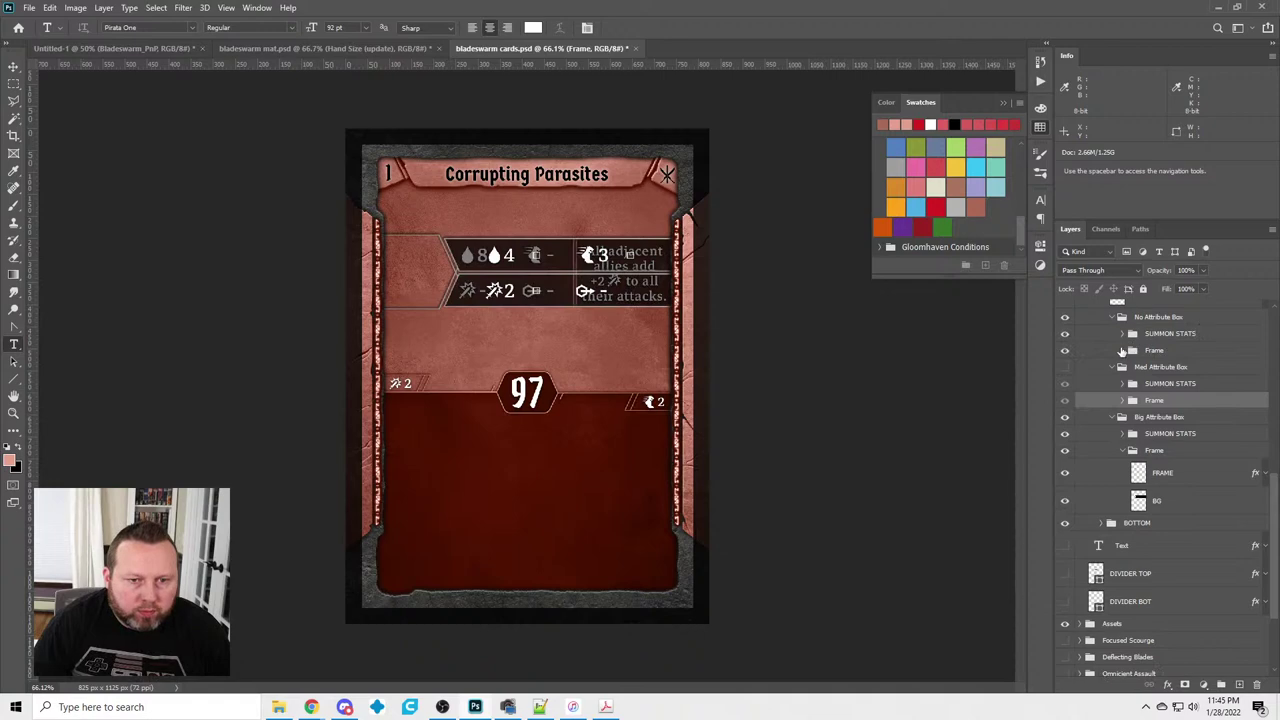
left_click(1122, 350)
right_click(1178, 373)
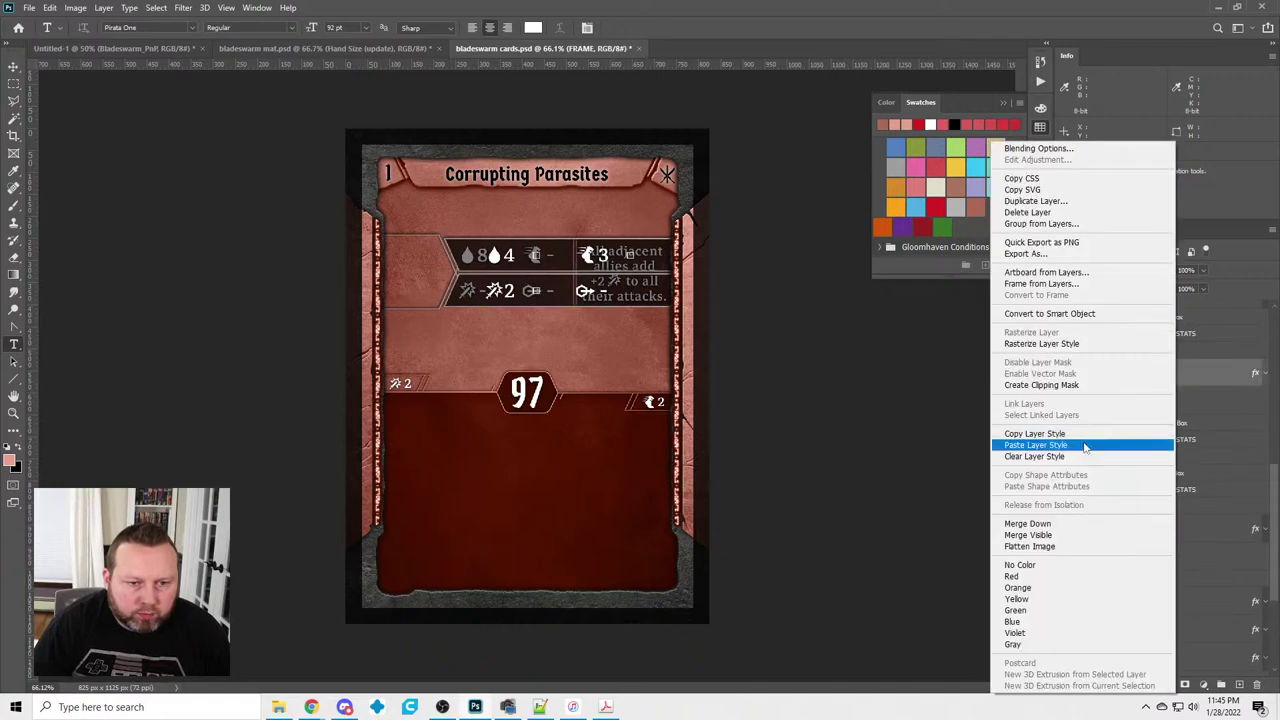
left_click(1090, 446)
left_click(1122, 350)
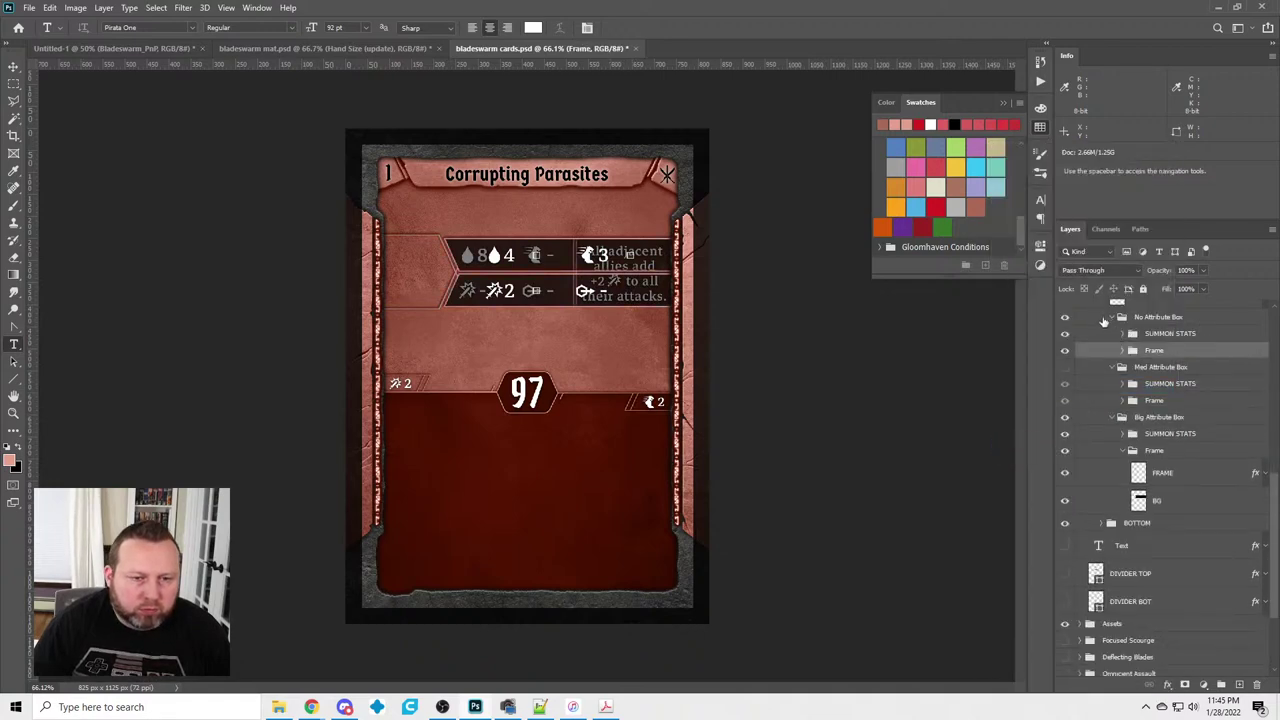
left_click(1111, 317)
left_click(1066, 318)
left_click(1112, 334)
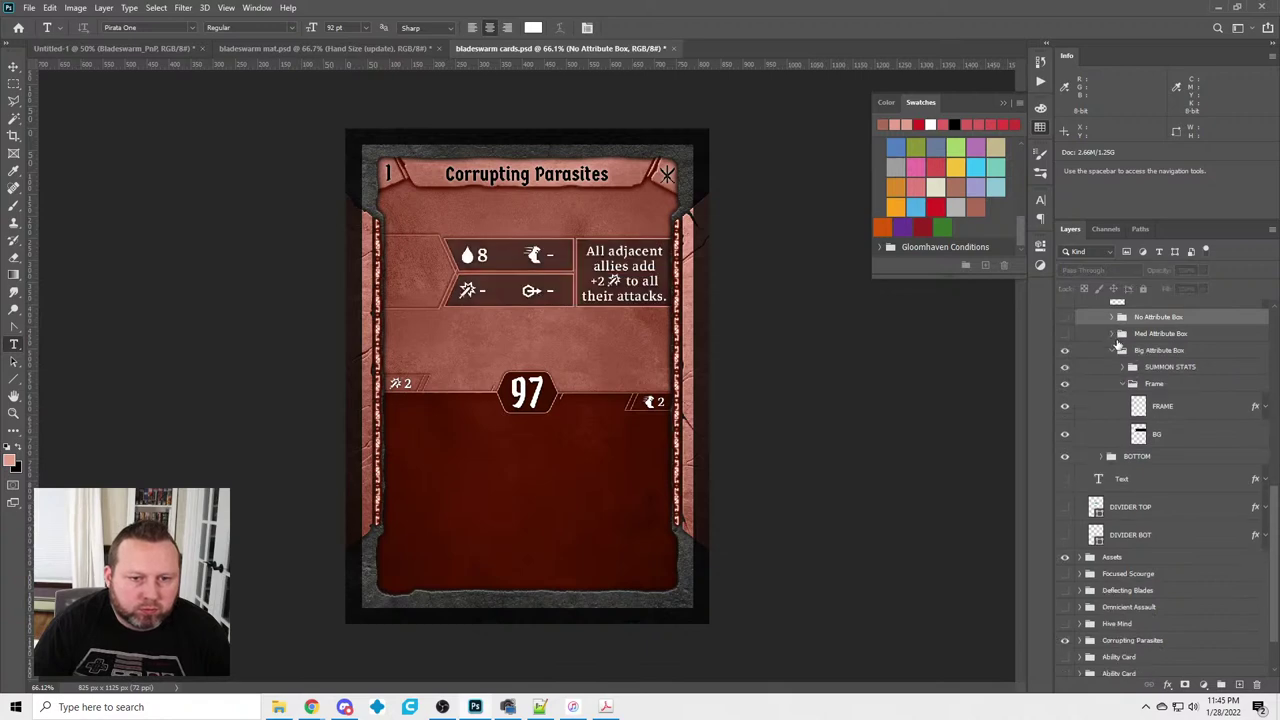
Collapse the Big Attribute Box frame group and the SUMMON FRAME template group
left_click(1158, 351)
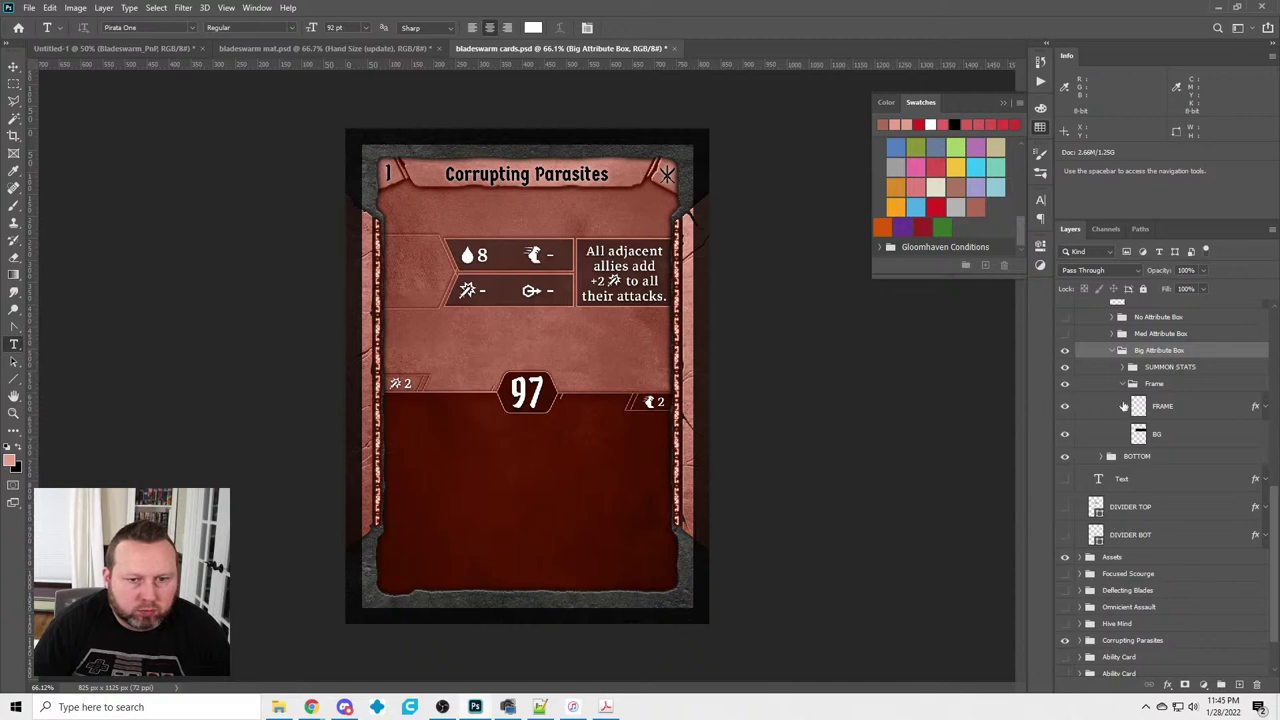
left_click(1127, 385)
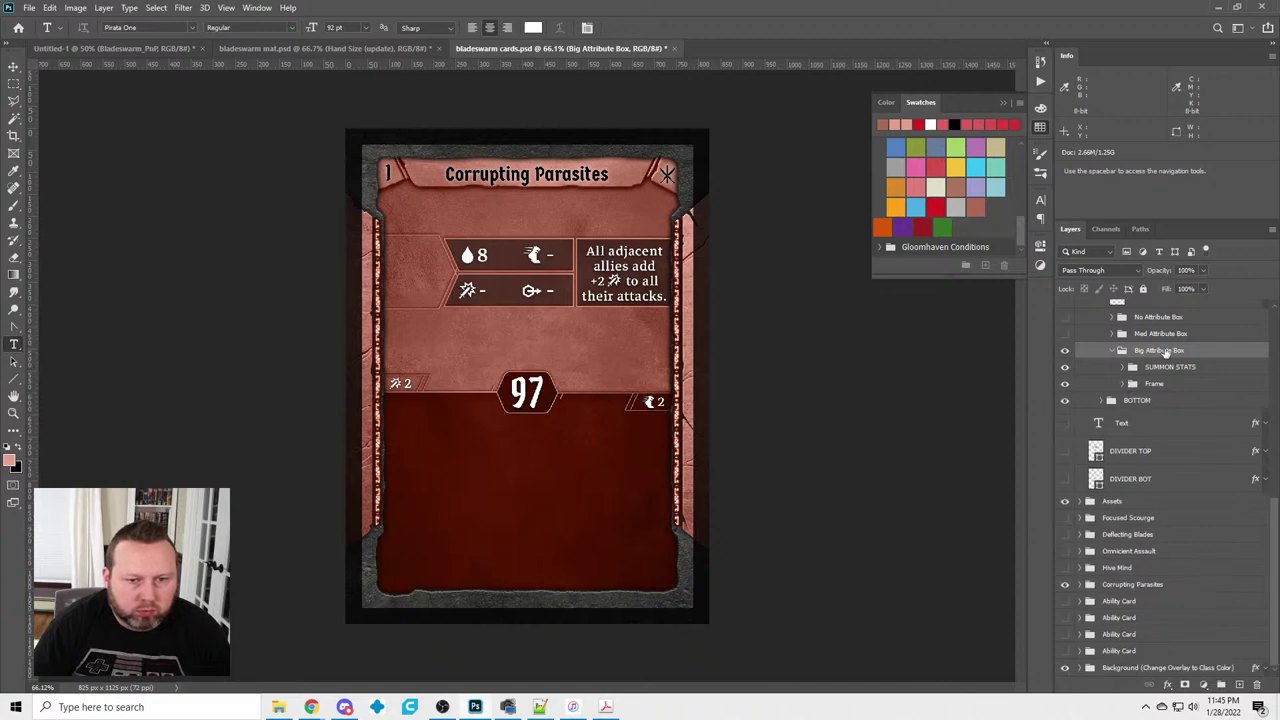
scroll(1212, 397, "up", 4)
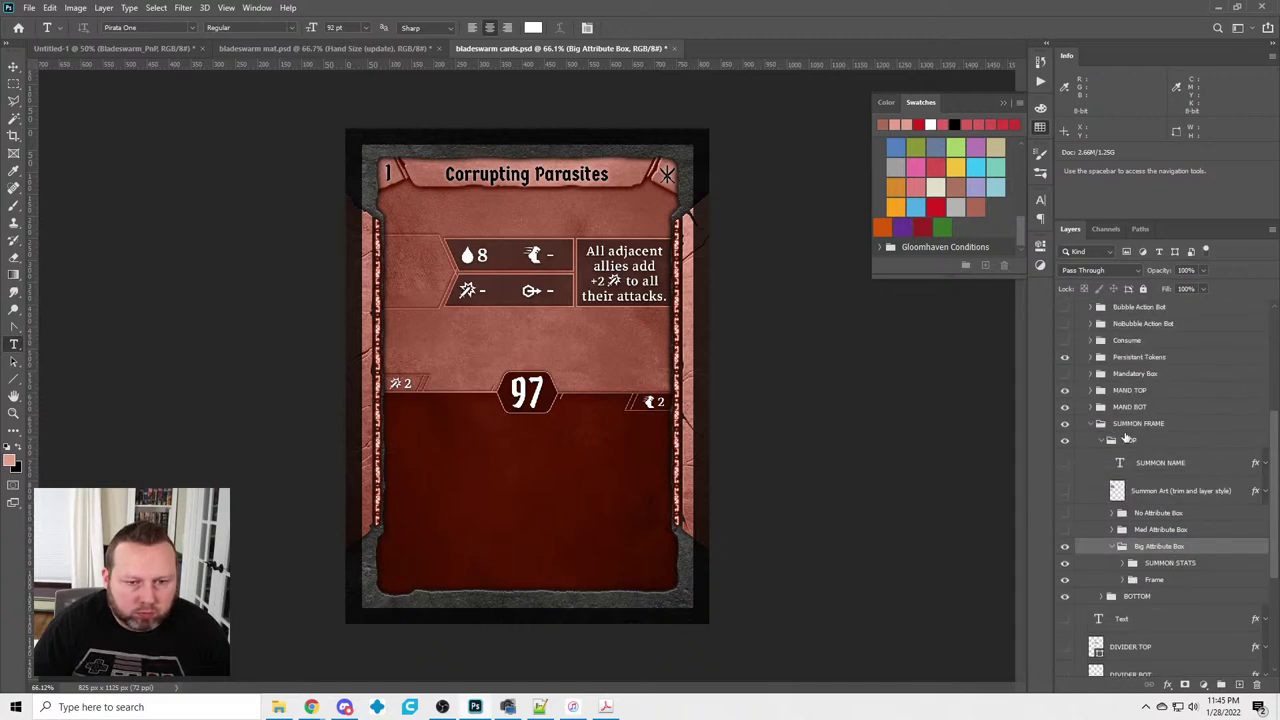
left_click(1100, 424)
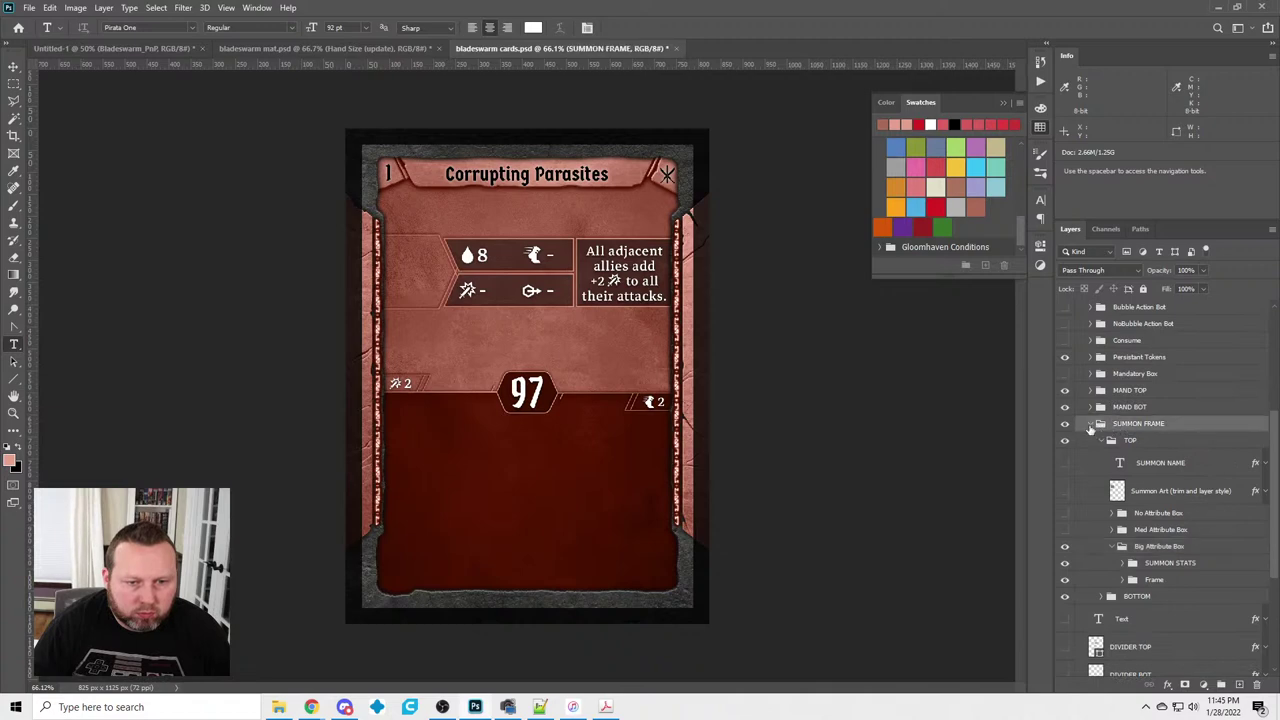
left_click(1090, 424)
Place a copy of the SUMMON FRAME group inside the Top group of Corrupting Parasites' Card Abilities
scroll(1133, 582, "down", 1)
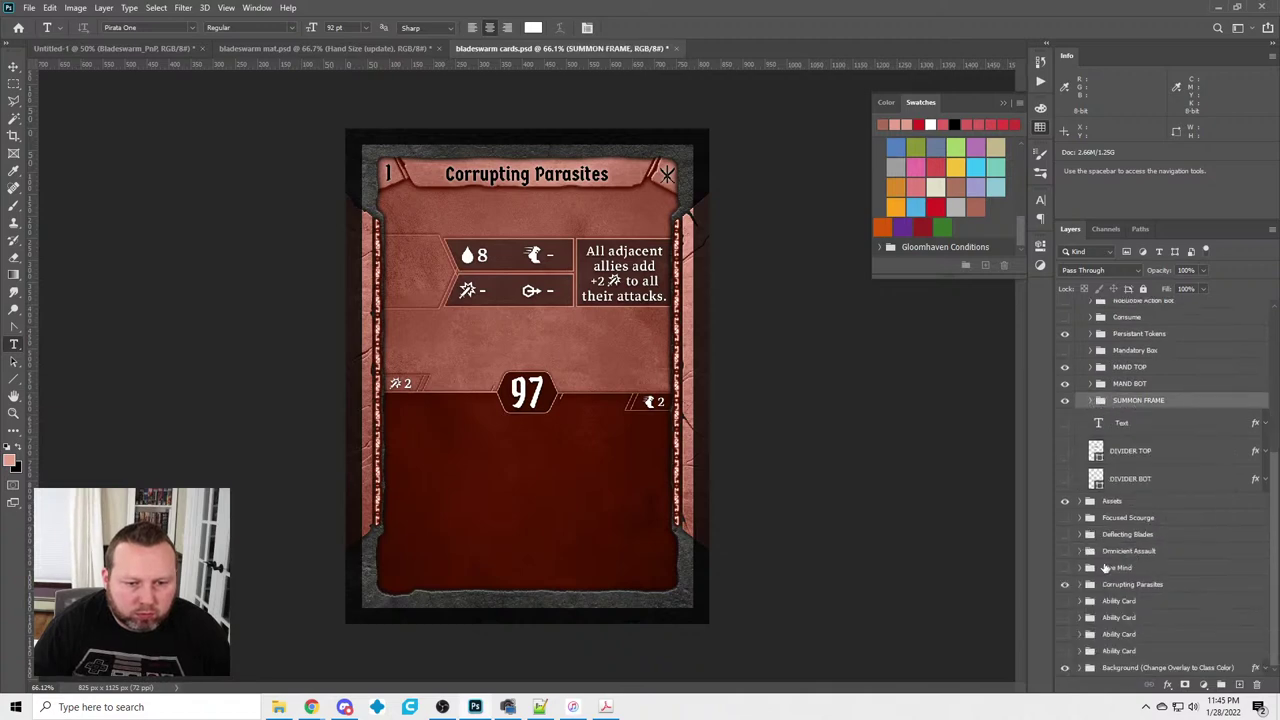
left_click(1079, 584)
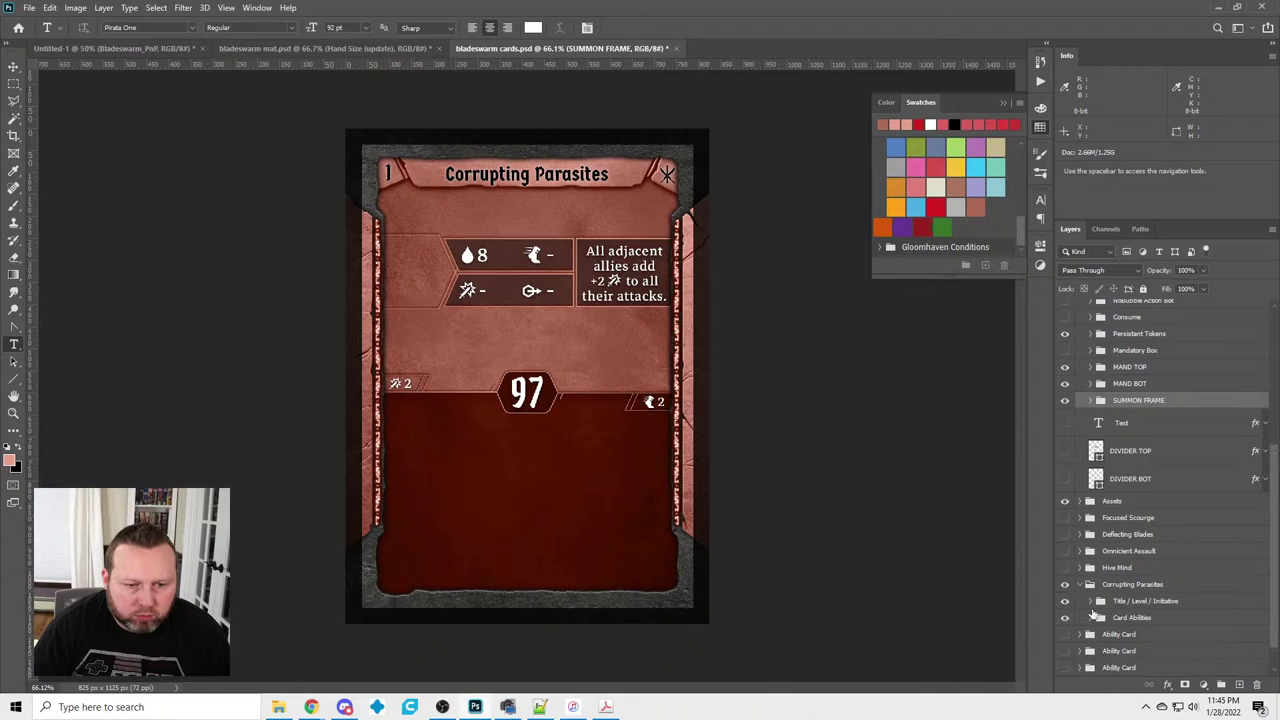
left_click(1090, 618)
scroll(1110, 600, "down", 2)
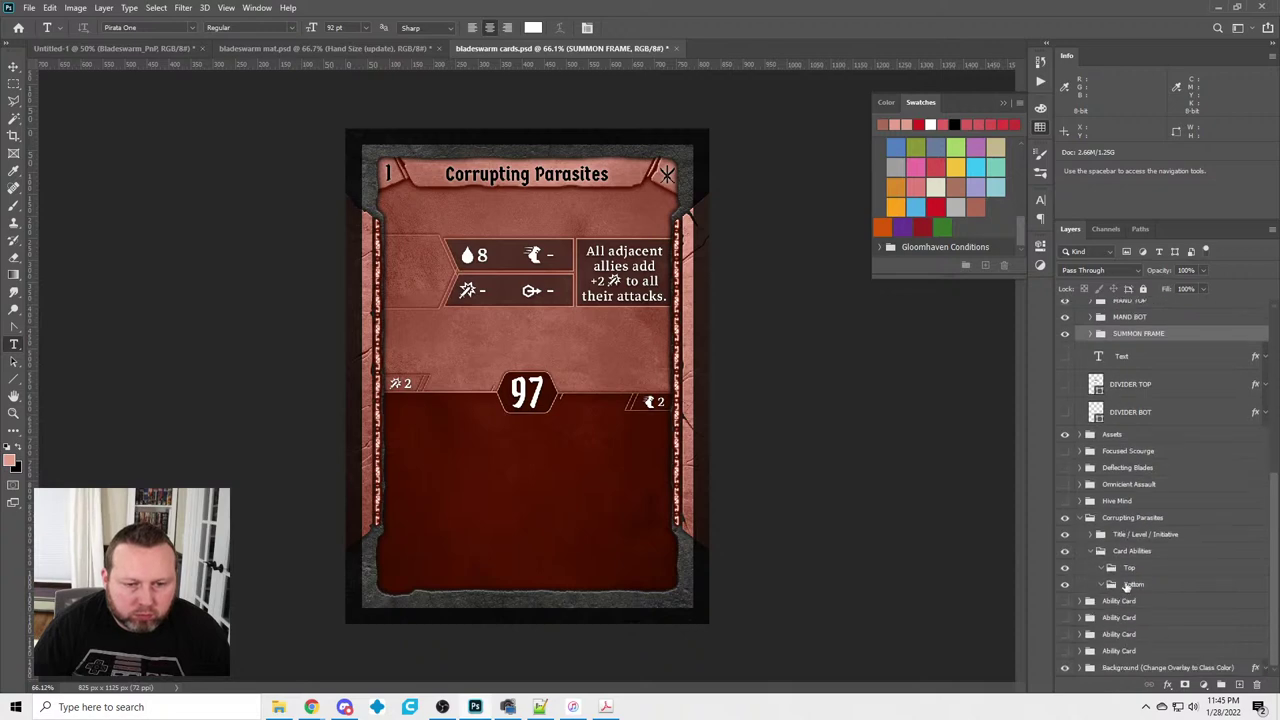
left_click(1126, 586)
key("ctrl+v")
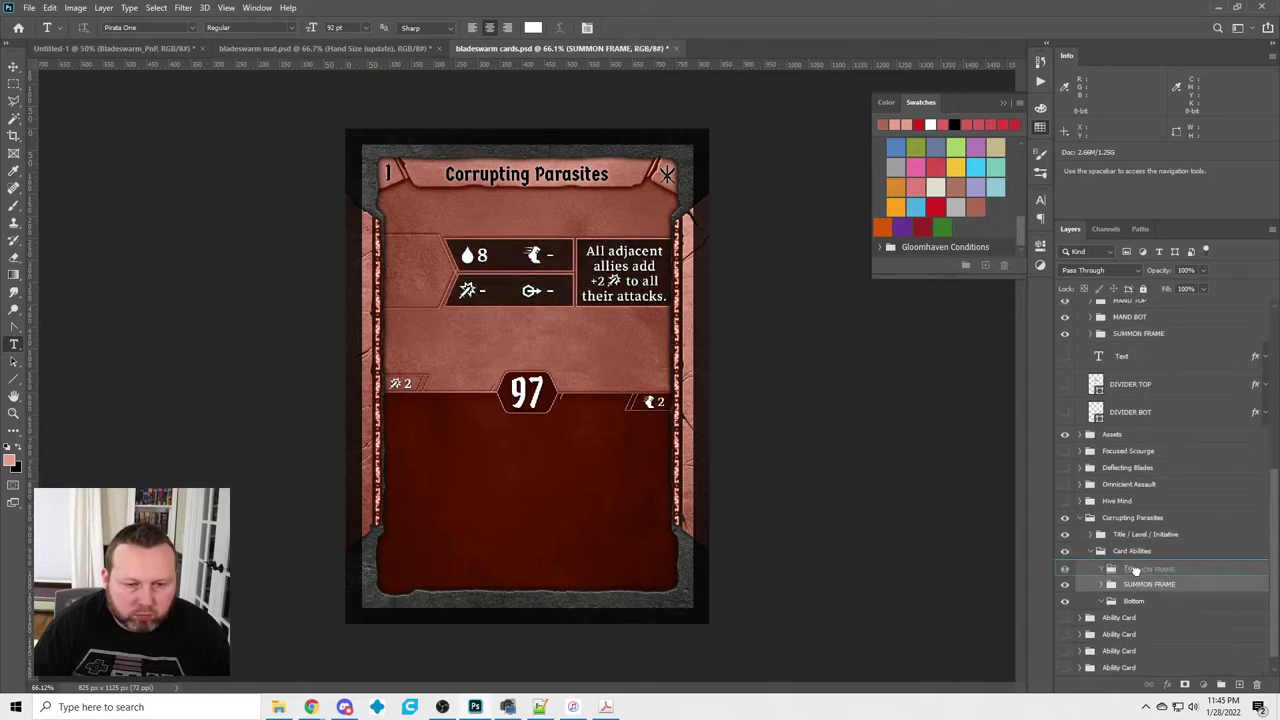
left_click(1111, 567)
Delete the No Attribute Box and Med Attribute Box groups from the SUMMON FRAME copy in Corrupting Parasites
scroll(1150, 565, "down", 4)
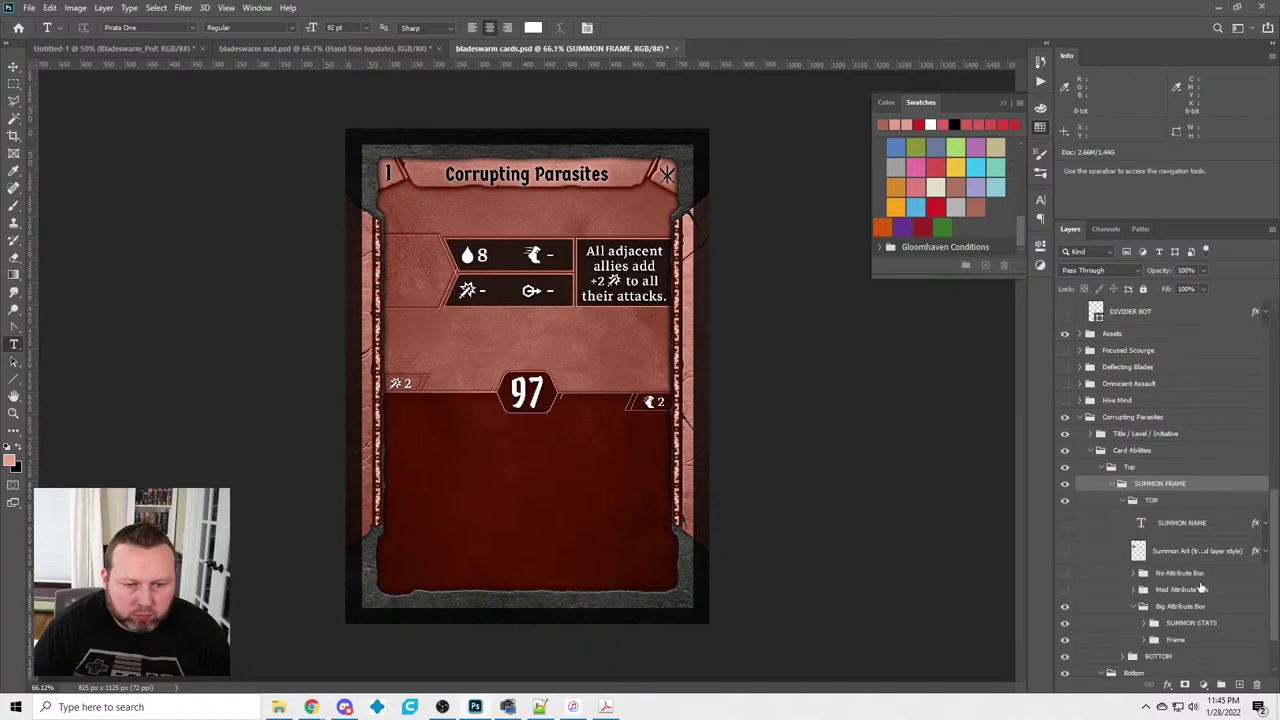
left_click(1163, 518)
key("Delete")
left_click(1165, 518)
key("Delete")
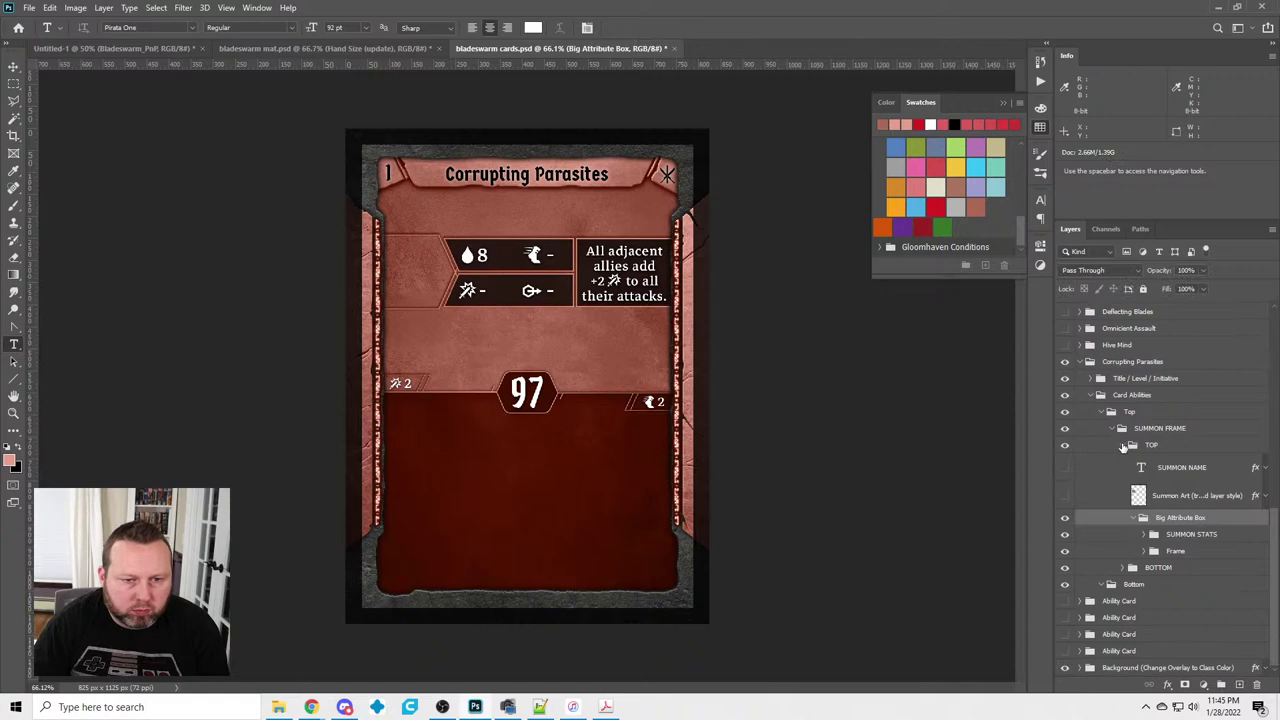
Show the SUMMON NAME and Summon Art layers in the card's summon frame, and collapse its TOP and SUMMON FRAME groups
left_click(1124, 446)
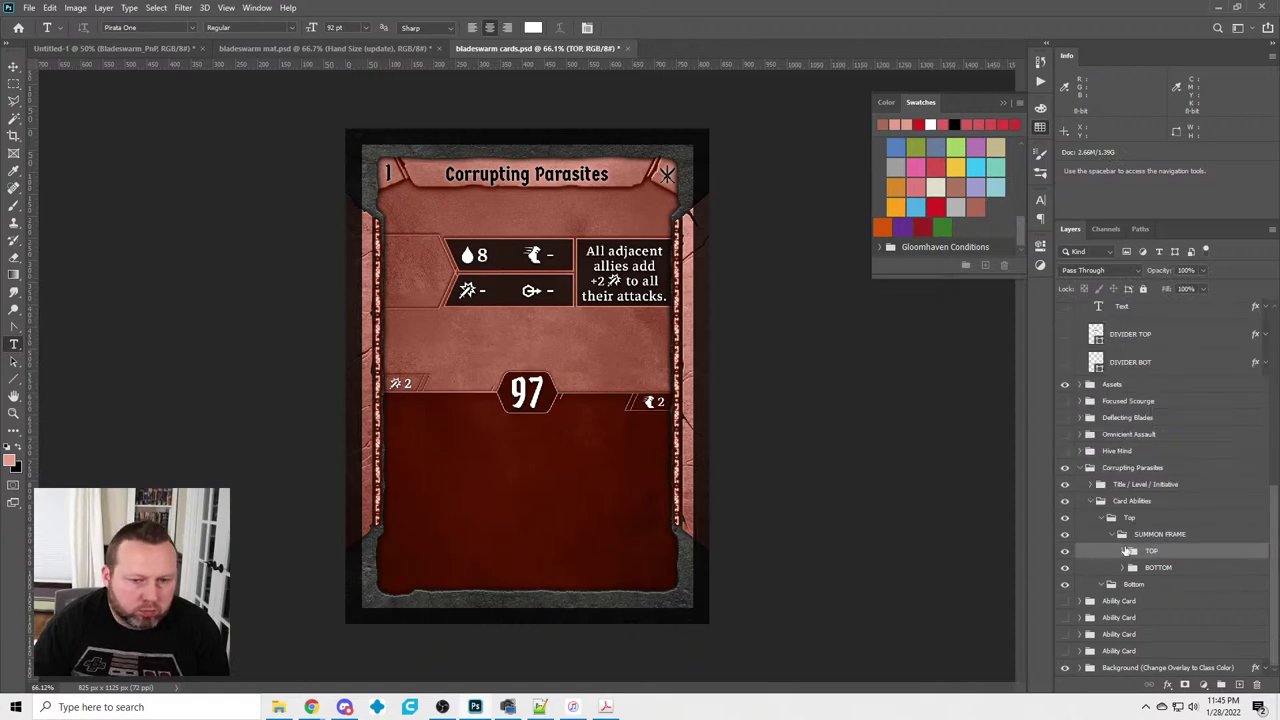
left_click(1123, 551)
left_click(1064, 602)
left_click(1065, 575)
left_click(1129, 552)
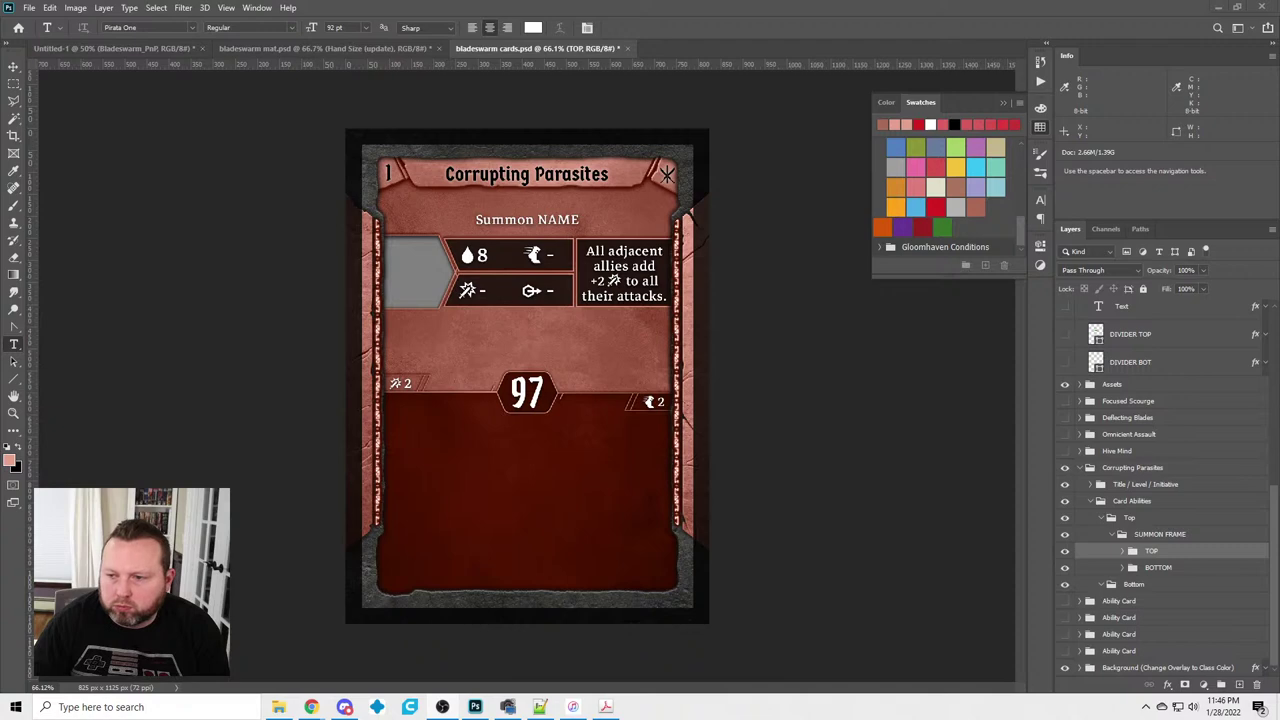
left_click(1114, 534)
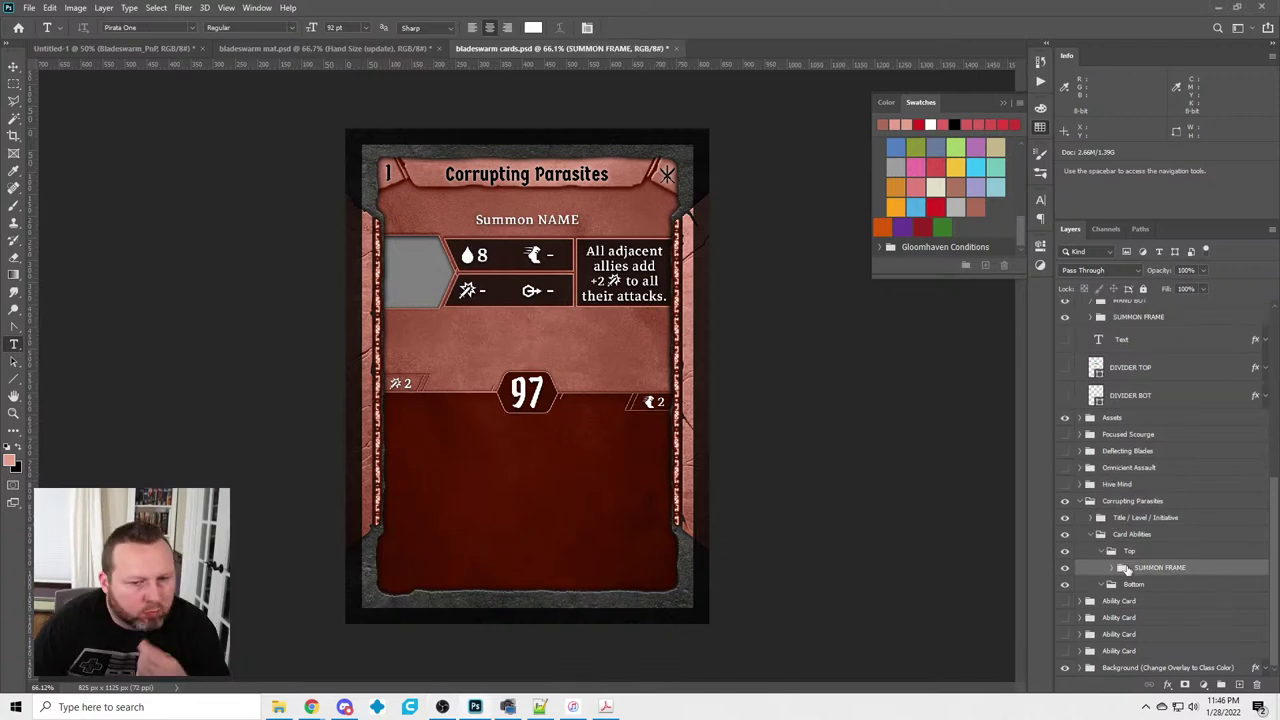
Duplicate the Corrupting Parasites group twice and collapse the two copies
left_click(1121, 506)
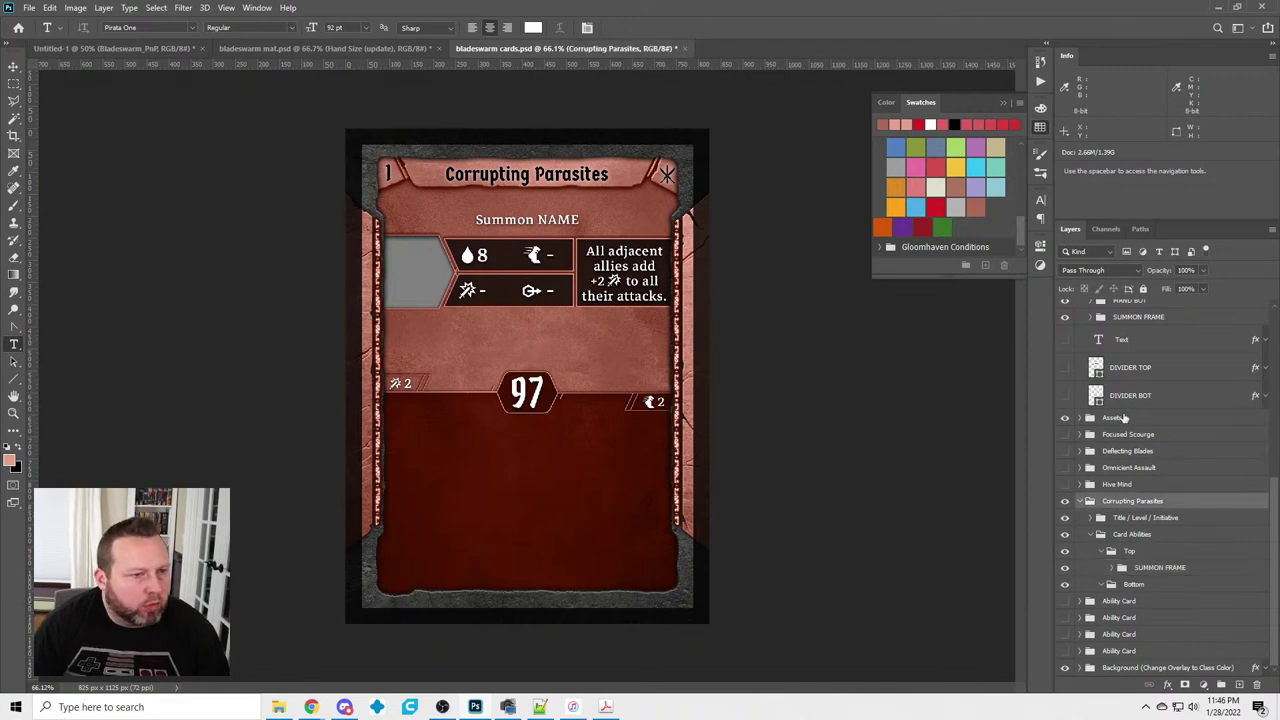
key("ctrl+j")
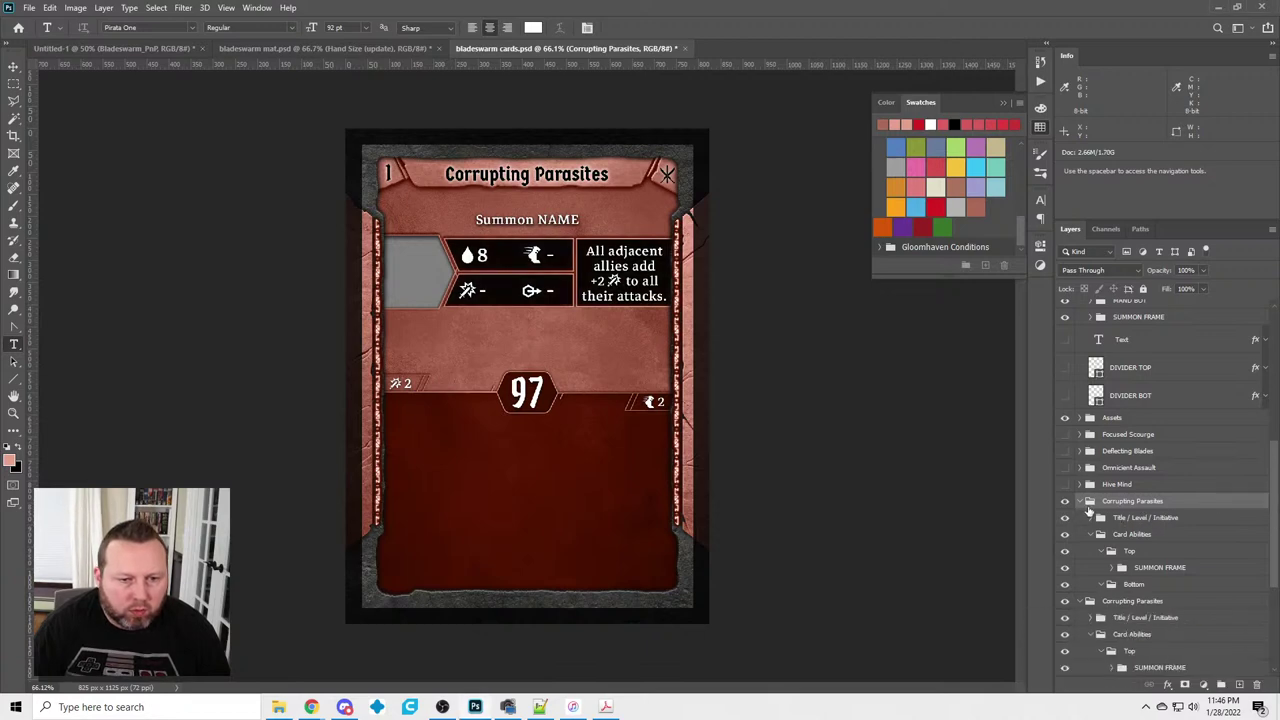
left_click(1081, 502)
left_click(1081, 518)
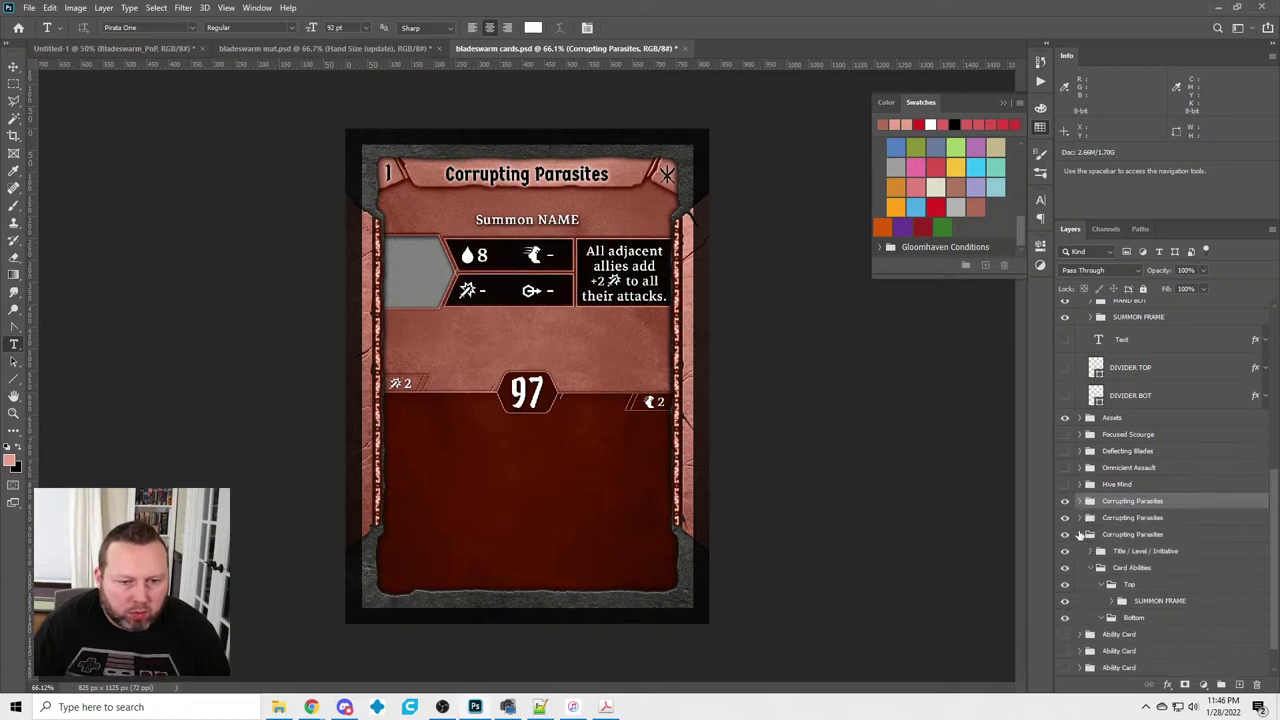
Hide all three Corrupting Parasites groups and the SUMMON FRAME template, and collapse the top-level card, Foreground and Templates groups
left_click(1081, 535)
left_click(1065, 584)
left_click(1065, 551)
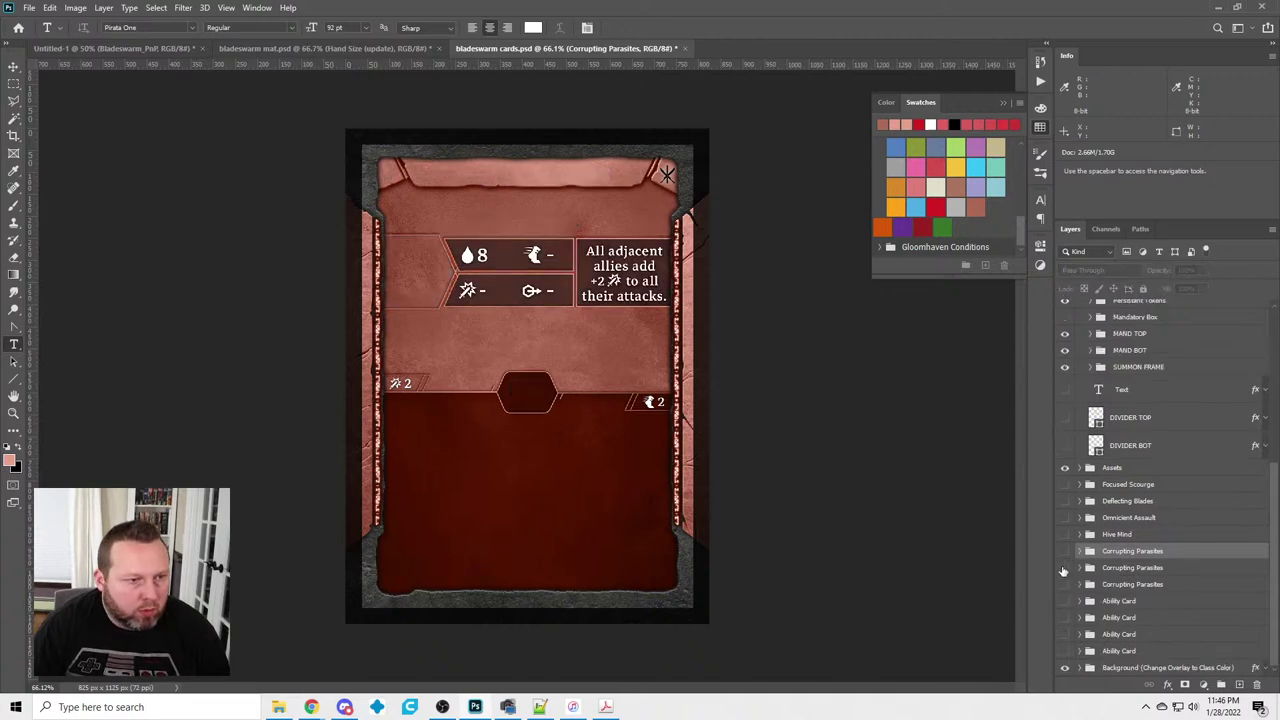
scroll(1090, 450, "up", 5)
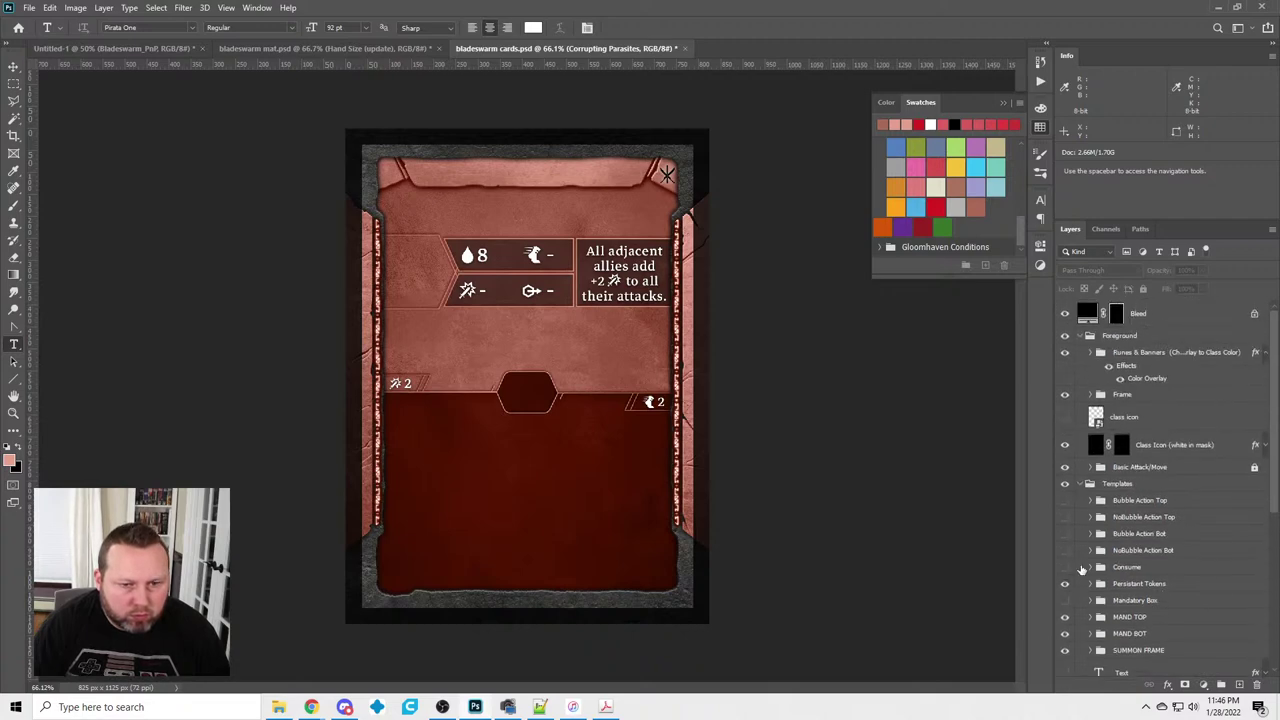
scroll(1088, 578, "down", 2)
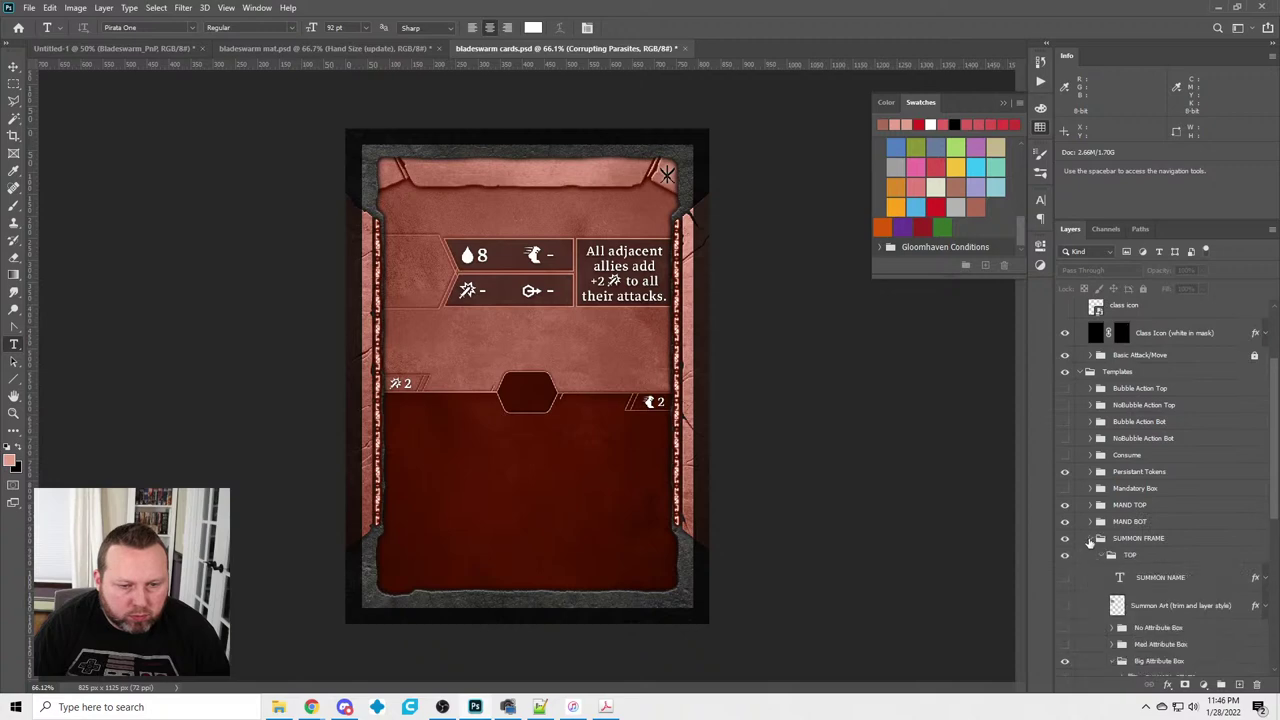
left_click(1065, 541)
scroll(1105, 483, "up", 2)
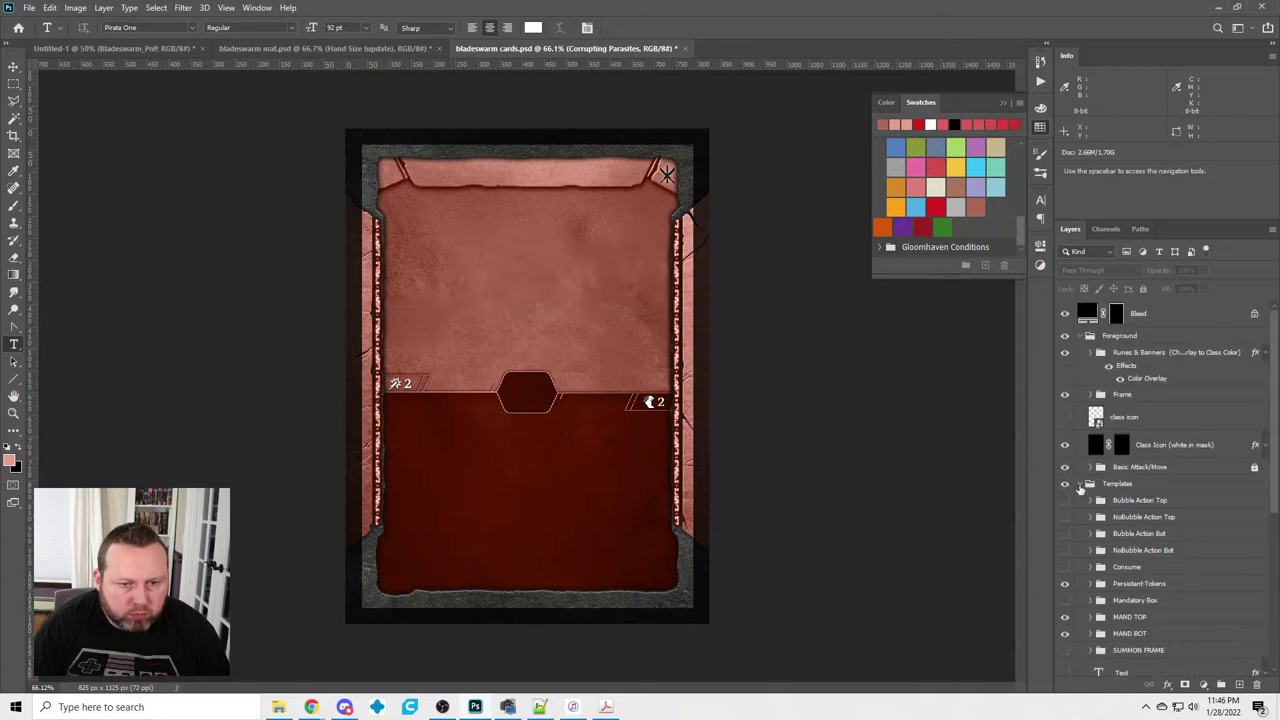
left_click(1080, 484, "ctrl")
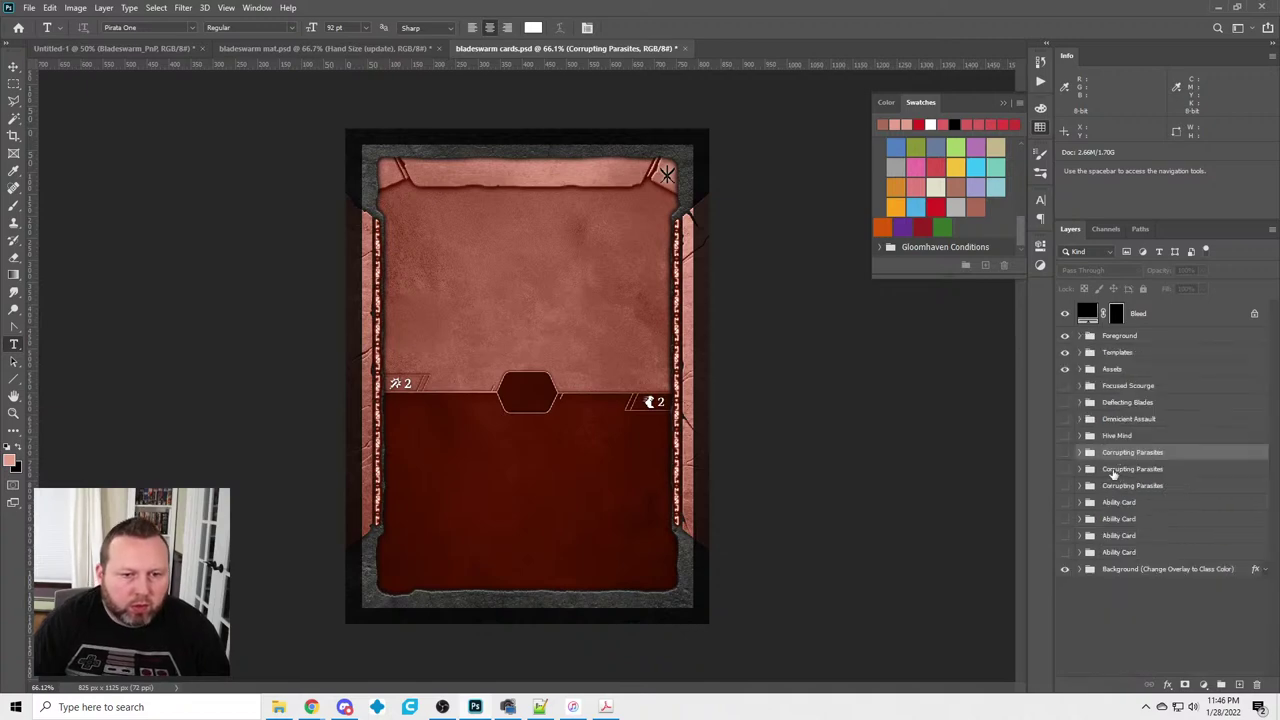
Rename the middle Corrupting Parasites group as Death March
left_click(1118, 470)
double_click(1120, 469)
type("D")
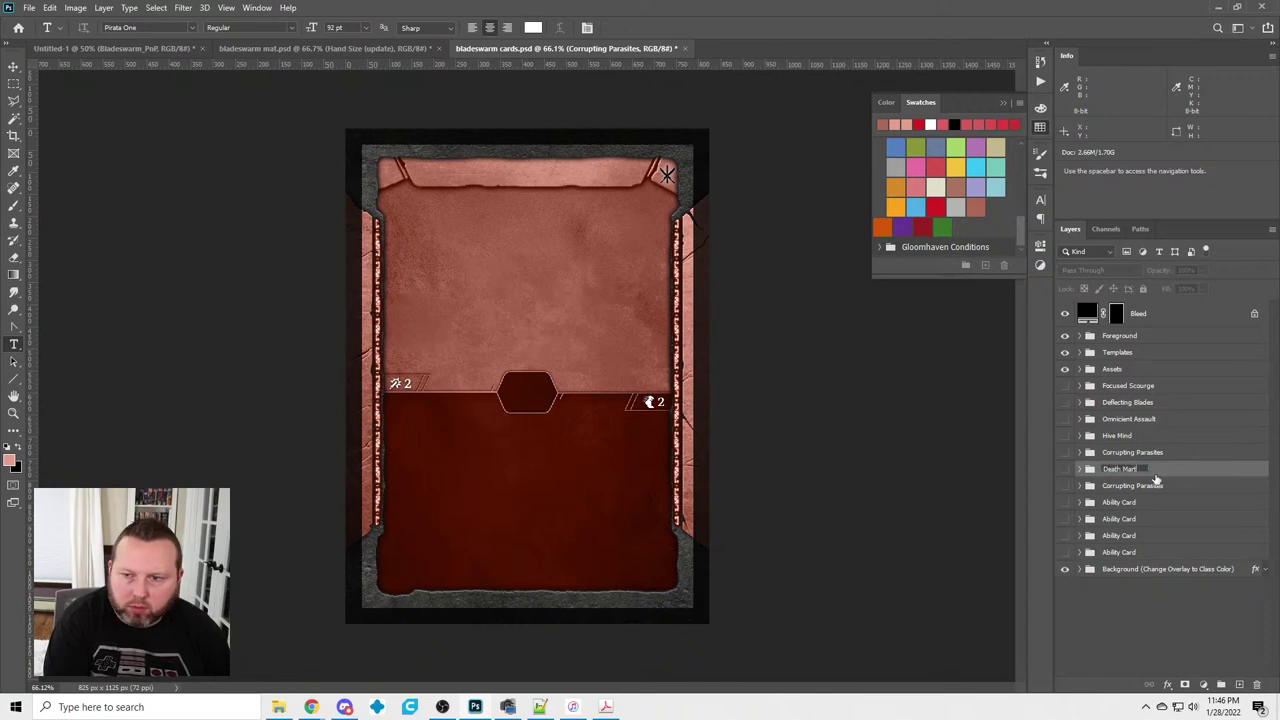
type("eath March")
key("Return")
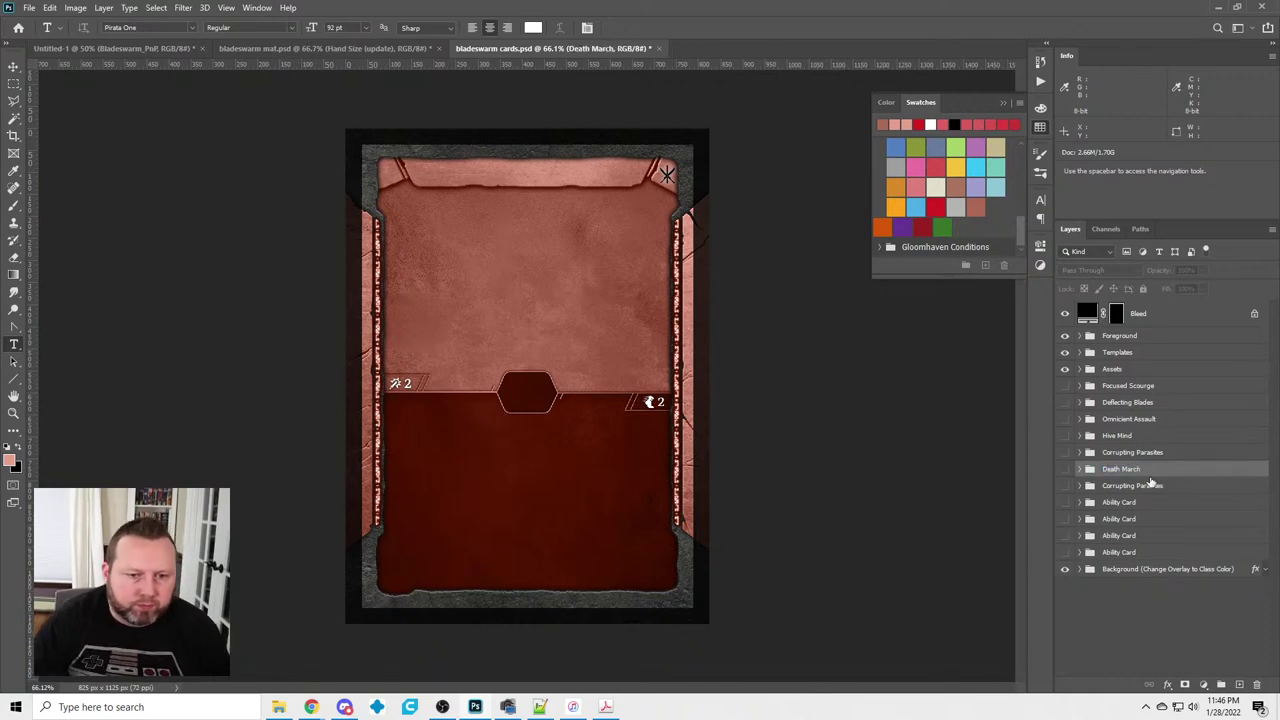
Show the Death March group and set its card title to "Death March" and its initiative to 84
left_click(1065, 469)
left_click(1080, 469)
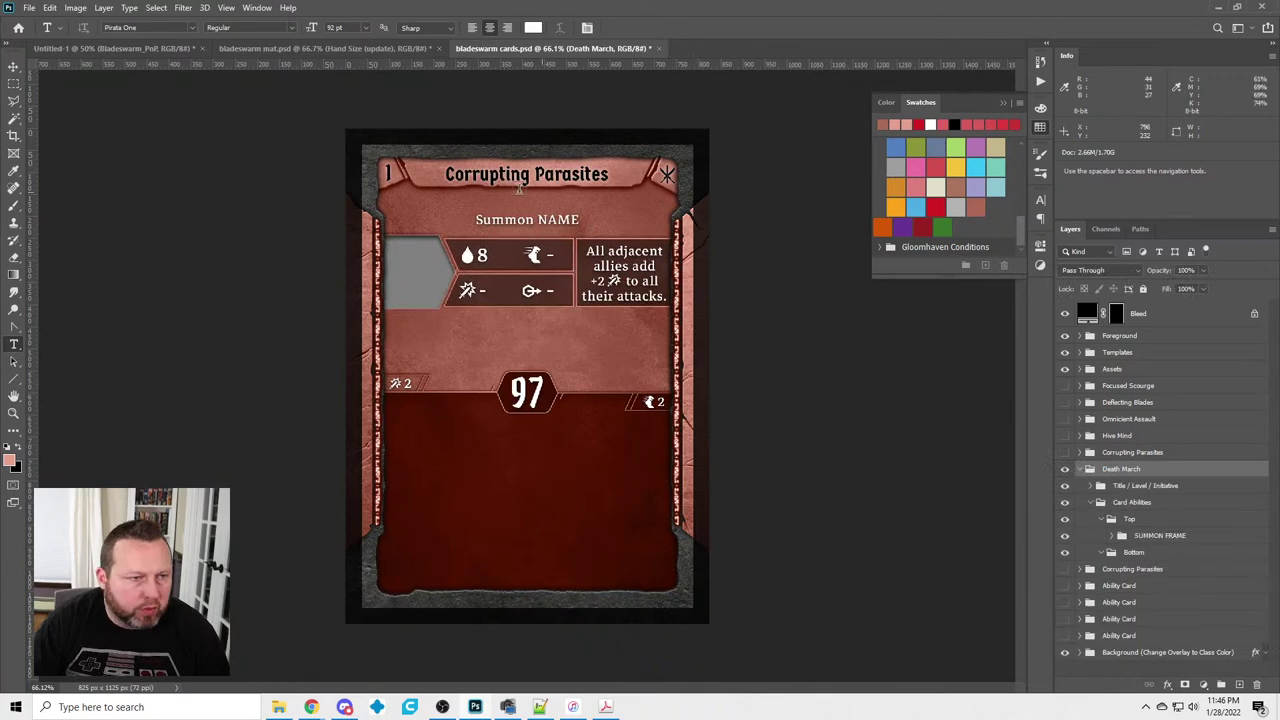
left_click(519, 173)
key("ctrl+a")
type("Death March")
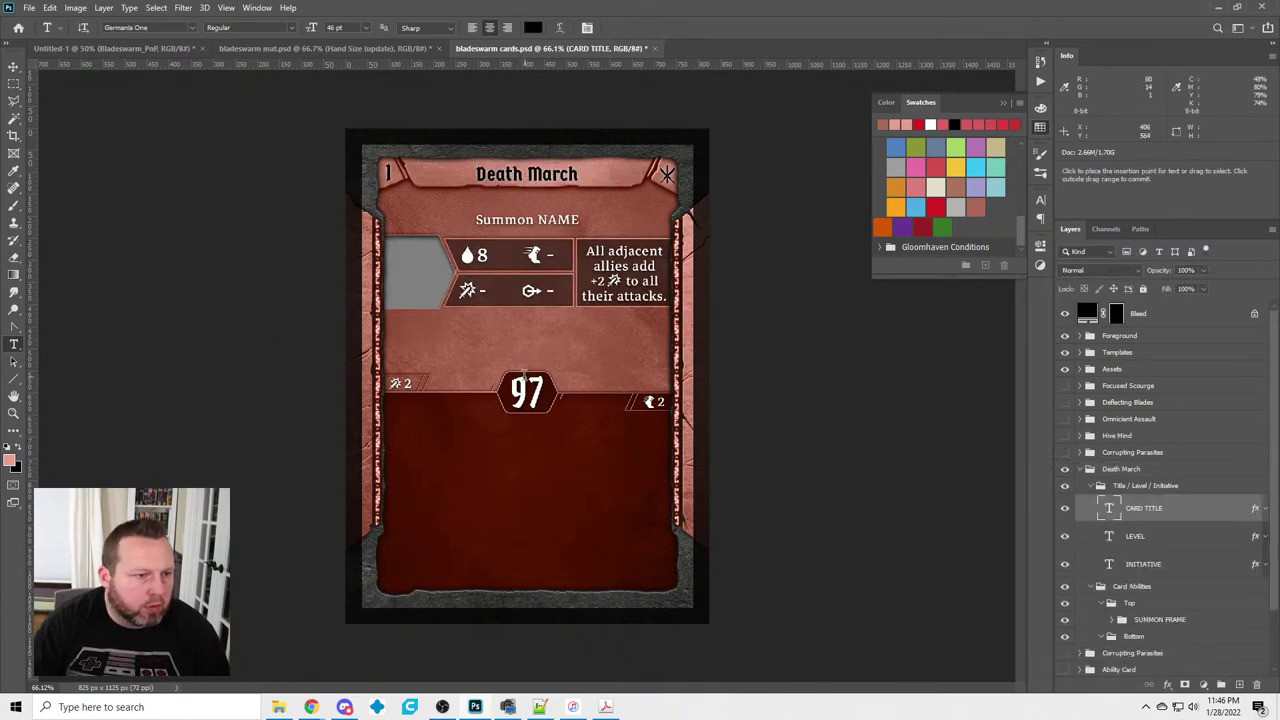
left_click(530, 400)
key("ctrl+a")
type("84")
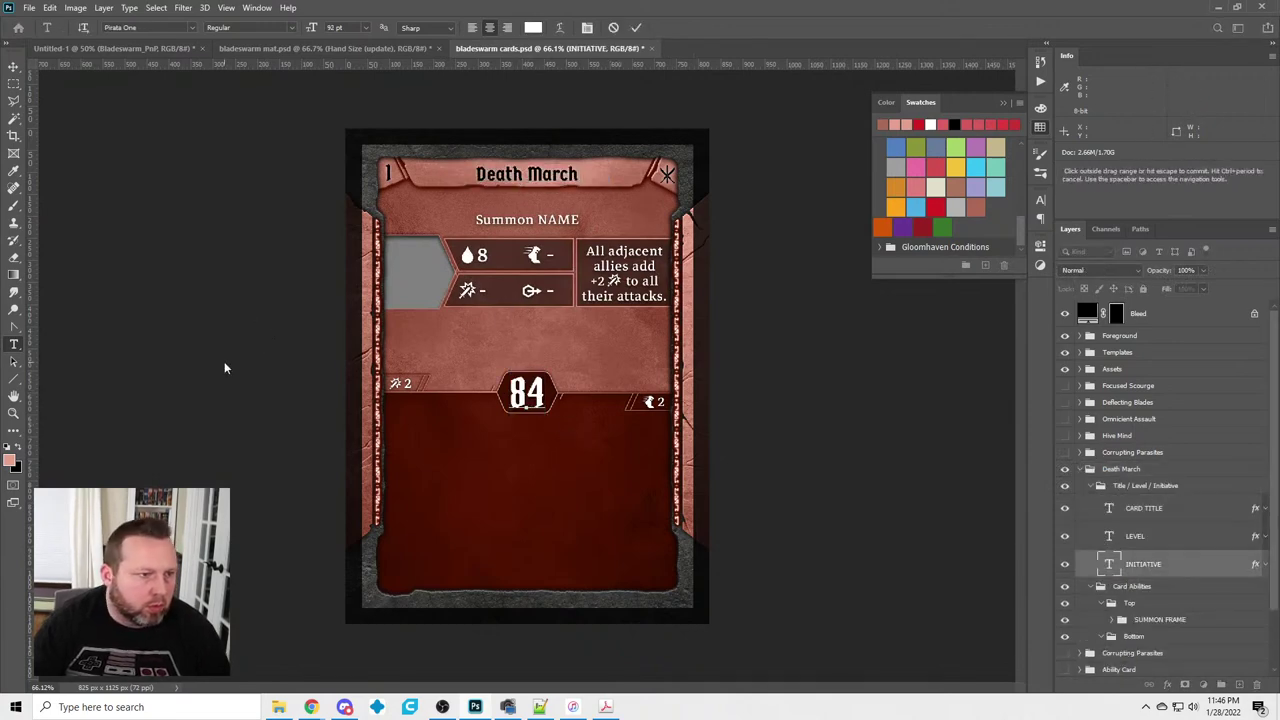
left_click(251, 400)
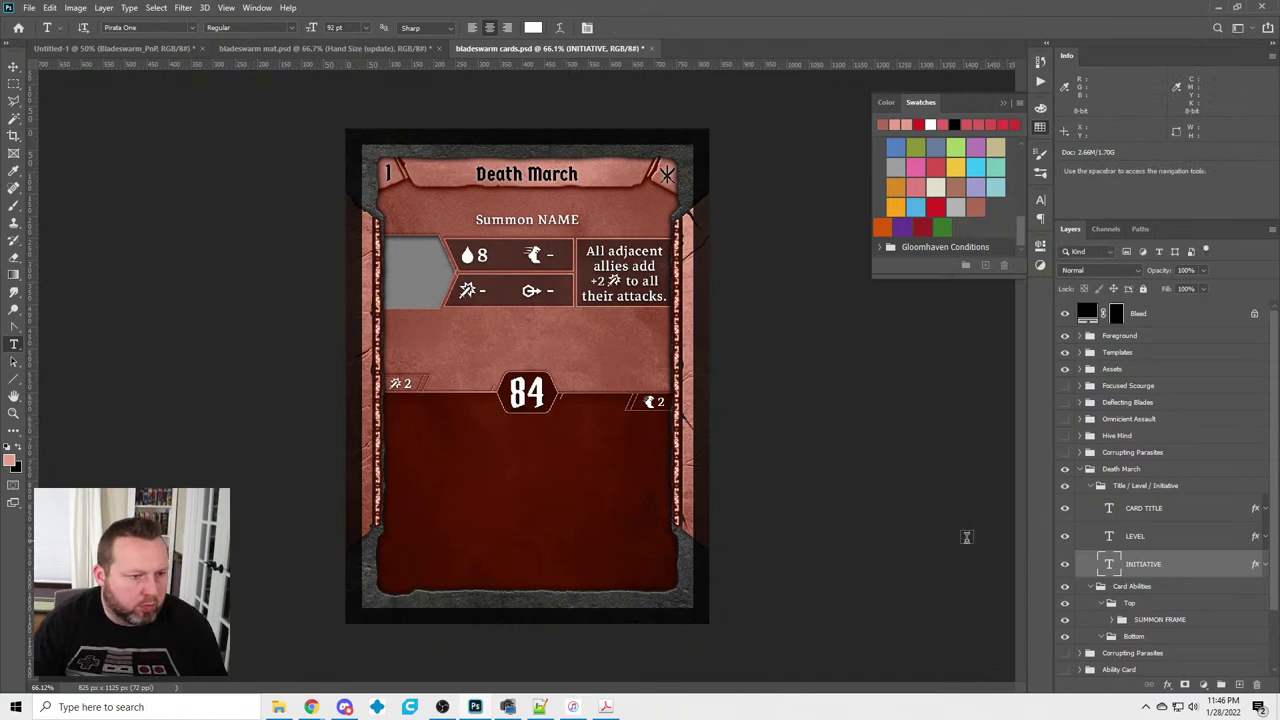
Collapse and hide the Death March group, and show the remaining Corrupting Parasites copy below it, renamed as Engulfing Stingers
left_click(1091, 485)
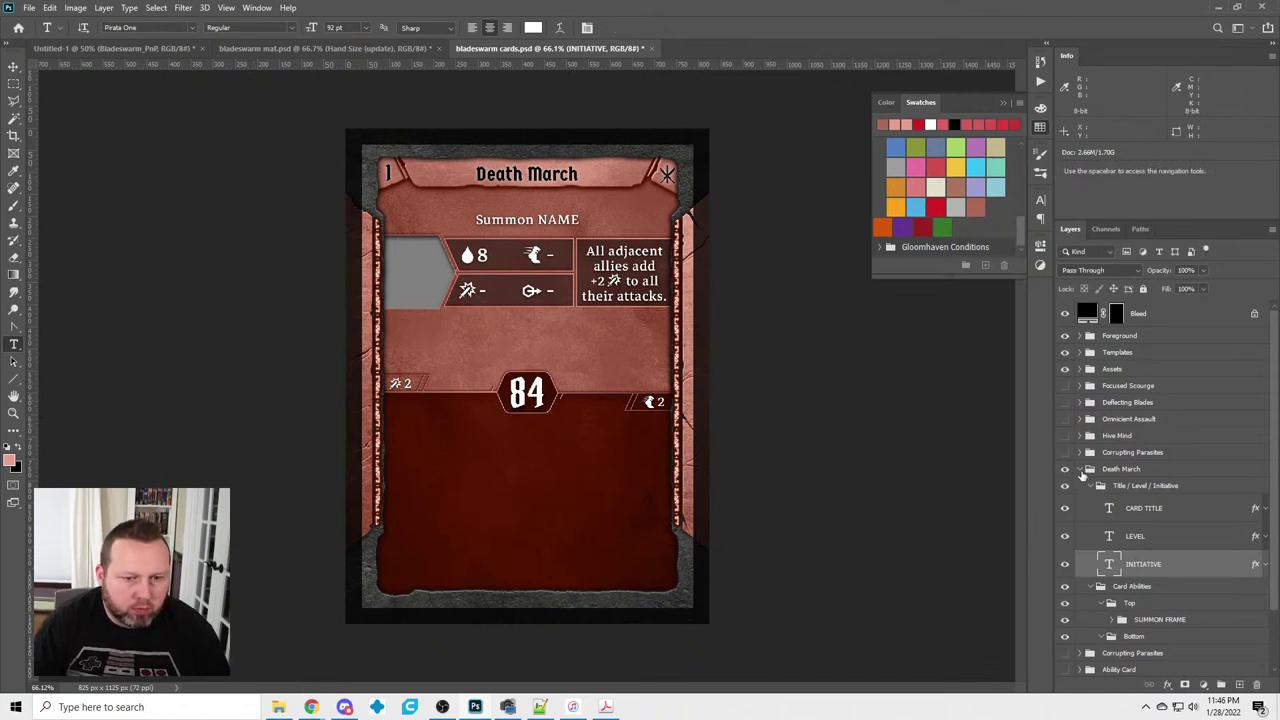
left_click(1080, 469)
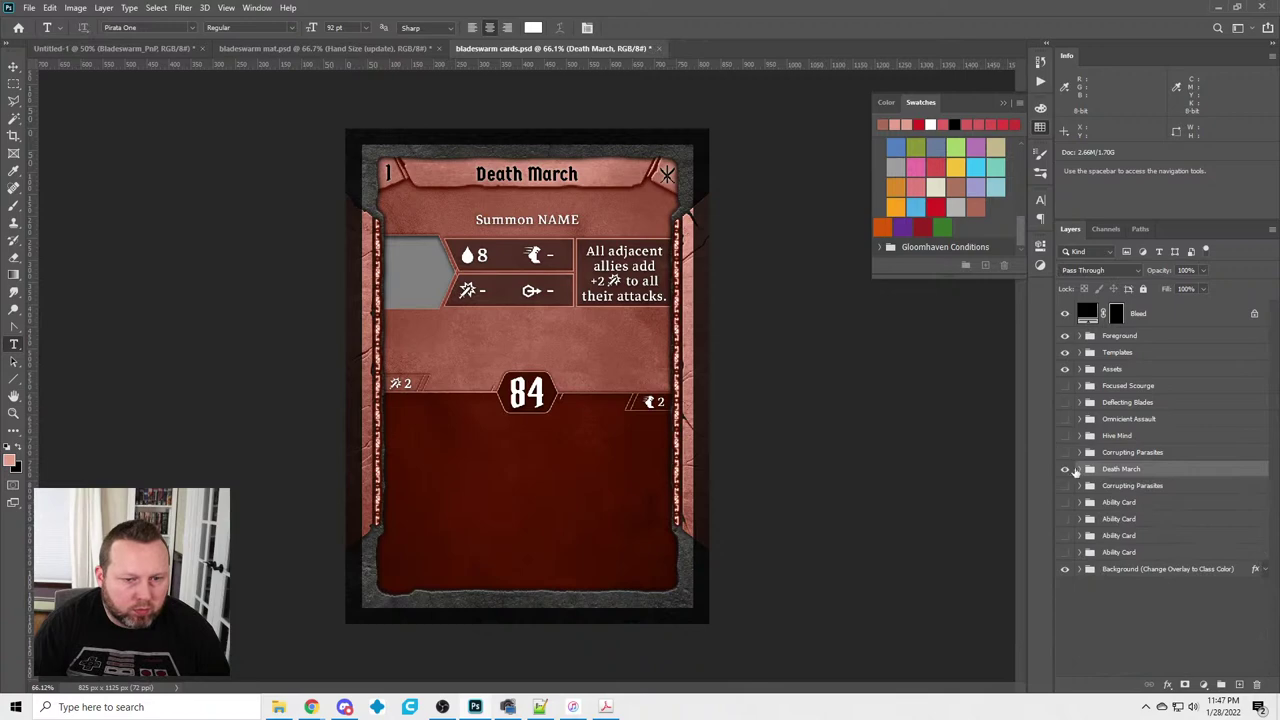
left_click(1065, 469)
left_click(1065, 485)
double_click(1124, 486)
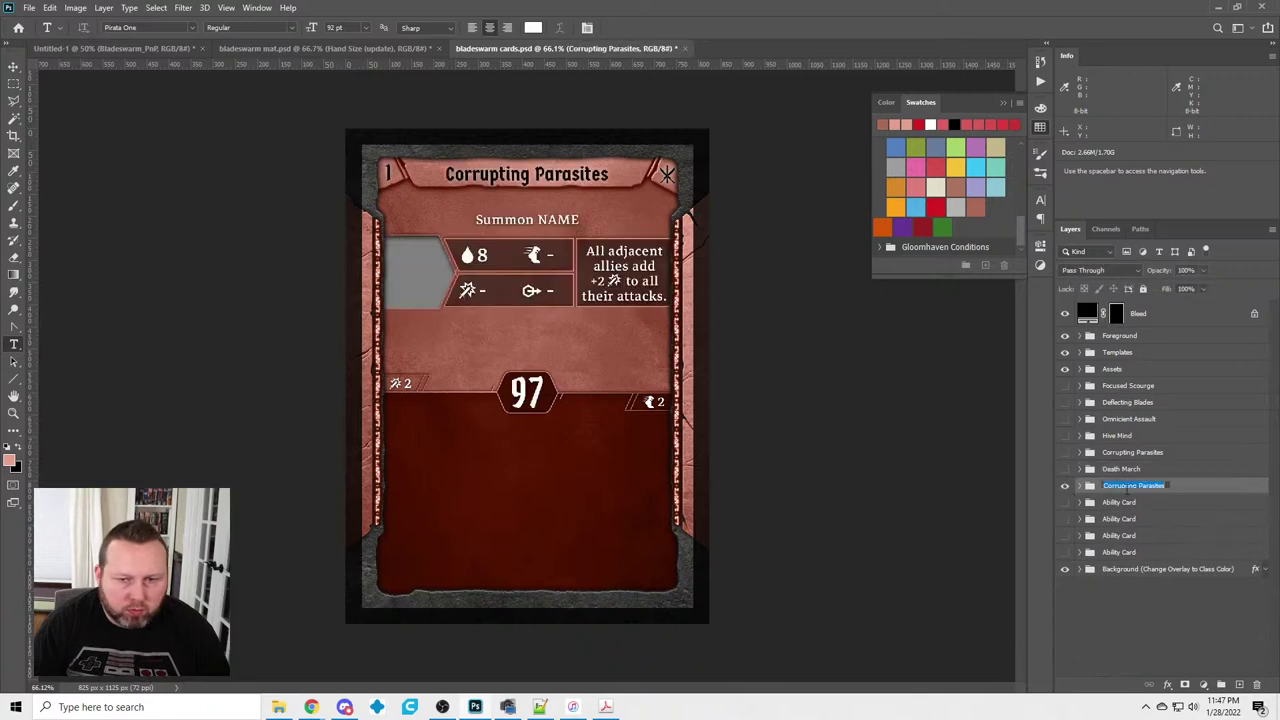
type("Engul")
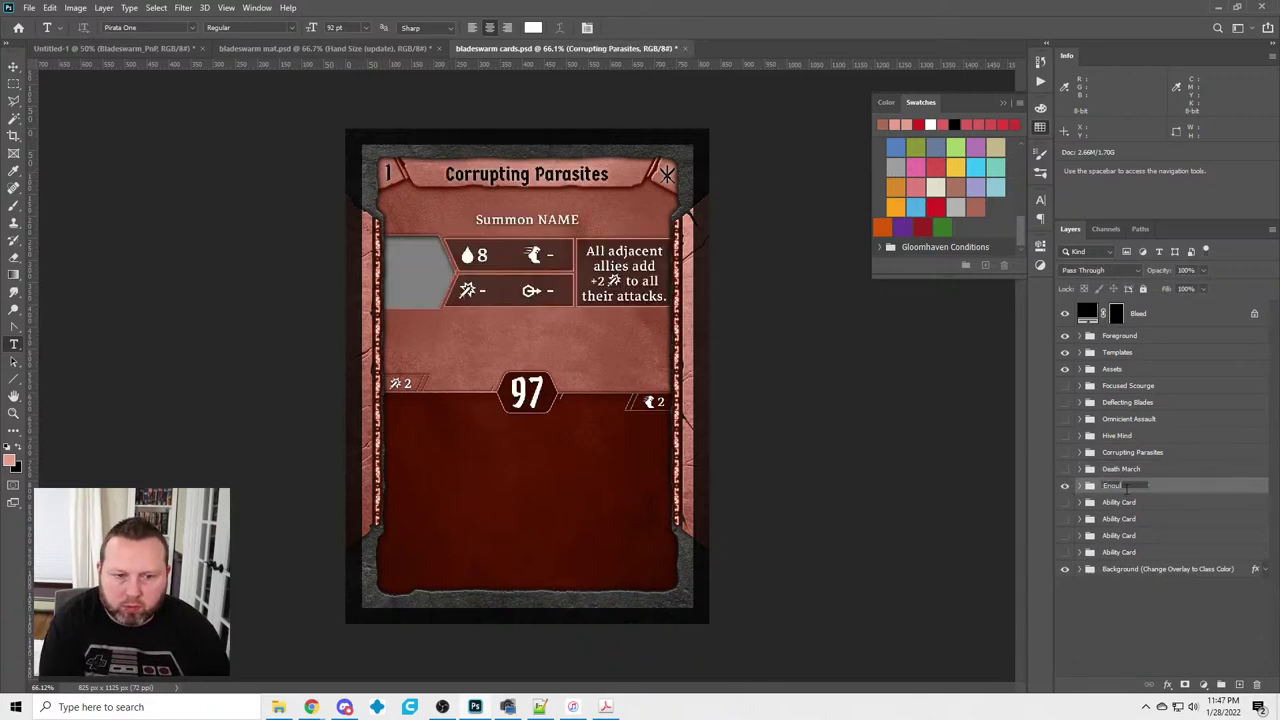
type("fing Stingers")
key("Return")
Set the card title to "Engulfing Stingers" and the initiative to 88 on the Engulfing Stingers card
left_click(541, 185)
key("ctrl+a")
type("Engulfing Stingers")
left_click(522, 392)
key("ctrl+a")
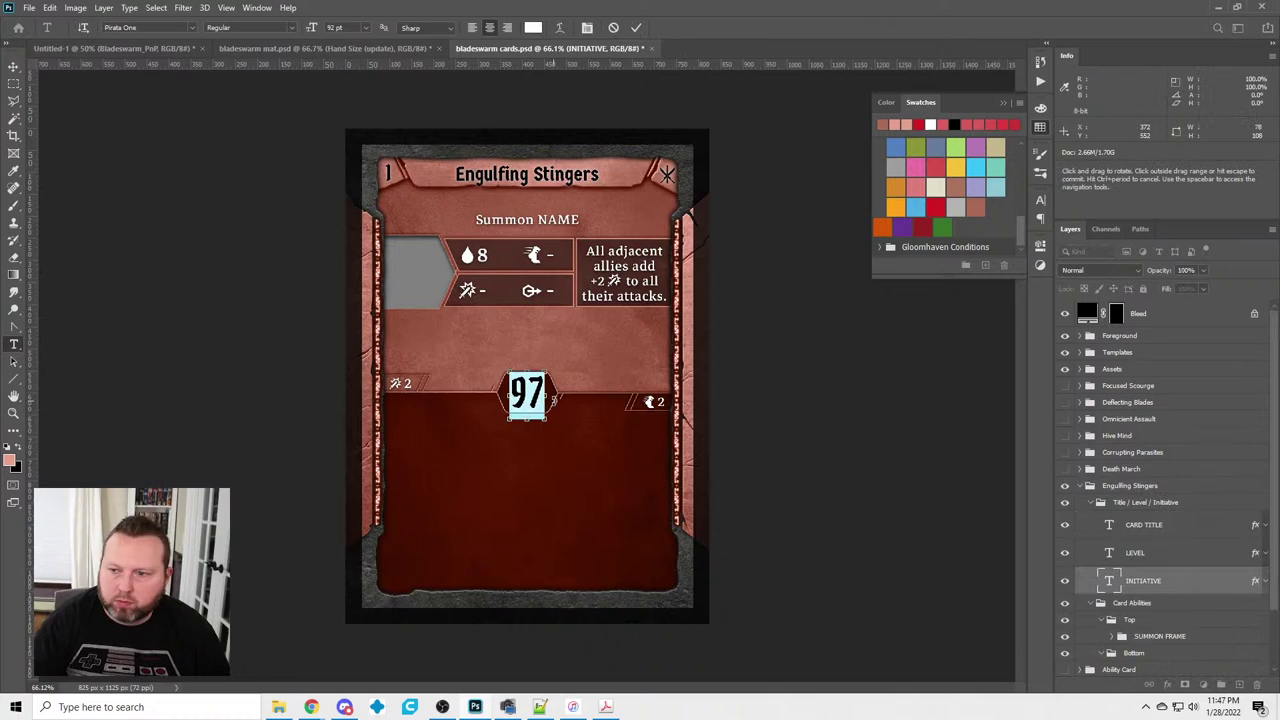
type("88")
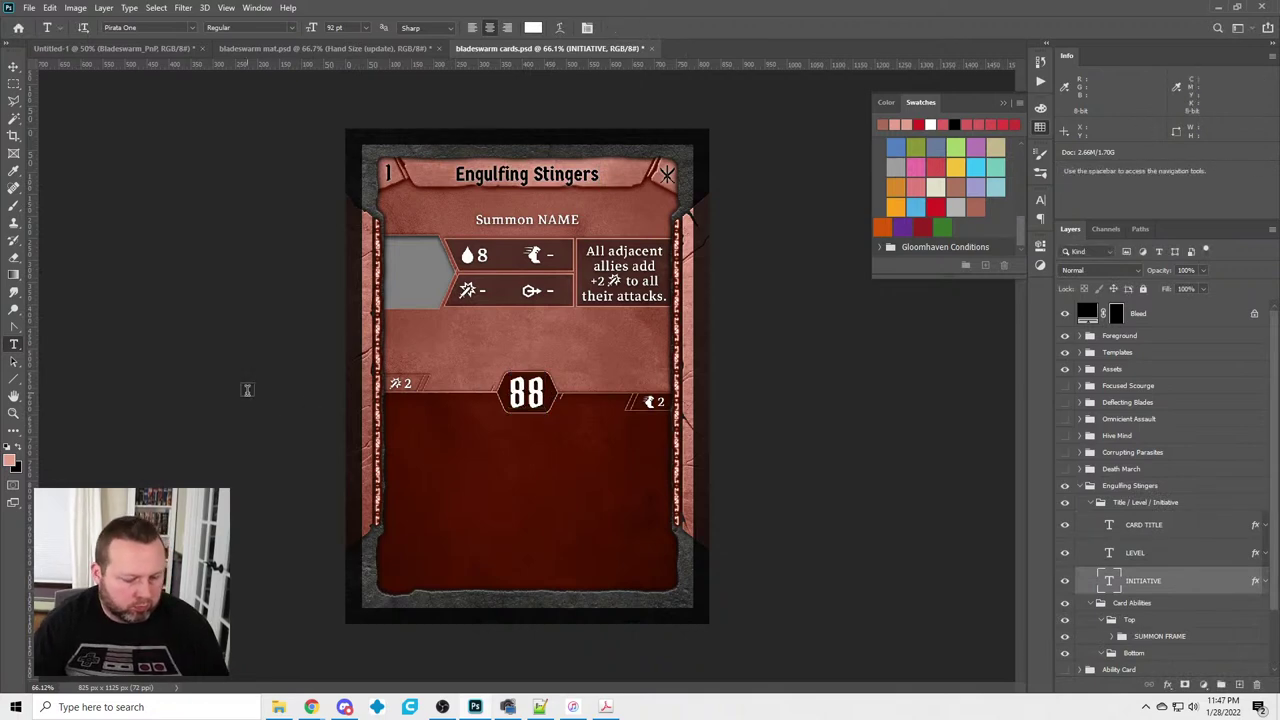
left_click(248, 391)
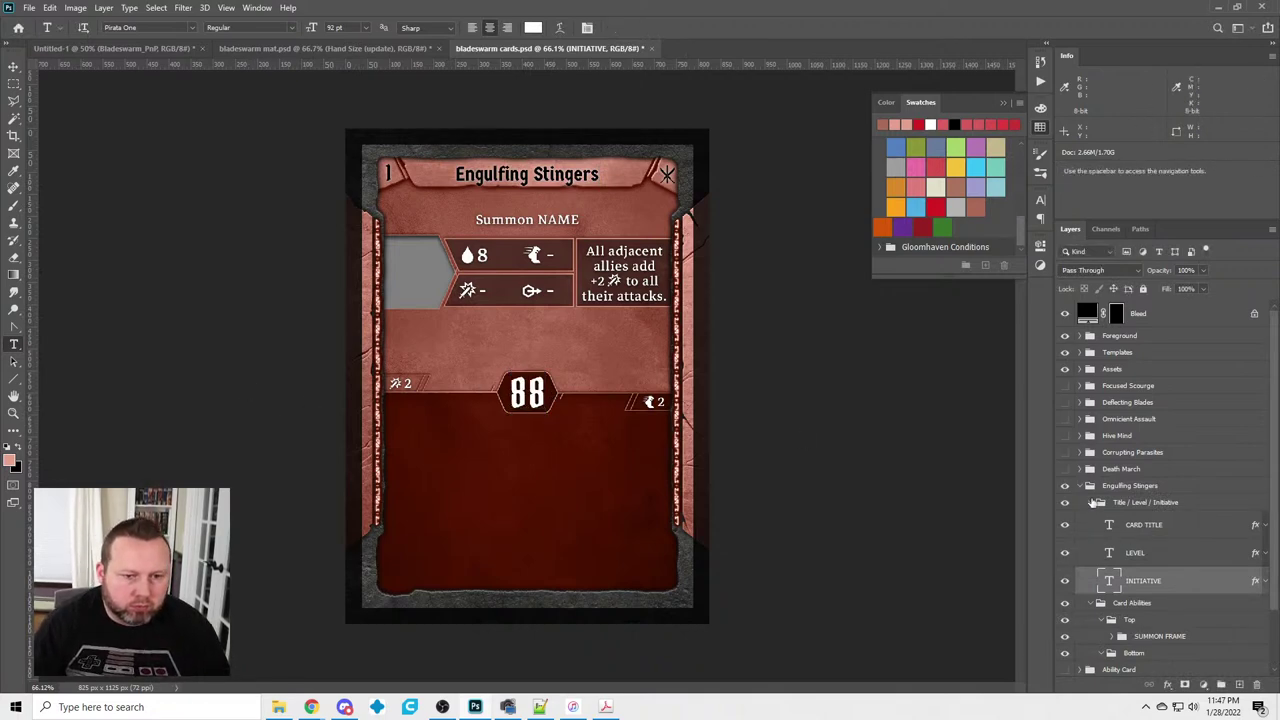
Collapse and hide the Engulfing Stingers group, and rename the first Ability Card group below it as Swarming Minions
left_click(1090, 502)
left_click(1090, 486)
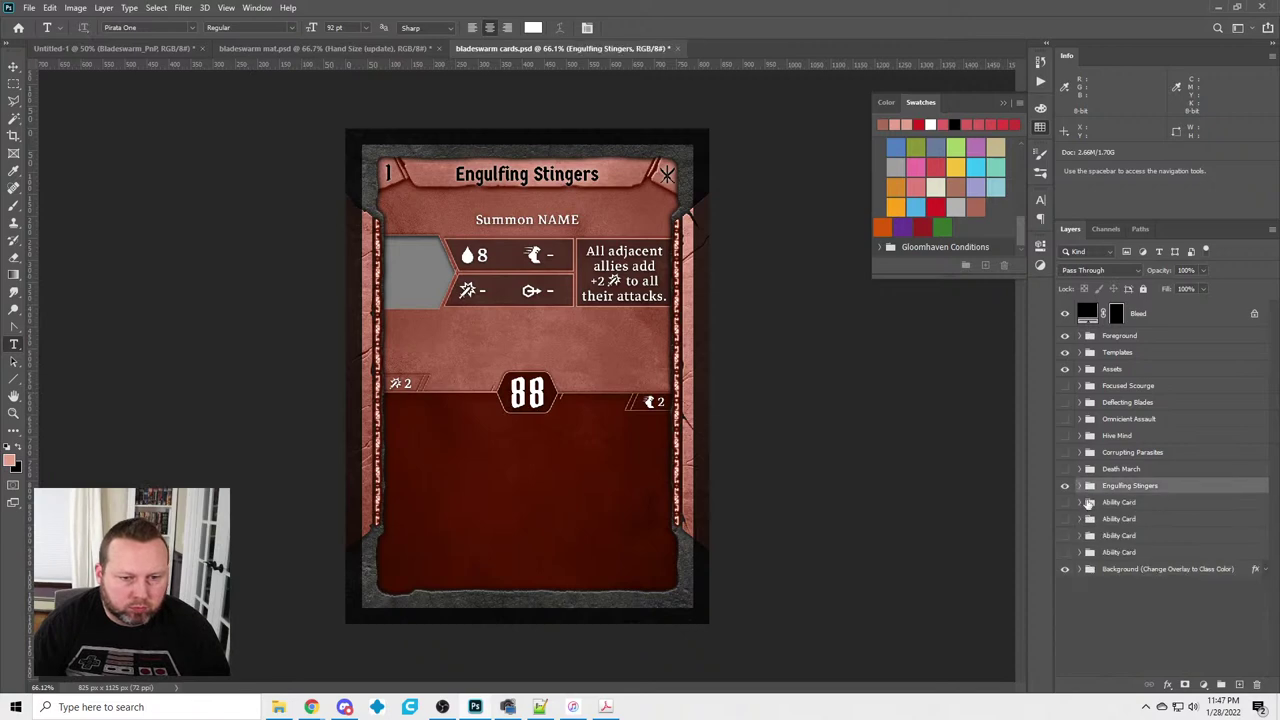
left_click(1065, 487)
double_click(1118, 503)
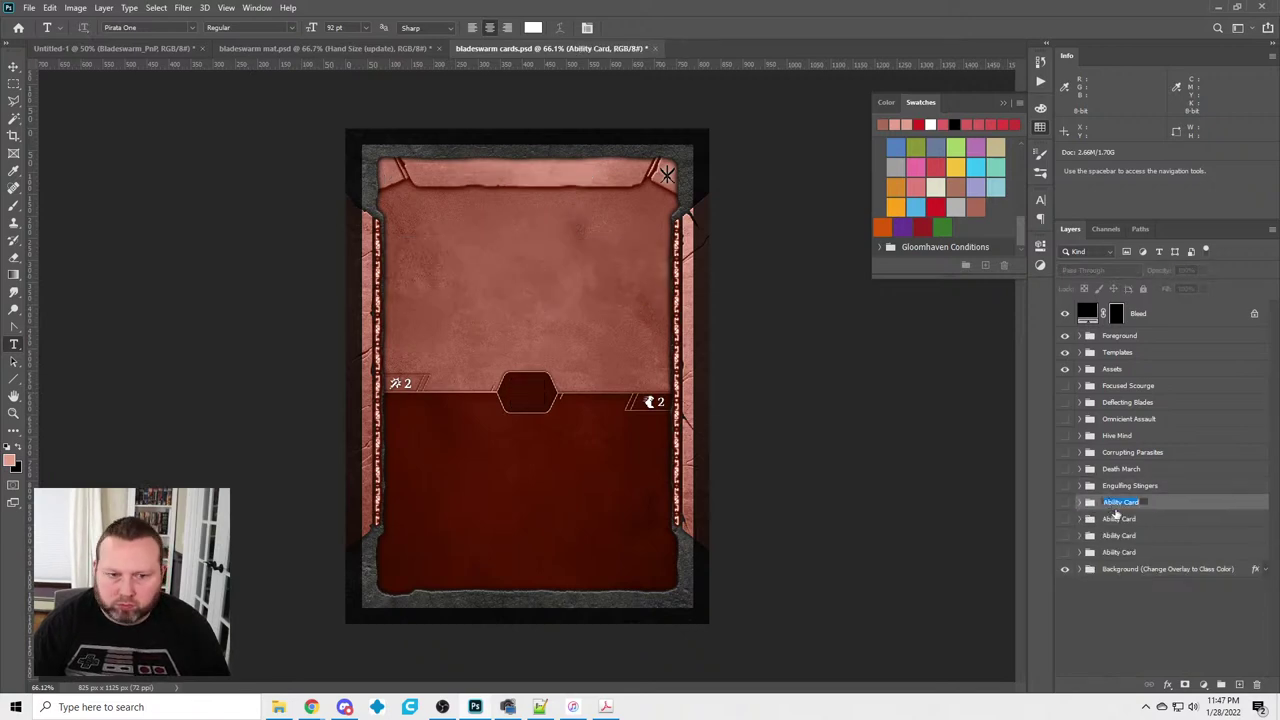
type("Swarming")
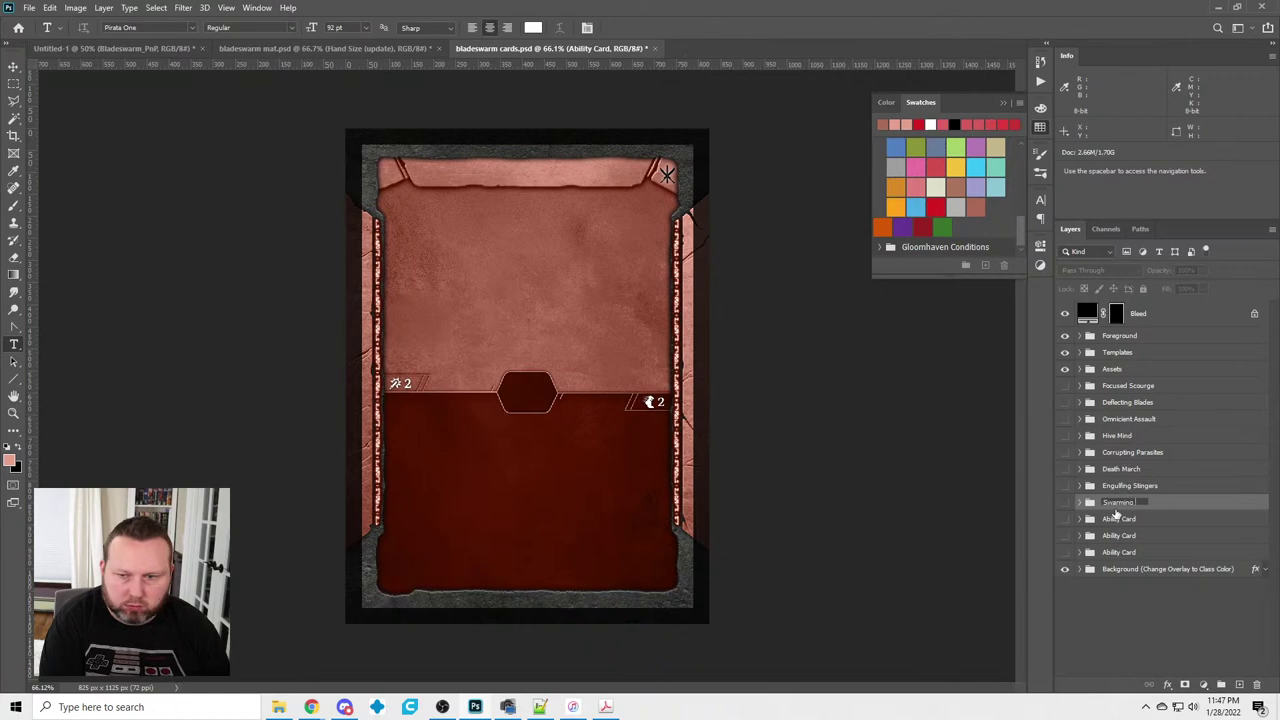
type(" Minions")
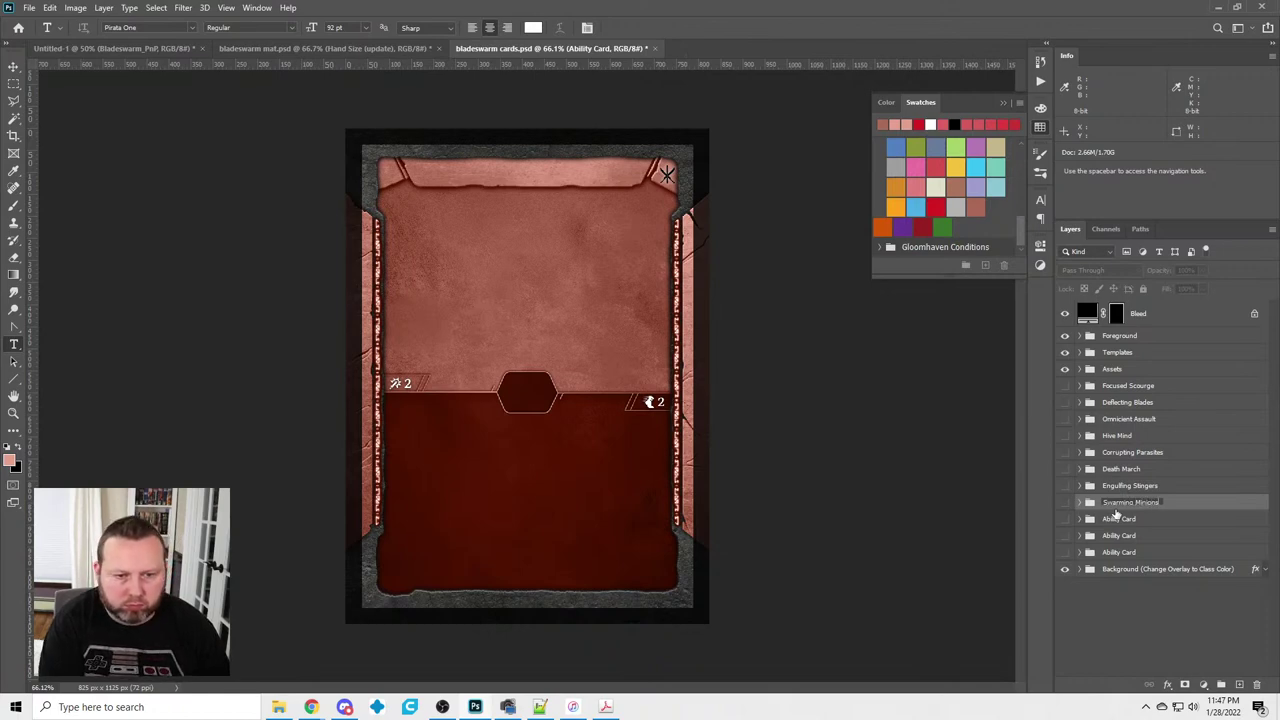
key("Return")
Show the Swarming Minions group and set its card title to "Swarming Minions" and its initiative to 61
left_click(1065, 503)
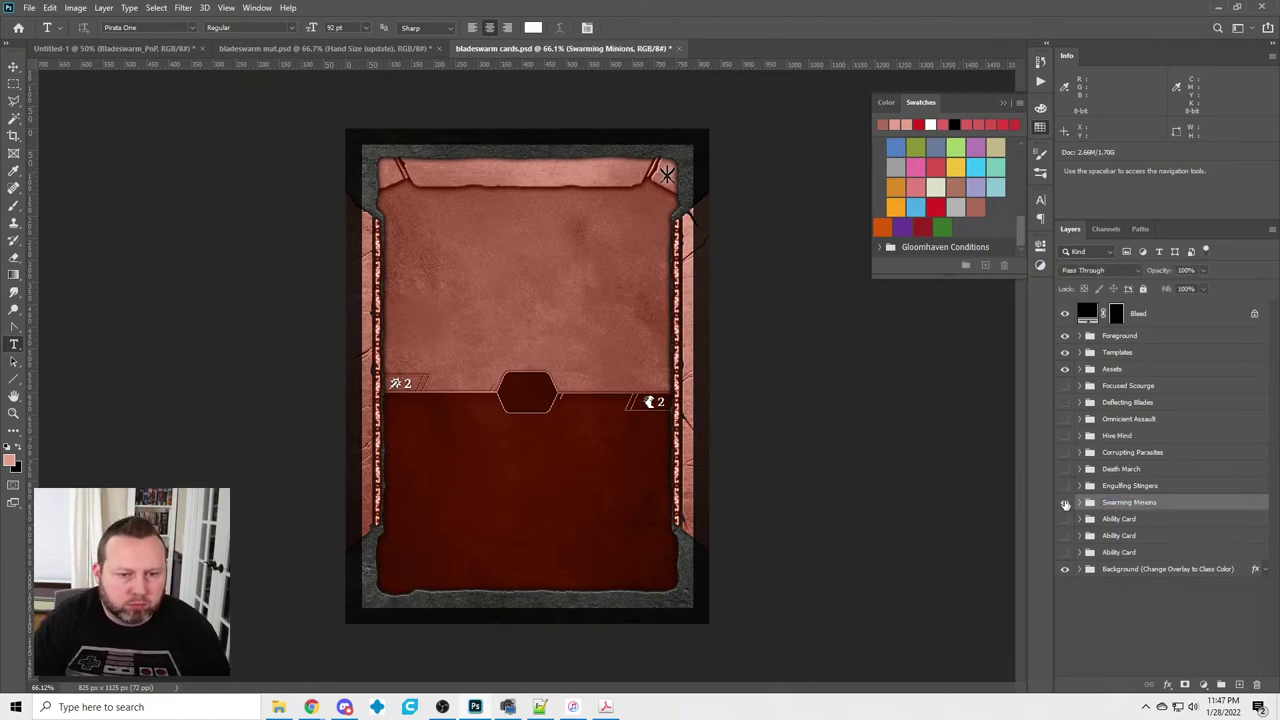
left_click(527, 174)
type("Swarming Minions")
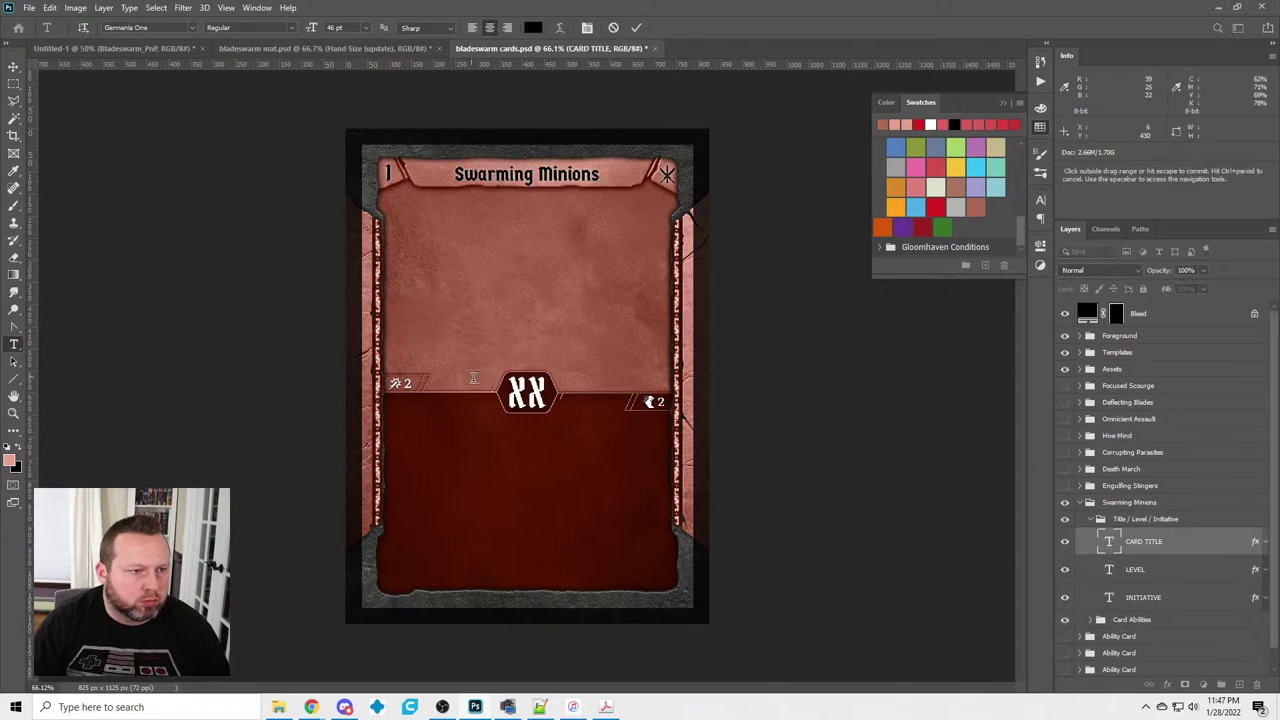
left_click(527, 393)
key("ctrl+a")
type("61")
key("ctrl+Return")
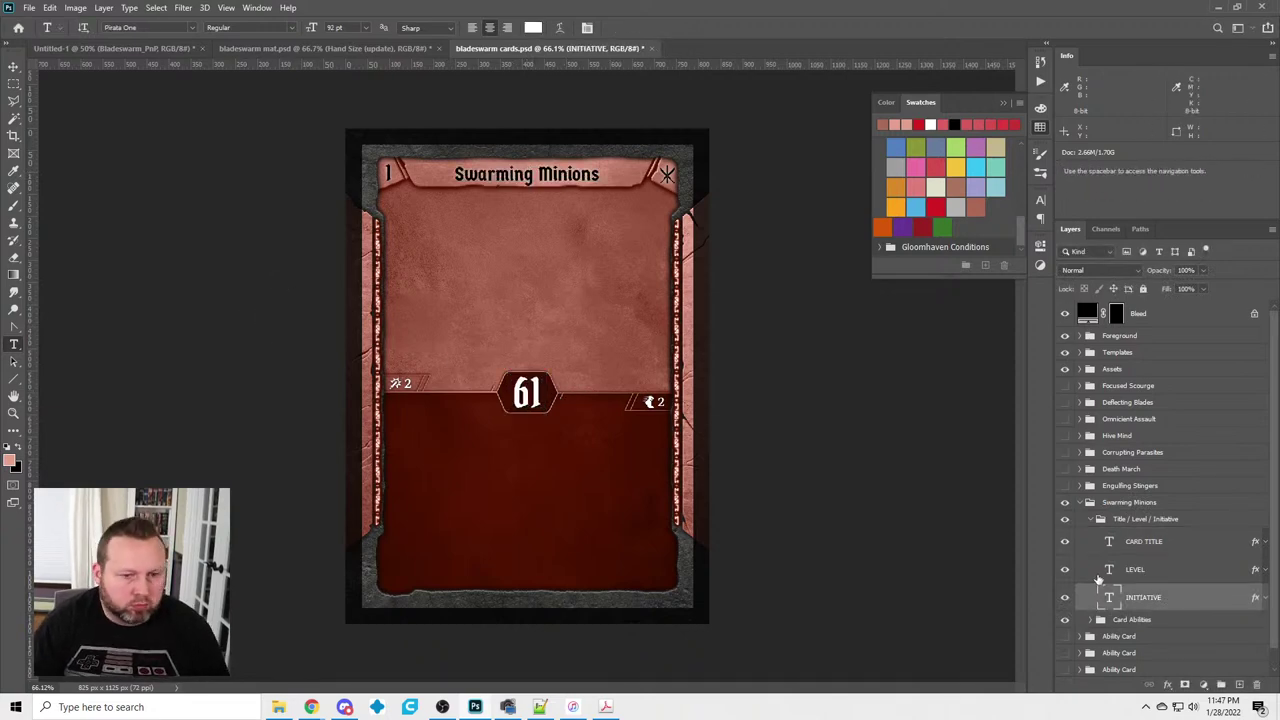
Collapse and hide the Swarming Minions group, and show the next Ability Card group, renamed as Scattered Defense
left_click(1090, 519)
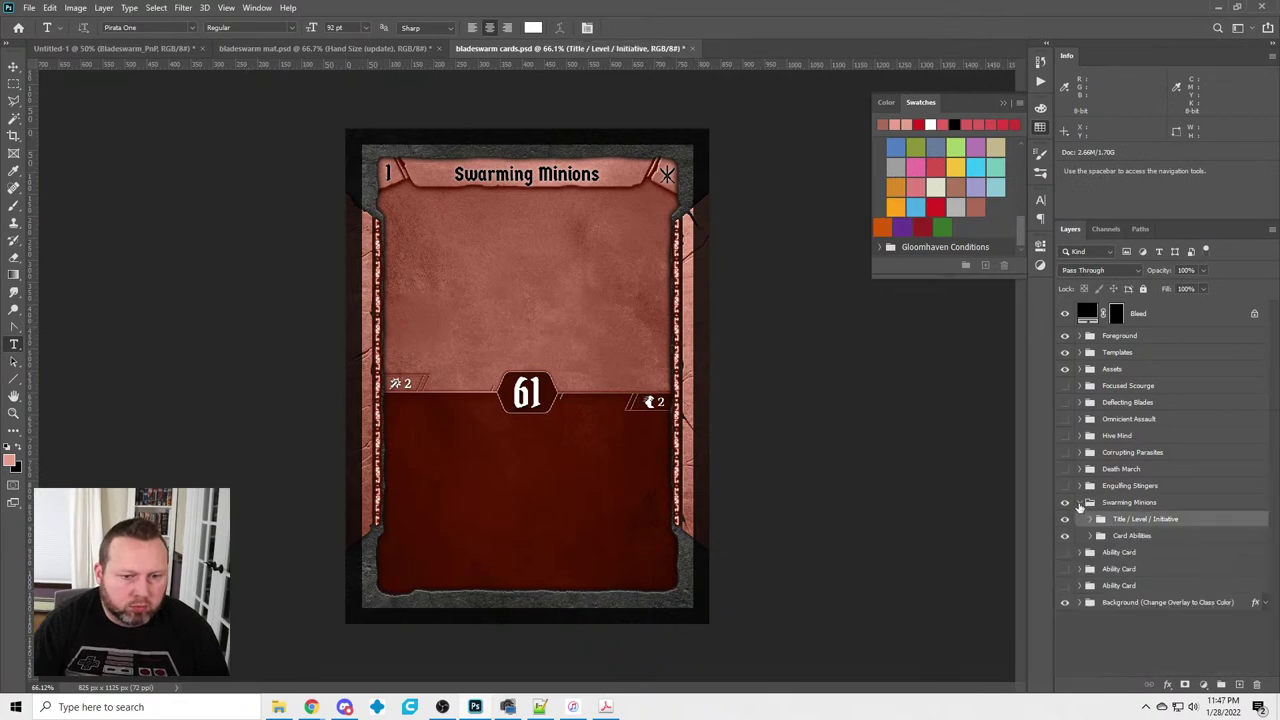
left_click(1080, 502)
left_click(1064, 502)
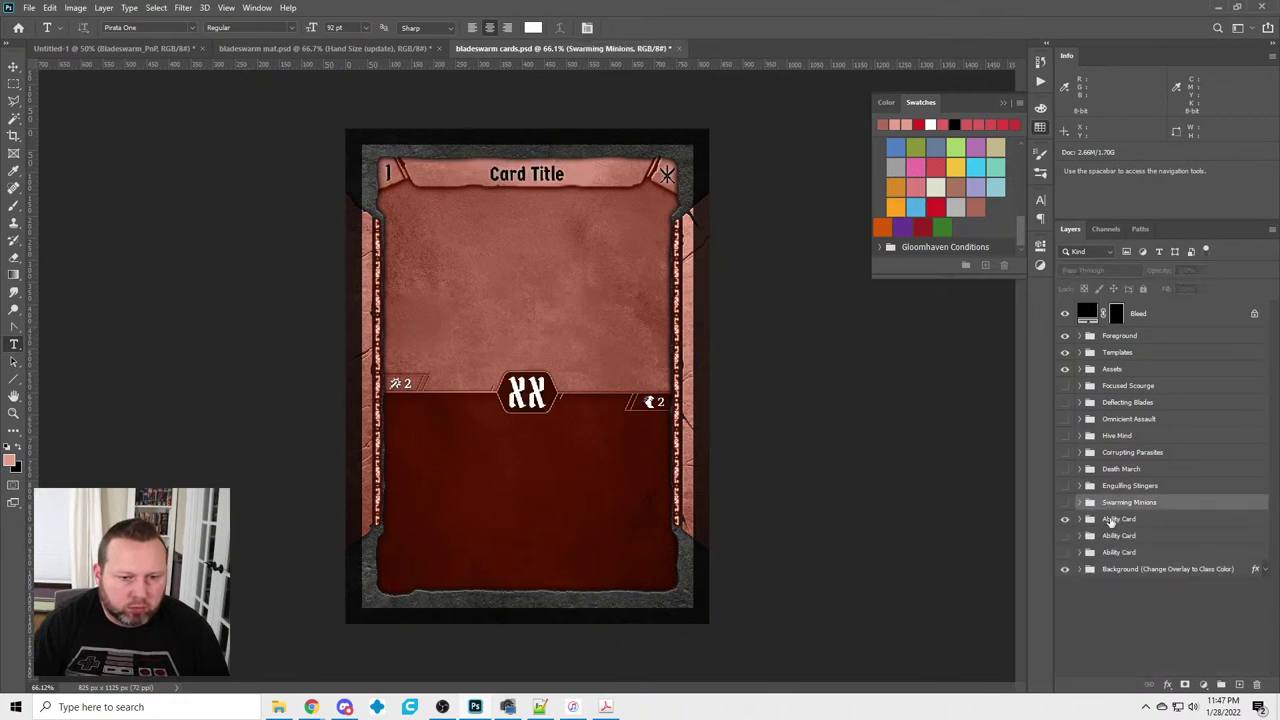
left_click(1118, 519)
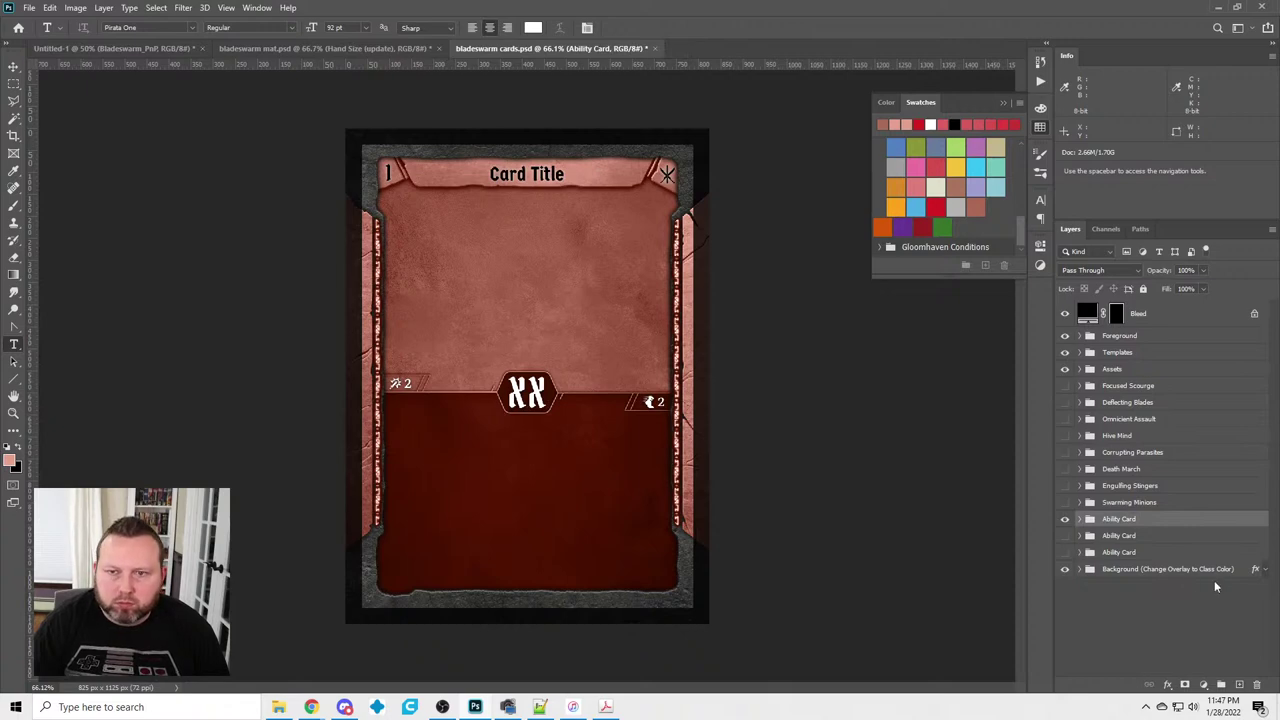
type("D")
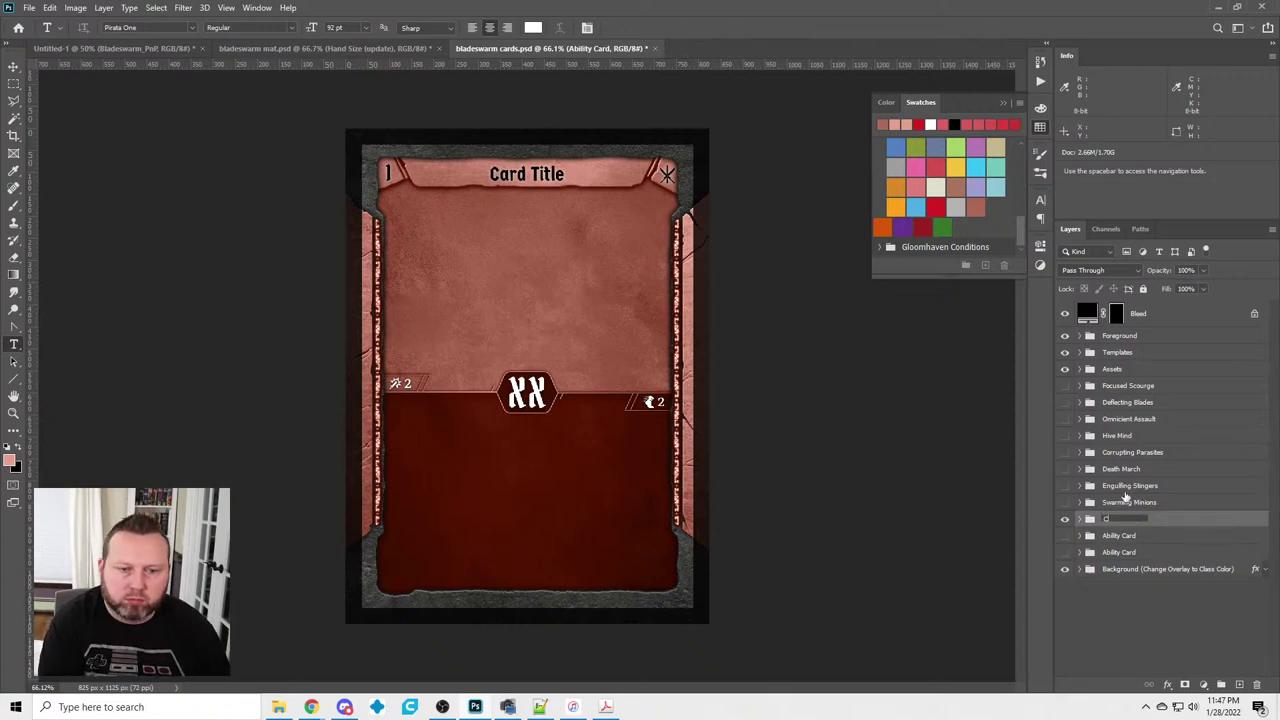
type("cattered Defense")
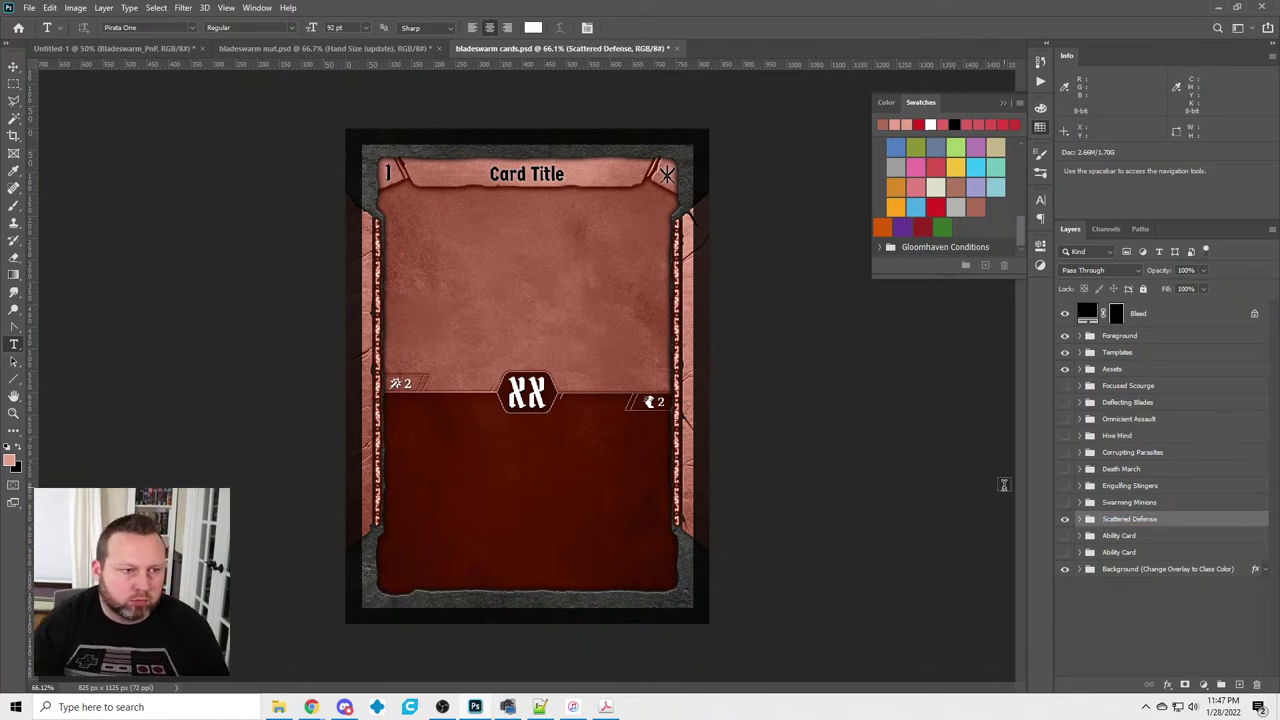
Set the card title to "Scattered Defense" and the initiative to 13 on the Scattered Defense card
left_click(528, 176)
key("ctrl+a")
type("Scattered Defense")
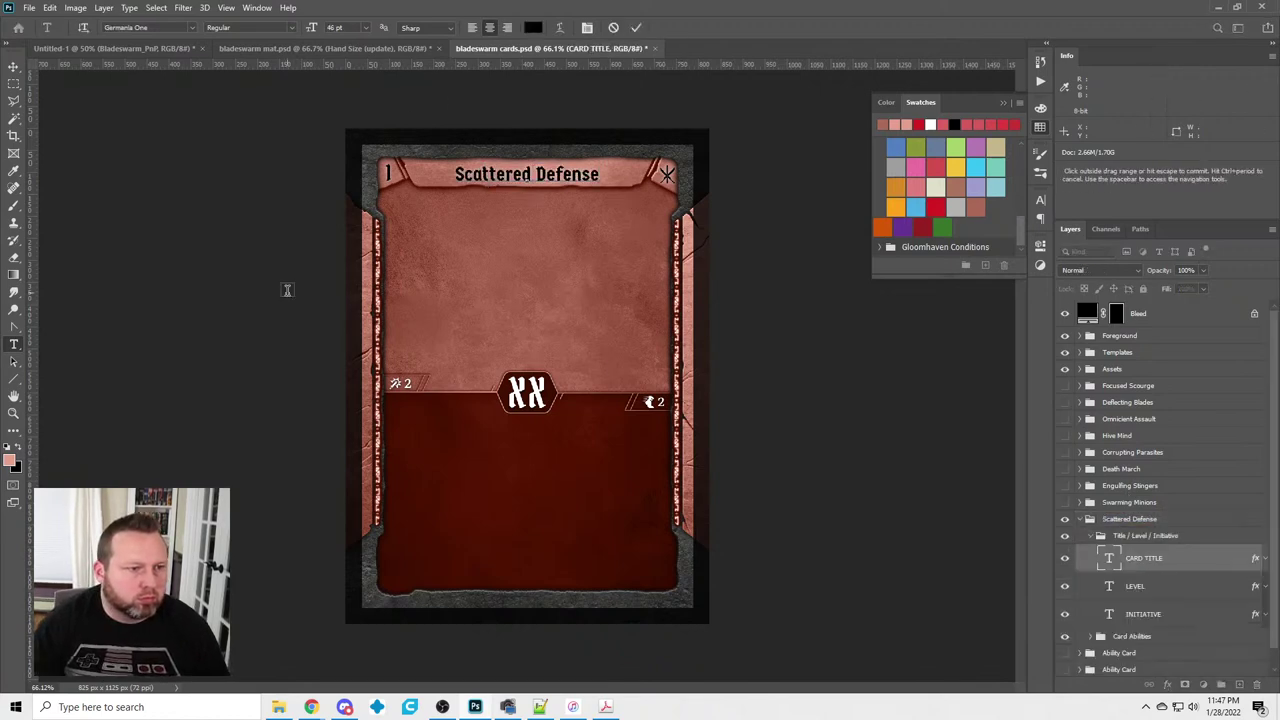
left_click(527, 393)
key("ctrl+a")
type("13")
key("ctrl+Return")
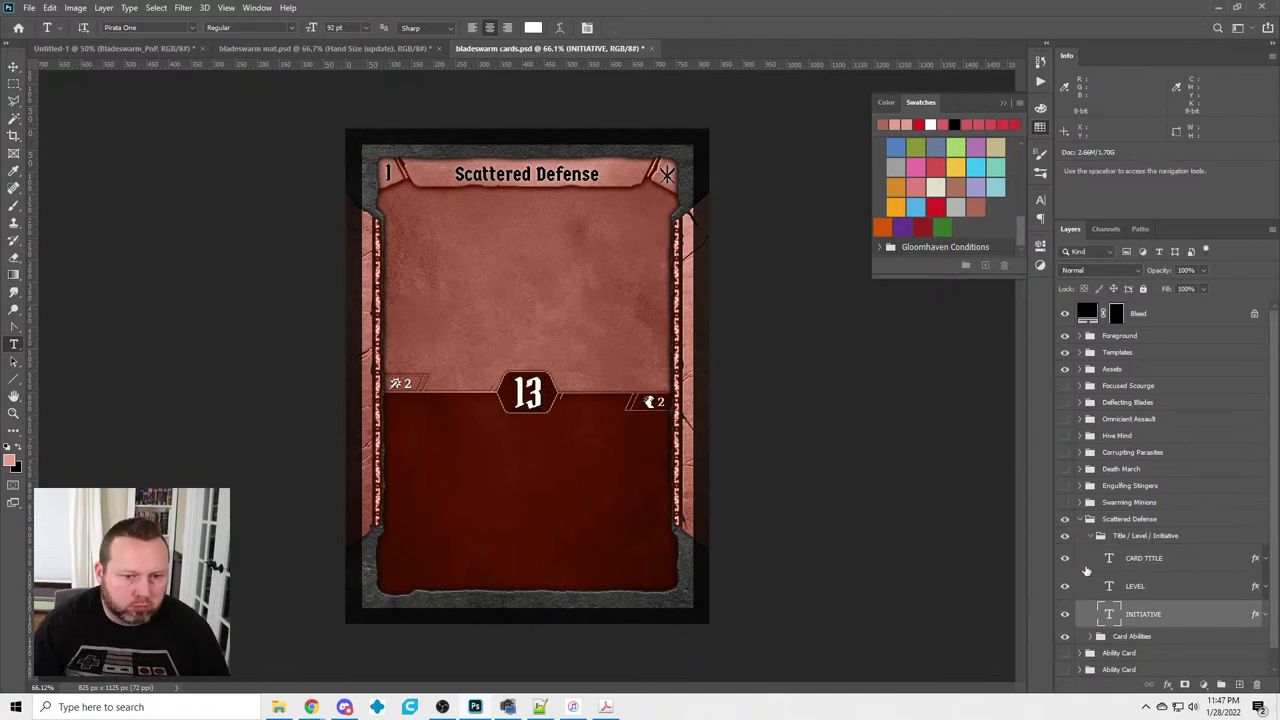
Collapse and hide the Scattered Defense group, and show the next Ability Card group, renamed as Call of the Grave
left_click(1090, 537)
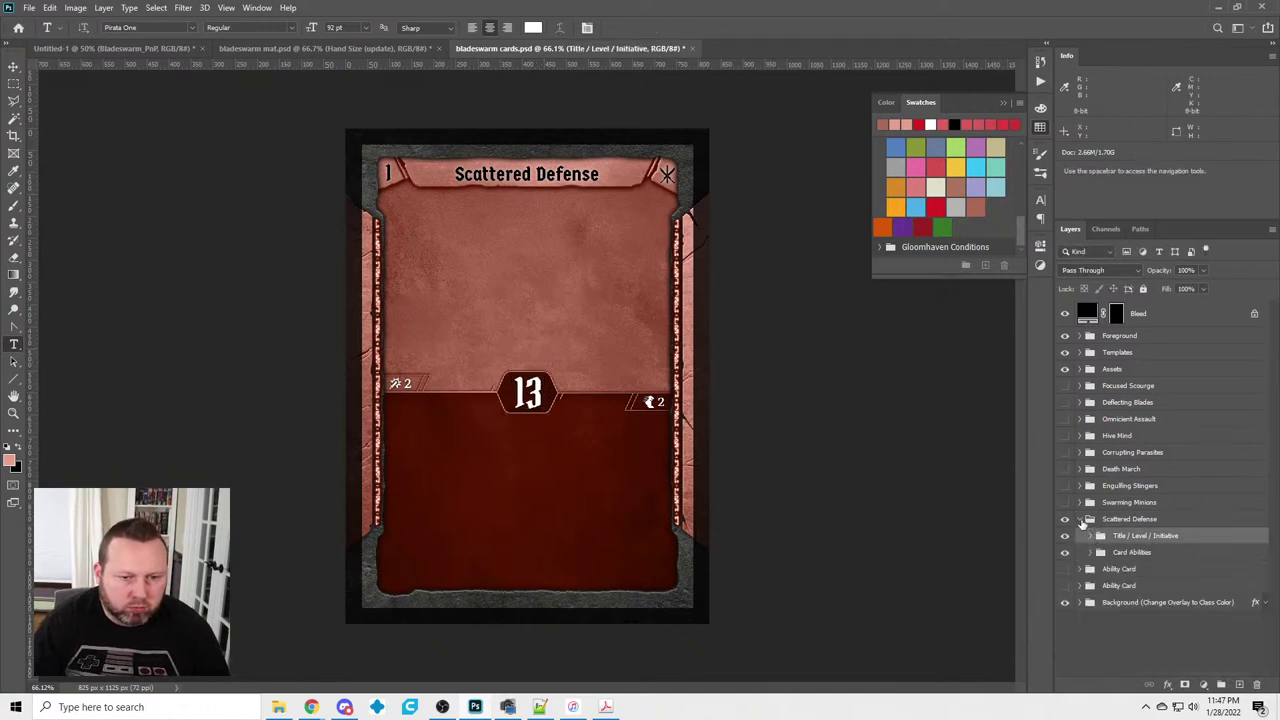
left_click(1083, 519)
left_click(1064, 519)
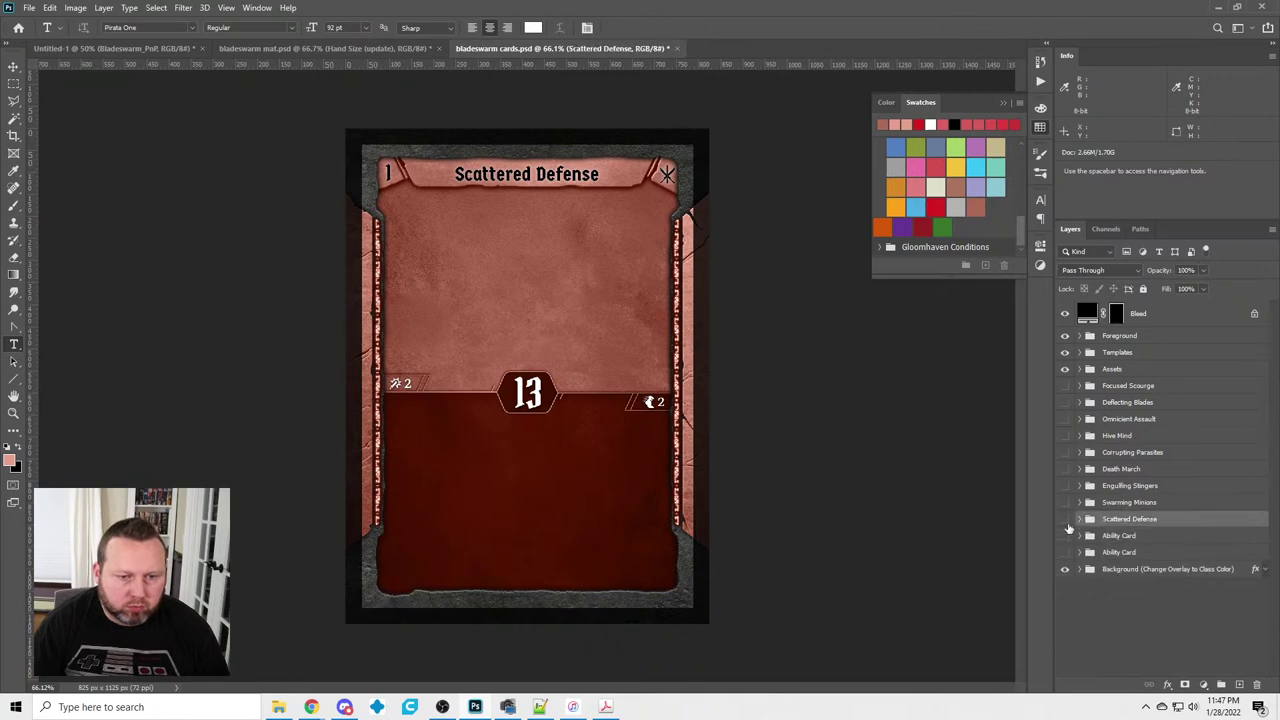
left_click(1065, 537)
double_click(1132, 534)
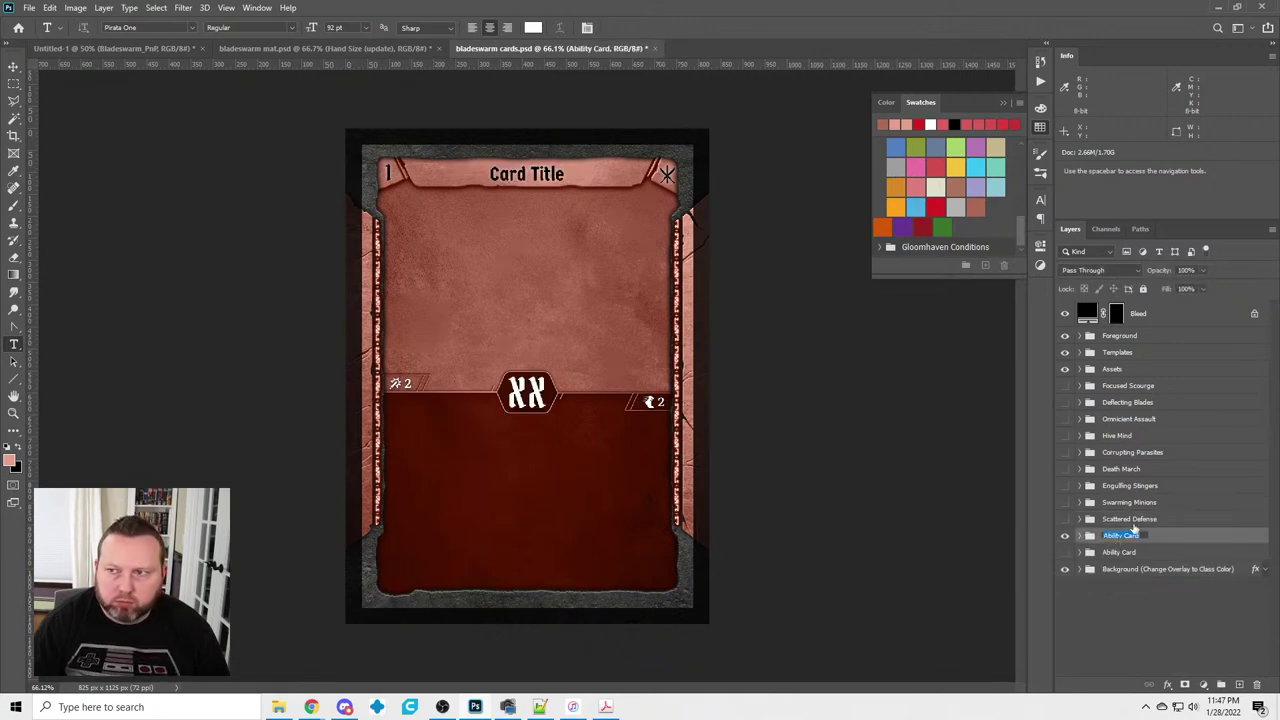
type("Call of the Grave")
key("Return")
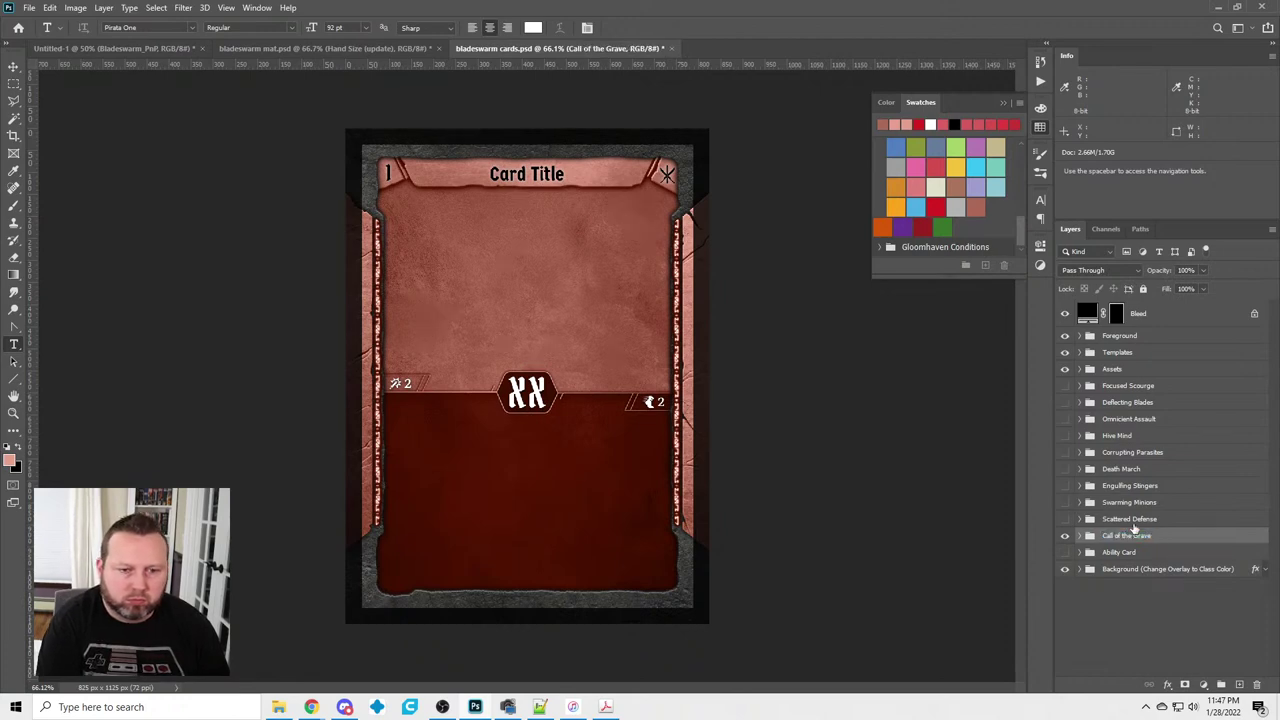
Set the card title to "Call of the Grave" and the initiative to 49 on the Call of the Grave card
left_click(527, 174)
key("ctrl+a")
type("Call of the Grave")
key("ctrl+Return")
left_click(502, 380)
key("ctrl+a")
type("49")
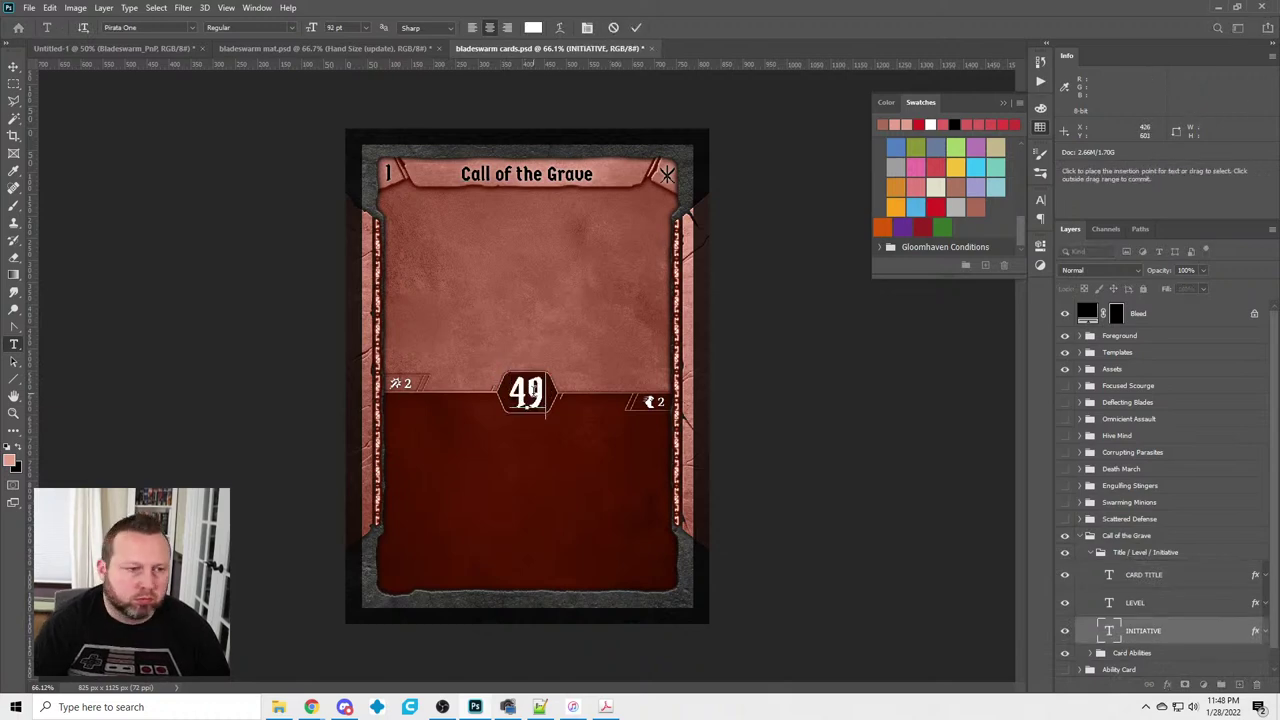
key("ctrl+Return")
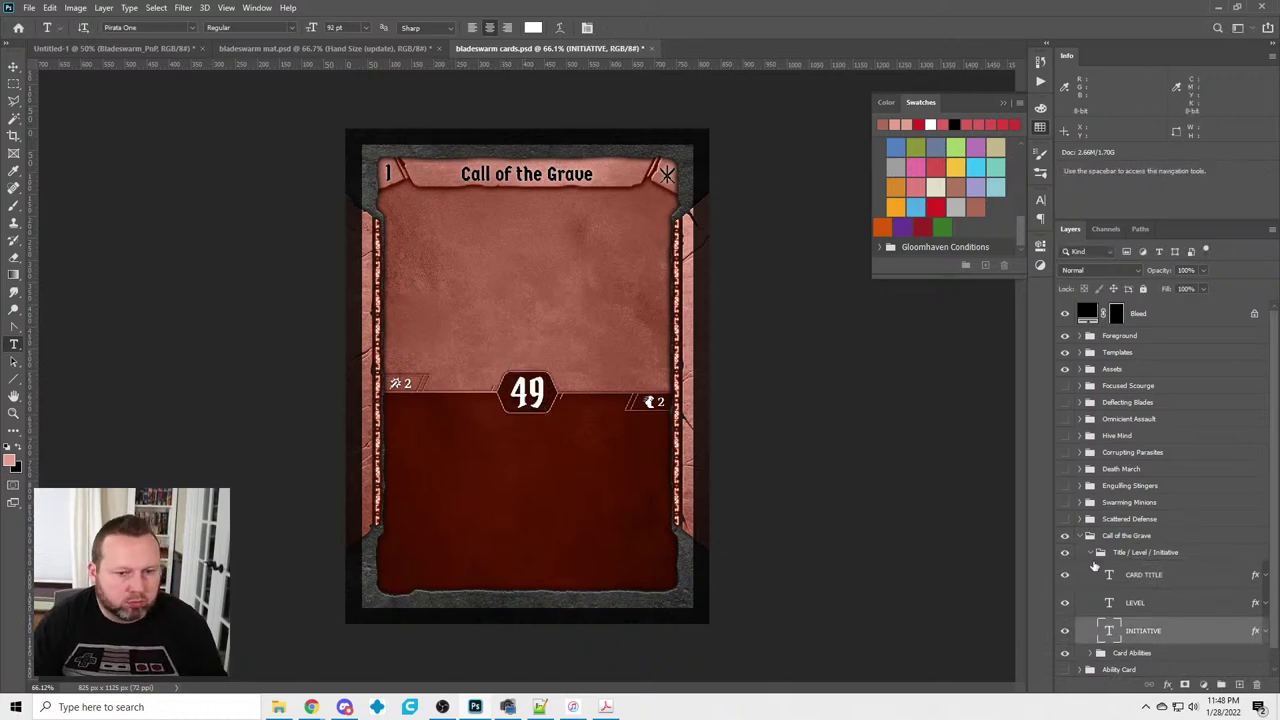
Collapse and hide the Call of the Grave group, and duplicate the remaining Ability Card group below it
left_click(1089, 552)
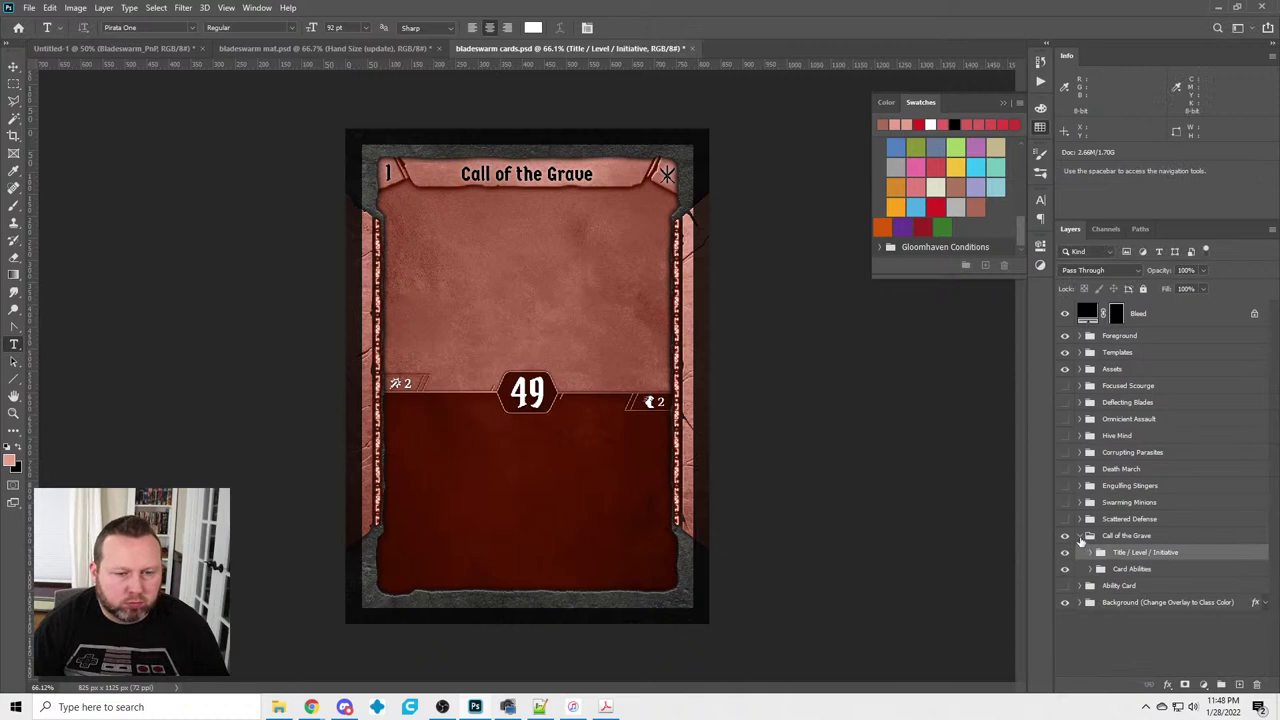
left_click(1081, 540)
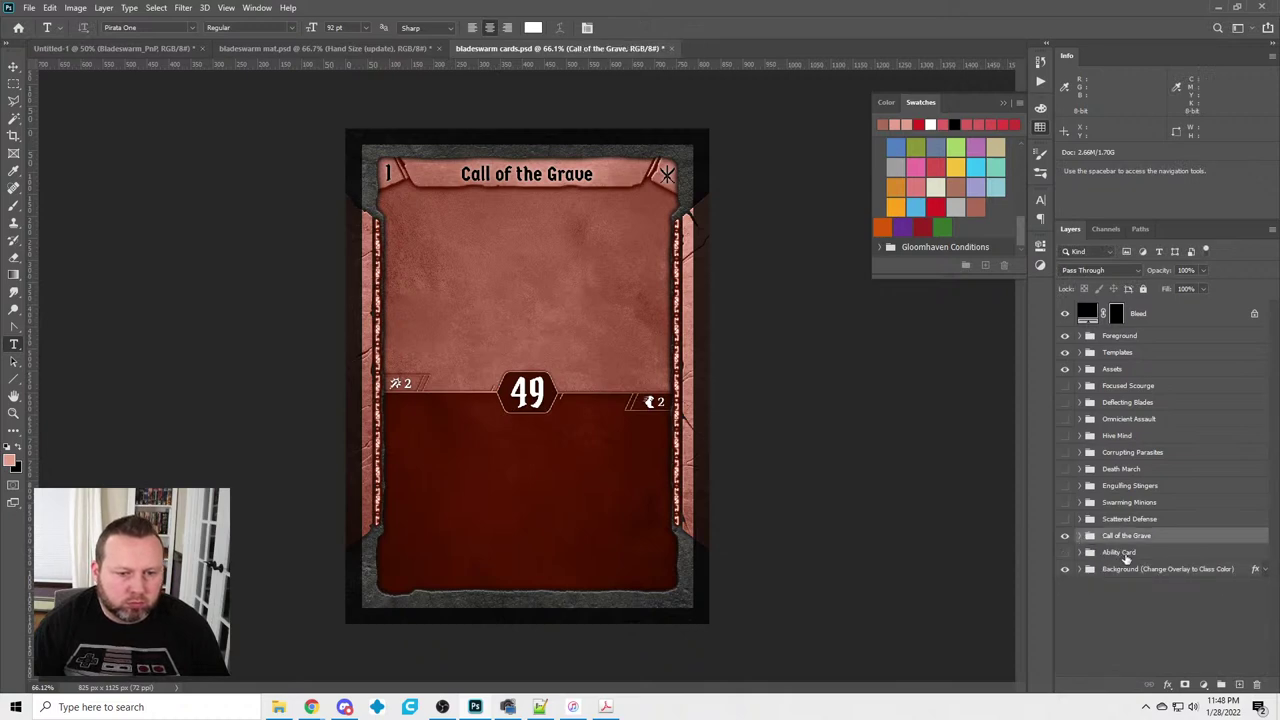
left_click(1126, 553)
key("ctrl+j")
left_click(1065, 535)
Show the Ability Card group directly below Call of the Grave and rename it as The Storm's Edge
left_click(1065, 552)
double_click(1118, 552)
type("The Storm")
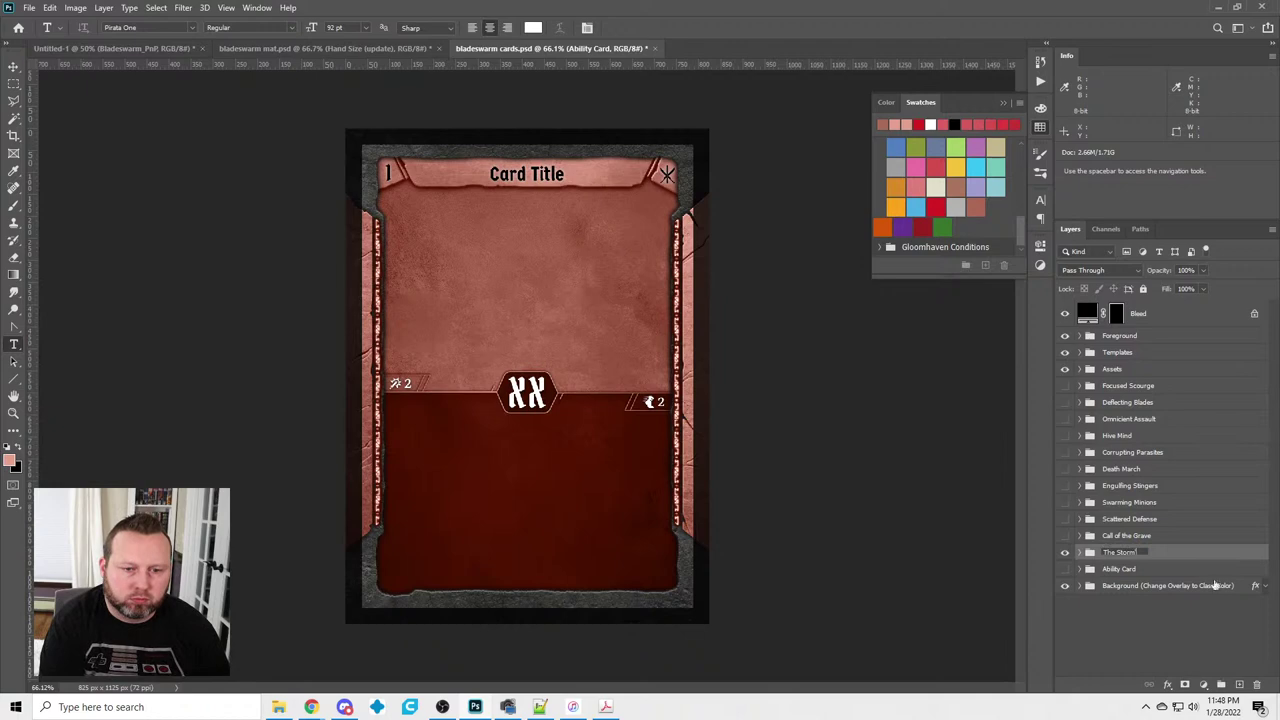
type("'s Edge")
key("Return")
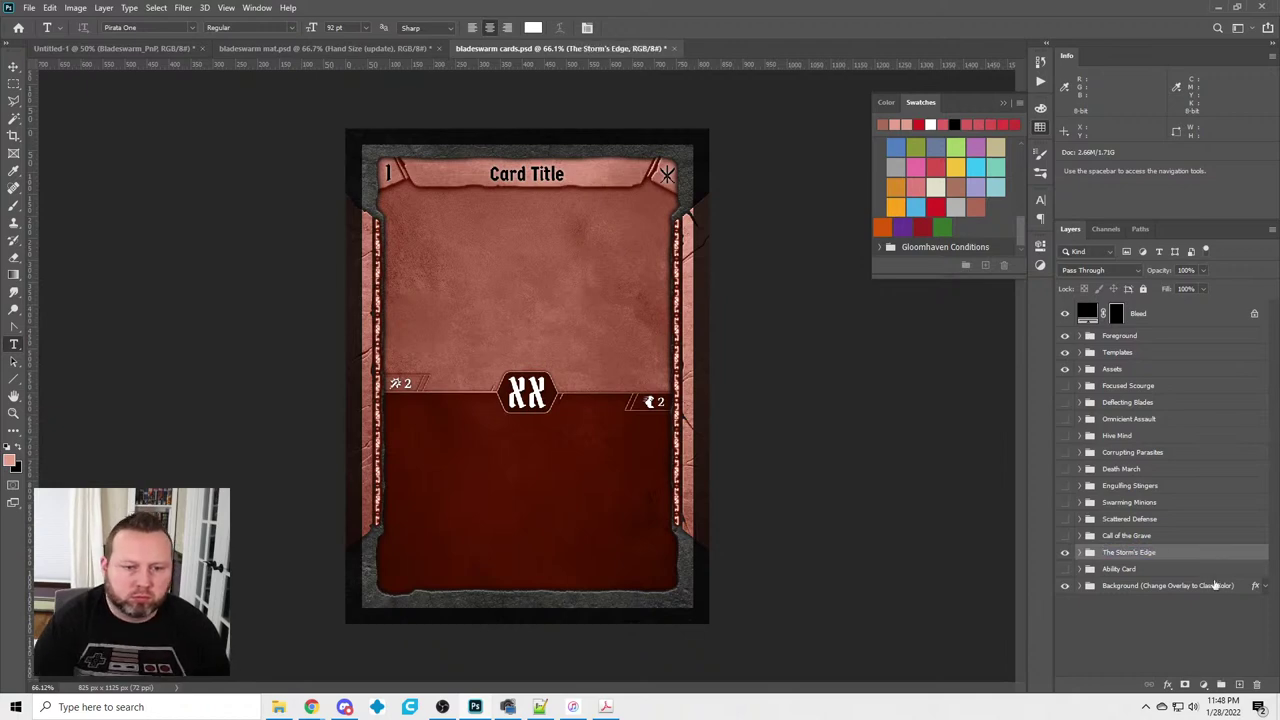
Set the card title to "The Storm's Edge" and the initiative to 37 on The Storm's Edge card
left_click(527, 174)
key("ctrl+a")
type("The Storm's Edge")
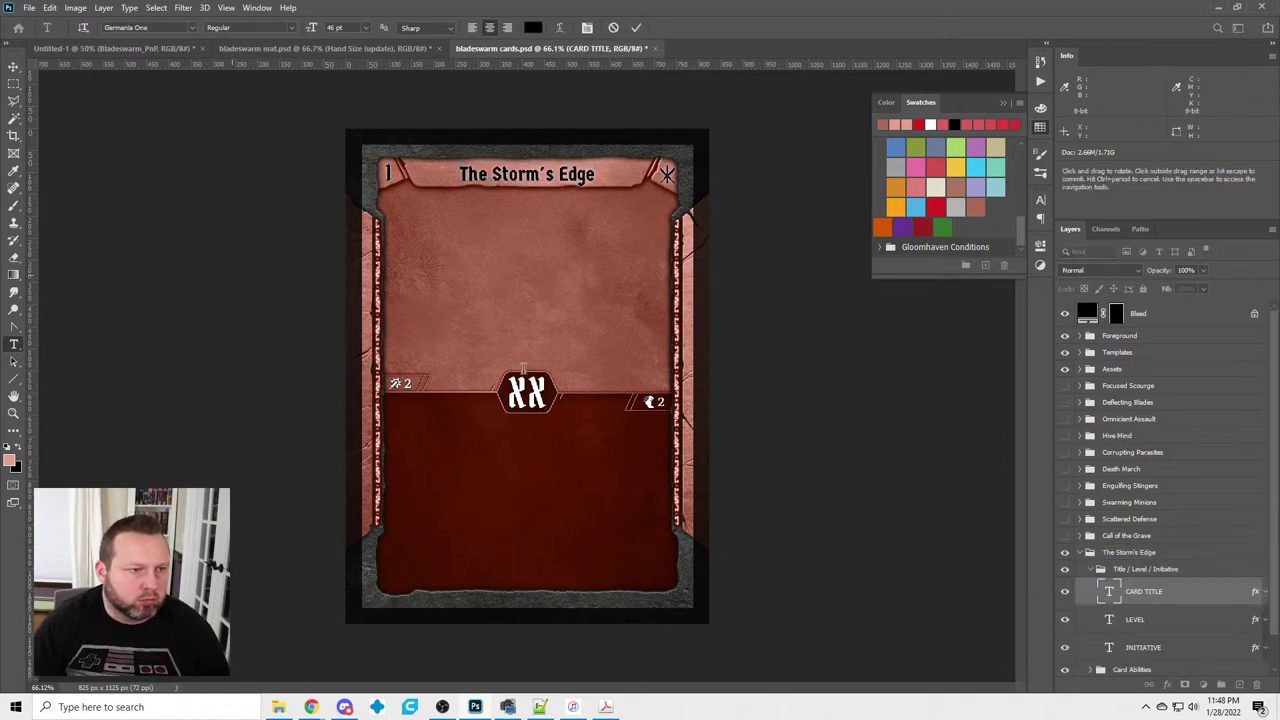
left_click(520, 383)
double_click(520, 385)
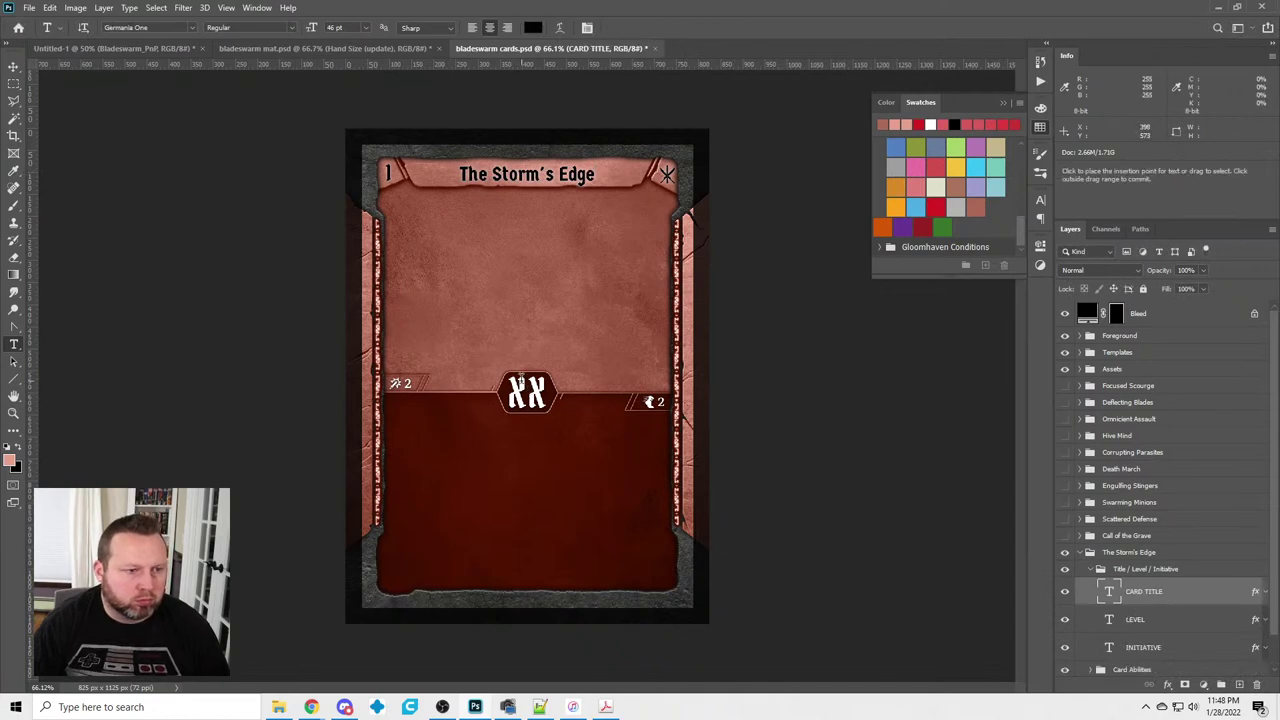
type("37")
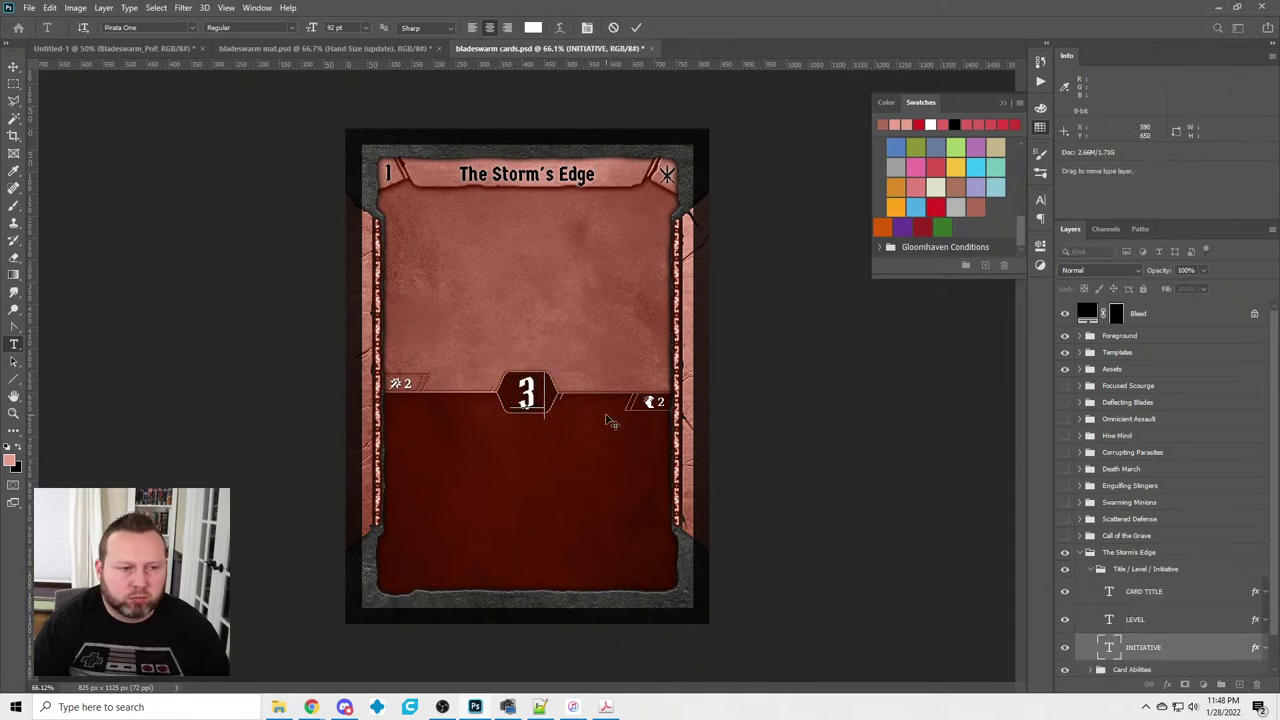
left_click(202, 369)
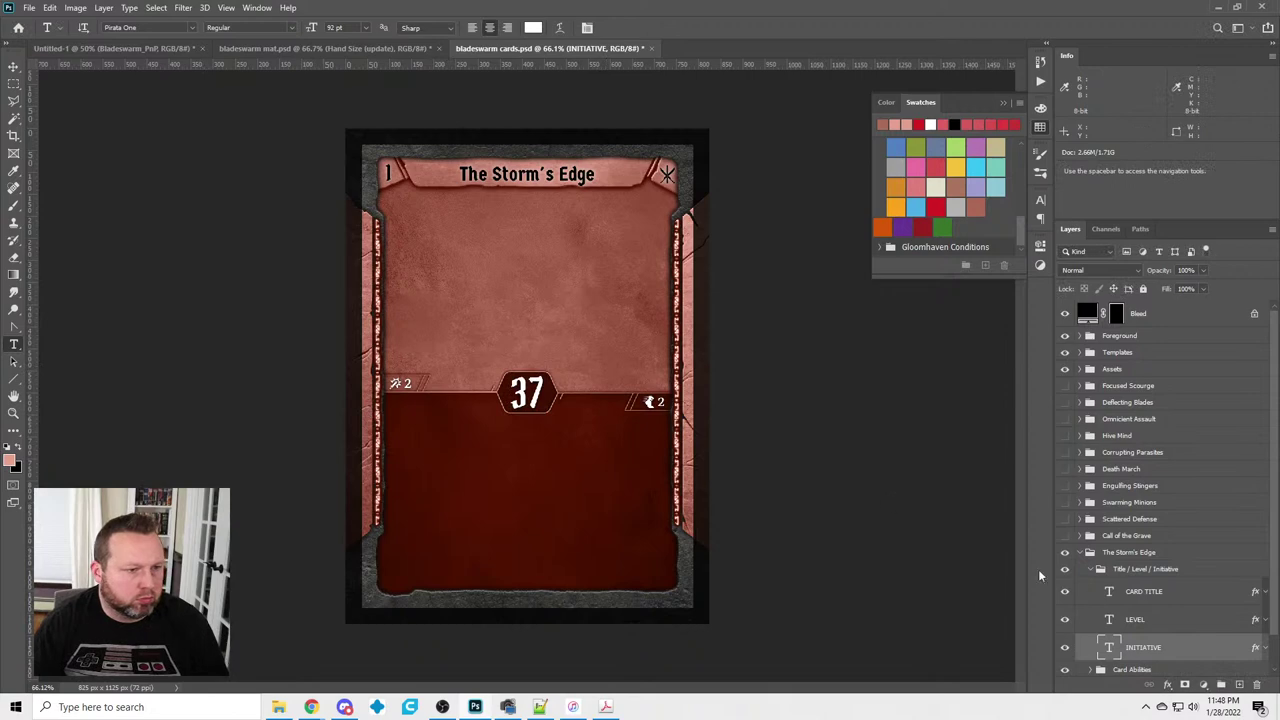
Collapse and hide The Storm's Edge group, and show the remaining Ability Card group
left_click(1089, 569)
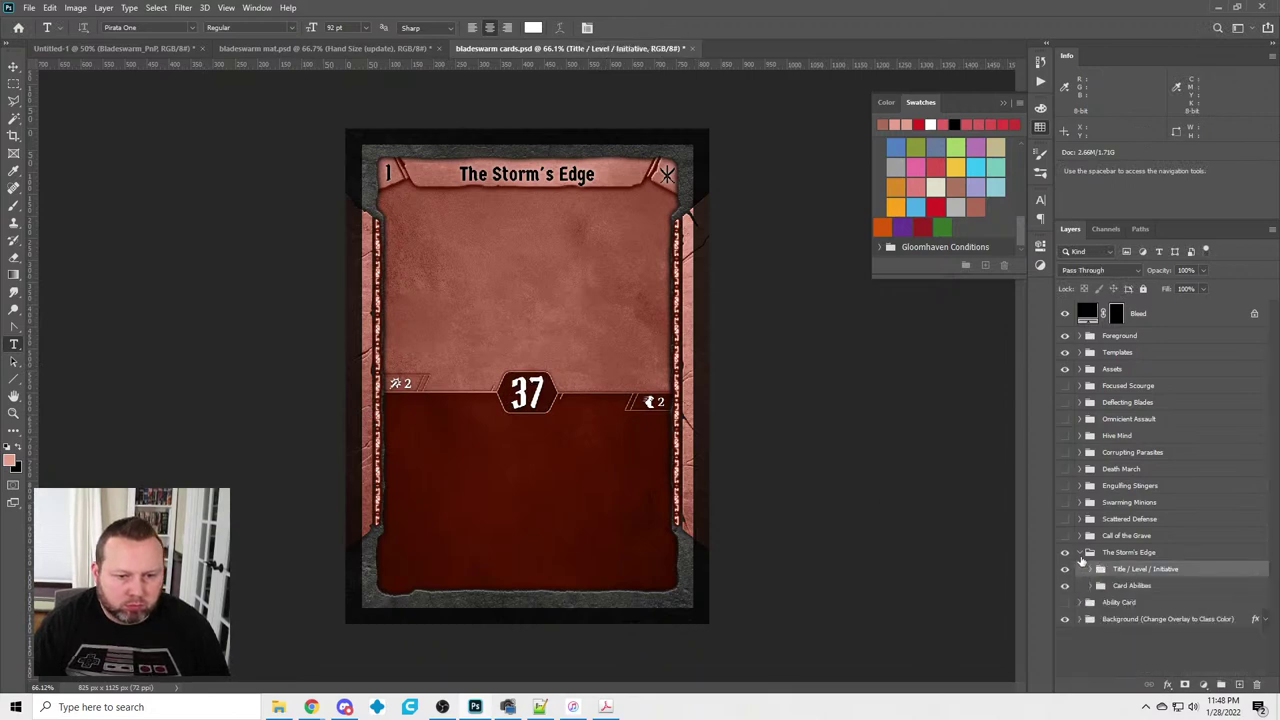
left_click(1082, 555)
left_click(1065, 553)
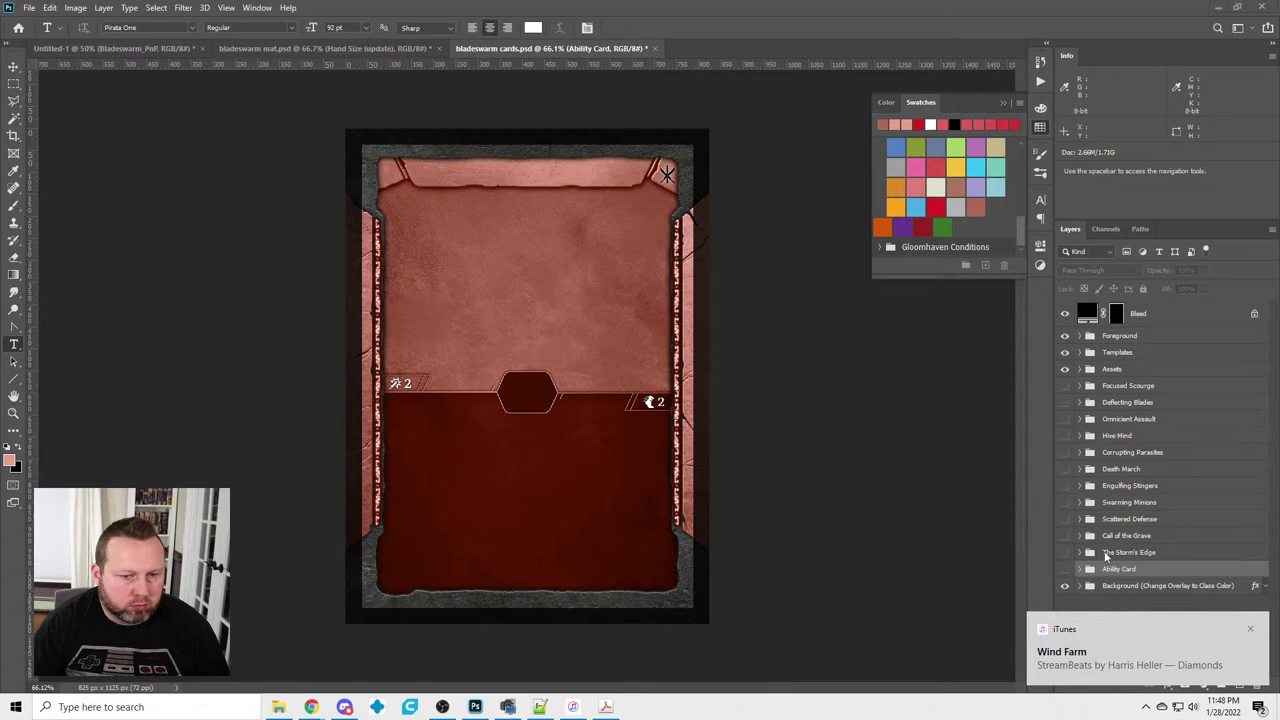
left_click(1065, 569)
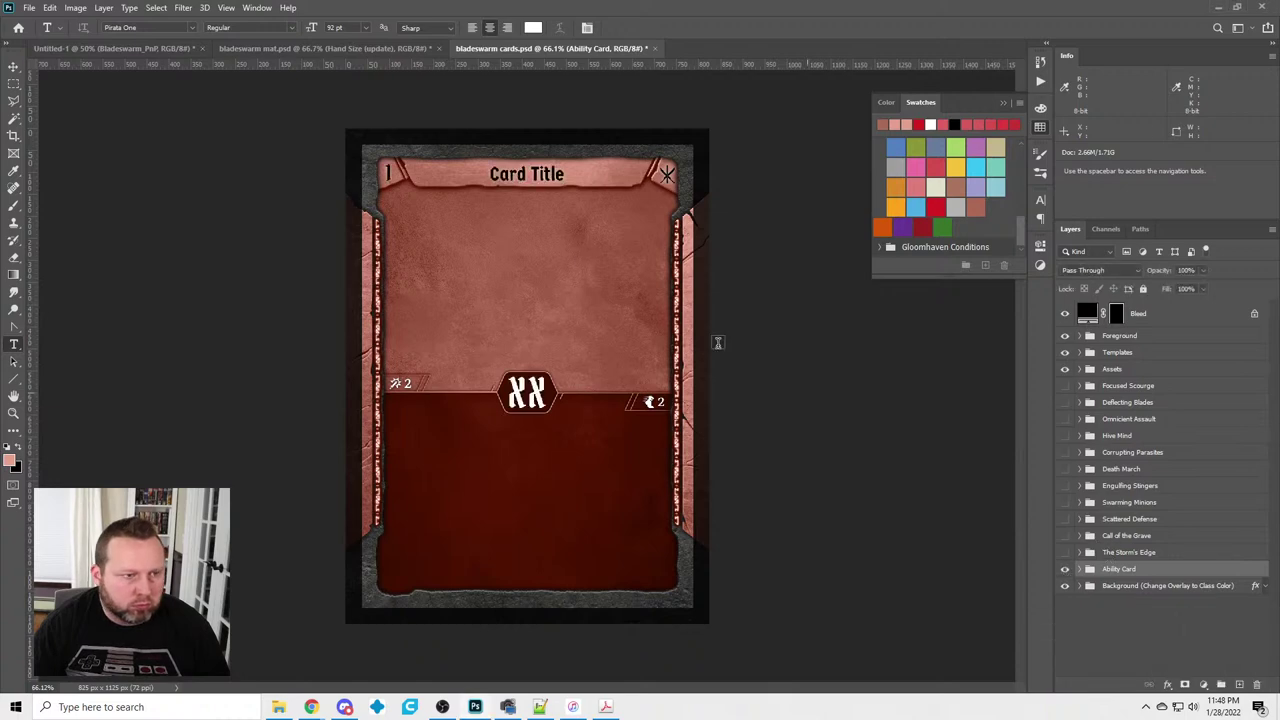
Set the level on the remaining Ability Card template to X
left_click(406, 182)
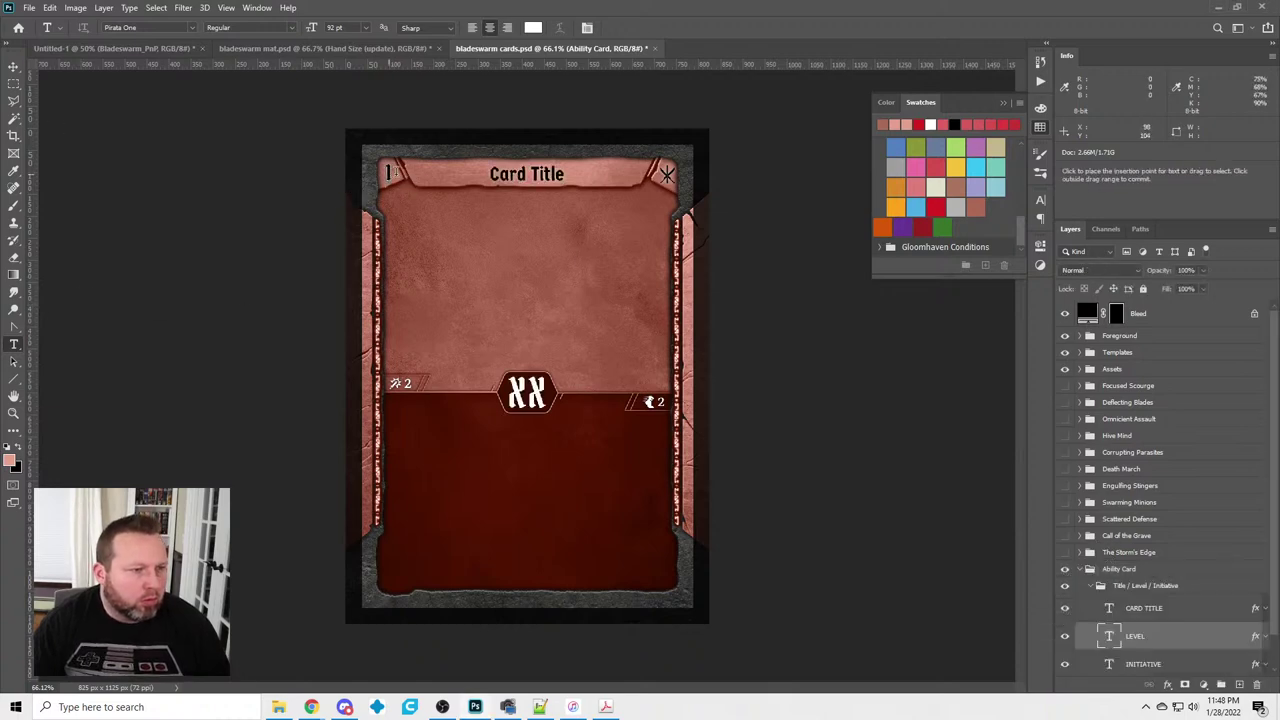
type("X")
key("ctrl+Return")
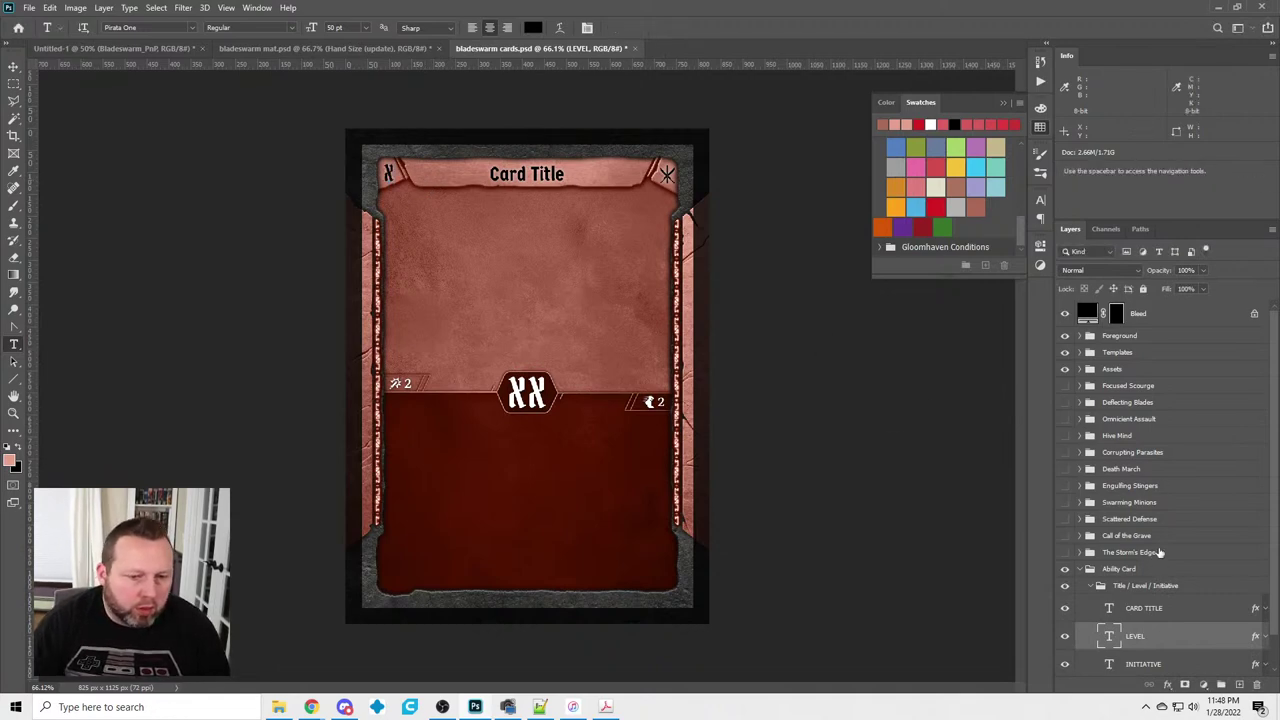
scroll(1158, 556, "down", 1)
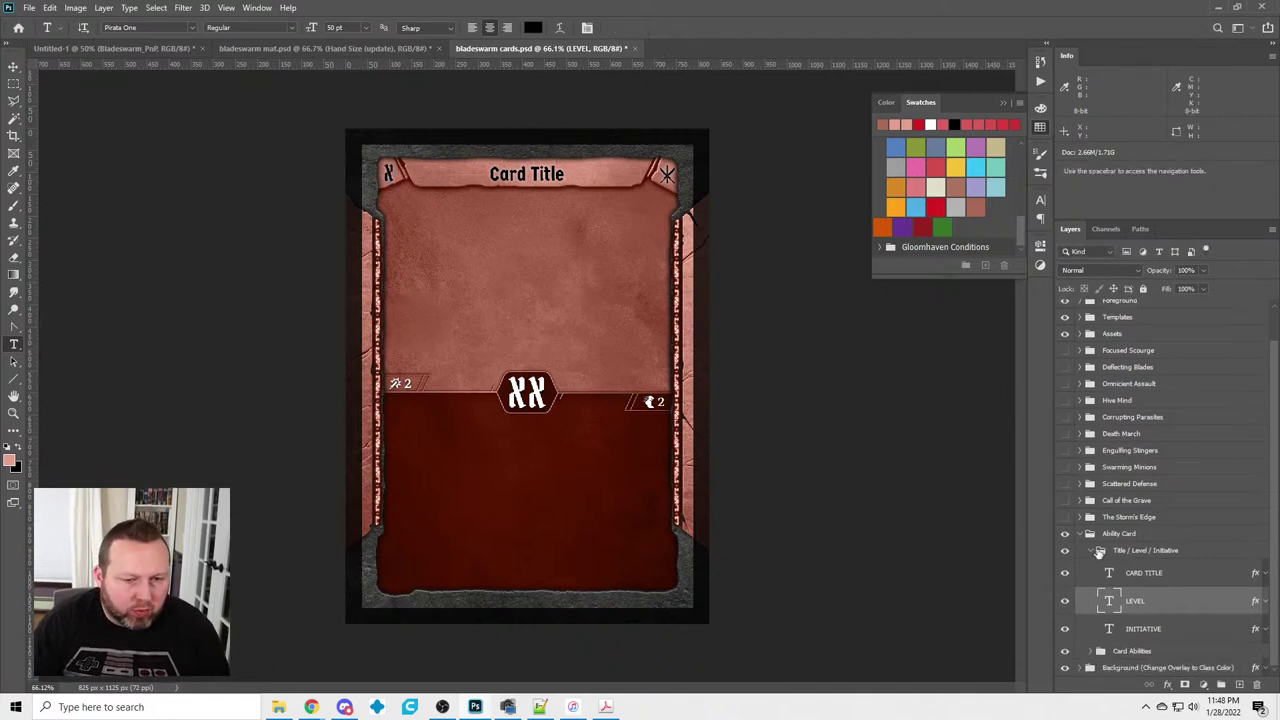
Collapse the level X Ability Card group and duplicate it repeatedly to build a stack of 20 blank card groups
left_click(1092, 552)
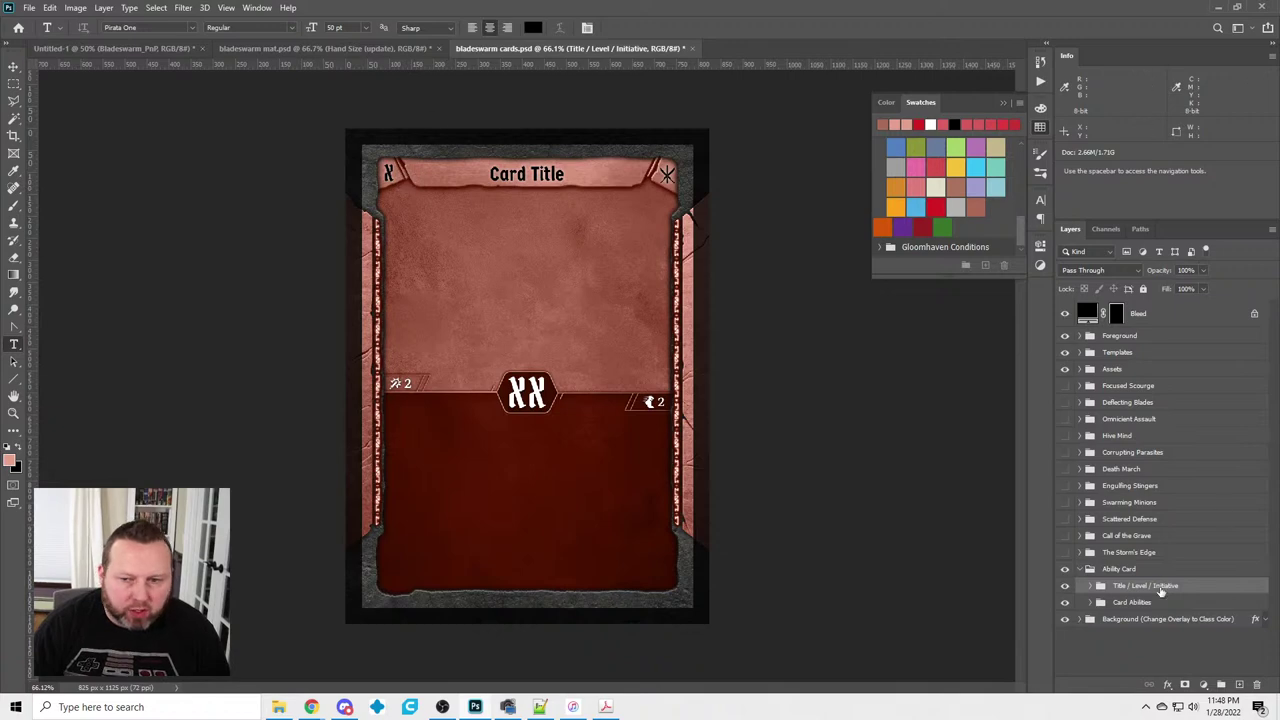
left_click(1082, 570)
key("ctrl+j")
key("ctrl+j")
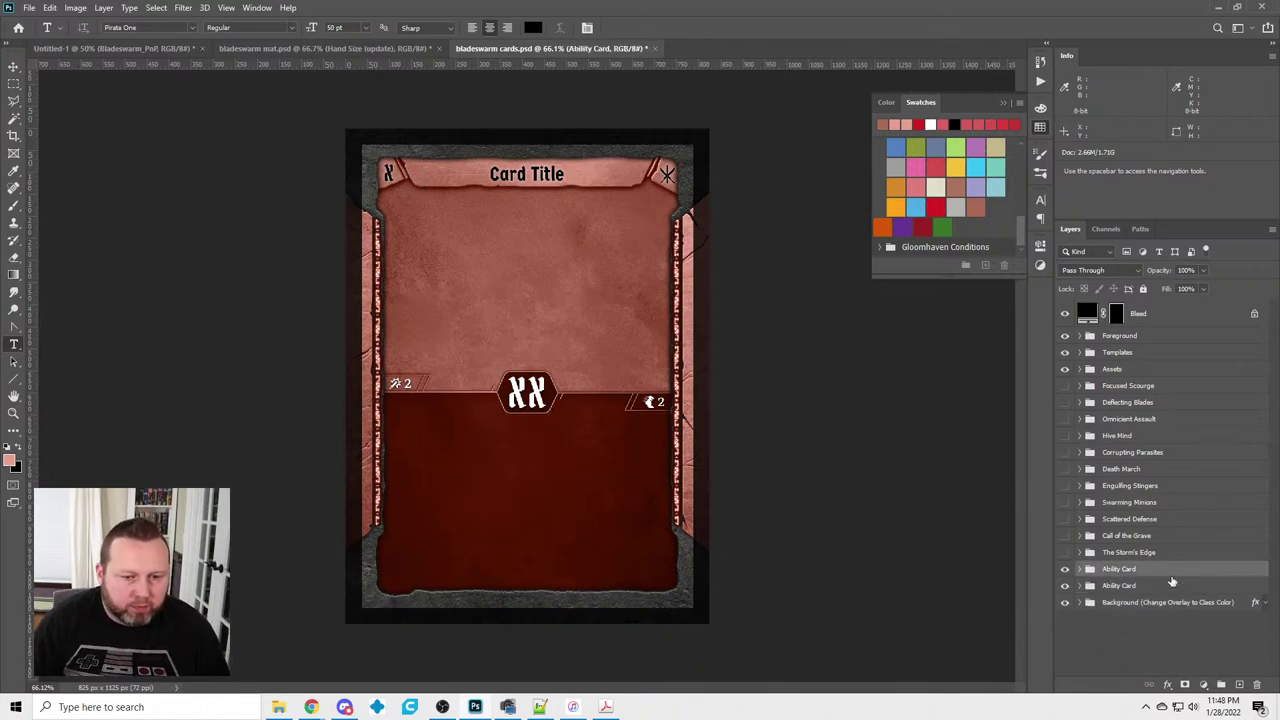
key("ctrl+j")
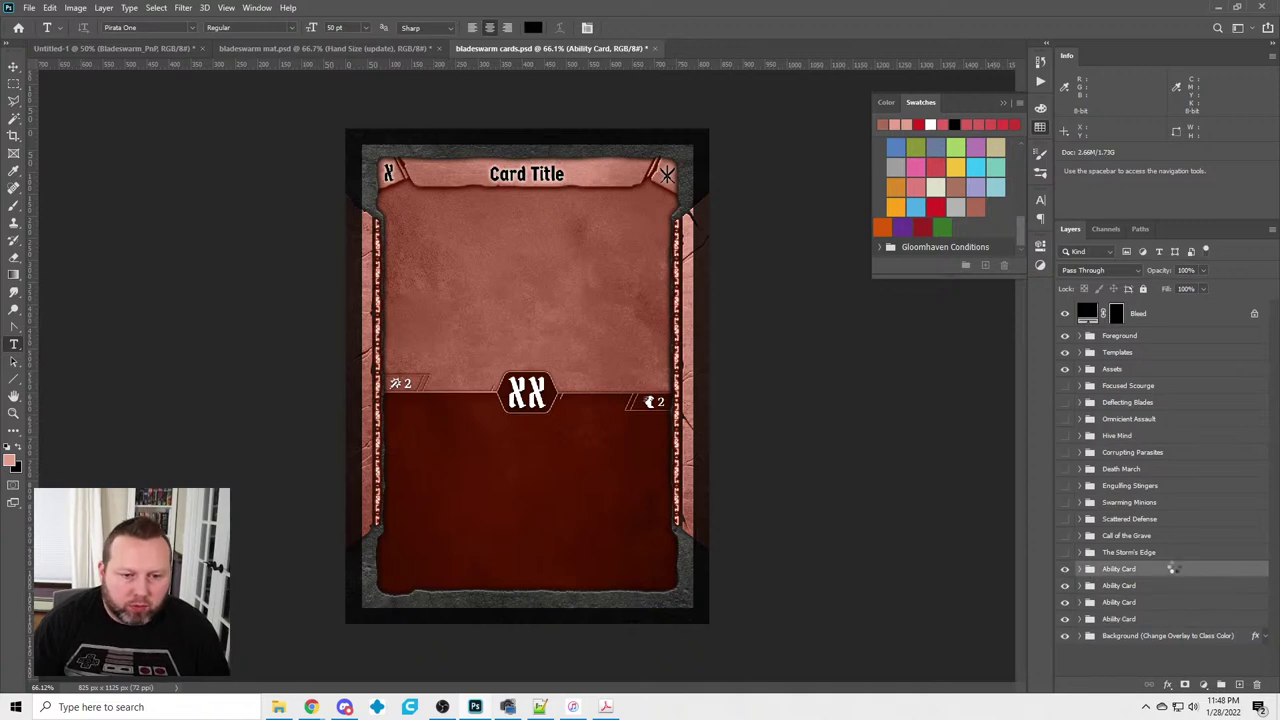
key("ctrl+j")
key("ctrl+j")
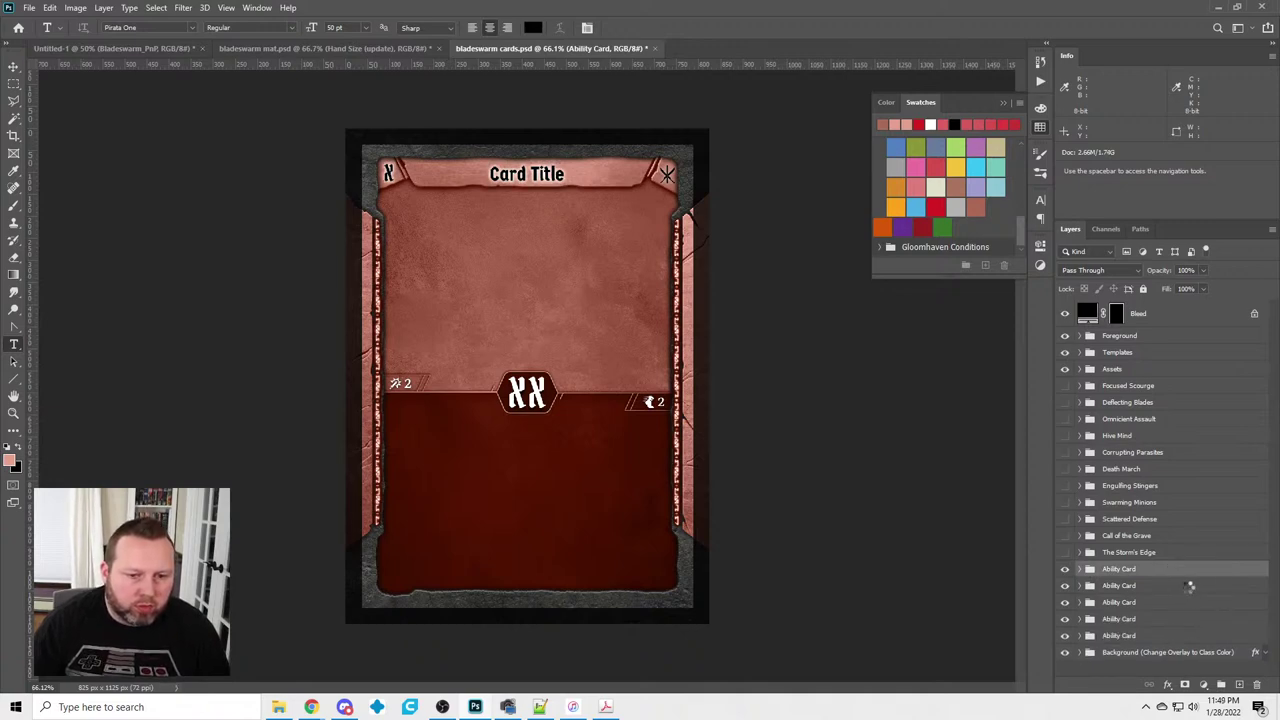
key("ctrl+j")
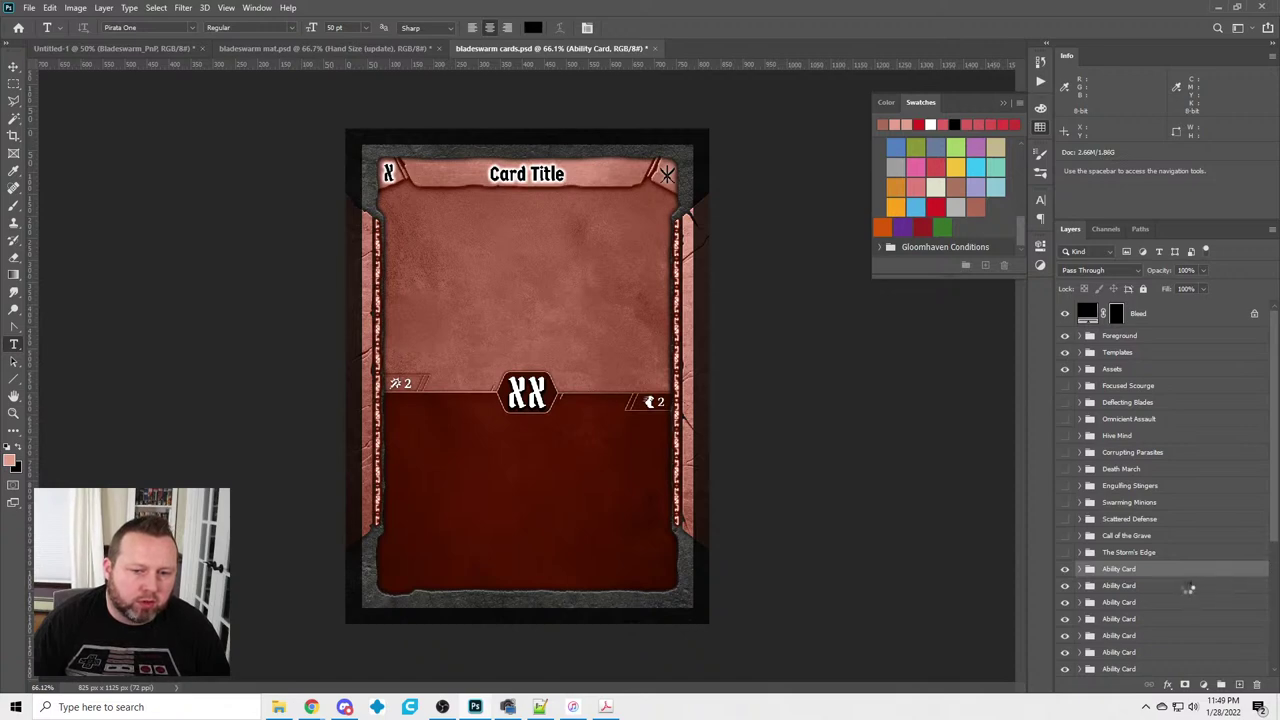
Hide all the blank Ability Card groups between The Storm's Edge and the Background group
left_click(1064, 568)
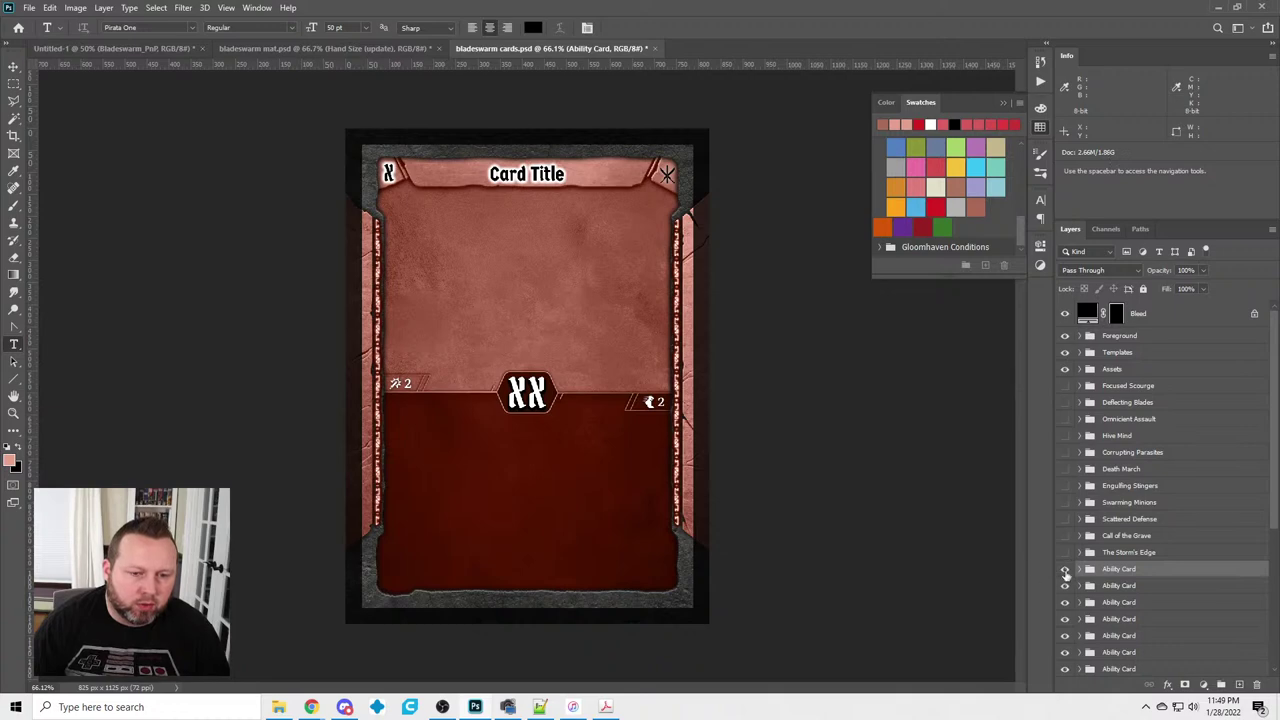
left_click_drag(1065, 590, 1068, 658)
scroll(1108, 612, "down", 5)
left_click_drag(1065, 421, 1065, 654)
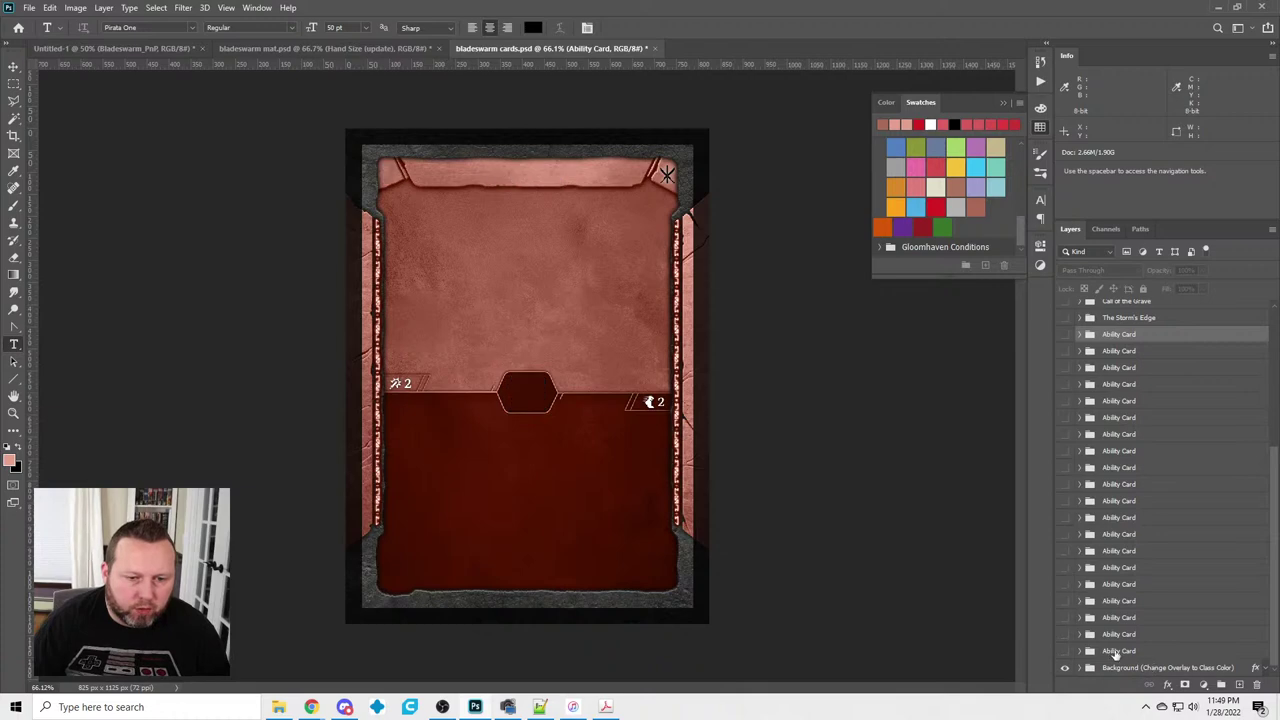
left_click(1117, 655)
scroll(1190, 603, "up", 2)
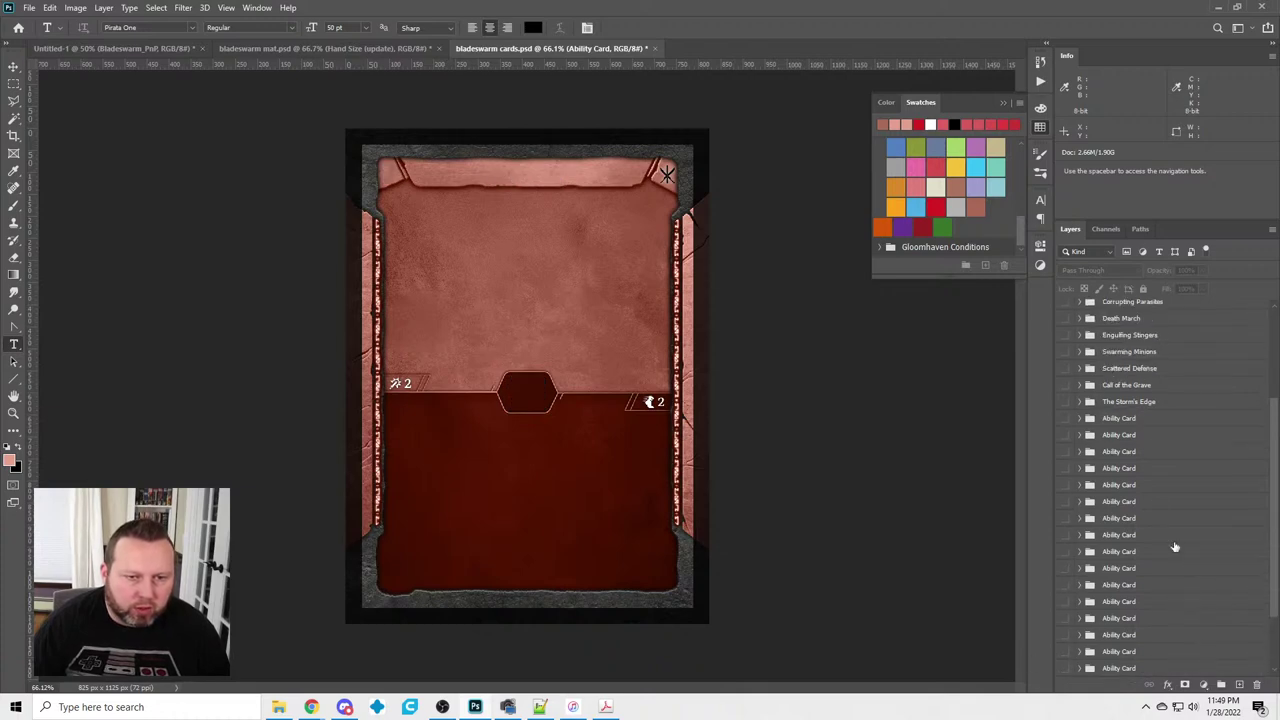
Rename the first Ability Card group below The Storm's Edge as Unstoppable Army
left_click(1151, 420)
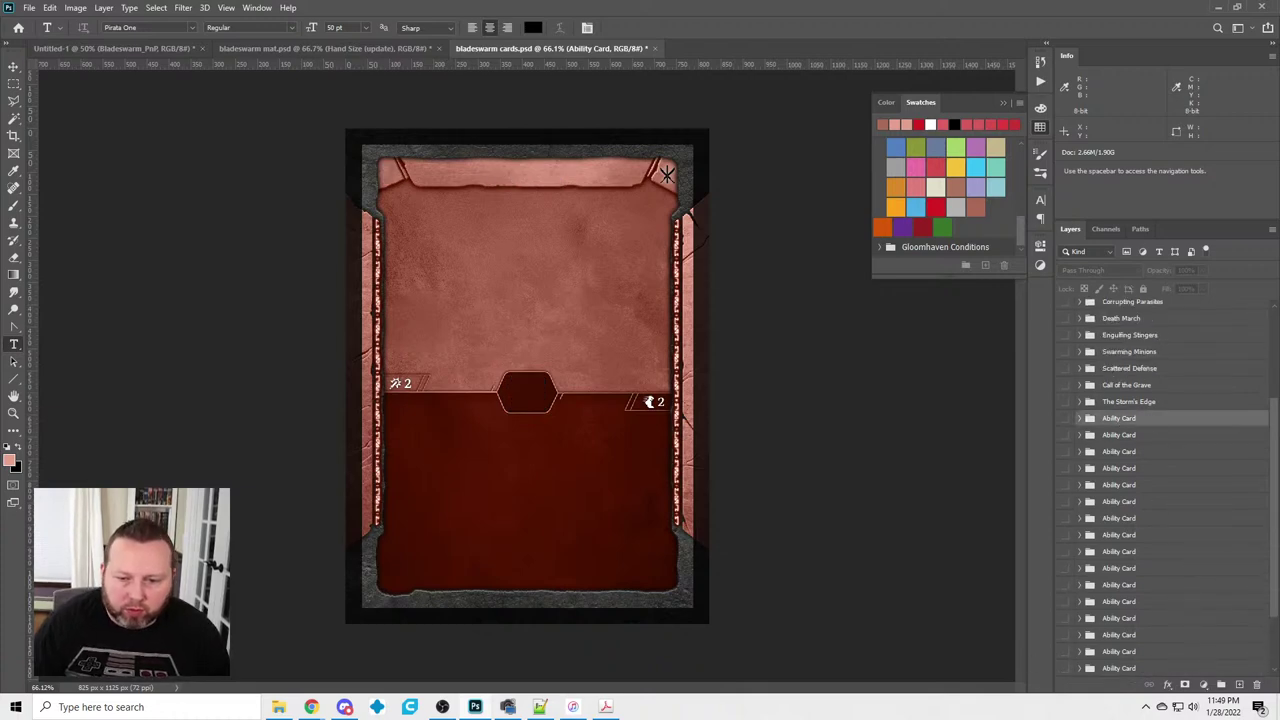
double_click(1115, 418)
key("ctrl+c")
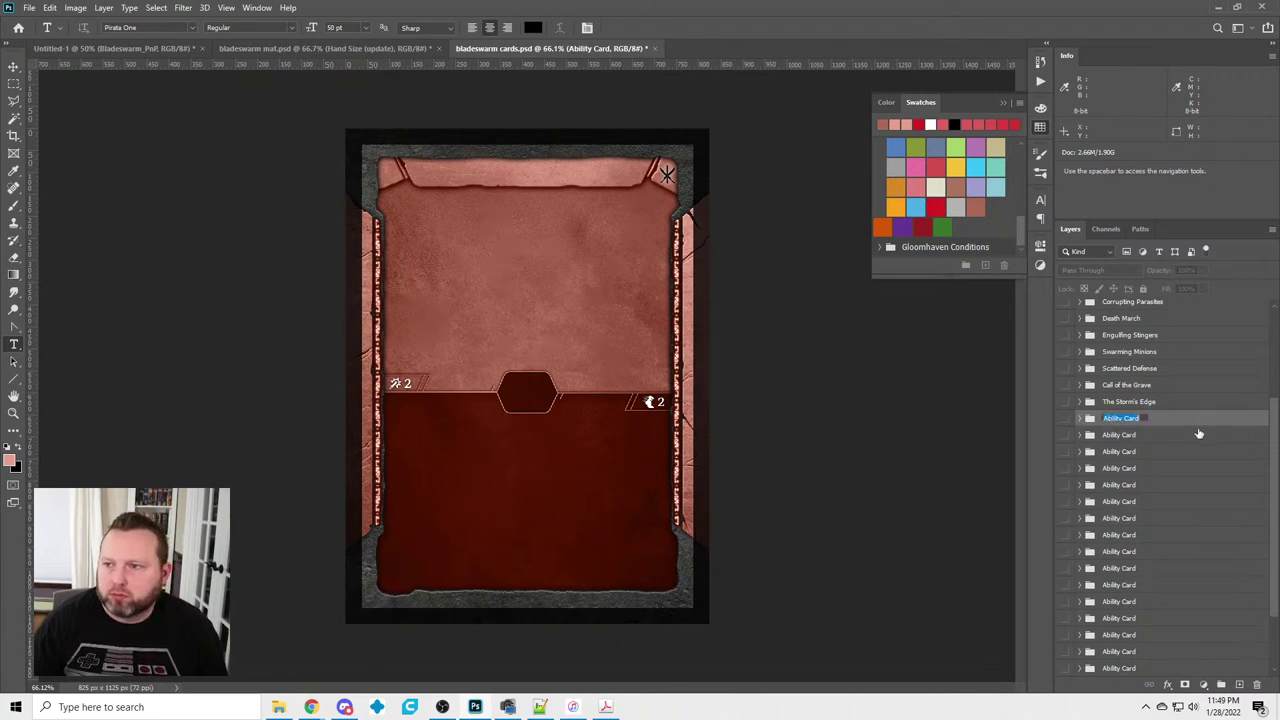
type("Unsto")
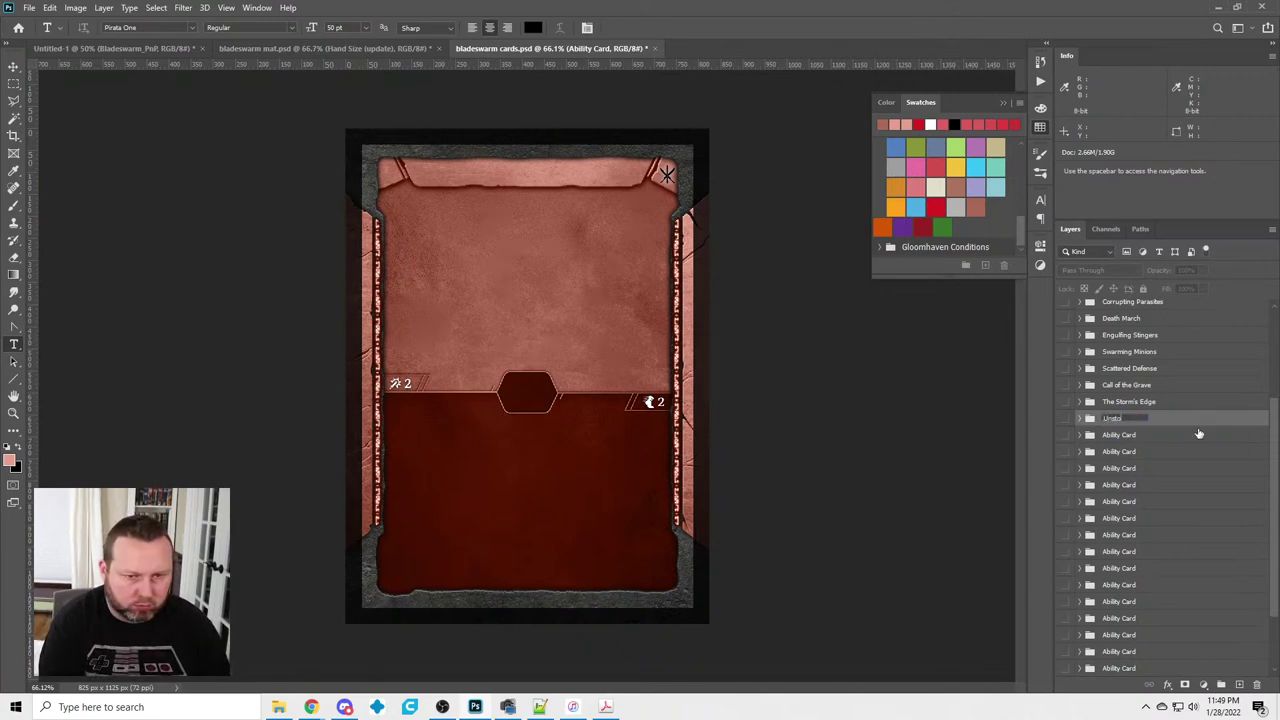
type("ppable Army")
key("Return")
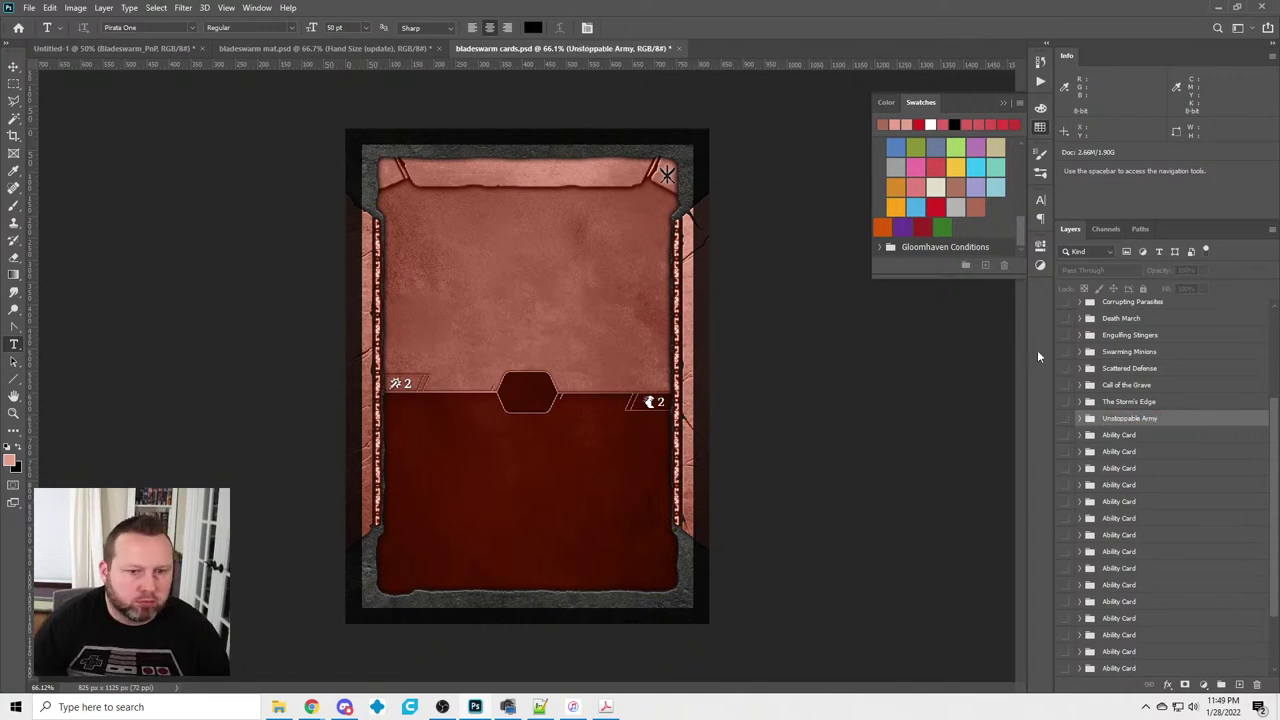
Set the Unstoppable Army card's title to "Unstoppable Army" and its initiative to 94, and collapse its group
left_click(1065, 418)
left_click(508, 172)
key("ctrl+a")
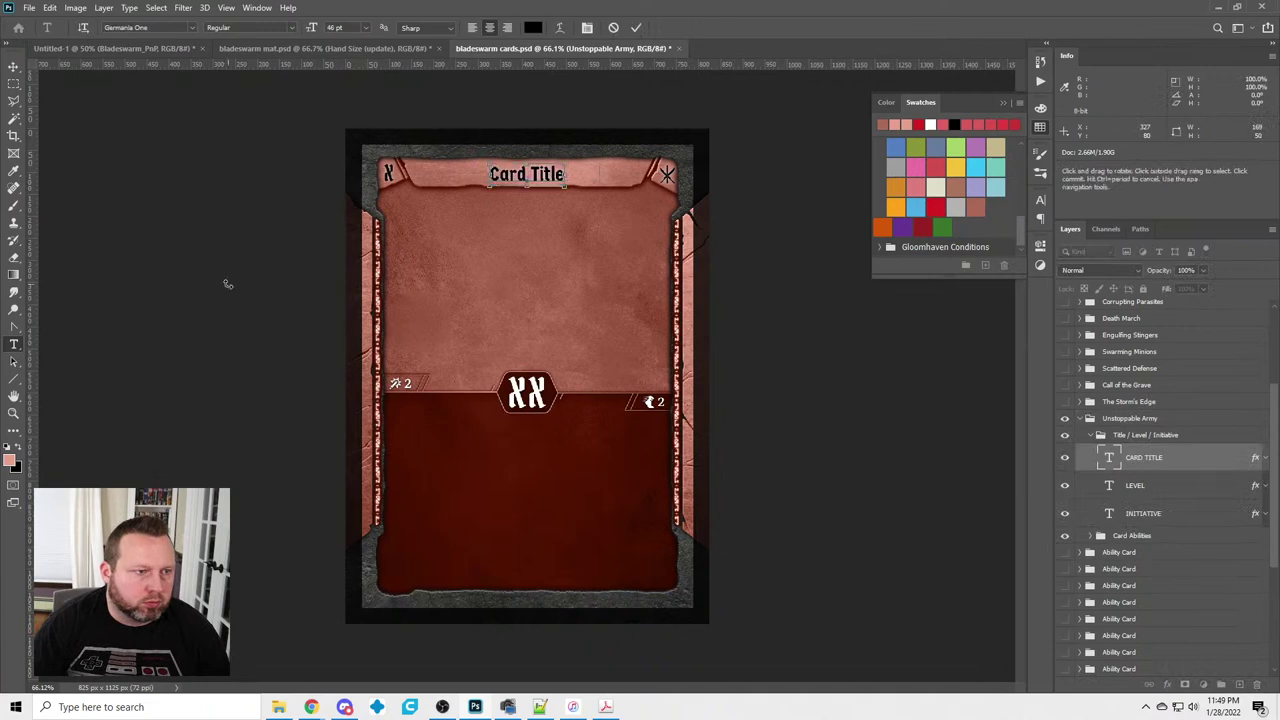
type("Unstoppable Army")
left_click(530, 395)
key("ctrl+a")
type("94")
key("ctrl+Return")
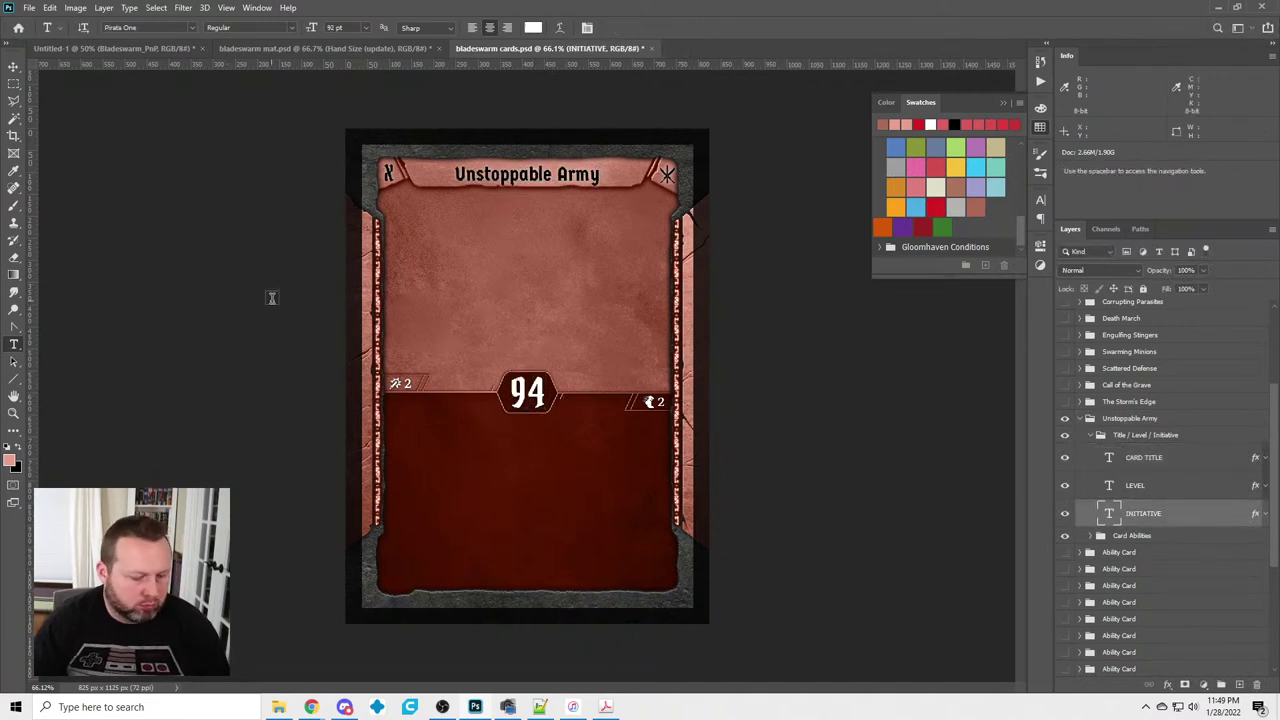
left_click(1090, 438)
left_click(1079, 418)
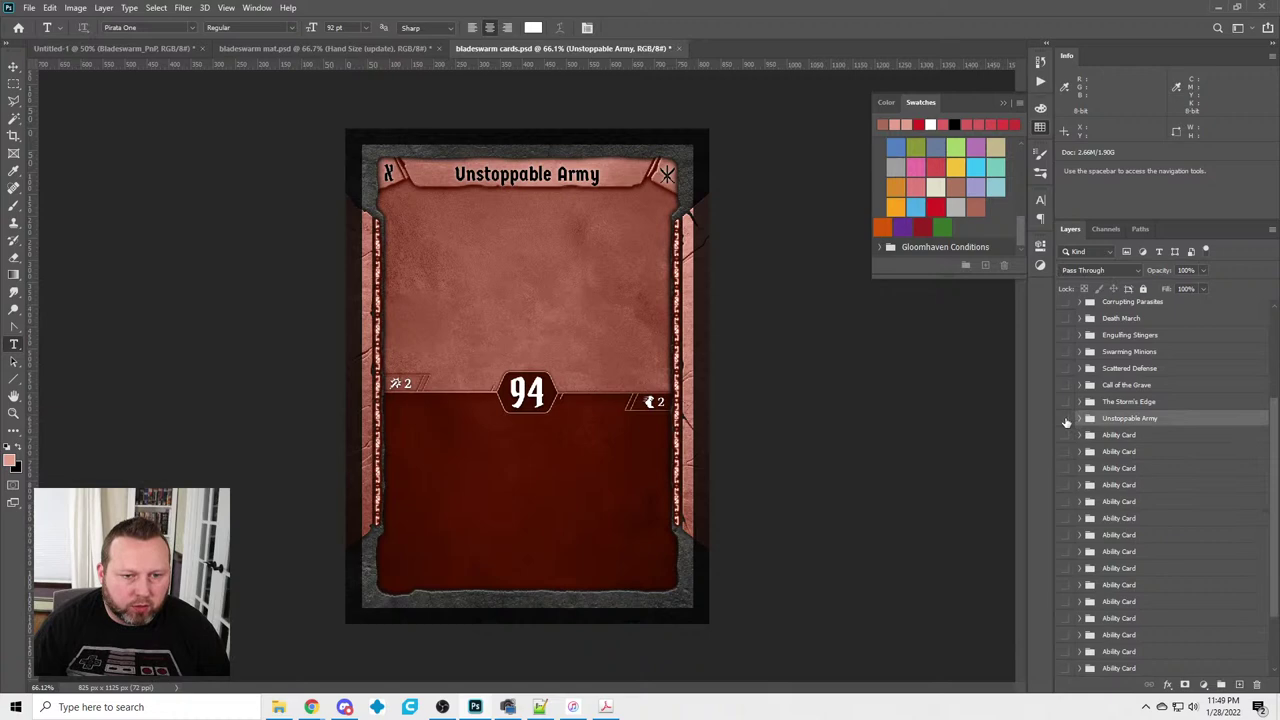
Hide the Unstoppable Army group and show the blank Ability Card group directly below it
left_click(1066, 418)
left_click(1108, 436)
left_click(1065, 435)
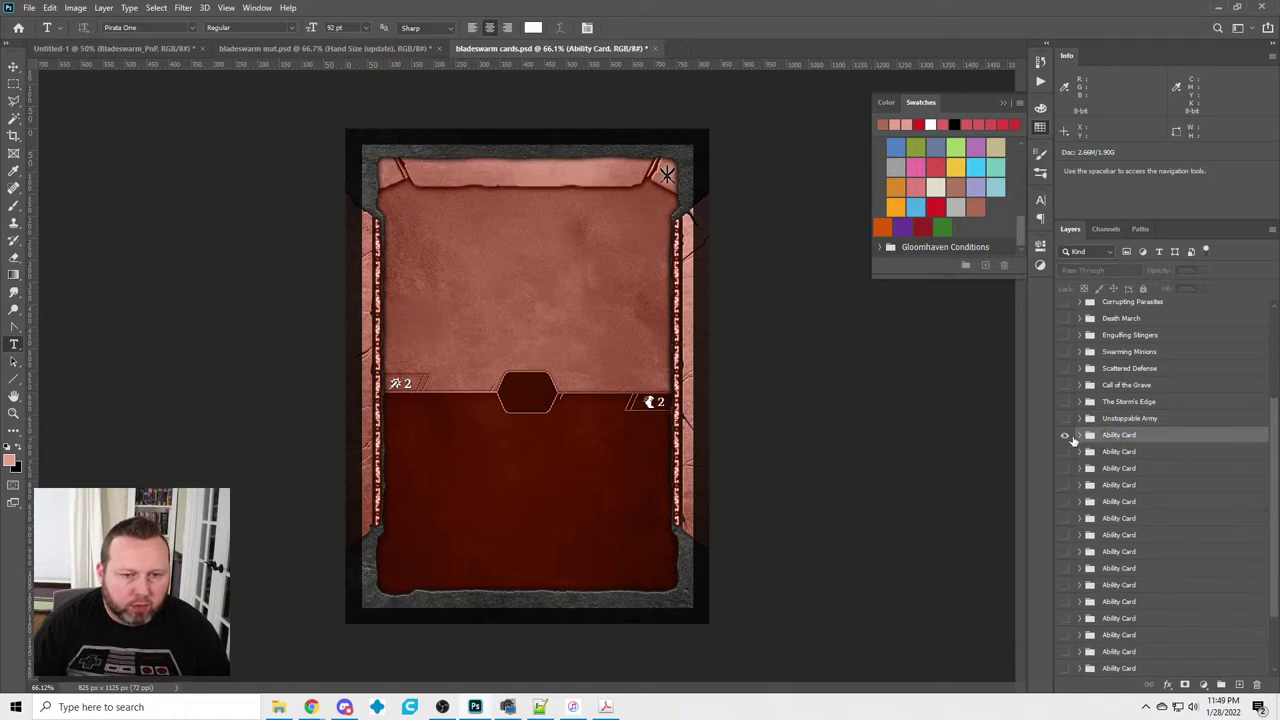
left_click(513, 177)
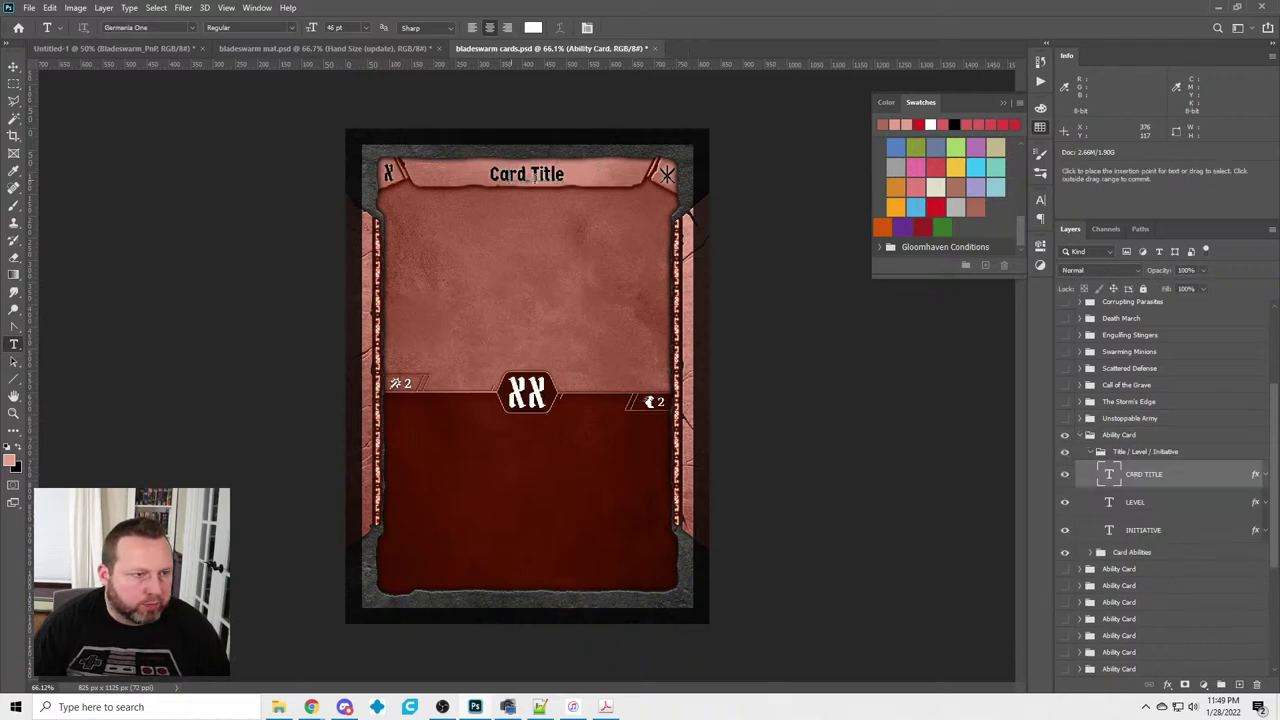
key("ctrl+a")
key("ctrl+v")
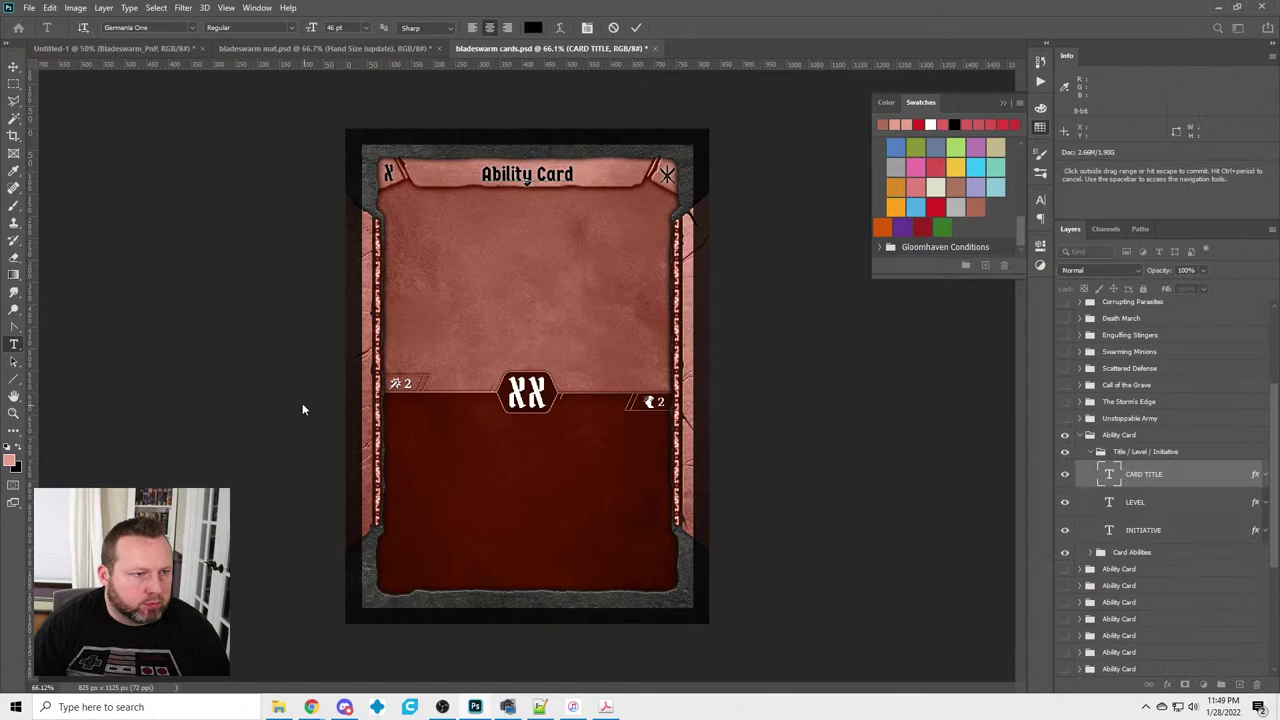
Rename the Ability Card group below Unstoppable Army as Grasping Advance
double_click(1121, 435)
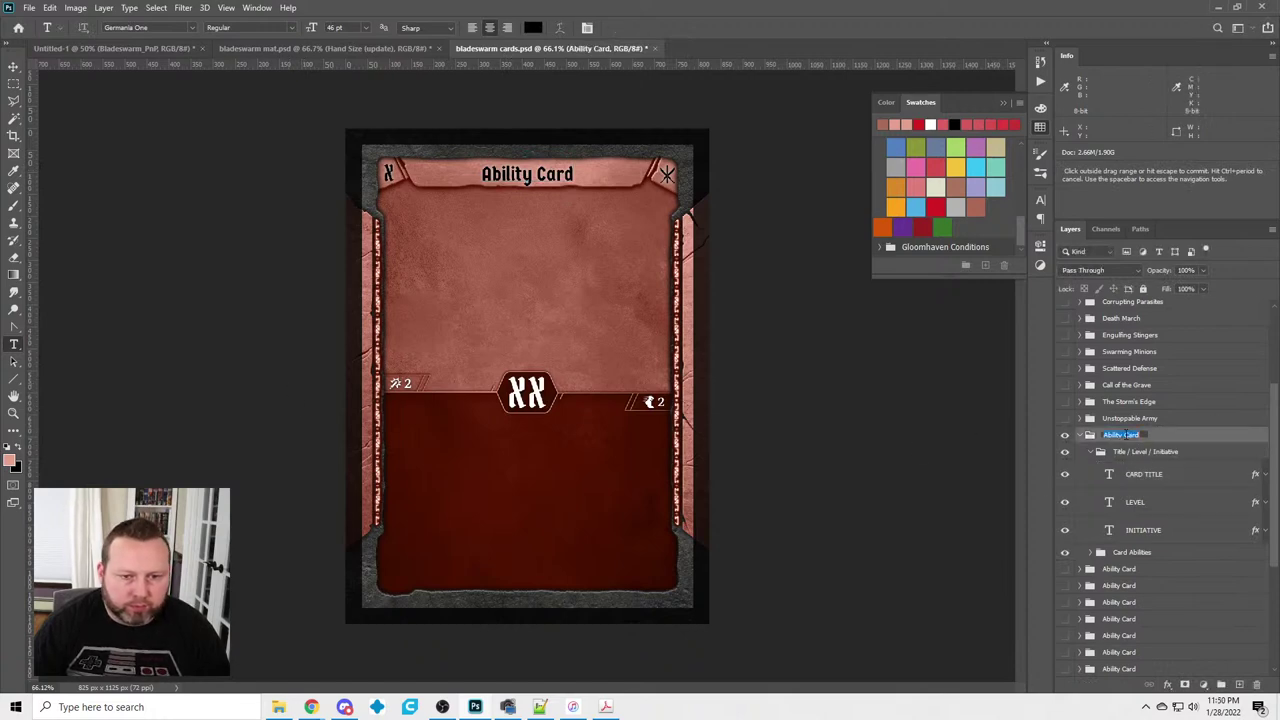
type("Drea")
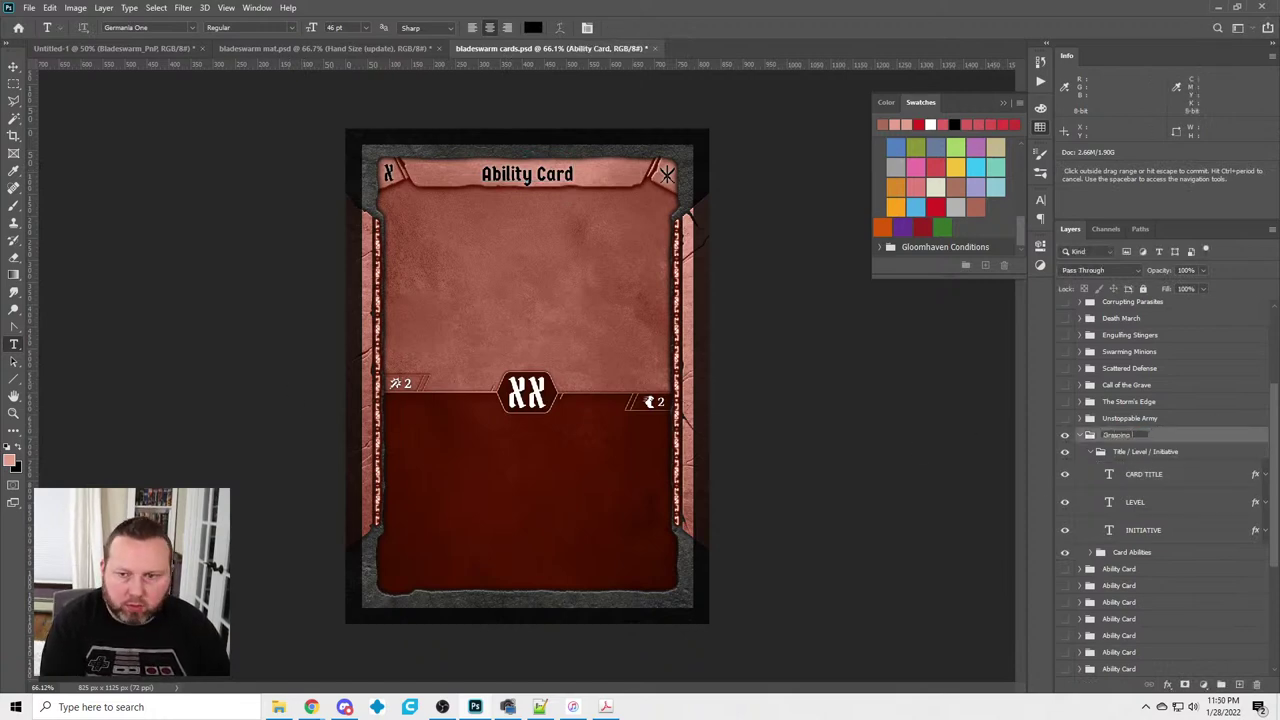
key("Return")
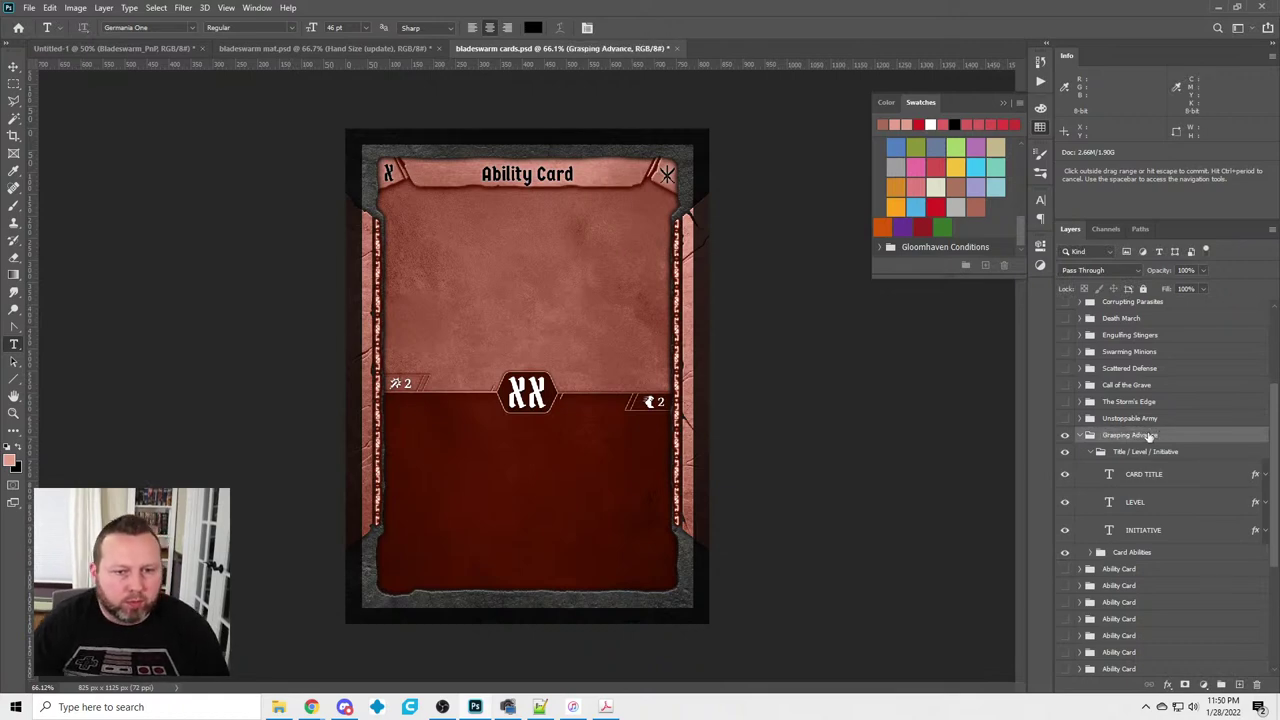
Set the Grasping Advance card's title to "Grasping Advance" and its initiative to 18
left_click(511, 177)
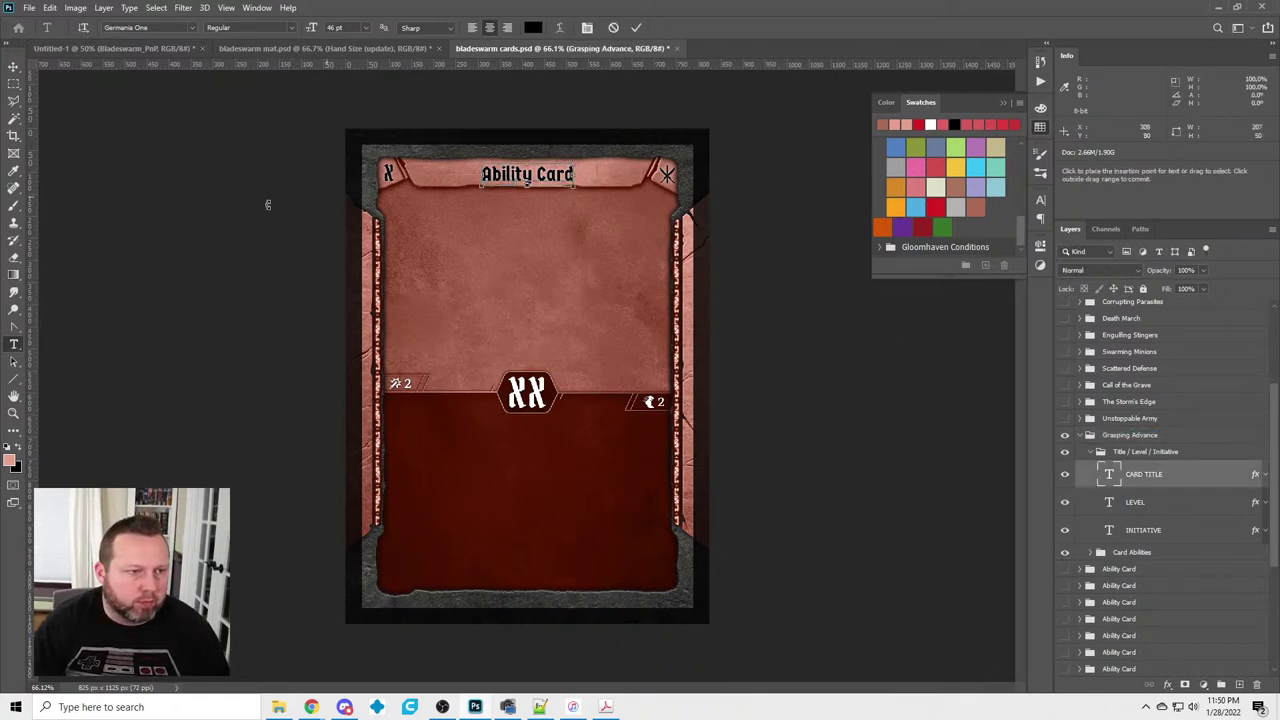
key("ctrl+a")
type("Grasping Advance")
left_click(527, 392)
key("ctrl+a")
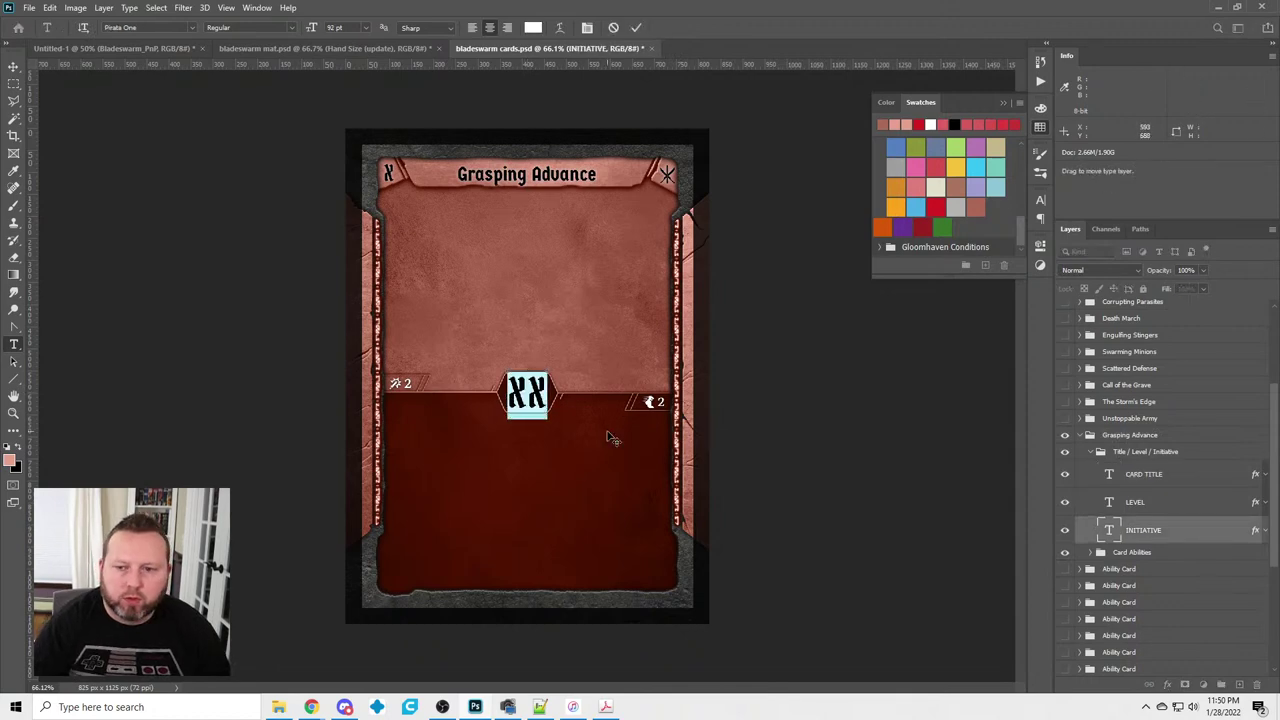
type("18")
key("ctrl+Return")
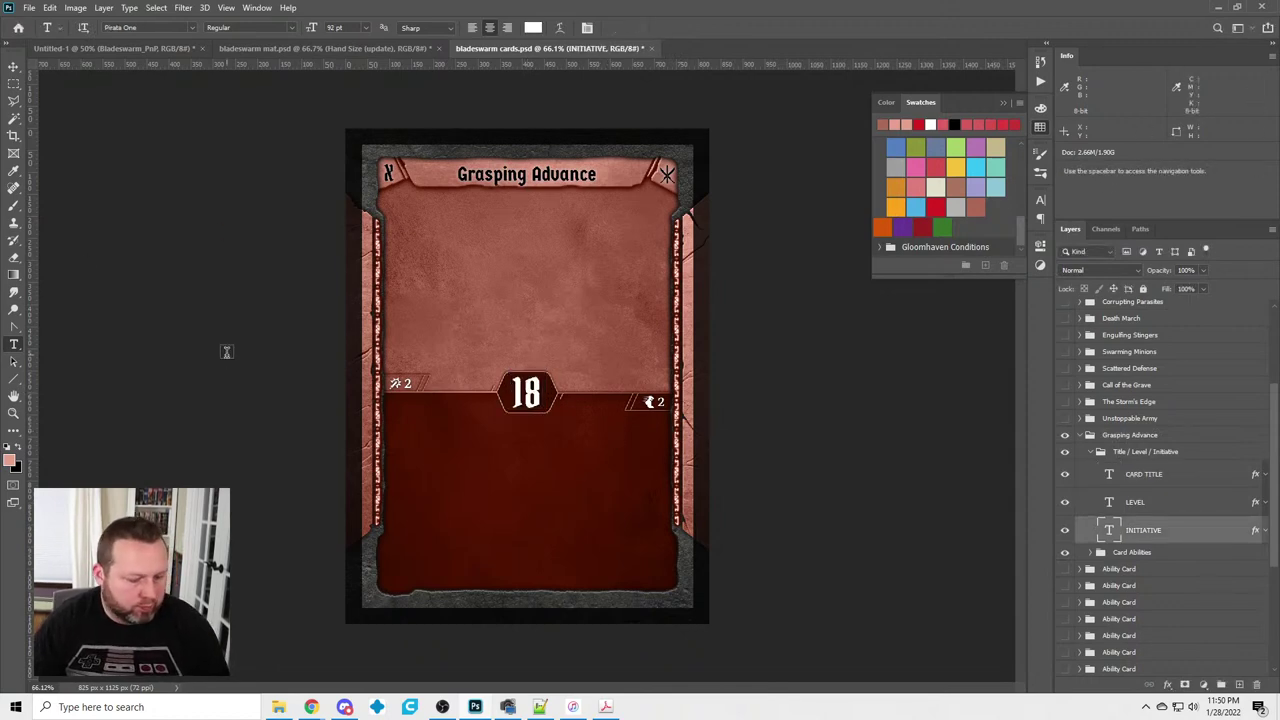
Collapse and hide the Grasping Advance group, and rename the Ability Card group below it as Tomb of the Immortal
left_click(1079, 436)
left_click(1064, 436)
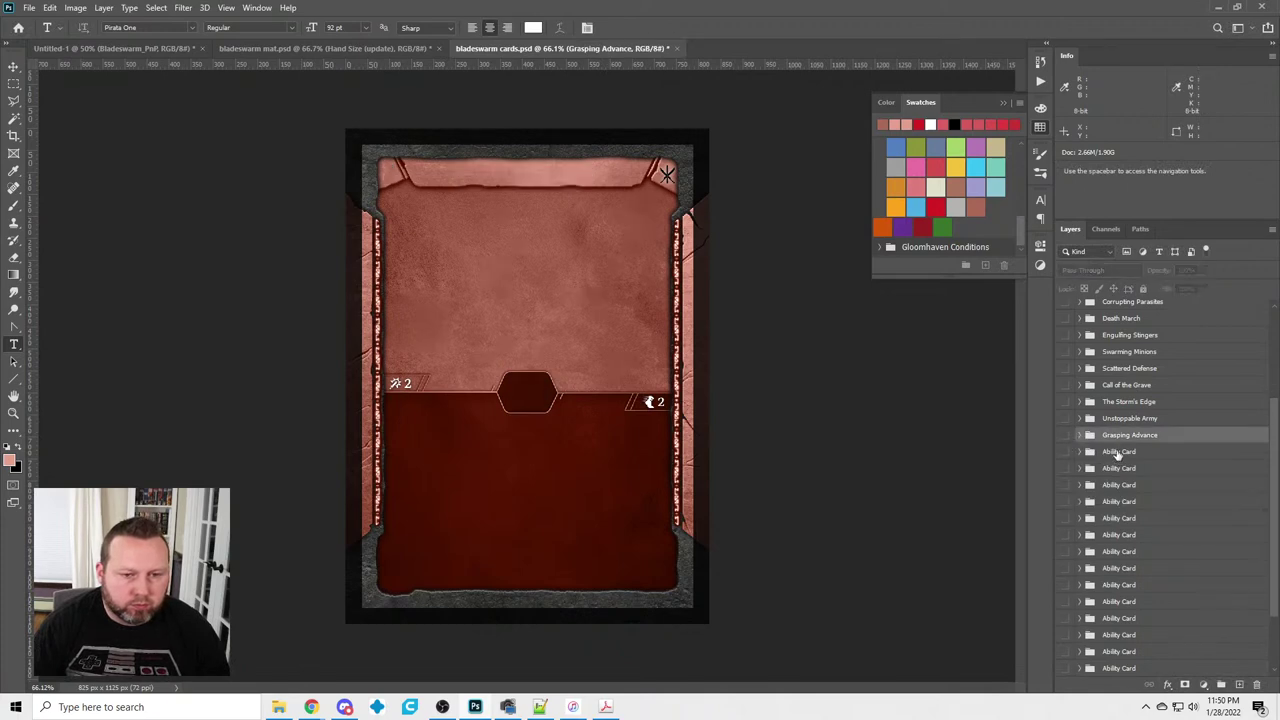
double_click(1119, 452)
type("Tomb of")
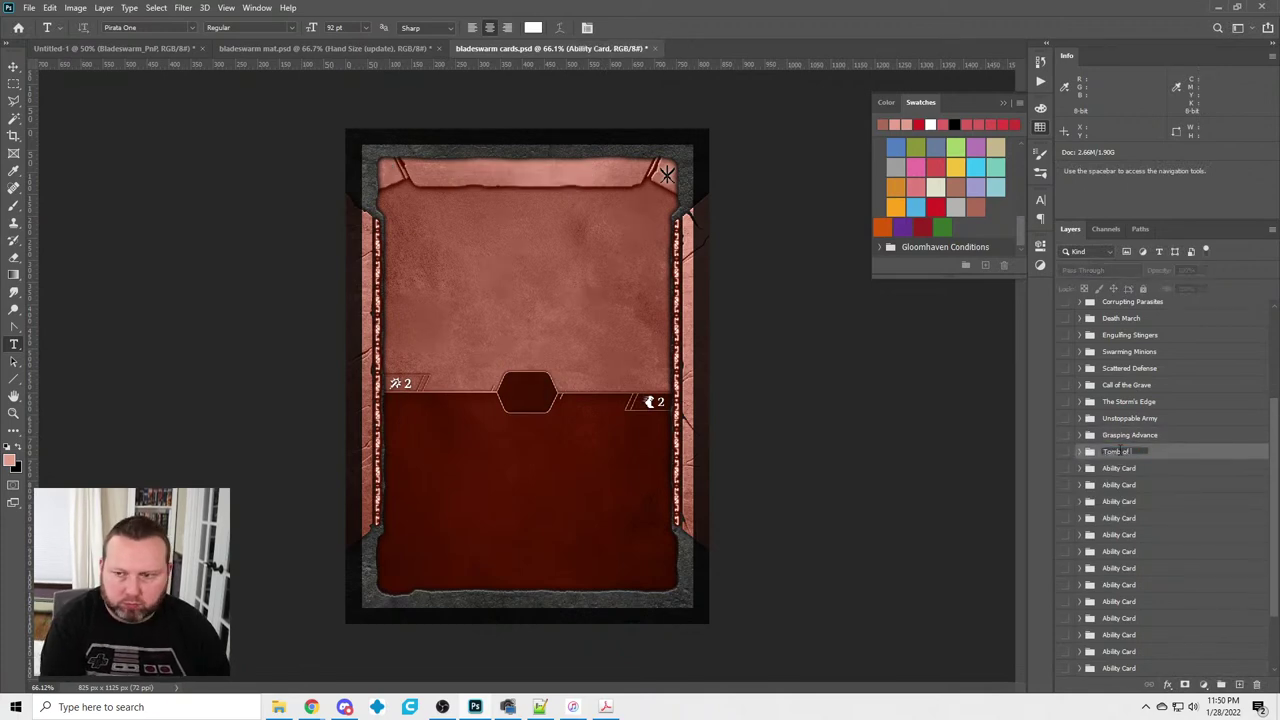
key("Return")
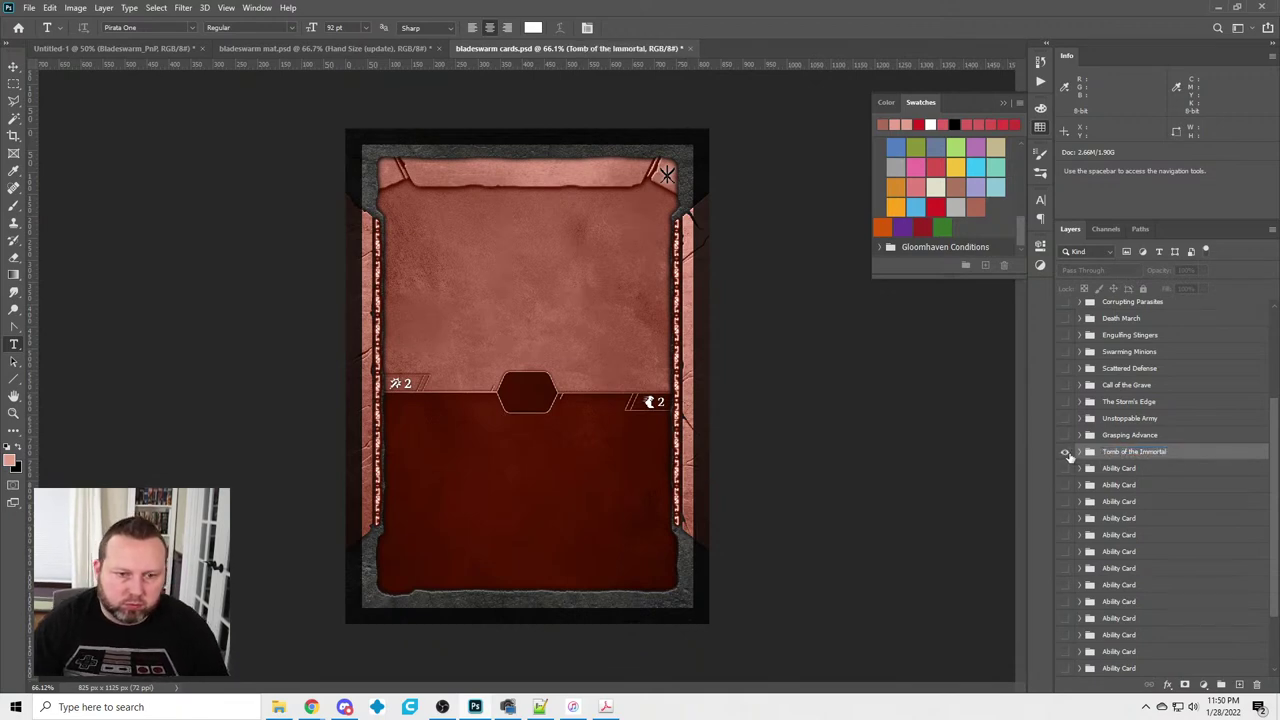
Show the Tomb of the Immortal card and set its title to "Tomb of the Immortal" and its initiative to 59
left_click(1065, 452)
left_click(527, 174)
key("ctrl+a")
type("Tomb of the Immortal")
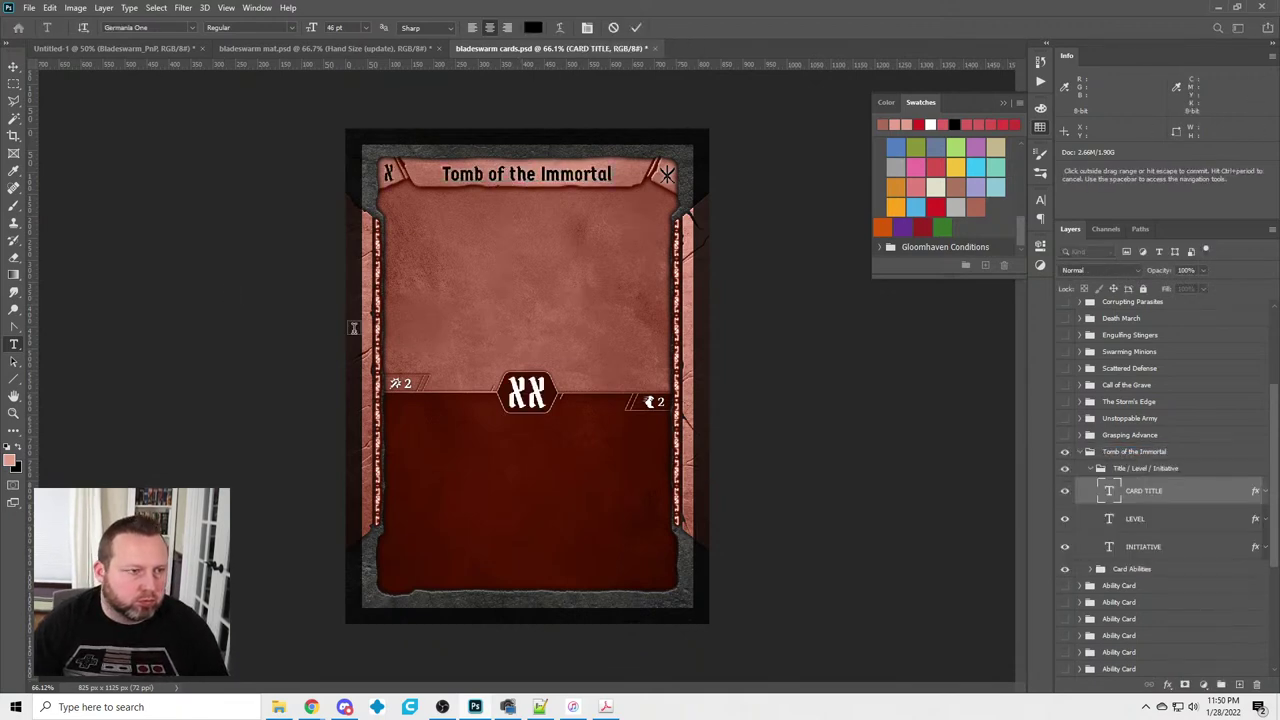
left_click(555, 392)
key("ctrl+a")
type("59")
left_click(240, 235)
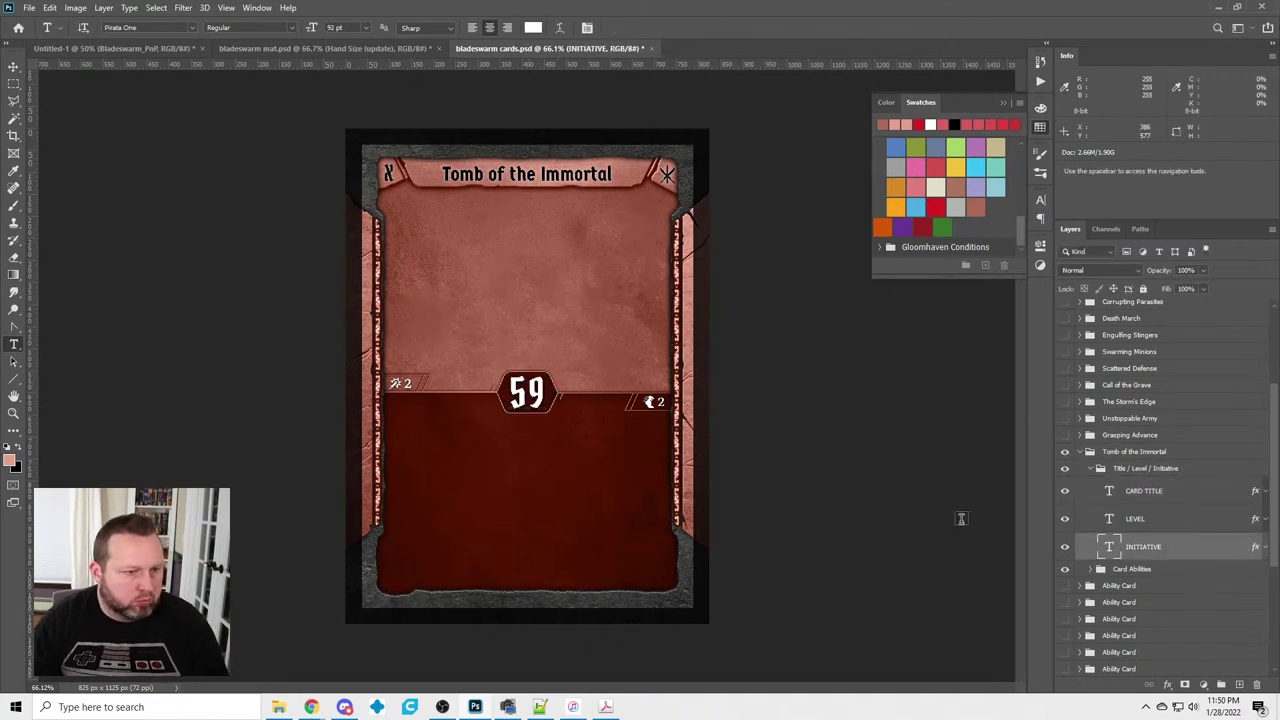
Collapse and hide Tomb of the Immortal, then show the Ability Card group below it and rename it Overwhelming Offensive
left_click(1080, 455)
left_click(1065, 452)
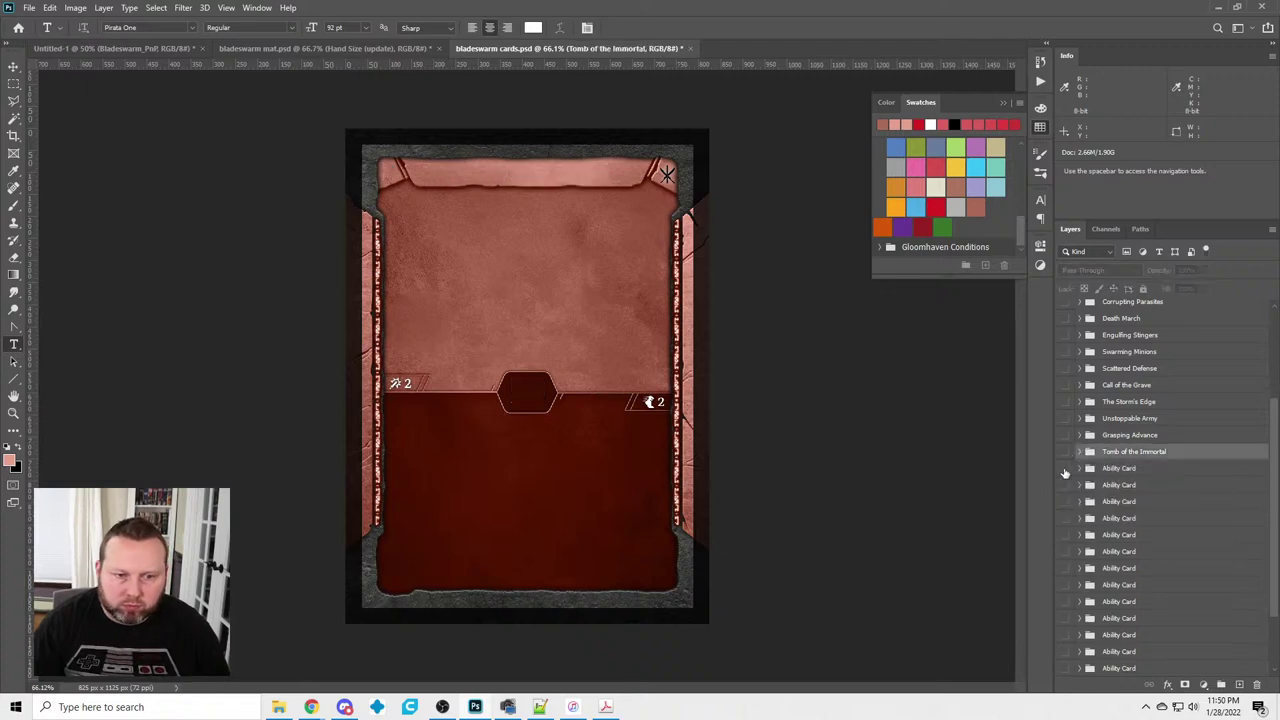
left_click(1065, 468)
double_click(1130, 469)
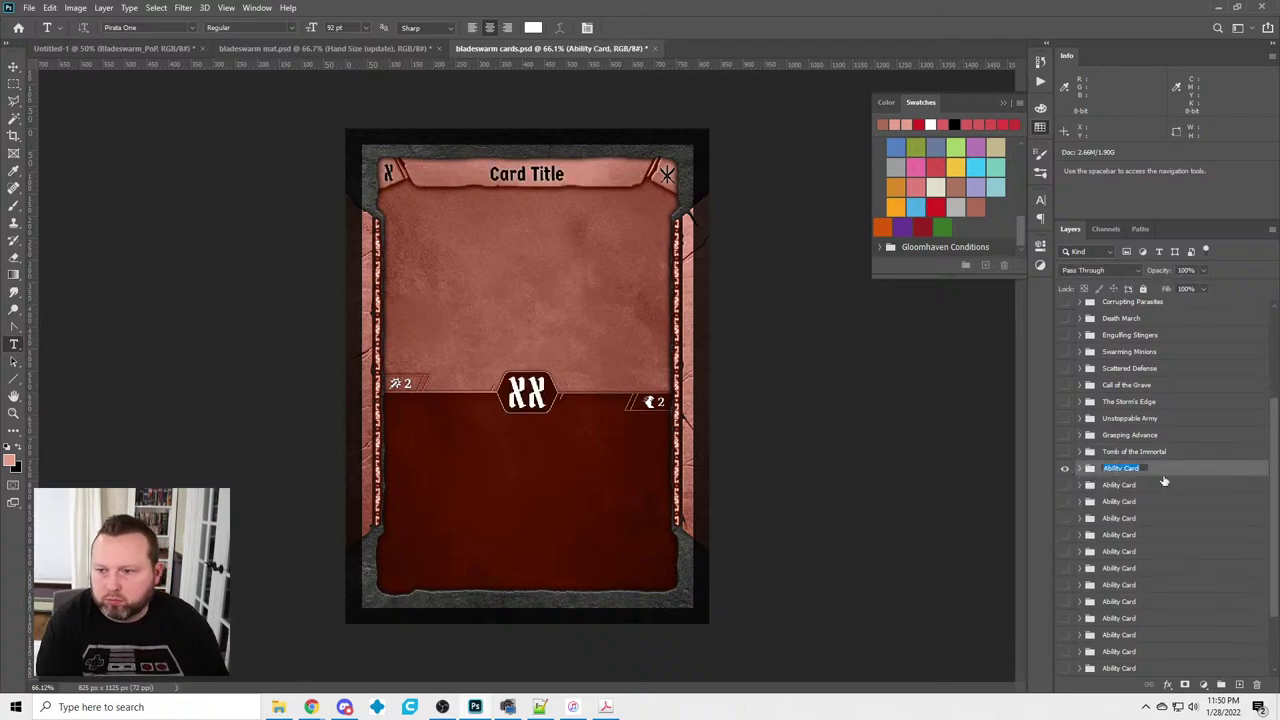
type("Overwhelm")
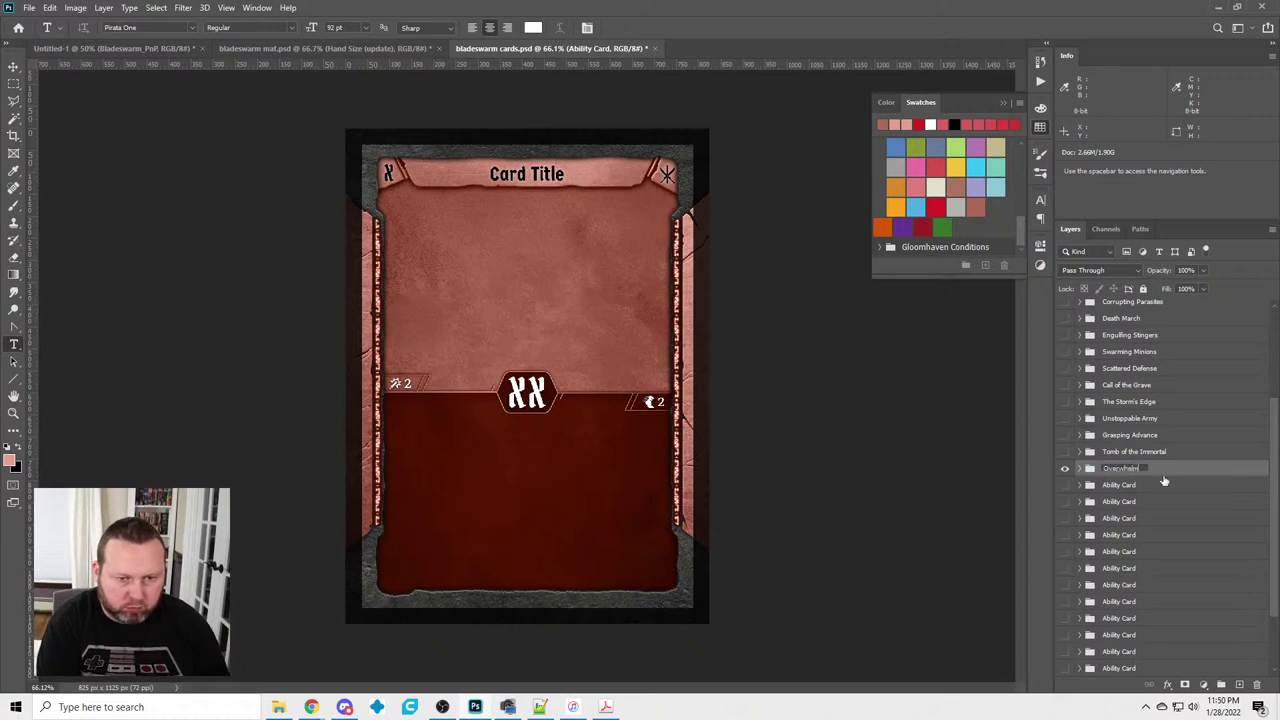
type("ing Offensive")
key("Return")
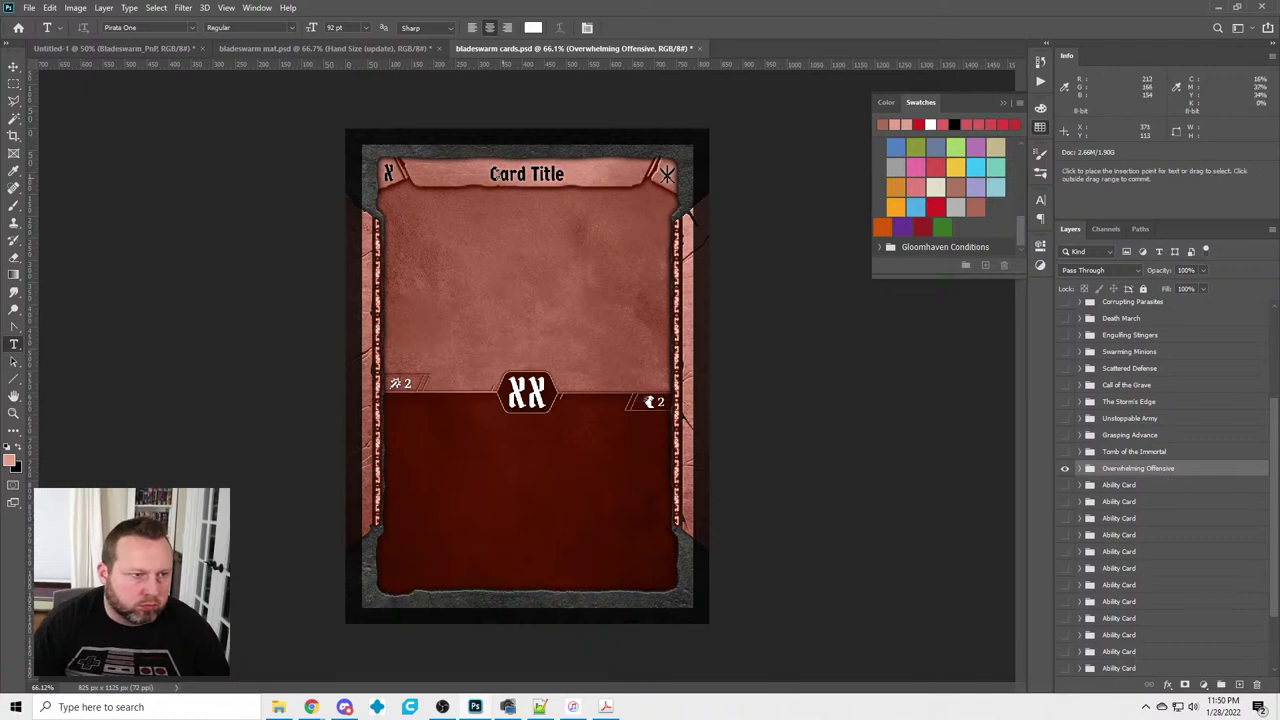
Set the Overwhelming Offensive card's title to "Overwhelming Offensive", its initiative to 12 and its level to 2
left_click(507, 174)
key("ctrl+a")
type("Overwhelming Offensive")
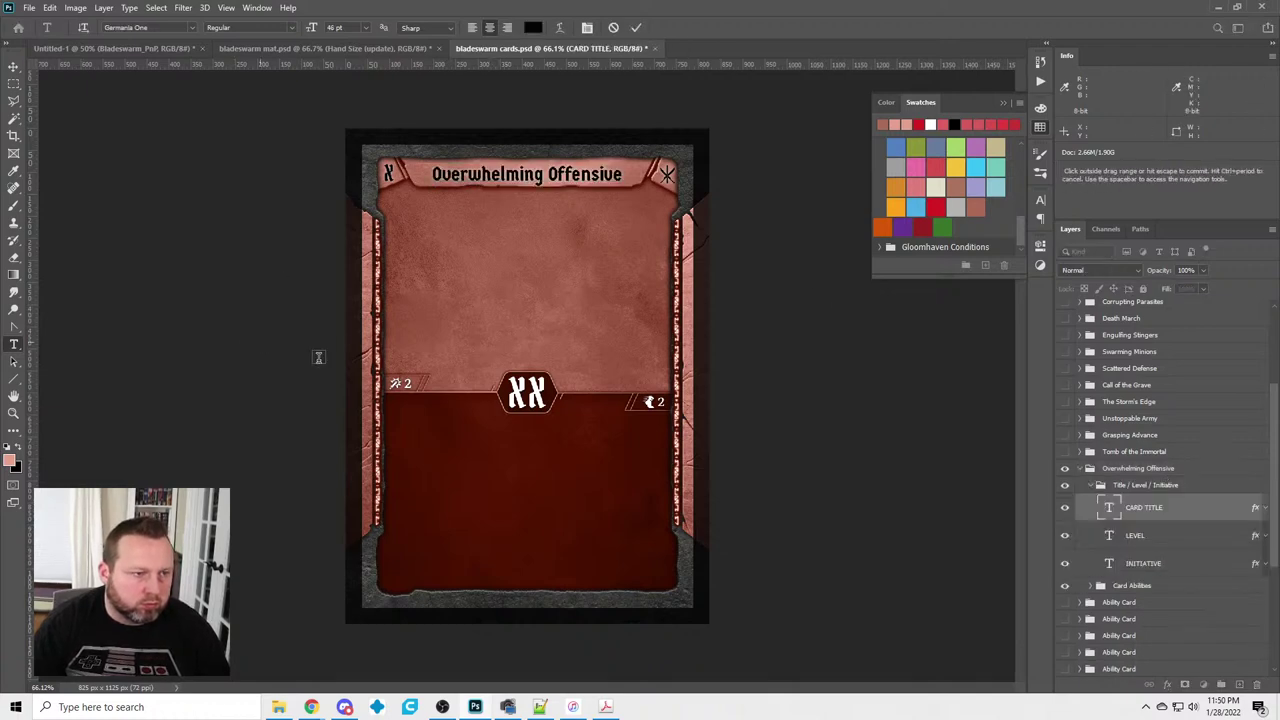
double_click(516, 394)
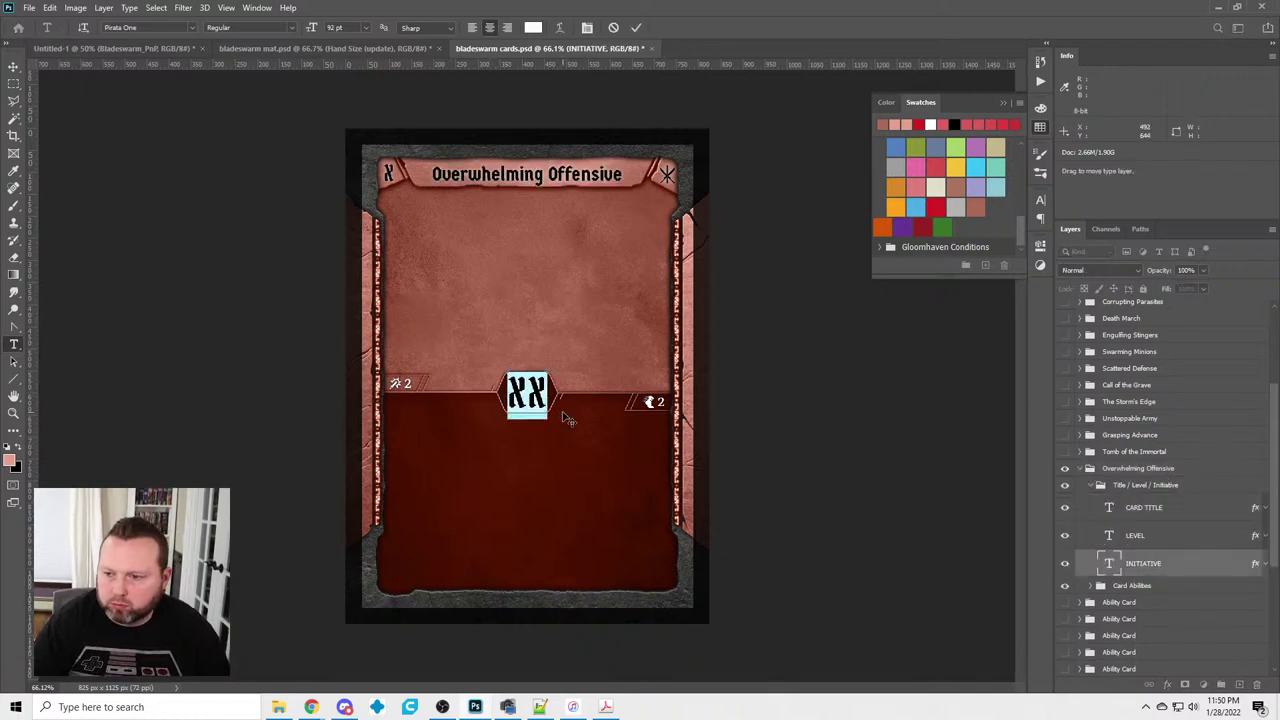
type("12")
left_click(284, 394)
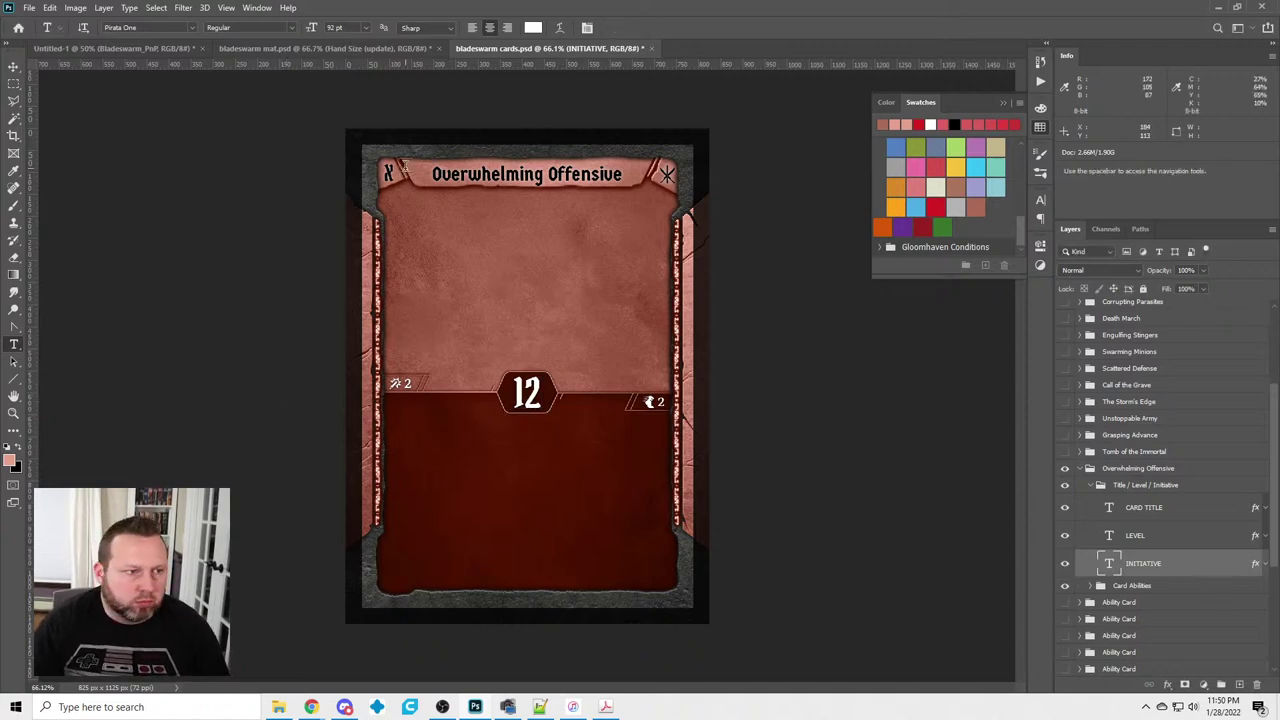
double_click(396, 172)
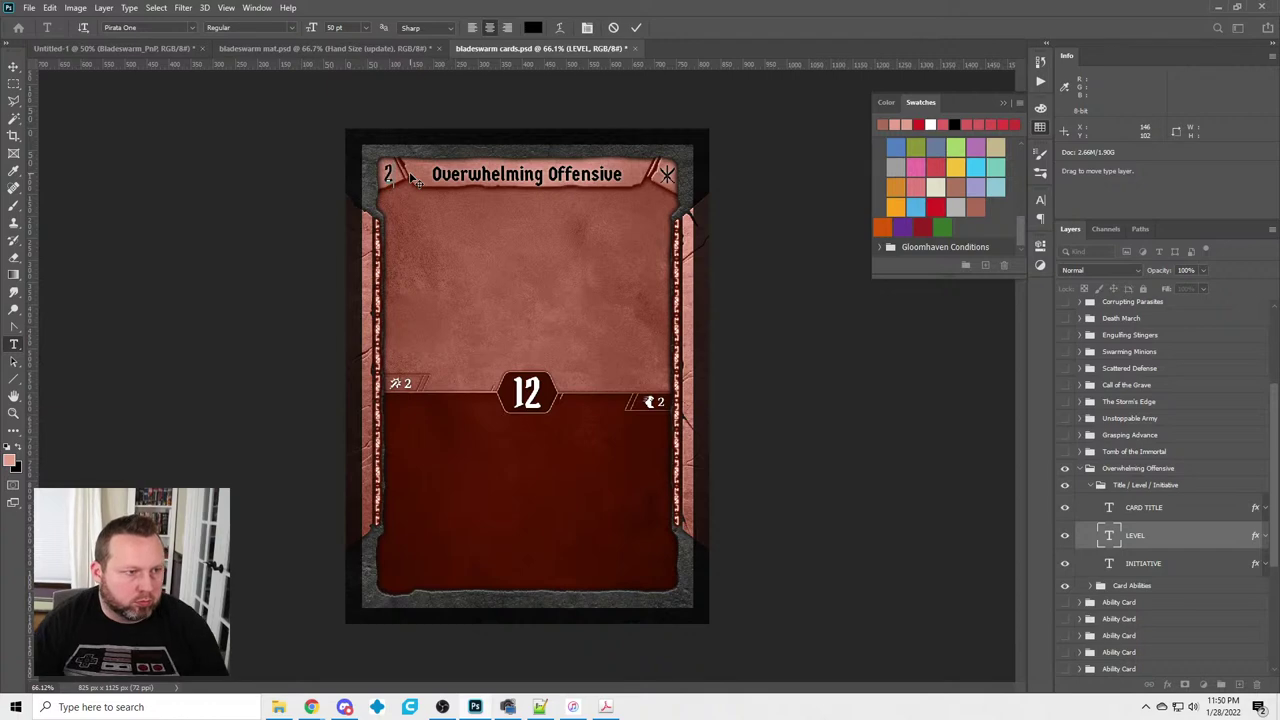
Collapse and hide Overwhelming Offensive, and show the Ability Card group below it renamed as Infest
left_click(1070, 469)
left_click(1066, 470)
left_click(1065, 486)
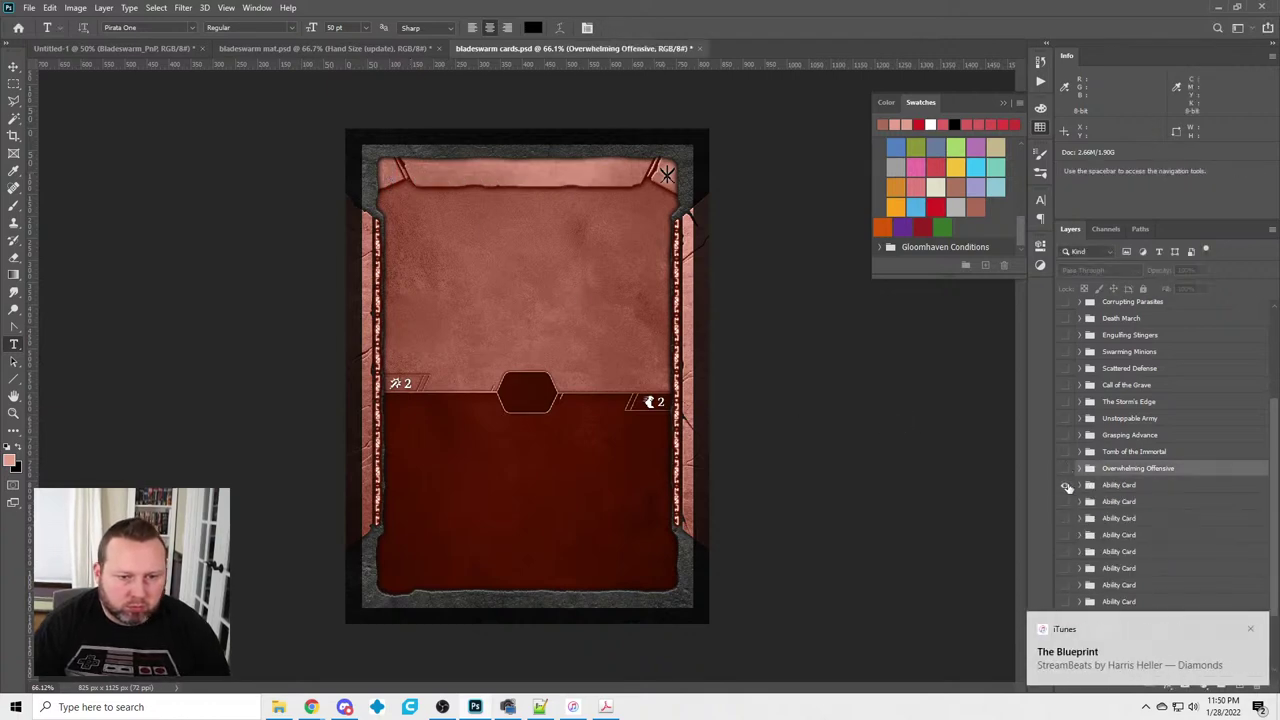
double_click(1118, 485)
type("In")
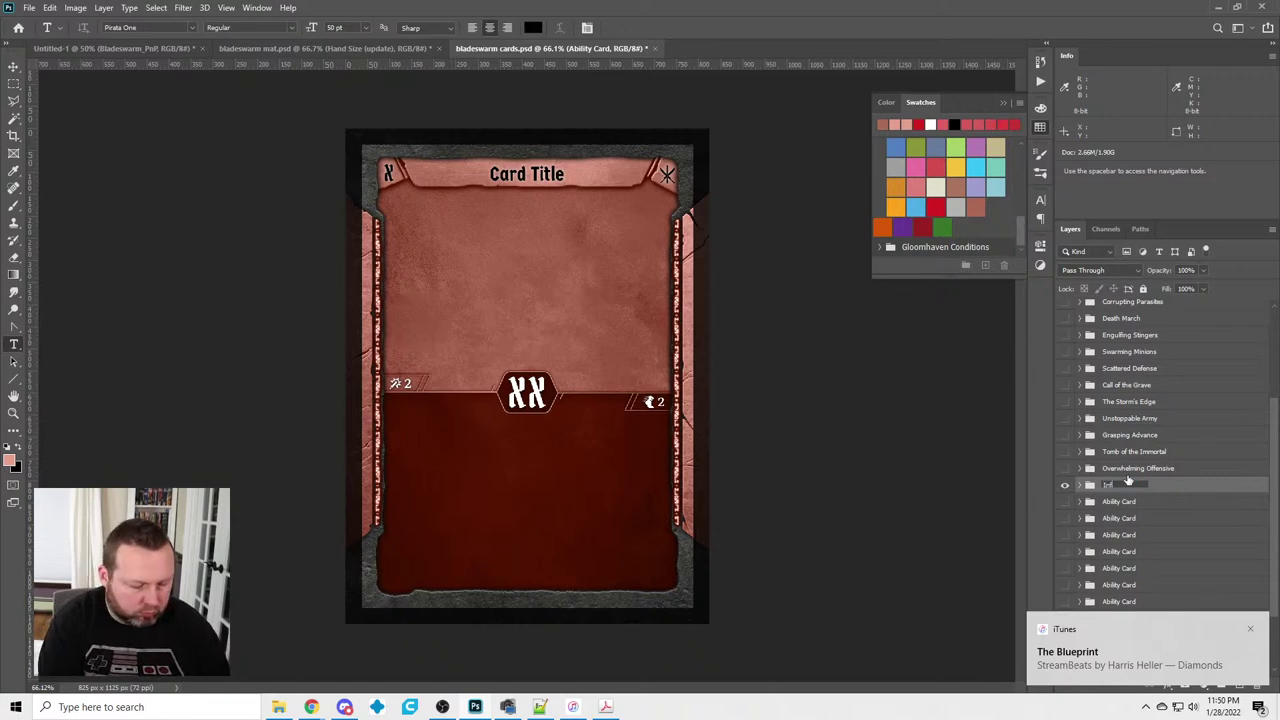
type("fest")
key("Return")
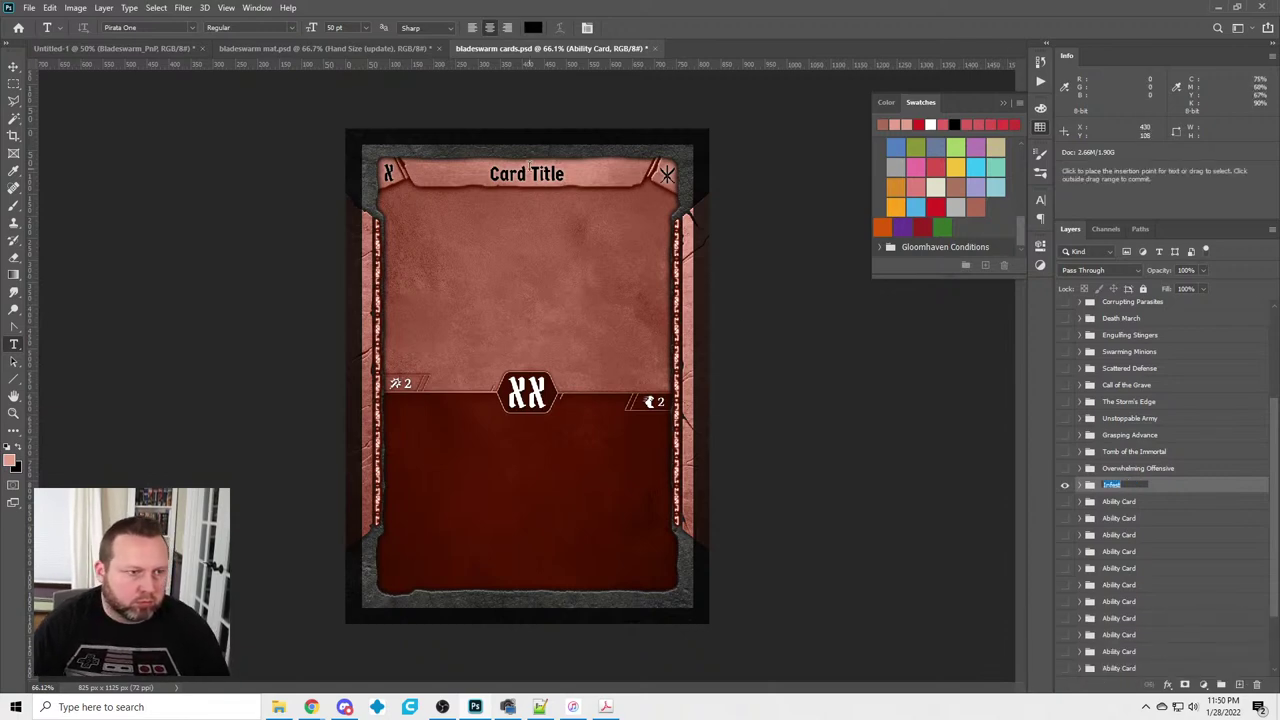
Set the Infest card's title to "Infest", its level to 2 and its initiative to 43
left_click(512, 175)
key("ctrl+a")
type("Infest")
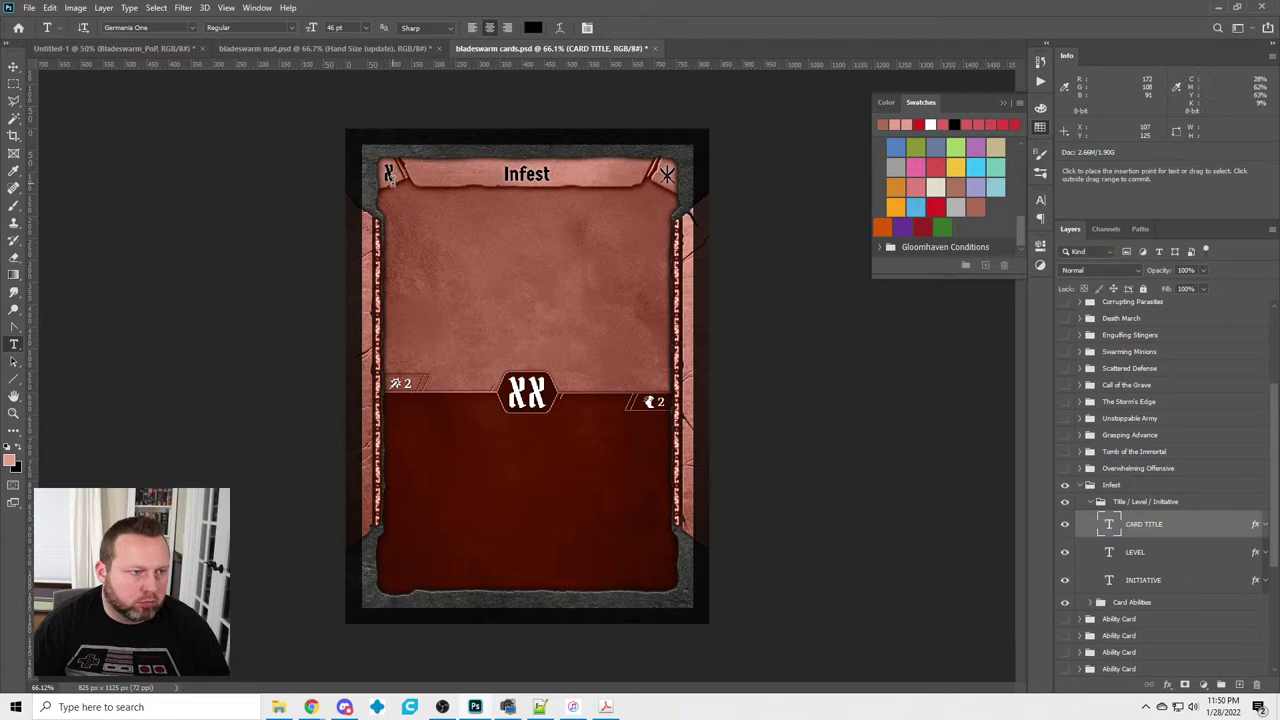
left_click(389, 173)
key("ctrl+Return")
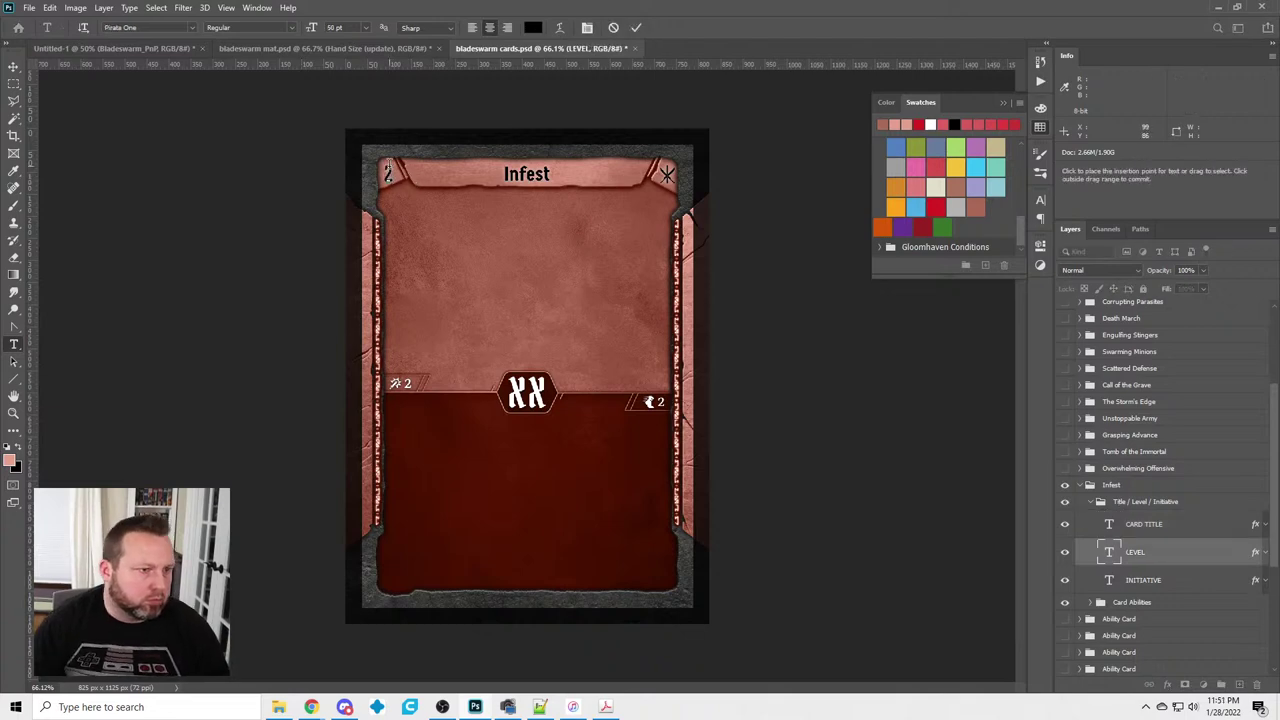
double_click(527, 403)
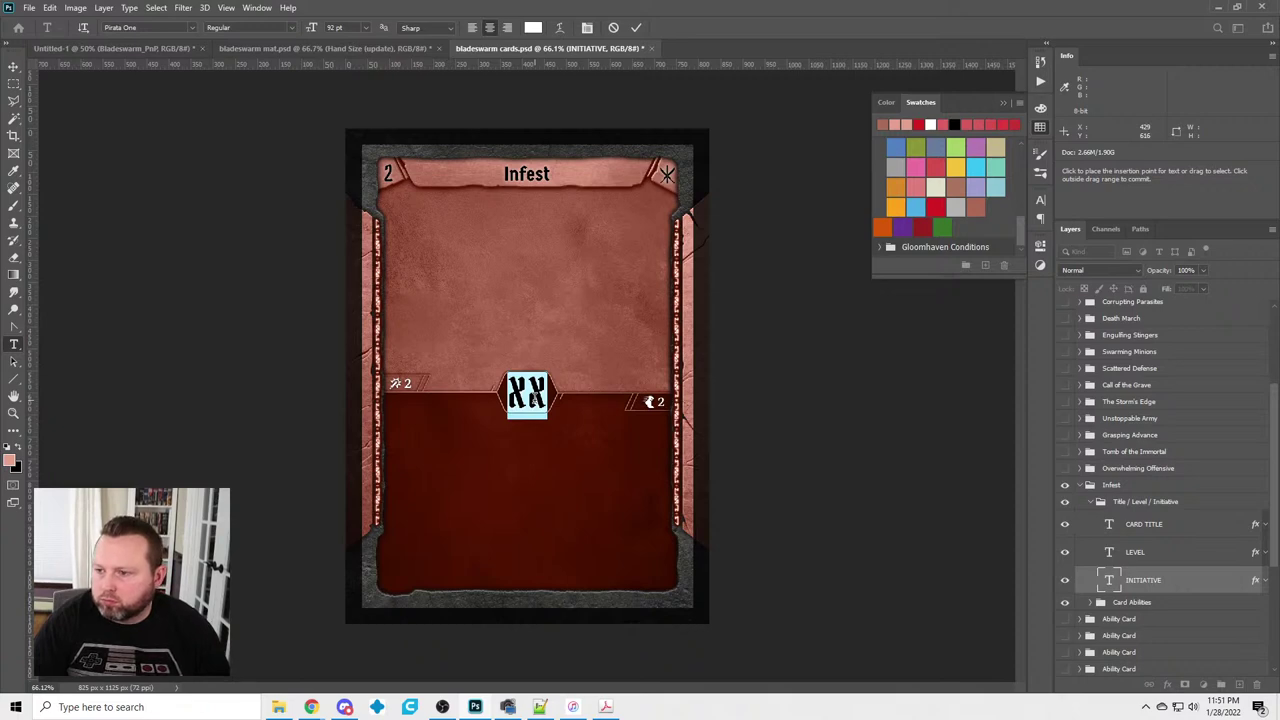
type("43")
left_click(280, 378)
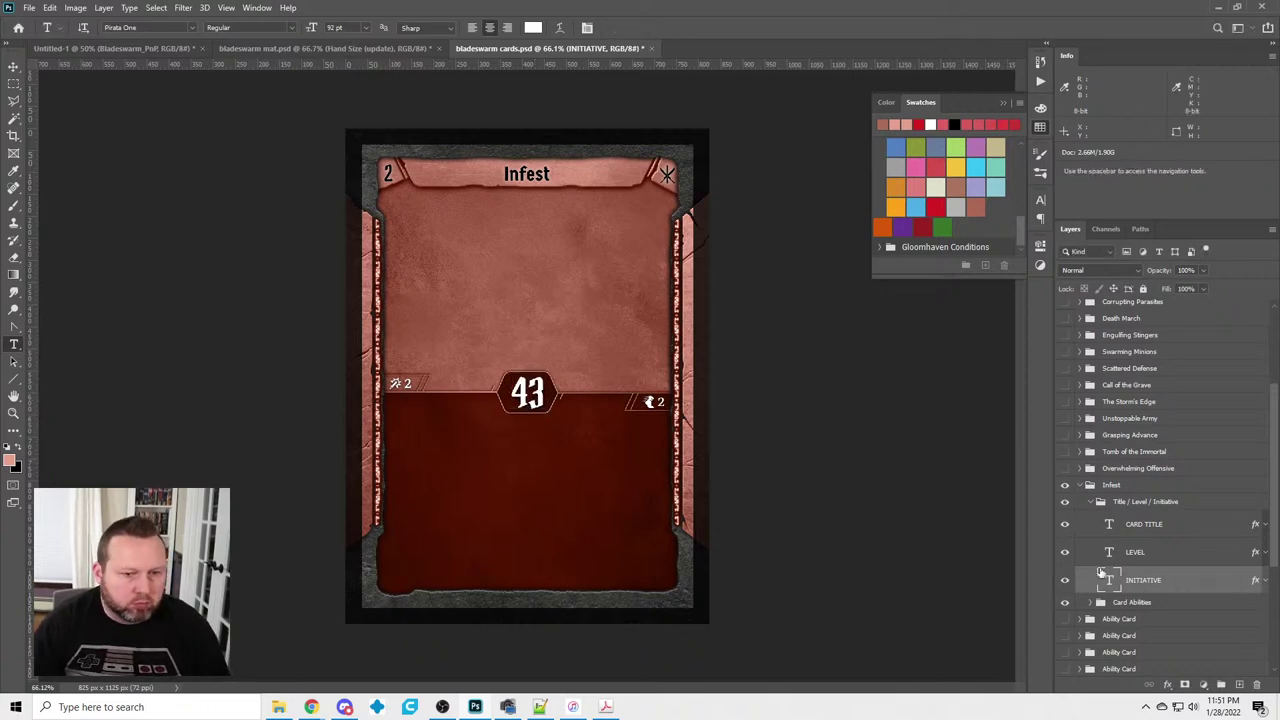
Collapse and hide the Infest group, and show the blank Ability Card group below it
left_click(1080, 485)
left_click(1065, 485)
left_click(1065, 501)
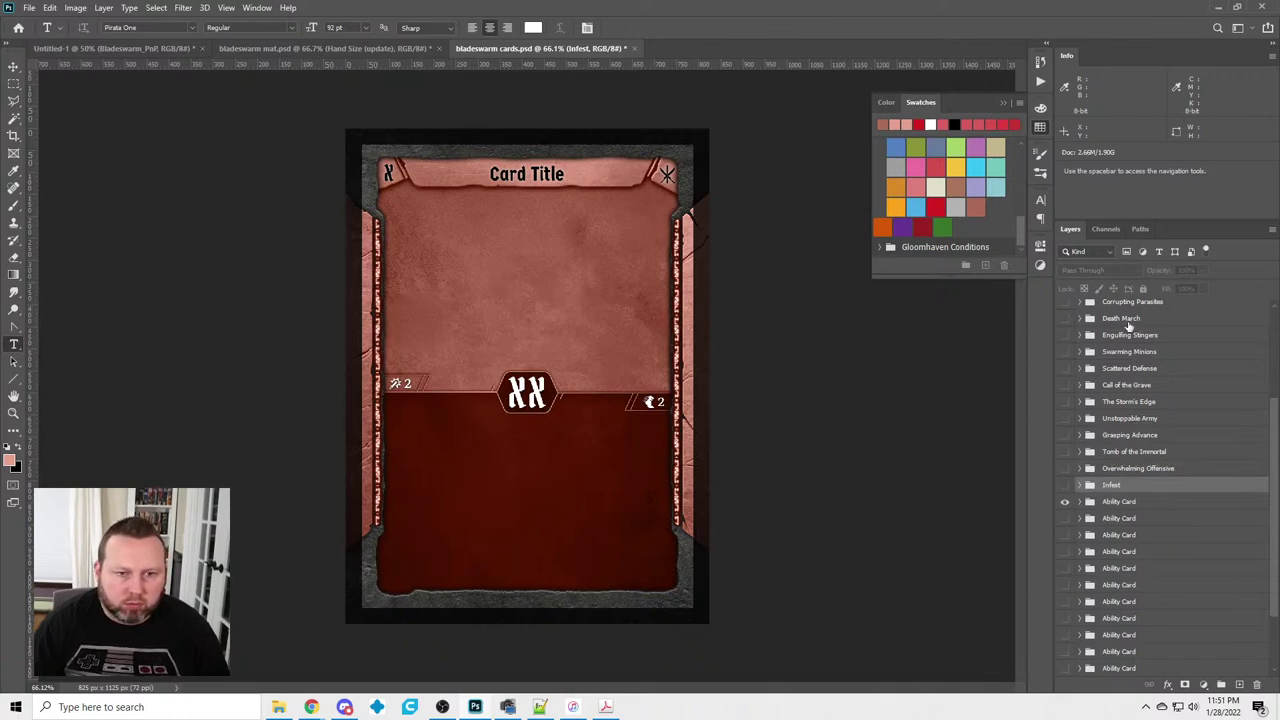
Duplicate the Corrupting Parasites group below Infest and show the copy in place of the blank Ability Card
left_click(1133, 303)
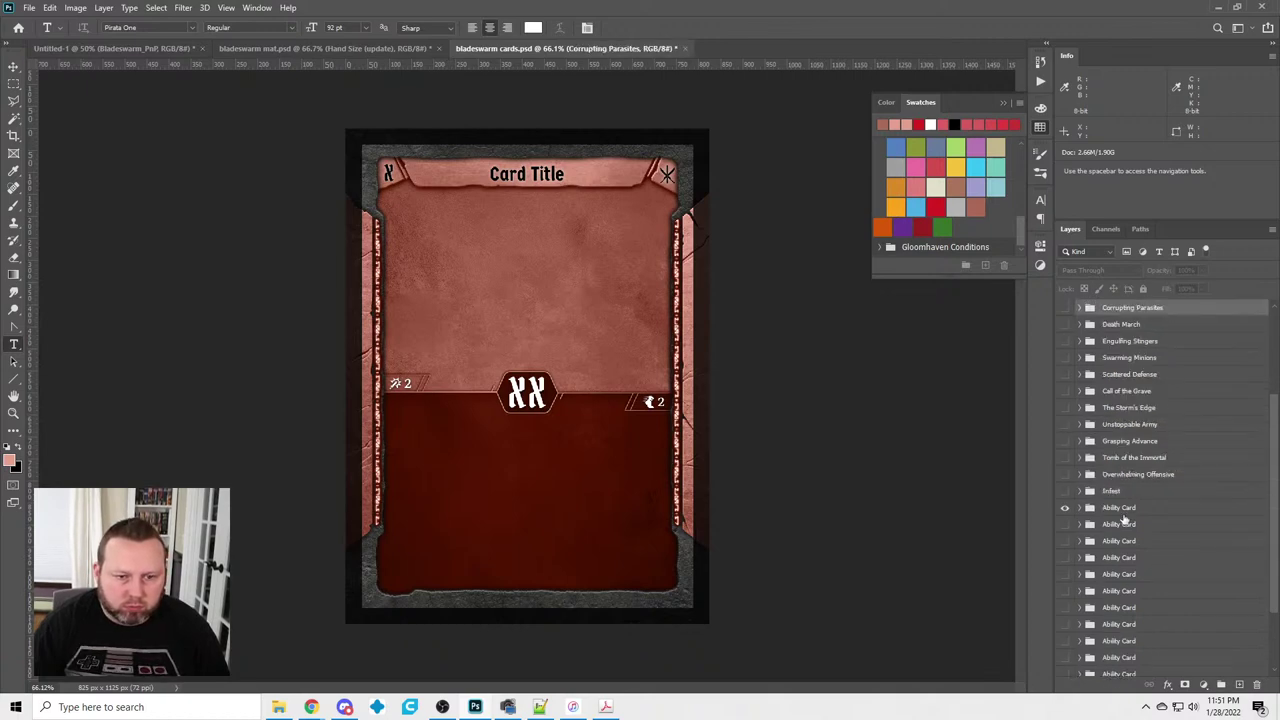
left_click_drag(1119, 510, 1121, 516)
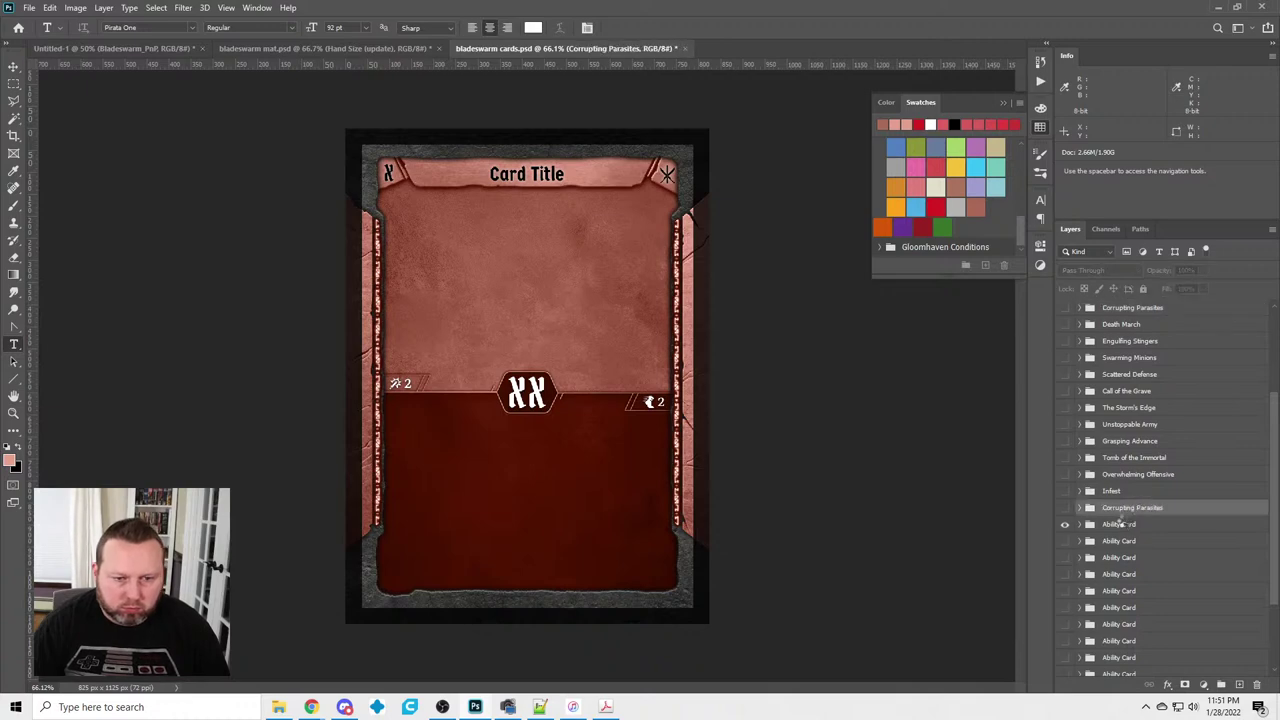
left_click(1120, 524)
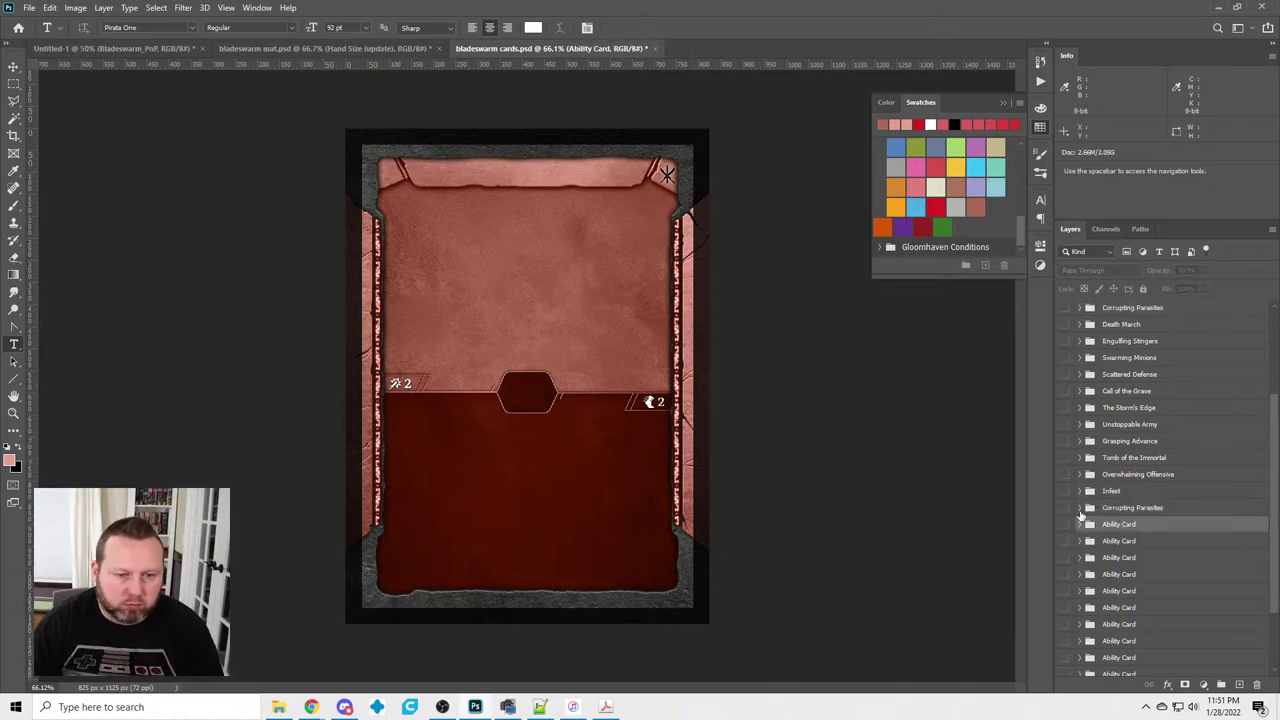
left_click(1063, 508)
Rename the duplicated Corrupting Parasites group below Infest as Putrid Grubs
double_click(1127, 508)
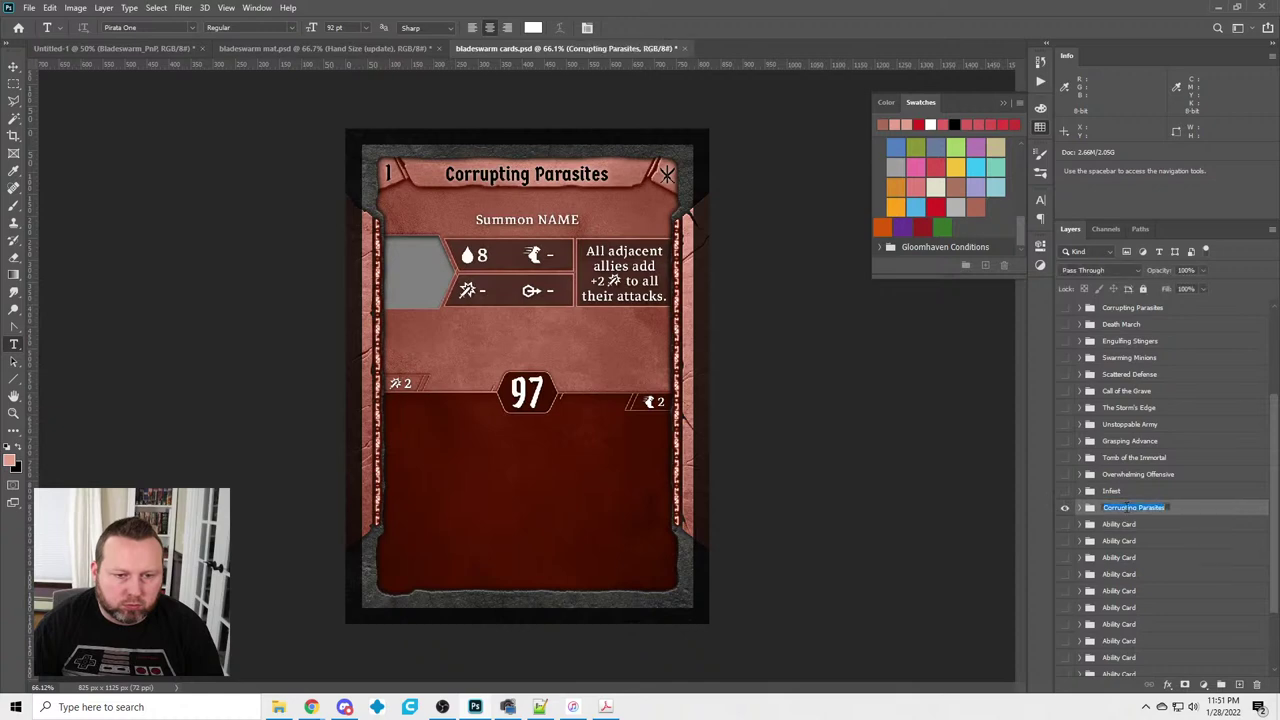
type("Putrid Grubs")
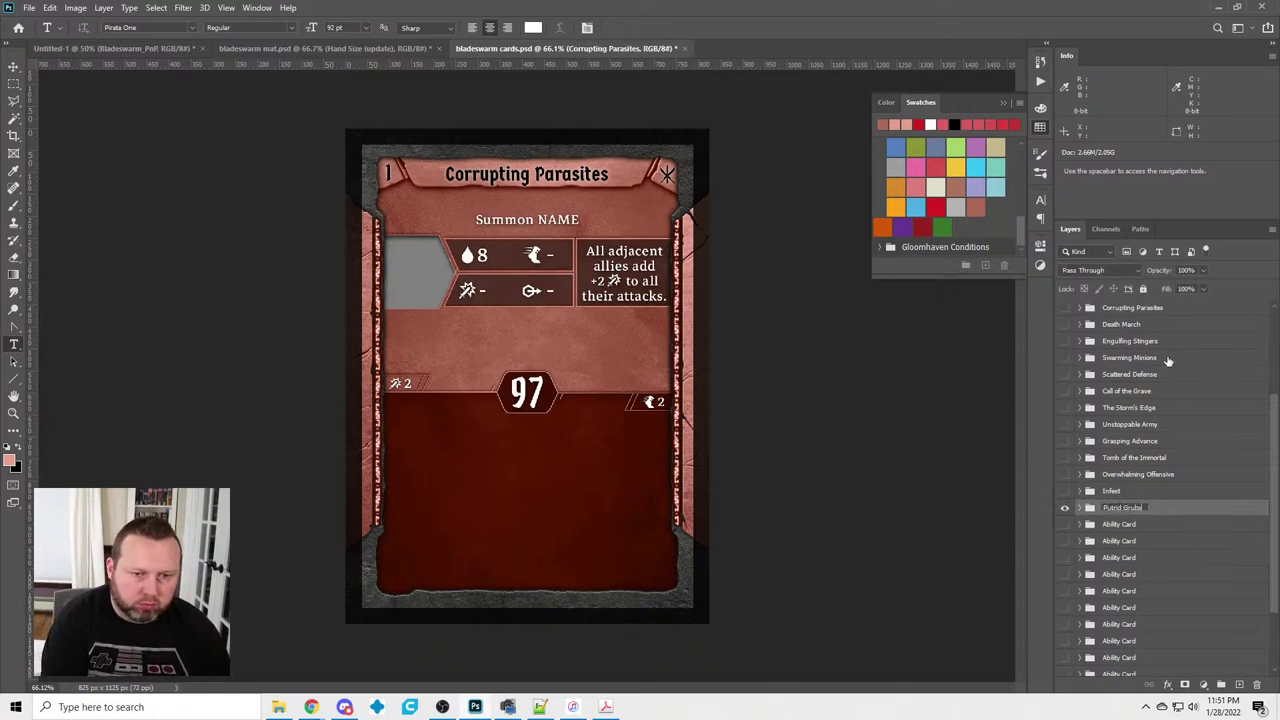
key("Return")
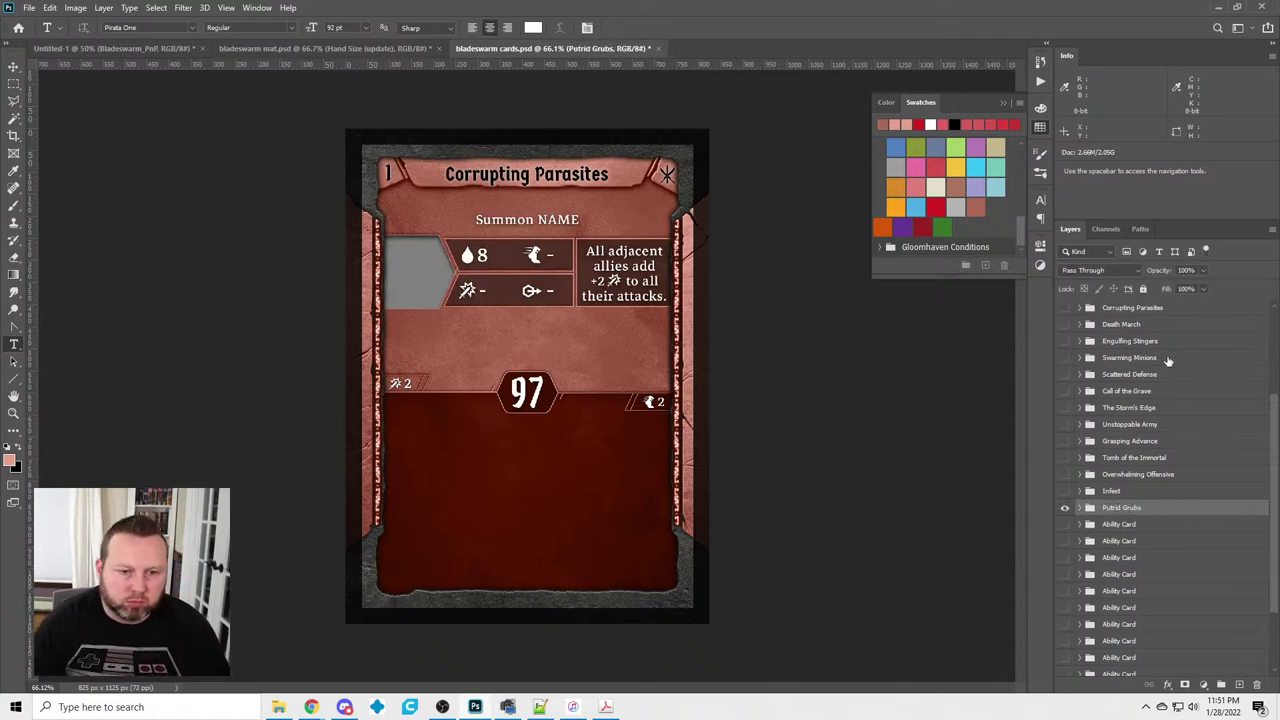
Set the duplicated card's title to "Putrid Grubs", its initiative to 16 and its level to 3
left_click(560, 175)
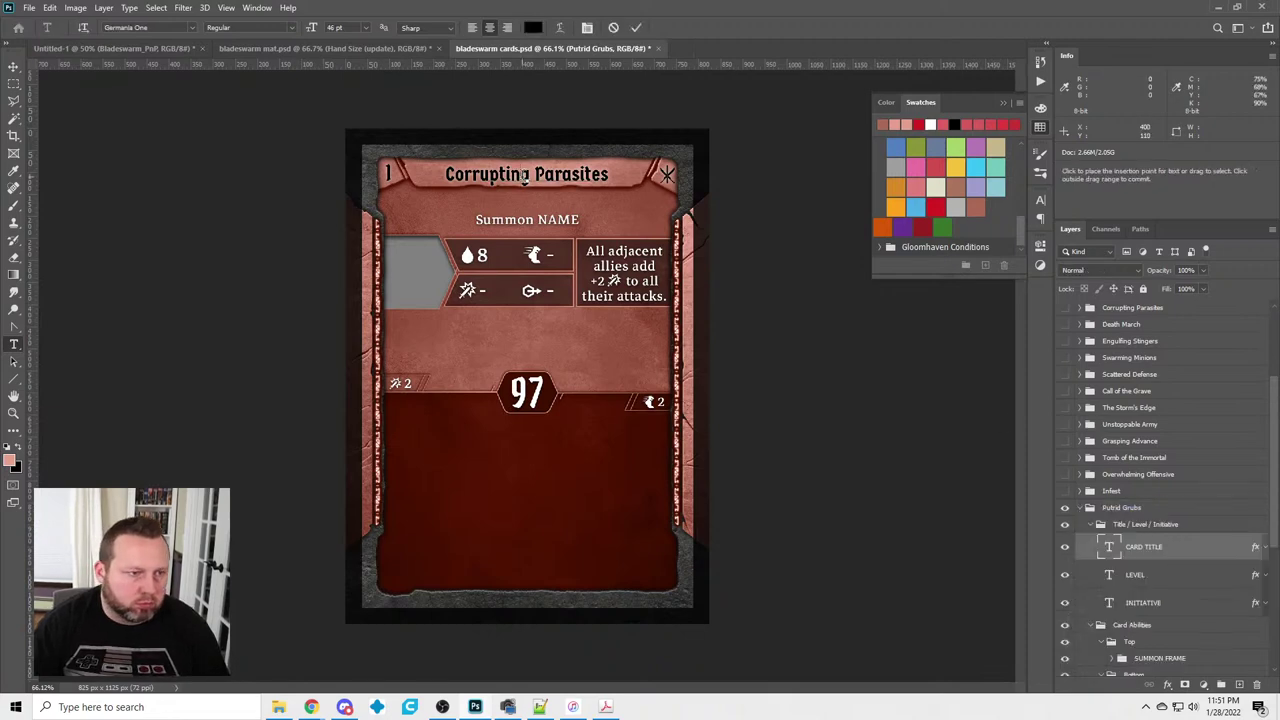
key("ctrl+a")
type("Putrid Grubs")
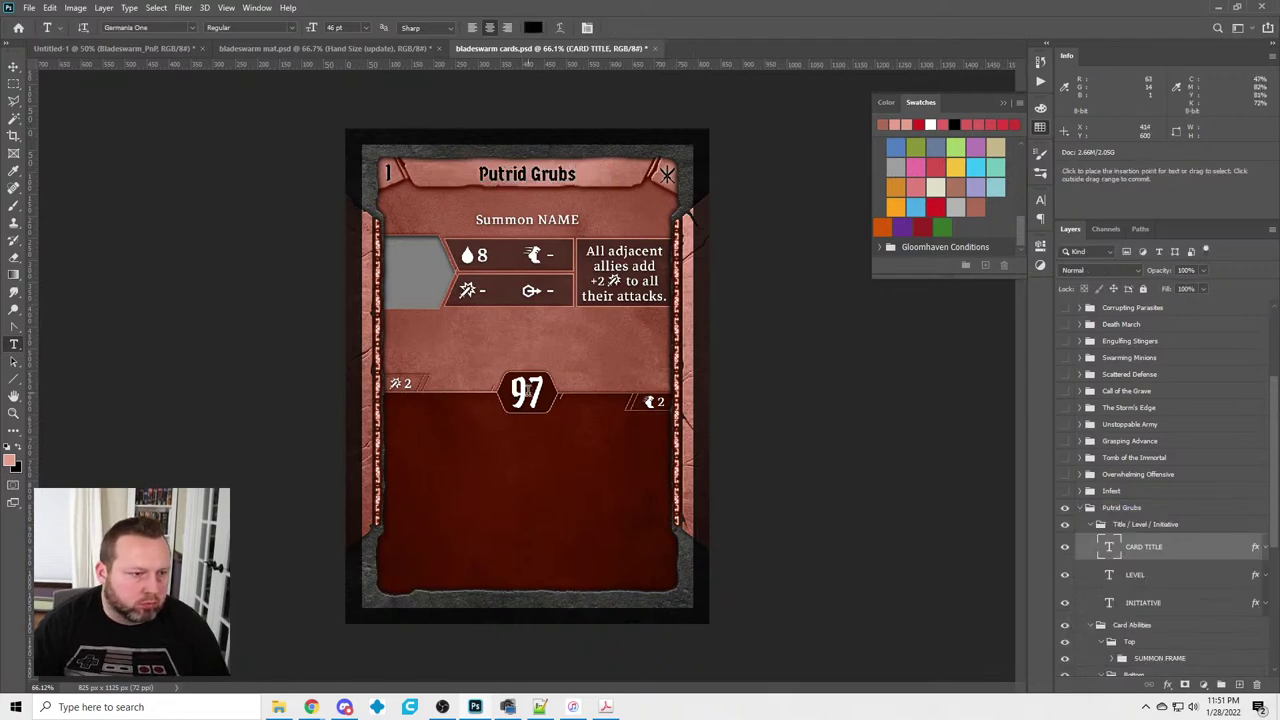
left_click(540, 395)
key("ctrl+a")
type("16")
left_click(238, 431)
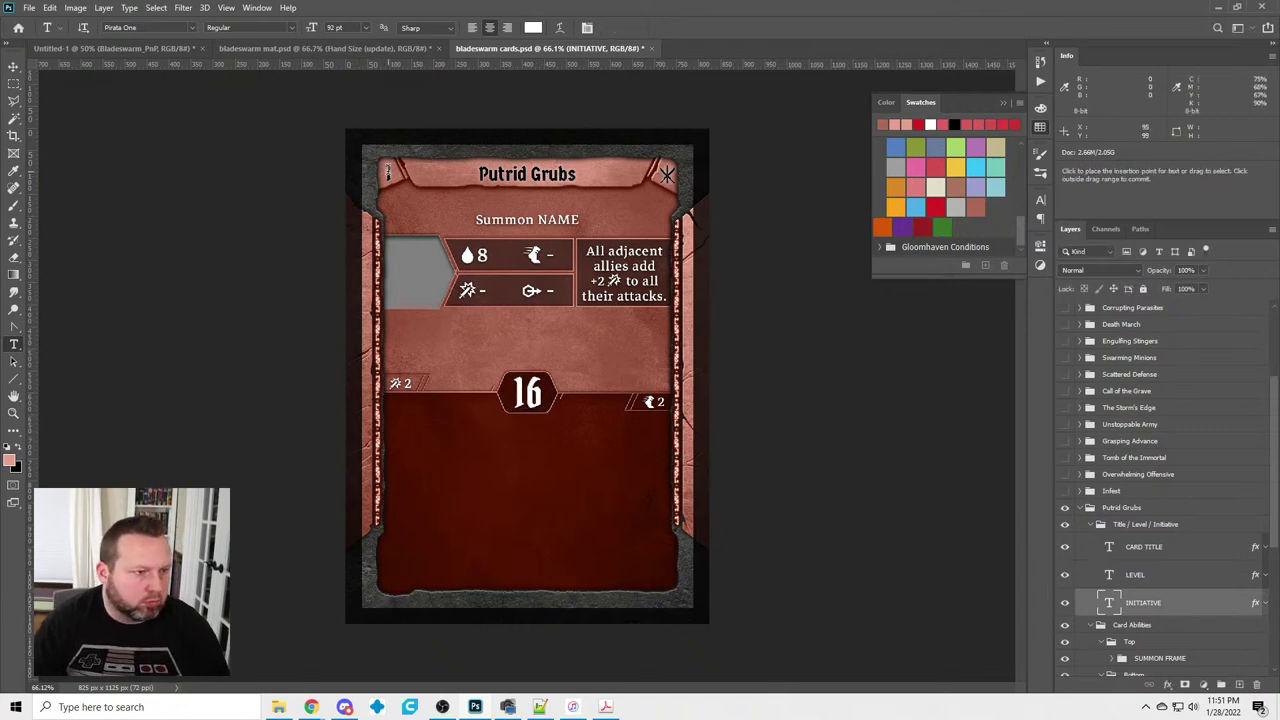
left_click(388, 172)
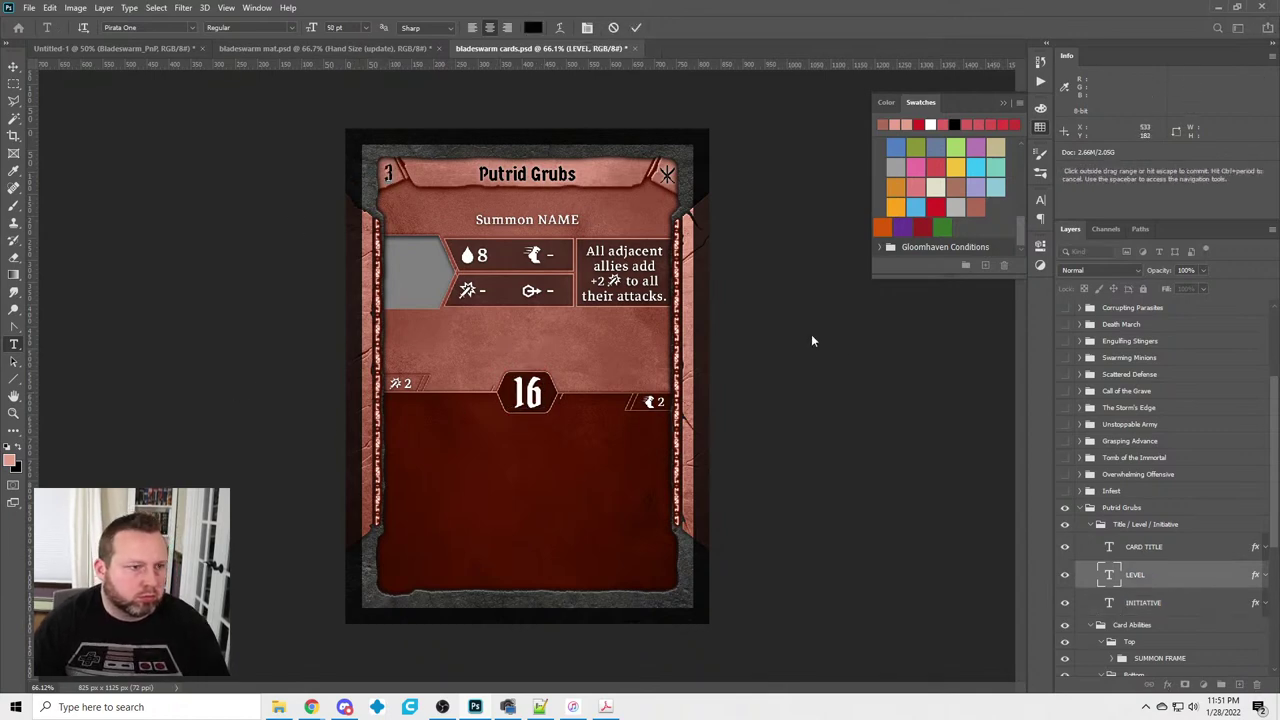
key("ctrl+Return")
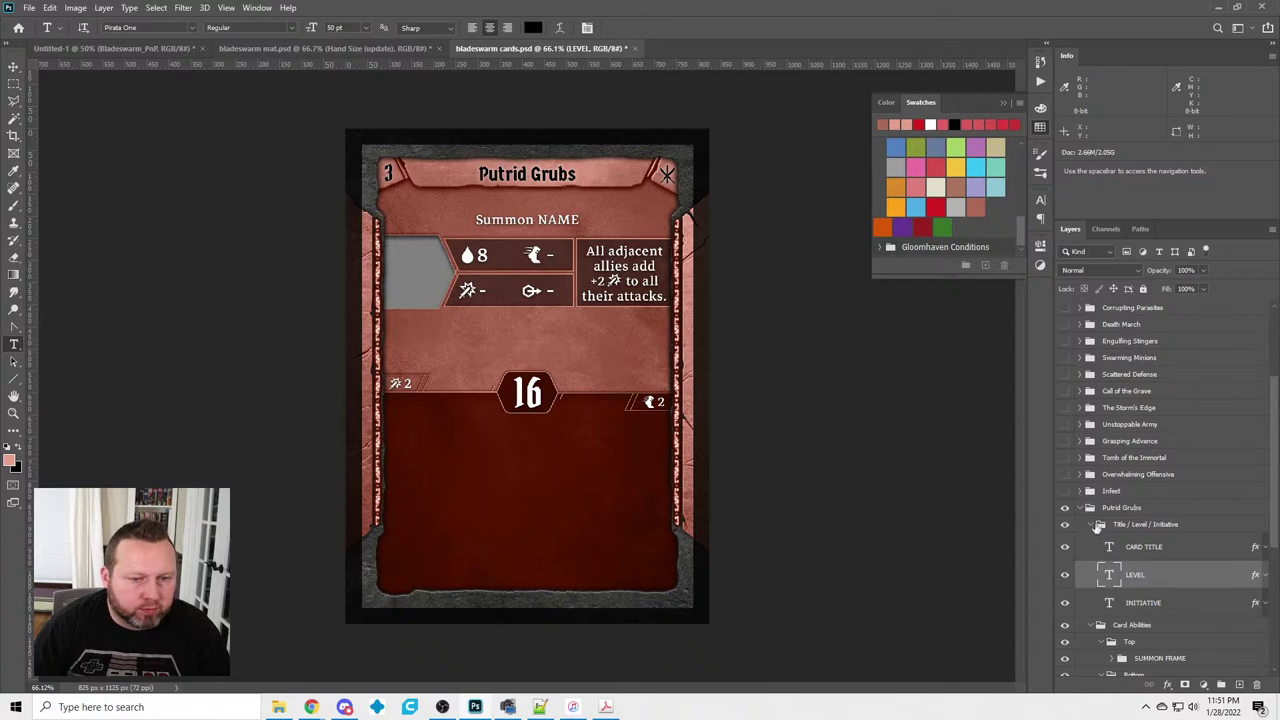
Delete the unused BOTTOM group from the summon frame in Putrid Grubs' top abilities
scroll(1088, 597, "down", 4)
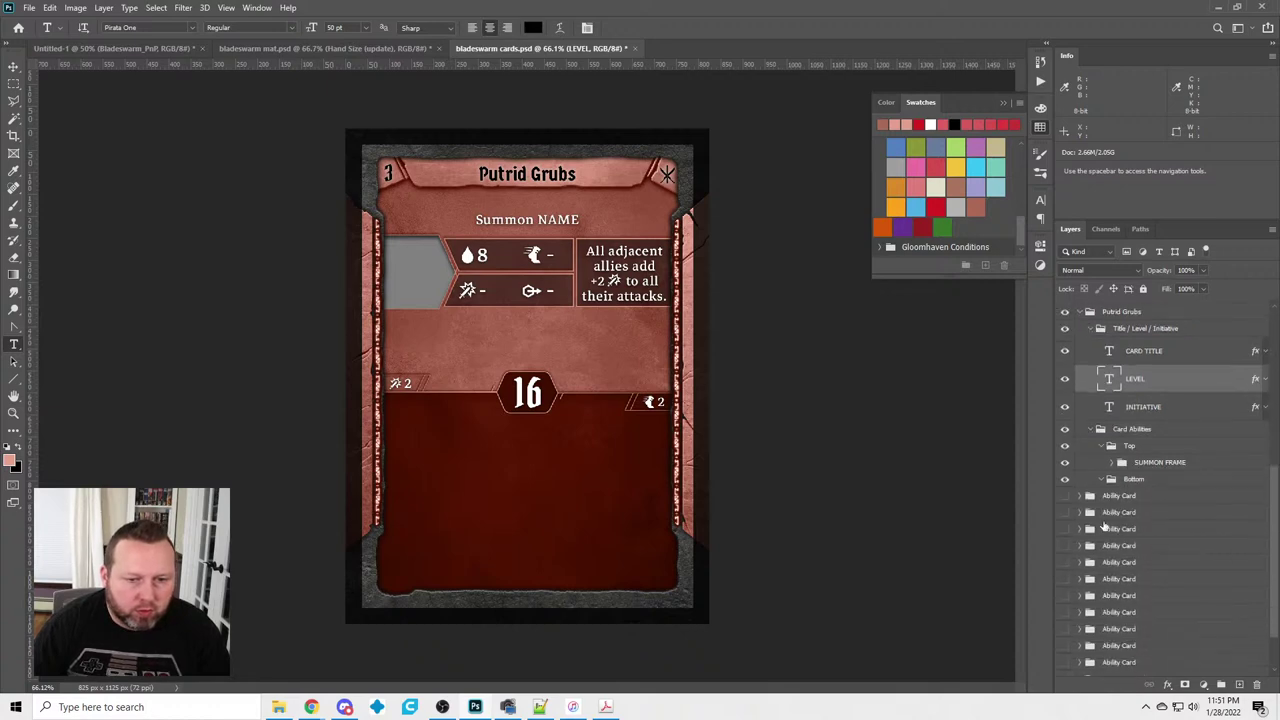
left_click(1113, 463)
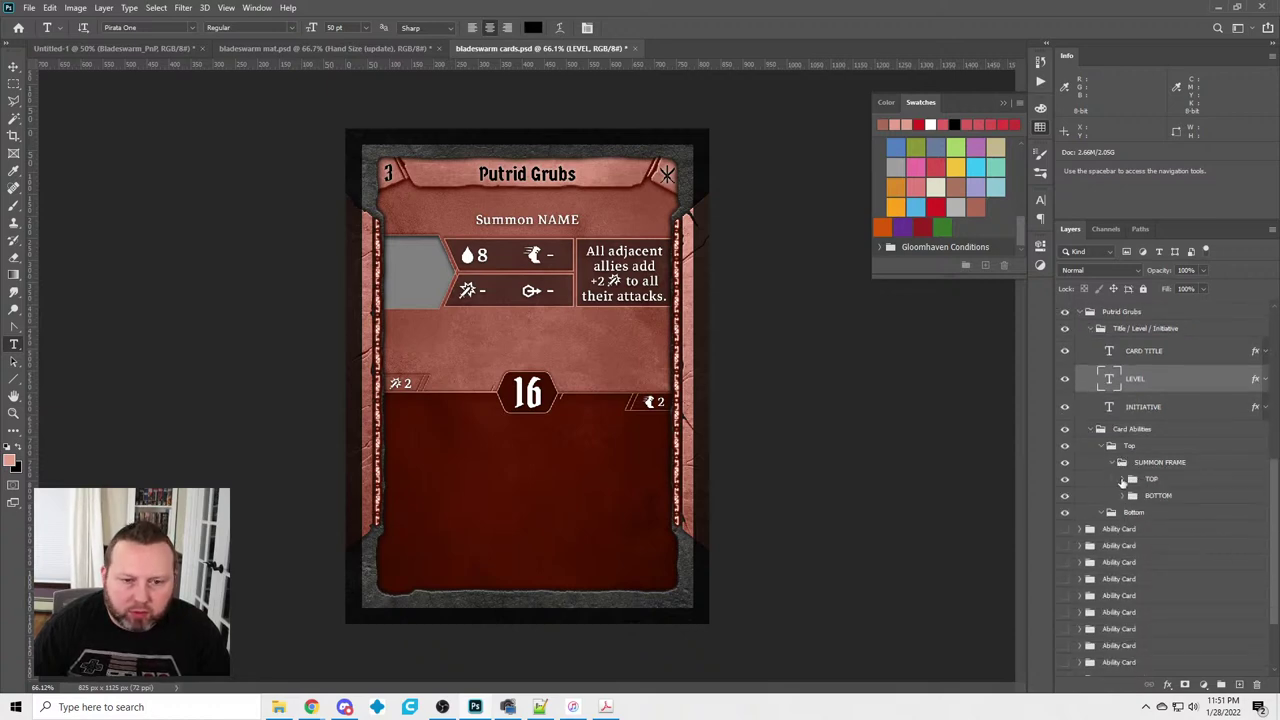
left_click(1123, 480)
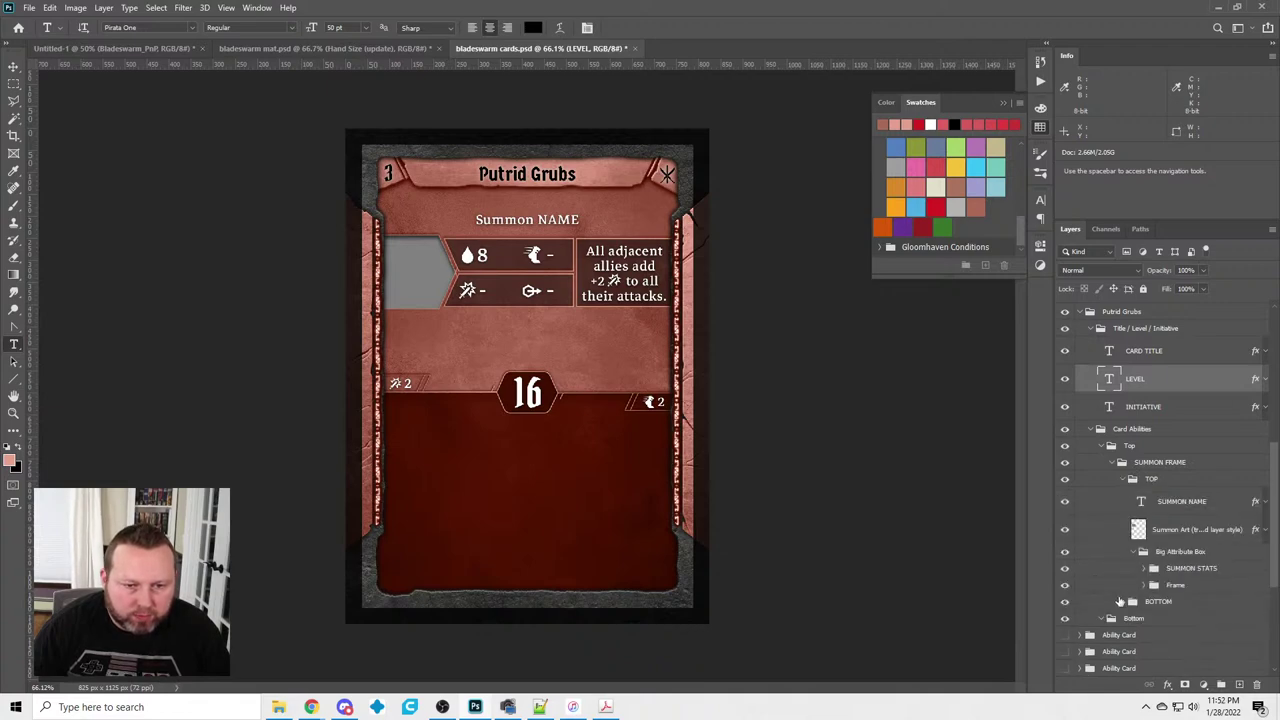
left_click(1123, 601)
left_click(1123, 601)
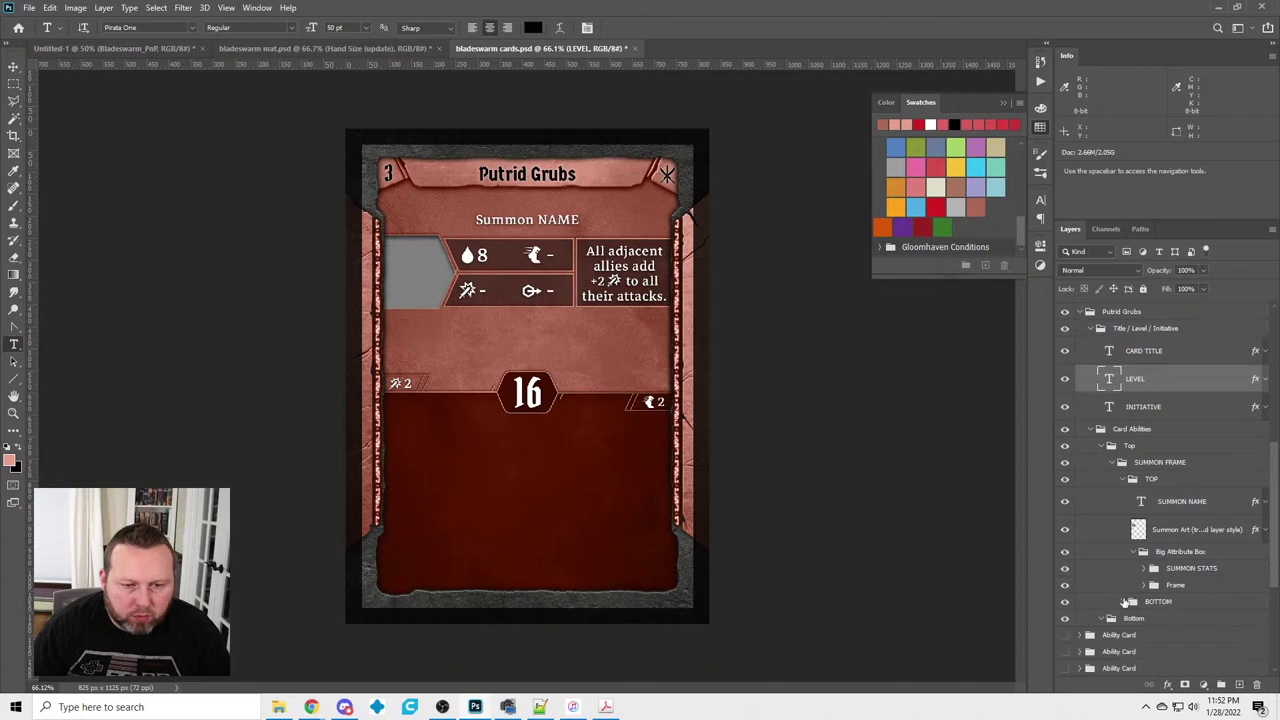
scroll(1133, 602, "down", 3)
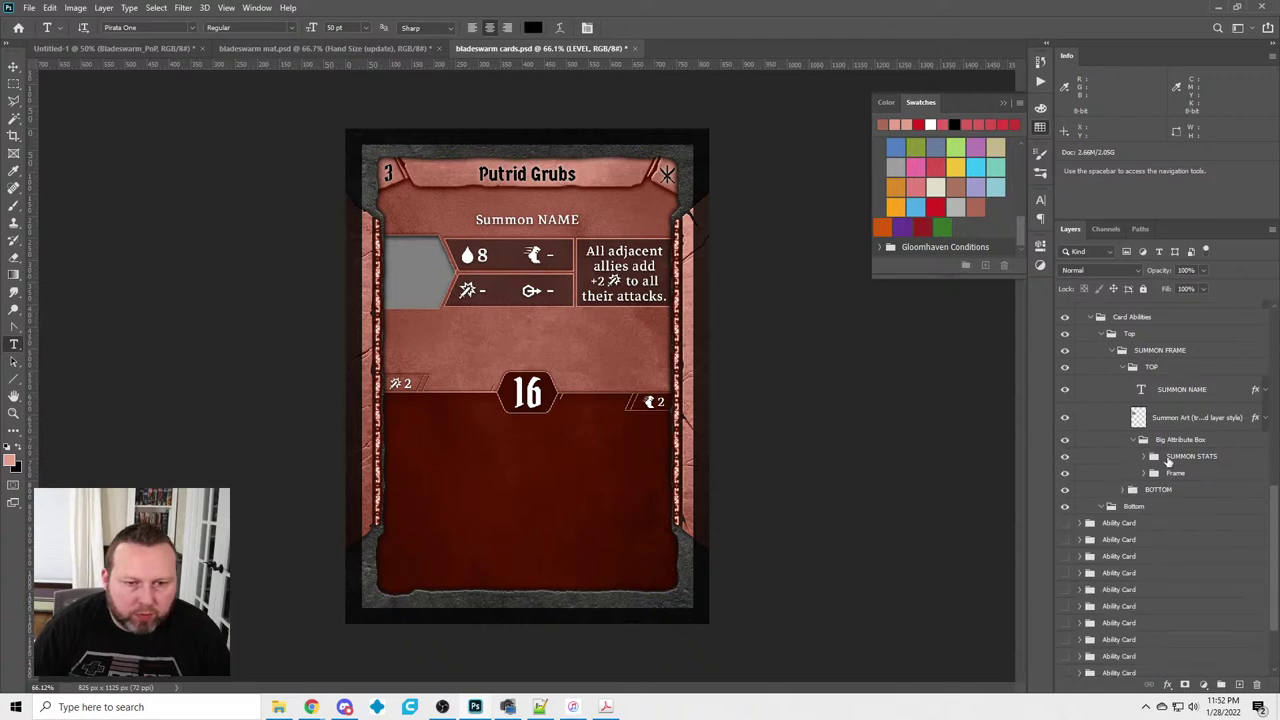
left_click(1141, 457)
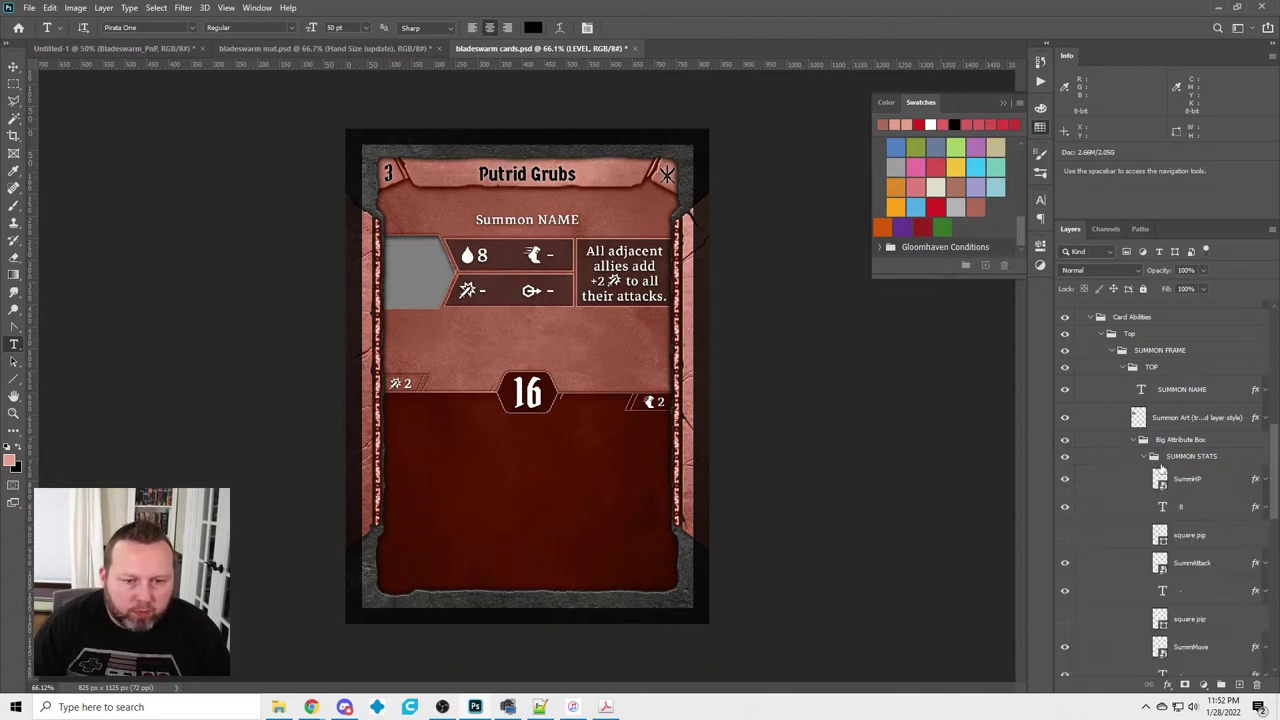
left_click(1066, 451)
scroll(1175, 440, "up", 4)
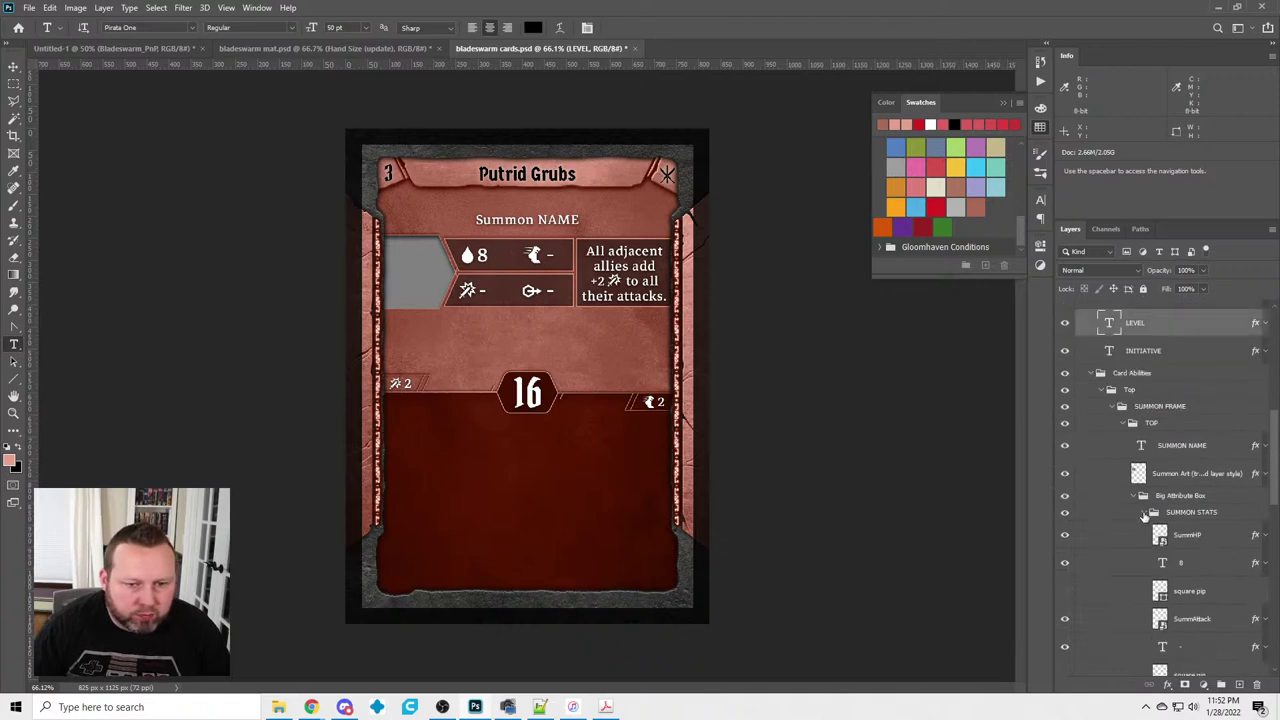
left_click(1146, 512)
left_click(1134, 547)
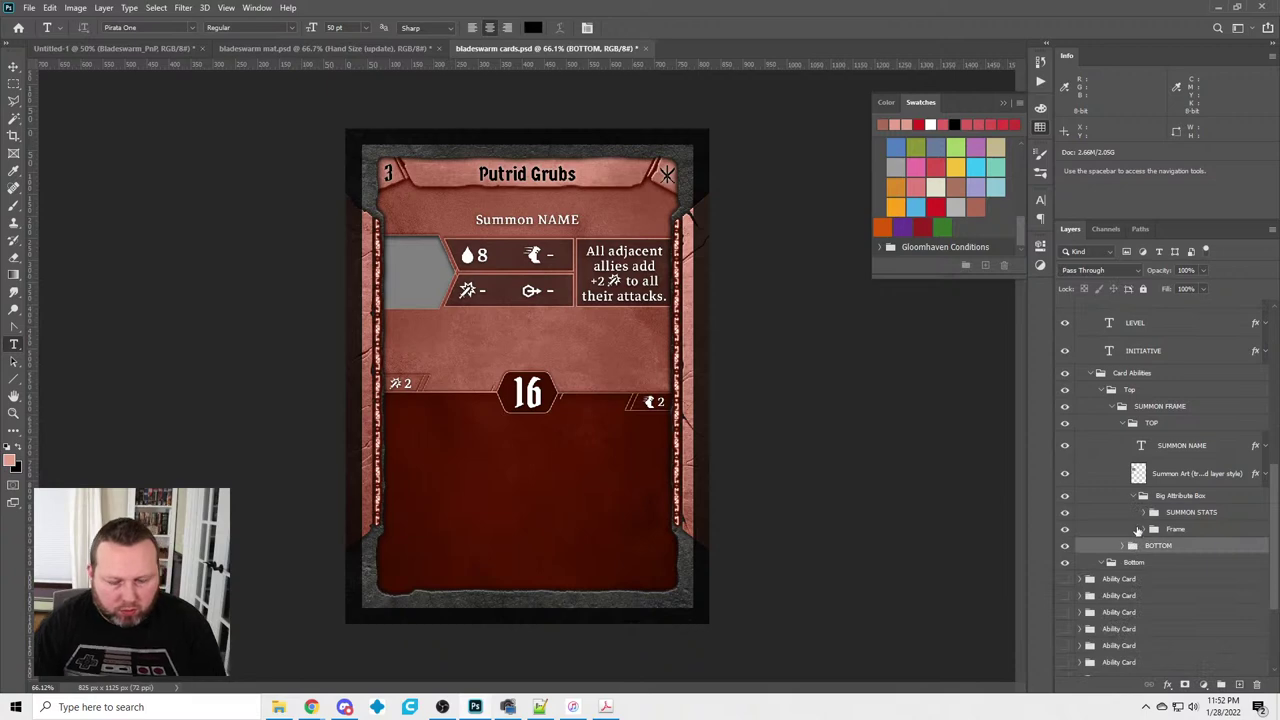
key("Delete")
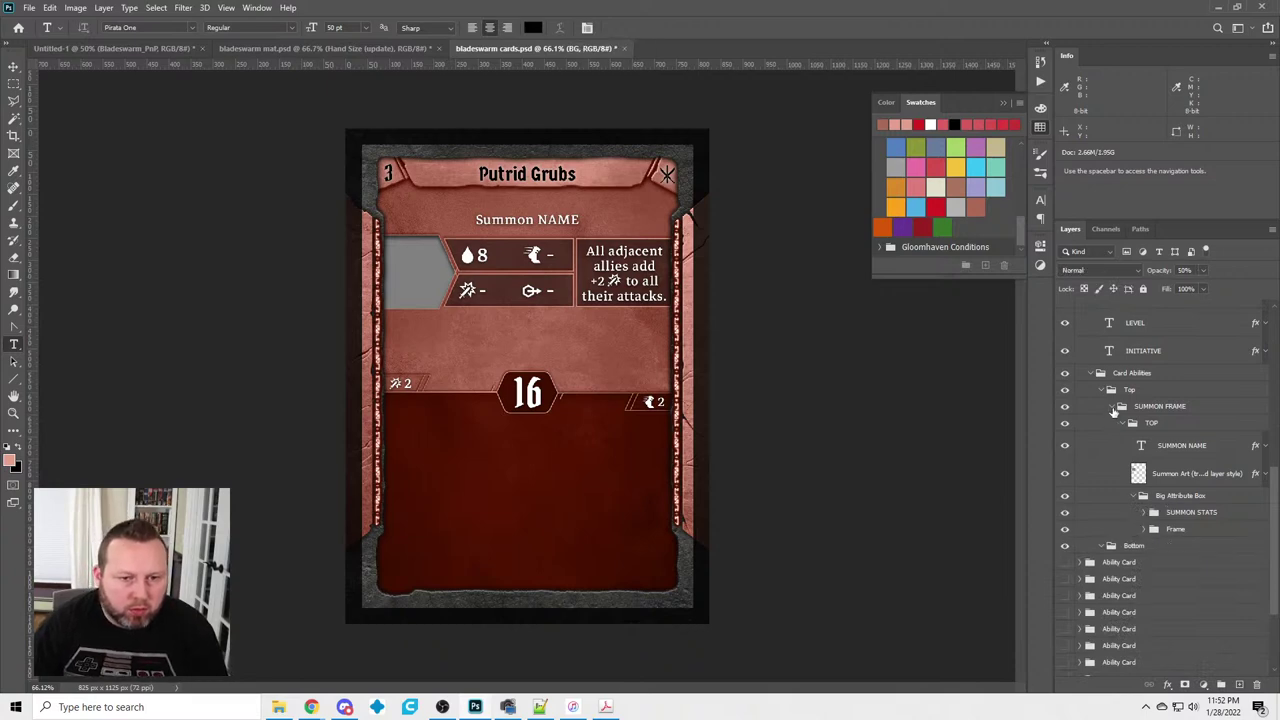
Collapse the summon frame, card abilities and whole Putrid Grubs group
left_click(1114, 411)
left_click(1092, 374)
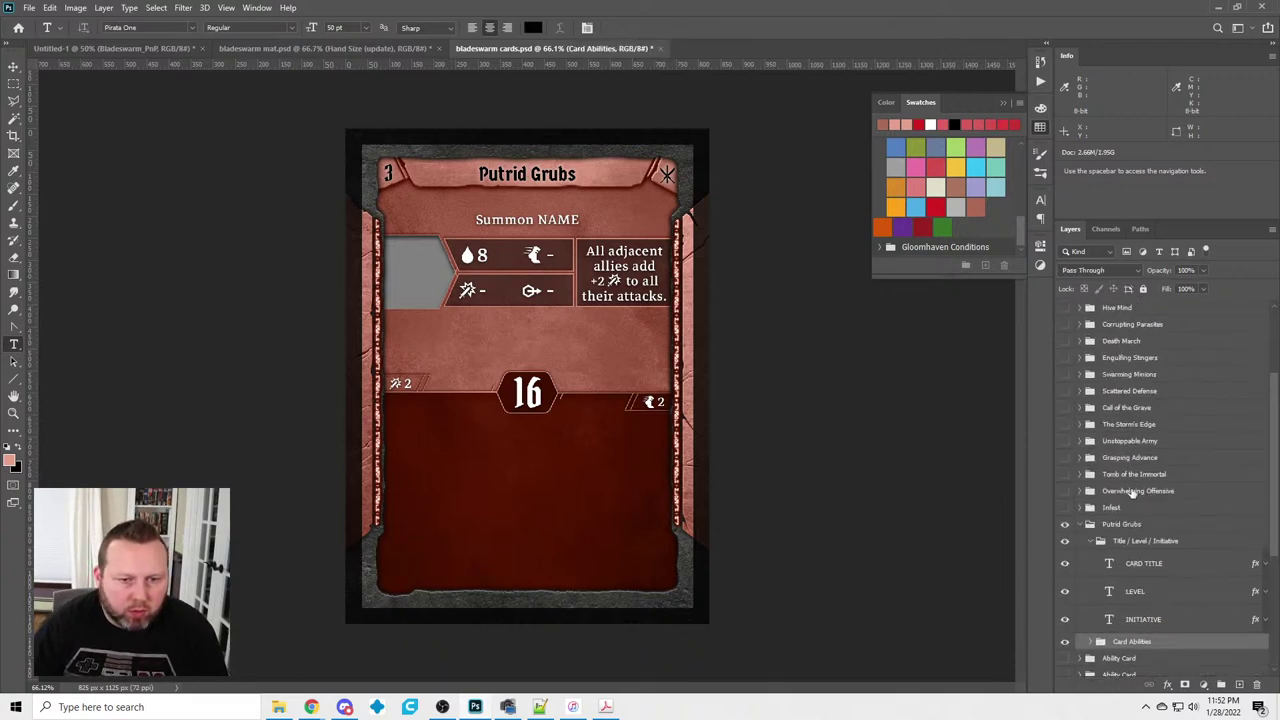
left_click(1089, 524)
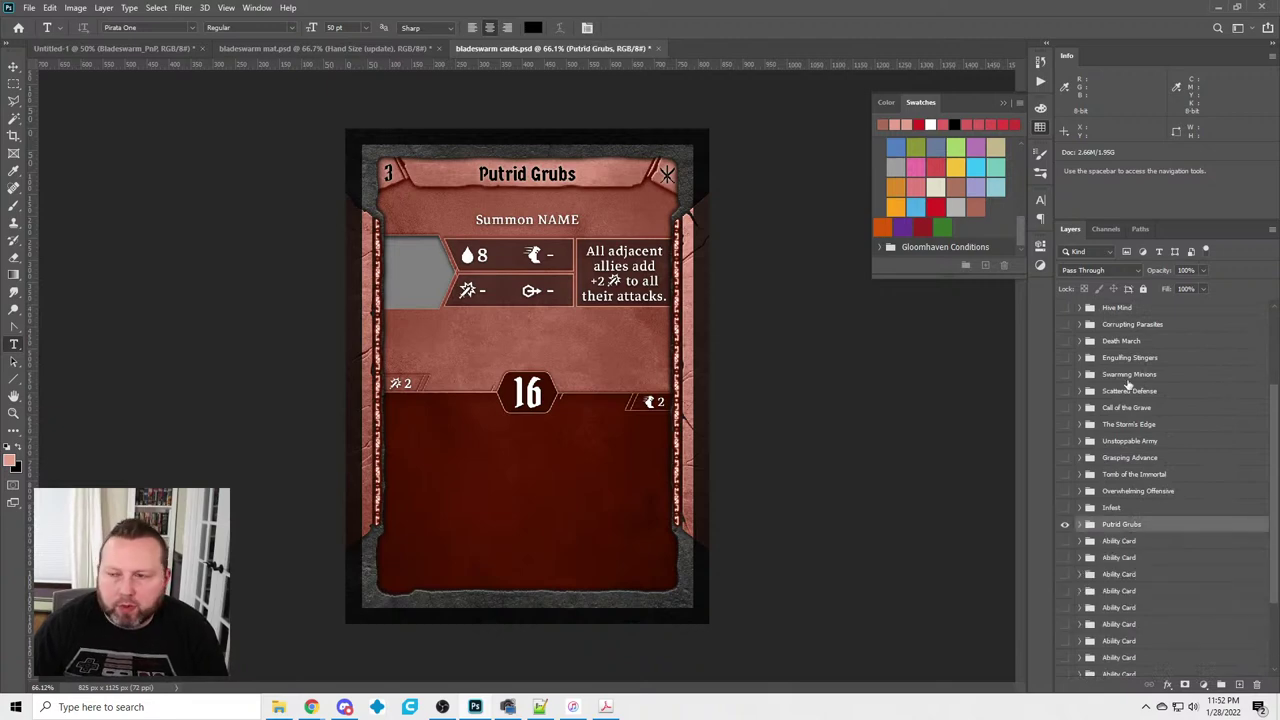
Copy the SUMMON FRAME group from Corrupting Parasites into the Bottom abilities group of Unstoppable Army
left_click(1081, 441)
scroll(1090, 450, "up", 3)
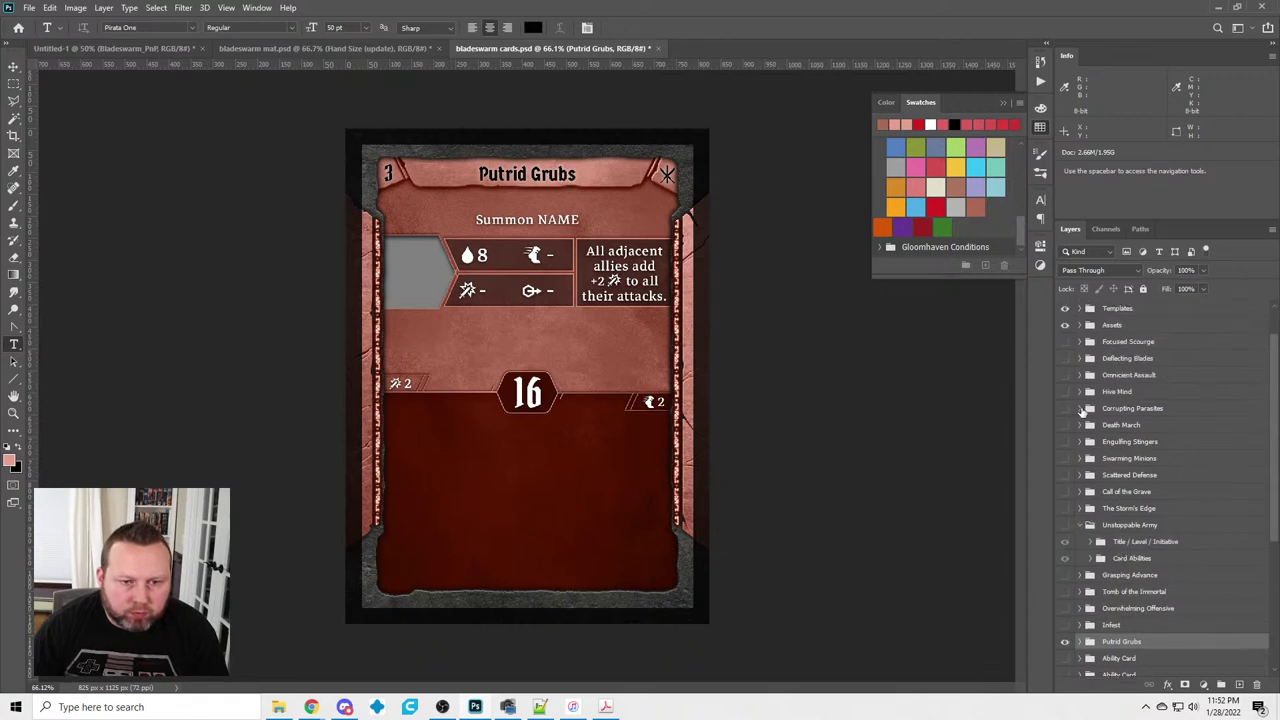
left_click(1084, 409)
left_click(1133, 476)
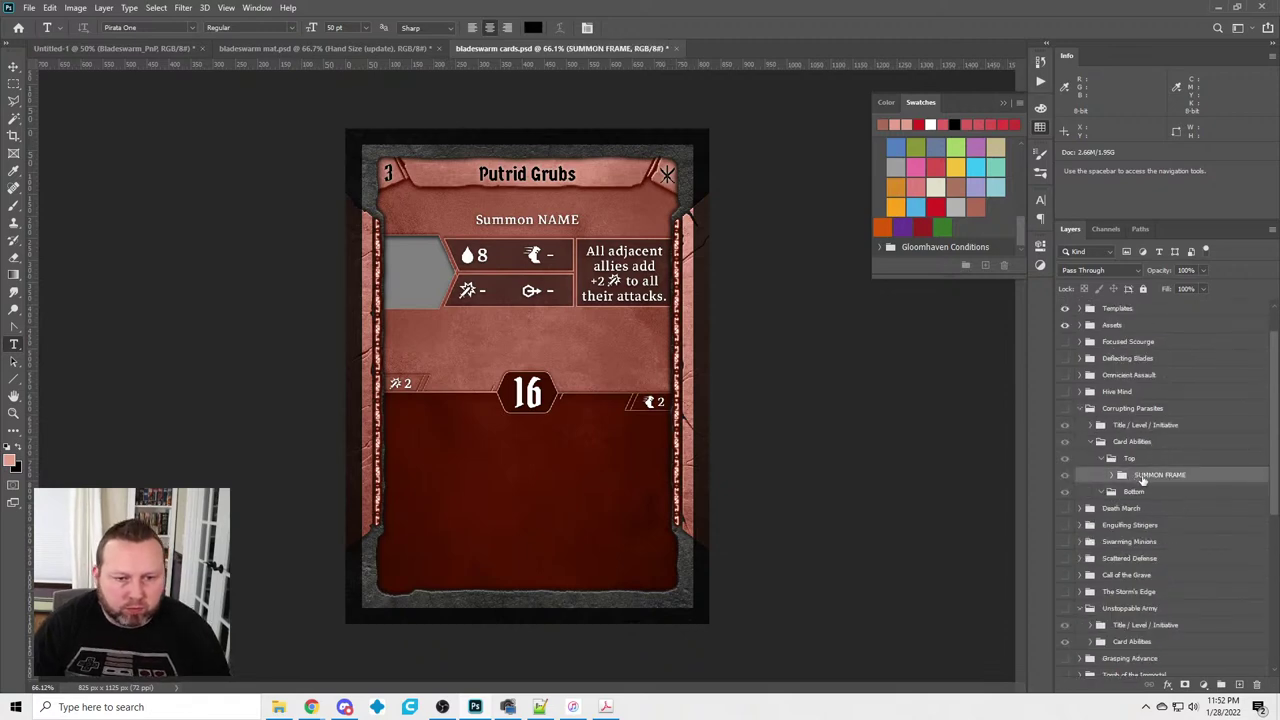
scroll(1132, 490, "down", 5)
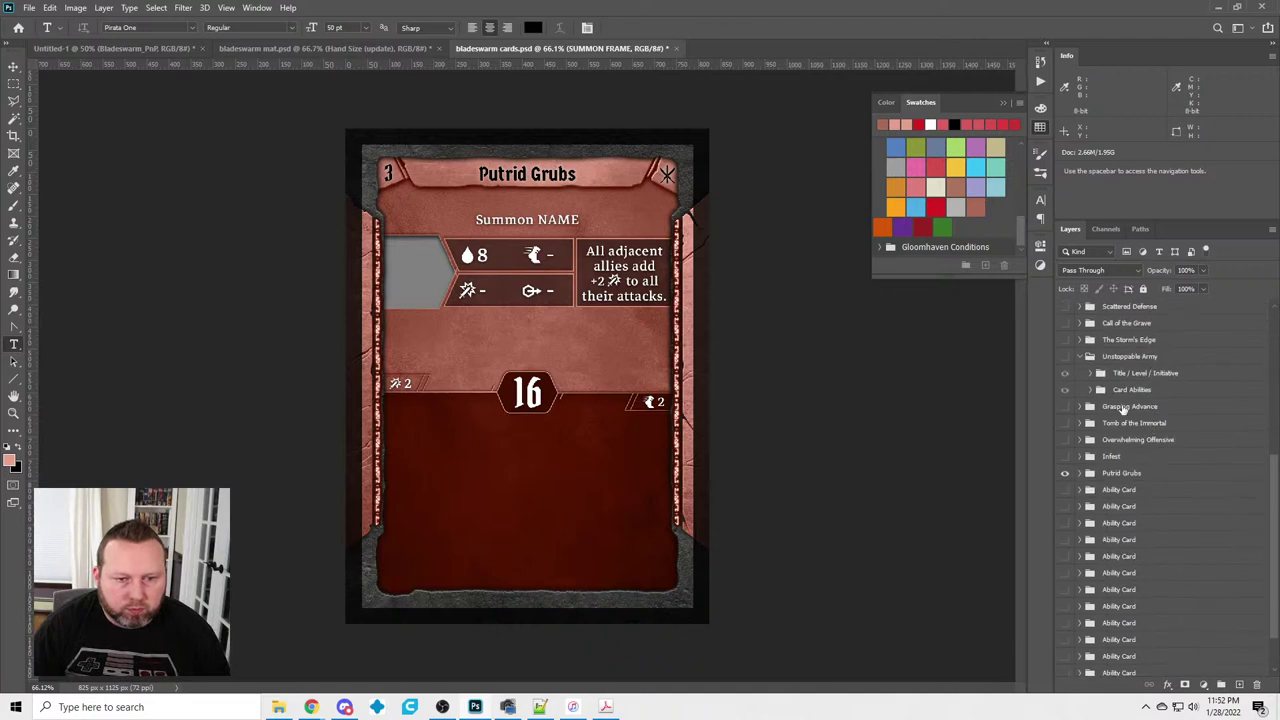
left_click(1090, 390)
left_click_drag(1133, 444, 1128, 426)
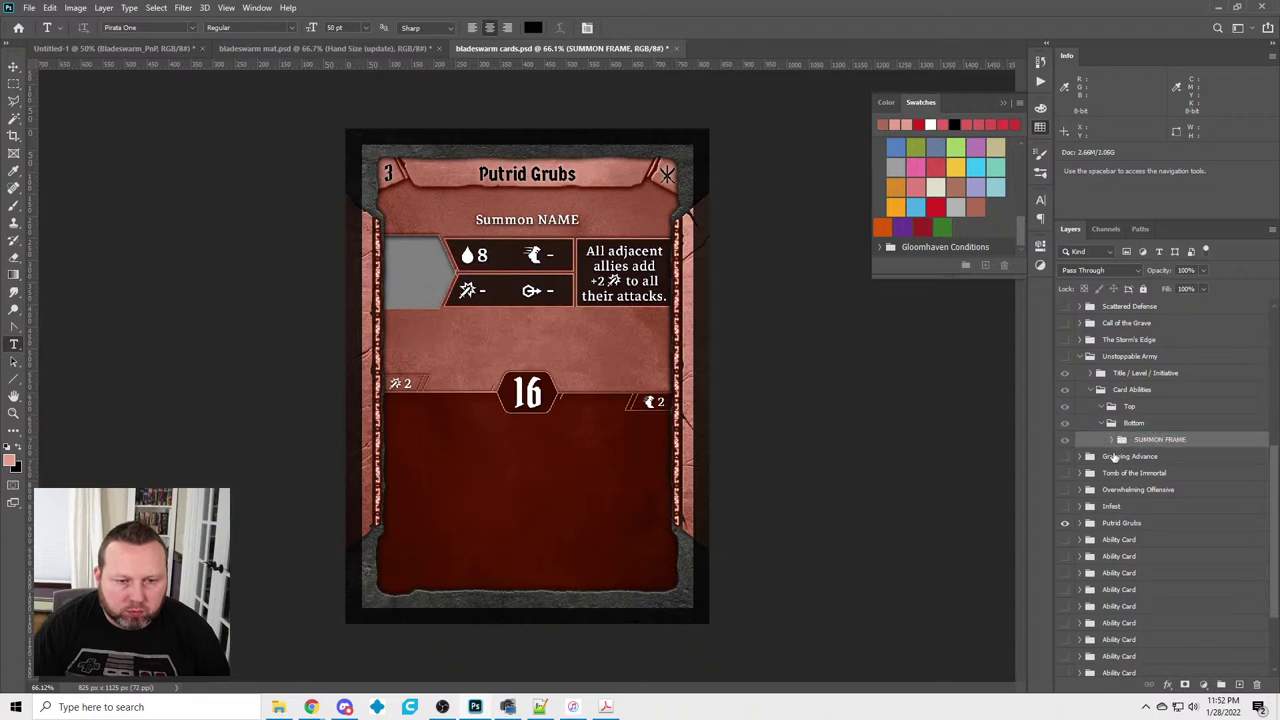
Delete the TOP group and every attribute box except Big Attribute Box from Unstoppable Army's summon frame
left_click(1114, 440)
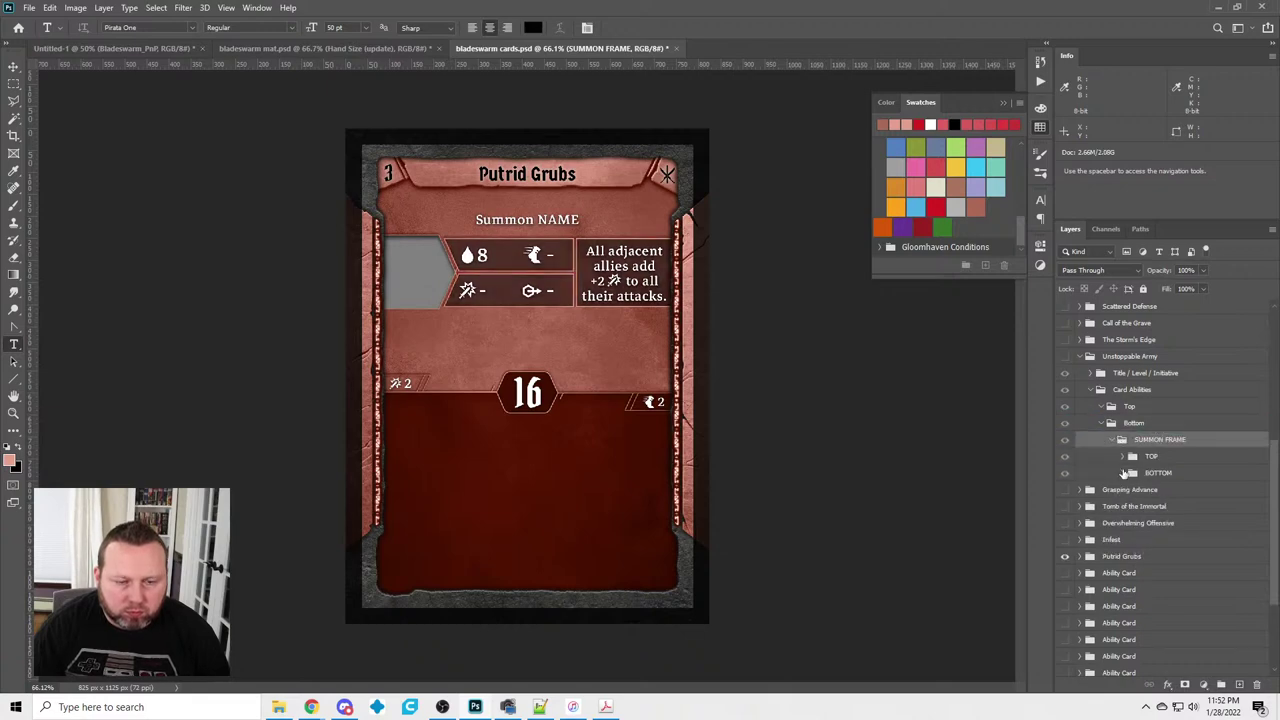
left_click(1123, 473)
left_click(1165, 560)
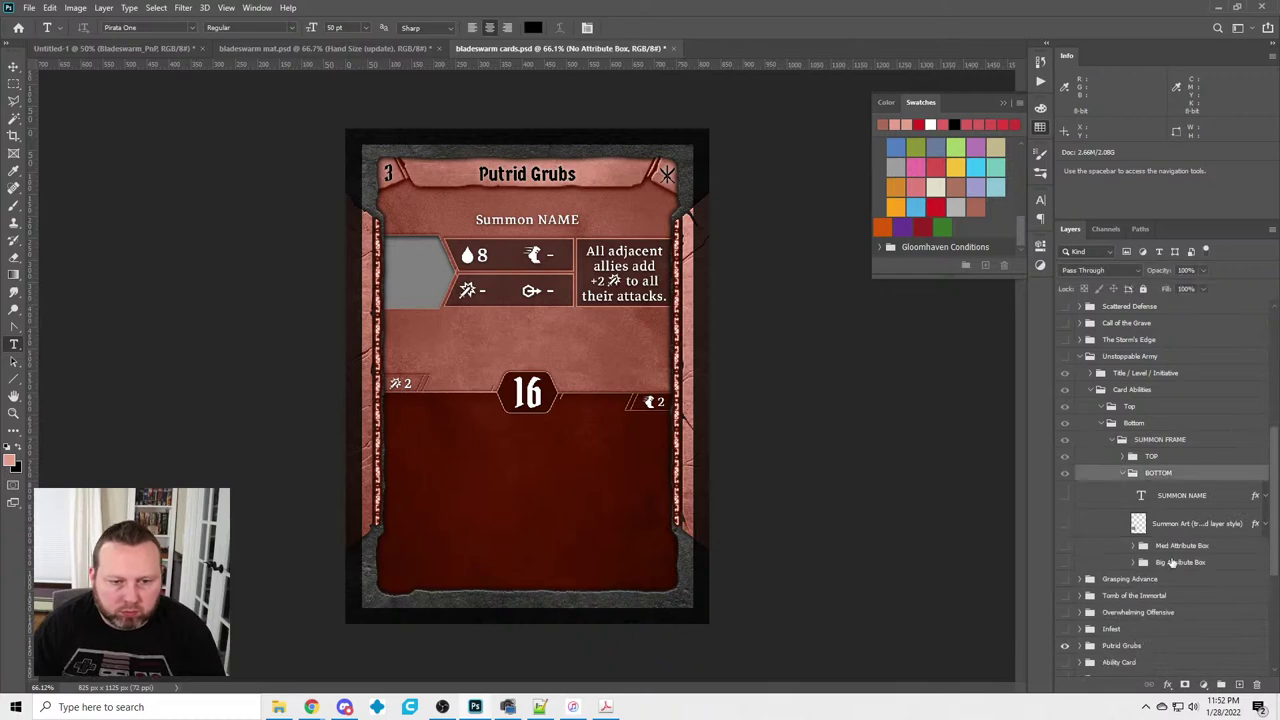
left_click_drag(1183, 546, 1140, 458)
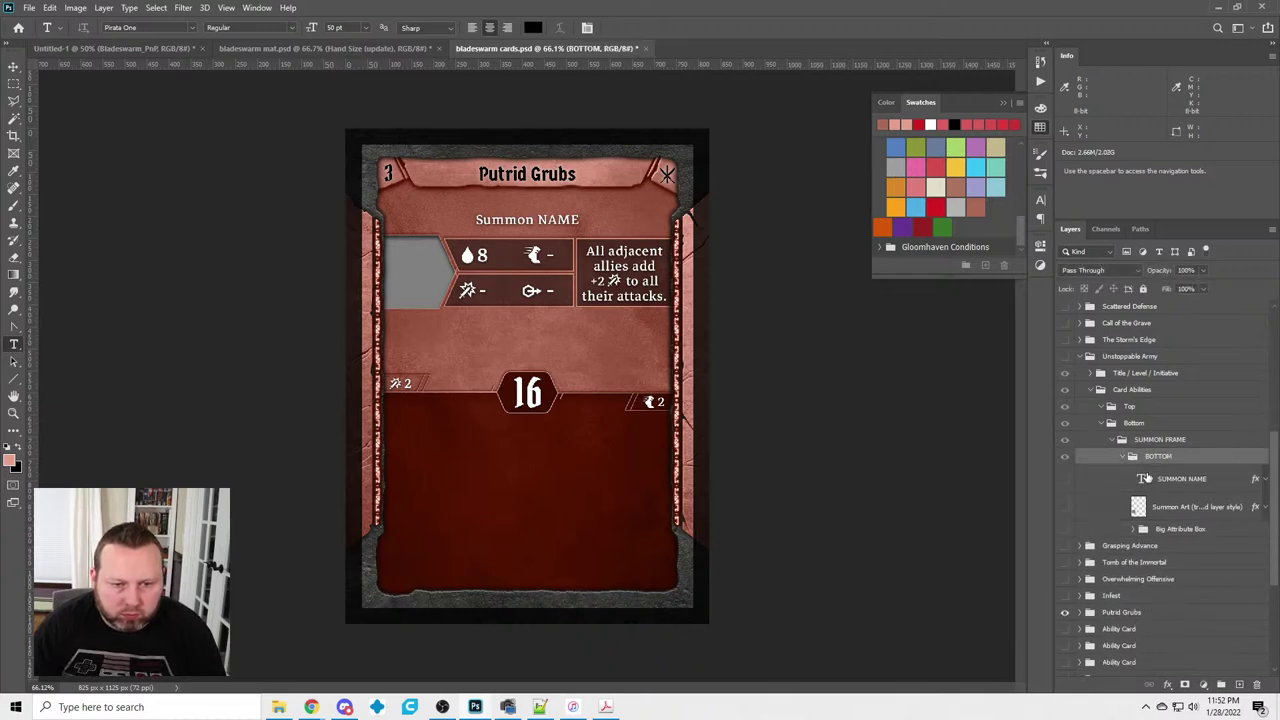
Show the summon name, summon art and Big Attribute Box of Unstoppable Army's bottom half, and hide Putrid Grubs
left_click(1065, 507)
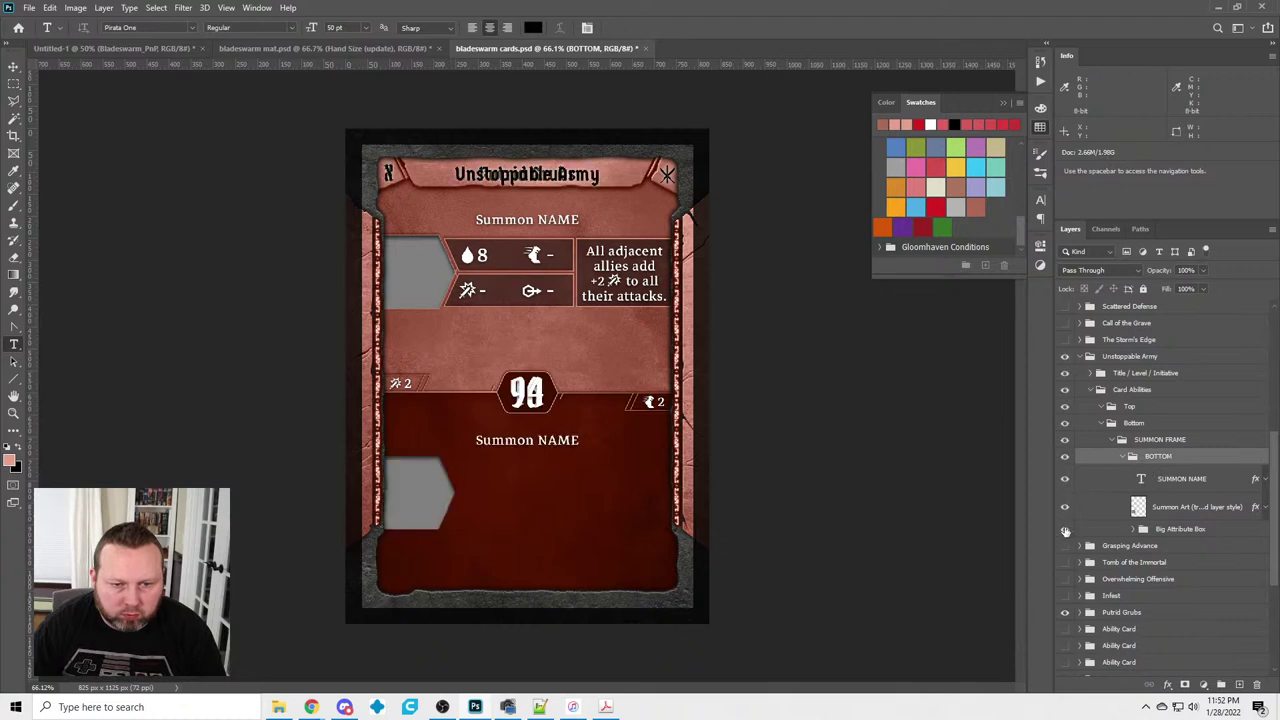
left_click(1065, 528)
left_click(1066, 614)
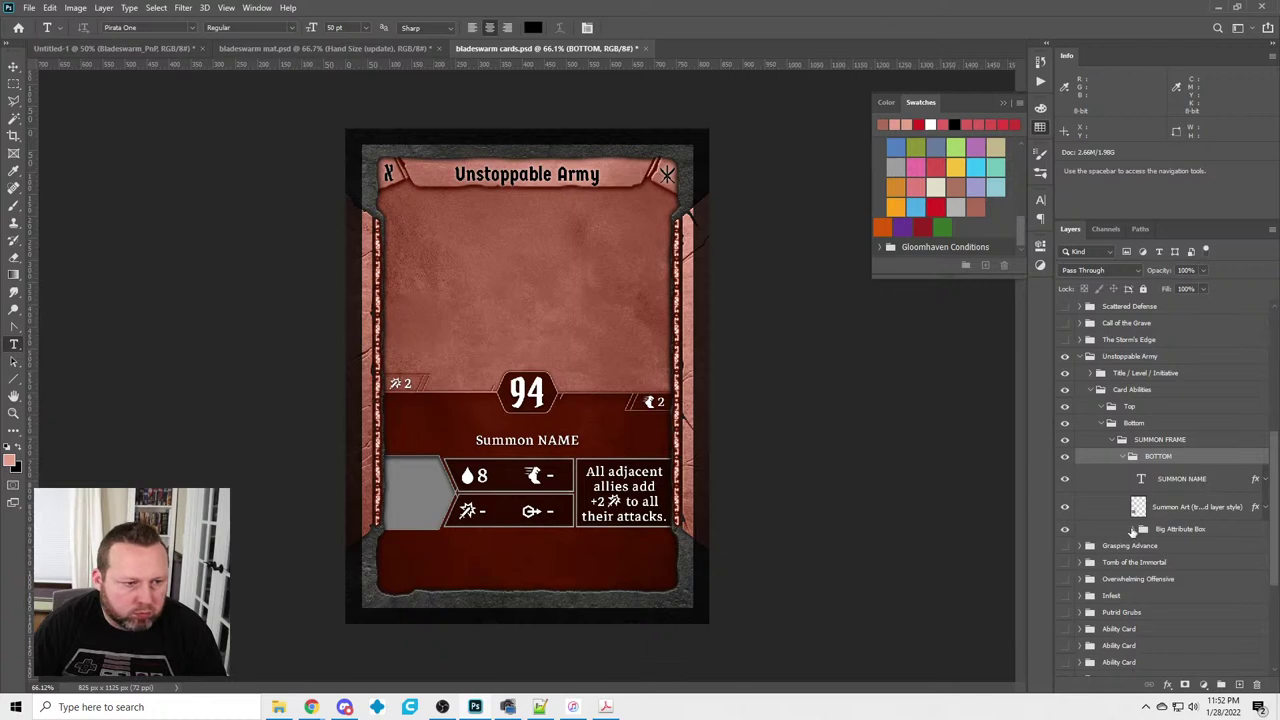
Paste the copied layer style onto the FRAME layer of Unstoppable Army's Big Attribute Box and collapse its effects
left_click(1137, 530)
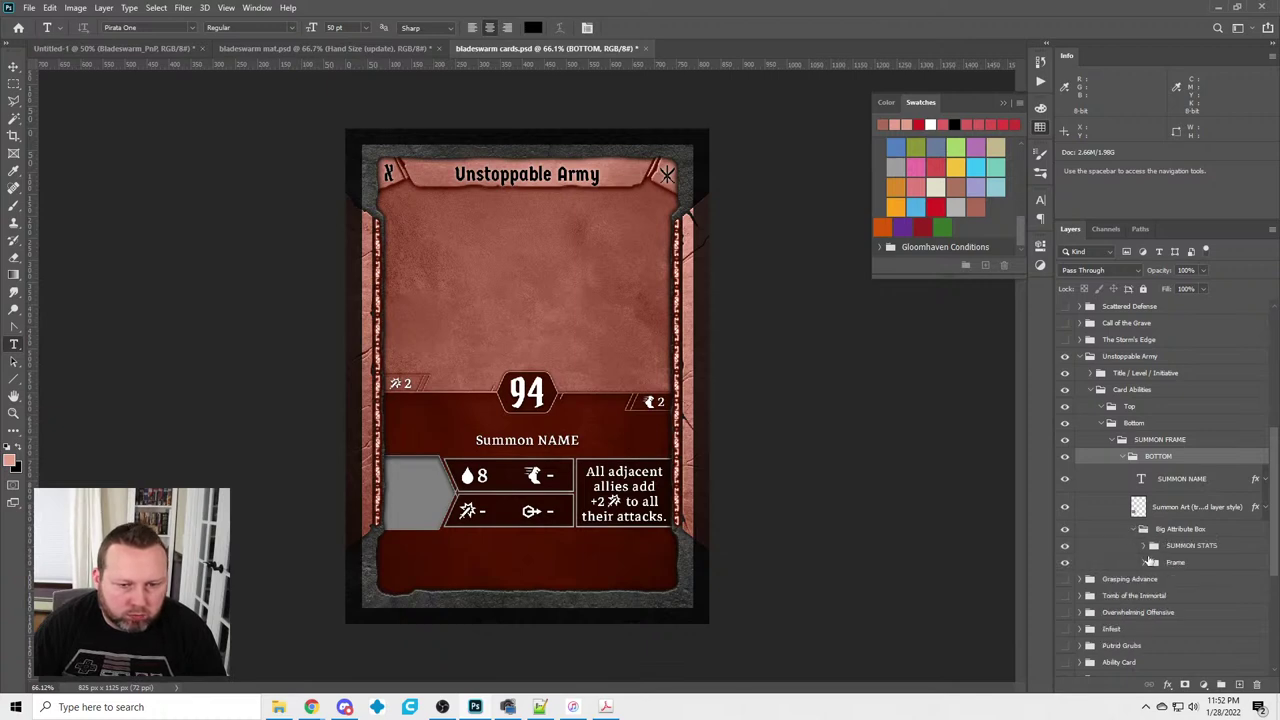
left_click(1145, 563)
right_click(1187, 589)
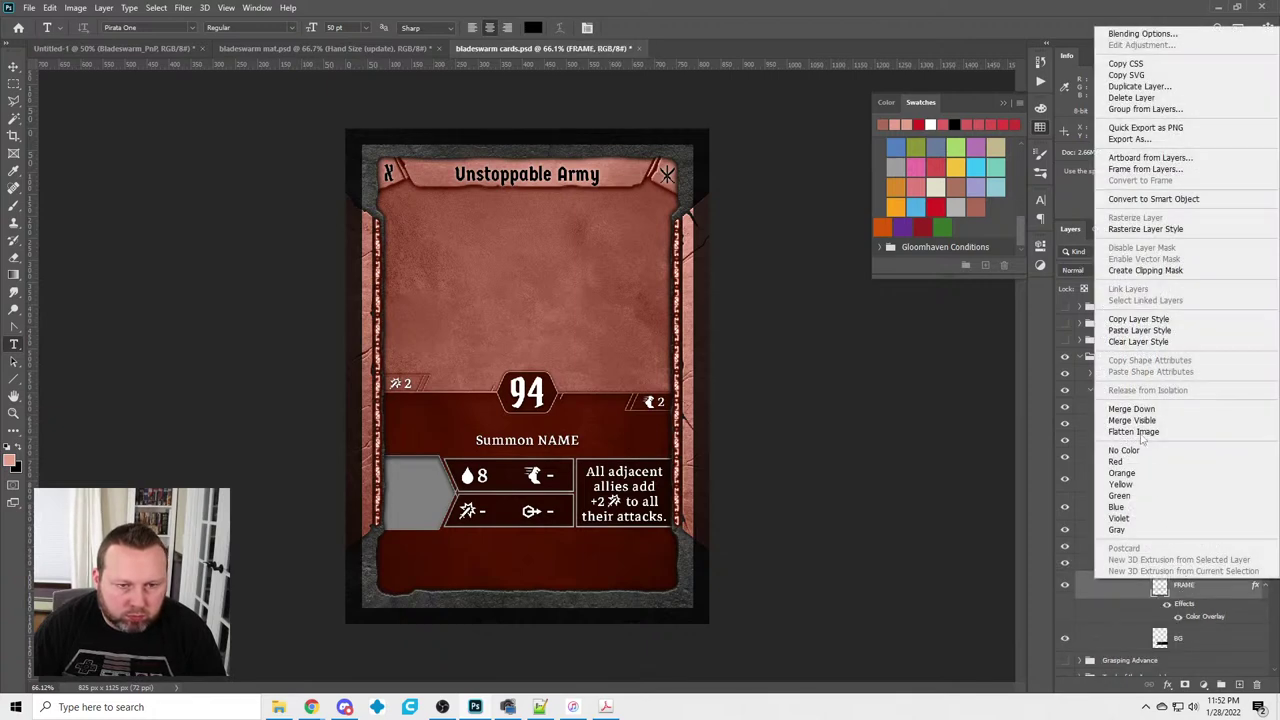
left_click(1139, 330)
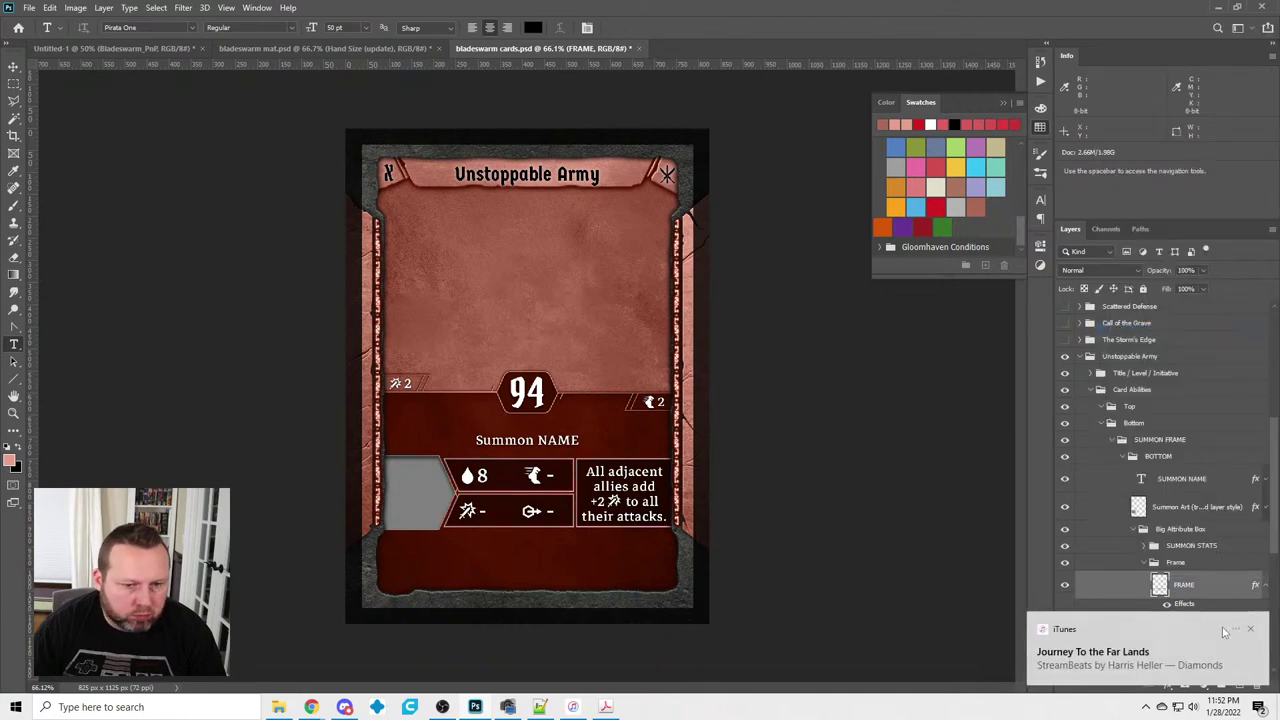
left_click(1265, 585)
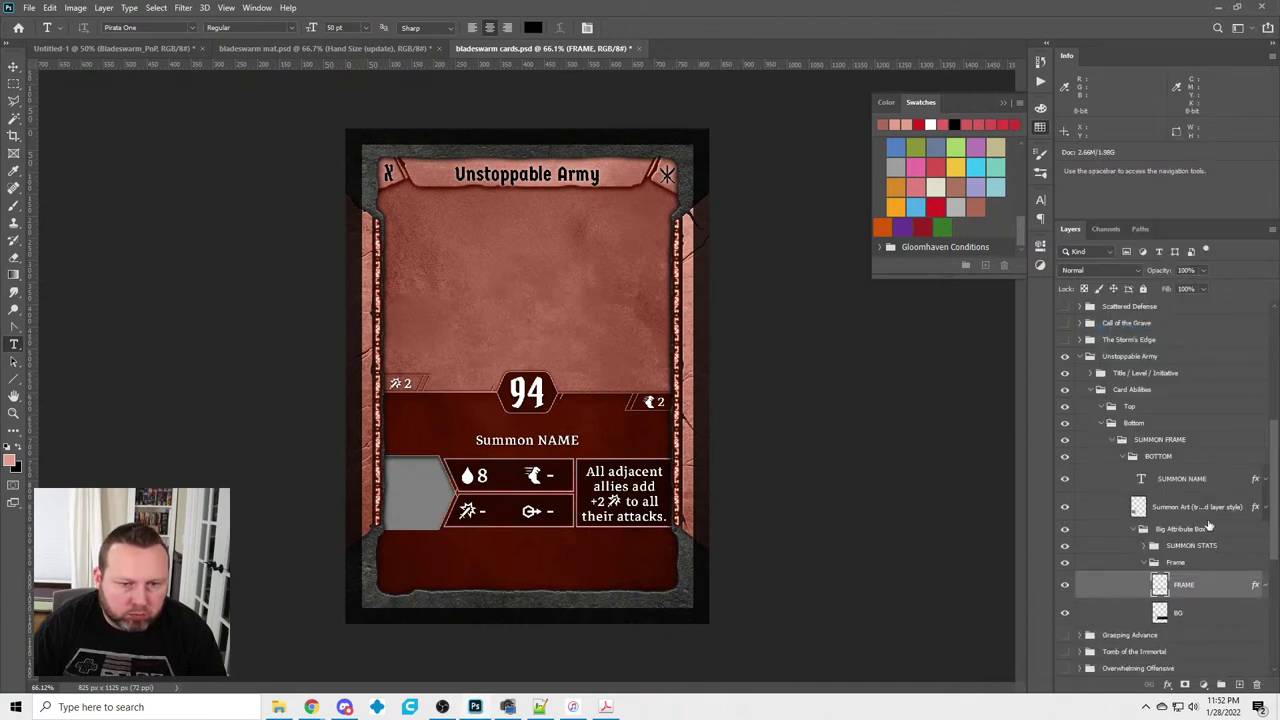
Collapse and hide the finished Unstoppable Army group, and check the Putrid Grubs card
left_click(1101, 424)
left_click(1088, 358)
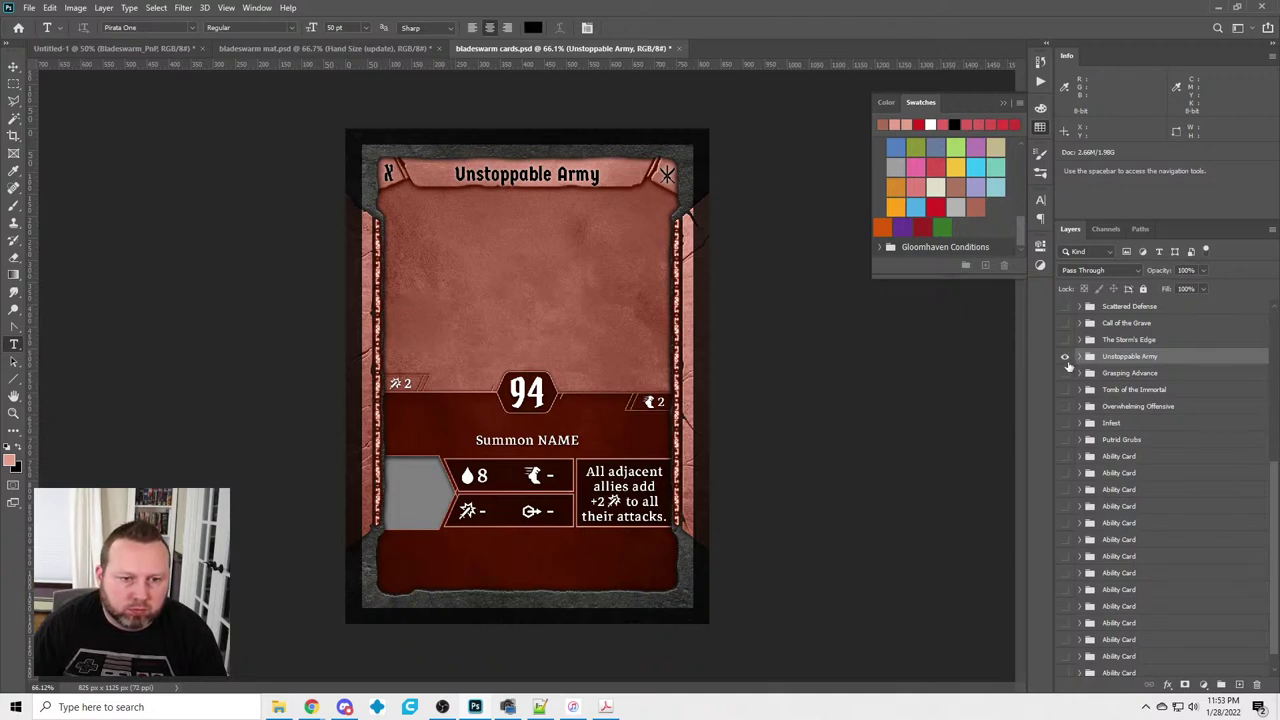
left_click(1065, 357)
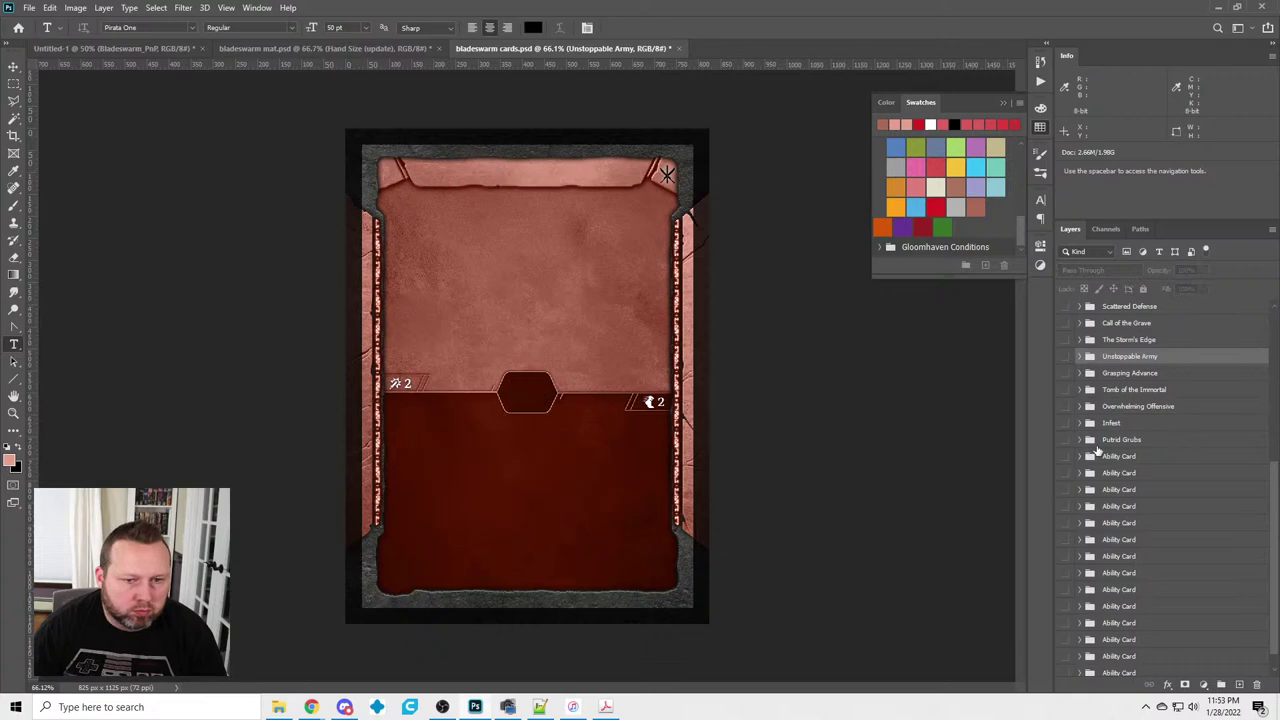
left_click(1113, 442)
left_click(1065, 441)
left_click(1065, 441)
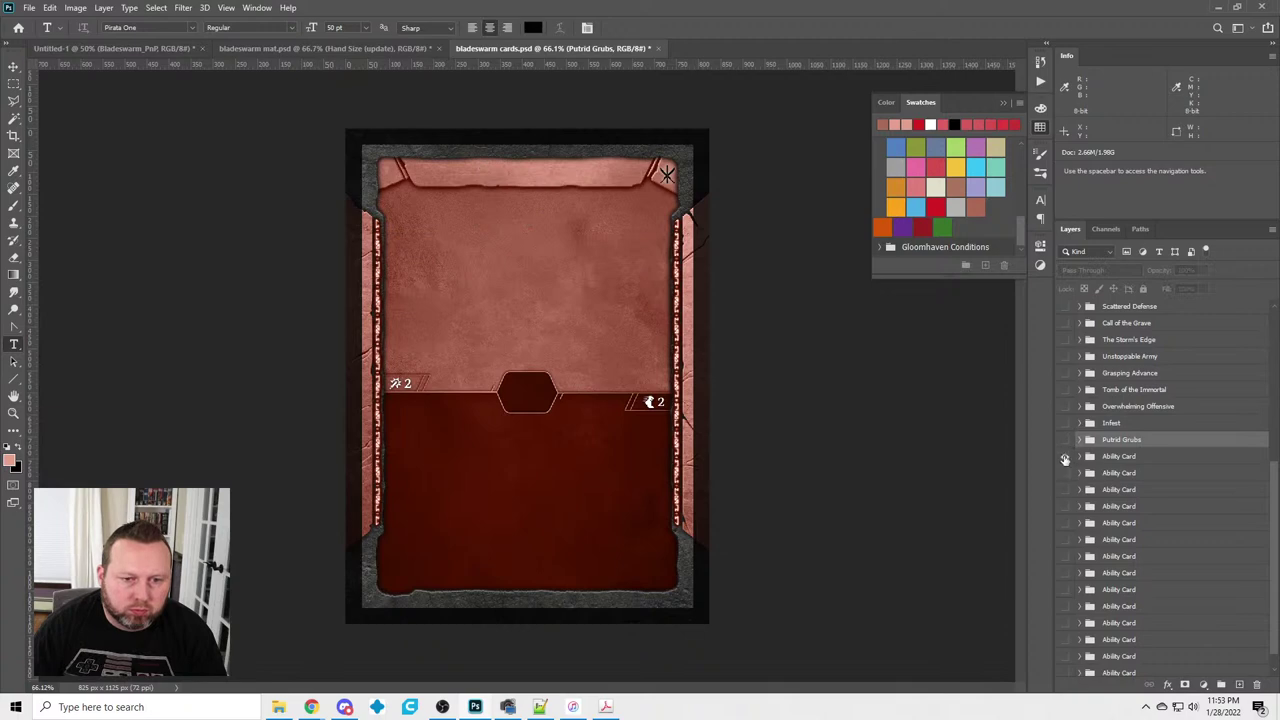
Show the first unnamed Ability Card group below Putrid Grubs and rename it as Armed and Dangerous
left_click(1065, 457)
double_click(1120, 456)
type("Armed and Dangerous")
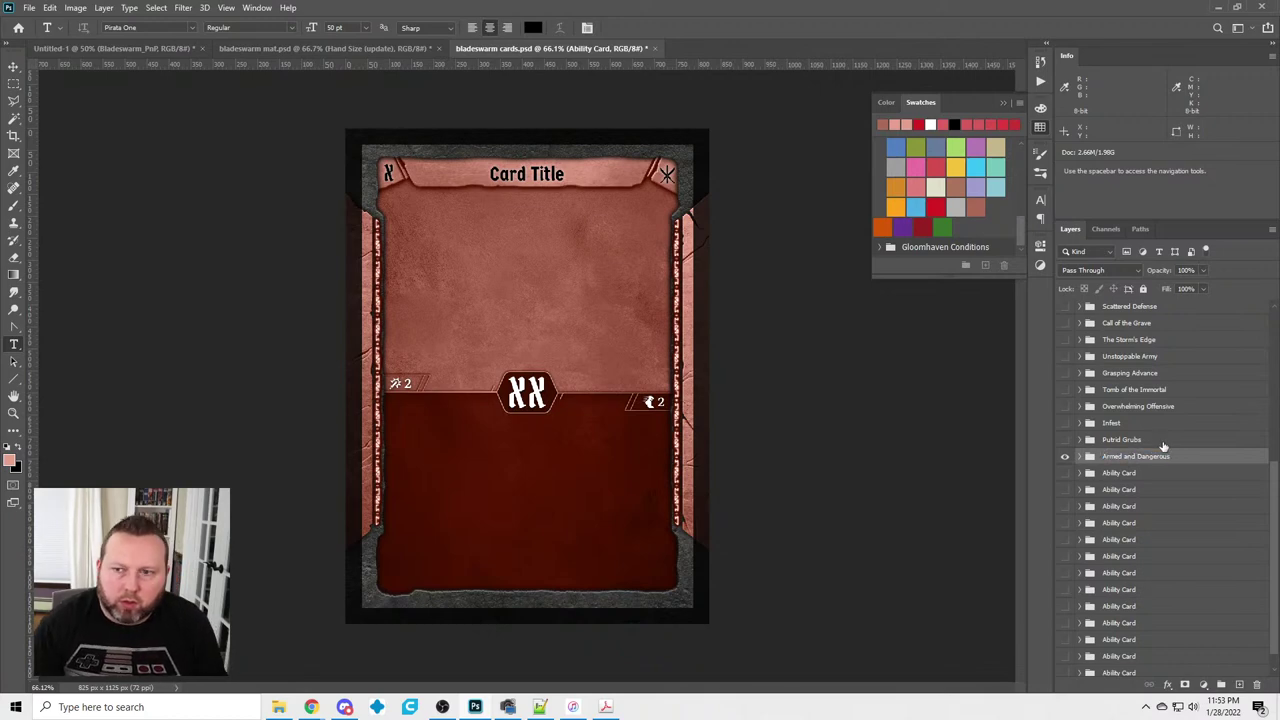
key("Return")
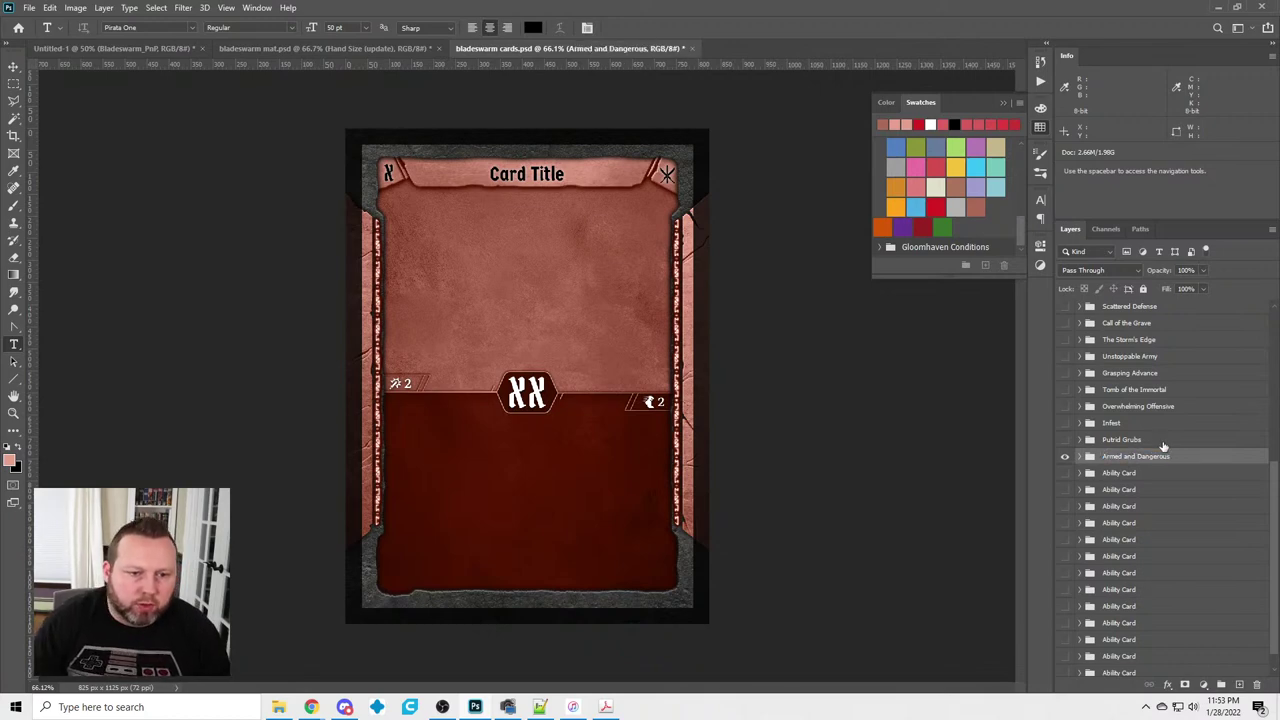
Set the card title to Armed and Dangerous and its level to 3, and collapse the card's group
triple_click(556, 180)
type("Armed and Dangerous")
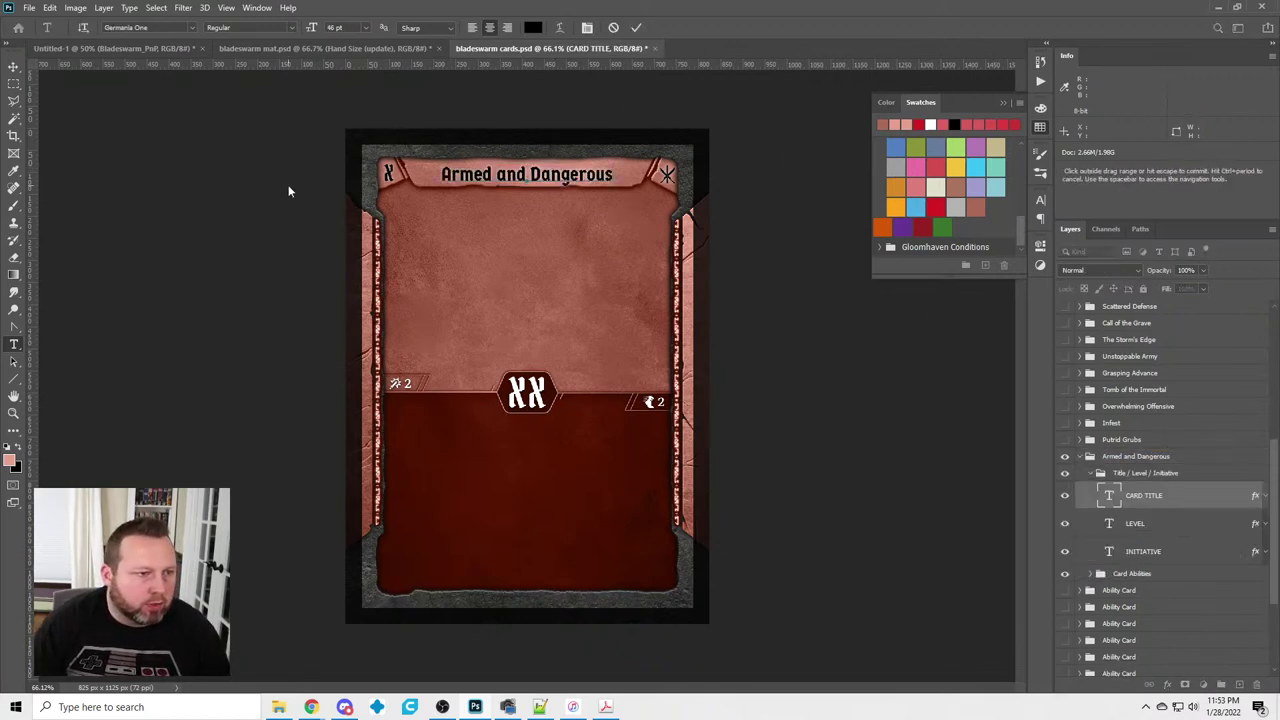
key("alt+[")
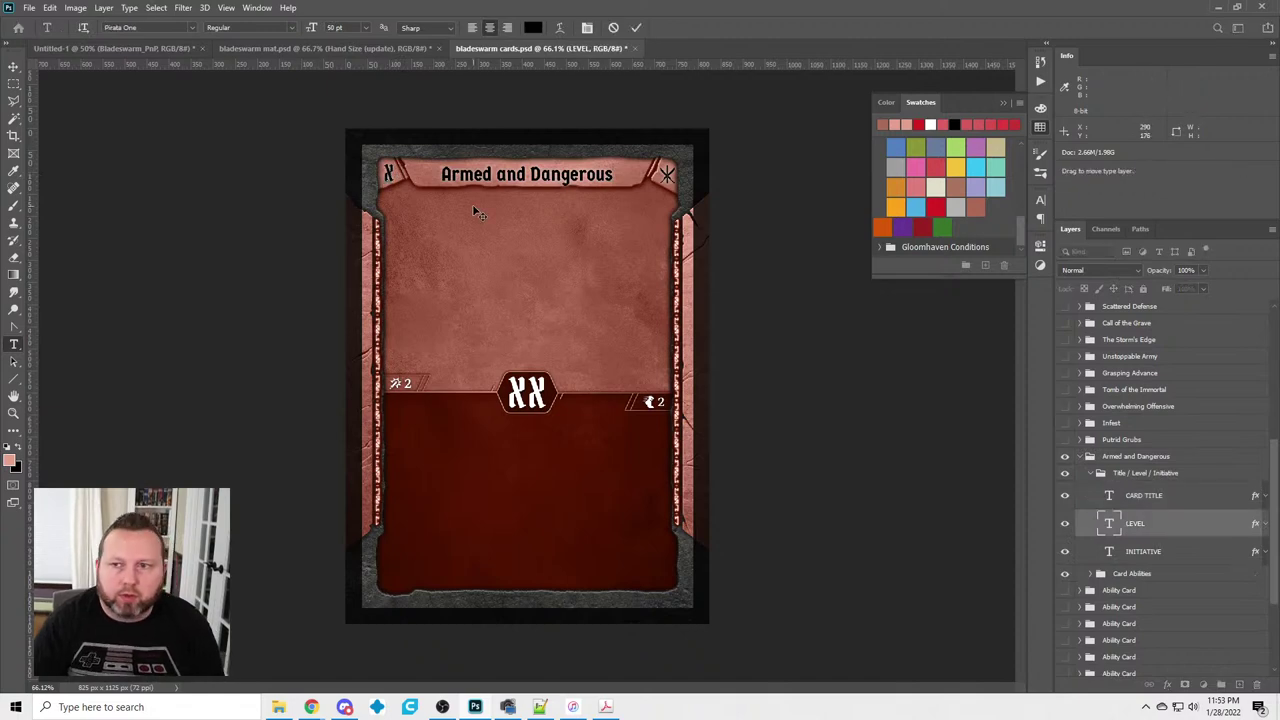
type("3")
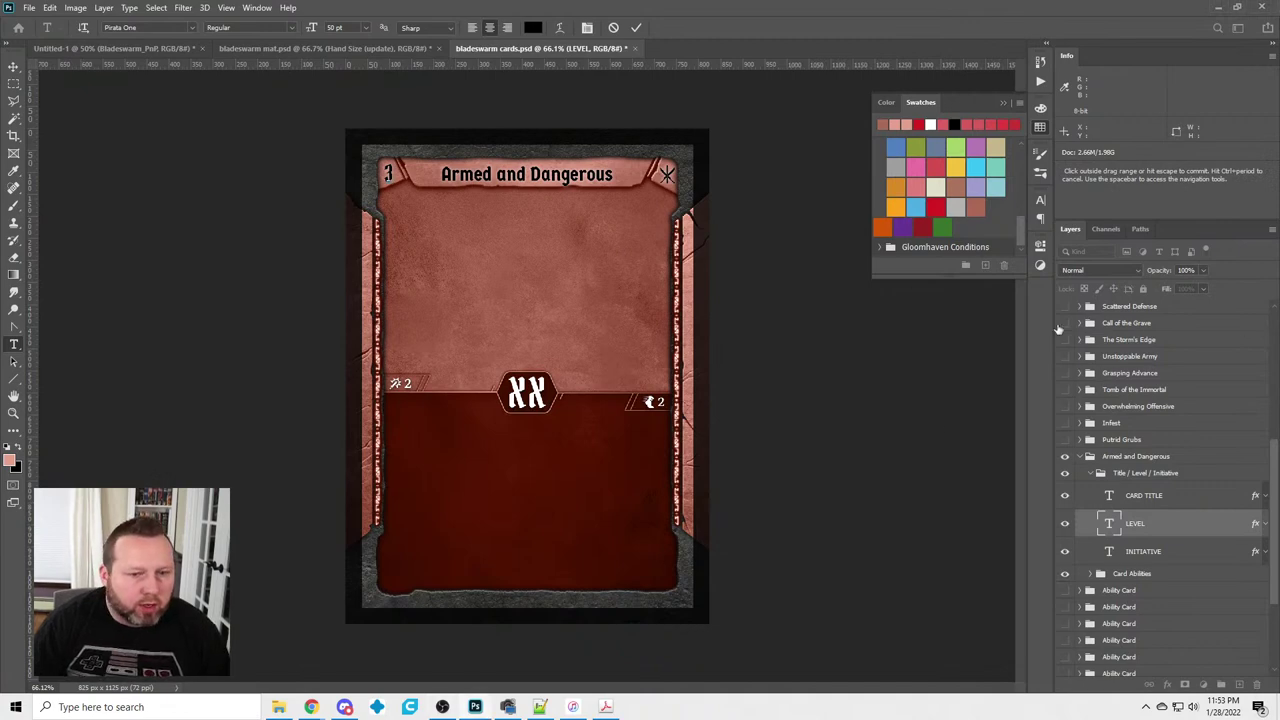
left_click(1091, 476)
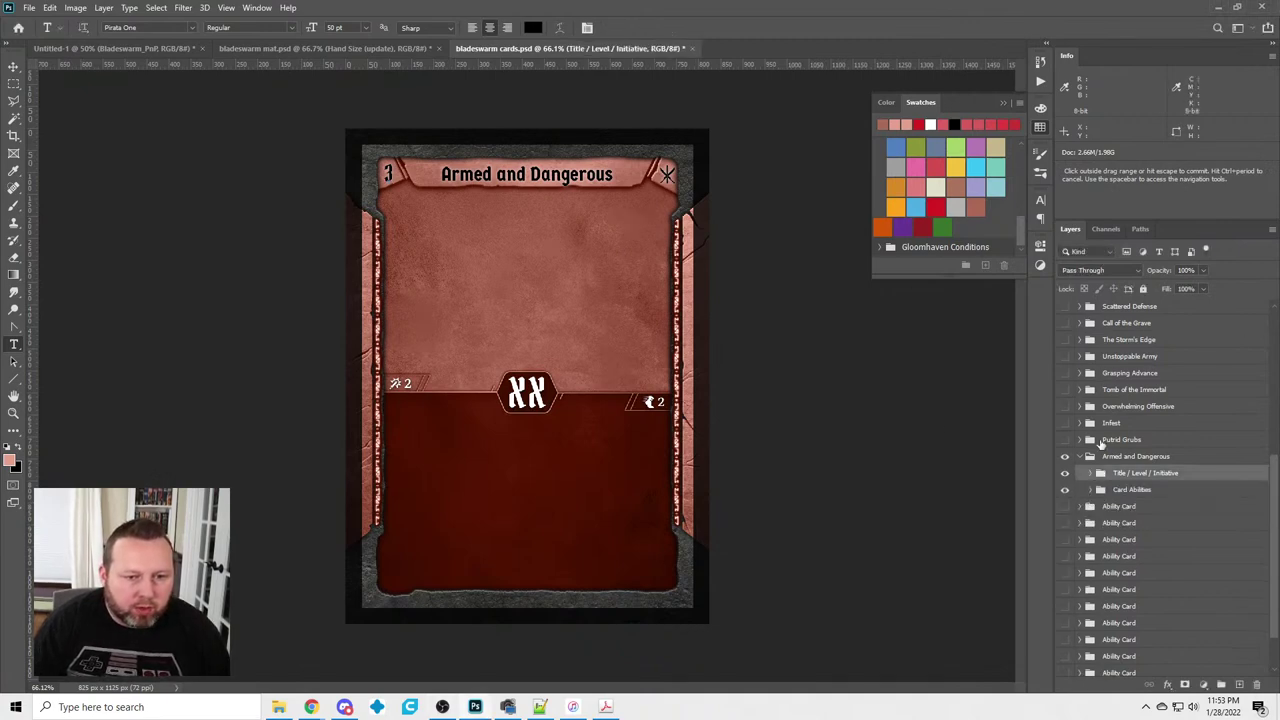
left_click(1081, 456)
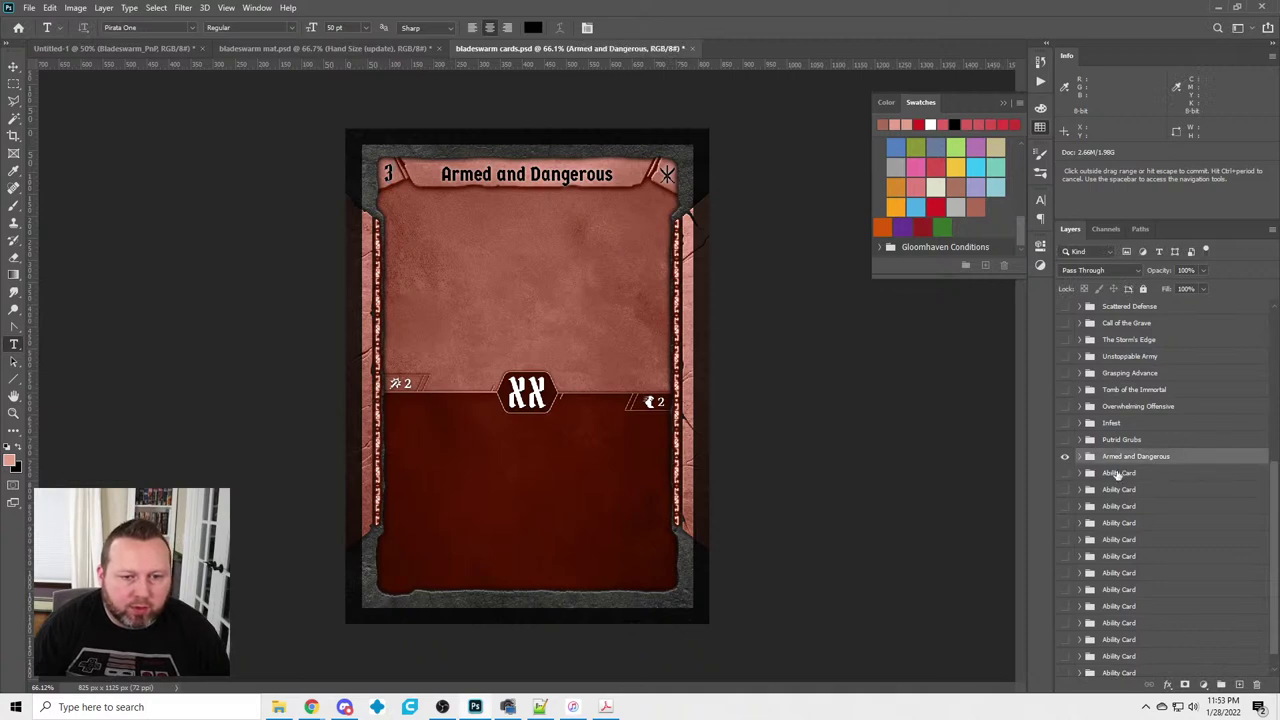
Rename the Ability Card group below Armed and Dangerous as Vampiric Tempest, and show it in place of Armed and Dangerous
double_click(1117, 474)
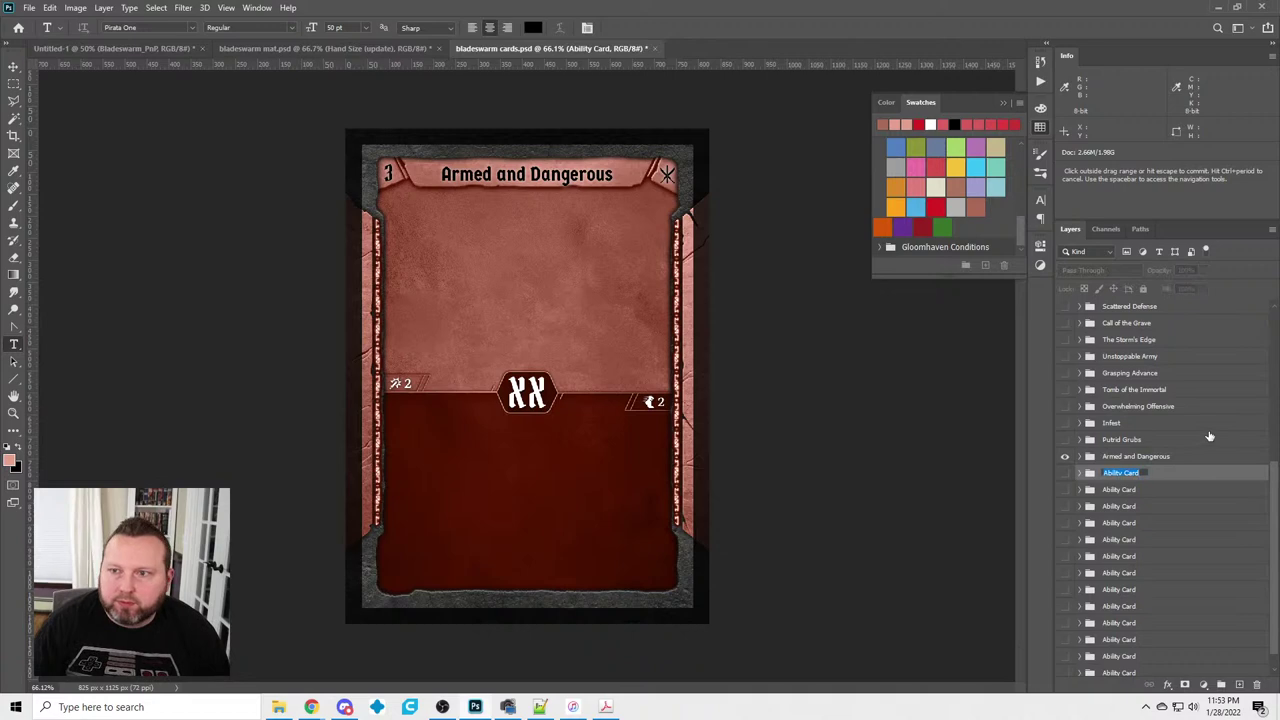
type("Vampiric Tempest")
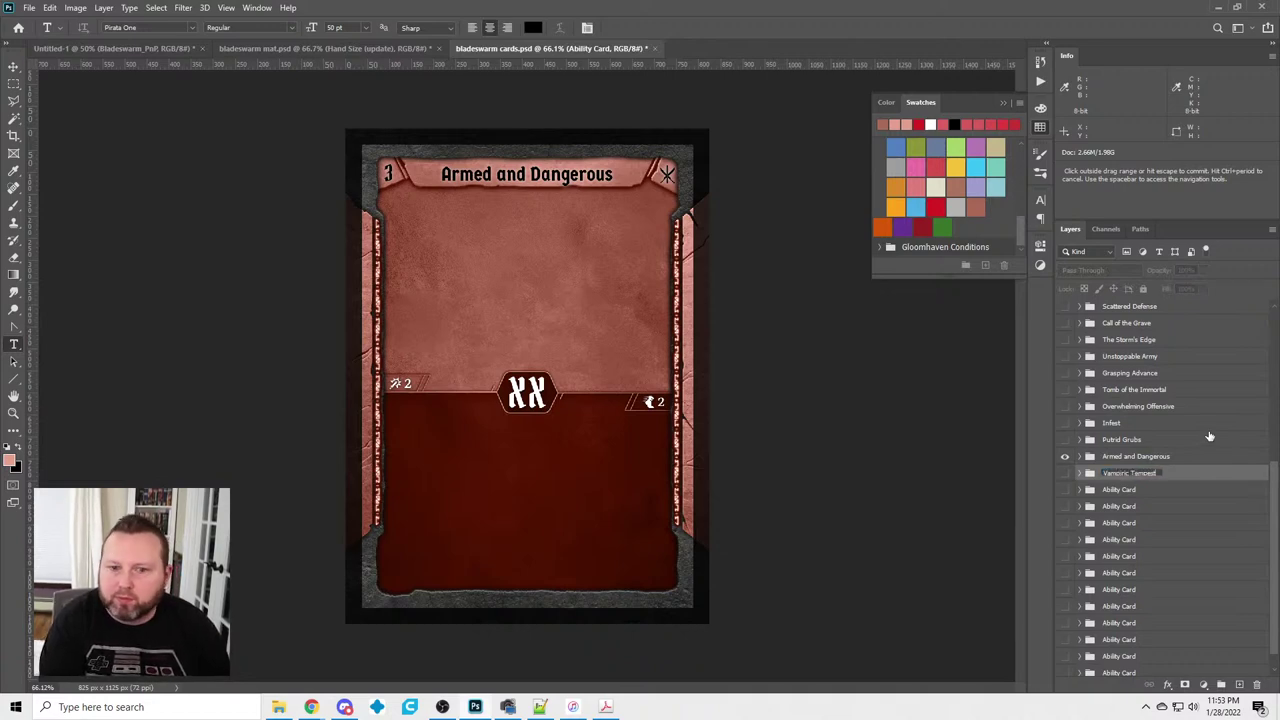
key("ctrl+a")
key("ctrl+c")
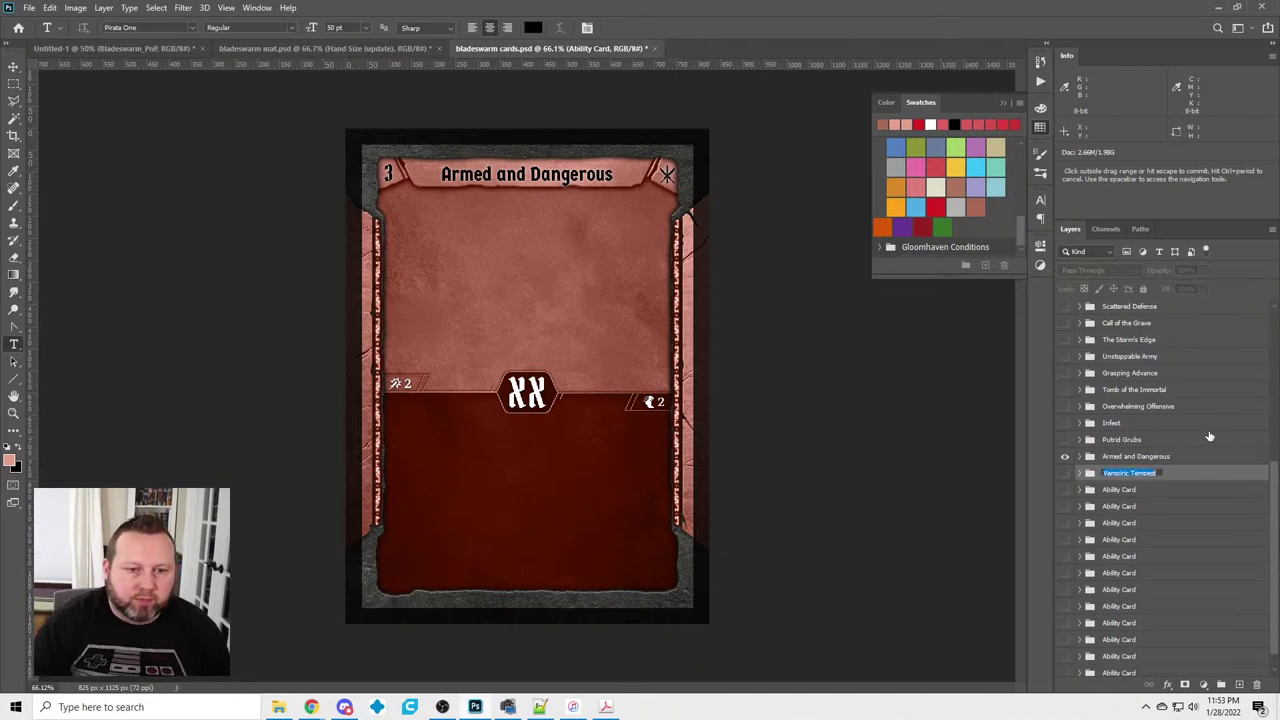
left_click(1062, 456)
left_click(1066, 472)
Set the visible card's title to Vampiric Tempest using the copied group name, and its level to 4
left_click(527, 174)
key("ctrl+a")
key("ctrl+v")
double_click(389, 174)
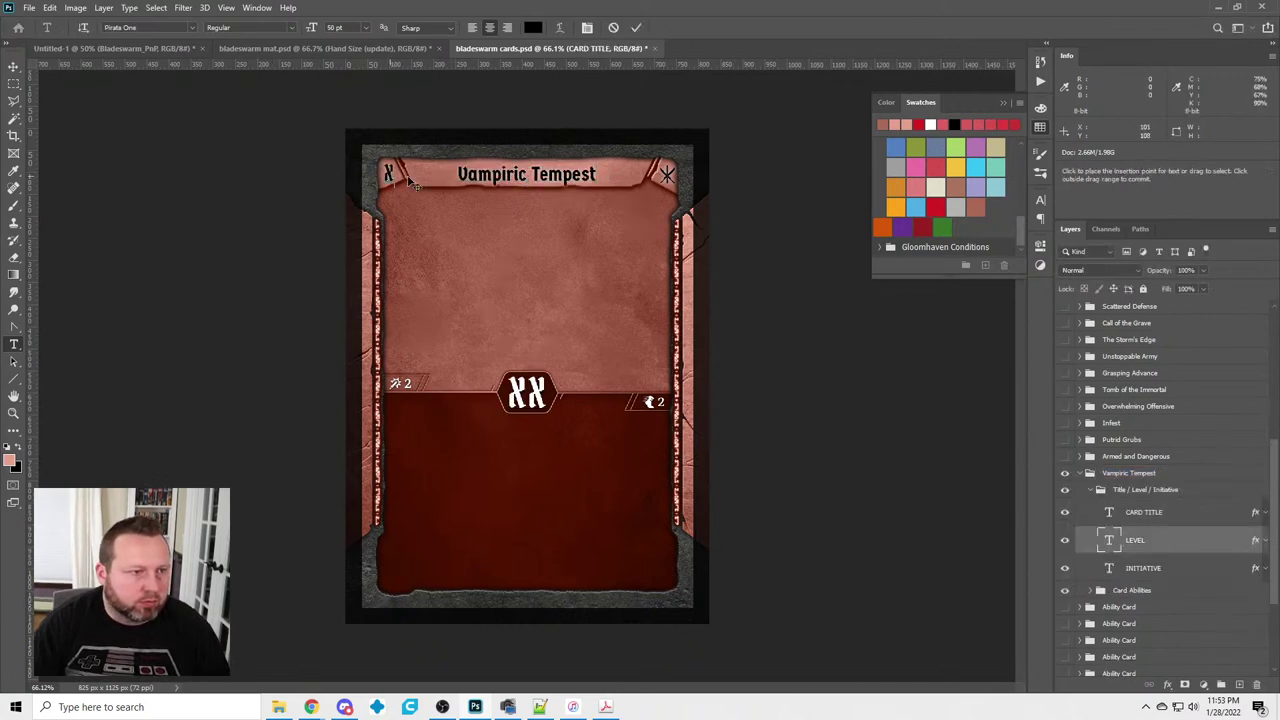
type("4")
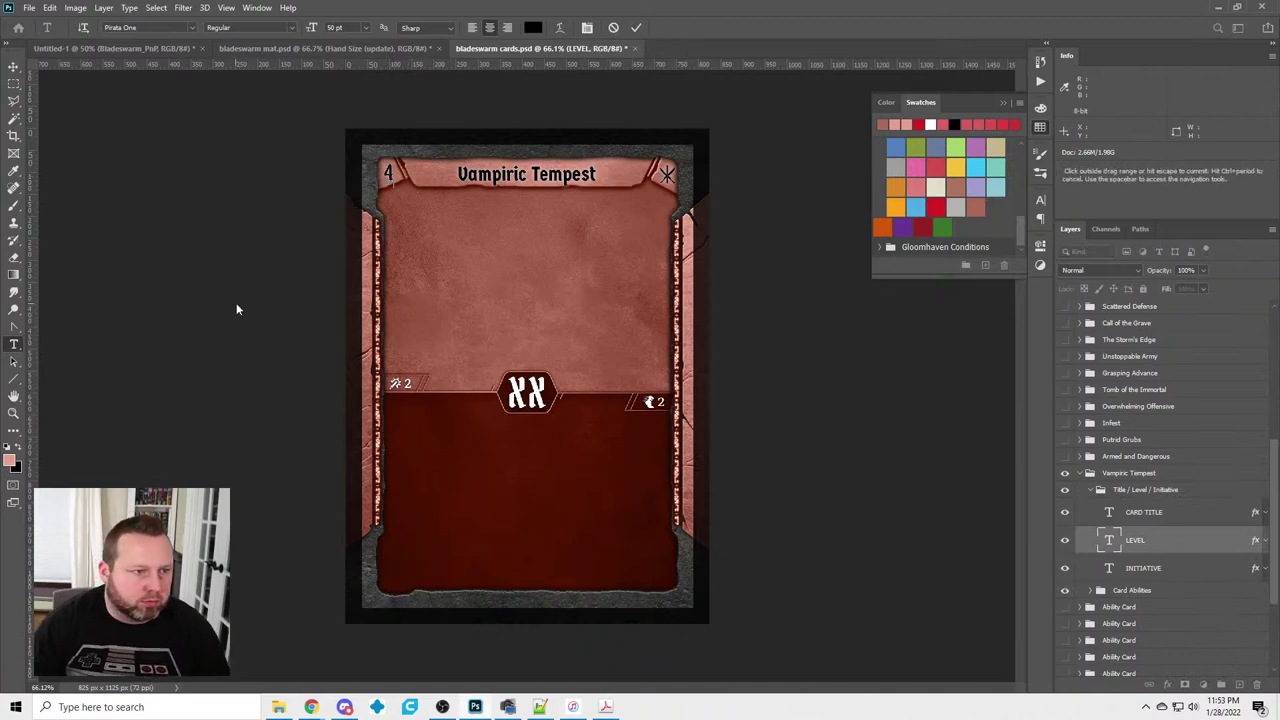
Set Vampiric Tempest's initiative to 64, and collapse and hide its group
key("Escape")
double_click(527, 392)
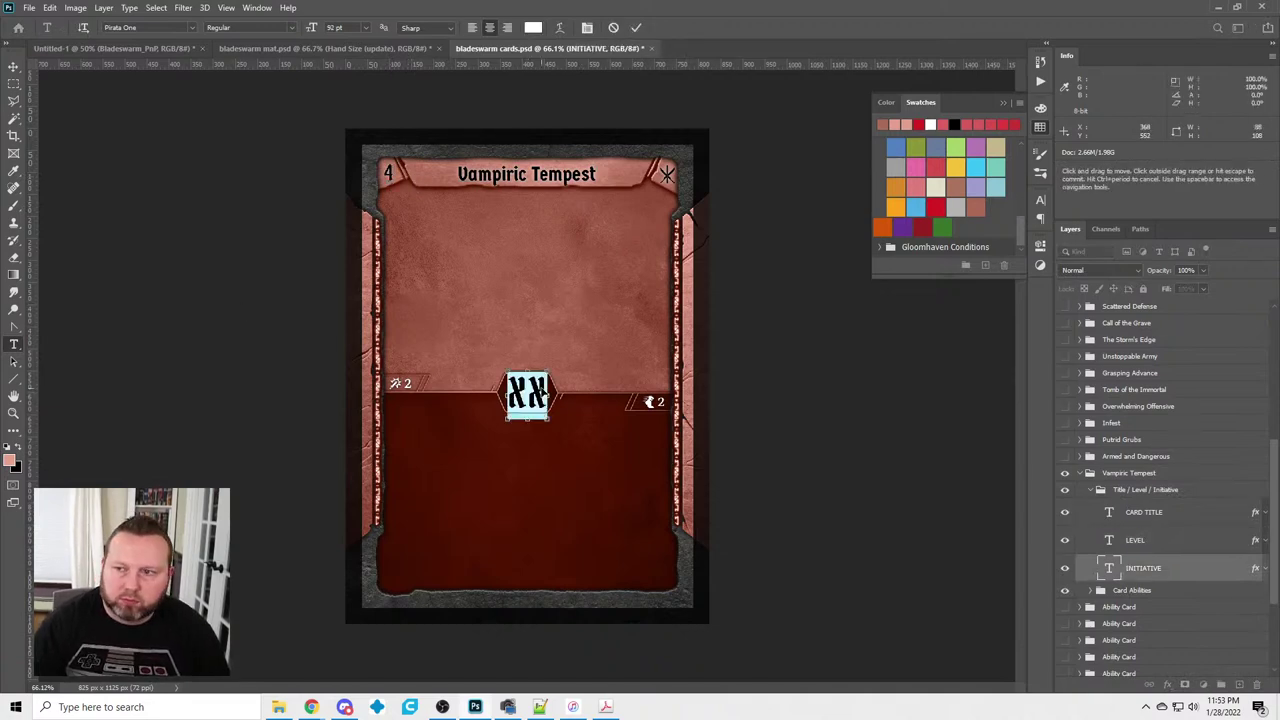
type("64")
key("Escape")
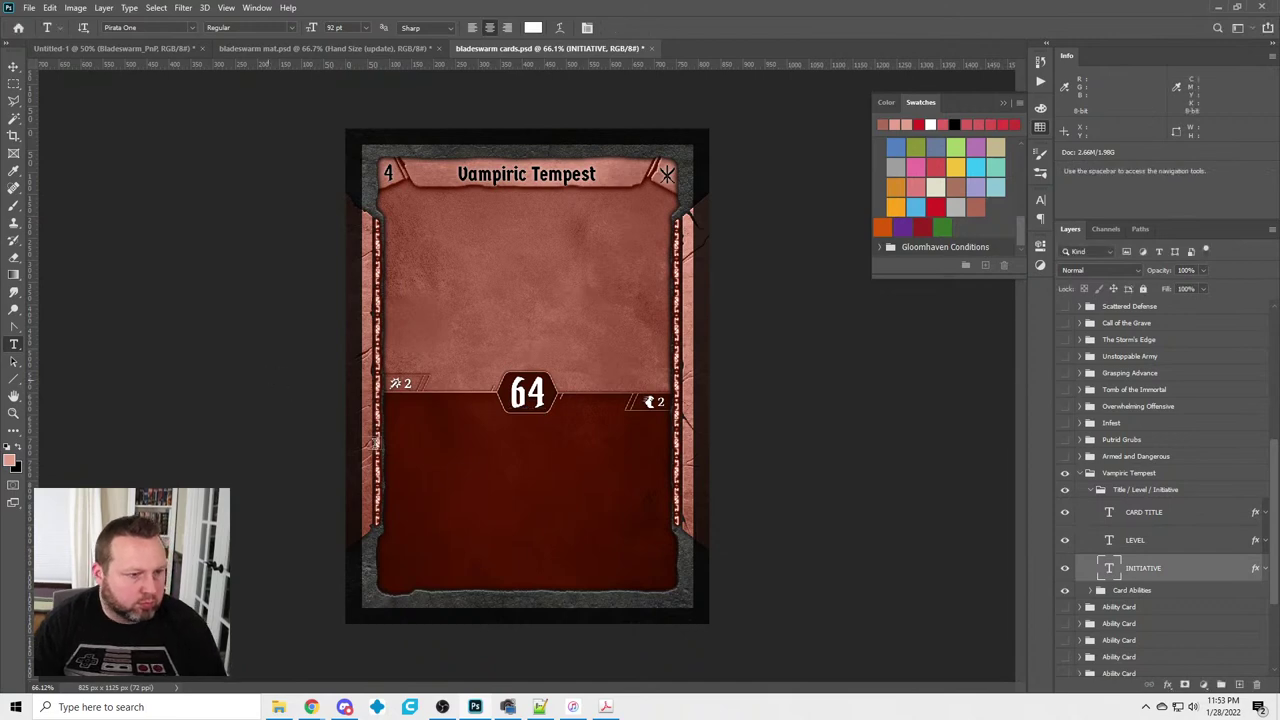
left_click(1097, 491)
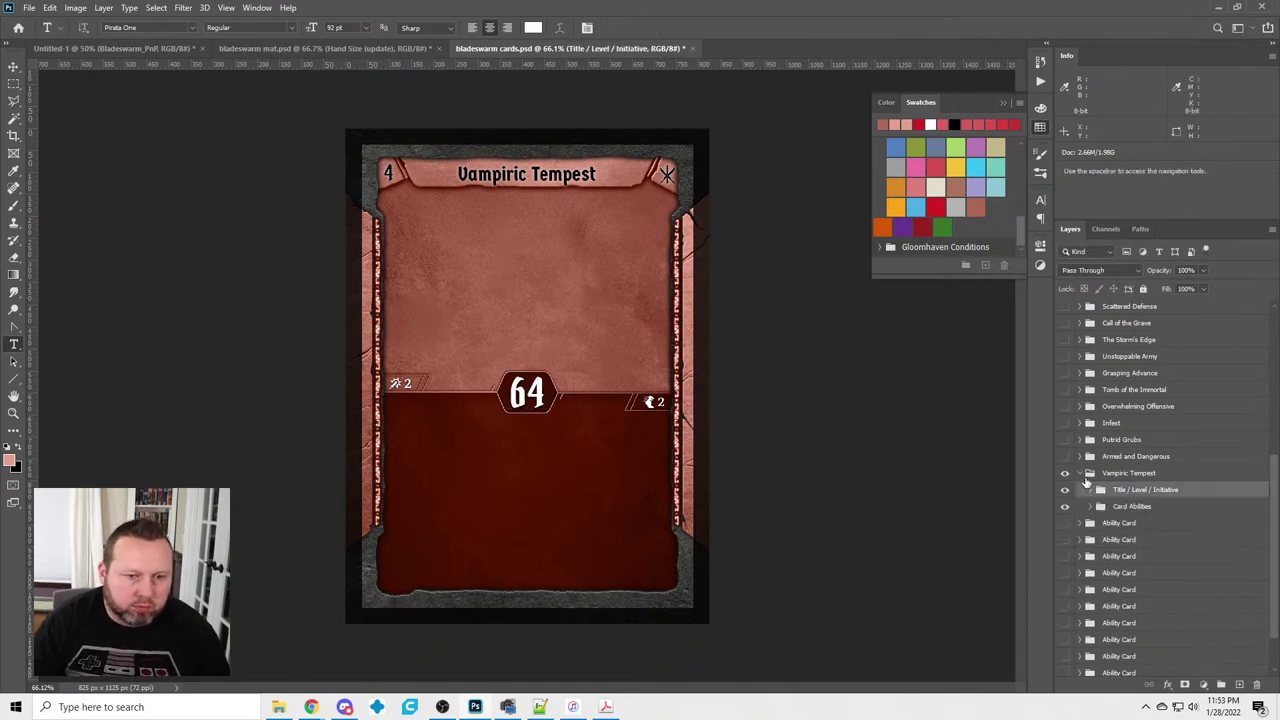
left_click(1081, 473)
left_click(1064, 473)
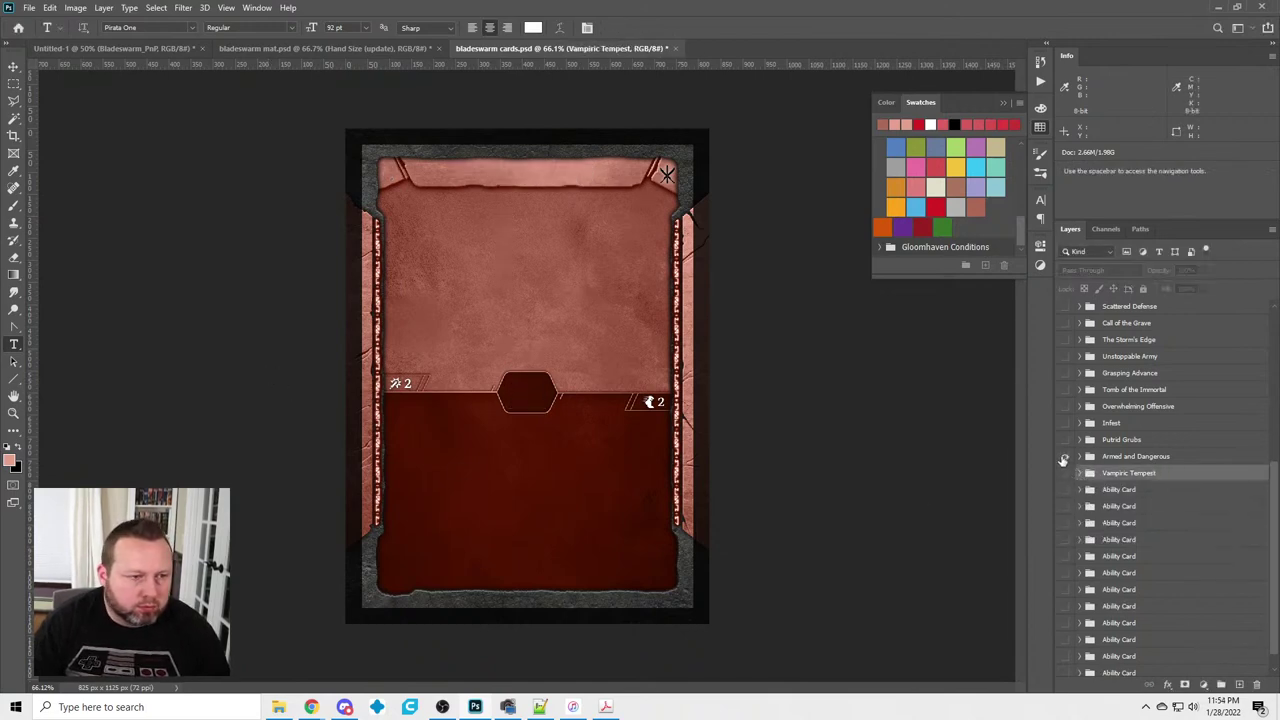
Show Armed and Dangerous again, set its initiative to 78, and collapse and hide its group
left_click(1064, 457)
double_click(527, 392)
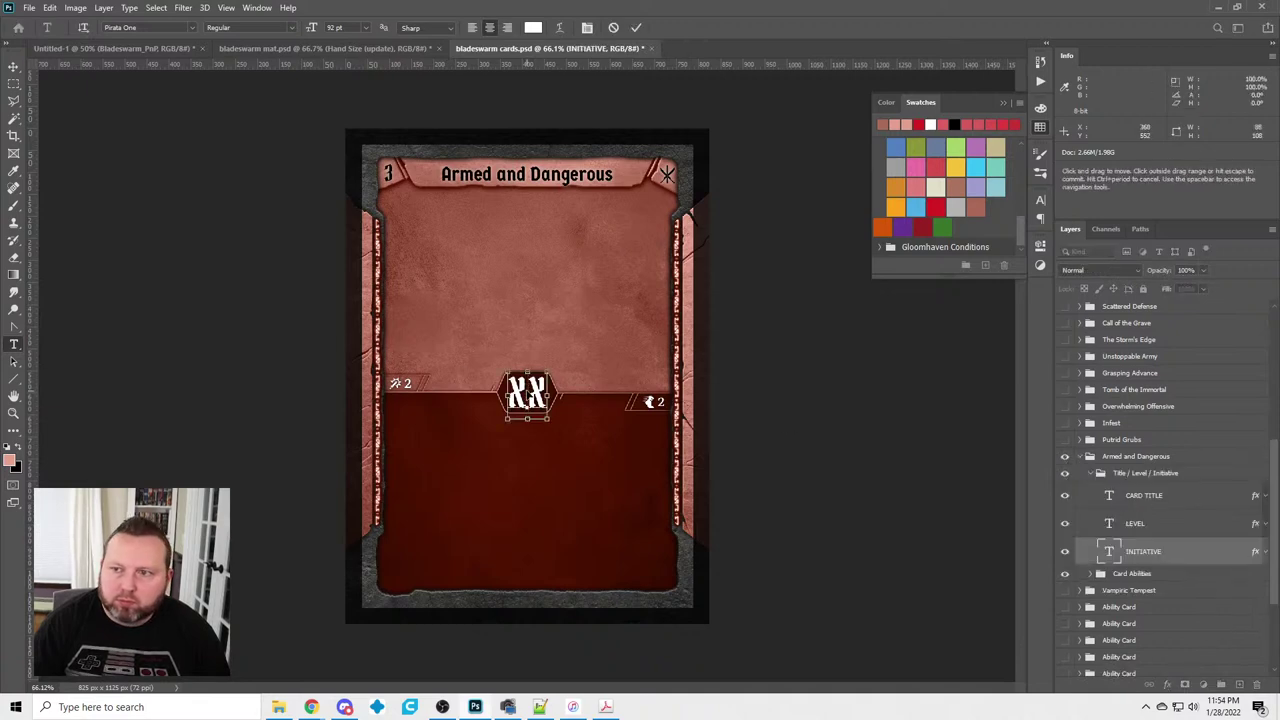
type("78")
key("Escape")
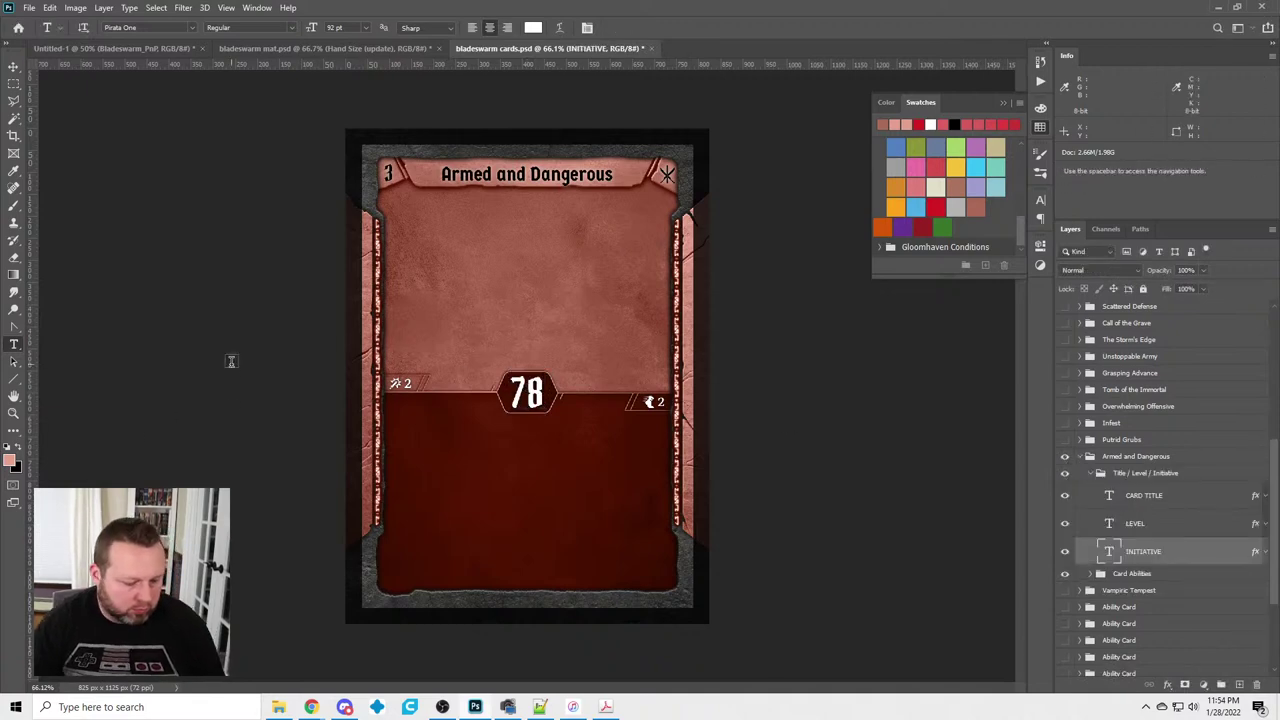
left_click(1088, 456)
left_click(1064, 456)
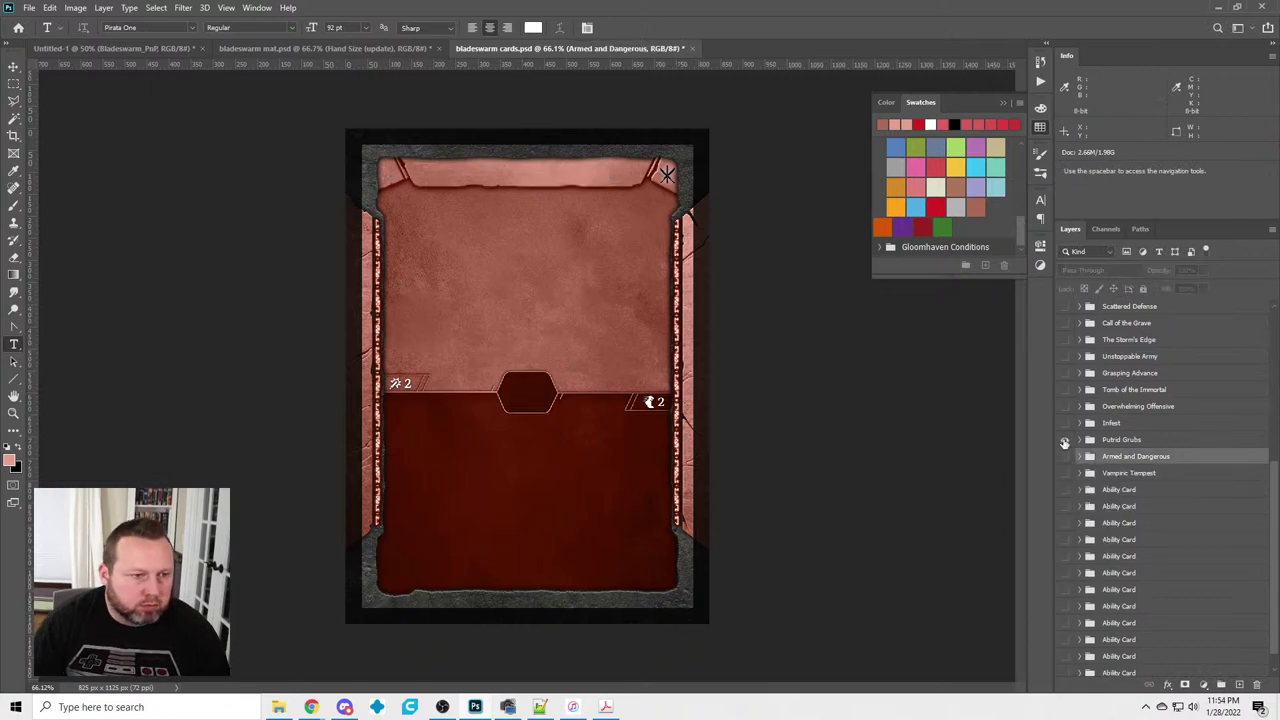
Check the Putrid Grubs and Vampiric Tempest cards by briefly making each visible
left_click(1064, 440)
left_click(1064, 440)
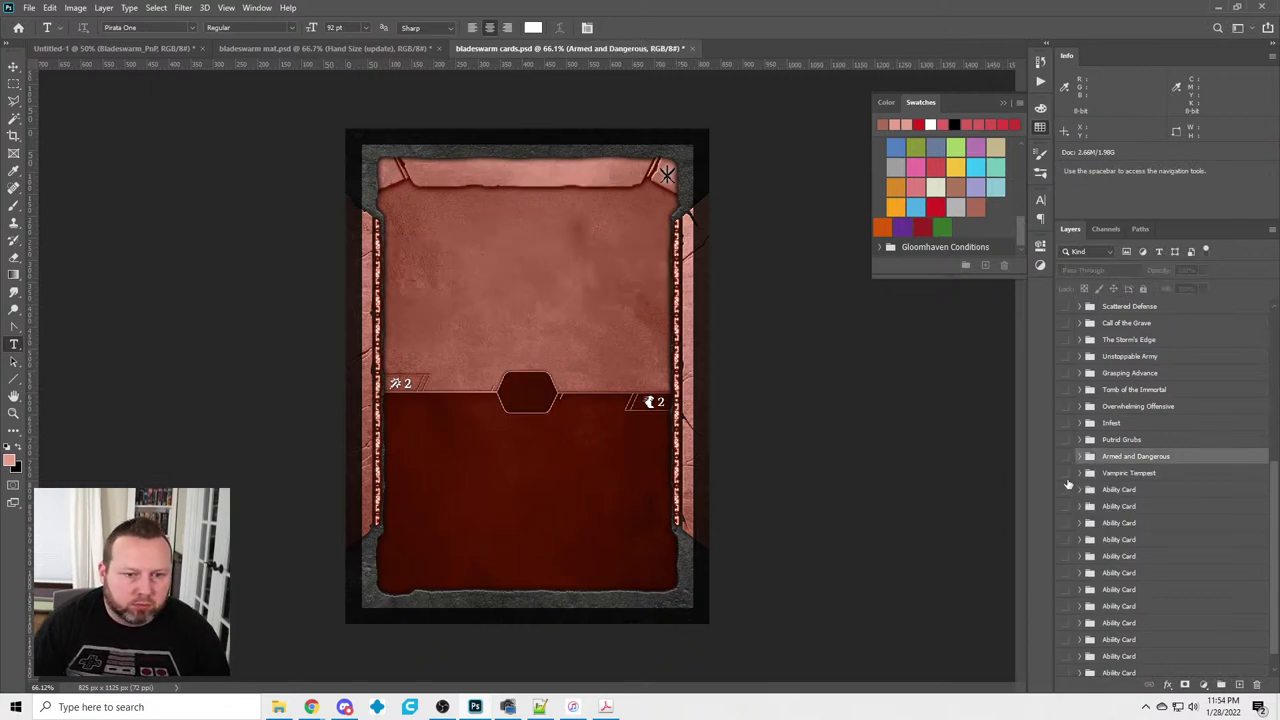
left_click(1065, 473)
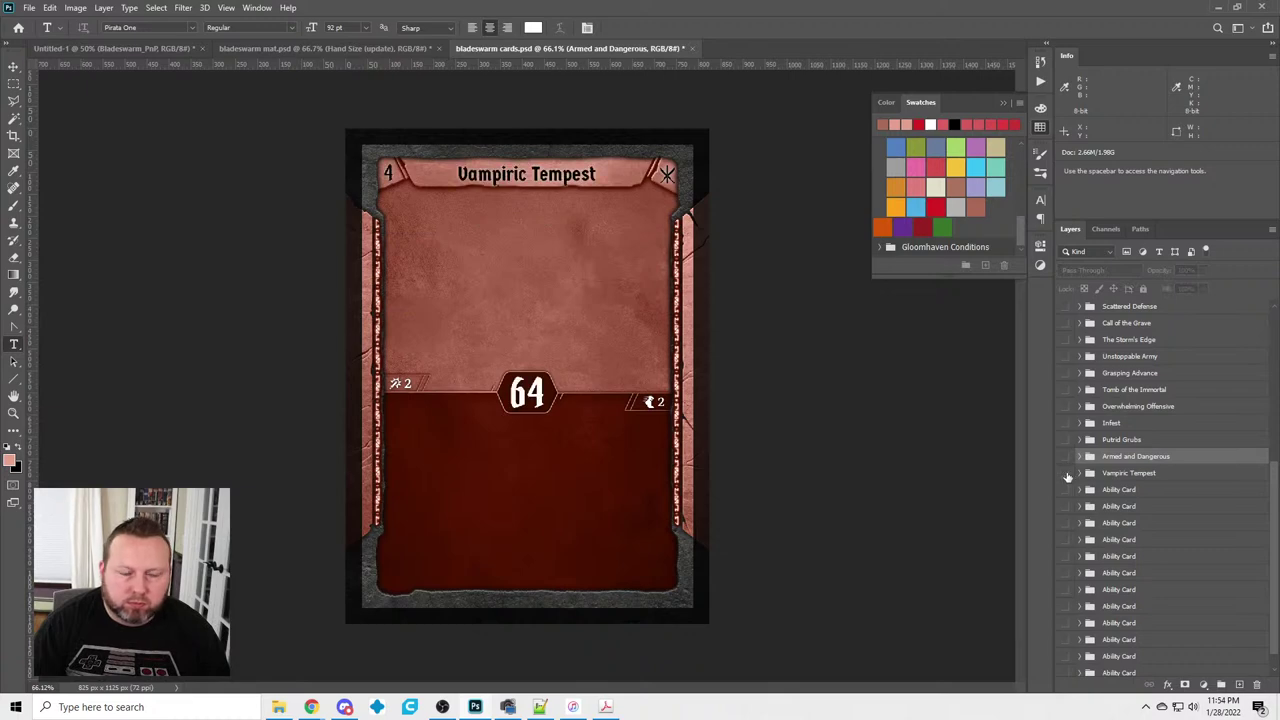
left_click(1065, 474)
Show the Ability Card group below Vampiric Tempest, and set both its group name and its card title to Incubation
left_click(1064, 490)
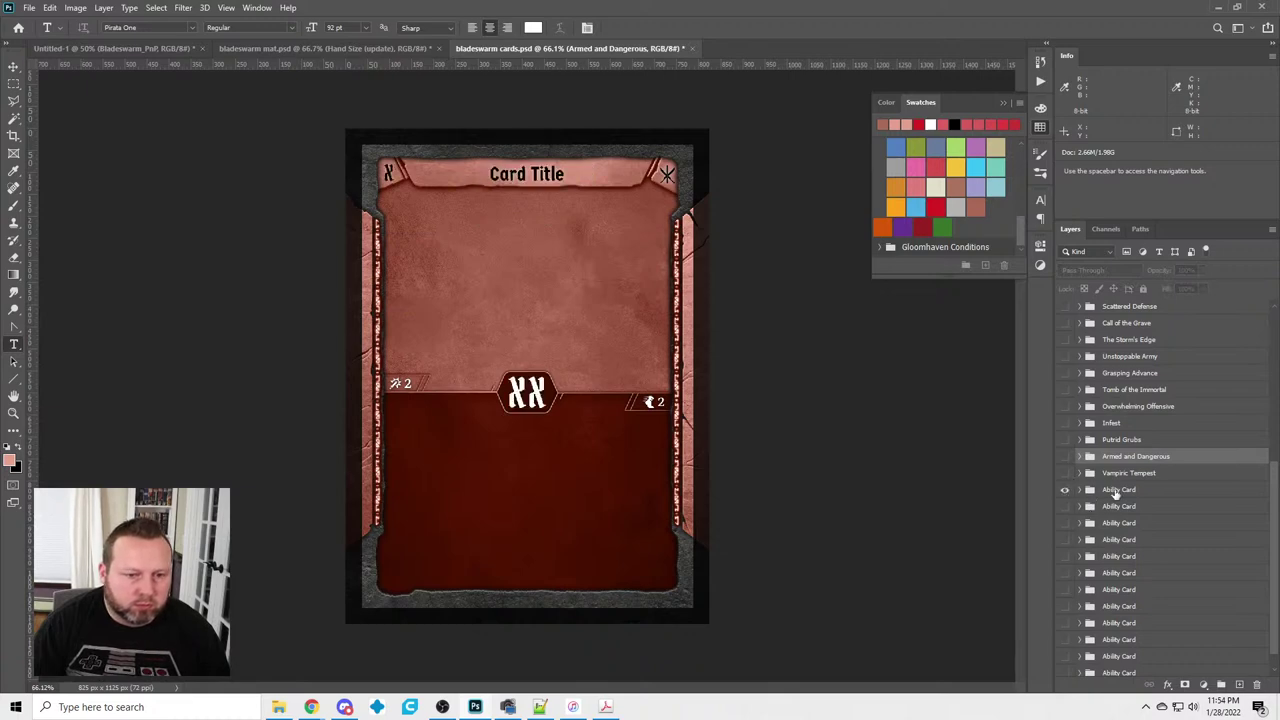
double_click(1120, 489)
type("I")
key("Return")
triple_click(558, 195)
type("Incubation")
left_click(280, 267)
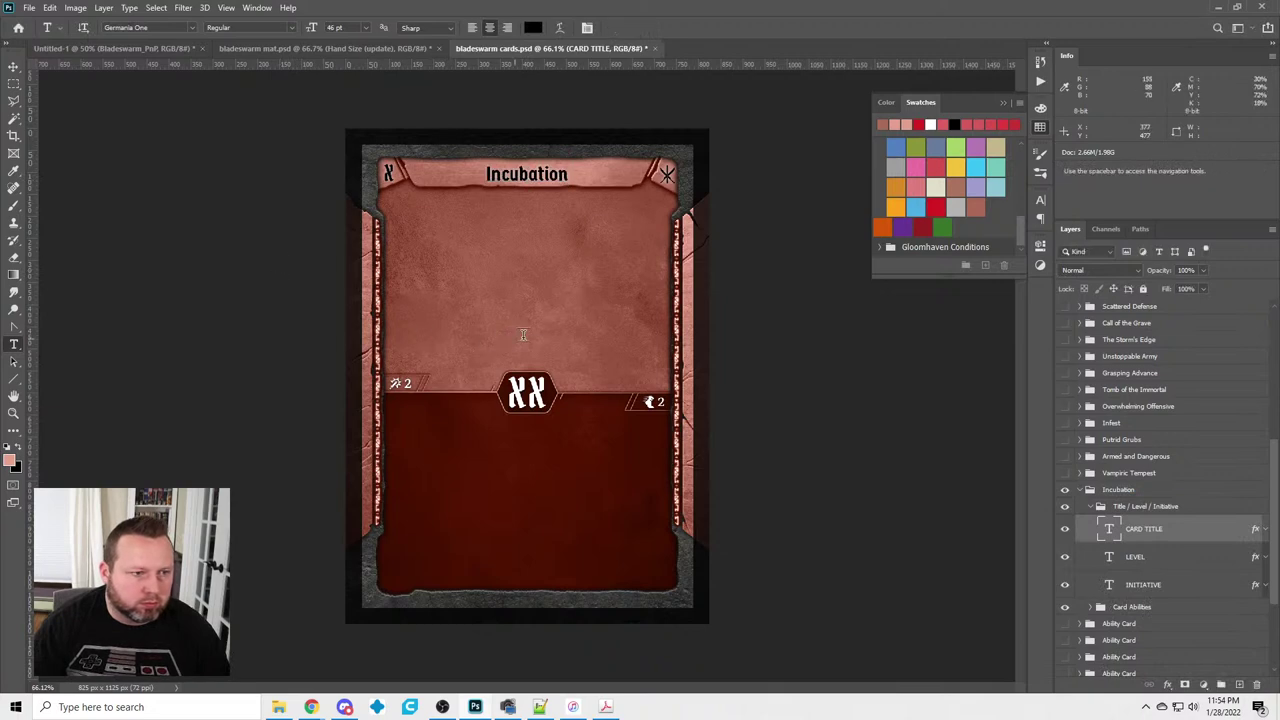
Set the Incubation card's level to 4 and its initiative to 09
left_click(389, 173)
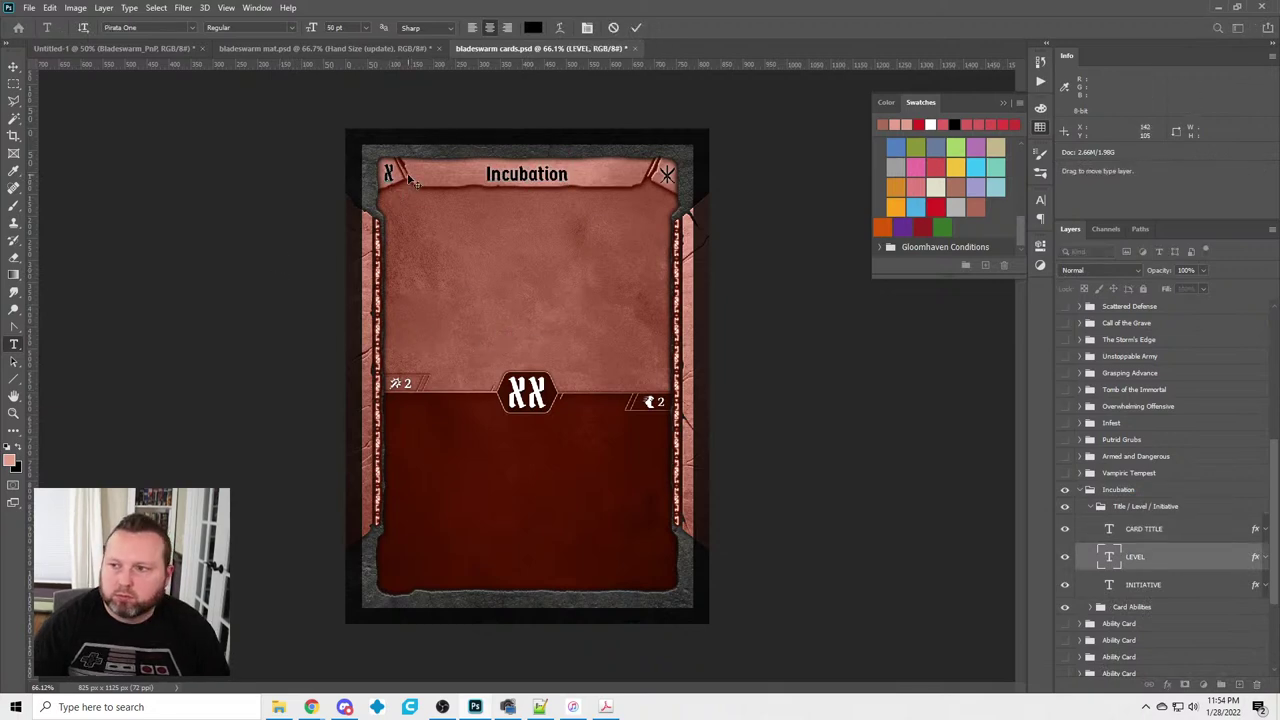
type("4")
key("ctrl+Return")
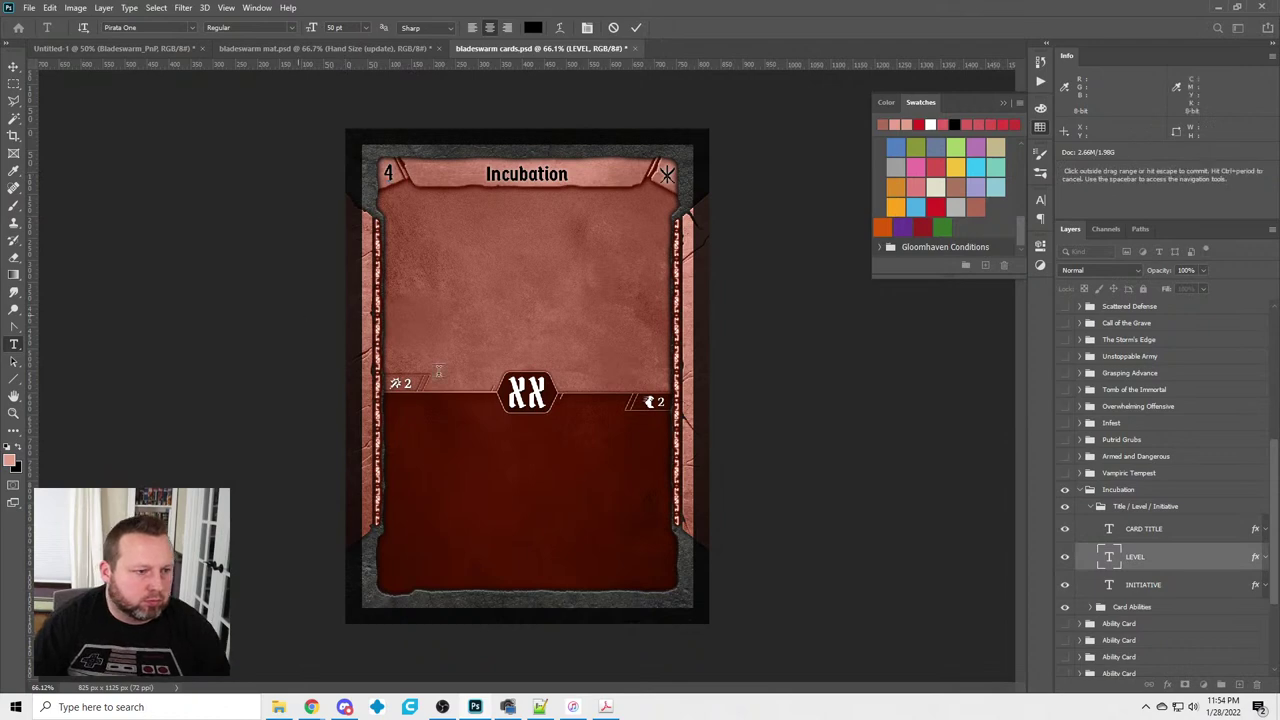
left_click(519, 395)
key("ctrl+a")
type("09")
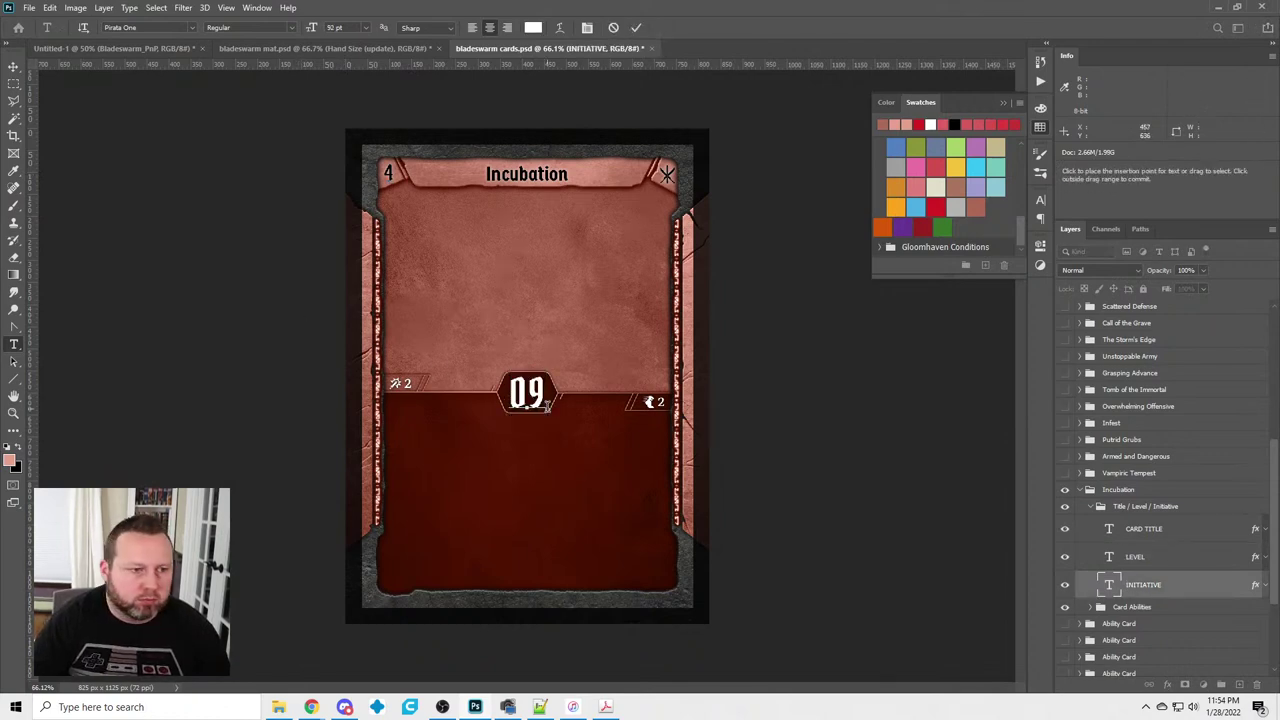
key("ctrl+Return")
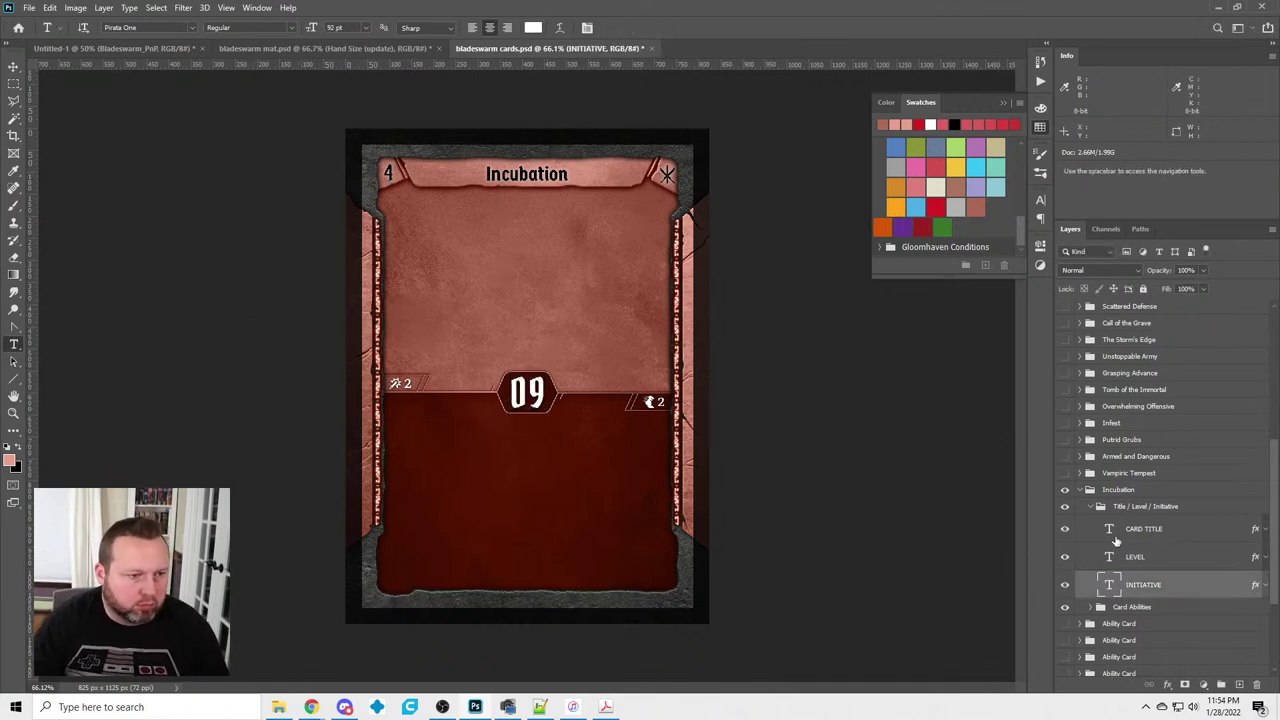
Hide the collapsed Incubation group, show the Ability Card group below it, and rename that group as Bioluminescence
left_click(1080, 490)
left_click(1065, 490)
left_click(1065, 507)
double_click(1118, 507)
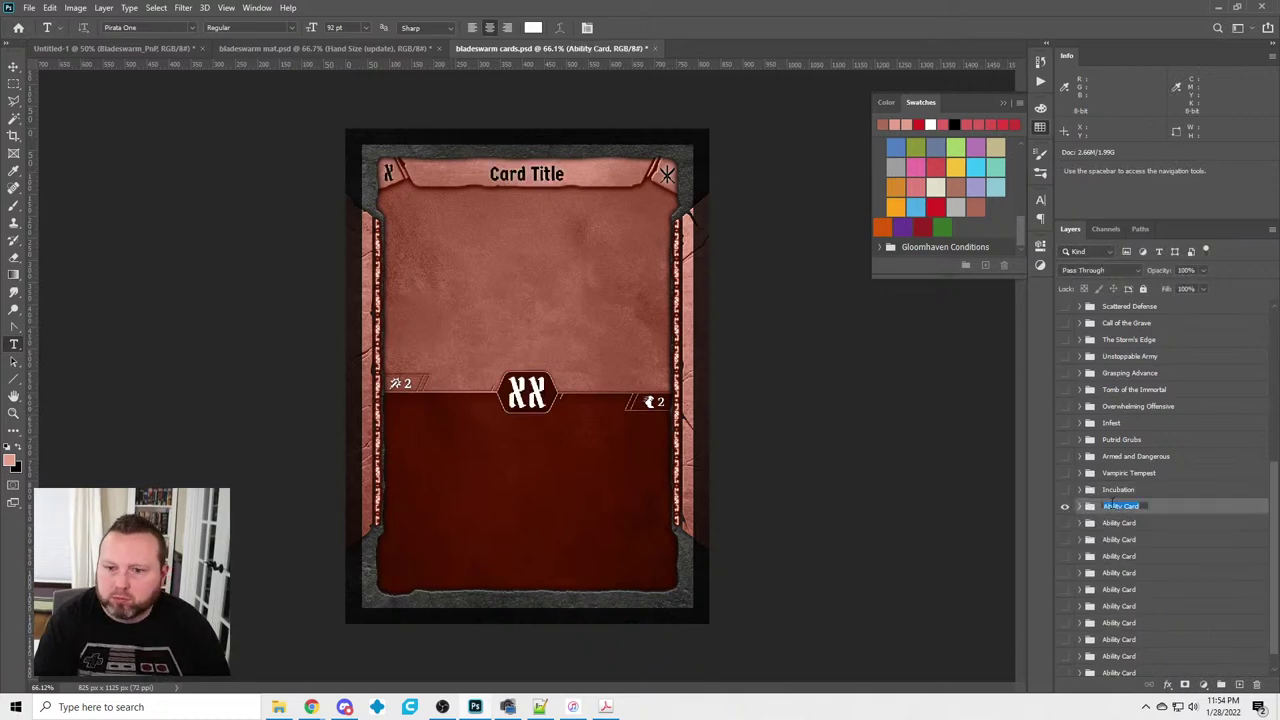
type("Biolu")
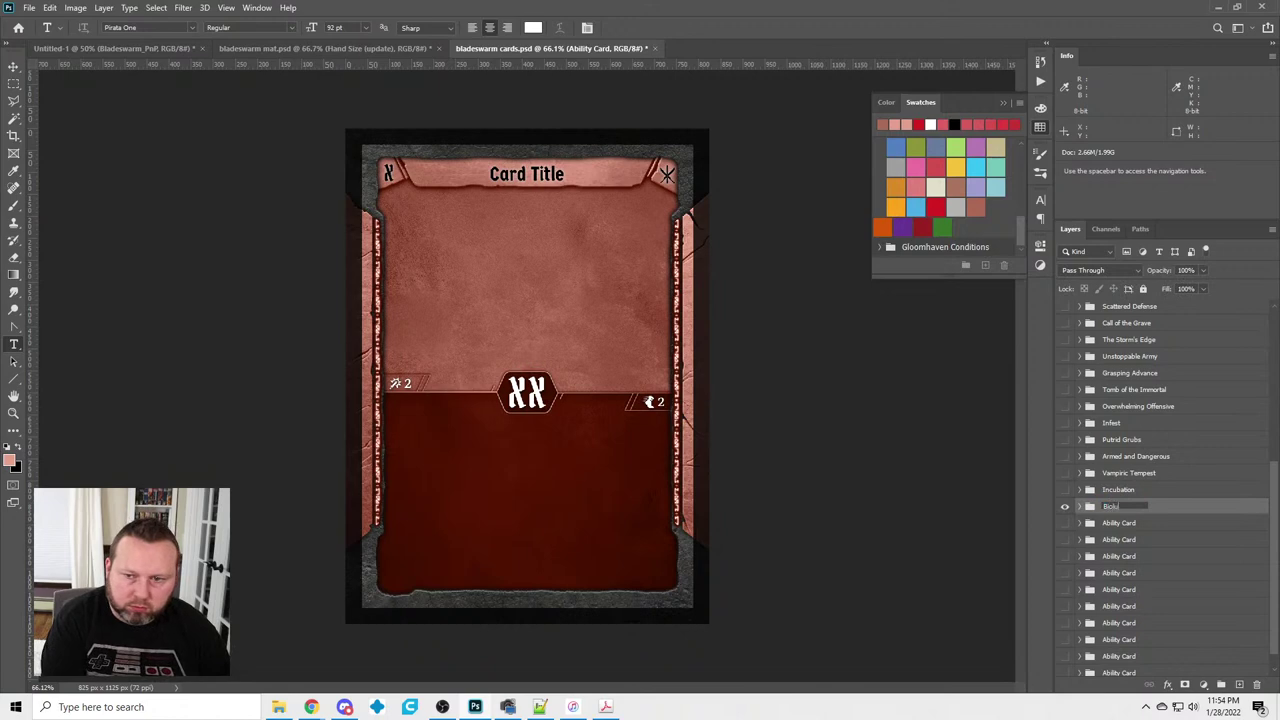
type("minescence")
key("ctrl+a")
key("ctrl+c")
key("Return")
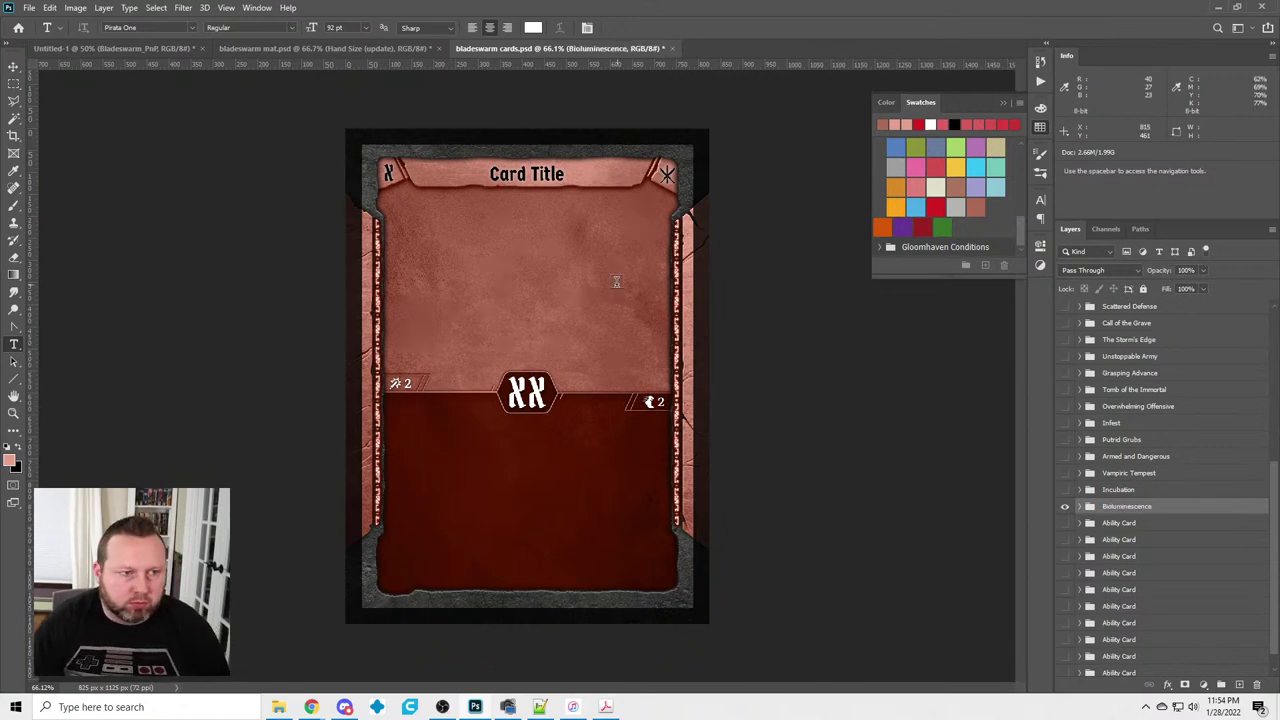
Set the visible card's title to Bioluminescence using the copied group name, and its initiative to 80
left_click(525, 177)
key("ctrl+a")
key("ctrl+v")
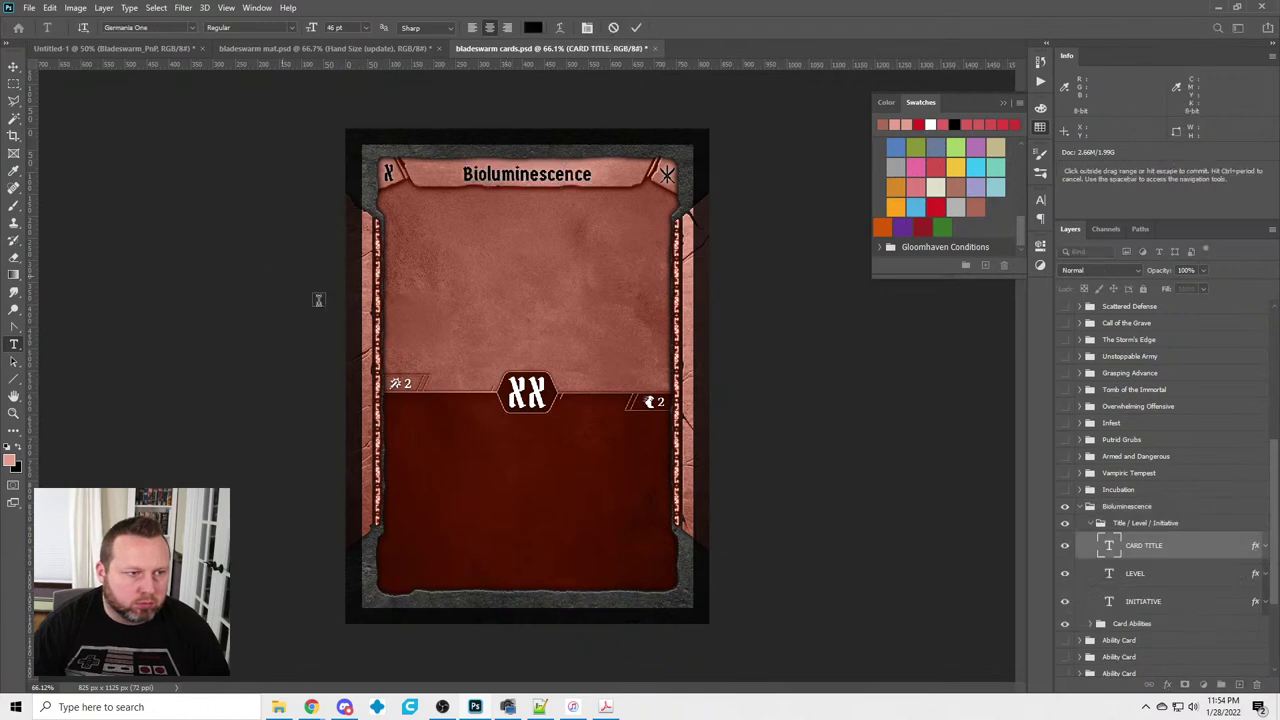
left_click(533, 395)
key("ctrl+a")
type("80")
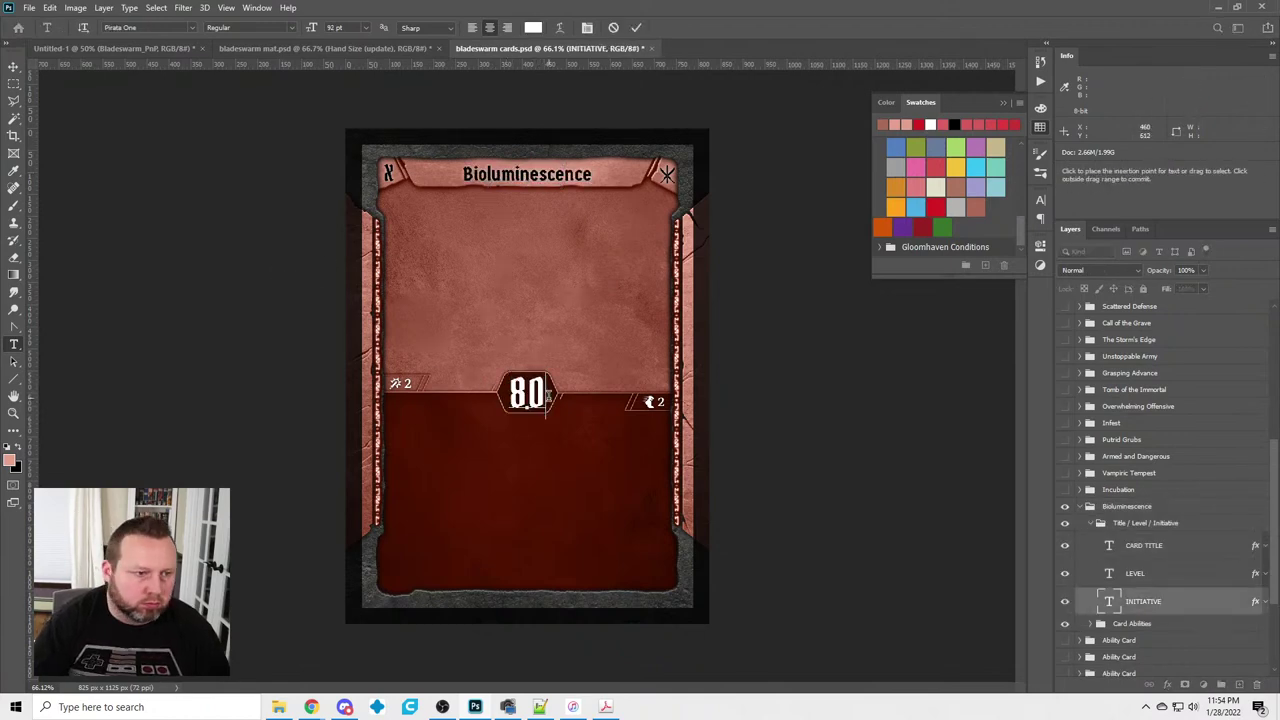
Set the Bioluminescence card's level to 5, and hide the colour swatches
left_click(278, 248)
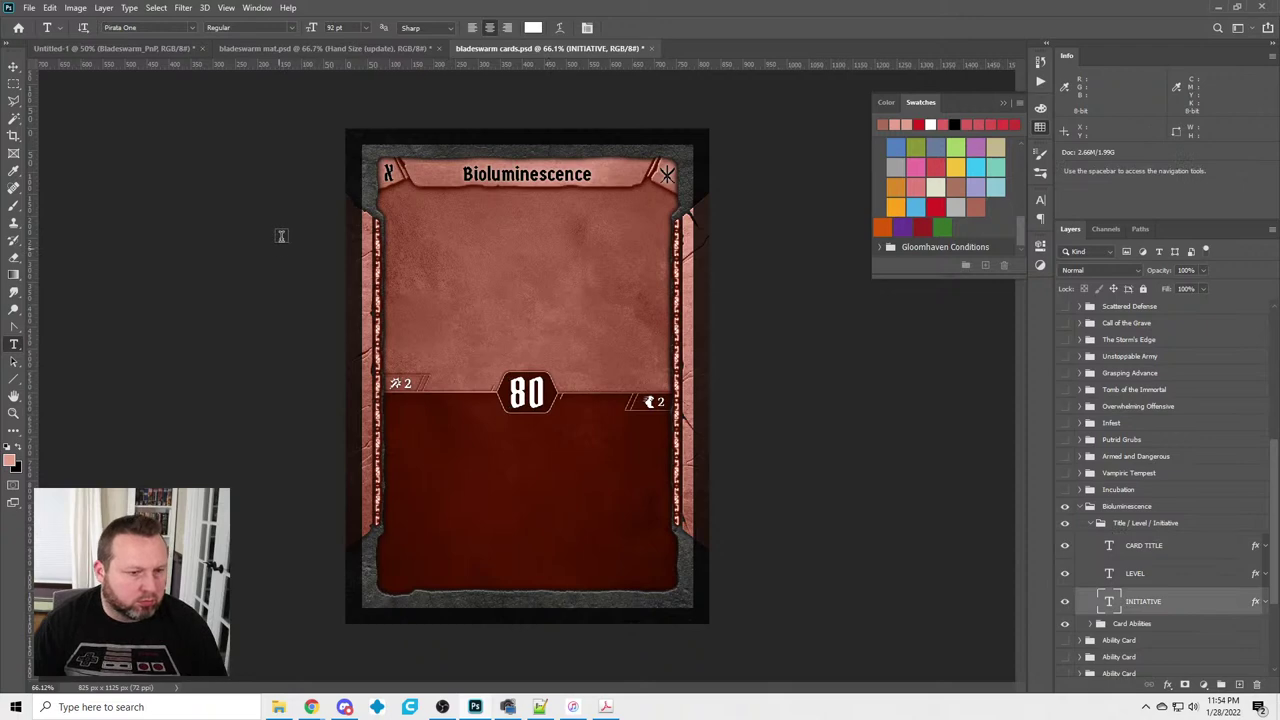
left_click(389, 171)
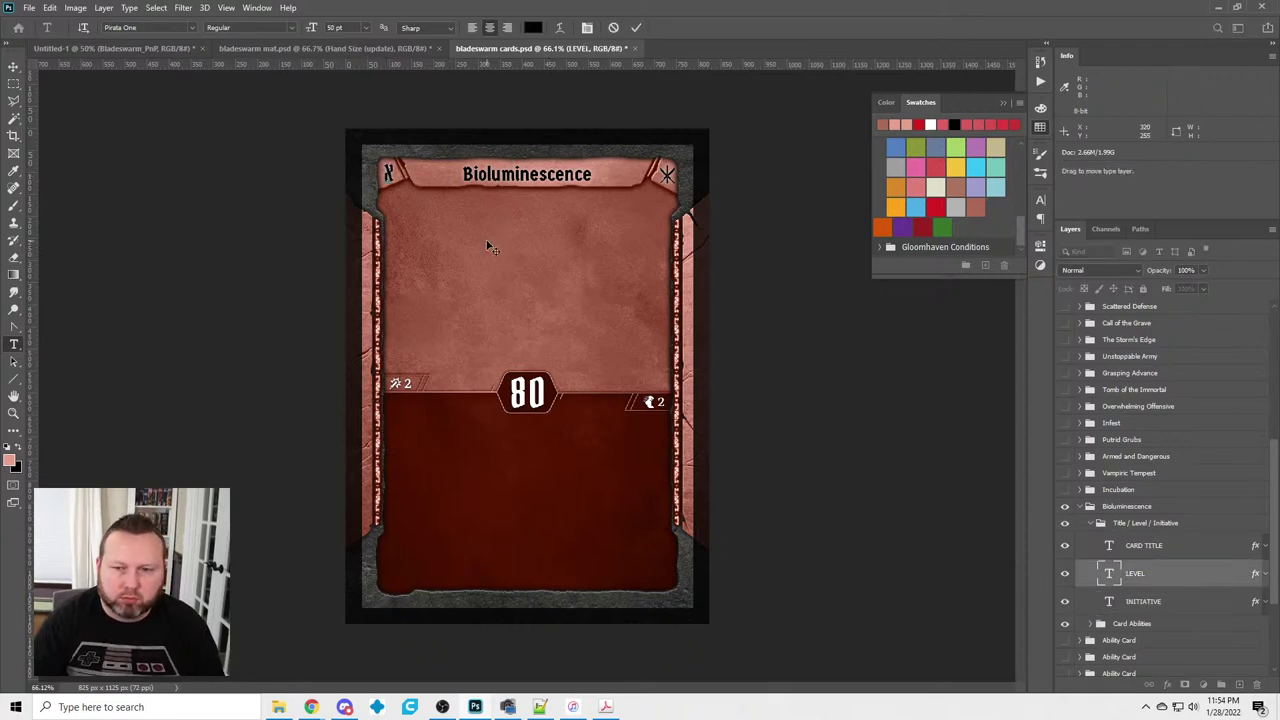
left_click(807, 341)
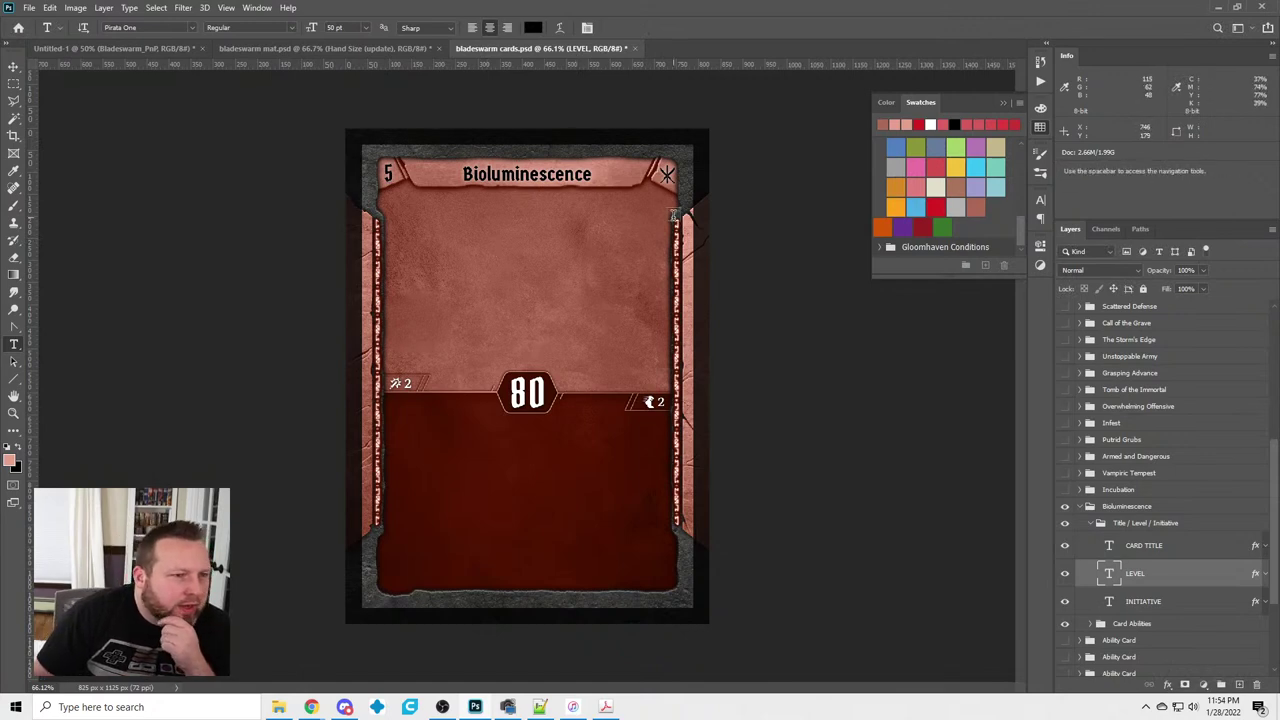
left_click(1041, 127)
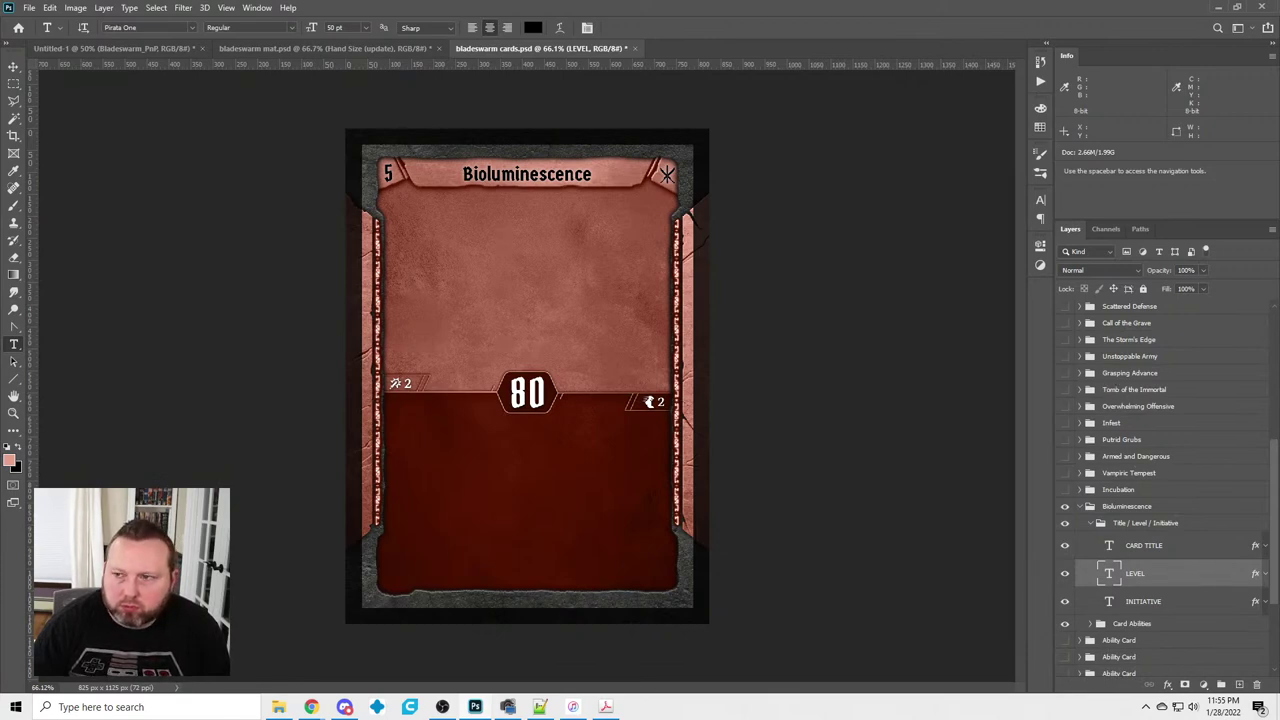
Select the SUMMON FRAME group in Unstoppable Army's Bottom abilities, and expand the Card Abilities group of Bioluminescence with its title group collapsed
left_click(1090, 356)
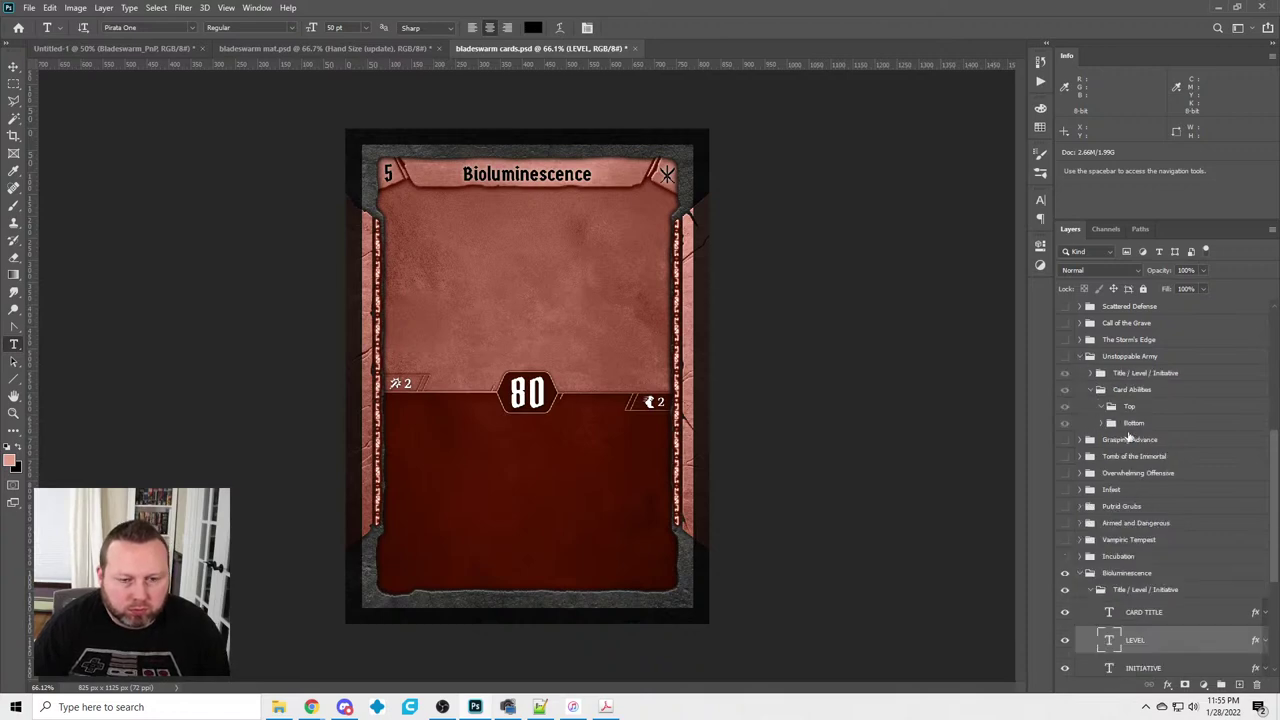
left_click(1102, 424)
left_click(1113, 441)
left_click(1160, 441)
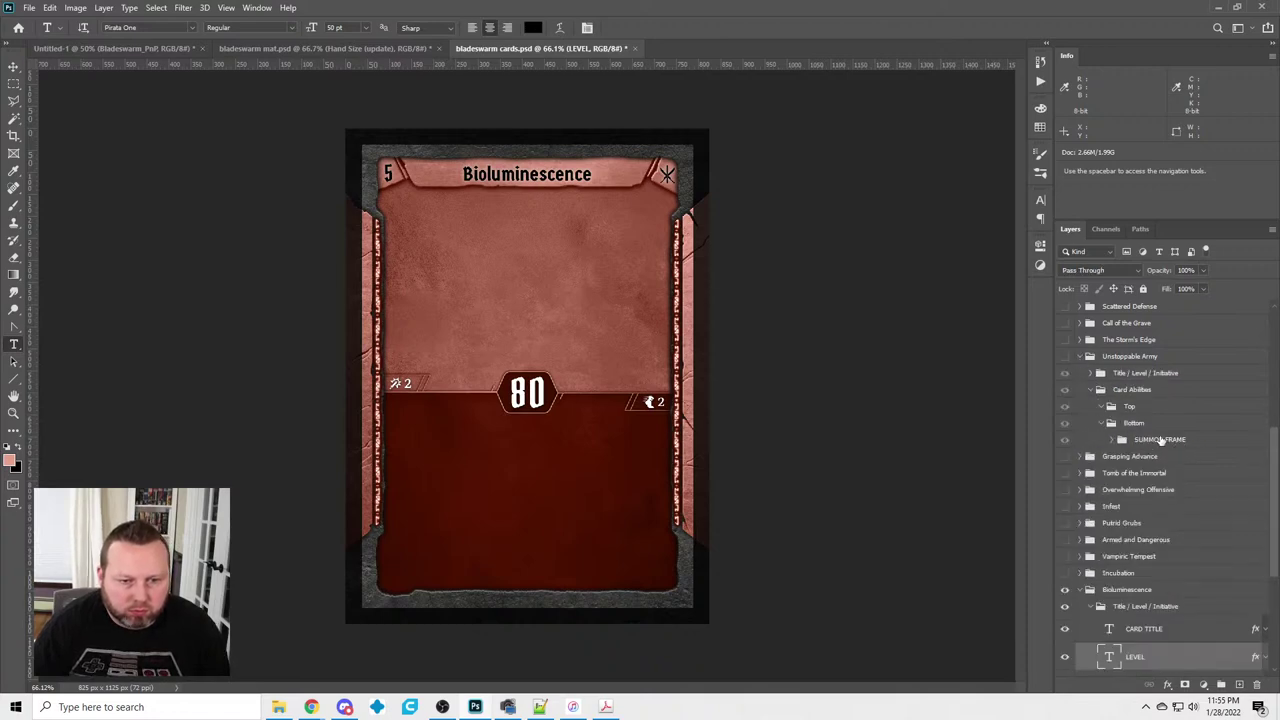
scroll(1160, 520, "down", 5)
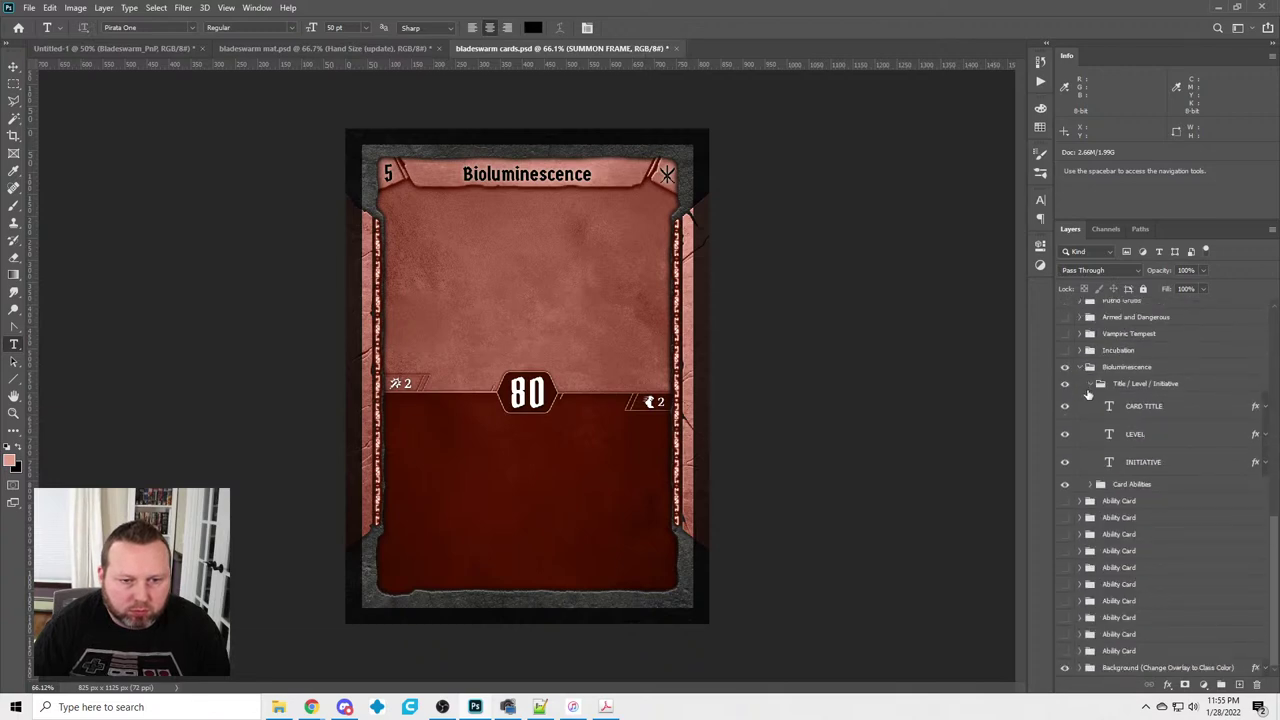
left_click(1090, 384)
left_click(1090, 484)
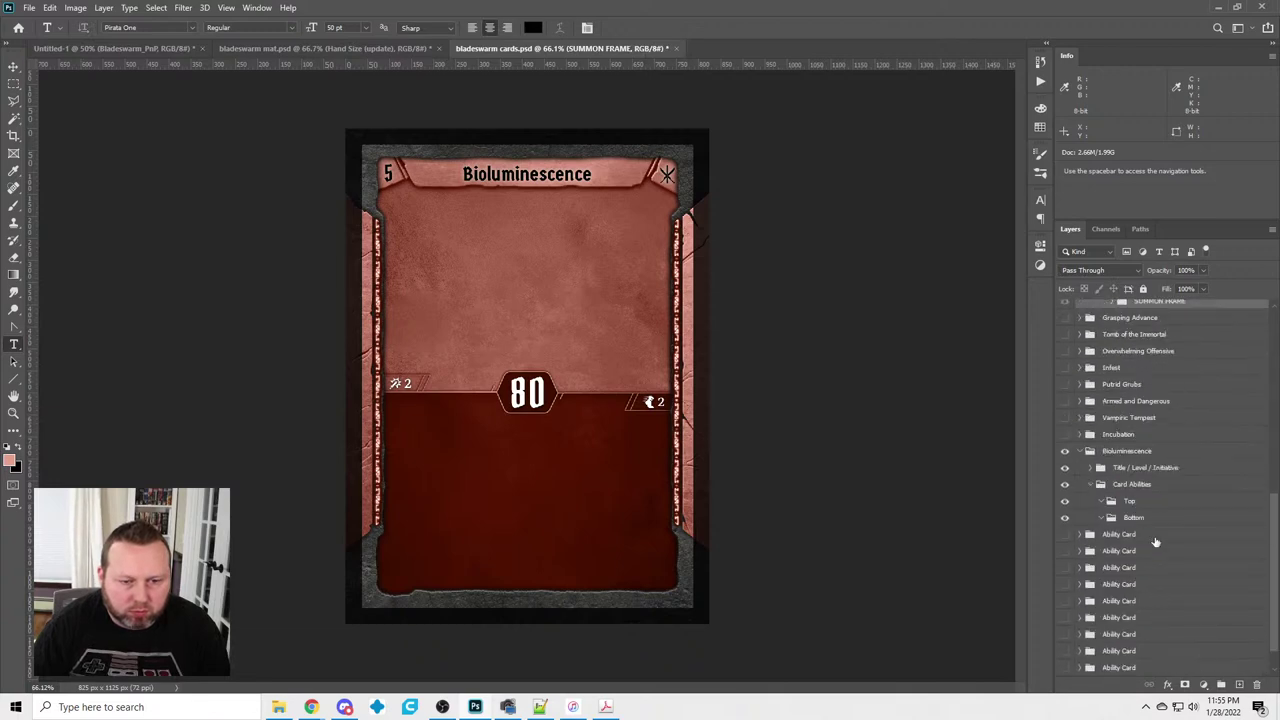
Move the summon frame into the Bottom abilities of the Bioluminescence card, and collapse and hide that card's group
left_click_drag(1133, 535, 1136, 518)
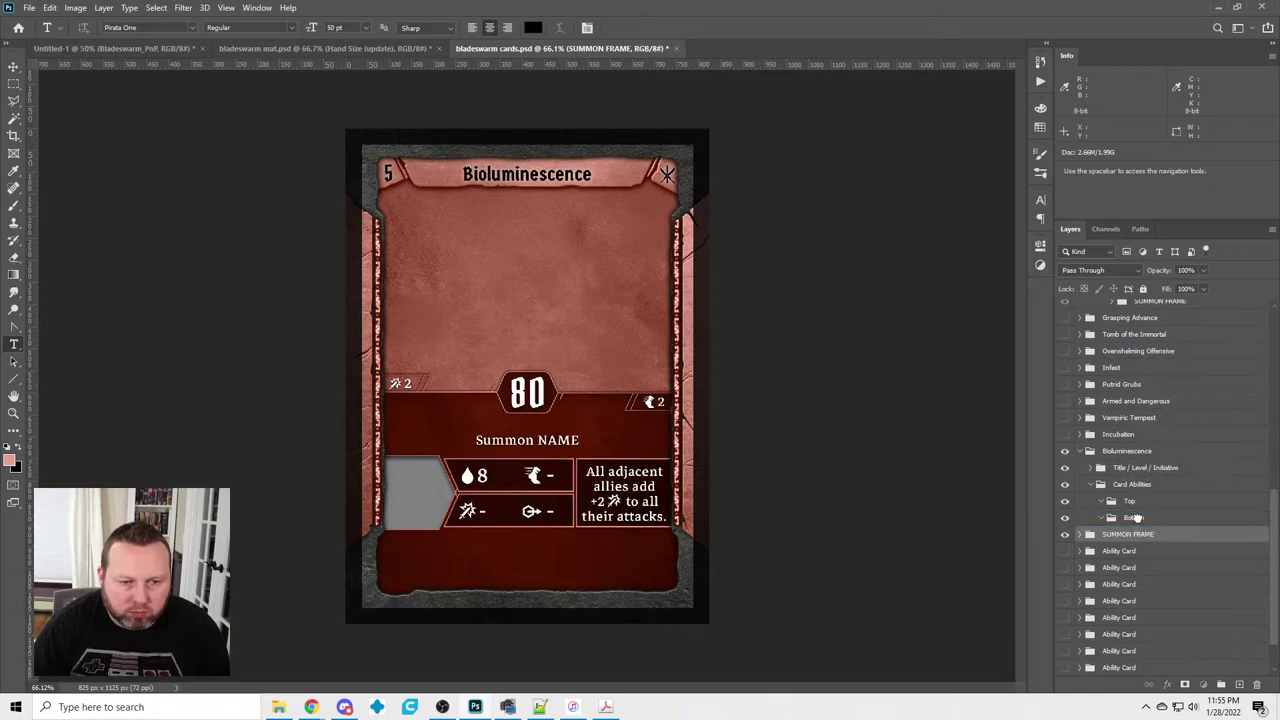
left_click(1099, 484)
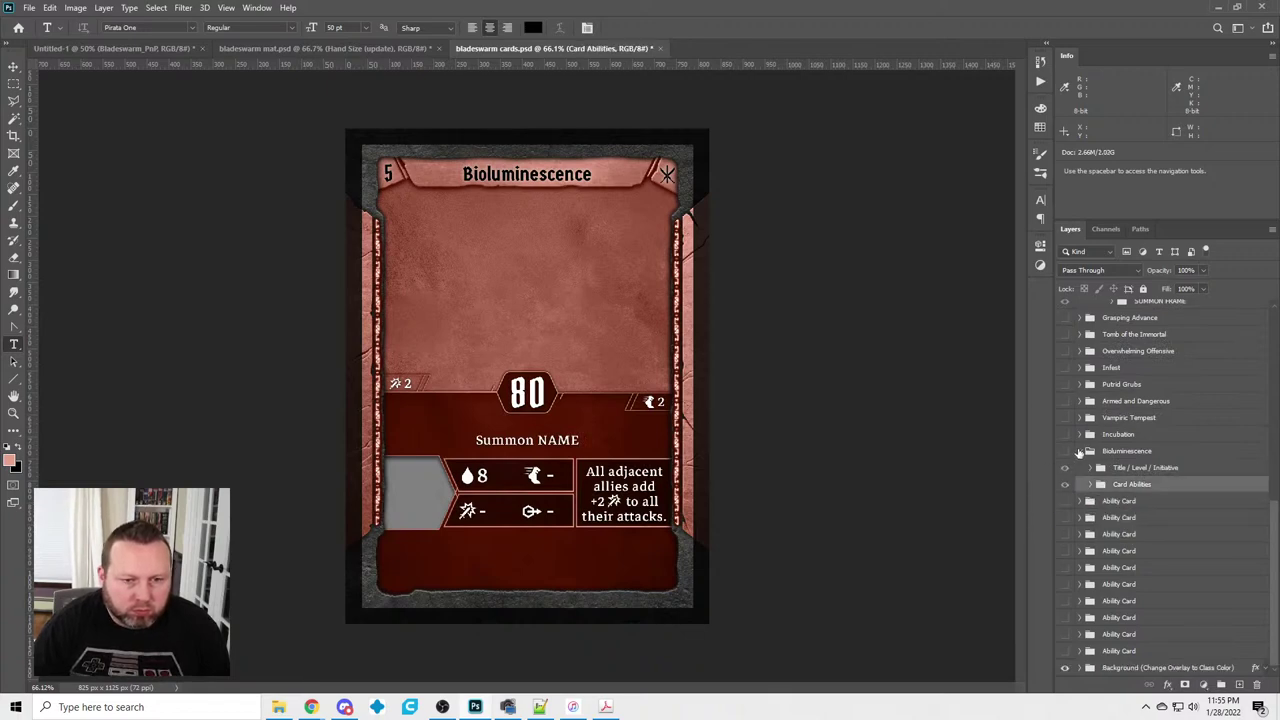
left_click(1065, 451)
left_click(1079, 451)
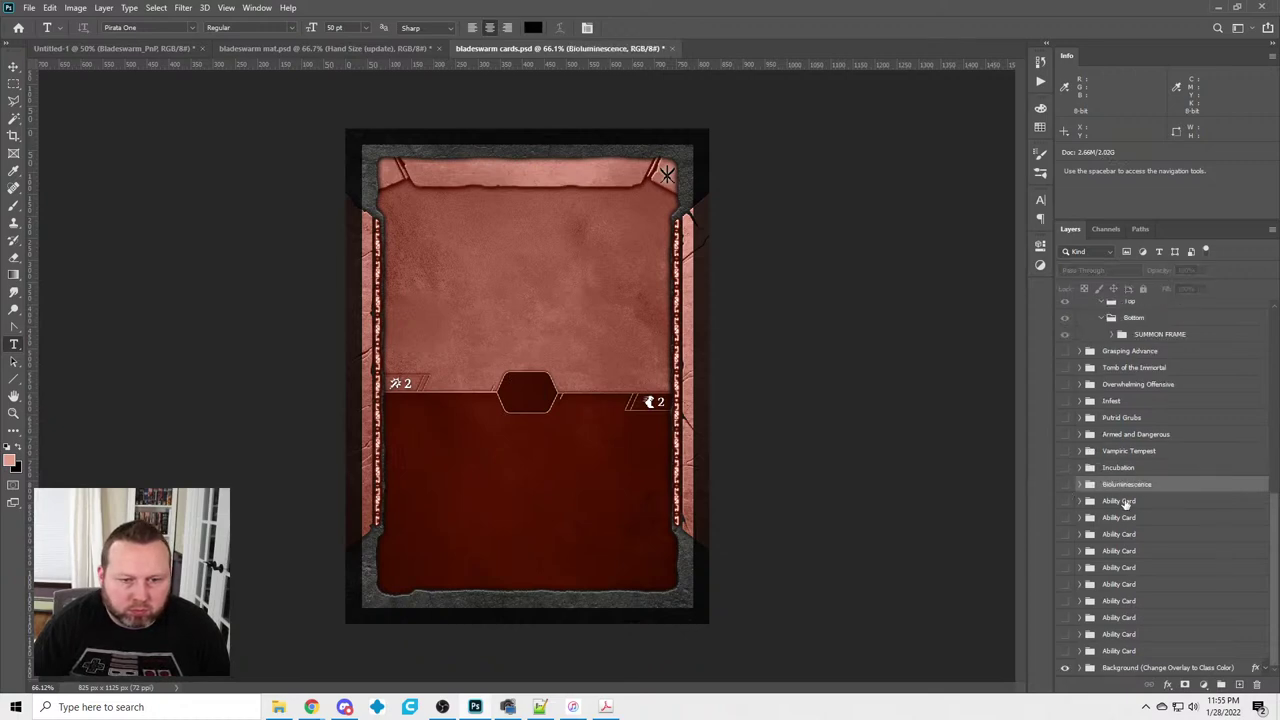
Rename the first unused Ability Card group as Cyclone of Blades and make it visible
double_click(1121, 500)
type("Cyclo")
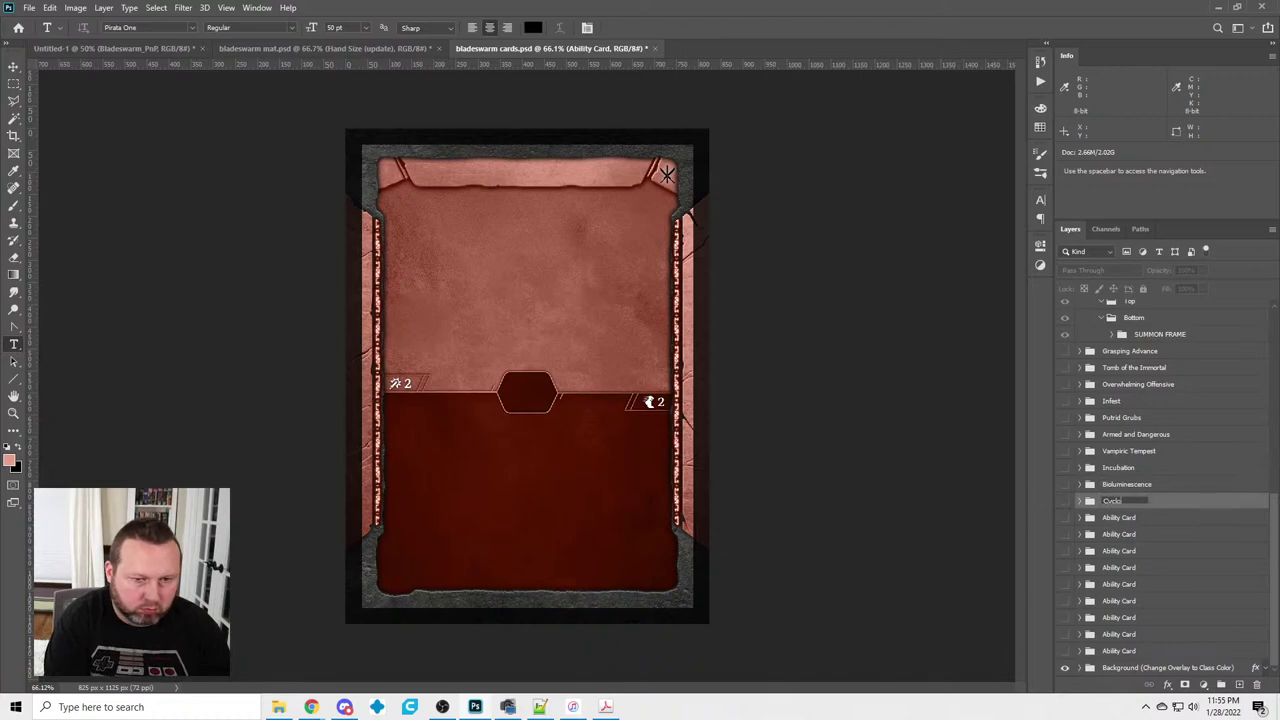
type("ne of Blades")
key("Return")
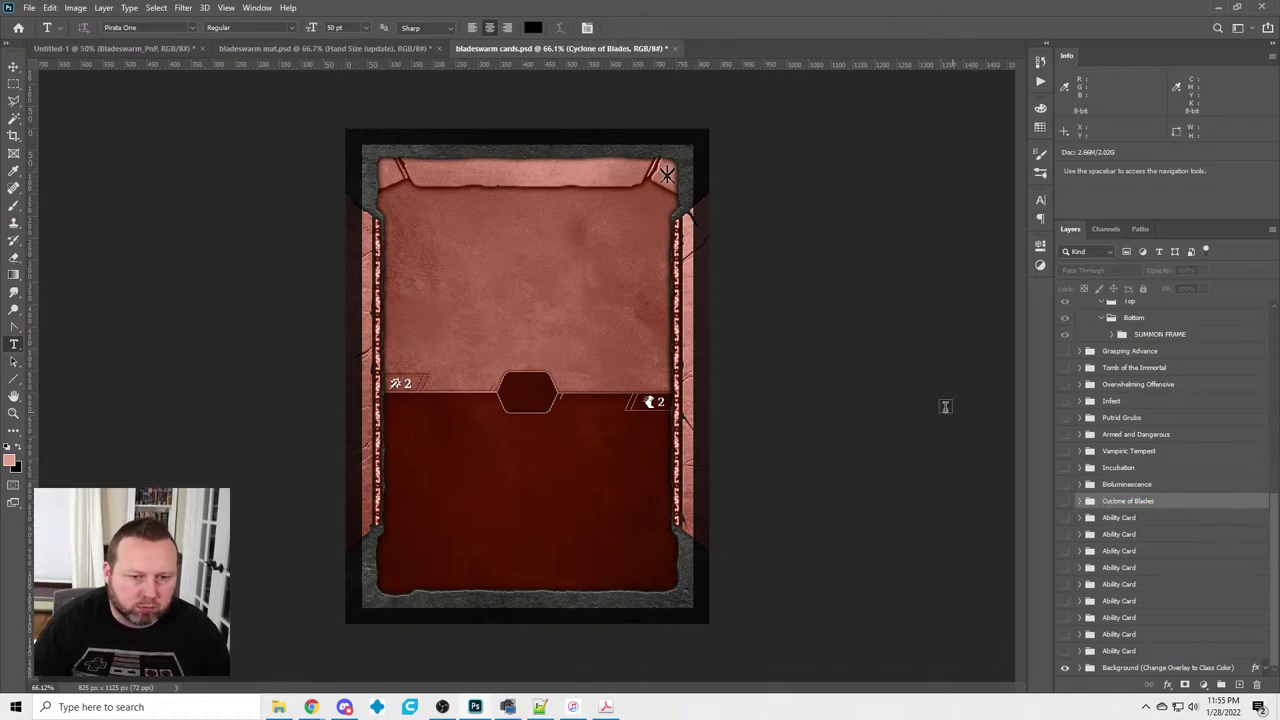
left_click(1063, 500)
Change the card title text to "Cyclone of Blades" and set the card's level to 5
left_click(530, 178)
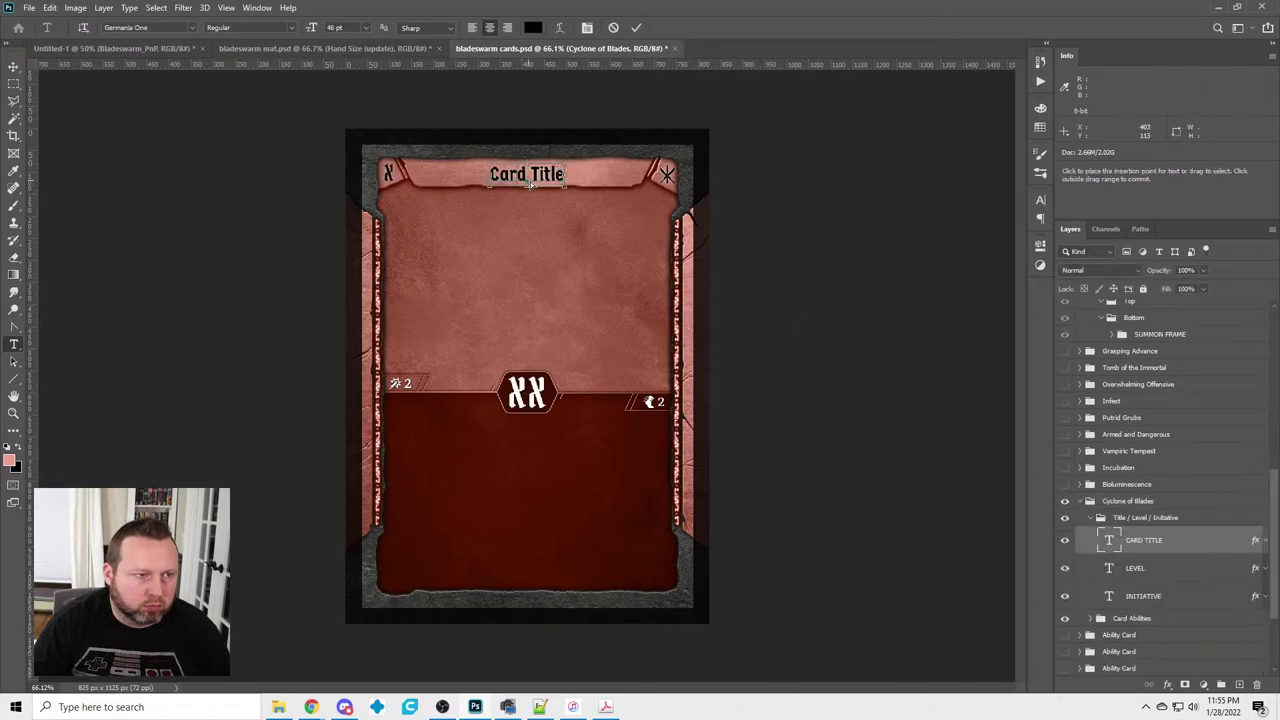
type("Cyclone of Blades")
left_click(395, 180)
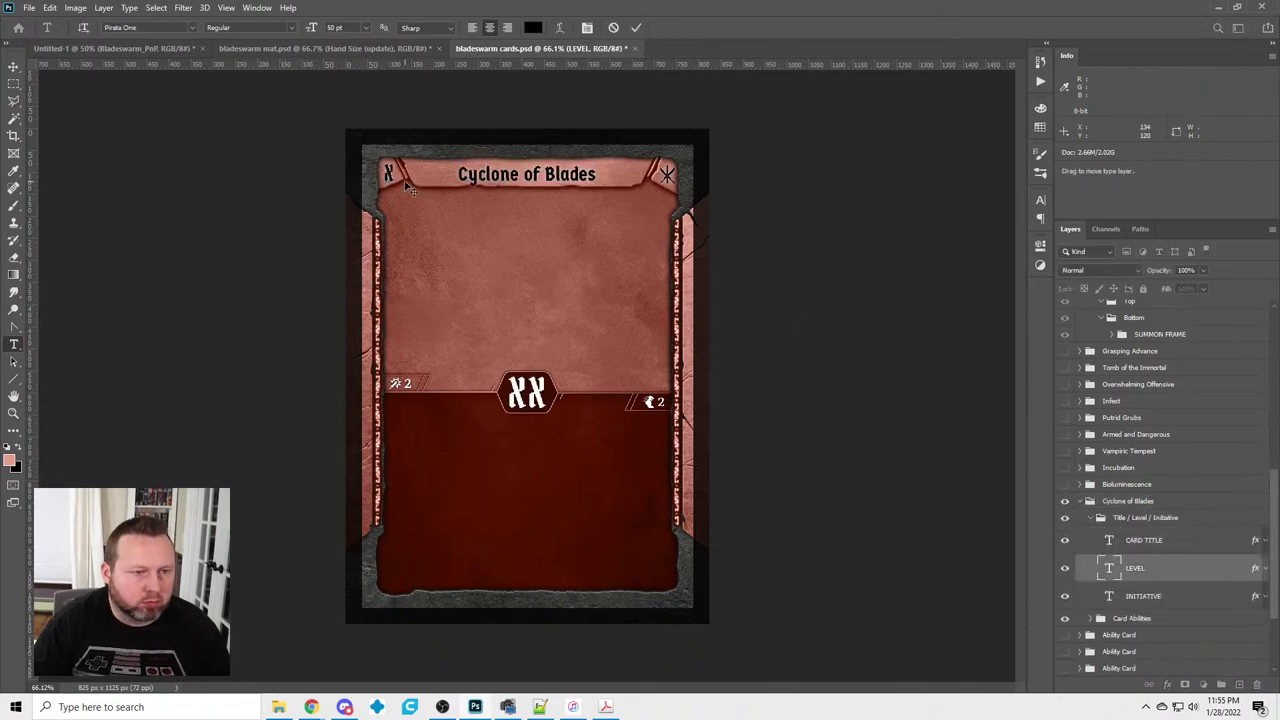
key("BackSpace")
type("5")
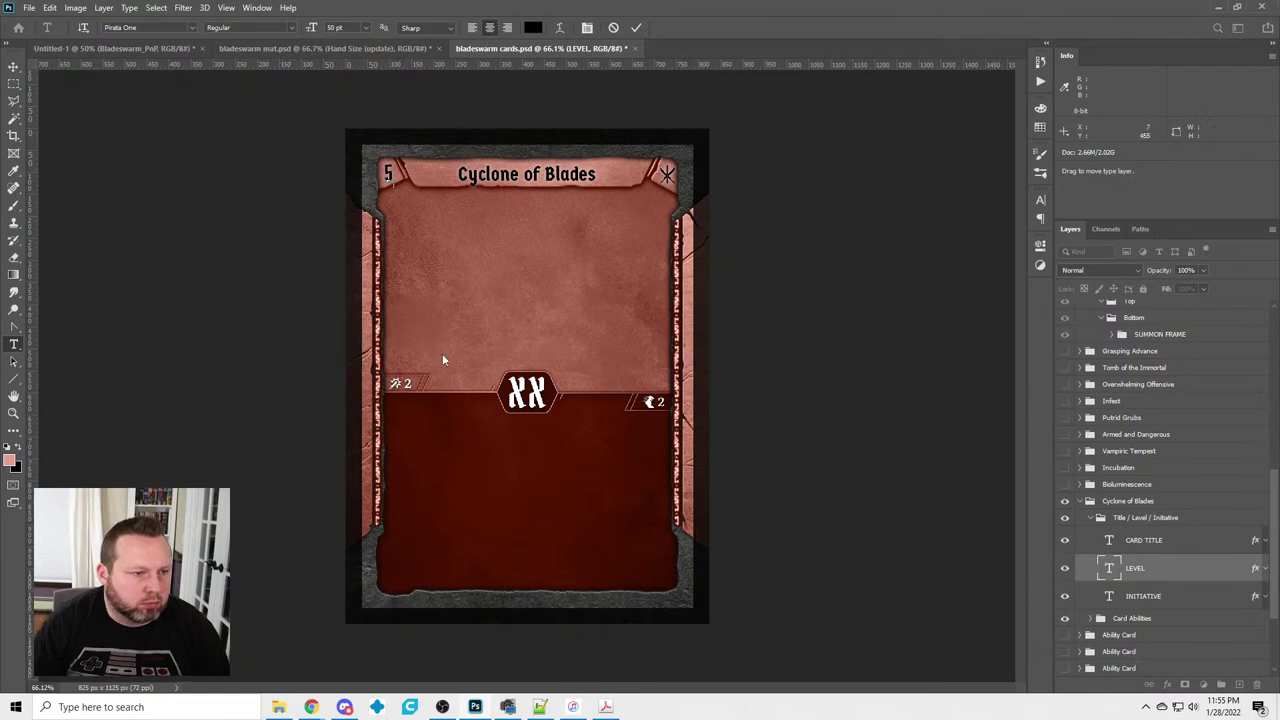
Set the Cyclone of Blades initiative to 27, and collapse and hide the card's group
left_click(527, 393)
key("ctrl+a")
type("27")
left_click(270, 356)
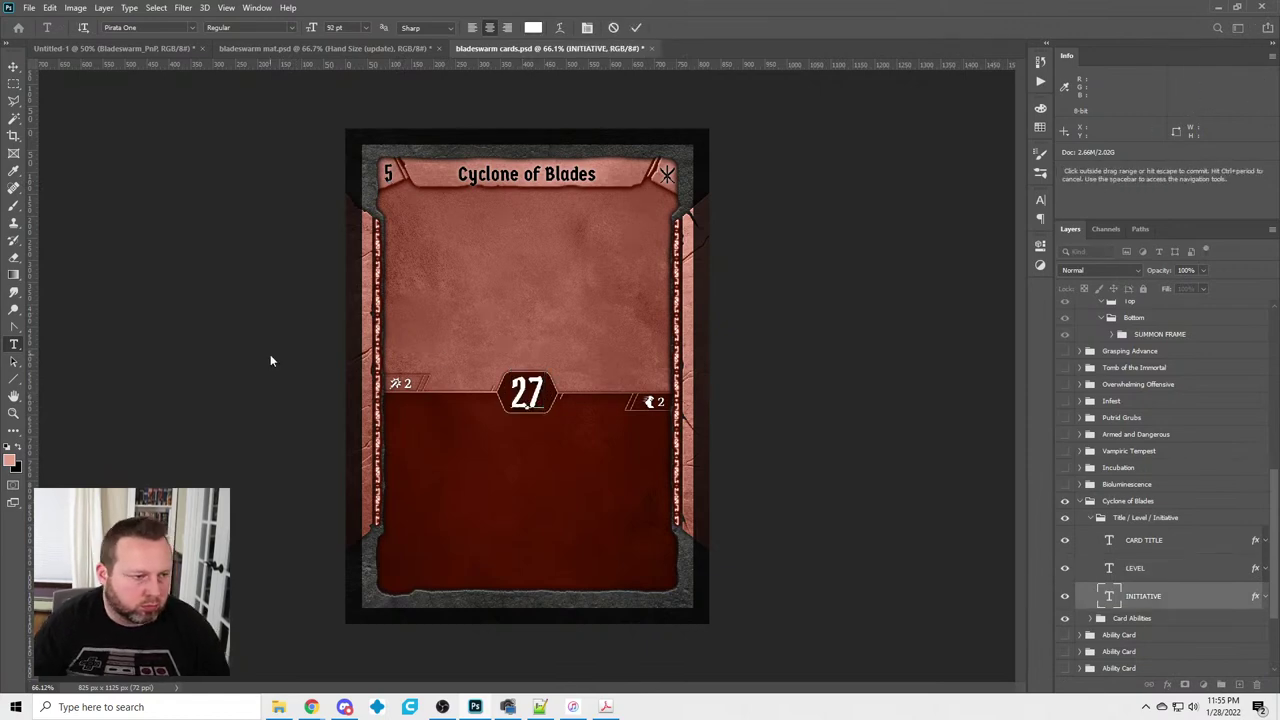
left_click(1092, 518)
left_click(1081, 502)
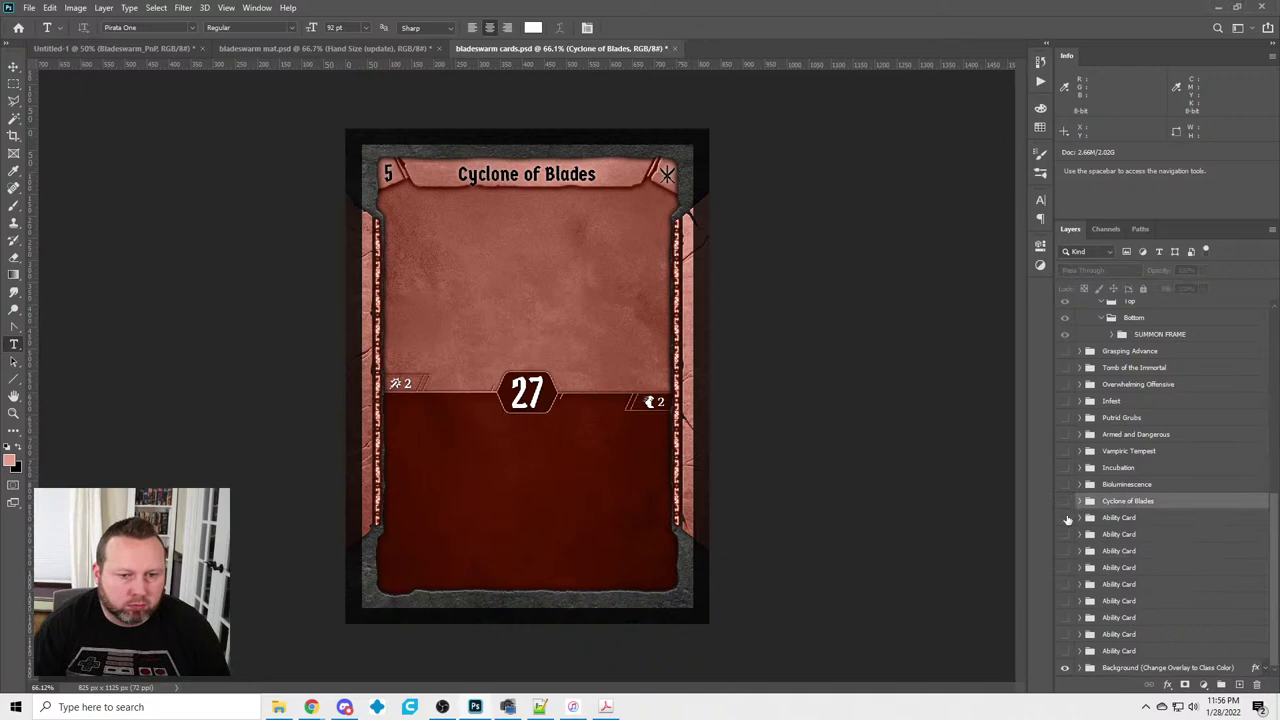
left_click(1064, 501)
Show the next unused Ability Card group and rename it as Sunstroke
left_click(1066, 518)
double_click(1118, 516)
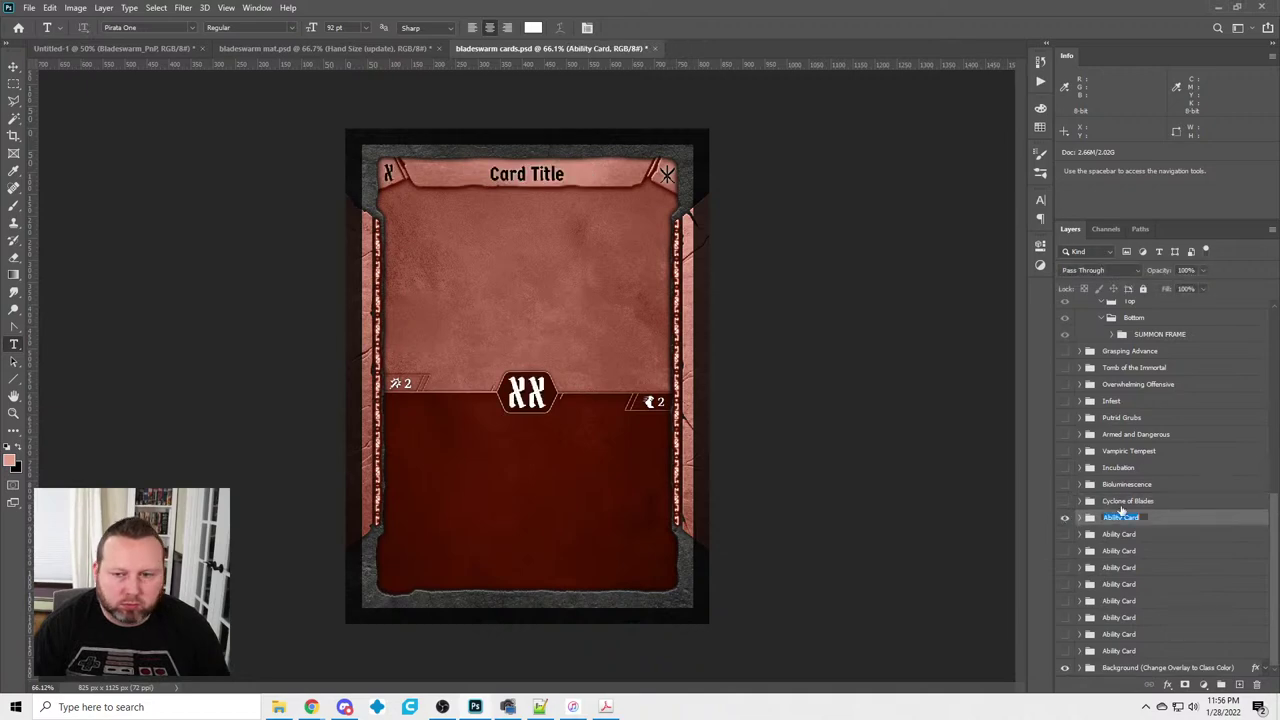
type("Sunstrok")
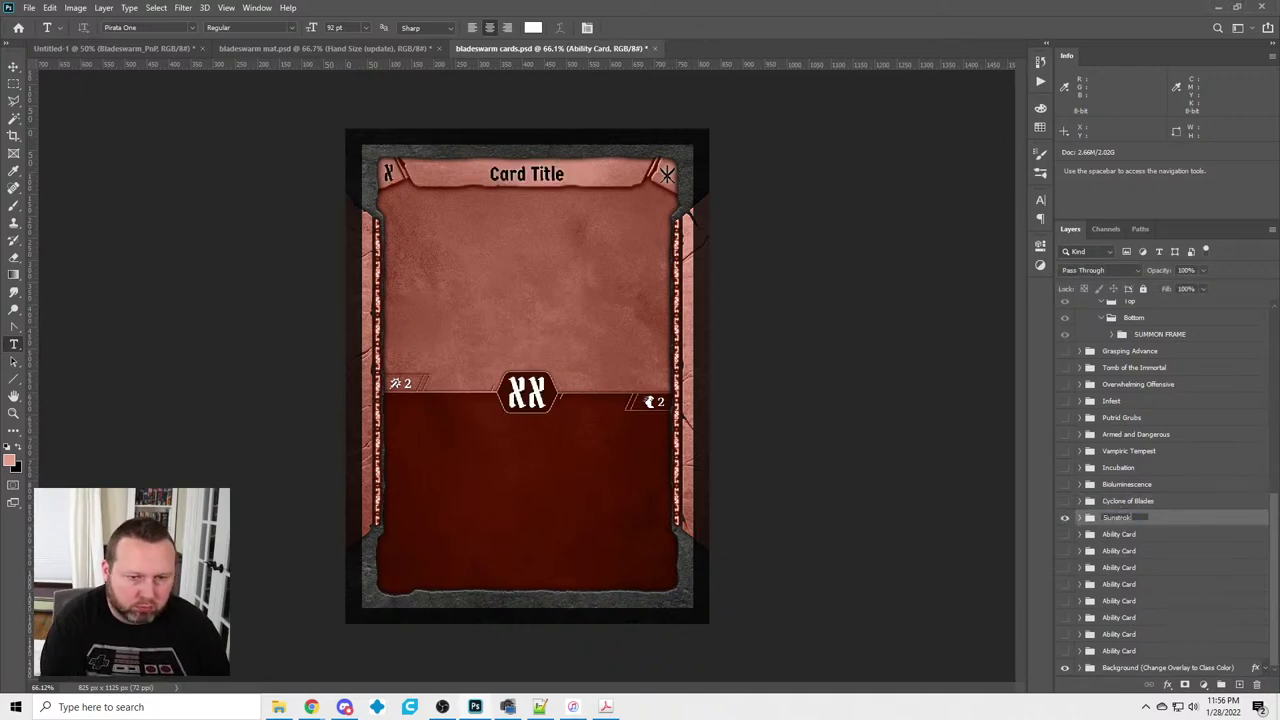
type("e")
key("Return")
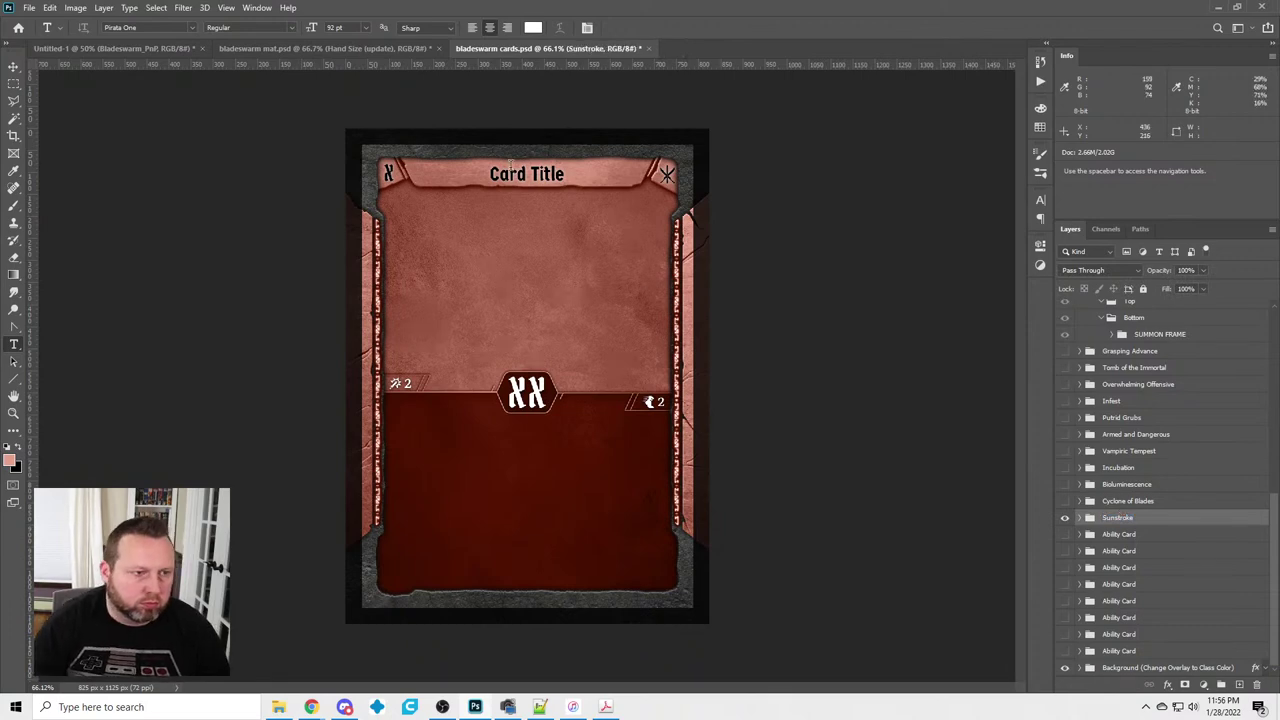
Change the card title text to "Sunstroke" and set the card's level to 6
left_click(500, 178)
key("ctrl+a")
type("Sunstroke")
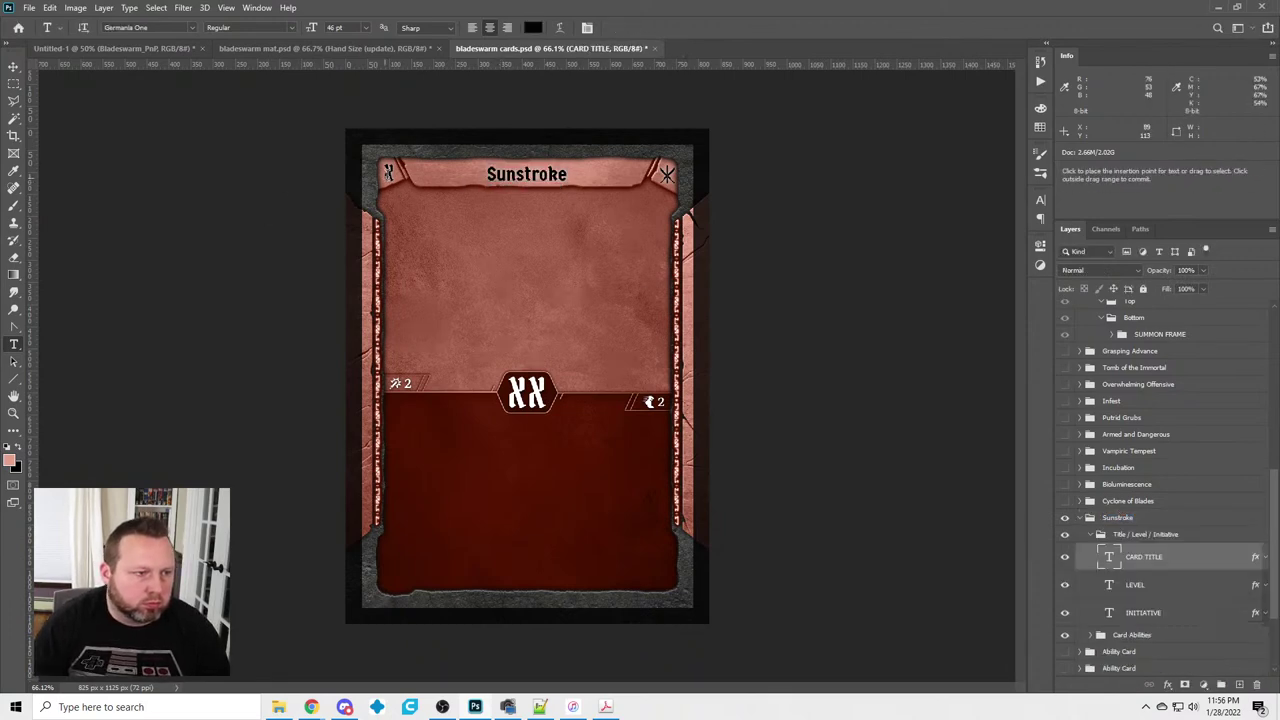
left_click(388, 173)
key("BackSpace")
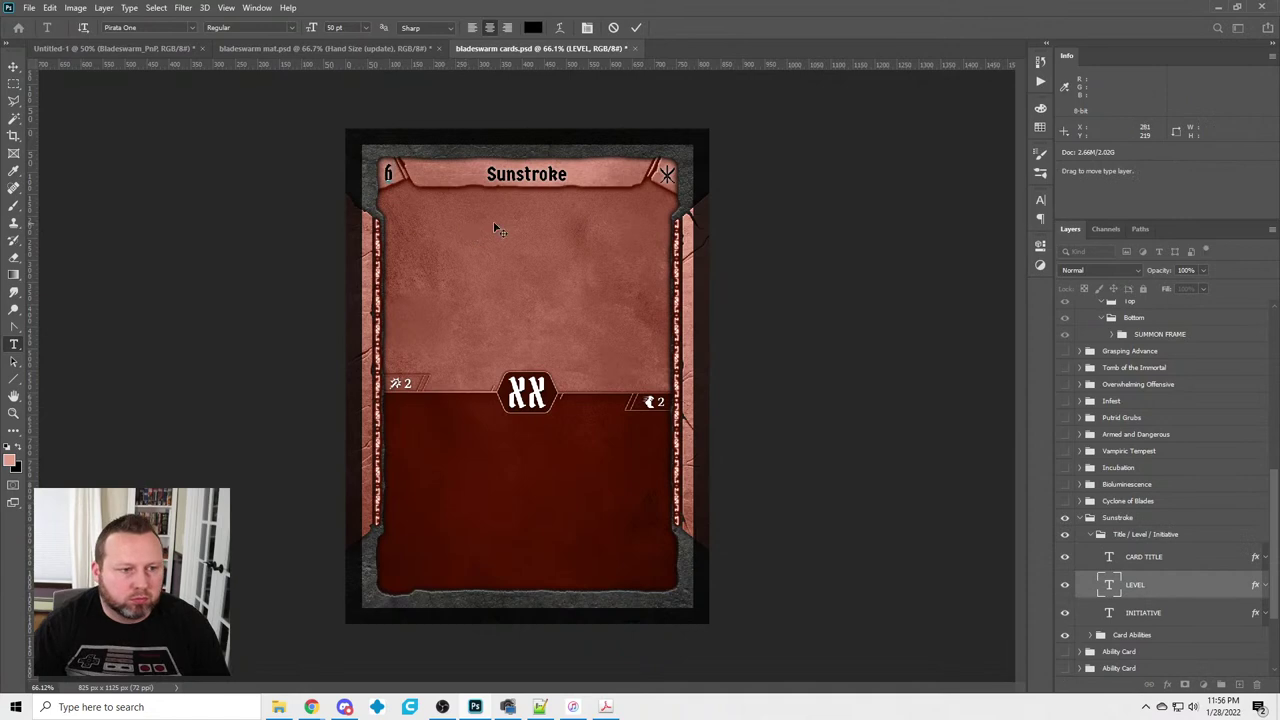
Set the Sunstroke initiative to 32, and collapse and hide the card's group
double_click(527, 393)
type("32")
key("ctrl+Return")
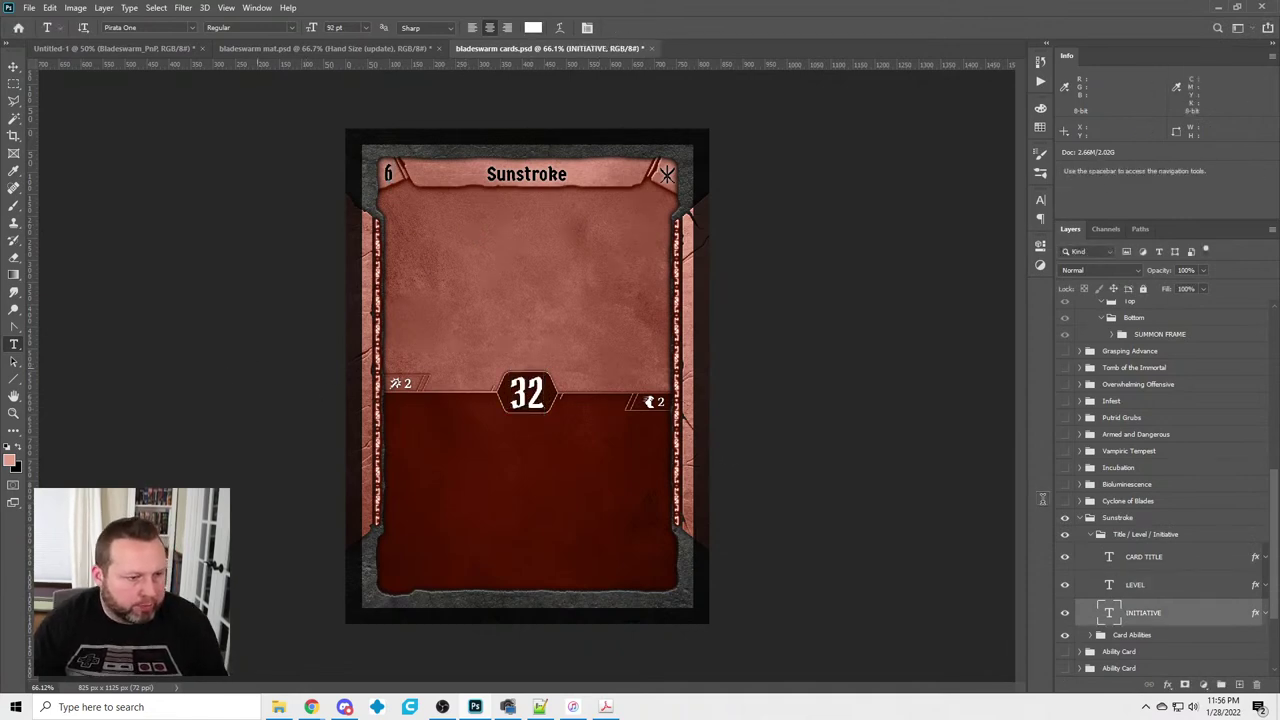
left_click(1089, 534)
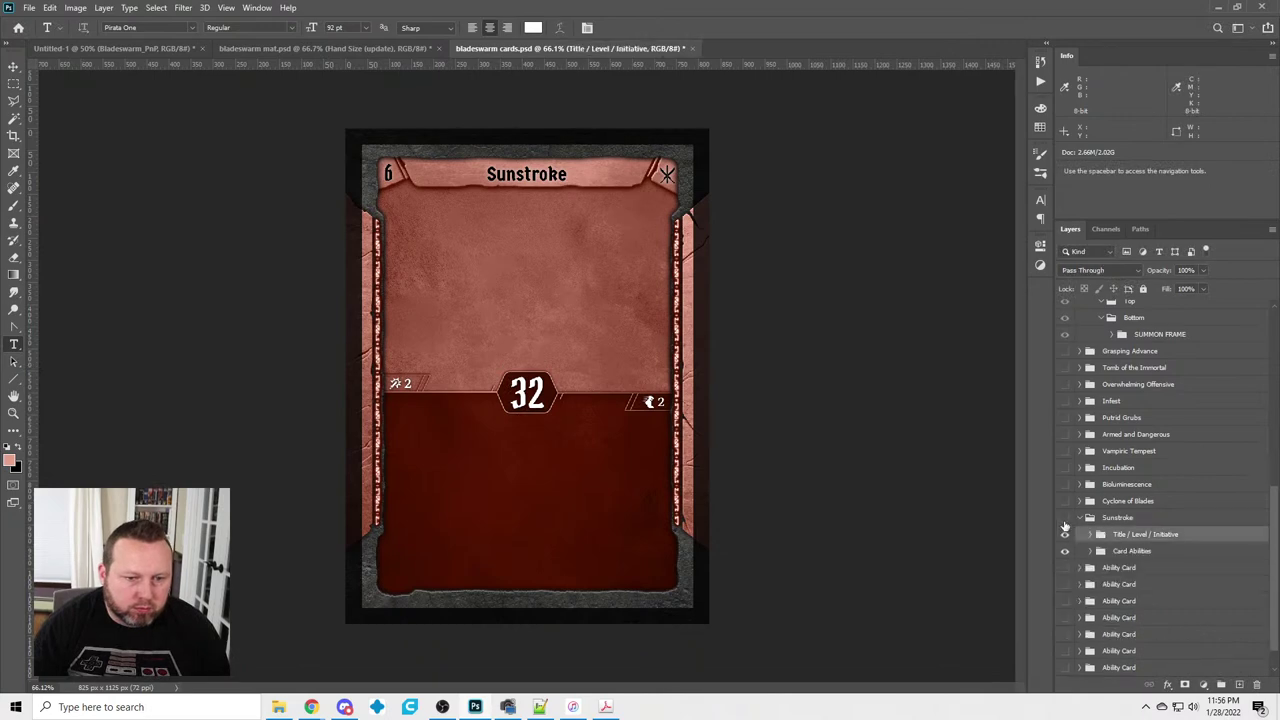
left_click(1064, 533)
left_click(1078, 517)
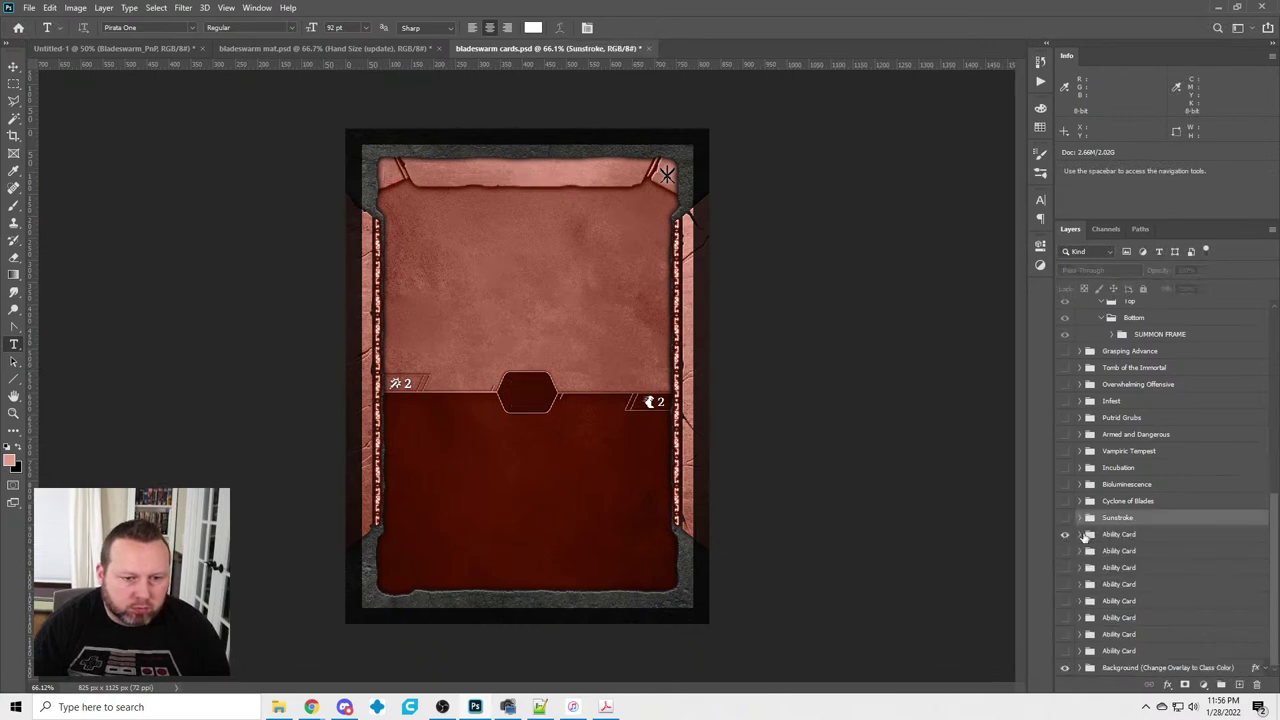
Show the Ability Card group below Sunstroke and rename it as Blood Drain
left_click(1064, 534)
double_click(1121, 534)
type("Bl")
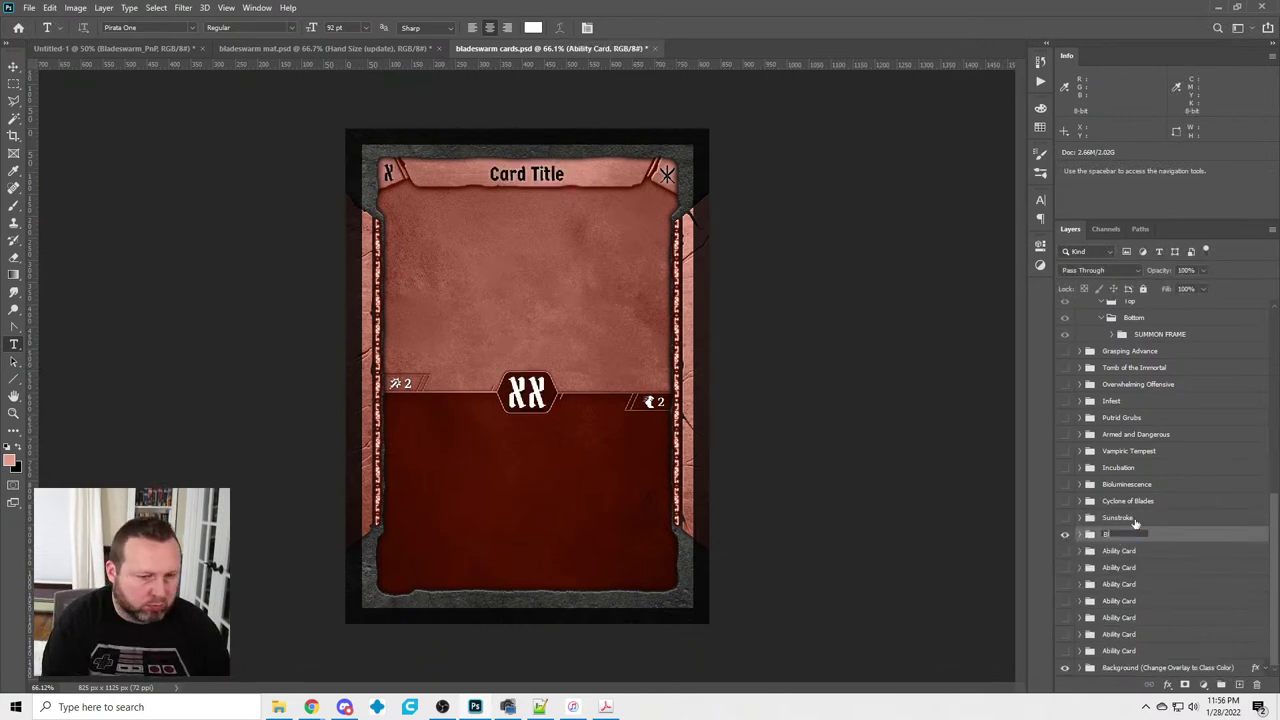
type("ood Drain")
key("Return")
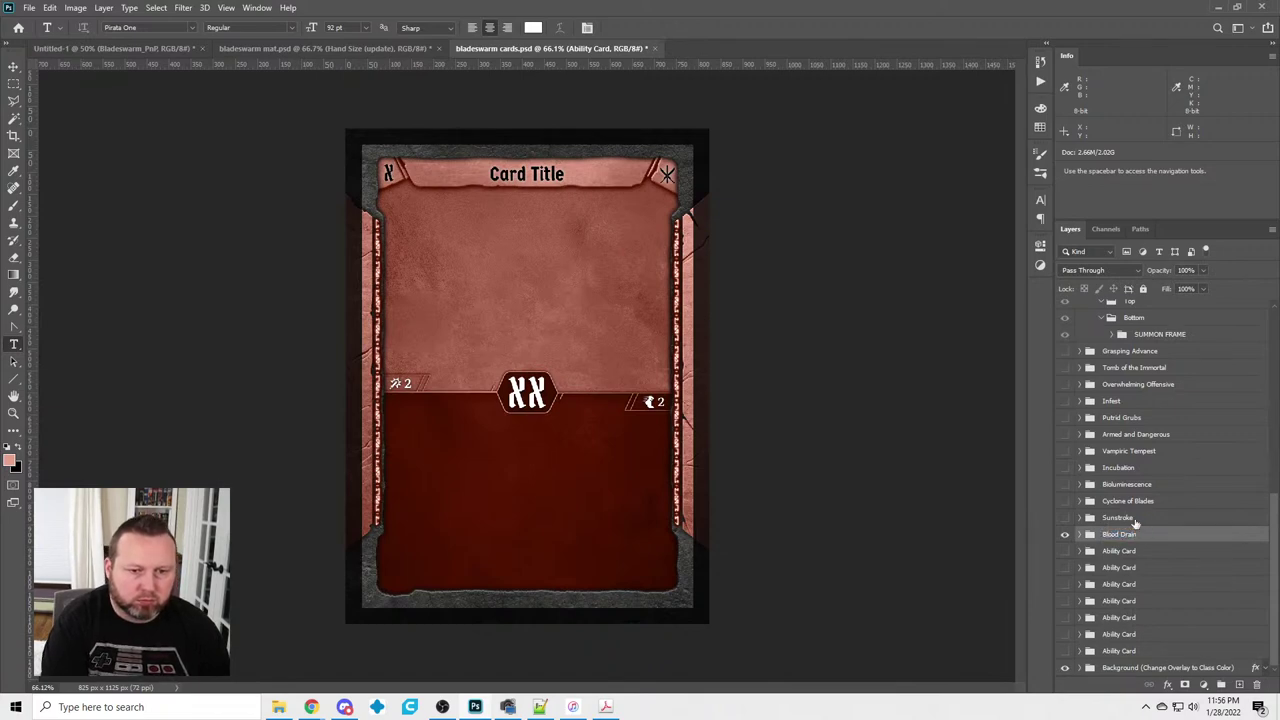
Change the card title text to "Blood Drain" and set the card's level to 6
left_click(527, 174)
key("ctrl+a")
type("Blood Drain")
key("ctrl+Return")
left_click(389, 173)
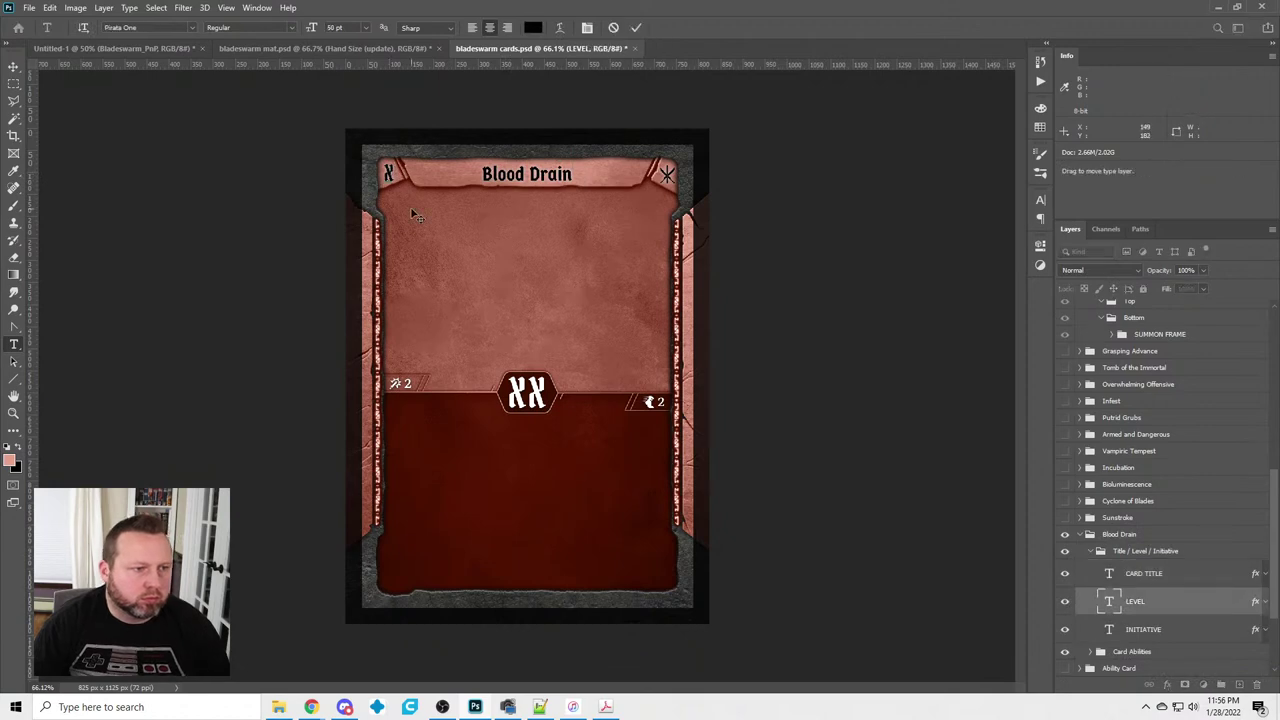
key("ctrl+a")
type("6")
key("ctrl+Return")
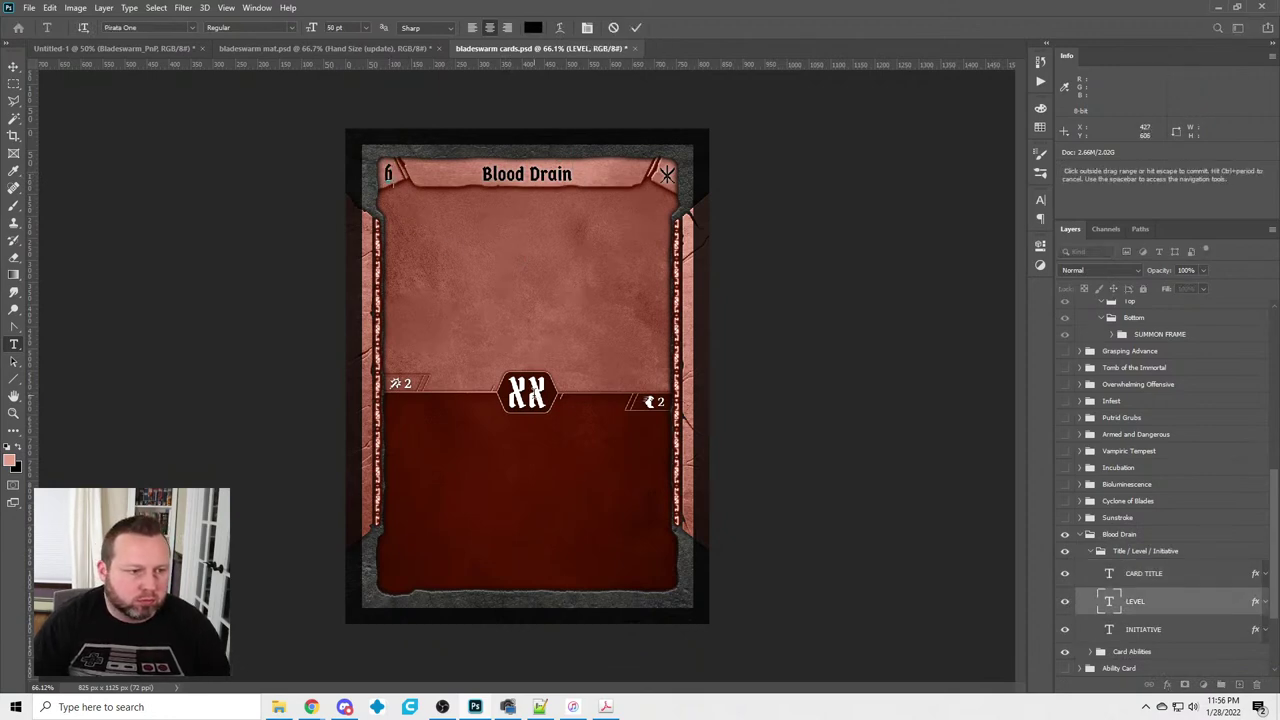
Set the initiative number in the middle of the Blood Drain card to 47
left_click(522, 390)
key("ctrl+a")
type("47")
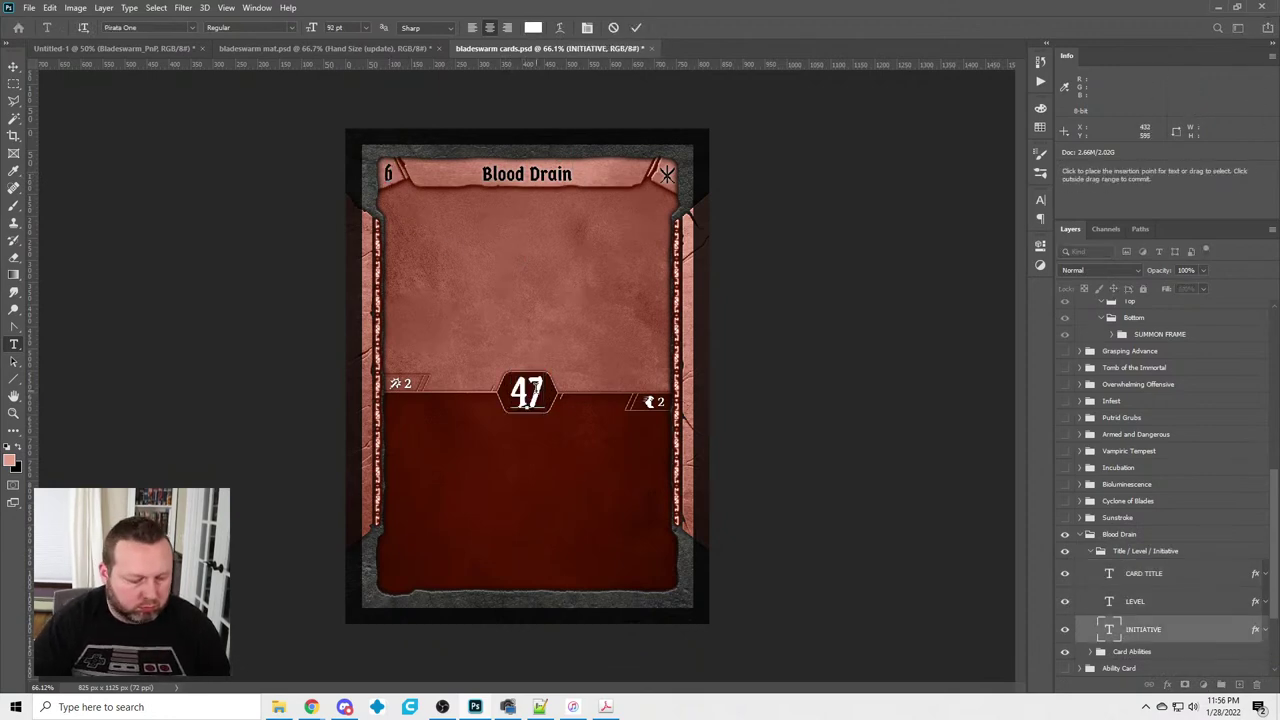
key("ctrl+Return")
key("Delete")
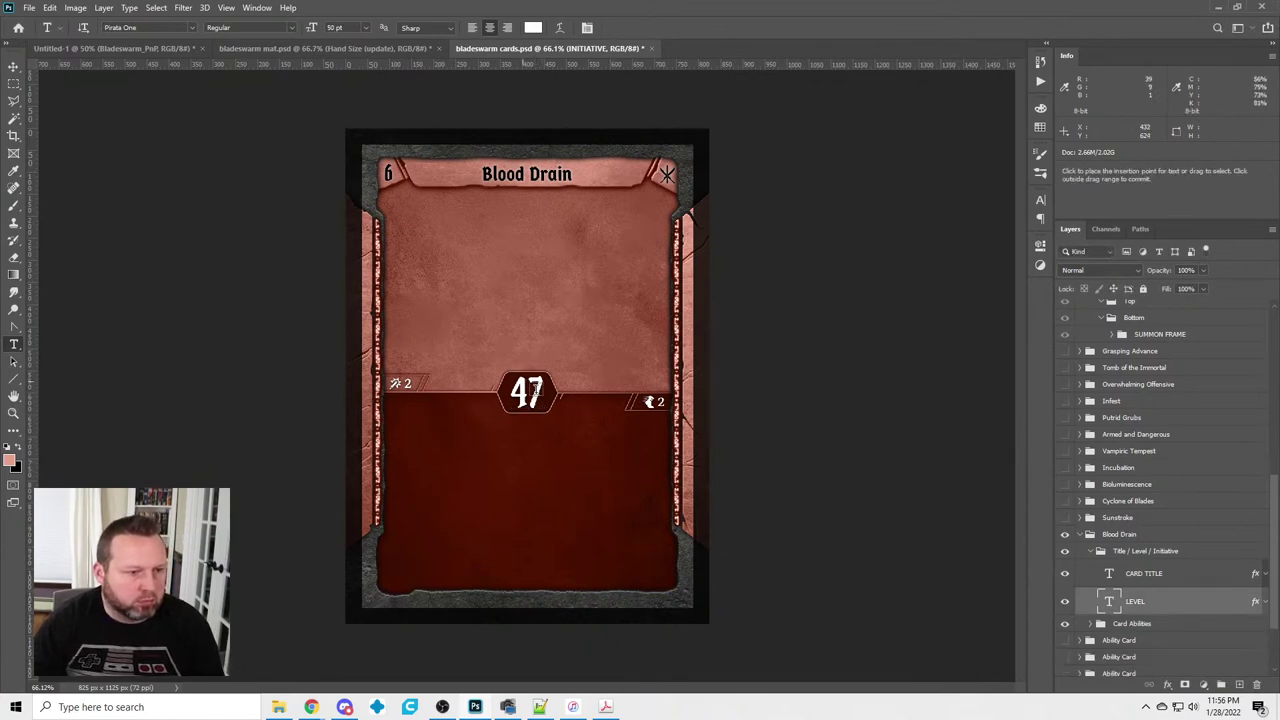
key("ctrl+z")
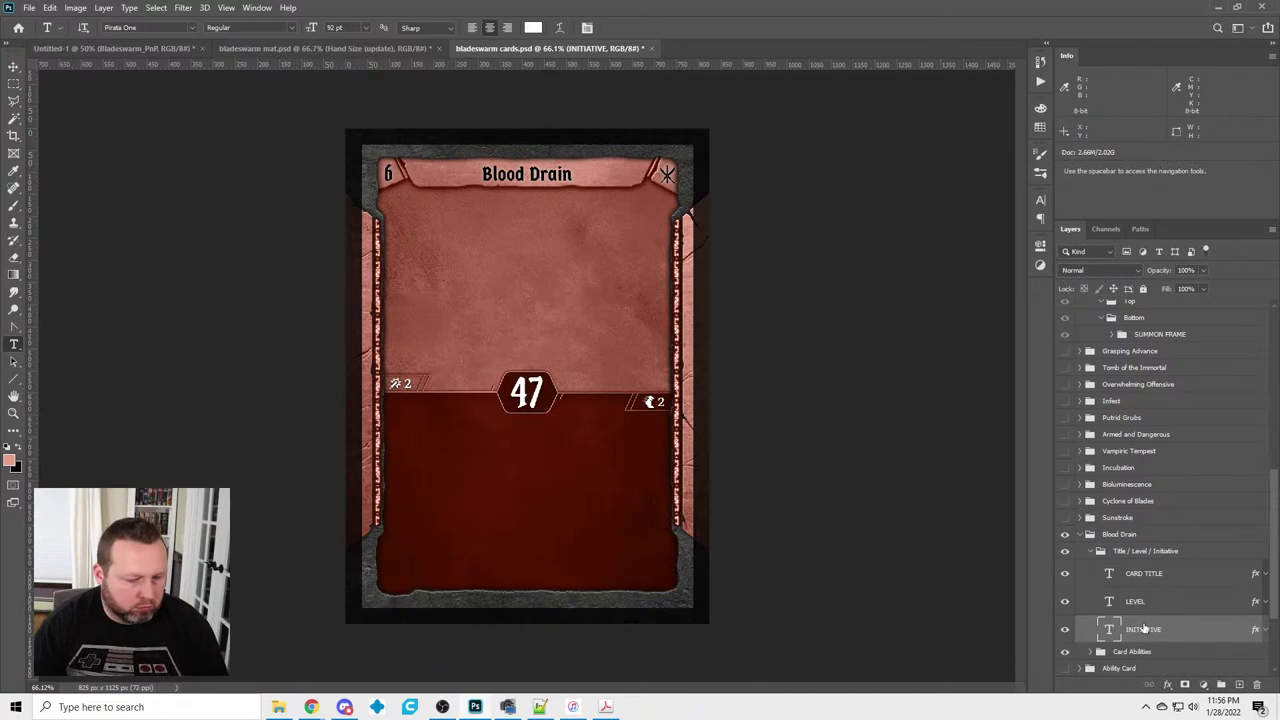
Hide the Blood Drain card's group and collapse it together with its title subgroup
left_click(1089, 551)
left_click(1064, 534)
left_click(1079, 534)
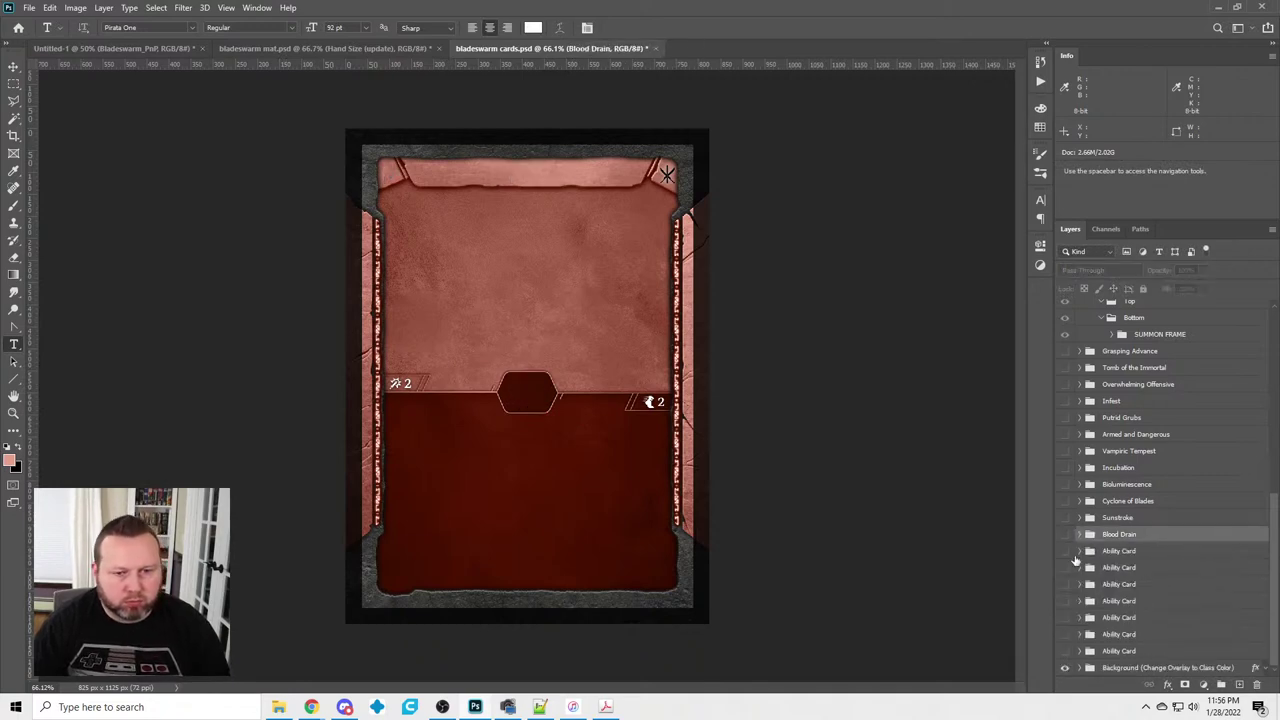
Show the Ability Card group below Blood Drain and rename it as Fury of the Horde
left_click(1065, 551)
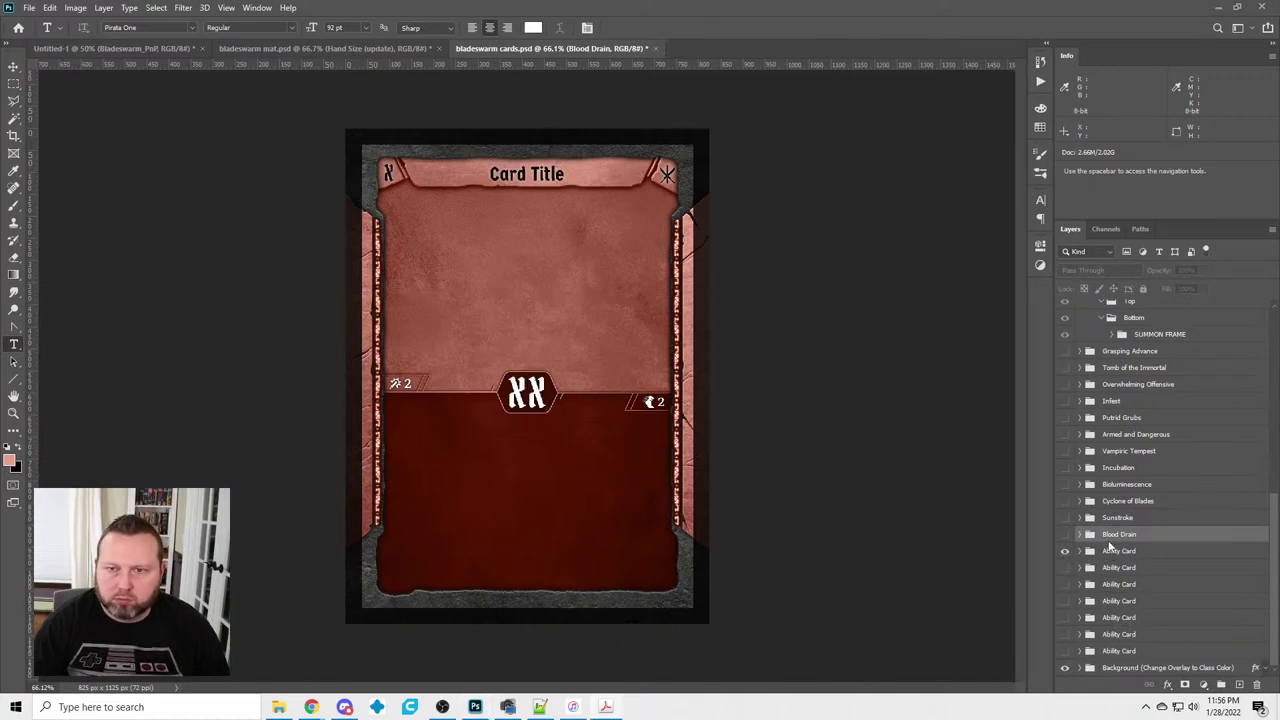
left_click(1120, 553)
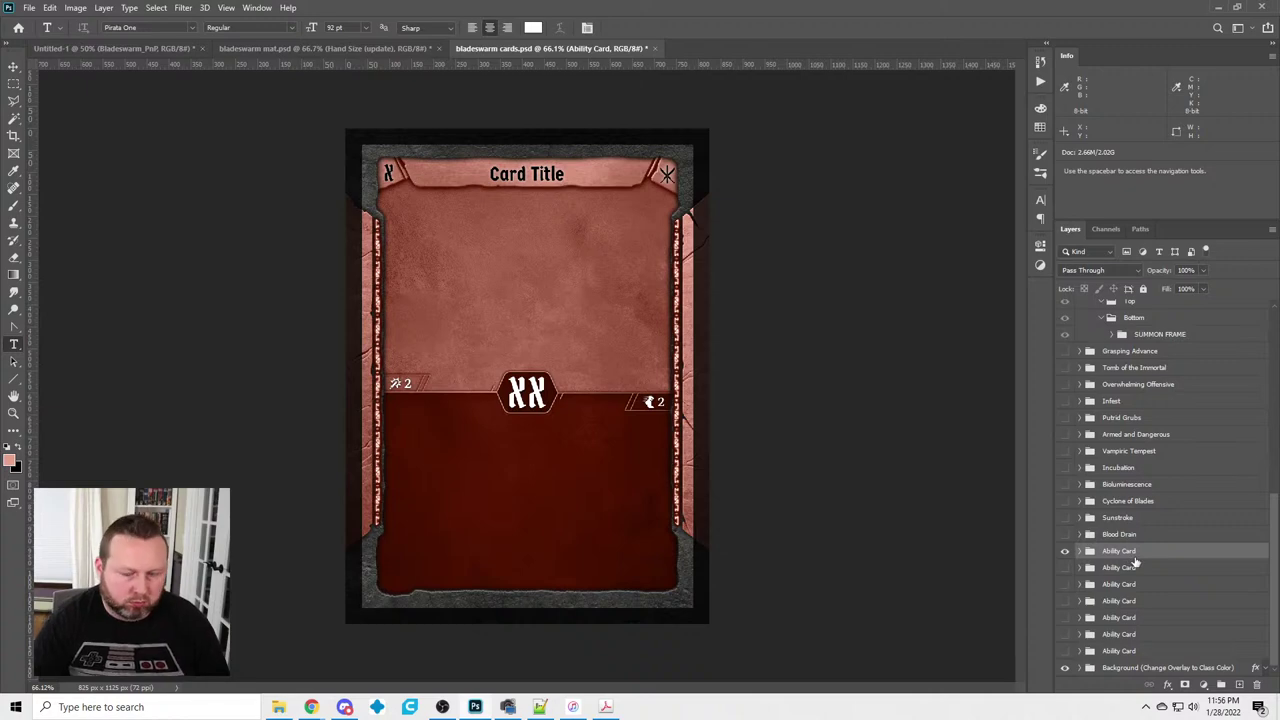
double_click(1119, 552)
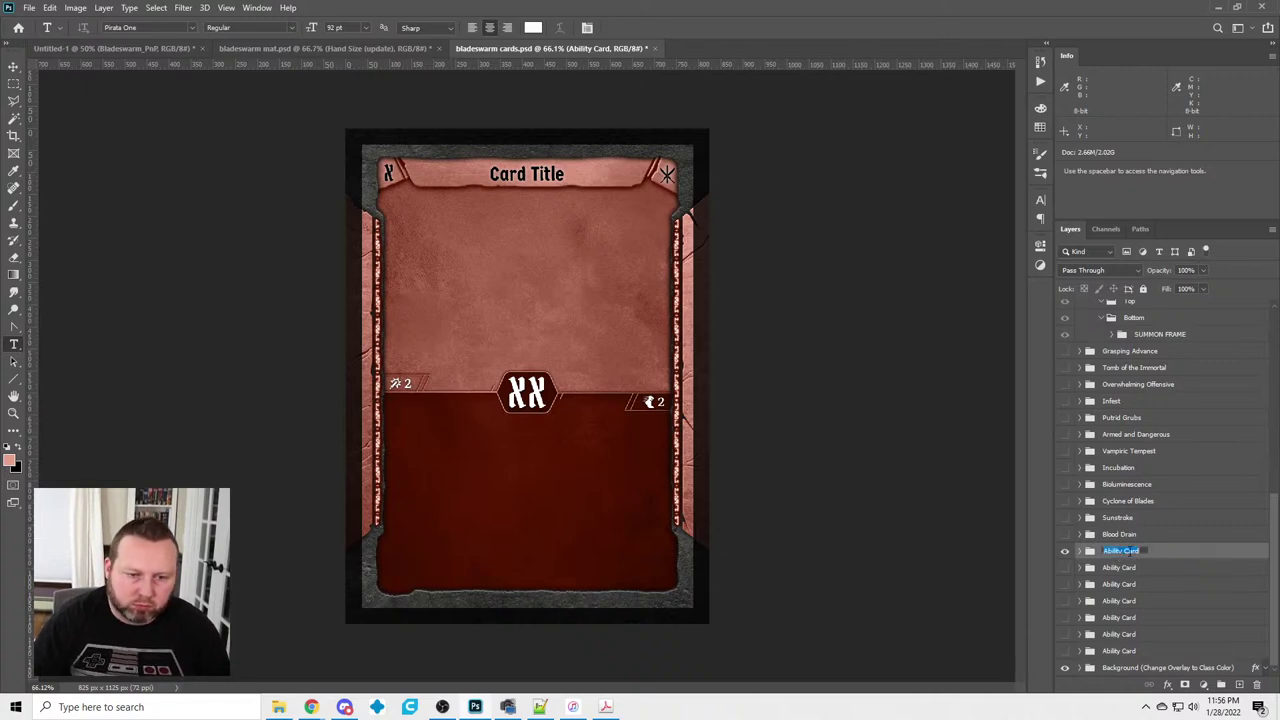
type("Fury of the")
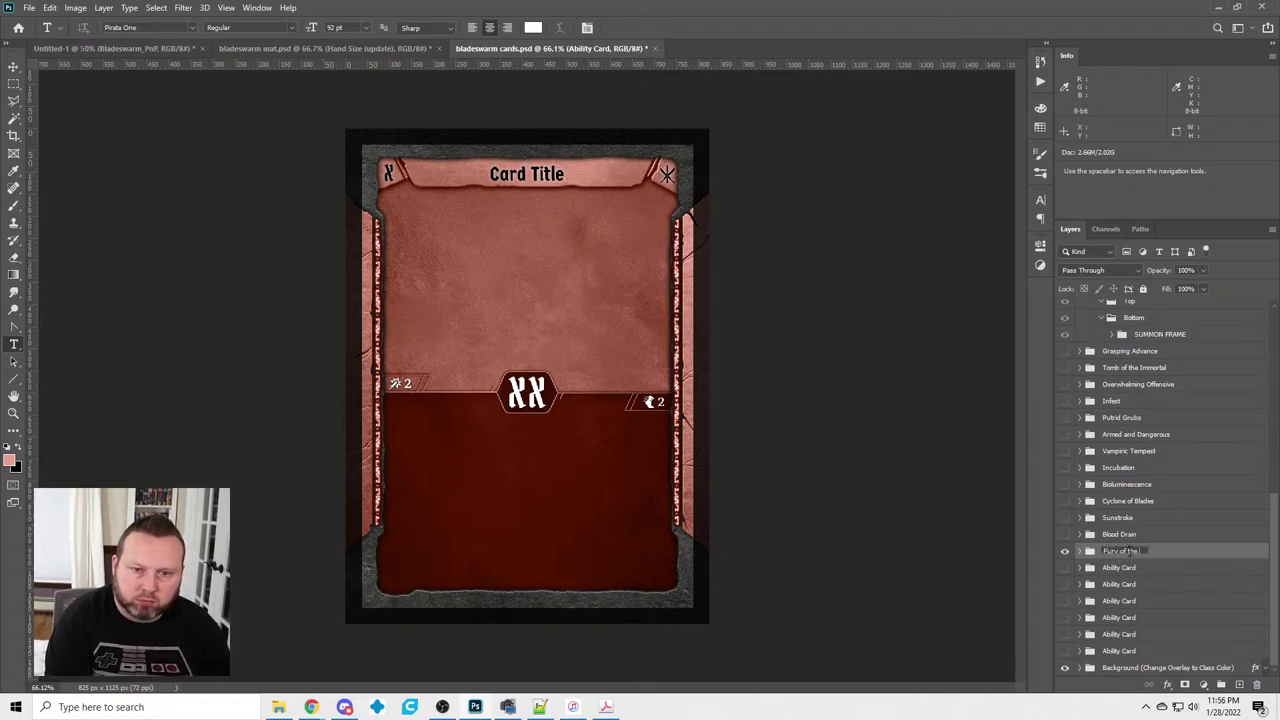
type(" Horde")
key("Return")
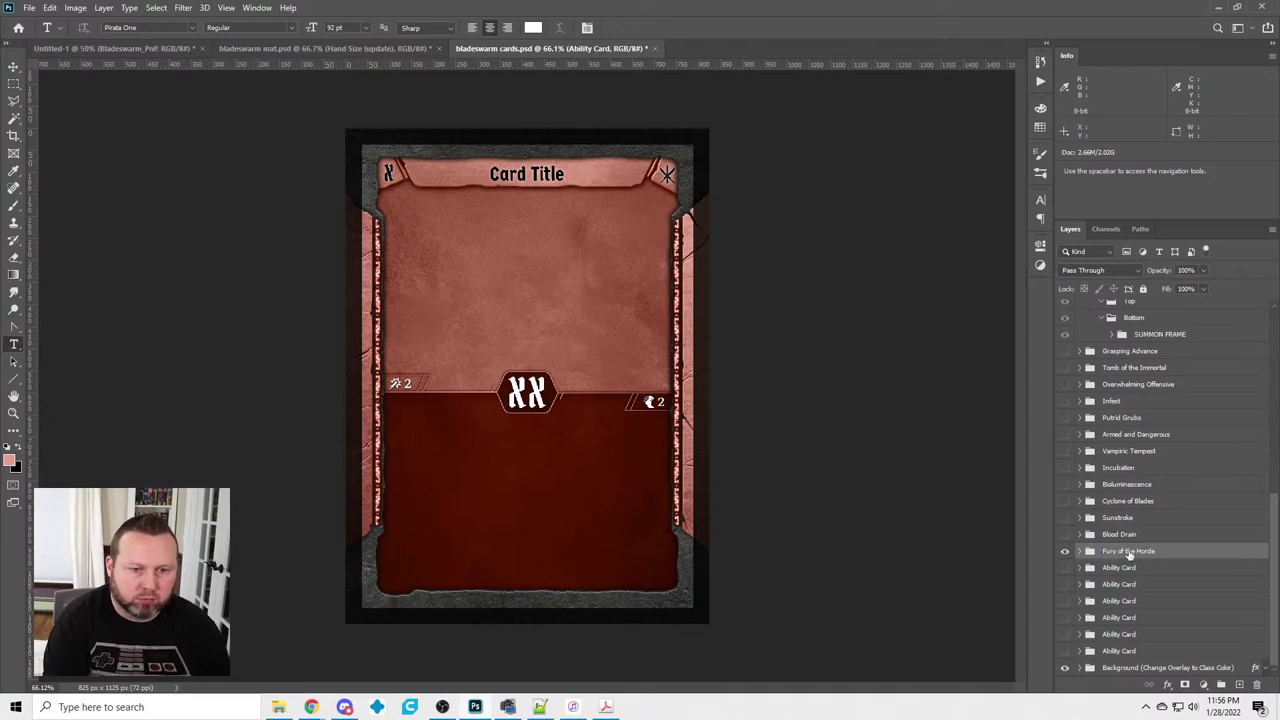
Change the card title text to "Fury of the Horde" and set the card's level to 7
left_click(533, 183)
key("ctrl+a")
type("Fury of the Horde")
left_click(390, 175)
key("ctrl+a")
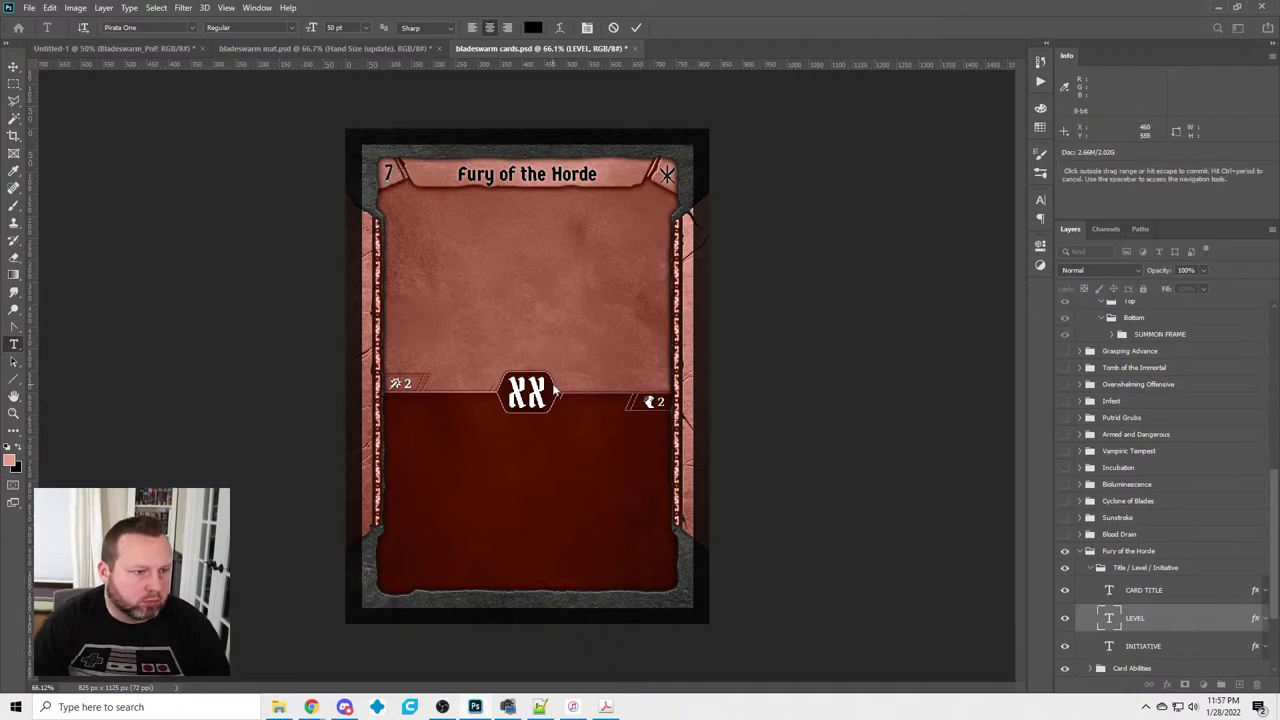
Set the initiative number in the middle of the Fury of the Horde card to 86
left_click(522, 388)
key("ctrl+a")
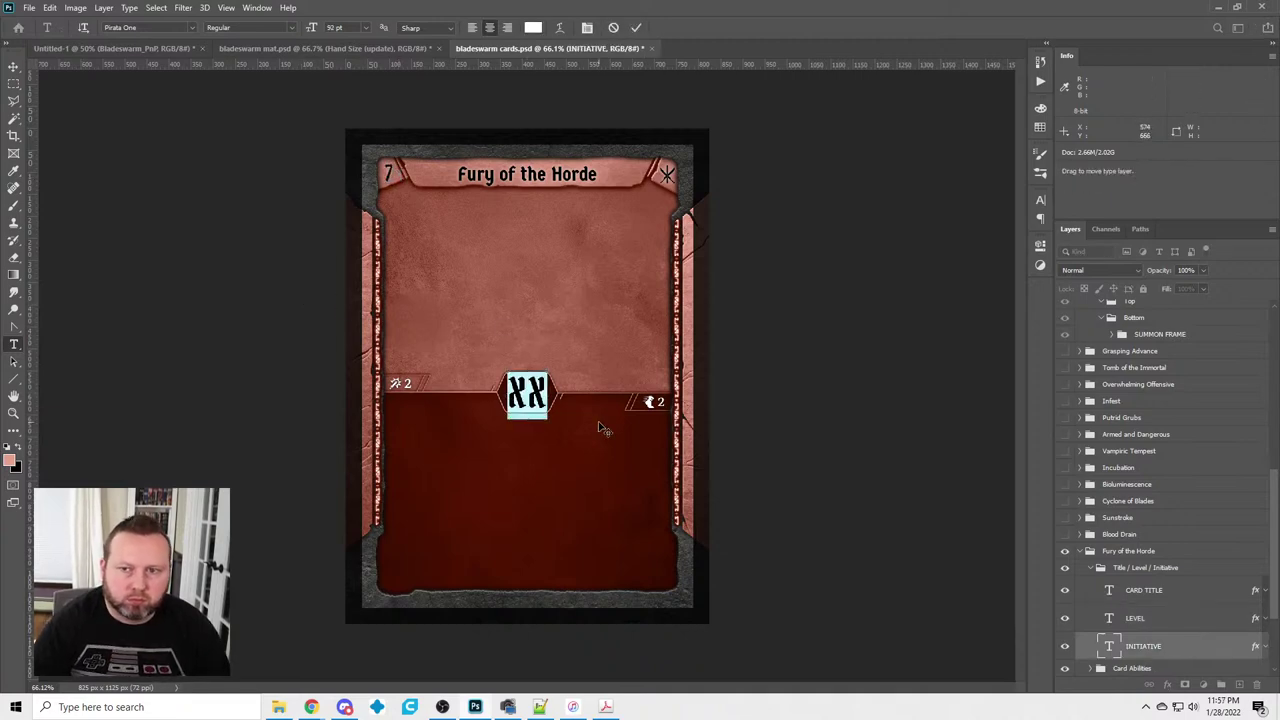
type("86")
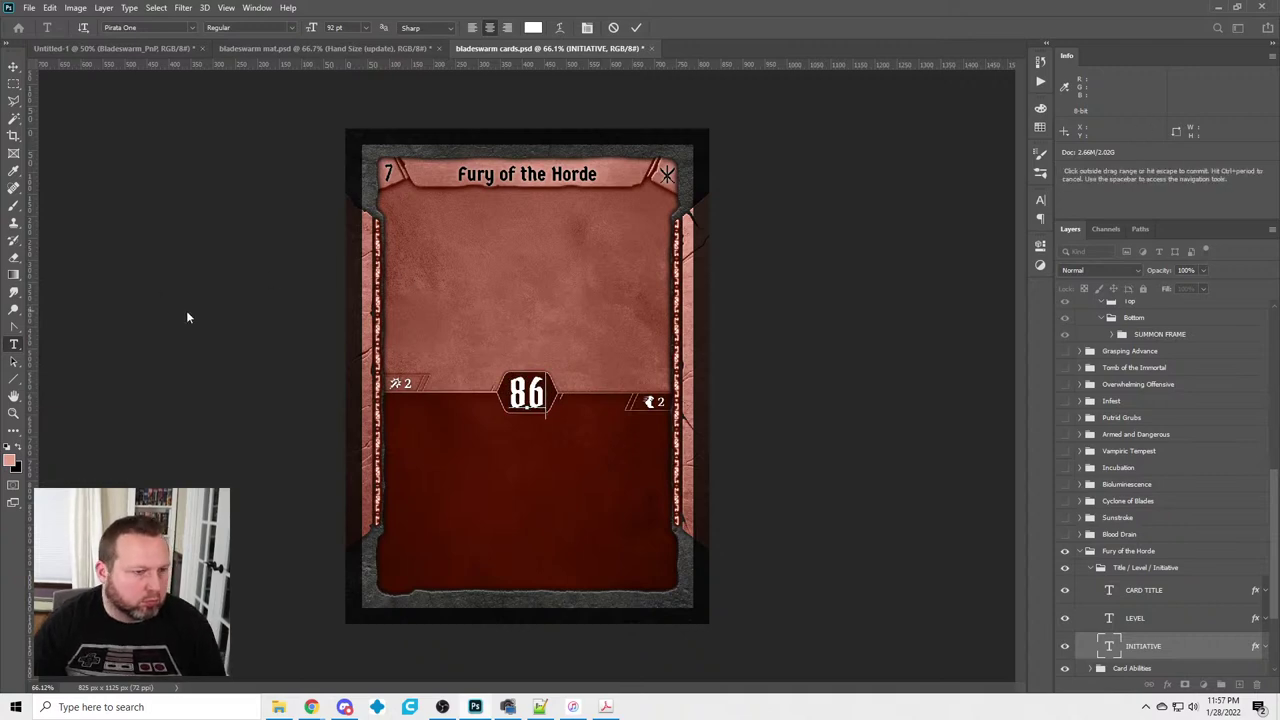
left_click(846, 420)
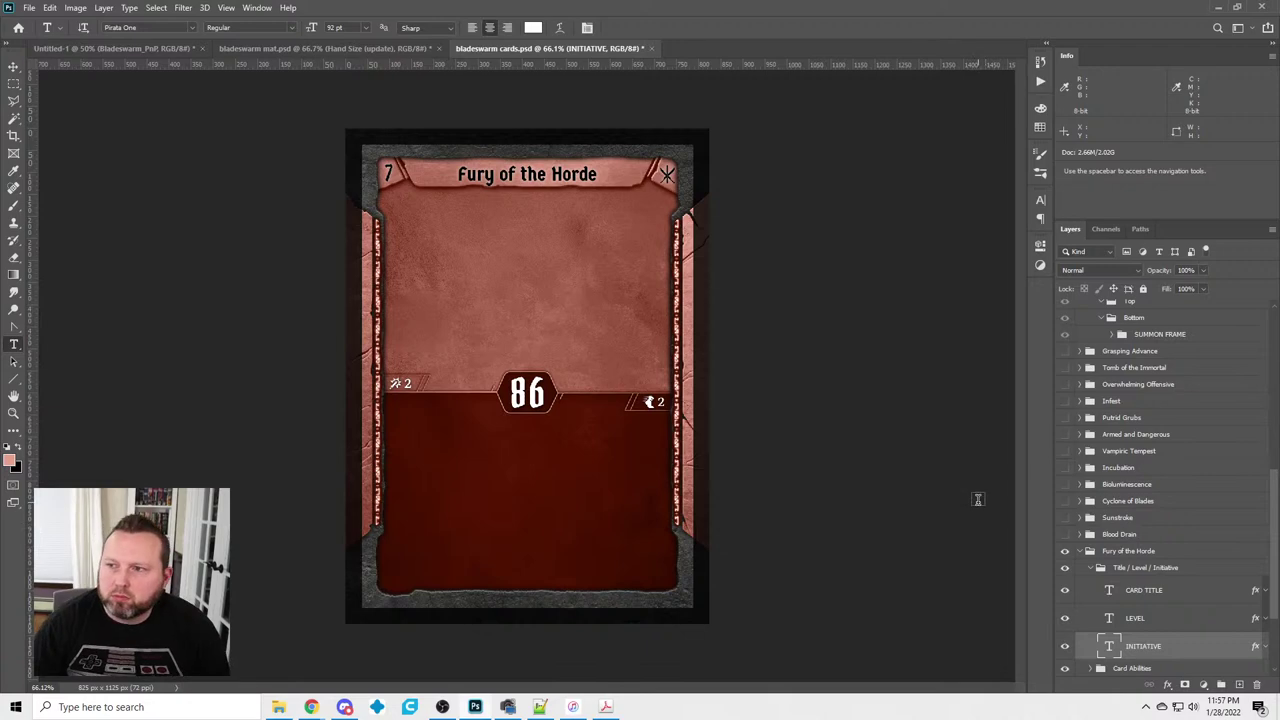
Collapse the title subgroup of the Fury of the Horde card and expand its Card Abilities subgroup
left_click(1100, 568)
left_click(1090, 585)
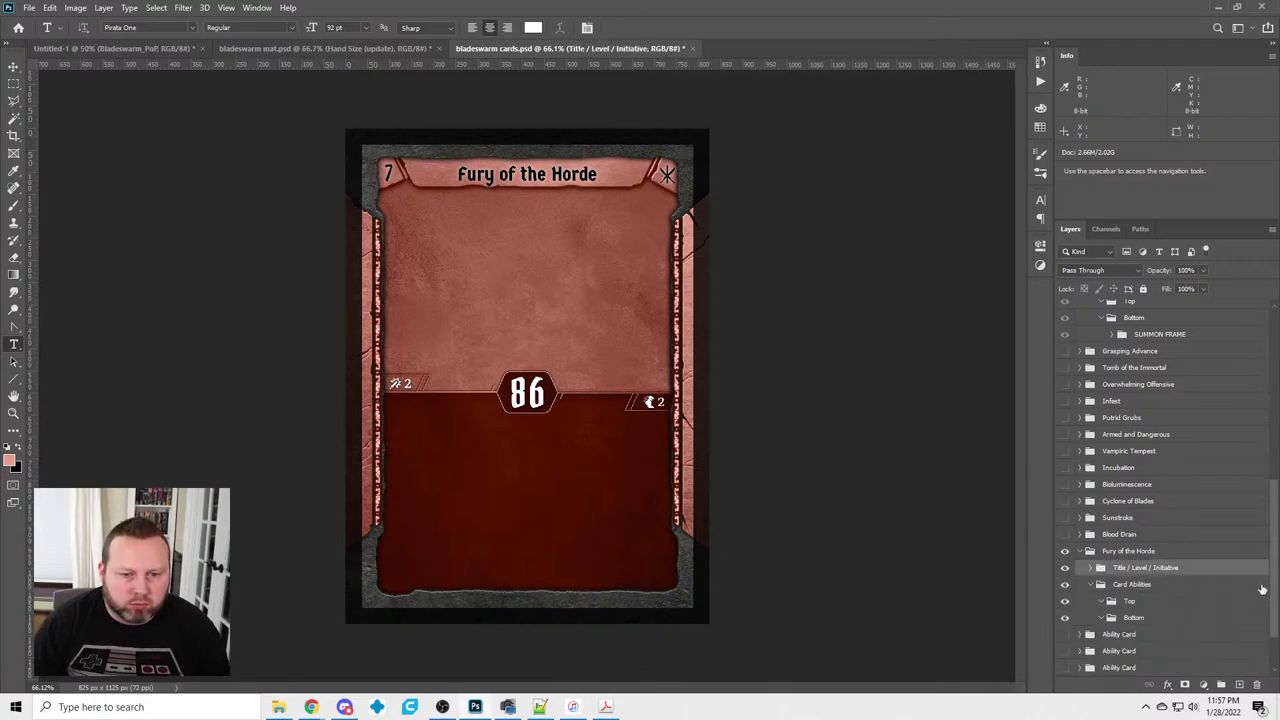
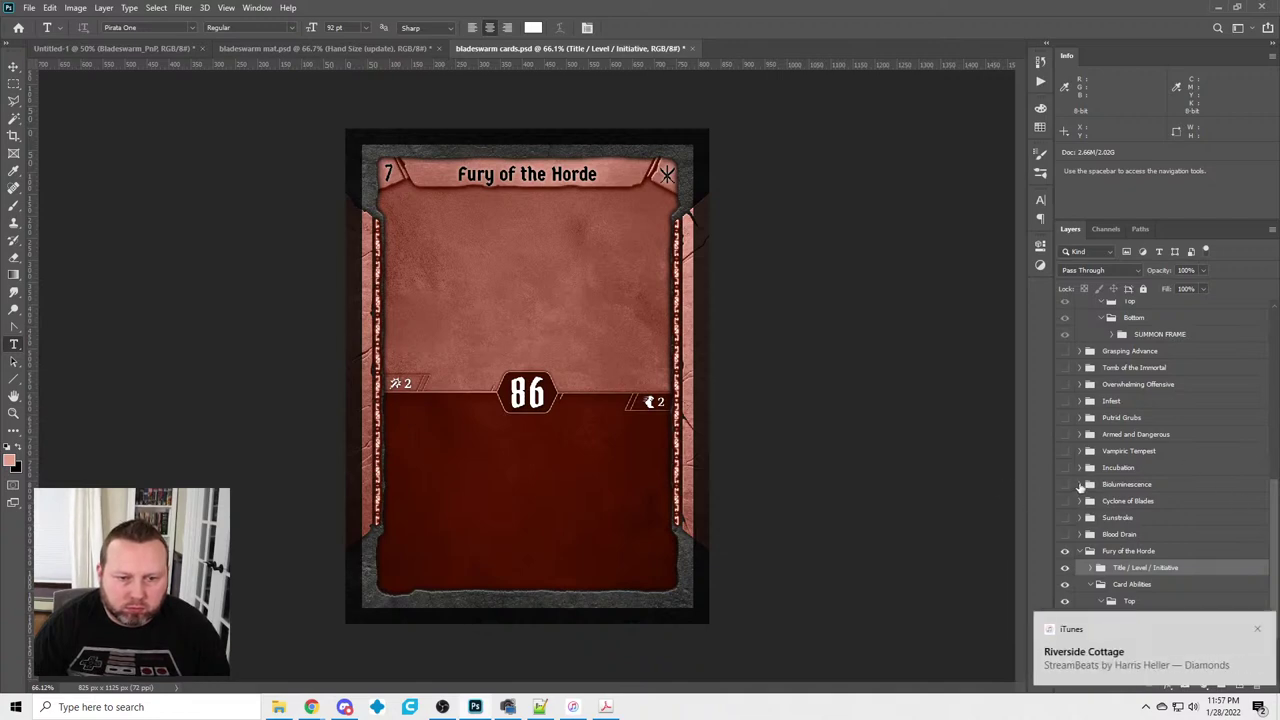
left_click(1089, 485)
left_click(1090, 518)
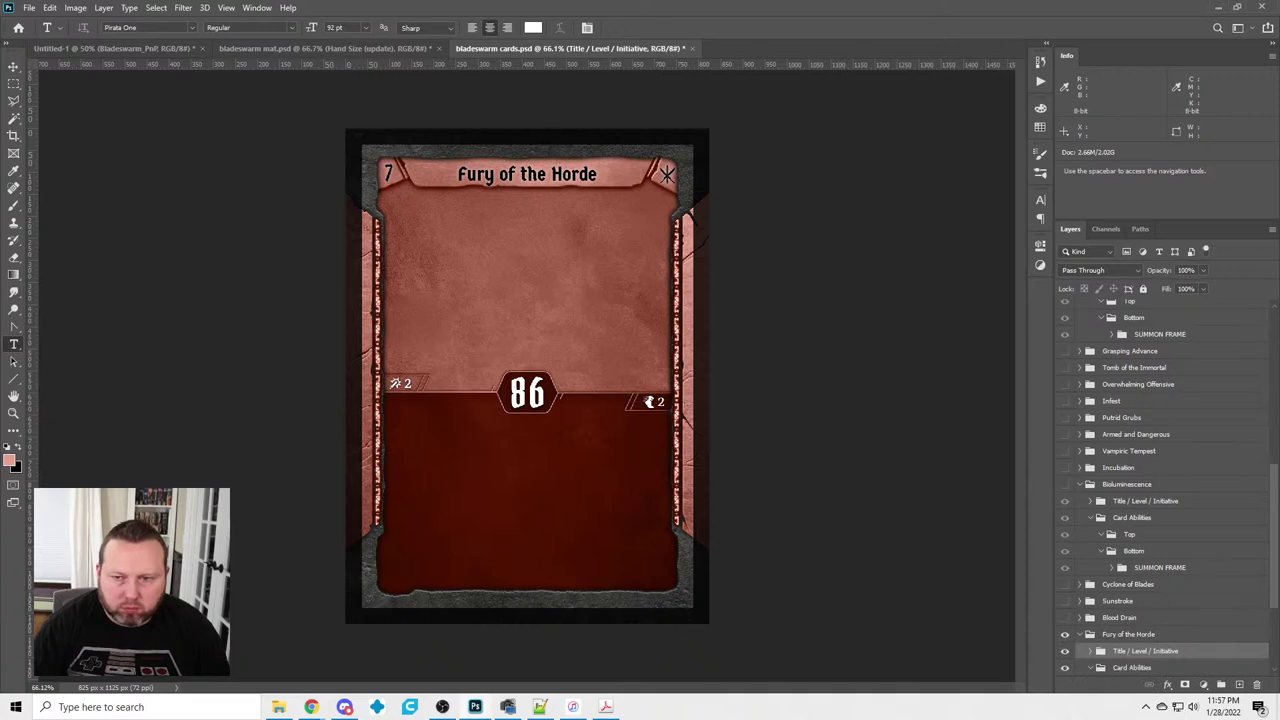
left_click(1080, 485)
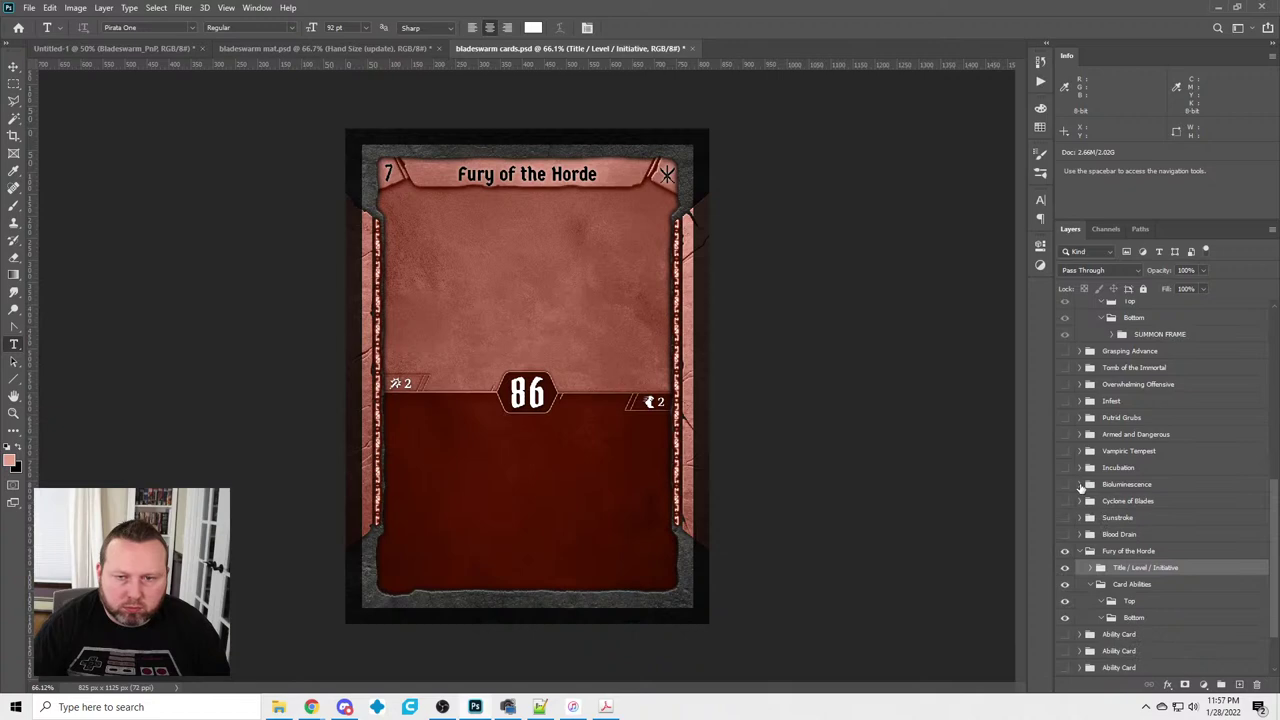
Copy the SUMMON FRAME group from the Top subgroup of Putrid Grubs into the Top subgroup of Fury of the Horde
left_click(1080, 418)
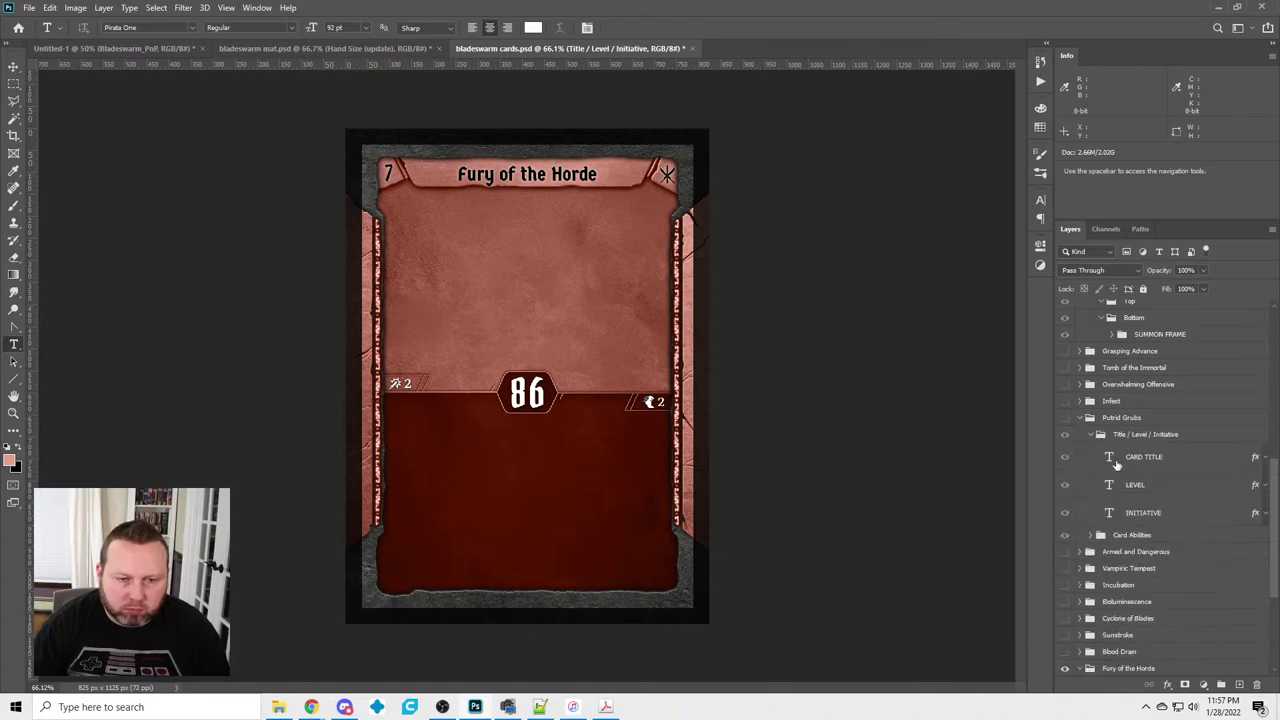
left_click(1098, 434)
left_click(1098, 451)
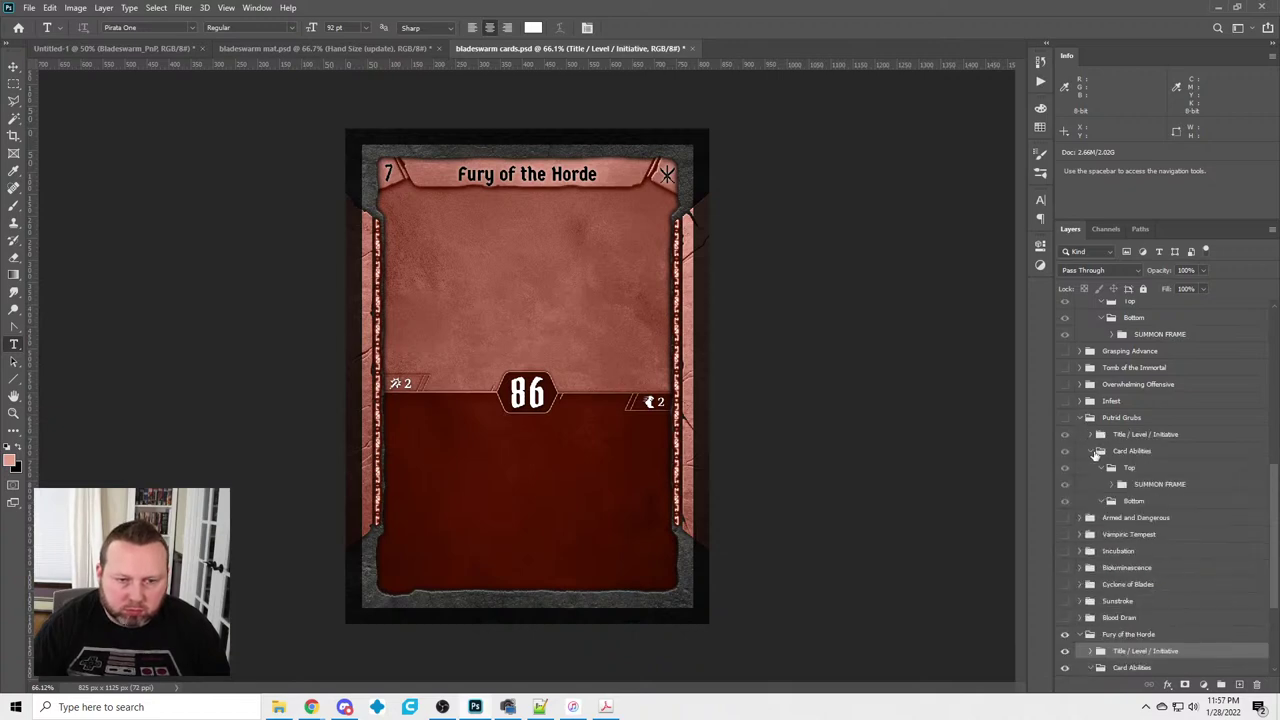
left_click(1152, 486)
scroll(1150, 615, "down", 2)
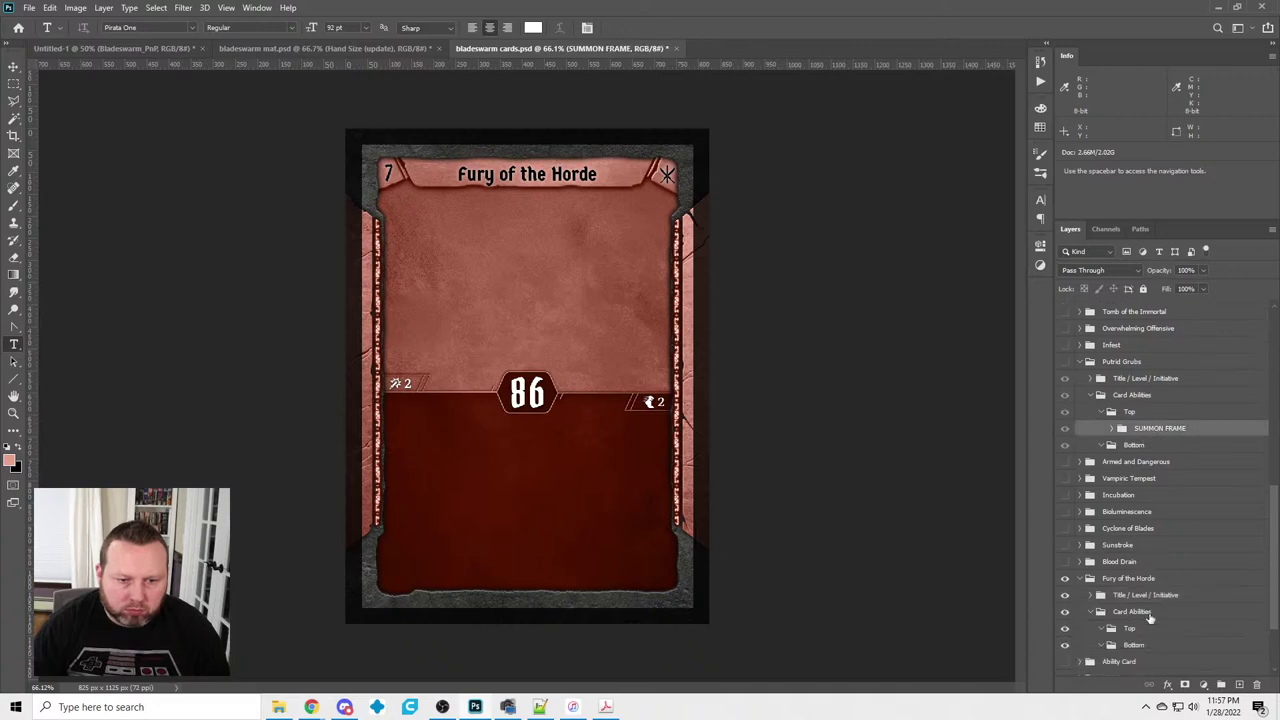
mouse_move(1122, 605)
left_mouse_down()
mouse_move(1127, 618)
mouse_move(1128, 600)
left_mouse_up()
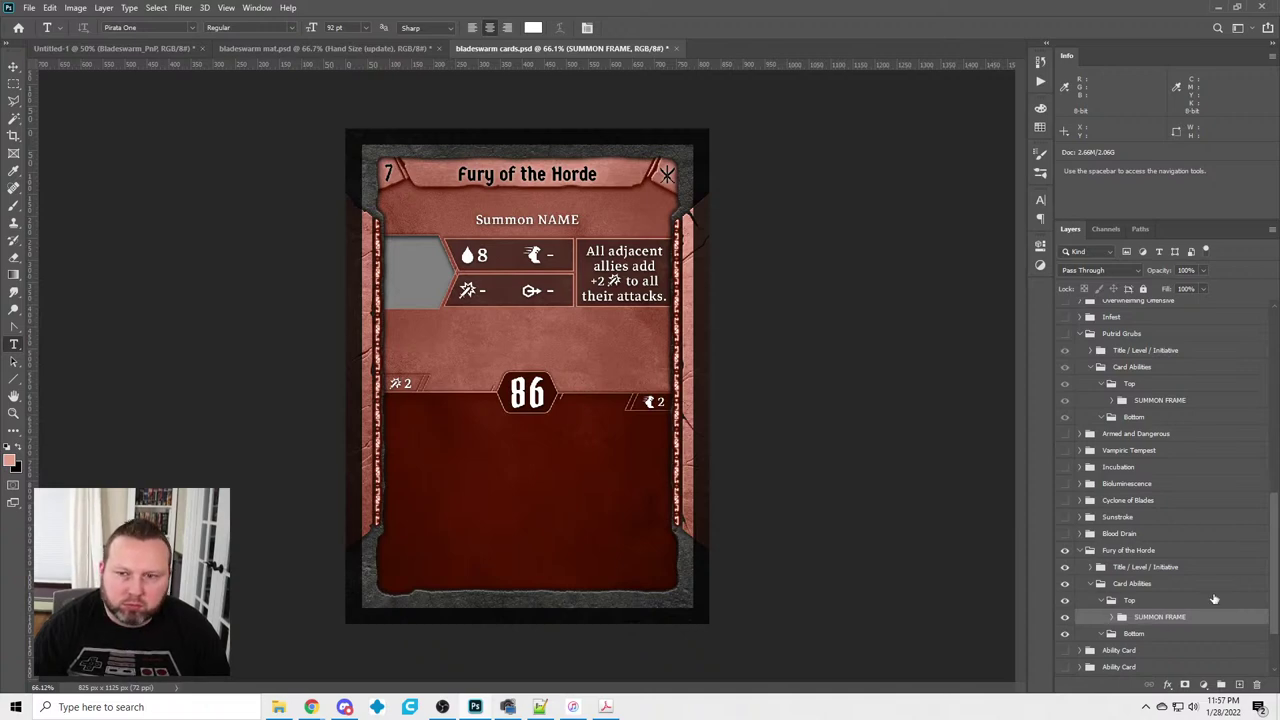
Copy the SUMMON FRAME group into the Top subgroup of the fourth Ability Card group below Fury of the Horde and collapse that card
scroll(1190, 645, "down", 2)
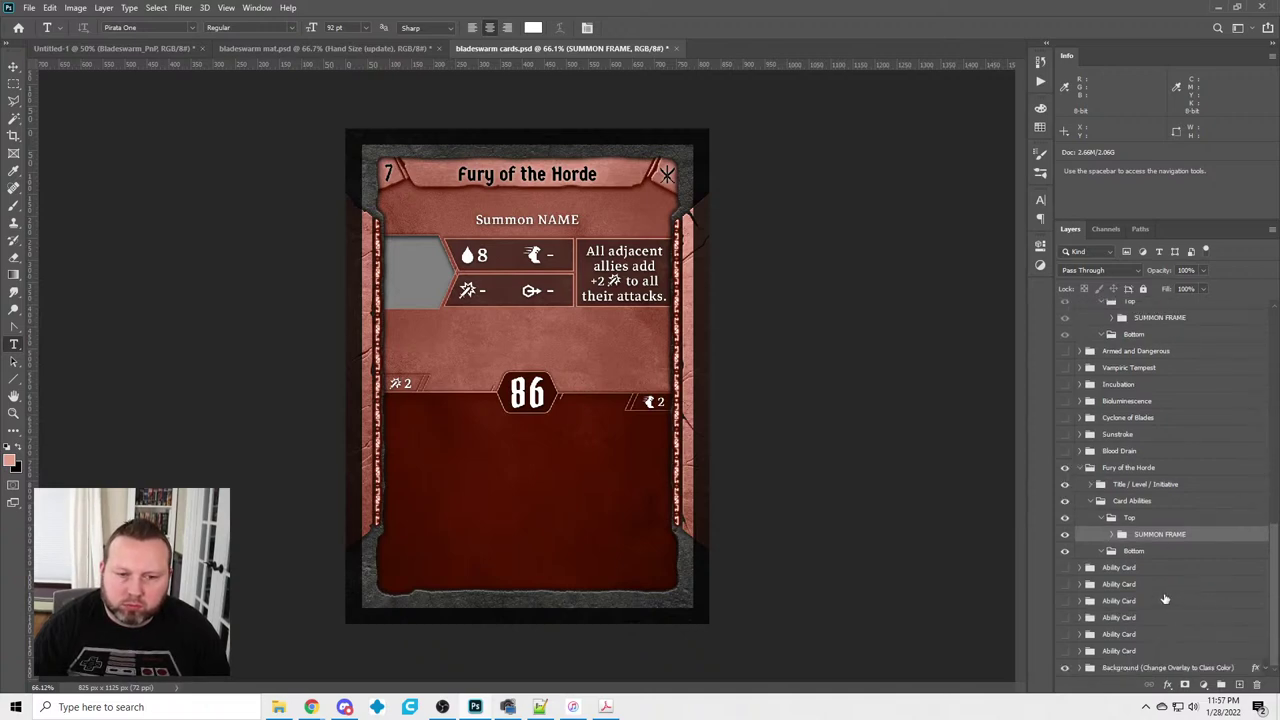
left_click(1080, 618)
scroll(1095, 620, "down", 1)
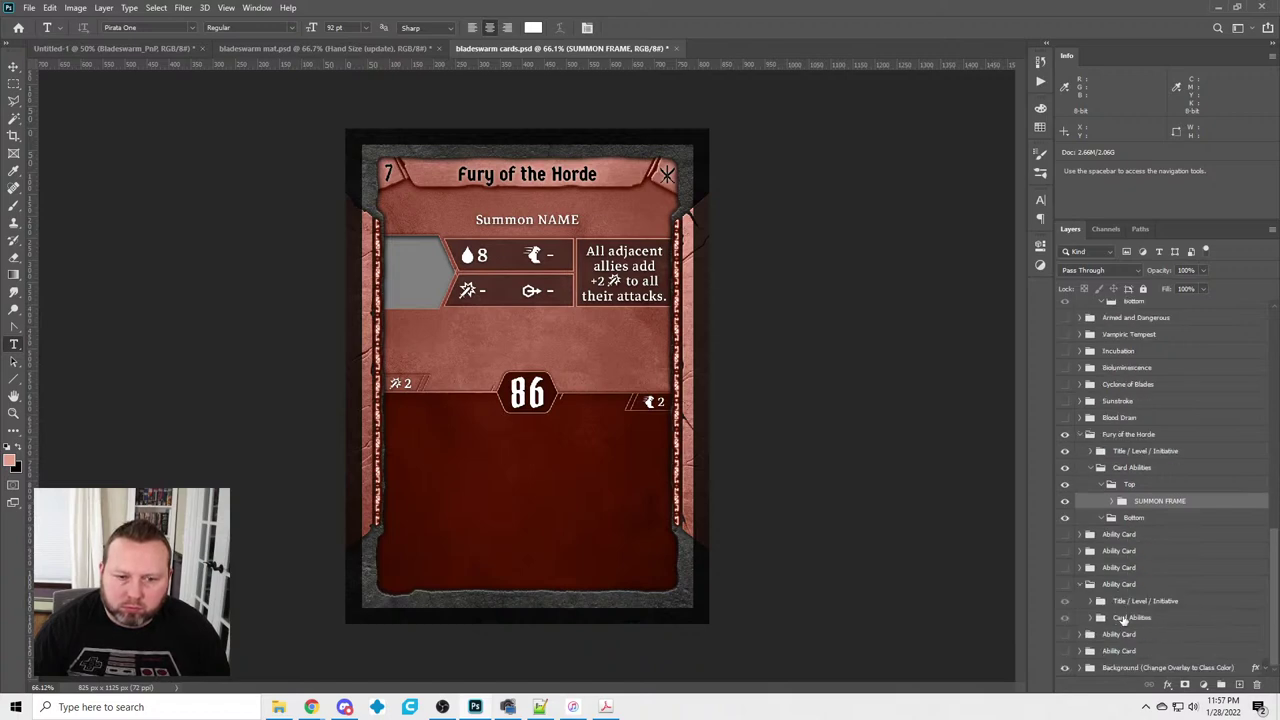
left_click(1091, 618)
left_click(1132, 650)
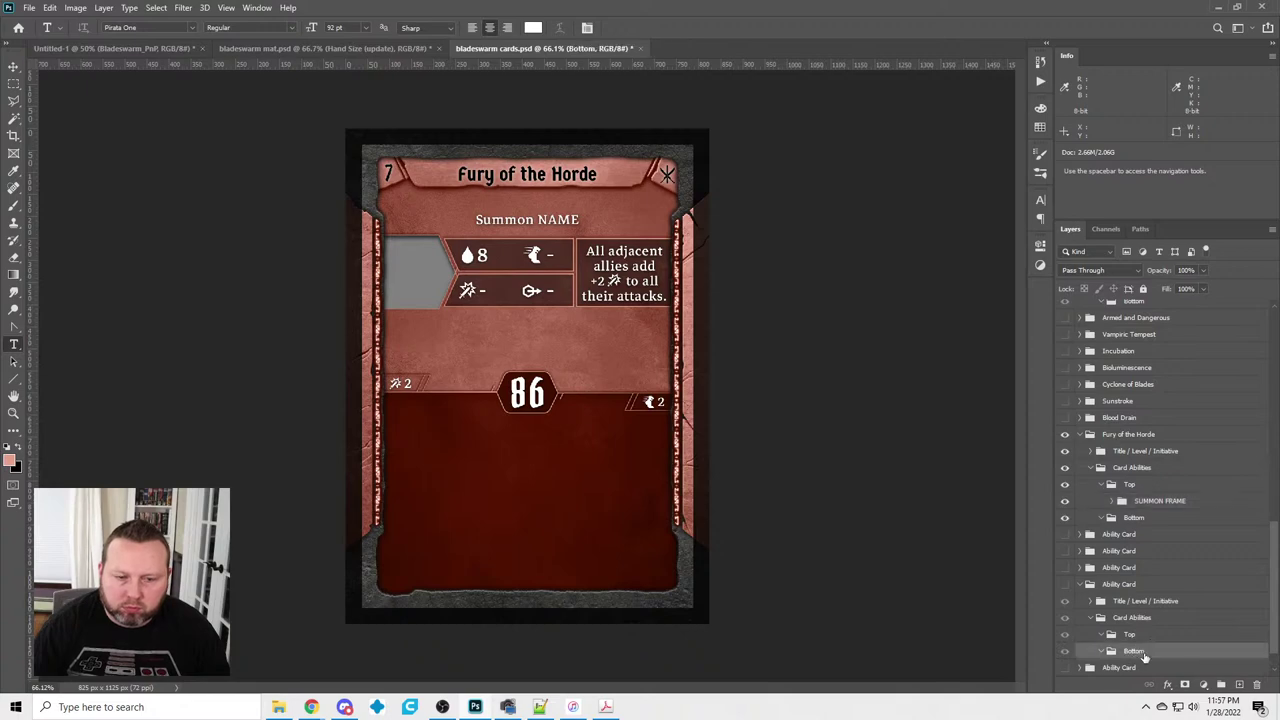
left_click_drag(1132, 650, 1128, 634)
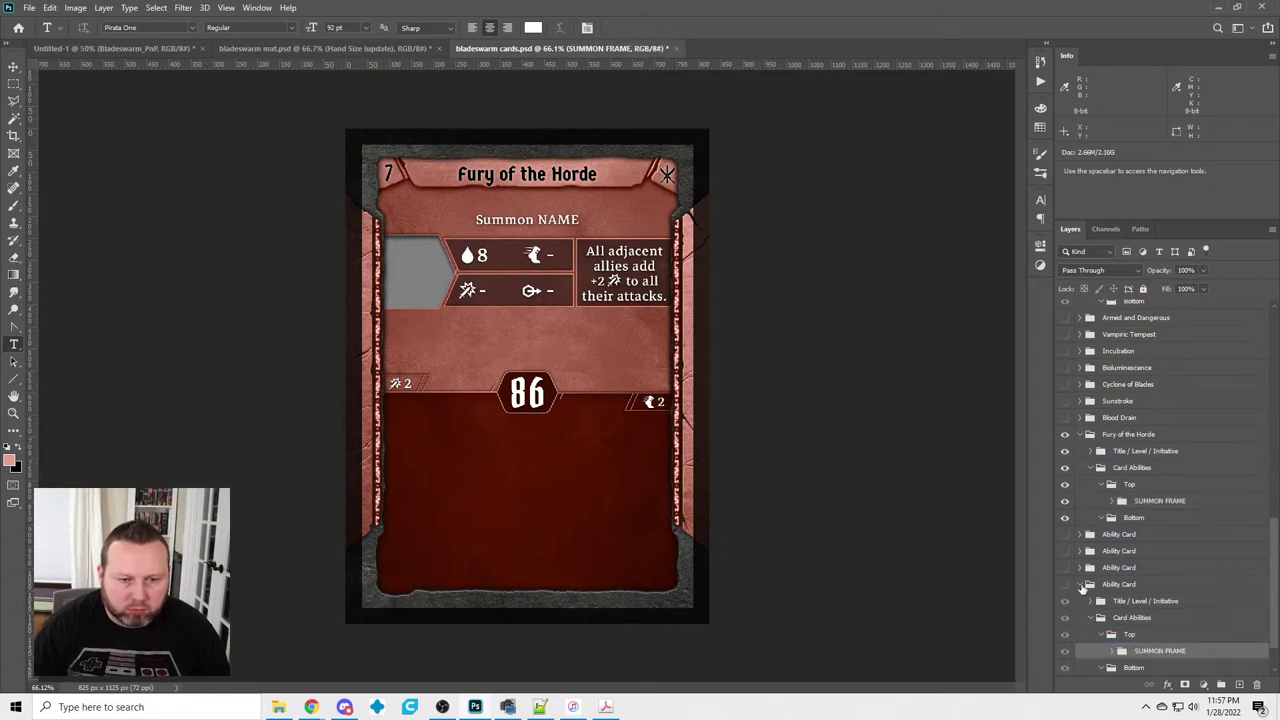
left_click(1082, 585)
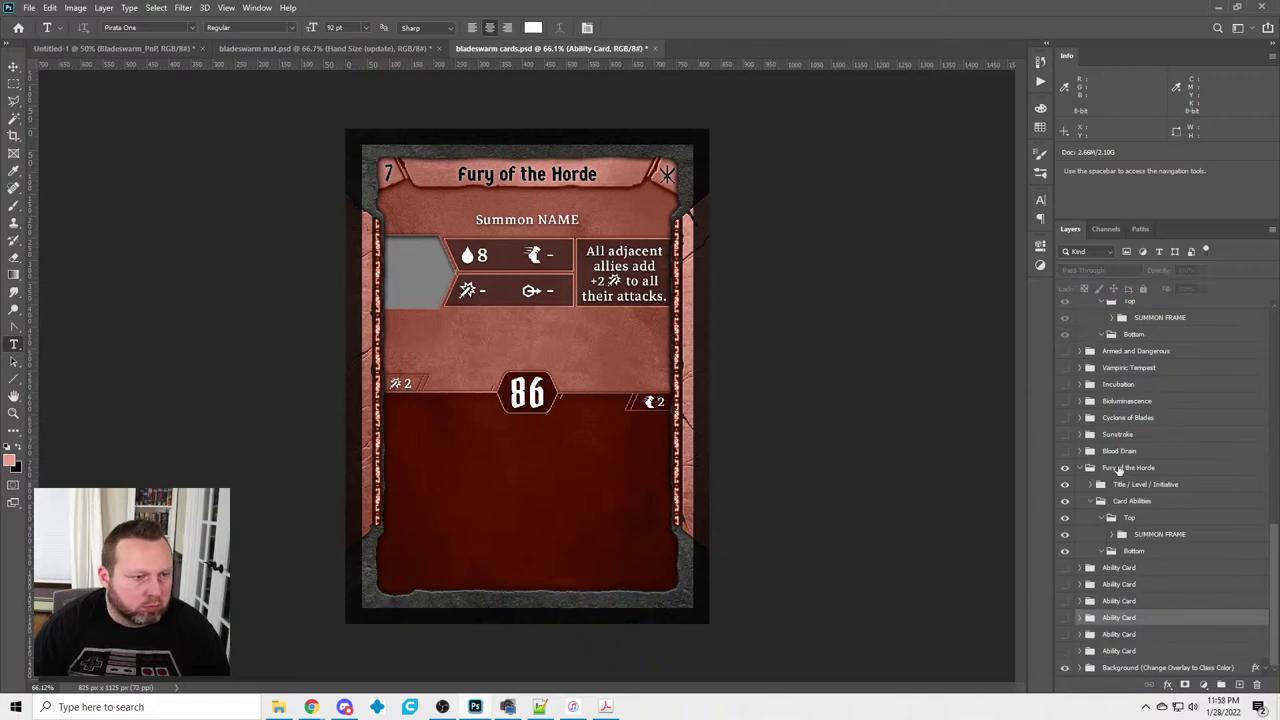
Collapse and hide the Fury of the Horde group, and show the Ability Card group below it, renamed as Repulsive Host
left_click(1080, 469)
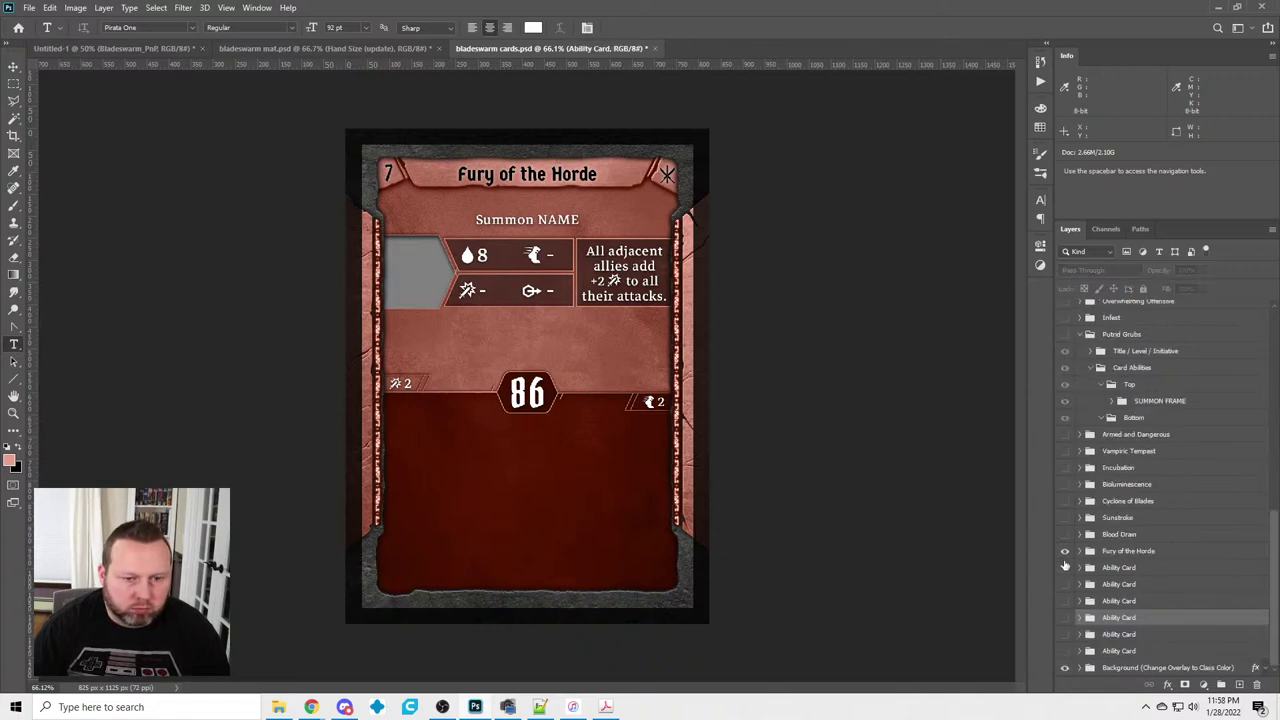
left_click(1065, 551)
left_click(1065, 567)
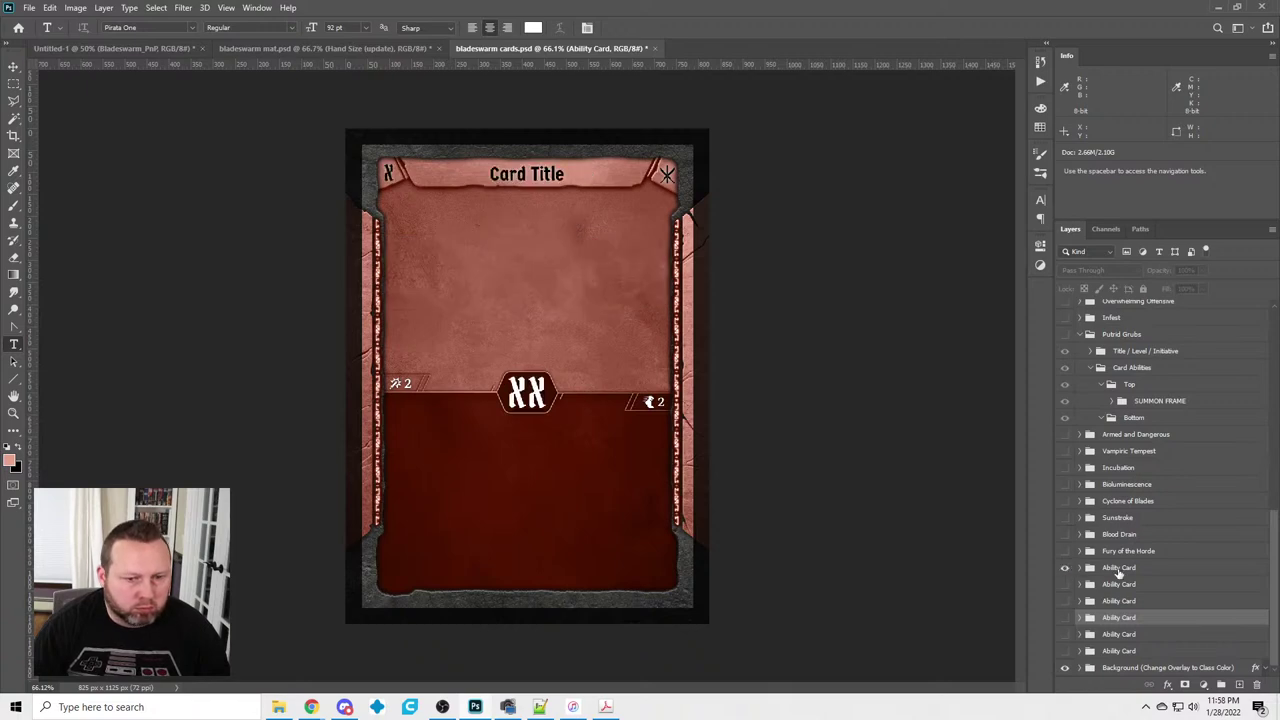
double_click(1119, 567)
type("Reclusive Host")
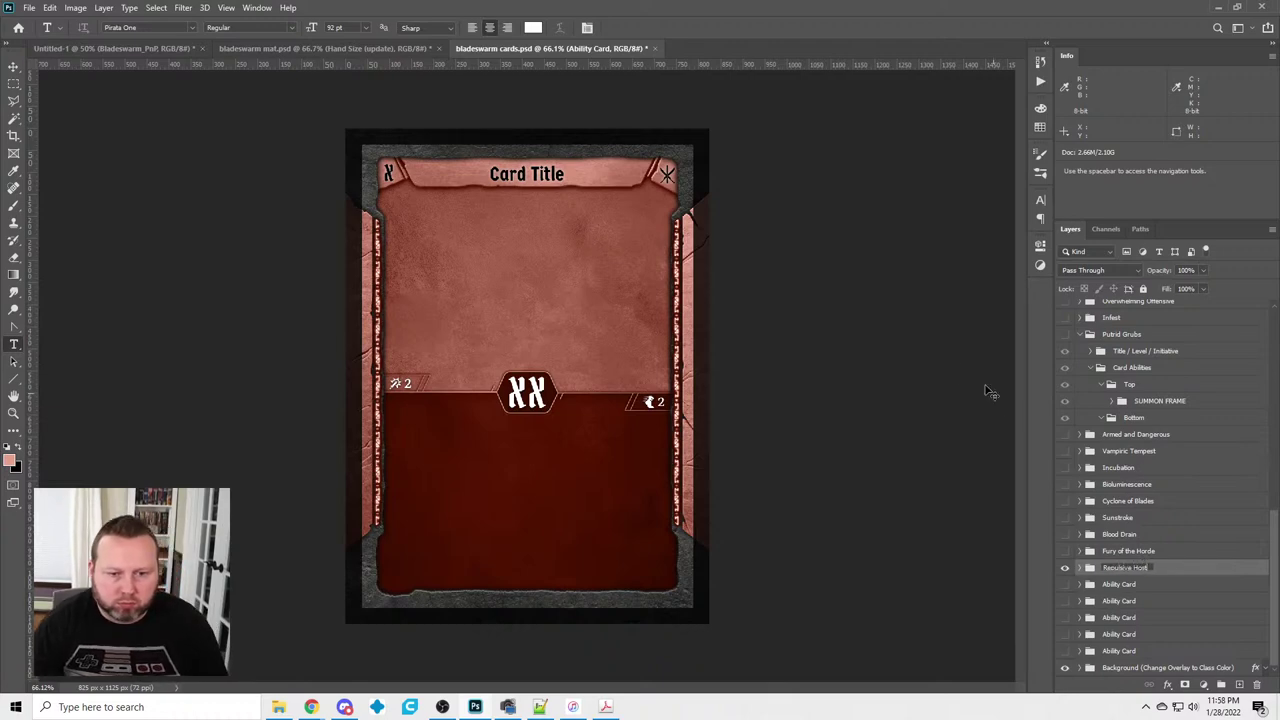
key("Return")
Change the card title text to "Repulsive Host" and set the card's level to 7
left_click(527, 175)
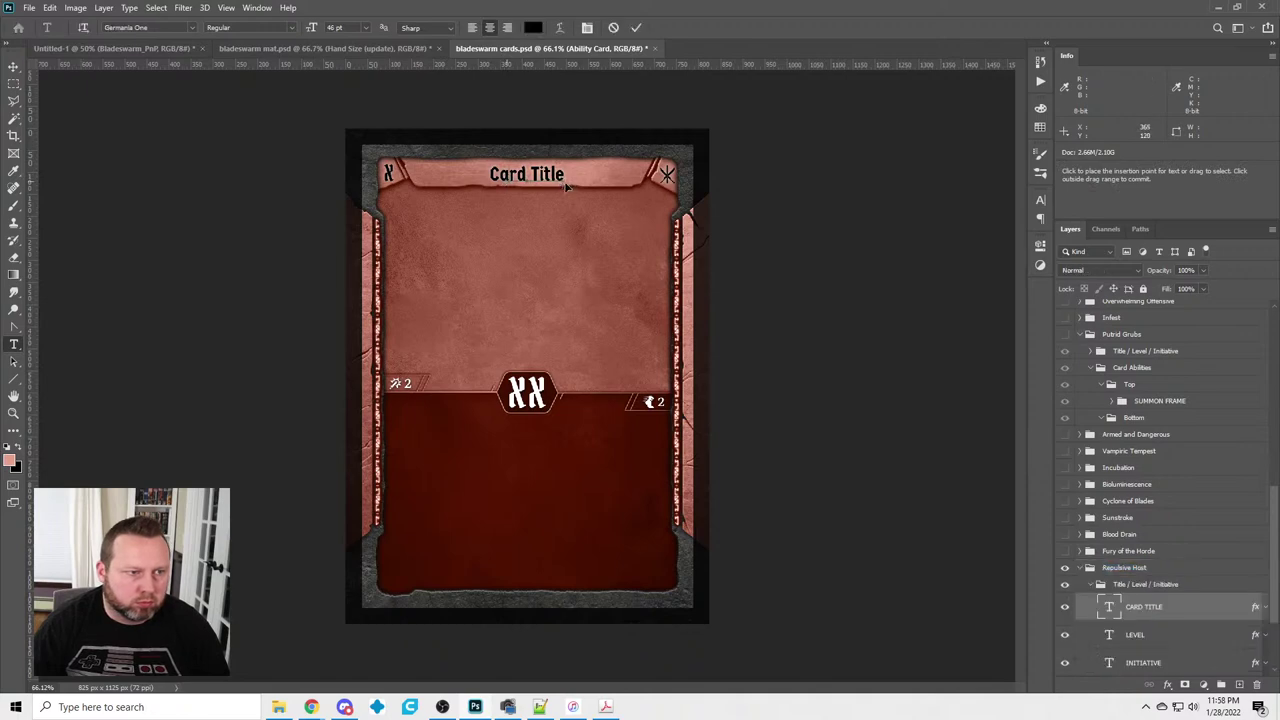
type("Repulsive Host")
key("ctrl+Return")
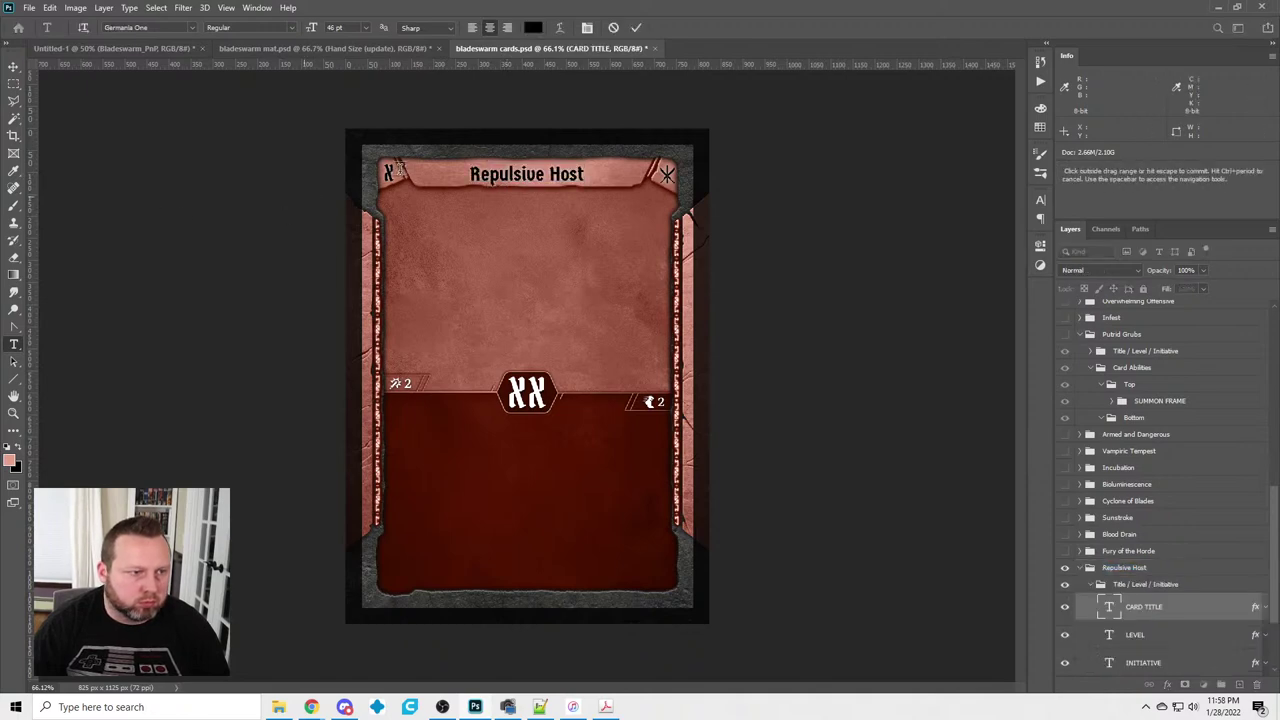
left_click(389, 172)
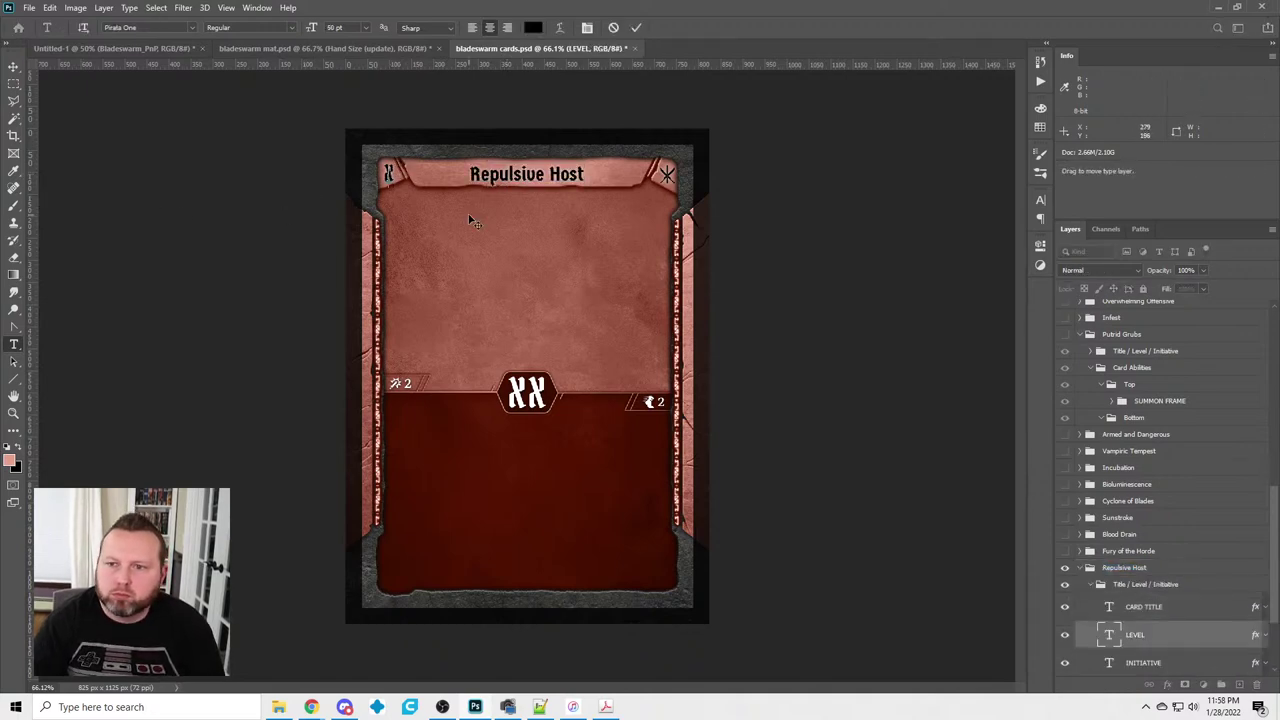
type("19")
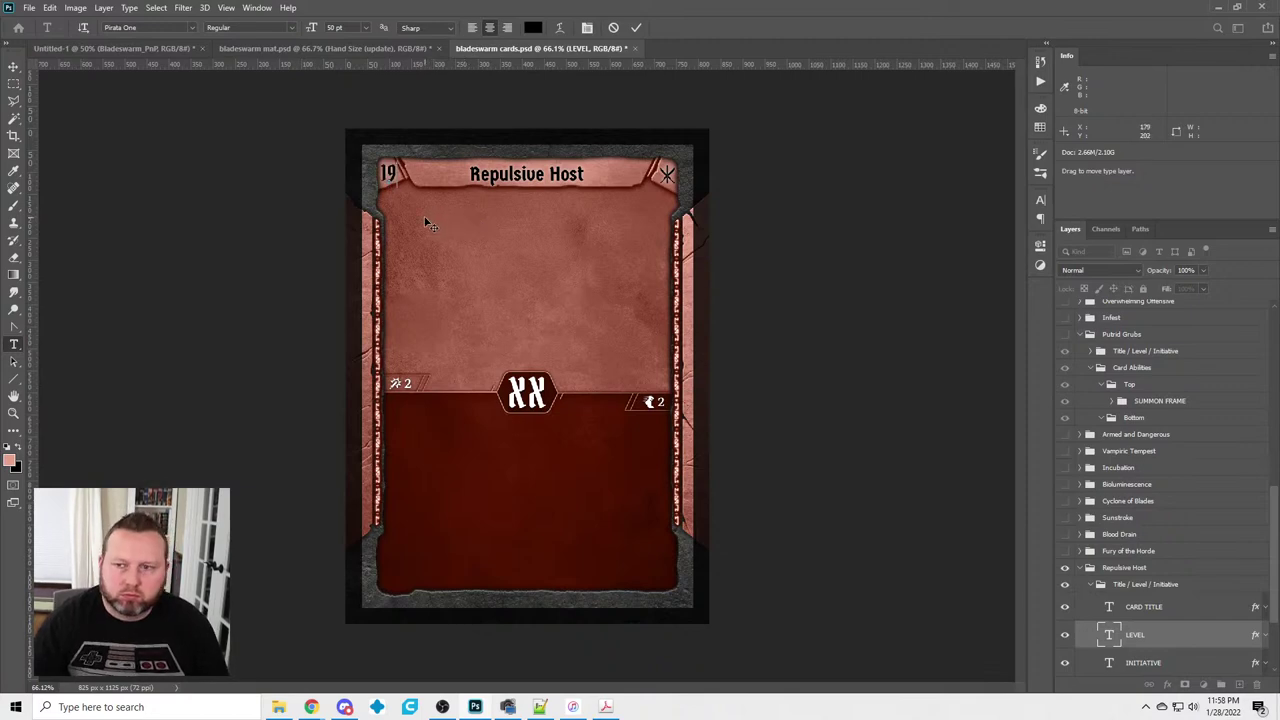
key("BackSpace")
key("BackSpace")
key("ctrl+Return")
Set the initiative number in the middle of the Repulsive Host card to 19
left_click(527, 393)
key("ctrl+a")
type("19")
key("ctrl+Return")
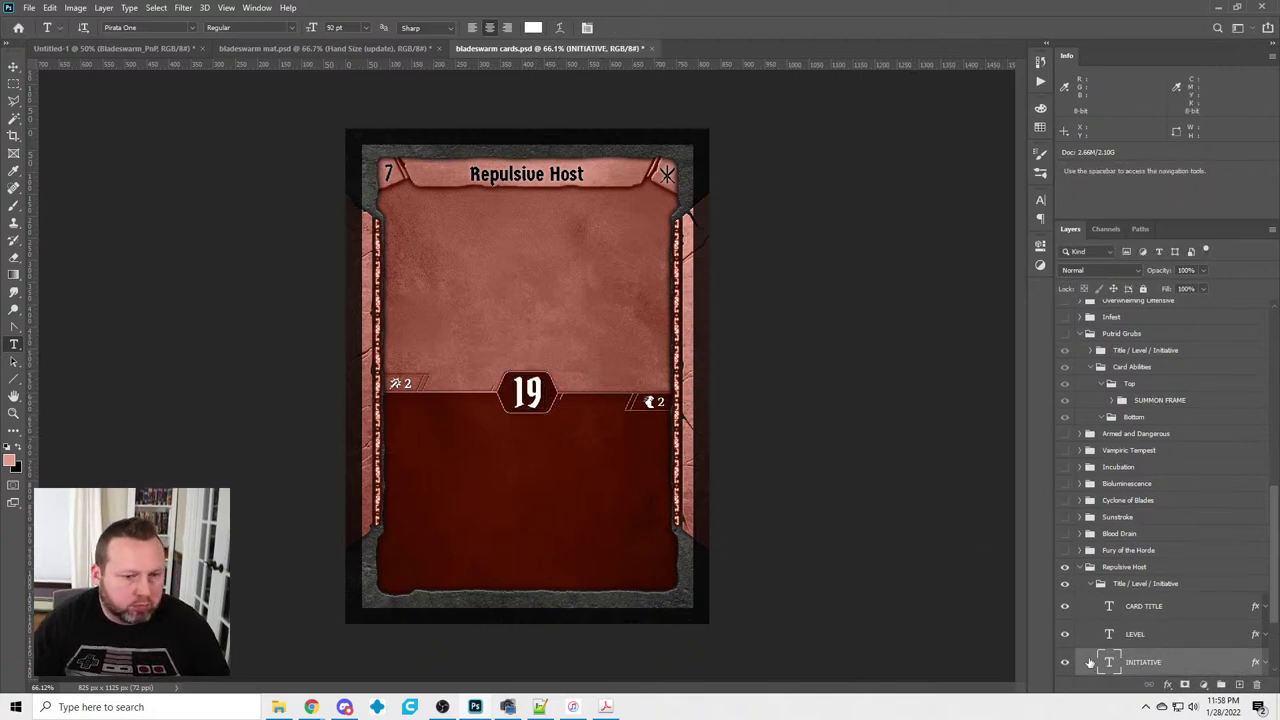
Collapse and hide the Repulsive Host group, and show the Ability Card group below it, renamed as Bone Daggers
left_click(1089, 568)
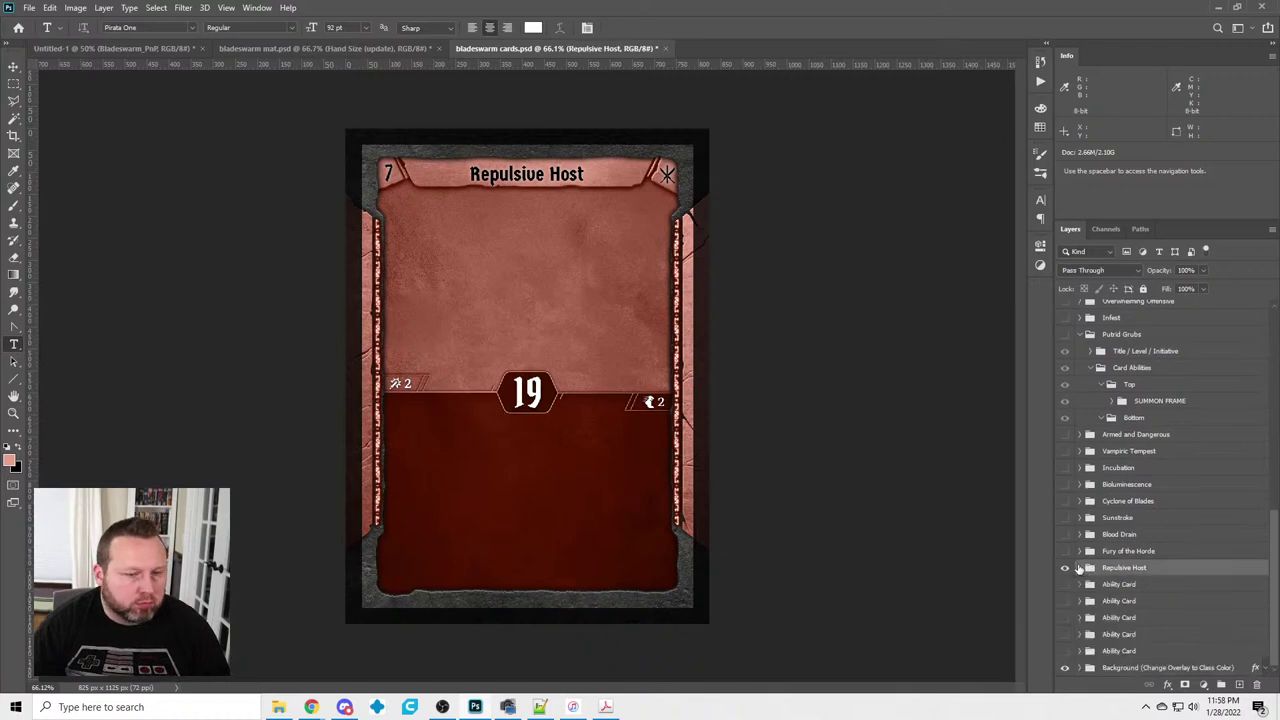
left_click(1066, 568)
left_click(1065, 584)
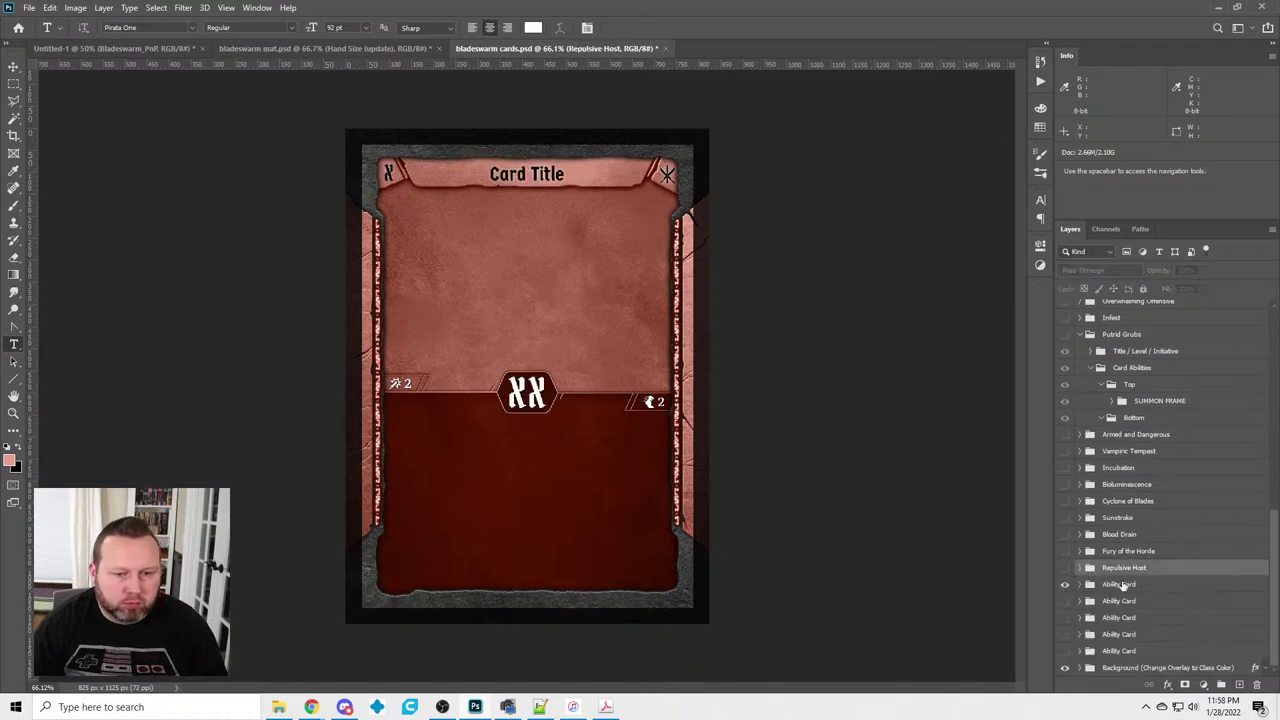
double_click(1120, 584)
type("Bone Daggers")
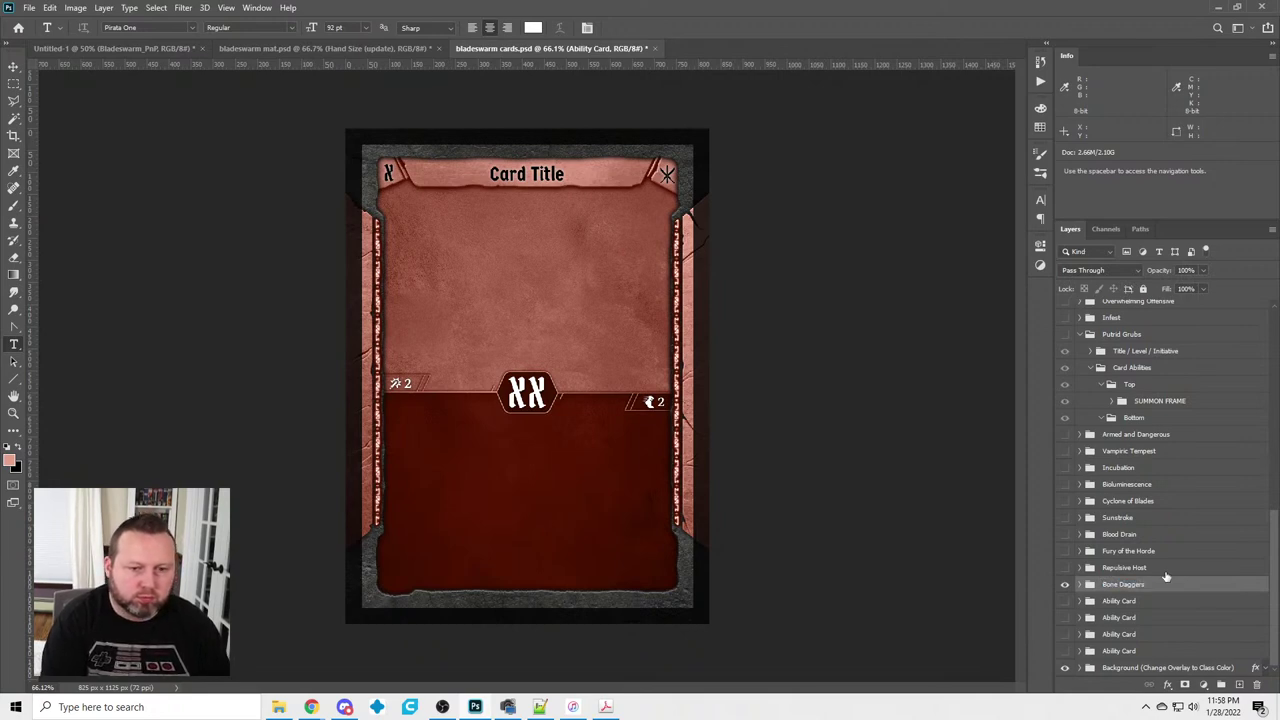
key("Return")
Change the card title text to "Bone Daggers" and set the card's level to 8
left_click(498, 180)
key("ctrl+a")
type("Bone Daggers")
left_click(390, 176)
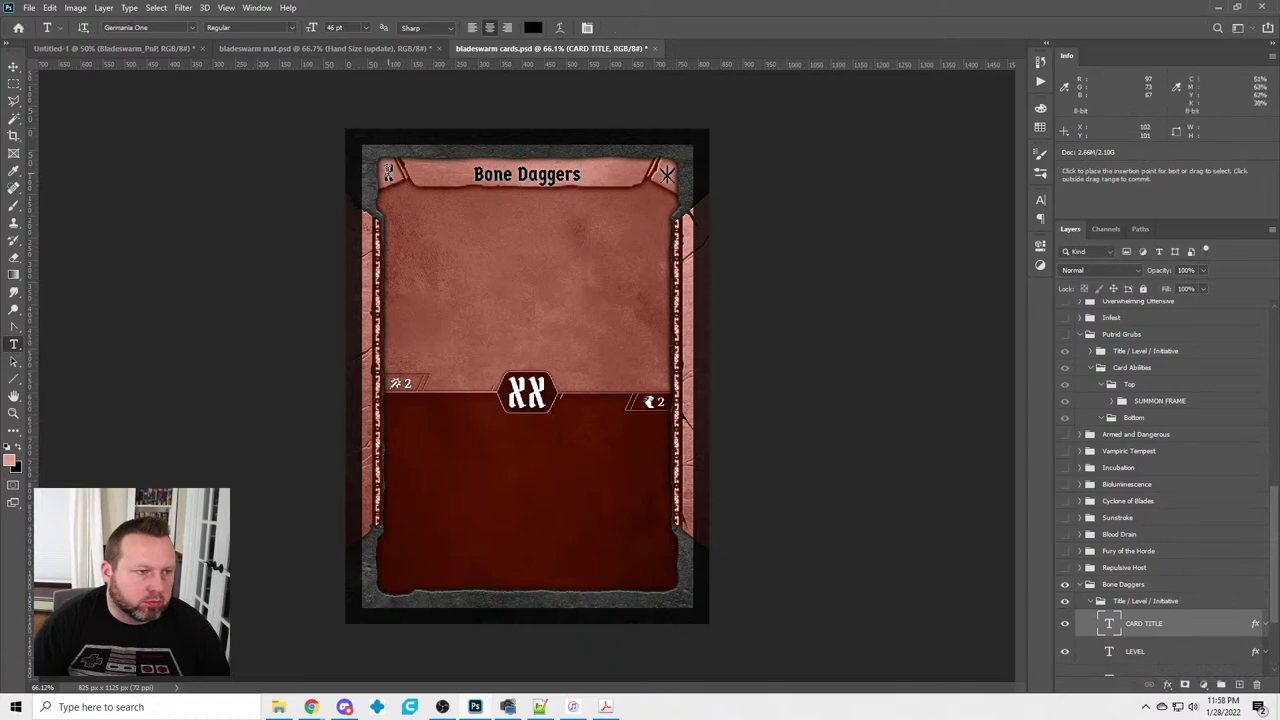
left_click(396, 175)
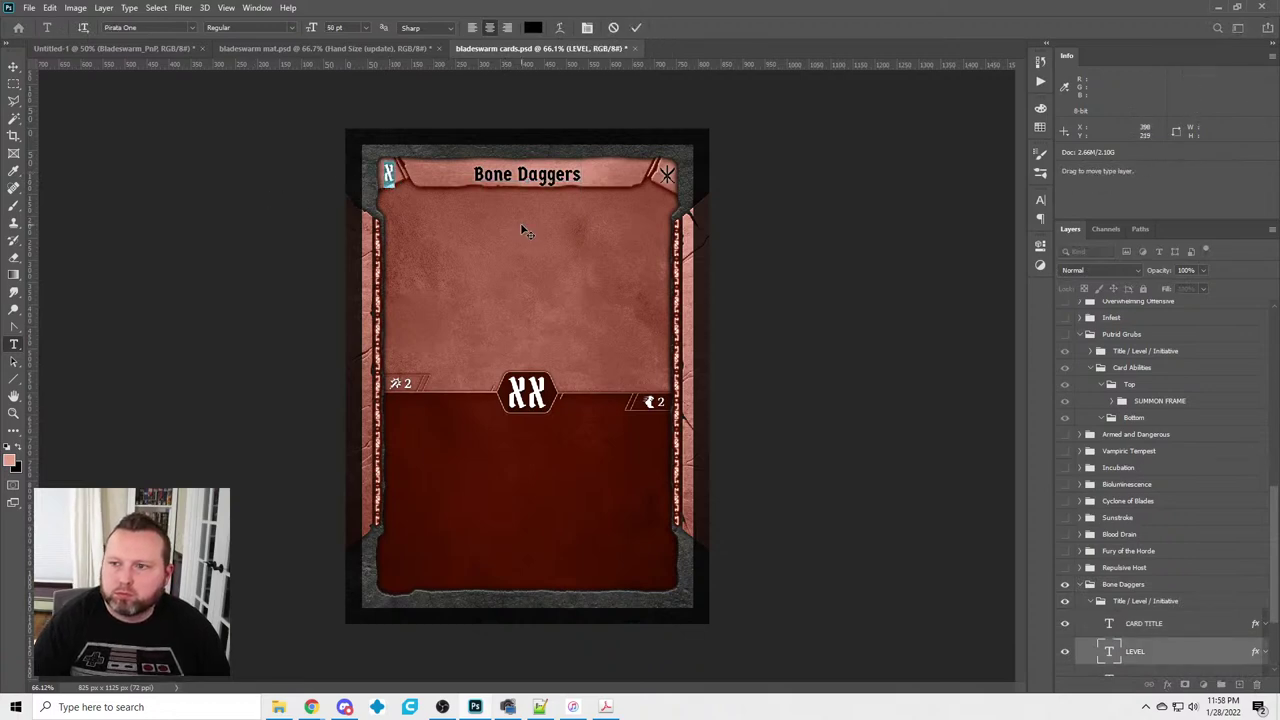
type("68")
key("BackSpace")
type("8")
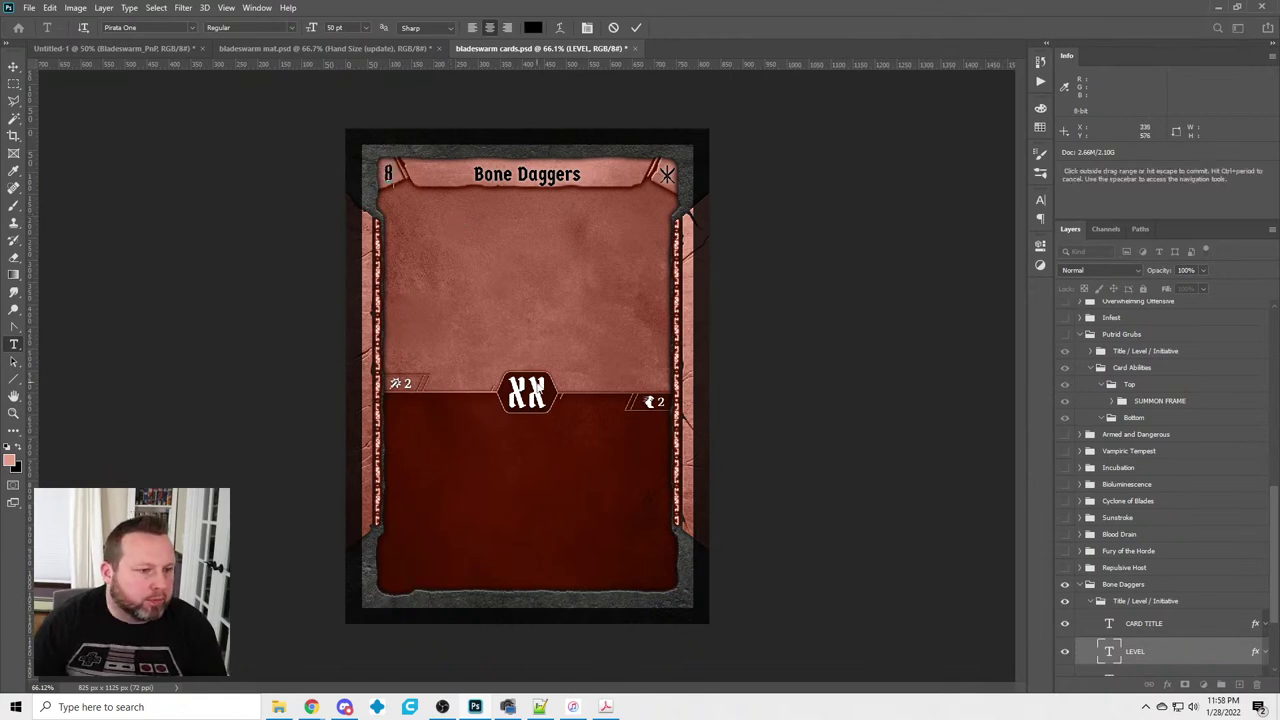
Set the initiative number in the middle of the Bone Daggers card to 68
left_click(527, 395)
key("ctrl+a")
type("68")
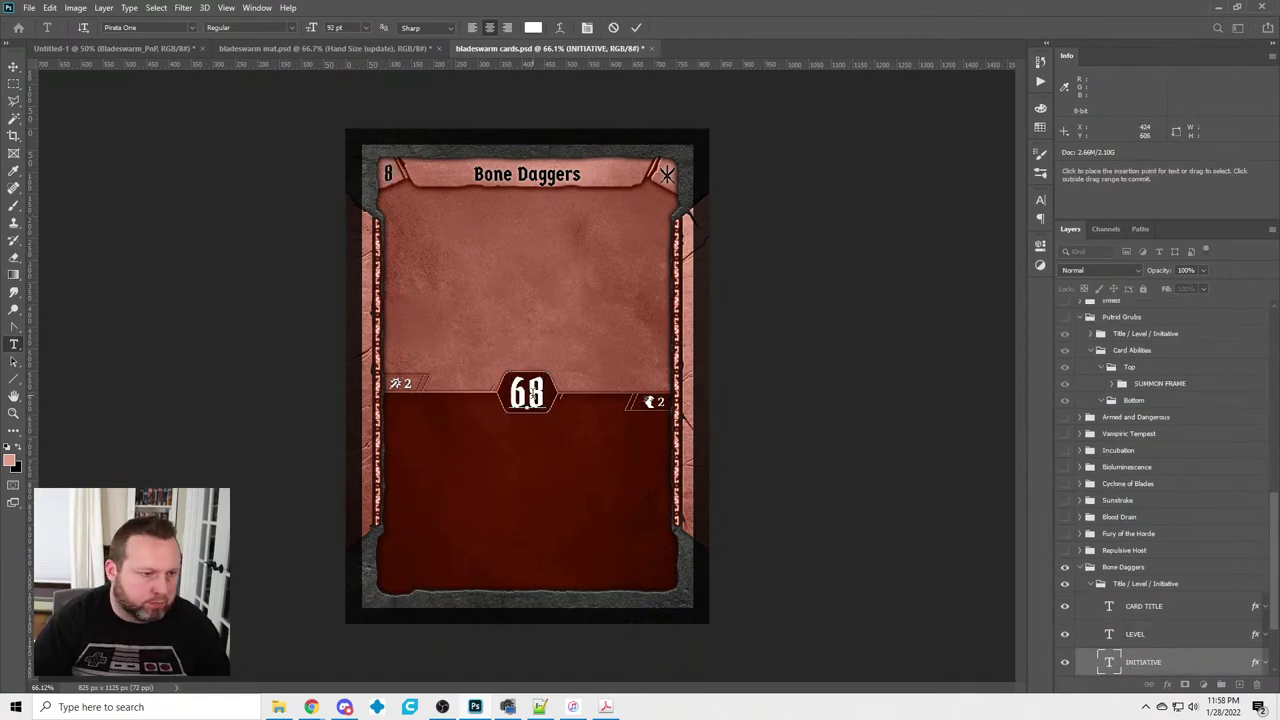
left_click(245, 371)
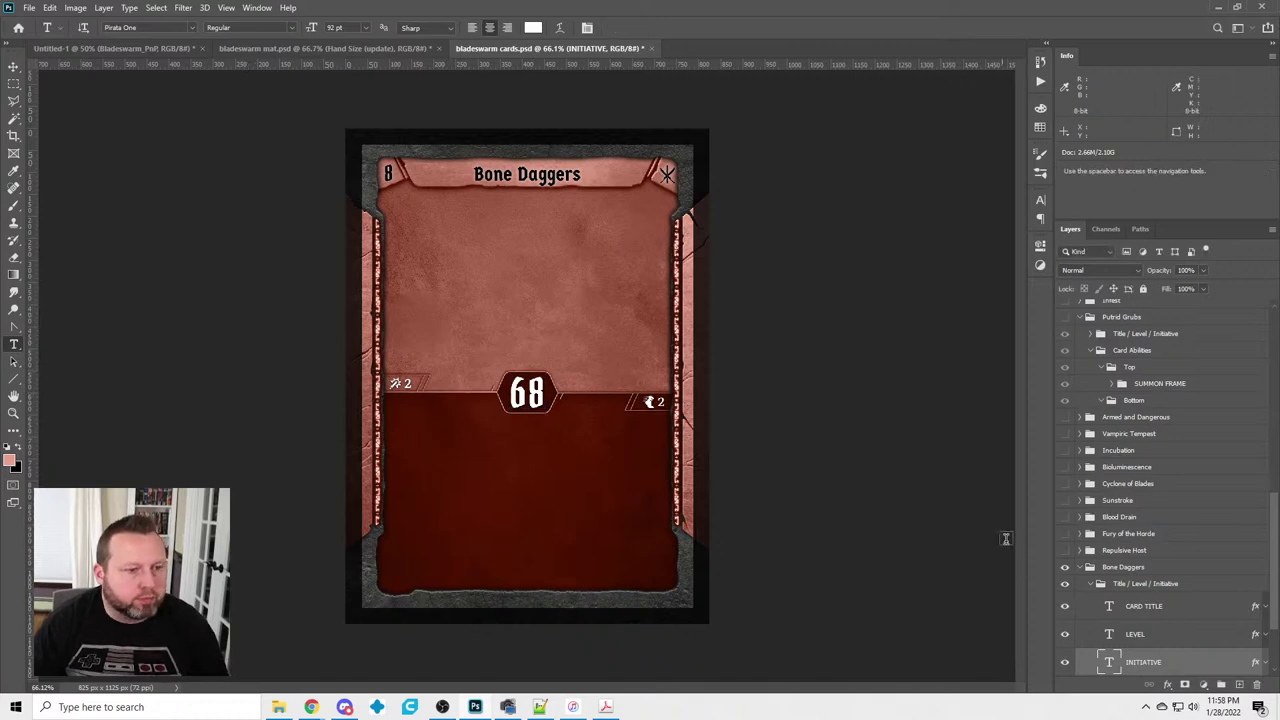
Collapse and hide the Bone Daggers group, and show the Ability Card group below it, renamed as Endless Biting
left_click(1091, 586)
left_click(1080, 567)
left_click(1064, 584)
left_click(1064, 600)
double_click(1112, 600)
type("I")
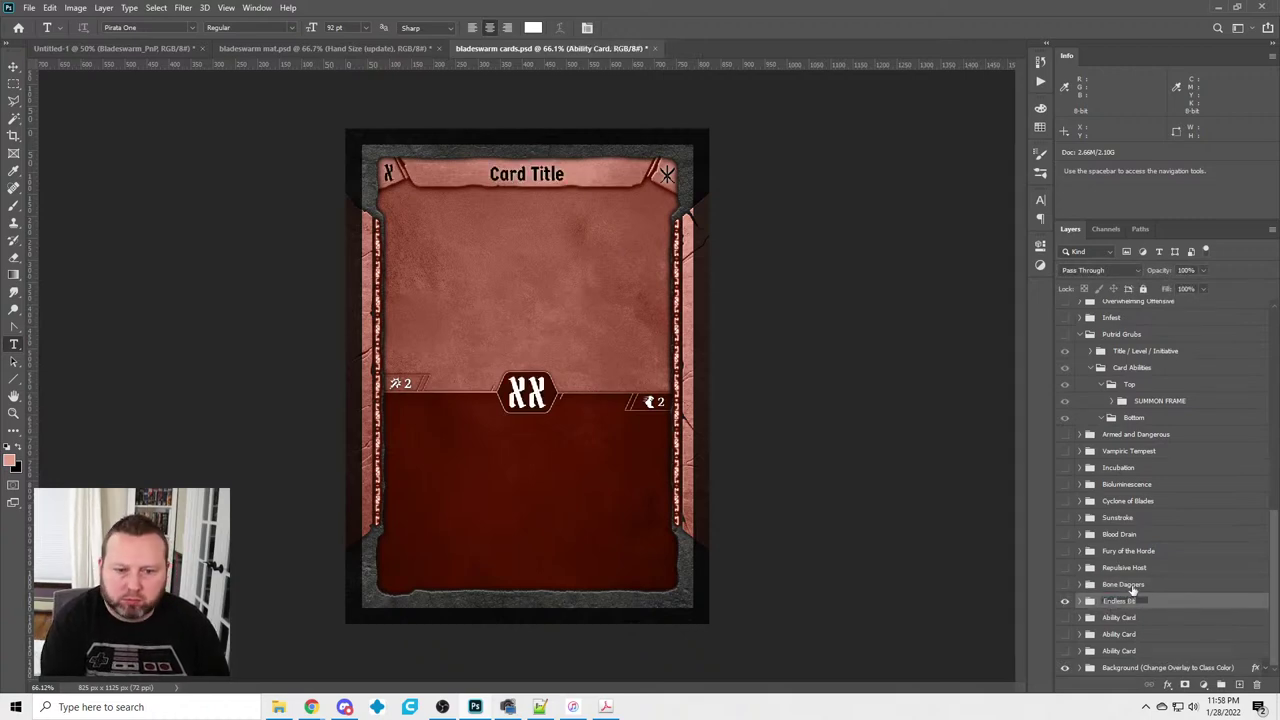
type("ndless Biting")
key("Return")
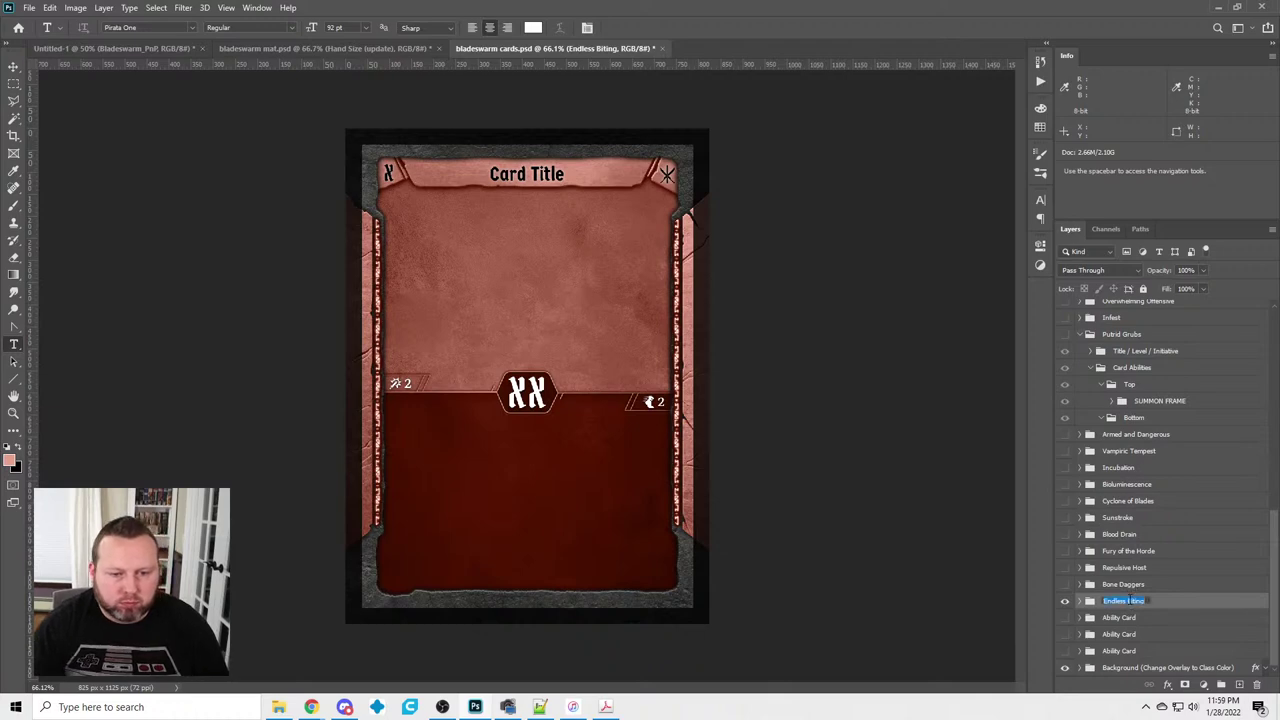
Change the card title text to "Endless Biting" and set the card's level to 8
left_click(540, 176)
key("ctrl+a")
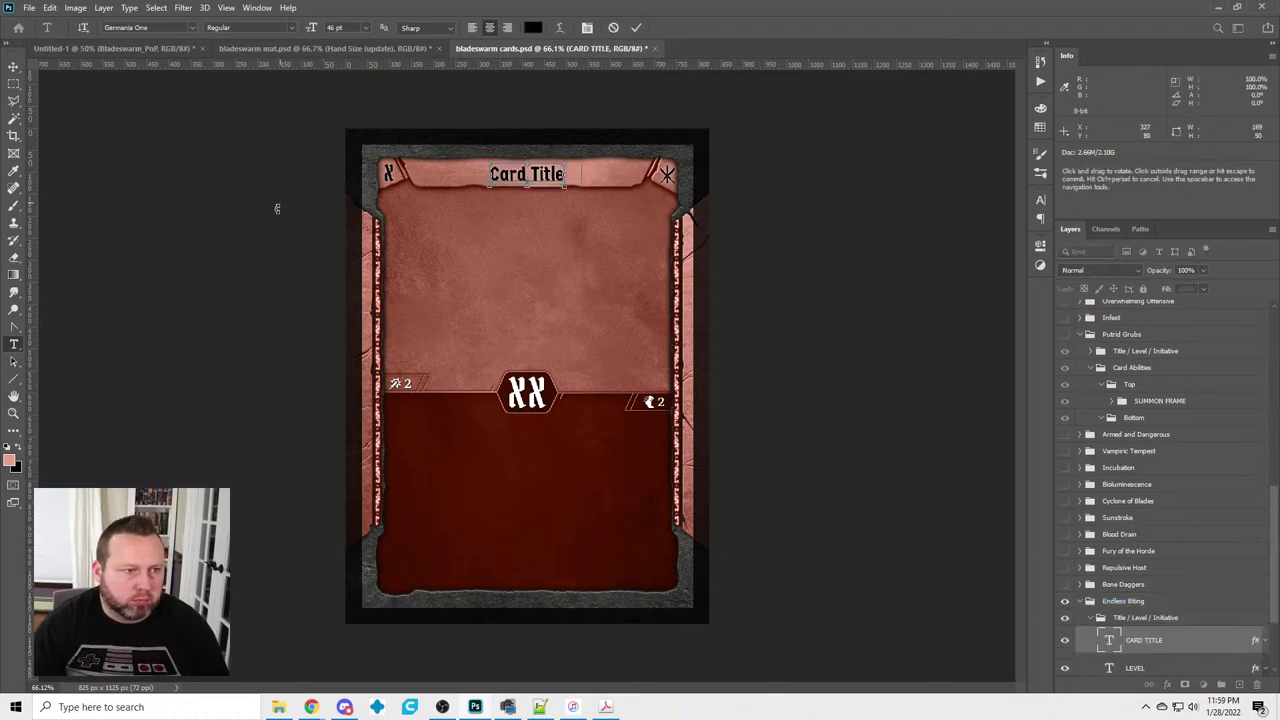
type("Endless Biting")
left_click(1150, 668)
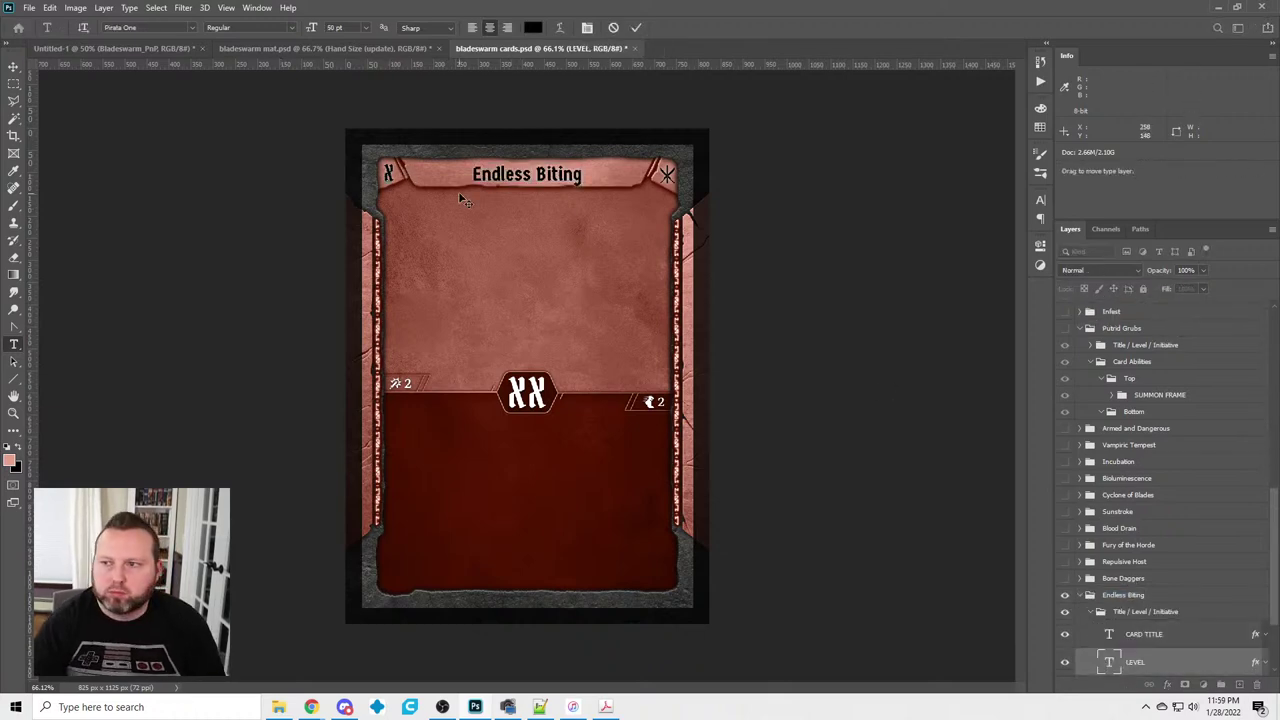
type("8")
key("ctrl+Return")
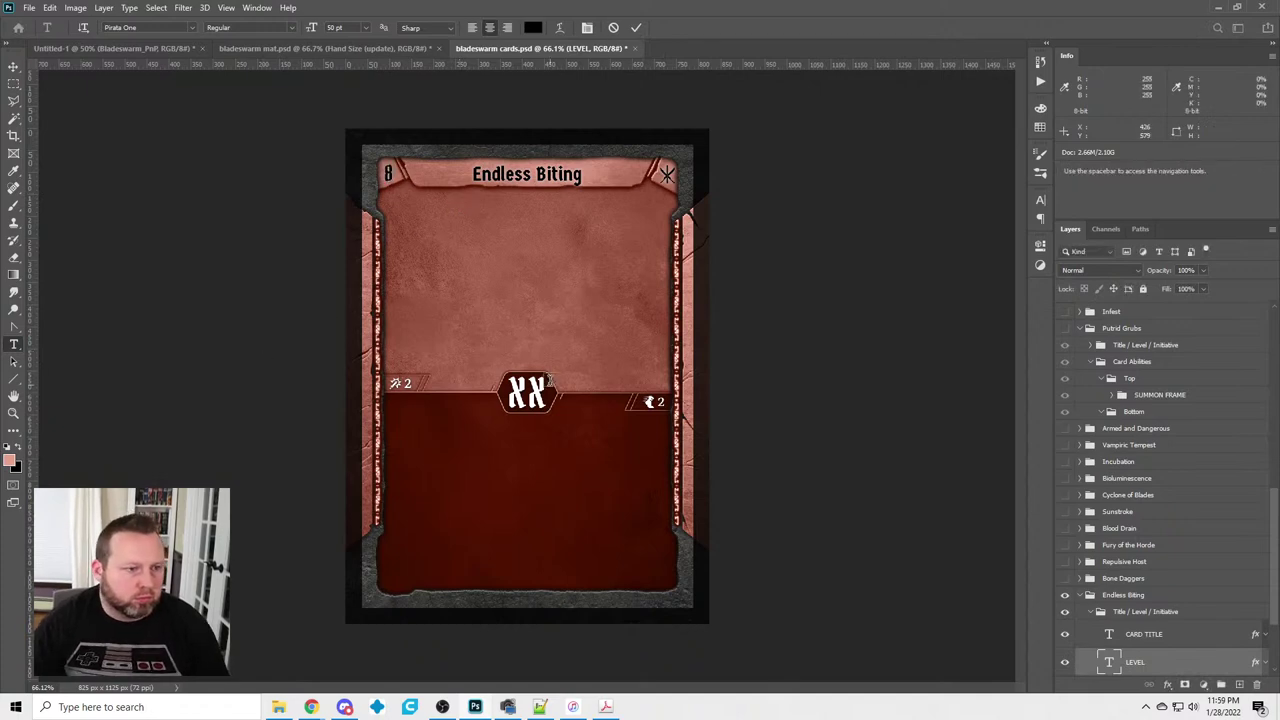
Set the initiative number in the middle of the Endless Biting card to 41
left_click(527, 395)
key("ctrl+a")
type("41")
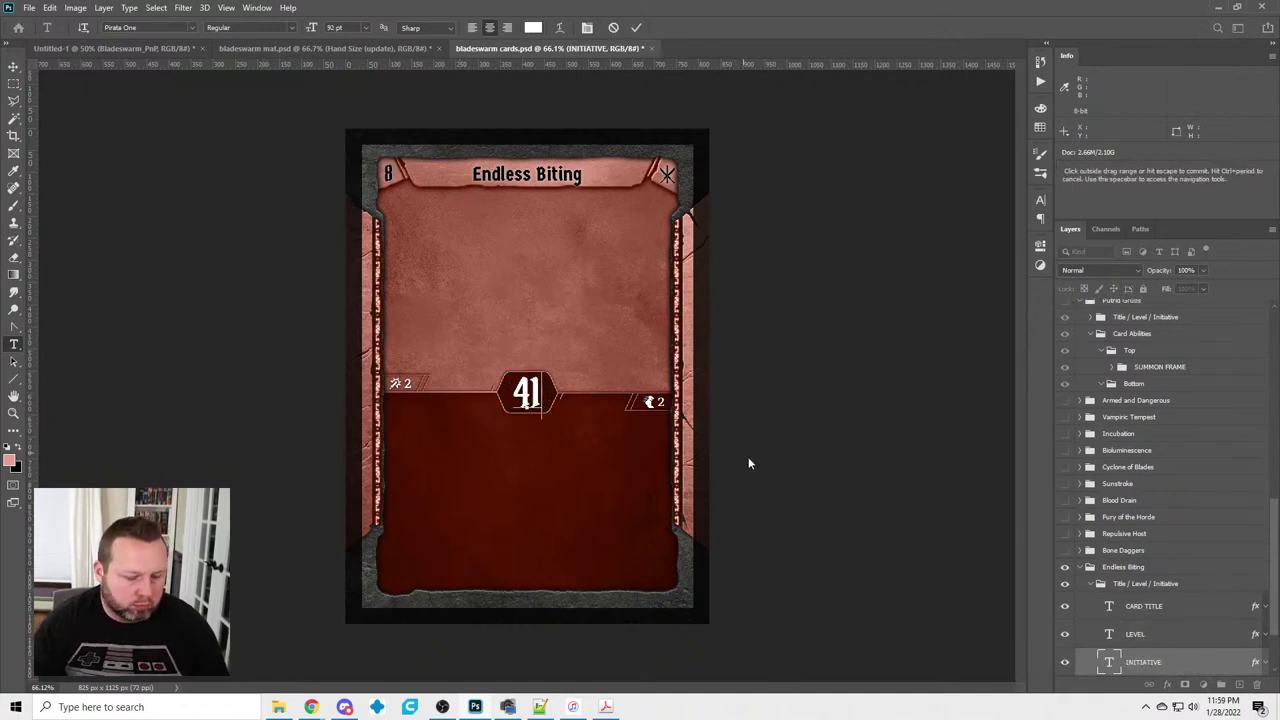
Collapse and hide the Endless Biting group, and show the Ability Card group below it, renamed as Wasteland
key("ctrl+Return")
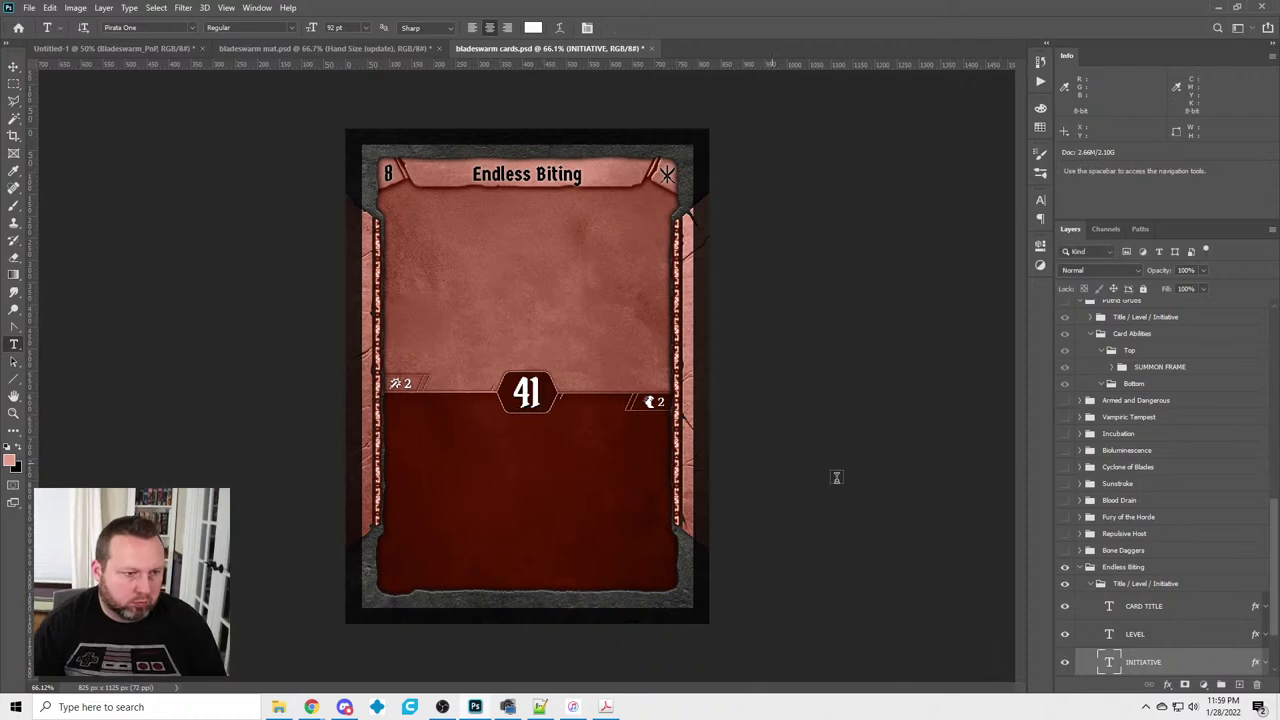
left_click(1095, 586)
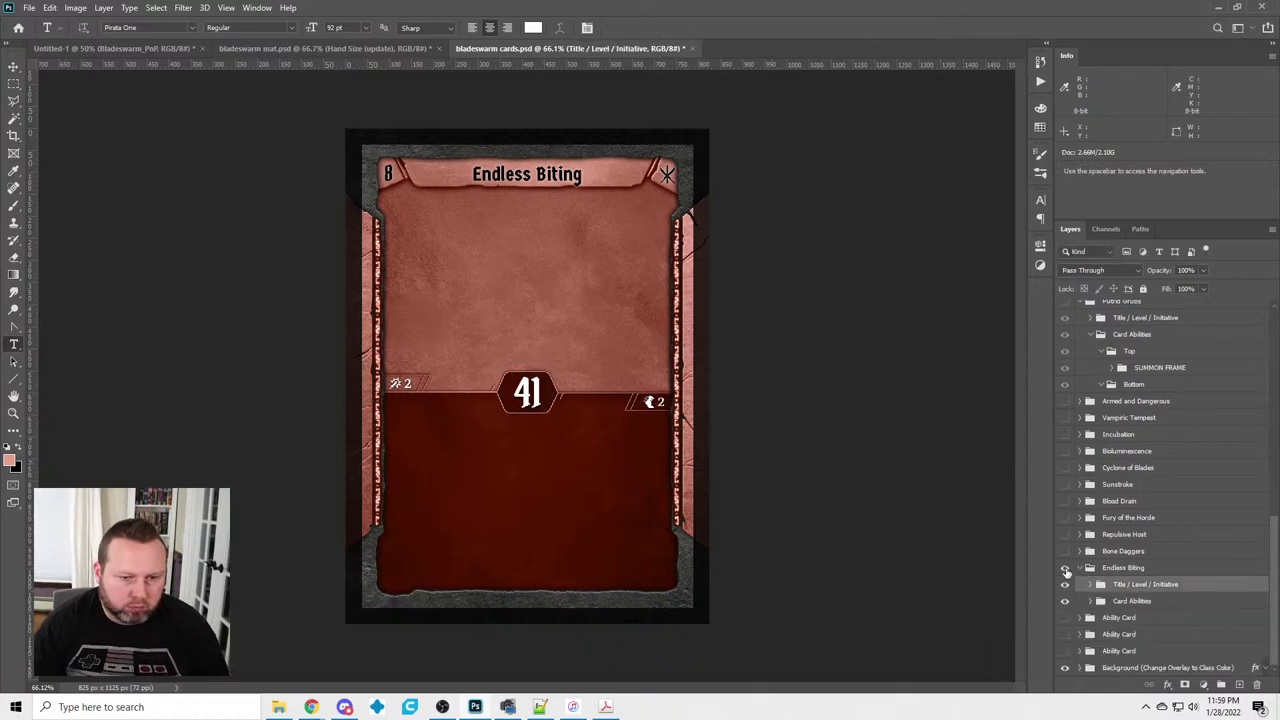
left_click(1081, 568)
left_click(1064, 617)
double_click(1120, 617)
type("Wasteland")
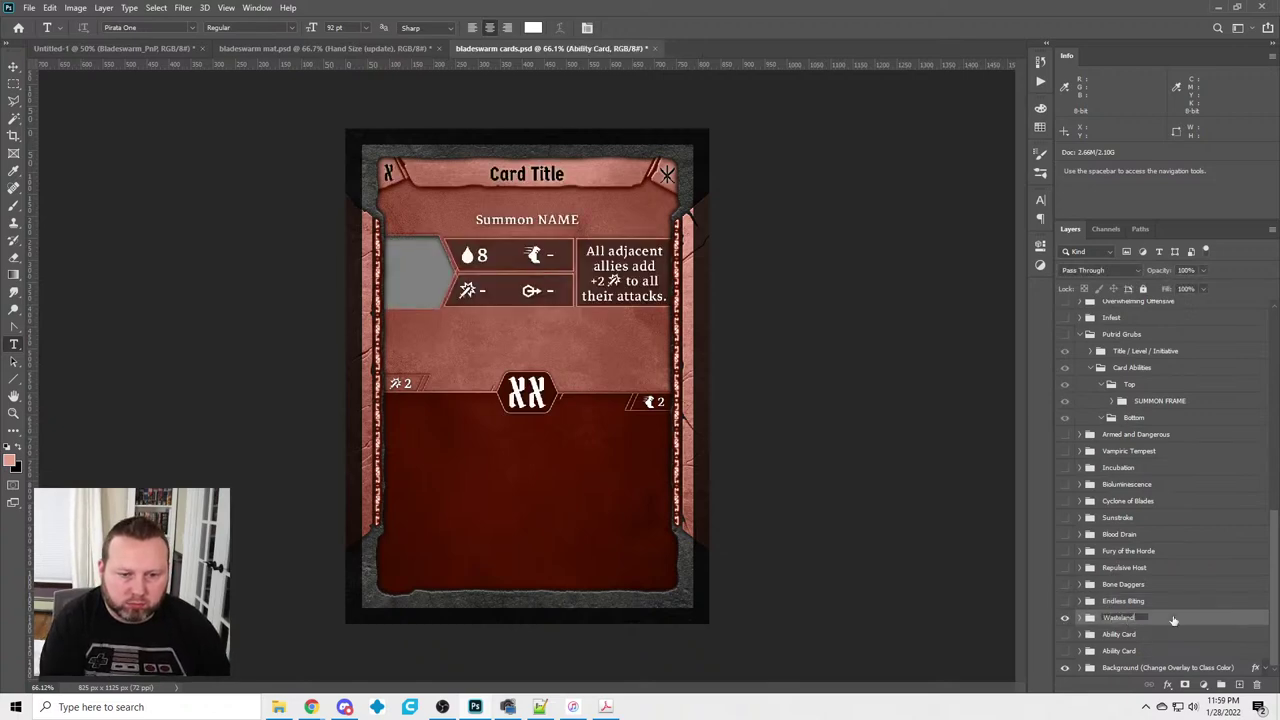
key("Return")
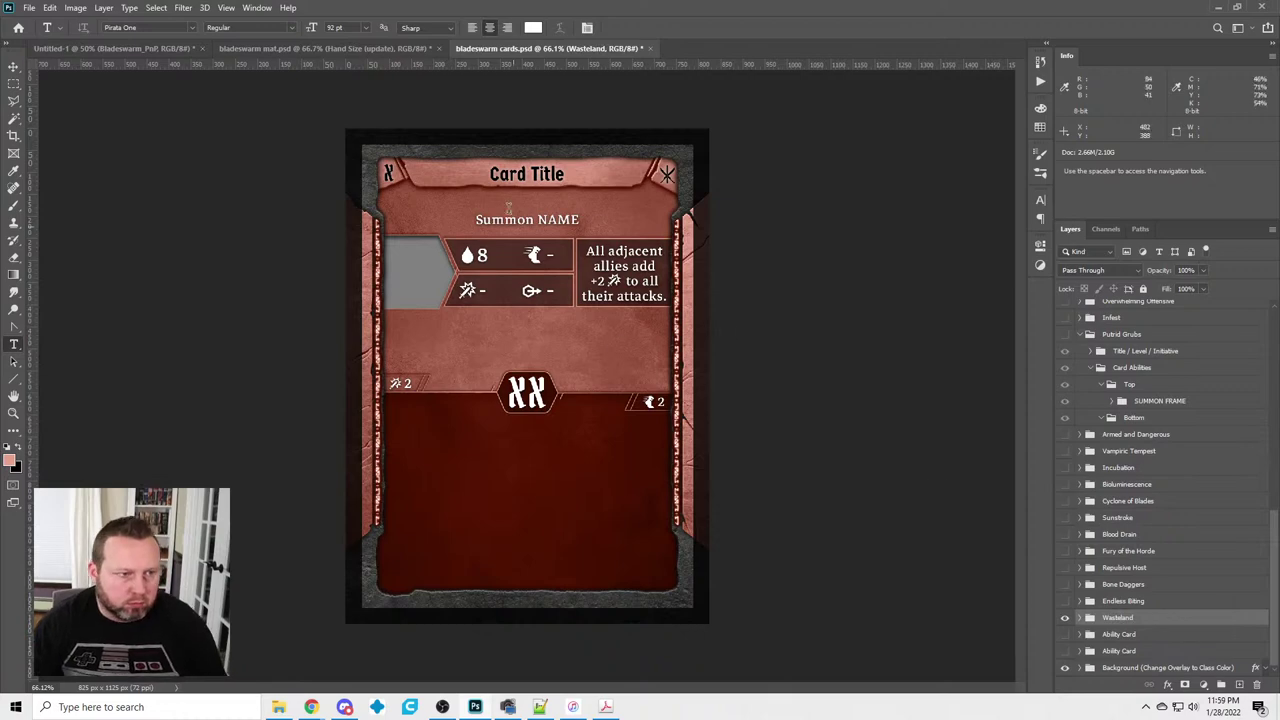
Change the card title text to "Wasteland" and set the card's level to 9
left_click(527, 174)
key("ctrl+a")
type("Wasteland")
key("ctrl+Return")
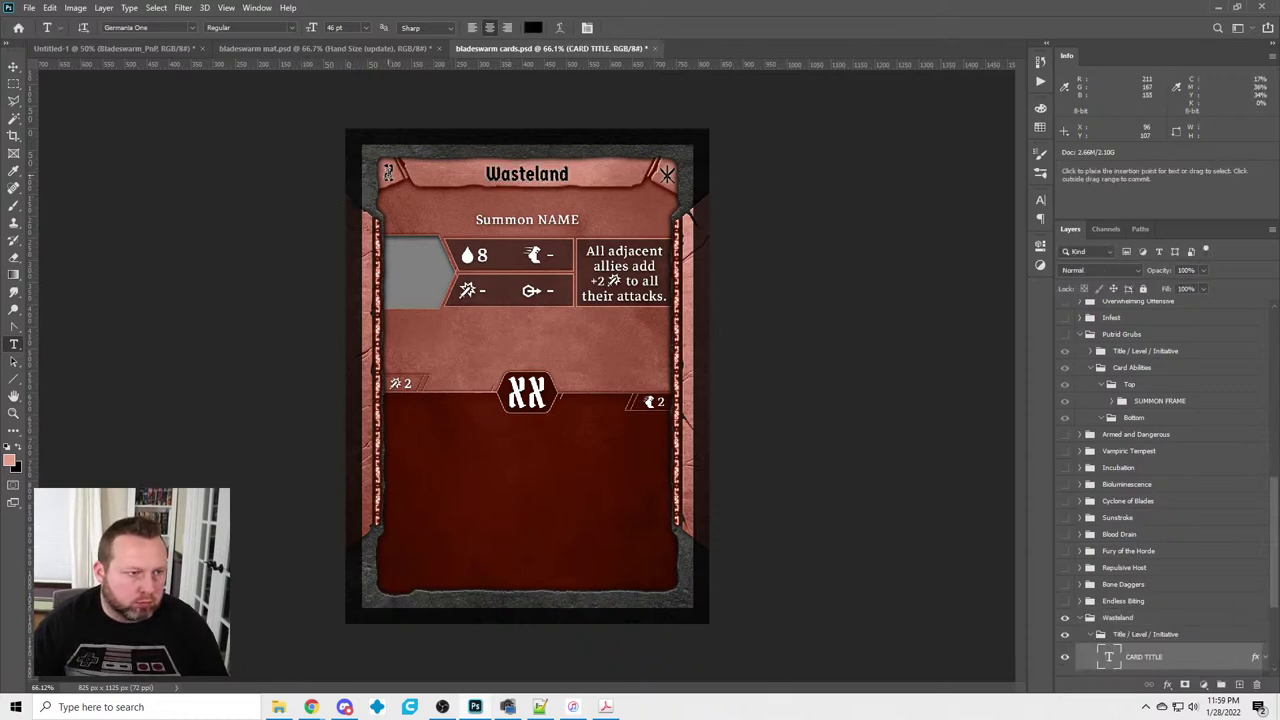
left_click(414, 188)
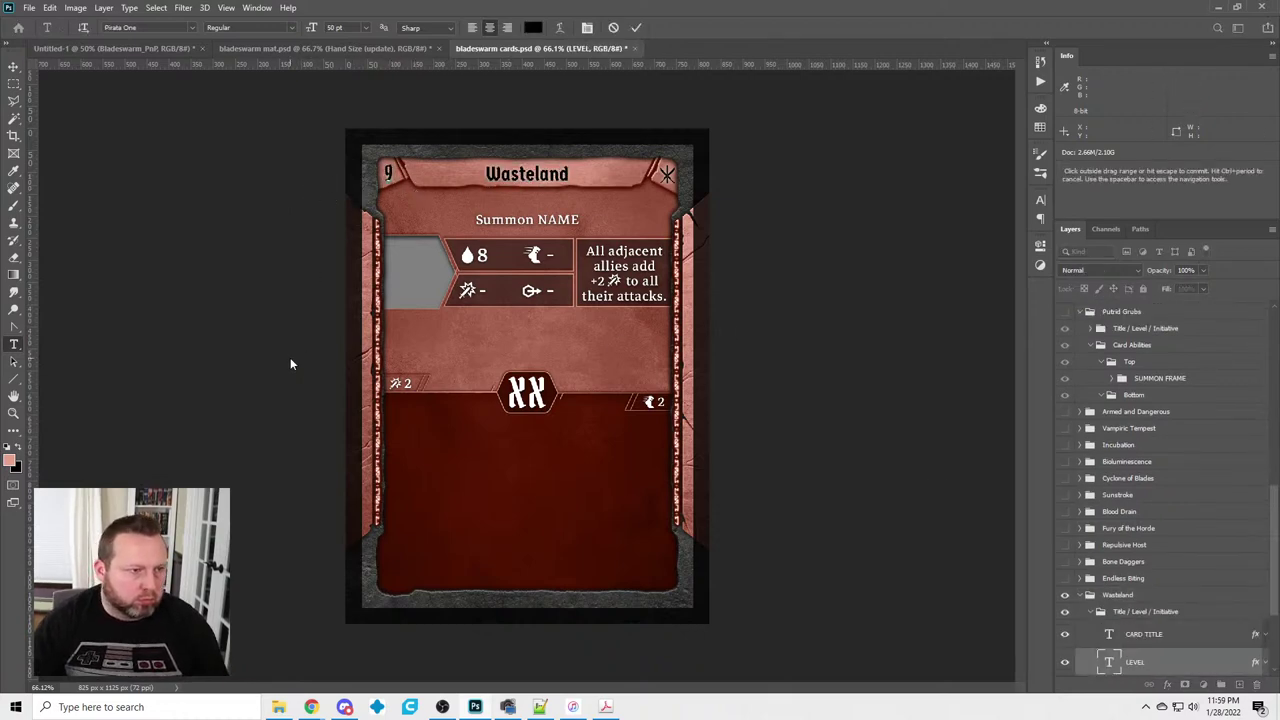
Set the initiative number in the middle of the Wasteland card to 96
left_click(527, 393)
key("ctrl+a")
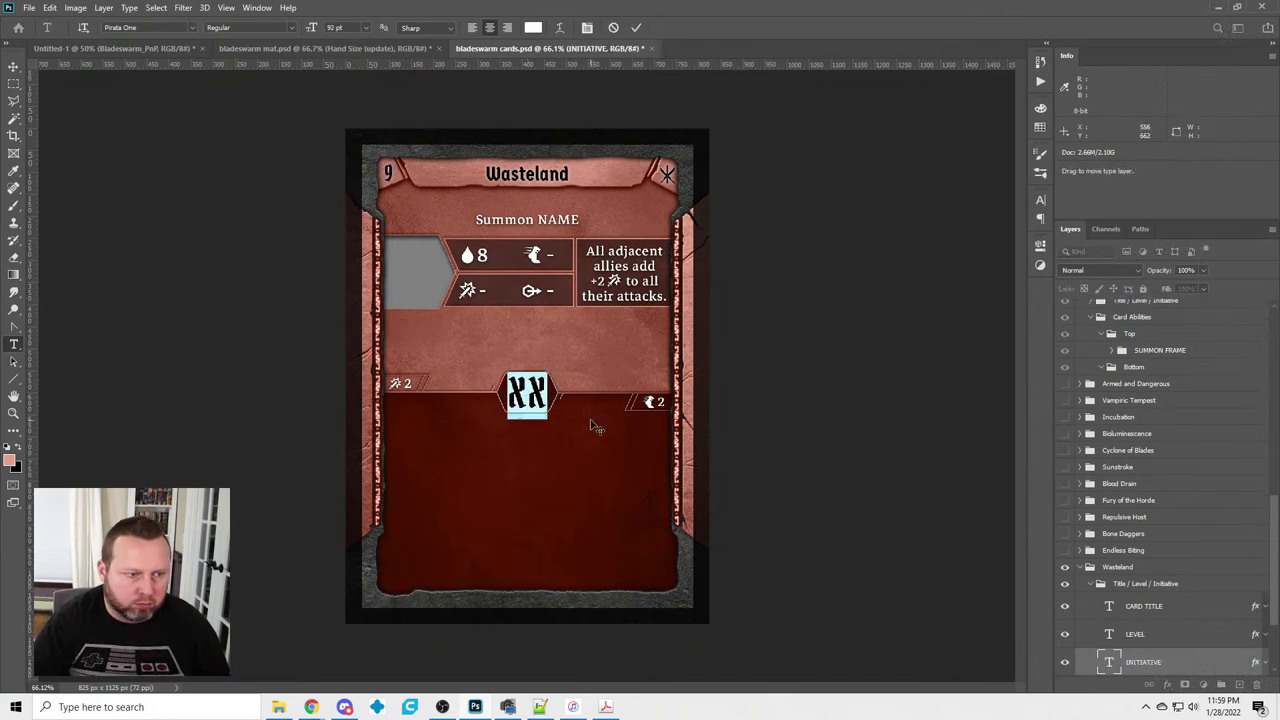
type("96")
key("ctrl+Return")
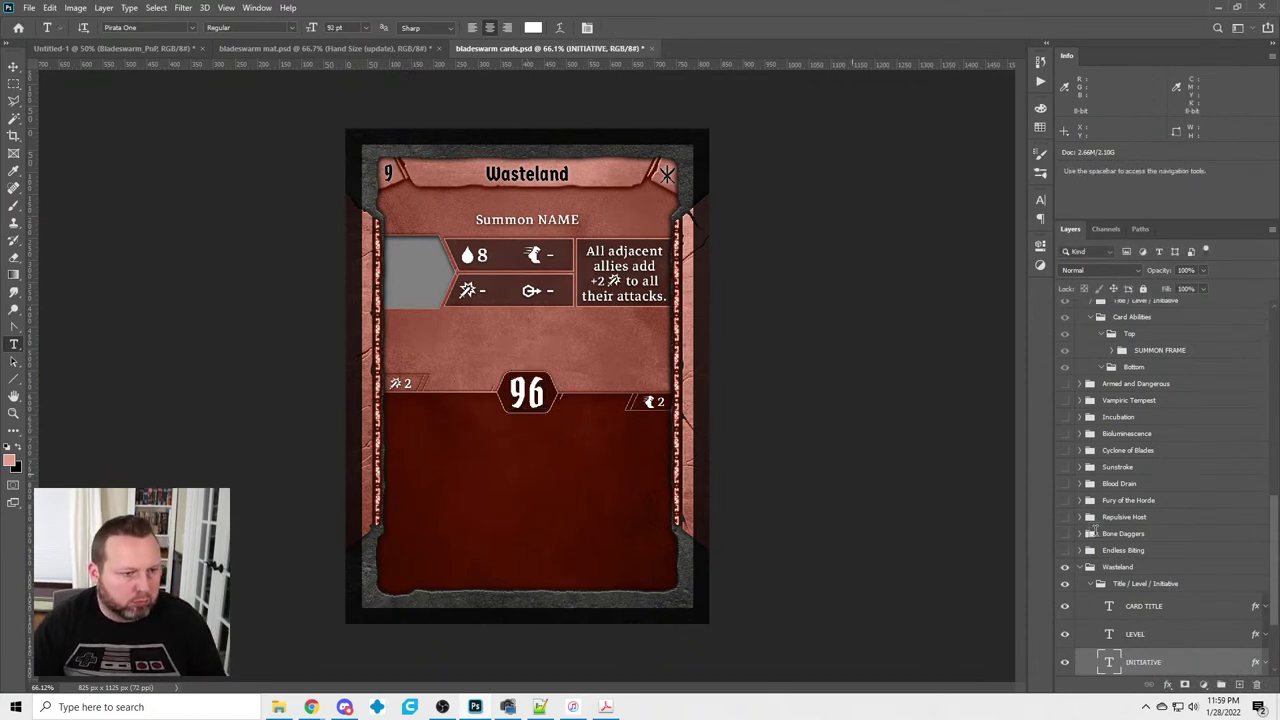
Collapse and hide the Wasteland group, and show the Ability Card group below it, renamed as Oasis
left_click(1080, 567)
left_click(1088, 617)
left_click(1065, 620)
left_click(1065, 634)
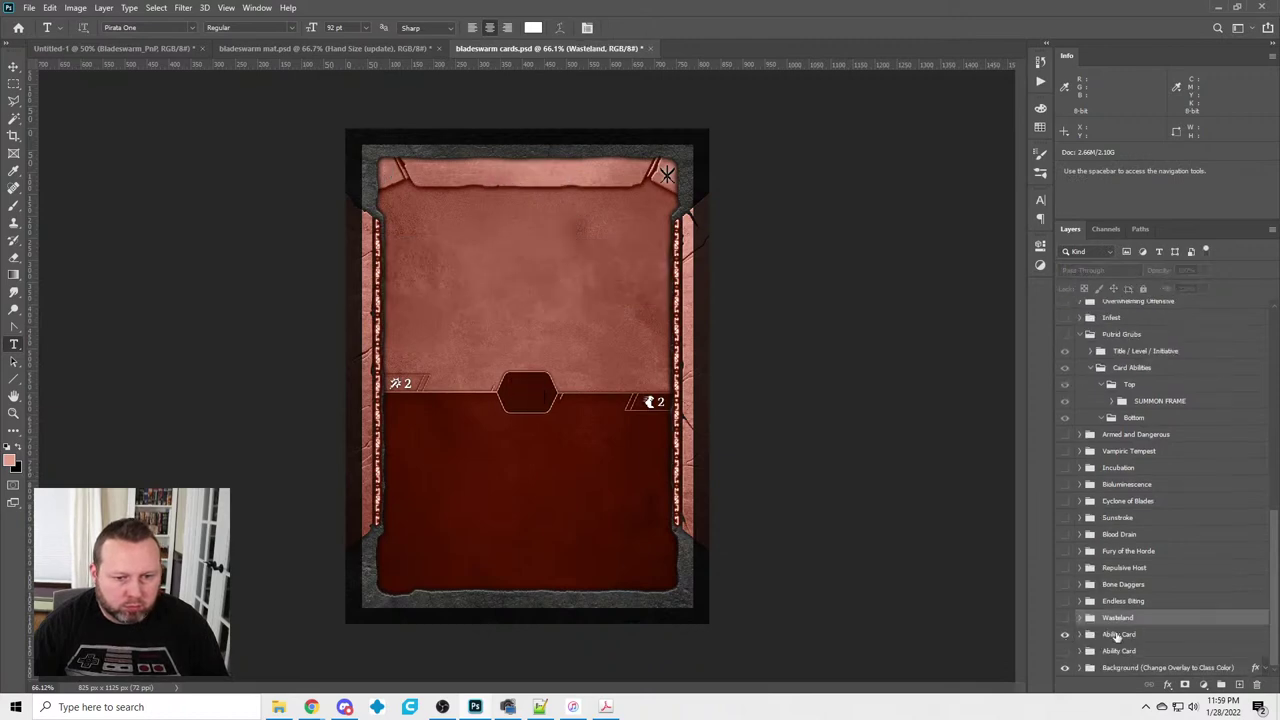
double_click(1118, 634)
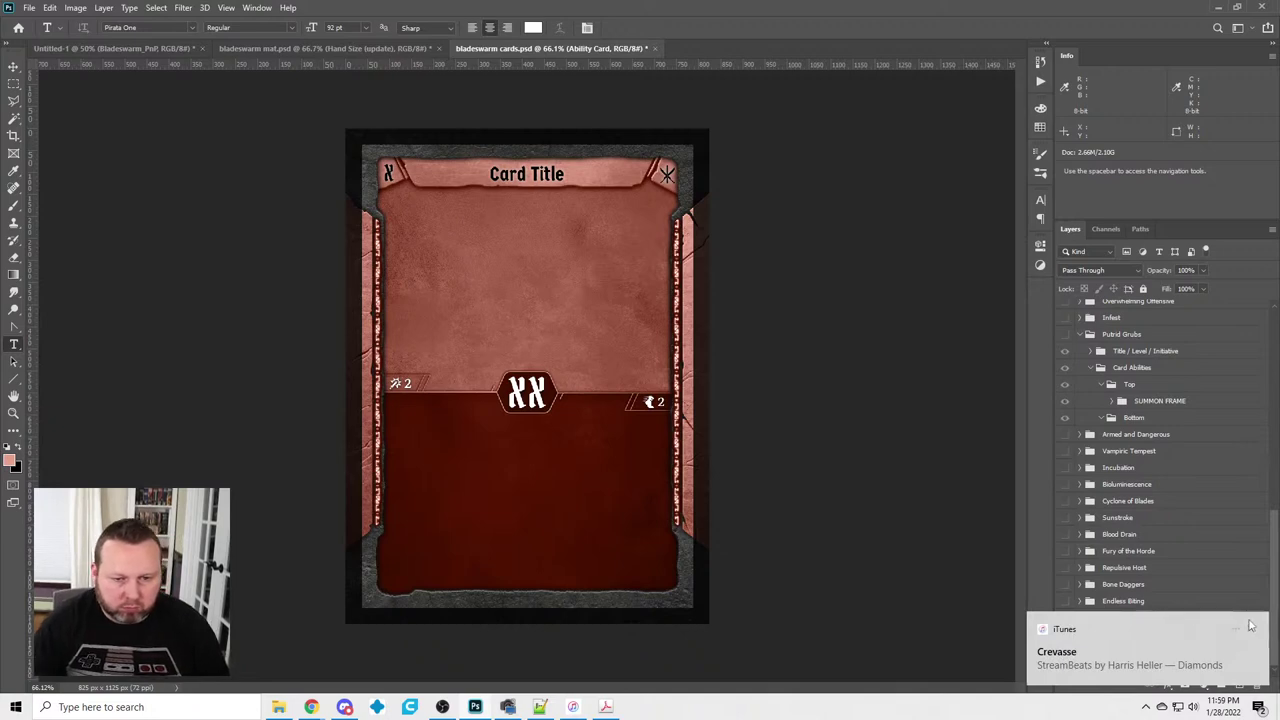
left_click(1250, 631)
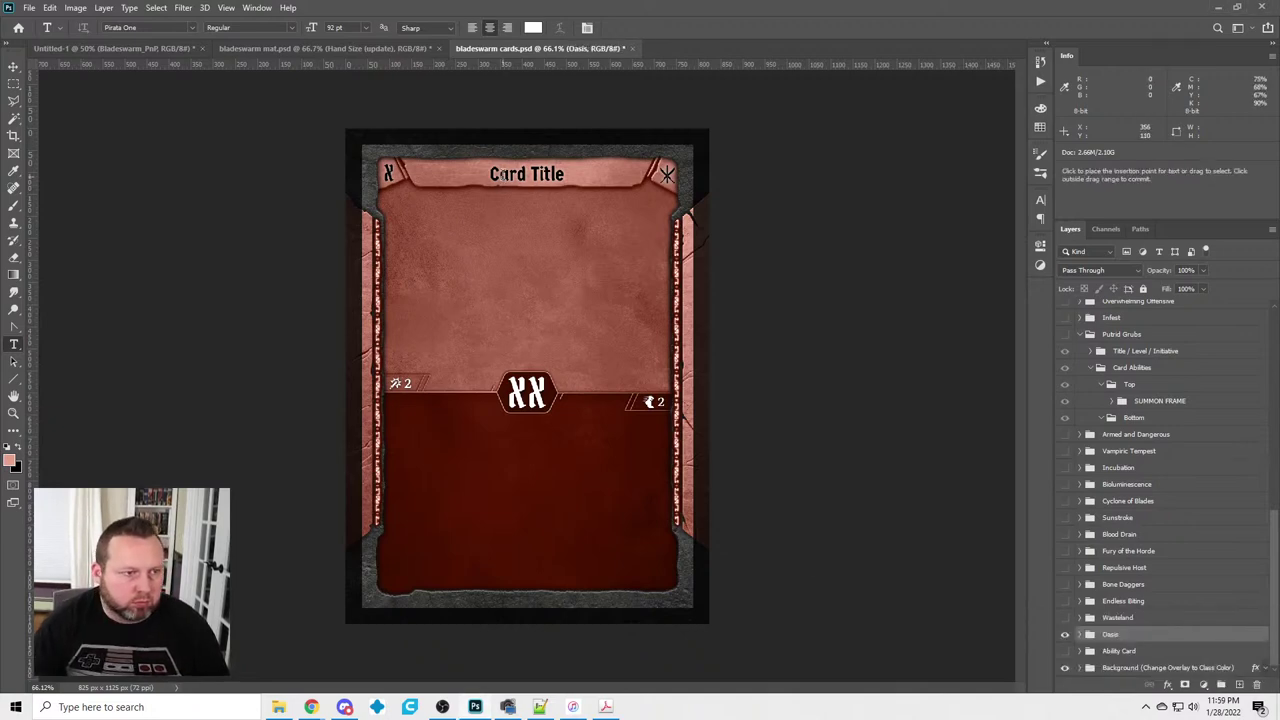
Change the card title text to "Oasis" and set the card's level to 9
left_click(506, 182)
type("Oasis")
left_click(388, 174)
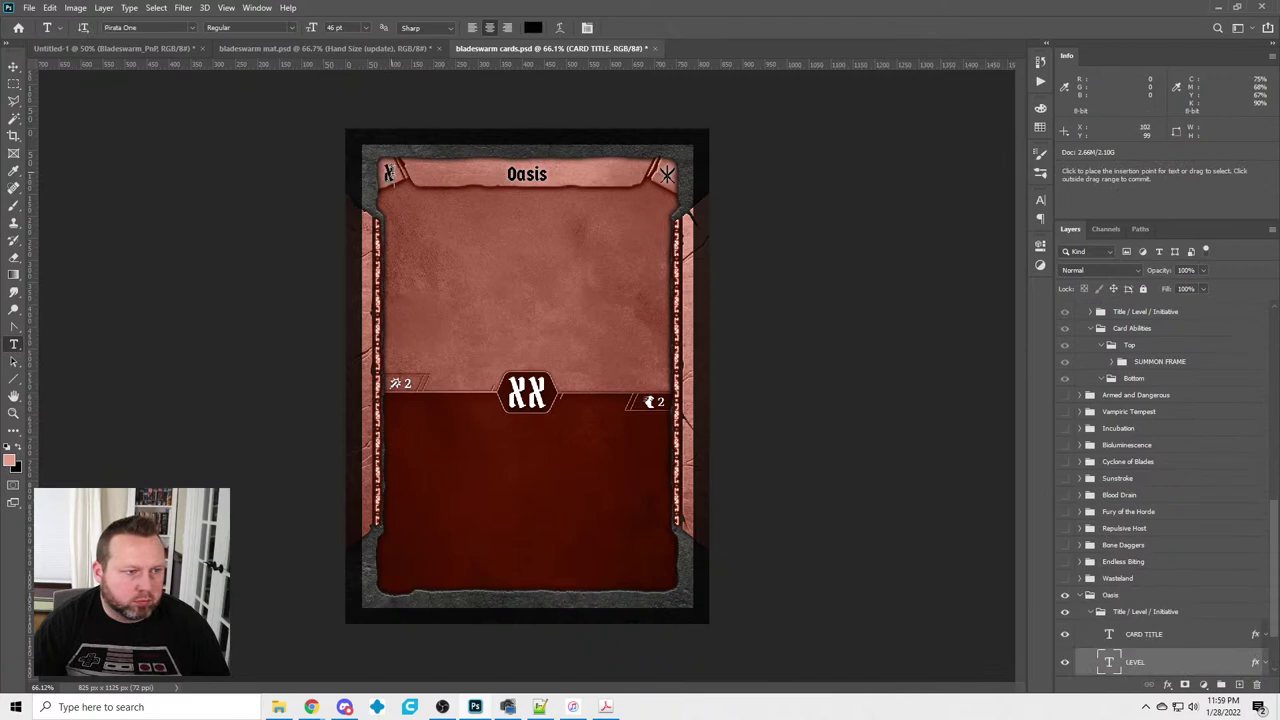
key("ctrl+a")
type("04")
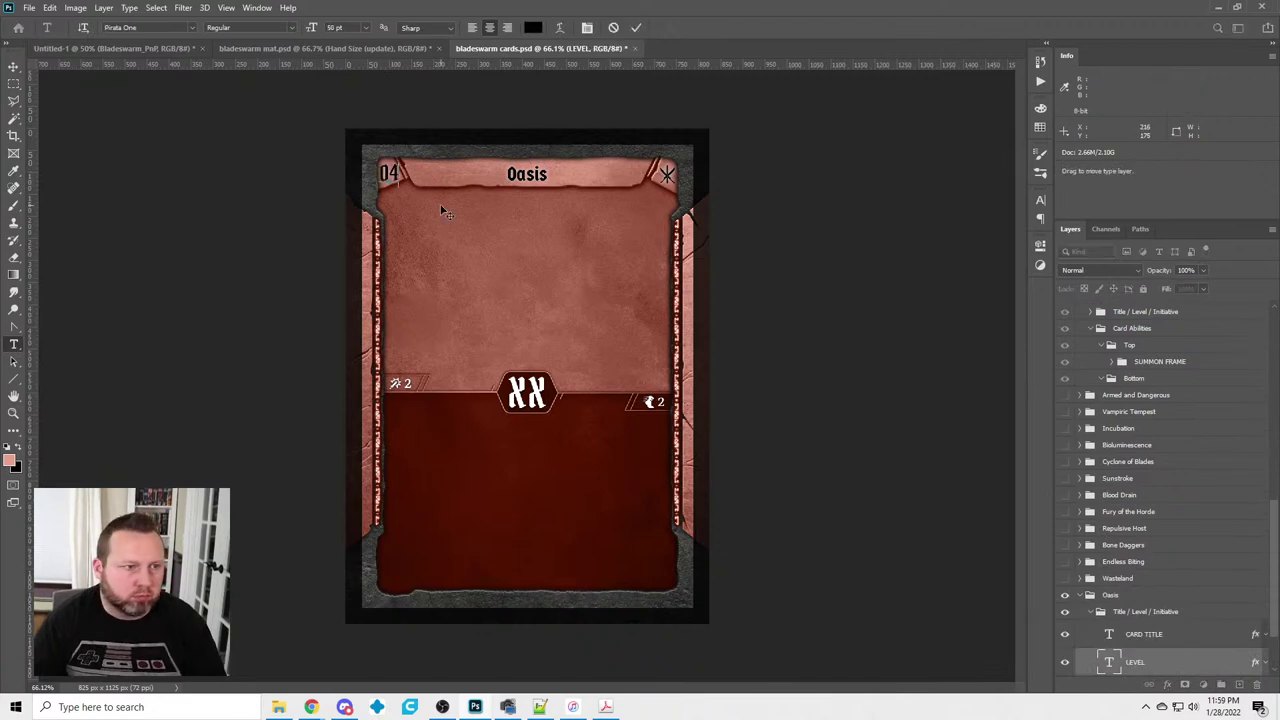
key("BackSpace")
key("BackSpace")
type("9")
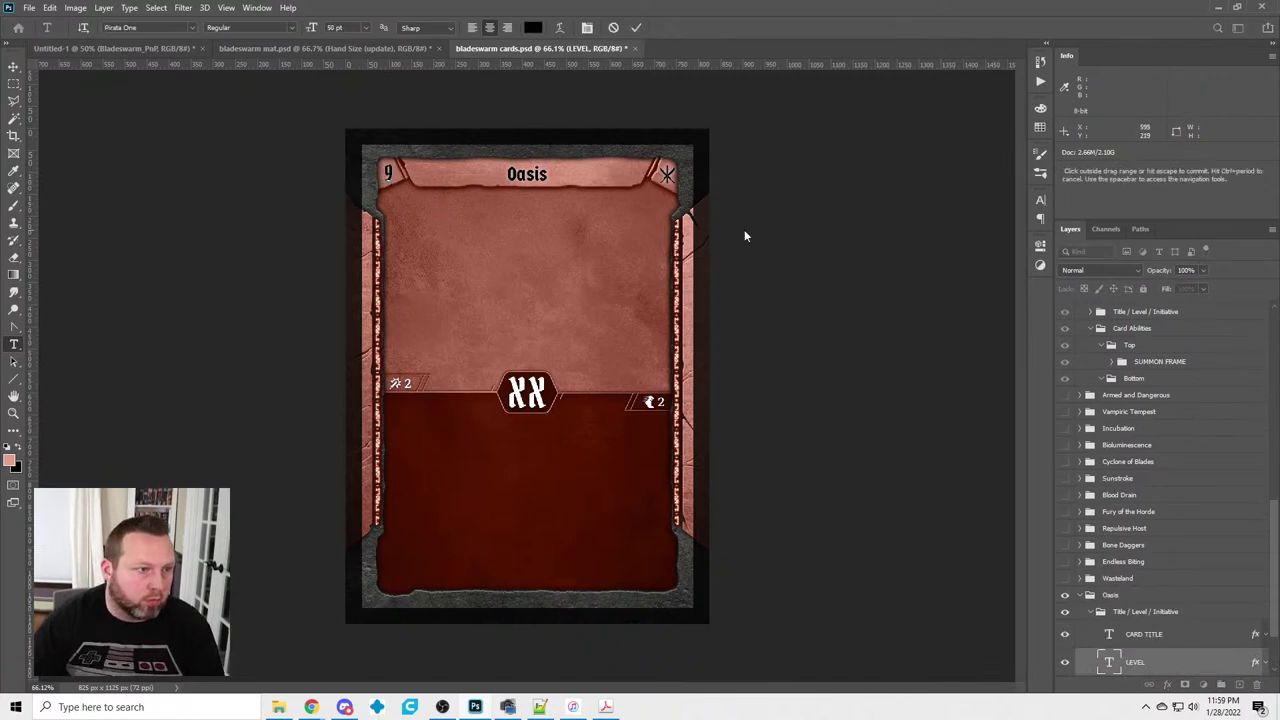
Set the initiative number in the middle of the Oasis card to 04
left_click(527, 392)
key("ctrl+a")
type("04")
left_click(766, 423)
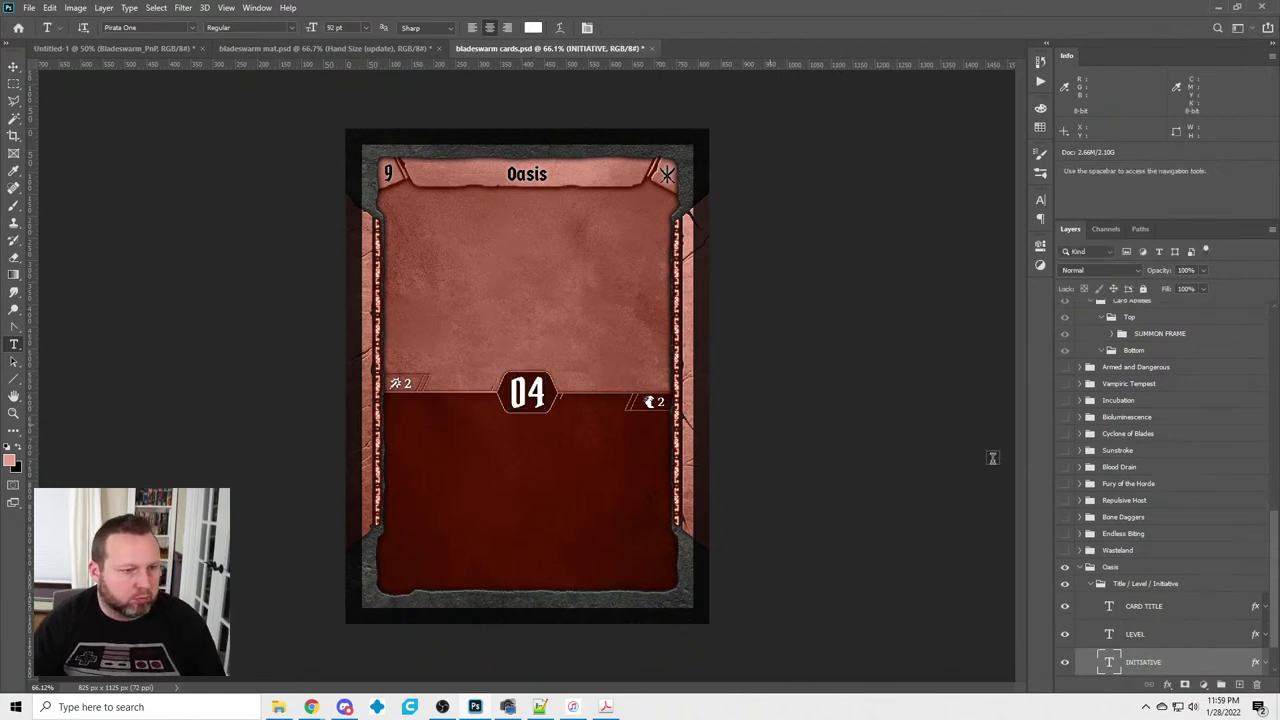
Collapse the Oasis group and hide it, leaving the Wasteland group hidden as well
left_click(1090, 584)
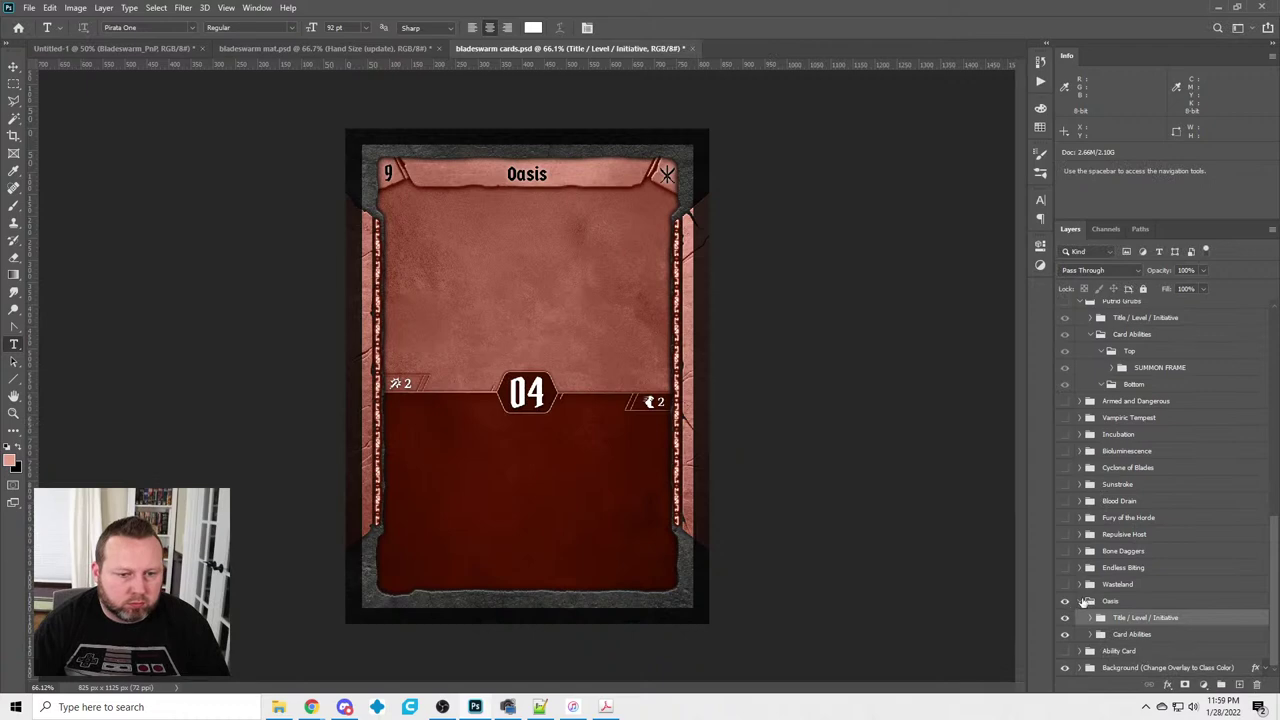
left_click(1080, 601)
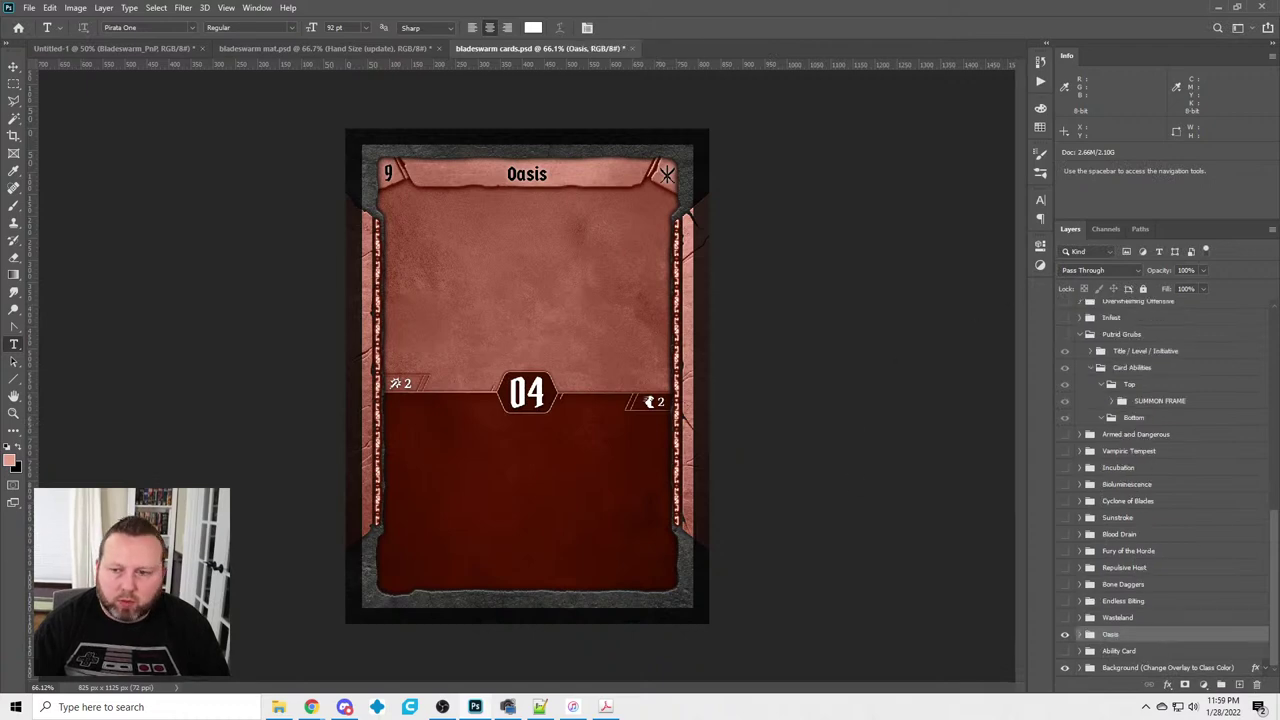
left_click(1064, 632)
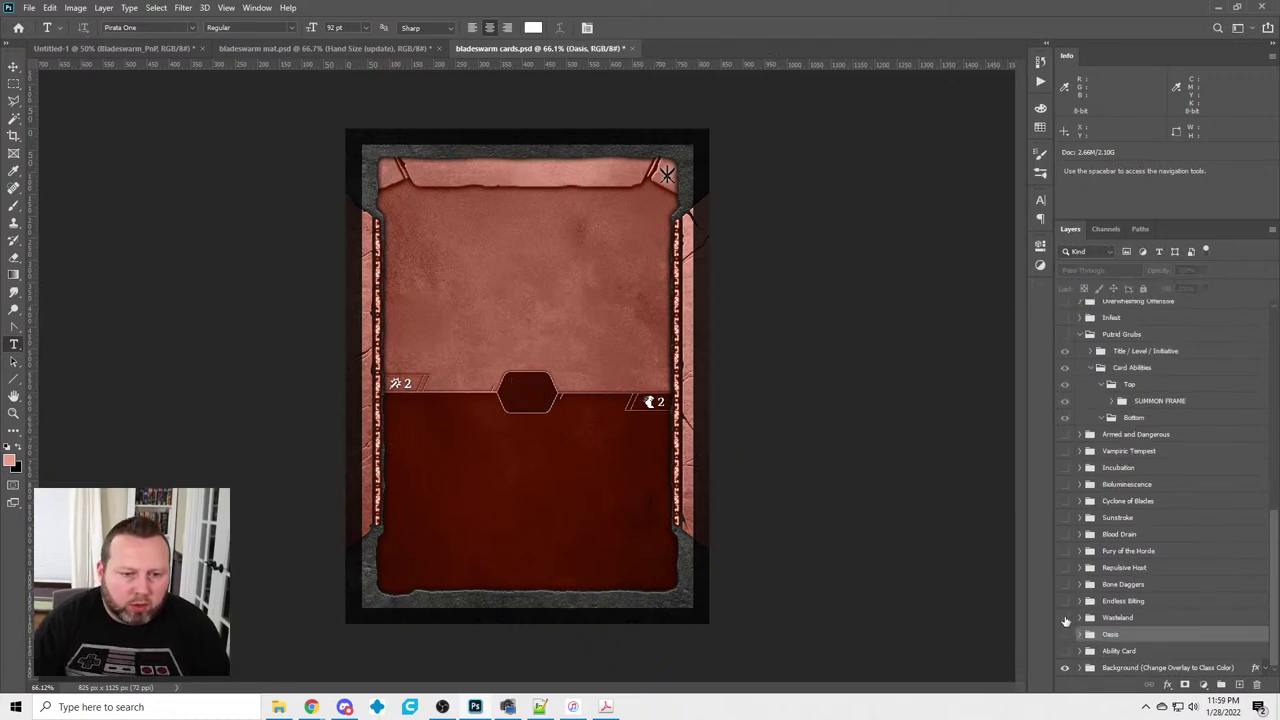
left_click(1065, 619)
left_click(1065, 618)
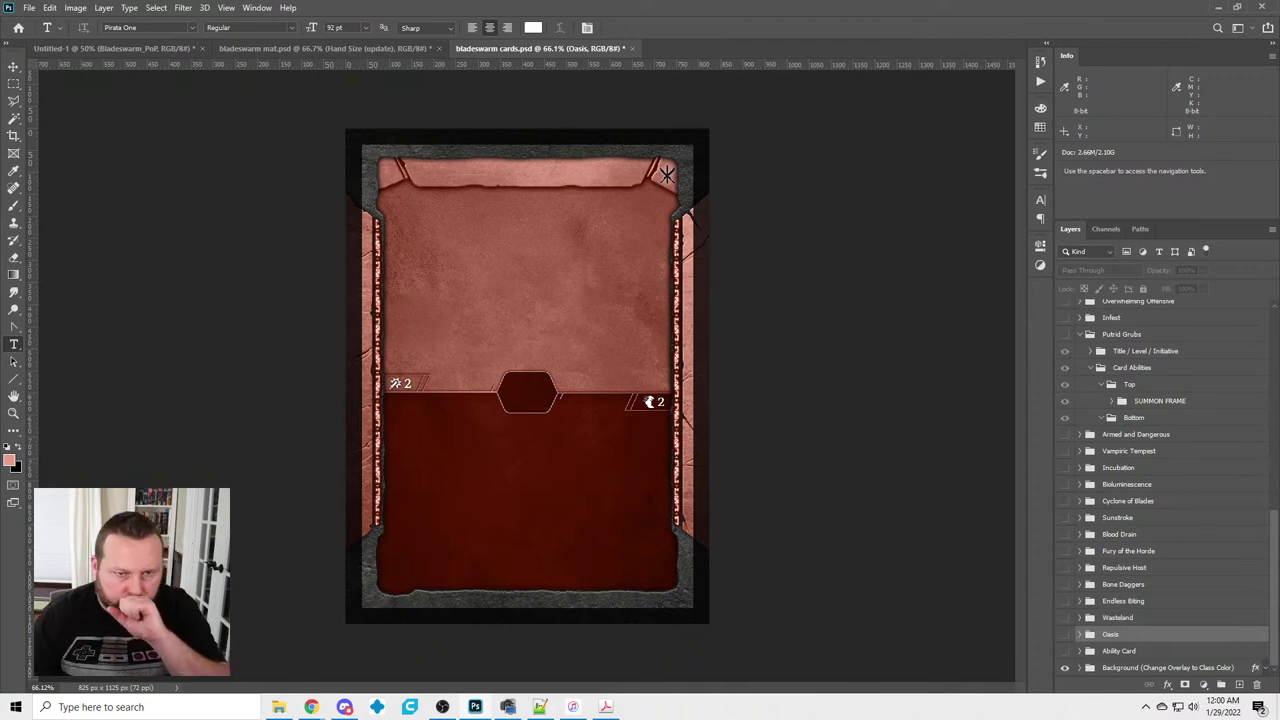
Collapse the card groups still open in the layer list, and expand and show the Corrupting Parasites group
scroll(1089, 340, "up", 7)
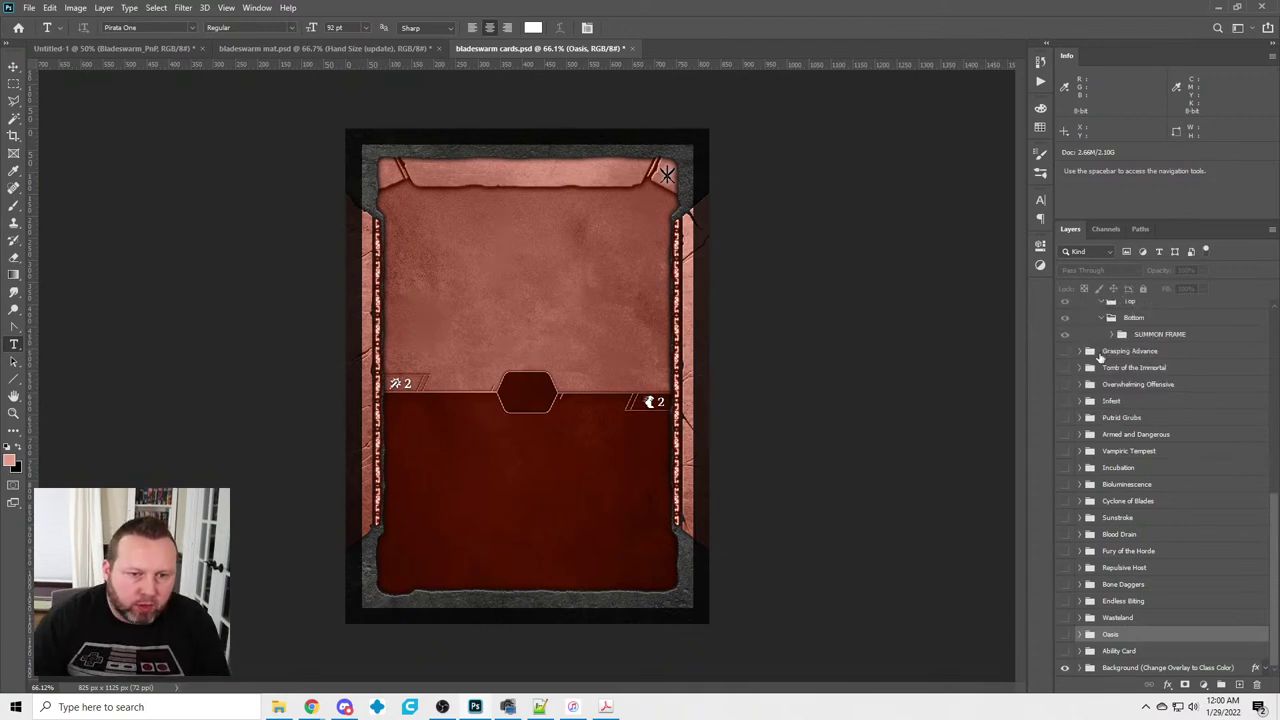
left_click(1090, 503)
scroll(1085, 460, "up", 6)
left_click(1081, 452)
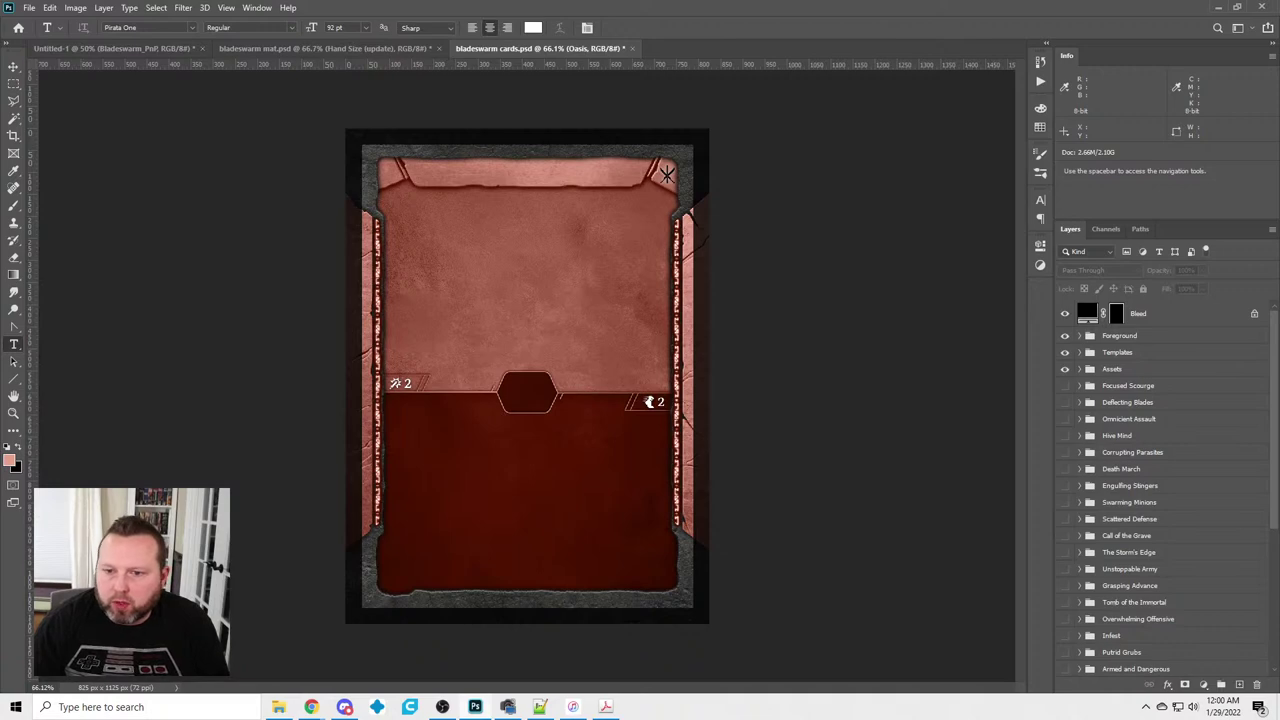
left_click(1079, 452)
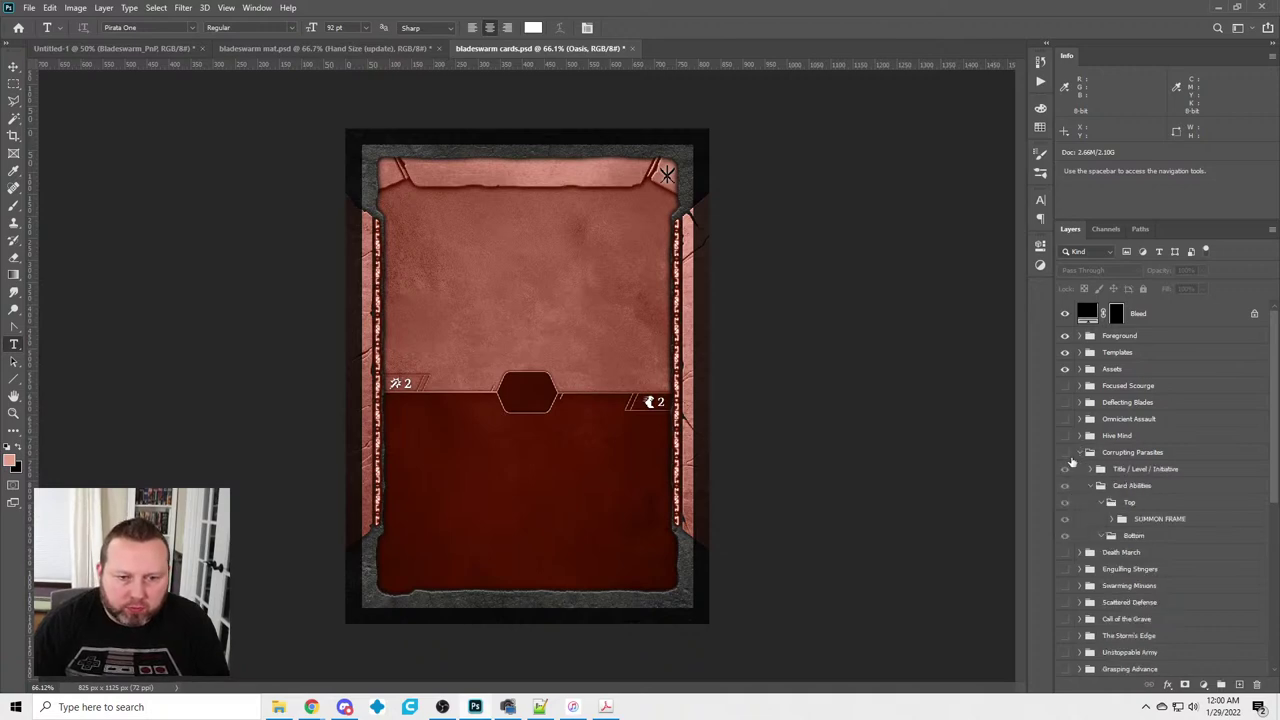
left_click(1065, 452)
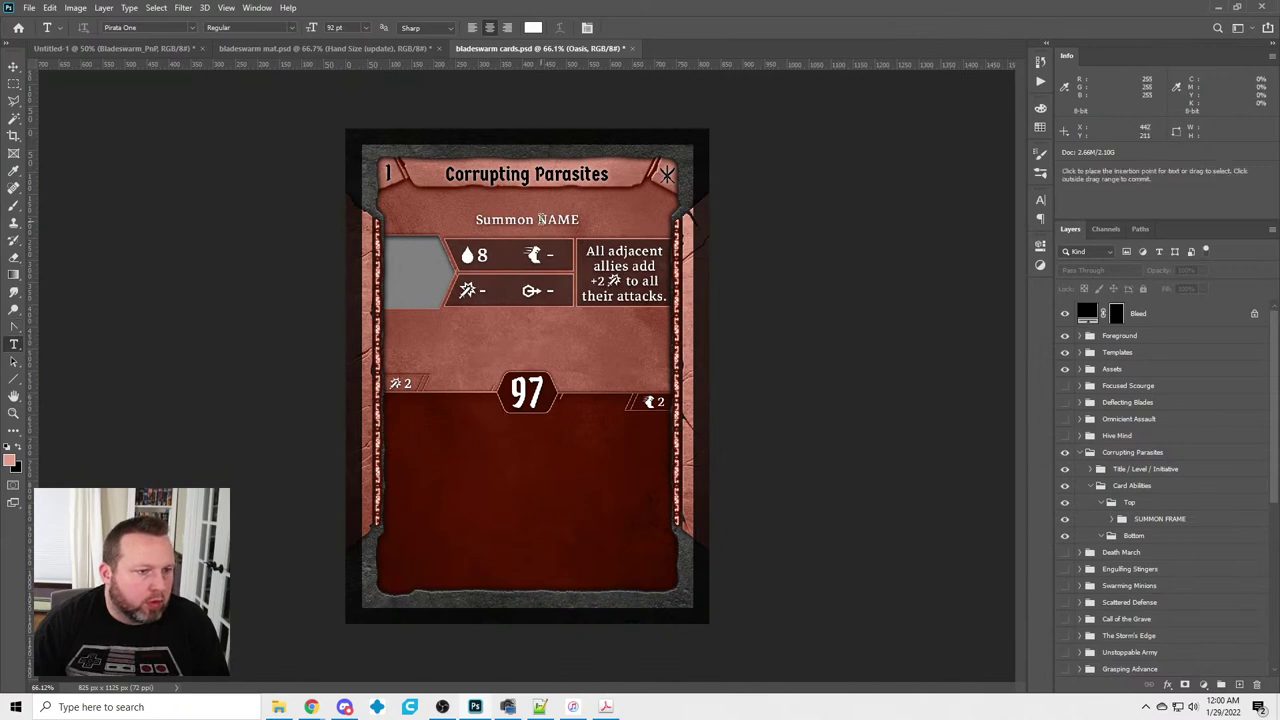
Replace NAME in the Corrupting Parasites card's summon heading so it reads "Summon Soul Leeches"
double_click(545, 219)
type("Soul Leeches")
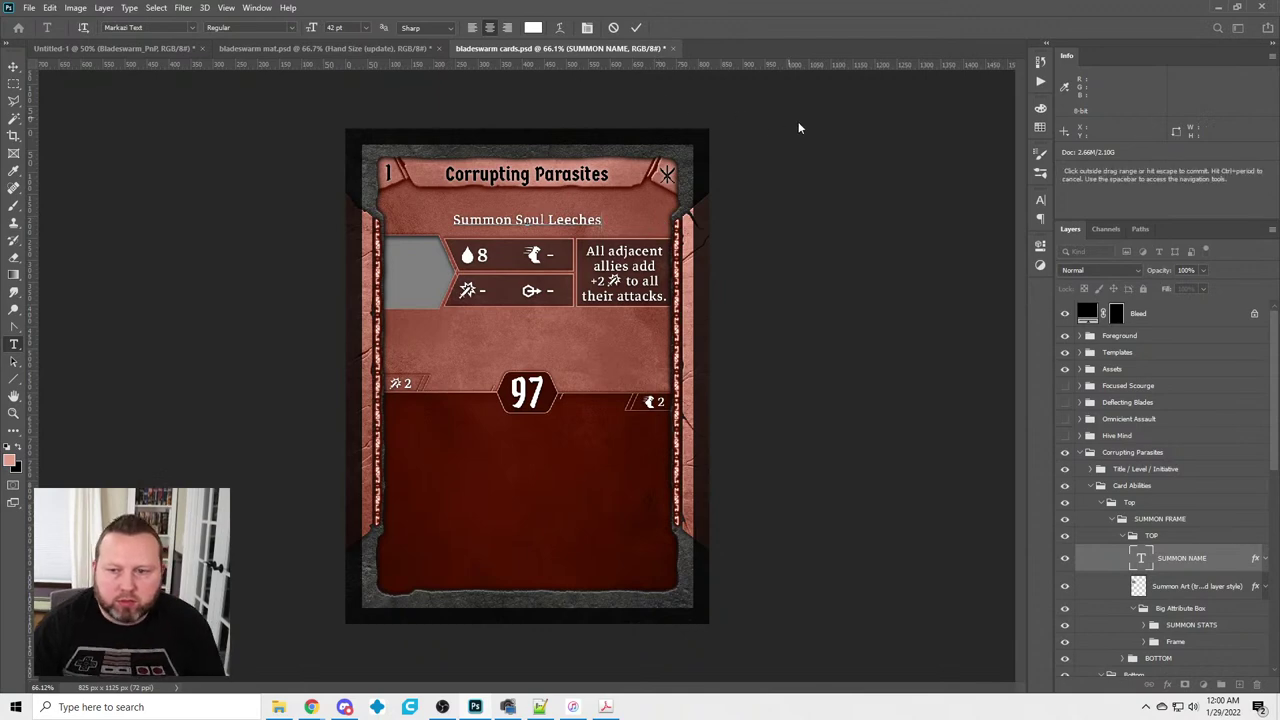
left_click(815, 285)
Switch to the Untitled-1 document with the Bladeswarm_PnP artwork and make its top layer visible
key("ctrl+shift+Tab")
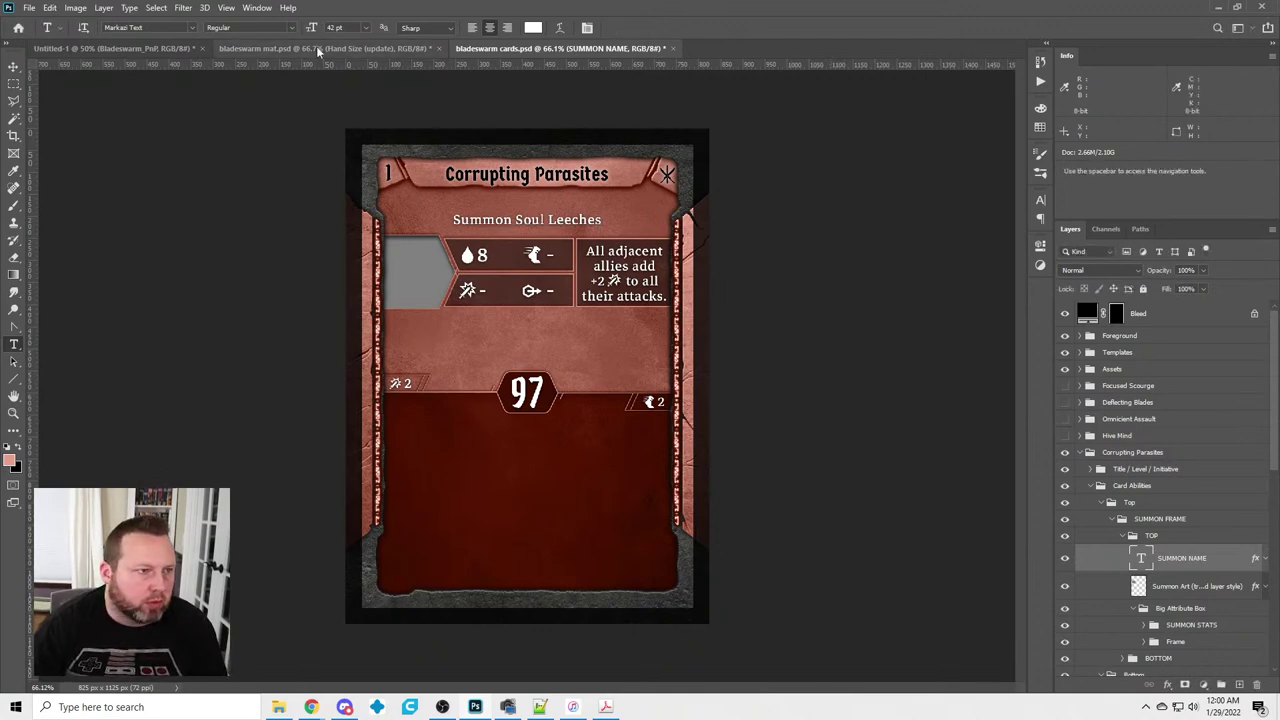
key("ctrl+Tab")
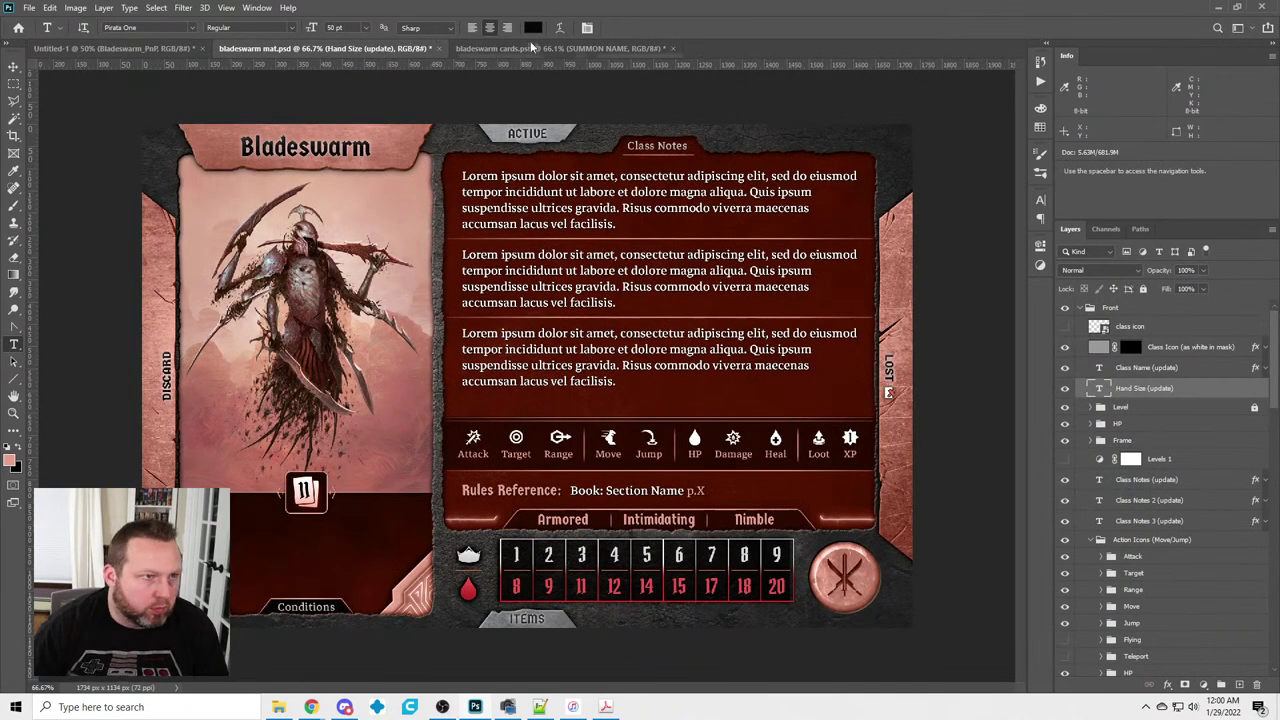
key("ctrl+Tab")
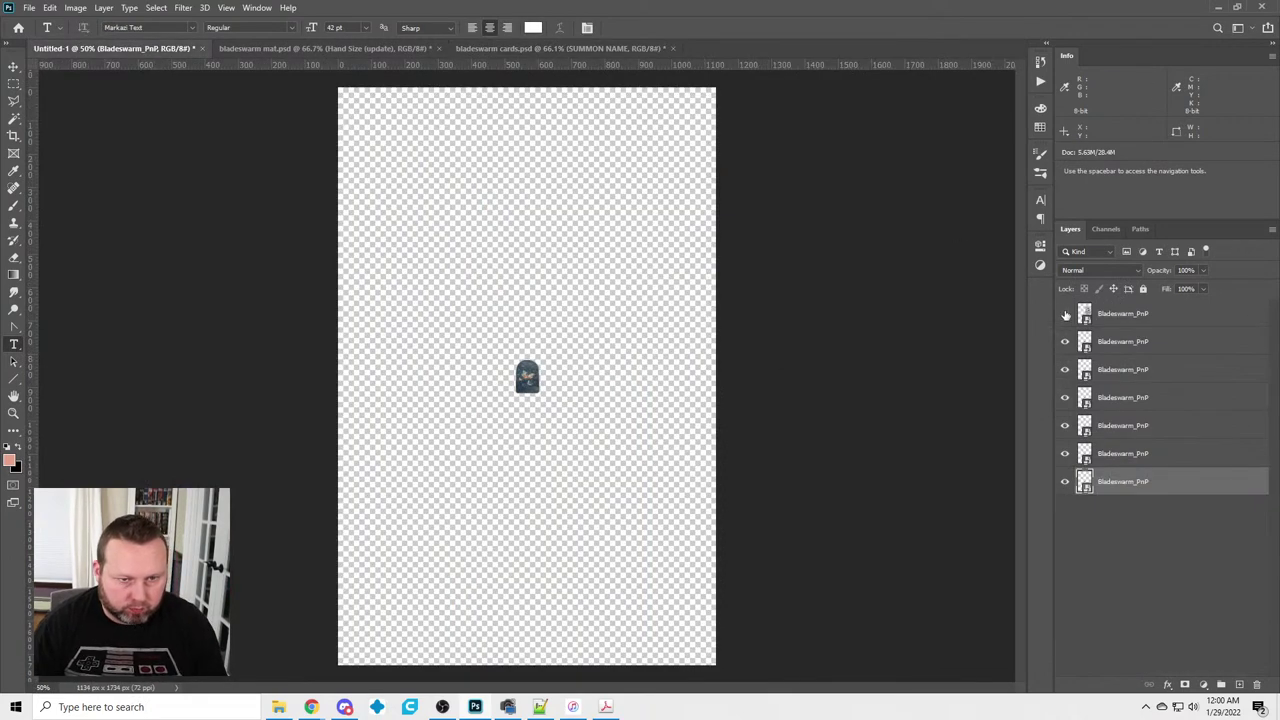
left_click(1065, 314)
left_click(1124, 342)
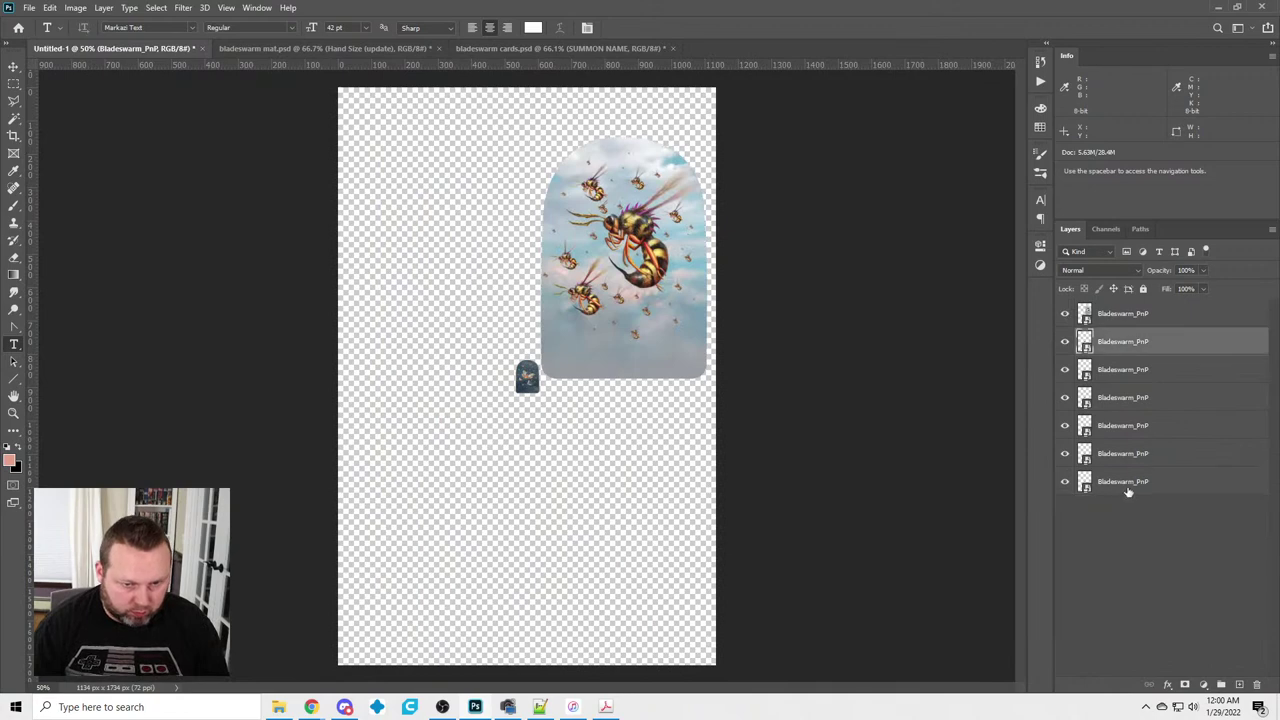
left_click(1128, 488, "shift")
Check the top wasp artwork layer's scale percentage with Free Transform and leave its size as it is
left_click(1103, 318)
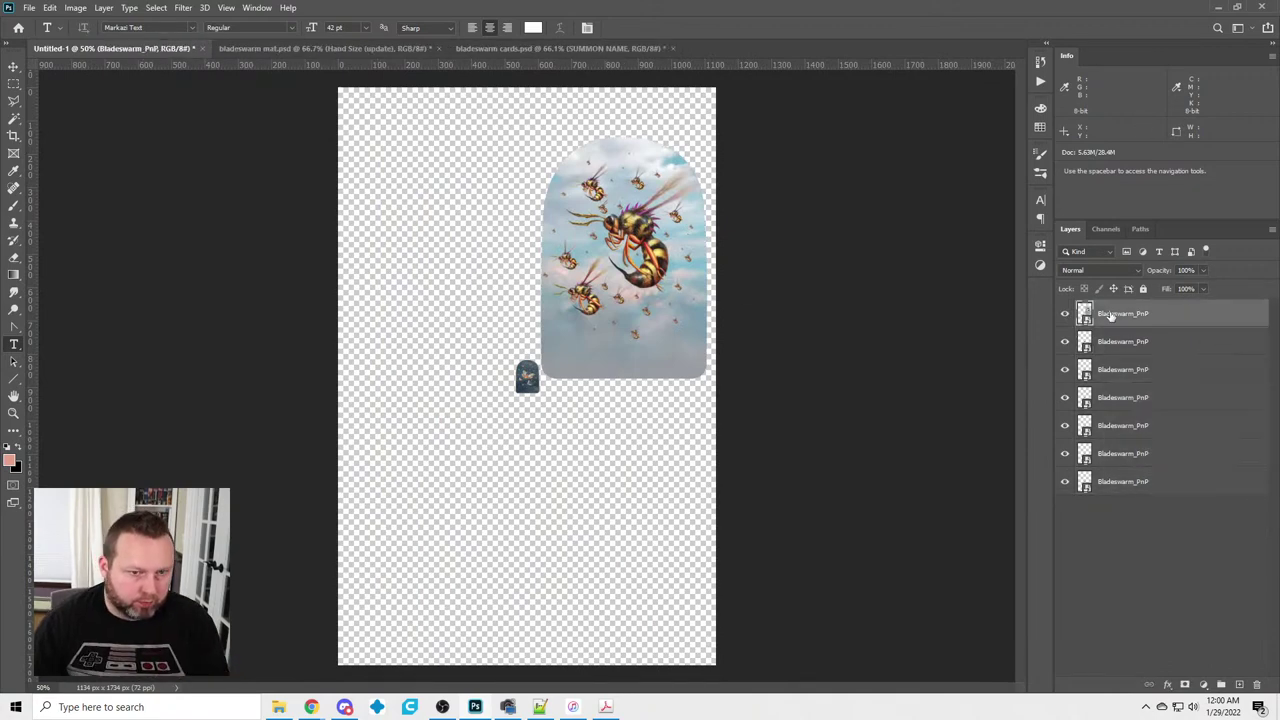
left_click(49, 7)
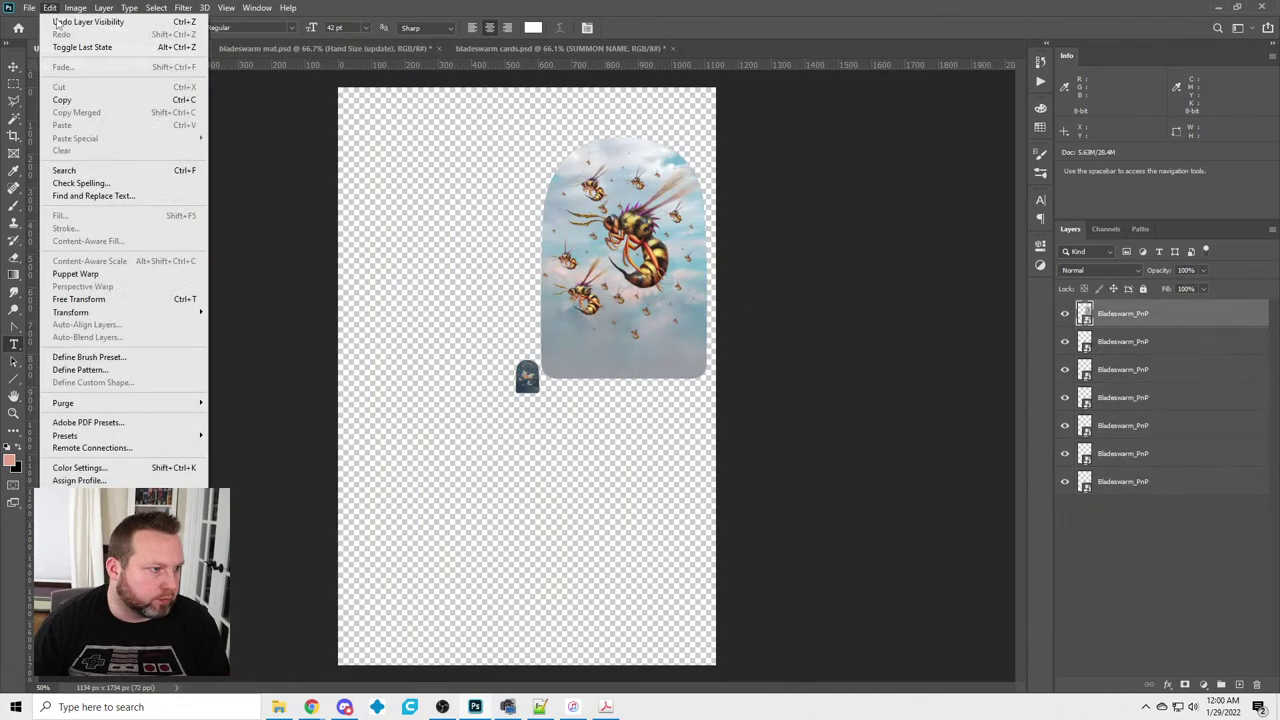
left_click(121, 299)
left_click(257, 27)
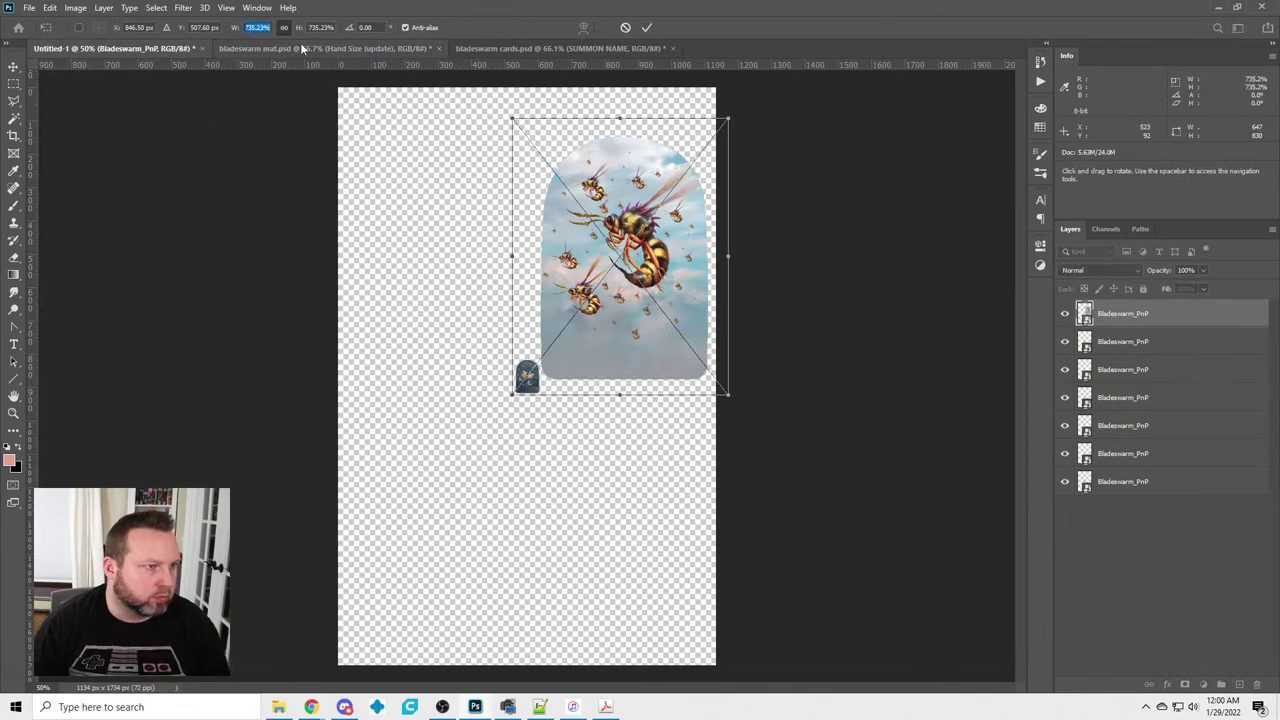
key("t")
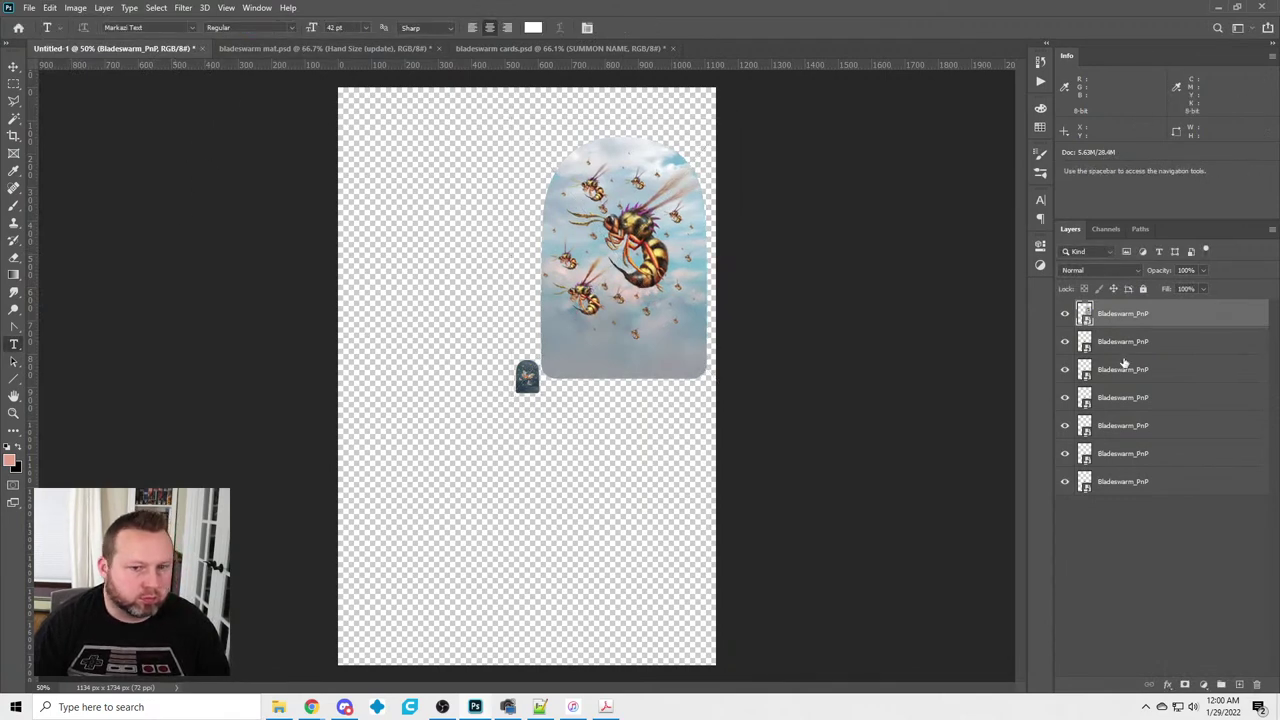
Scale the six Bladeswarm_PnP layers below the wasp artwork together to 735.23% with Free Transform
left_click(1126, 345)
left_click(1131, 483, "shift")
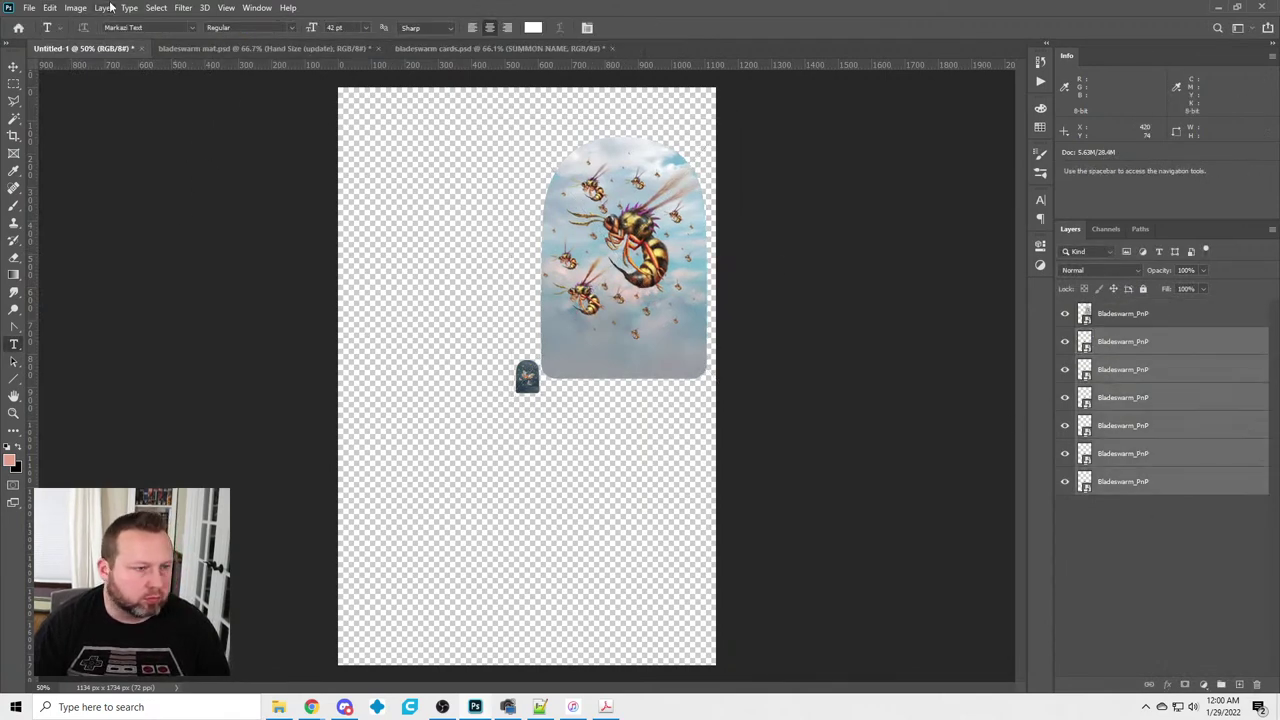
left_click(49, 7)
left_click(101, 299)
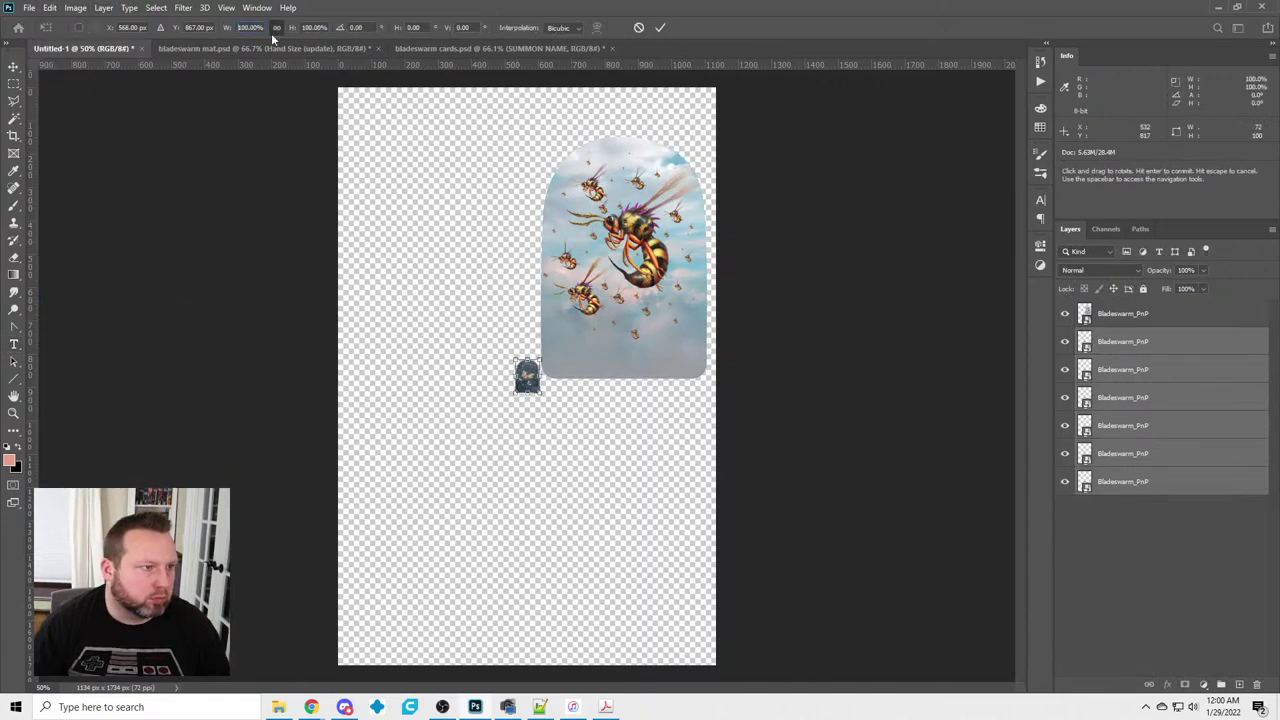
type("735.23")
key("Return")
key("Return")
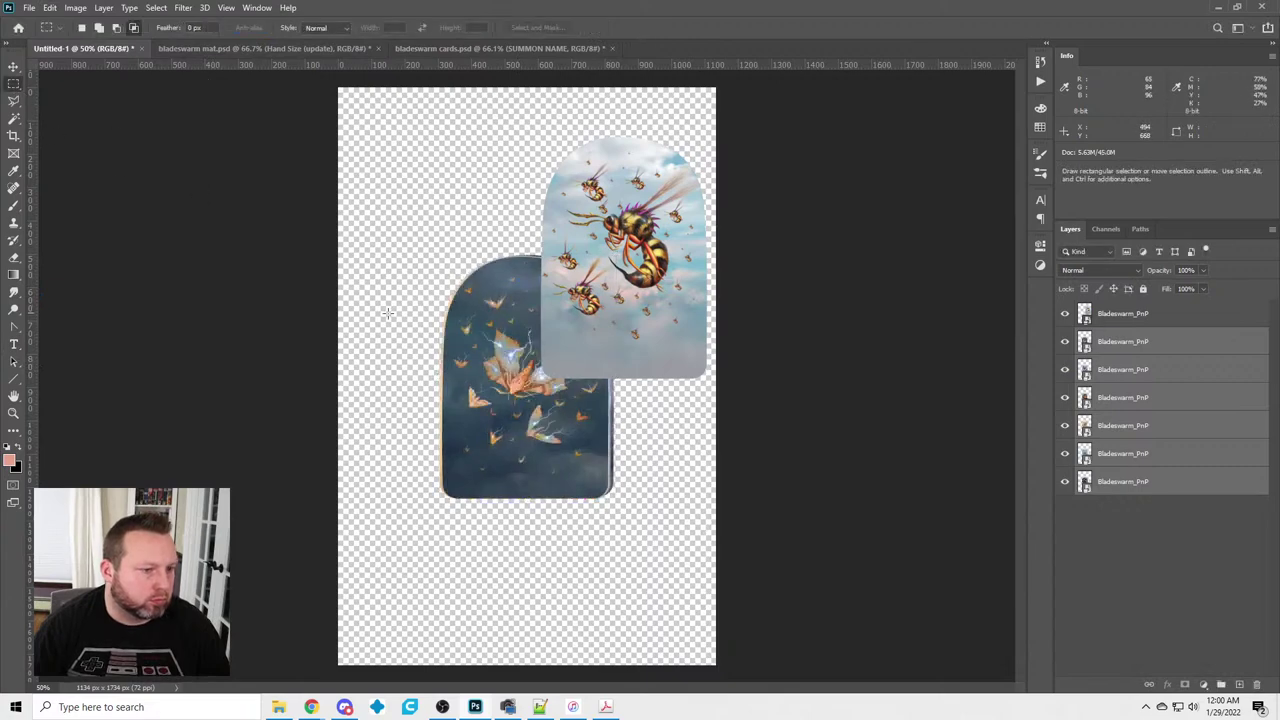
Align all seven Bladeswarm_PnP layers to the horizontal and vertical centre of the whole canvas
left_click(1113, 316)
left_click(1134, 483, "shift")
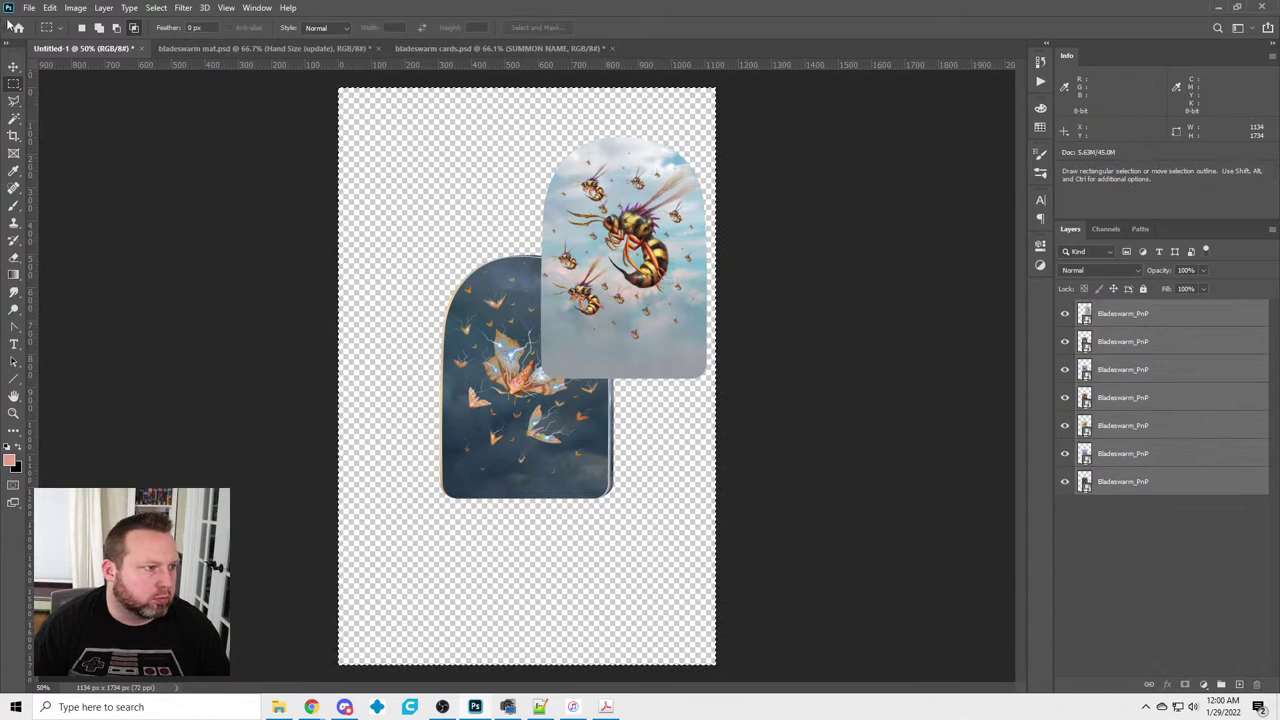
left_click(13, 66)
left_click(389, 28)
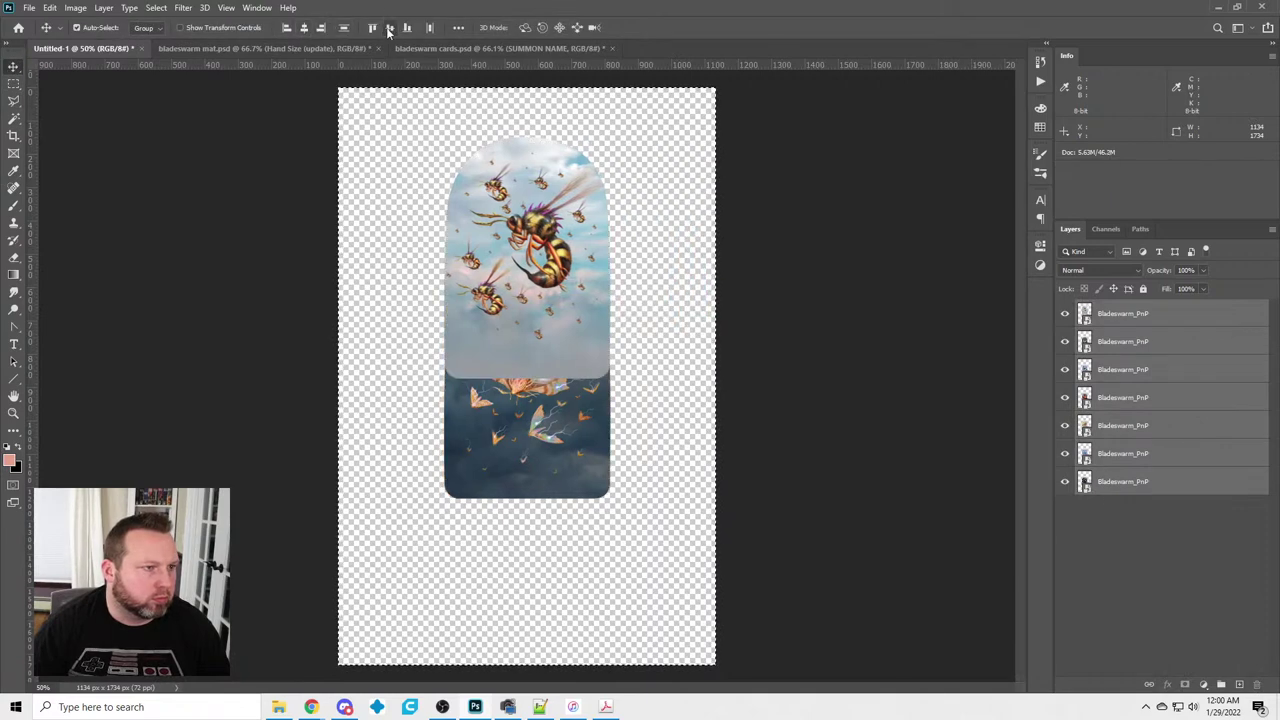
left_click(389, 28)
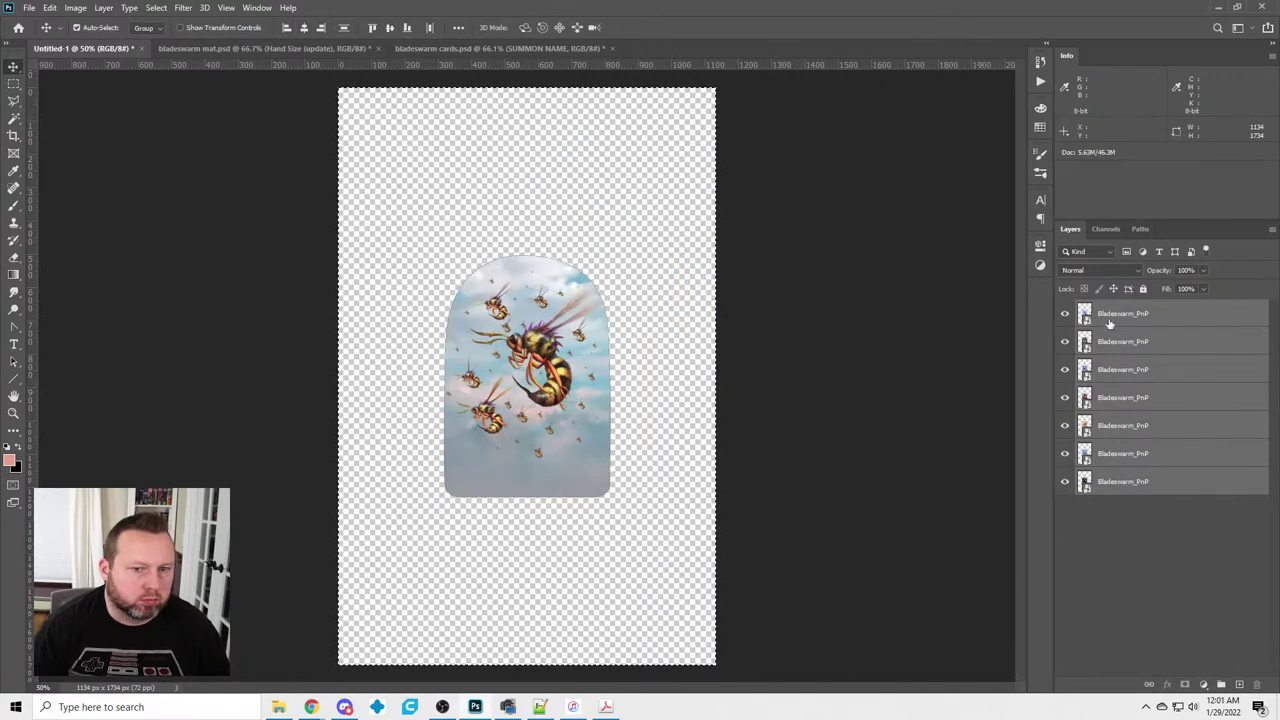
Crop the canvas to the outline of the top wasp artwork layer and clear the selection
left_click(1087, 315, "ctrl")
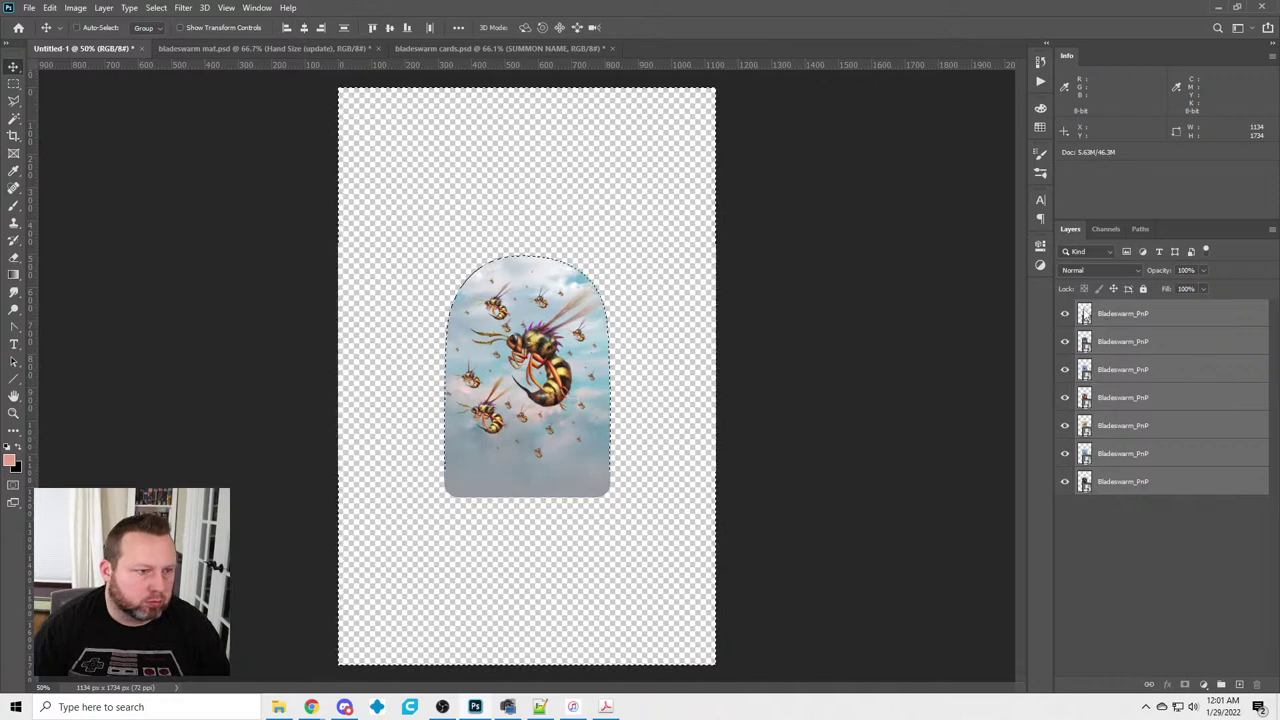
key("m")
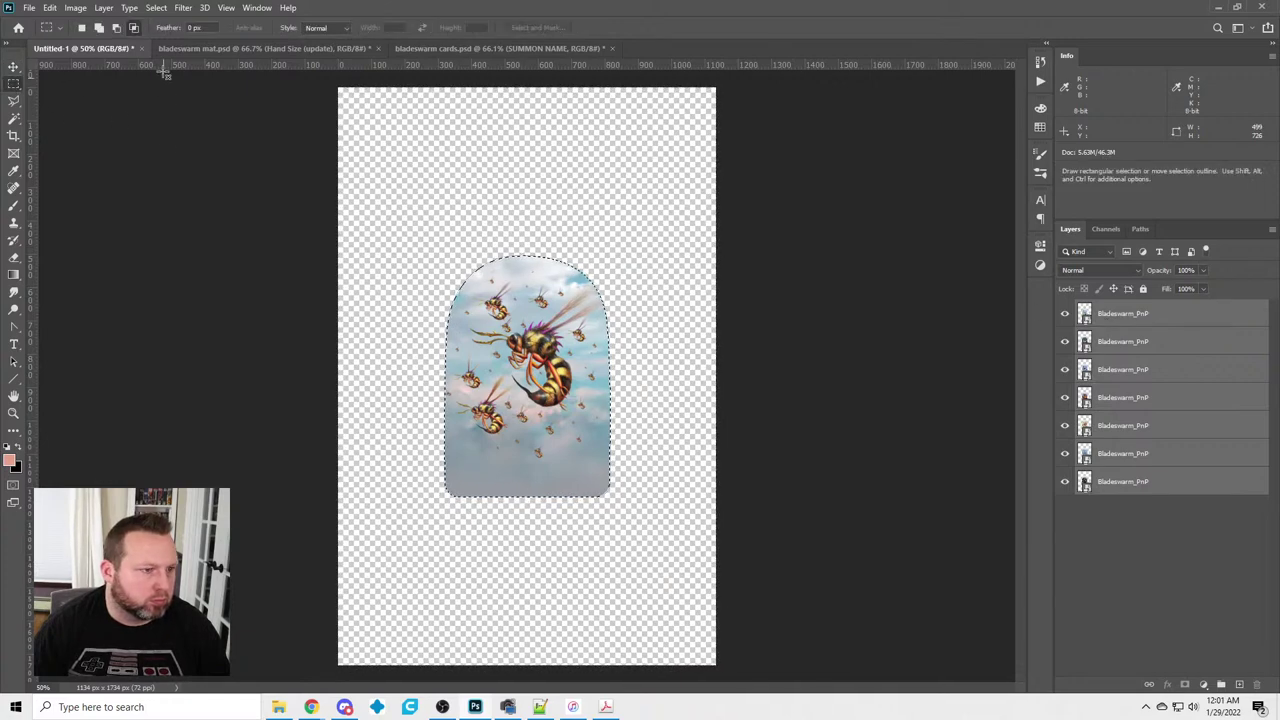
left_click(104, 8)
mouse_move(77, 8)
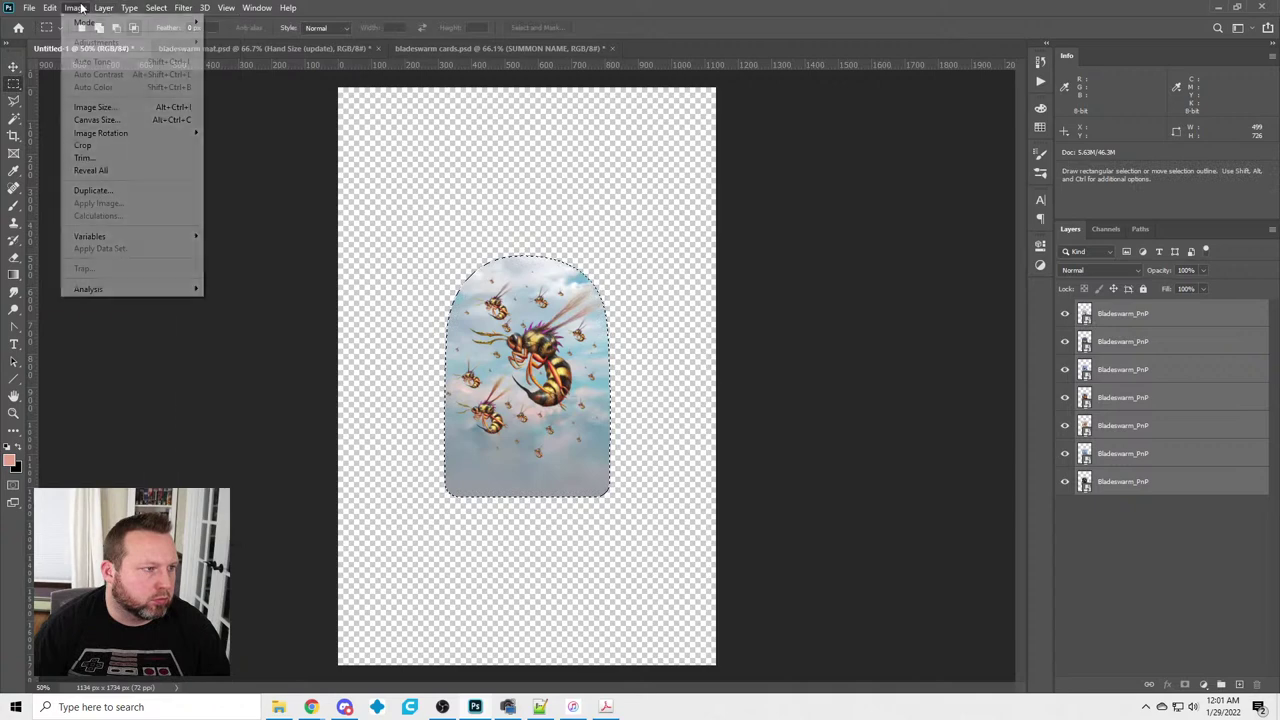
left_click(82, 145)
key("ctrl+d")
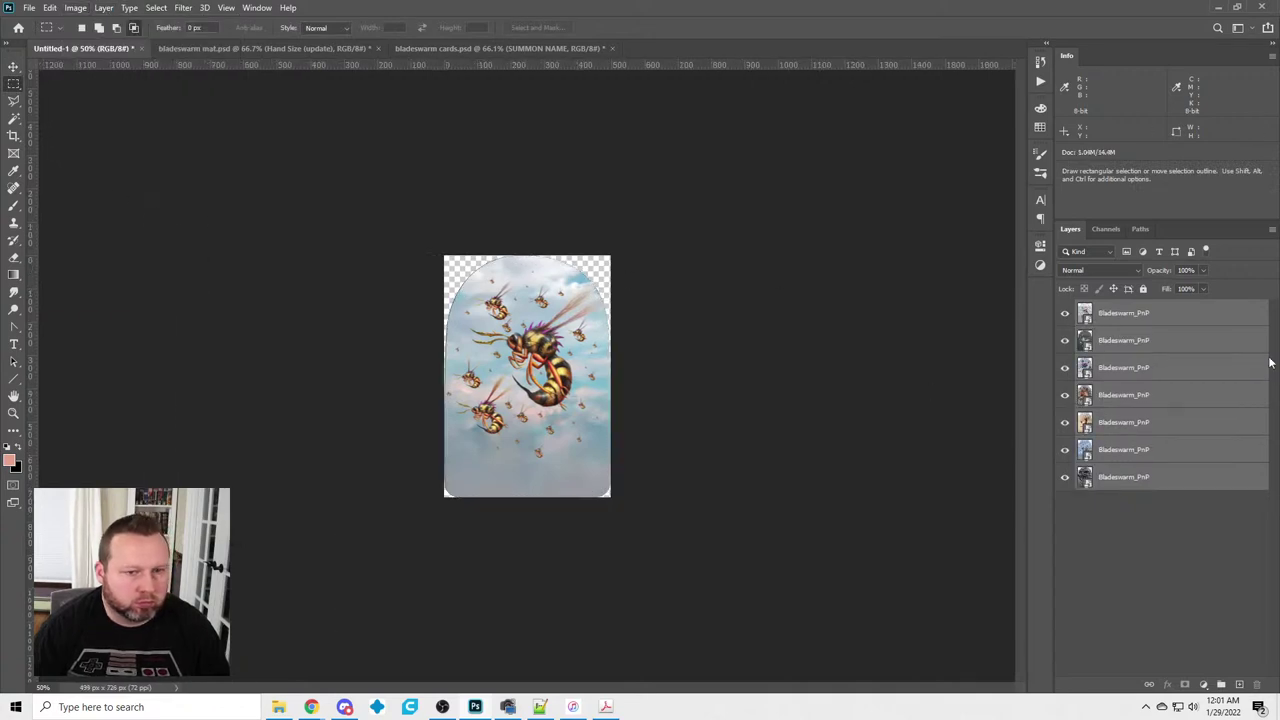
Save the cropped artwork document as summon art.psd in the Bladeswarm folder
left_click(244, 49)
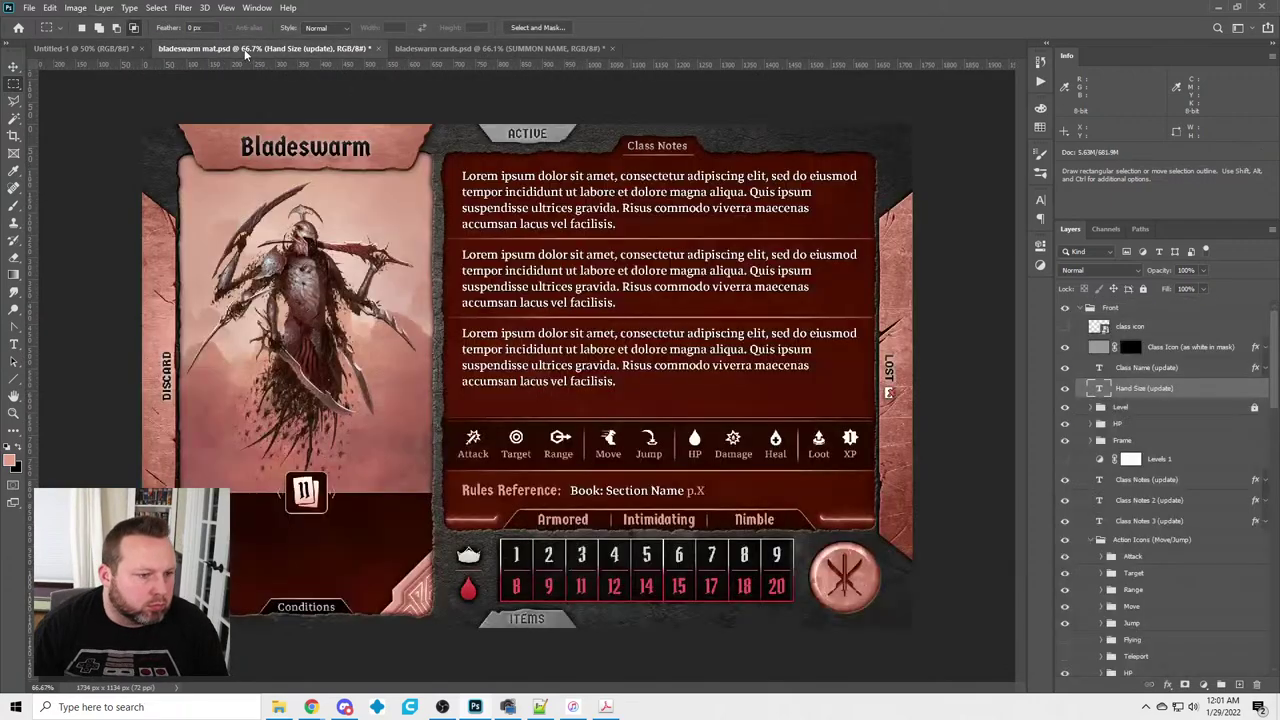
left_click(96, 48)
left_click(29, 8)
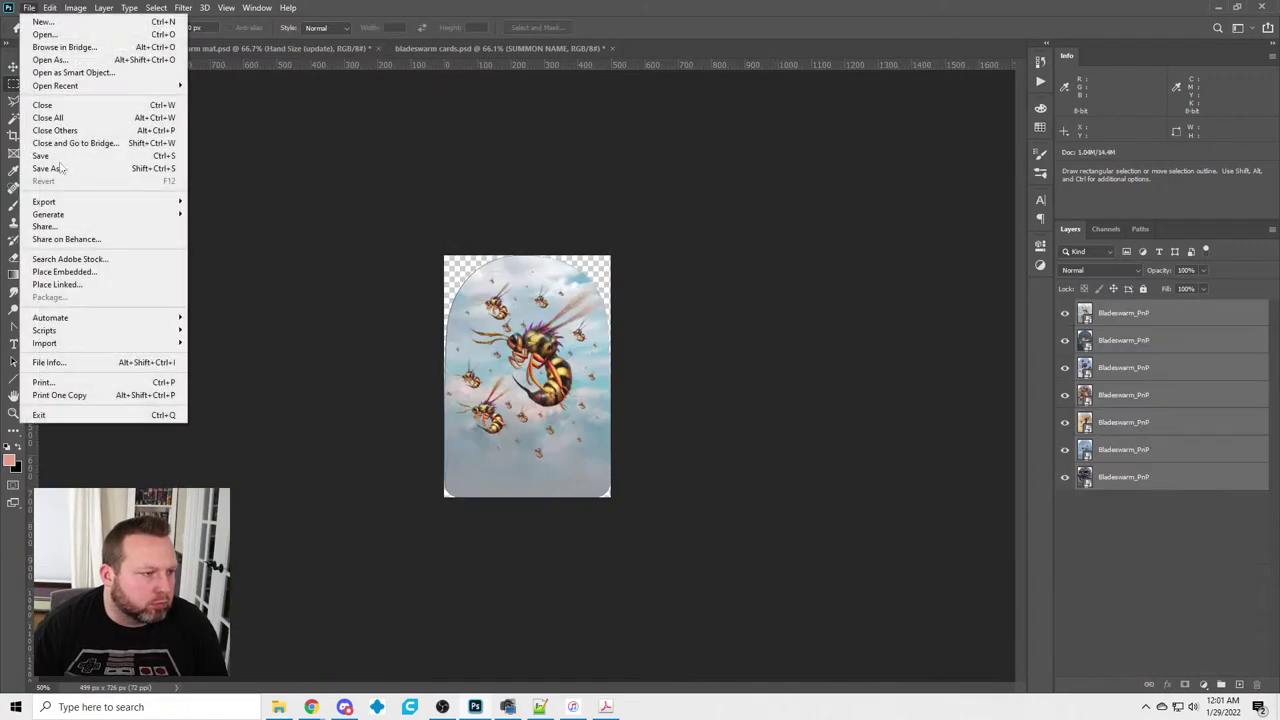
left_click(57, 168)
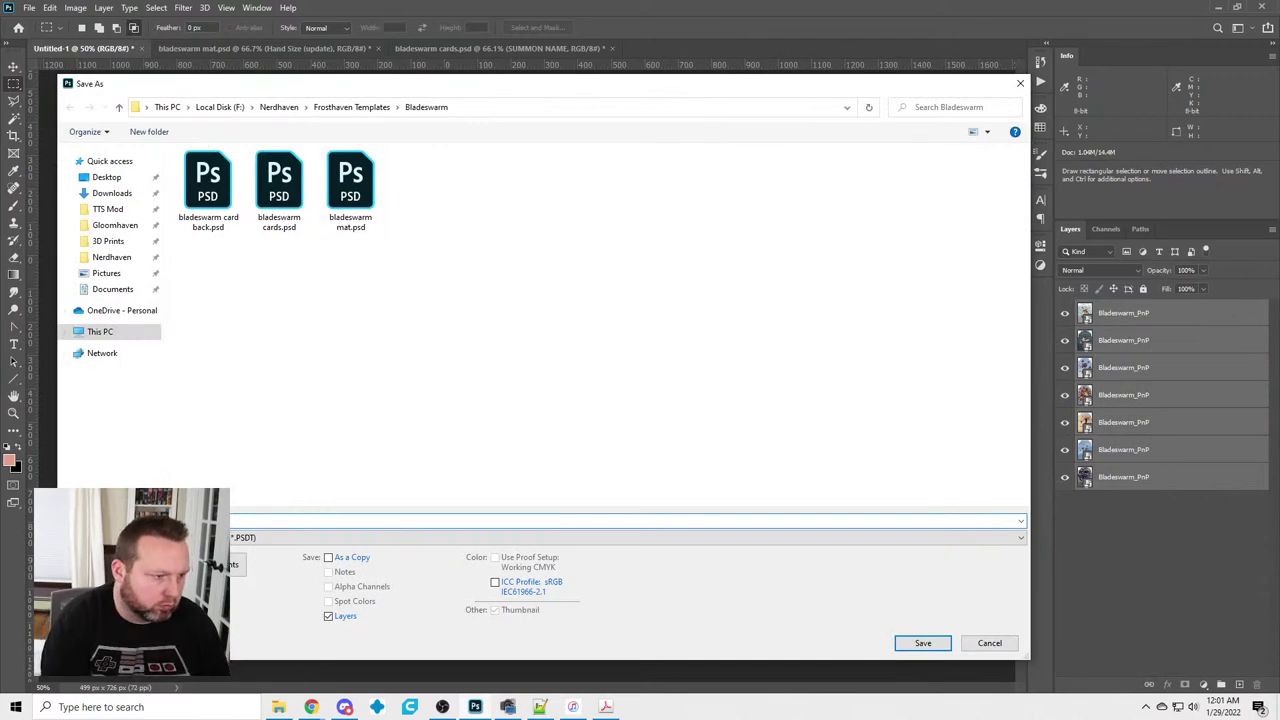
key("Return")
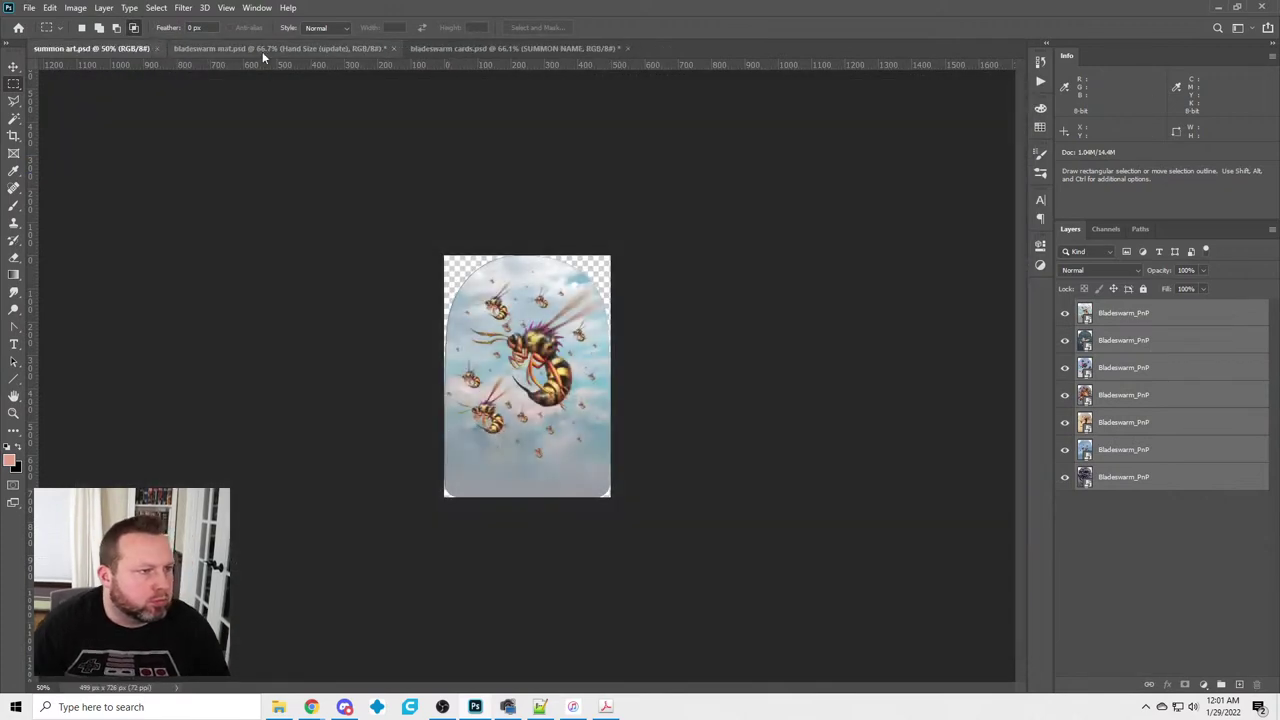
Close the bladeswarm mat.psd document
left_click(259, 47)
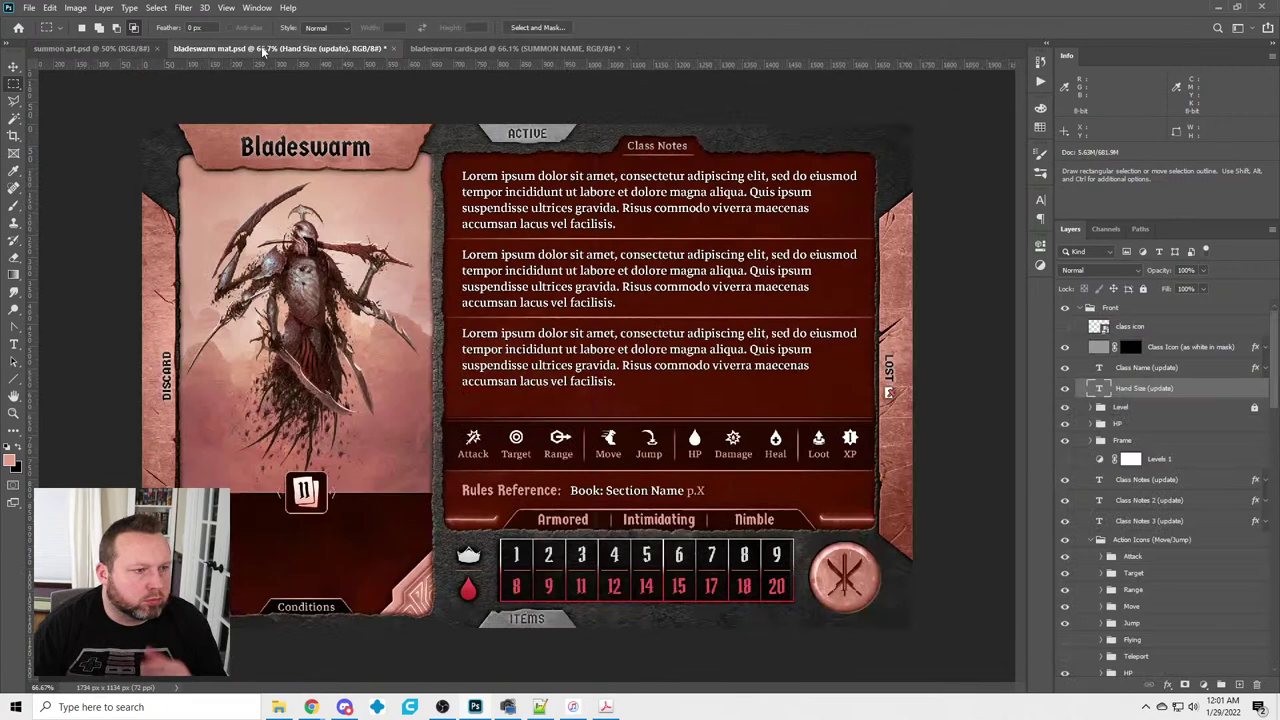
left_click(387, 49)
left_click(578, 264)
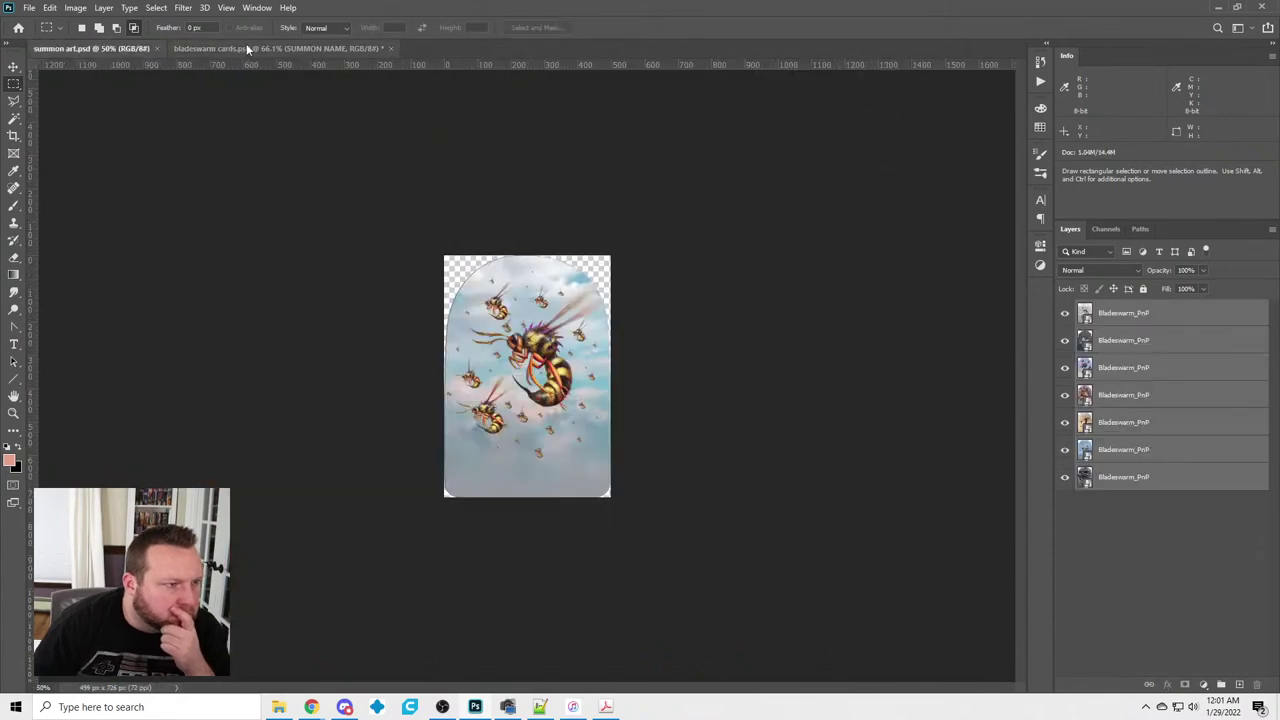
Copy the bottom leech artwork layer from summon art.psd into bladeswarm cards.psd, directly above the Corrupting Parasites card's Summon Art layer
left_click(248, 48)
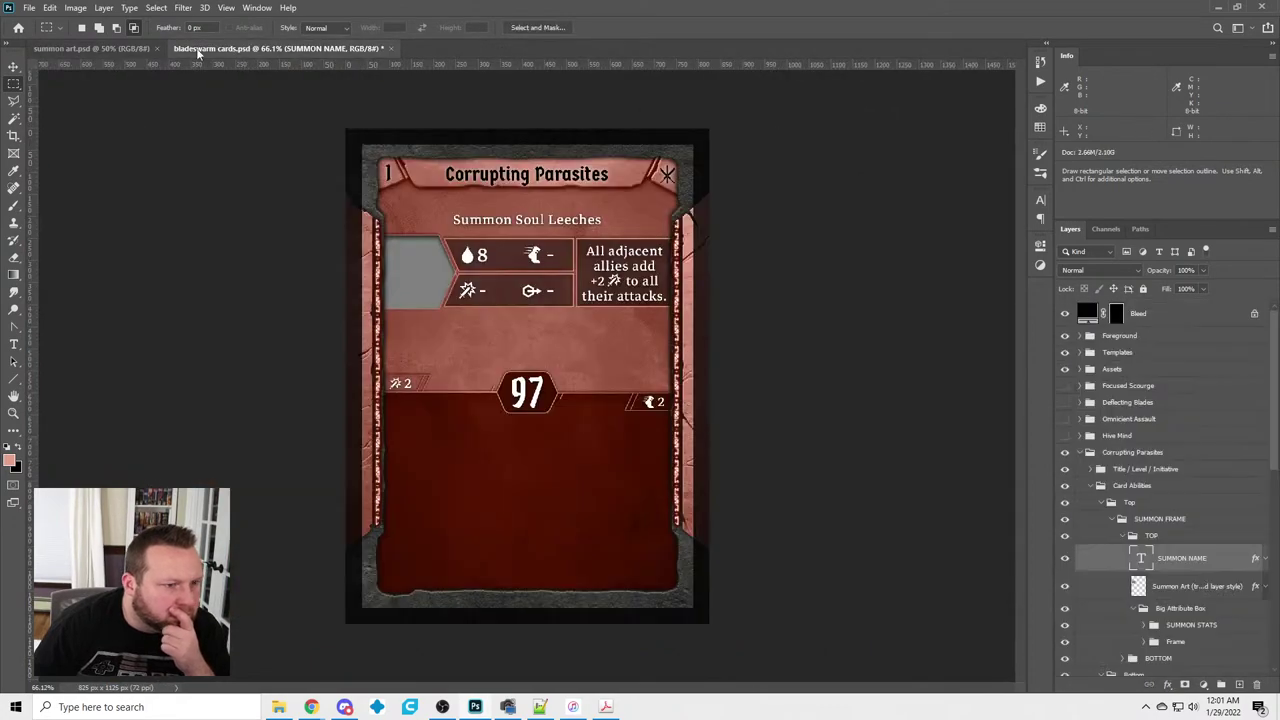
left_click(62, 49)
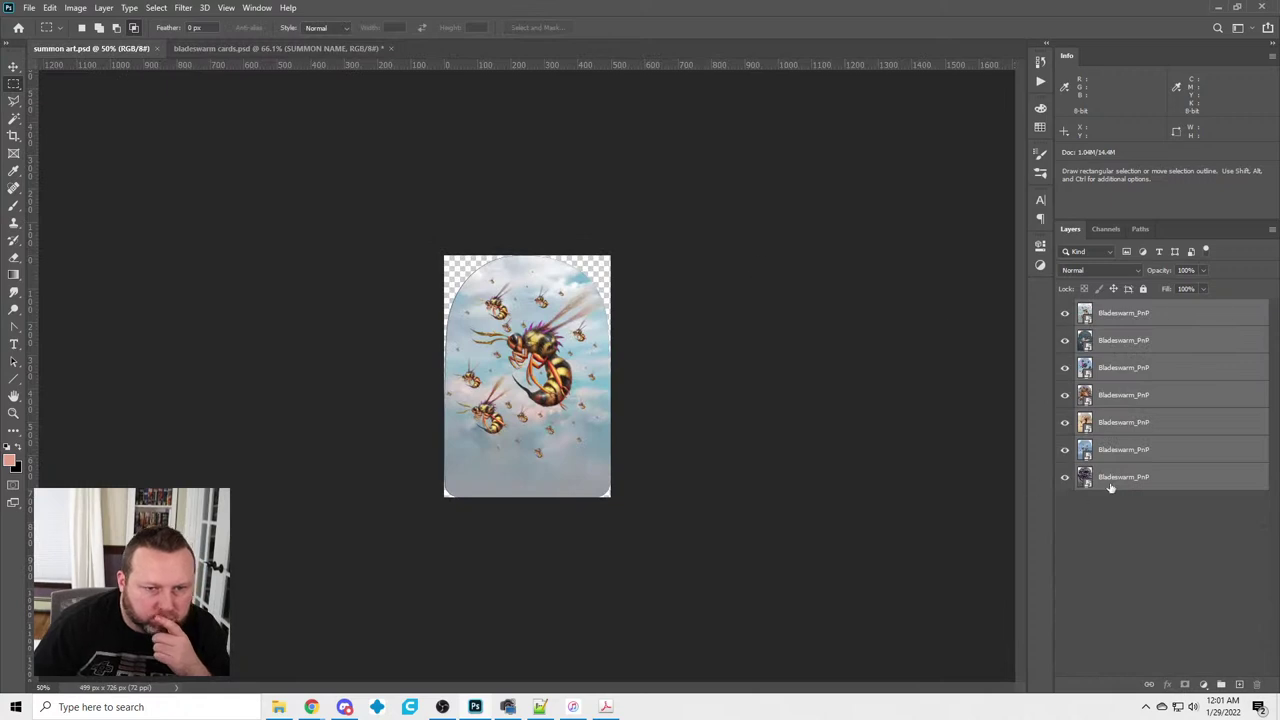
left_click(1112, 478)
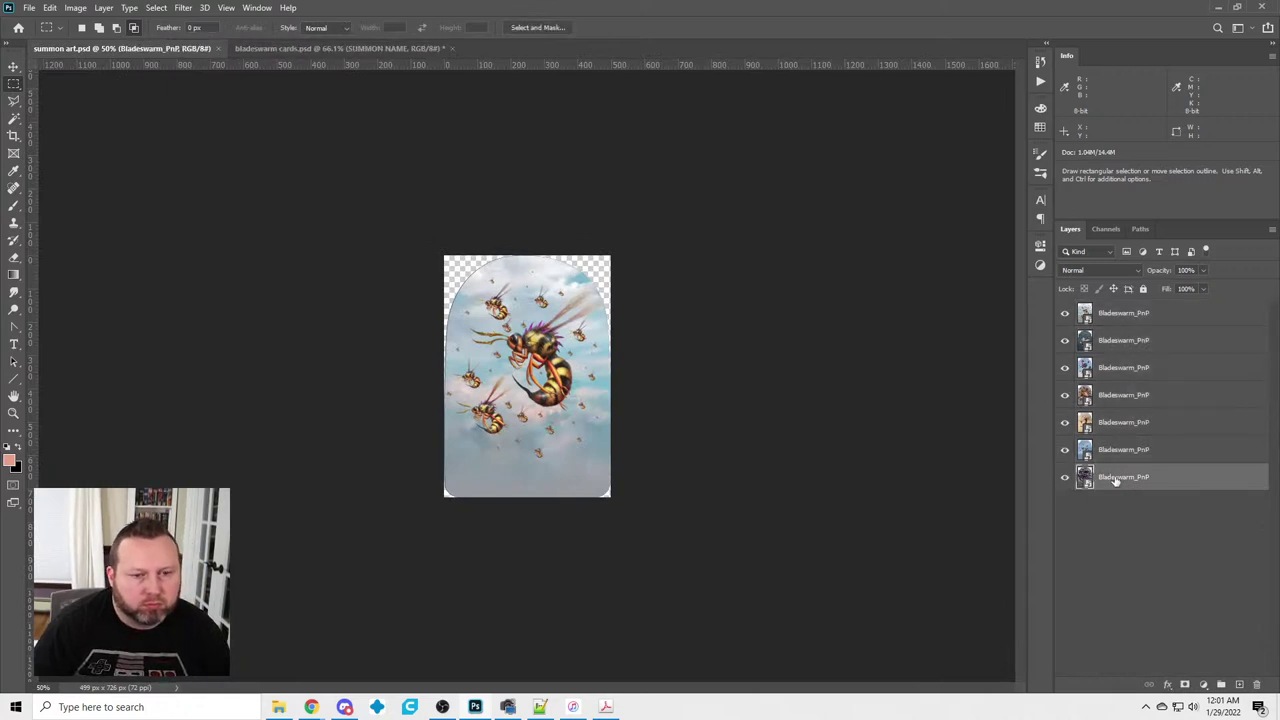
left_click(340, 47)
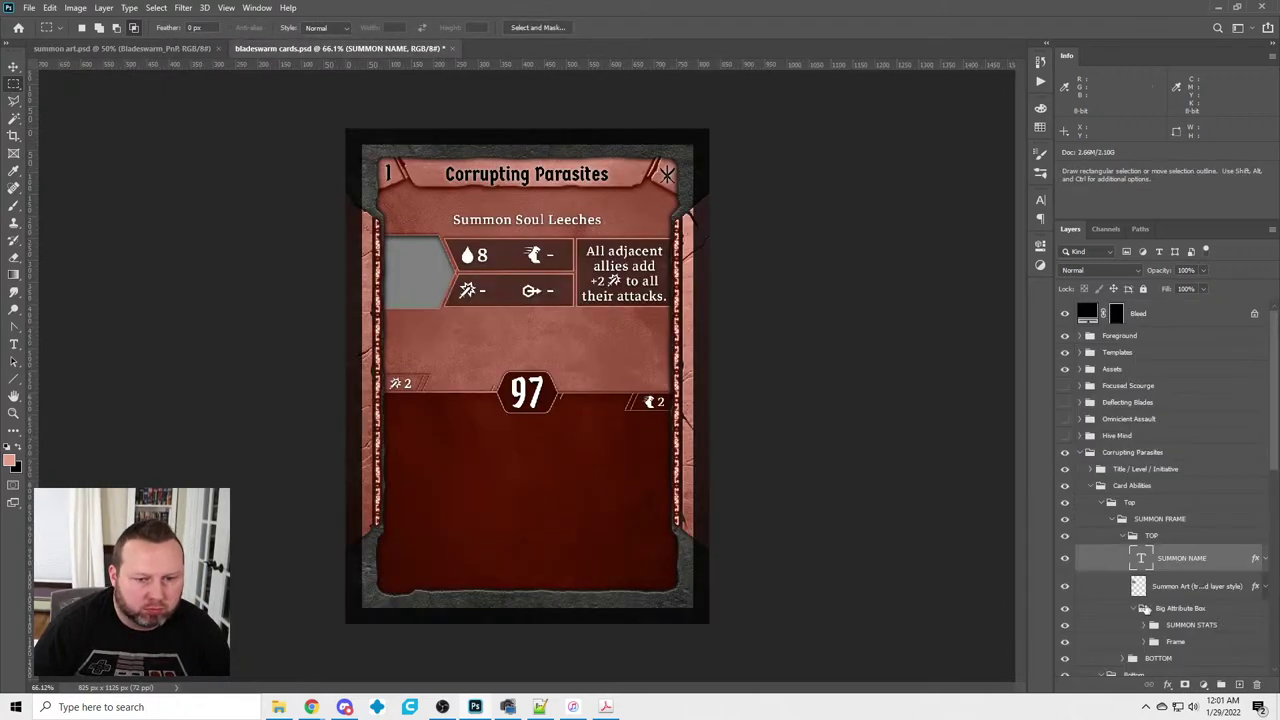
left_click(1163, 593)
key("ctrl+v")
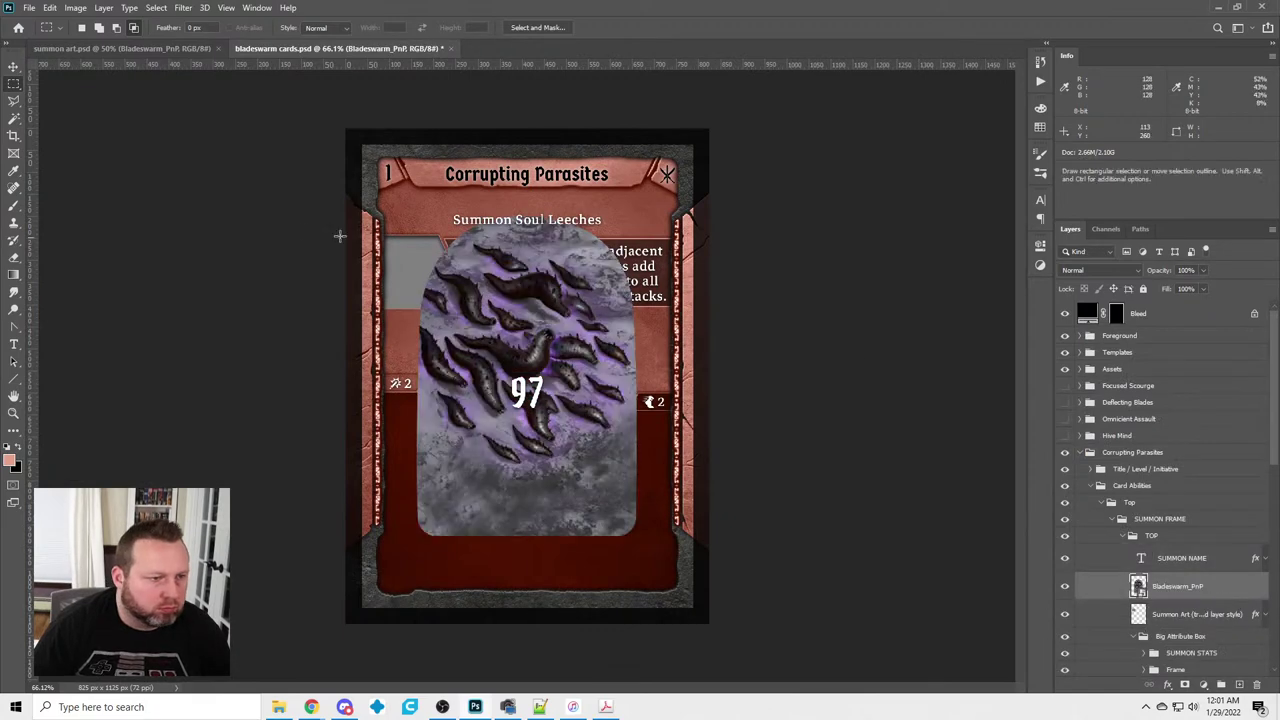
Scale the leech artwork down to 280.49% with Free Transform and position it over the card's grey summon art frame
left_click(30, 10)
left_click(50, 7)
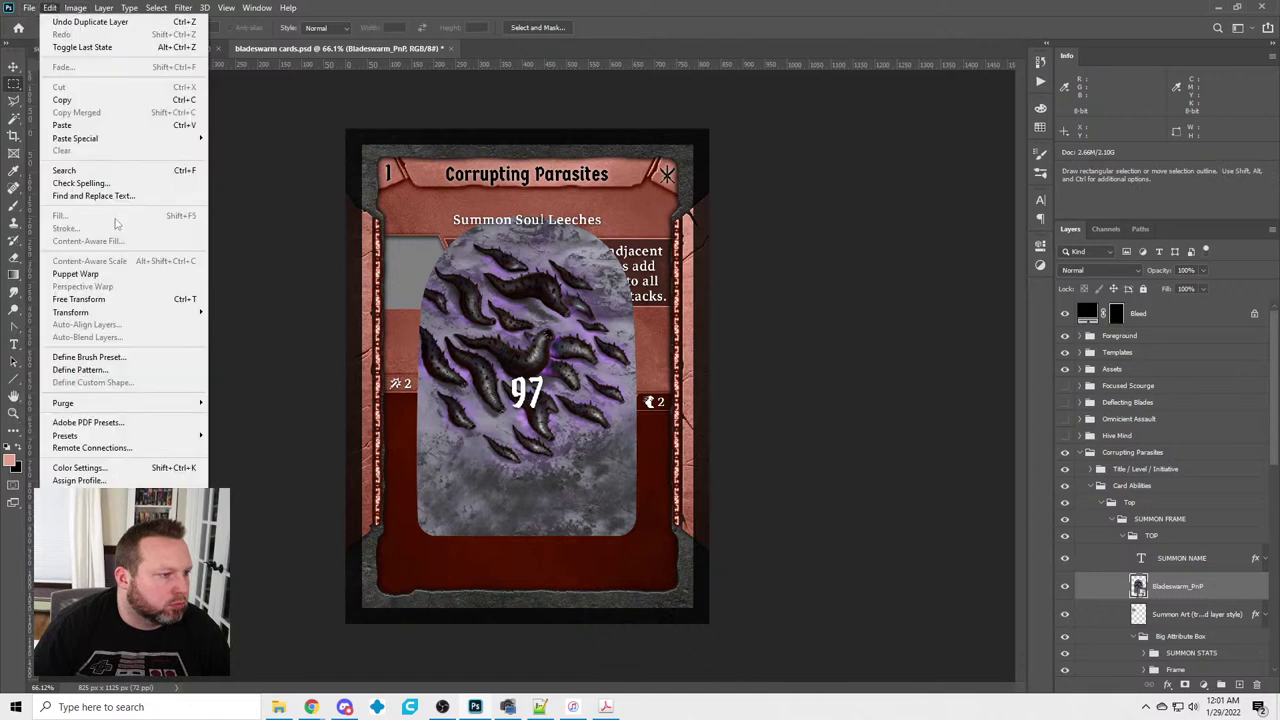
left_click(100, 299)
left_click_drag(660, 557, 478, 348)
left_click_drag(465, 283, 436, 284)
mouse_move(346, 193)
left_mouse_down()
mouse_move(368, 215)
mouse_move(360, 207)
left_mouse_up()
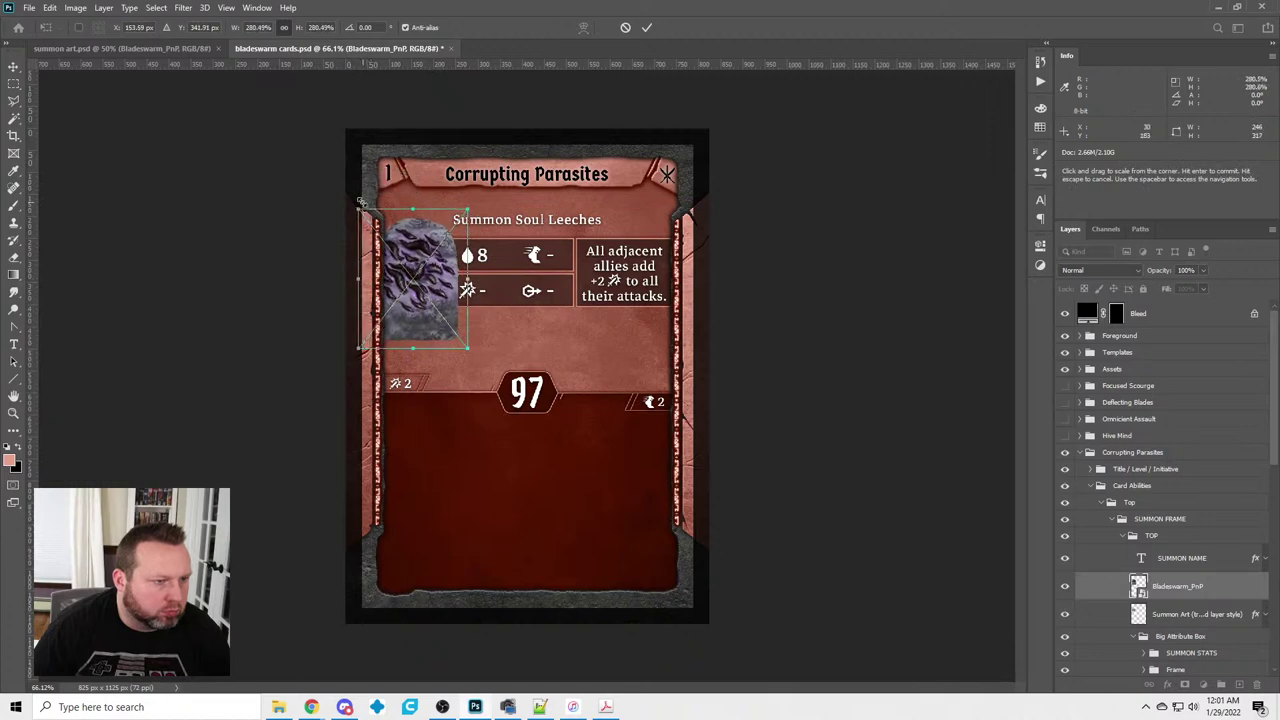
Mask the leech artwork layer to the shape of the Summon Art layer
left_click(14, 85)
left_click(1139, 587, "ctrl")
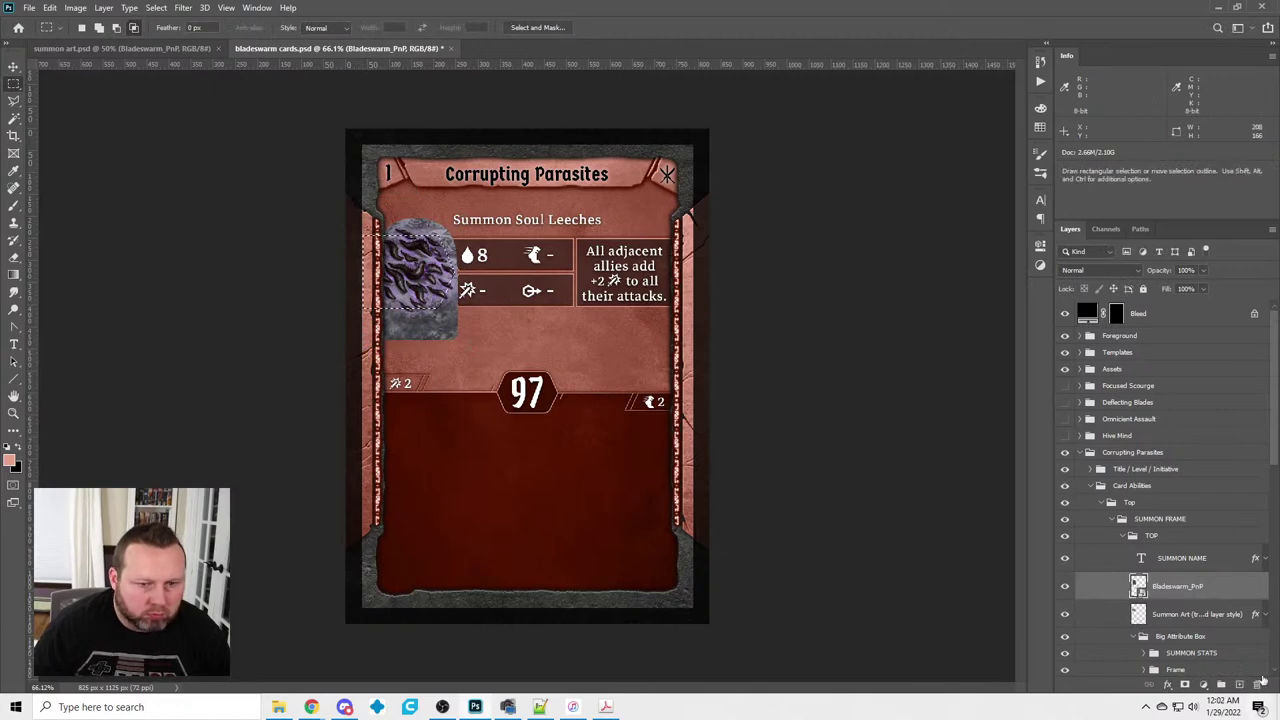
left_click(1203, 684)
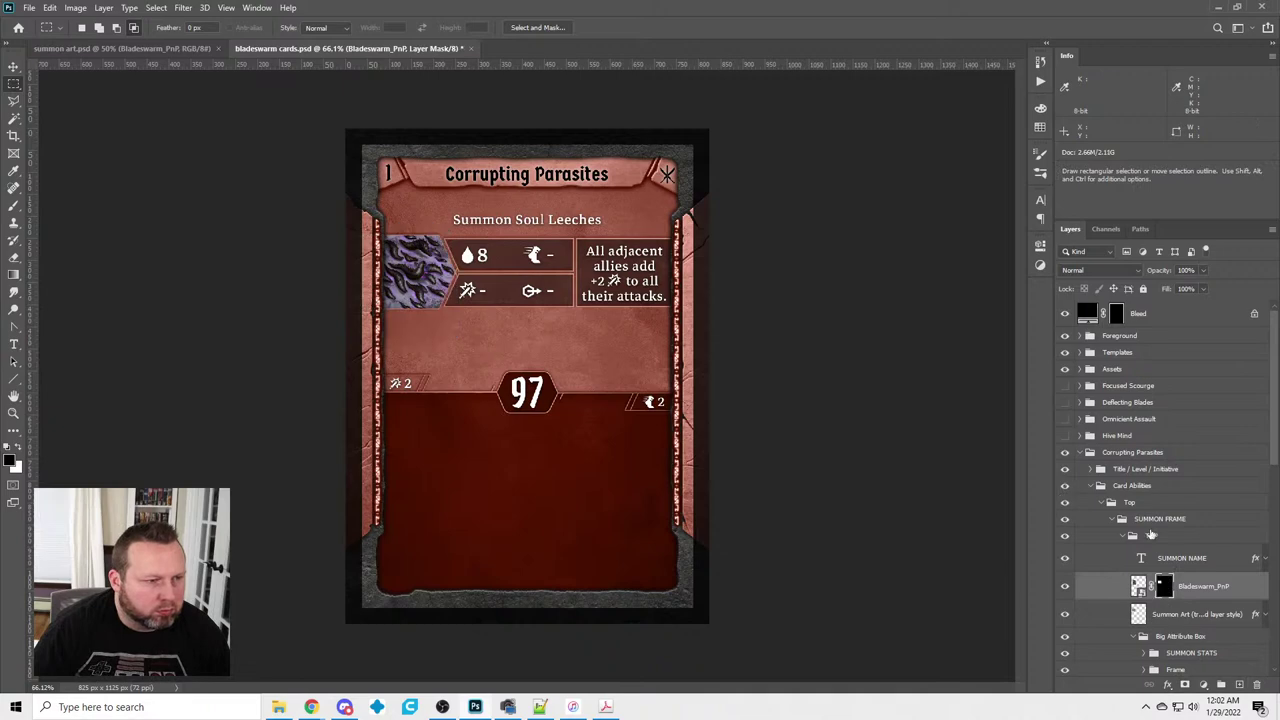
Copy the Summon Art layer's style onto the masked leech artwork layer
right_click(1208, 623)
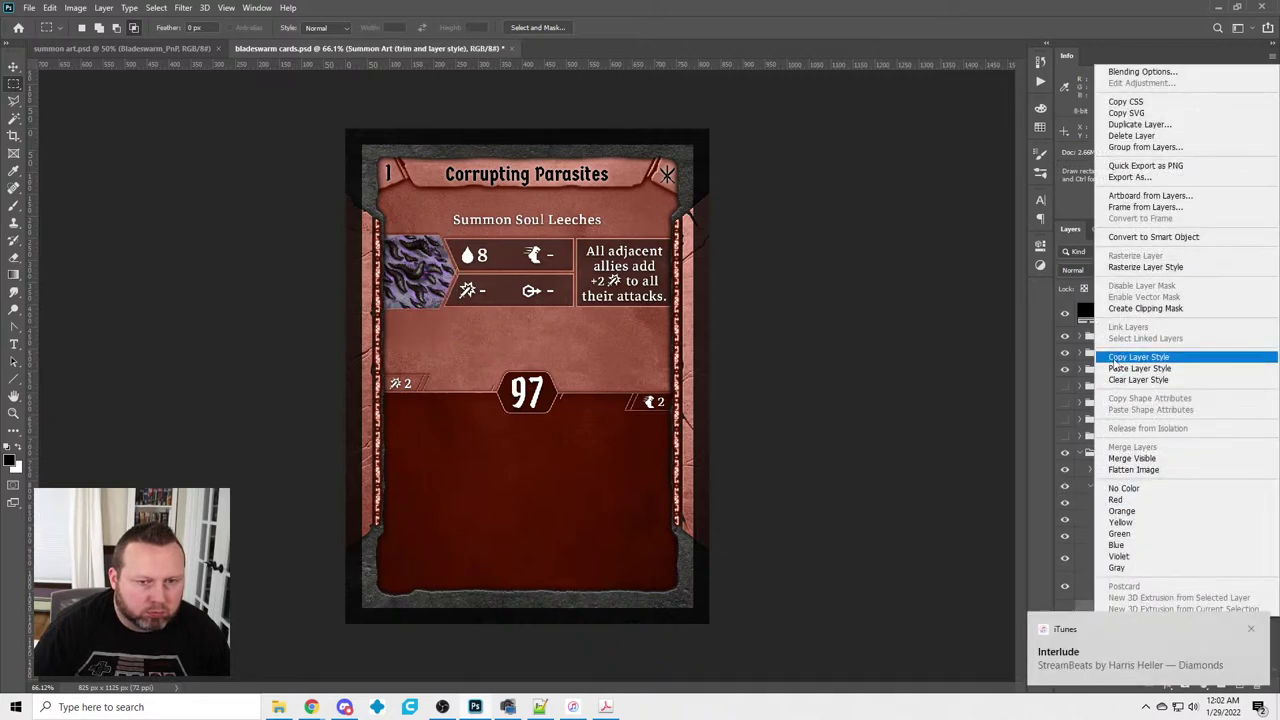
left_click(1145, 357)
right_click(1195, 592)
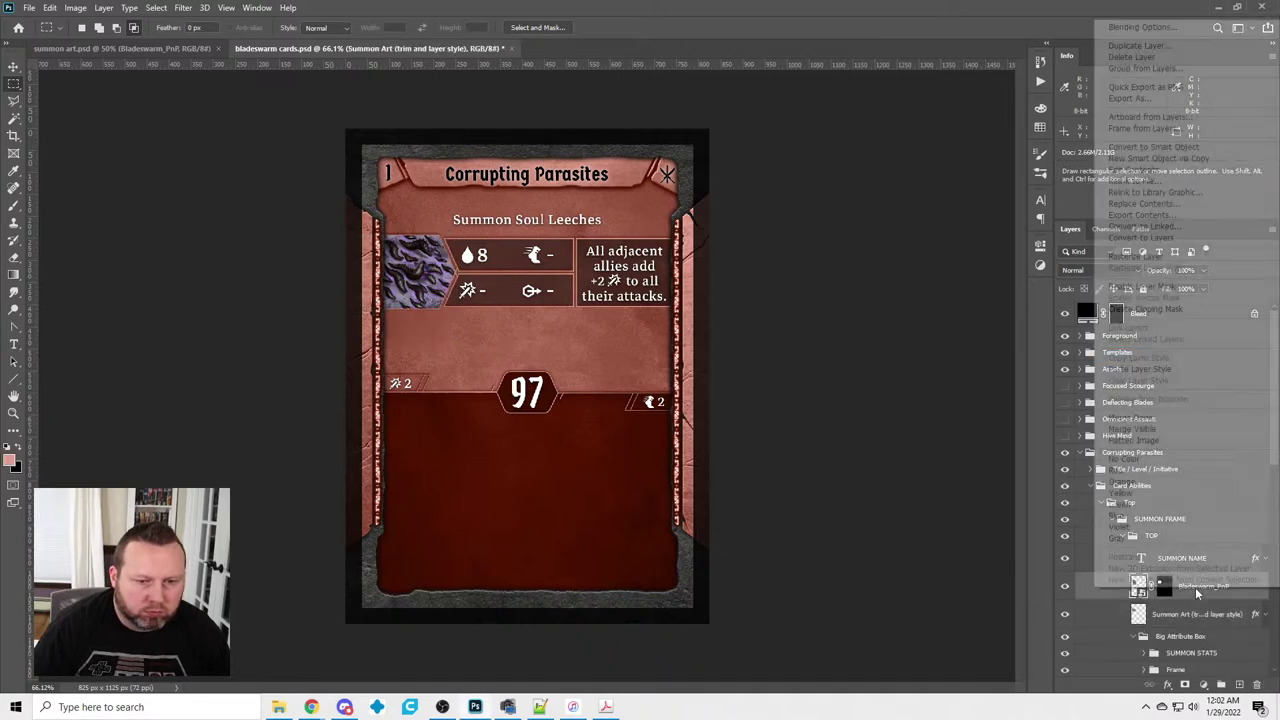
left_click(1128, 370)
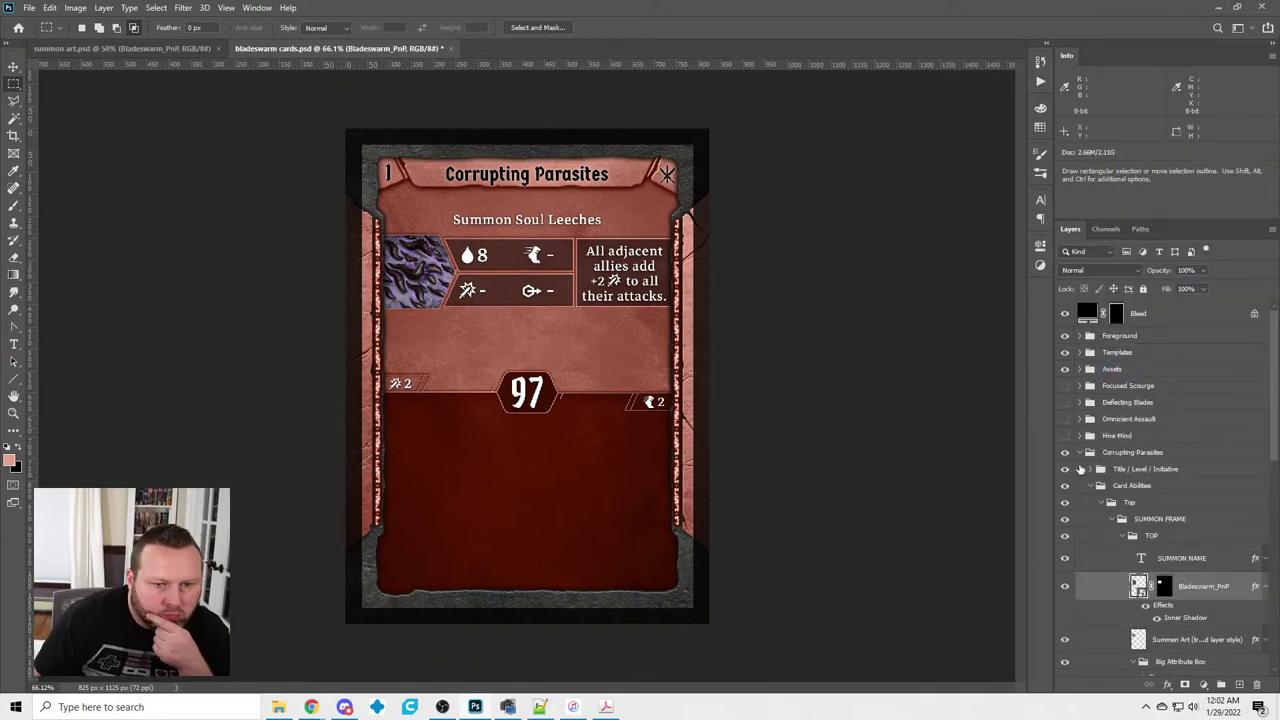
Collapse and hide the Corrupting Parasites card group and make the Death March group visible
left_click(1079, 454)
left_click(1064, 453)
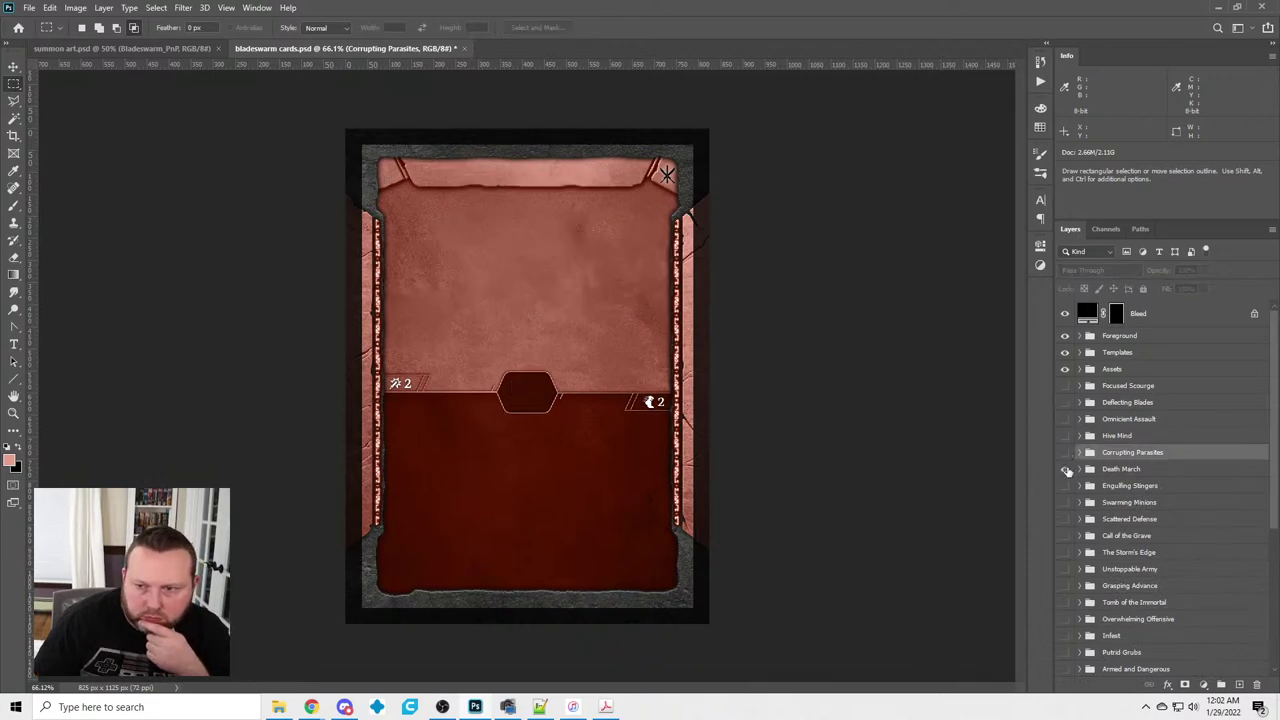
left_click(1065, 469)
Replace NAME in the Death March card's summon heading so it reads "Summon Creeping Beetles"
left_click(14, 345)
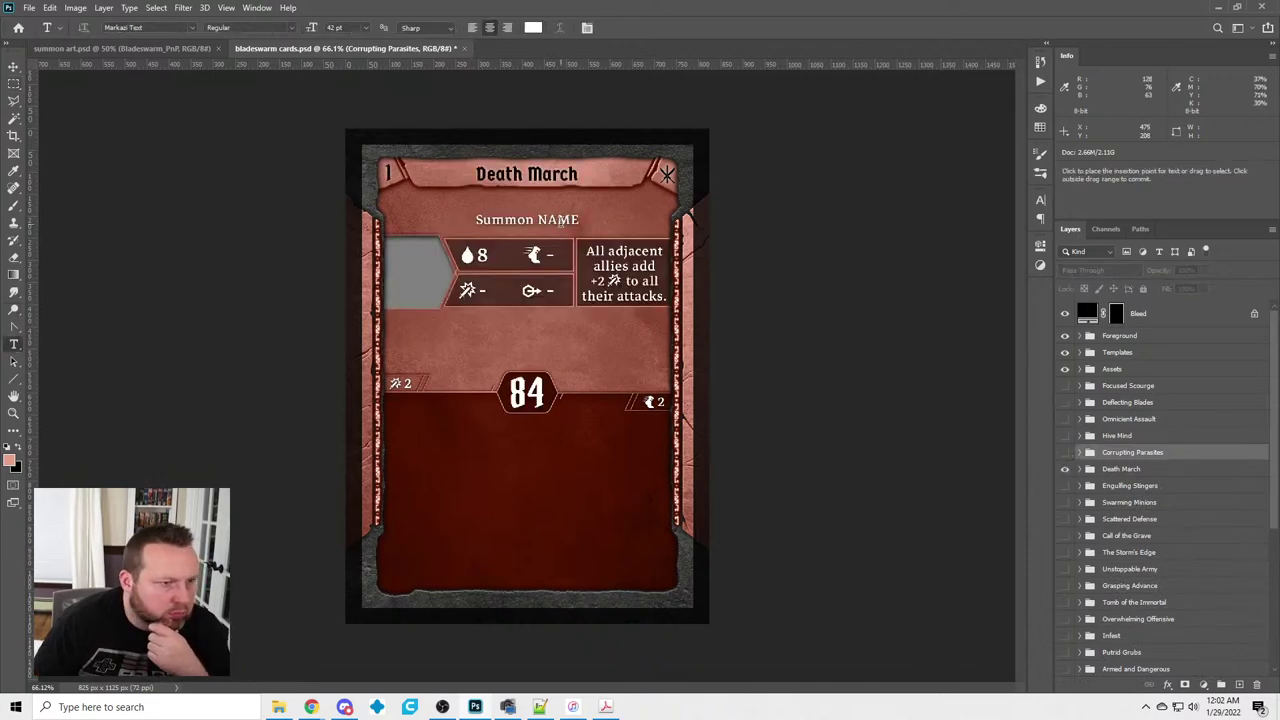
double_click(555, 220)
type("C")
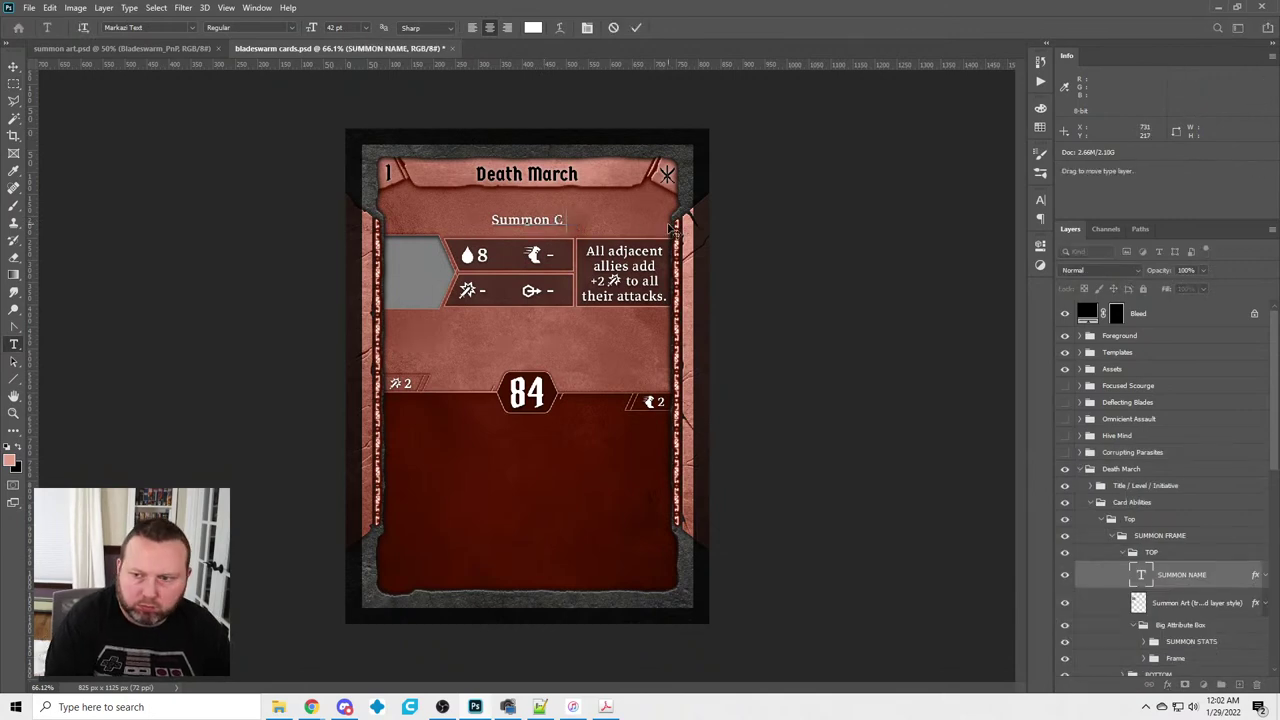
type("reeping Beetles")
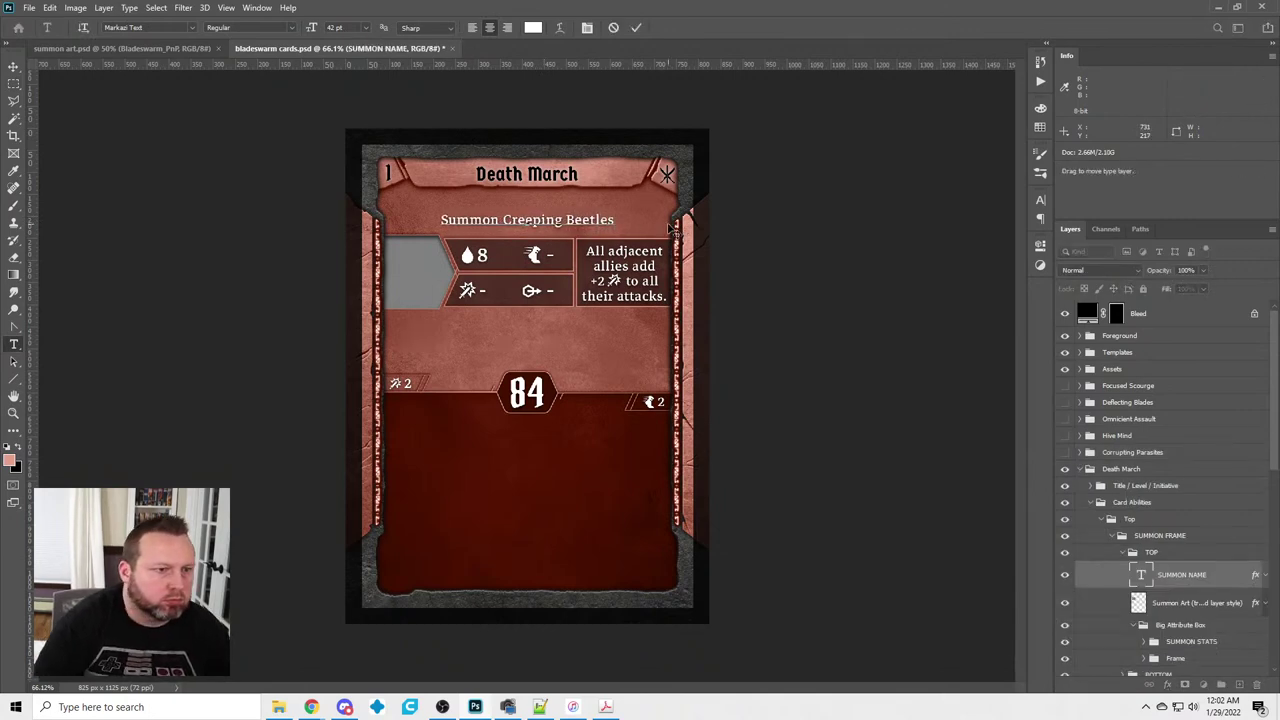
key("ctrl+Return")
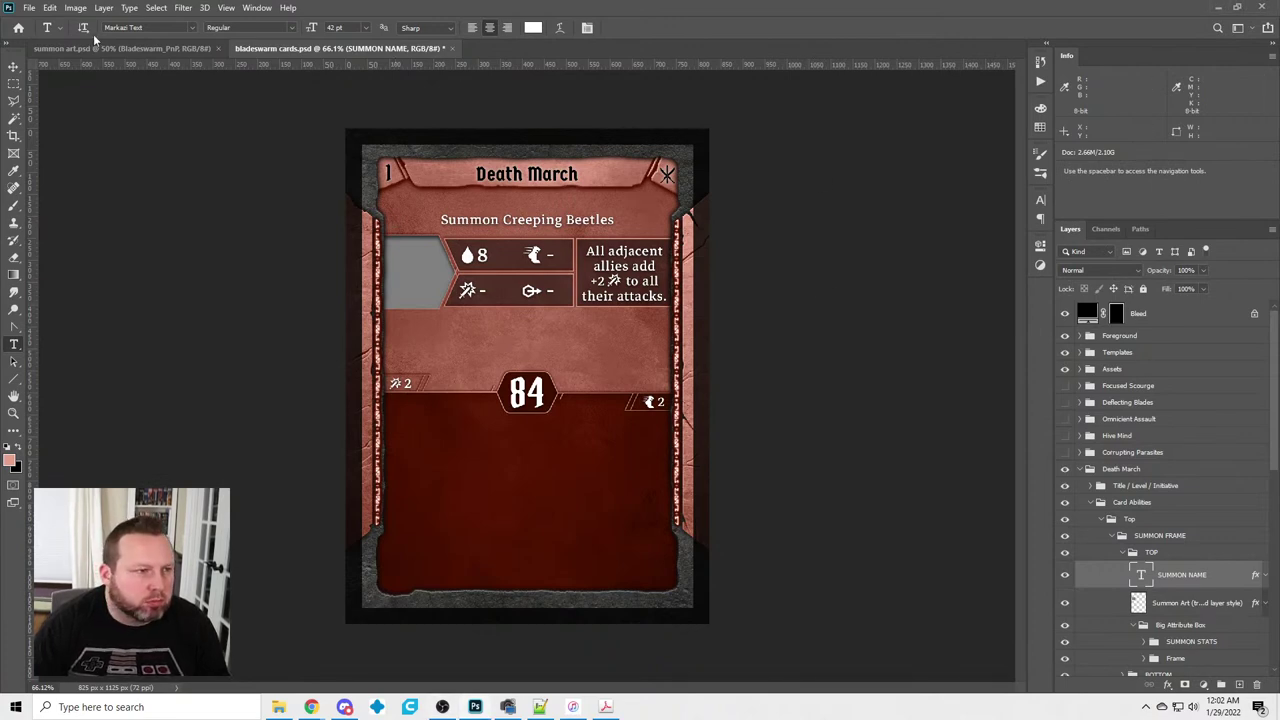
In summon art.psd, hide the five upper artwork layers and the bottom leech layer, leaving only the blue-sky flying-insect layer visible
left_click(154, 46)
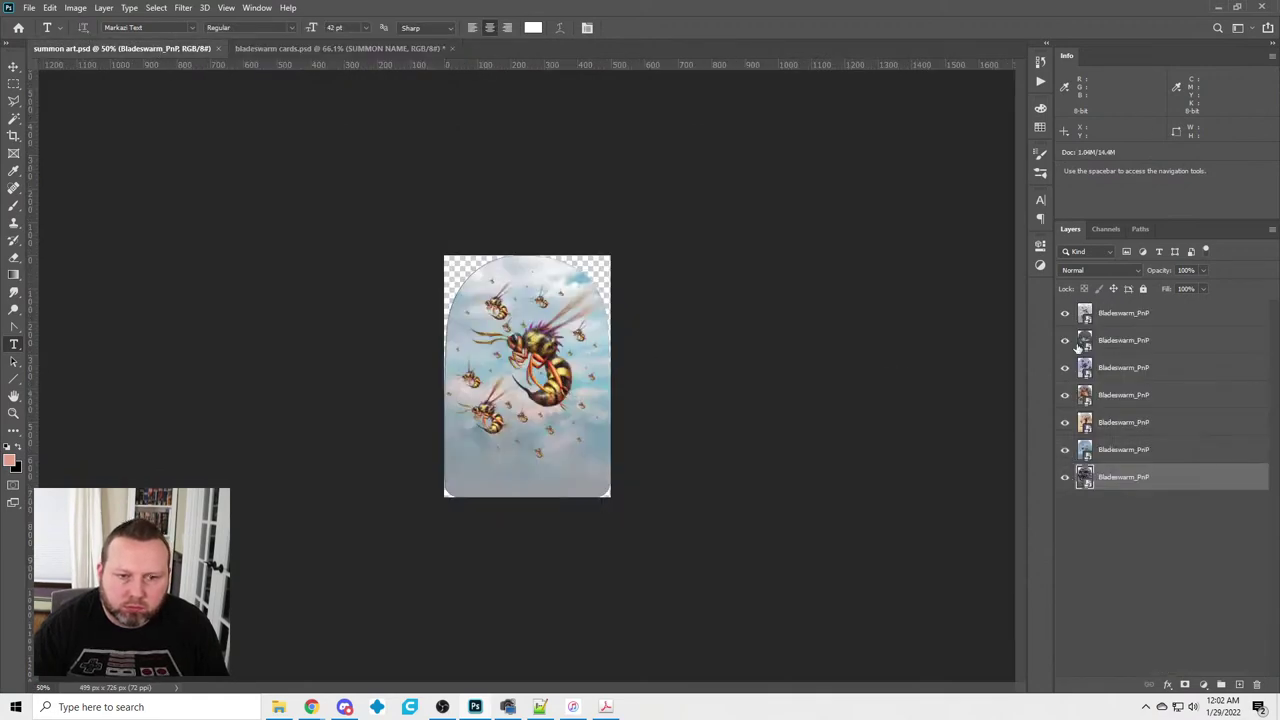
left_click(1064, 313)
left_click(1064, 340)
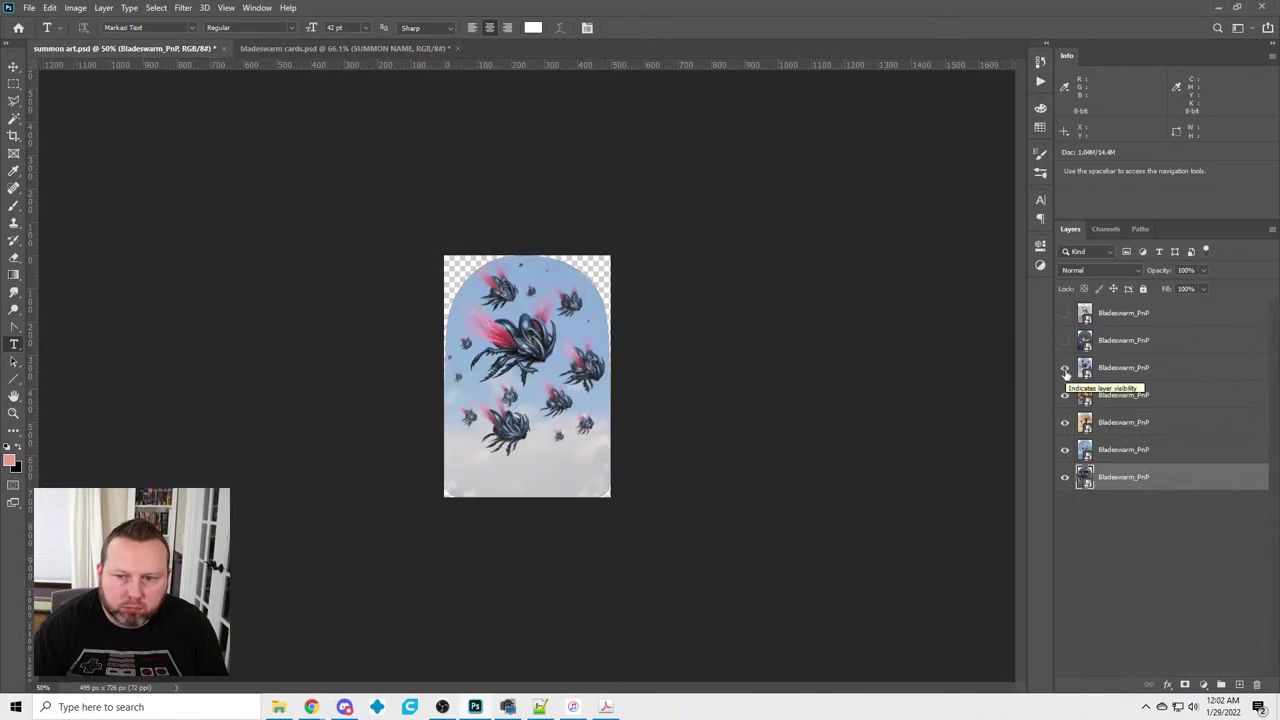
left_click(1064, 367)
left_click(1064, 395)
left_click(1064, 422)
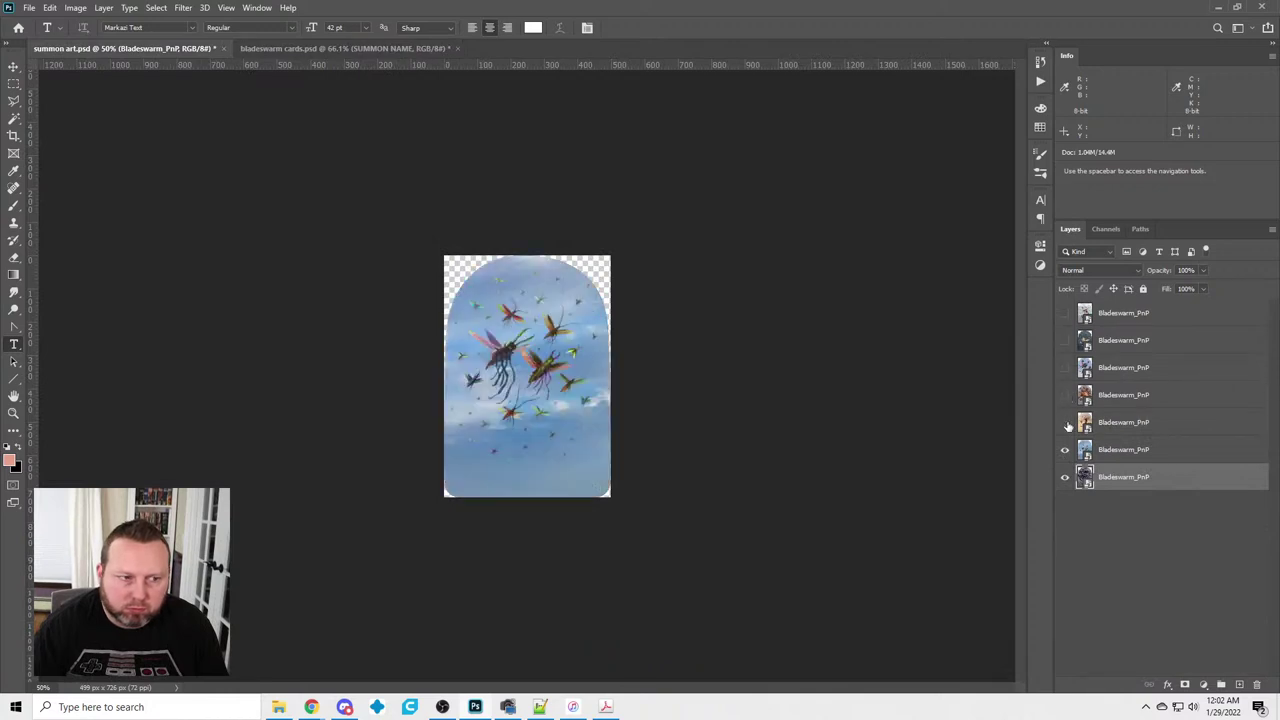
left_click(1064, 478)
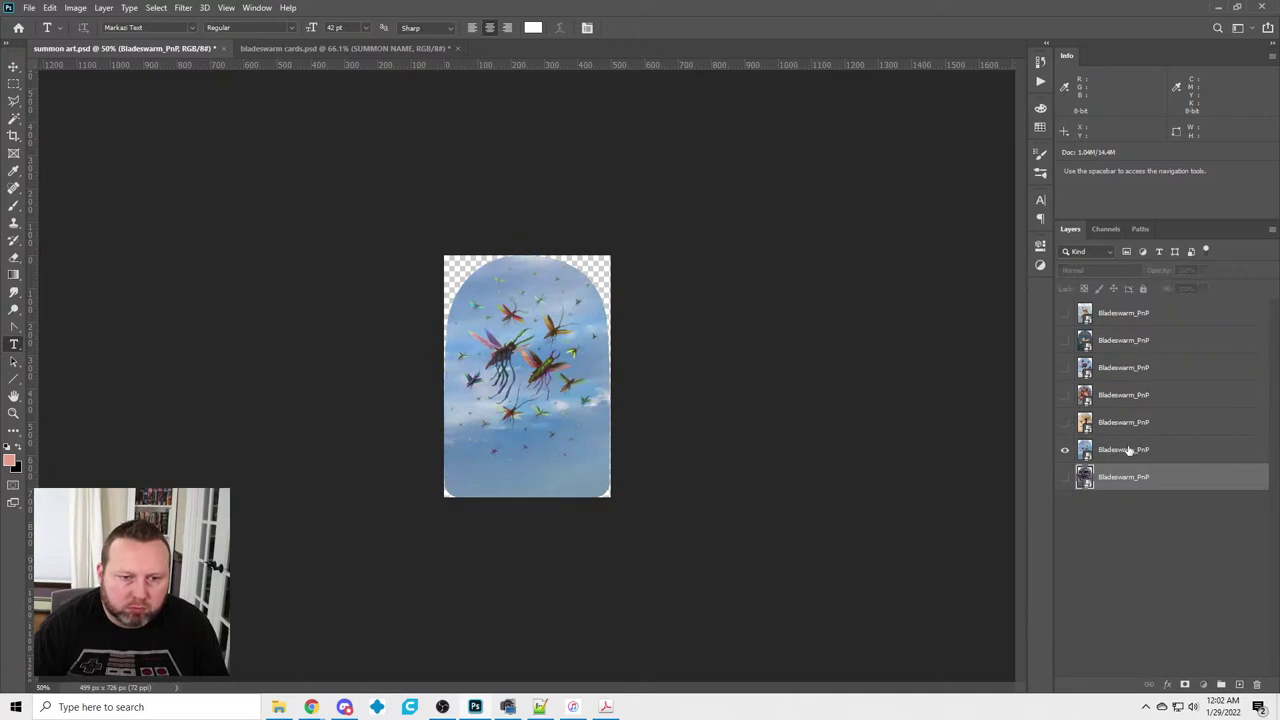
Copy the blue-sky flying-insect artwork from summon art.psd into the Death March card, directly above its Summon Art layer
left_click(1128, 450)
left_click(305, 48)
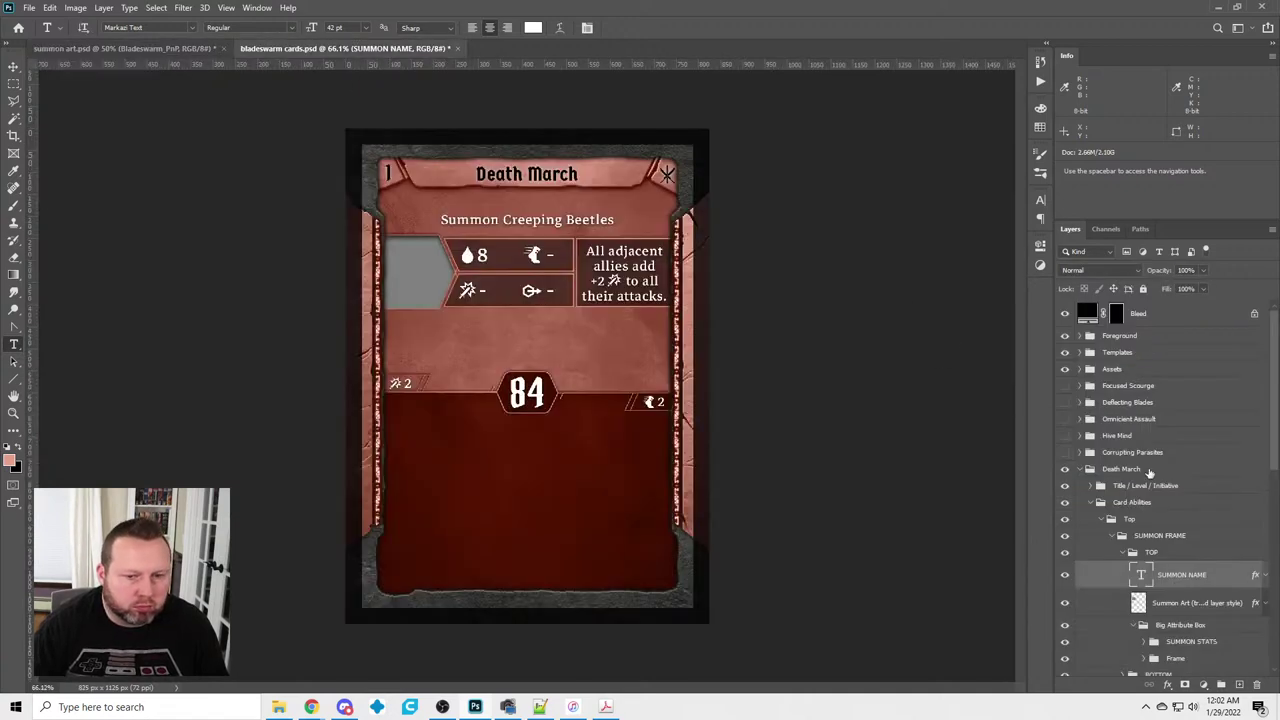
left_click(1215, 605)
key("ctrl+v")
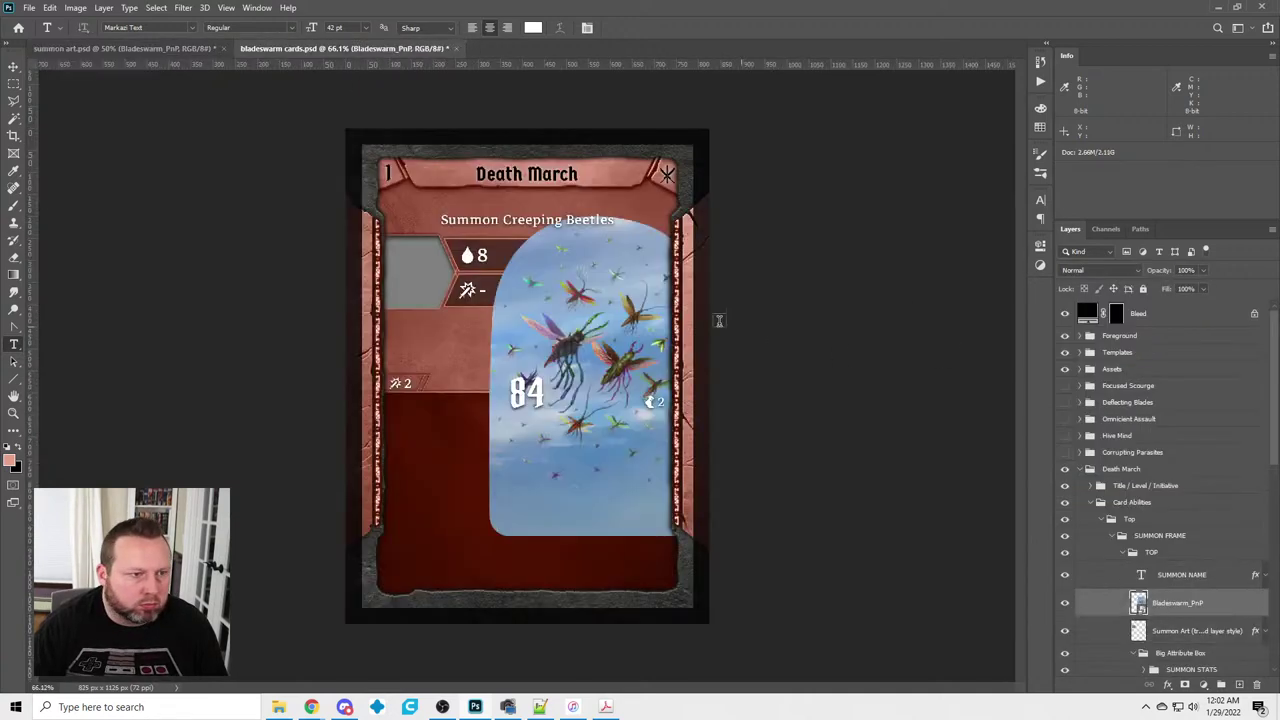
Scale the pasted insect artwork down with Free Transform and position it over the Death March card's summon art frame
left_click(30, 10)
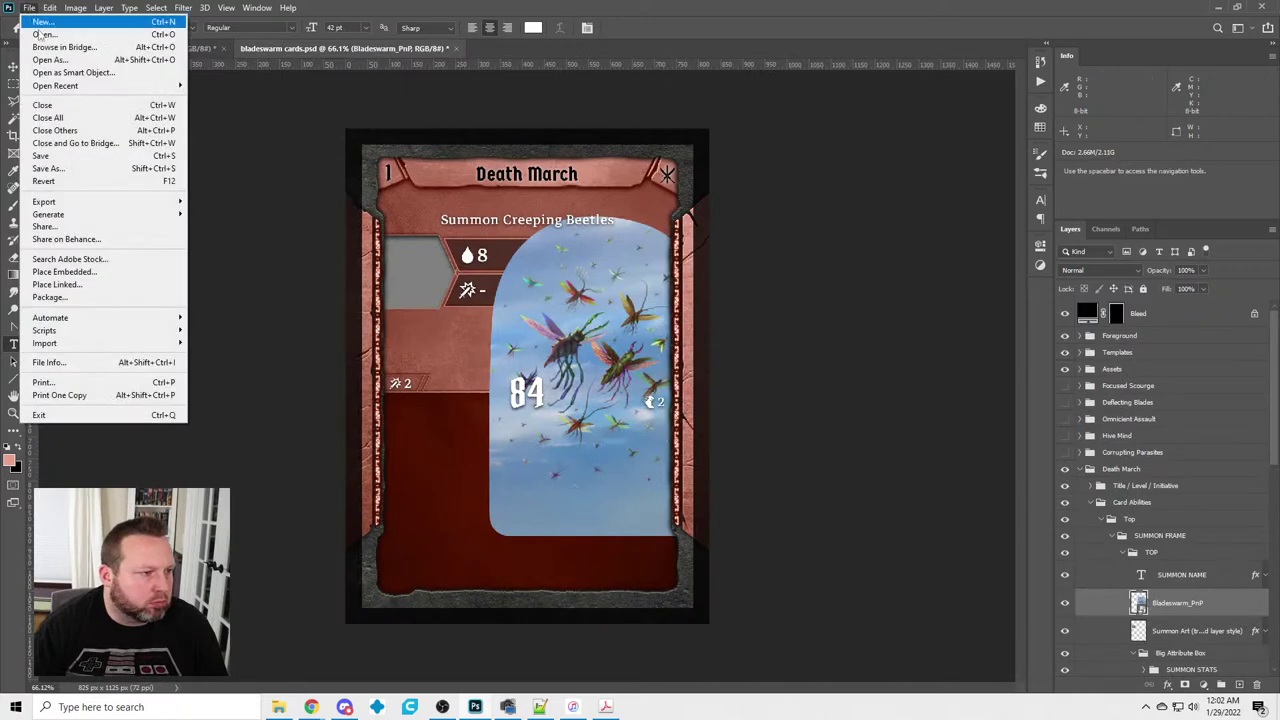
mouse_move(55, 9)
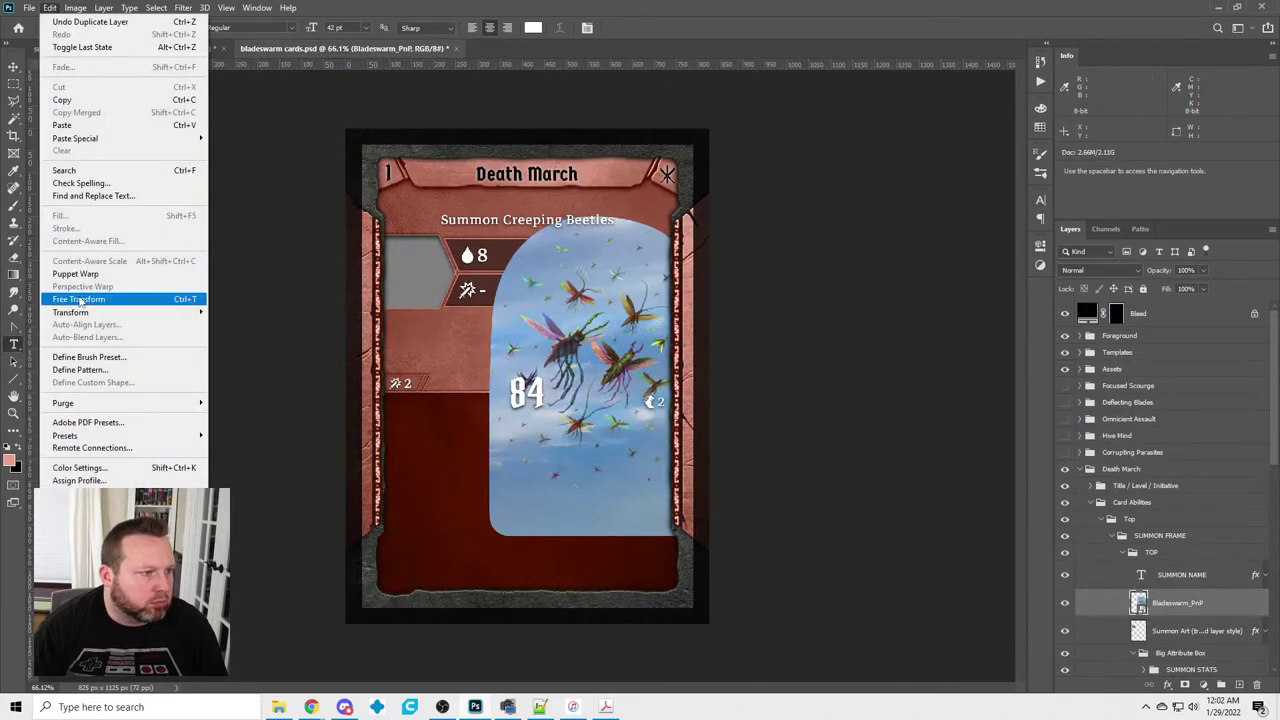
left_click(78, 298)
left_click_drag(650, 320, 466, 246)
left_click_drag(610, 502, 452, 320)
left_click_drag(425, 276, 428, 321)
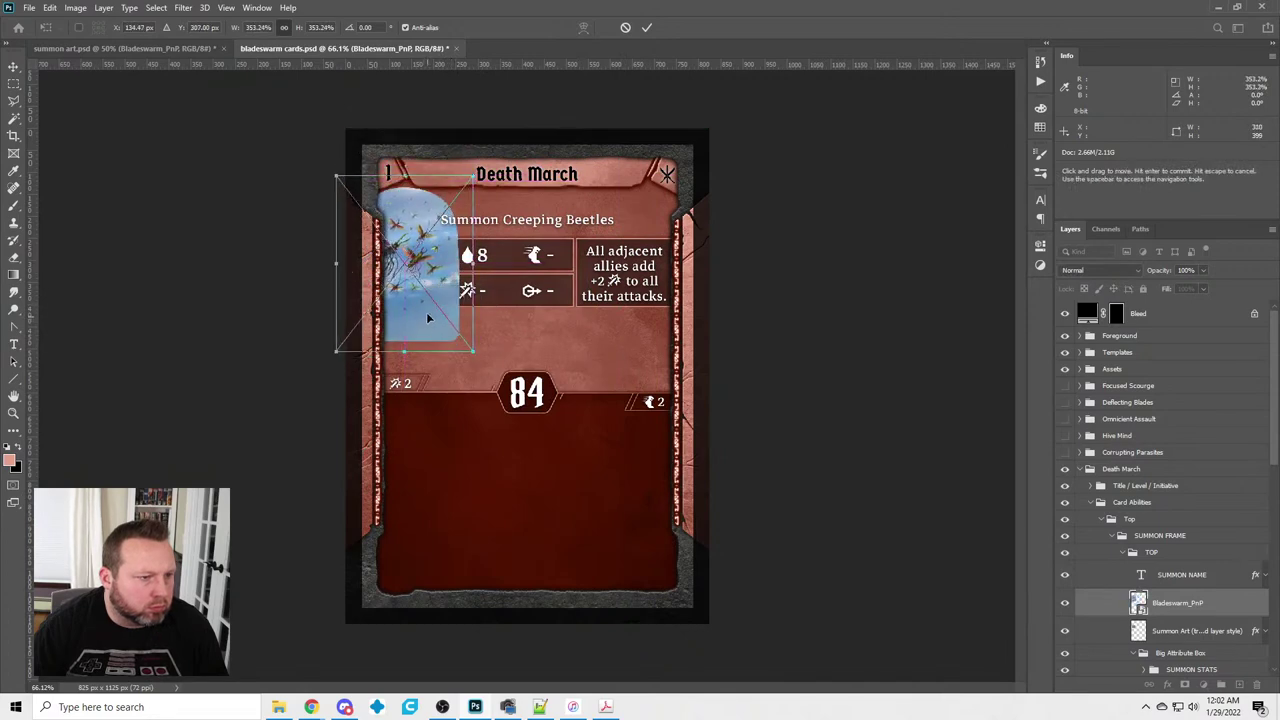
left_click_drag(336, 176, 366, 215)
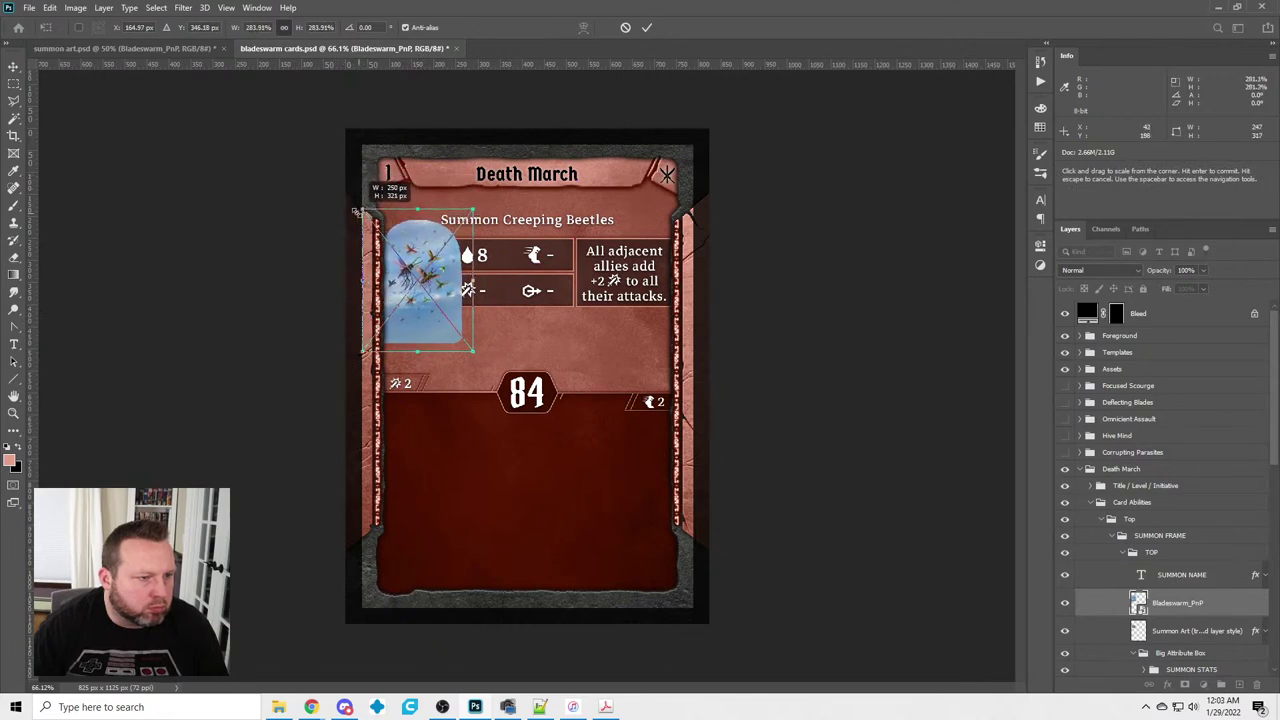
left_click_drag(350, 208, 350, 208)
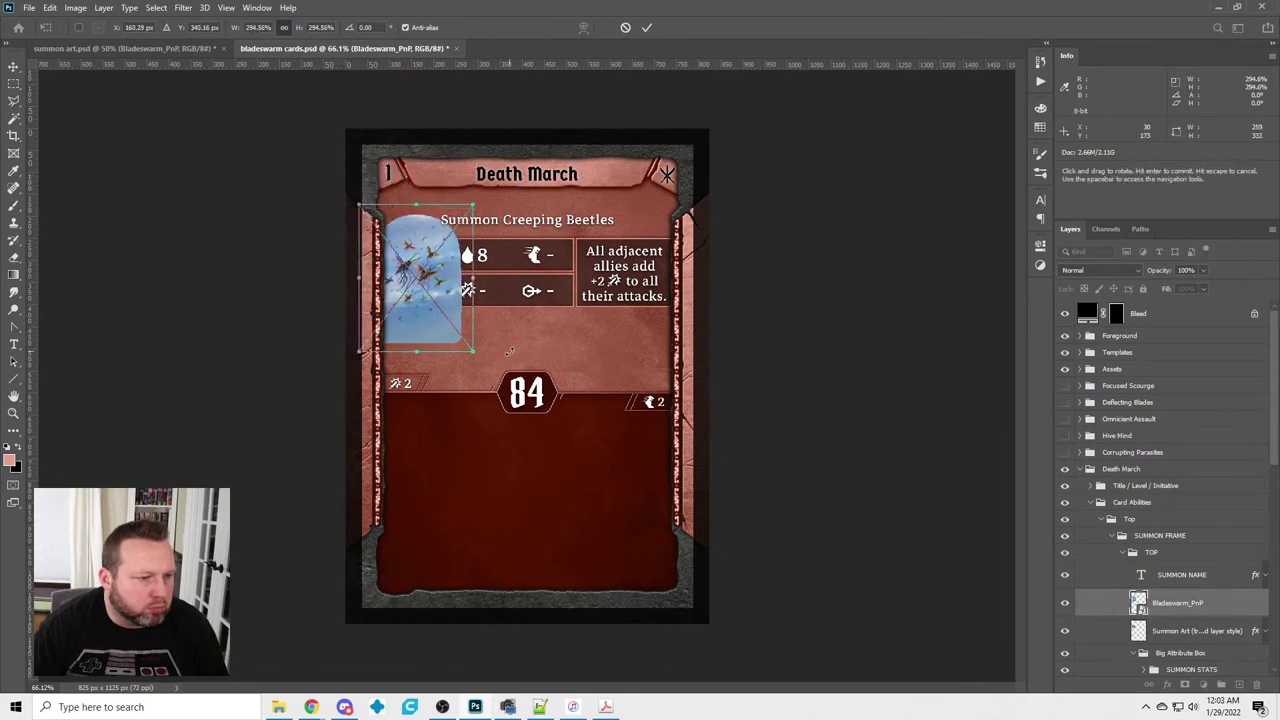
left_click_drag(473, 350, 463, 349)
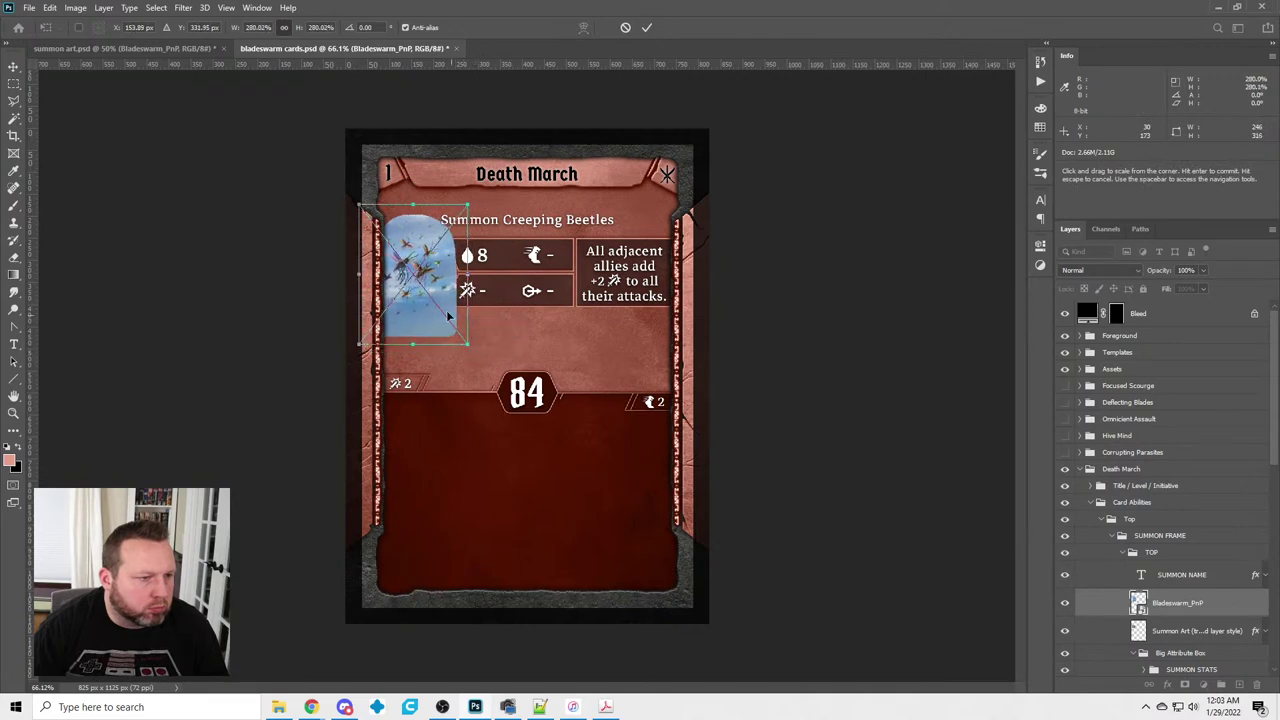
left_click_drag(352, 204, 349, 201)
left_click_drag(467, 345, 474, 352)
left_click(13, 86)
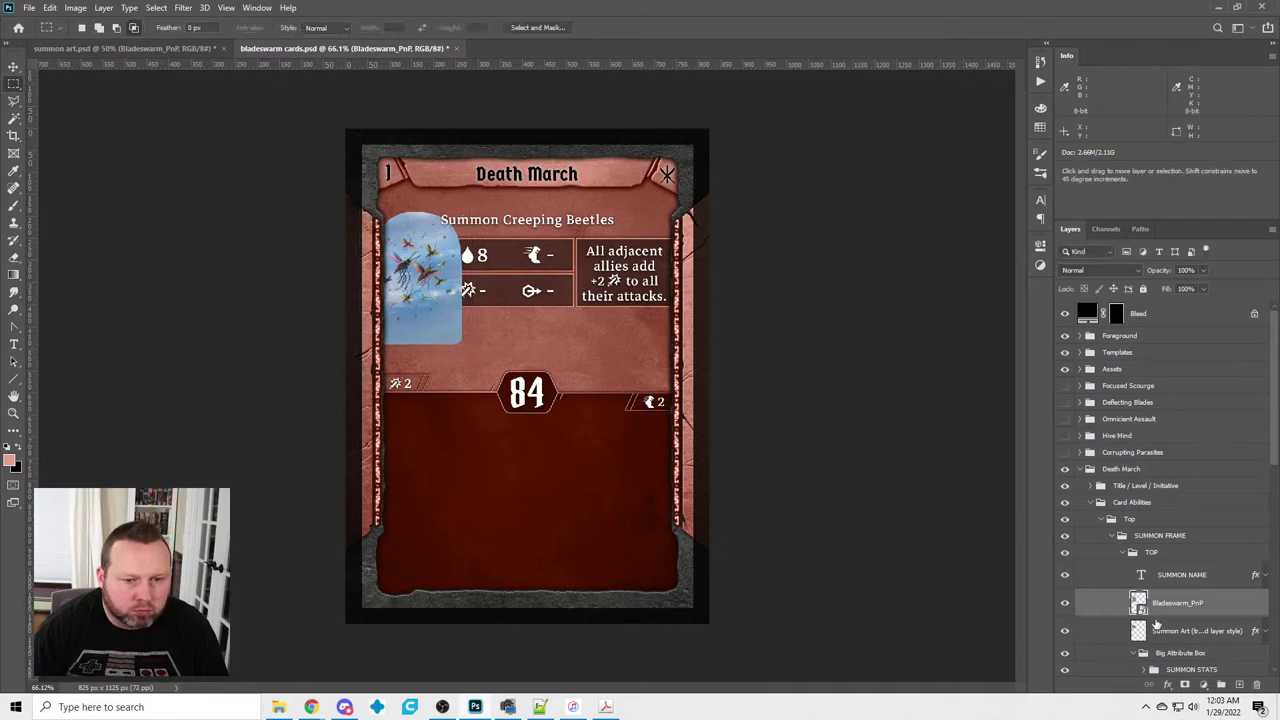
Check the insect artwork against the Summon Art outline, clear the selection and enlarge the artwork to about 401%
left_click(1139, 634, "ctrl")
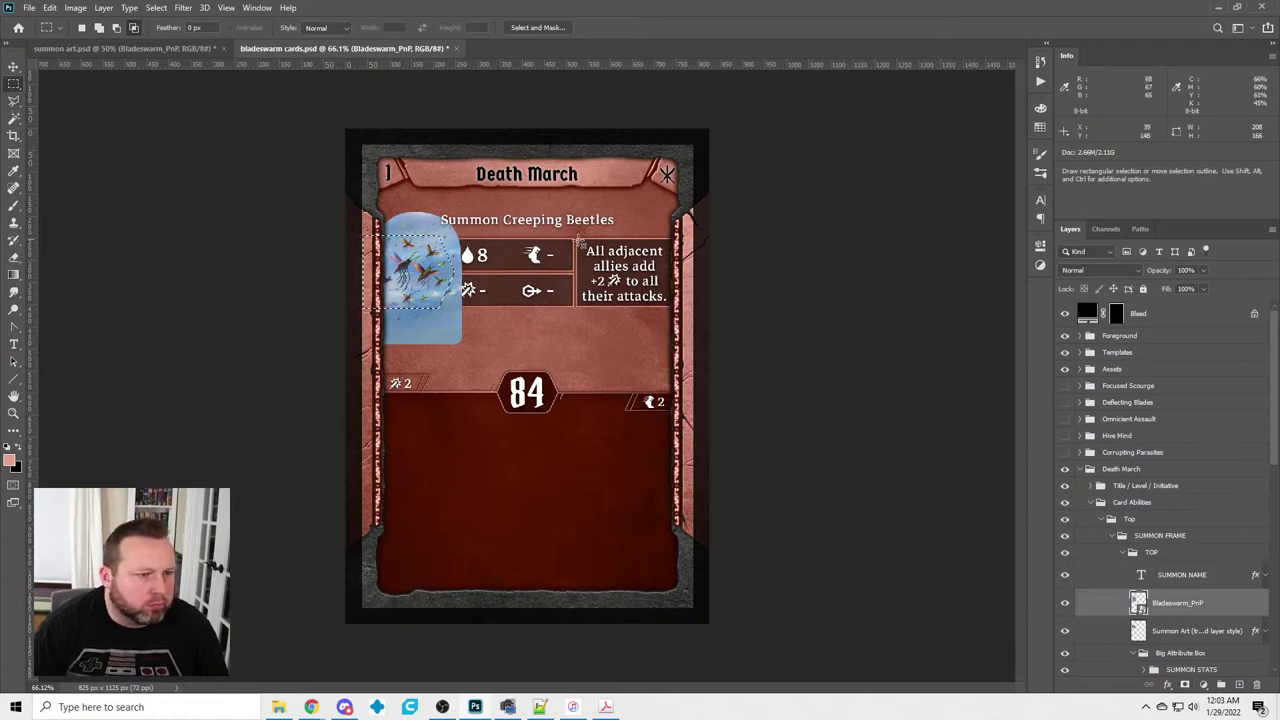
left_click(169, 211)
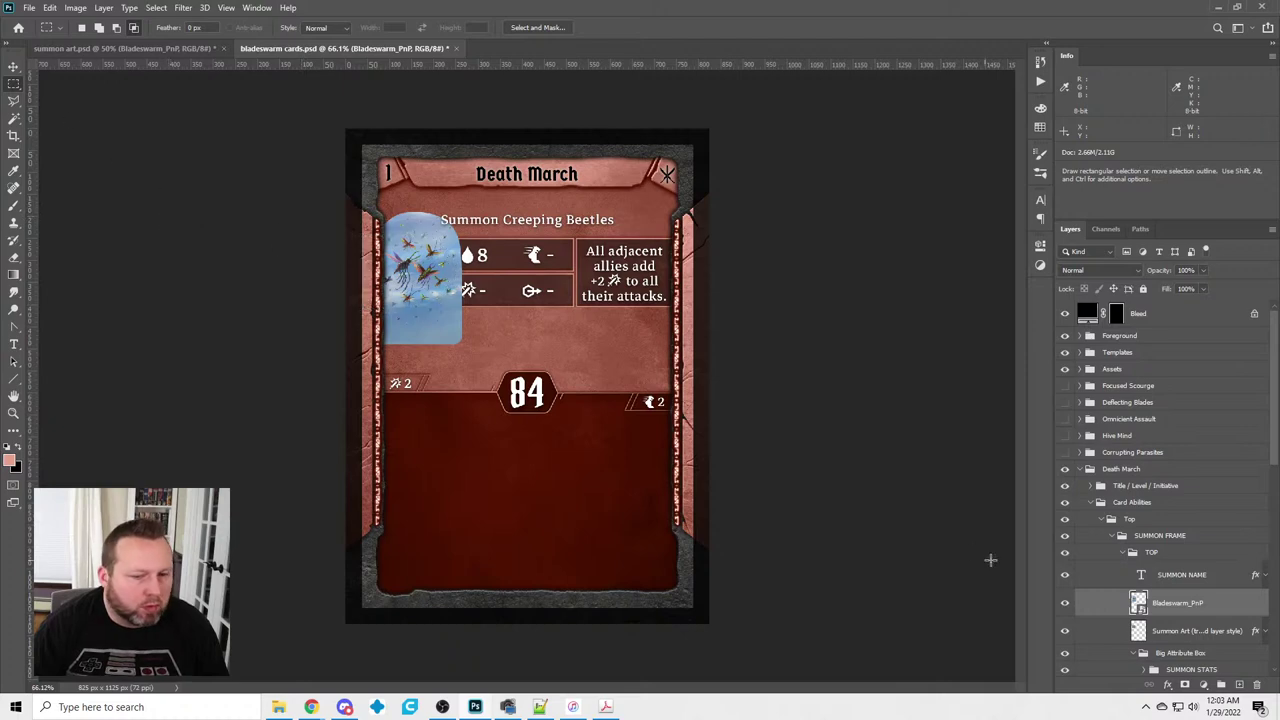
left_click(48, 8)
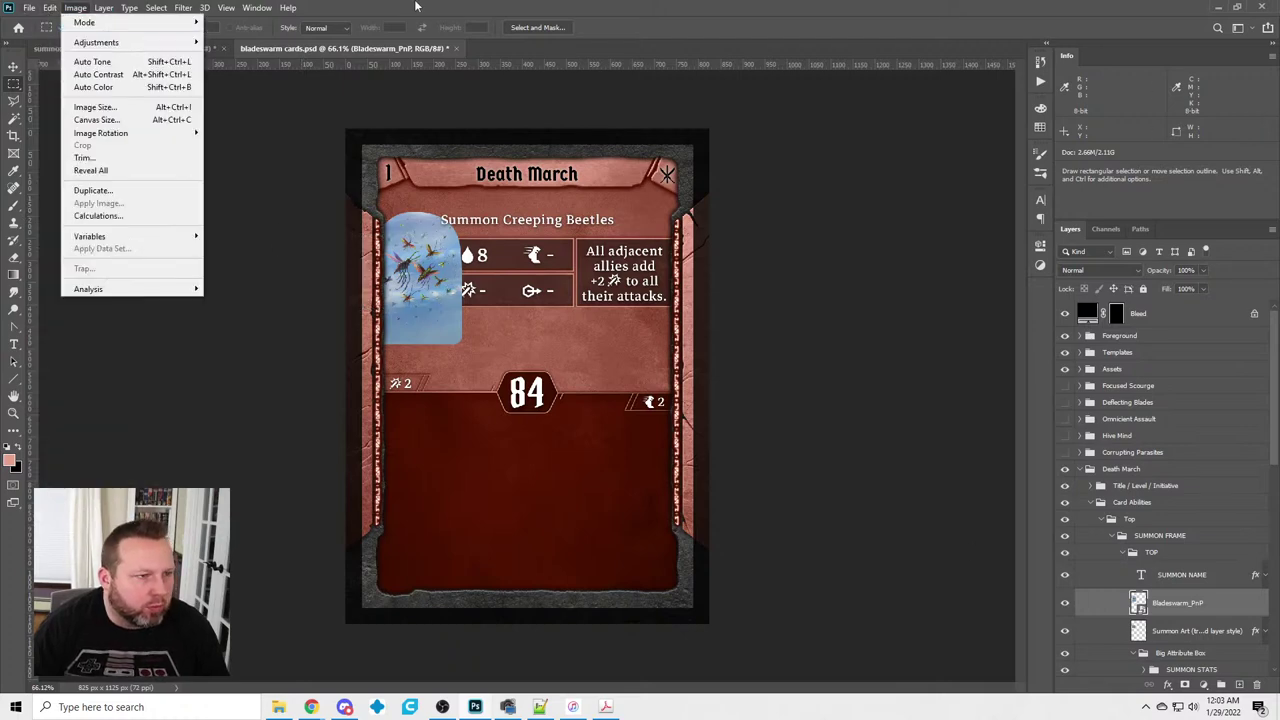
key("Escape")
left_click(50, 8)
left_click(95, 297)
left_click_drag(474, 350, 497, 382)
left_click_drag(354, 199, 343, 187)
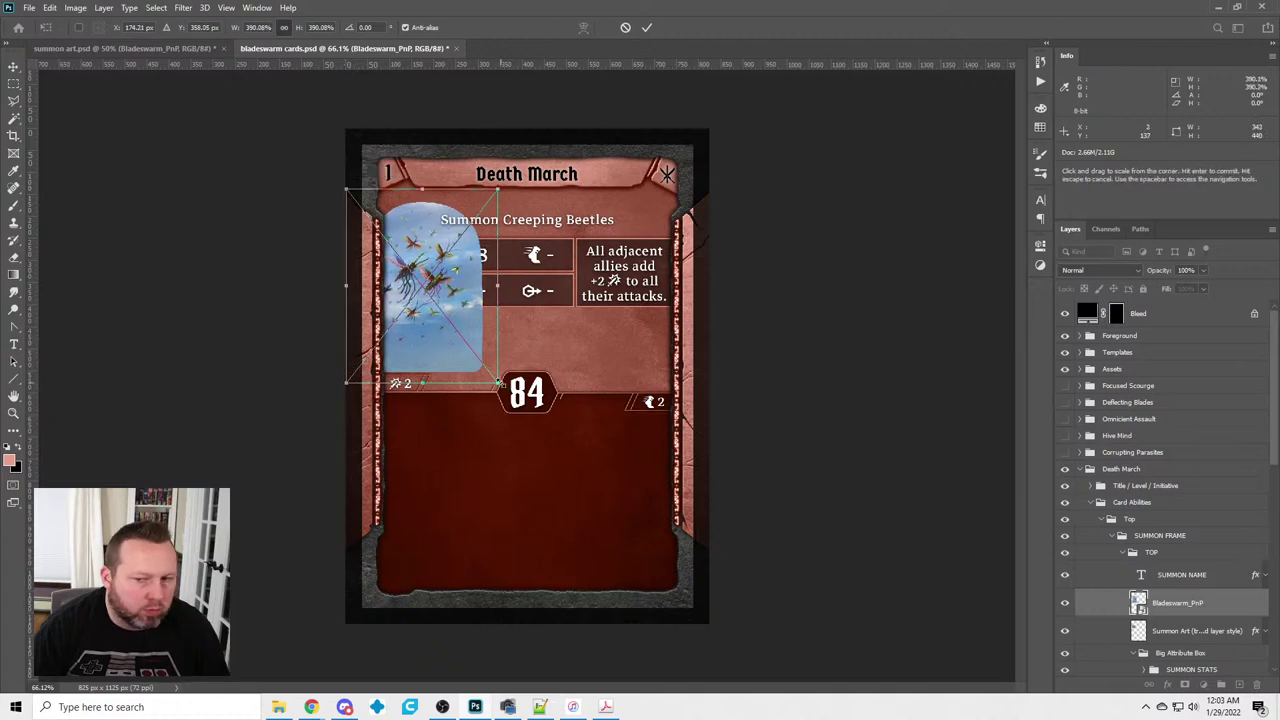
left_click_drag(498, 383, 502, 388)
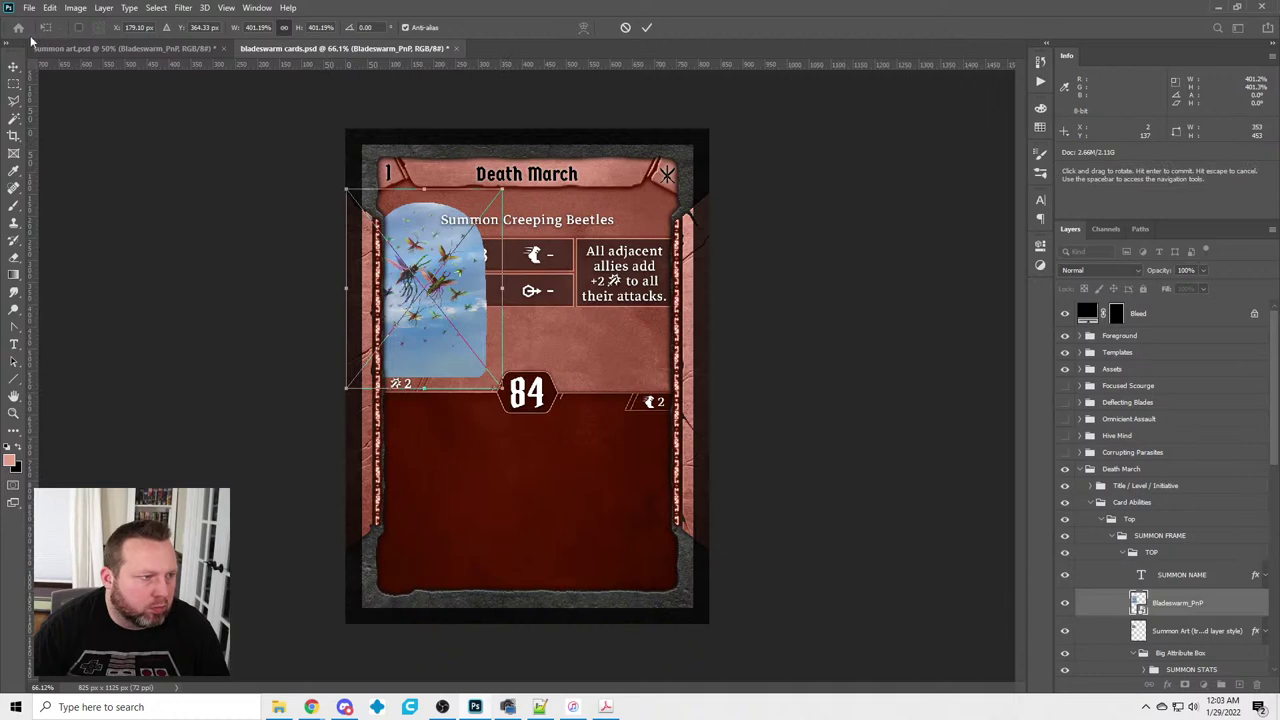
left_click(13, 67)
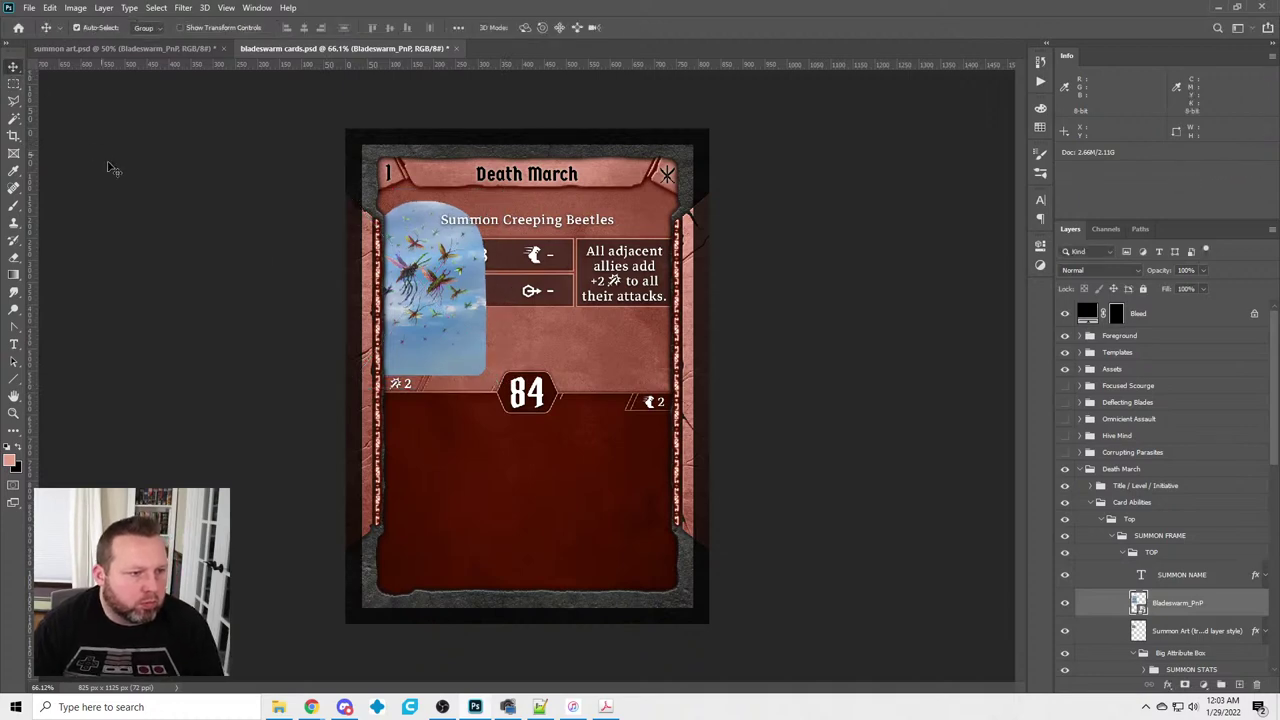
Compare the insect artwork with the Summon Art outline again and enlarge it slightly more around the frame
left_click(1138, 632, "ctrl")
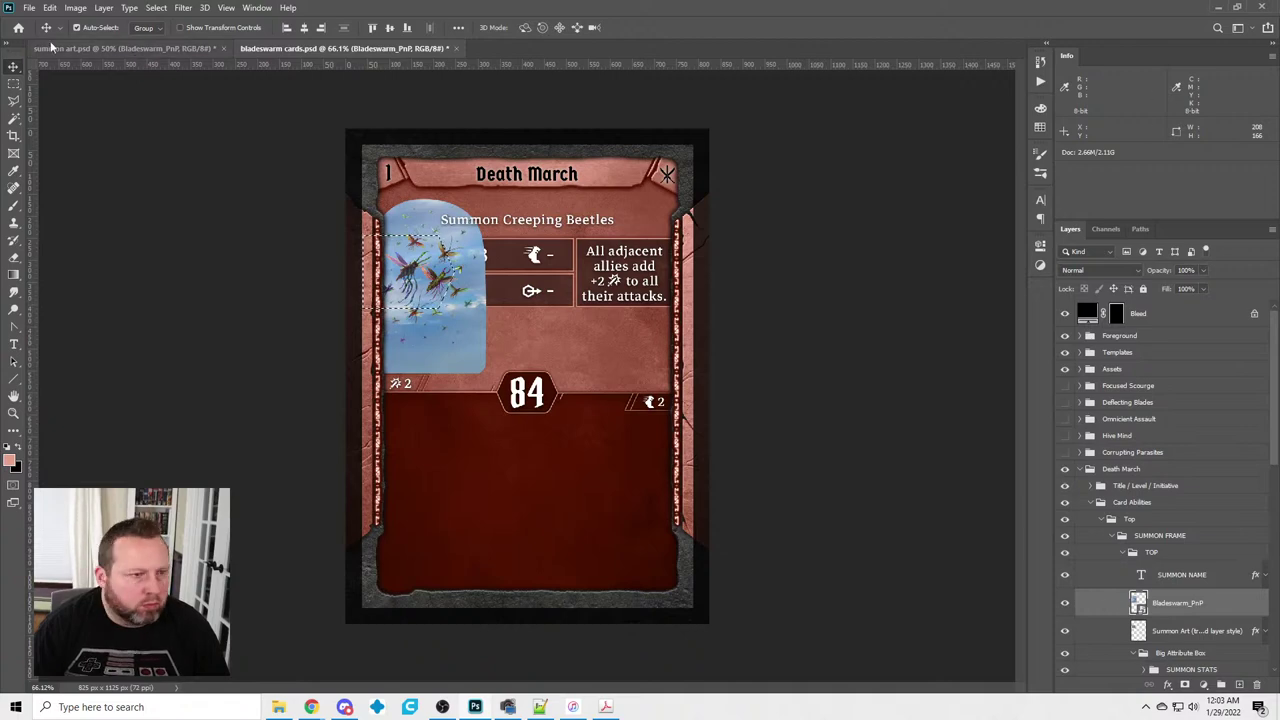
left_click(14, 84)
left_click(346, 262)
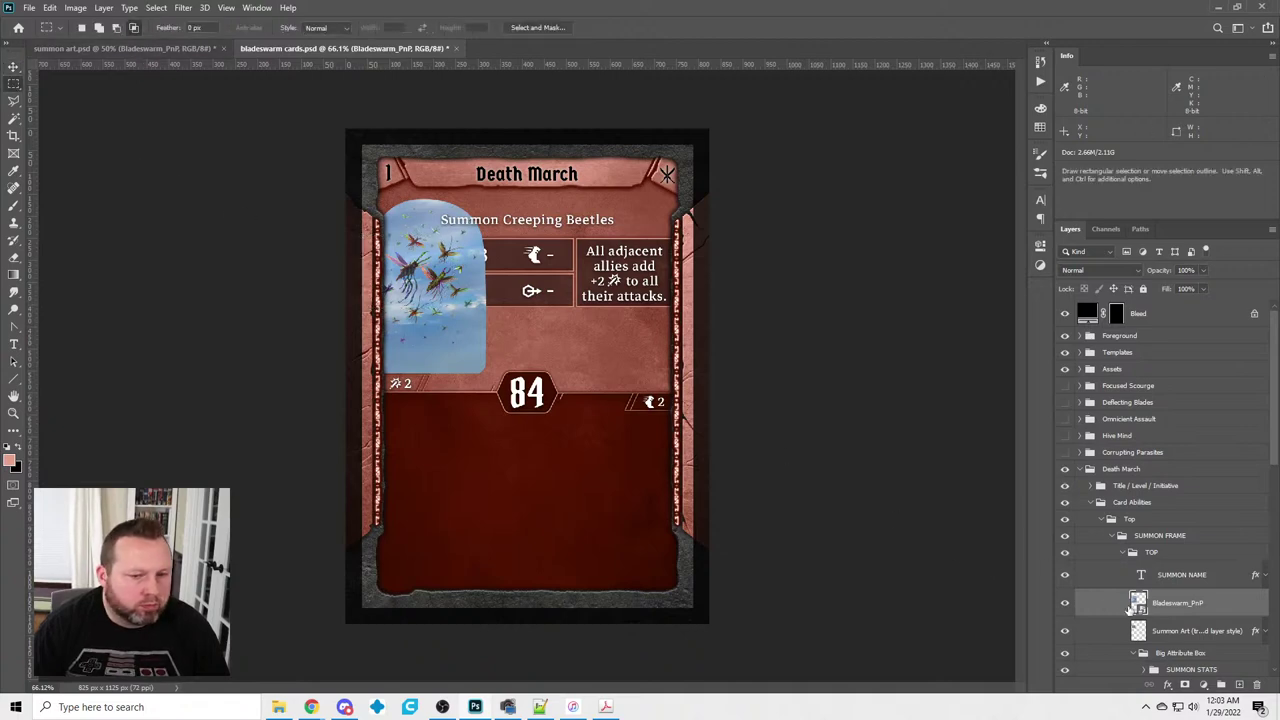
left_click(49, 7)
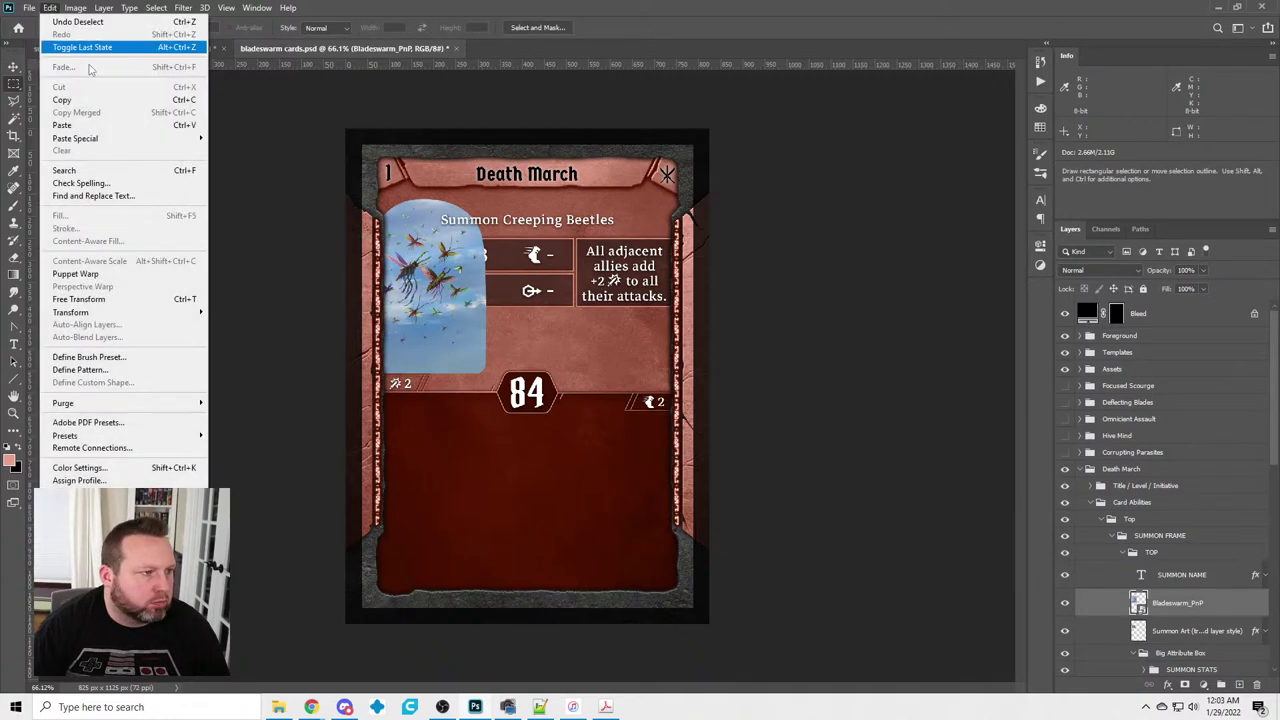
left_click(100, 300)
left_click_drag(499, 181, 511, 173)
left_click_drag(511, 385, 518, 391)
key("Return")
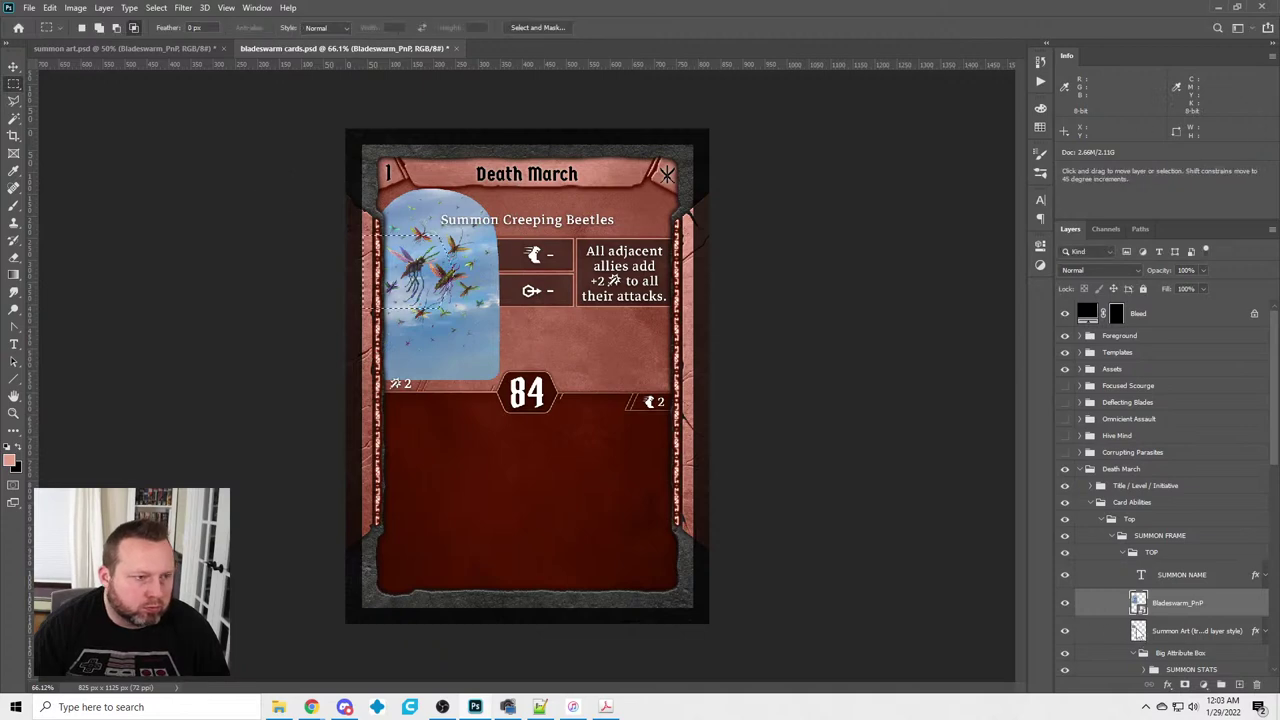
Mask the insect artwork to the Summon Art outline and paste the copied Inner Shadow layer style onto it
left_click(1138, 602, "ctrl")
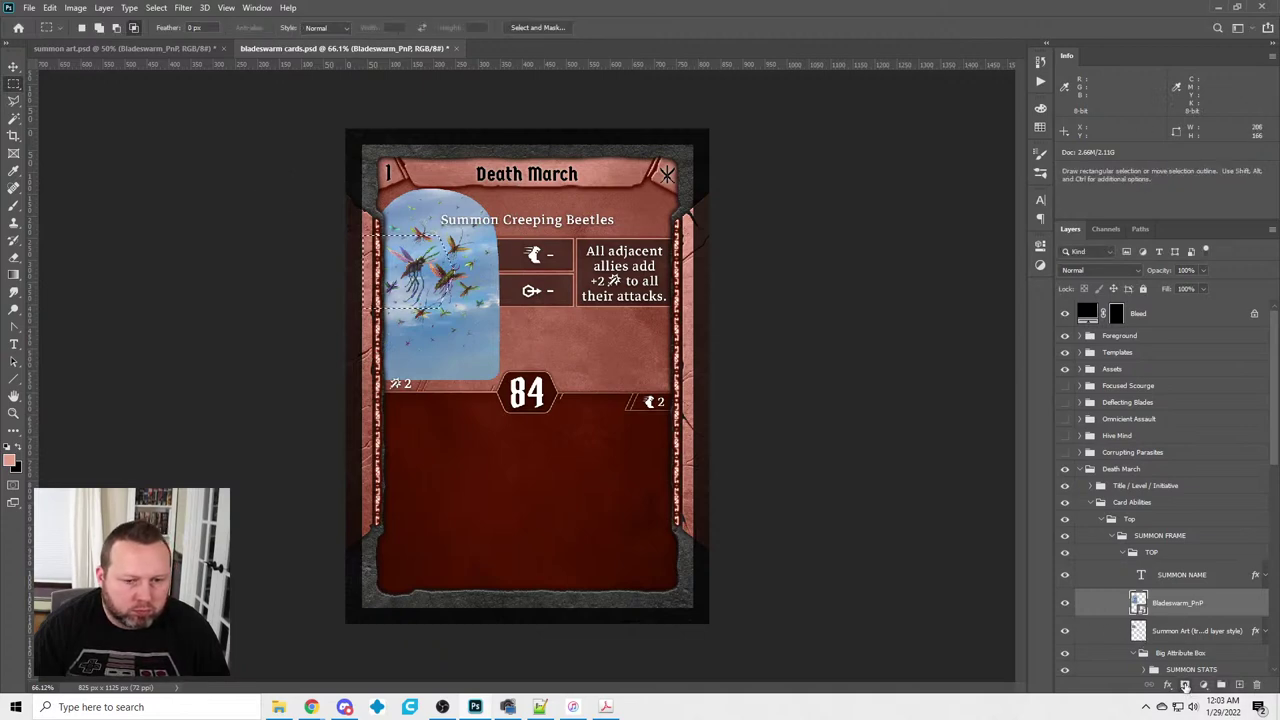
left_click(1185, 686)
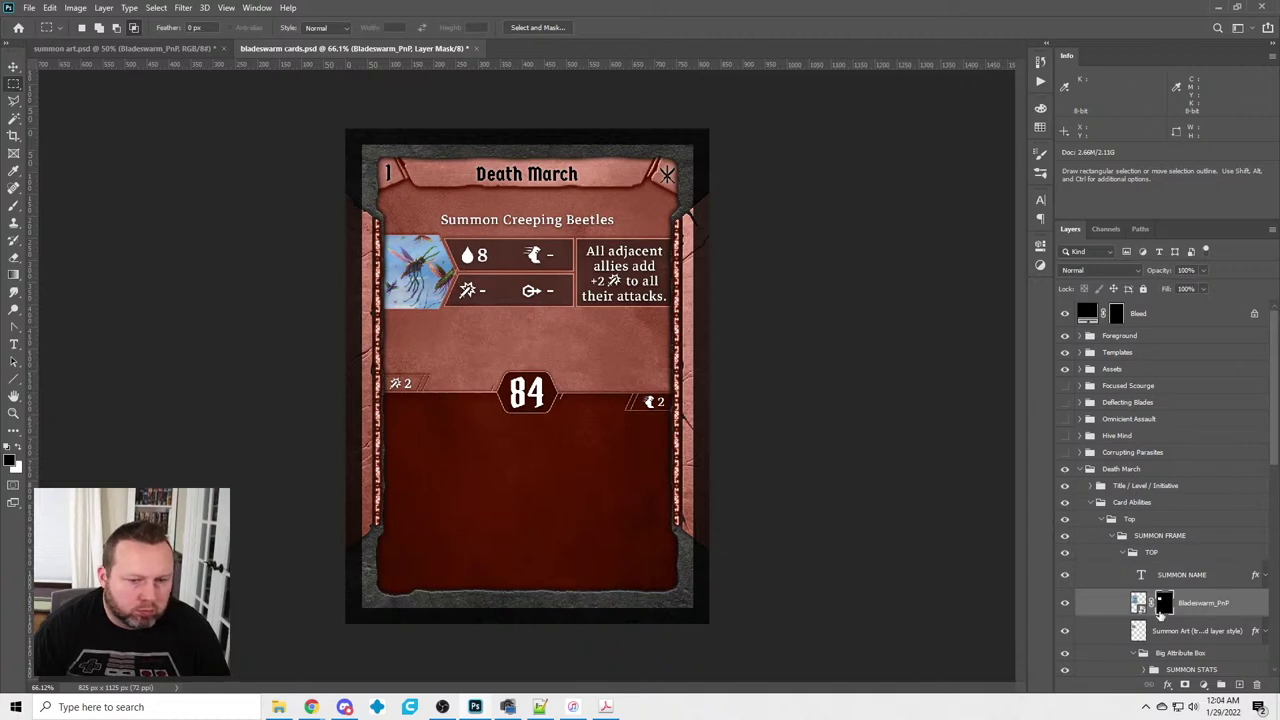
right_click(1139, 605)
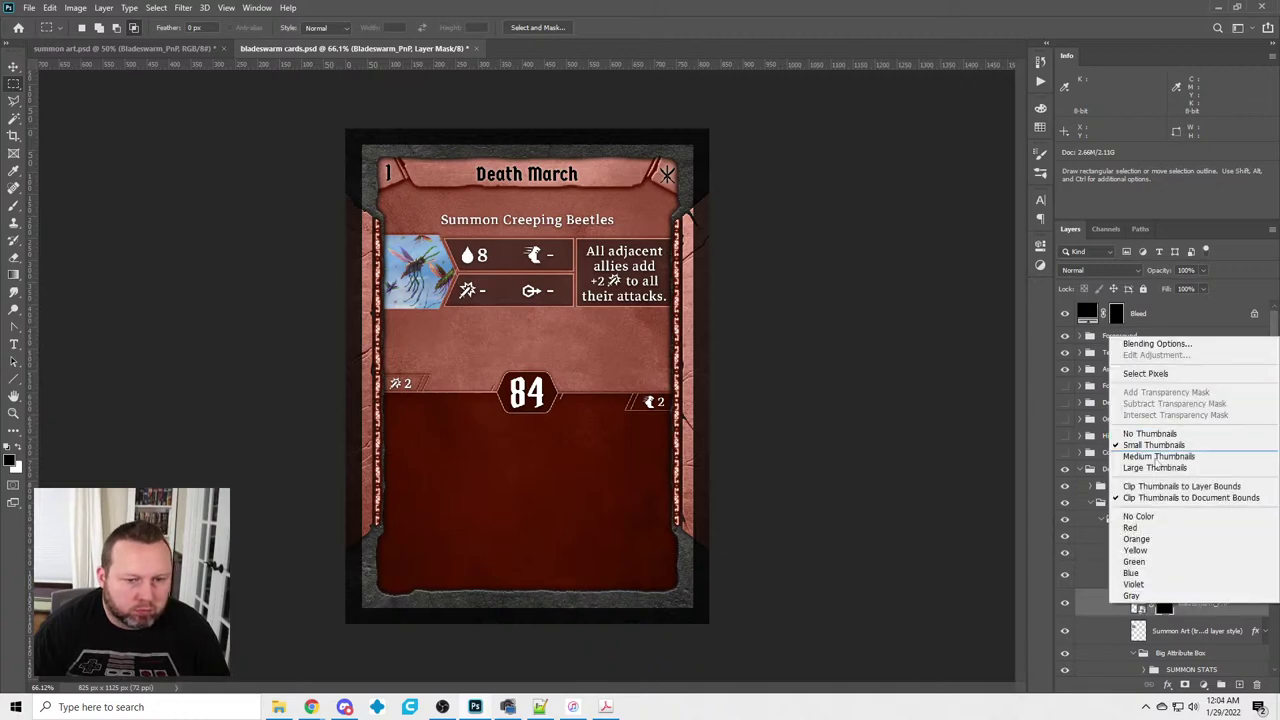
left_click(1206, 616)
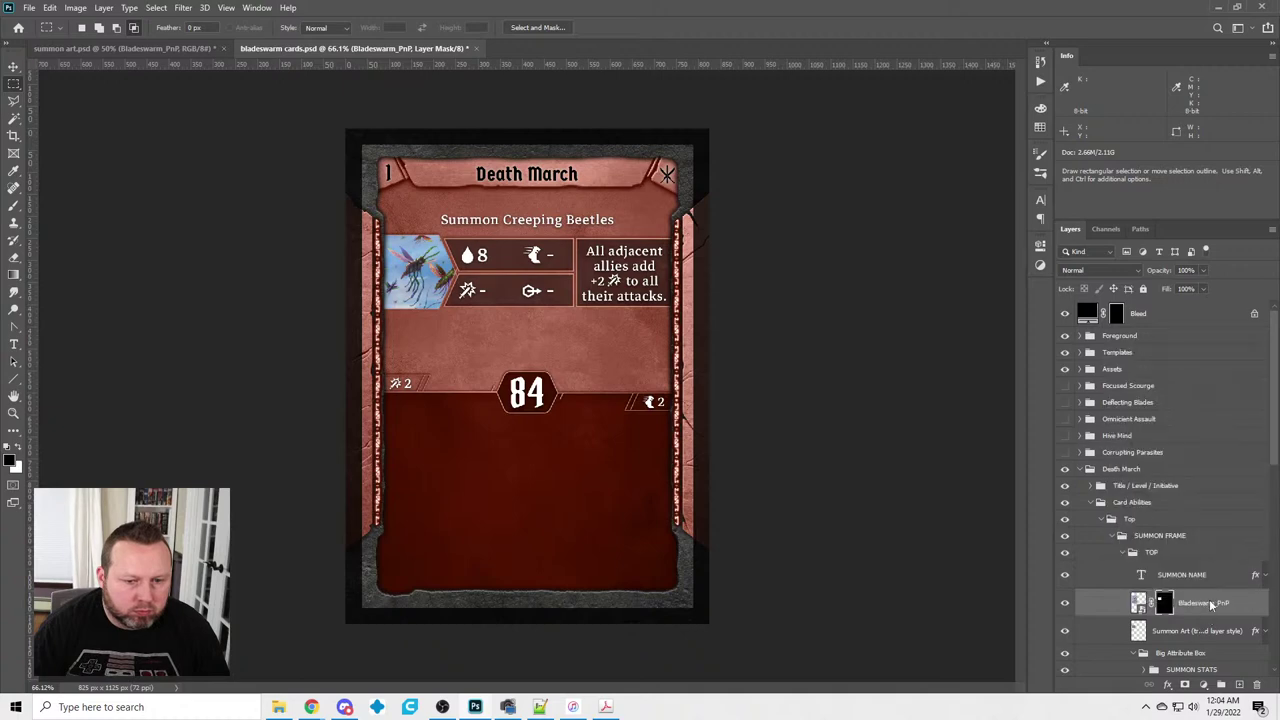
right_click(1210, 604)
left_click(1200, 380)
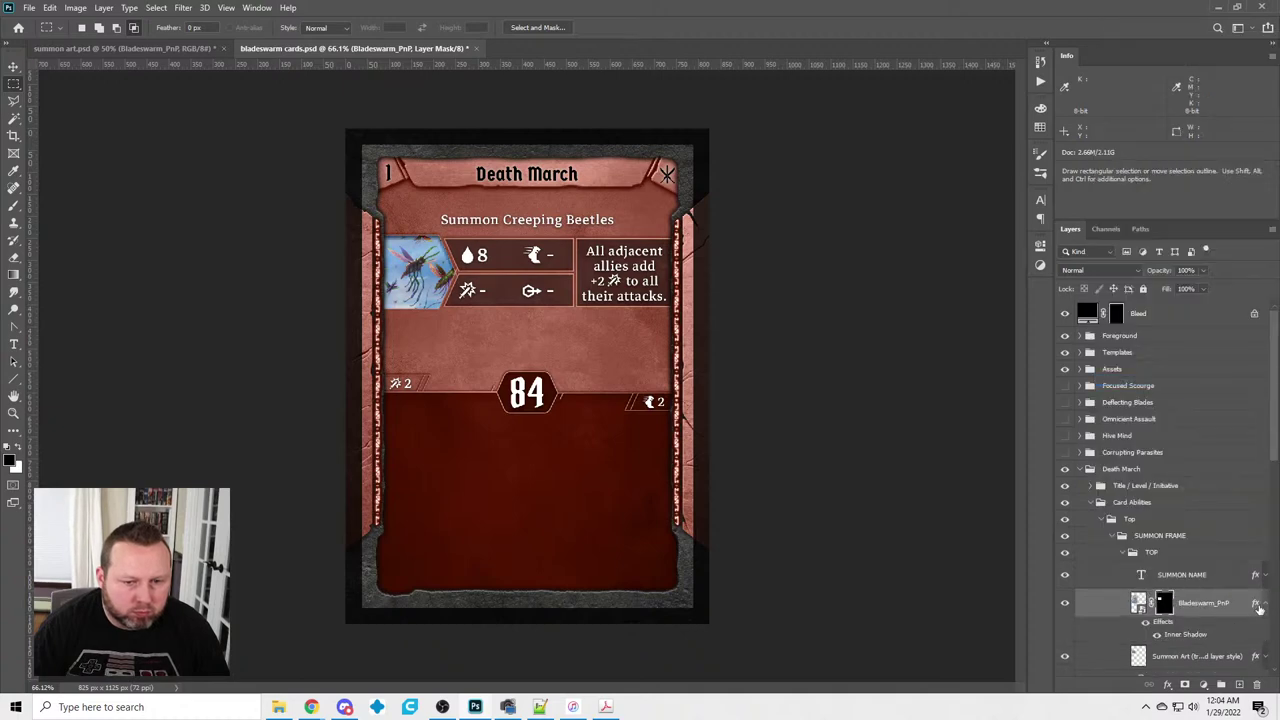
left_click(1266, 605)
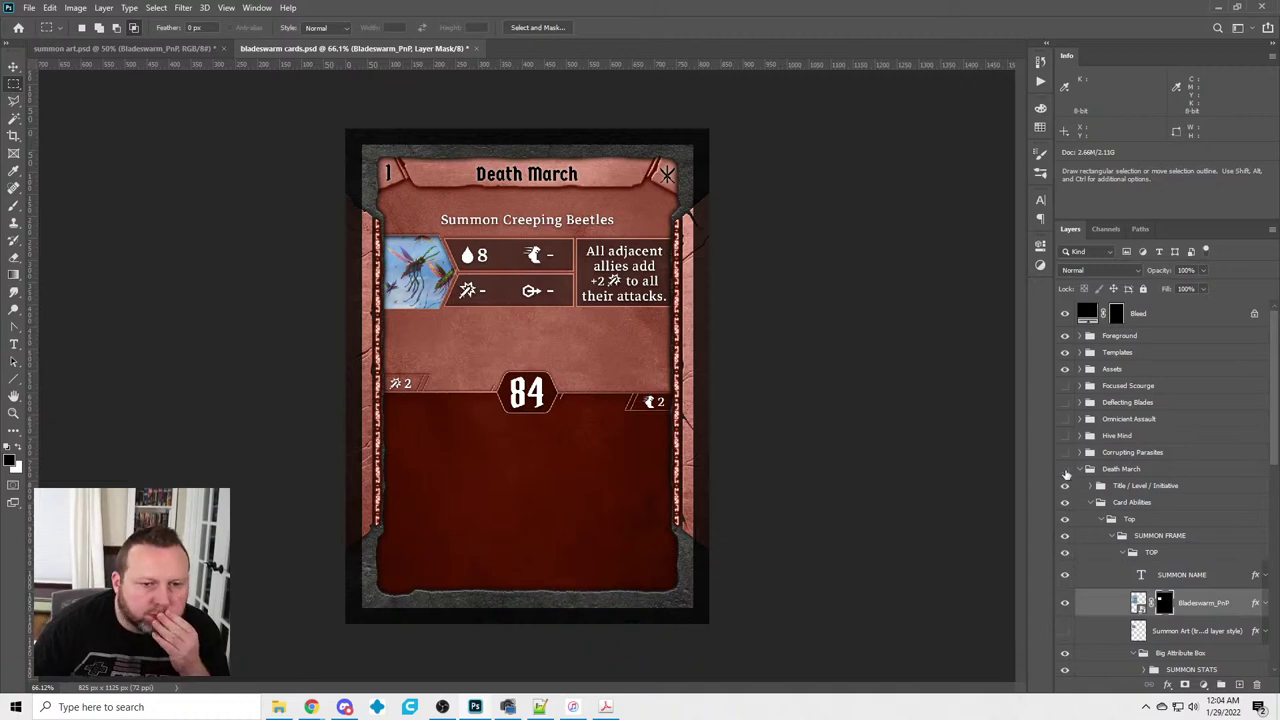
Hide and collapse the Death March group, and show and expand the Corrupting Parasites group
left_click(1065, 468)
left_click(1080, 468)
left_click(1065, 452)
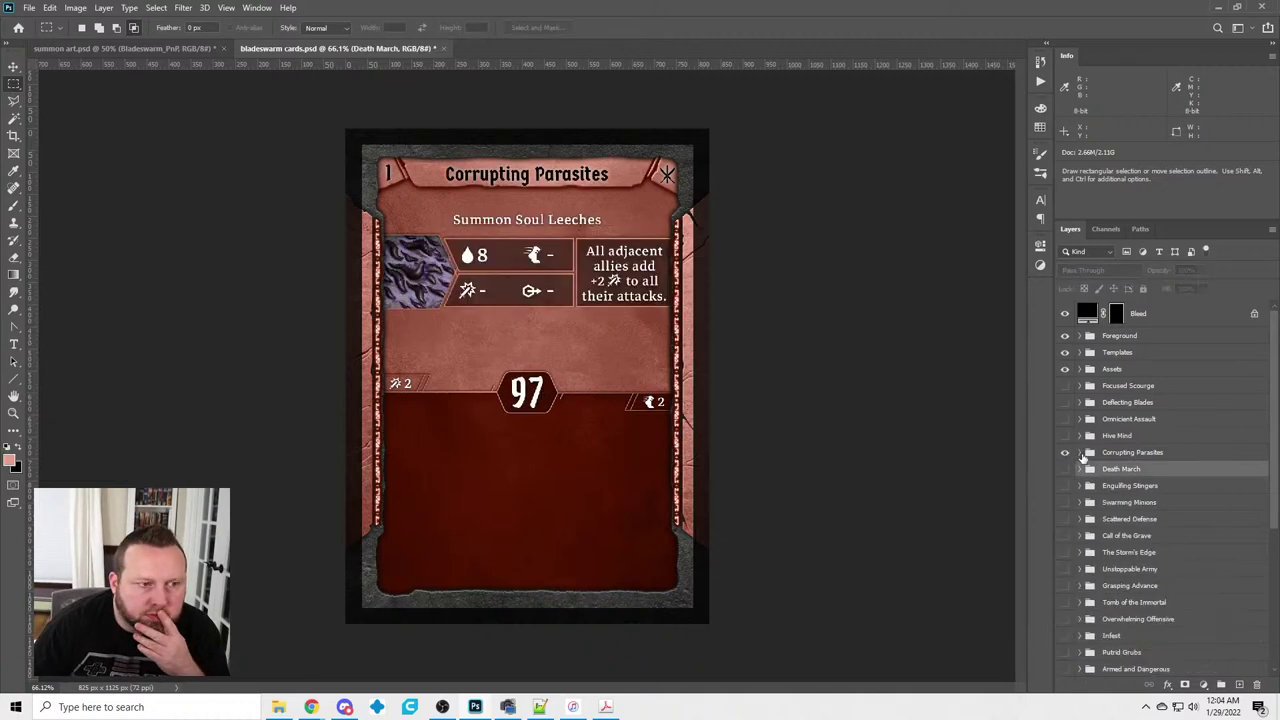
left_click(1080, 452)
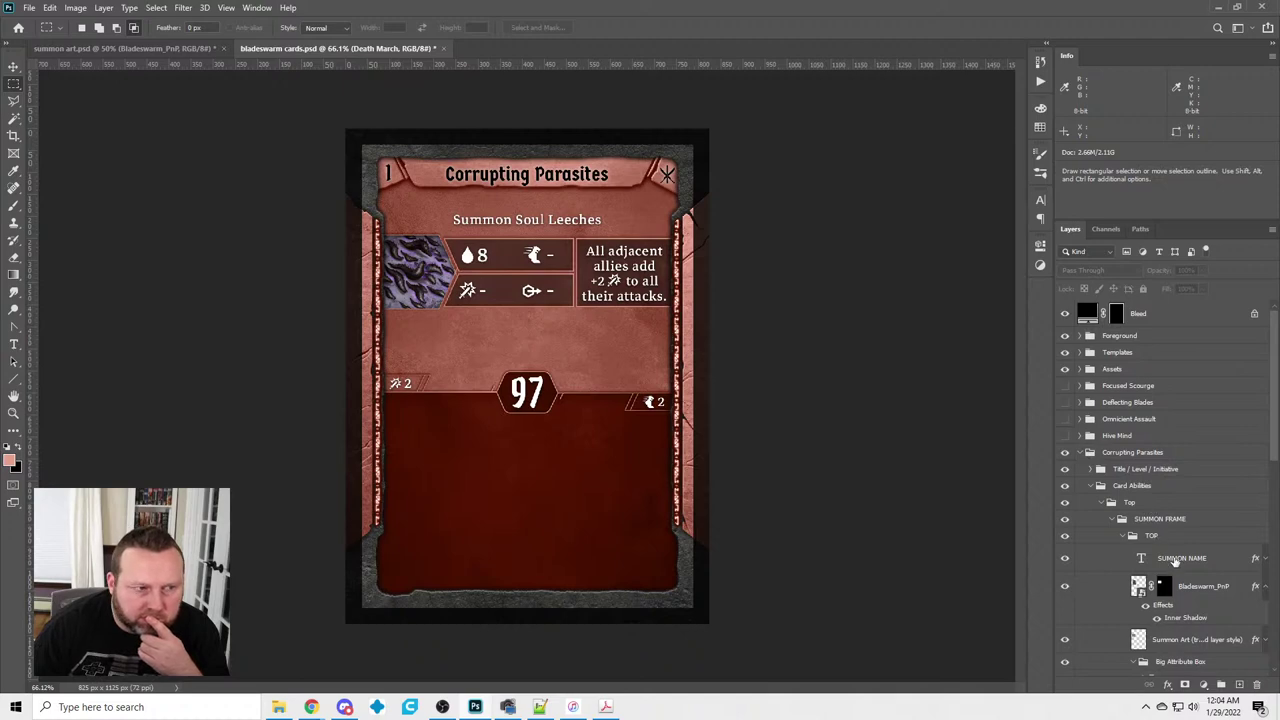
Delete the layer mask from the leech artwork in the Corrupting Parasites card
left_click(1140, 590)
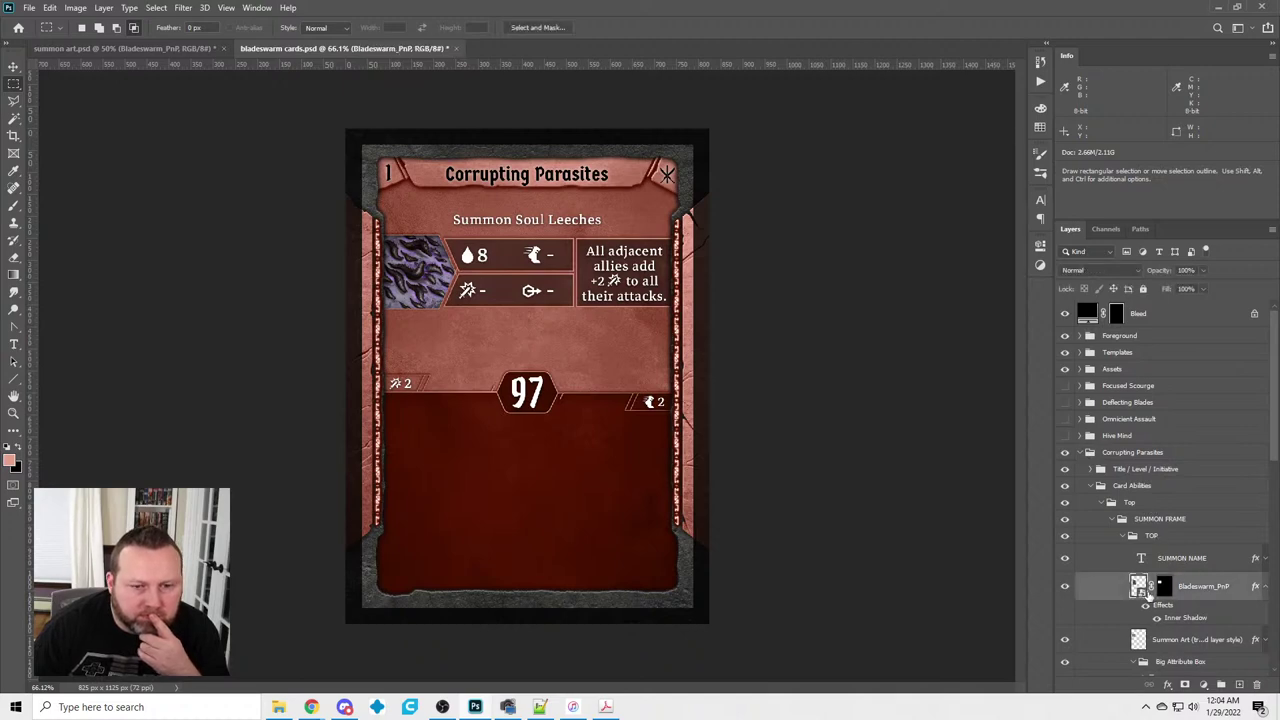
left_click(1164, 588)
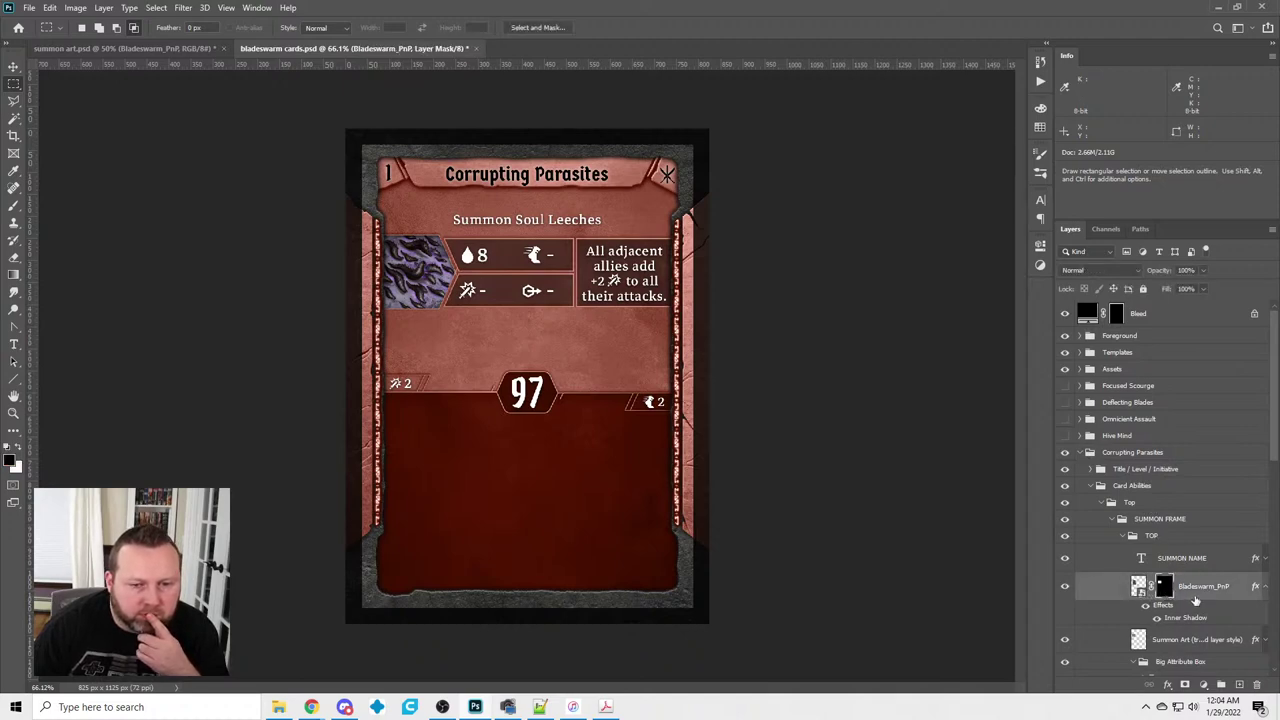
right_click(1166, 590)
left_click(1155, 486)
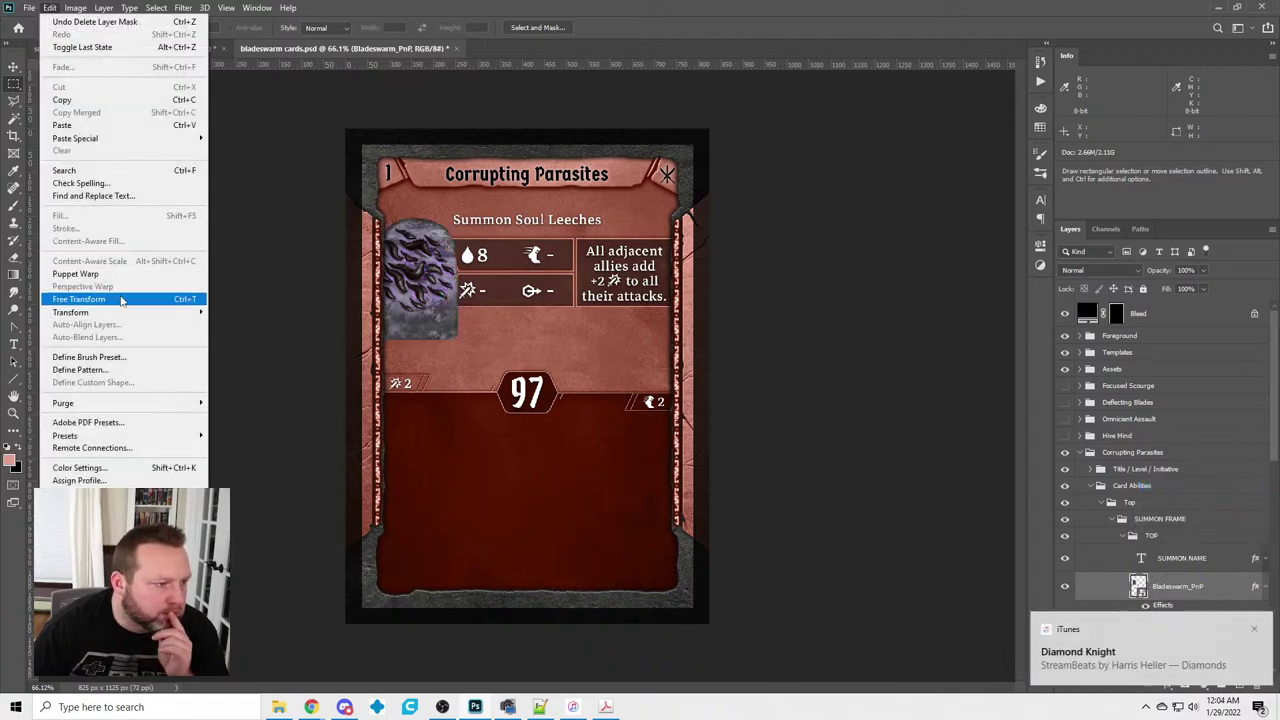
Enlarge the leech artwork to about 327% with Free Transform and keep it placed over the summon art frame
left_click(118, 299)
left_click_drag(355, 208, 347, 194)
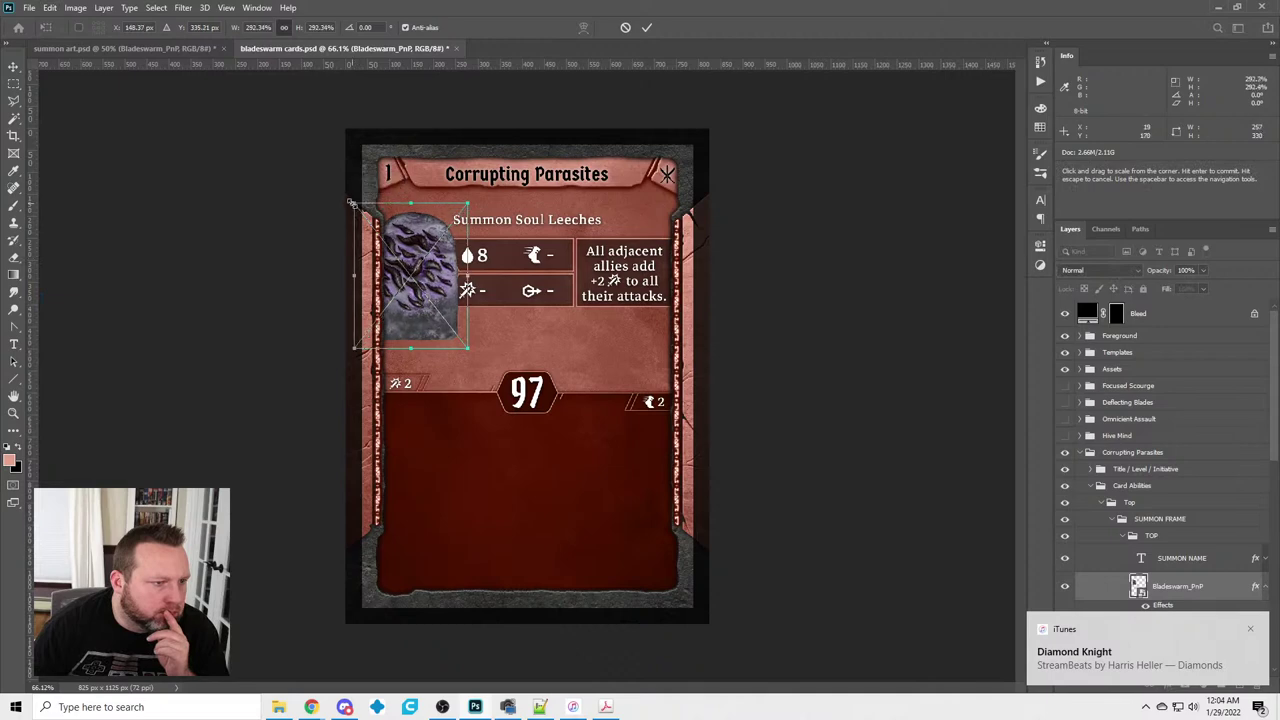
left_click_drag(420, 270, 428, 268)
left_click_drag(474, 348, 481, 355)
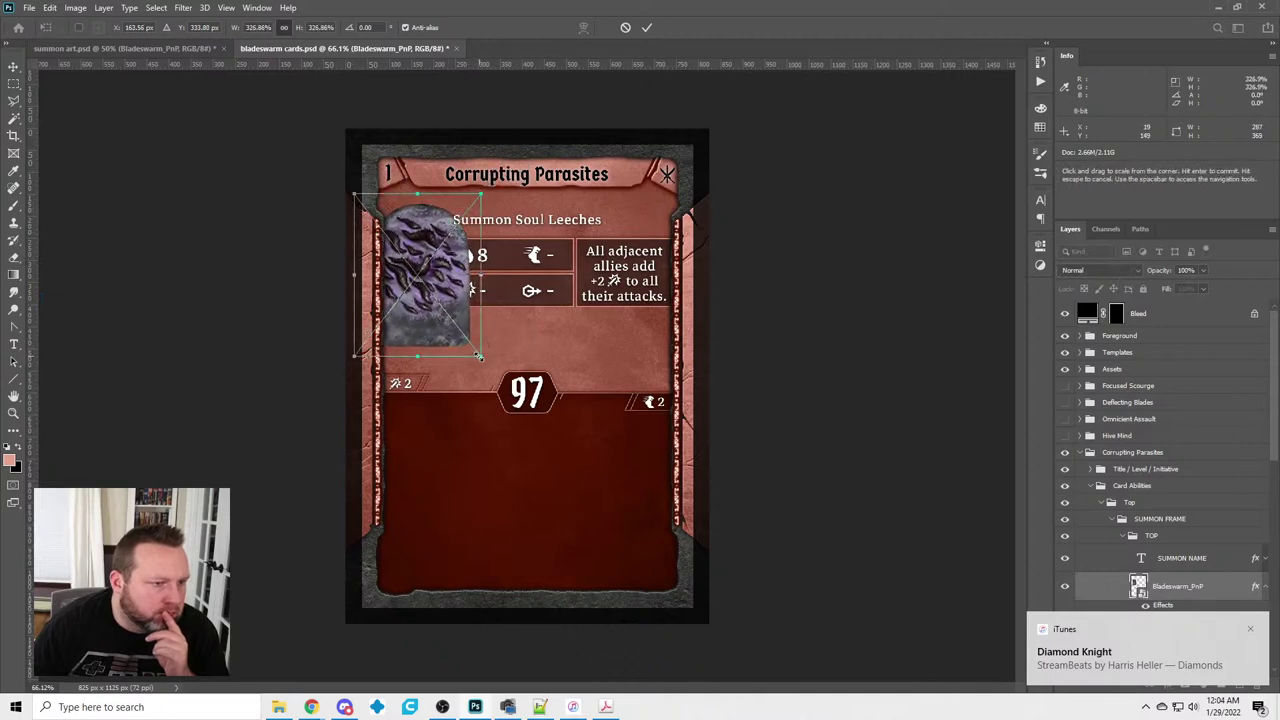
left_click(14, 82)
Try masking the enlarged leech artwork to the Summon Art outline, and undo the mask
left_click(1138, 639, "ctrl")
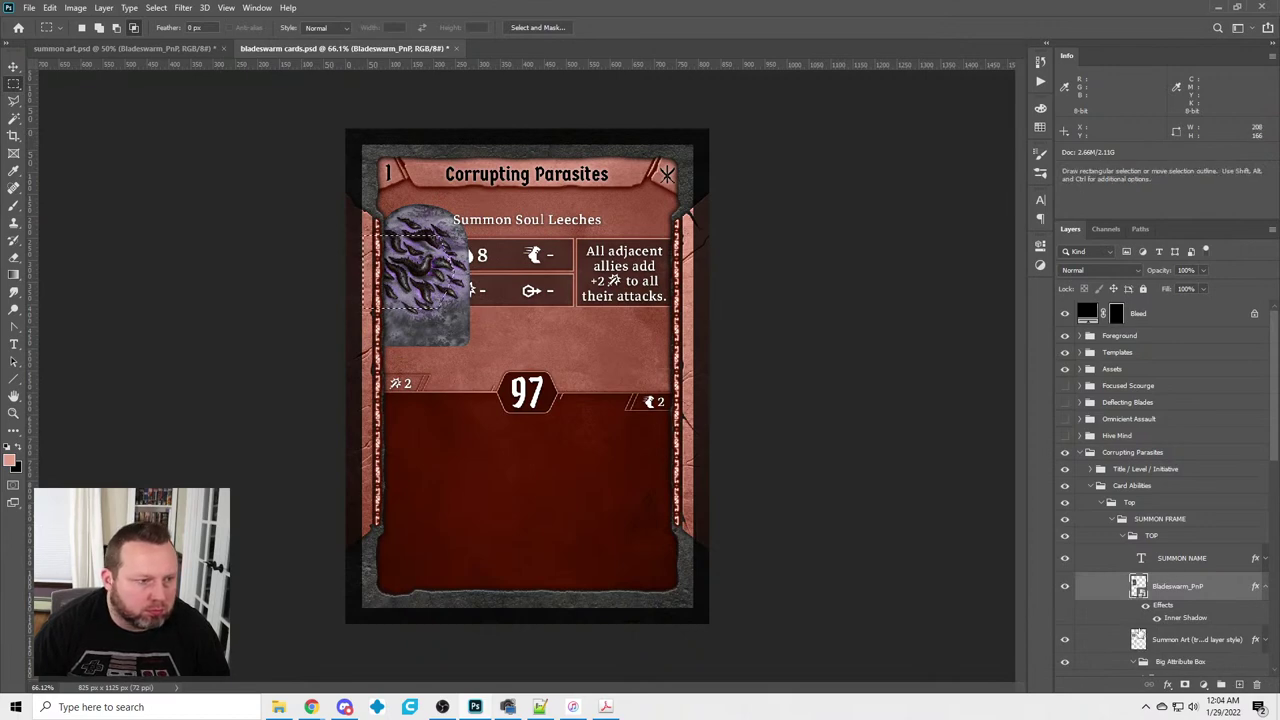
left_click(1185, 685)
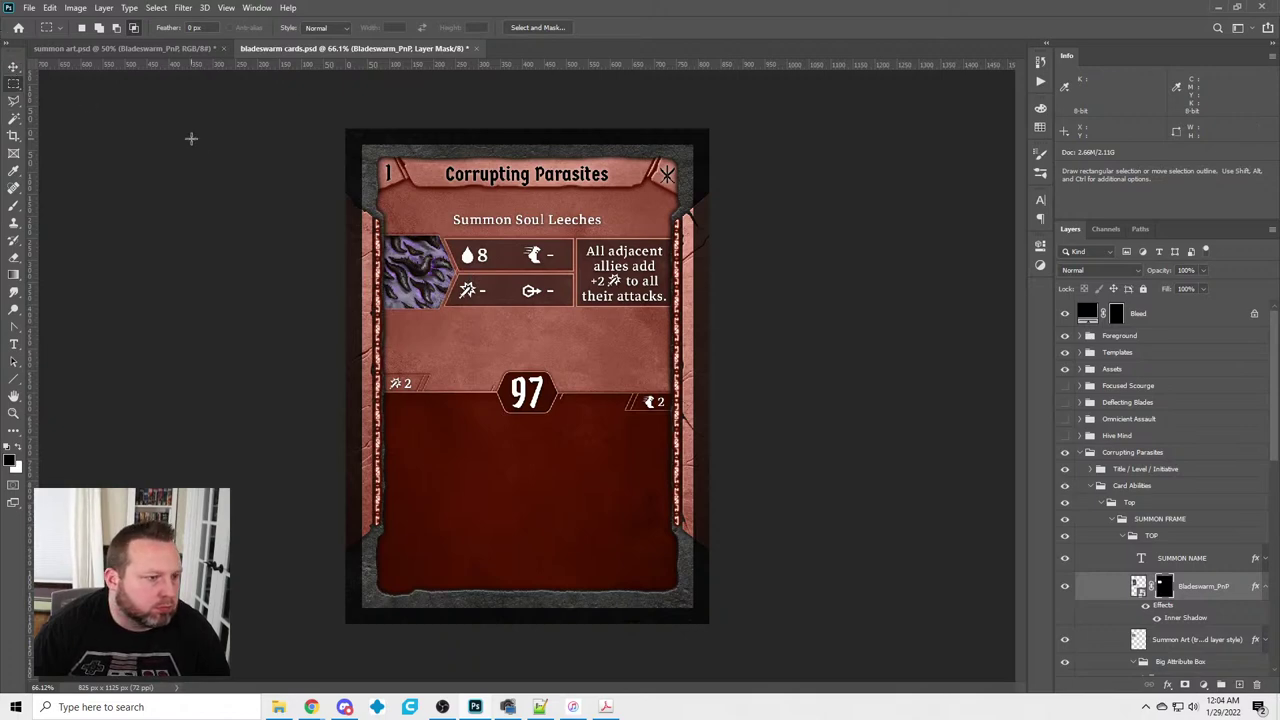
key("ctrl+z")
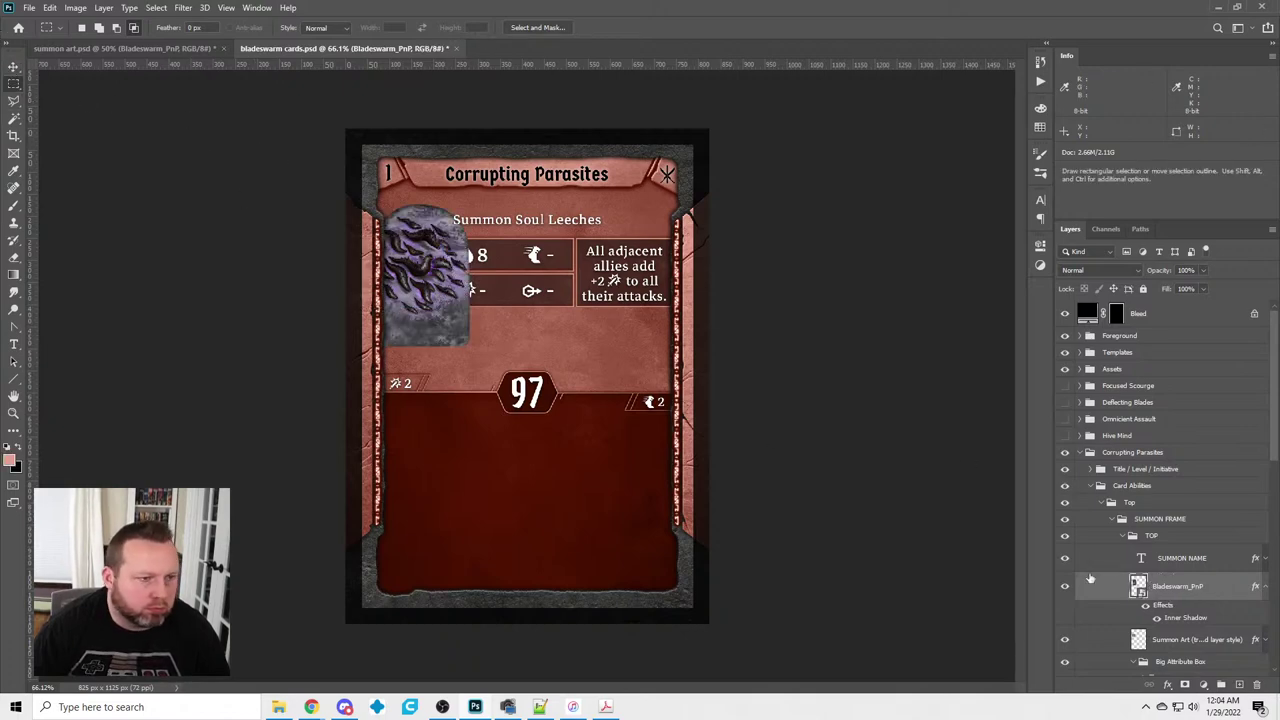
Enlarge the leech artwork further to about 344% with Free Transform, keeping it over the summon art frame
left_click(13, 66)
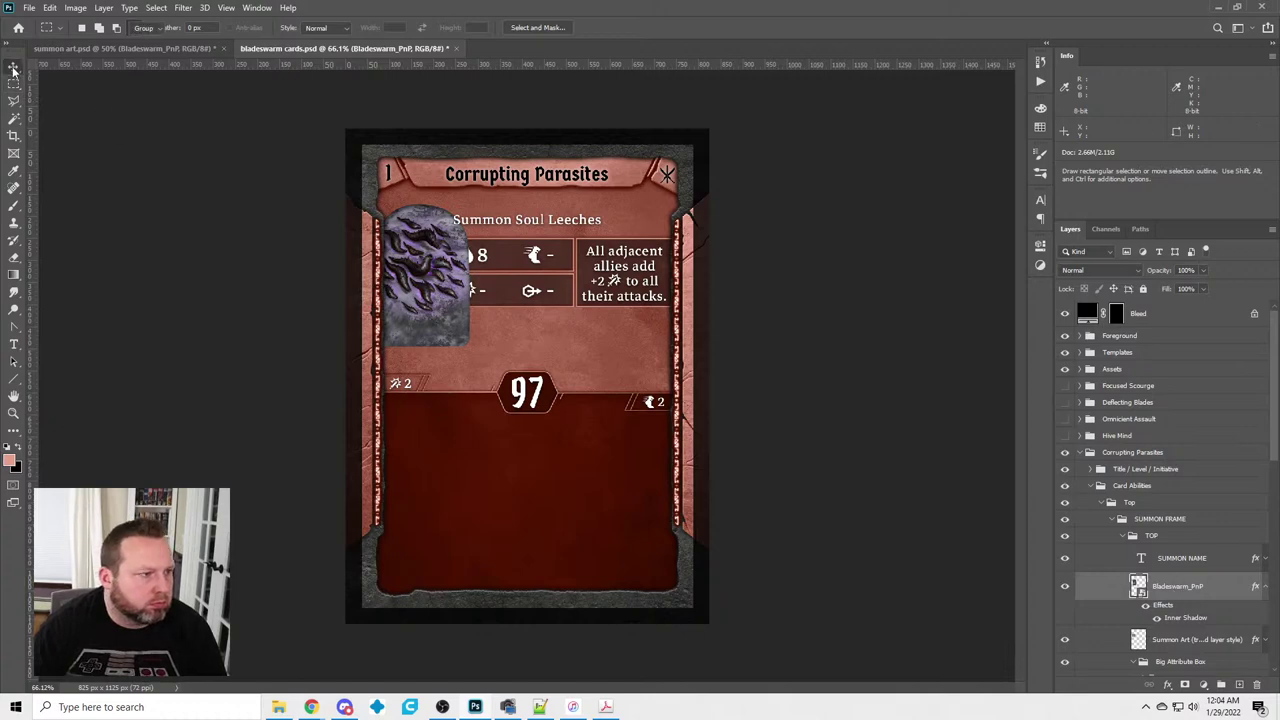
left_click(55, 10)
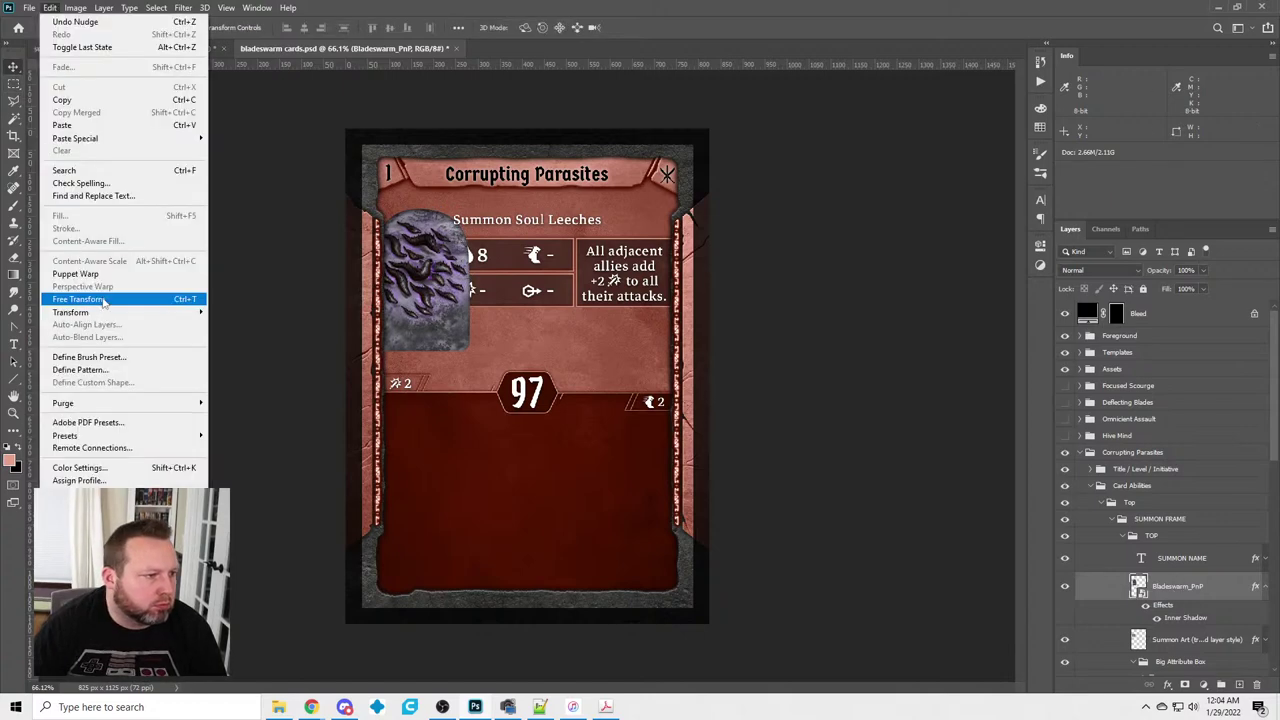
left_click(110, 297)
left_click_drag(481, 197, 487, 190)
left_click_drag(487, 368, 489, 370)
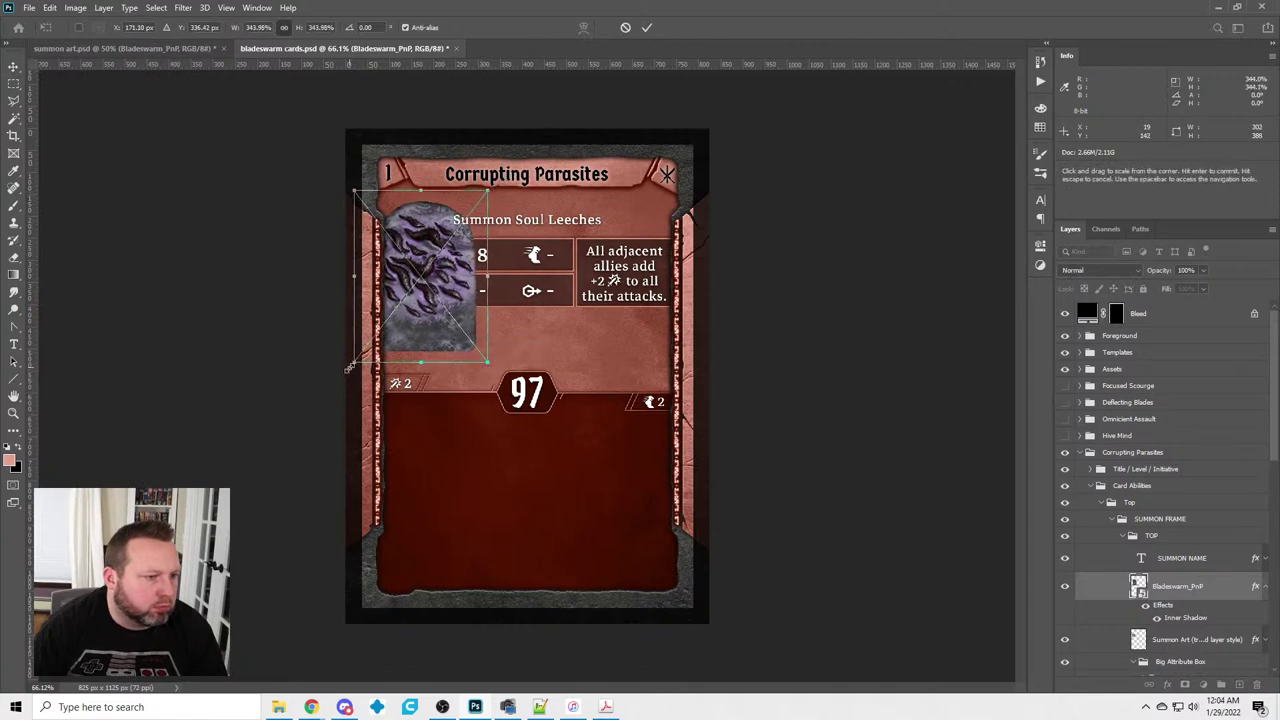
left_click_drag(349, 368, 354, 362)
left_click(14, 84)
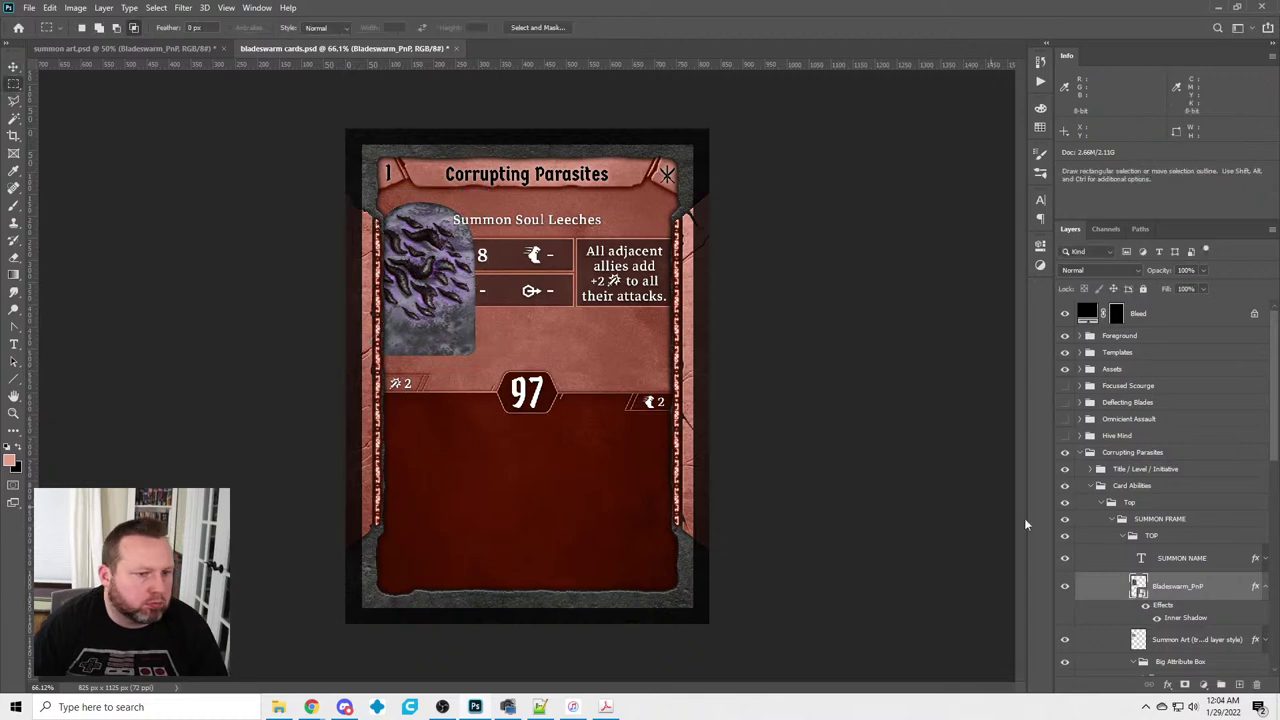
Mask the leech artwork to the Summon Art outline and collapse the artwork layer's effects list
left_click(1138, 586, "ctrl")
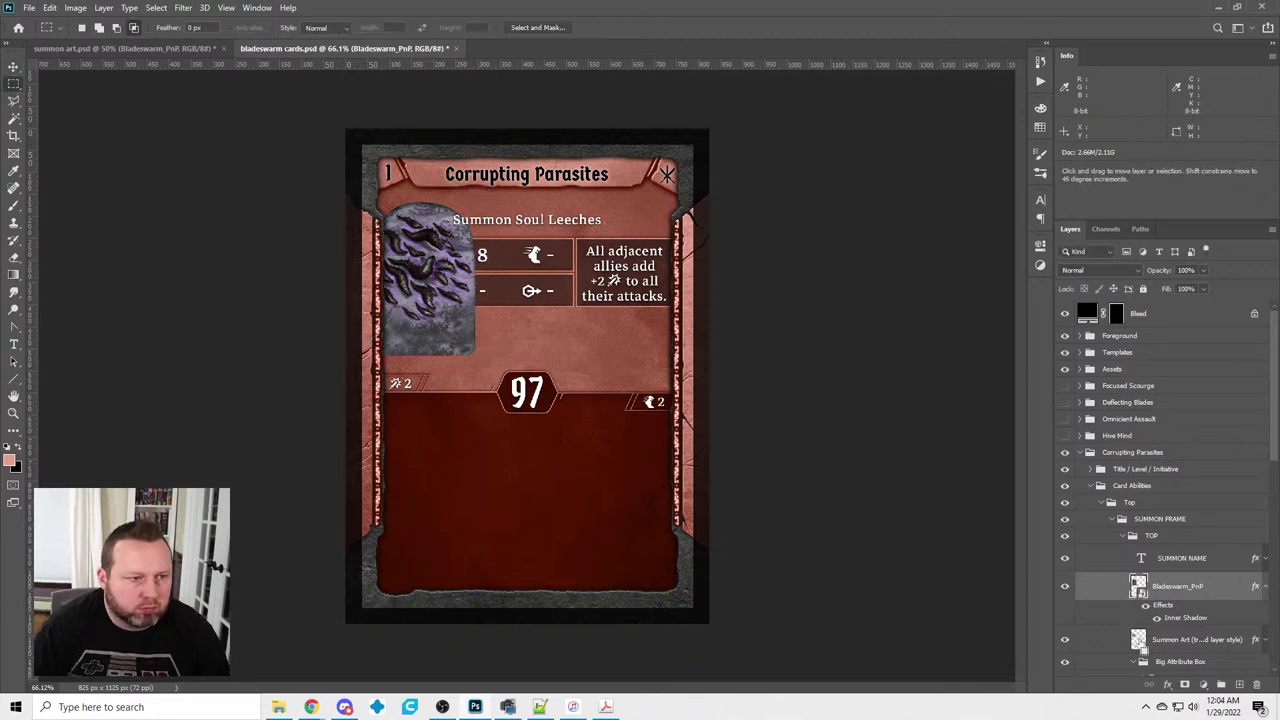
left_click(1185, 684)
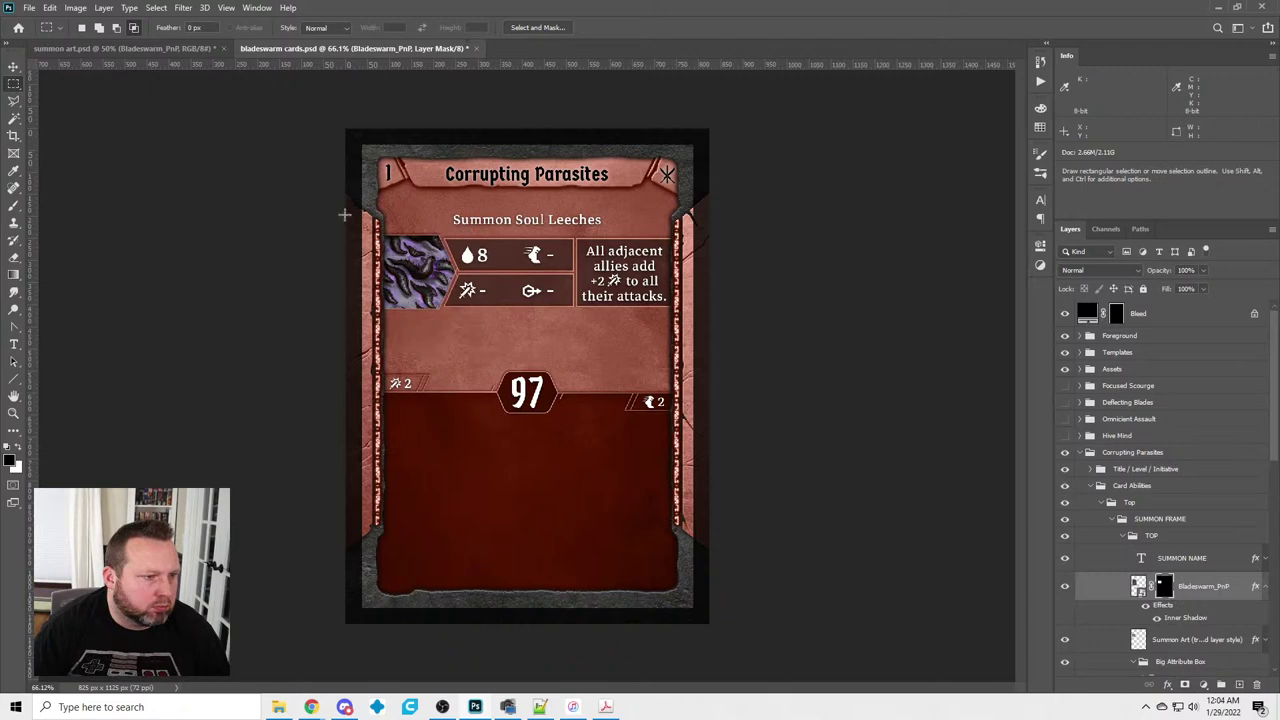
left_click(1265, 588)
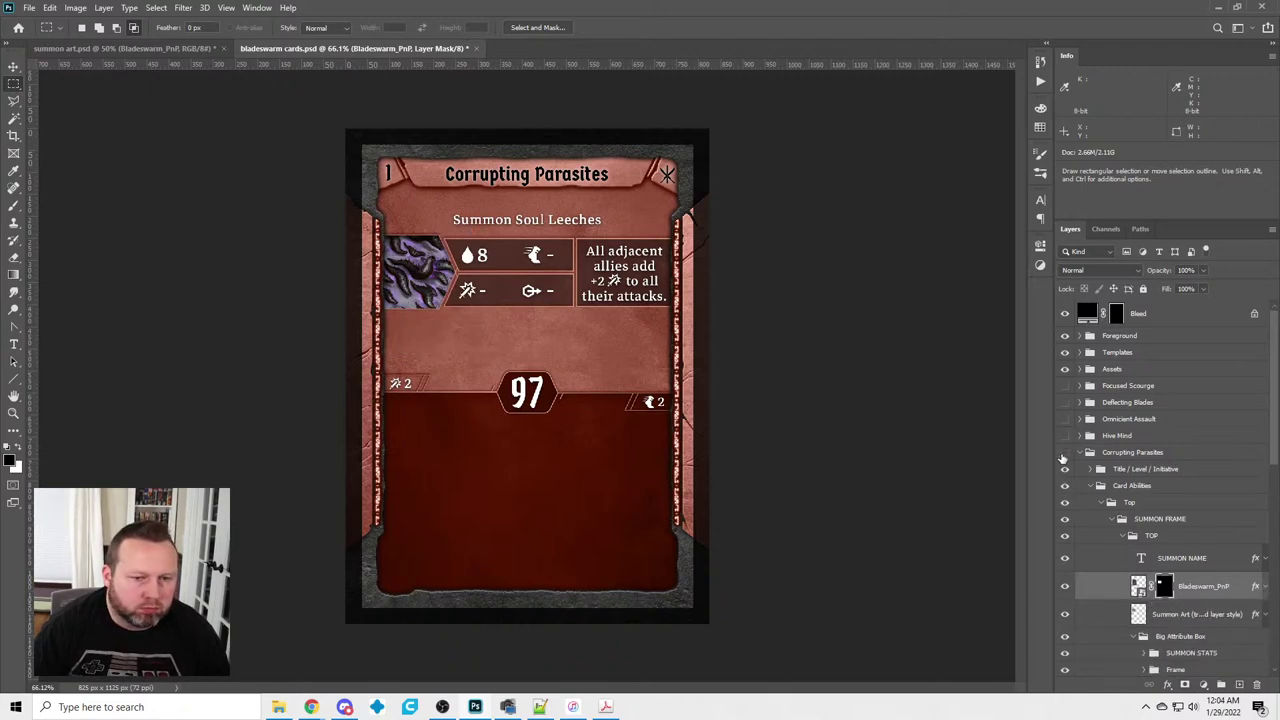
Hide and collapse the Corrupting Parasites group, and show and expand the Engulfing Stingers group
left_click(1064, 453)
left_click(1090, 452)
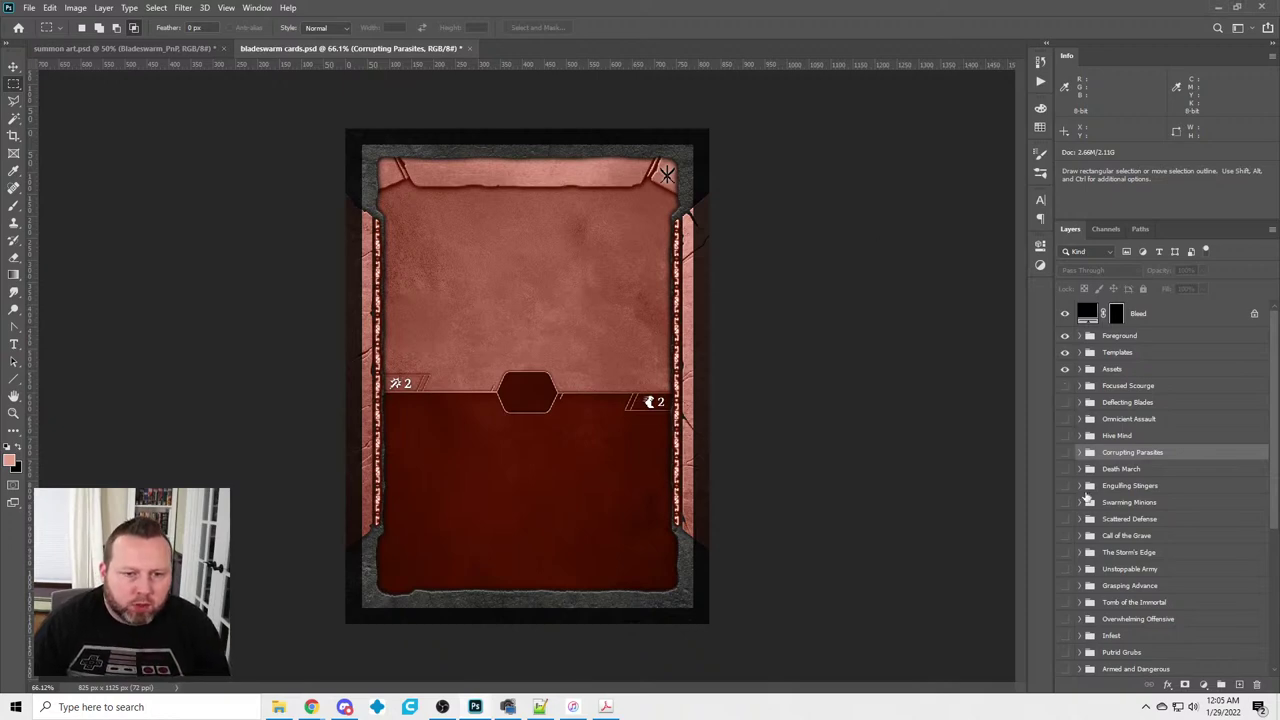
left_click(1065, 486)
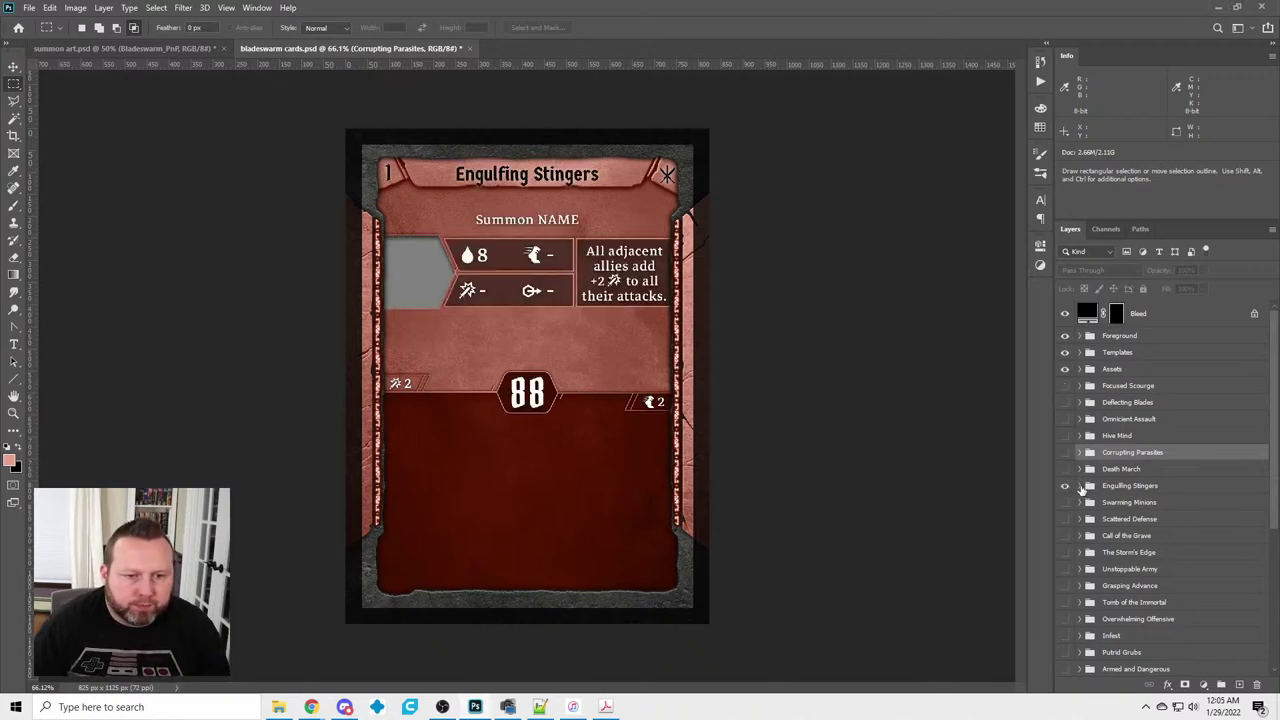
left_click(1079, 486)
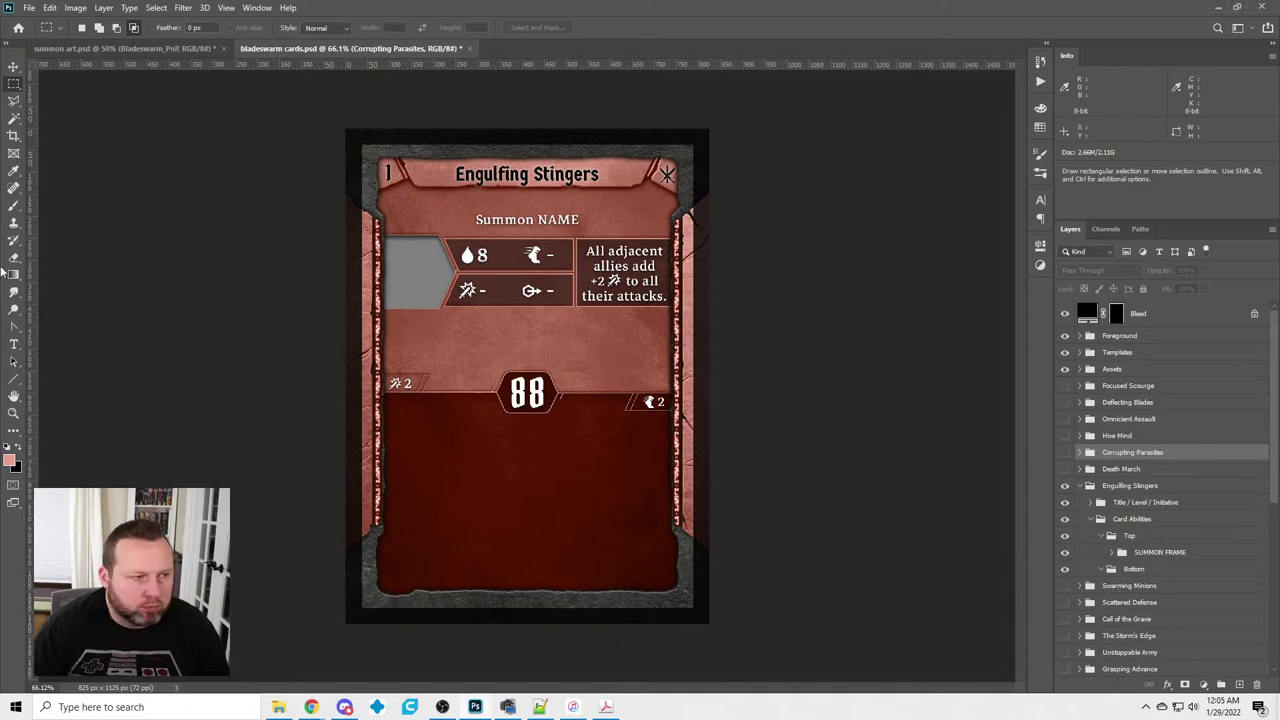
Change the summon name on the Engulfing Stingers card to "Summon Angry Wasps"
left_click(14, 343)
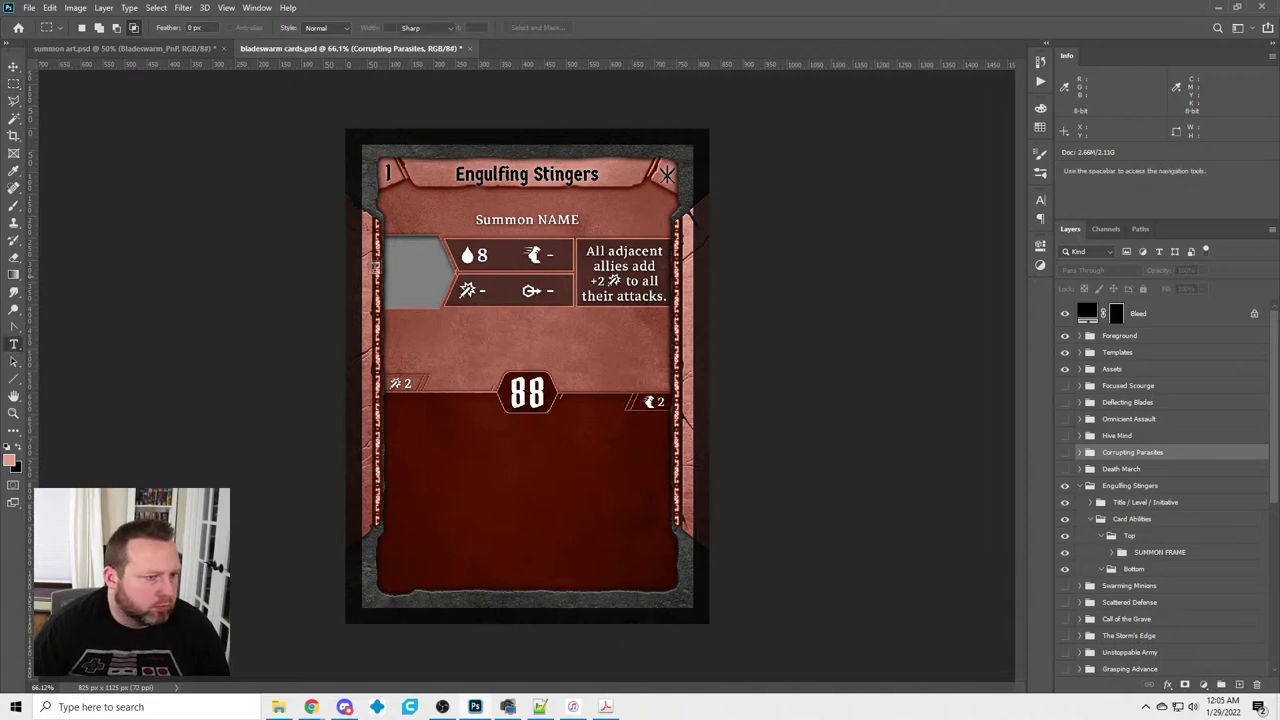
double_click(541, 219)
type("Angry Wasps")
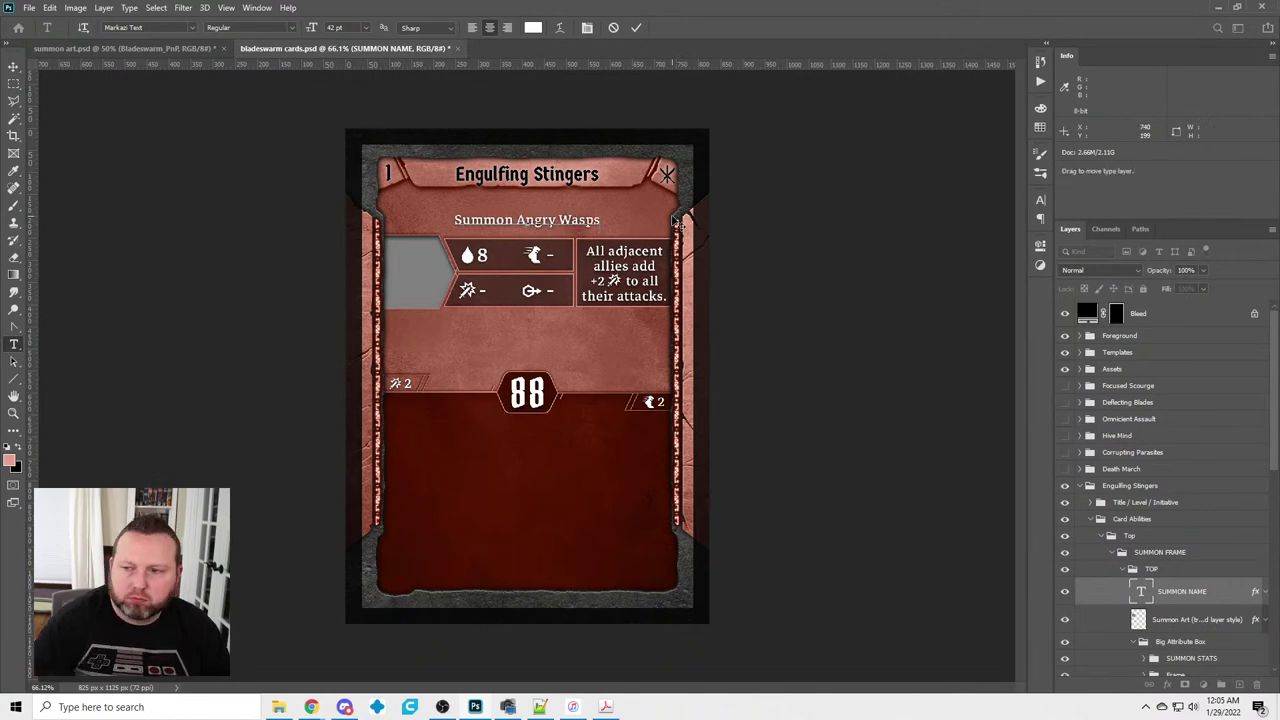
left_click(15, 86)
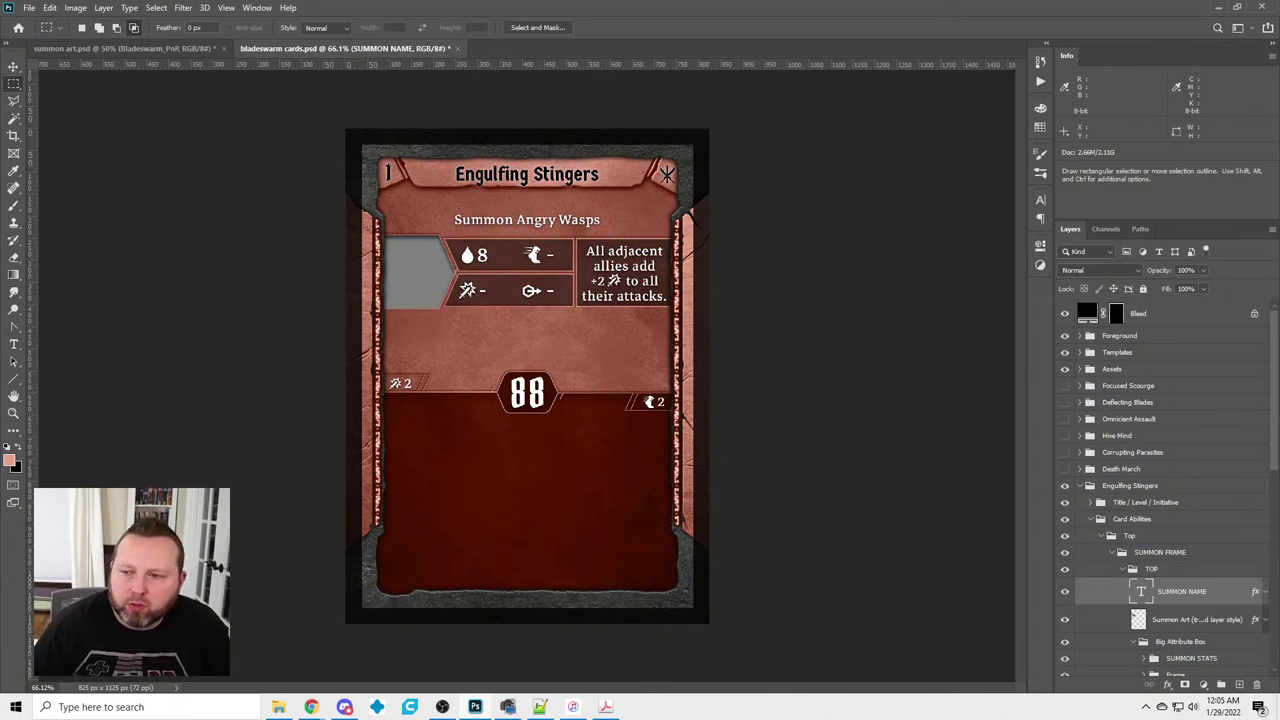
Open bladeswarm mat.psd from the Bladeswarm folder
left_click(277, 706)
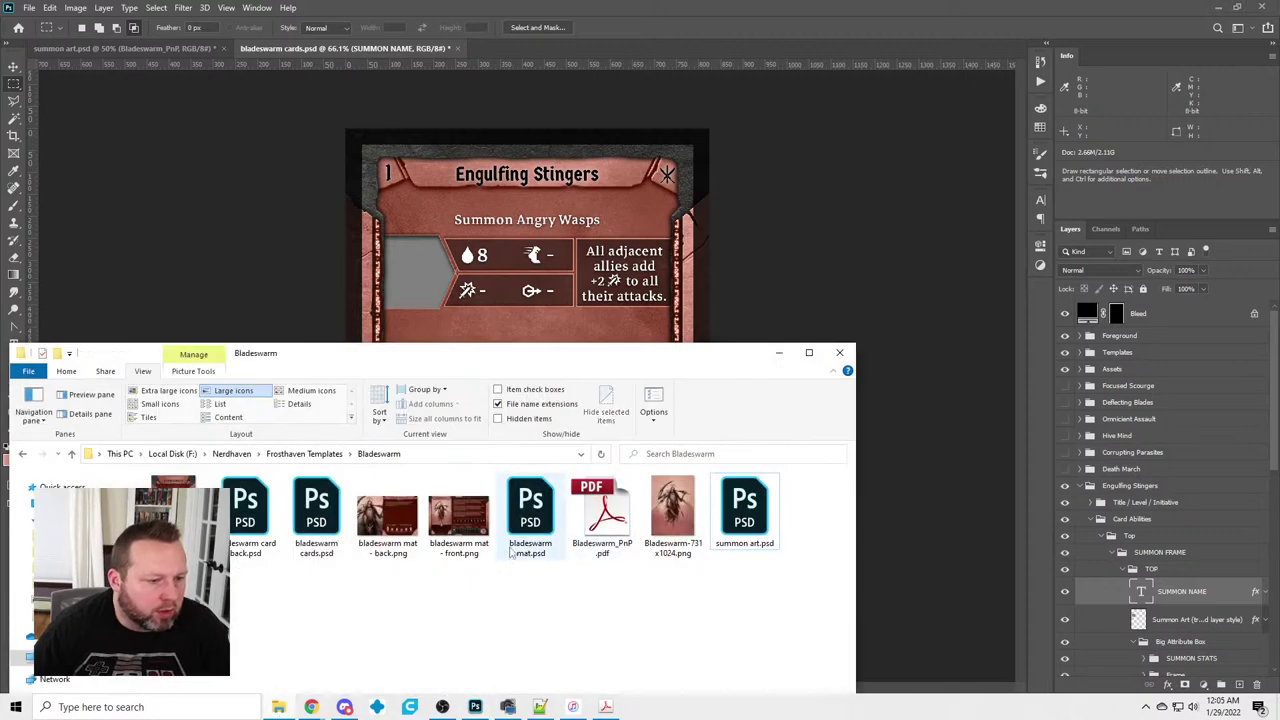
double_click(531, 515)
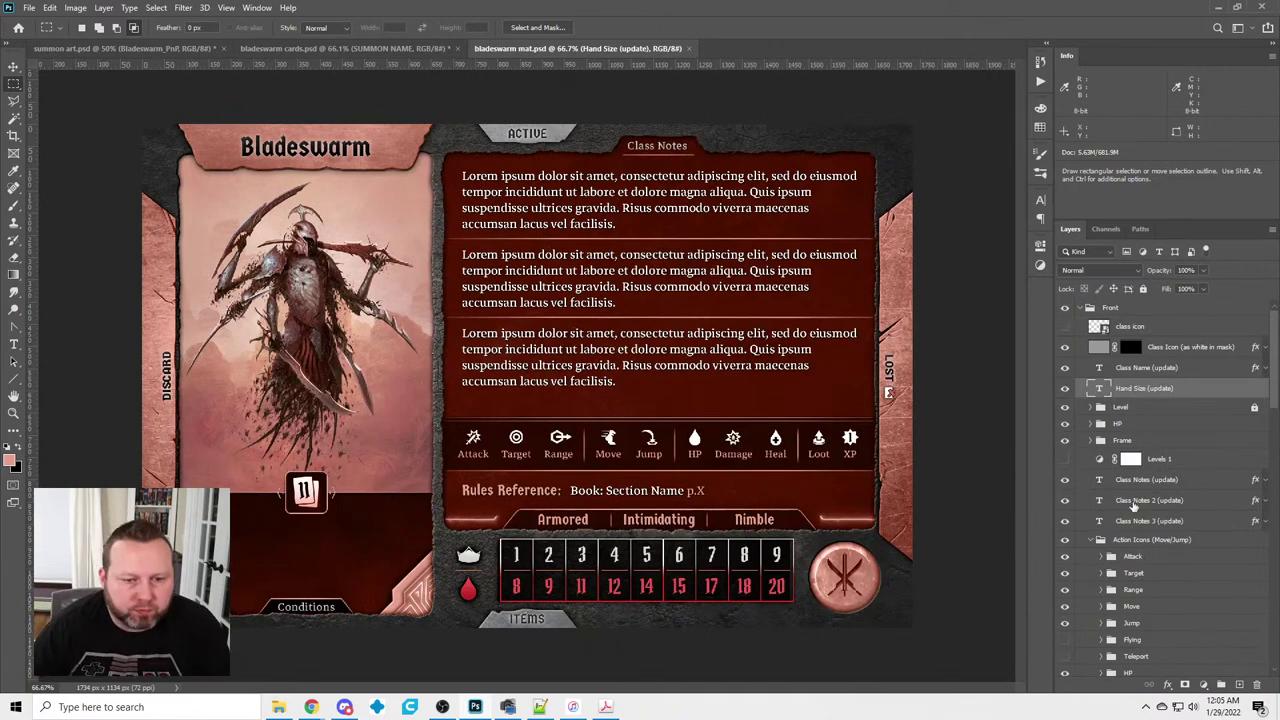
Hide and collapse the Action Icons (Move/Jump) group, and show and expand the Action Icons (Move/Jump/Teleport) group
scroll(1200, 535, "down", 6)
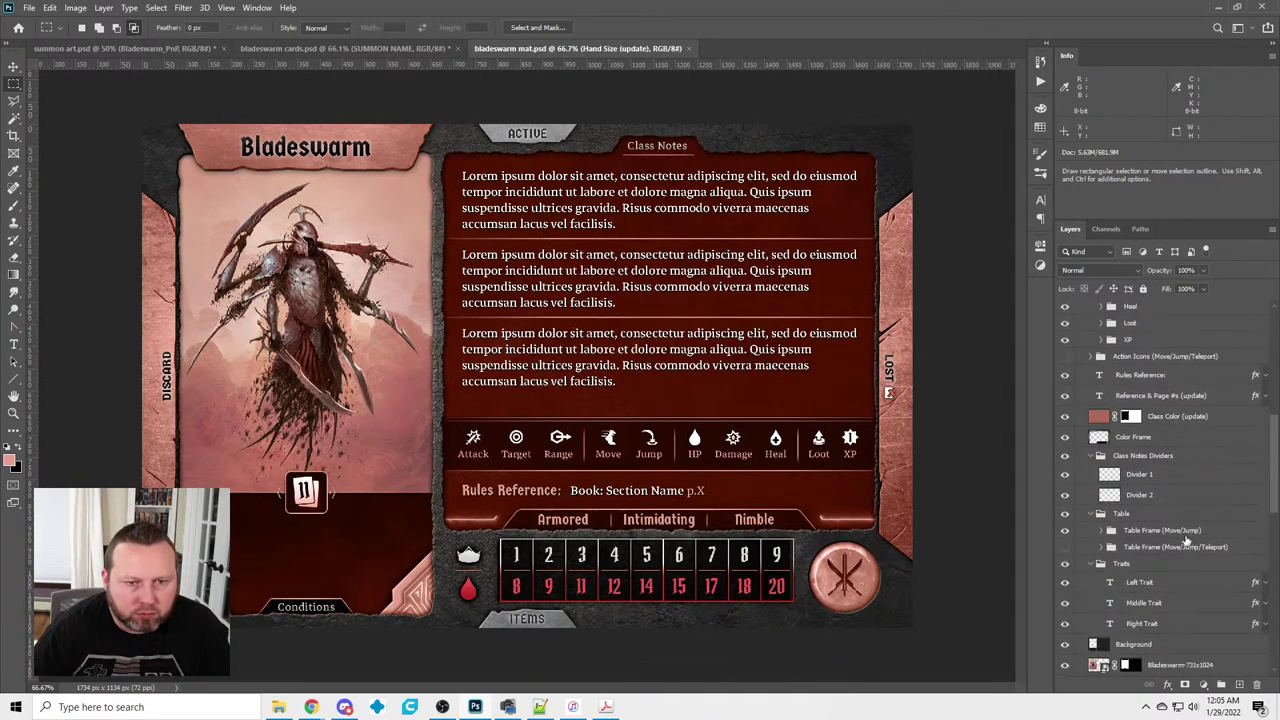
scroll(1184, 540, "up", 1)
scroll(1182, 540, "down", 2)
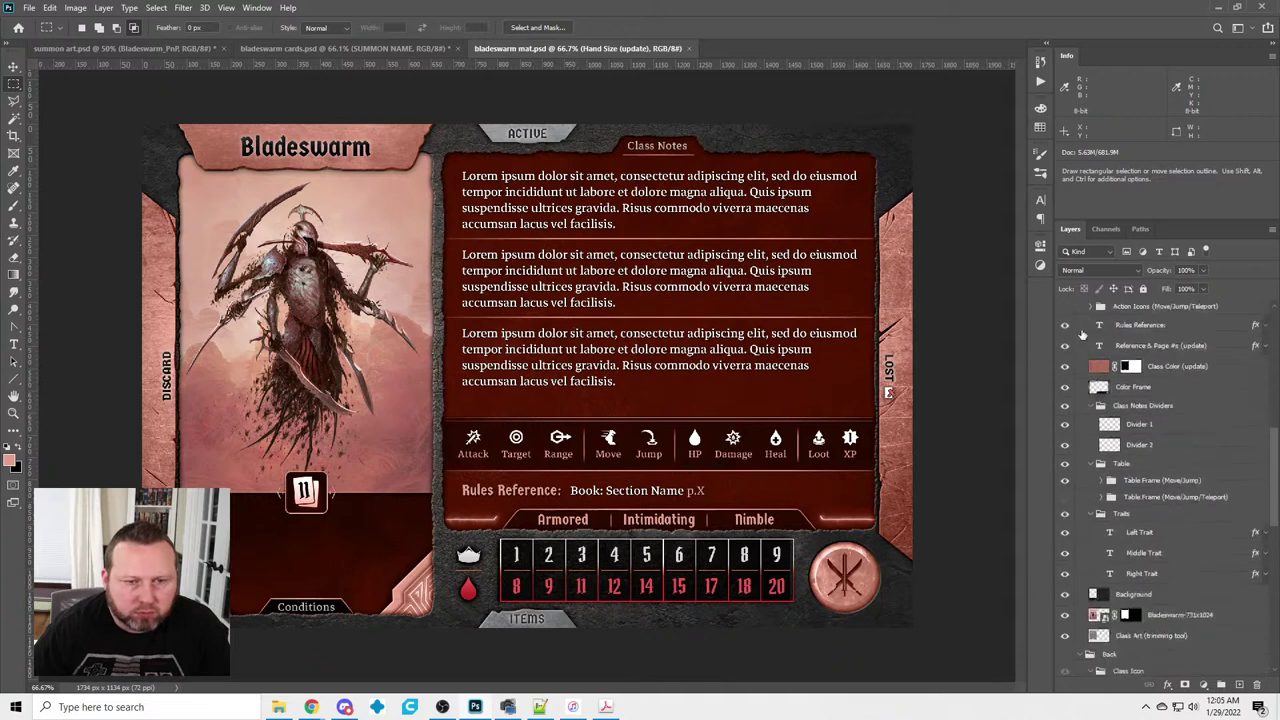
scroll(1097, 409, "up", 2)
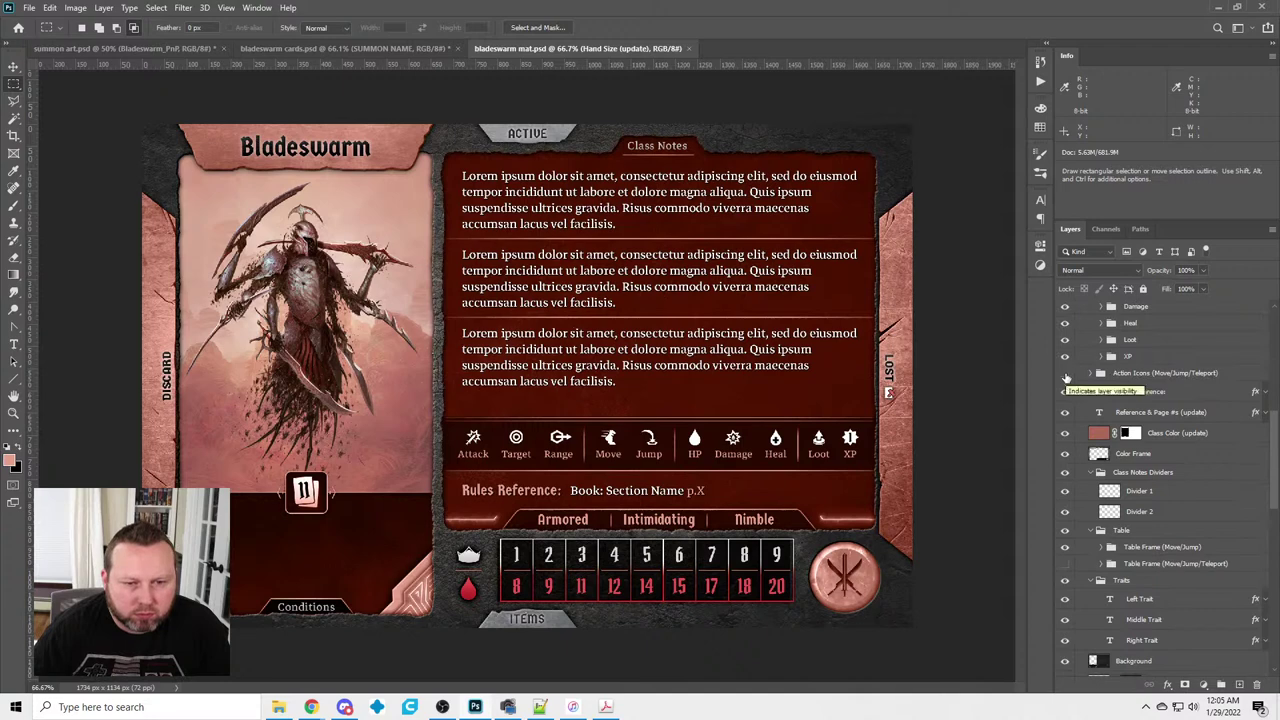
scroll(1066, 380, "up", 7)
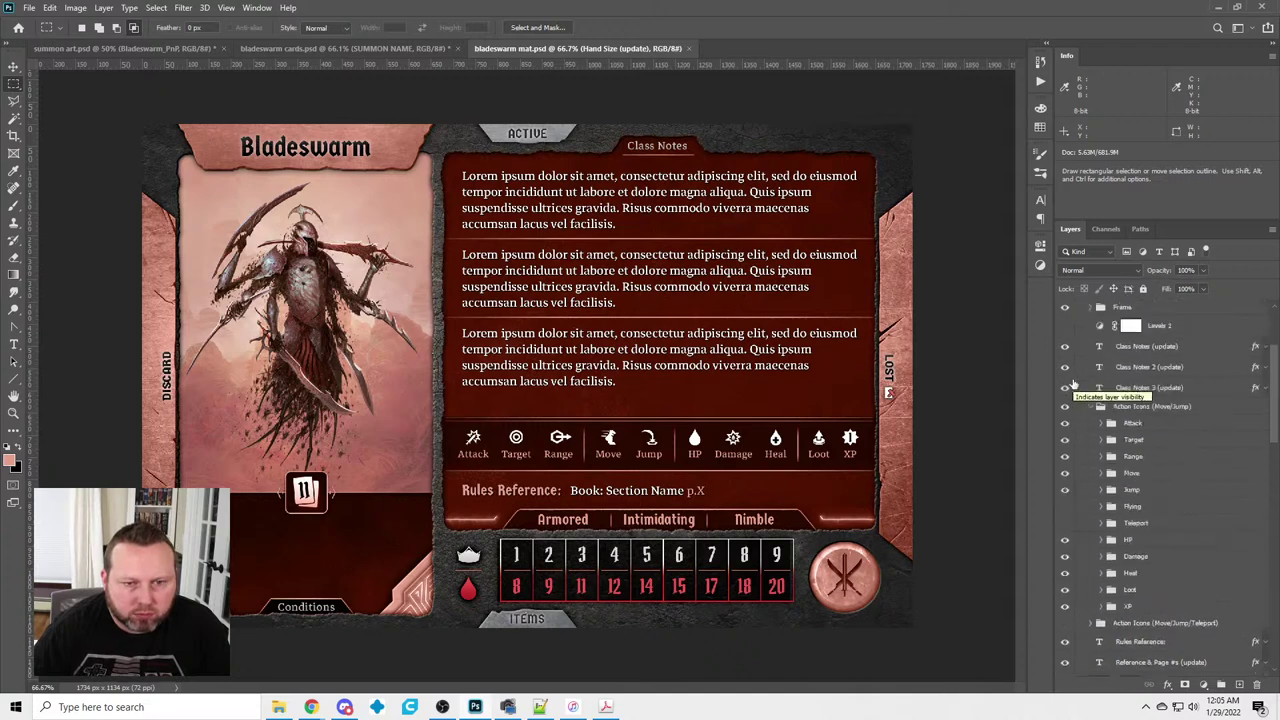
left_click(1091, 407)
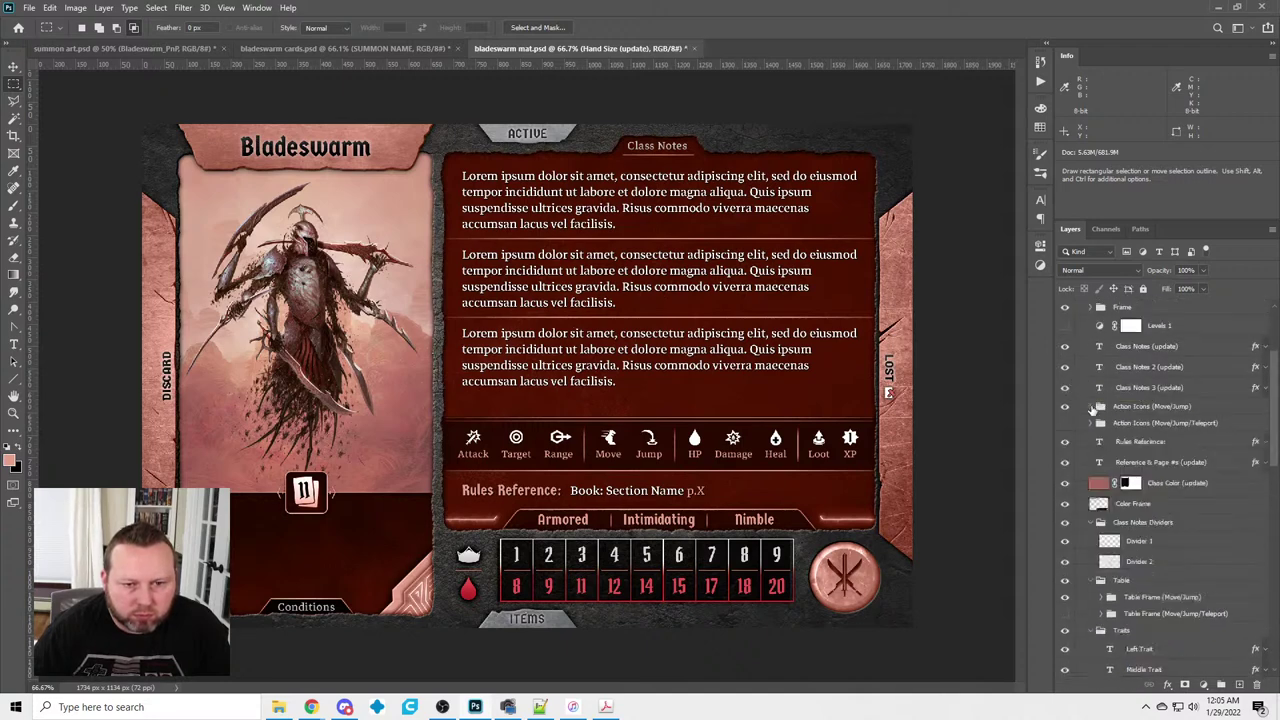
left_click(1065, 406)
left_click(1065, 423)
left_click(1091, 423)
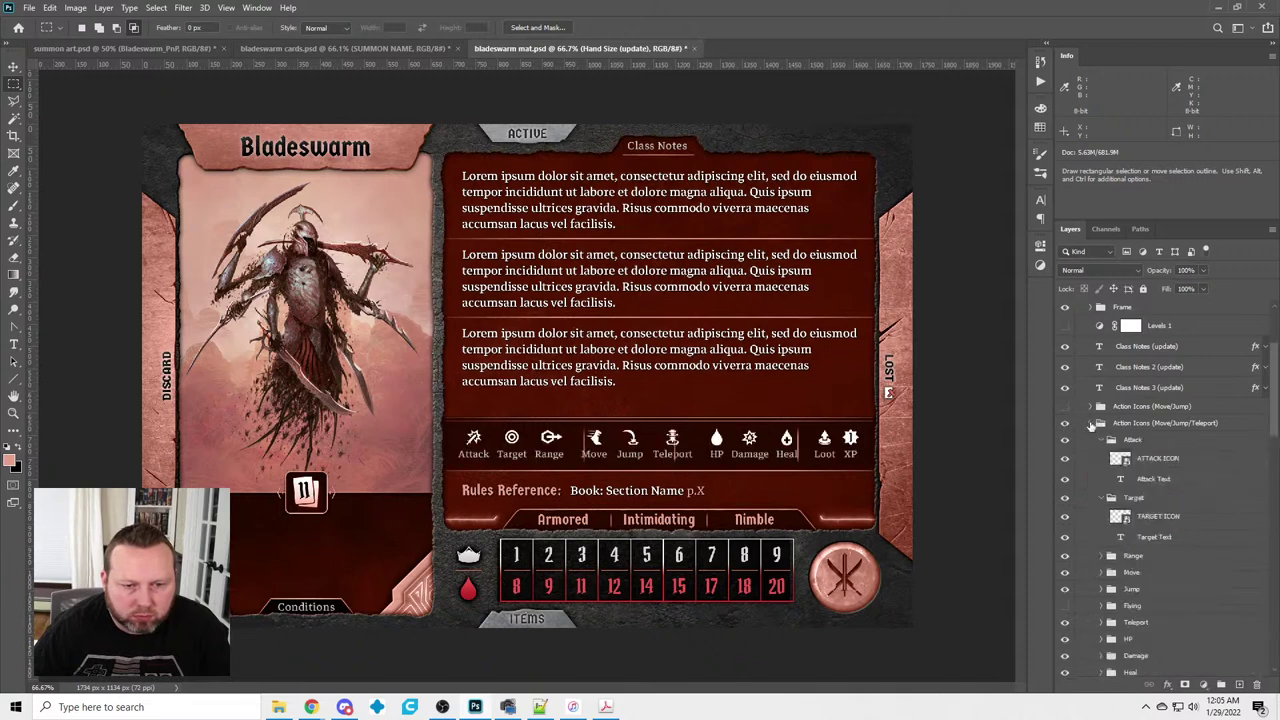
Show the Flying group and hide the Teleport group within the Move/Jump/Teleport action icons
scroll(1122, 505, "down", 3)
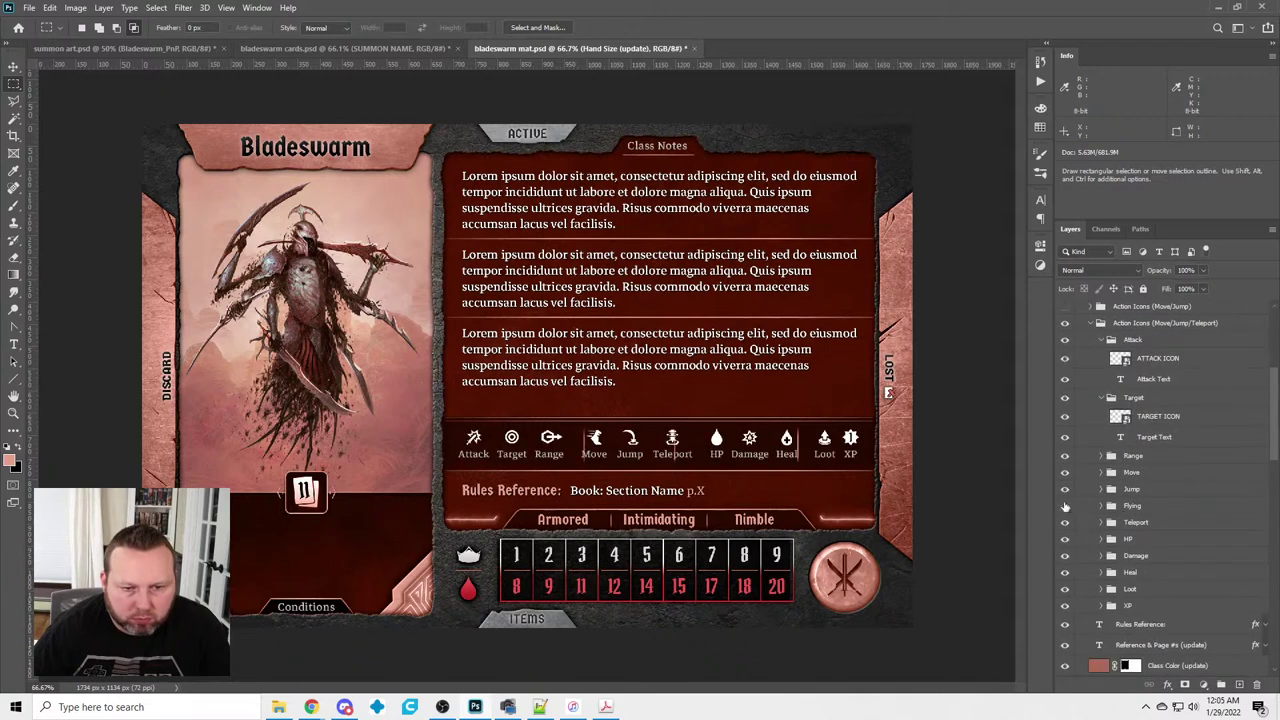
left_click(1065, 506)
left_click(1065, 522)
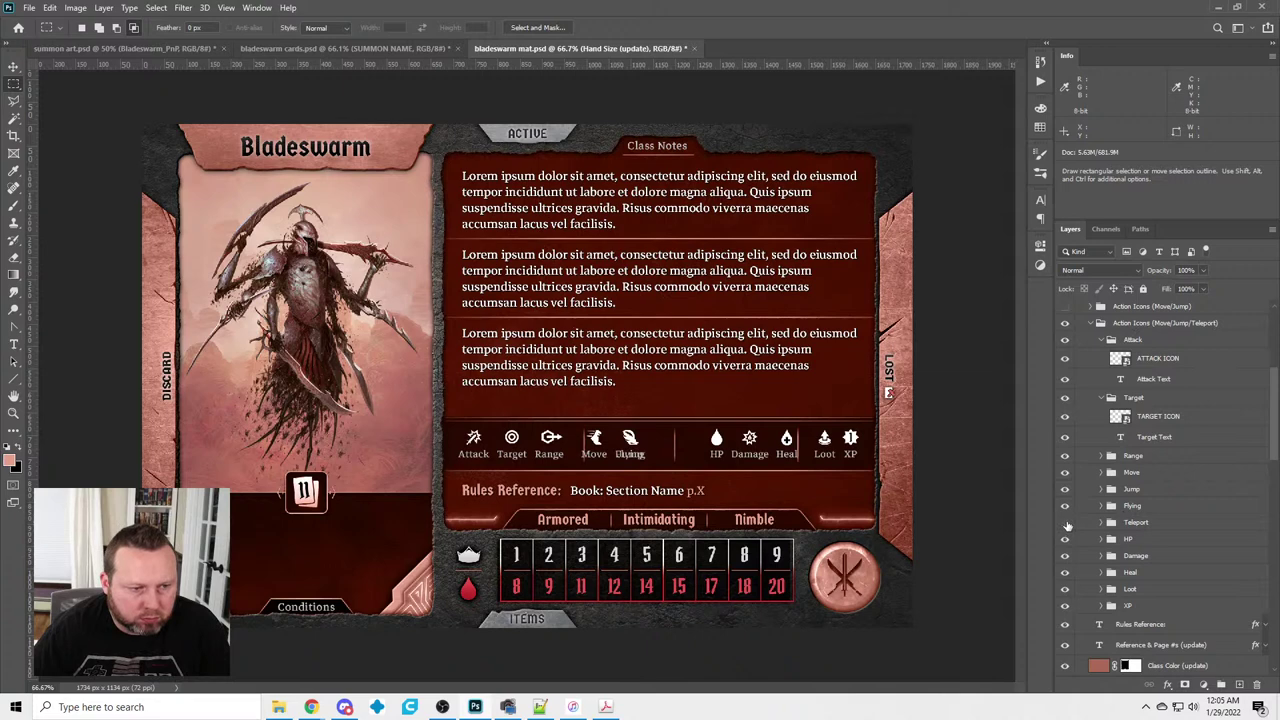
Hide the Table Frame (Move/Jump) group and show the Table Frame (Move/Jump/Teleport) group
scroll(1135, 520, "down", 6)
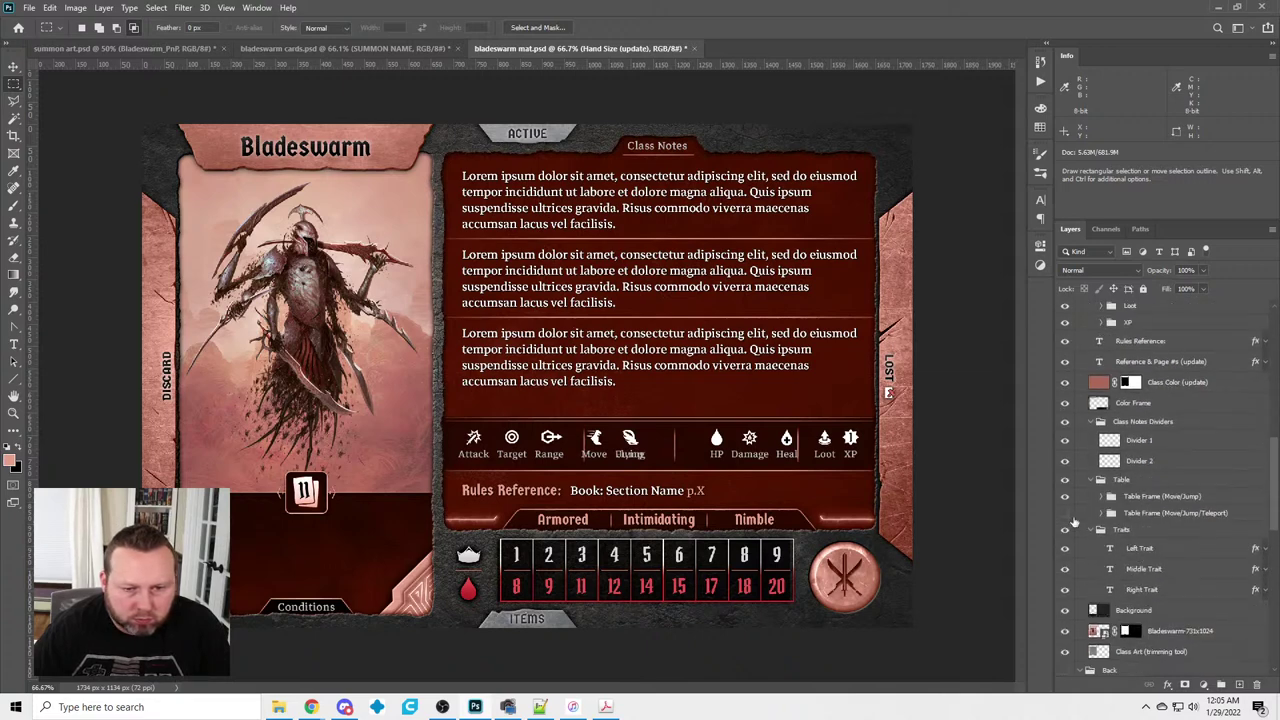
left_click(1065, 497)
left_click(1065, 514)
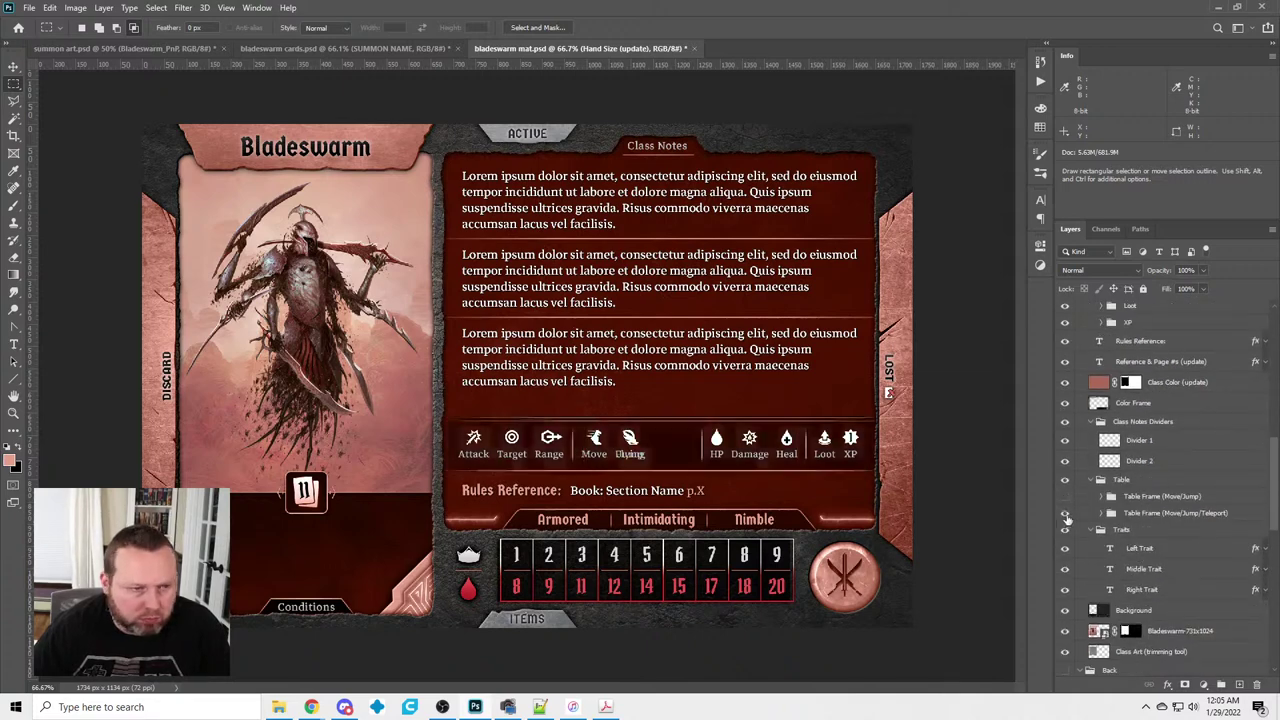
Show the Teleport action icon group again, and expand the Flying and Teleport groups
scroll(1090, 500, "up", 8)
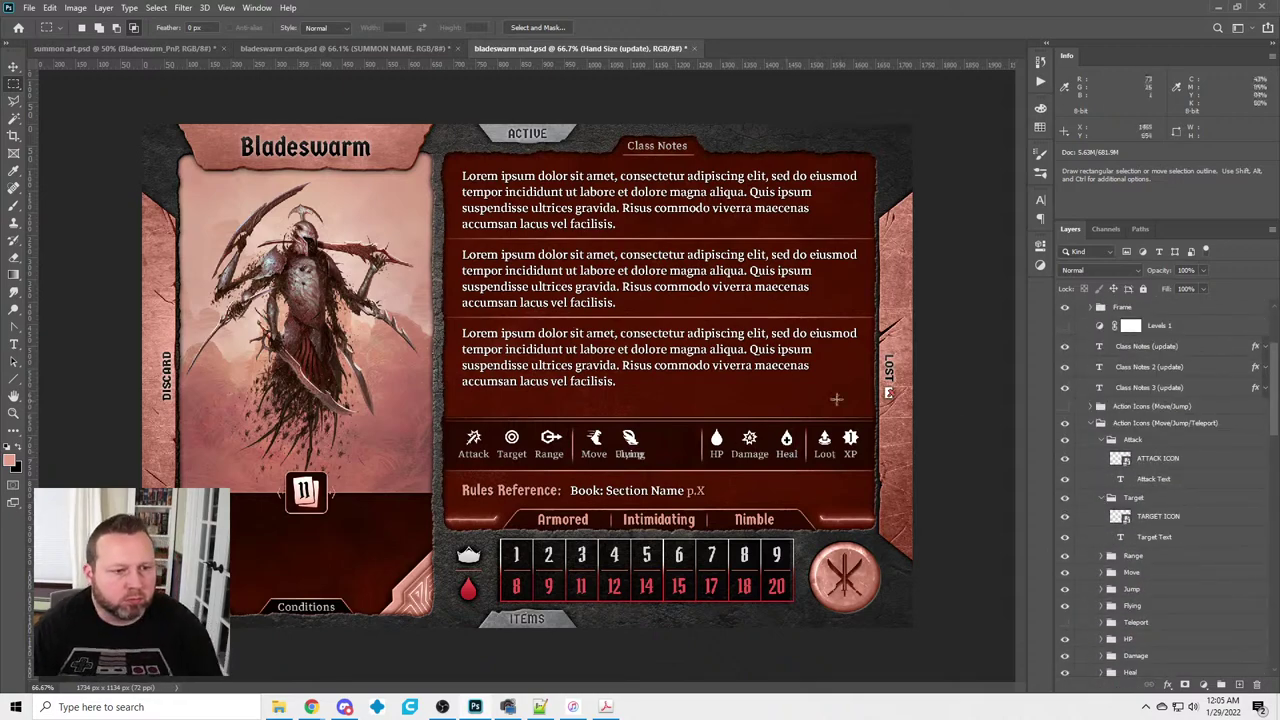
scroll(728, 458, "up", 2)
scroll(728, 458, "up", 2)
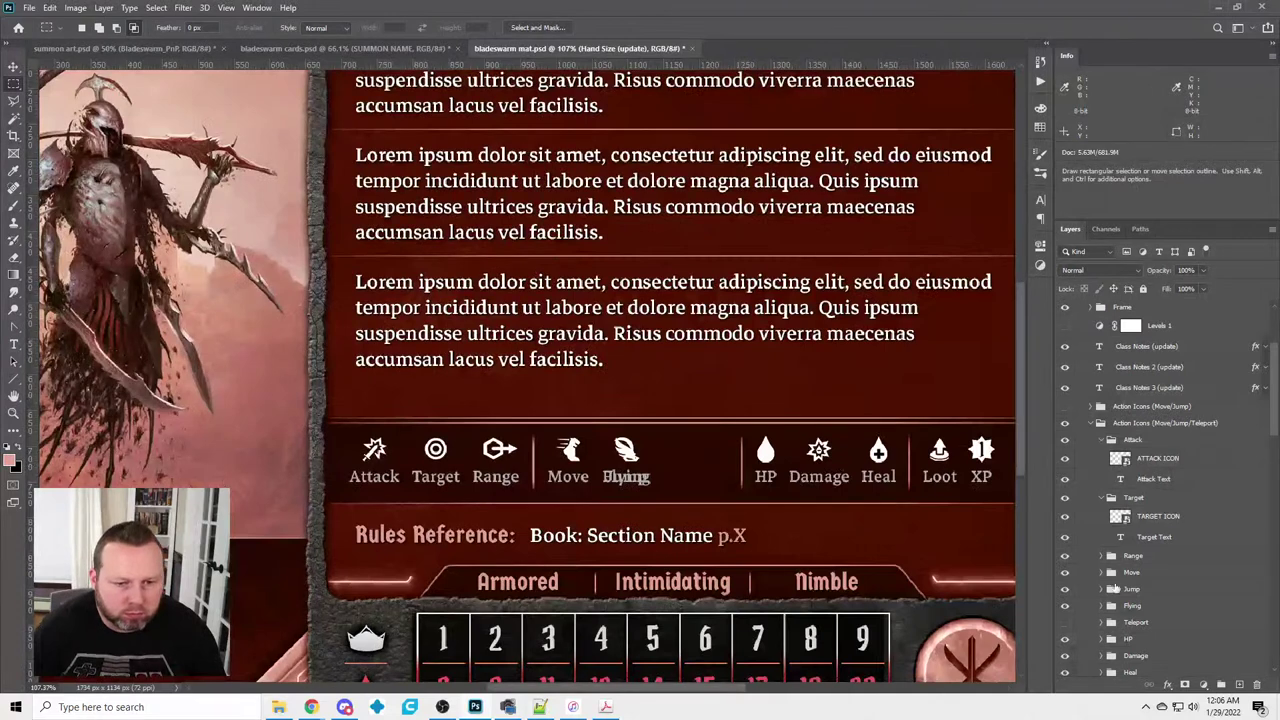
scroll(1130, 593, "down", 1)
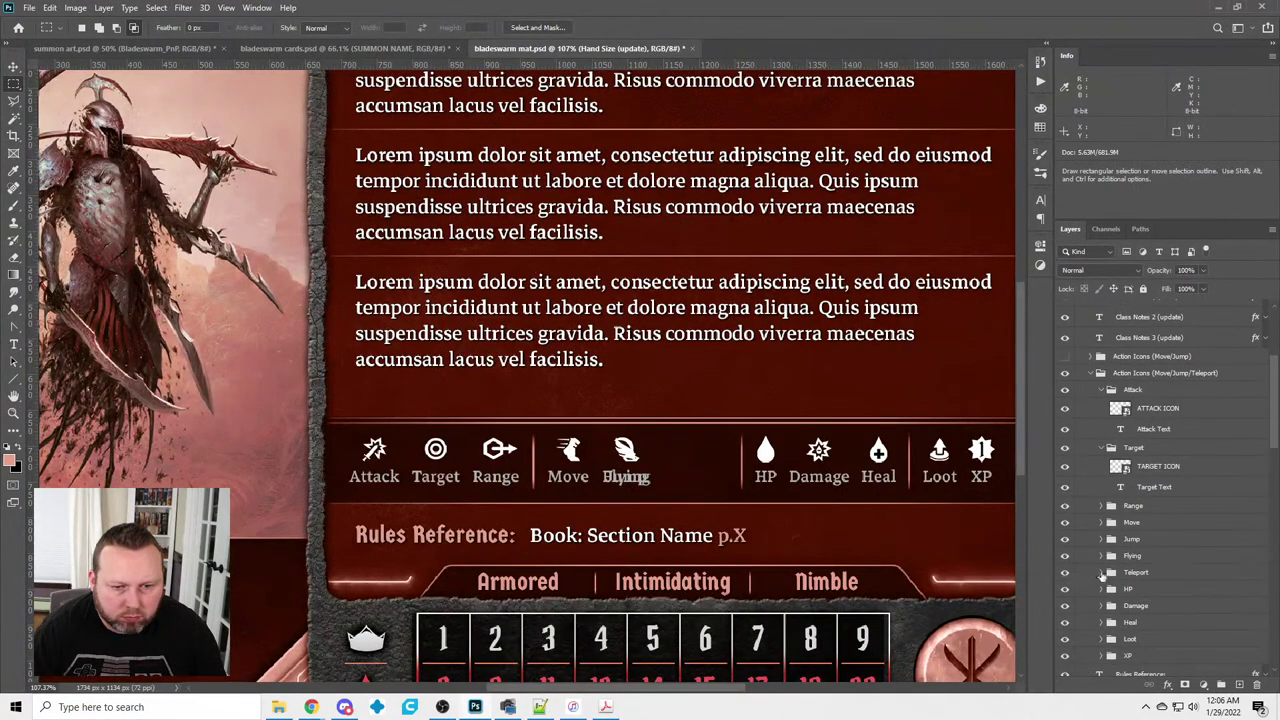
left_click(1103, 575)
left_click(1101, 556)
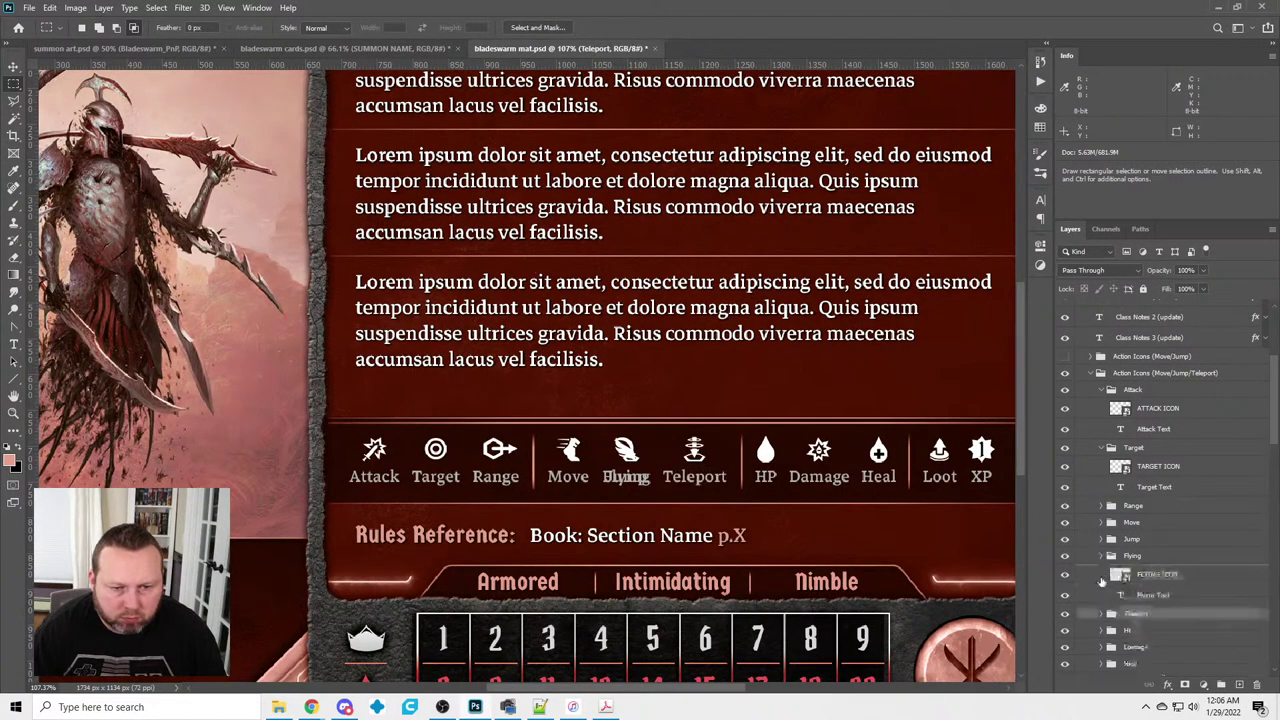
left_click(1101, 614)
scroll(1150, 570, "down", 1)
key("ctrl")
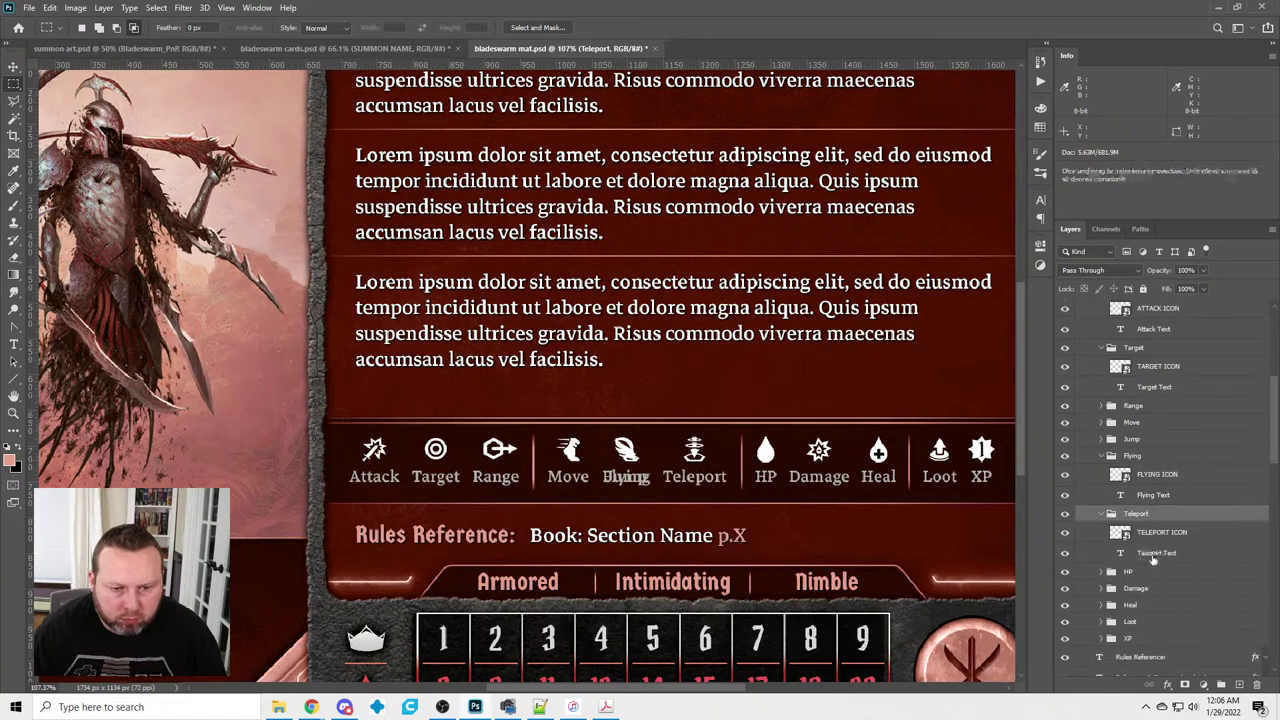
Move the Flying Text layer horizontally from the Jump label until it is centred over the Teleport label
left_click(1148, 495)
left_click(13, 68)
key("shift+Right")
key("shift+Right")
key("shift+Right")
key("shift+Right")
key("shift+Right")
key("shift+Right")
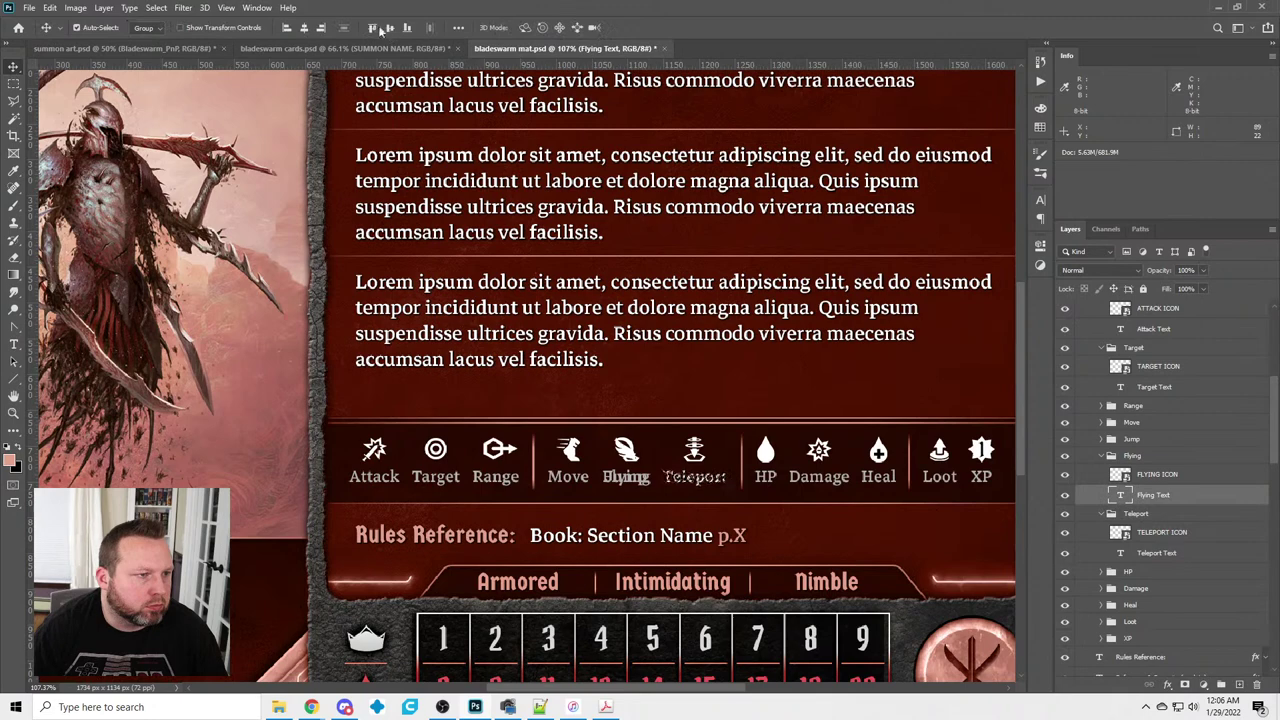
key("Right")
key("Right")
key("Right")
key("Right")
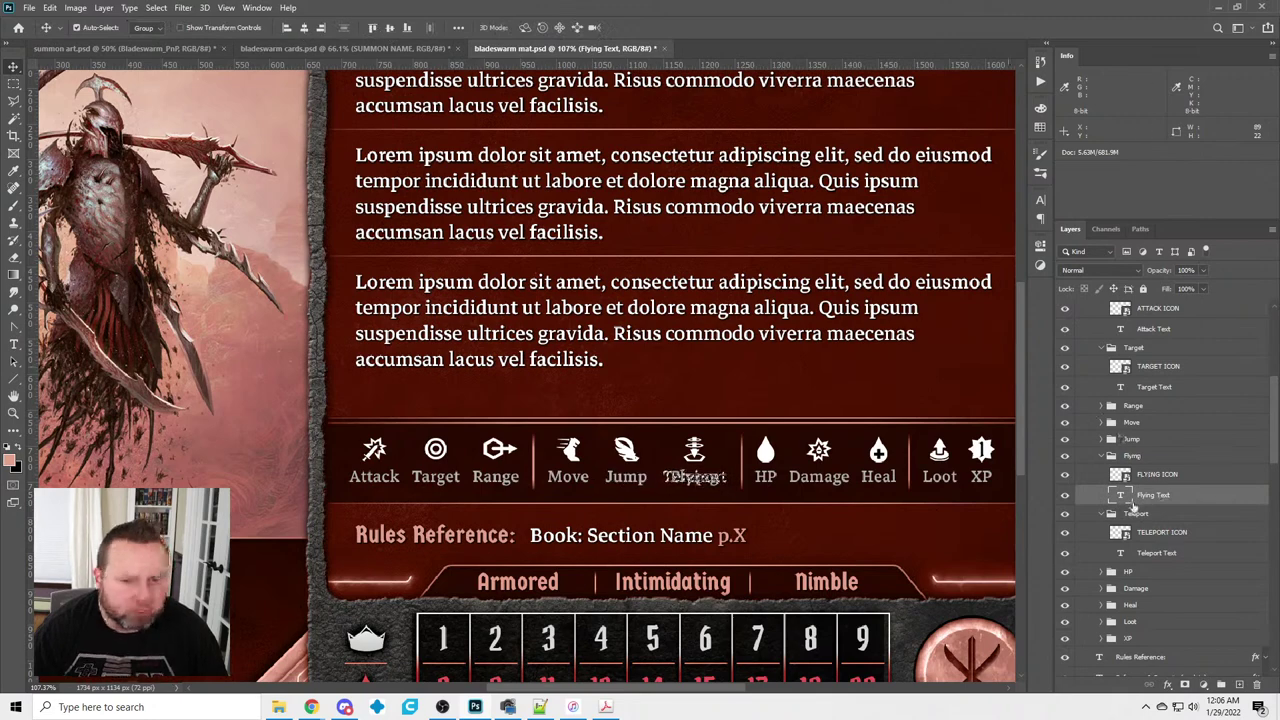
Move the FLYING ICON layer horizontally from the Jump icon until it is centred over the Teleport icon
left_click(1125, 475)
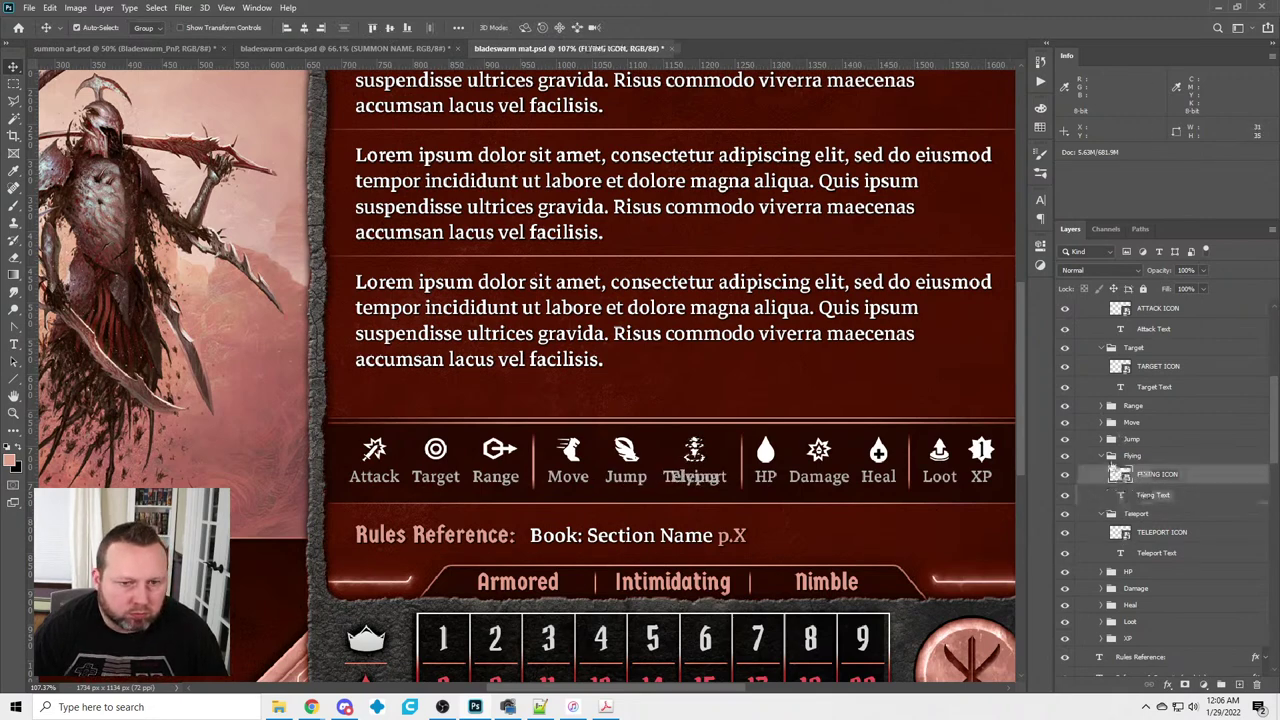
key("shift+Right")
key("shift+Right")
key("shift+Right")
key("shift+Right")
key("shift+Right")
key("shift+Right")
key("shift+Right")
key("Right")
key("Right")
key("Right")
key("Right")
key("Right")
key("Right")
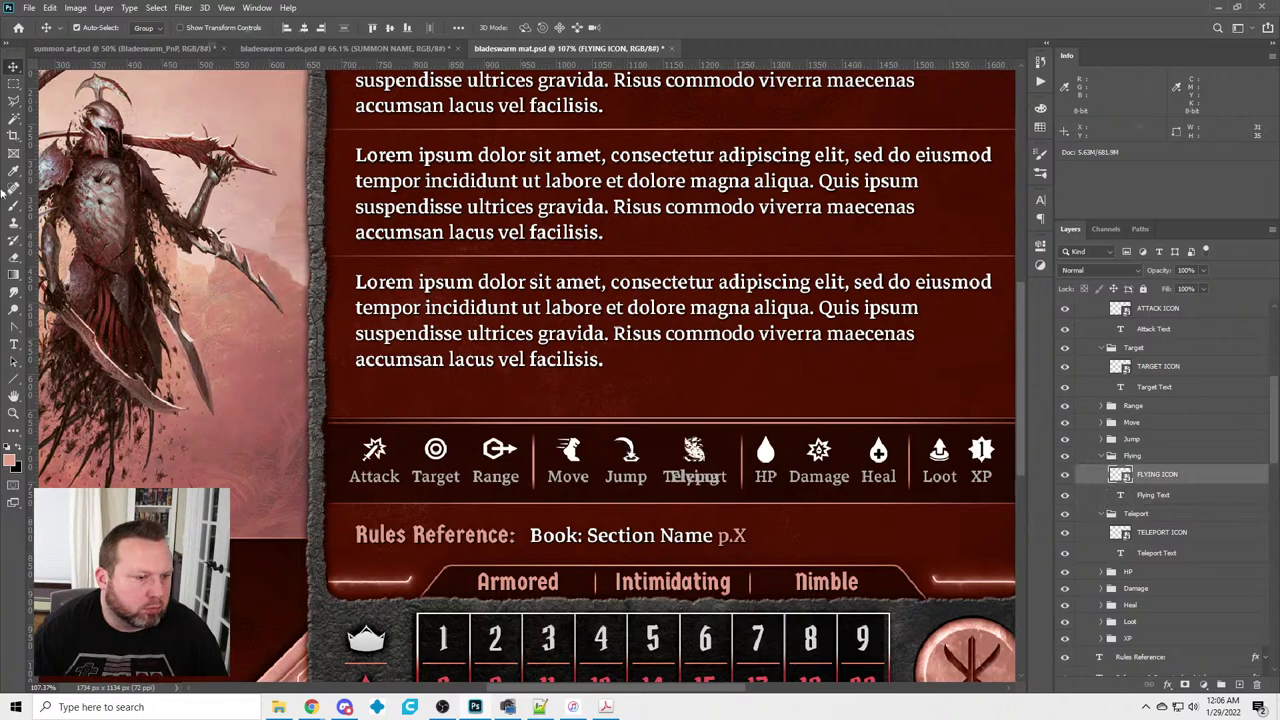
left_click(13, 84)
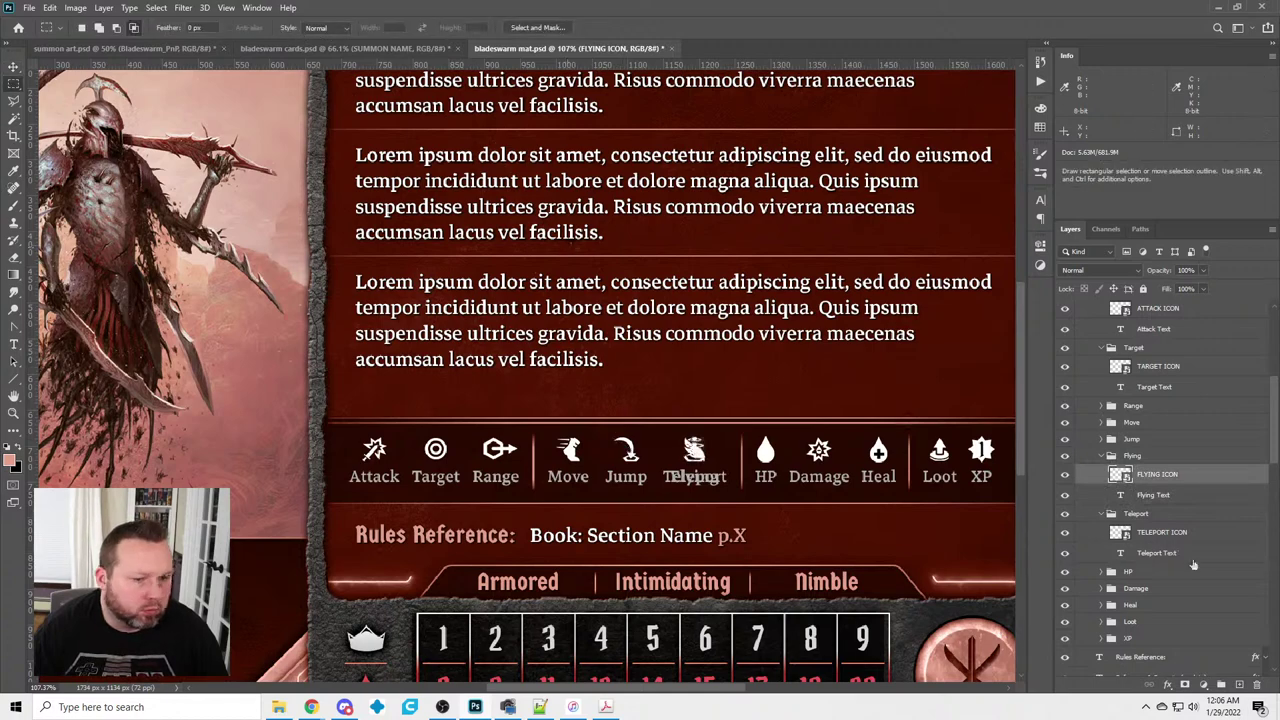
Collapse the Flying and Teleport action icon groups and hide the Teleport group
left_click(1102, 513)
left_click(1102, 456)
Select the Attack Text and Loot Text layers together and set their text colour to salmon pink #e3a08e
left_click(1101, 540)
scroll(1177, 481, "up", 3)
left_click(1155, 430, "ctrl")
scroll(1155, 430, "down", 2)
left_click(1152, 596, "ctrl")
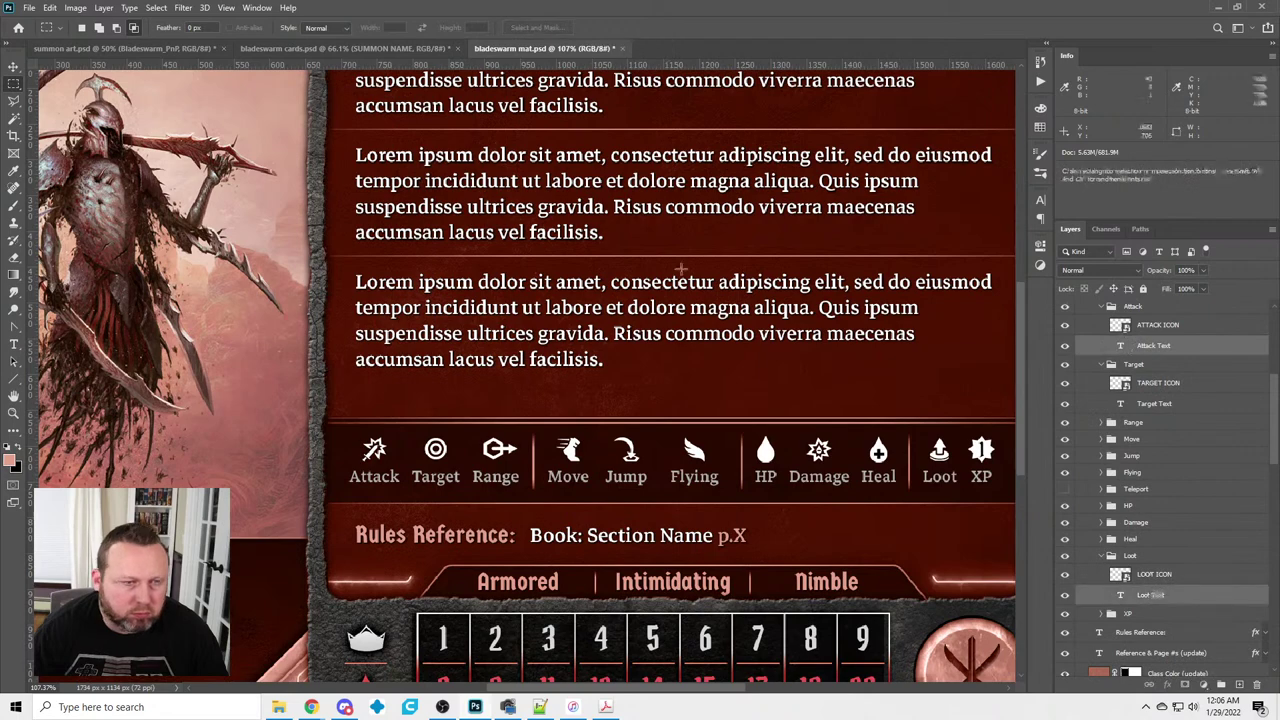
left_click(13, 344)
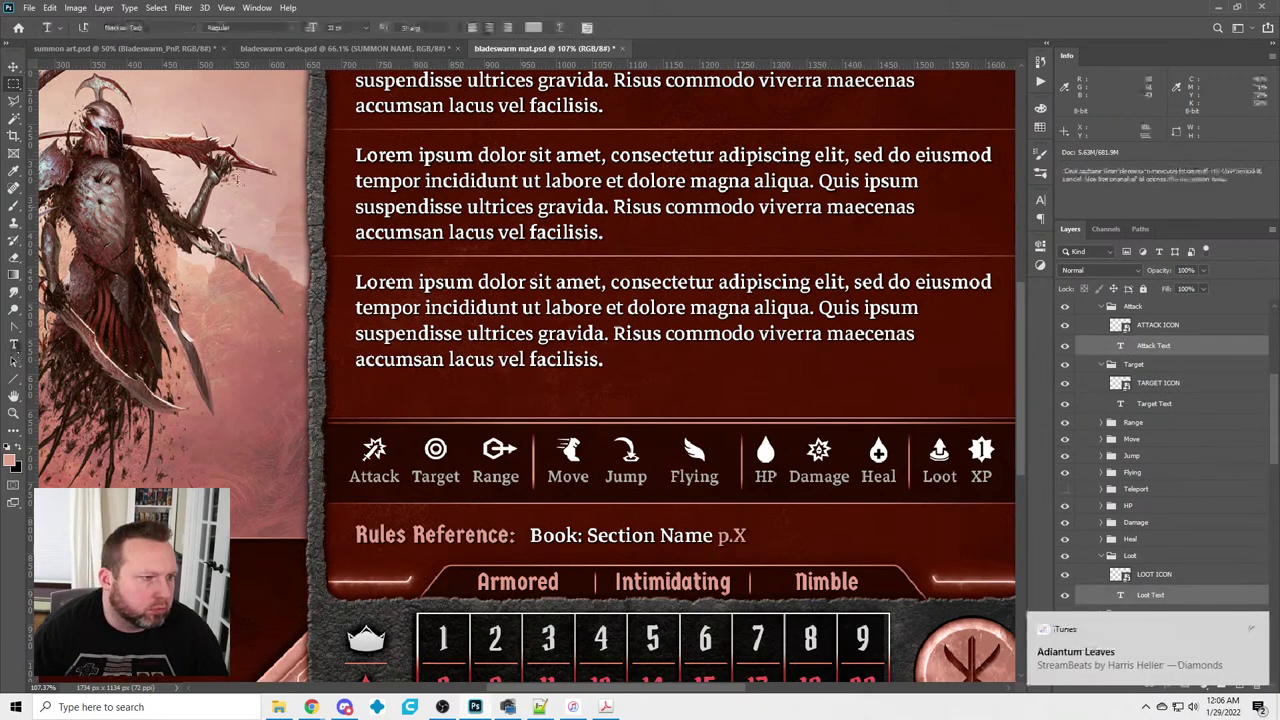
left_click(533, 28)
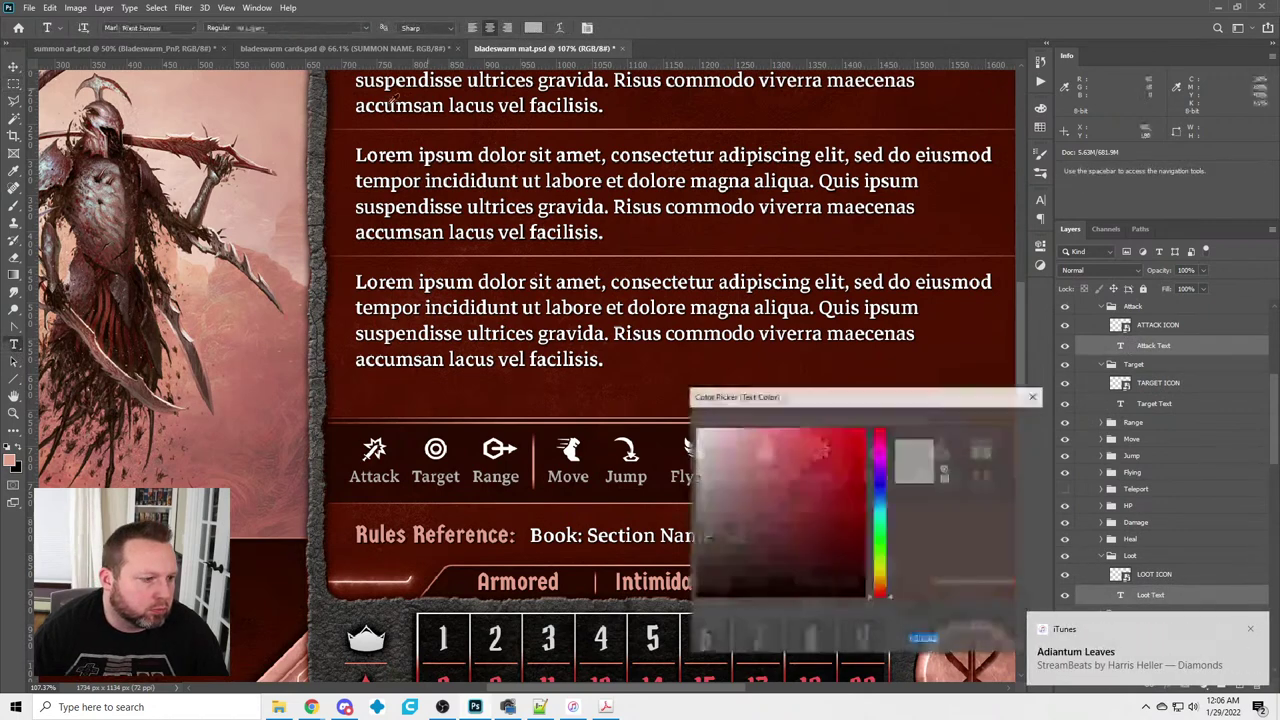
left_click(758, 446)
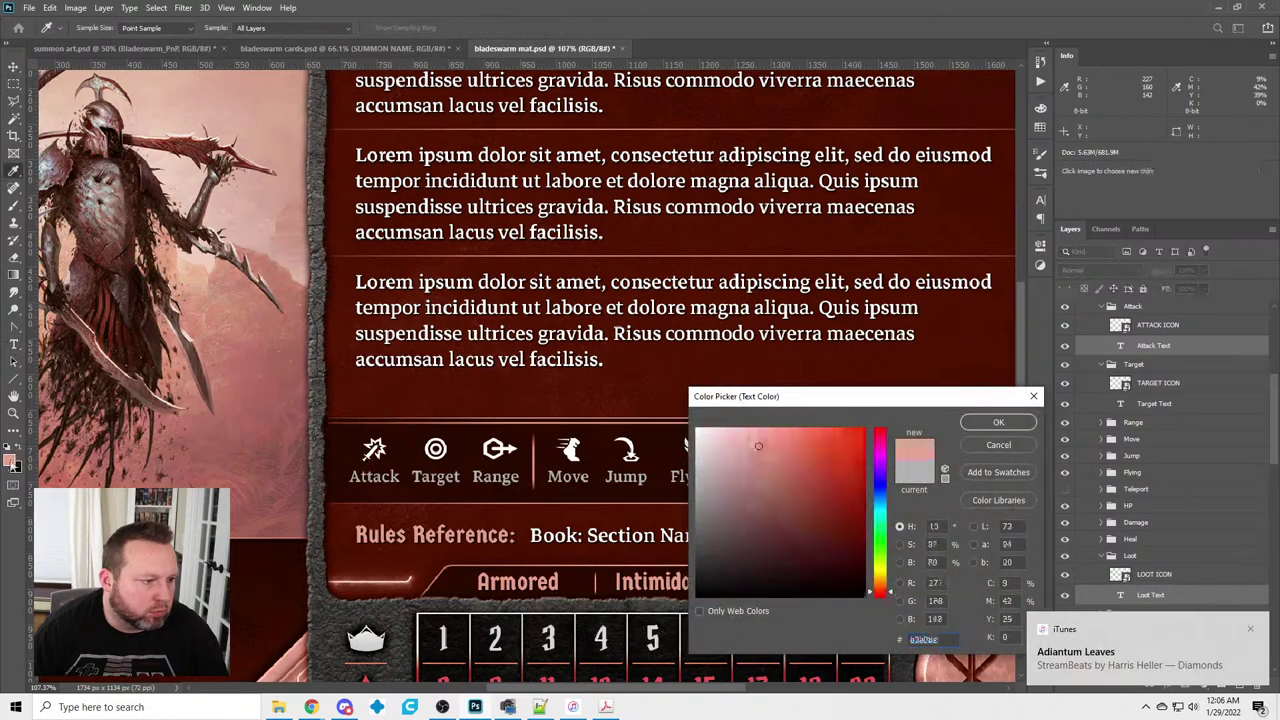
left_click(1000, 423)
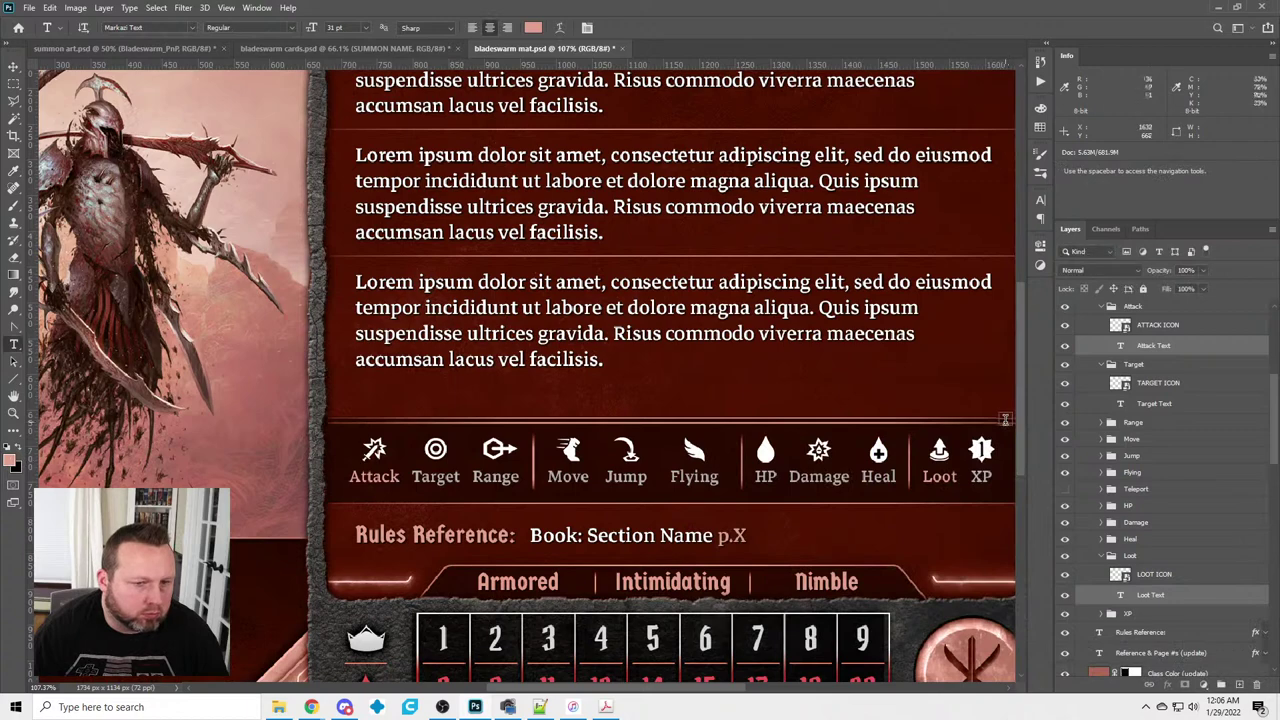
Apply text colour #e3a08e to the whole layer range from Attack Text through Loot Text
left_click(1145, 344)
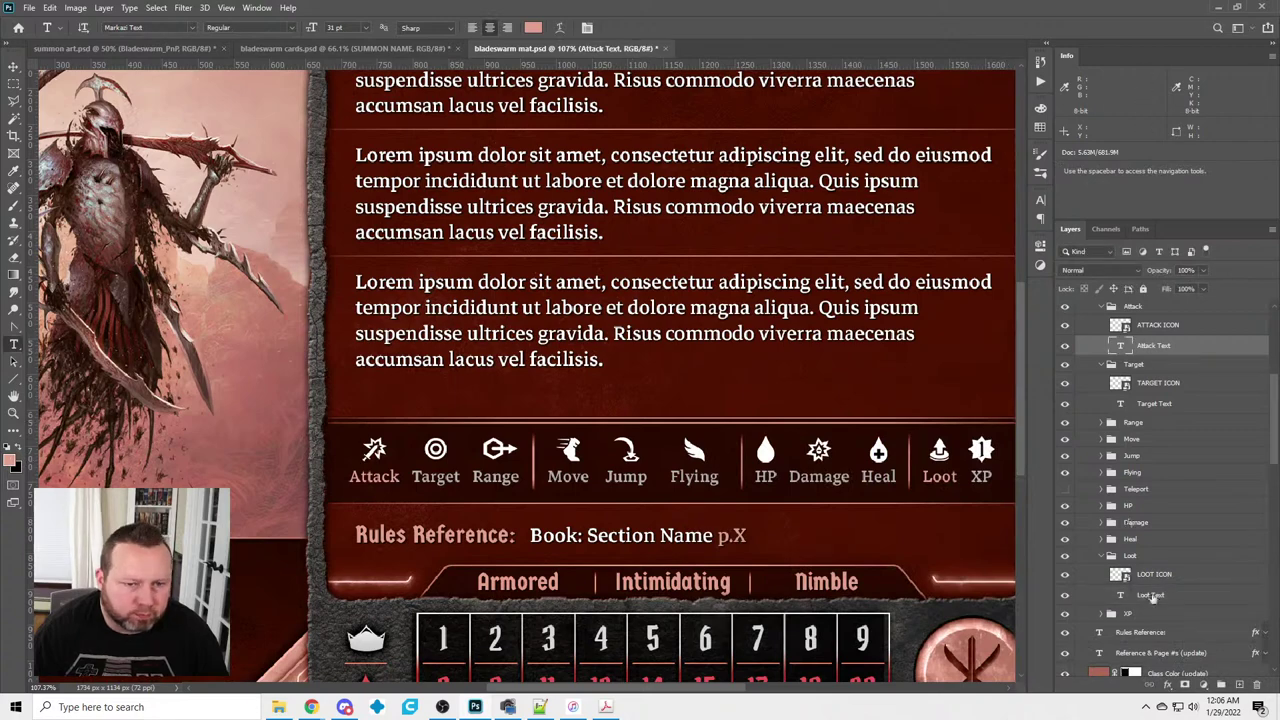
left_click(1152, 596, "shift")
left_click(533, 27)
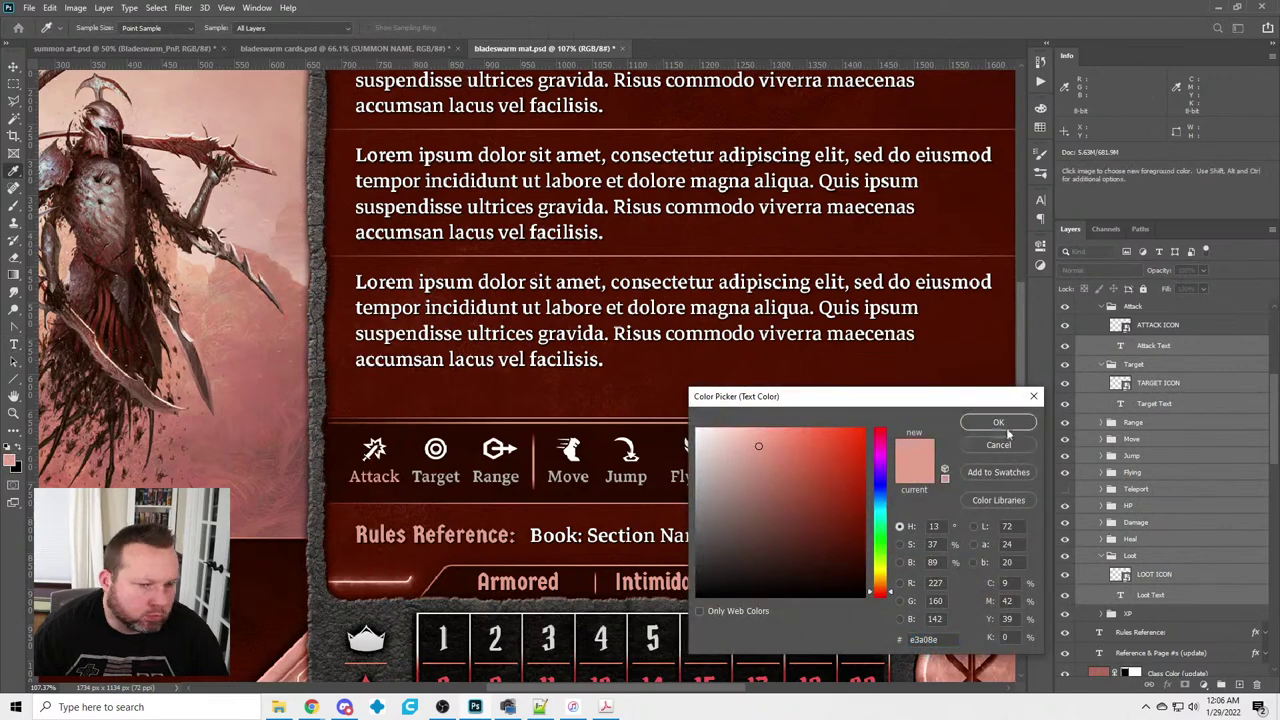
left_click(999, 424)
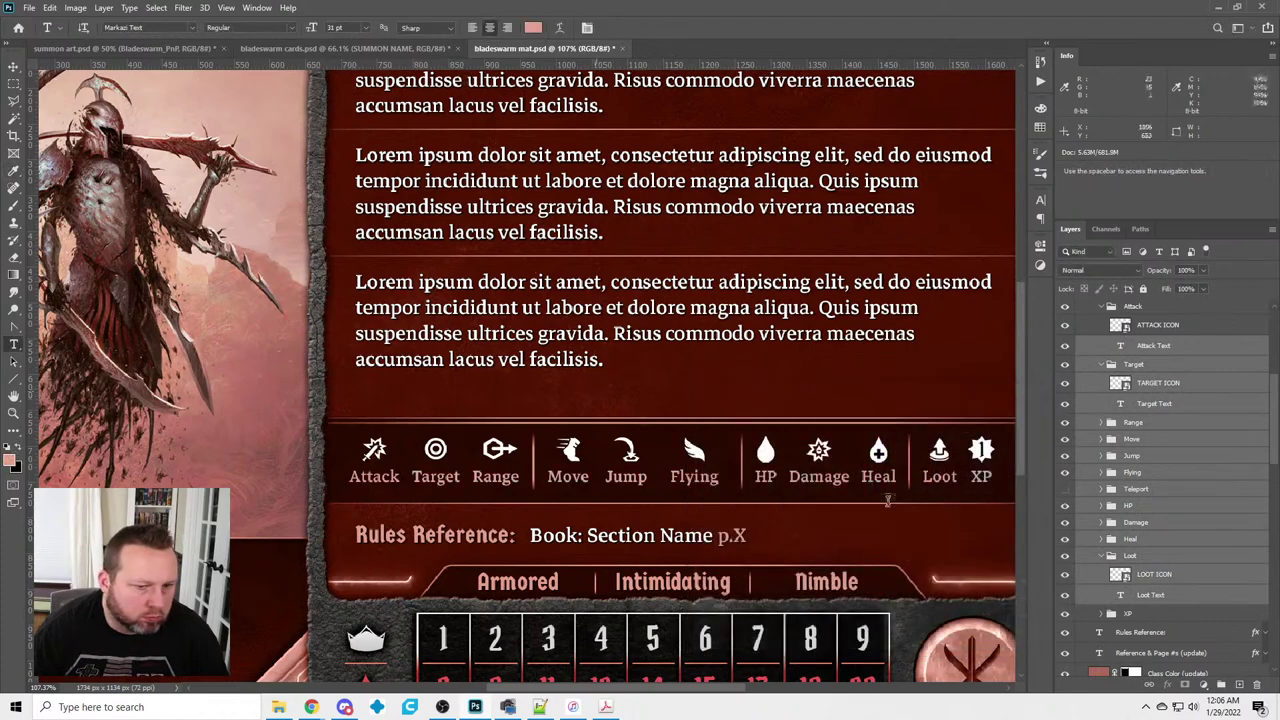
Recolour the XP Text label in the XP group to #e3a08e to match the other action labels
left_click(1102, 615)
scroll(1150, 600, "down", 2)
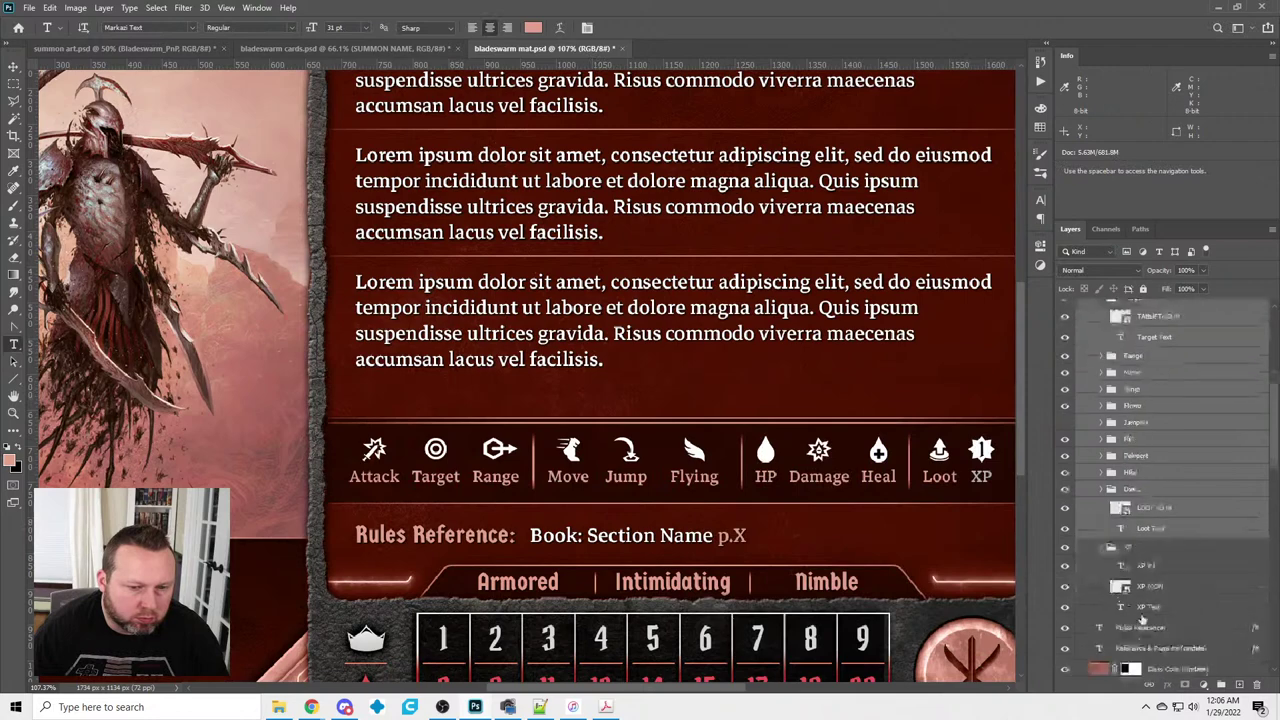
left_click(1148, 607)
left_click(532, 28)
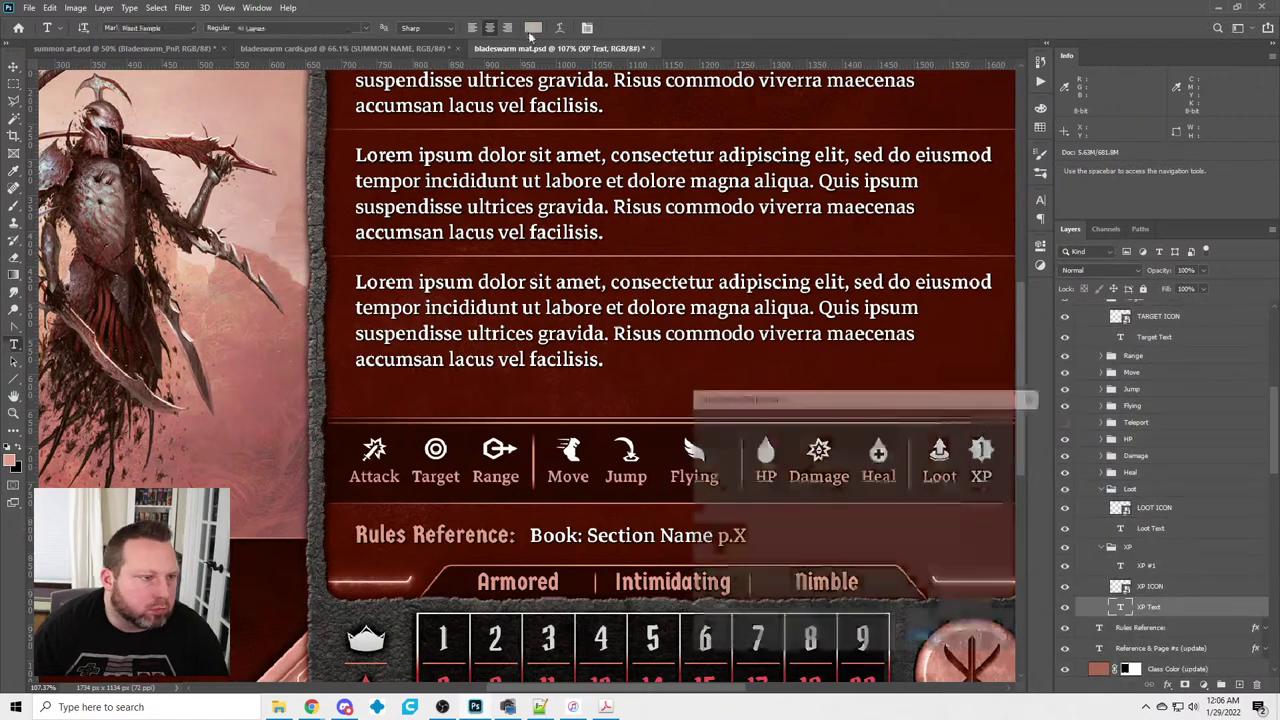
left_click(697, 478)
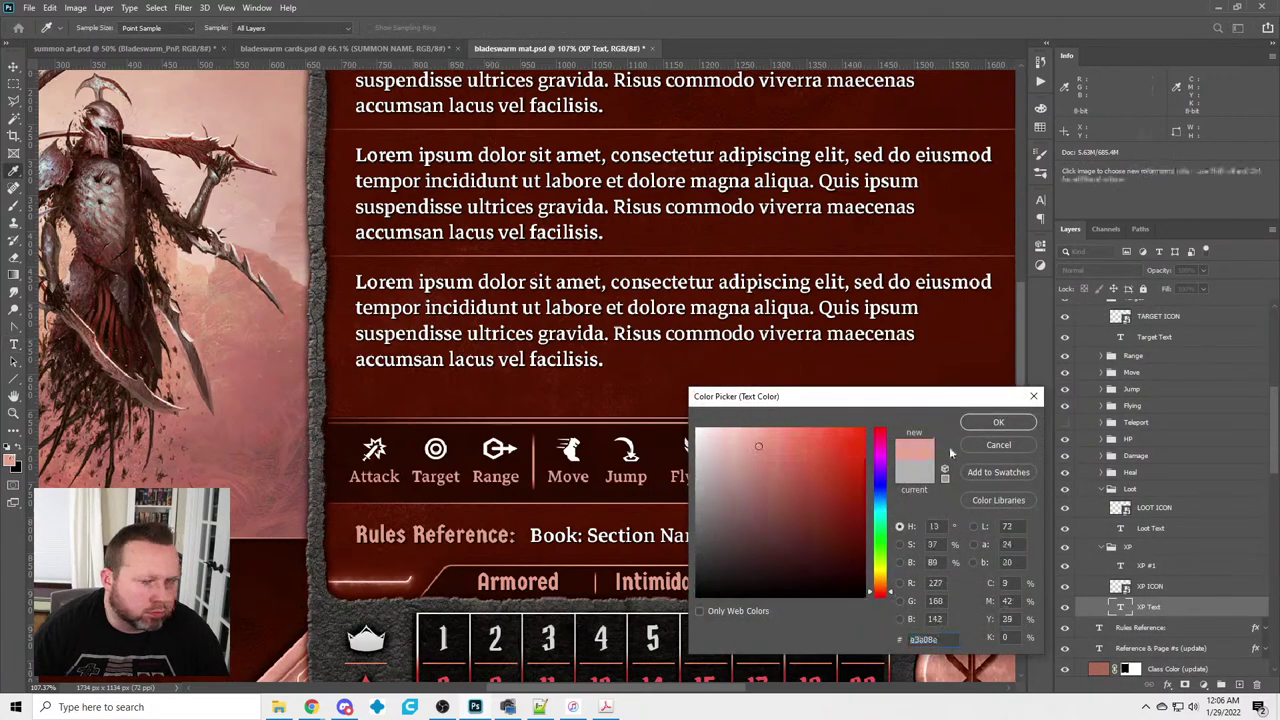
left_click(998, 422)
Collapse the XP, Loot, Target and Attack groups inside Action Icons (Move/Jump/Teleport)
left_click(1100, 548)
left_click(1102, 489)
scroll(1097, 400, "up", 3)
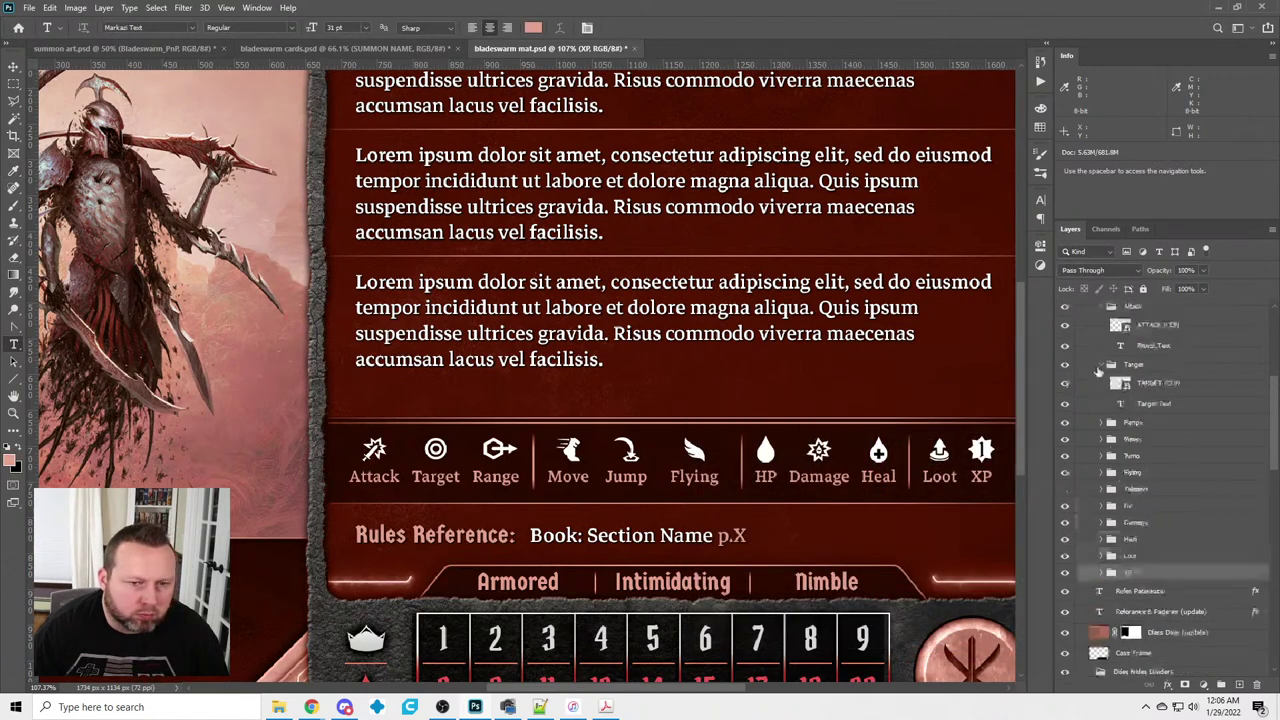
left_click(1100, 364)
scroll(1097, 377, "up", 2)
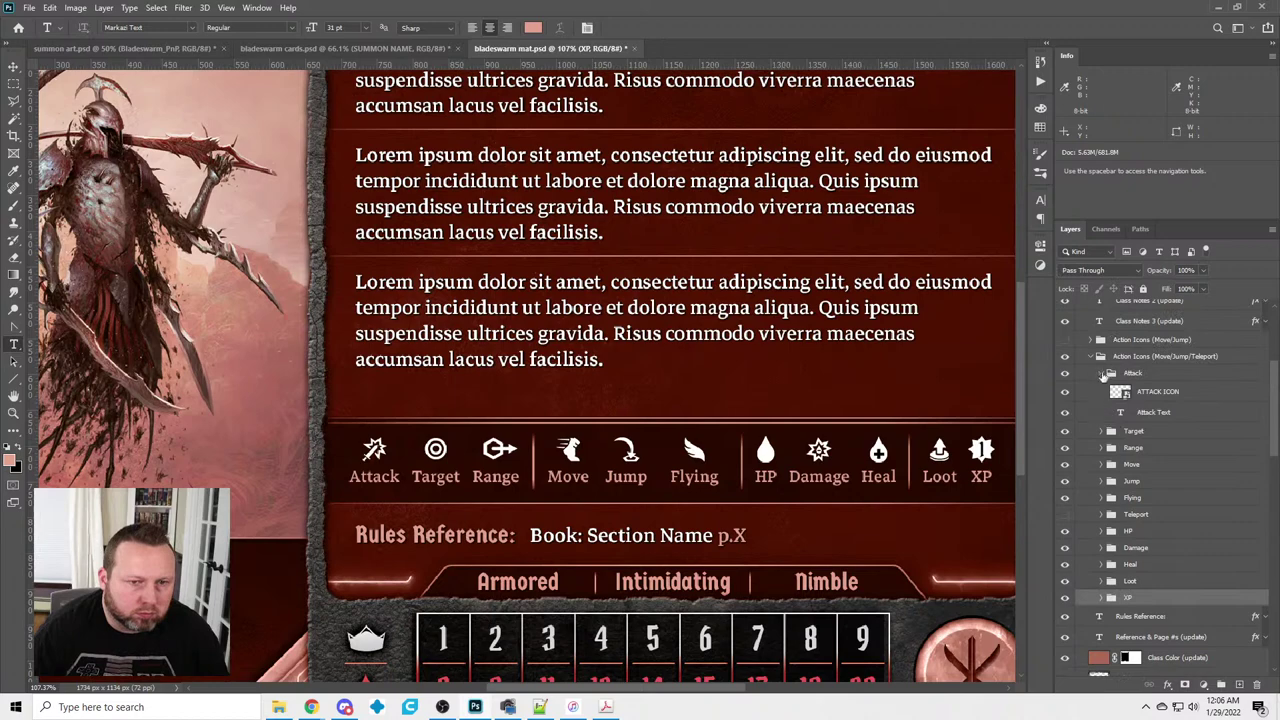
left_click(1104, 374)
scroll(684, 422, "down", 2)
scroll(684, 422, "up", 1)
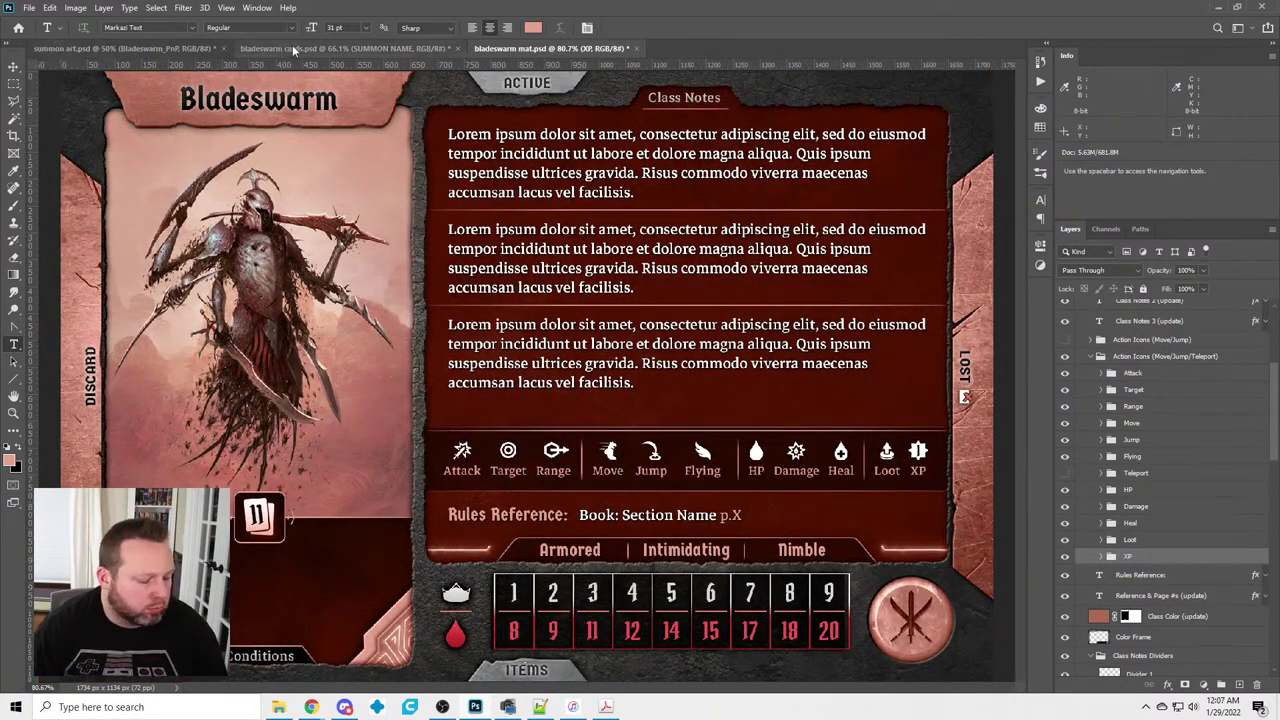
Export the mat over the existing bladeswarm mat - front.png, and close bladeswarm mat.psd with its changes saved
key("ctrl+shift+s")
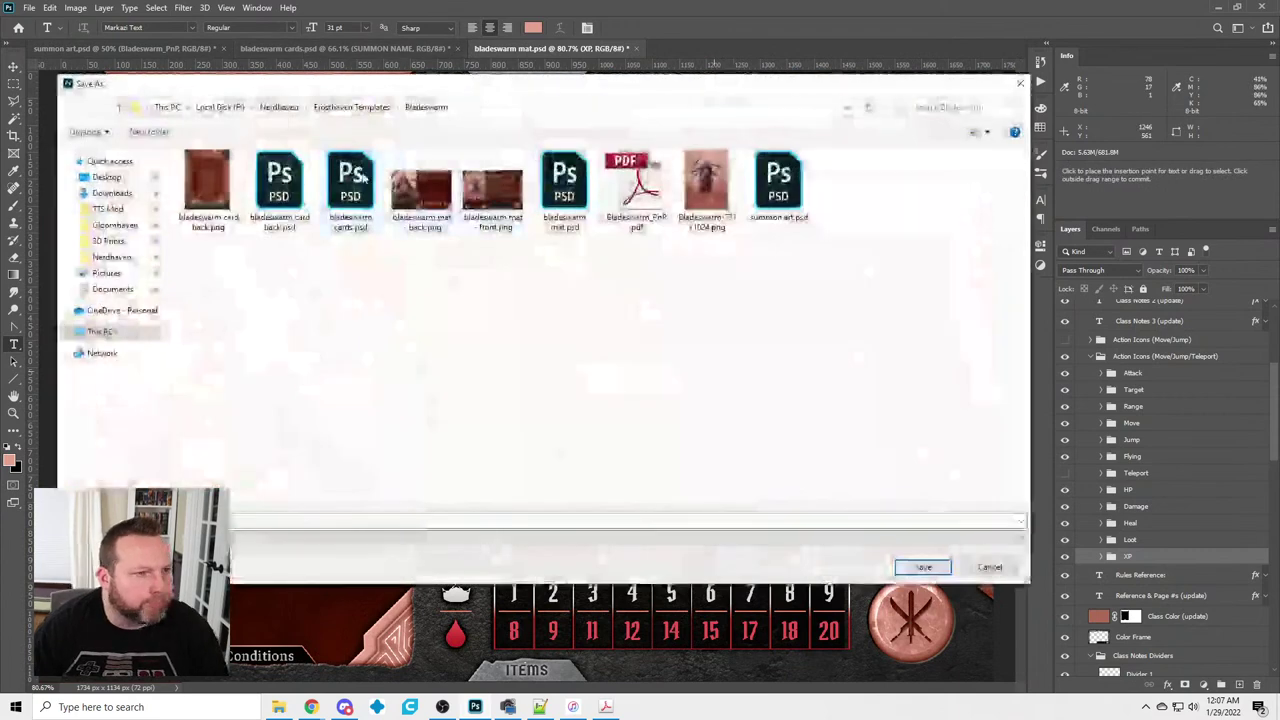
double_click(492, 190)
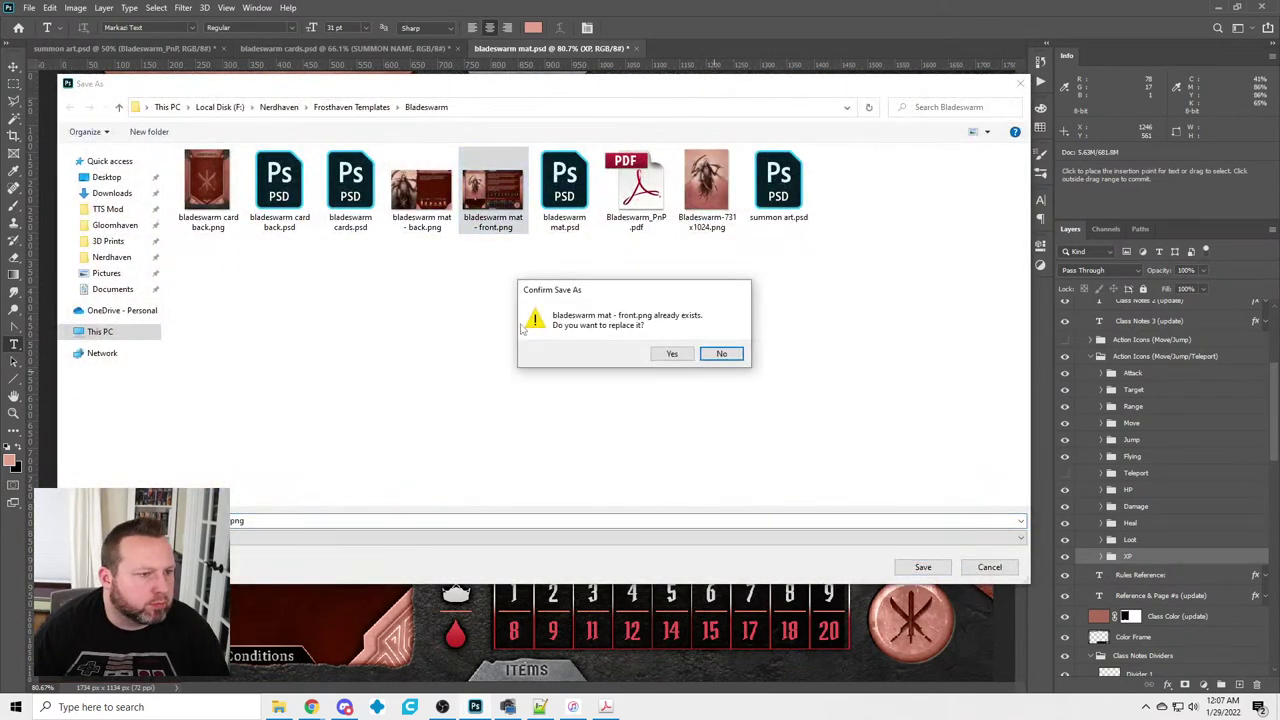
left_click(670, 355)
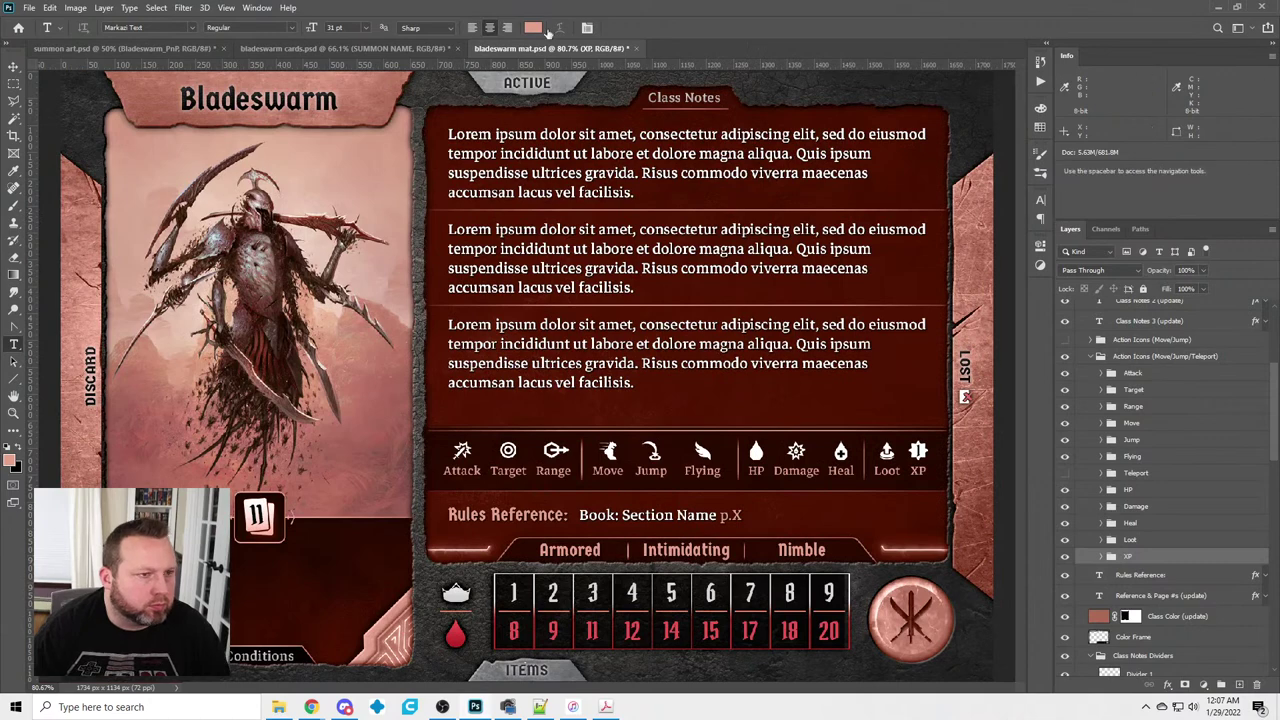
left_click(641, 49)
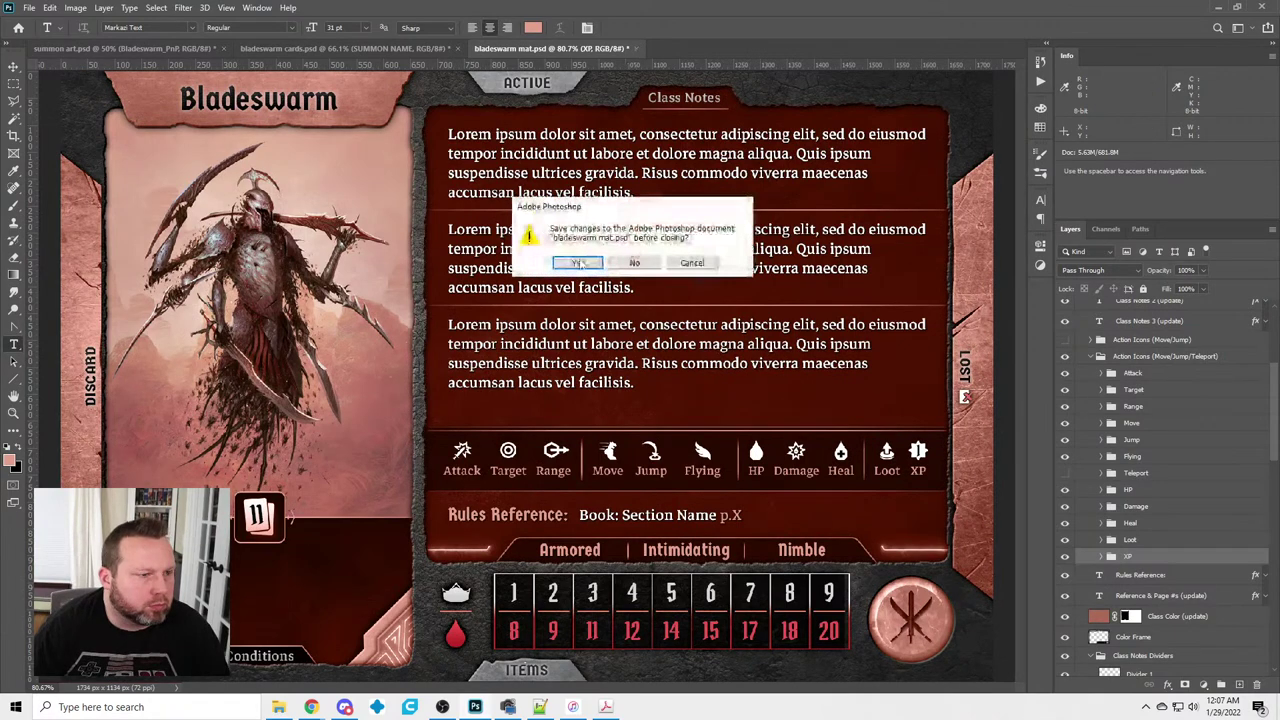
left_click(580, 261)
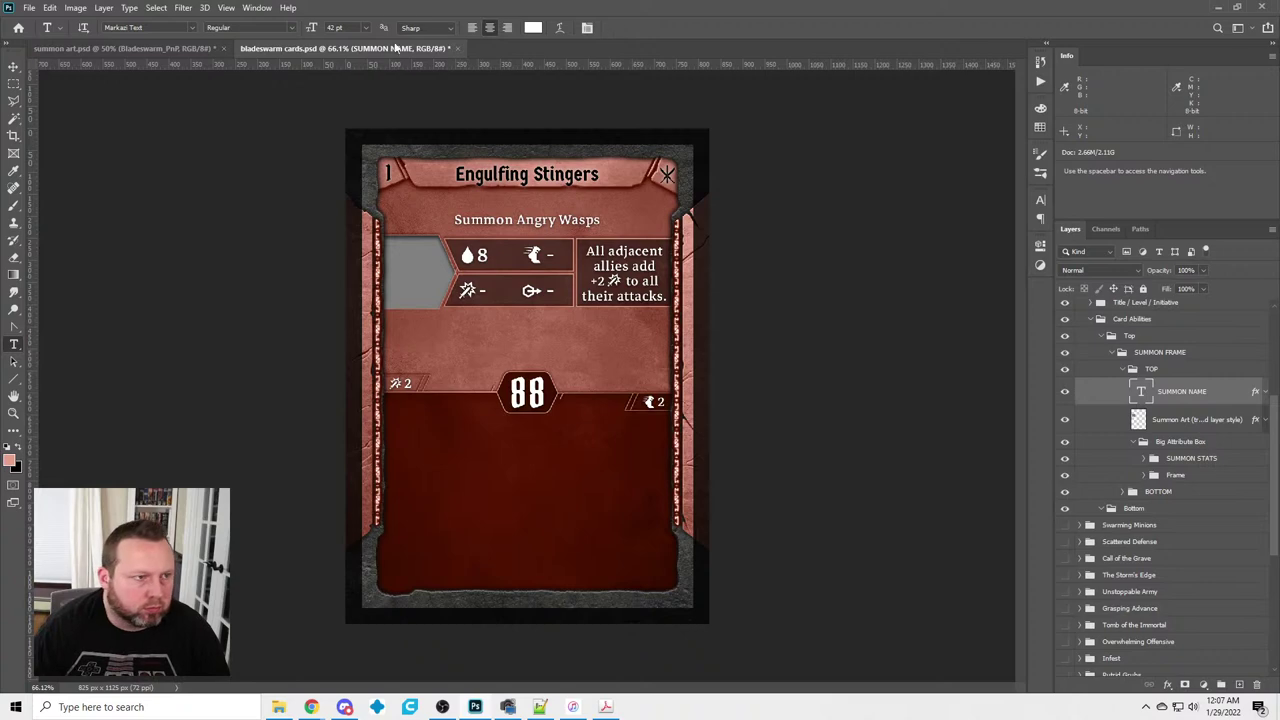
Switch to summon art.psd and show only the topmost Bladeswarm_PnP layer with the wasps
left_click(119, 46)
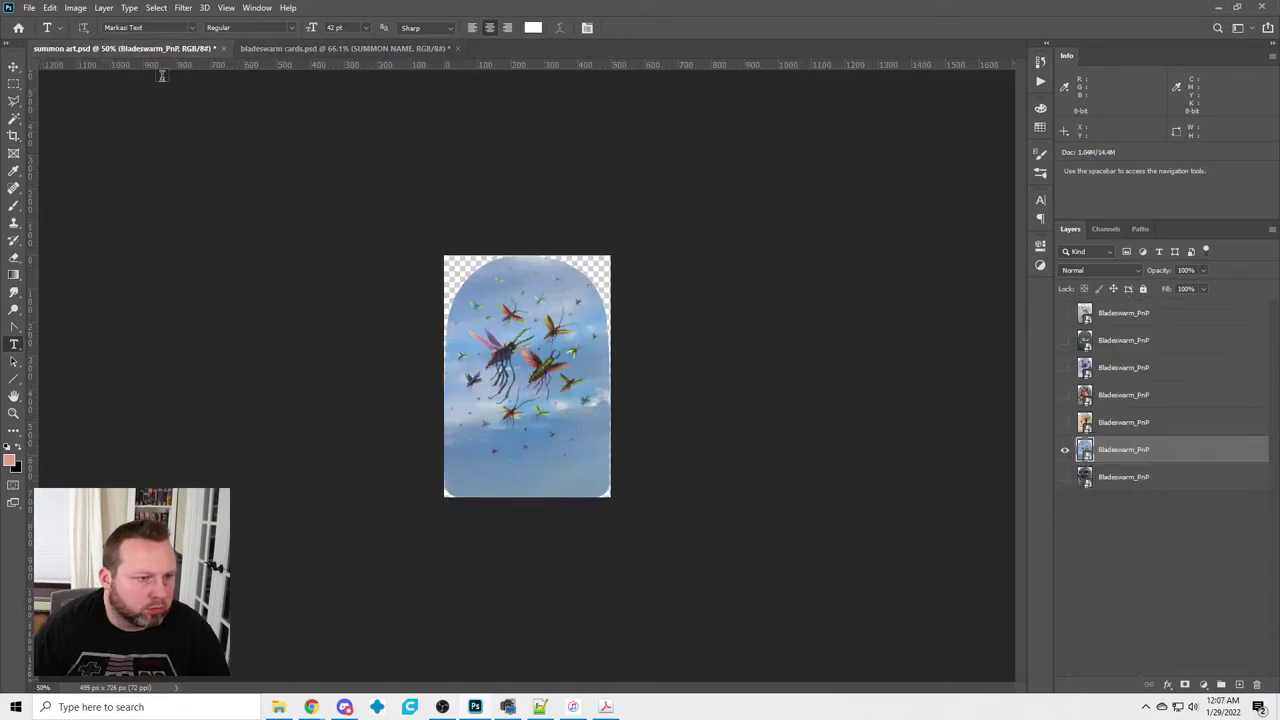
left_click(1064, 314, "alt")
left_click(1064, 313)
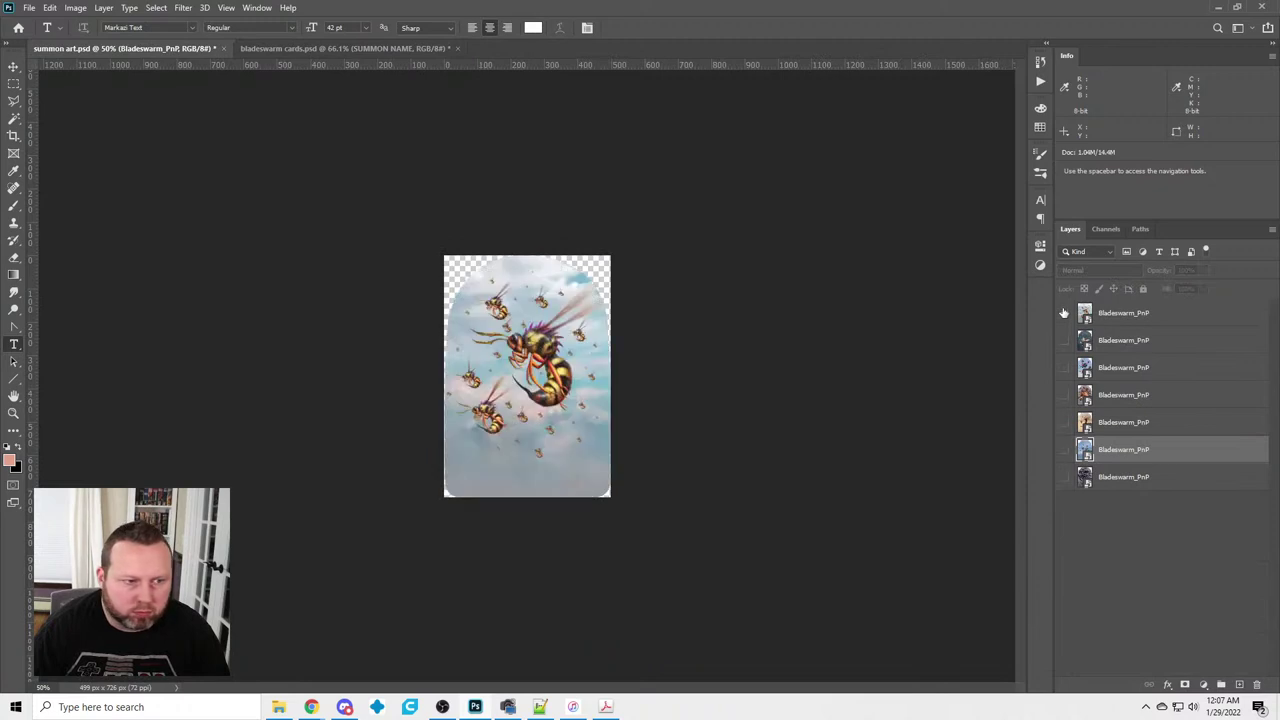
Flip the topmost wasp artwork layer horizontally
left_click(50, 8)
left_click(50, 8)
left_click(50, 8)
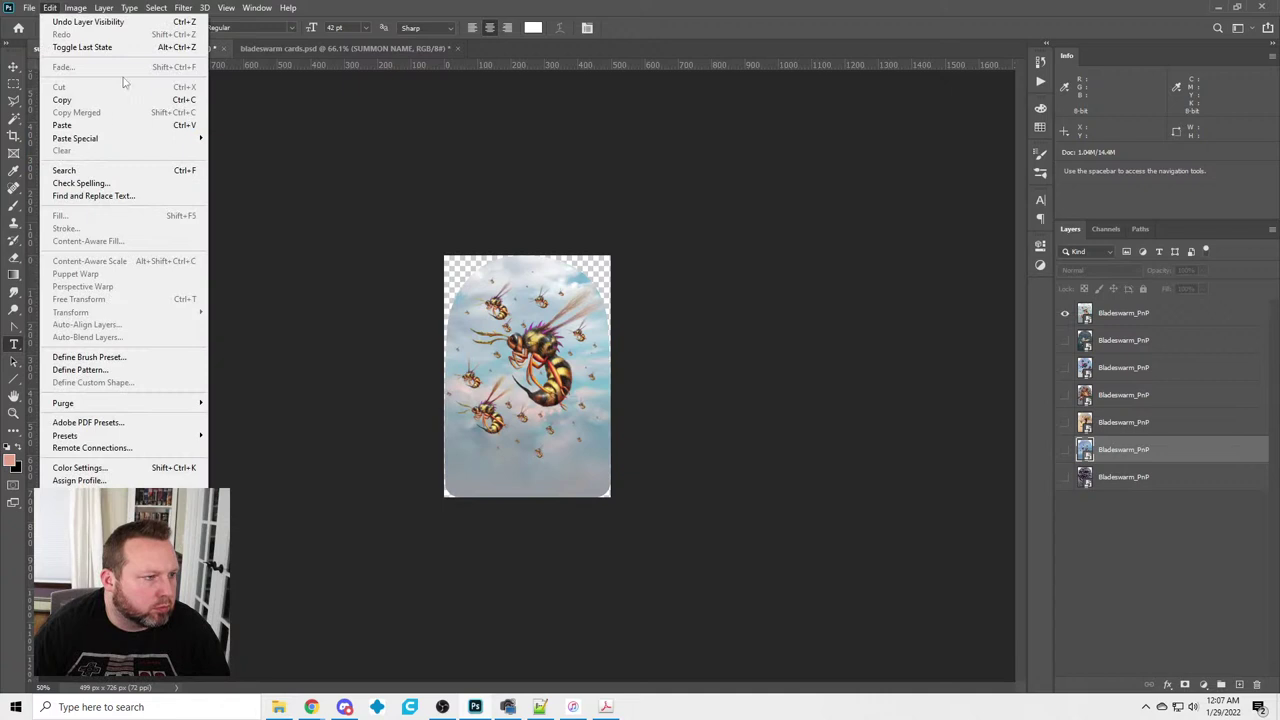
left_click(1090, 318)
left_click(50, 8)
mouse_move(97, 316)
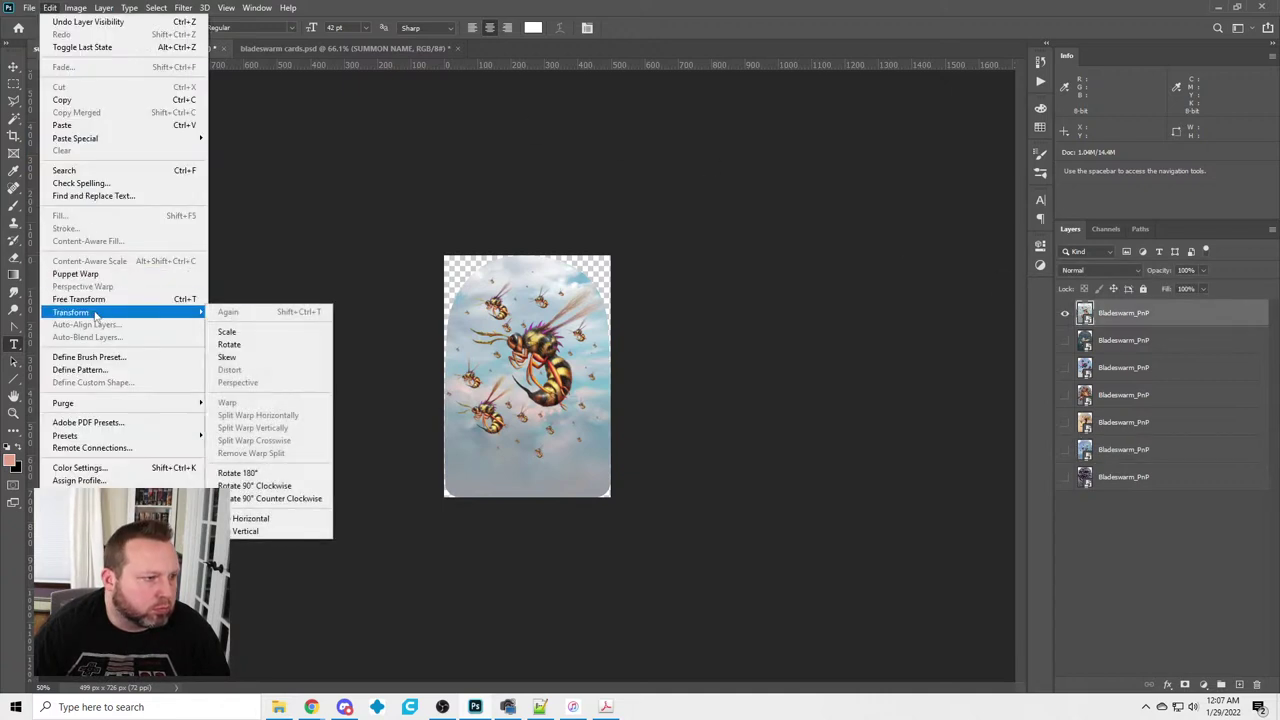
left_click(278, 518)
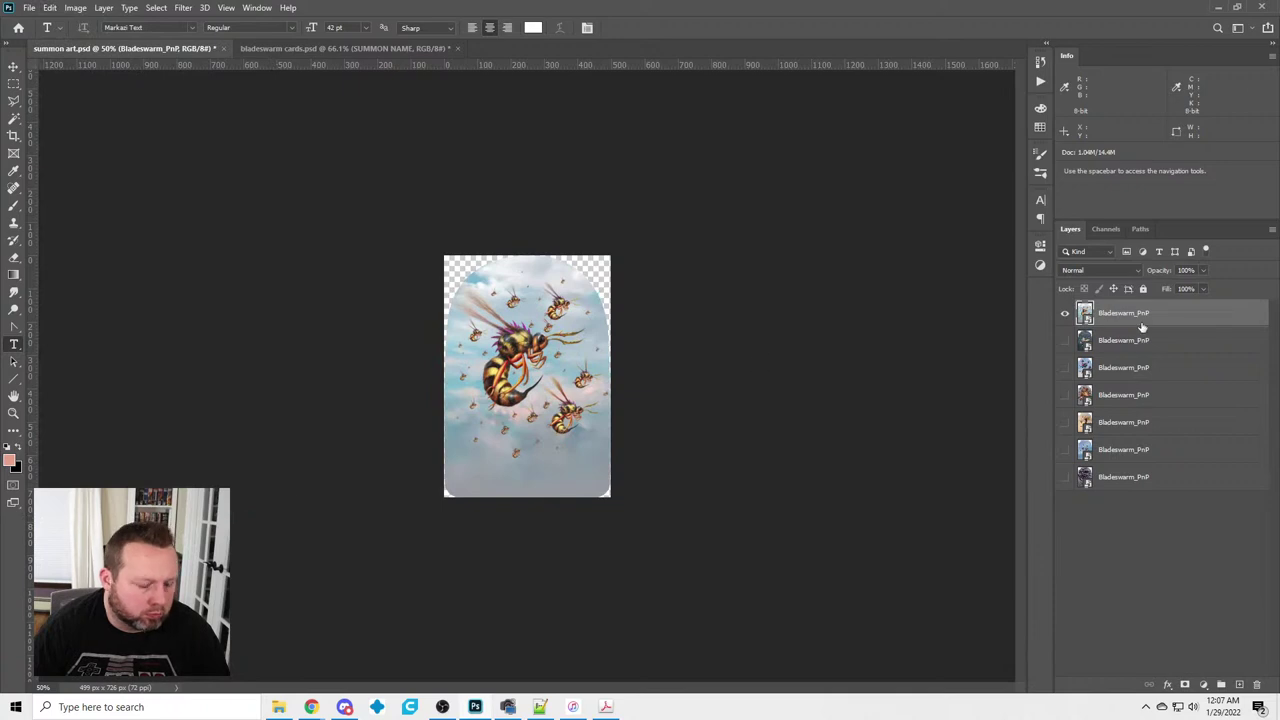
Copy the flipped wasp artwork into bladeswarm cards.psd, directly above the Engulfing Stingers card's Summon Art layer
left_click(336, 46)
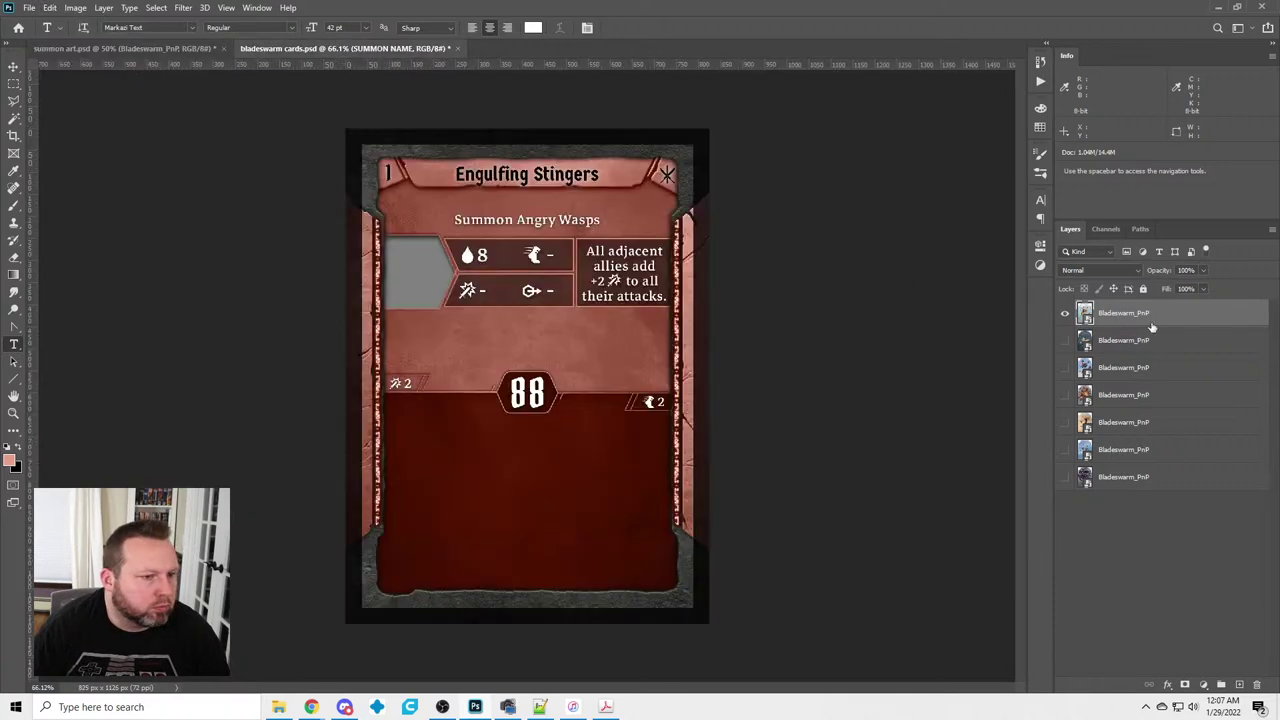
left_click_drag(1183, 628, 1178, 622)
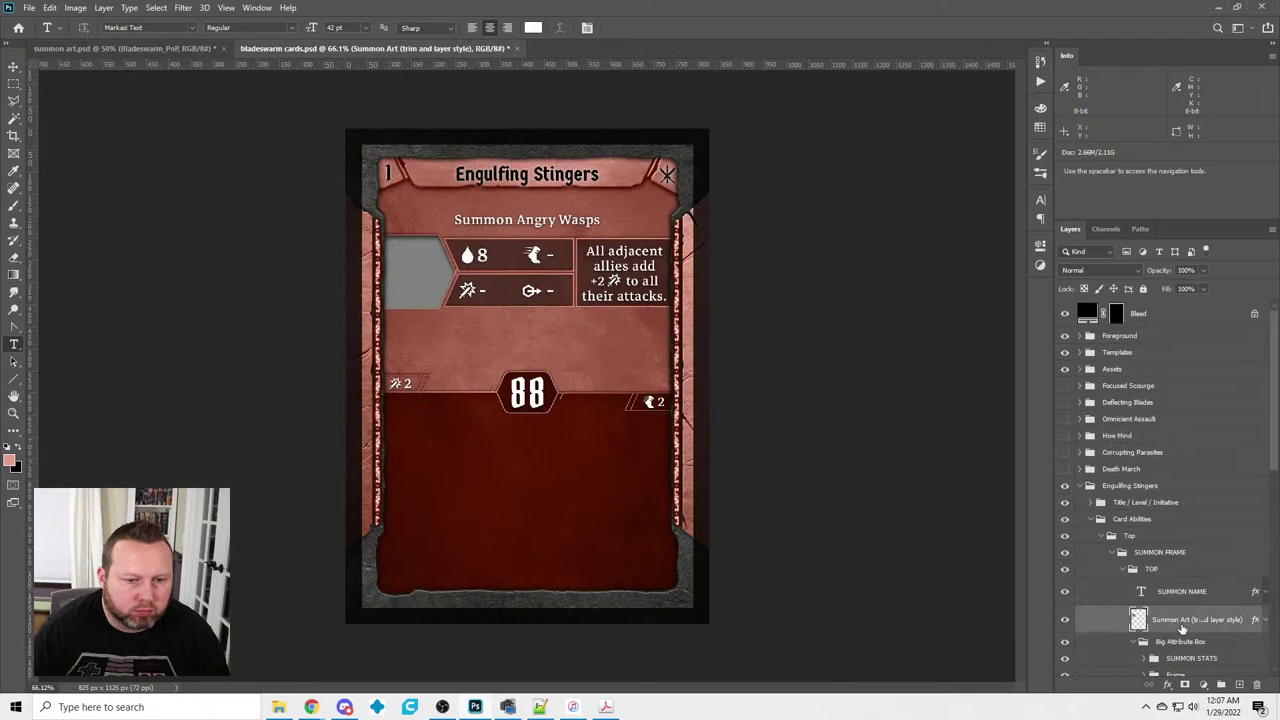
left_click(14, 66)
left_click(447, 287)
left_click_drag(447, 287, 419, 212)
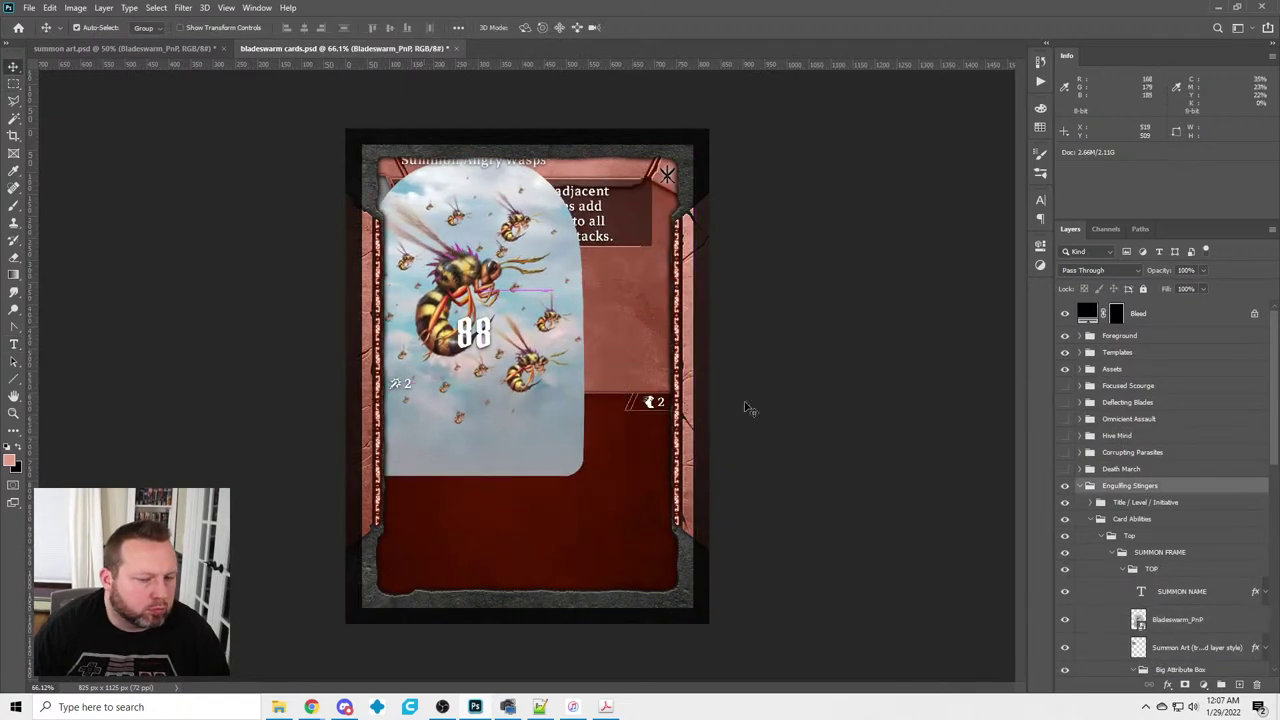
key("ctrl+z")
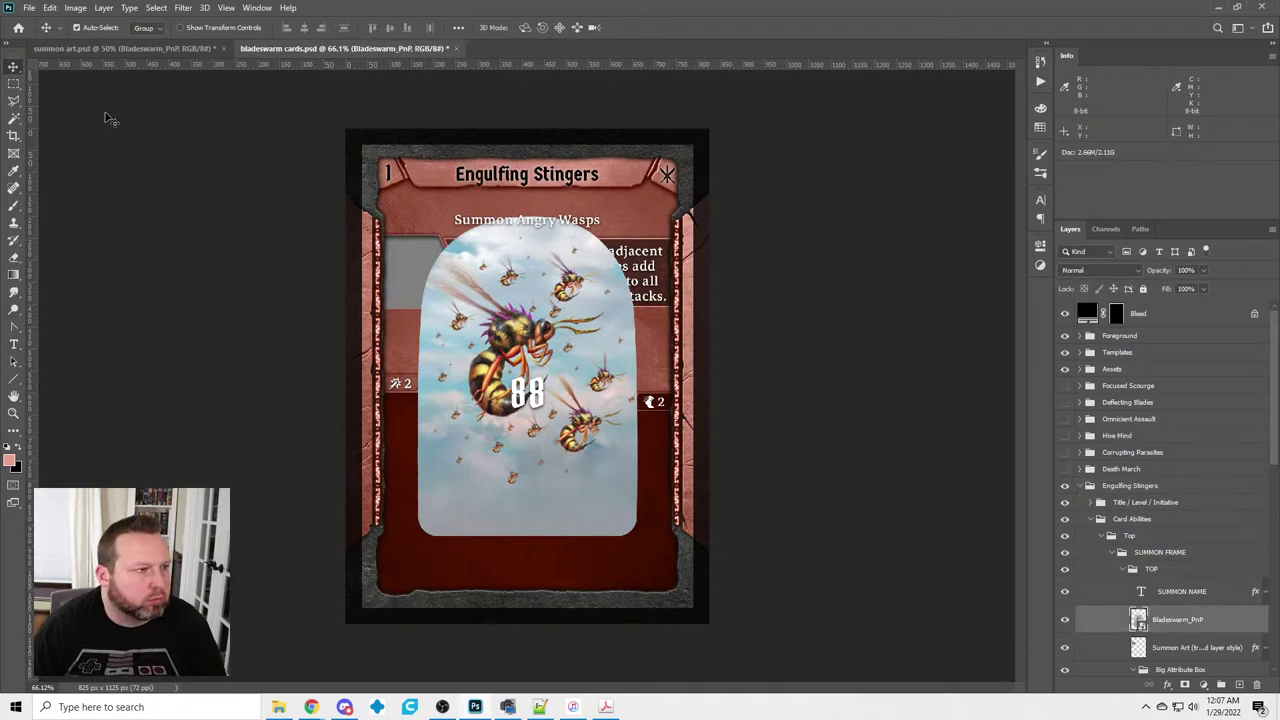
Lower the opacity of the wasp artwork layer to 71%
left_click(1203, 270)
left_click_drag(1179, 295, 1186, 290)
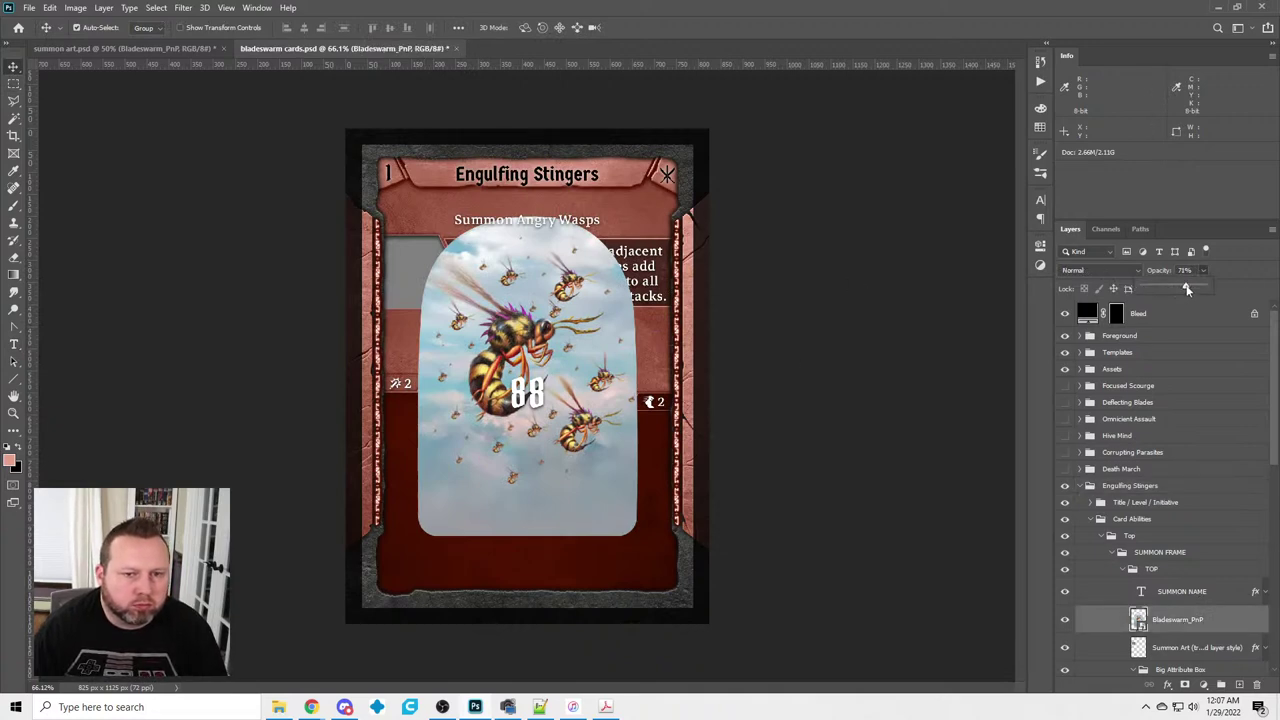
left_click(1193, 620)
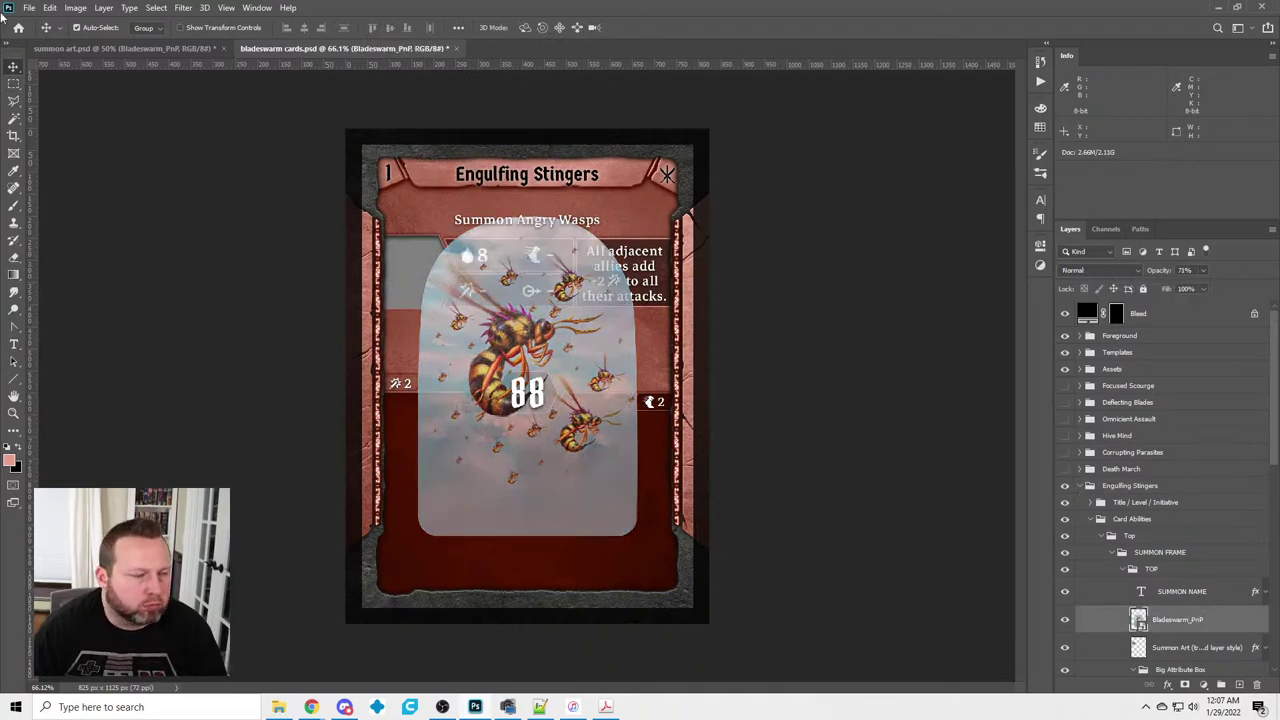
Nudge the wasp artwork up and to the left, toward the card's grey summon art frame
key("shift+Up")
key("shift+Up")
key("shift+Up")
key("shift+Up")
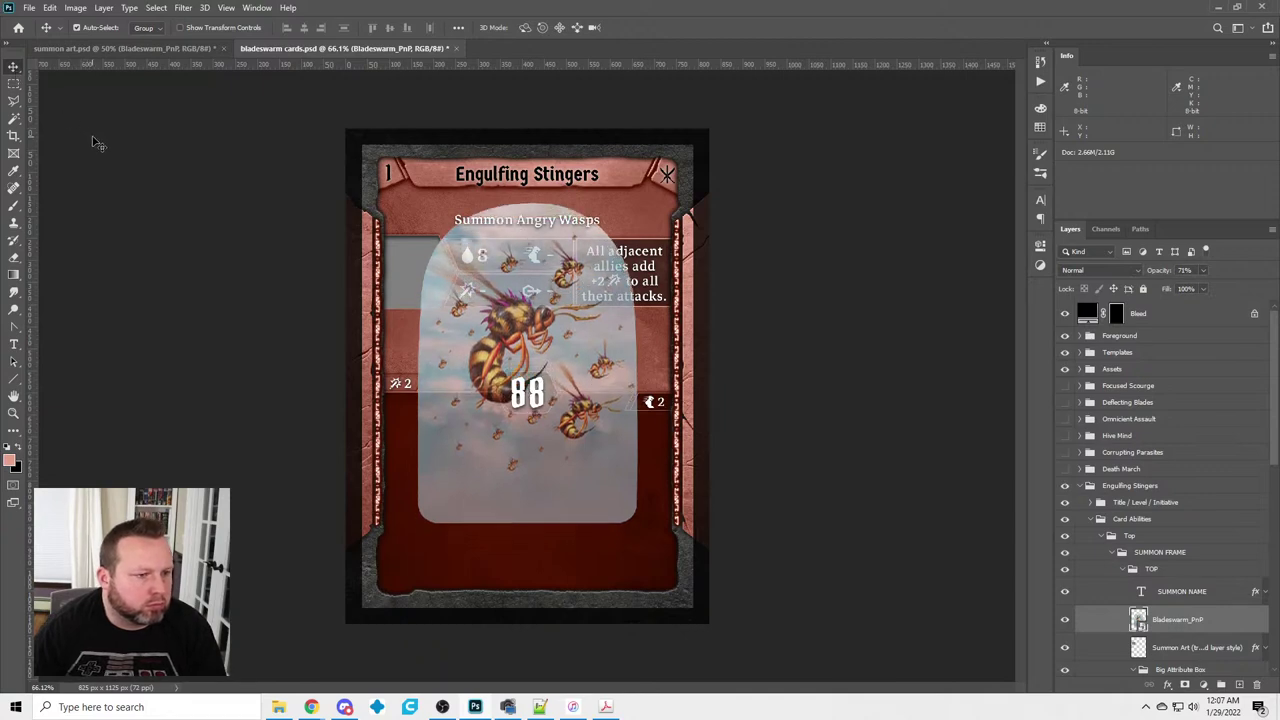
key("shift+Left")
key("shift+Left")
key("shift+Left")
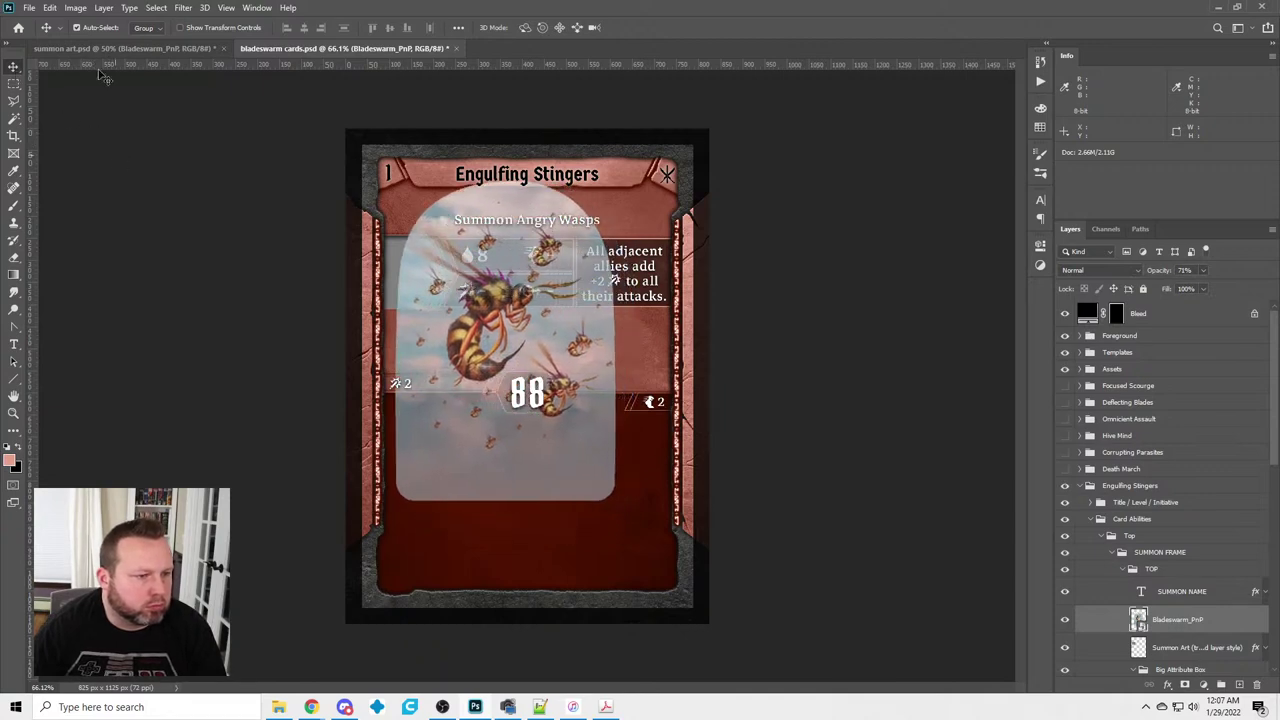
Scale the wasp artwork down proportionally with Free Transform and position the large wasp over the grey summon art frame
left_click(49, 7)
left_click(98, 300)
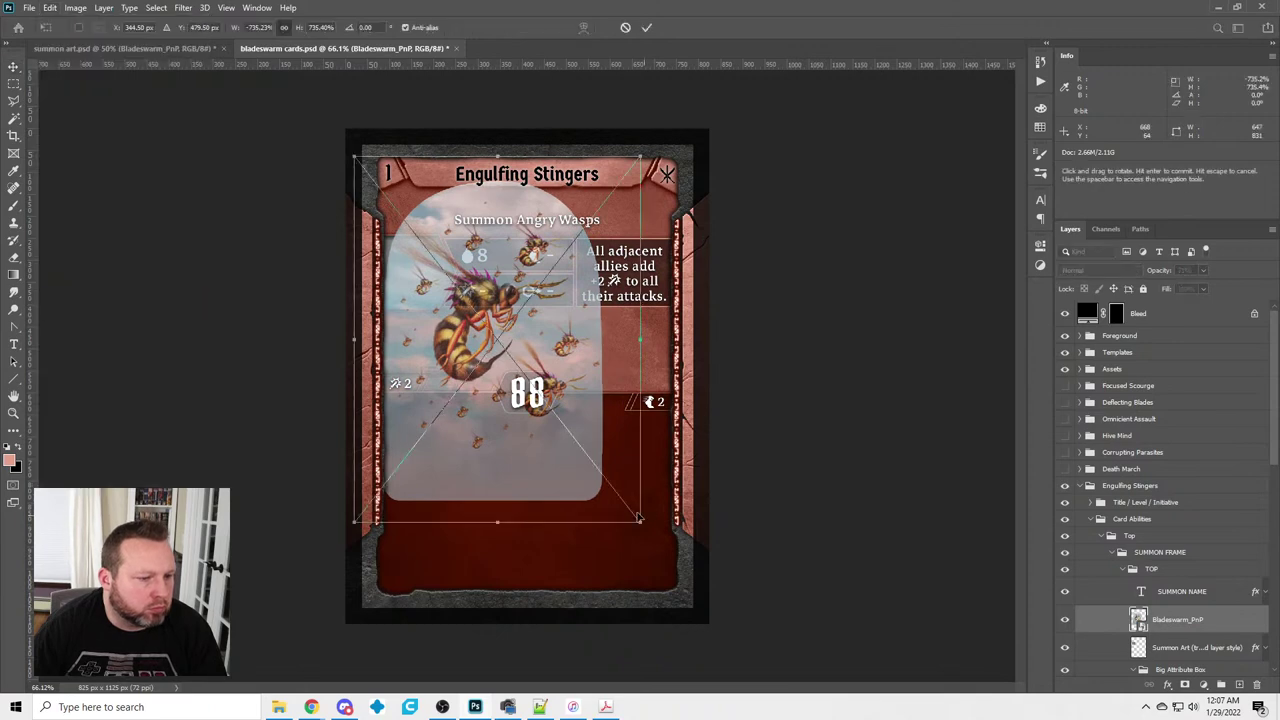
left_click_drag(641, 526, 507, 367)
left_click_drag(512, 158, 497, 176)
left_click_drag(446, 278, 446, 287)
left_click_drag(505, 177, 497, 189)
Mask the wasp artwork to the shape of the Summon Art frame and raise its layer opacity to 100%
key("m")
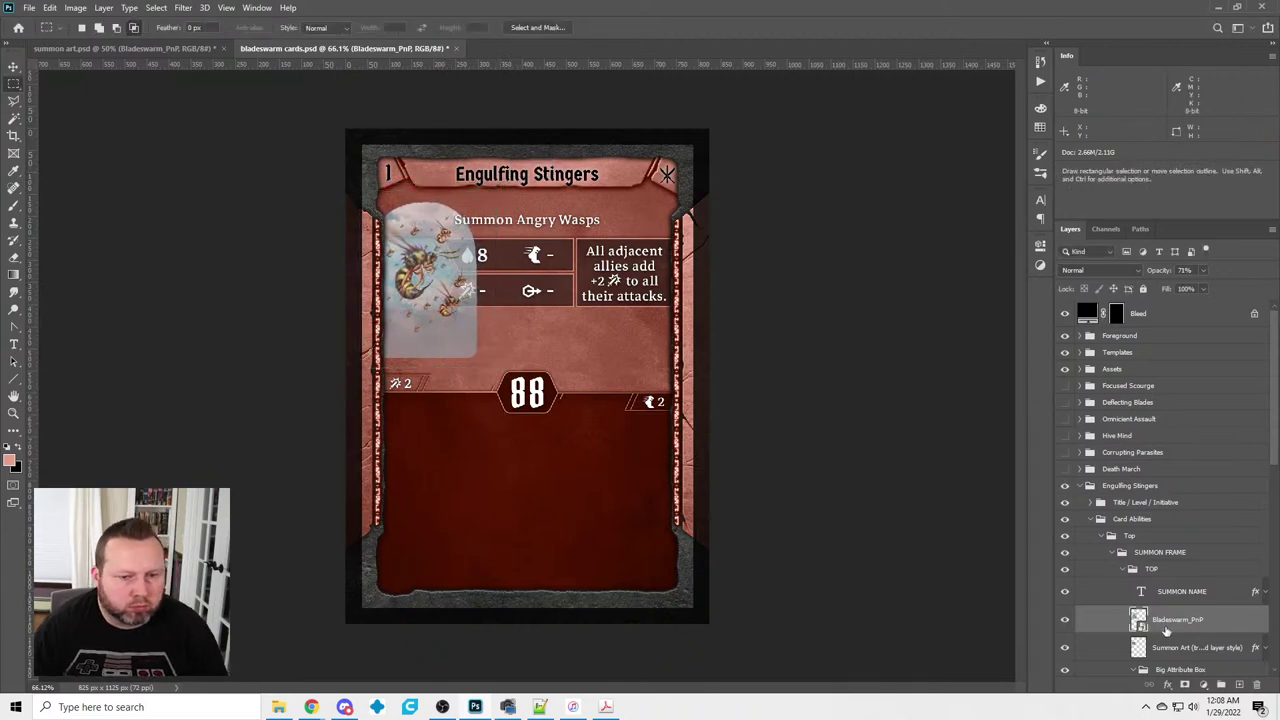
left_click(1140, 622, "ctrl")
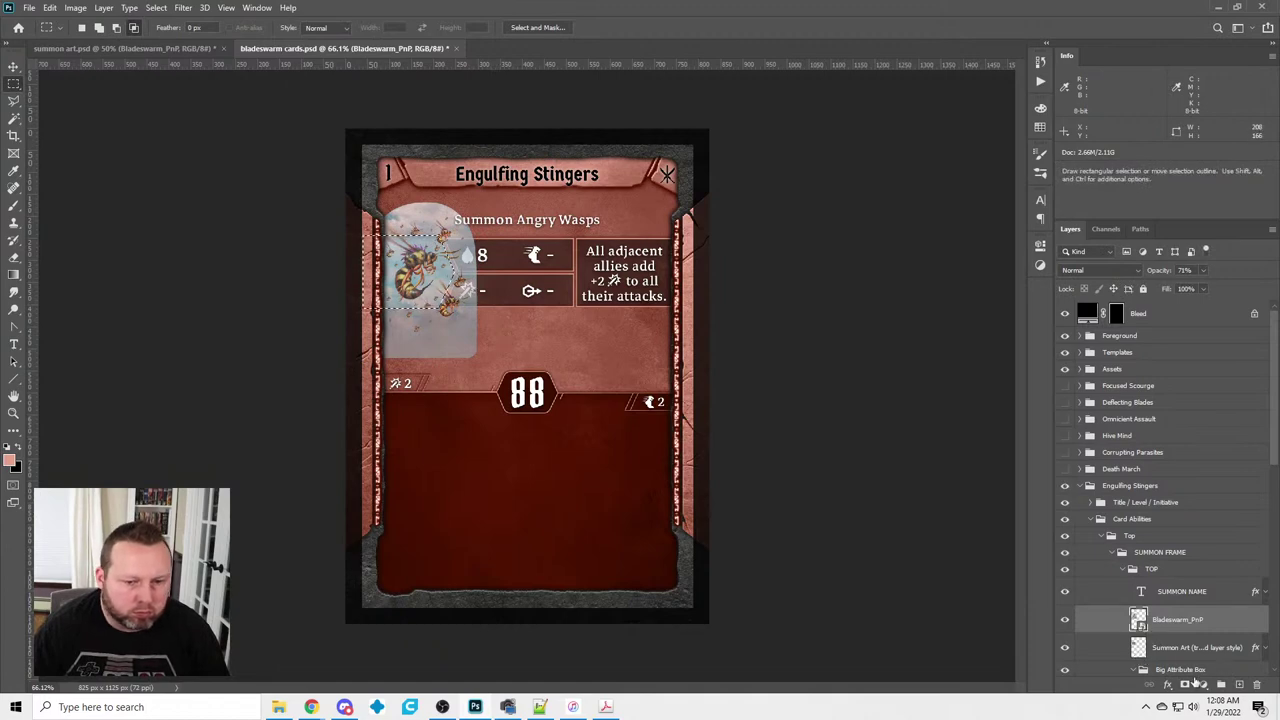
left_click(1185, 684)
left_click(1203, 270)
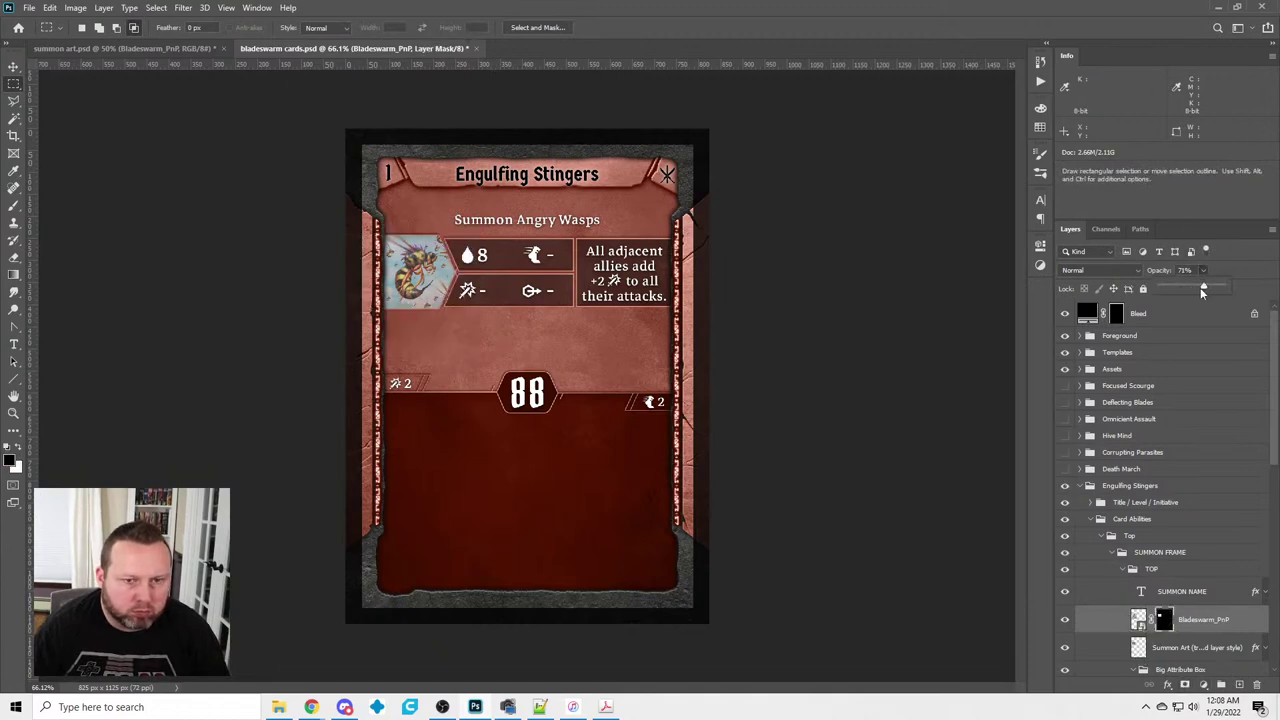
left_click_drag(1203, 288, 1224, 288)
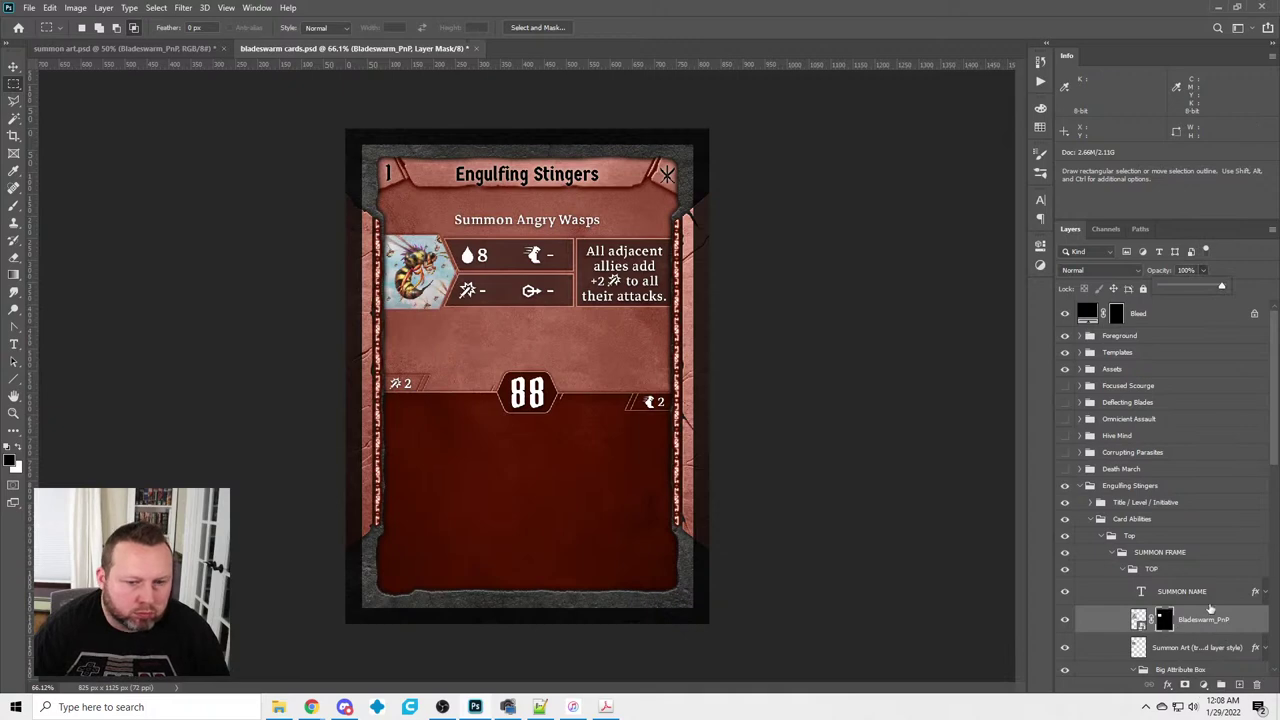
Copy the Summon Art layer's style and paste it onto the masked wasp artwork layer
left_click(1200, 647)
right_click(1200, 647)
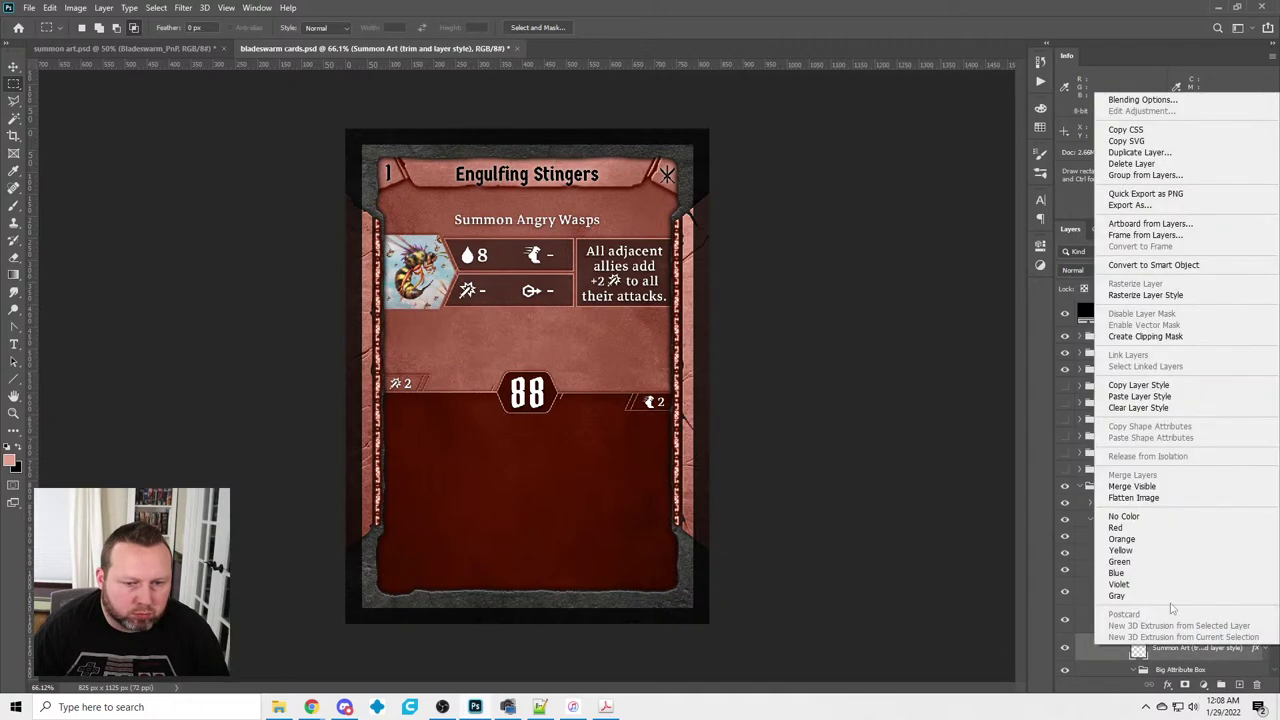
left_click(1158, 386)
right_click(1200, 619)
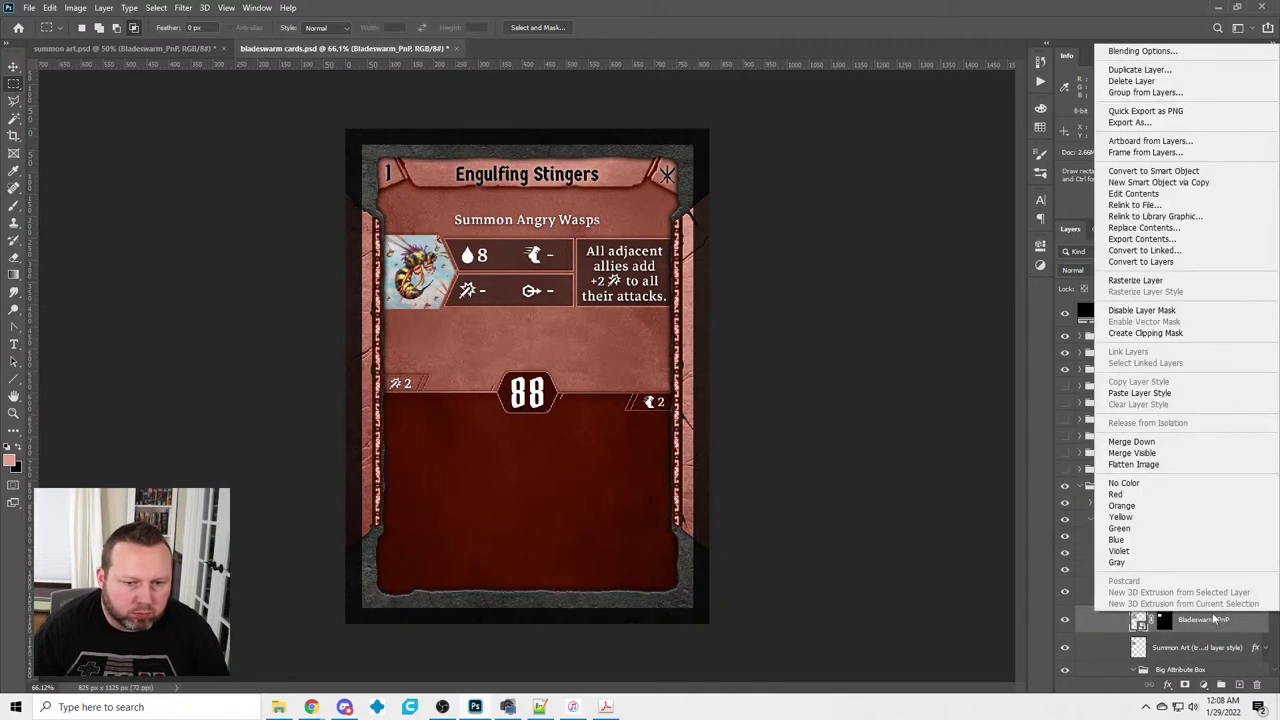
left_click(1158, 394)
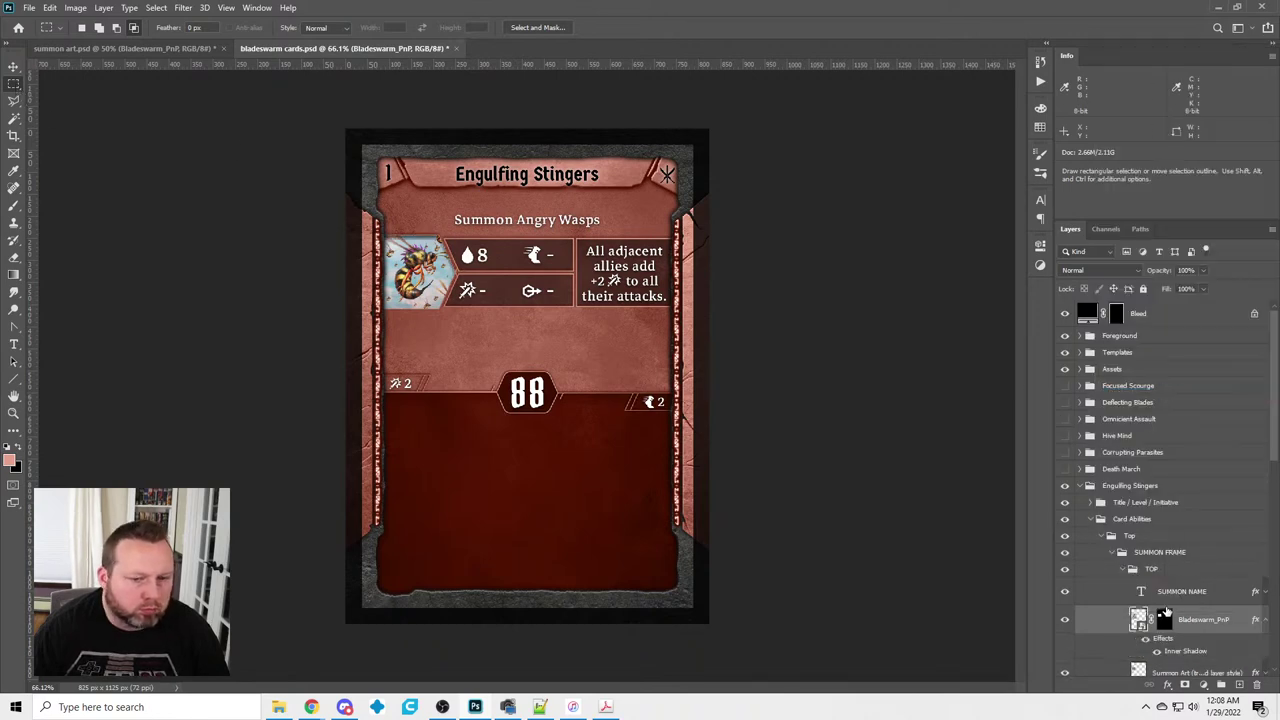
Collapse the wasp layer's effects, the TOP group and the Engulfing Stingers group, and hide the Engulfing Stingers card
scroll(1160, 588, "down", 3)
scroll(1160, 588, "down", 2)
left_click(1266, 396)
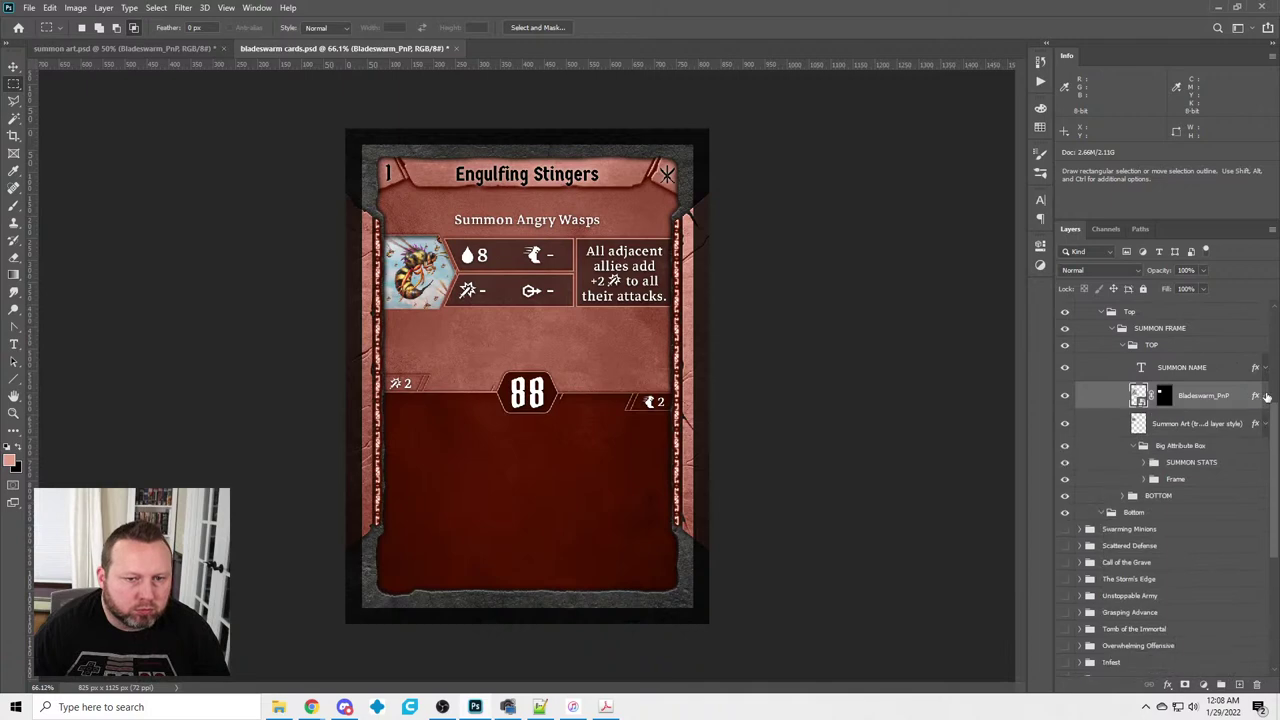
left_click(1132, 345)
left_click(1122, 345)
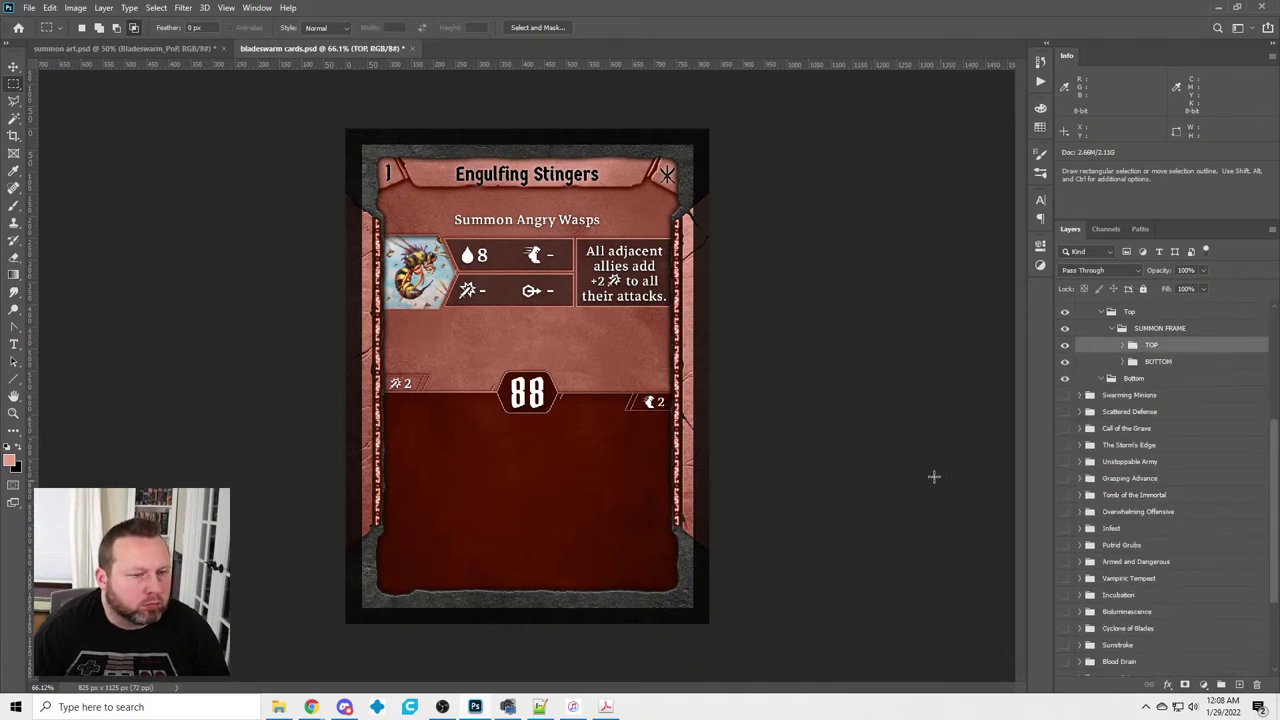
scroll(1122, 344, "up", 5)
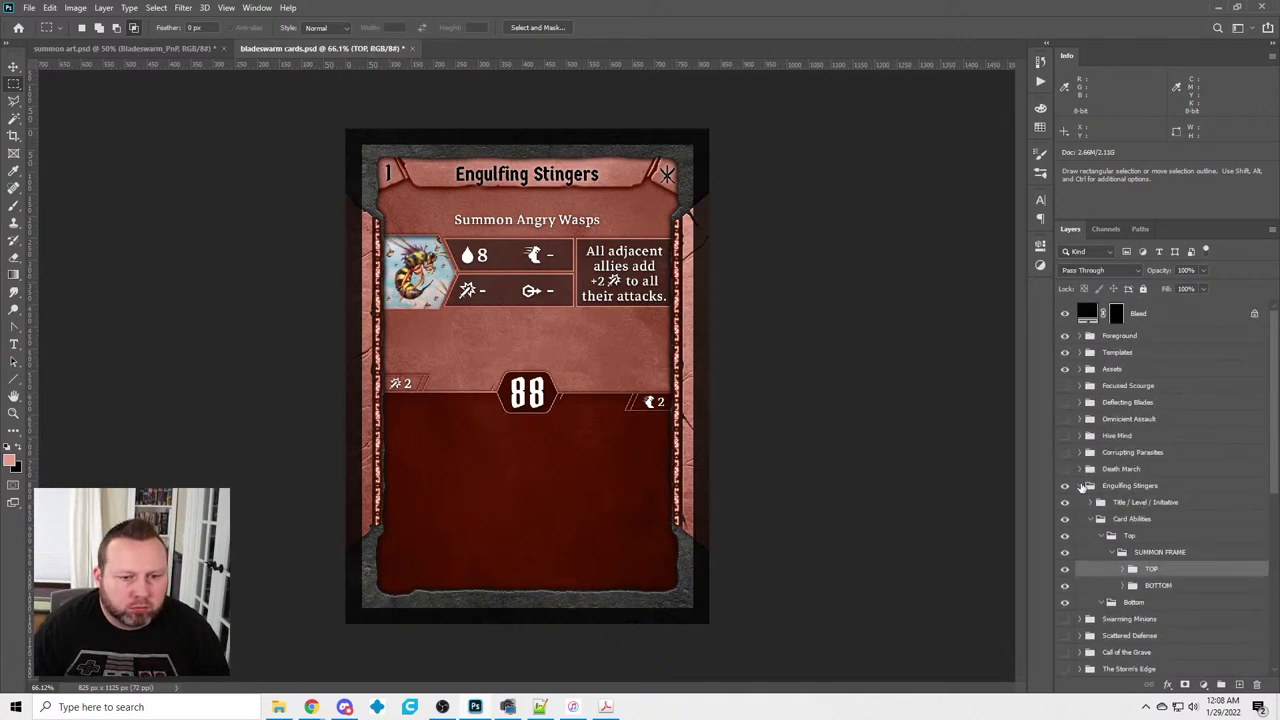
left_click(1081, 486)
left_click(1064, 486)
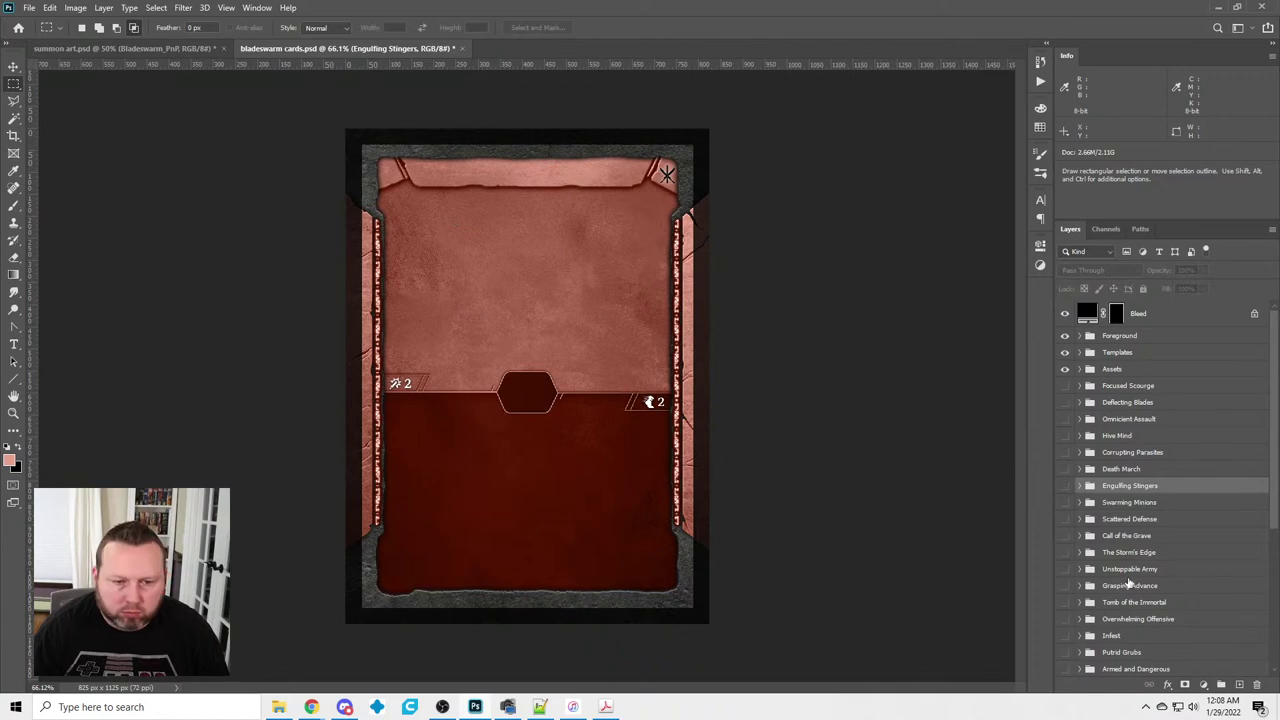
scroll(1130, 585, "down", 1)
left_click(1065, 459)
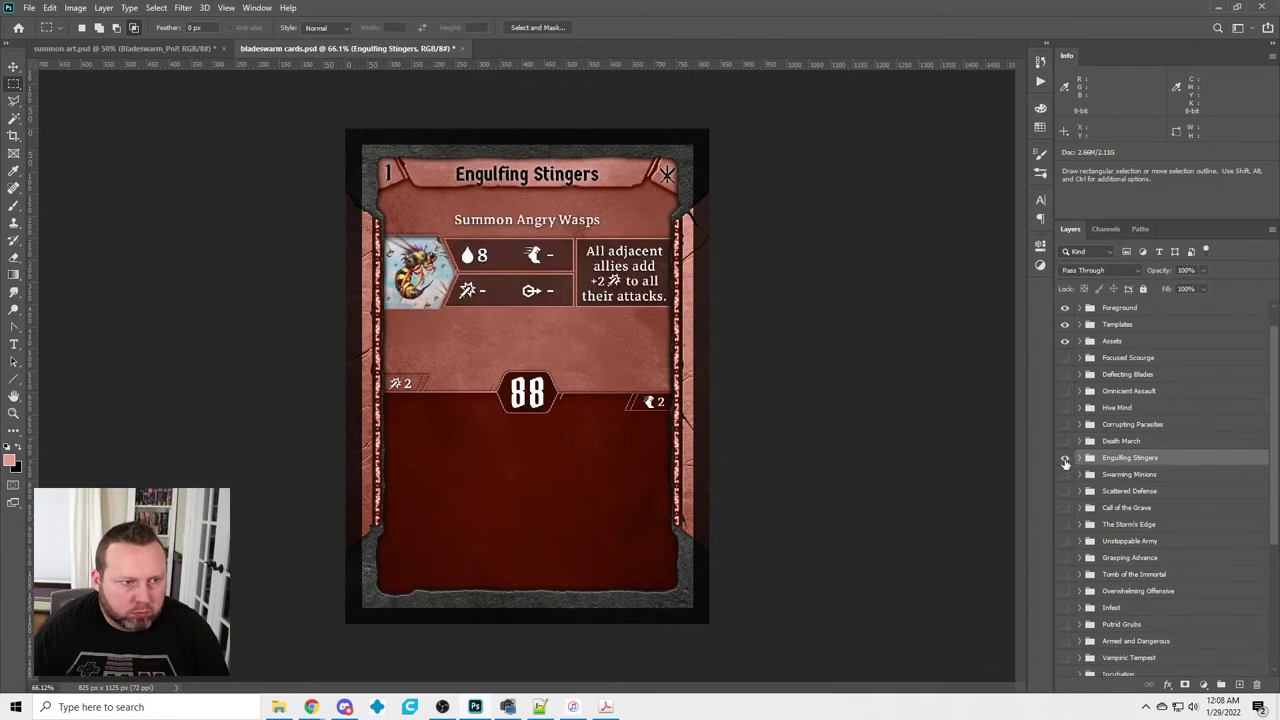
left_click(1065, 459)
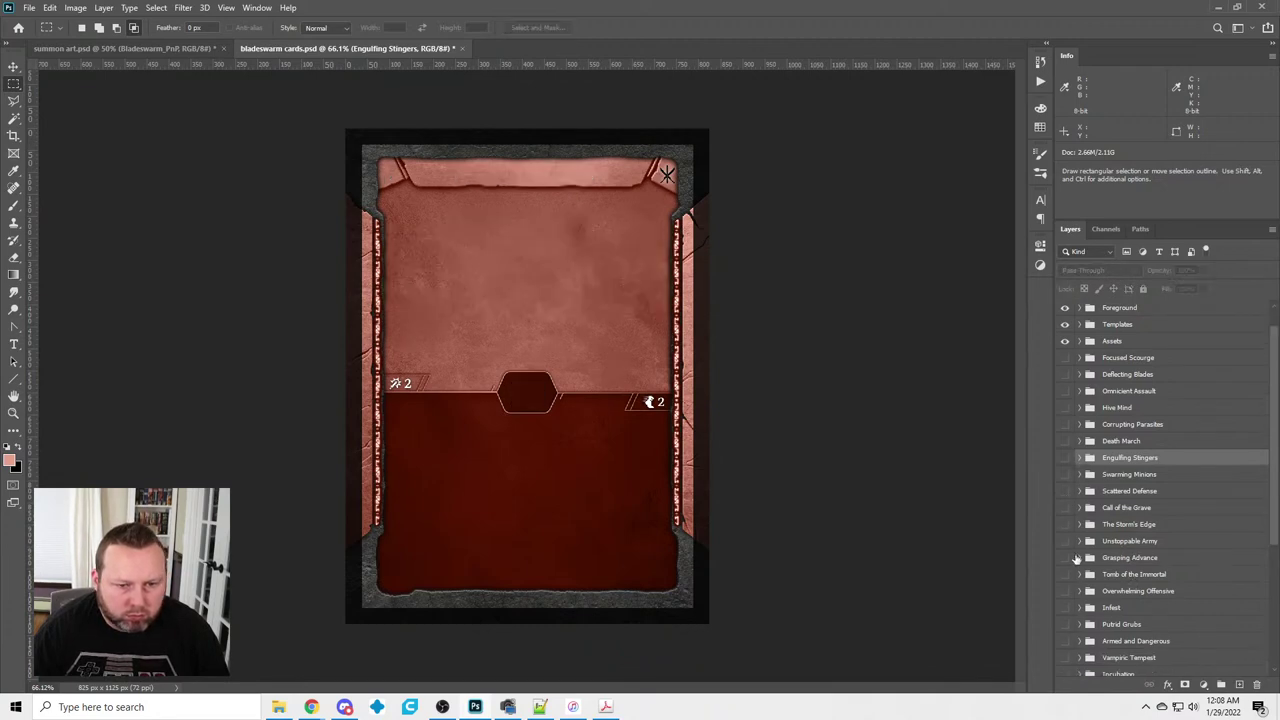
Show the Unstoppable Army card and expand its groups to select the Summon Art layer in the bottom summon frame
left_click(1066, 541)
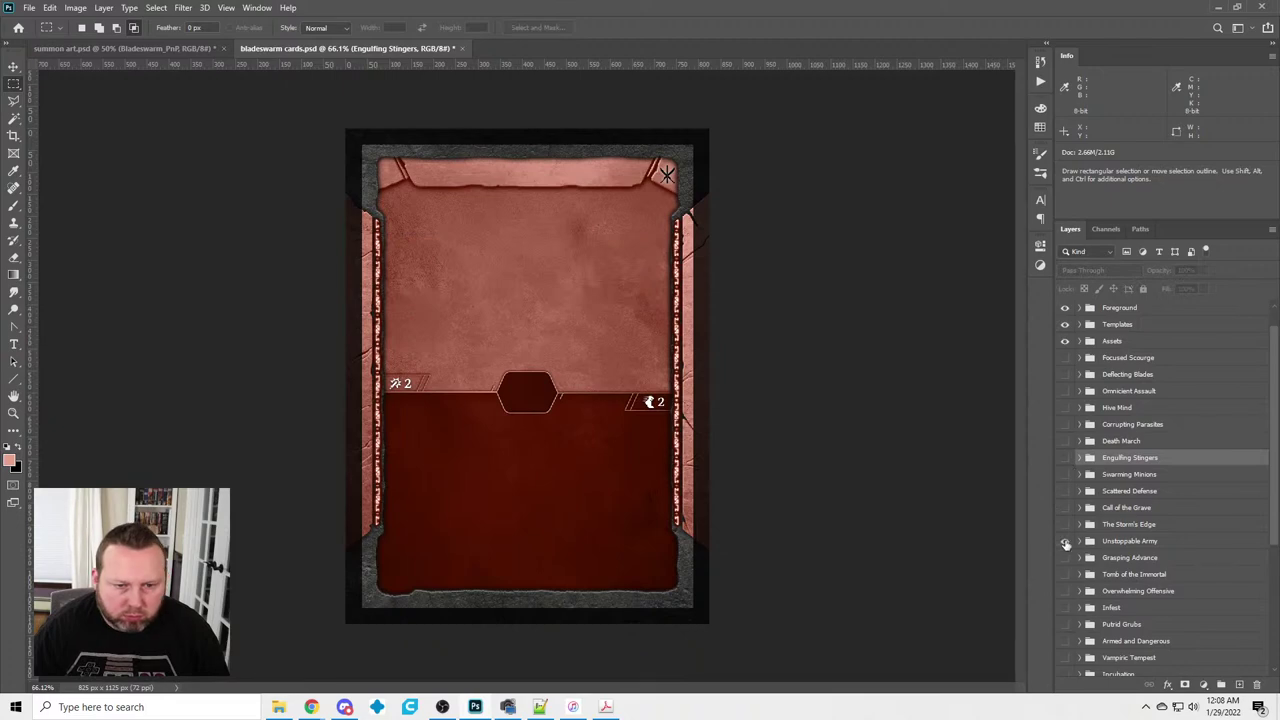
left_click(1079, 541)
scroll(1100, 555, "down", 3)
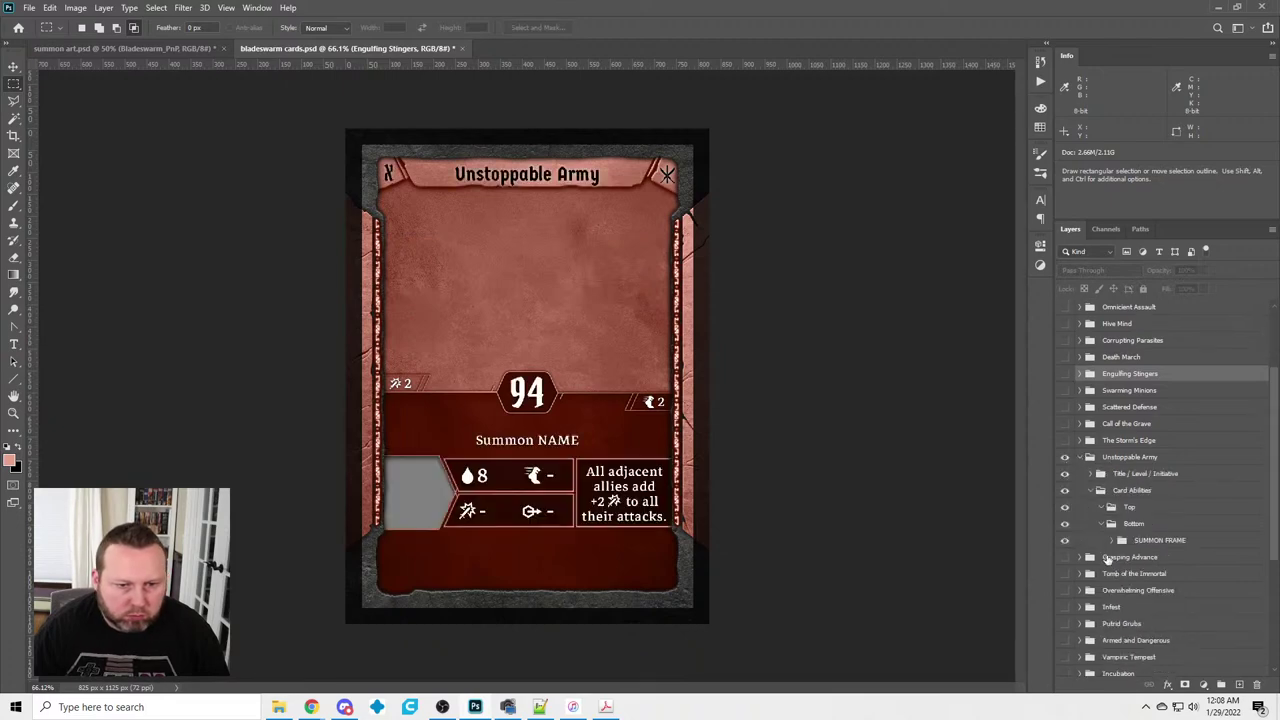
left_click(1112, 543)
scroll(1112, 545, "down", 3)
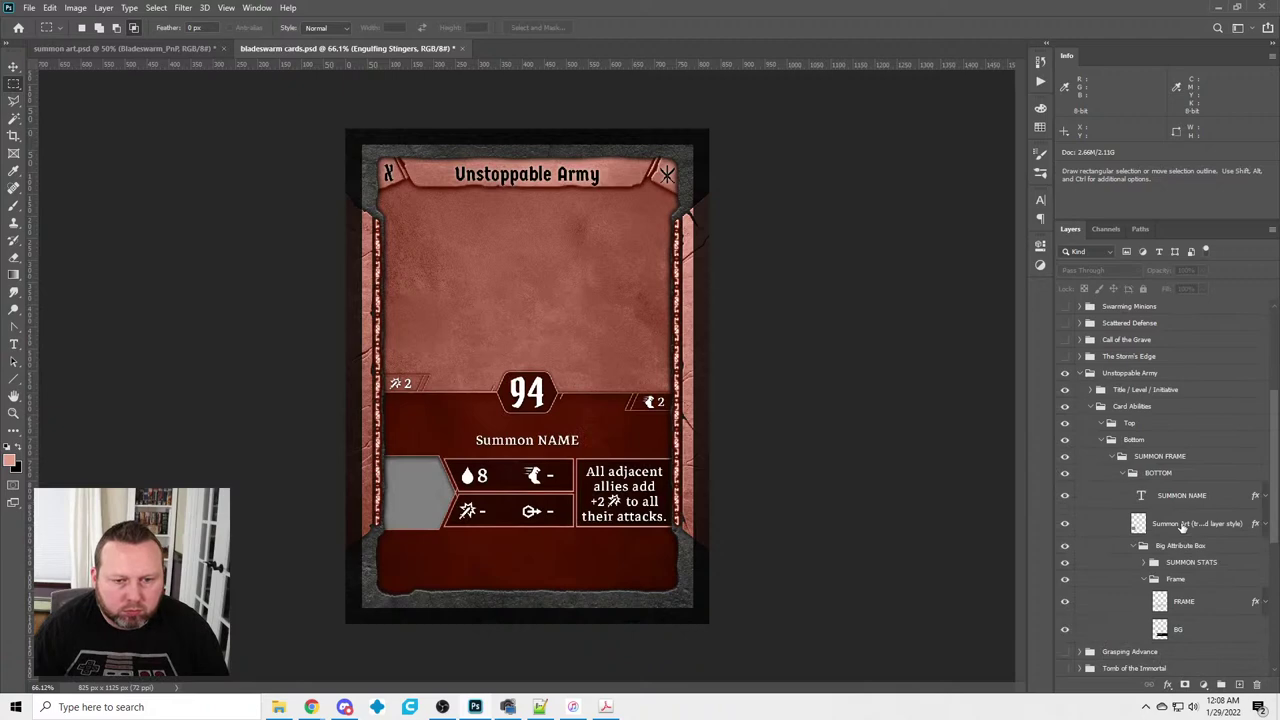
left_click(1160, 524)
Change the Unstoppable Army card's summon title to "Summon Steel Scarabs"
left_click(14, 344)
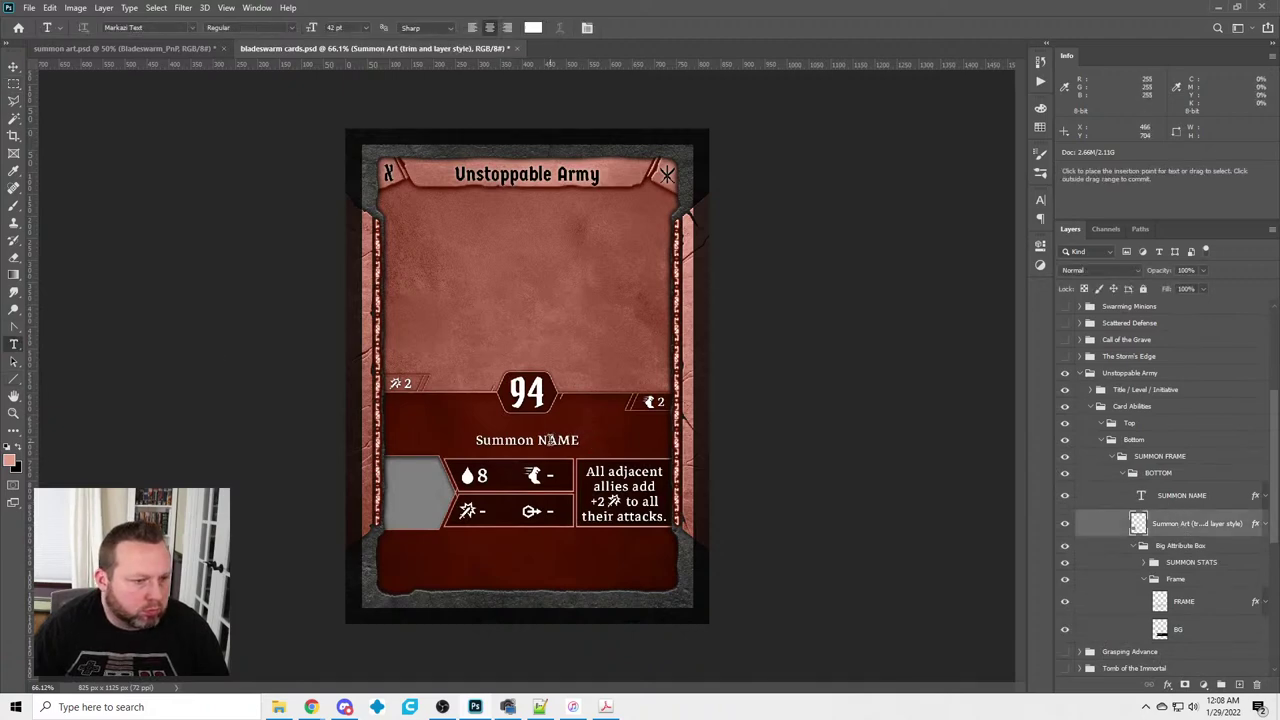
double_click(540, 444)
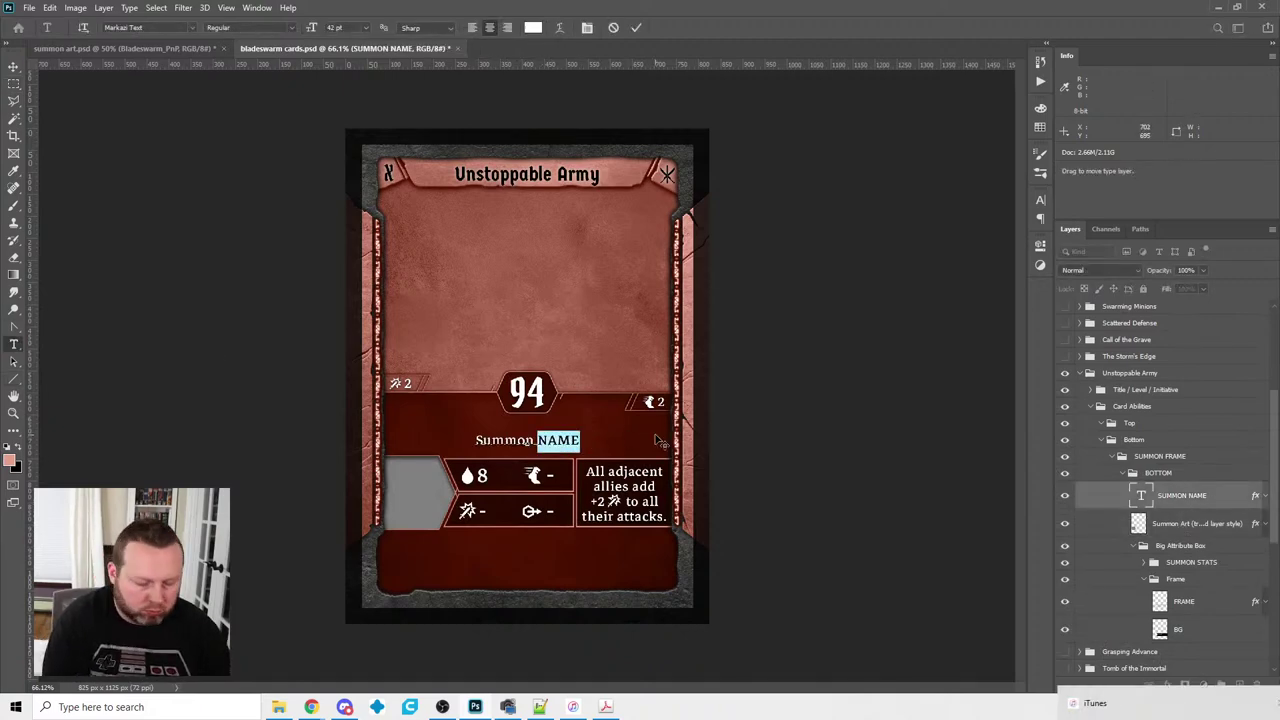
type("Steel Sc")
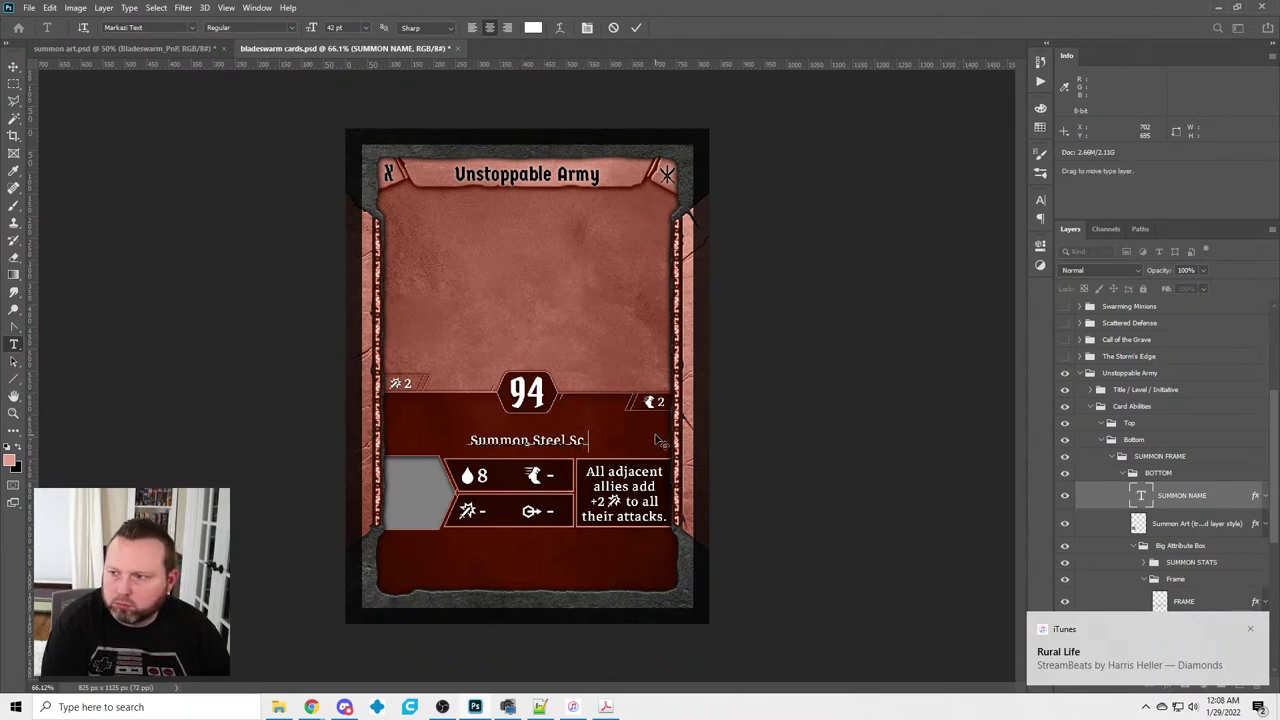
type("arabs")
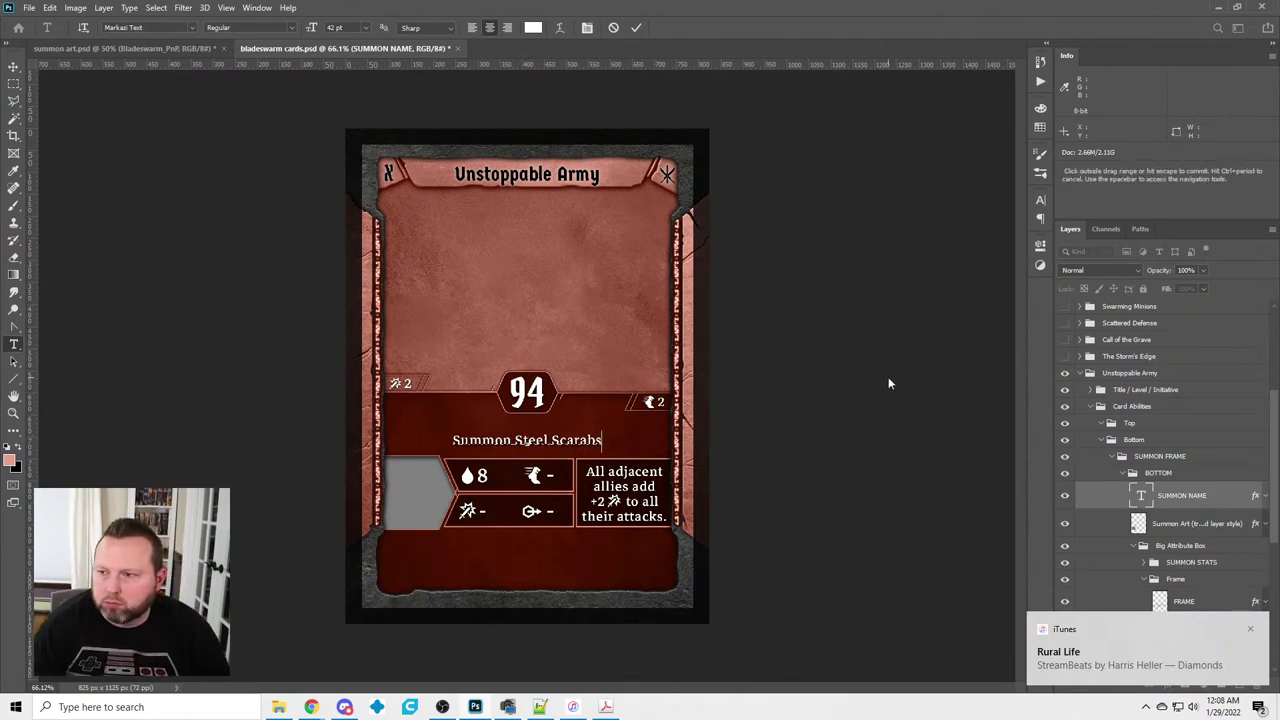
left_click(845, 385)
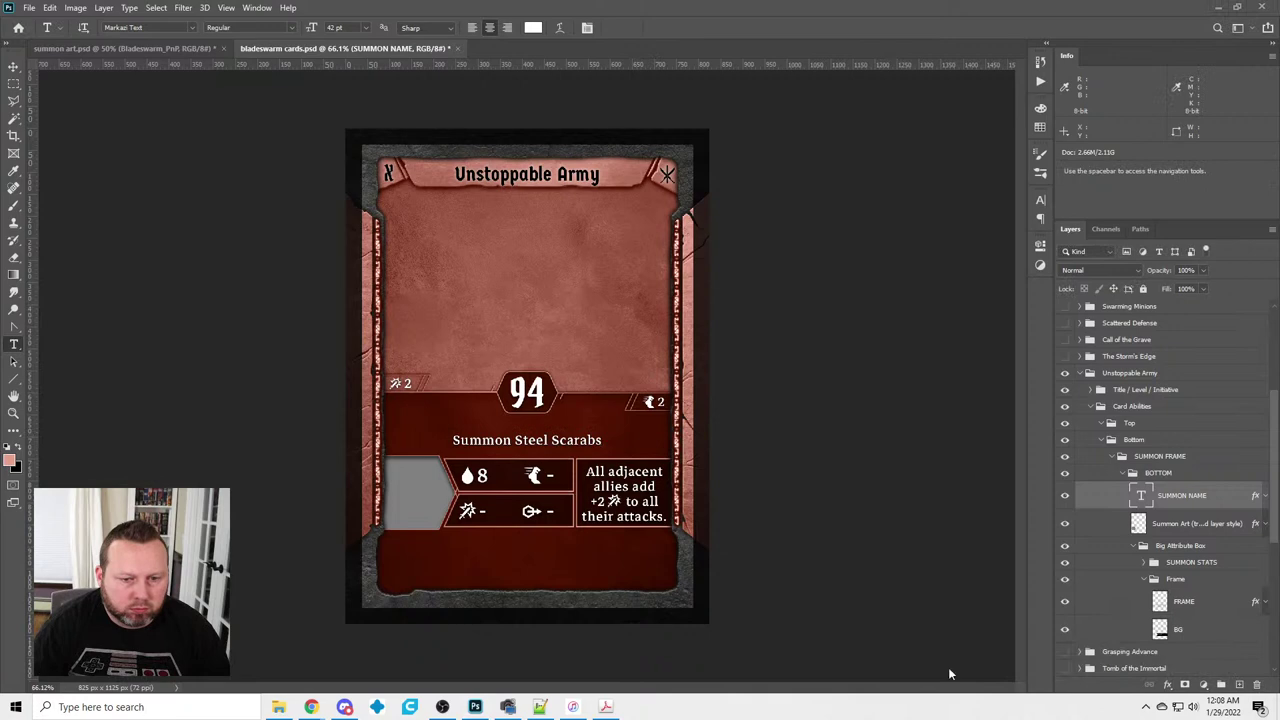
Copy the red-winged scarab artwork from summon art.psd to directly above the Unstoppable Army card's Summon Art layer, at 71% opacity
left_click(116, 47)
left_click(1064, 314)
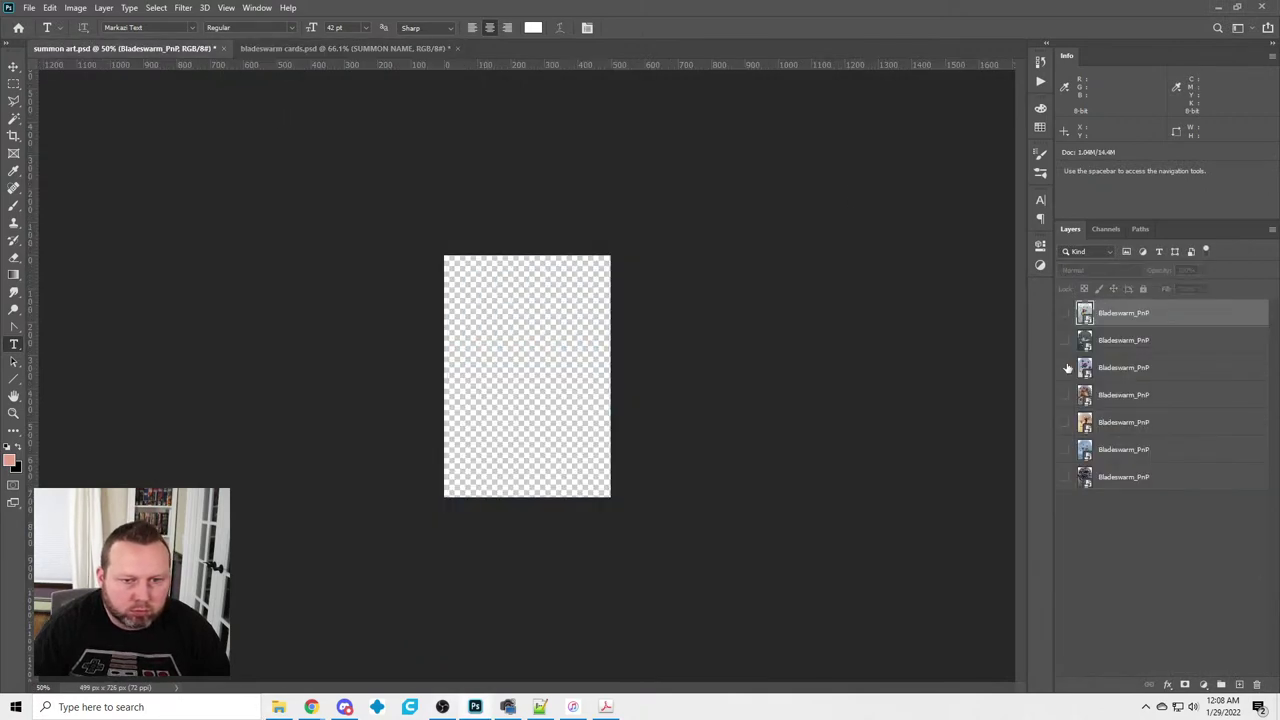
left_click(1066, 368)
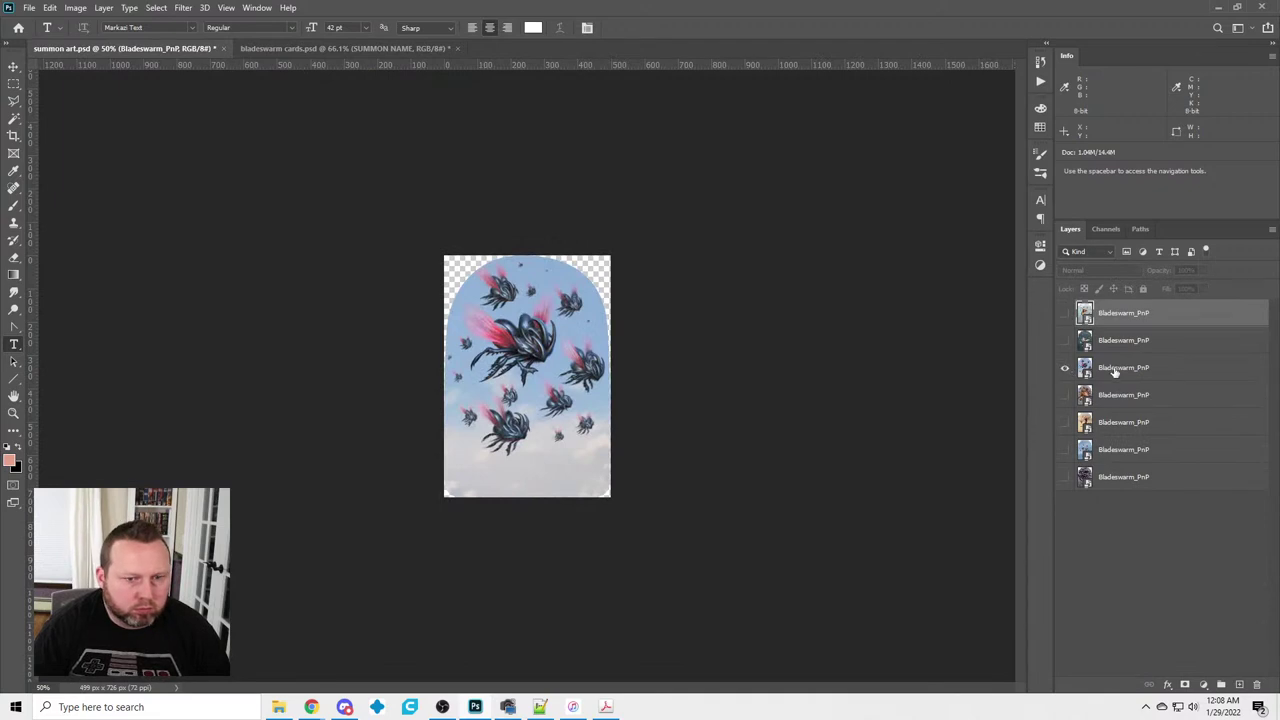
left_click(1115, 370)
left_click(342, 47)
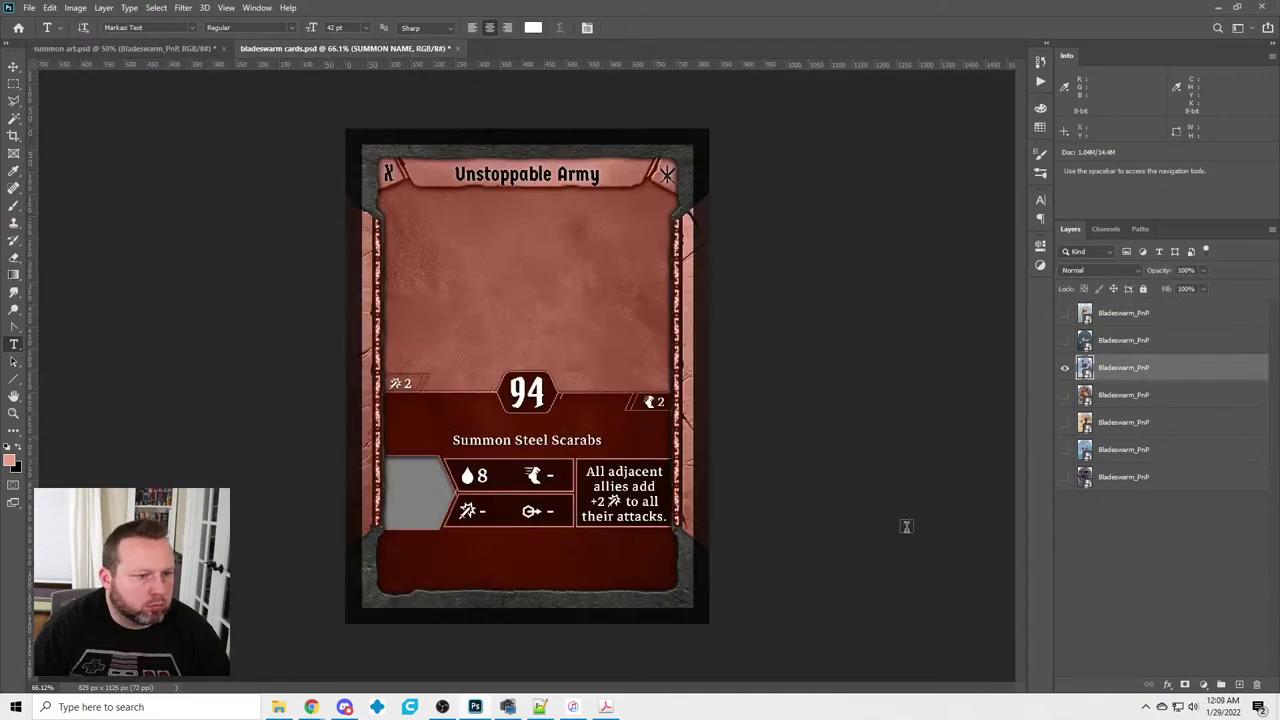
scroll(1161, 646, "down", 3)
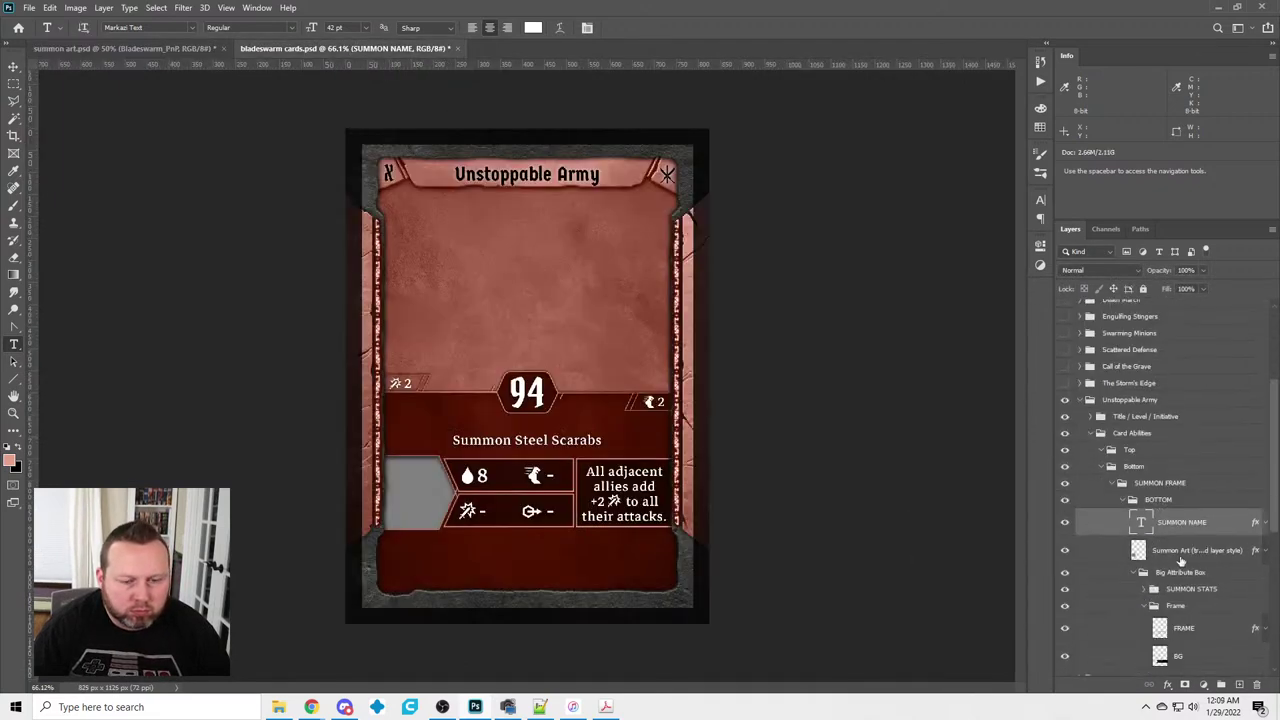
left_click(1180, 555)
key("ctrl+v")
left_click(1204, 270)
left_click(1189, 285)
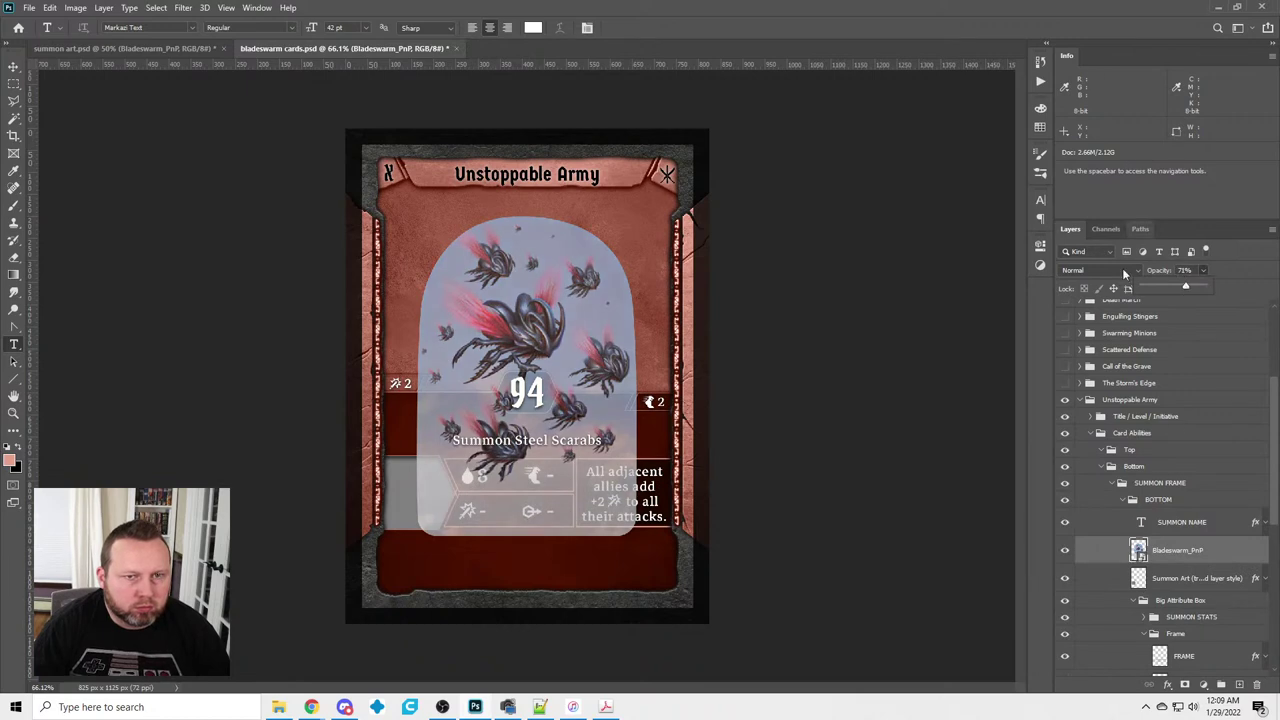
Scale the scarab artwork down proportionally to about 334% with Free Transform, placing the large scarab over the grey summon art frame
left_click(49, 7)
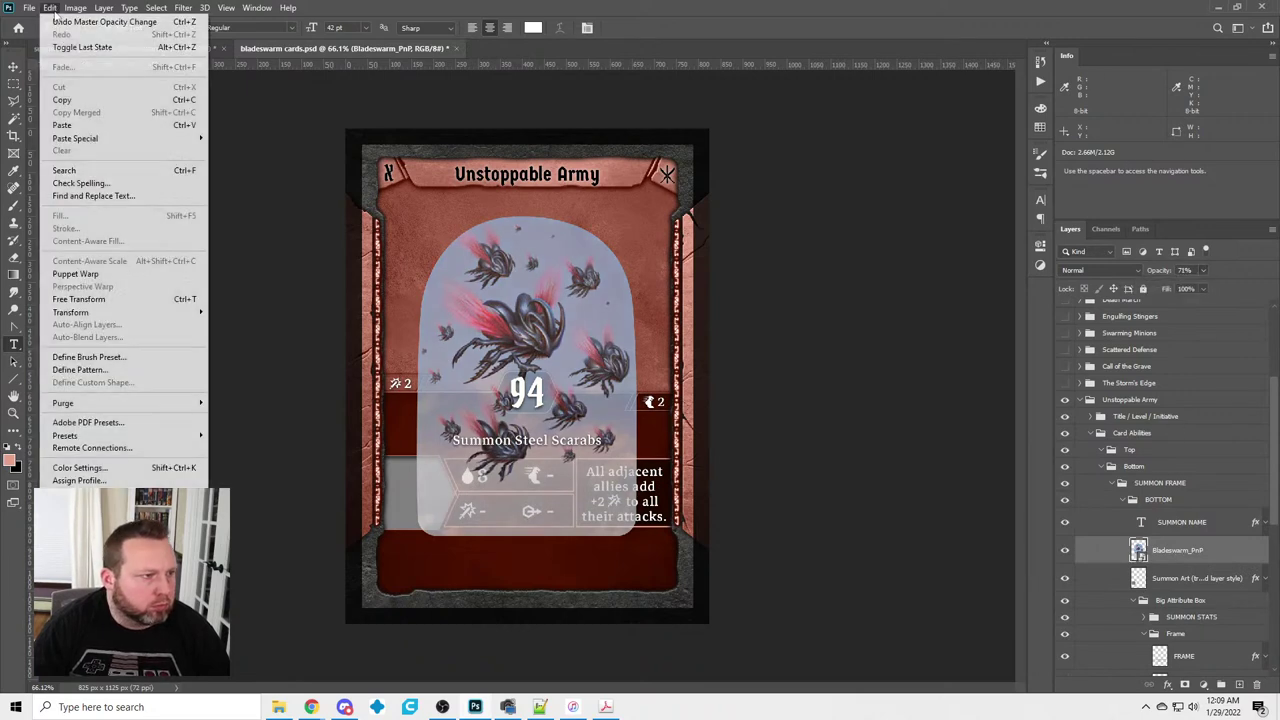
left_click(100, 299)
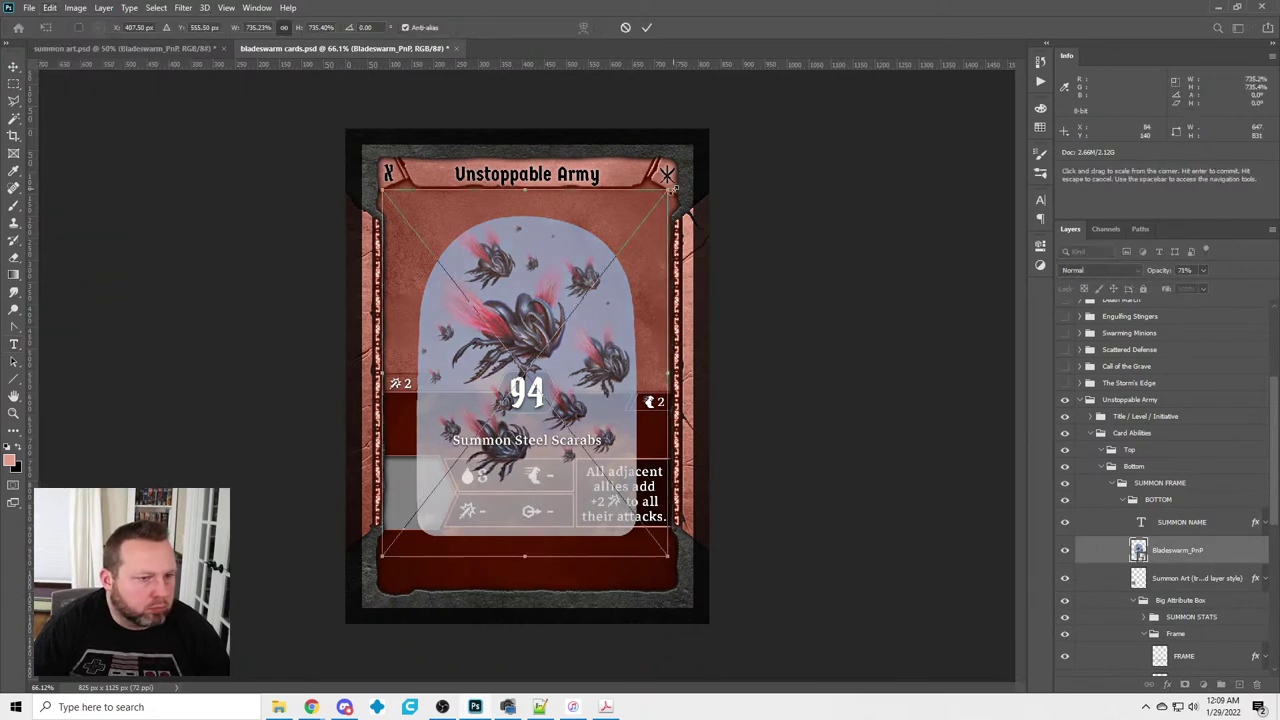
left_click_drag(629, 237, 548, 343)
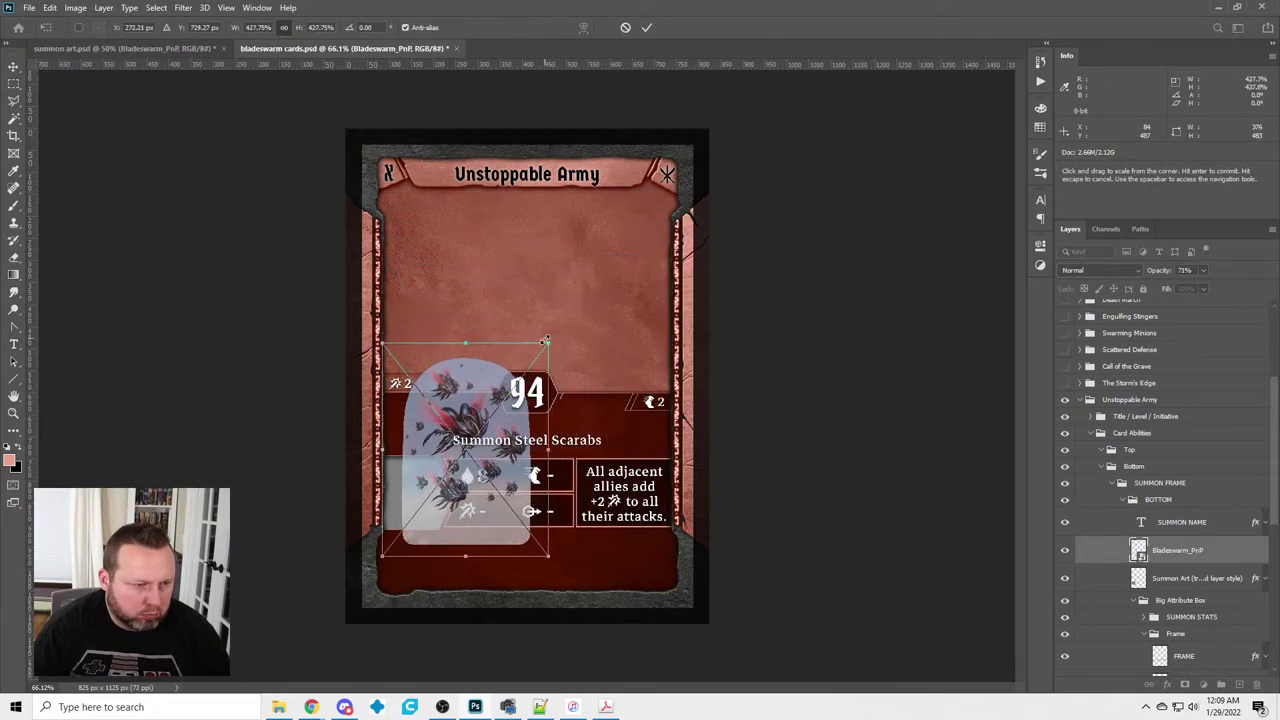
left_click_drag(463, 418, 427, 482)
left_click_drag(512, 622, 487, 592)
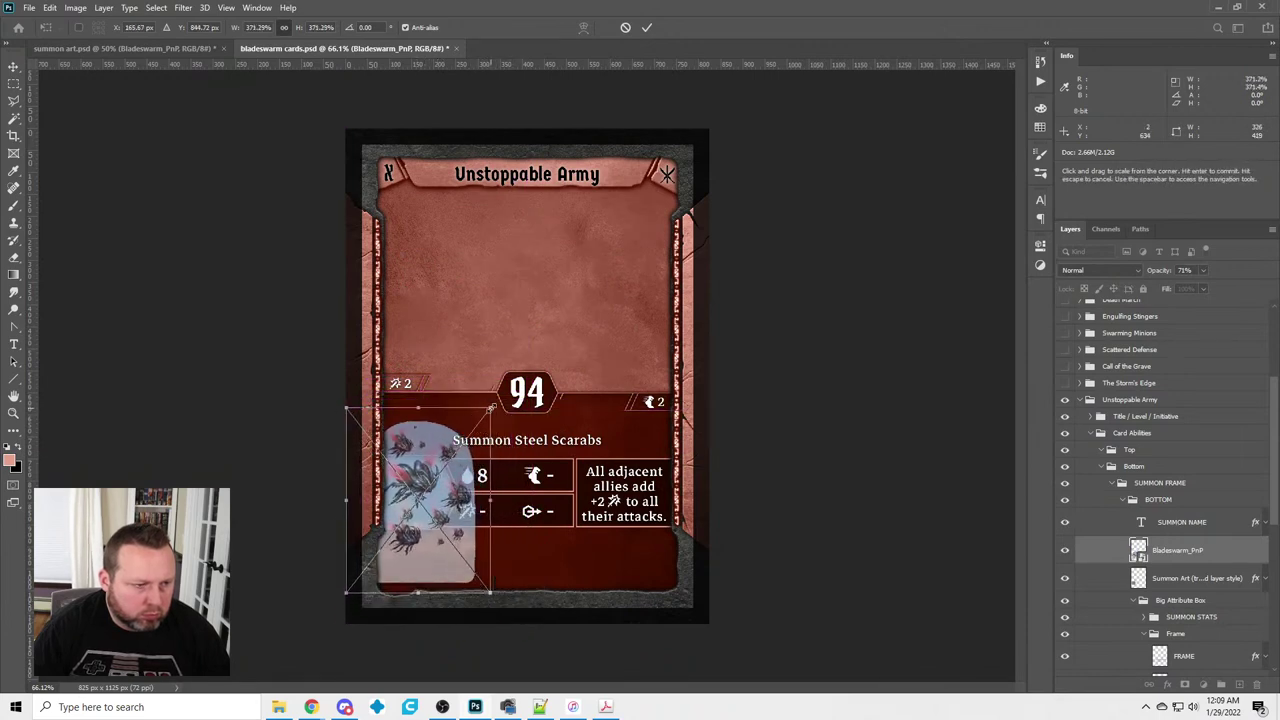
left_click_drag(488, 413, 484, 418)
left_click_drag(439, 497, 450, 499)
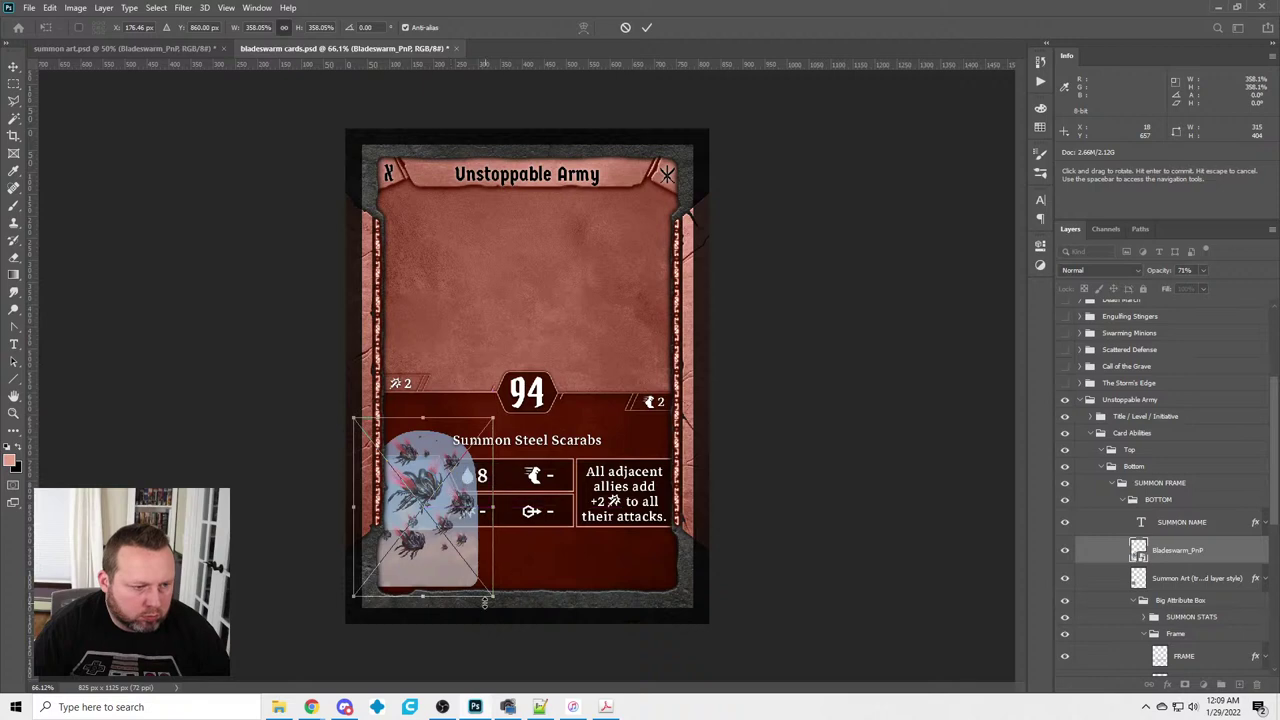
left_click_drag(486, 604, 484, 592)
left_click_drag(353, 419, 356, 421)
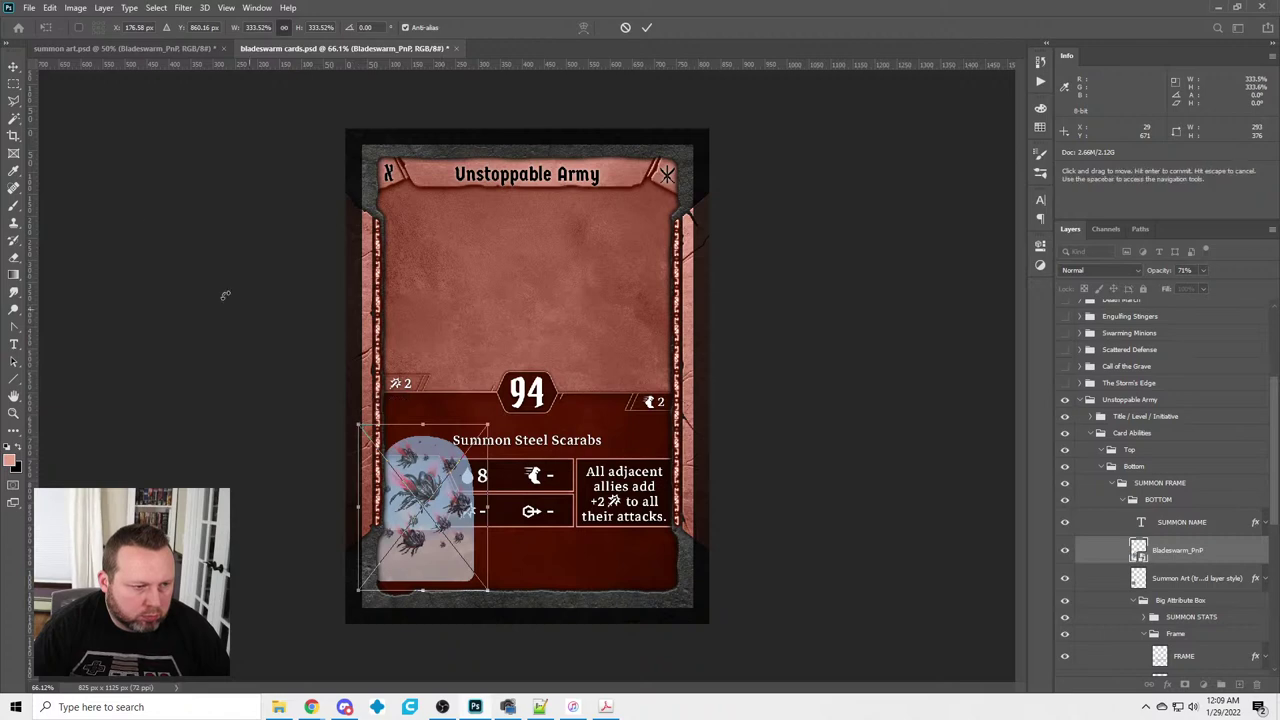
Mask the scarab artwork to the shape of the Unstoppable Army card's Summon Art frame
left_click(14, 84)
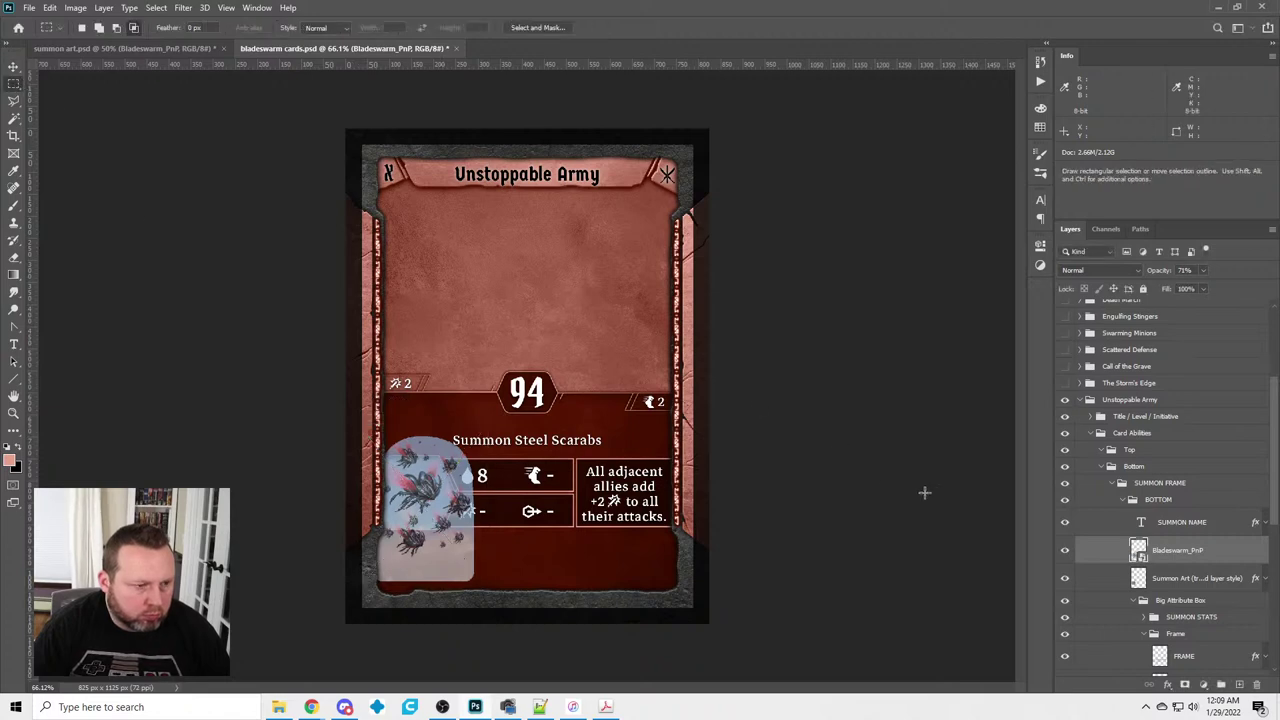
left_click(1138, 578, "ctrl")
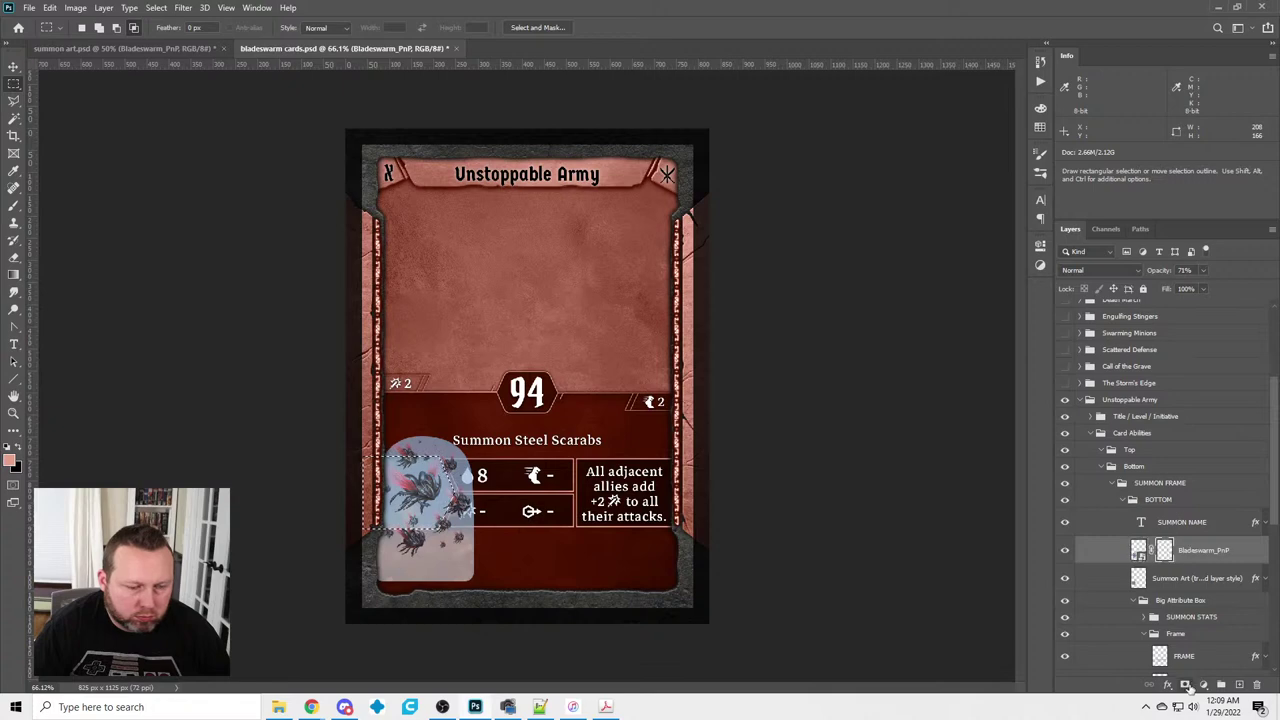
left_click(1185, 684)
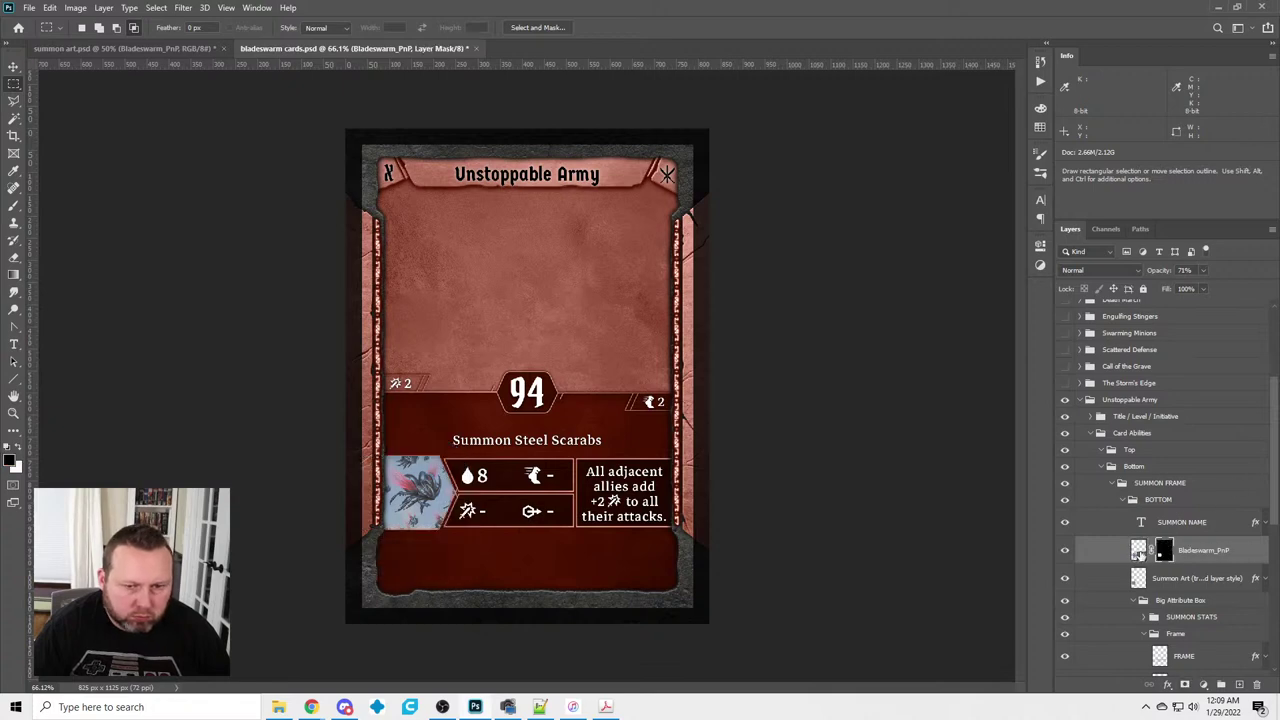
Set the Unstoppable Army card's scarab artwork to 100% opacity and paste the copied Inner Shadow layer style onto it
left_click(1138, 551)
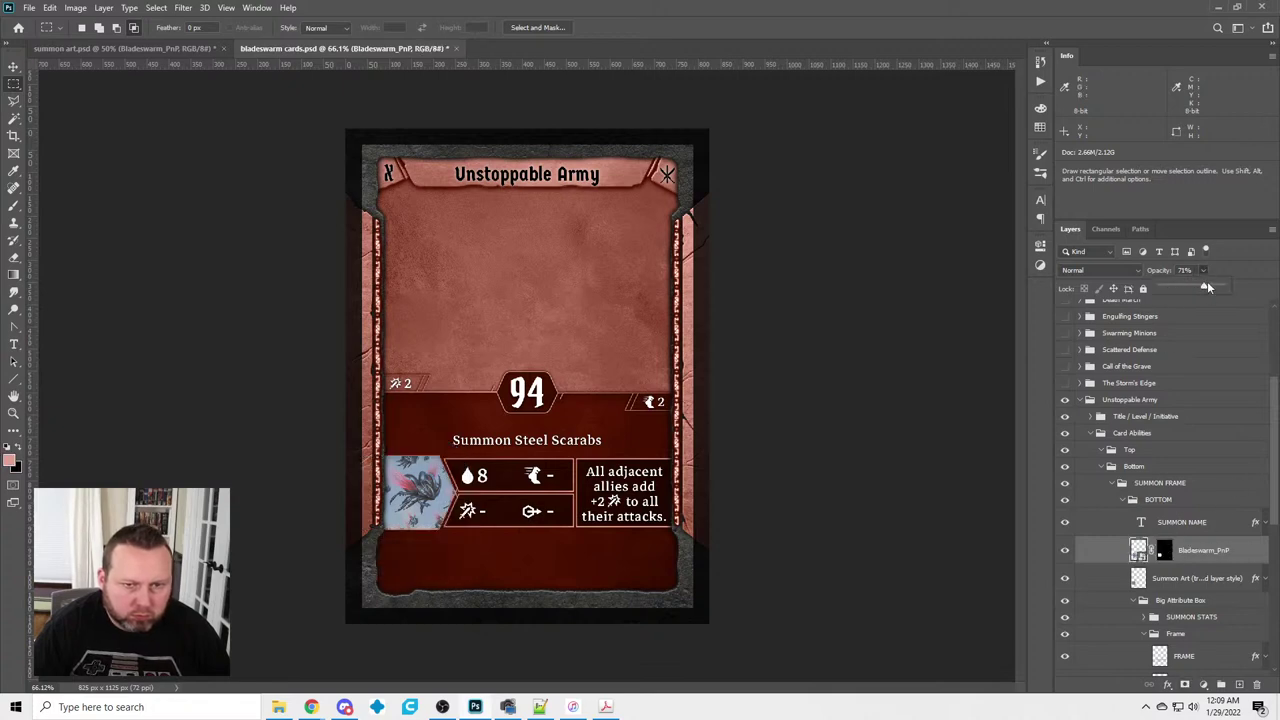
left_click_drag(1204, 289, 1233, 287)
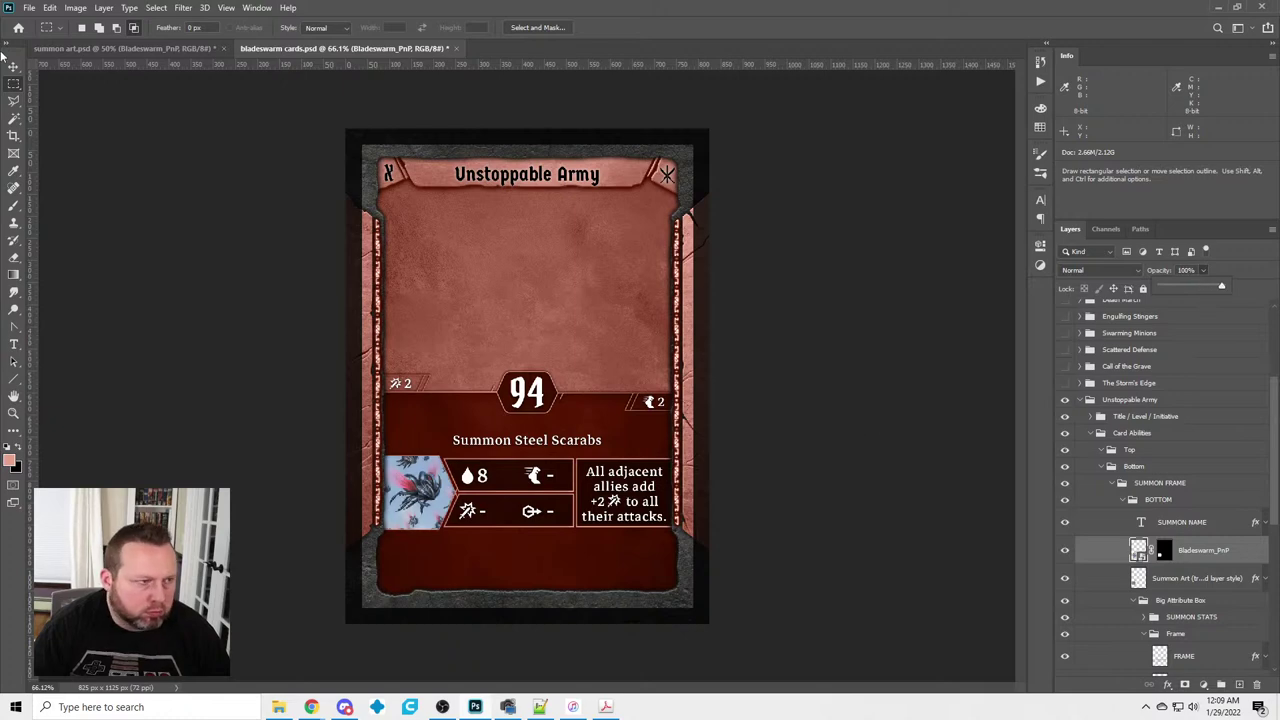
right_click(1208, 563)
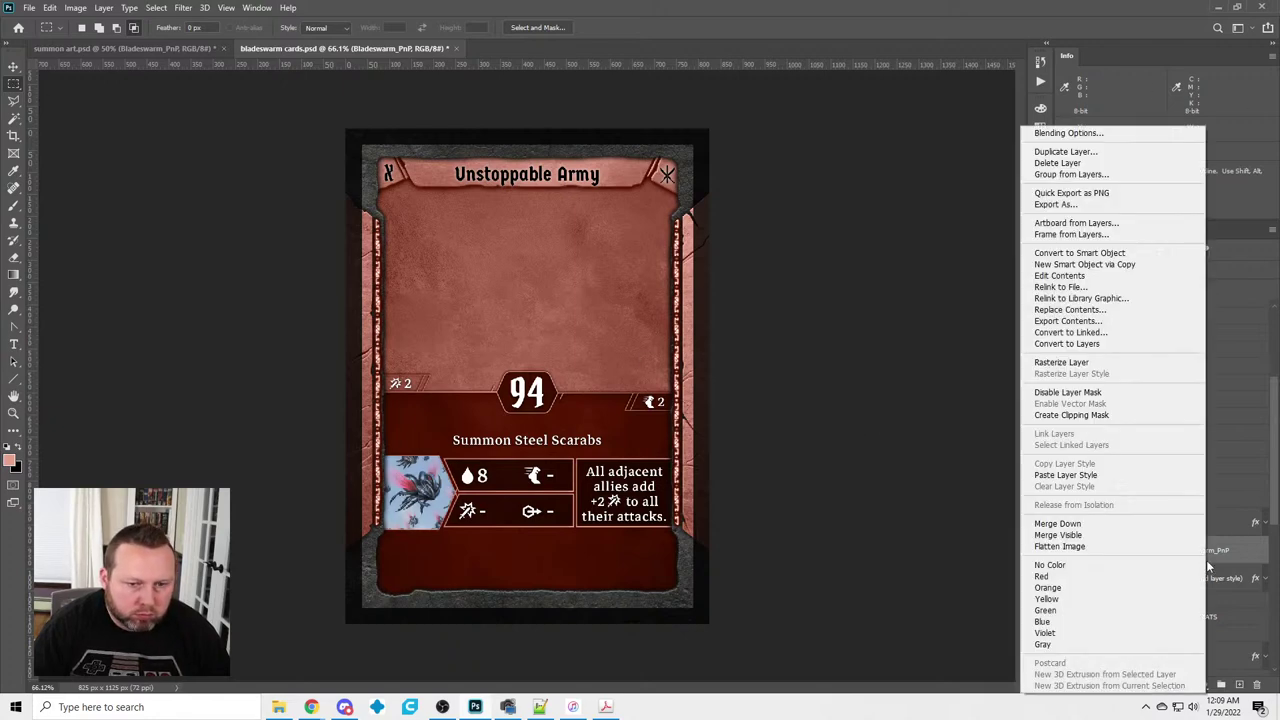
left_click(1065, 475)
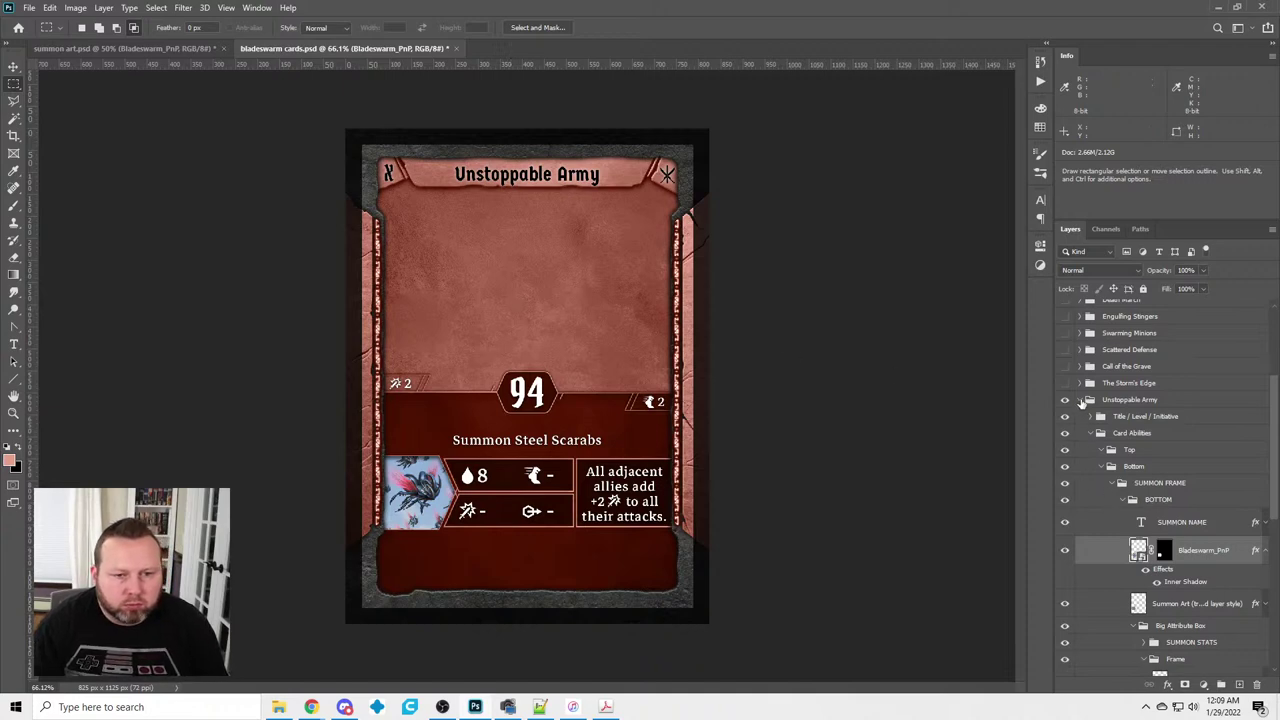
Hide the Unstoppable Army card, show the Putrid Grubs card and expand its groups down to the top summon frame's contents
left_click(1081, 400)
left_click(1066, 400)
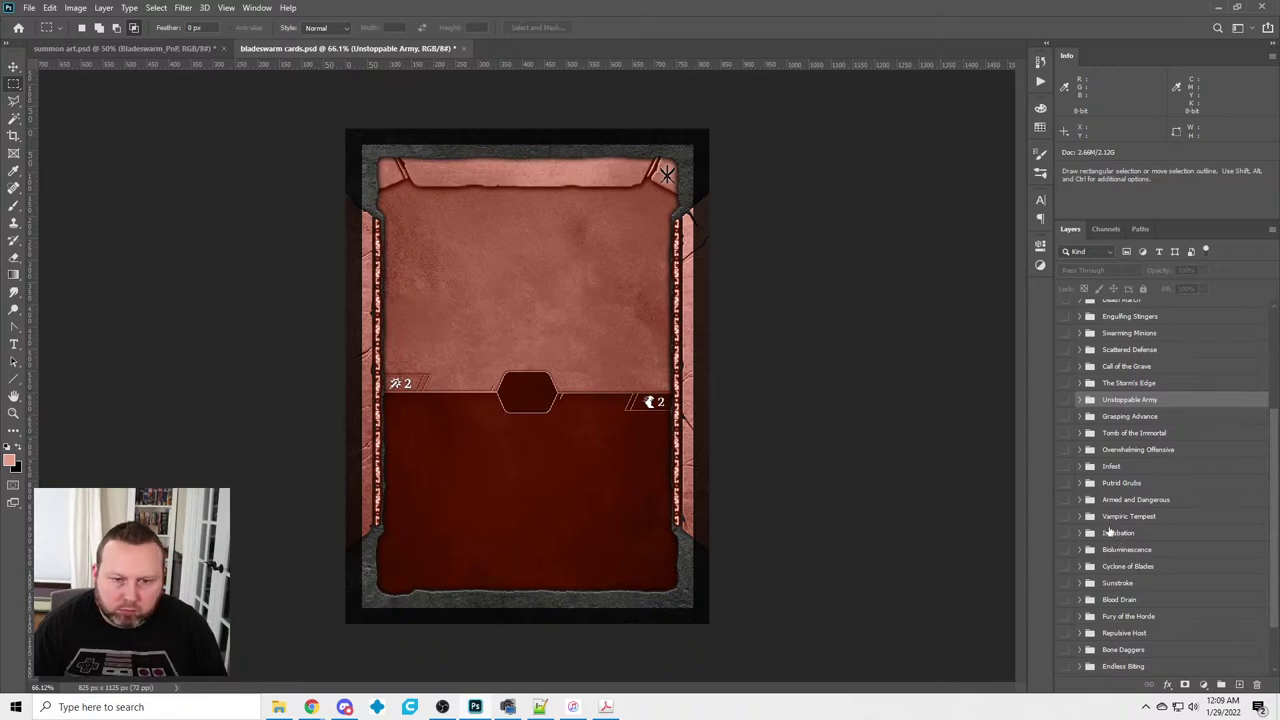
left_click(1065, 483)
left_click(1080, 483)
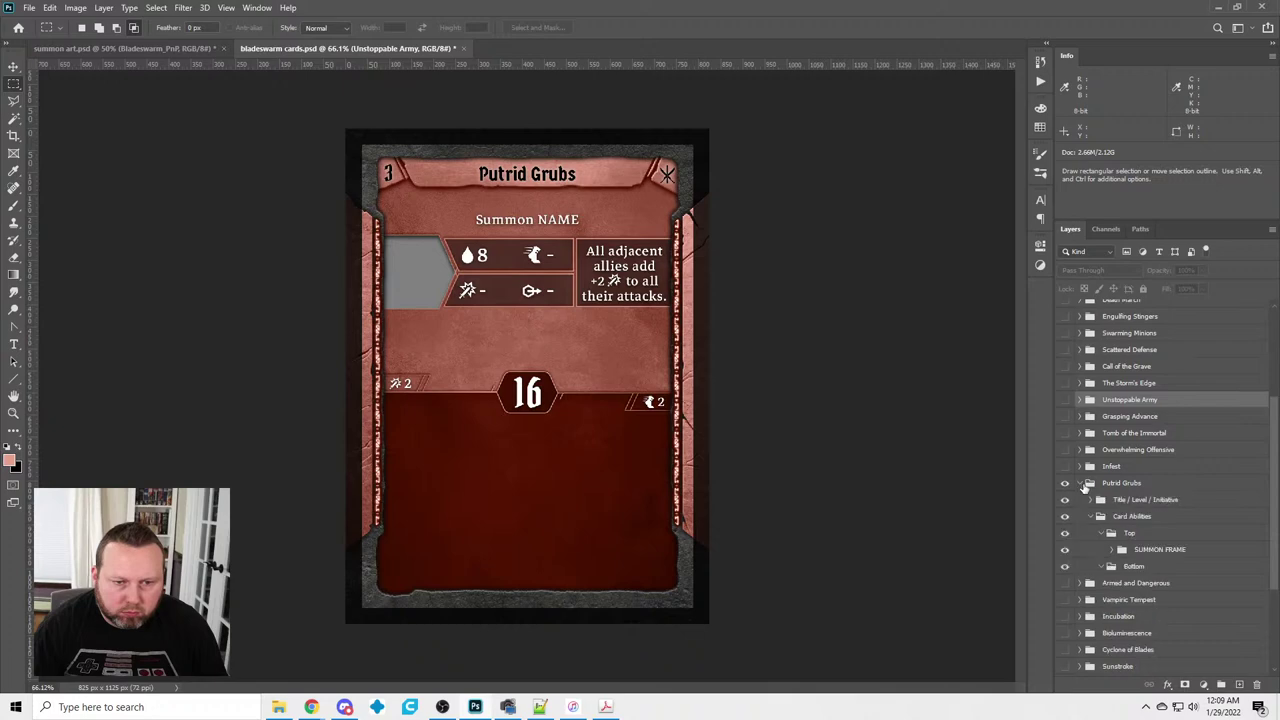
left_click(1113, 551)
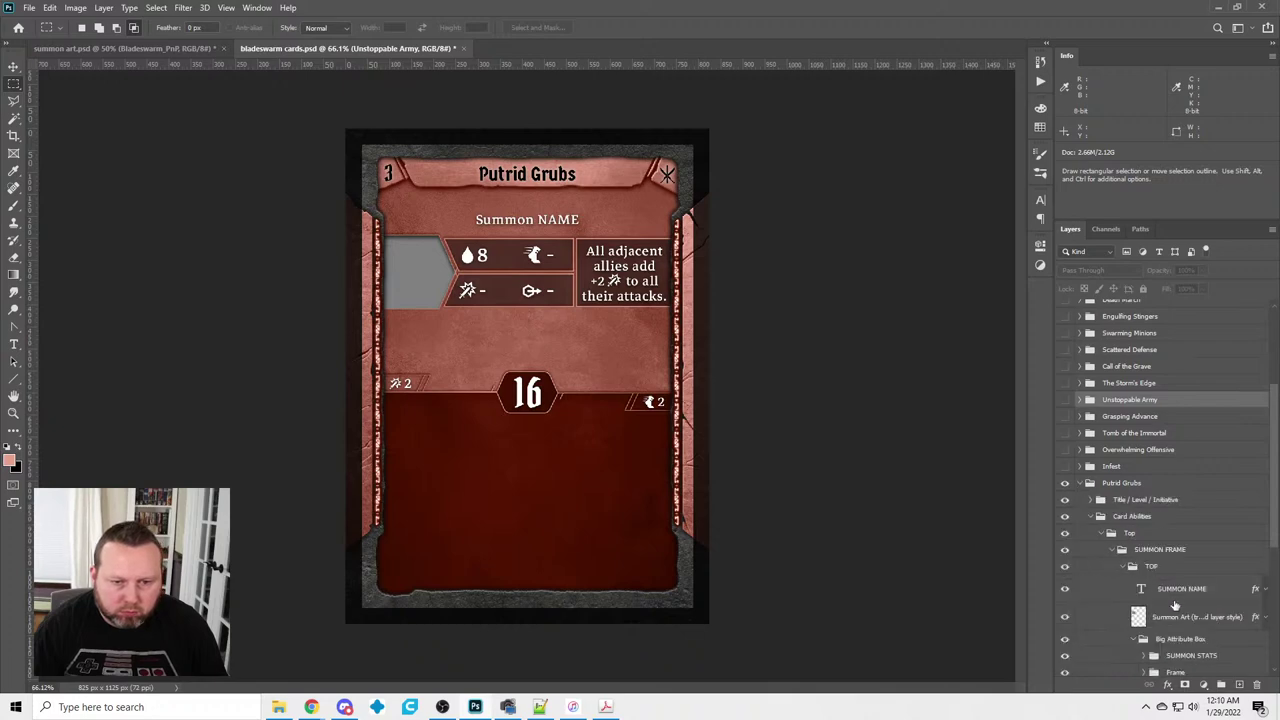
Change the Putrid Grubs card's summon title to "Summon 3 Bloat Maggots"
left_click(15, 345)
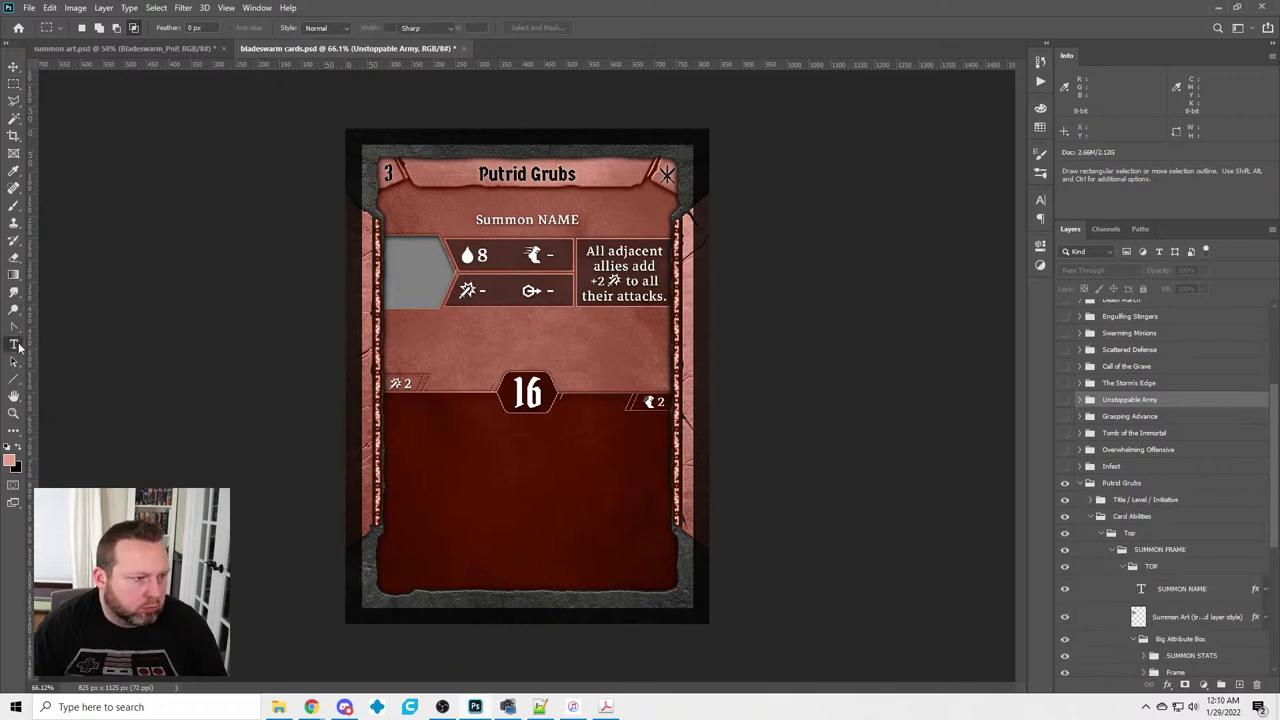
double_click(545, 219)
type("3")
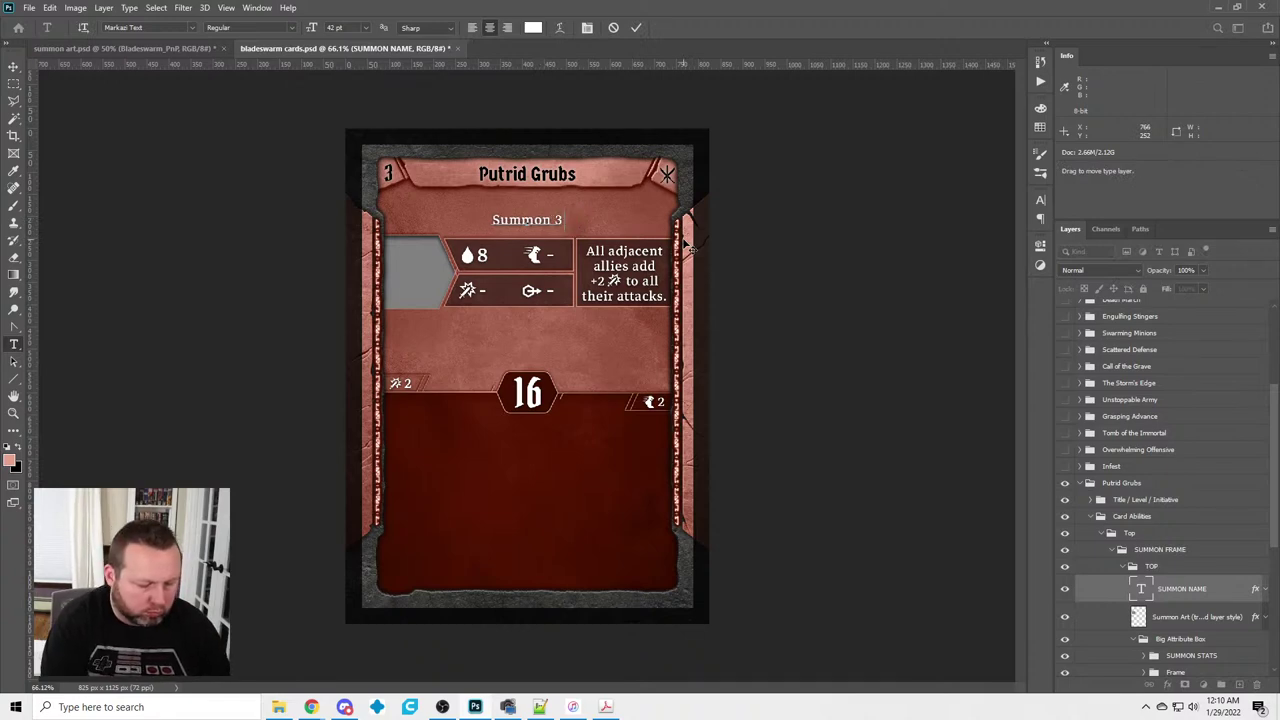
type(" Bloat Maggots")
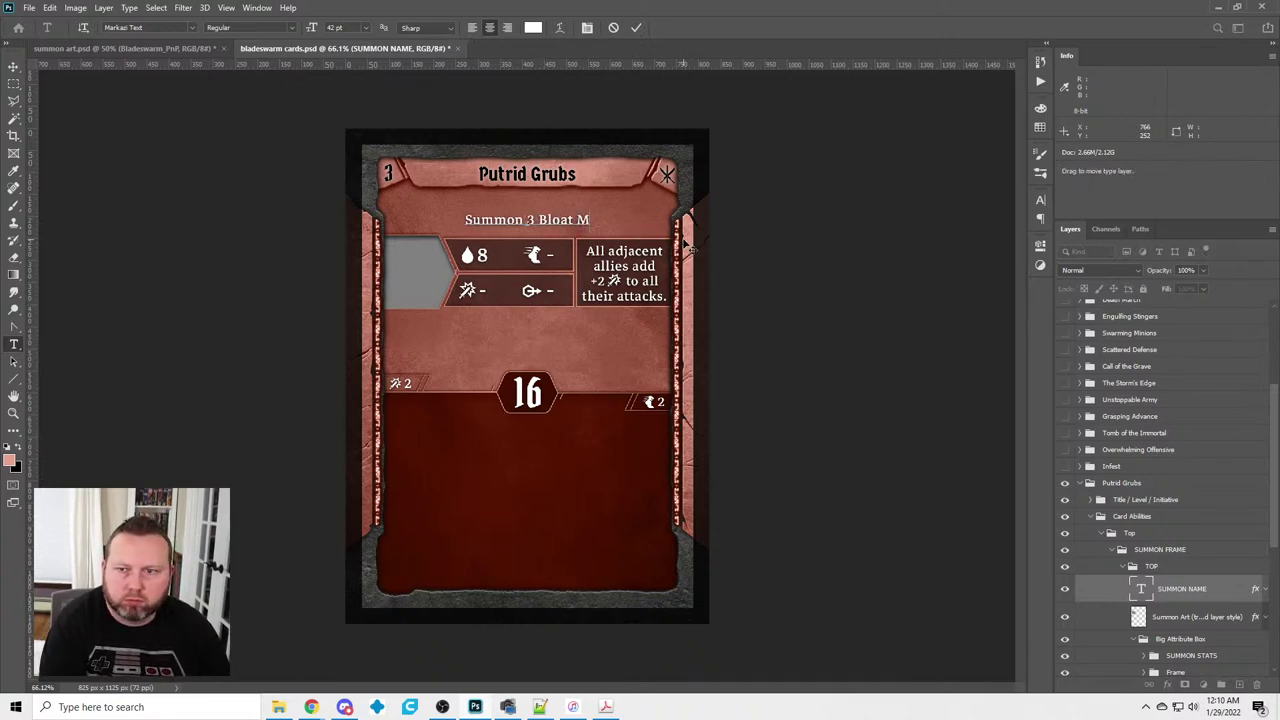
left_click(14, 83)
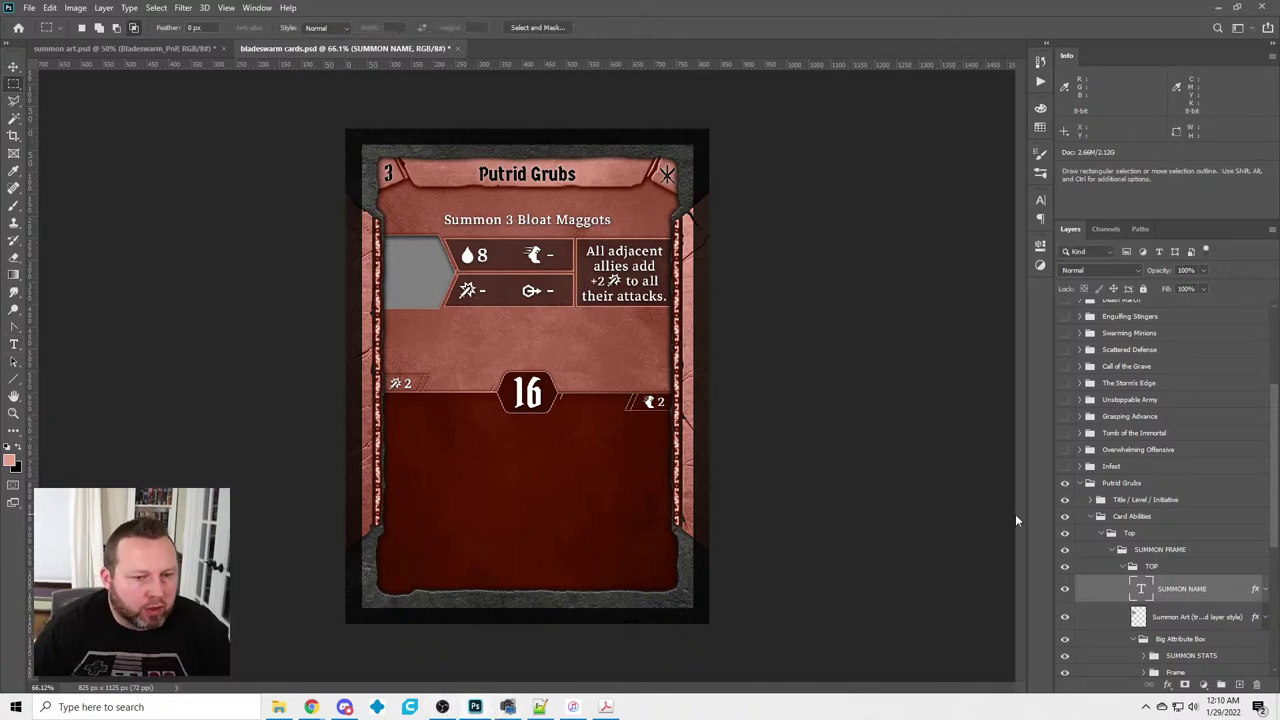
Examine each artwork layer in summon art.psd for one that suits the Putrid Grubs card's summon
left_click(1184, 620)
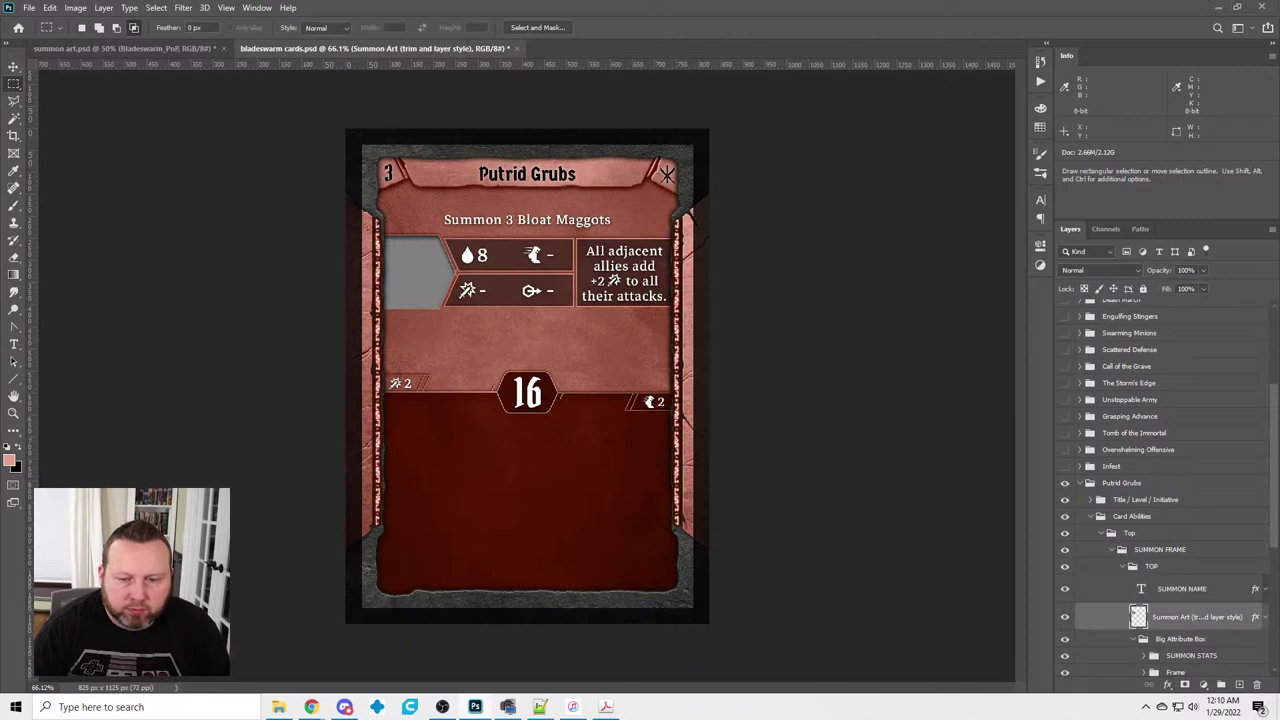
key("alt+Tab")
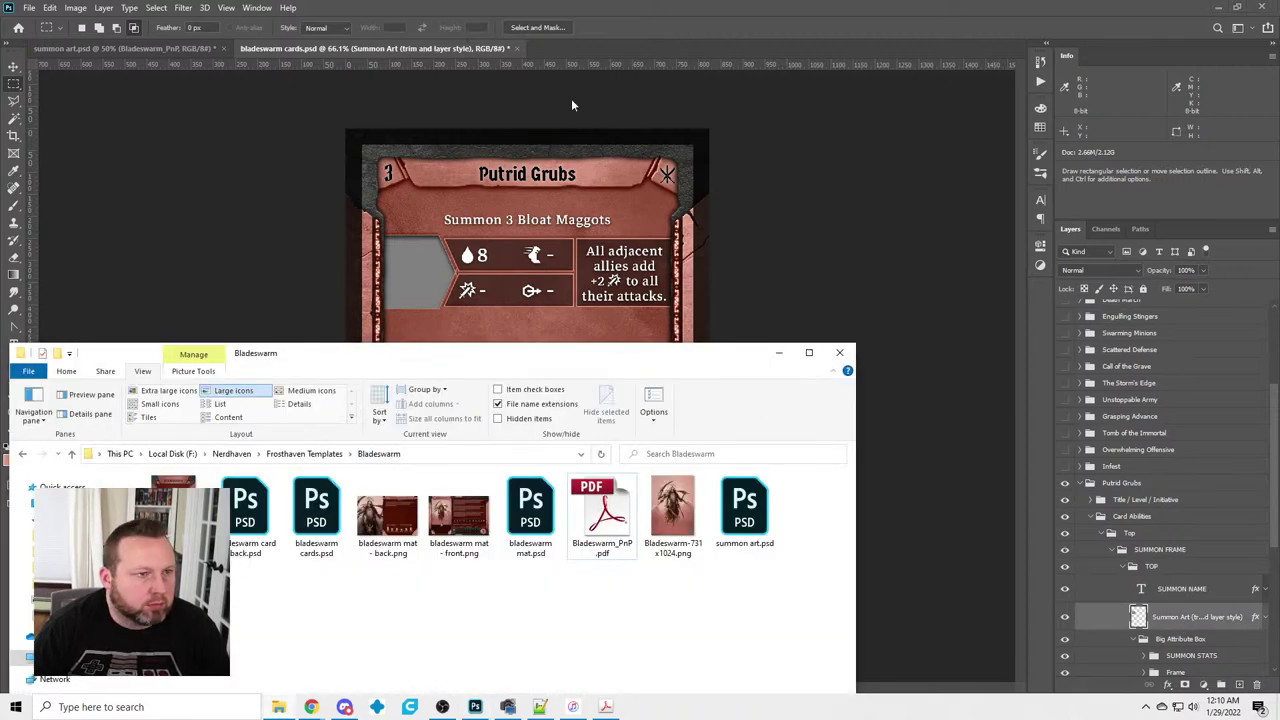
key("alt+Tab")
left_click(95, 44)
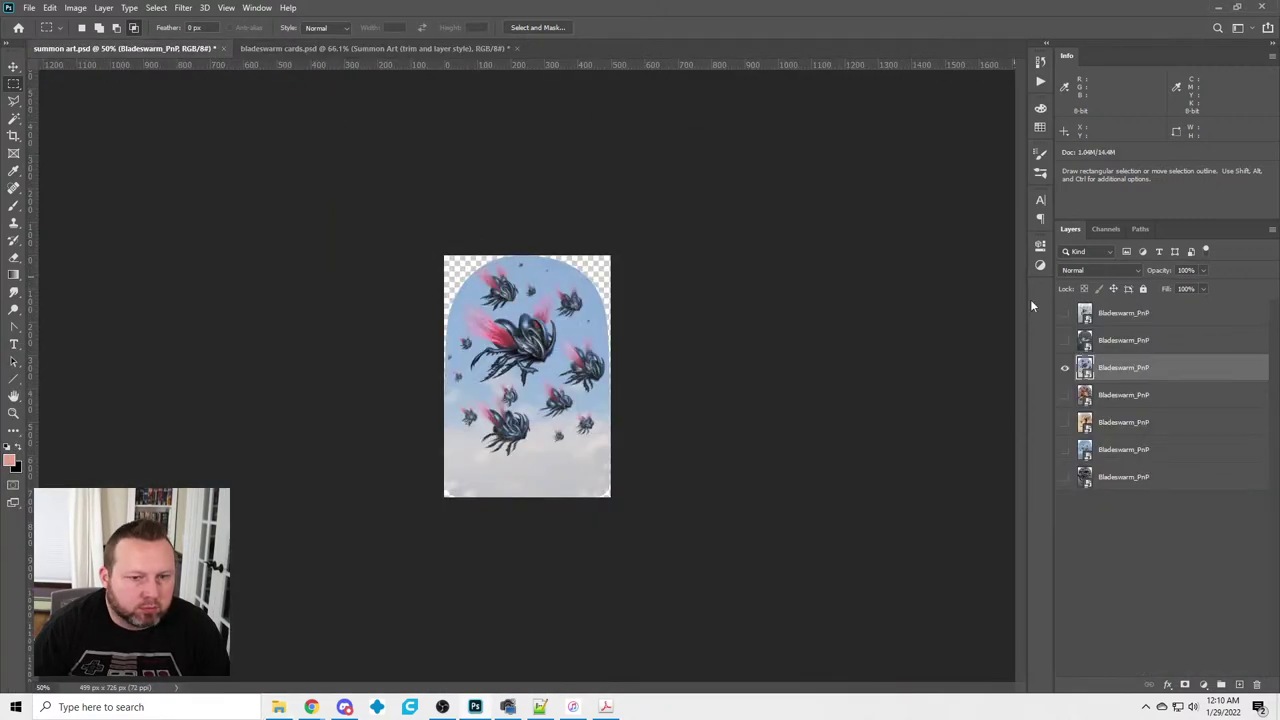
left_click(1065, 370)
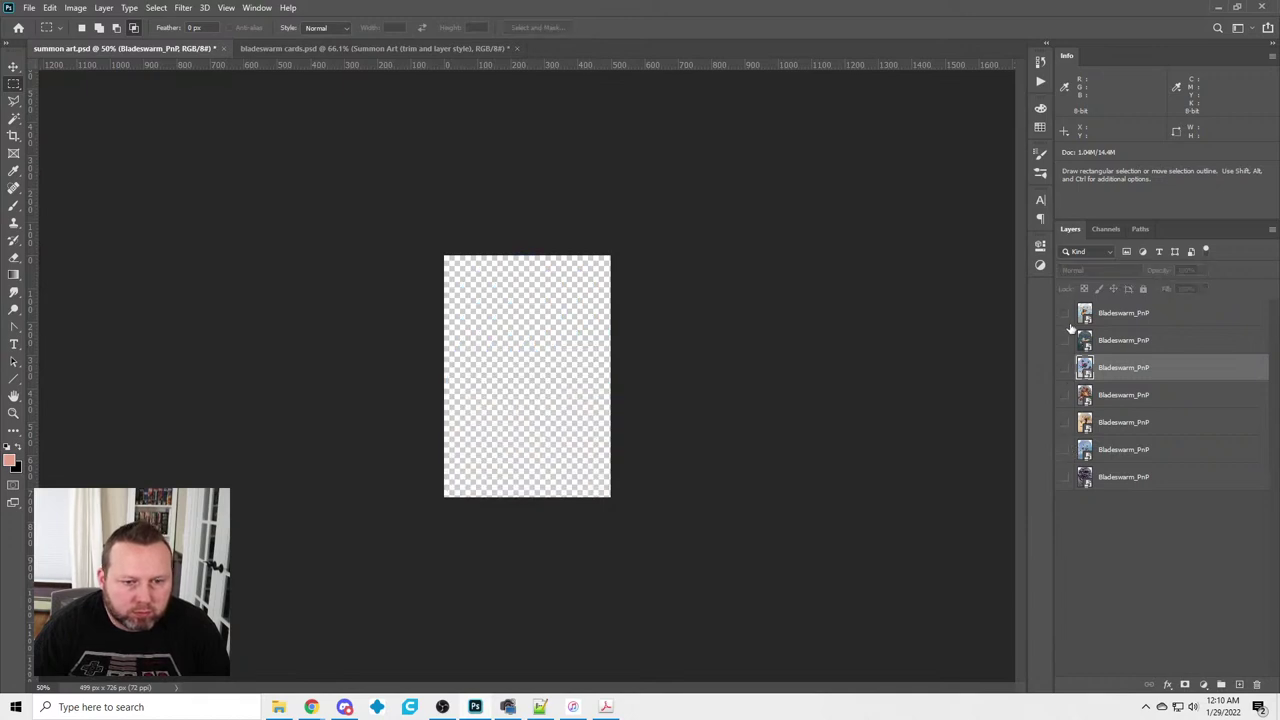
left_click(1063, 313)
left_click(1063, 313)
left_click(1065, 341)
left_click(1065, 341)
left_click(1065, 368)
left_click(1065, 368)
left_click(1066, 422)
left_click(1066, 422)
left_click(1066, 449)
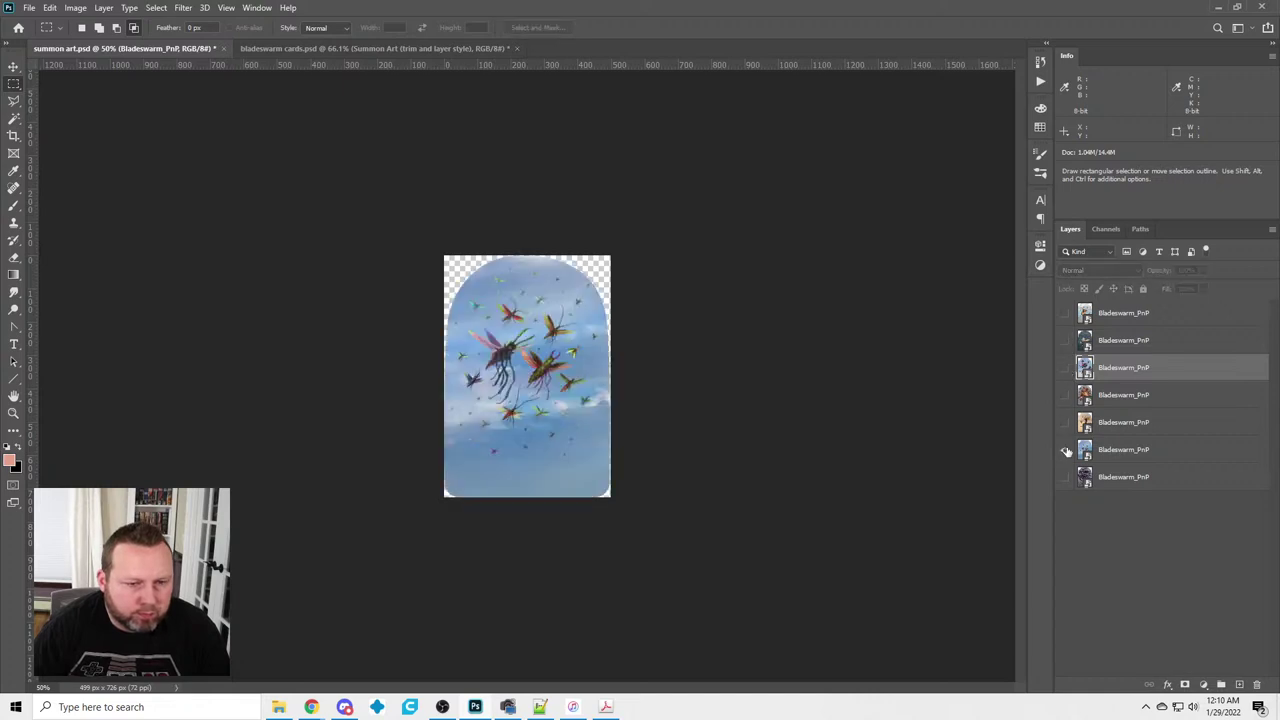
left_click(1066, 449)
left_click(1063, 395)
left_click(1063, 395)
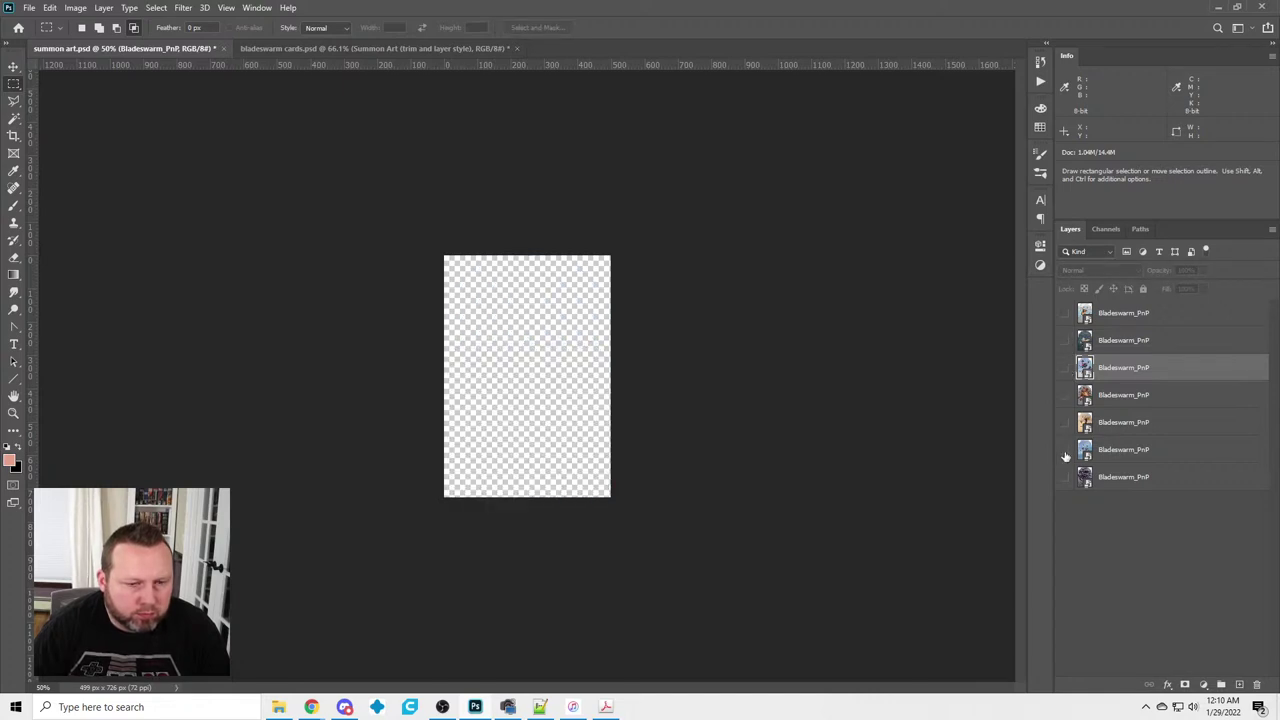
left_click(1065, 478)
left_click(1066, 479)
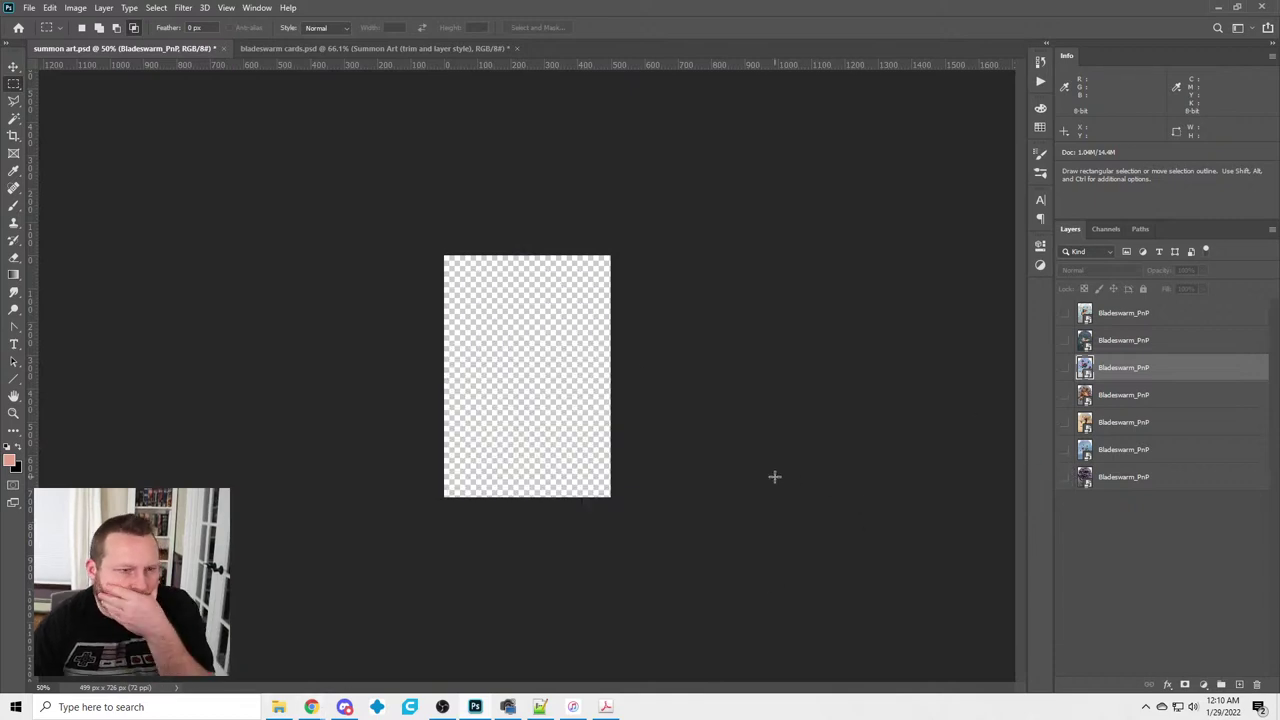
Show the dark worm artwork layer at the bottom of the stack and check its scale with Free Transform
left_click(1110, 481)
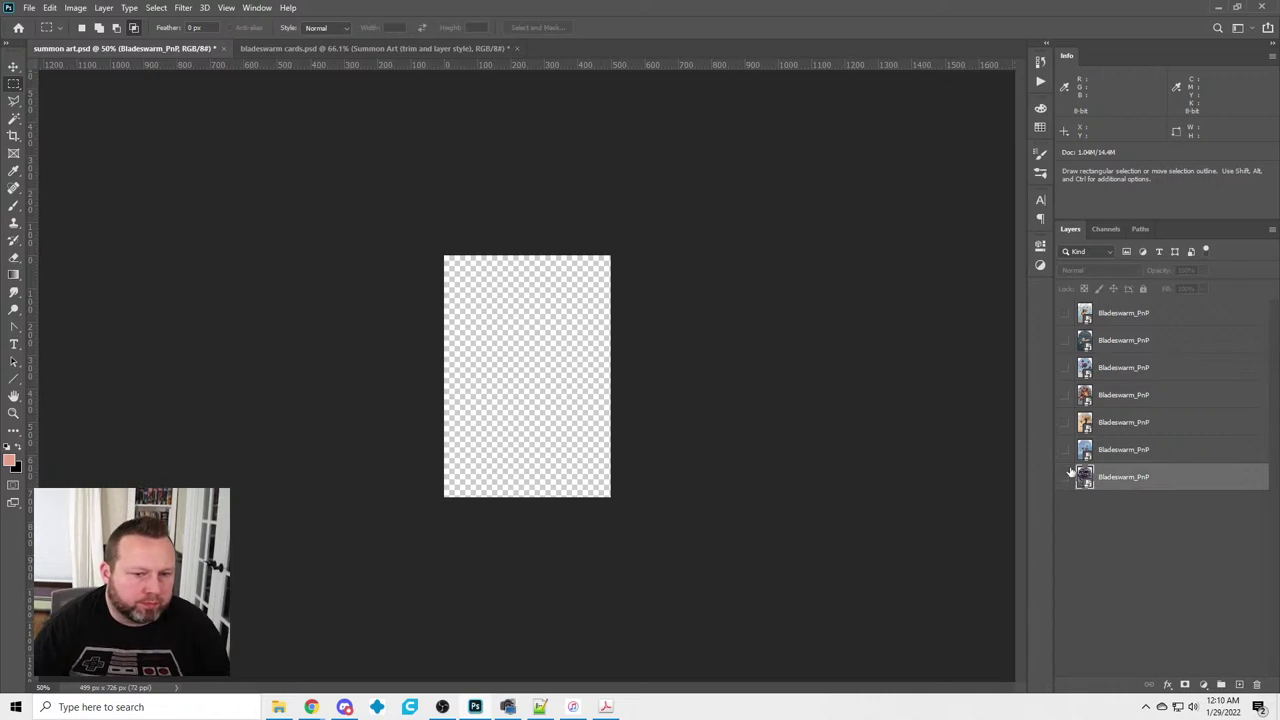
left_click(1065, 478)
left_click(48, 8)
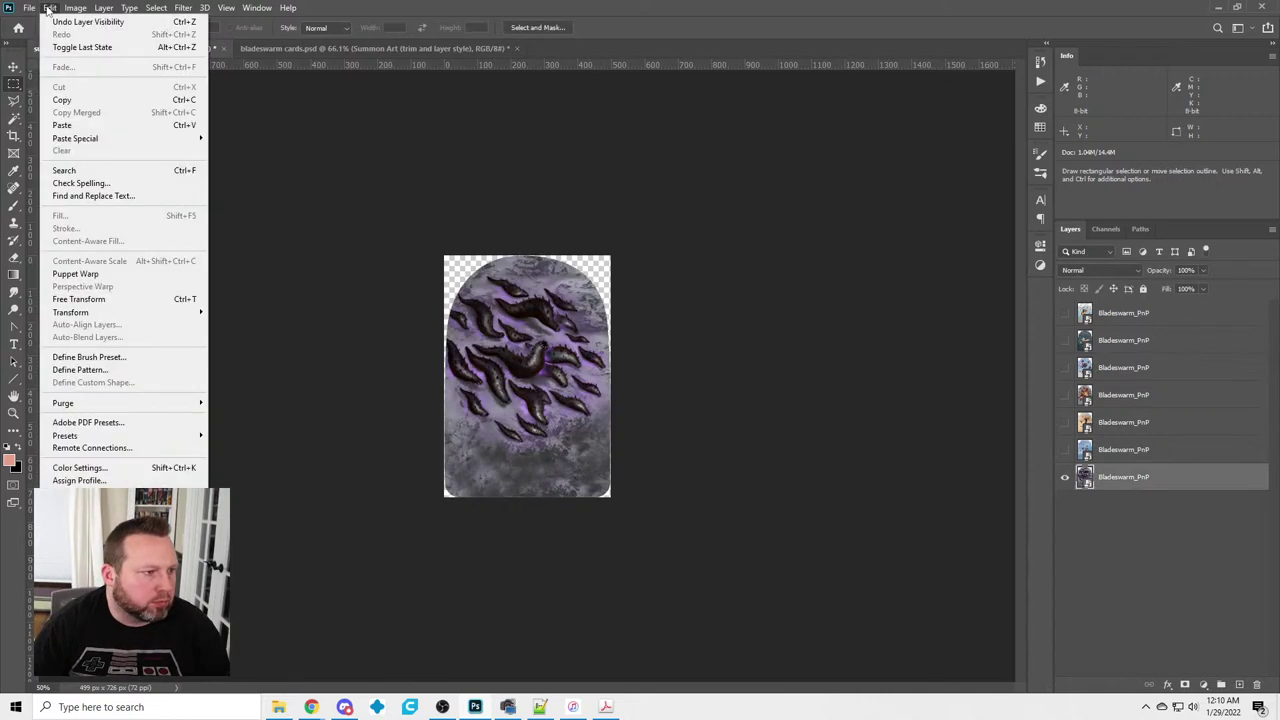
left_click(78, 299)
left_click(257, 27)
left_click(14, 86)
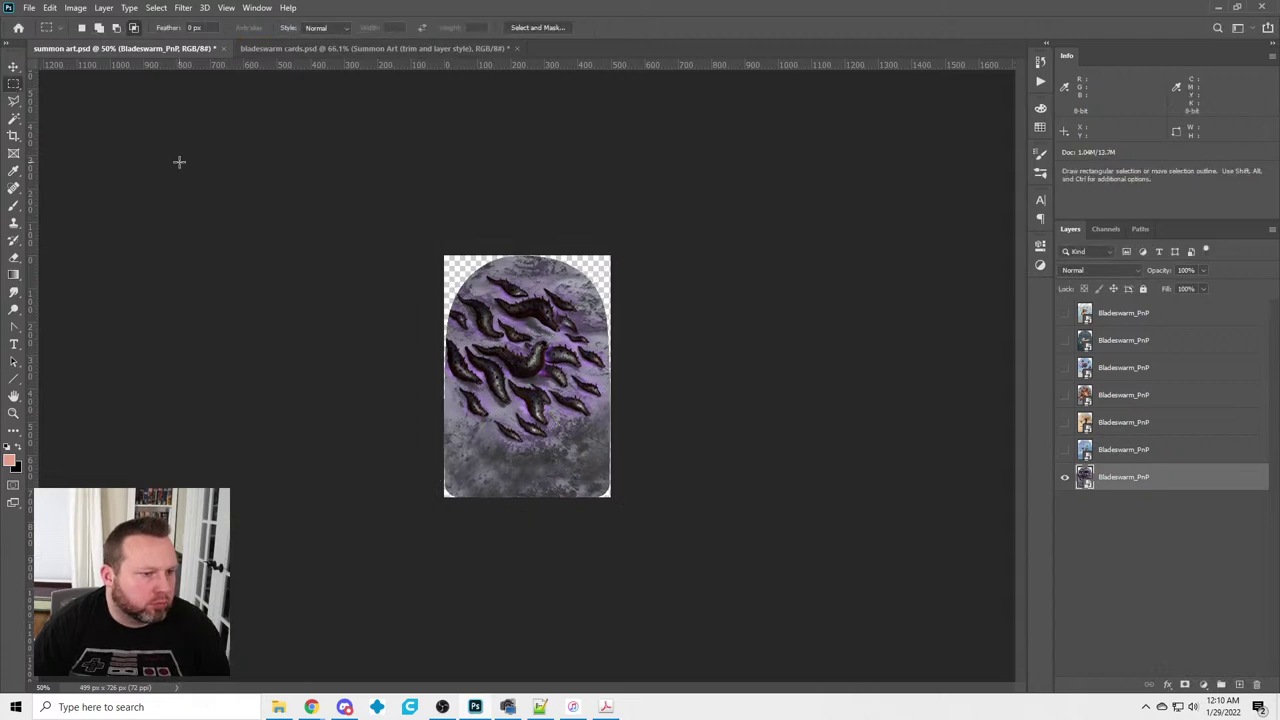
Place the pale grub image from Bladeswarm_PnP.pdf into summon art.psd as a smart object above the dark worm artwork
left_click(279, 707)
left_click_drag(590, 515, 651, 306)
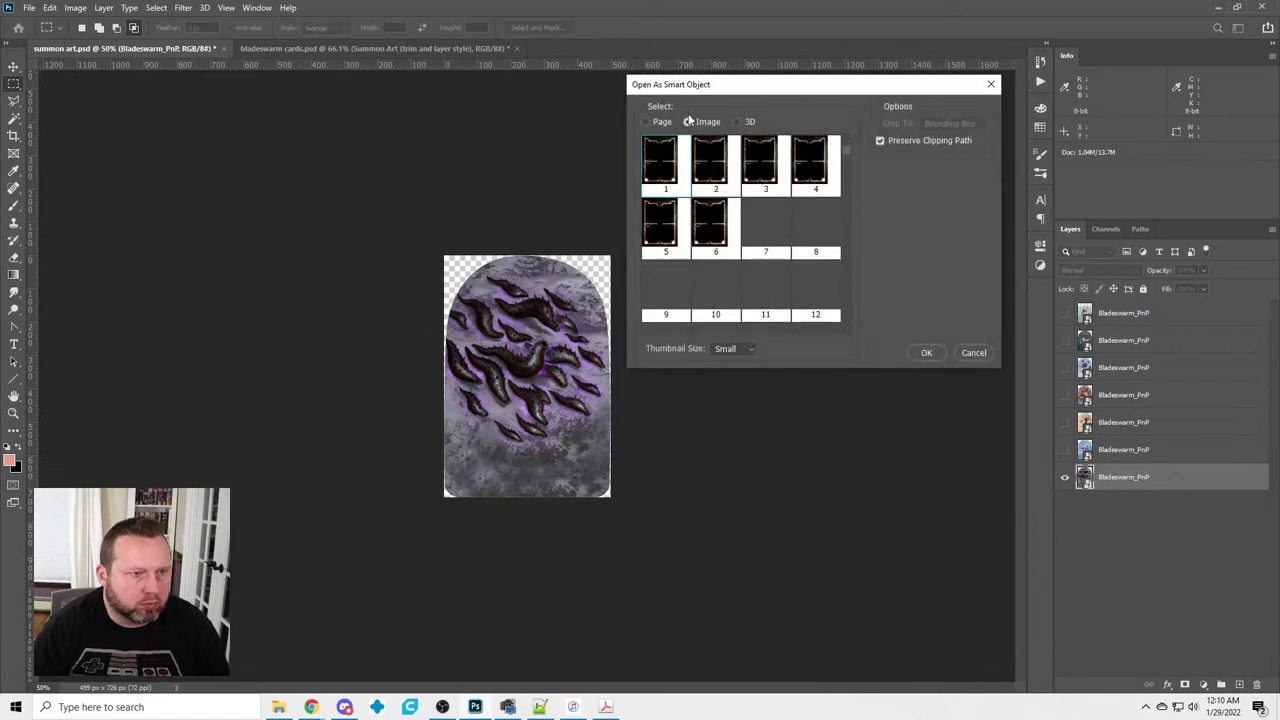
left_click_drag(848, 149, 837, 237)
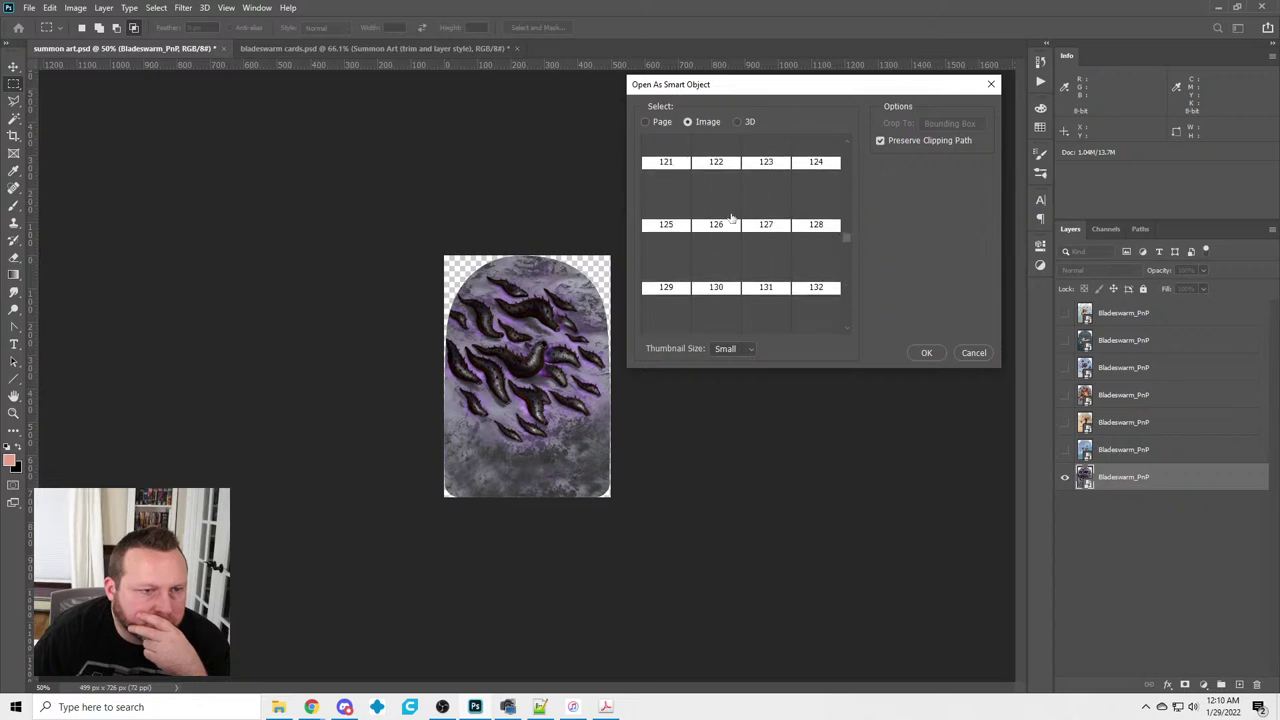
left_click(691, 272)
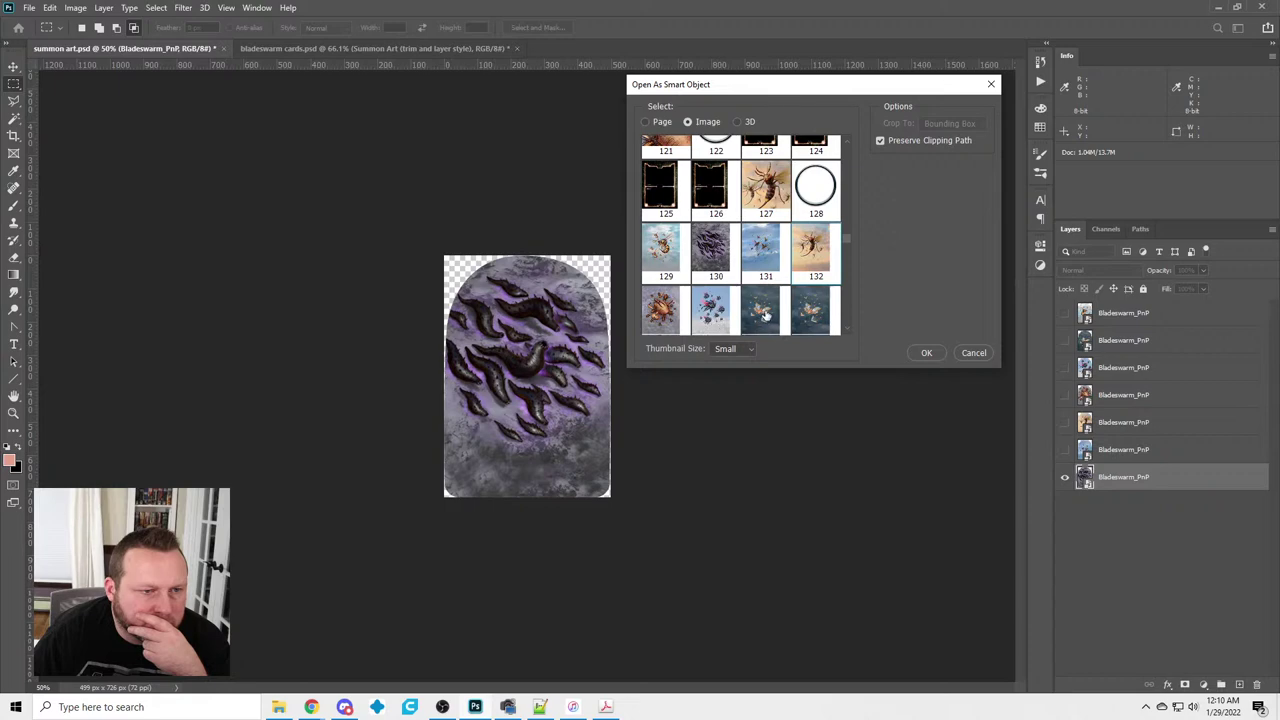
scroll(766, 270, "down", 3)
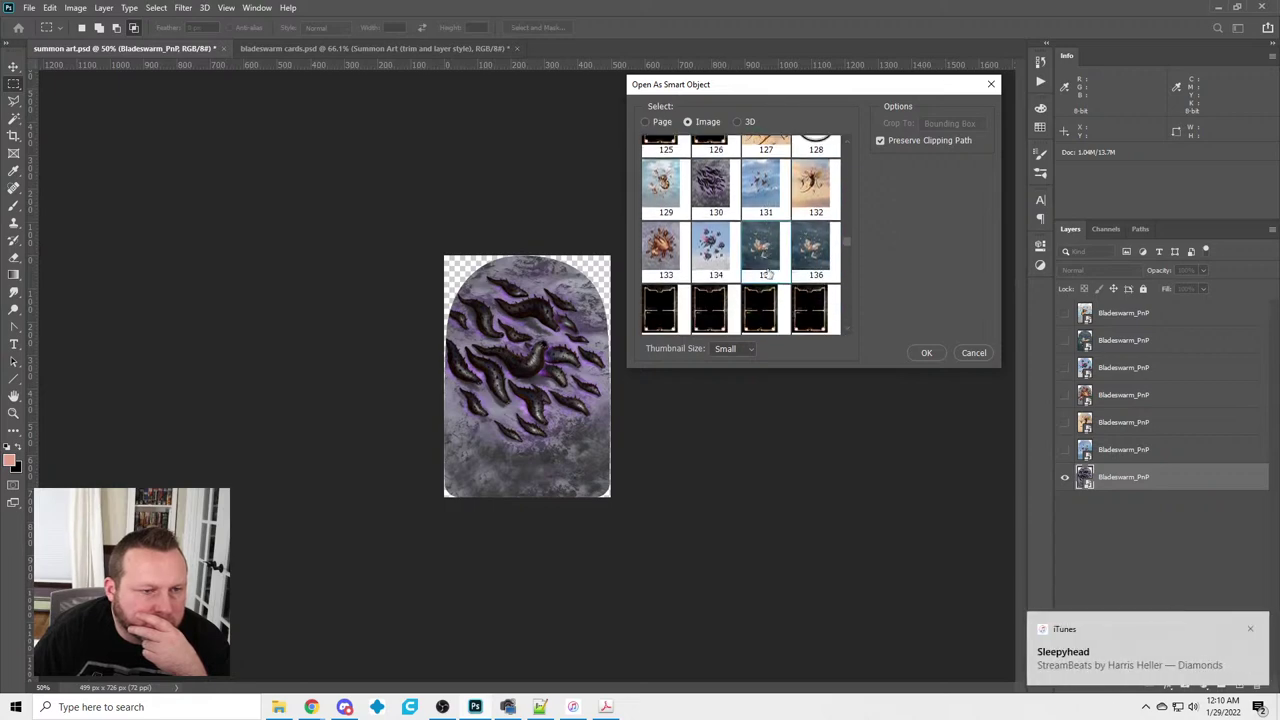
scroll(766, 272, "down", 2)
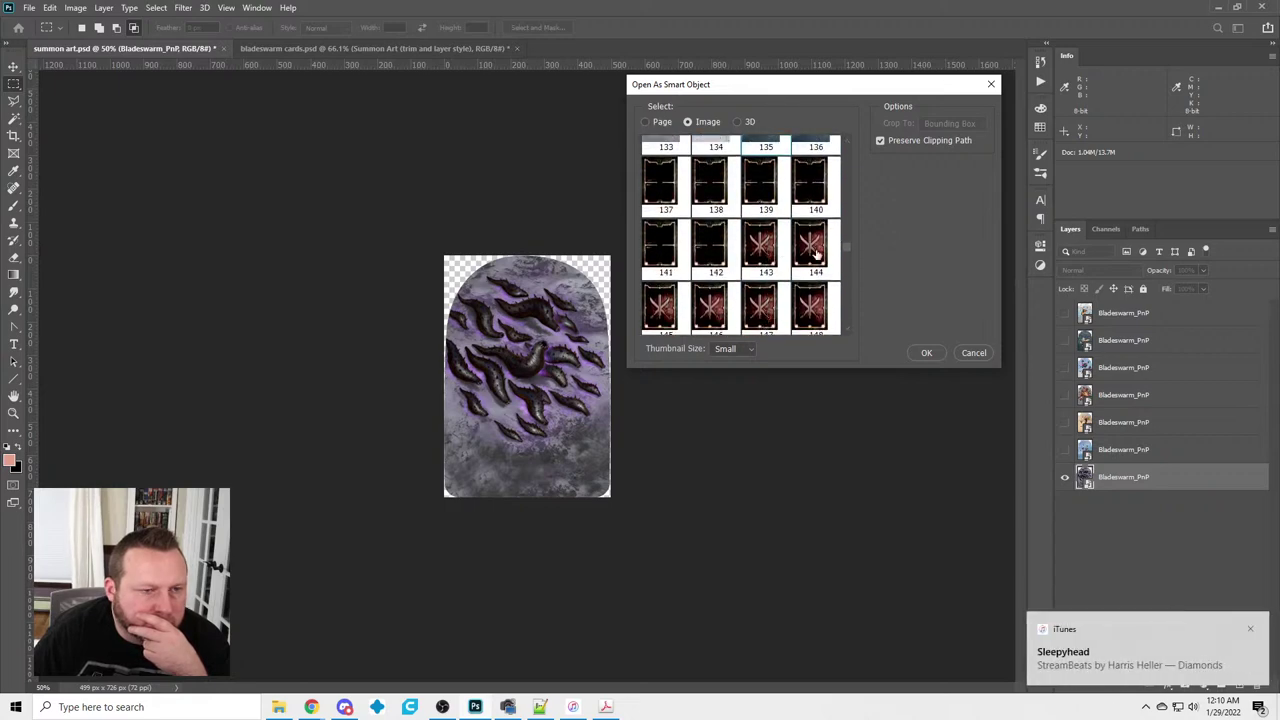
scroll(846, 182, "up", 4)
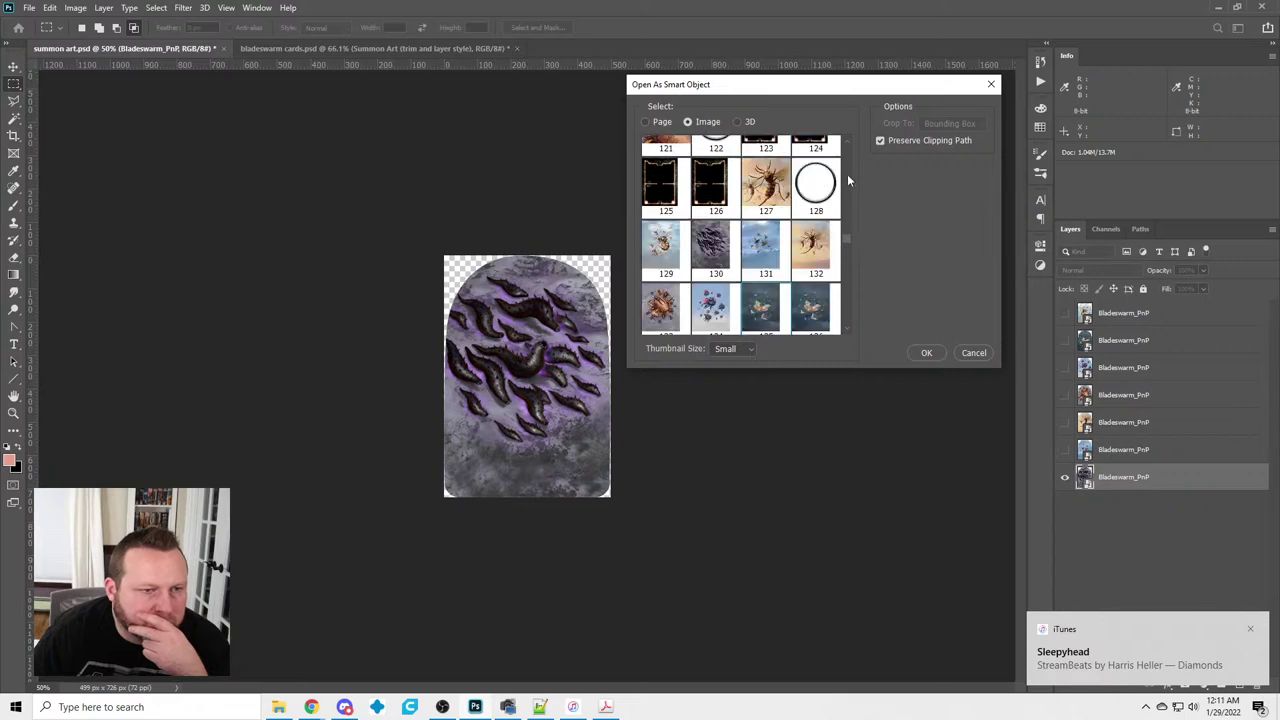
scroll(810, 260, "up", 5)
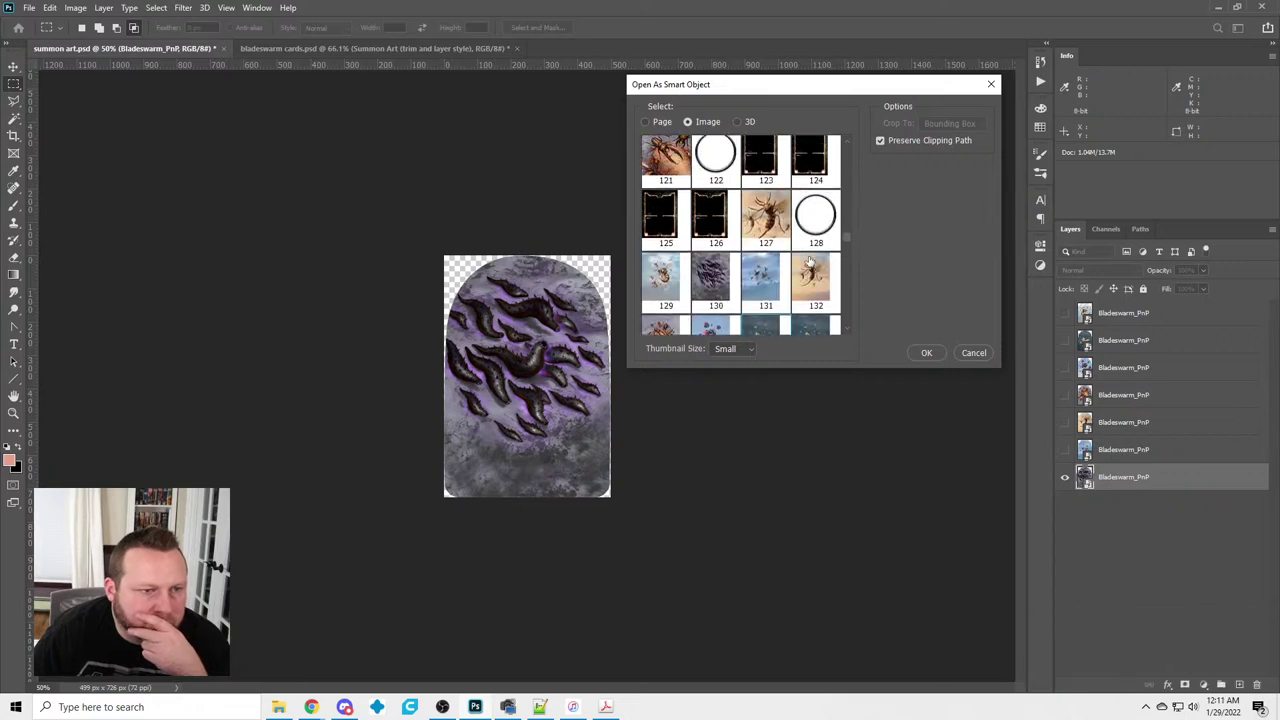
scroll(812, 260, "up", 2)
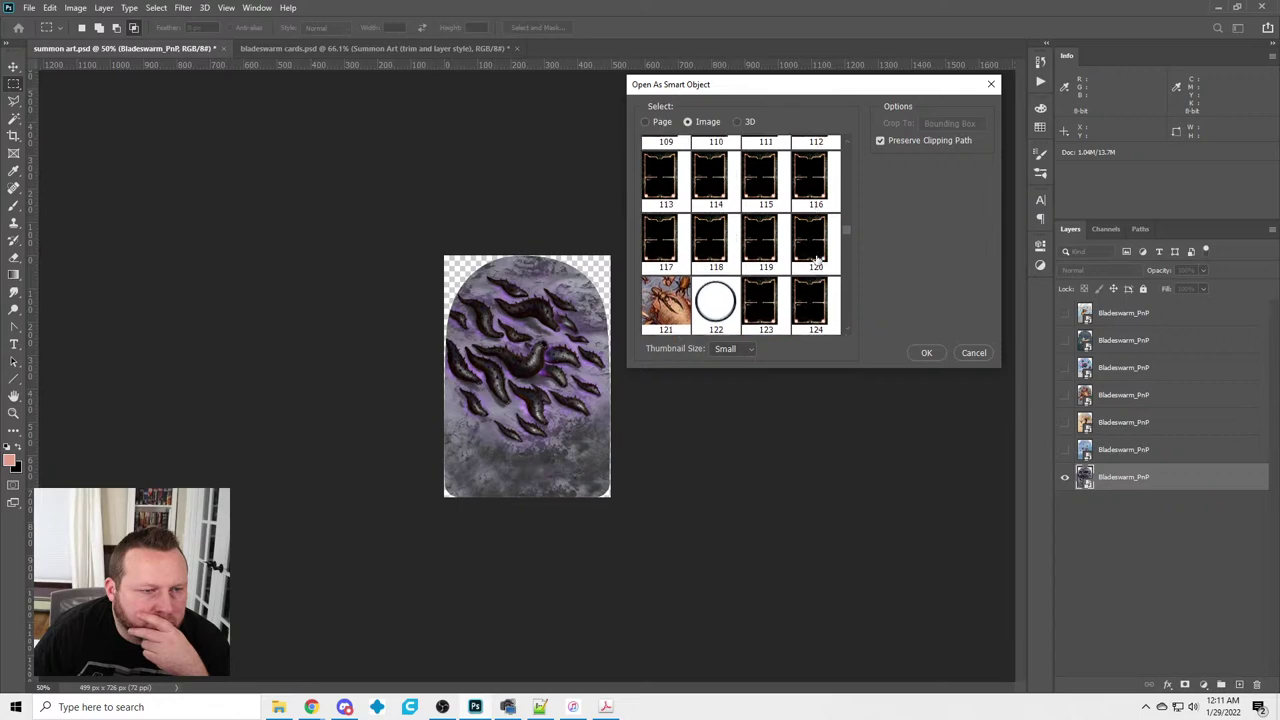
left_click_drag(844, 229, 843, 269)
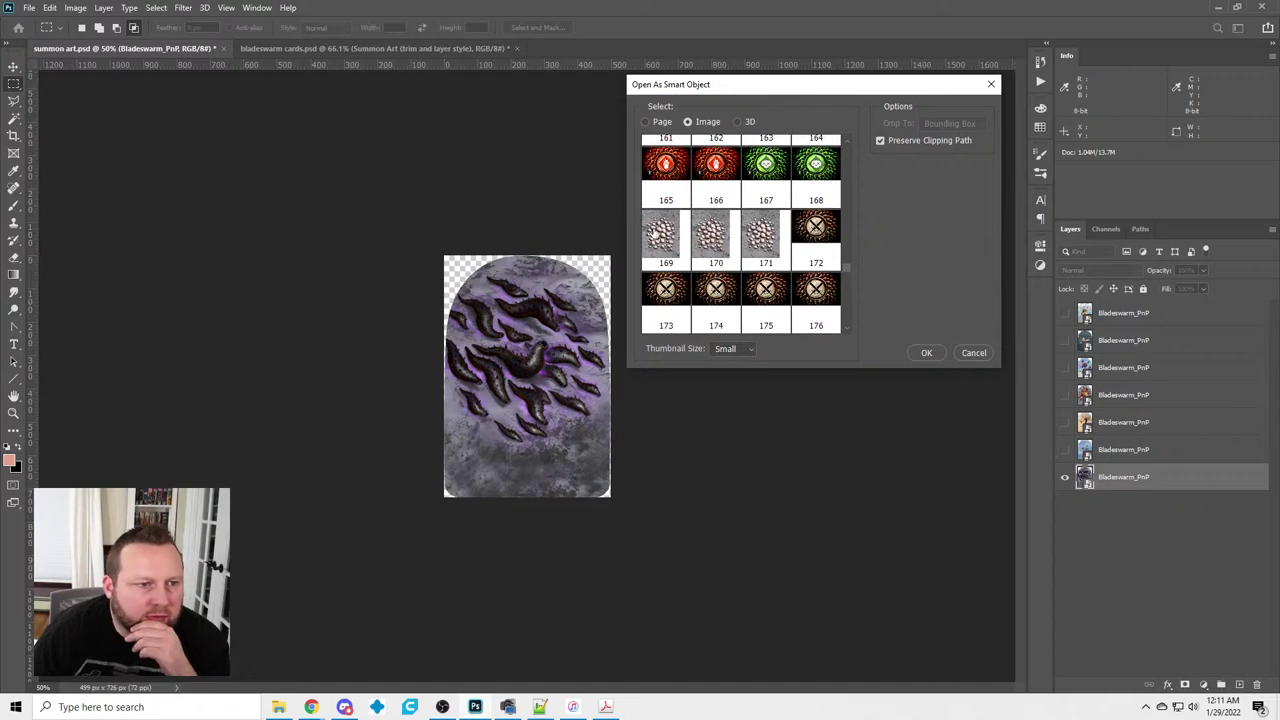
left_click(927, 353)
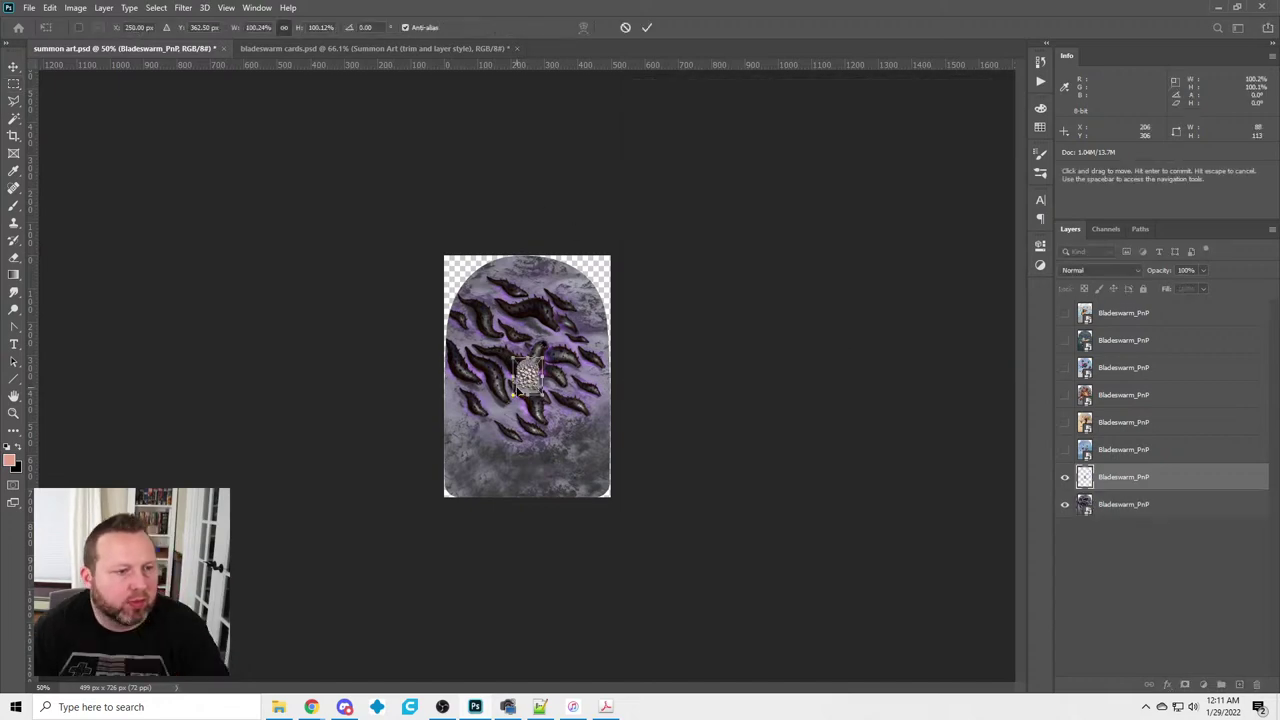
Scale the placed grub artwork proportionally to 735.23%
left_click(258, 27)
type("735.23")
key("Return")
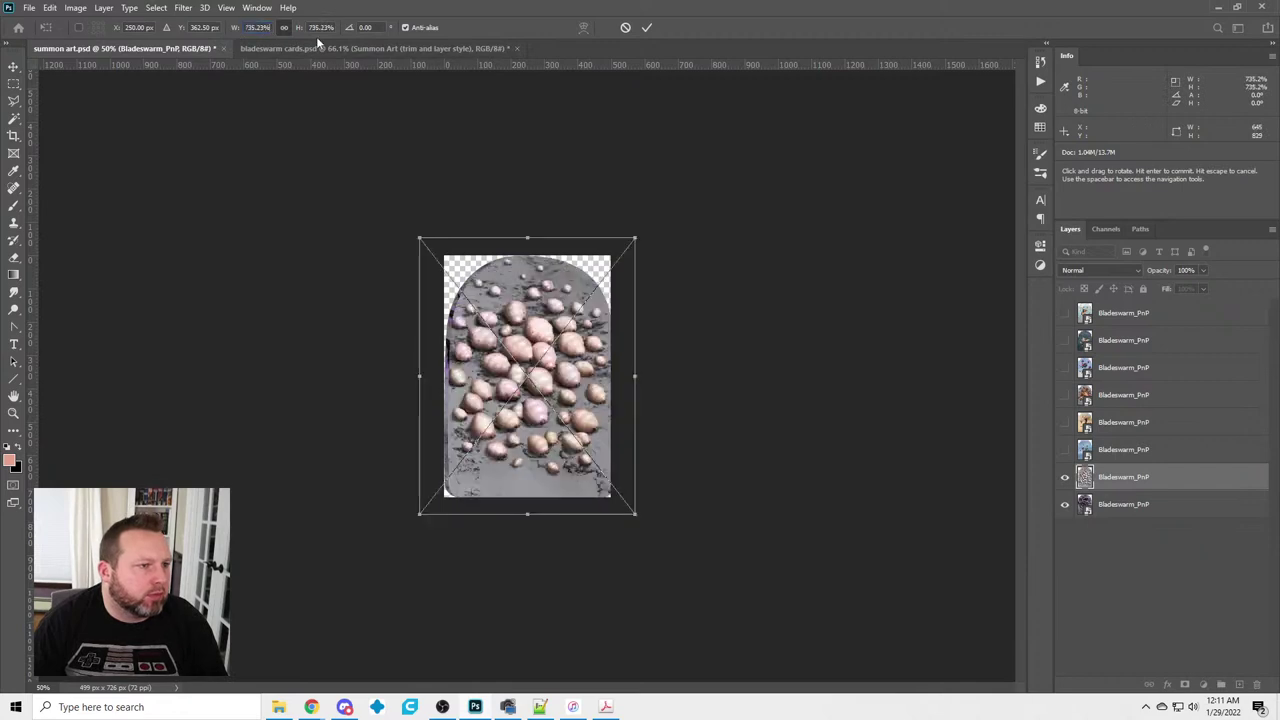
left_click(13, 83)
Centre the grub artwork horizontally and vertically on the canvas, clear the selection, and save summon art.psd
key("ctrl+a")
left_click(14, 67)
left_click(304, 27)
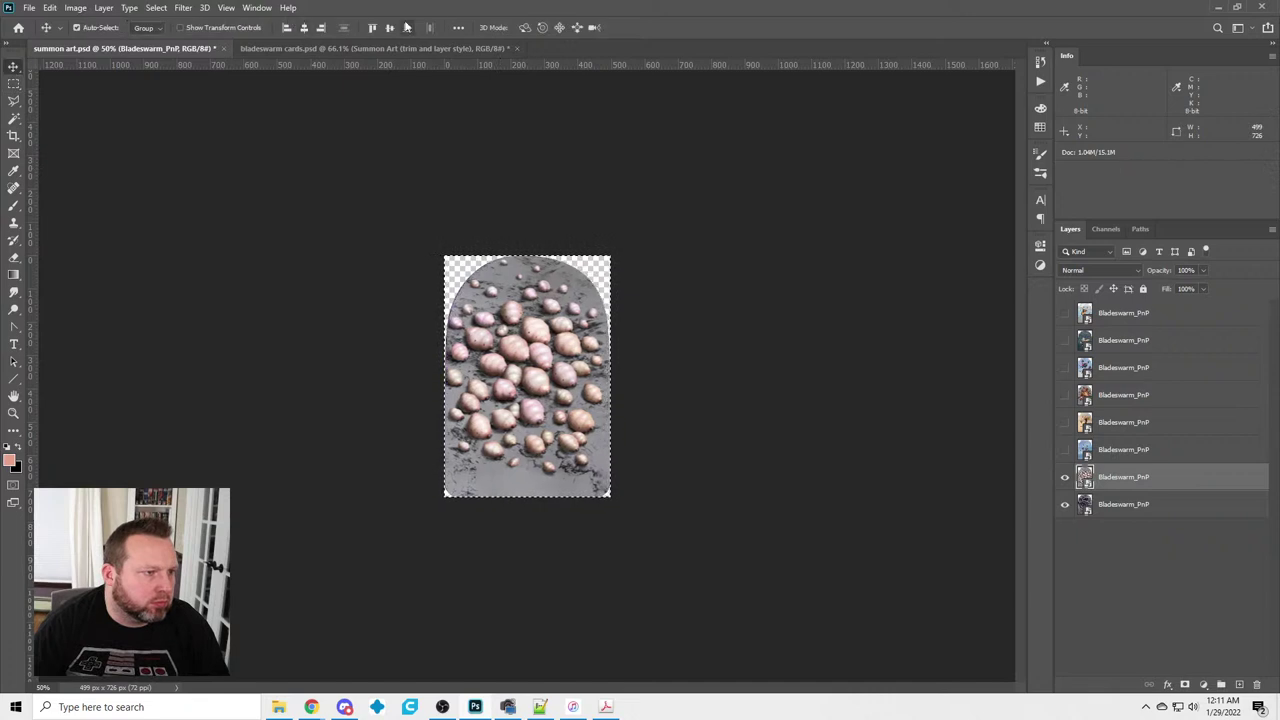
left_click(389, 27)
left_click(13, 83)
left_click(184, 127)
left_click(30, 8)
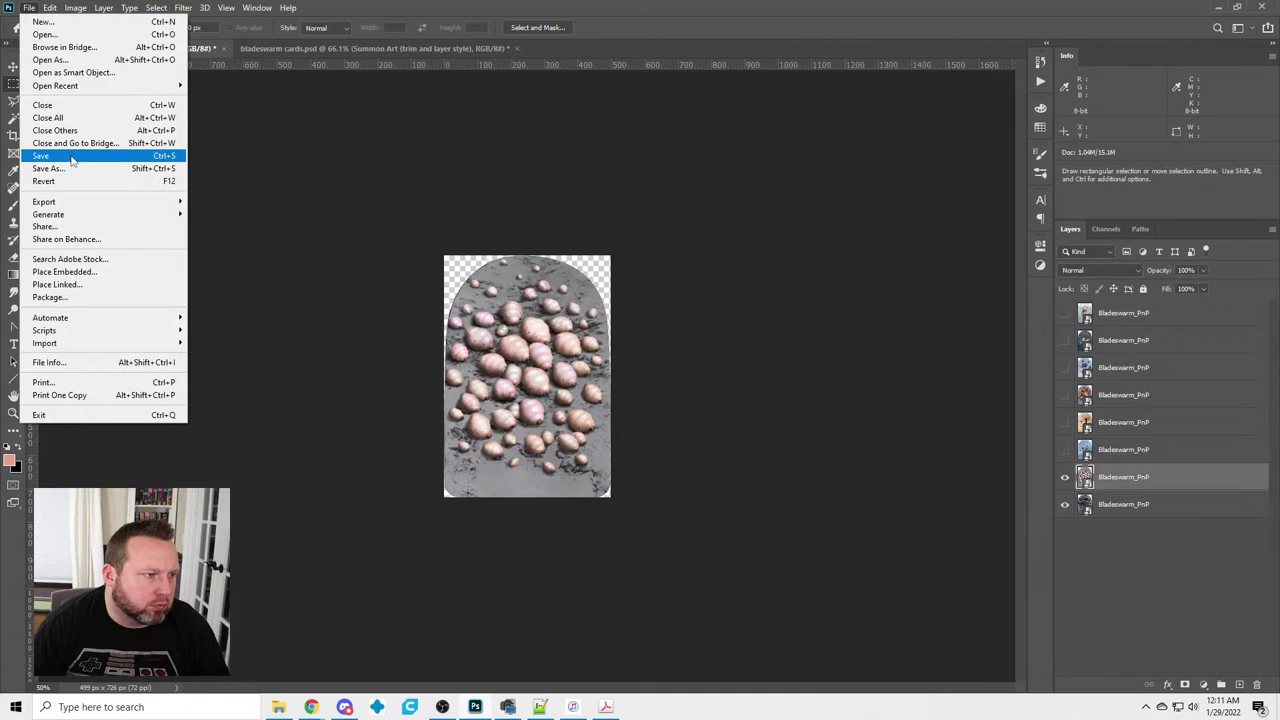
left_click(72, 157)
Hide the dark worm layer and copy the grub artwork into bladeswarm cards.psd, directly below the Putrid Grubs card's SUMMON NAME layer
left_click(1065, 505)
left_click(295, 52)
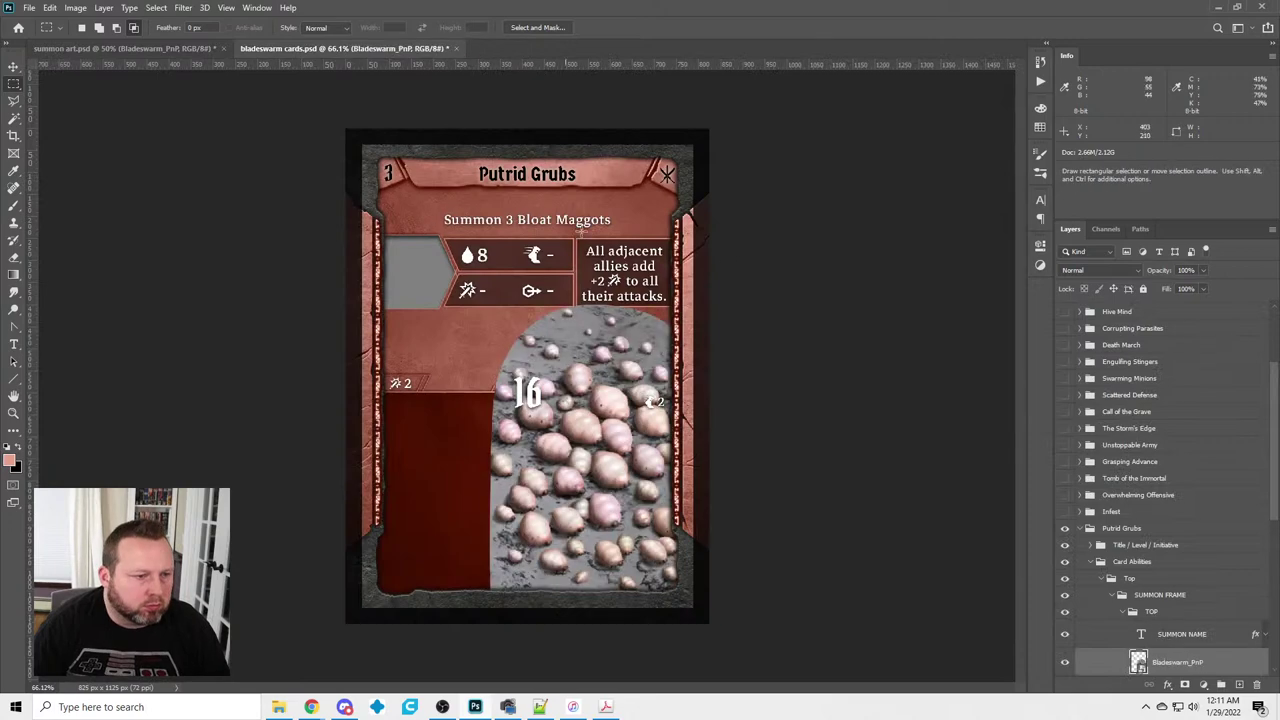
Set the grub artwork's opacity to 70%, scale it down proportionally to about 388% and place it over the grey summon art area
left_click(1186, 270)
type("70")
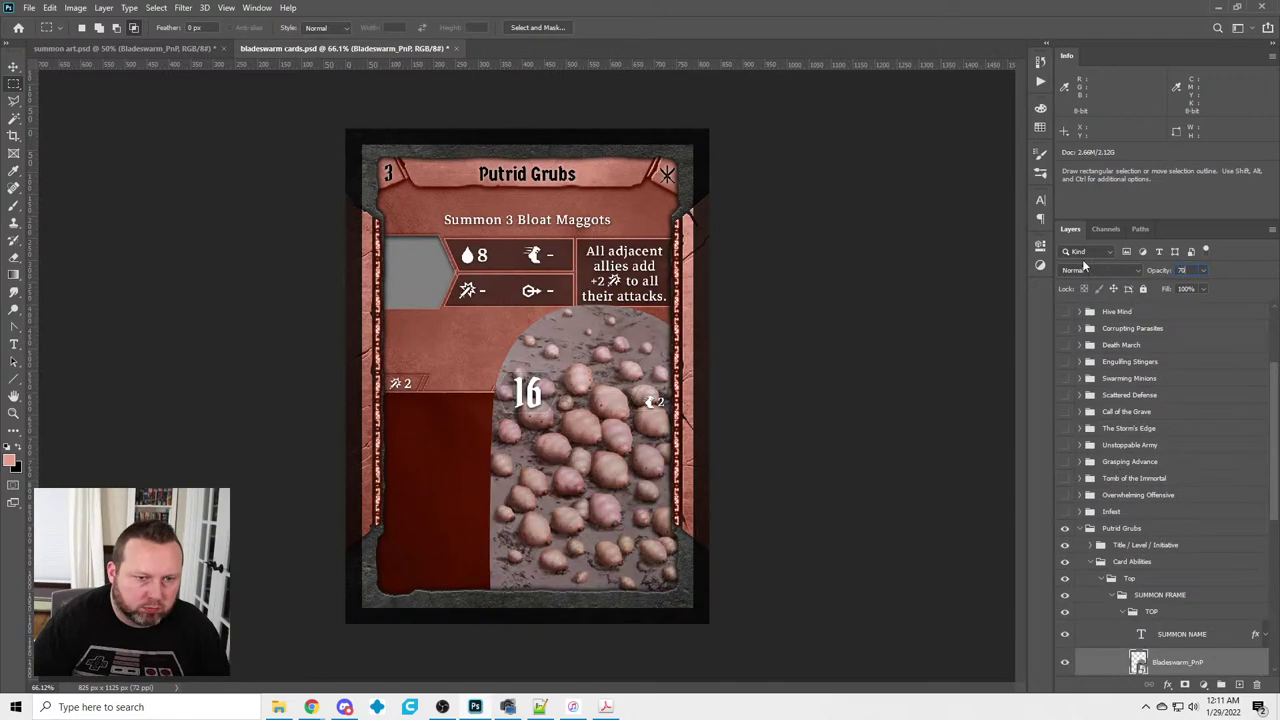
left_click(13, 66)
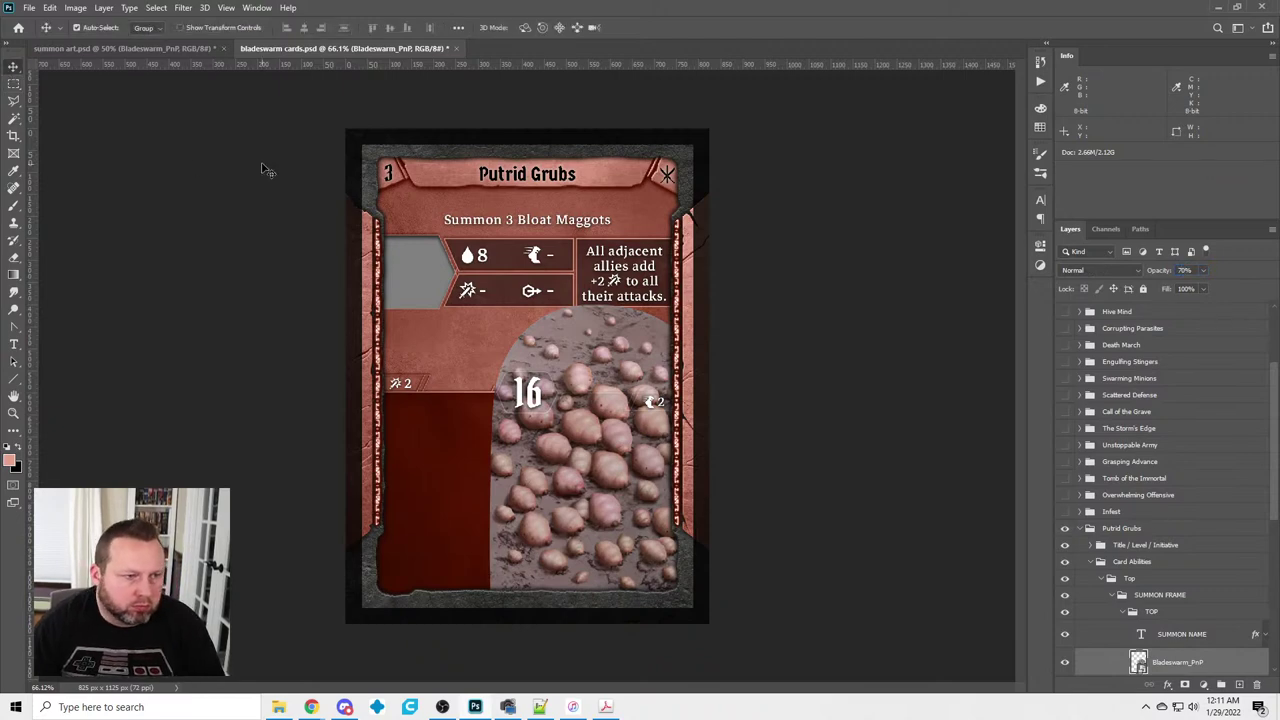
left_click(49, 7)
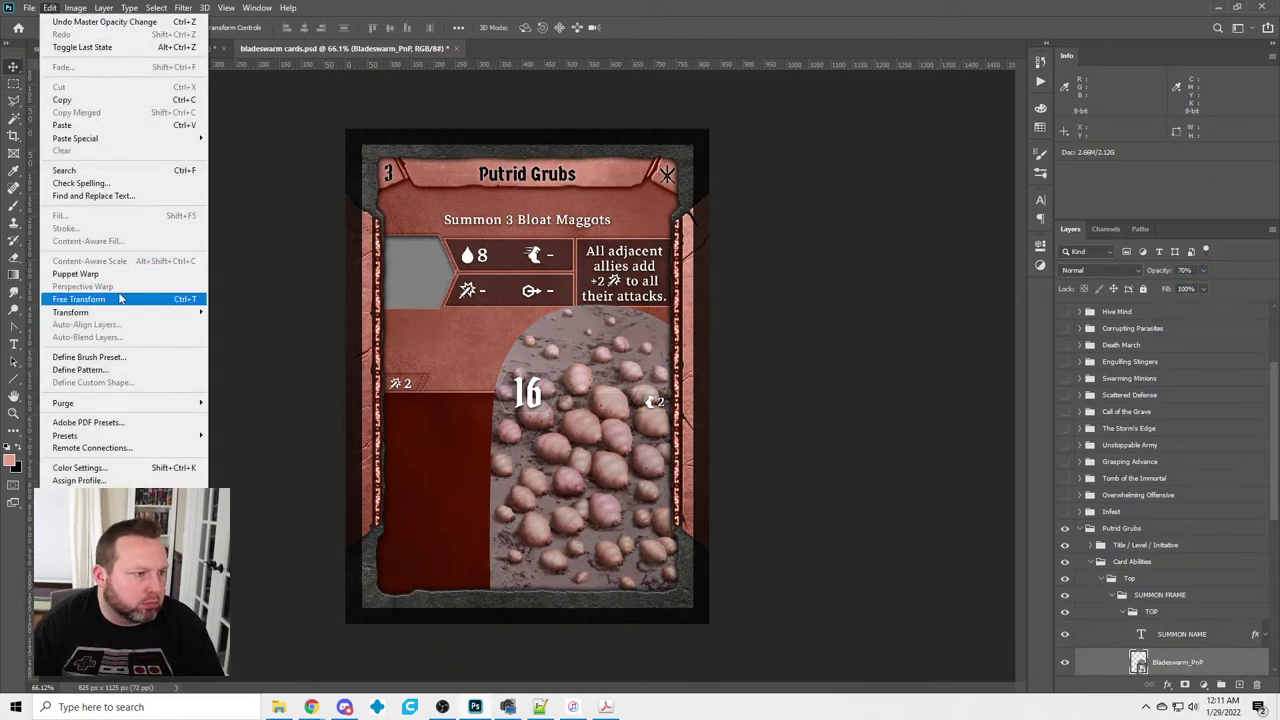
left_click(100, 297)
left_click_drag(737, 646, 631, 511)
left_click_drag(594, 441, 486, 316)
left_click_drag(519, 391, 496, 364)
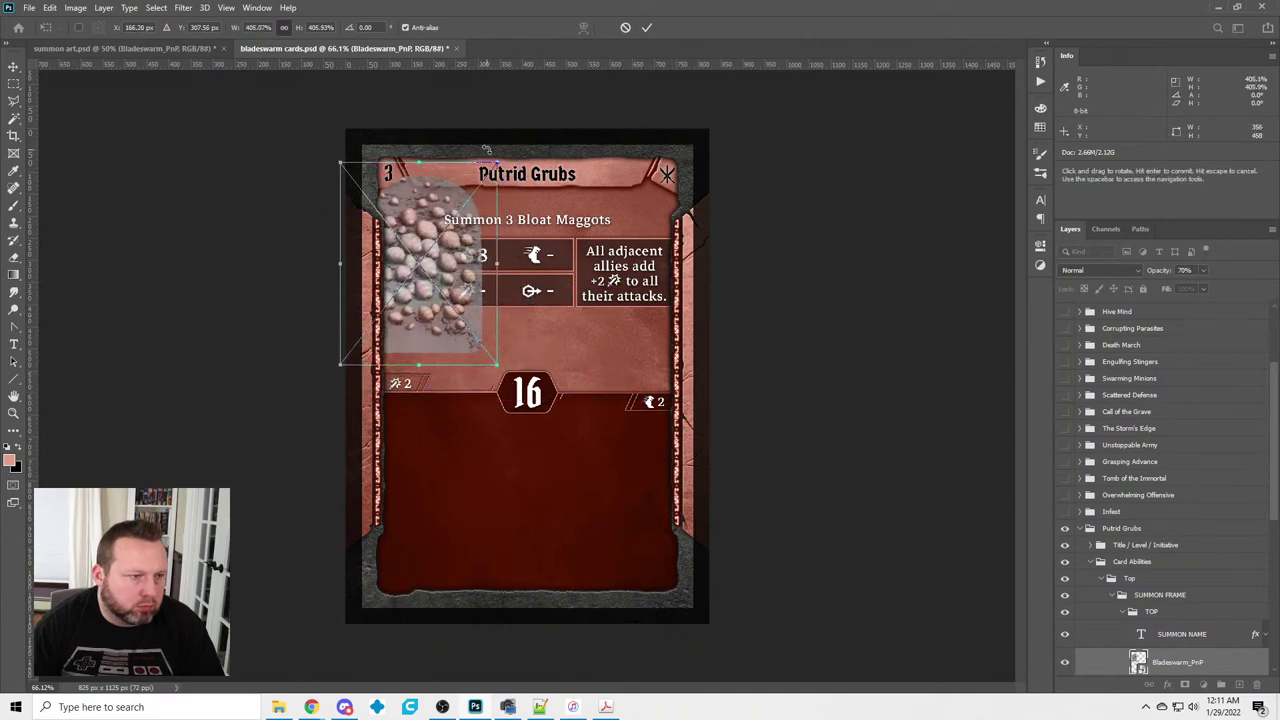
left_click_drag(490, 162, 484, 171)
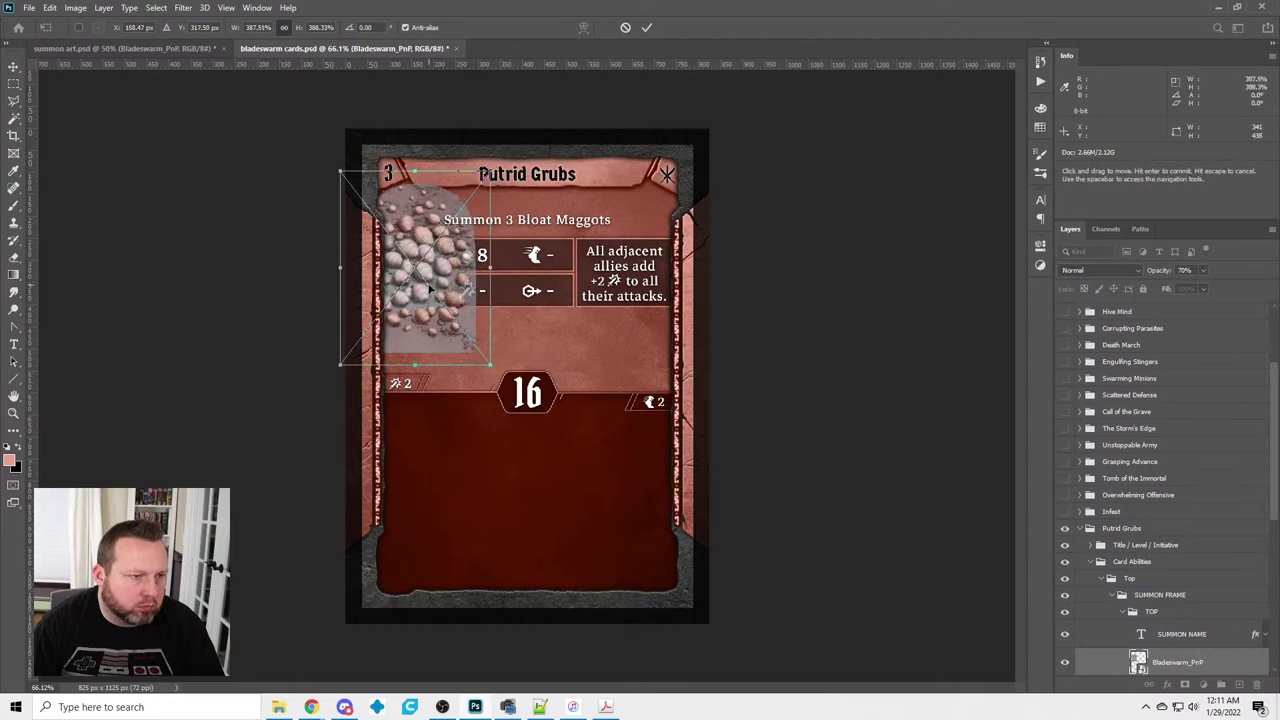
left_click_drag(435, 273, 439, 279)
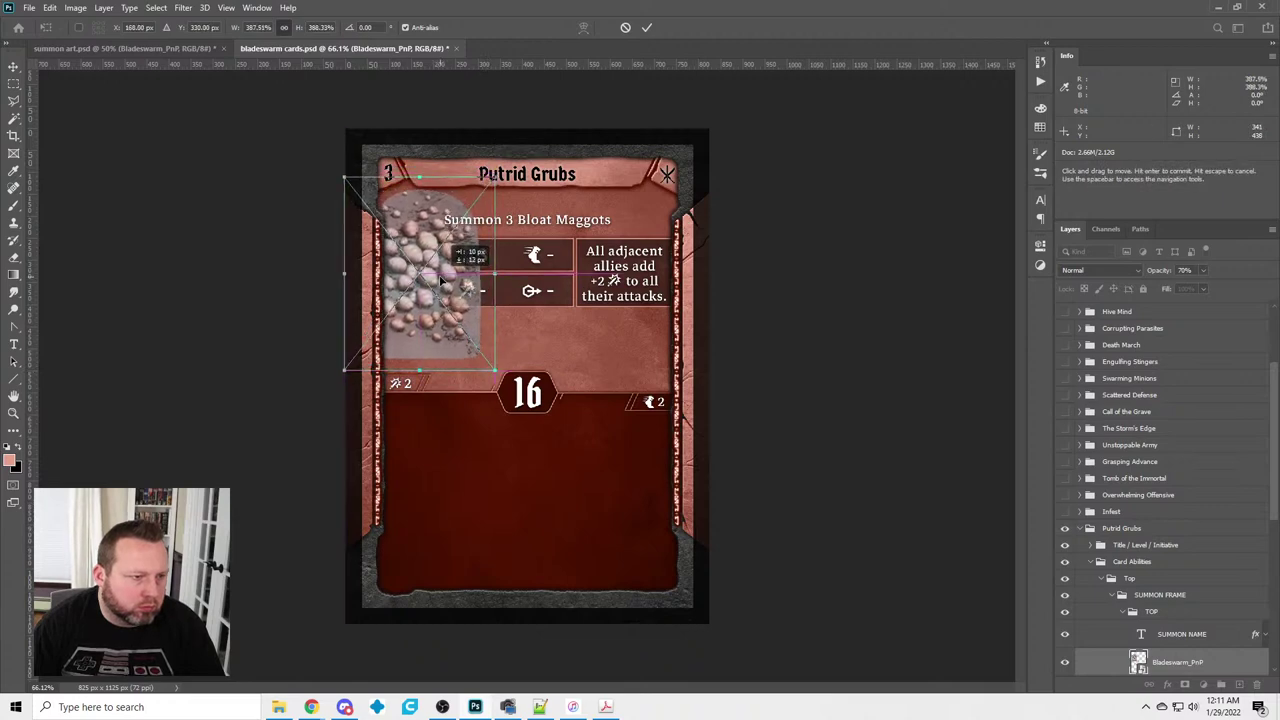
left_click(14, 84)
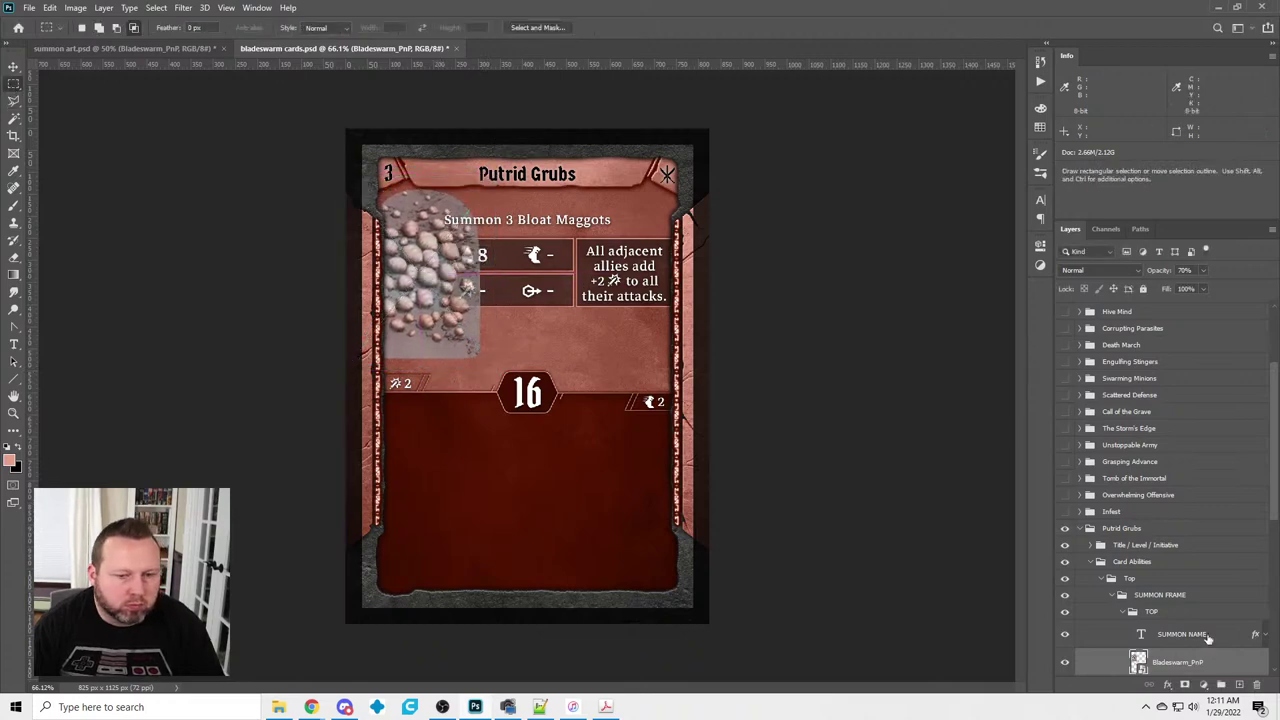
Mask the grub artwork to the outline of the Summon Art layer
scroll(1116, 620, "down", 2)
left_click(1138, 606, "ctrl")
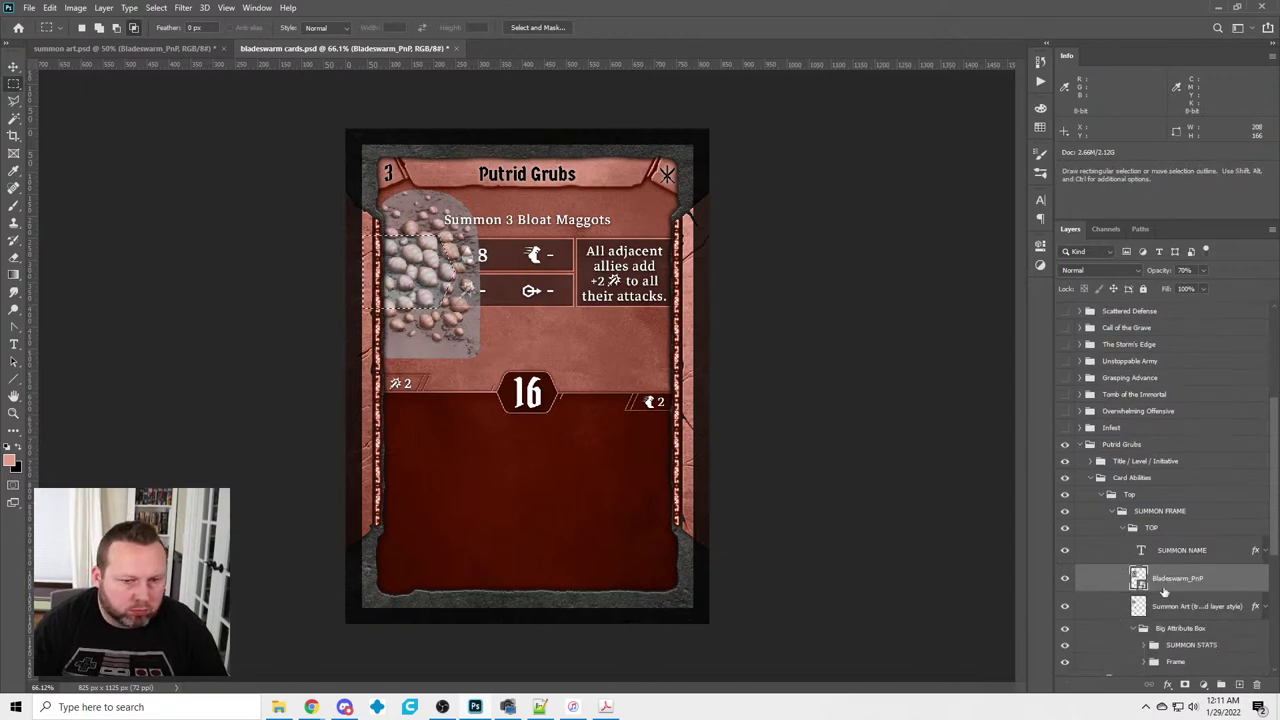
left_click(1185, 685)
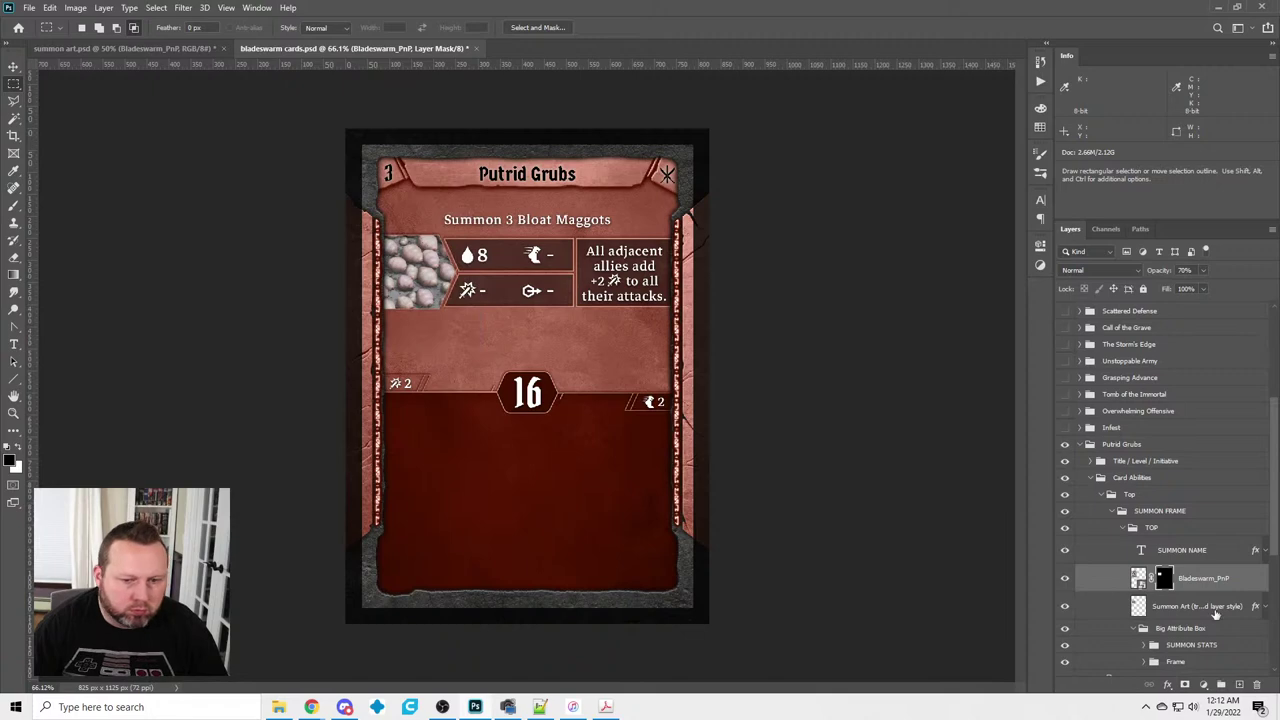
Restore the masked grub artwork's opacity to 100% and paste the copied Inner Shadow layer style onto it
left_click(1183, 270)
type("100")
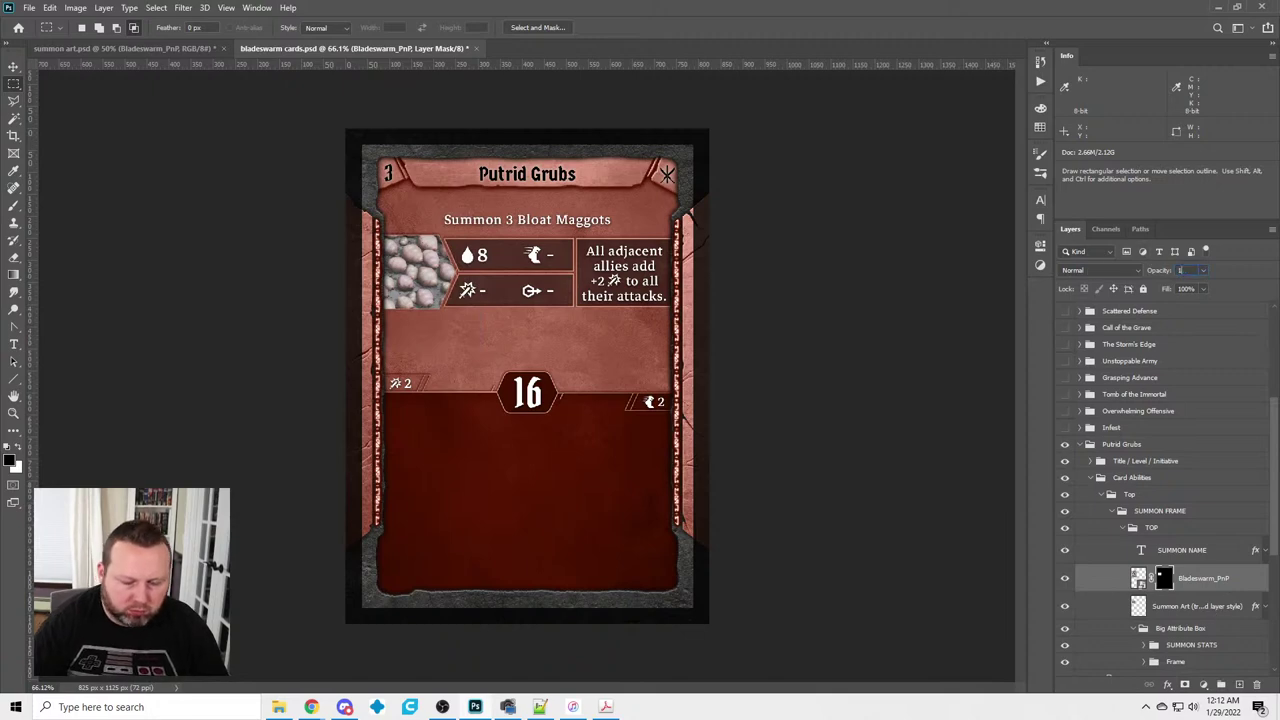
key("Return")
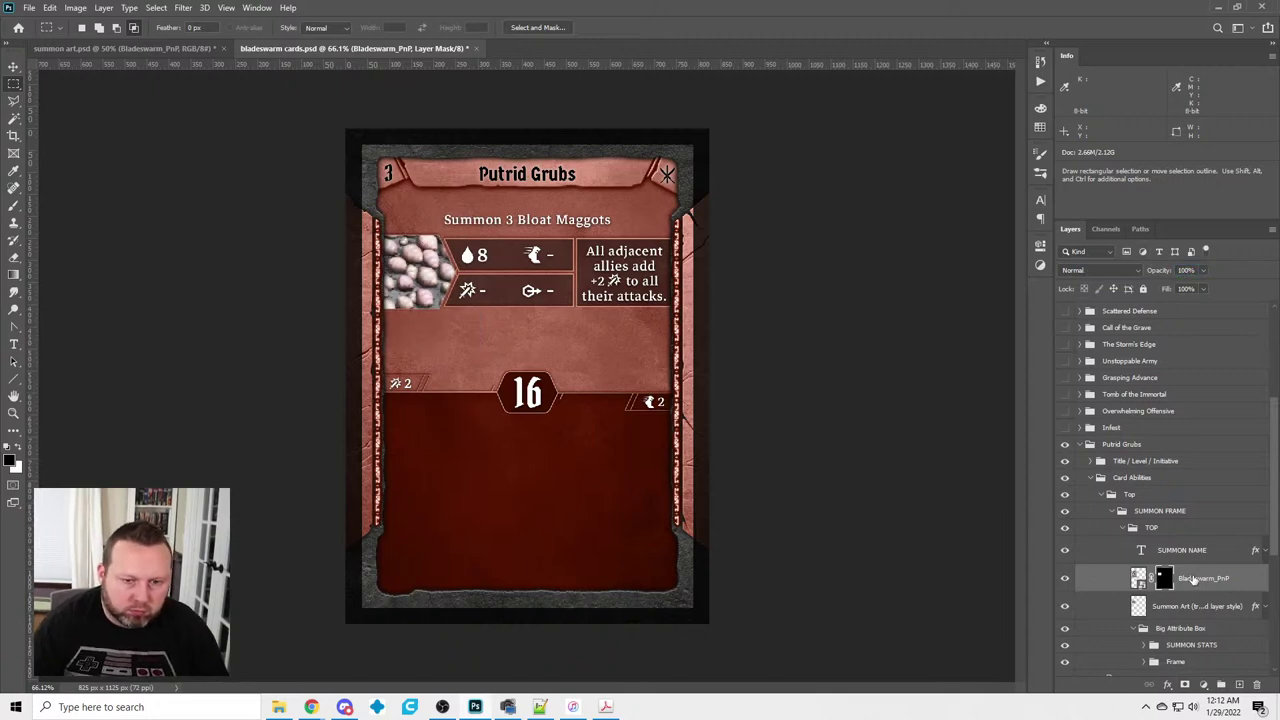
right_click(1200, 580)
left_click(1148, 358)
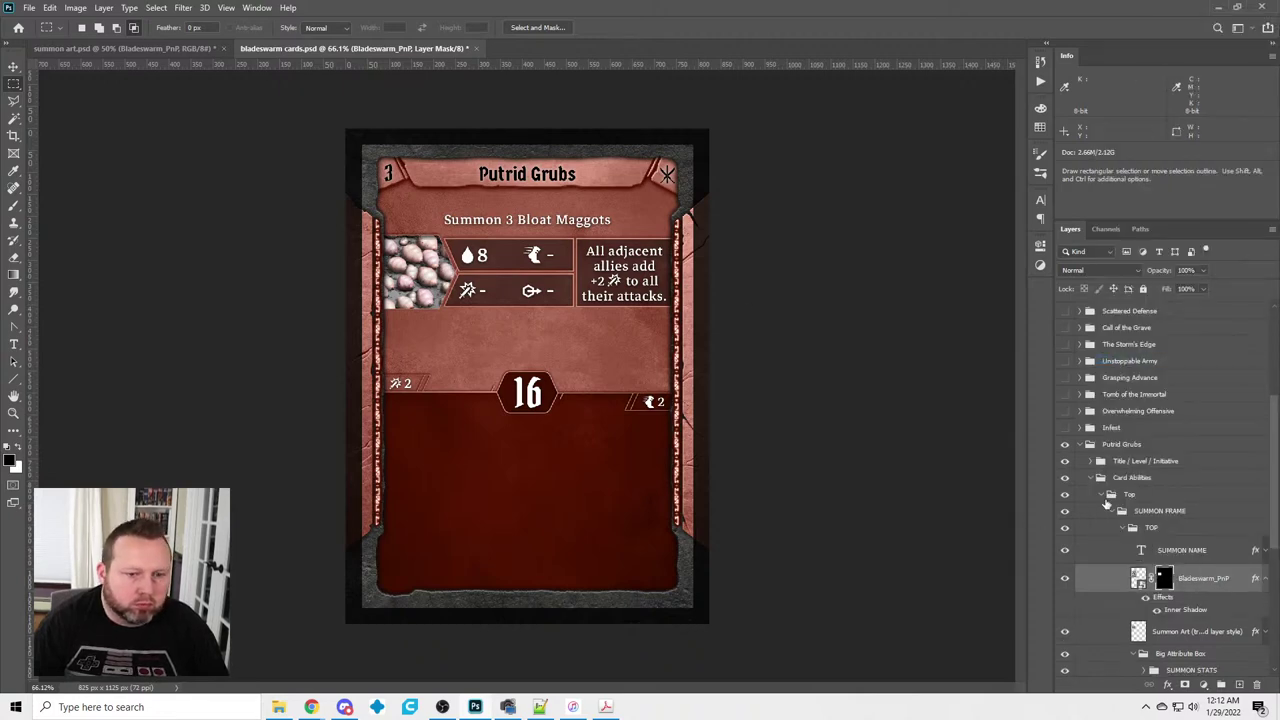
Collapse and hide the Putrid Grubs card group, and show the Bioluminescence card with its bottom summon frame layers expanded
left_click(1080, 446)
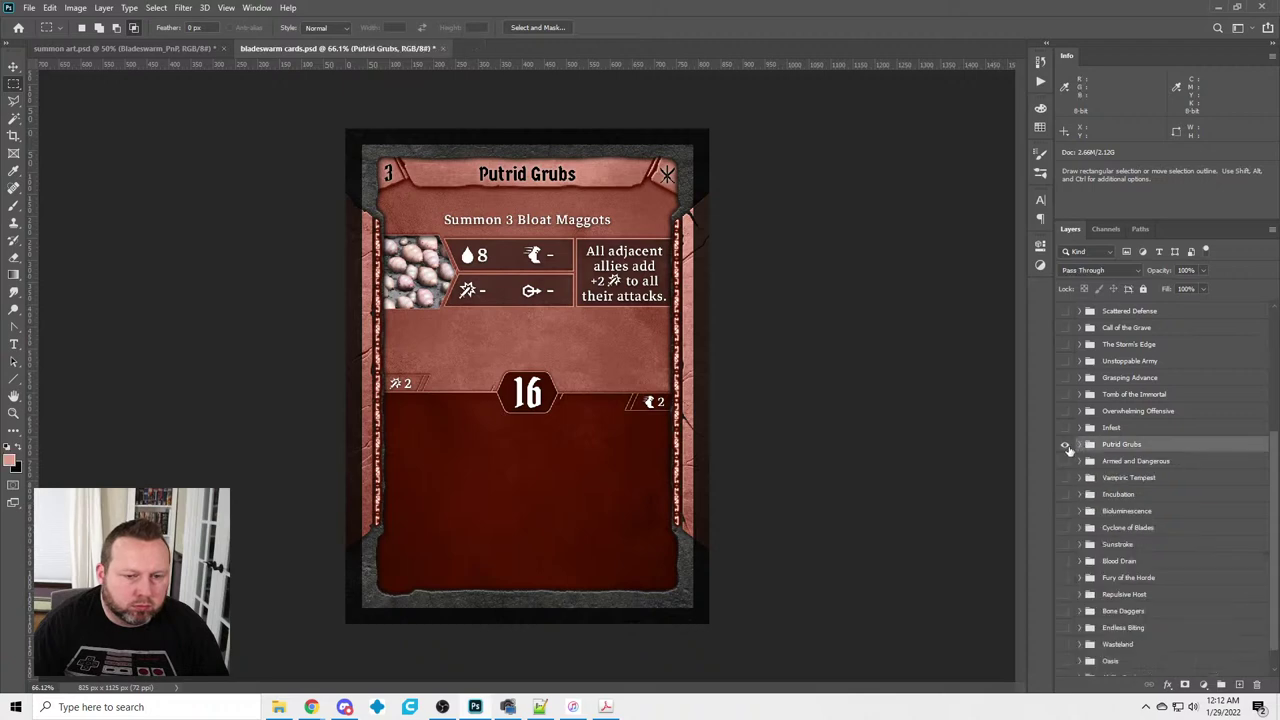
left_click(1064, 444)
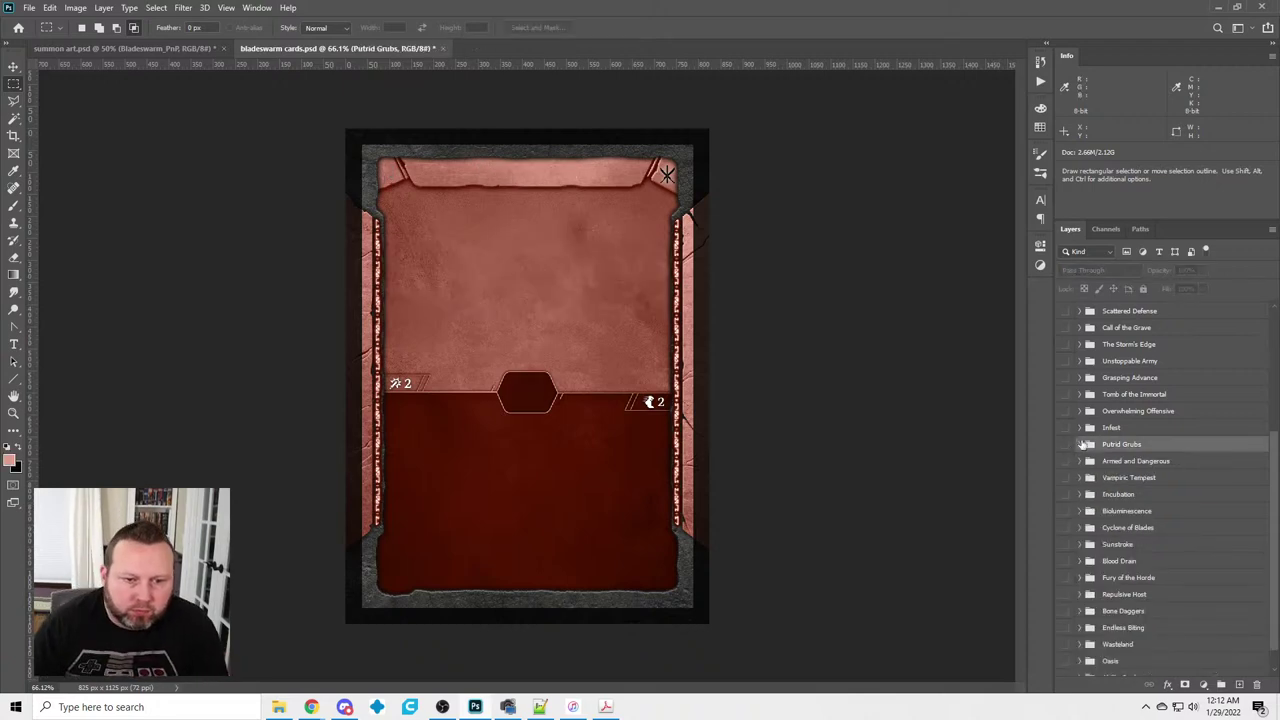
left_click(1065, 512)
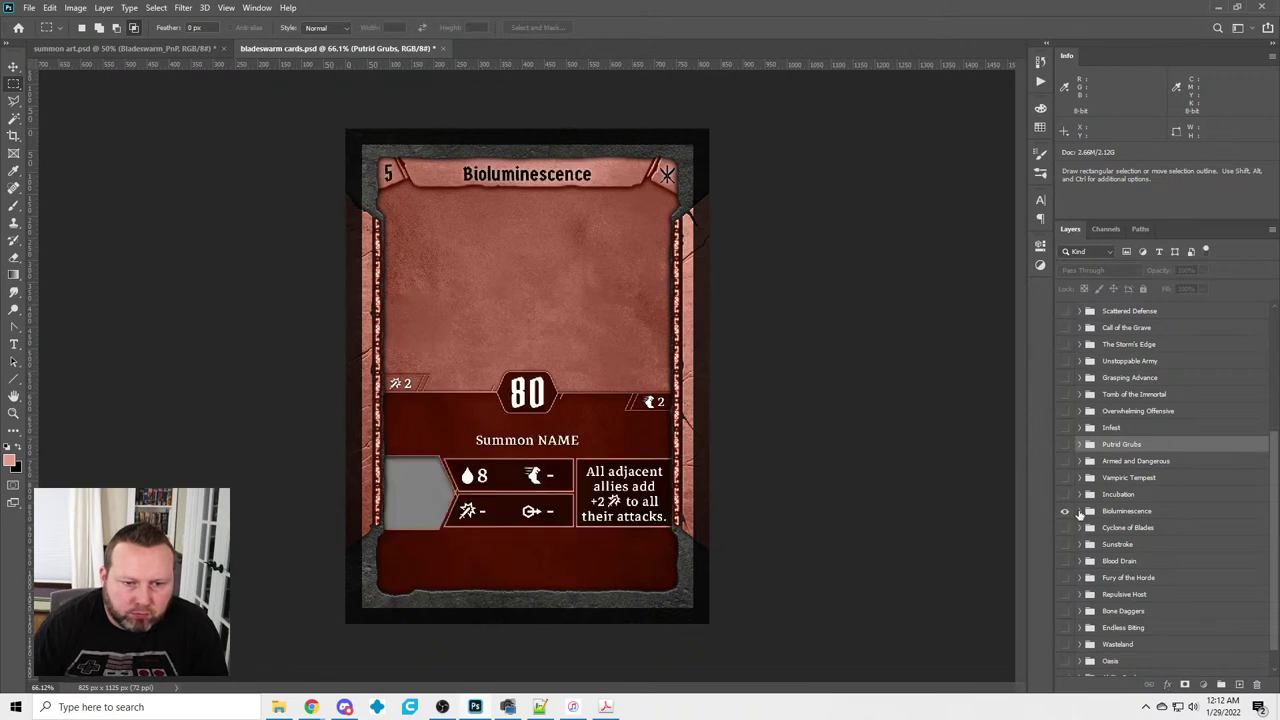
left_click(1080, 511)
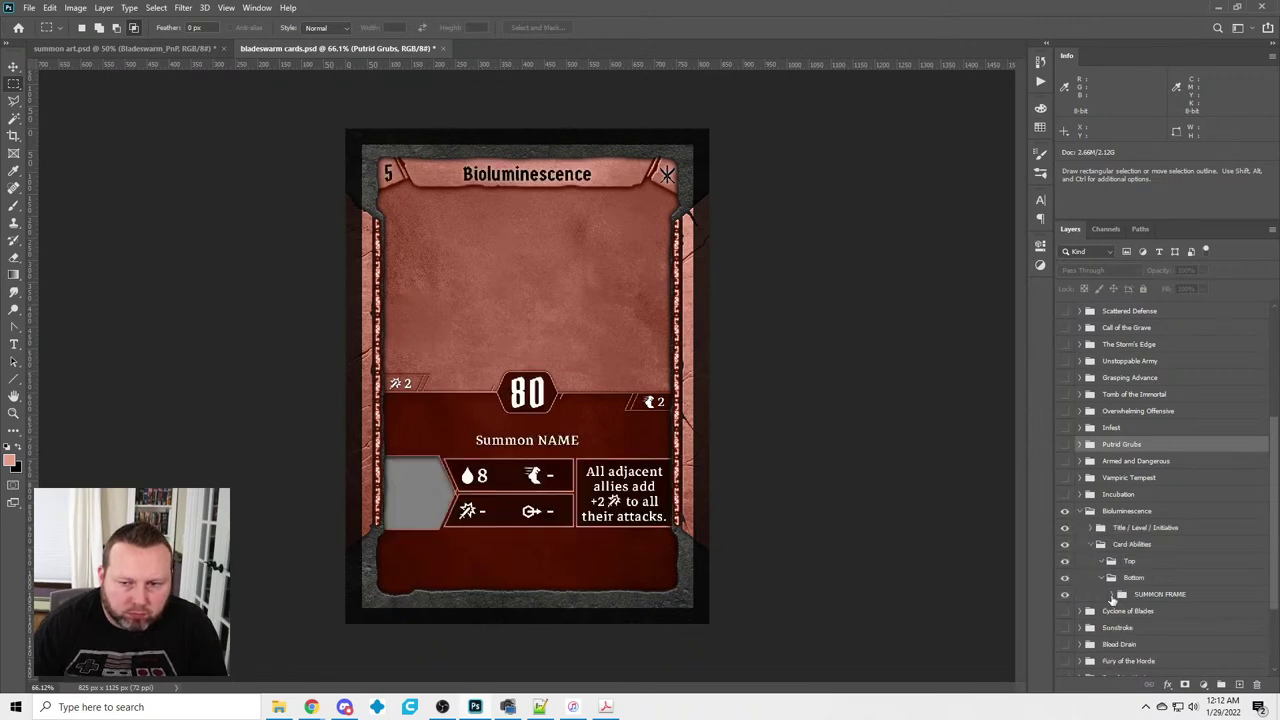
left_click(1110, 595)
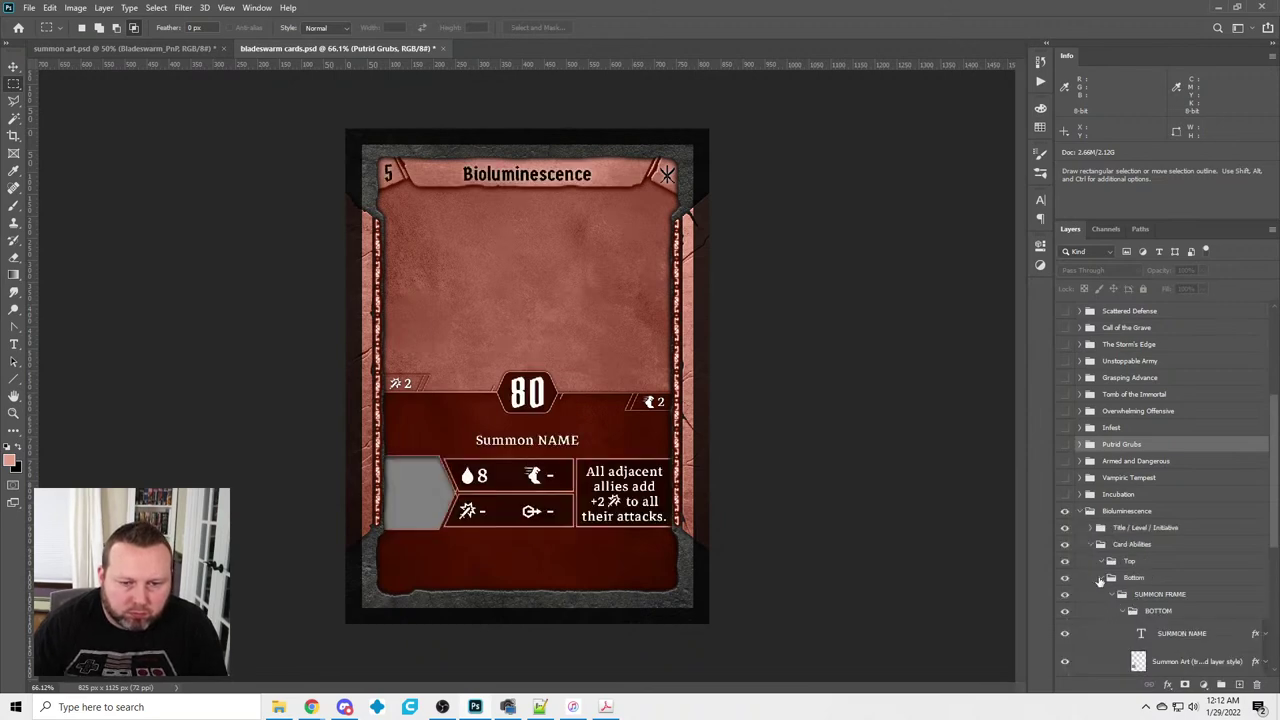
Change the Bioluminescence card's summon name text to "Summon 2 Lightning Moths"
left_click(14, 343)
double_click(540, 440)
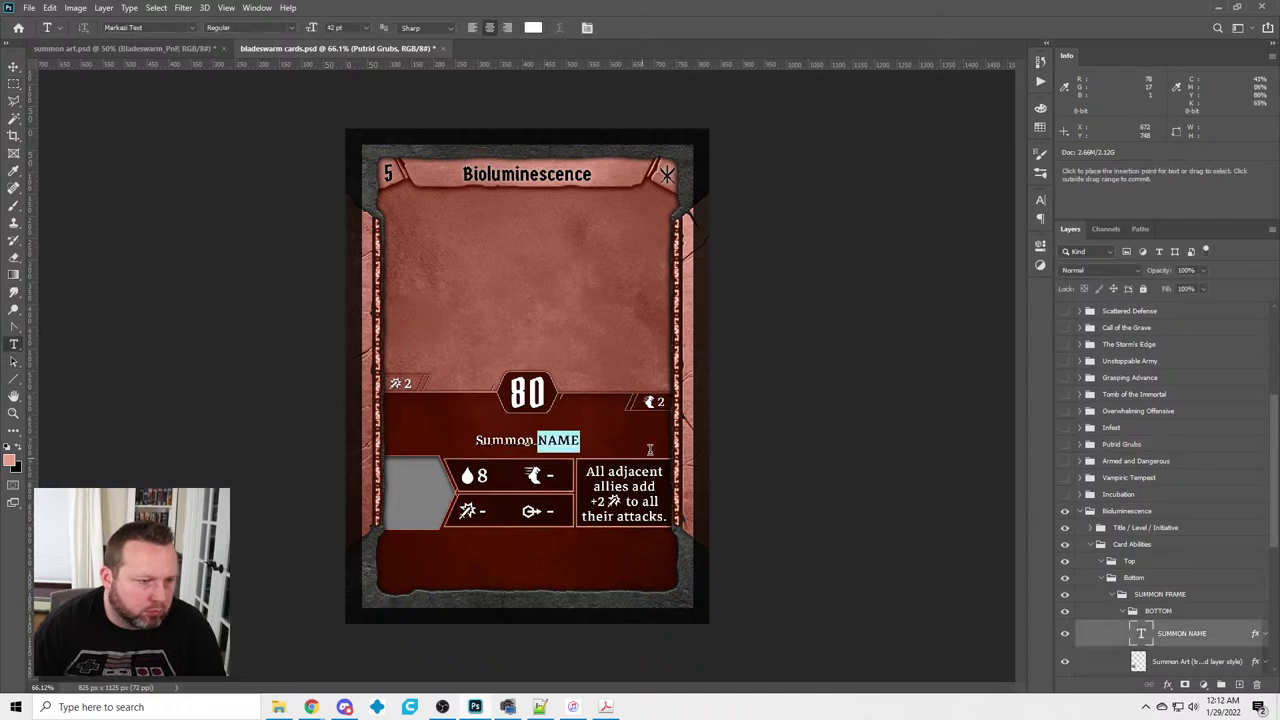
type("2 Ligh")
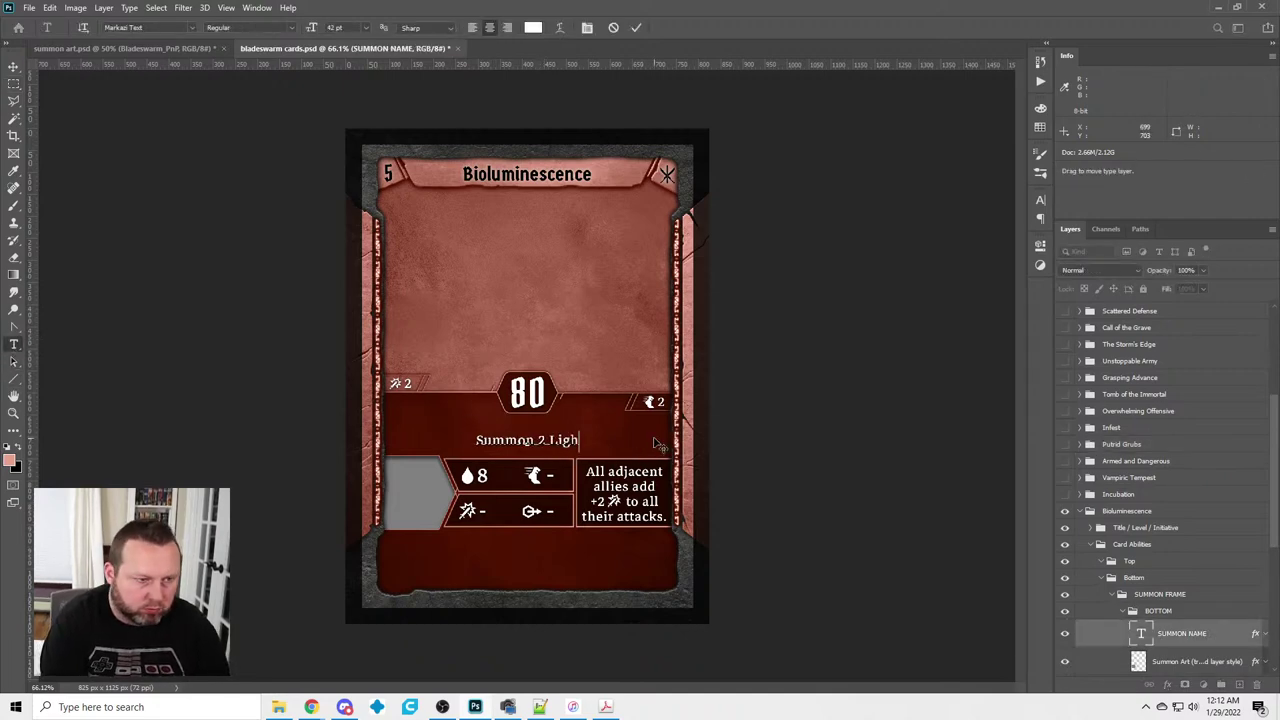
type("tning Moths")
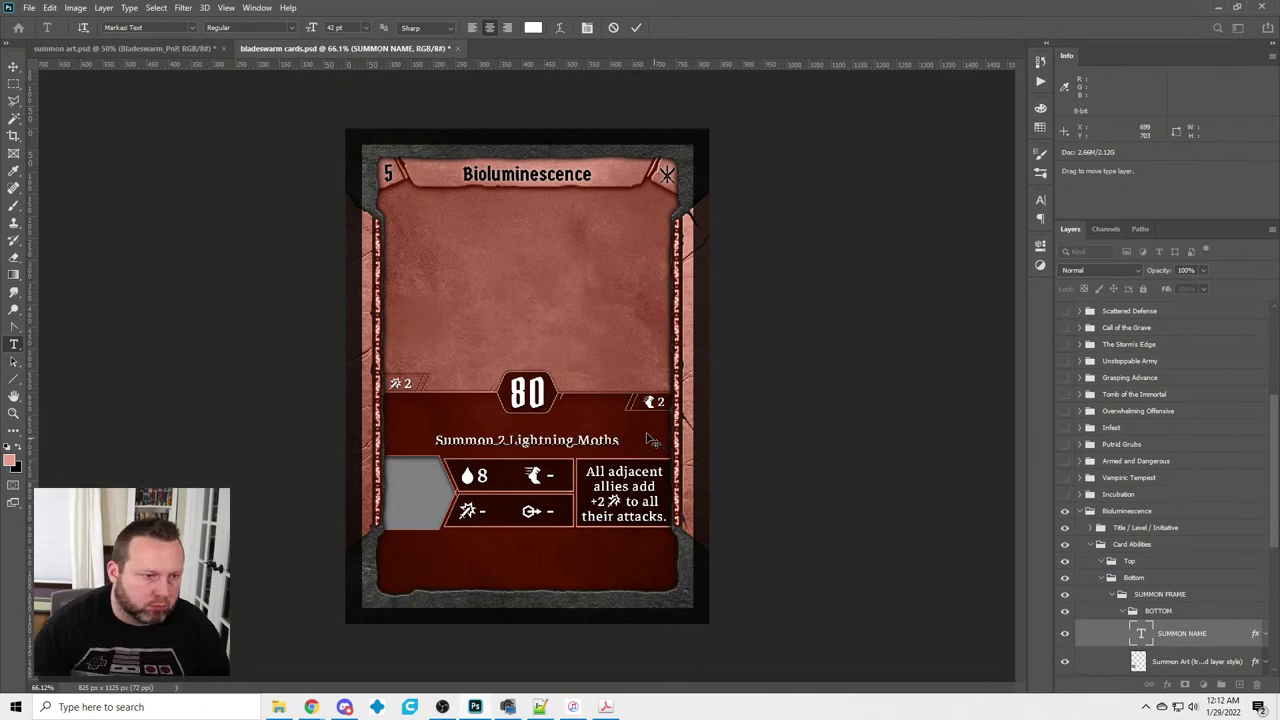
left_click(178, 316)
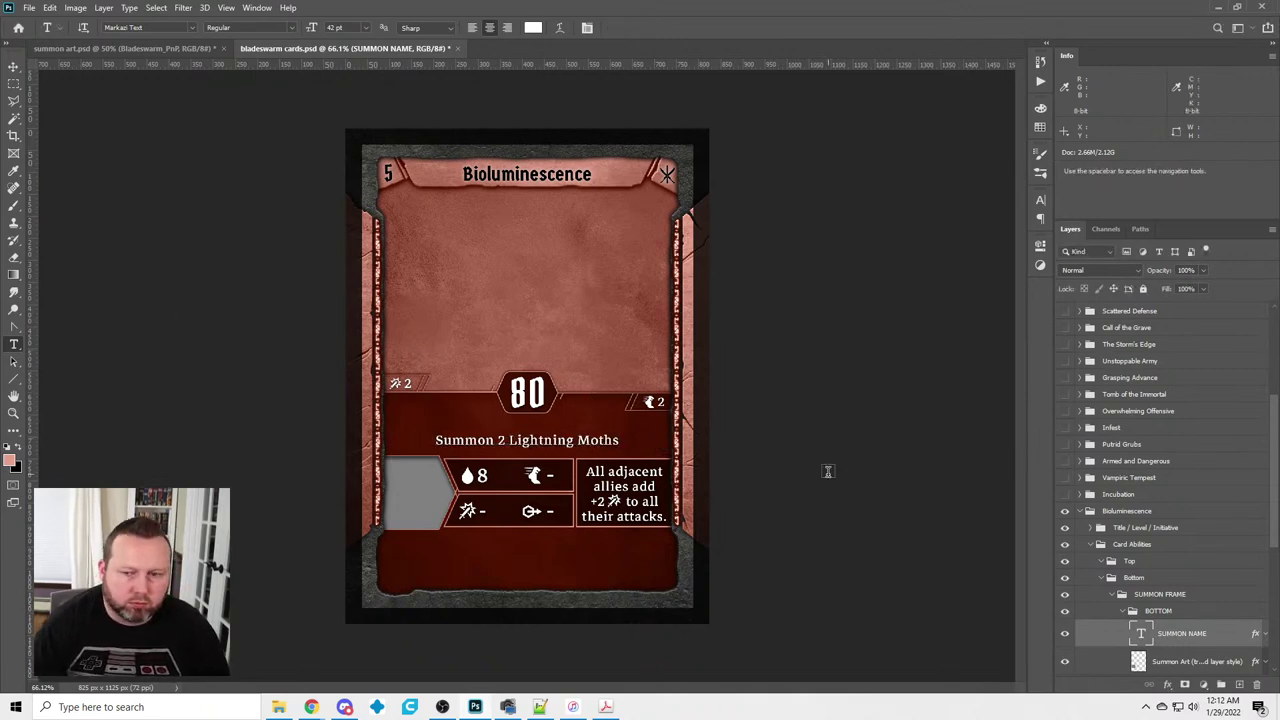
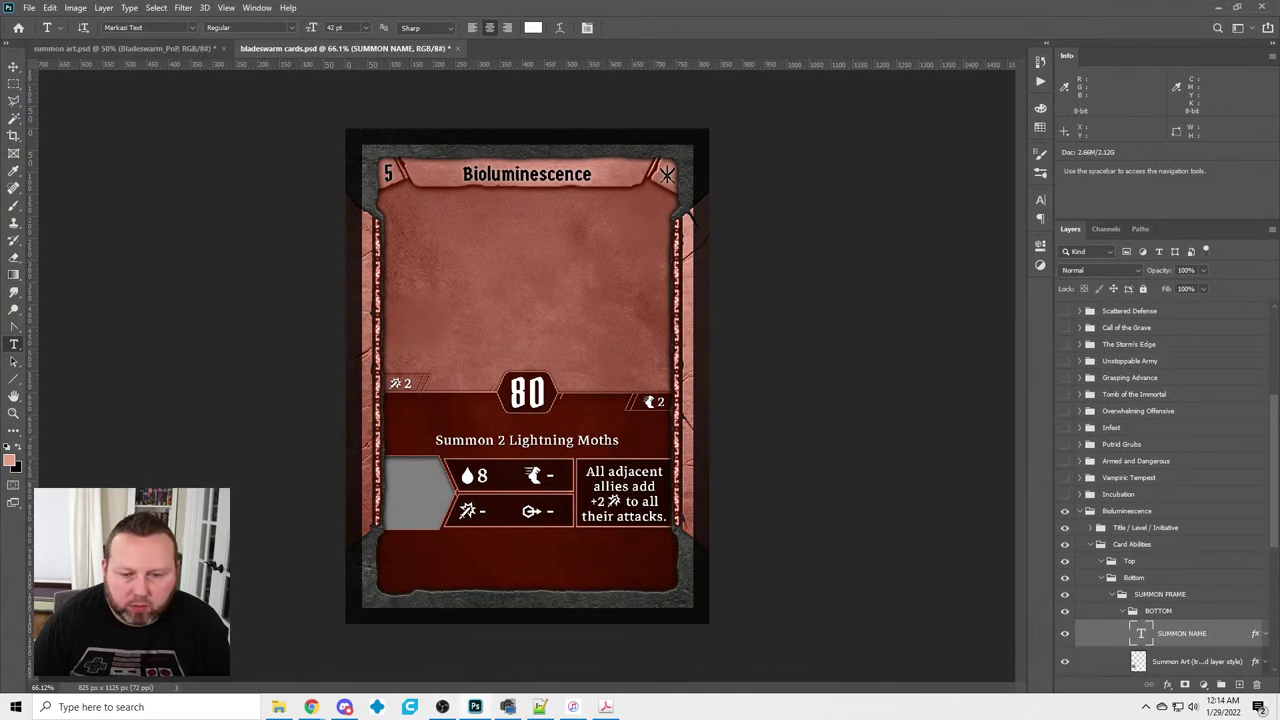
In summon art.psd, hide the grub layer, show the orange moth artwork and flip it horizontally
left_click(130, 48)
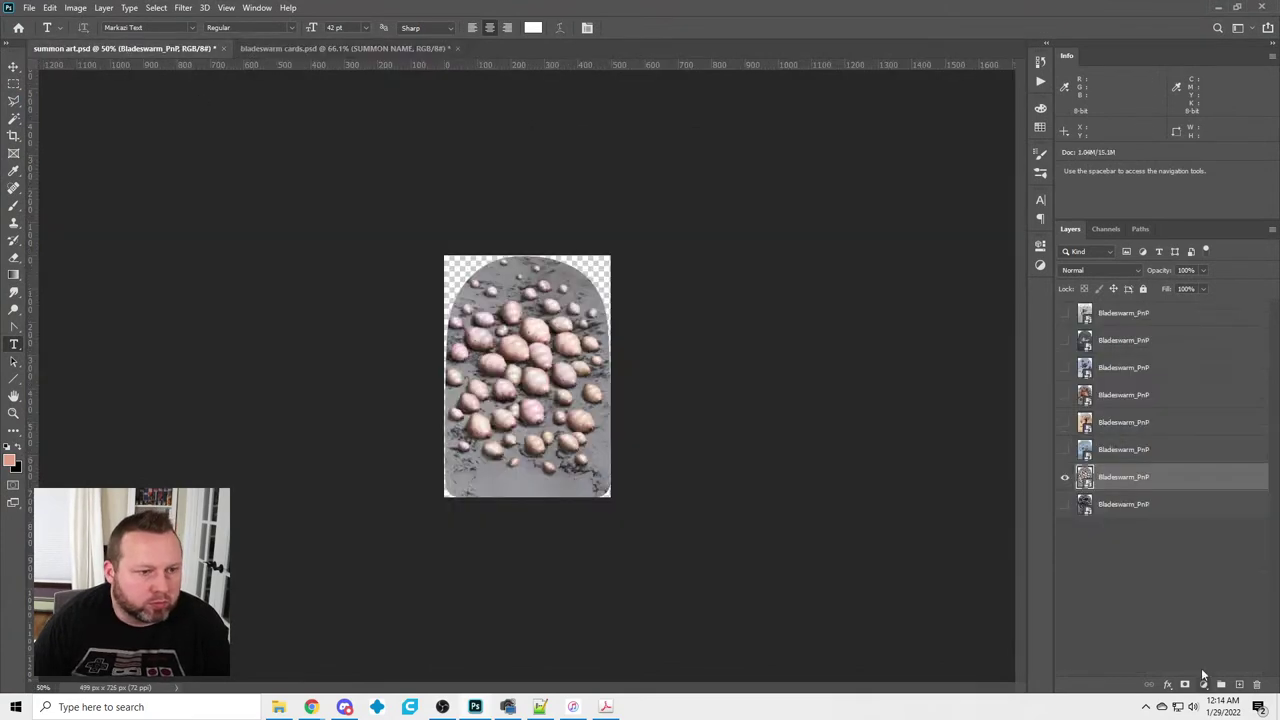
left_click(1065, 477)
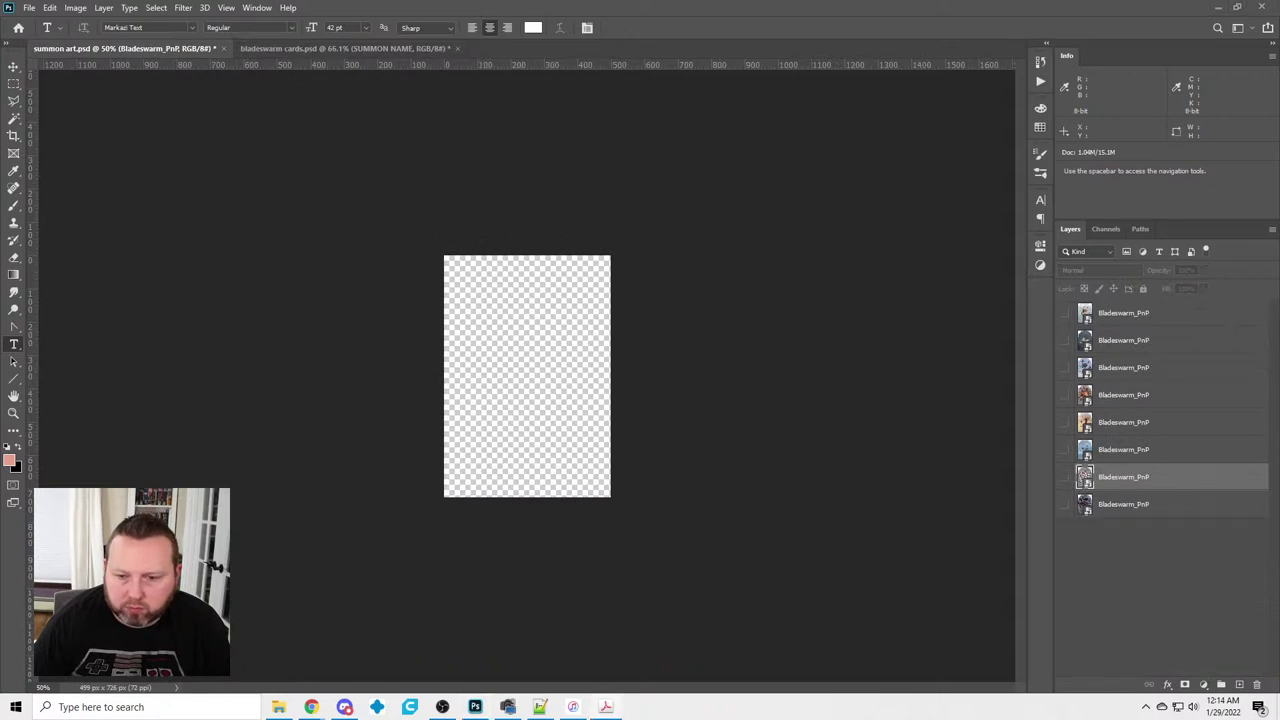
left_click(1065, 341)
left_click(1134, 342)
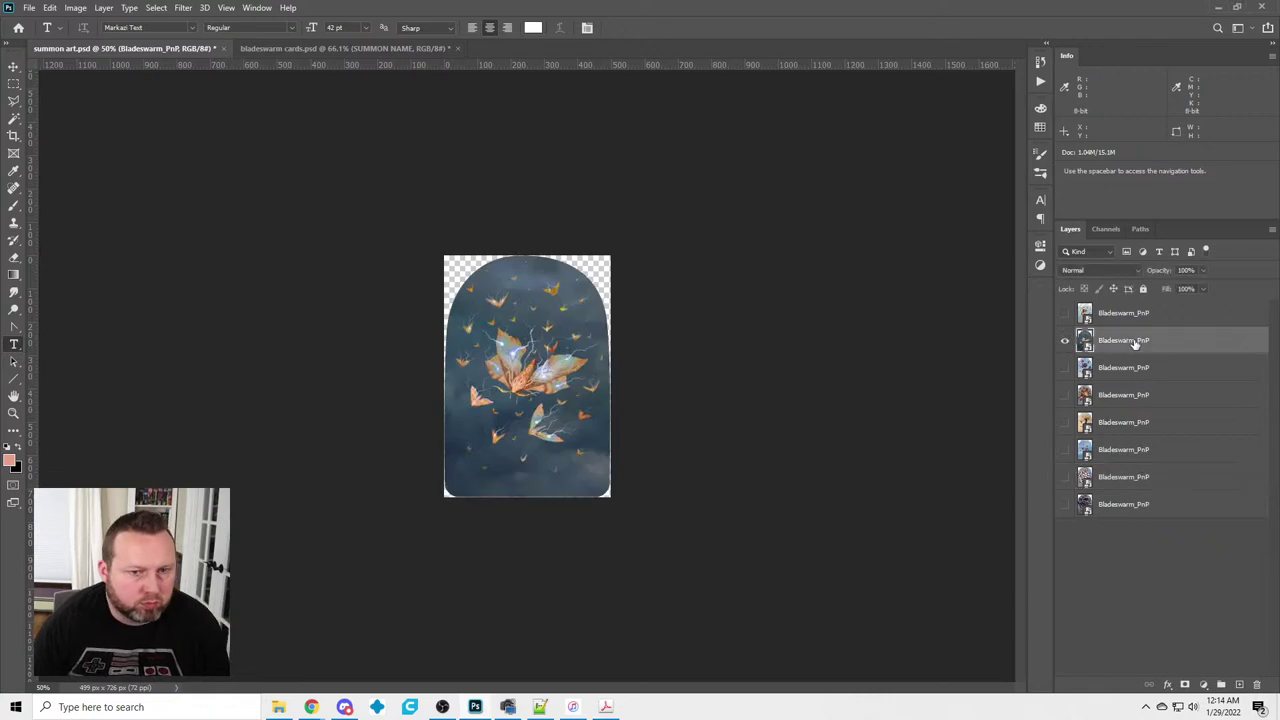
left_click(49, 7)
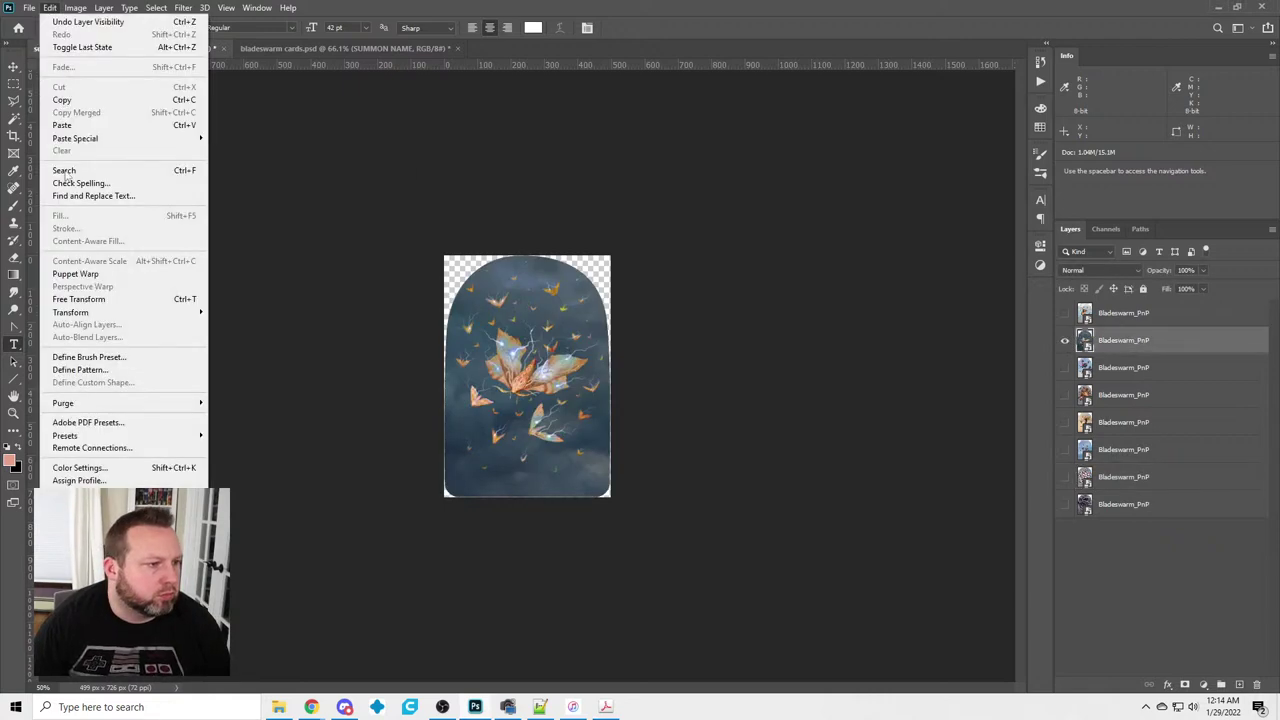
mouse_move(107, 316)
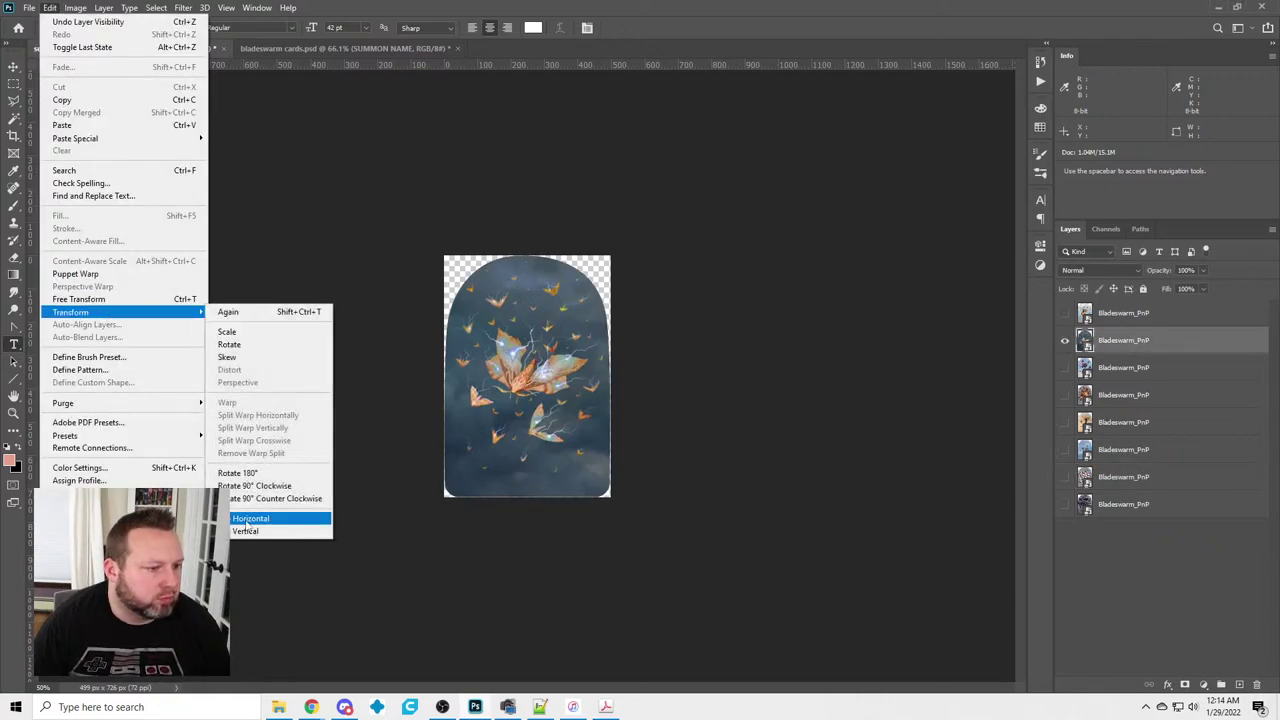
left_click(248, 519)
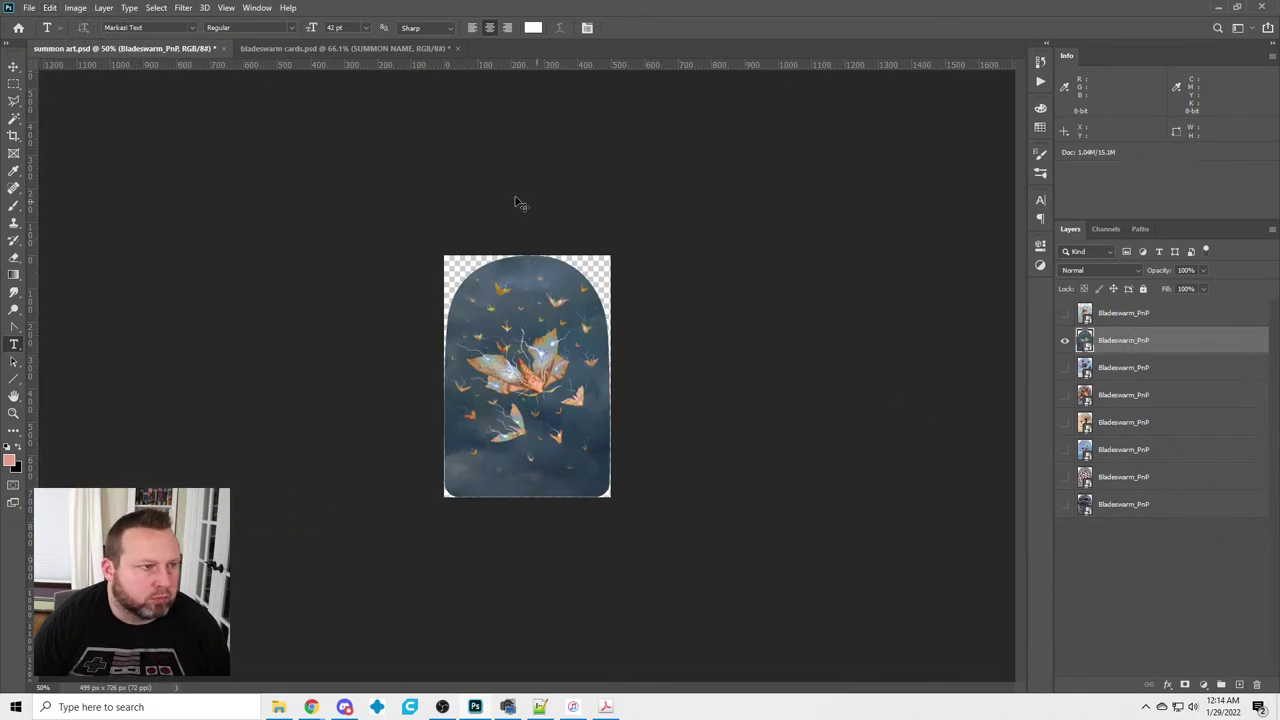
Copy the flipped moth artwork into bladeswarm cards.psd, directly above the Bioluminescence card's Summon Art layer
left_click(303, 46)
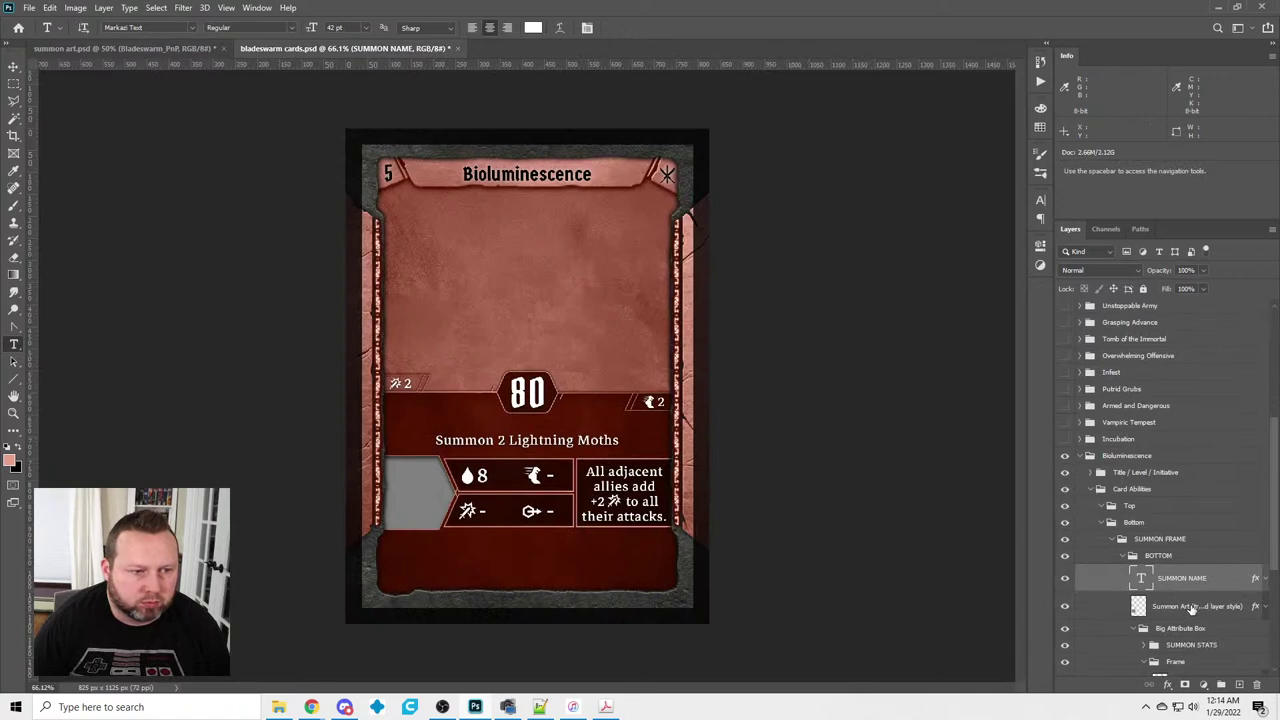
left_click(1218, 609)
key("ctrl+v")
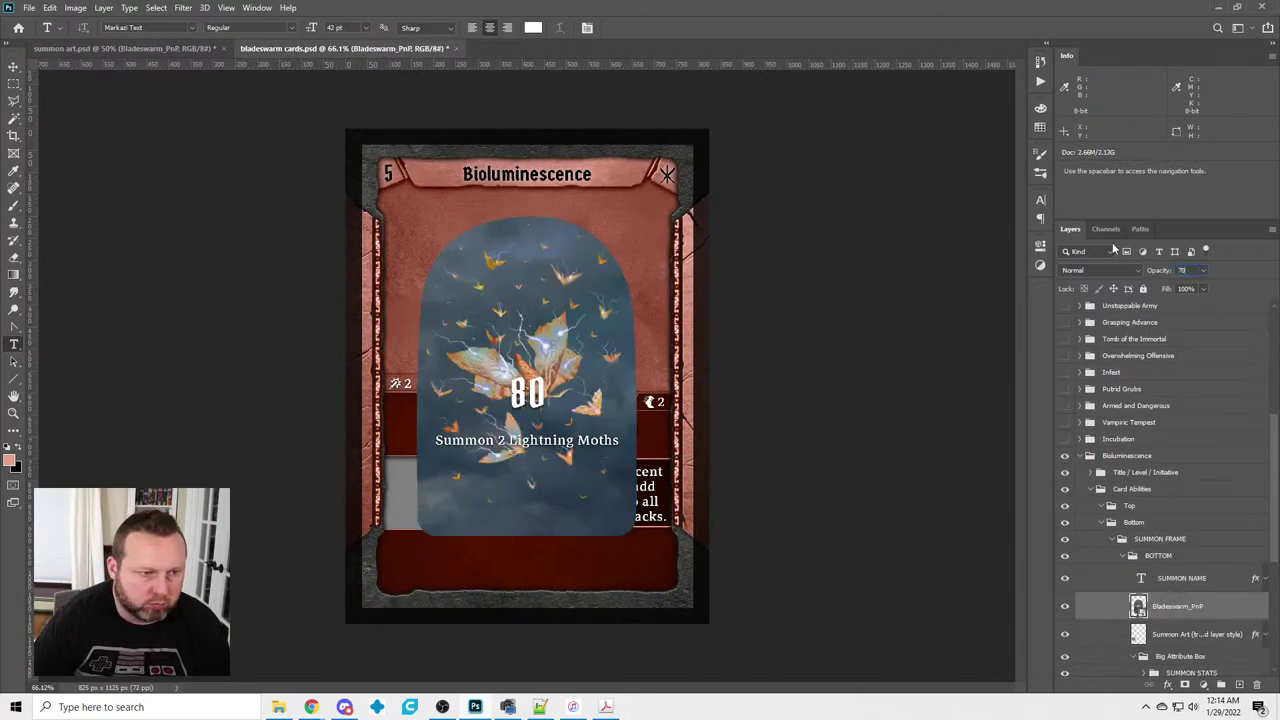
Set the moth artwork's opacity to 70%, scale it down proportionally to about 355% and place it over the grey summon art area
key("Return")
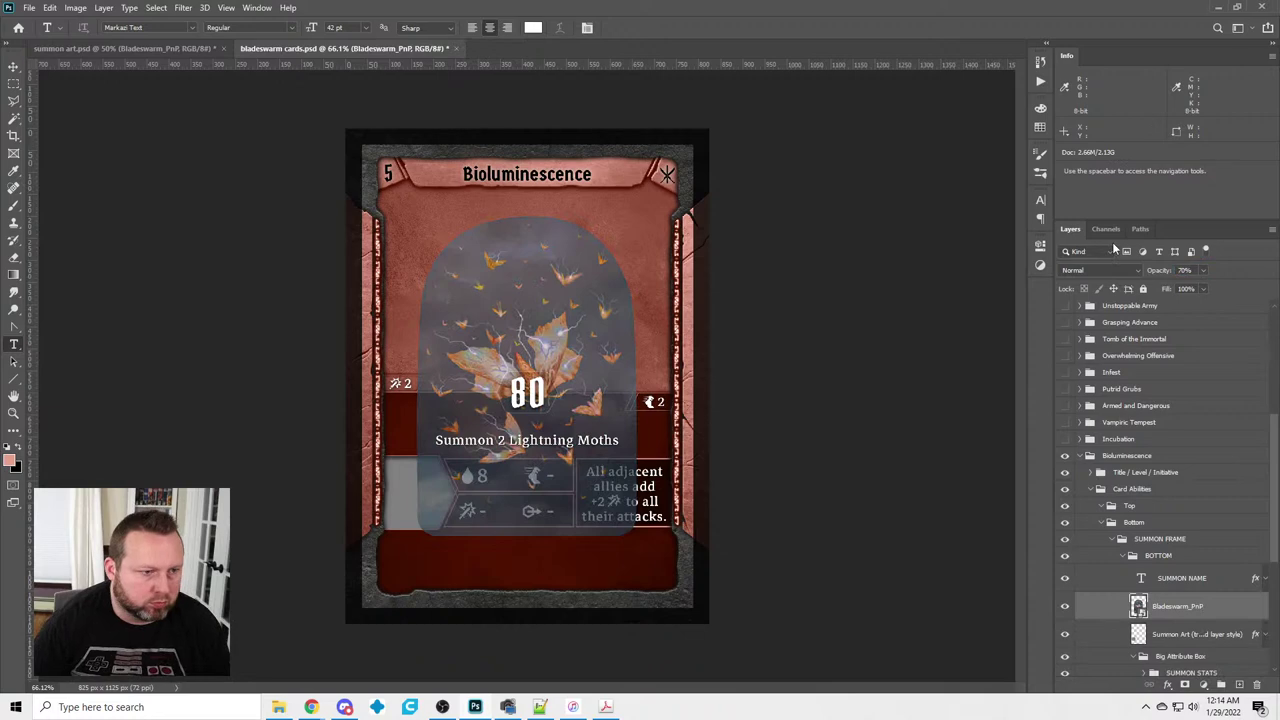
left_click(45, 9)
left_click(90, 300)
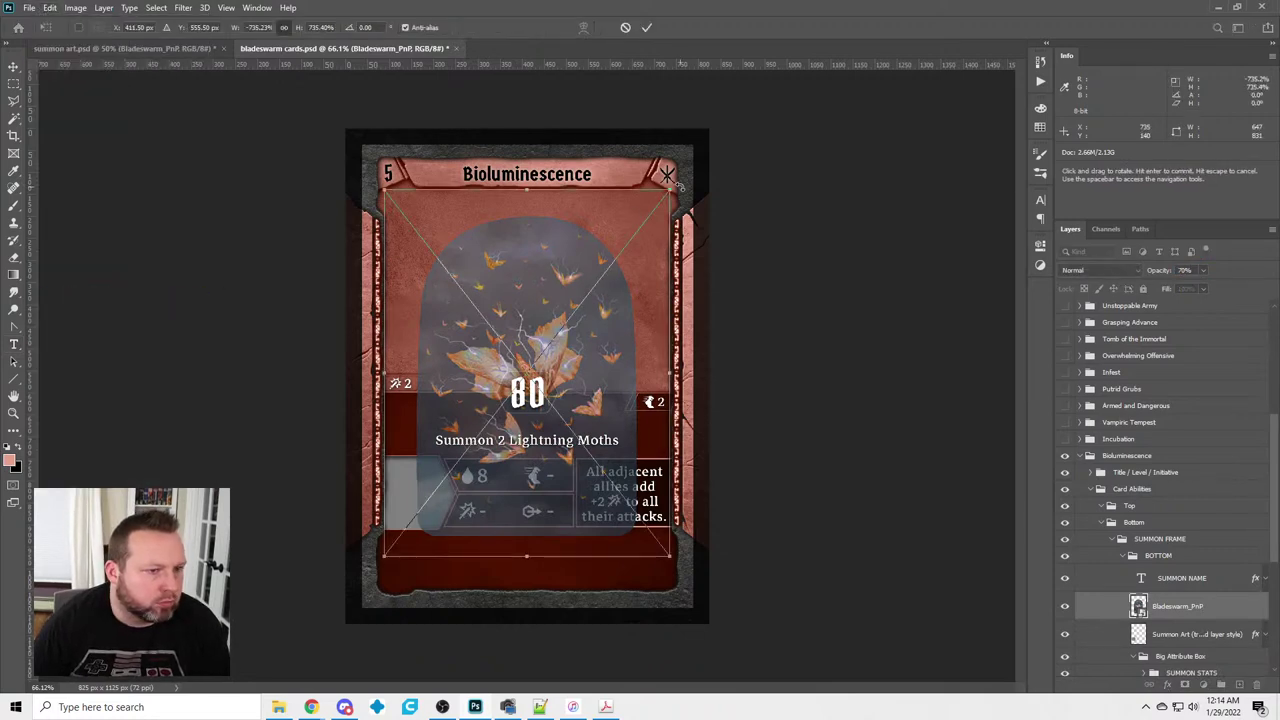
left_click_drag(675, 186, 500, 357)
left_click_drag(493, 473, 453, 501)
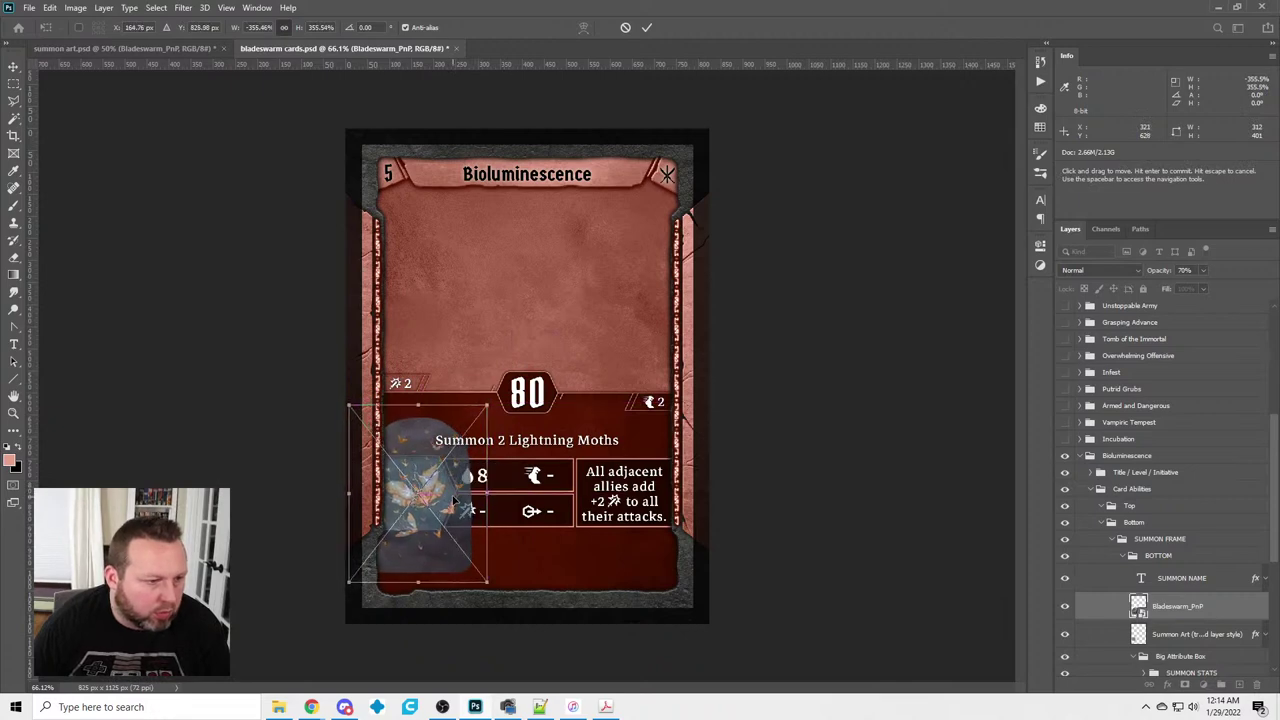
Apply the moth art's transform, mask it to the Summon Art shape on the Bioluminescence card, and set its opacity to 100%
left_click(14, 84)
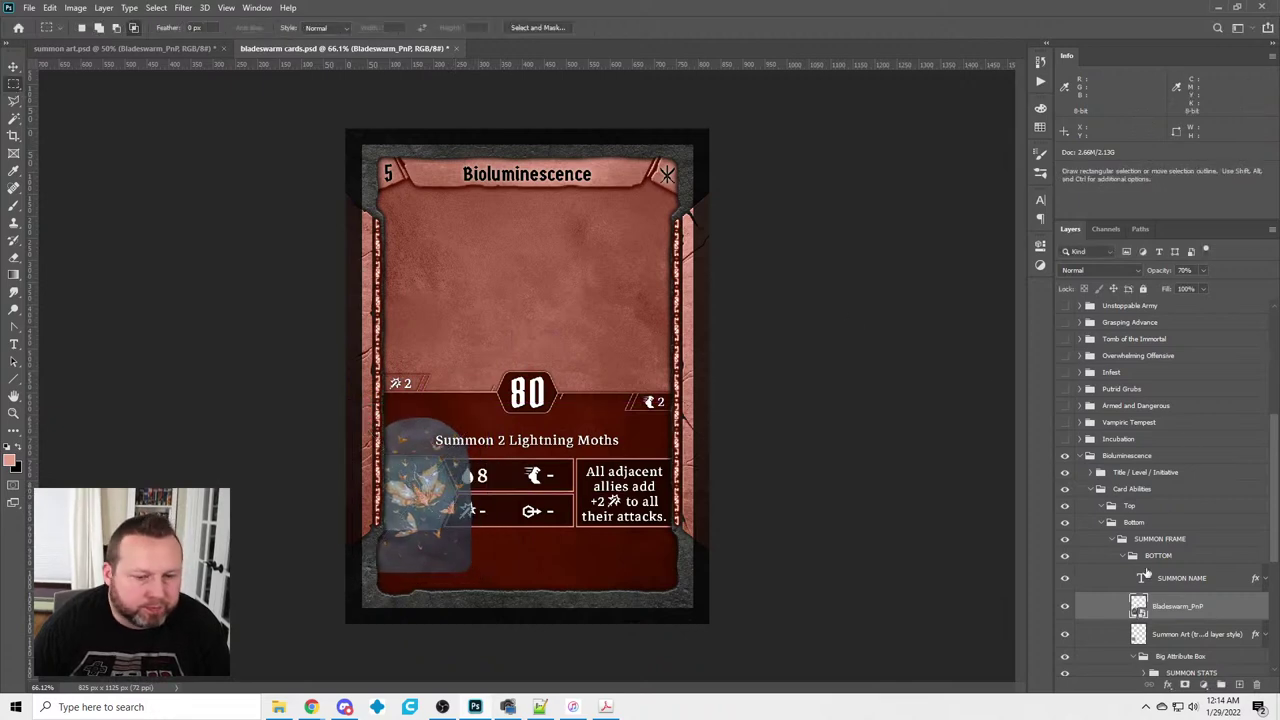
left_click(1138, 606, "ctrl")
left_click(1184, 686)
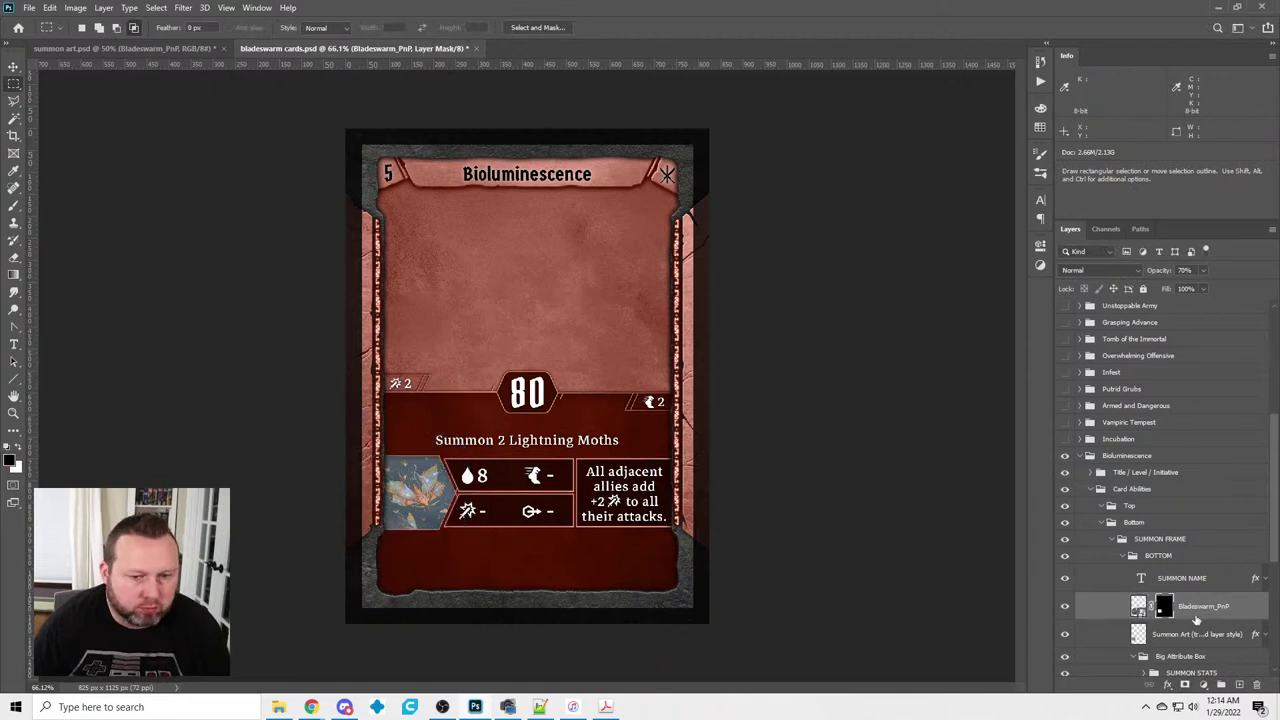
type("100")
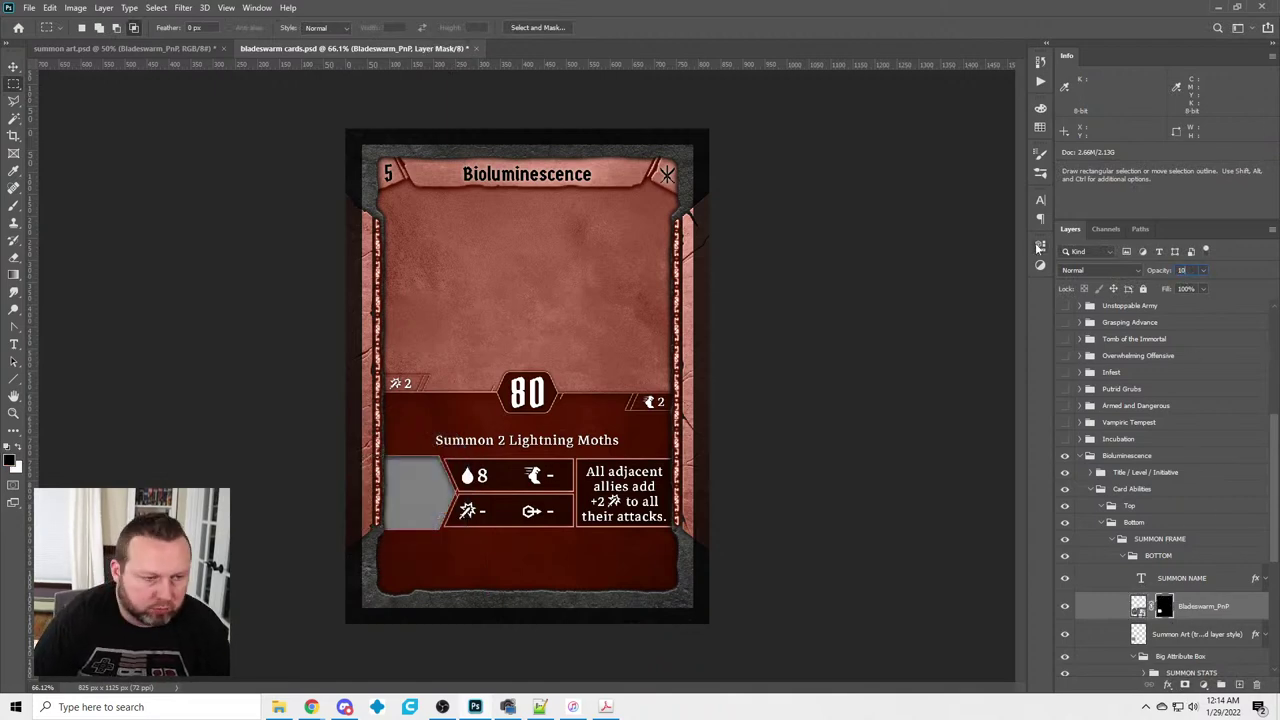
Paste the copied layer style onto the masked moth art layer and collapse its effects list
right_click(1215, 612)
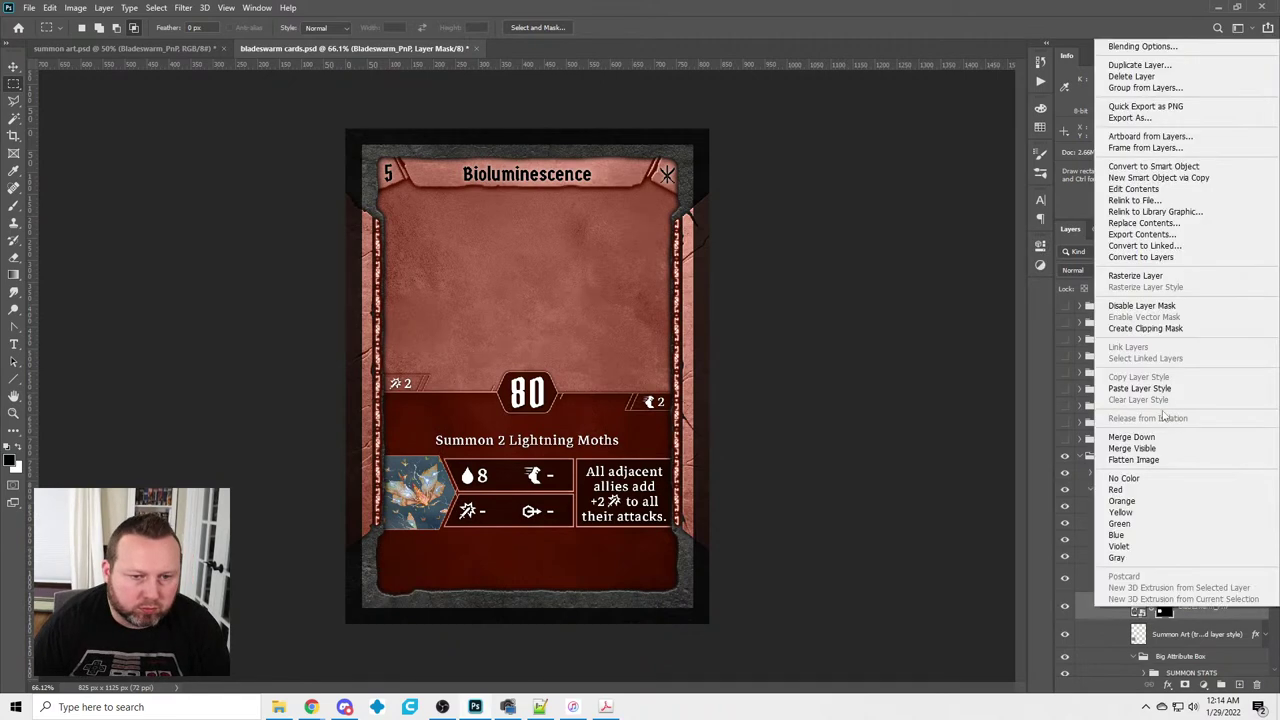
left_click(1160, 391)
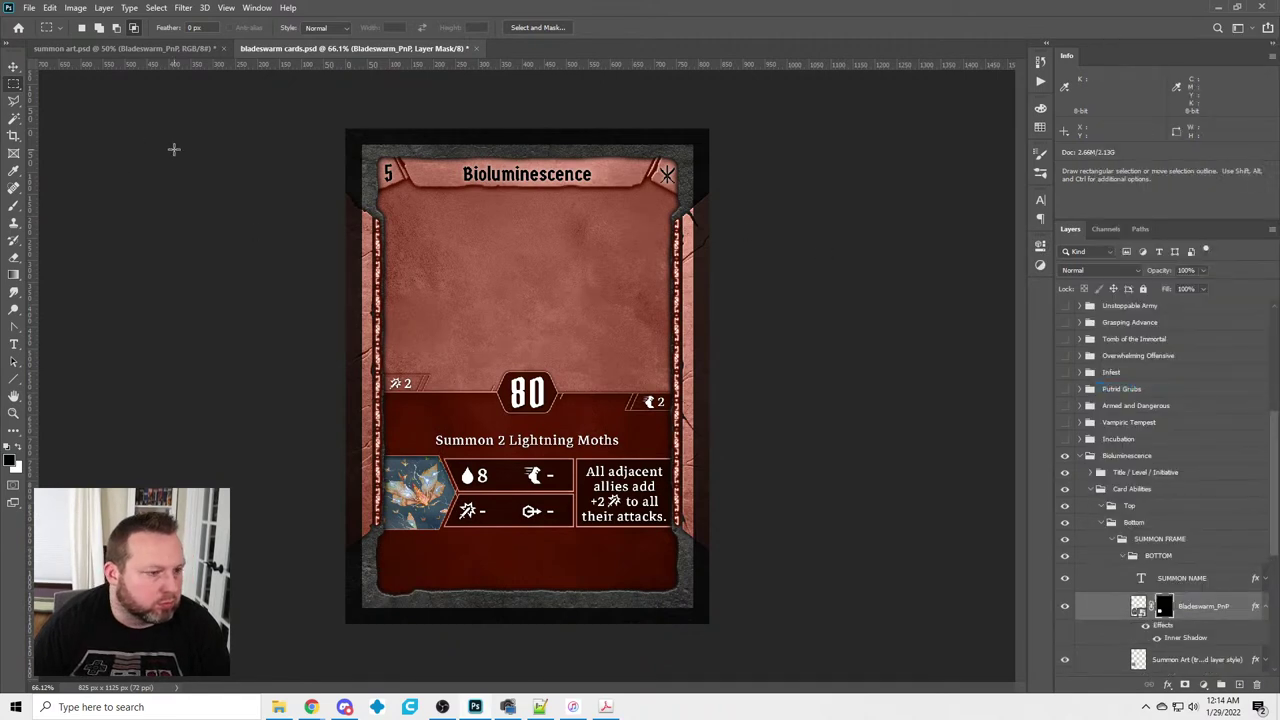
scroll(1150, 578, "down", 3)
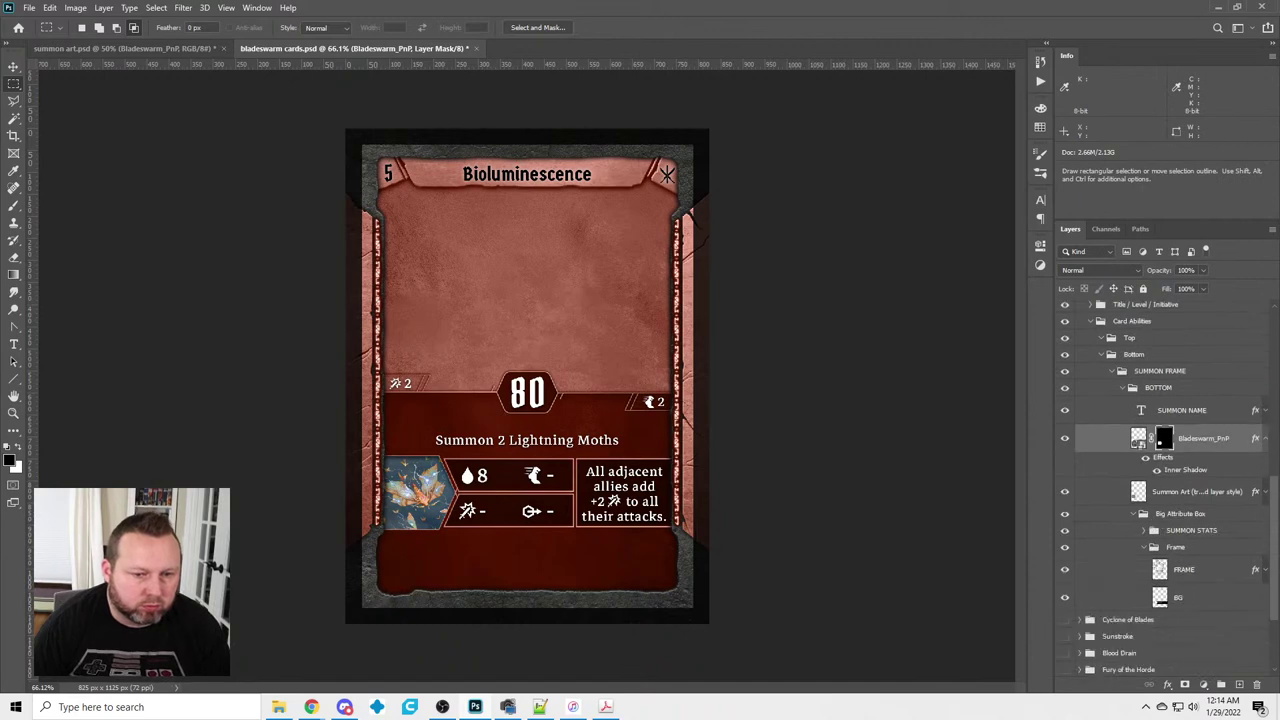
left_click(1263, 440)
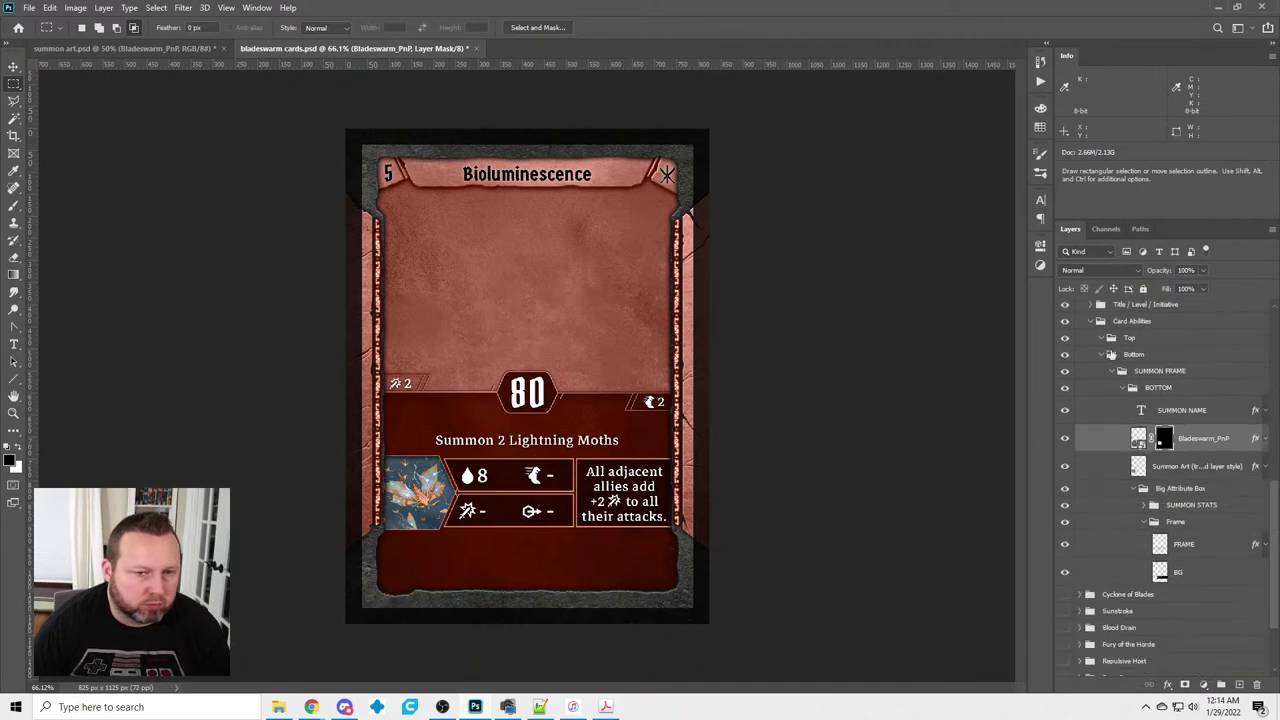
Collapse and hide the Bioluminescence group, and show the Fury of the Horde group expanded to its top summon frame layers
scroll(1100, 410, "up", 2)
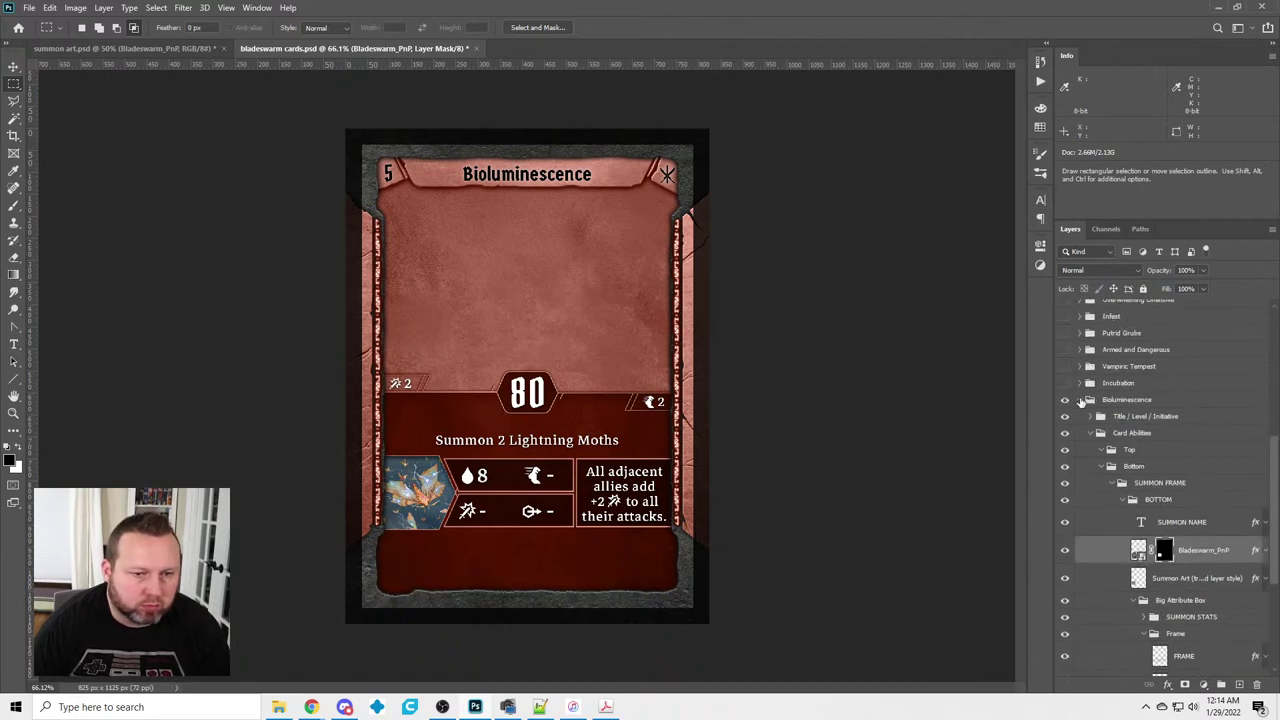
left_click(1081, 400)
left_click(1064, 485)
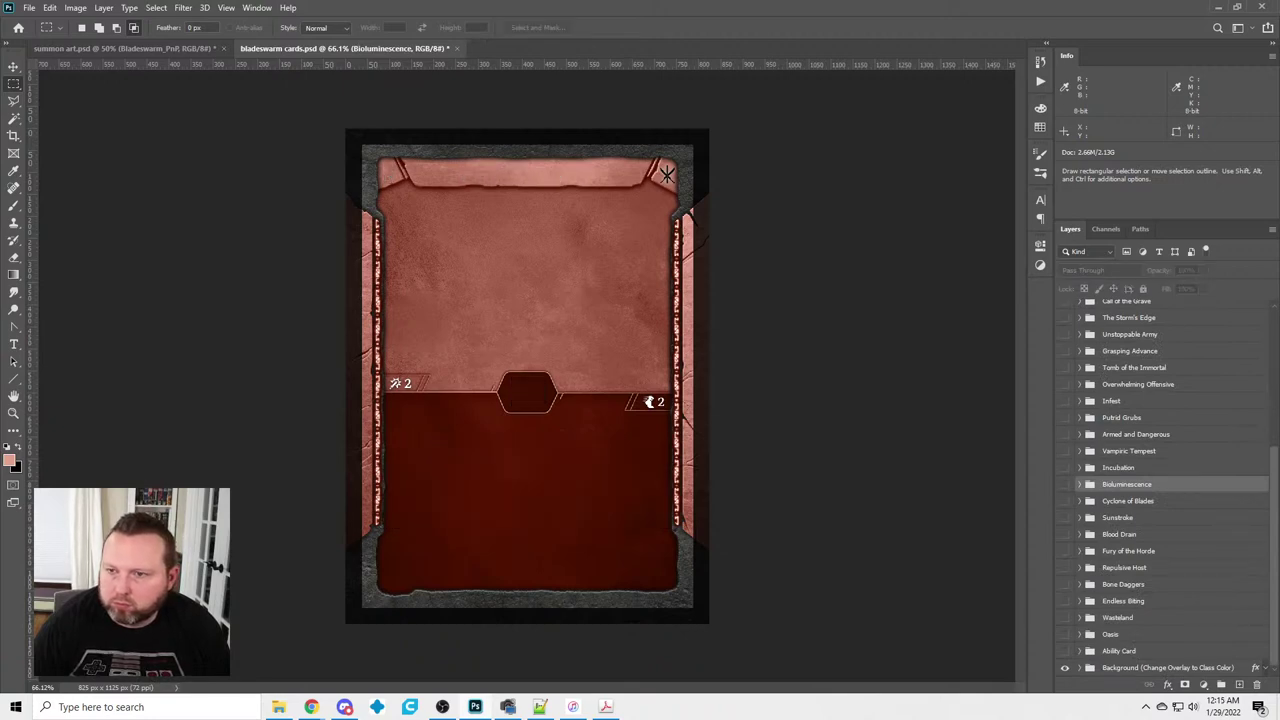
left_click(1065, 551)
left_click(1081, 551)
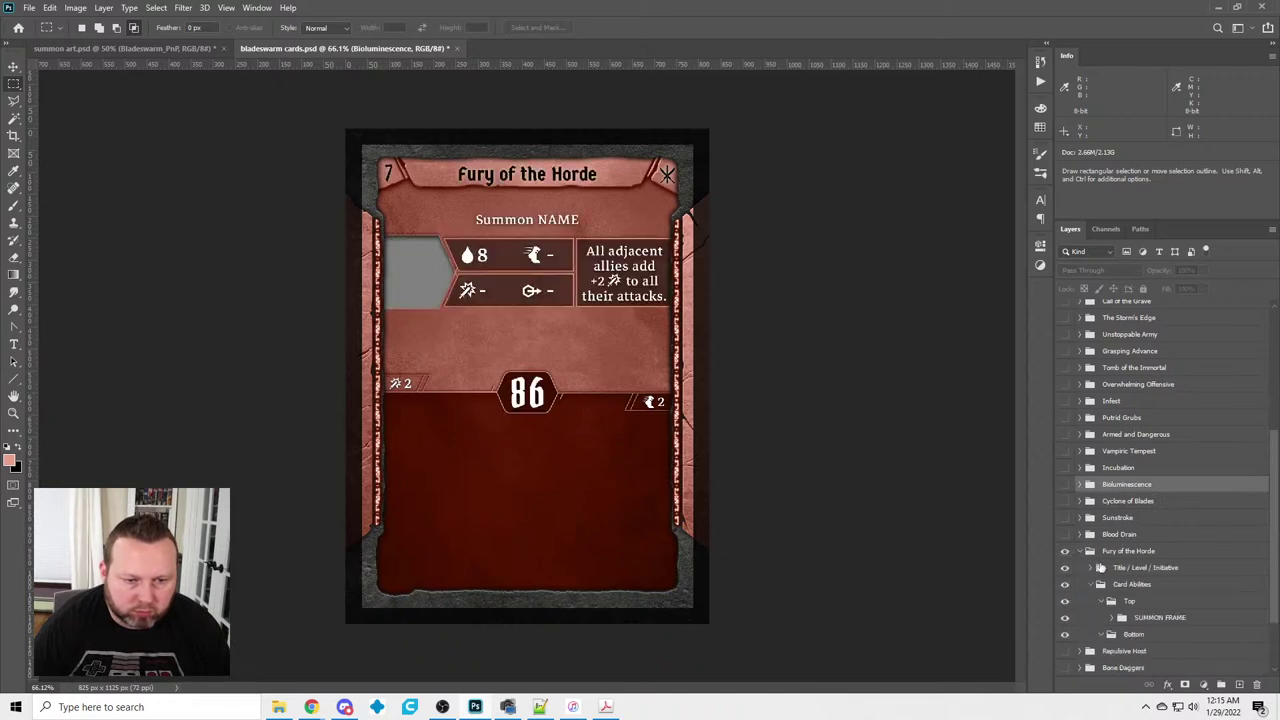
scroll(1137, 598, "down", 2)
left_click(1119, 535)
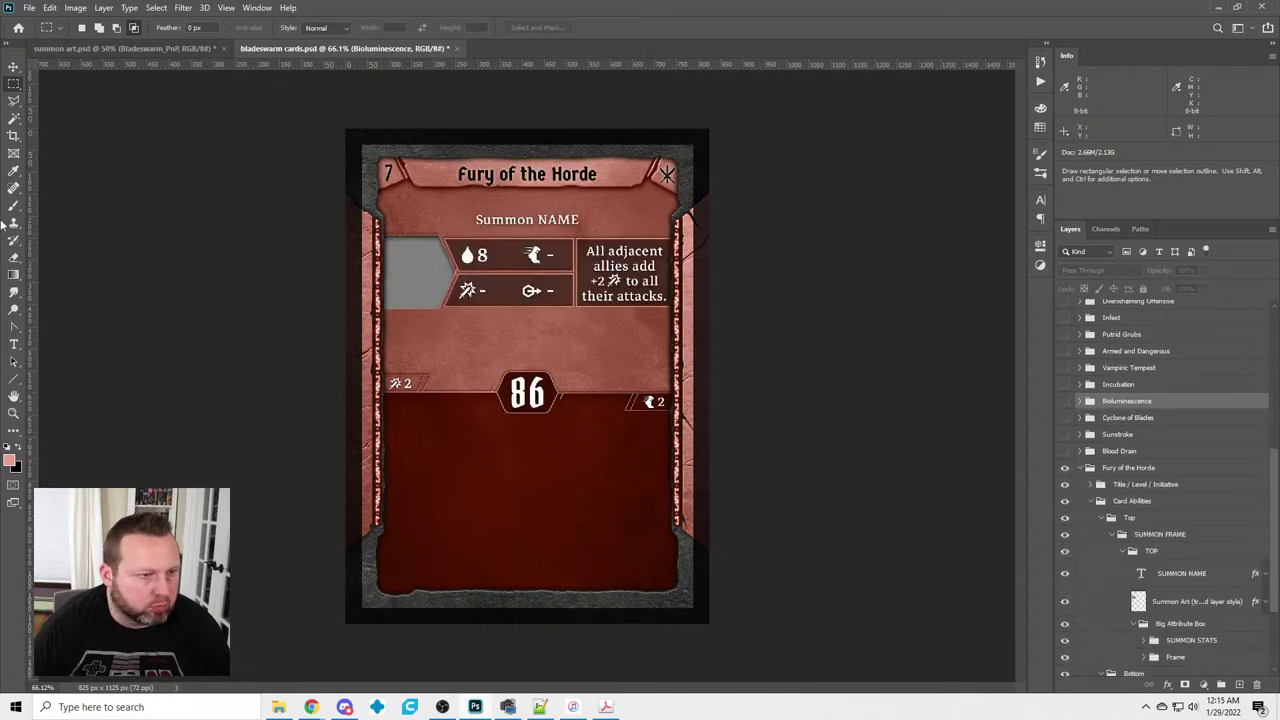
Replace NAME in the Fury of the Horde summon title with "Rage Hornets"
left_click(14, 344)
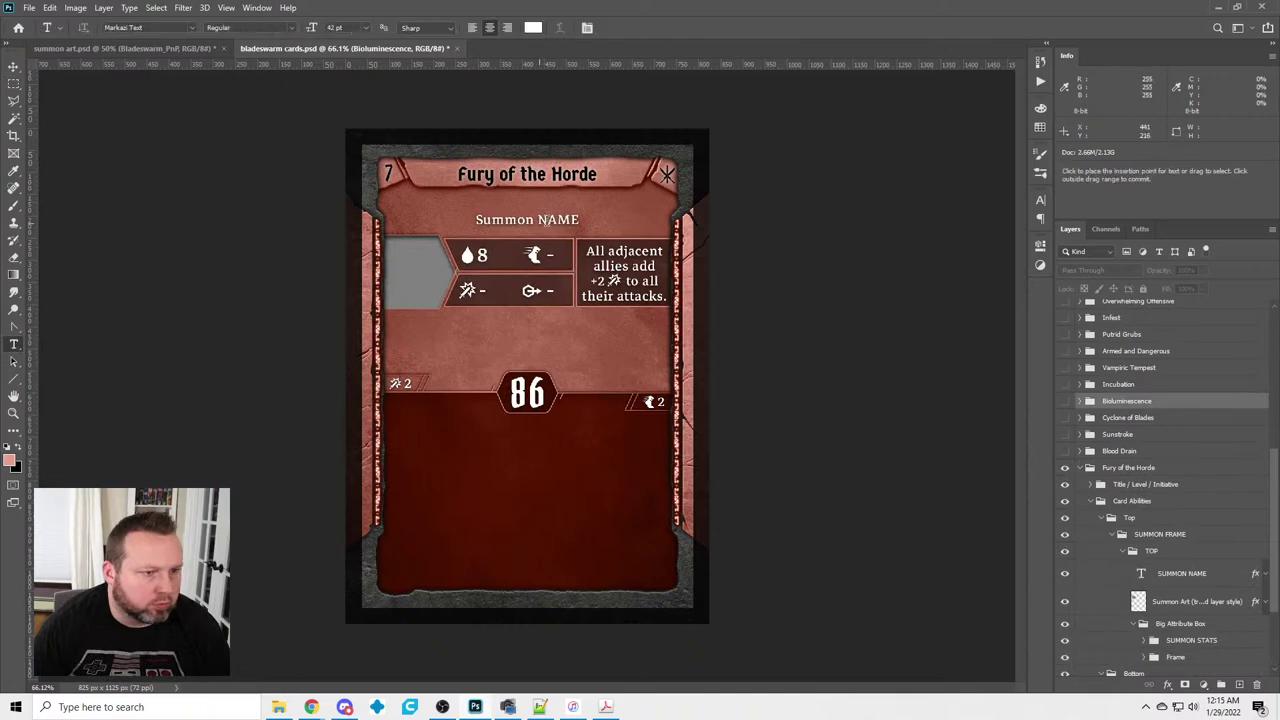
double_click(556, 220)
type("Rage Hornets")
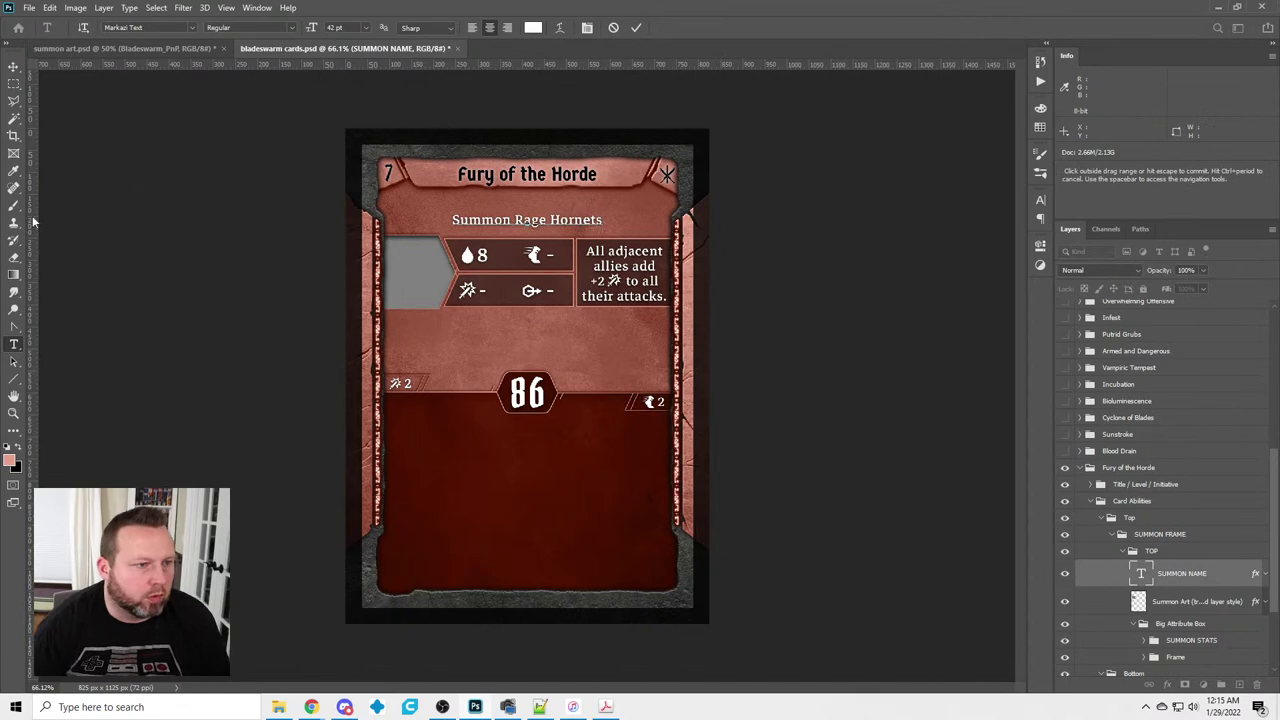
left_click(14, 84)
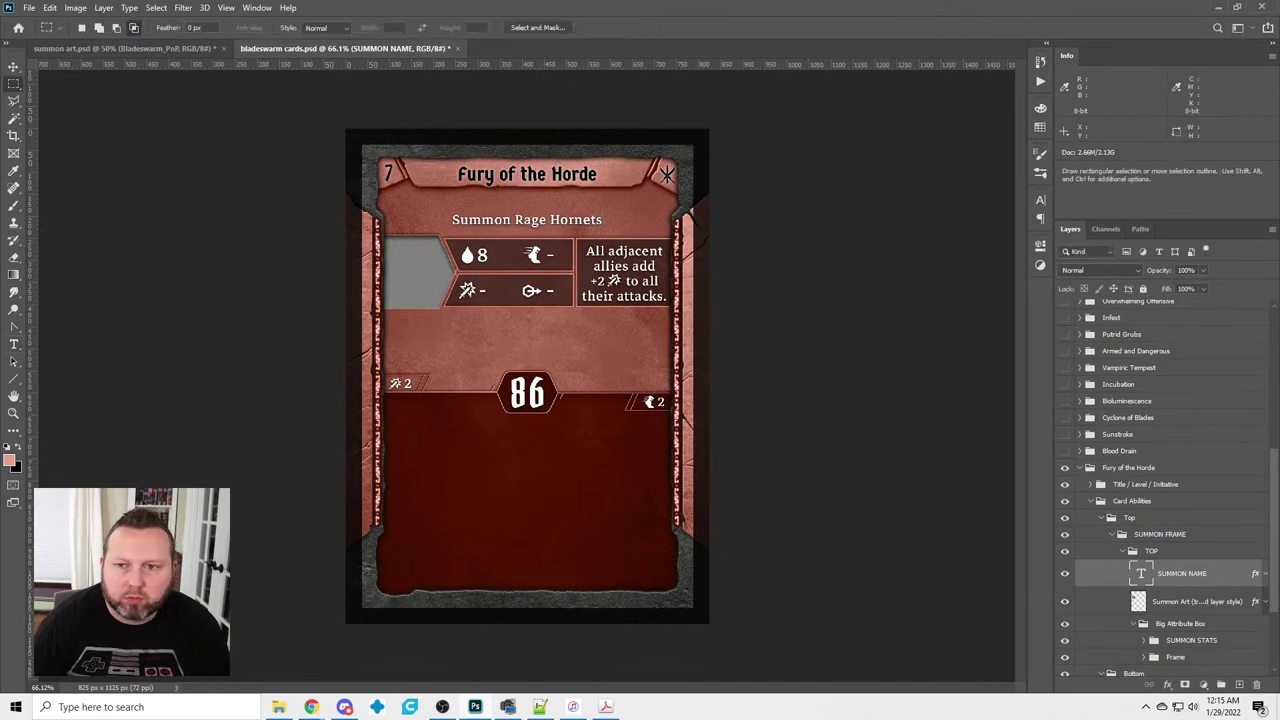
Bring the hornet art layer from summon art.psd into bladeswarm cards.psd, directly above the Fury of the Horde Summon Art layer
left_click(155, 50)
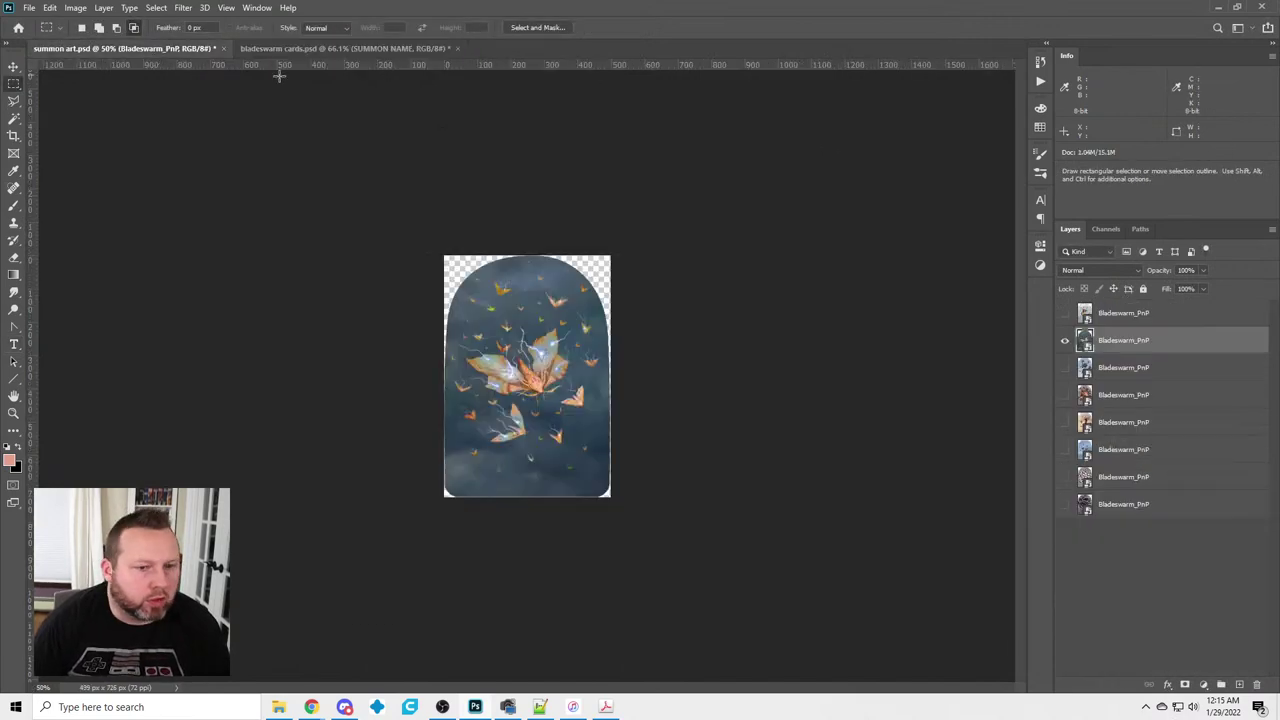
left_click(1065, 341)
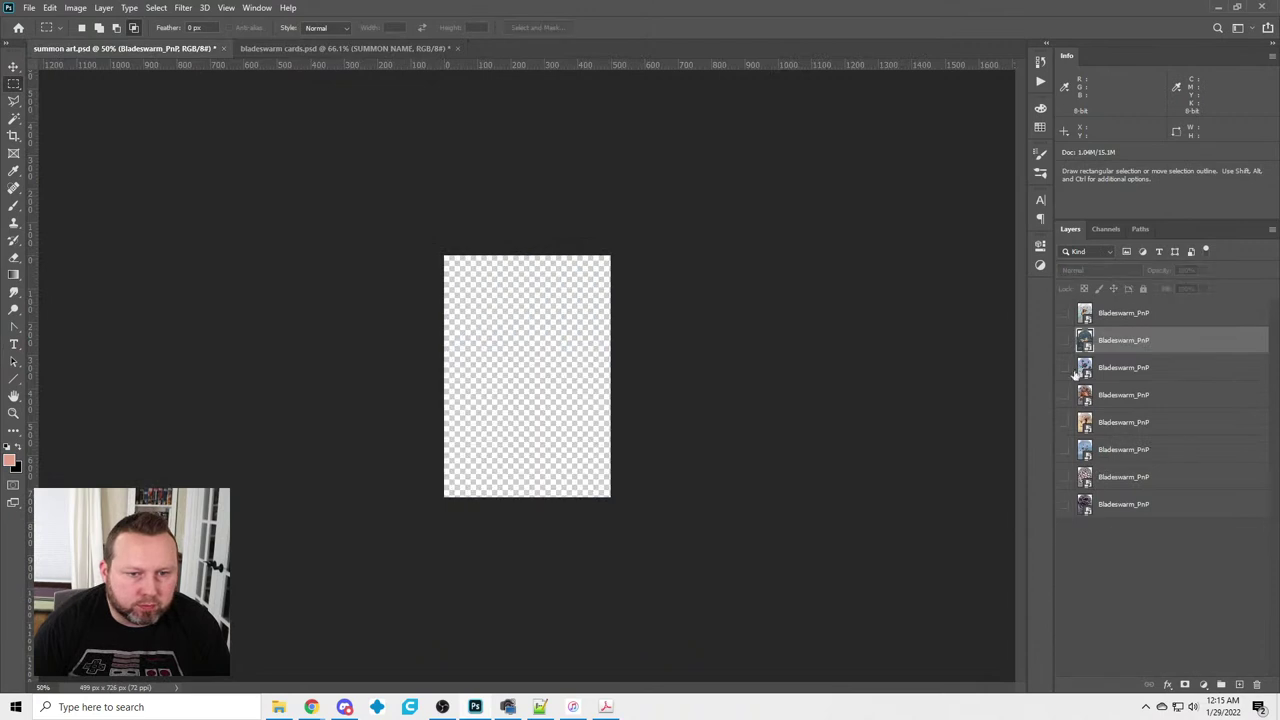
left_click(1064, 424)
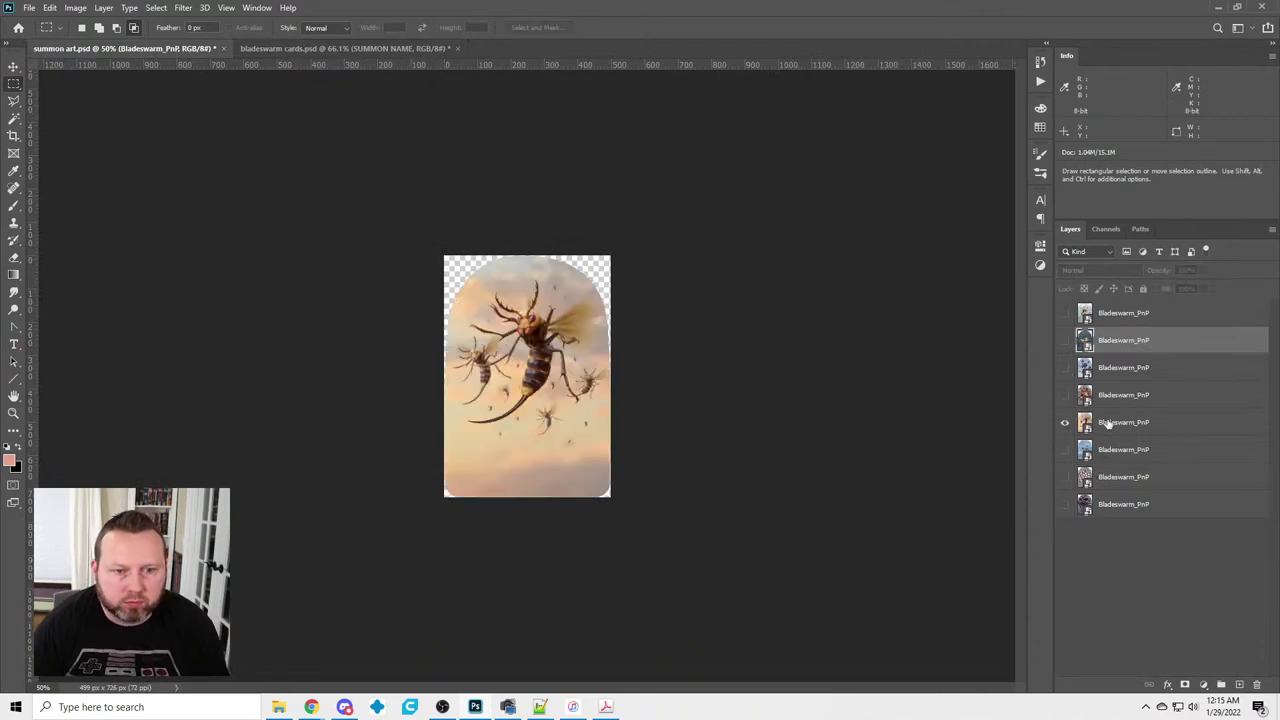
left_click(1108, 424)
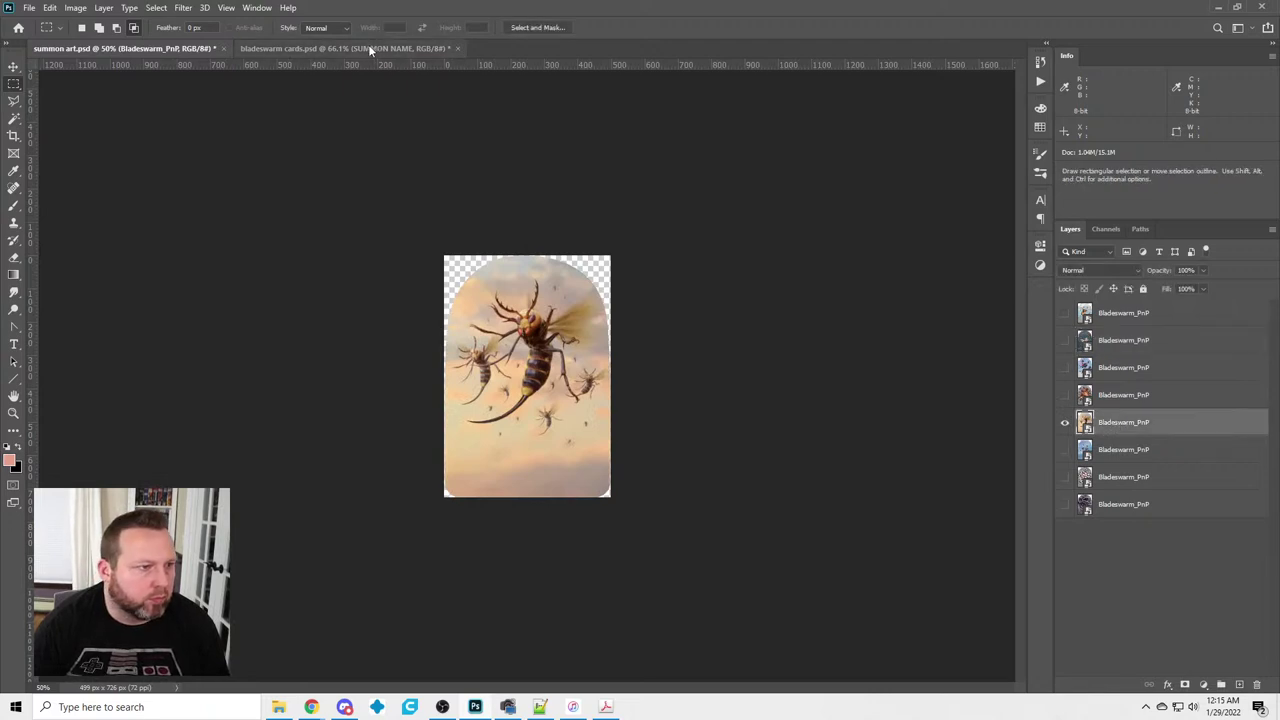
left_click(368, 47)
left_click_drag(1178, 666, 1199, 582)
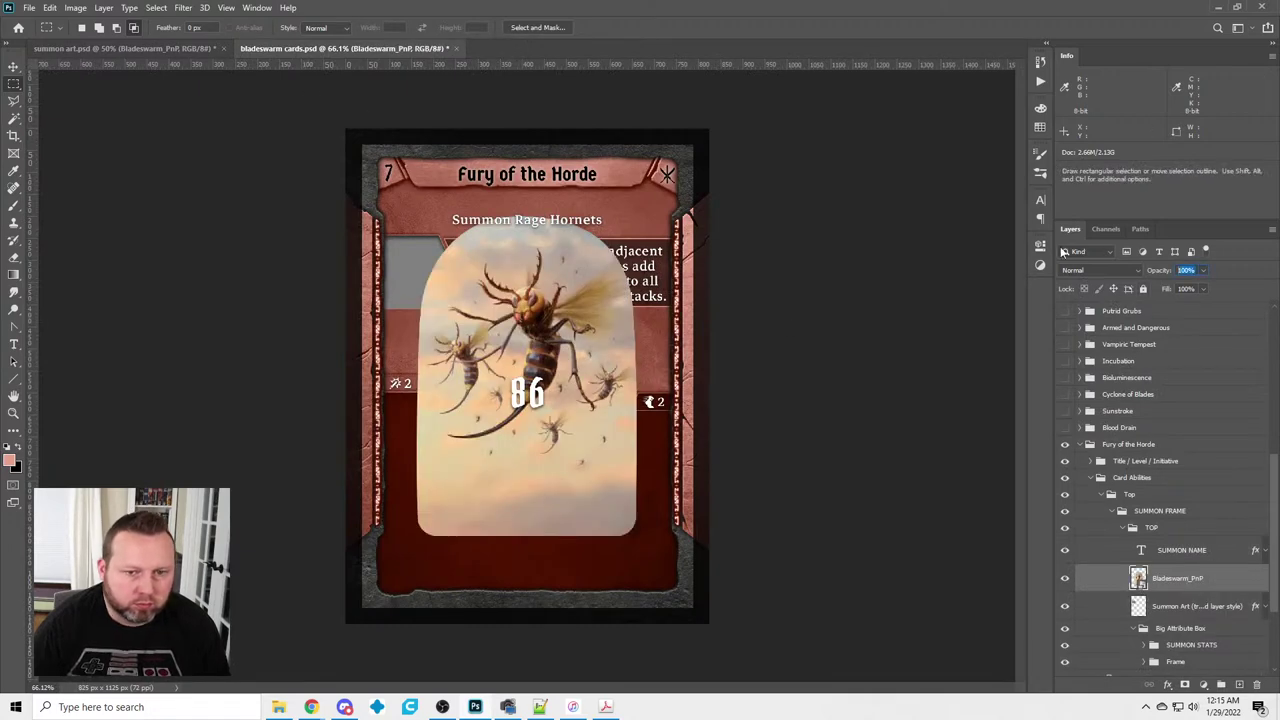
Set the hornet art's opacity to 70% and scale it down to about 267% beside the summon stats
type("70")
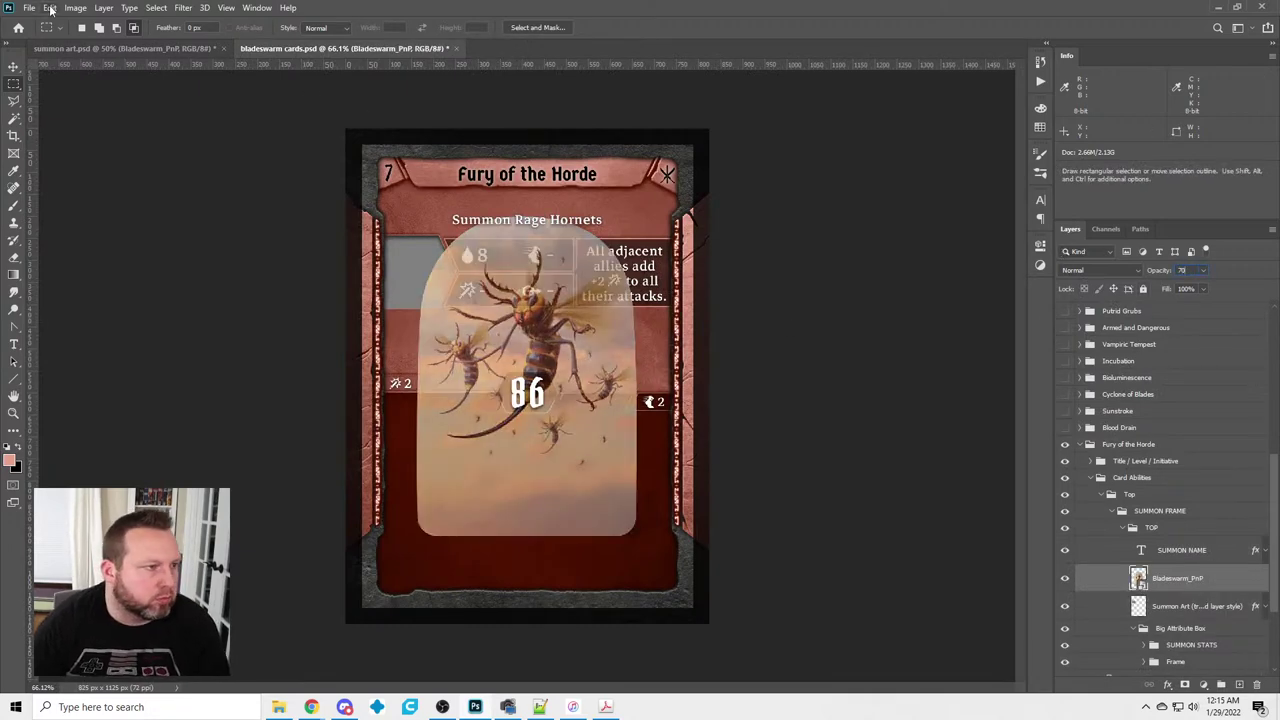
left_click(49, 8)
left_click(95, 300)
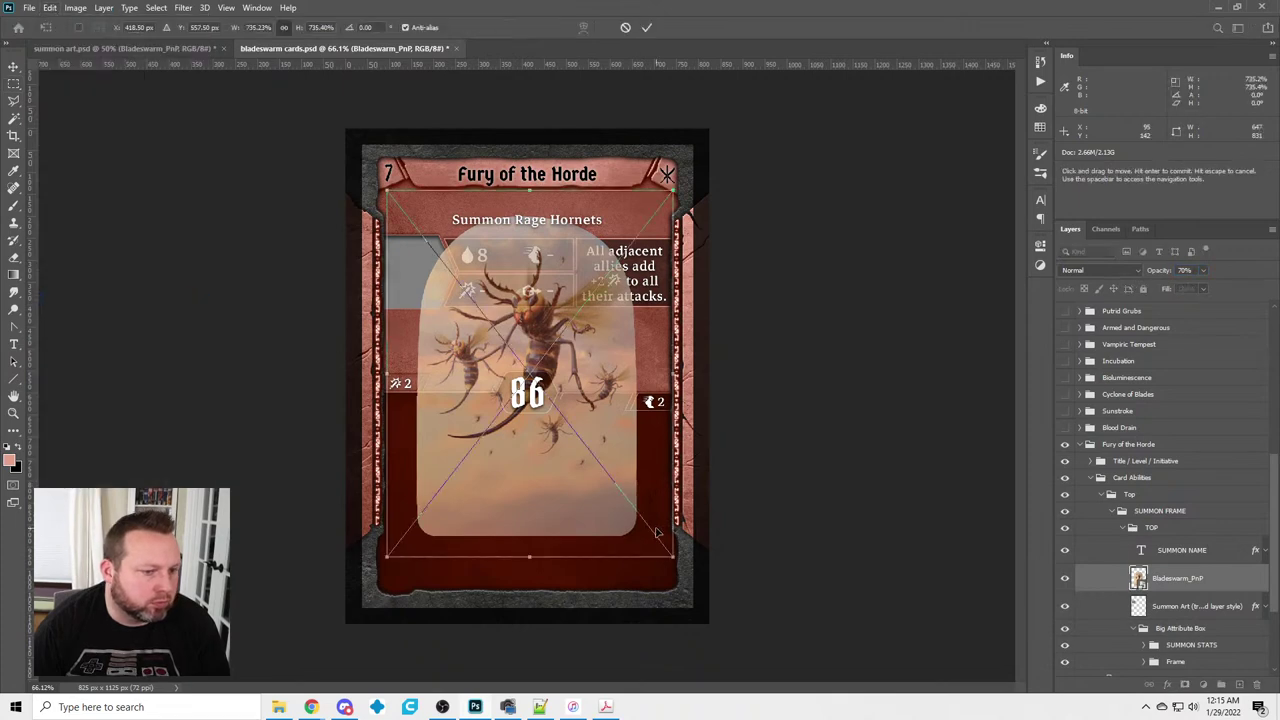
left_click_drag(673, 555, 479, 347)
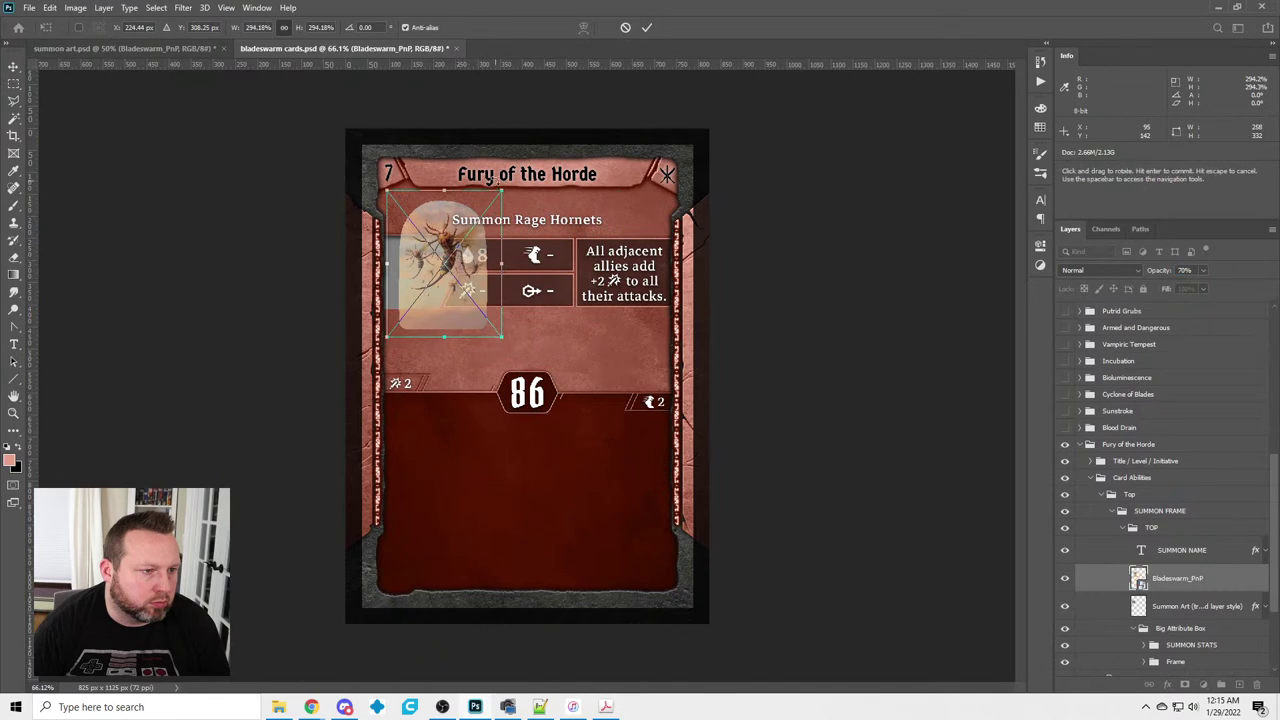
mouse_move(502, 190)
left_mouse_down()
mouse_move(524, 172)
mouse_move(490, 209)
left_mouse_up()
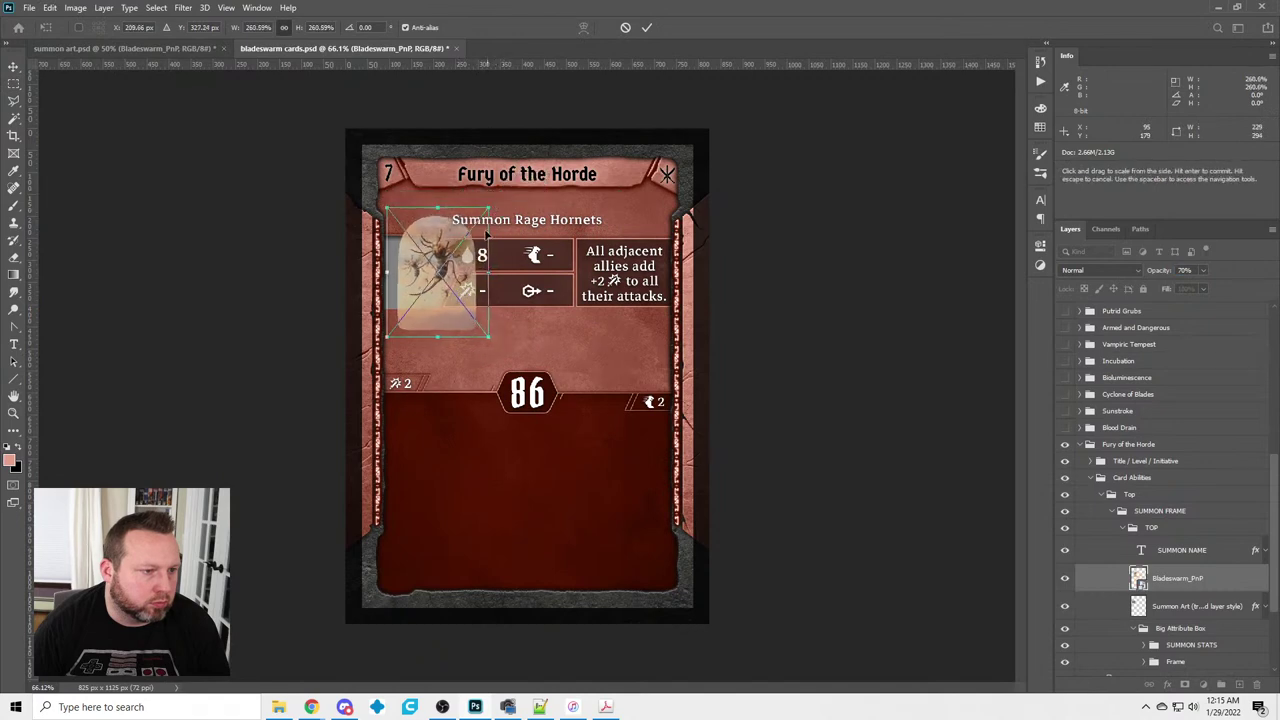
left_click_drag(487, 332, 473, 339)
left_click_drag(462, 281, 456, 293)
left_click_drag(378, 224, 412, 254)
left_click_drag(461, 216, 467, 210)
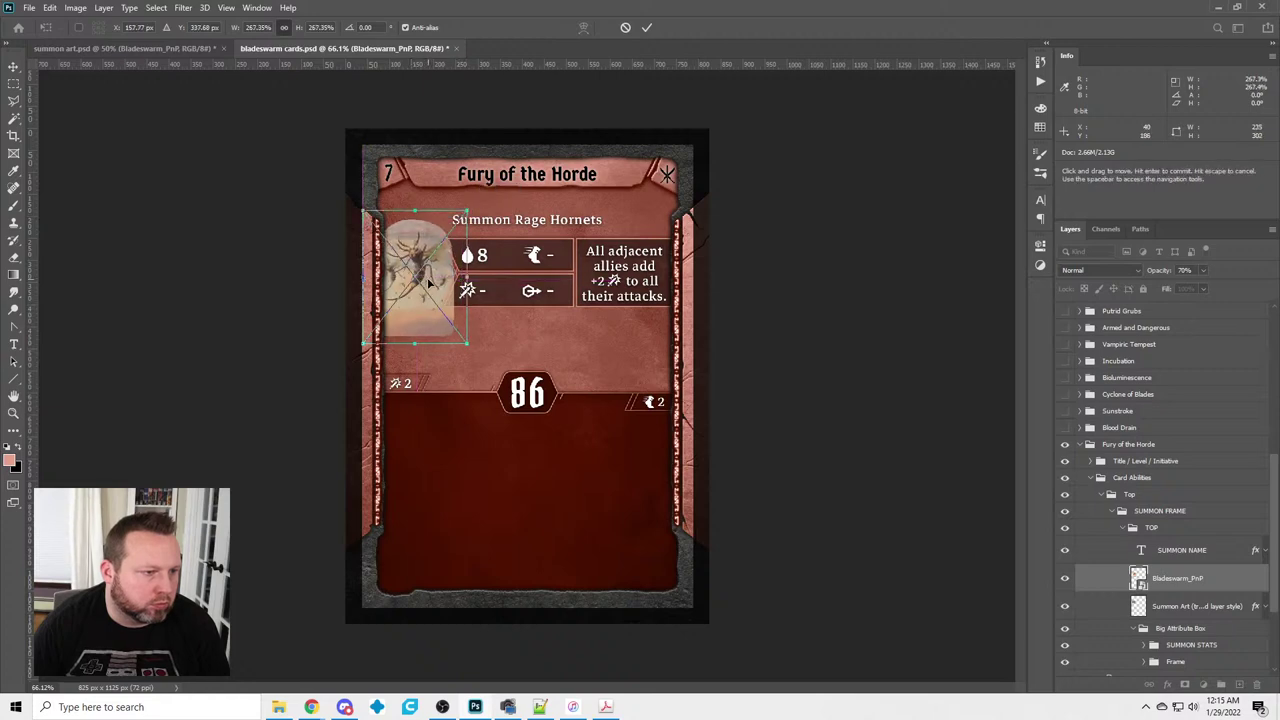
Position the hornet art over the grey summon frame at about X 162, Y 344 px and restore its opacity to 100%
left_click_drag(412, 271, 417, 278)
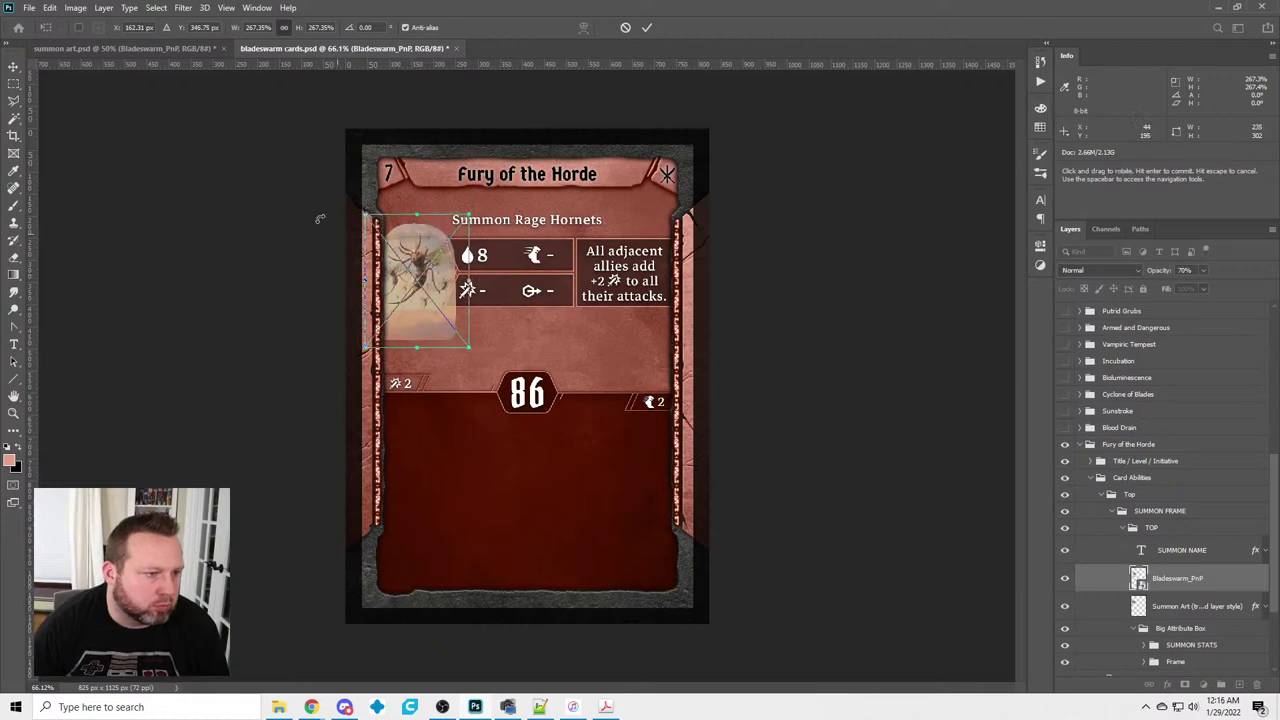
key("Right")
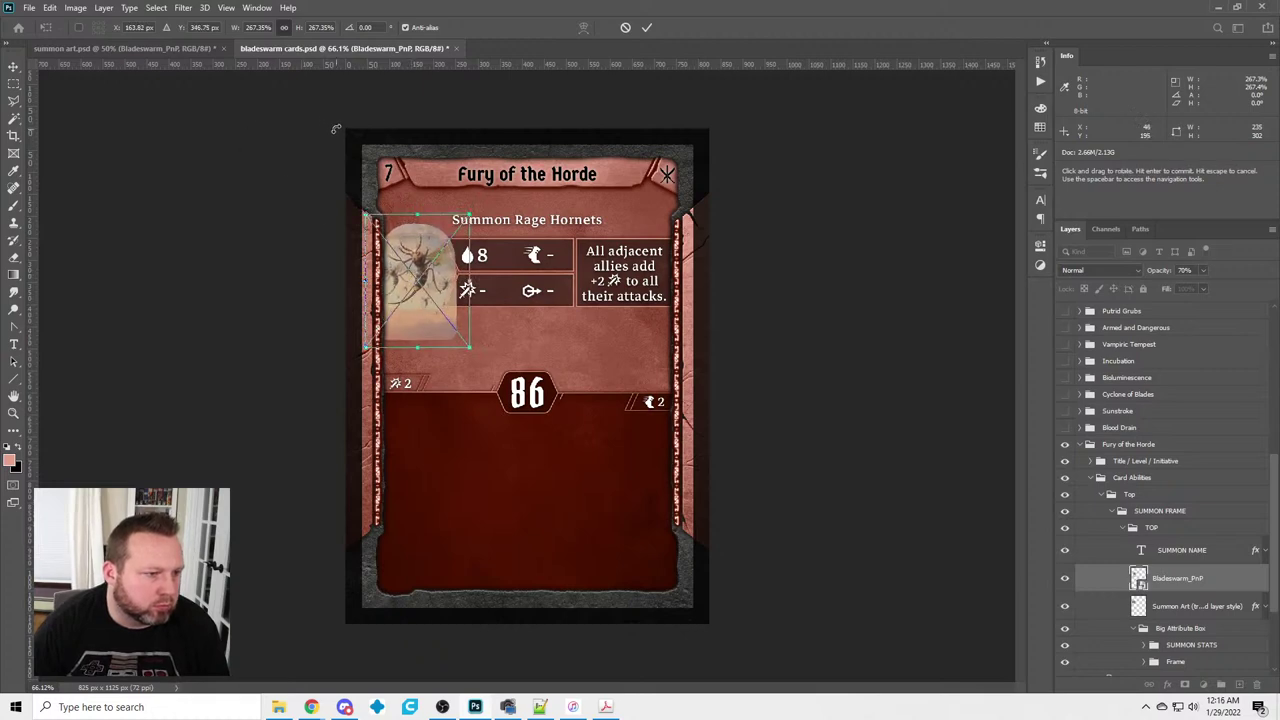
key("Left")
key("Up")
key("Up")
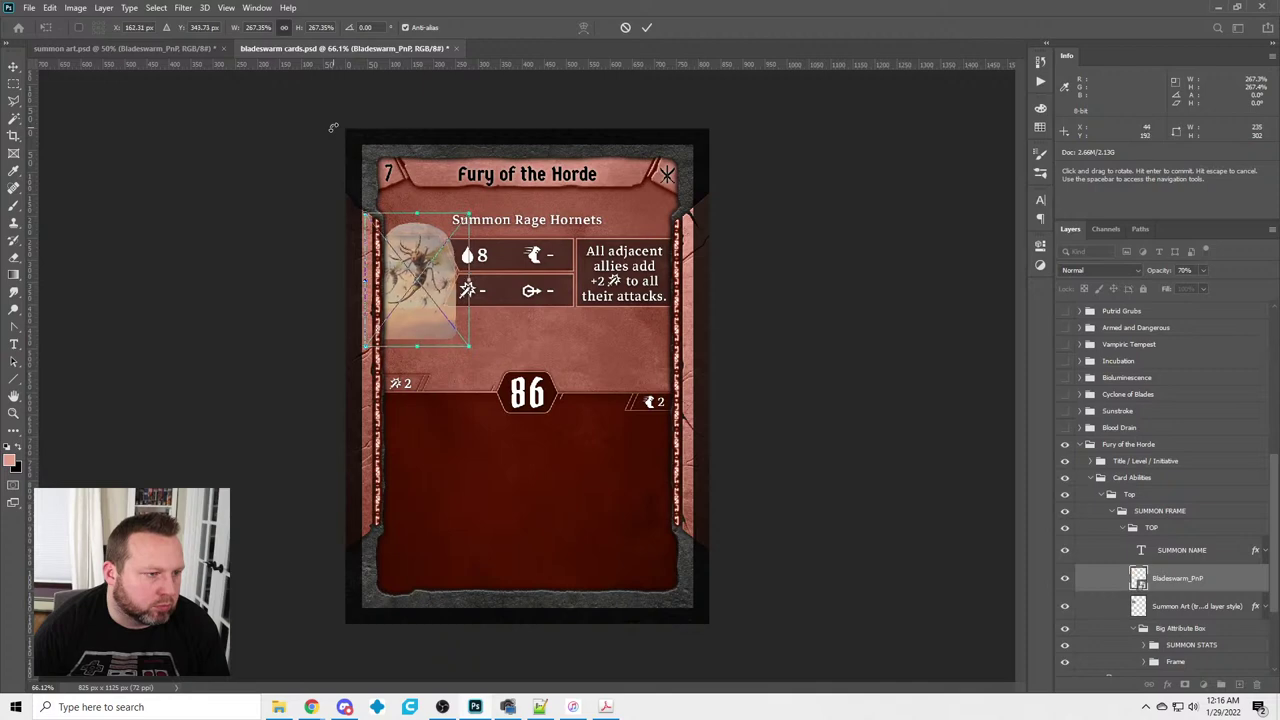
left_click(13, 85)
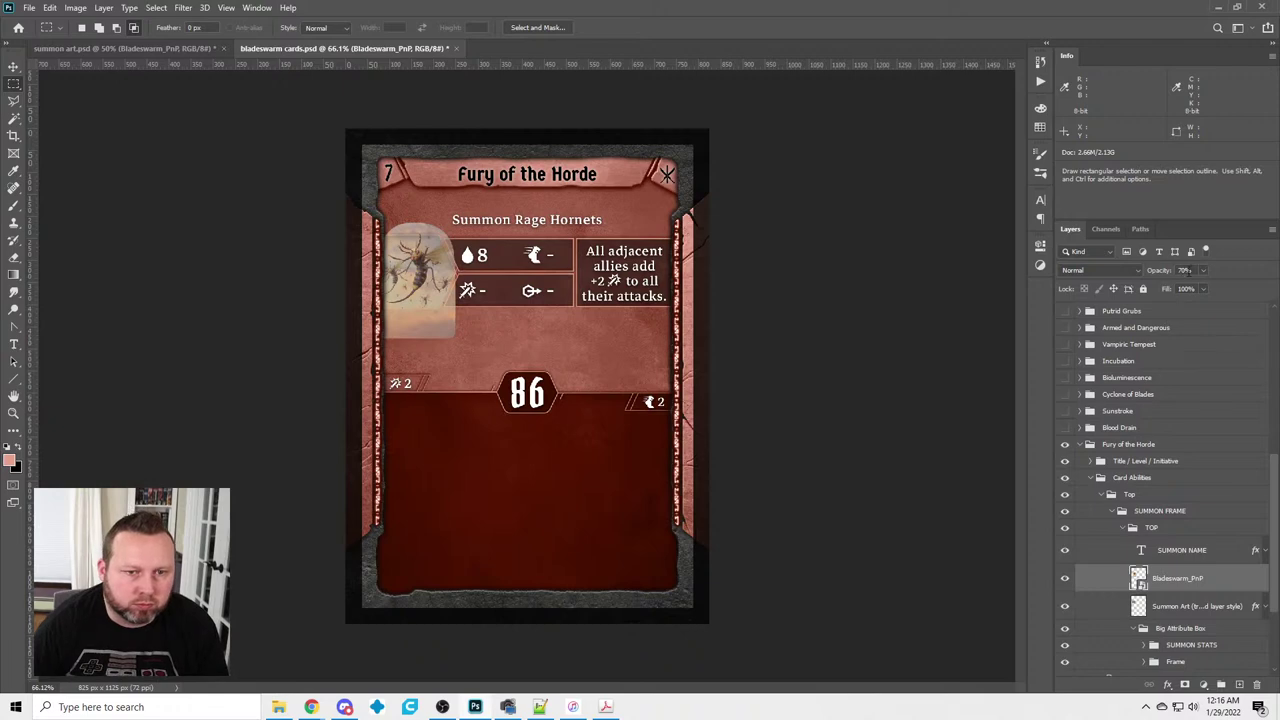
type("100")
key("Return")
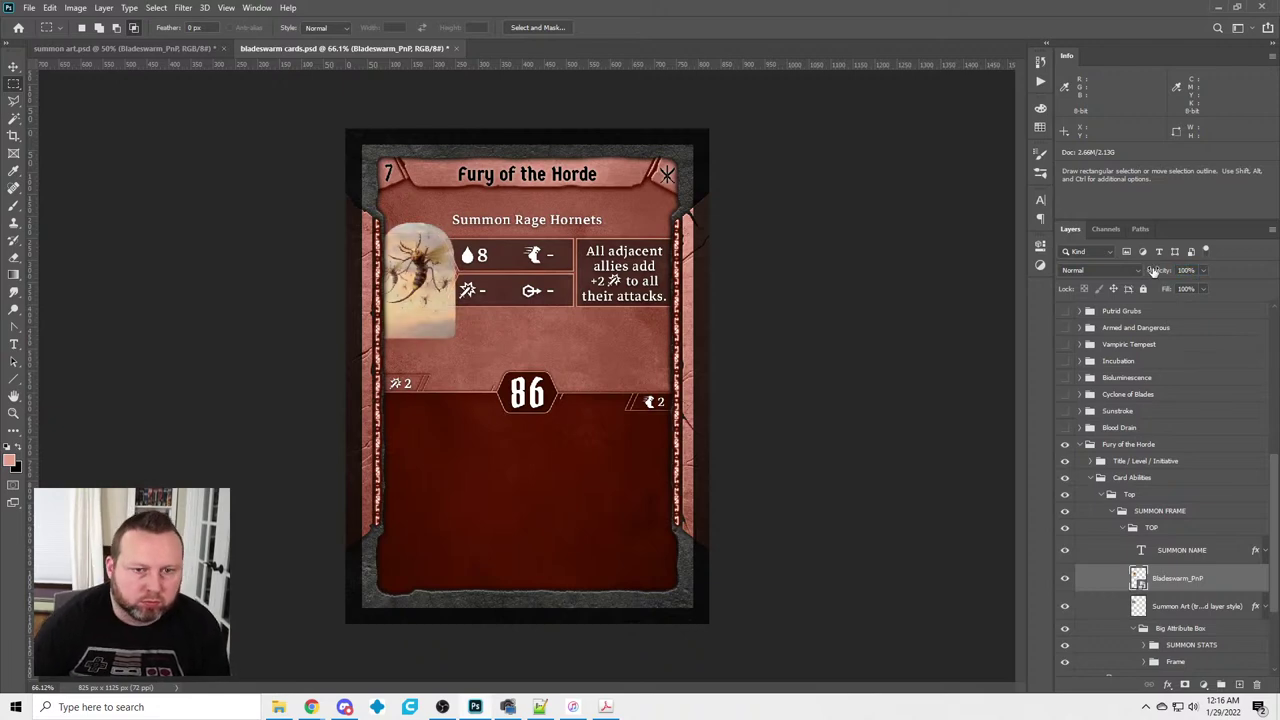
Mask the hornet art to the Summon Art layer's shape and paste the copied layer style onto it
left_click(1139, 607, "ctrl")
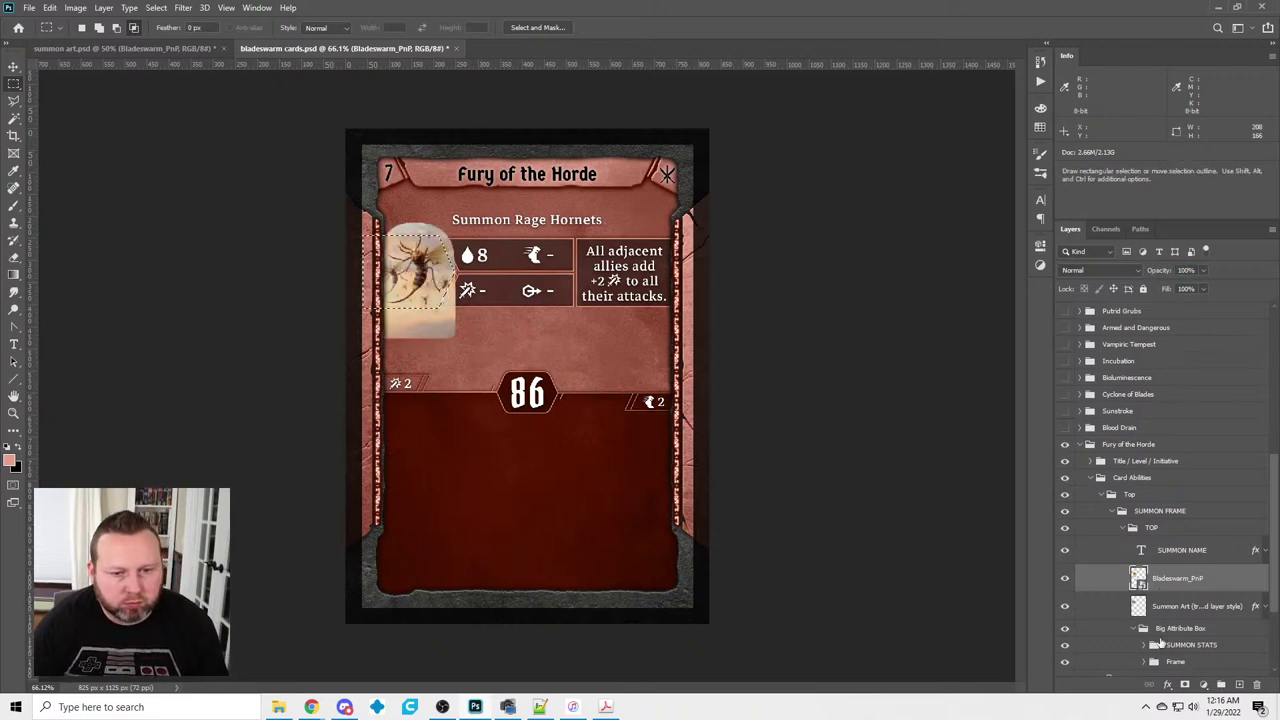
left_click(1185, 686)
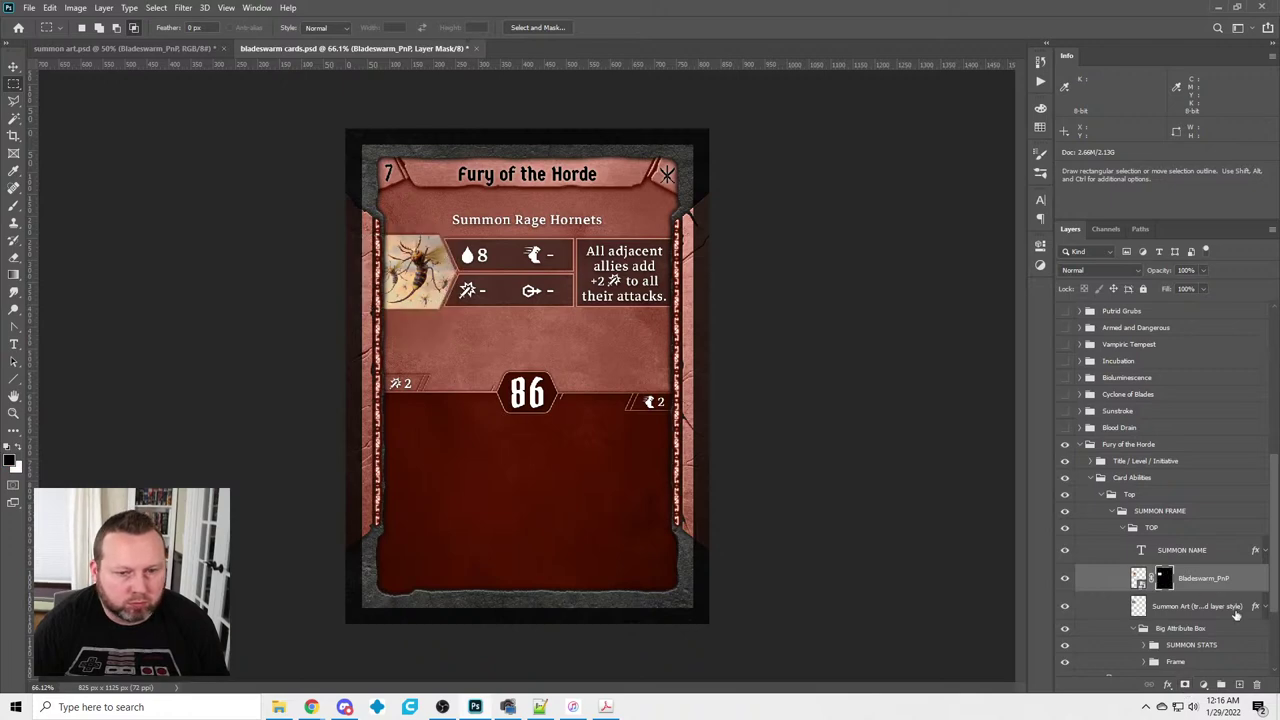
right_click(1217, 583)
left_click(1175, 360)
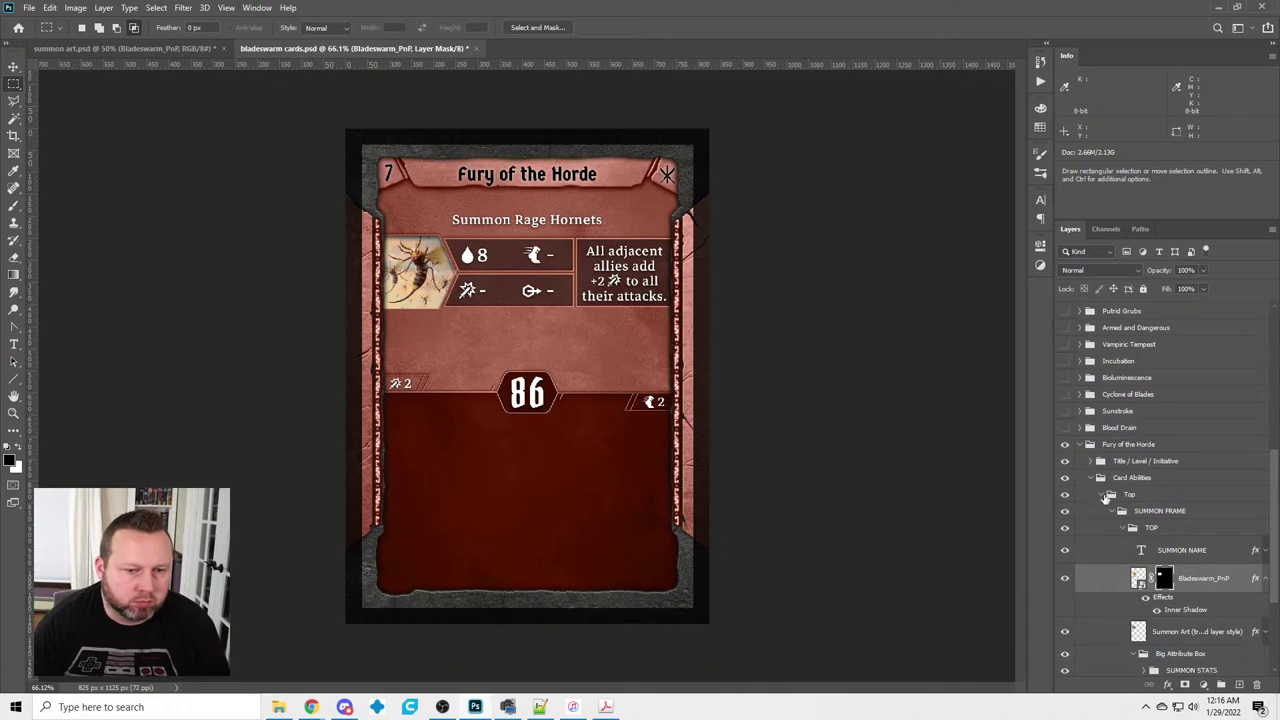
Collapse and hide the Fury of the Horde group, and show the Wasteland group expanded
left_click(1081, 446)
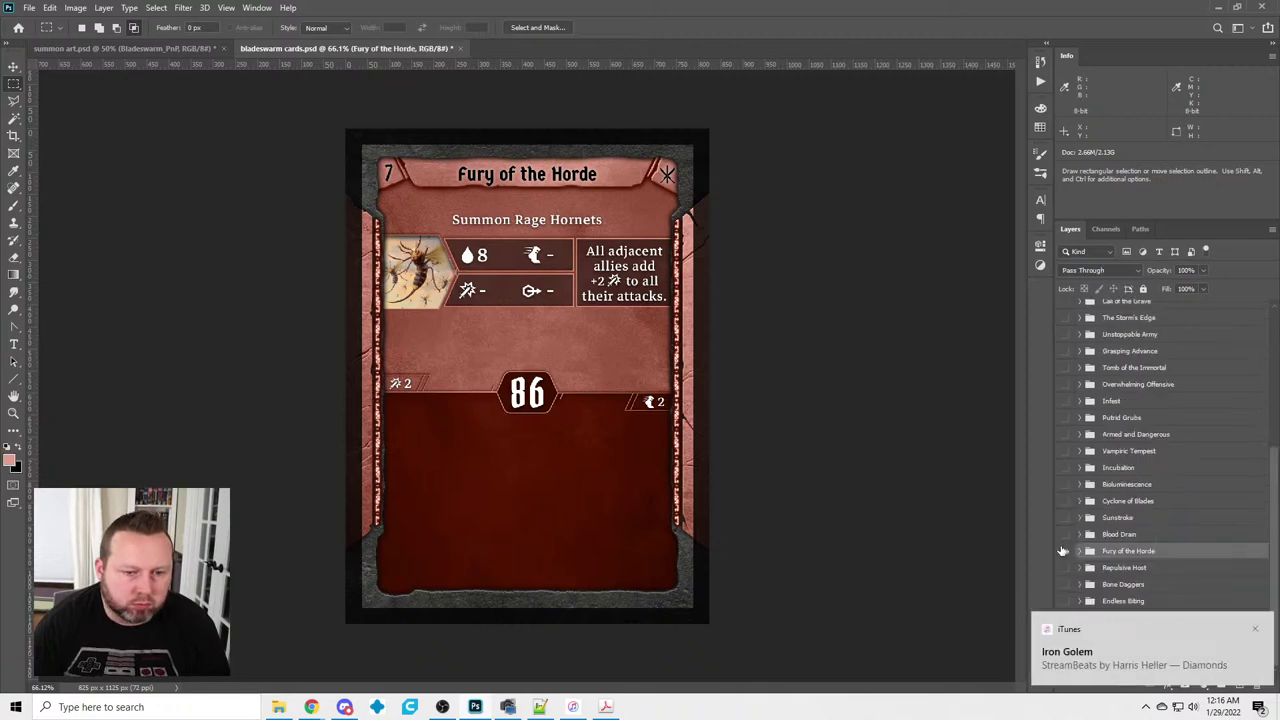
key("ctrl+comma")
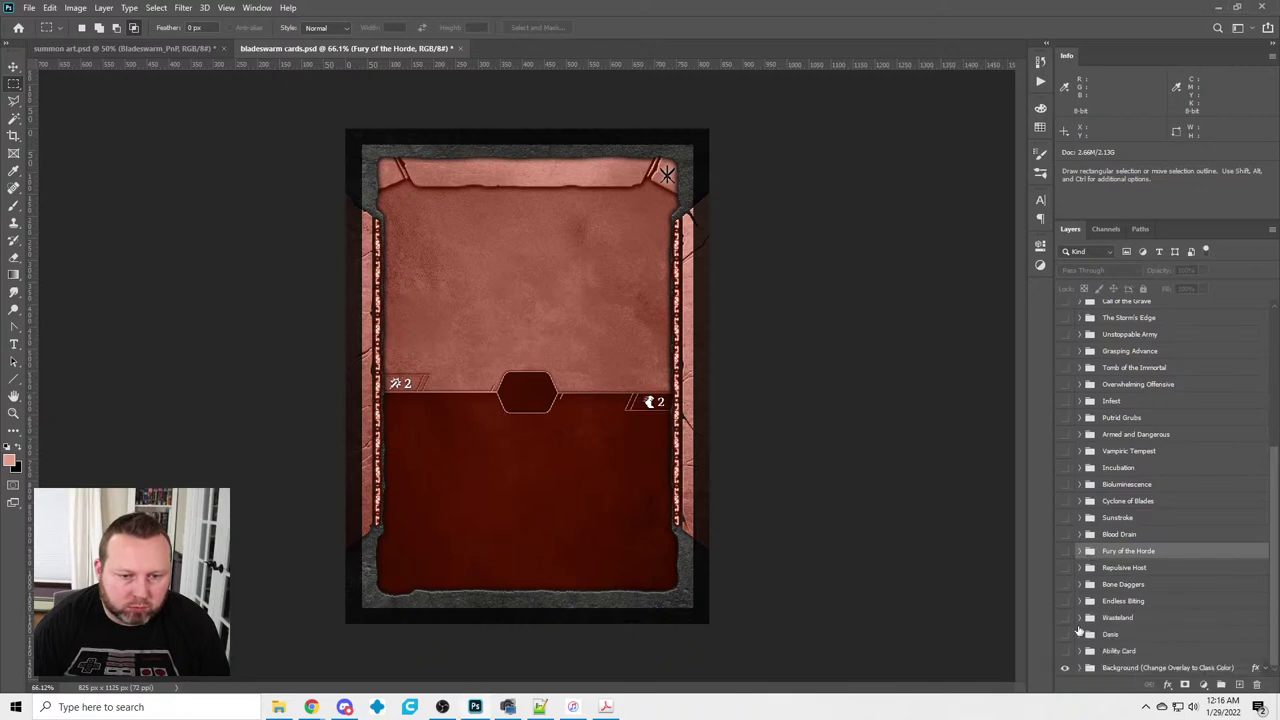
left_click(1081, 618)
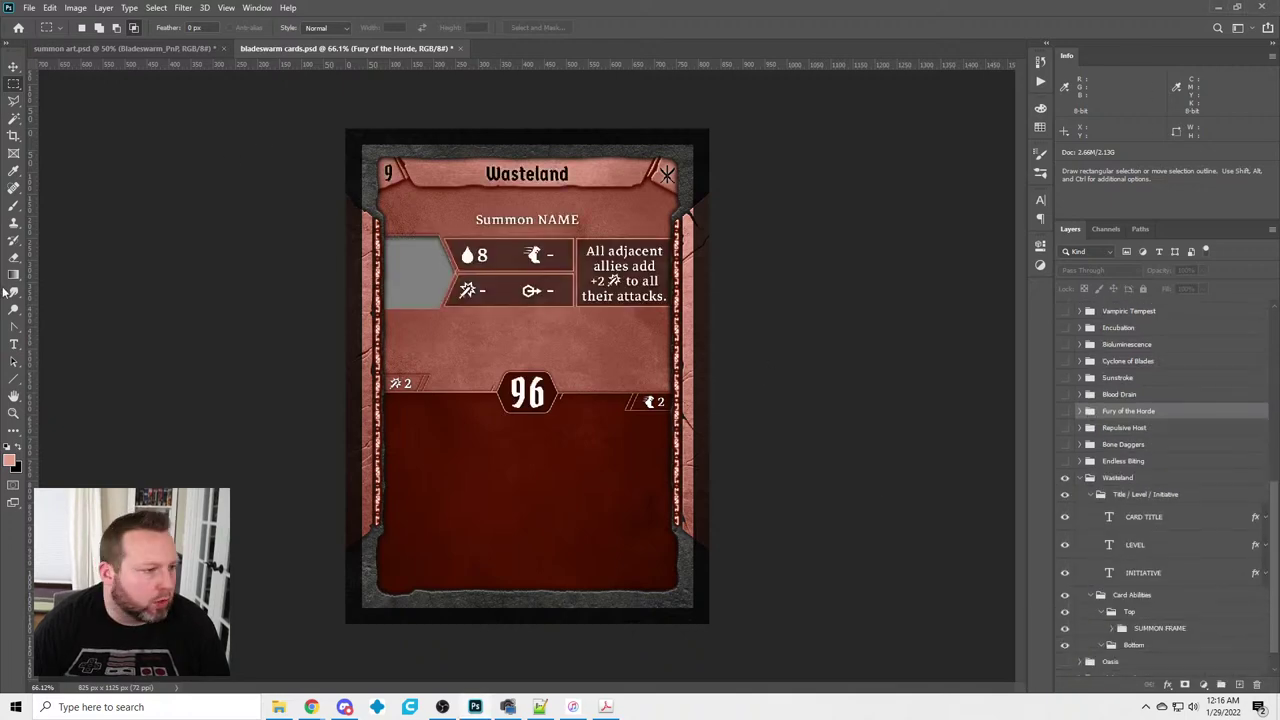
Change the NAME placeholder in the Wasteland card's summon title to Rust Vermin
left_click(14, 344)
left_click_drag(537, 221, 640, 222)
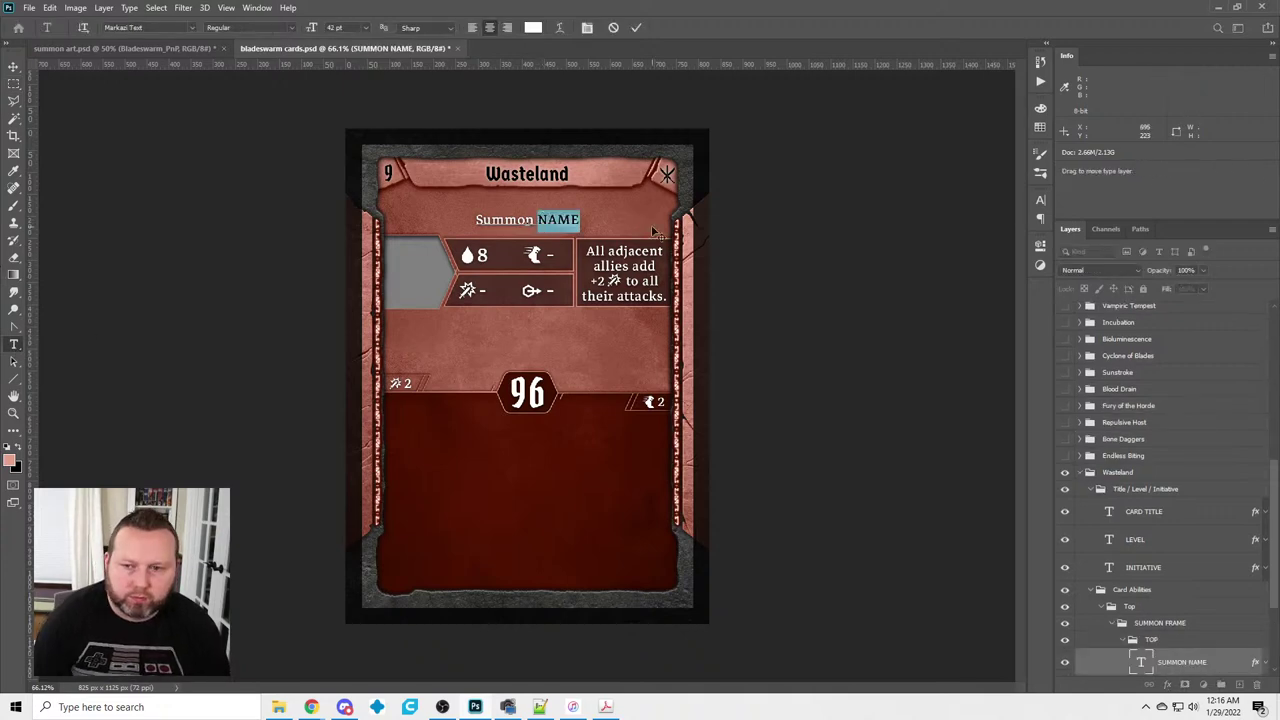
type("Rust Vermin")
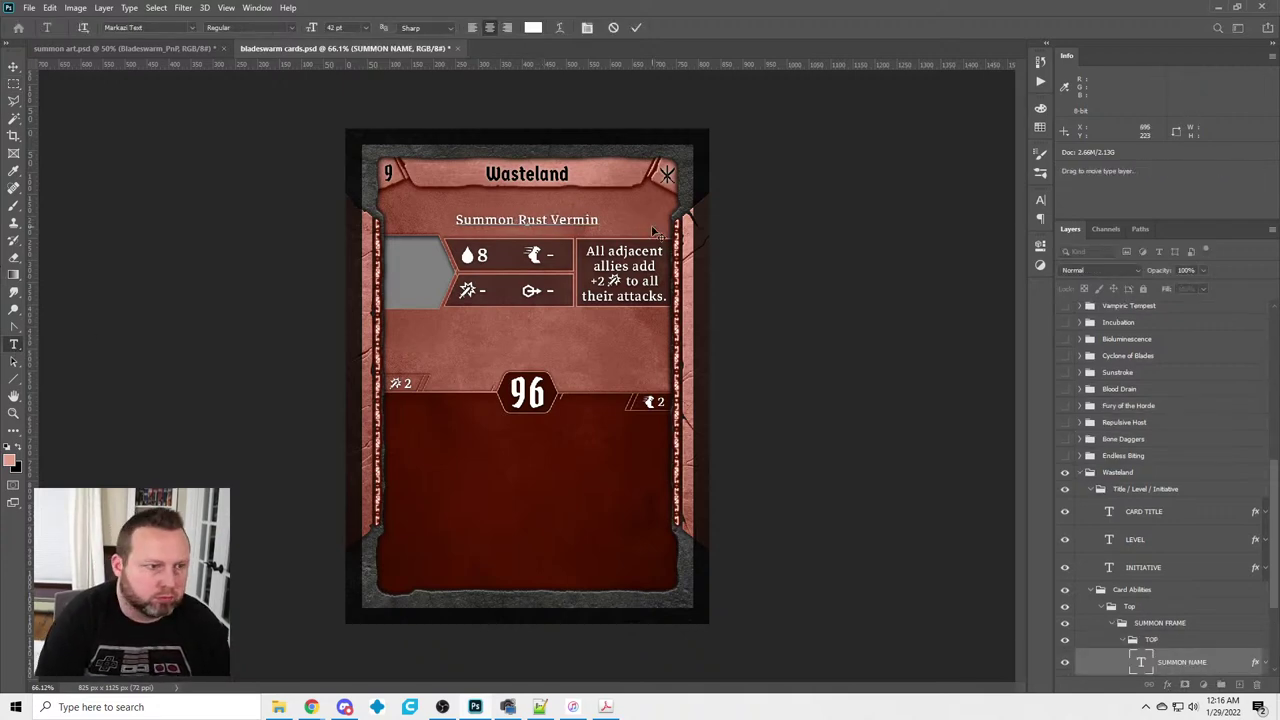
left_click(245, 317)
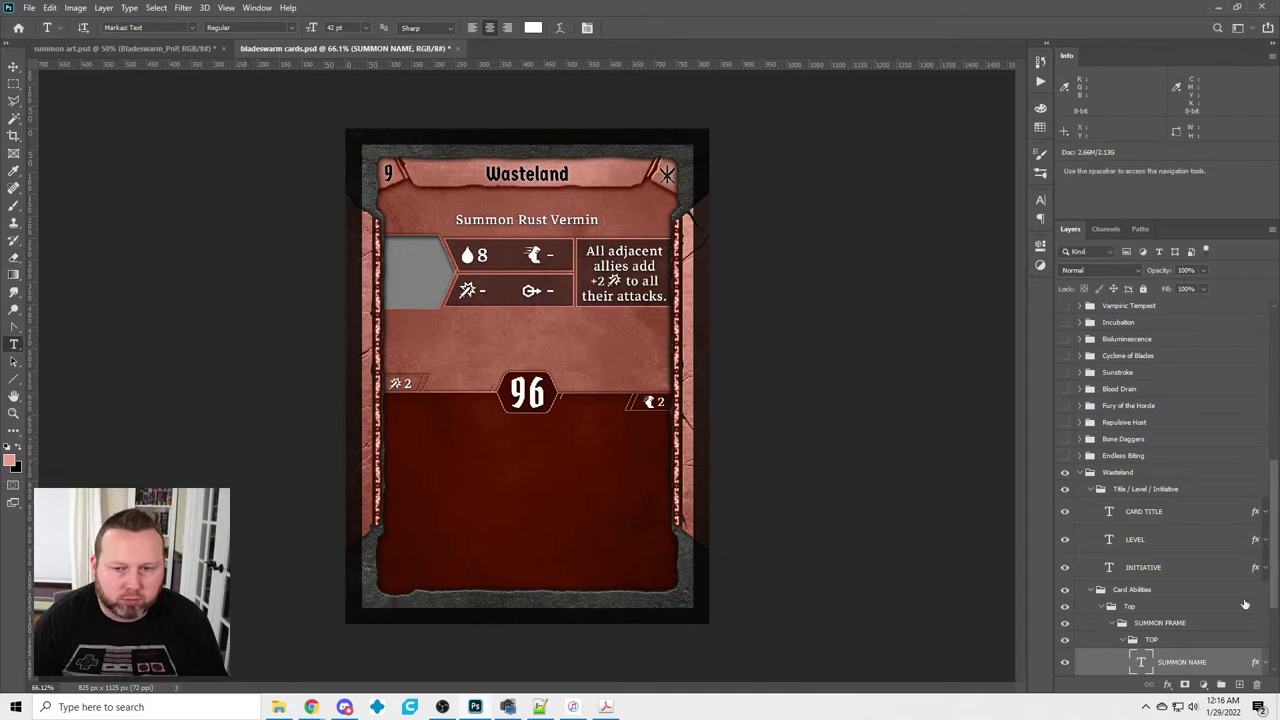
In summon art.psd, hide the hornet art, show the beetle swarm art and copy its layer
left_click(138, 49)
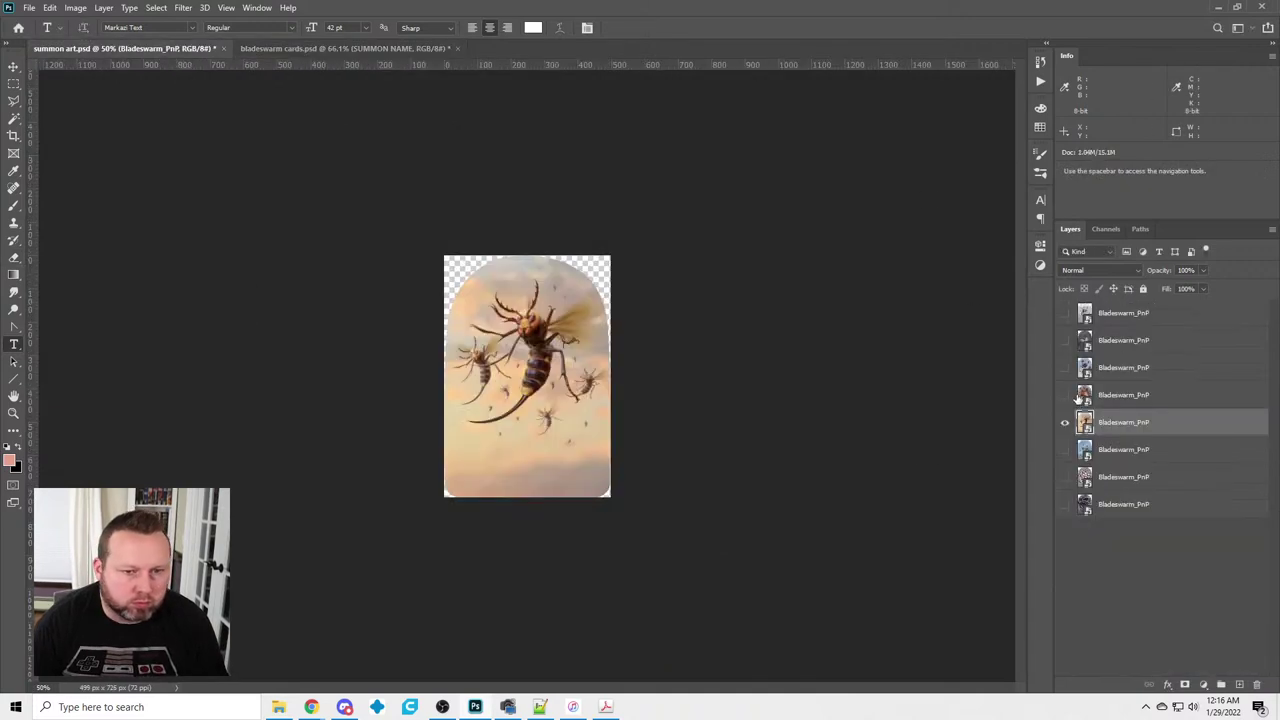
left_click(1064, 422)
left_click(1066, 395)
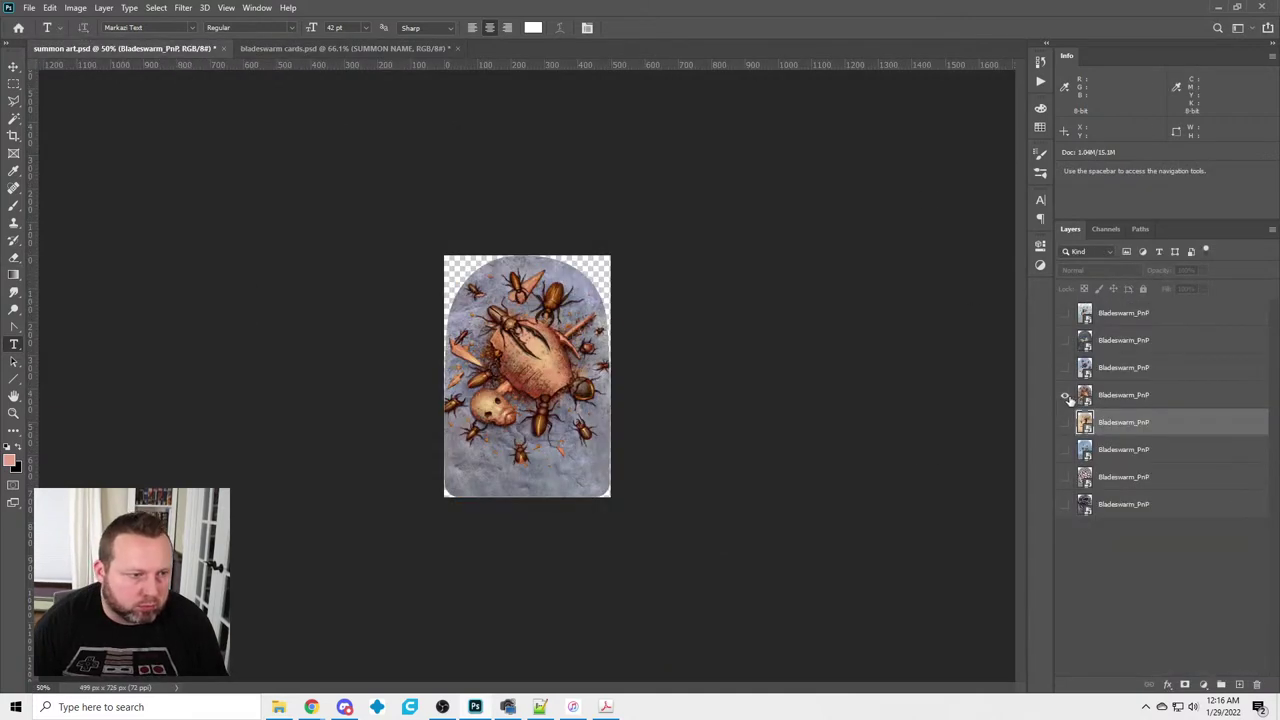
left_click(1149, 399)
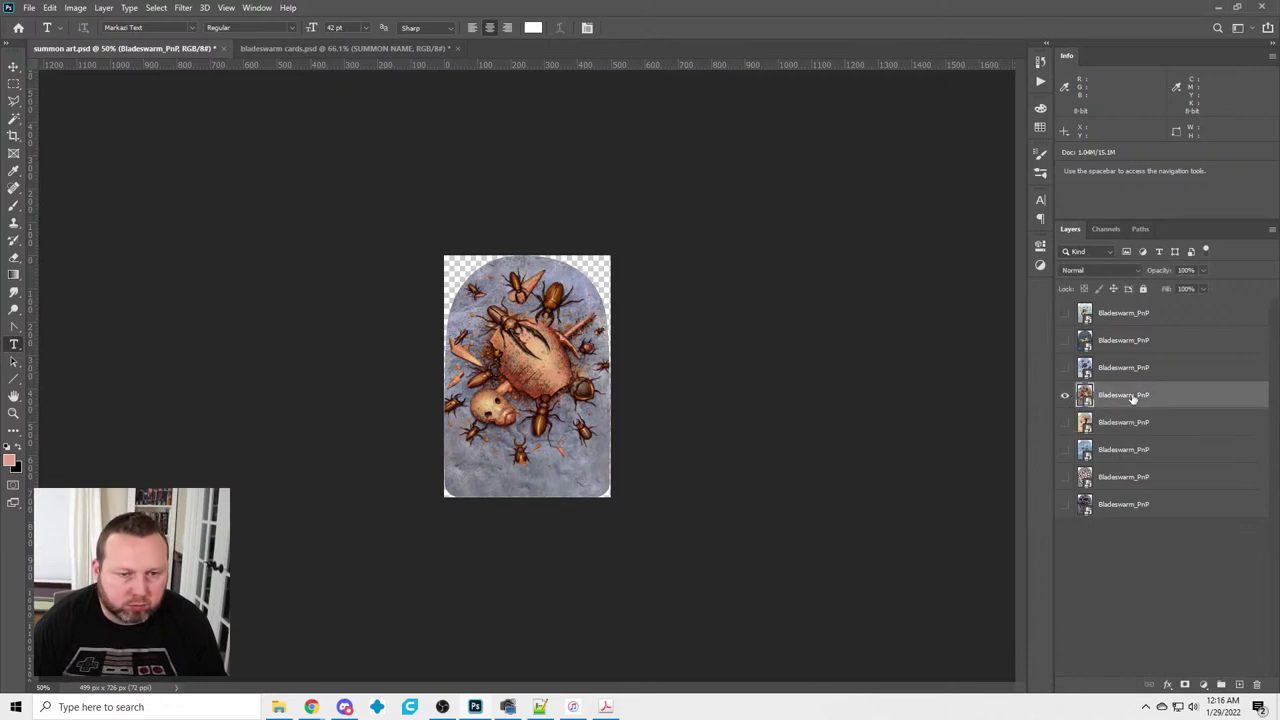
Paste the beetle art above the Wasteland card's Summon Art layer in bladeswarm cards.psd and set its opacity to 70%
left_click(345, 48)
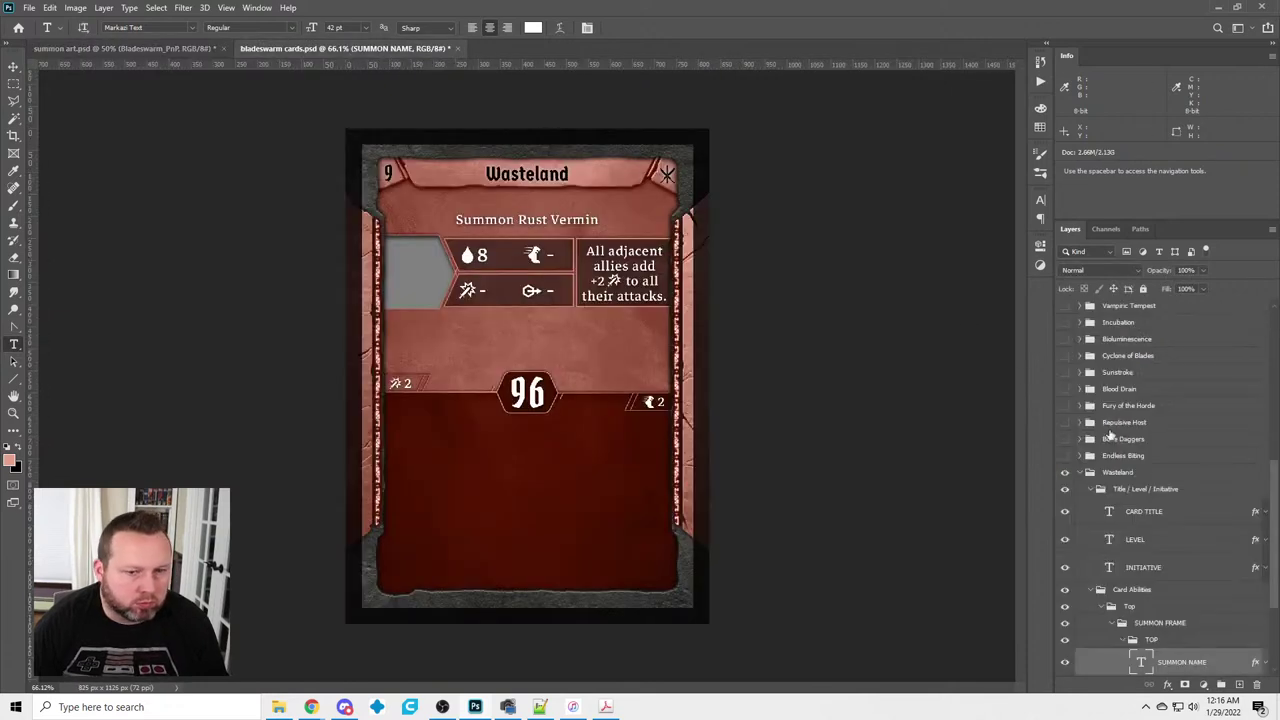
scroll(1183, 622, "down", 3)
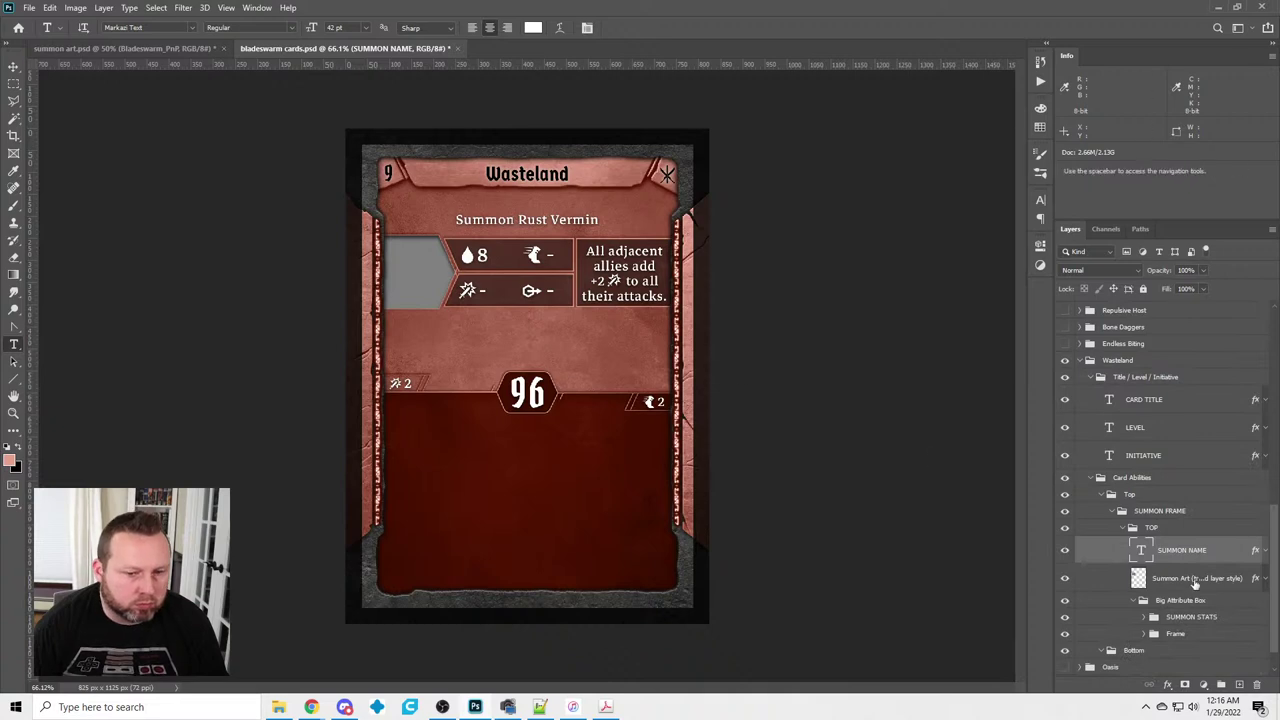
left_click(1200, 578)
key("ctrl+v")
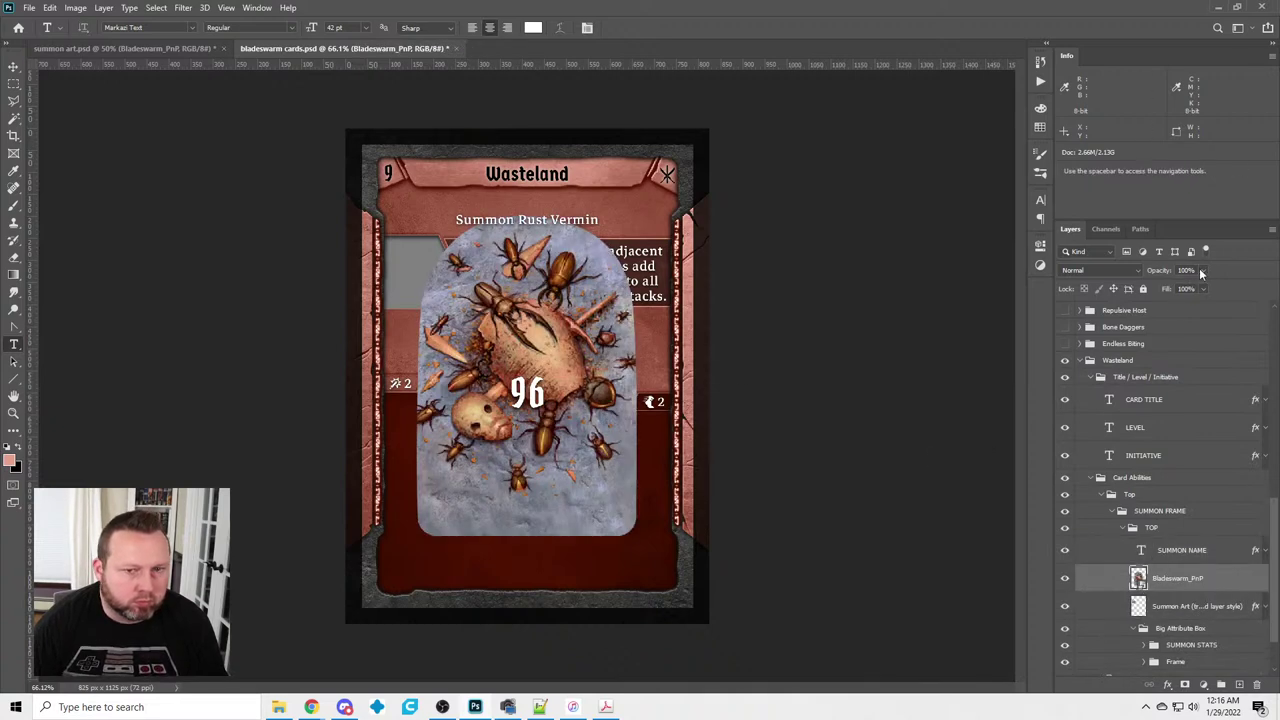
left_click(1190, 270)
key("Return")
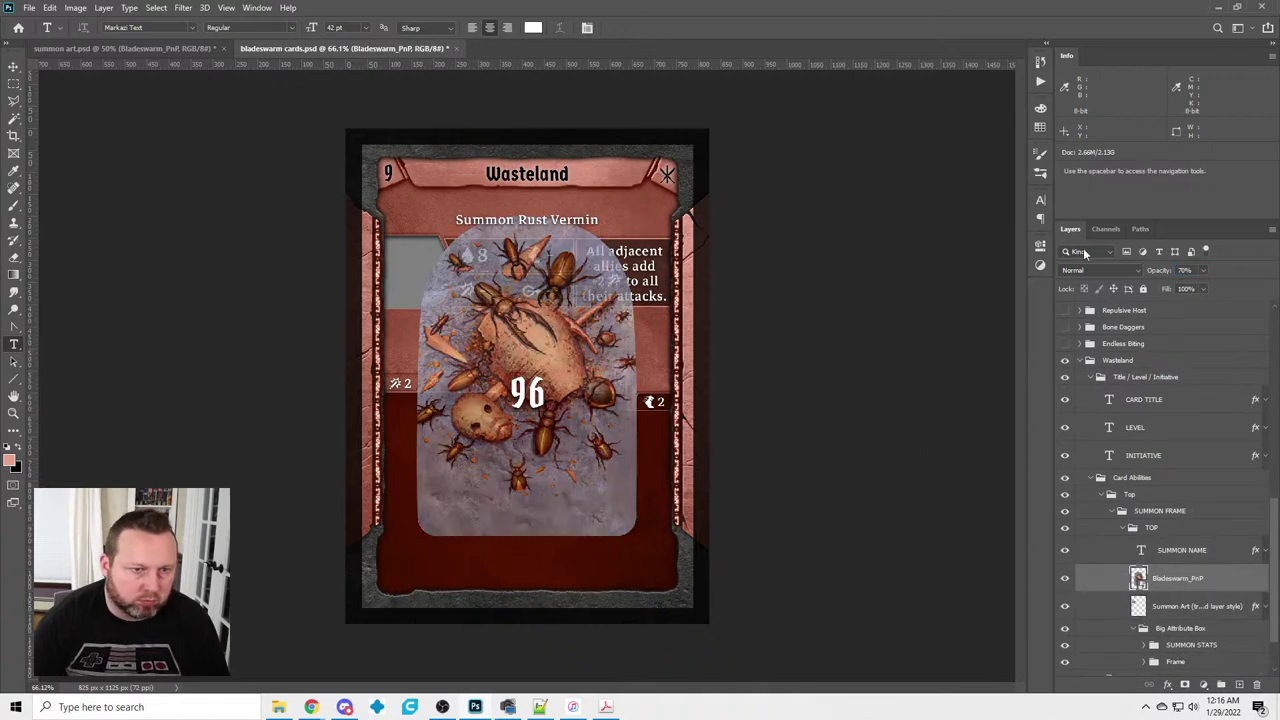
Move only the beetle art layer up and left so that it covers the grey summon frame
left_click(18, 68)
left_click_drag(673, 397, 597, 353)
key("ctrl+z")
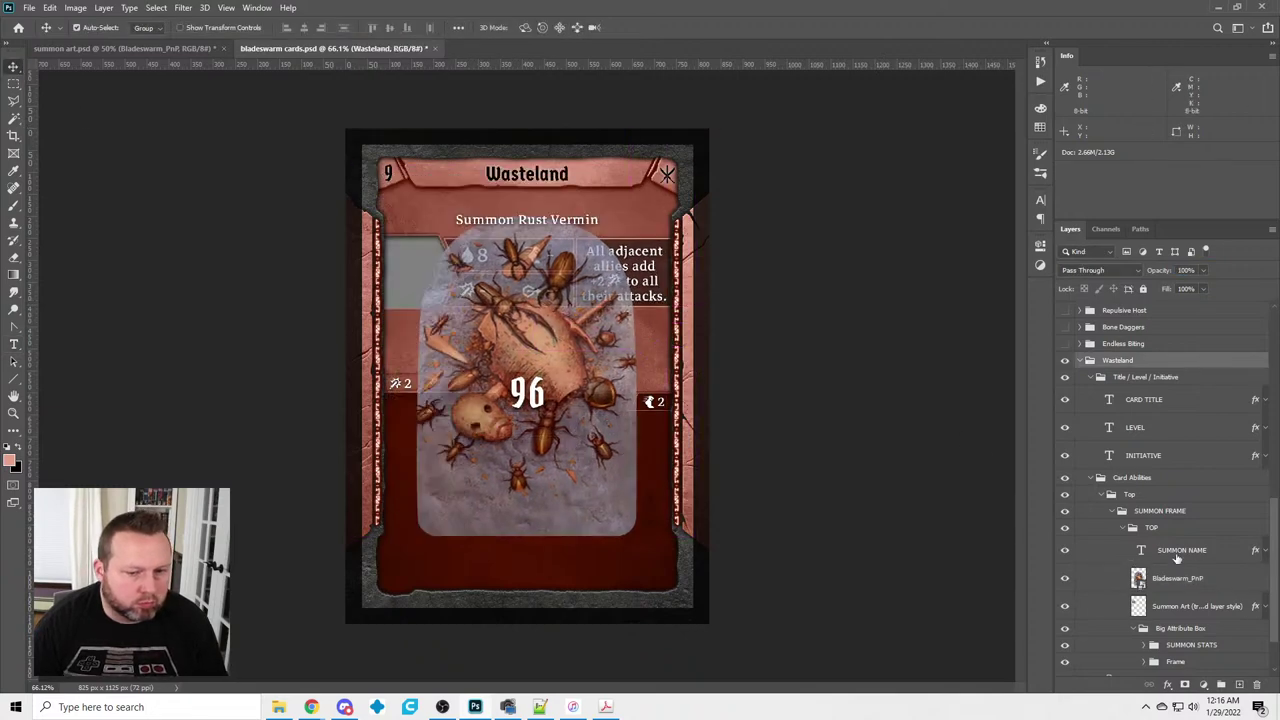
left_click(1181, 582)
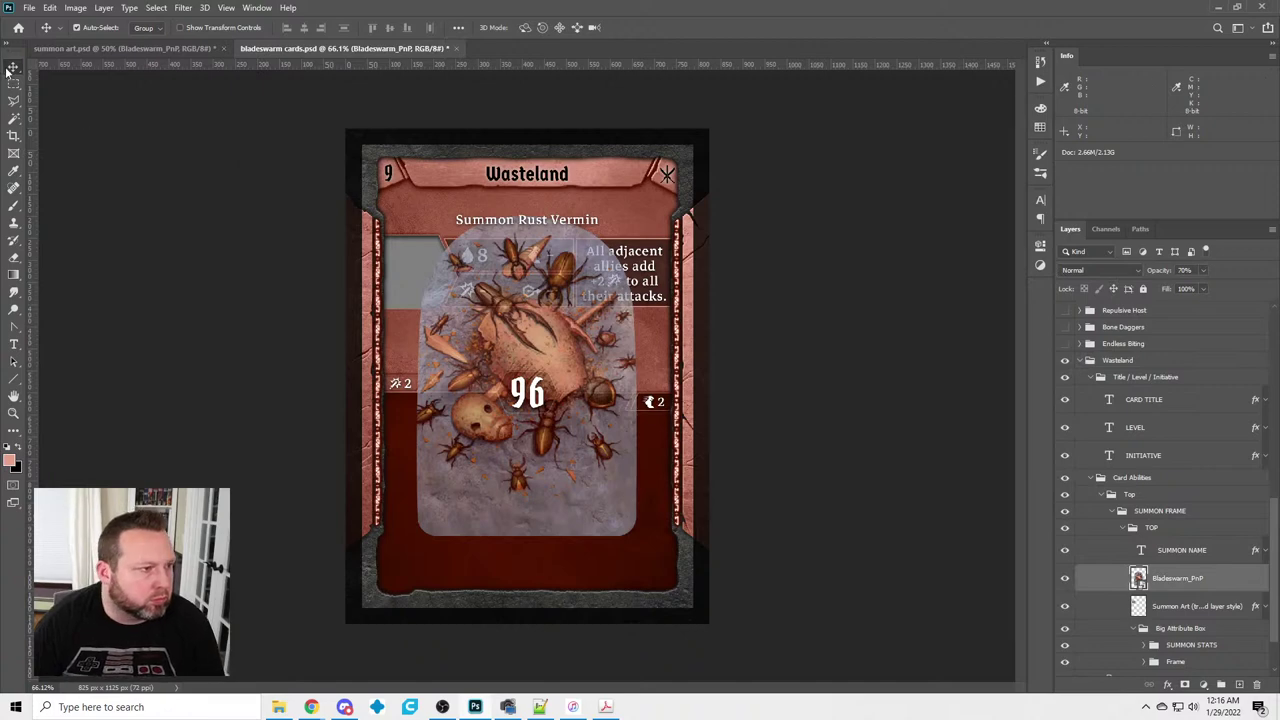
key("shift+Up")
key("shift+Up")
key("shift+Up")
key("shift+Up")
key("shift+Up")
key("shift+Left")
key("shift+Left")
key("shift+Left")
key("shift+Left")
key("shift+Left")
key("shift+Left")
key("shift+Left")
key("shift+Left")
key("shift+Left")
key("shift+Left")
key("shift+Left")
key("shift+Left")
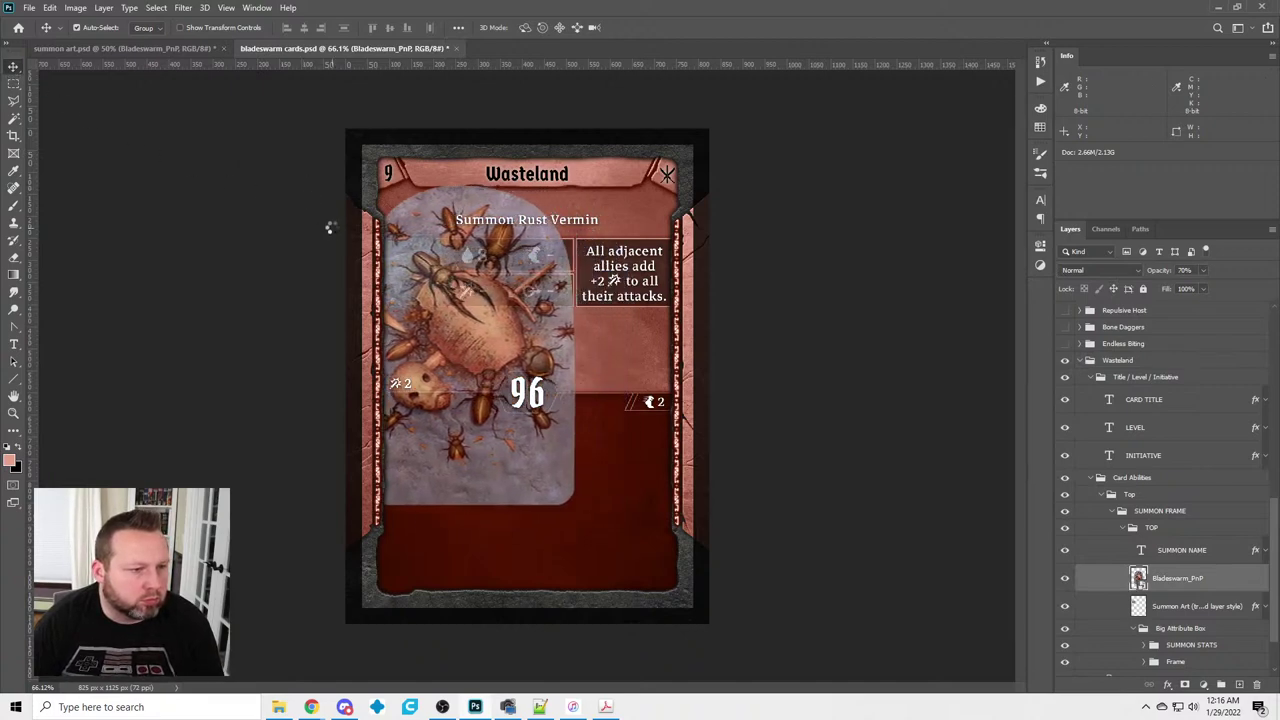
Scale the beetle art down to about 483% and position it over the summon frame at about X 174, Y 394 px
left_click(49, 7)
left_click(75, 300)
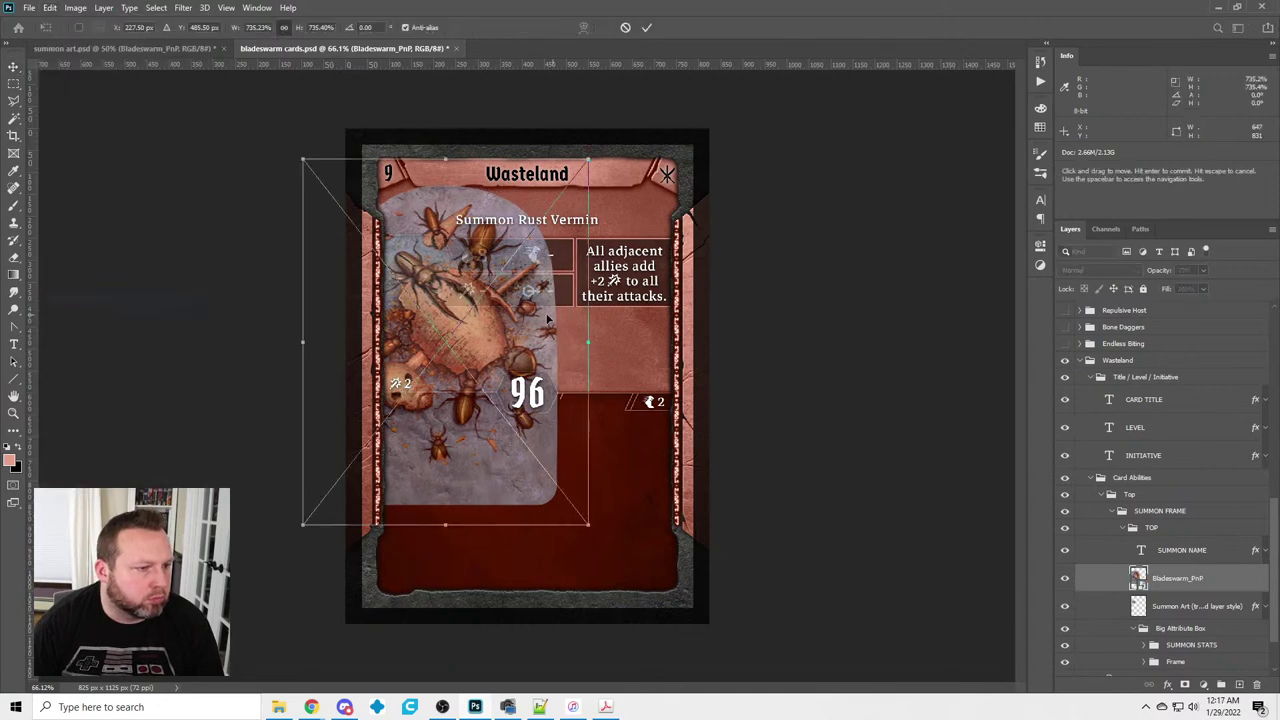
left_click_drag(590, 527, 518, 436)
left_click_drag(476, 324, 497, 343)
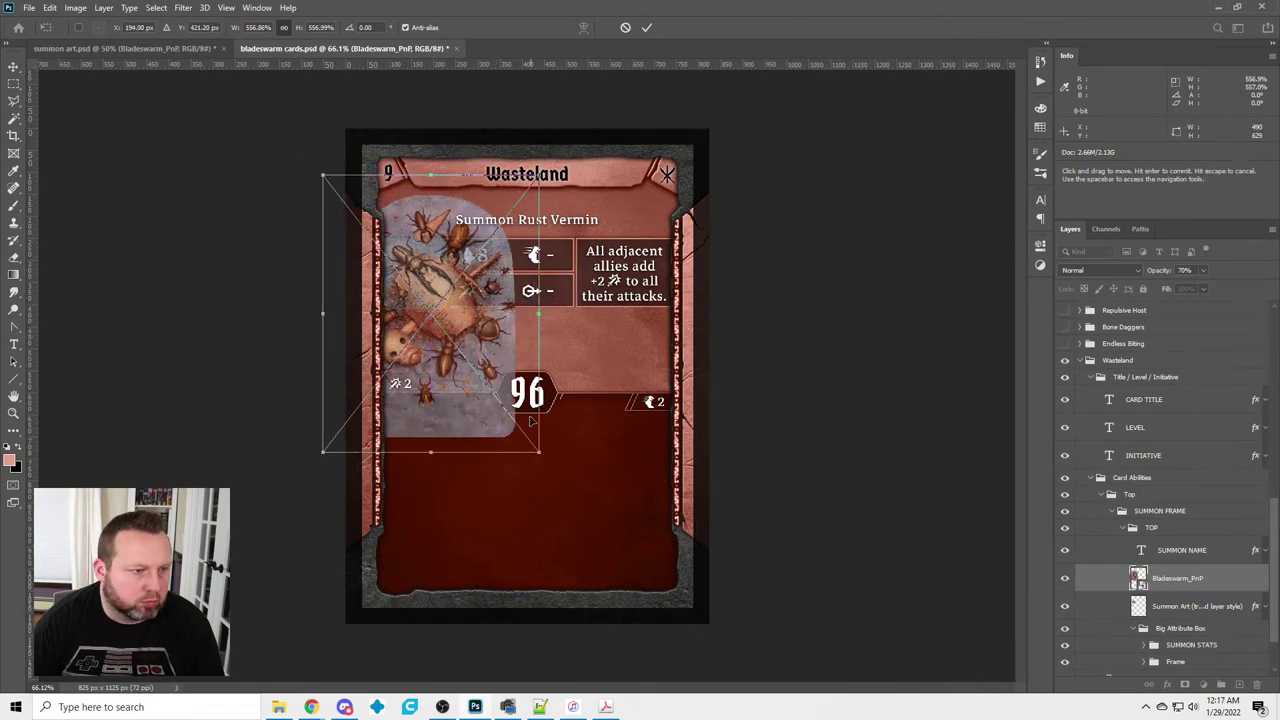
left_click_drag(540, 453, 511, 416)
left_click_drag(458, 326, 462, 331)
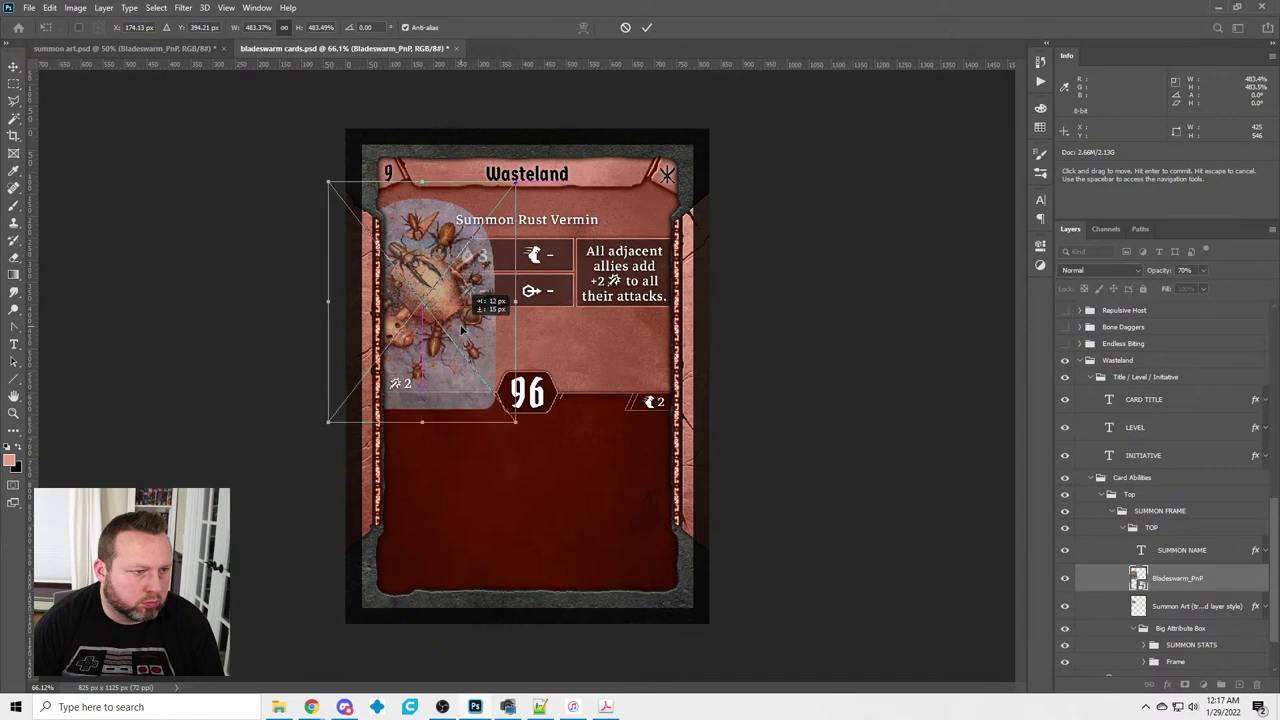
left_click(14, 83)
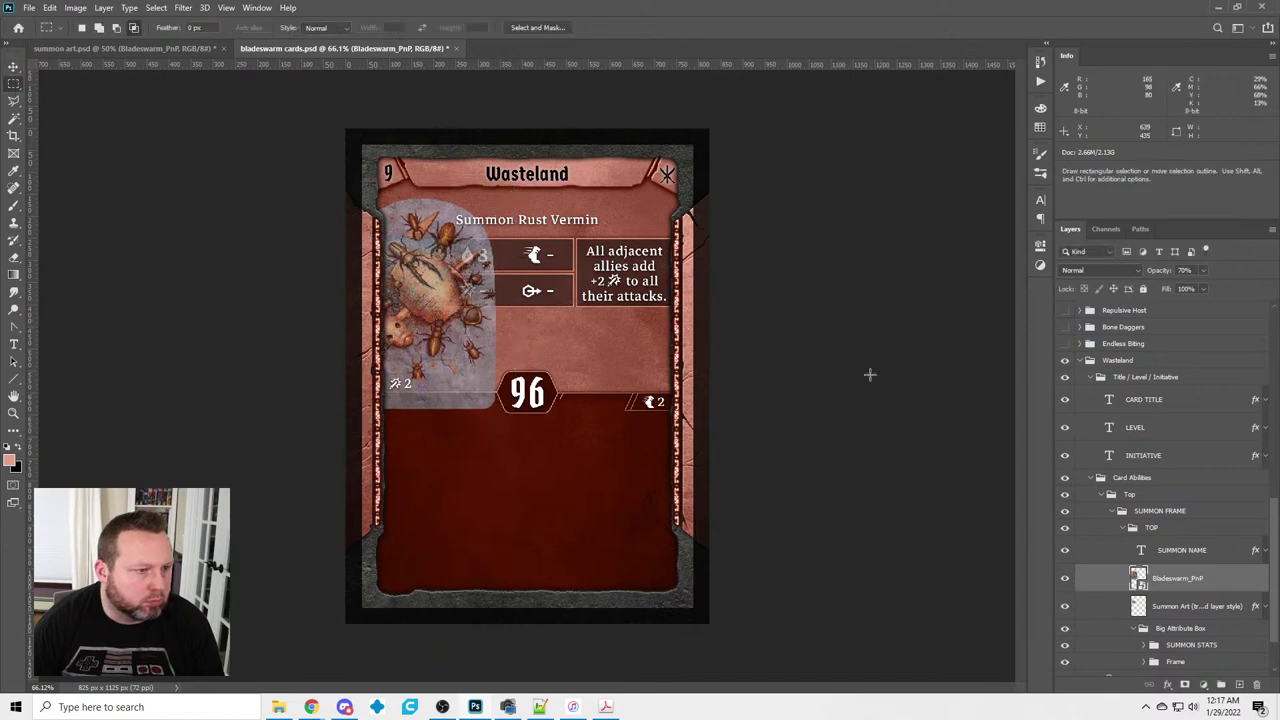
Mask the beetle art to the Summon Art layer's shape
left_click(1138, 606, "ctrl")
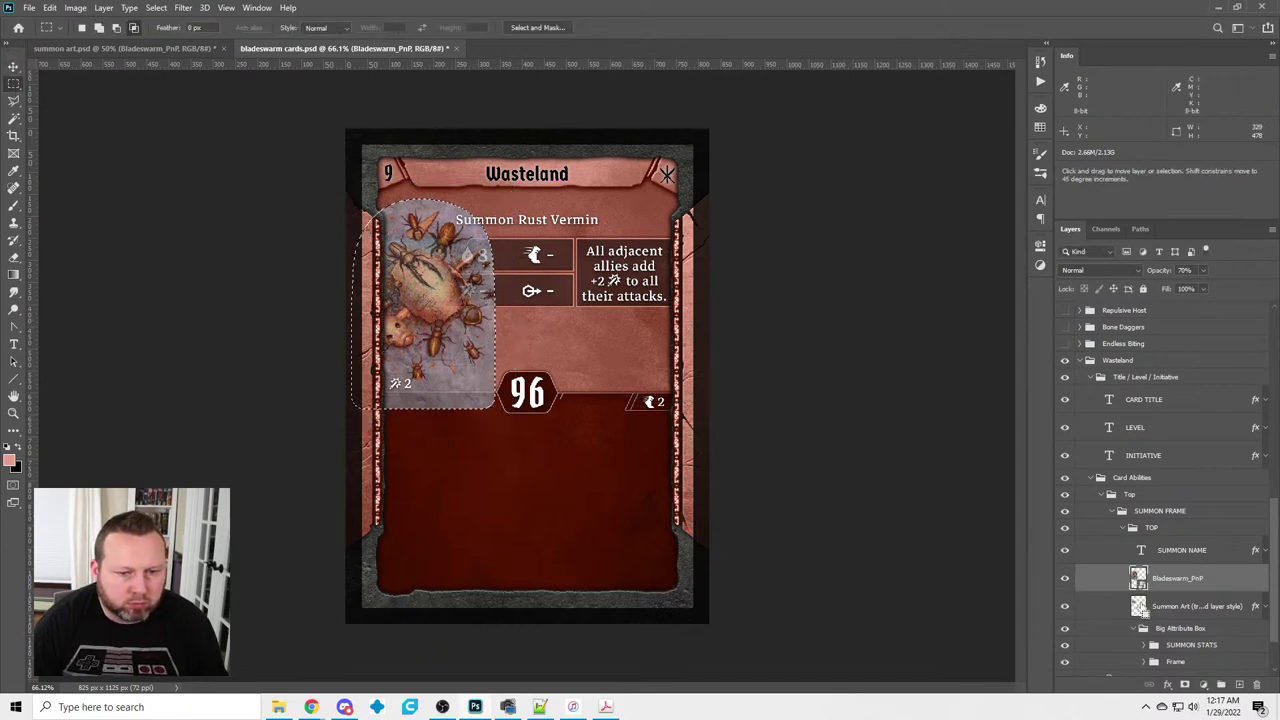
left_click(1185, 684)
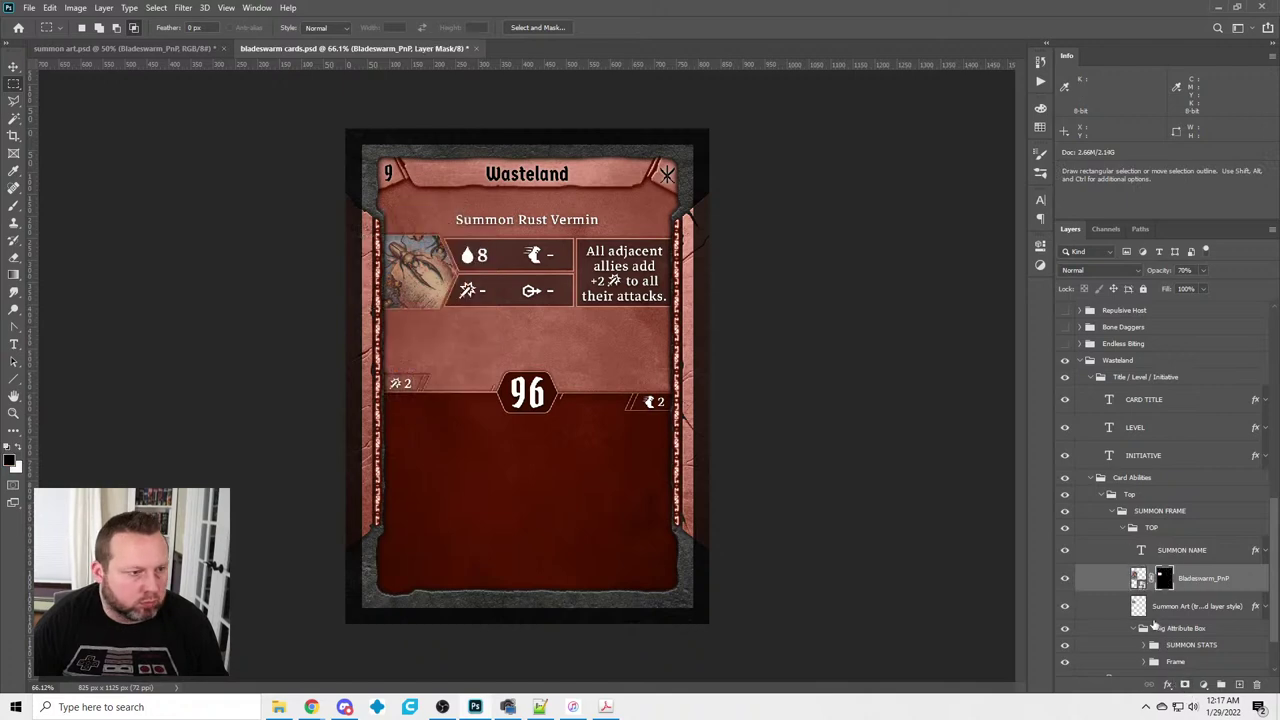
right_click(1215, 580)
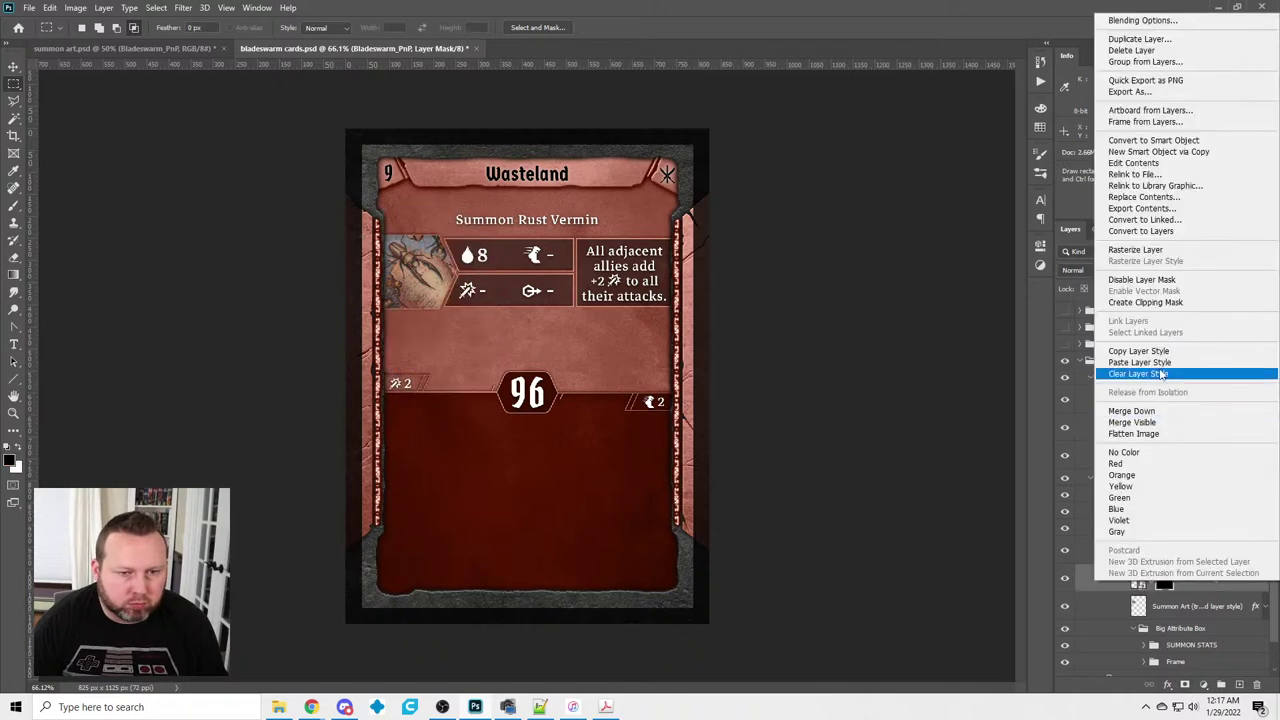
left_click(1158, 363)
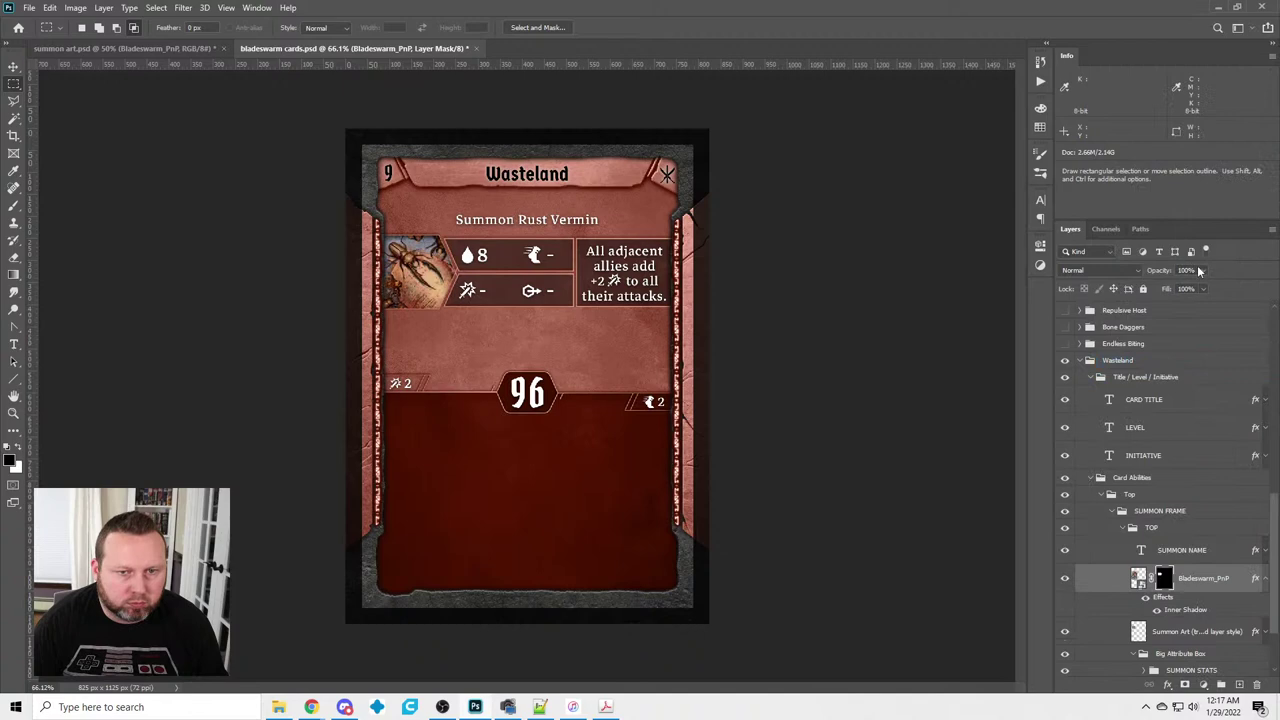
key("ctrl+z")
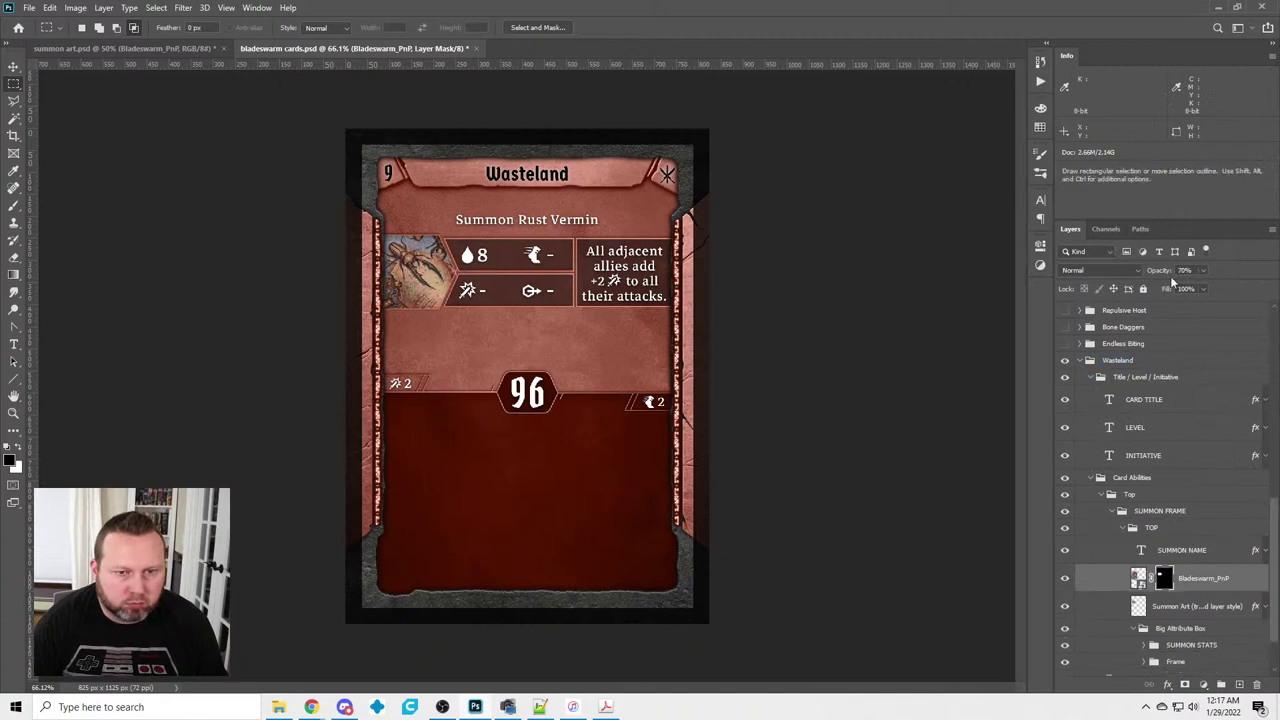
left_click(1191, 270)
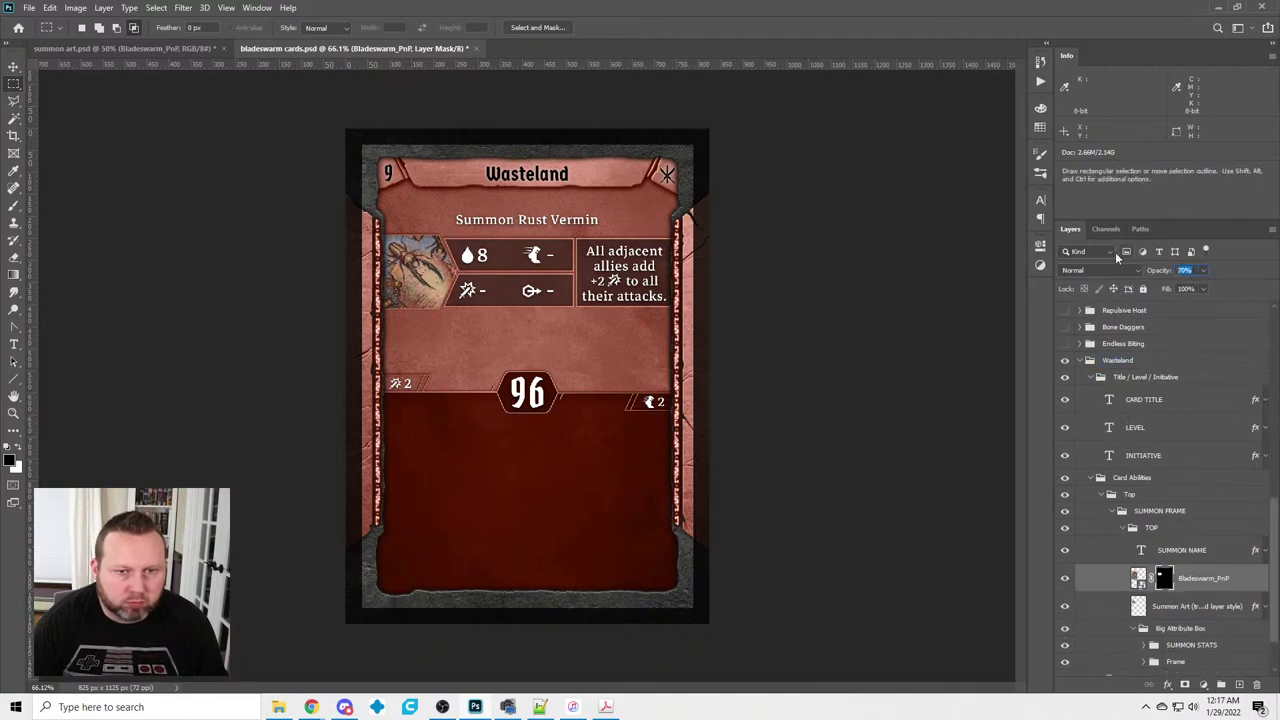
Paste the copied layer style onto the masked beetle art and collapse its effects list
right_click(1212, 579)
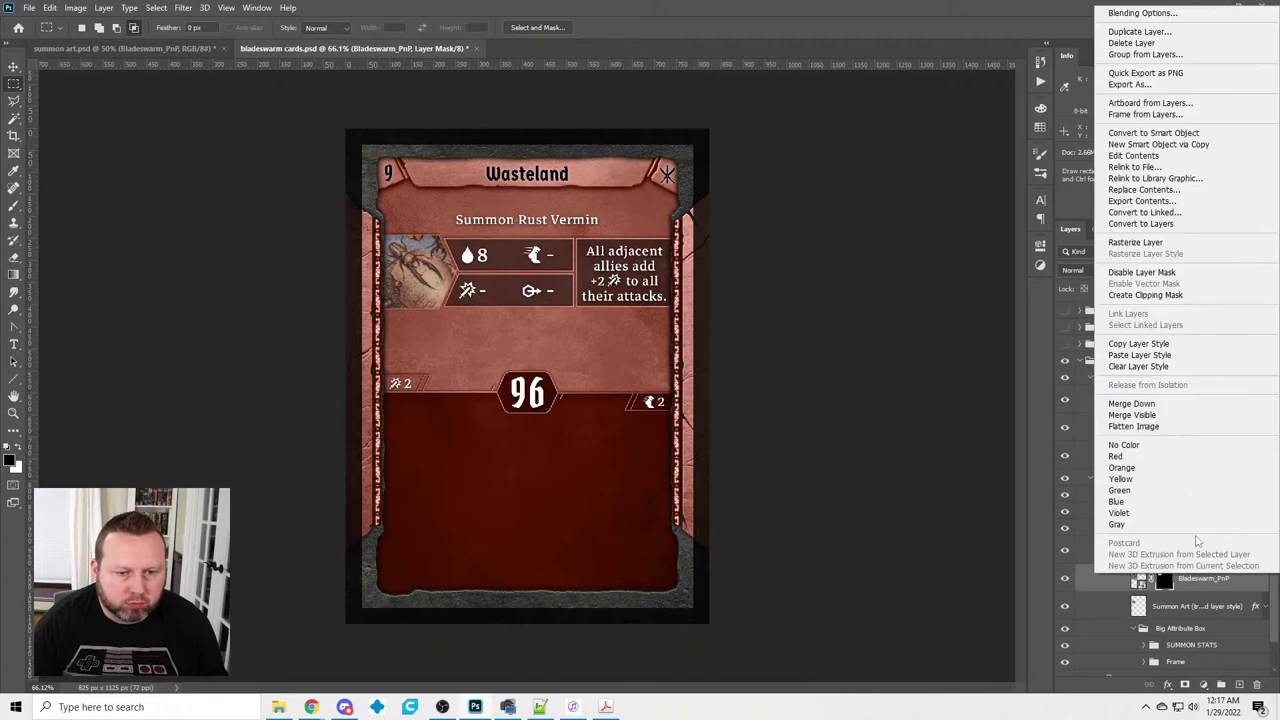
left_click(1158, 363)
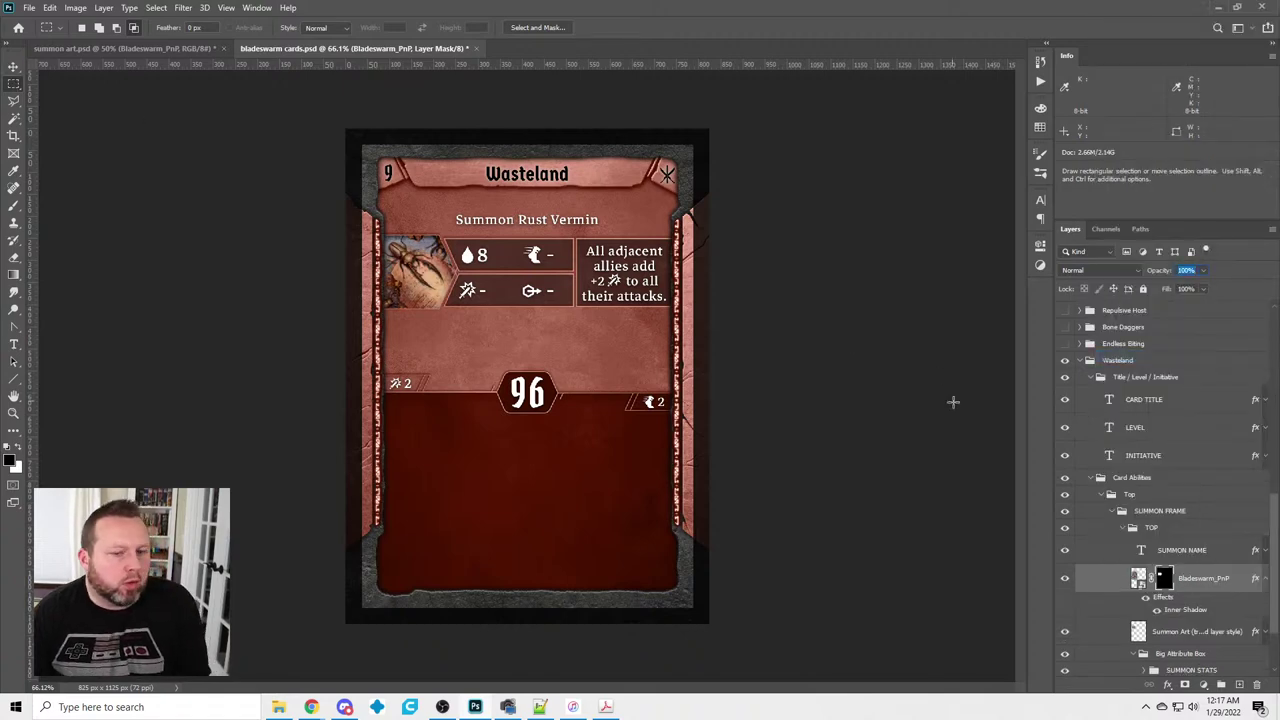
left_click(1265, 580)
Save bladeswarm cards.psd and collapse the Wasteland group
left_click(29, 7)
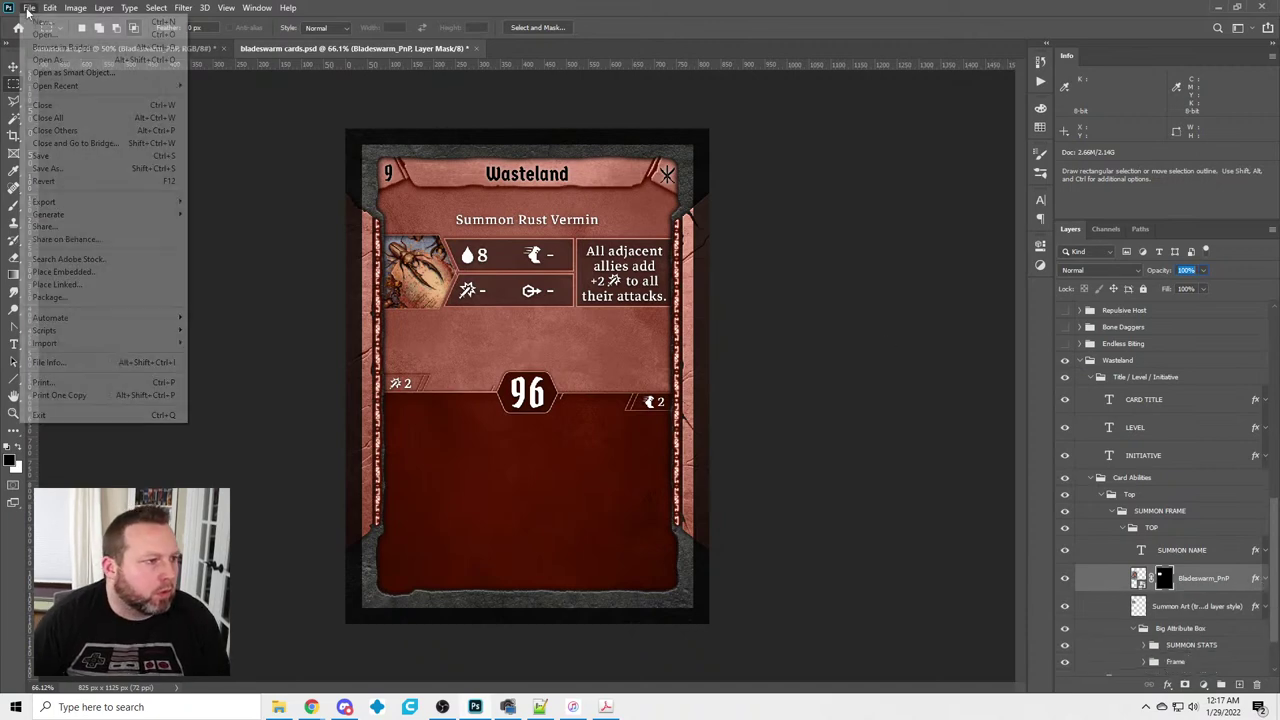
left_click(62, 156)
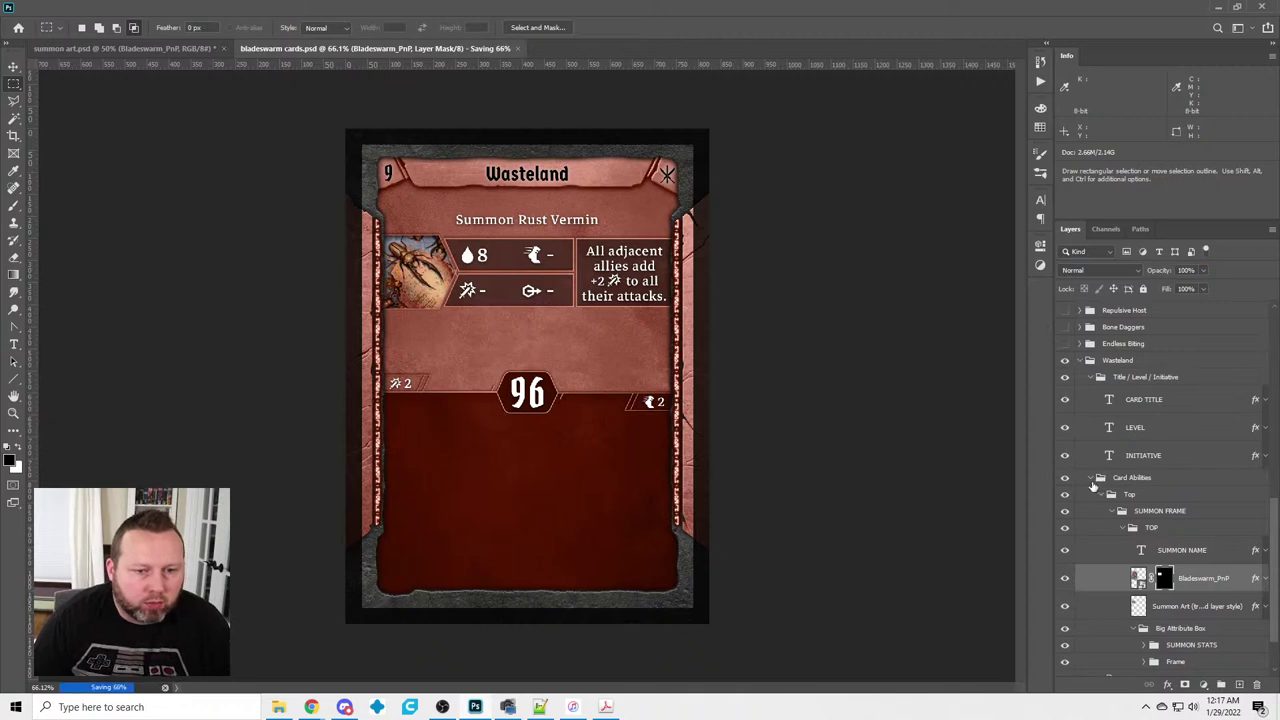
left_click(1091, 478)
left_click(1083, 502)
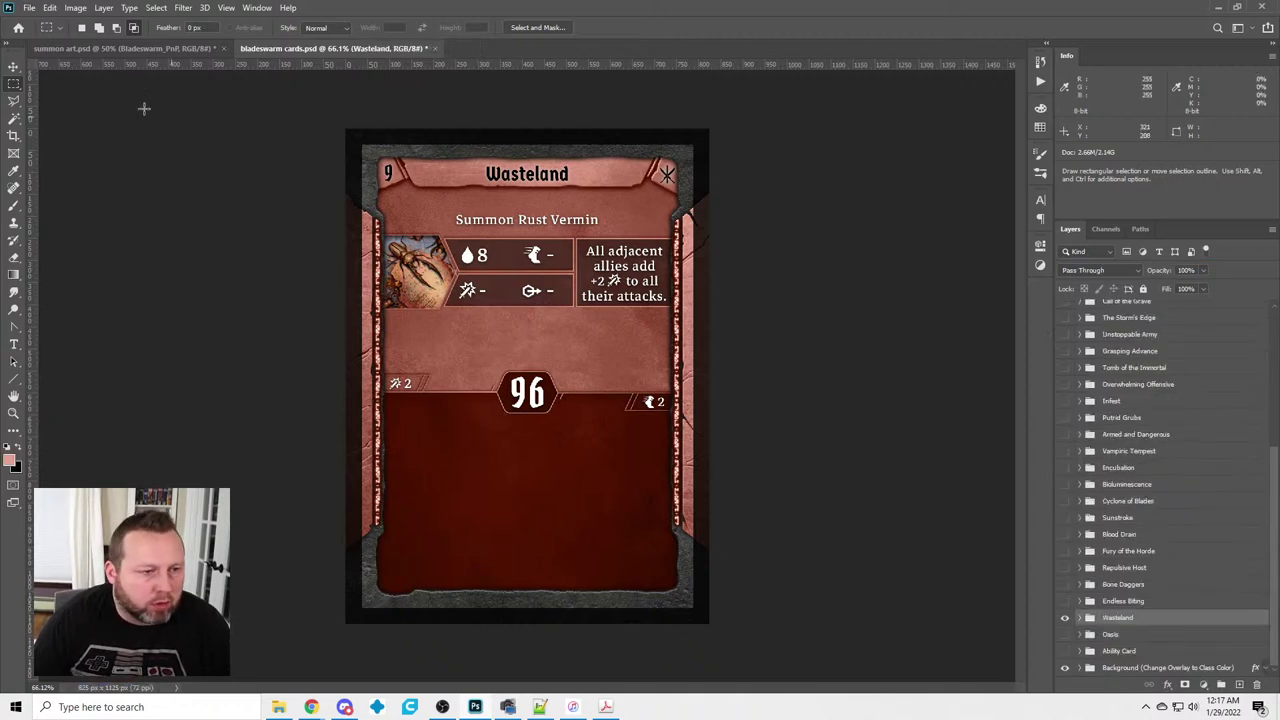
scroll(1244, 570, "up", 5)
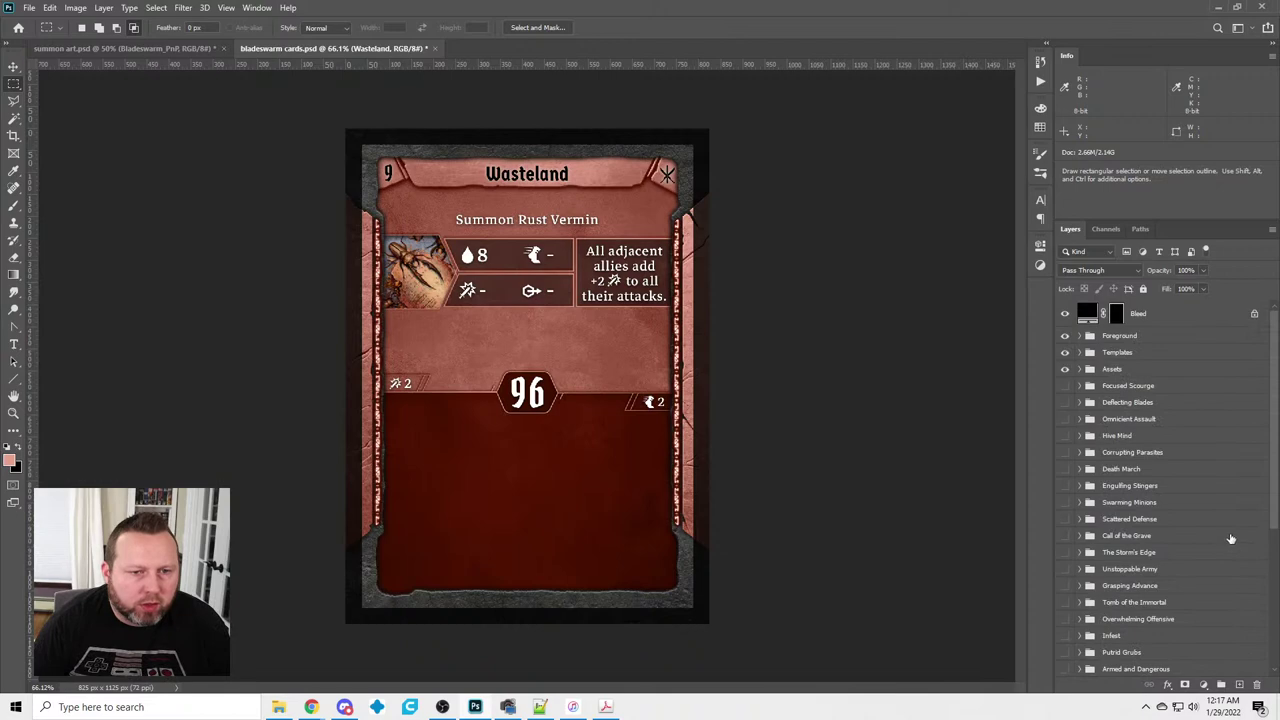
scroll(1088, 325, "down", 2)
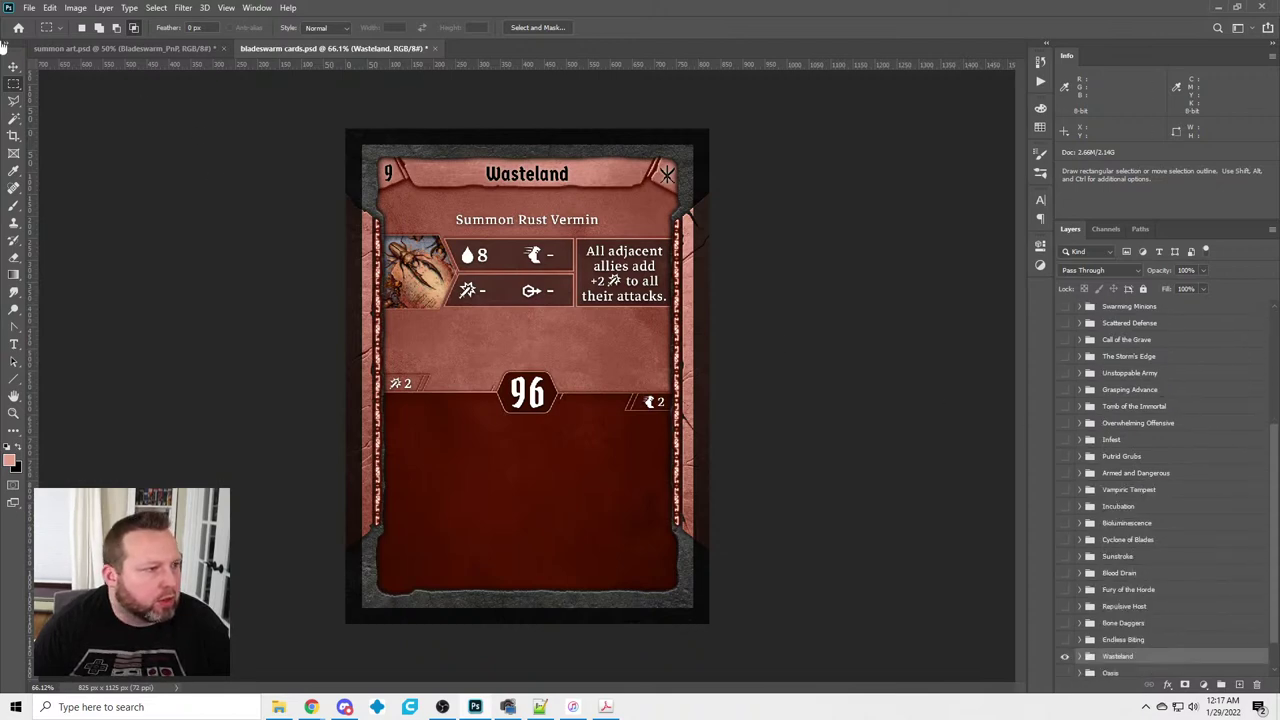
scroll(1129, 549, "down", 2)
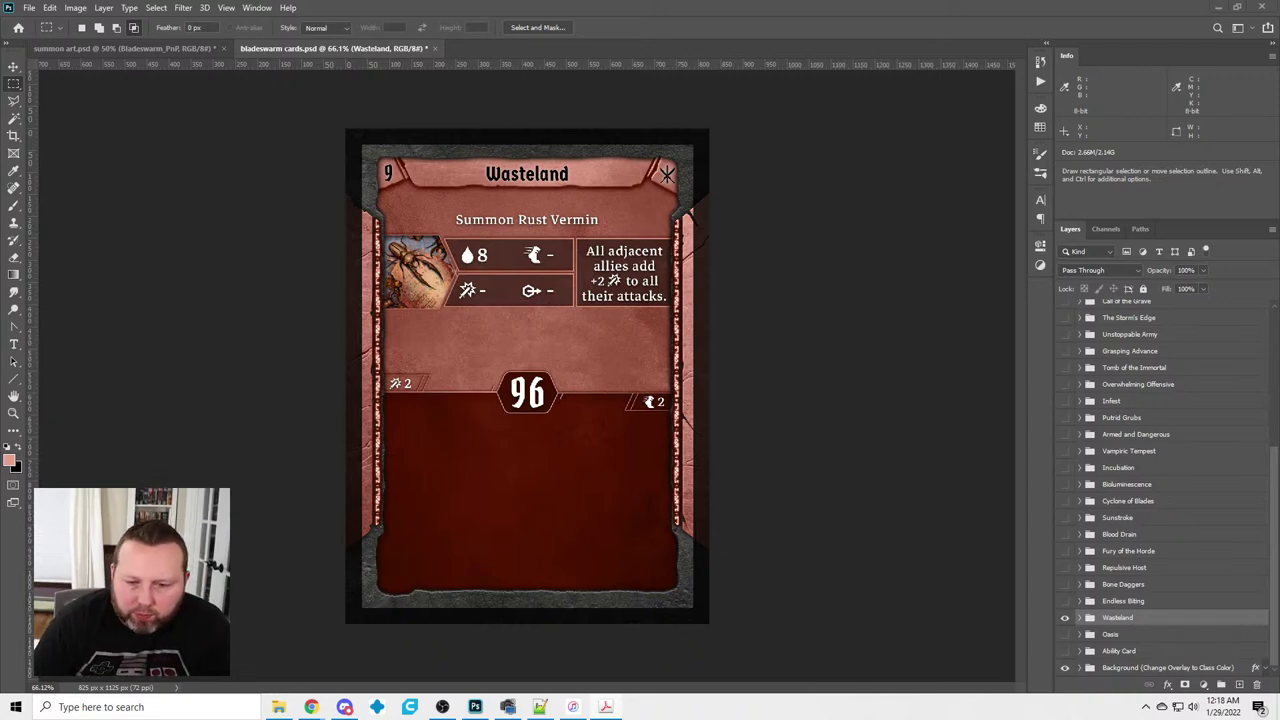
Switch to File Explorer, look through the Beast Tyrant template folder and return to the Frosthaven Templates folder
key("alt+Tab")
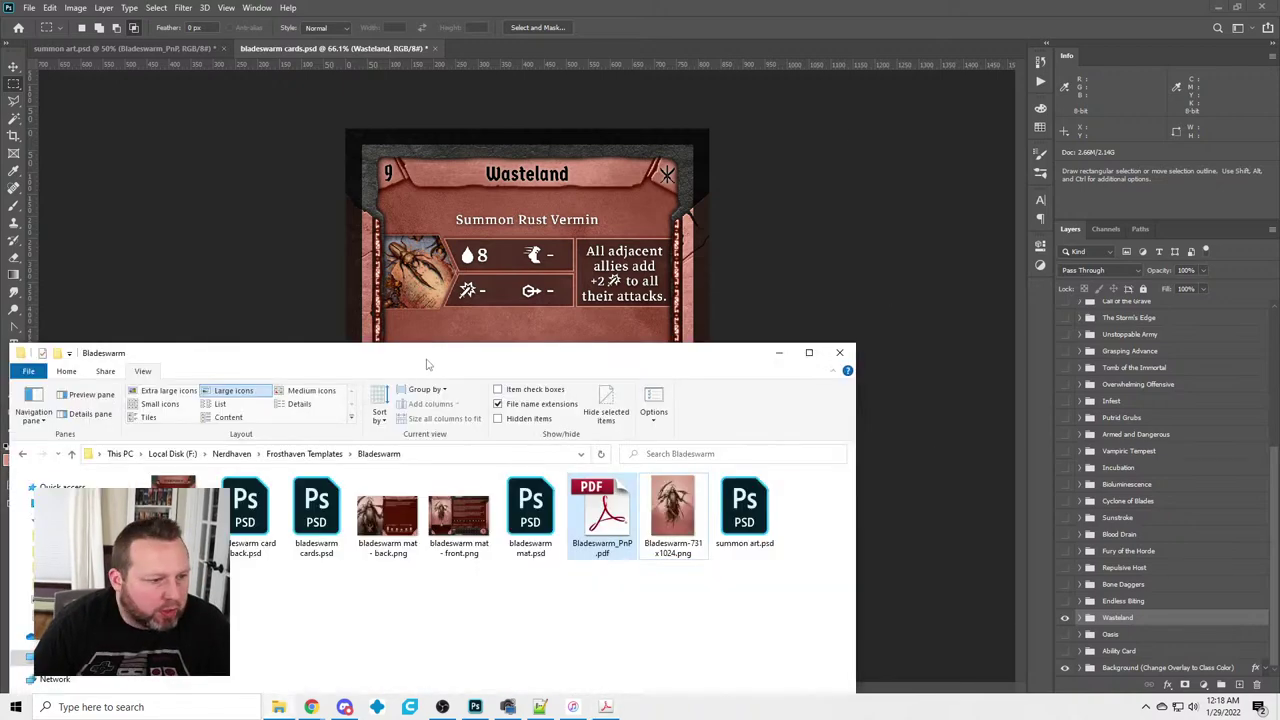
left_click(320, 454)
double_click(253, 521)
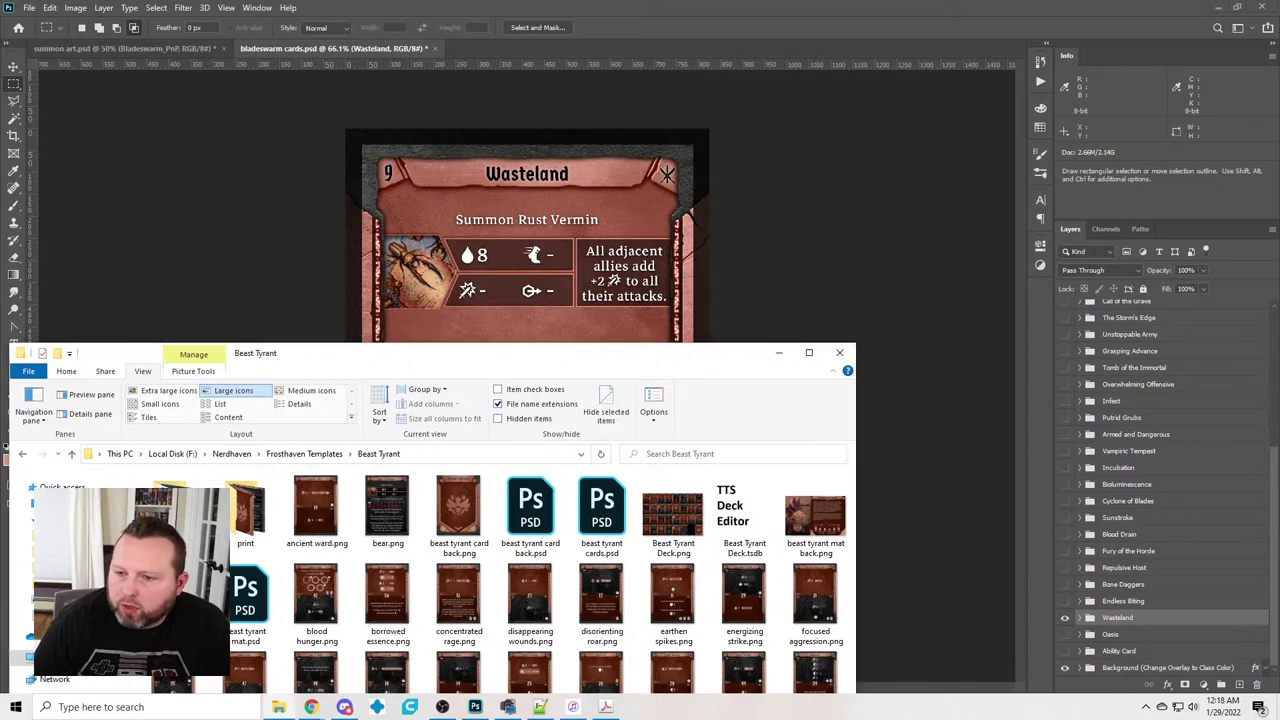
left_click_drag(631, 360, 706, 126)
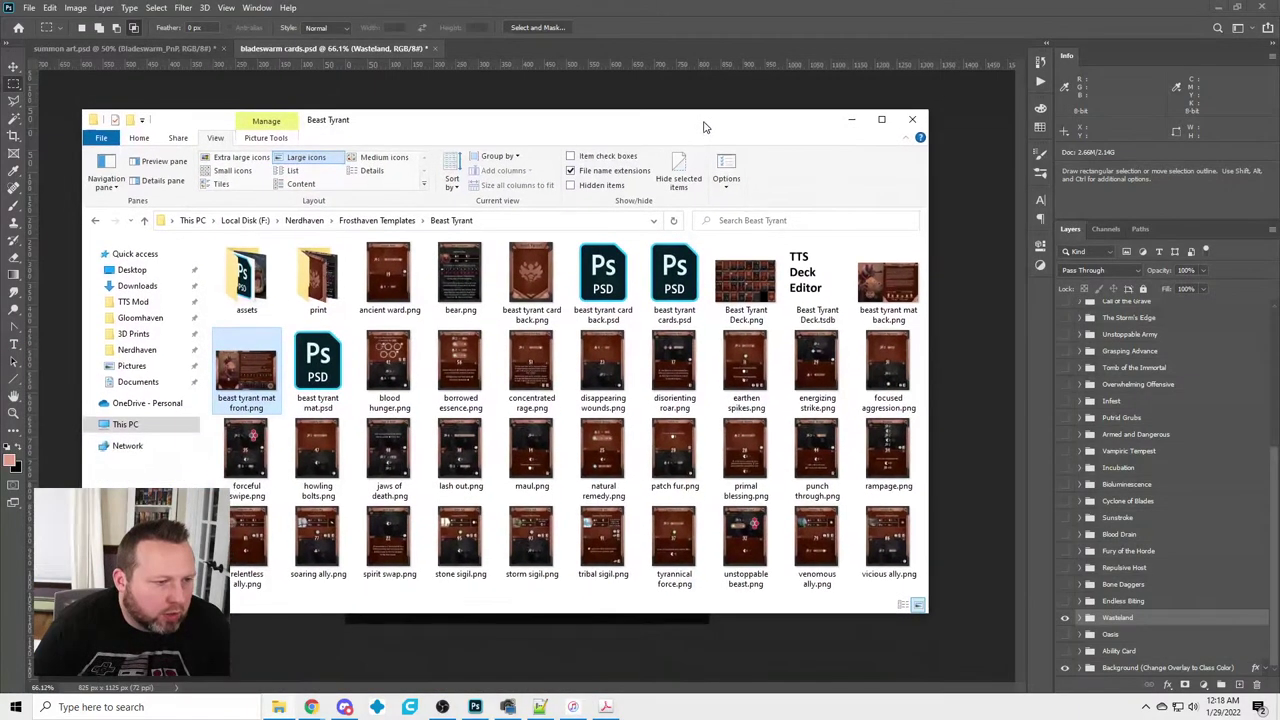
left_click(377, 220)
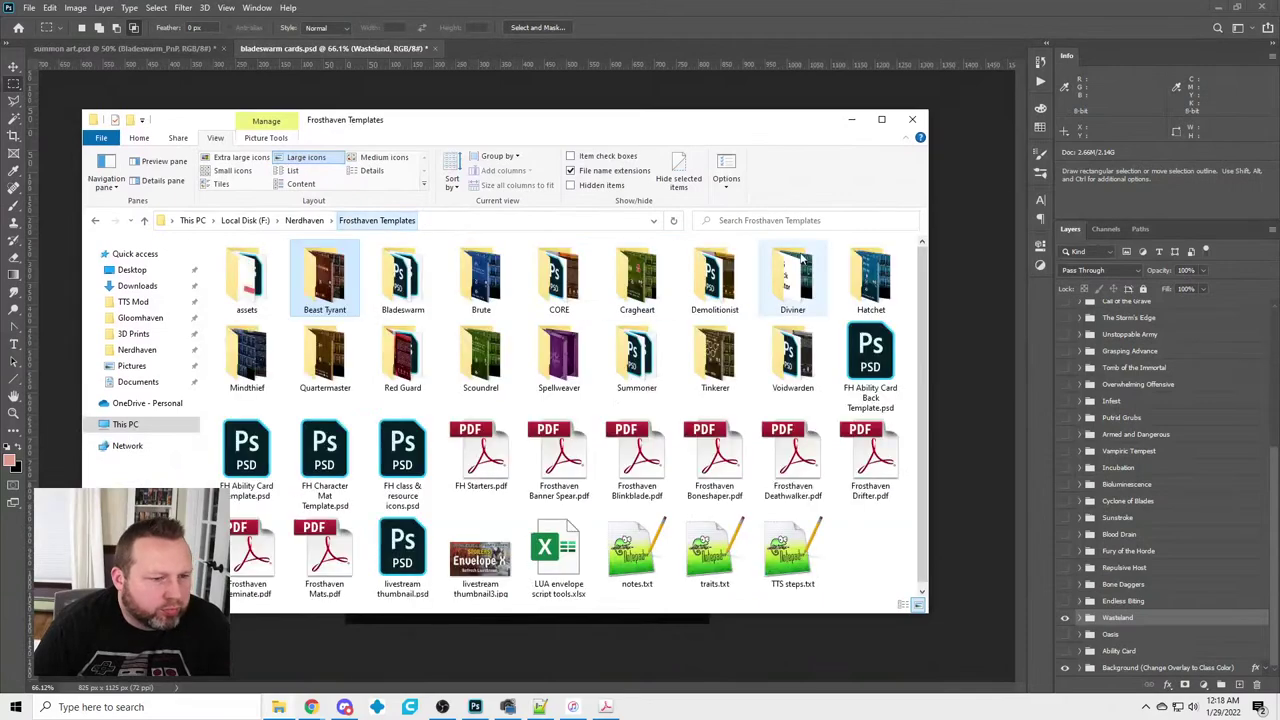
View summoner mat front.png from the Summoner folder as a reference and close the image
double_click(637, 358)
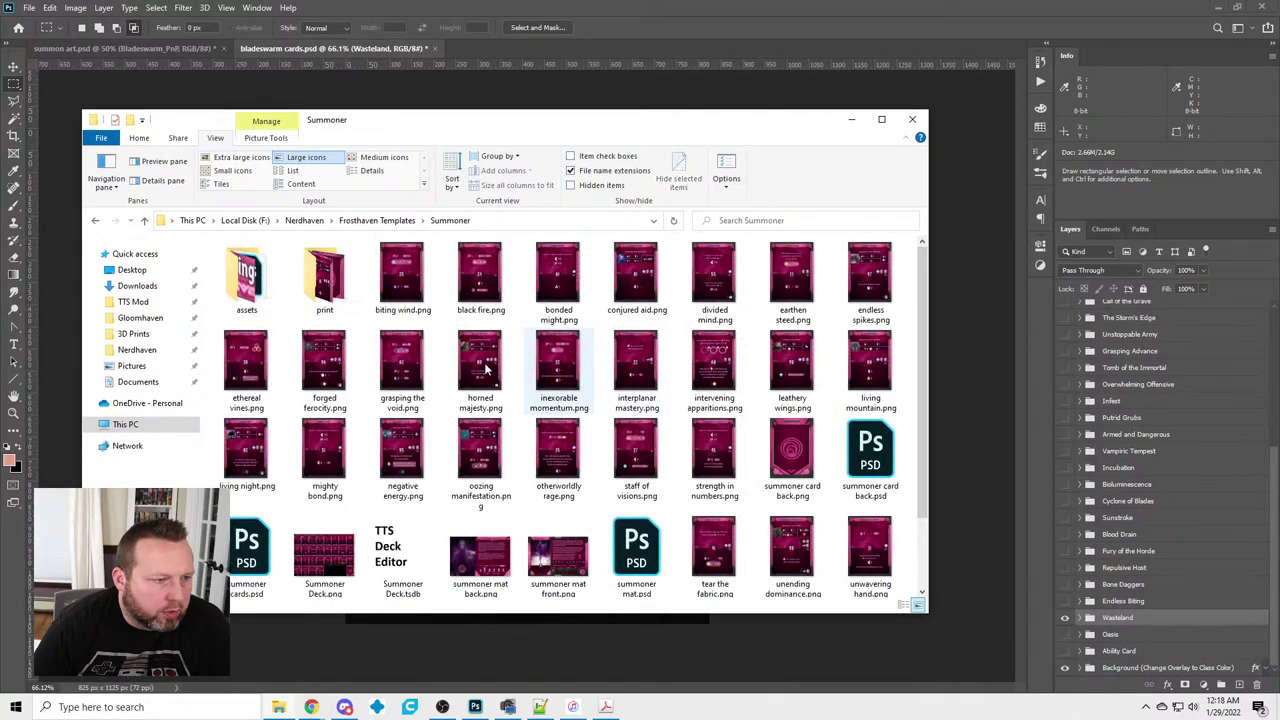
double_click(560, 545)
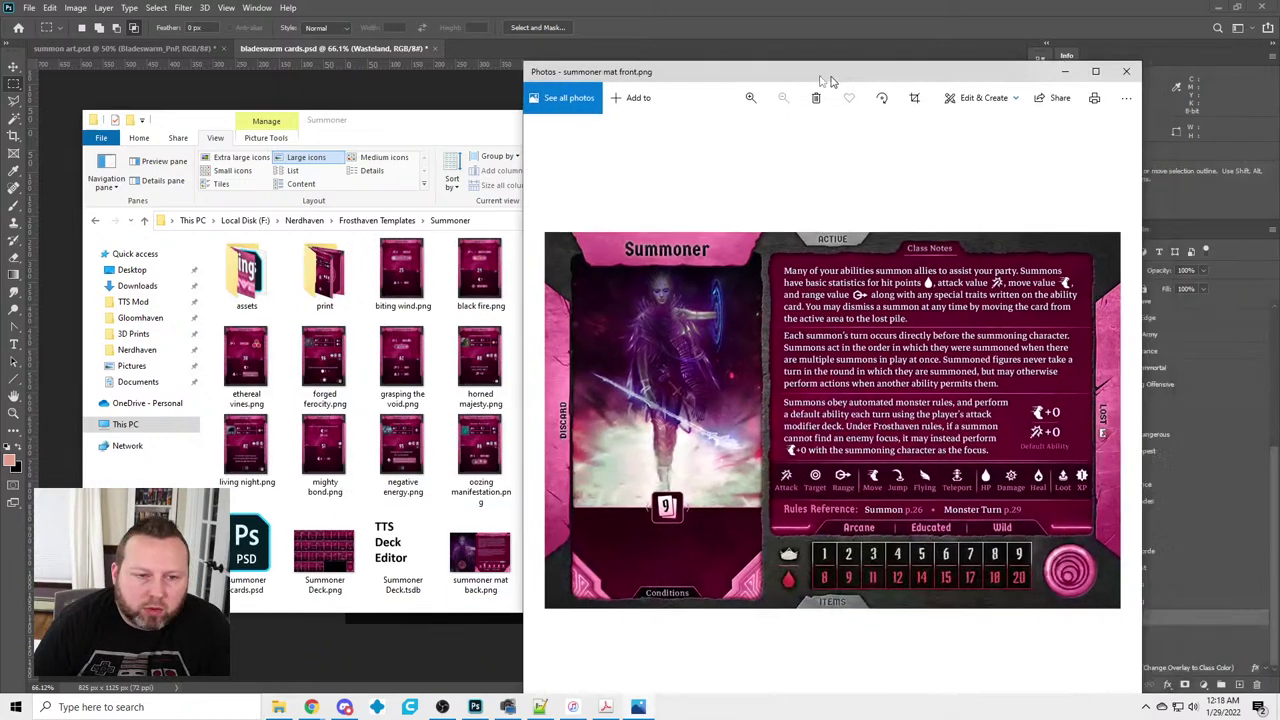
left_click_drag(824, 78, 700, 78)
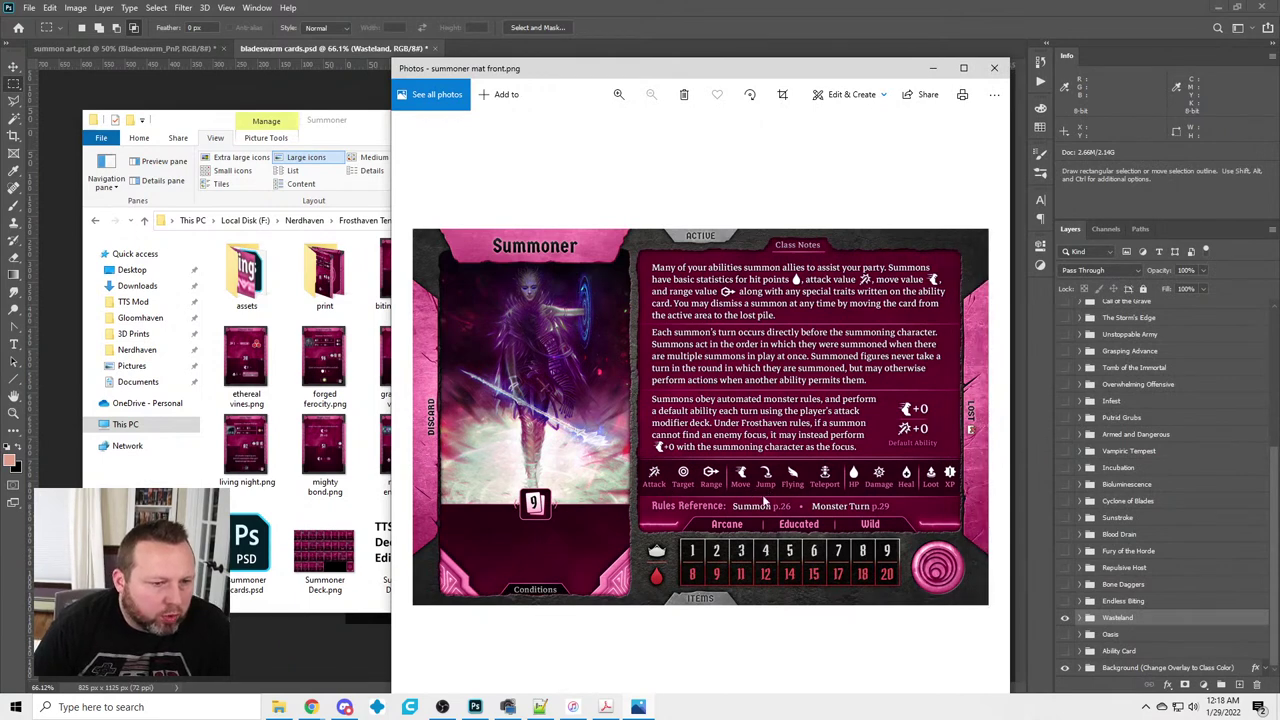
left_click(993, 67)
Open summoner mat.psd from the Summoner folder in Photoshop and close the summon art.psd document
double_click(634, 558)
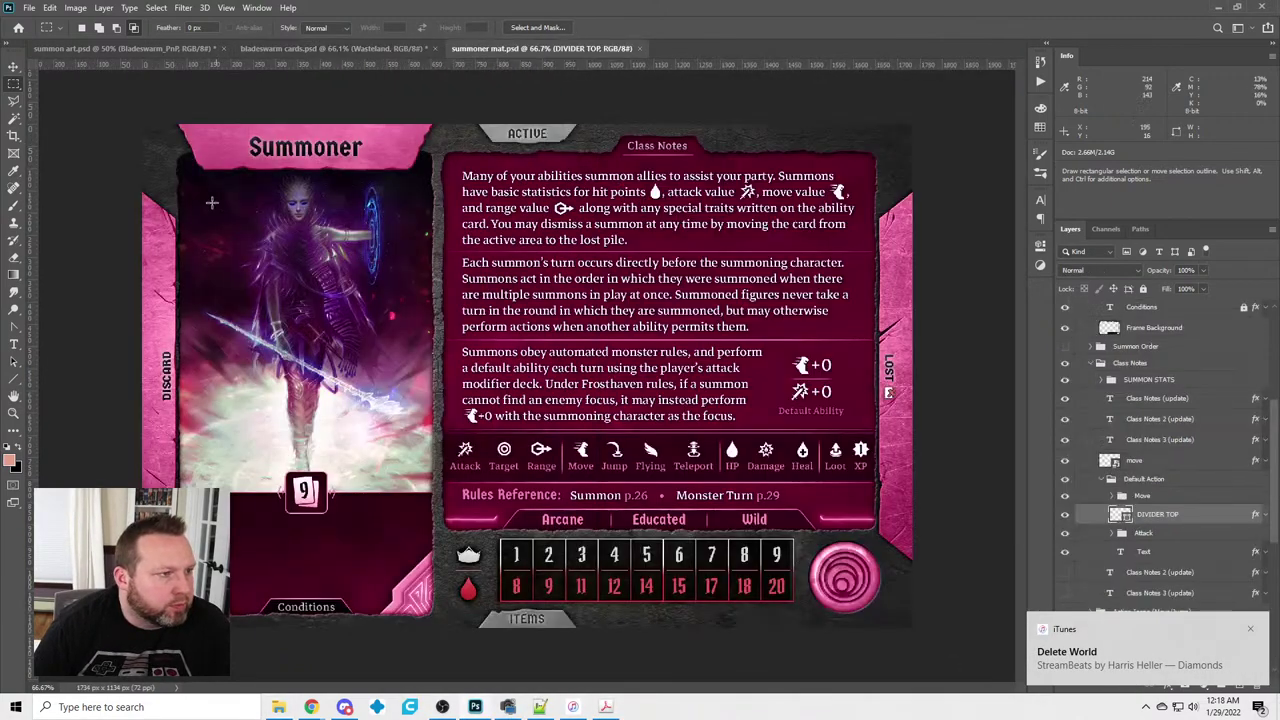
left_click(103, 52)
left_click(29, 7)
left_click(55, 153)
left_click(220, 48)
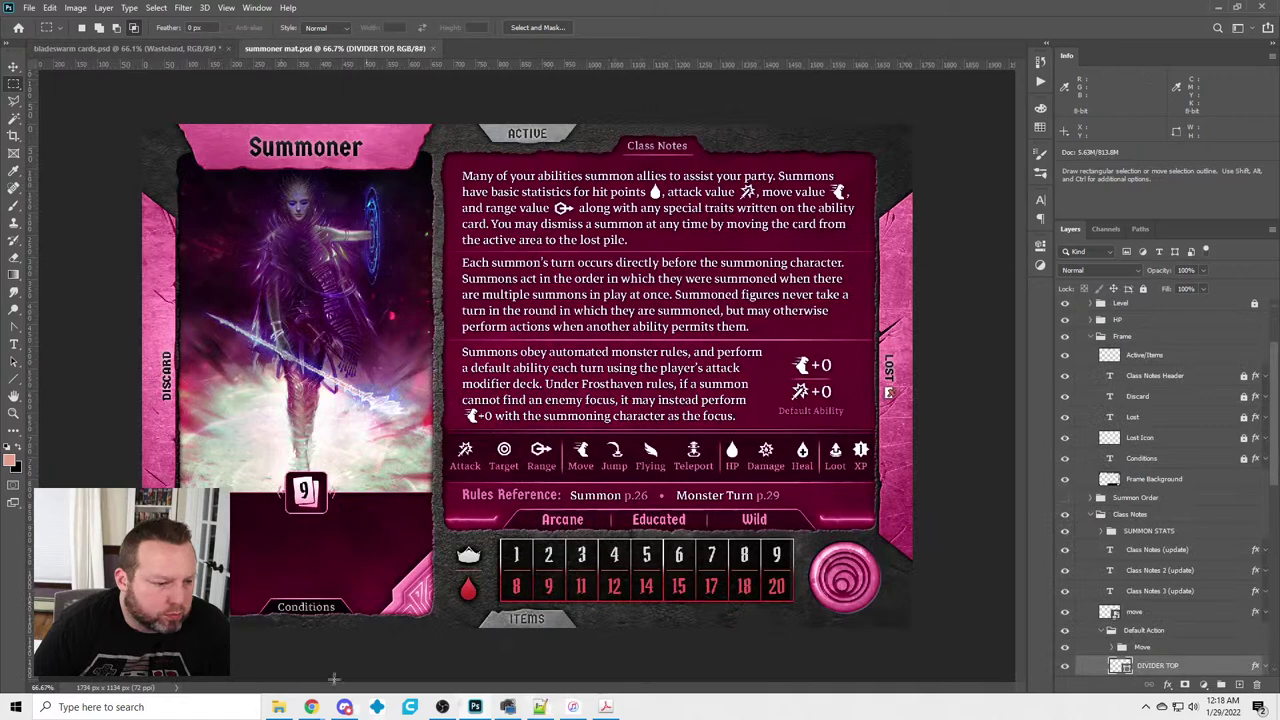
Open bladeswarm mat.psd from the Bladeswarm template folder
left_click(279, 707)
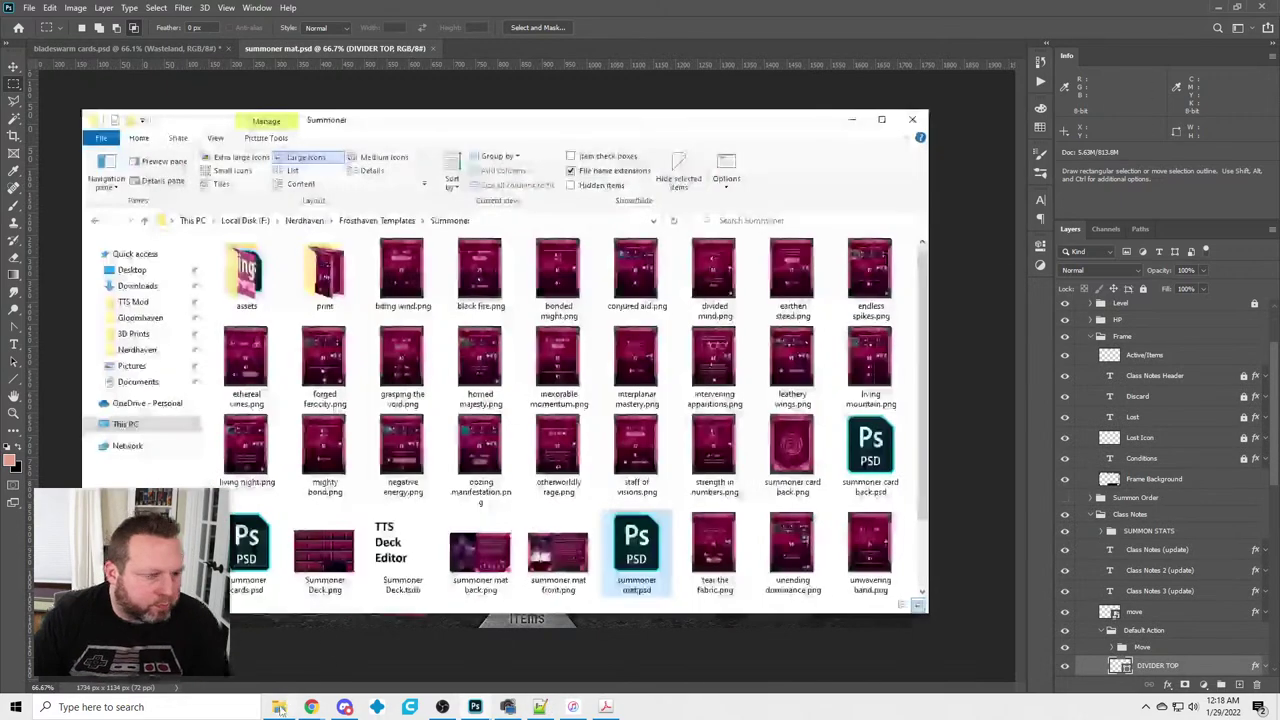
left_click(385, 221)
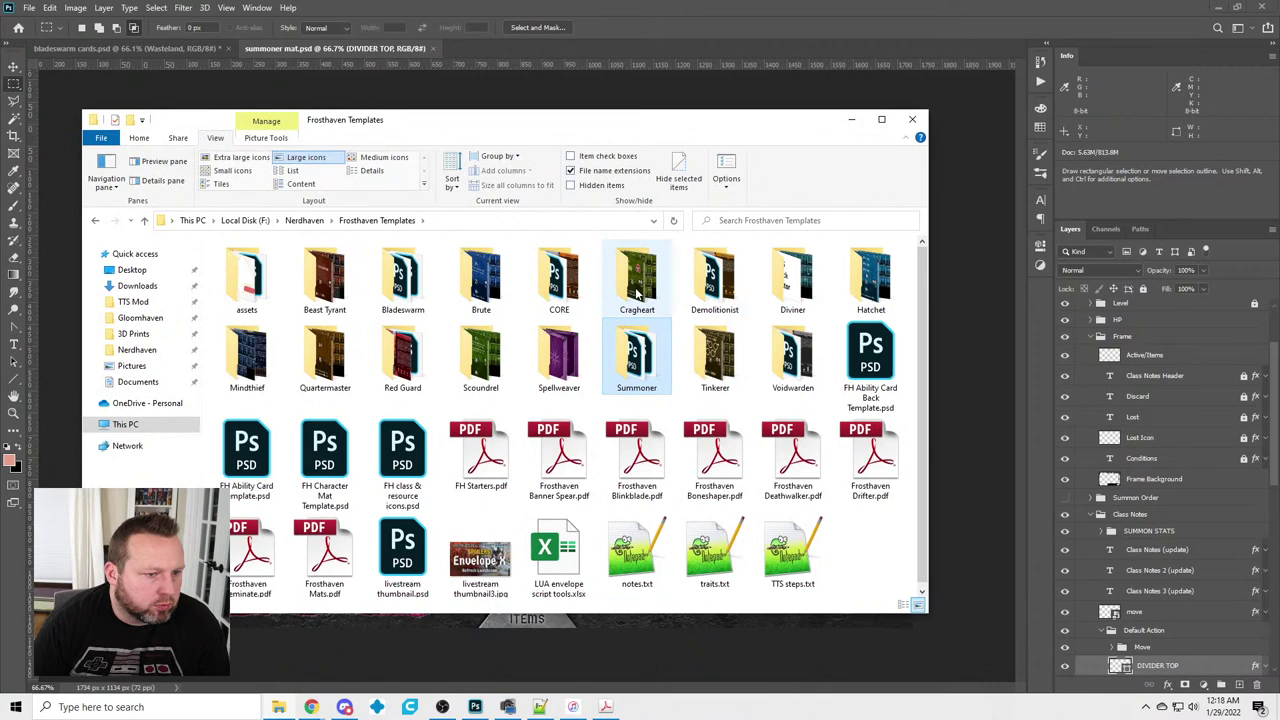
double_click(395, 284)
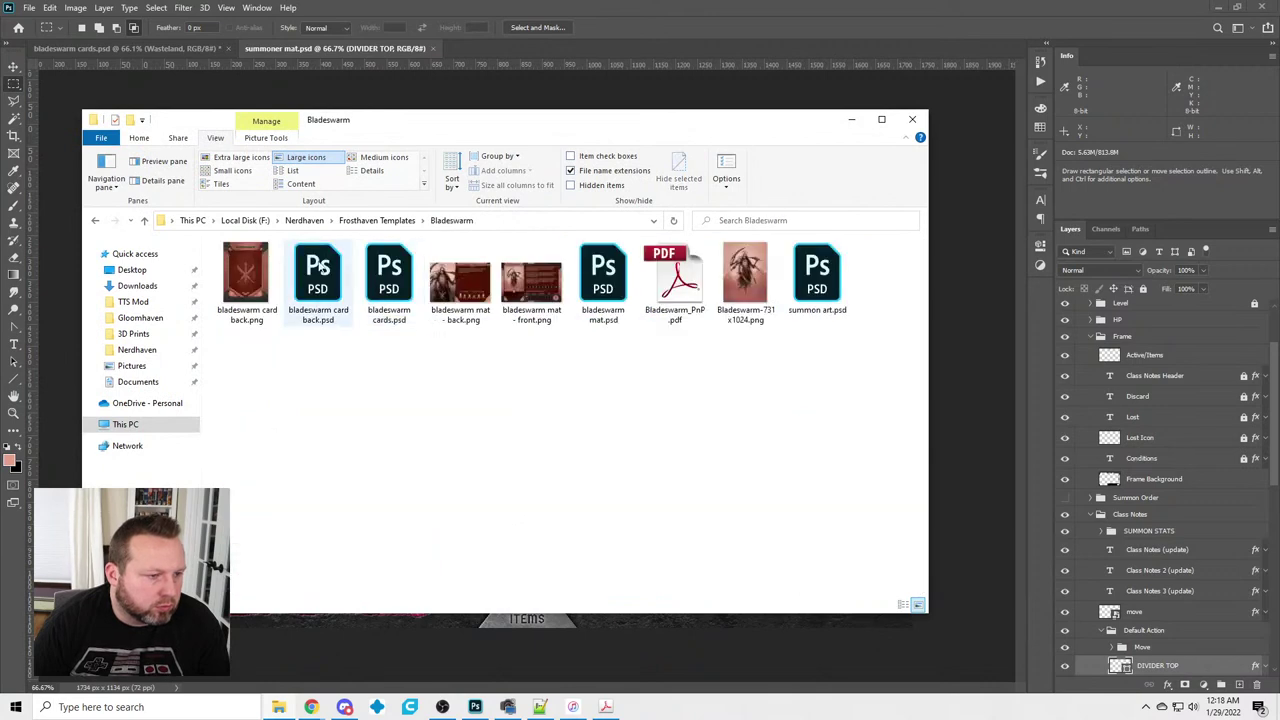
double_click(603, 280)
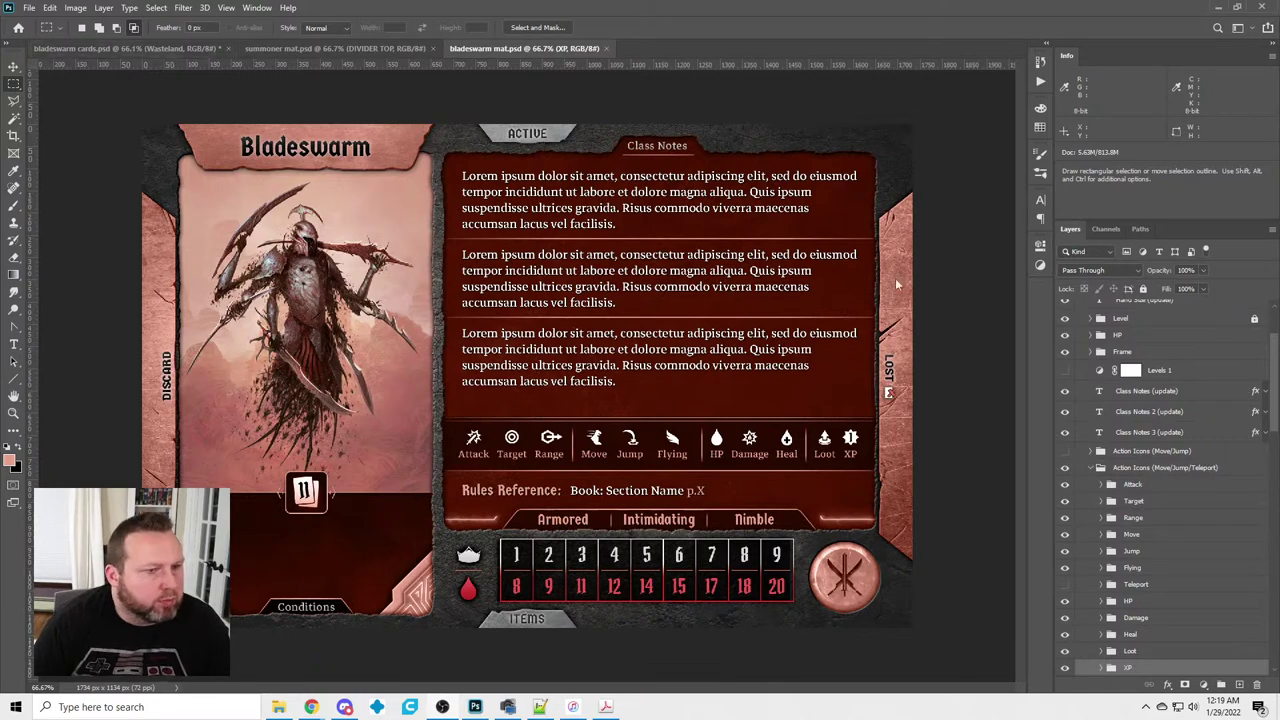
Collapse the Action Icons (Move/Jump/Teleport) group in the Bladeswarm mat and select it
scroll(1110, 660, "down", 2)
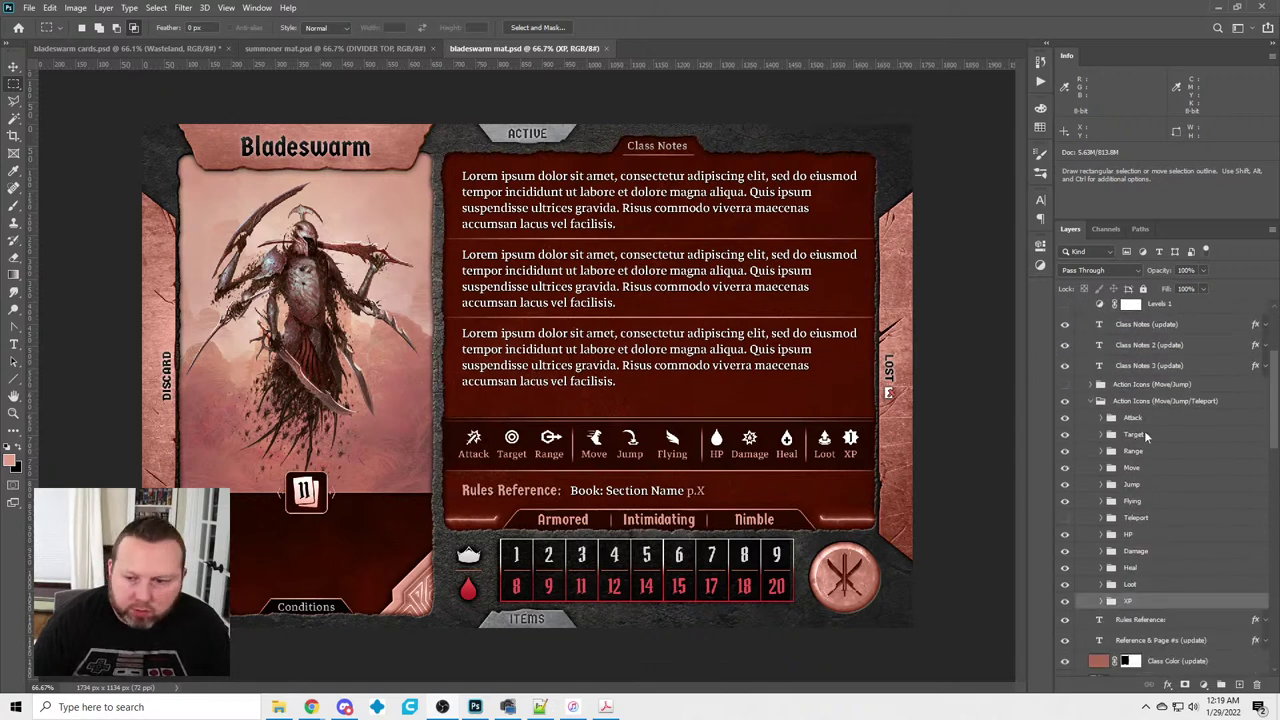
left_click(1090, 399)
left_click(1162, 401)
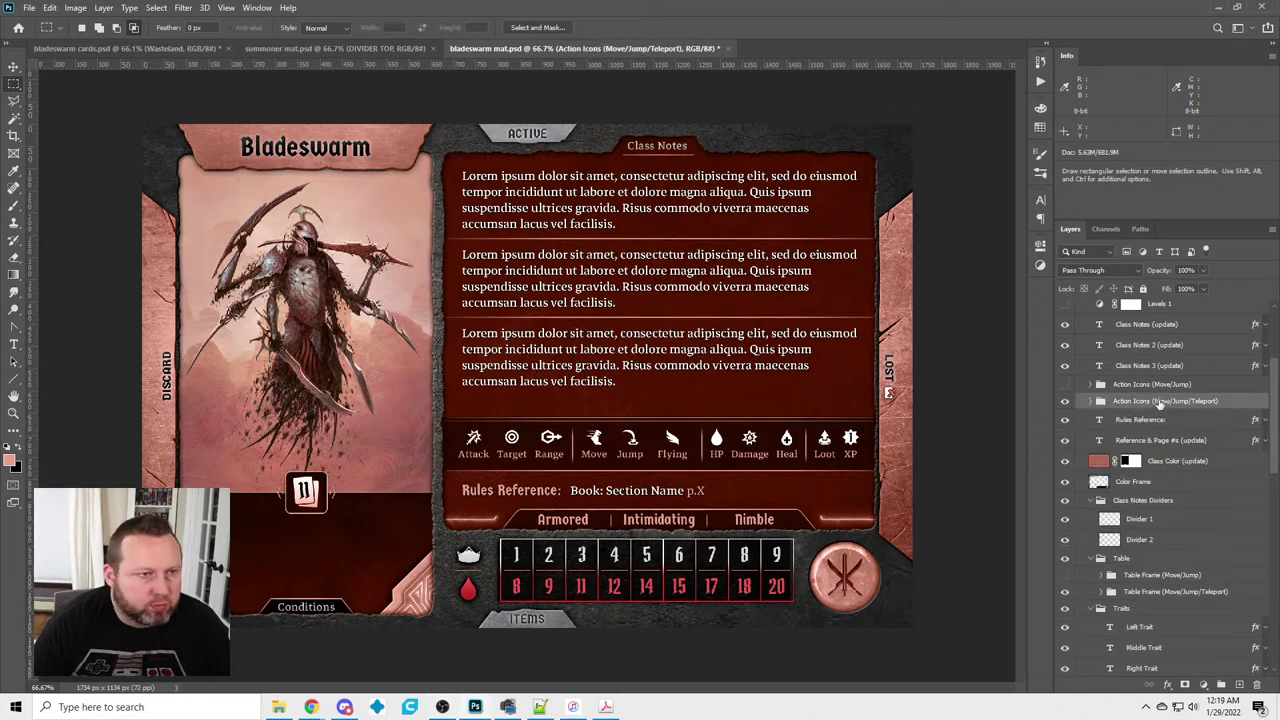
Compare the Action Icons and Table Frame groups between summoner mat.psd and bladeswarm mat.psd
left_click(320, 48)
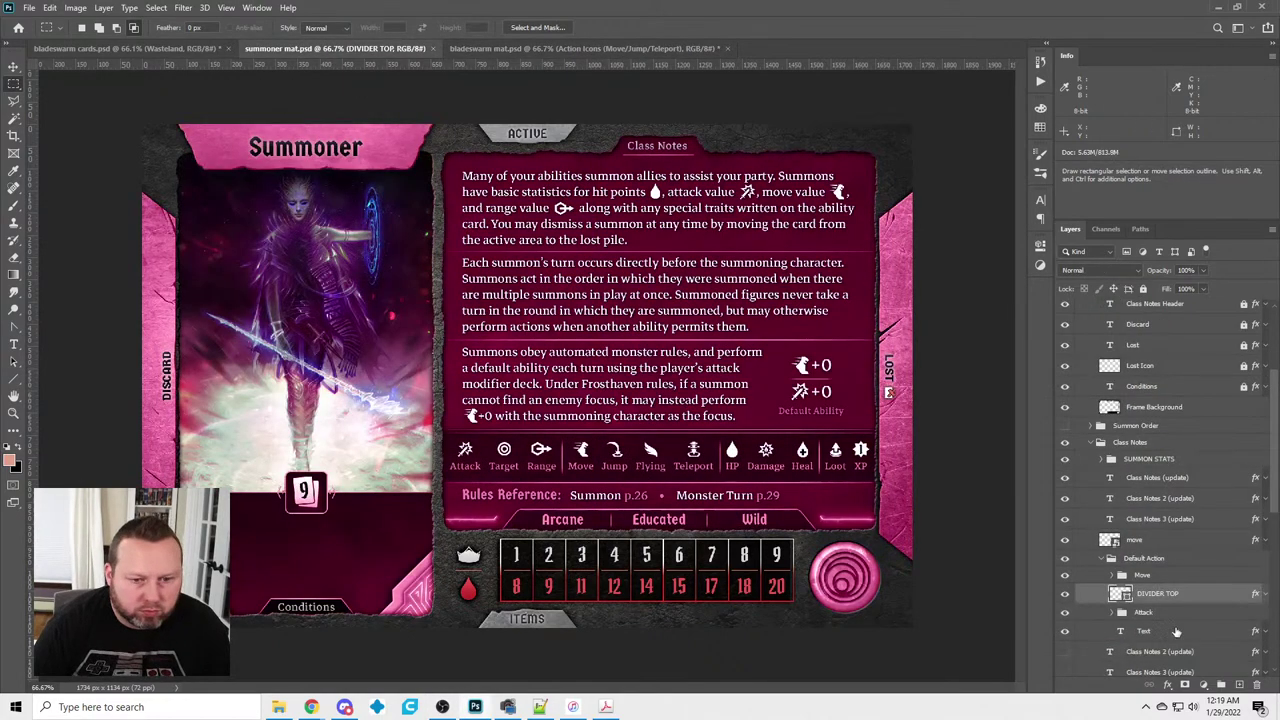
scroll(1175, 630, "down", 5)
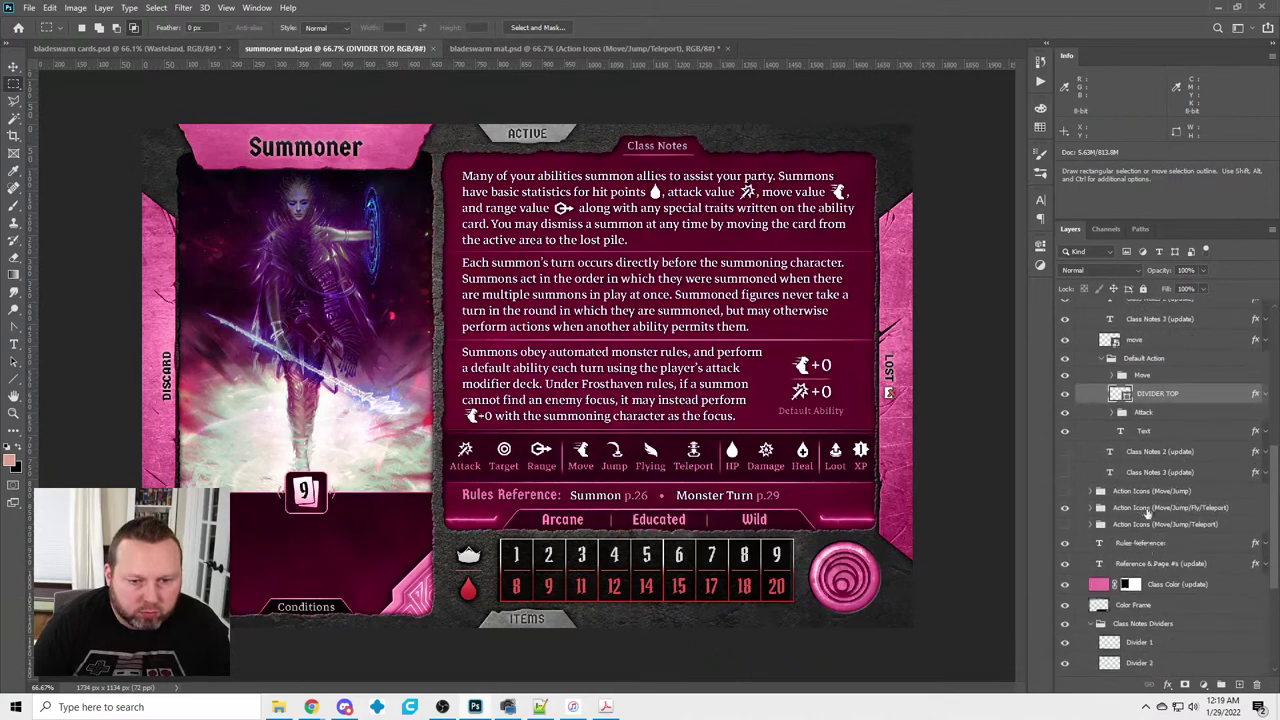
left_click(1147, 508)
left_click(640, 47)
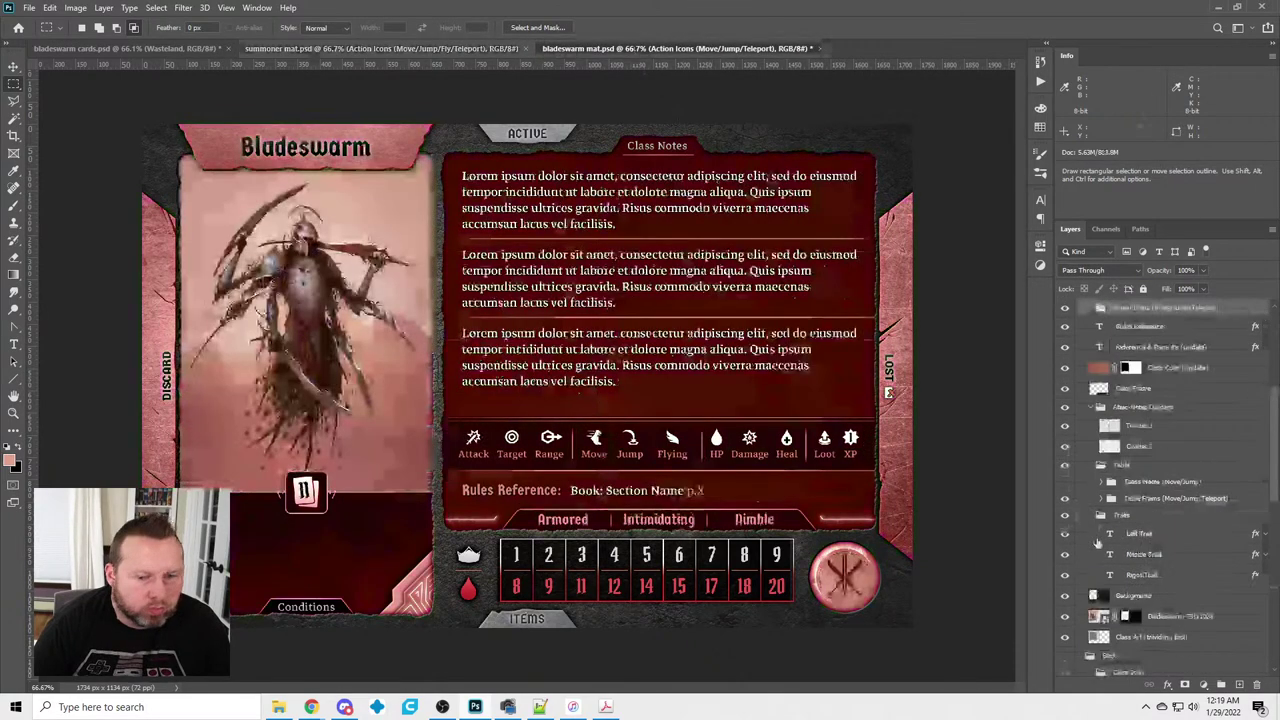
left_click(1150, 500)
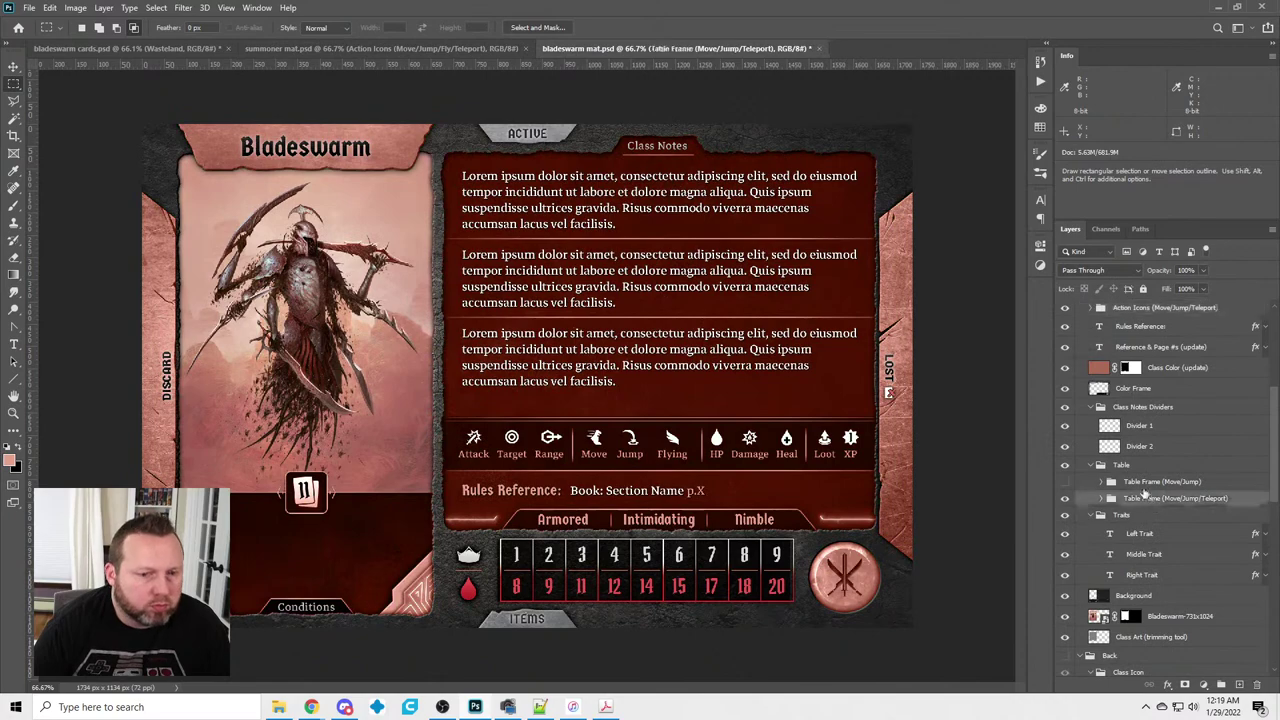
left_click(430, 48)
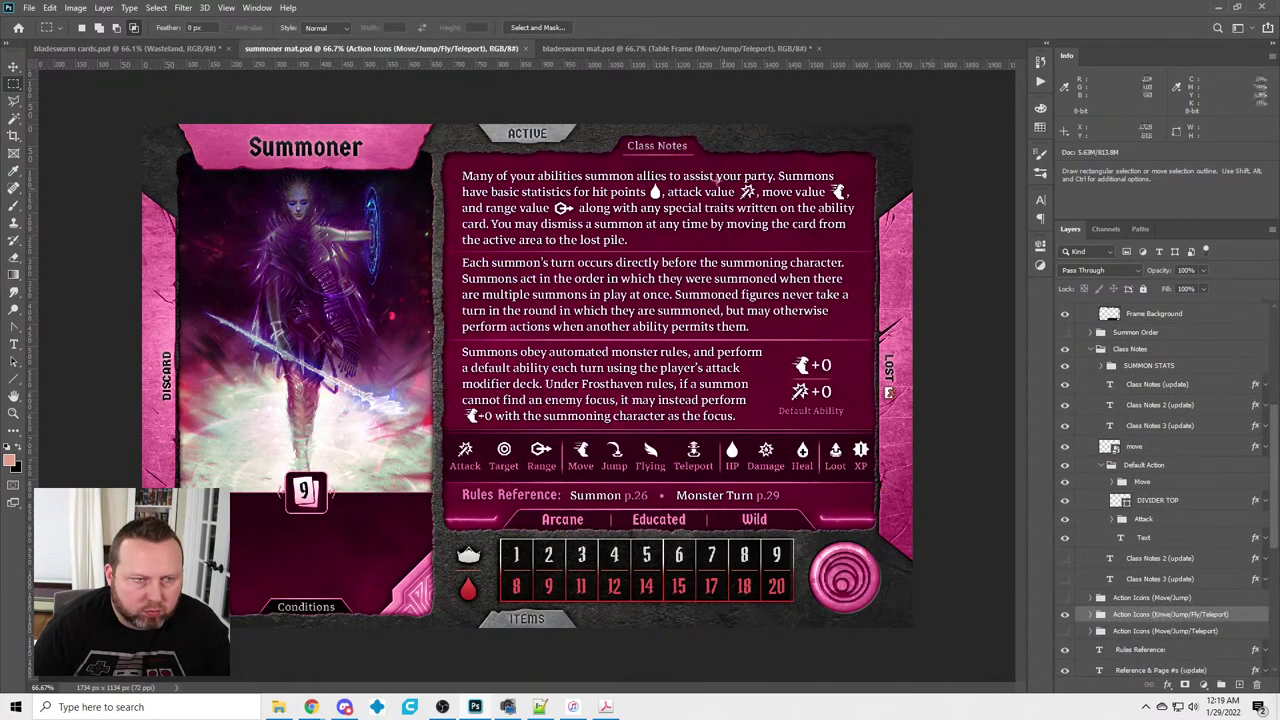
left_click(680, 48)
scroll(1200, 493, "up", 3)
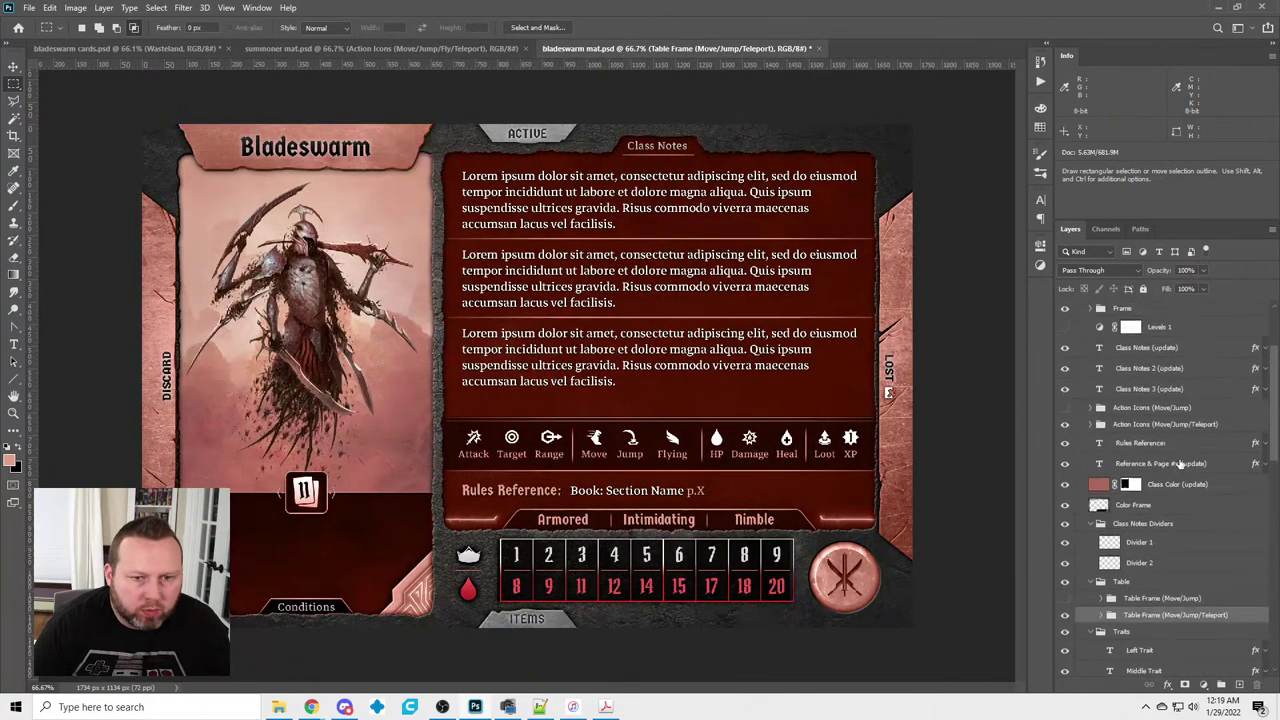
Duplicate the summoner mat's Action Icons (Move/Jump/Fly/Teleport) group into bladeswarm mat.psd, directly above its Action Icons (Move/Jump/Teleport) group
left_click(1140, 444)
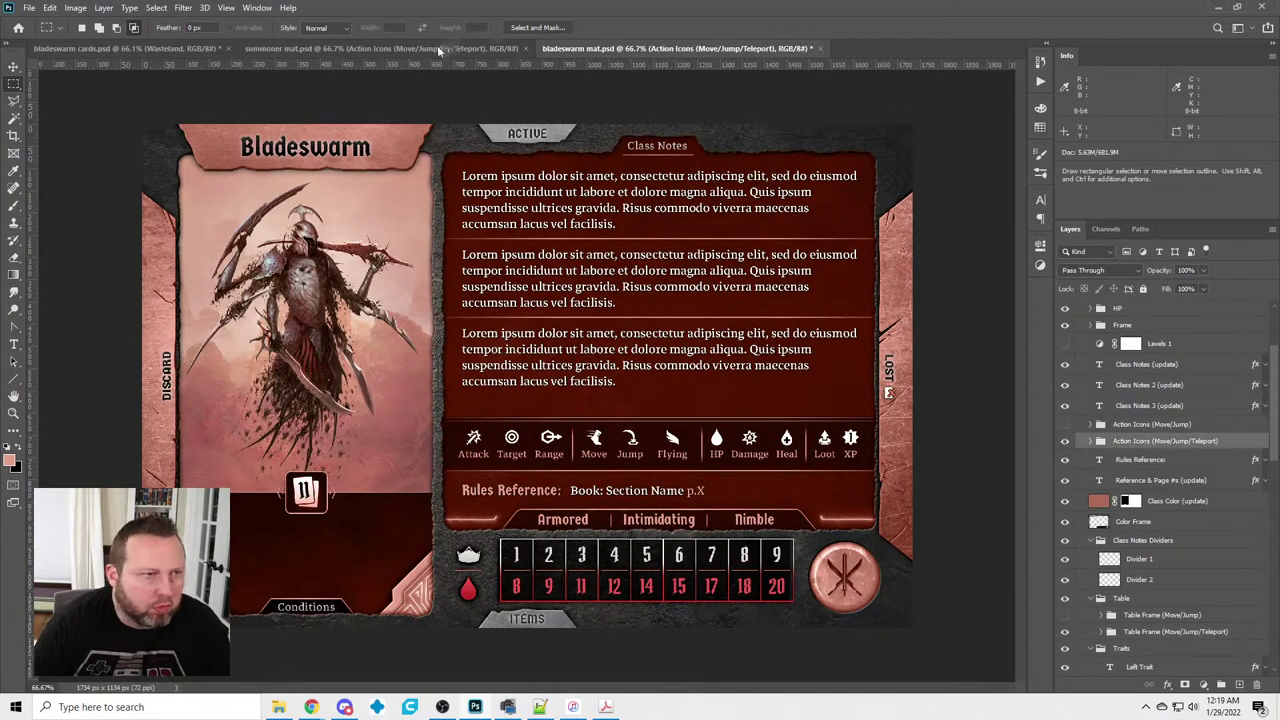
left_click(440, 48)
right_click(1168, 670)
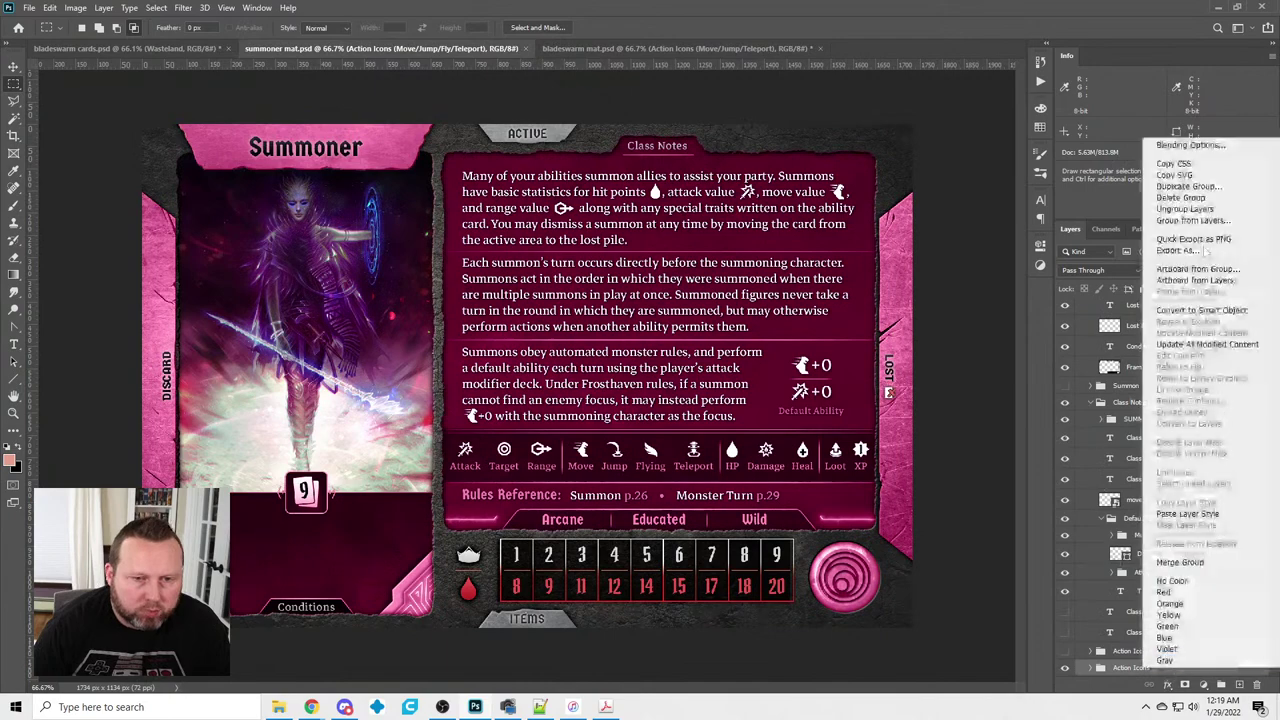
left_click(1188, 186)
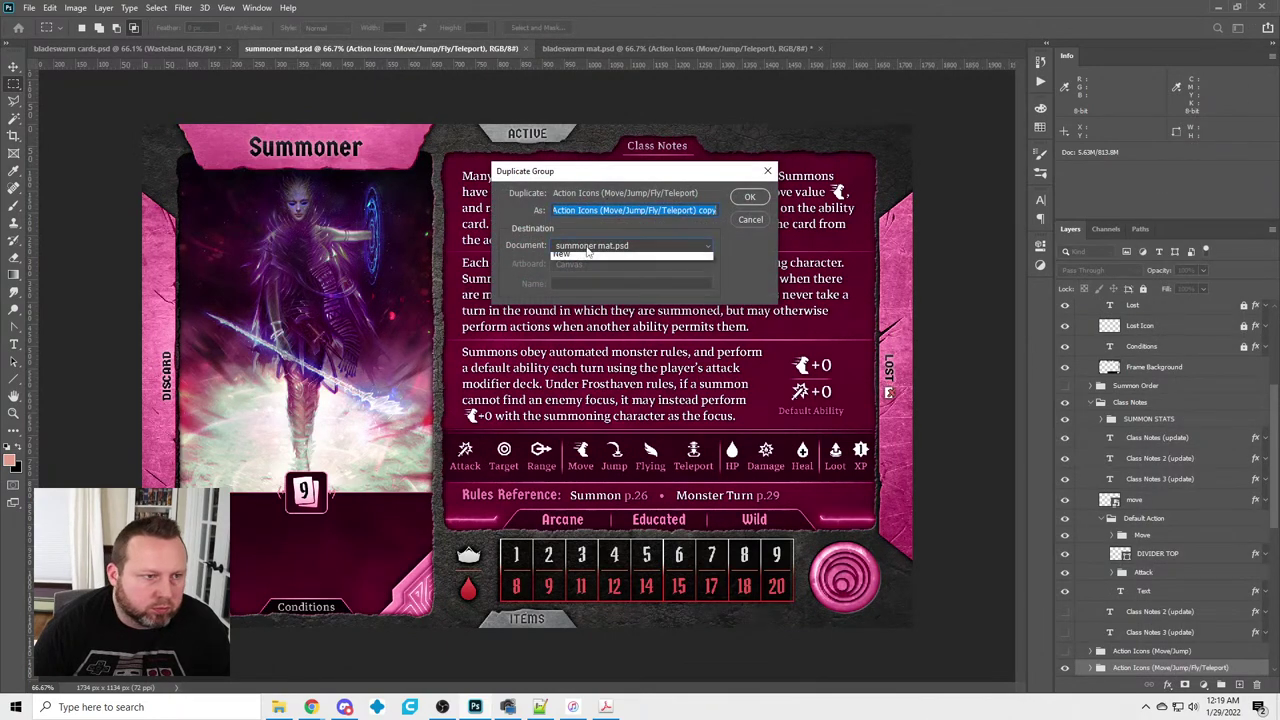
left_click(588, 248)
left_click(585, 281)
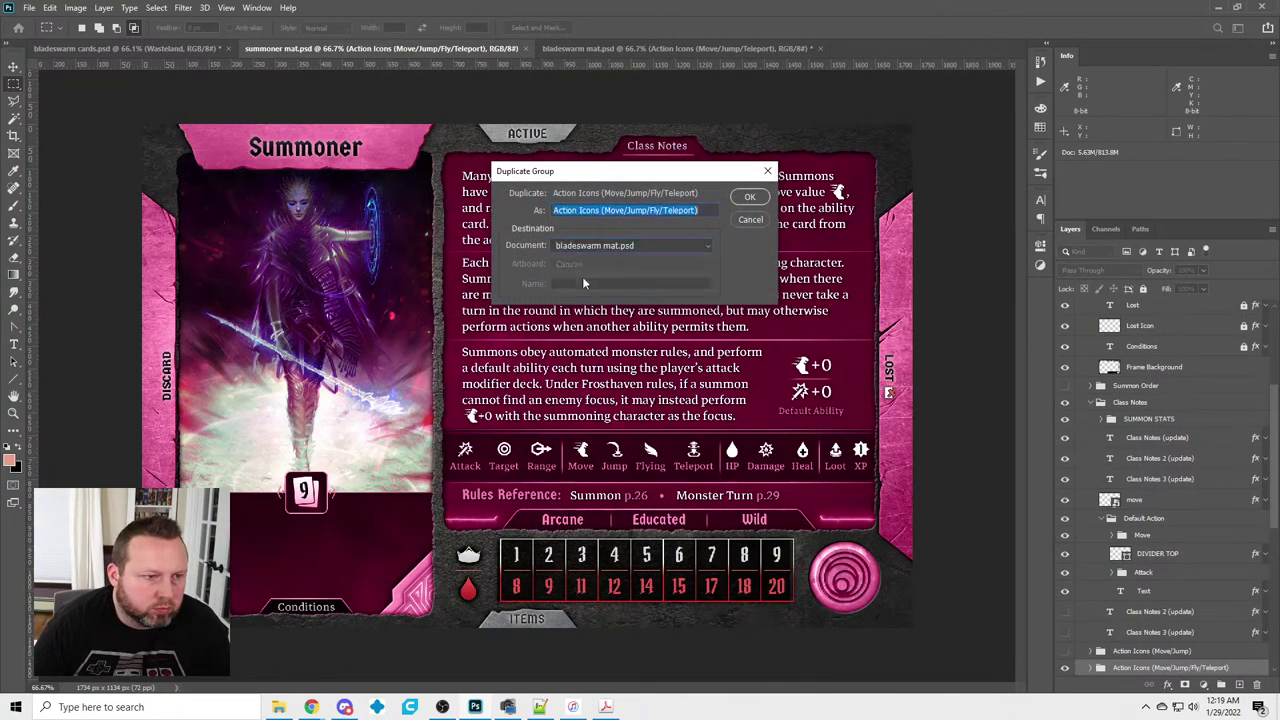
left_click(746, 200)
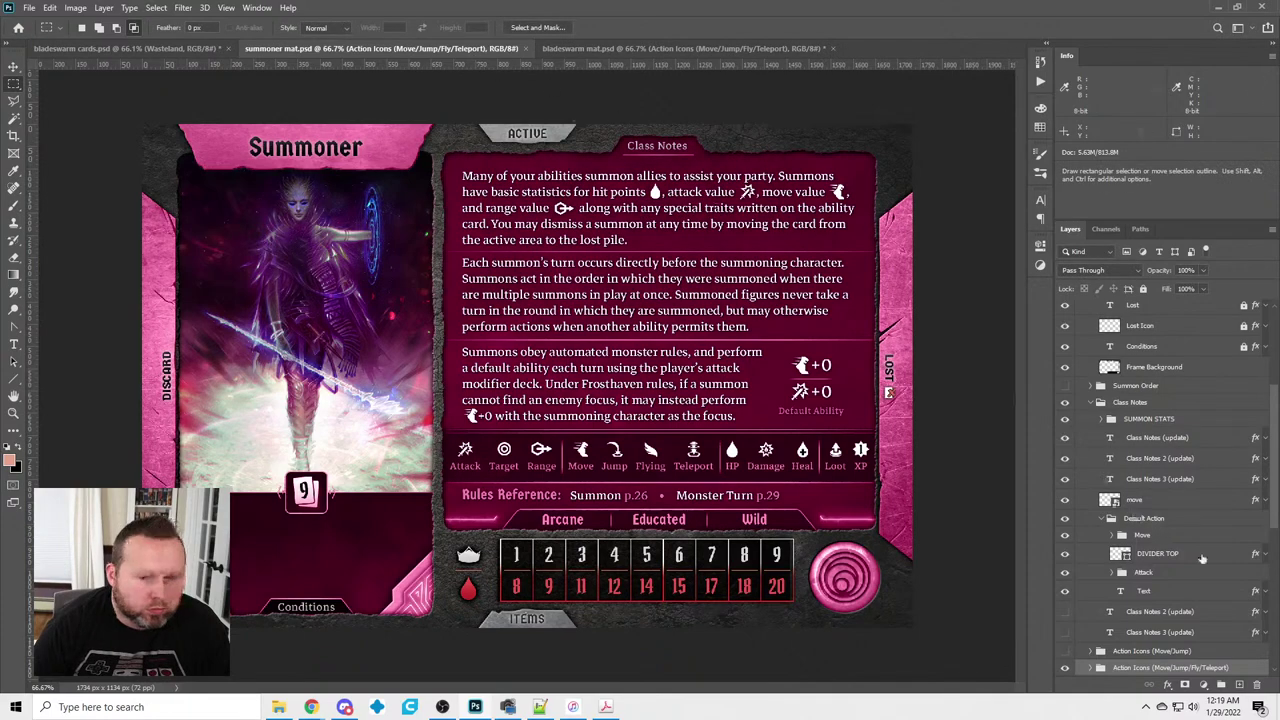
Duplicate the summoner mat's Table Frame (Move/Jump/Fly/Teleport) group into bladeswarm mat.psd
scroll(1186, 573, "down", 3)
scroll(1186, 573, "down", 3)
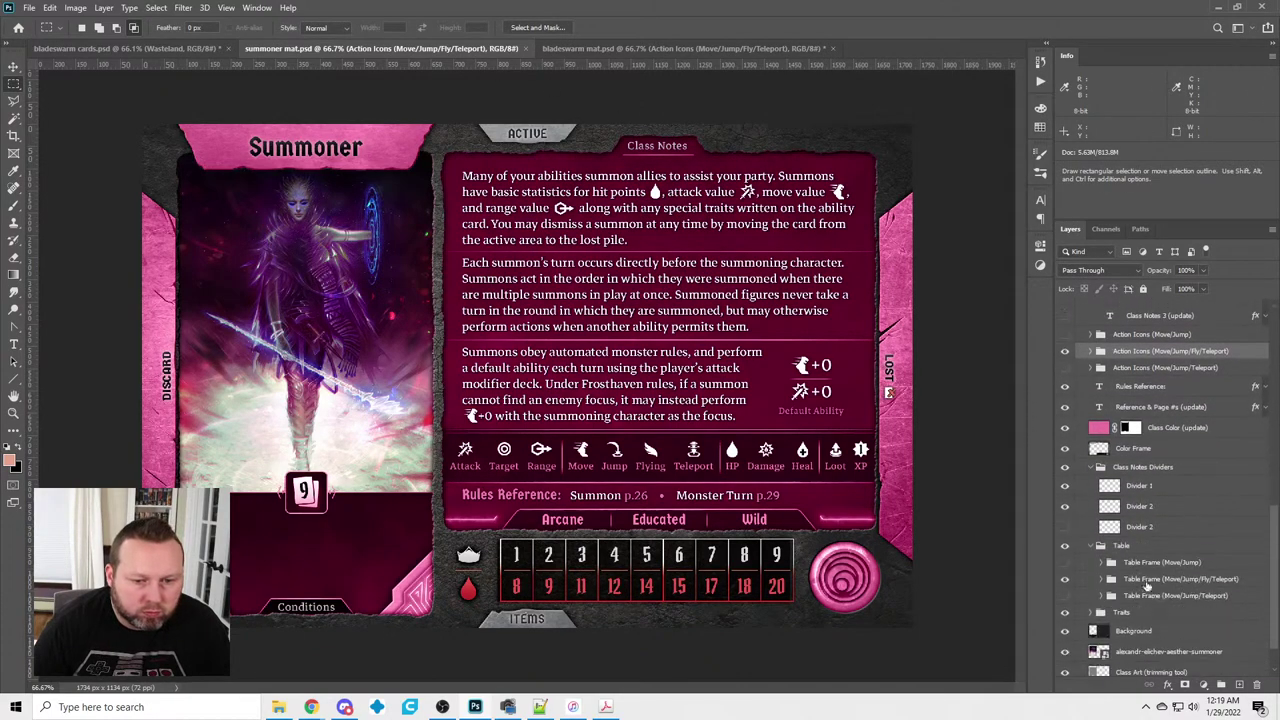
left_click(1146, 582)
right_click(1147, 584)
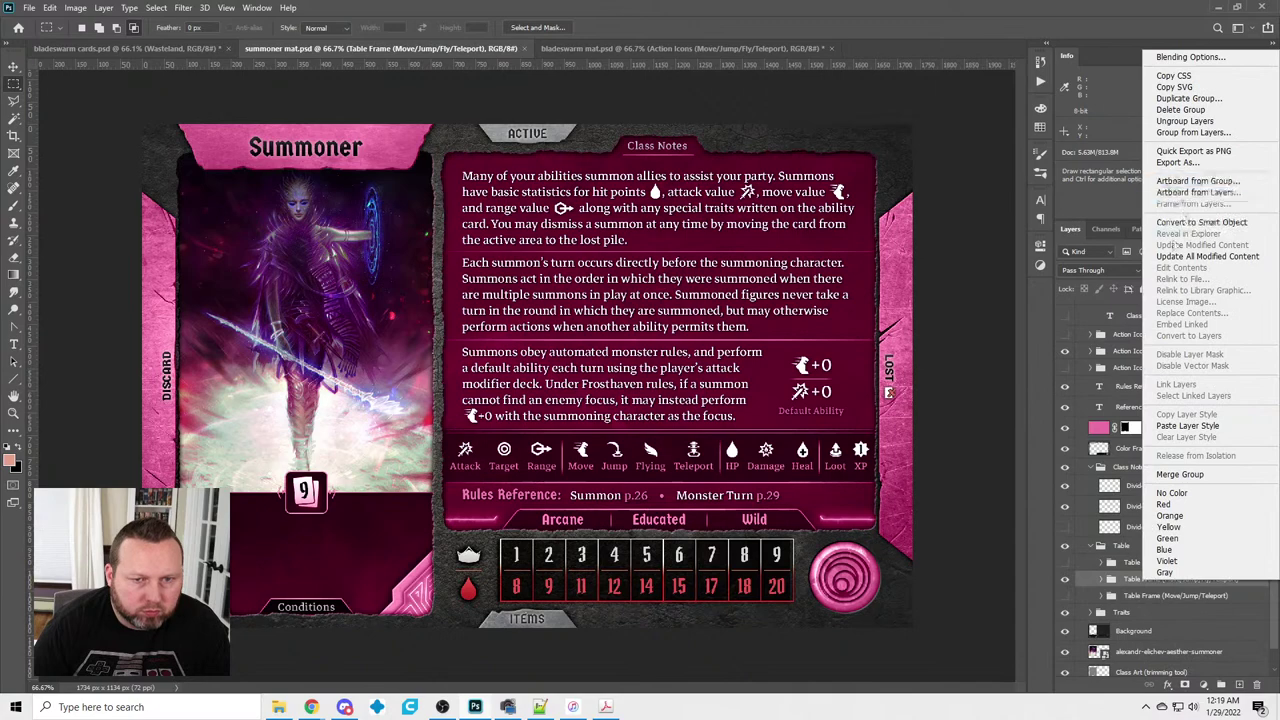
left_click(1188, 98)
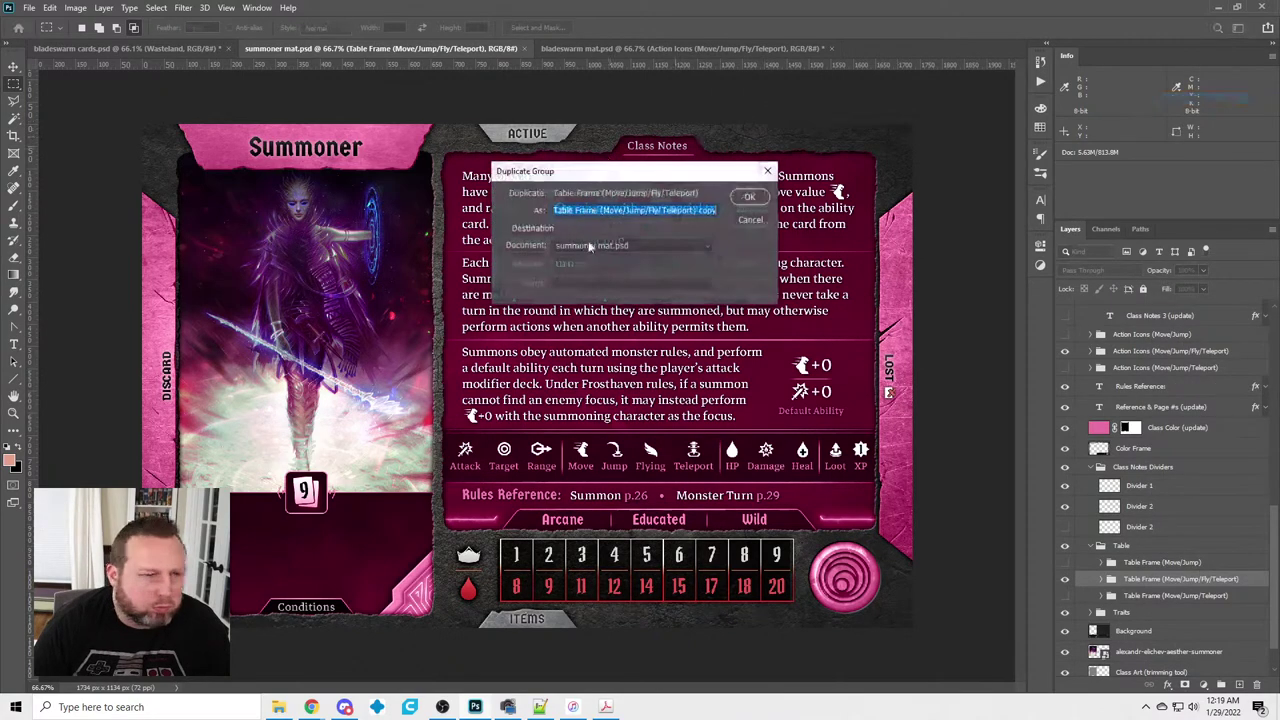
left_click(592, 250)
left_click(590, 281)
left_click(749, 197)
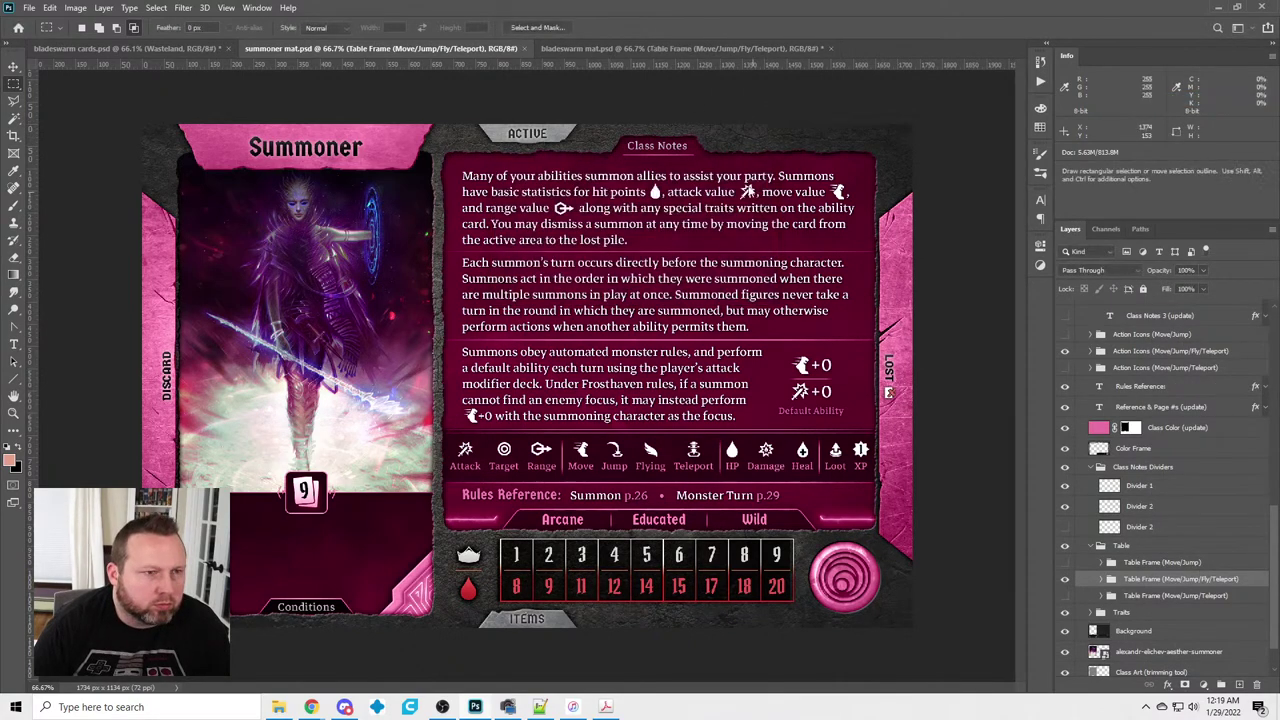
Move the copied Table Frame group into the Bladeswarm mat's Table group and hide the old Move/Jump/Teleport table frame and action icons
left_click(626, 49)
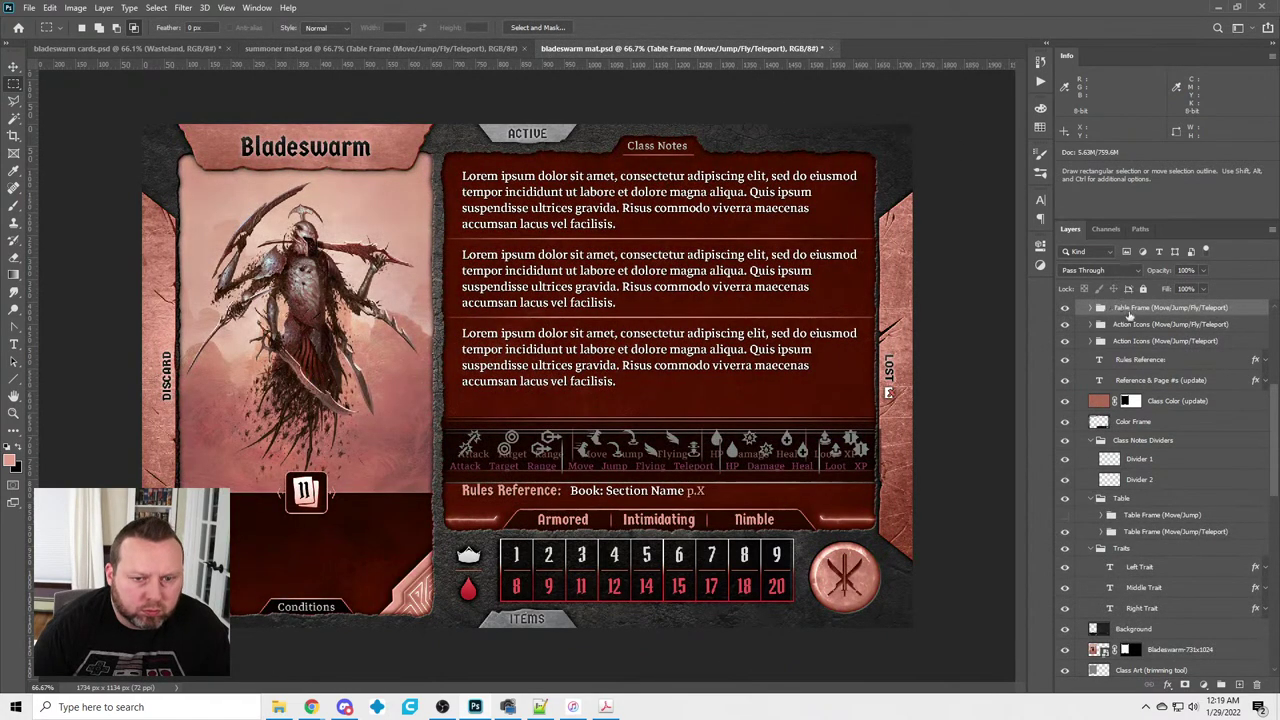
left_click_drag(1127, 315, 1075, 527)
left_click(1065, 532)
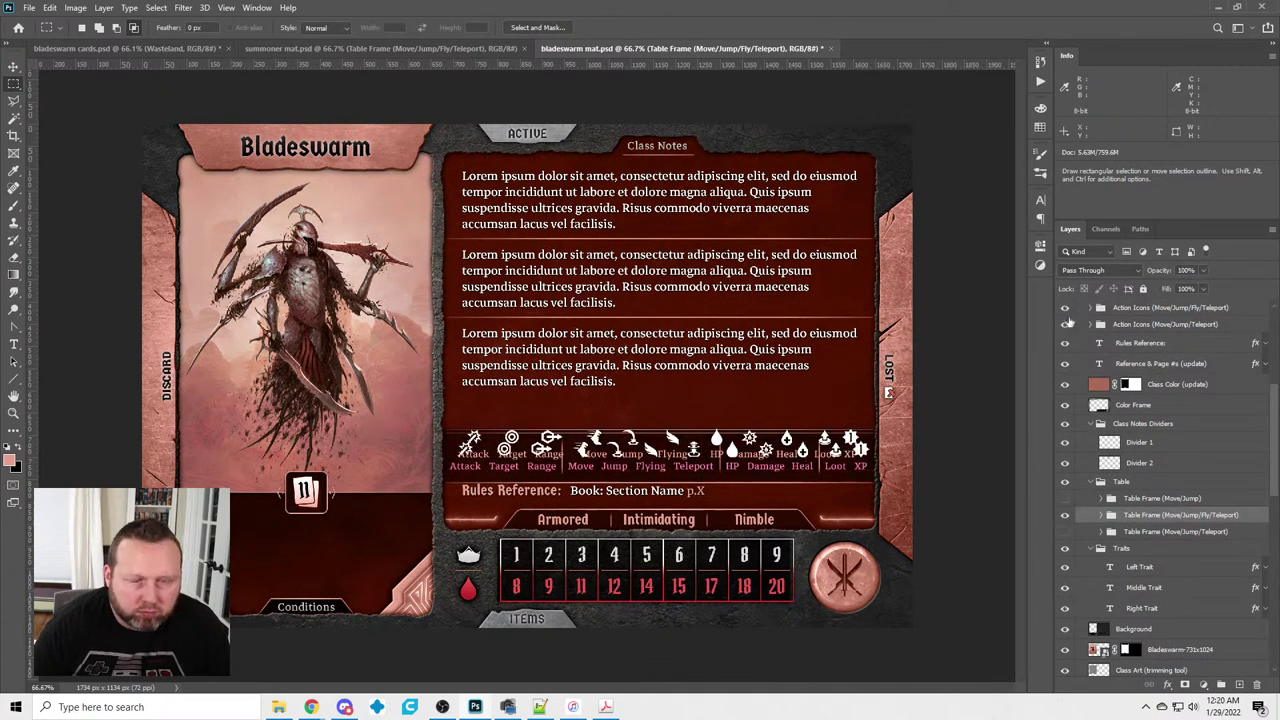
left_click(1065, 325)
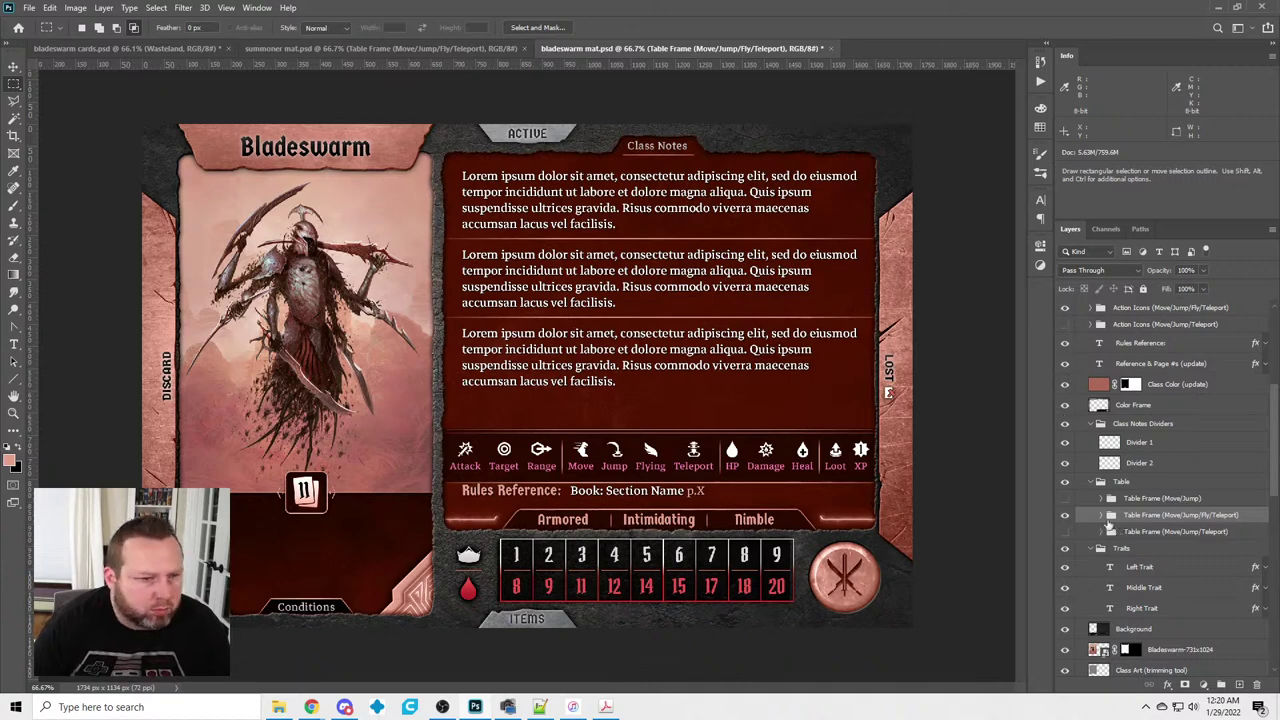
Expand the Attack and Loot groups within Action Icons (Move/Jump/Fly/Teleport) and select their text layers for editing with the Type tool
scroll(1110, 500, "up", 3)
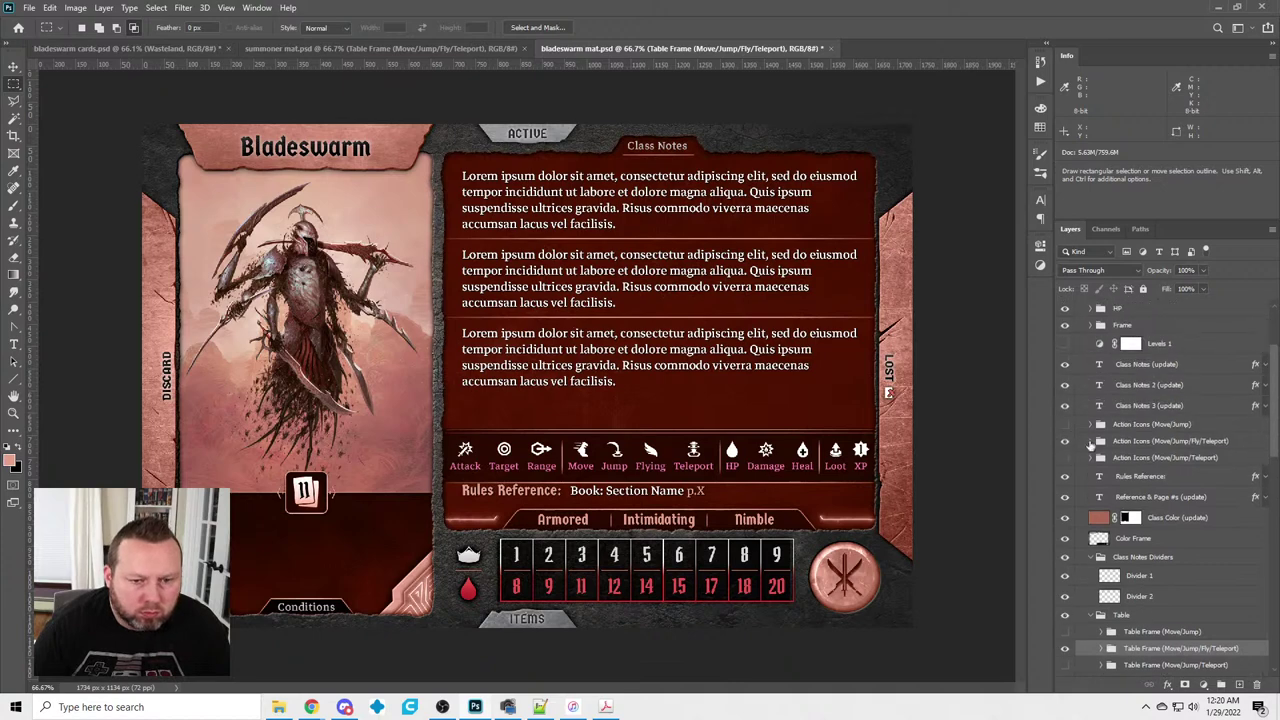
left_click(1092, 441)
scroll(1116, 558, "down", 3)
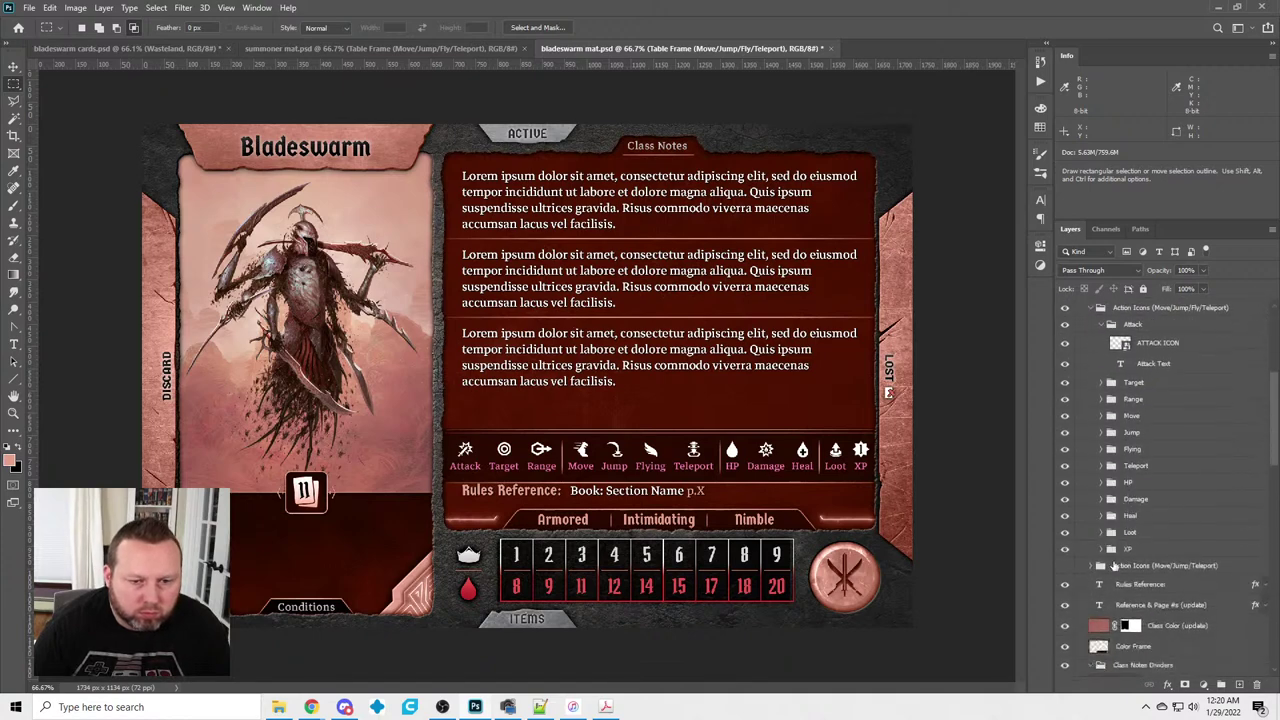
left_click(1101, 532)
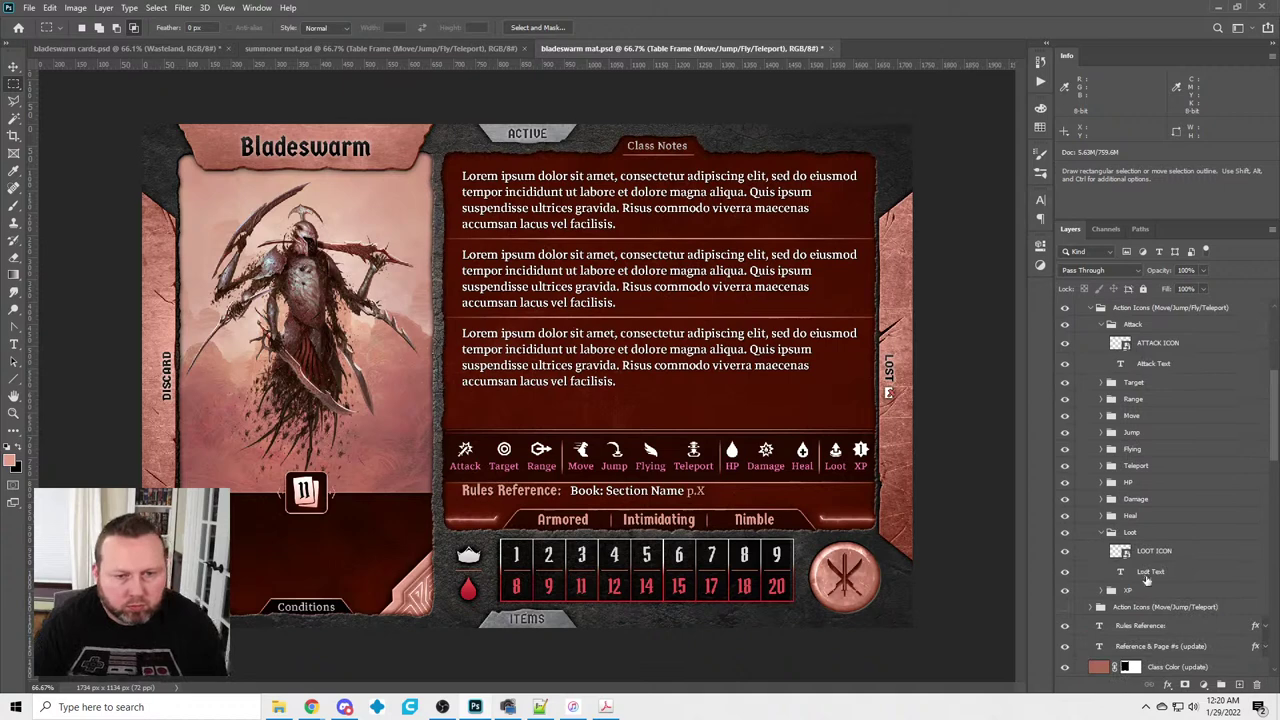
left_click(1146, 574)
left_click(1155, 365, "ctrl")
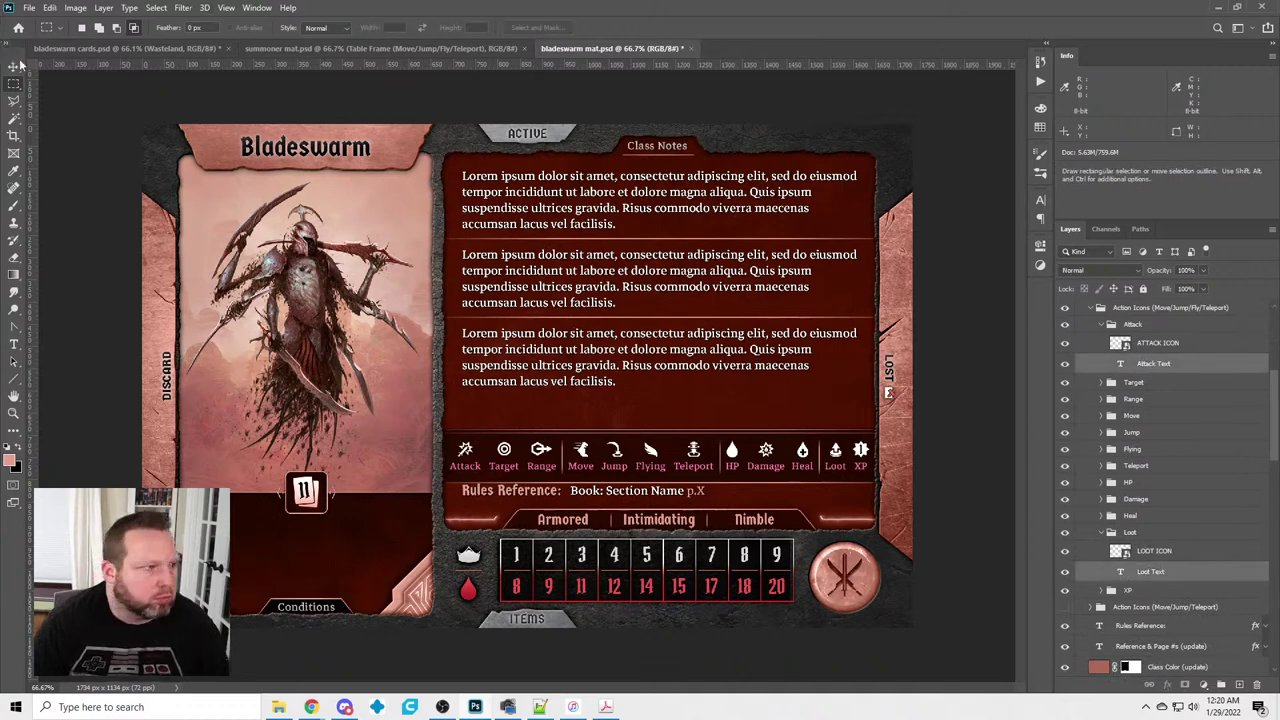
left_click(14, 343)
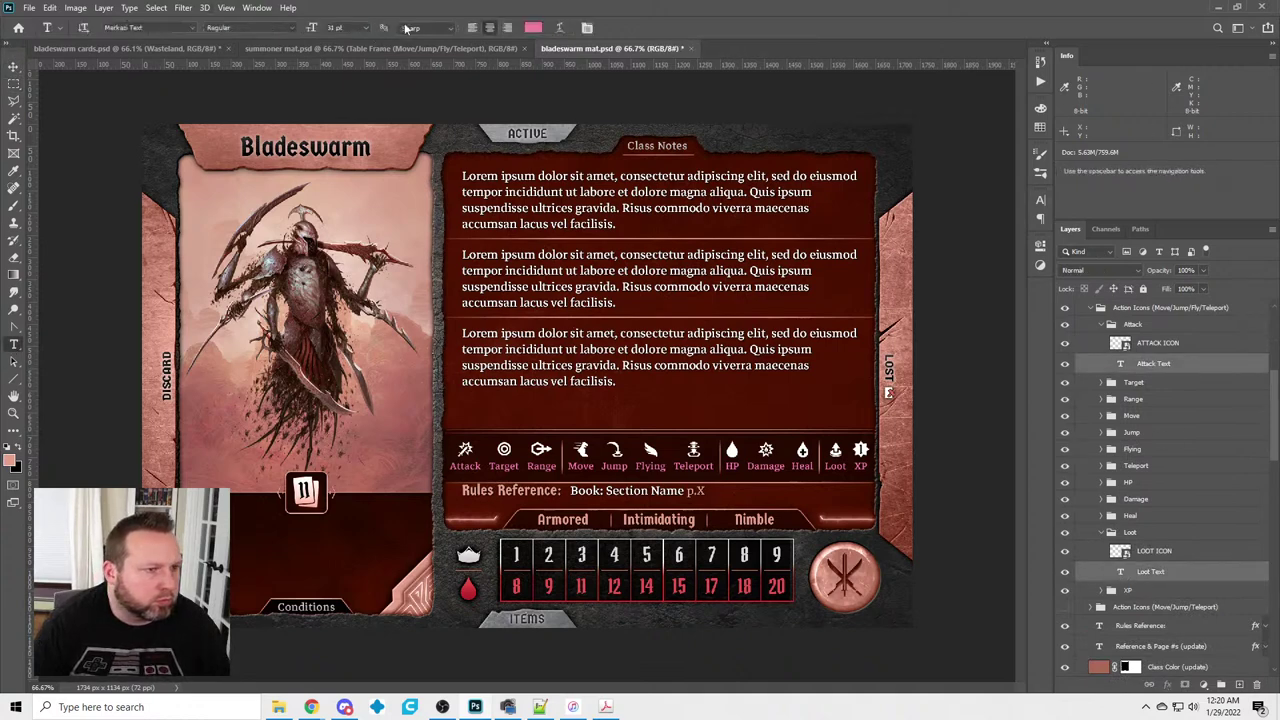
left_click(531, 28)
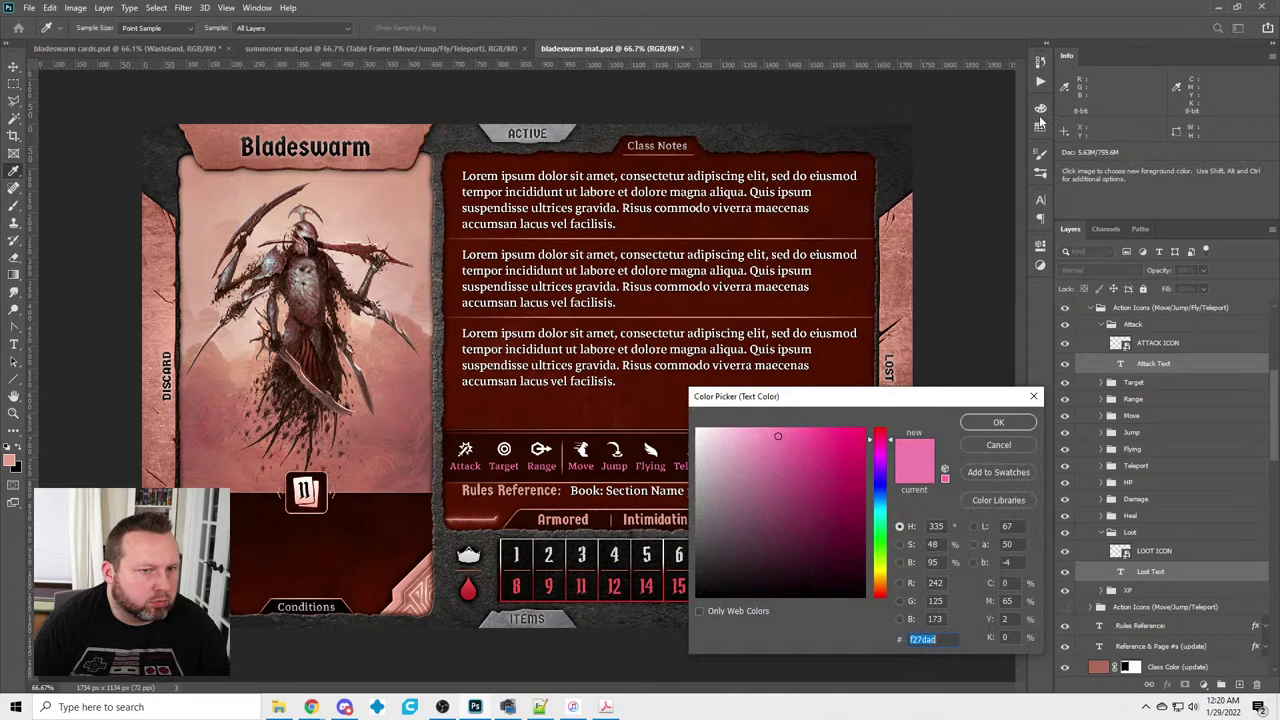
left_click(15, 455)
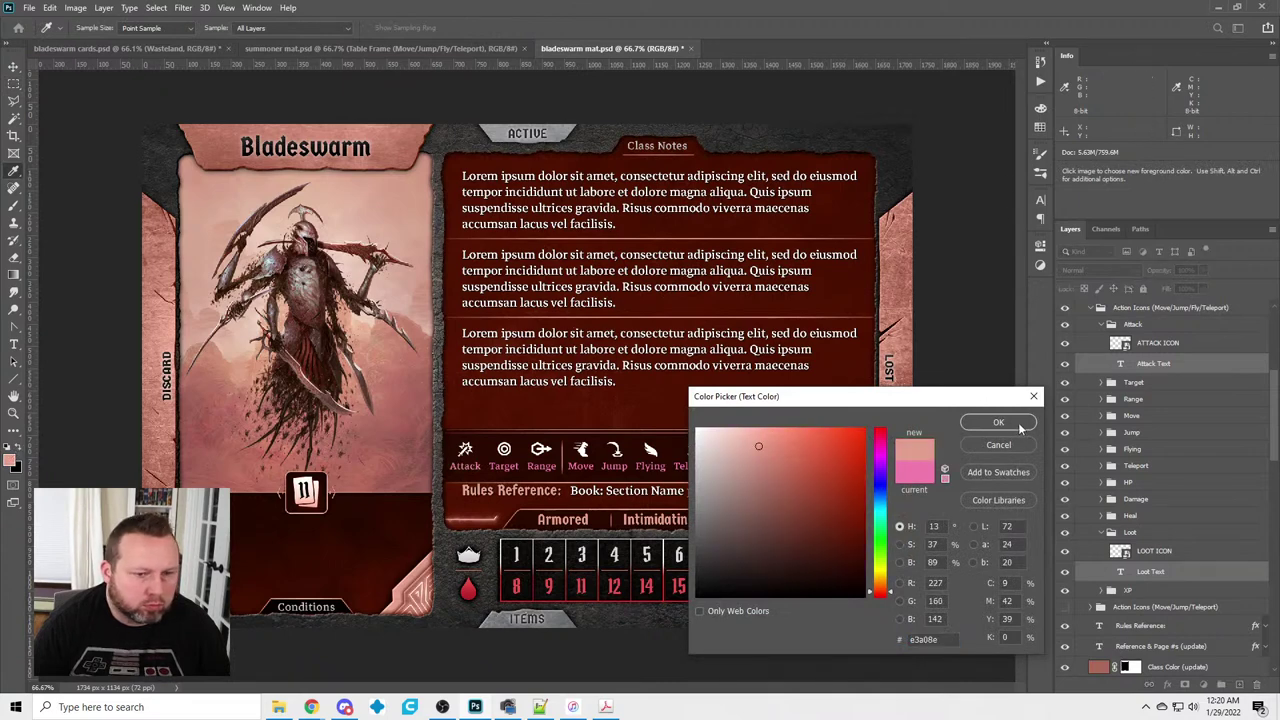
left_click(998, 445)
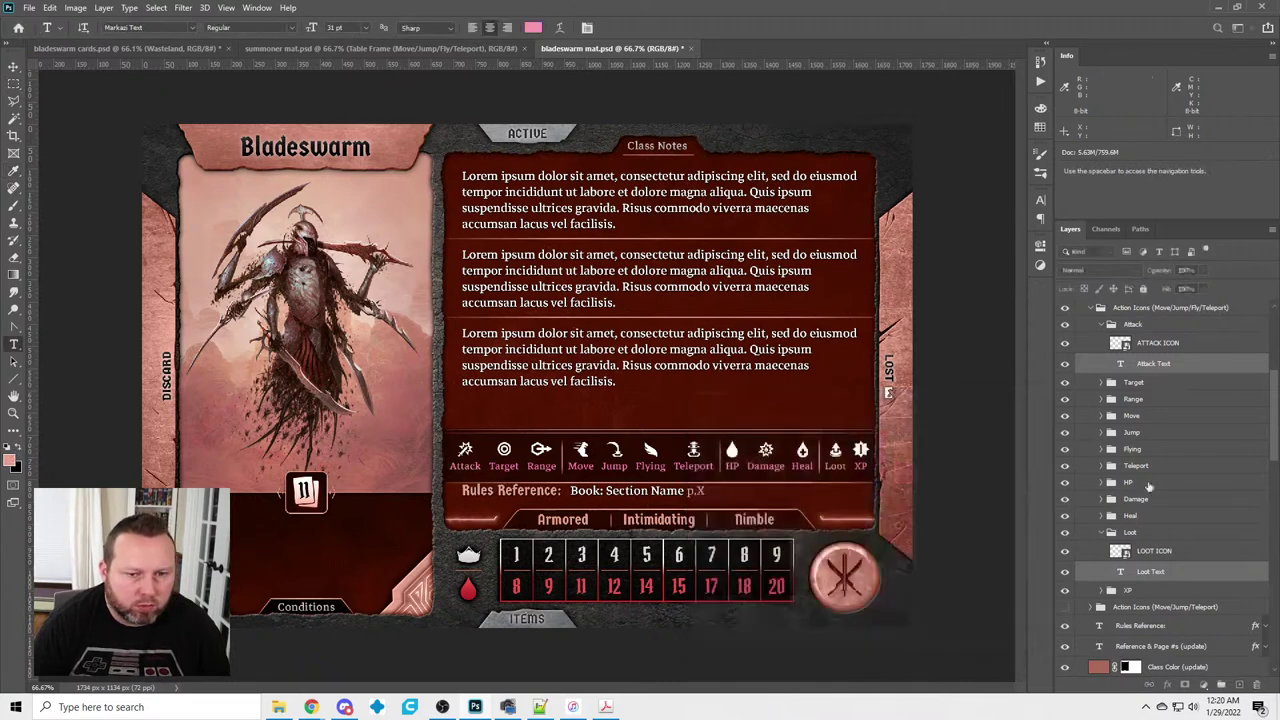
Recolor the action icon labels from Attack through Loot to the foreground color e3a08e
left_click(531, 28)
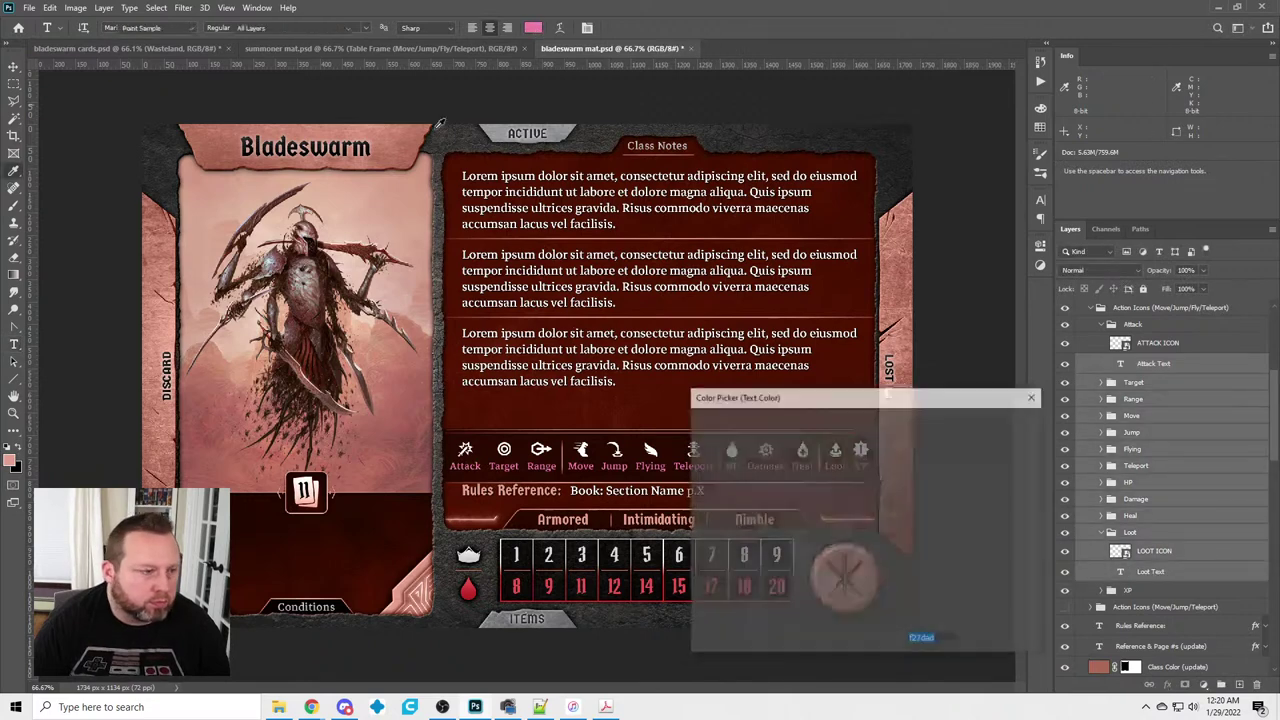
left_click(15, 455)
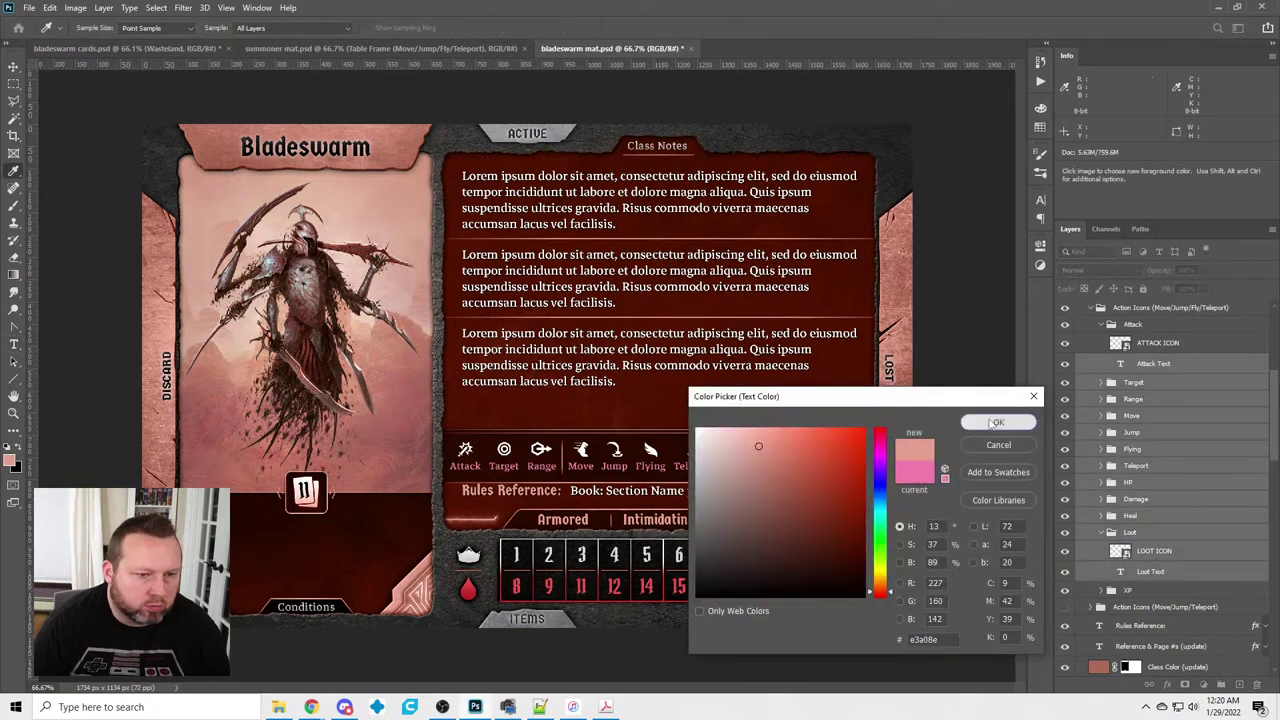
left_click(998, 422)
Recolor the XP Text label to e3a08e, and collapse the XP and Loot groups
left_click(1101, 591)
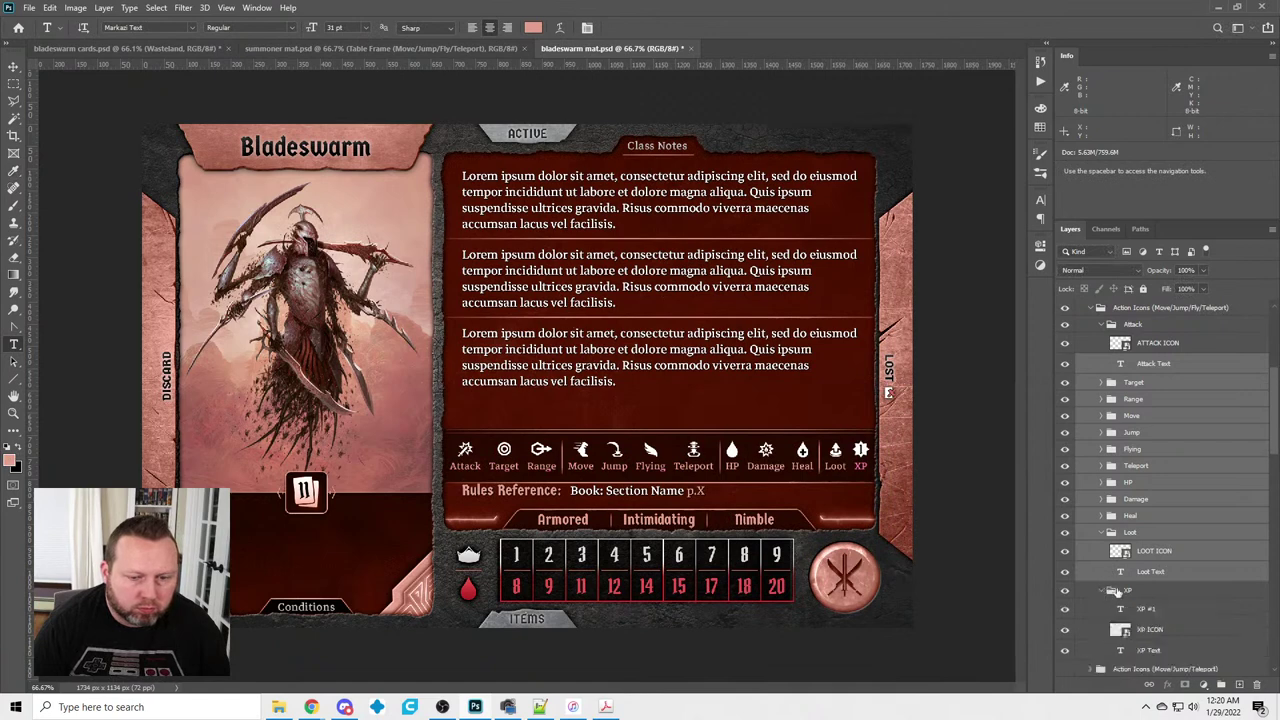
scroll(1135, 608, "down", 2)
left_click(1148, 600)
left_click(531, 28)
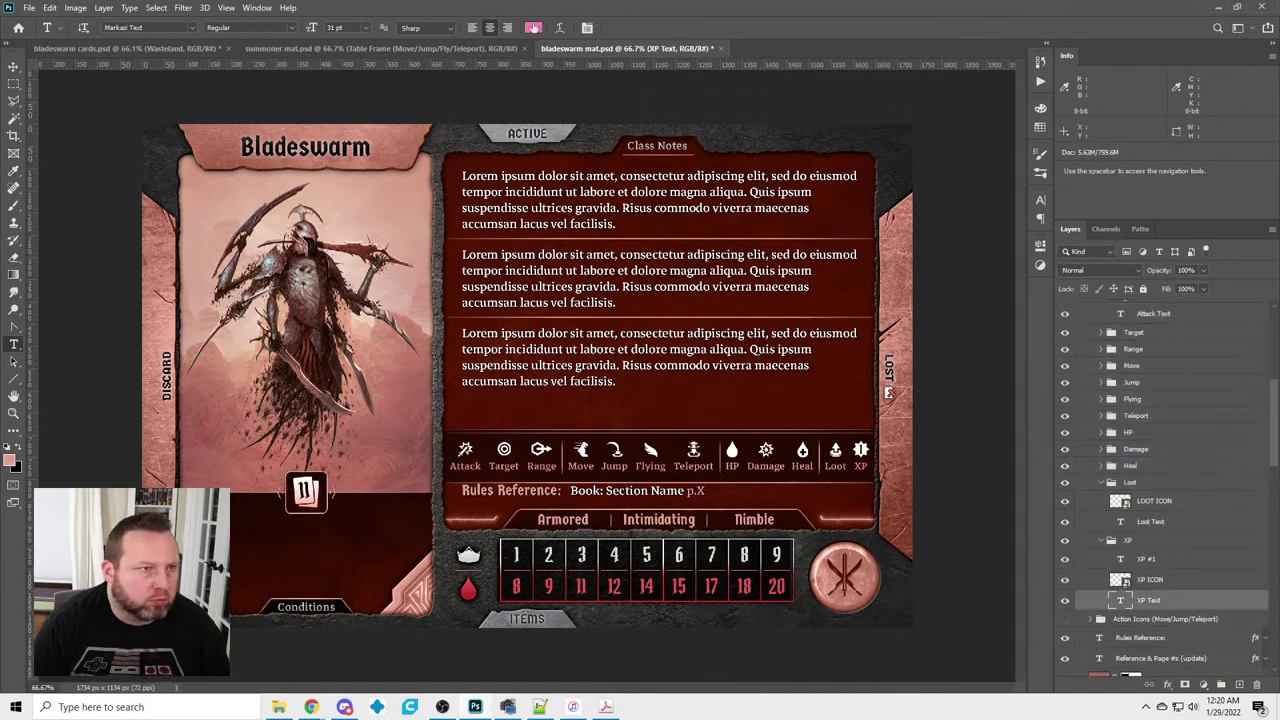
left_click(14, 457)
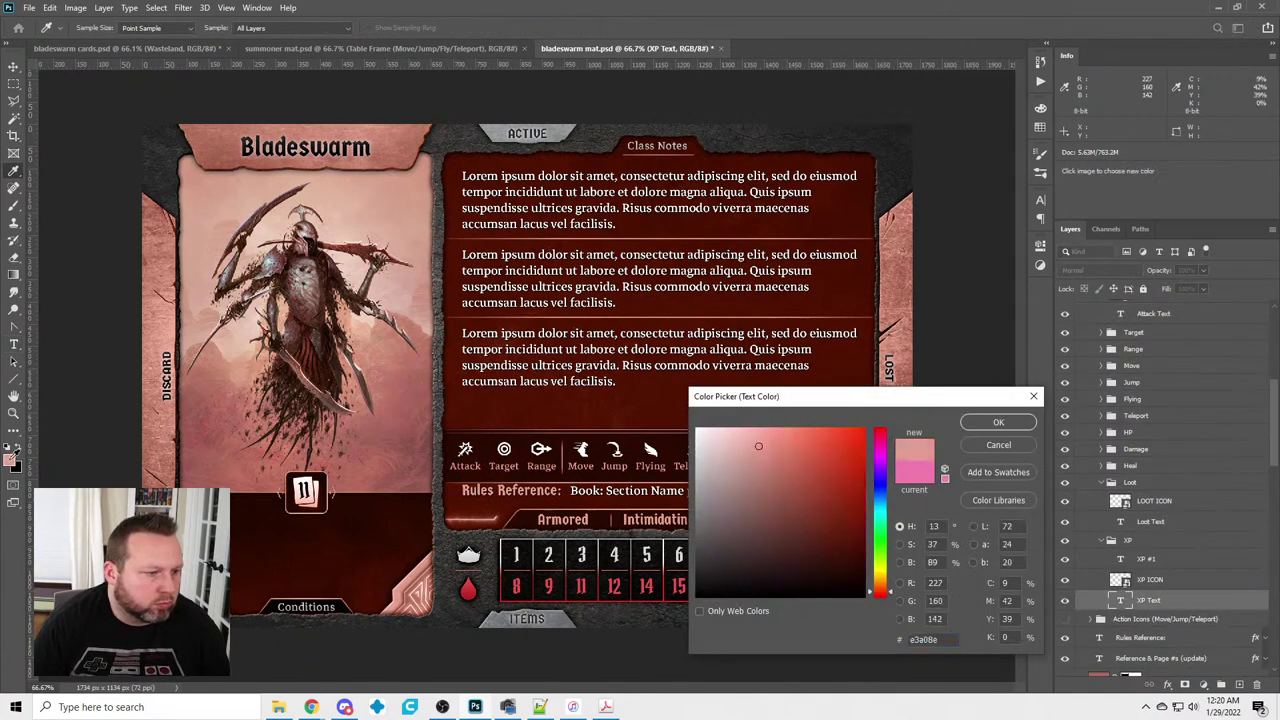
left_click(1016, 425)
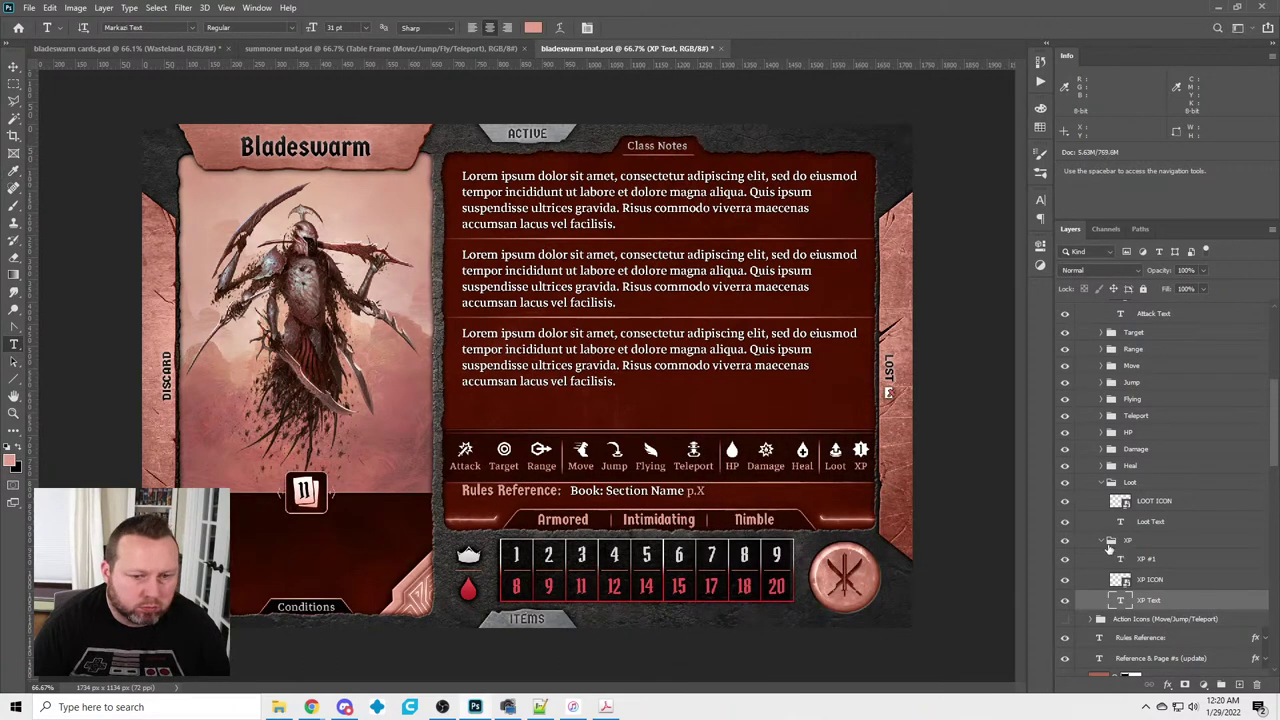
left_click(1101, 541)
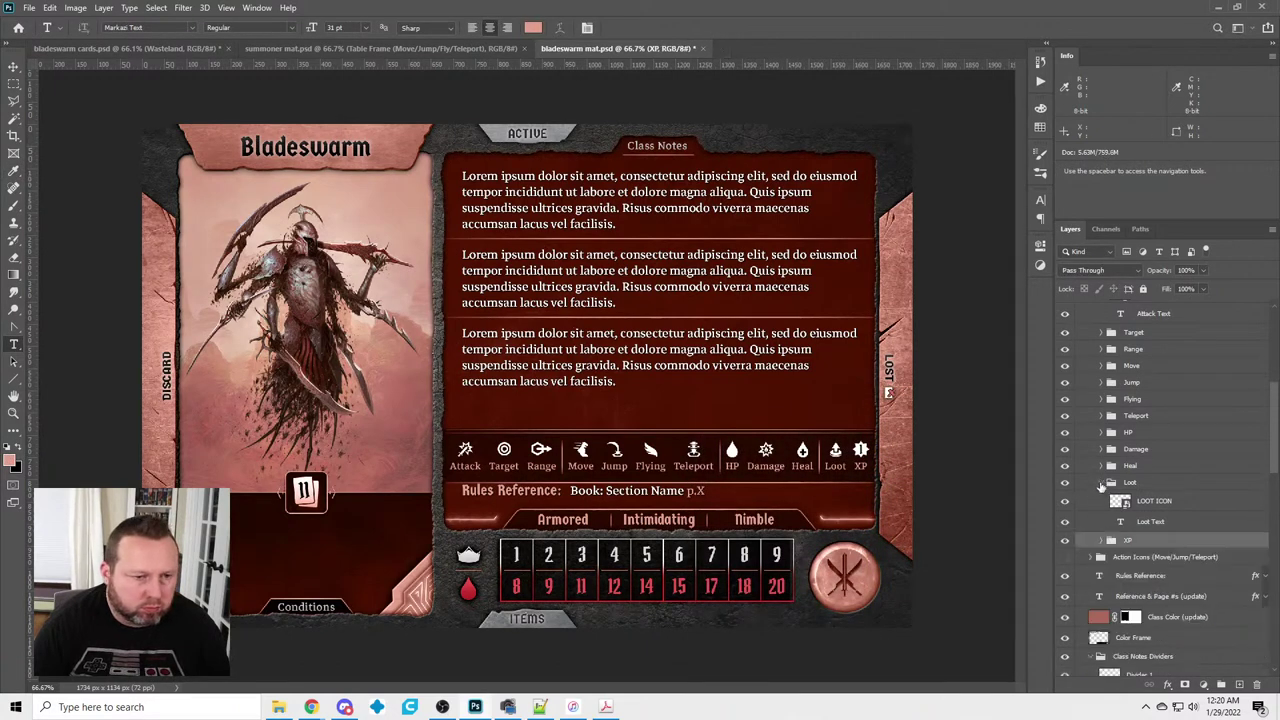
left_click(1101, 485)
left_click(14, 84)
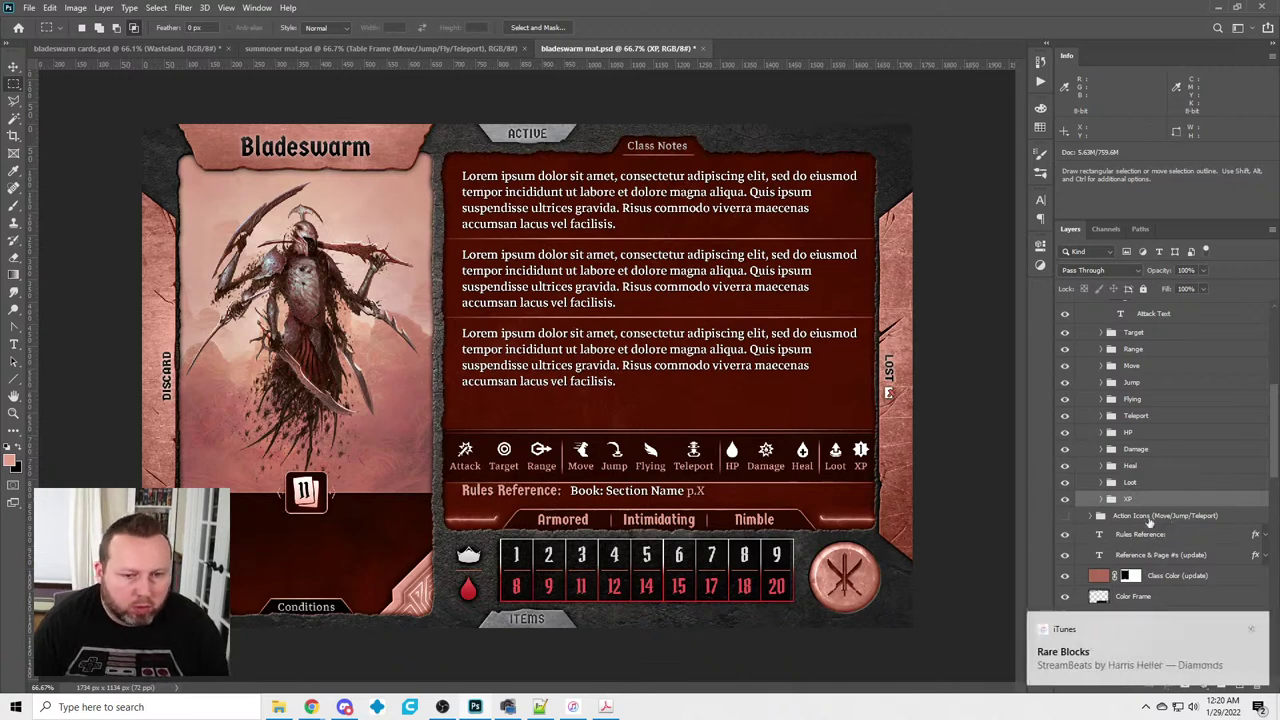
Review the Move/Jump/Fly/Teleport and Move/Jump/Teleport icon and table frame groups in the layer stack, collapsing the expanded Action Icons group
left_click(1150, 516)
left_click(1250, 629)
scroll(1211, 466, "up", 3)
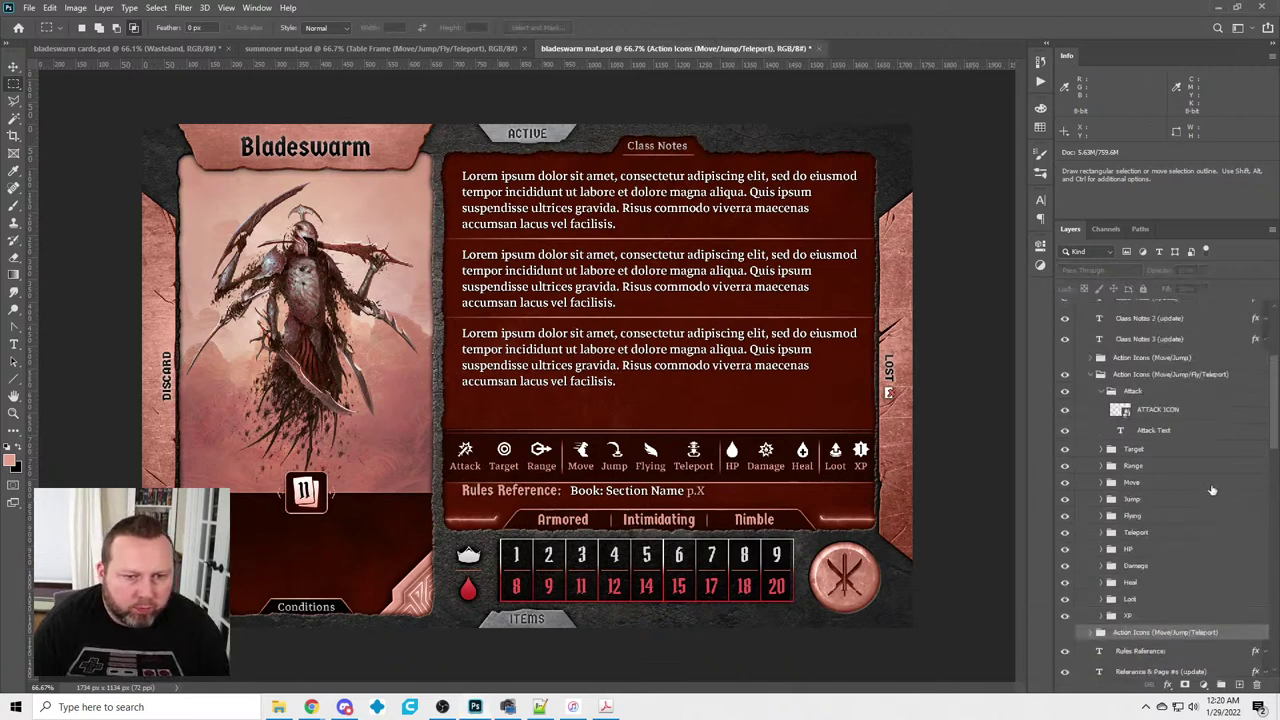
key("ctrl")
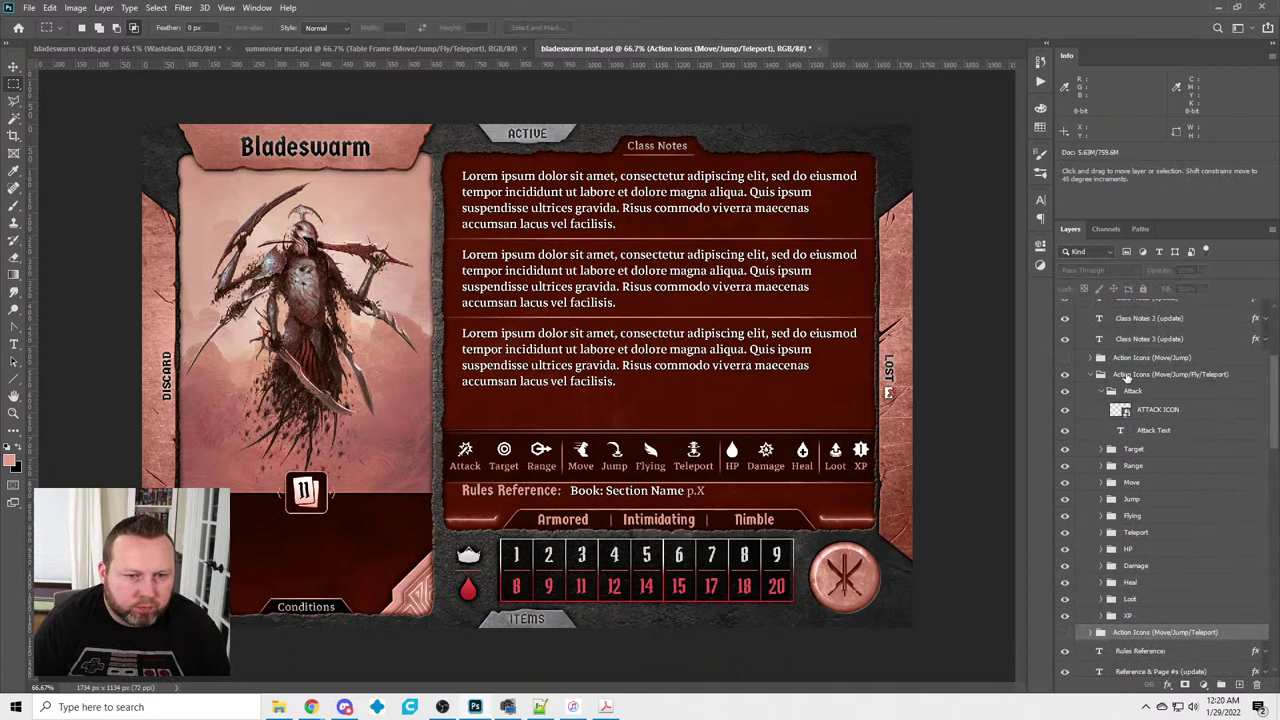
left_click(1126, 376)
scroll(1199, 521, "down", 1)
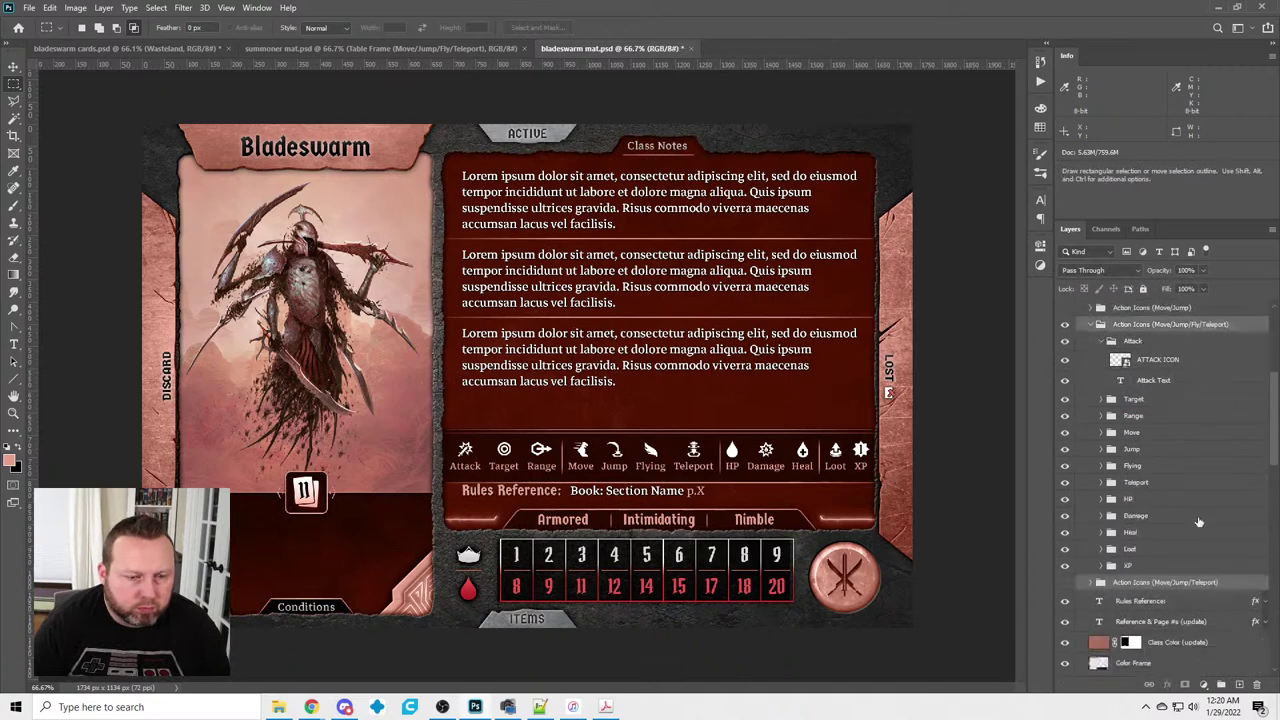
scroll(1199, 521, "down", 2)
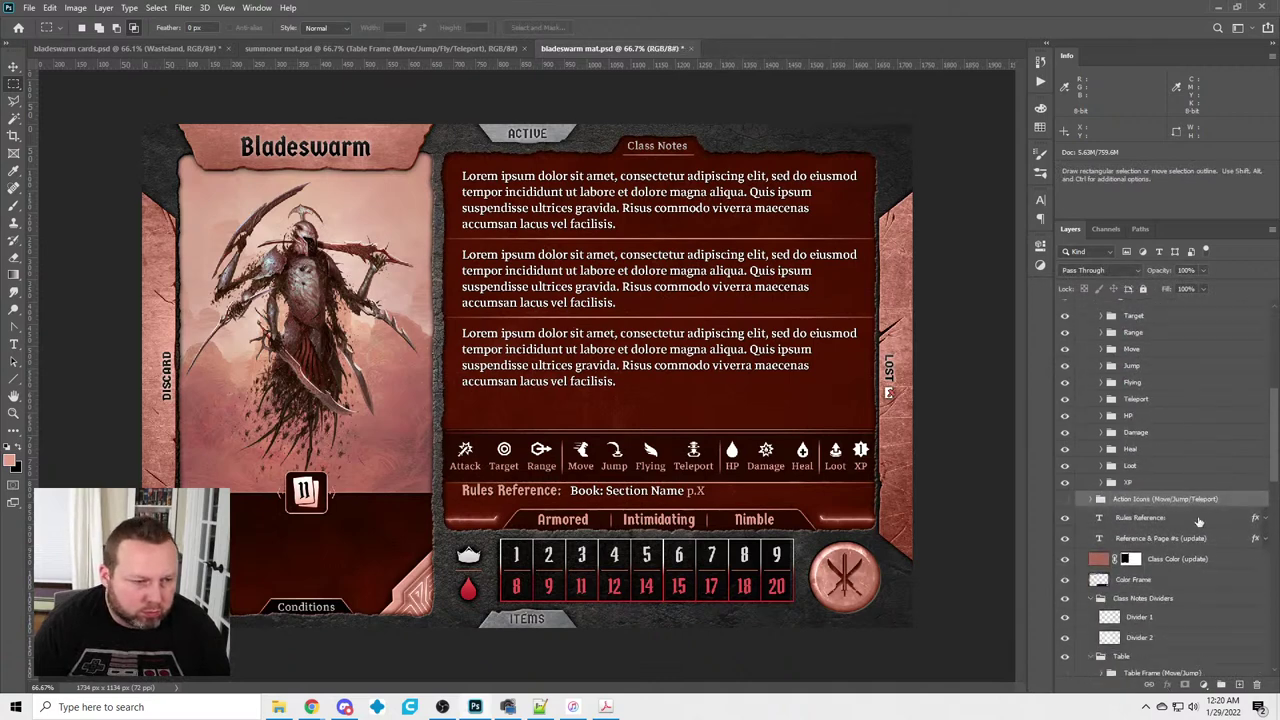
scroll(1199, 521, "down", 2)
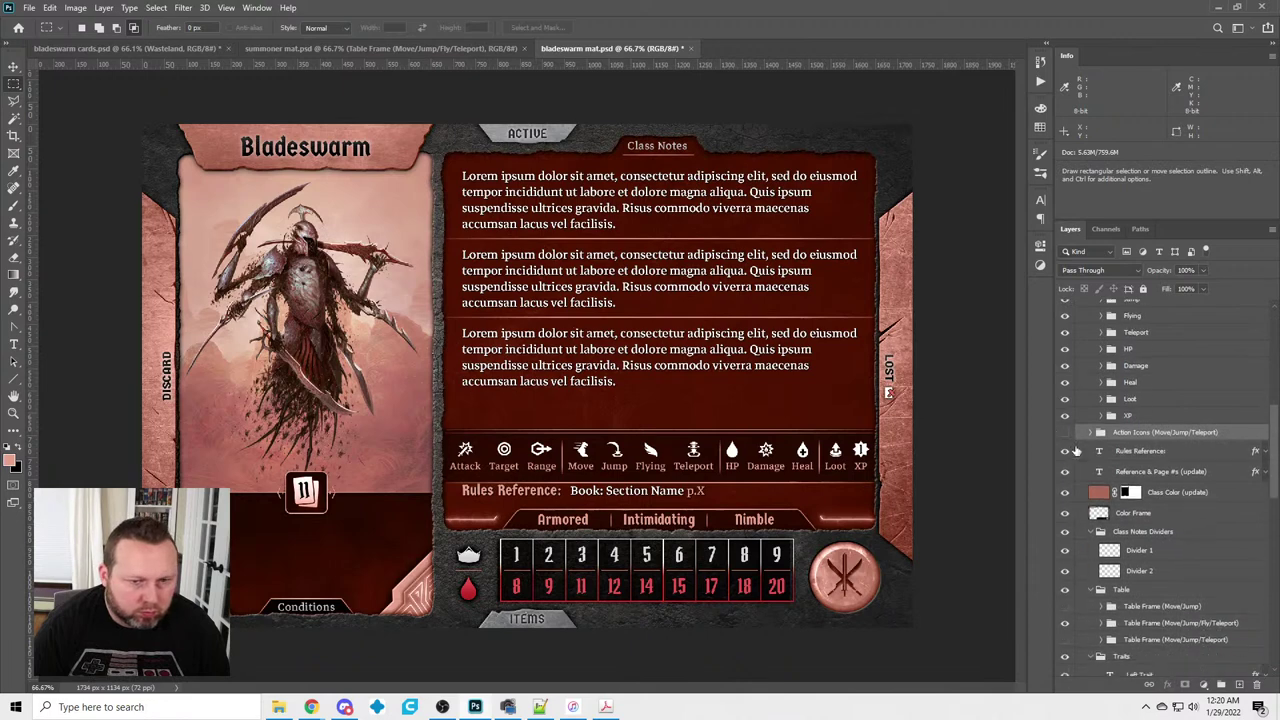
scroll(1132, 505, "up", 5)
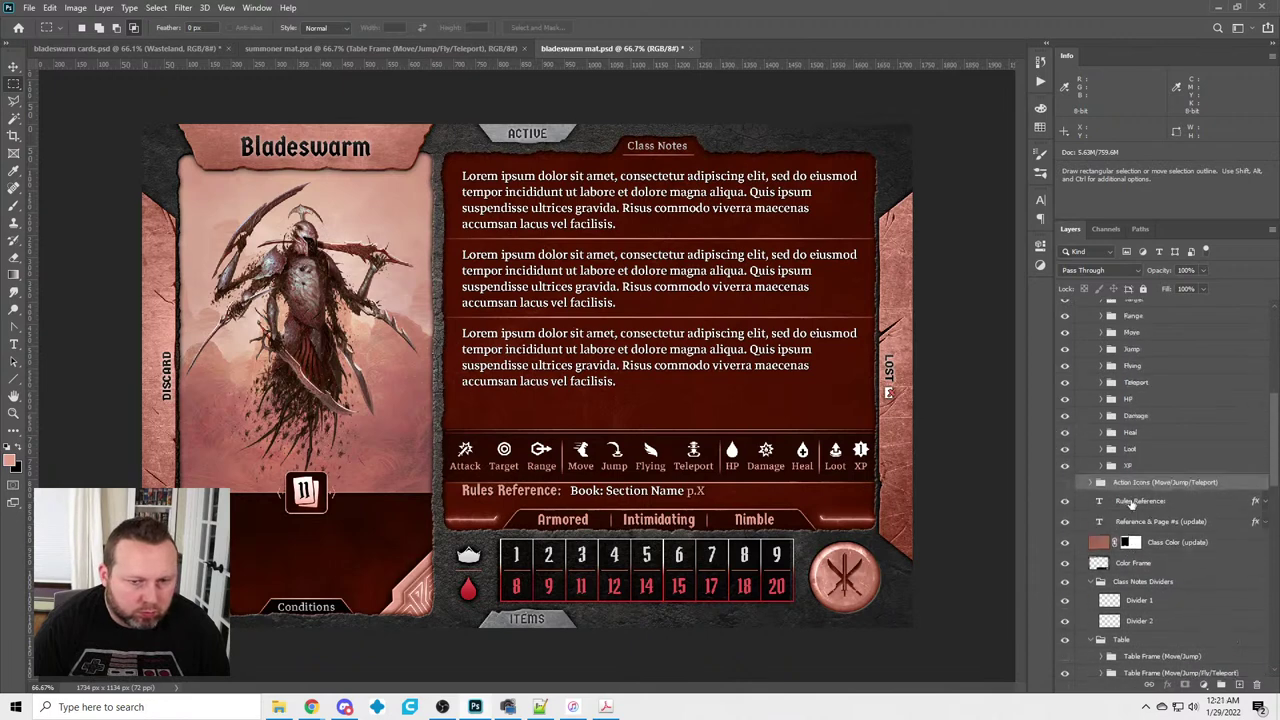
left_click(1092, 374)
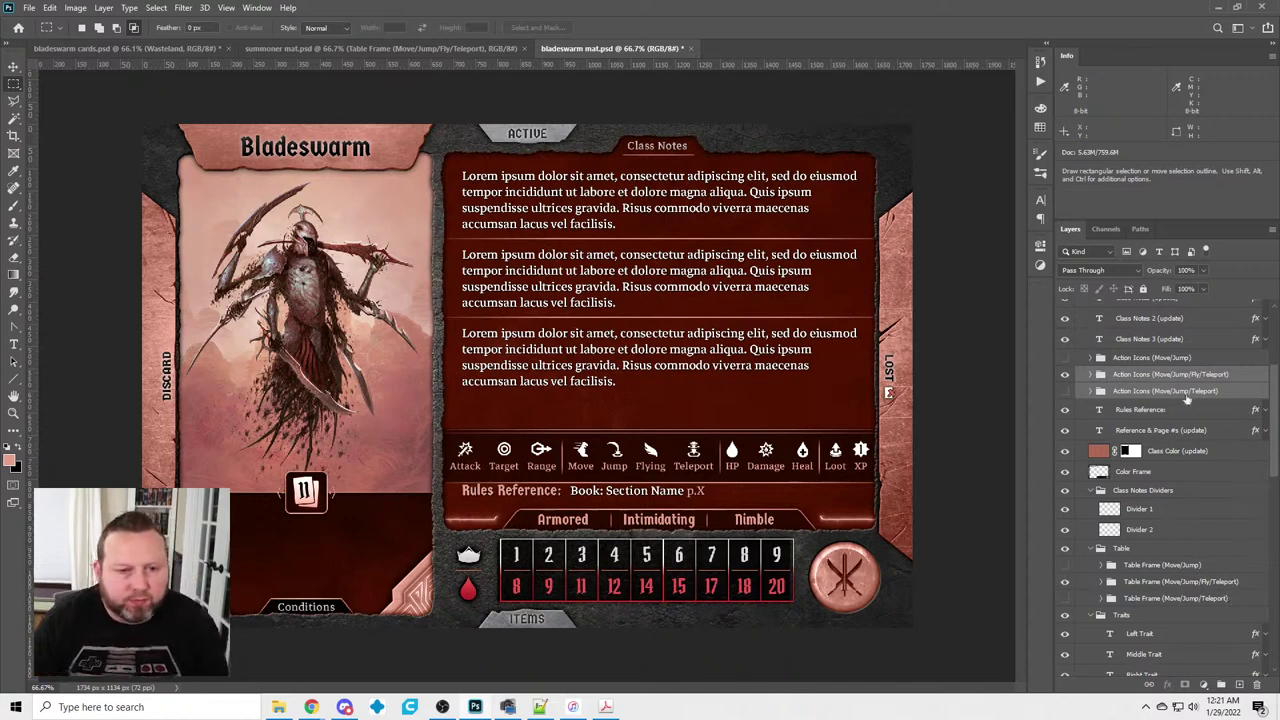
left_click(1124, 393)
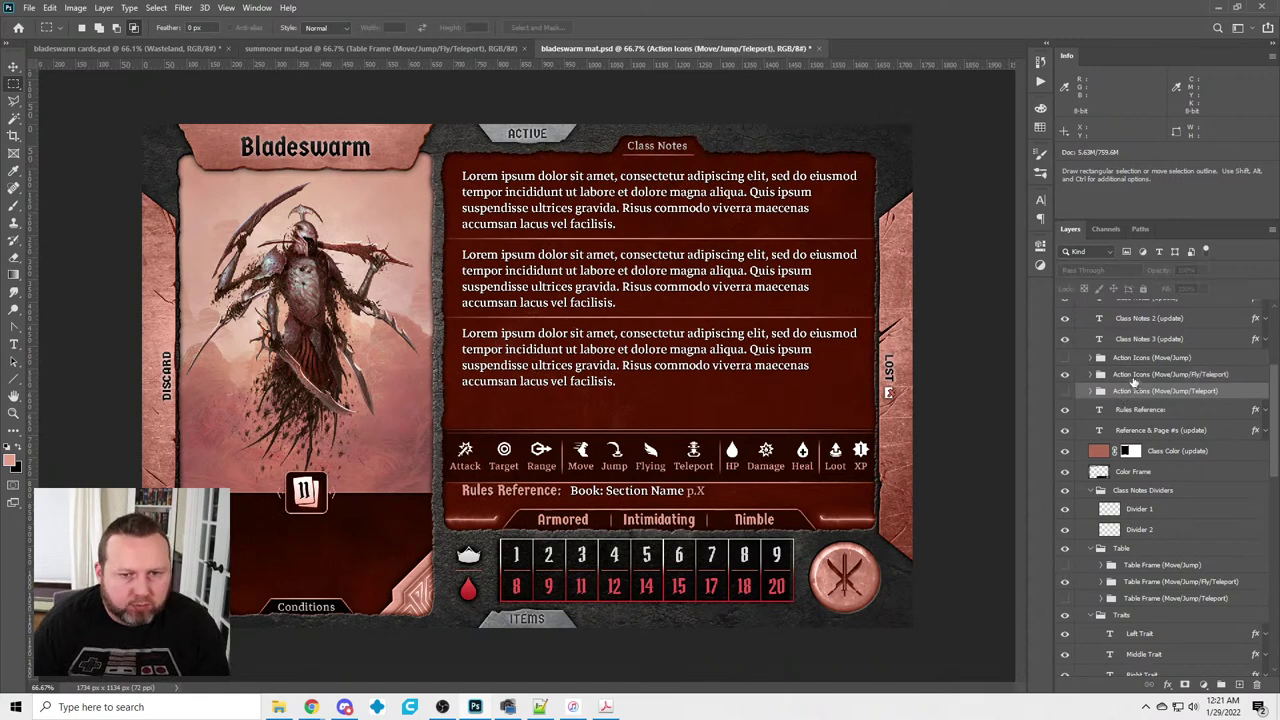
left_click(1133, 377)
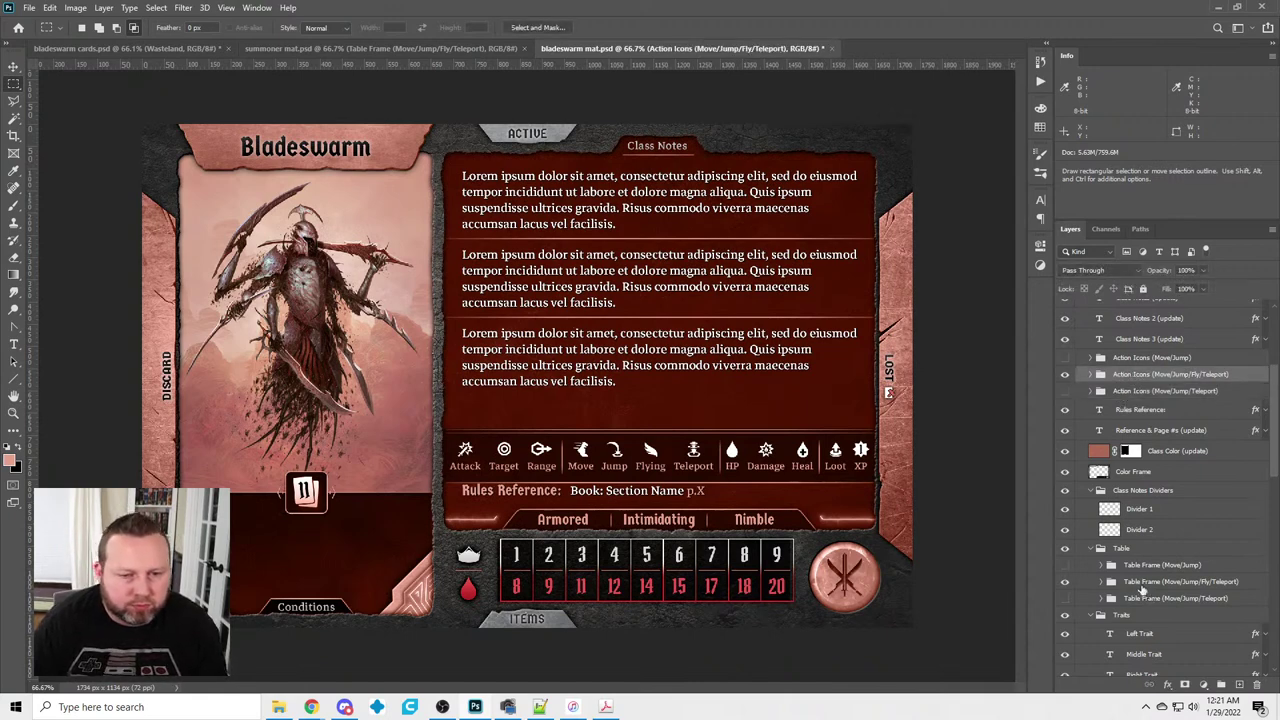
left_click(1142, 583)
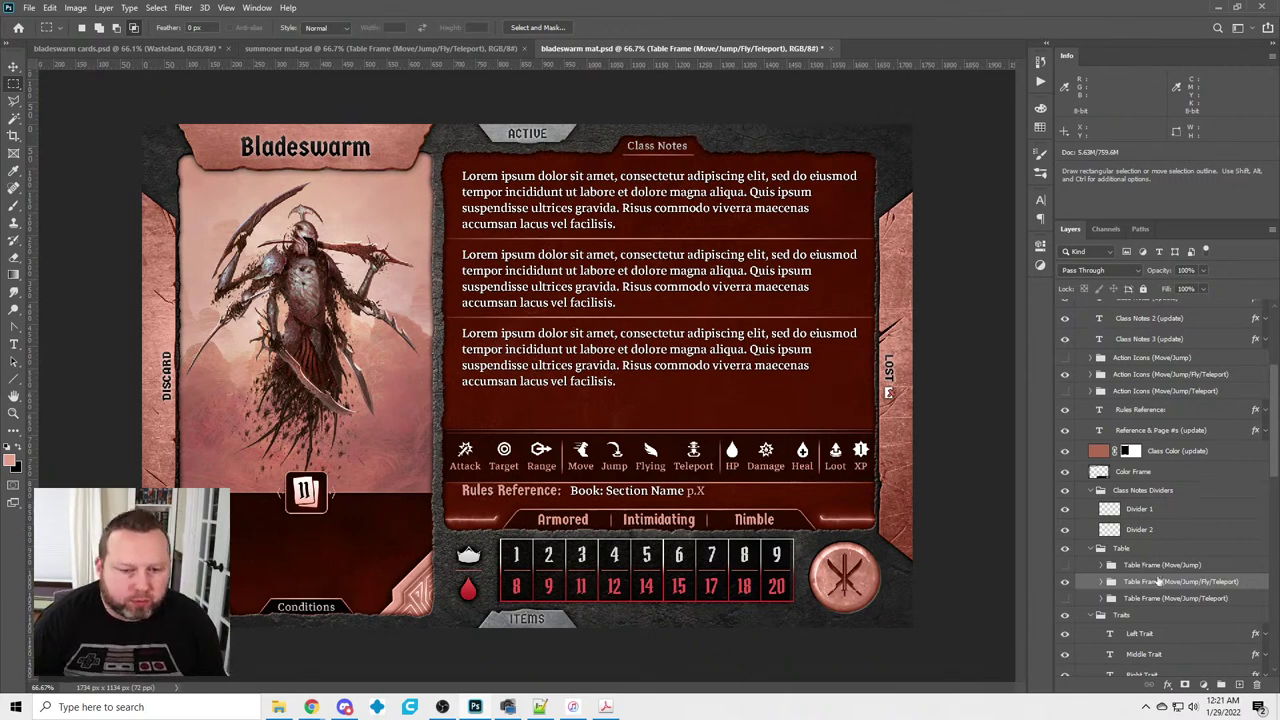
scroll(1152, 583, "down", 4)
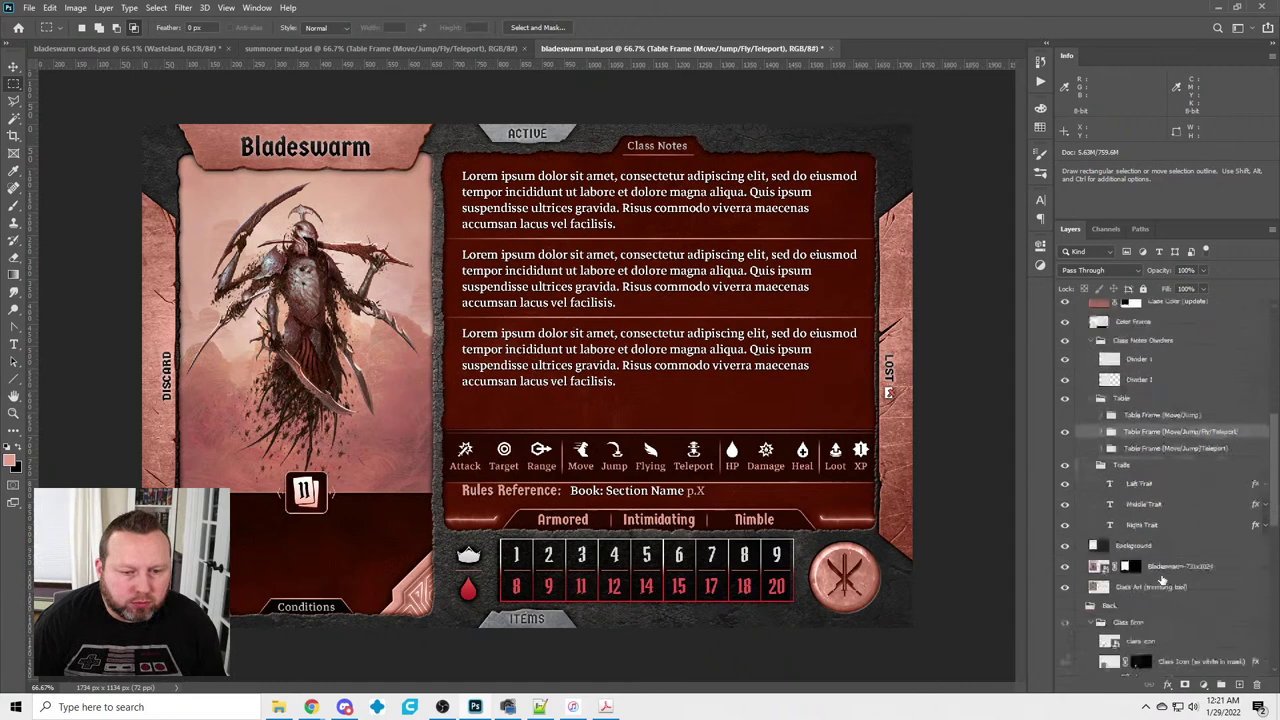
scroll(1158, 589, "up", 3)
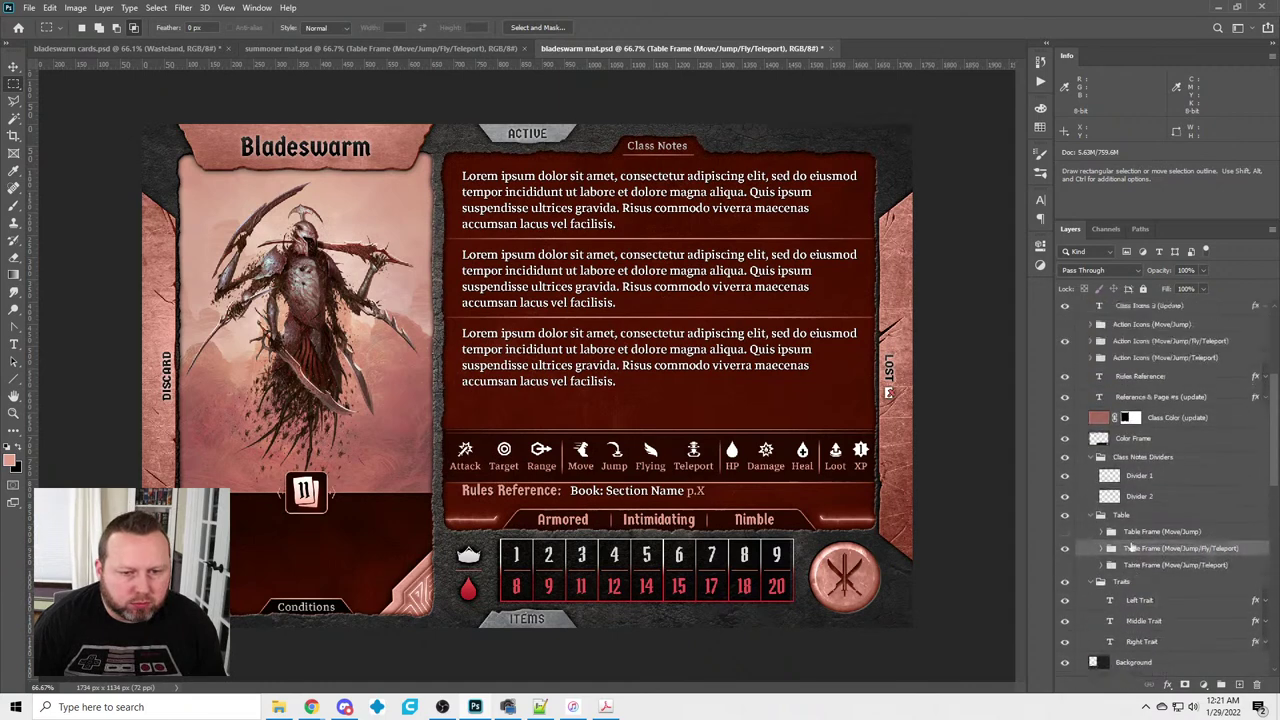
Show the Move/Jump/Teleport table frame as a reference and nudge the Move/Jump/Fly/Teleport icons and table frame up towards it
left_click(1066, 566)
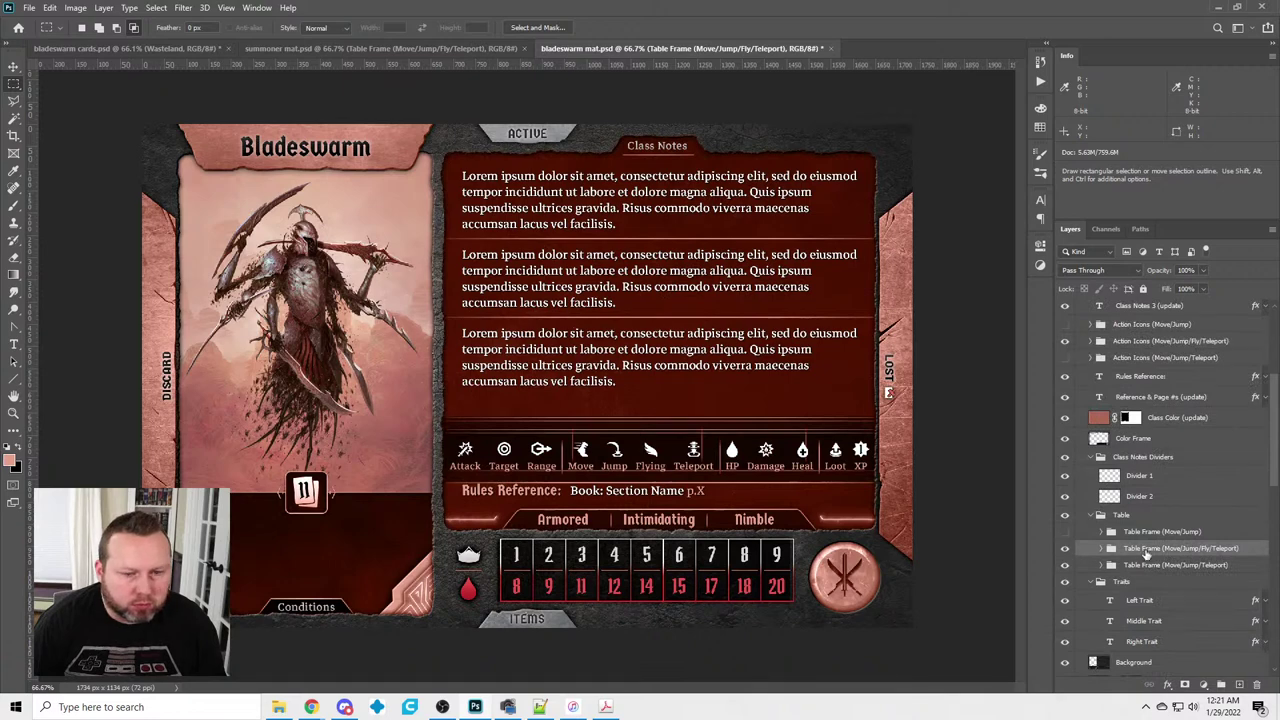
left_click(1138, 342, "ctrl")
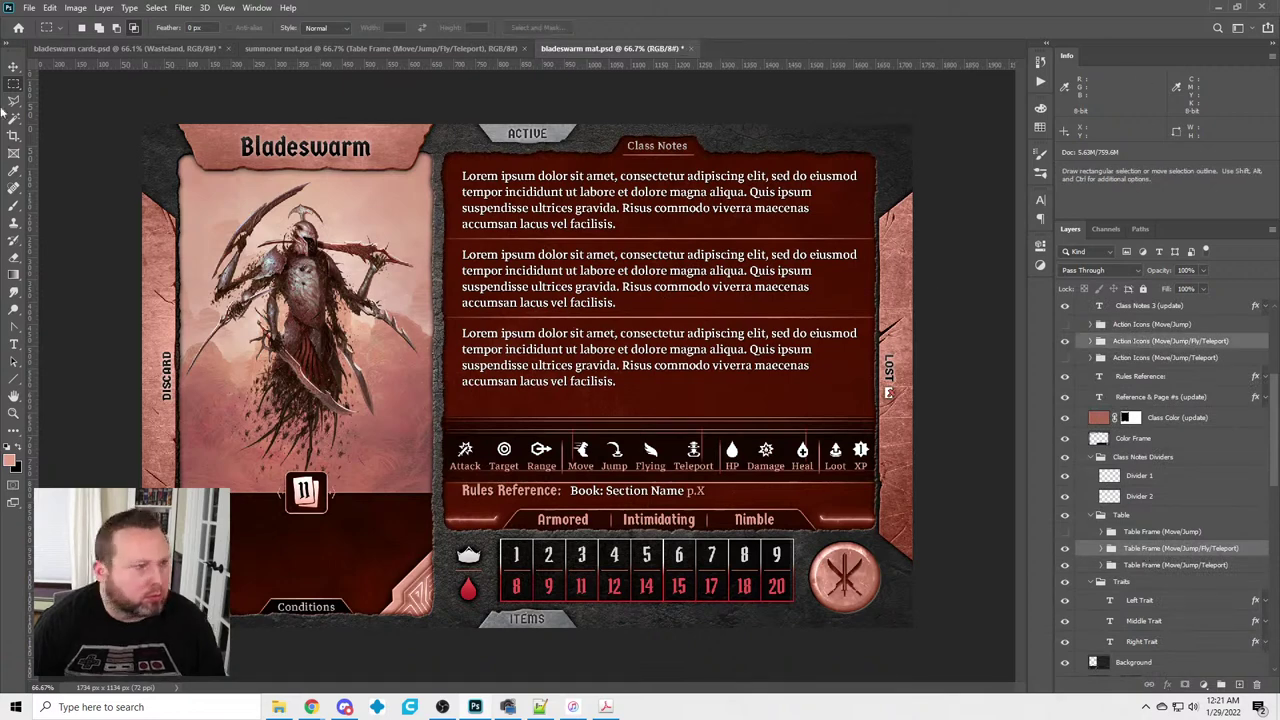
left_click(13, 66)
key("Up")
key("Up")
key("Up")
key("Up")
key("Up")
key("Up")
key("Up")
key("Up")
key("Up")
key("Up")
key("Up")
key("Up")
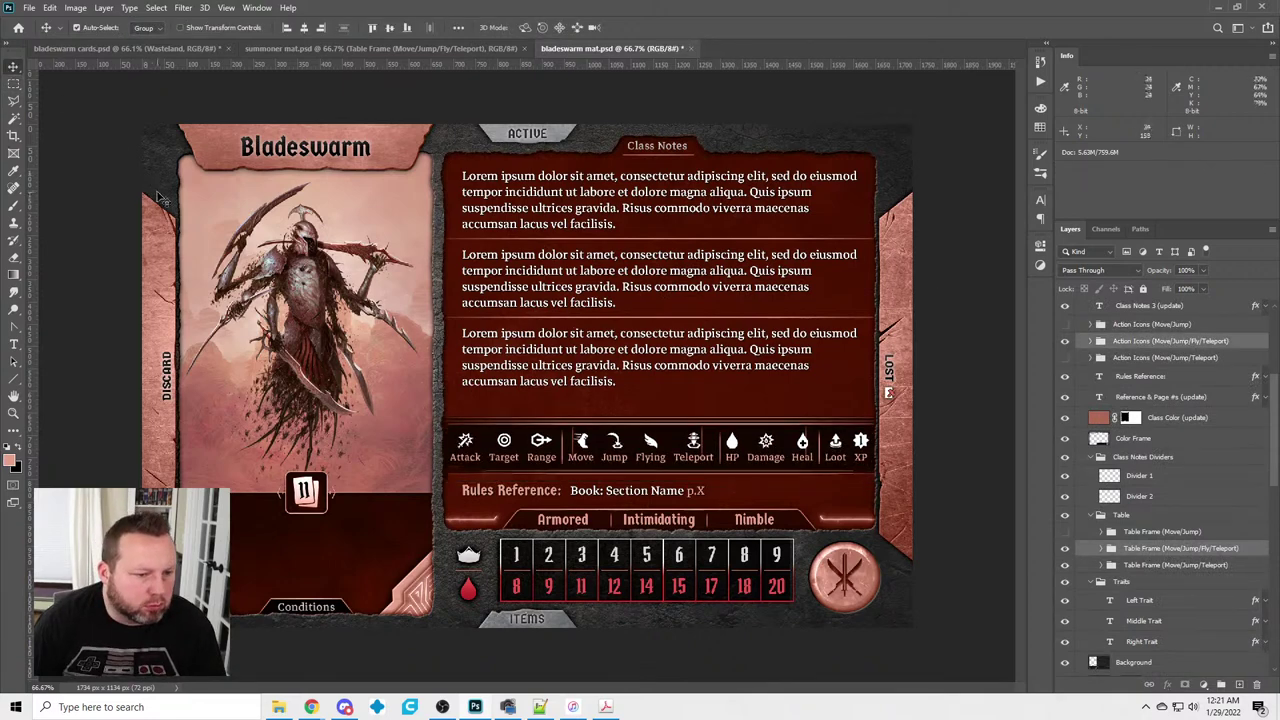
Fine-tune the icons and table frame slightly downward to align with the reference frame, and hide the Move/Jump/Teleport table frame
scroll(721, 450, "up", 5)
key("Down")
key("Down")
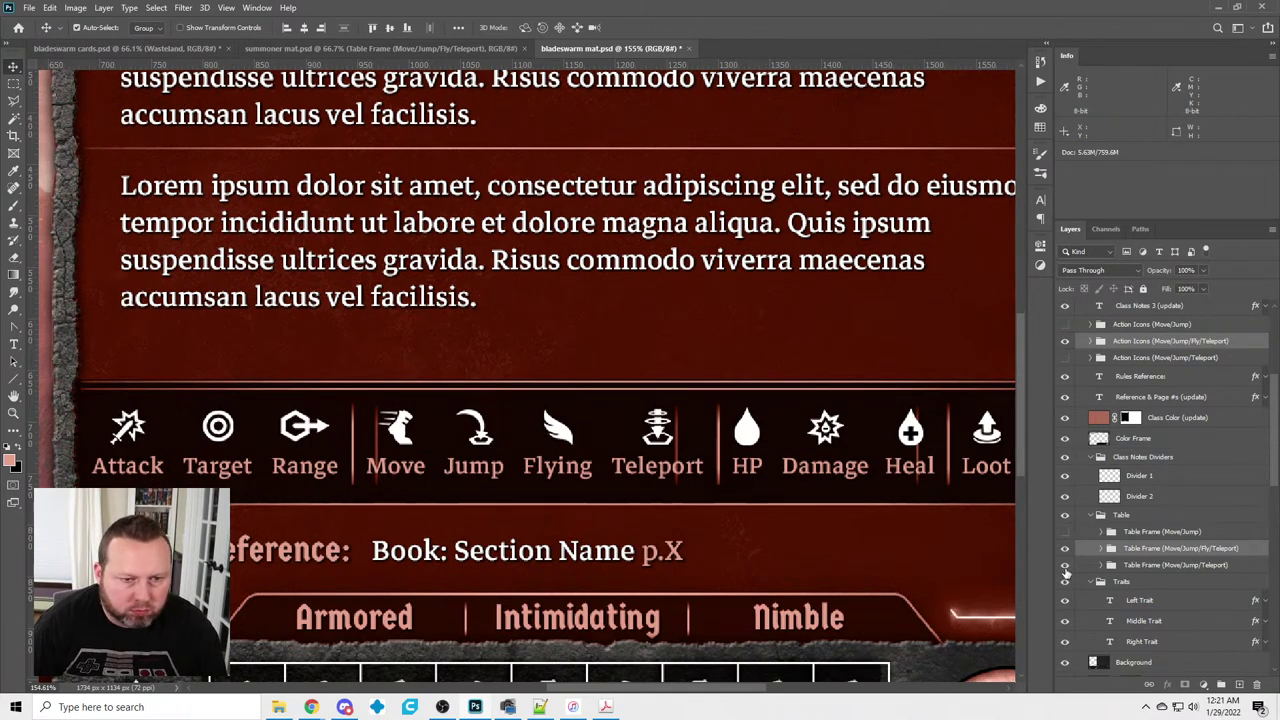
scroll(435, 471, "down", 2)
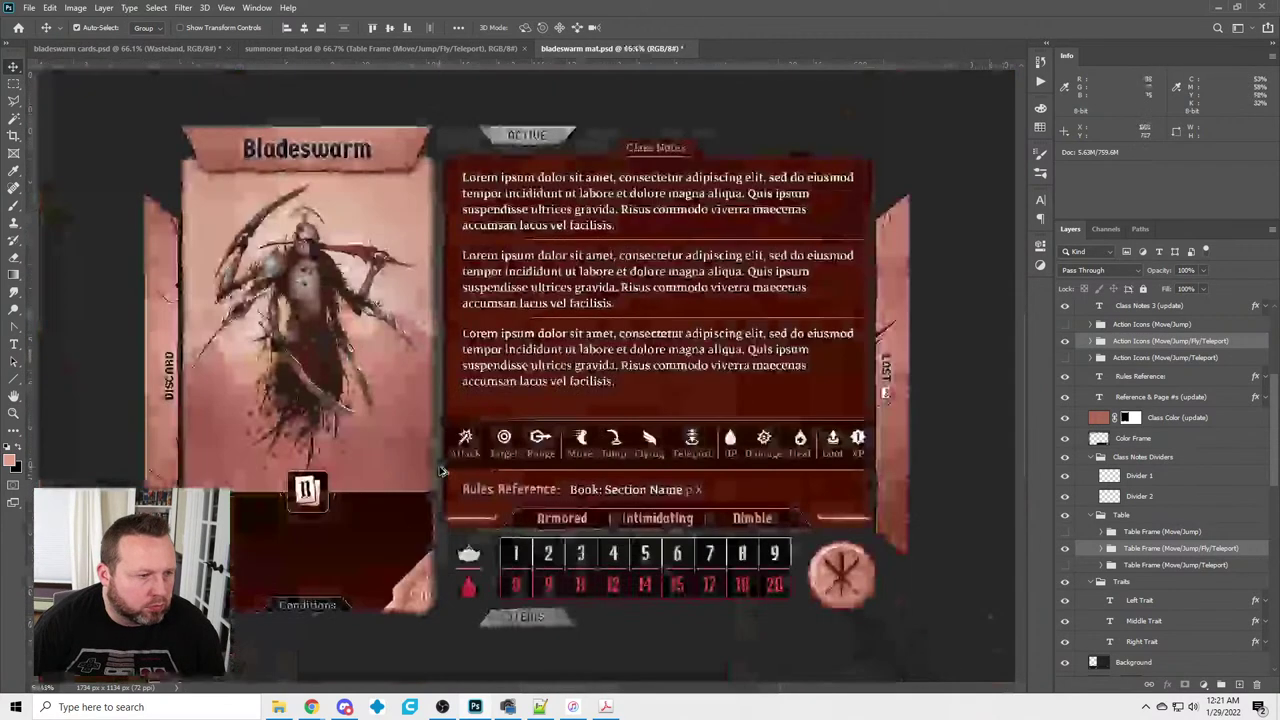
Save bladeswarm mat.psd and export the mat as bladeswarm mat front.png, replacing the existing file
scroll(440, 470, "down", 1)
left_click(30, 8)
left_click(60, 156)
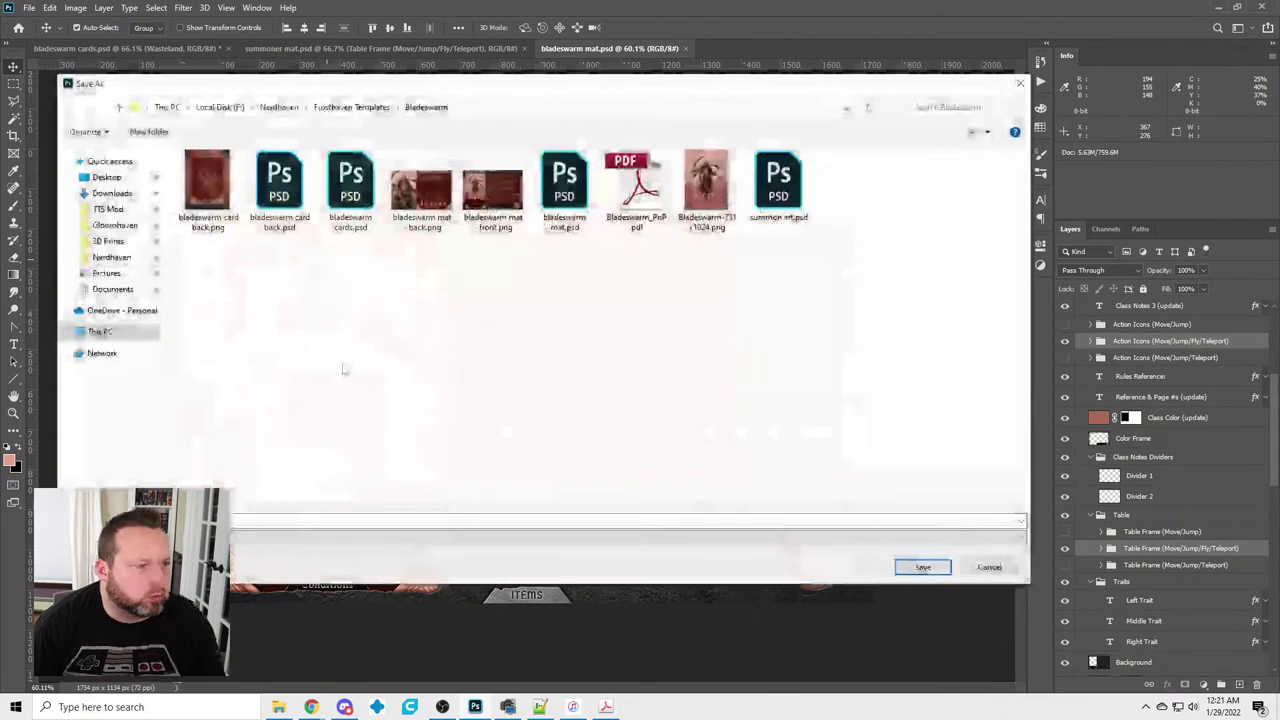
double_click(491, 190)
left_click(668, 356)
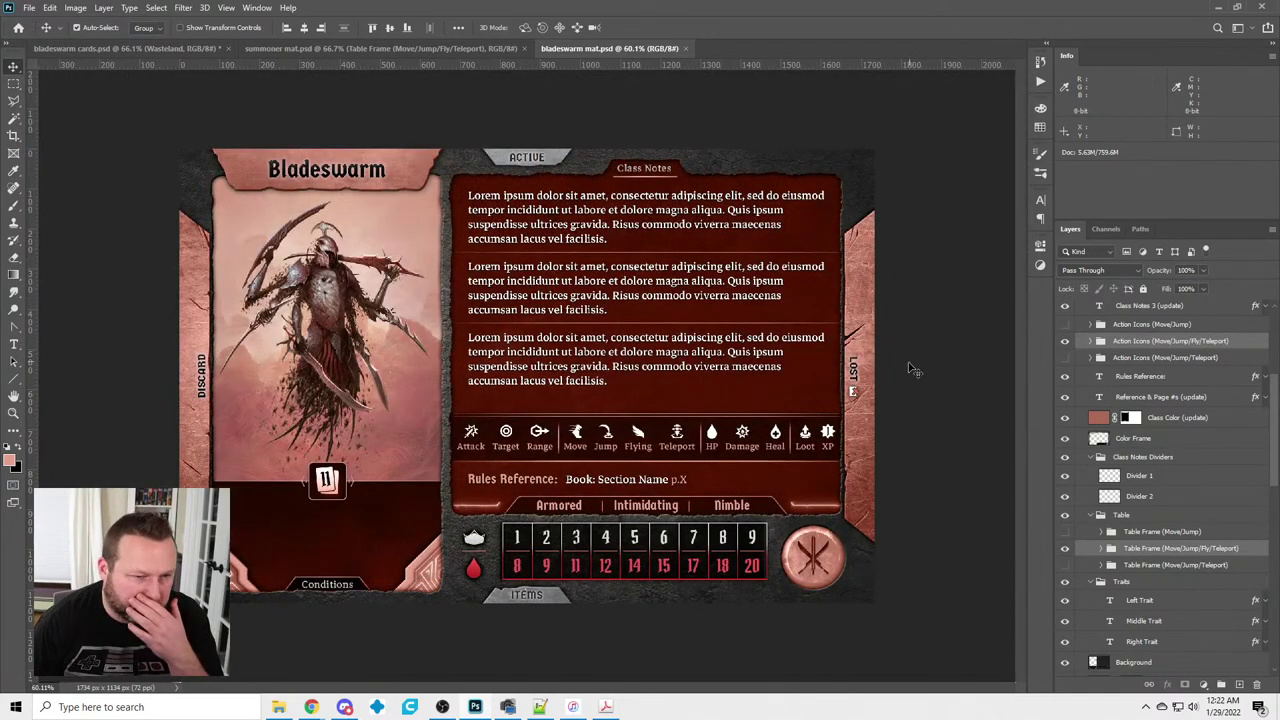
Close bladeswarm mat.psd with its changes saved, and close summoner mat.psd to return to the bladeswarm cards document
scroll(1110, 494, "up", 2)
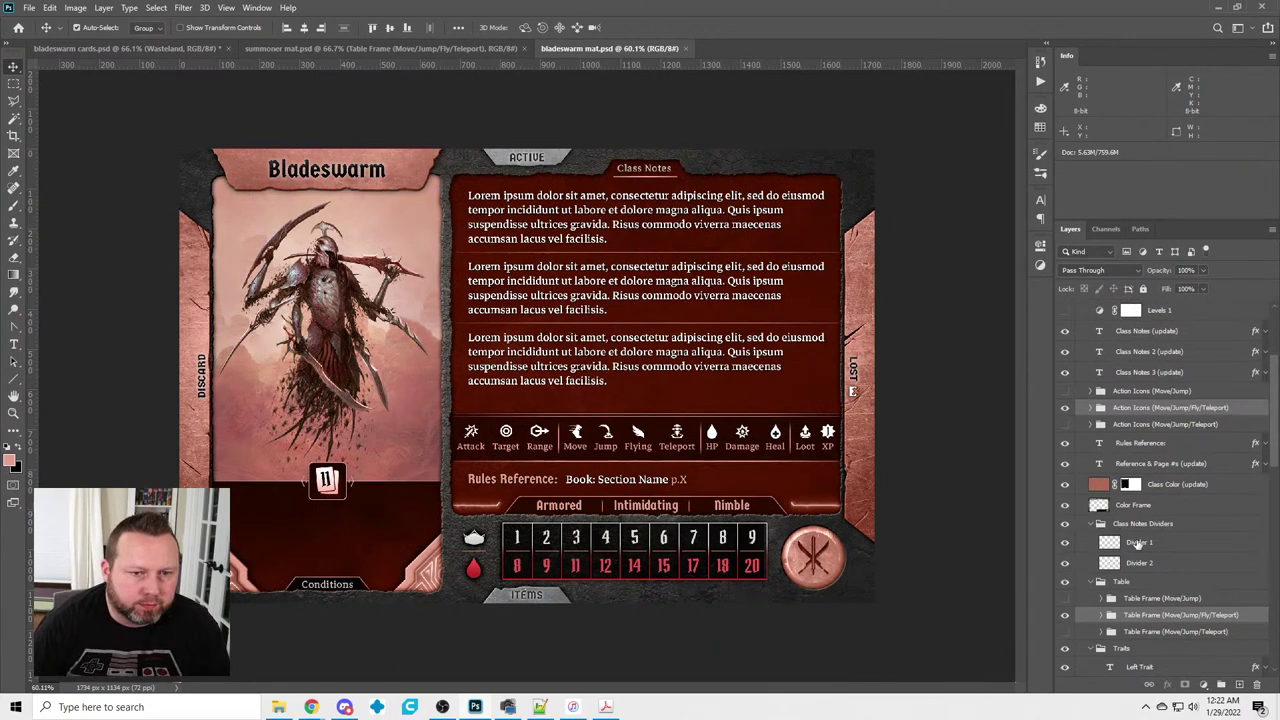
left_click(1101, 583)
scroll(1113, 468, "up", 2)
scroll(1113, 468, "up", 2)
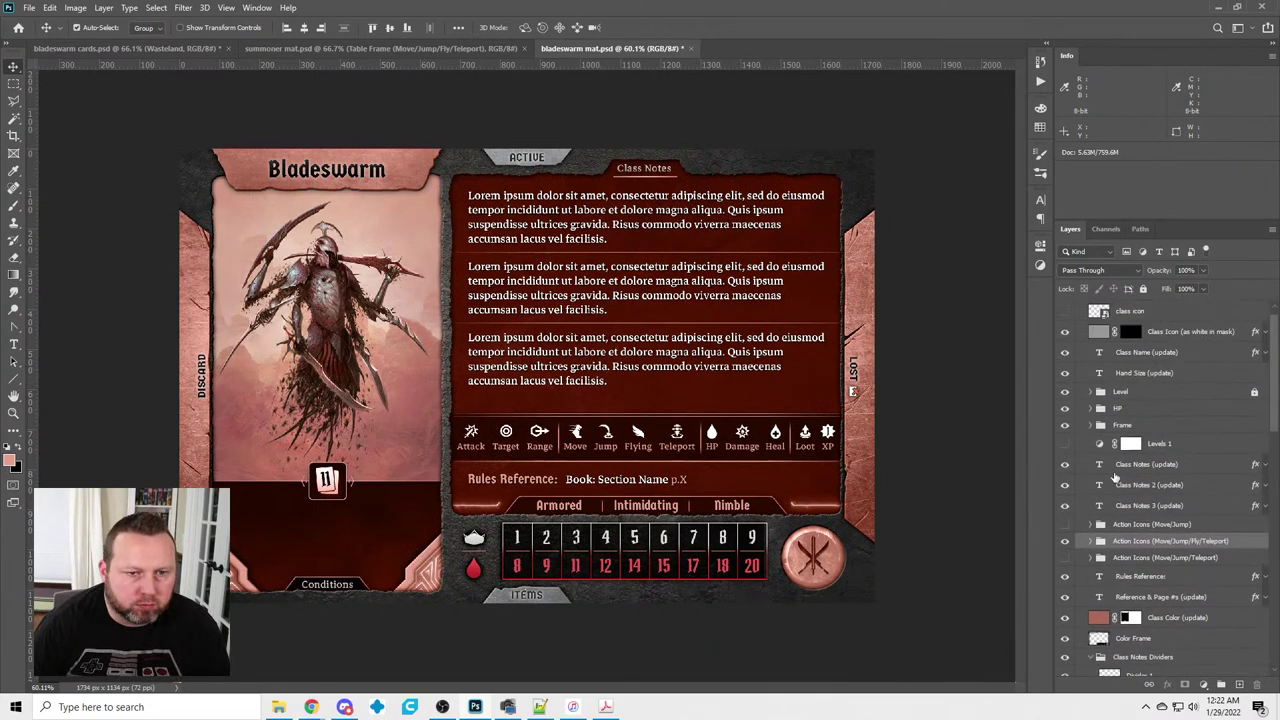
left_click(691, 48)
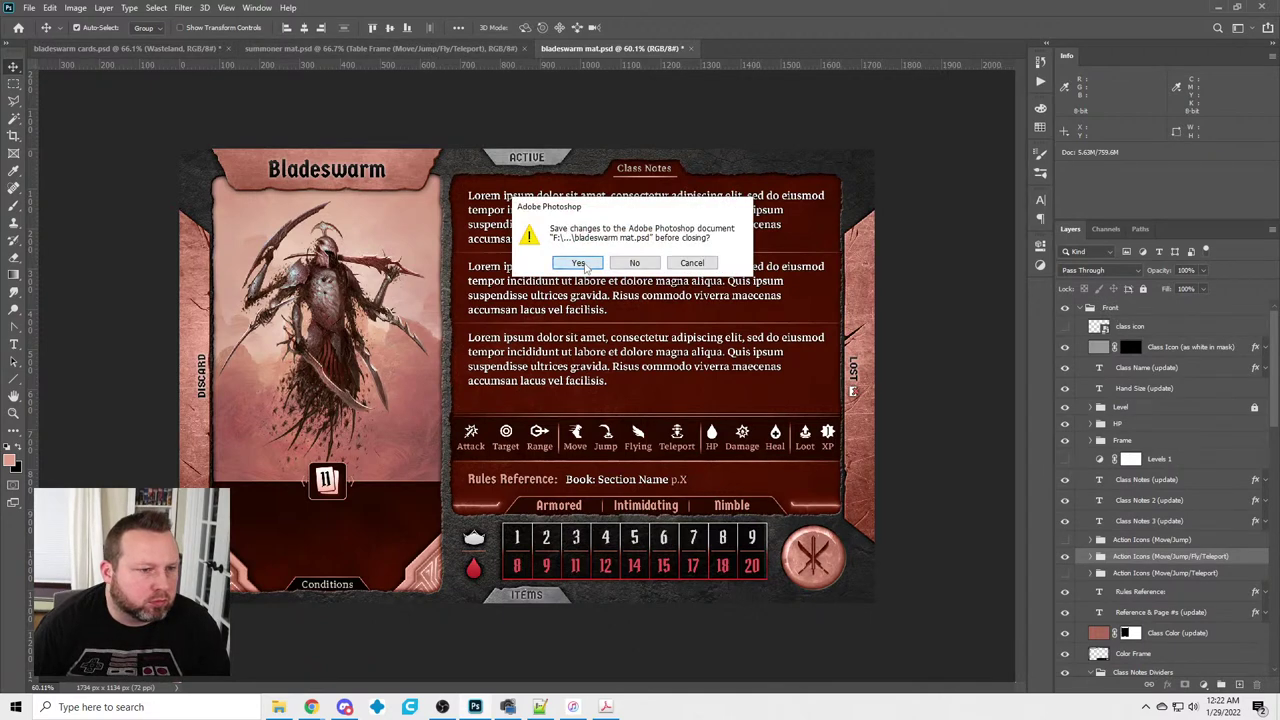
left_click(579, 263)
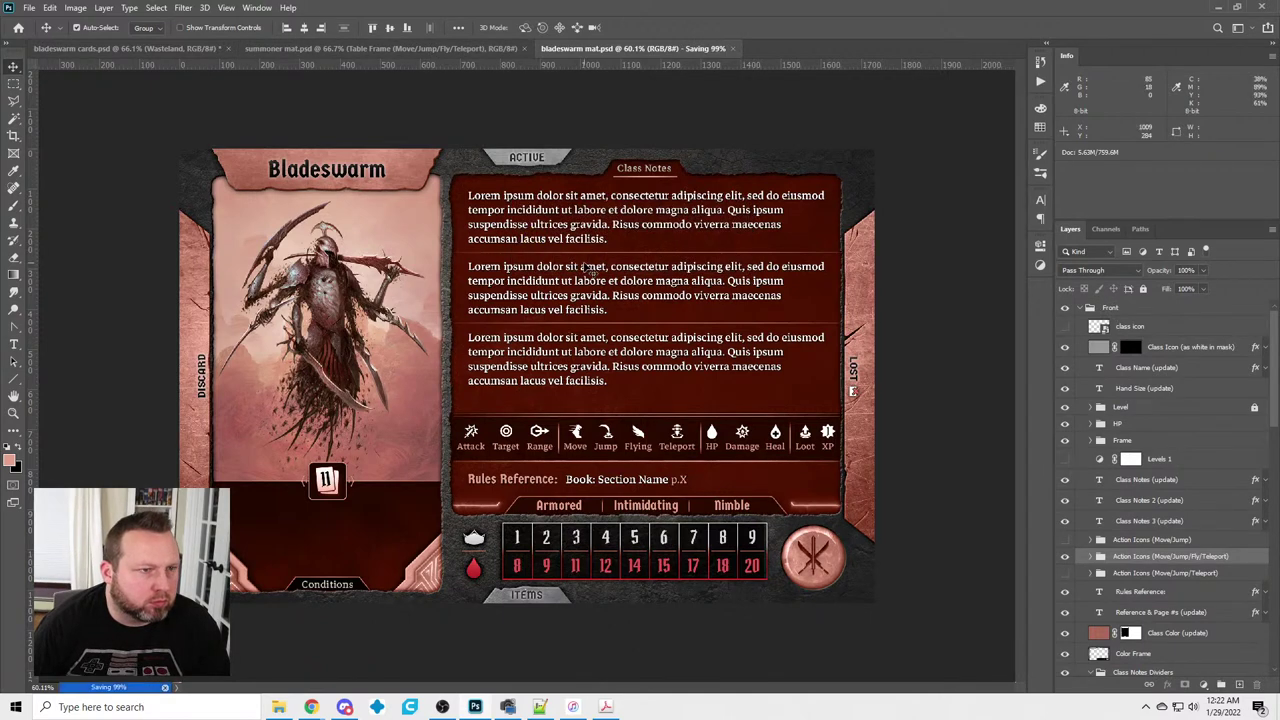
left_click(524, 48)
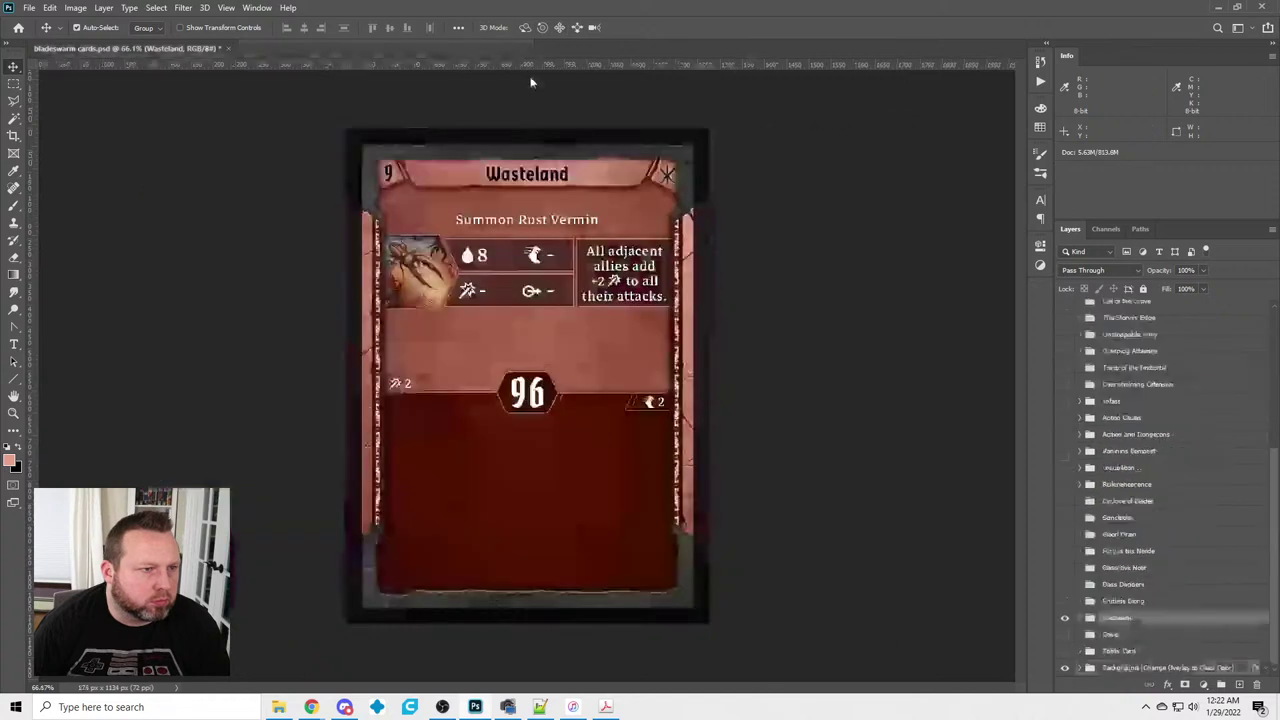
Hide the Wasteland card group, and show and expand the Focused Scourge group
left_click(1066, 620)
left_click_drag(1277, 634, 1277, 496)
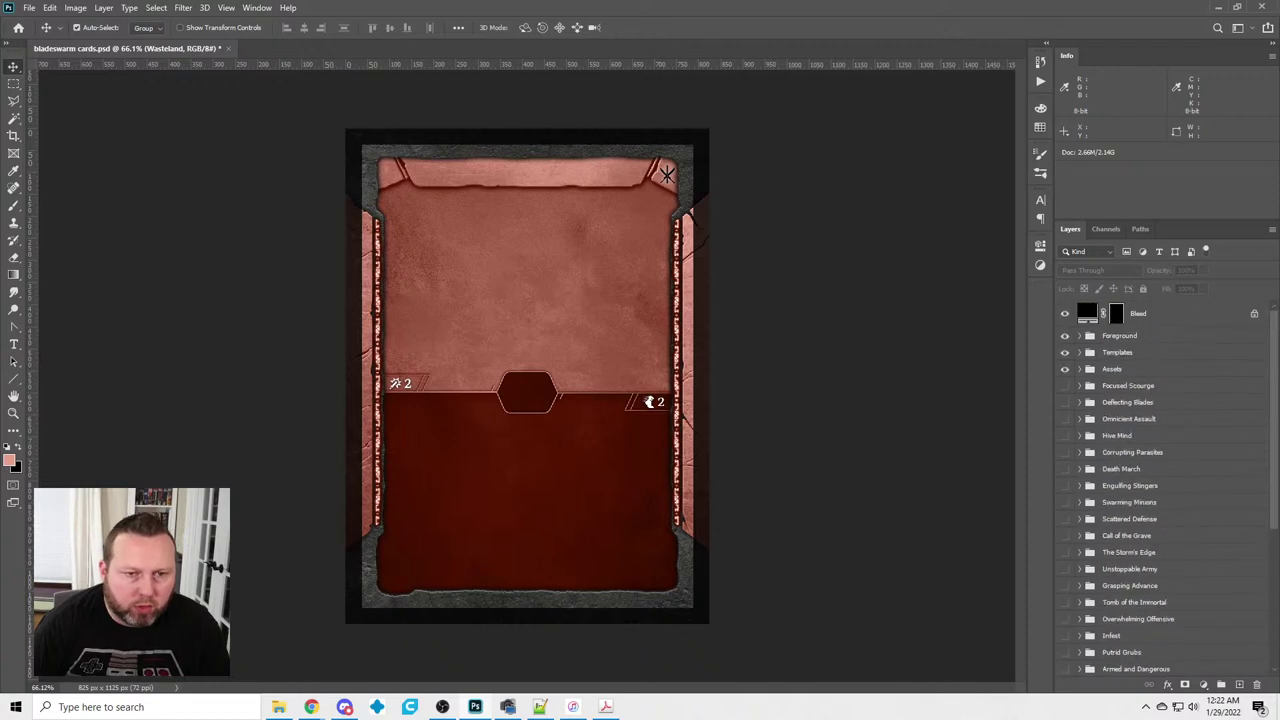
left_click(1065, 386)
left_click(1079, 386)
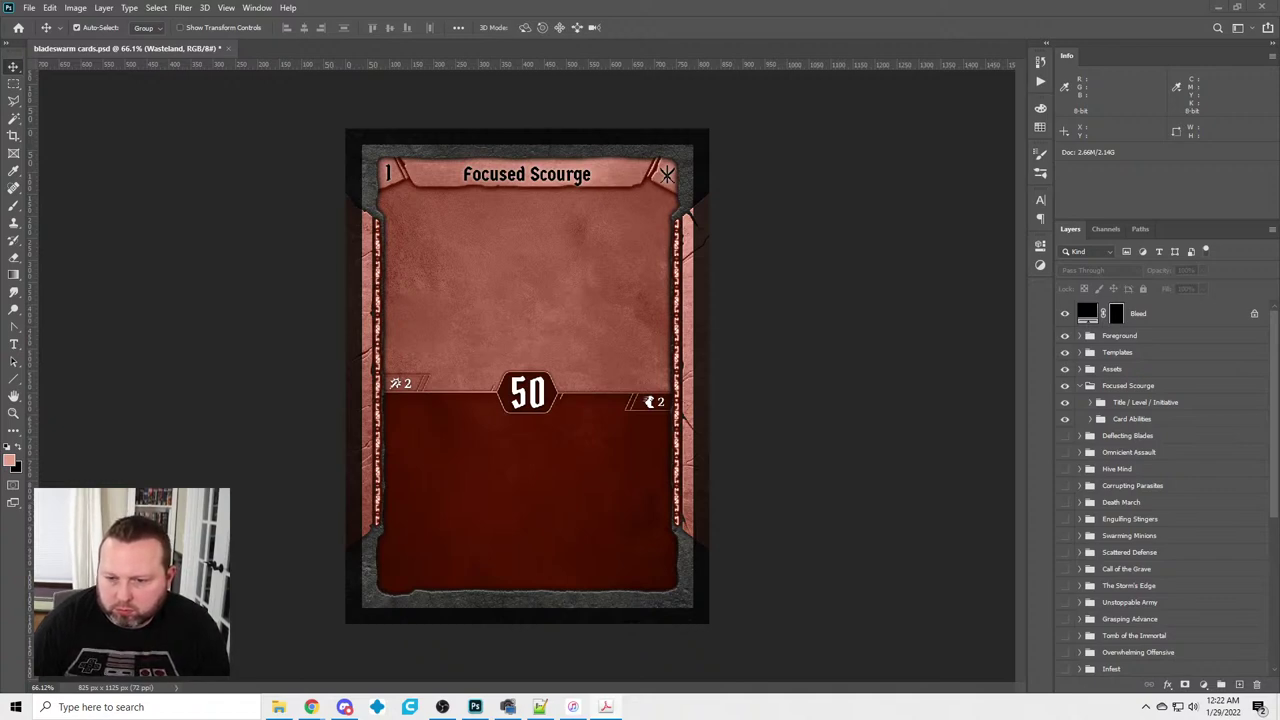
Show and expand the Corrupting Parasites card group, and collapse and hide the Focused Scourge group
left_click(1064, 485)
left_click(1079, 486)
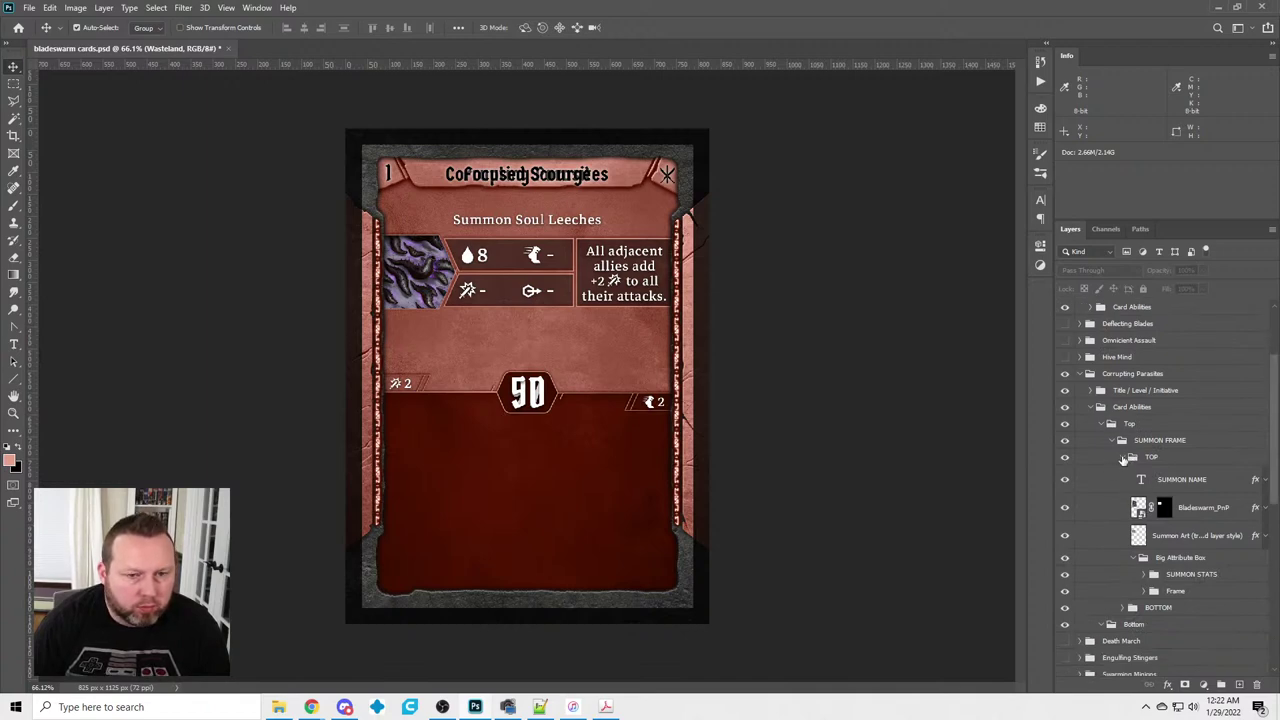
scroll(1160, 515, "down", 5)
scroll(1160, 515, "down", 2)
scroll(1210, 580, "up", 6)
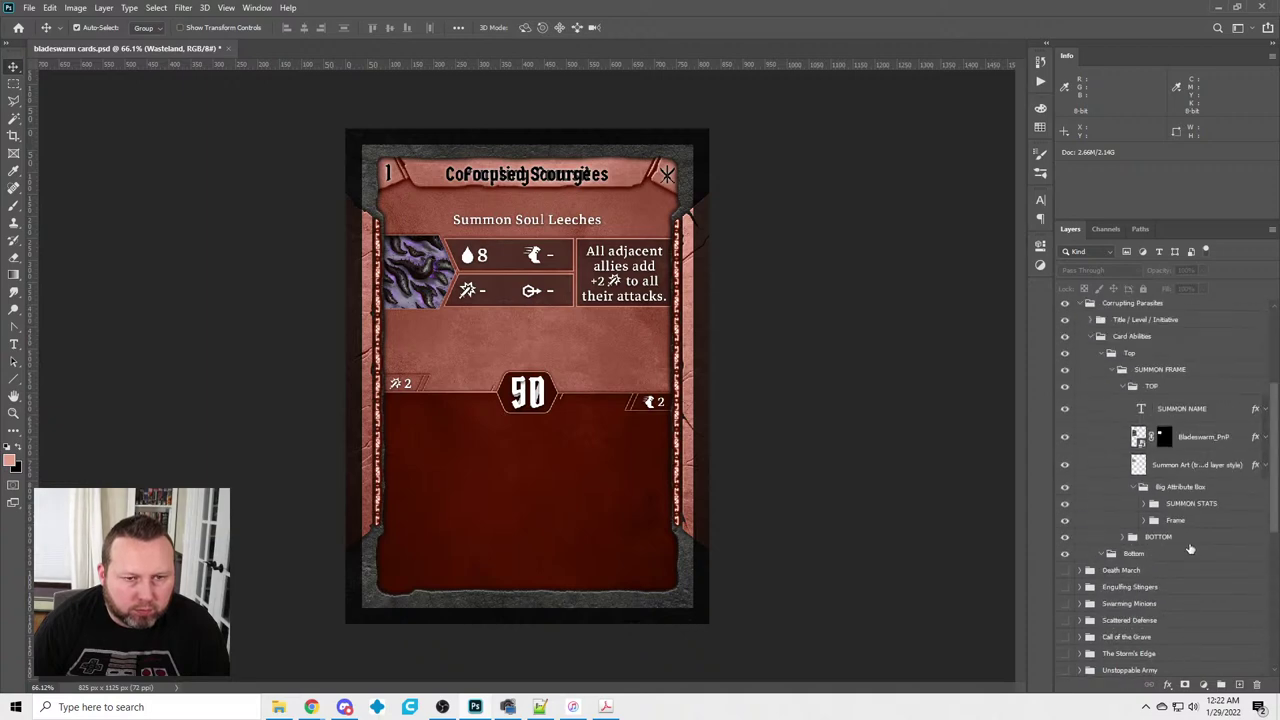
scroll(1150, 480, "up", 3)
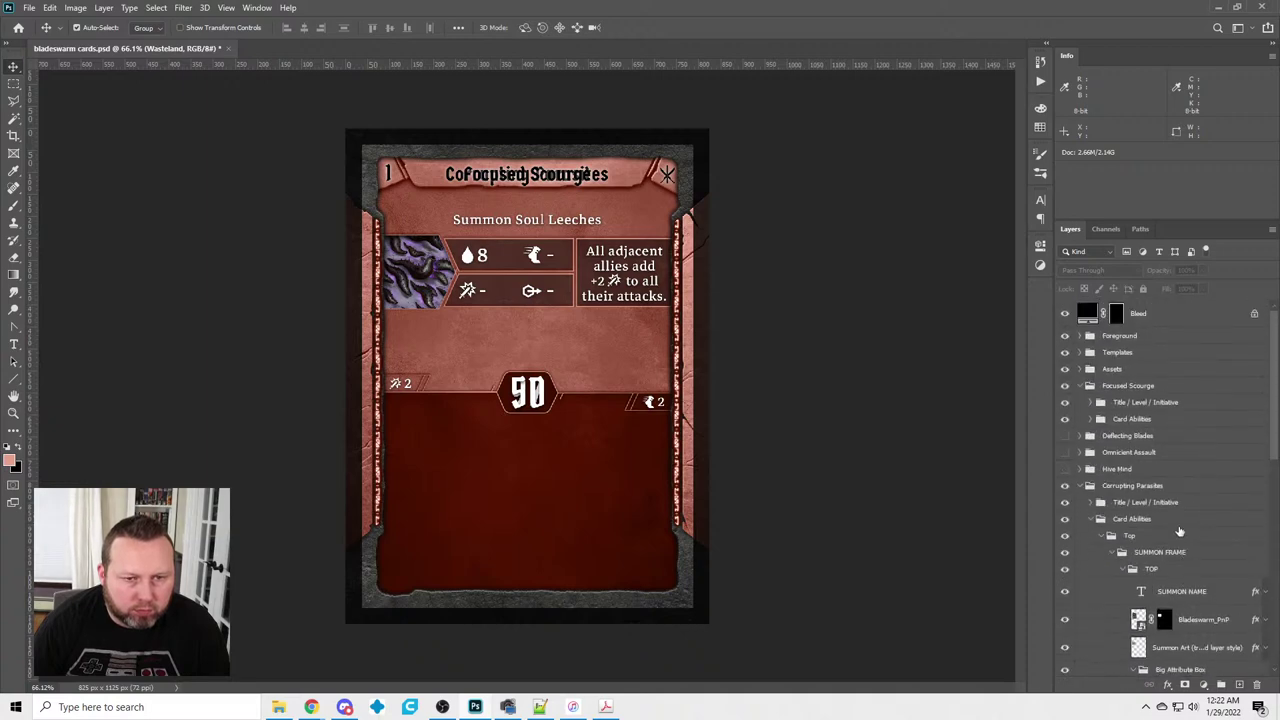
left_click(1078, 386)
left_click(1064, 385)
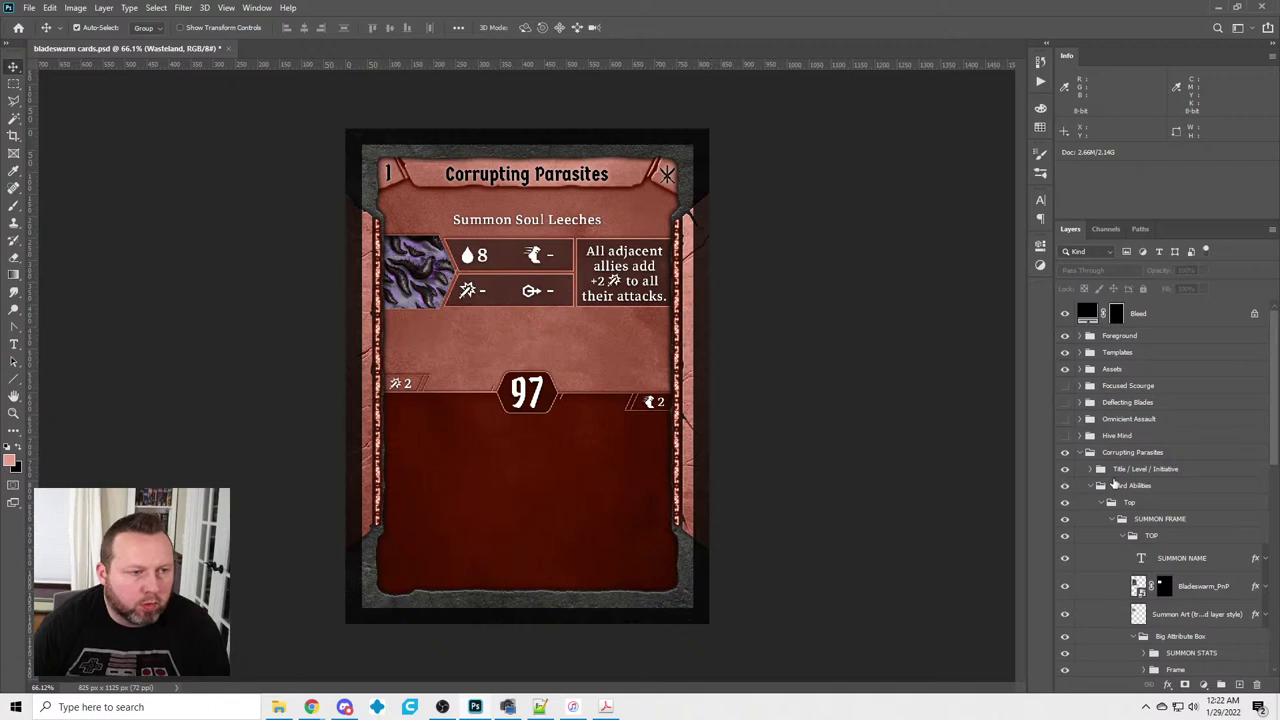
Set the Soul Leeches summon stats to 4 health, X attack and 3 move
left_click(14, 344)
left_click(482, 256)
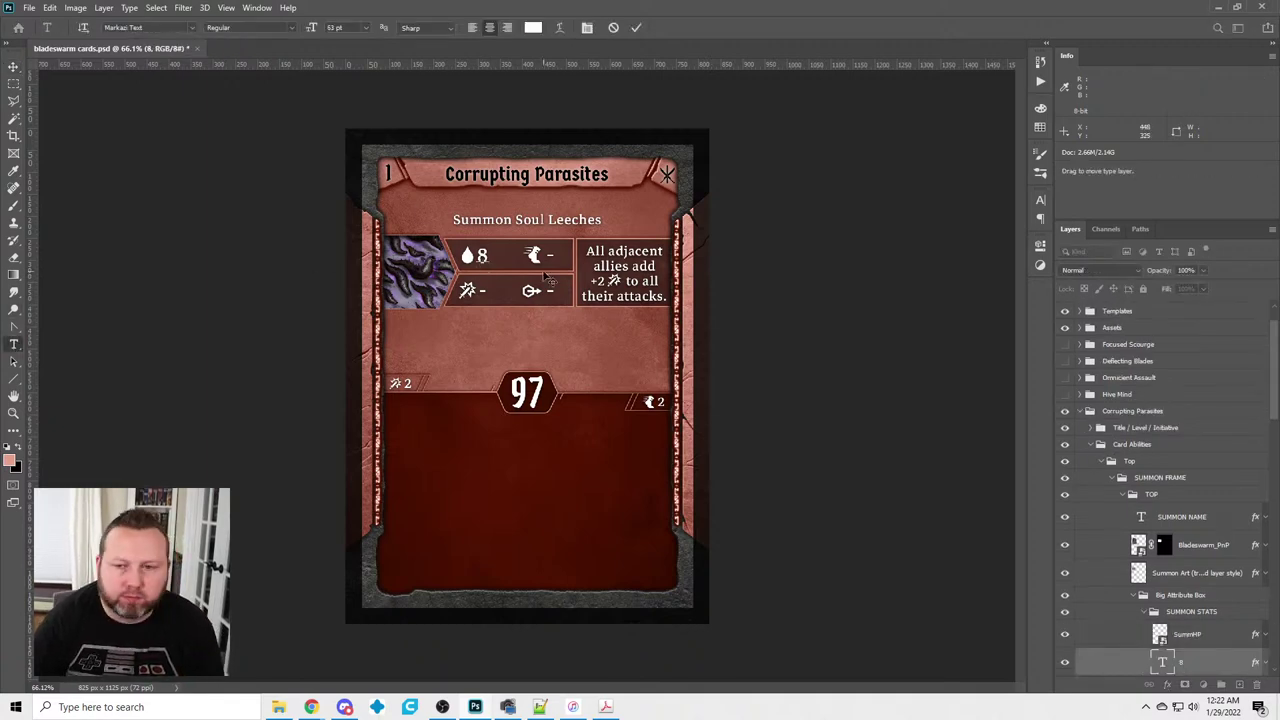
key("BackSpace")
type("4")
left_click(291, 291)
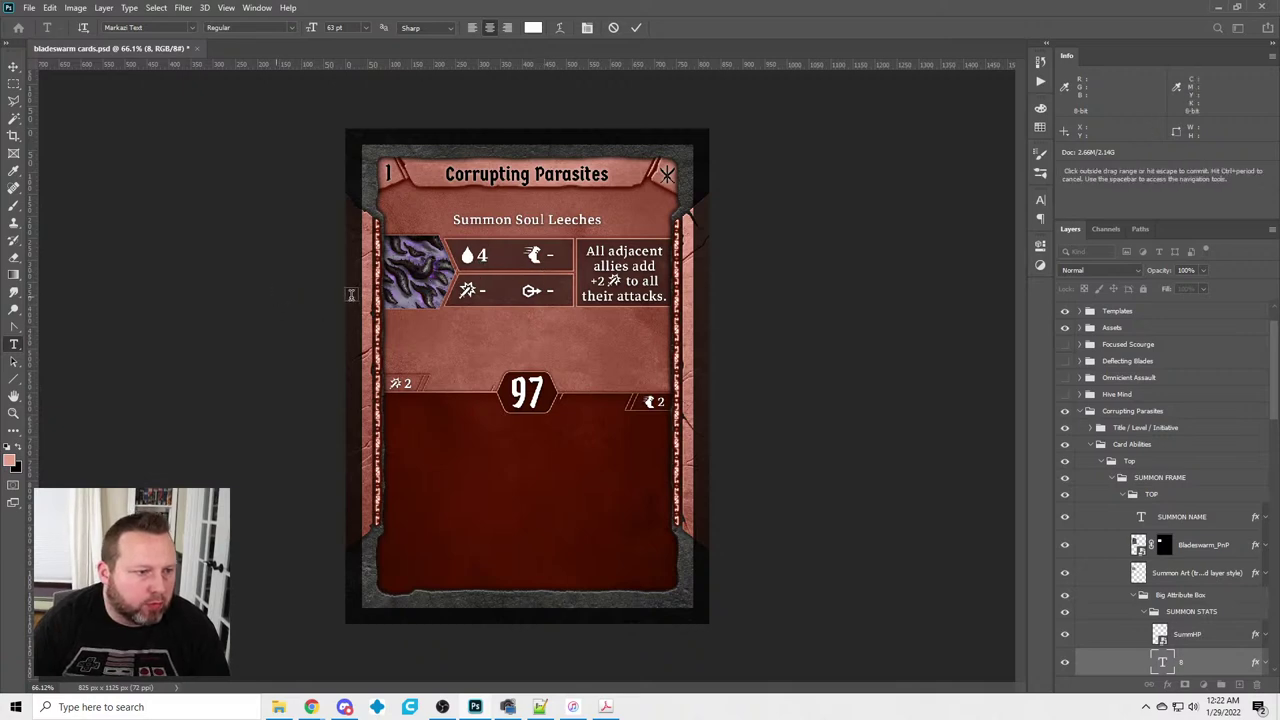
left_click(478, 290)
type("X")
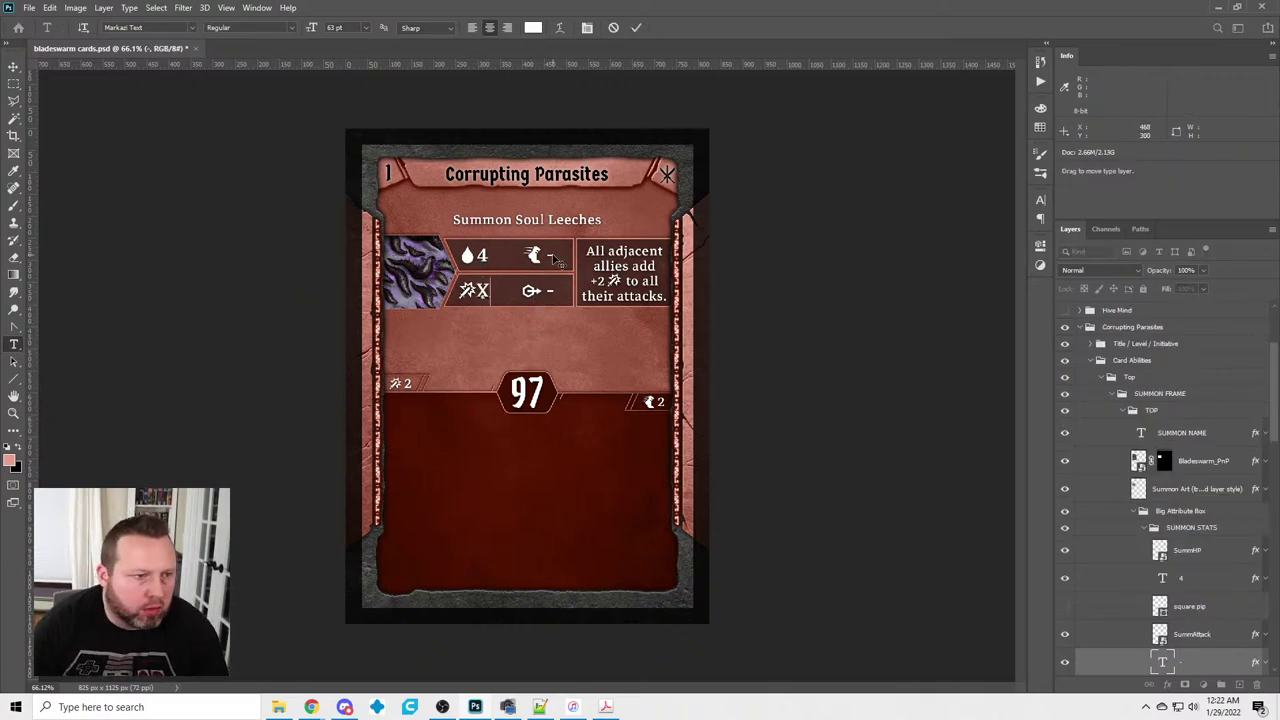
double_click(549, 255)
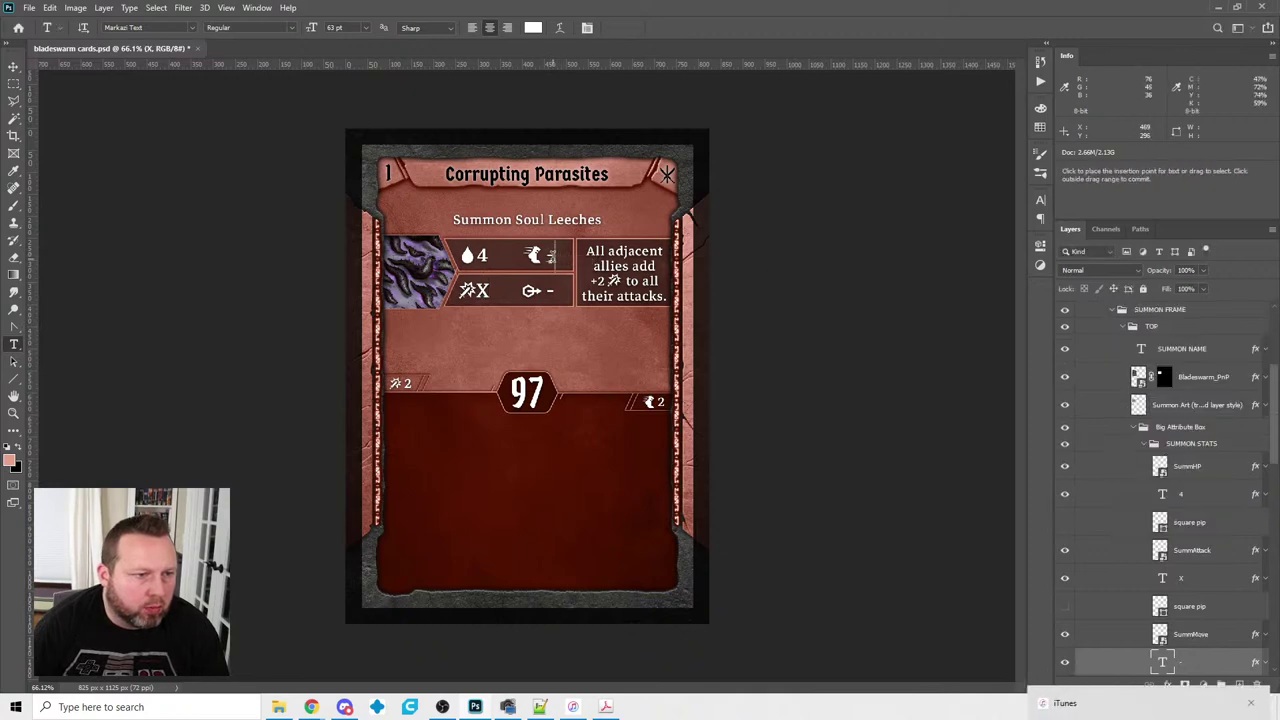
type("3")
key("ctrl+Return")
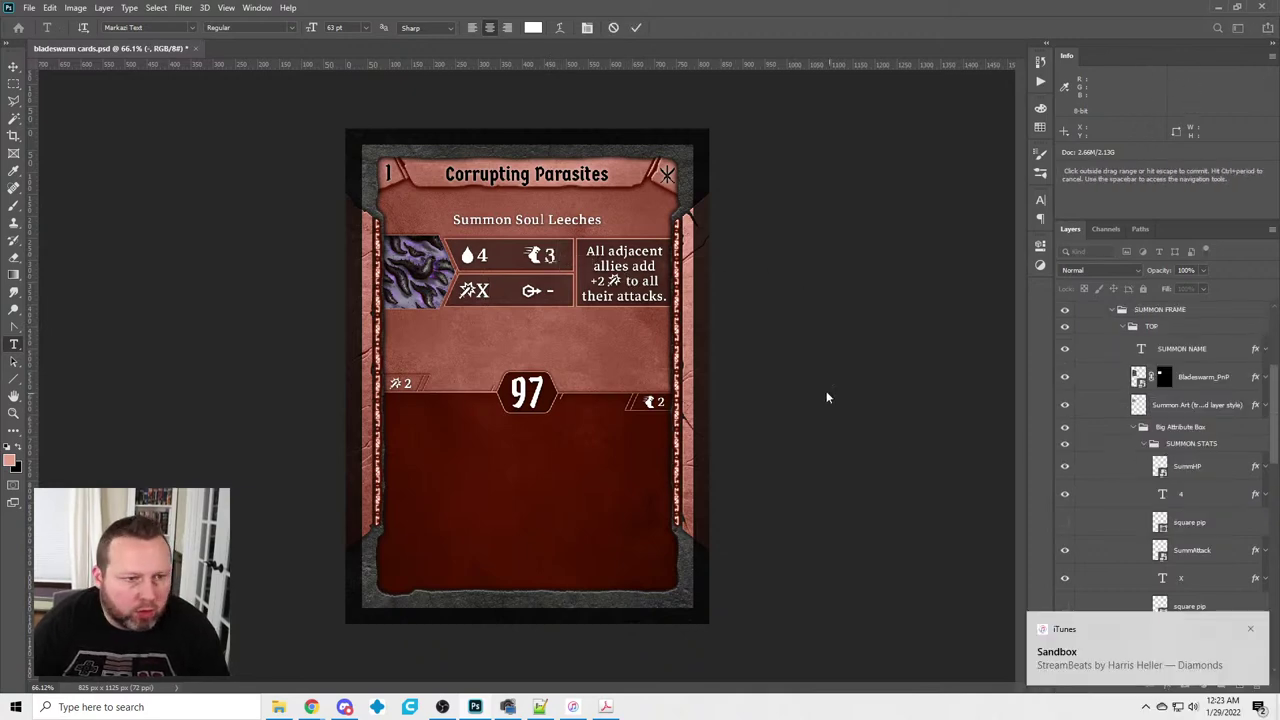
left_click(1250, 632)
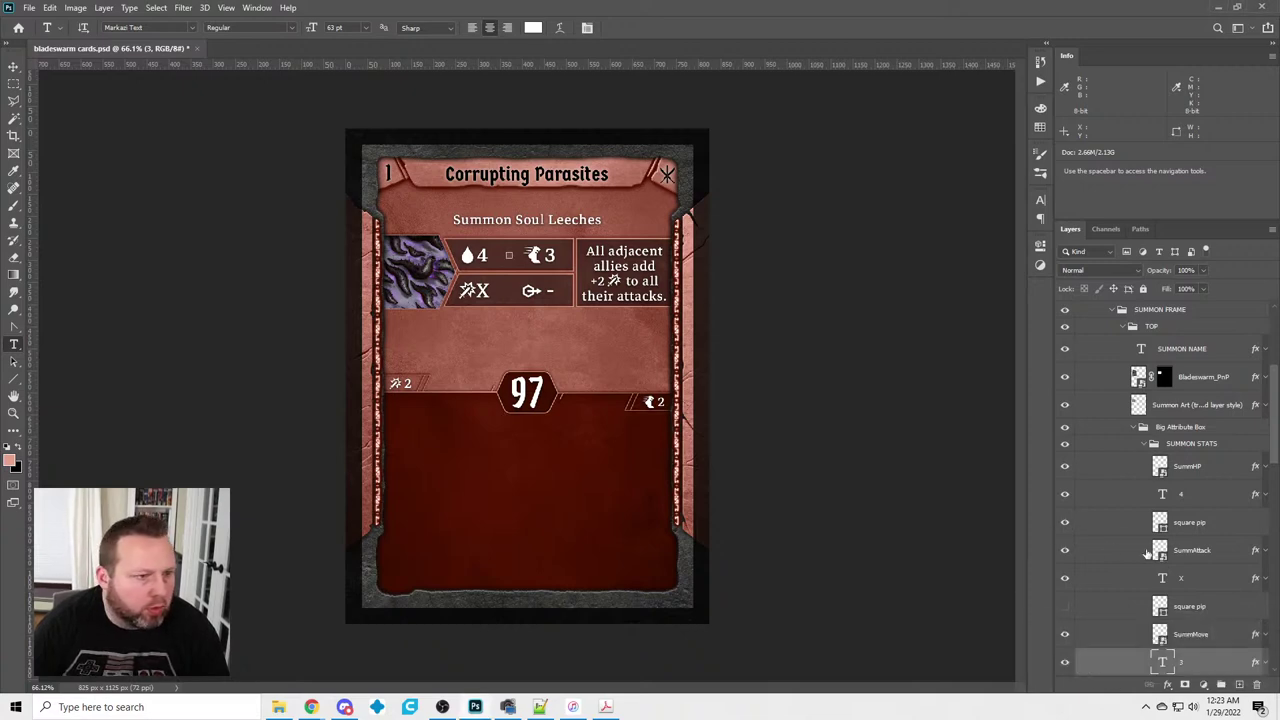
Show the square pip layers for the summon's health and move stats
scroll(1136, 528, "down", 2)
scroll(1078, 592, "down", 2)
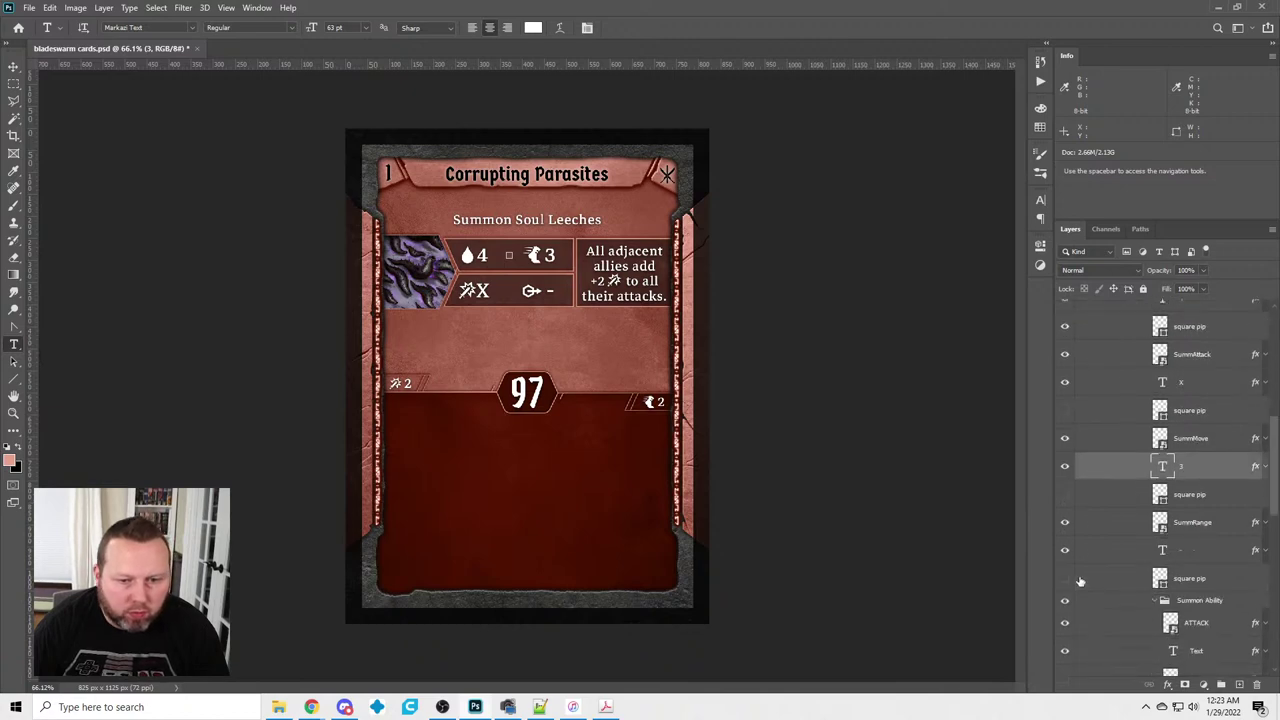
scroll(1080, 581, "down", 1)
scroll(1082, 578, "up", 2)
scroll(1082, 578, "up", 1)
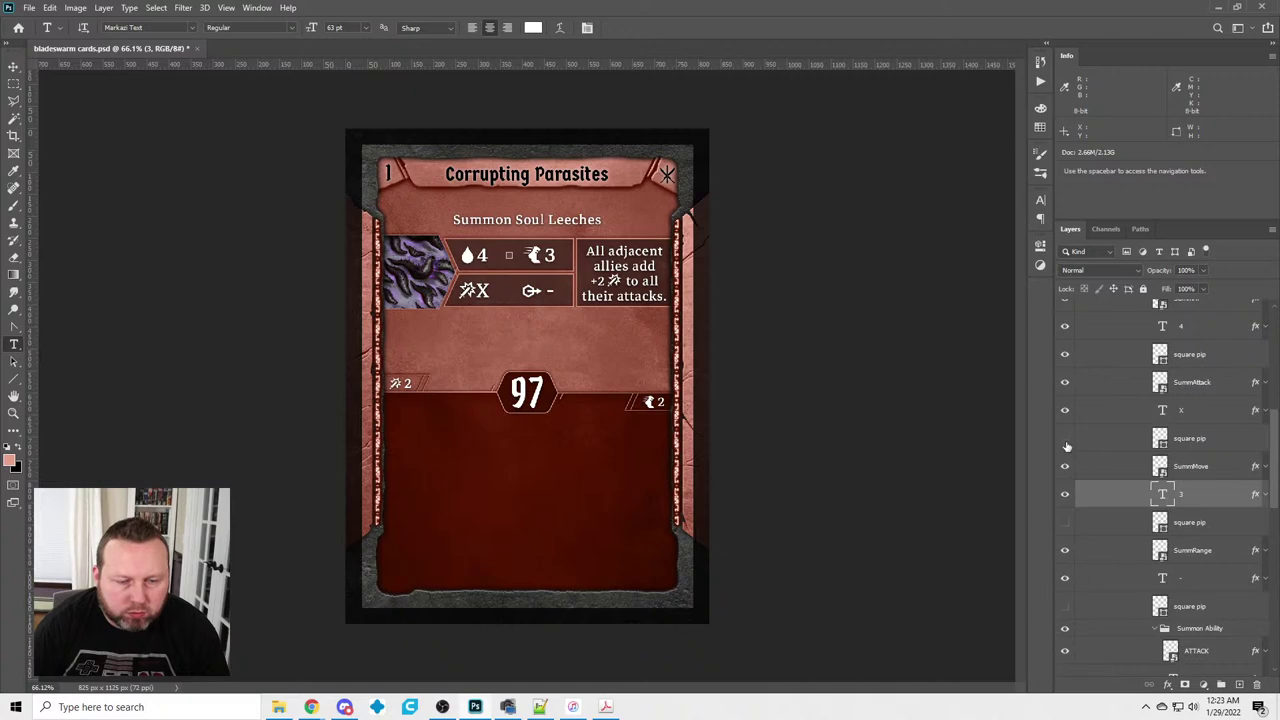
scroll(1073, 451, "up", 4)
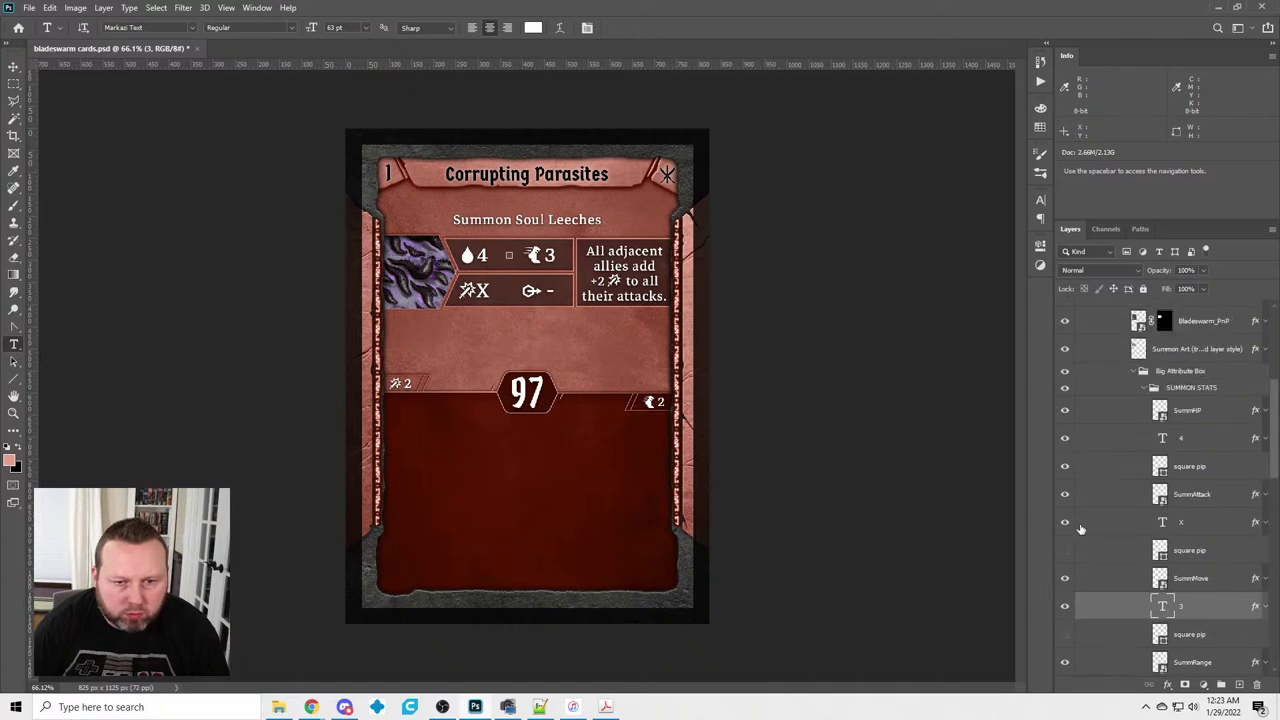
scroll(1080, 547, "down", 4)
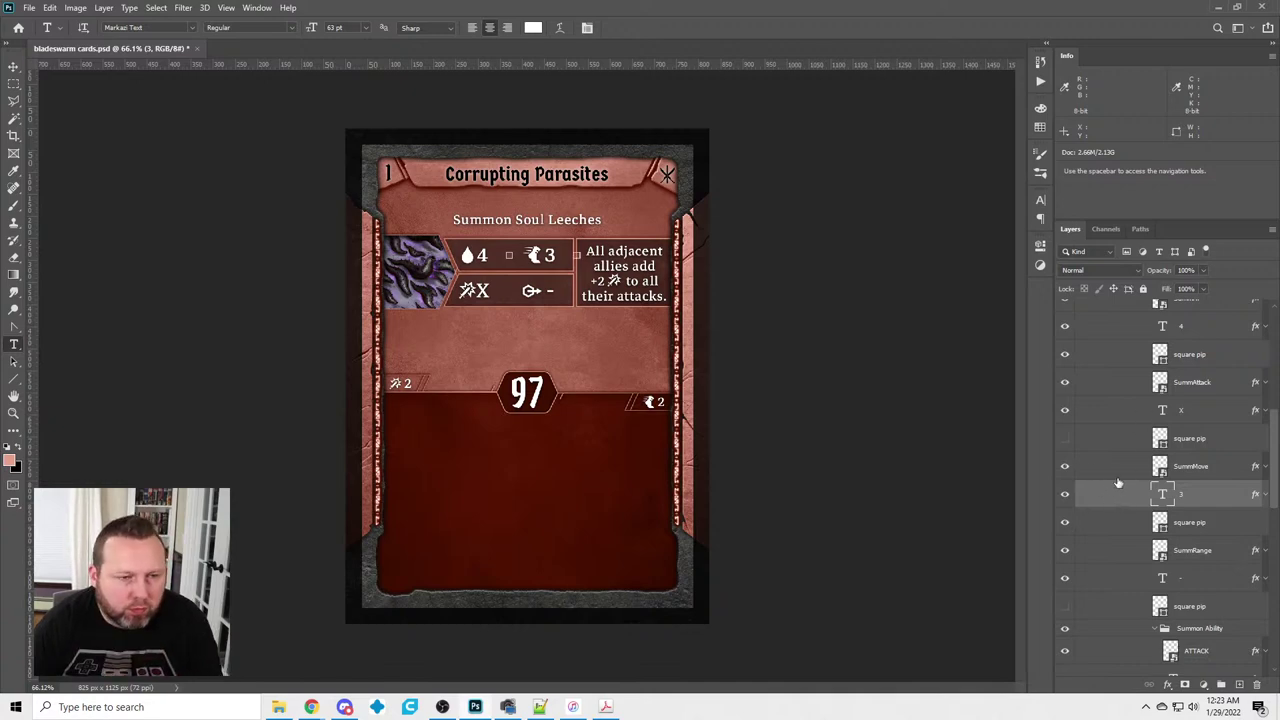
scroll(1102, 442, "up", 4)
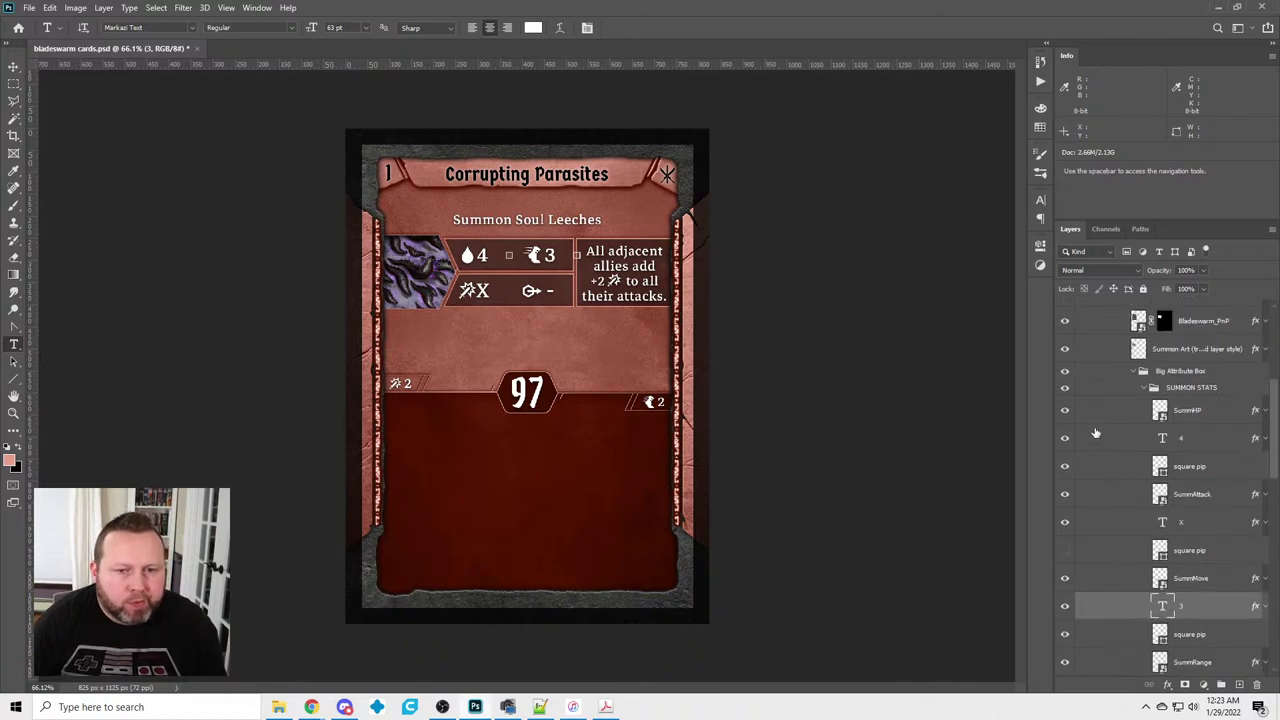
Select the health and move square pips together and nudge them slightly left
left_click(1082, 462, "ctrl")
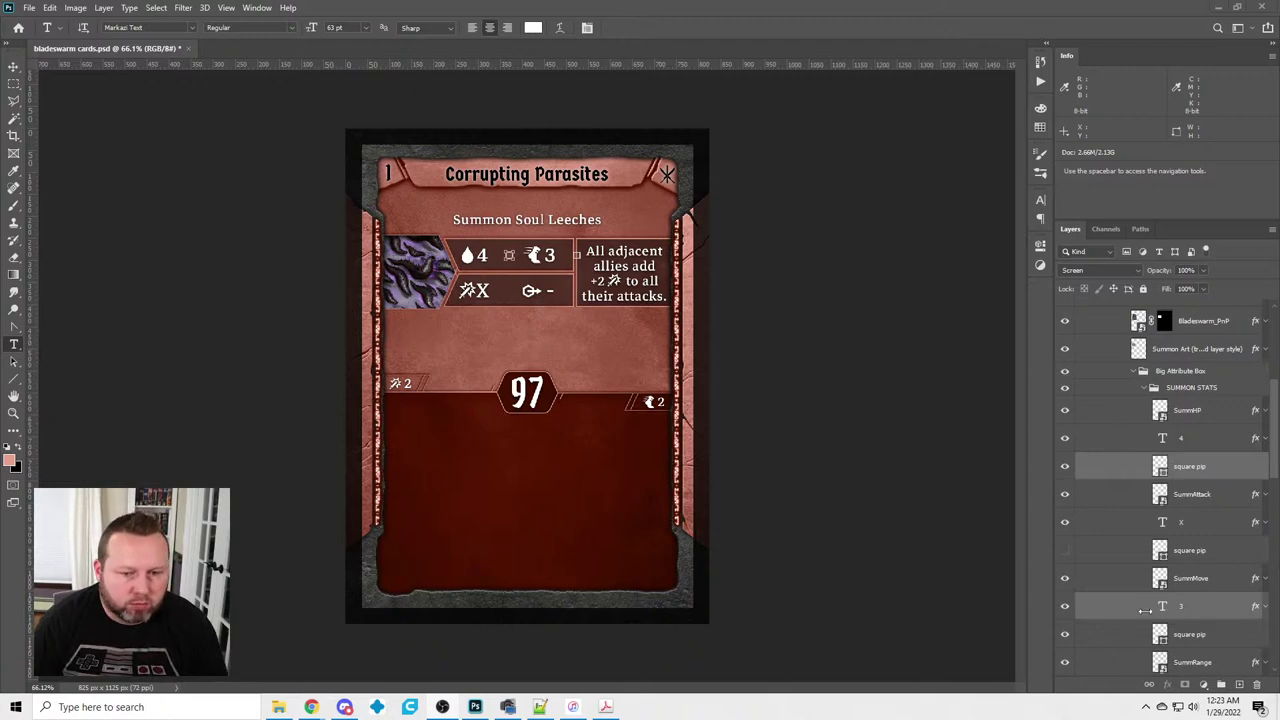
left_click(1140, 636)
left_click(1128, 464, "ctrl")
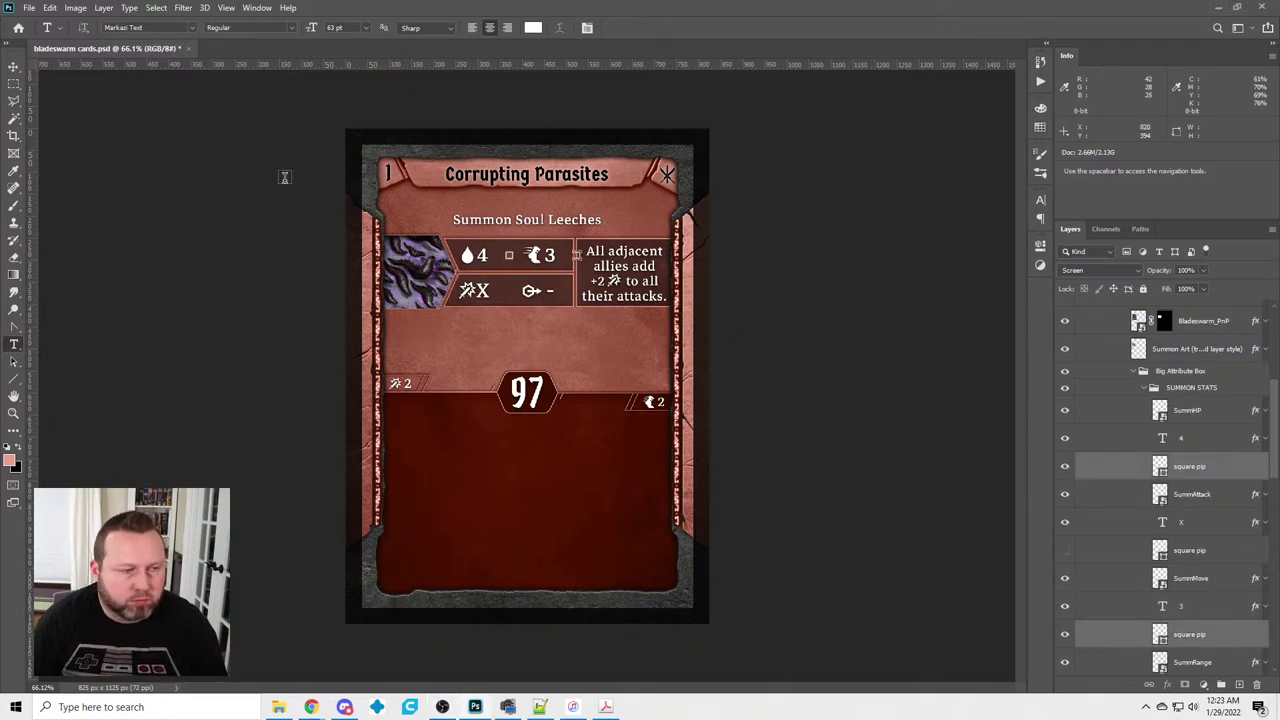
left_click(14, 66)
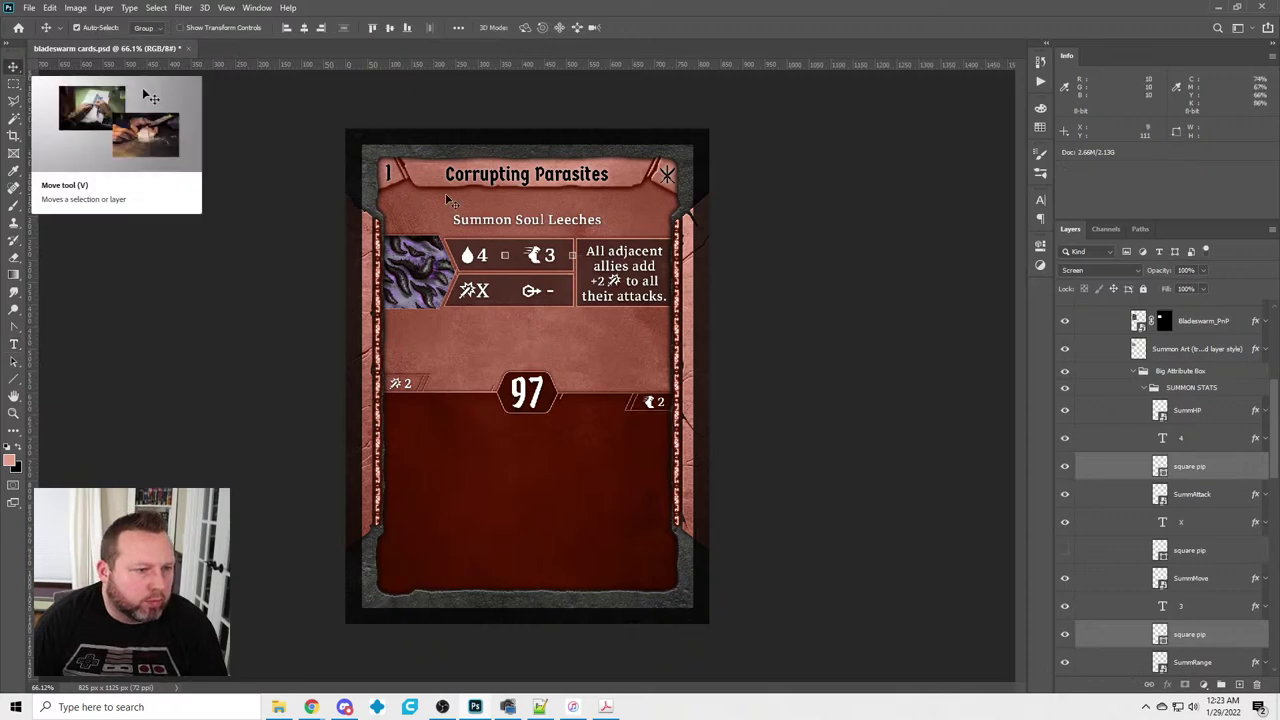
Nudge the move stat's square pip on its own closer to the 3
left_click(1110, 636)
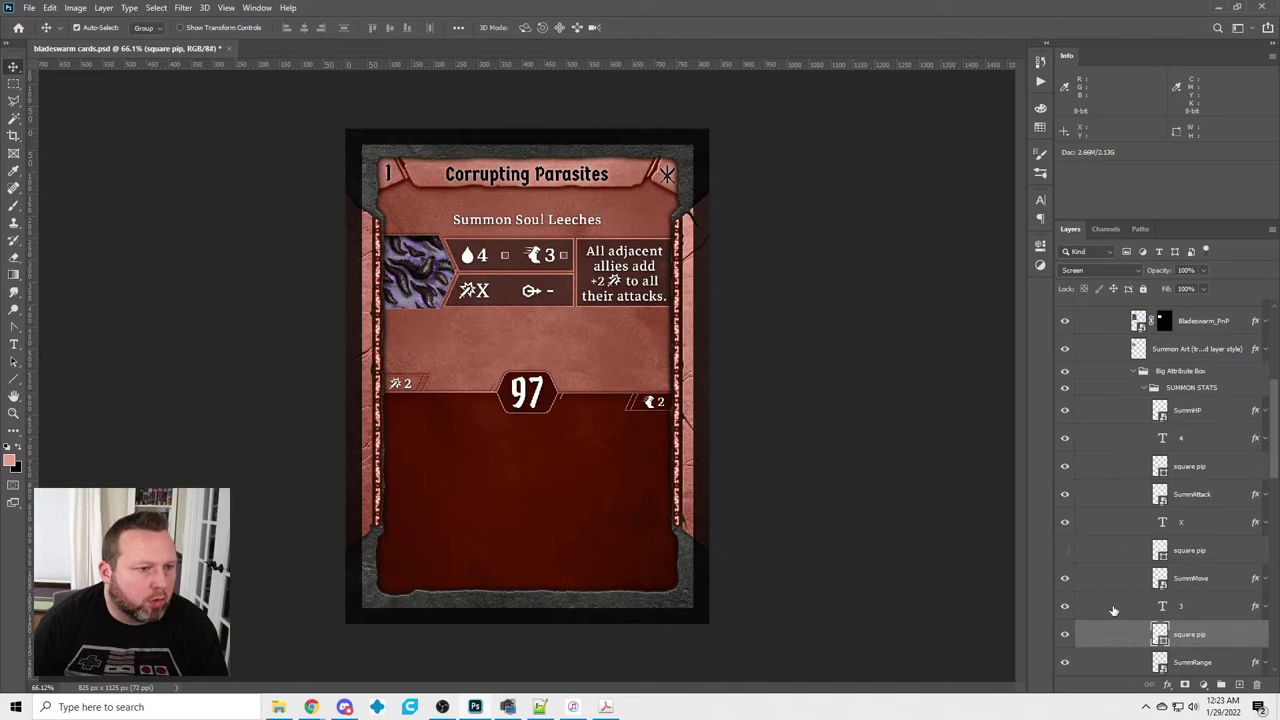
key("Right")
key("Right")
key("Right")
key("Right")
key("Right")
key("Right")
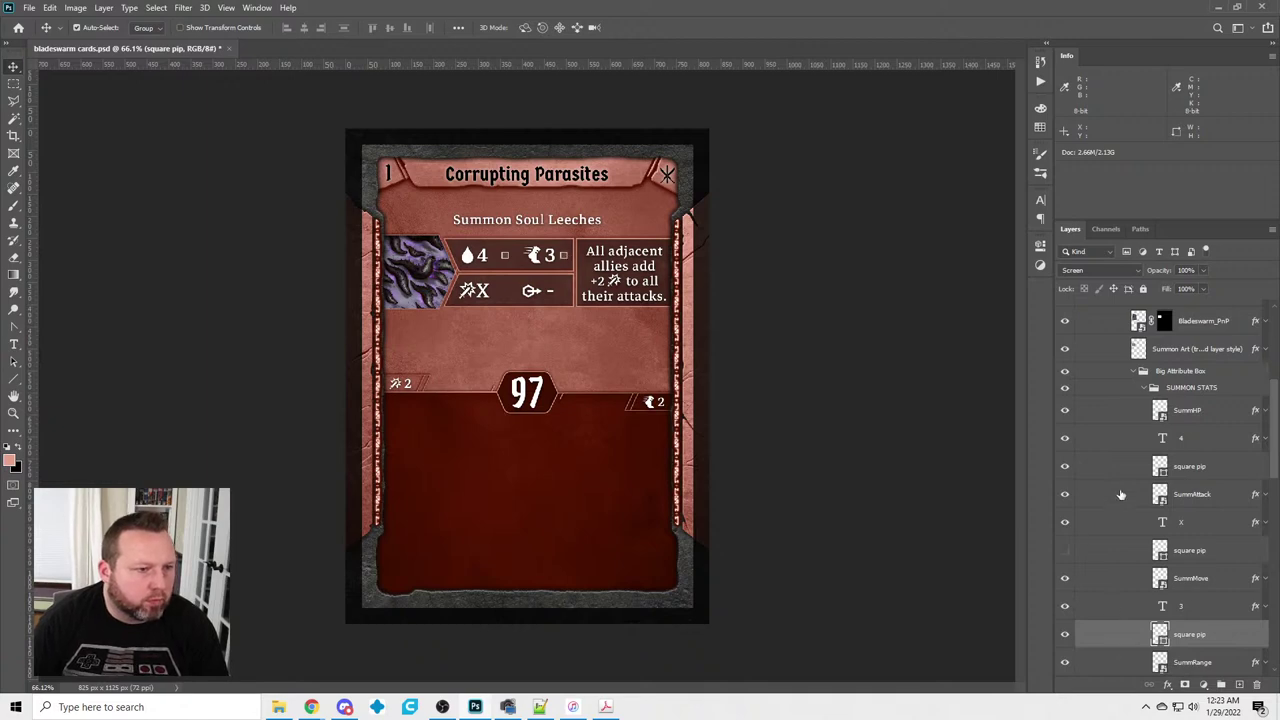
Nudge the health pip closer to the 4 and fine-tune both square pips for matching spacing beside their numbers
left_click(1193, 468)
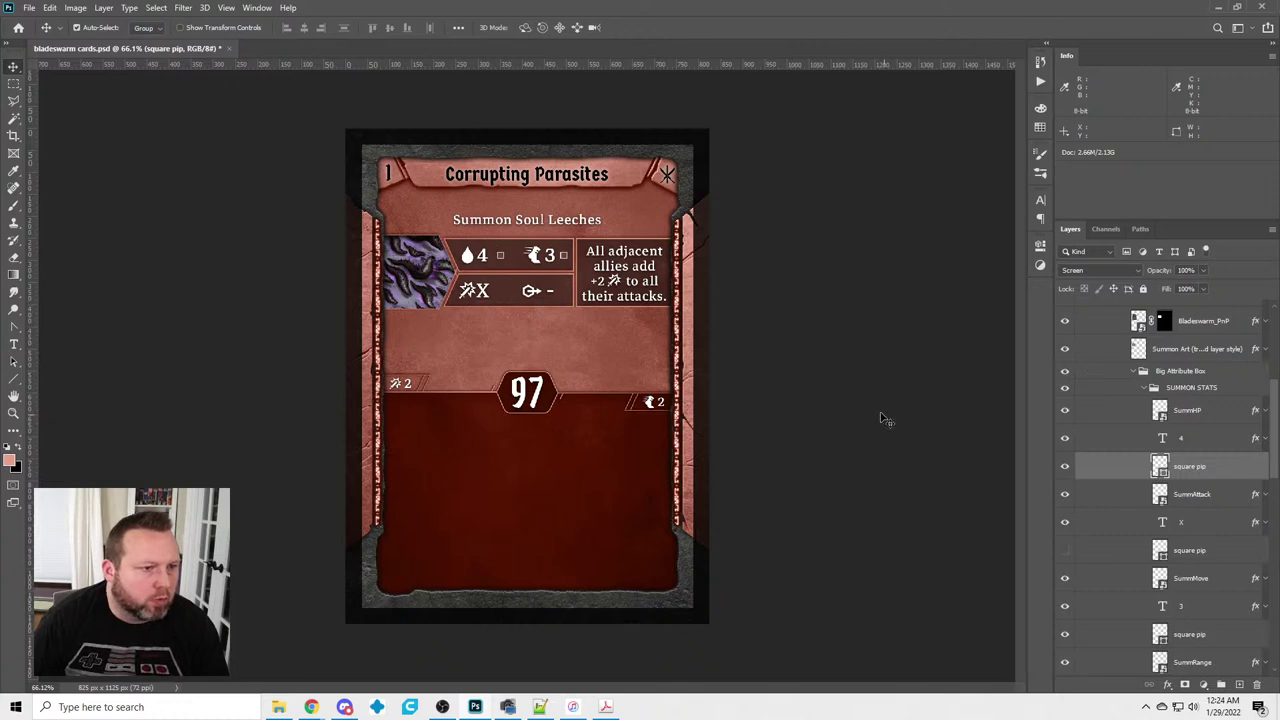
left_click(1120, 636)
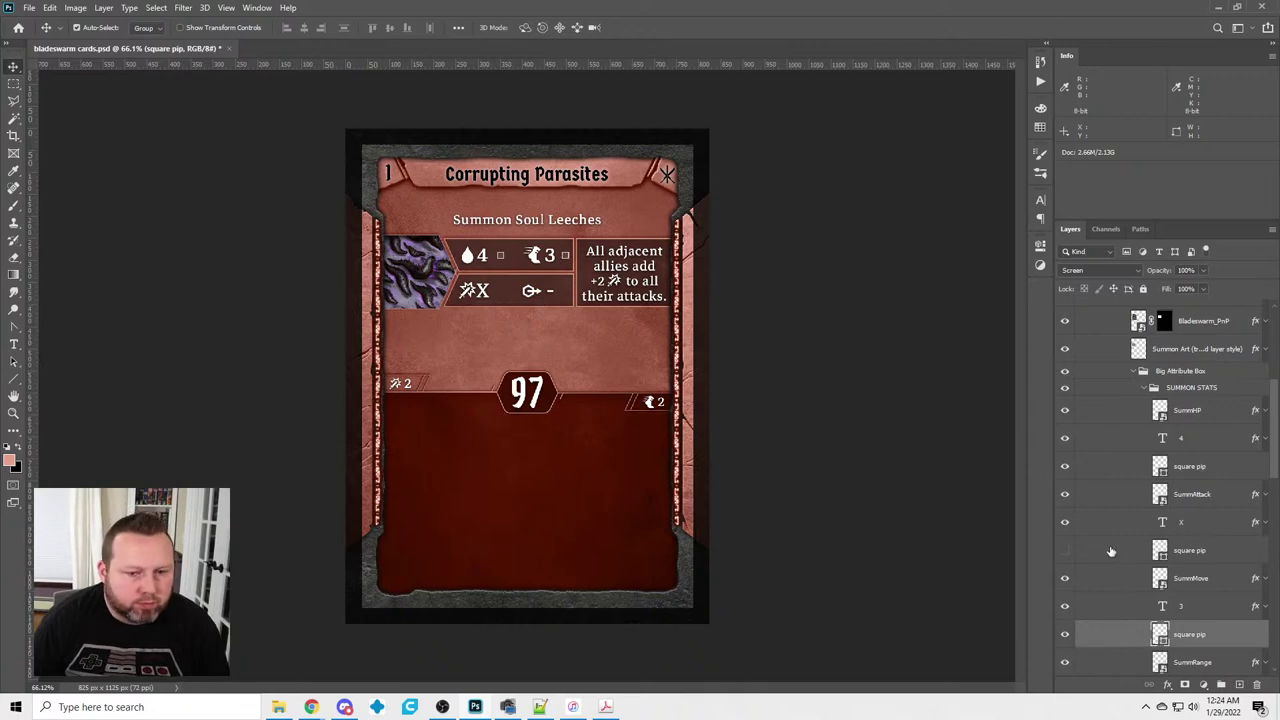
left_click(1121, 476)
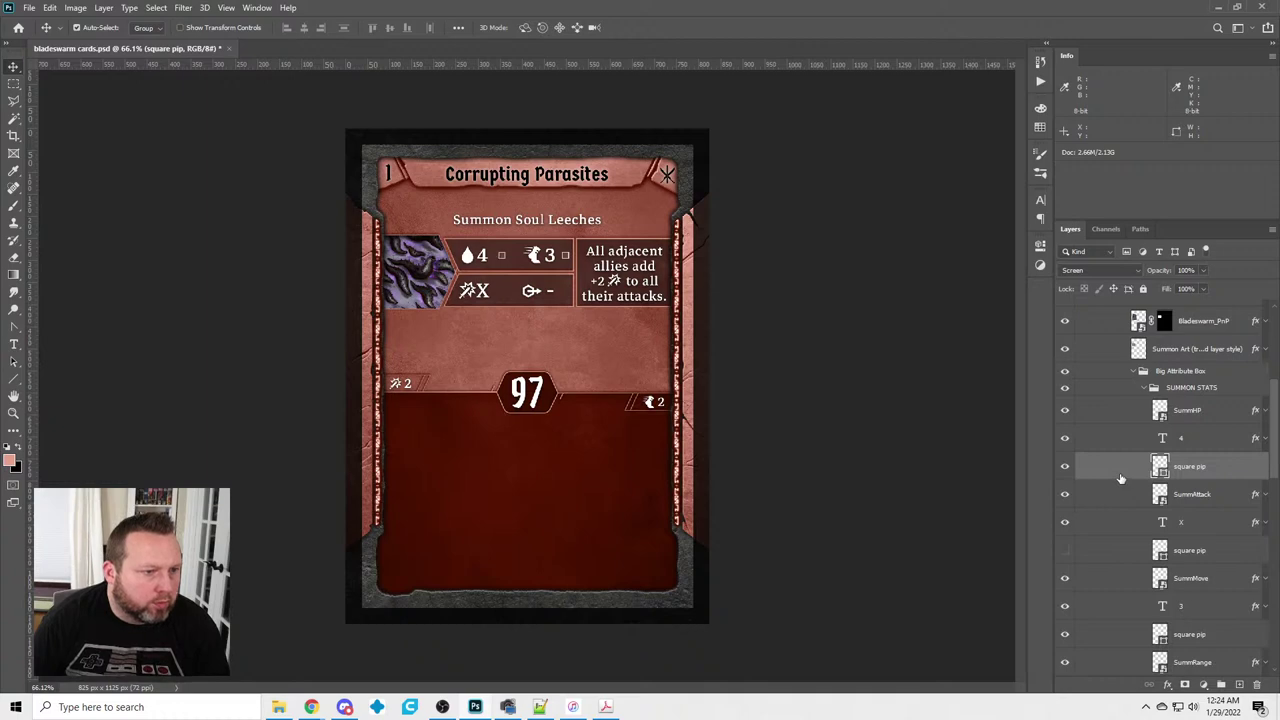
left_click(1126, 638)
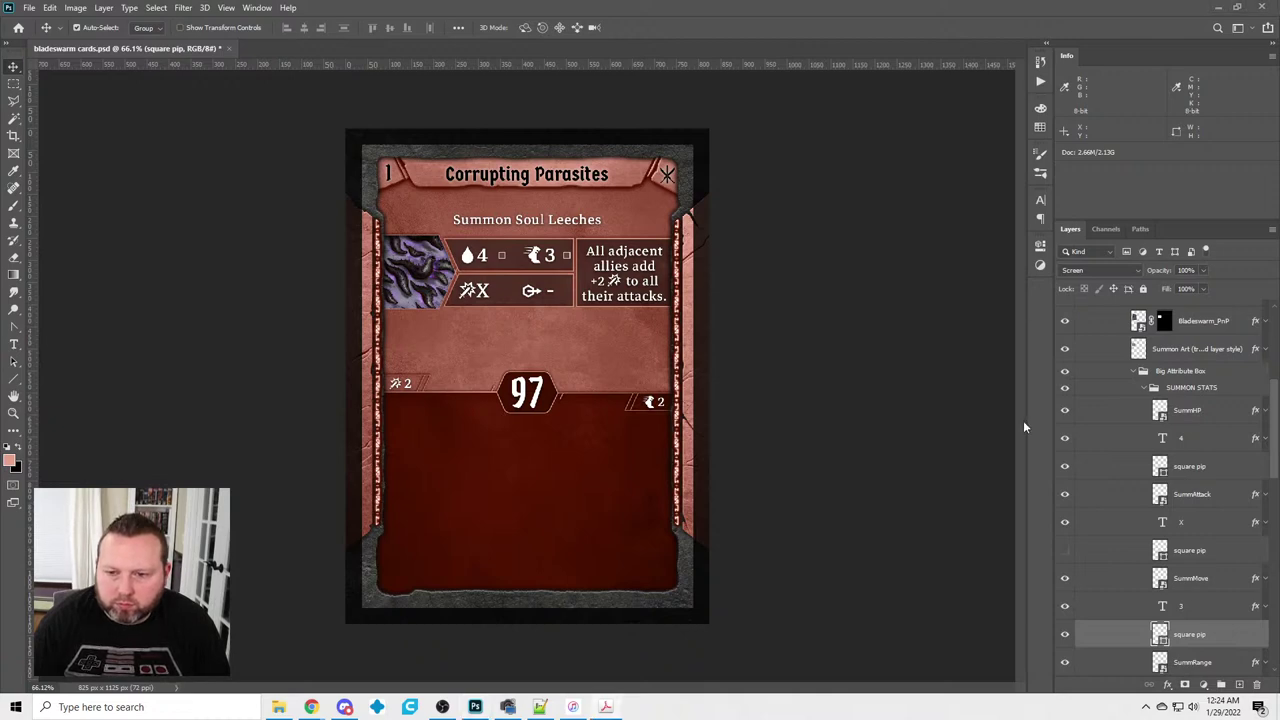
Replace the summon's ability text with "X is the number of adjacent figures.", breaking the line before "number"
left_click(13, 345)
left_click(608, 251)
key("ctrl+a")
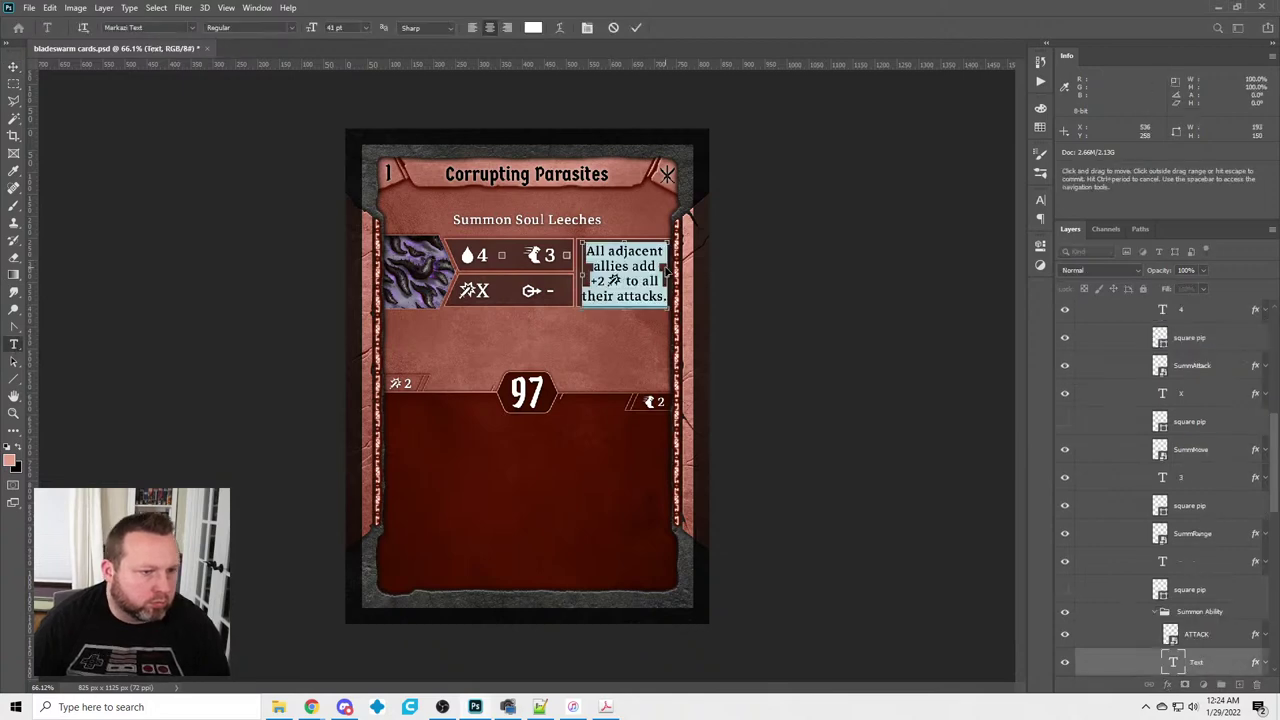
key("BackSpace")
type("X is the num")
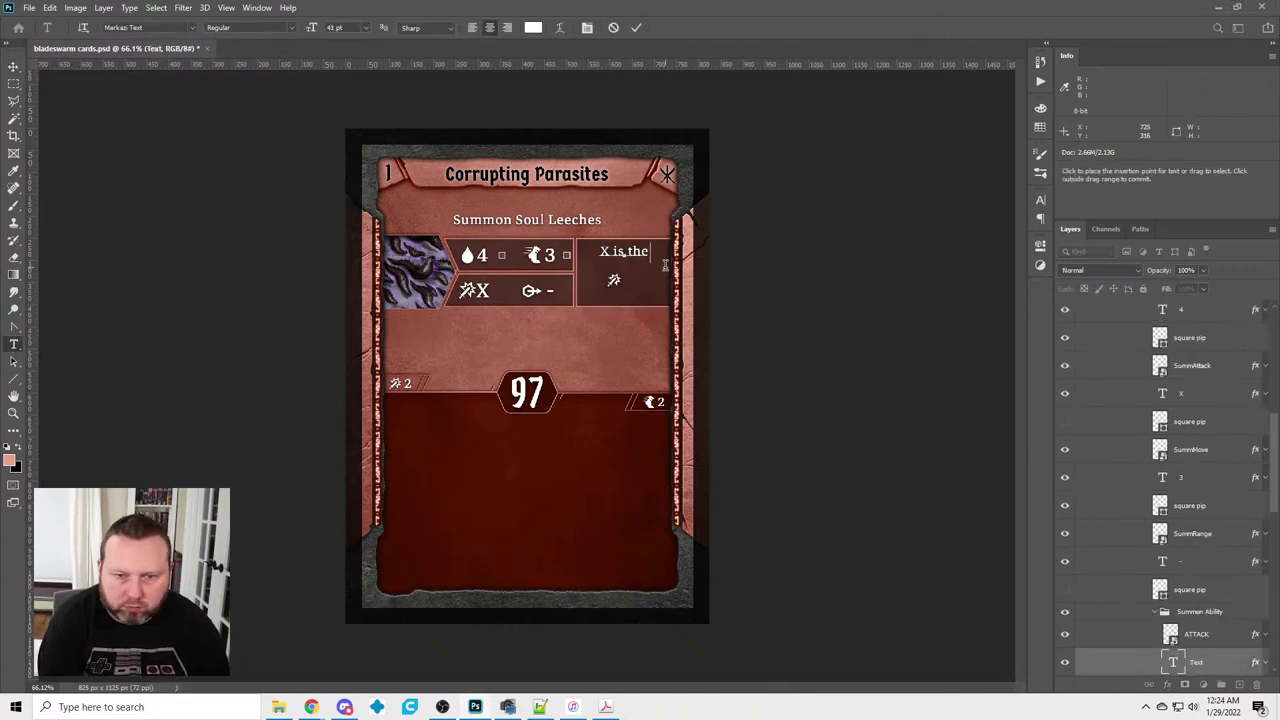
key("BackSpace")
key("BackSpace")
key("BackSpace")
key("BackSpace")
key("Return")
type("number of ")
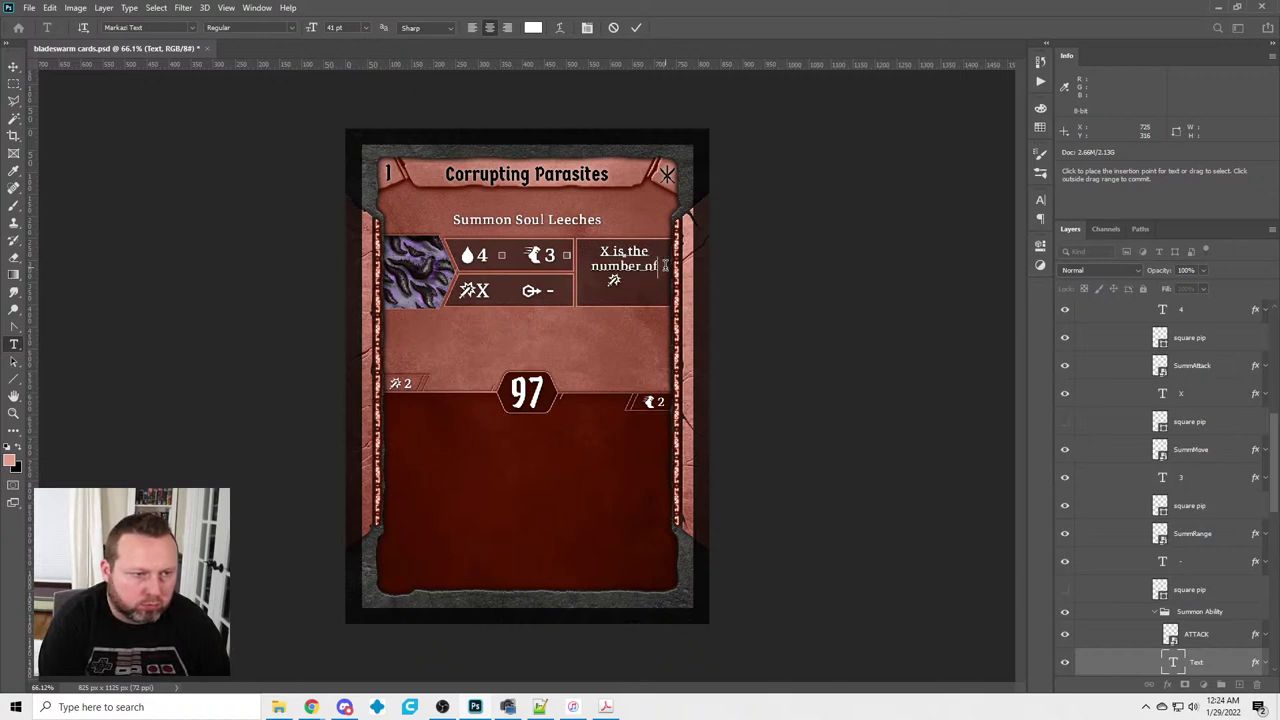
type("adjacent ")
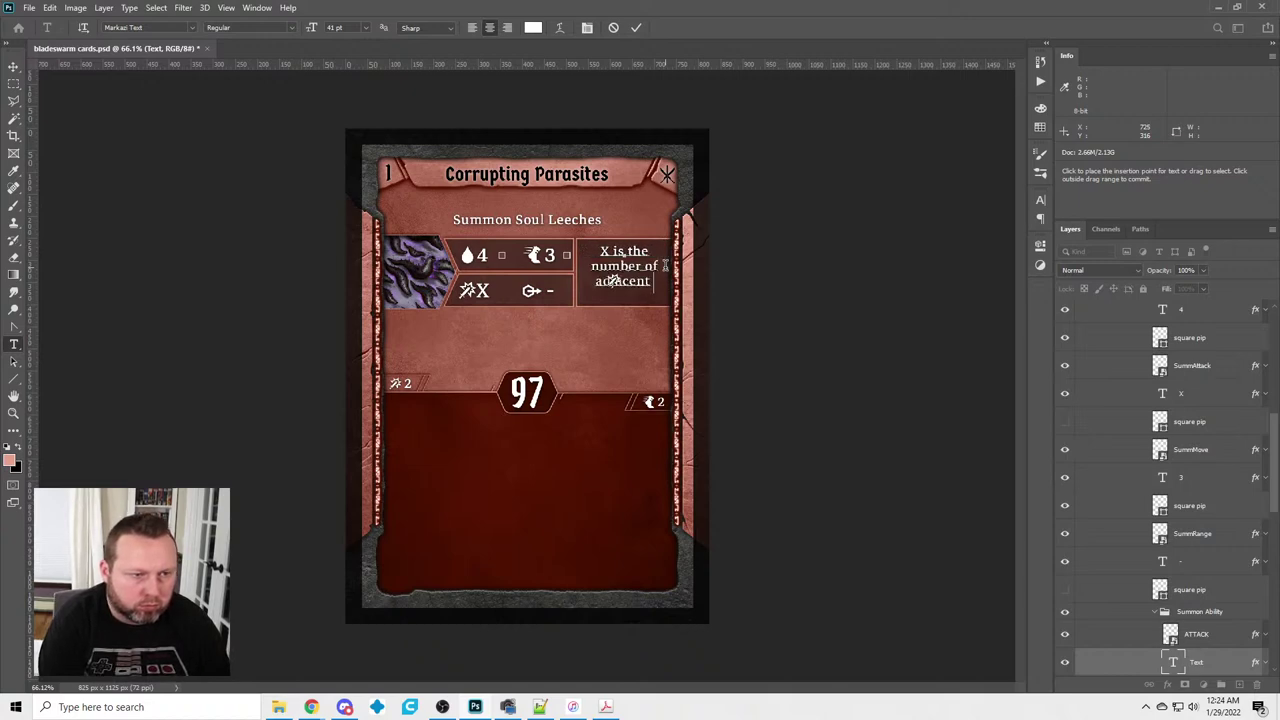
type("figures.")
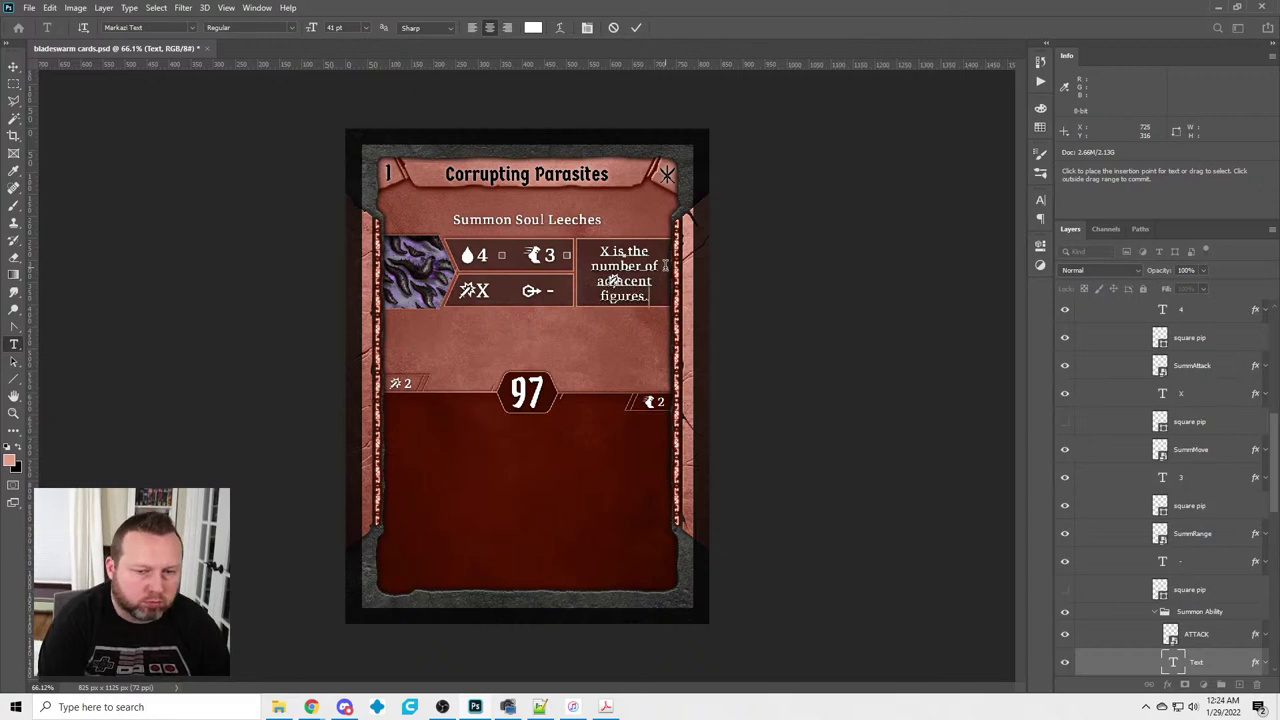
Delete the ATTACK icon layer overlapping the text in the Summon Ability group
left_click(14, 66)
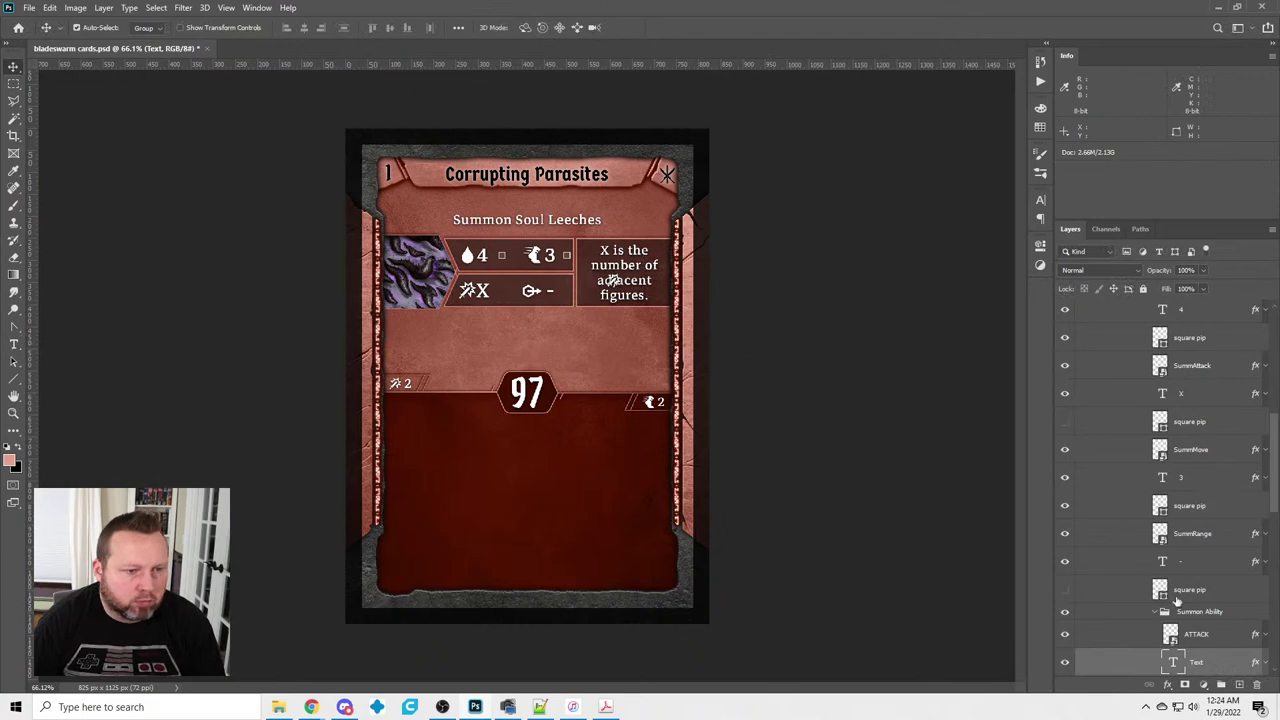
scroll(1195, 625, "down", 1)
left_click(1191, 608)
key("Delete")
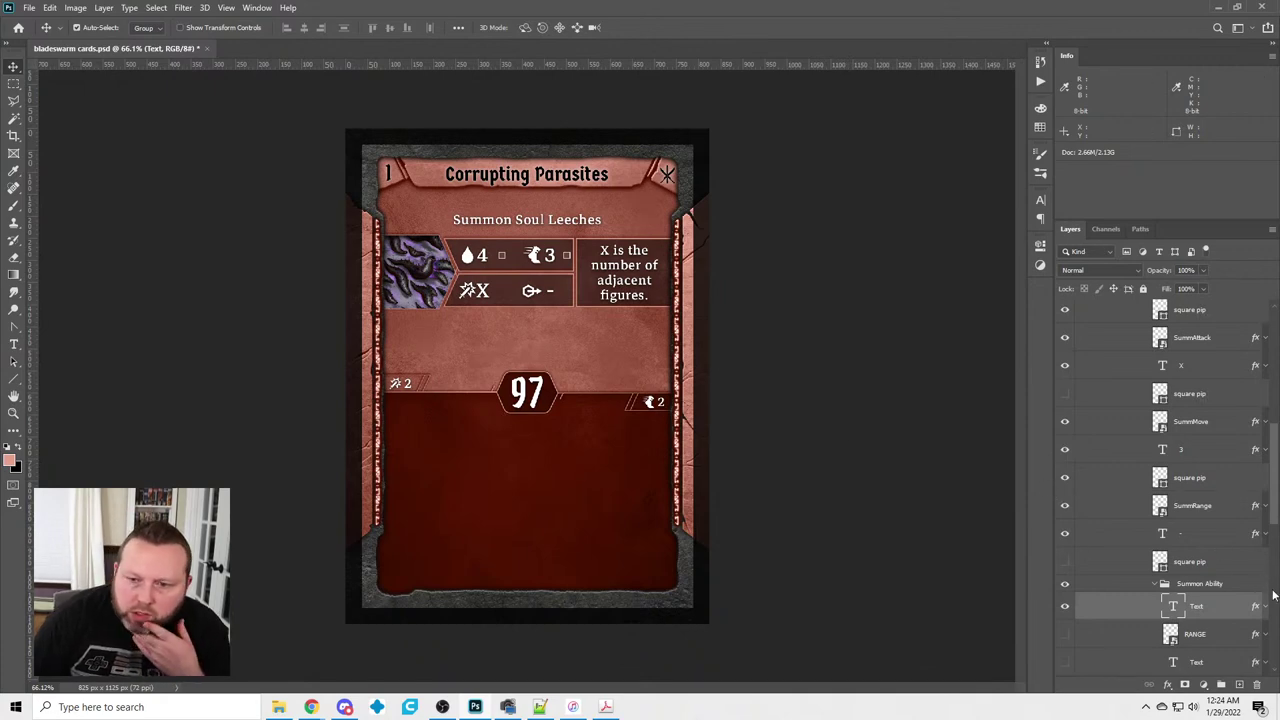
In the MAND TOP template, select the 3 ICON FRAME group together with the LOSS layer from the 1 ICON group
scroll(1248, 557, "up", 10)
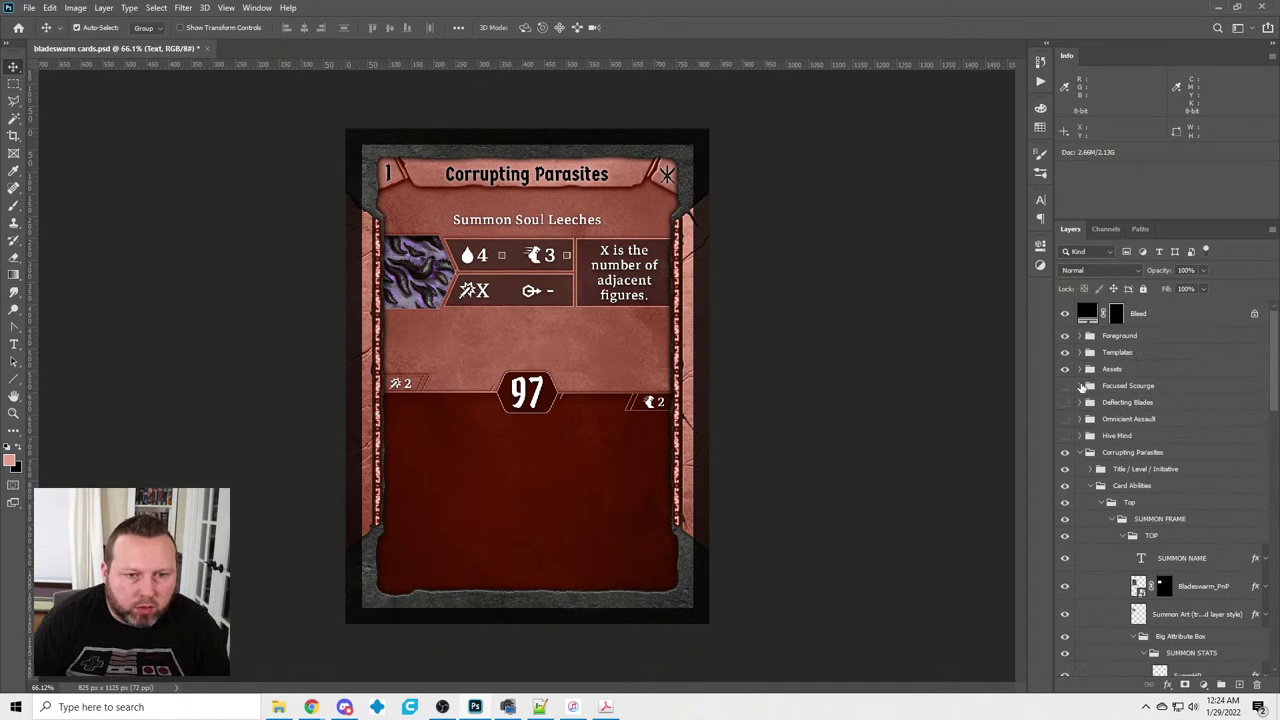
left_click(1079, 353)
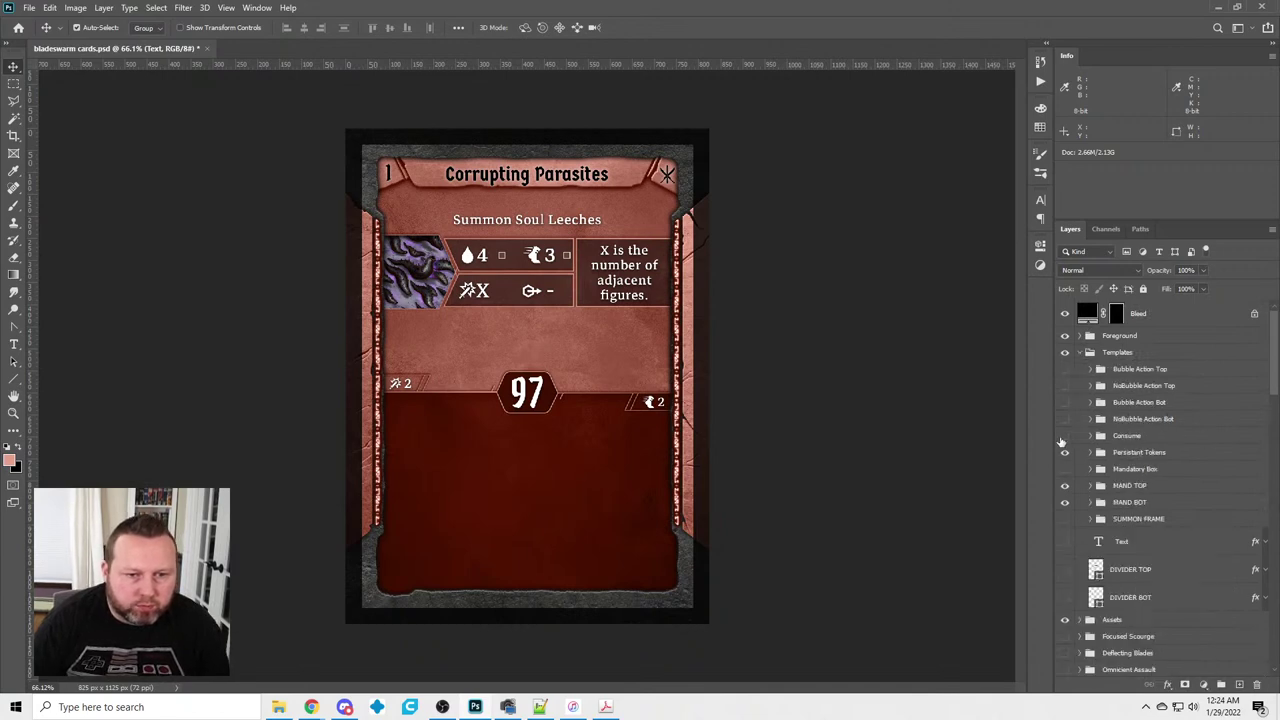
left_click(1092, 487)
scroll(1120, 480, "down", 2)
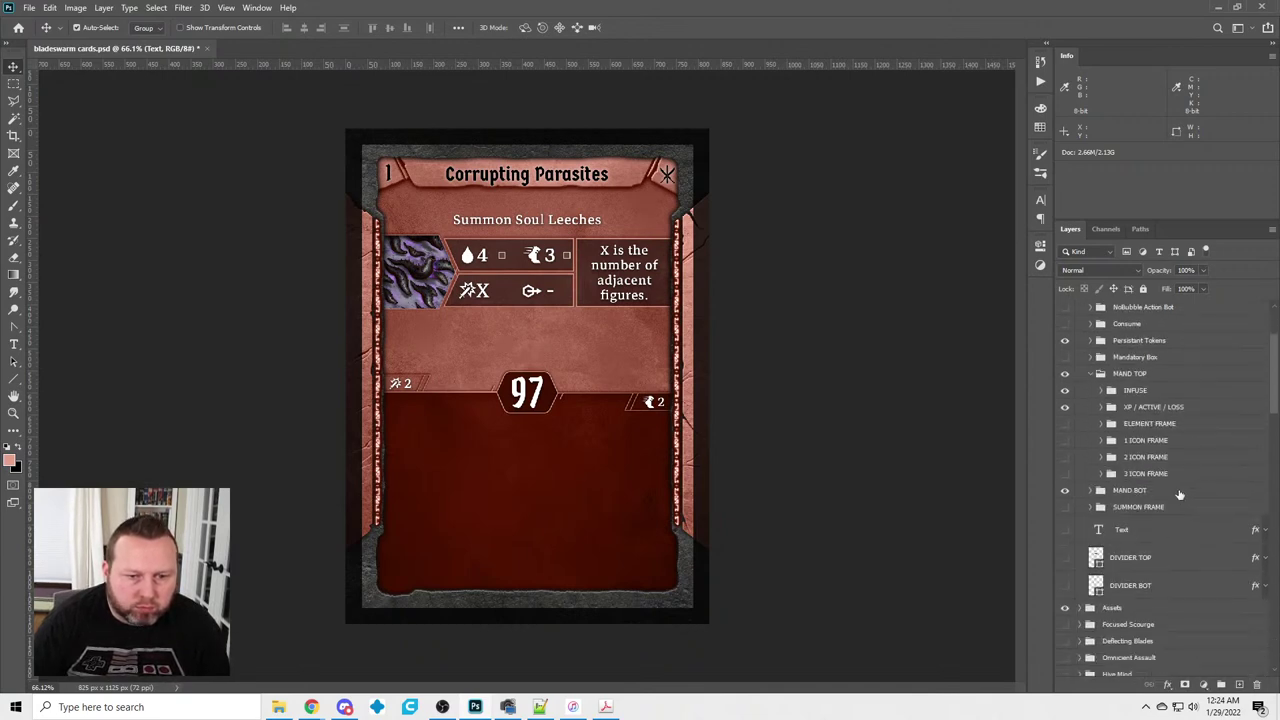
left_click(1143, 474)
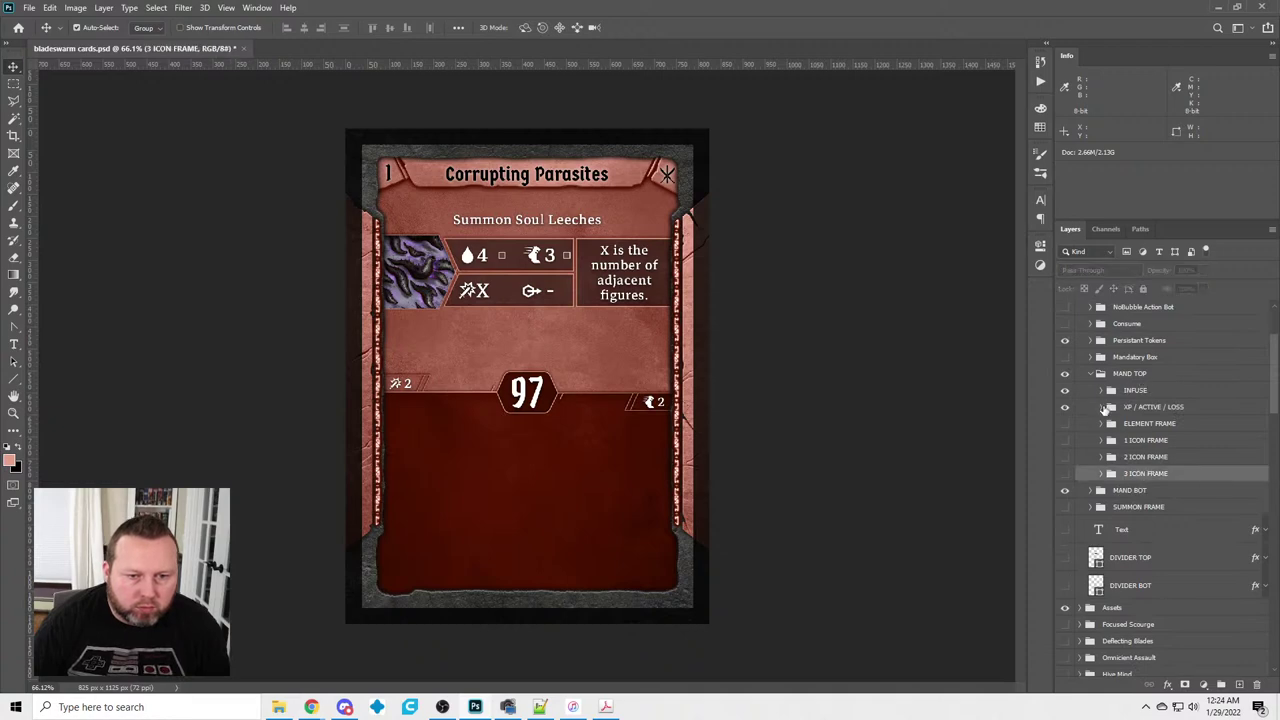
left_click(1101, 407)
left_click(1113, 424)
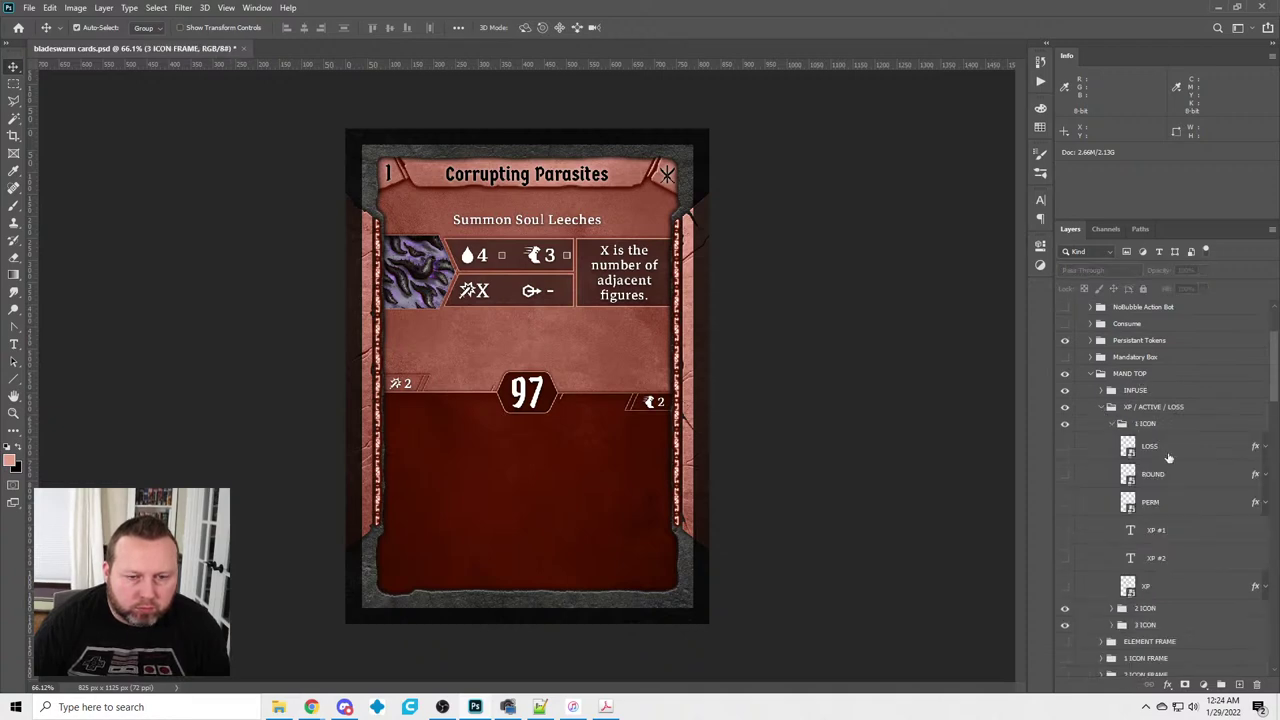
left_click(1158, 450)
scroll(1117, 507, "down", 2)
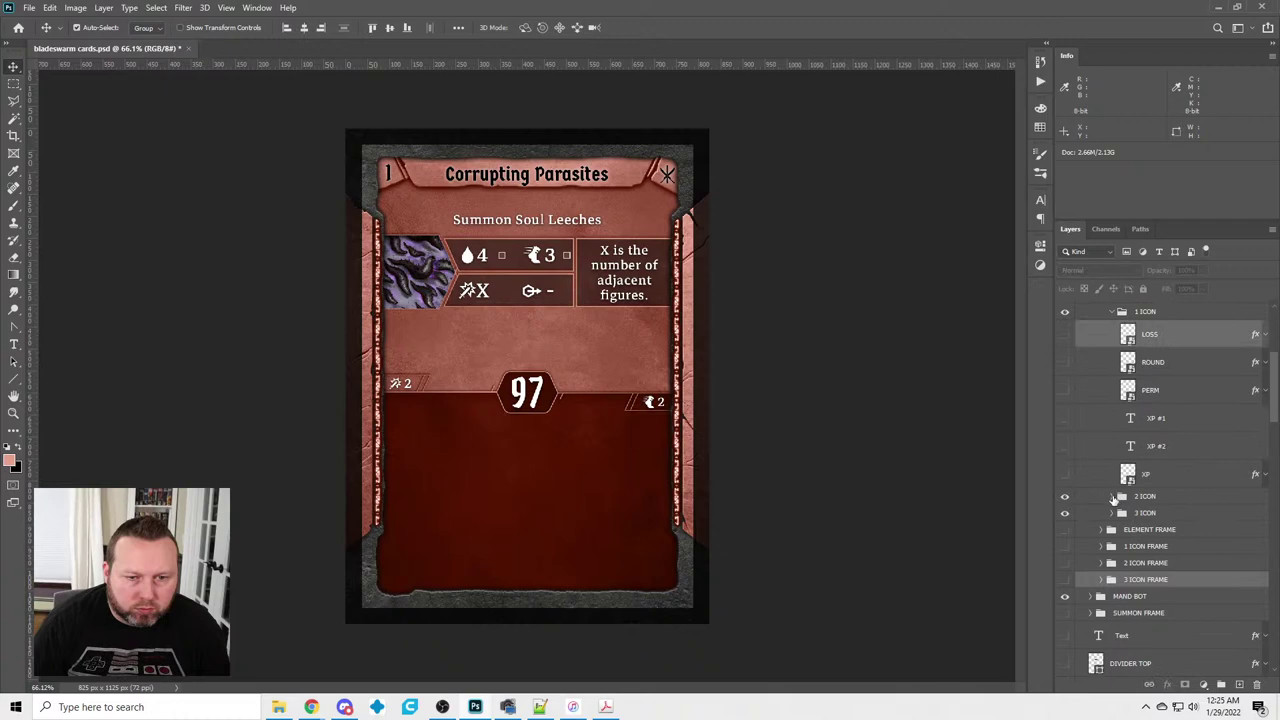
Add PERM from the 2 ICON group and XP #2 and XP from the 3 ICON group to the layer selection
left_click(1113, 497)
scroll(1122, 508, "down", 2)
left_click(1154, 472)
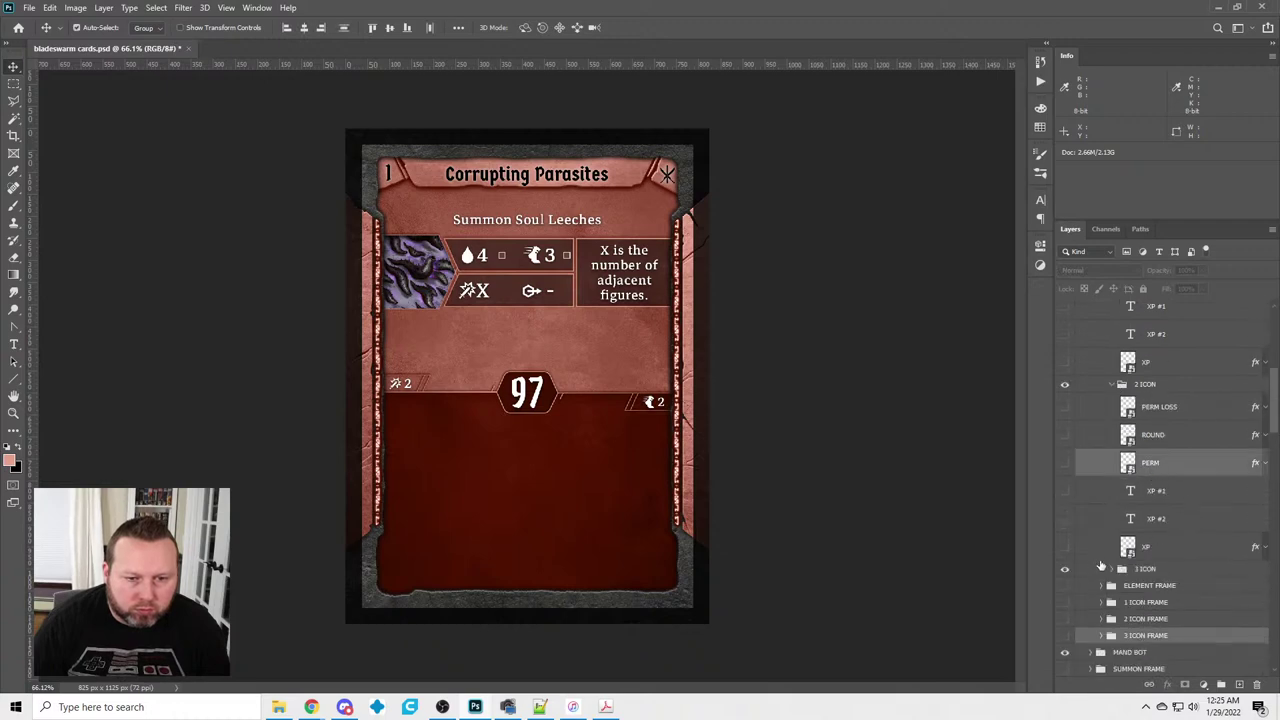
left_click(1112, 569)
scroll(1115, 560, "down", 3)
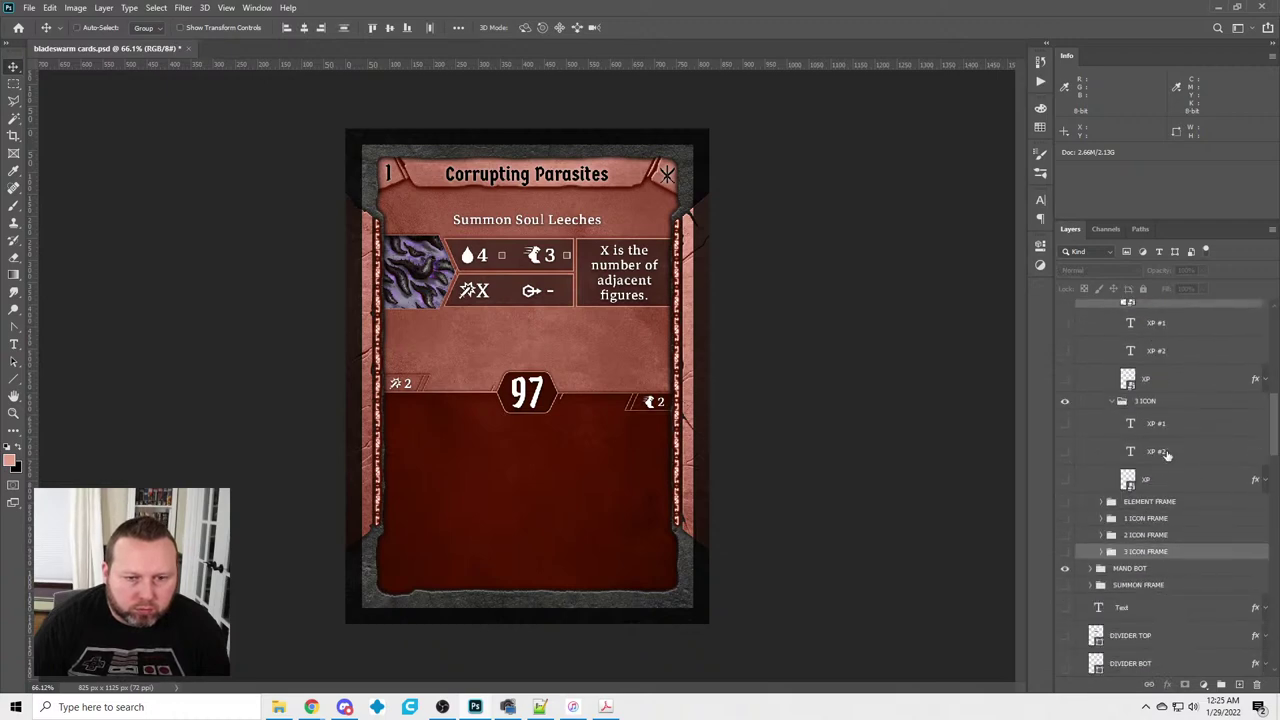
left_click(1165, 452)
left_click(1160, 480, "shift")
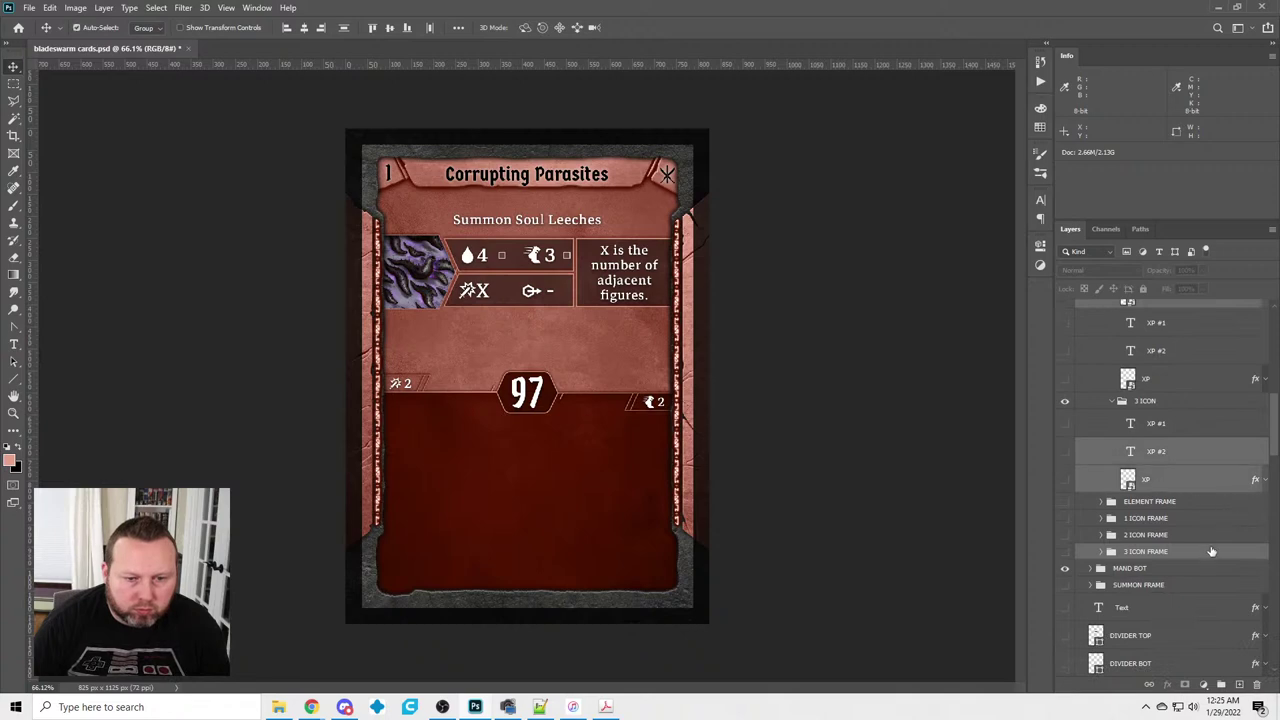
Copy the selected template layers into the Top group of Corrupting Parasites and make the copies visible
scroll(1197, 584, "down", 2)
scroll(1197, 584, "down", 8)
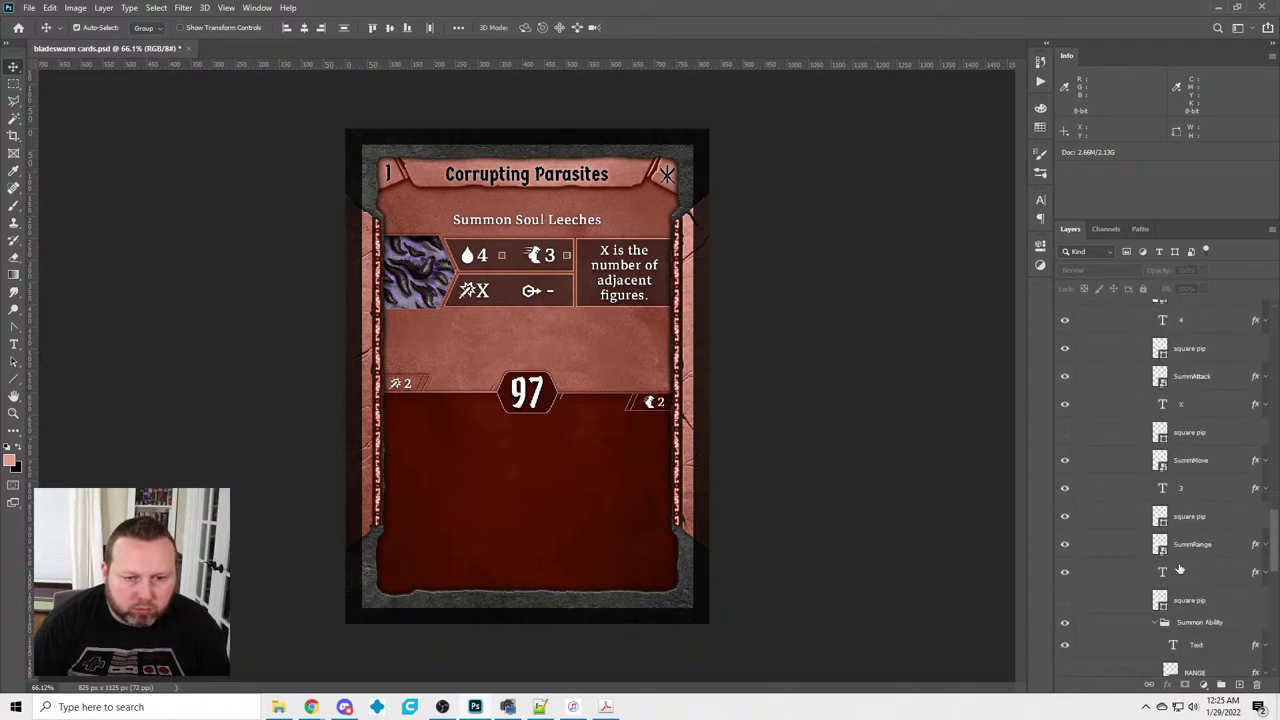
scroll(1177, 550, "up", 3)
left_click(1103, 460)
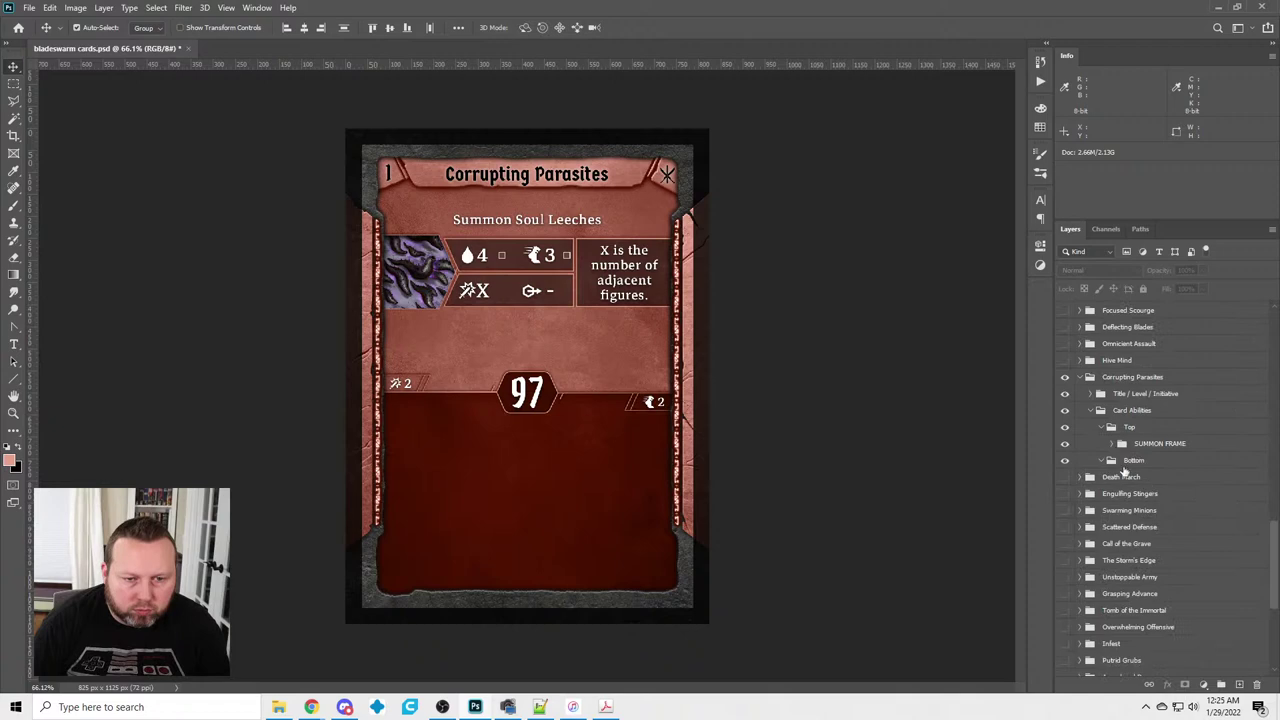
left_click_drag(1133, 468, 1120, 433)
left_click(1064, 466)
left_click(1065, 494)
left_click(1065, 521)
left_click(1065, 572)
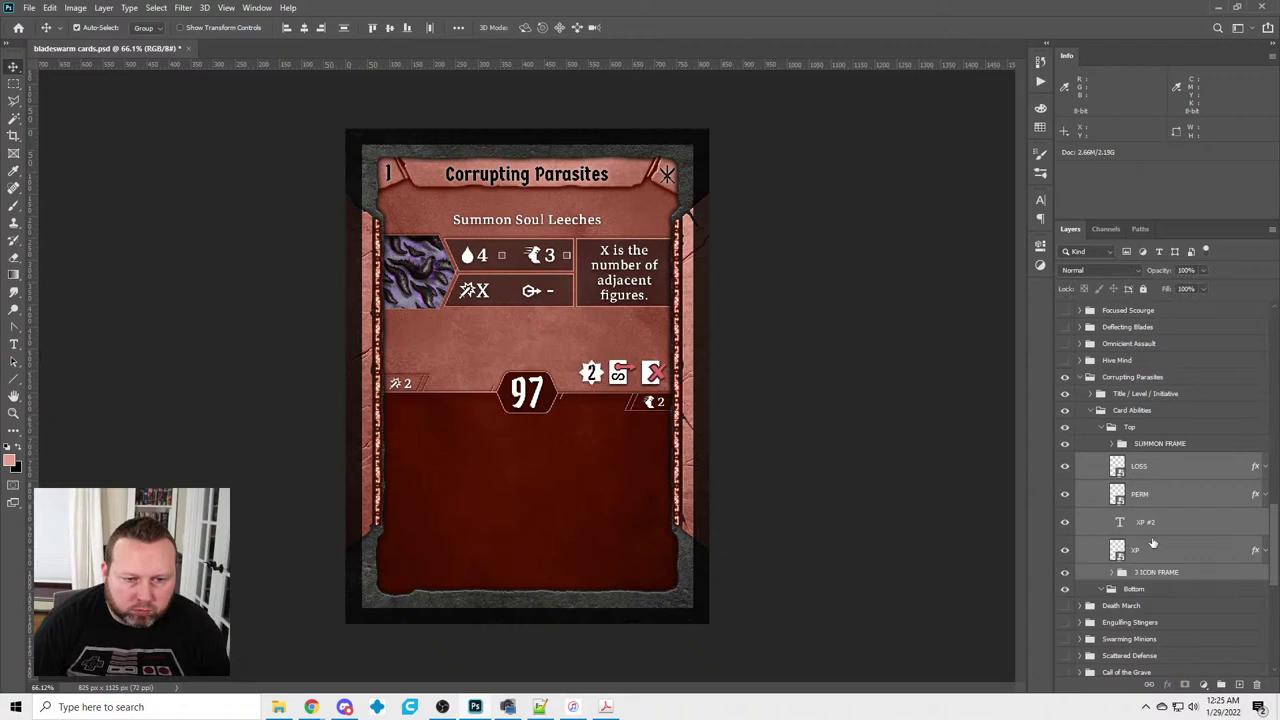
Move the copied LOSS, PERM, XP #2 and XP layers into the card's 3 ICON FRAME group
left_click(1148, 479)
left_click(1152, 551, "shift")
left_click_drag(1152, 551, 1155, 575)
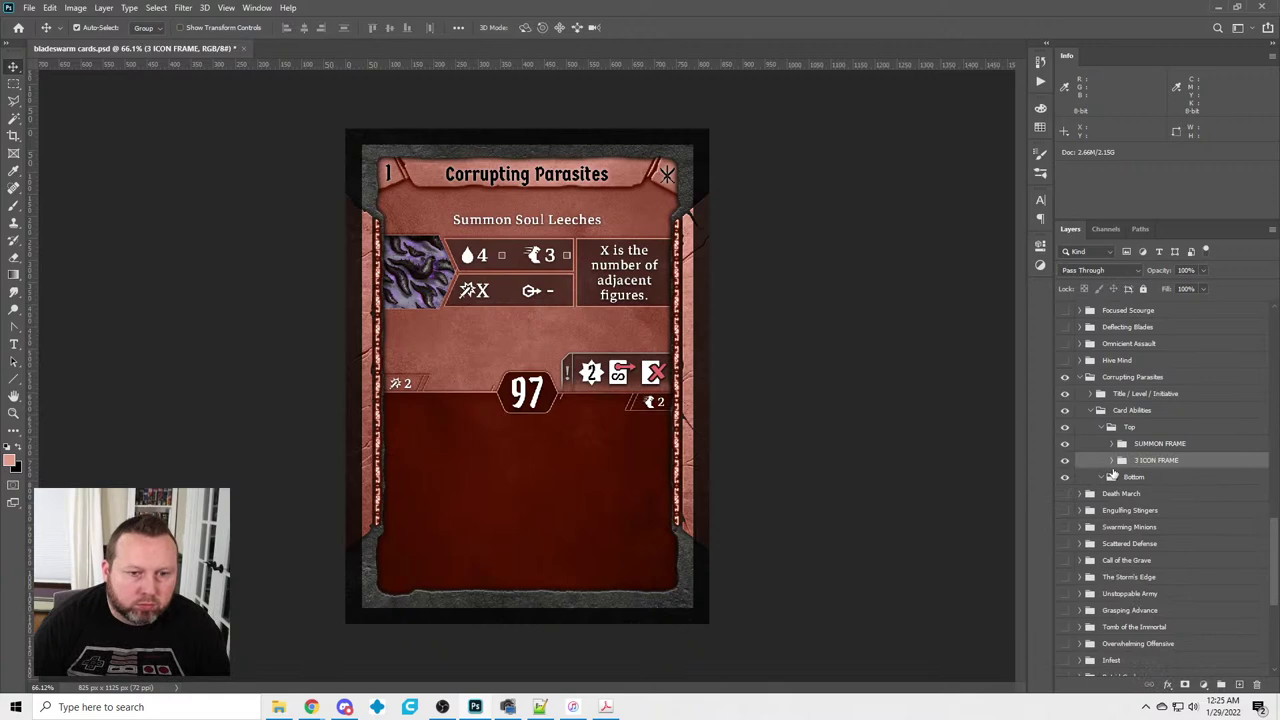
Add a Color Overlay in the muted reddish-brown swatch to the FRAME layer of the card's 3 ICON FRAME group
left_click(1111, 462)
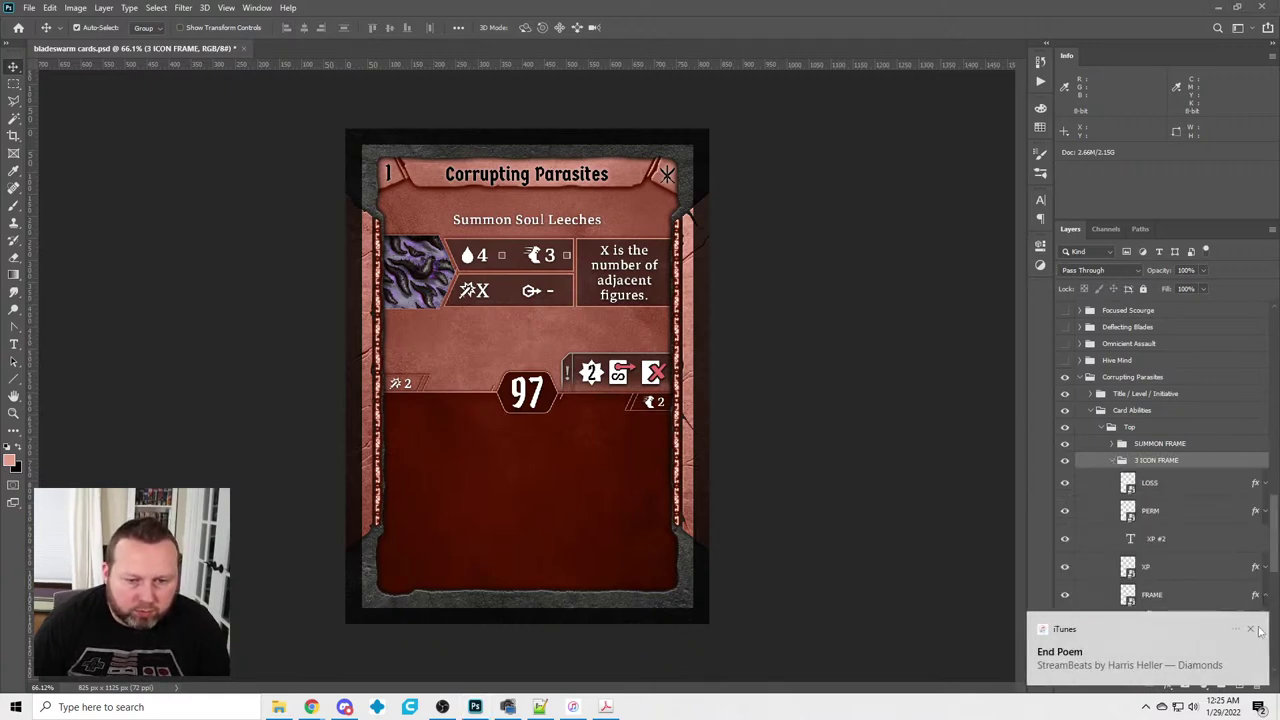
left_click(1188, 597)
double_click(1188, 597)
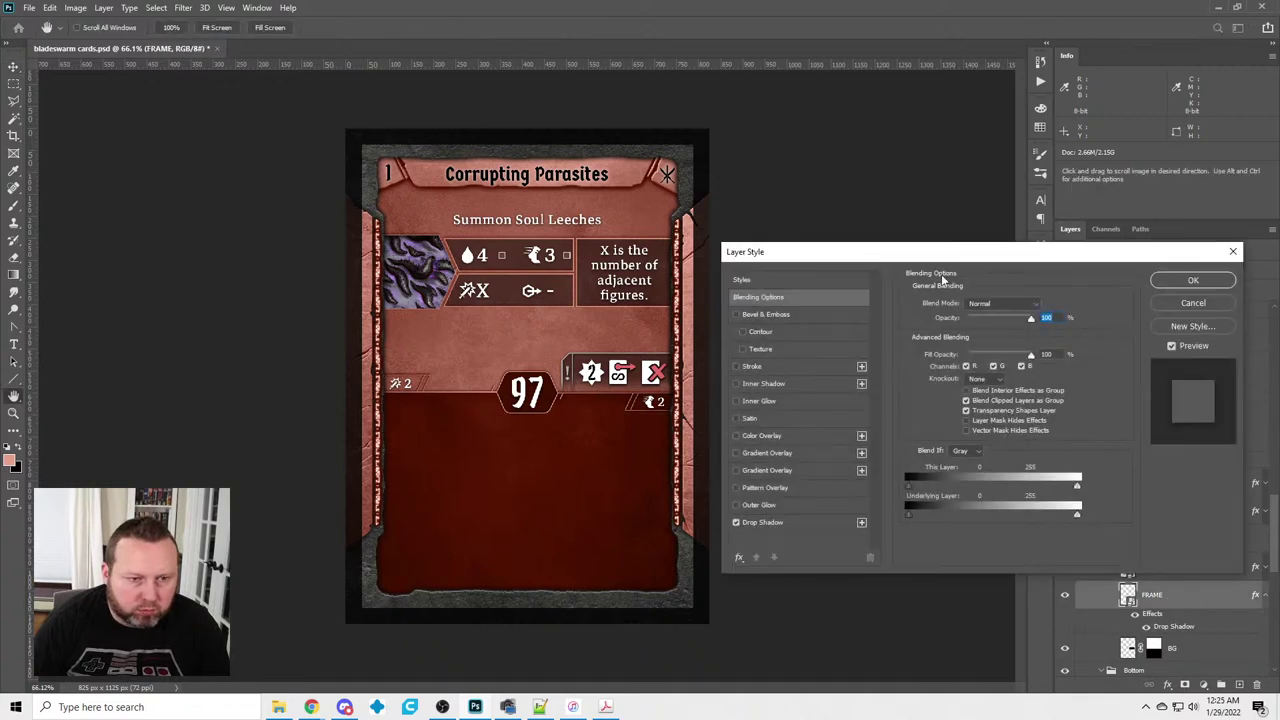
left_click(776, 437)
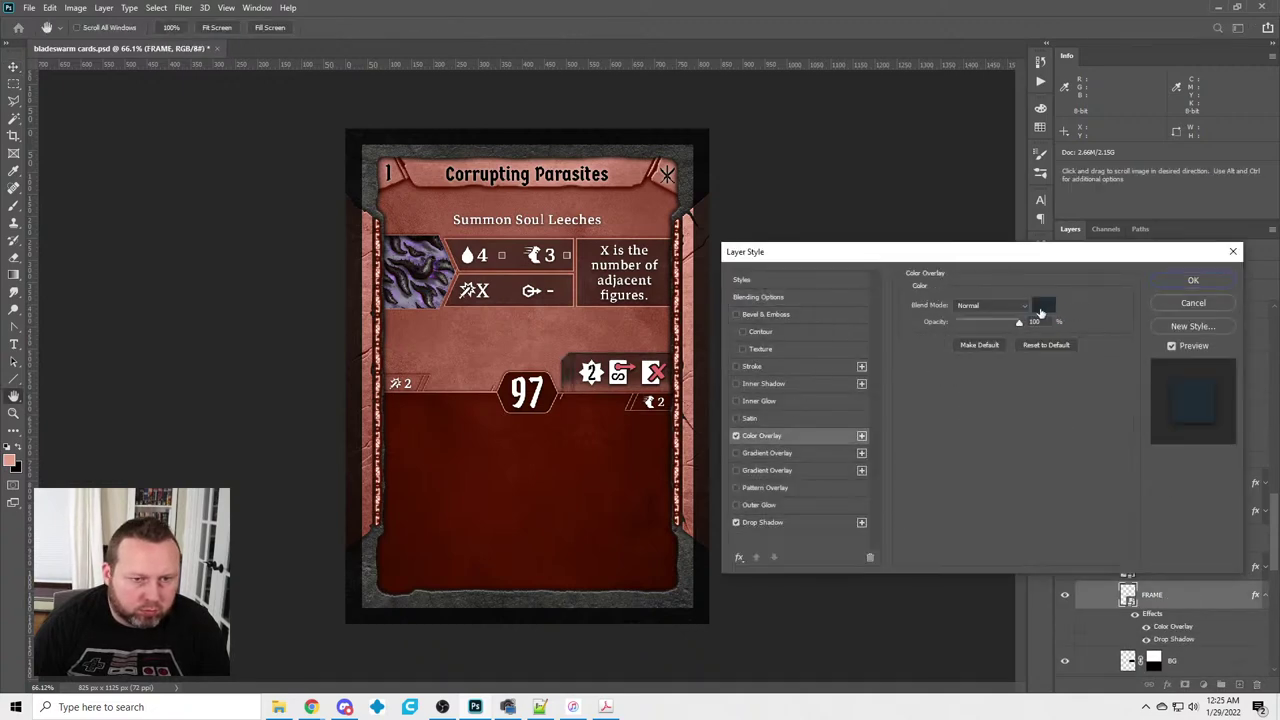
left_click(1041, 308)
left_click(1040, 129)
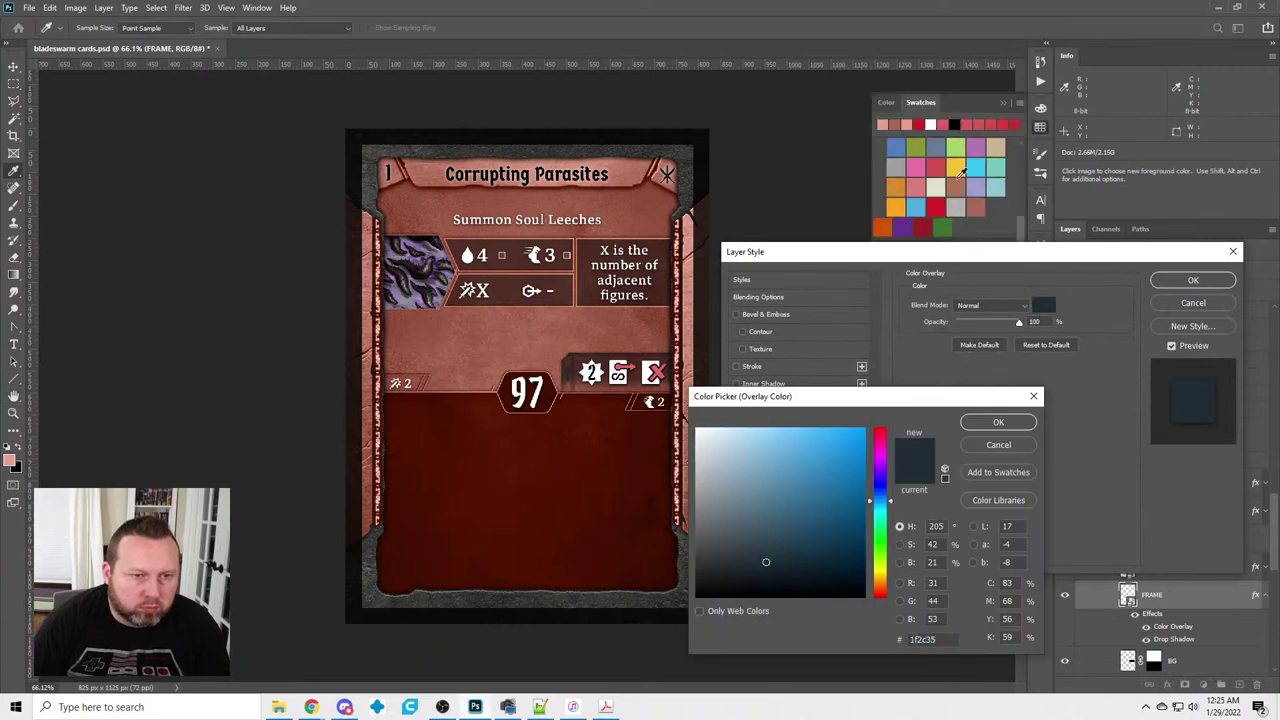
left_click(978, 207)
left_click(979, 423)
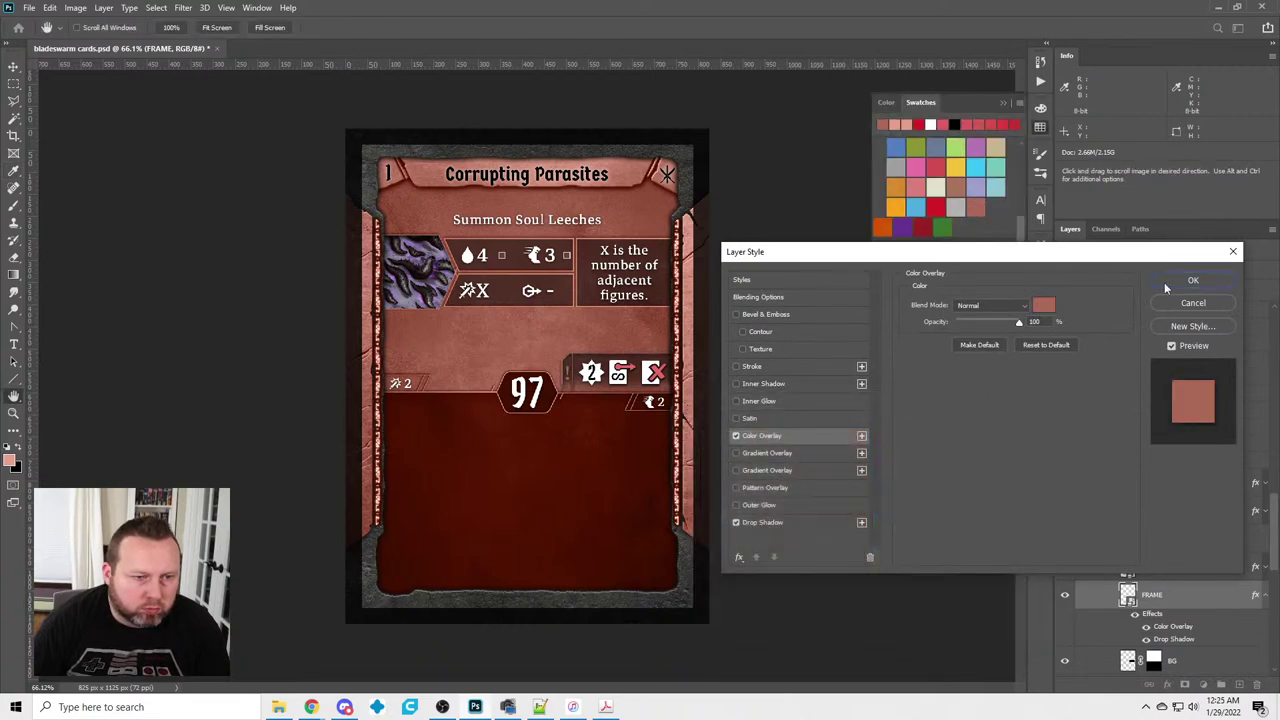
left_click(1193, 281)
left_click(1265, 594)
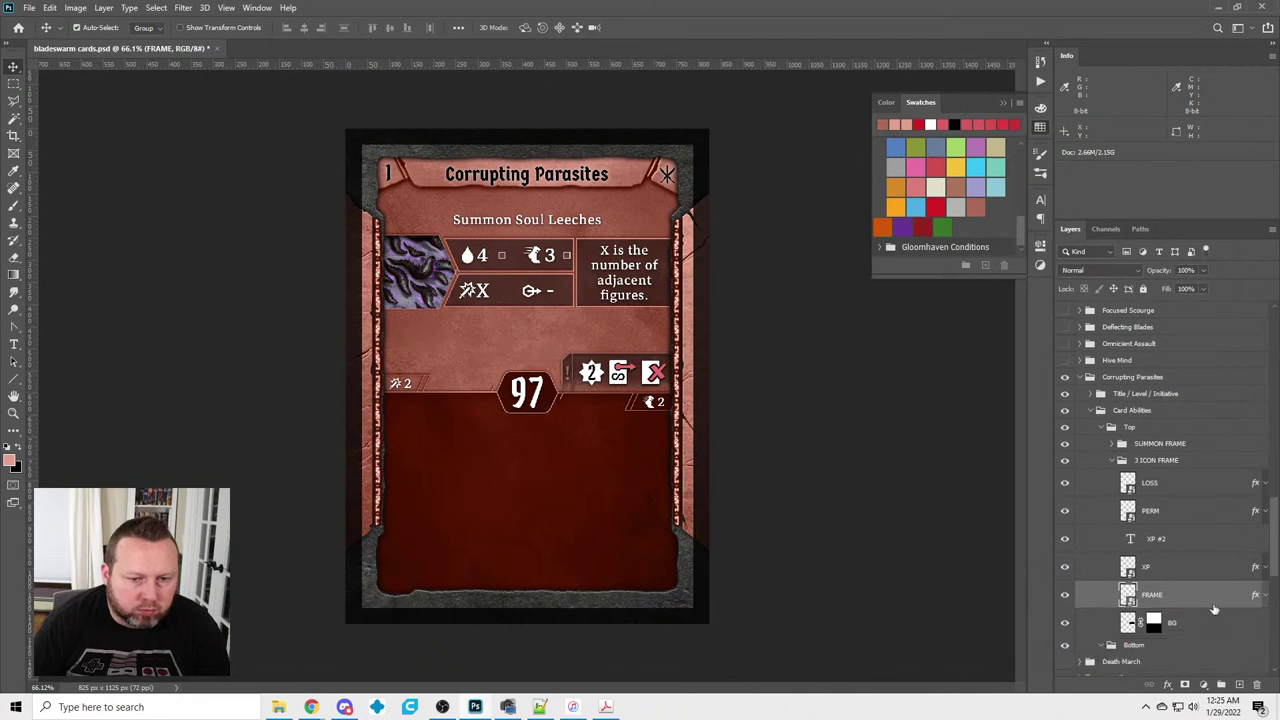
Copy the layer style of FRAME in the card's 3 ICON FRAME group and collapse MAND TOP's XP / ACTIVE / LOSS group
right_click(1155, 598)
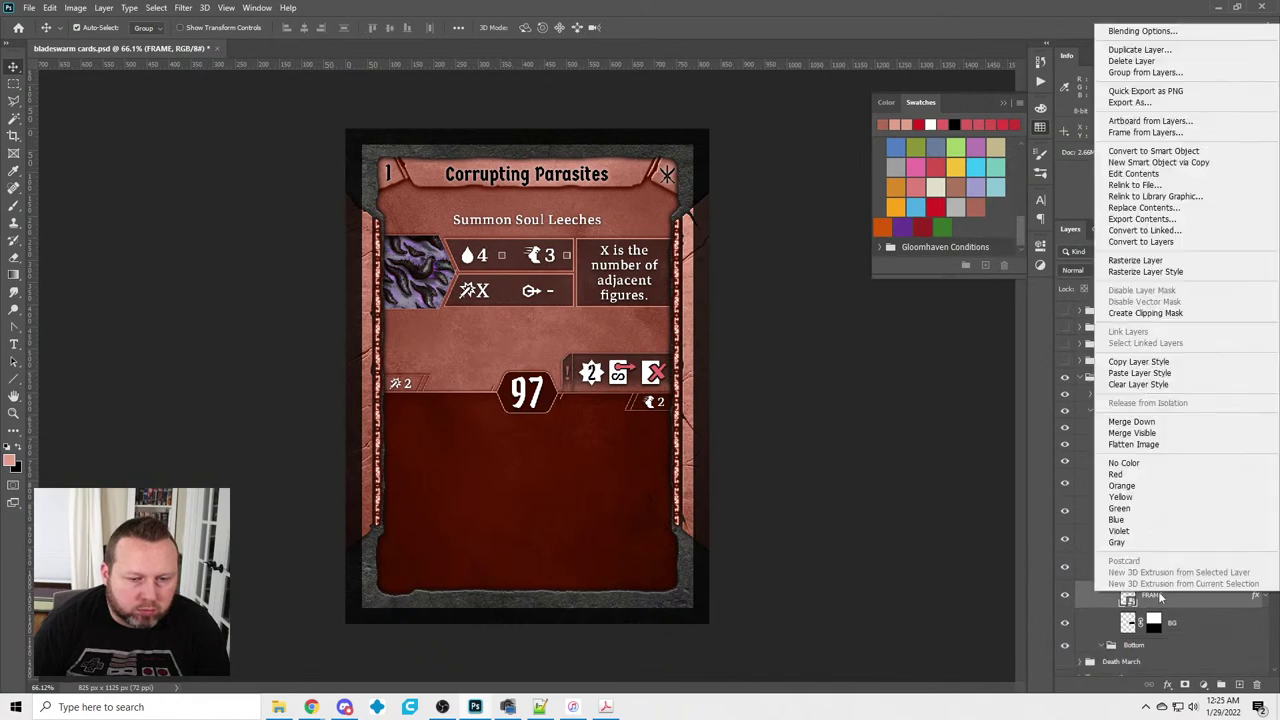
left_click(1140, 361)
left_click_drag(1276, 551, 1274, 380)
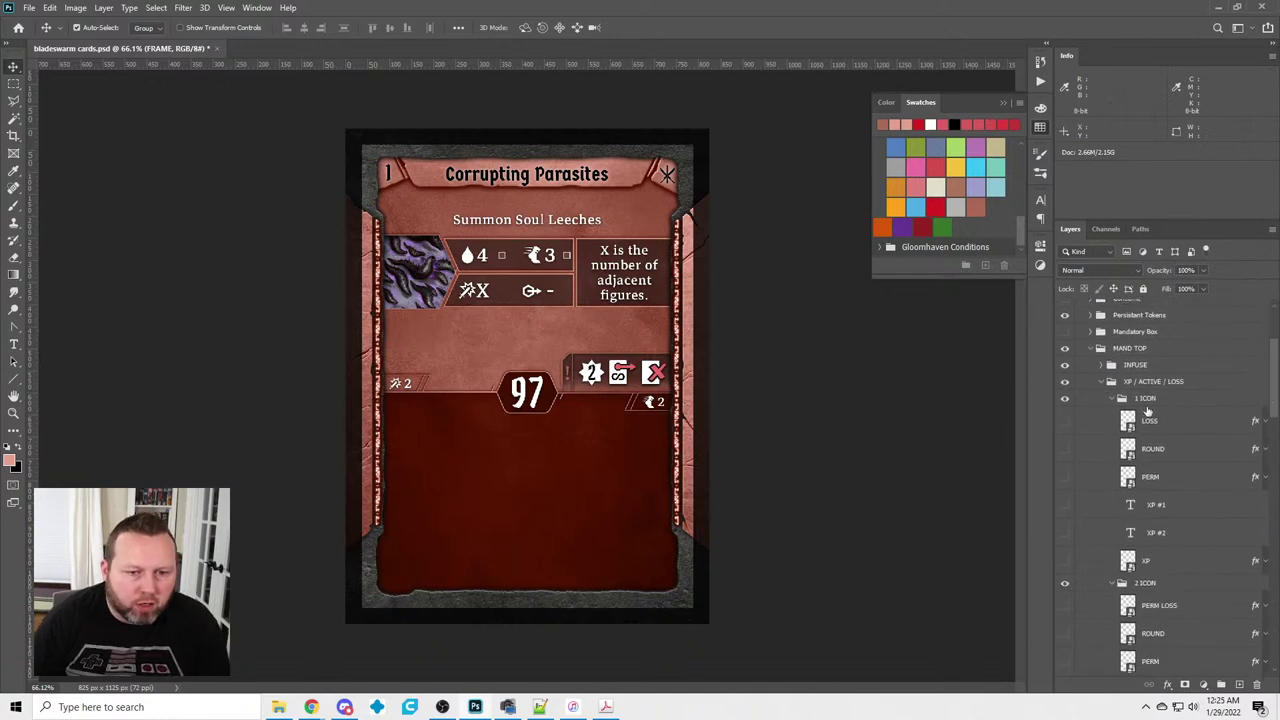
left_click(1113, 399)
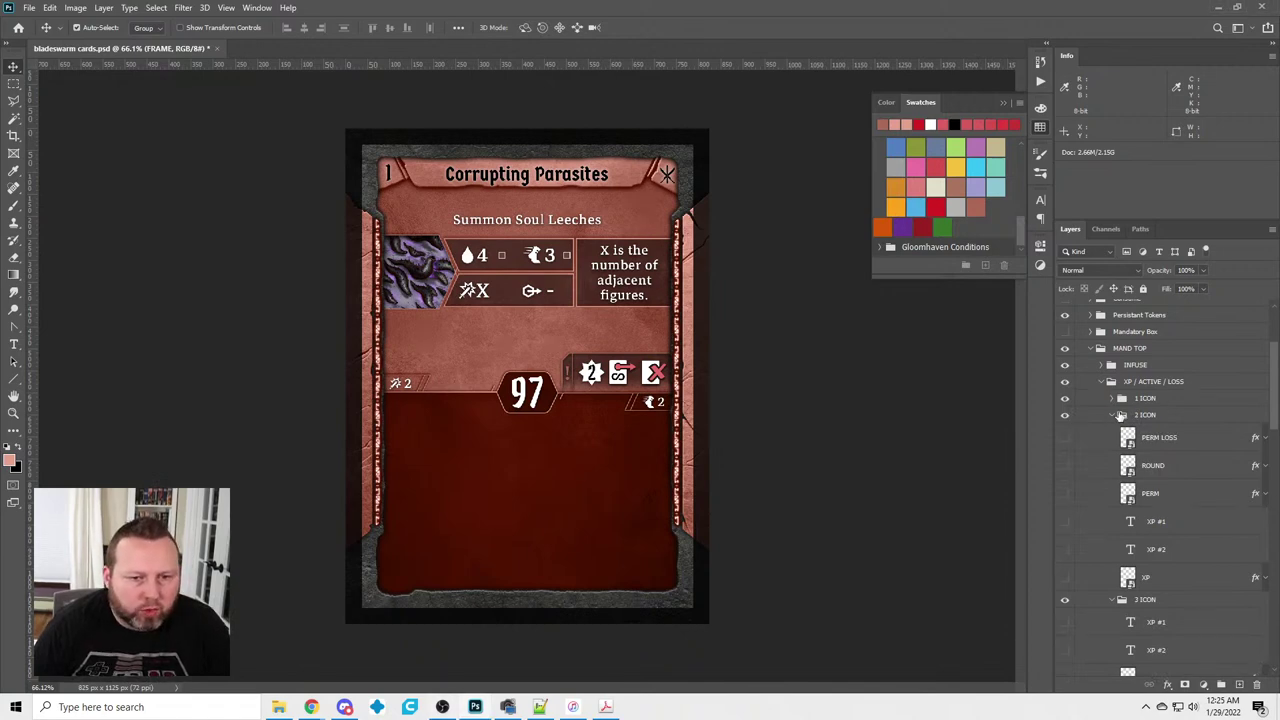
scroll(1107, 434, "down", 1)
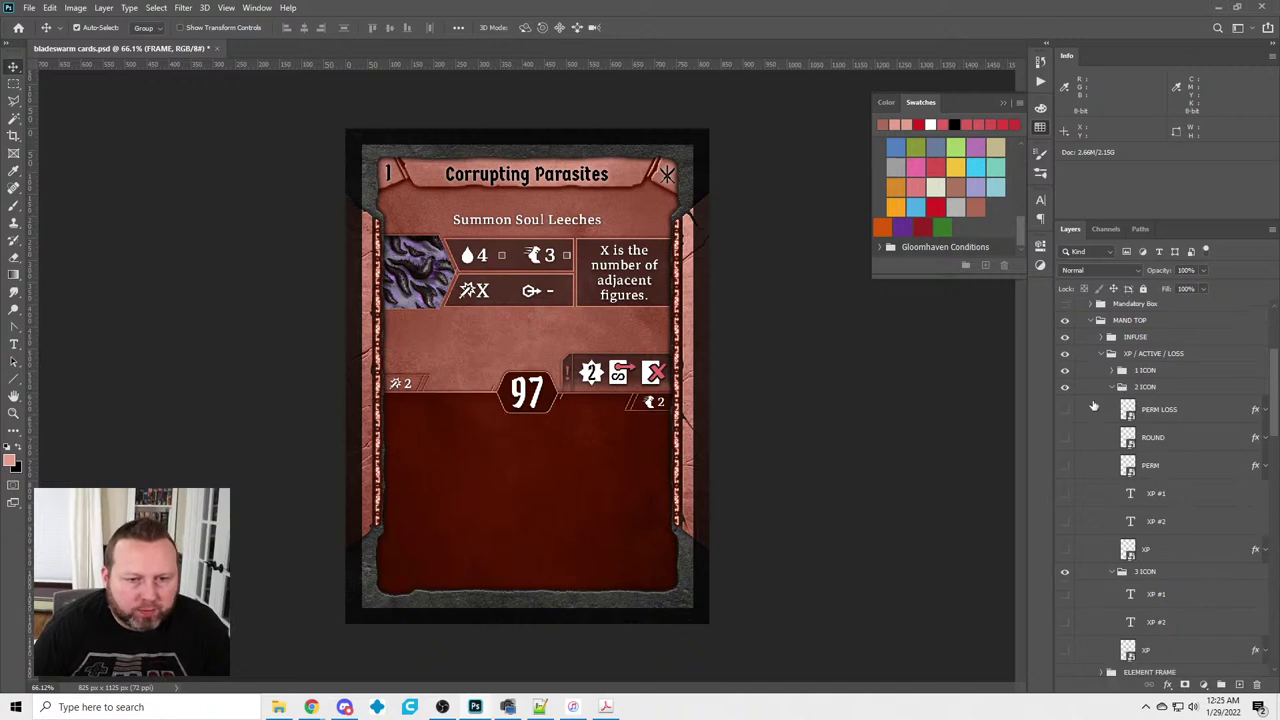
left_click(1101, 355)
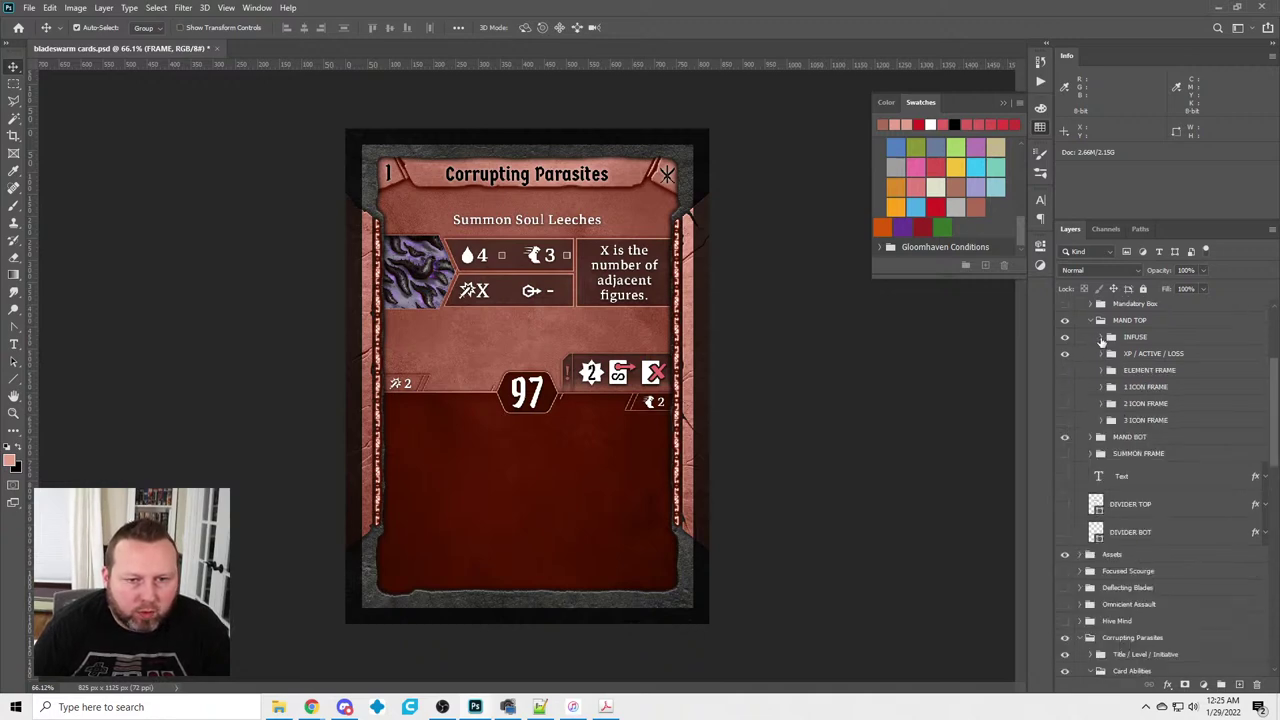
Paste the copied layer style onto the FRAME layer of the 1 ICON FRAME group in MAND TOP
left_click(1101, 338)
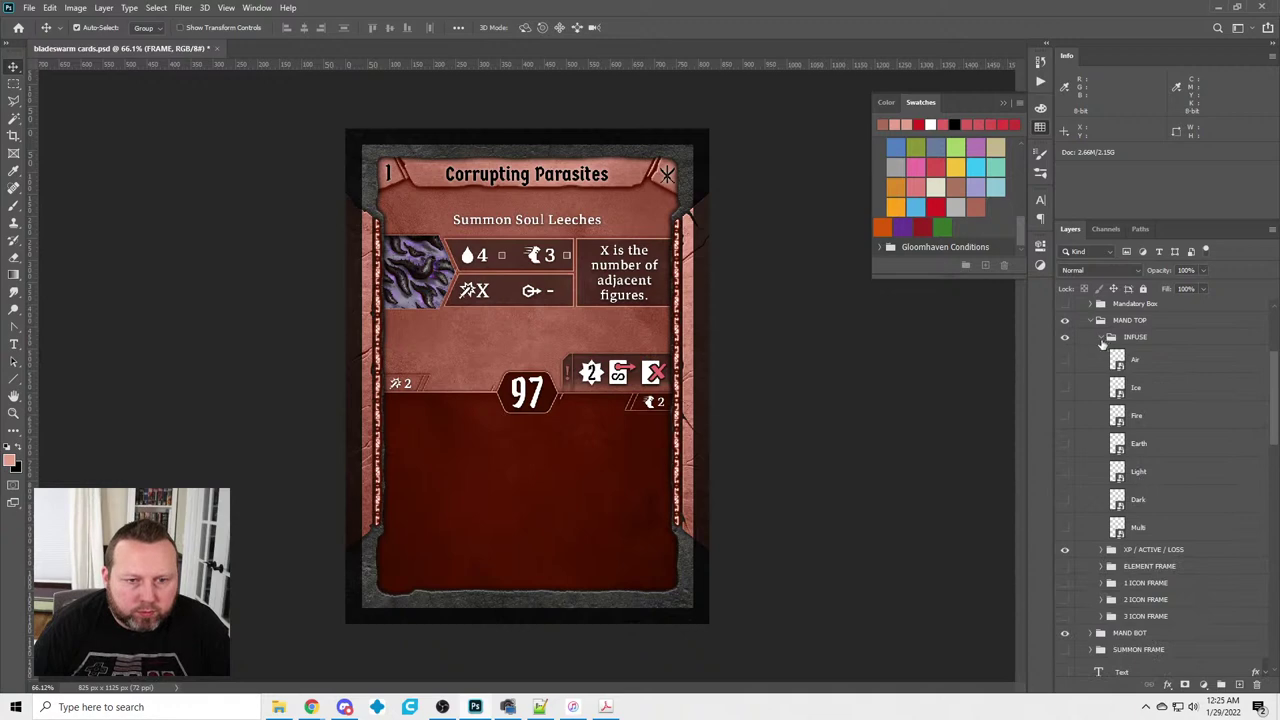
left_click(1101, 338)
left_click(1101, 371)
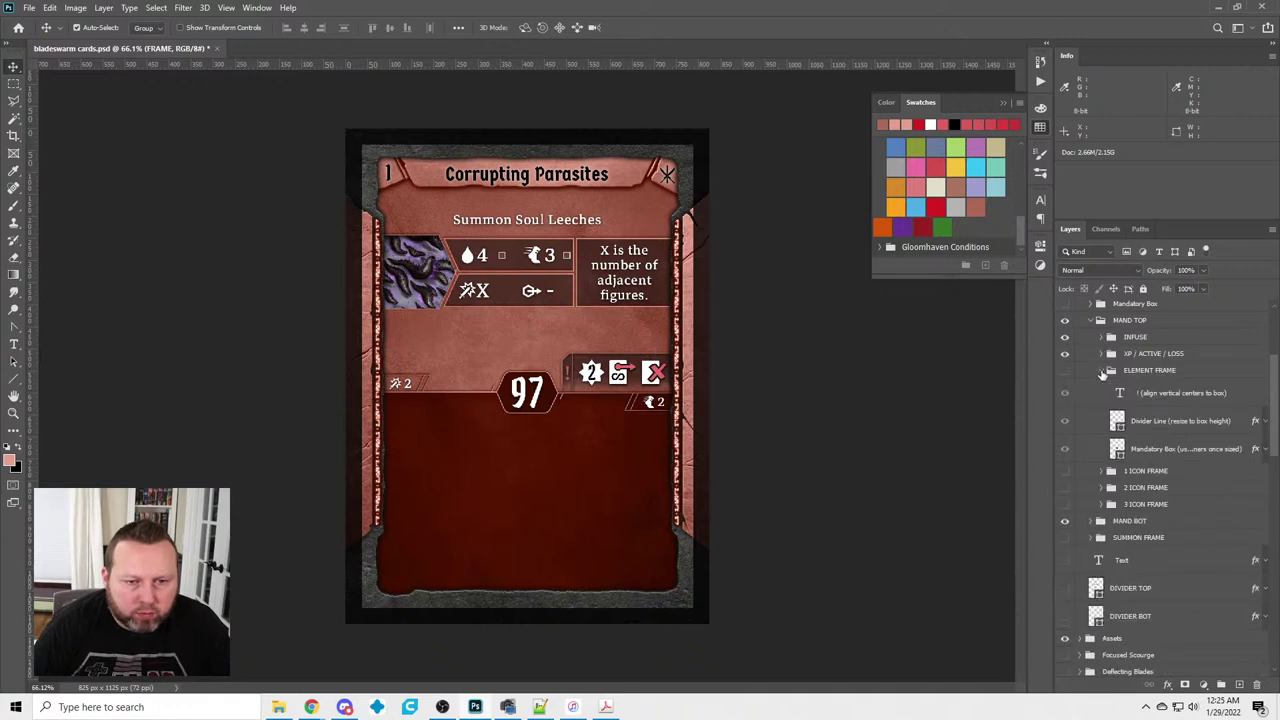
left_click(1101, 371)
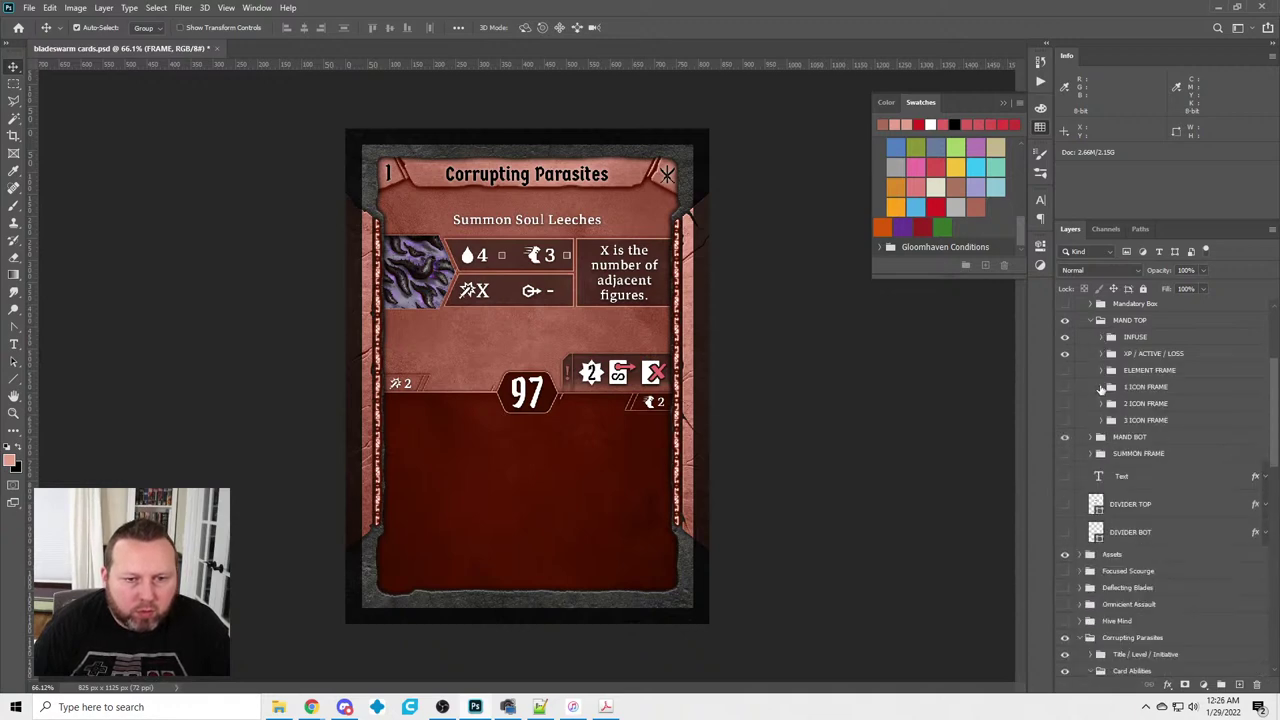
left_click(1100, 389)
right_click(1112, 400)
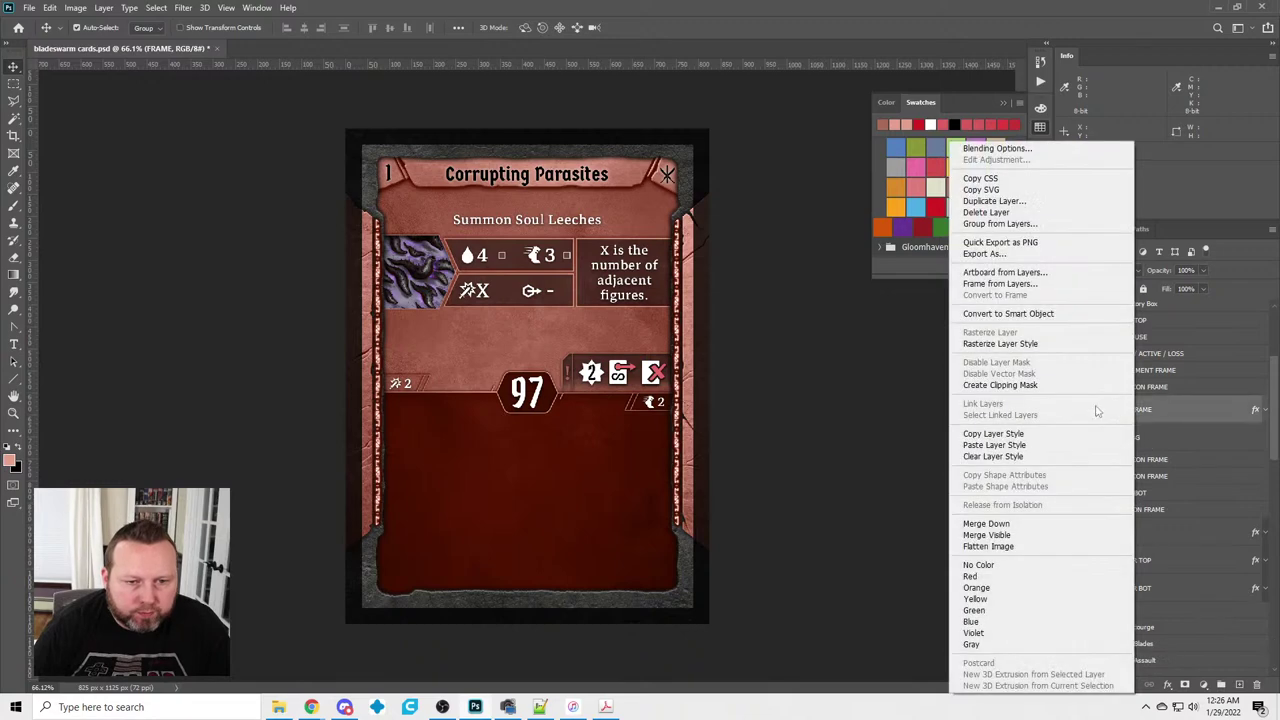
left_click(1049, 444)
left_click(1101, 389)
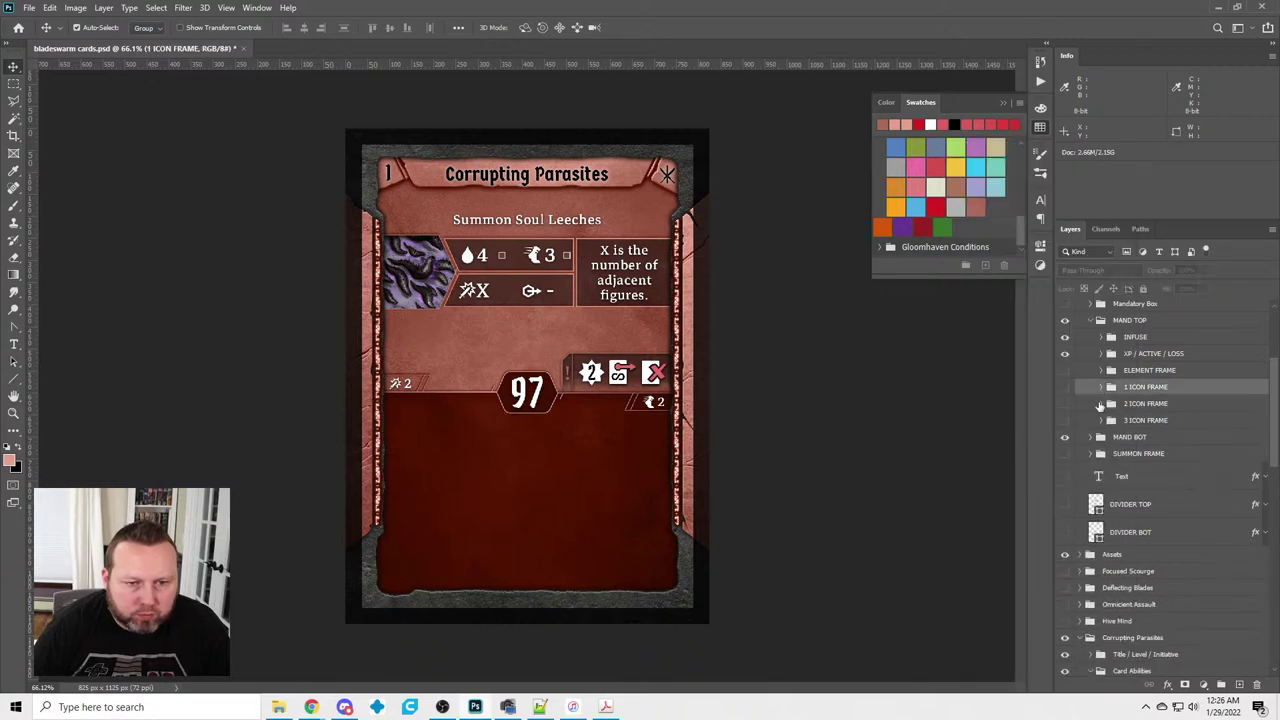
Paste the same layer style onto the FRAME layer of MAND TOP's 2 ICON FRAME group and collapse MAND TOP
left_click(1101, 404)
right_click(1156, 436)
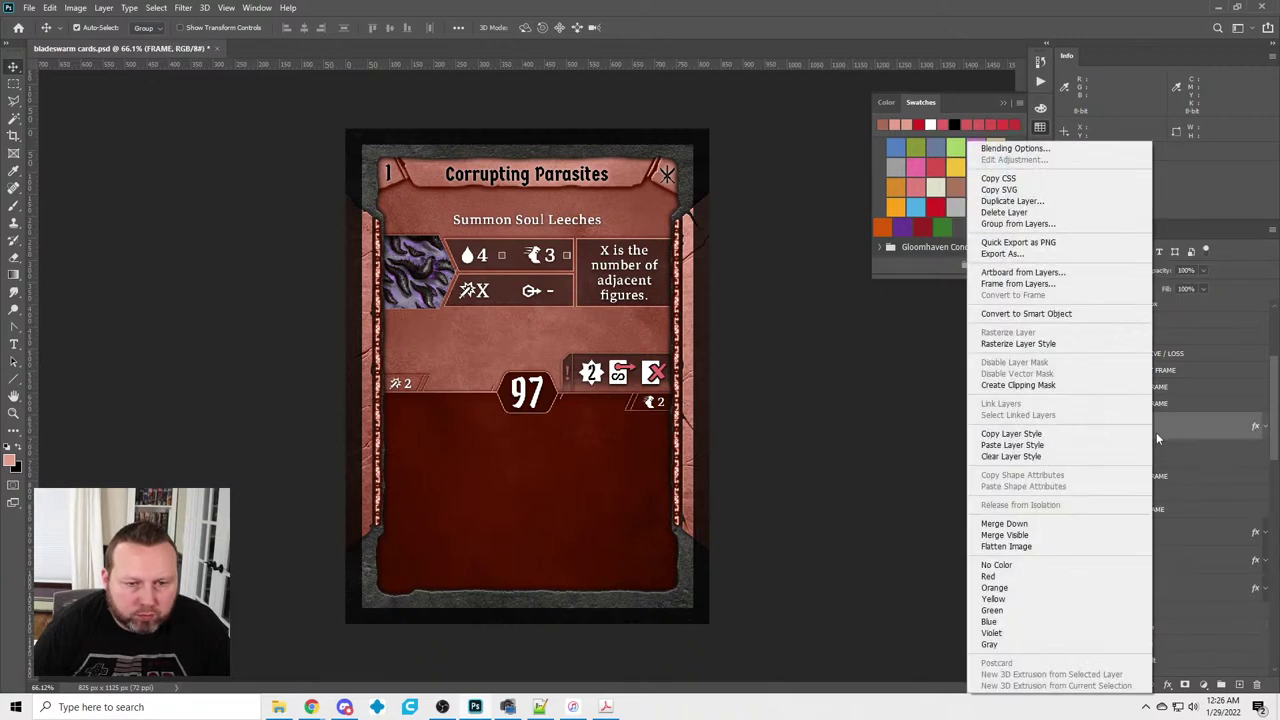
left_click(1050, 445)
left_click(1101, 404)
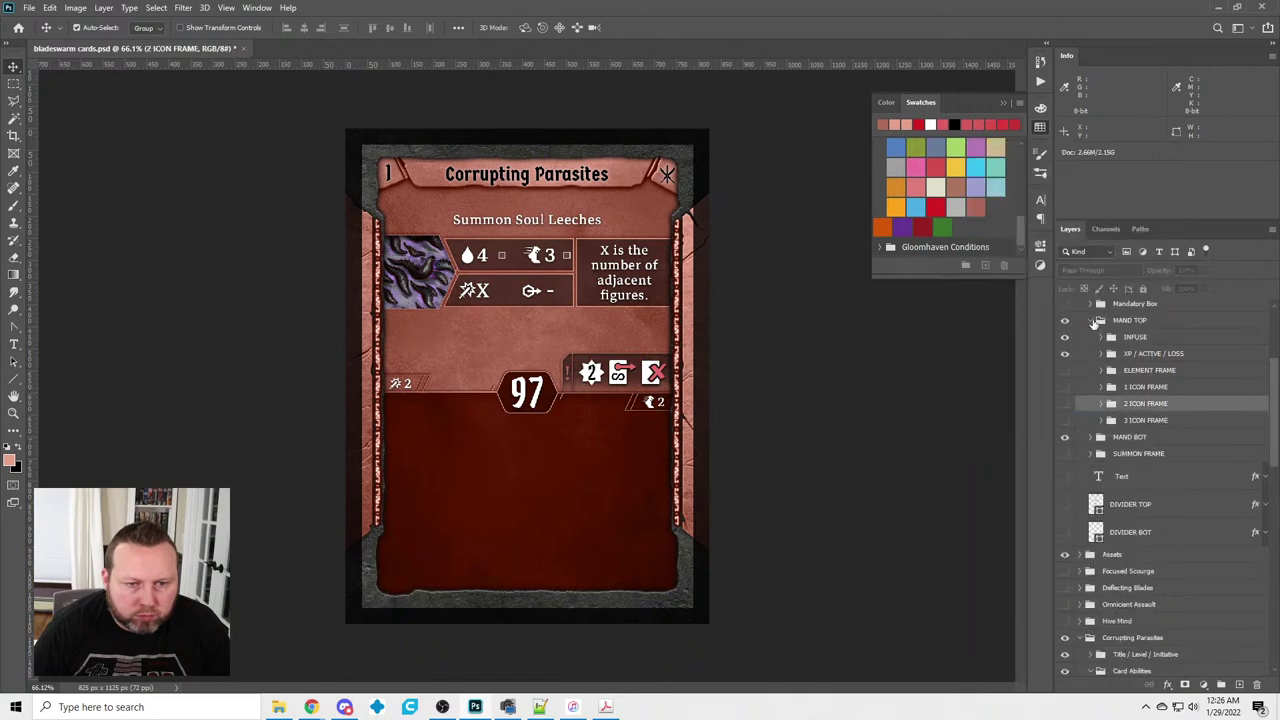
left_click(1091, 320)
Apply the copied frame style to the FRAME layers of the 1 ICON FRAME and 2 ICON FRAME groups in MAND BOT
left_click(1091, 338)
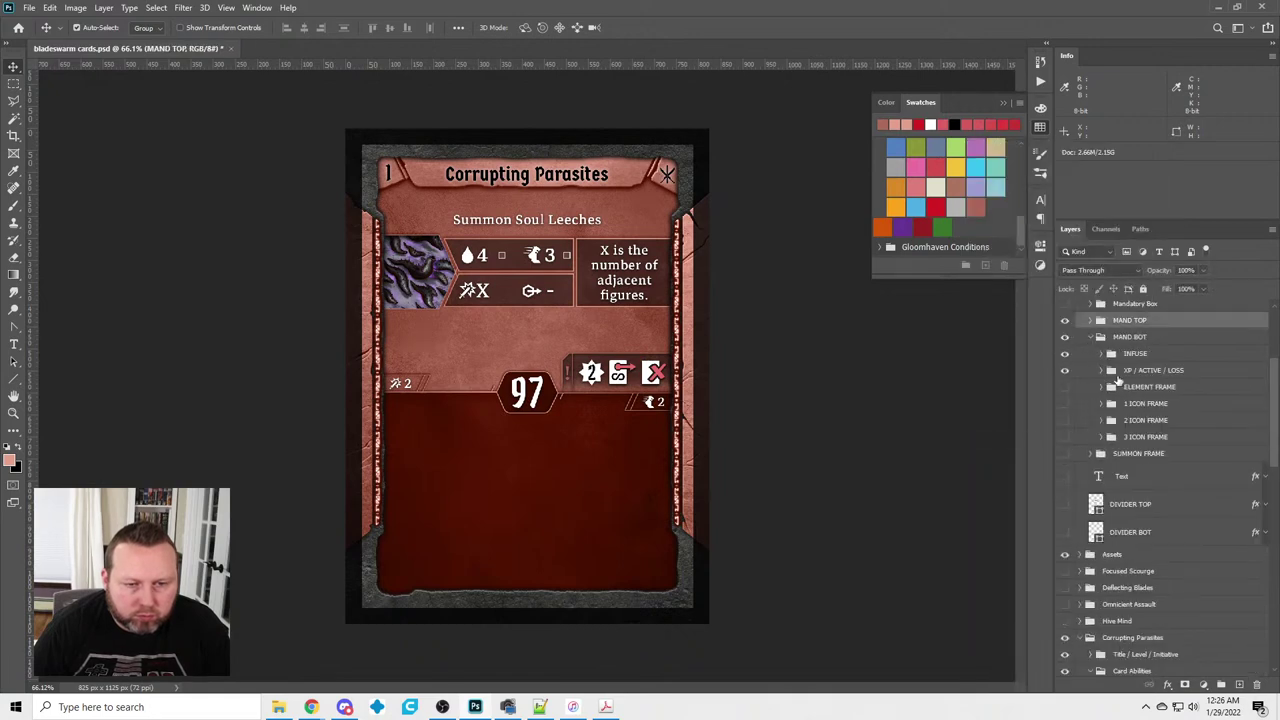
left_click(1102, 404)
right_click(1142, 434)
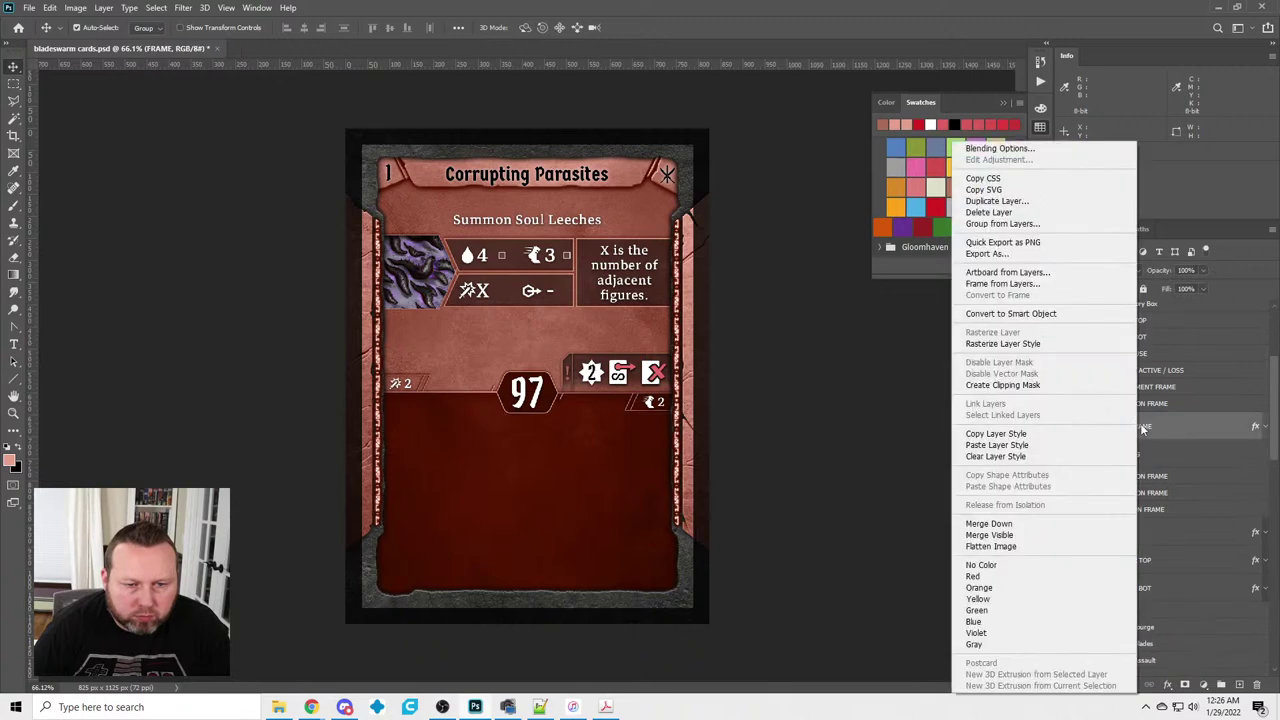
left_click(1050, 432)
left_click(1103, 405)
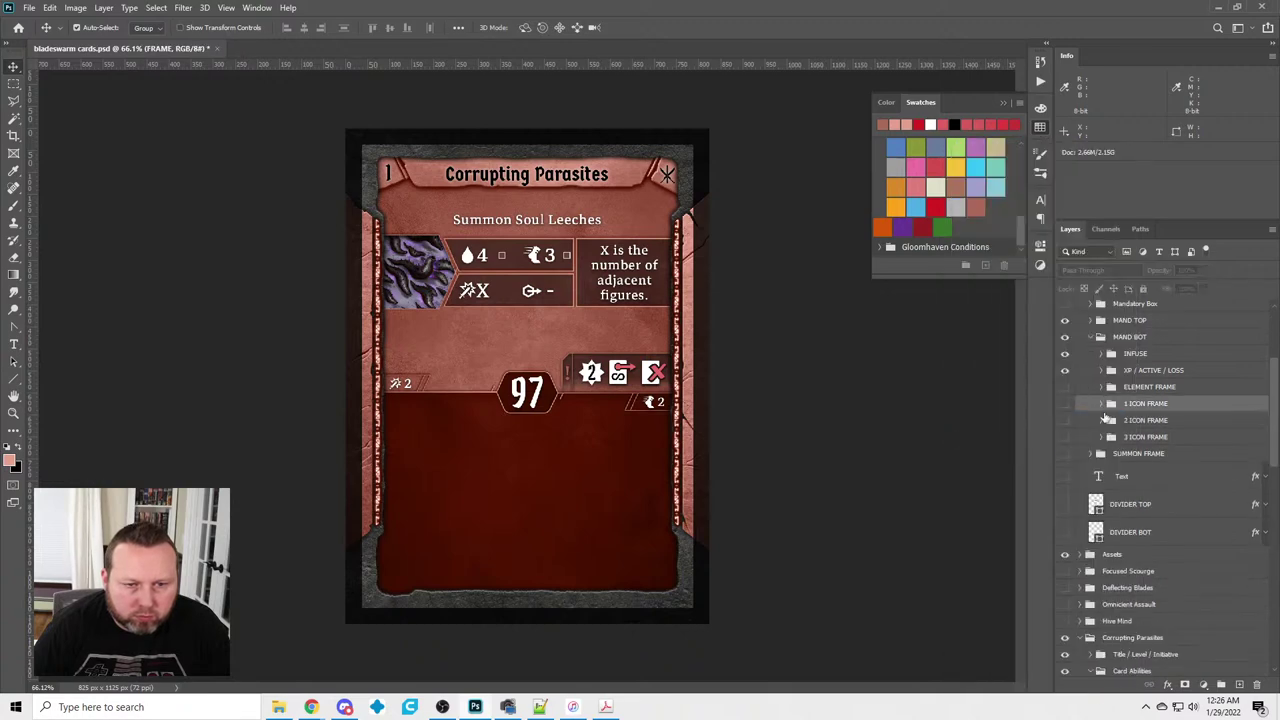
left_click(1105, 420)
right_click(1148, 442)
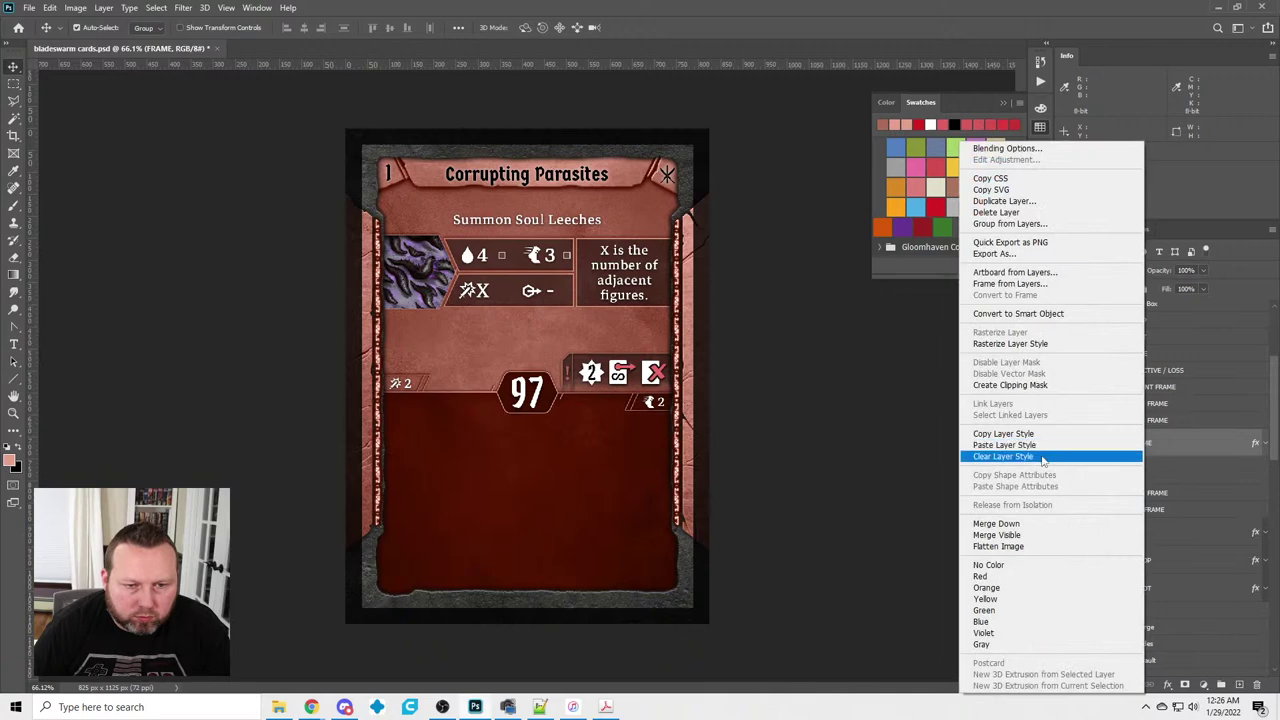
left_click(1060, 444)
left_click(1101, 422)
Paste the frame style onto the FRAME layer of MAND BOT's 3 ICON FRAME group and collapse MAND BOT
left_click(1103, 437)
right_click(1149, 462)
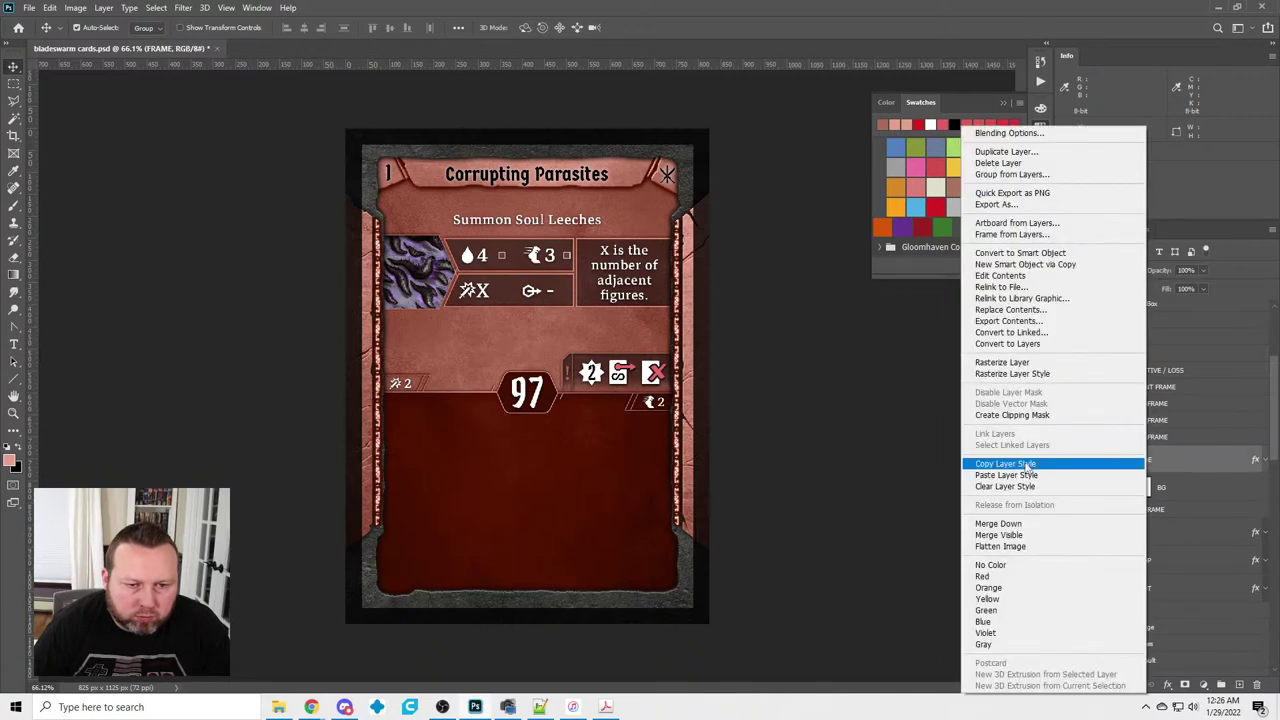
left_click(1030, 475)
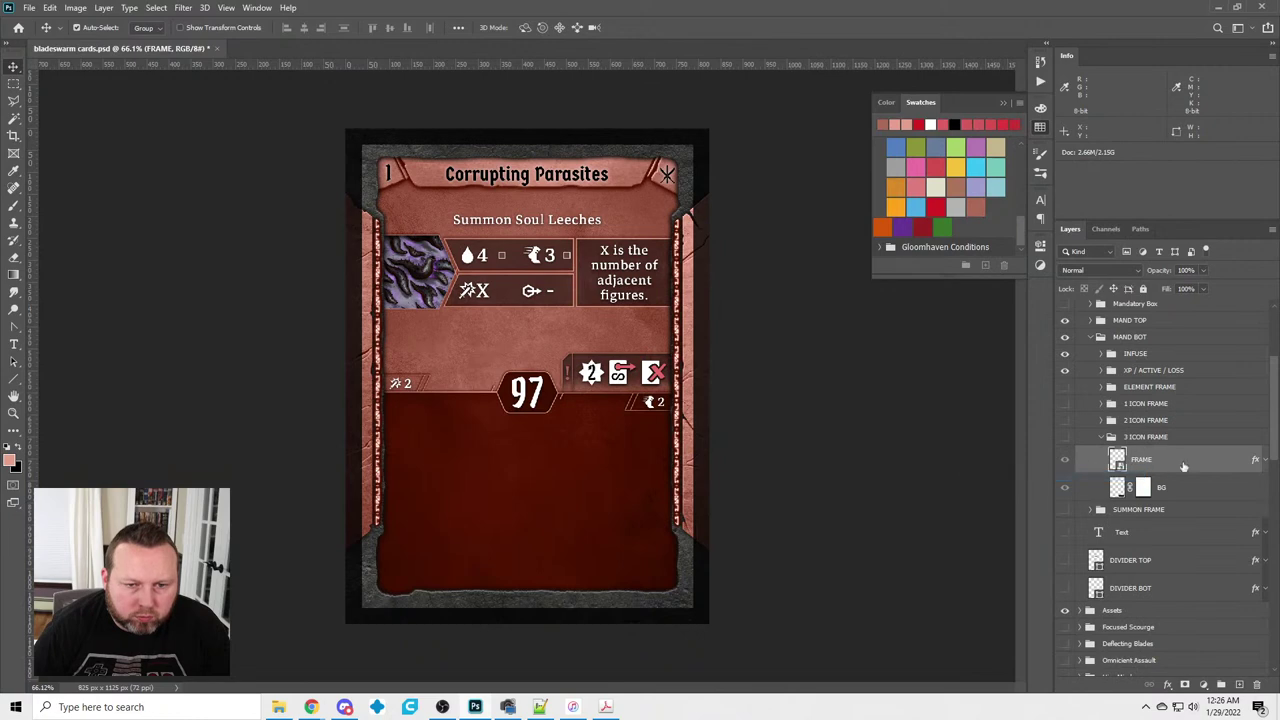
left_click(1104, 437)
scroll(1098, 370, "up", 3)
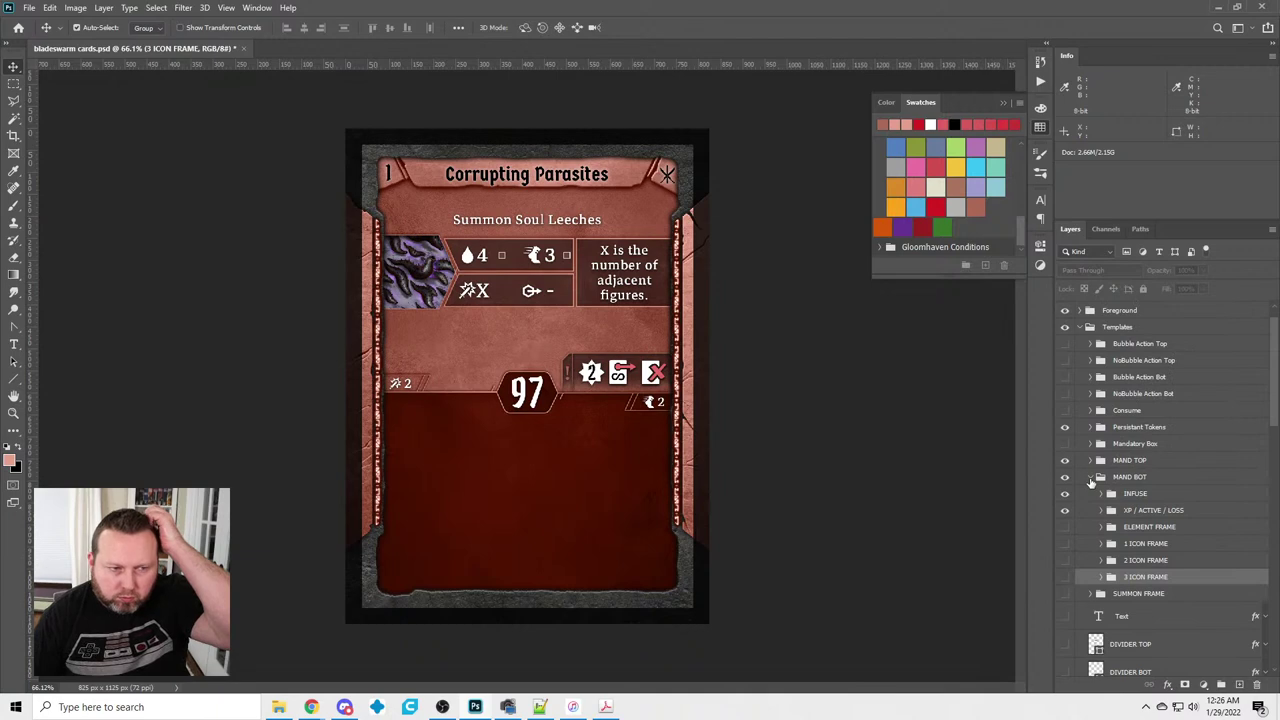
left_click(1091, 478)
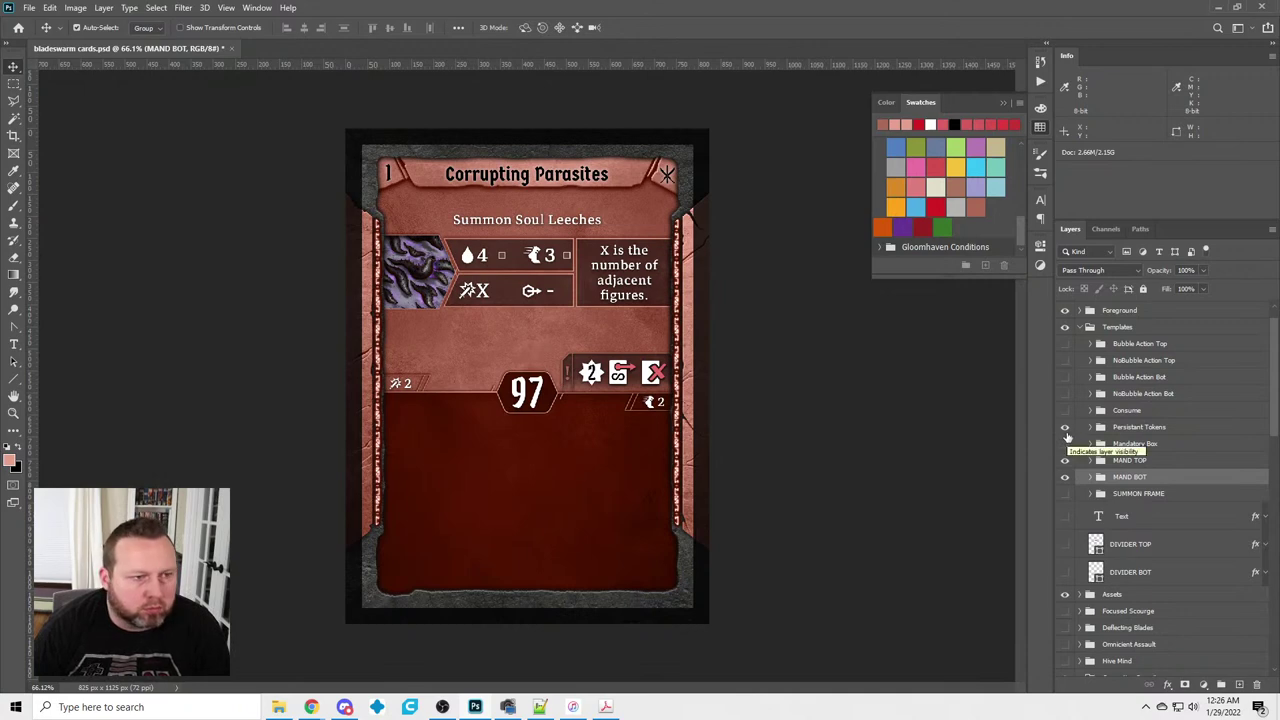
scroll(1118, 456, "up", 1)
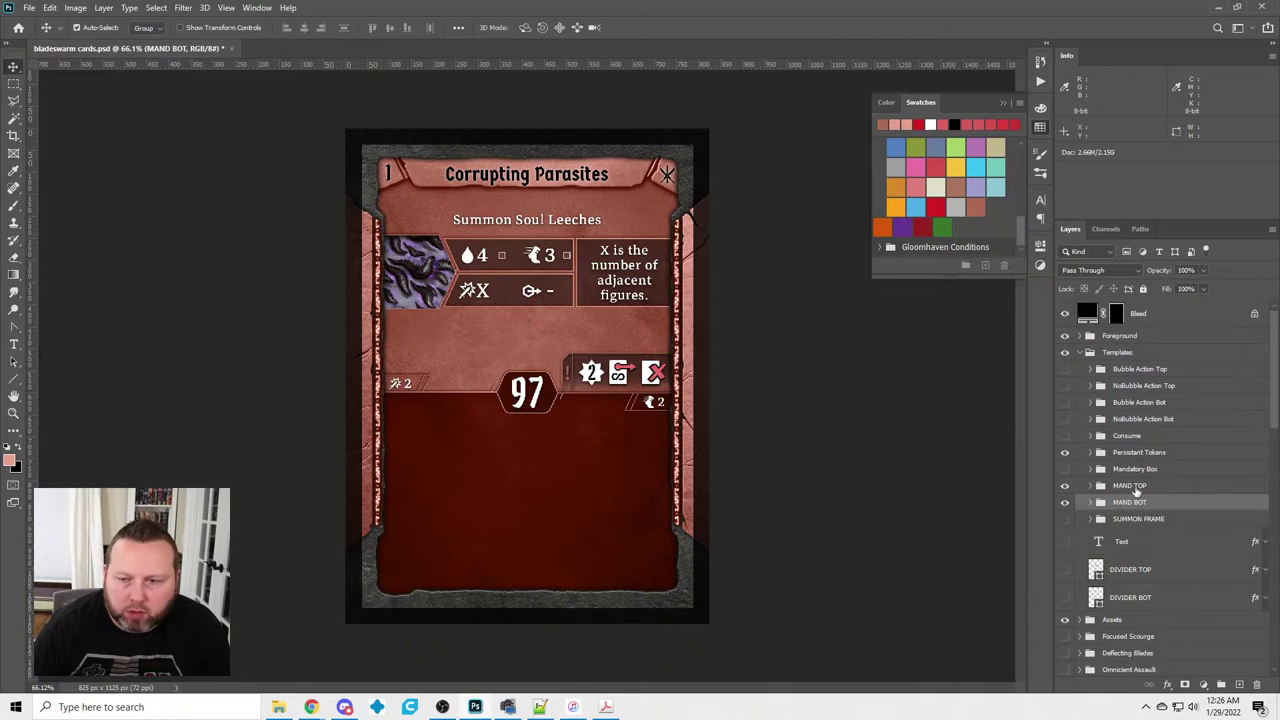
Select the Bubble Action Bot group and DIVIDER BOT layer in Templates, and collapse the Top group of Corrupting Parasites
left_click(1125, 403)
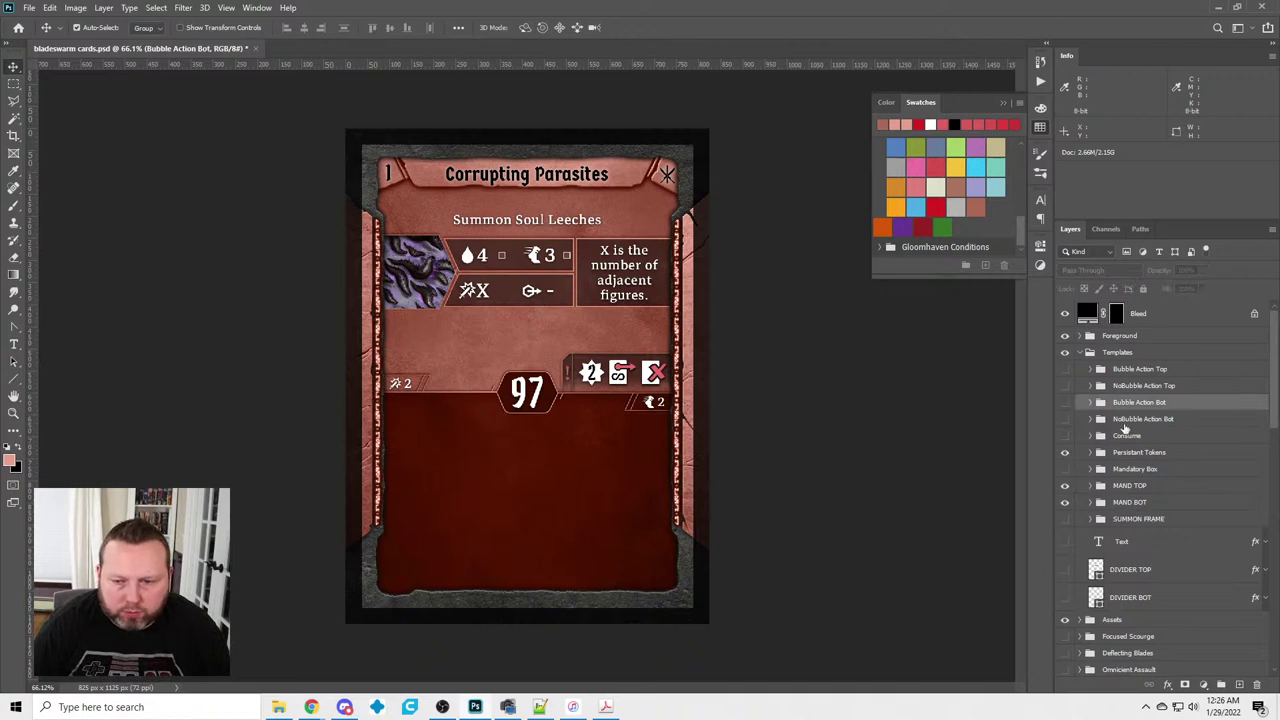
left_click(1133, 600, "ctrl")
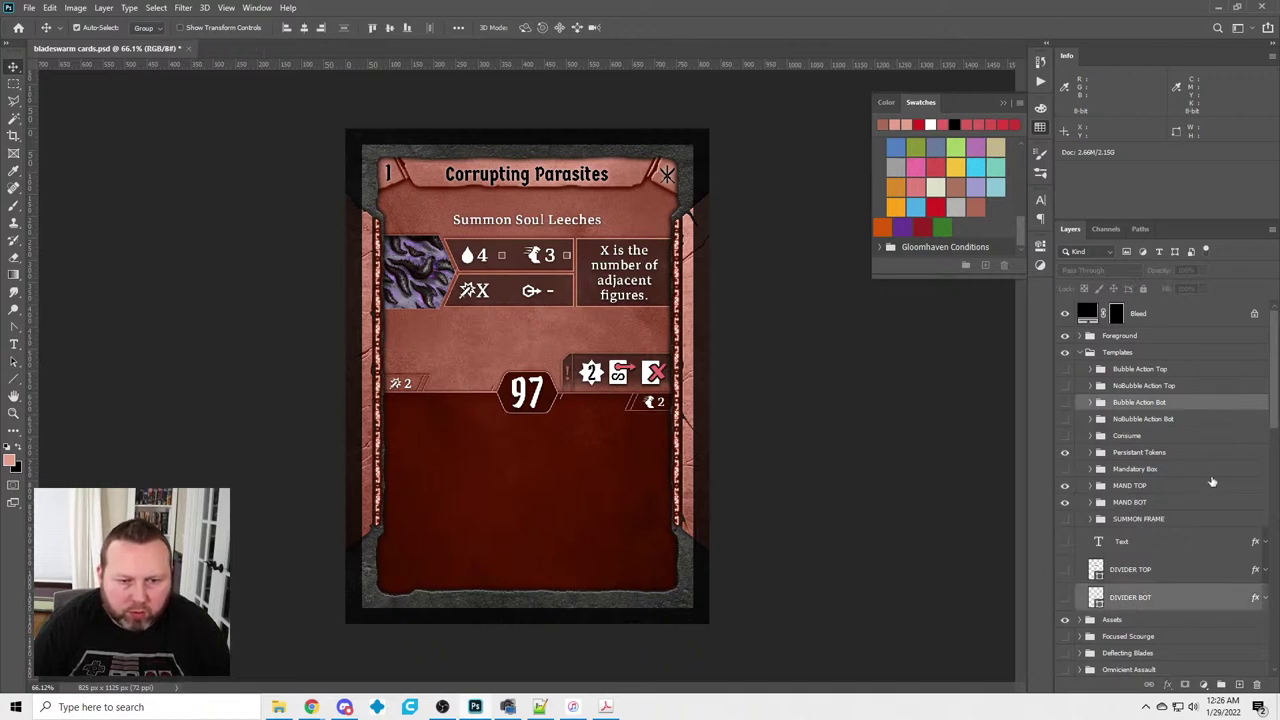
scroll(1209, 489, "down", 5)
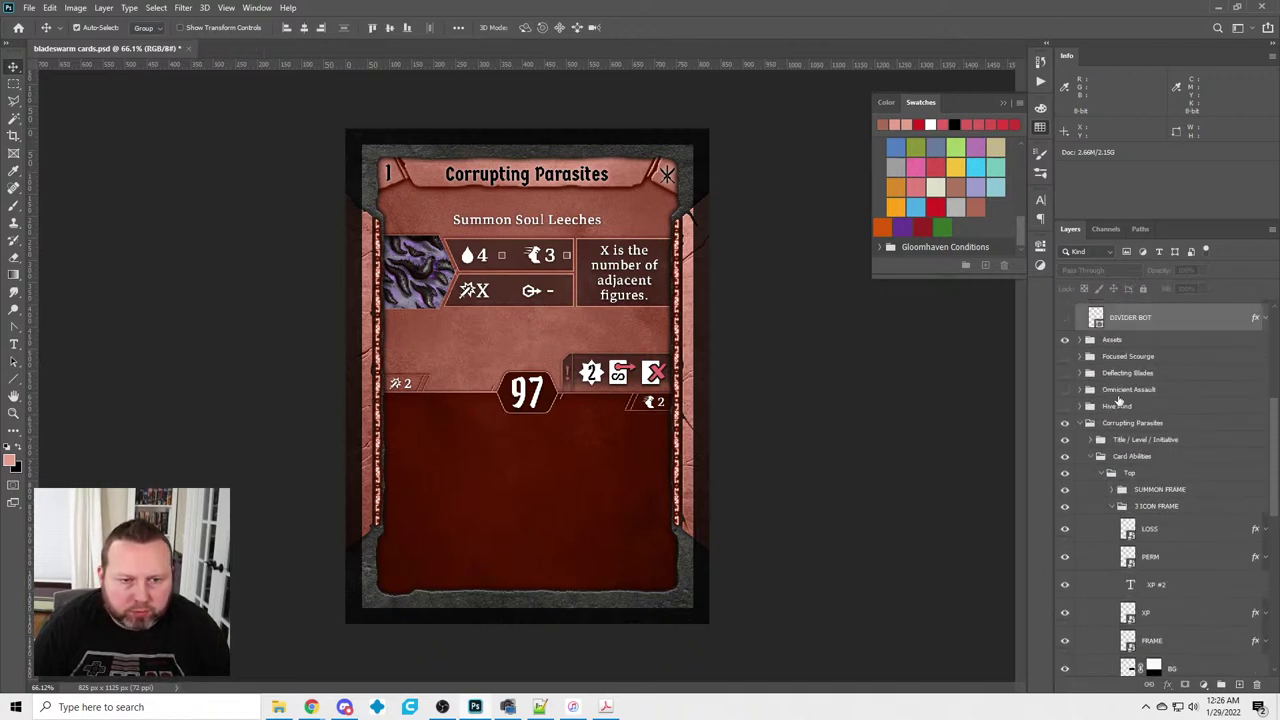
left_click(1090, 457)
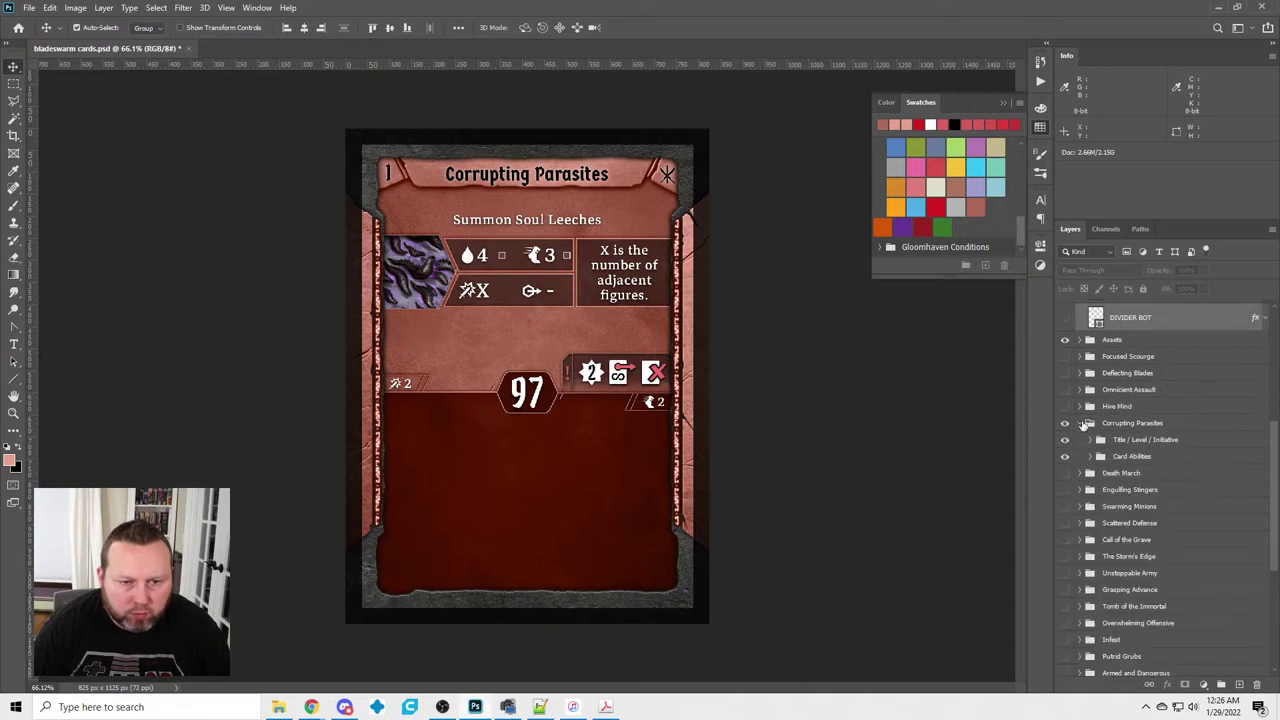
left_click(1090, 457)
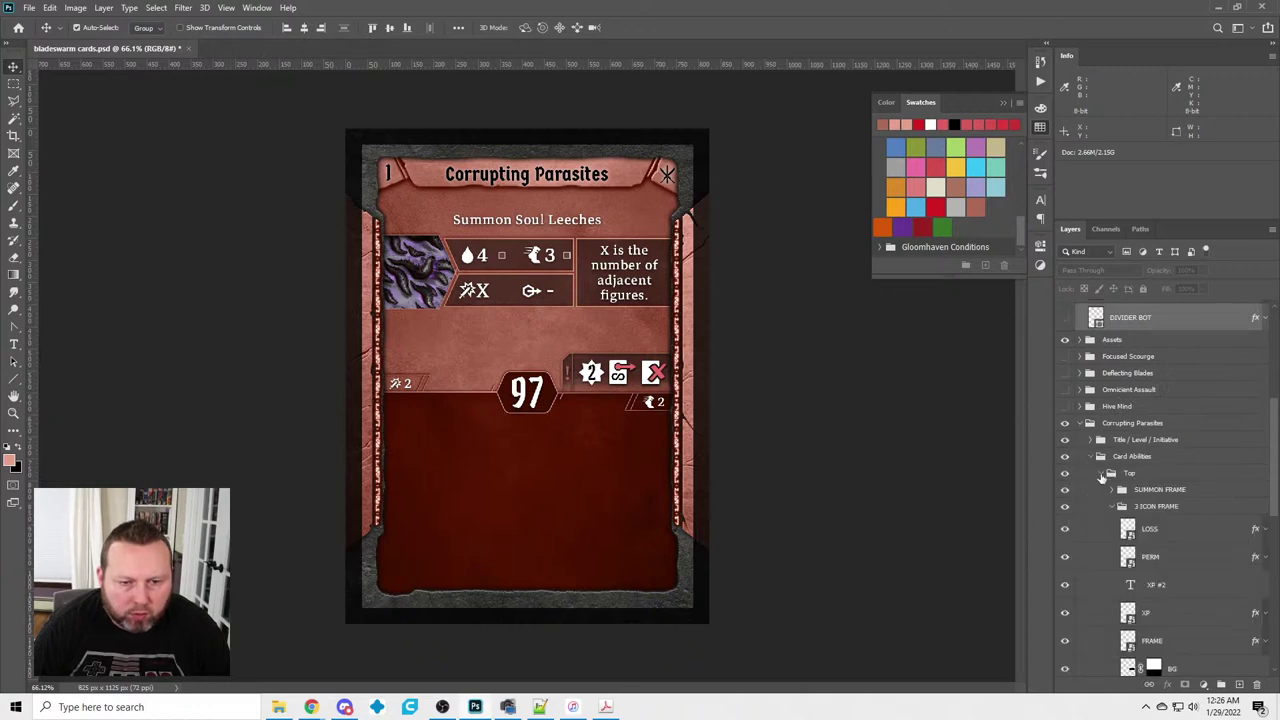
left_click(1112, 474)
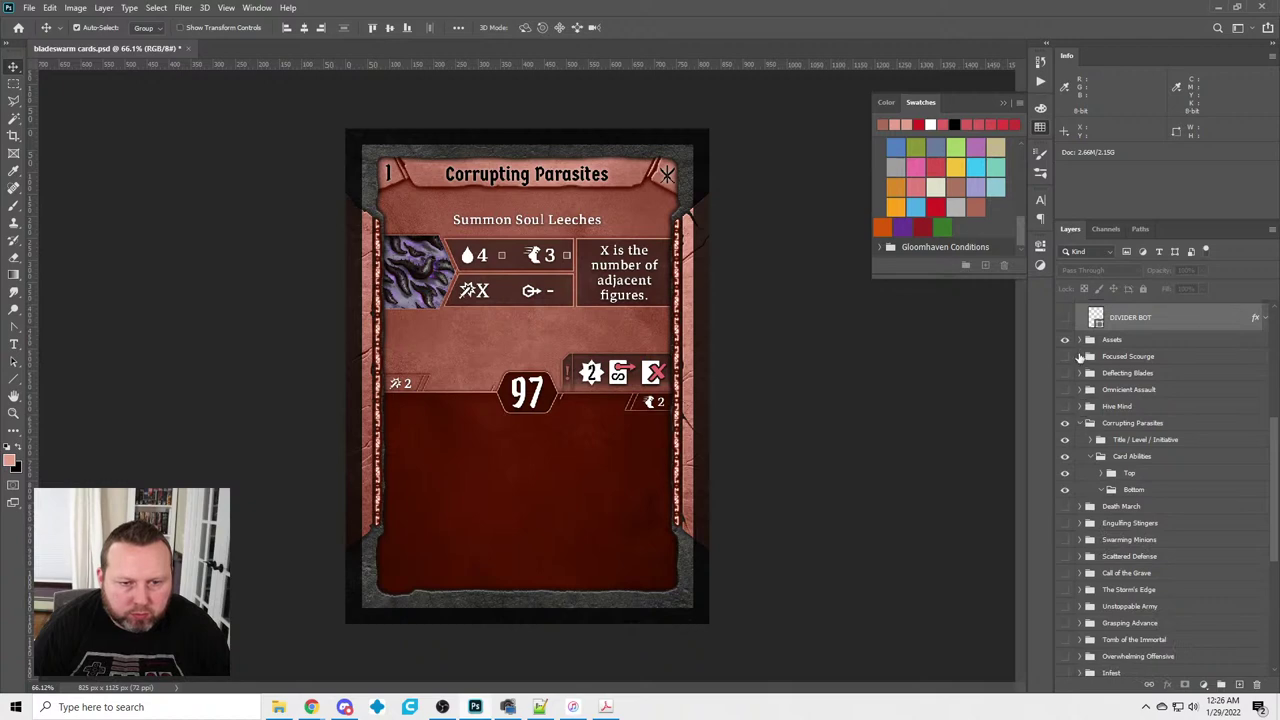
Add the WOUND layer from the BIG CONDITIONS group in Assets to the layer selection
left_click(1081, 341)
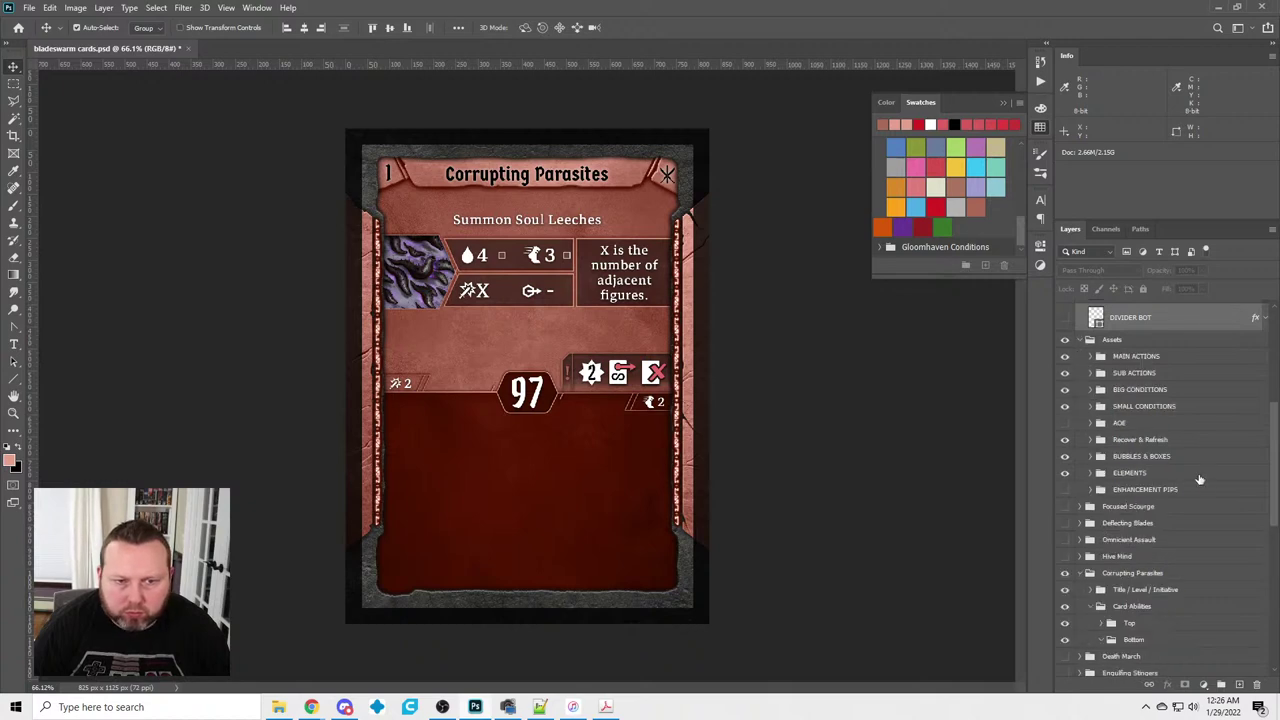
scroll(1205, 478, "up", 5)
scroll(1208, 479, "down", 4)
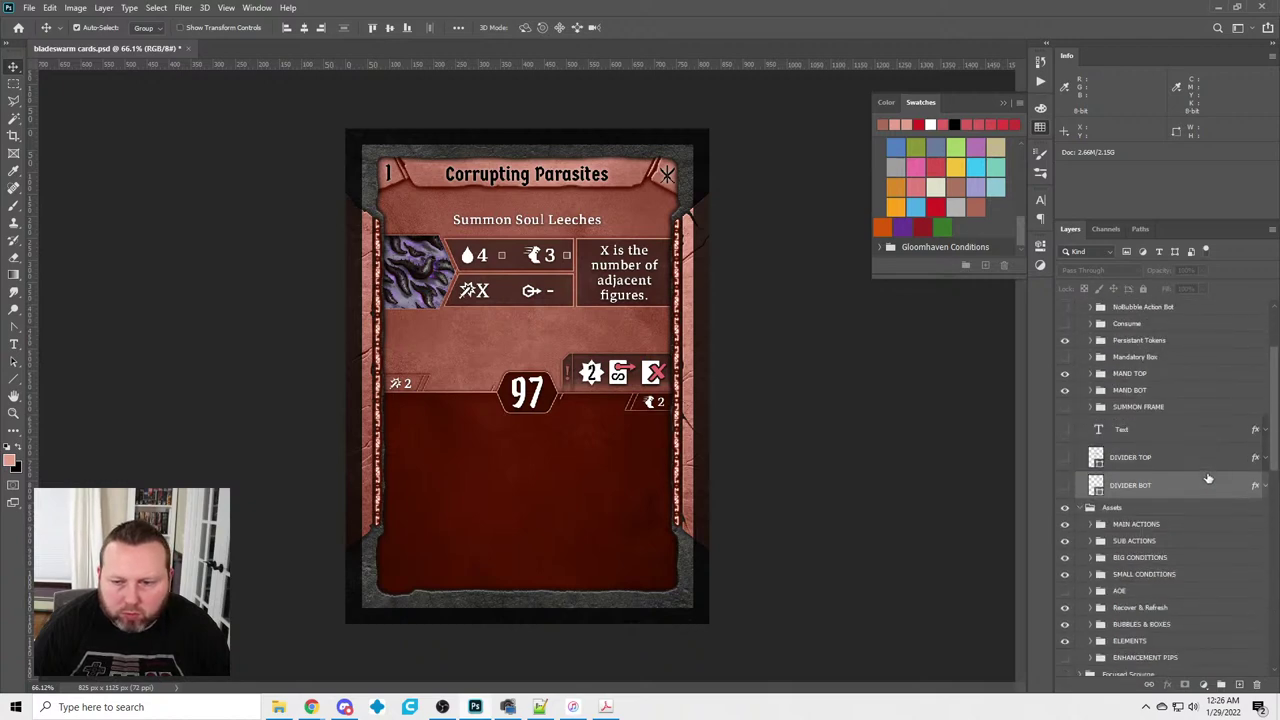
scroll(1205, 472, "down", 3)
scroll(1140, 415, "up", 3)
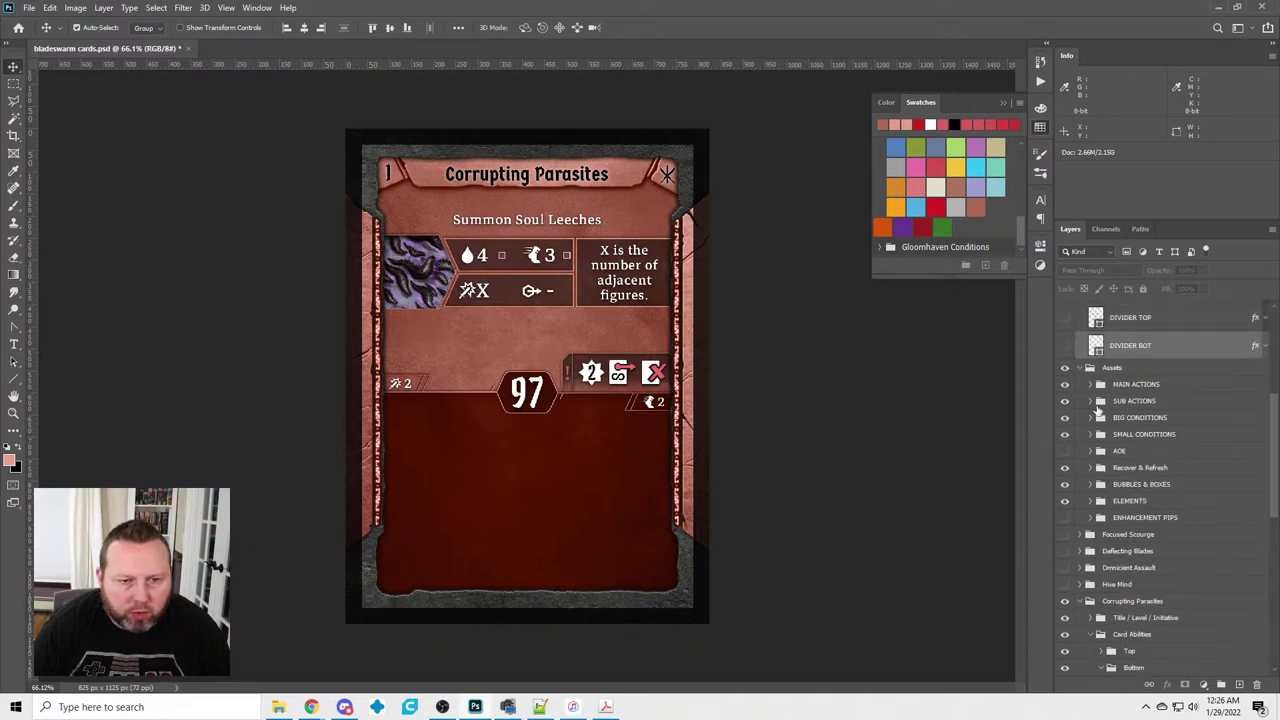
left_click(1091, 418)
scroll(1150, 450, "down", 5)
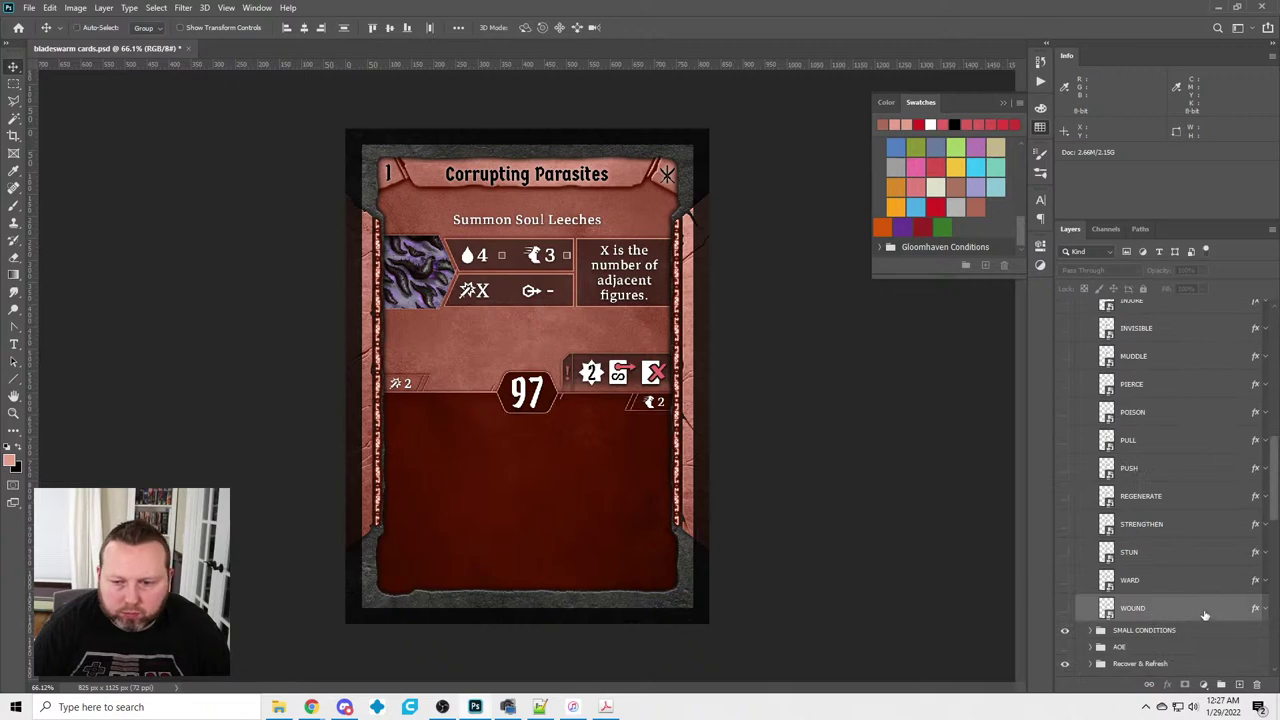
Copy the selected layers into the Bottom group of Corrupting Parasites and duplicate the copied Bubble Action Bot group
scroll(1200, 617, "down", 5)
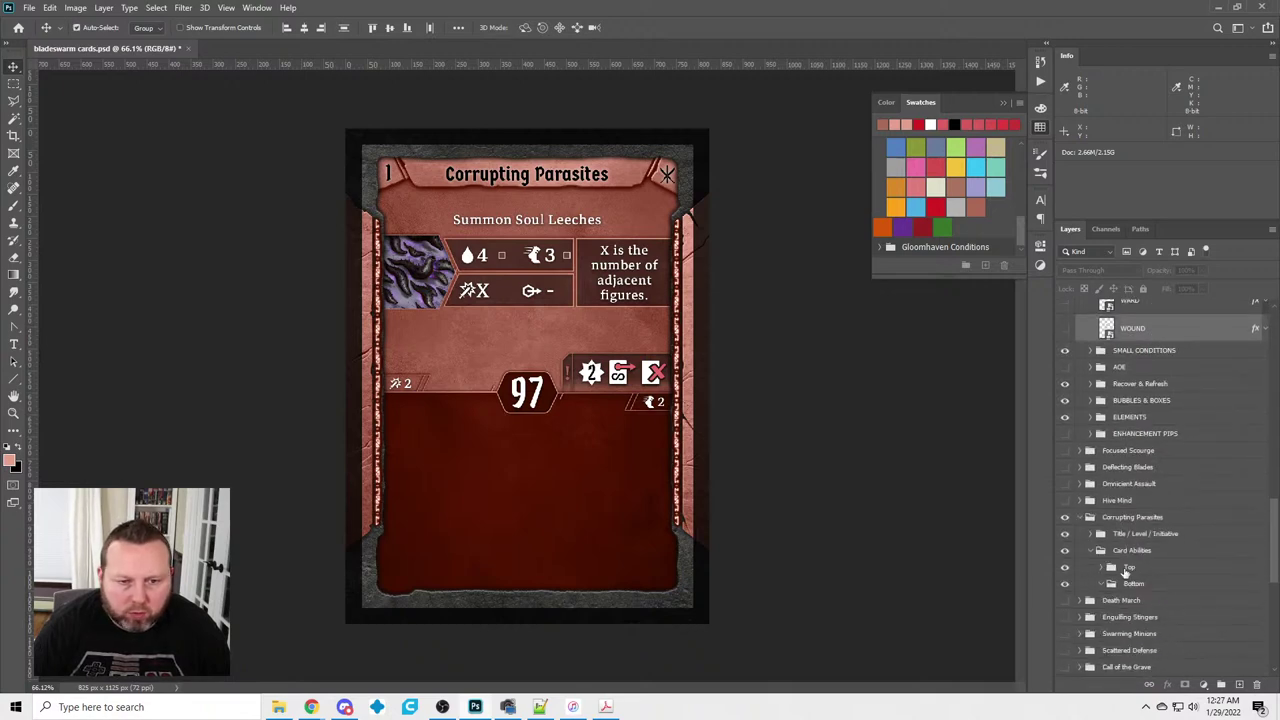
left_click_drag(1120, 571, 1142, 592)
key("ctrl+j")
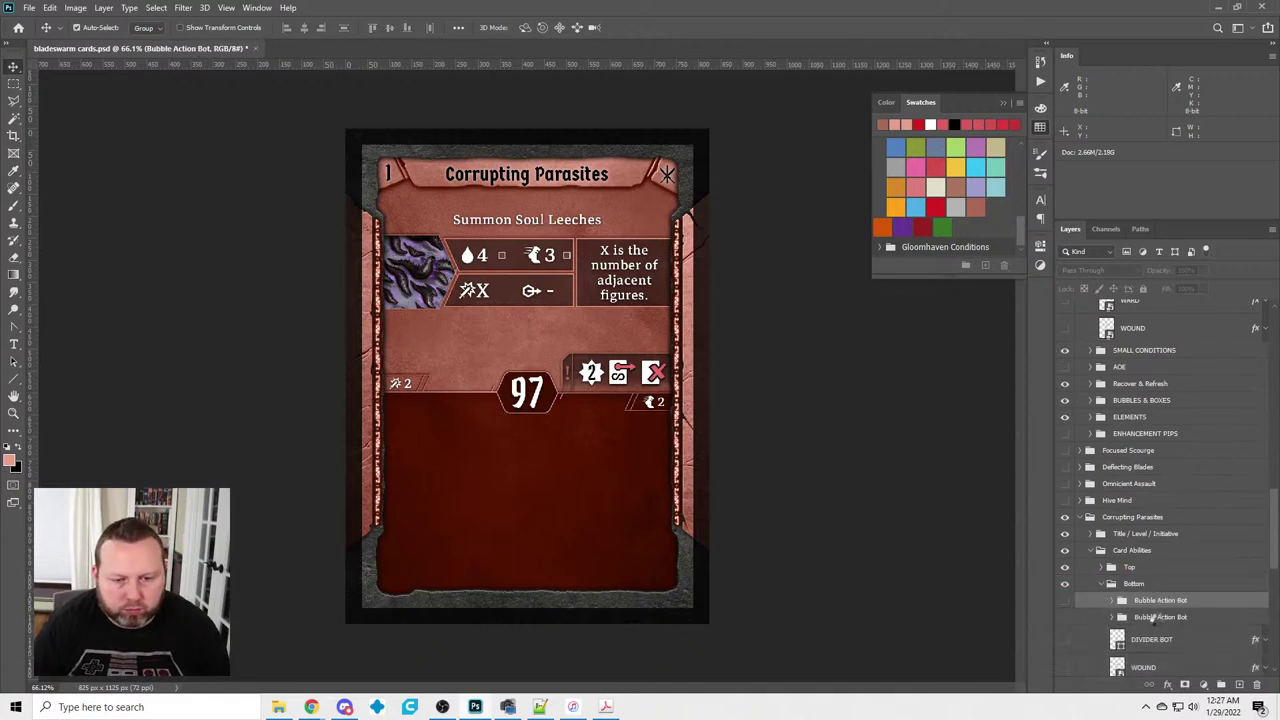
Move DIVIDER BOT between the two Bubble Action Bot groups and rename the upper group Wound
left_click_drag(1152, 638, 1168, 614)
double_click(1152, 601)
type("Wou")
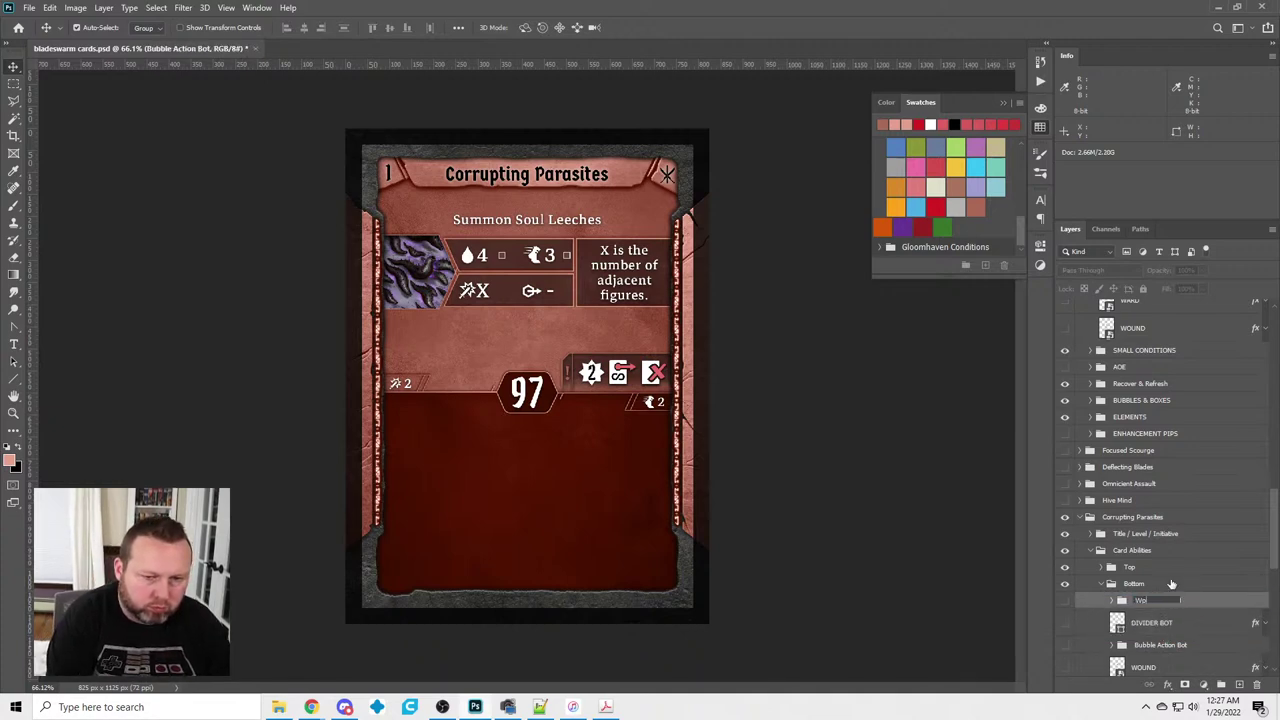
type("nd")
key("Return")
scroll(1180, 540, "down", 3)
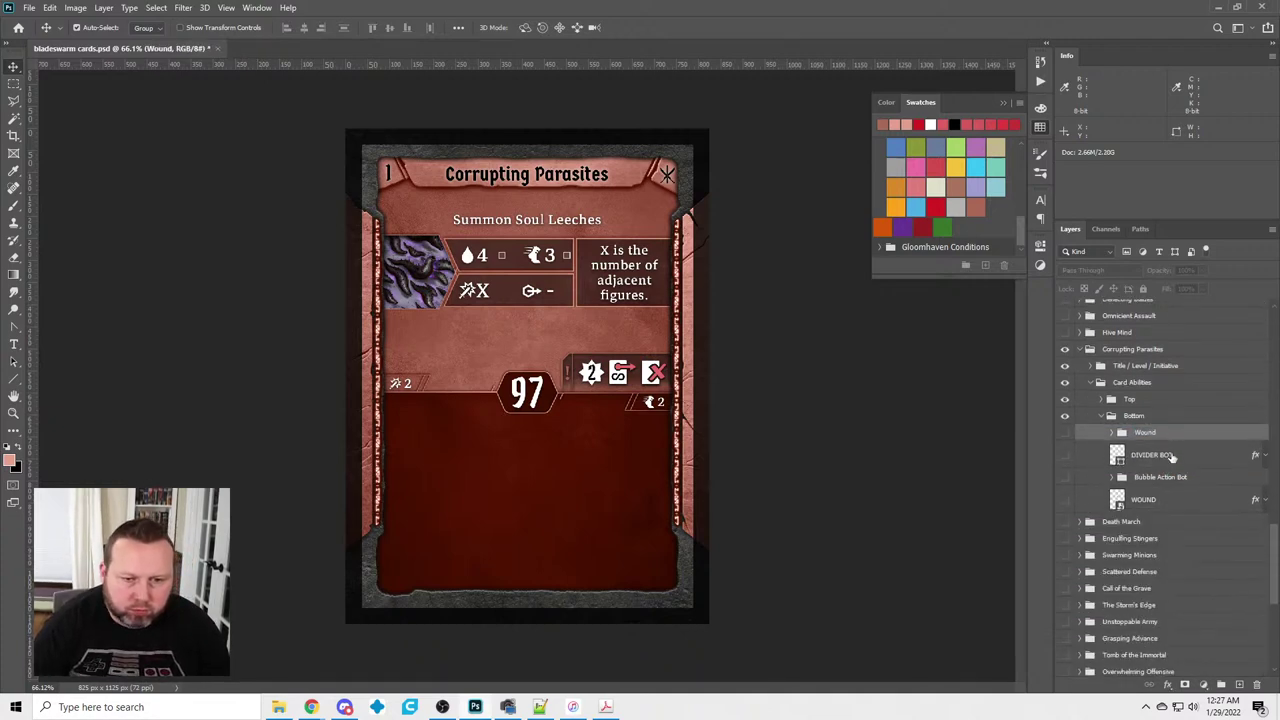
Rename the lower bubble action group Heal and turn on visibility for both groups, DIVIDER BOT and the WOUND layer
double_click(1166, 478)
type("Heal")
key("Return")
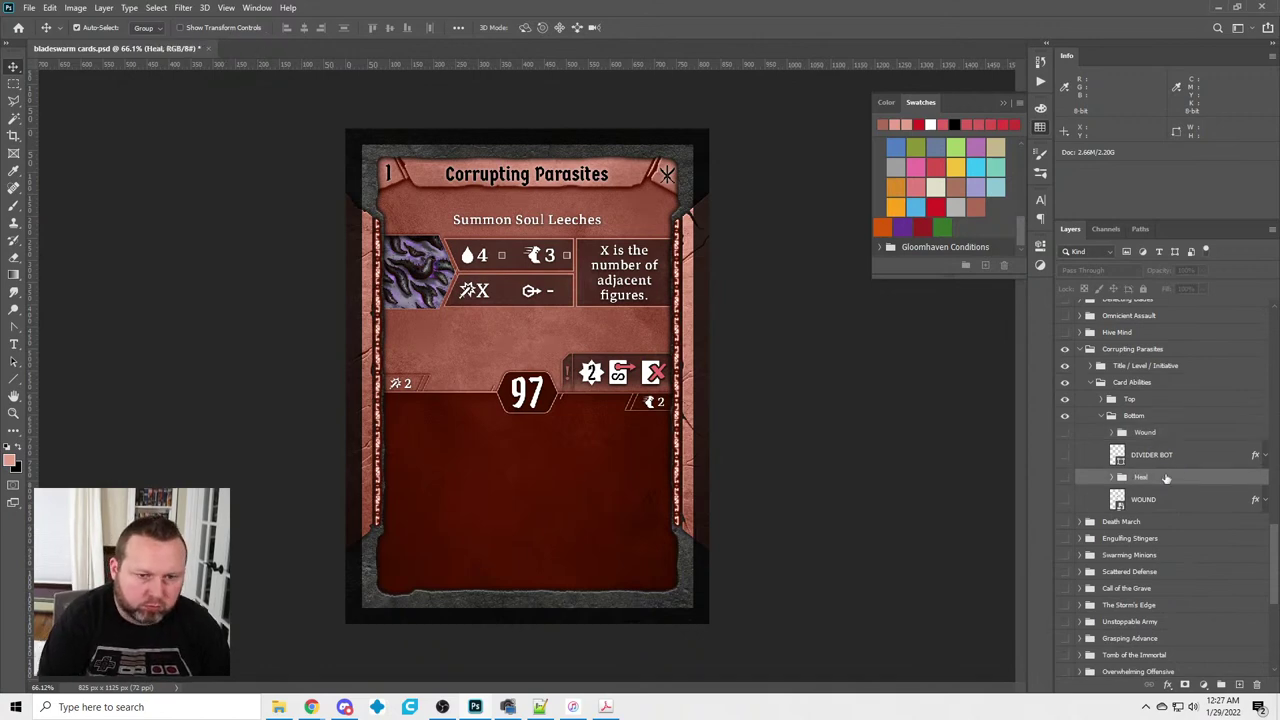
left_click(1064, 432)
left_click(1064, 455)
left_click(1064, 477)
left_click(1064, 499)
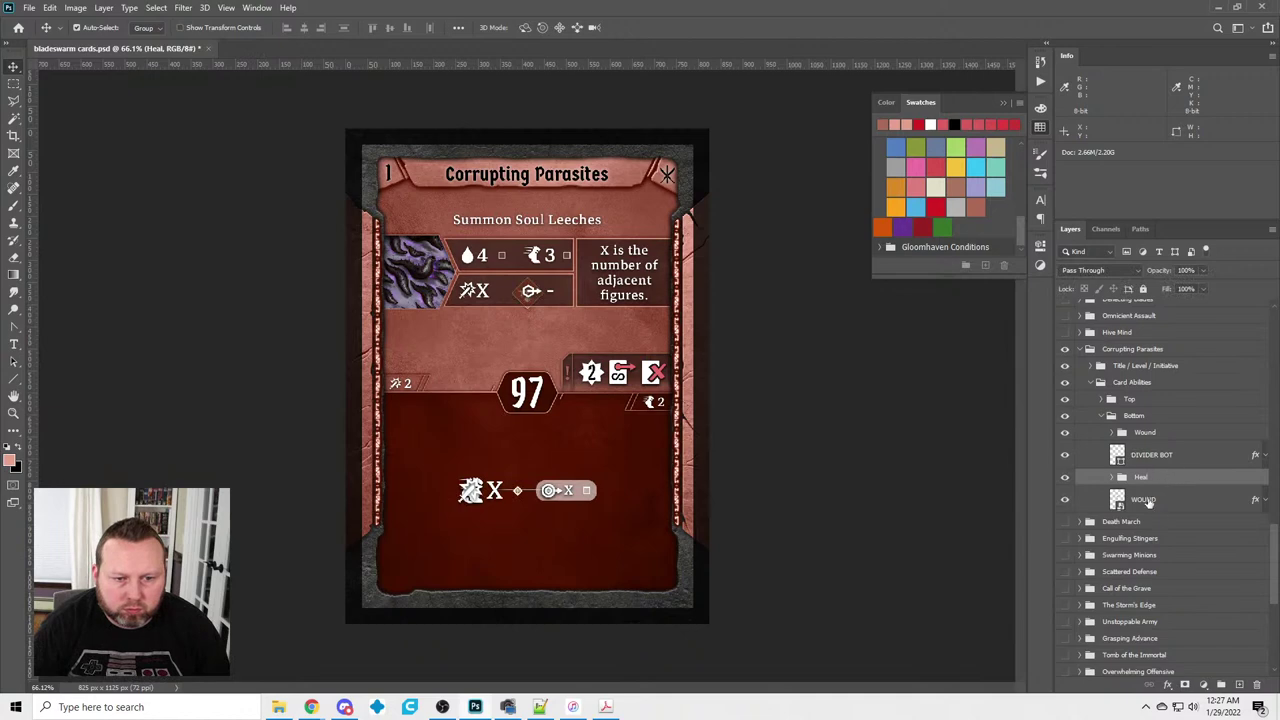
Move the WOUND layer into the Wound group and nudge that group up above the divider line
left_click(1185, 502)
left_click_drag(1185, 502, 1148, 433)
left_click(1156, 456)
left_click(1150, 434)
left_click(13, 68)
key("Up")
key("Up")
key("Up")
key("Up")
key("Up")
key("Up")
key("Up")
key("Up")
key("Up")
key("Up")
key("Up")
key("Up")
key("Up")
key("Up")
key("Up")
key("Up")
key("Up")
key("Up")
key("Up")
key("Up")
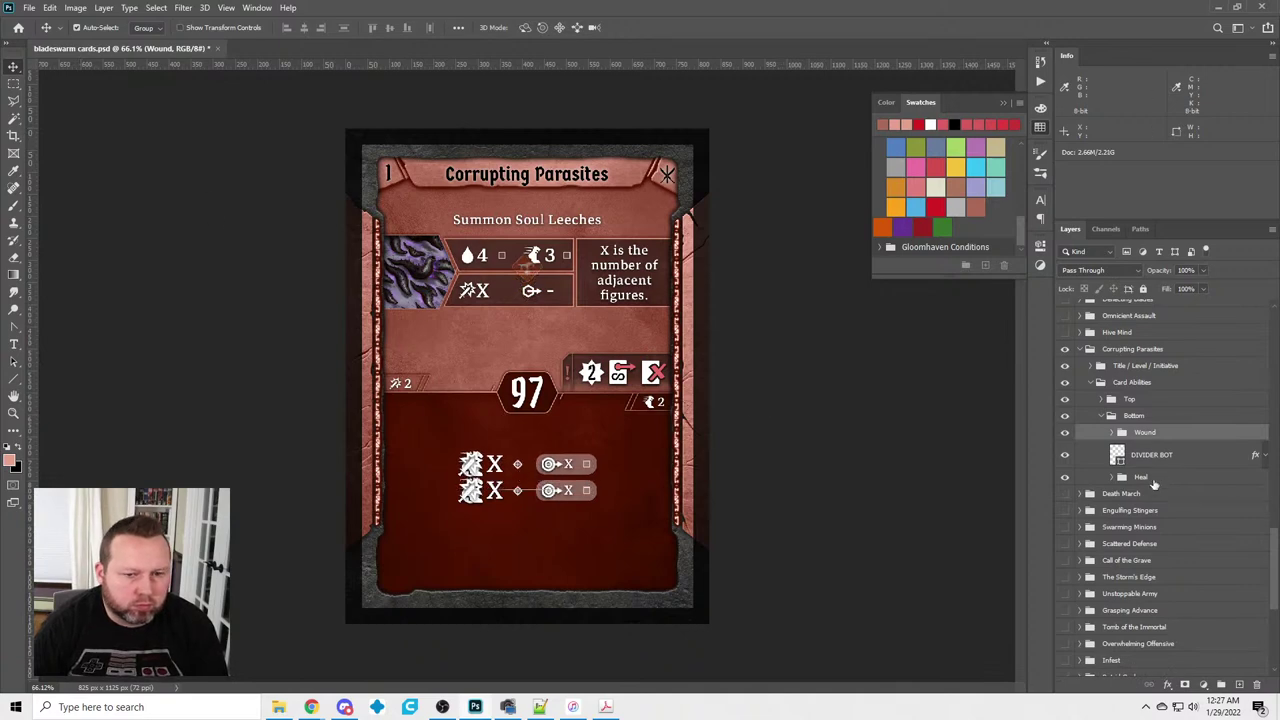
Nudge the Heal group down below the divider line, mirroring the Wound row's spacing
left_click(1152, 479)
key("Down")
key("Down")
key("Down")
key("Down")
key("Down")
key("Down")
key("Down")
key("Down")
key("Down")
key("Down")
key("Down")
key("Down")
key("Down")
key("Down")
key("Down")
key("Down")
key("Down")
key("Down")
key("Down")
key("Down")
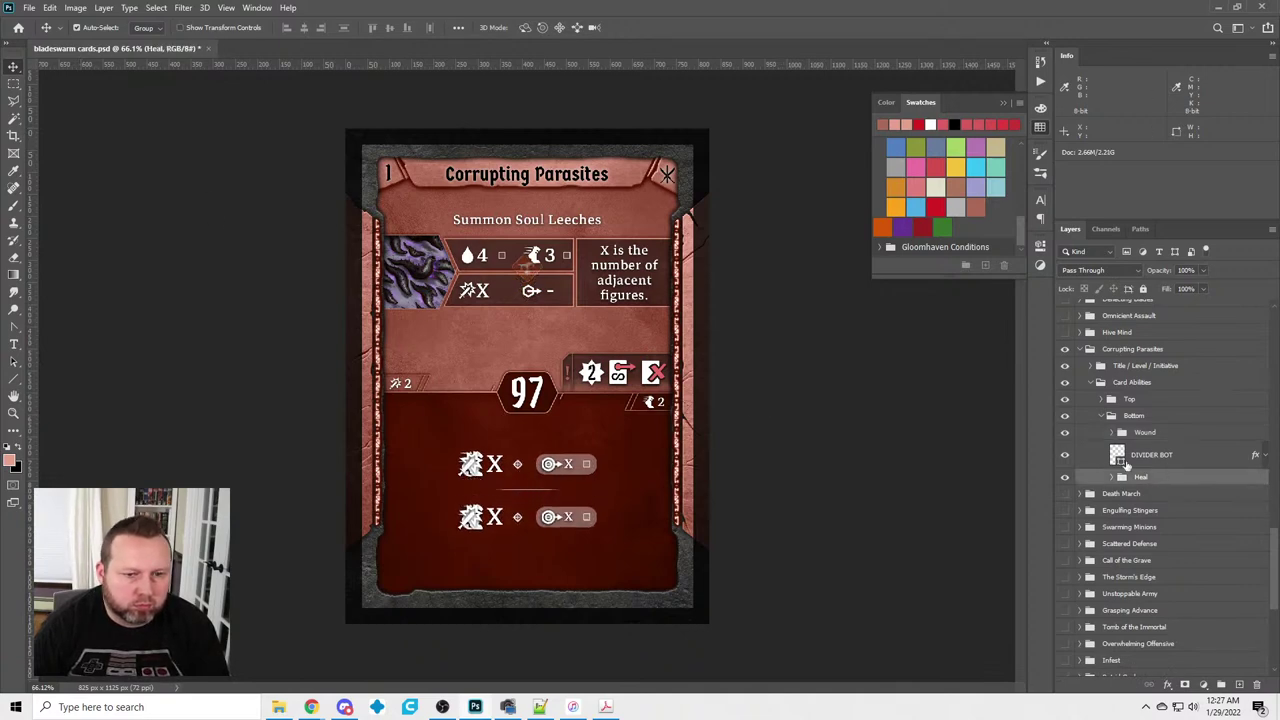
Expand the Wound group and place its WOUND icon in the upper action row, just before the target bubble
left_click(1111, 433)
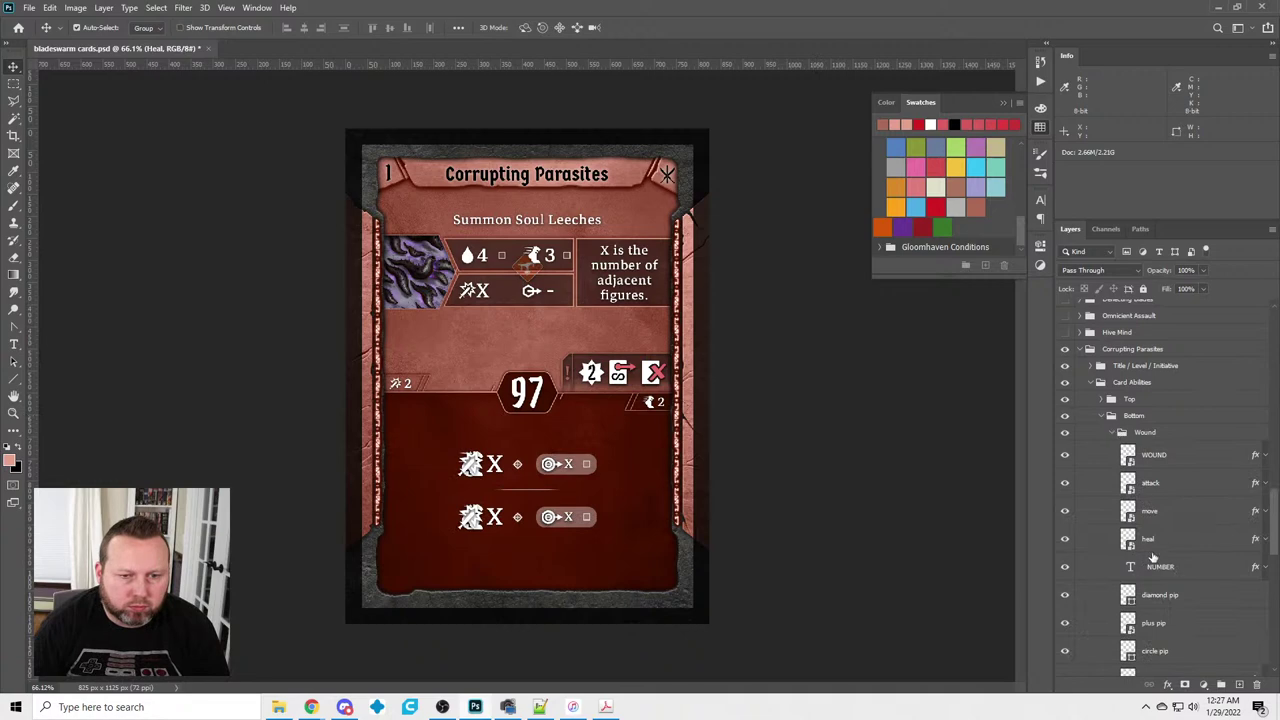
left_click(1170, 455)
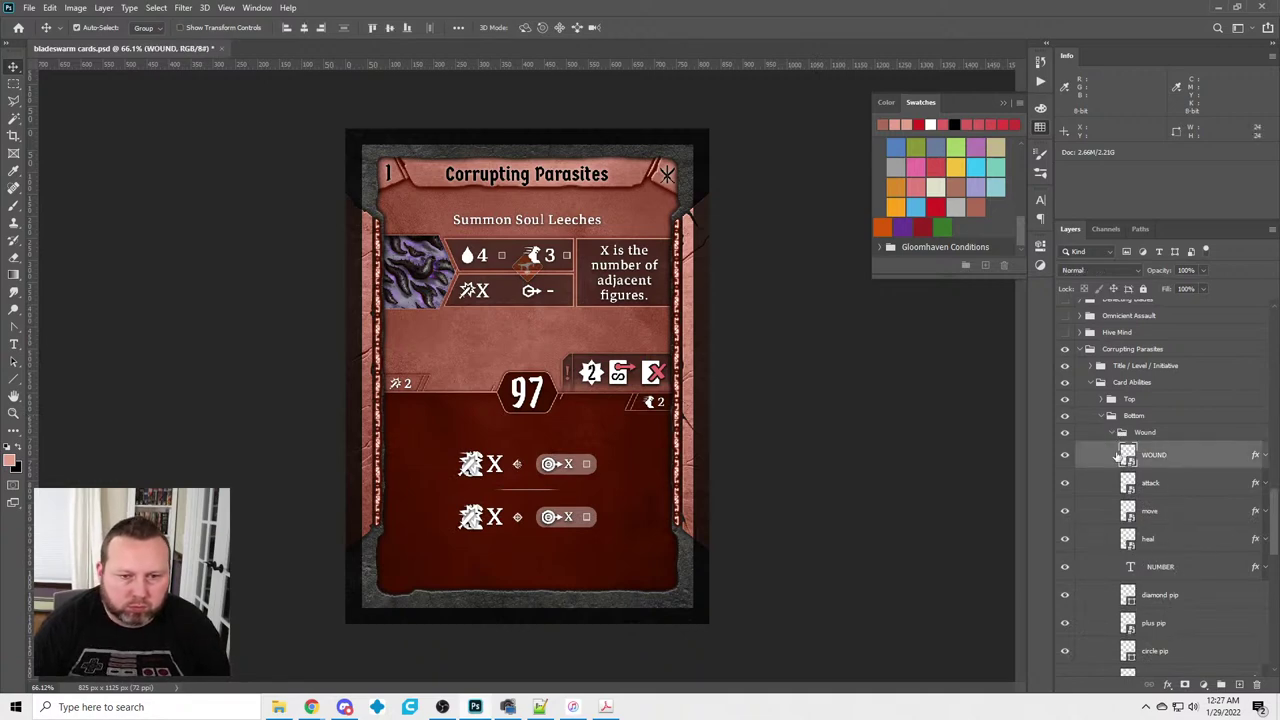
left_click(304, 29)
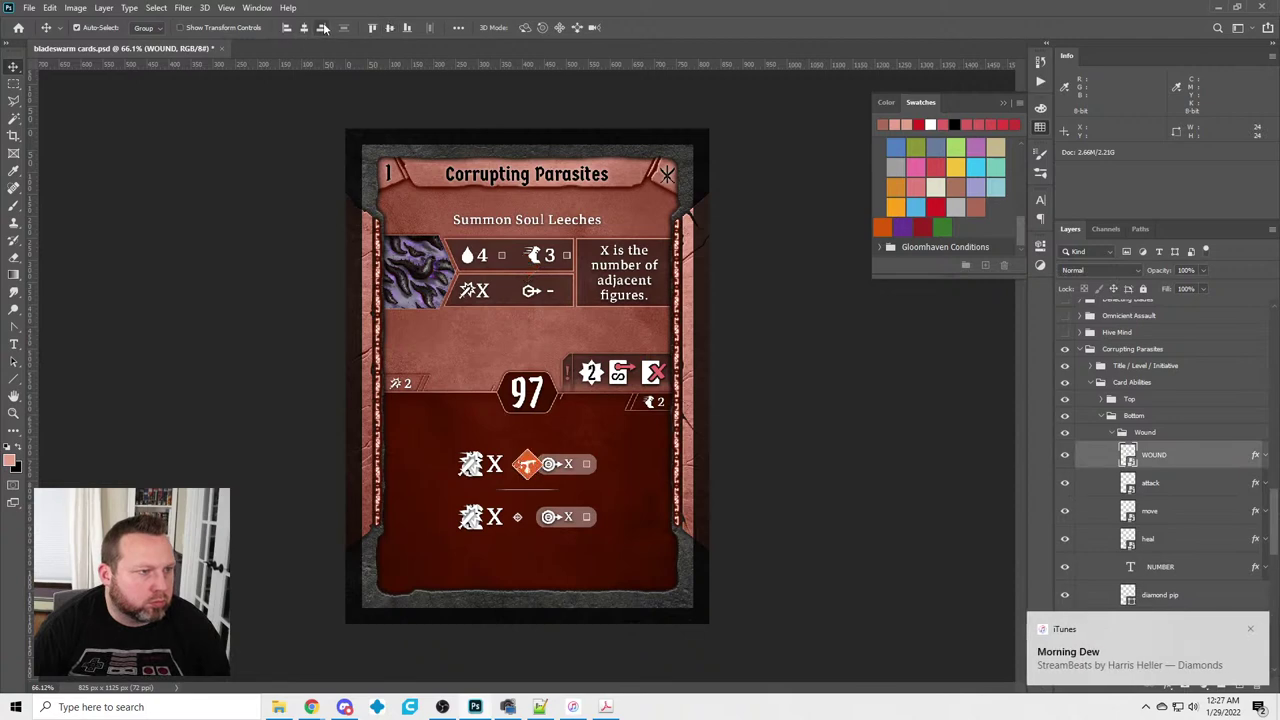
left_click(14, 83)
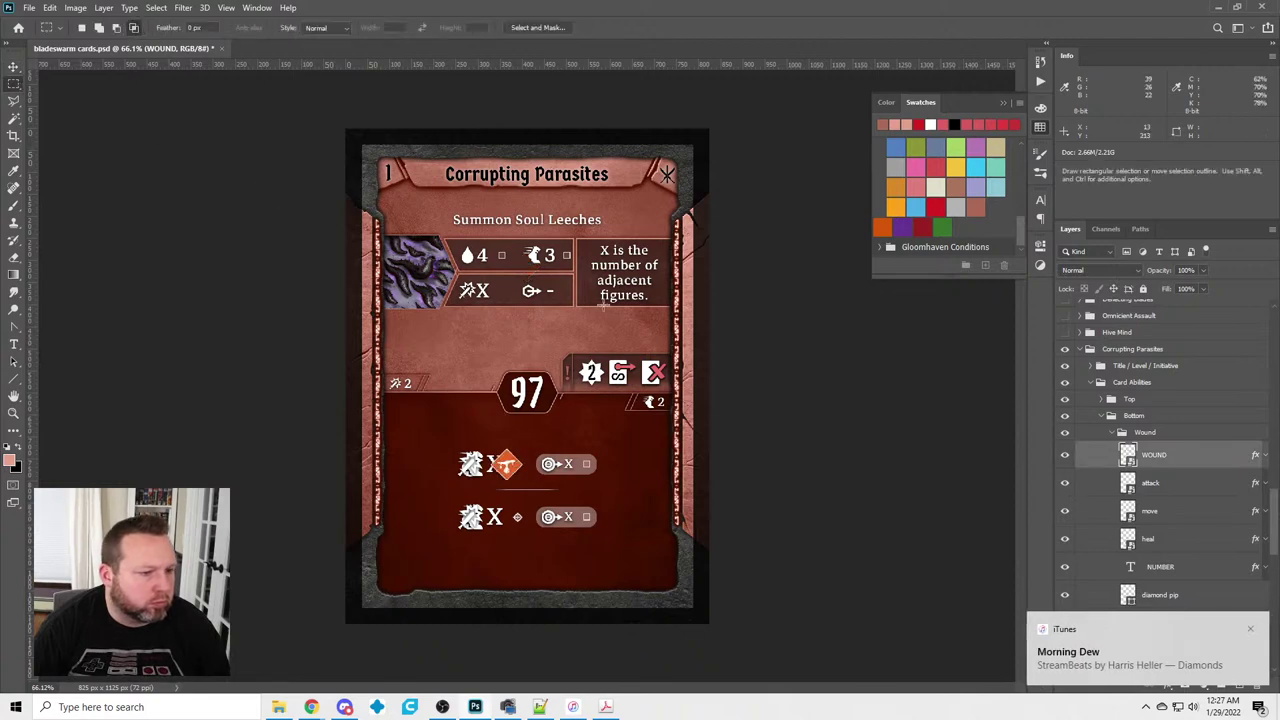
Delete the attack, move, heal, NUMBER, diamond pip, plus pip and circle pip layers from the Wound group
left_click(1175, 490)
key("Delete")
key("Delete")
key("Delete")
key("Delete")
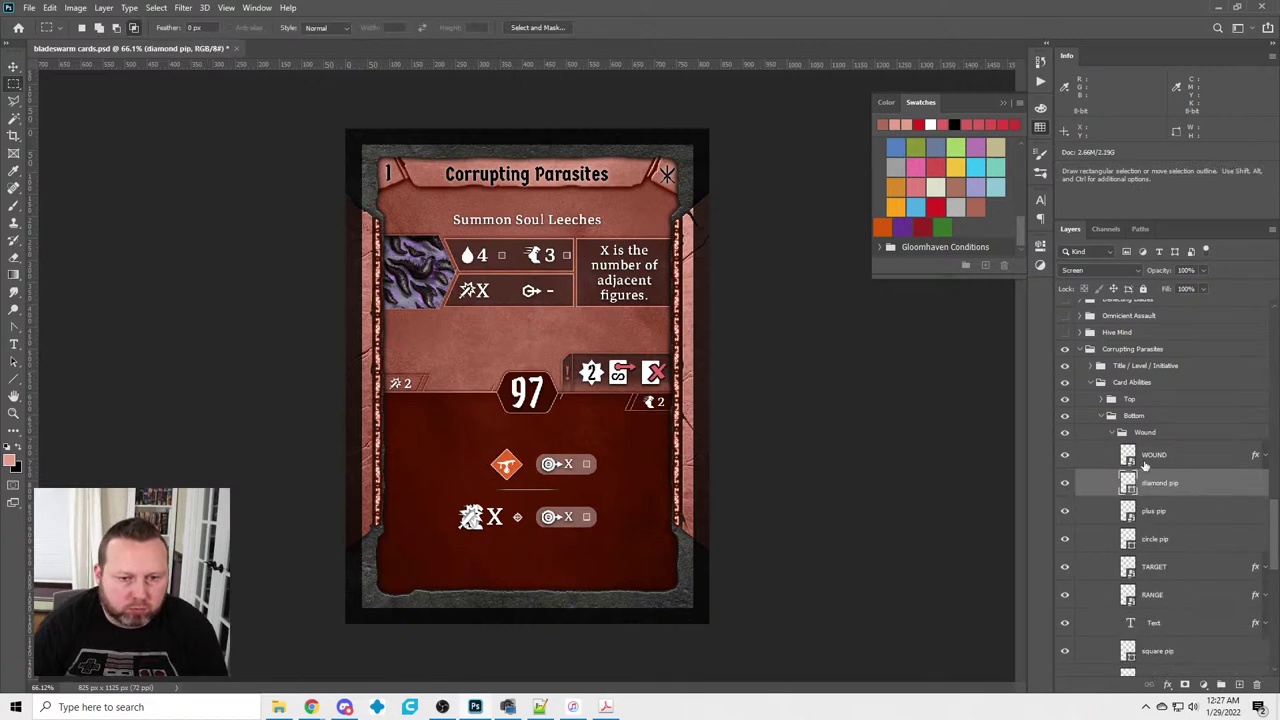
key("Delete")
key("Delete")
key("Delete")
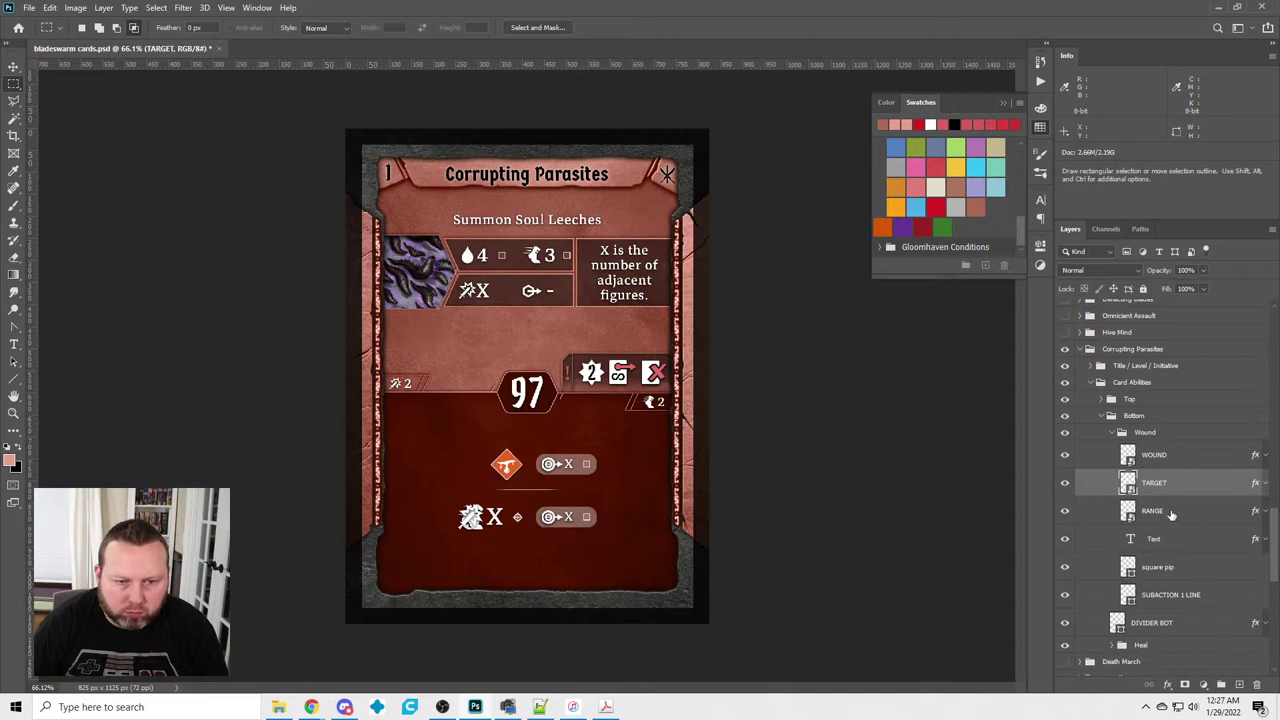
Delete the square pip and TARGET layers from the Wound group, keeping RANGE, Text and SUBACTION 1 LINE
left_click(1172, 514)
left_click(1184, 545)
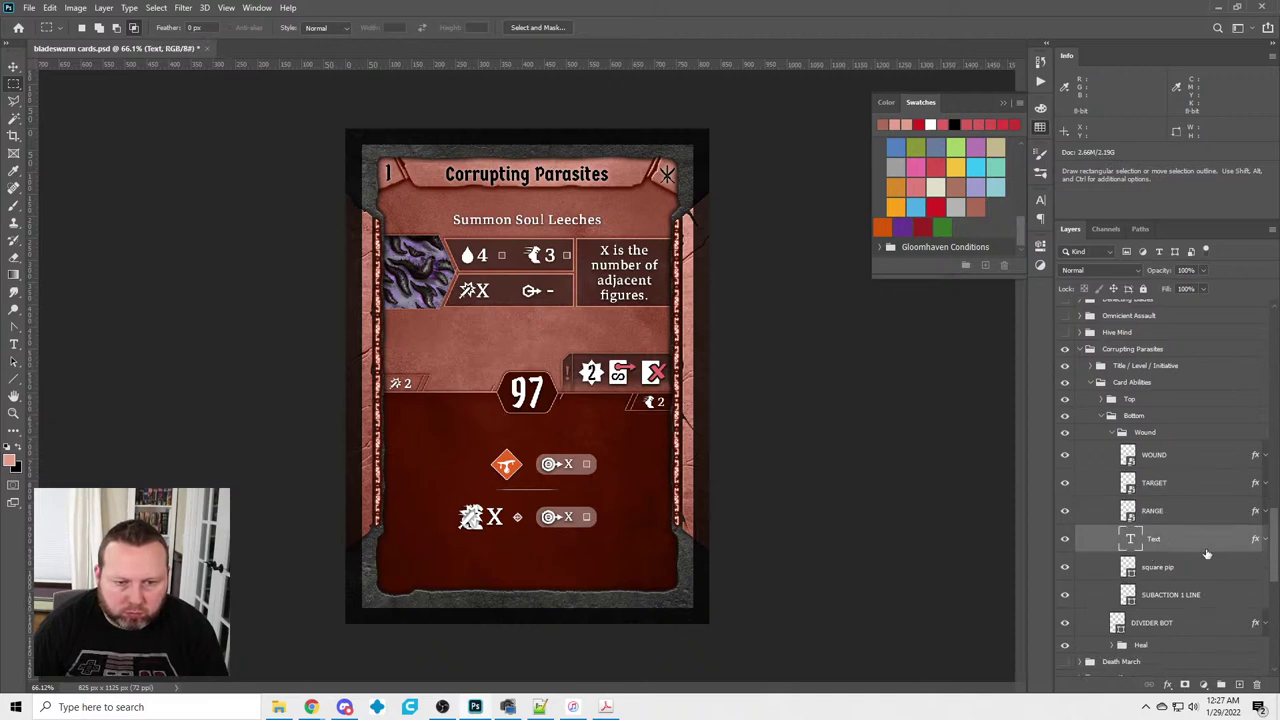
key("alt+bracketleft")
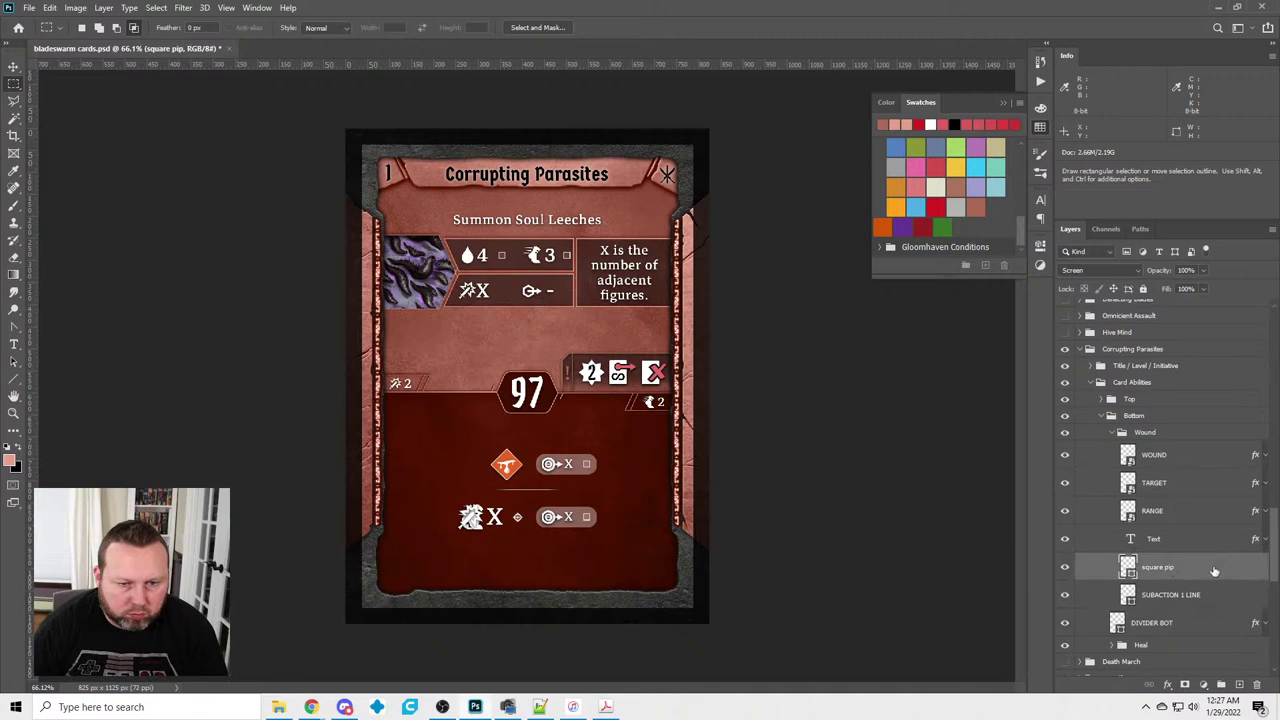
key("Delete")
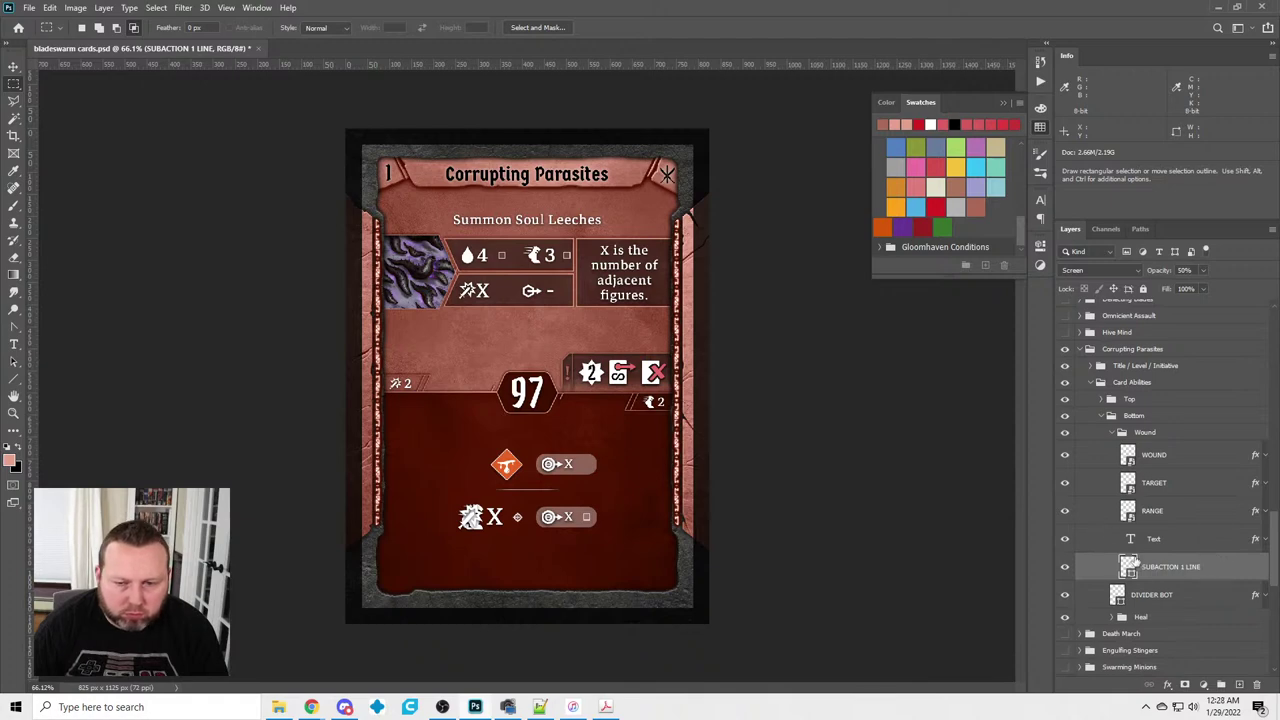
left_click(1122, 482)
key("Delete")
Change the Wound range bubble's text to 1 and set the SUBACTION 1 LINE shape's width to 92 px
left_click(14, 344)
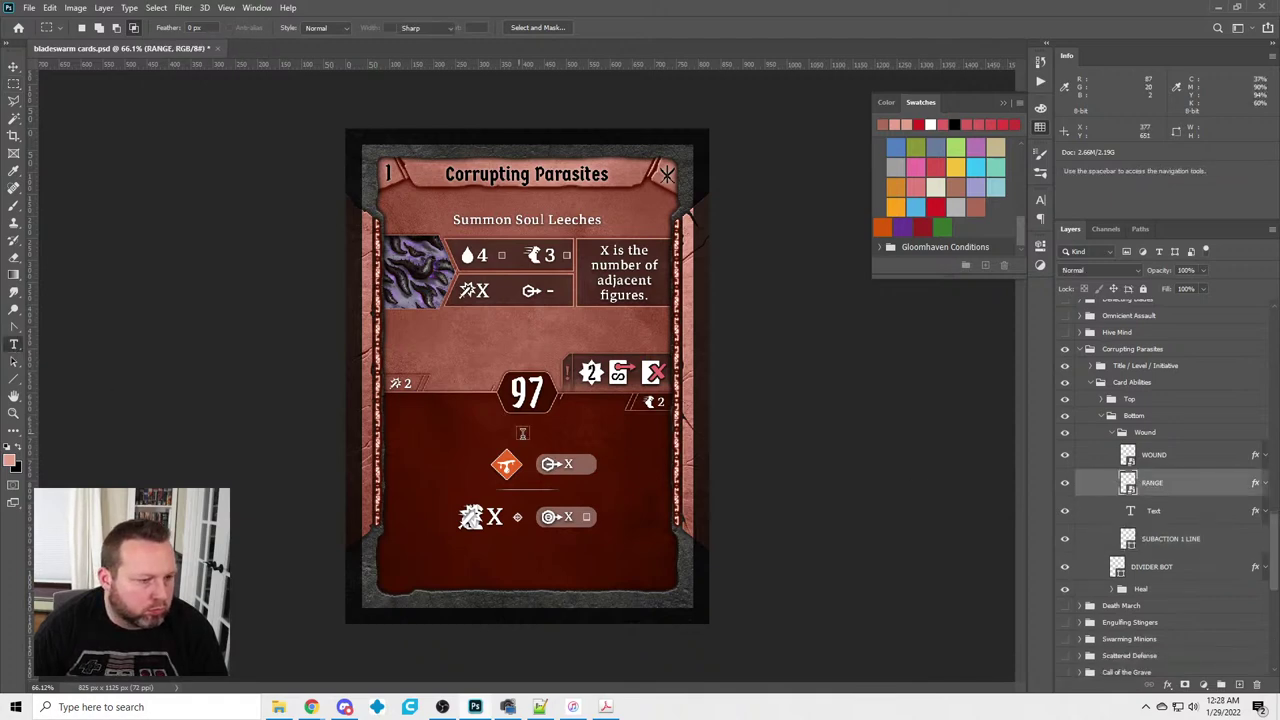
left_click(568, 464)
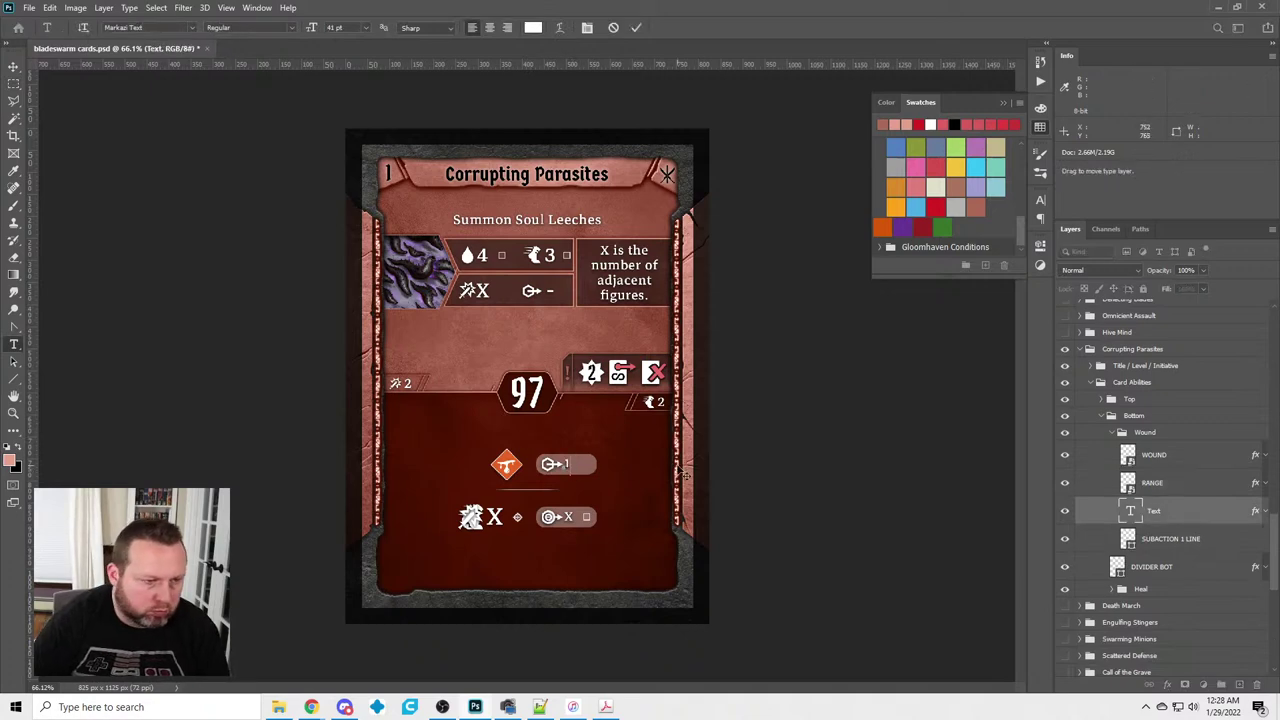
left_click(1185, 546)
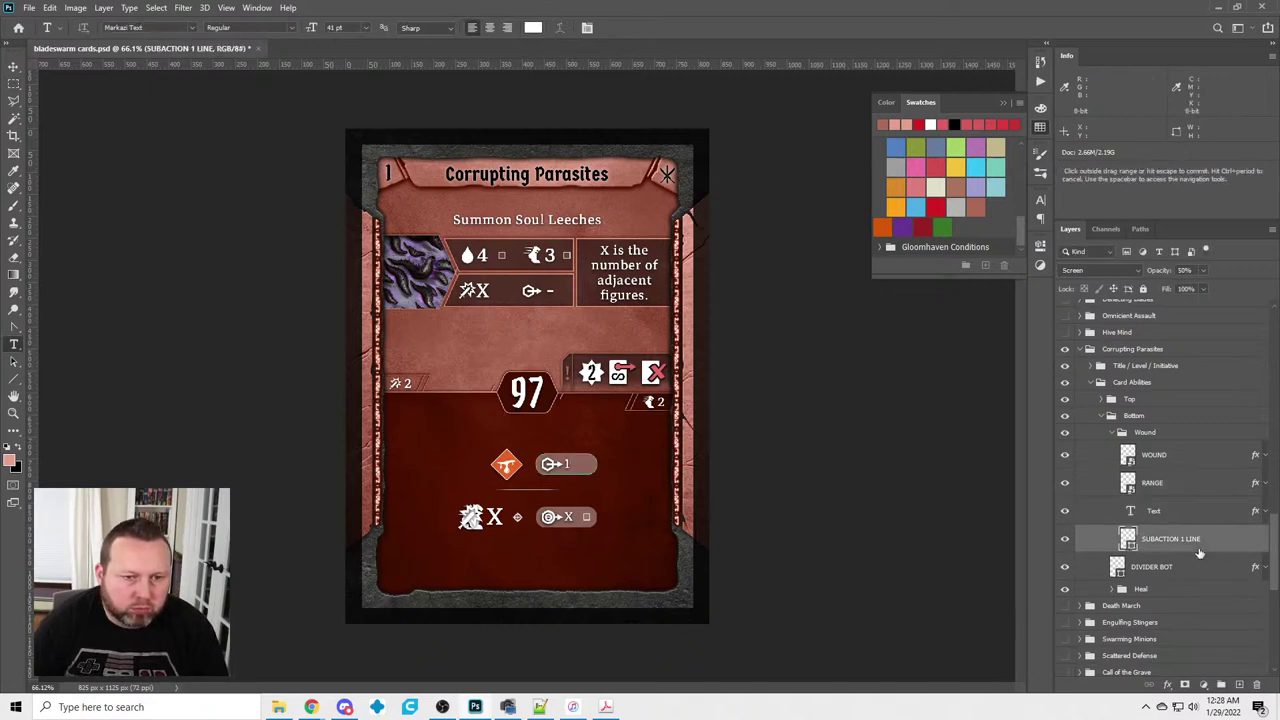
left_click(1042, 250)
double_click(843, 289)
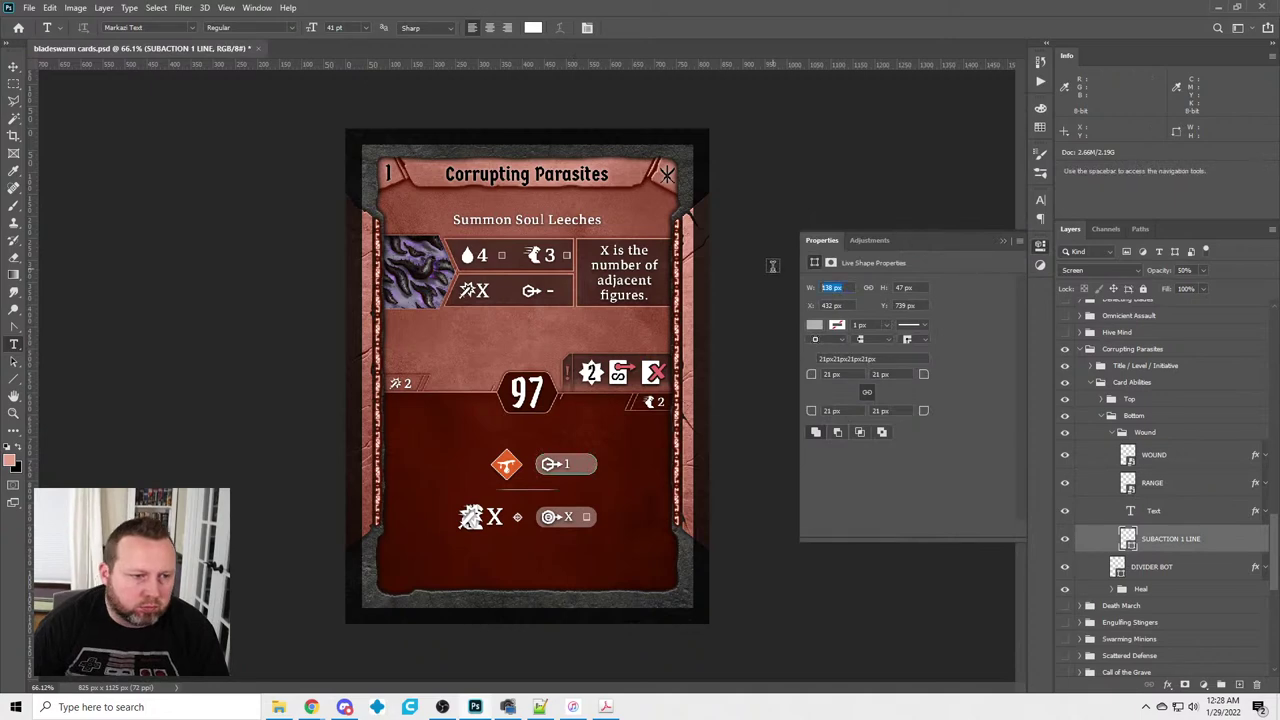
type("92")
key("Return")
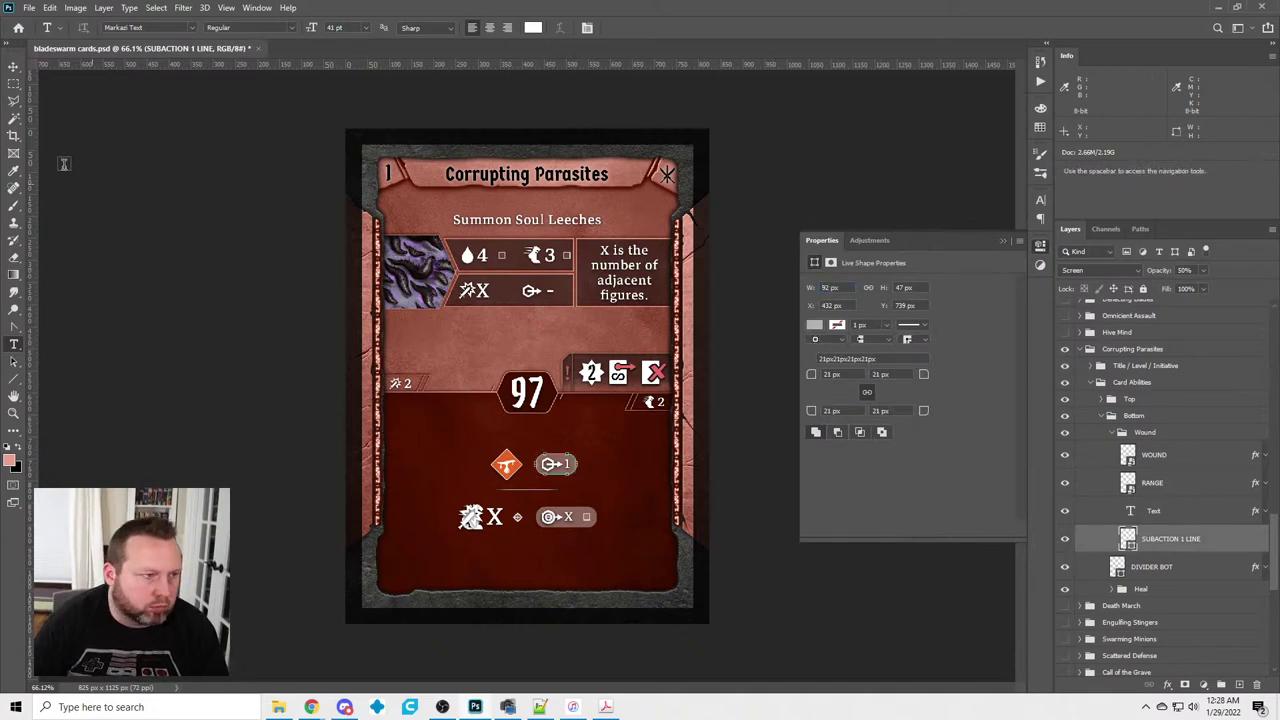
Nudge the Wound group slightly left to center its row over the divider, and hide the shape properties
left_click(14, 83)
left_click(1145, 433)
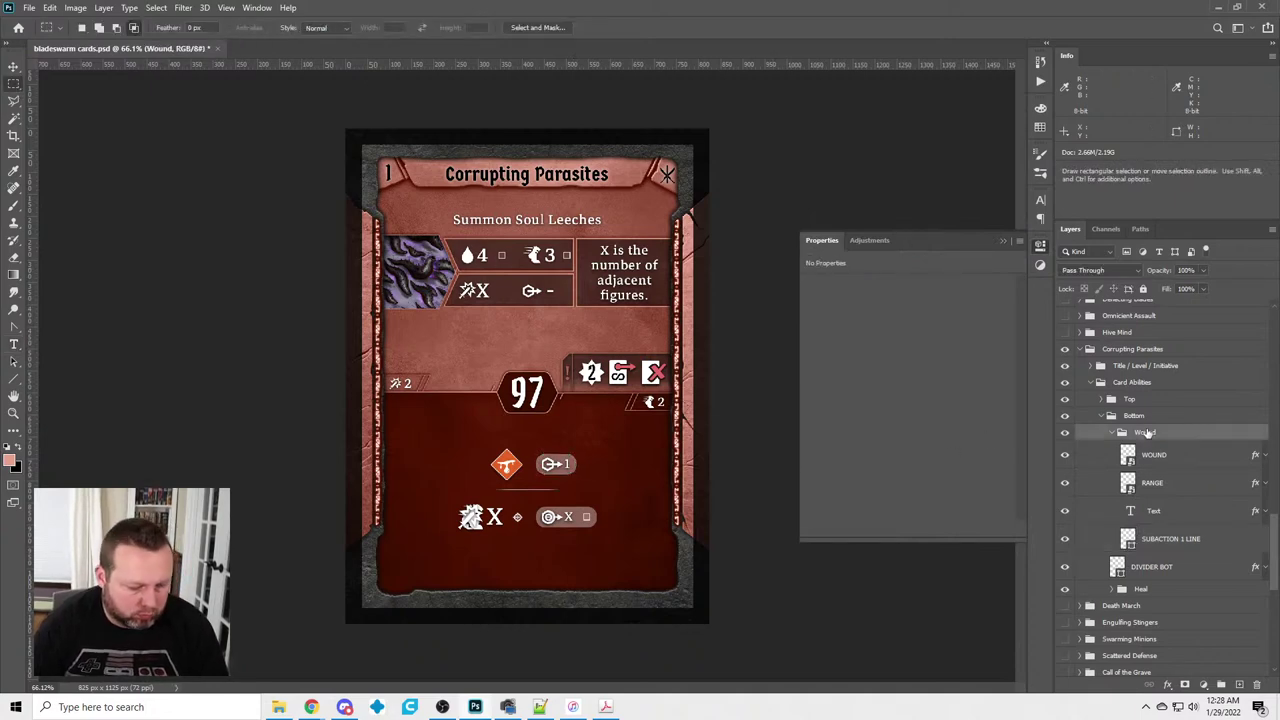
key("ctrl+shift+Left")
left_click(1040, 246)
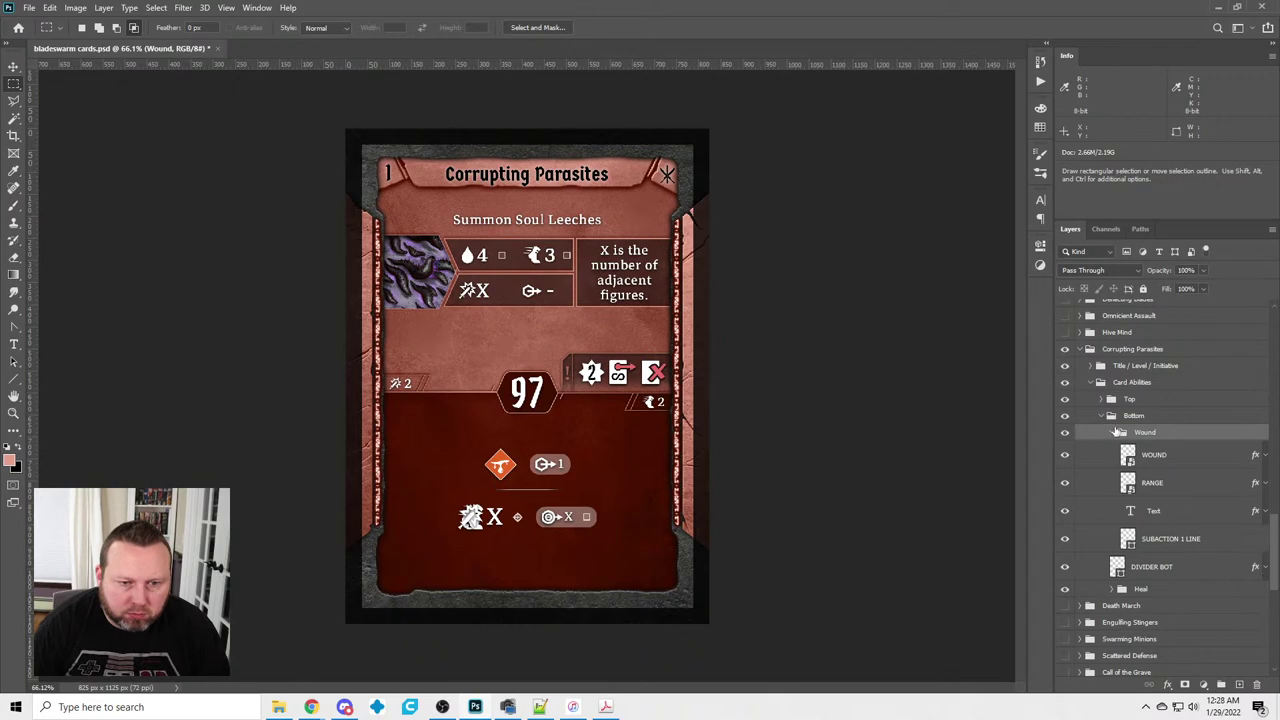
Recolor SUBACTION 1 LINE in the Wound group with the recent brownish-red color, at 100% opacity and 50% fill
left_click(1215, 538)
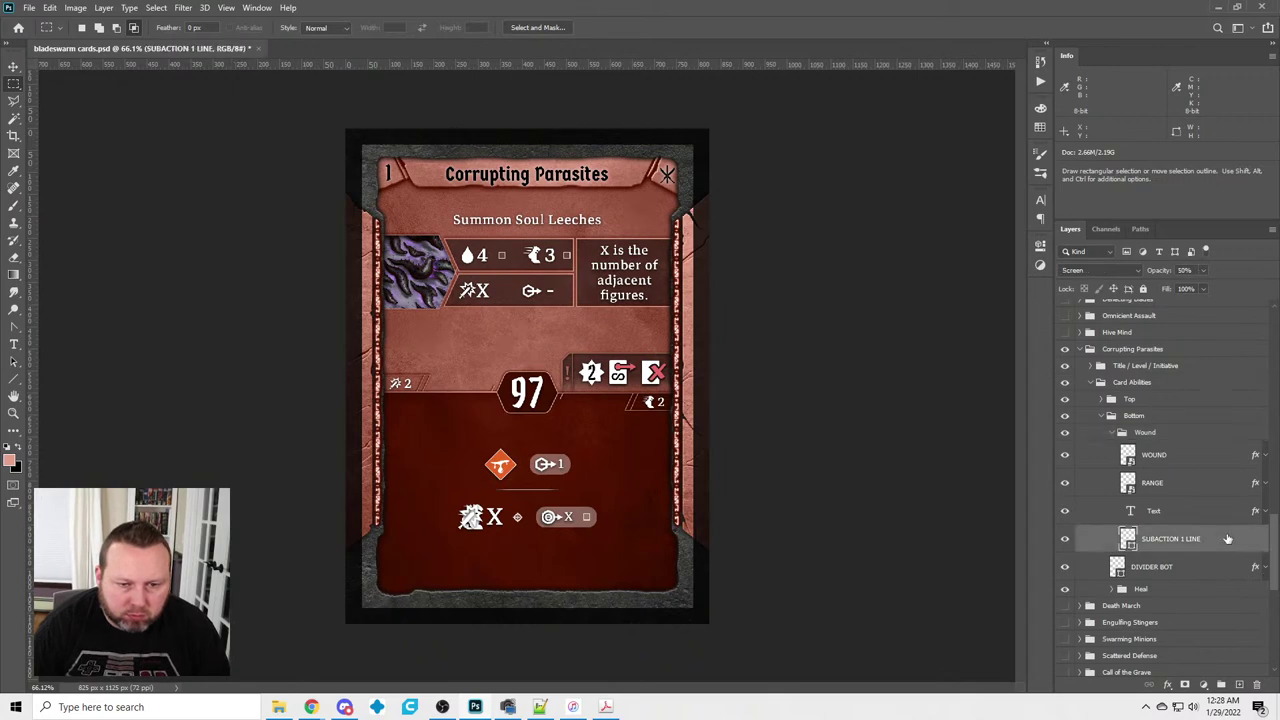
left_click(14, 380)
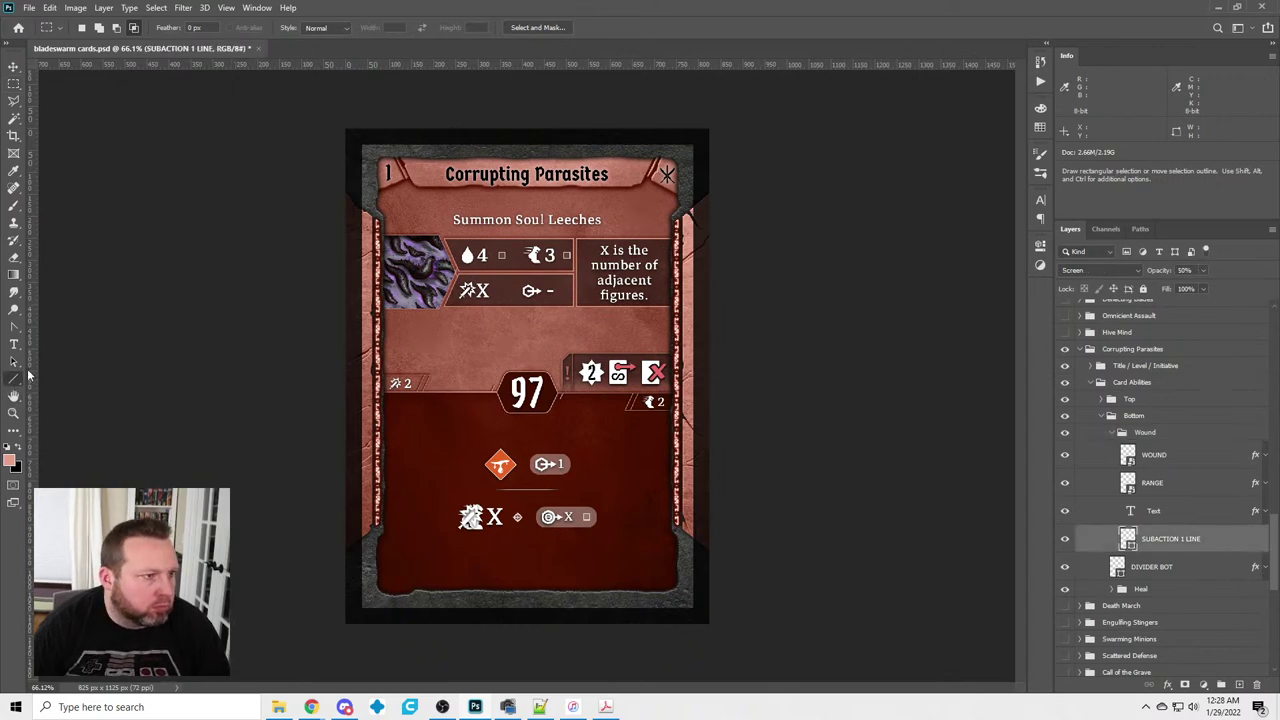
left_click(149, 28)
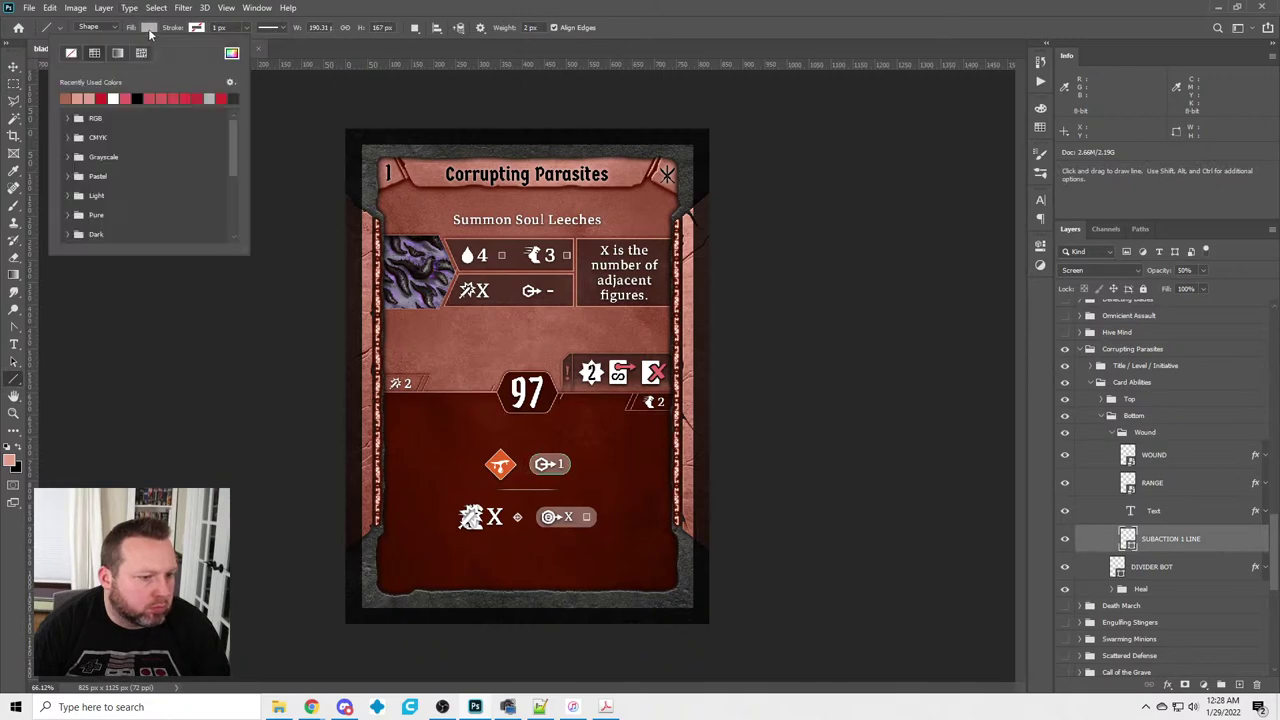
left_click(70, 95)
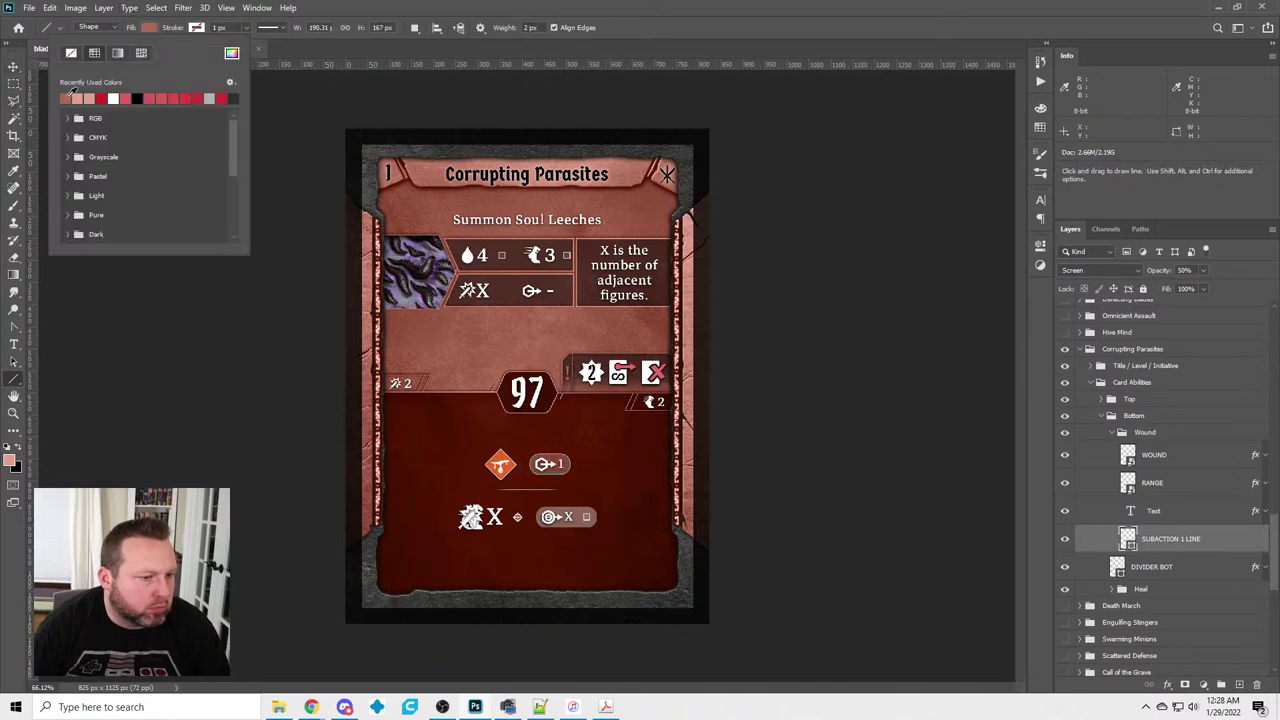
left_click(345, 44)
key("0")
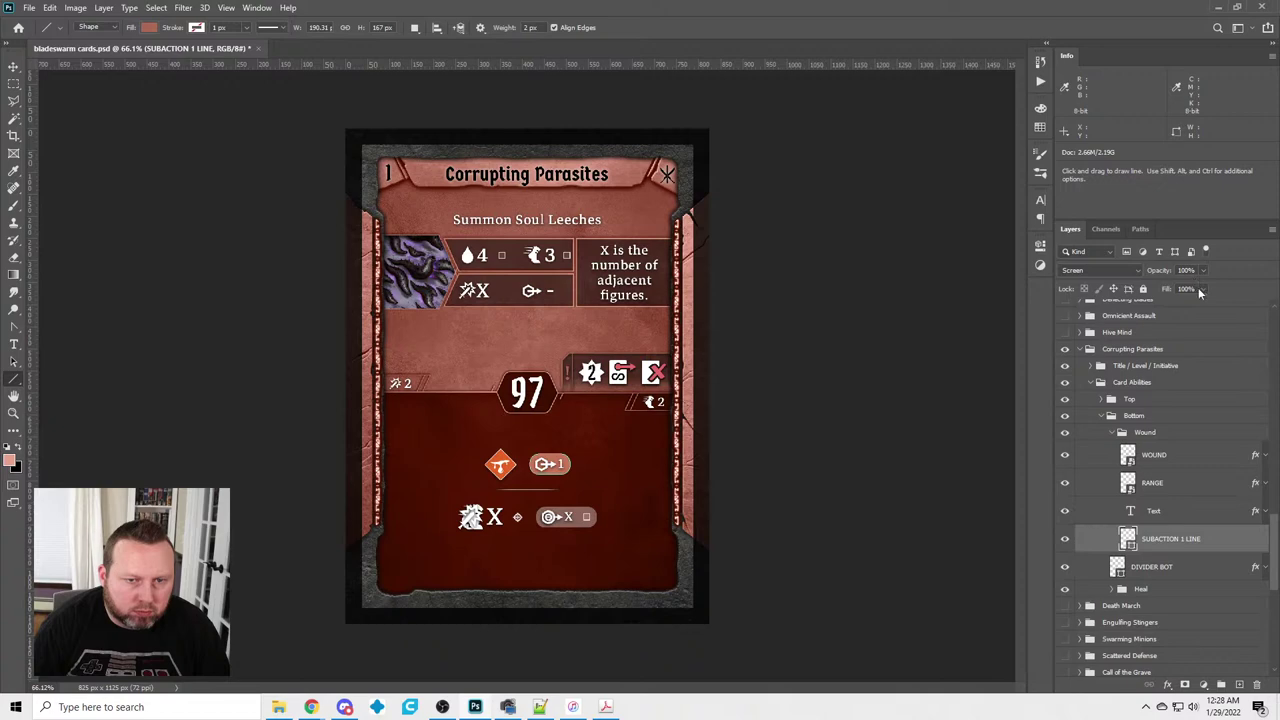
left_click_drag(1197, 288, 1128, 292)
left_click(14, 85)
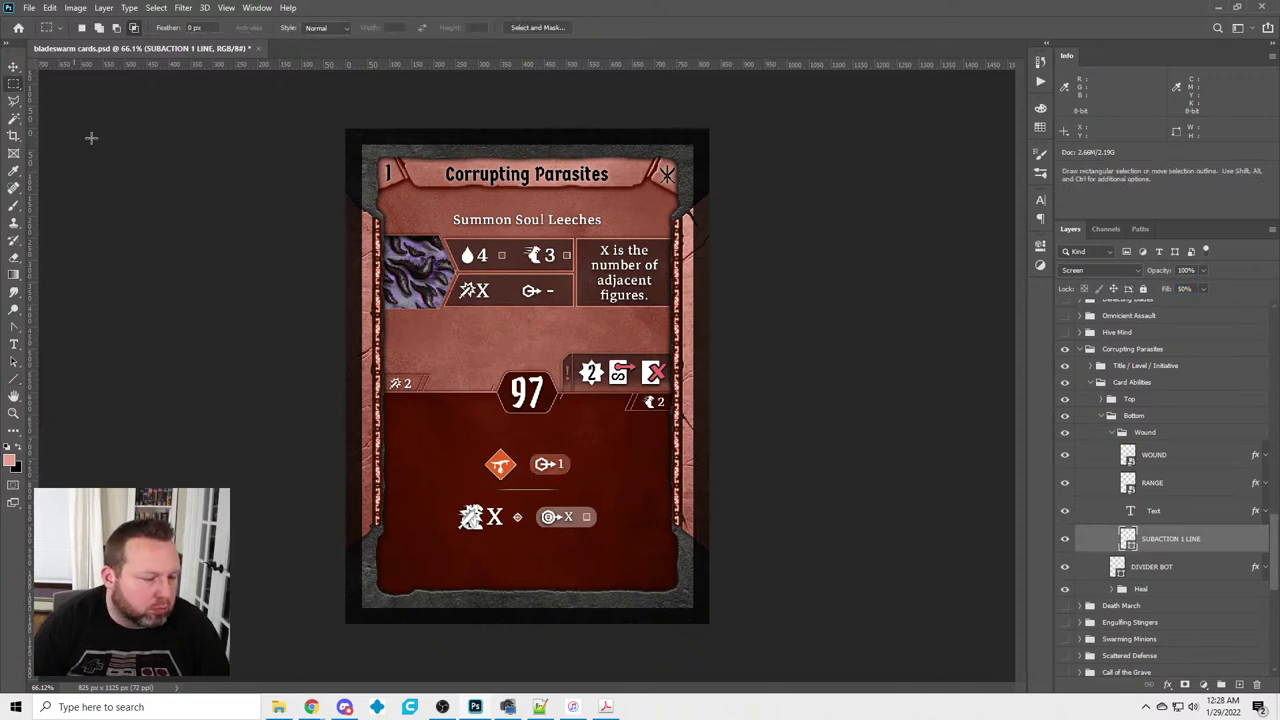
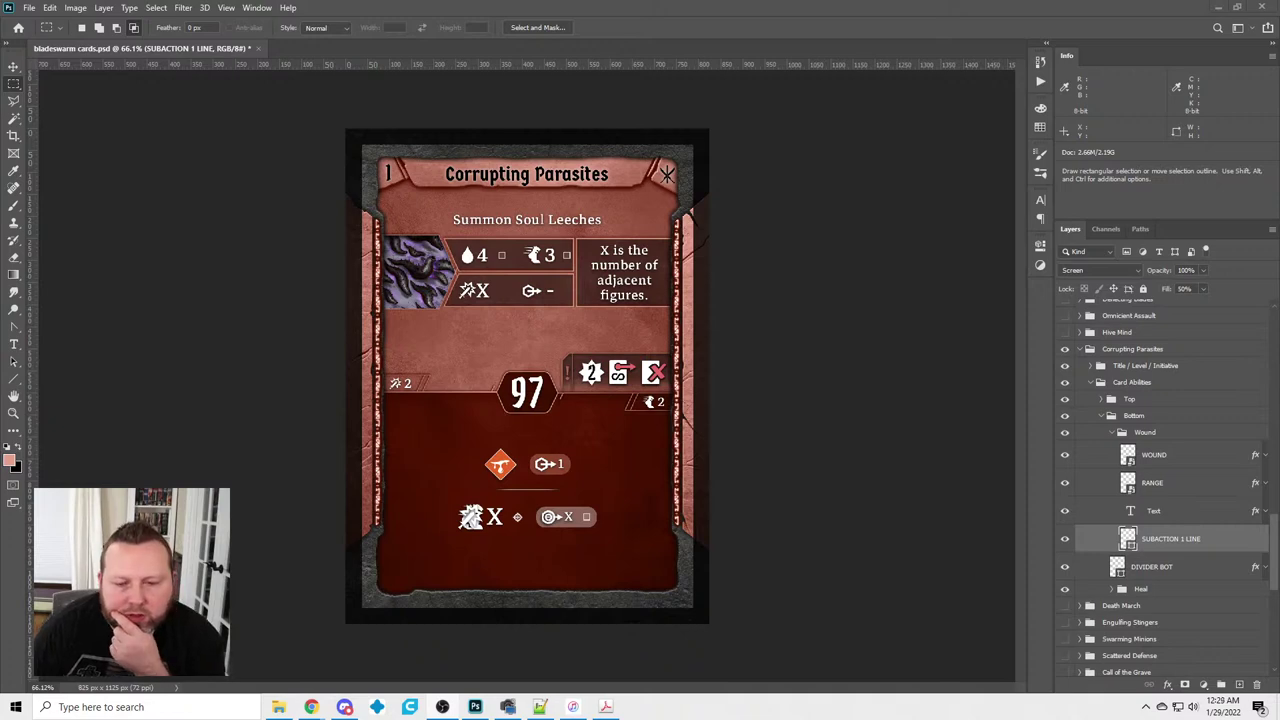
Switch to File Explorer, open the Mindthief folder in Frosthaven Templates and browse its card images in a maximized window
key("alt+Tab")
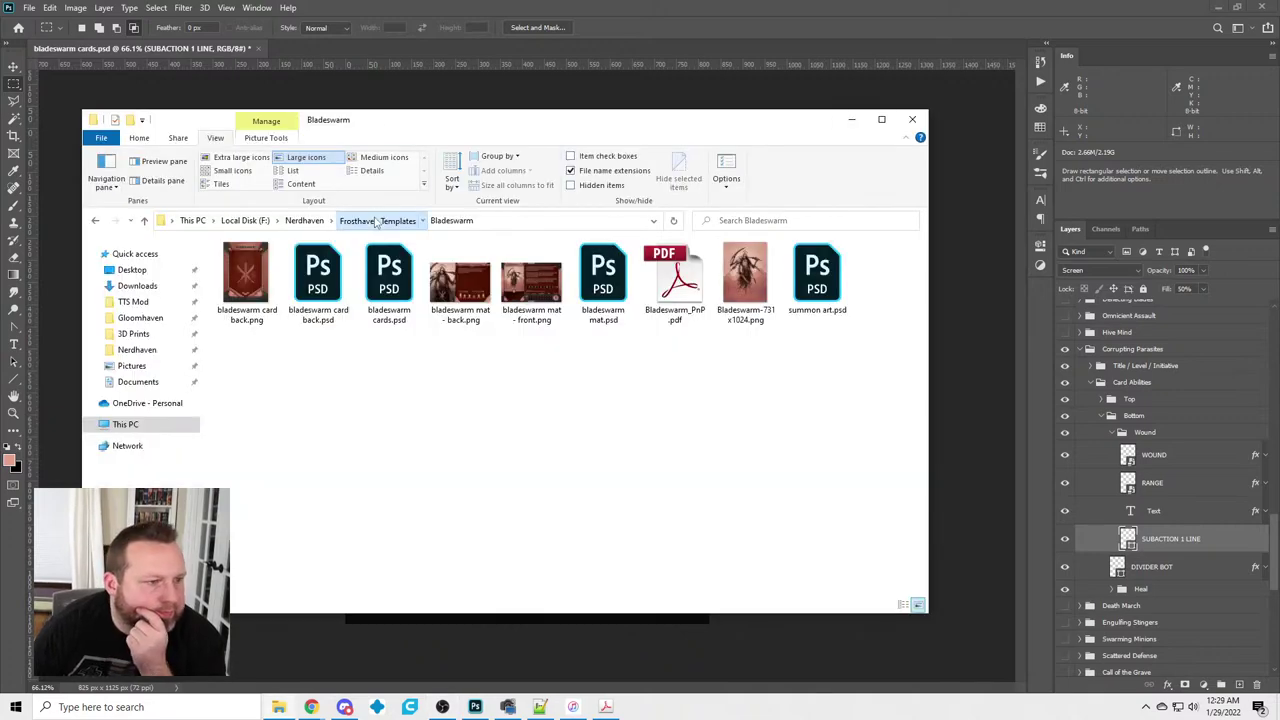
left_click(377, 220)
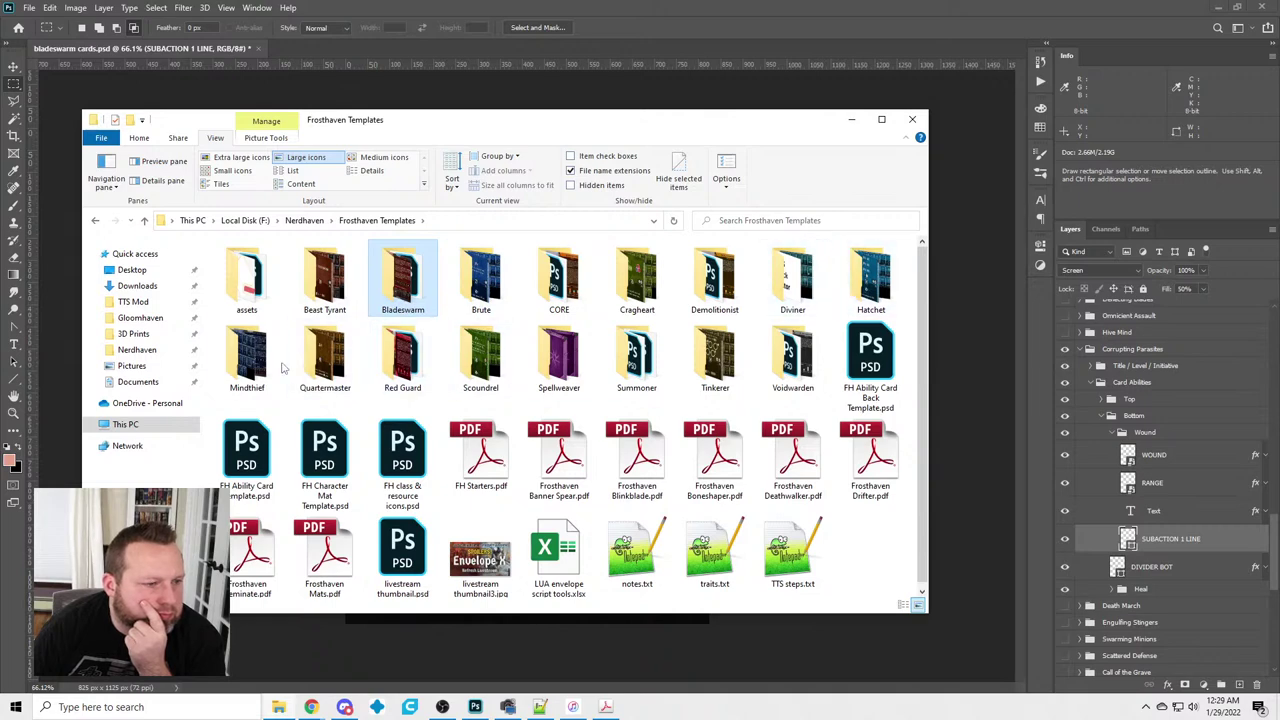
double_click(247, 355)
scroll(560, 390, "down", 3)
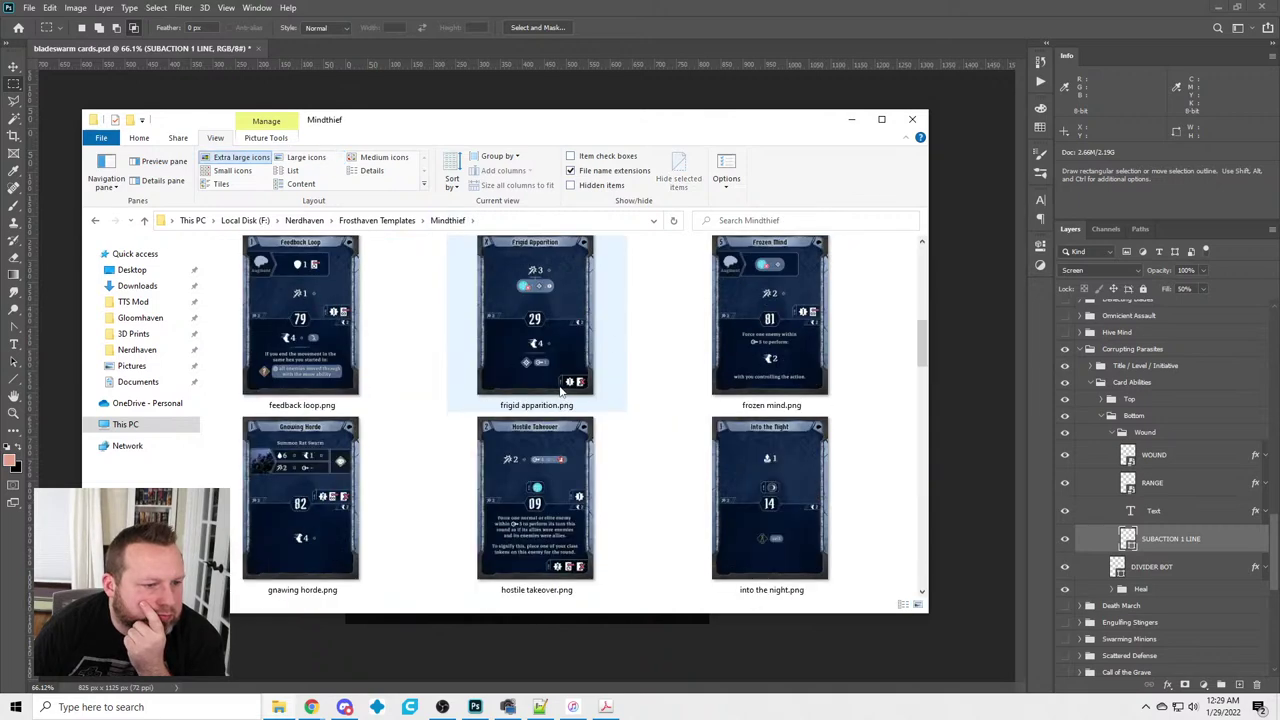
scroll(323, 487, "down", 3)
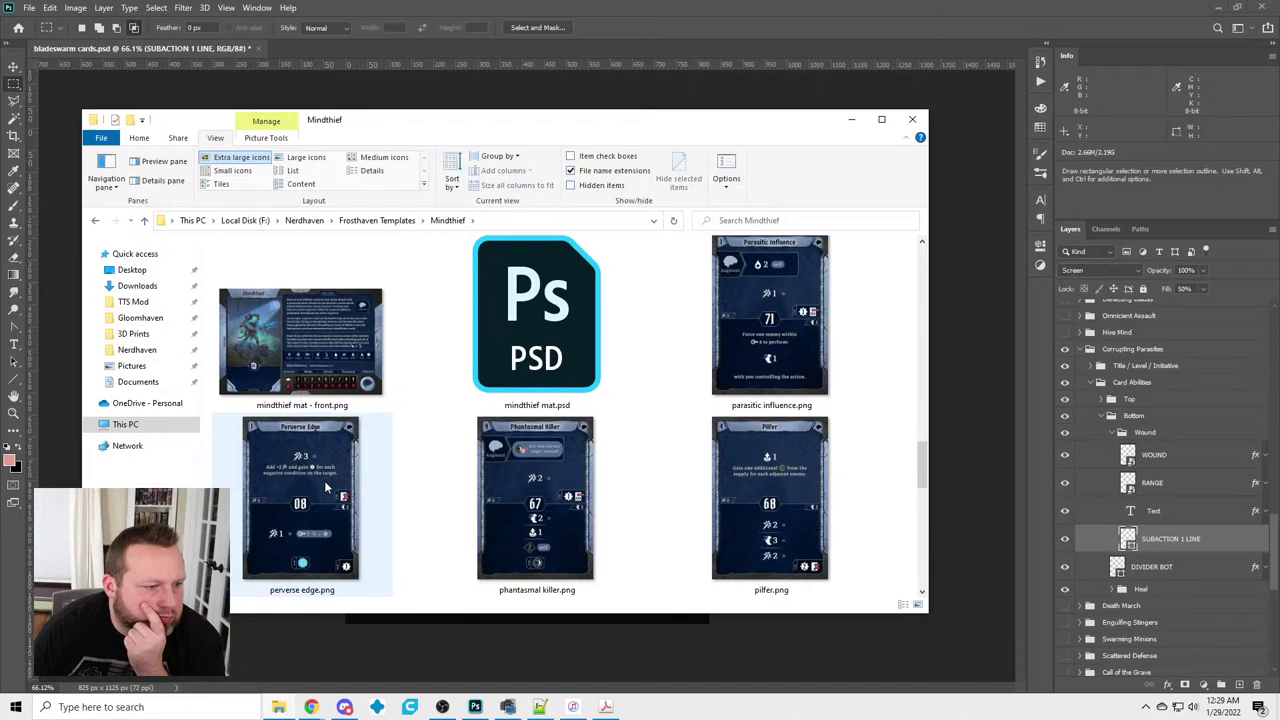
scroll(326, 485, "down", 3)
left_click(881, 119)
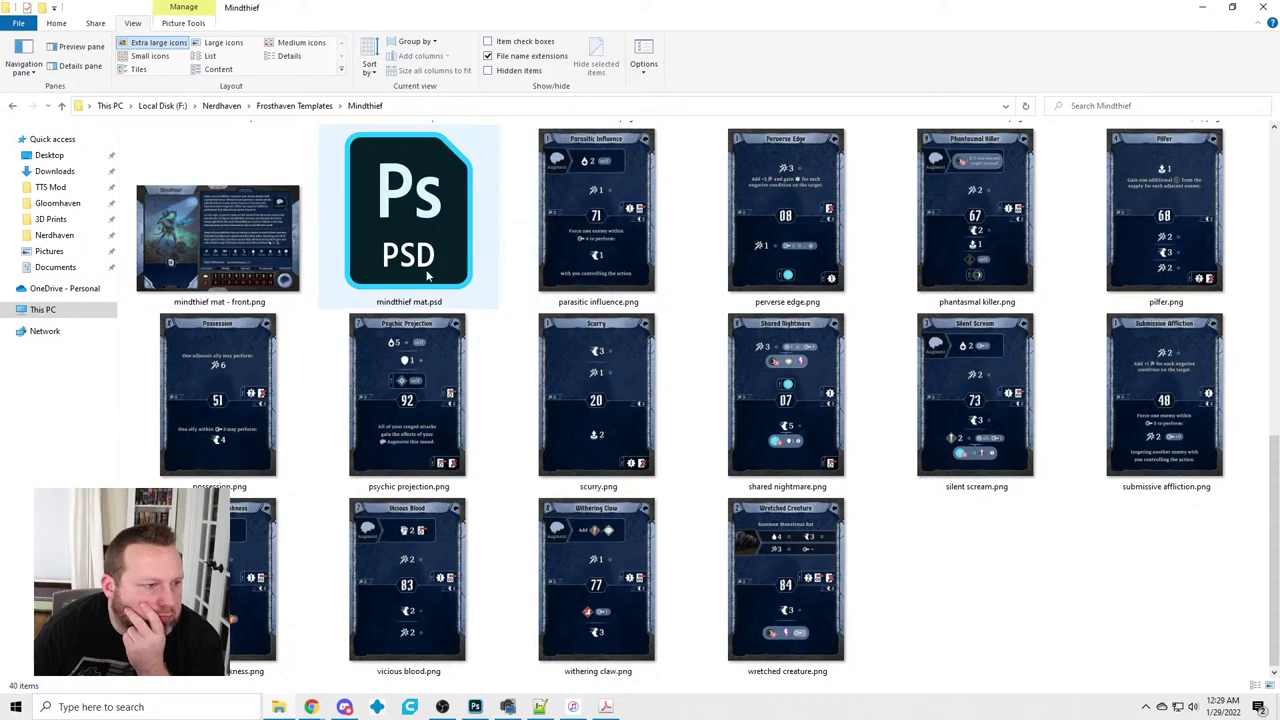
View many as one.png at full size to check its summon layout and ability wording, and close it
scroll(430, 275, "up", 3)
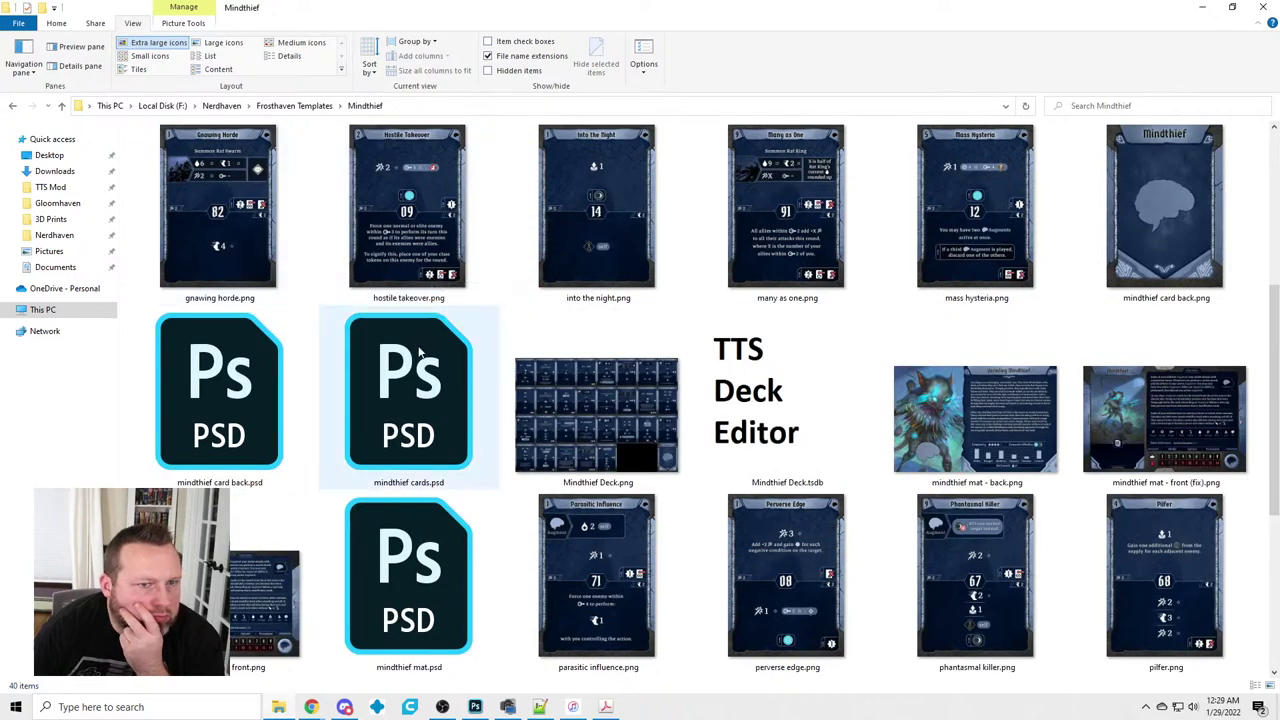
double_click(787, 205)
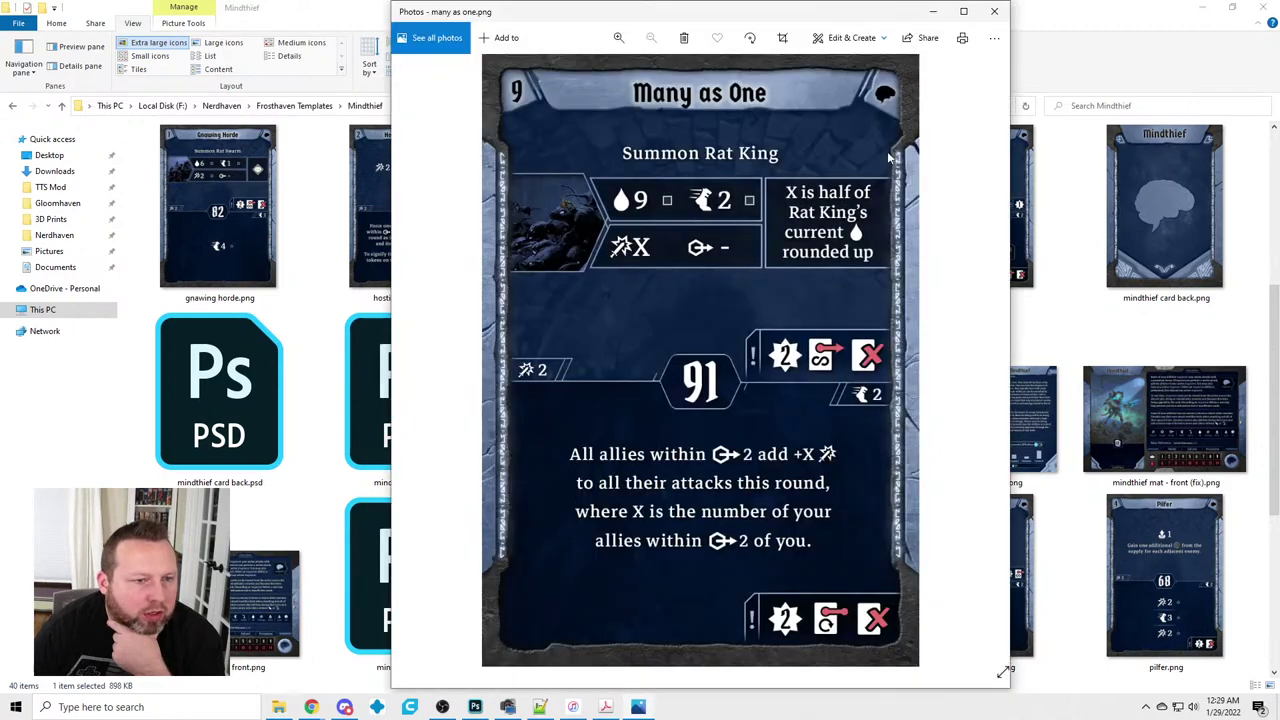
left_click(998, 12)
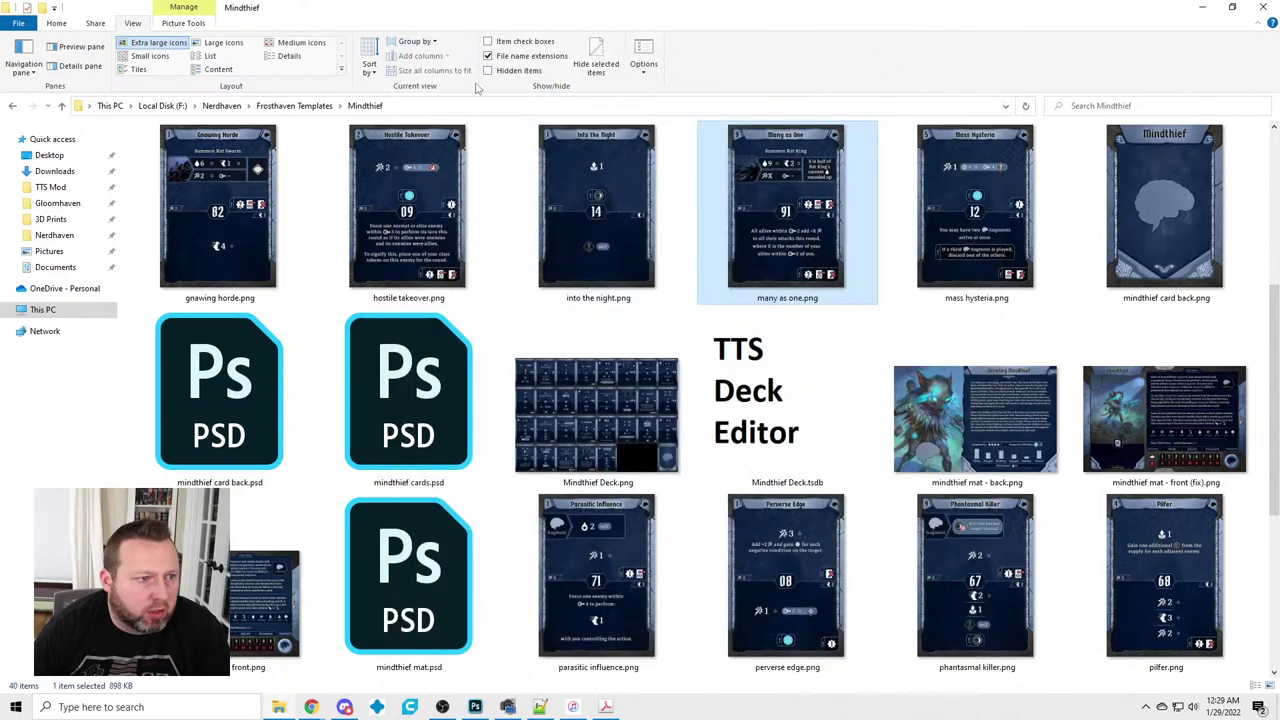
Return File Explorer to the Bladeswarm folder and minimize it, and check the Corrupting Parasites card in Bladeswarm_PnP.pdf
left_click(292, 105)
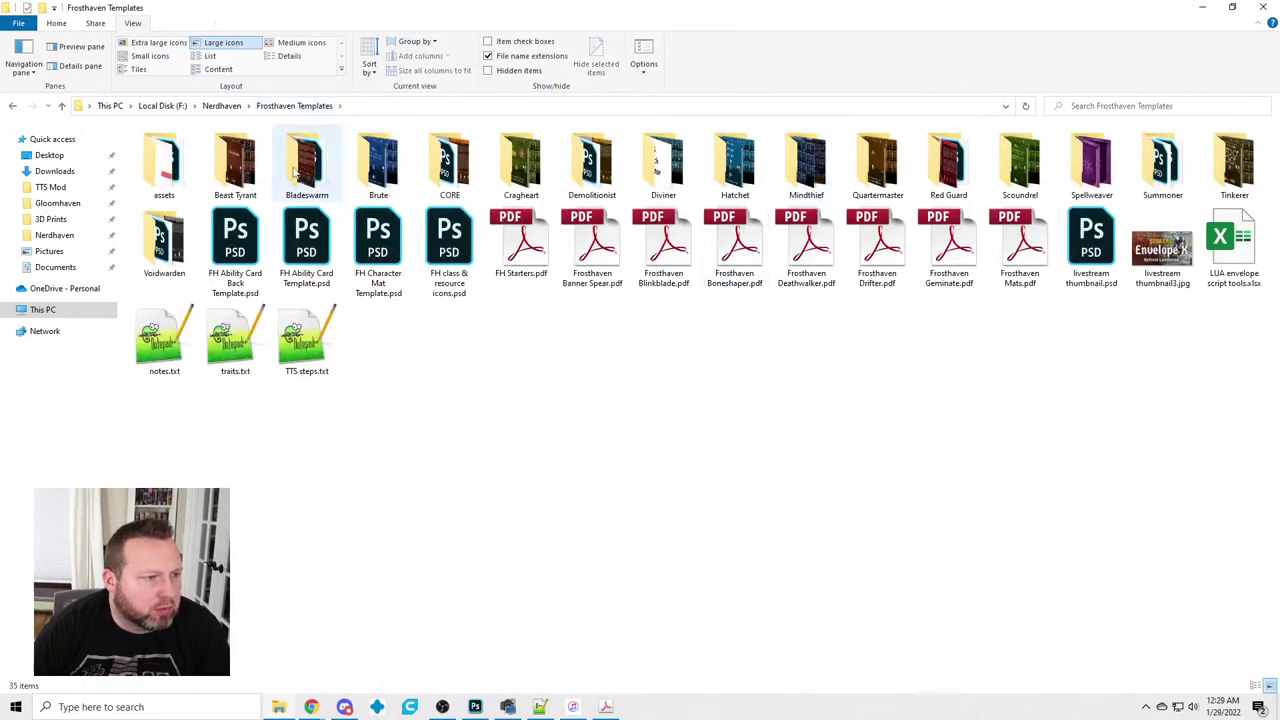
double_click(308, 160)
left_click(1202, 7)
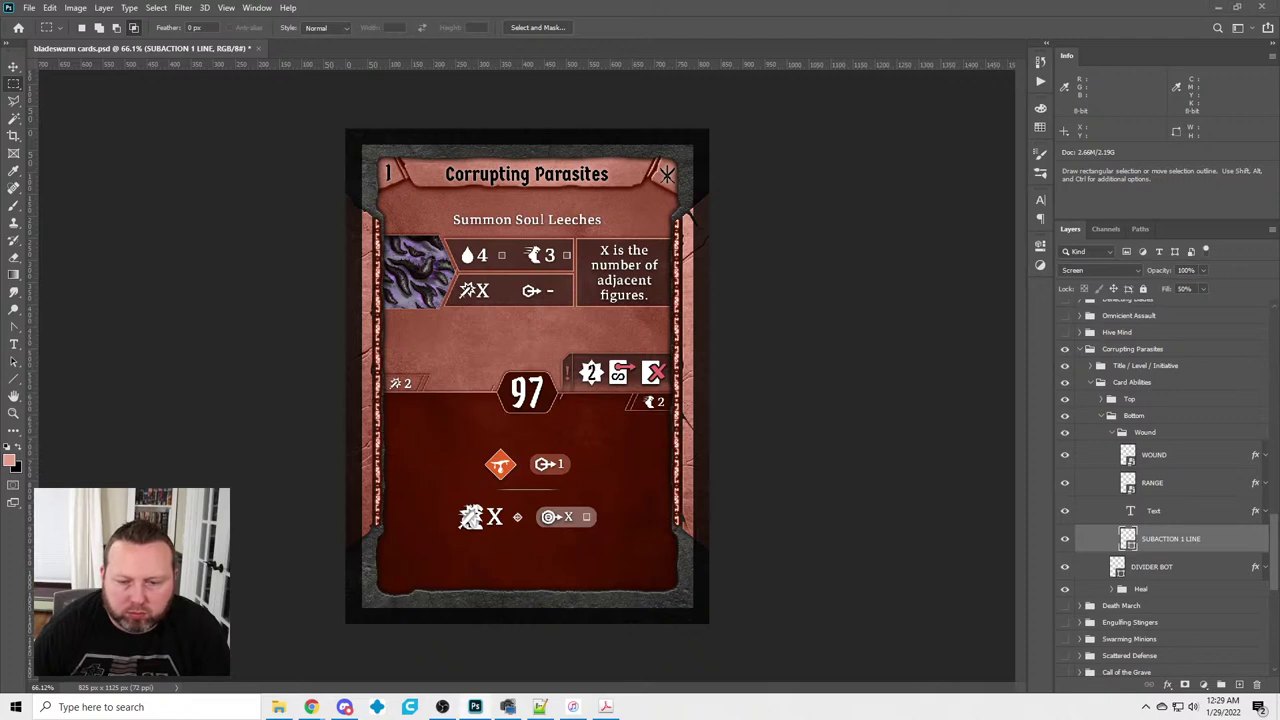
key("alt+Tab")
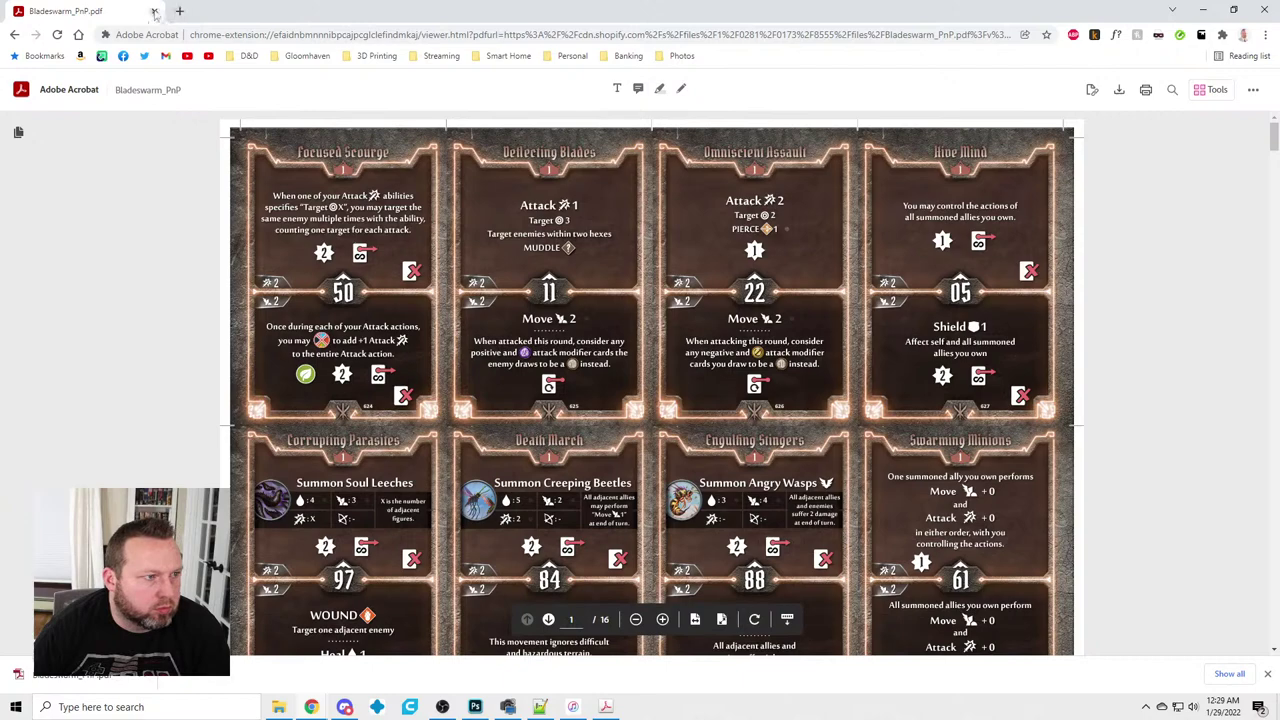
key("alt+Tab")
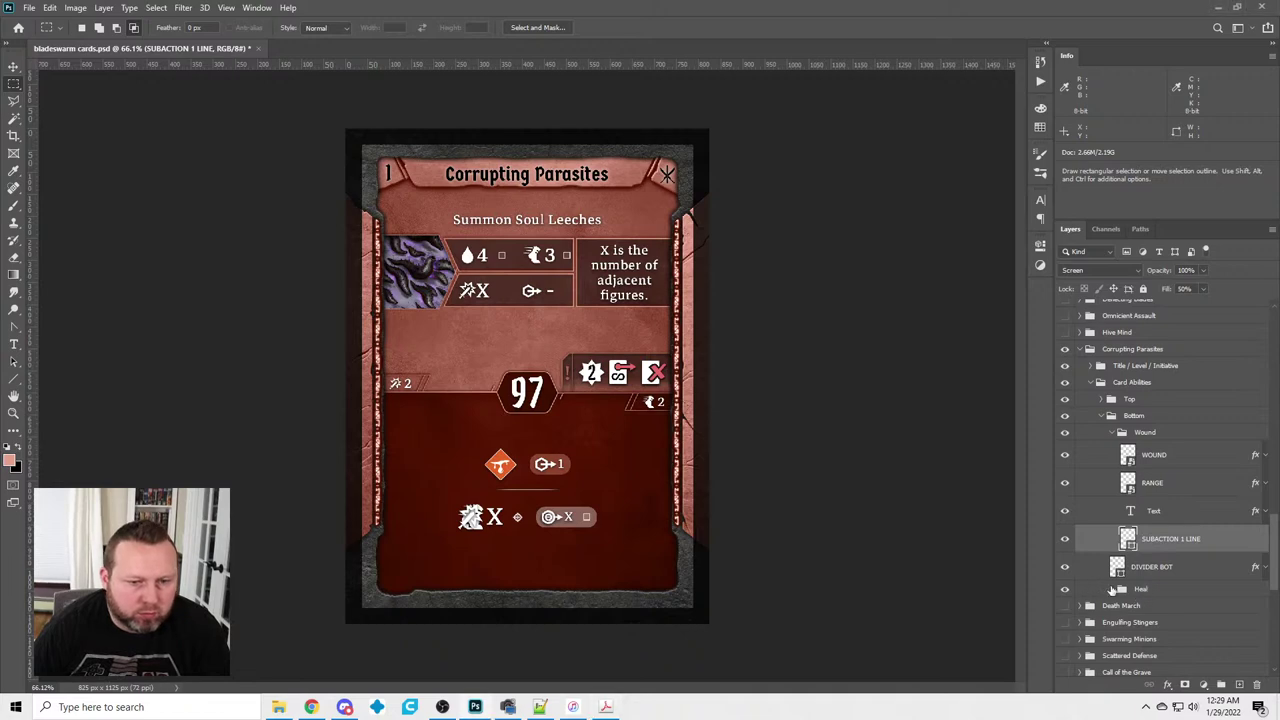
Try to transfer the layer style and shape attributes of the Wound group's SUBACTION 1 LINE to the Heal group's SUBACTION 1 LINE
right_click(1196, 540)
left_click(1180, 434)
right_click(1190, 540)
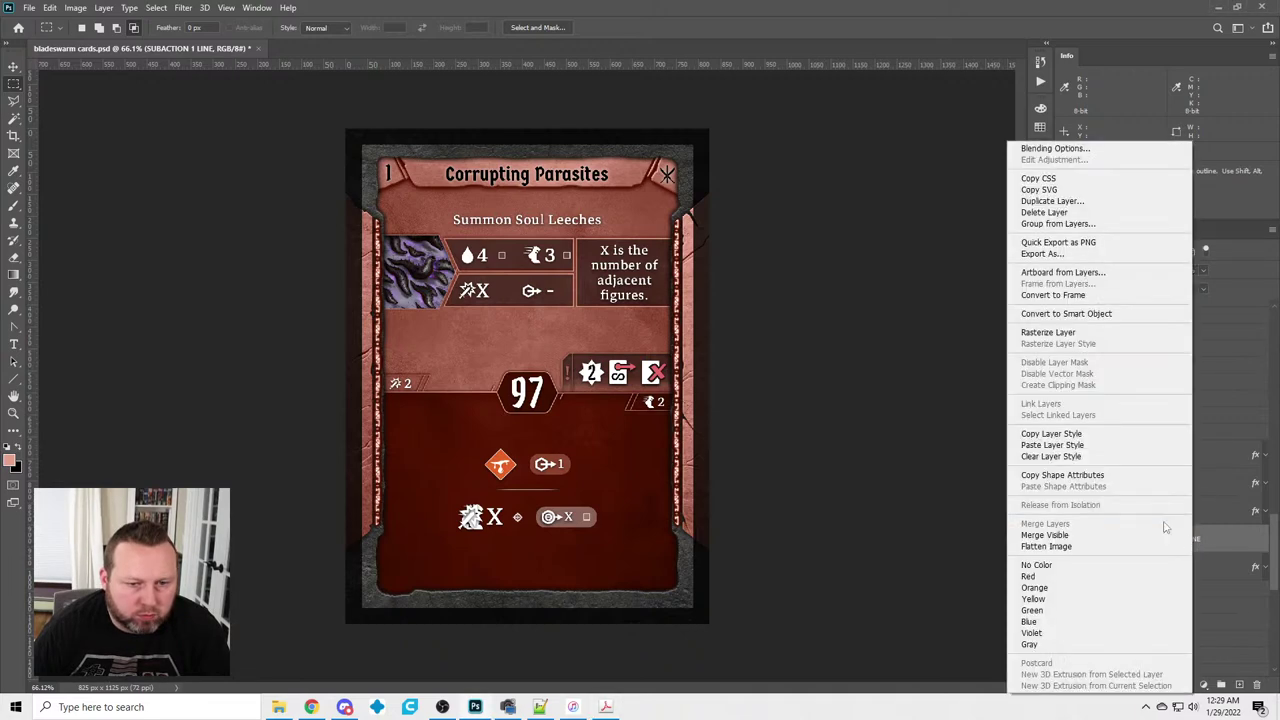
left_click(1080, 475)
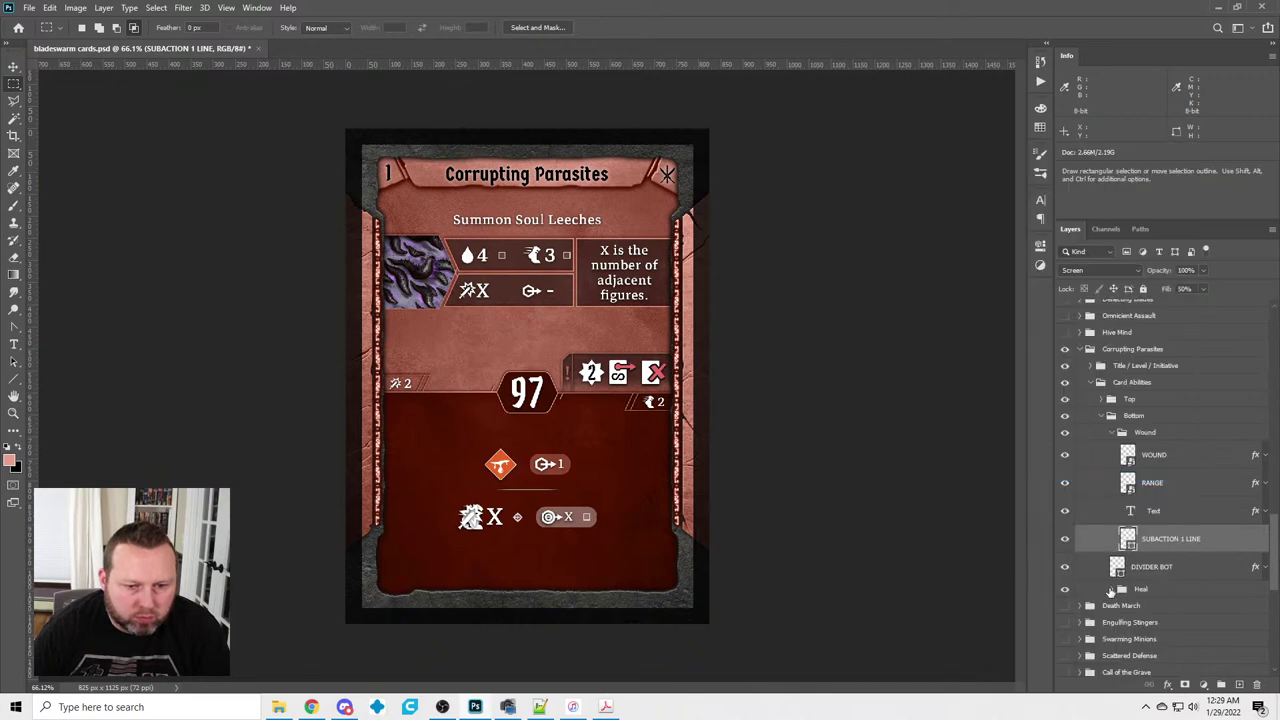
left_click(1111, 590)
scroll(1152, 582, "down", 5)
scroll(1171, 597, "down", 2)
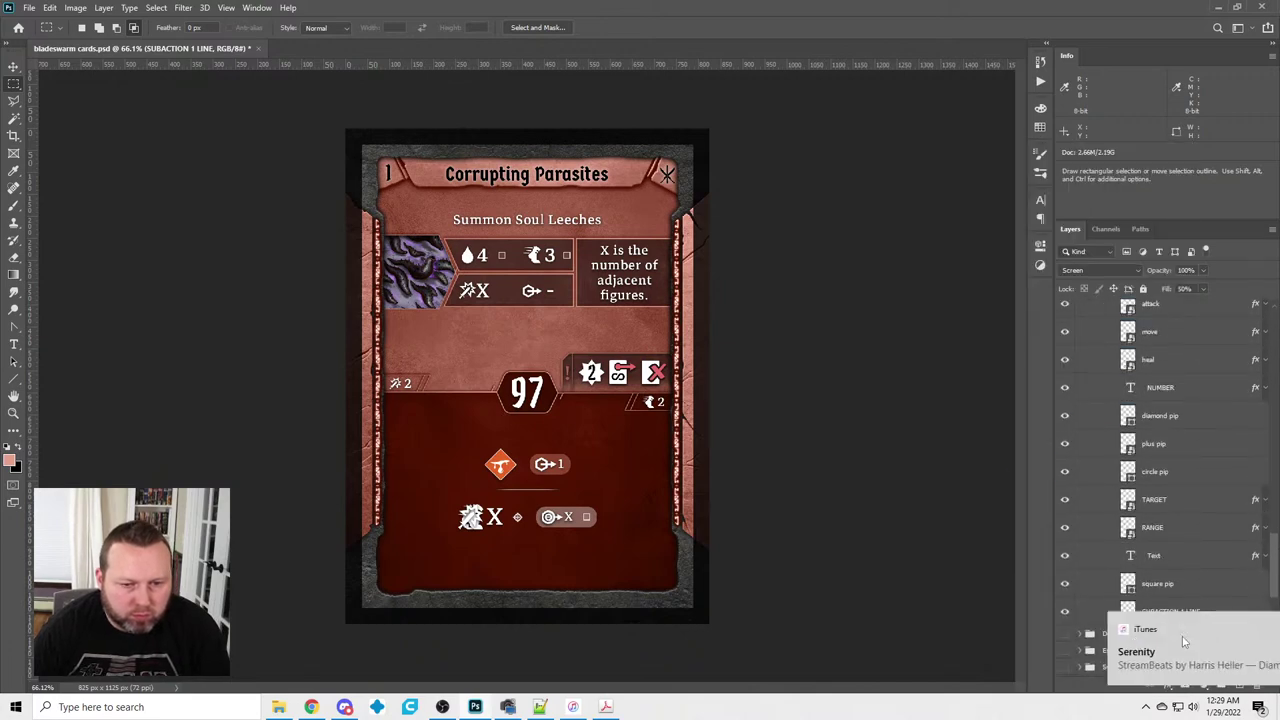
left_click(1224, 612)
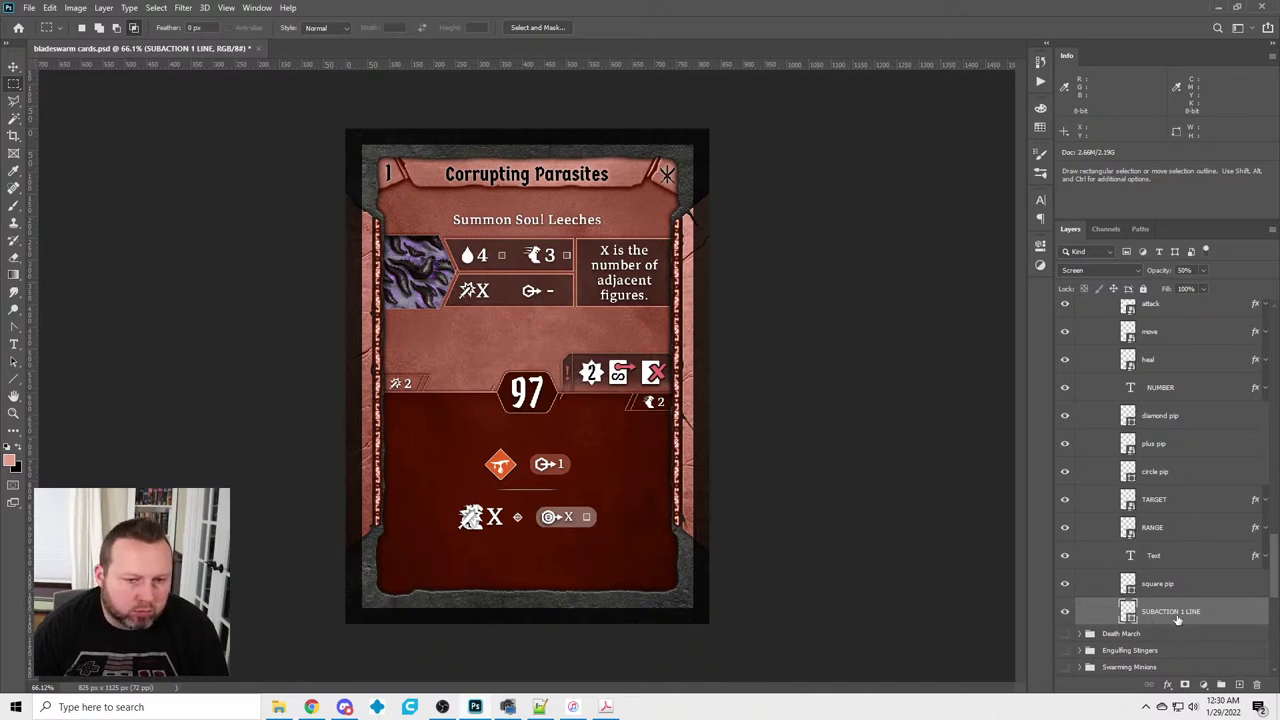
right_click(1176, 614)
left_click(1150, 405)
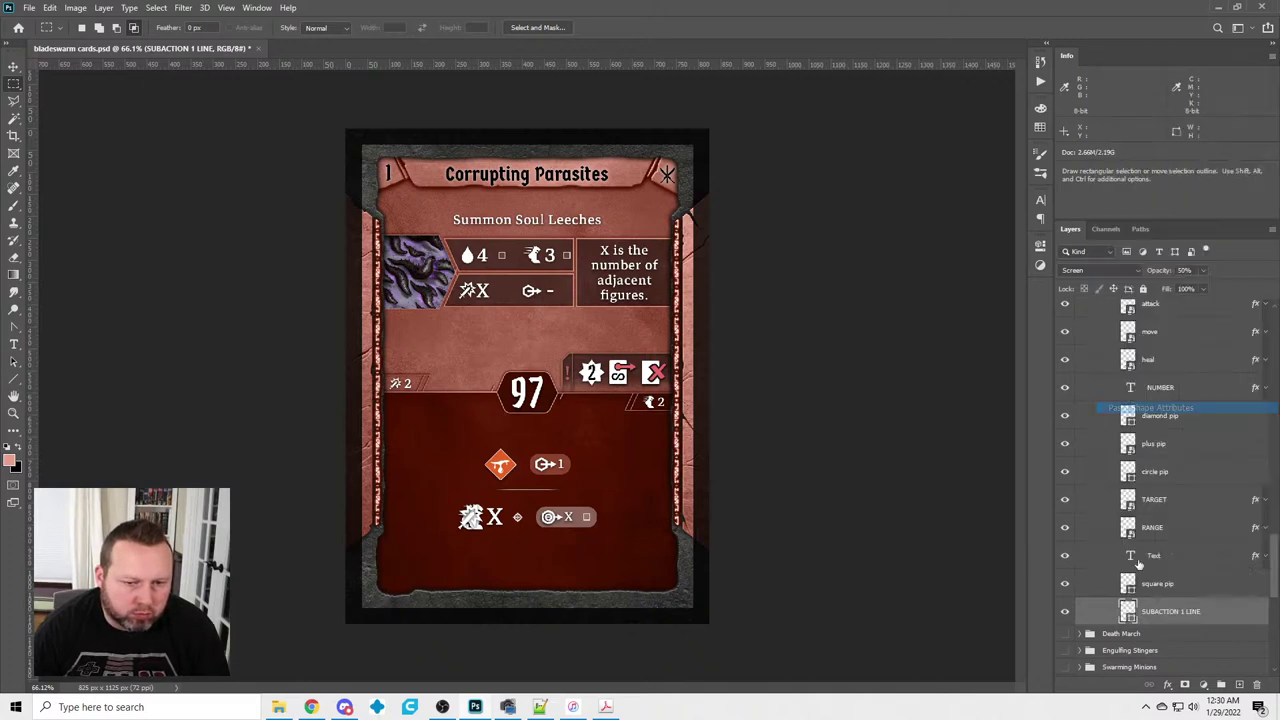
right_click(1149, 621)
left_click(1137, 369)
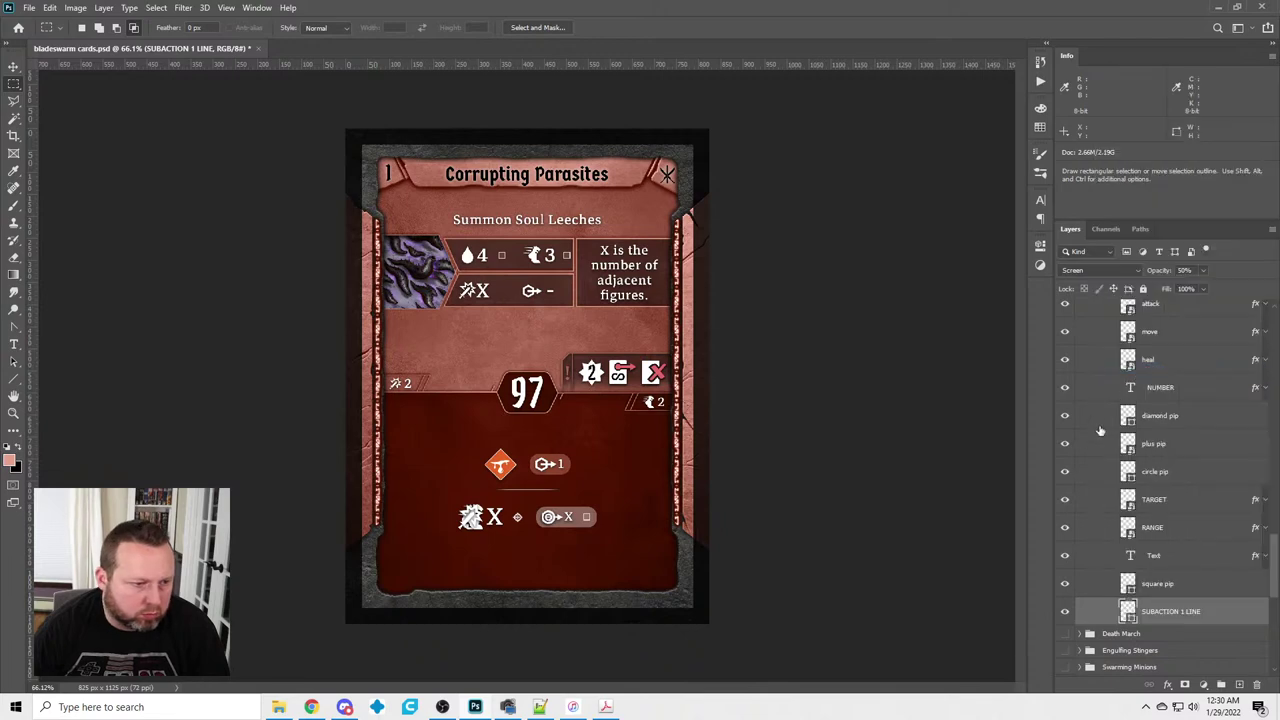
Copy the layer style and shape attributes from Wound's SUBACTION 1 LINE again and paste both onto Heal's SUBACTION 1 LINE
scroll(1160, 478, "down", 3)
right_click(1161, 458)
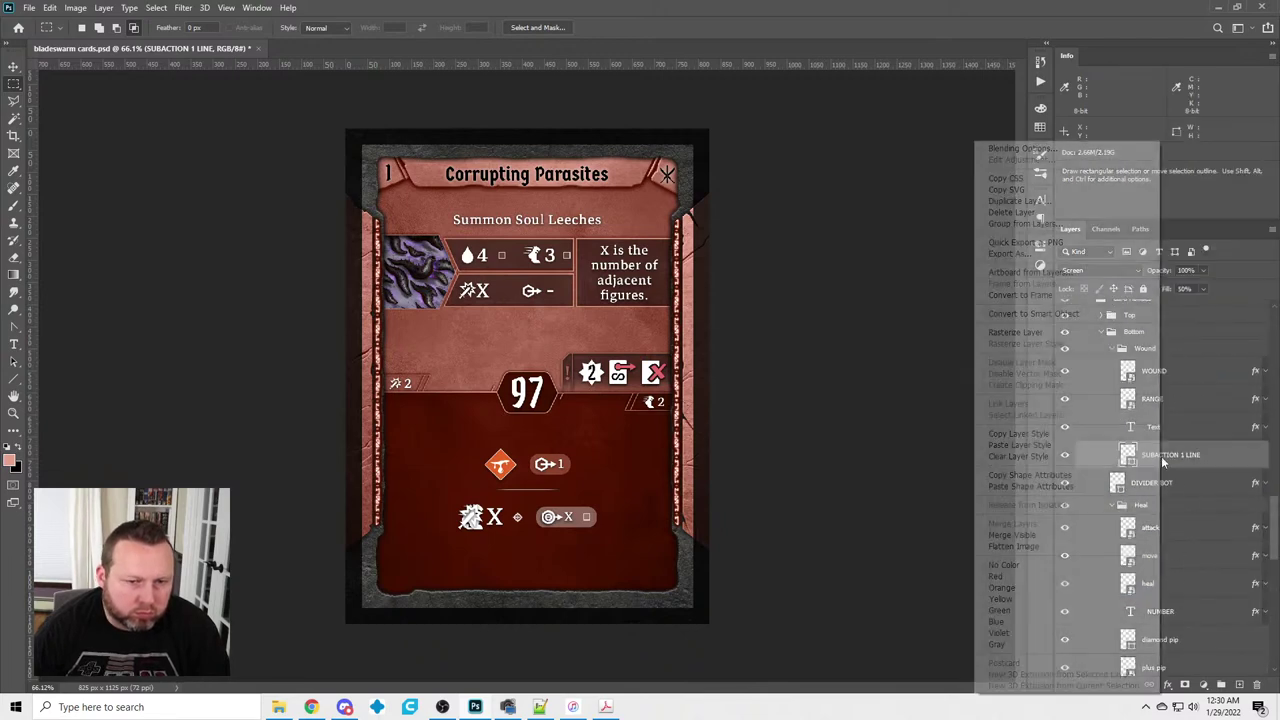
left_click(1037, 437)
right_click(1197, 459)
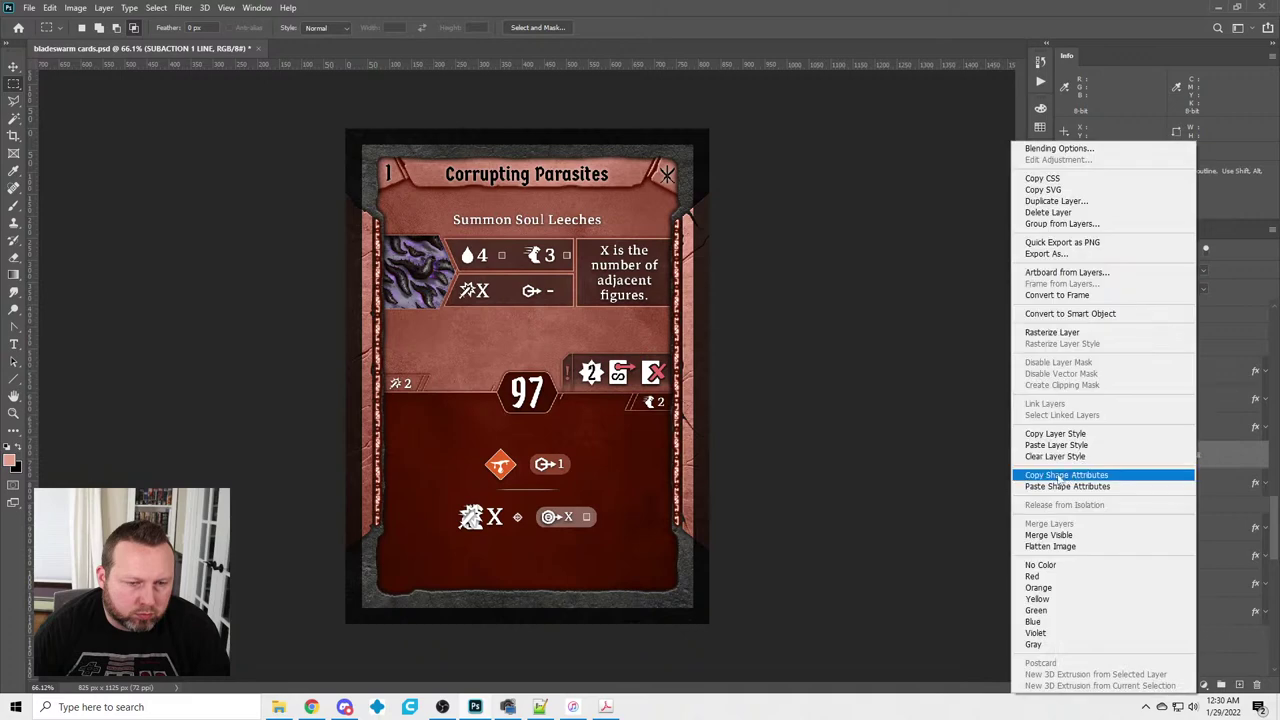
left_click(1195, 474)
scroll(1192, 580, "down", 5)
right_click(1172, 583)
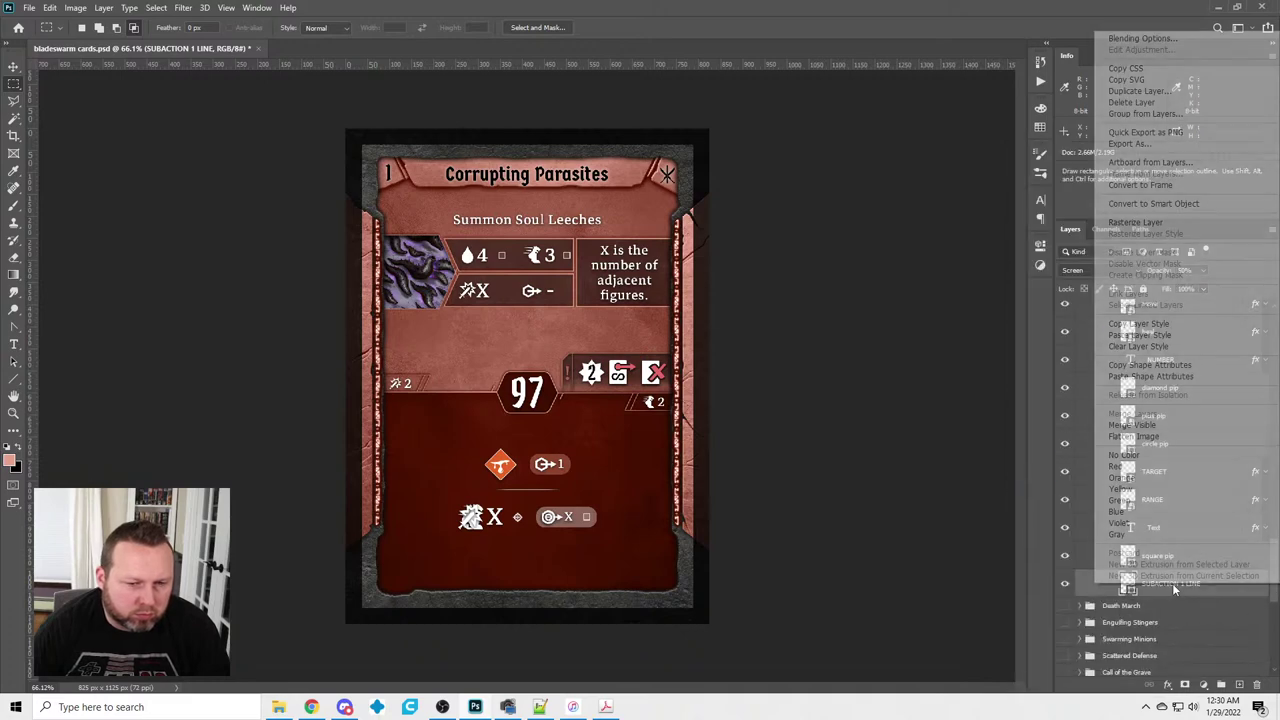
left_click(1138, 378)
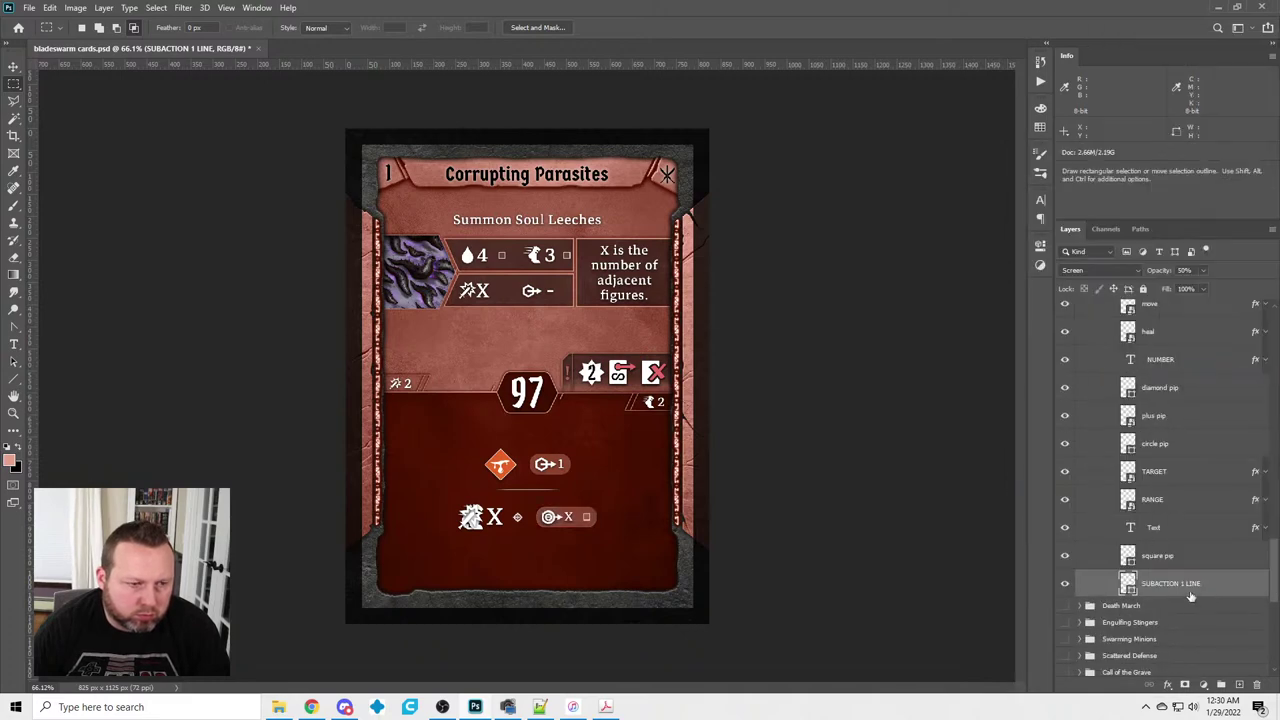
right_click(1190, 592)
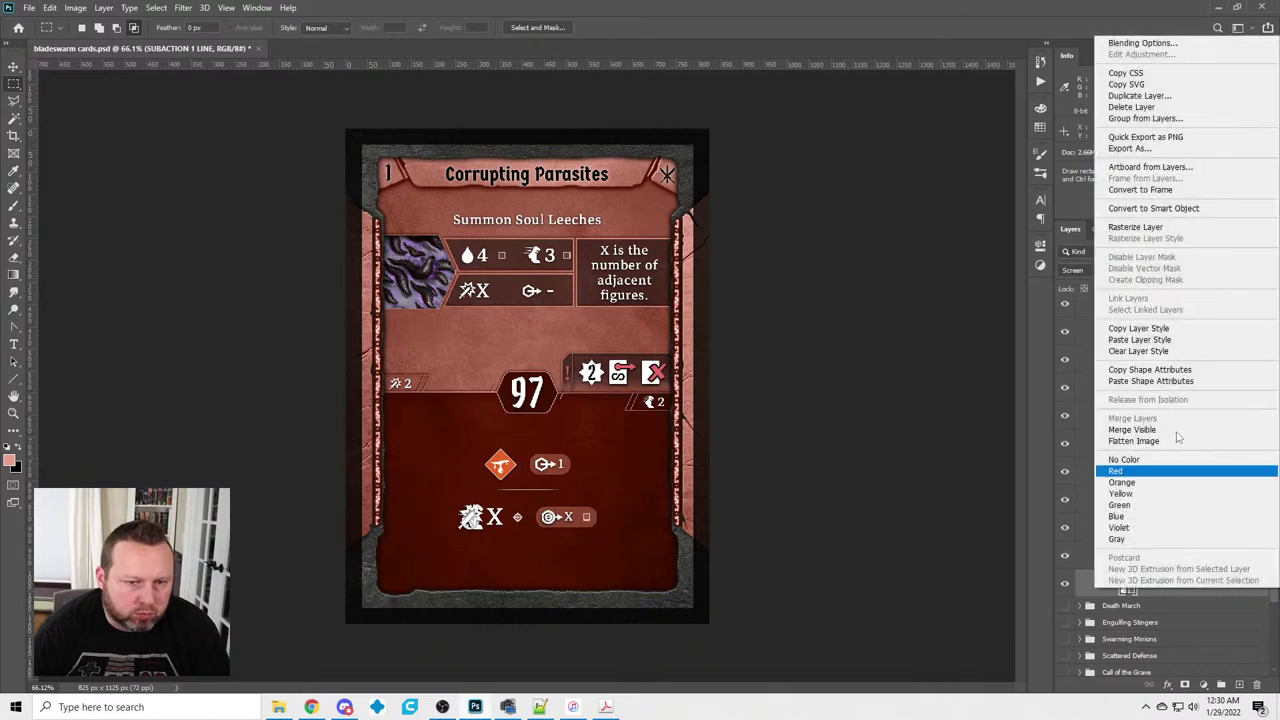
left_click(1152, 338)
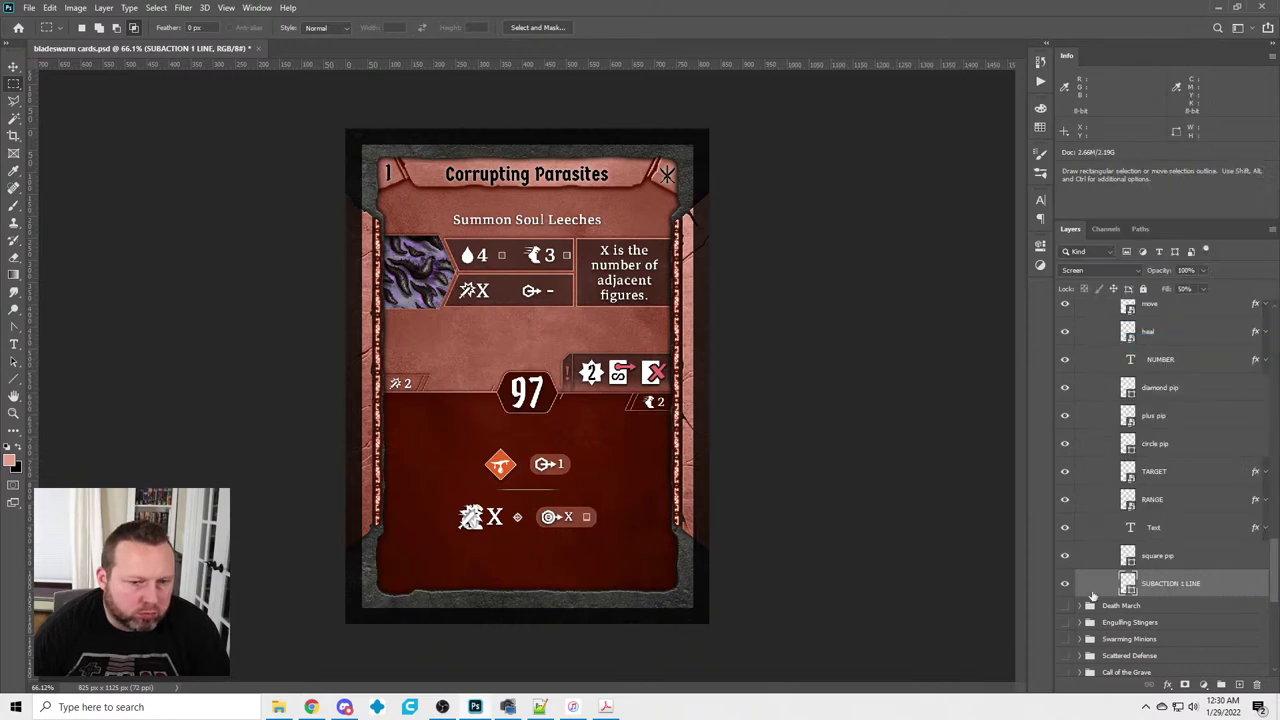
Delete the attack and move icons and the diamond, plus and circle pips from the Heal group
scroll(1132, 545, "up", 4)
left_click(1168, 499)
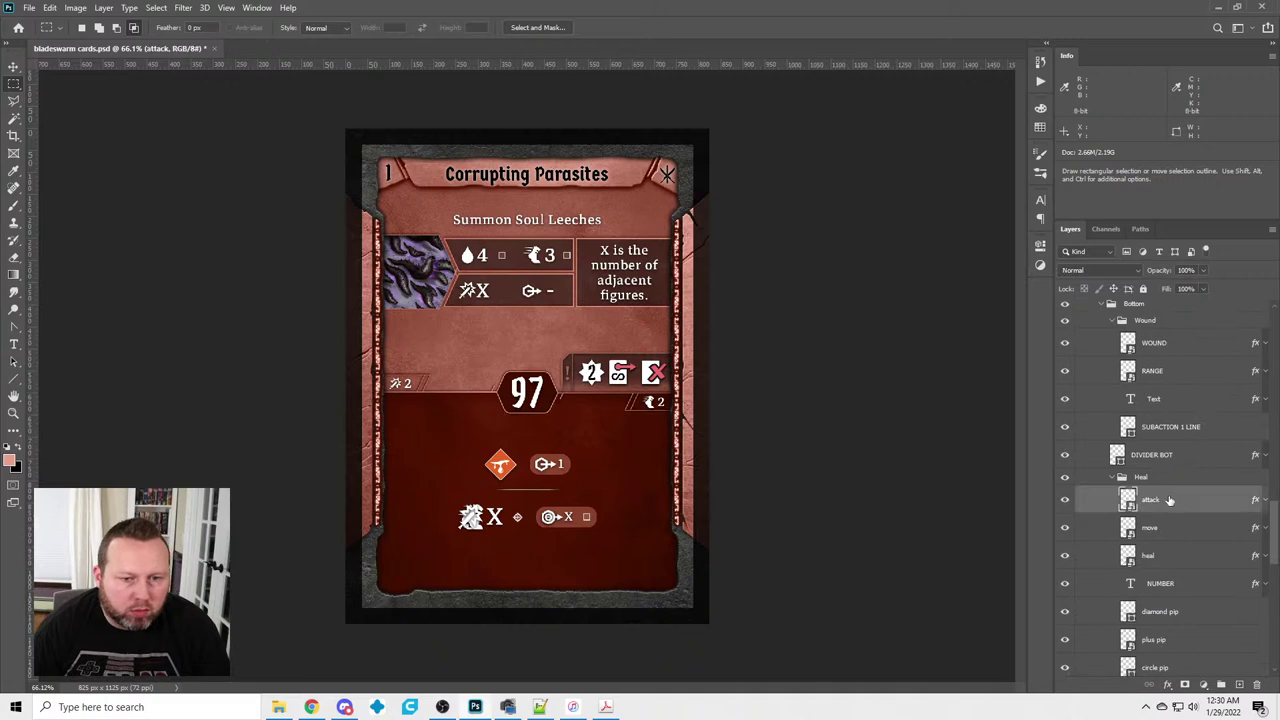
key("Delete")
key("Delete")
left_click(1172, 556)
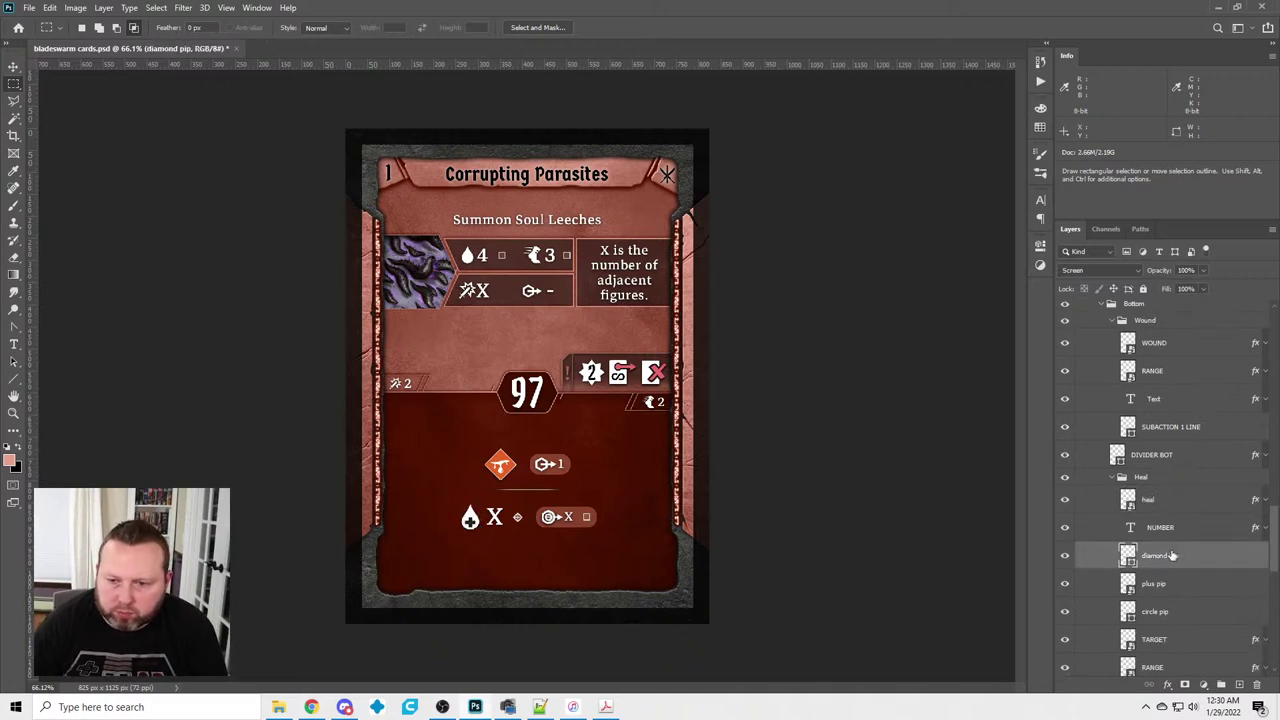
key("Delete")
key("Delete")
key("Delete")
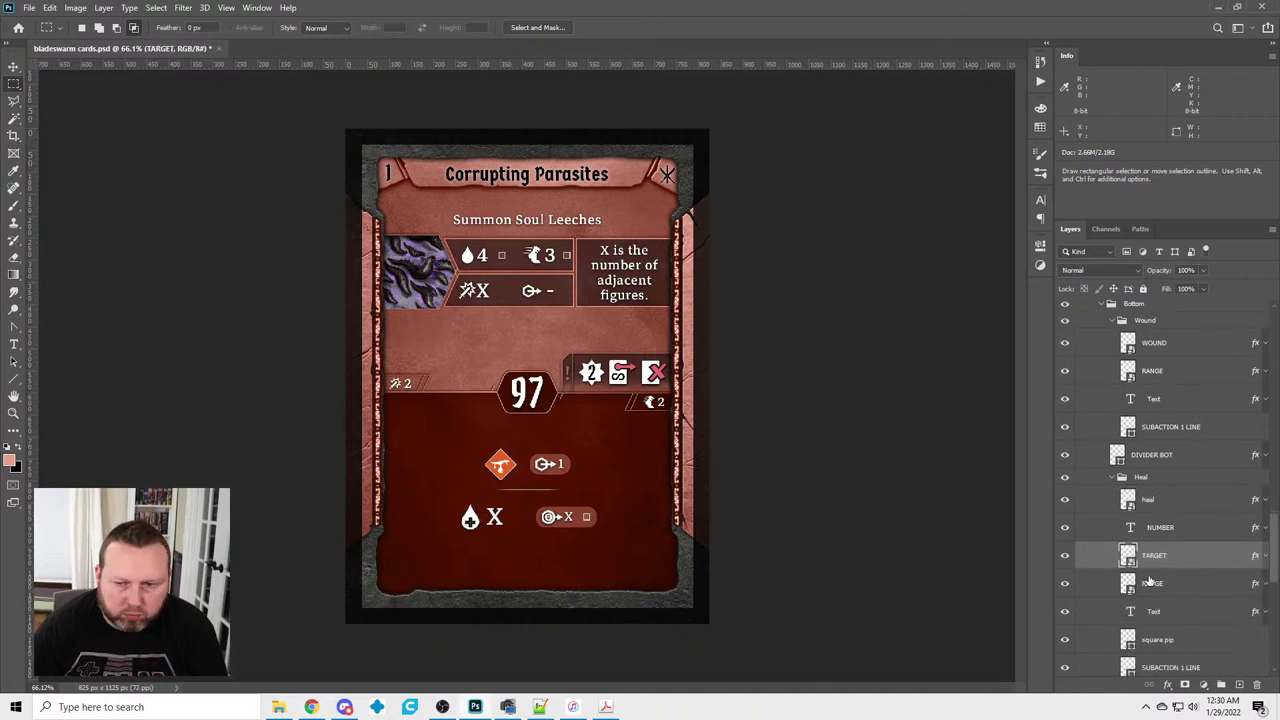
Delete the TARGET, RANGE and square pip layers from the Heal group
key("Delete")
key("Delete")
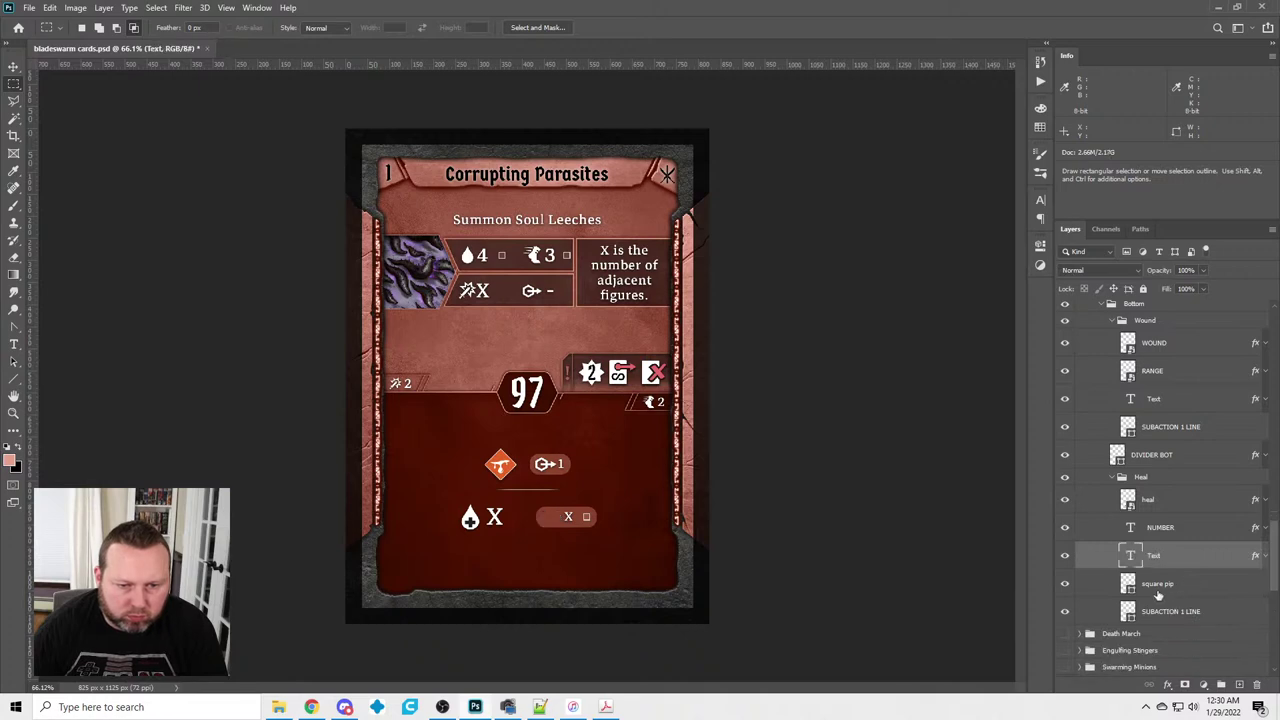
left_click(1157, 592)
key("Delete")
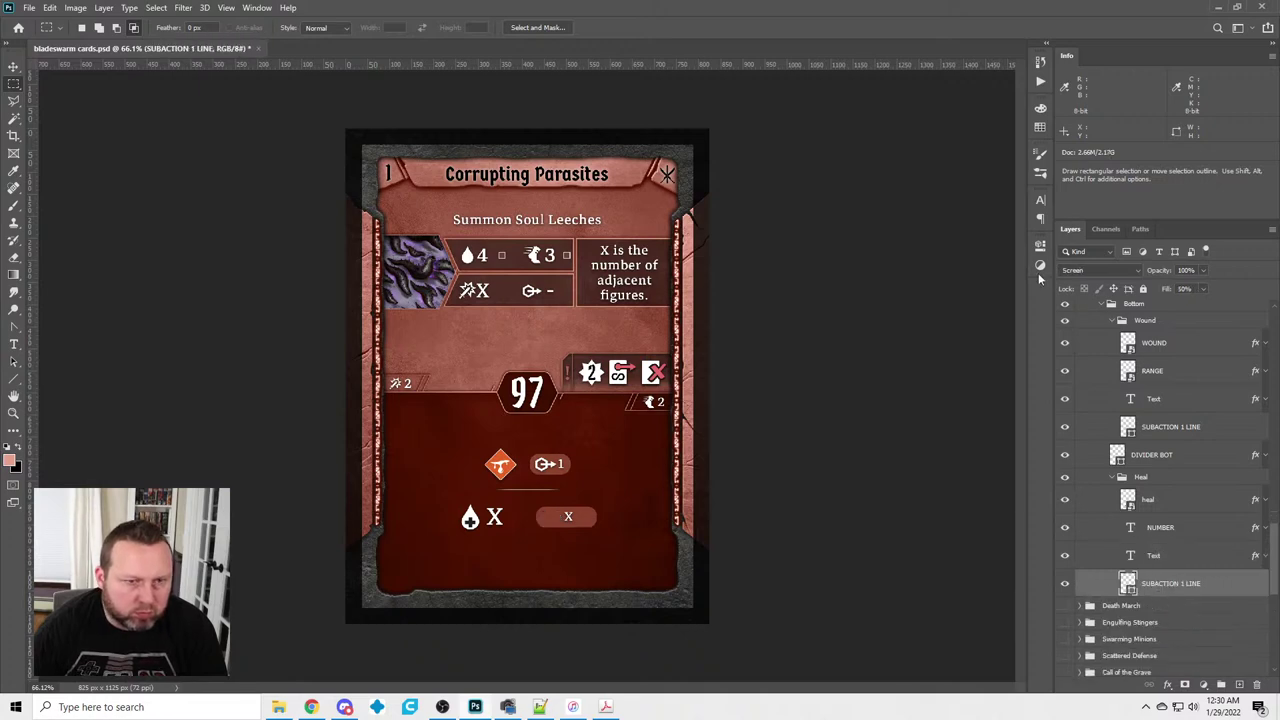
Set the width of the Heal group's SUBACTION 1 LINE shape to 85 px
left_click(1040, 245)
left_click(846, 288)
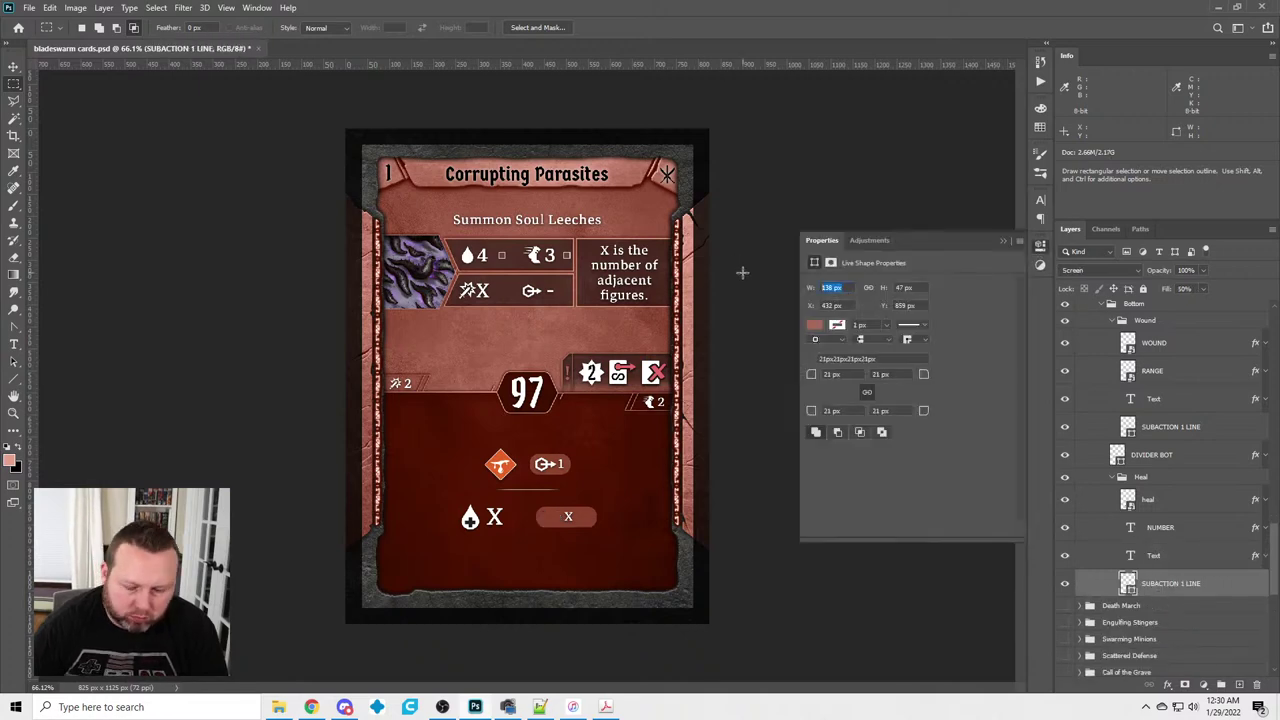
type("85")
key("Return")
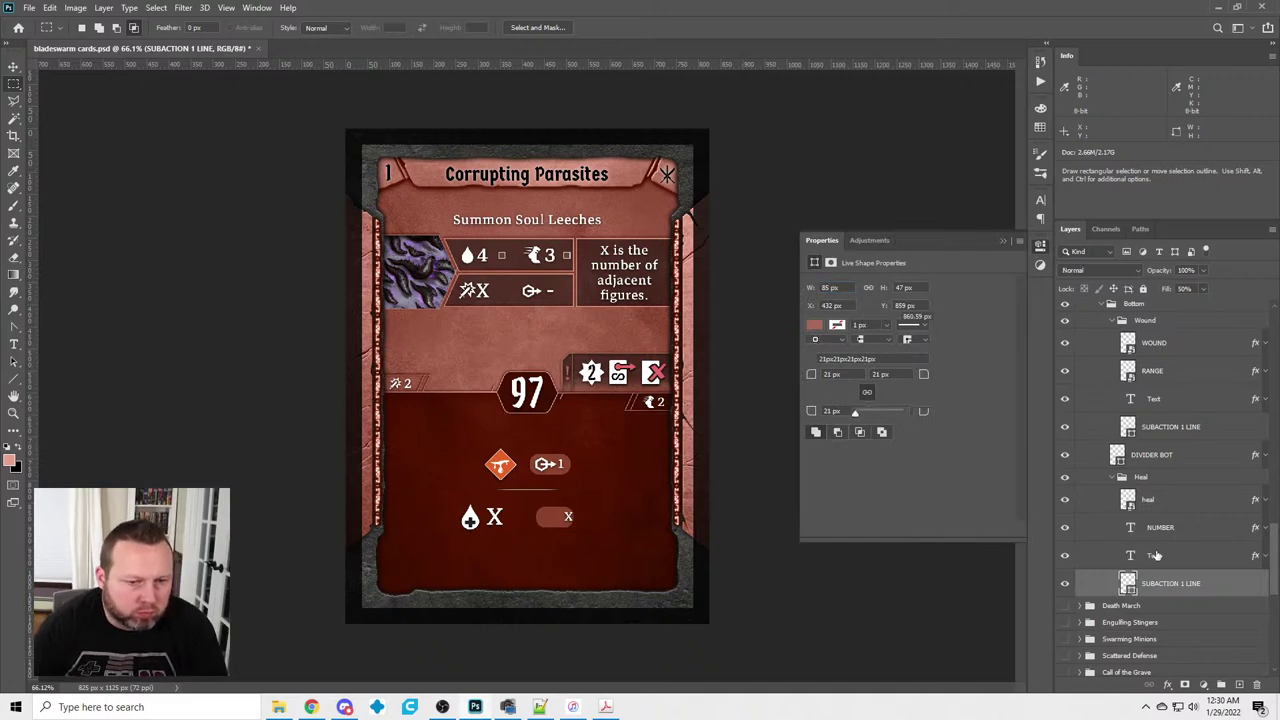
Replace the X in the Heal group's subaction bubble with "self" and center the text on the bubble
left_click(1155, 556)
left_click(14, 344)
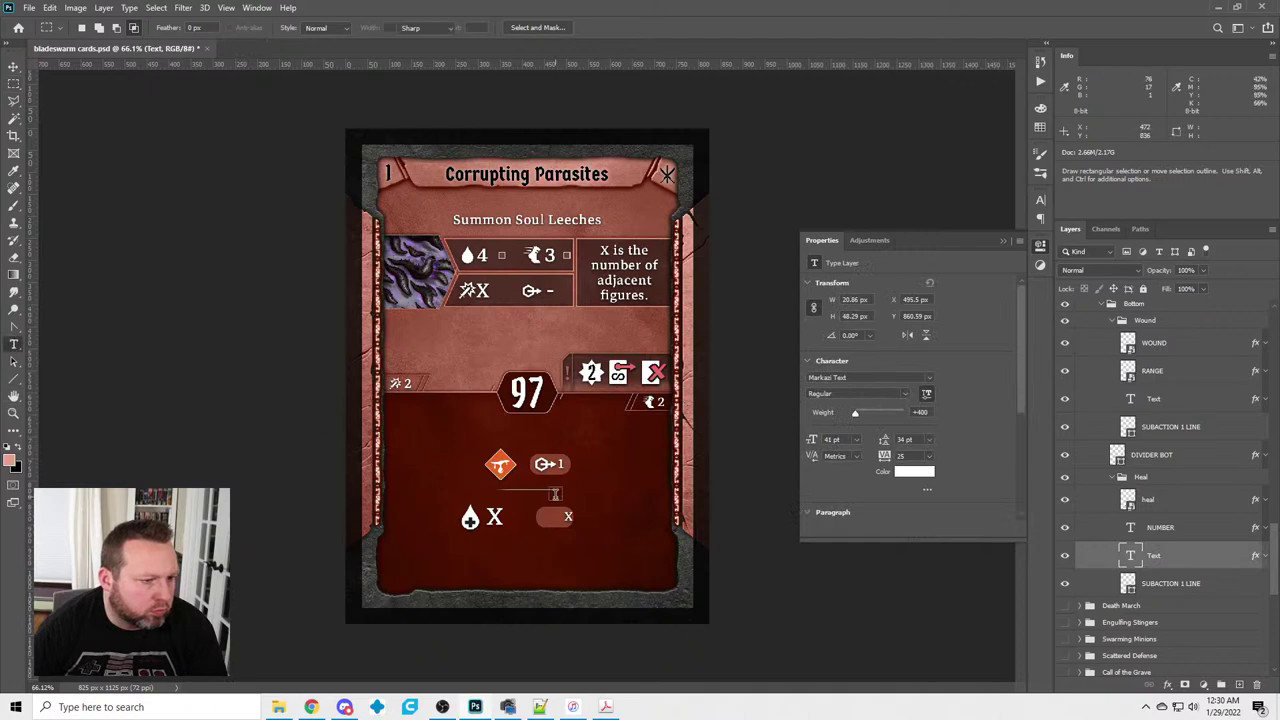
left_click(568, 516)
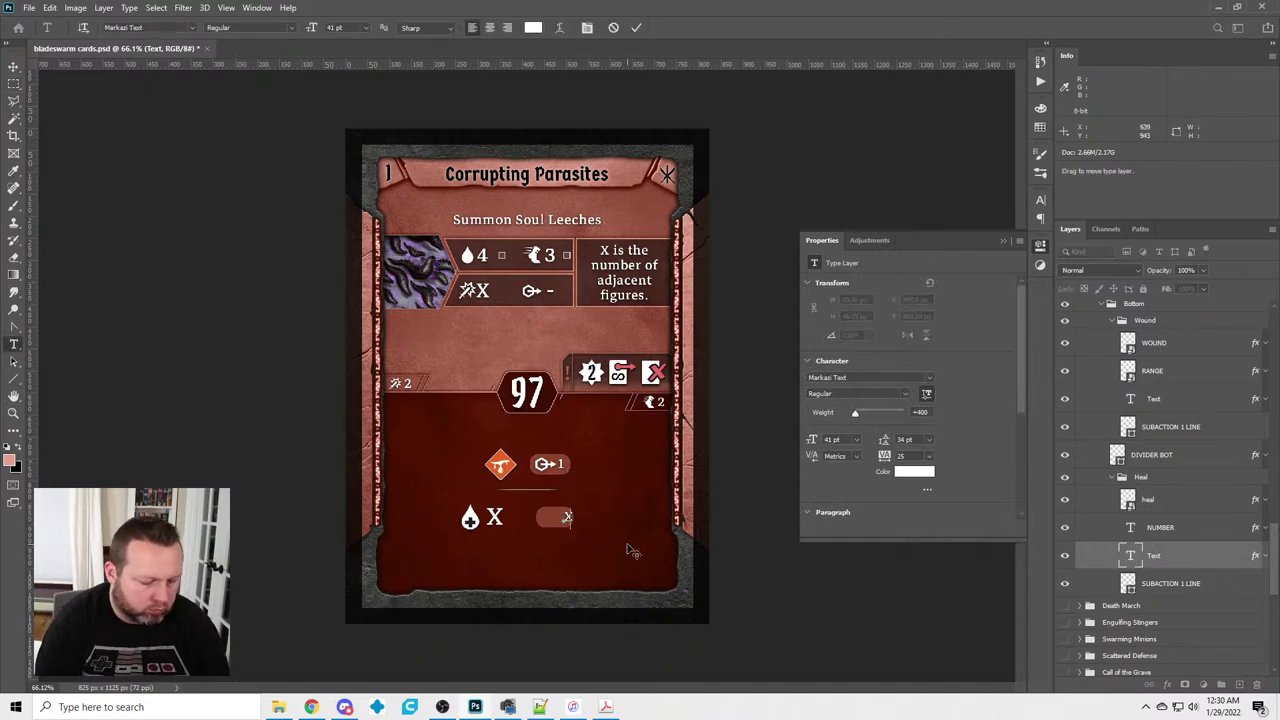
type("self")
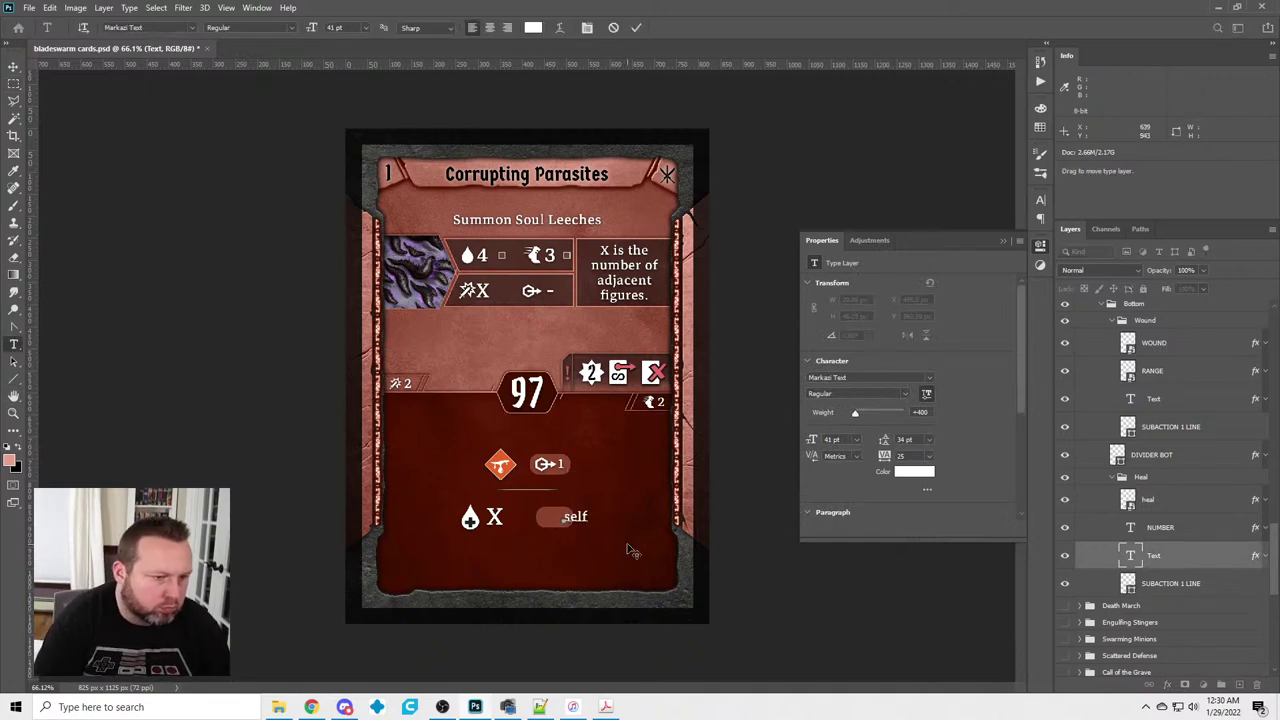
left_click(14, 66)
left_click(1127, 587, "ctrl")
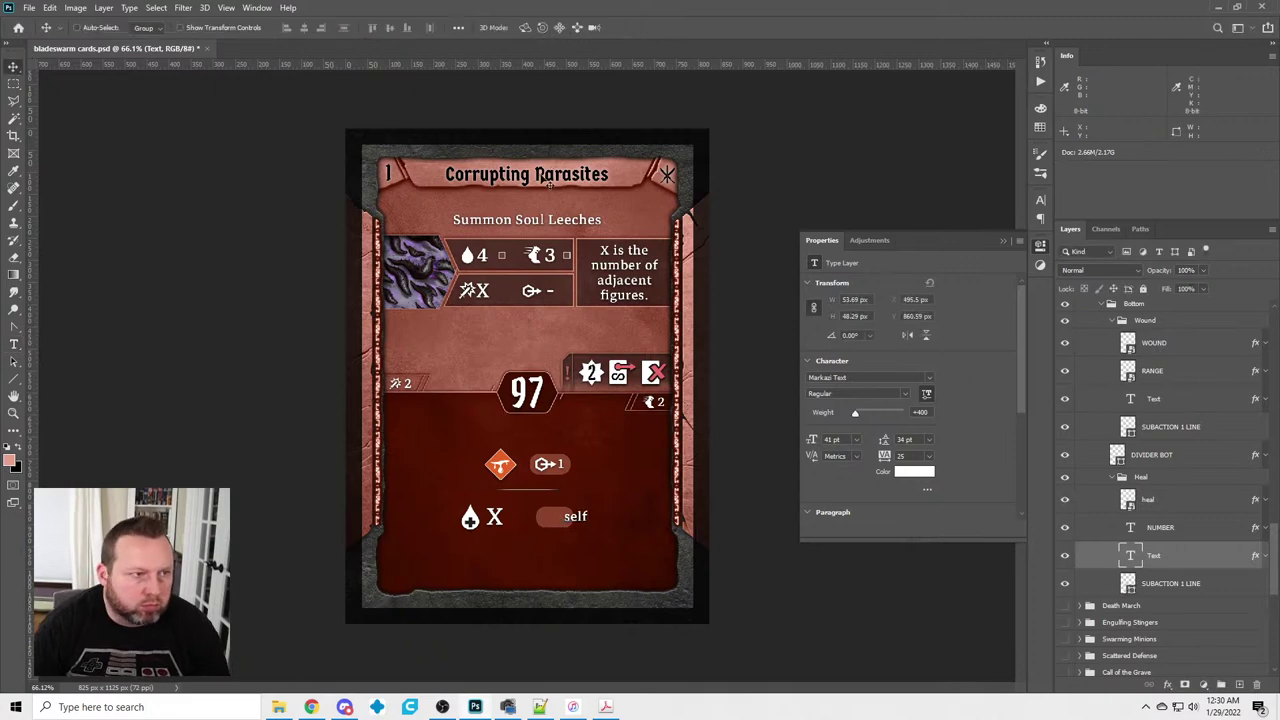
left_click(304, 28)
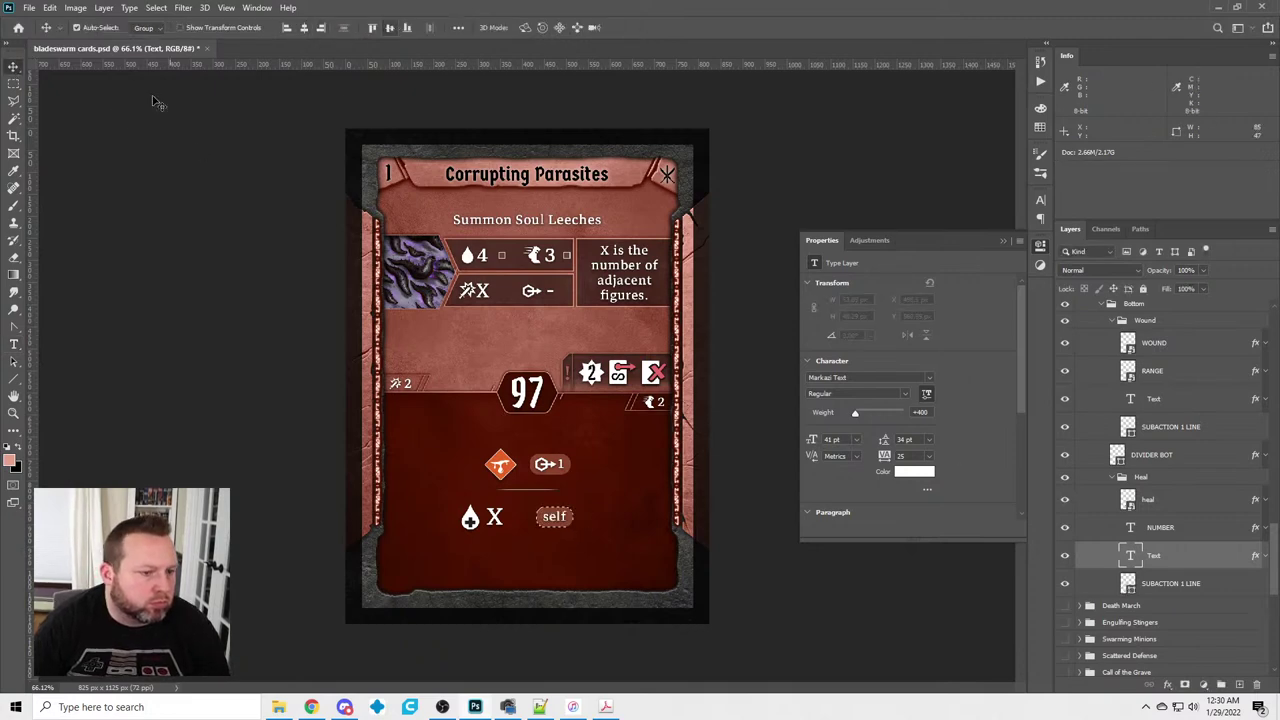
left_click(14, 84)
left_click(183, 137)
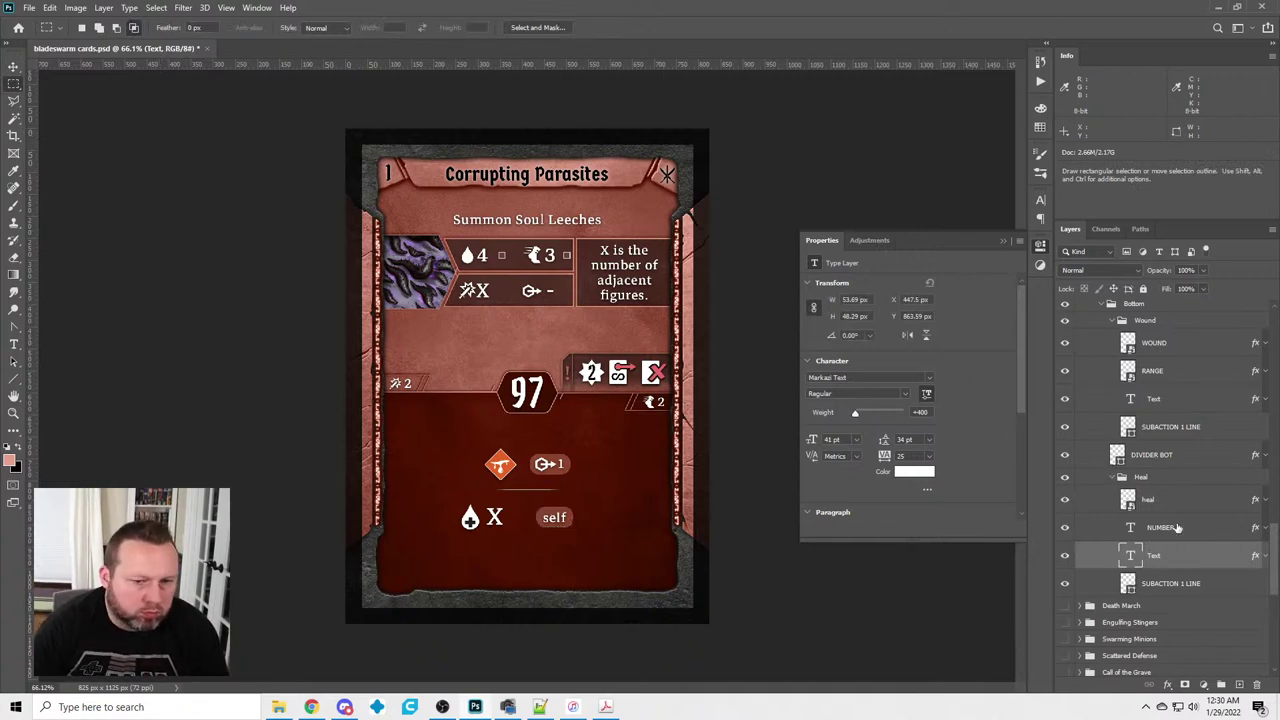
Move the "self" text and its SUBACTION 1 LINE bubble together left about 54 px, close to the heal number
key("shift")
left_click(1155, 588, "shift")
left_click(14, 66)
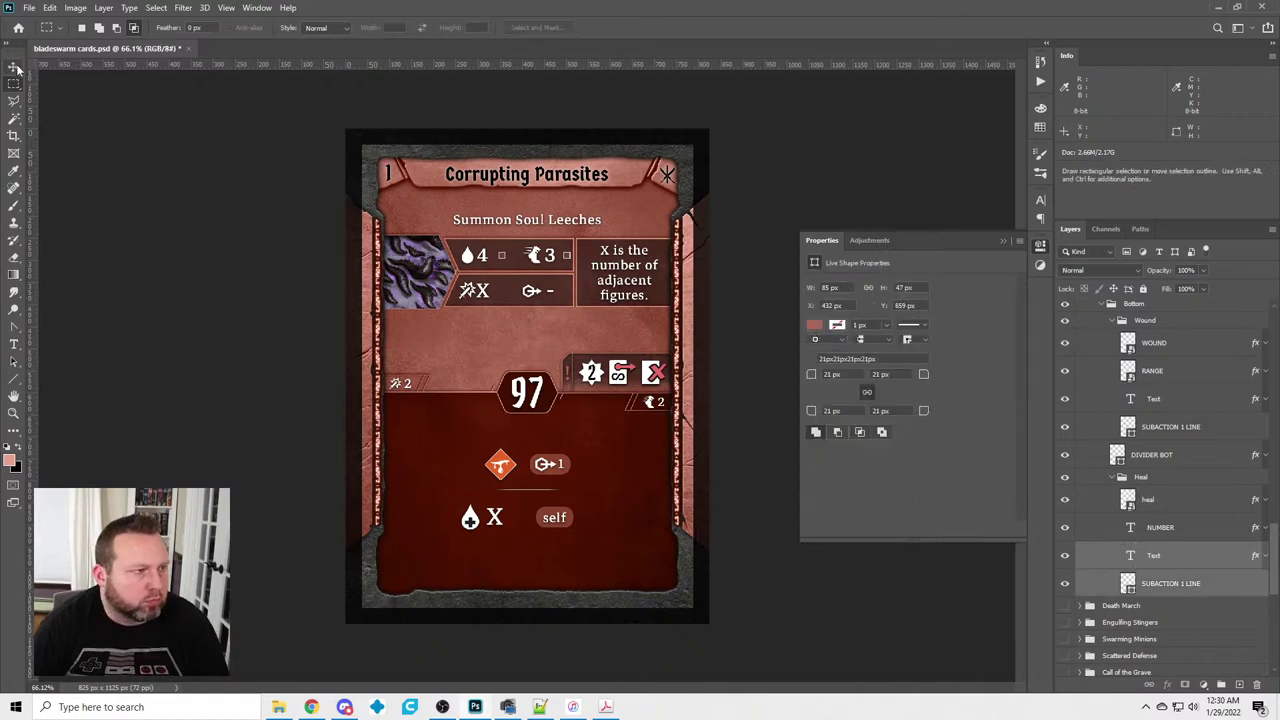
key("shift+Left")
key("shift+Left")
key("shift+Left")
key("shift+Left")
key("Left")
key("Left")
key("Left")
key("Left")
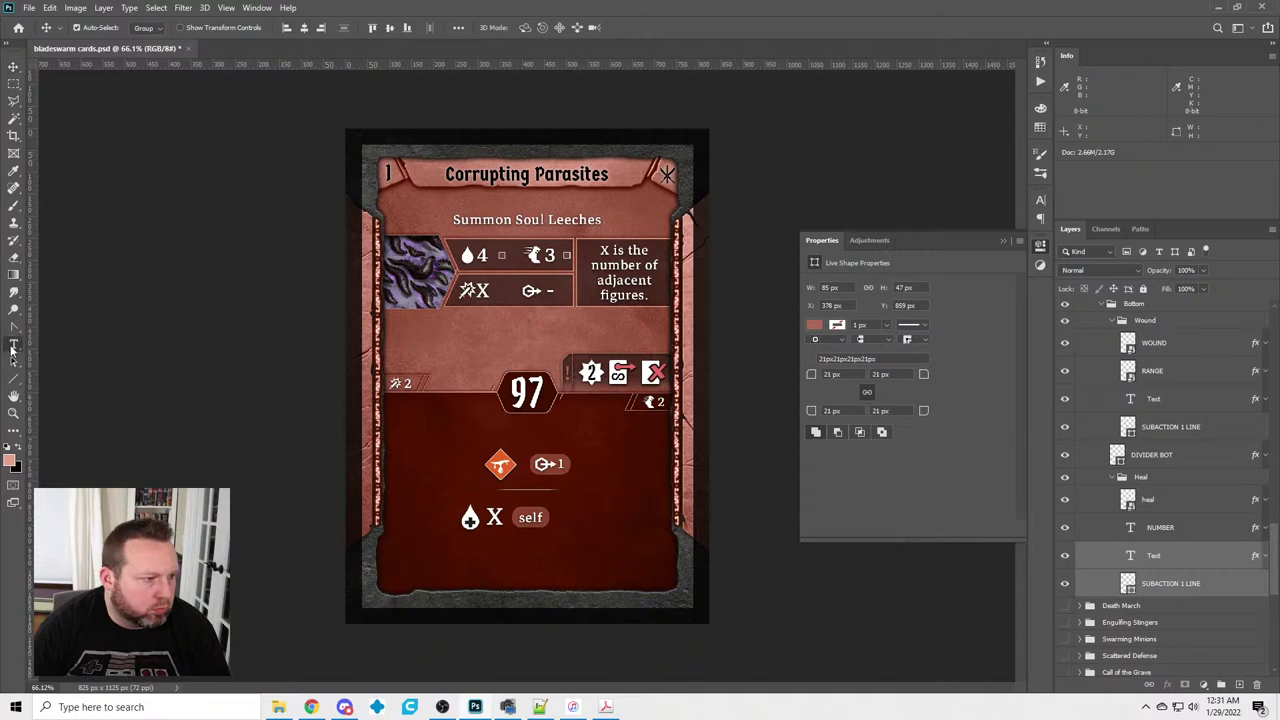
Change the Heal action's large number from X to 1
left_click(14, 344)
left_click(500, 517)
key("BackSpace")
type("1")
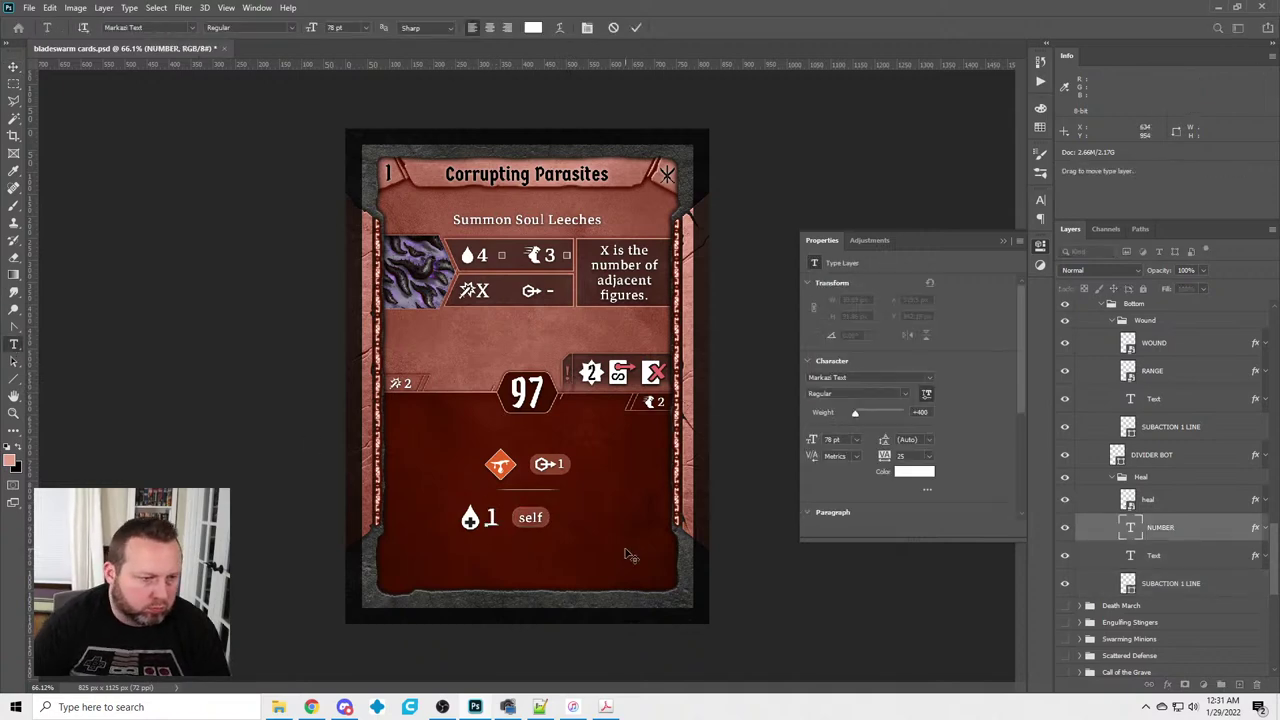
key("ctrl+Return")
key("m")
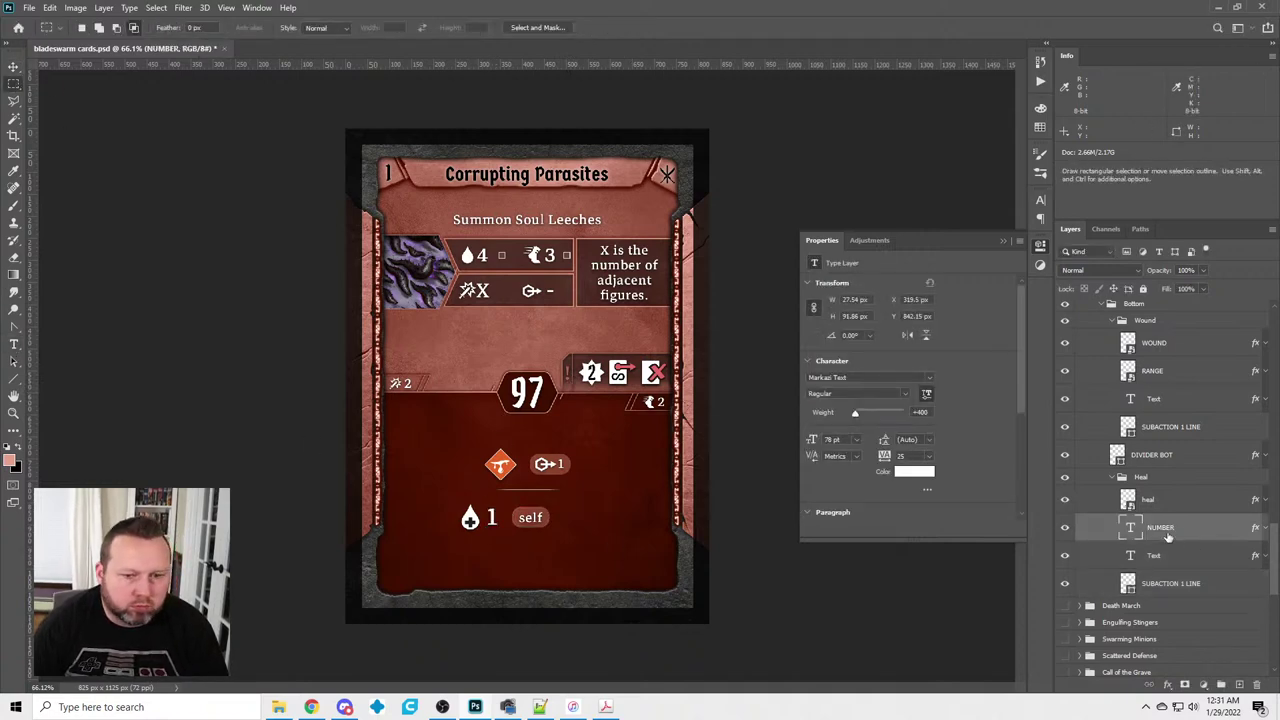
Shift the whole Heal group right about 50 px to center its row under the divider, and select its SUBACTION 1 LINE
left_click(1155, 480)
key("ctrl+shift+Right")
key("ctrl+shift+Right")
key("ctrl+shift+Right")
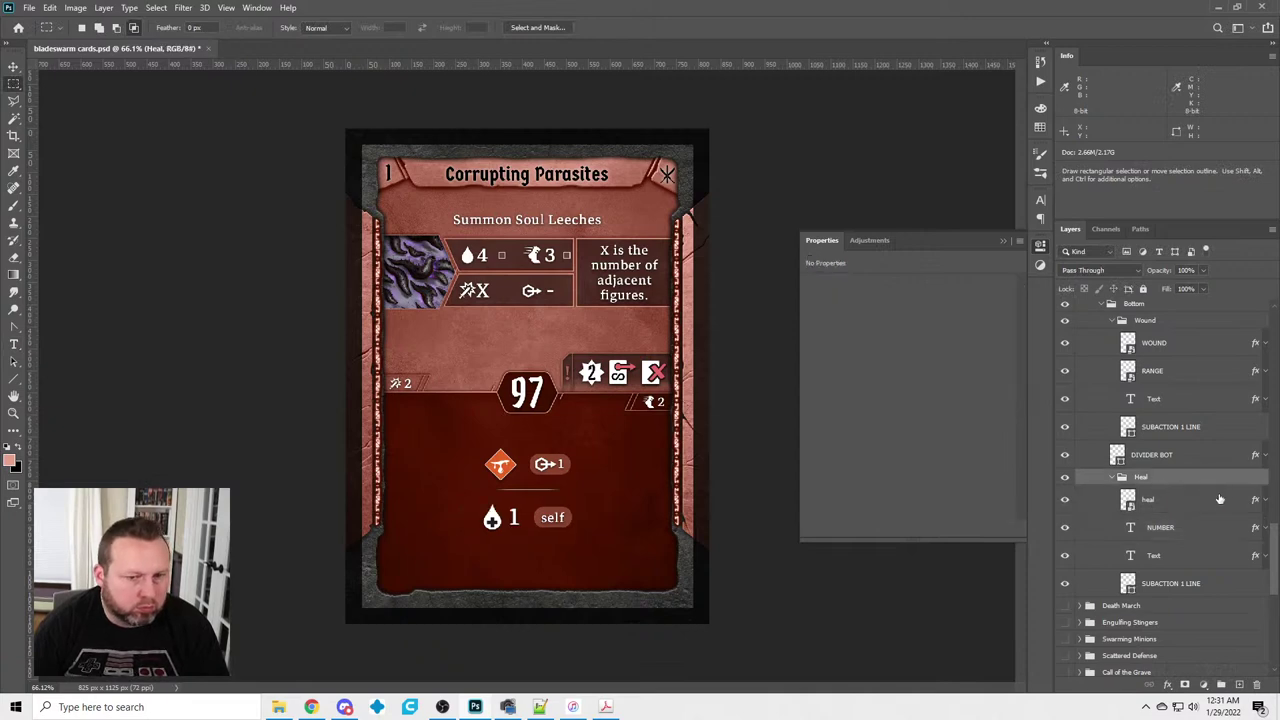
left_click(1185, 588)
scroll(1088, 325, "up", 15)
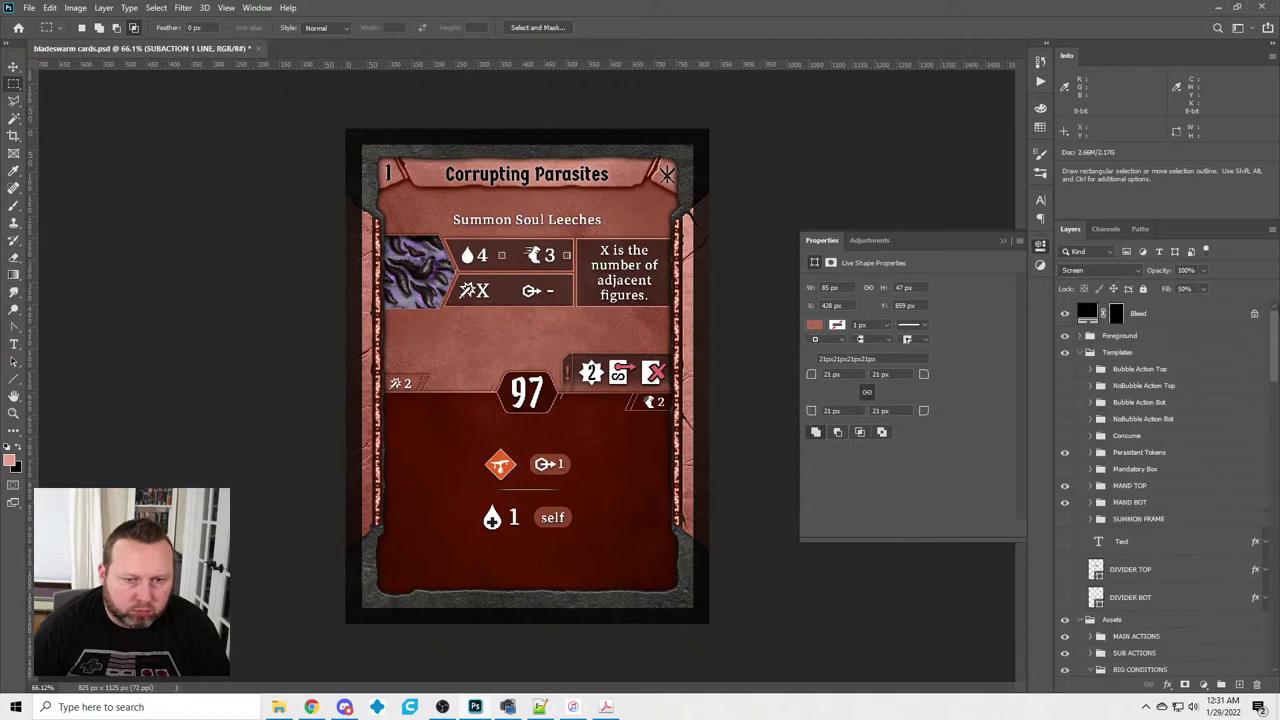
Paste the copied shape attributes and layer style onto SUBACTION 1 LINE in the Bubble Action Top template group
left_click(1090, 369)
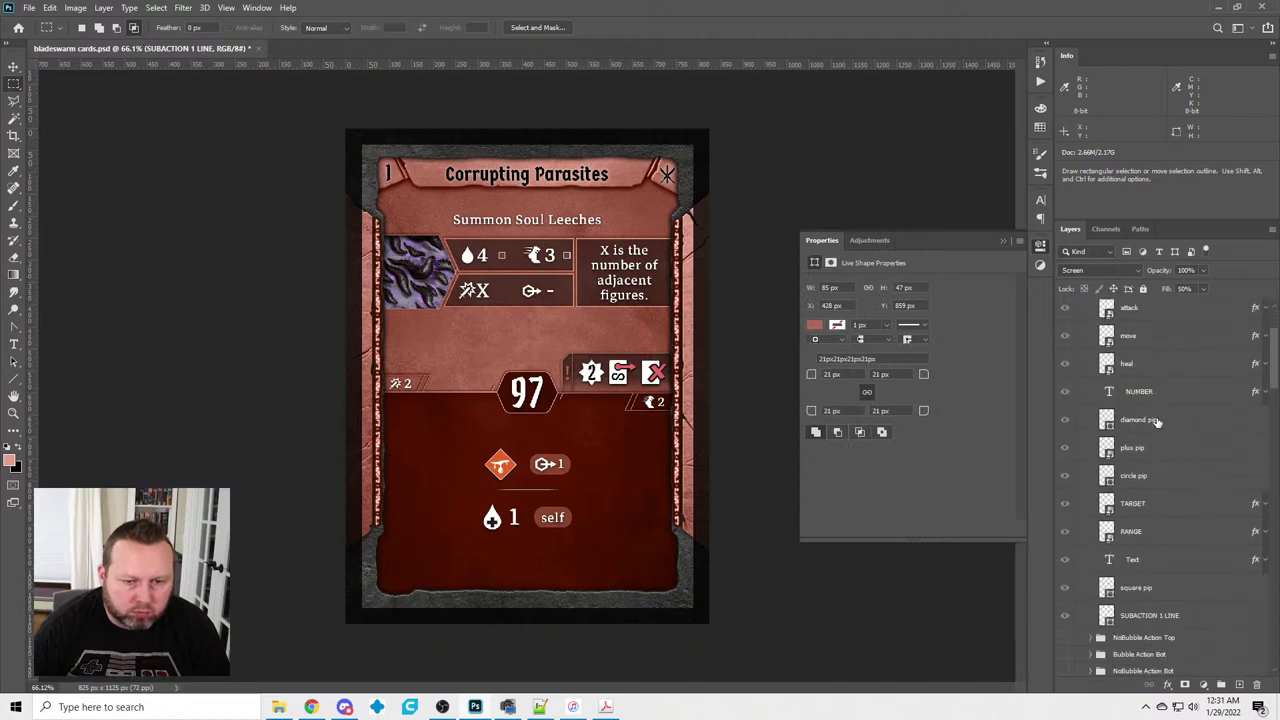
right_click(1166, 532)
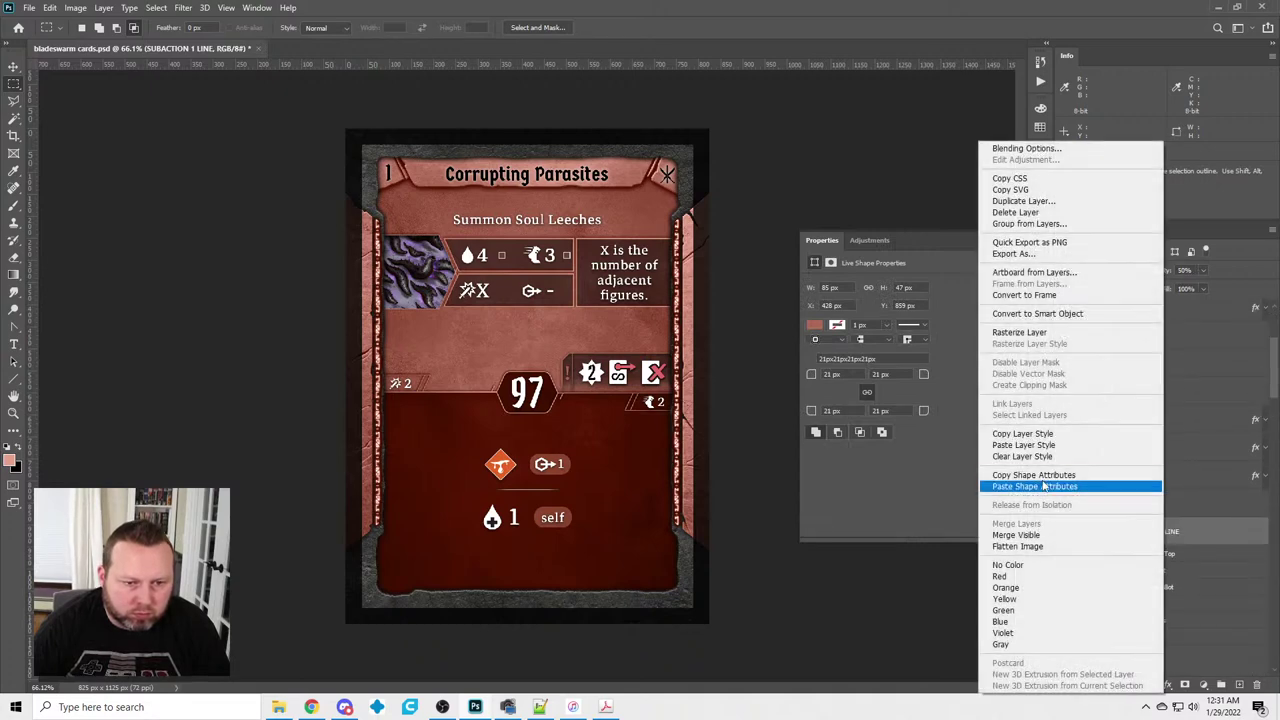
left_click(1040, 488)
right_click(1176, 522)
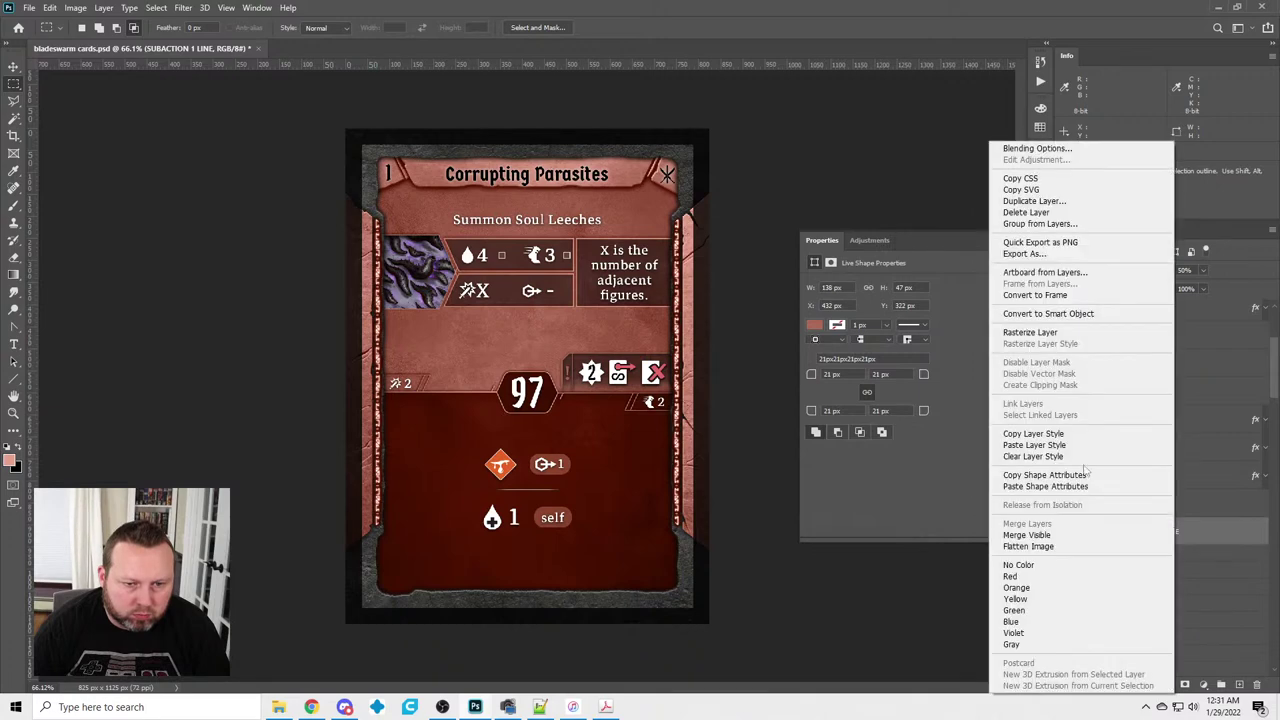
left_click(1033, 433)
scroll(1120, 420, "up", 3)
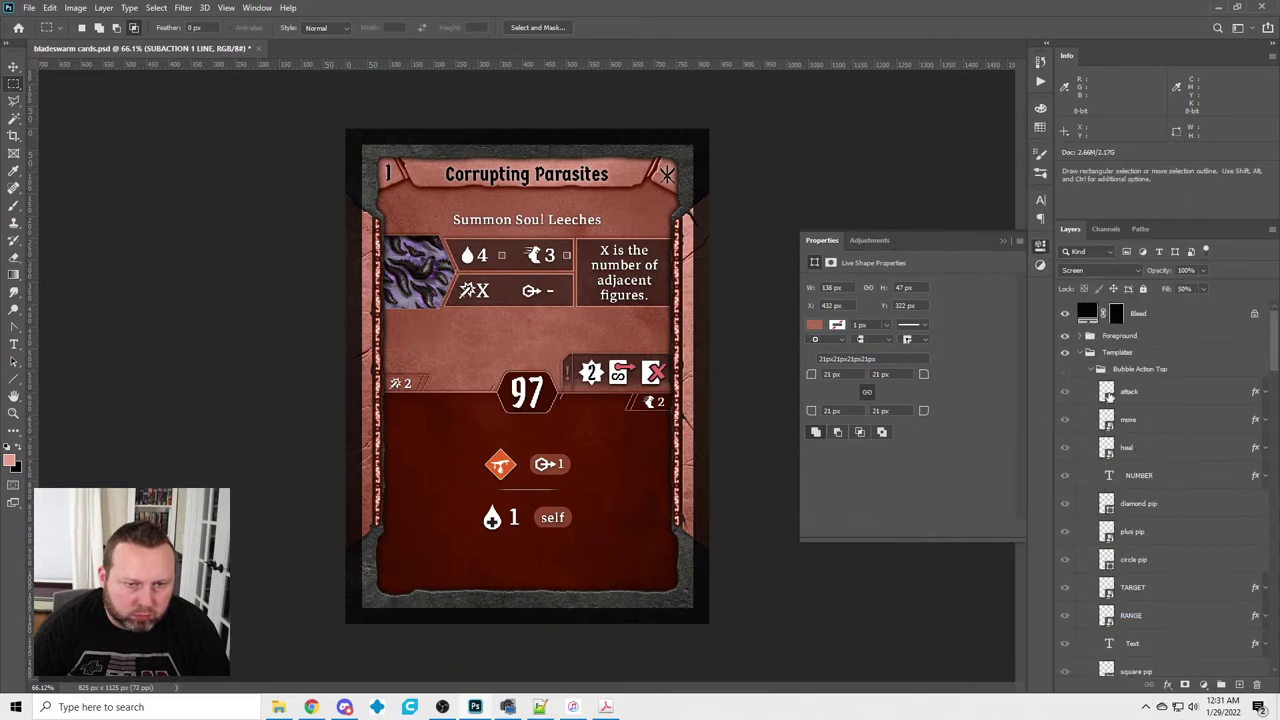
Show the Bubble Action Top template, reapply the copied shape attributes to its SUBACTION 1 LINE, and hide and collapse the group
left_click(1066, 369)
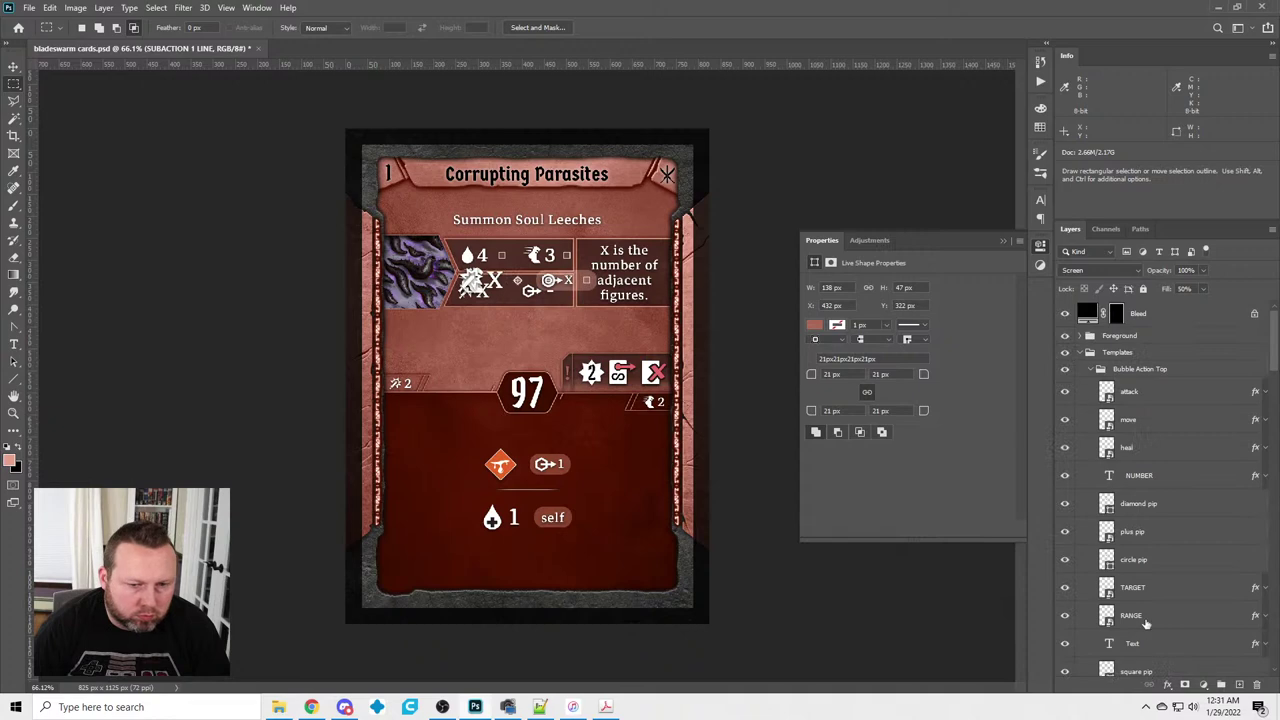
scroll(1150, 595, "down", 3)
right_click(1162, 562)
key("Escape")
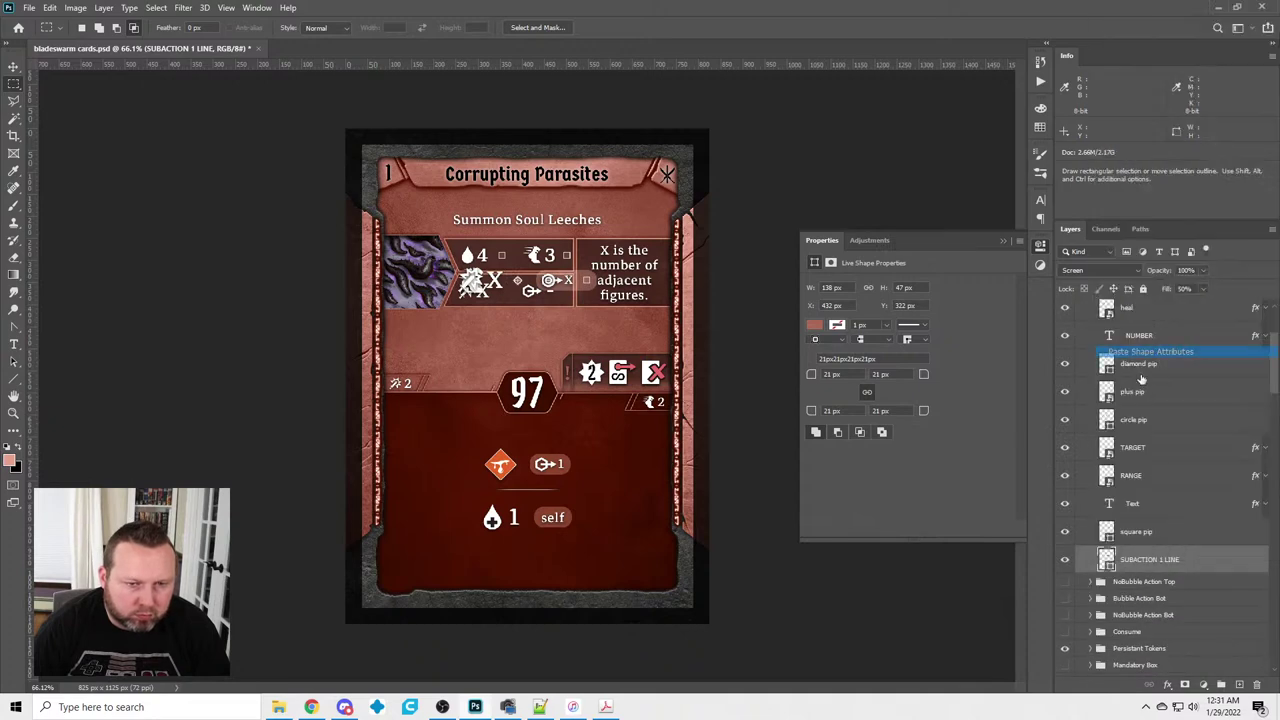
right_click(1175, 560)
left_click(1072, 308)
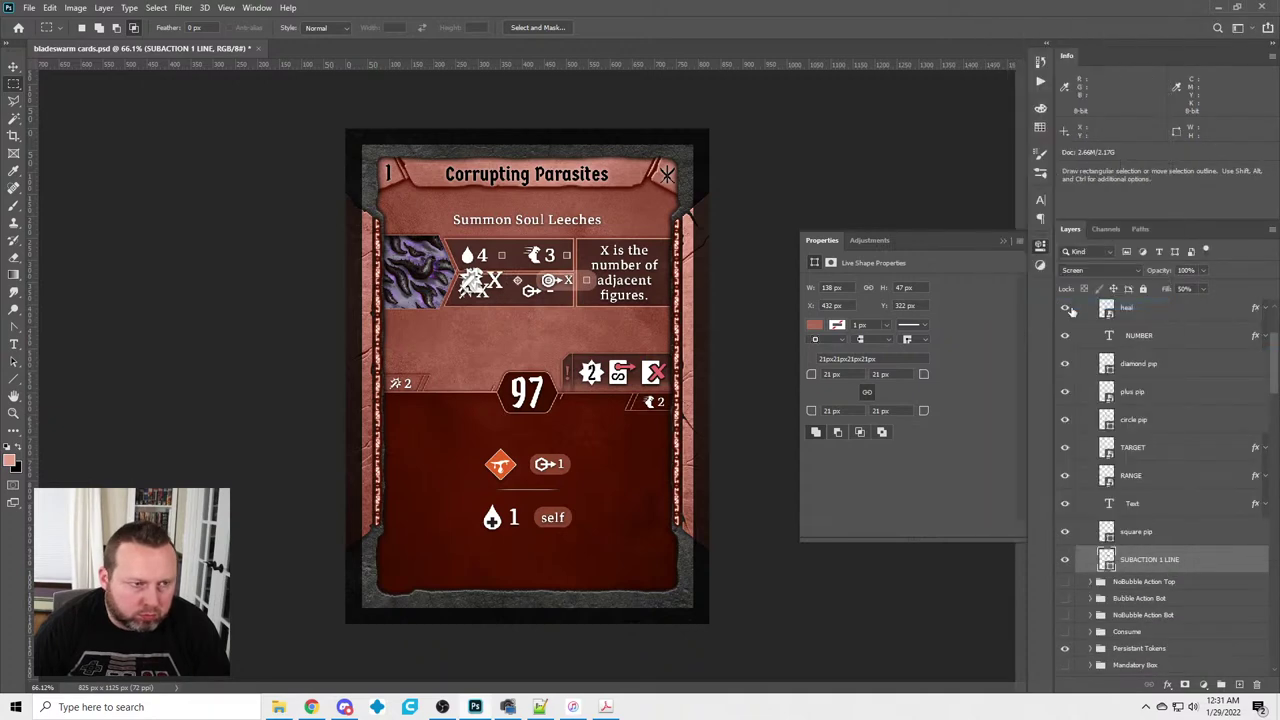
scroll(1160, 403, "up", 5)
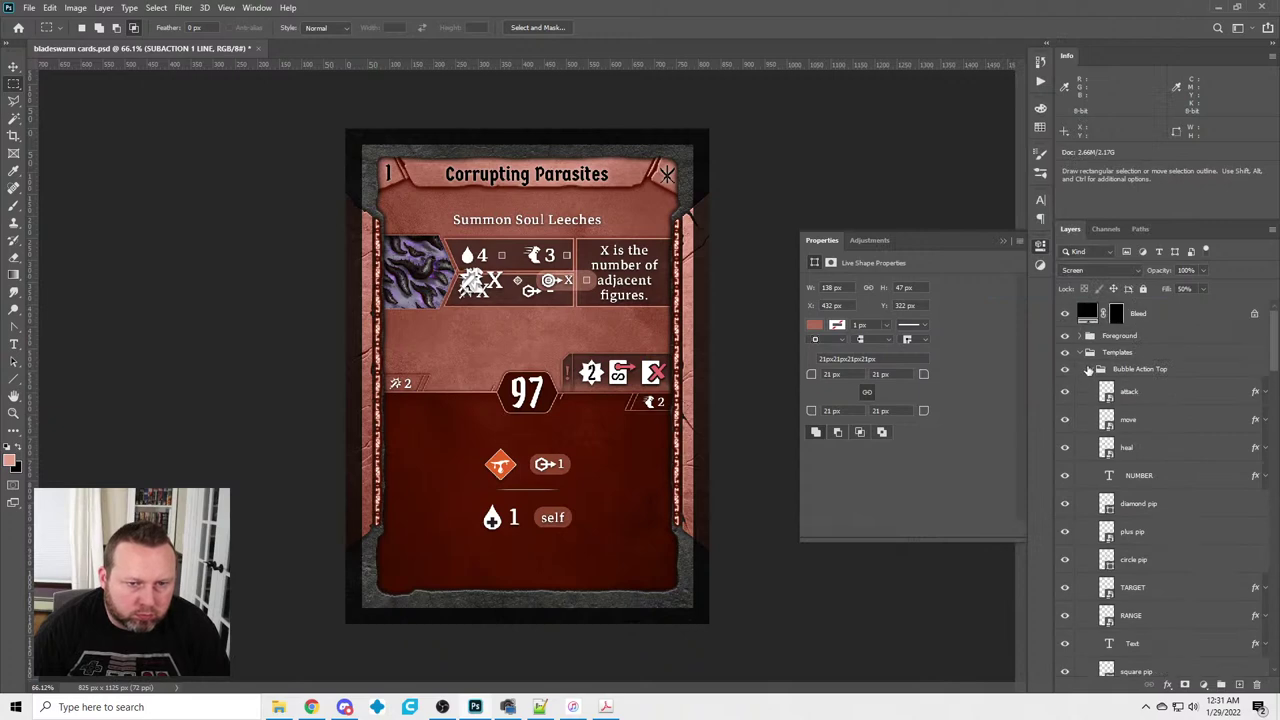
left_click(1088, 370)
left_click(1065, 369)
left_click(1089, 369)
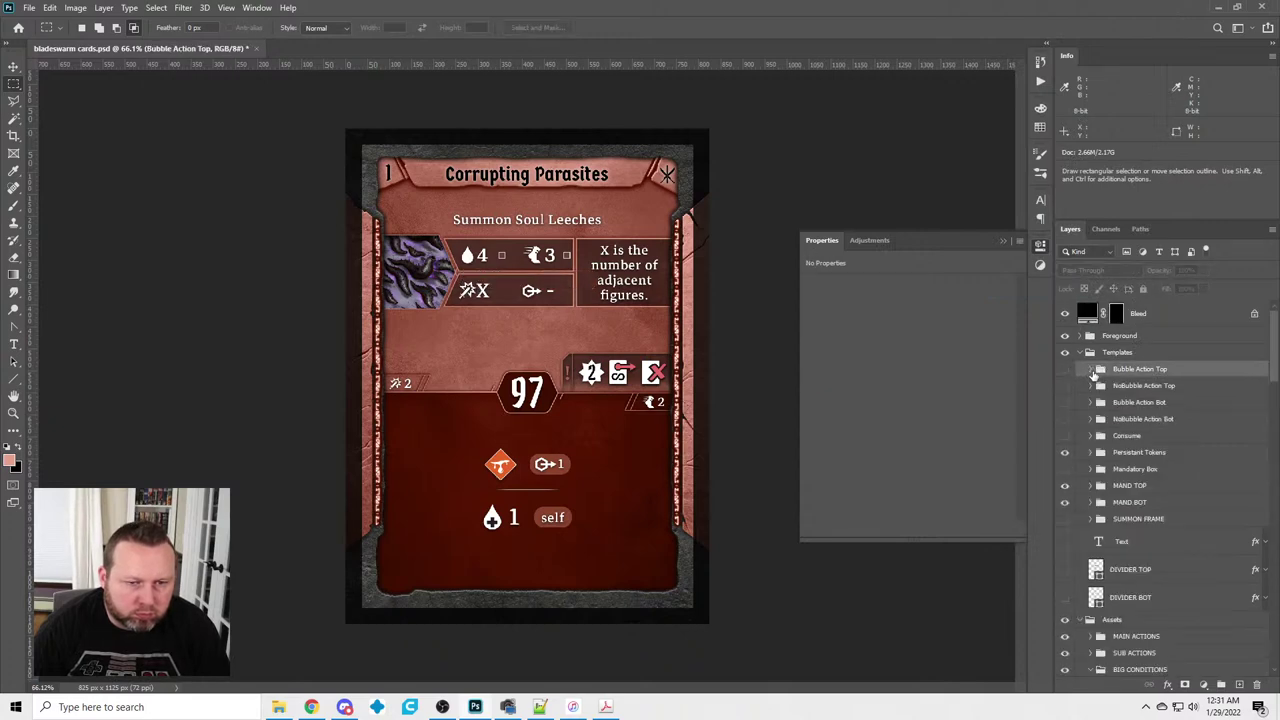
Apply the copied shape attributes and layer style to SUBACTION 1 LINE in the Bubble Action Bot template, and hide the group again
left_click(1065, 402)
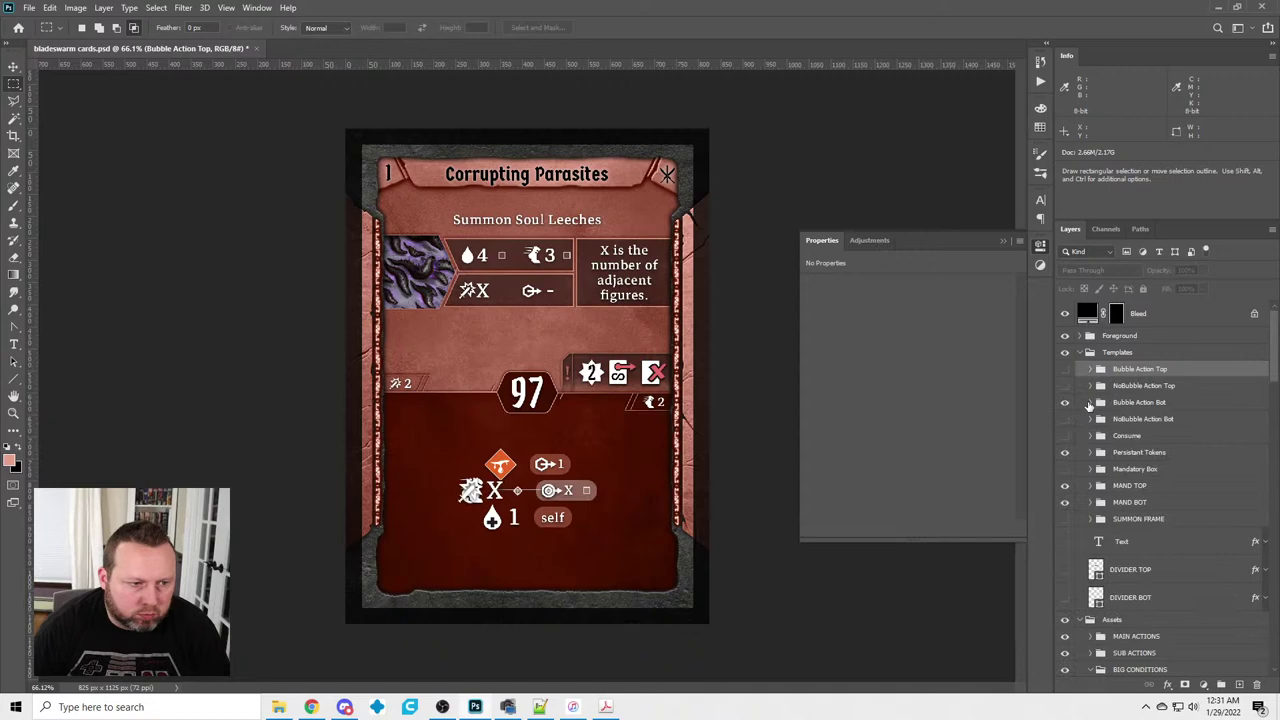
left_click(1090, 402)
scroll(1134, 554, "down", 1)
scroll(1134, 554, "down", 1)
right_click(1158, 622)
left_click(1128, 414)
right_click(1178, 621)
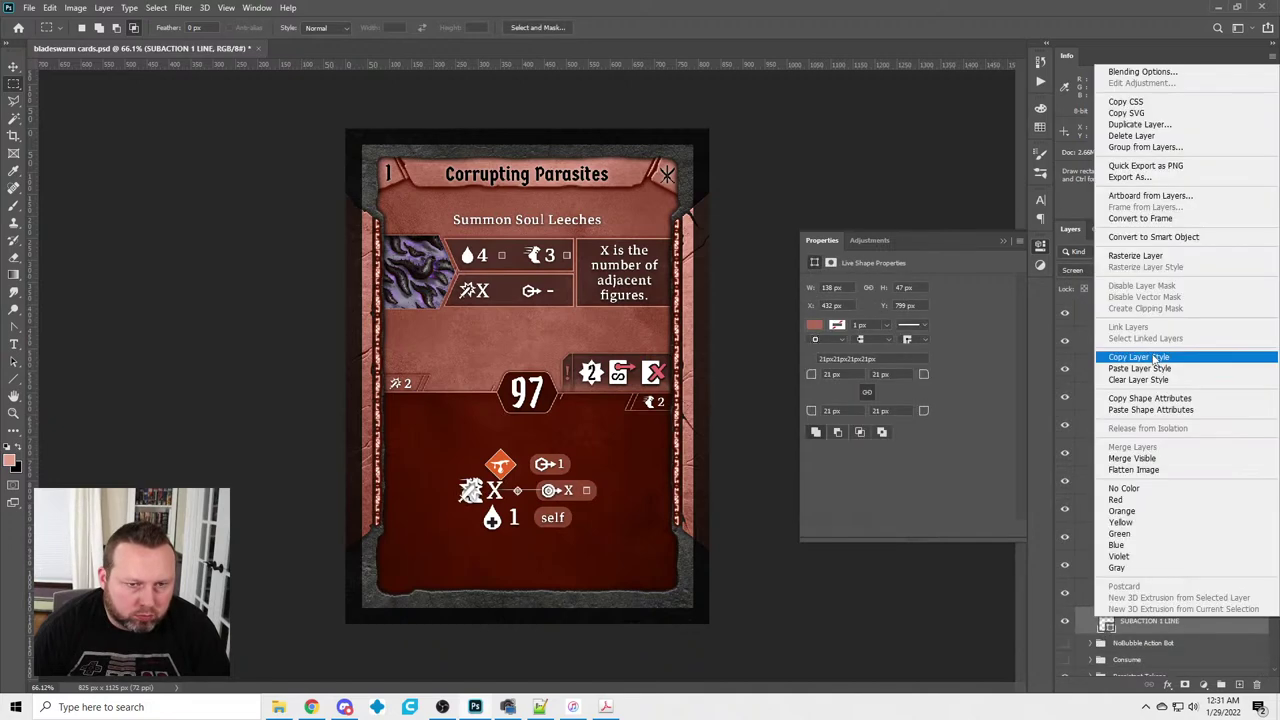
left_click(1130, 369)
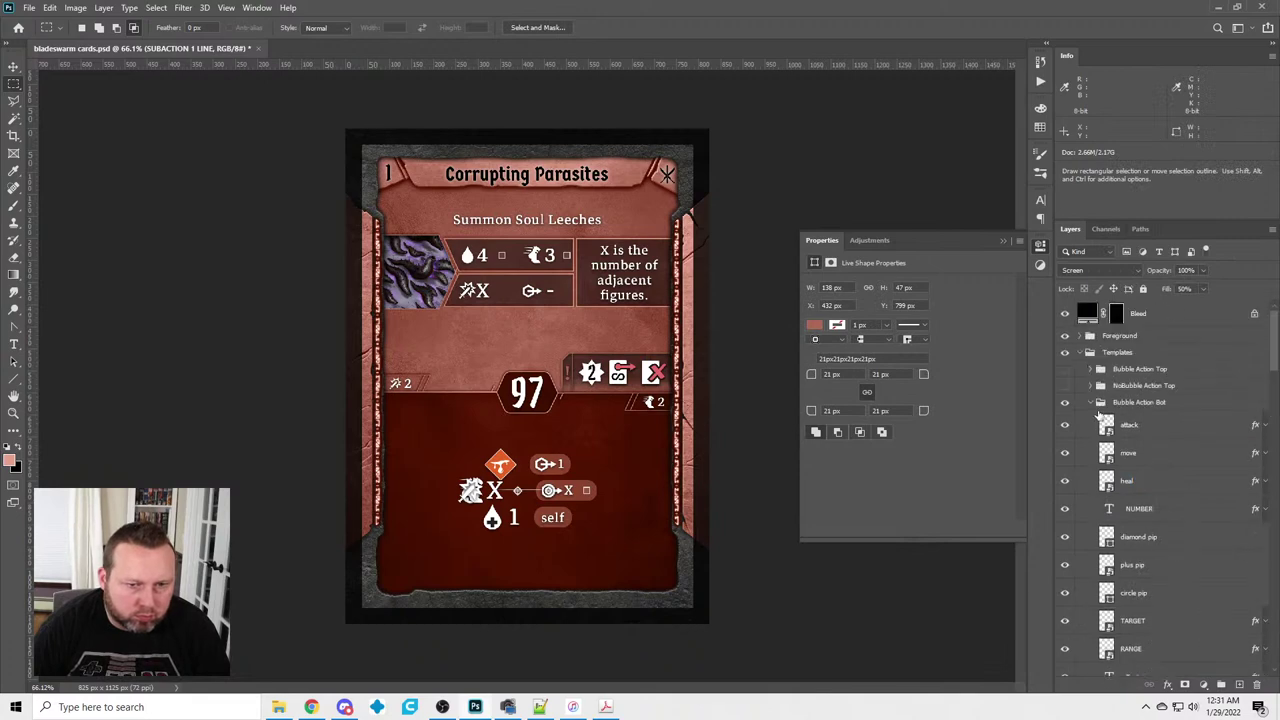
left_click(1090, 402)
left_click(1068, 404)
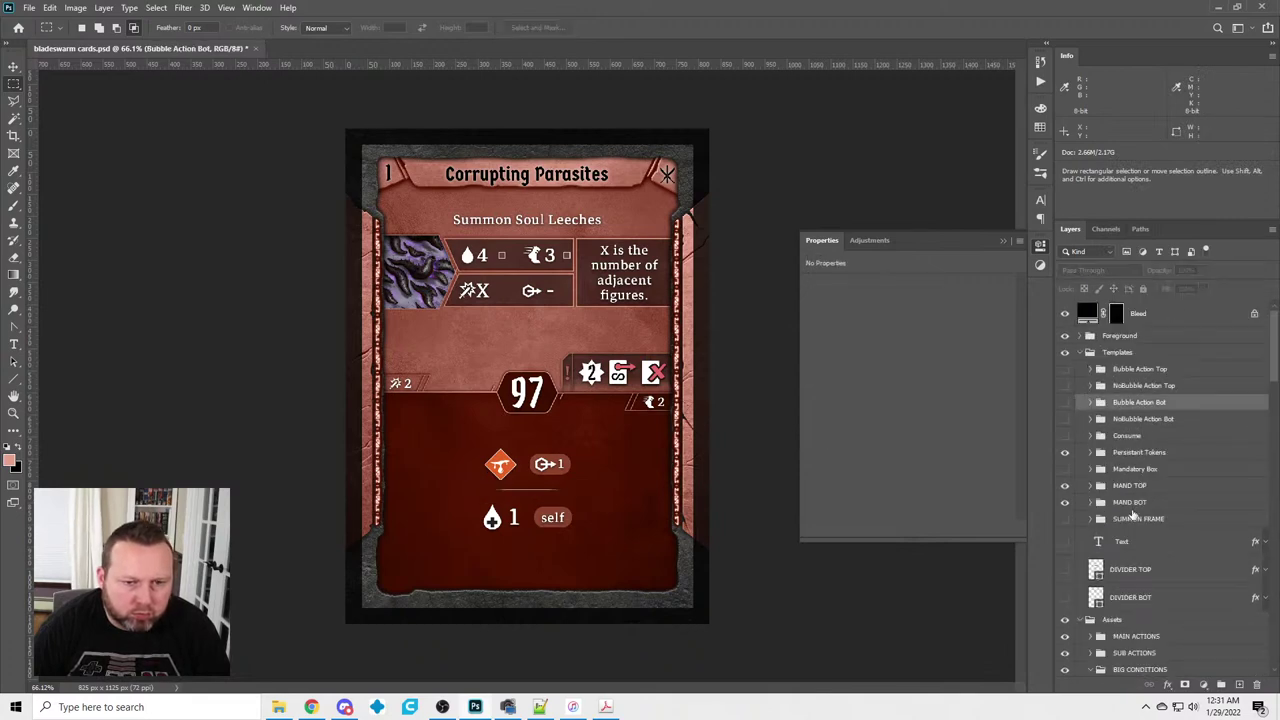
Collapse the BIG CONDITIONS group and set the DIVIDER TOP template's Color Overlay to the reddish-brown swatch ad6a58
scroll(1126, 522, "down", 15)
scroll(1110, 495, "up", 10)
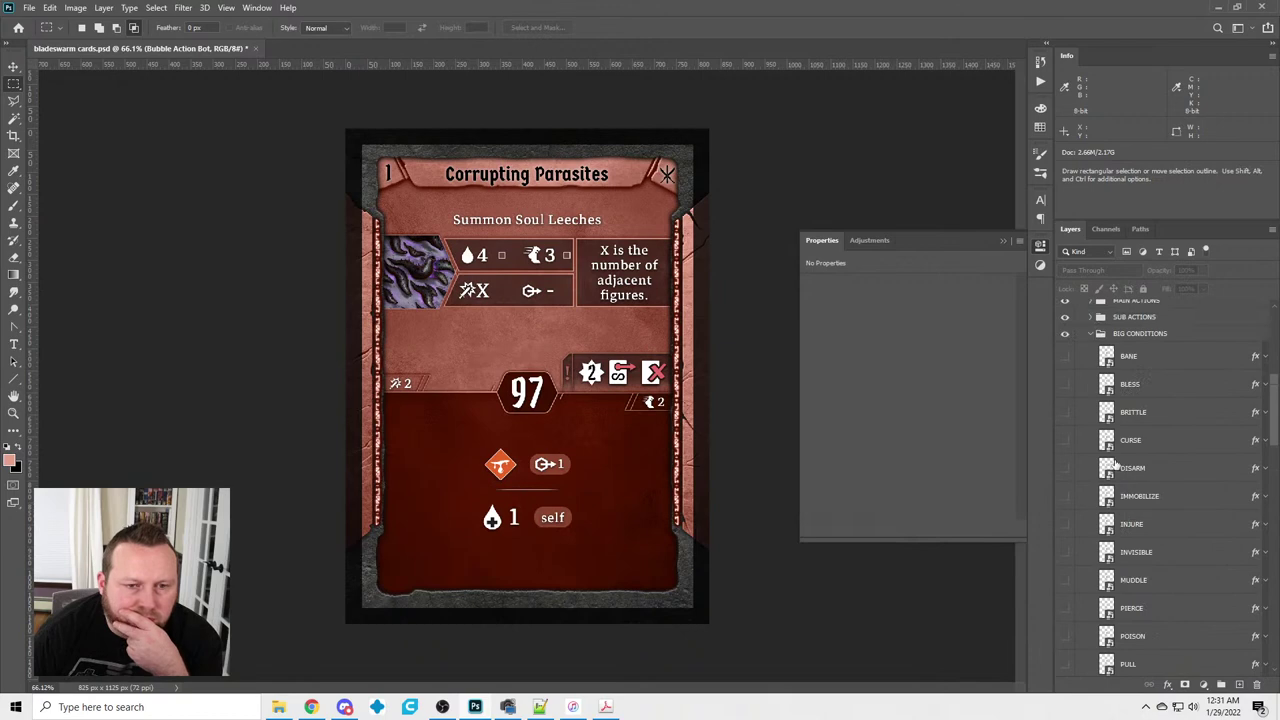
left_click(1090, 473)
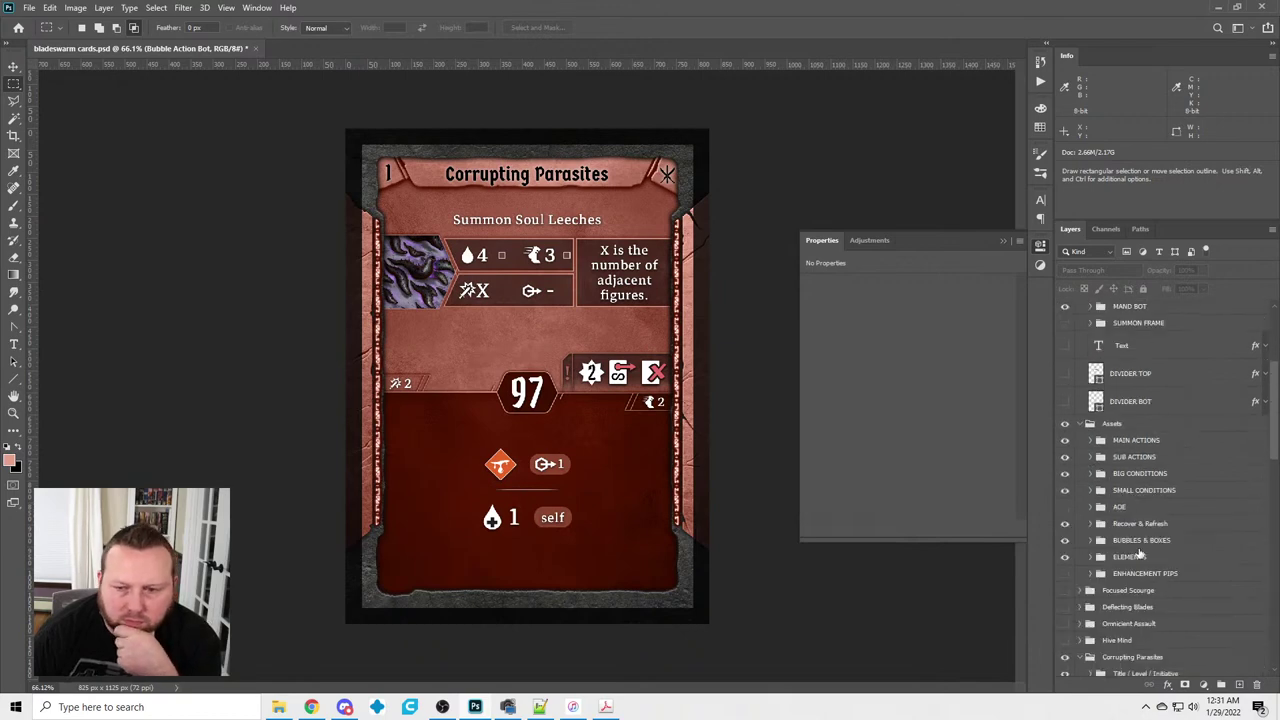
scroll(1138, 553, "up", 3)
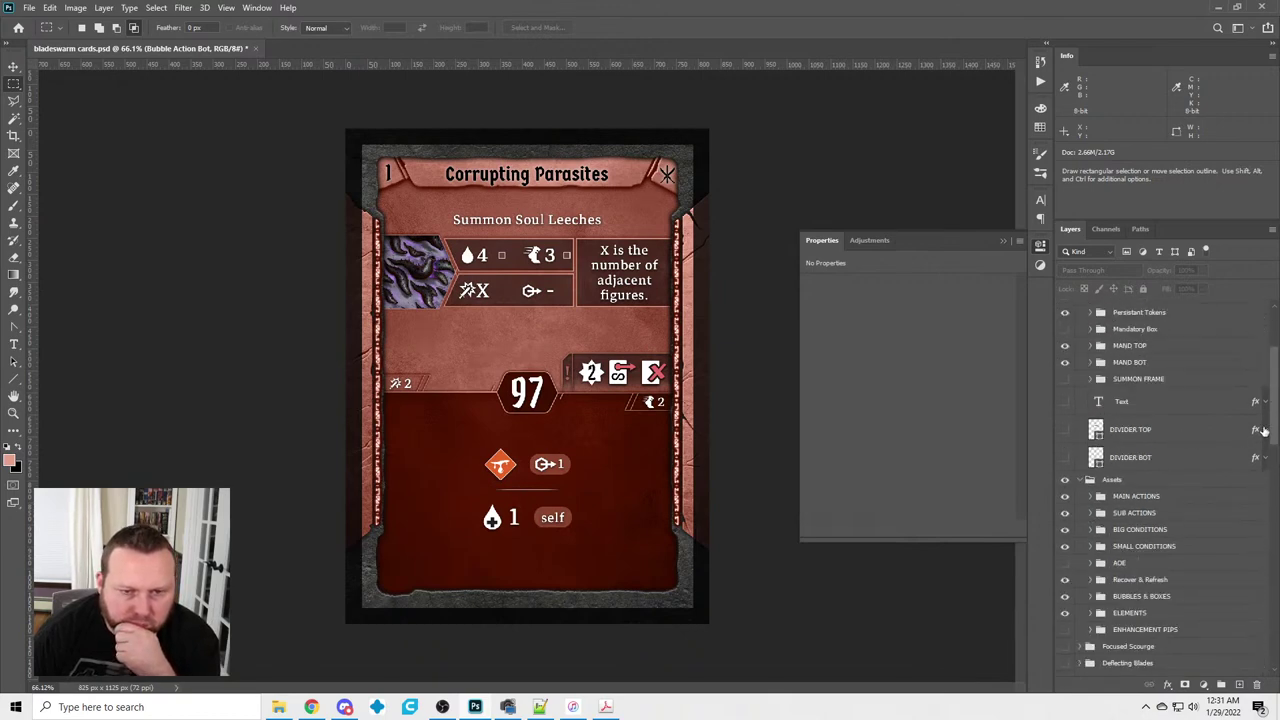
left_click(1265, 430)
double_click(1141, 461)
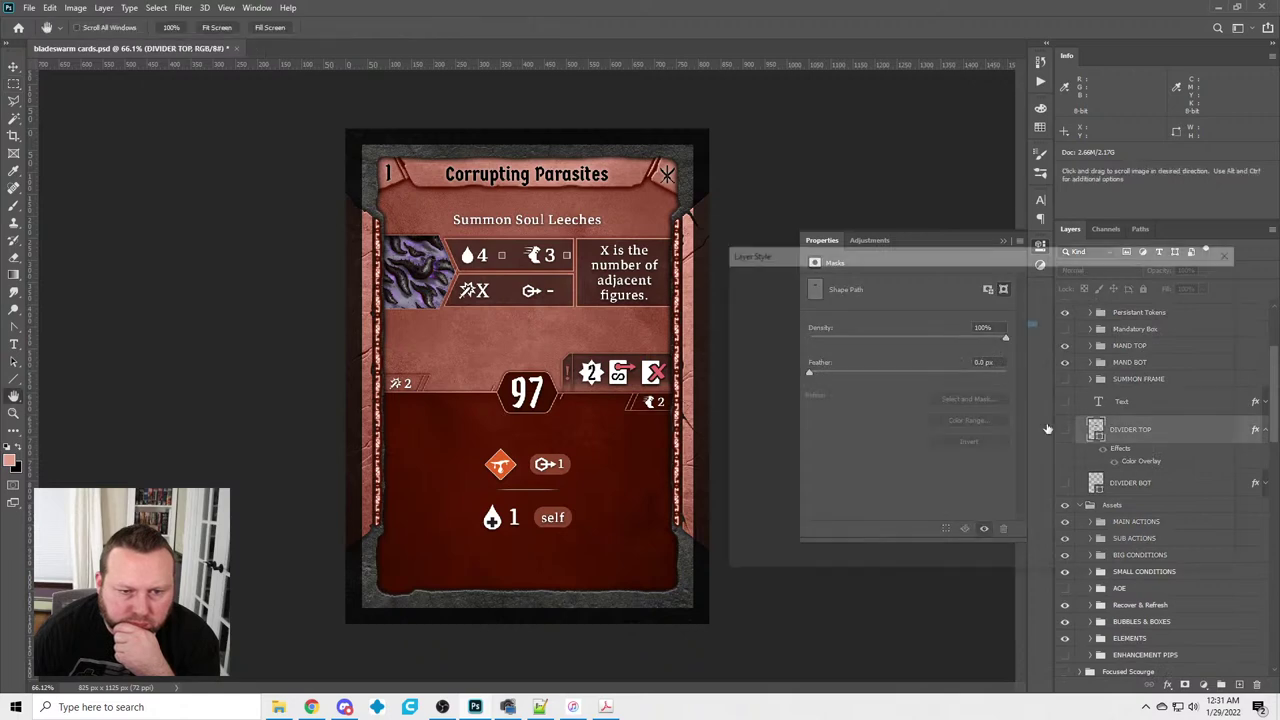
left_click(1043, 305)
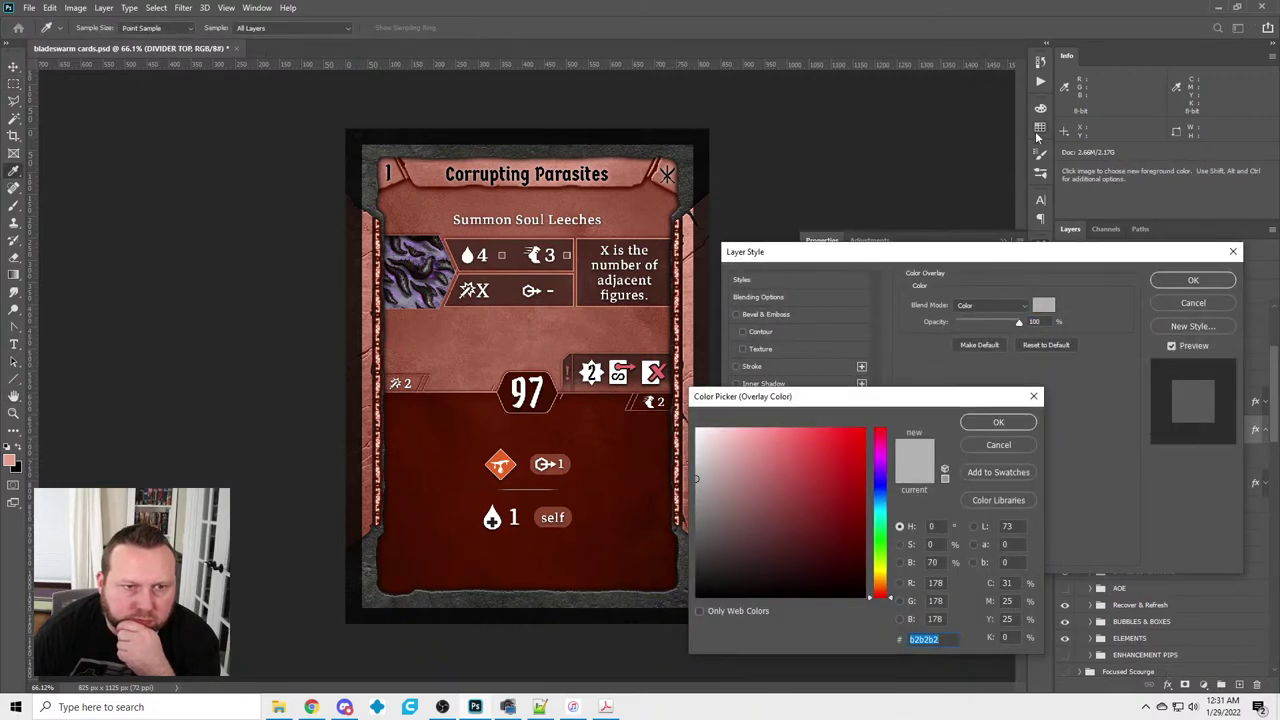
left_click(1040, 128)
left_click(977, 205)
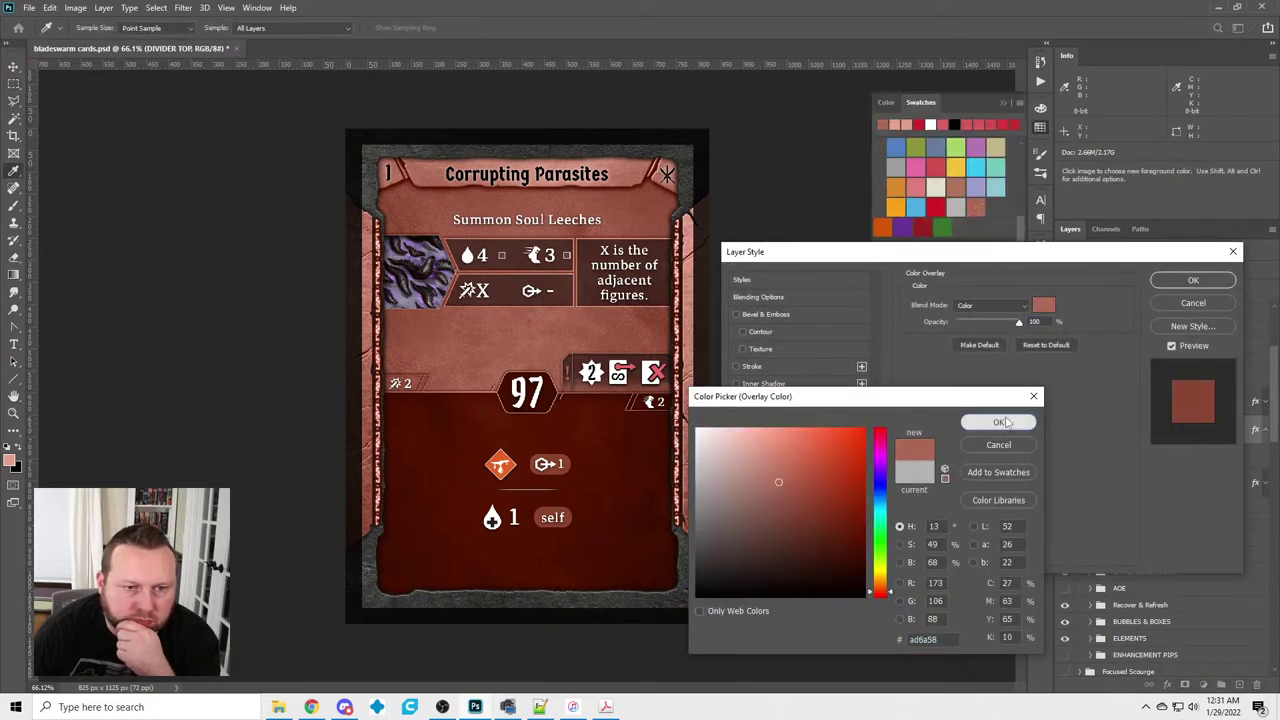
left_click(1001, 422)
left_click(1200, 283)
Copy the DIVIDER TOP template's layer style onto the DIVIDER BOT template layer
right_click(1186, 432)
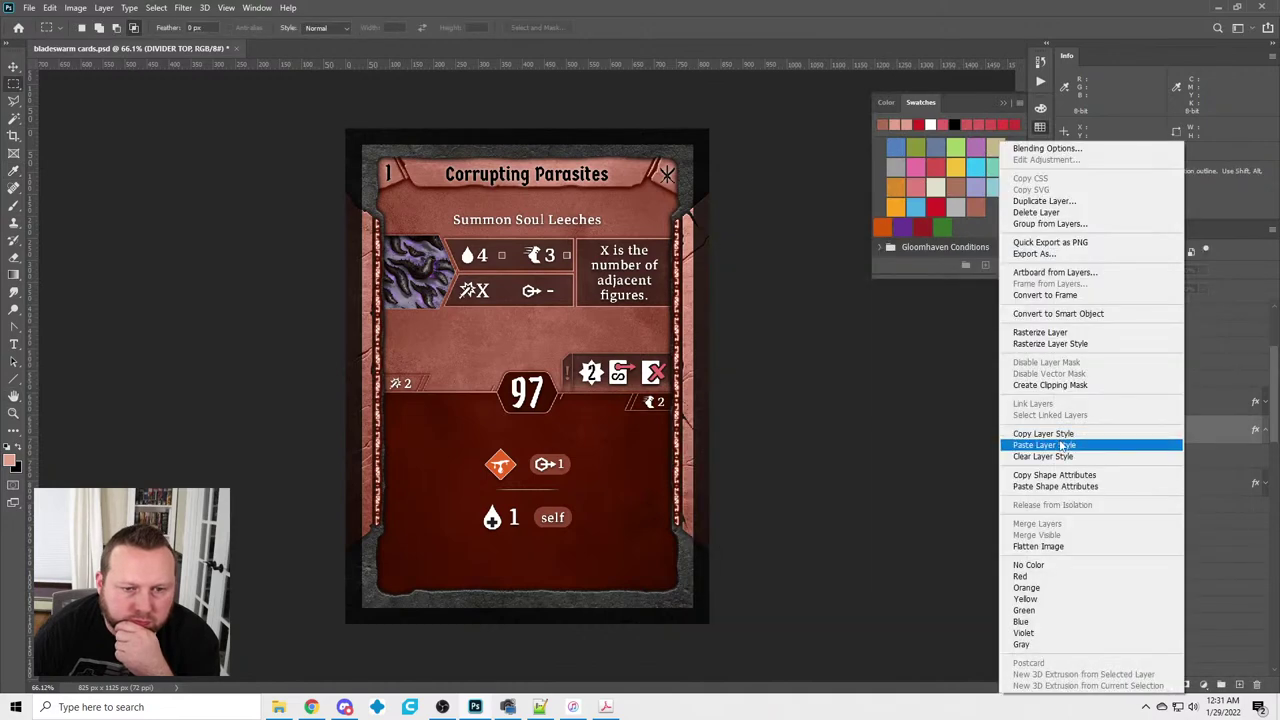
left_click(1040, 445)
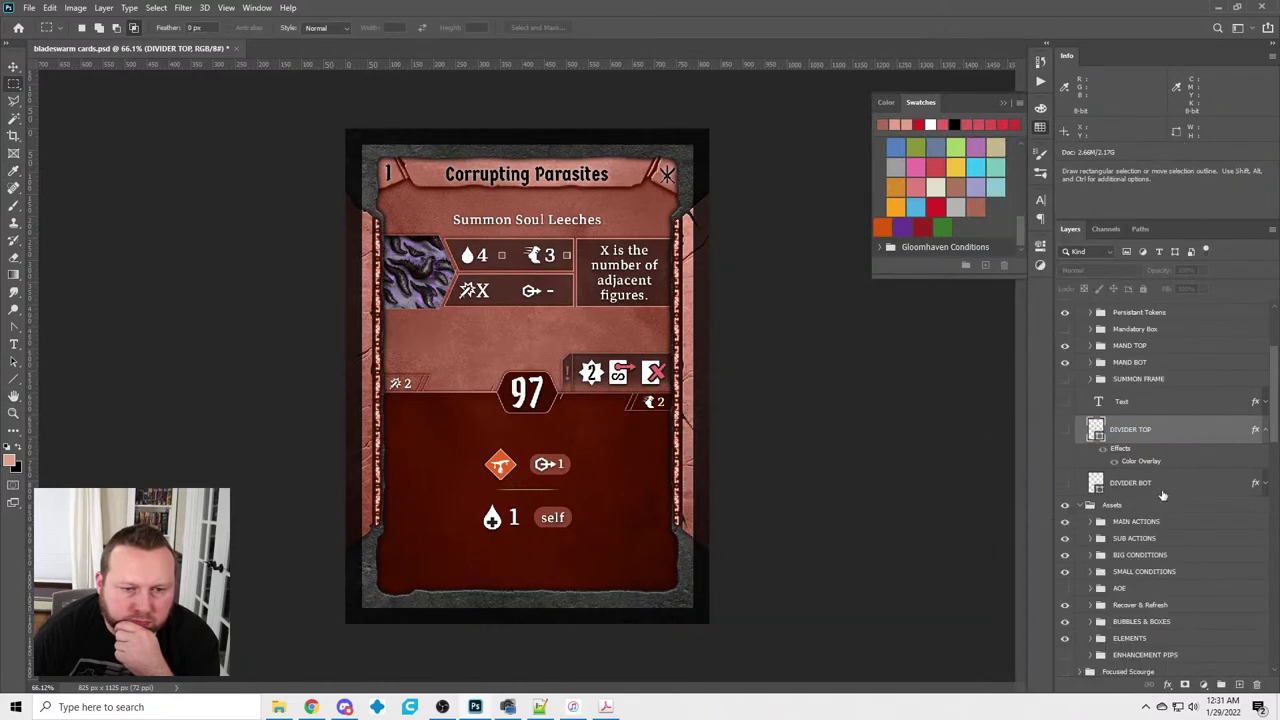
right_click(1145, 497)
left_click(1140, 448)
Paste the divider layer style onto DIVIDER BOT in the Bottom group of the Corrupting Parasites card
scroll(1160, 511, "down", 3)
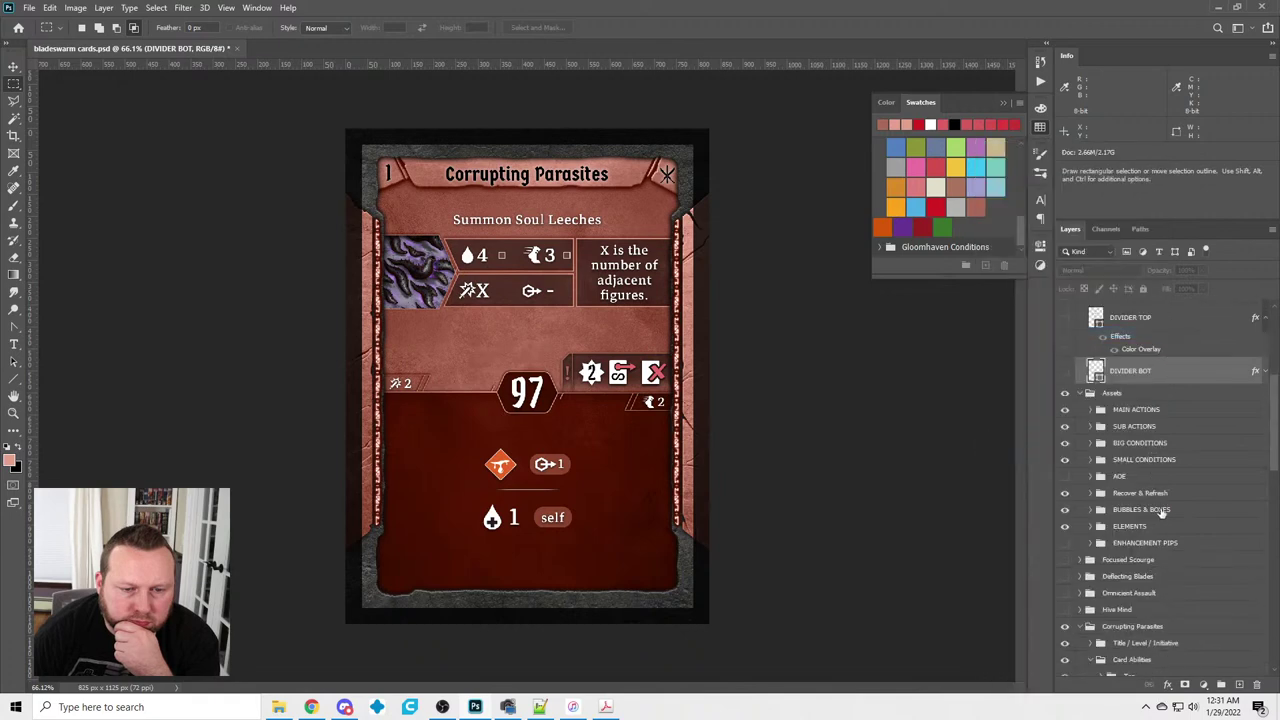
scroll(1155, 530, "down", 5)
right_click(1167, 672)
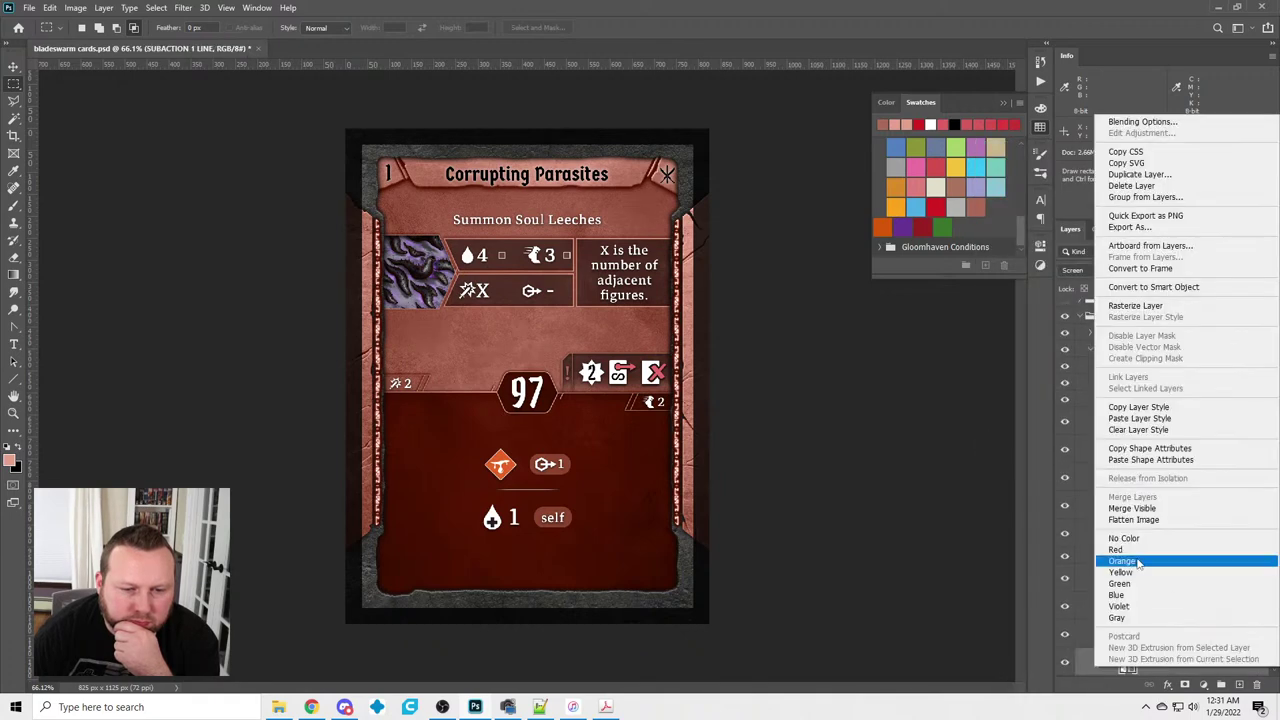
left_click(1086, 528)
right_click(1166, 533)
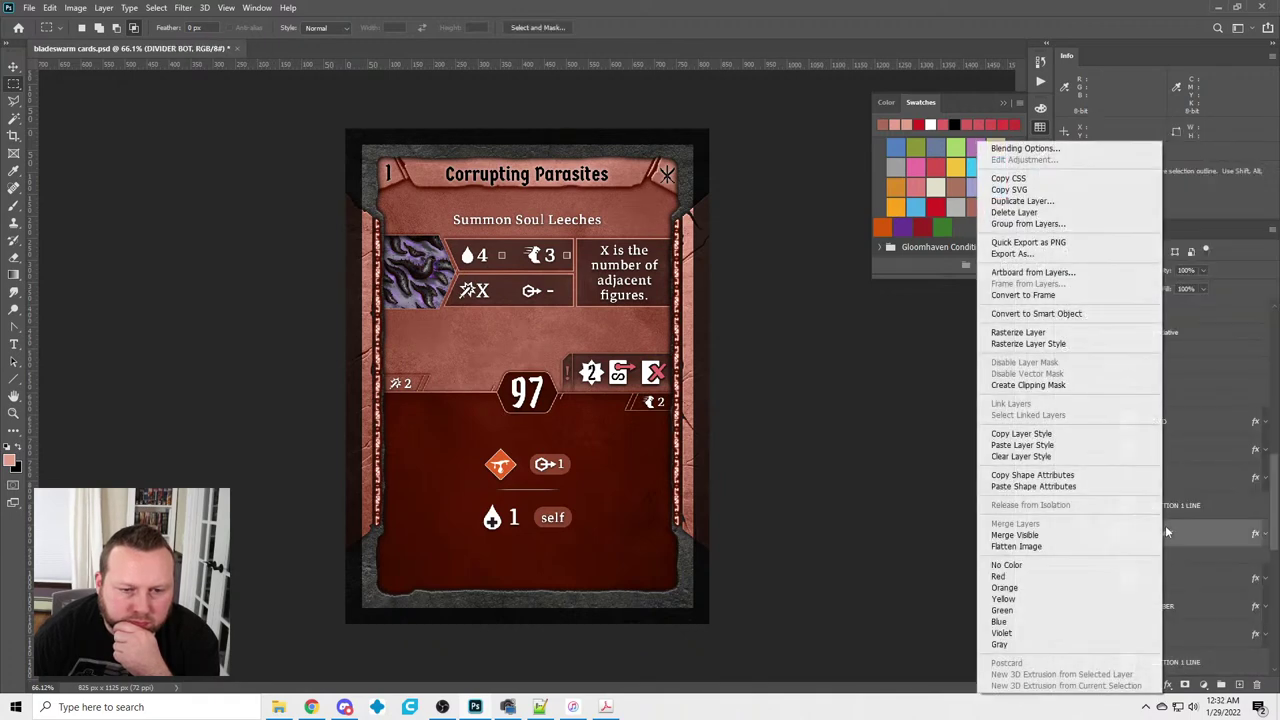
left_click(1022, 445)
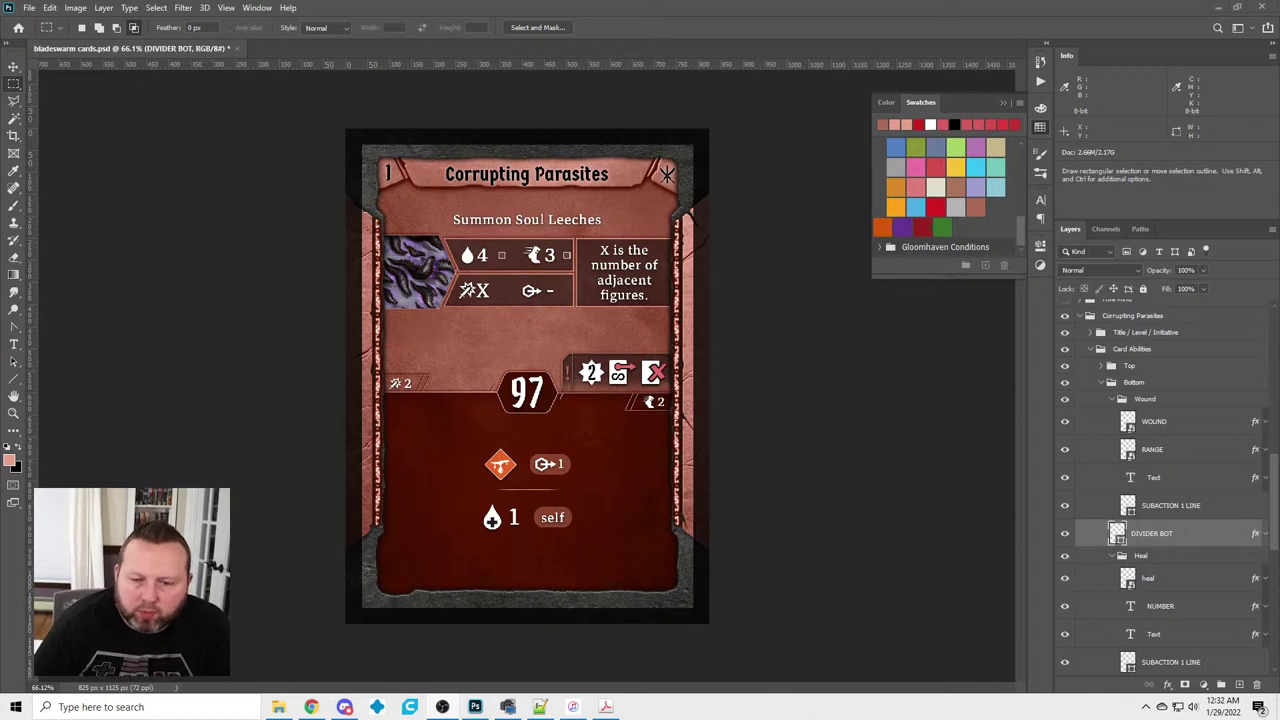
Open Frosthaven Boneshaper.pdf from the Frosthaven Templates folder and set its zoom to 200%
key("alt+Tab")
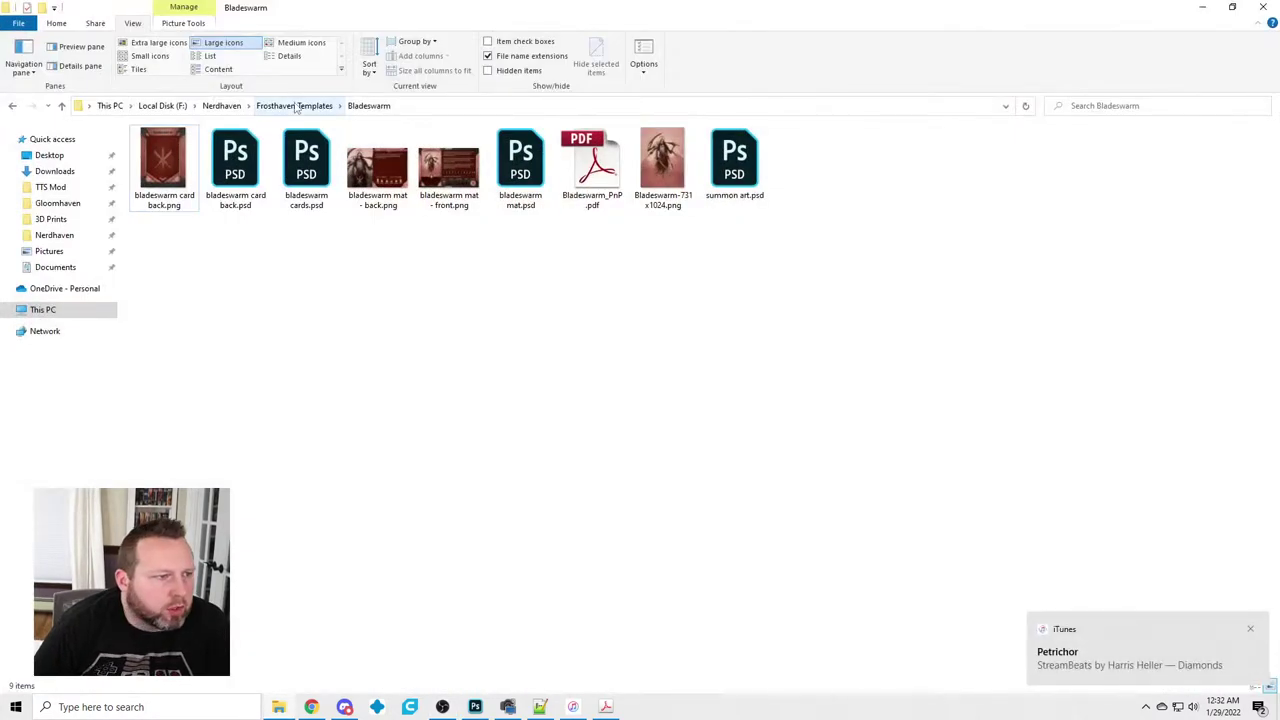
left_click(293, 105)
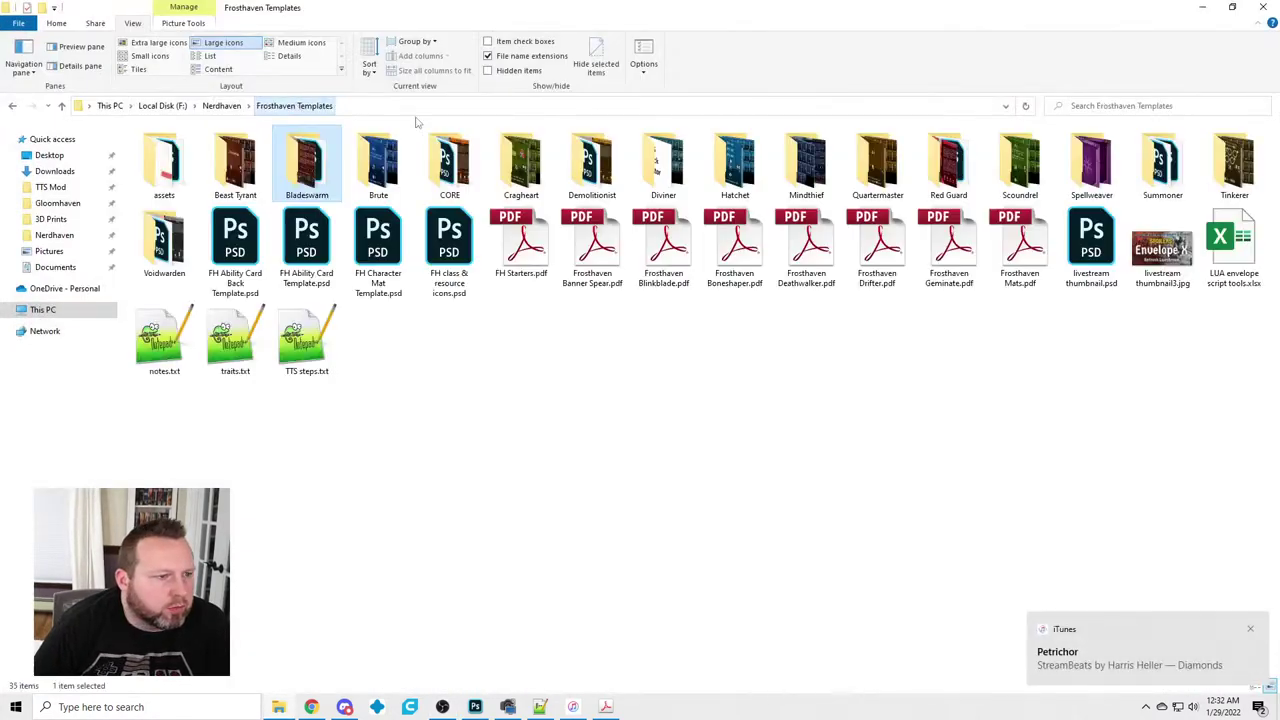
left_click(733, 258)
double_click(733, 258)
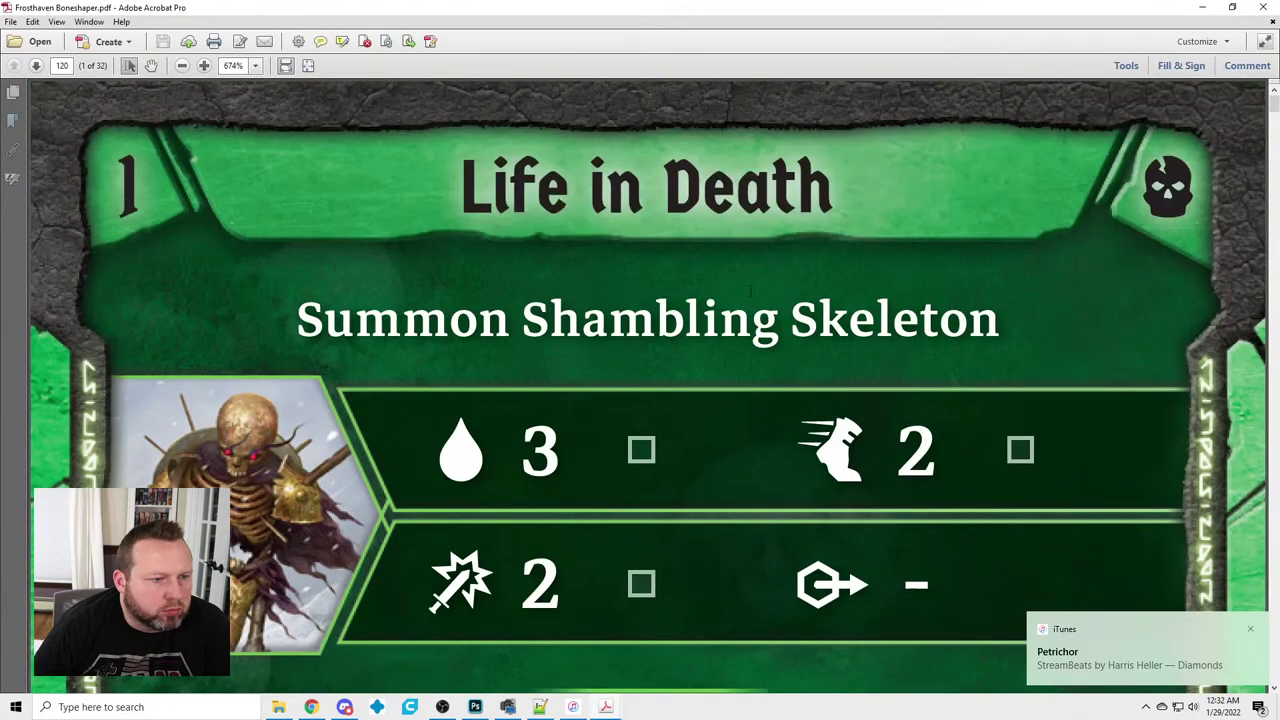
left_click(244, 67)
type("200")
key("Return")
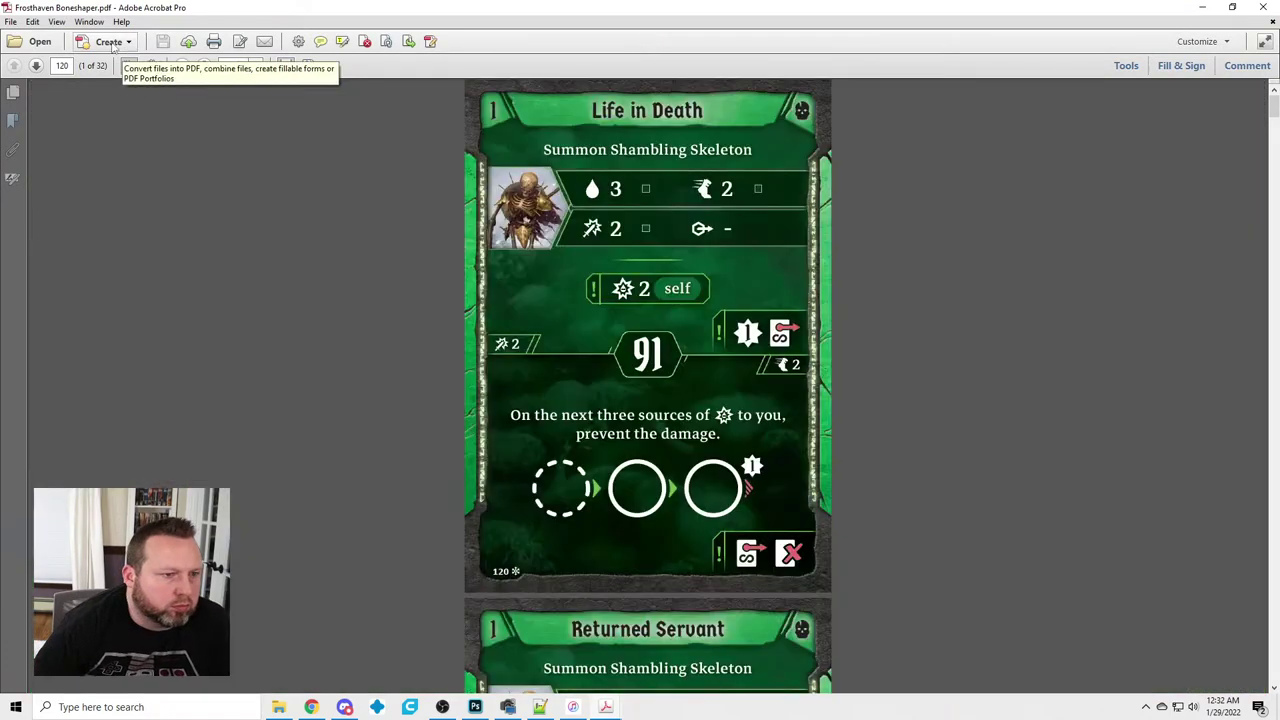
Examine the Endless Numbers card's layout in the Boneshaper PDF, close it, and return to the card document in Photoshop
left_click_drag(1270, 103, 1257, 598)
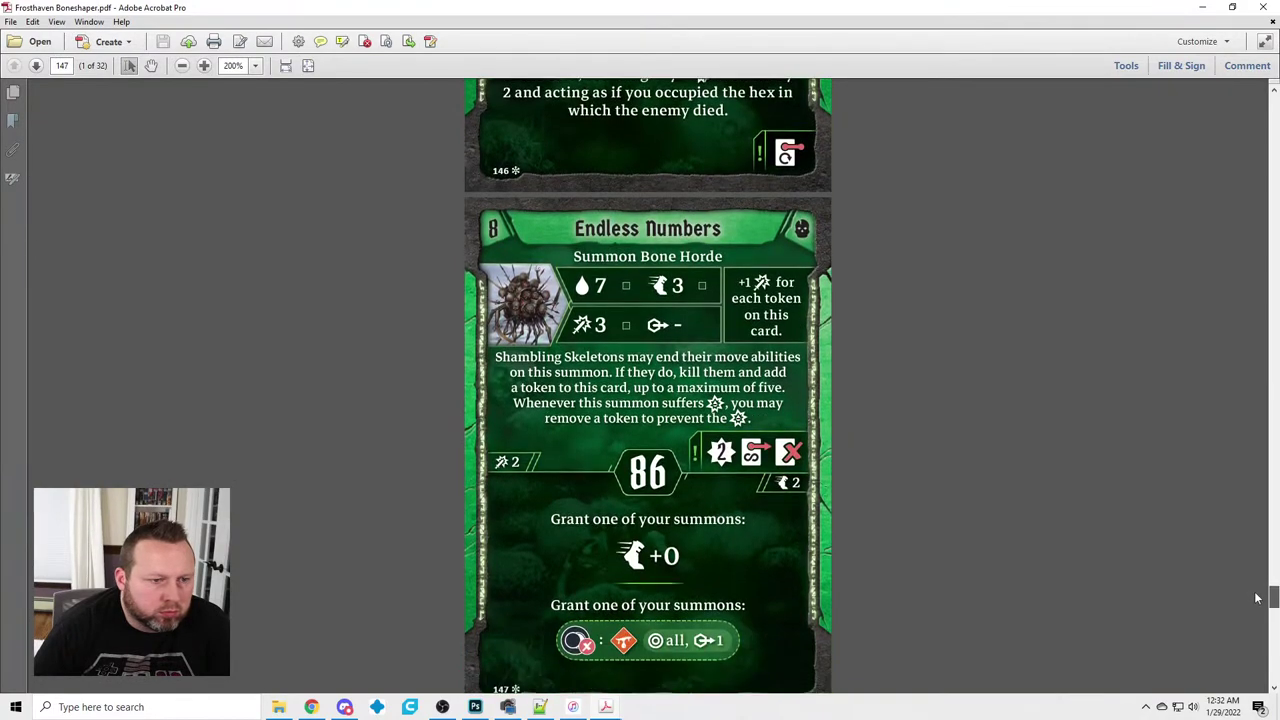
scroll(1055, 561, "down", 1)
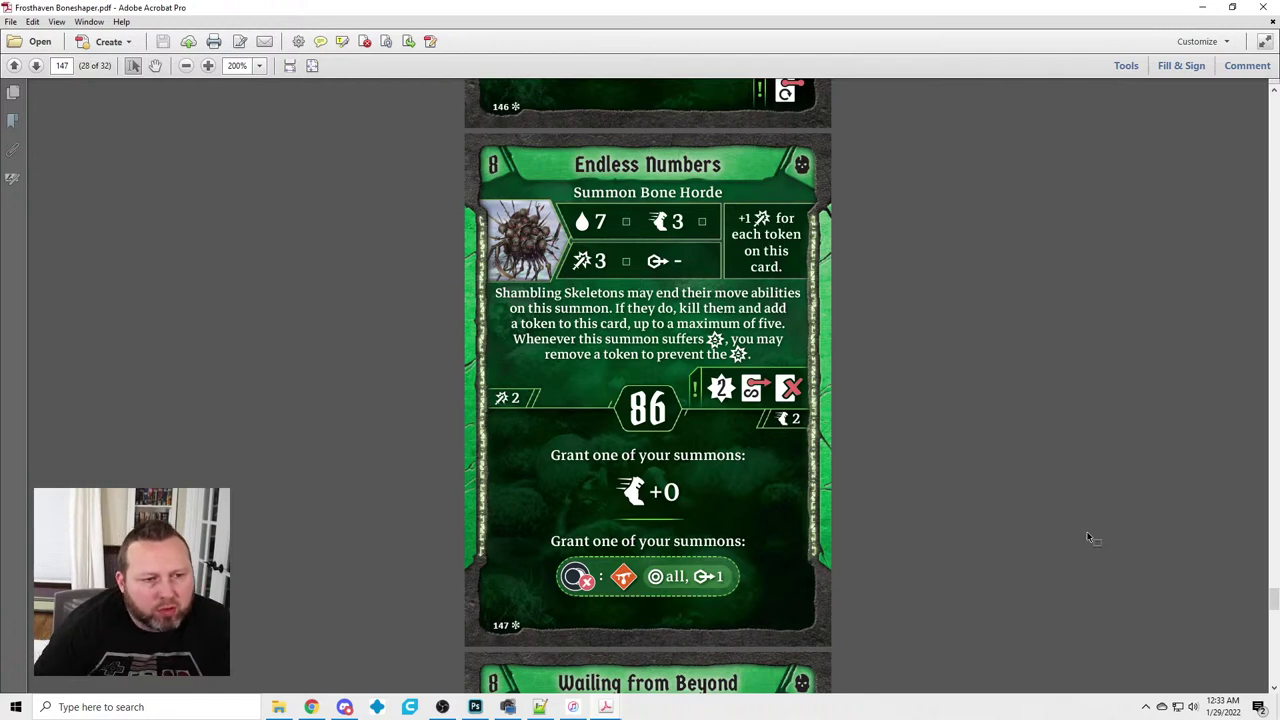
left_click(1262, 8)
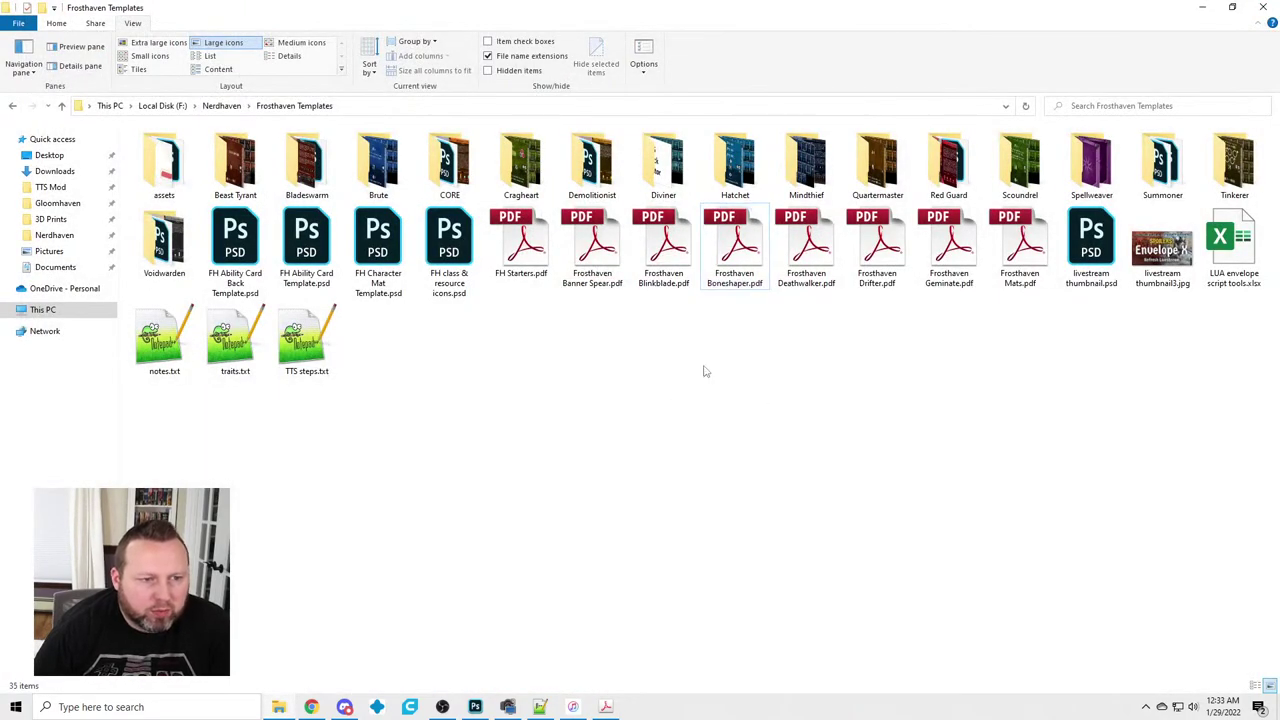
left_click(1202, 8)
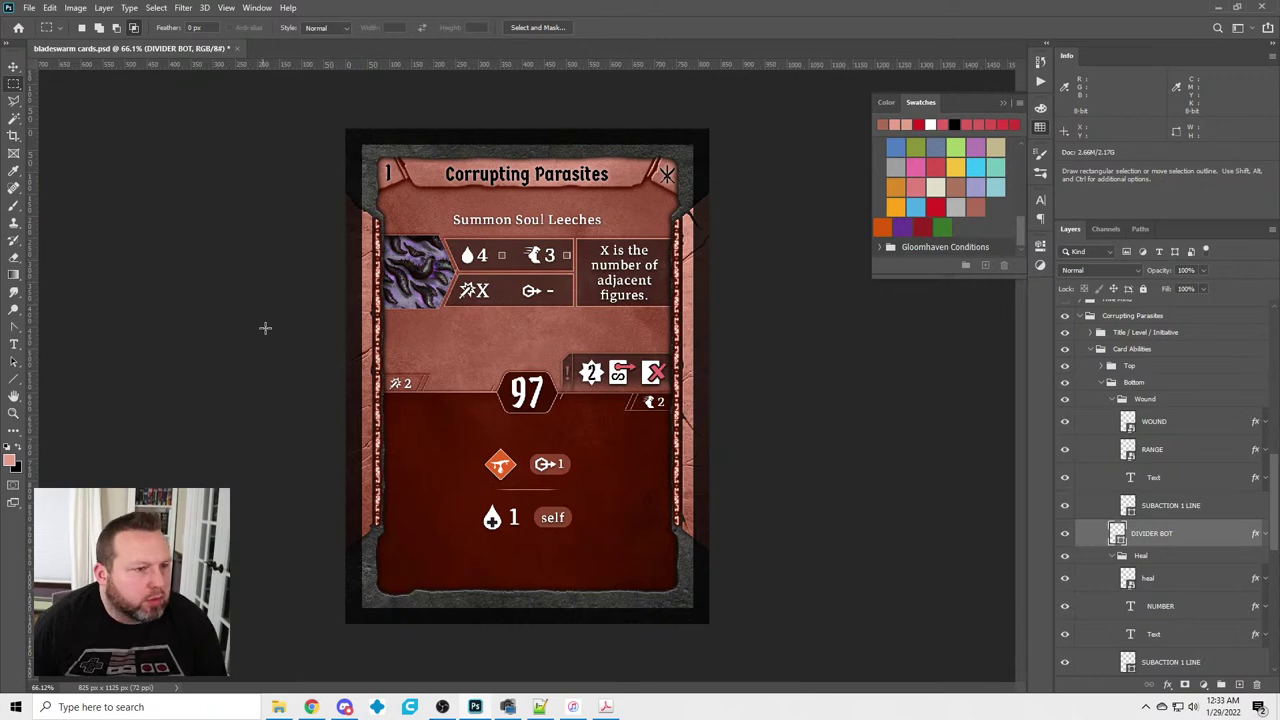
Save the card document and a PNG named corrupting parasites.png, and open the Bladeswarm folder in File Explorer
left_click(29, 8)
left_click(45, 156)
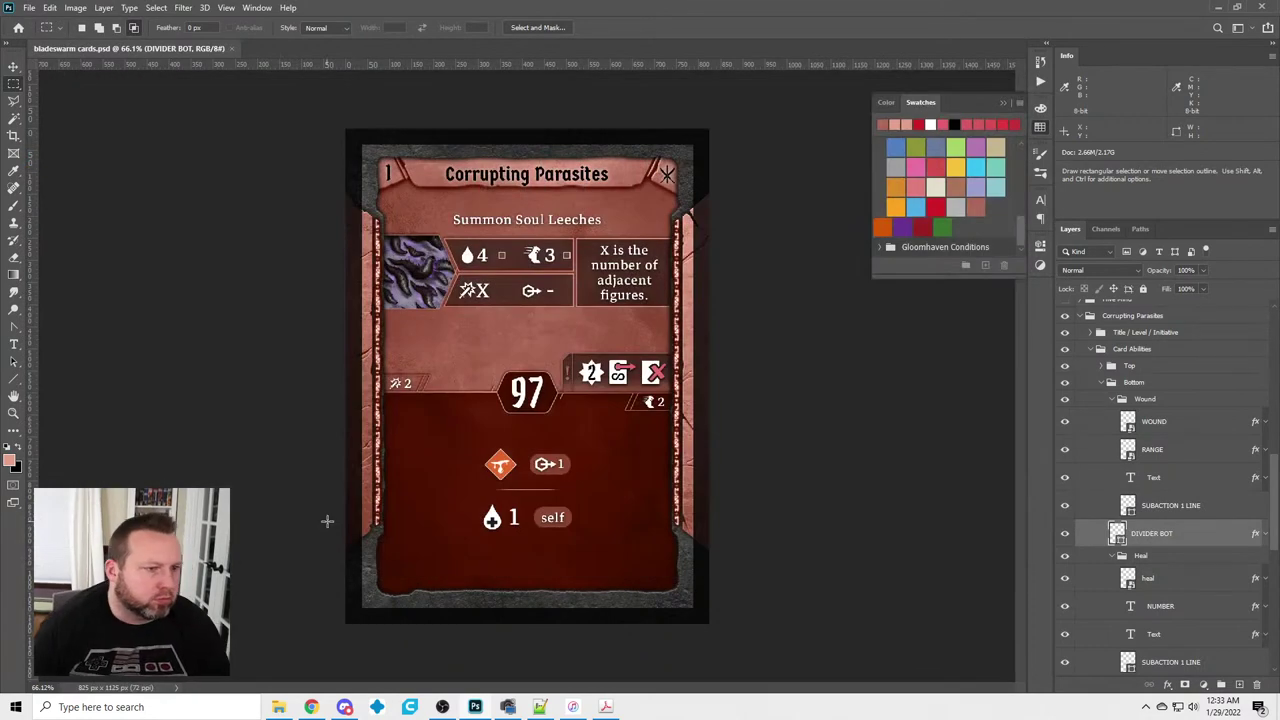
left_click(280, 707)
double_click(306, 160)
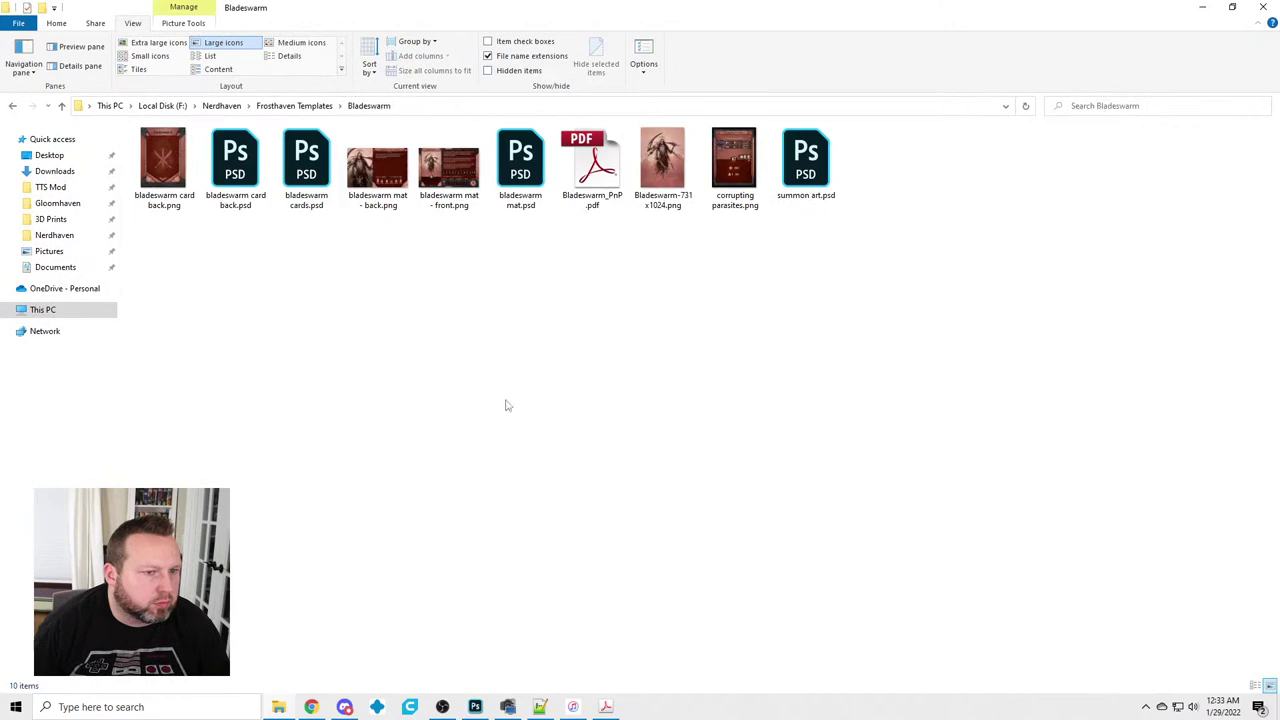
Create a folder named assets inside the Bladeswarm folder
key("alt+Tab")
key("alt+Tab")
right_click(420, 322)
mouse_move(489, 515)
left_click(632, 514)
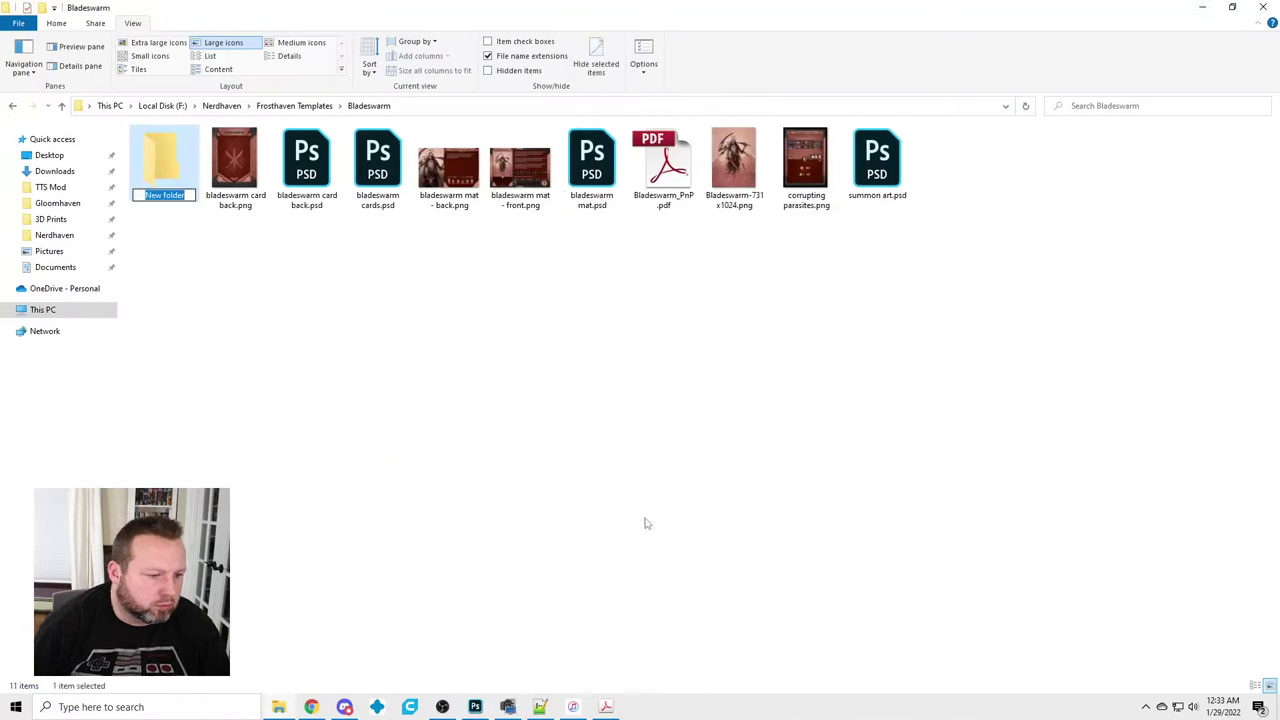
type("assets")
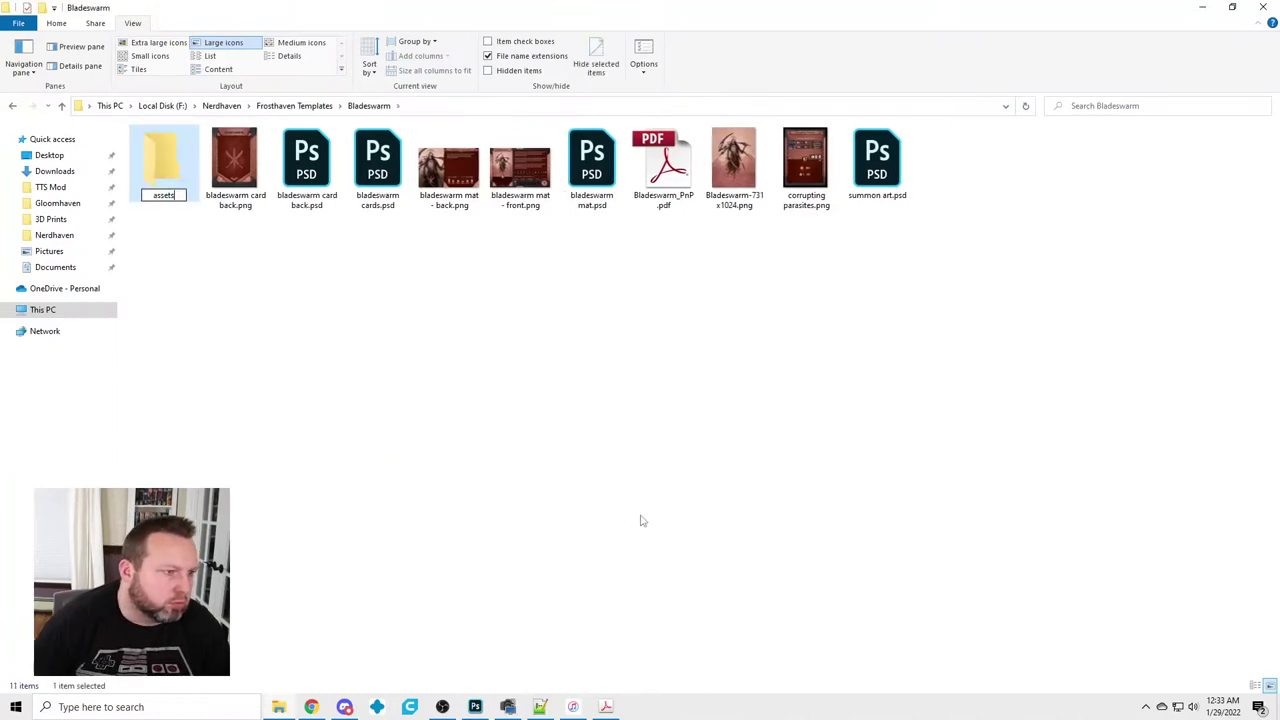
left_click(508, 400)
Create another folder named print inside the Bladeswarm folder
right_click(437, 285)
mouse_move(512, 478)
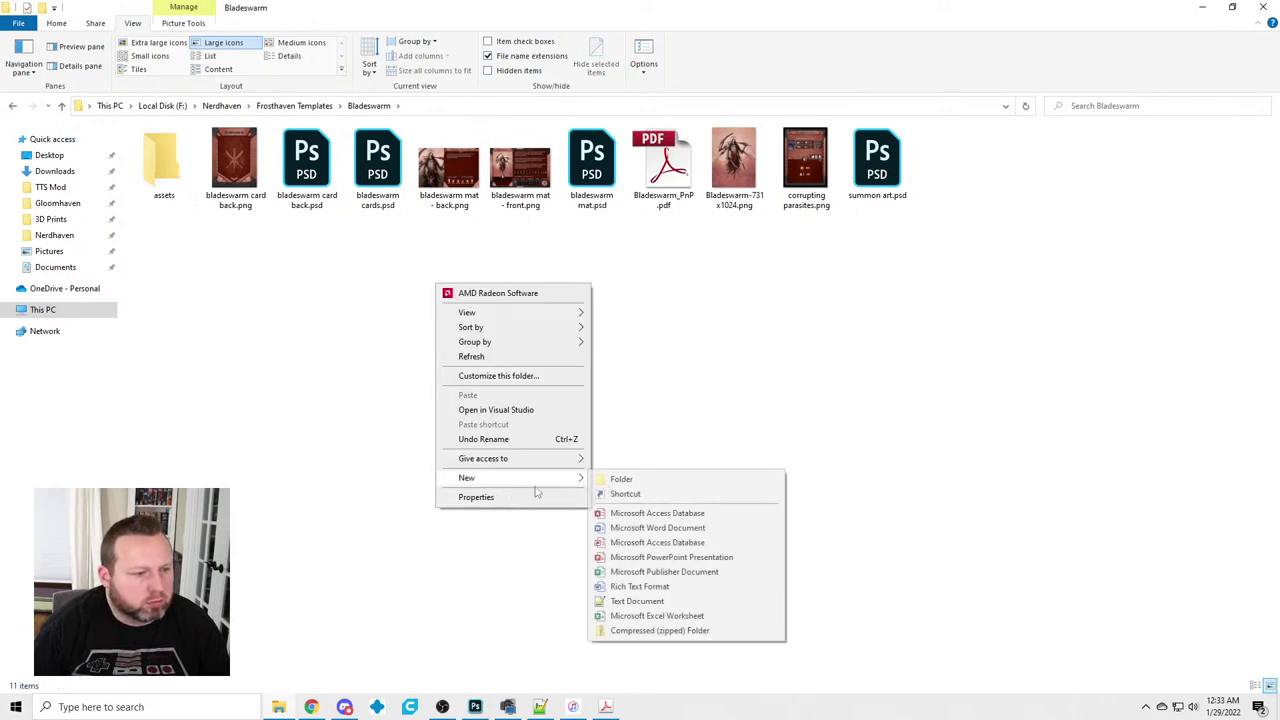
left_click(636, 481)
type("print")
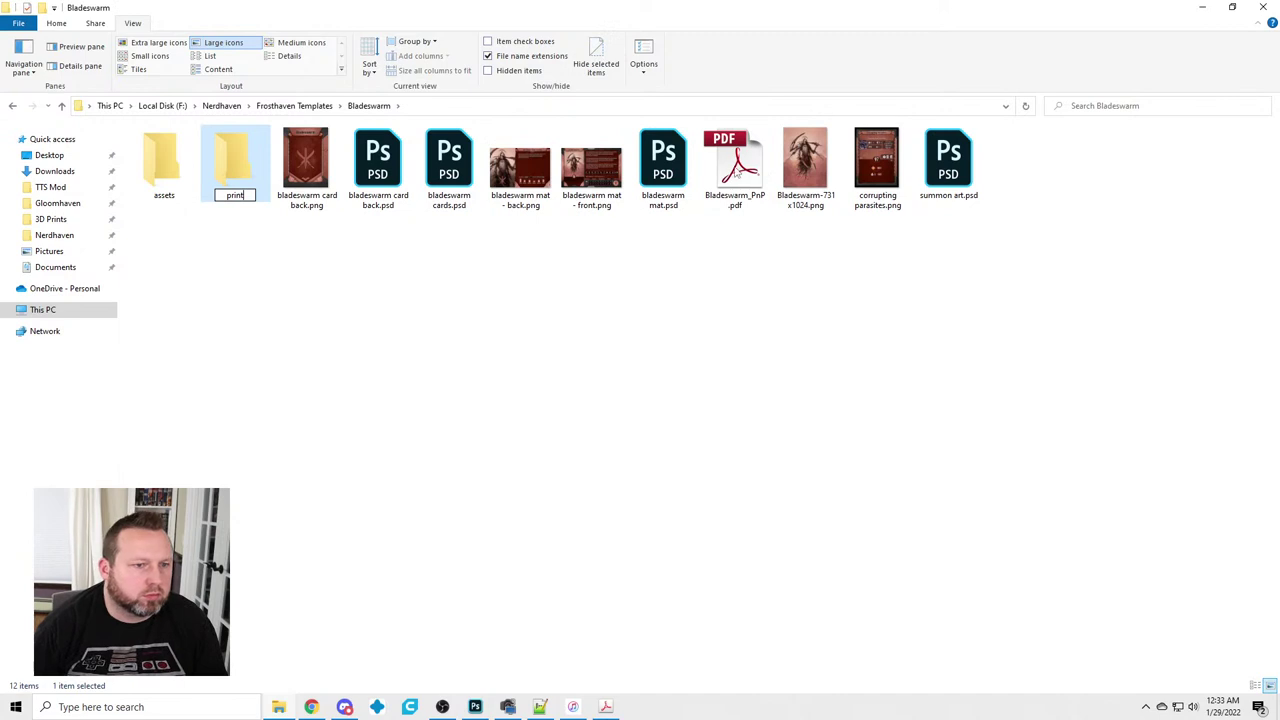
left_click(906, 186)
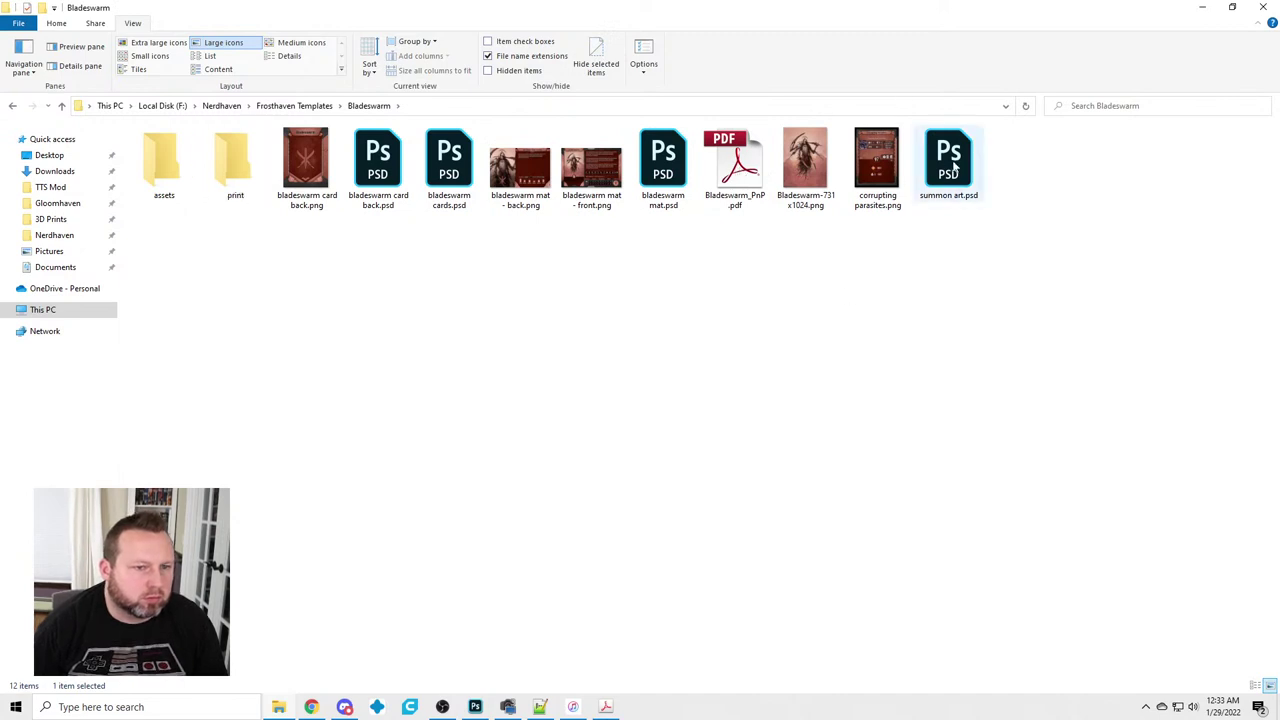
Move Bladeswarm-731x1024.png and summon art.psd into the assets folder
left_click(805, 165)
left_click(948, 160, "ctrl")
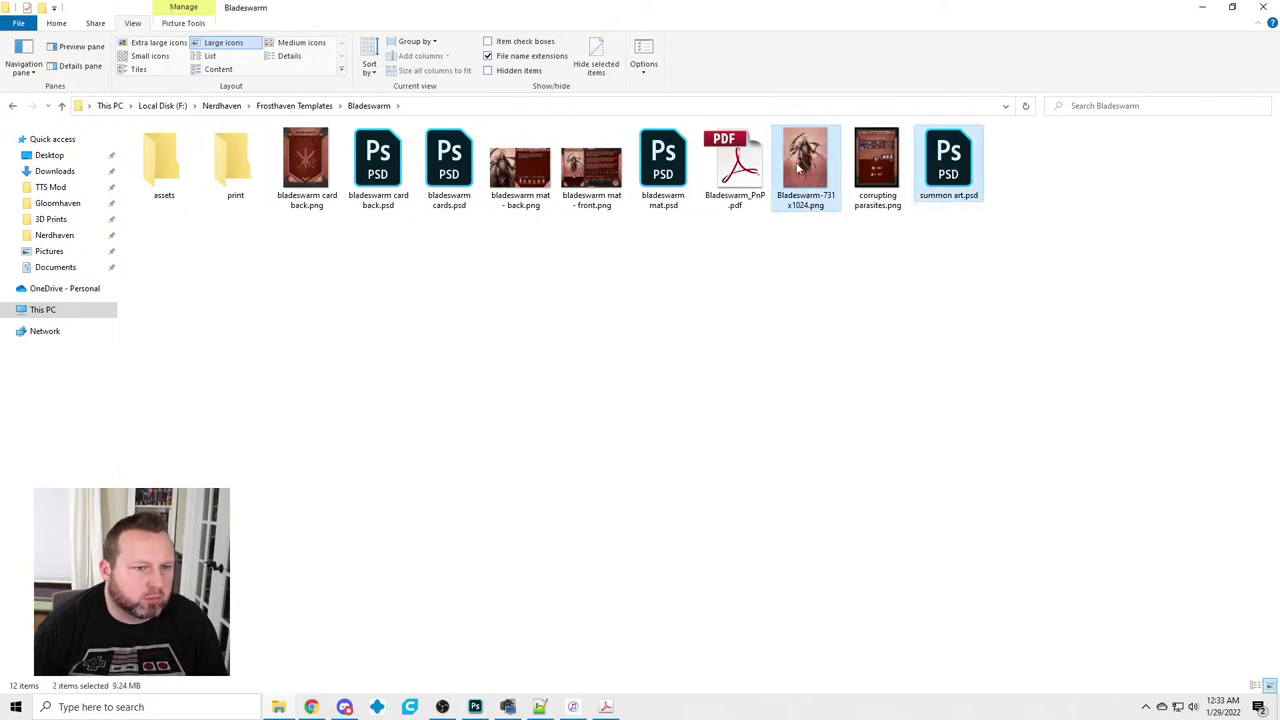
left_click_drag(120, 172, 164, 162)
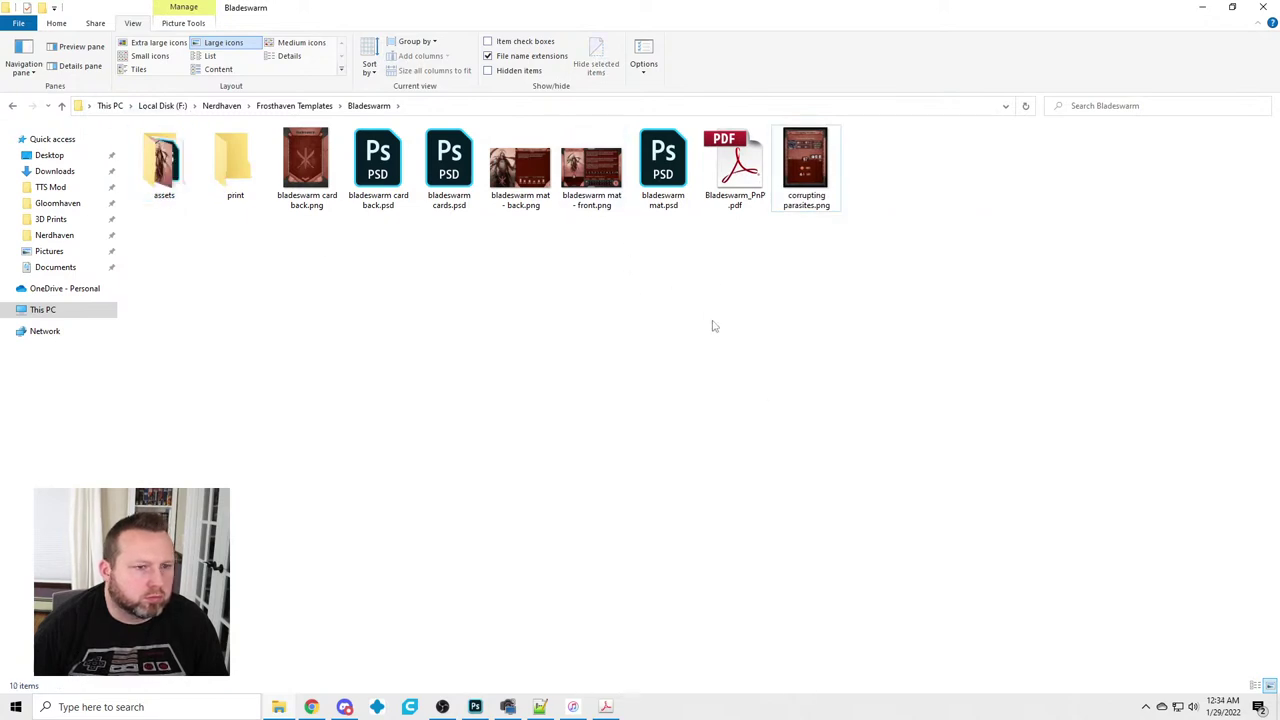
In Photoshop, hide the Bleed layer of the card document and save the card as a PNG over corrupting parasites.png
left_click(480, 709)
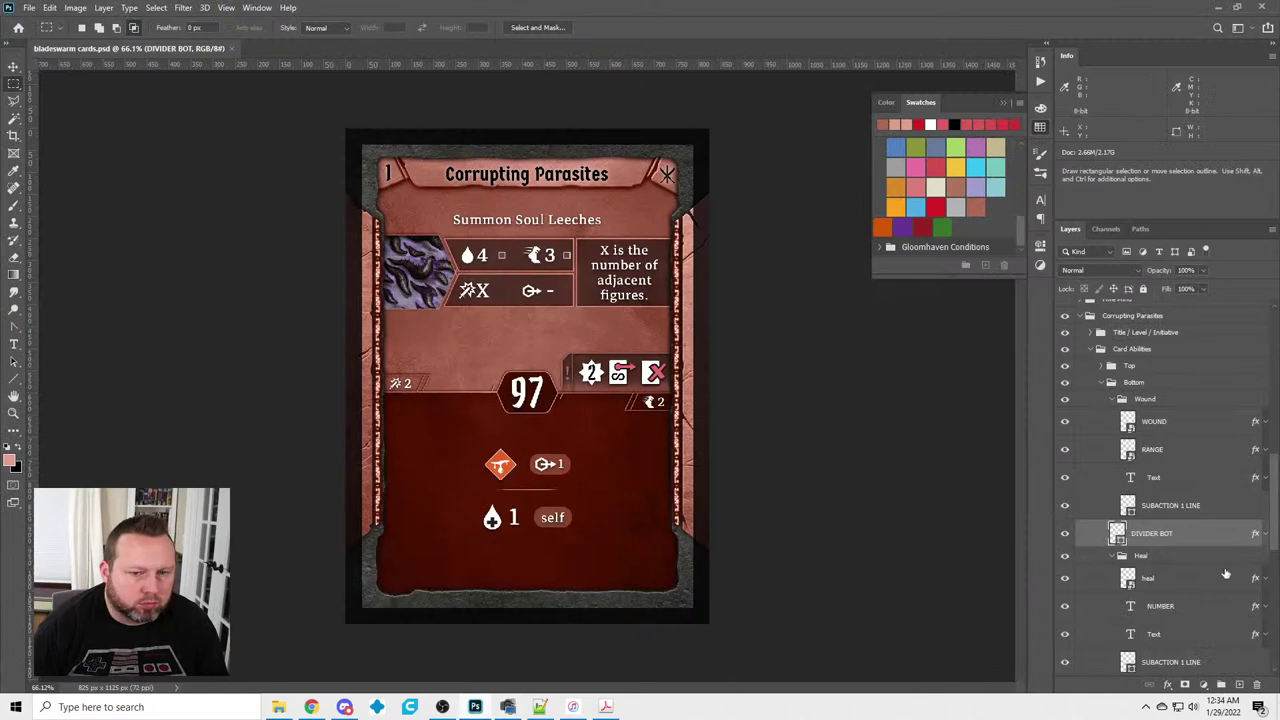
left_click_drag(1275, 525, 1275, 375)
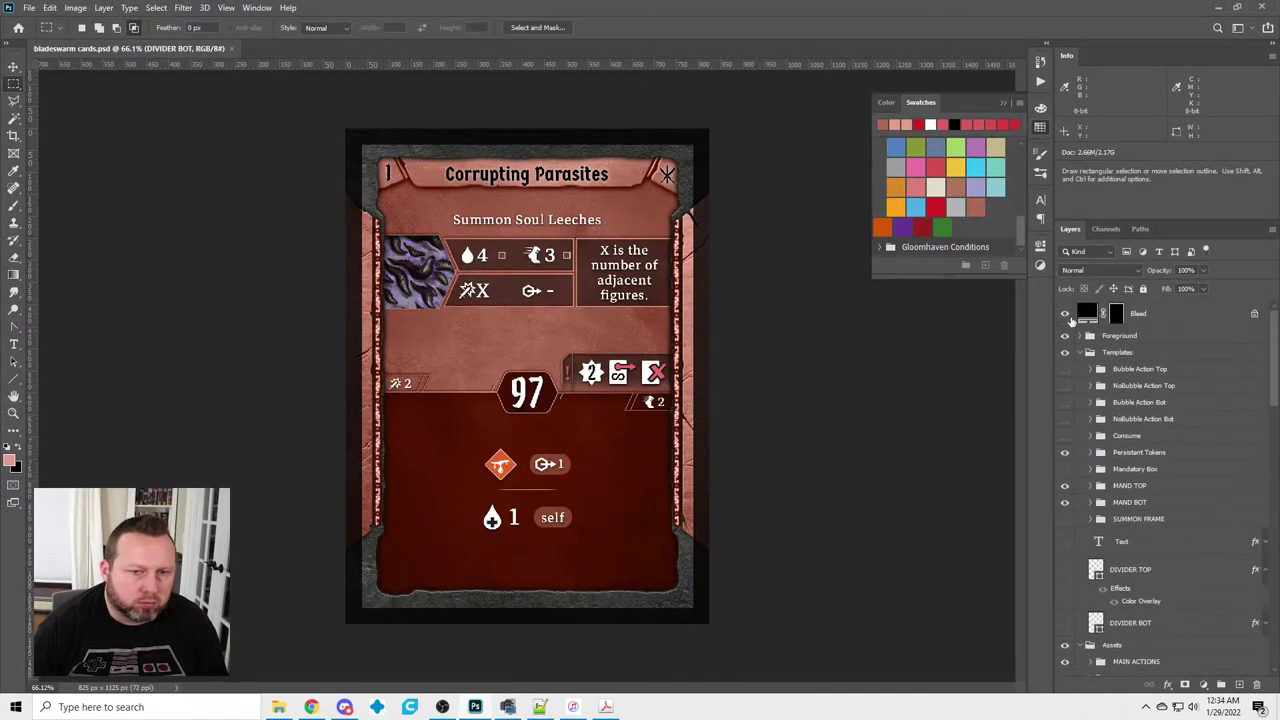
left_click(1066, 318)
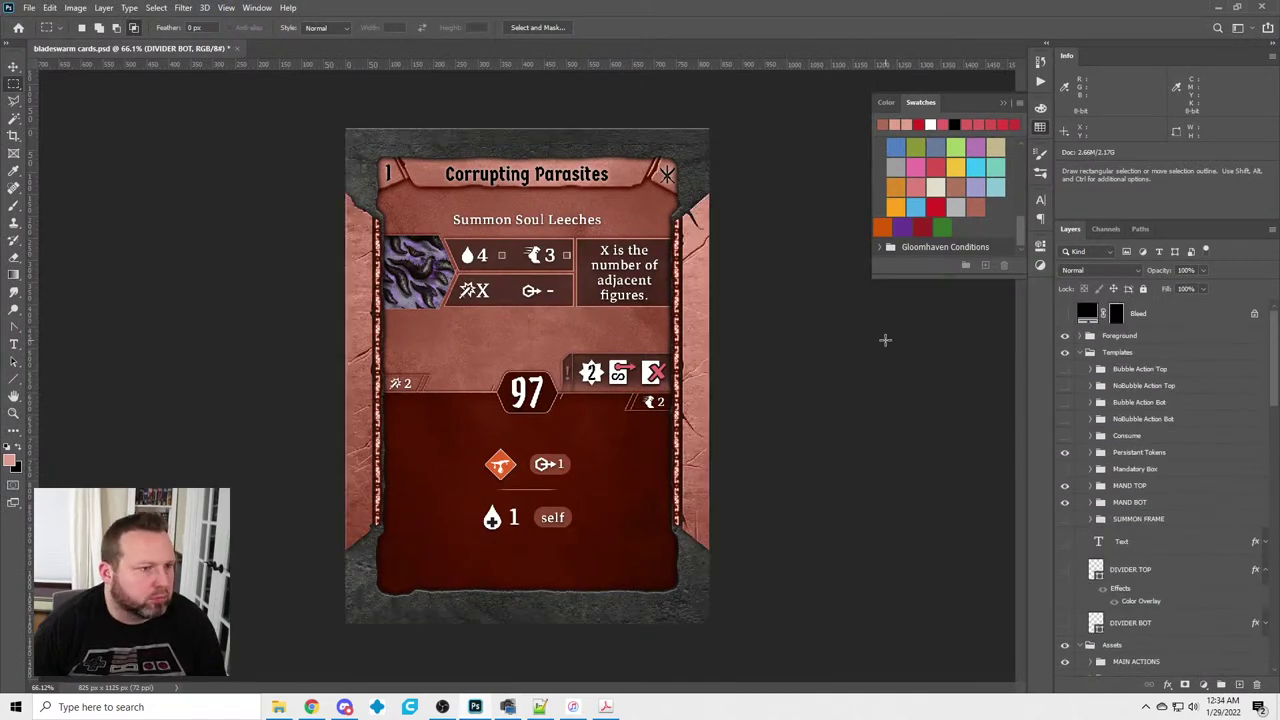
key("ctrl+shift+s")
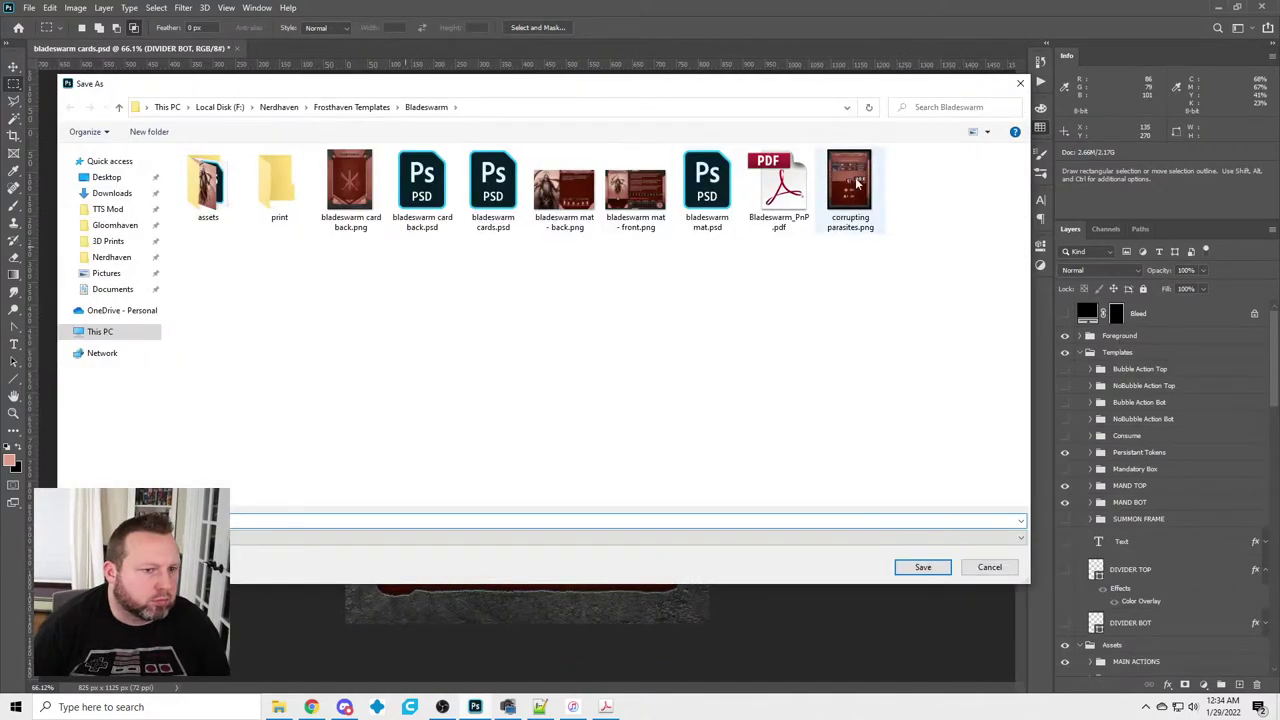
double_click(856, 184)
left_click(671, 353)
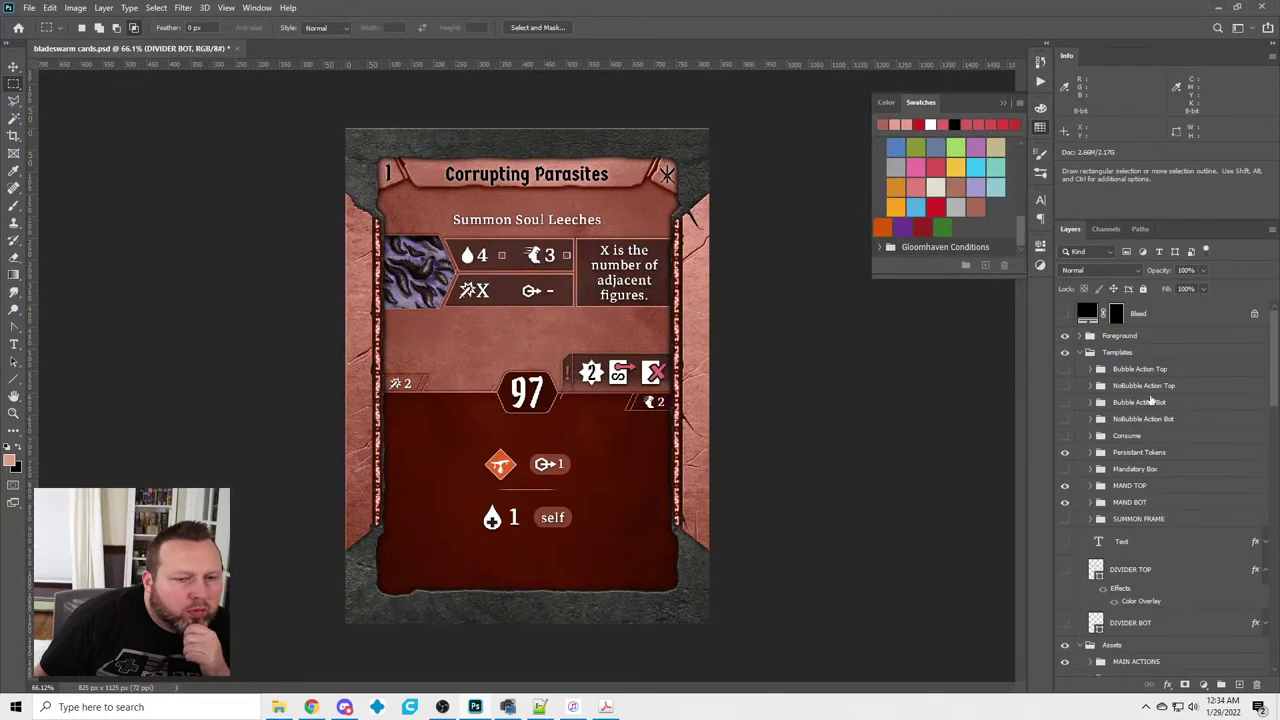
scroll(1130, 430, "down", 3)
scroll(1125, 470, "up", 3)
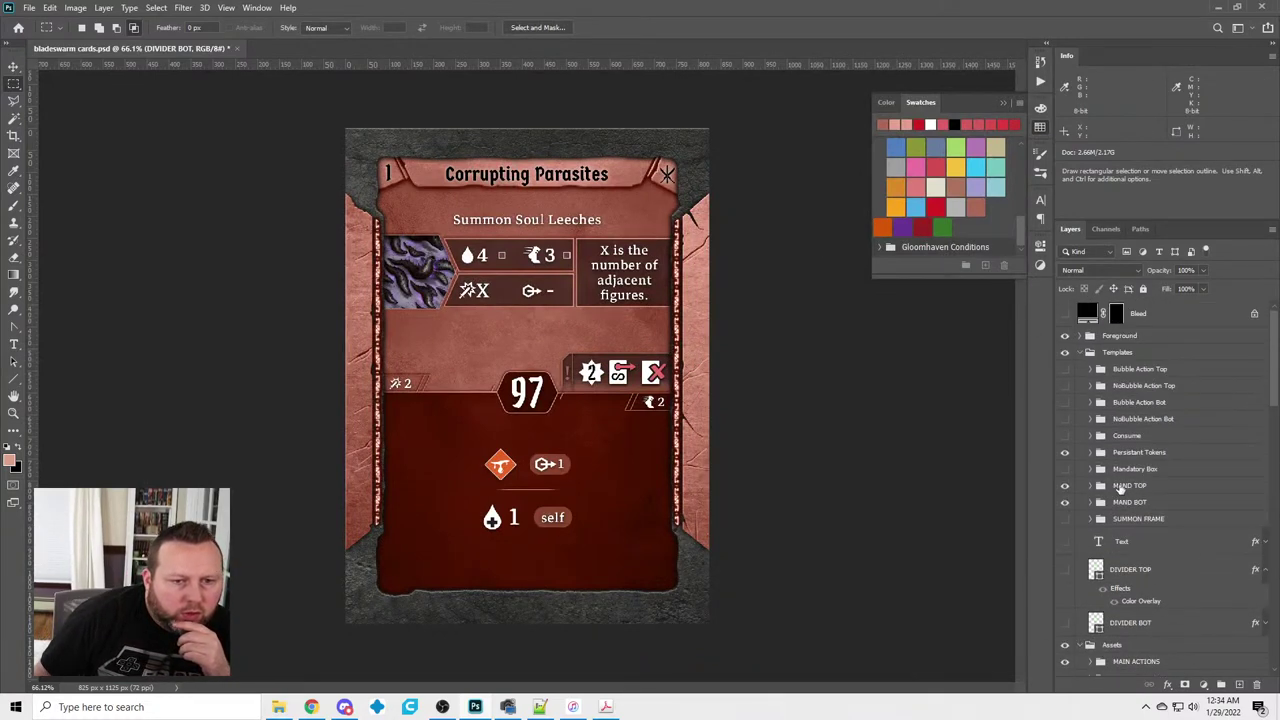